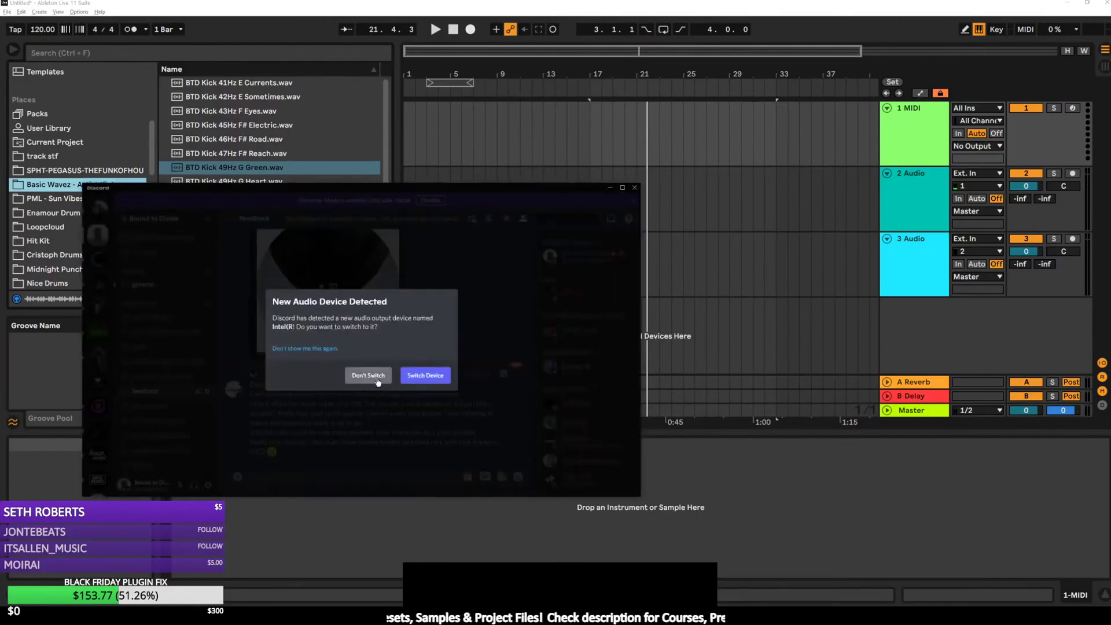
Decline Discord's offer to switch to the new Intel(R) audio output device and move its window out of the way
{"action": "left_click", "coordinate": [380, 381]}
{"action": "left_click_drag", "start_coordinate": [454, 188], "coordinate": [0, 188]}
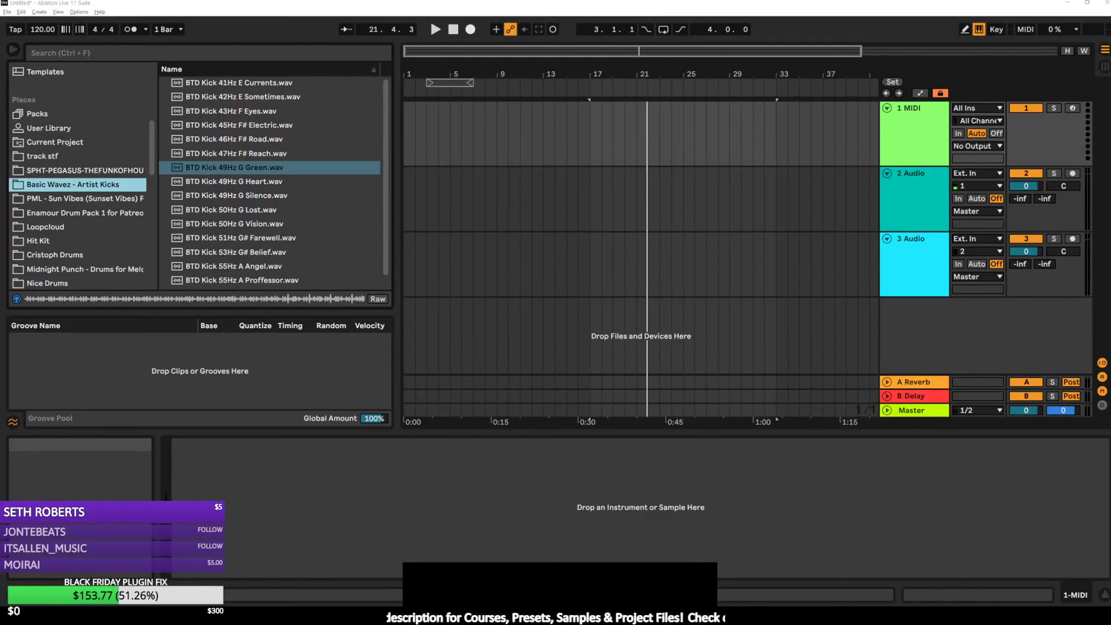
Switch to Ableton Live in full screen and shift the MiniMeters overlay slightly lower
{"action": "left_click", "coordinate": [814, 500]}
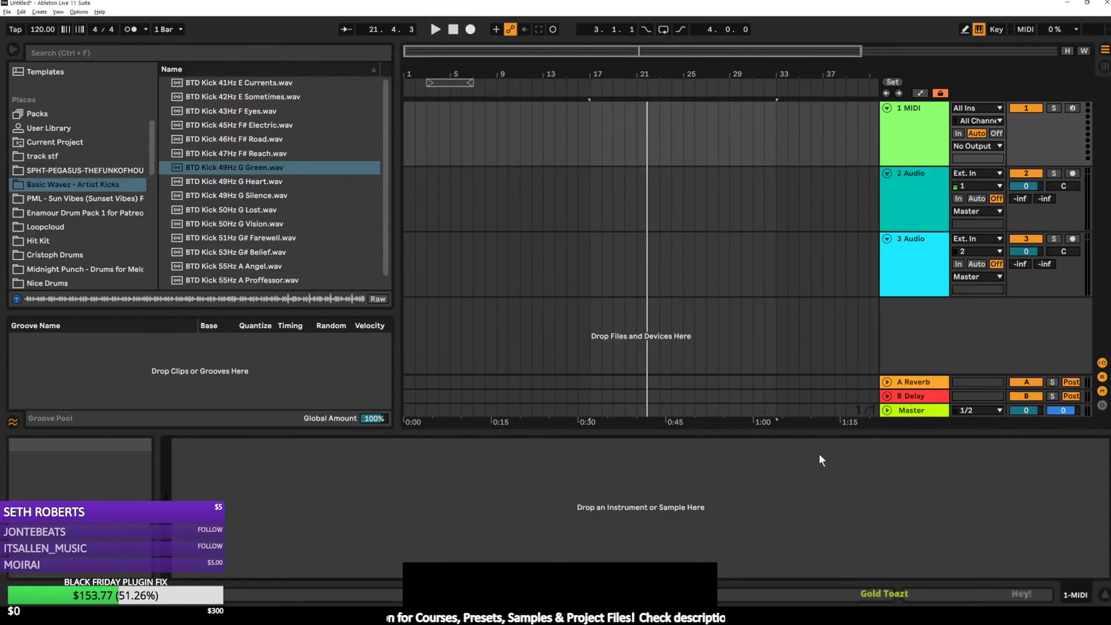
{"action": "key", "text": "F11"}
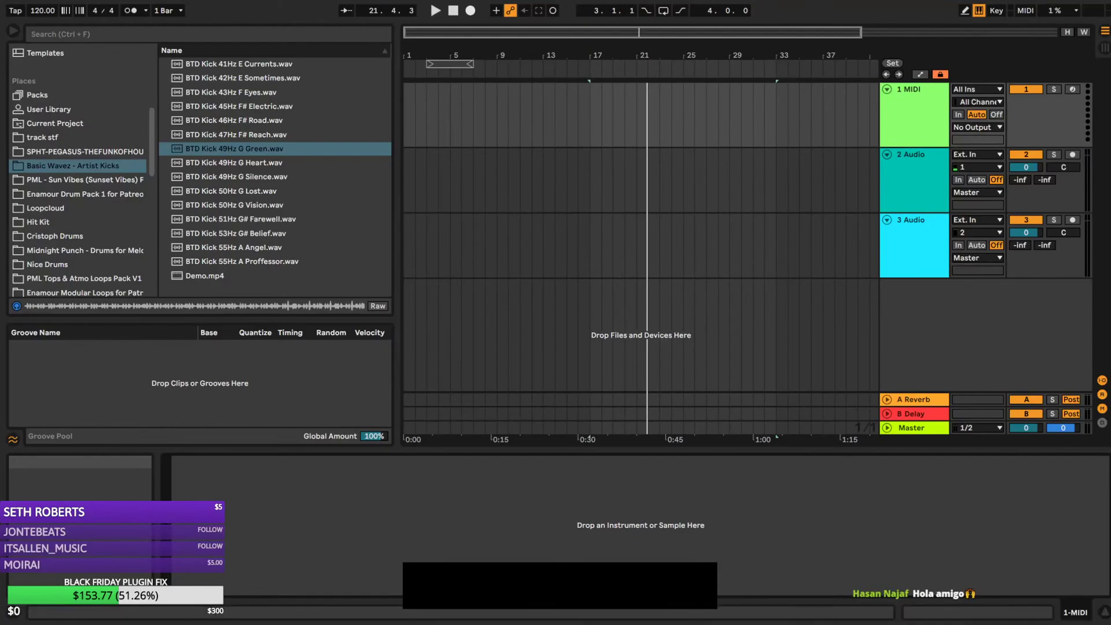
{"action": "mouse_move", "coordinate": [497, 589]}
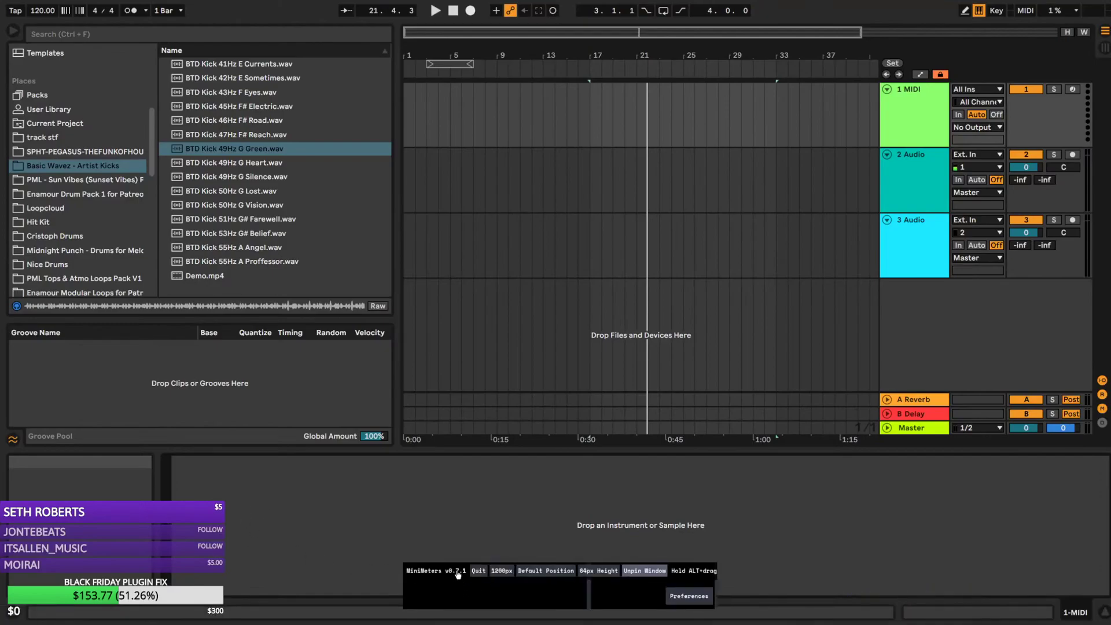
{"action": "left_click_drag", "start_coordinate": [456, 573], "coordinate": [454, 589]}
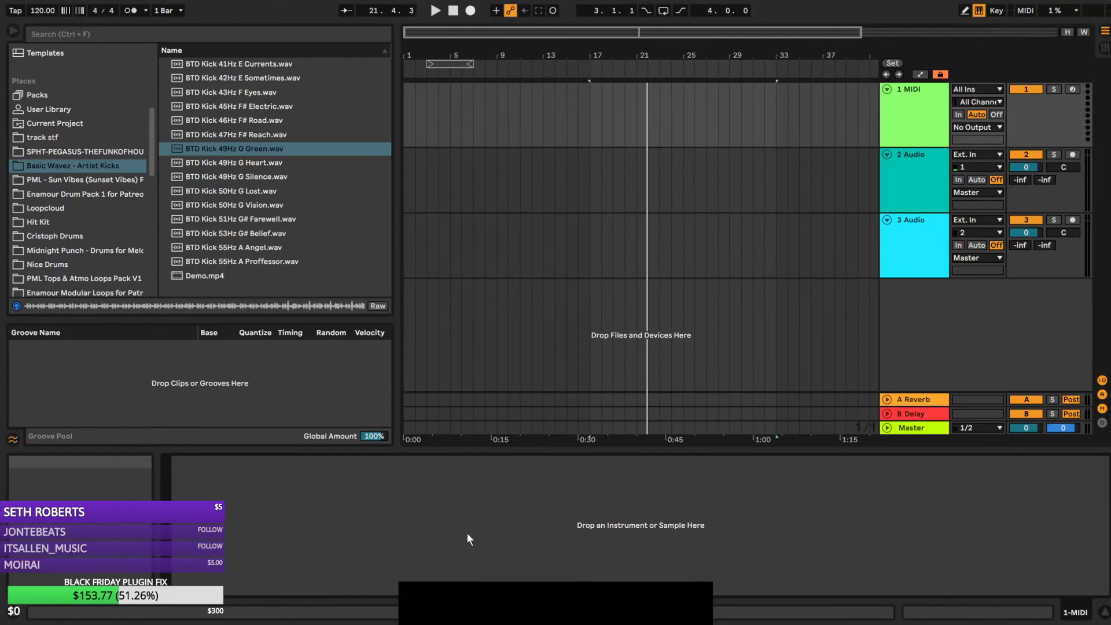
{"action": "left_click", "coordinate": [416, 186]}
{"action": "left_click", "coordinate": [585, 185]}
{"action": "key", "text": "space"}
{"action": "key", "text": "space"}
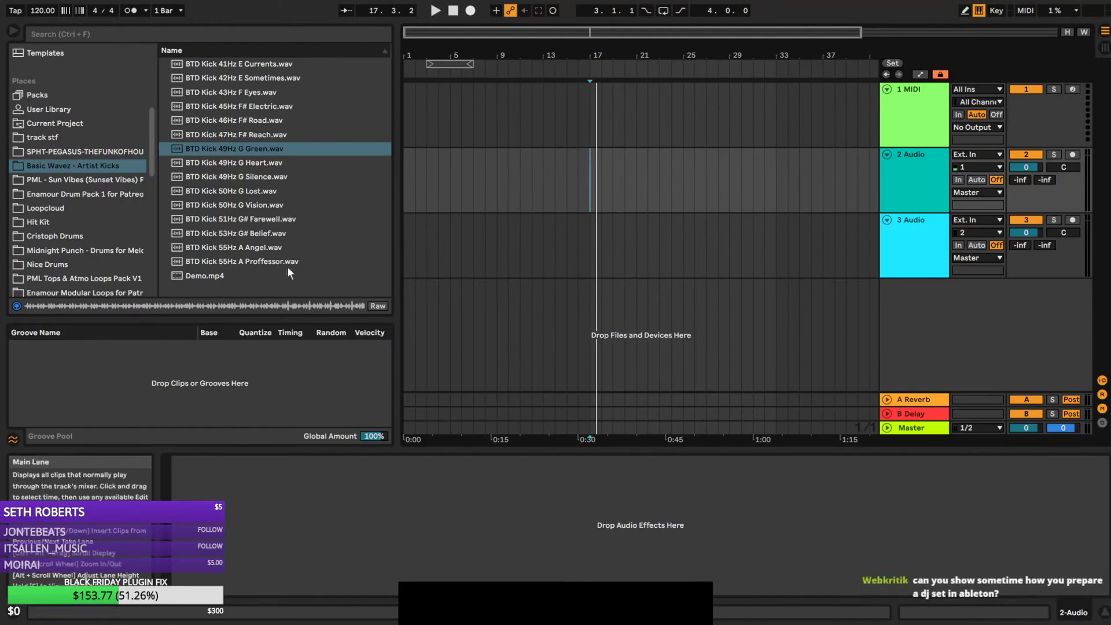
Search the browser for "serum" across all results and load Serum_x64 onto a new MIDI track
{"action": "scroll", "coordinate": [105, 191], "scroll_direction": "down", "scroll_amount": 3}
{"action": "scroll", "coordinate": [94, 214], "scroll_direction": "up", "scroll_amount": 10}
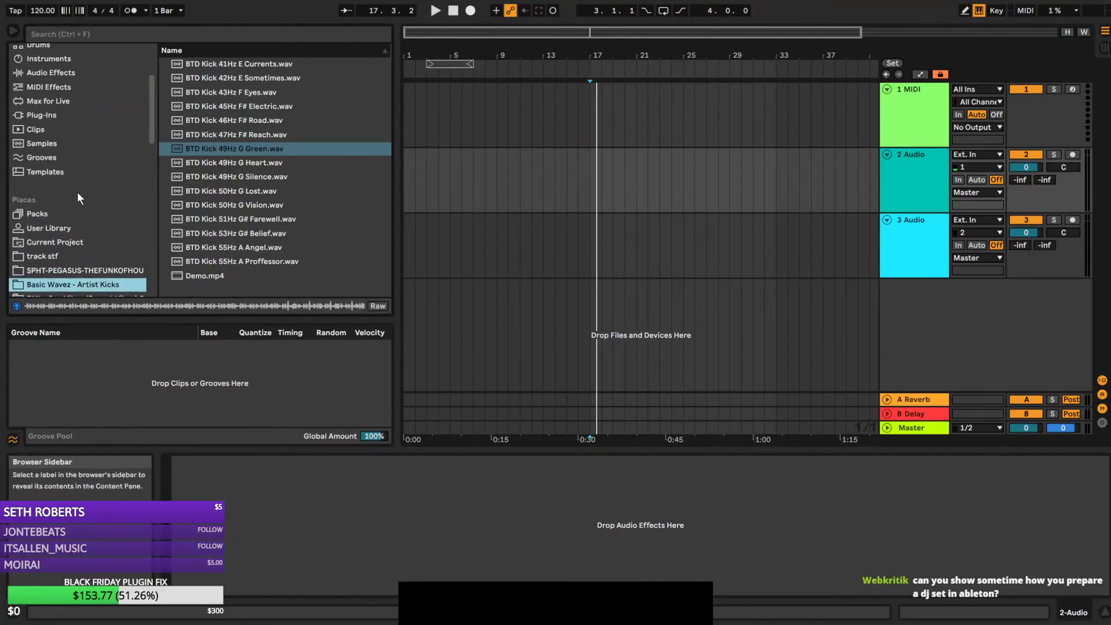
{"action": "scroll", "coordinate": [78, 192], "scroll_direction": "up", "scroll_amount": 4}
{"action": "left_click", "coordinate": [98, 33]}
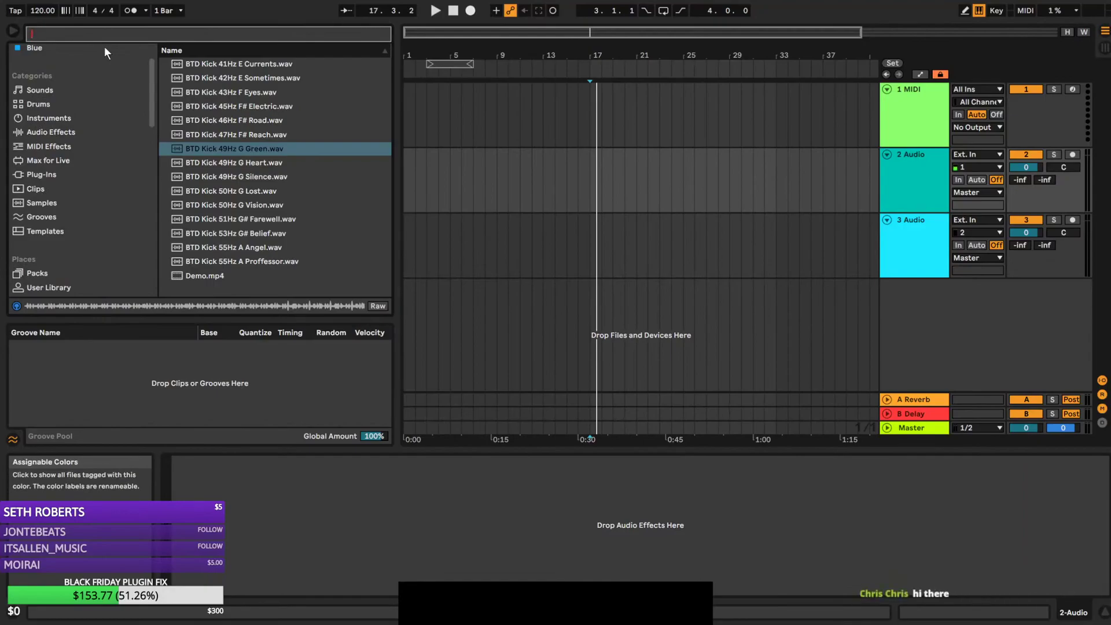
{"action": "type", "text": "serum"}
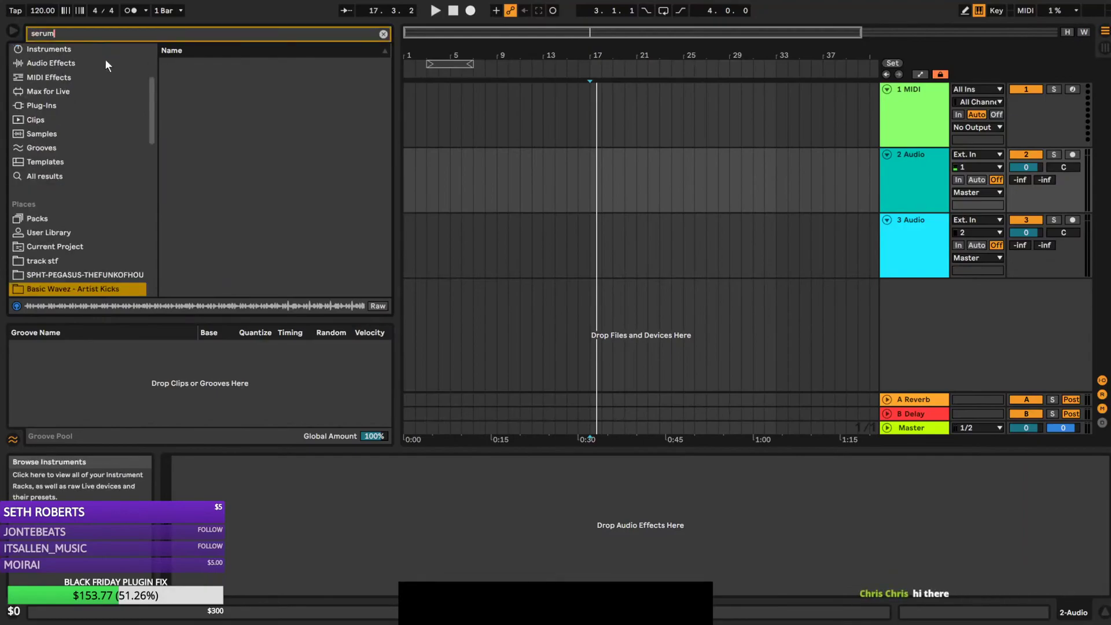
{"action": "left_click", "coordinate": [40, 179]}
{"action": "left_click_drag", "start_coordinate": [388, 66], "coordinate": [349, 293]}
{"action": "double_click", "coordinate": [206, 289]}
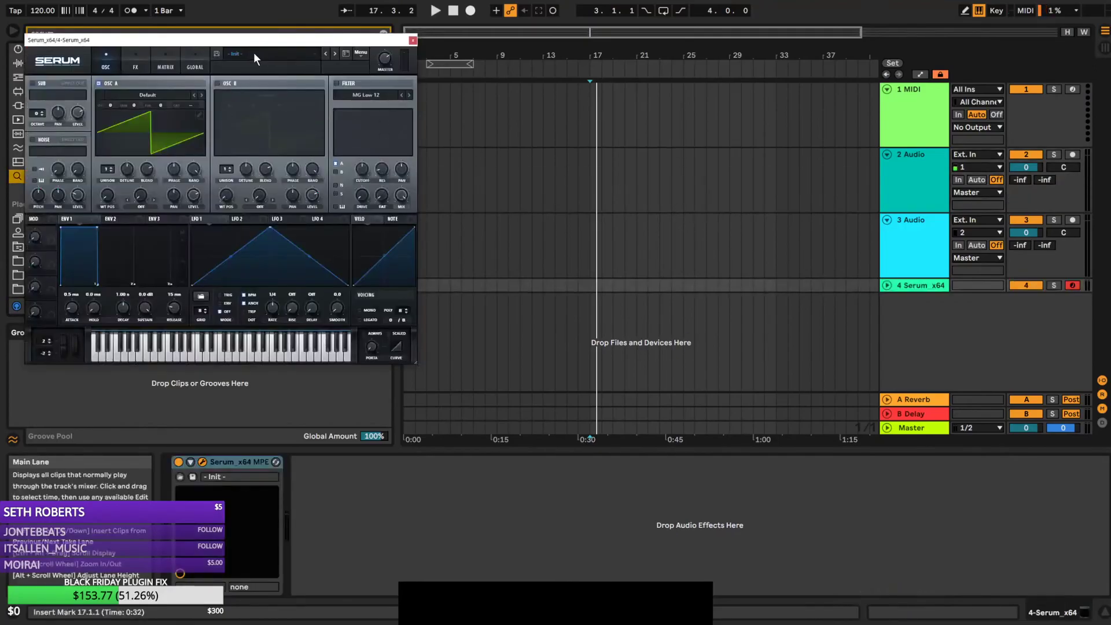
Load the enber_PD_forest preset from the Embers by enber bank in Serum
{"action": "left_click", "coordinate": [253, 53]}
{"action": "mouse_move", "coordinate": [363, 170]}
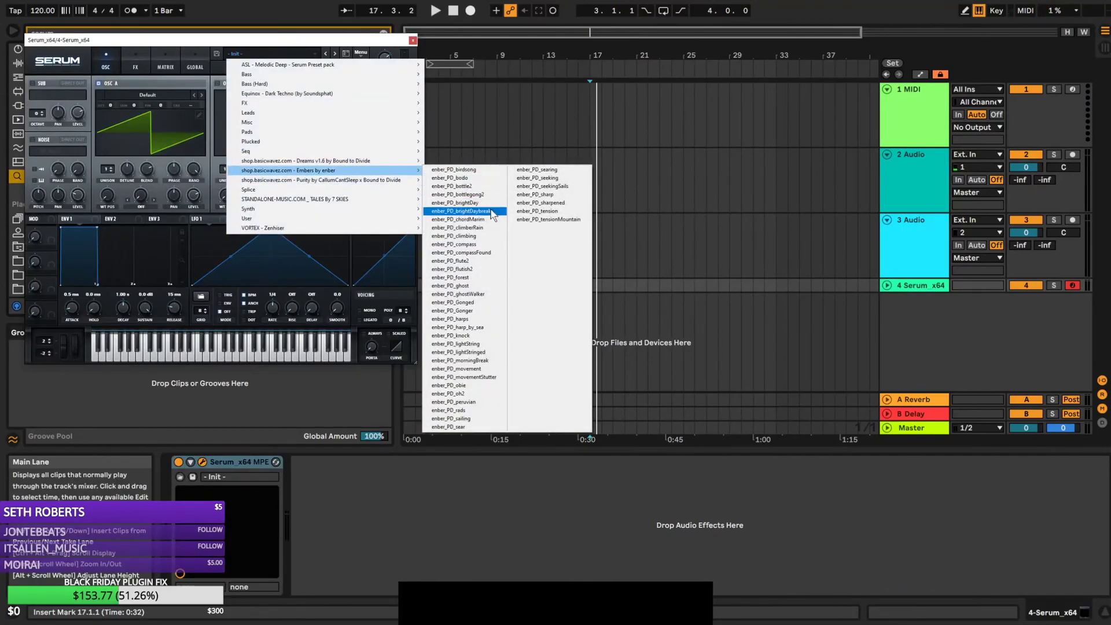
{"action": "left_click", "coordinate": [478, 279]}
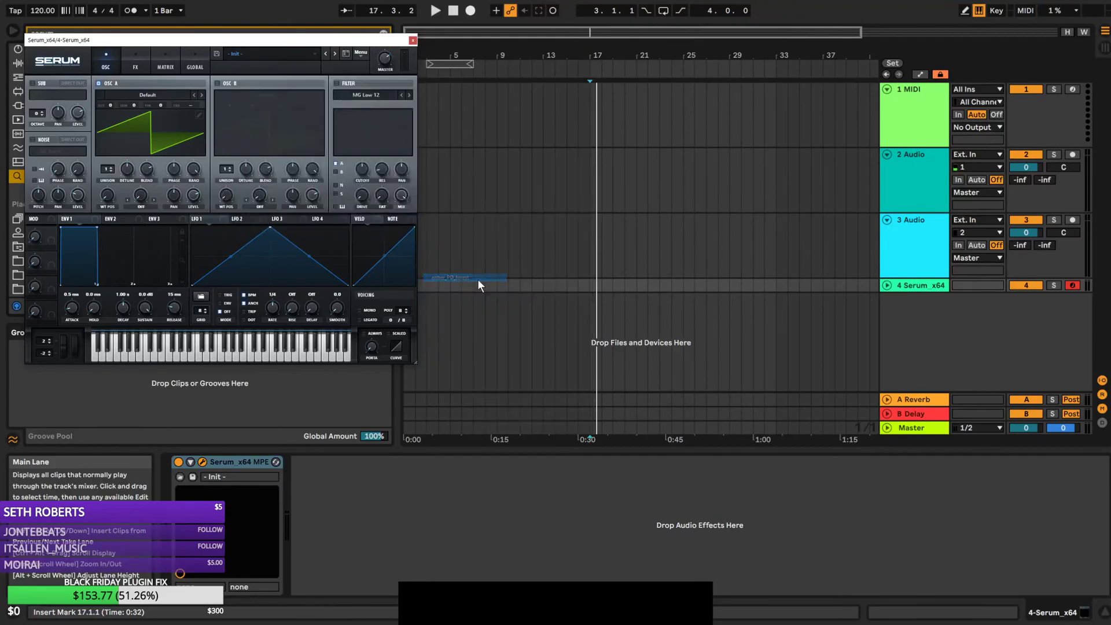
Unfold the Serum track and insert an empty eight-bar MIDI clip from 17.1.1 to 25.1.1
{"action": "left_click", "coordinate": [601, 141]}
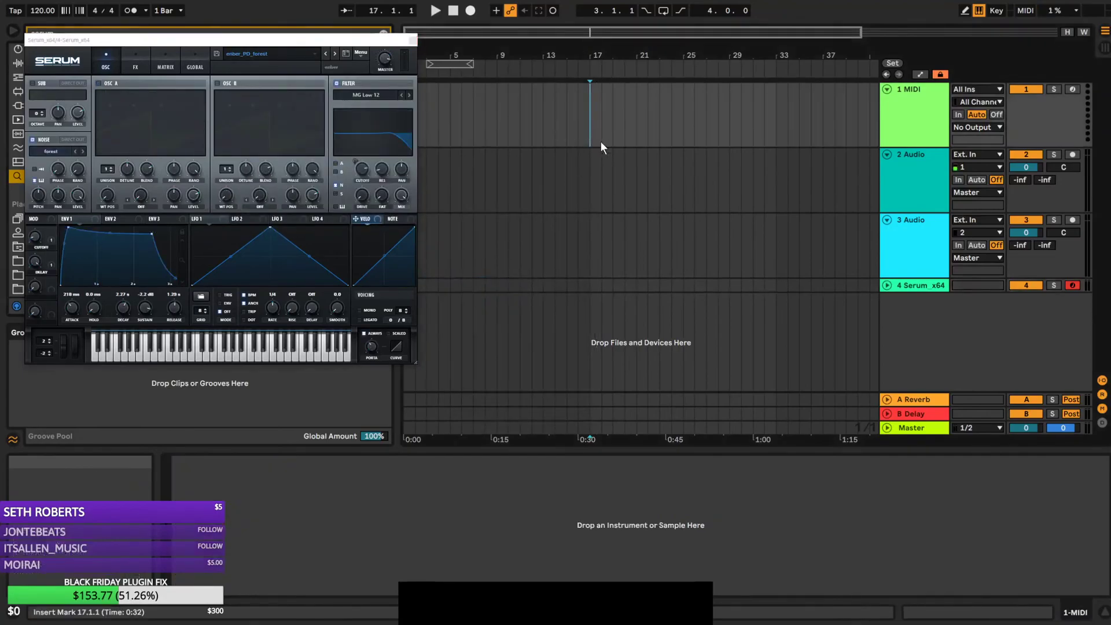
{"action": "left_click", "coordinate": [887, 286]}
{"action": "left_click_drag", "start_coordinate": [611, 301], "coordinate": [682, 316]}
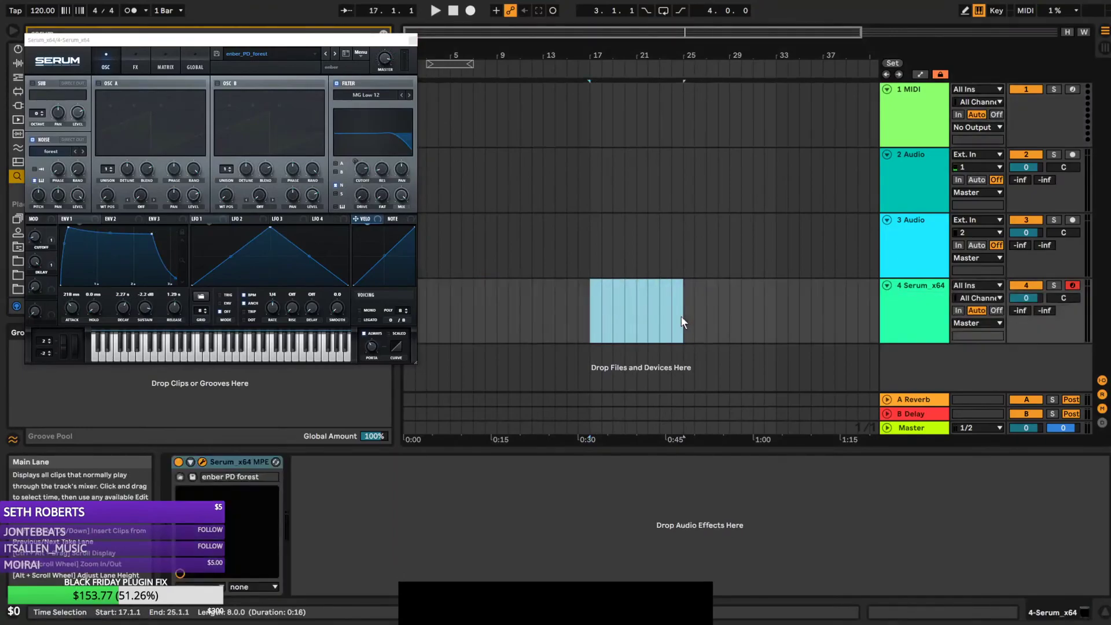
{"action": "key", "text": "ctrl+shift+m"}
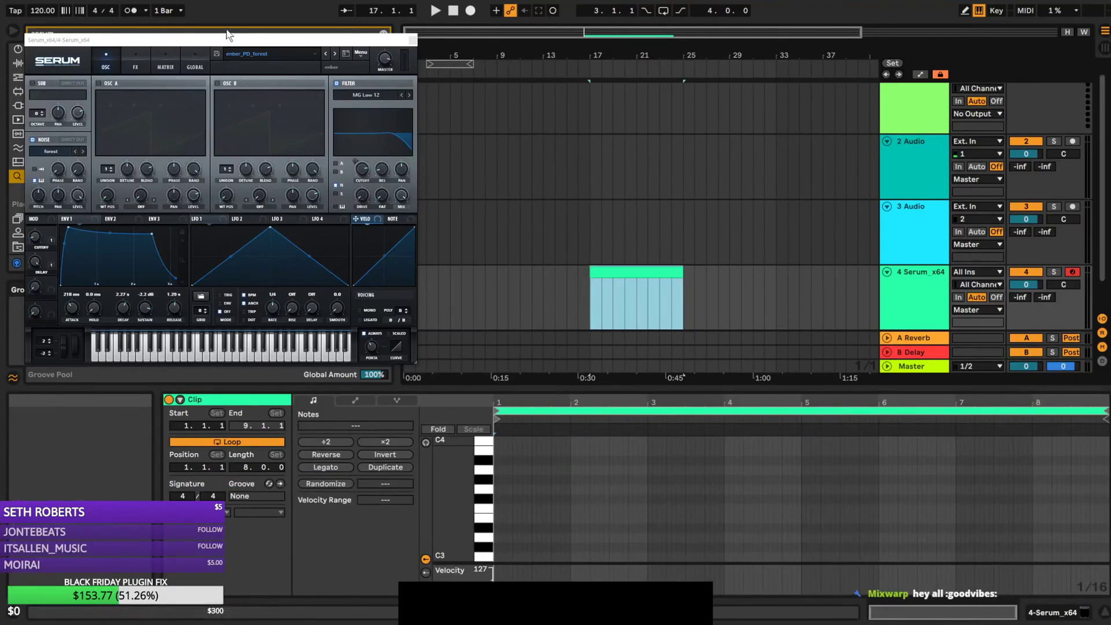
Reposition the Serum window beside the arrangement and set the clip's note grid to 1/4
{"action": "left_click_drag", "start_coordinate": [229, 45], "coordinate": [305, 200]}
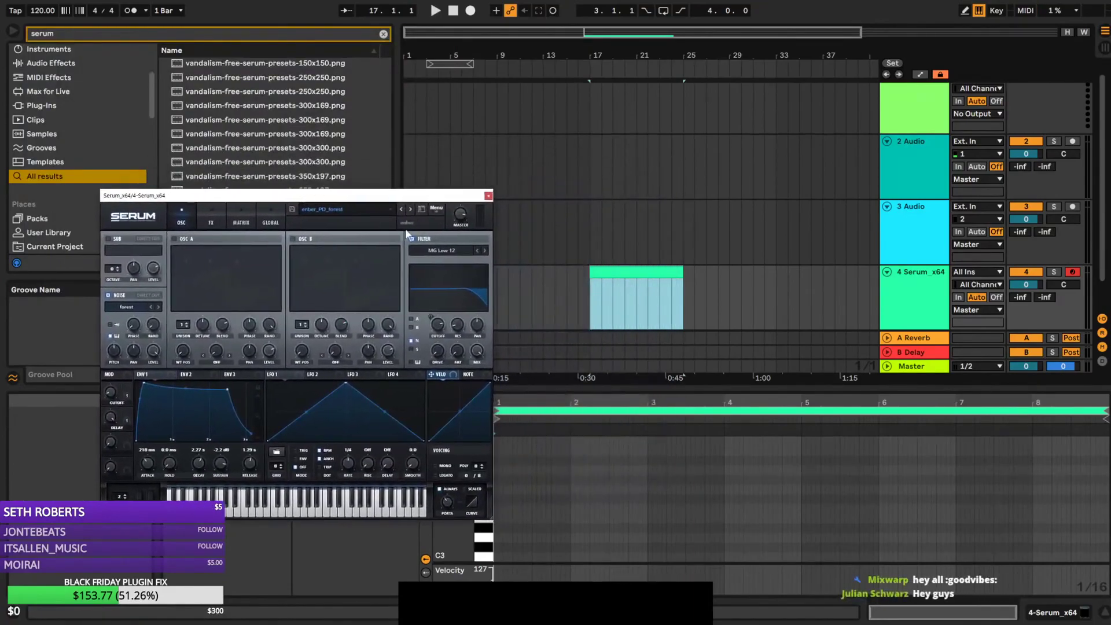
{"action": "left_click_drag", "start_coordinate": [415, 197], "coordinate": [380, 146]}
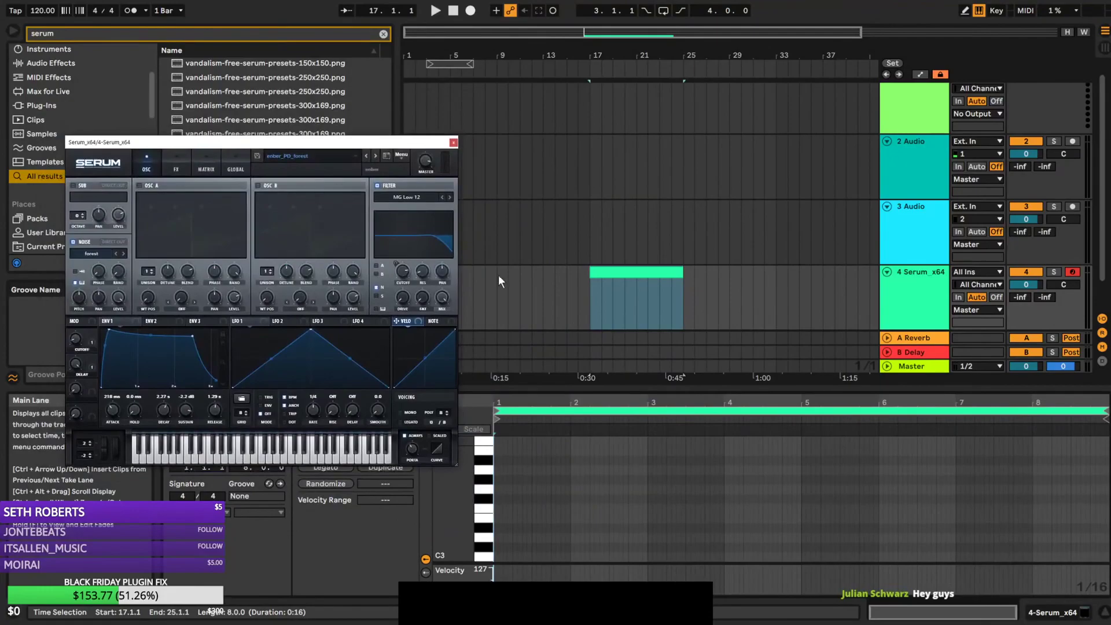
{"action": "right_click", "coordinate": [512, 498]}
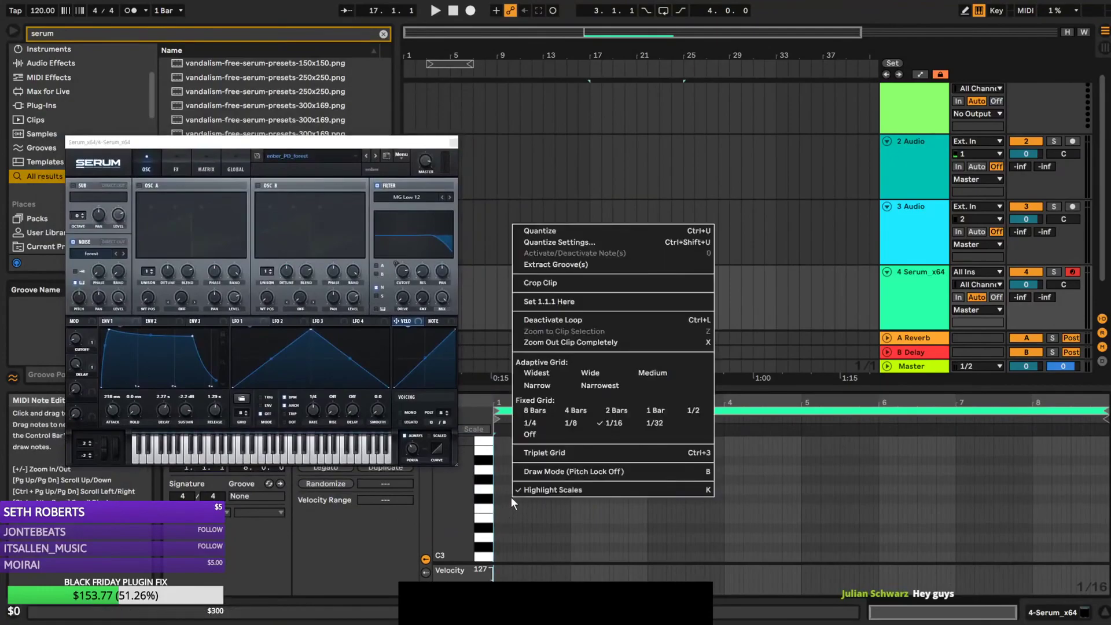
{"action": "left_click", "coordinate": [538, 391]}
{"action": "scroll", "coordinate": [514, 527], "scroll_direction": "down", "scroll_amount": 1}
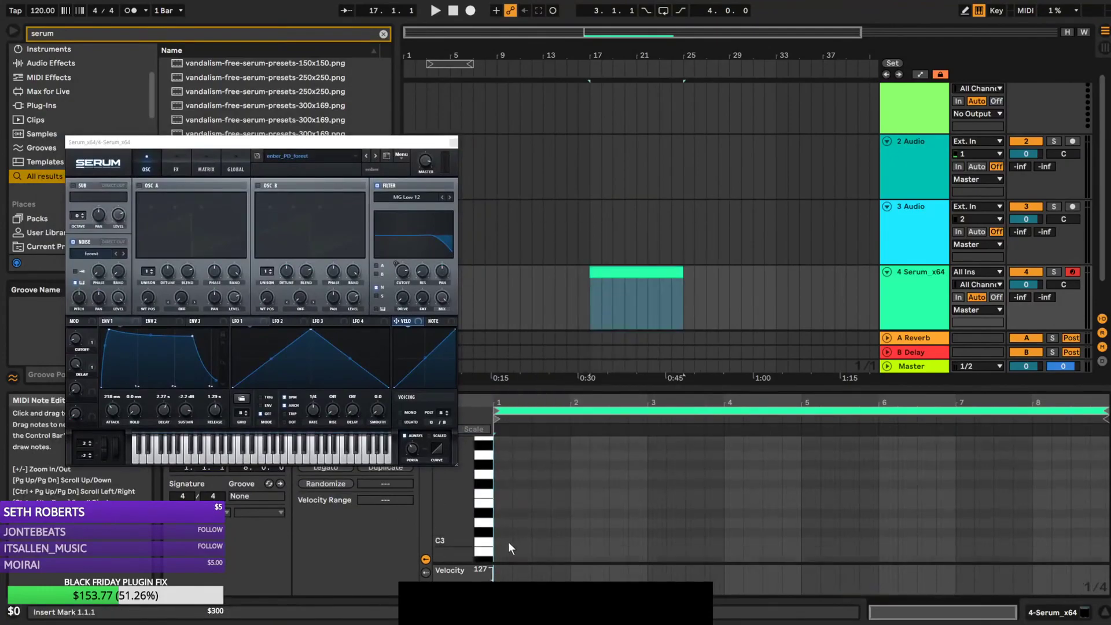
Add a C3 note spanning all eight bars of the Serum clip and play it
{"action": "double_click", "coordinate": [509, 542]}
{"action": "left_click_drag", "start_coordinate": [508, 541], "coordinate": [955, 542]}
{"action": "key", "text": "space"}
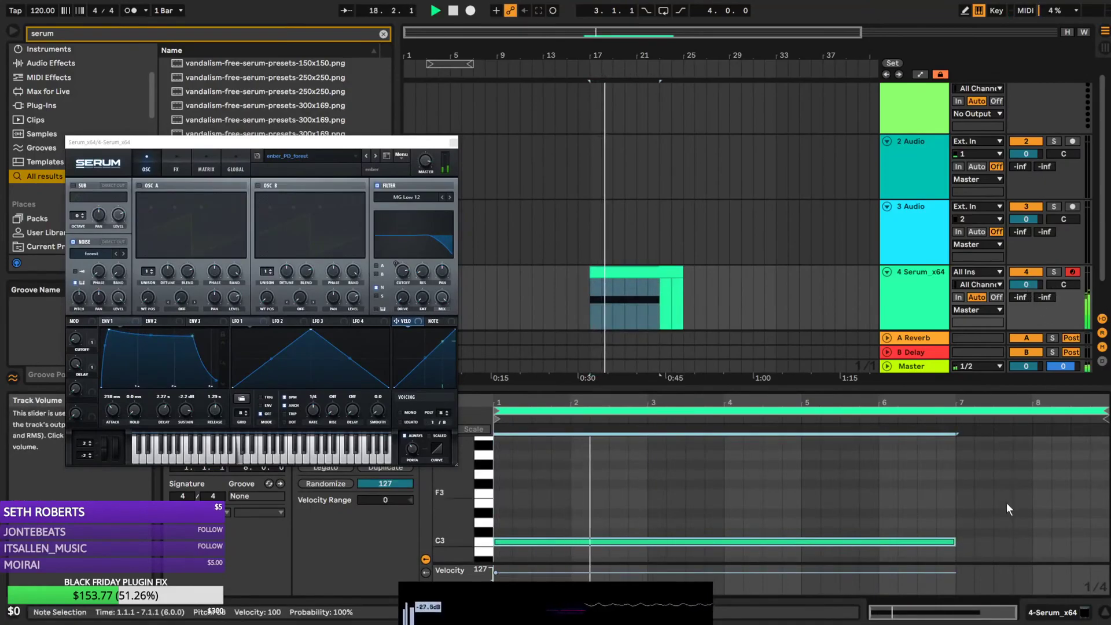
{"action": "left_click_drag", "start_coordinate": [956, 543], "coordinate": [1108, 542]}
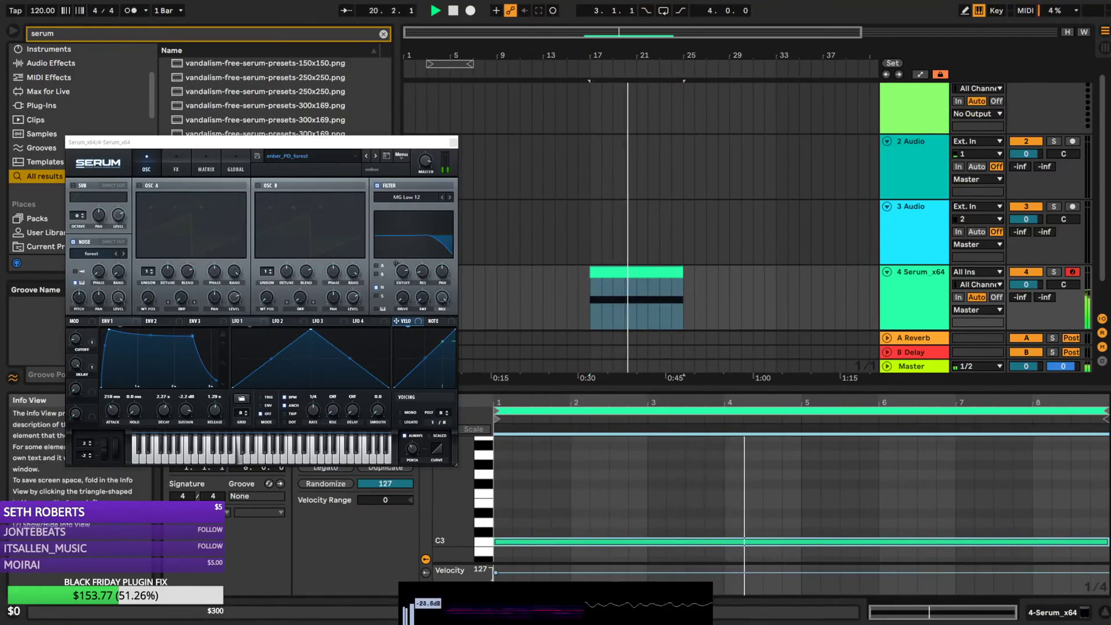
Raise the Serum track volume to 1.8 dB and audition the following presets up to enber_PD_Gonged
{"action": "left_click_drag", "start_coordinate": [1027, 284], "coordinate": [1026, 280]}
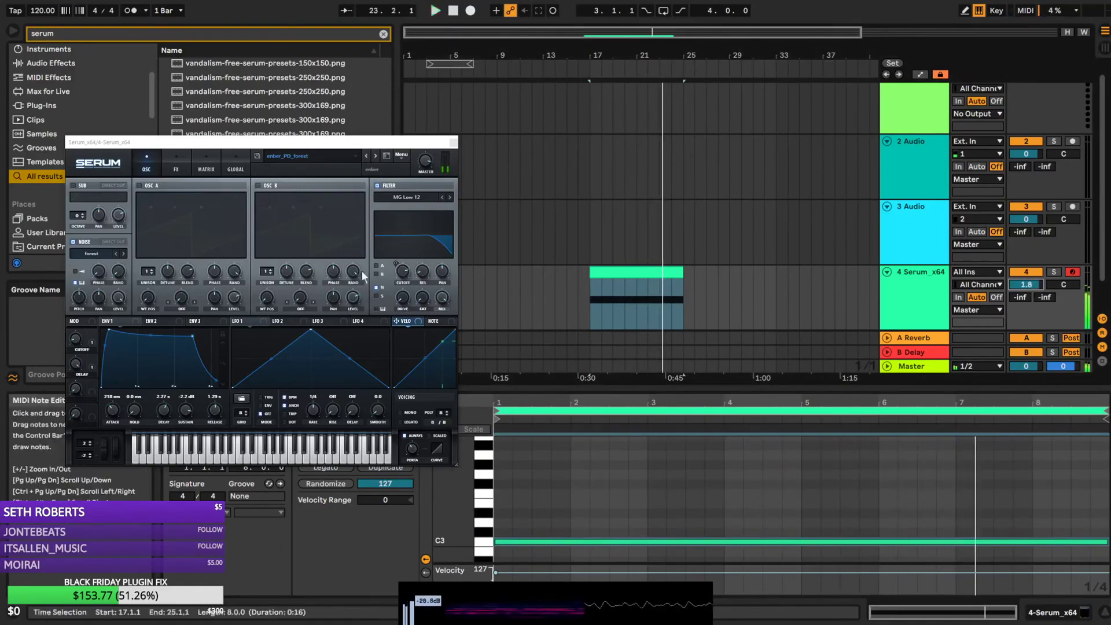
{"action": "left_click", "coordinate": [377, 155]}
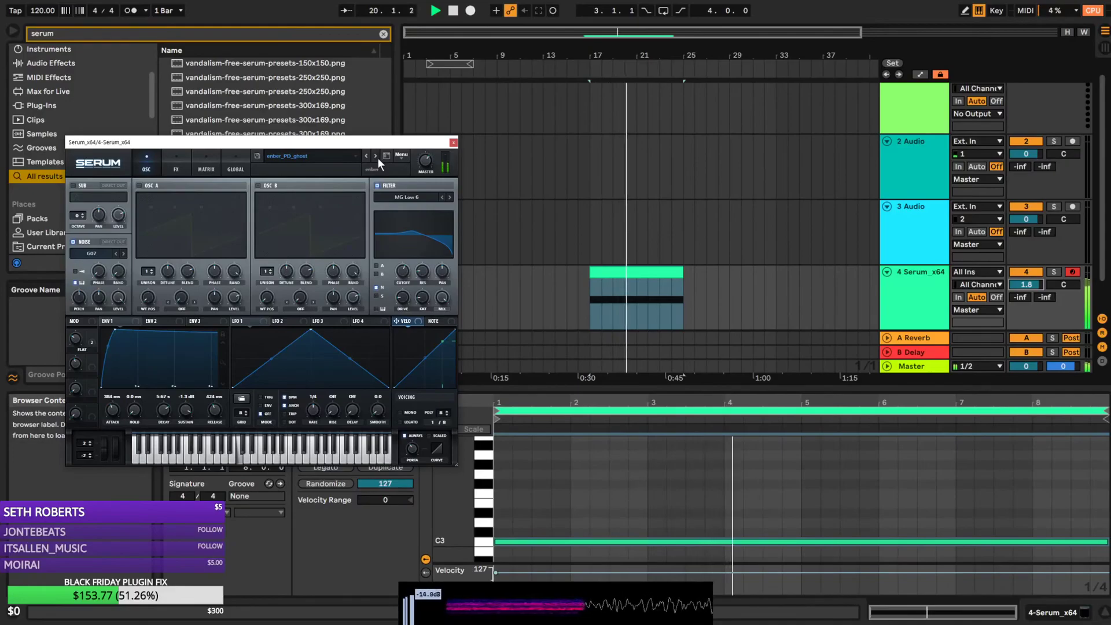
{"action": "left_click", "coordinate": [376, 155]}
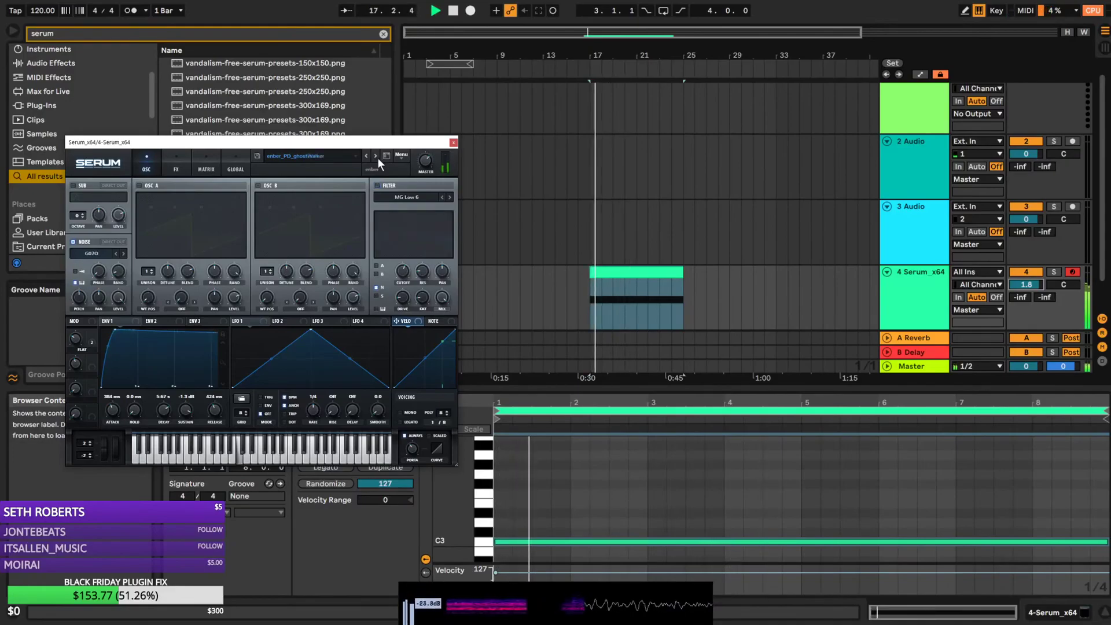
{"action": "left_click", "coordinate": [376, 156]}
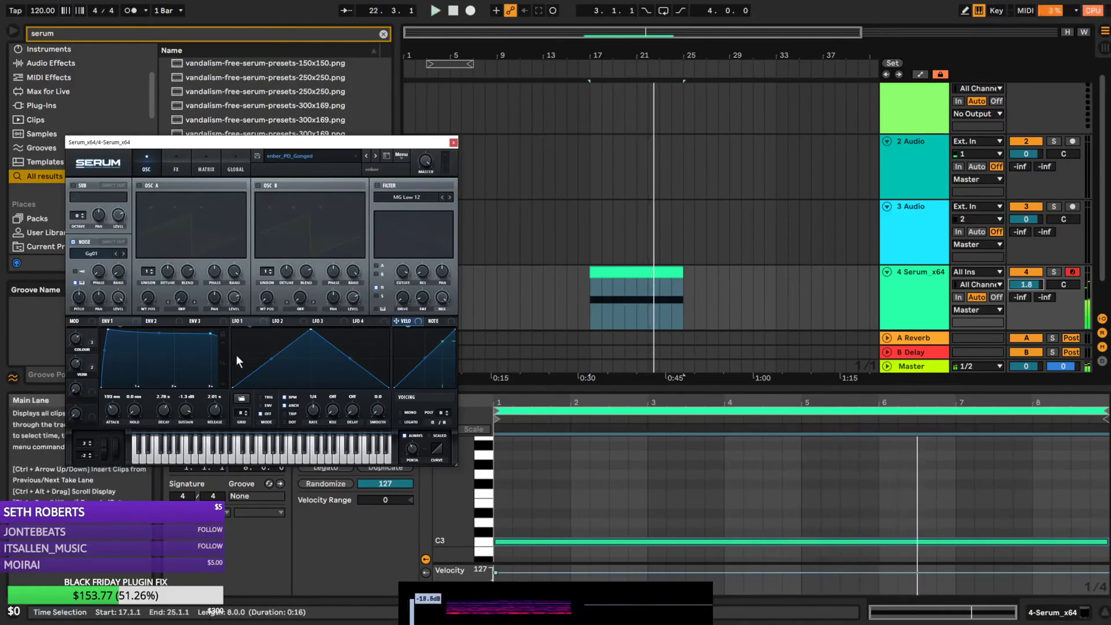
Search the browser for "eq" and add EQ Eight after Serum on the Serum track
{"action": "left_click", "coordinate": [900, 303]}
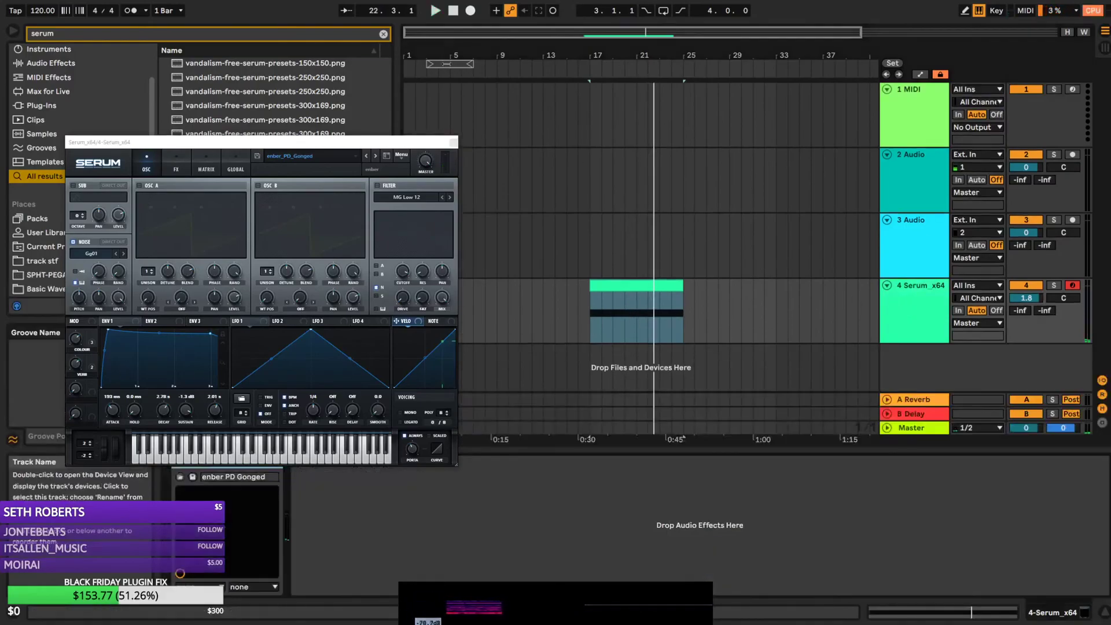
{"action": "left_click", "coordinate": [384, 34]}
{"action": "type", "text": "eq"}
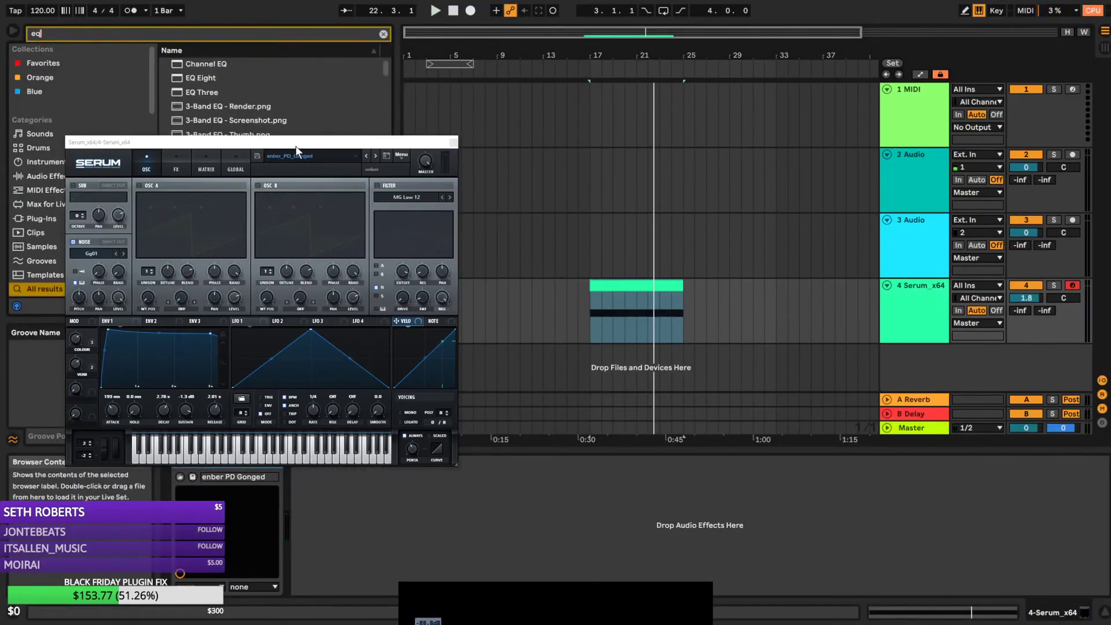
{"action": "left_click_drag", "start_coordinate": [296, 150], "coordinate": [227, 140]}
{"action": "left_click_drag", "start_coordinate": [201, 77], "coordinate": [415, 504]}
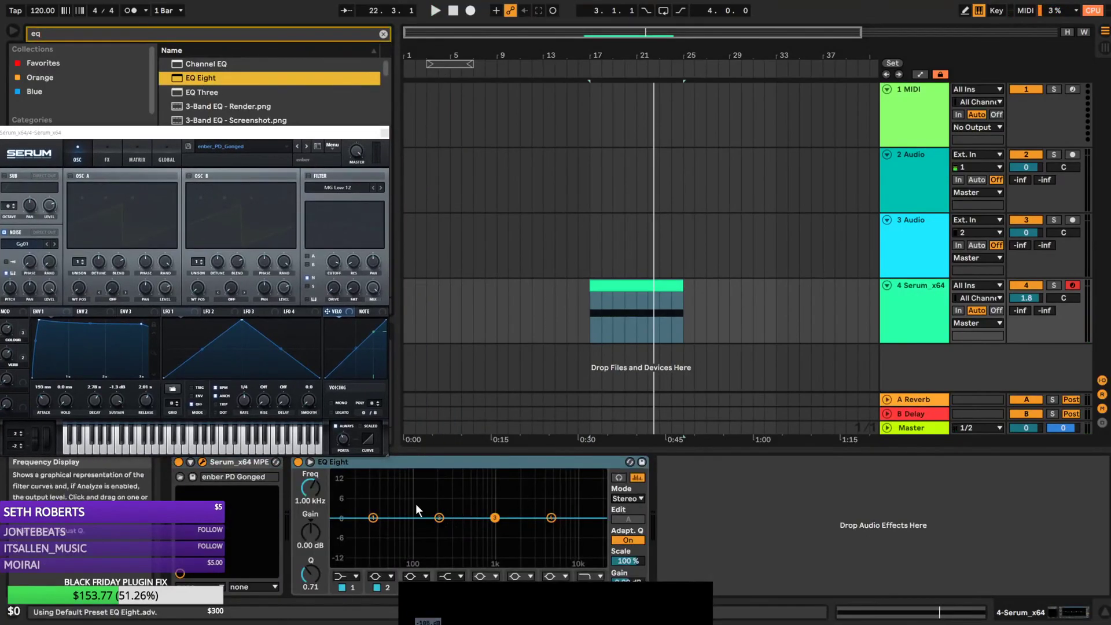
Set EQ Eight's band 1 to a low cut at 375 Hz with Q 0.43 and lower the Serum track to -2.3 dB
{"action": "left_click", "coordinate": [351, 580]}
{"action": "left_click", "coordinate": [346, 498]}
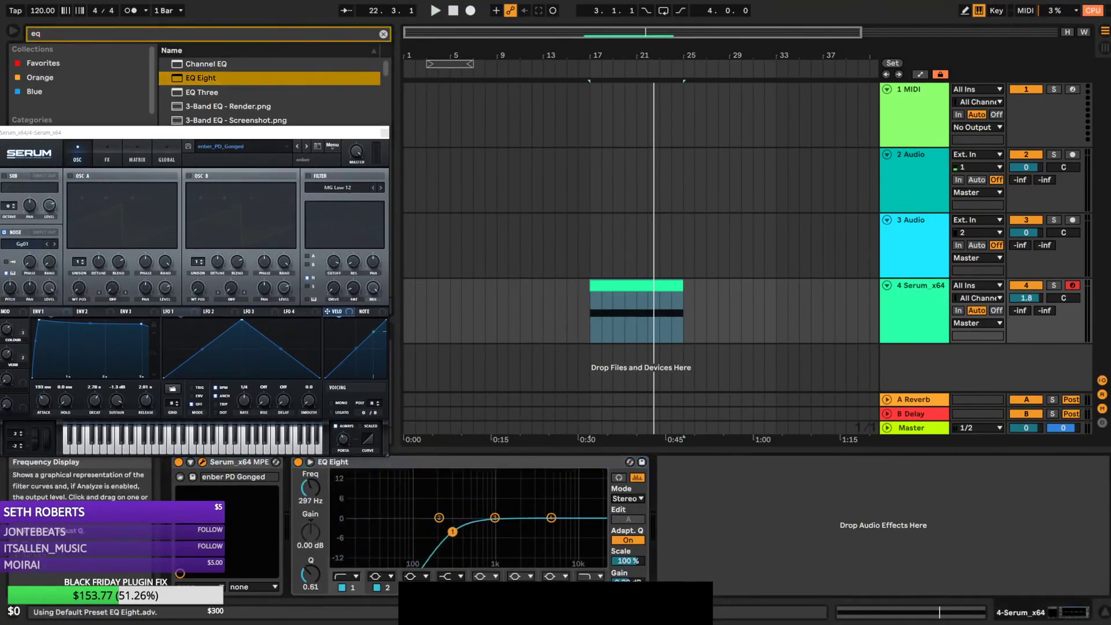
{"action": "key", "text": "space"}
{"action": "mouse_move", "coordinate": [448, 533]}
{"action": "left_mouse_down"}
{"action": "mouse_move", "coordinate": [462, 528]}
{"action": "mouse_move", "coordinate": [447, 527]}
{"action": "mouse_move", "coordinate": [461, 538]}
{"action": "left_mouse_up"}
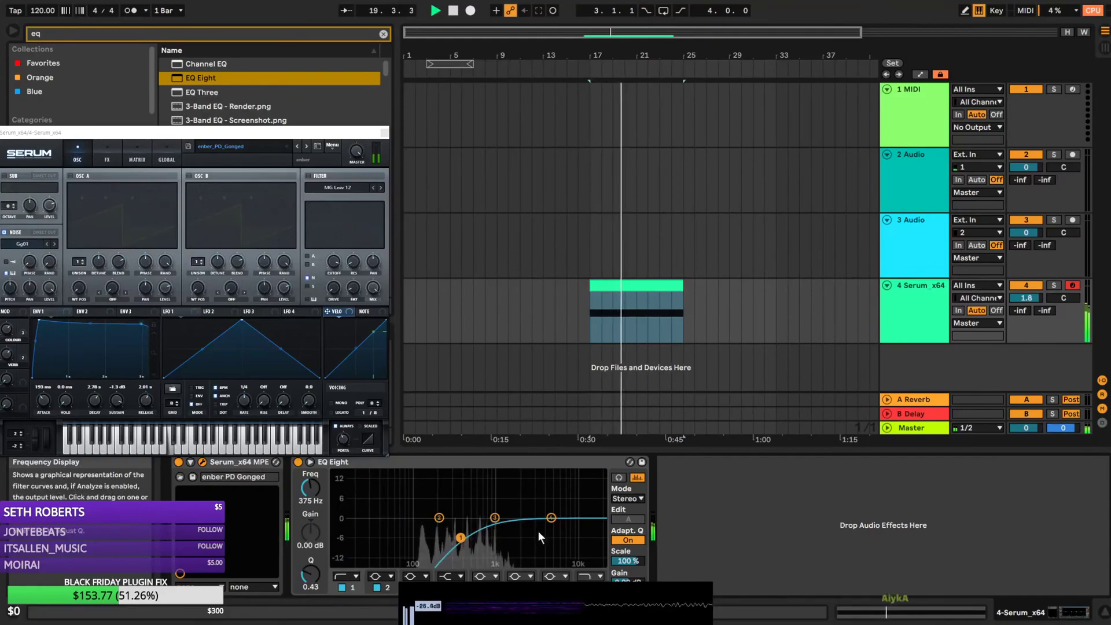
{"action": "left_click_drag", "start_coordinate": [1027, 298], "coordinate": [1026, 310]}
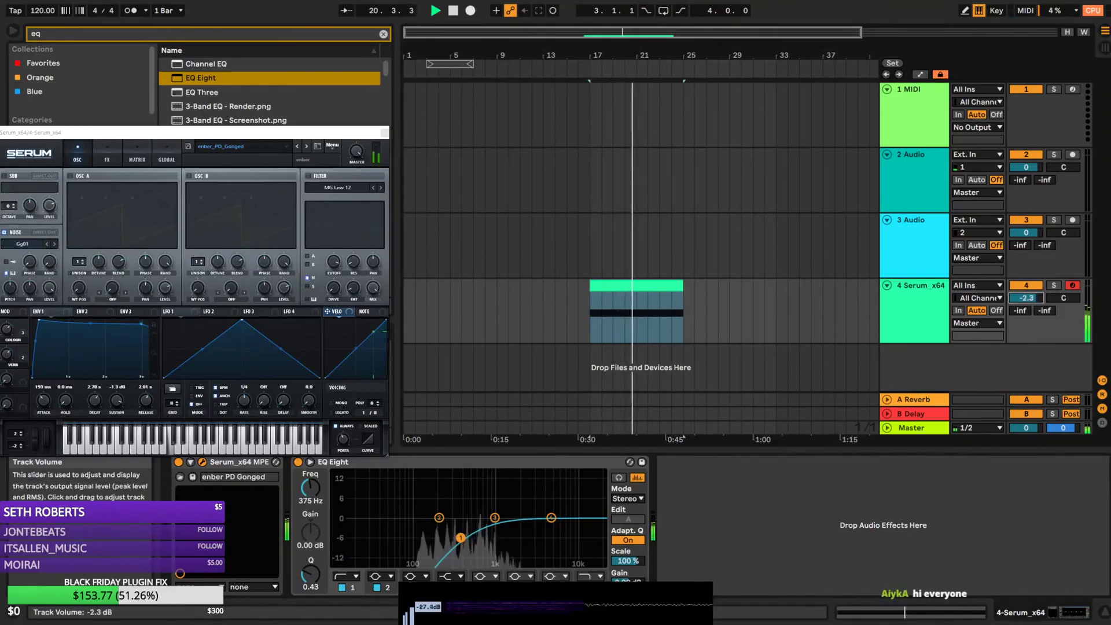
Copy the eight-bar C3 note in the Serum clip up to G3 and play the result
{"action": "double_click", "coordinate": [631, 322]}
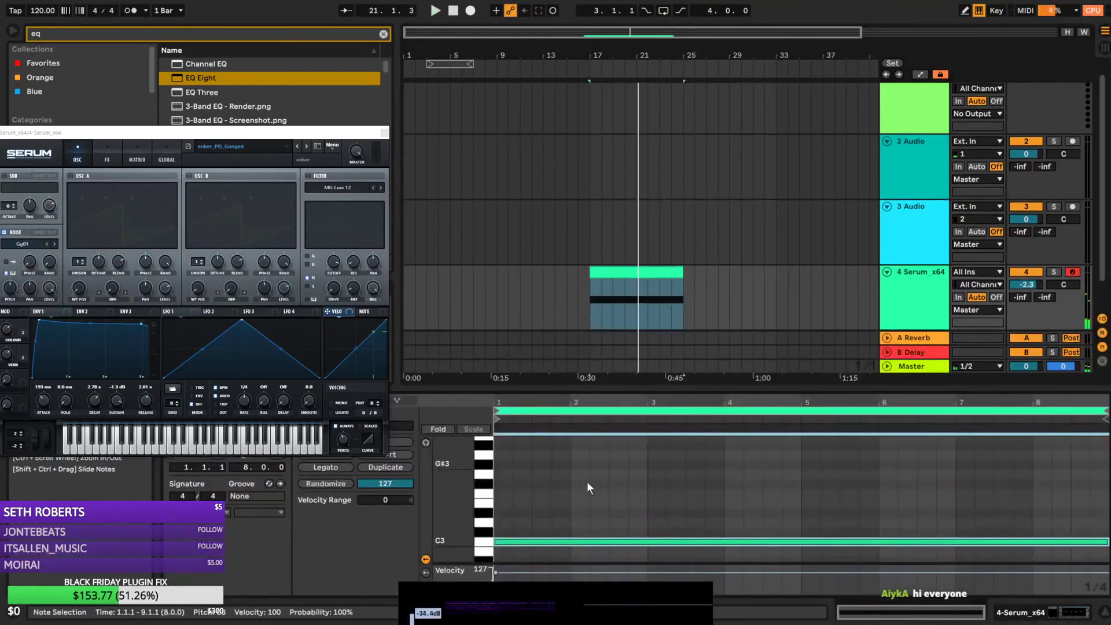
{"action": "left_click_drag", "start_coordinate": [550, 540], "coordinate": [545, 479]}
{"action": "key", "text": "space"}
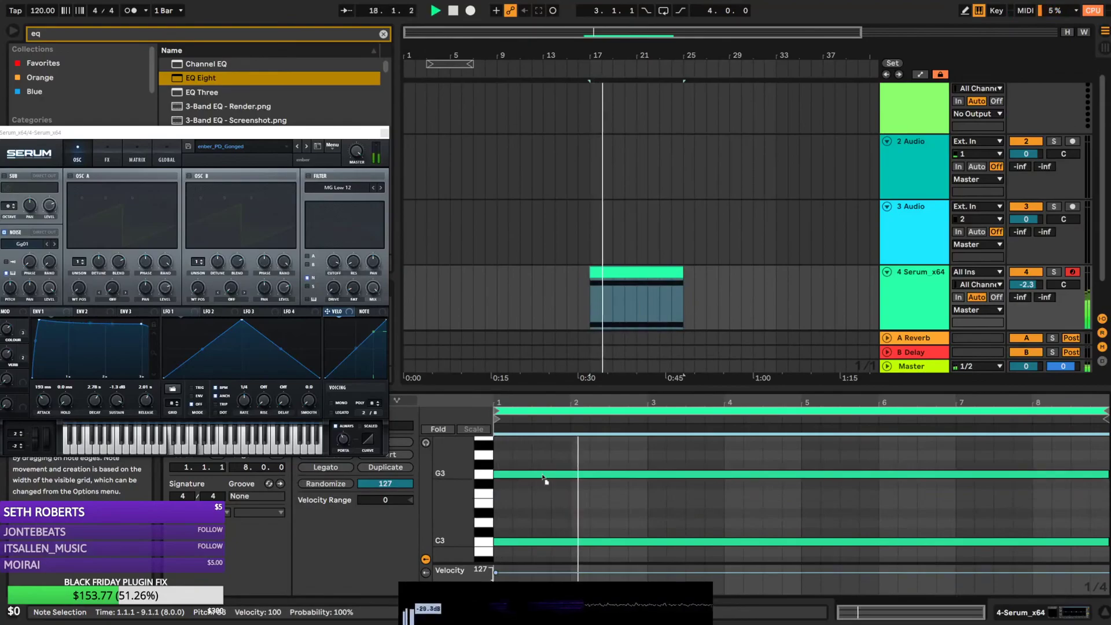
Move the copied upper note to C4 and lower the Serum track volume to -7.5 dB
{"action": "left_click_drag", "start_coordinate": [544, 479], "coordinate": [550, 456]}
{"action": "key", "text": "space"}
{"action": "left_click_drag", "start_coordinate": [471, 456], "coordinate": [441, 476]}
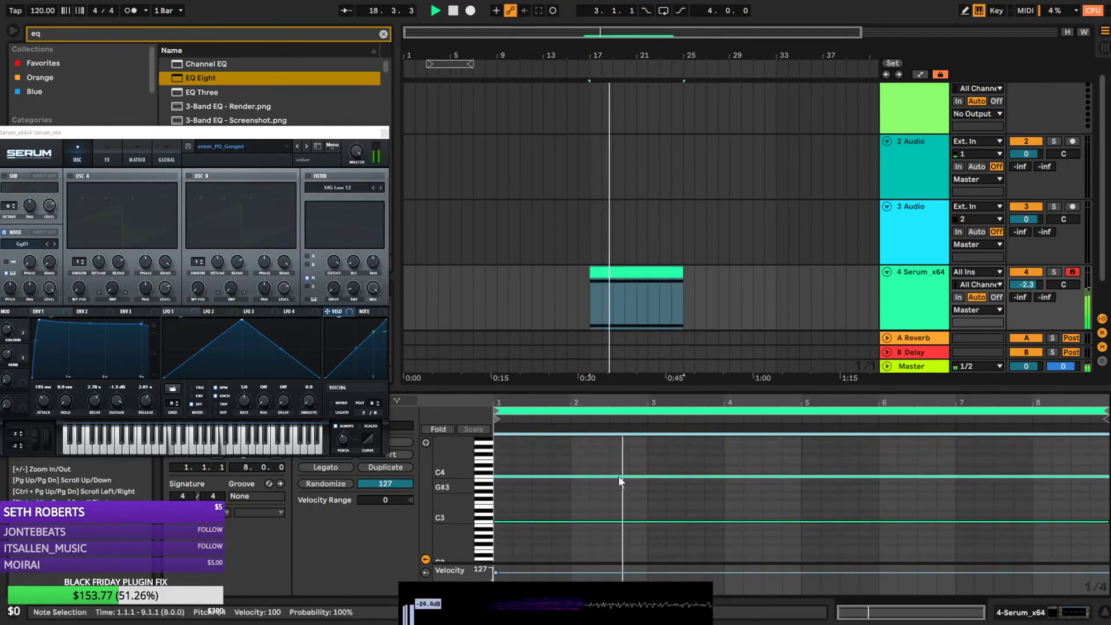
{"action": "left_click_drag", "start_coordinate": [1027, 284], "coordinate": [1026, 306]}
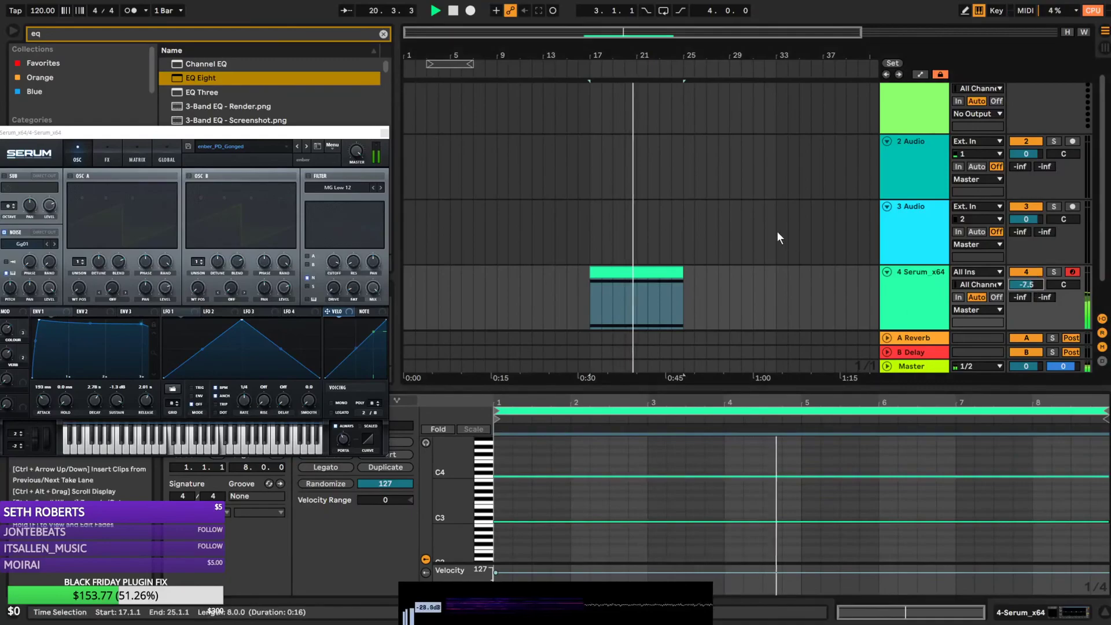
Close the Serum window, stop playback and move the Serum track above the empty MIDI track
{"action": "left_click", "coordinate": [386, 134]}
{"action": "left_click", "coordinate": [902, 295]}
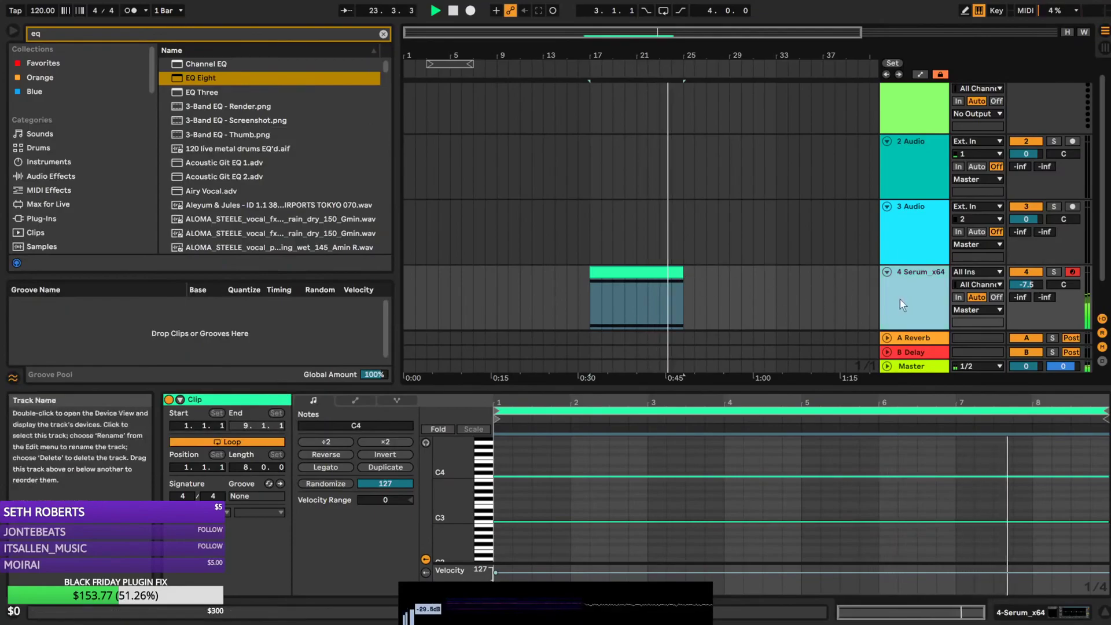
{"action": "left_click", "coordinate": [590, 231]}
{"action": "key", "text": "space"}
{"action": "mouse_move", "coordinate": [577, 55]}
{"action": "left_mouse_down"}
{"action": "mouse_move", "coordinate": [424, 75]}
{"action": "mouse_move", "coordinate": [655, 104]}
{"action": "left_mouse_up"}
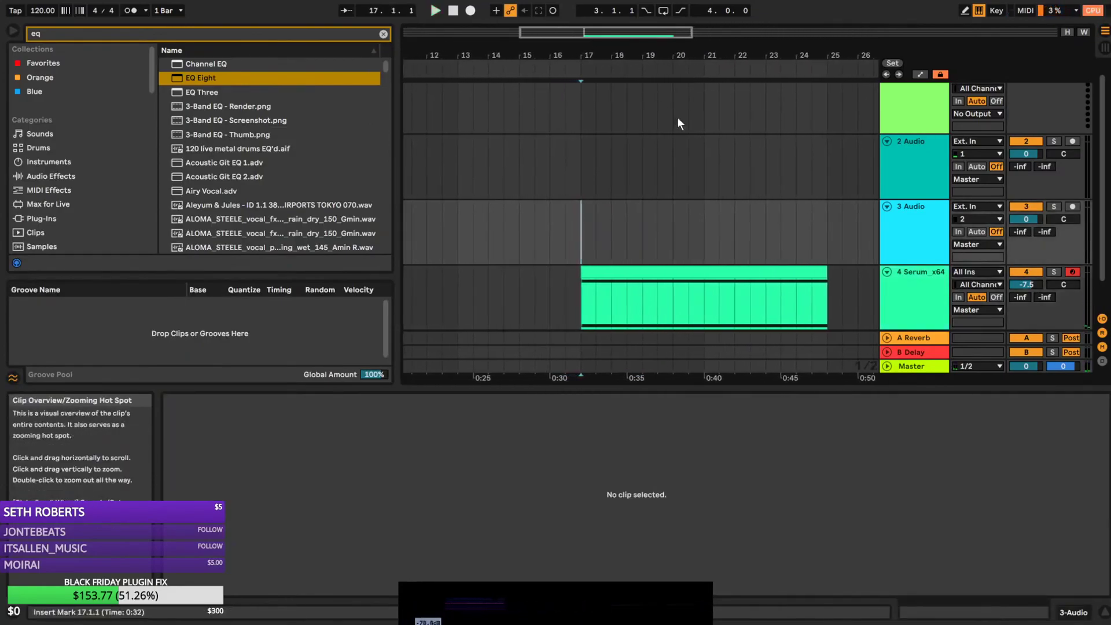
{"action": "scroll", "coordinate": [851, 261], "scroll_direction": "down", "scroll_amount": 2}
{"action": "scroll", "coordinate": [843, 265], "scroll_direction": "up", "scroll_amount": 2}
{"action": "left_click_drag", "start_coordinate": [926, 305], "coordinate": [922, 95]}
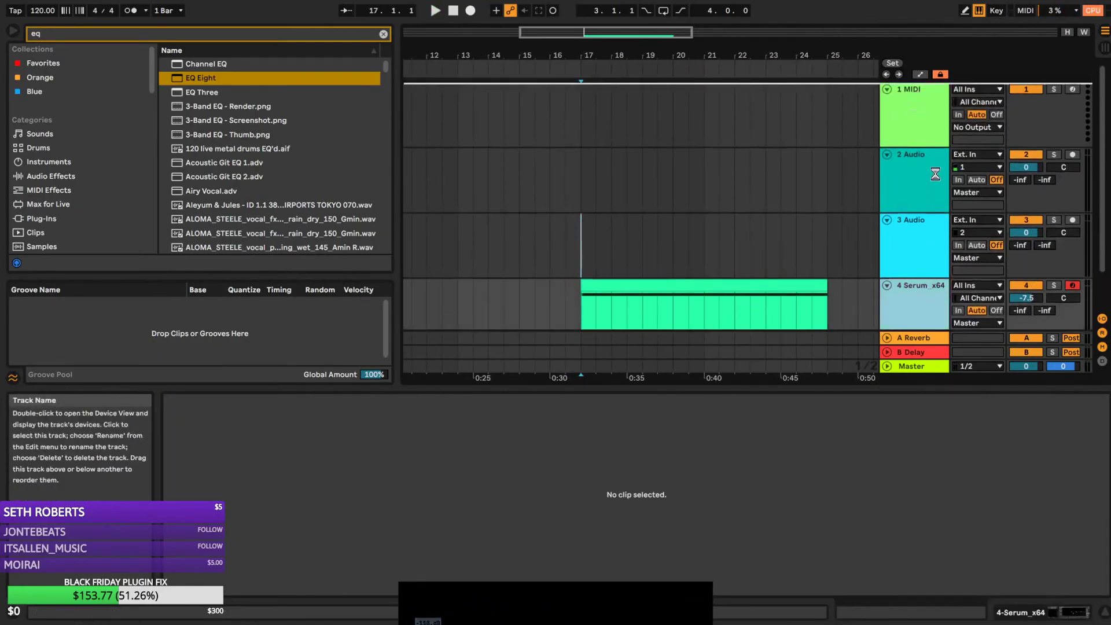
{"action": "left_click_drag", "start_coordinate": [919, 134], "coordinate": [918, 134]}
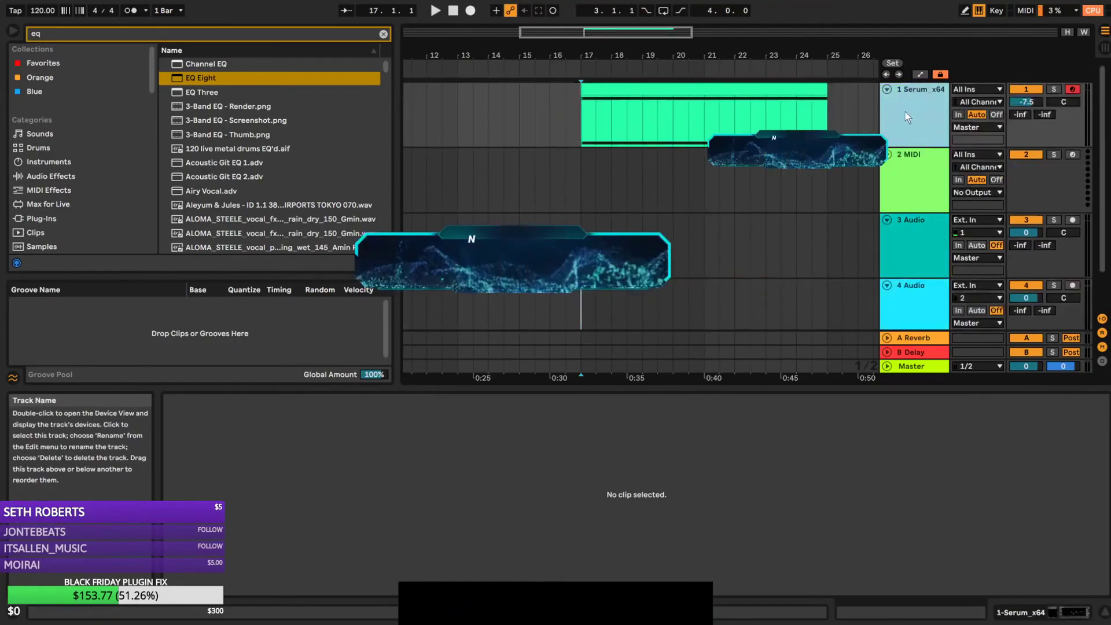
Search the browser for "shimmer" and add ValhallaShimmer after EQ Eight on the Serum track
{"action": "left_click", "coordinate": [384, 34]}
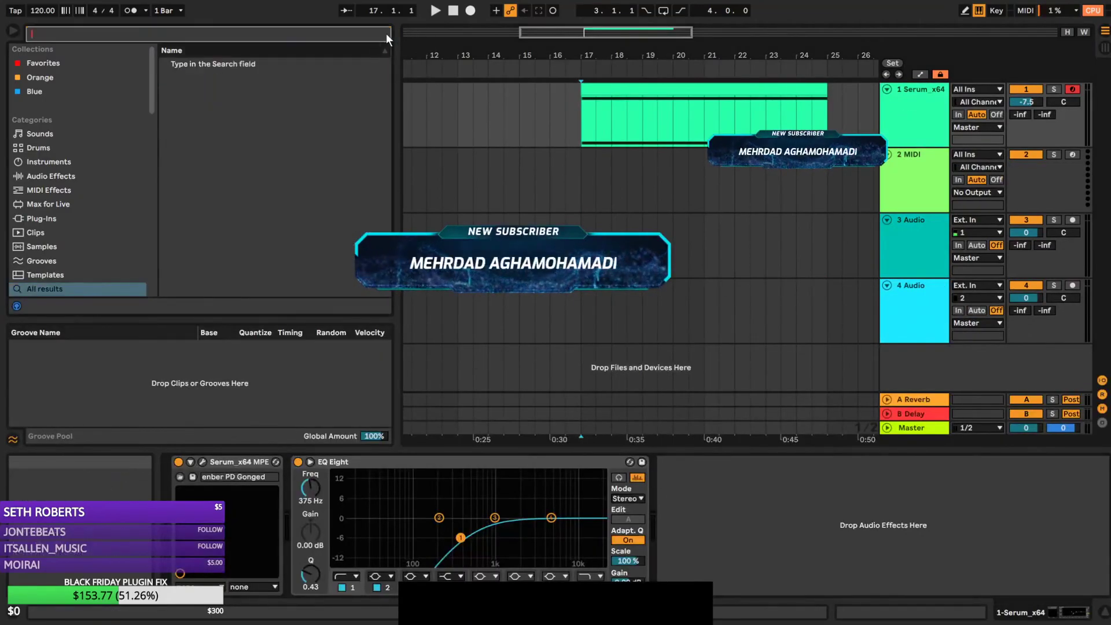
{"action": "type", "text": "shimmer"}
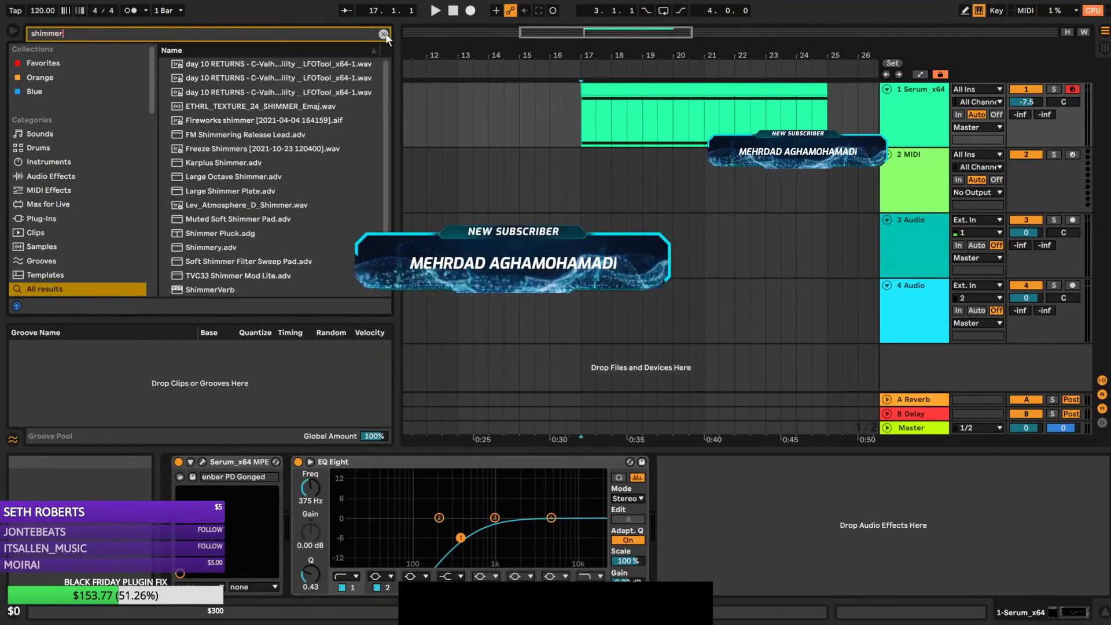
{"action": "scroll", "coordinate": [384, 145], "scroll_direction": "down", "scroll_amount": 3}
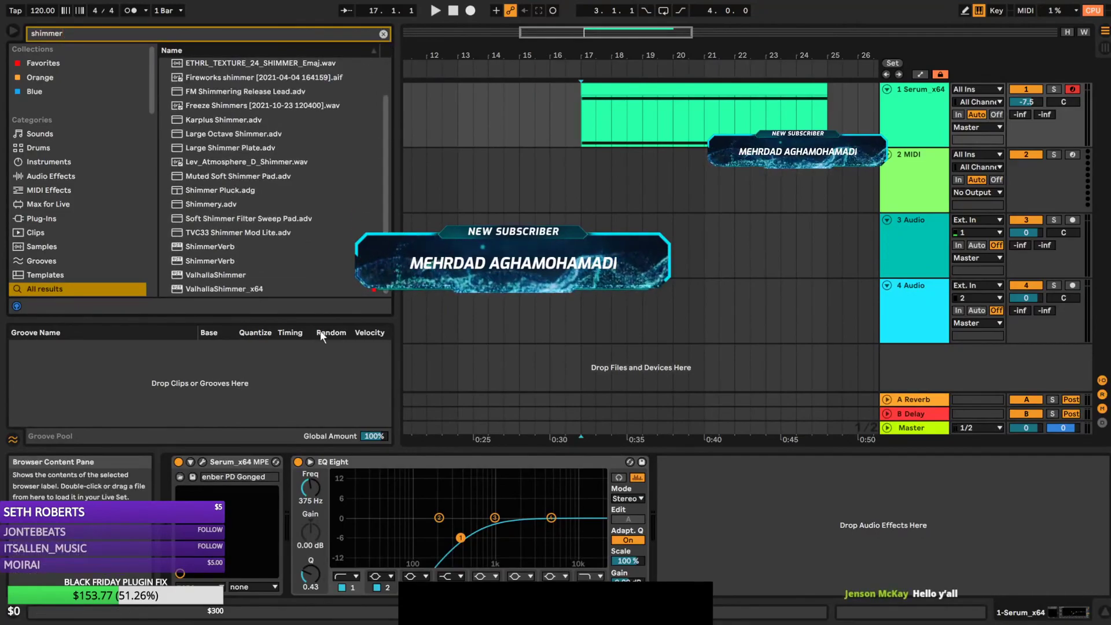
{"action": "left_click", "coordinate": [232, 275]}
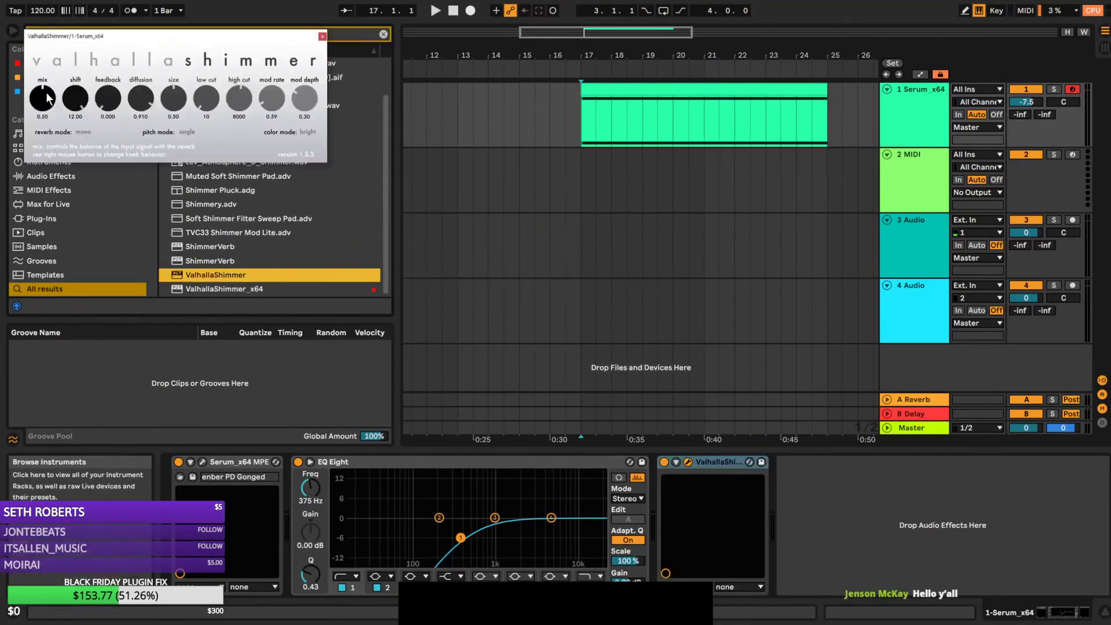
Raise ValhallaShimmer's mix to 0.78 while the drone plays and close the plug-in window
{"action": "key", "text": "space"}
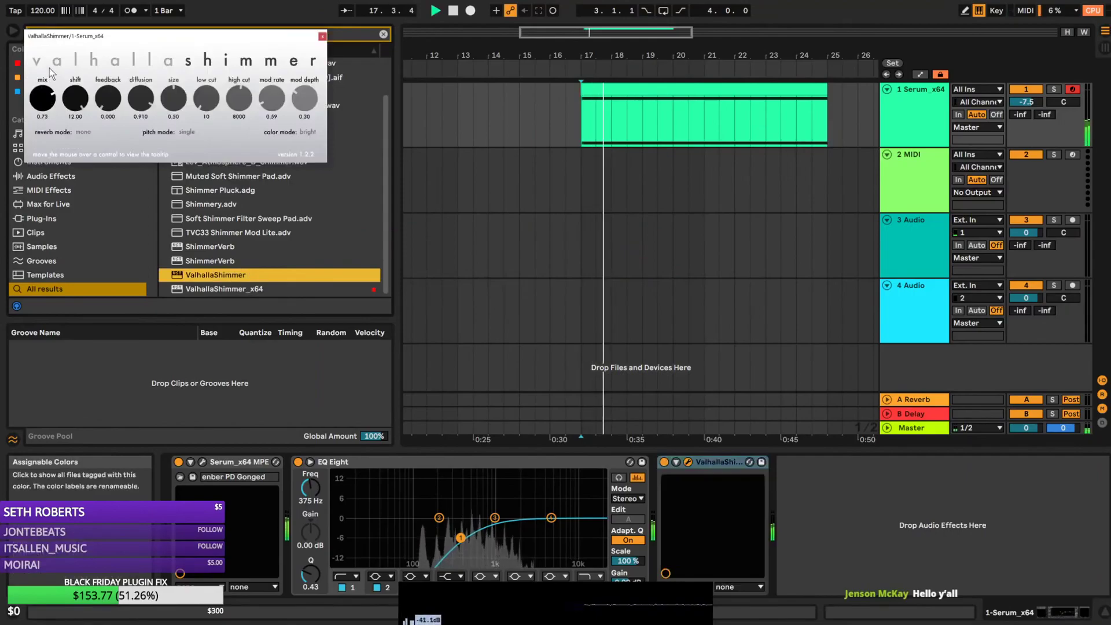
{"action": "left_click_drag", "start_coordinate": [49, 68], "coordinate": [50, 63]}
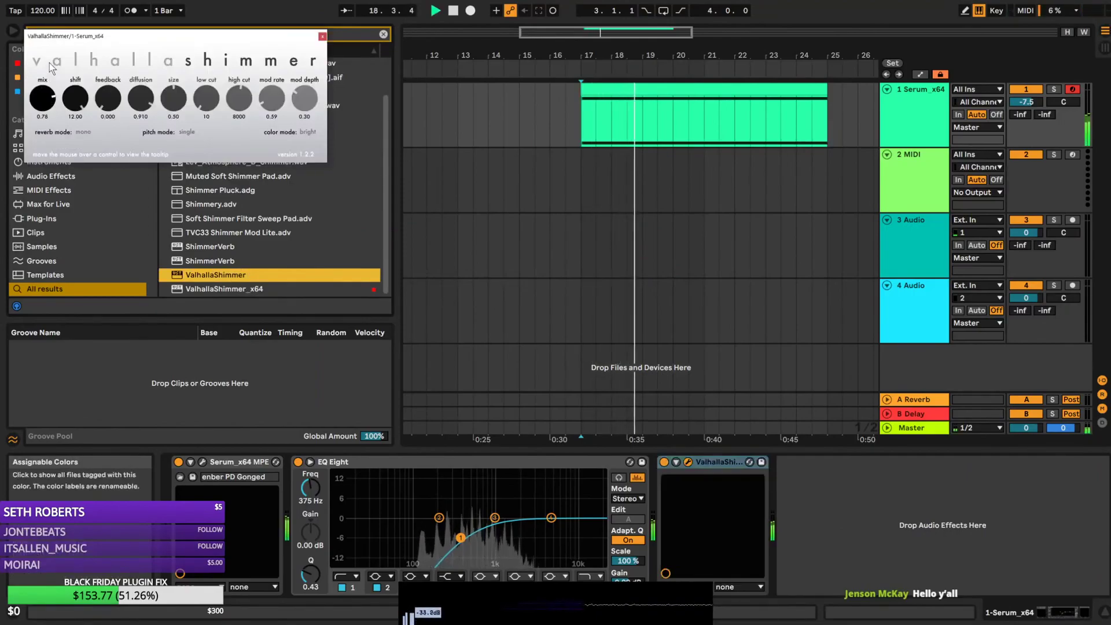
{"action": "left_click", "coordinate": [322, 37]}
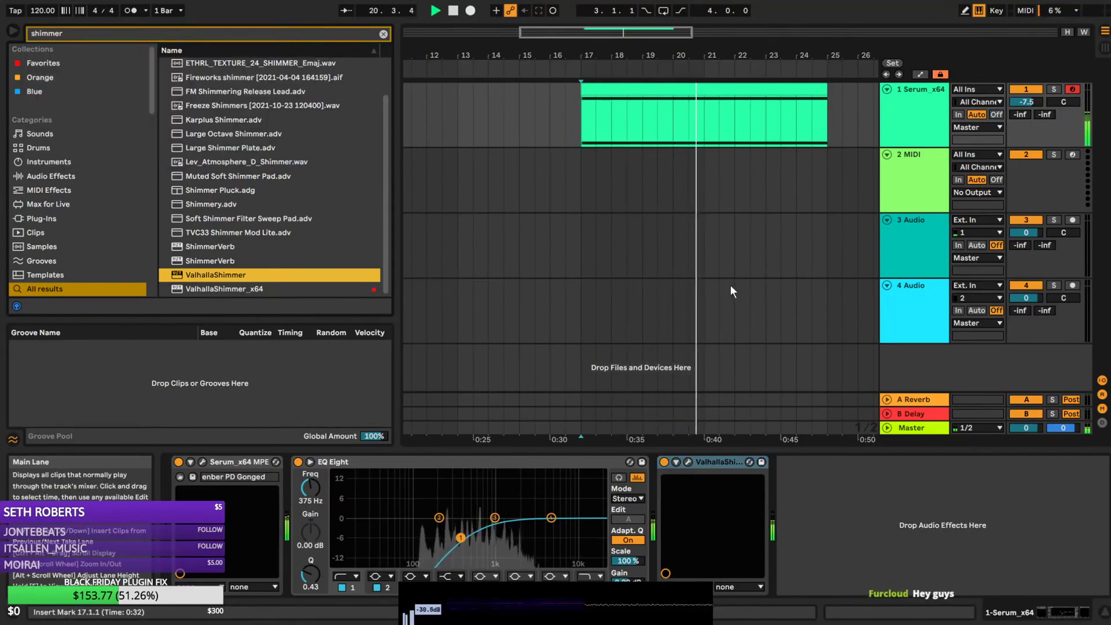
Stop playback and create an empty eight-bar MIDI clip on the MIDI track from bar 17 to bar 25
{"action": "left_click_drag", "start_coordinate": [689, 32], "coordinate": [652, 10]}
{"action": "left_click", "coordinate": [895, 181]}
{"action": "left_click_drag", "start_coordinate": [547, 174], "coordinate": [684, 183]}
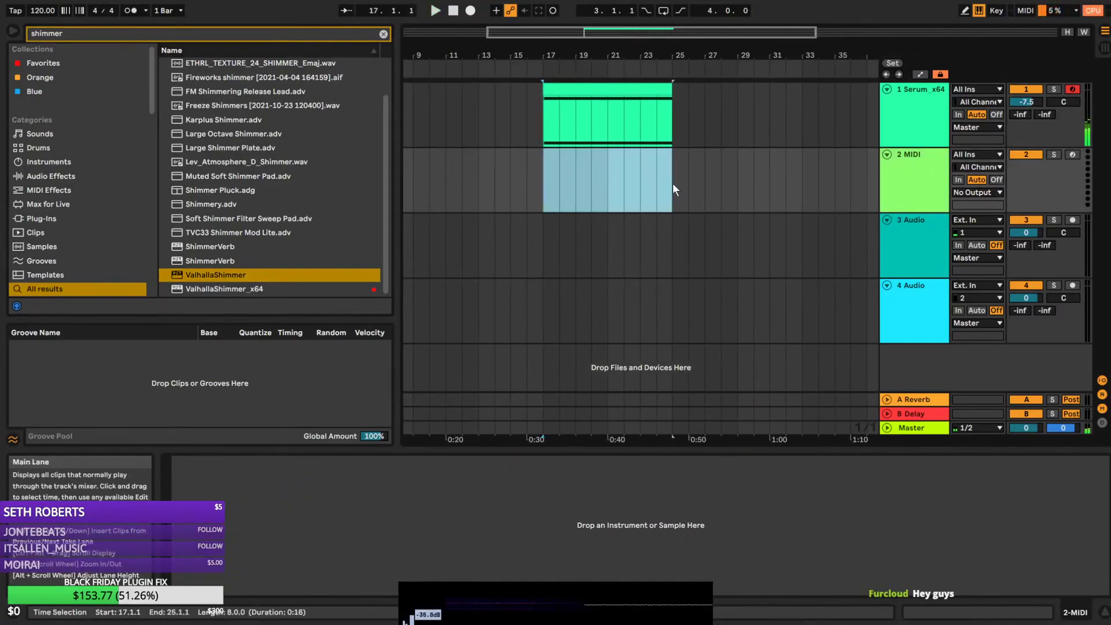
{"action": "key", "text": "ctrl+shift+m"}
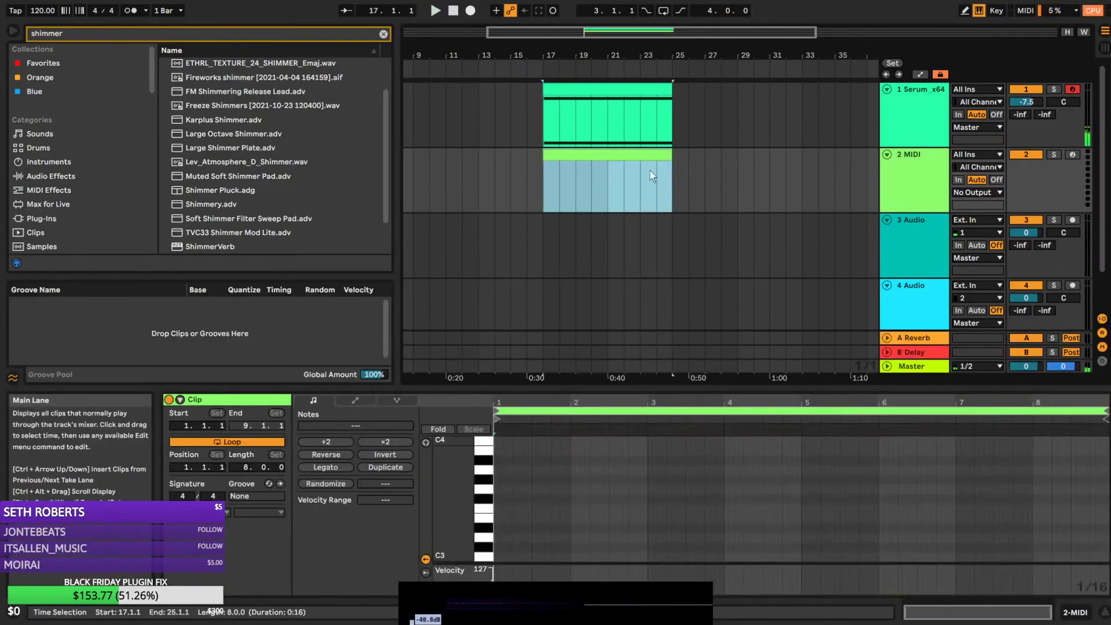
Clear the browser search, select the MIDI track and look through the HK Percussion folder in Hit Kit
{"action": "left_click", "coordinate": [382, 34]}
{"action": "scroll", "coordinate": [99, 154], "scroll_direction": "down", "scroll_amount": 5}
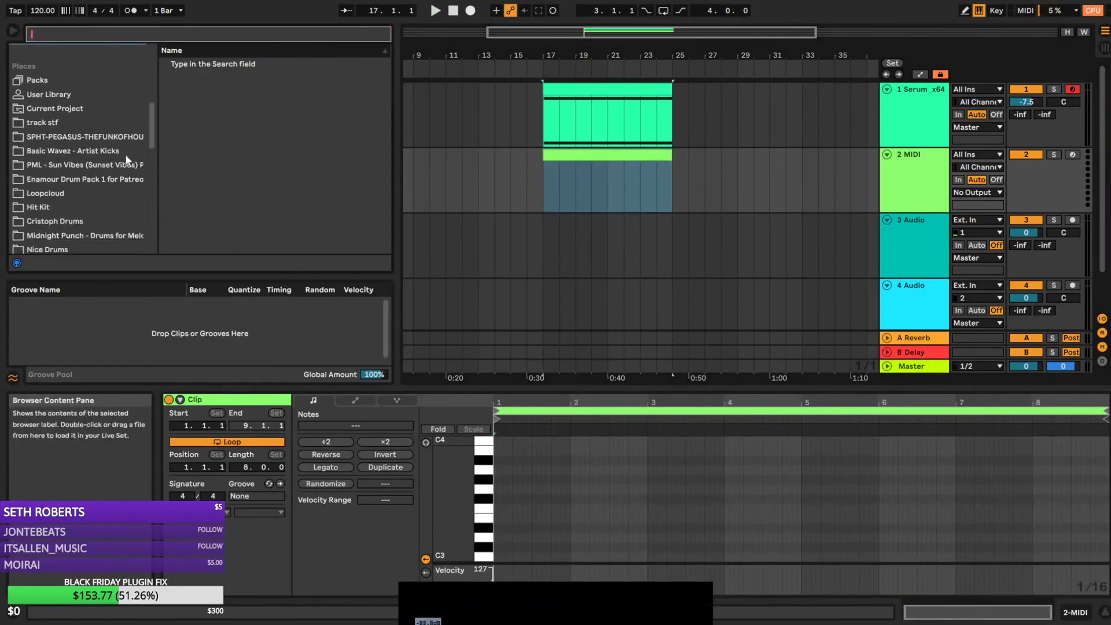
{"action": "scroll", "coordinate": [109, 158], "scroll_direction": "up", "scroll_amount": 3}
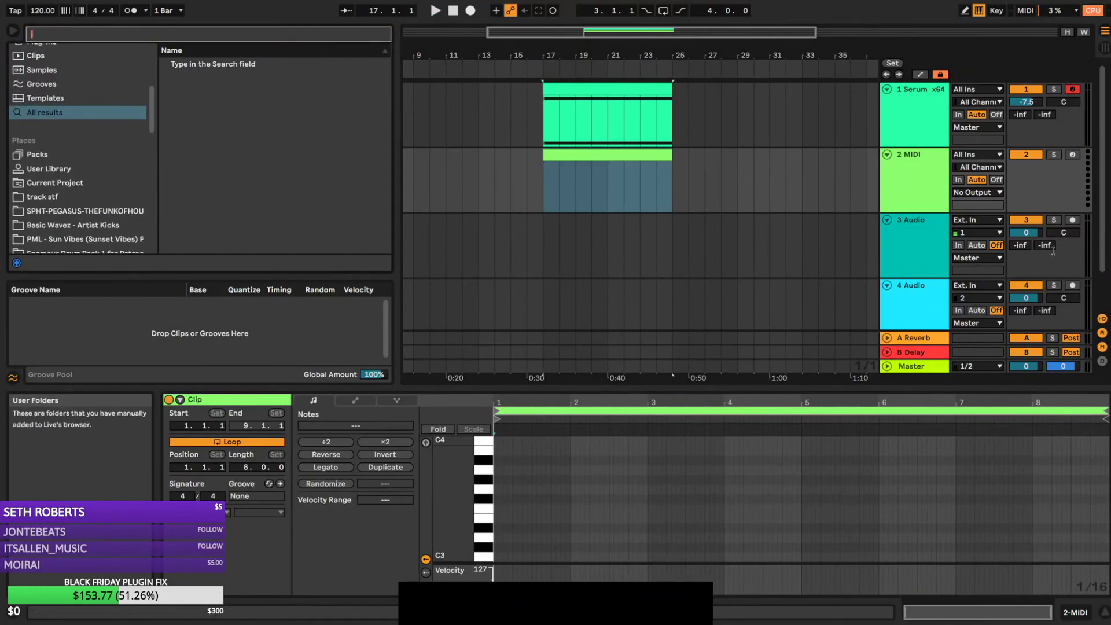
{"action": "left_click", "coordinate": [926, 198]}
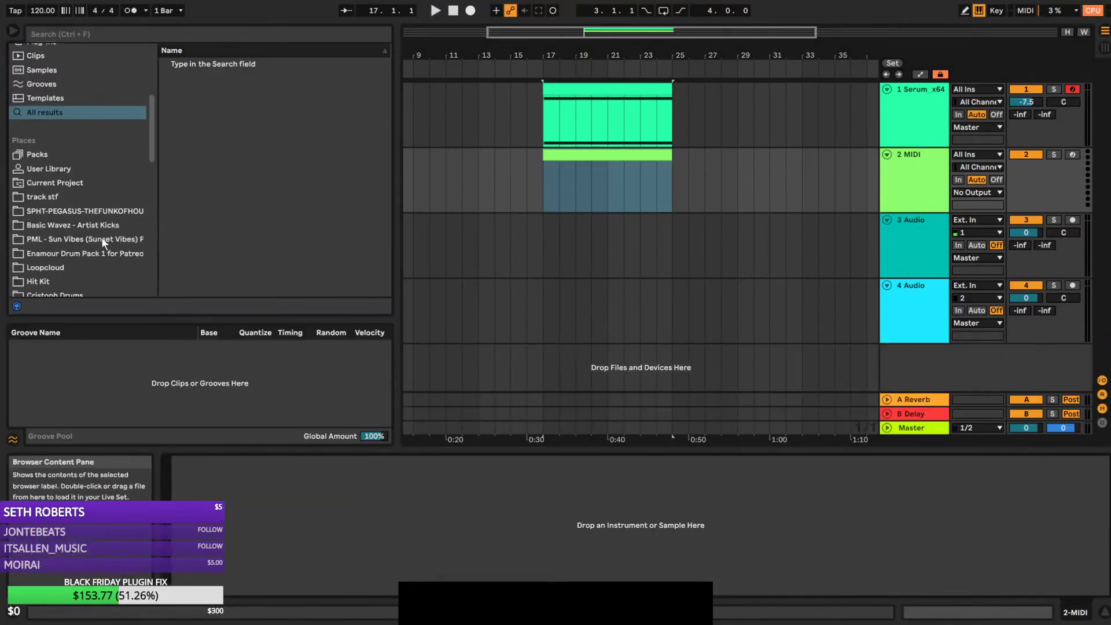
{"action": "scroll", "coordinate": [92, 253], "scroll_direction": "down", "scroll_amount": 4}
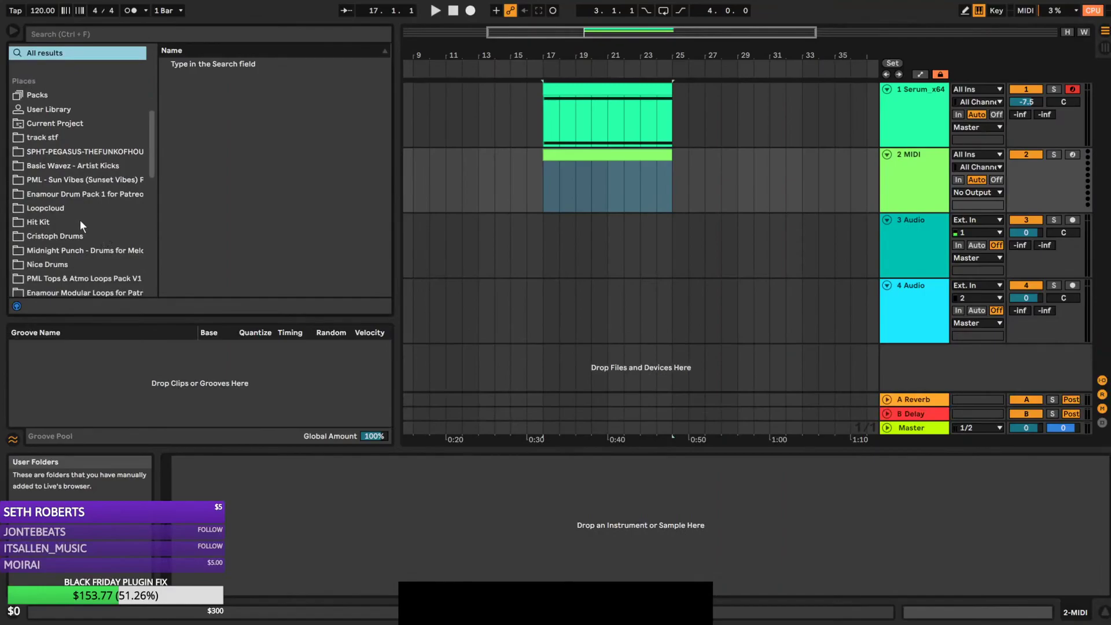
{"action": "scroll", "coordinate": [80, 222], "scroll_direction": "down", "scroll_amount": 4}
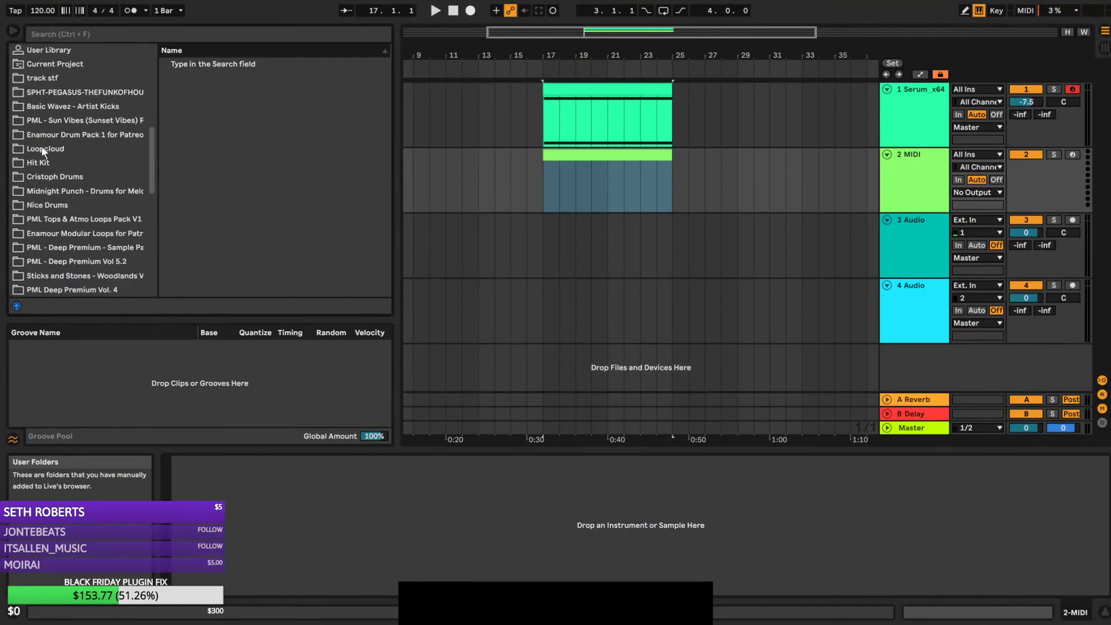
{"action": "left_click", "coordinate": [33, 162]}
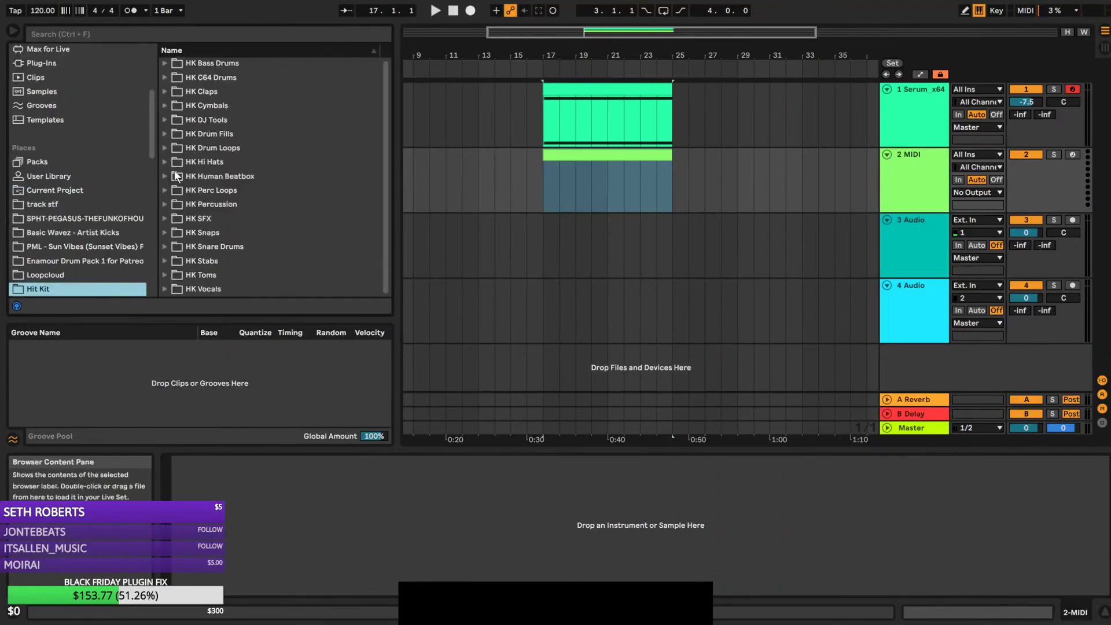
{"action": "left_click", "coordinate": [167, 204]}
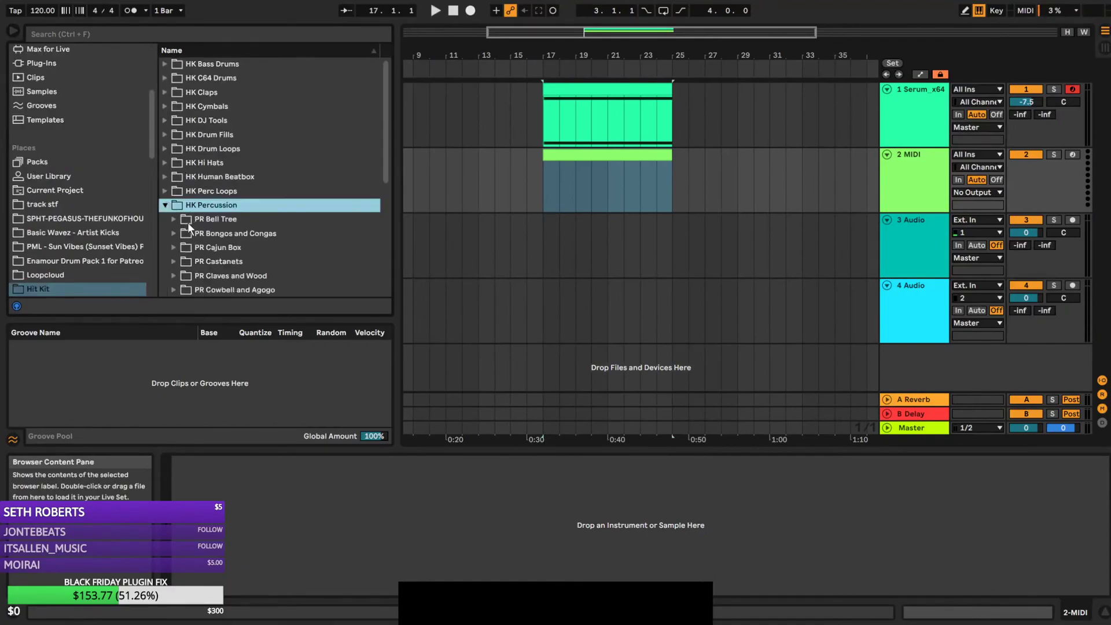
{"action": "scroll", "coordinate": [190, 226], "scroll_direction": "down", "scroll_amount": 4}
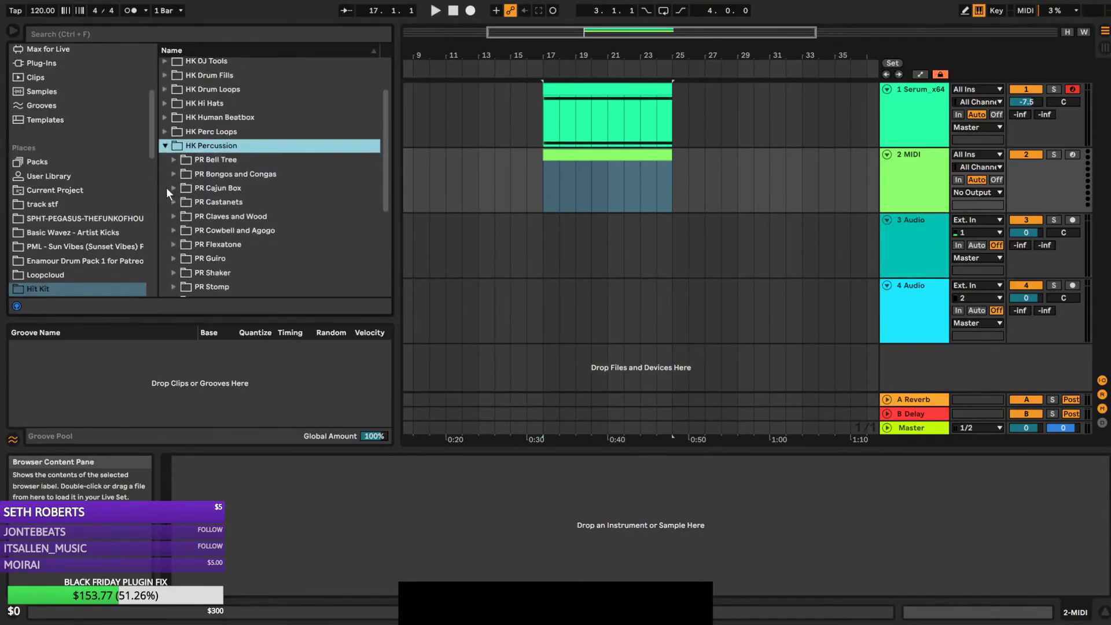
{"action": "scroll", "coordinate": [183, 201], "scroll_direction": "down", "scroll_amount": 3}
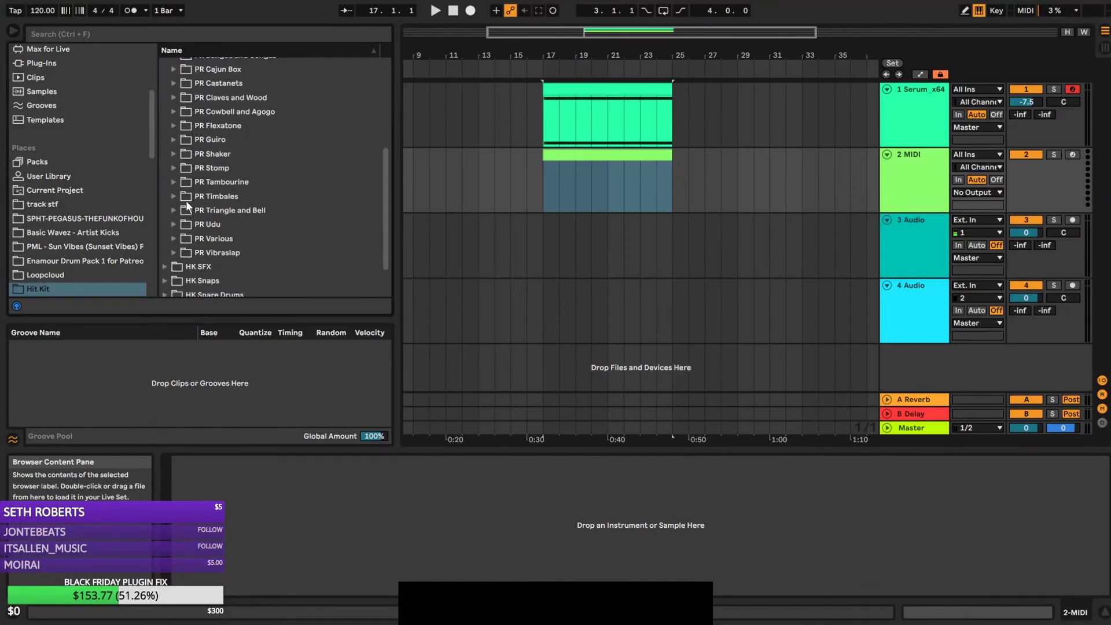
{"action": "scroll", "coordinate": [180, 213], "scroll_direction": "up", "scroll_amount": 1}
Audition the bell samples from HK PR Bell 01 to 11 in the PR Cowbell and Agogo folder
{"action": "left_click", "coordinate": [173, 200]}
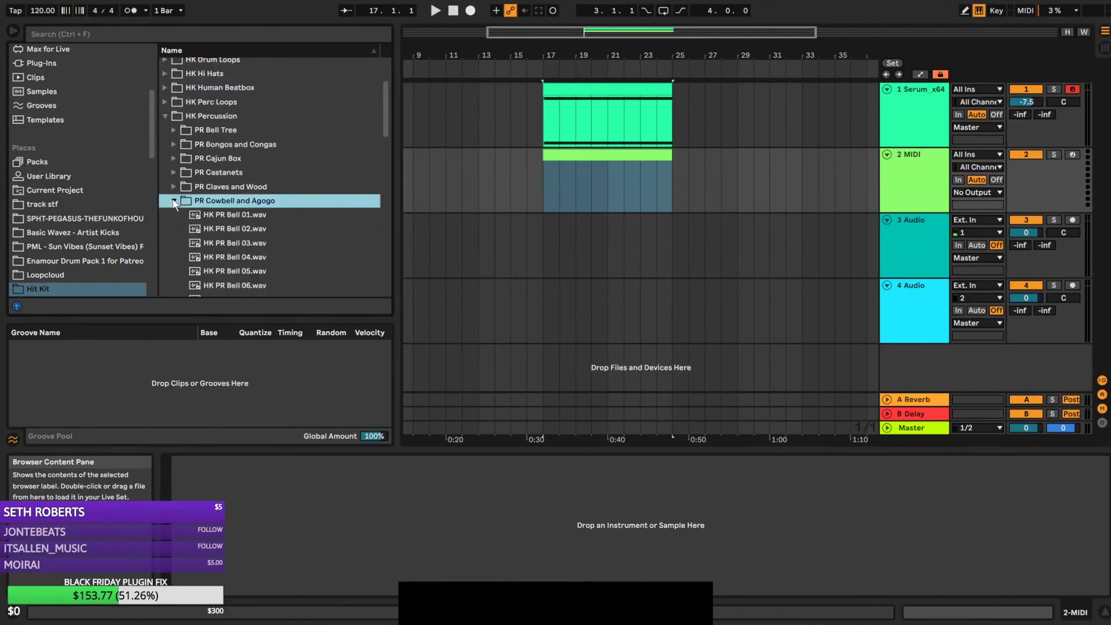
{"action": "left_click", "coordinate": [224, 219]}
{"action": "left_click", "coordinate": [226, 230]}
{"action": "left_click", "coordinate": [232, 246]}
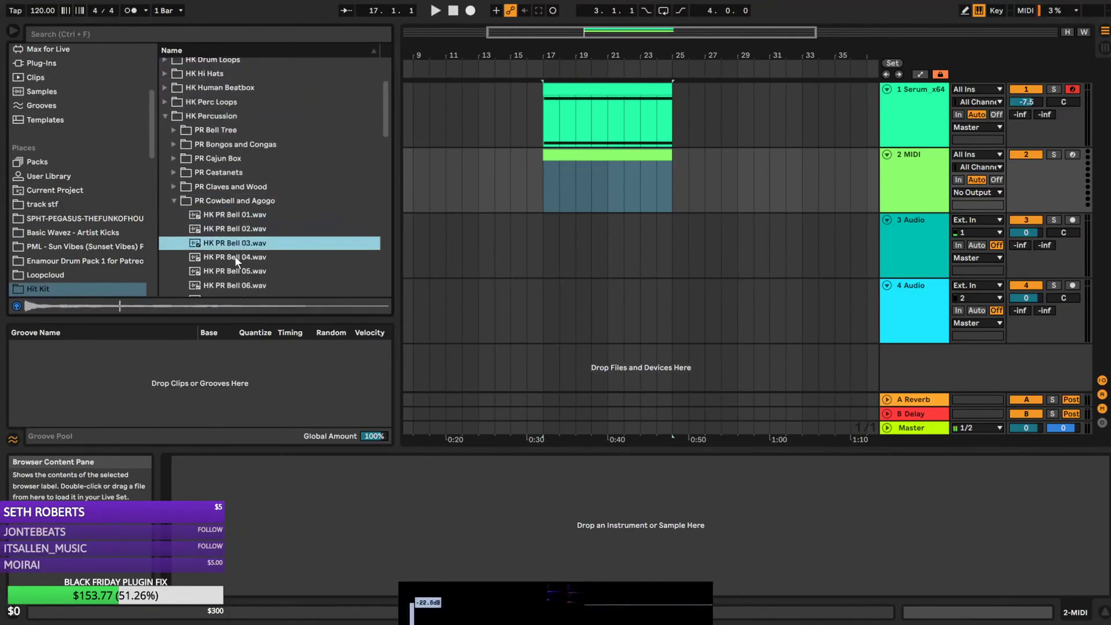
{"action": "left_click", "coordinate": [236, 257]}
{"action": "left_click", "coordinate": [239, 271]}
{"action": "scroll", "coordinate": [241, 270], "scroll_direction": "down", "scroll_amount": 3}
{"action": "left_click", "coordinate": [236, 242]}
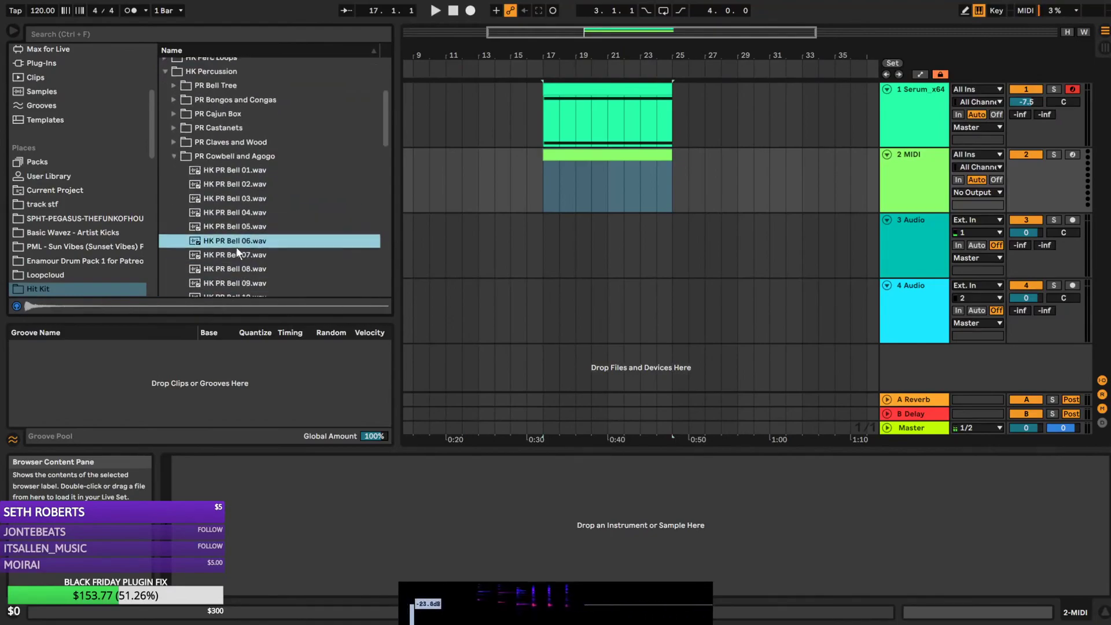
{"action": "left_click", "coordinate": [238, 269]}
{"action": "left_click", "coordinate": [240, 283]}
{"action": "scroll", "coordinate": [240, 281], "scroll_direction": "down", "scroll_amount": 3}
{"action": "left_click", "coordinate": [241, 269]}
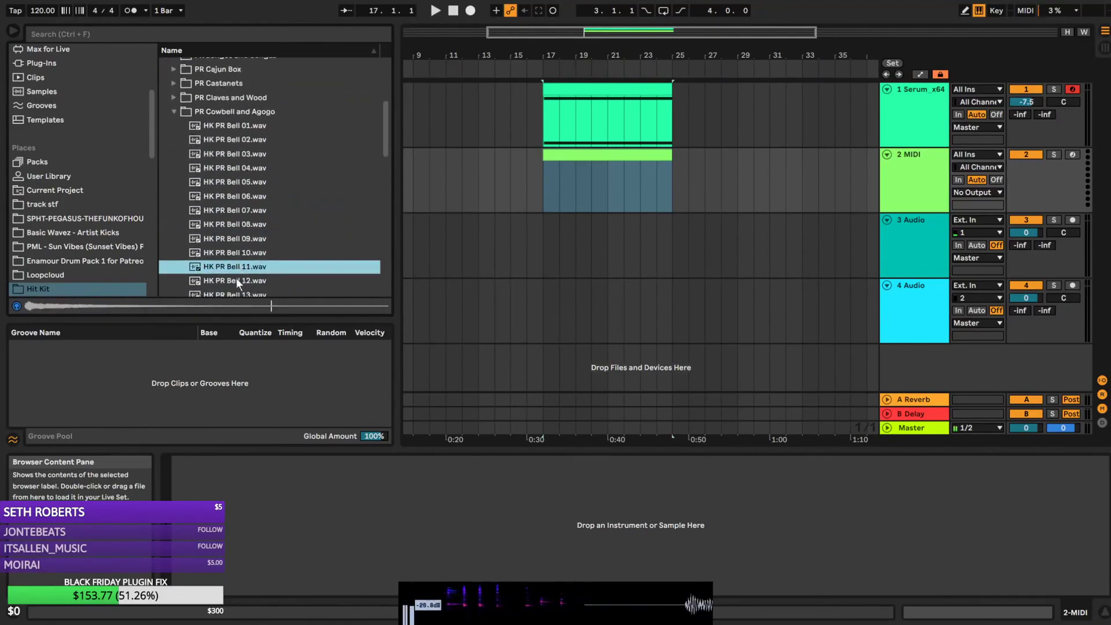
{"action": "scroll", "coordinate": [180, 139], "scroll_direction": "up", "scroll_amount": 3}
{"action": "left_click", "coordinate": [171, 156]}
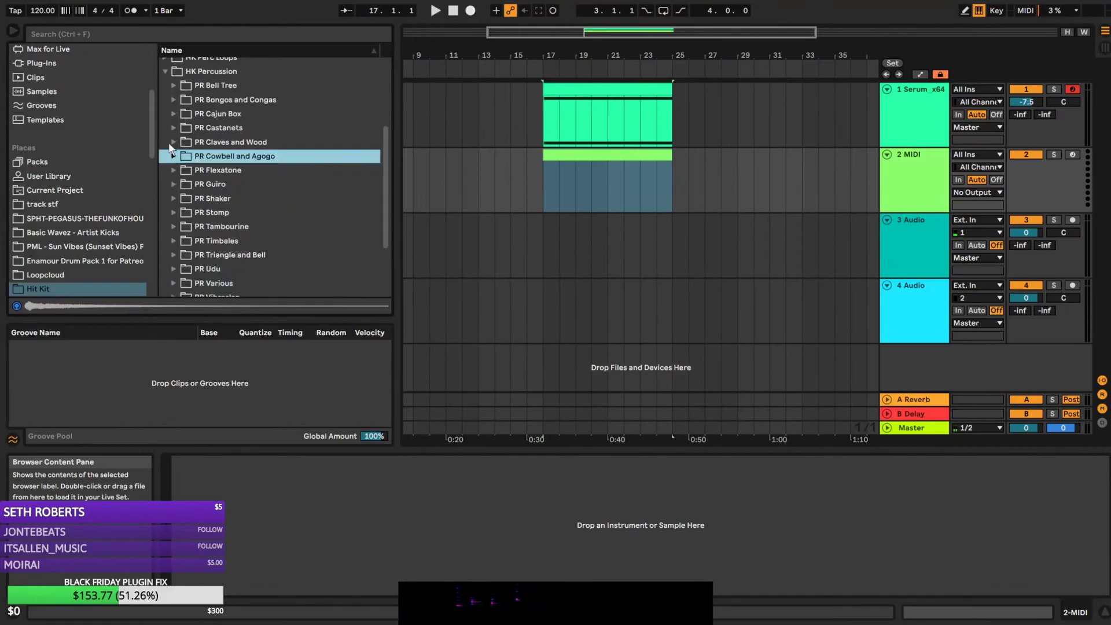
Audition several HK PR CW samples in the PR Claves and Wood folder, including HK PR CW 009.wav
{"action": "left_click", "coordinate": [172, 143]}
{"action": "left_click", "coordinate": [218, 171]}
{"action": "left_click", "coordinate": [233, 212]}
{"action": "left_click", "coordinate": [242, 255]}
{"action": "left_click", "coordinate": [246, 283]}
{"action": "left_click", "coordinate": [248, 268]}
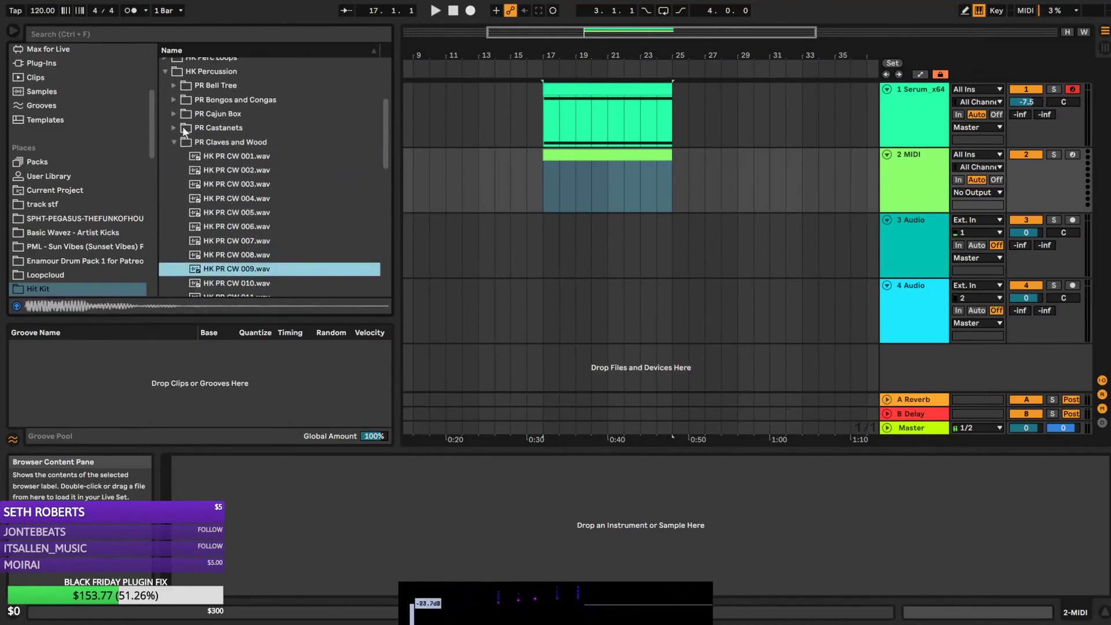
{"action": "left_click", "coordinate": [174, 143]}
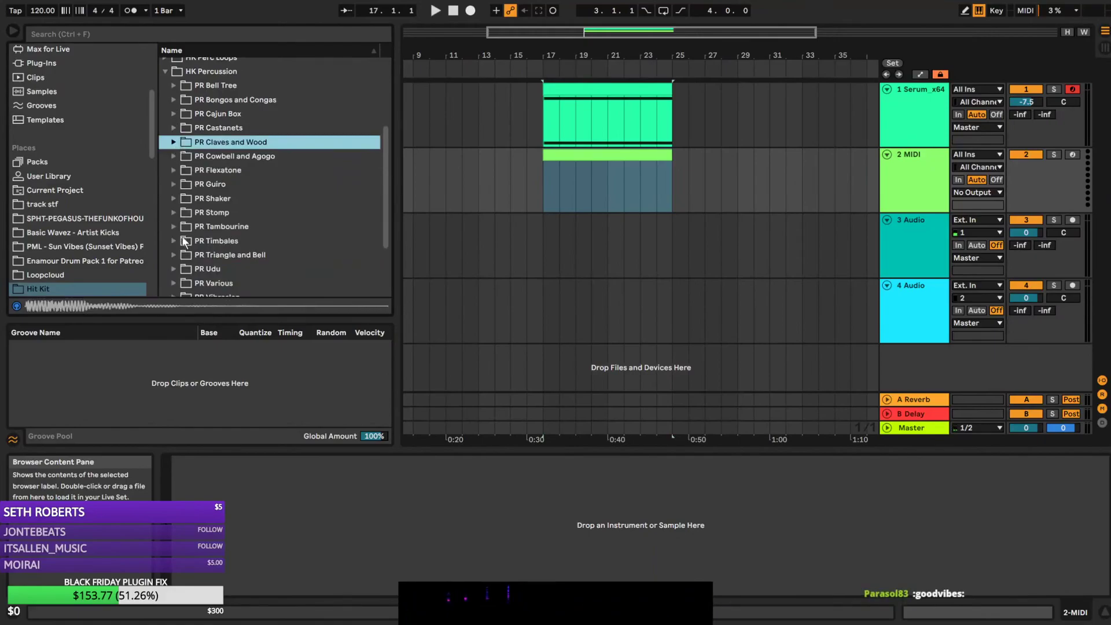
Audition the HK PR Urdu samples in the PR Udu folder, ending with HK PR Urdu 01f.wav
{"action": "scroll", "coordinate": [179, 246], "scroll_direction": "down", "scroll_amount": 1}
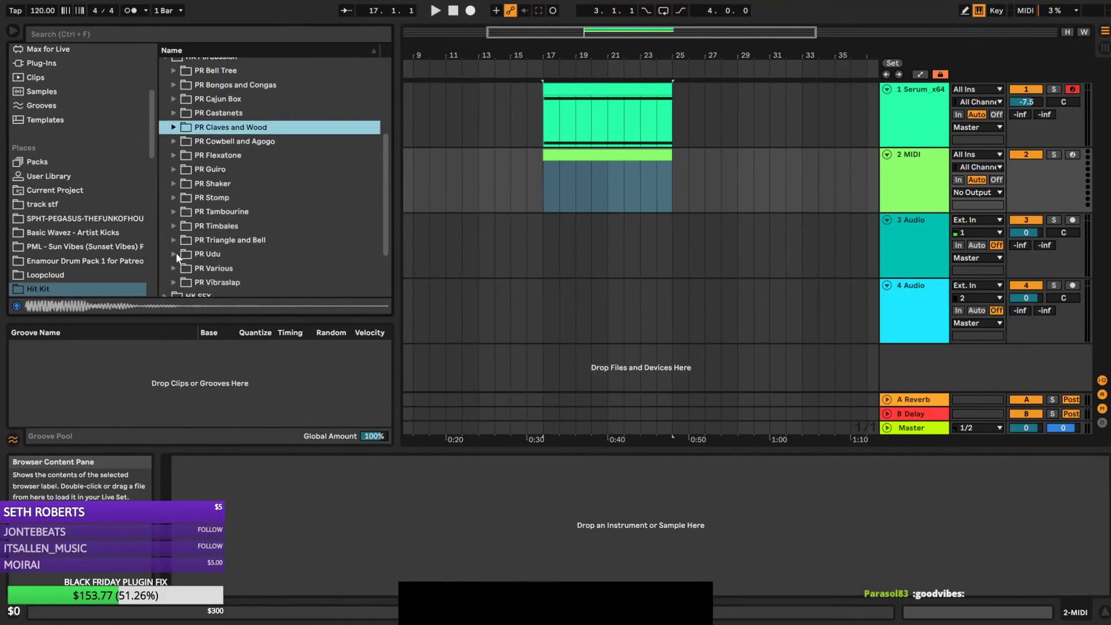
{"action": "left_click", "coordinate": [175, 254]}
{"action": "left_click", "coordinate": [219, 268]}
{"action": "scroll", "coordinate": [222, 263], "scroll_direction": "down", "scroll_amount": 3}
{"action": "left_click", "coordinate": [223, 263]}
{"action": "scroll", "coordinate": [223, 263], "scroll_direction": "down", "scroll_amount": 4}
{"action": "left_click", "coordinate": [224, 262]}
{"action": "left_click", "coordinate": [224, 249]}
{"action": "left_click", "coordinate": [223, 238]}
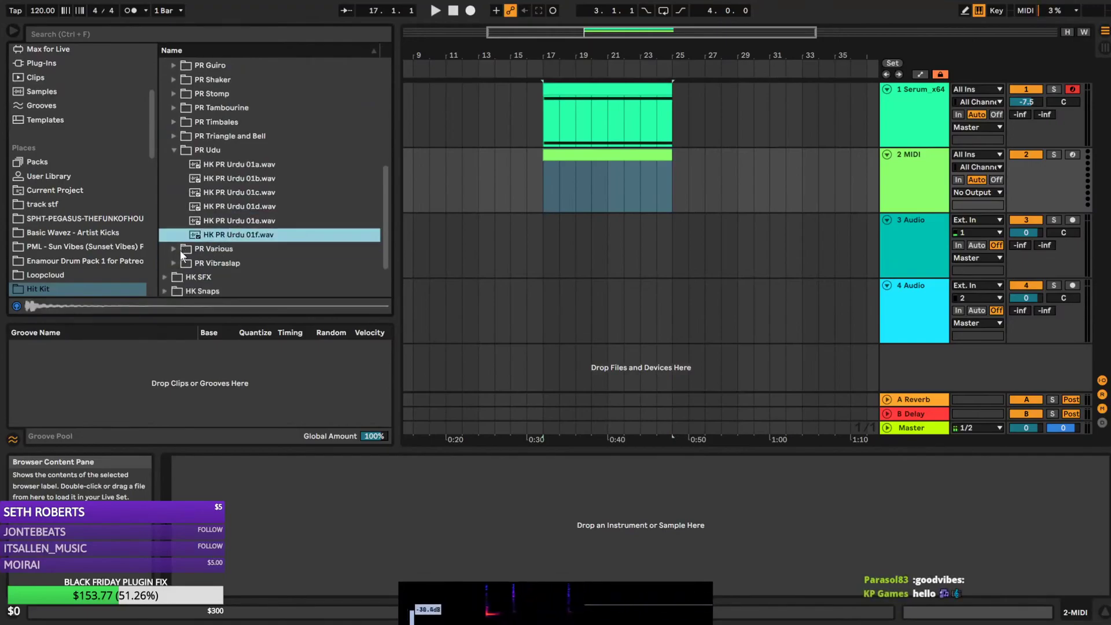
Audition samples in the PR Various folder, ending with HK PR Cuica 01a.wav
{"action": "left_click", "coordinate": [171, 246]}
{"action": "left_click", "coordinate": [221, 218]}
{"action": "left_click", "coordinate": [232, 230]}
{"action": "key", "text": "Up"}
{"action": "key", "text": "Up"}
{"action": "scroll", "coordinate": [231, 220], "scroll_direction": "up", "scroll_amount": 2}
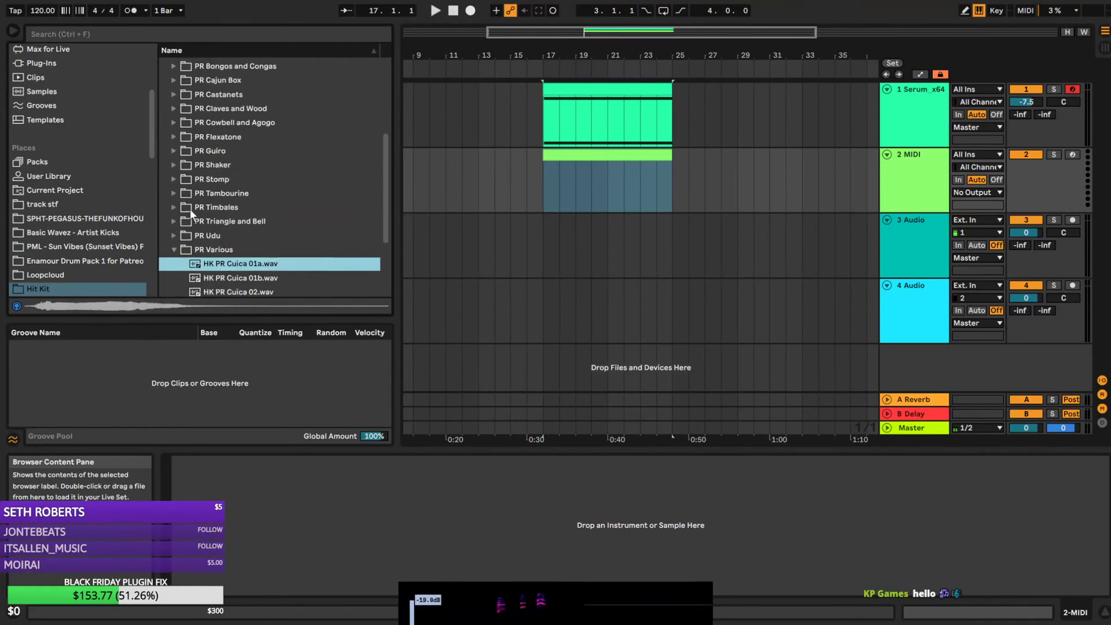
Audition the HK PR Timbale 01, 03 and 04 samples in the PR Timbales folder
{"action": "scroll", "coordinate": [190, 211], "scroll_direction": "up", "scroll_amount": 1}
{"action": "left_click", "coordinate": [175, 223]}
{"action": "left_click", "coordinate": [218, 237]}
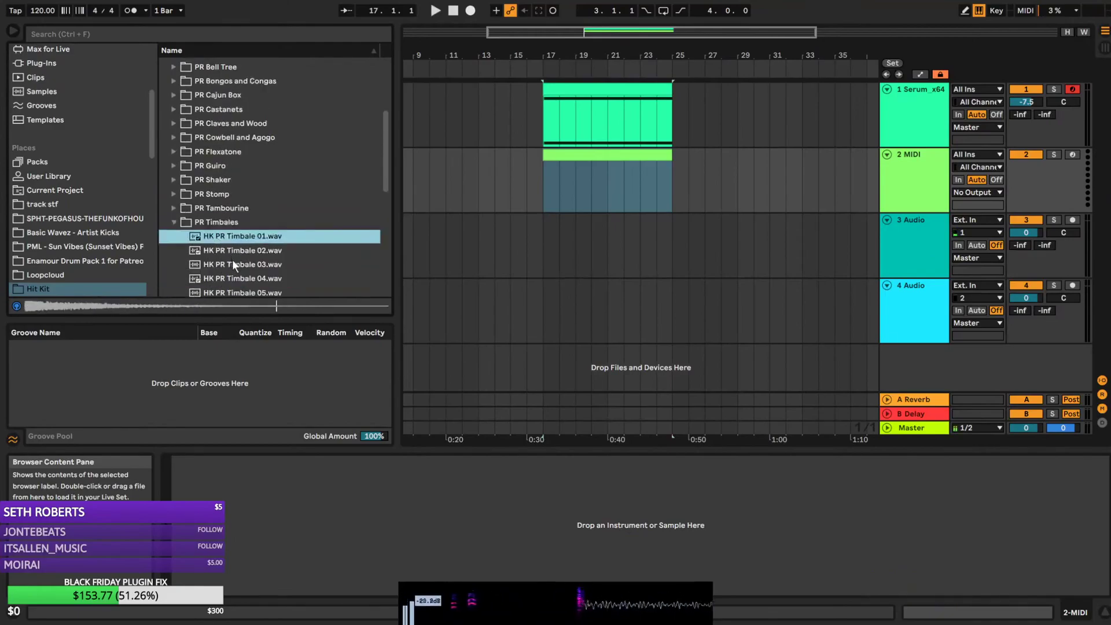
{"action": "left_click", "coordinate": [233, 264]}
{"action": "left_click", "coordinate": [235, 279]}
Search the whole library for "perc C" across all results
{"action": "scroll", "coordinate": [199, 204], "scroll_direction": "up", "scroll_amount": 2}
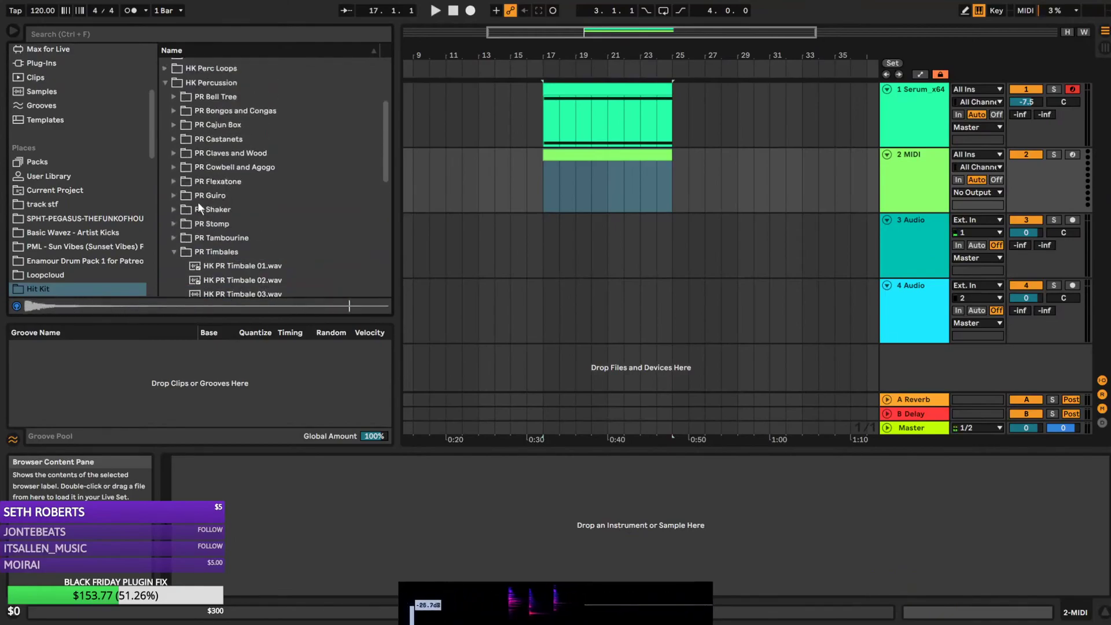
{"action": "scroll", "coordinate": [172, 100], "scroll_direction": "up", "scroll_amount": 1}
{"action": "left_click", "coordinate": [164, 25]}
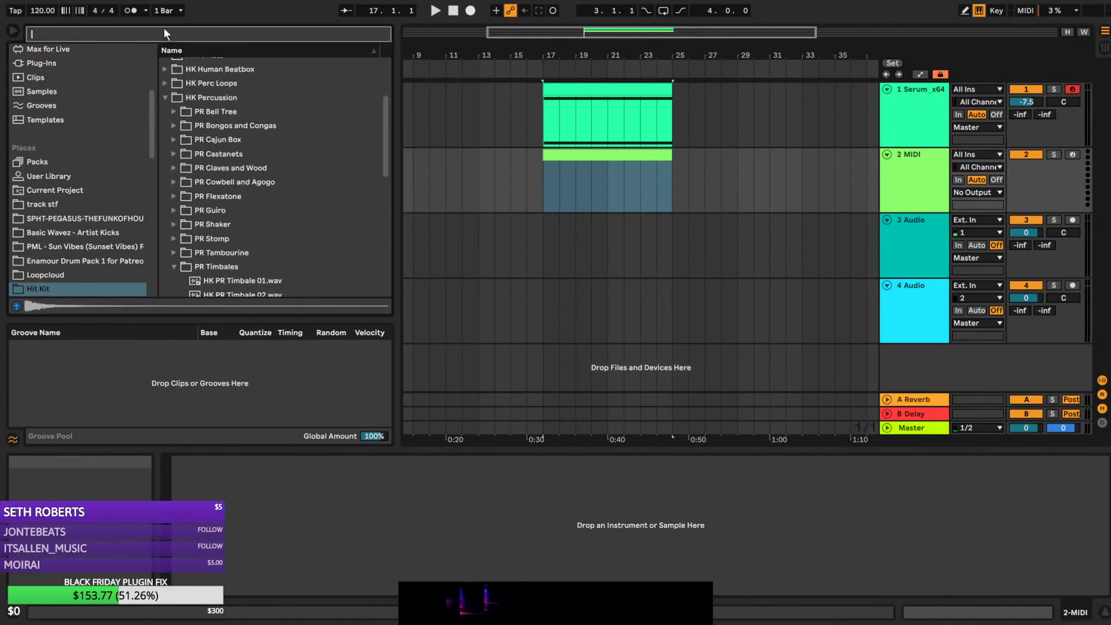
{"action": "type", "text": "perc"}
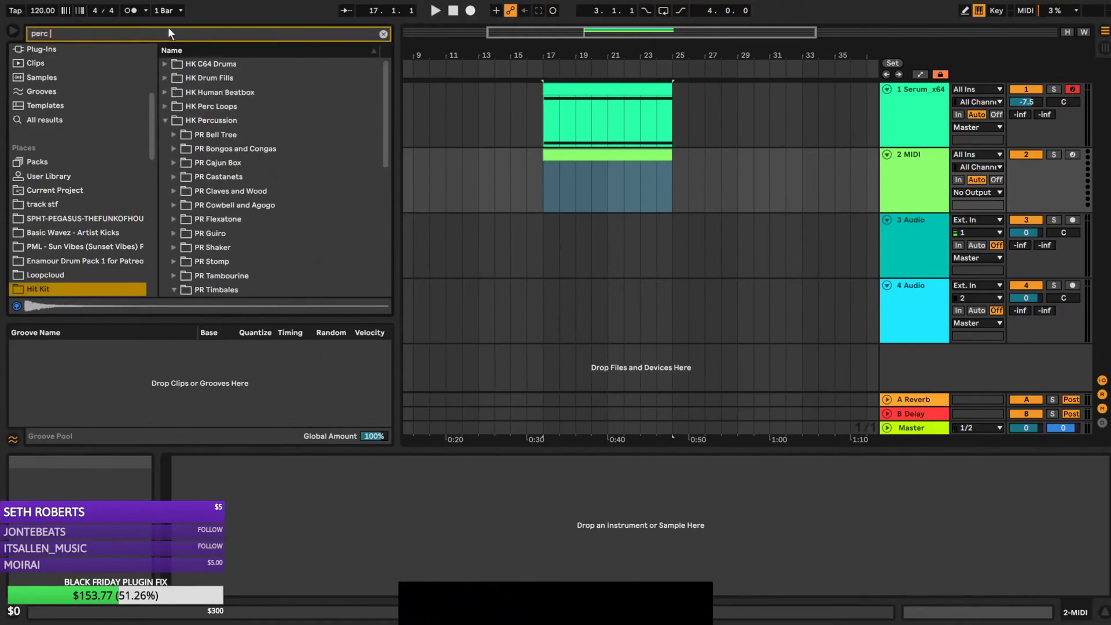
{"action": "type", "text": " C"}
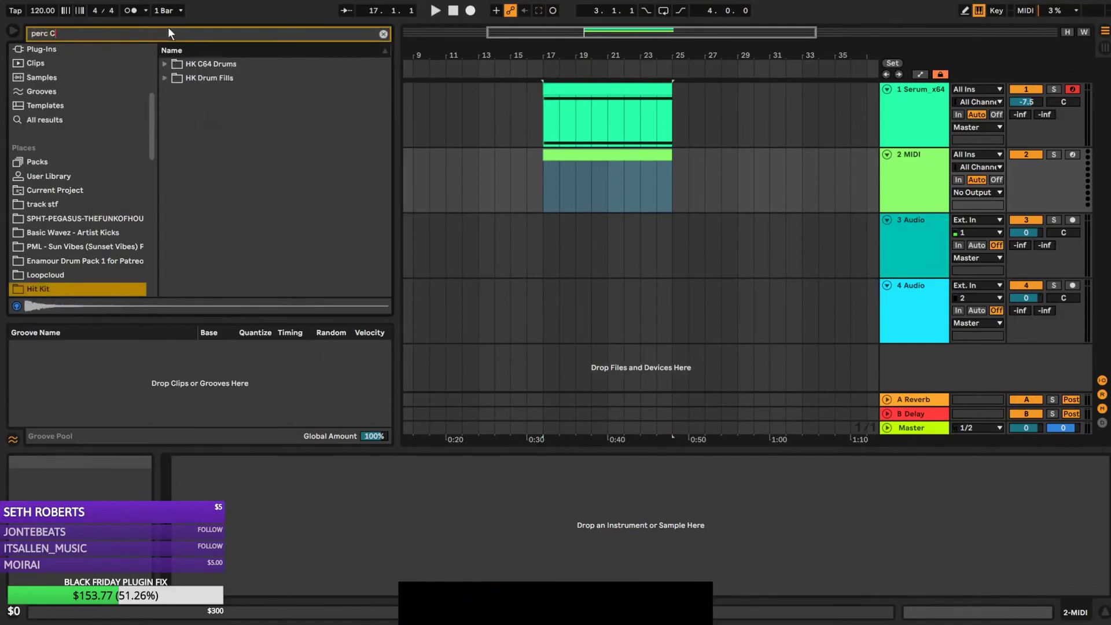
{"action": "left_click", "coordinate": [51, 120]}
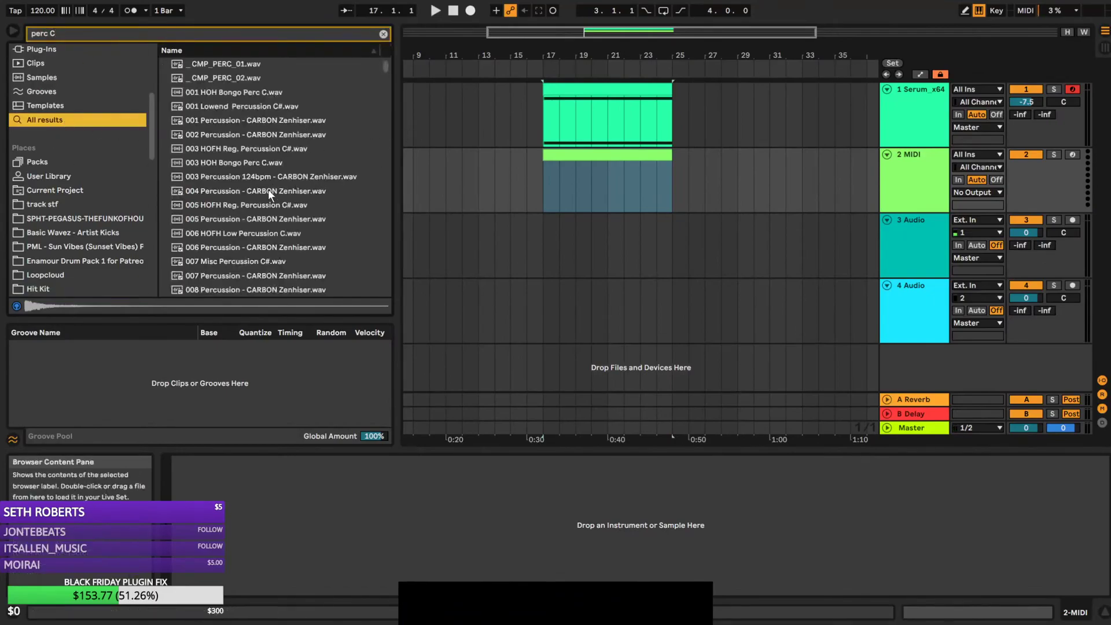
Audition 003 HOH Bongo Perc C.wav, 001 HOH Bongo Perc C.wav and 007 Misc Percussion C#.wav
{"action": "left_click", "coordinate": [247, 165]}
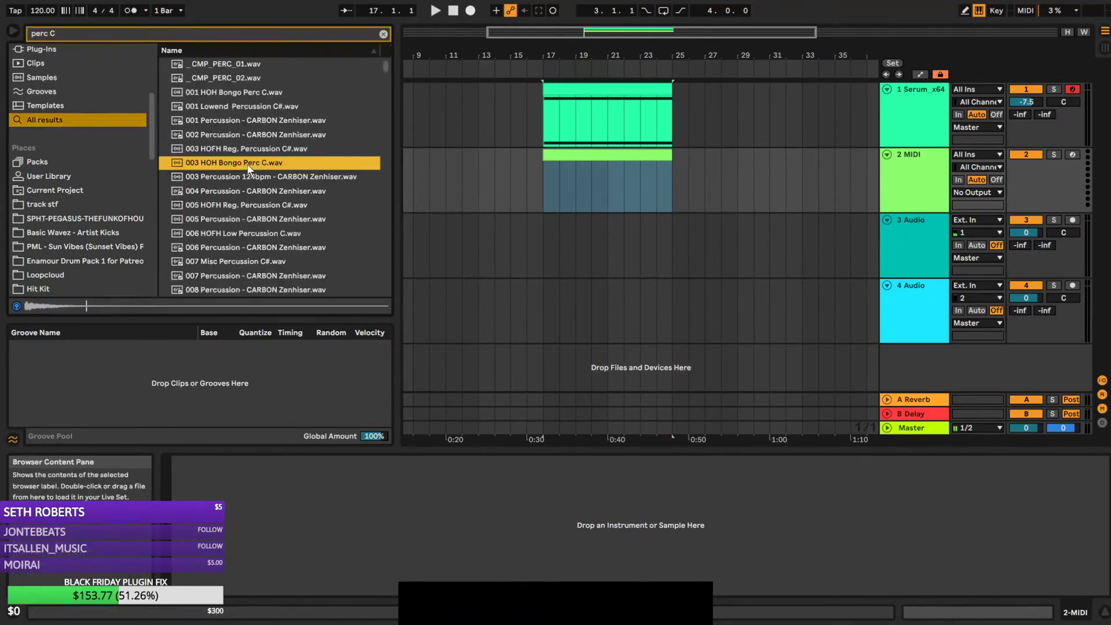
{"action": "left_click", "coordinate": [262, 96]}
{"action": "scroll", "coordinate": [276, 225], "scroll_direction": "down", "scroll_amount": 3}
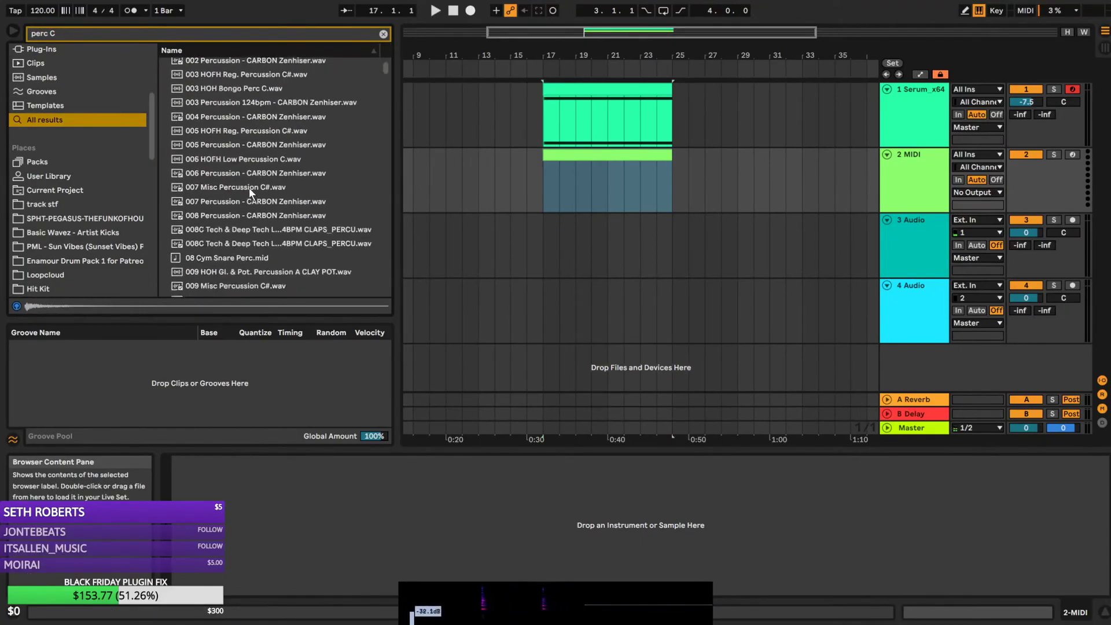
{"action": "left_click", "coordinate": [250, 172]}
{"action": "scroll", "coordinate": [342, 184], "scroll_direction": "down", "scroll_amount": 3}
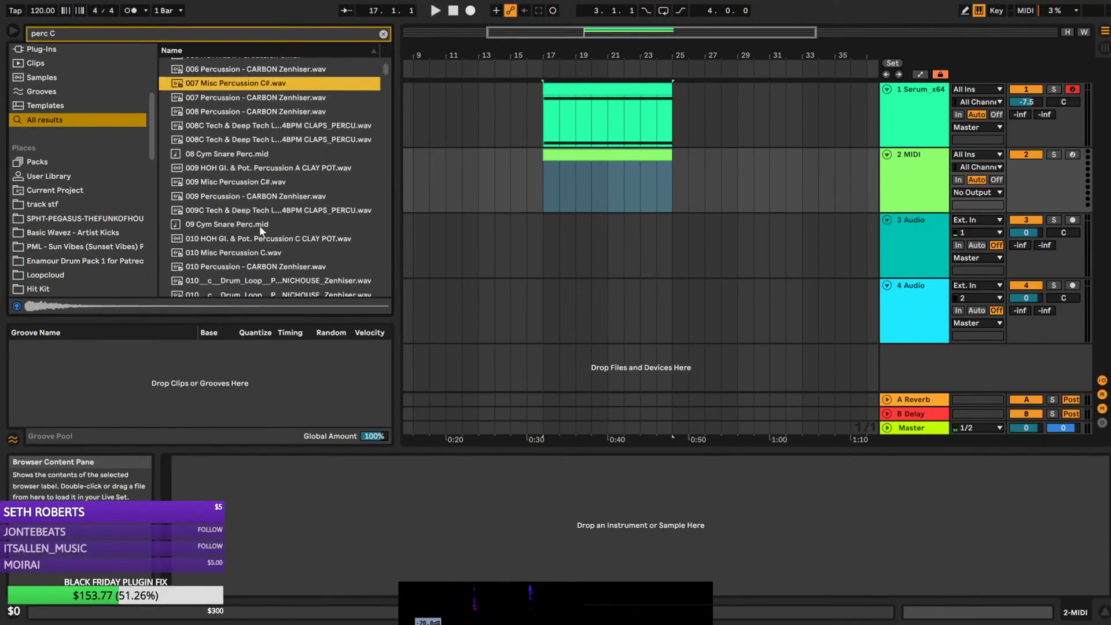
Audition 015 Misc Percussion C.wav, 014 Misc Percussion C#.wav and the two 013 Misc Percussion C.wav samples
{"action": "scroll", "coordinate": [263, 223], "scroll_direction": "down", "scroll_amount": 10}
{"action": "left_click", "coordinate": [244, 209]}
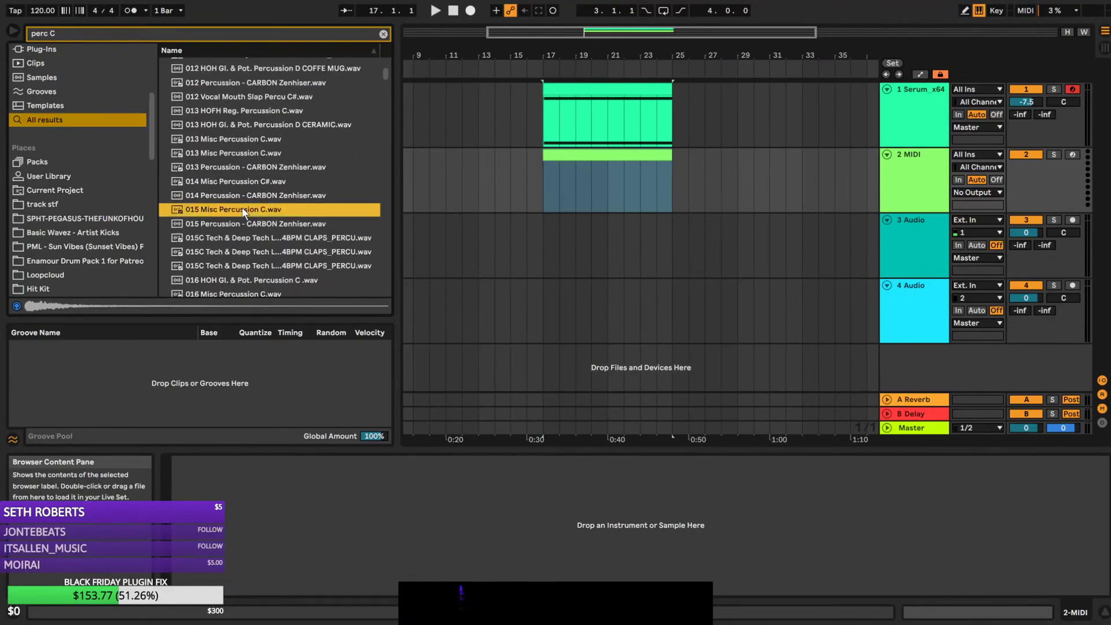
{"action": "left_click", "coordinate": [250, 182]}
{"action": "left_click", "coordinate": [257, 153]}
{"action": "left_click", "coordinate": [262, 139]}
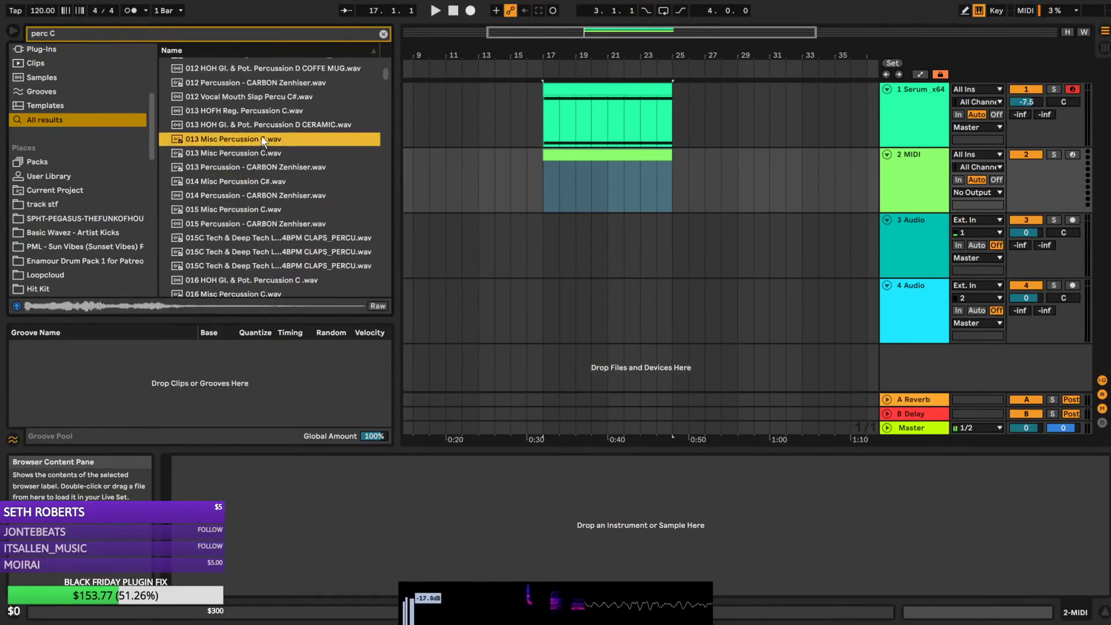
Audition 013 HOFH Reg. Percussion C.wav and load it as a sampler instrument on MIDI track 2
{"action": "left_click", "coordinate": [278, 111]}
{"action": "scroll", "coordinate": [277, 128], "scroll_direction": "up", "scroll_amount": 1}
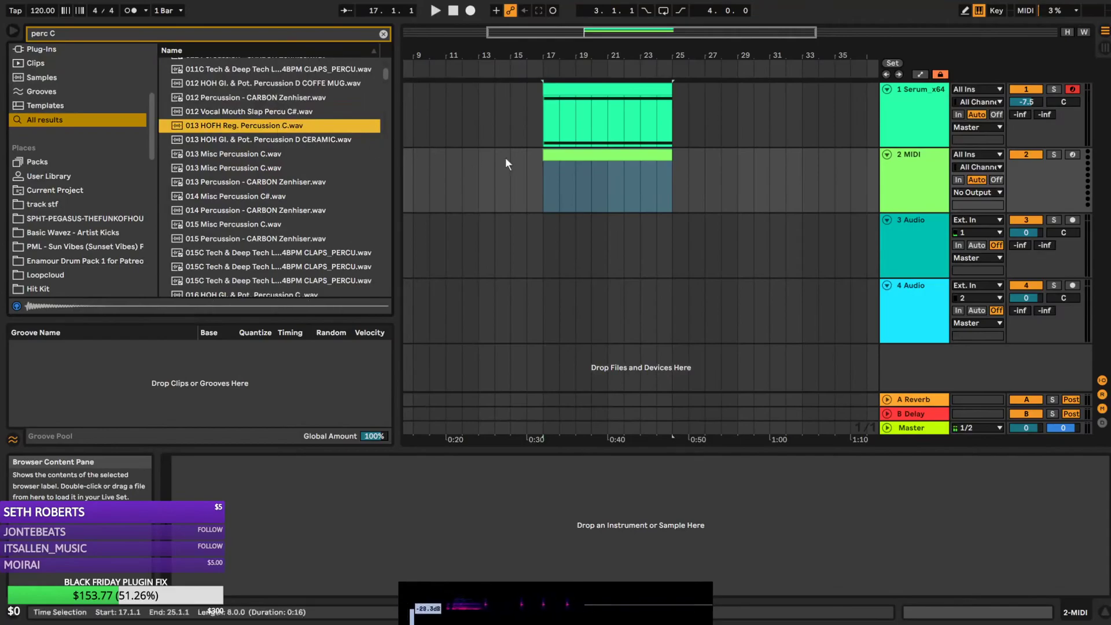
{"action": "left_click", "coordinate": [918, 205]}
{"action": "double_click", "coordinate": [252, 125]}
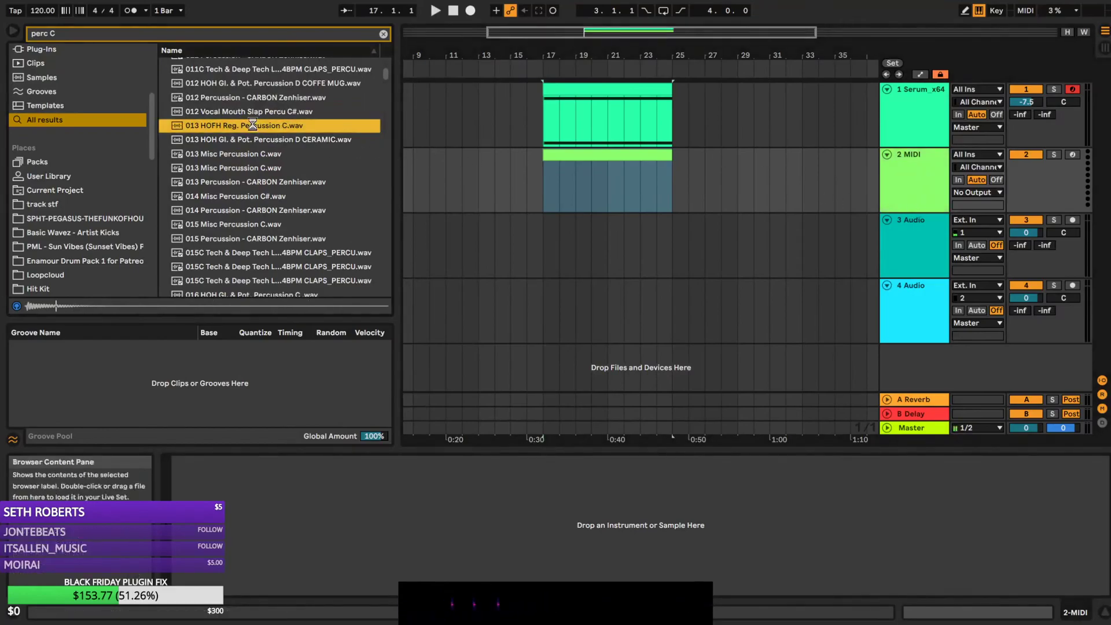
Search the library for "span" and add the SPAN analyzer to the percussion track
{"action": "left_click", "coordinate": [383, 34]}
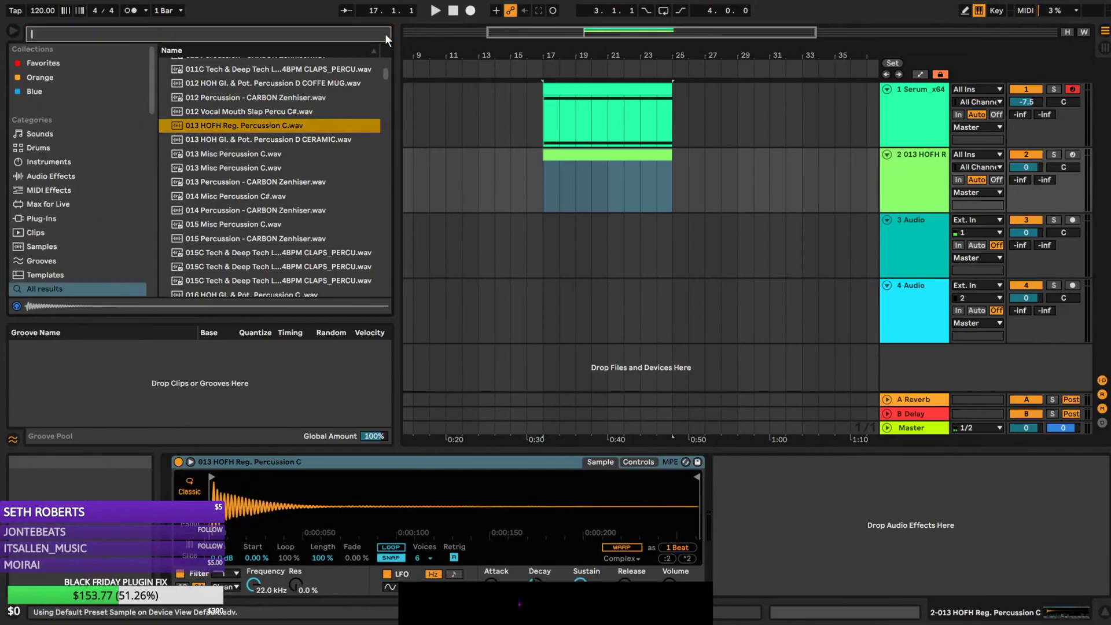
{"action": "type", "text": "span"}
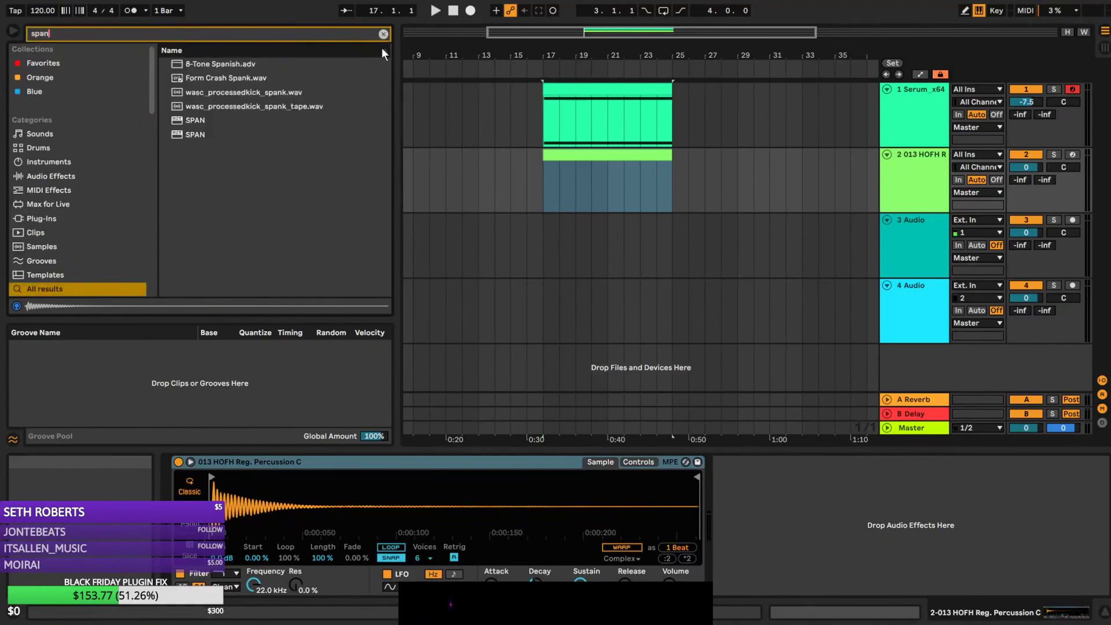
{"action": "double_click", "coordinate": [207, 120]}
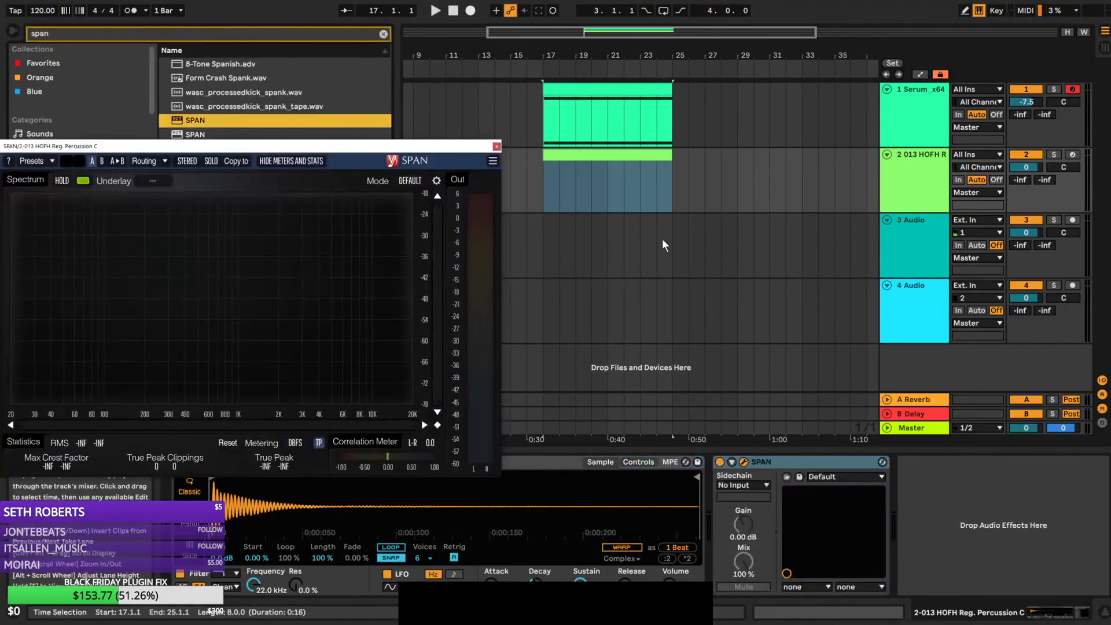
Arm the percussion track, play the sample and read the pitch of its spectrum peak in SPAN, closing the analyzer window
{"action": "left_click", "coordinate": [1073, 155]}
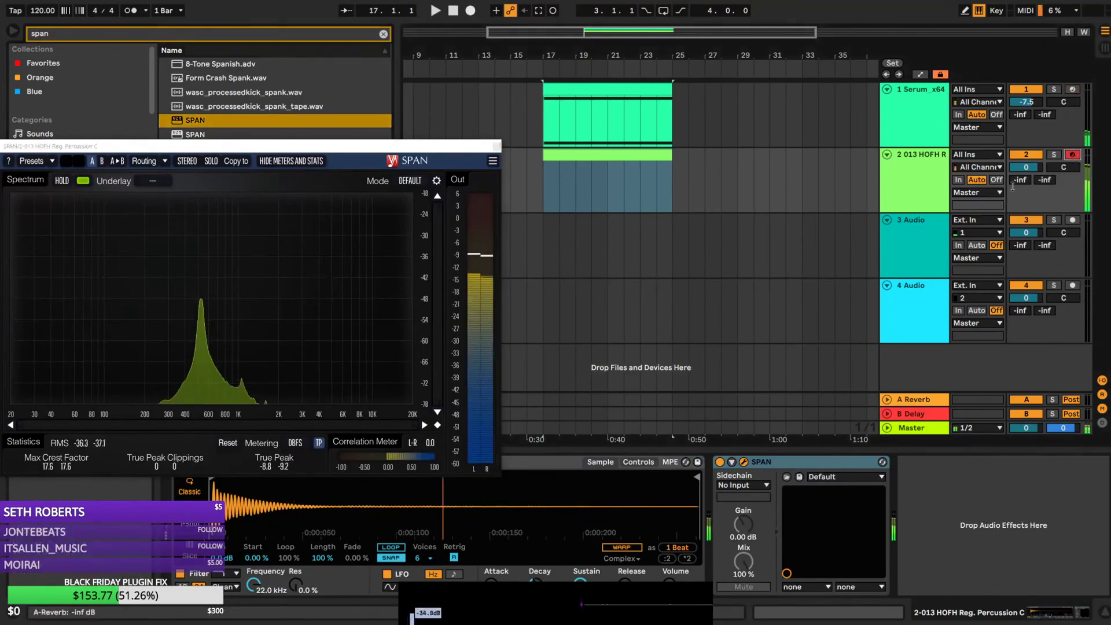
{"action": "mouse_move", "coordinate": [202, 267]}
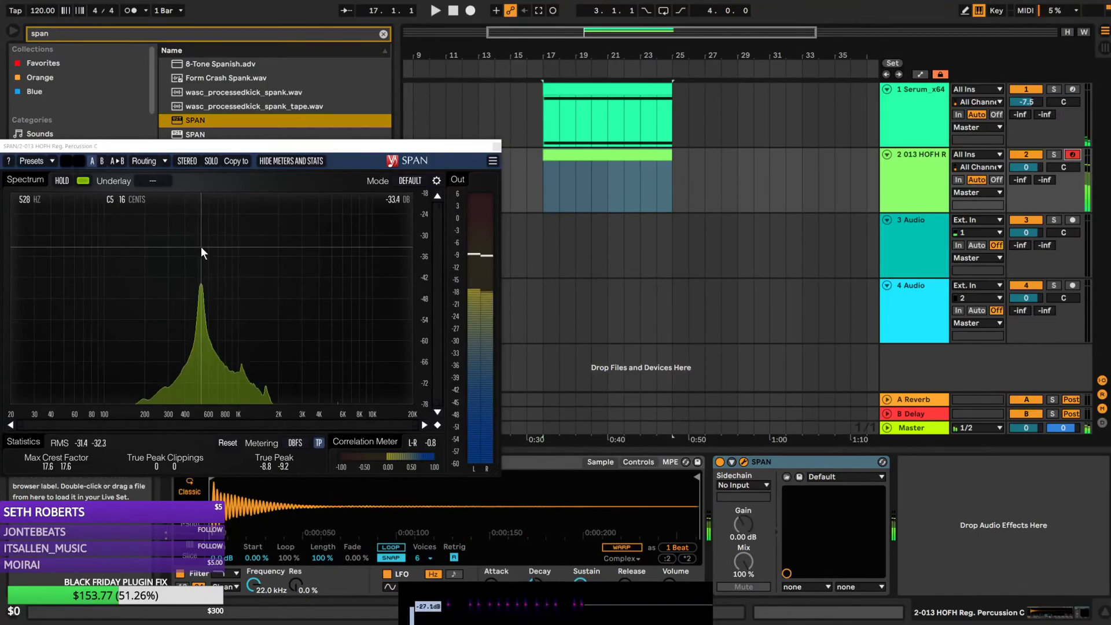
{"action": "left_click", "coordinate": [493, 149]}
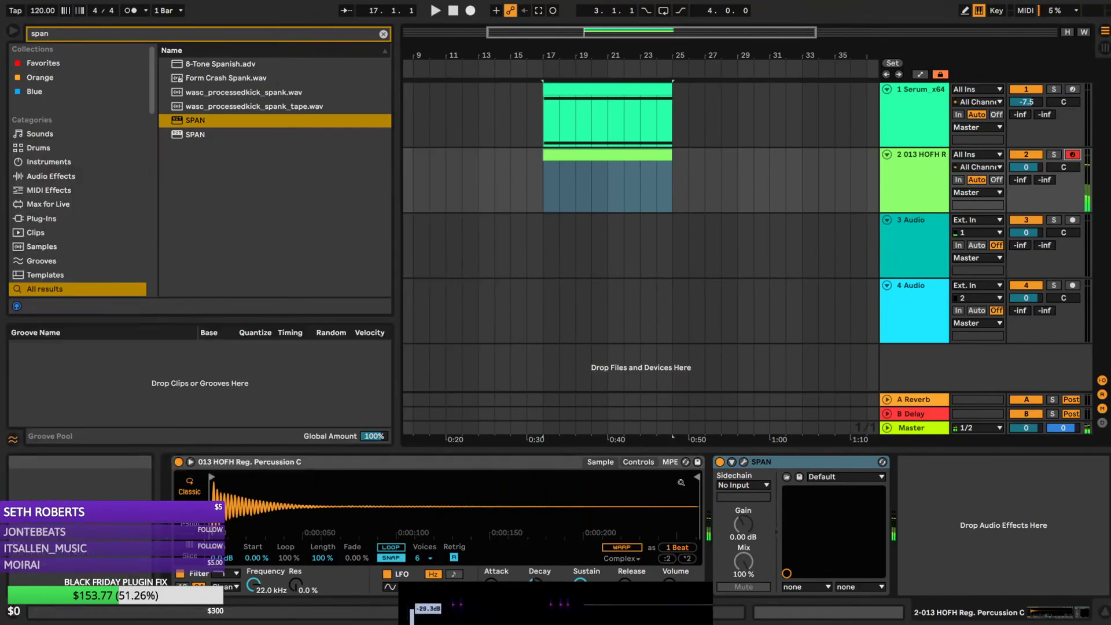
In the percussion track's MIDI clip, set the grid to 1/4 and add an A3 note on the second beat of bar 1
{"action": "left_click", "coordinate": [896, 157]}
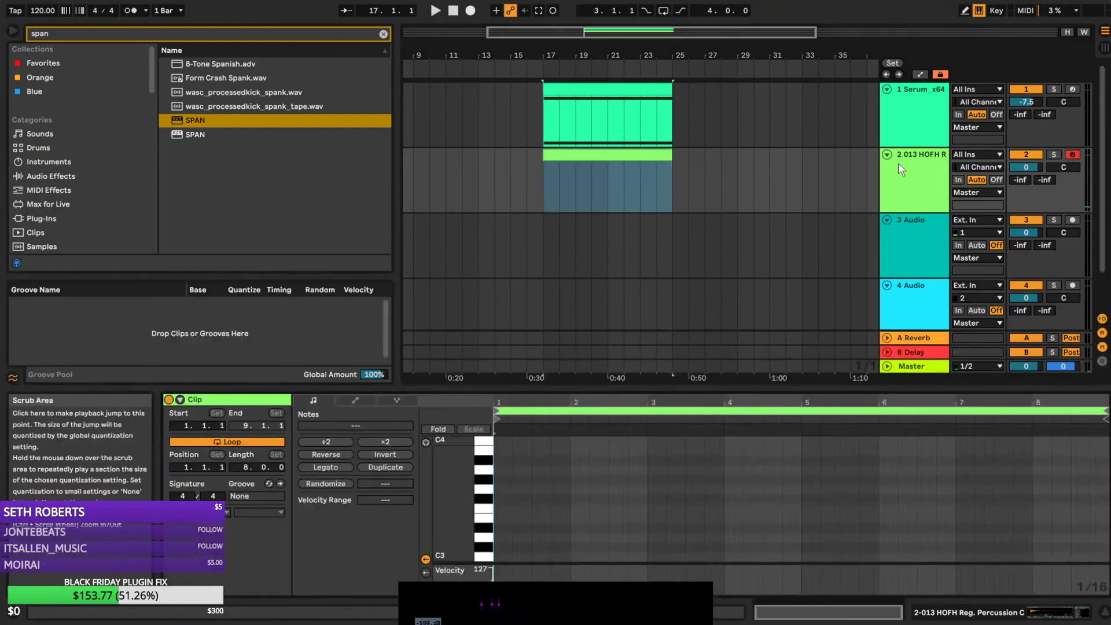
{"action": "double_click", "coordinate": [906, 190]}
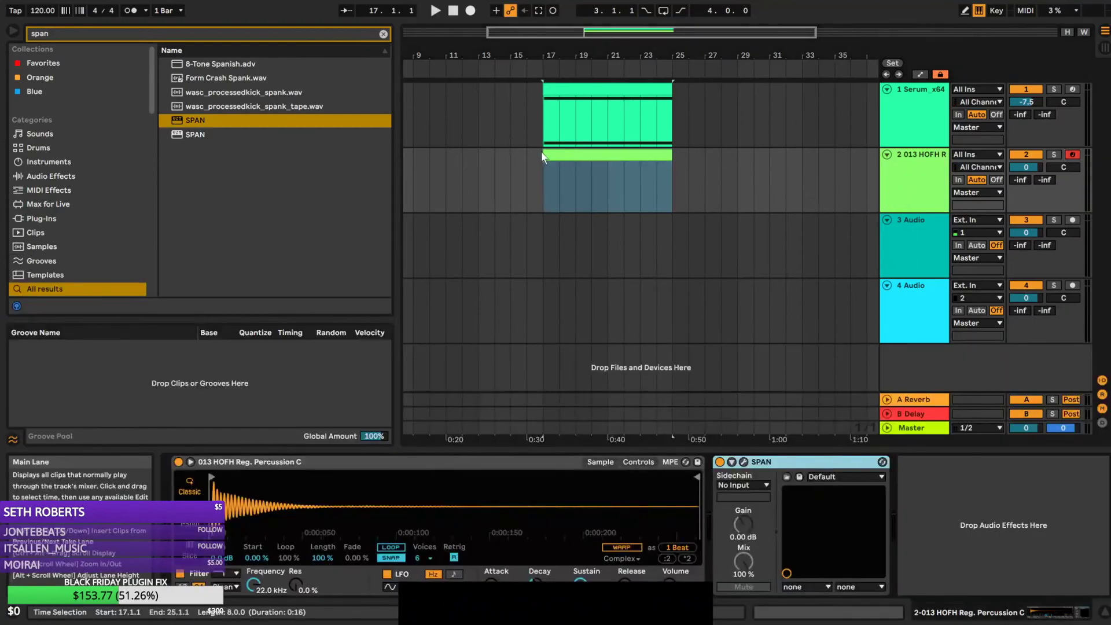
{"action": "double_click", "coordinate": [580, 155]}
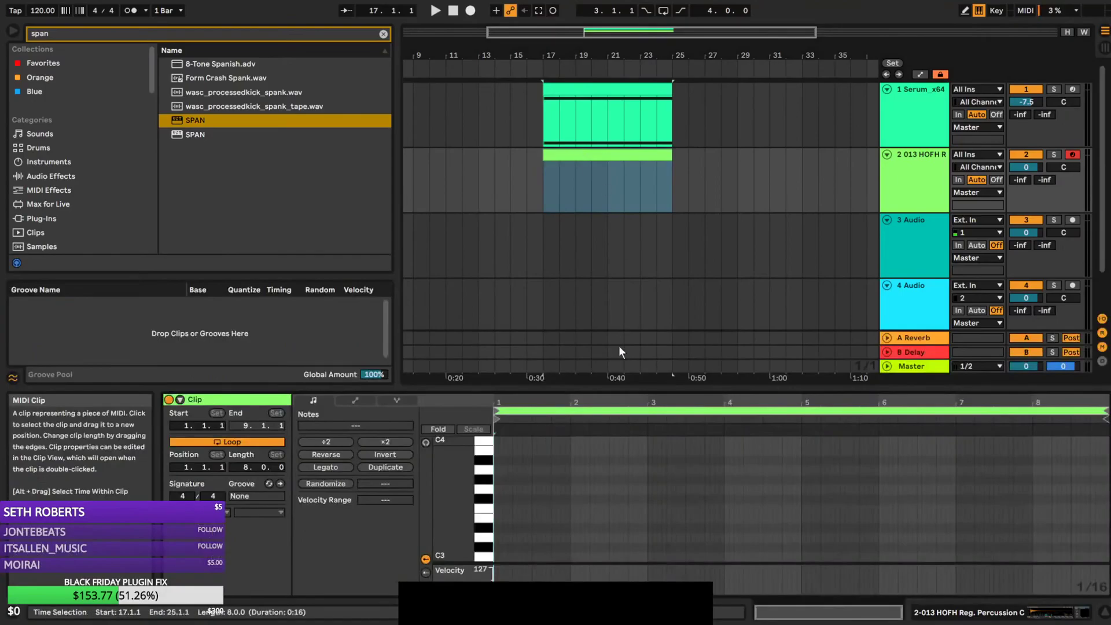
{"action": "right_click", "coordinate": [518, 524]}
{"action": "left_click", "coordinate": [539, 413]}
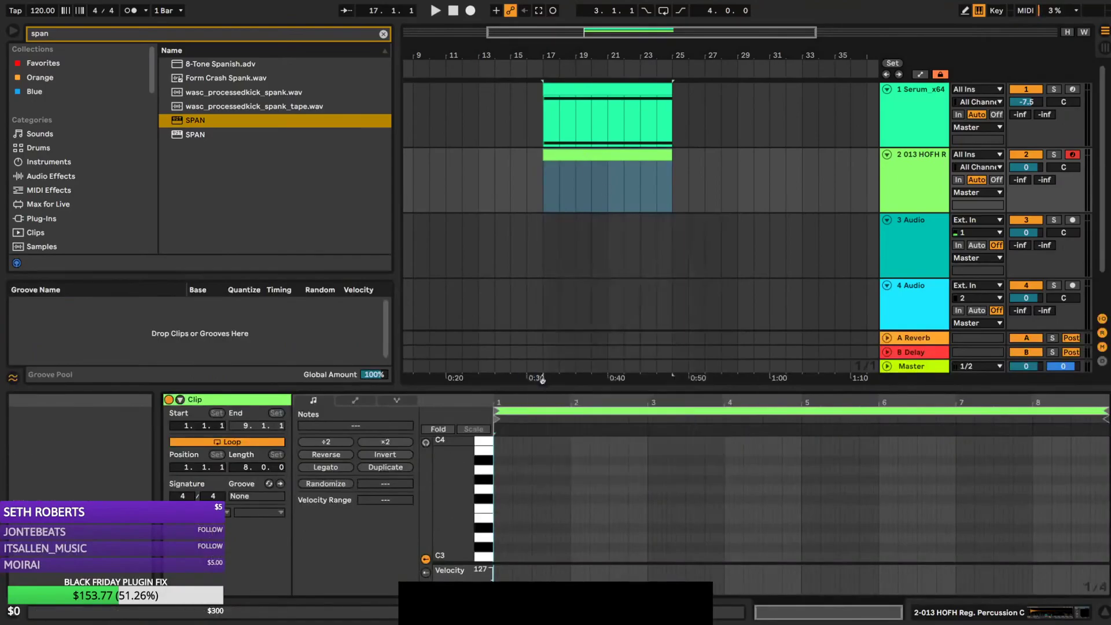
{"action": "scroll", "coordinate": [524, 499], "scroll_direction": "down", "scroll_amount": 2}
{"action": "scroll", "coordinate": [529, 495], "scroll_direction": "up", "scroll_amount": 1}
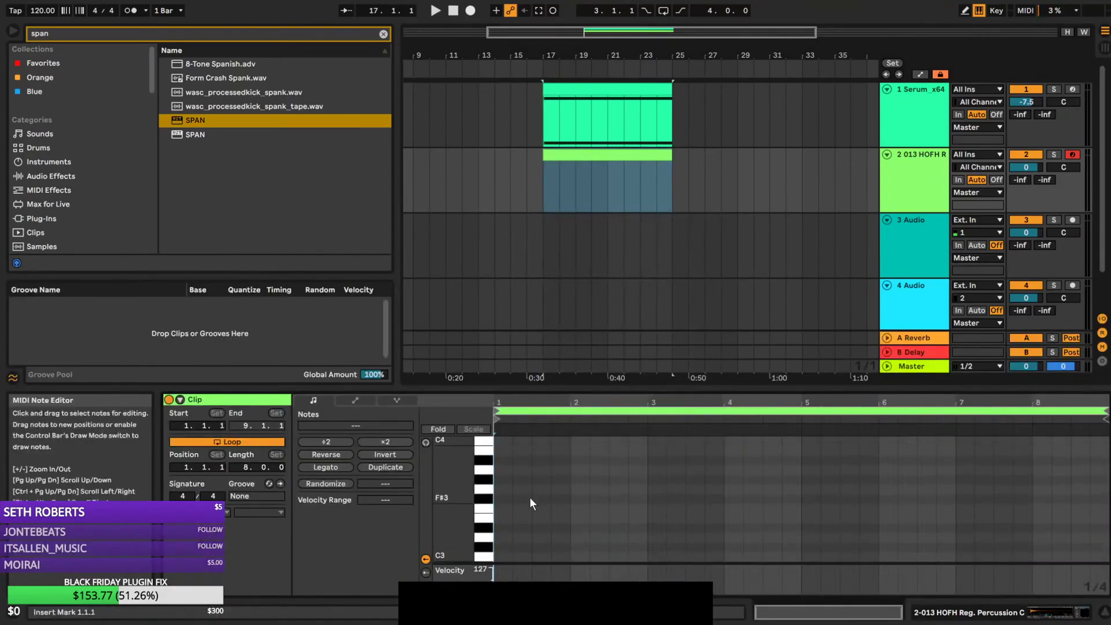
{"action": "double_click", "coordinate": [519, 470]}
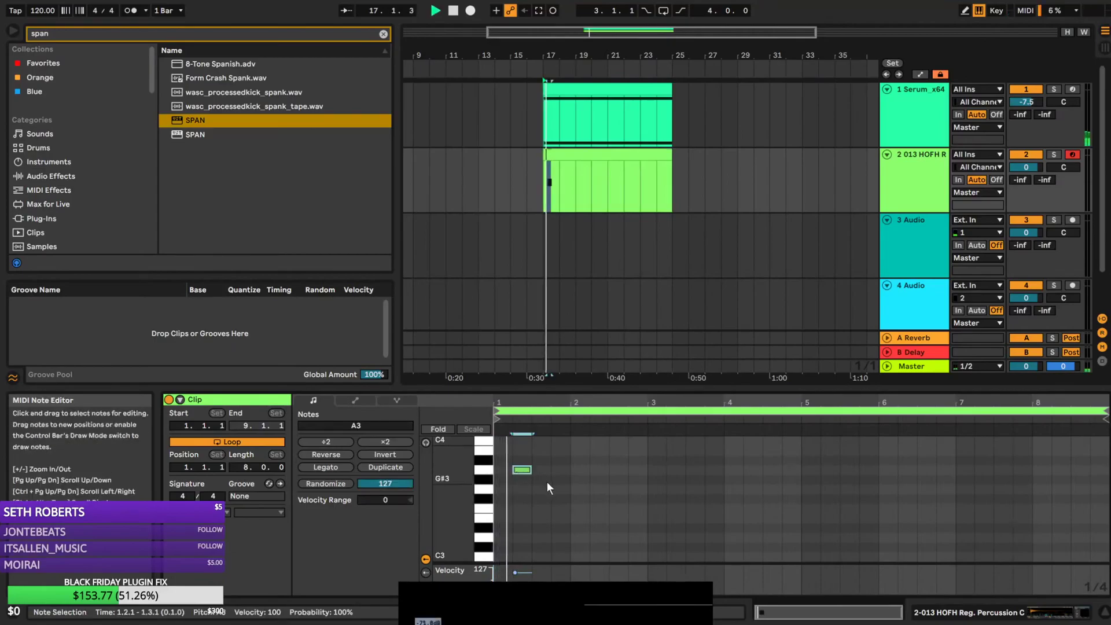
Transpose both sustained notes in the Serum clip down two semitones to A#2 and A#3
{"action": "left_click", "coordinate": [563, 91]}
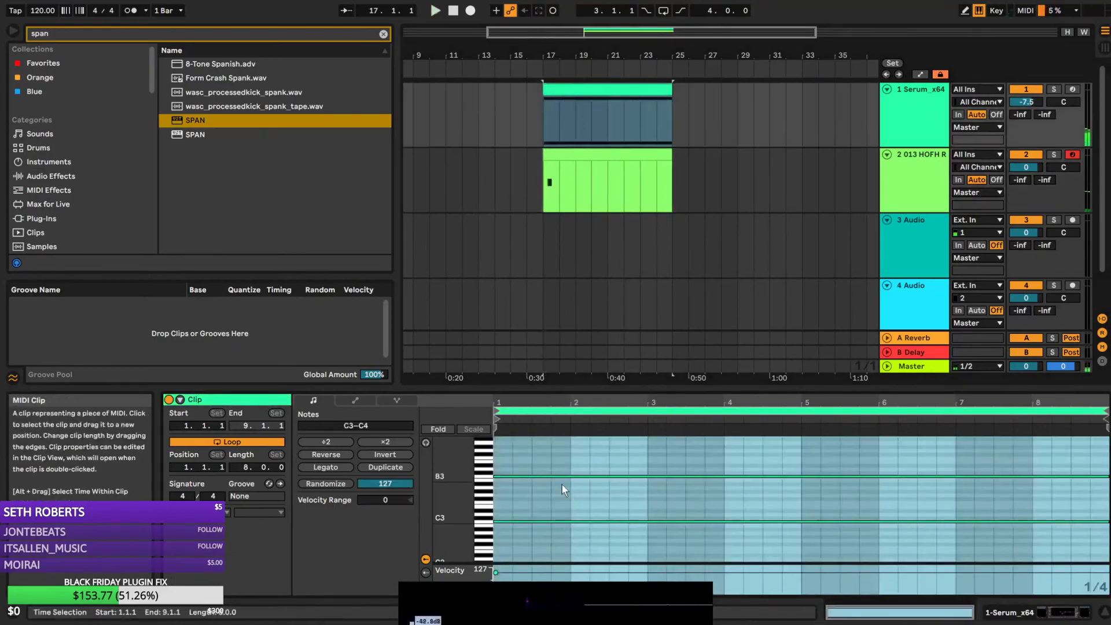
{"action": "left_click_drag", "start_coordinate": [516, 448], "coordinate": [591, 554]}
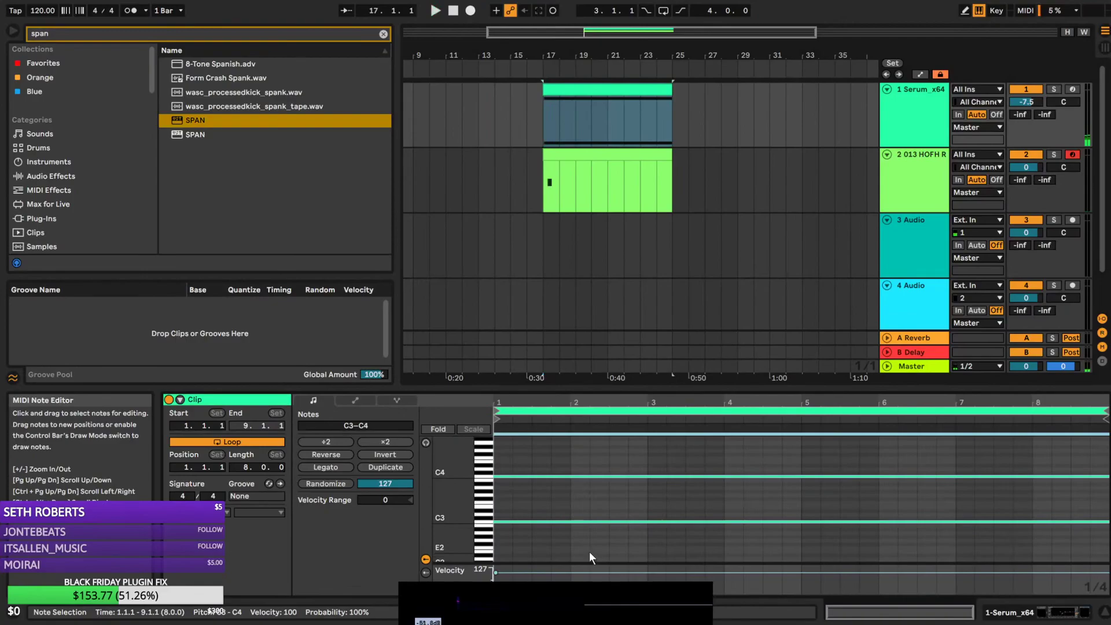
{"action": "key", "text": "Down"}
{"action": "key", "text": "Down"}
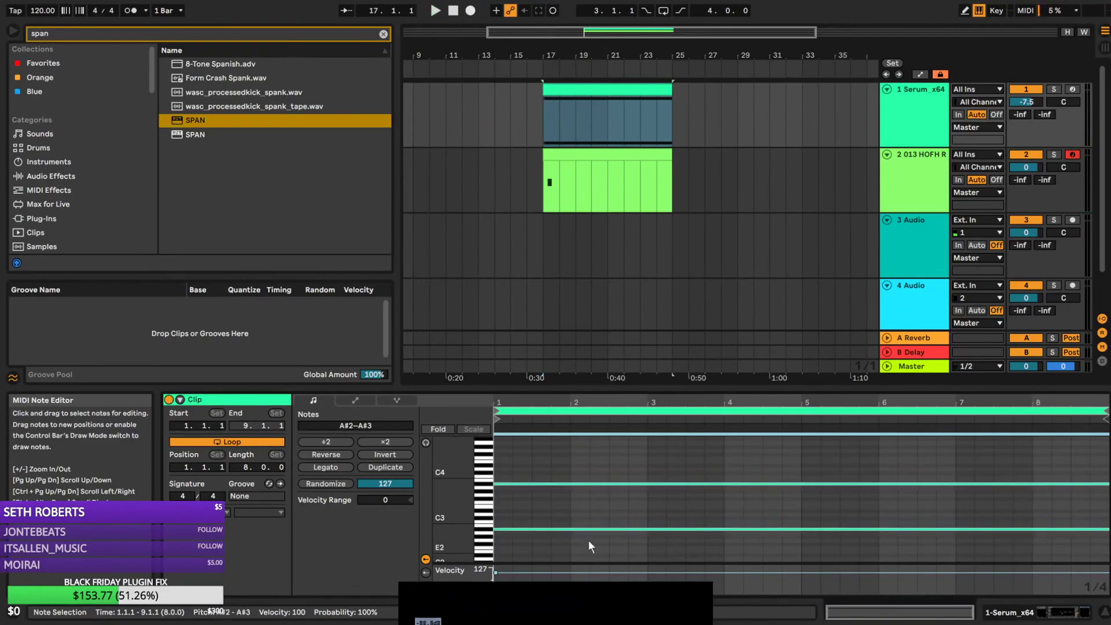
Search the library for "room" and add ValhallaRoom after SPAN on the percussion track
{"action": "left_click", "coordinate": [914, 187]}
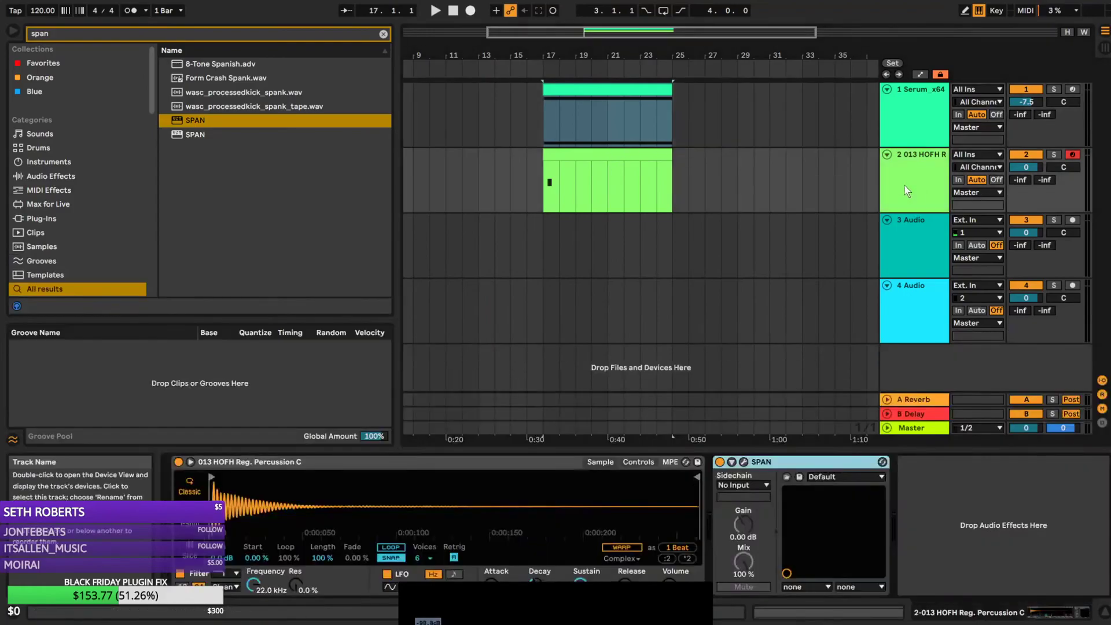
{"action": "double_click", "coordinate": [567, 154]}
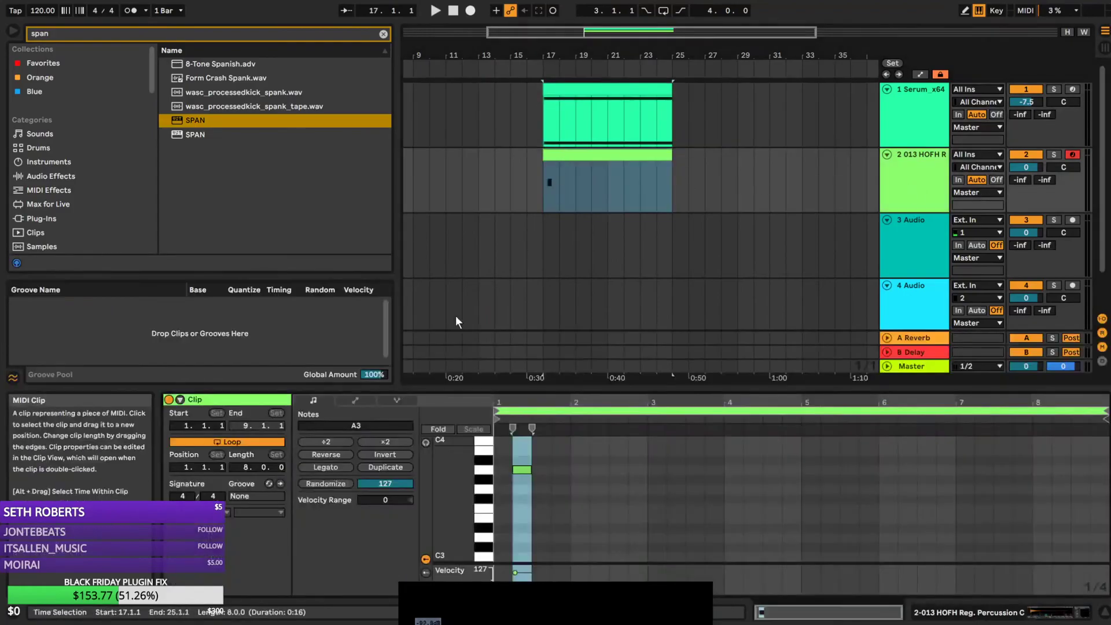
{"action": "left_click", "coordinate": [383, 34]}
{"action": "key", "text": "shift+Tab"}
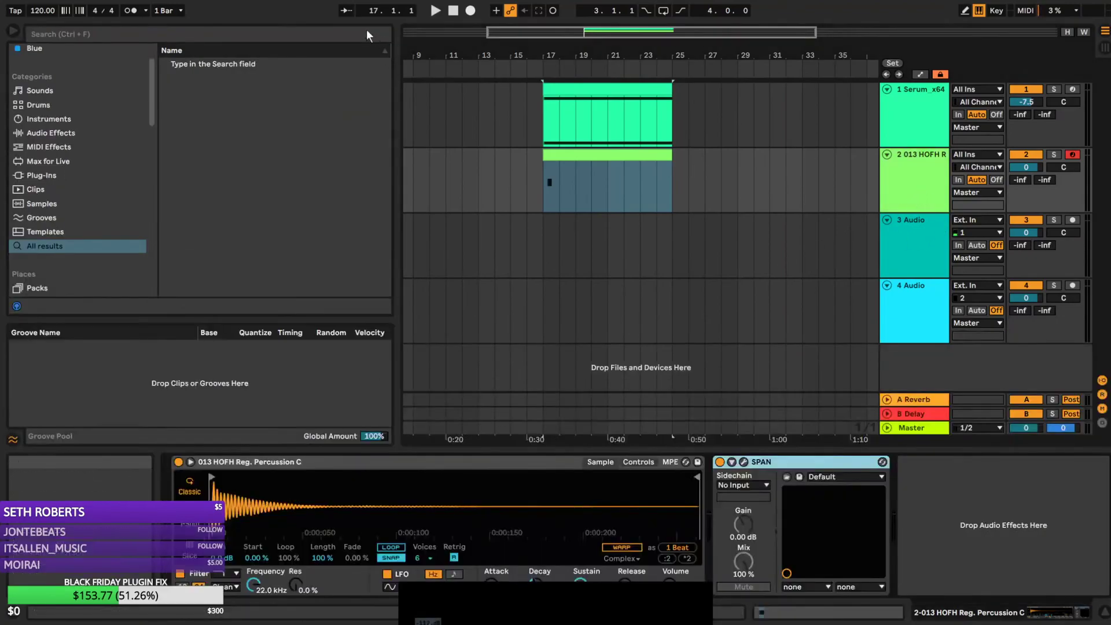
{"action": "left_click", "coordinate": [297, 33]}
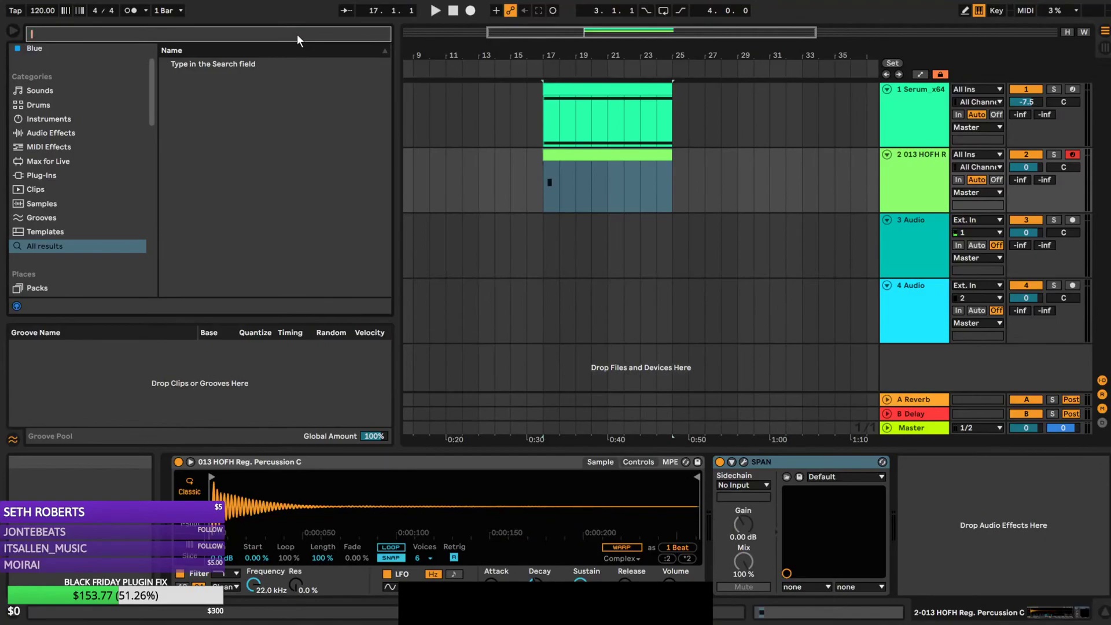
{"action": "type", "text": "room"}
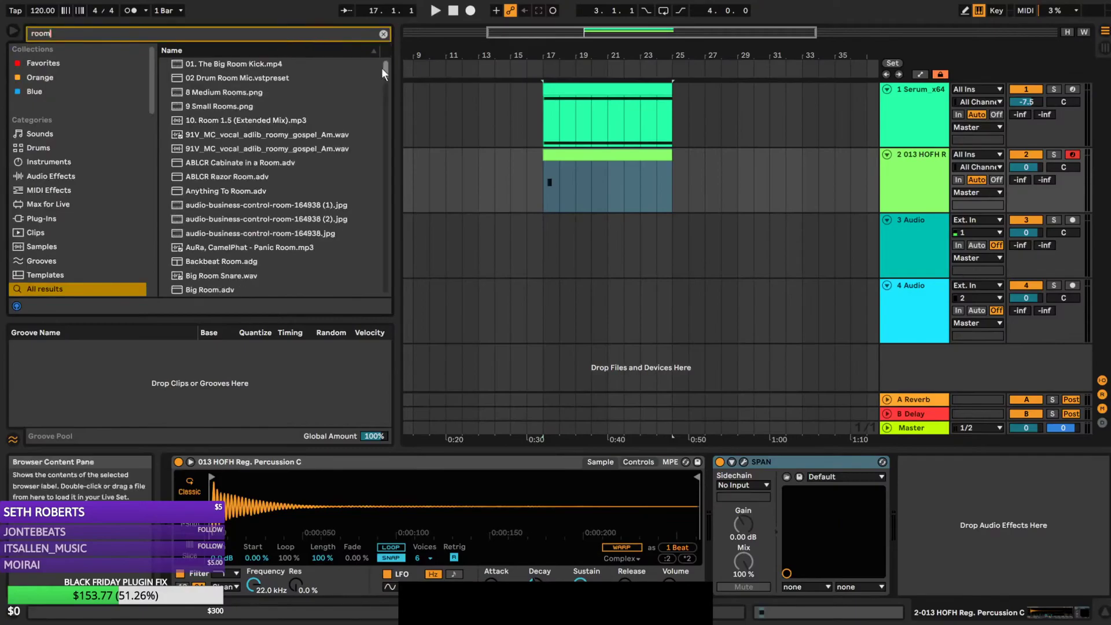
{"action": "left_click_drag", "start_coordinate": [385, 68], "coordinate": [387, 312]}
{"action": "double_click", "coordinate": [221, 275]}
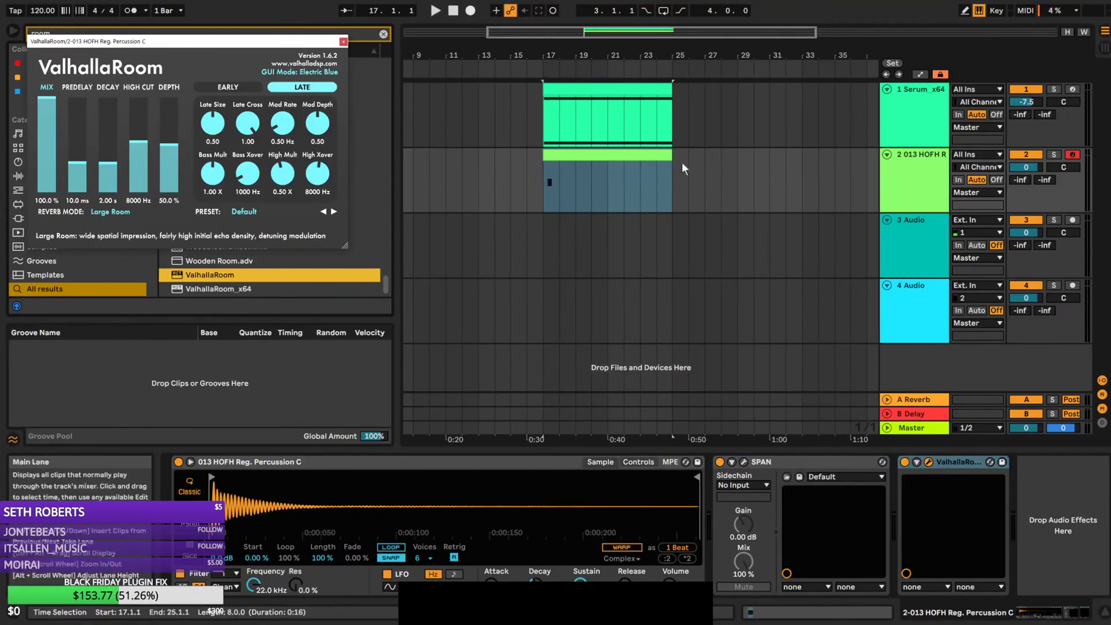
Lower ValhallaRoom's mix to 38.7% and its decay to 0.35 s
{"action": "left_click", "coordinate": [636, 154]}
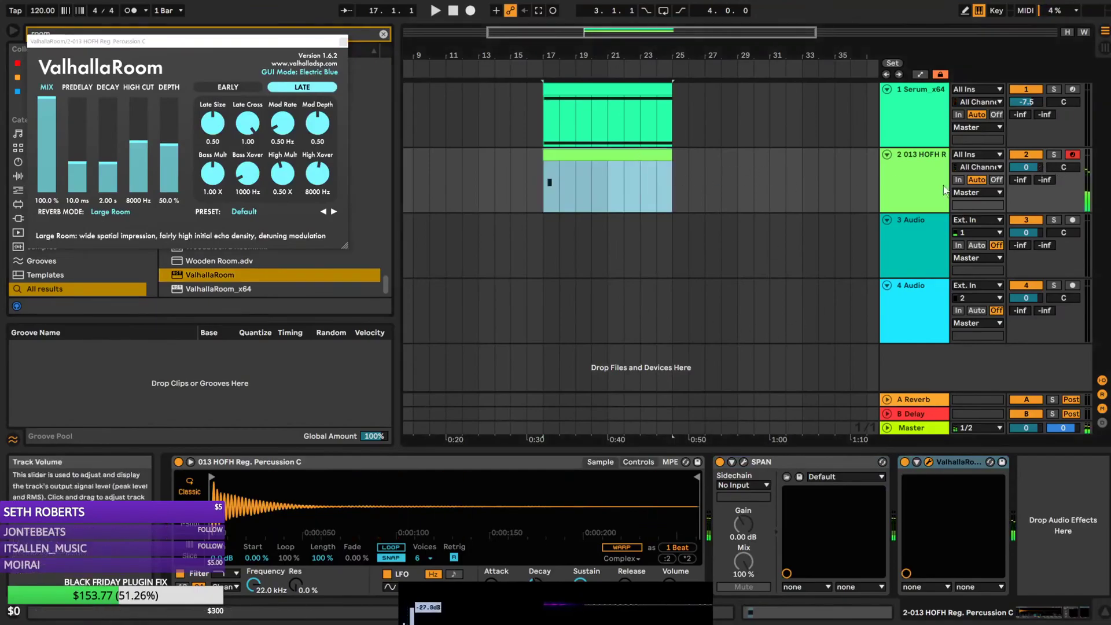
{"action": "left_click_drag", "start_coordinate": [56, 100], "coordinate": [119, 175]}
Audition ValhallaRoom presets from LargeAmbience onward, choose ChurchOfSanLorenzo and reduce its mix to 11.1%
{"action": "left_click", "coordinate": [290, 217]}
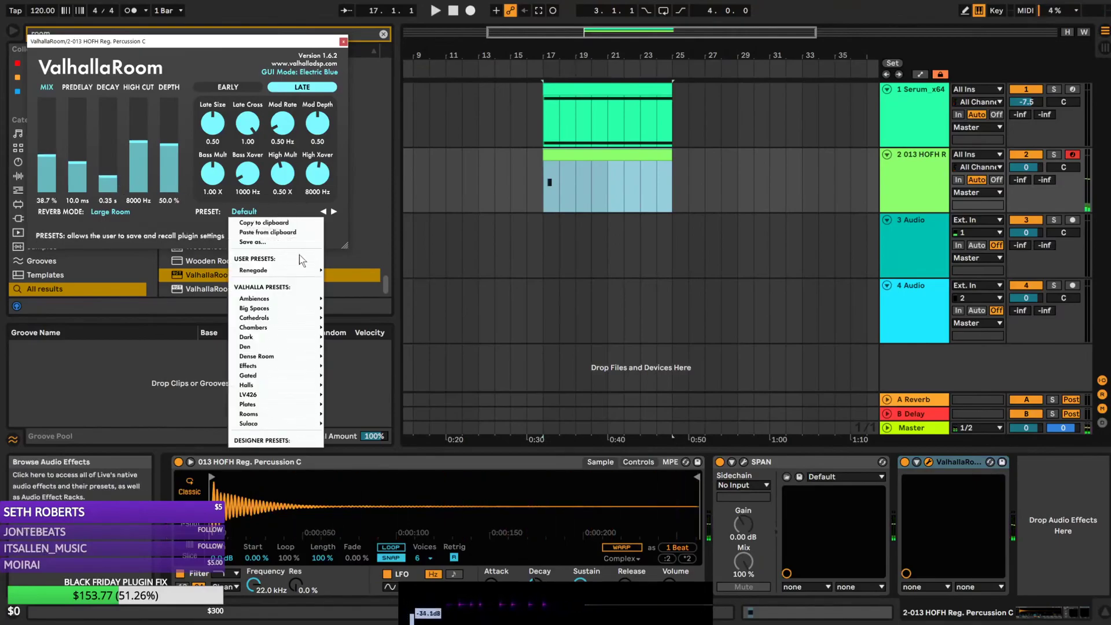
{"action": "mouse_move", "coordinate": [308, 303]}
{"action": "left_click", "coordinate": [359, 310]}
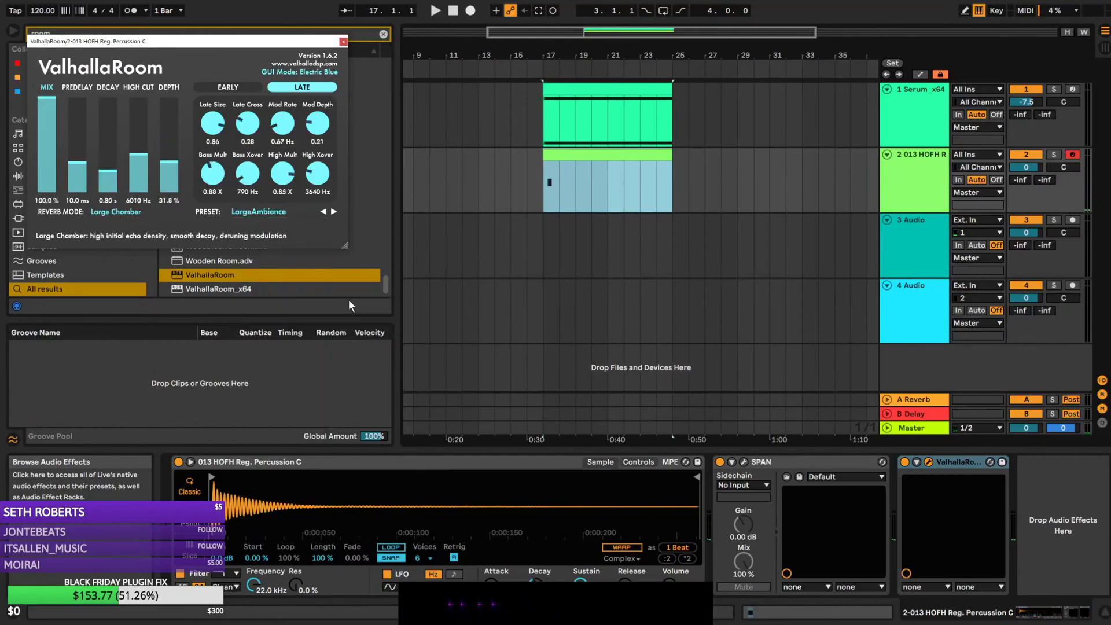
{"action": "left_click", "coordinate": [334, 212]}
{"action": "left_click", "coordinate": [333, 212]}
{"action": "left_click", "coordinate": [333, 212]}
{"action": "left_click", "coordinate": [334, 212]}
{"action": "left_click", "coordinate": [334, 212]}
{"action": "left_click", "coordinate": [333, 212]}
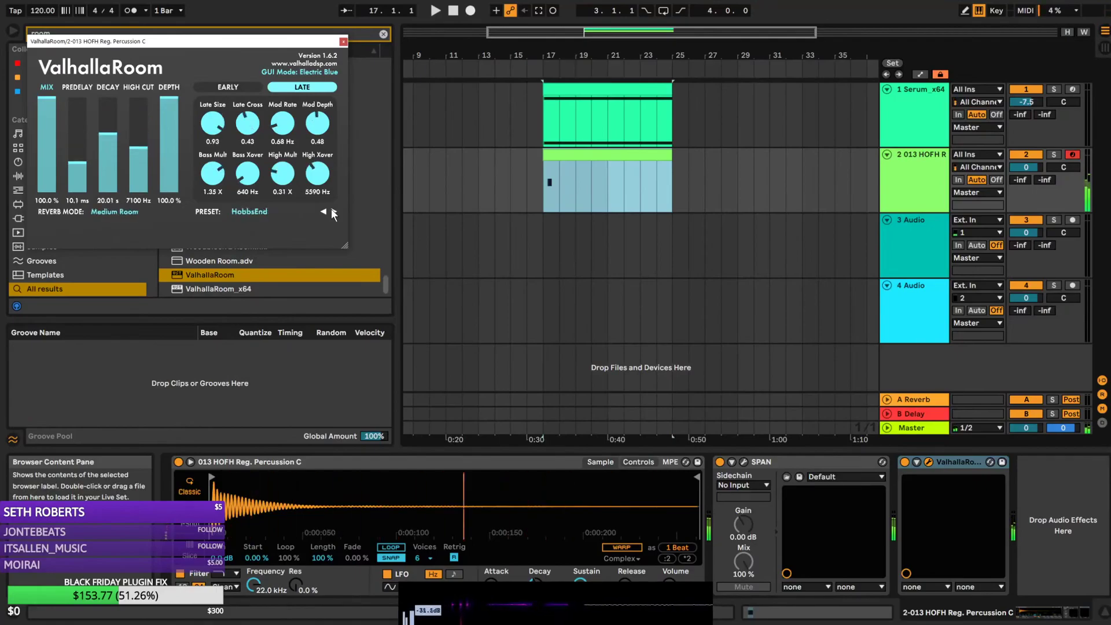
{"action": "left_click", "coordinate": [333, 212]}
{"action": "left_click", "coordinate": [334, 212]}
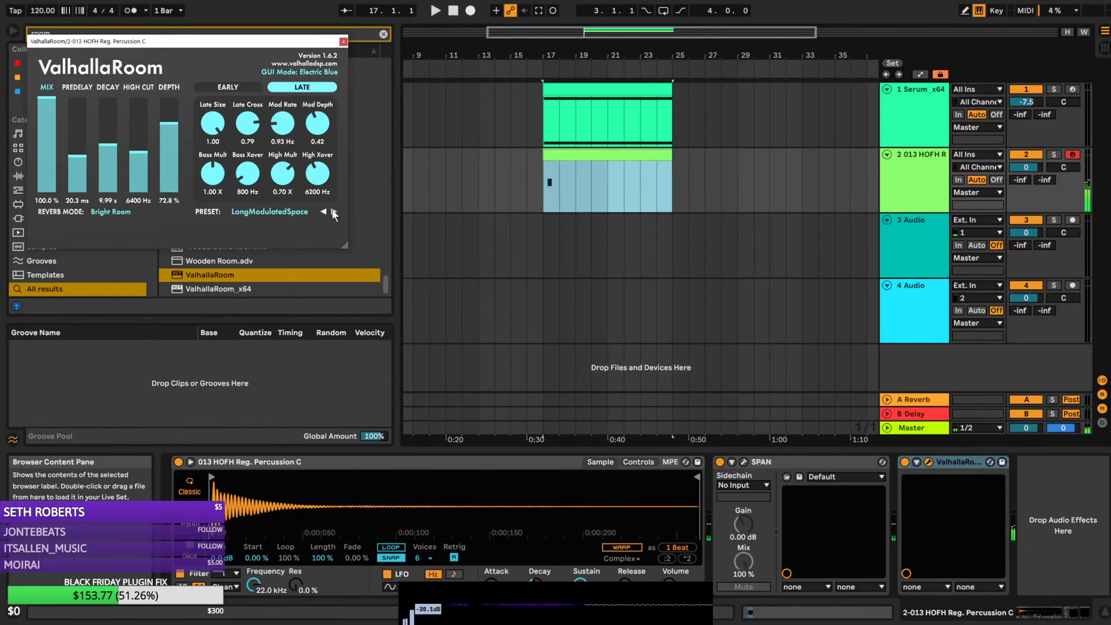
{"action": "left_click", "coordinate": [334, 212]}
{"action": "left_click", "coordinate": [333, 212]}
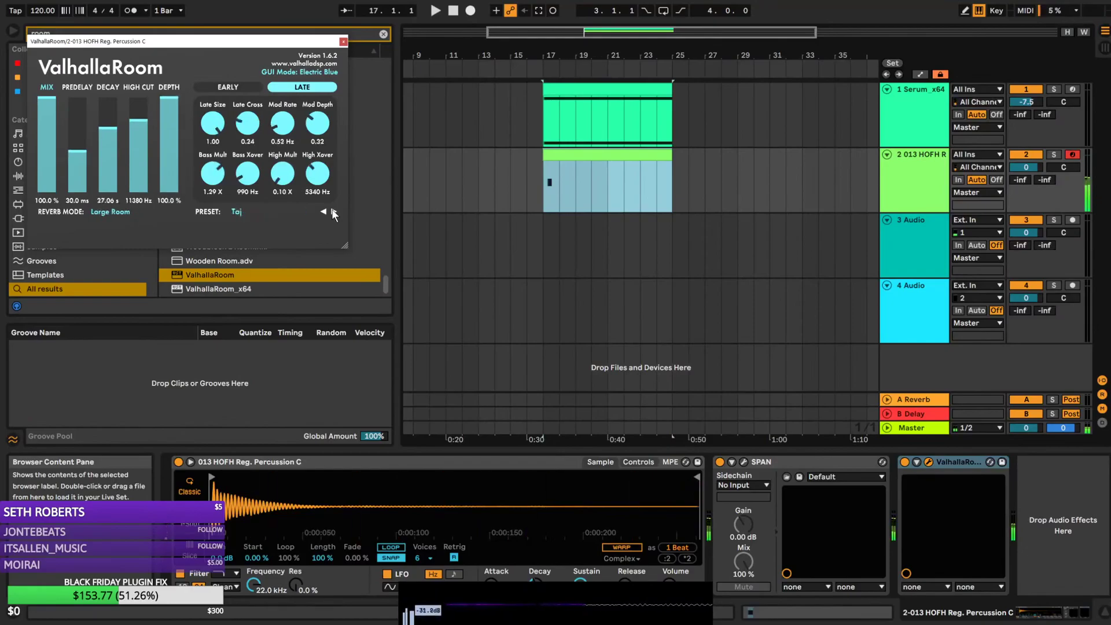
{"action": "left_click", "coordinate": [334, 212]}
{"action": "left_click", "coordinate": [333, 212]}
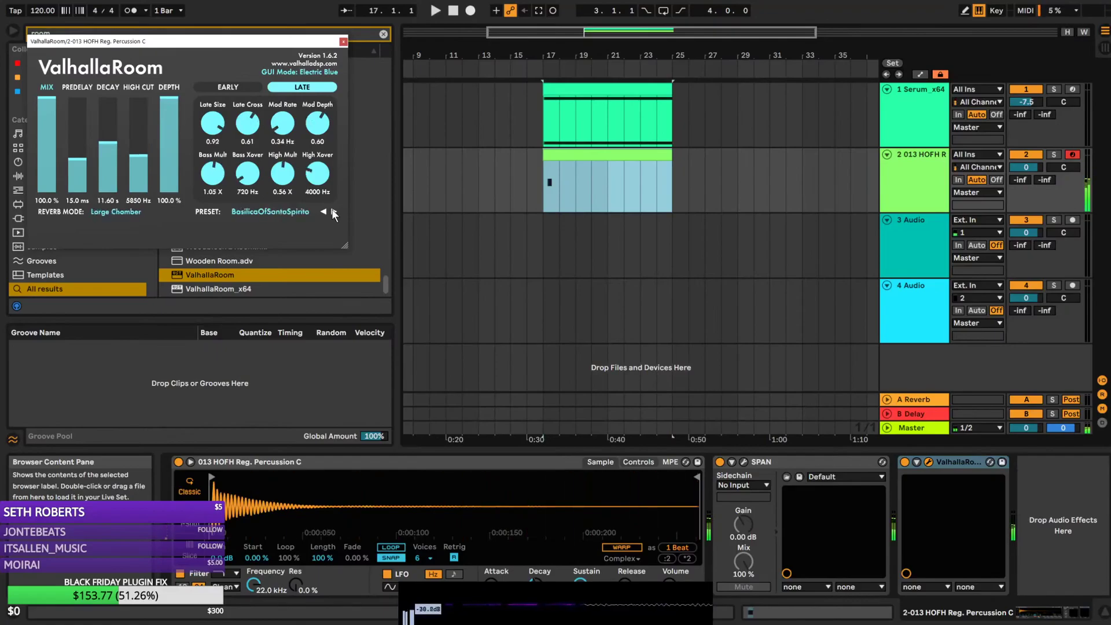
{"action": "left_click", "coordinate": [333, 212]}
{"action": "left_click", "coordinate": [333, 212]}
{"action": "left_click", "coordinate": [324, 211]}
{"action": "left_click_drag", "start_coordinate": [47, 103], "coordinate": [55, 176]}
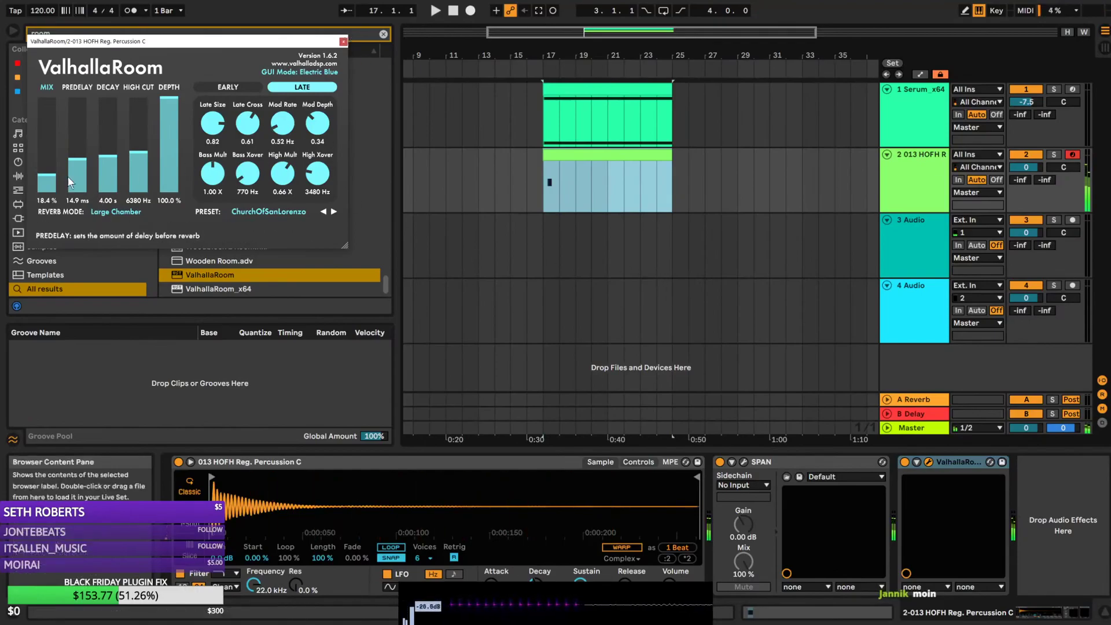
{"action": "left_click_drag", "start_coordinate": [46, 176], "coordinate": [47, 188]}
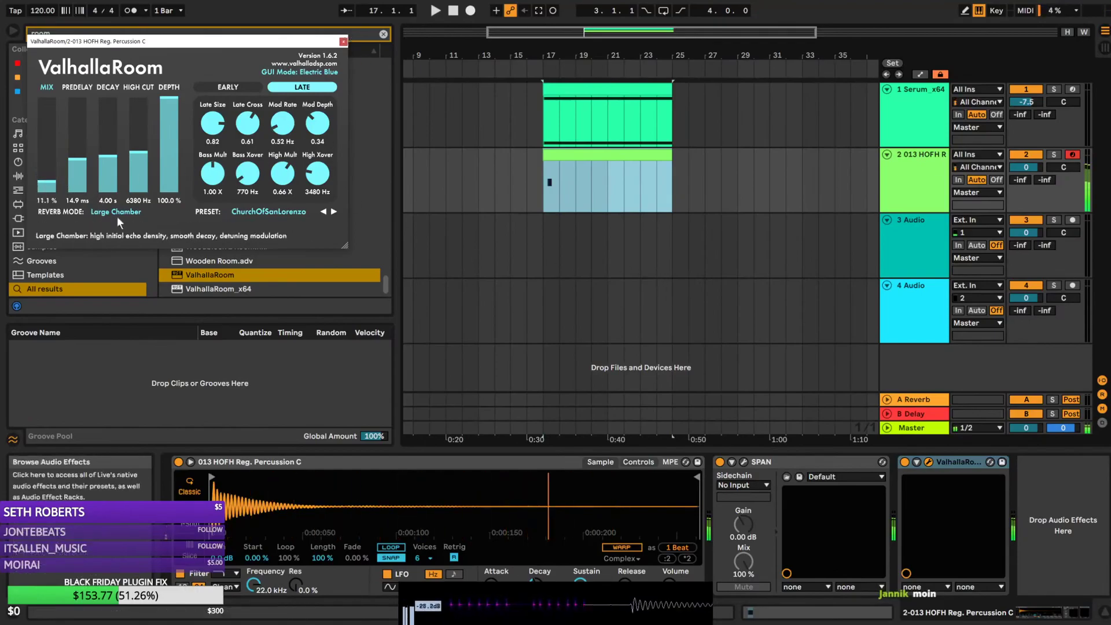
Transpose the percussion sampler by -12 st and raise the note in its MIDI clip to A#3
{"action": "left_click", "coordinate": [639, 462]}
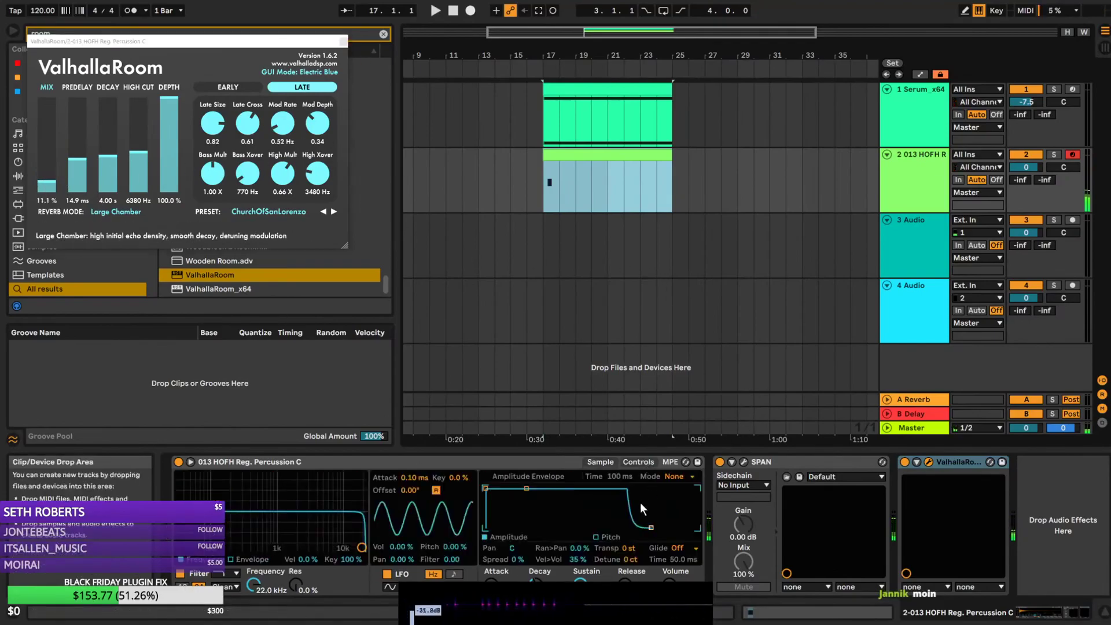
{"action": "left_click", "coordinate": [630, 550]}
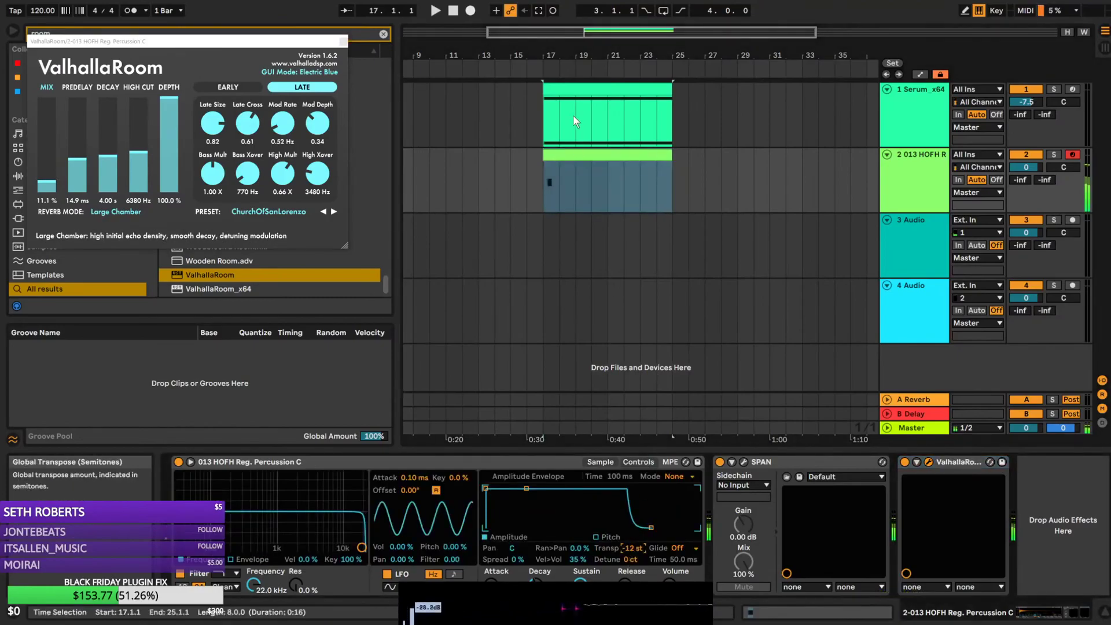
{"action": "double_click", "coordinate": [560, 171]}
{"action": "left_click_drag", "start_coordinate": [523, 473], "coordinate": [525, 463]}
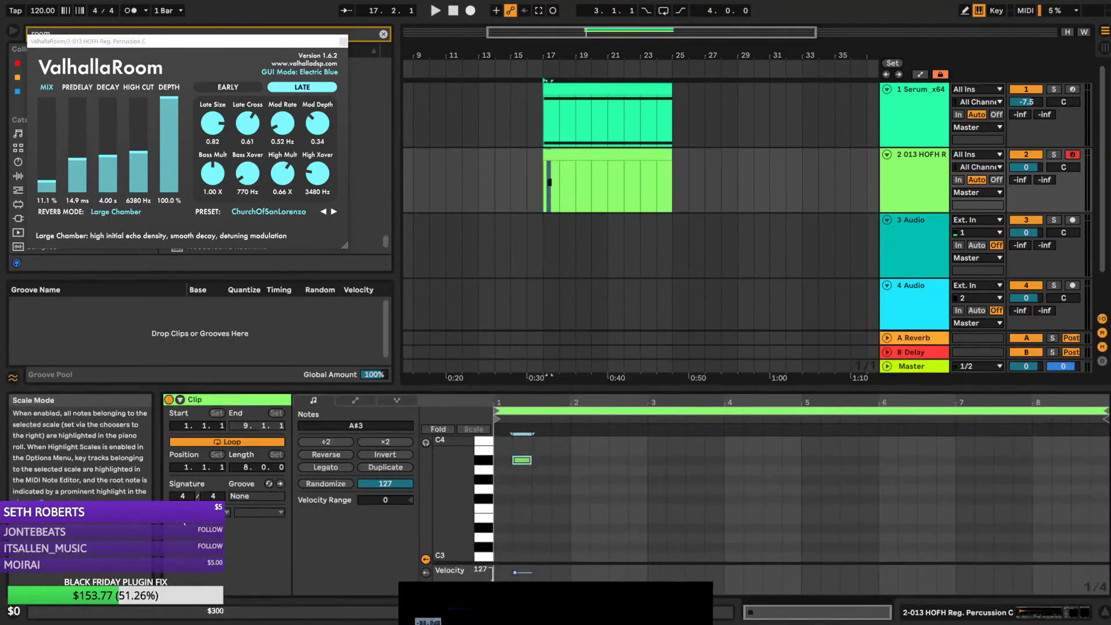
Set the percussion clip's scale to A#/Bb Minor and limit the piano roll to the notes of that scale
{"action": "left_click", "coordinate": [225, 513]}
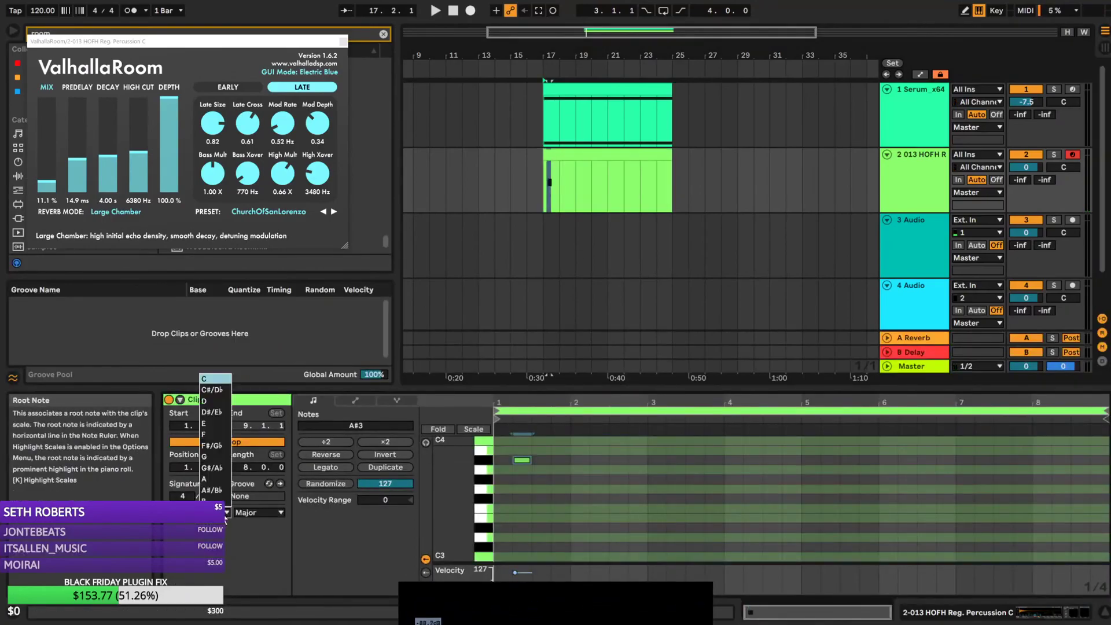
{"action": "left_click", "coordinate": [219, 490]}
{"action": "left_click", "coordinate": [259, 512]}
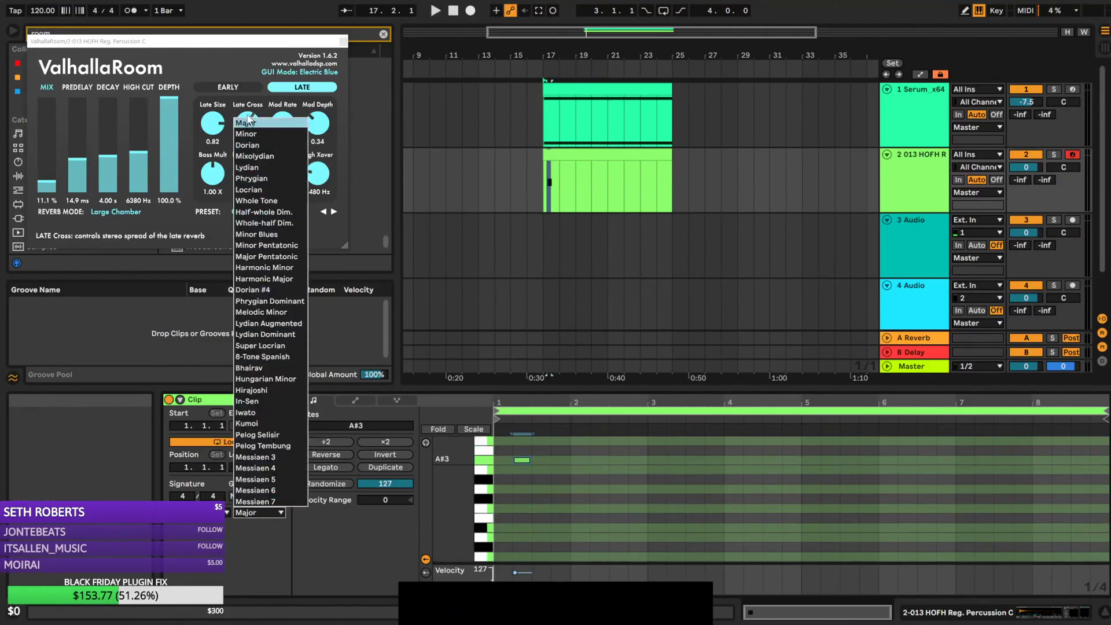
{"action": "left_click", "coordinate": [258, 131]}
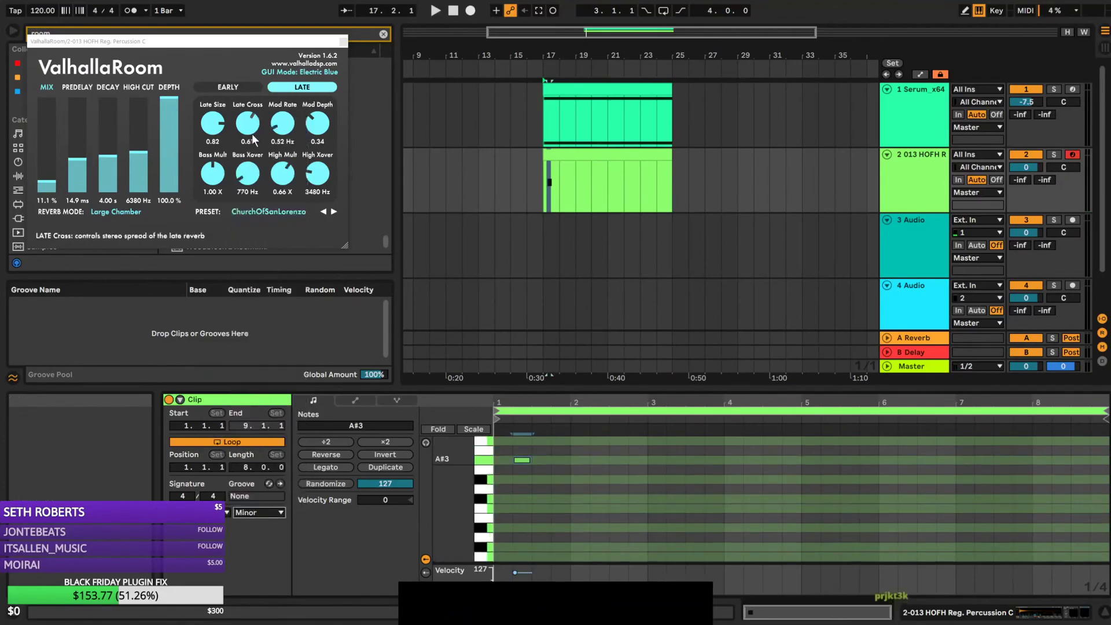
{"action": "left_click", "coordinate": [475, 430]}
Play the clips and move the A#3 note half a beat earlier so it starts at 1.1.3
{"action": "key", "text": "space"}
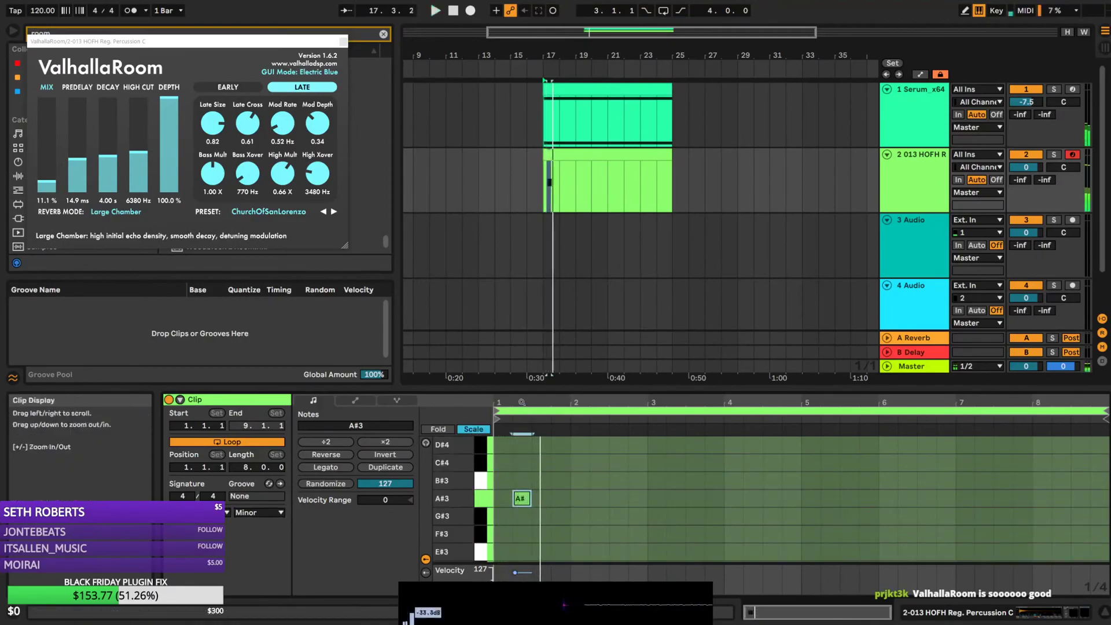
{"action": "left_click_drag", "start_coordinate": [521, 403], "coordinate": [543, 425]}
{"action": "left_click_drag", "start_coordinate": [544, 499], "coordinate": [528, 498]}
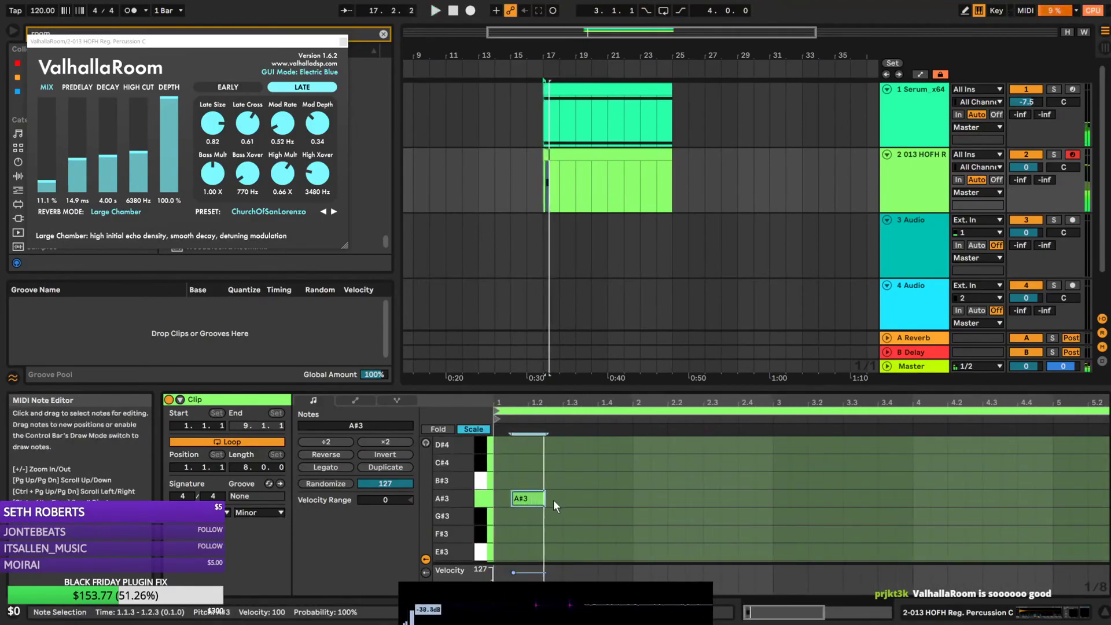
Close ValhallaRoom, search the library for "chor" and add Chorus-Ensemble between the sampler and SPAN with its amount at 69%
{"action": "left_click", "coordinate": [908, 189]}
{"action": "double_click", "coordinate": [907, 190]}
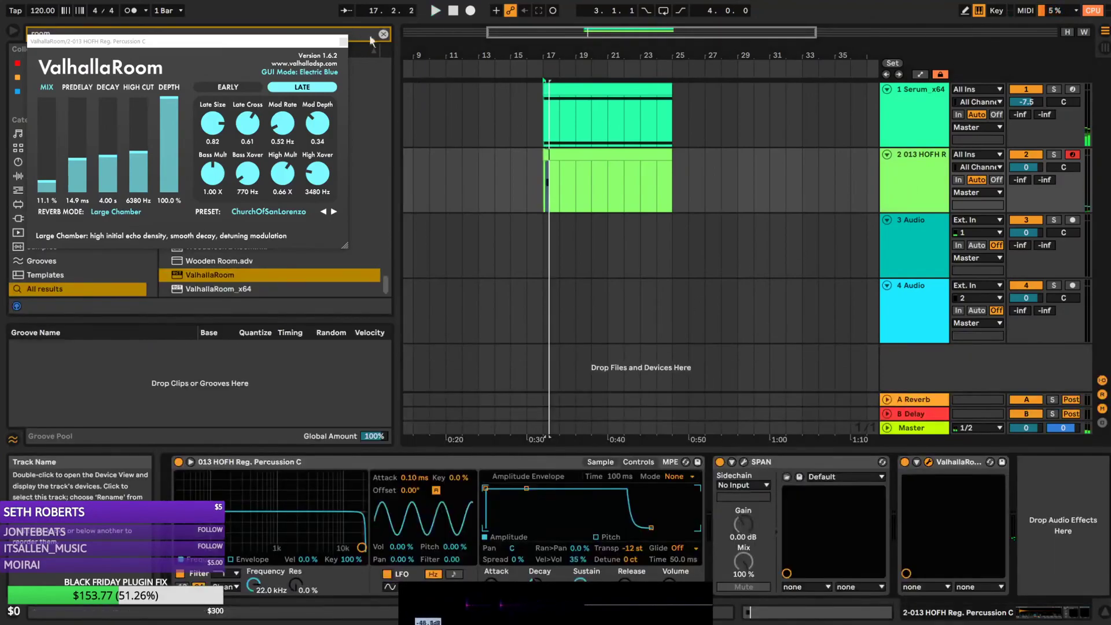
{"action": "left_click", "coordinate": [343, 42]}
{"action": "left_click", "coordinate": [382, 35]}
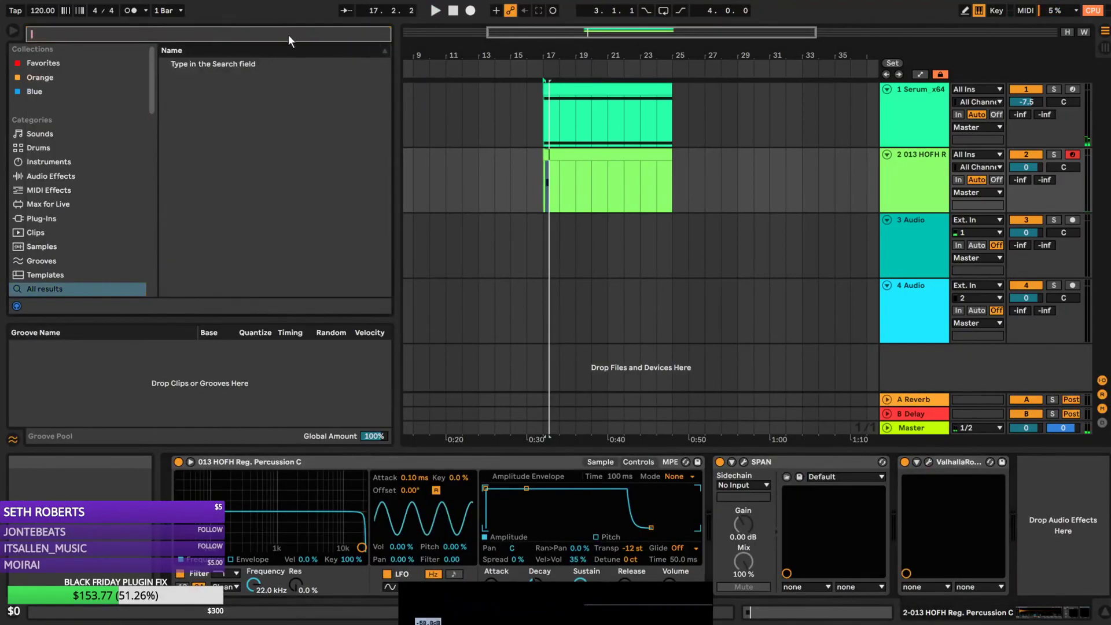
{"action": "type", "text": "chor"}
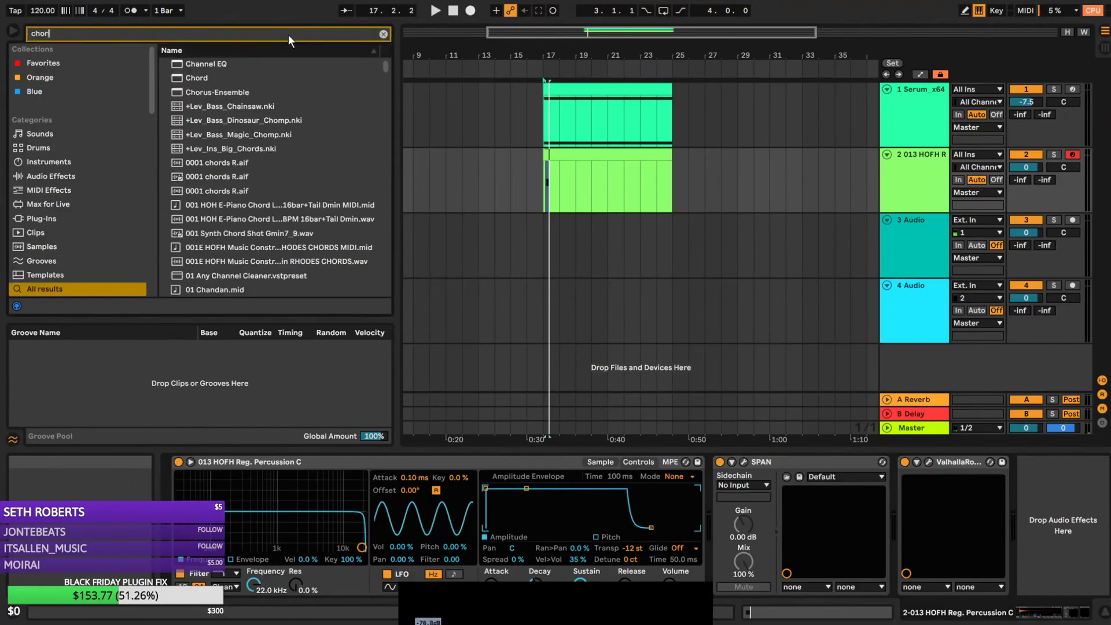
{"action": "left_click", "coordinate": [245, 74]}
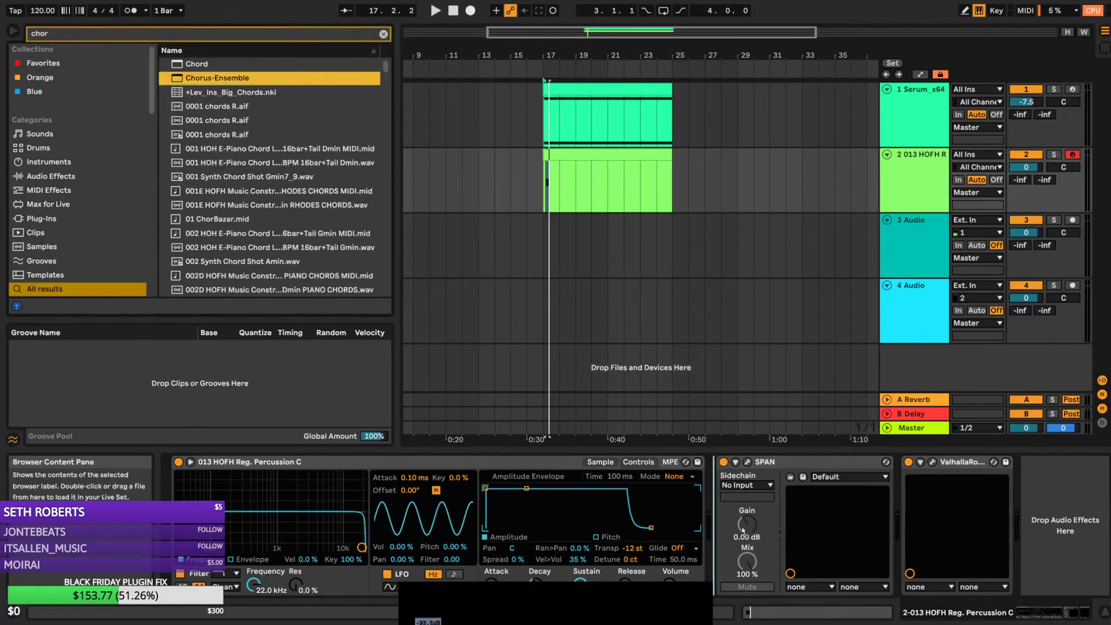
{"action": "mouse_move", "coordinate": [774, 574]}
{"action": "left_mouse_down"}
{"action": "mouse_move", "coordinate": [774, 551]}
{"action": "mouse_move", "coordinate": [773, 594]}
{"action": "left_mouse_up"}
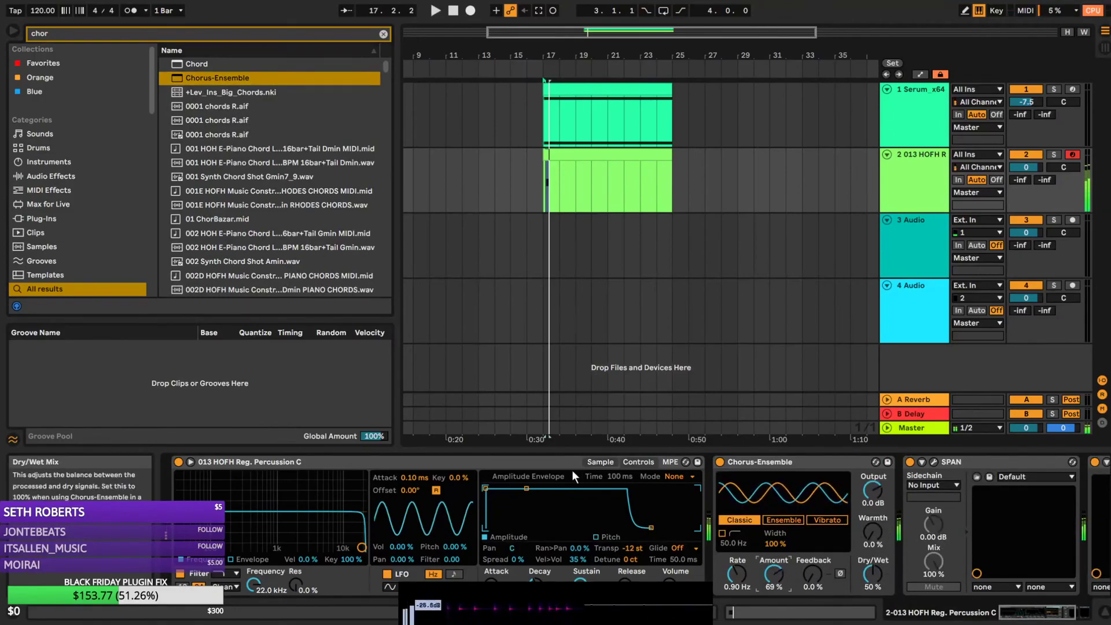
Show the percussion sampler's waveform and play both clips from bar 17 to hear the chorus
{"action": "left_click", "coordinate": [600, 461]}
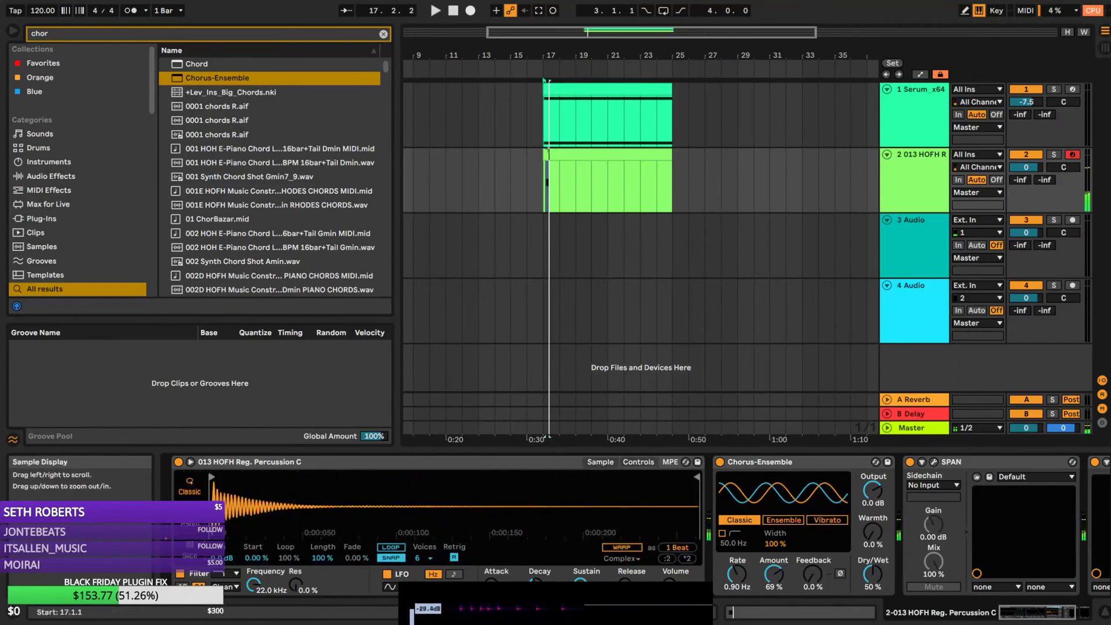
{"action": "double_click", "coordinate": [563, 179]}
{"action": "left_click", "coordinate": [918, 185]}
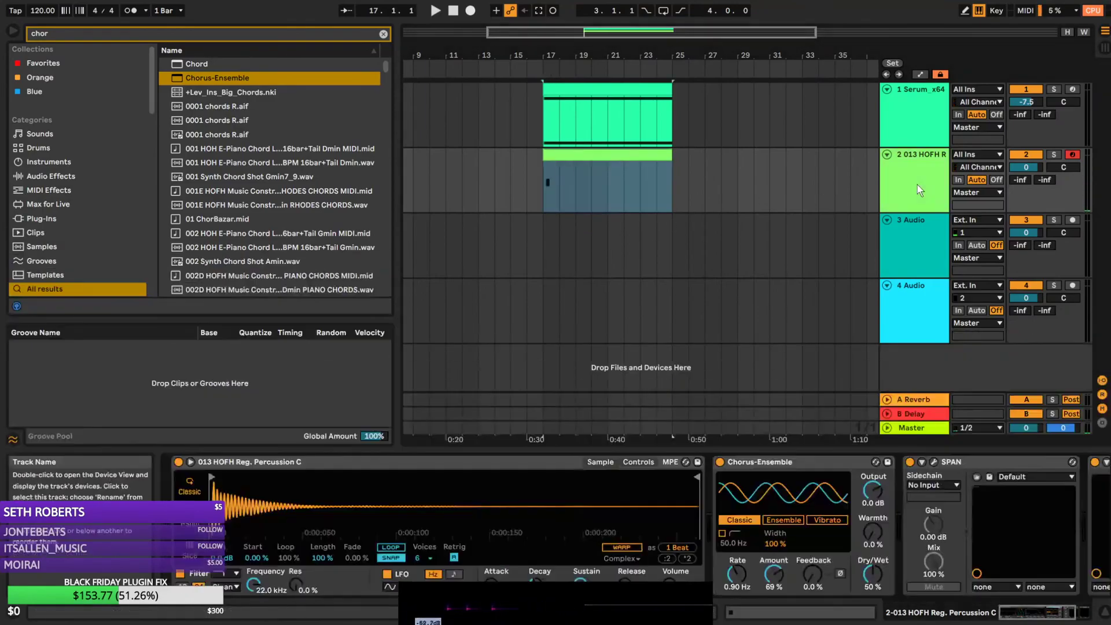
{"action": "key", "text": "space"}
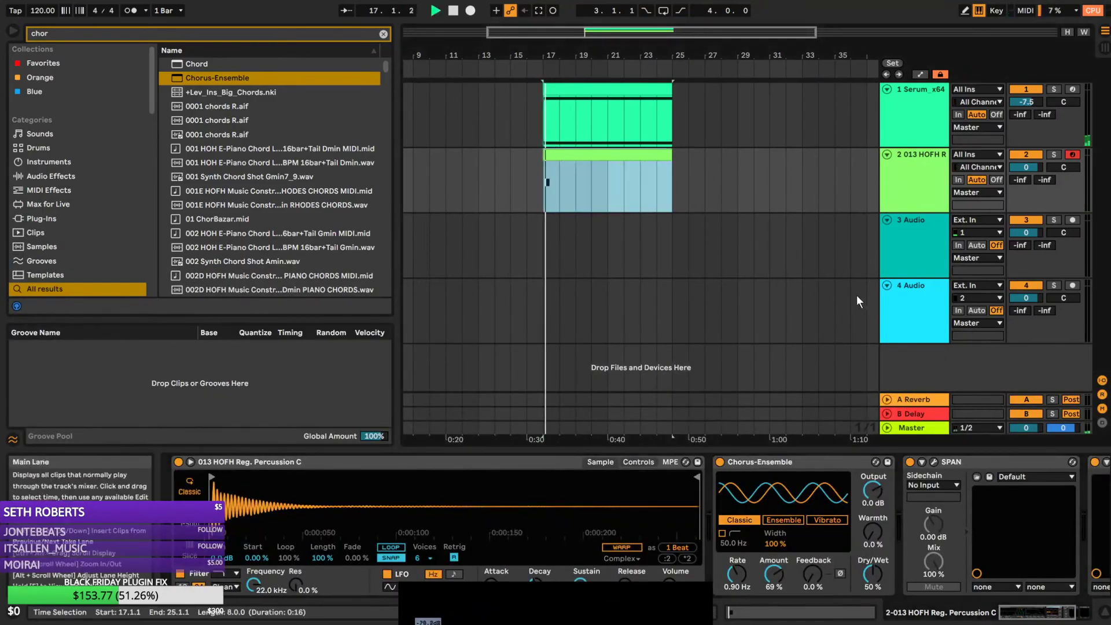
Lower the percussion clip's A#3 note by an octave to A#2 while checking it in playback
{"action": "double_click", "coordinate": [555, 161]}
{"action": "key", "text": "space"}
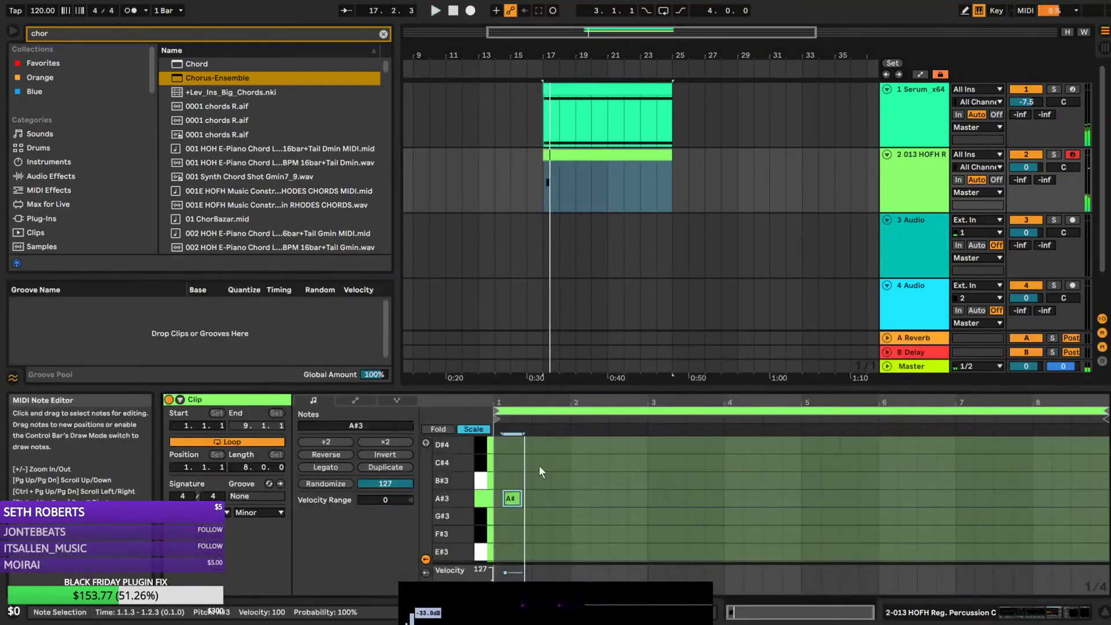
{"action": "key", "text": "Down"}
{"action": "key", "text": "Down"}
{"action": "key", "text": "Down"}
{"action": "key", "text": "Down"}
{"action": "key", "text": "Down"}
{"action": "key", "text": "Down"}
{"action": "key", "text": "space"}
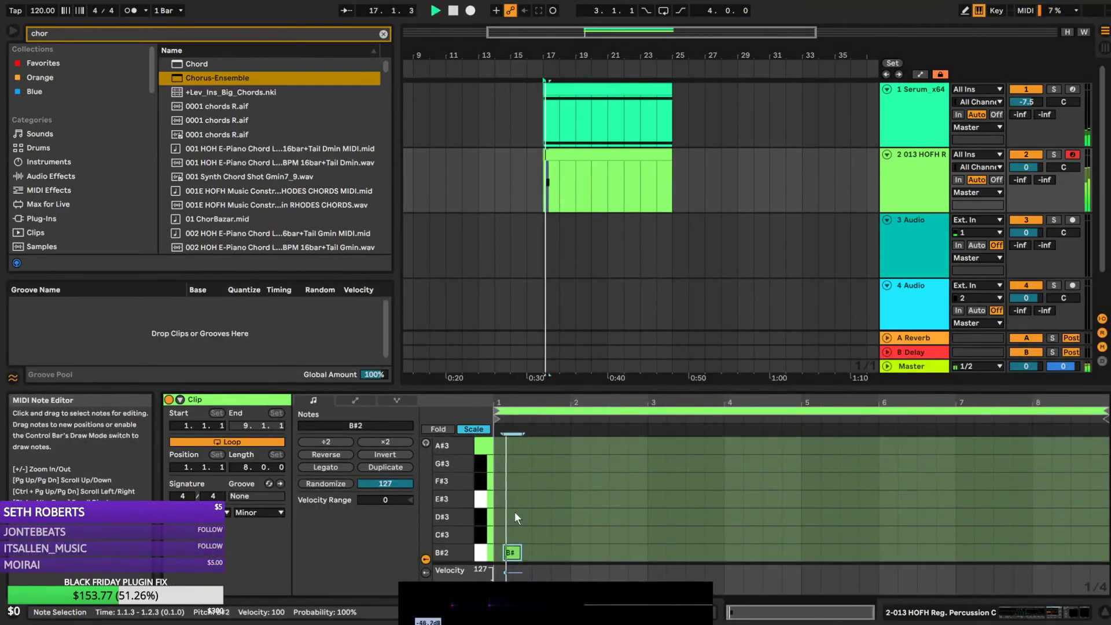
{"action": "key", "text": "Down"}
{"action": "key", "text": "space"}
{"action": "key", "text": "space"}
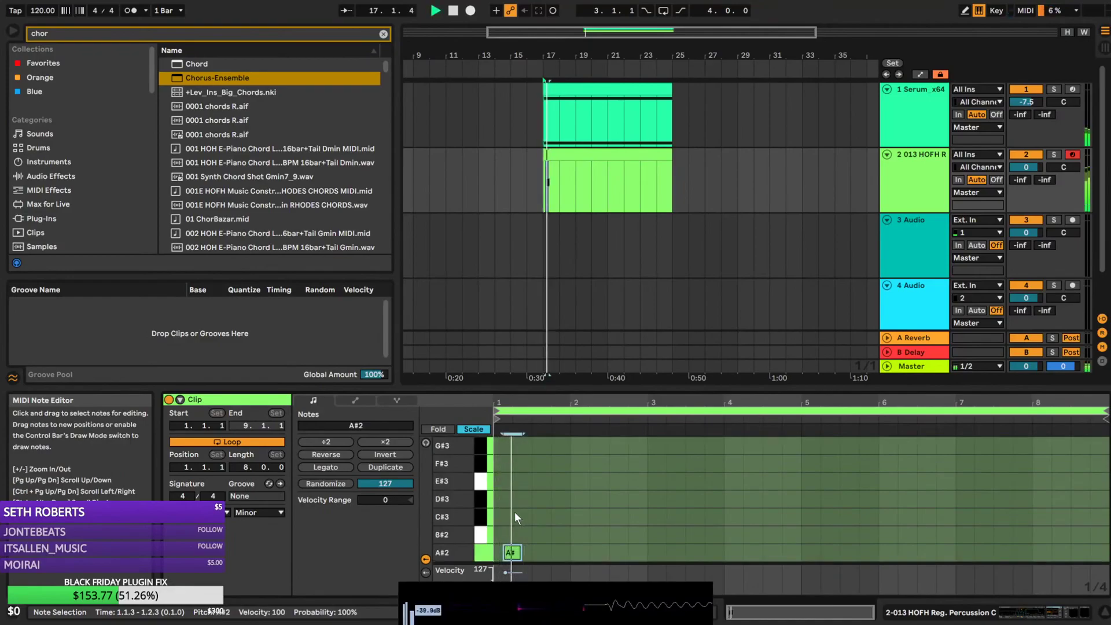
Move the A#2 note to the very start of bar 1 in the percussion clip
{"action": "left_click_drag", "start_coordinate": [520, 402], "coordinate": [523, 457]}
{"action": "key", "text": "Left"}
{"action": "key", "text": "Left"}
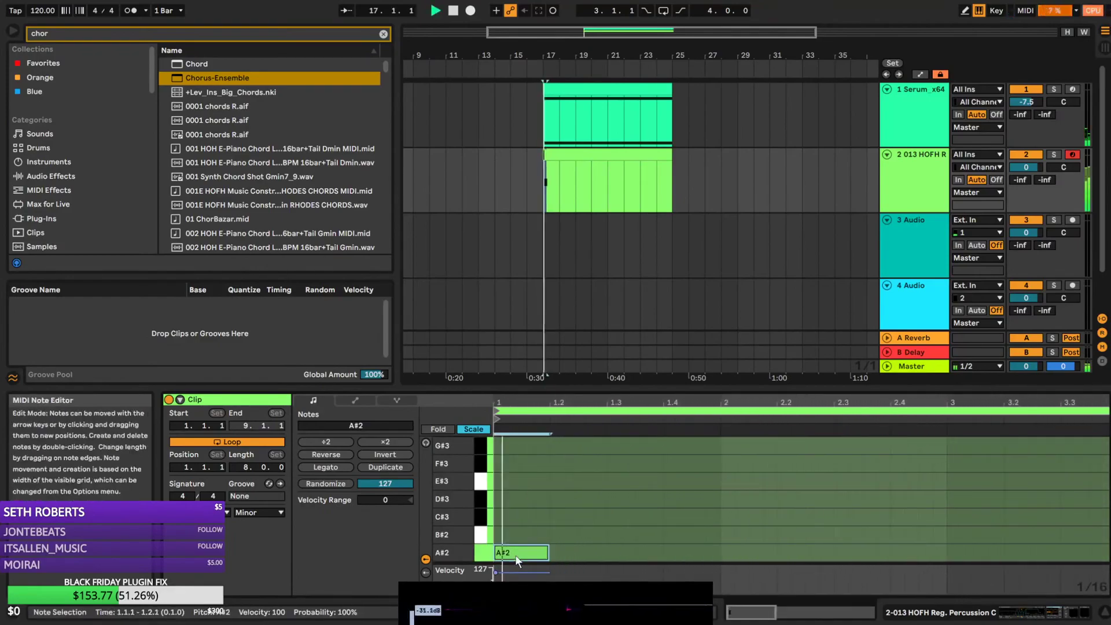
{"action": "key", "text": "space"}
Shorten the A#2 note to an eighth and continue bar 1 in eighths with G#3, A#2, F#3, A#2, E#3 and A#2
{"action": "left_click_drag", "start_coordinate": [547, 553], "coordinate": [540, 453]}
{"action": "key", "text": "space"}
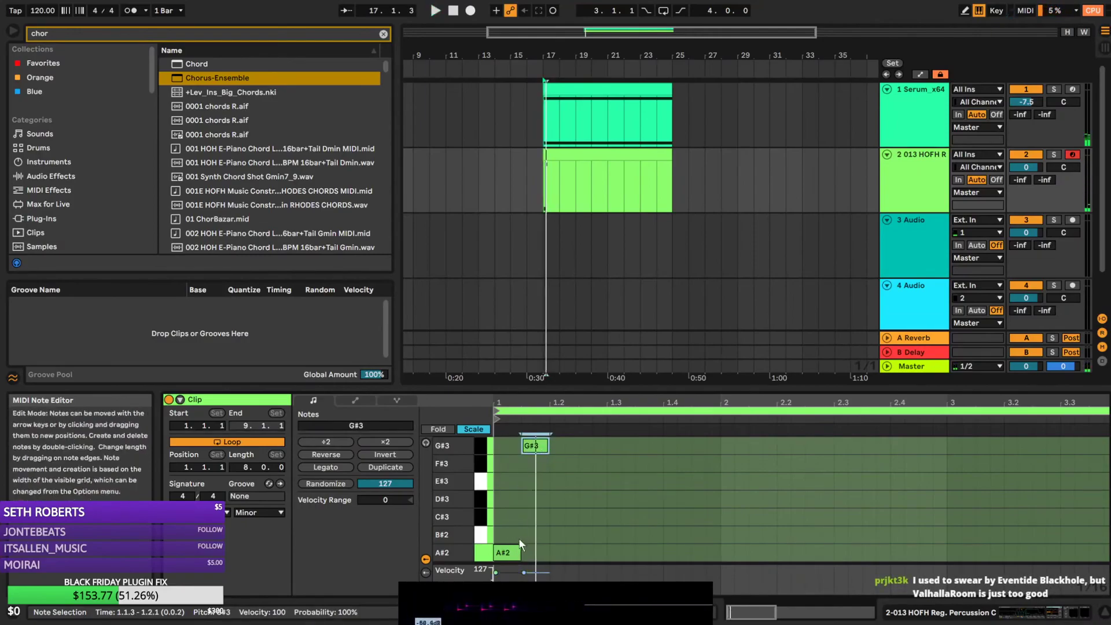
{"action": "double_click", "coordinate": [557, 552]}
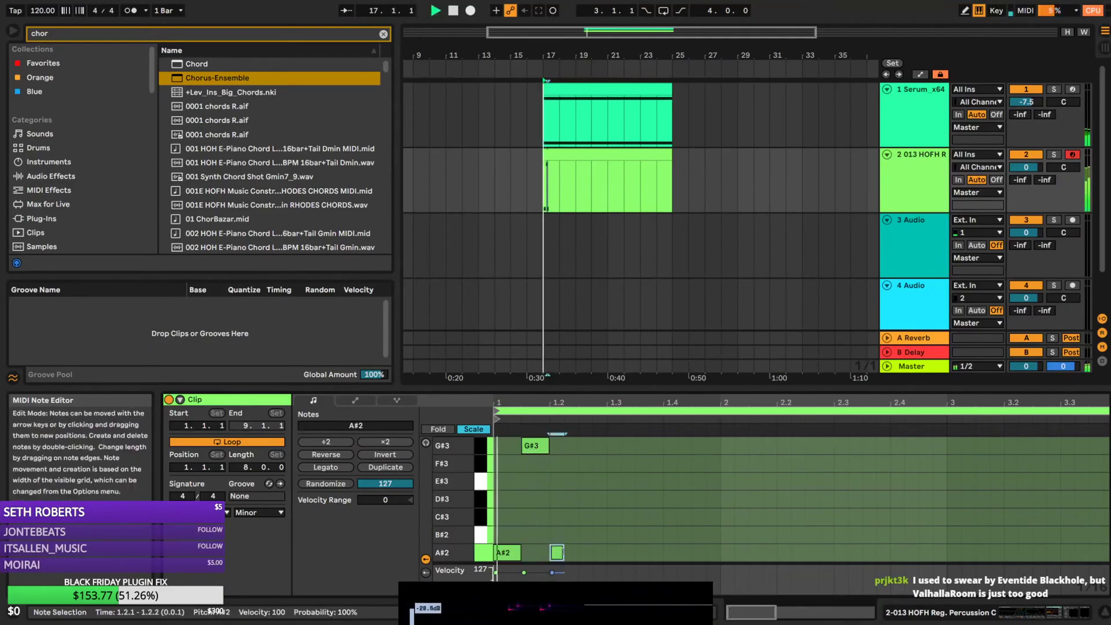
{"action": "double_click", "coordinate": [586, 464]}
{"action": "double_click", "coordinate": [616, 553]}
{"action": "double_click", "coordinate": [644, 481]}
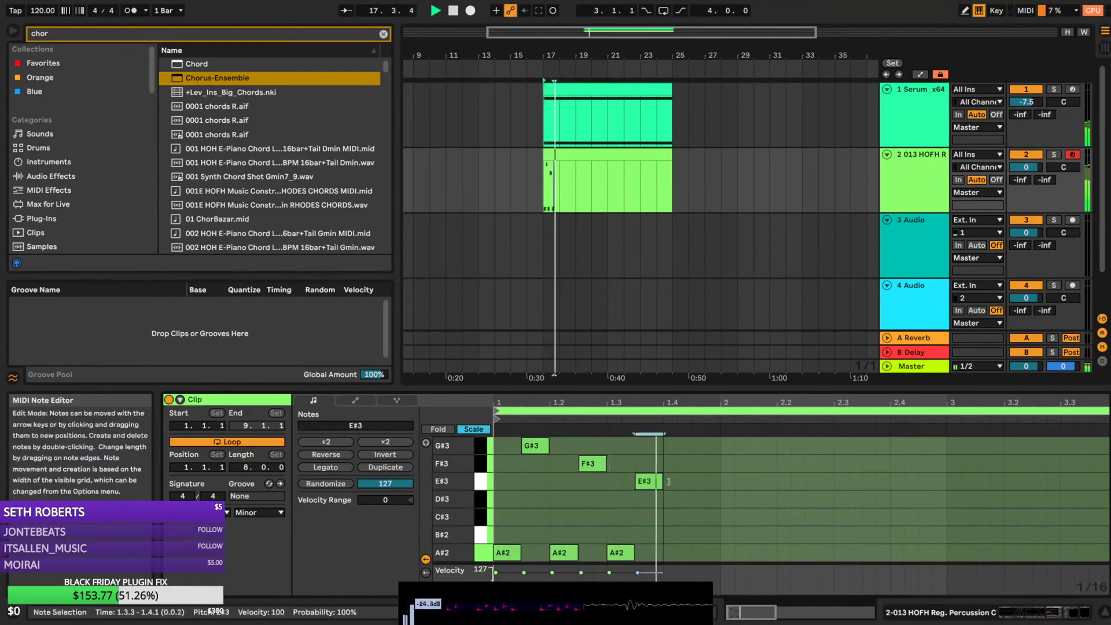
{"action": "double_click", "coordinate": [674, 553]}
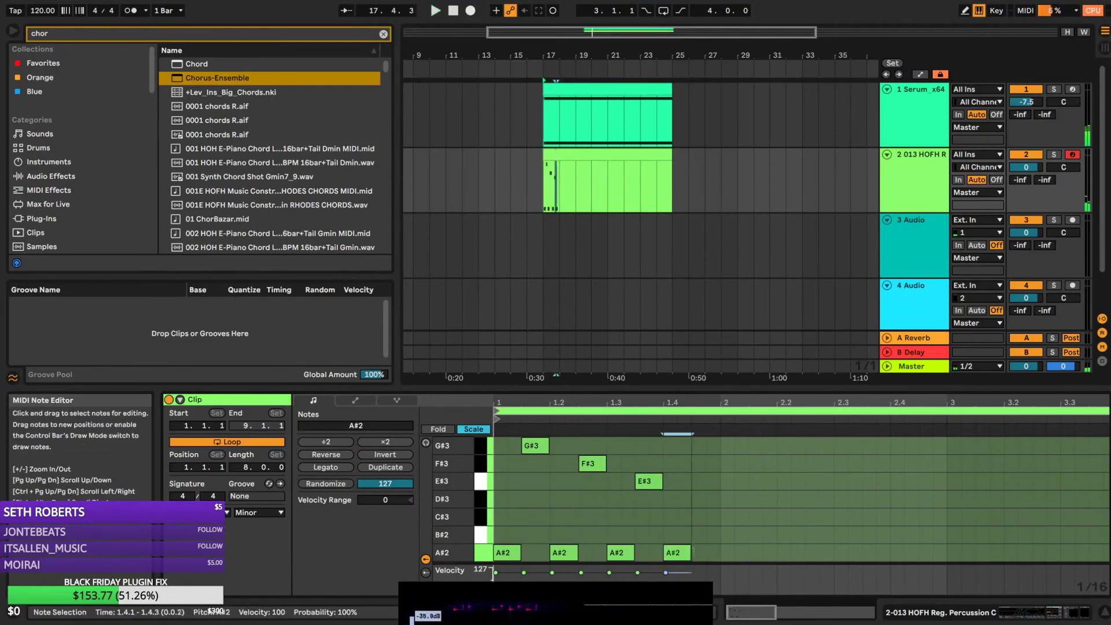
Change the note on beat 4 to C#3 and add a D#3 eighth at 1.4.3
{"action": "left_click_drag", "start_coordinate": [675, 553], "coordinate": [720, 500]}
{"action": "double_click", "coordinate": [698, 499]}
Shorten the first A#2 note of bar 1 to a sixteenth
{"action": "left_click_drag", "start_coordinate": [445, 497], "coordinate": [408, 497]}
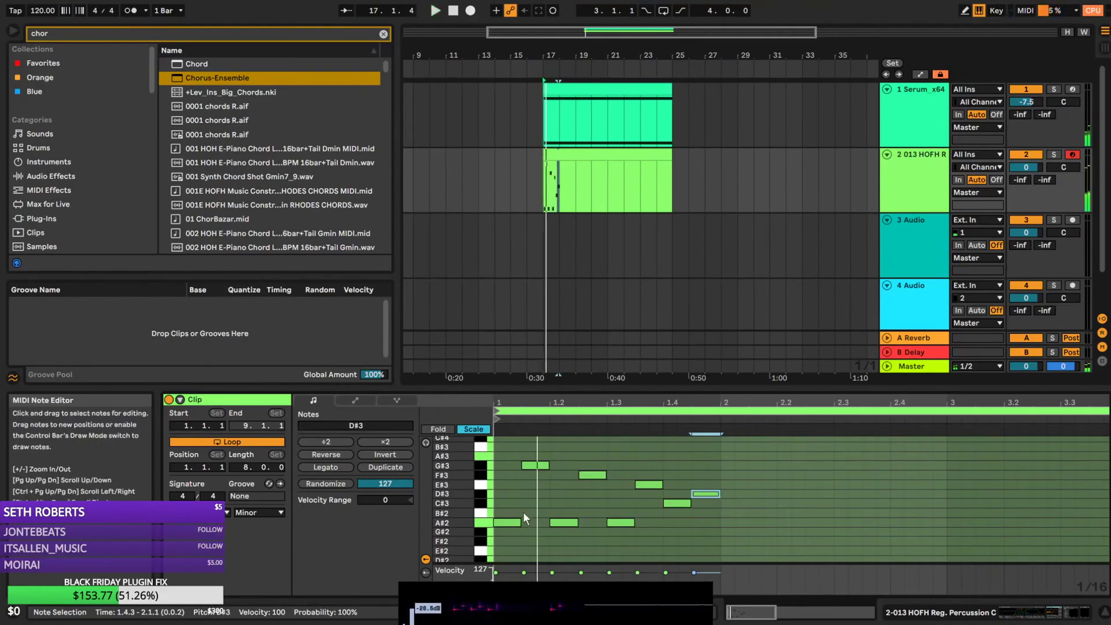
{"action": "left_click_drag", "start_coordinate": [521, 522], "coordinate": [509, 524]}
{"action": "double_click", "coordinate": [514, 494]}
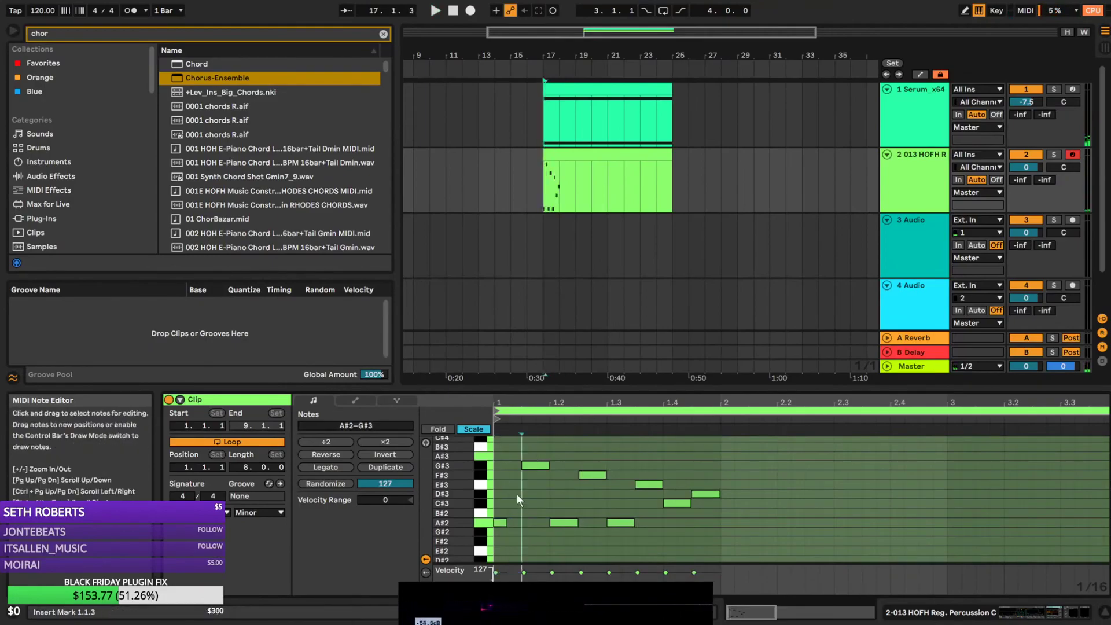
Shorten G#3, the 1.2.1 A#2 and F#3 to sixteenths, with F#3 starting at 1.2.4, and add a D#3 sixteenth at 1.1.4
{"action": "key", "text": "space"}
{"action": "left_click_drag", "start_coordinate": [515, 495], "coordinate": [534, 467]}
{"action": "left_click_drag", "start_coordinate": [577, 523], "coordinate": [565, 523]}
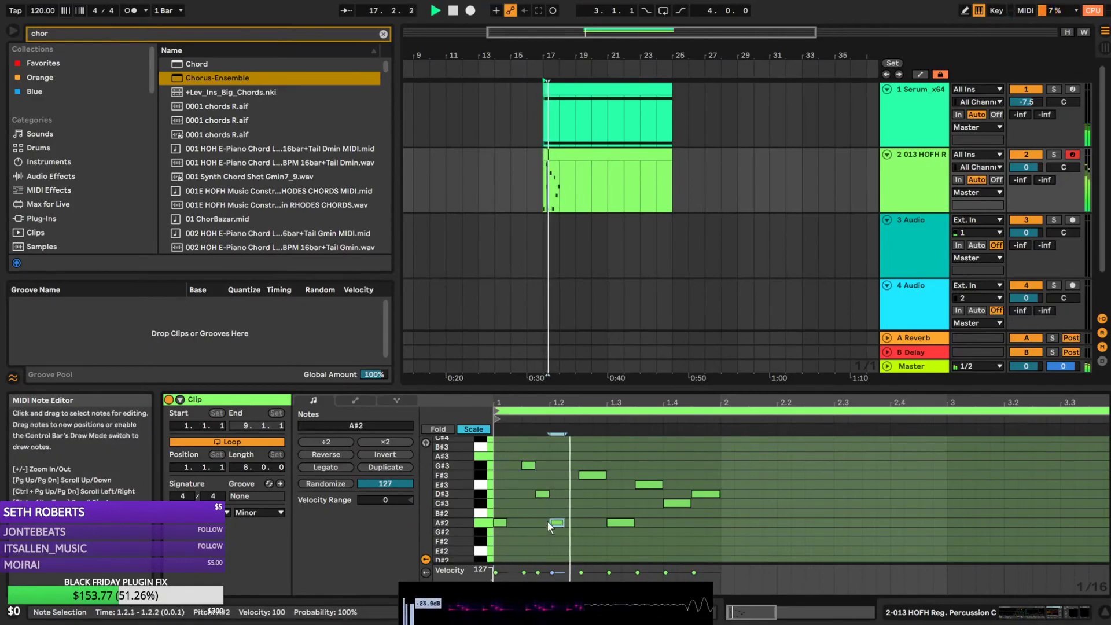
{"action": "left_click_drag", "start_coordinate": [580, 475], "coordinate": [593, 475]}
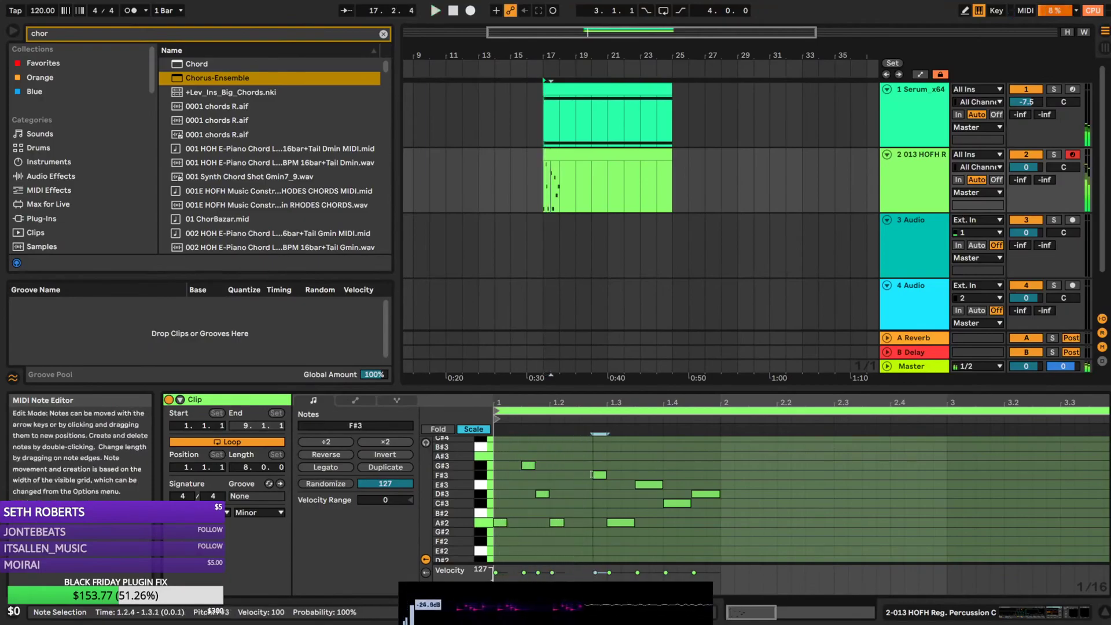
Try a D#3 sixteenth at 1.2.3 in the percussion clip, lower its pitch, and delete it
{"action": "double_click", "coordinate": [583, 494]}
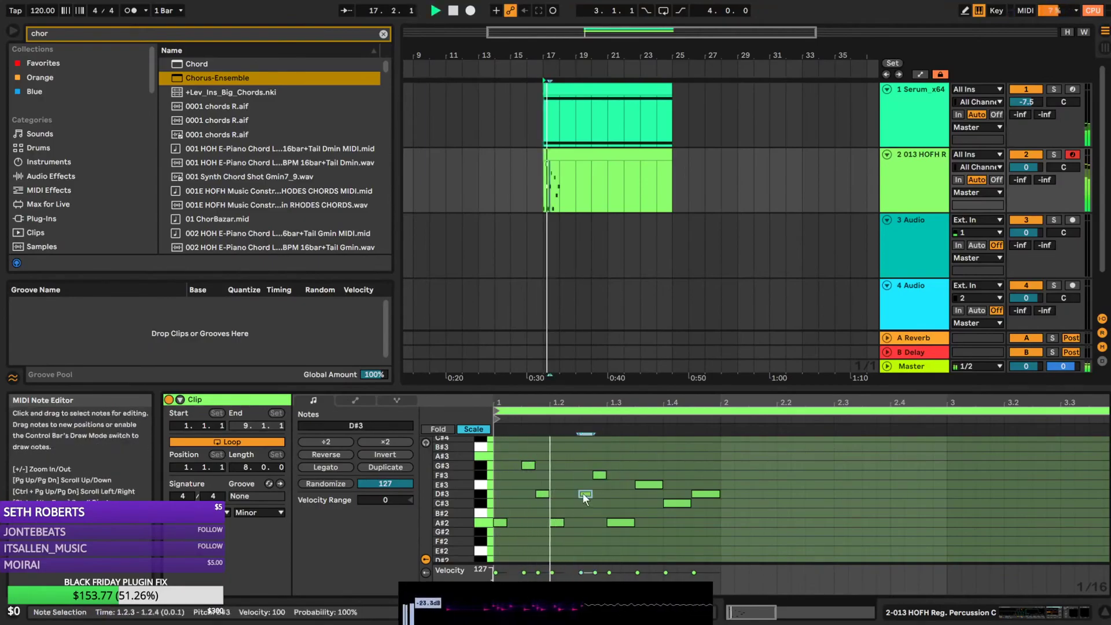
{"action": "mouse_move", "coordinate": [583, 497]}
{"action": "left_mouse_down"}
{"action": "mouse_move", "coordinate": [575, 490]}
{"action": "mouse_move", "coordinate": [583, 512]}
{"action": "left_mouse_up"}
{"action": "double_click", "coordinate": [586, 505]}
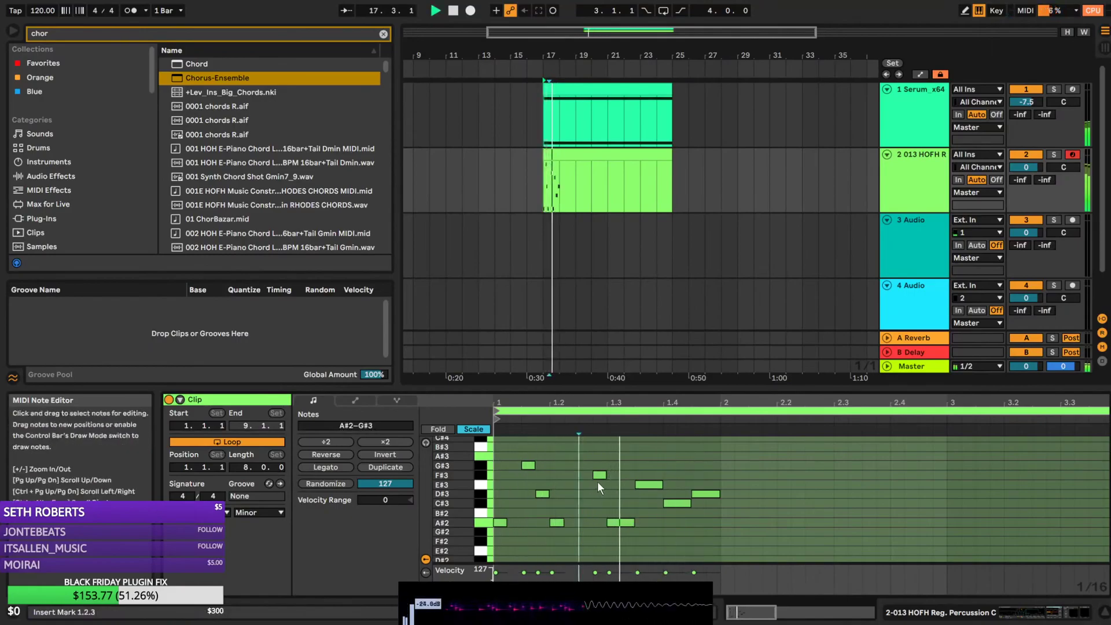
Move the 1.1.4 D#3 to 1.2.1 and the 1.2.1 A#2 to 1.2.3, and make the beat 3 A#2 a sixteenth at 1.3.2
{"action": "left_click", "coordinate": [547, 495]}
{"action": "left_click_drag", "start_coordinate": [544, 495], "coordinate": [585, 526]}
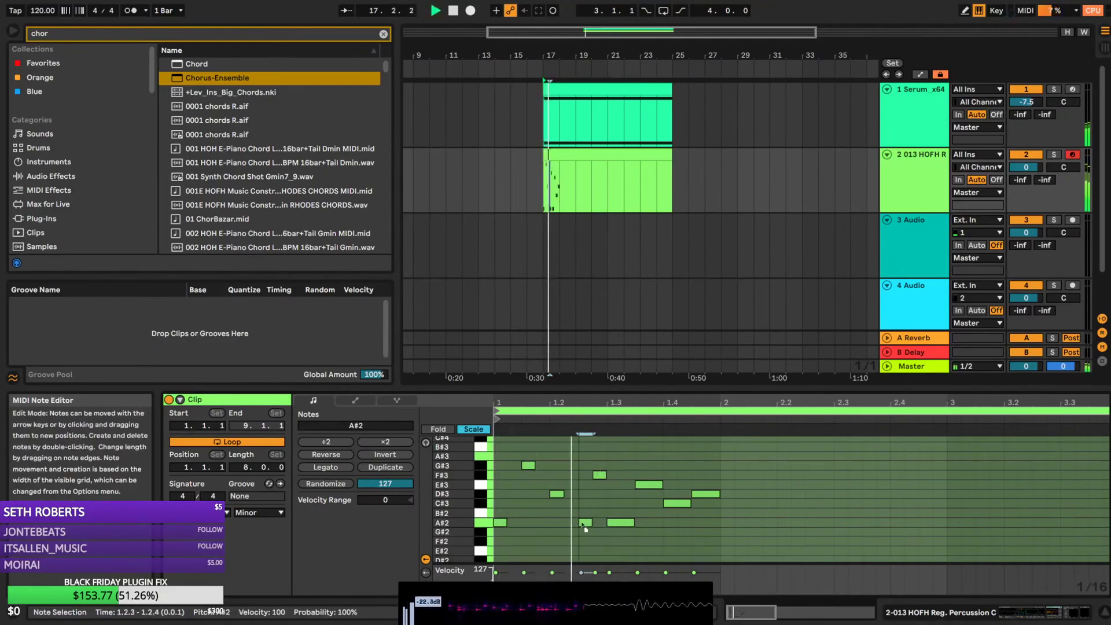
{"action": "left_click_drag", "start_coordinate": [620, 523], "coordinate": [647, 528]}
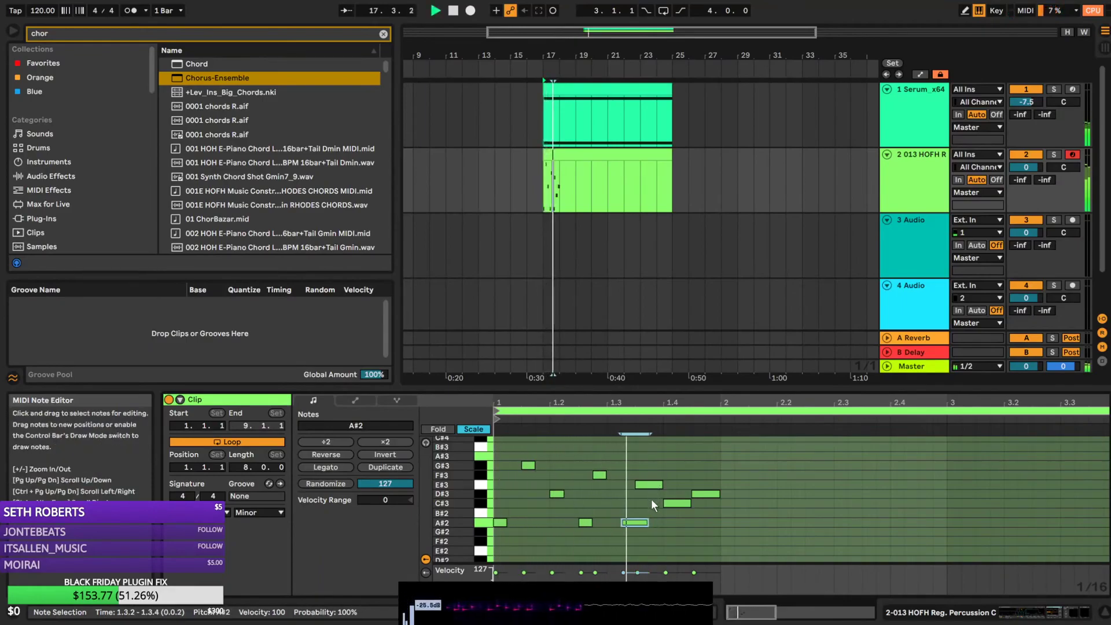
{"action": "left_click_drag", "start_coordinate": [648, 523], "coordinate": [632, 524]}
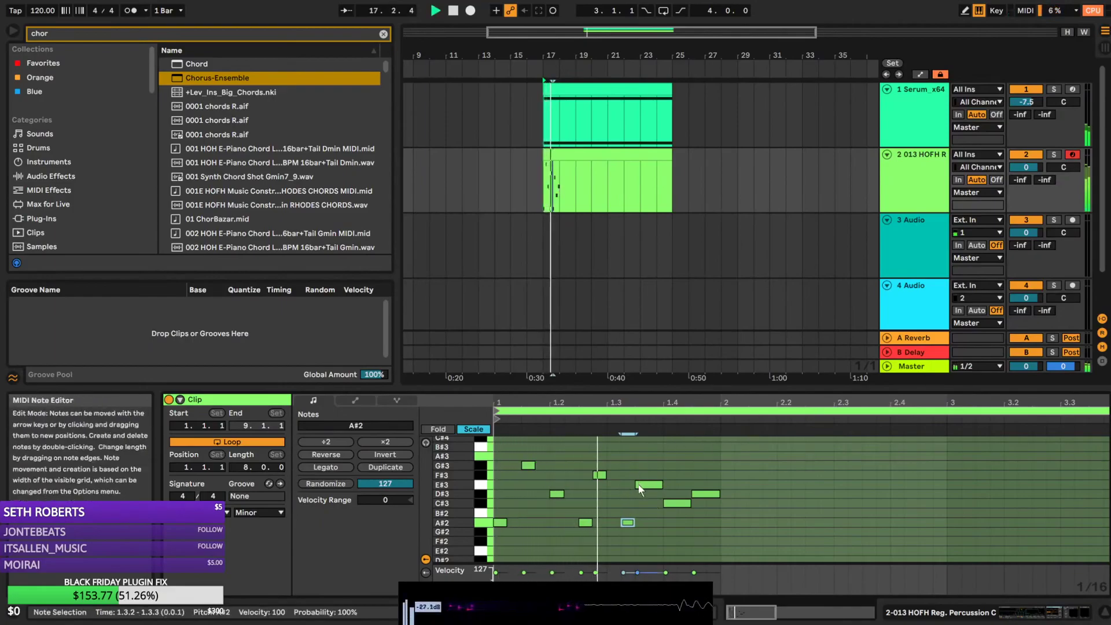
Try shifting all the bar 1 notes an eighth later so the percussion pattern starts at 1.1.3
{"action": "key", "text": "space"}
{"action": "left_click_drag", "start_coordinate": [499, 453], "coordinate": [714, 578]}
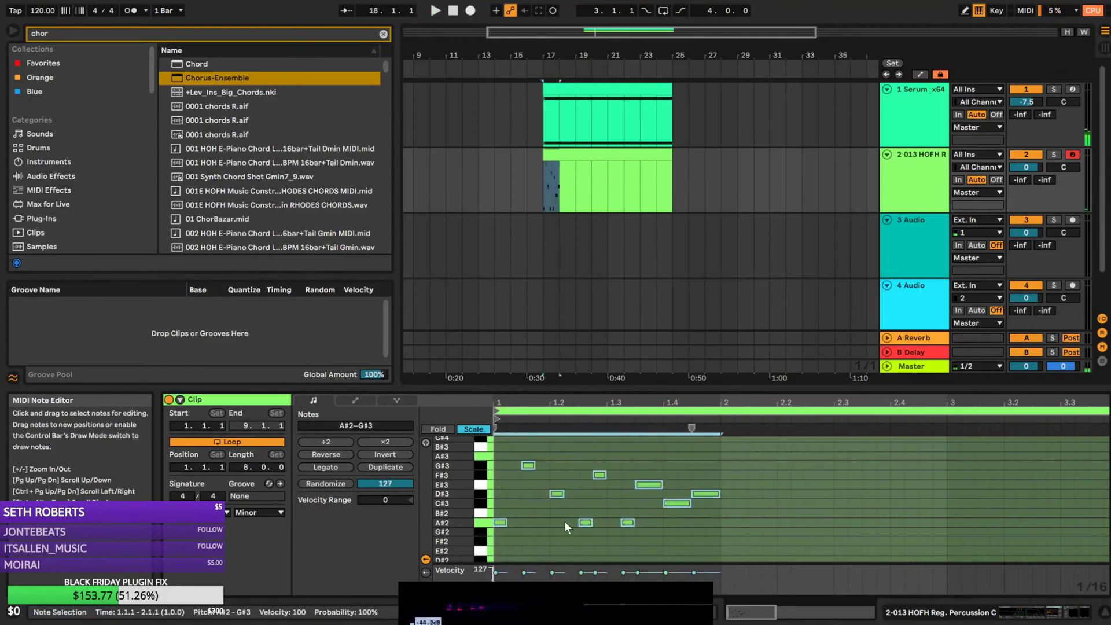
{"action": "key", "text": "Right"}
{"action": "key", "text": "space"}
{"action": "key", "text": "Right"}
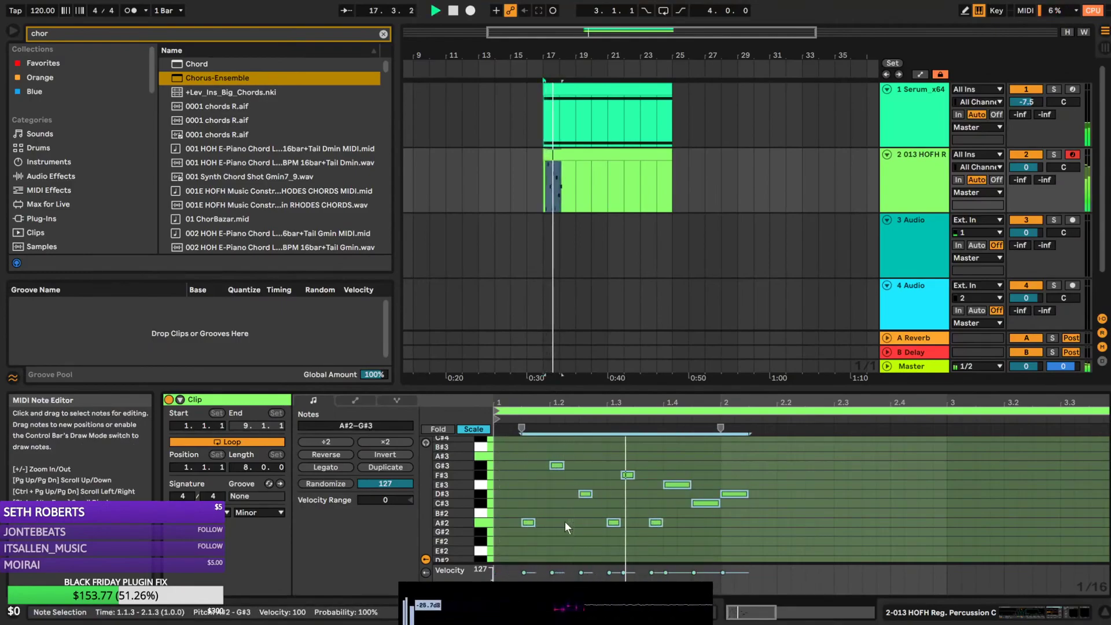
{"action": "key", "text": "space"}
{"action": "key", "text": "Left"}
{"action": "key", "text": "Left"}
{"action": "key", "text": "Right"}
{"action": "key", "text": "Right"}
Try an extra A#2 sixteenth at 1.1.1, lower it to G#2 while listening, and delete it
{"action": "double_click", "coordinate": [502, 522]}
{"action": "key", "text": "space"}
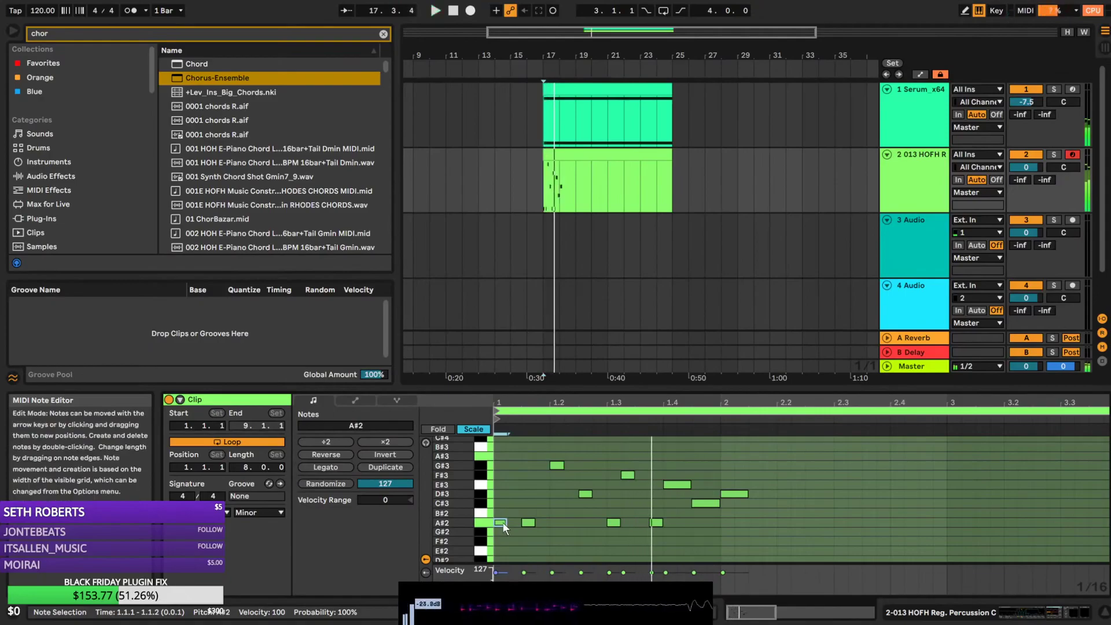
{"action": "left_click_drag", "start_coordinate": [502, 522], "coordinate": [512, 539]}
{"action": "key", "text": "space"}
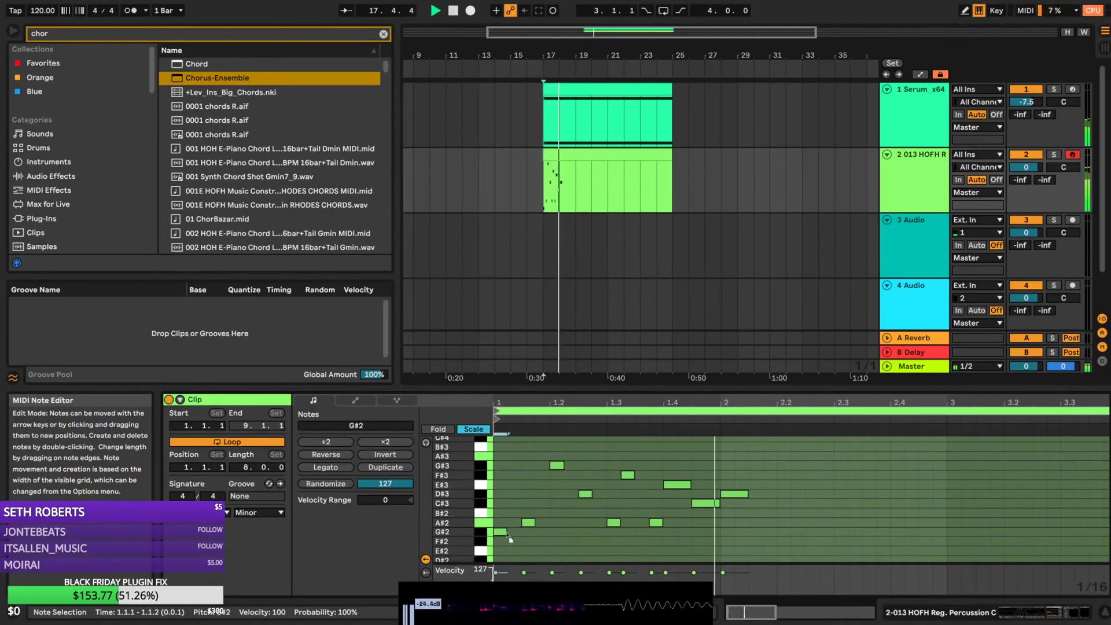
{"action": "key", "text": "space"}
{"action": "double_click", "coordinate": [502, 532]}
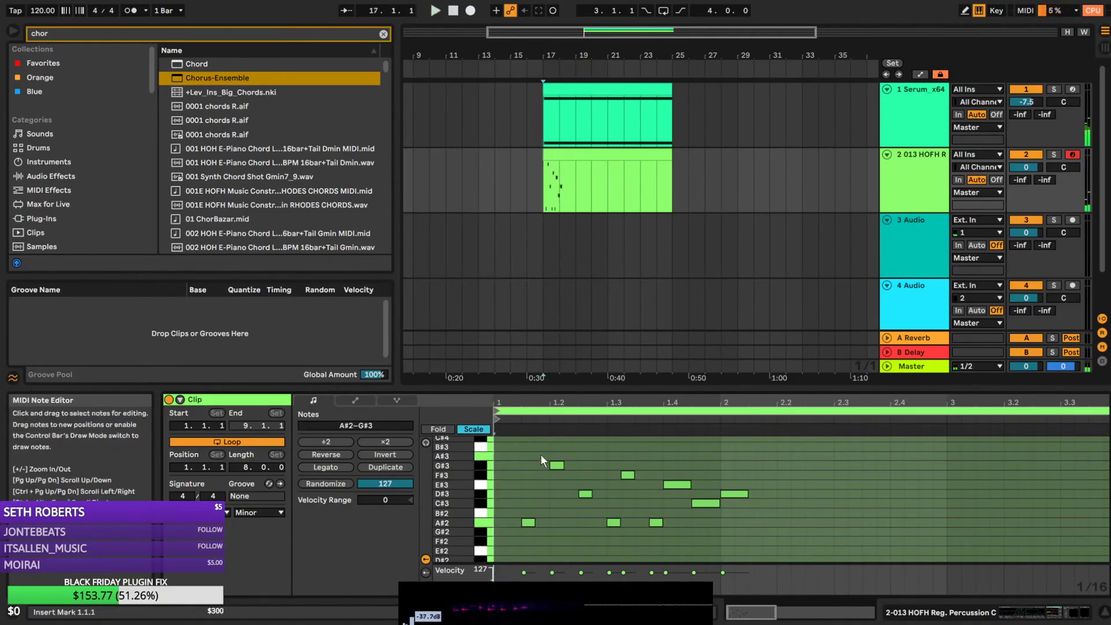
Shift all the percussion notes back so the pattern starts at 1.1.1, and play it
{"action": "key", "text": "ctrl+a"}
{"action": "key", "text": "Left"}
{"action": "key", "text": "space"}
{"action": "key", "text": "space"}
Try the 1.1.3 note at A#2 during playback and return it to G#3
{"action": "left_click_drag", "start_coordinate": [529, 466], "coordinate": [531, 525]}
{"action": "key", "text": "space"}
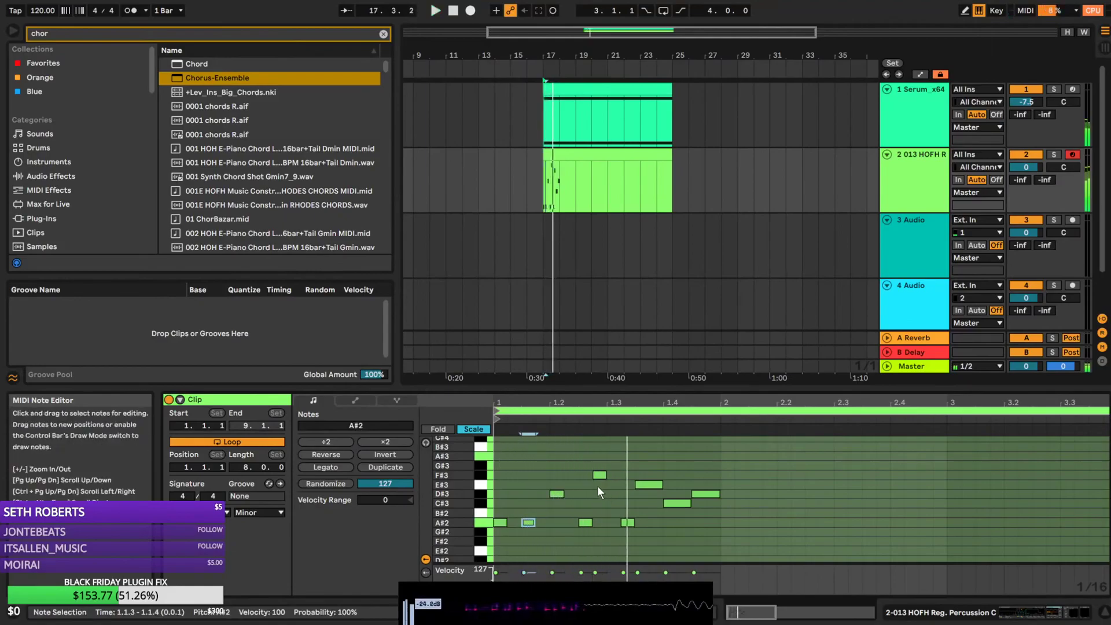
{"action": "mouse_move", "coordinate": [651, 485]}
{"action": "left_mouse_down"}
{"action": "mouse_move", "coordinate": [652, 466]}
{"action": "mouse_move", "coordinate": [648, 484]}
{"action": "left_mouse_up"}
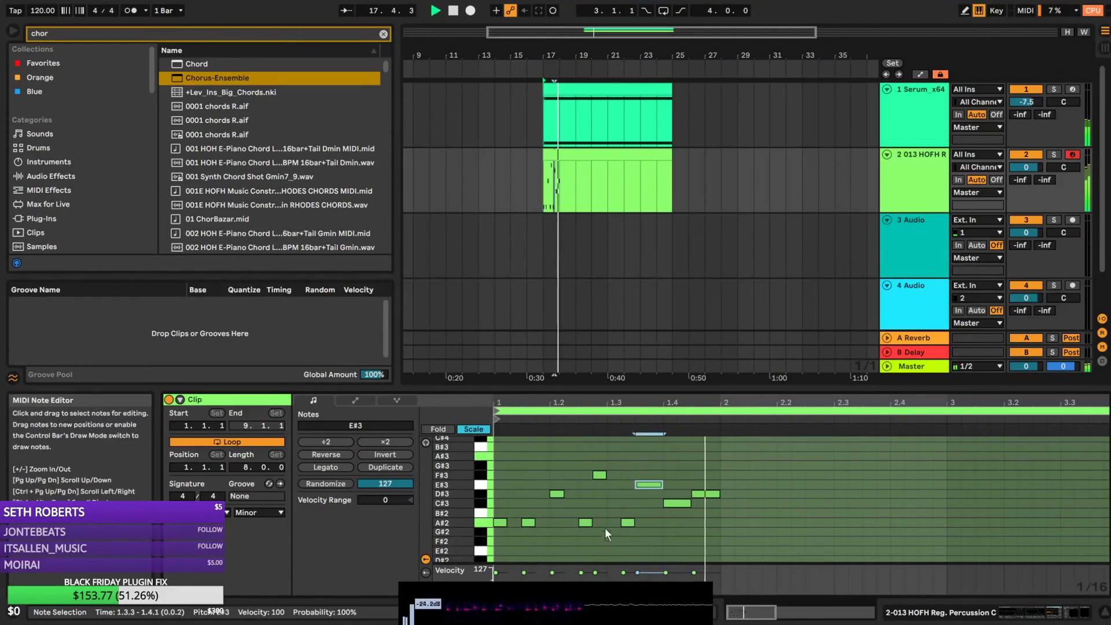
{"action": "left_click_drag", "start_coordinate": [528, 521], "coordinate": [530, 472]}
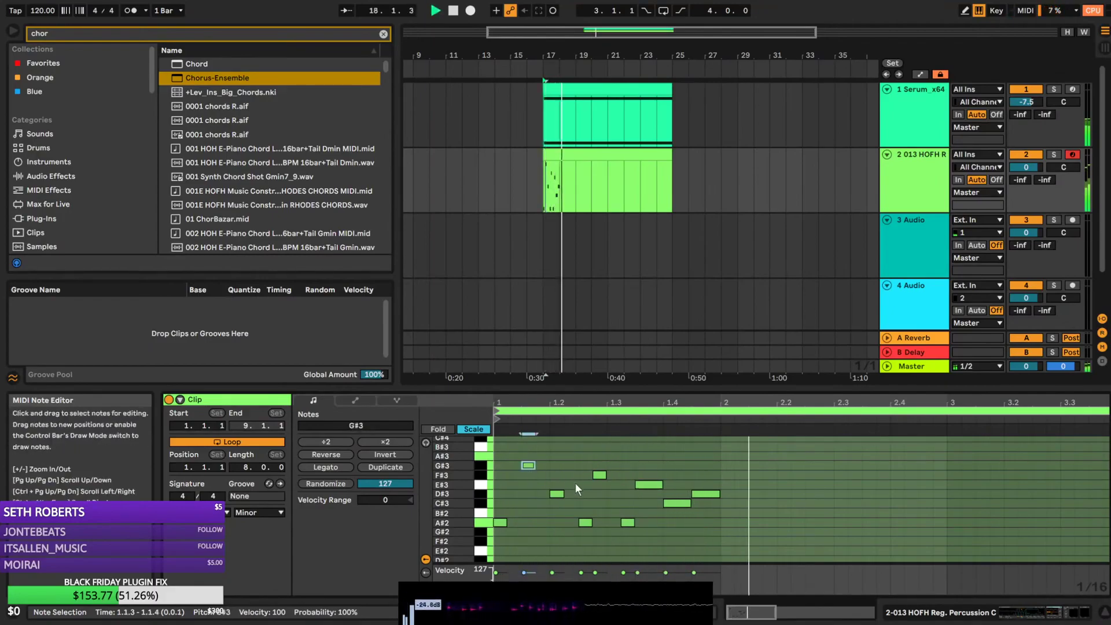
Duplicate all the bar 1 notes into bar 2 of the percussion clip and play the result
{"action": "key", "text": "space"}
{"action": "left_click_drag", "start_coordinate": [497, 453], "coordinate": [725, 557]}
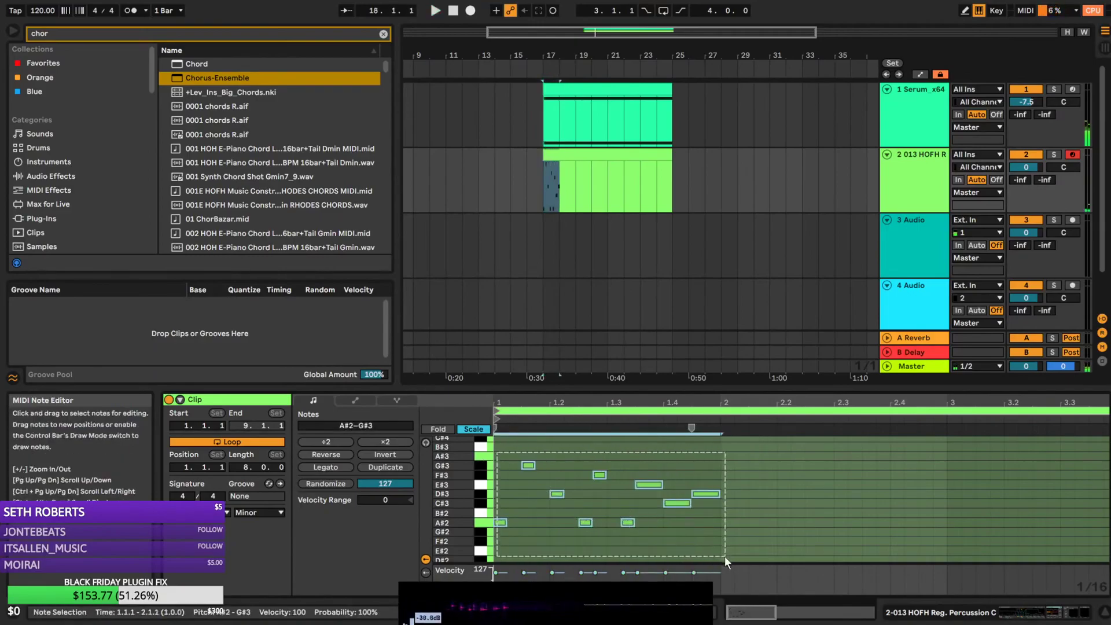
{"action": "key", "text": "ctrl+d"}
{"action": "key", "text": "space"}
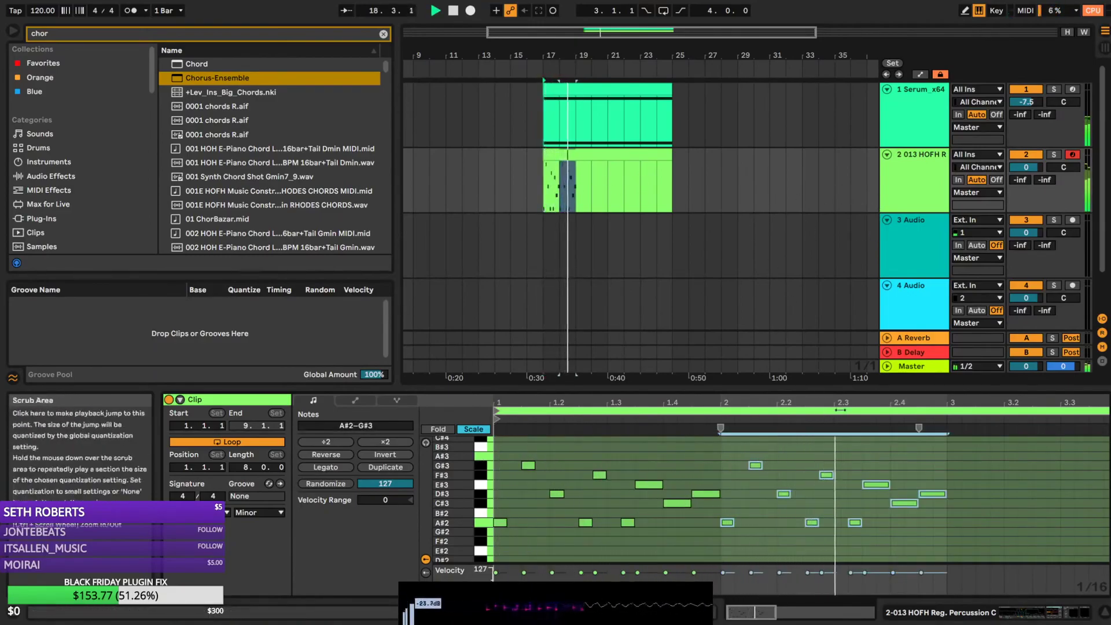
Show the percussion track's devices, search the browser for "Perc c", and preview the 001 and 003 HOH Bongo Perc C samples
{"action": "left_click", "coordinate": [898, 186]}
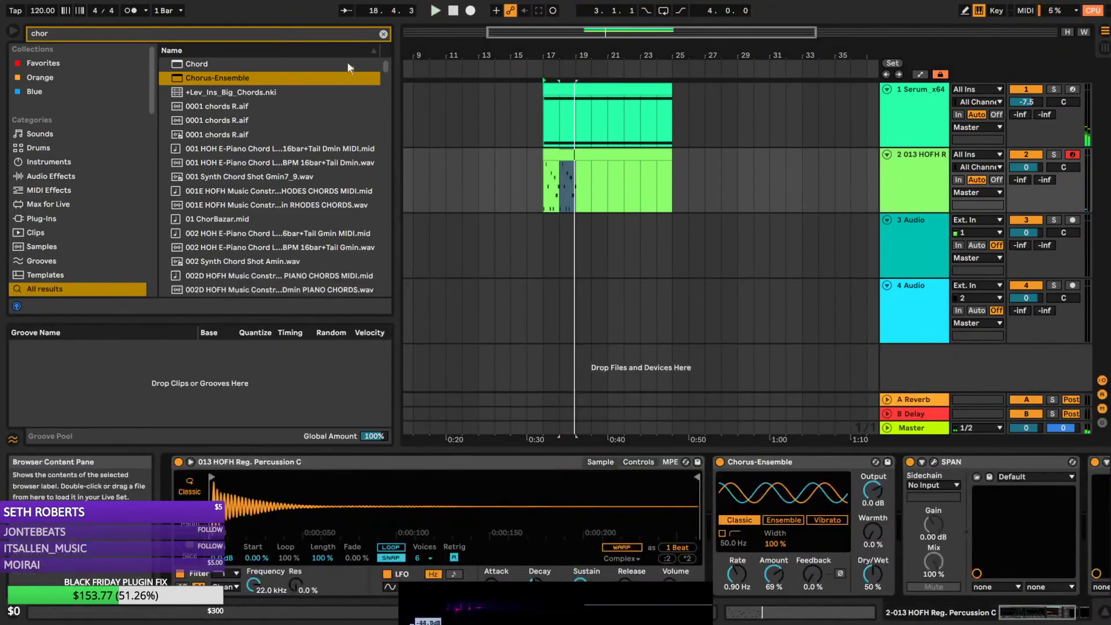
{"action": "left_click", "coordinate": [384, 35]}
{"action": "type", "text": "Perc"}
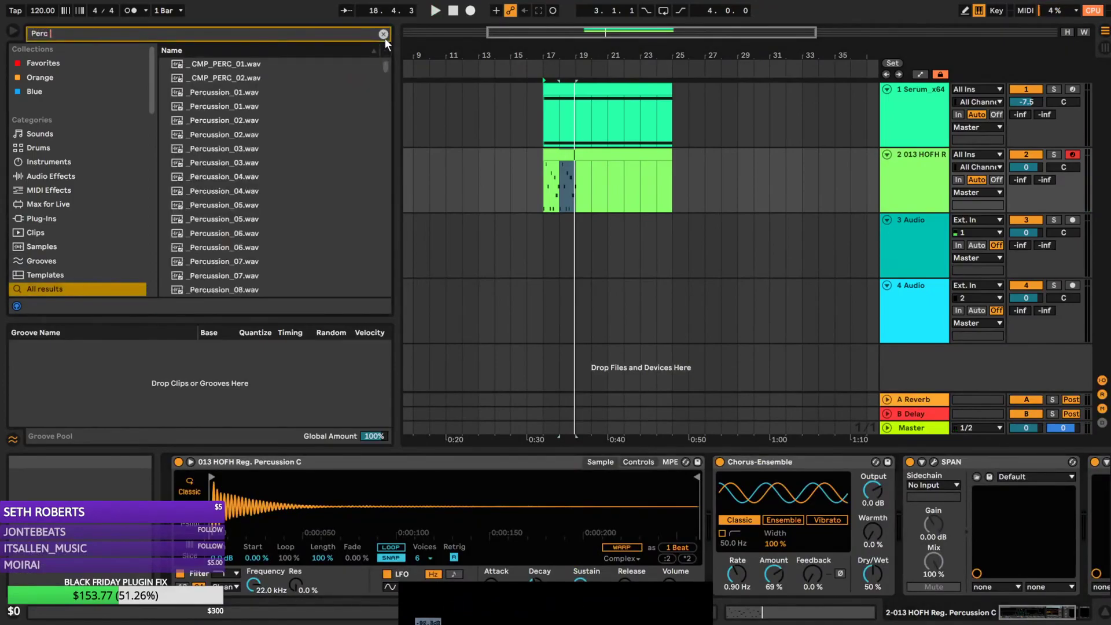
{"action": "type", "text": " c"}
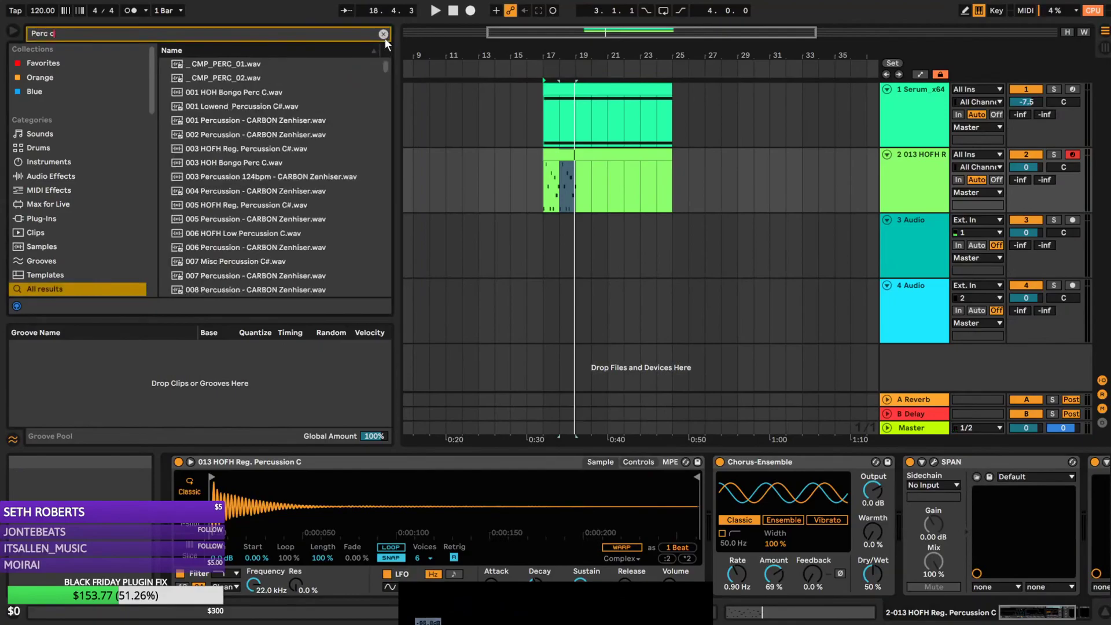
{"action": "left_click", "coordinate": [252, 92]}
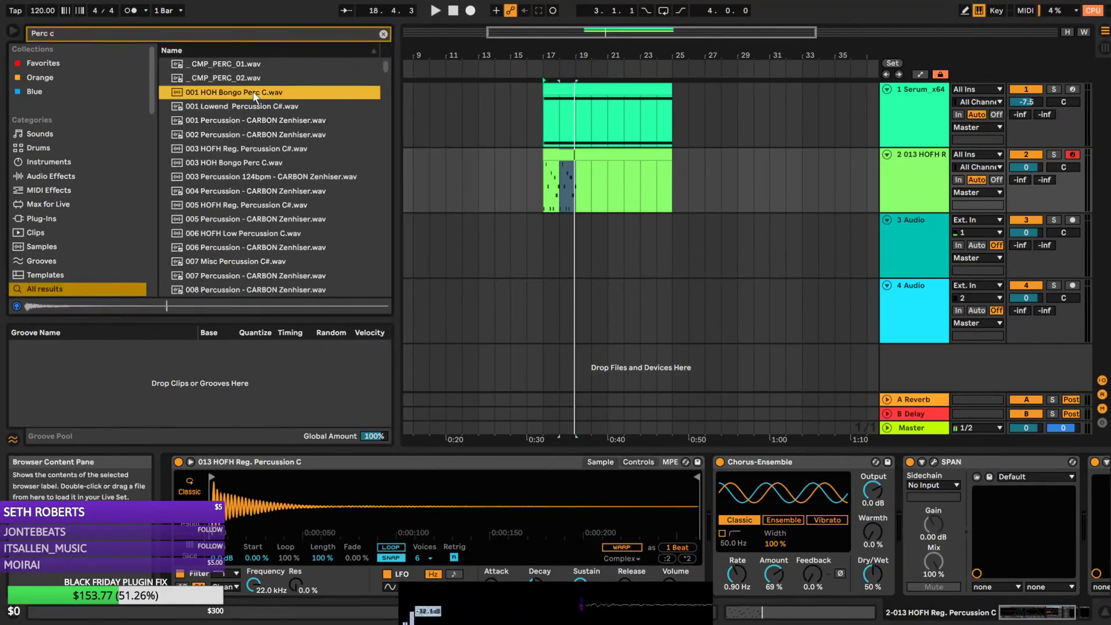
{"action": "left_click", "coordinate": [267, 162]}
Group the 013 HOFH Reg. Percussion C sampler into an Instrument Rack, show its chain list, and duplicate the chain
{"action": "left_click", "coordinate": [298, 467]}
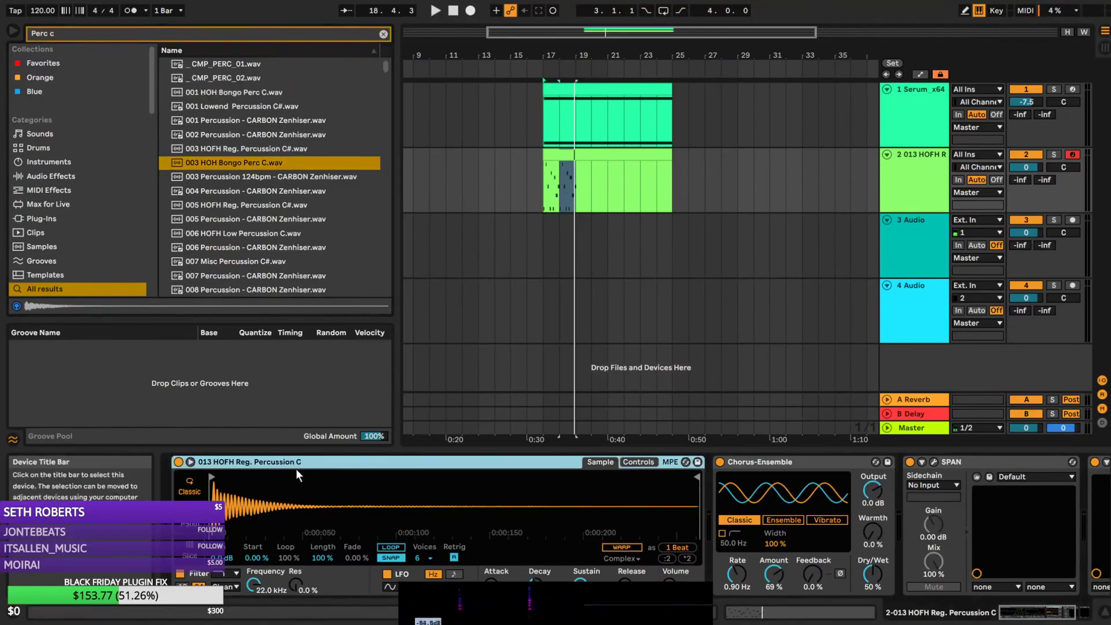
{"action": "key", "text": "ctrl+g"}
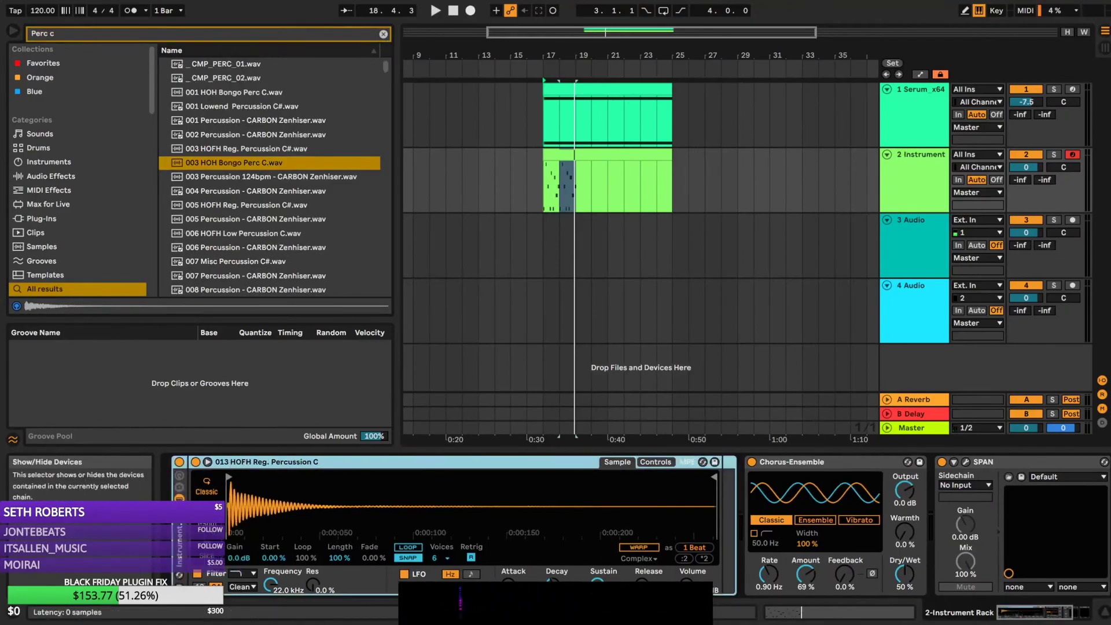
{"action": "left_click", "coordinate": [179, 499]}
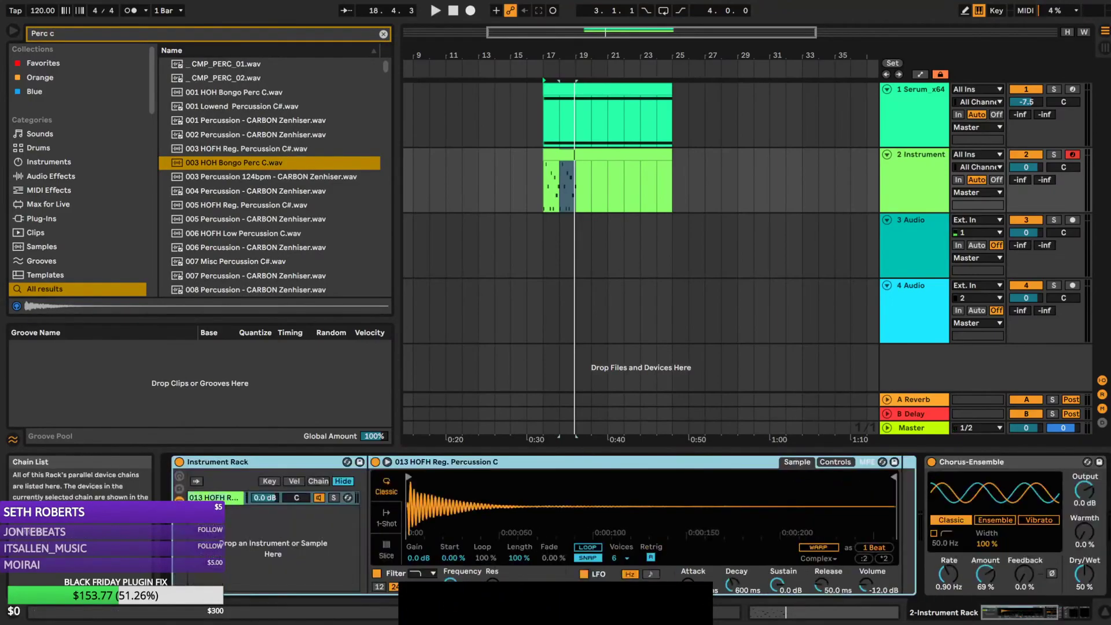
{"action": "left_click", "coordinate": [216, 499]}
{"action": "left_click", "coordinate": [217, 498], "text": "ctrl"}
{"action": "left_click", "coordinate": [215, 498]}
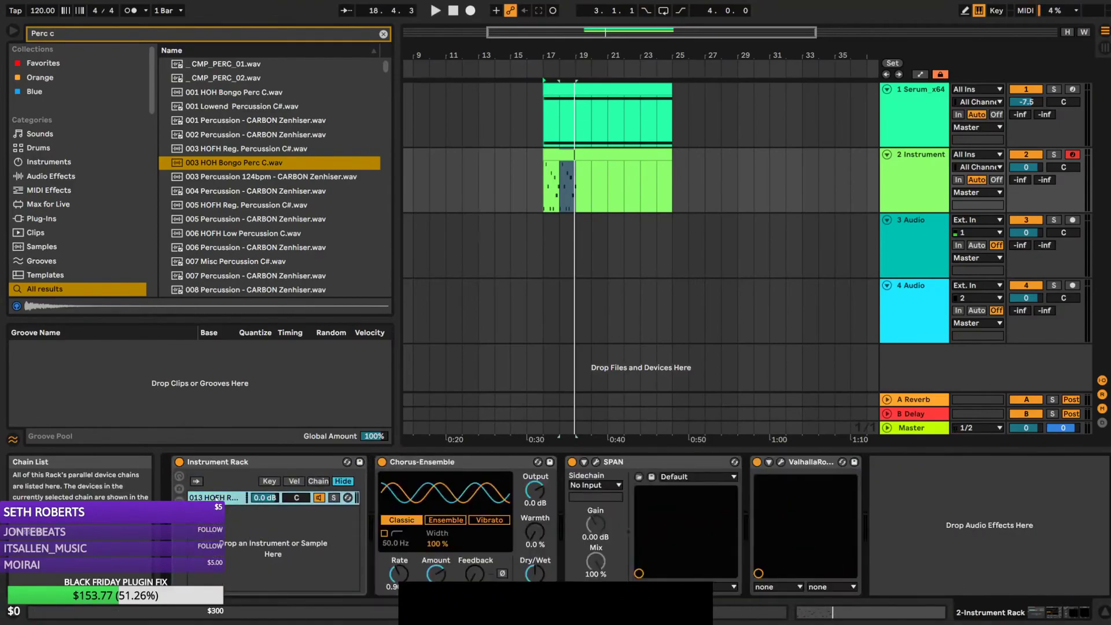
{"action": "double_click", "coordinate": [216, 499]}
{"action": "key", "text": "ctrl+d"}
{"action": "left_click", "coordinate": [227, 499]}
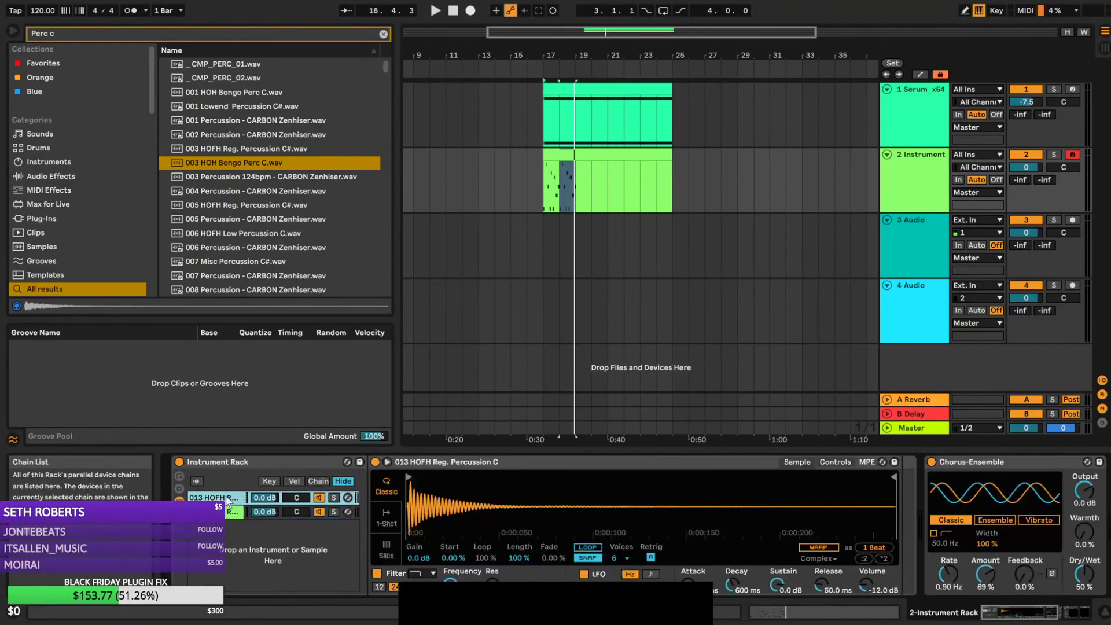
Preview the "Perc c" samples from 003 Percussion 124bpm through 009 Misc Percussion C#.wav
{"action": "left_click", "coordinate": [280, 177]}
{"action": "left_click", "coordinate": [265, 191]}
{"action": "left_click", "coordinate": [264, 205]}
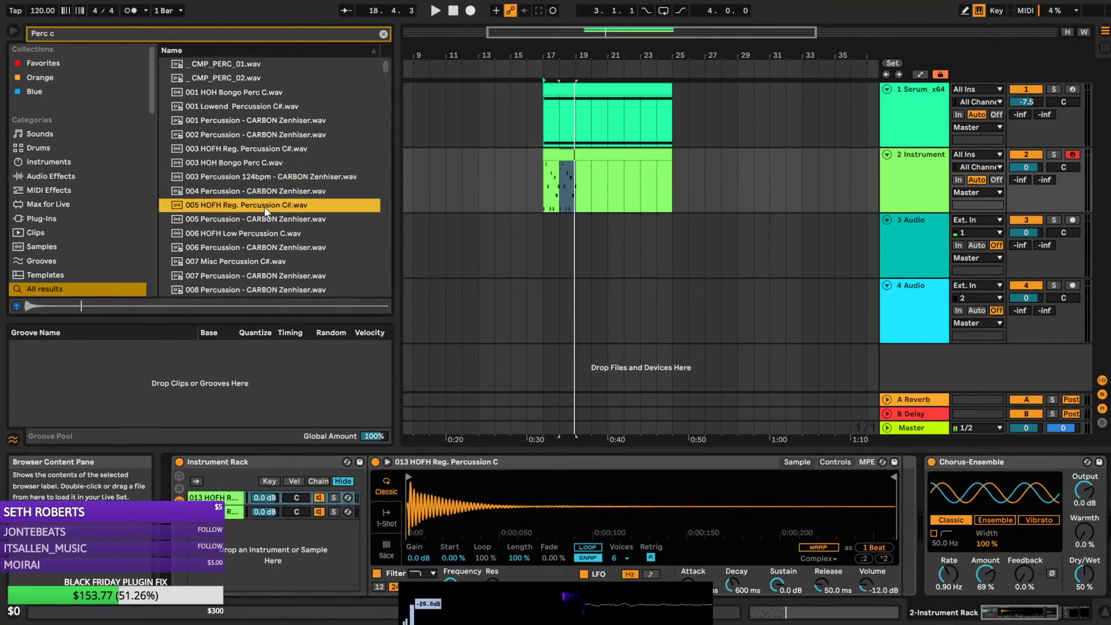
{"action": "left_click", "coordinate": [270, 233]}
{"action": "left_click", "coordinate": [272, 262]}
{"action": "scroll", "coordinate": [271, 245], "scroll_direction": "down", "scroll_amount": 3}
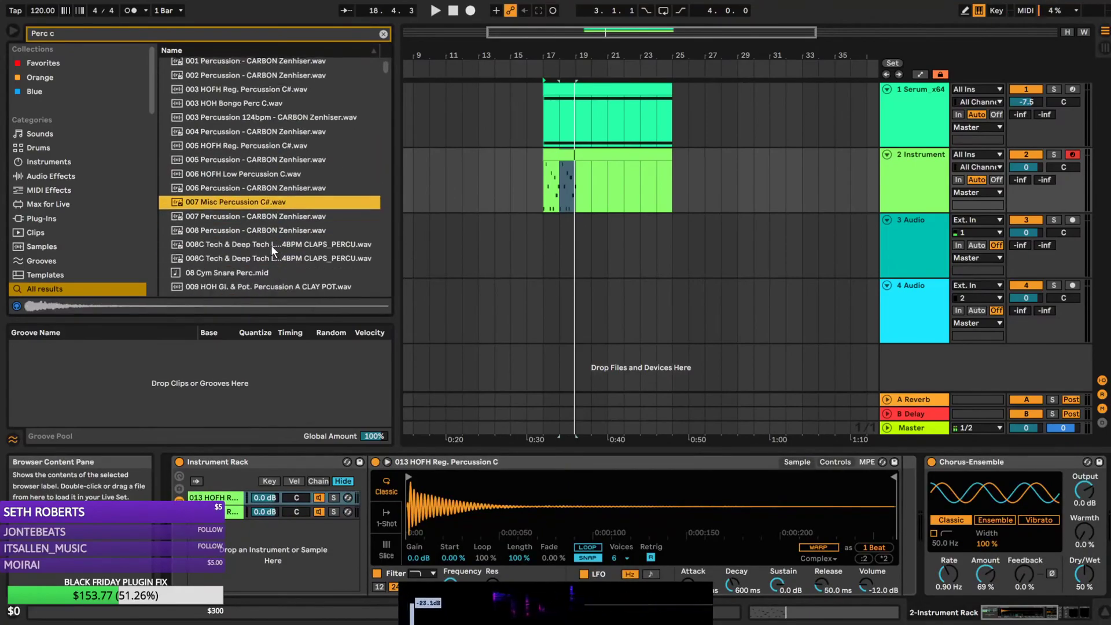
{"action": "left_click", "coordinate": [271, 243]}
{"action": "scroll", "coordinate": [271, 255], "scroll_direction": "down", "scroll_amount": 1}
{"action": "left_click", "coordinate": [260, 274]}
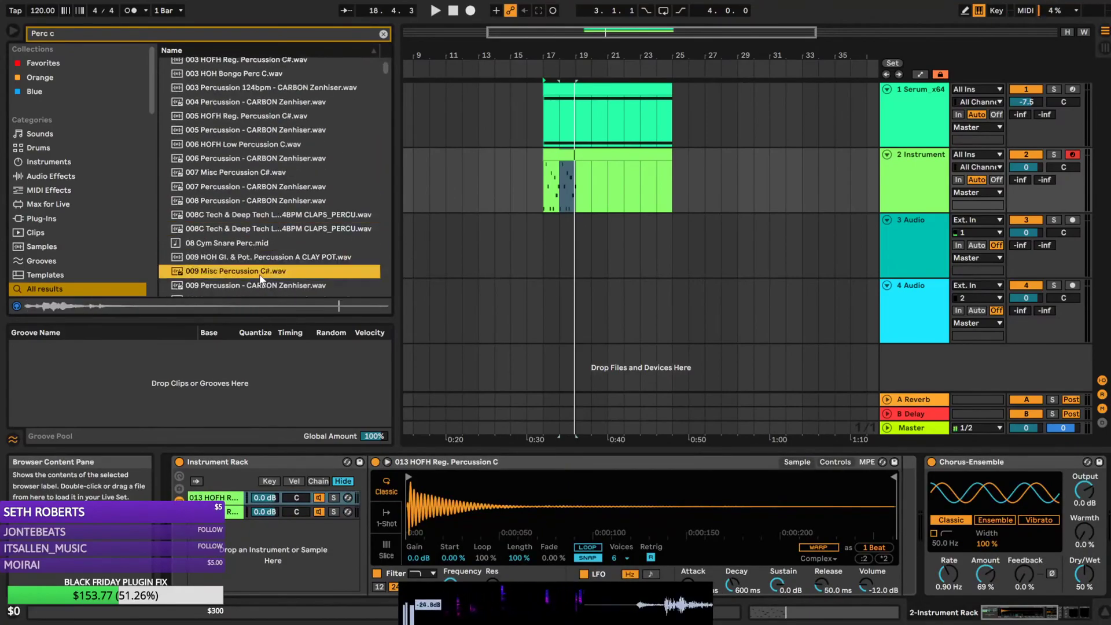
{"action": "scroll", "coordinate": [261, 280], "scroll_direction": "down", "scroll_amount": 1}
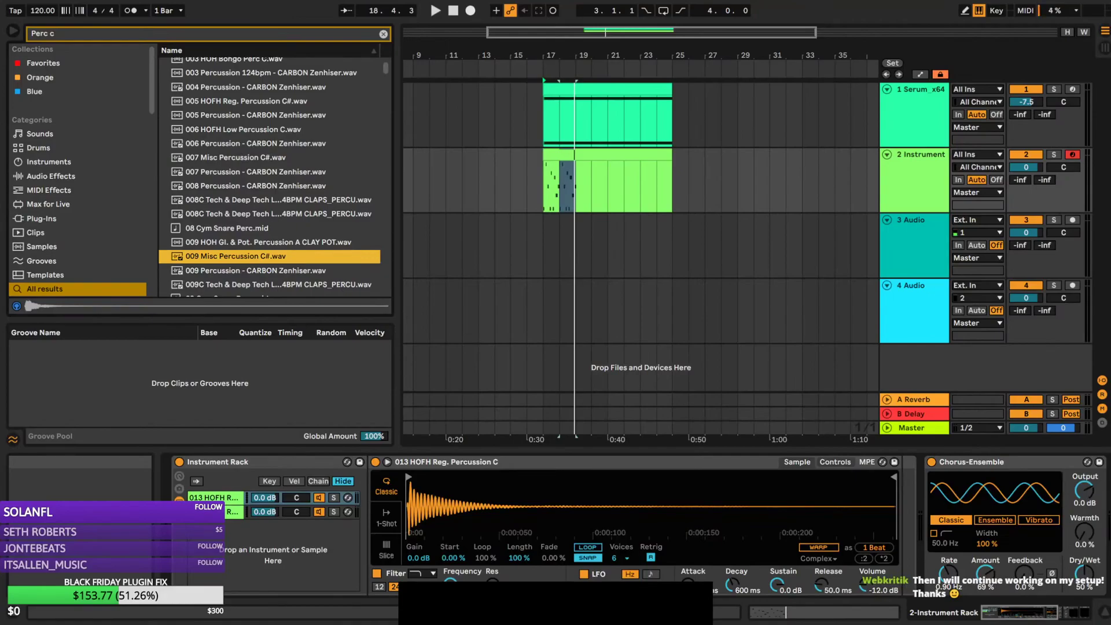
Replace the second rack chain's sample with 009 Misc Percussion C#.wav and set its transposition to -1 st
{"action": "left_click", "coordinate": [569, 153]}
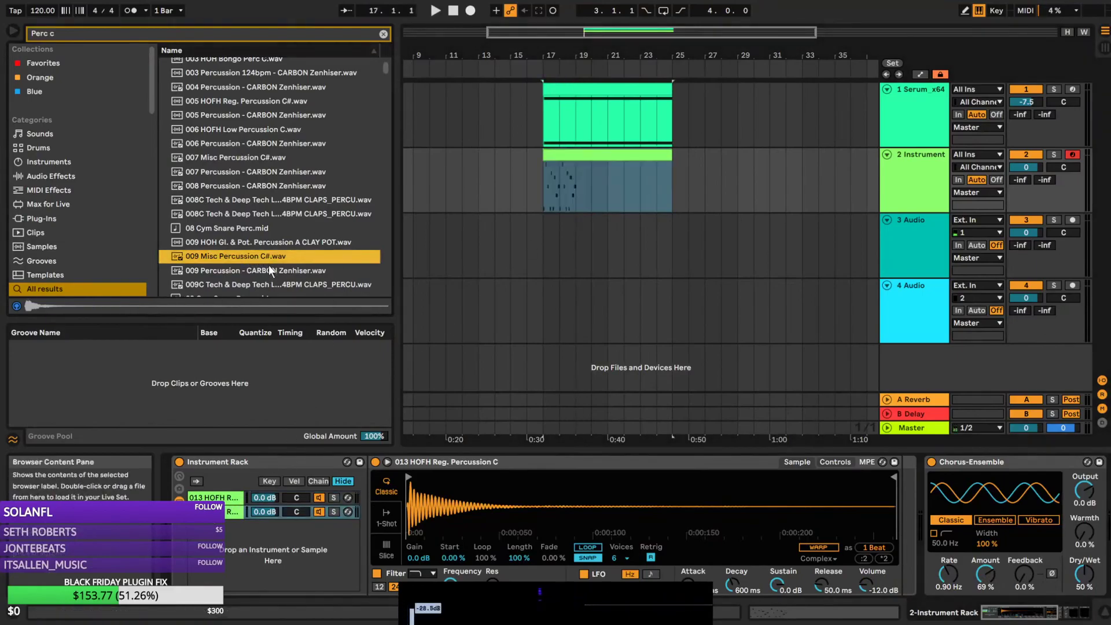
{"action": "left_click_drag", "start_coordinate": [245, 259], "coordinate": [579, 503]}
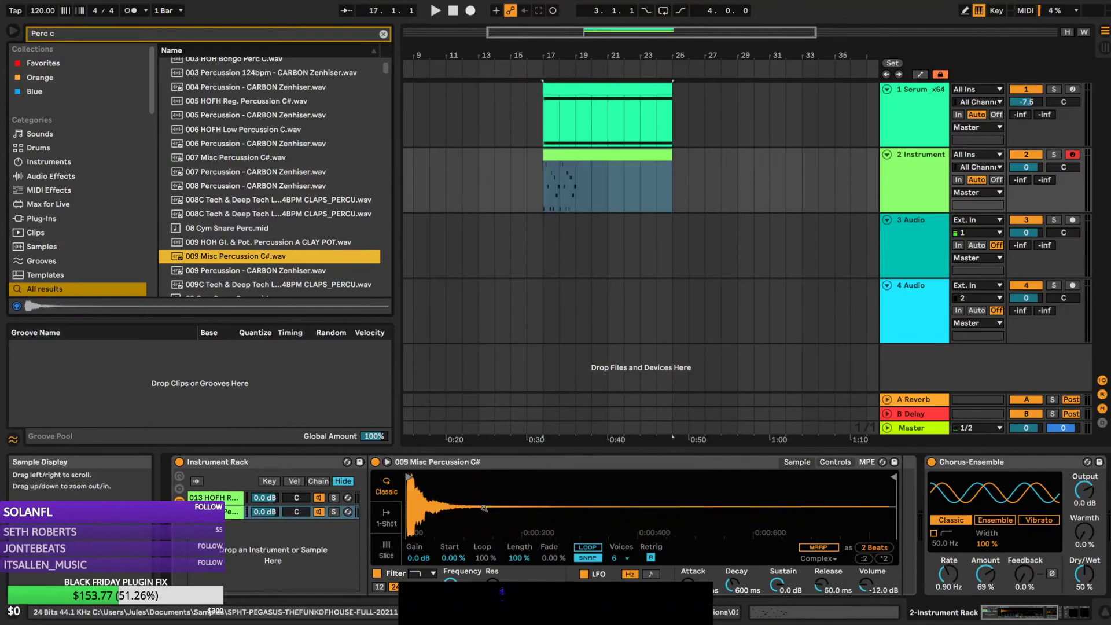
{"action": "left_click", "coordinate": [836, 462]}
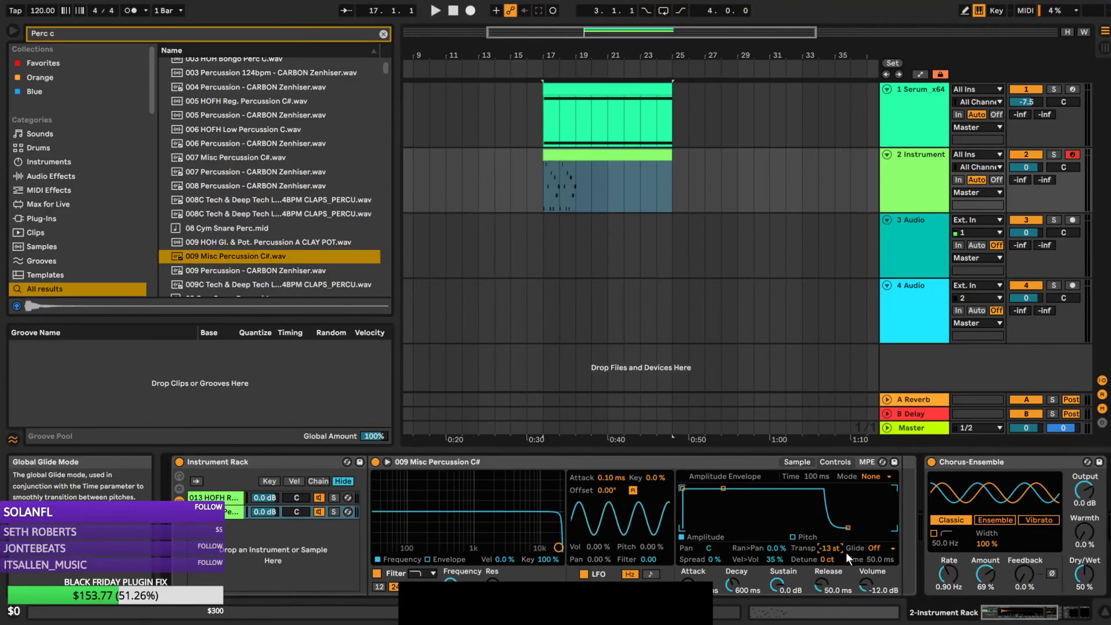
{"action": "key", "text": "space"}
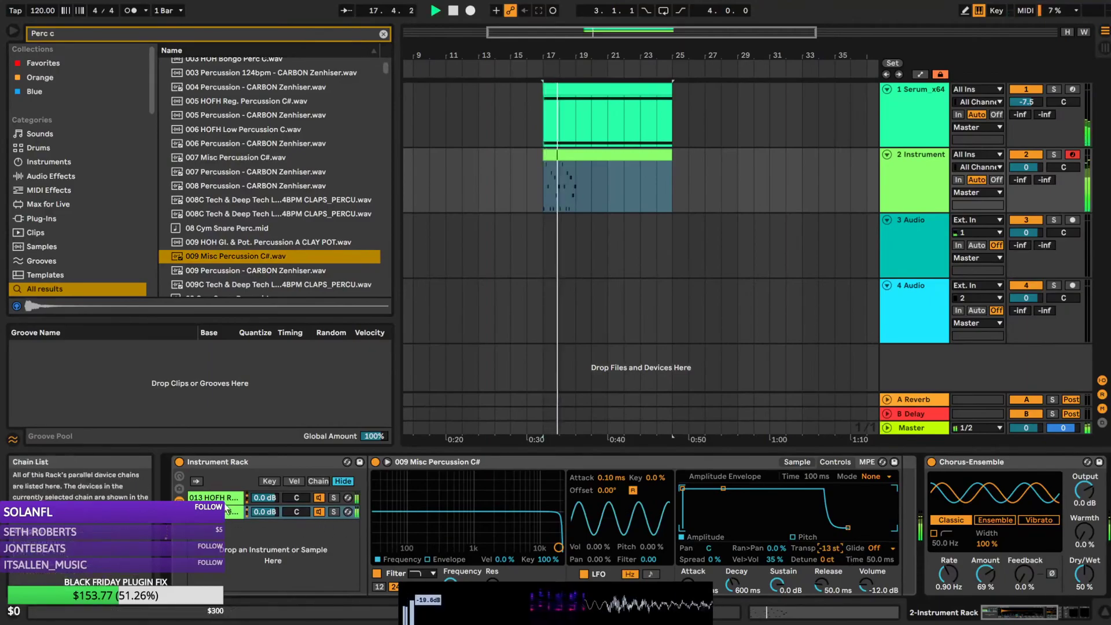
{"action": "left_click", "coordinate": [832, 549]}
{"action": "type", "text": "-1"}
{"action": "key", "text": "Return"}
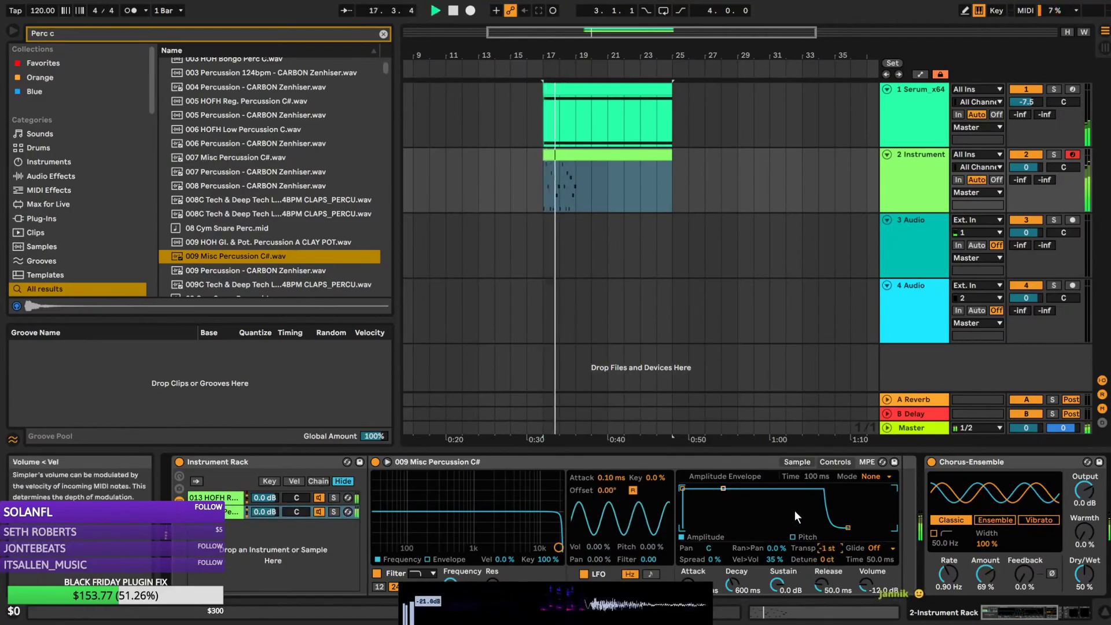
Show the 009 Misc Percussion C# sample display, search the browser for "eq", and load EQ Eight after that sampler
{"action": "left_click", "coordinate": [799, 463]}
{"action": "key", "text": "space"}
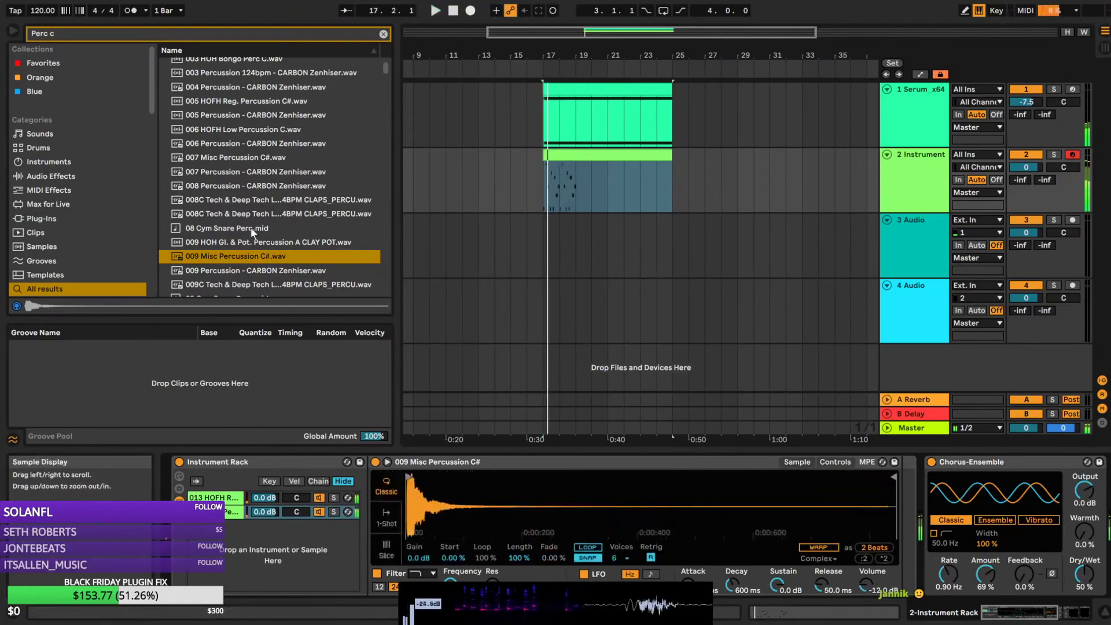
{"action": "left_click", "coordinate": [384, 32]}
{"action": "type", "text": "eq"}
{"action": "left_click", "coordinate": [204, 78]}
{"action": "key", "text": "Return"}
Shape the EQ Eight with a high cut on band 8 and a low cut on band 1 at 4.17 kHz with Q 0.56
{"action": "left_click_drag", "start_coordinate": [1056, 530], "coordinate": [994, 527]}
{"action": "key", "text": "space"}
{"action": "left_click", "coordinate": [809, 576]}
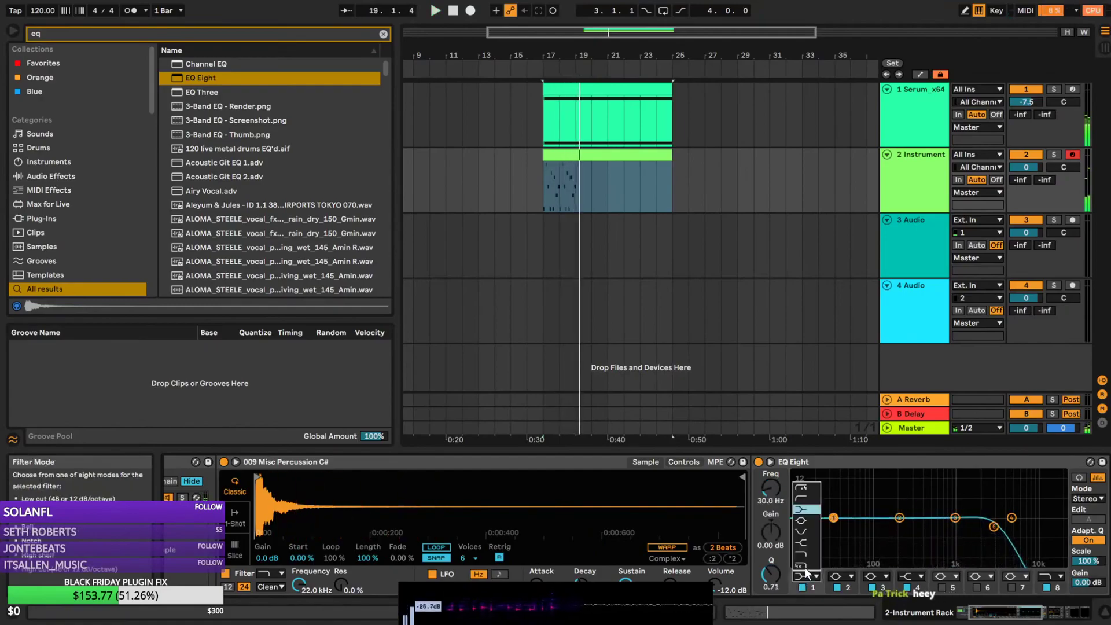
{"action": "left_click", "coordinate": [801, 498]}
{"action": "left_click_drag", "start_coordinate": [868, 527], "coordinate": [1005, 533]}
{"action": "key", "text": "space"}
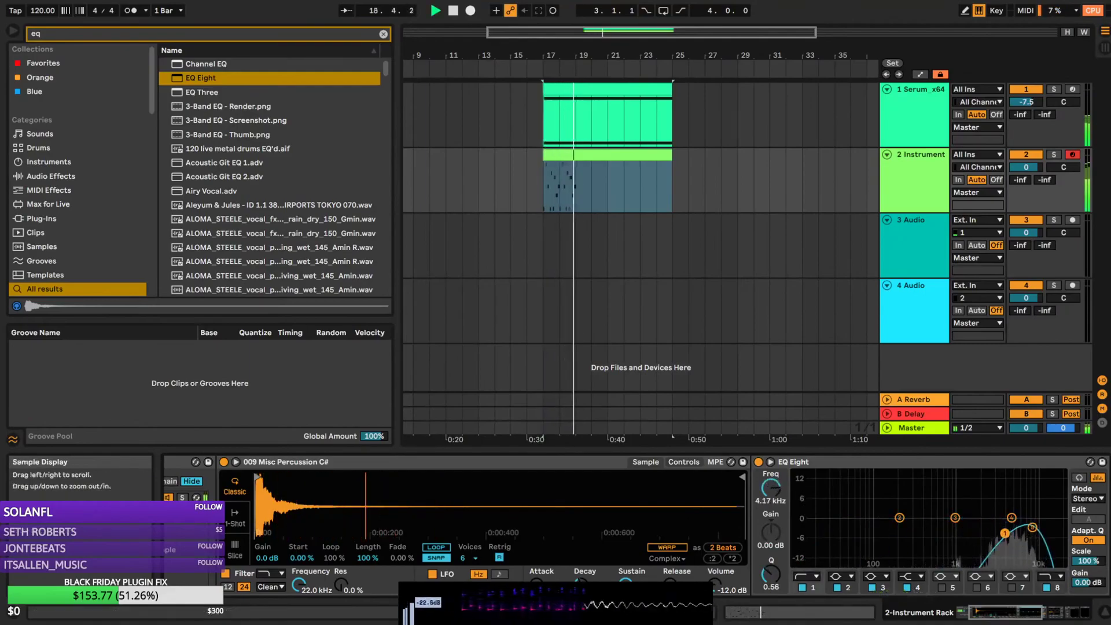
Lower the 009 Misc Percussion C# chain's volume to -21.0 dB in the Instrument Rack
{"action": "left_click_drag", "start_coordinate": [980, 613], "coordinate": [866, 603]}
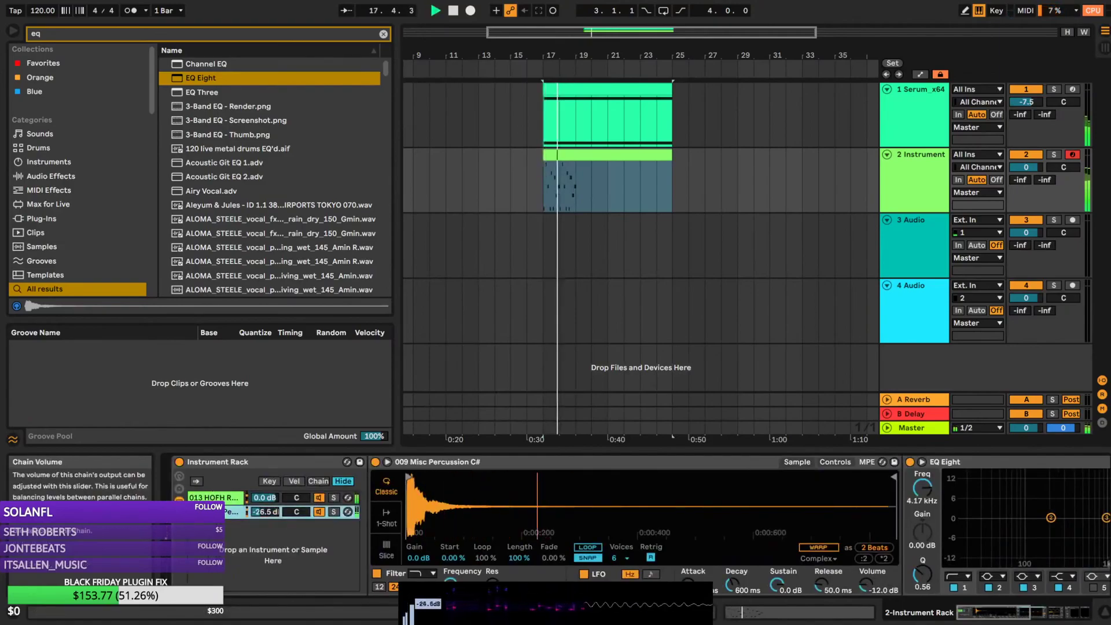
{"action": "left_click_drag", "start_coordinate": [265, 512], "coordinate": [265, 509]}
{"action": "left_click", "coordinate": [984, 619]}
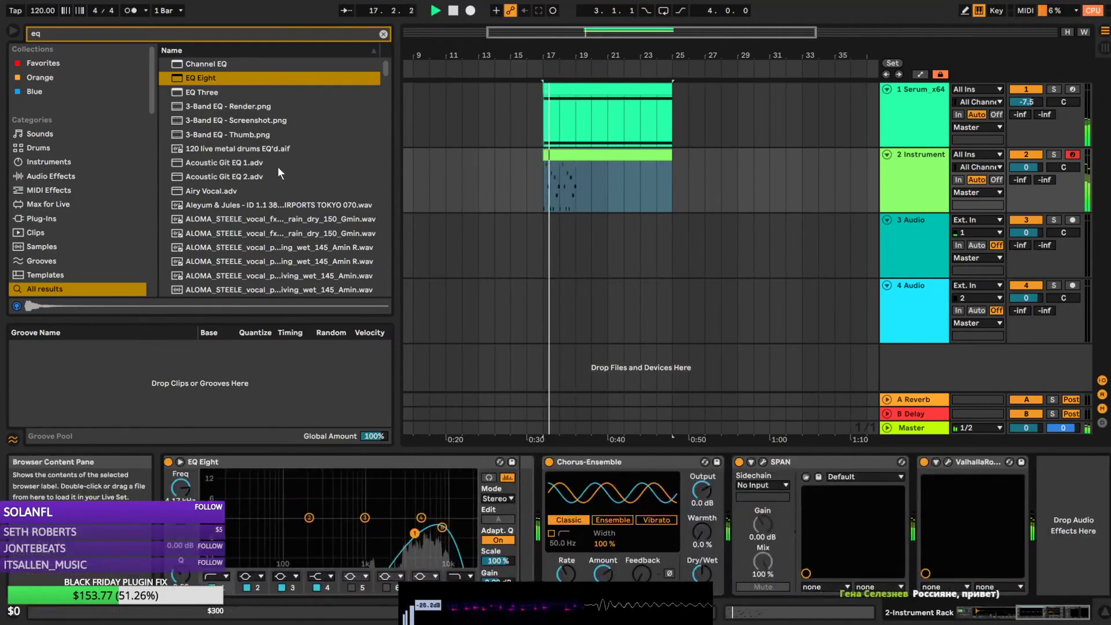
Search the browser for "synth c one" to find synth one-shot samples in C
{"action": "scroll", "coordinate": [274, 214], "scroll_direction": "down", "scroll_amount": 2}
{"action": "scroll", "coordinate": [280, 187], "scroll_direction": "down", "scroll_amount": 1}
{"action": "left_click", "coordinate": [383, 34]}
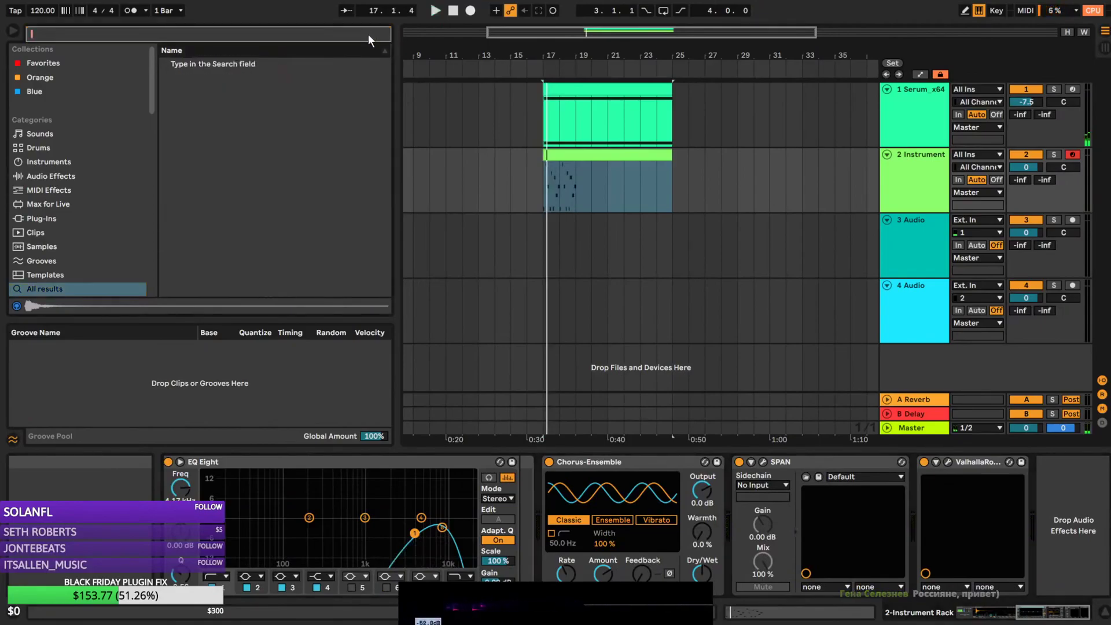
{"action": "type", "text": "synth c"}
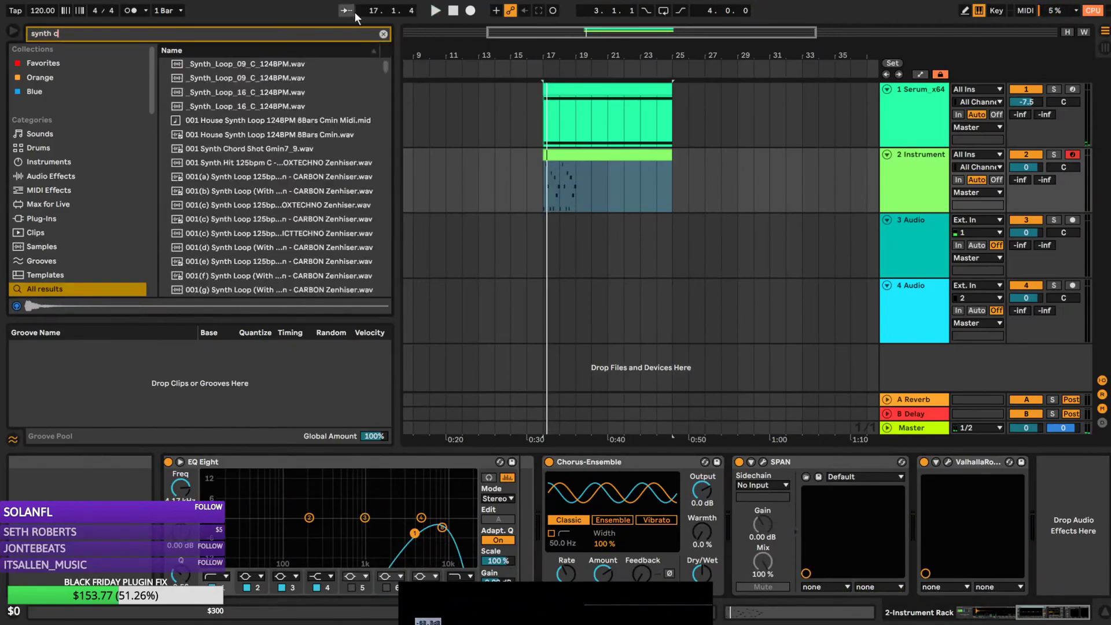
{"action": "scroll", "coordinate": [288, 200], "scroll_direction": "down", "scroll_amount": 5}
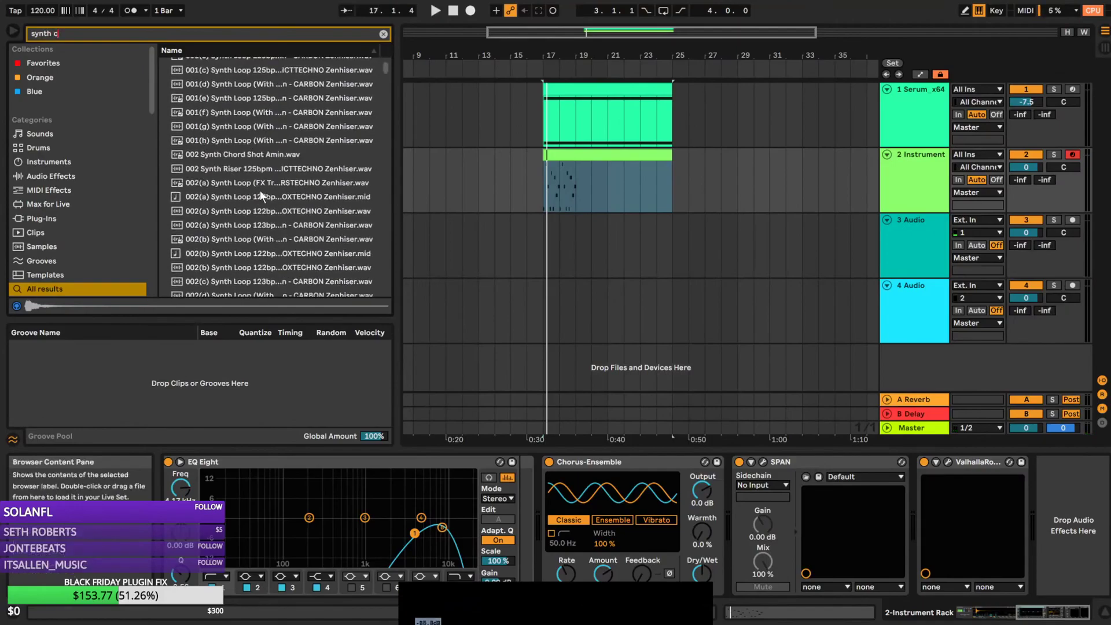
{"action": "type", "text": "one sh"}
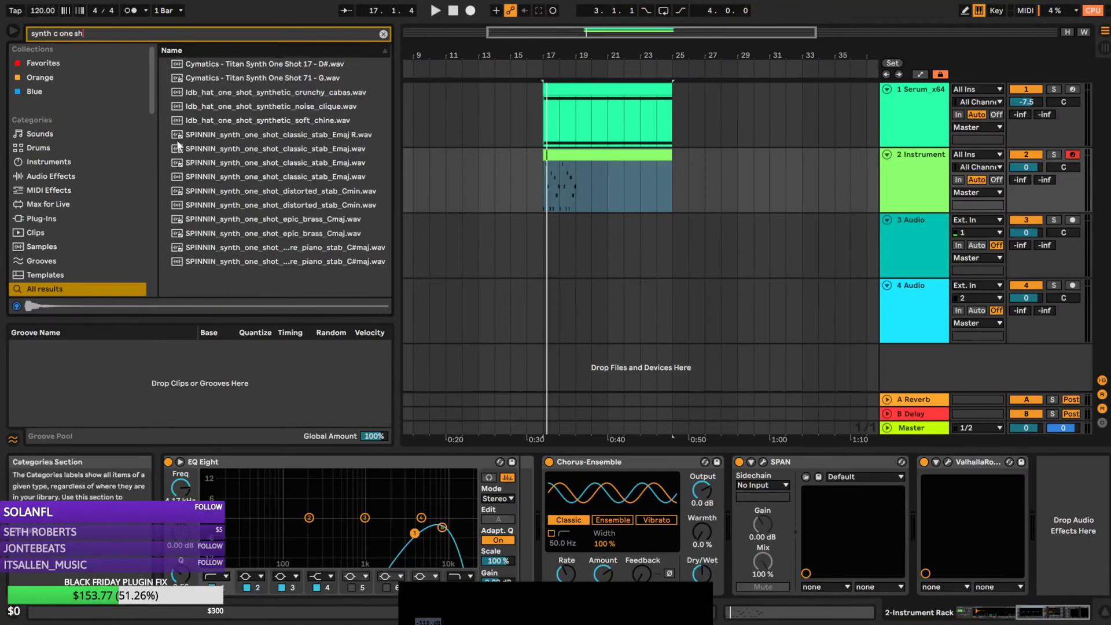
{"action": "key", "text": "BackSpace"}
{"action": "key", "text": "BackSpace"}
{"action": "key", "text": "BackSpace"}
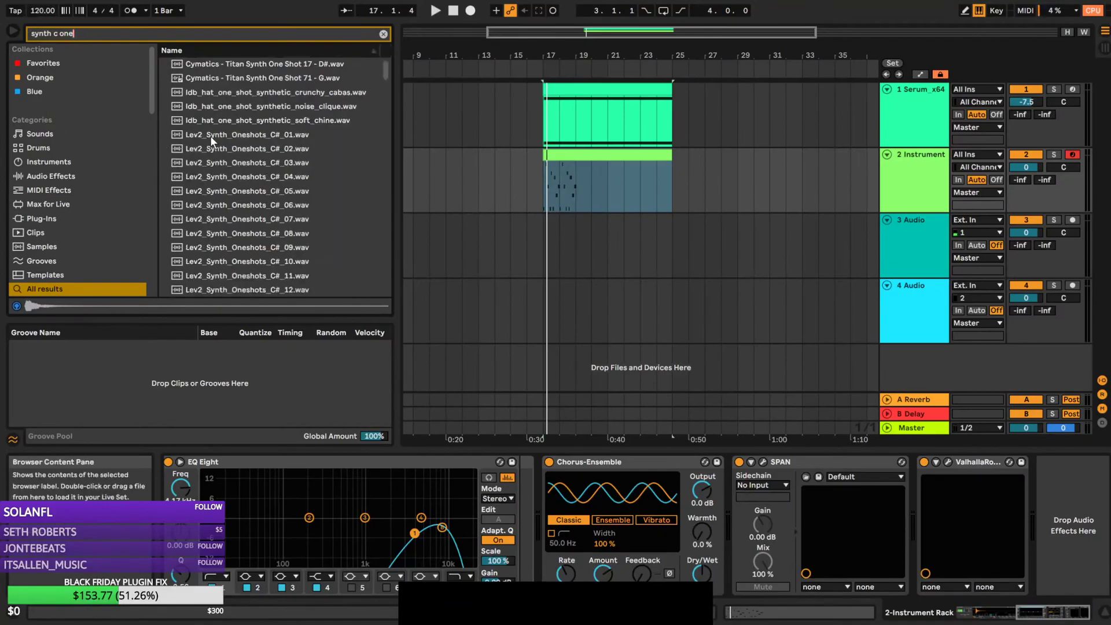
Preview several of the Lev2_Synth_Oneshots samples in C# and C
{"action": "scroll", "coordinate": [249, 168], "scroll_direction": "down", "scroll_amount": 2}
{"action": "left_click", "coordinate": [256, 162]}
{"action": "left_click", "coordinate": [262, 200]}
{"action": "left_click", "coordinate": [260, 217]}
{"action": "left_click", "coordinate": [263, 246]}
{"action": "scroll", "coordinate": [265, 264], "scroll_direction": "down", "scroll_amount": 5}
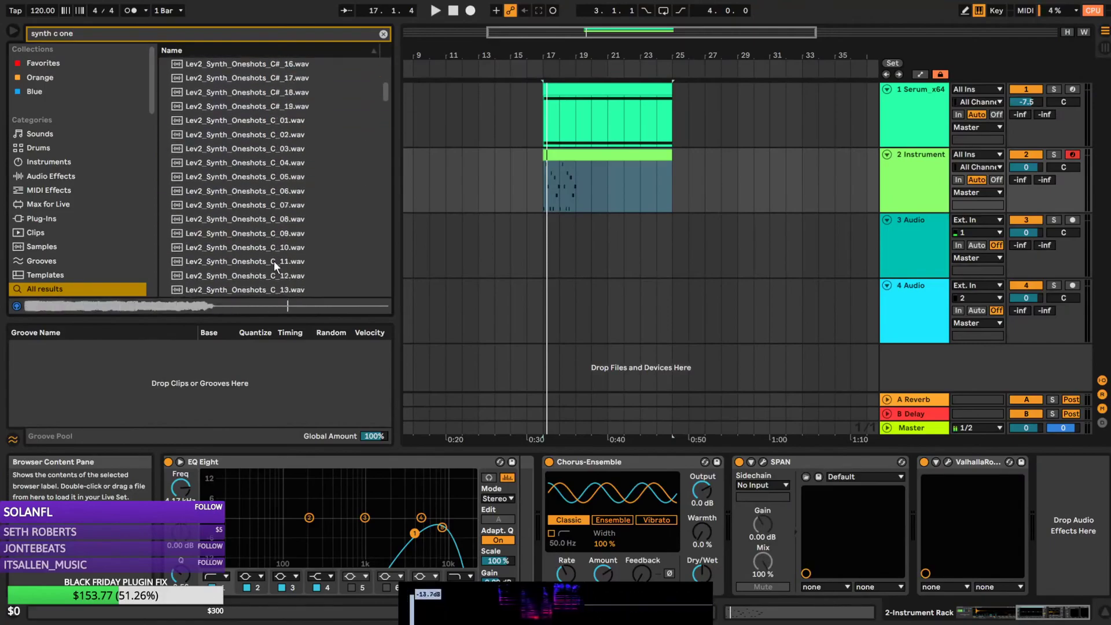
{"action": "scroll", "coordinate": [272, 259], "scroll_direction": "down", "scroll_amount": 1}
{"action": "left_click", "coordinate": [245, 205]}
{"action": "left_click", "coordinate": [255, 190]}
Preview VDUB2 Synth Oneshot 038 C.wav and another sample close to it in the search results
{"action": "scroll", "coordinate": [272, 264], "scroll_direction": "down", "scroll_amount": 5}
{"action": "scroll", "coordinate": [297, 249], "scroll_direction": "down", "scroll_amount": 6}
{"action": "left_click_drag", "start_coordinate": [385, 129], "coordinate": [385, 164]}
{"action": "left_click", "coordinate": [251, 183]}
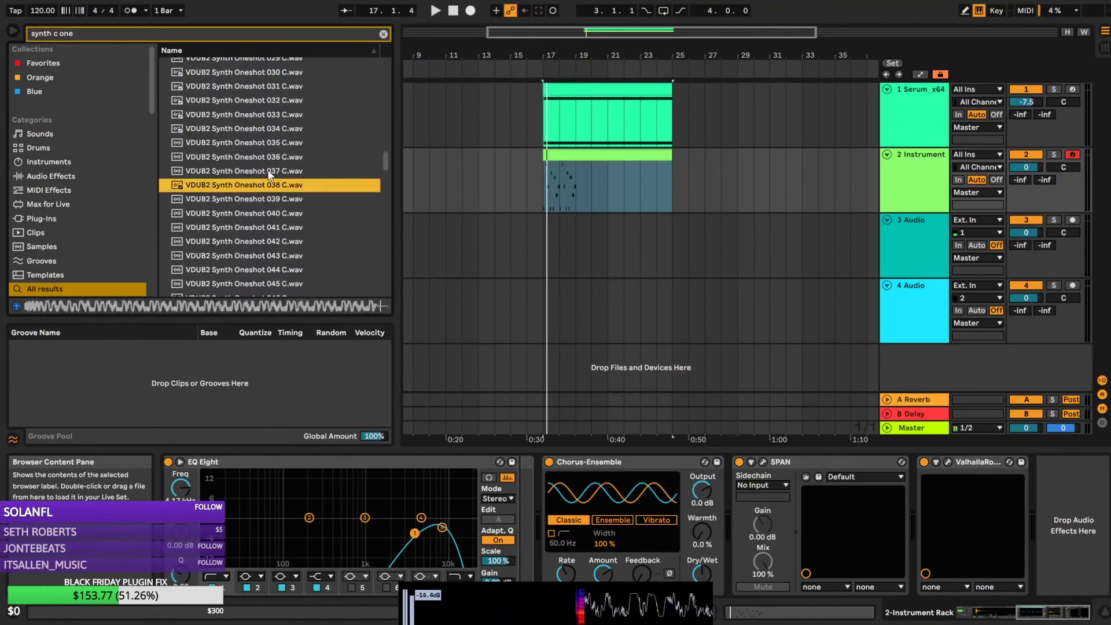
{"action": "left_click", "coordinate": [265, 130]}
Preview the VDUB2 Synth Oneshot samples near the end of the results, between 350 C and 420 C
{"action": "left_click_drag", "start_coordinate": [385, 164], "coordinate": [397, 306]}
{"action": "left_click", "coordinate": [279, 275]}
{"action": "left_click", "coordinate": [279, 262]}
{"action": "left_click", "coordinate": [276, 288]}
{"action": "left_click", "coordinate": [269, 176]}
{"action": "left_click", "coordinate": [273, 151]}
{"action": "left_click", "coordinate": [277, 175]}
{"action": "left_click", "coordinate": [280, 163]}
{"action": "left_click", "coordinate": [282, 149]}
{"action": "left_click", "coordinate": [283, 162]}
{"action": "left_click", "coordinate": [286, 151]}
{"action": "left_click", "coordinate": [284, 163]}
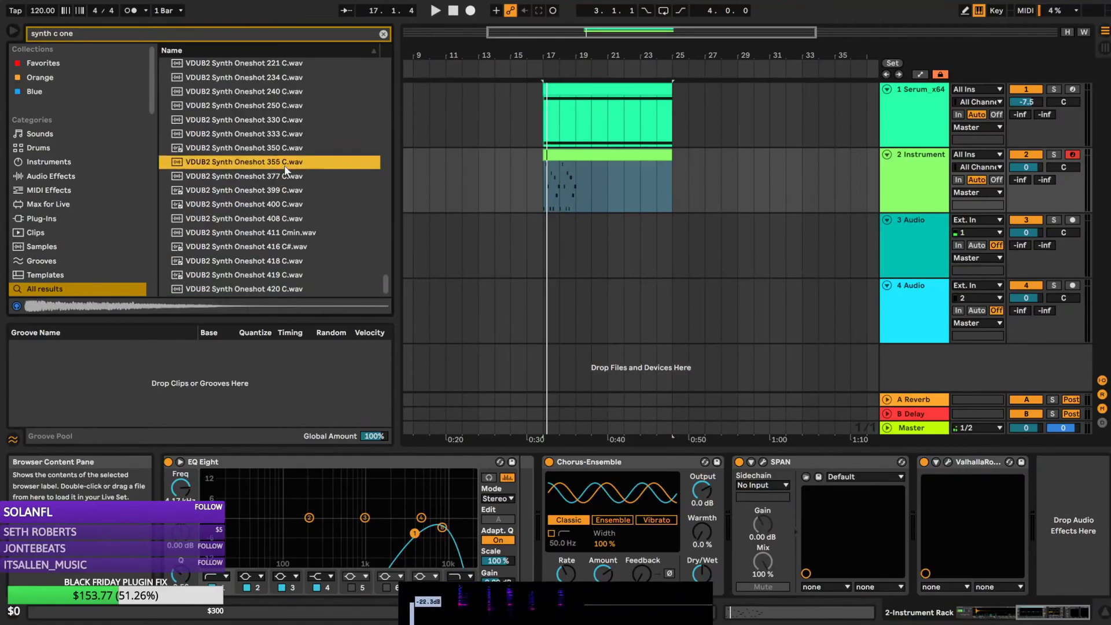
Compare the VDUB2 Synth Oneshot samples from 234 C to 355 C, ending on 355 C.wav
{"action": "left_click", "coordinate": [279, 136]}
{"action": "left_click", "coordinate": [280, 146]}
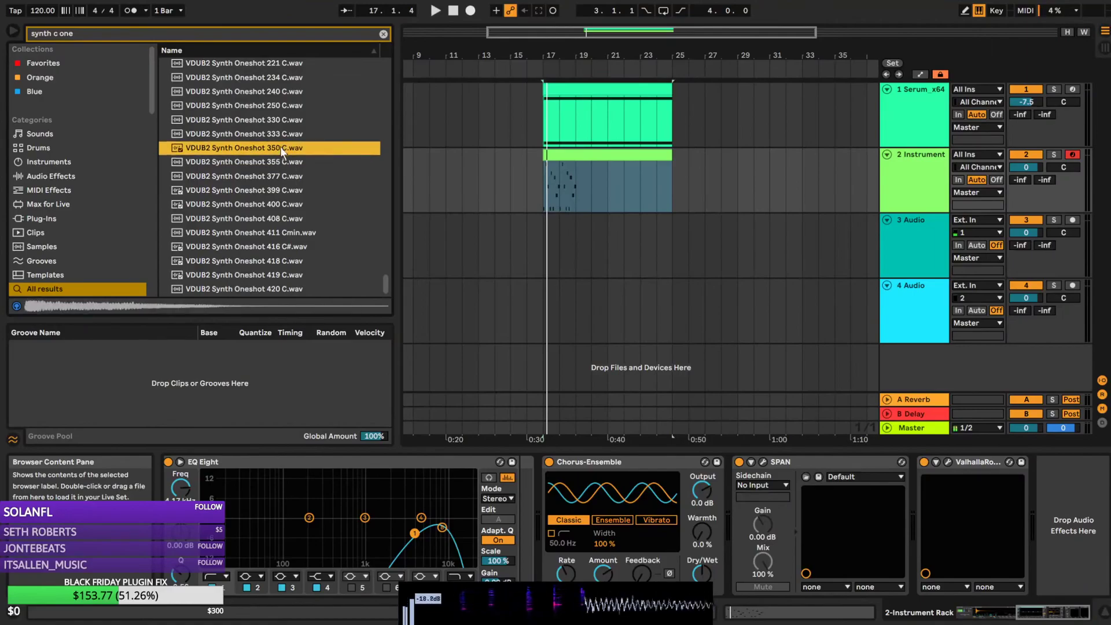
{"action": "left_click", "coordinate": [283, 159]}
{"action": "left_click", "coordinate": [279, 119]}
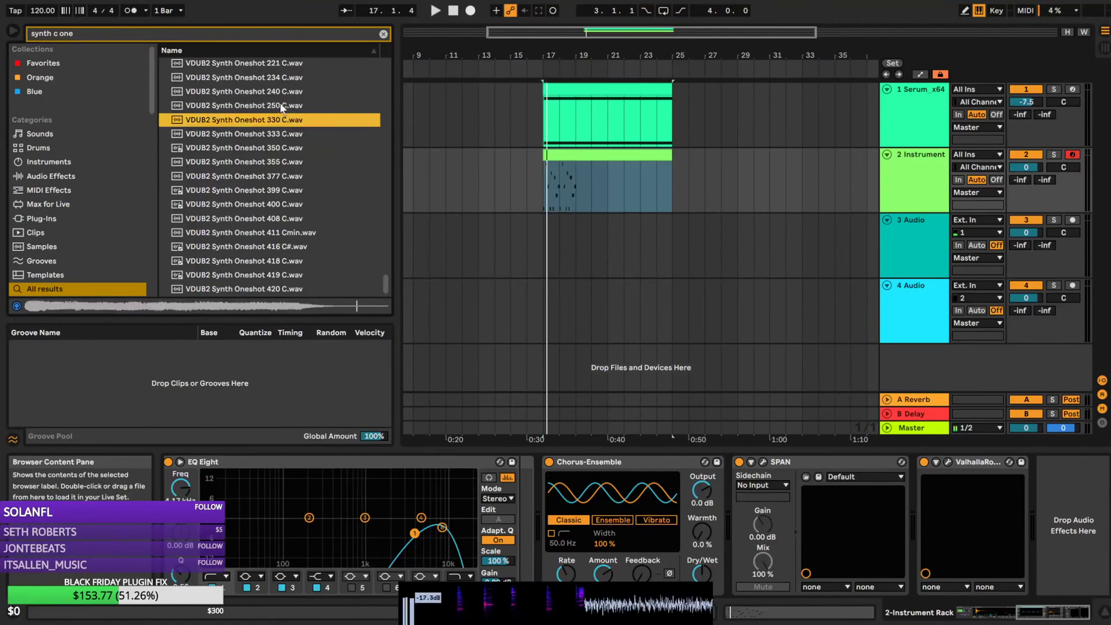
{"action": "left_click", "coordinate": [282, 105]}
{"action": "left_click", "coordinate": [283, 92]}
{"action": "left_click", "coordinate": [284, 77]}
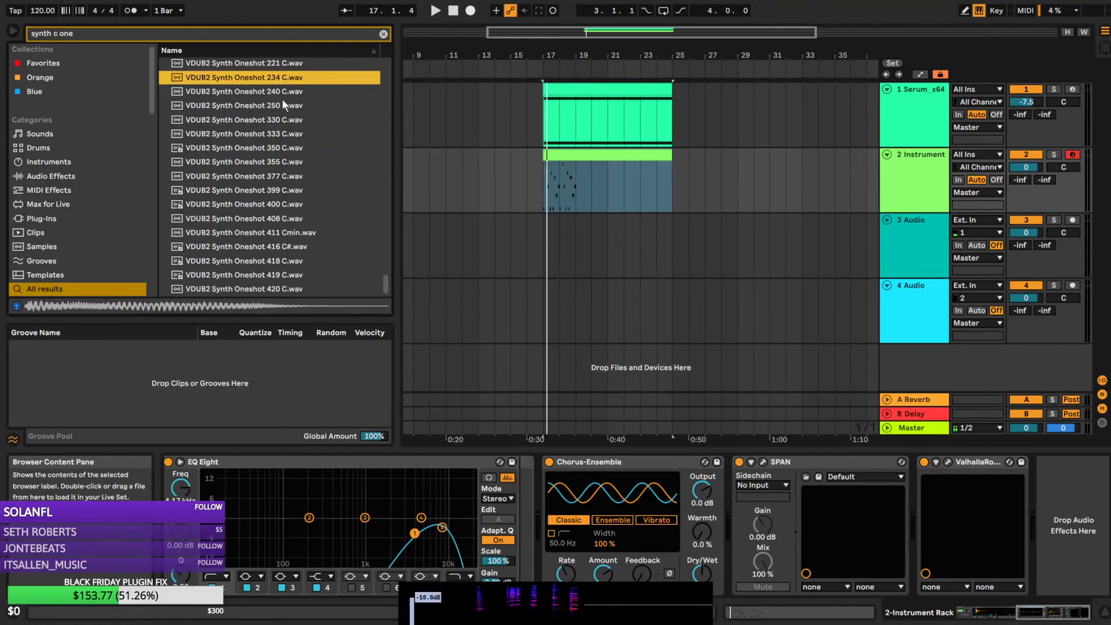
{"action": "left_click", "coordinate": [281, 148]}
{"action": "left_click", "coordinate": [283, 162]}
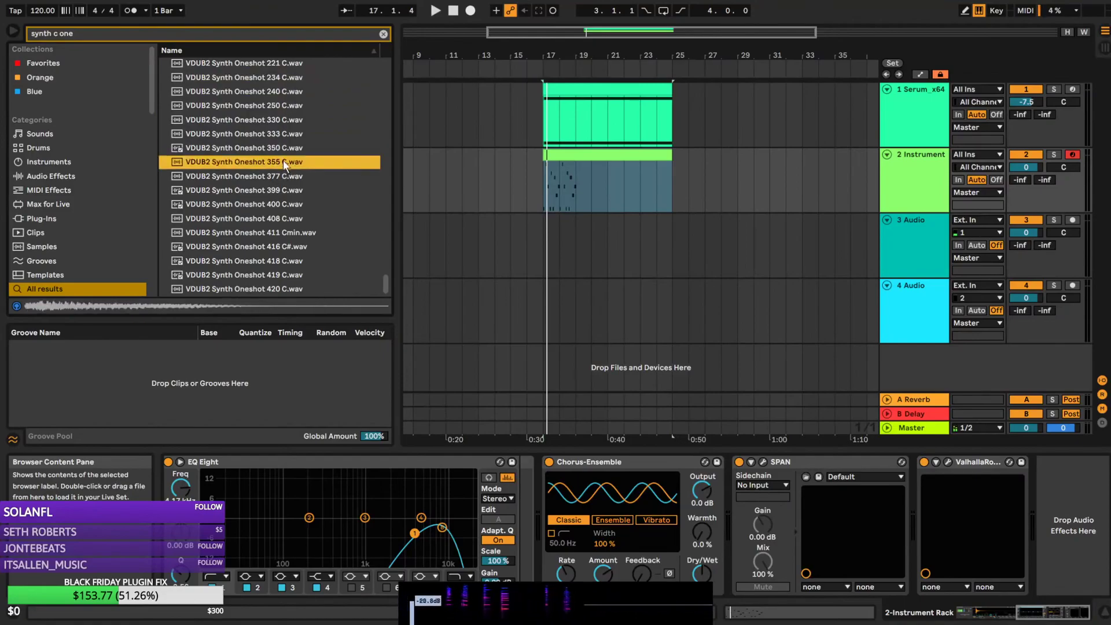
{"action": "left_click", "coordinate": [284, 150]}
{"action": "left_click", "coordinate": [284, 160]}
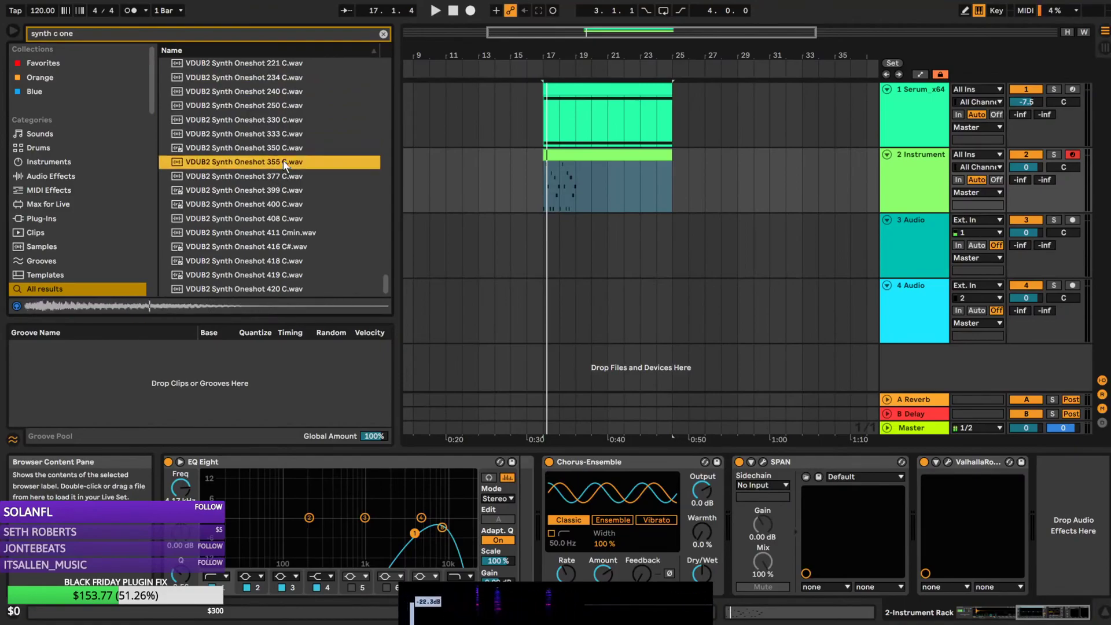
Duplicate the 013 HOFH Reg. Percussion C chain and replace the copy's sample with VDUB2 Synth Oneshot 355 C.wav
{"action": "left_click", "coordinate": [924, 186]}
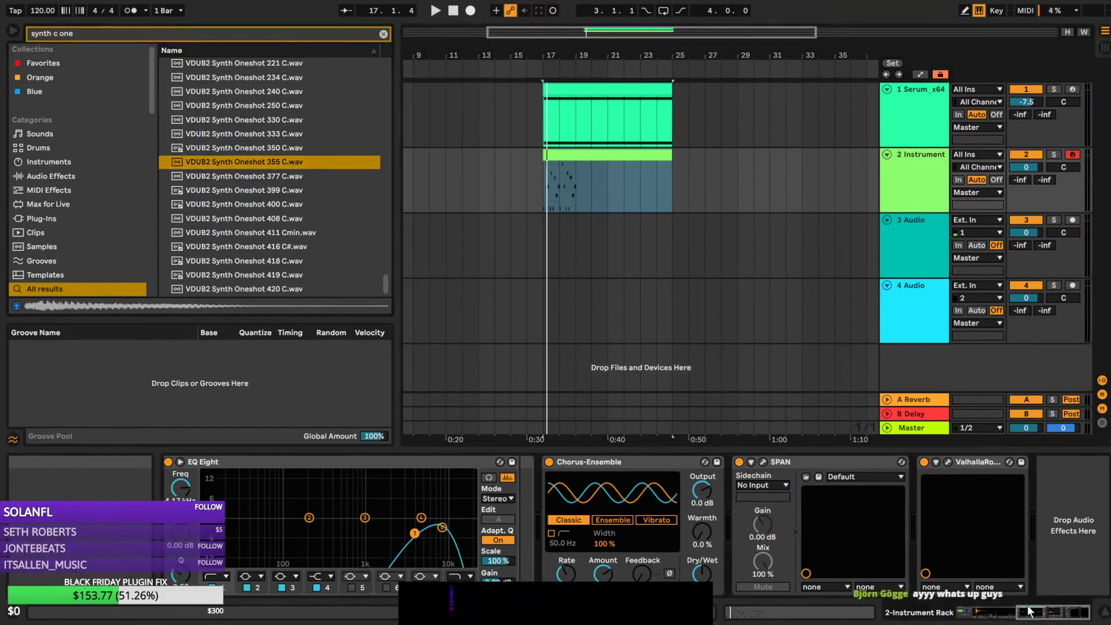
{"action": "left_click", "coordinate": [909, 597]}
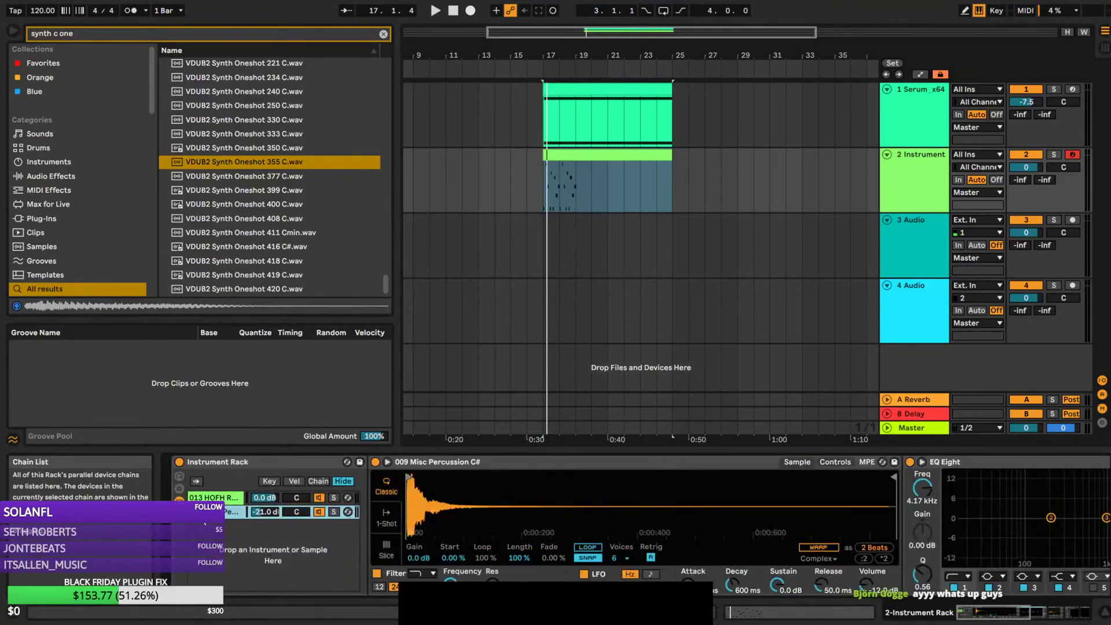
{"action": "left_click", "coordinate": [230, 499]}
{"action": "key", "text": "ctrl+d"}
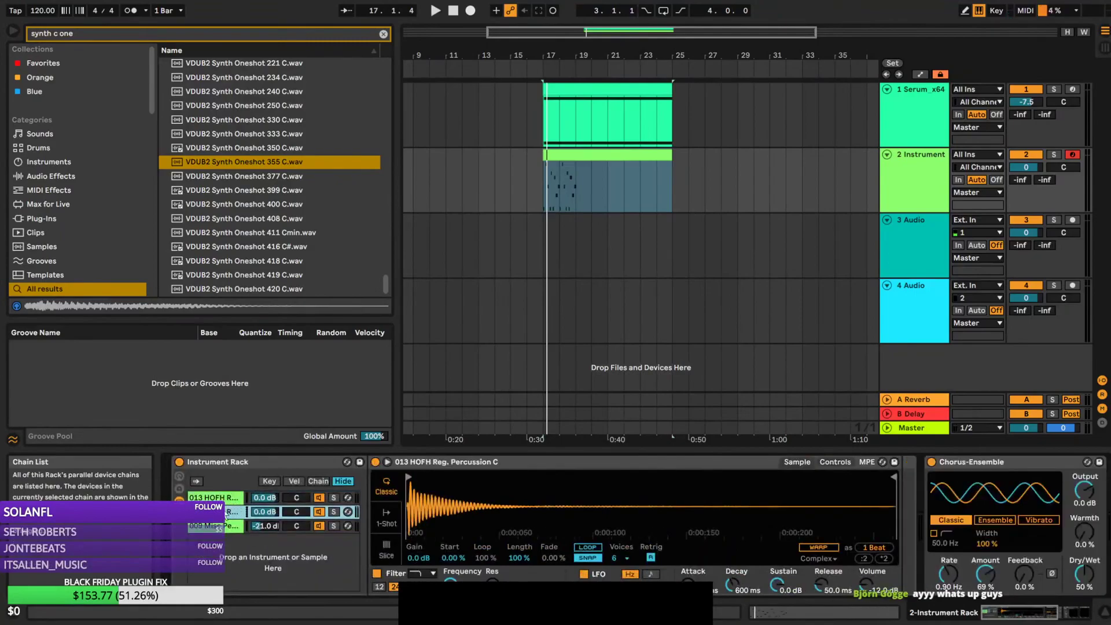
{"action": "left_click_drag", "start_coordinate": [266, 157], "coordinate": [484, 497]}
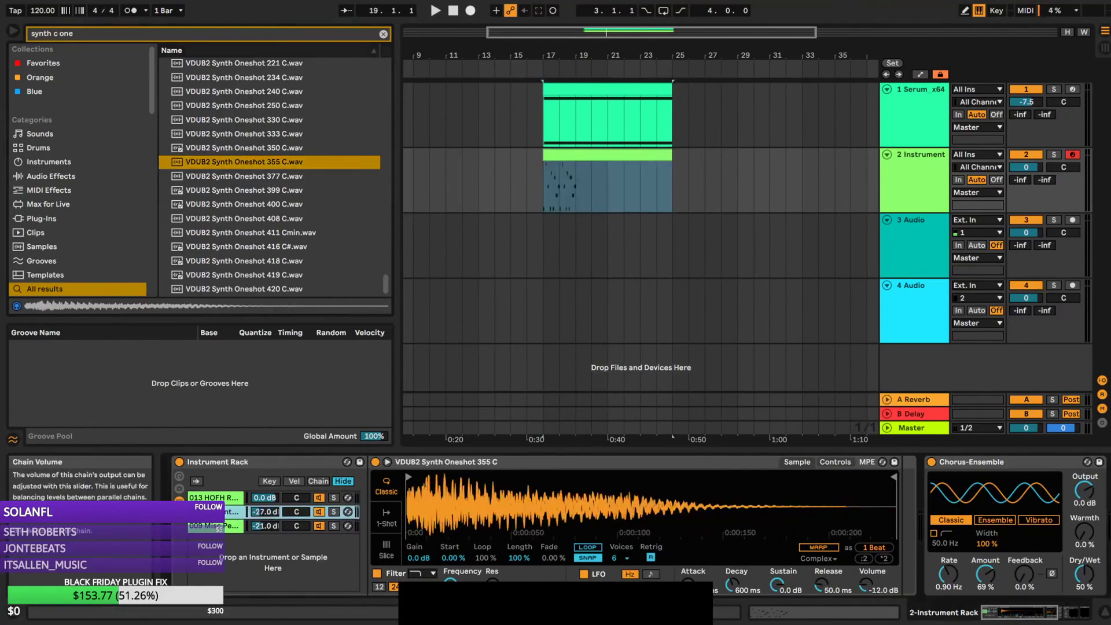
Set the VDUB2 Synth Oneshot 355 C chain's volume to -9.3 dB during playback
{"action": "left_click_drag", "start_coordinate": [265, 512], "coordinate": [264, 511]}
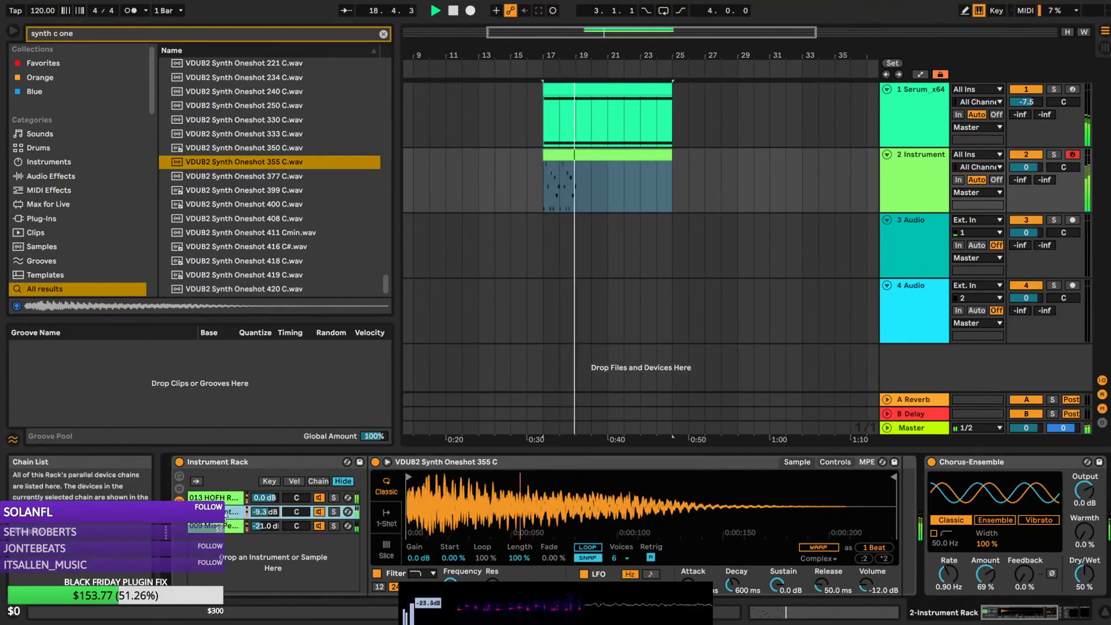
{"action": "double_click", "coordinate": [279, 514]}
{"action": "double_click", "coordinate": [224, 512]}
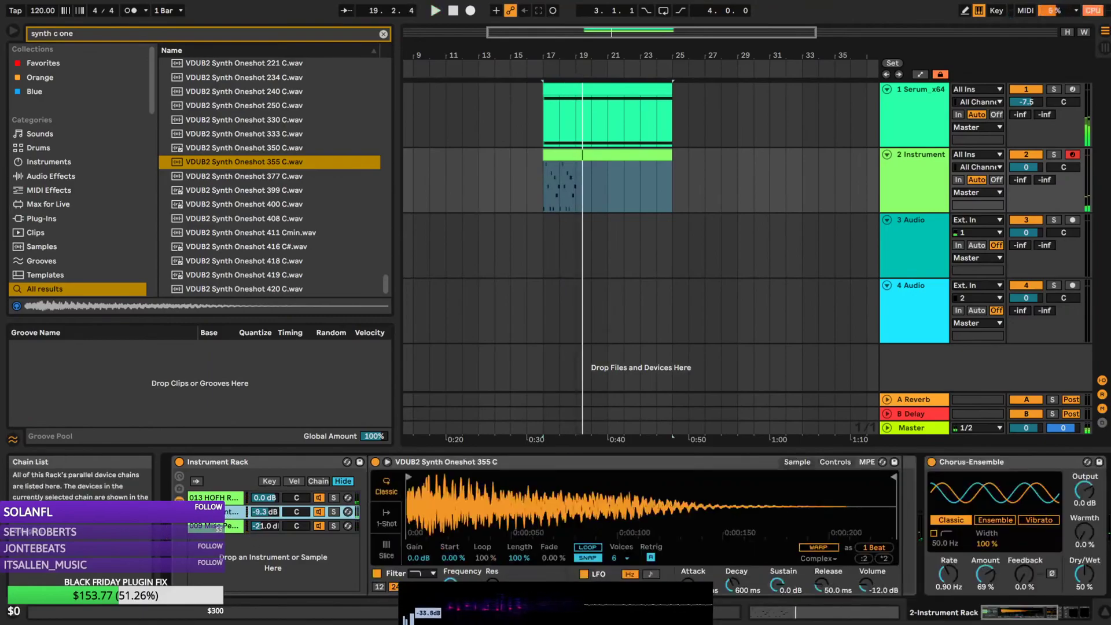
Set the VDUB2 Synth Oneshot 355 C sampler's transposition to 0 st
{"action": "left_click", "coordinate": [828, 462]}
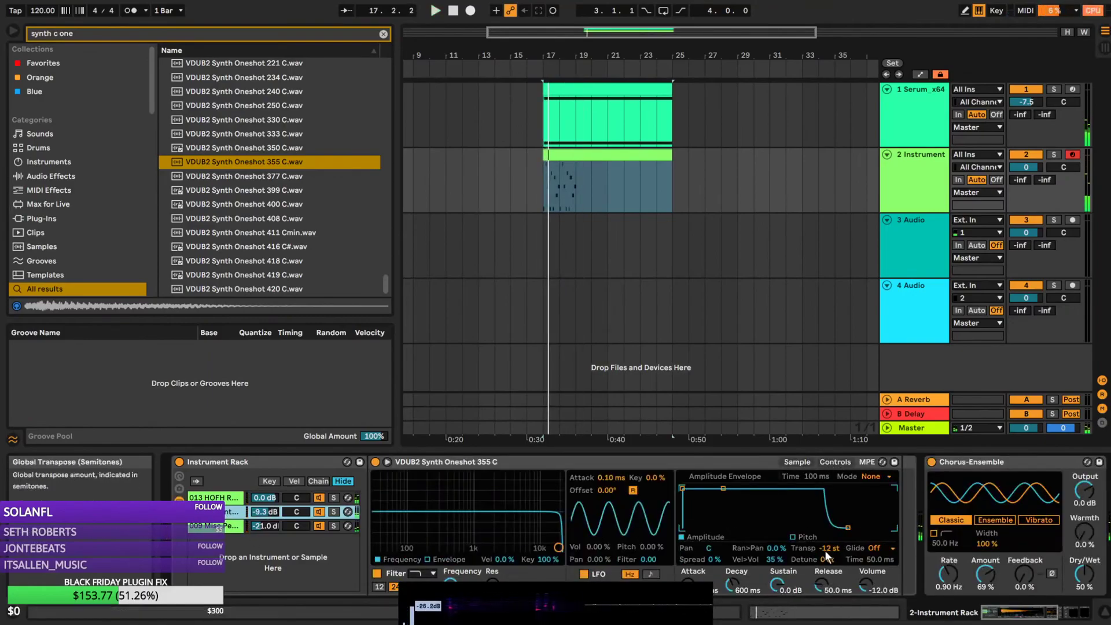
{"action": "key", "text": "space"}
{"action": "key", "text": "Up"}
{"action": "key", "text": "Up"}
{"action": "key", "text": "Up"}
{"action": "key", "text": "Up"}
{"action": "key", "text": "Up"}
{"action": "key", "text": "Up"}
{"action": "key", "text": "Up"}
{"action": "key", "text": "Up"}
{"action": "key", "text": "Up"}
{"action": "key", "text": "Up"}
{"action": "key", "text": "Up"}
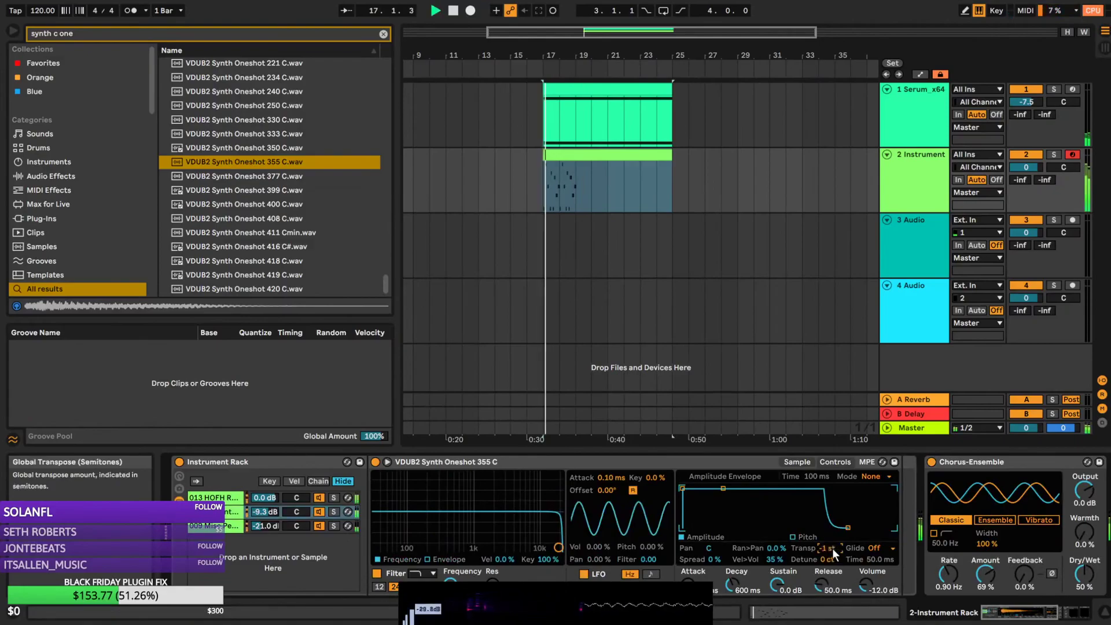
{"action": "key", "text": "Up"}
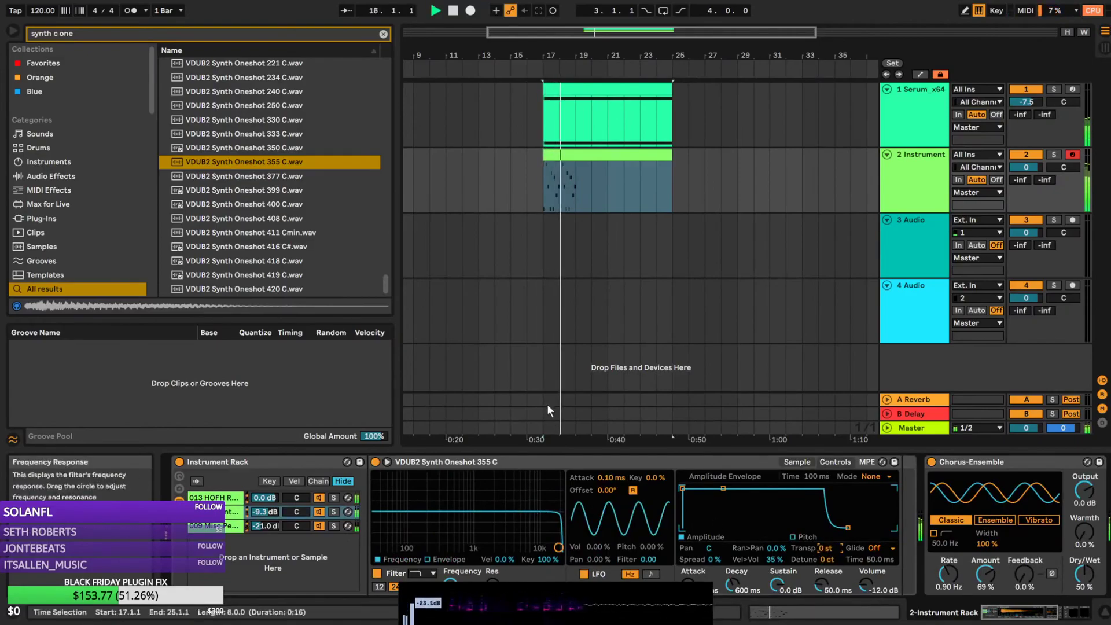
Raise the VDUB2 Synth Oneshot 355 C chain's volume to -2.7 dB while replaying the loop
{"action": "key", "text": "space"}
{"action": "key", "text": "space"}
{"action": "left_click_drag", "start_coordinate": [266, 511], "coordinate": [266, 493]}
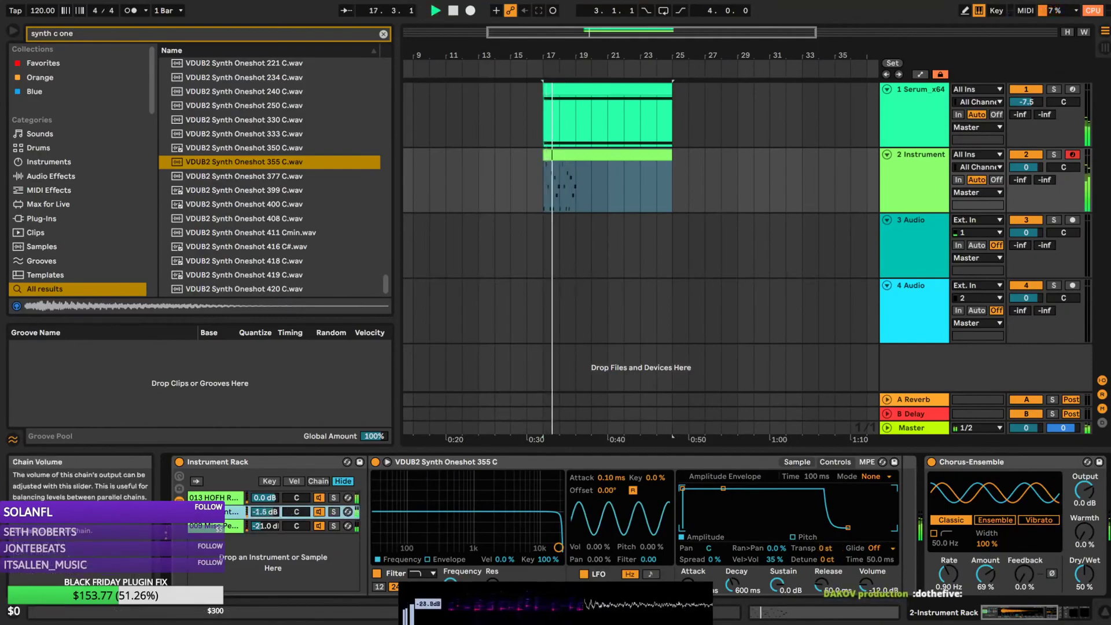
{"action": "key", "text": "space"}
{"action": "key", "text": "space"}
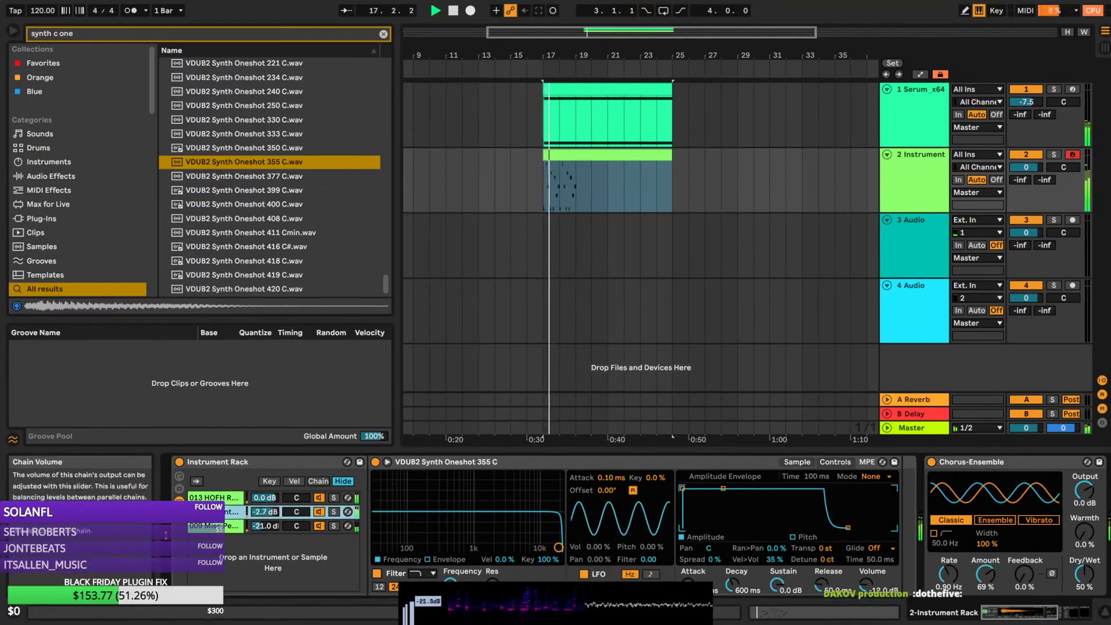
Set the VDUB2 Synth Oneshot 355 C amplitude envelope's release to 4.00 s and its sustain to -7.2 dB
{"action": "left_click", "coordinate": [798, 462]}
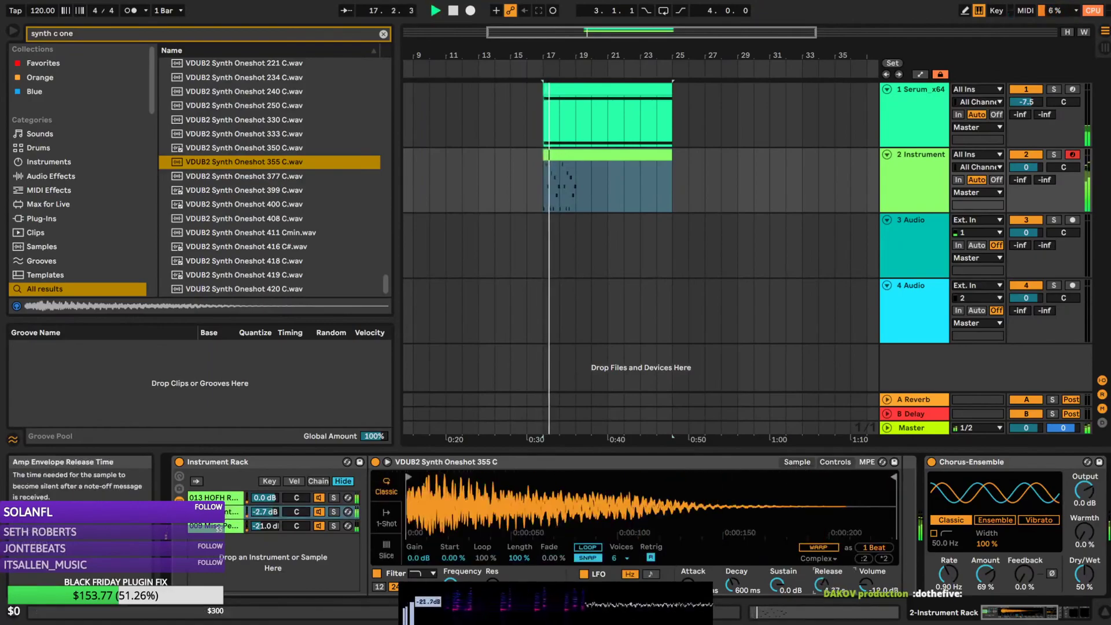
{"action": "key", "text": "space"}
{"action": "key", "text": "space"}
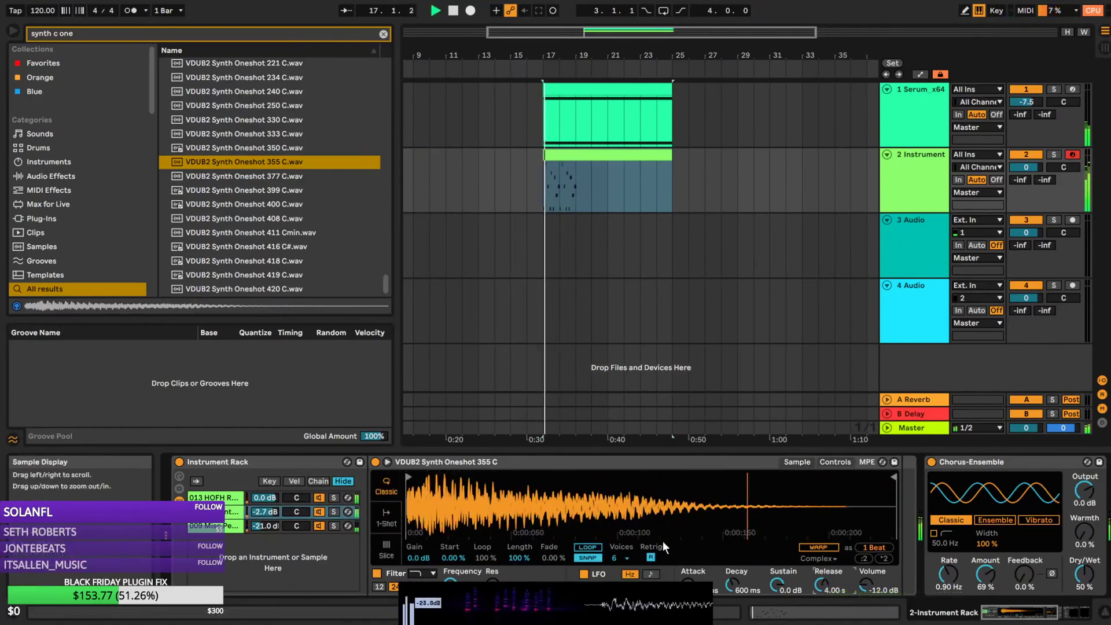
{"action": "mouse_move", "coordinate": [779, 585]}
{"action": "left_mouse_down"}
{"action": "mouse_move", "coordinate": [779, 604]}
{"action": "mouse_move", "coordinate": [779, 579]}
{"action": "left_mouse_up"}
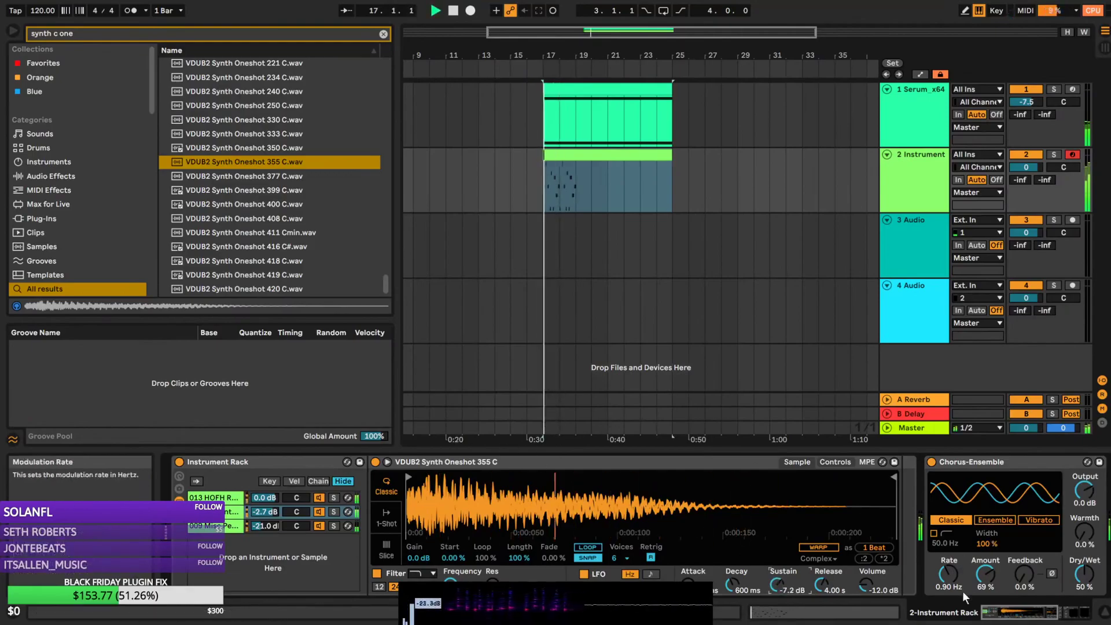
Find the Delay effect in the browser and insert it between SPAN and the Valhalla reverb on the instrument track
{"action": "left_click", "coordinate": [1006, 616]}
{"action": "key", "text": "space"}
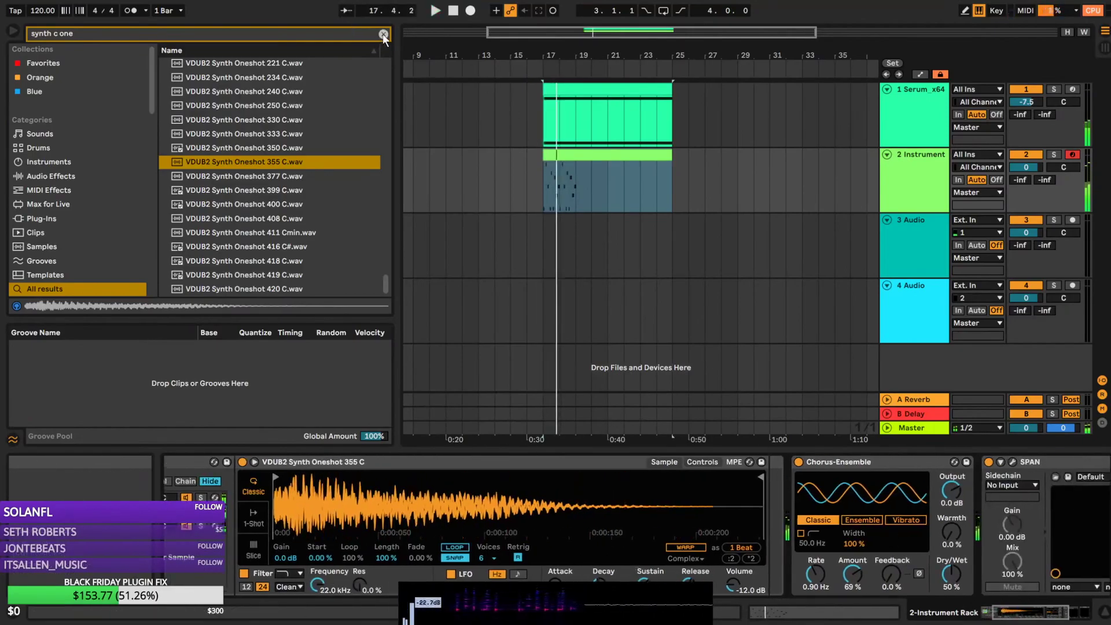
{"action": "left_click", "coordinate": [384, 34]}
{"action": "type", "text": "delay"}
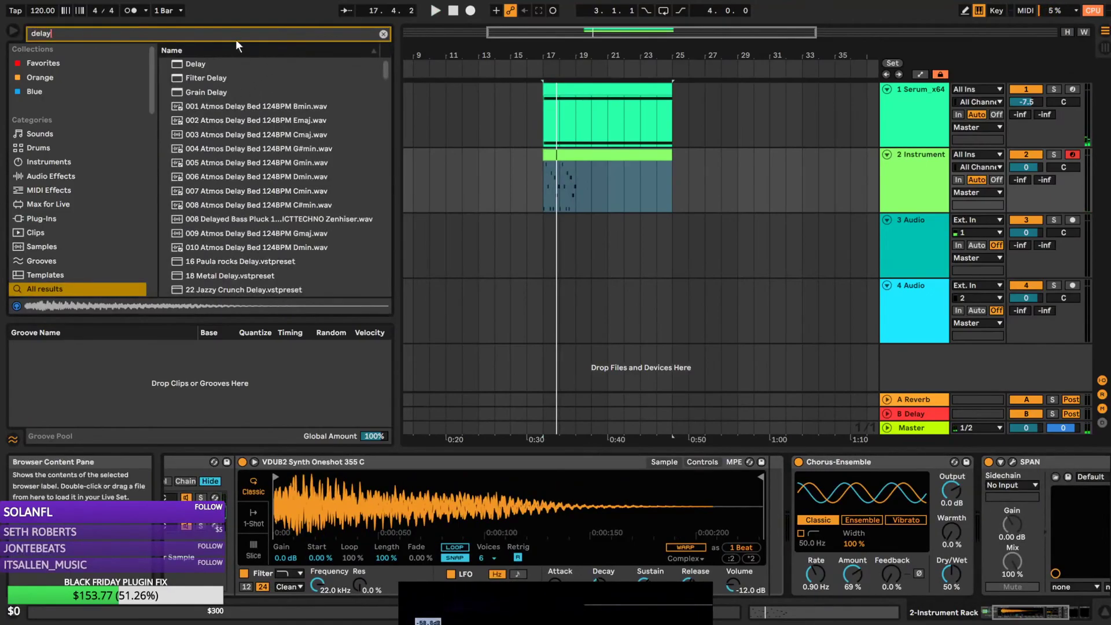
{"action": "left_click", "coordinate": [209, 66]}
{"action": "scroll", "coordinate": [599, 356], "scroll_direction": "down", "scroll_amount": 1}
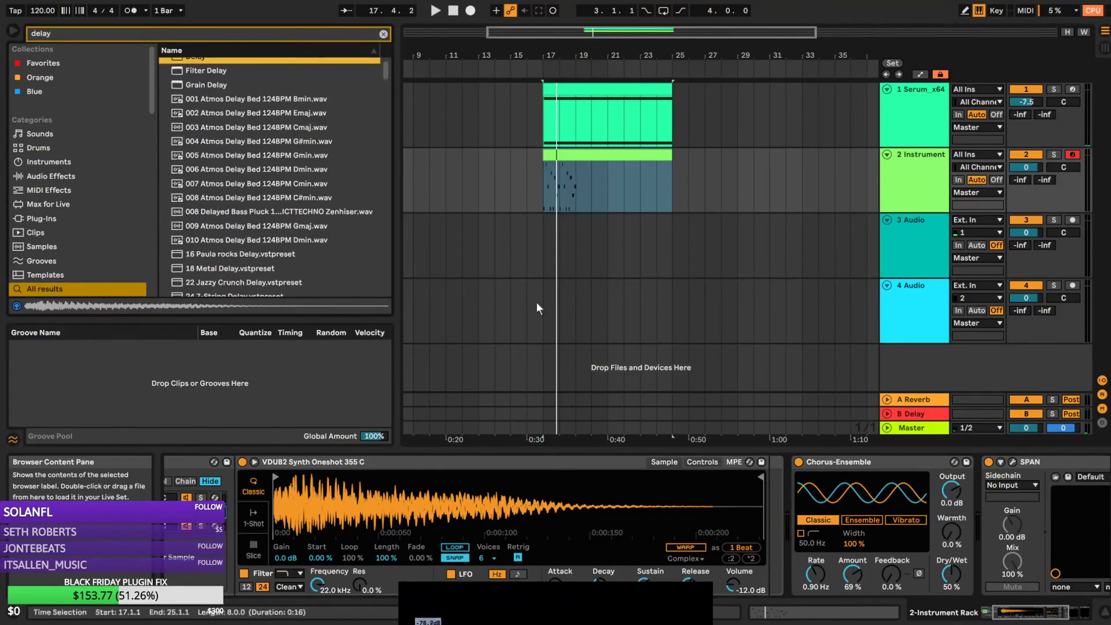
{"action": "scroll", "coordinate": [246, 110], "scroll_direction": "up", "scroll_amount": 1}
{"action": "left_click_drag", "start_coordinate": [214, 65], "coordinate": [733, 474]}
Set the Delay's dry/wet to 28% and enable Ping Pong while the loop plays
{"action": "key", "text": "space"}
{"action": "left_click_drag", "start_coordinate": [968, 579], "coordinate": [968, 602]}
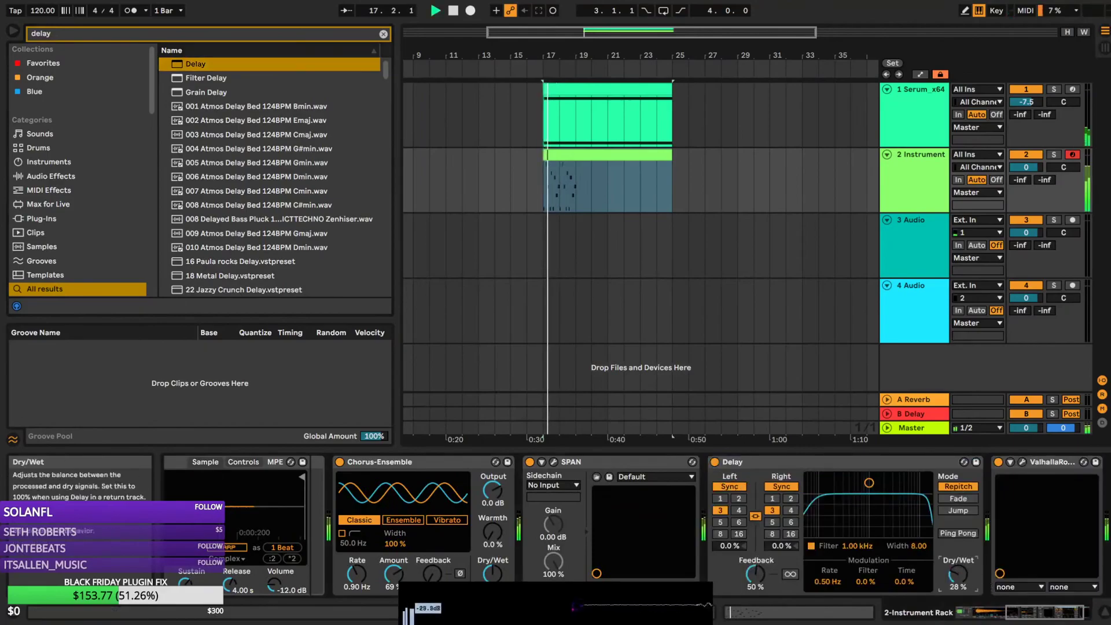
{"action": "left_click", "coordinate": [955, 533]}
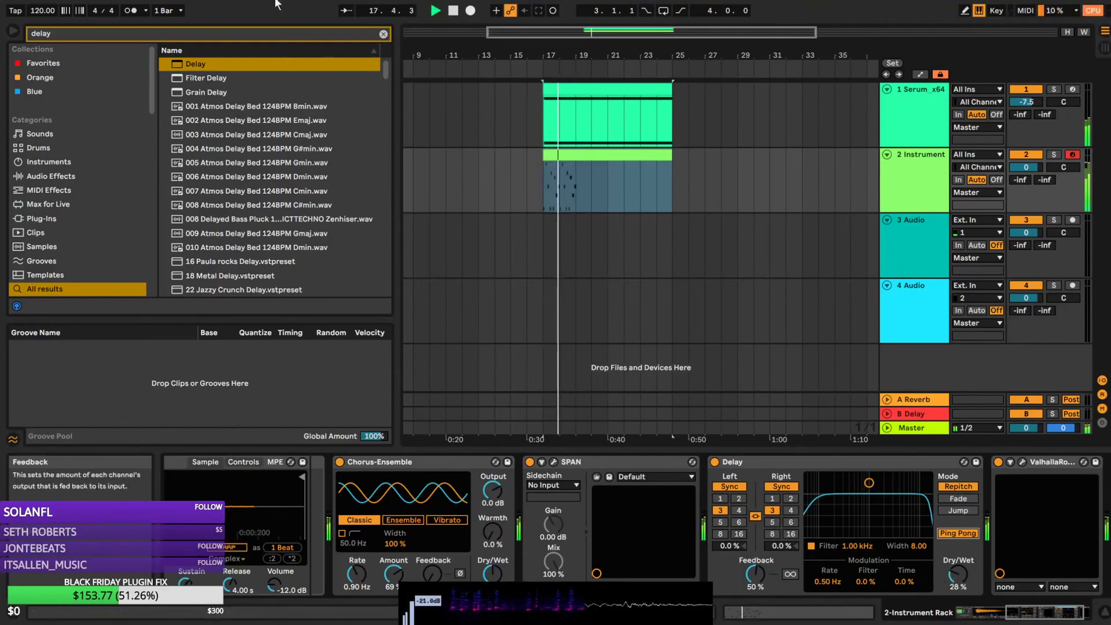
Find EQ Eight in the browser and insert it between SPAN and Delay
{"action": "key", "text": "ctrl+f"}
{"action": "type", "text": "eq"}
{"action": "mouse_move", "coordinate": [196, 81]}
{"action": "left_mouse_down"}
{"action": "mouse_move", "coordinate": [406, 289]}
{"action": "mouse_move", "coordinate": [714, 544]}
{"action": "mouse_move", "coordinate": [729, 538]}
{"action": "left_mouse_up"}
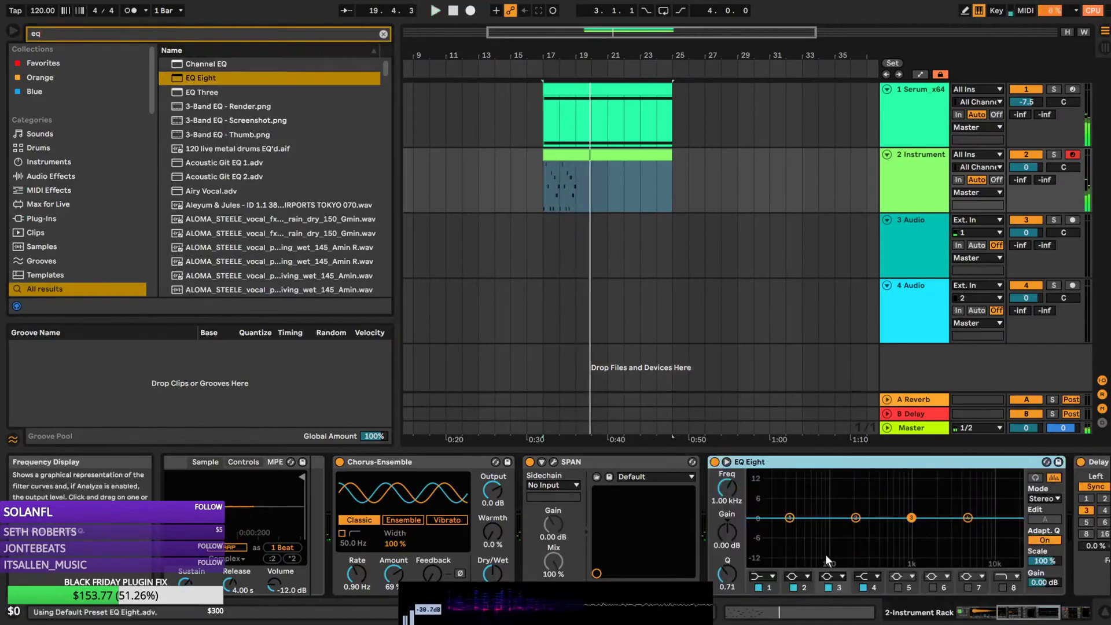
Shape EQ Eight with a low cut on band 1, band 3 at 1.41 kHz and -0.37 dB, and a lowered high shelf
{"action": "left_click", "coordinate": [763, 576]}
{"action": "left_click", "coordinate": [763, 499]}
{"action": "left_click_drag", "start_coordinate": [790, 518], "coordinate": [907, 534]}
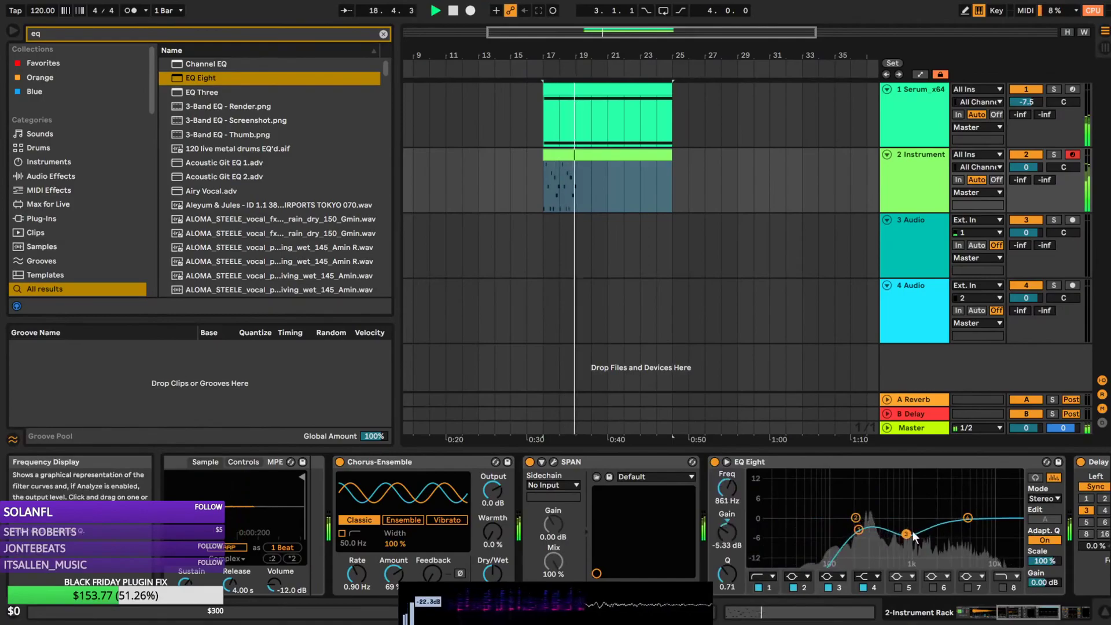
{"action": "left_click_drag", "start_coordinate": [968, 518], "coordinate": [942, 506]}
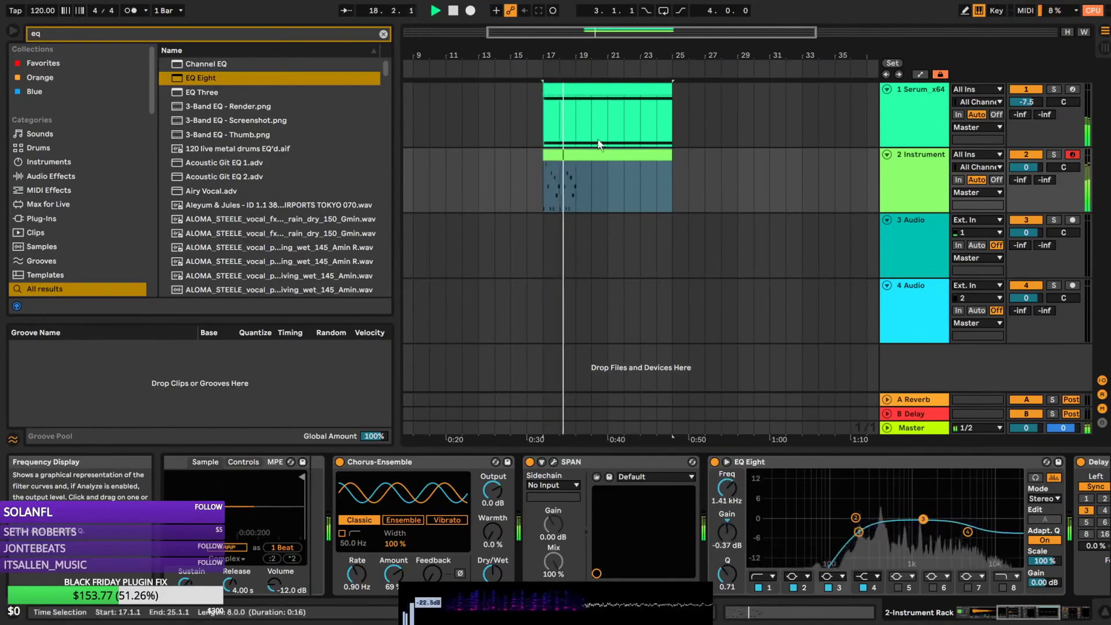
Try lowering the second bar's A#2 notes to G#2 in the instrument clip and play the result
{"action": "double_click", "coordinate": [573, 155]}
{"action": "key", "text": "space"}
{"action": "key", "text": "space"}
{"action": "left_click", "coordinate": [554, 523]}
{"action": "left_click", "coordinate": [572, 523]}
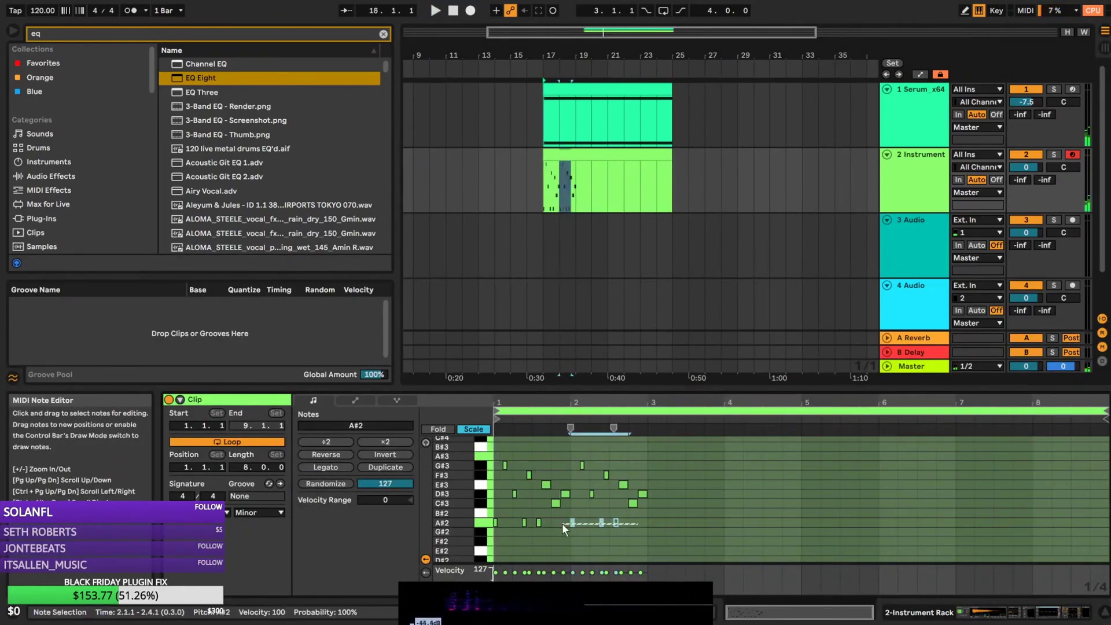
{"action": "key", "text": "Down"}
{"action": "key", "text": "space"}
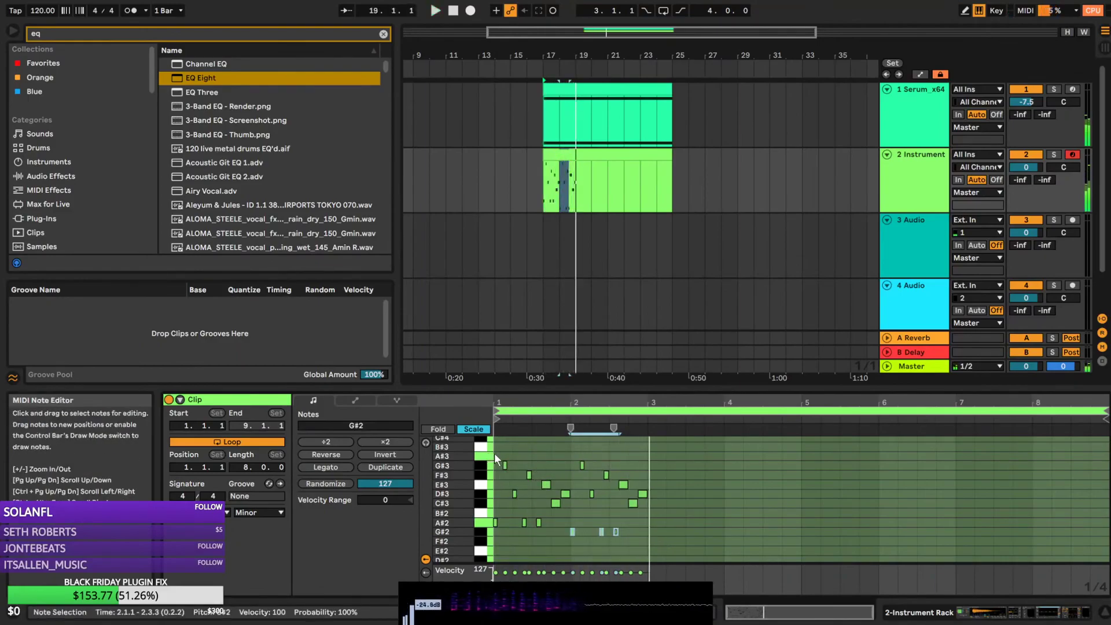
Switch both Delay channels to unsynced time at 33.4 ms and set the delay mode to Fade
{"action": "double_click", "coordinate": [913, 198]}
{"action": "left_click_drag", "start_coordinate": [1029, 613], "coordinate": [1057, 614]}
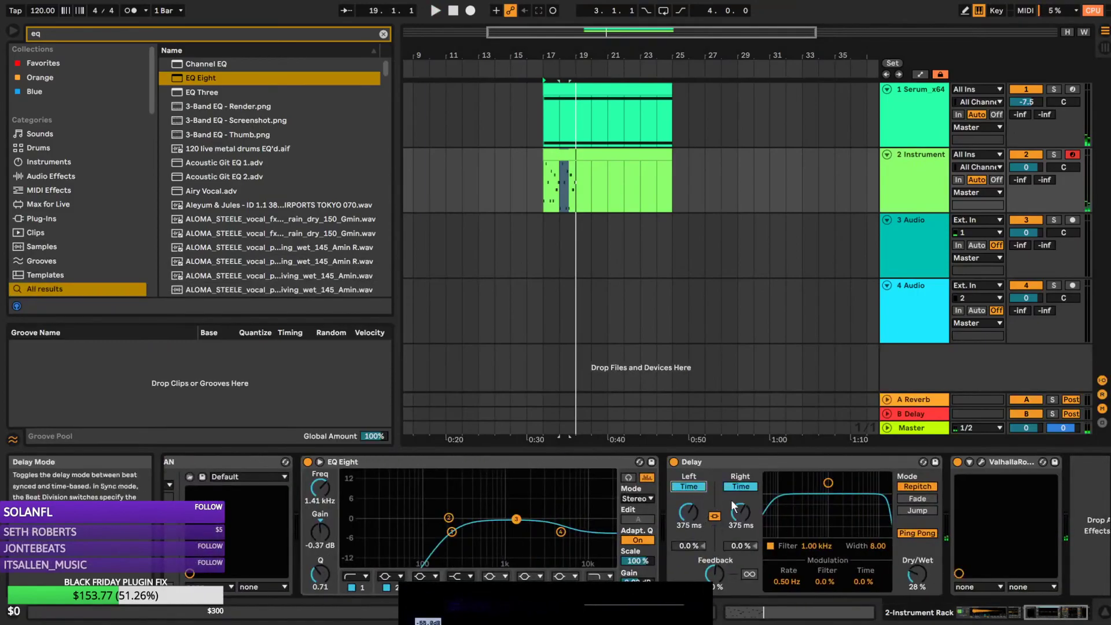
{"action": "key", "text": "space"}
{"action": "mouse_move", "coordinate": [744, 514]}
{"action": "left_mouse_down"}
{"action": "mouse_move", "coordinate": [743, 537]}
{"action": "mouse_move", "coordinate": [743, 525]}
{"action": "left_mouse_up"}
{"action": "left_click", "coordinate": [923, 500]}
{"action": "key", "text": "space"}
{"action": "key", "text": "space"}
{"action": "key", "text": "space"}
{"action": "key", "text": "space"}
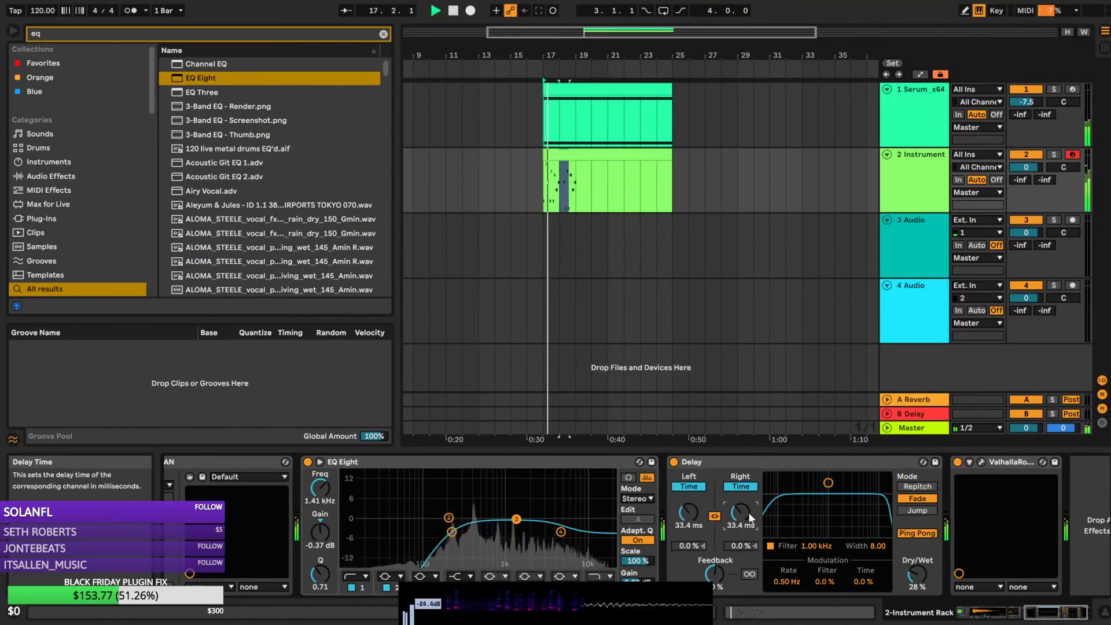
Lower the Delay's feedback and set its filter to 1.67 kHz with a width of 5.31
{"action": "left_click_drag", "start_coordinate": [718, 575], "coordinate": [718, 588]}
{"action": "key", "text": "space"}
{"action": "key", "text": "space"}
{"action": "mouse_move", "coordinate": [826, 487]}
{"action": "left_mouse_down"}
{"action": "mouse_move", "coordinate": [817, 496]}
{"action": "mouse_move", "coordinate": [838, 501]}
{"action": "left_mouse_up"}
{"action": "key", "text": "space"}
{"action": "key", "text": "space"}
Raise the Delay's dry/wet to 37% and fine-tune its feedback while replaying the loop
{"action": "left_click_drag", "start_coordinate": [920, 575], "coordinate": [921, 570]}
{"action": "key", "text": "space"}
{"action": "key", "text": "space"}
{"action": "left_click_drag", "start_coordinate": [722, 570], "coordinate": [722, 569]}
{"action": "key", "text": "space"}
{"action": "key", "text": "space"}
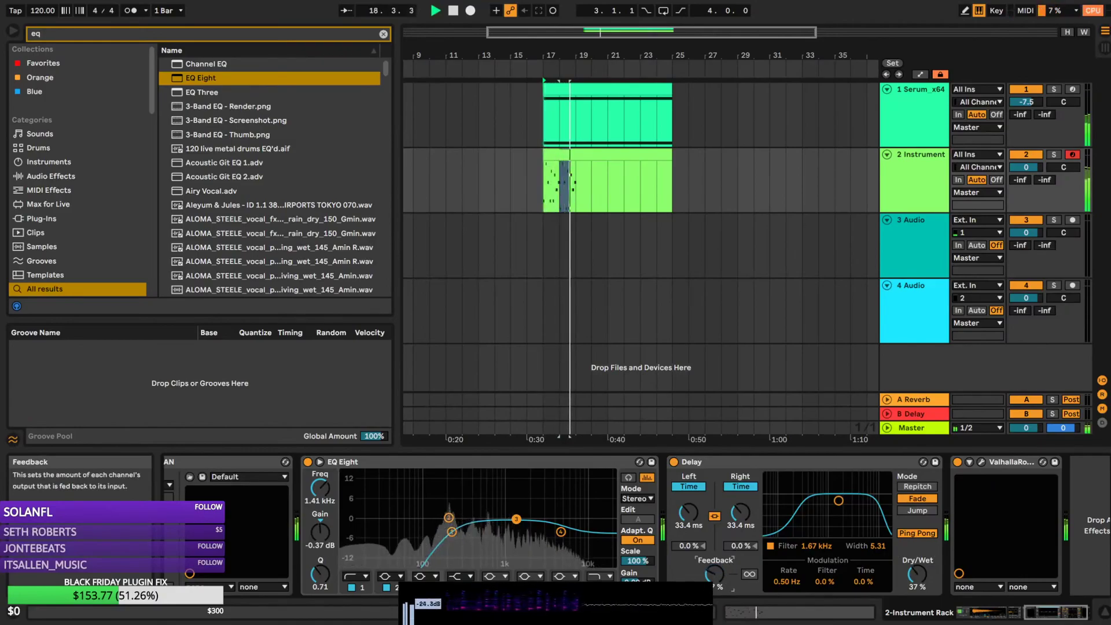
{"action": "key", "text": "space"}
{"action": "key", "text": "space"}
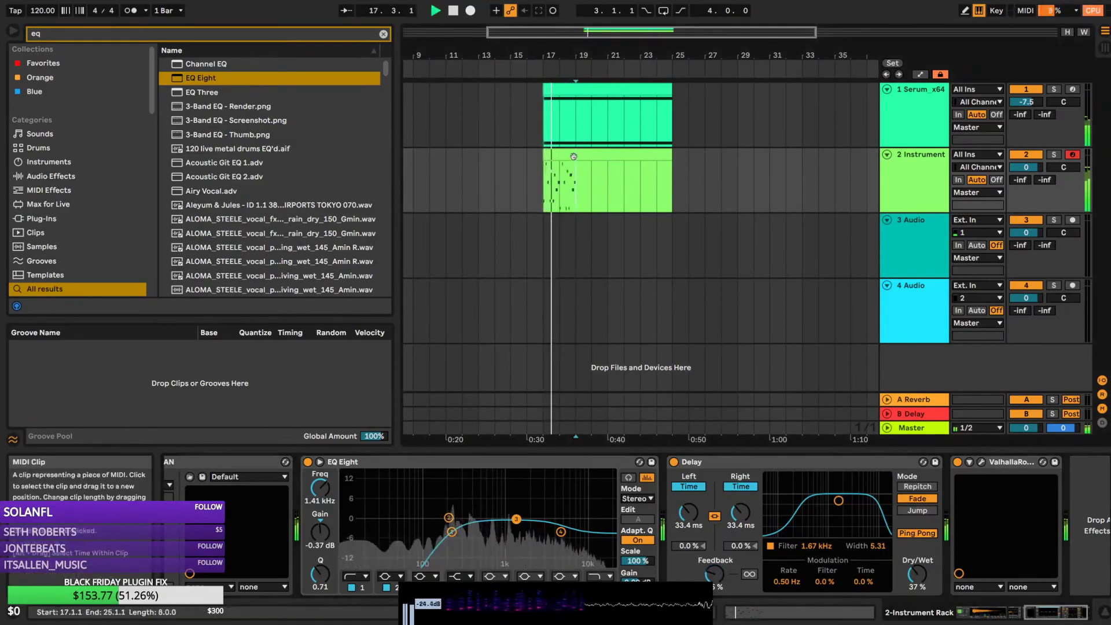
Move the second bar's G#2 notes in the instrument clip back up to A#2
{"action": "double_click", "coordinate": [574, 157]}
{"action": "key", "text": "space"}
{"action": "left_click_drag", "start_coordinate": [573, 523], "coordinate": [631, 533]}
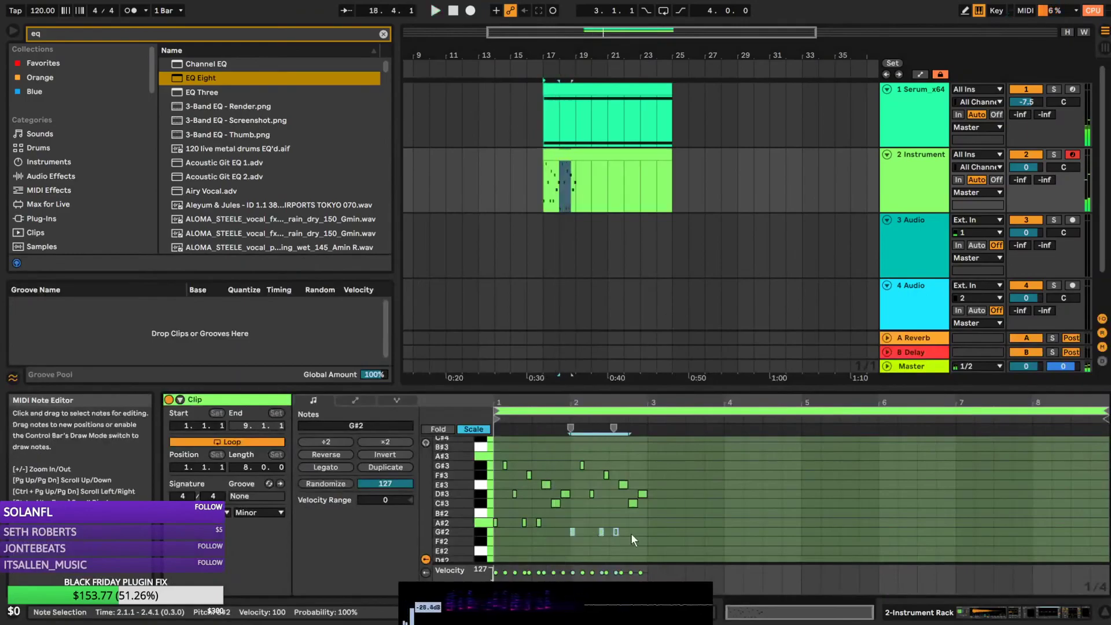
{"action": "key", "text": "Up"}
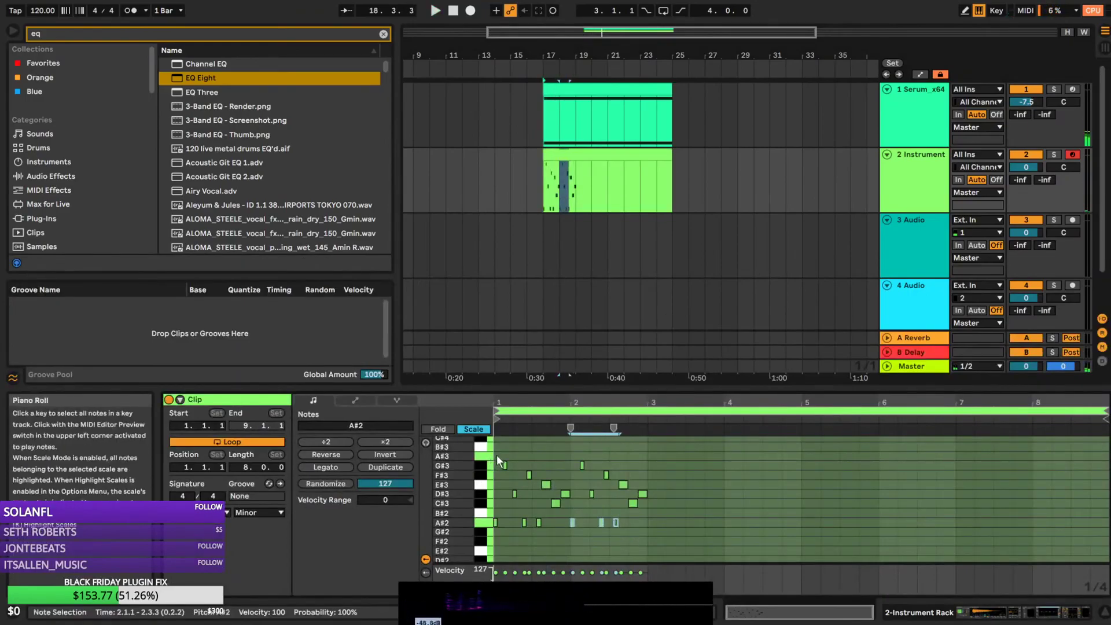
Duplicate the two-bar note pattern until it fills the eight-bar instrument clip, and start playback
{"action": "key", "text": "ctrl+a"}
{"action": "key", "text": "ctrl+d"}
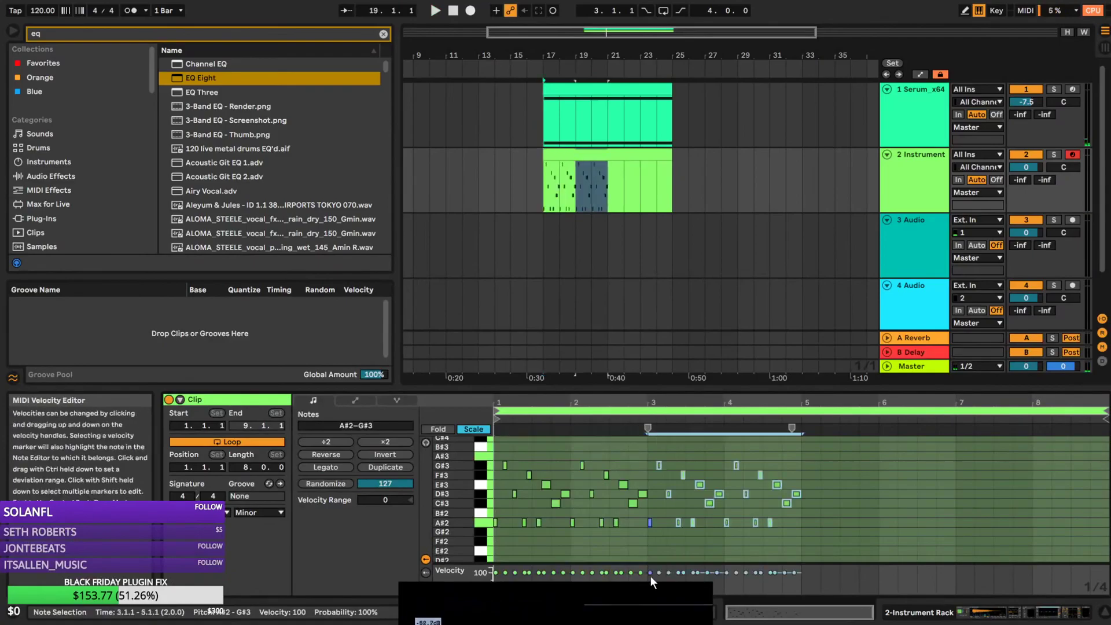
{"action": "key", "text": "ctrl+d"}
{"action": "key", "text": "ctrl+d"}
{"action": "key", "text": "space"}
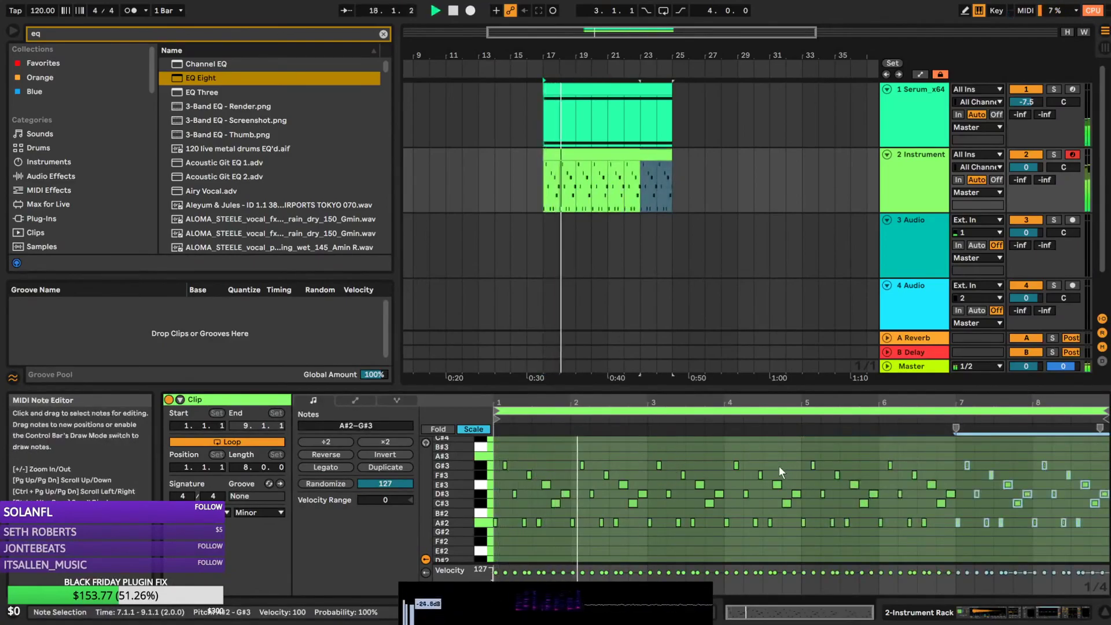
Replay the loop to review the extended note pattern in the instrument clip
{"action": "key", "text": "space"}
{"action": "left_click_drag", "start_coordinate": [528, 400], "coordinate": [532, 424]}
{"action": "key", "text": "space"}
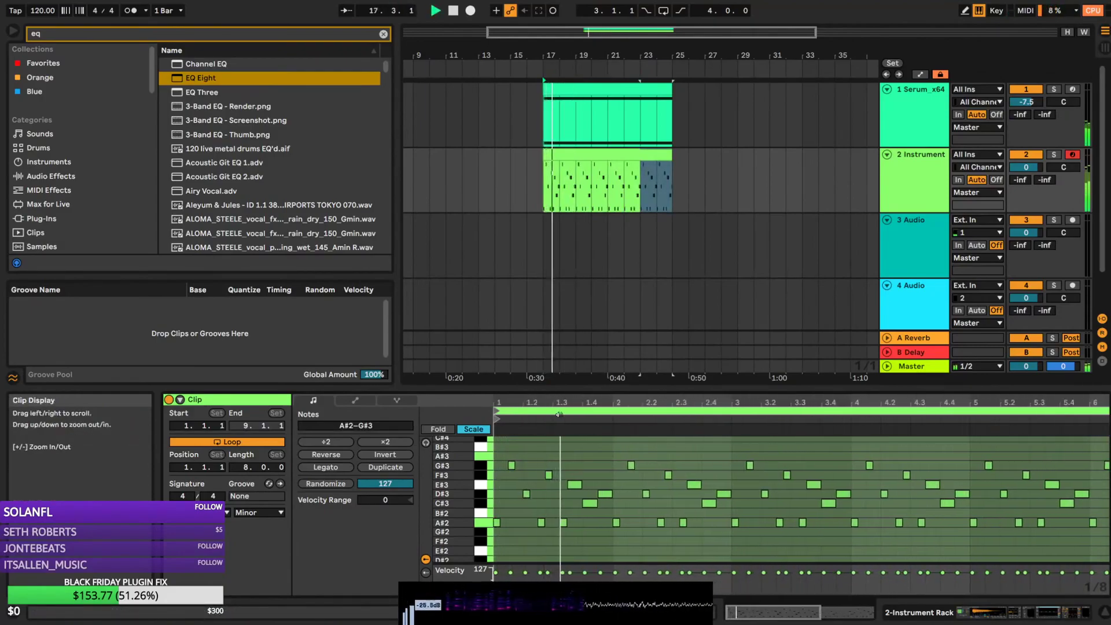
{"action": "key", "text": "space"}
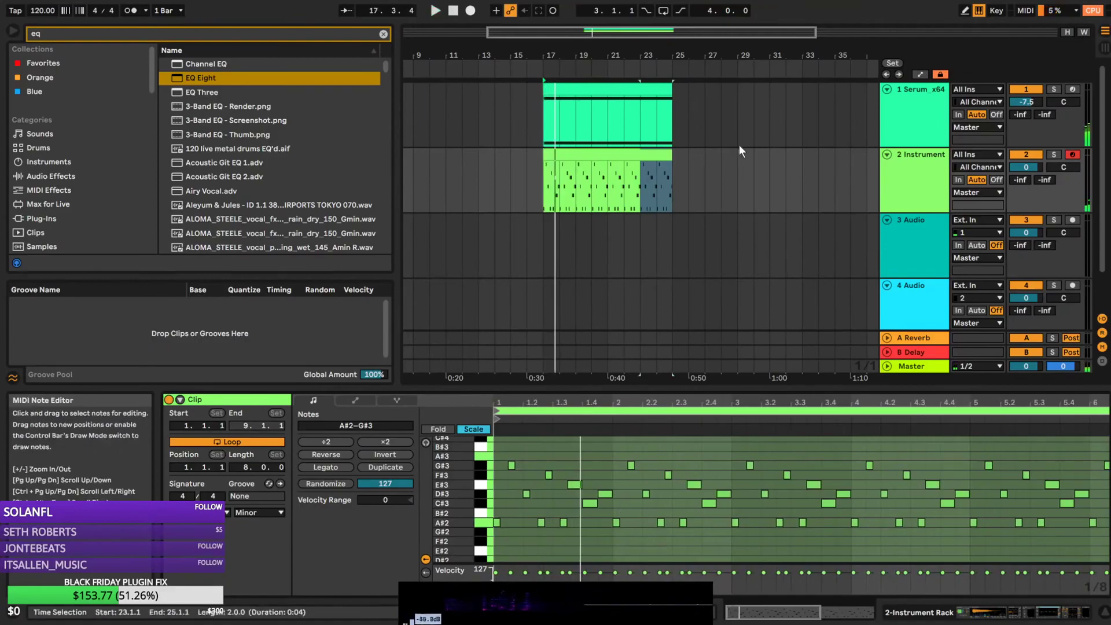
{"action": "left_click", "coordinate": [624, 162]}
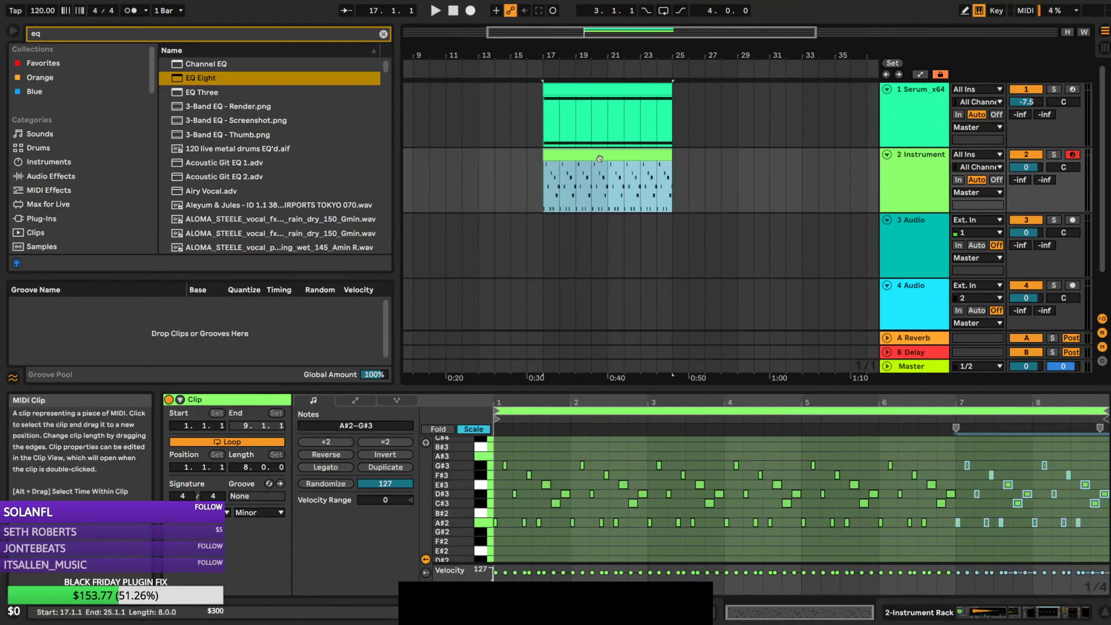
{"action": "key", "text": "space"}
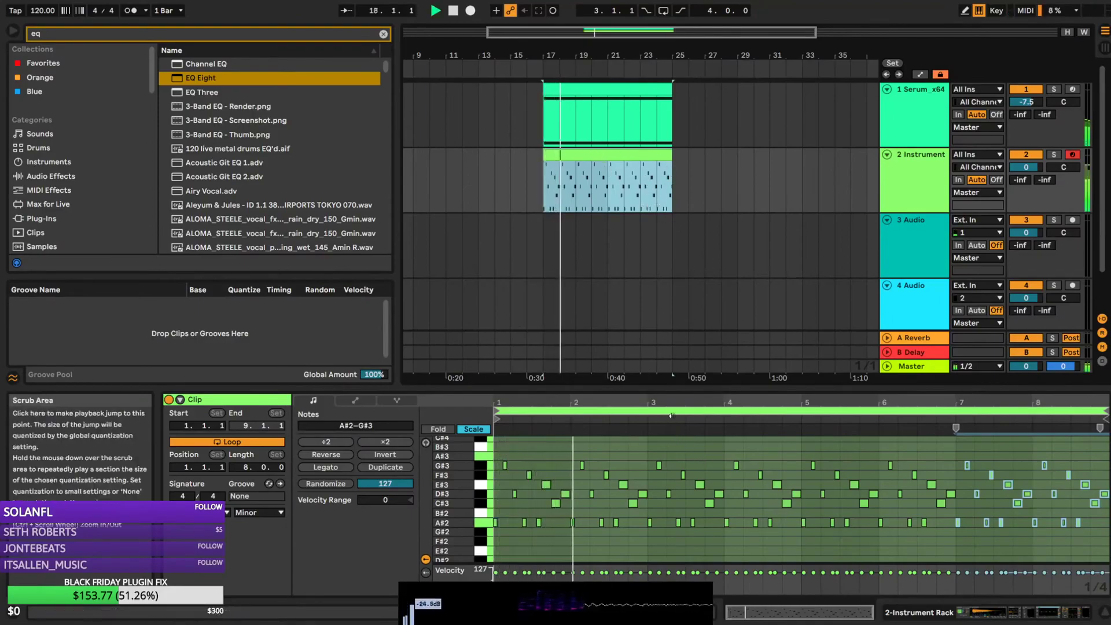
{"action": "key", "text": "space"}
Show the Instrument Rack's macros and map the VDUB2 Synth Oneshot 355 C volume envelope attack to Macro 1
{"action": "double_click", "coordinate": [899, 186]}
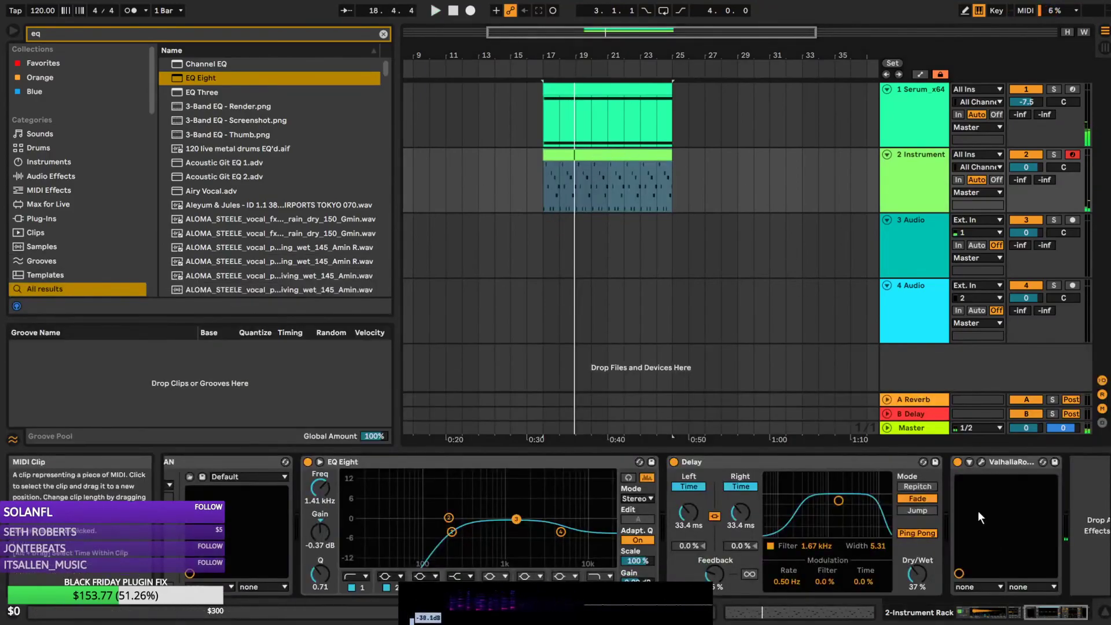
{"action": "left_click", "coordinate": [919, 621]}
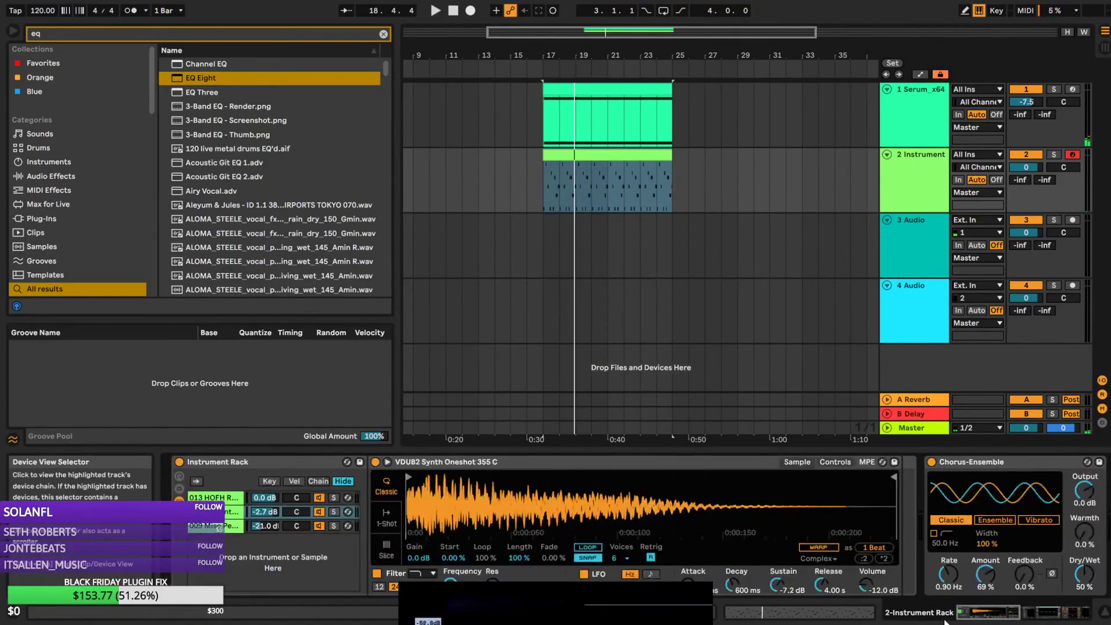
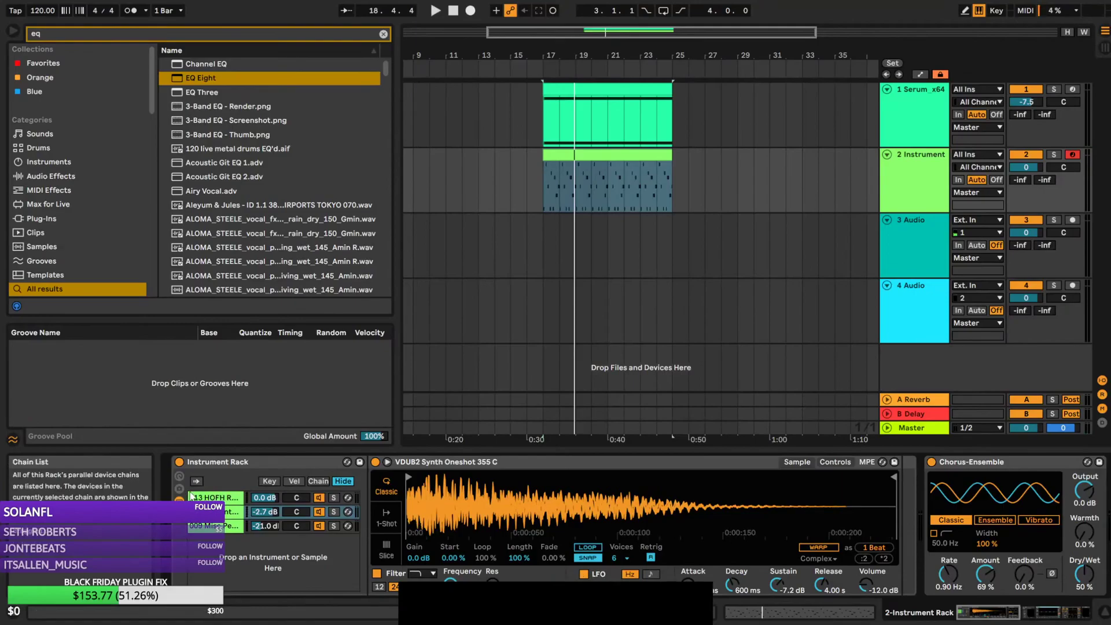
{"action": "left_click", "coordinate": [179, 476]}
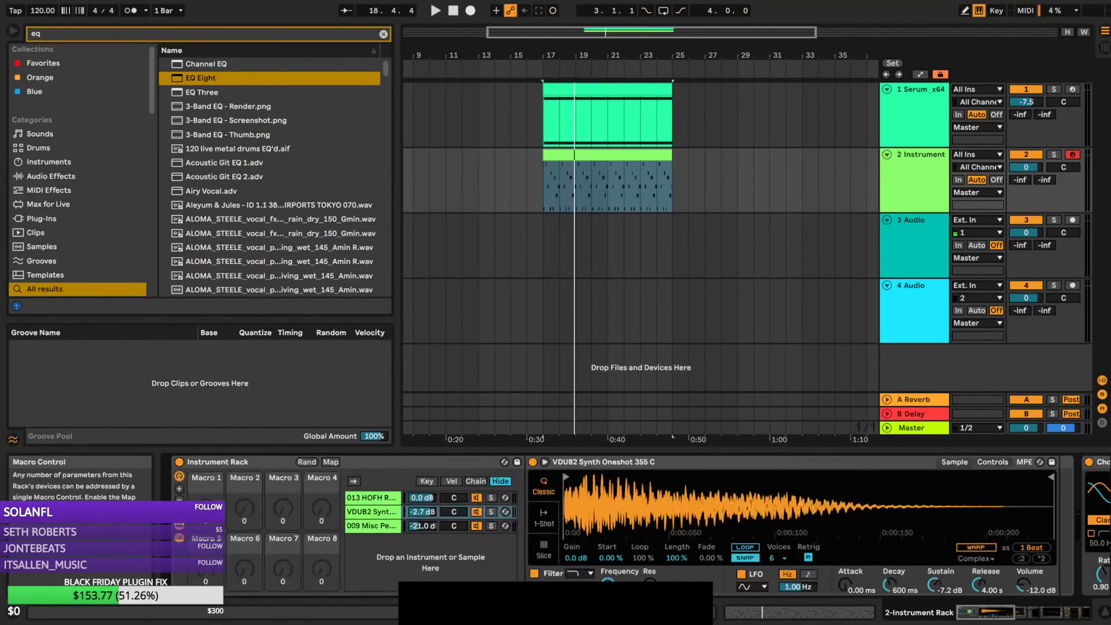
{"action": "left_click", "coordinate": [330, 462]}
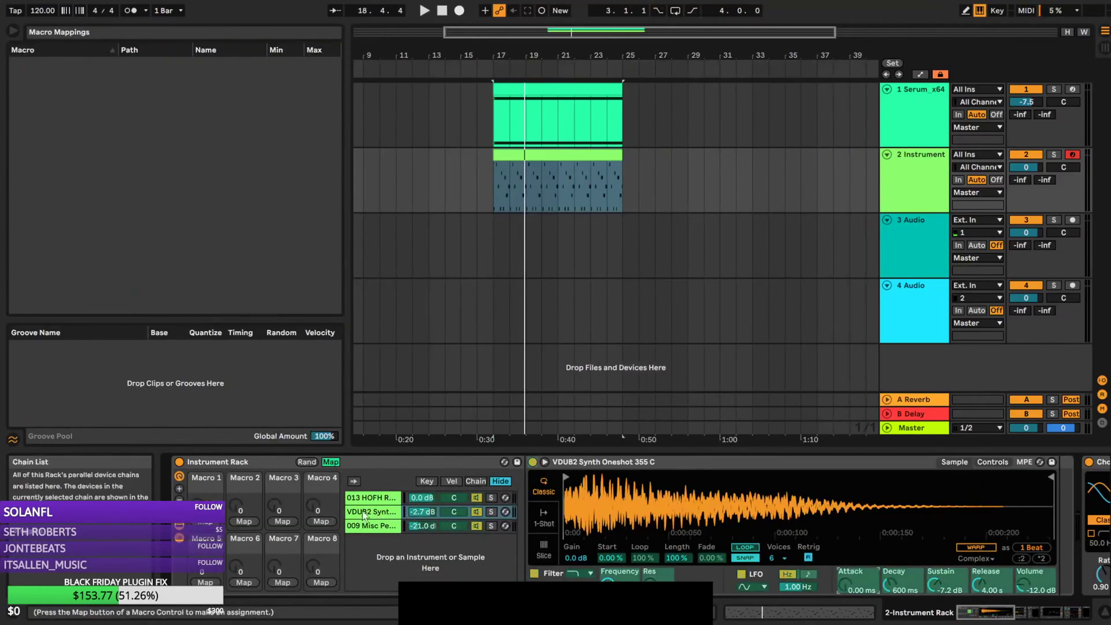
{"action": "left_click", "coordinate": [206, 521]}
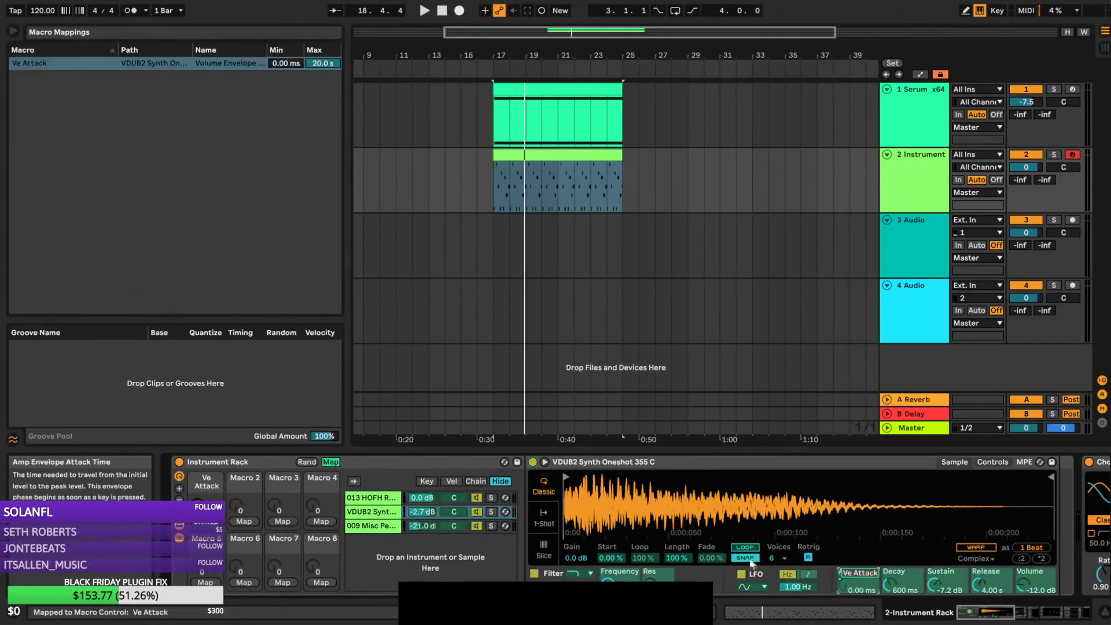
Map the 013 HOFH Reg. Percussion C and 009 Misc Percussion C# envelope attacks to the same macro and finish macro mapping
{"action": "left_click", "coordinate": [377, 500]}
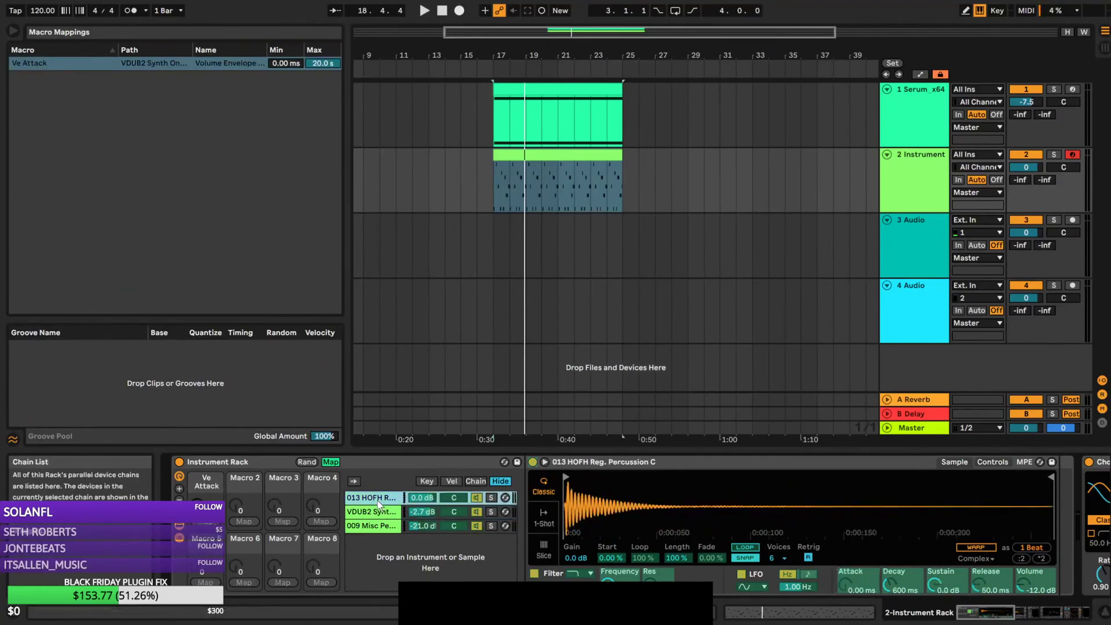
{"action": "left_click", "coordinate": [848, 581]}
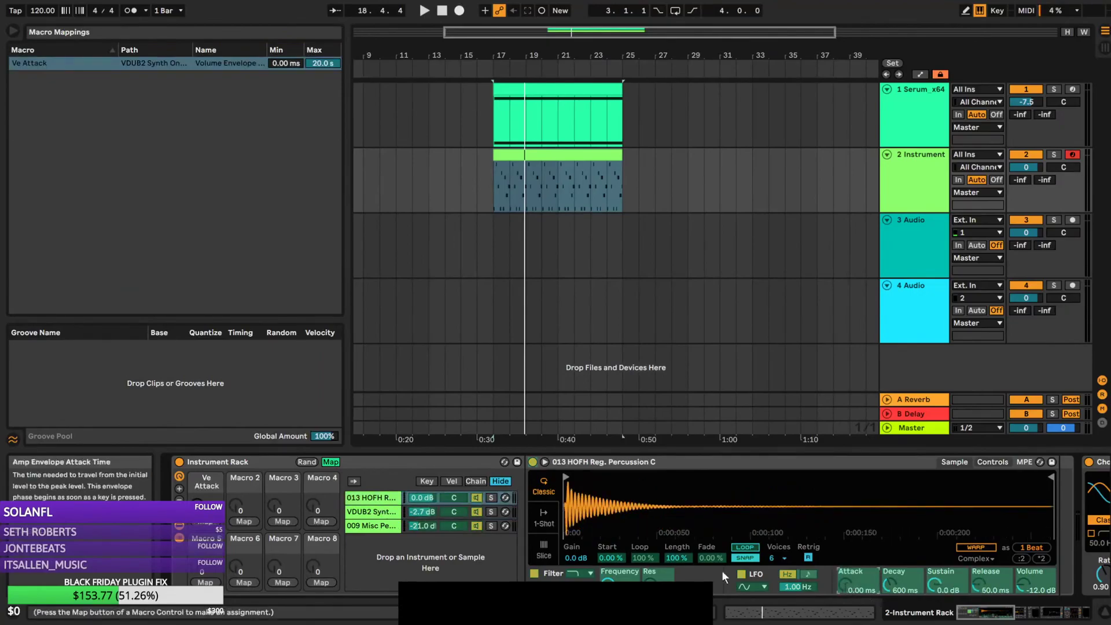
{"action": "left_click", "coordinate": [206, 525]}
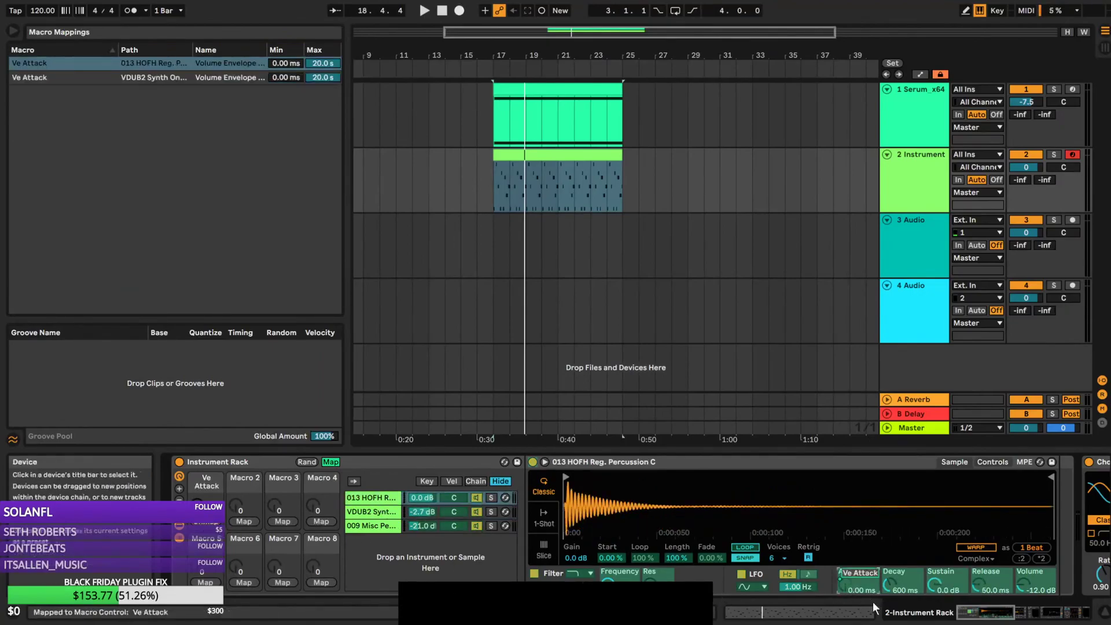
{"action": "left_click", "coordinate": [382, 526]}
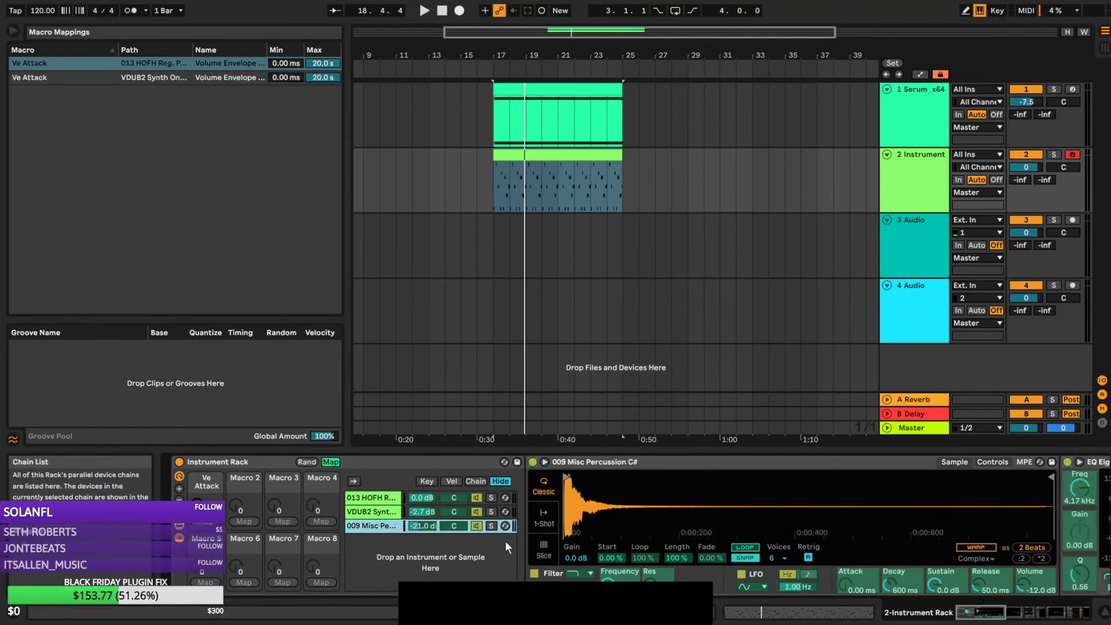
{"action": "left_click", "coordinate": [838, 580]}
{"action": "left_click", "coordinate": [206, 525]}
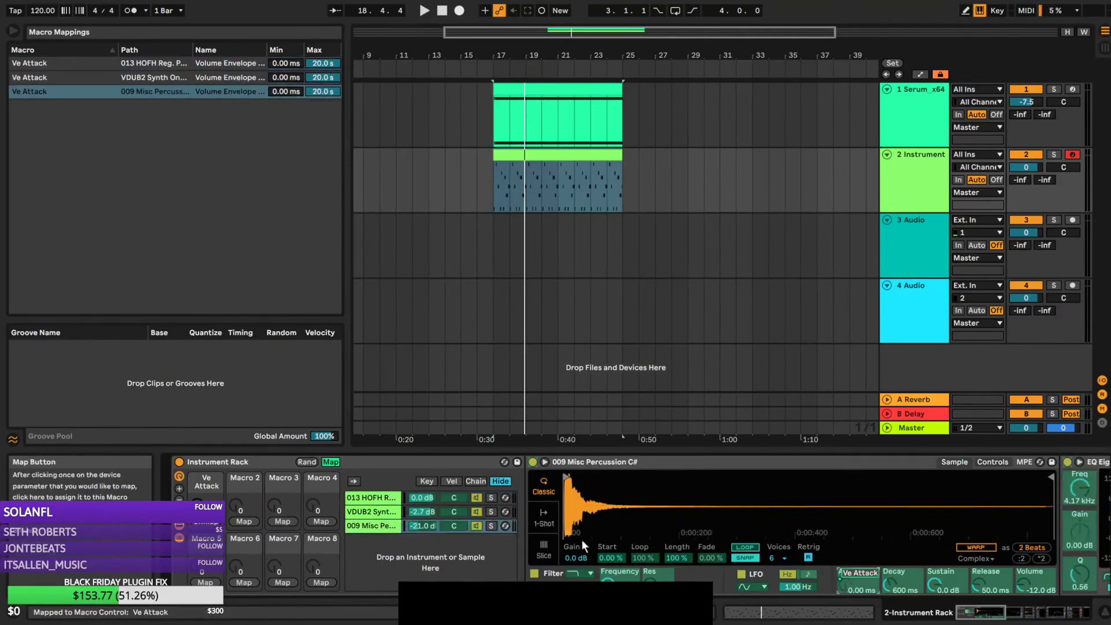
{"action": "left_click", "coordinate": [383, 512]}
{"action": "left_click", "coordinate": [375, 500]}
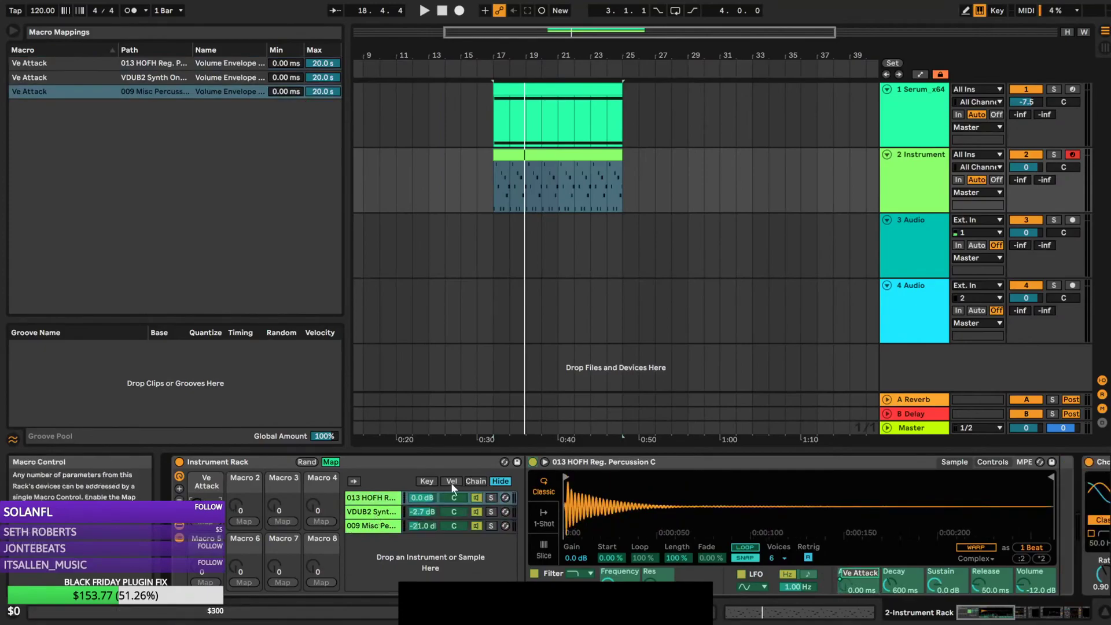
{"action": "left_click", "coordinate": [331, 462]}
{"action": "key", "text": "ctrl+f"}
{"action": "type", "text": "eq"}
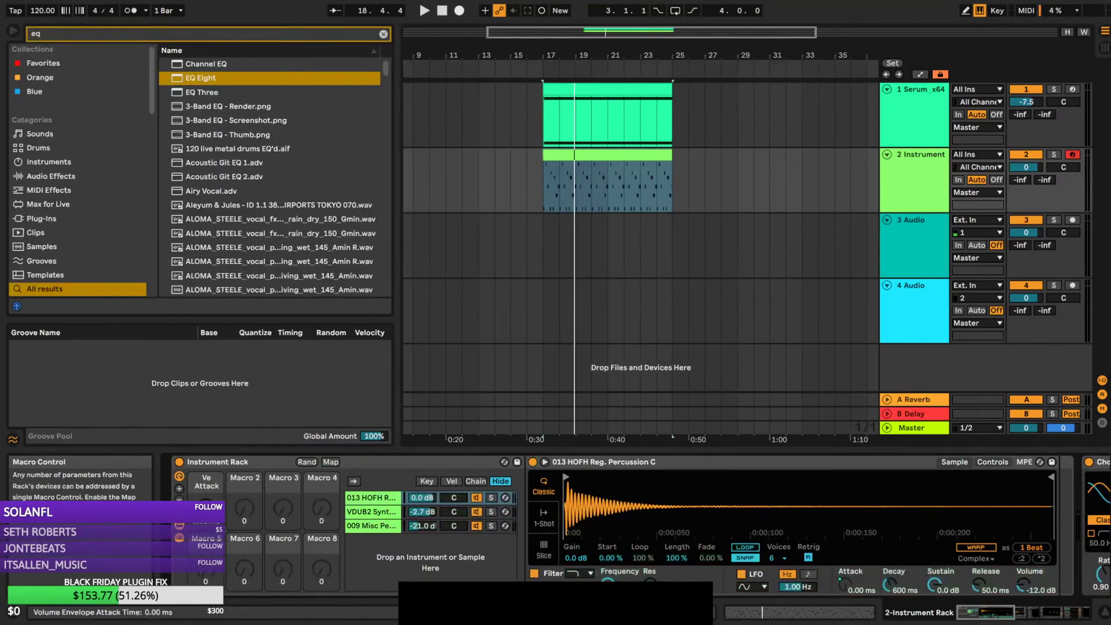
Audition the shared attack macro during playback and map the 013 HOFH Reg. Percussion C volume envelope sustain to Macro 2
{"action": "key", "text": "space"}
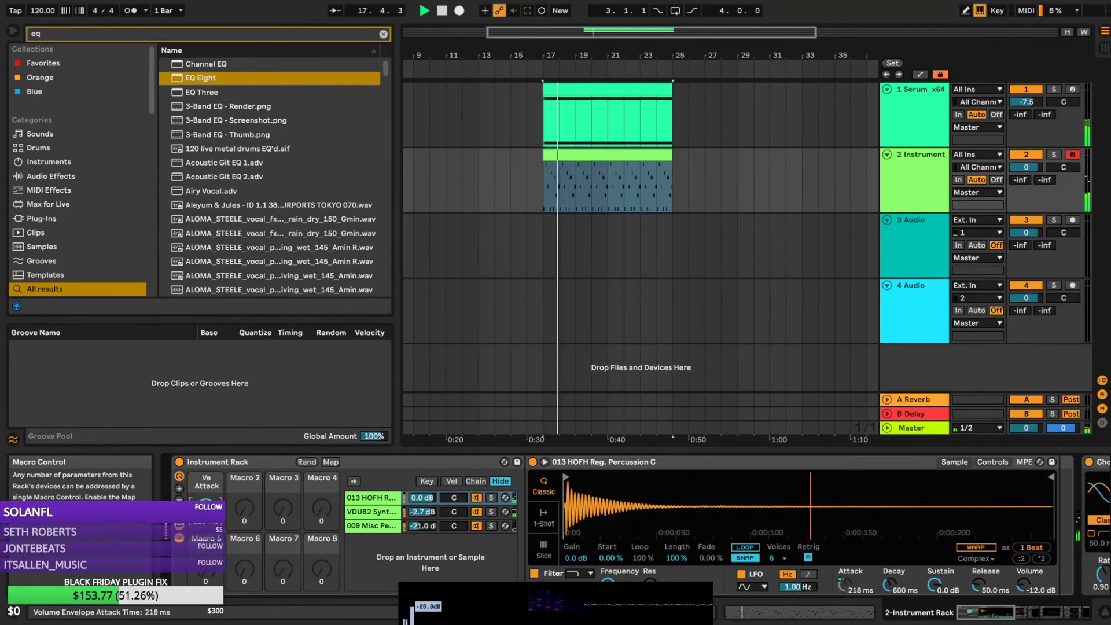
{"action": "left_click_drag", "start_coordinate": [206, 510], "coordinate": [206, 530]}
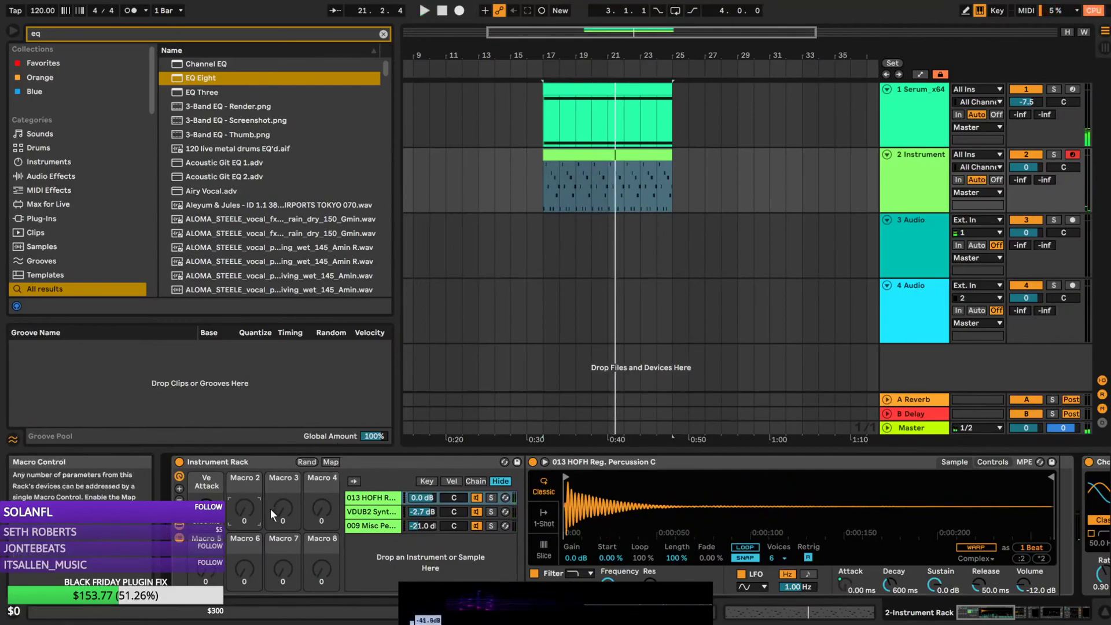
{"action": "left_click", "coordinate": [330, 462]}
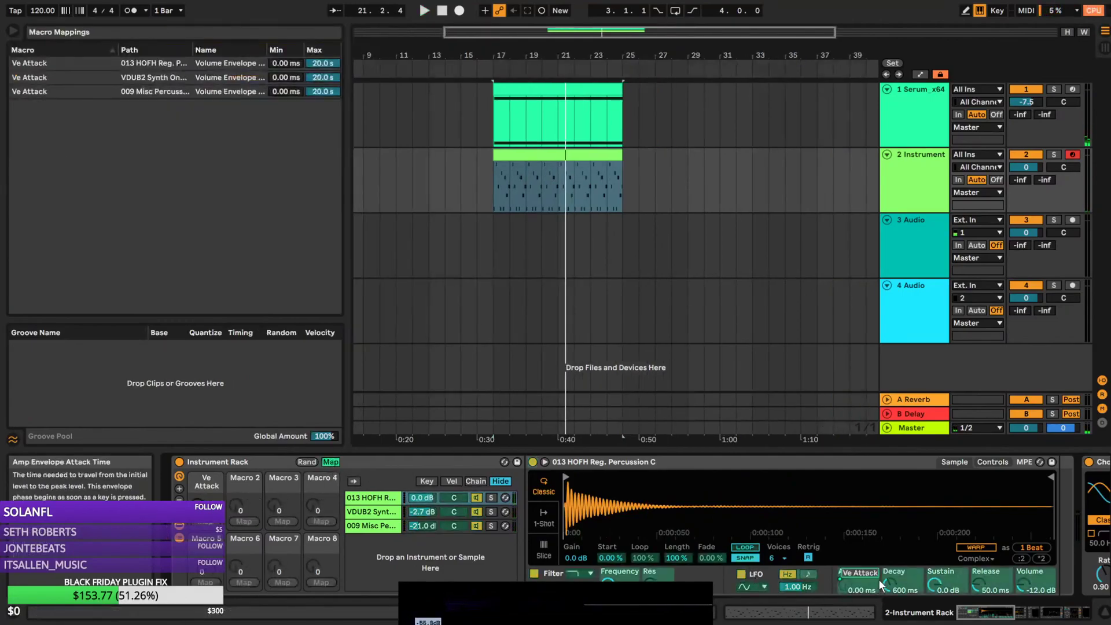
{"action": "left_click", "coordinate": [940, 586]}
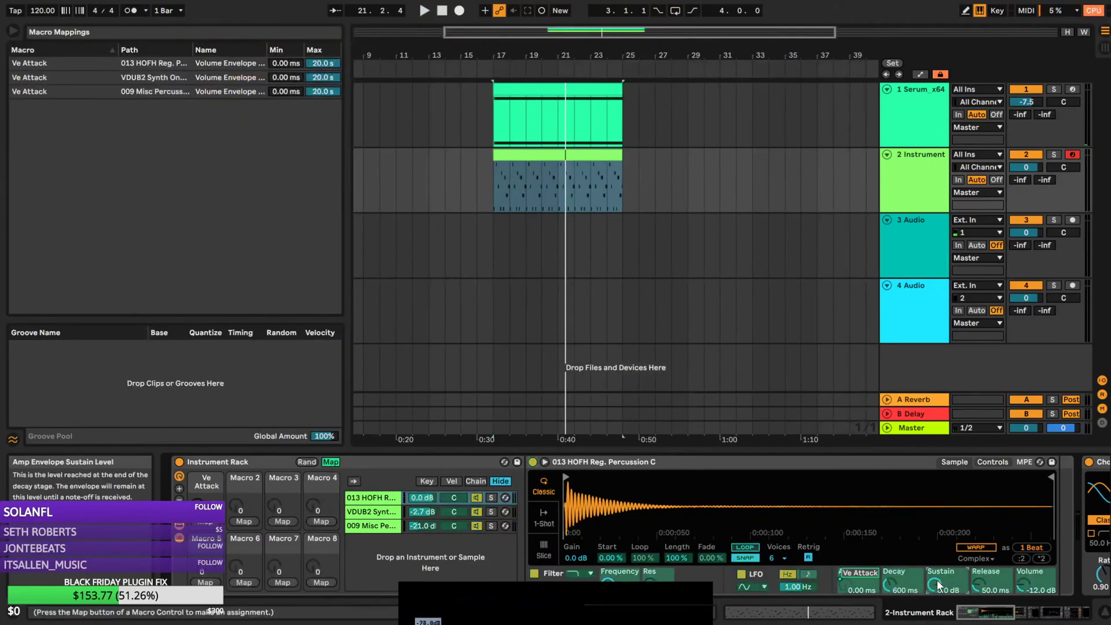
{"action": "left_click", "coordinate": [249, 520]}
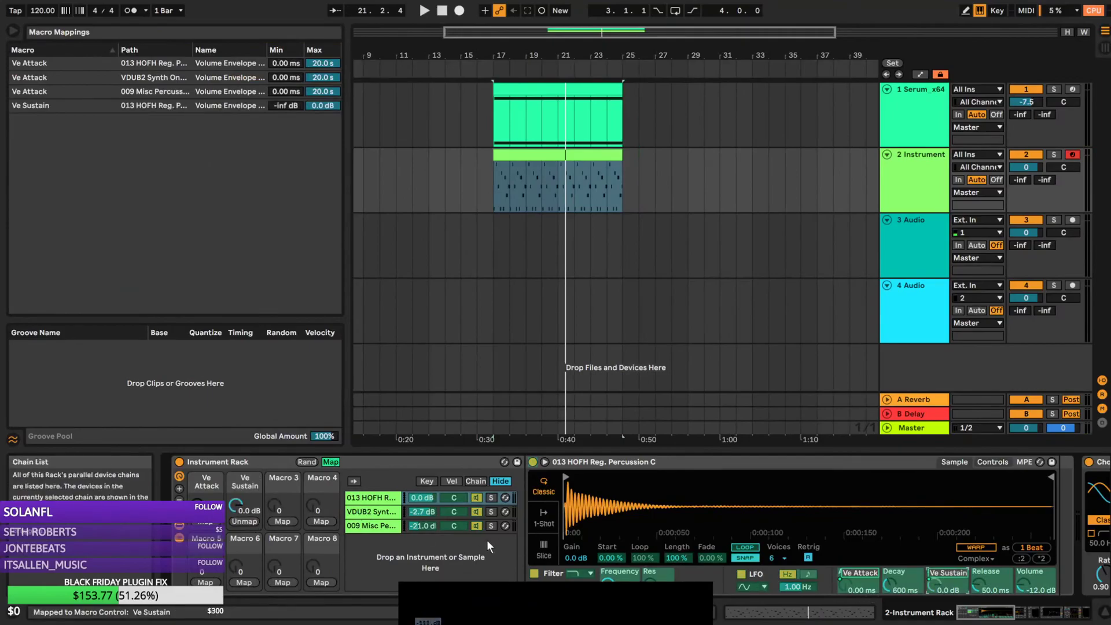
Map the VDUB2 Synth Oneshot 355 C and 009 Misc Percussion C# envelope sustains to the Ve Sustain macro
{"action": "left_click", "coordinate": [372, 512]}
{"action": "left_click", "coordinate": [946, 586]}
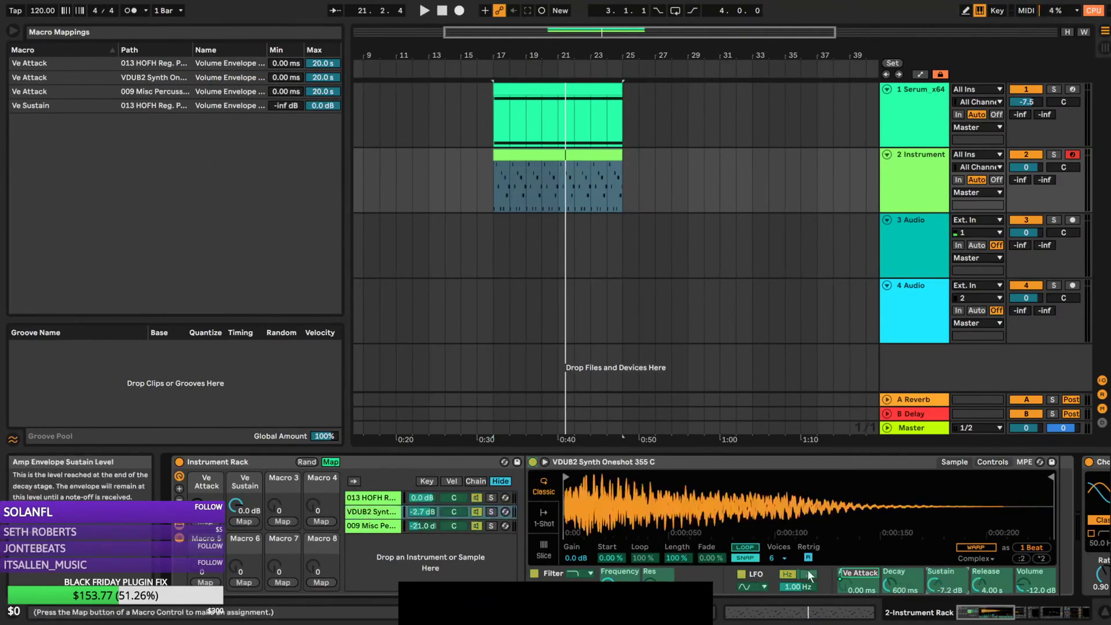
{"action": "left_click", "coordinate": [241, 523]}
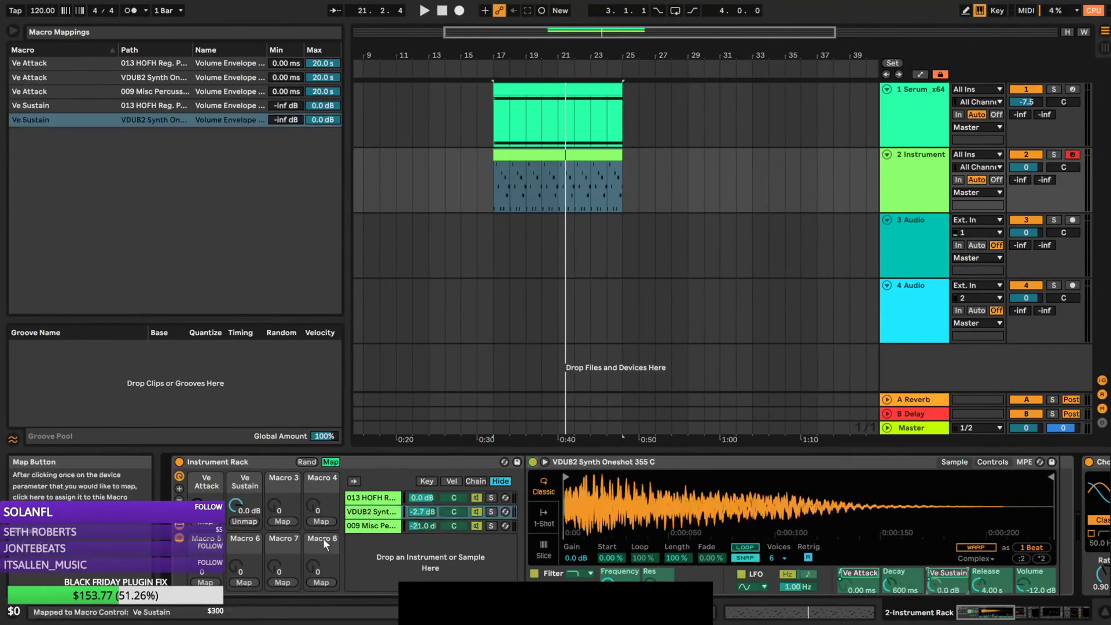
{"action": "left_click", "coordinate": [372, 526]}
{"action": "left_click", "coordinate": [952, 589]}
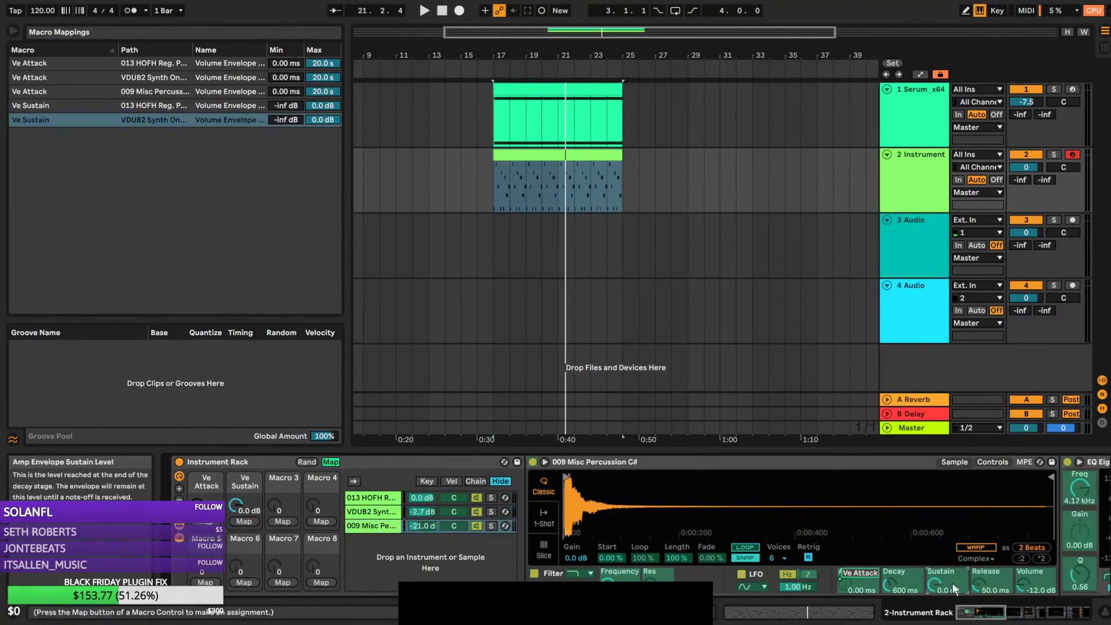
{"action": "left_click", "coordinate": [238, 520]}
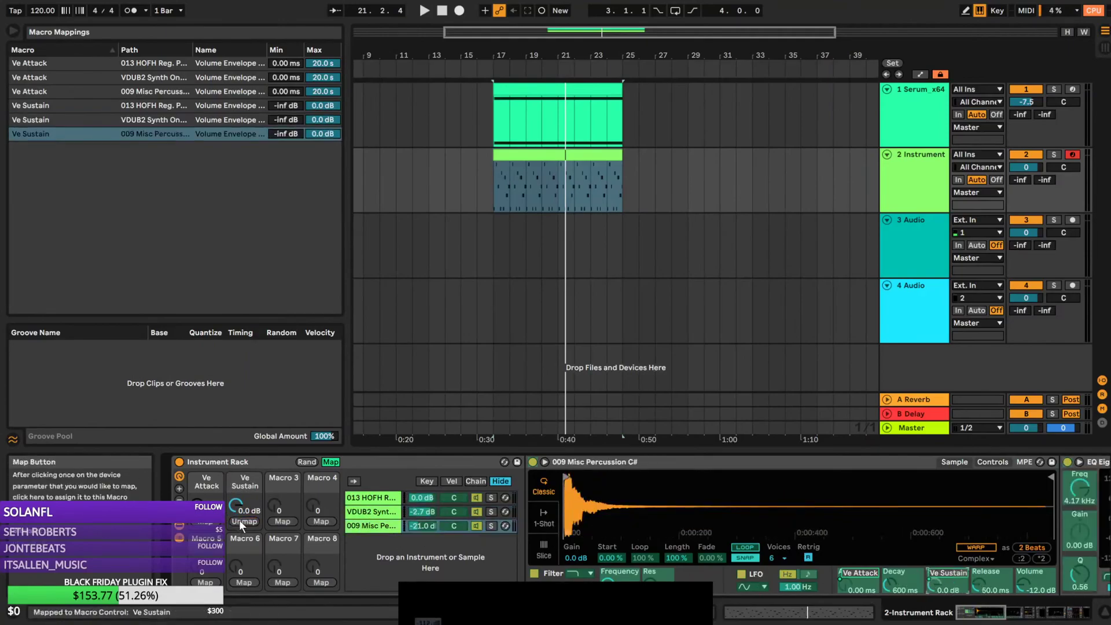
Finish macro mapping and lower the sustain macro to -25 dB during playback
{"action": "left_click", "coordinate": [329, 462]}
{"action": "key", "text": "space"}
{"action": "left_click_drag", "start_coordinate": [245, 509], "coordinate": [245, 534]}
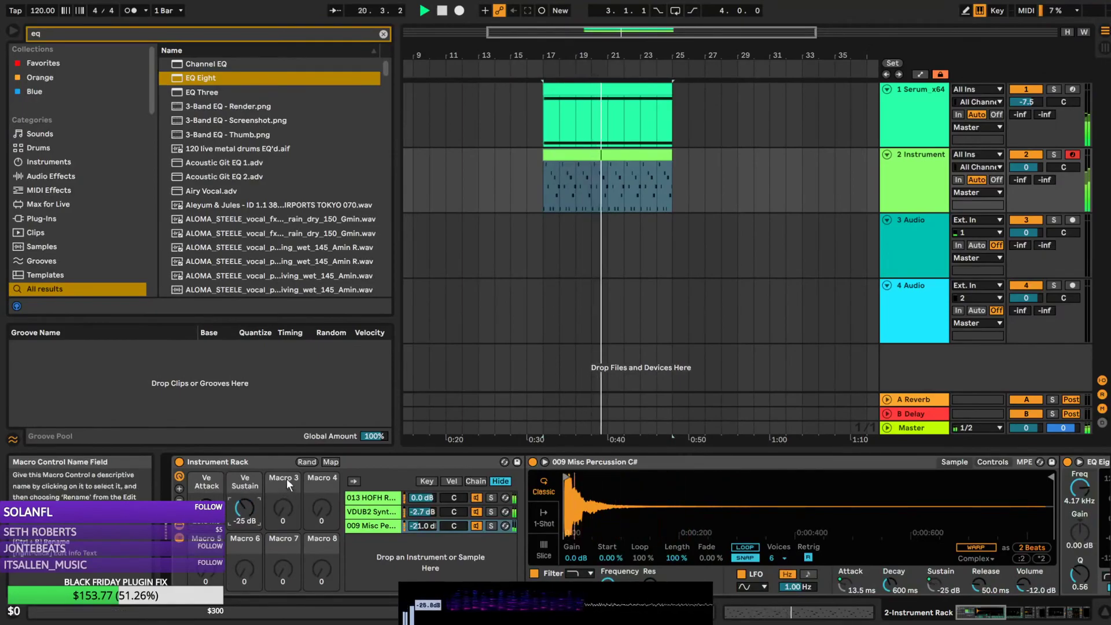
Map the volume envelope decays of the 009 Misc Percussion, VDUB2 Synth and 013 HOFH chains to Macro 3 and finish mapping
{"action": "left_click", "coordinate": [329, 462]}
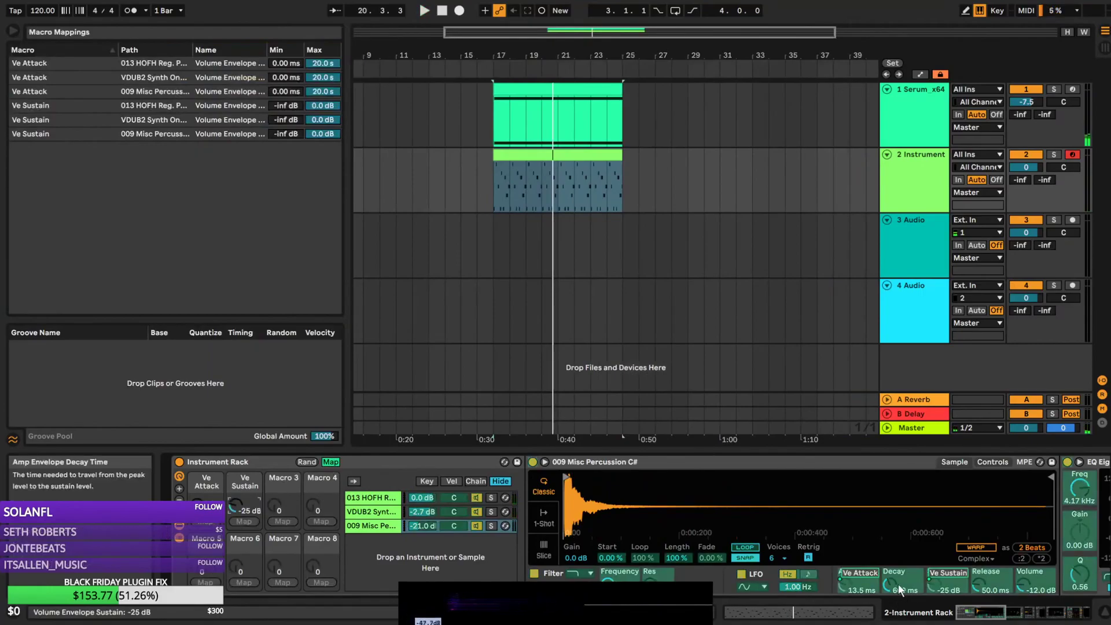
{"action": "left_click", "coordinate": [284, 521]}
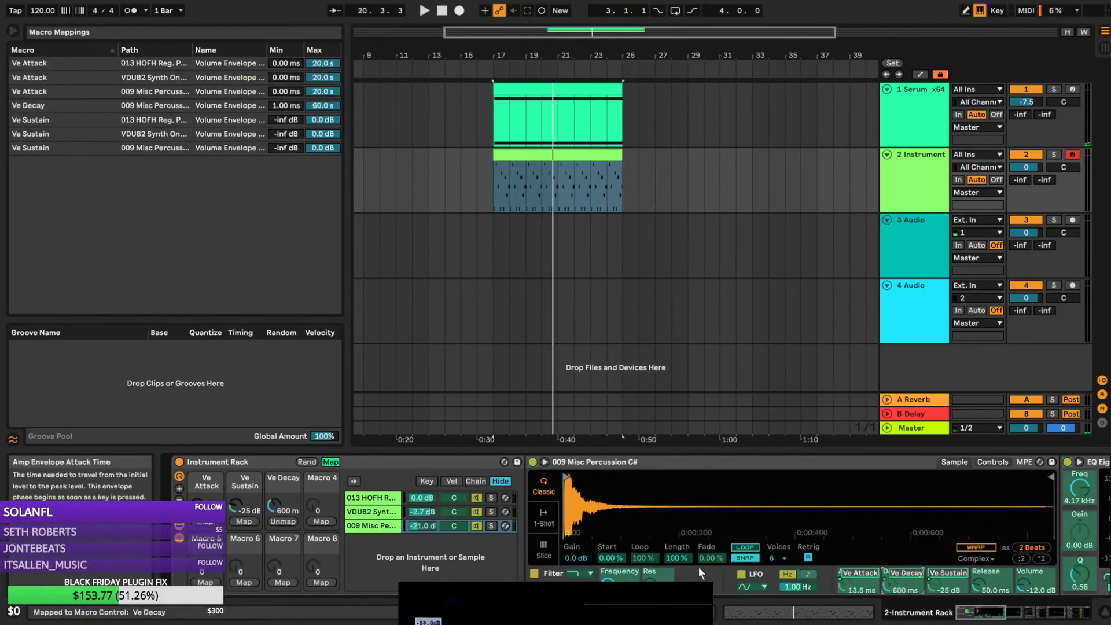
{"action": "left_click", "coordinate": [373, 512]}
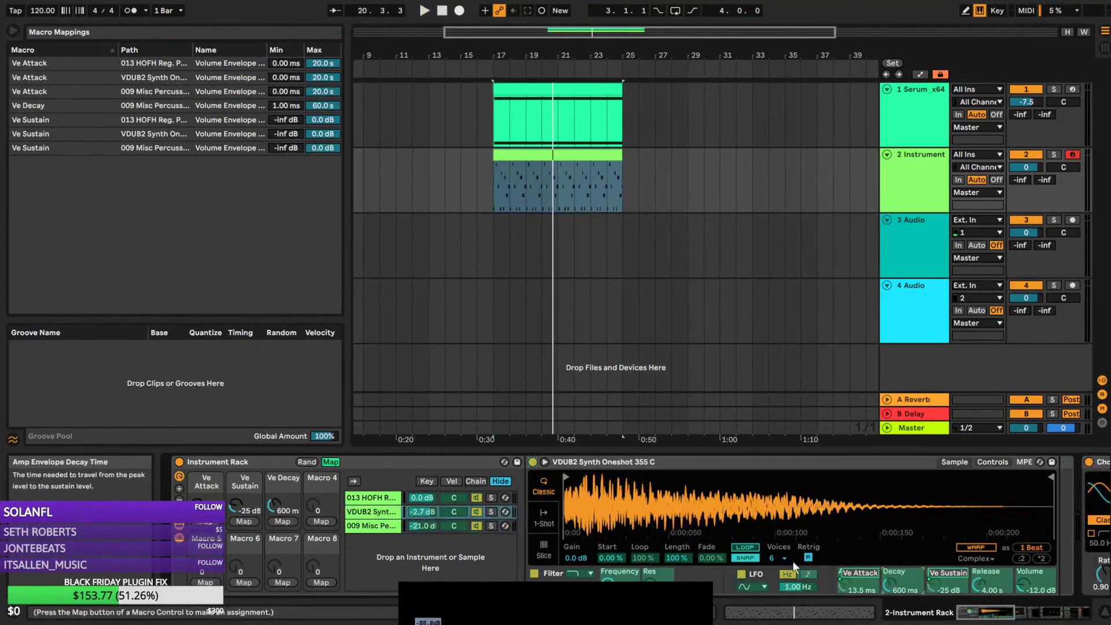
{"action": "left_click", "coordinate": [280, 521]}
{"action": "left_click", "coordinate": [355, 499]}
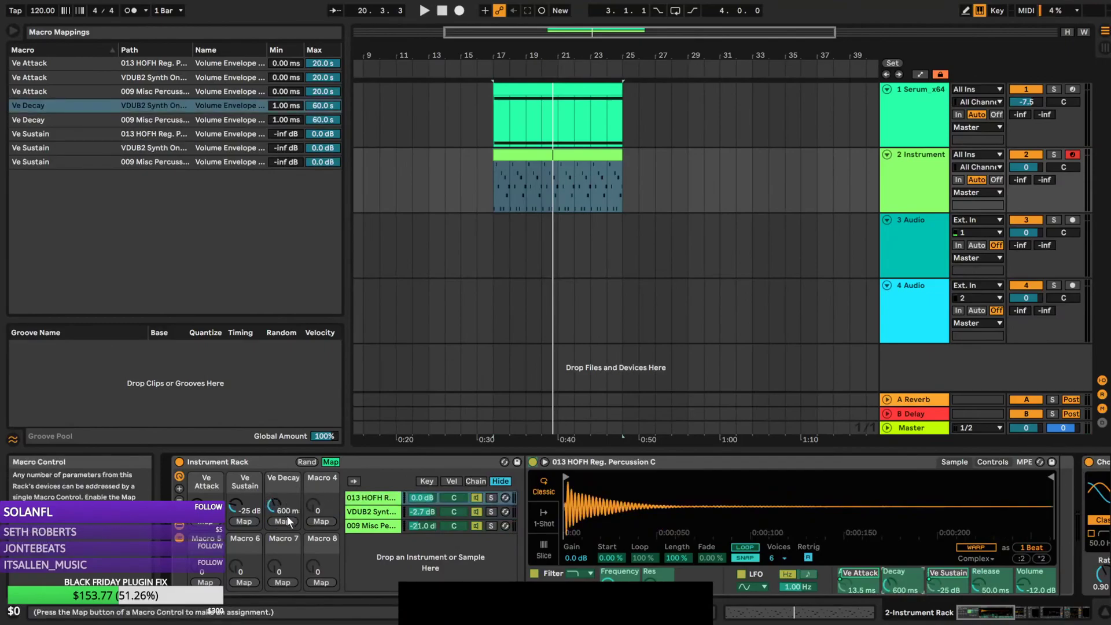
{"action": "left_click", "coordinate": [283, 522]}
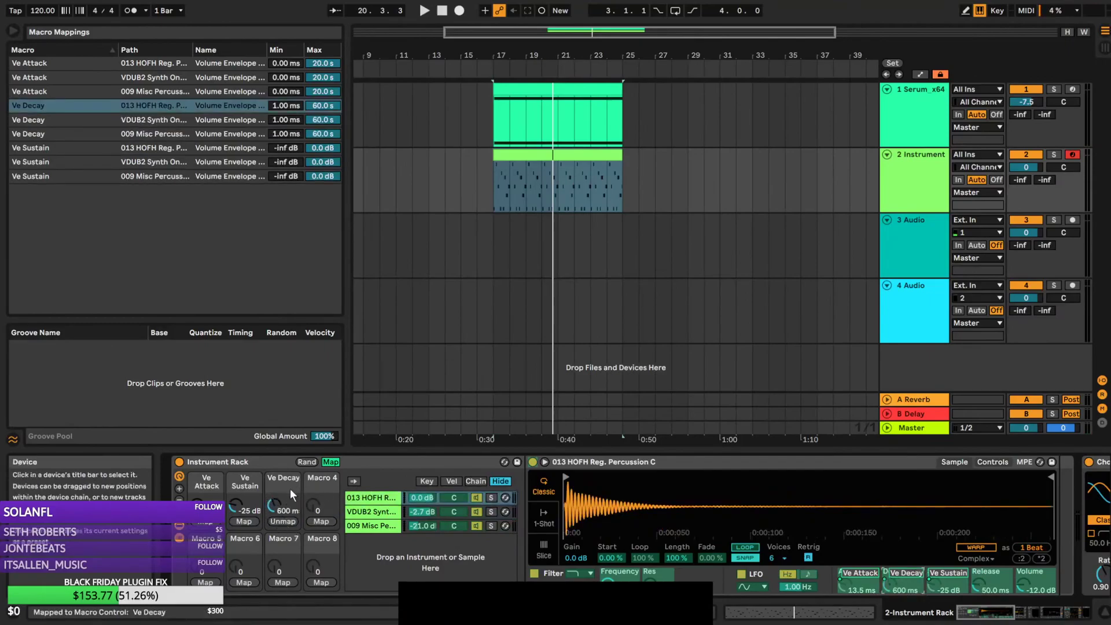
{"action": "left_click", "coordinate": [329, 461]}
During playback, set the rack's macros to 3.86 ms attack, 2.65 s decay and -17 dB sustain
{"action": "key", "text": "space"}
{"action": "left_click_drag", "start_coordinate": [207, 510], "coordinate": [207, 524]}
{"action": "mouse_move", "coordinate": [283, 510]}
{"action": "left_mouse_down"}
{"action": "mouse_move", "coordinate": [282, 550]}
{"action": "mouse_move", "coordinate": [282, 482]}
{"action": "mouse_move", "coordinate": [244, 504]}
{"action": "mouse_move", "coordinate": [244, 491]}
{"action": "mouse_move", "coordinate": [245, 509]}
{"action": "mouse_move", "coordinate": [205, 504]}
{"action": "mouse_move", "coordinate": [205, 514]}
{"action": "mouse_move", "coordinate": [242, 512]}
{"action": "mouse_move", "coordinate": [206, 504]}
{"action": "mouse_move", "coordinate": [281, 498]}
{"action": "mouse_move", "coordinate": [283, 511]}
{"action": "left_mouse_up"}
{"action": "left_click", "coordinate": [245, 509]}
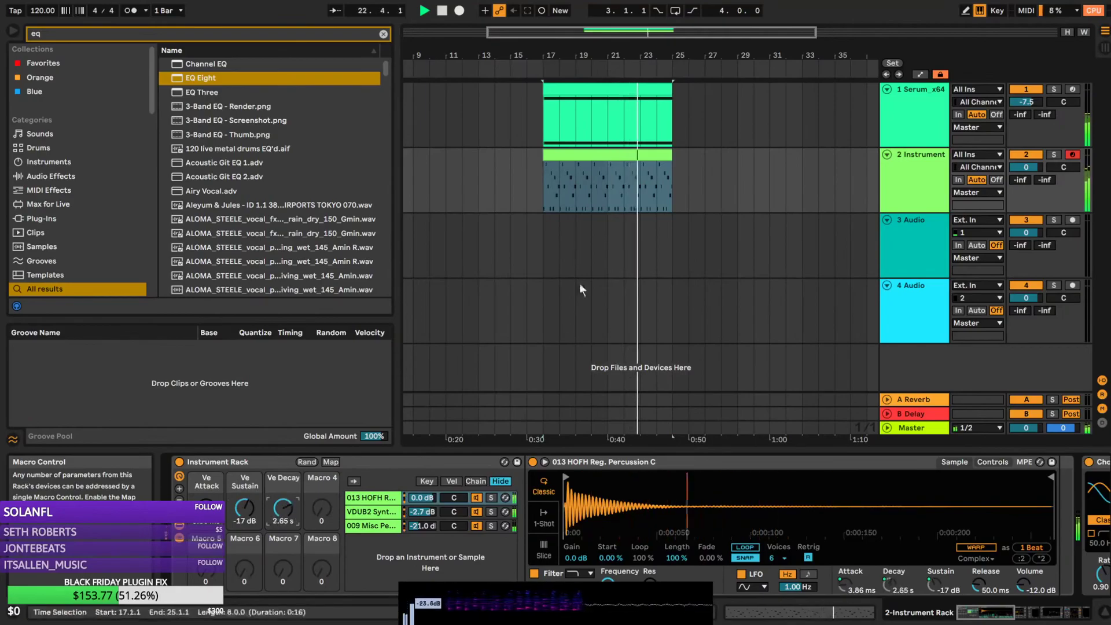
Loop the arrangement over the eight-bar instrument clip and show the instrument track's devices again
{"action": "double_click", "coordinate": [614, 156]}
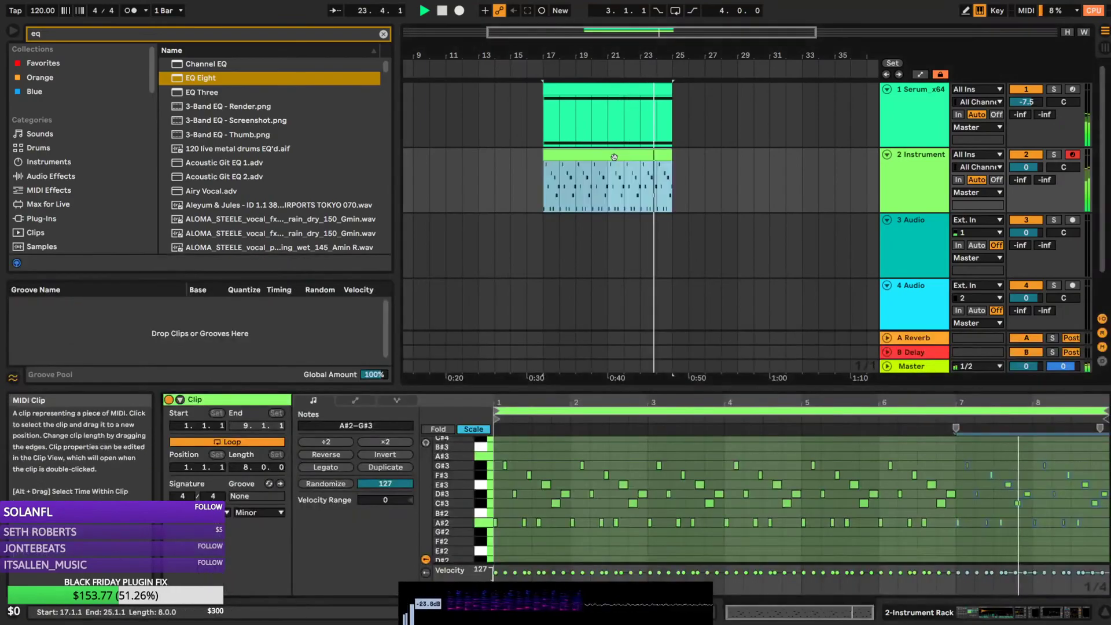
{"action": "key", "text": "ctrl+l"}
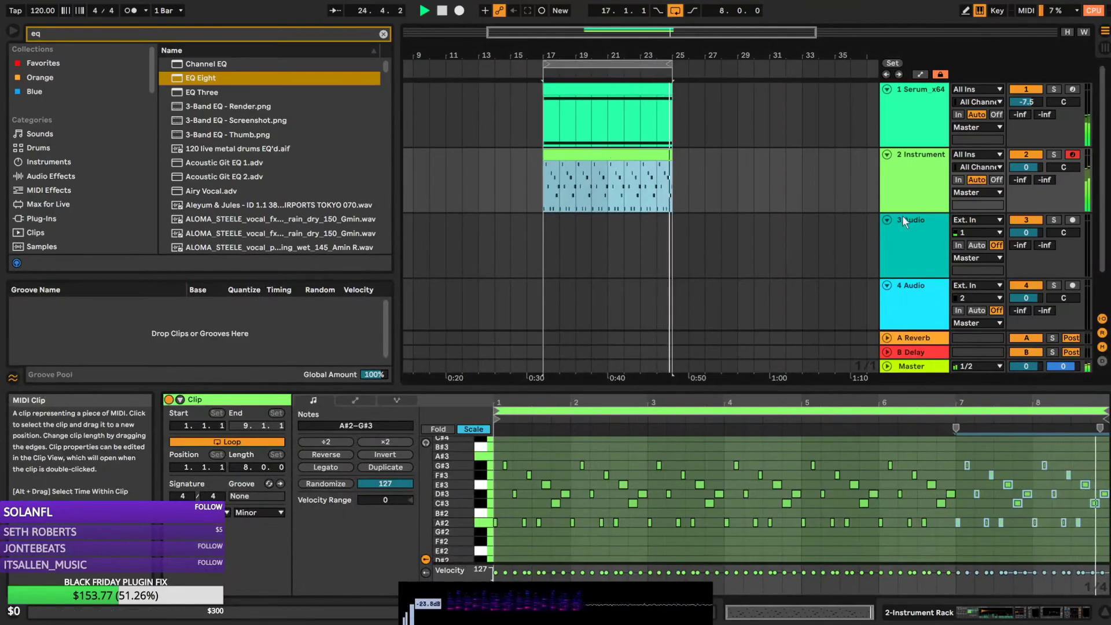
{"action": "left_click", "coordinate": [928, 195]}
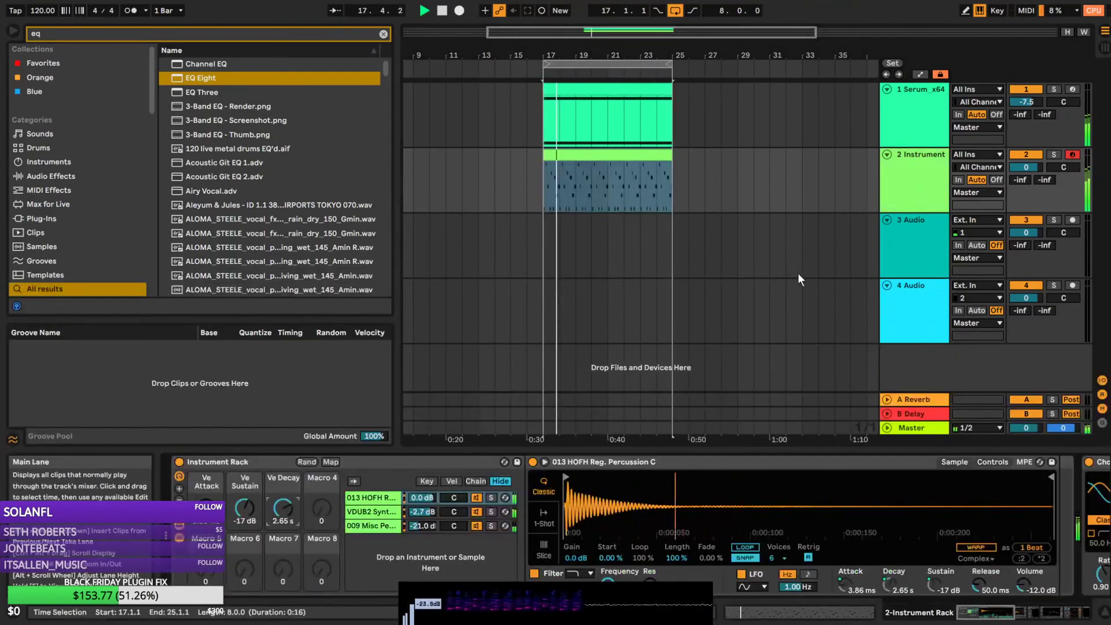
Add two short notes at the end of bar 4 in the instrument clip: G#2 at 4.4.1 and A#2 at 4.4.3
{"action": "double_click", "coordinate": [600, 163]}
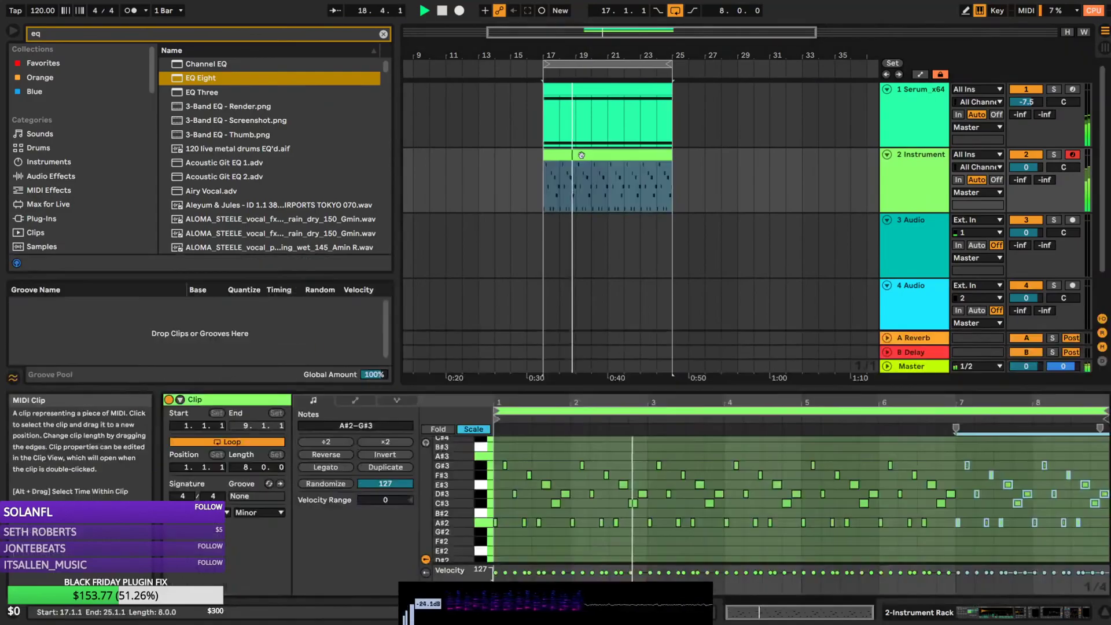
{"action": "left_click", "coordinate": [806, 494]}
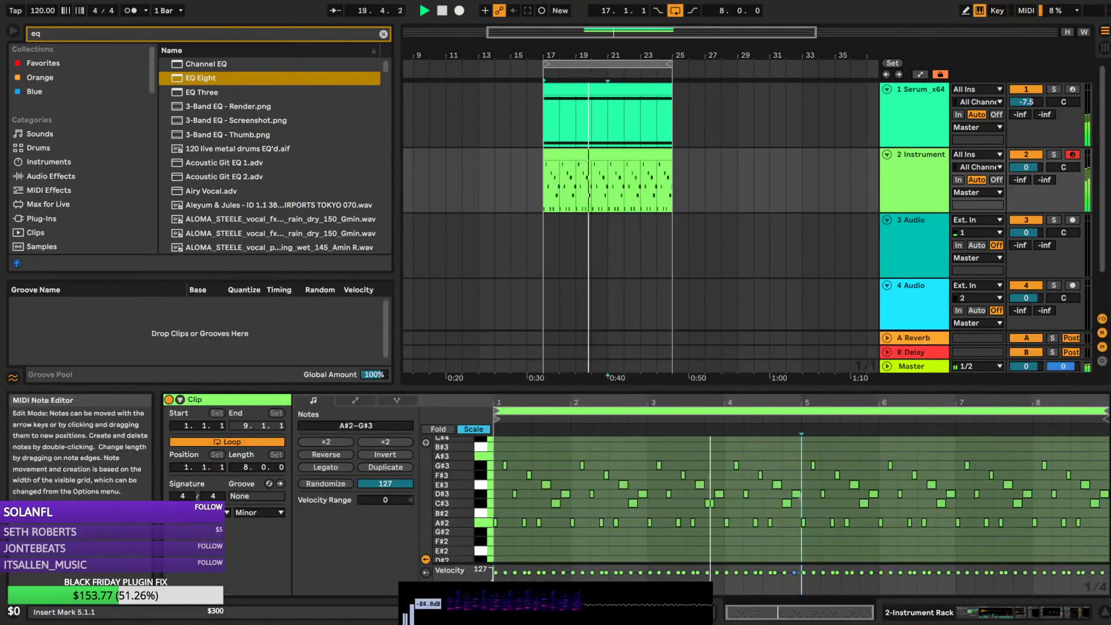
{"action": "double_click", "coordinate": [788, 513]}
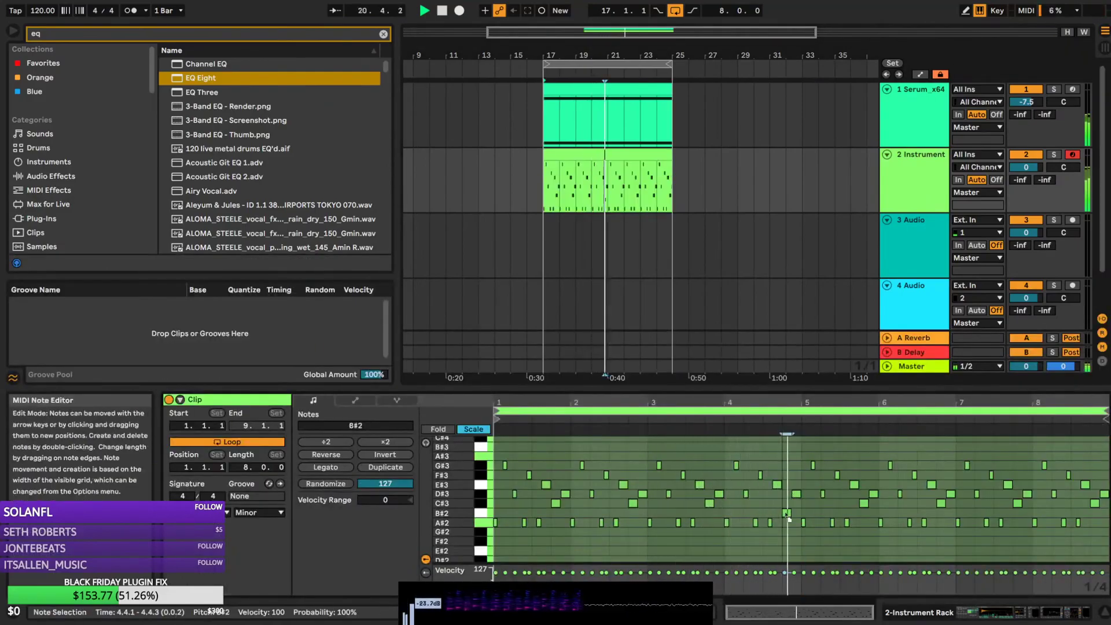
{"action": "left_click_drag", "start_coordinate": [787, 515], "coordinate": [789, 541]}
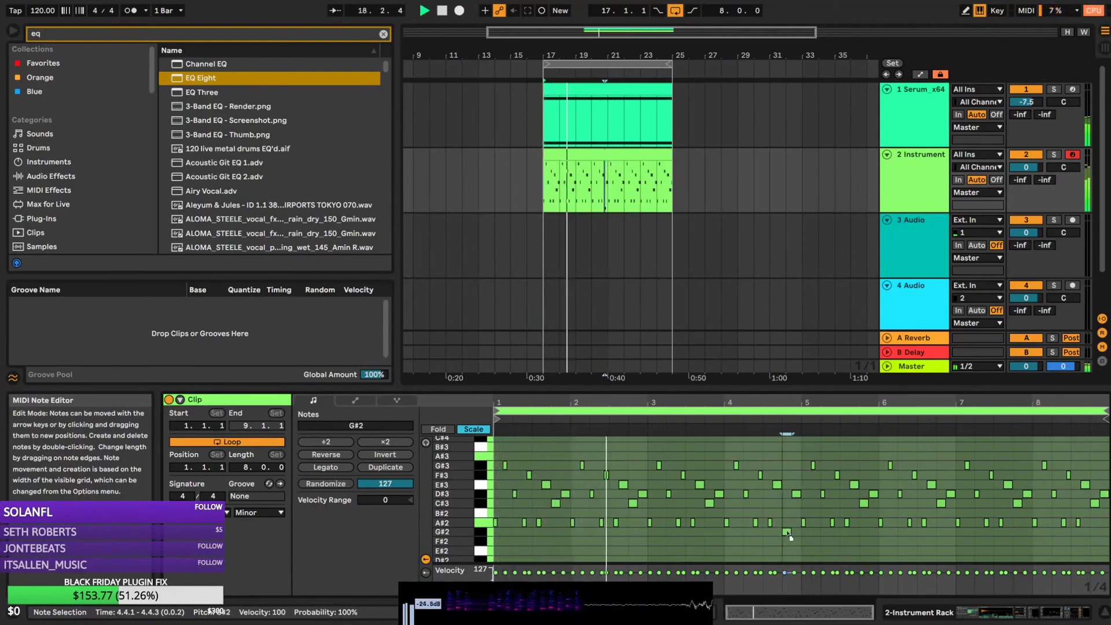
{"action": "mouse_move", "coordinate": [787, 540]}
{"action": "left_mouse_down"}
{"action": "mouse_move", "coordinate": [796, 518]}
{"action": "mouse_move", "coordinate": [797, 527]}
{"action": "left_mouse_up"}
{"action": "left_click", "coordinate": [796, 496]}
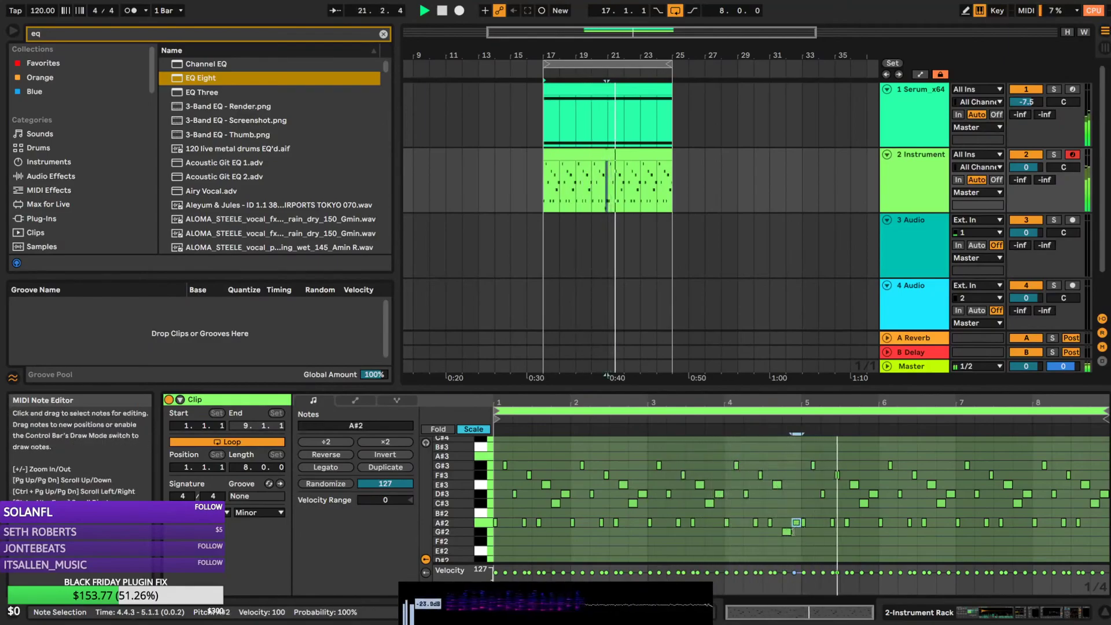
Transpose the two added notes at the end of bar 4 up an octave to G#3 and A#3 and restart playback
{"action": "key", "text": "space"}
{"action": "left_click", "coordinate": [787, 531], "text": "shift"}
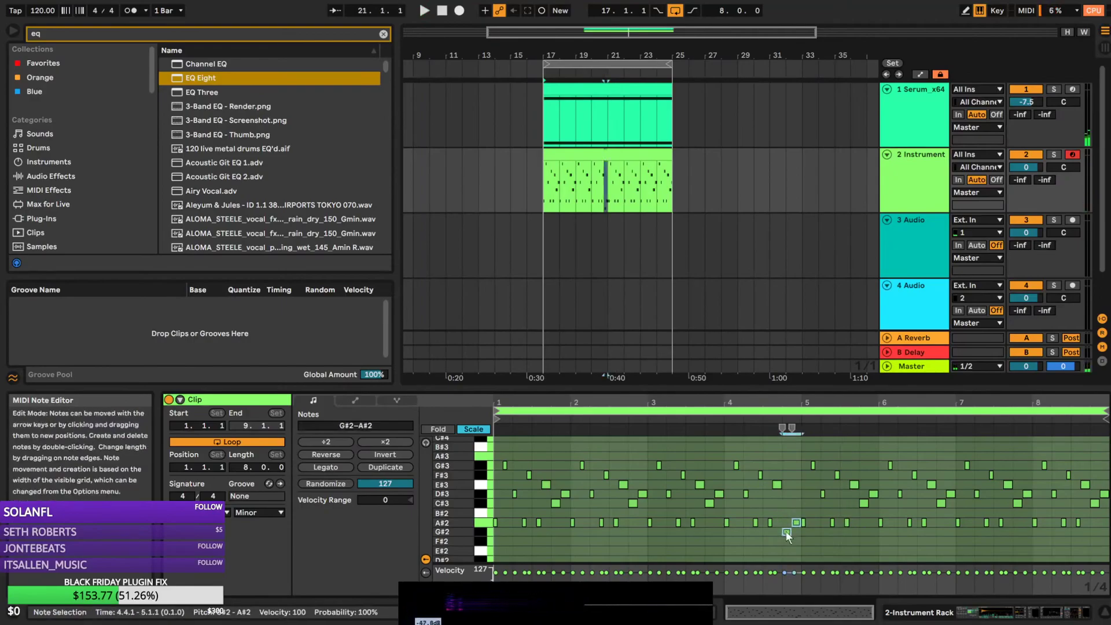
{"action": "left_click_drag", "start_coordinate": [792, 496], "coordinate": [795, 474]}
{"action": "key", "text": "space"}
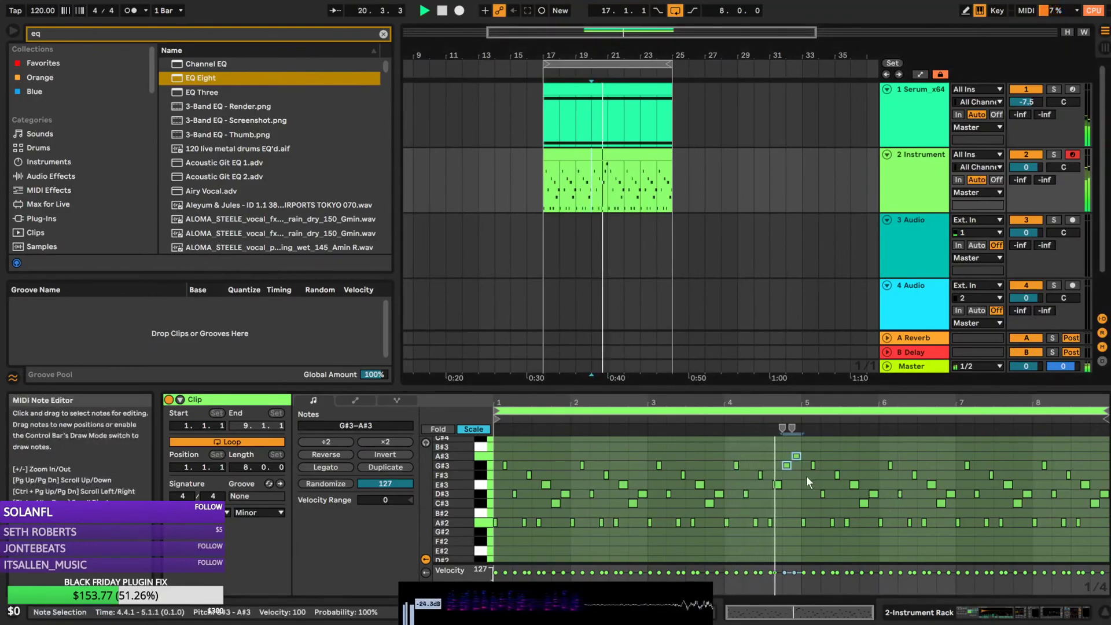
Replay the passage around the end of bar 4 to review the two added notes
{"action": "left_click", "coordinate": [805, 460]}
{"action": "key", "text": "space"}
{"action": "left_click", "coordinate": [782, 450]}
{"action": "key", "text": "space"}
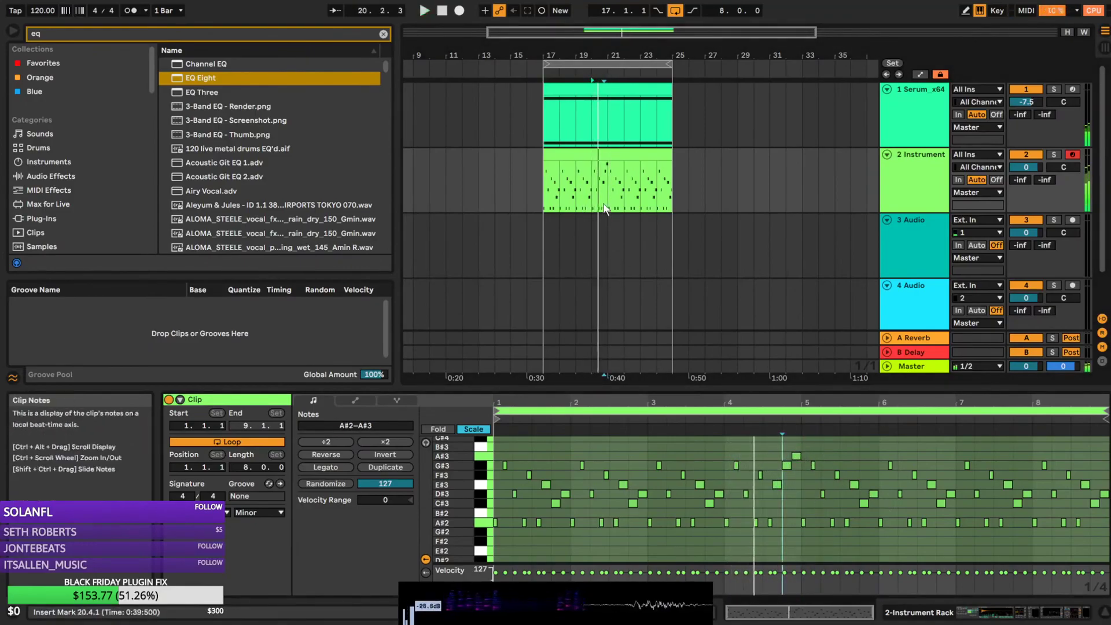
{"action": "left_click_drag", "start_coordinate": [805, 402], "coordinate": [805, 440]}
{"action": "left_click", "coordinate": [598, 181]}
{"action": "key", "text": "space"}
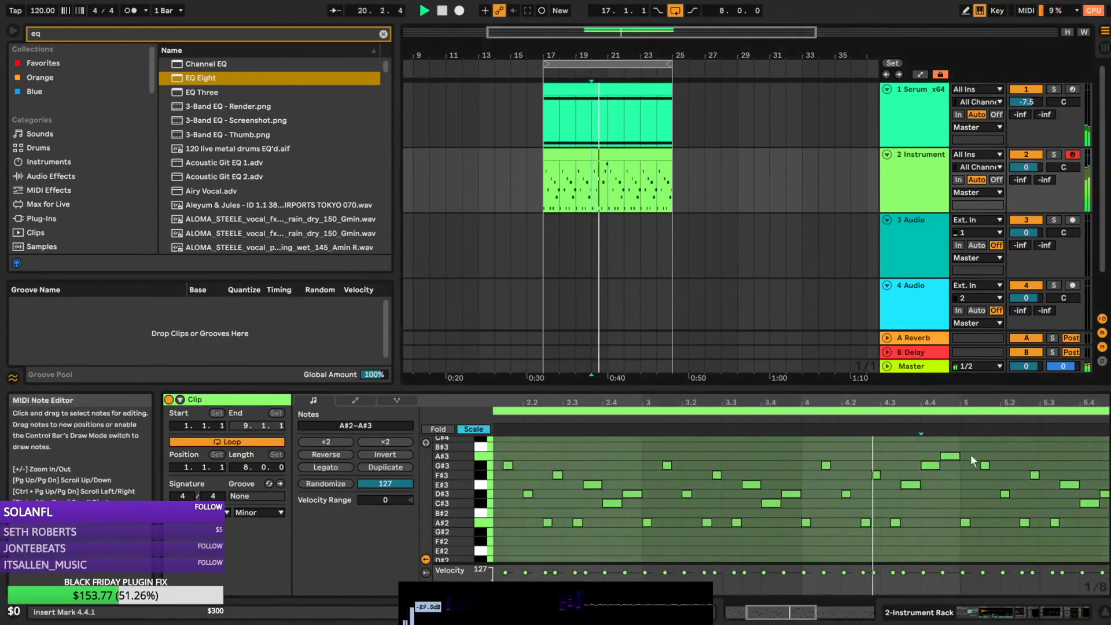
{"action": "key", "text": "space"}
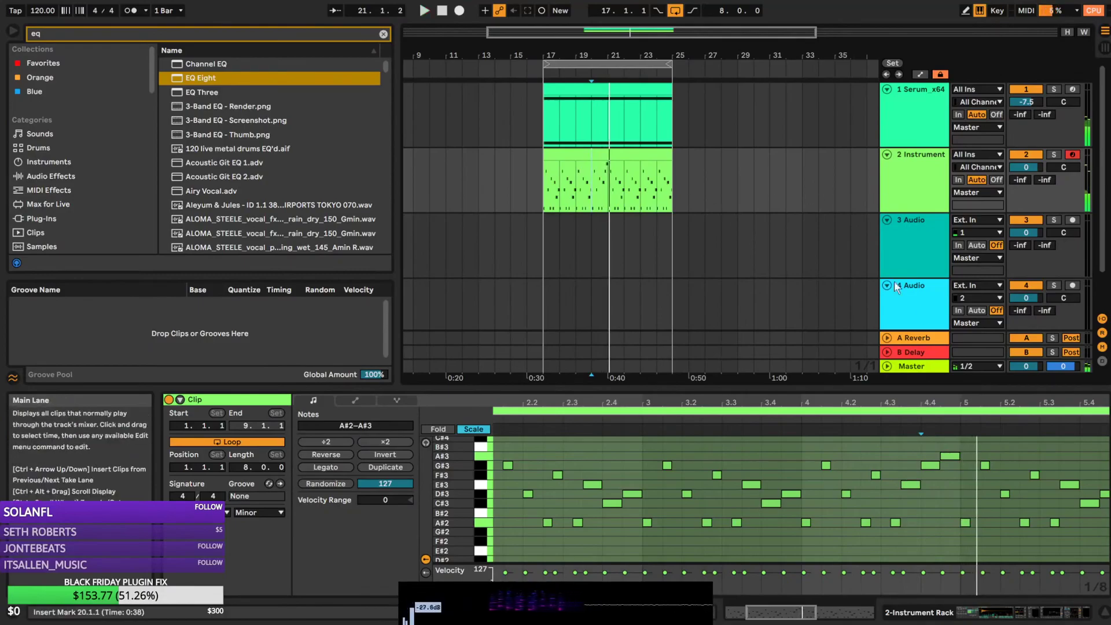
Leave the instrument clip's note view and search the browser for "kontakt"
{"action": "left_click", "coordinate": [906, 184]}
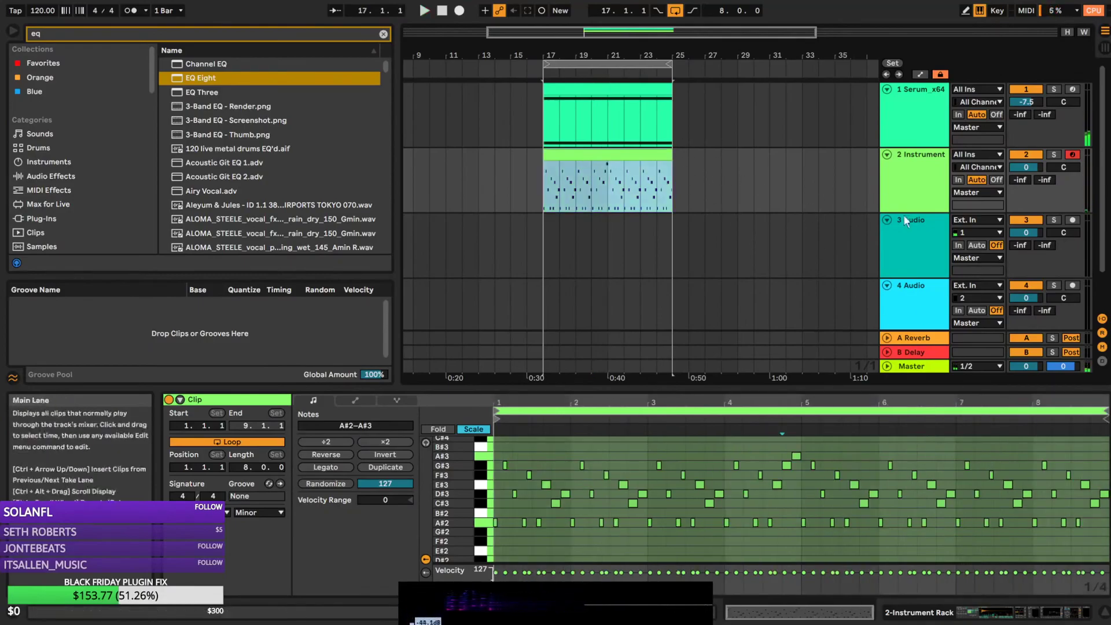
{"action": "double_click", "coordinate": [901, 175]}
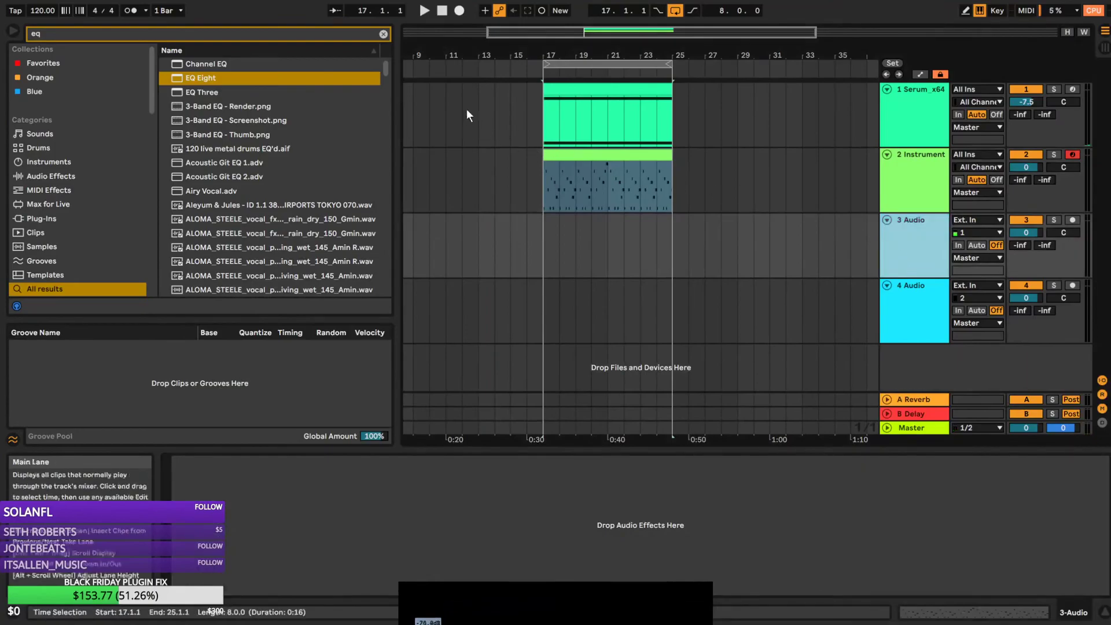
{"action": "left_click", "coordinate": [383, 34]}
{"action": "type", "text": "kontakt"}
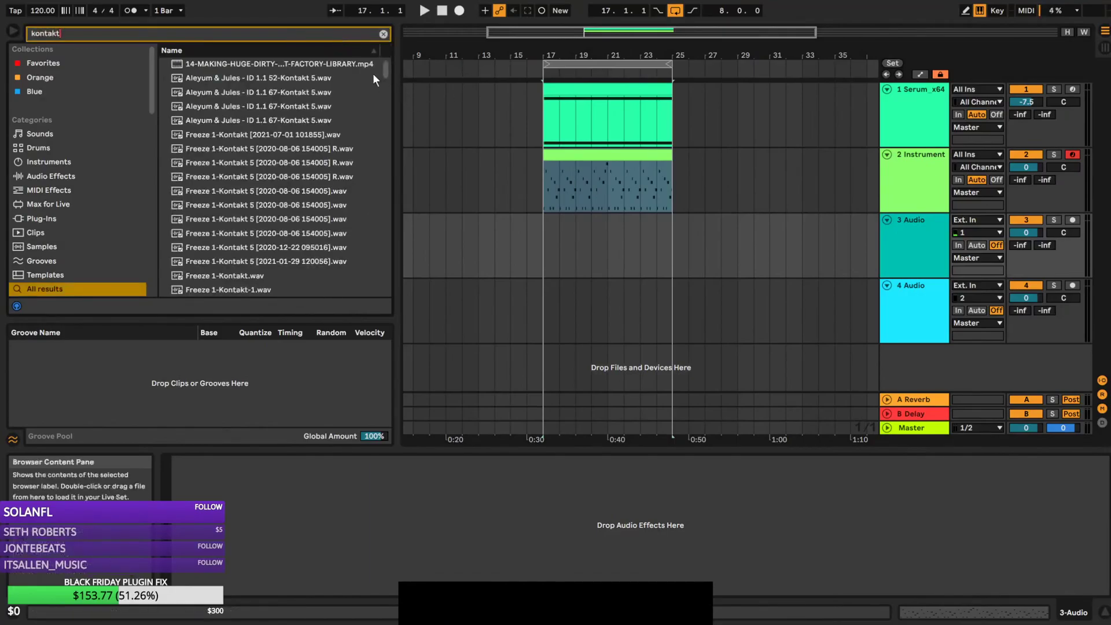
{"action": "scroll", "coordinate": [373, 185], "scroll_direction": "down", "scroll_amount": 10}
Load the Kontakt plug-in on a new track and move that track directly below the instrument track
{"action": "left_click", "coordinate": [205, 262]}
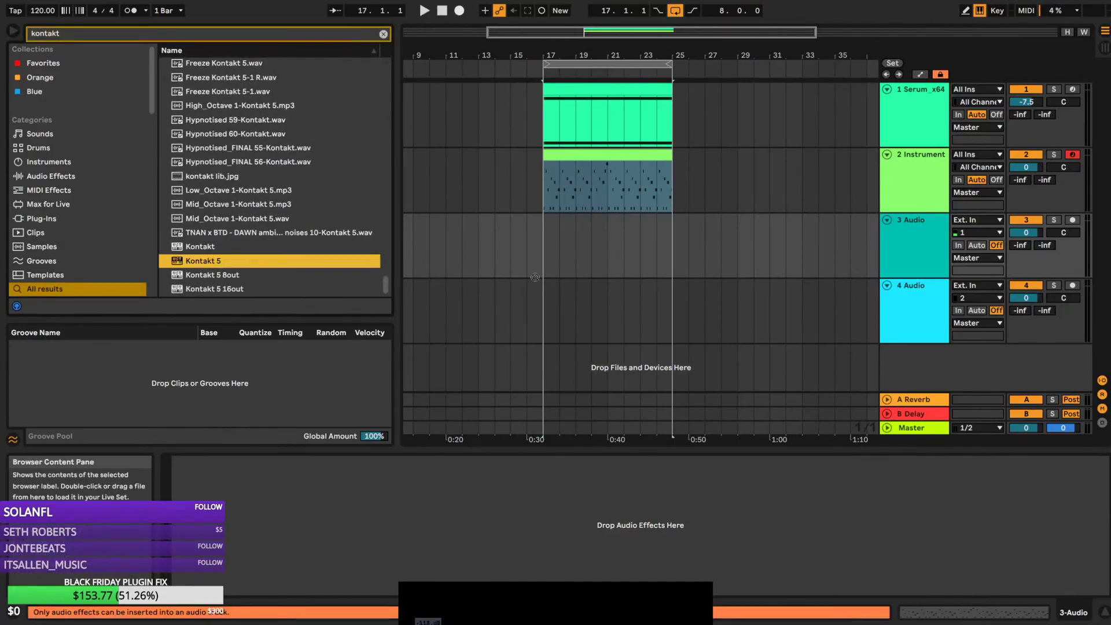
{"action": "double_click", "coordinate": [204, 247]}
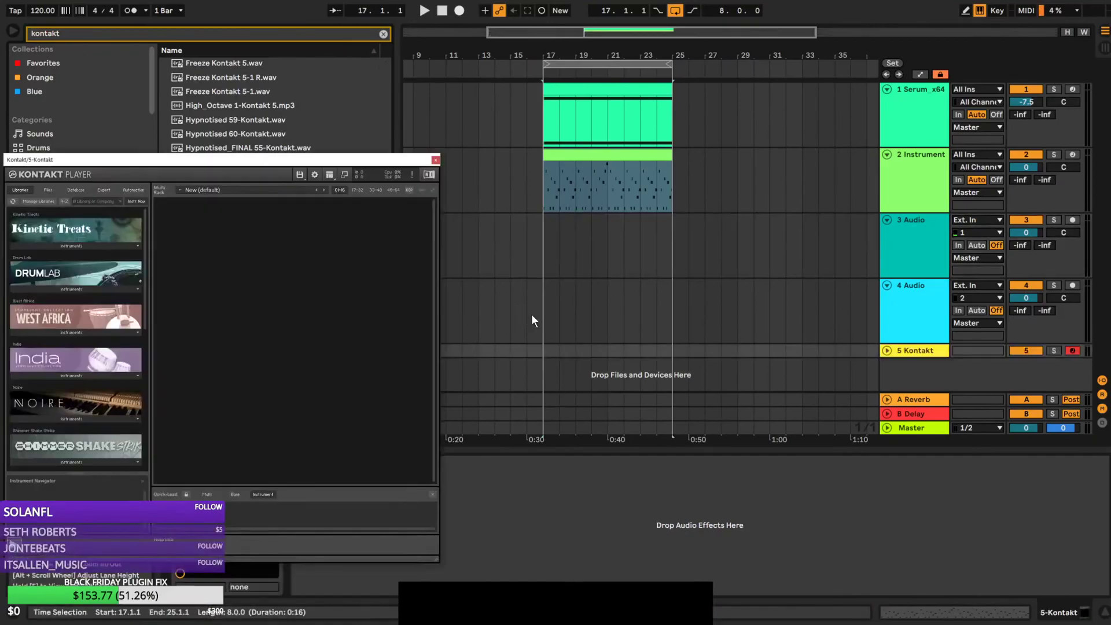
{"action": "left_click_drag", "start_coordinate": [898, 244], "coordinate": [891, 220]}
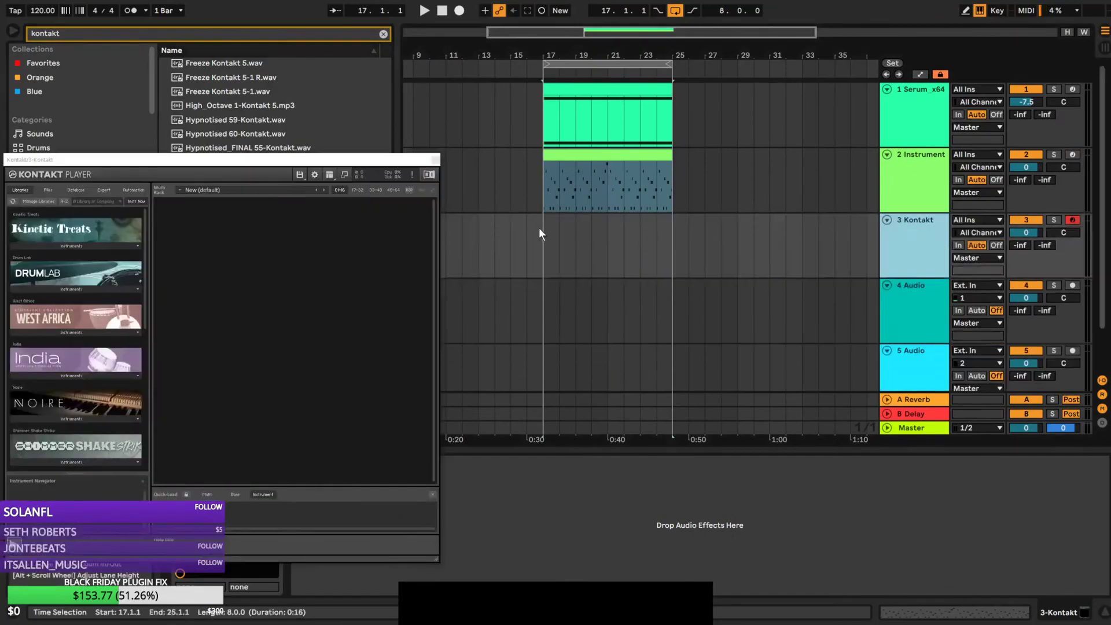
Create an eight-bar MIDI clip on the Kontakt track starting at bar 17 and load the NOIRE Felt piano into Kontakt
{"action": "left_click_drag", "start_coordinate": [539, 228], "coordinate": [657, 239]}
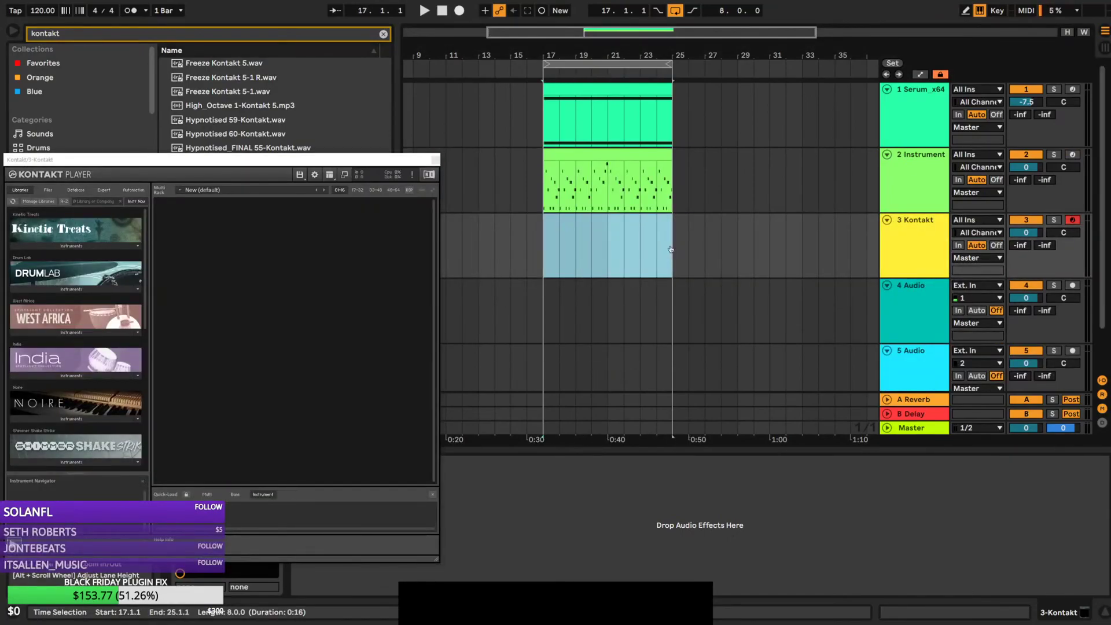
{"action": "key", "text": "ctrl+shift+m"}
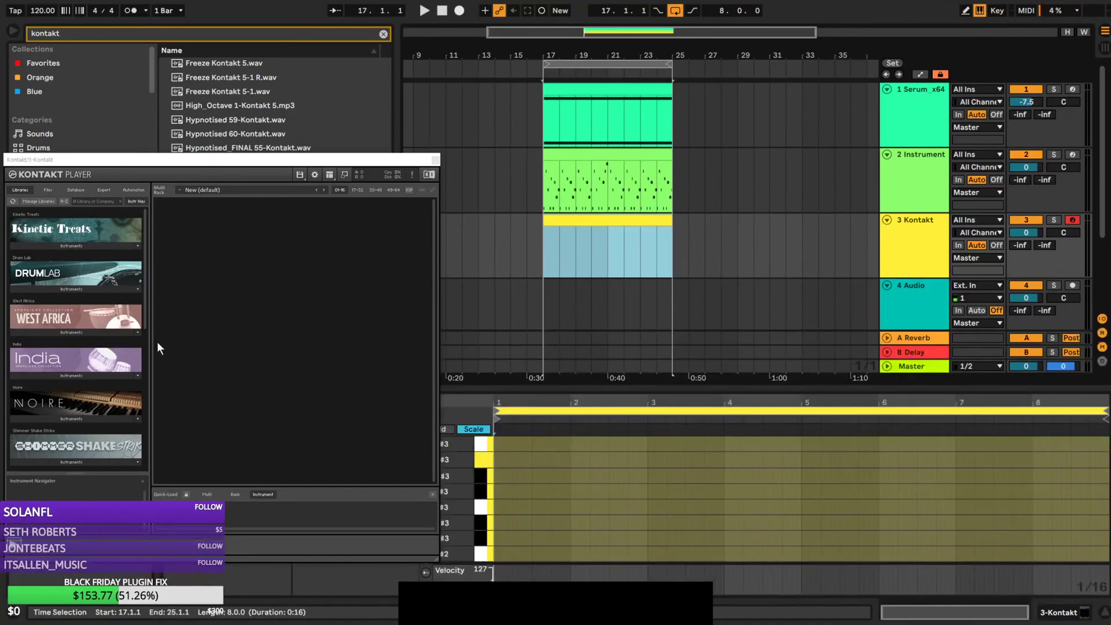
{"action": "scroll", "coordinate": [104, 346], "scroll_direction": "down", "scroll_amount": 1}
{"action": "left_click", "coordinate": [62, 382]}
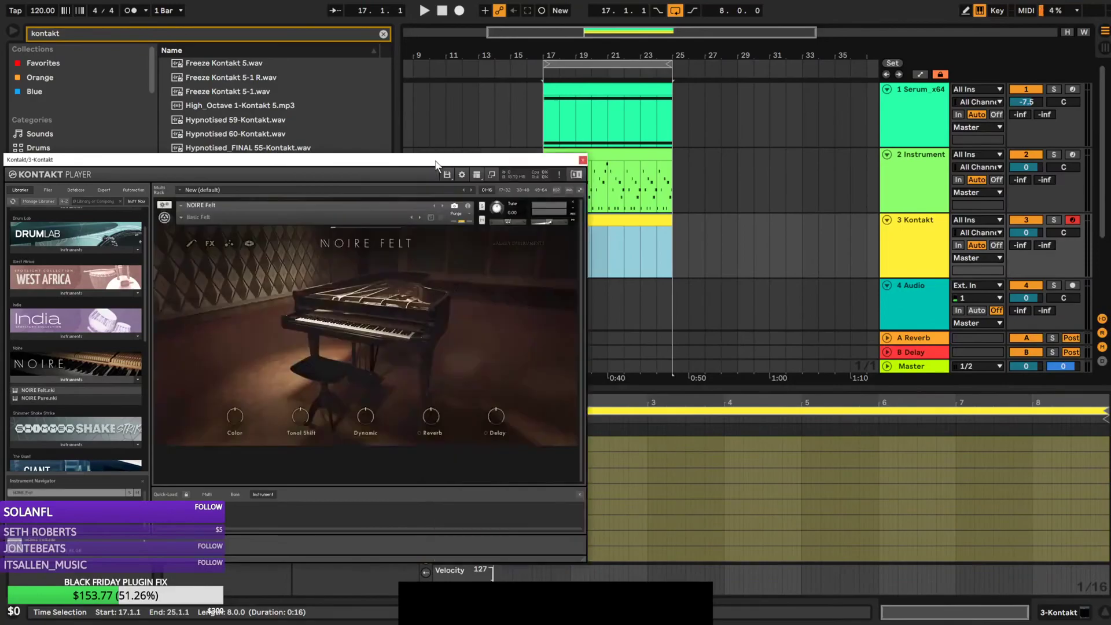
{"action": "left_click", "coordinate": [582, 160]}
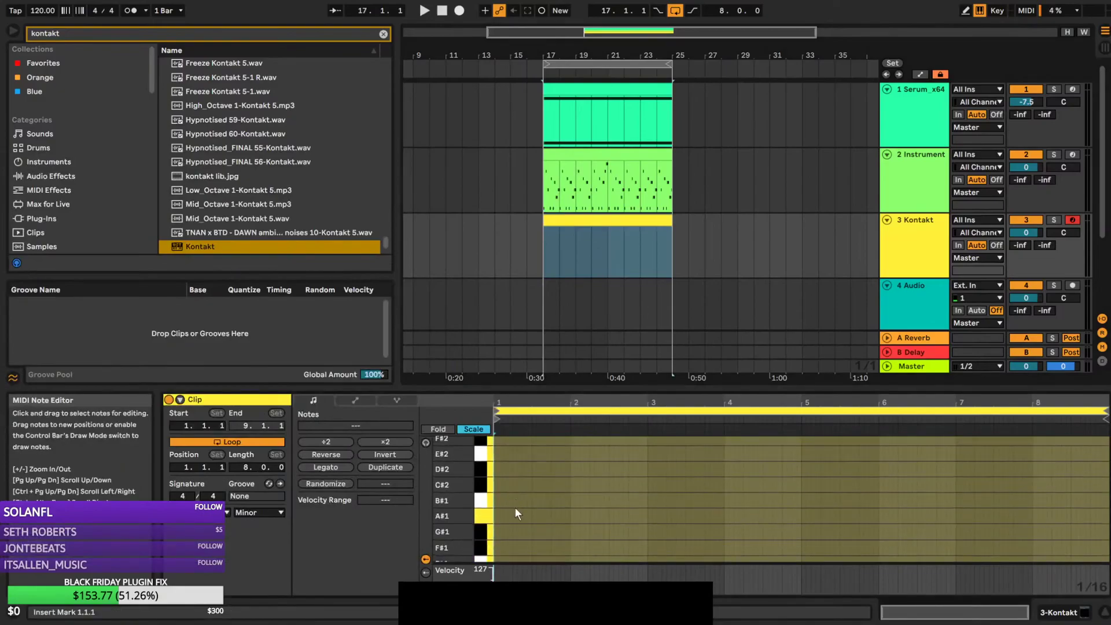
Add a two-bar A#1 note at the start of the Kontakt clip and transpose it down an octave to A#0
{"action": "scroll", "coordinate": [504, 451], "scroll_direction": "down", "scroll_amount": 2}
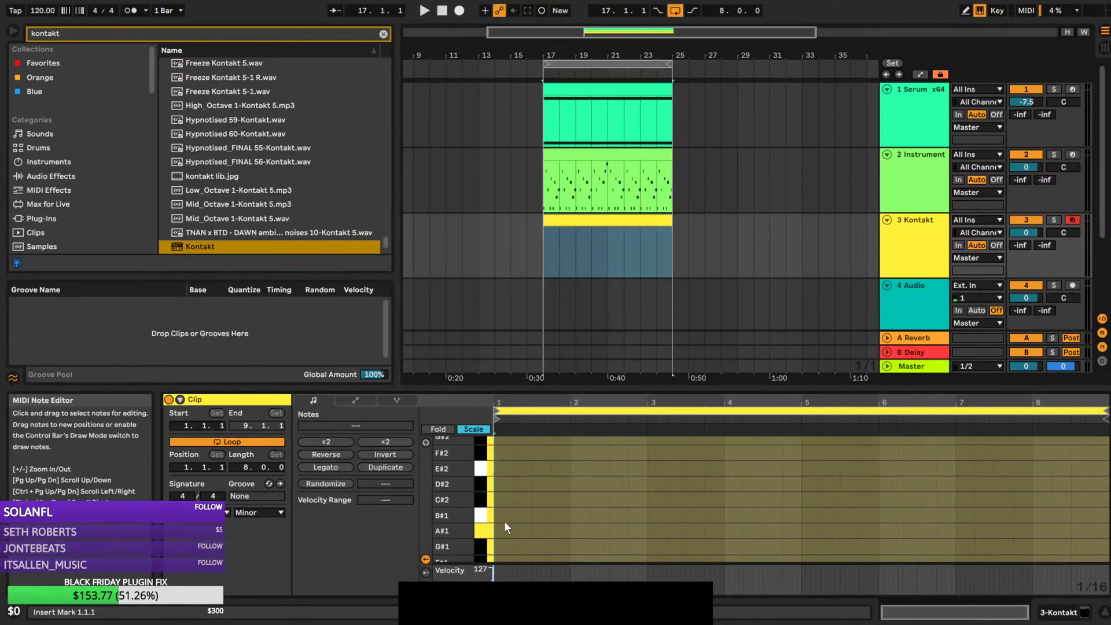
{"action": "double_click", "coordinate": [496, 529]}
{"action": "left_click_drag", "start_coordinate": [499, 530], "coordinate": [590, 534]}
{"action": "key", "text": "space"}
{"action": "key", "text": "shift+Down"}
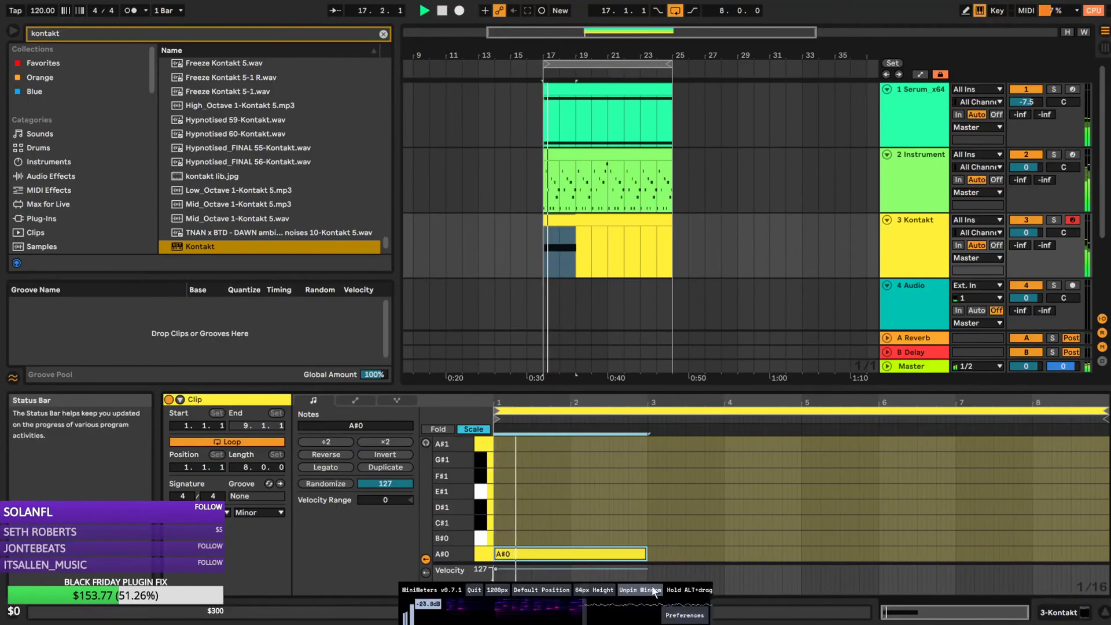
Duplicate the two-bar A#0 note so the copy starts at bar 3, and replay the clip's opening
{"action": "key", "text": "space"}
{"action": "key", "text": "ctrl+d"}
{"action": "mouse_move", "coordinate": [602, 554]}
{"action": "left_mouse_down"}
{"action": "mouse_move", "coordinate": [603, 481]}
{"action": "mouse_move", "coordinate": [607, 555]}
{"action": "left_mouse_up"}
{"action": "key", "text": "space"}
{"action": "key", "text": "space"}
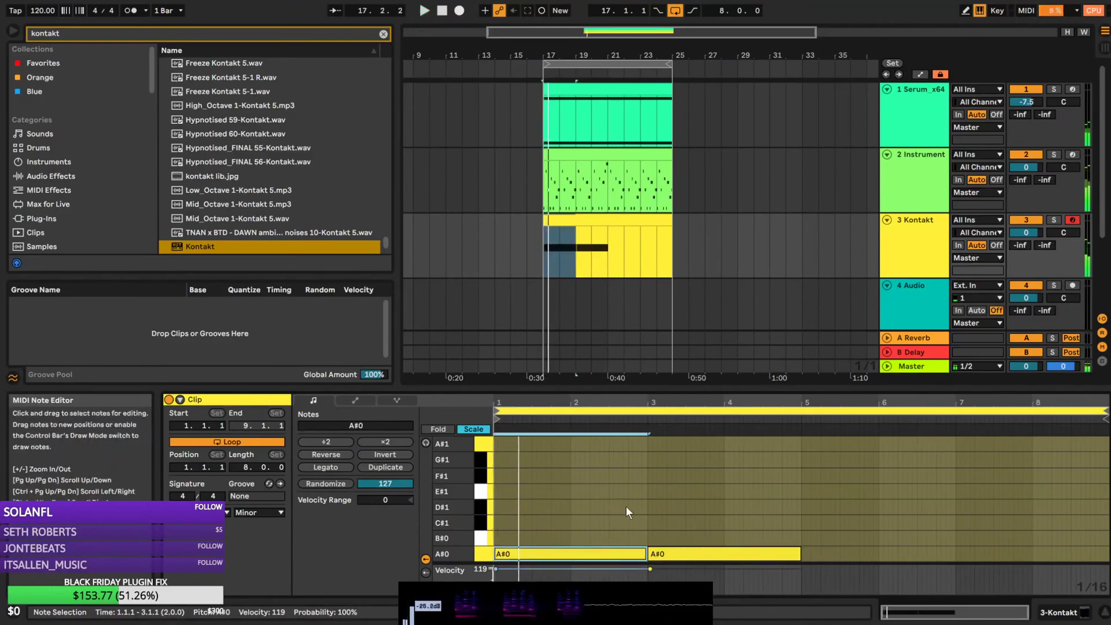
Audition the first note at G#0 and F#0 and return it to A#0
{"action": "key", "text": "Down"}
{"action": "key", "text": "space"}
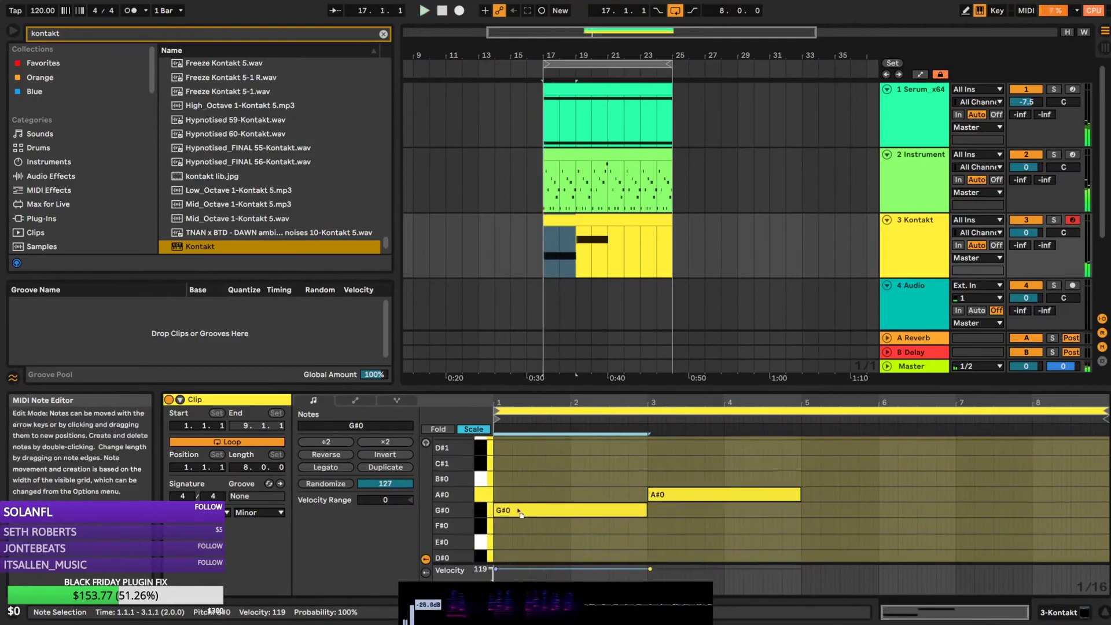
{"action": "left_click_drag", "start_coordinate": [520, 515], "coordinate": [523, 531]}
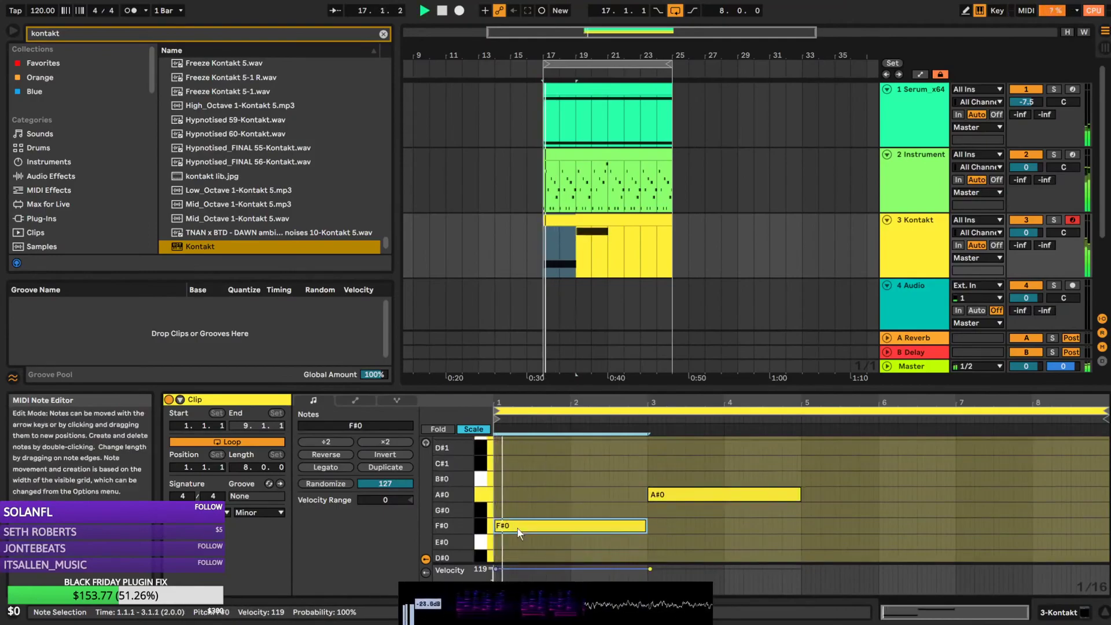
{"action": "key", "text": "Up"}
{"action": "key", "text": "space"}
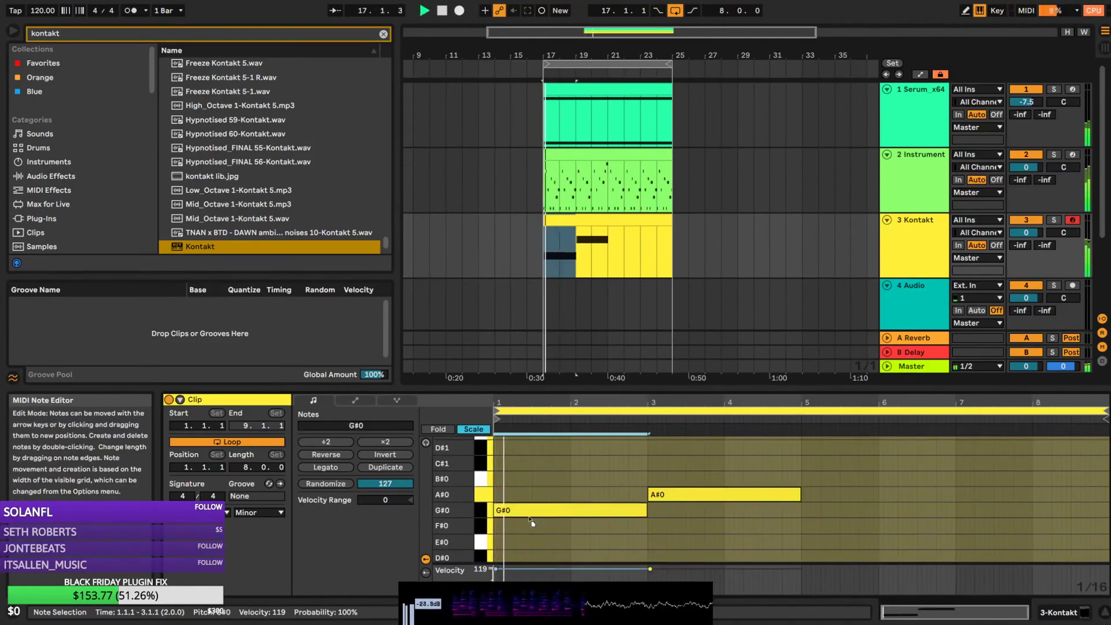
{"action": "key", "text": "Down"}
{"action": "key", "text": "space"}
{"action": "left_click_drag", "start_coordinate": [527, 535], "coordinate": [528, 500]}
{"action": "key", "text": "space"}
{"action": "key", "text": "space"}
{"action": "key", "text": "space"}
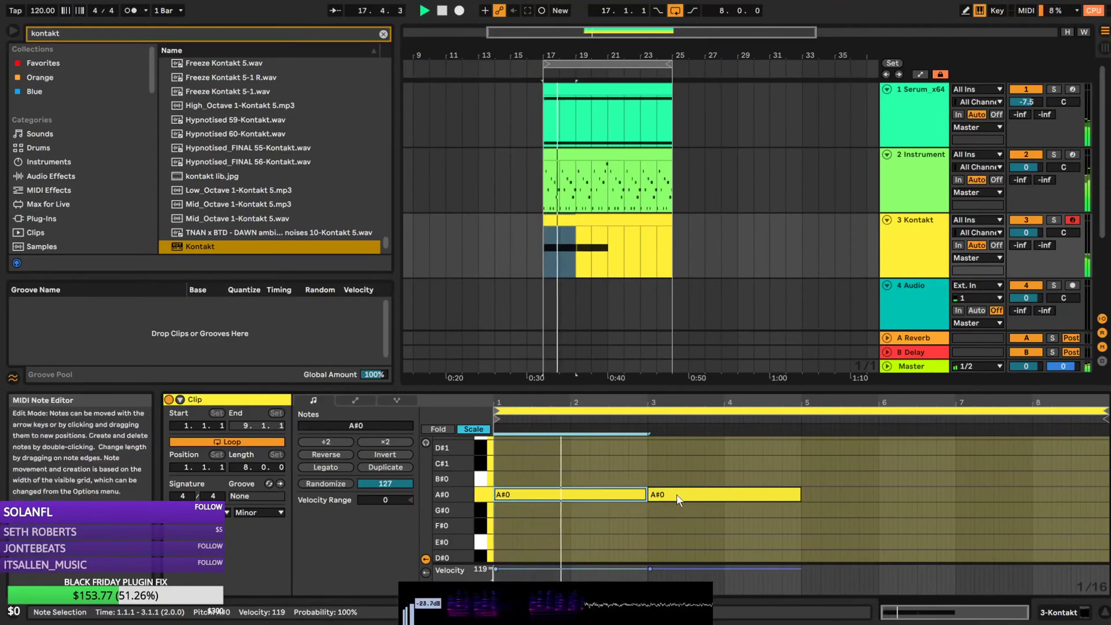
{"action": "key", "text": "space"}
Raise the first note to C#1 and duplicate the second note to bar 5, lowering the copy to F#0
{"action": "left_click_drag", "start_coordinate": [548, 496], "coordinate": [539, 466]}
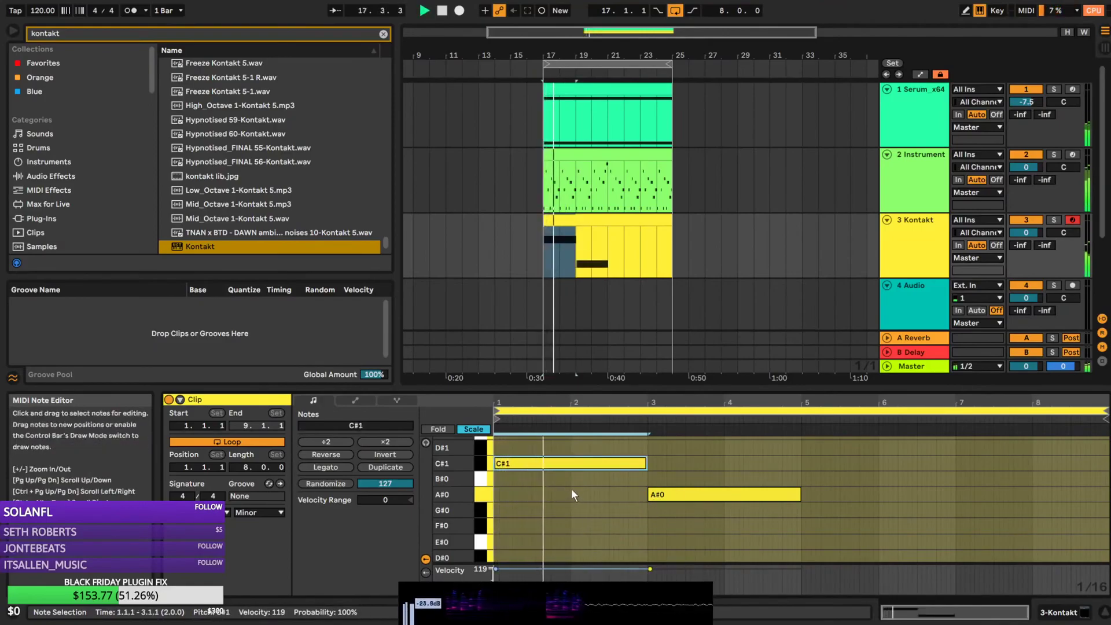
{"action": "scroll", "coordinate": [683, 519], "scroll_direction": "up", "scroll_amount": 1}
{"action": "left_click", "coordinate": [685, 507]}
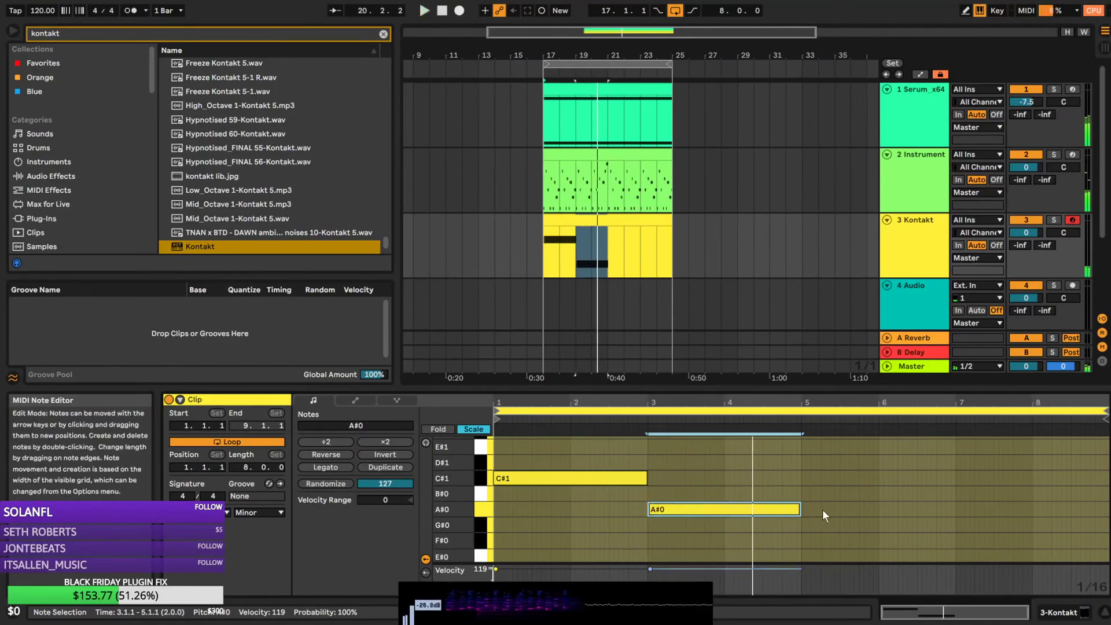
{"action": "key", "text": "ctrl+d"}
{"action": "left_click_drag", "start_coordinate": [843, 514], "coordinate": [843, 544]}
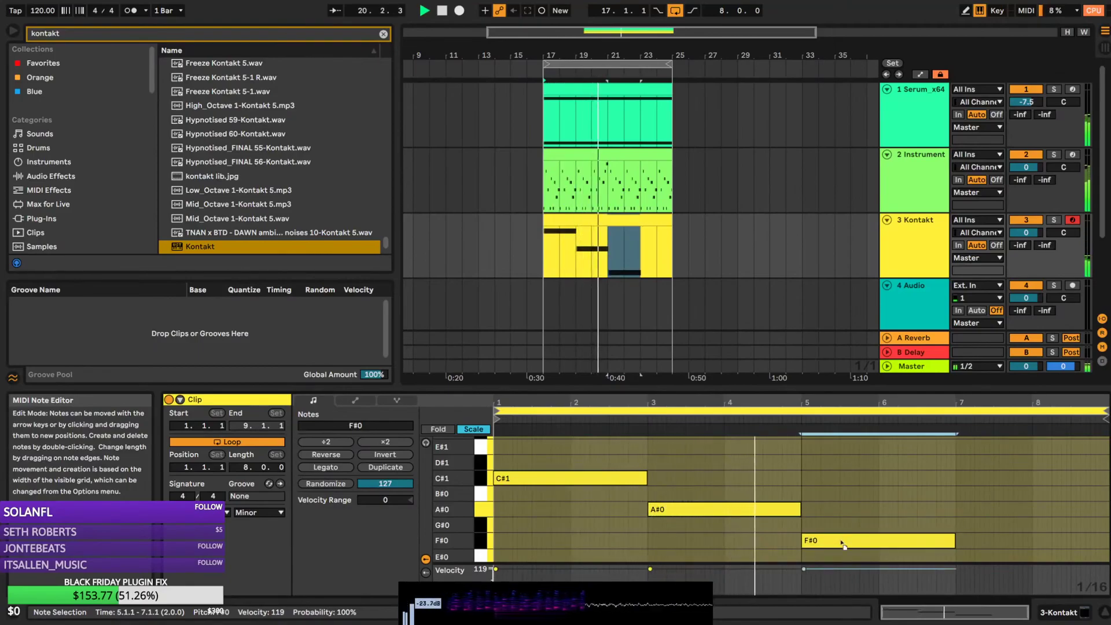
Duplicate the F#0 note to bar 7 and lower the copy to D#0
{"action": "left_click", "coordinate": [842, 544]}
{"action": "key", "text": "ctrl+d"}
{"action": "scroll", "coordinate": [1030, 522], "scroll_direction": "down", "scroll_amount": 3}
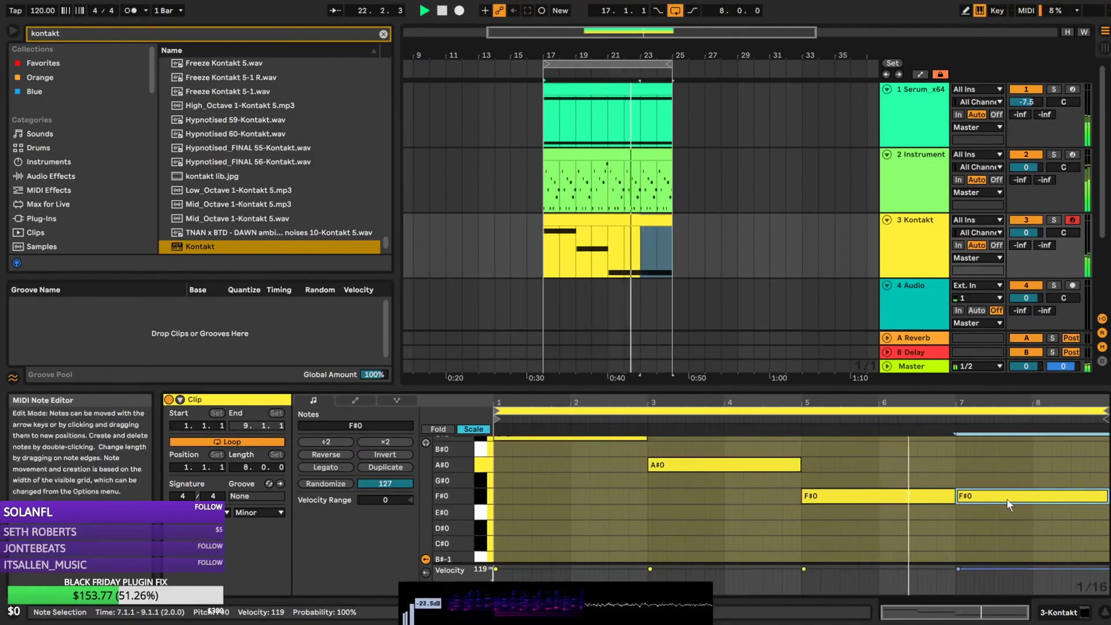
{"action": "left_click_drag", "start_coordinate": [1006, 501], "coordinate": [1008, 534]}
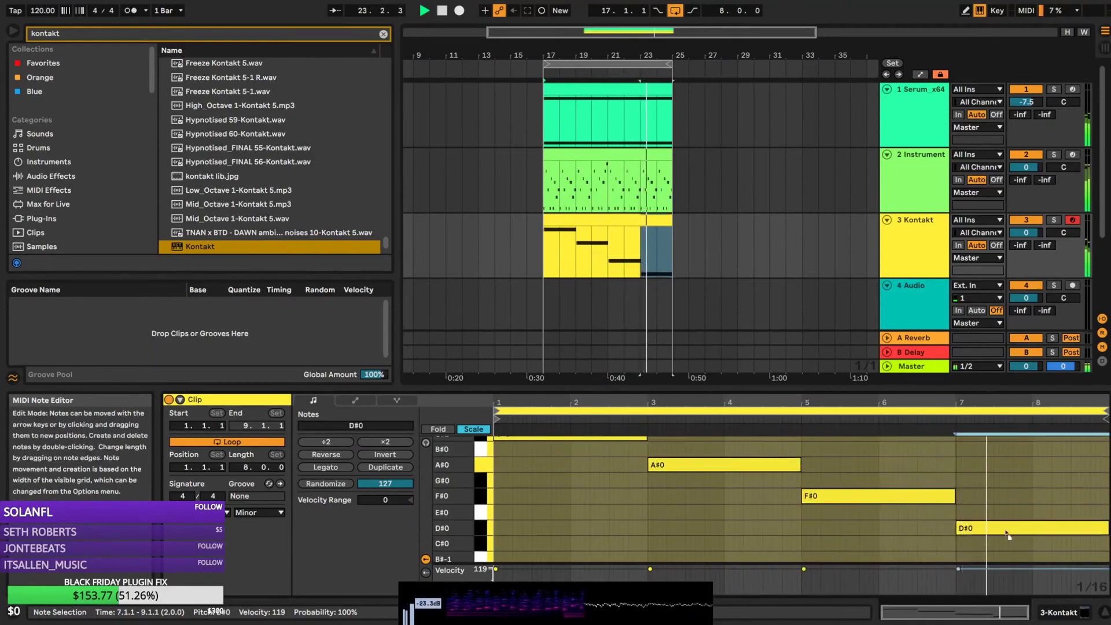
Lower the first note to A#0 and raise the last note, at bar 7, to E#0
{"action": "scroll", "coordinate": [1007, 532], "scroll_direction": "up", "scroll_amount": 2}
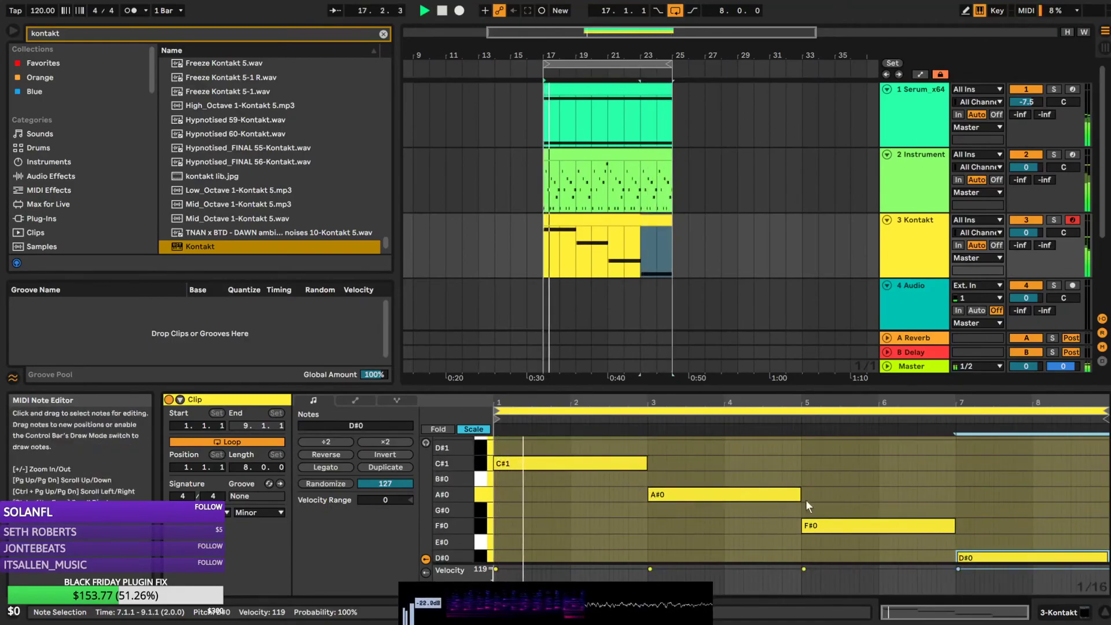
{"action": "left_click_drag", "start_coordinate": [610, 466], "coordinate": [603, 501]}
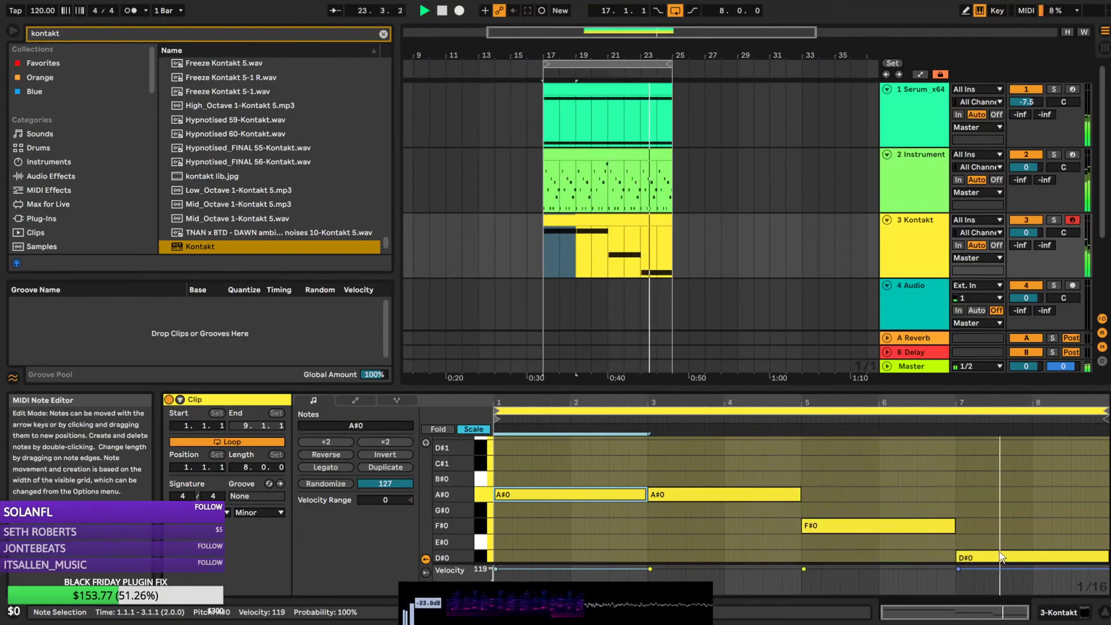
{"action": "scroll", "coordinate": [1003, 530], "scroll_direction": "down", "scroll_amount": 2}
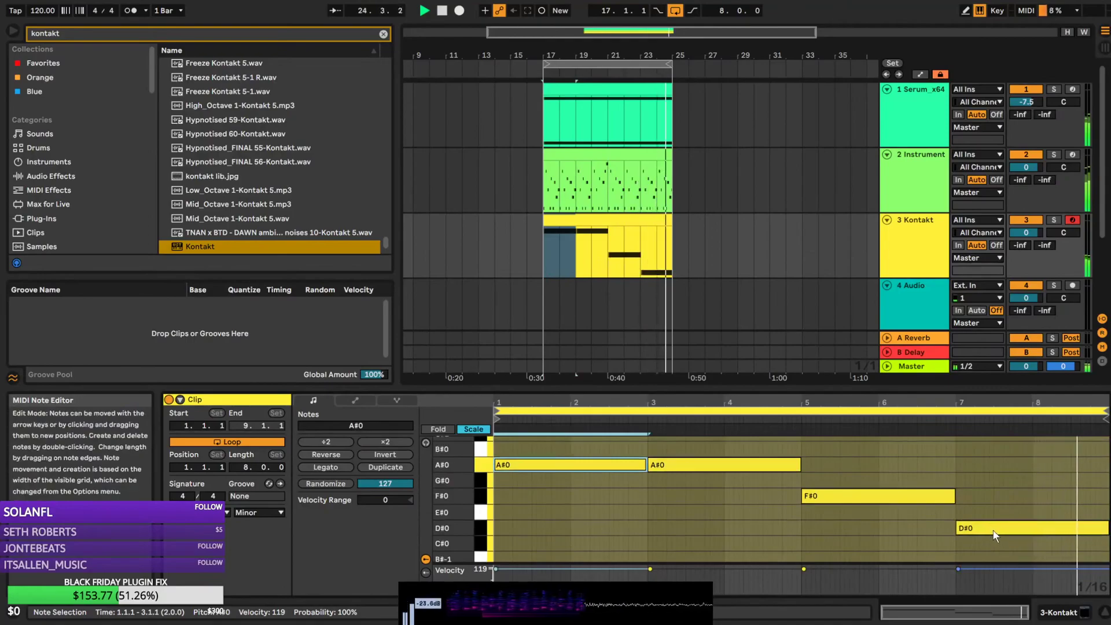
{"action": "scroll", "coordinate": [993, 533], "scroll_direction": "down", "scroll_amount": 2}
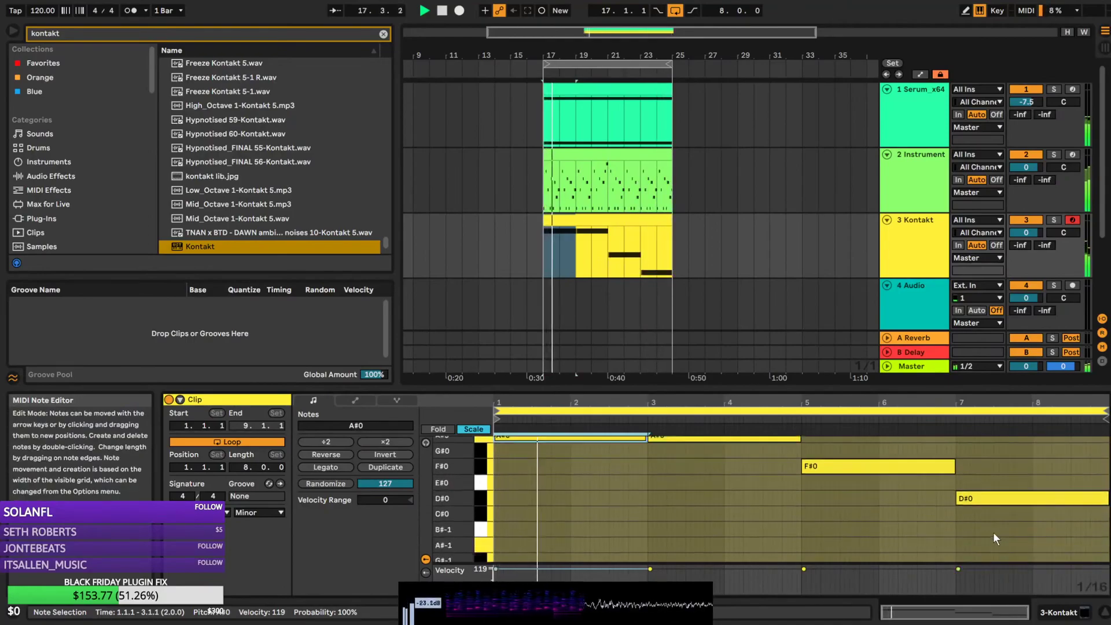
{"action": "left_click_drag", "start_coordinate": [1008, 502], "coordinate": [1009, 486]}
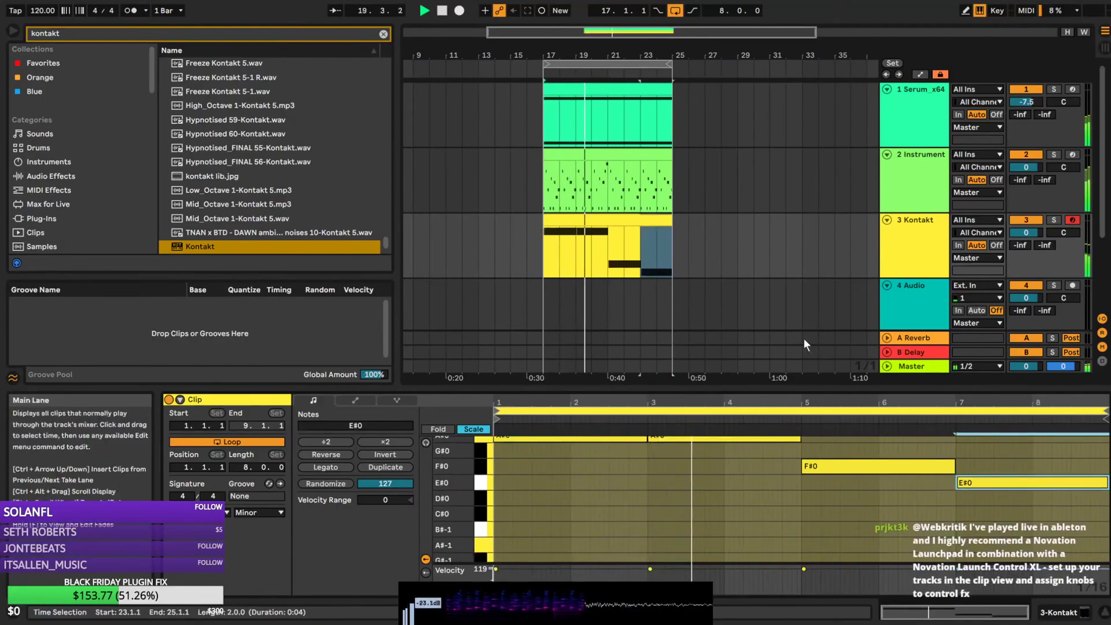
{"action": "scroll", "coordinate": [664, 526], "scroll_direction": "up", "scroll_amount": 2}
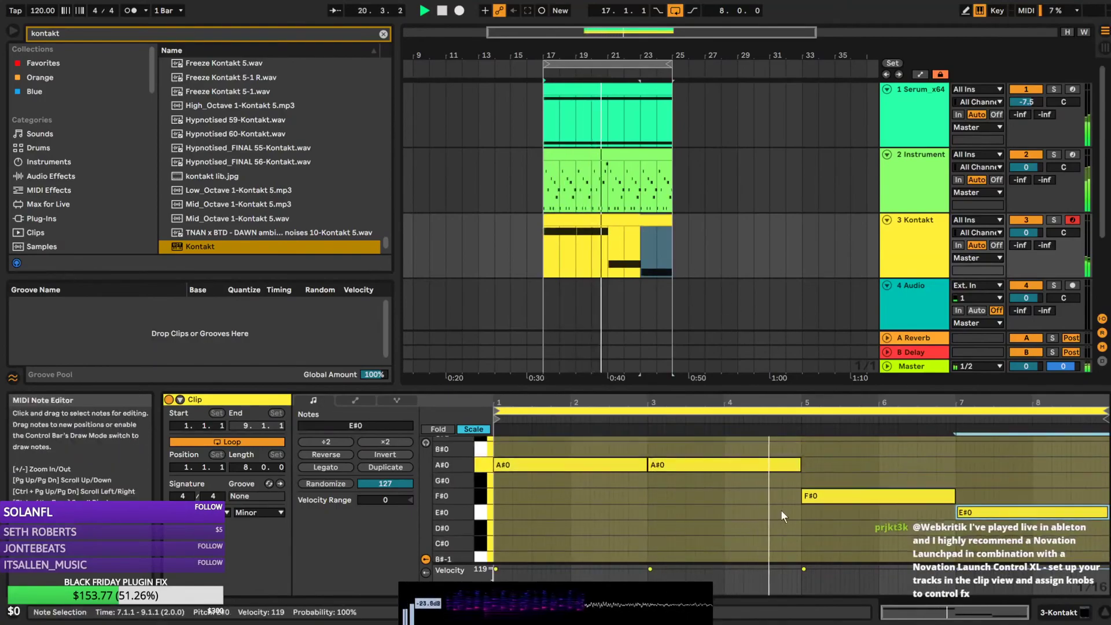
Lower the instrument track's volume to -0.7 and add an Auto Filter to its device chain
{"action": "left_click_drag", "start_coordinate": [1027, 167], "coordinate": [1028, 170]}
{"action": "double_click", "coordinate": [913, 179]}
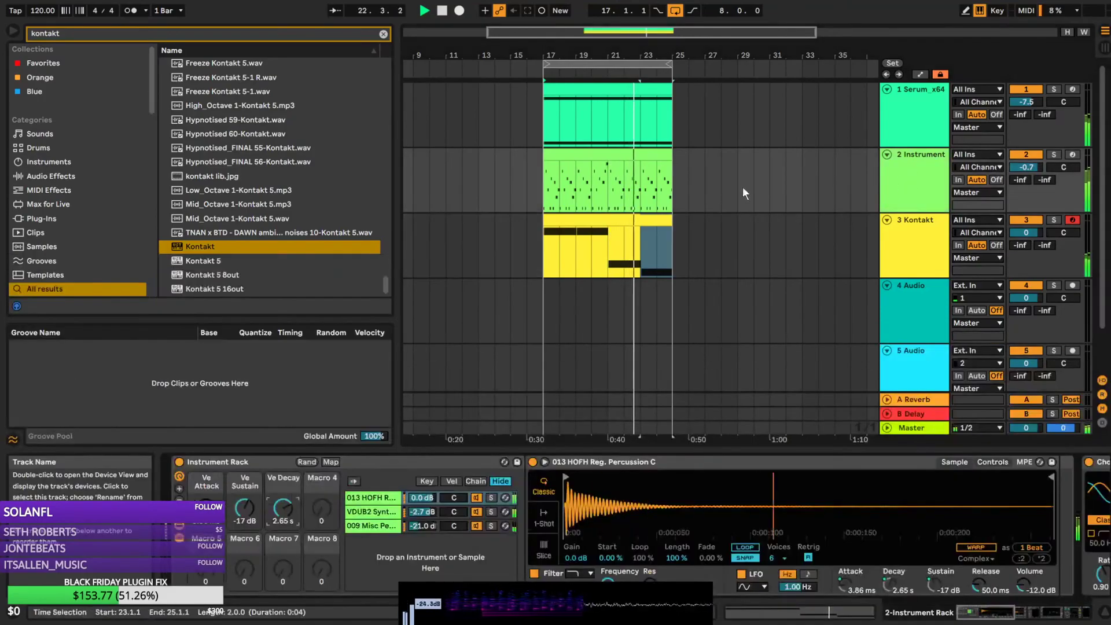
{"action": "left_click", "coordinate": [383, 34]}
{"action": "type", "text": "a"}
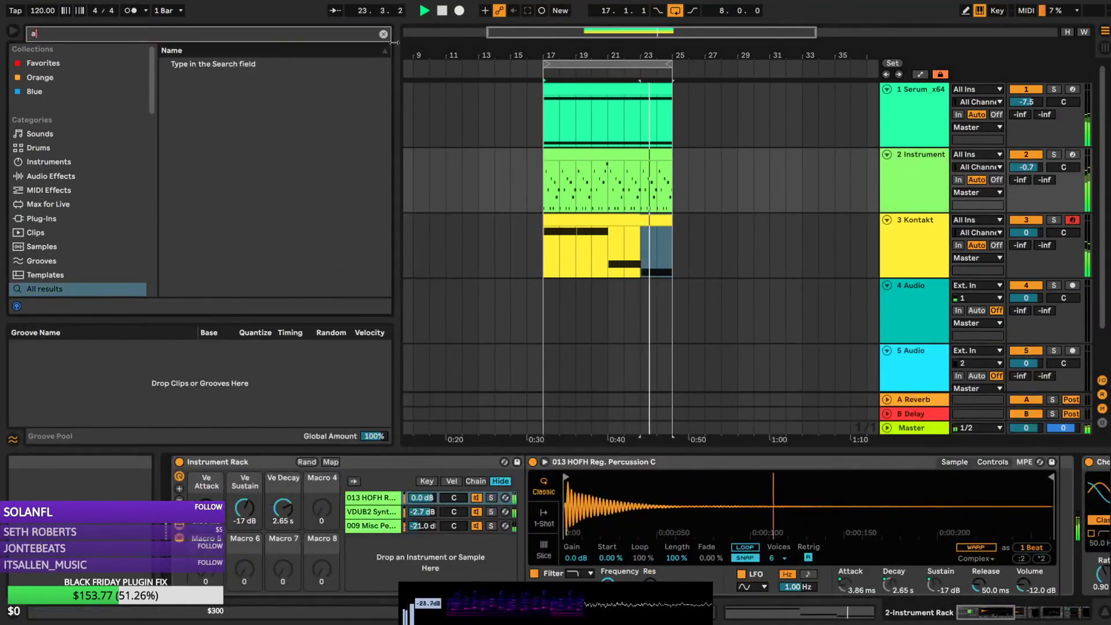
{"action": "type", "text": "ut"}
{"action": "left_click", "coordinate": [215, 66]}
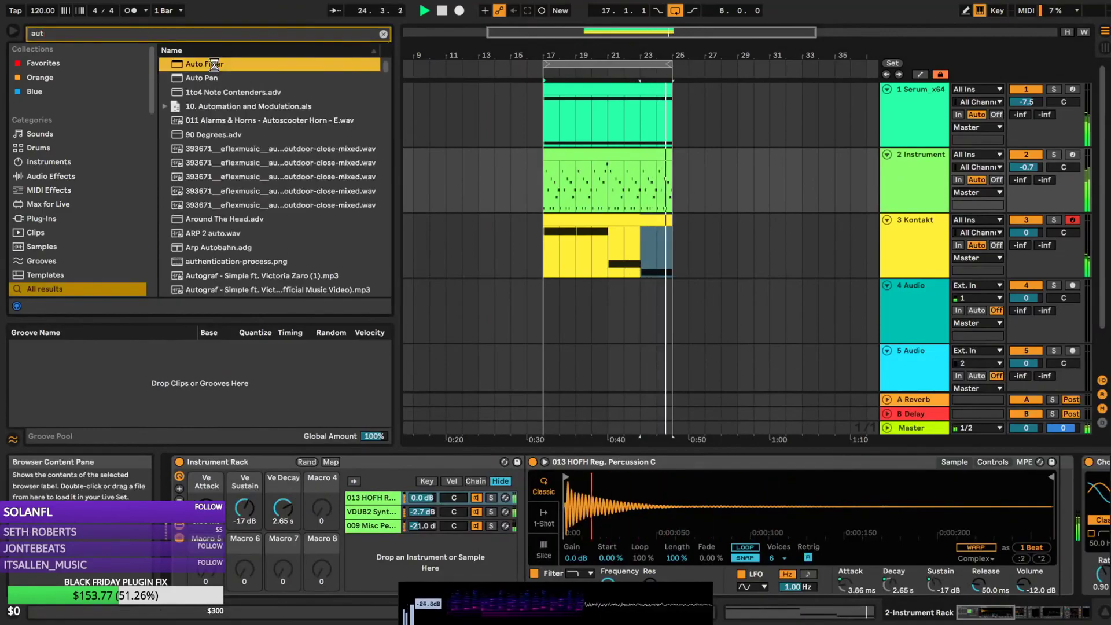
{"action": "double_click", "coordinate": [215, 68]}
Move the Auto Filter between EQ Eight and Delay and set its cutoff frequency to 447 Hz
{"action": "mouse_move", "coordinate": [1018, 501]}
{"action": "left_mouse_down"}
{"action": "mouse_move", "coordinate": [1018, 533]}
{"action": "mouse_move", "coordinate": [1019, 520]}
{"action": "left_mouse_up"}
{"action": "left_click_drag", "start_coordinate": [921, 463], "coordinate": [449, 503]}
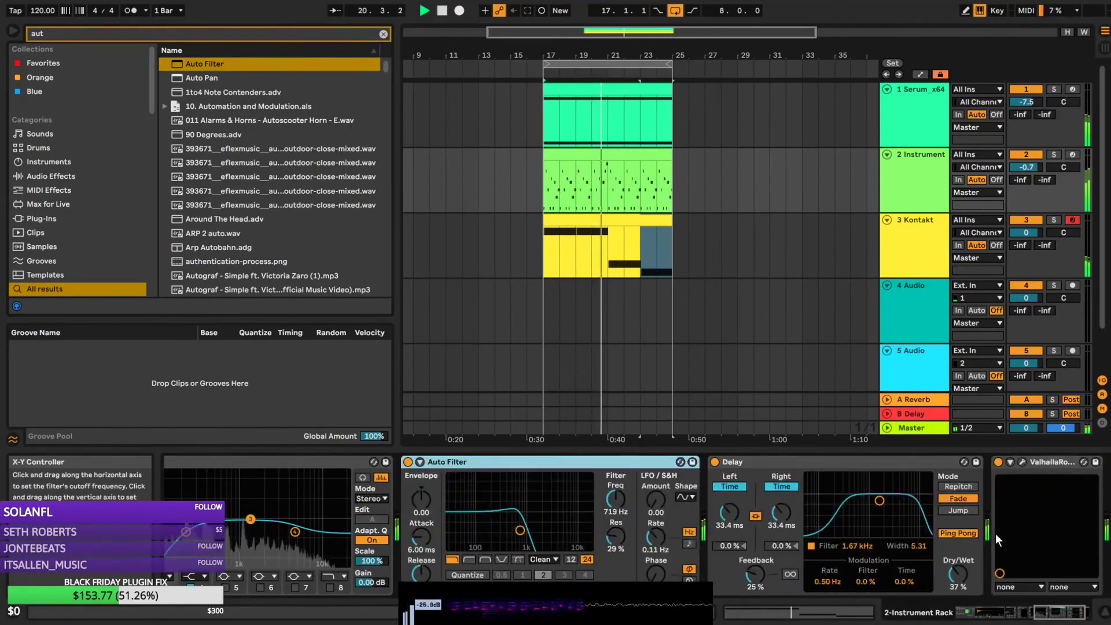
{"action": "left_click_drag", "start_coordinate": [618, 502], "coordinate": [619, 516]}
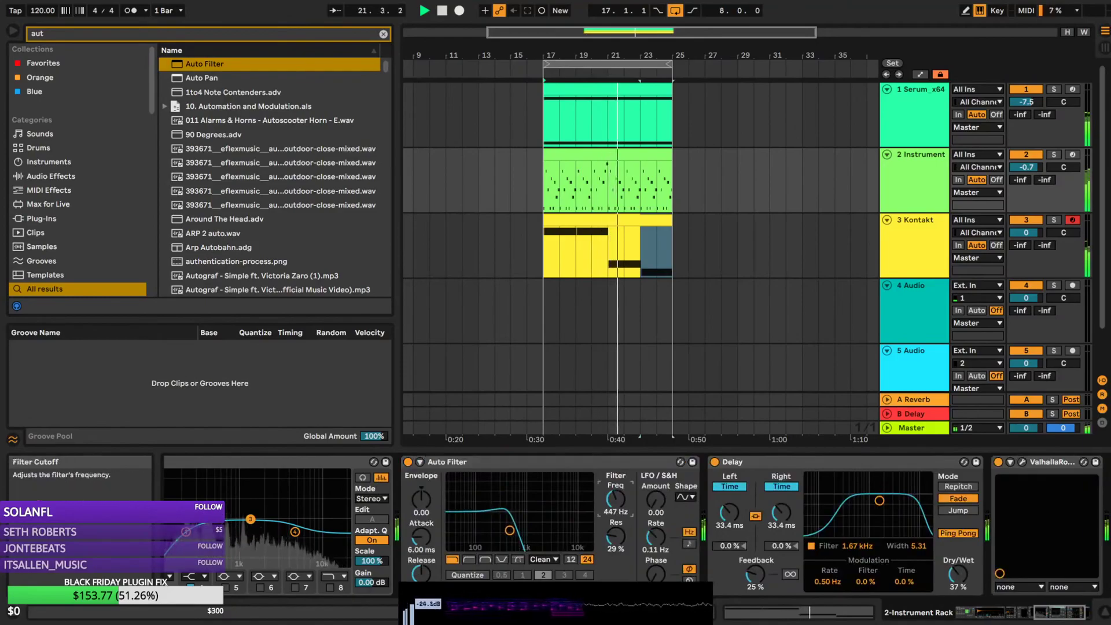
Raise the rack's sampler attack to 13.5 ms and set the Auto Filter to 986 Hz with 56% resonance
{"action": "left_click", "coordinate": [976, 620]}
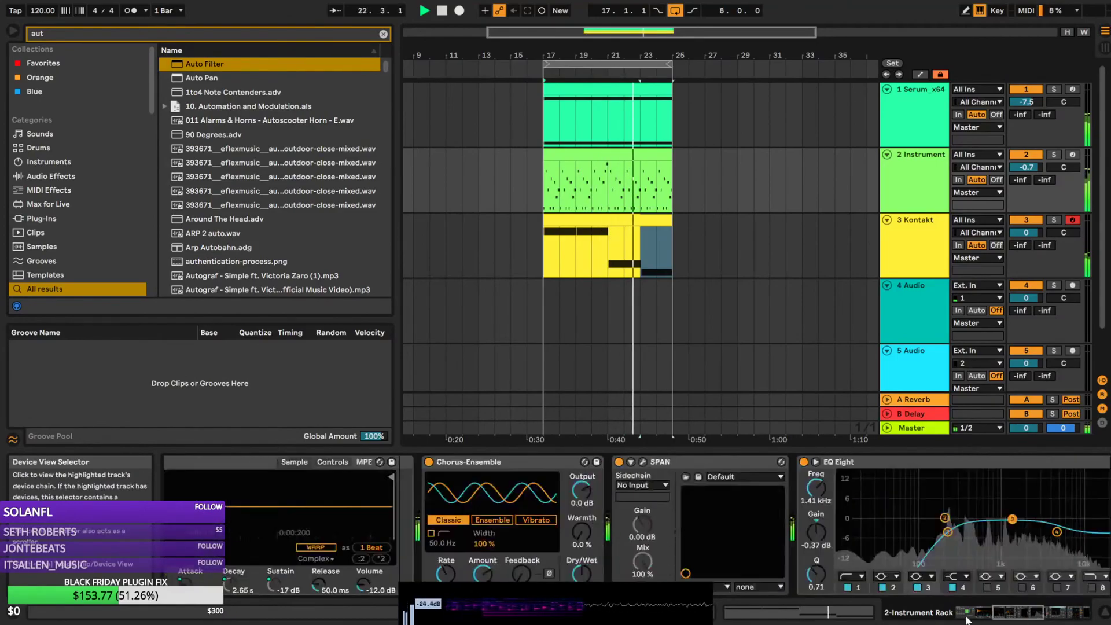
{"action": "left_click", "coordinate": [976, 620]}
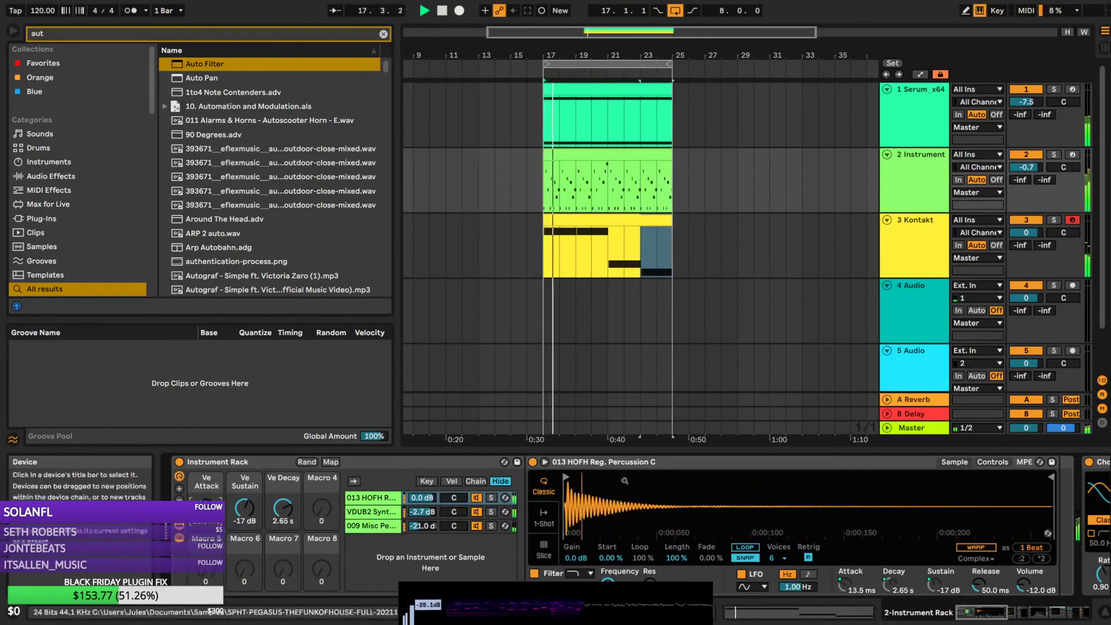
{"action": "left_click_drag", "start_coordinate": [984, 619], "coordinate": [1041, 617]}
{"action": "left_click_drag", "start_coordinate": [1001, 537], "coordinate": [1002, 499]}
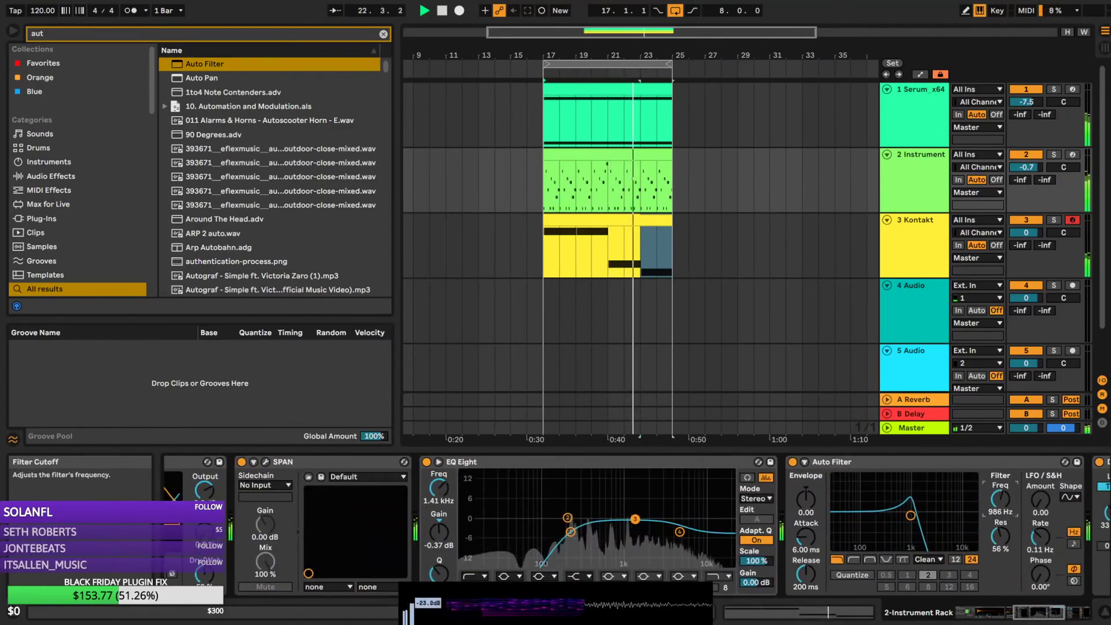
Reopen the Kontakt clip's notes, replay it from the start, and lower the last note, at bar 7, to D#0
{"action": "double_click", "coordinate": [582, 217]}
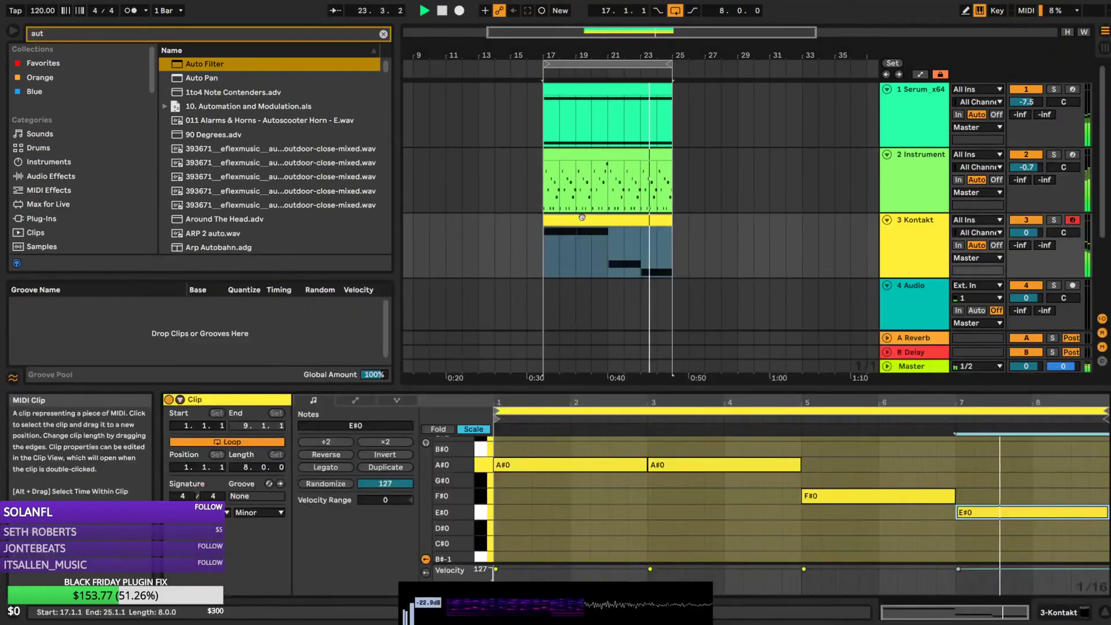
{"action": "left_click", "coordinate": [897, 497]}
{"action": "key", "text": "space"}
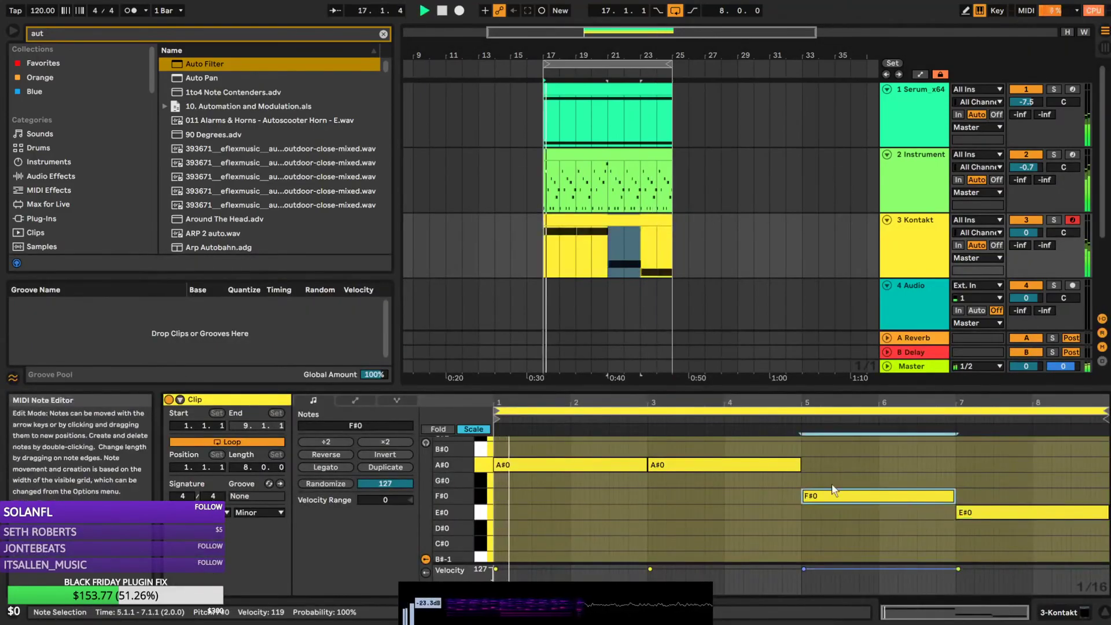
{"action": "left_click", "coordinate": [581, 469]}
{"action": "key", "text": "space"}
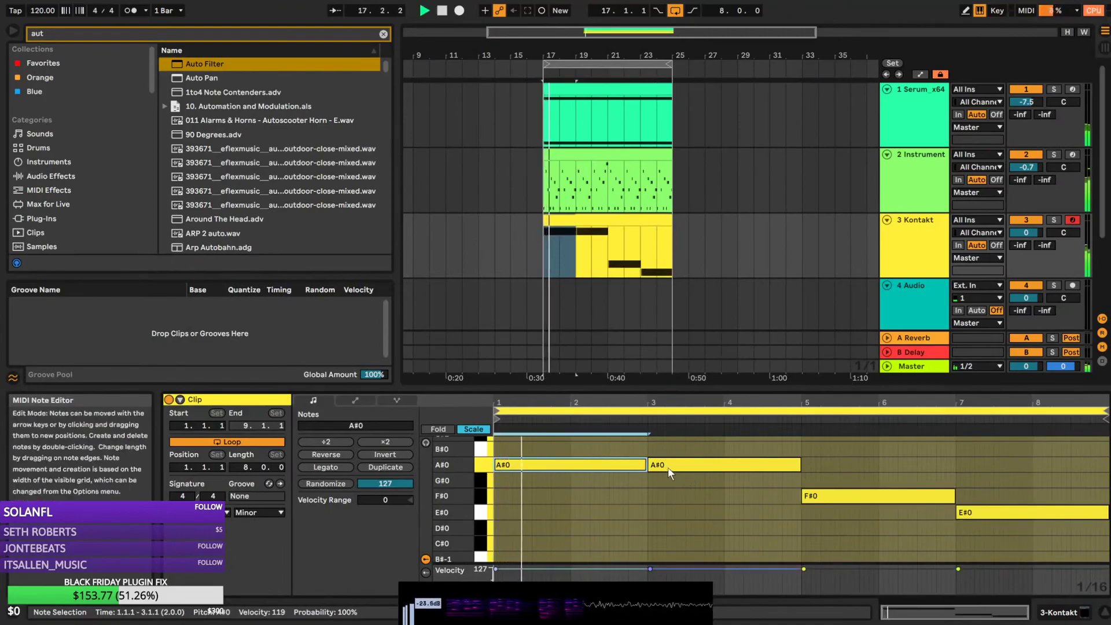
{"action": "left_click", "coordinate": [696, 467]}
{"action": "left_click_drag", "start_coordinate": [698, 469], "coordinate": [701, 479]}
{"action": "left_click_drag", "start_coordinate": [995, 513], "coordinate": [993, 527]}
Copy the first A#0 note up to F#1 to form a two-note chord at bar 1 and replay the clip
{"action": "scroll", "coordinate": [597, 481], "scroll_direction": "up", "scroll_amount": 2}
{"action": "left_click", "coordinate": [608, 493]}
{"action": "key", "text": "space"}
{"action": "scroll", "coordinate": [605, 492], "scroll_direction": "up", "scroll_amount": 3}
{"action": "left_click_drag", "start_coordinate": [562, 538], "coordinate": [561, 463]}
{"action": "key", "text": "space"}
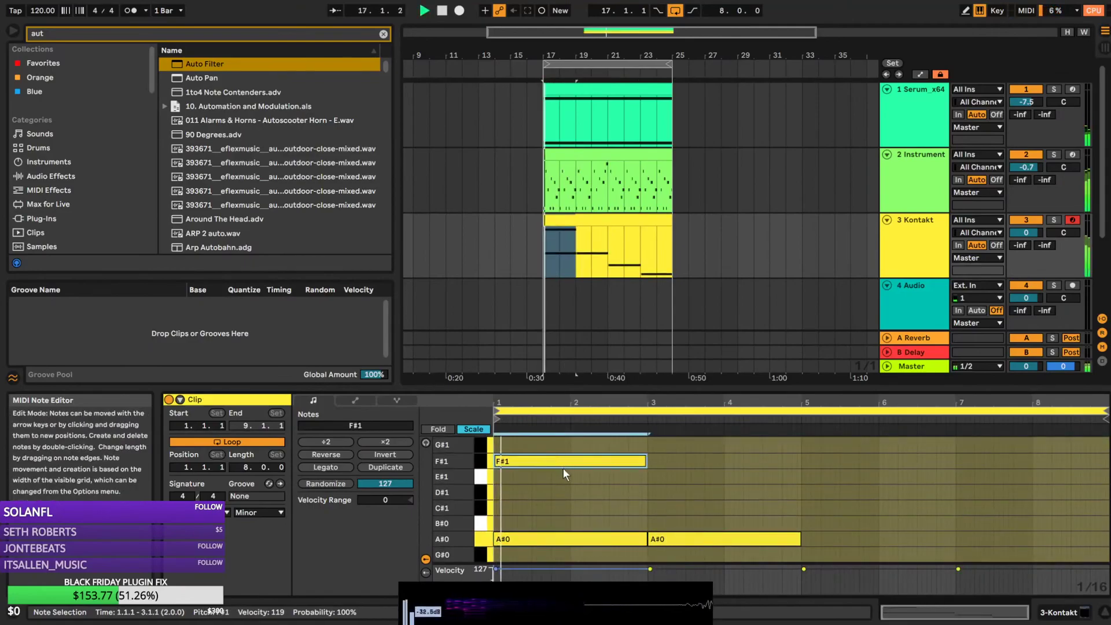
Raise the upper note of the opening chord to A#1 and replay it
{"action": "scroll", "coordinate": [564, 468], "scroll_direction": "up", "scroll_amount": 1}
{"action": "key", "text": "space"}
{"action": "left_click_drag", "start_coordinate": [541, 509], "coordinate": [540, 478]}
{"action": "key", "text": "space"}
Copy the Kontakt clip's low notes from bar 3 to the end and raise the copies one octave
{"action": "scroll", "coordinate": [540, 477], "scroll_direction": "up", "scroll_amount": 1}
{"action": "left_click_drag", "start_coordinate": [446, 491], "coordinate": [412, 464]}
{"action": "left_click_drag", "start_coordinate": [753, 507], "coordinate": [1022, 557]}
{"action": "key", "text": "space"}
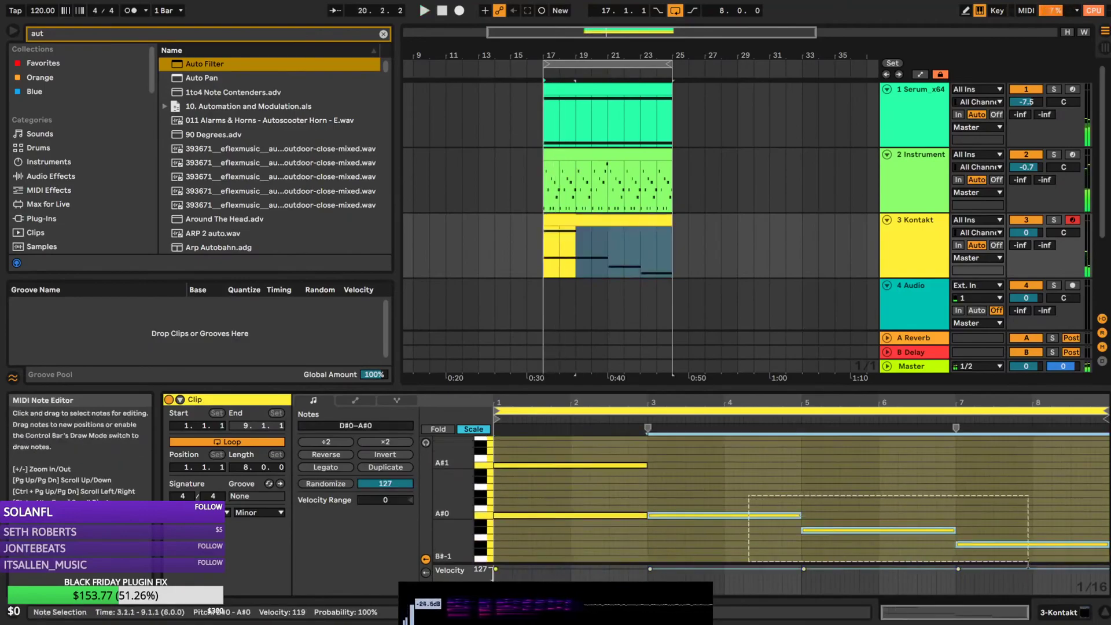
{"action": "key", "text": "ctrl+c"}
{"action": "key", "text": "ctrl+v"}
{"action": "key", "text": "shift+Up"}
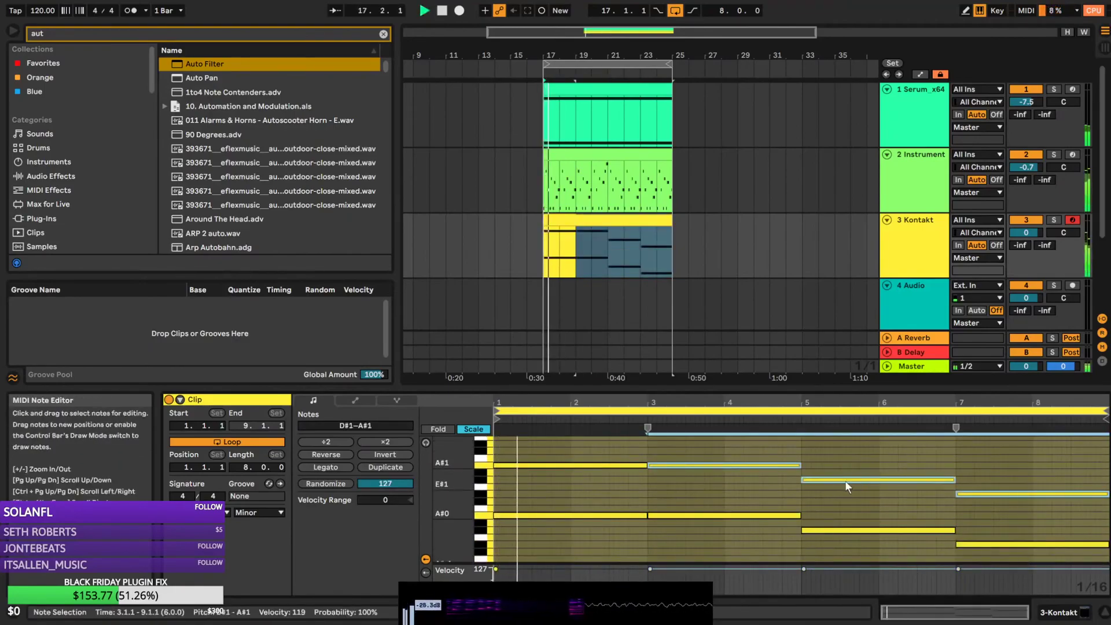
Copy the opening chord's A#1 note up to E#2 and replay the clip
{"action": "scroll", "coordinate": [855, 482], "scroll_direction": "up", "scroll_amount": 2}
{"action": "left_click", "coordinate": [586, 510]}
{"action": "key", "text": "space"}
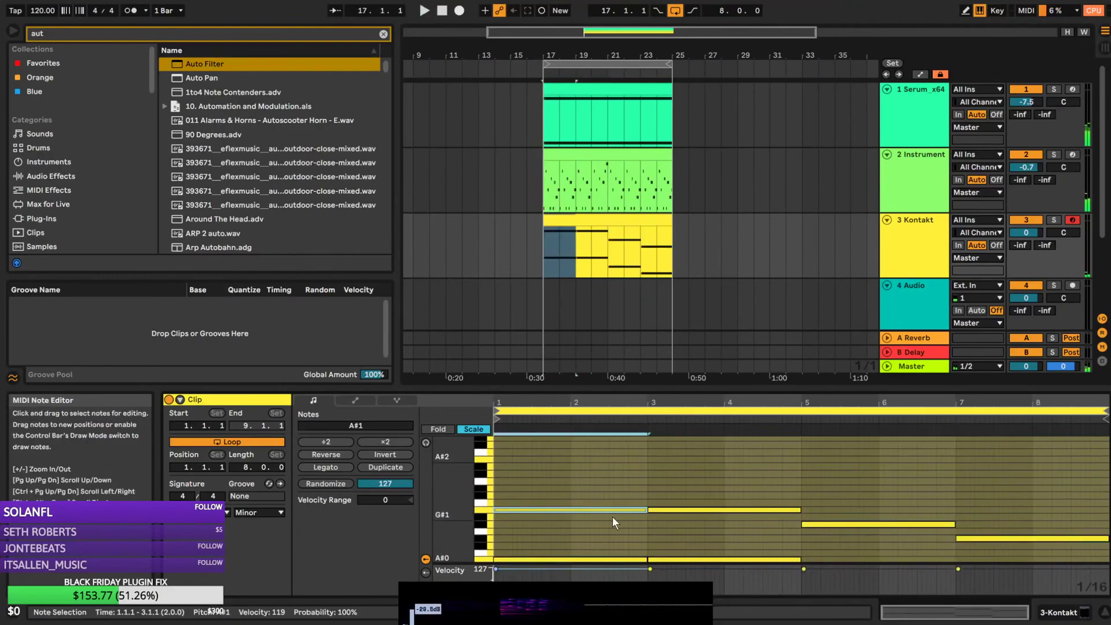
{"action": "key", "text": "Up"}
{"action": "key", "text": "Up"}
{"action": "key", "text": "Up"}
{"action": "key", "text": "space"}
{"action": "key", "text": "Up"}
{"action": "key", "text": "Up"}
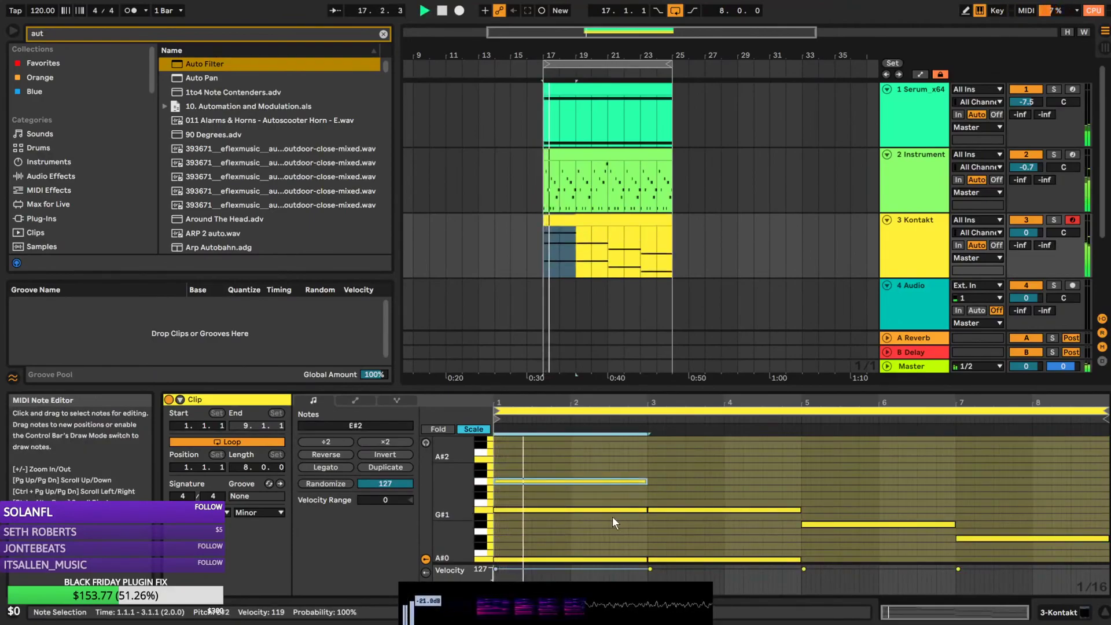
Duplicate the E#2 note to bar 3, audition it at D#2 and F#2, and settle on E#2
{"action": "key", "text": "ctrl+d"}
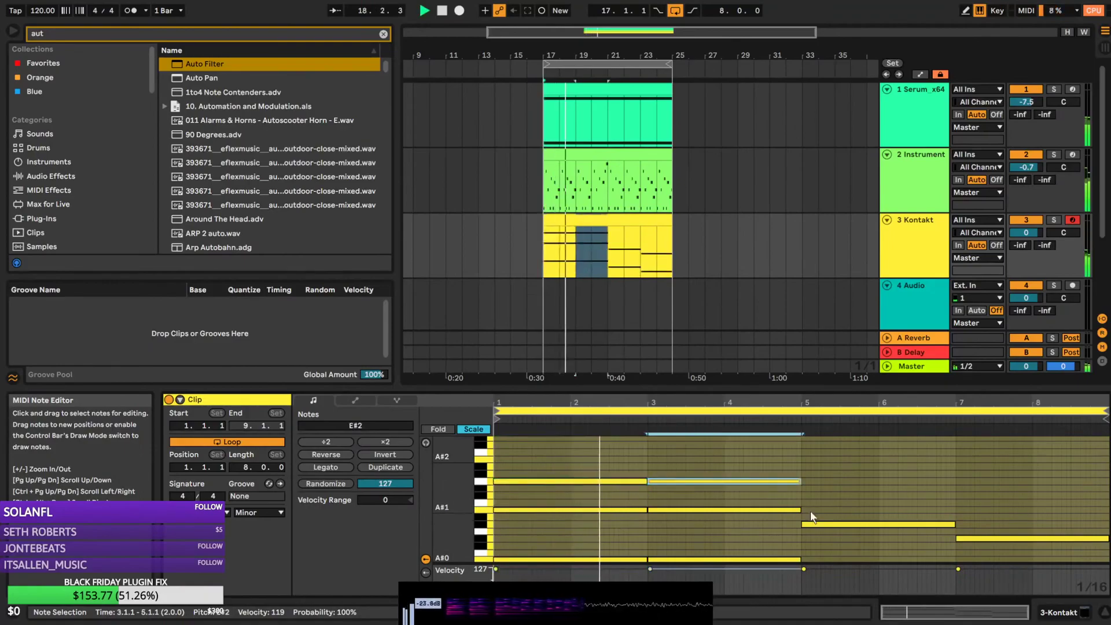
{"action": "key", "text": "Down"}
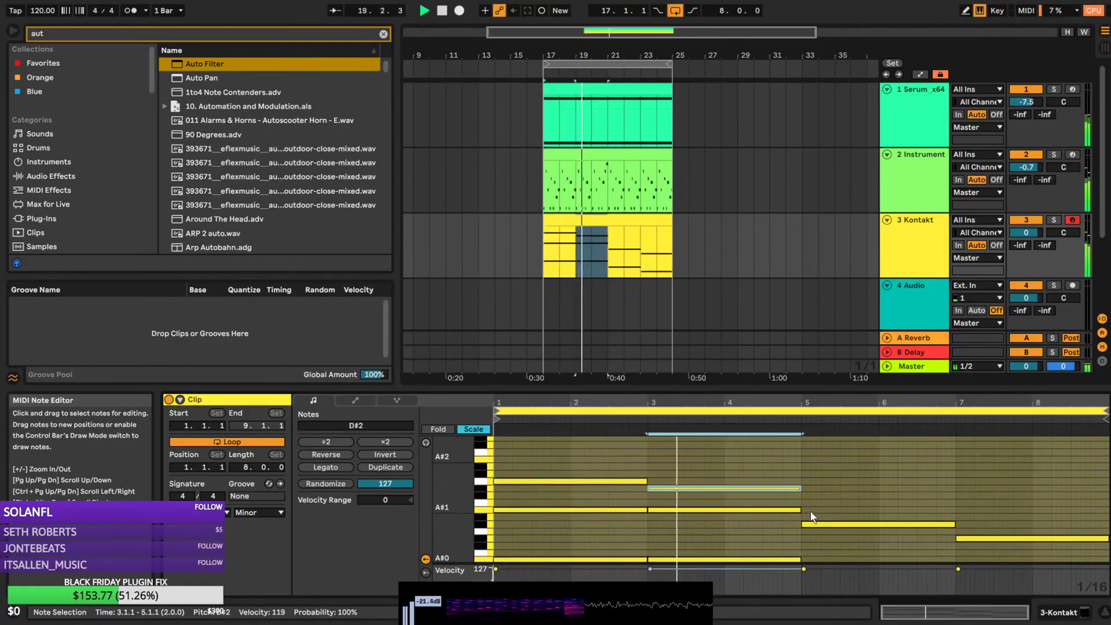
{"action": "key", "text": "Up"}
{"action": "key", "text": "Up"}
{"action": "key", "text": "Up"}
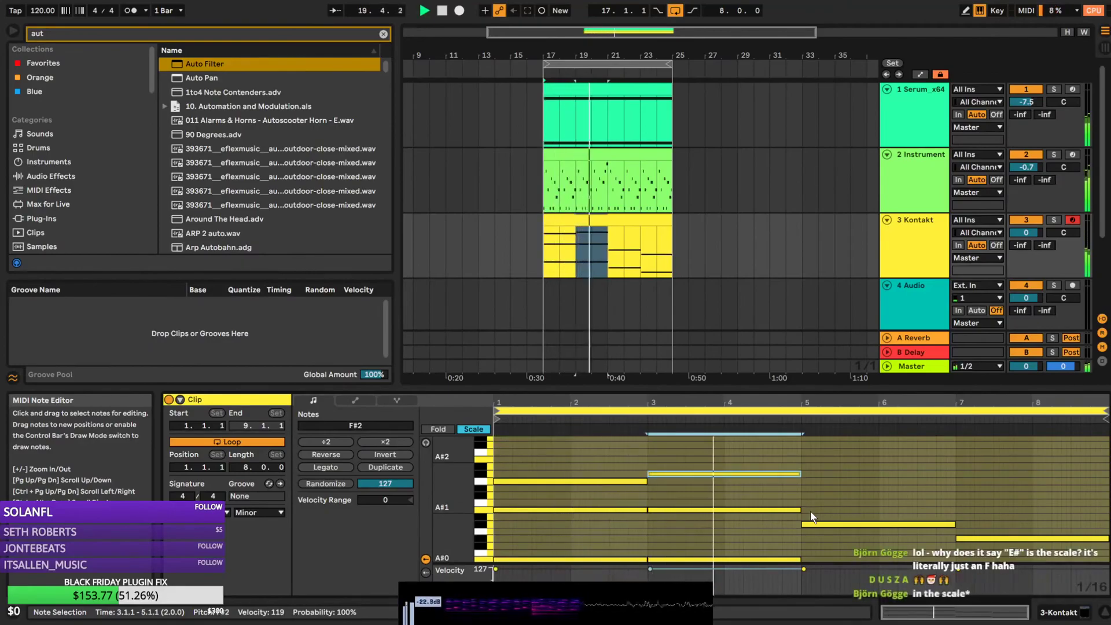
{"action": "key", "text": "Down"}
{"action": "key", "text": "Down"}
{"action": "key", "text": "Down"}
{"action": "key", "text": "space"}
{"action": "key", "text": "Up"}
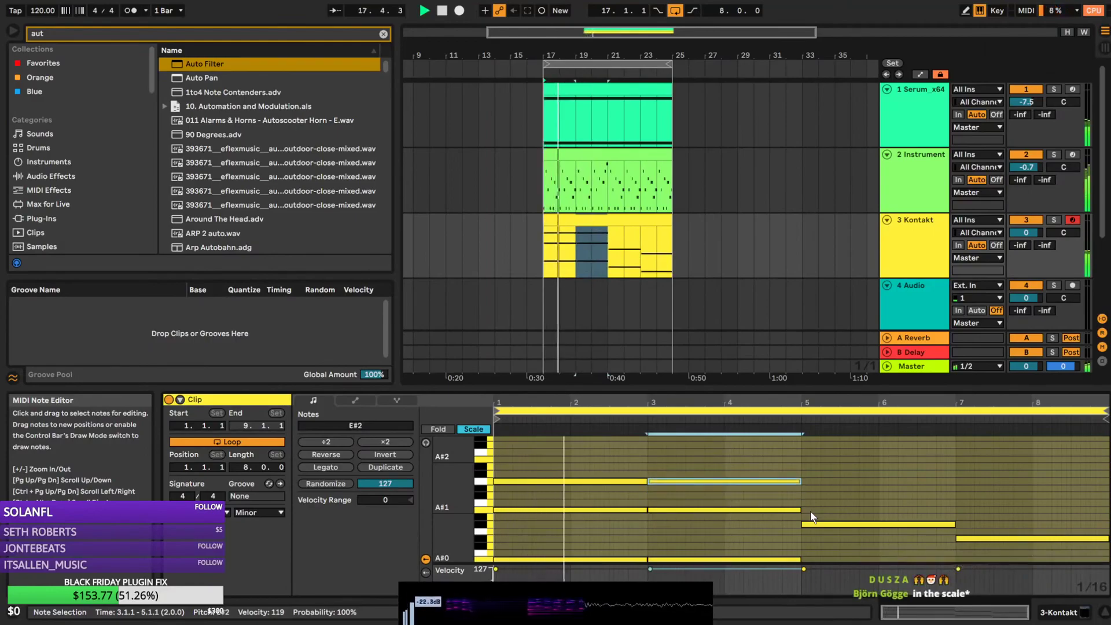
Merge the repeated chord notes across bars 1 to 4 into single four-bar notes and replay the clip
{"action": "scroll", "coordinate": [694, 460], "scroll_direction": "down", "scroll_amount": 3}
{"action": "key", "text": "space"}
{"action": "left_click_drag", "start_coordinate": [612, 550], "coordinate": [810, 456]}
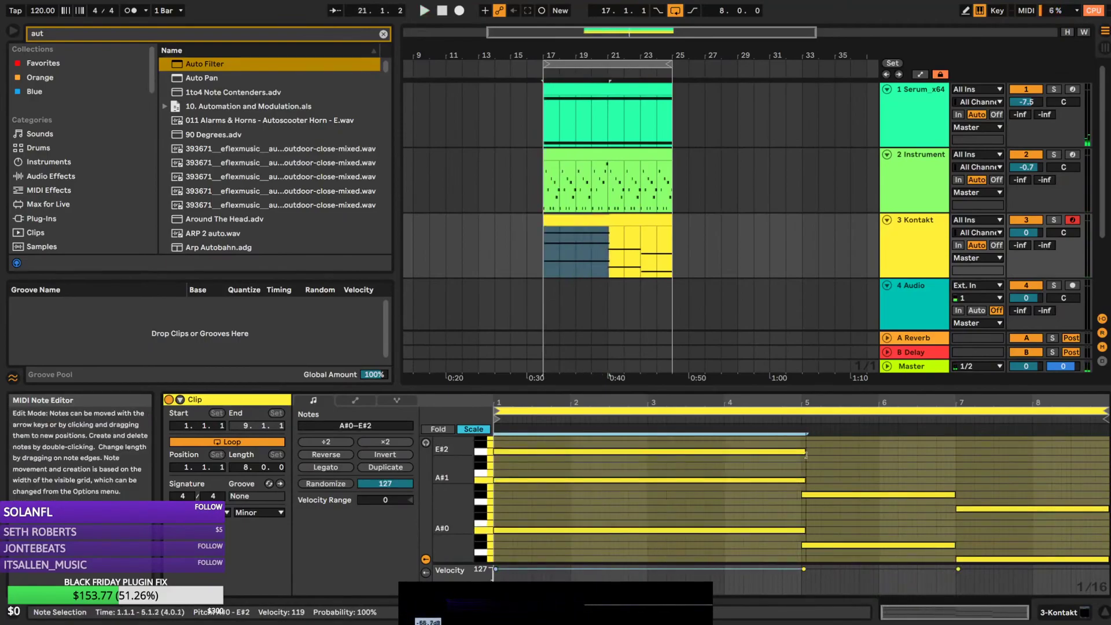
{"action": "key", "text": "space"}
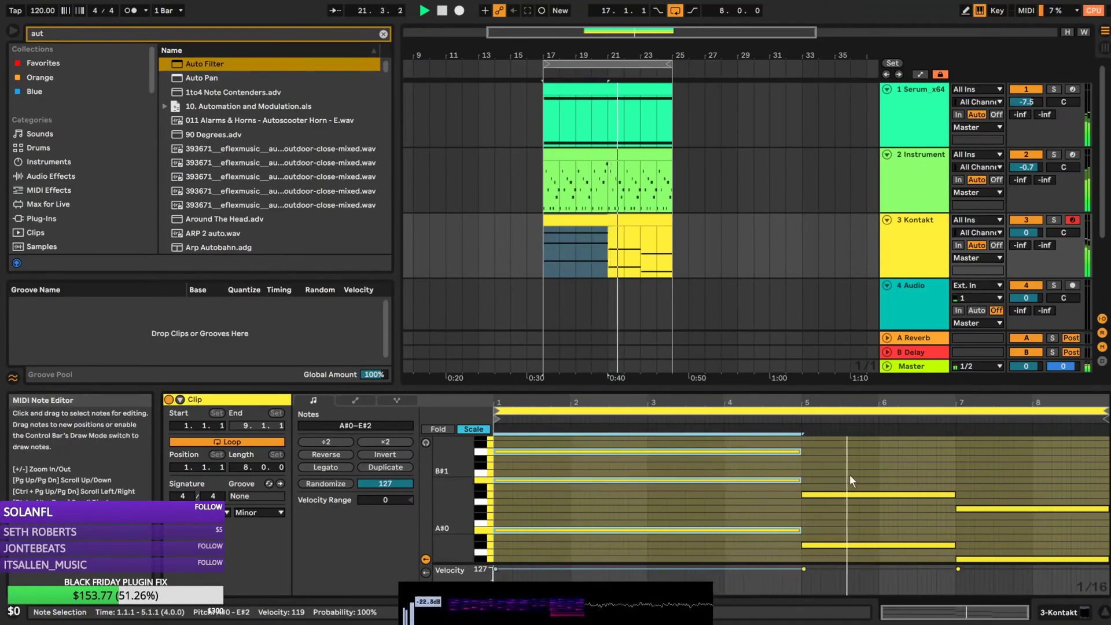
Copy the upper note at bar 5, raise the copy to A#1 and one more octave to A#2, and replay
{"action": "left_click_drag", "start_coordinate": [849, 471], "coordinate": [850, 513]}
{"action": "key", "text": "space"}
{"action": "key", "text": "ctrl+c"}
{"action": "key", "text": "ctrl+v"}
{"action": "key", "text": "Up"}
{"action": "key", "text": "Up"}
{"action": "key", "text": "space"}
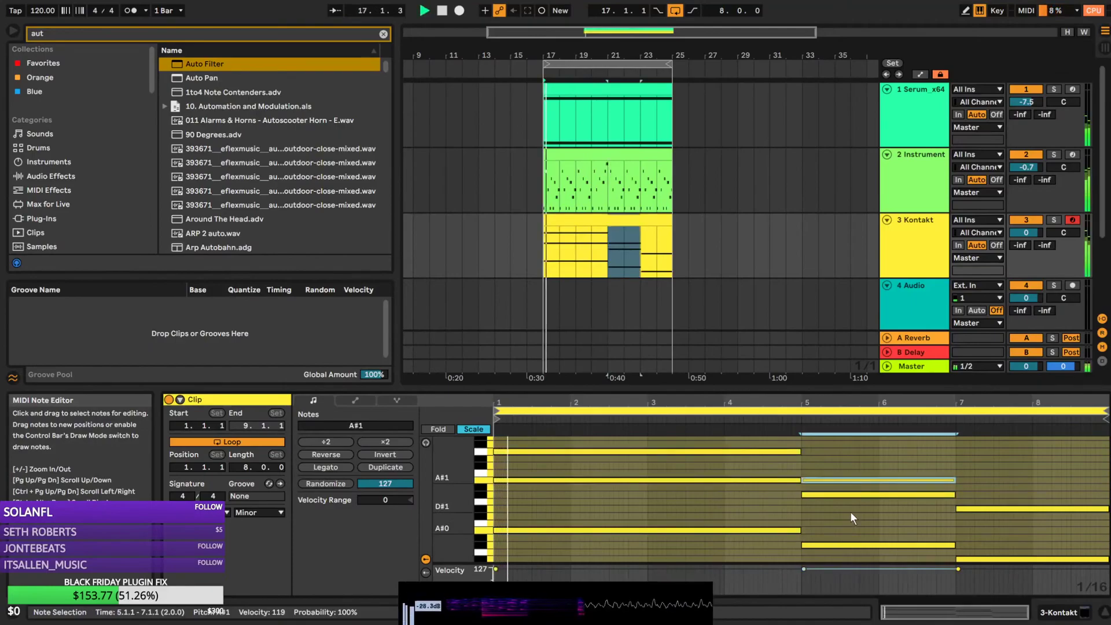
{"action": "key", "text": "shift+Up"}
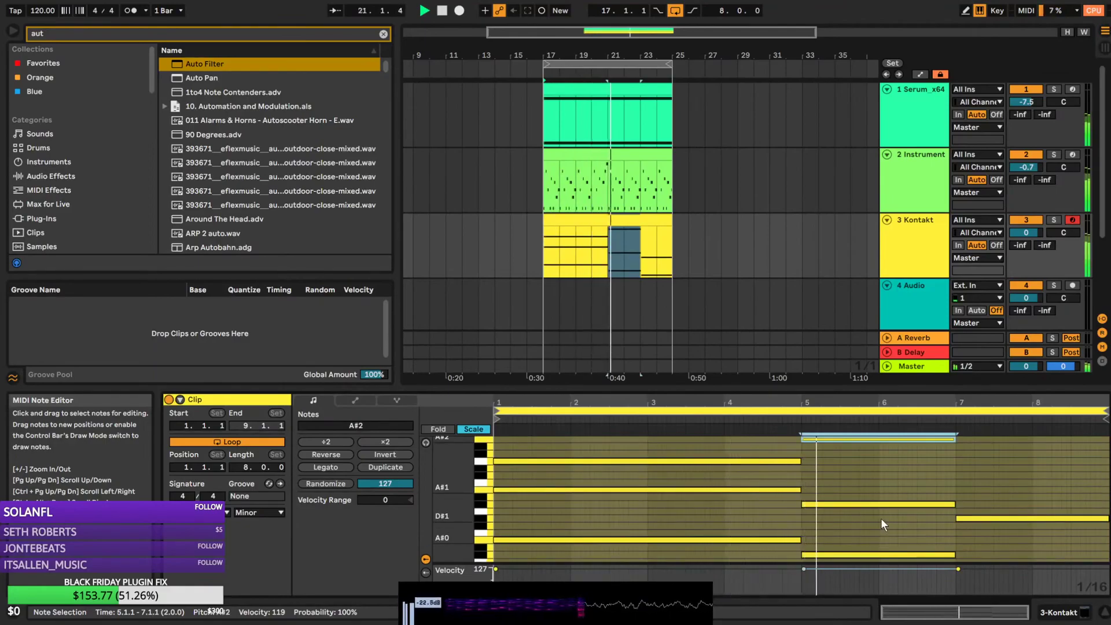
Copy the D#1 note at bar 7 up to F#2 and replay from the middle of the bar 5 chord
{"action": "left_click_drag", "start_coordinate": [454, 512], "coordinate": [442, 519]}
{"action": "left_click_drag", "start_coordinate": [987, 489], "coordinate": [1003, 529]}
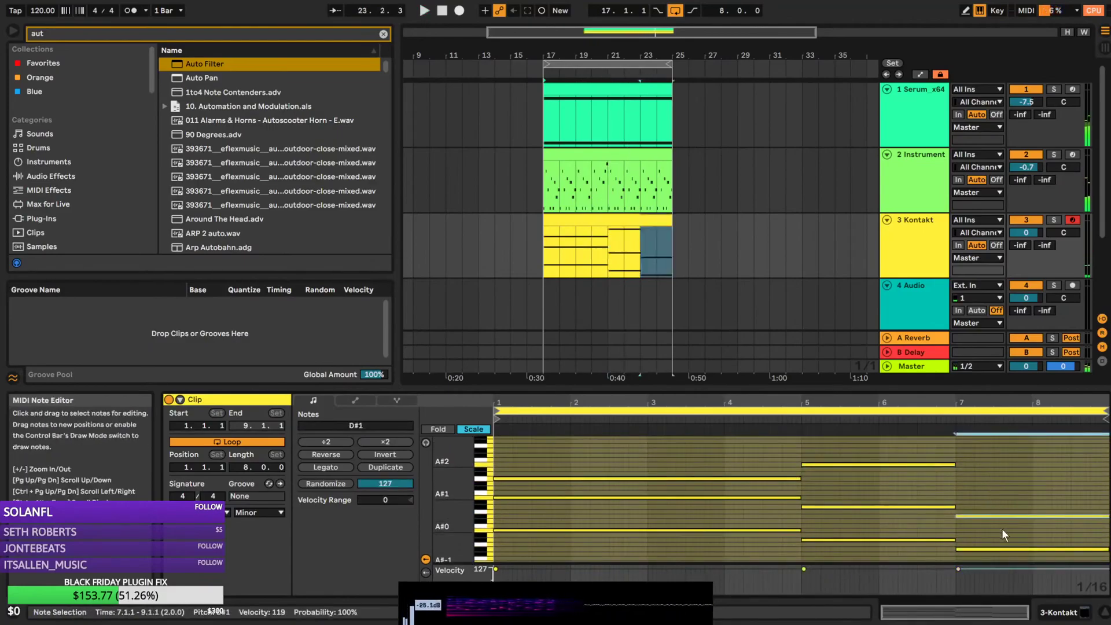
{"action": "key", "text": "Up"}
{"action": "key", "text": "Up"}
{"action": "key", "text": "shift+Up"}
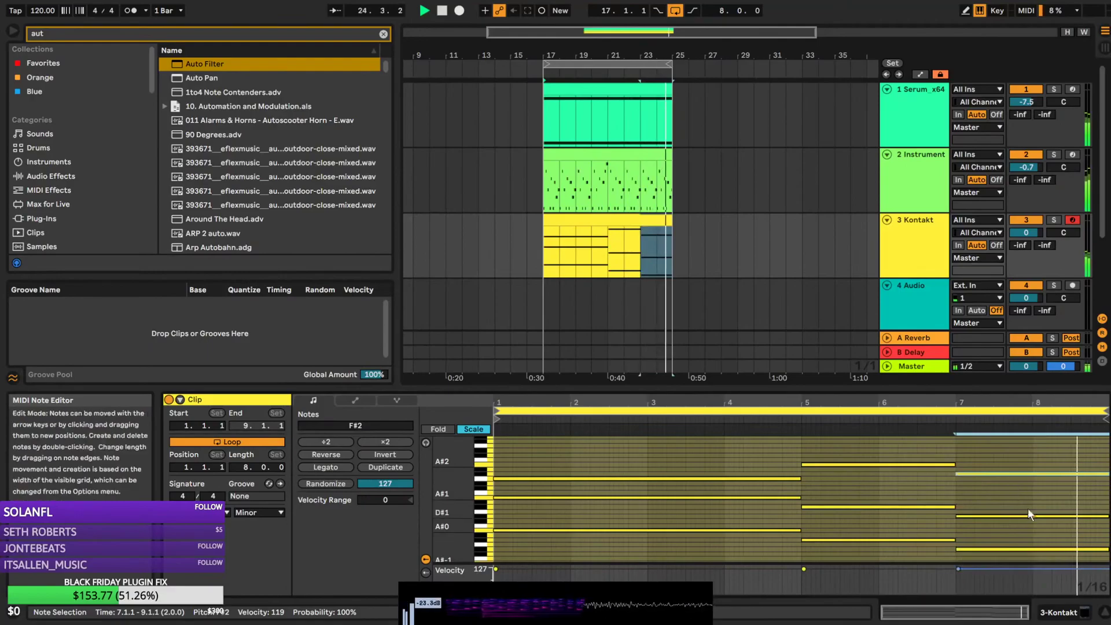
{"action": "left_click", "coordinate": [628, 262]}
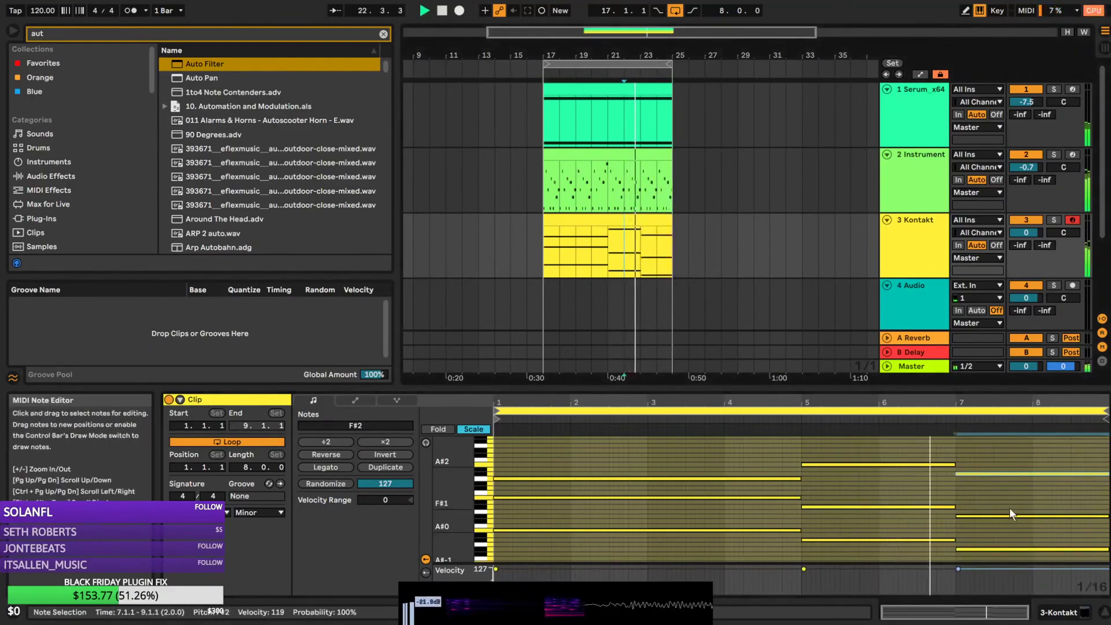
Try the whole bar 7 chord one scale step higher, starting on E#0, and replay the clip
{"action": "key", "text": "space"}
{"action": "left_click_drag", "start_coordinate": [977, 446], "coordinate": [984, 551]}
{"action": "key", "text": "Up"}
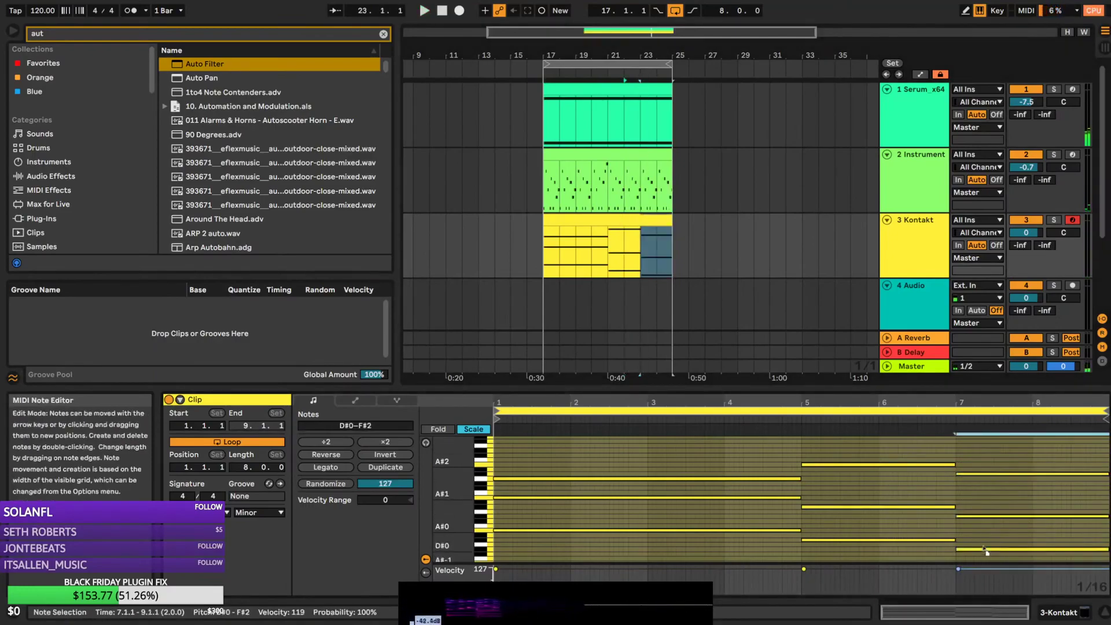
{"action": "key", "text": "space"}
{"action": "left_click", "coordinate": [1002, 496]}
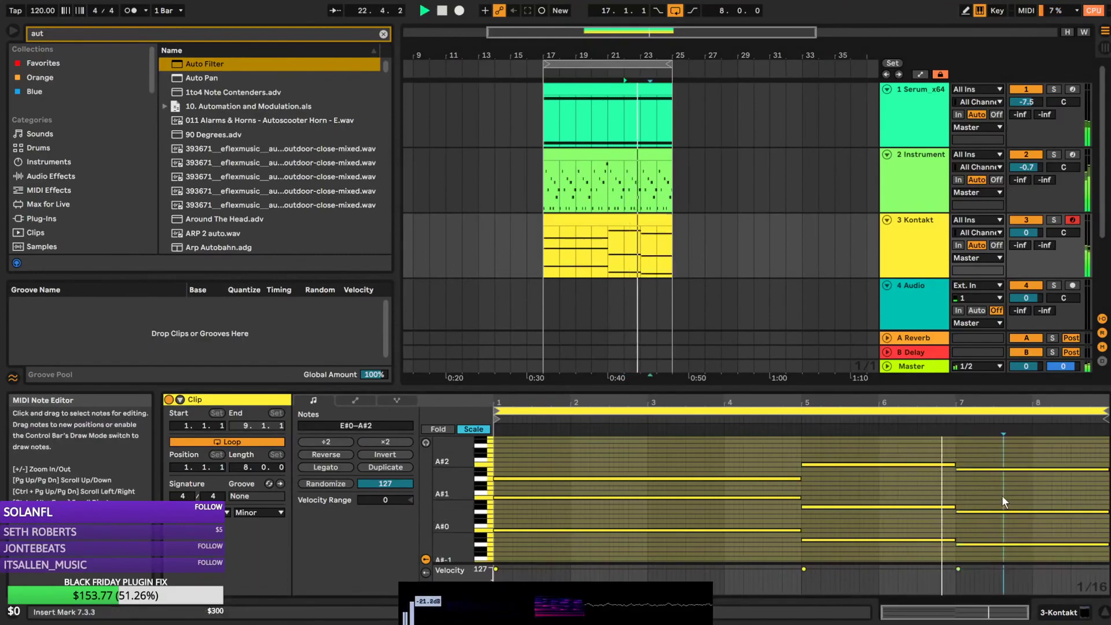
{"action": "key", "text": "space"}
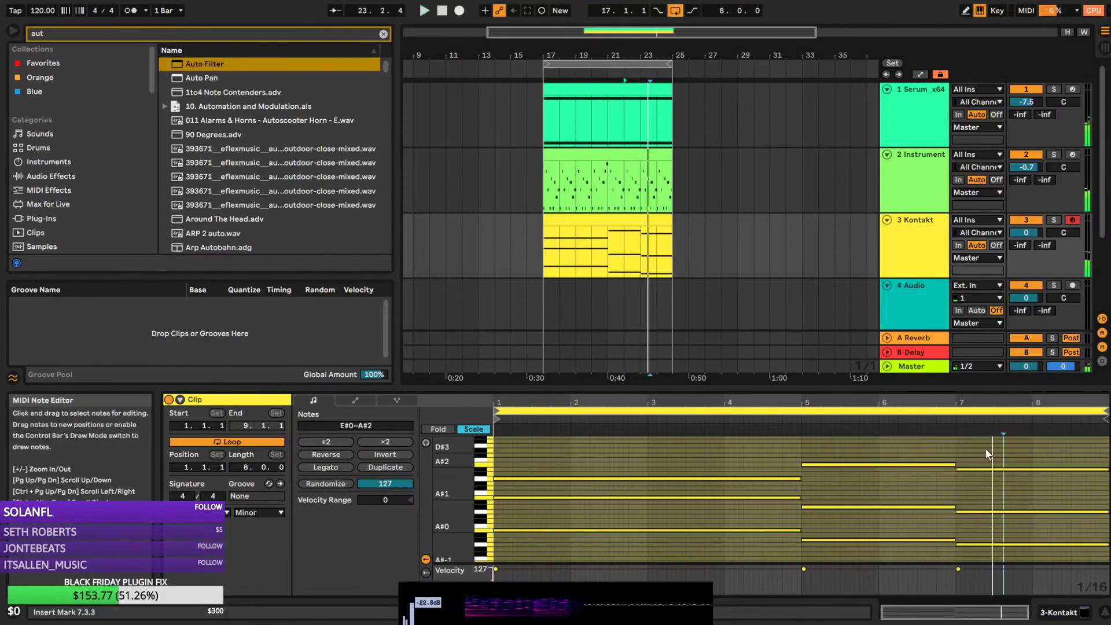
{"action": "key", "text": "space"}
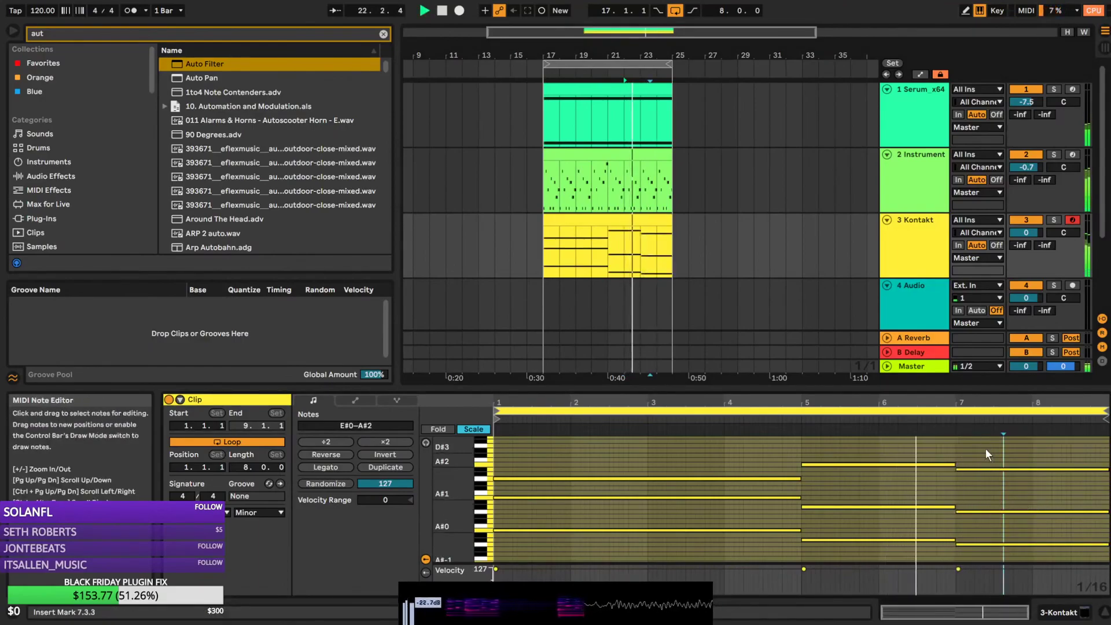
{"action": "left_click", "coordinate": [547, 260]}
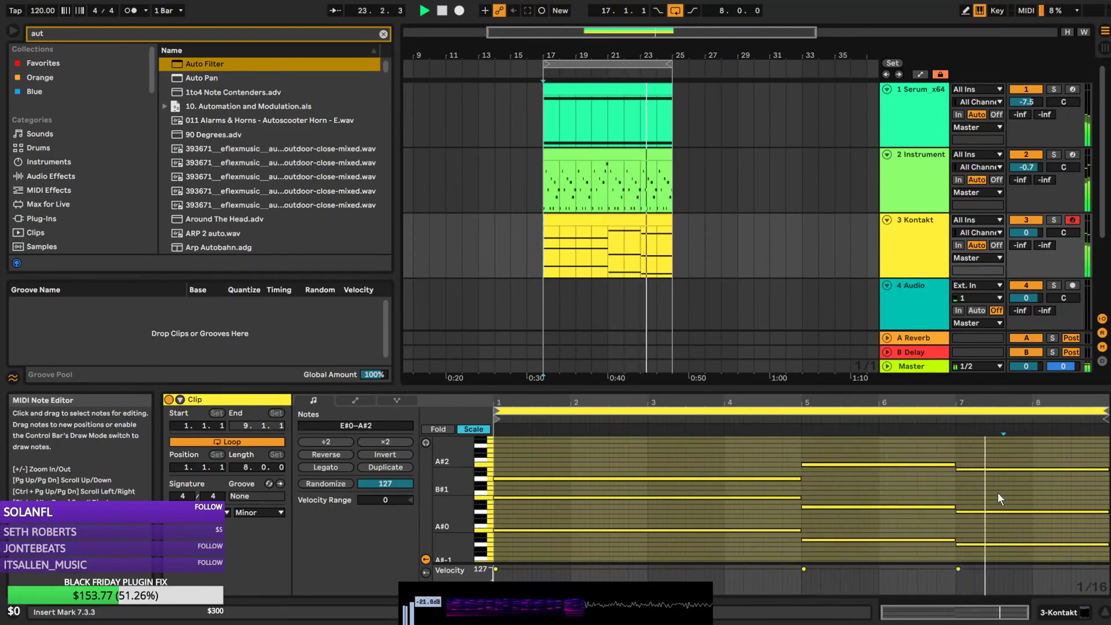
Lower the bar 7 chord back one scale step to D#0–F#2 and replay the progression
{"action": "key", "text": "space"}
{"action": "left_click_drag", "start_coordinate": [1005, 456], "coordinate": [992, 557]}
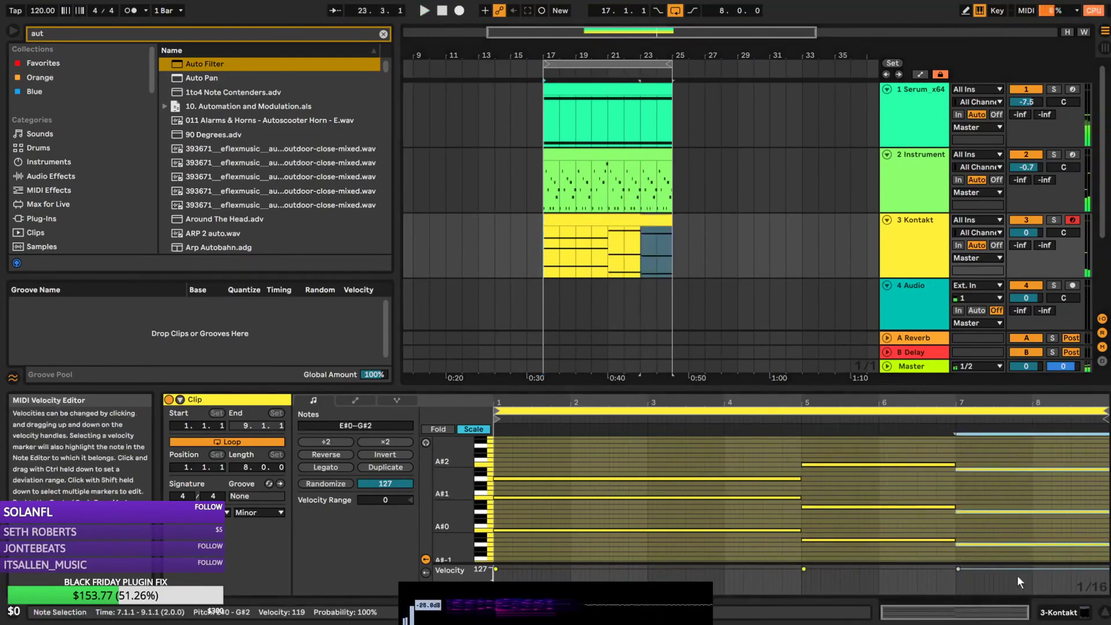
{"action": "key", "text": "Down"}
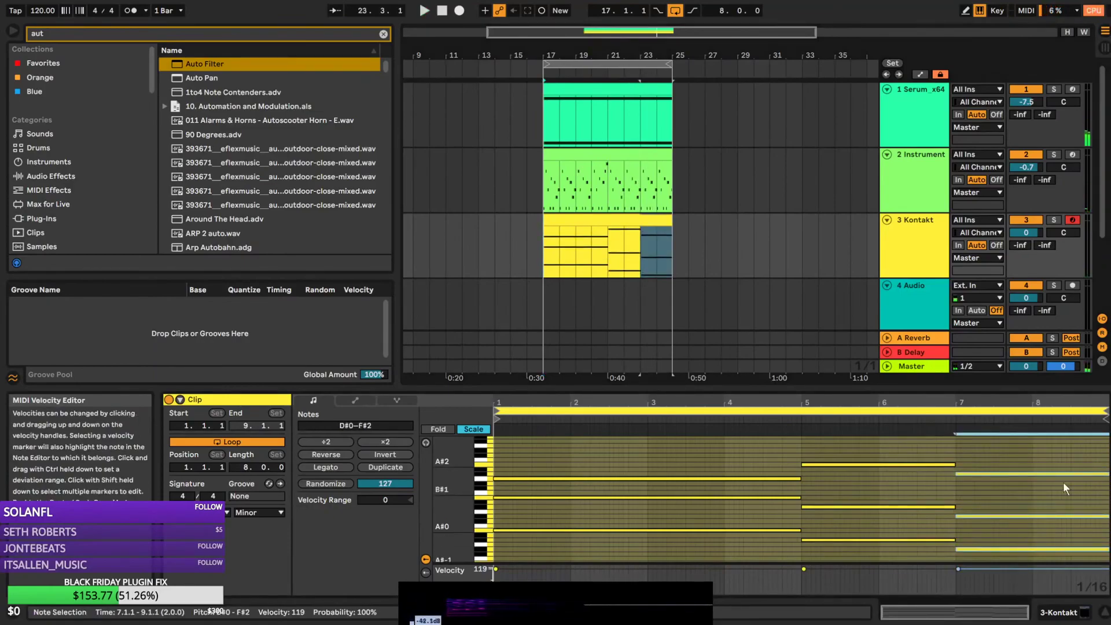
{"action": "left_click", "coordinate": [1011, 476]}
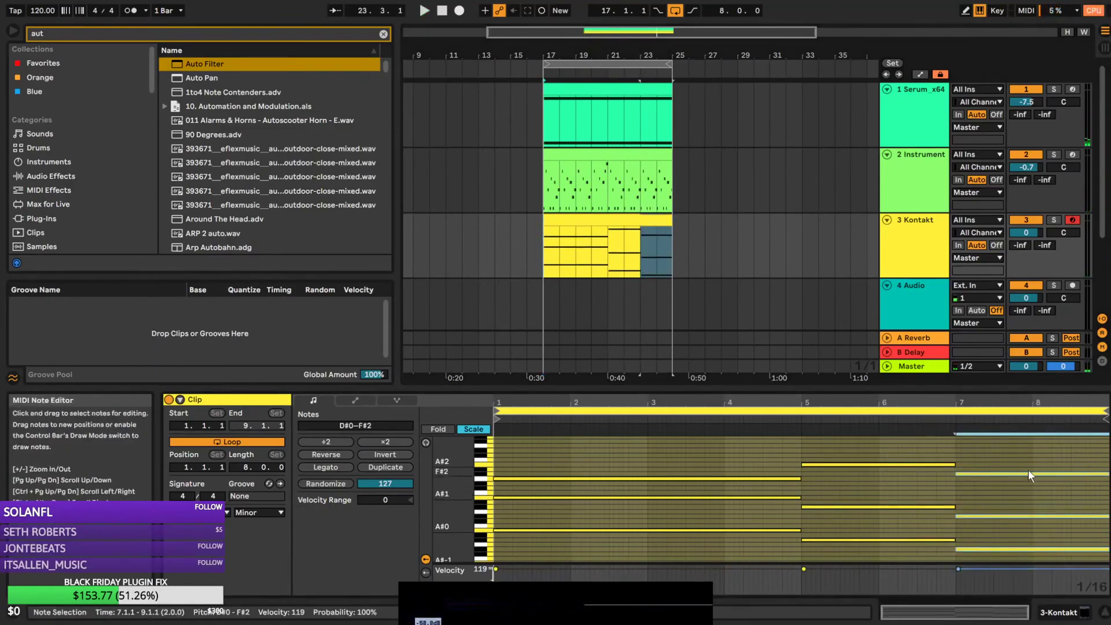
{"action": "key", "text": "space"}
{"action": "left_click", "coordinate": [643, 268]}
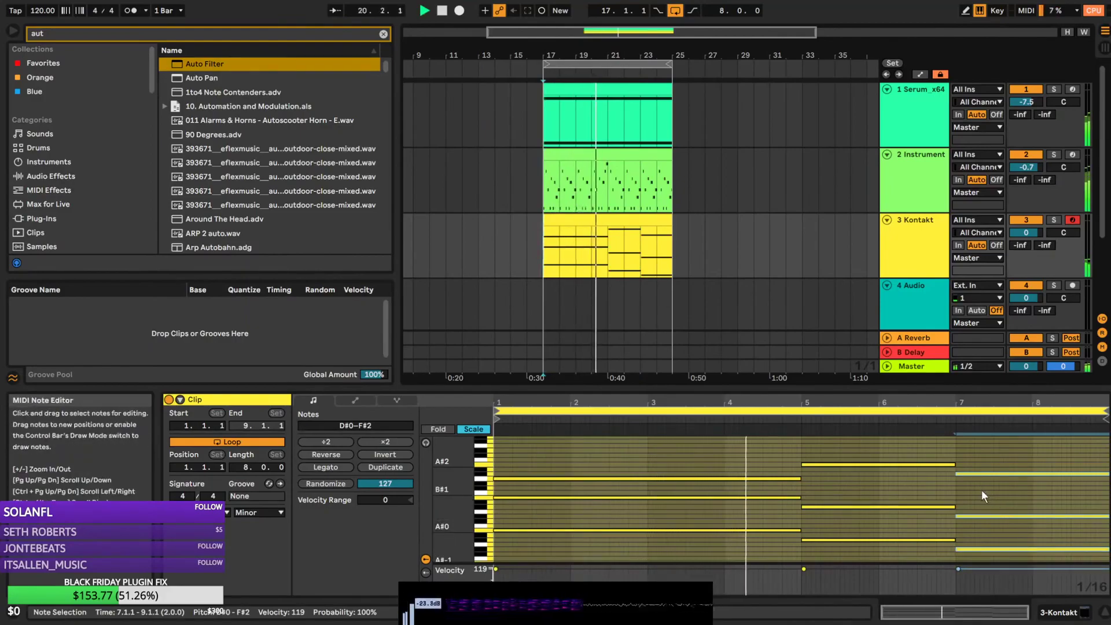
{"action": "scroll", "coordinate": [916, 529], "scroll_direction": "down", "scroll_amount": 2}
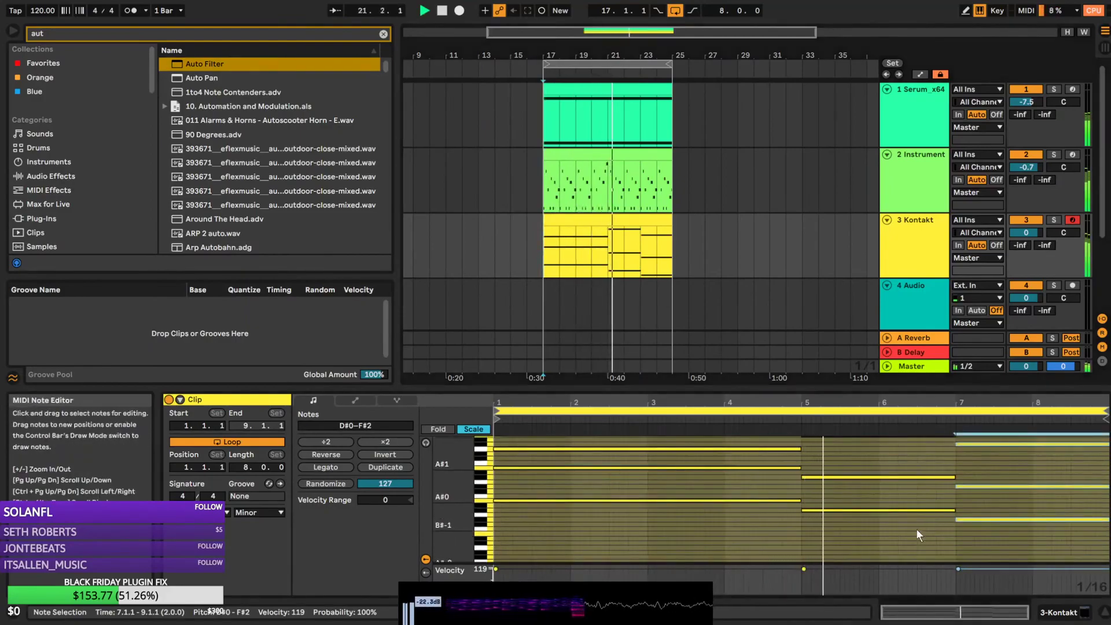
Lower the bar 7 chord to C#0–E#2 and replay the transition into it
{"action": "scroll", "coordinate": [977, 539], "scroll_direction": "up", "scroll_amount": 1}
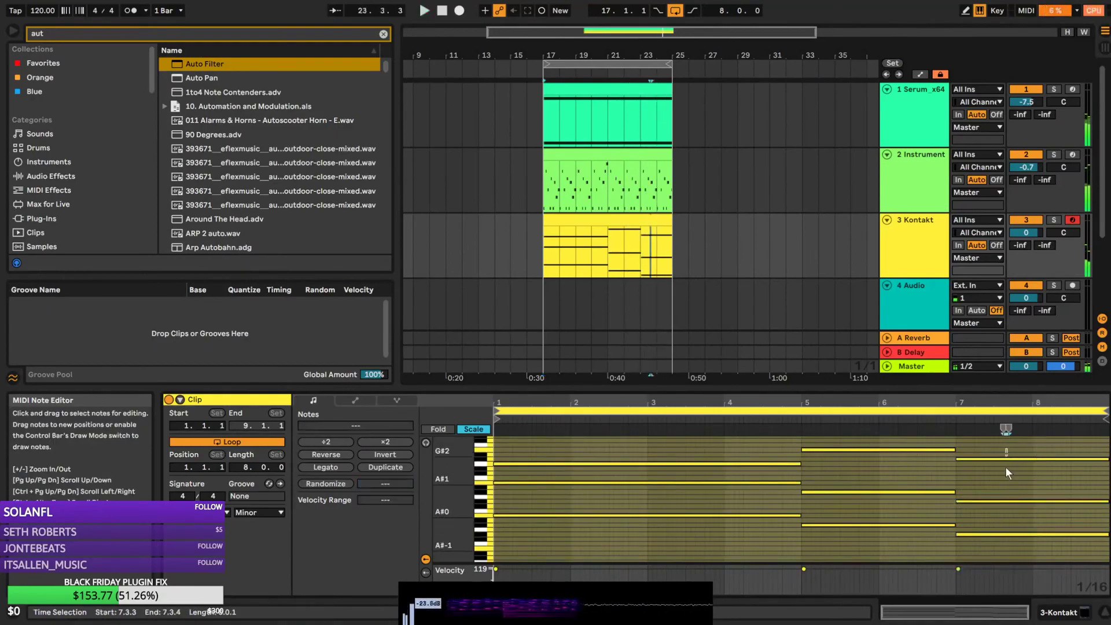
{"action": "key", "text": "Down"}
{"action": "key", "text": "Down"}
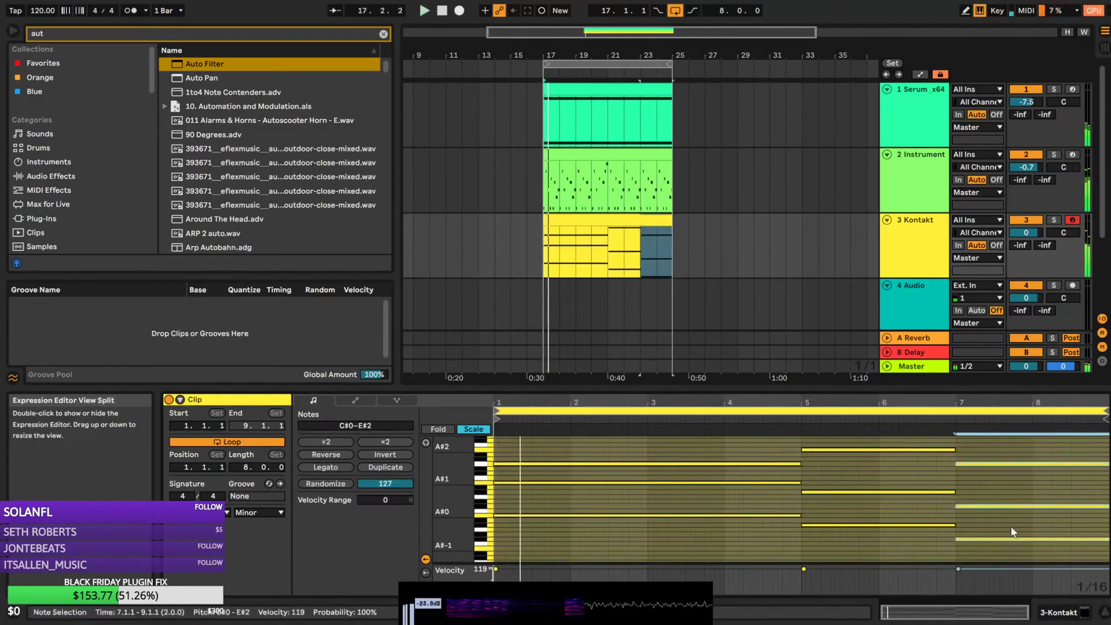
{"action": "left_click", "coordinate": [647, 262]}
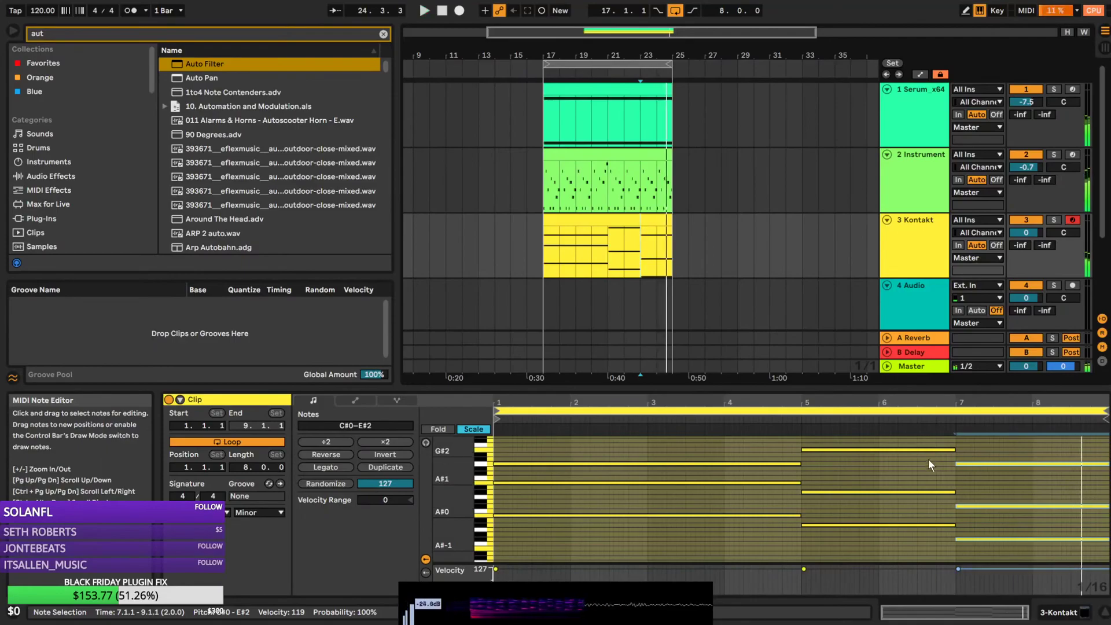
{"action": "left_click", "coordinate": [603, 243]}
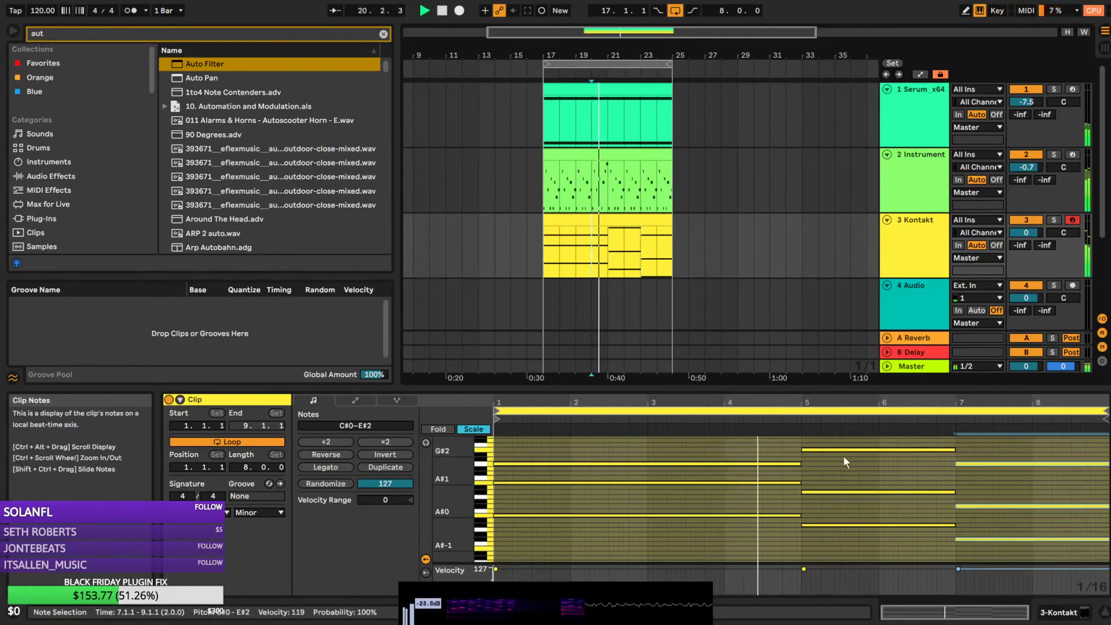
Try shortening the bar 5 A#2 note and adding a short passing note before bar 7, auditioned at D#2 and C#2
{"action": "scroll", "coordinate": [956, 480], "scroll_direction": "up", "scroll_amount": 2}
{"action": "mouse_move", "coordinate": [954, 465]}
{"action": "left_mouse_down"}
{"action": "mouse_move", "coordinate": [950, 456]}
{"action": "mouse_move", "coordinate": [971, 457]}
{"action": "mouse_move", "coordinate": [956, 463]}
{"action": "left_mouse_up"}
{"action": "double_click", "coordinate": [943, 456]}
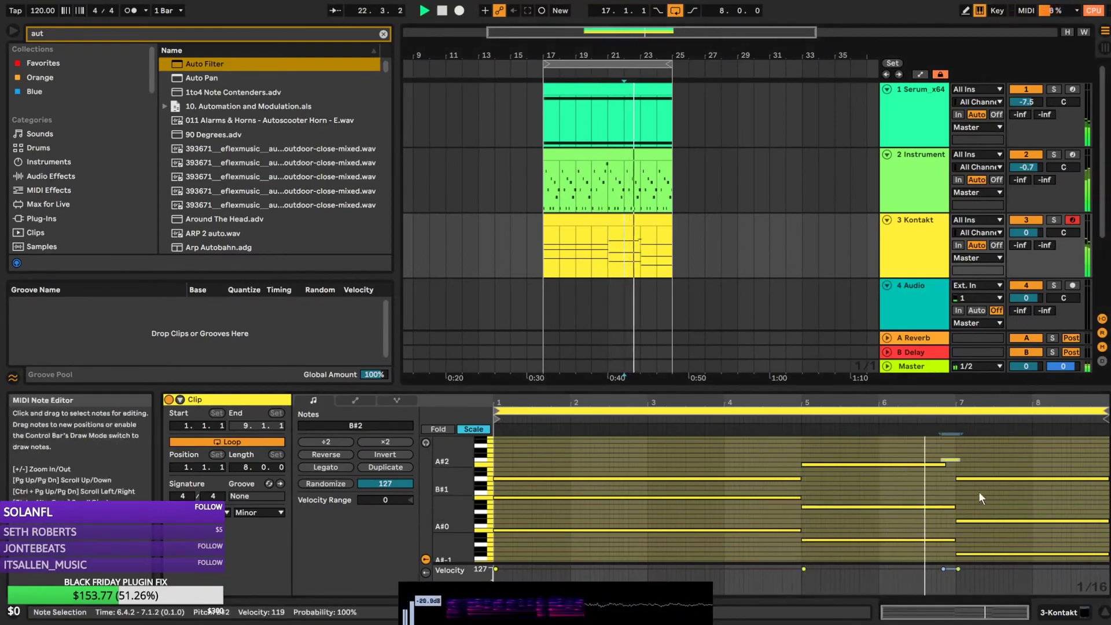
{"action": "left_click_drag", "start_coordinate": [952, 461], "coordinate": [949, 490]}
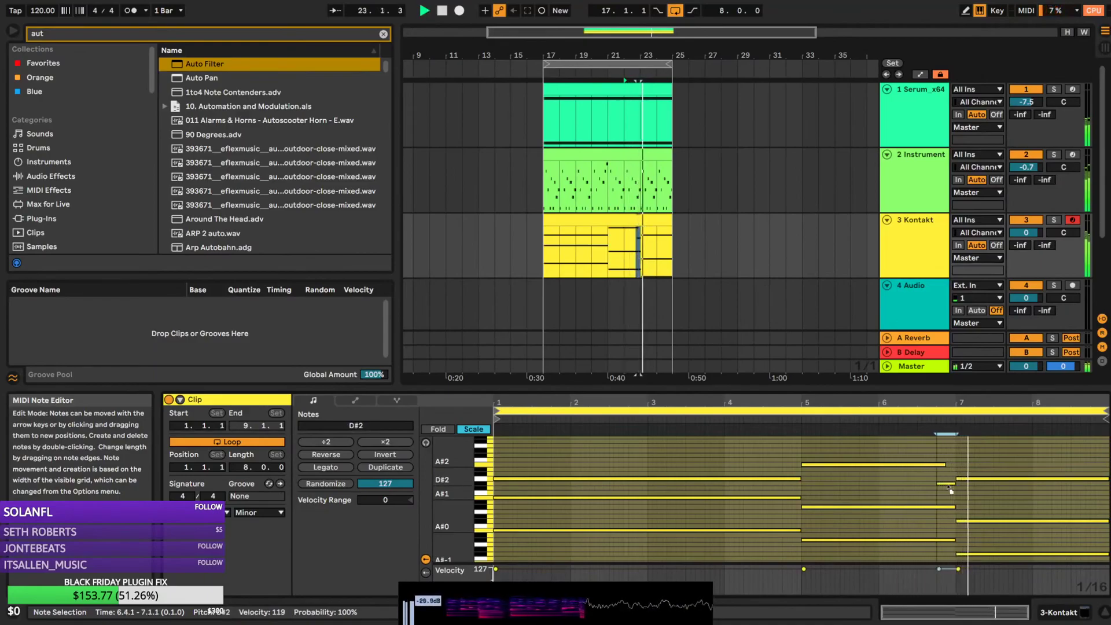
{"action": "key", "text": "space"}
{"action": "key", "text": "space"}
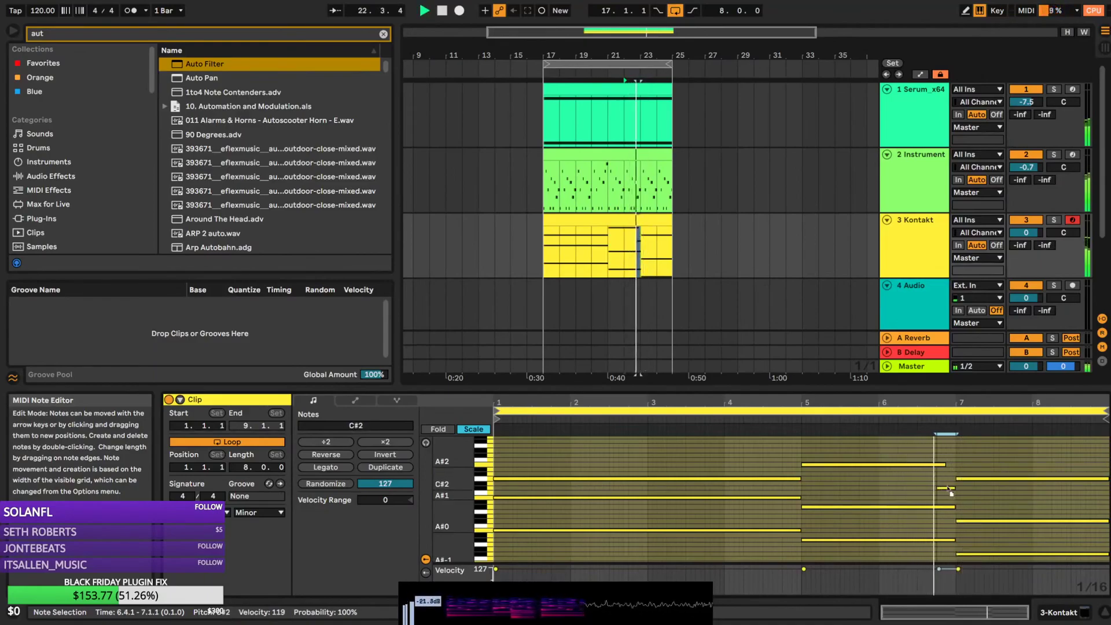
Delete the passing note, extend the A#2 note back to bar 7, and replay the clip from the start
{"action": "key", "text": "space"}
{"action": "left_click_drag", "start_coordinate": [949, 490], "coordinate": [958, 466]}
{"action": "key", "text": "space"}
{"action": "key", "text": "Delete"}
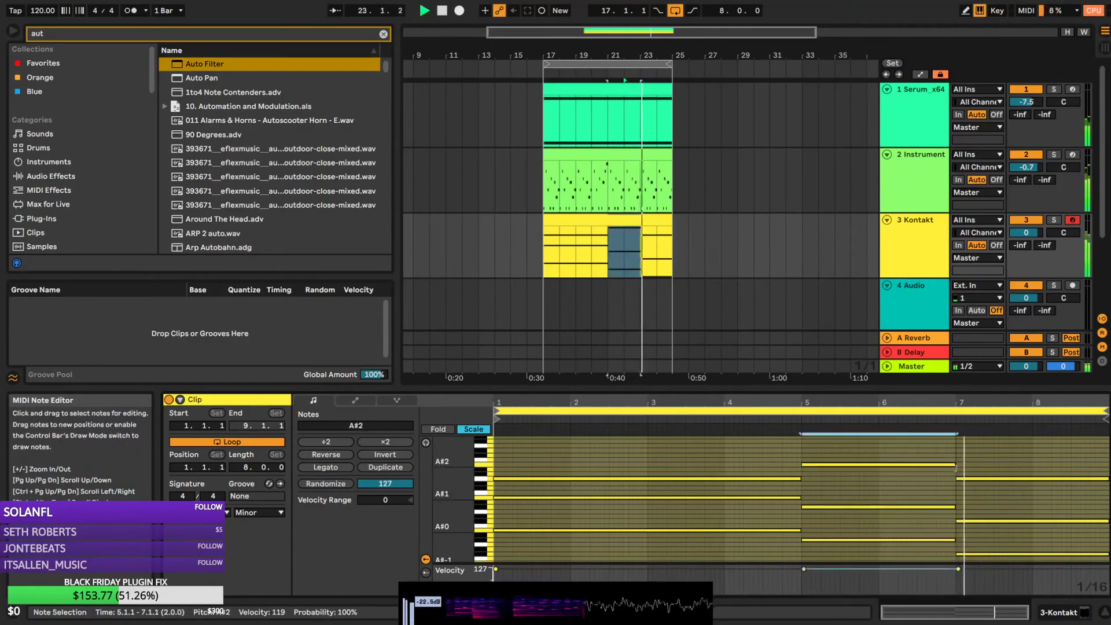
{"action": "key", "text": "space"}
{"action": "left_click", "coordinate": [542, 259]}
{"action": "key", "text": "space"}
Raise the ValhallaRoom reverb mix on the Instrument Rack track to 43.8%
{"action": "double_click", "coordinate": [930, 189]}
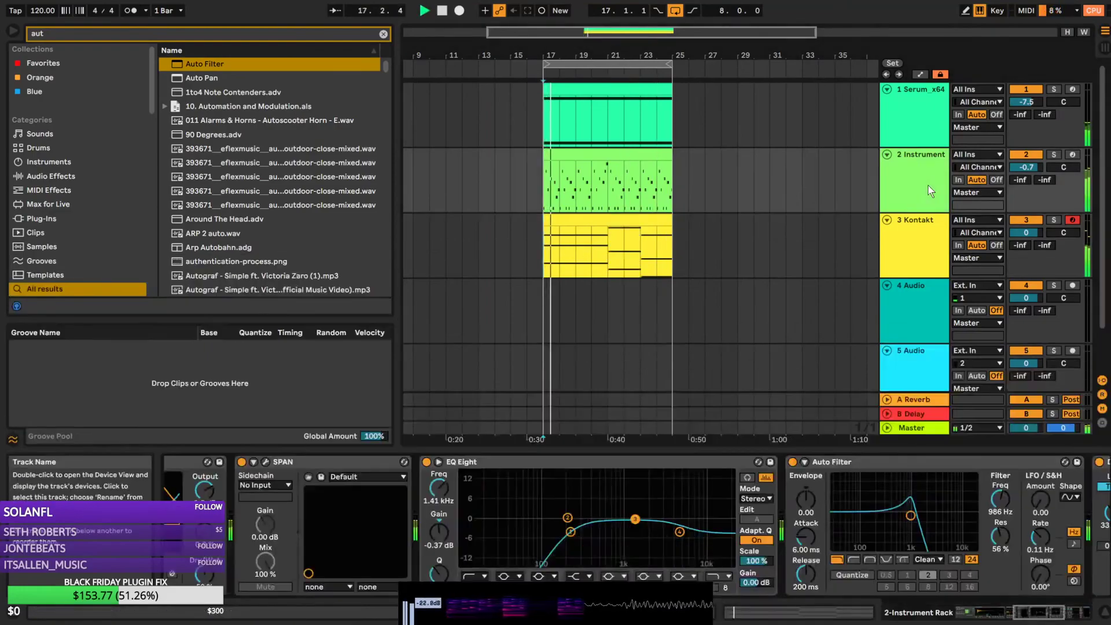
{"action": "left_click", "coordinate": [1039, 614]}
{"action": "left_click", "coordinate": [947, 462]}
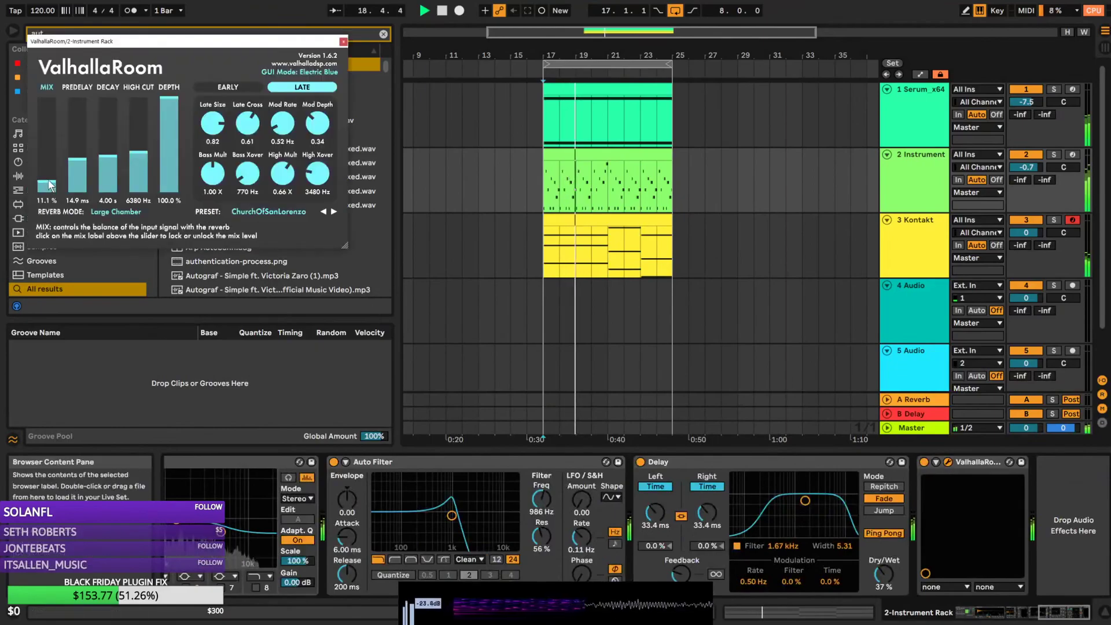
{"action": "left_click_drag", "start_coordinate": [54, 143], "coordinate": [54, 151]}
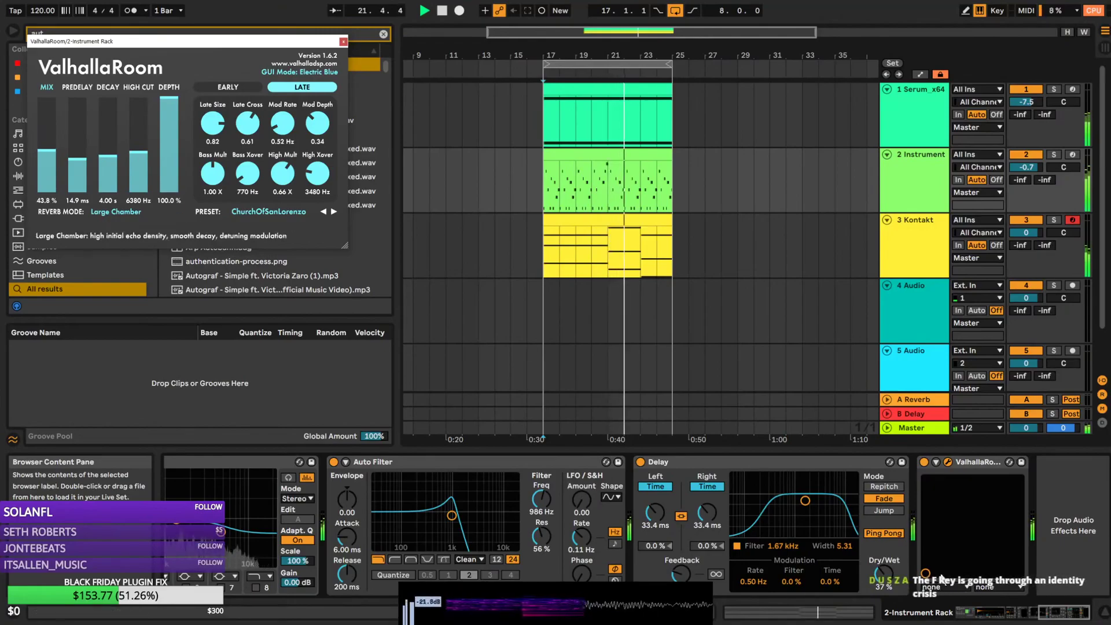
{"action": "left_click_drag", "start_coordinate": [1064, 612], "coordinate": [1058, 613]}
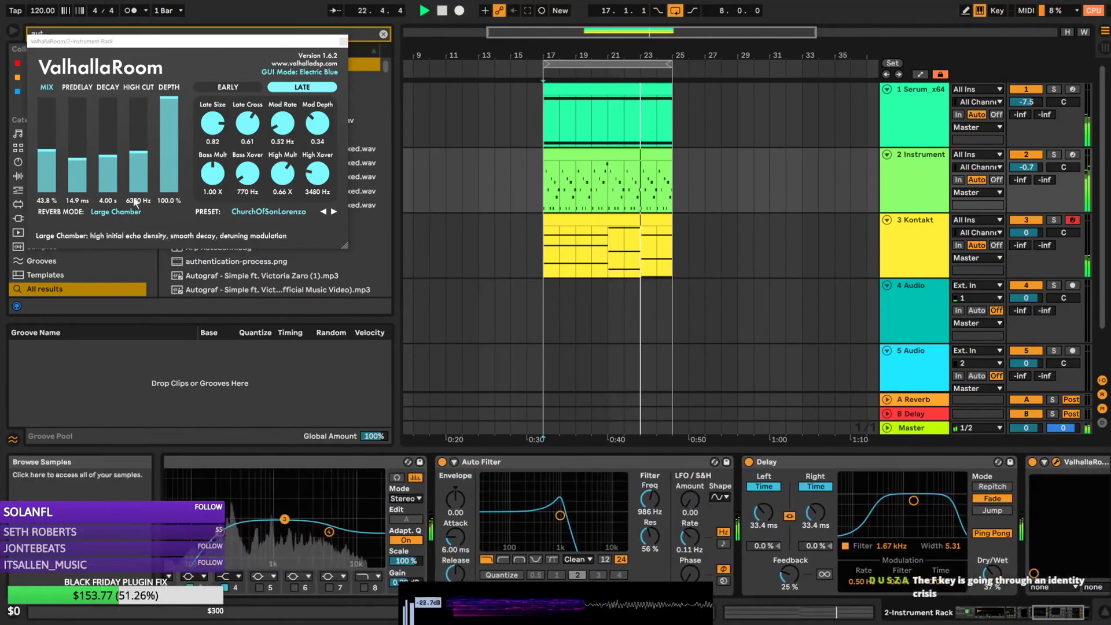
Stop playback, shorten the Kontakt clip's bar 7 chord to one bar, and duplicate it into bar 8
{"action": "double_click", "coordinate": [655, 220]}
{"action": "key", "text": "space"}
{"action": "left_click_drag", "start_coordinate": [1063, 456], "coordinate": [1023, 549]}
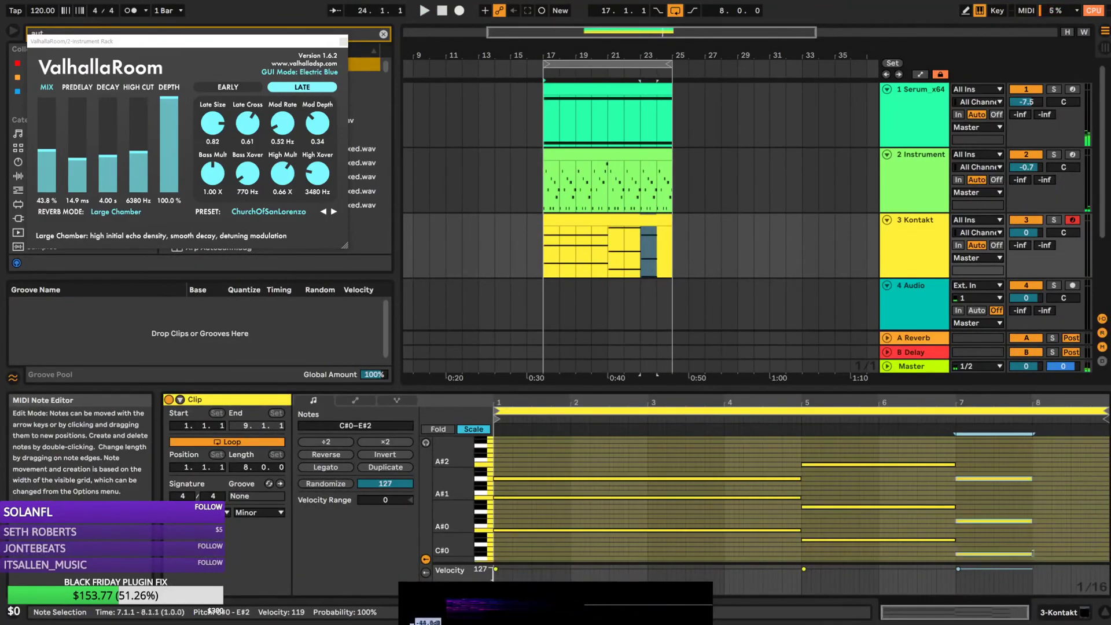
{"action": "key", "text": "ctrl+d"}
Lower the bass note of the bar 8 chord from C#0 to F#-1
{"action": "scroll", "coordinate": [1083, 524], "scroll_direction": "down", "scroll_amount": 2}
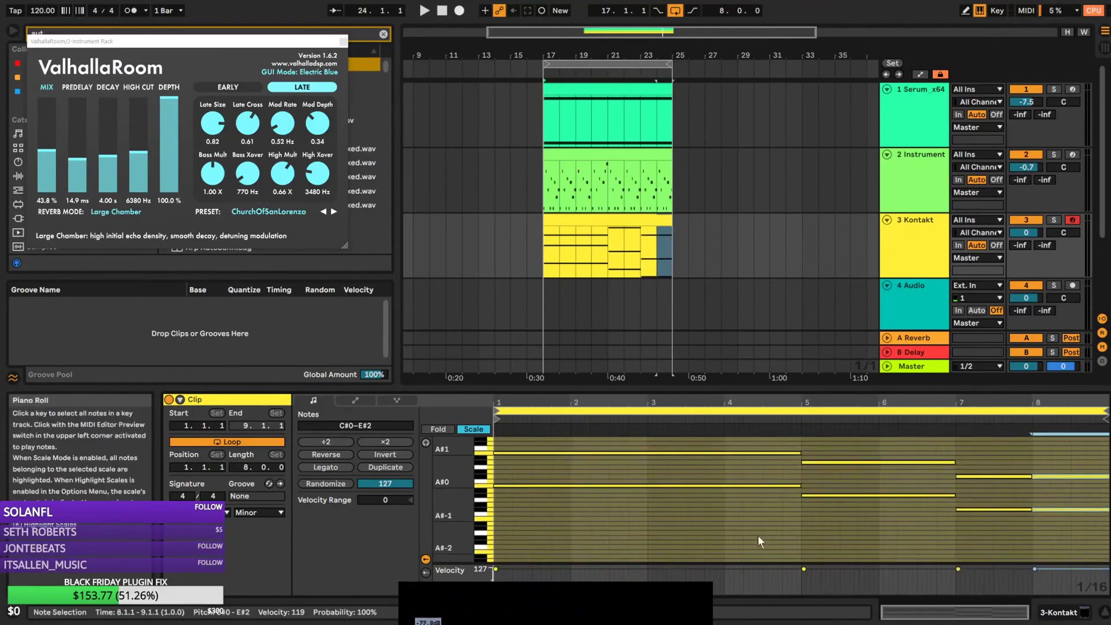
{"action": "left_click_drag", "start_coordinate": [454, 513], "coordinate": [478, 490]}
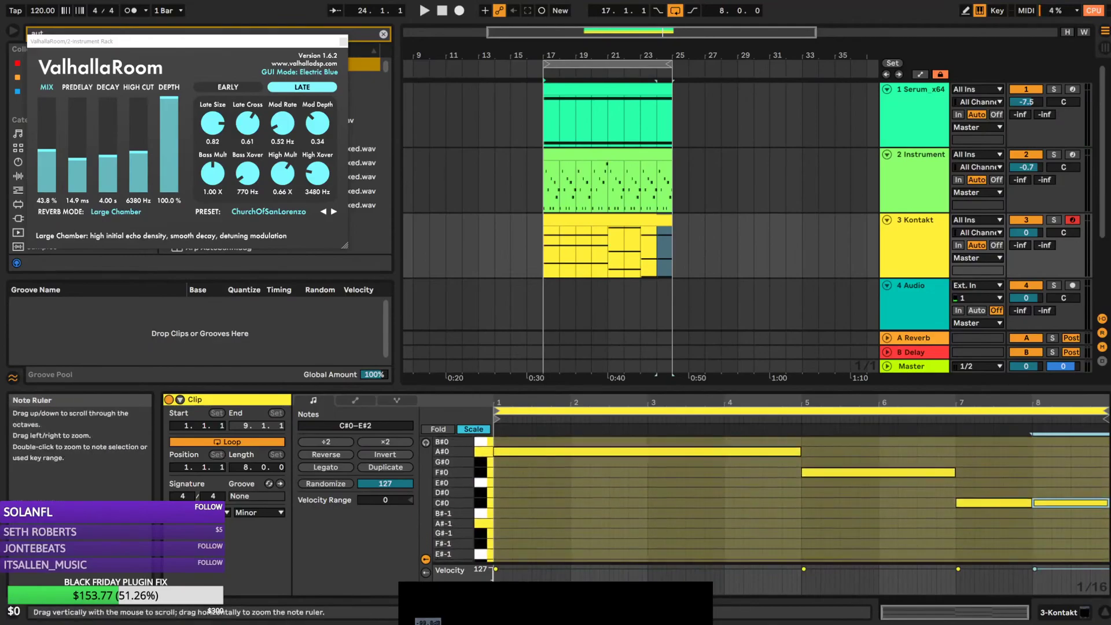
{"action": "left_click", "coordinate": [1031, 524]}
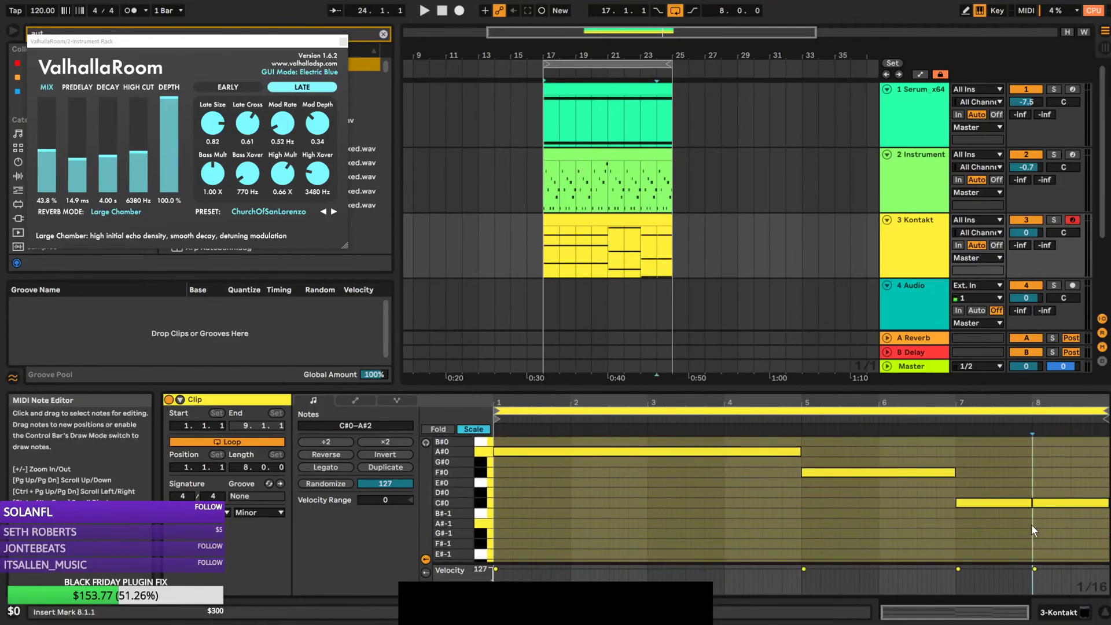
{"action": "left_click", "coordinate": [1048, 503]}
{"action": "scroll", "coordinate": [1077, 528], "scroll_direction": "up", "scroll_amount": 3}
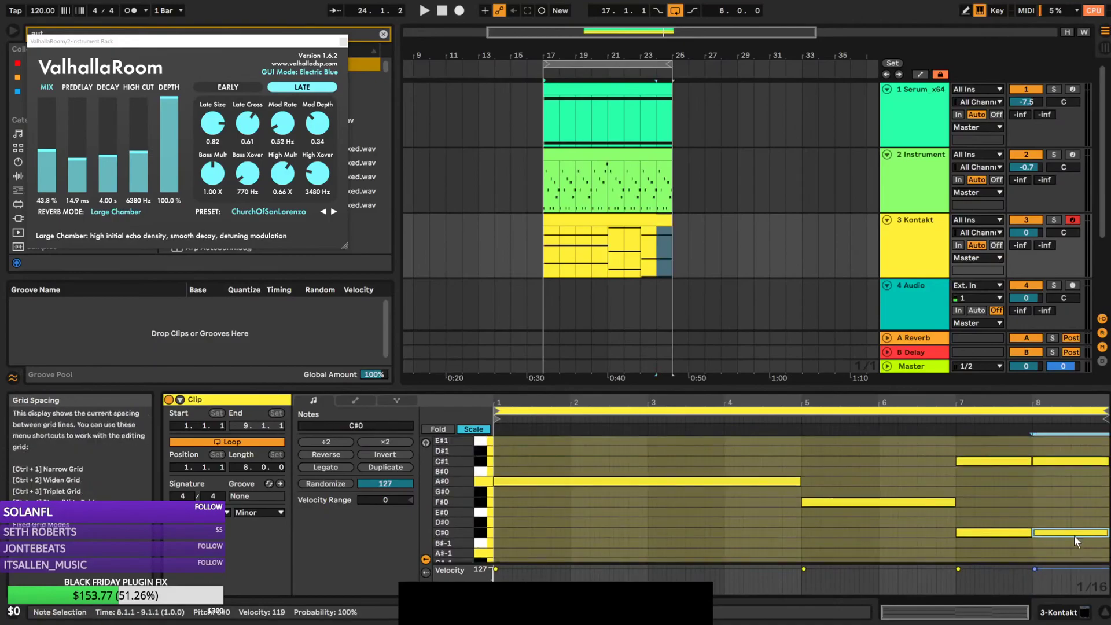
{"action": "left_click_drag", "start_coordinate": [457, 507], "coordinate": [442, 506]}
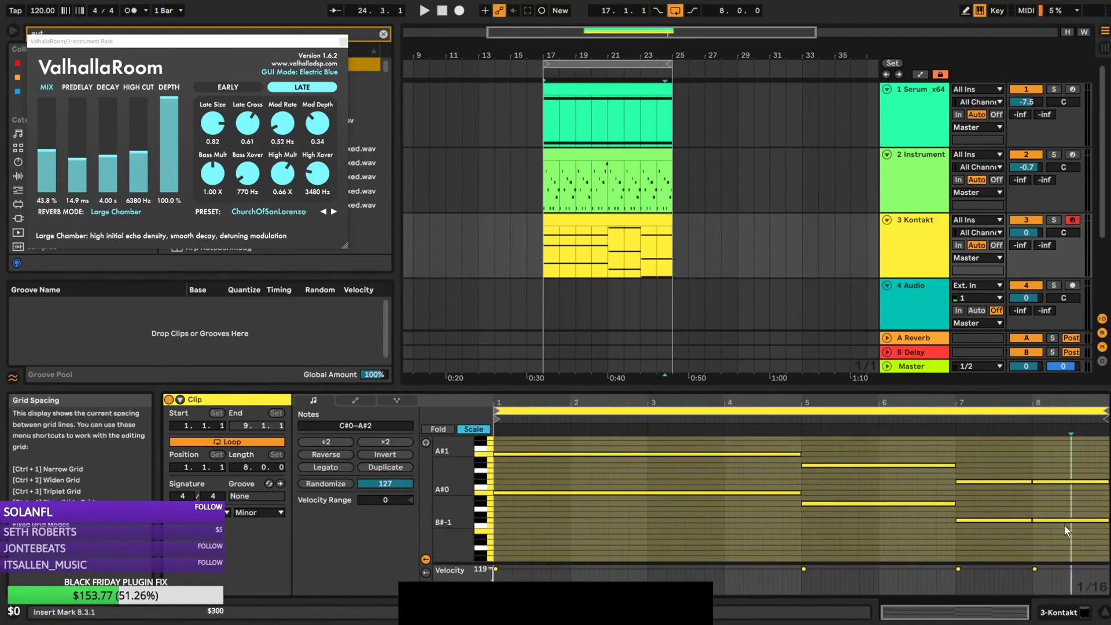
{"action": "left_click_drag", "start_coordinate": [1065, 520], "coordinate": [1066, 542]}
{"action": "scroll", "coordinate": [1066, 516], "scroll_direction": "up", "scroll_amount": 2}
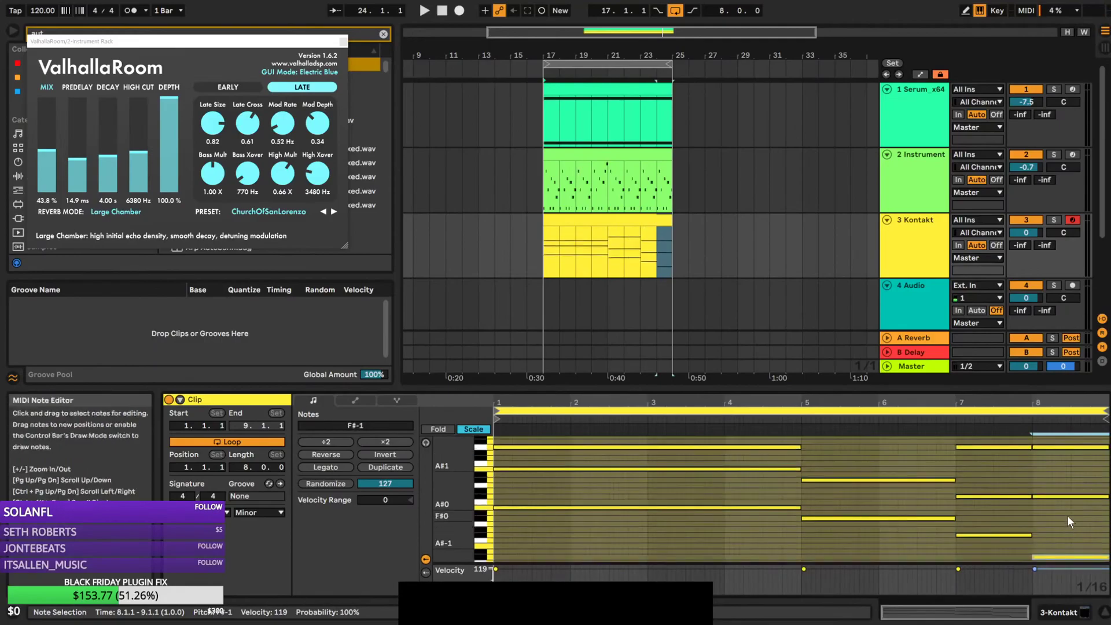
{"action": "scroll", "coordinate": [1066, 521], "scroll_direction": "down", "scroll_amount": 2}
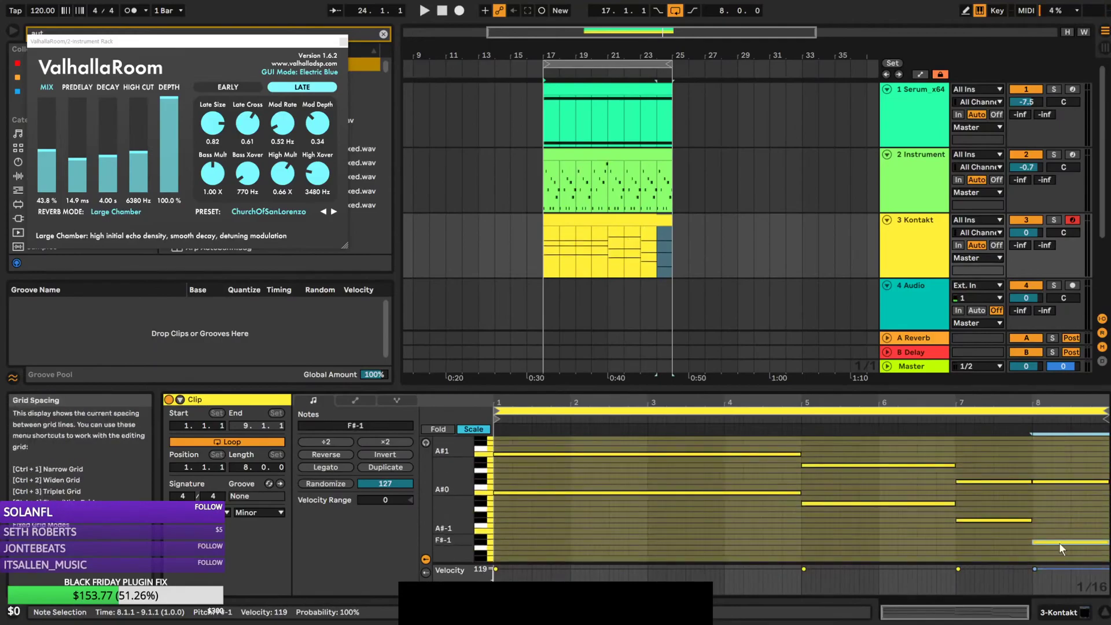
Revoice the bar 8 chord of the Kontakt clip with inner notes at F#0 and B#1, and start playback
{"action": "scroll", "coordinate": [1055, 532], "scroll_direction": "up", "scroll_amount": 1}
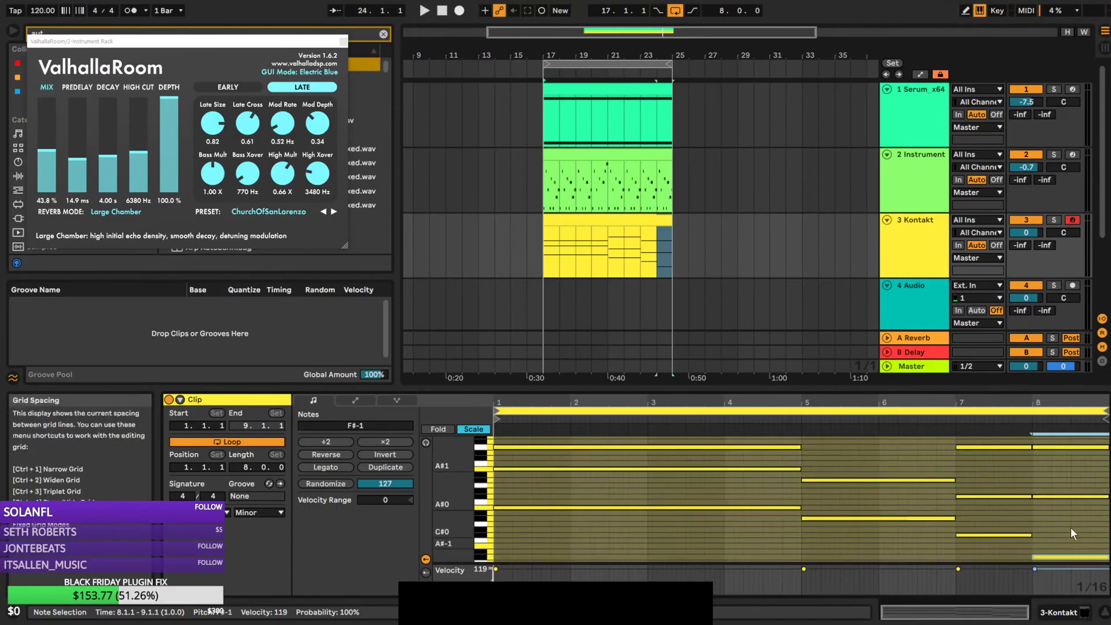
{"action": "key", "text": "Up"}
{"action": "key", "text": "Up"}
{"action": "key", "text": "Up"}
{"action": "key", "text": "Up"}
{"action": "key", "text": "Up"}
{"action": "key", "text": "Up"}
{"action": "key", "text": "Up"}
{"action": "key", "text": "Up"}
{"action": "key", "text": "Up"}
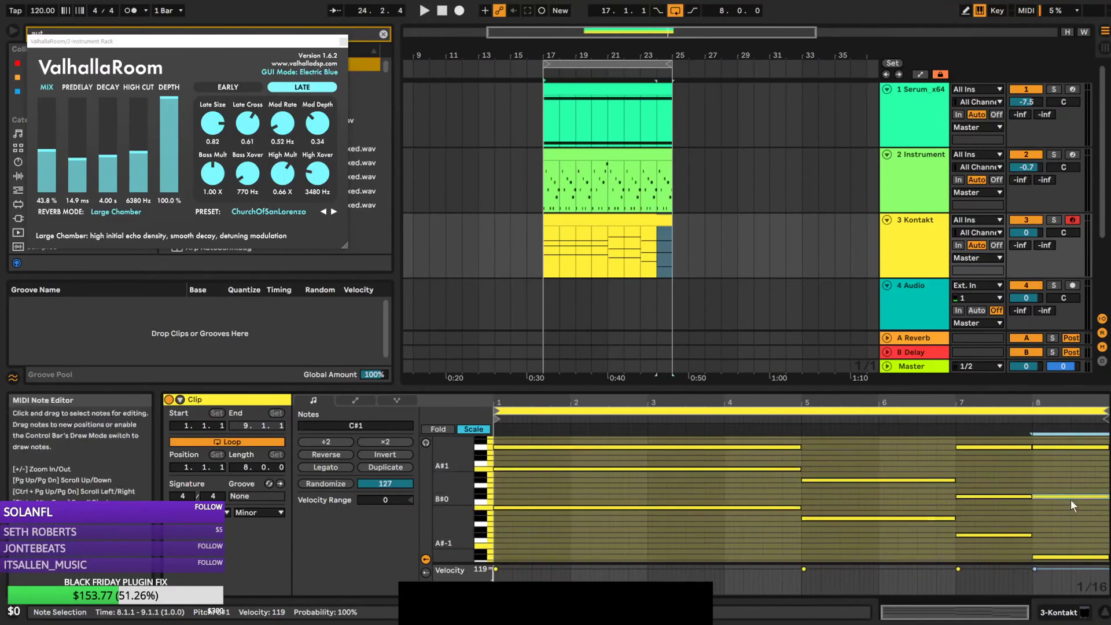
{"action": "key", "text": "Up"}
{"action": "key", "text": "Up"}
{"action": "key", "text": "Up"}
{"action": "key", "text": "Up"}
{"action": "key", "text": "Up"}
{"action": "key", "text": "Up"}
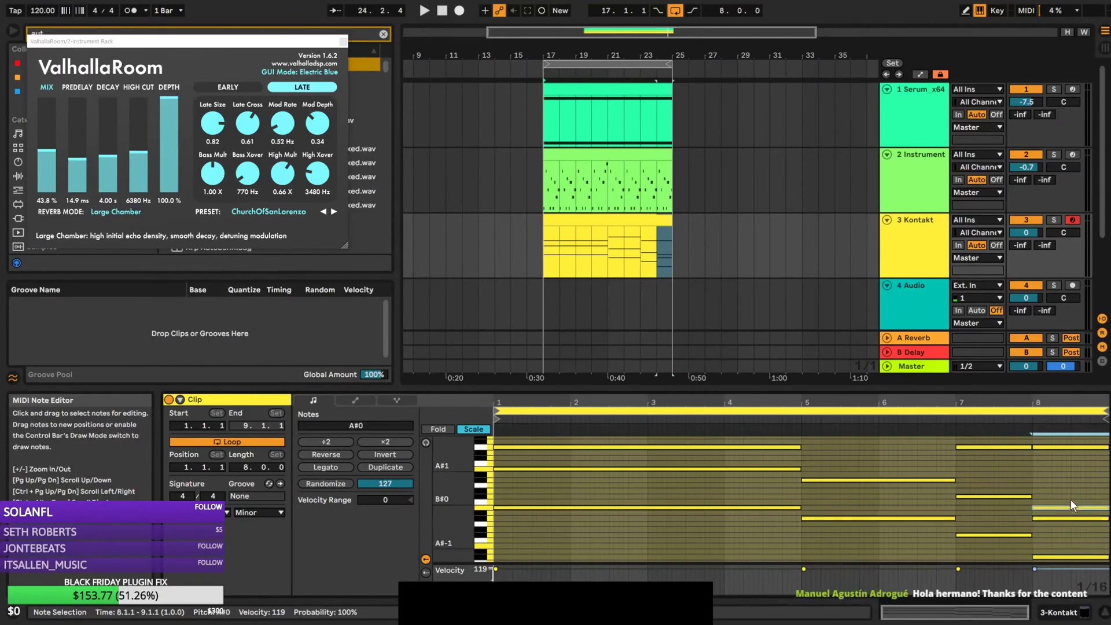
{"action": "key", "text": "shift+Up"}
{"action": "key", "text": "space"}
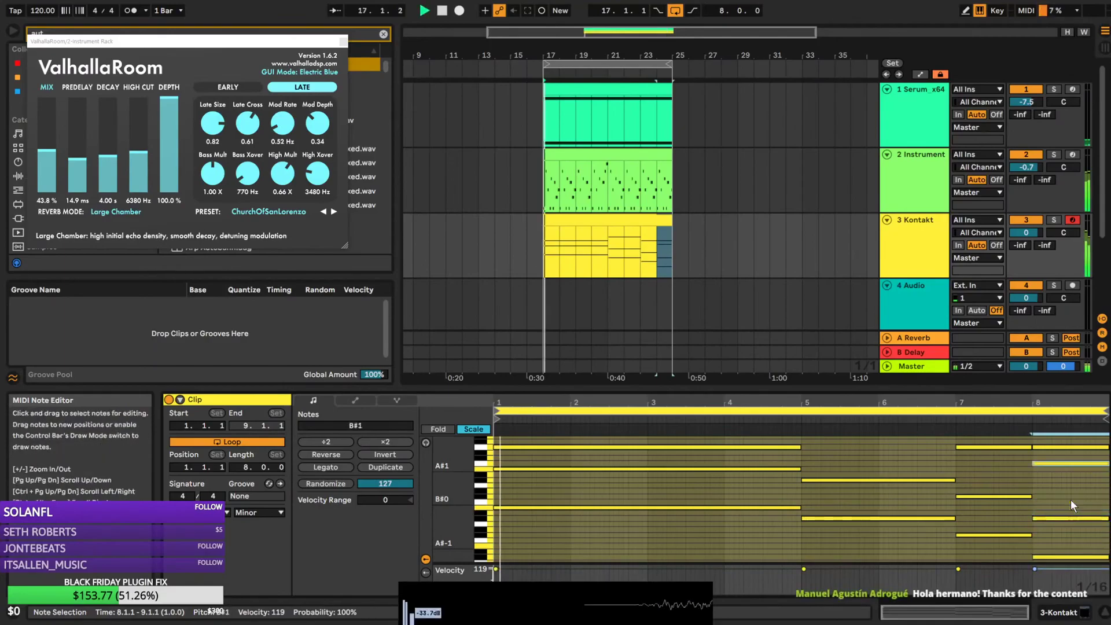
Delete the top note of the bar 8 chord and raise the B#1 note below it to D#2
{"action": "scroll", "coordinate": [1053, 488], "scroll_direction": "up", "scroll_amount": 1}
{"action": "double_click", "coordinate": [1058, 462]}
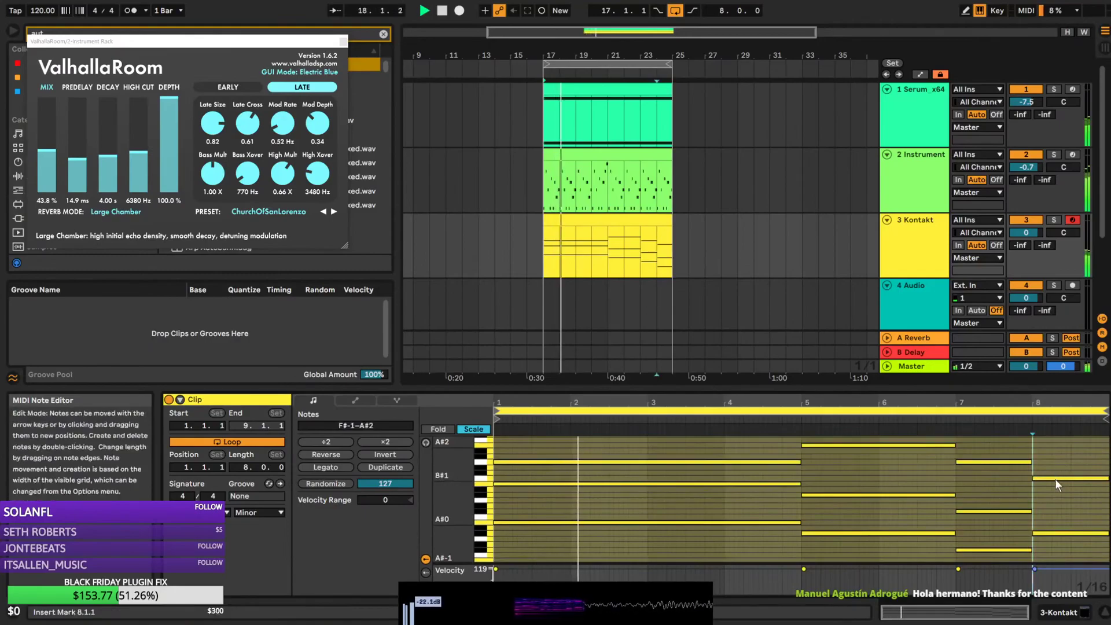
{"action": "left_click", "coordinate": [1054, 478]}
{"action": "key", "text": "Up"}
{"action": "key", "text": "Up"}
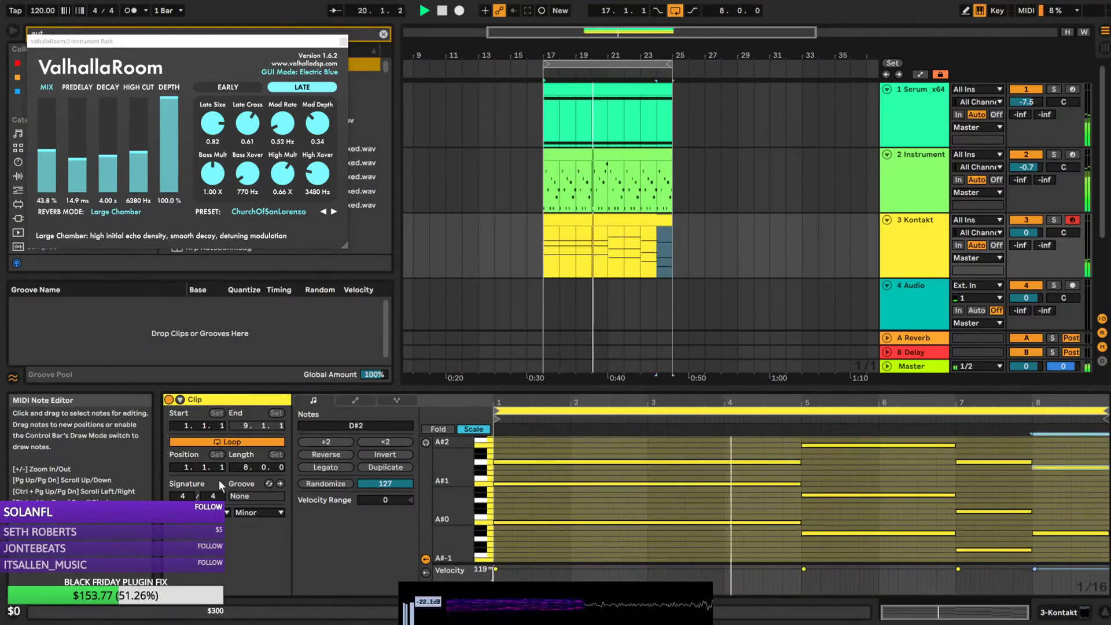
Transpose the lowest note of the bar 8 chord up two octaves to F#1
{"action": "left_click_drag", "start_coordinate": [451, 489], "coordinate": [428, 496]}
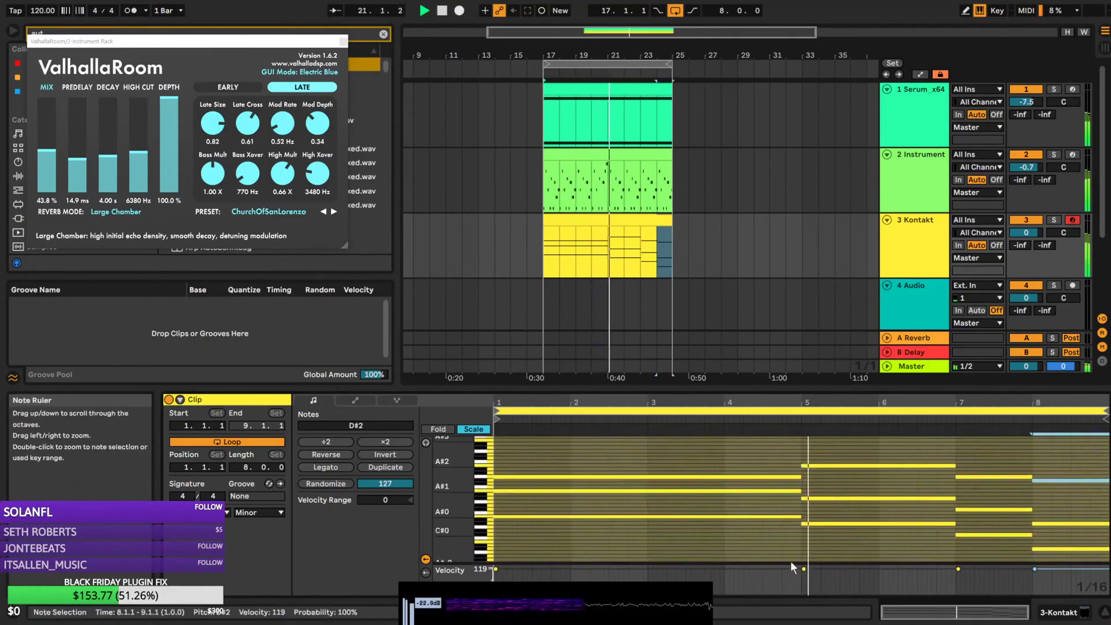
{"action": "left_click", "coordinate": [1062, 549]}
{"action": "key", "text": "shift+Up"}
{"action": "key", "text": "shift+Up"}
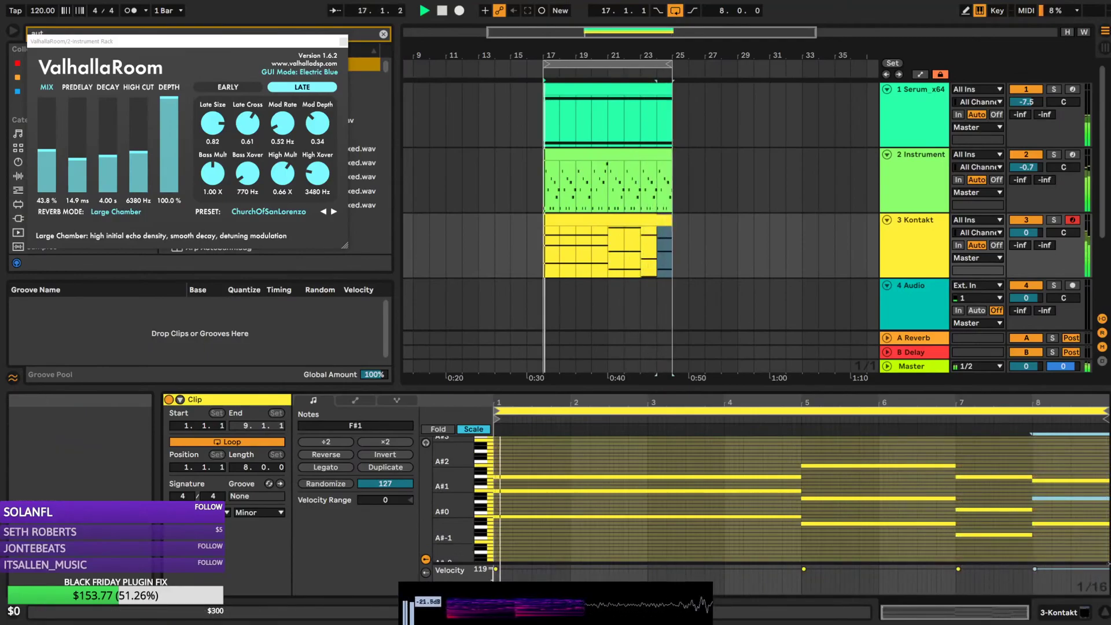
Duplicate the lowest note held over bars 1 to 4 one octave down at A#-1 and play the loop
{"action": "left_click", "coordinate": [627, 517]}
{"action": "key", "text": "ctrl+c"}
{"action": "key", "text": "ctrl+v"}
{"action": "key", "text": "shift+Down"}
{"action": "key", "text": "space"}
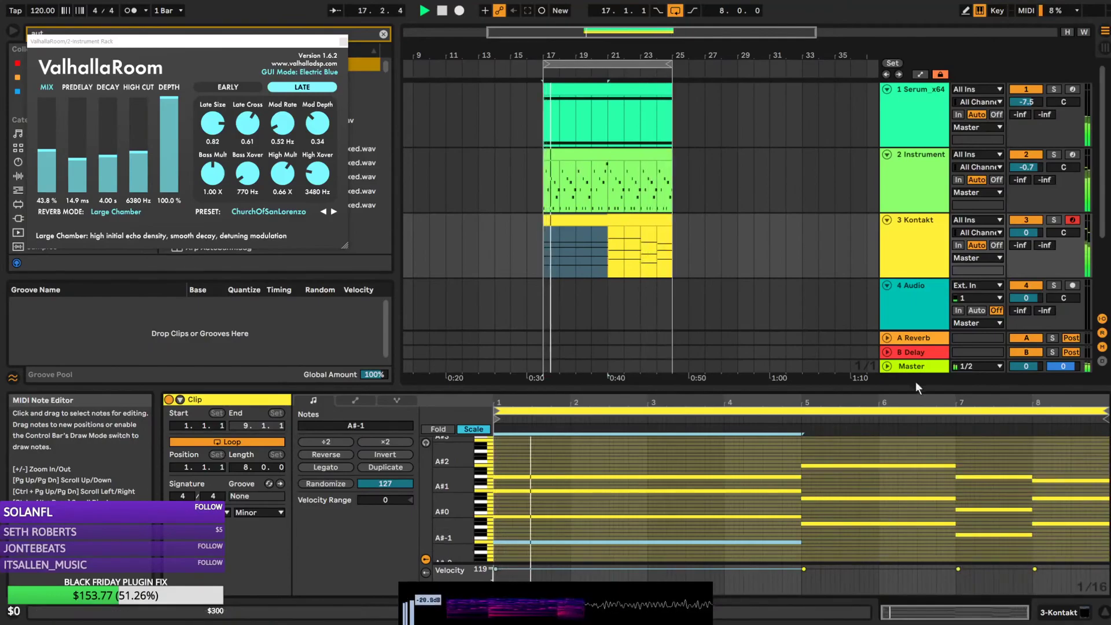
Try shortening the top note of bar 7 and raising the top note of bar 8 to E#2 during playback
{"action": "left_click", "coordinate": [640, 258]}
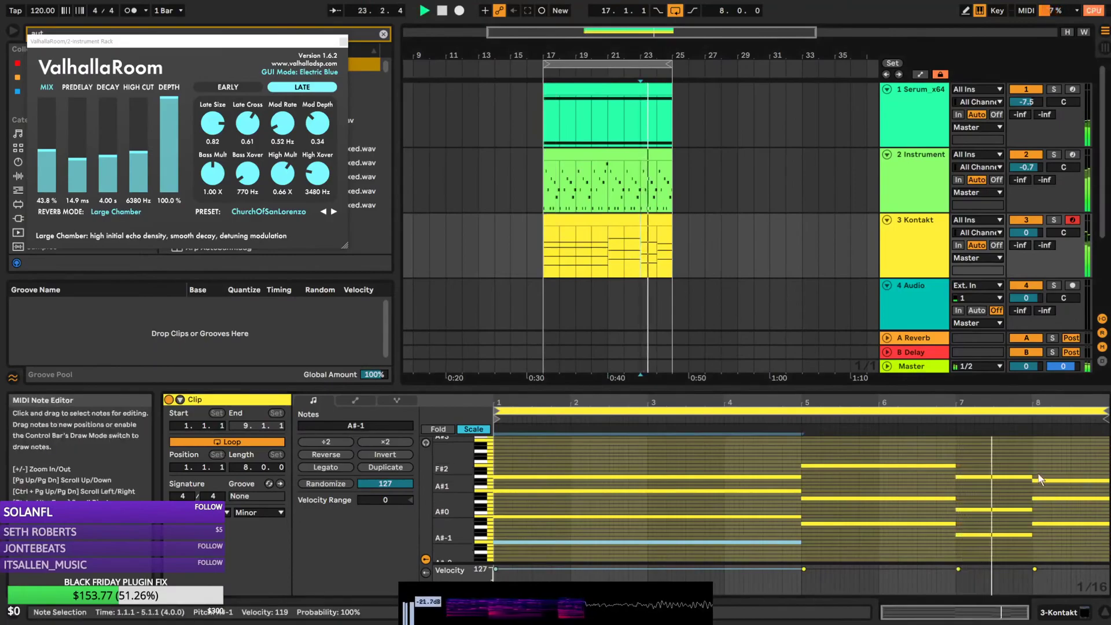
{"action": "left_click_drag", "start_coordinate": [1032, 477], "coordinate": [1023, 477]}
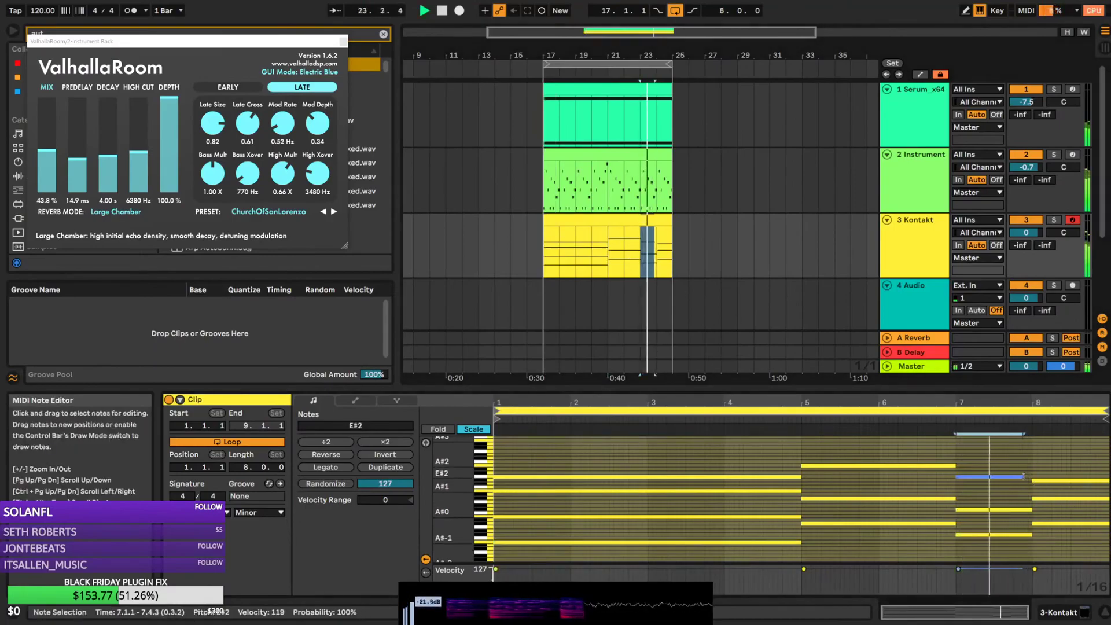
{"action": "left_click", "coordinate": [1048, 480]}
{"action": "key", "text": "space"}
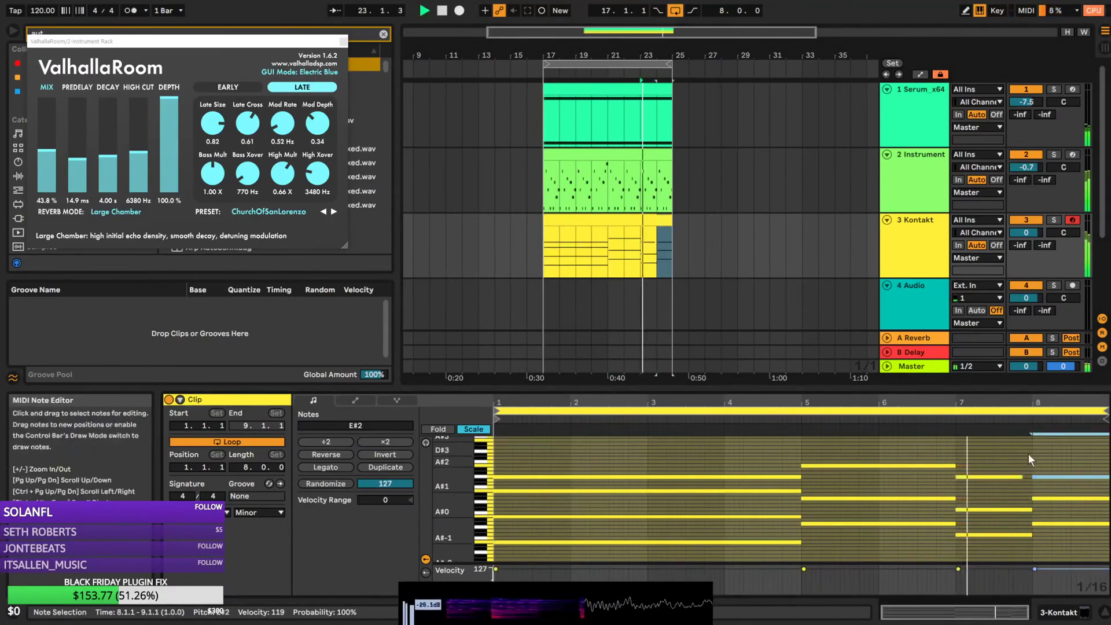
{"action": "left_click", "coordinate": [1023, 474]}
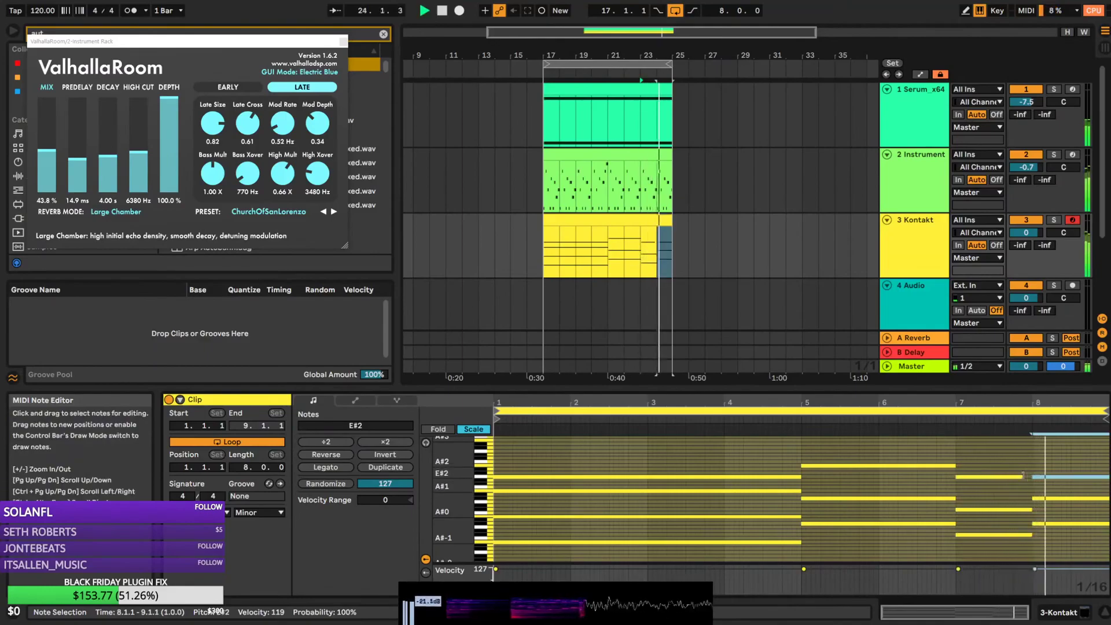
Move the top note of the bar 8 chord to C#2 and play the loop from bar 17
{"action": "key", "text": "space"}
{"action": "left_click_drag", "start_coordinate": [1044, 477], "coordinate": [1045, 485]}
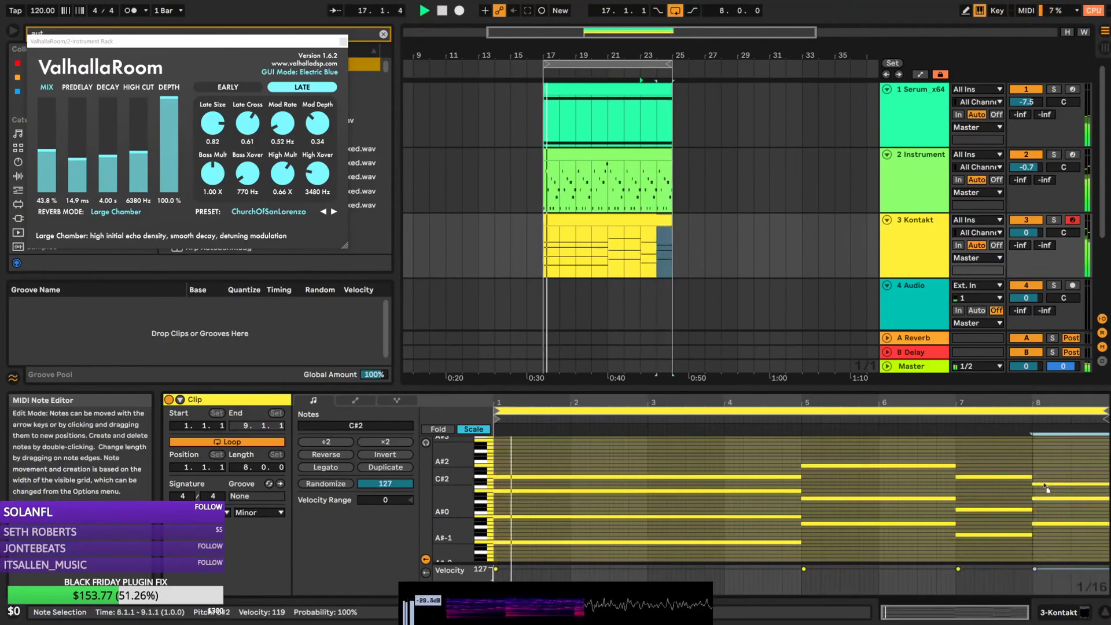
{"action": "left_click", "coordinate": [1047, 488]}
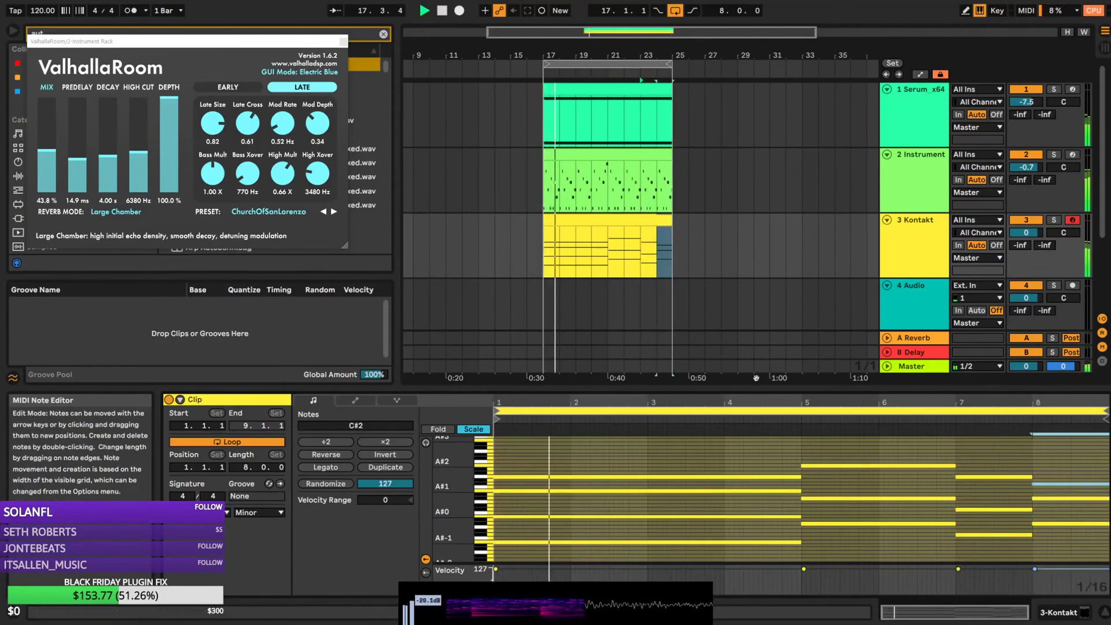
{"action": "left_click", "coordinate": [565, 250]}
{"action": "key", "text": "space"}
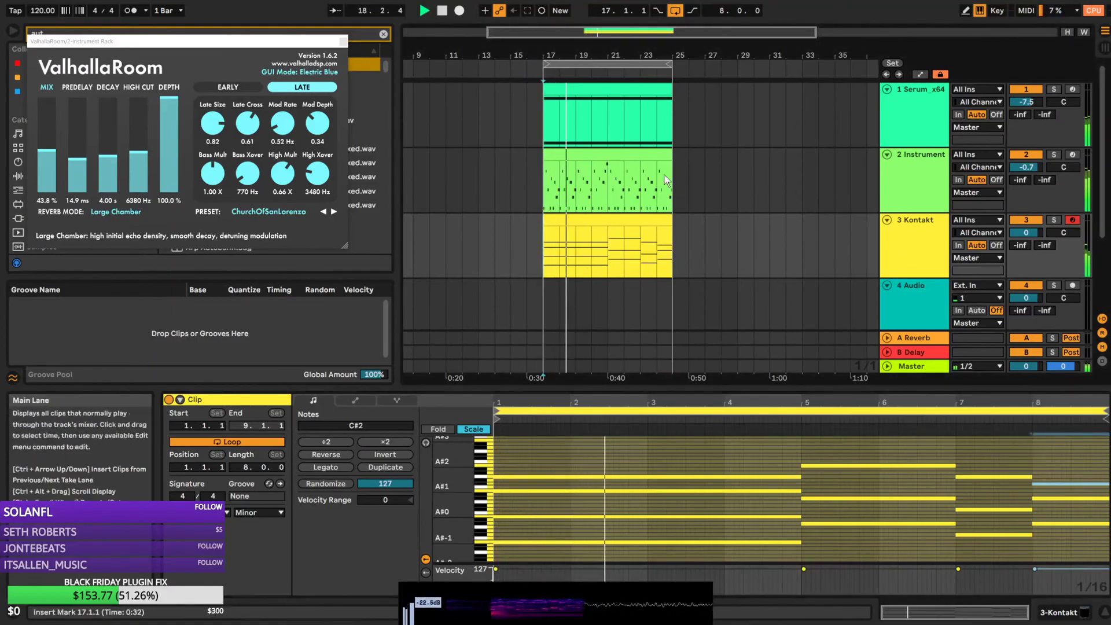
Switch the Delay on the Instrument track to tempo-synced times and set its feedback to 41%
{"action": "left_click", "coordinate": [637, 179]}
{"action": "left_click", "coordinate": [944, 185]}
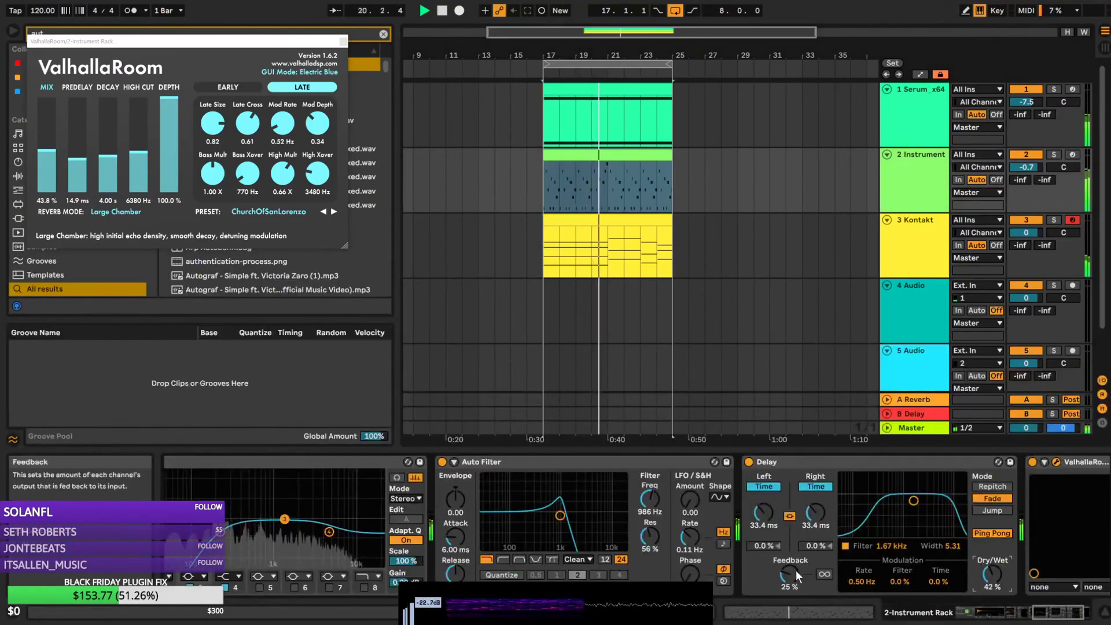
{"action": "left_click", "coordinate": [774, 488]}
{"action": "left_click_drag", "start_coordinate": [789, 574], "coordinate": [789, 568]}
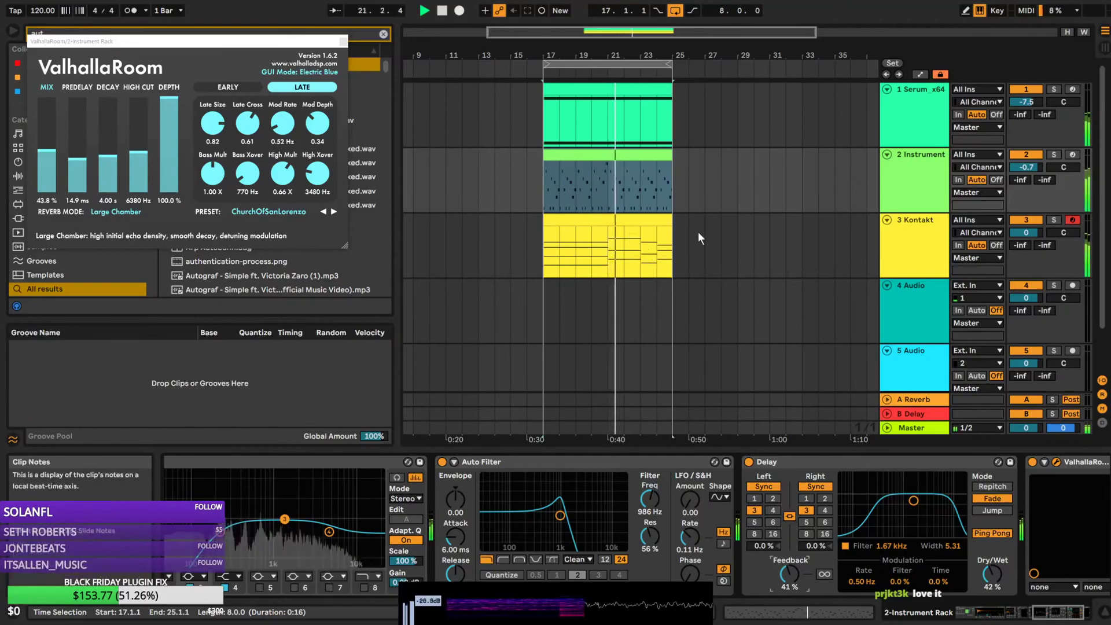
Open the Kontakt clip and review its bar 8 chord during playback
{"action": "left_click", "coordinate": [907, 248]}
{"action": "double_click", "coordinate": [637, 220]}
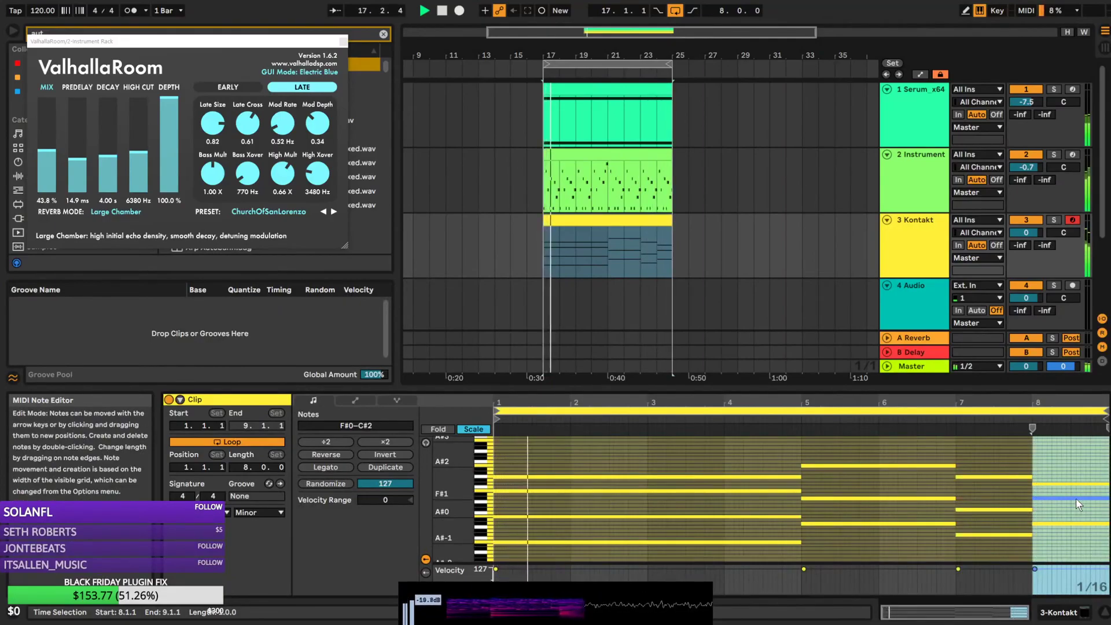
On the Instrument track, lower the ValhallaRoom mix to 13.8% and shorten the rack's Ve Attack to about 10.1 ms
{"action": "left_click", "coordinate": [916, 195]}
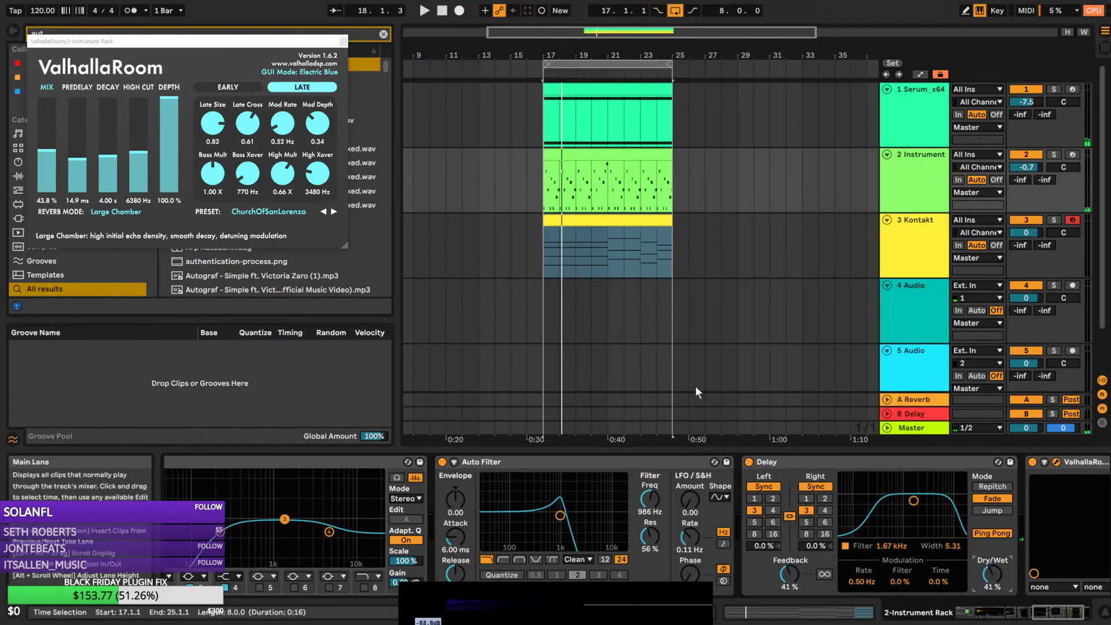
{"action": "left_click", "coordinate": [983, 613]}
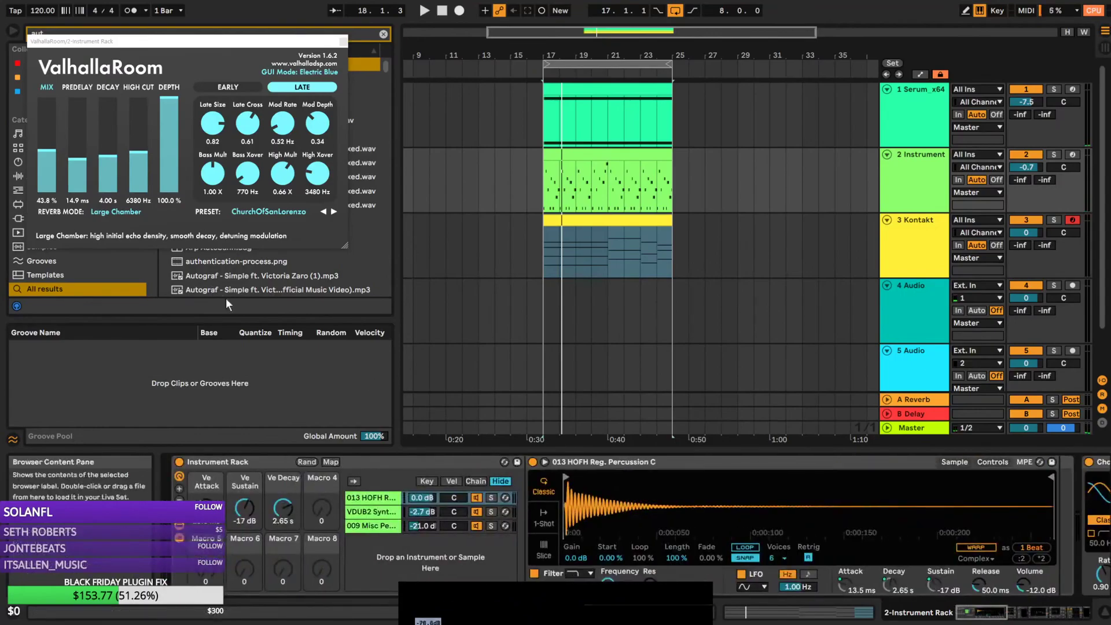
{"action": "key", "text": "space"}
{"action": "left_click_drag", "start_coordinate": [48, 152], "coordinate": [51, 184]}
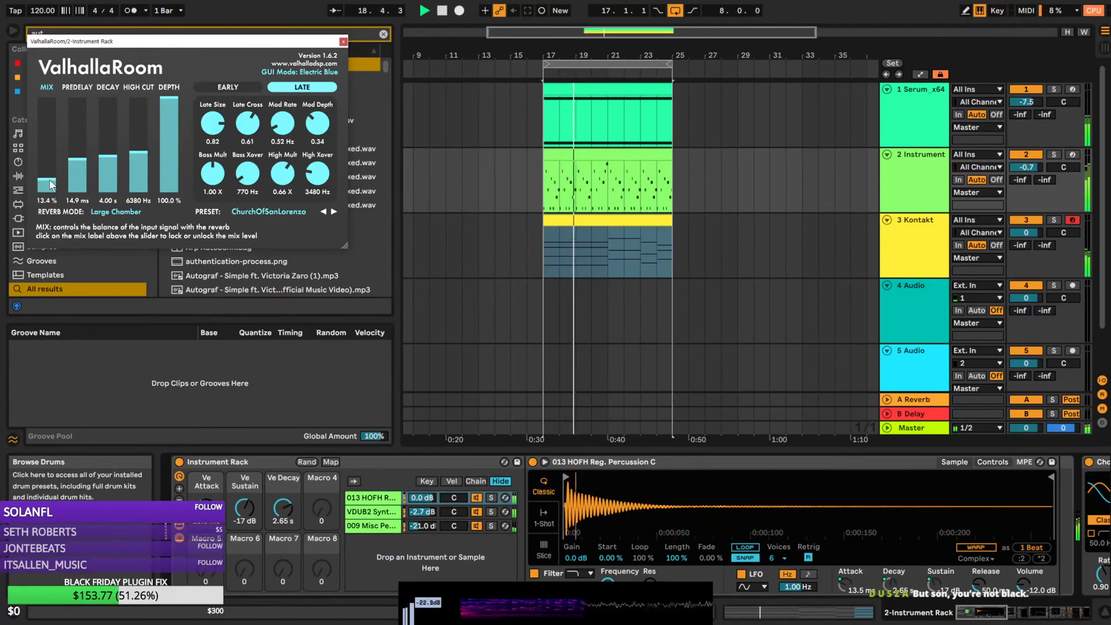
{"action": "mouse_move", "coordinate": [206, 506]}
{"action": "left_mouse_down"}
{"action": "mouse_move", "coordinate": [206, 527]}
{"action": "mouse_move", "coordinate": [207, 508]}
{"action": "left_mouse_up"}
Raise the last two notes of the Instrument clip, at 8.4, to B#3 and C#4
{"action": "double_click", "coordinate": [598, 195]}
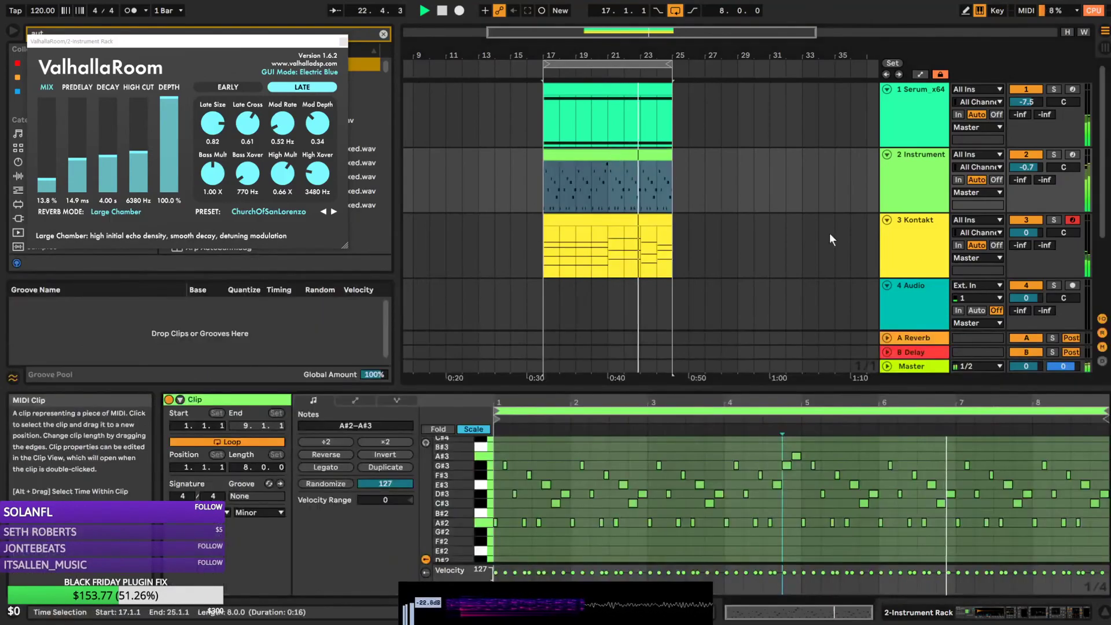
{"action": "left_click_drag", "start_coordinate": [1089, 512], "coordinate": [1095, 448]}
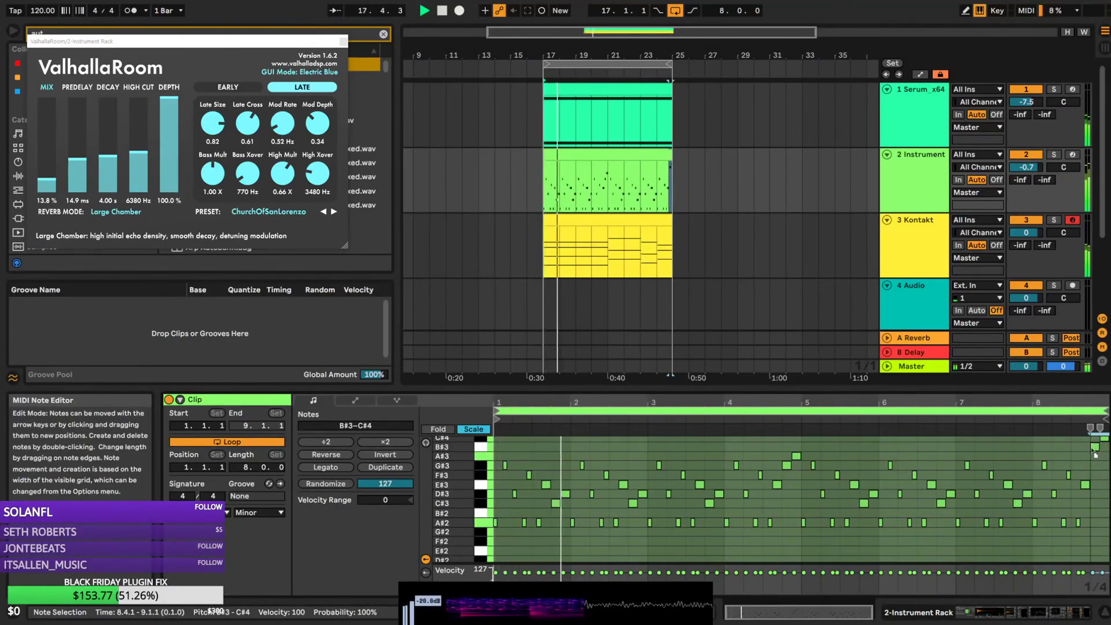
Duplicate the Instrument track, open the copy's devices and close the ValhallaRoom window
{"action": "left_click", "coordinate": [913, 180]}
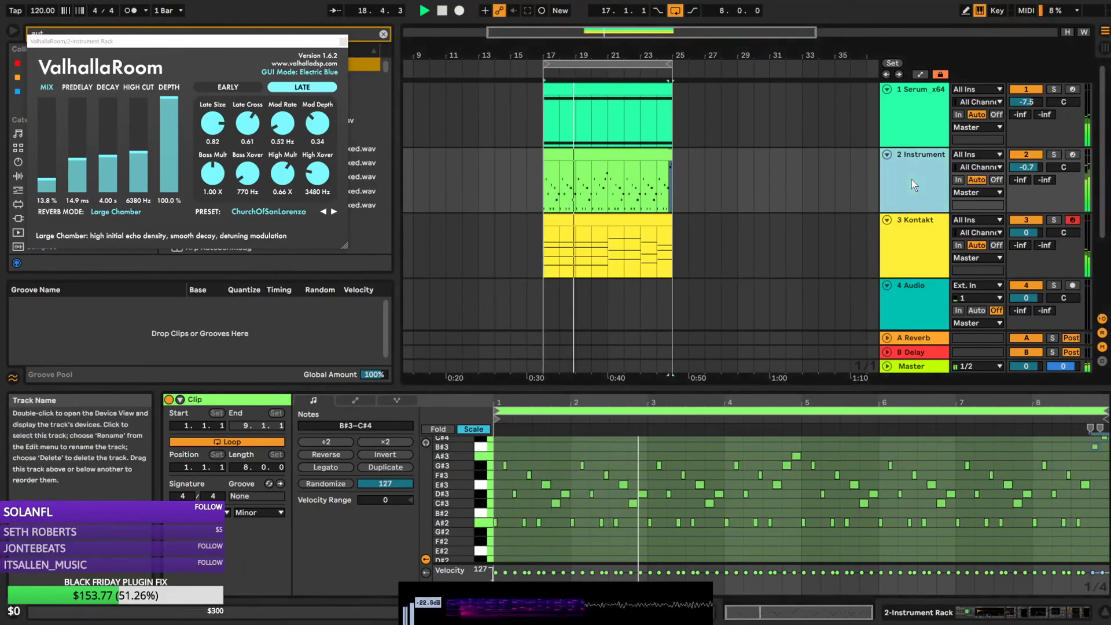
{"action": "key", "text": "ctrl+d"}
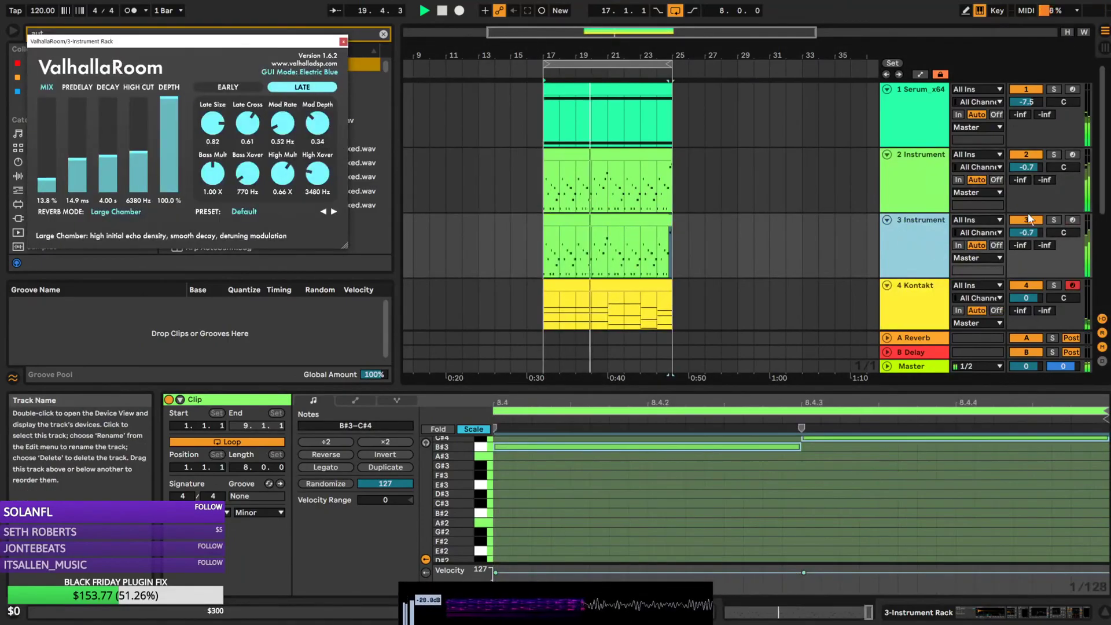
{"action": "left_click", "coordinate": [1022, 156]}
{"action": "left_click", "coordinate": [1027, 156]}
{"action": "double_click", "coordinate": [923, 245]}
{"action": "left_click", "coordinate": [344, 42]}
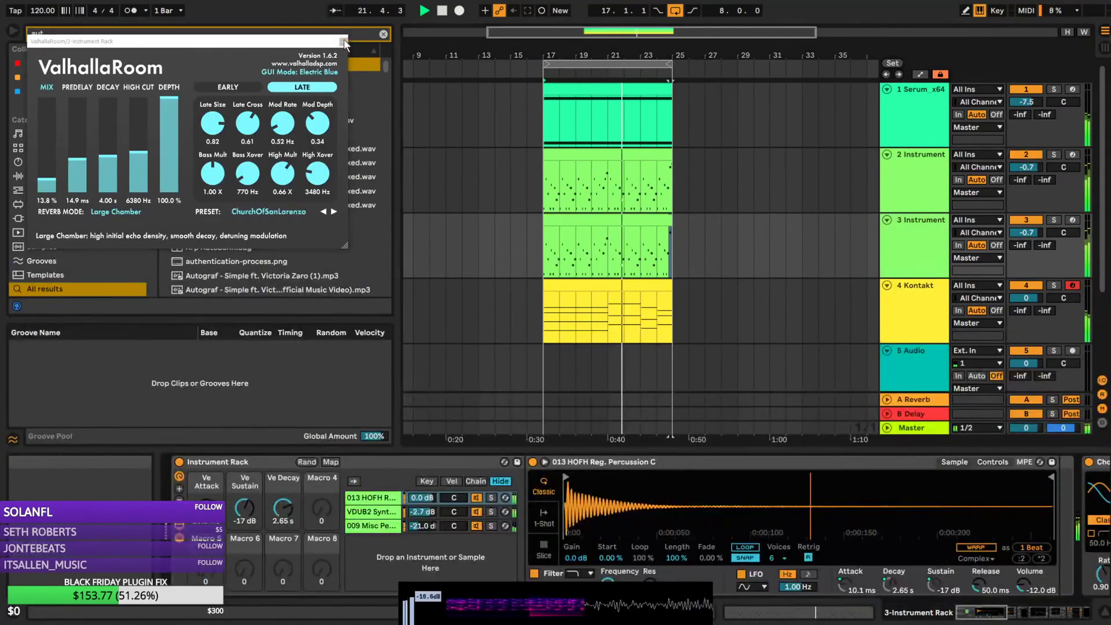
{"action": "left_click", "coordinate": [343, 42]}
Search the browser for "diva" and load the Diva synth onto the duplicated track in place of its Instrument Rack
{"action": "left_click", "coordinate": [385, 34]}
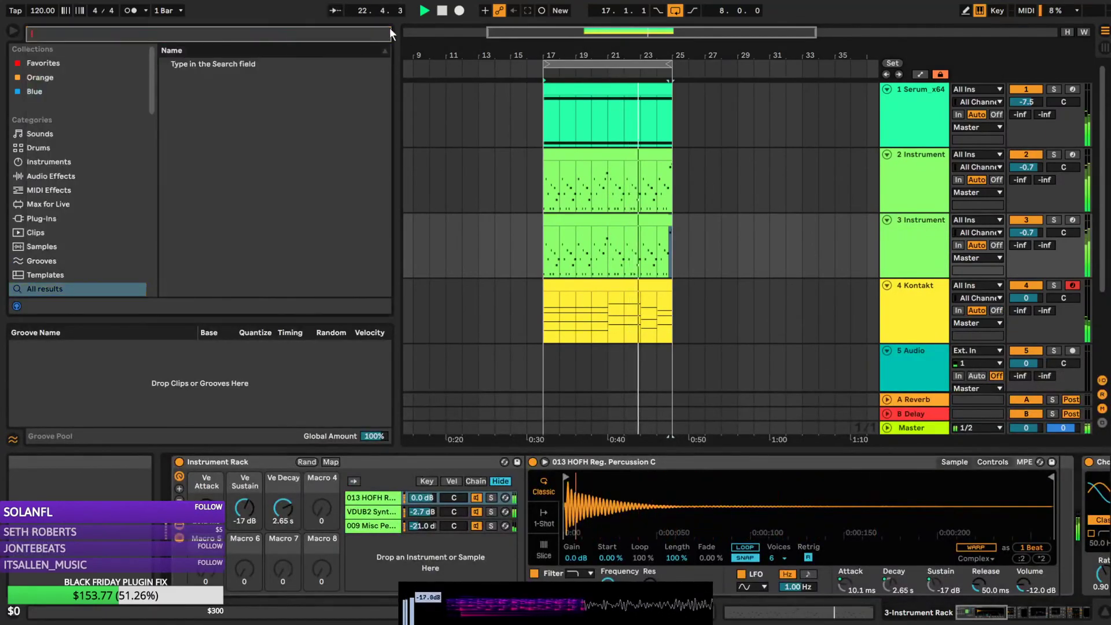
{"action": "type", "text": "diva"}
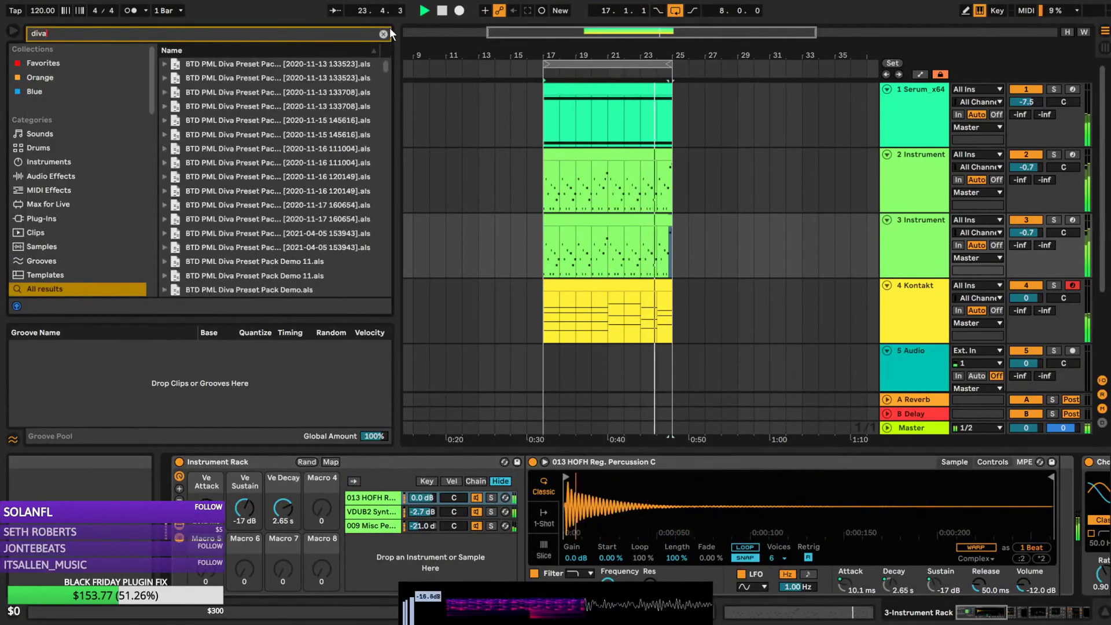
{"action": "left_click_drag", "start_coordinate": [391, 67], "coordinate": [394, 292]}
{"action": "double_click", "coordinate": [229, 276]}
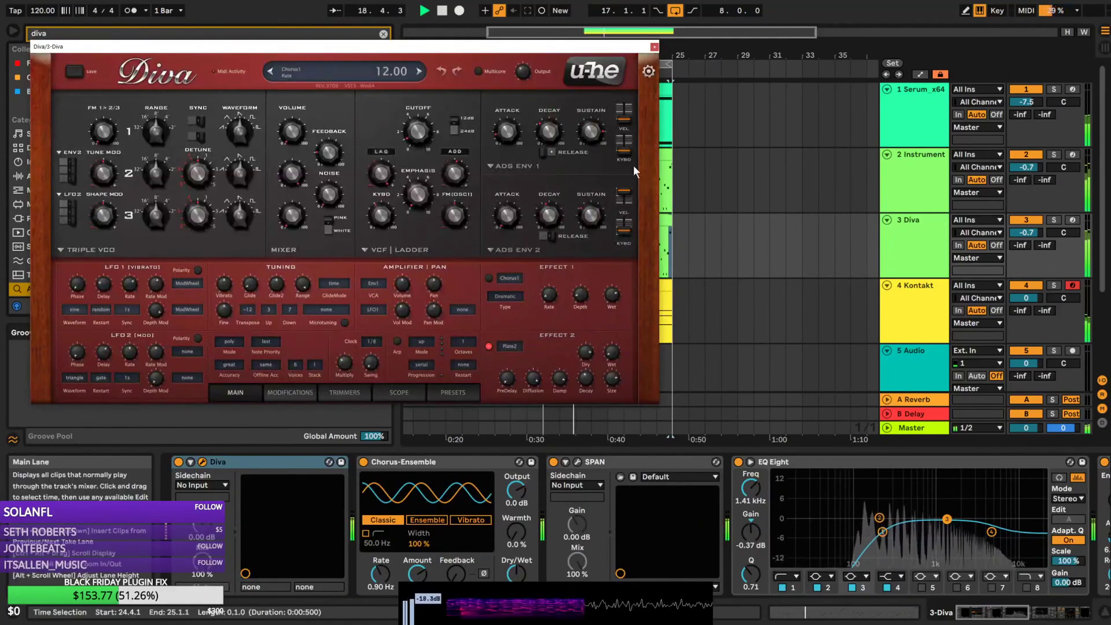
Load the BTD_Visions_ARP_Bound preset in Diva from the third-party BTD - Visions v1.1 folder
{"action": "left_click", "coordinate": [391, 153]}
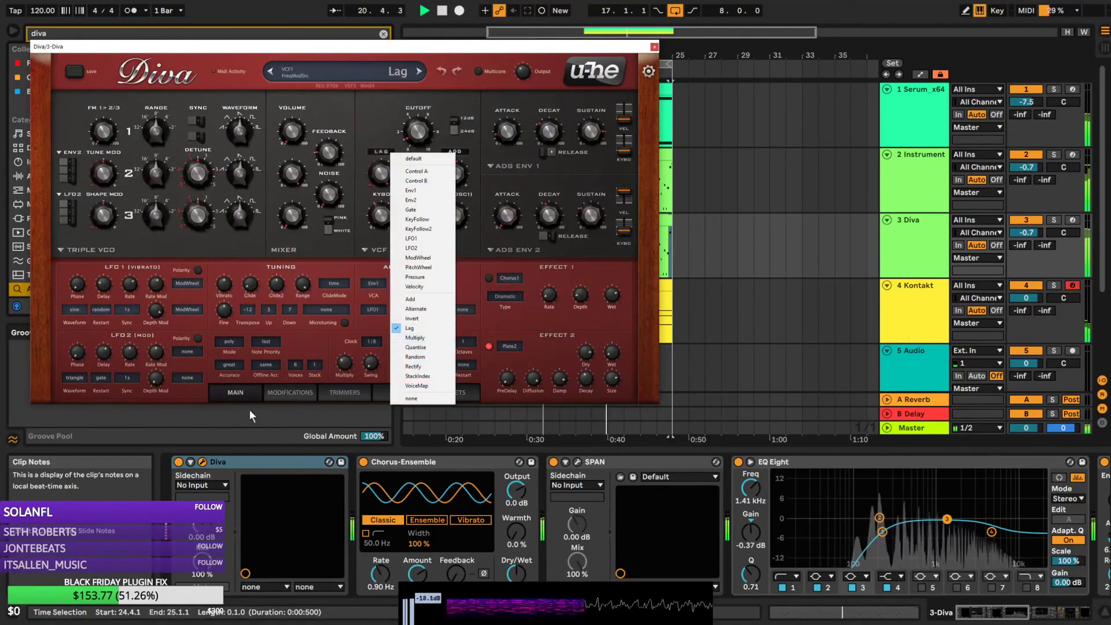
{"action": "left_click", "coordinate": [349, 376]}
{"action": "left_click", "coordinate": [436, 392]}
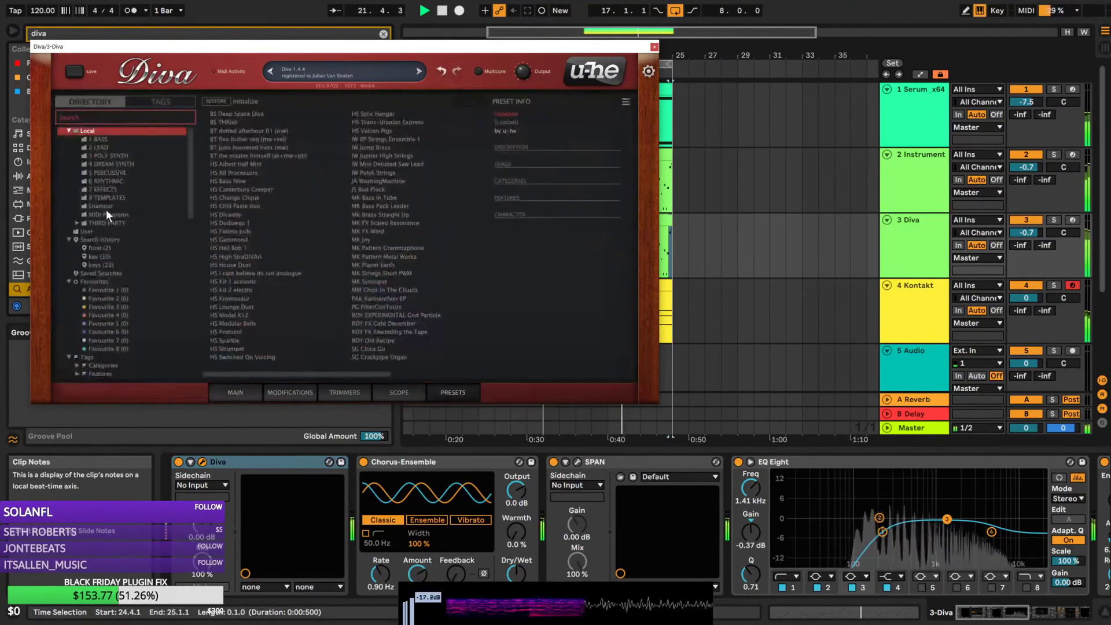
{"action": "left_click", "coordinate": [78, 223]}
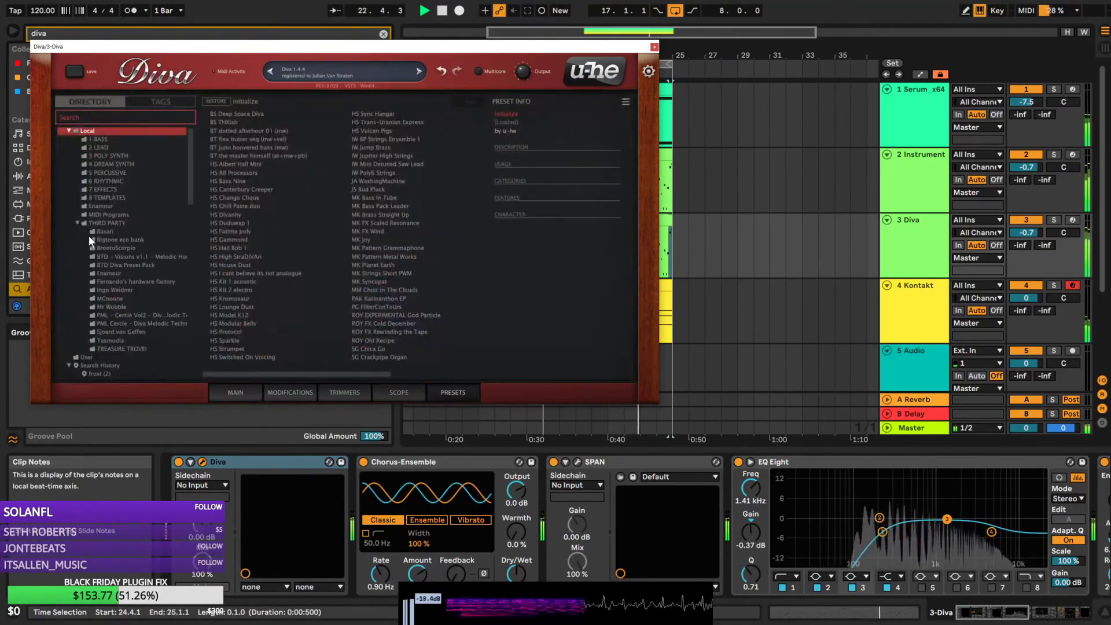
{"action": "left_click", "coordinate": [99, 257]}
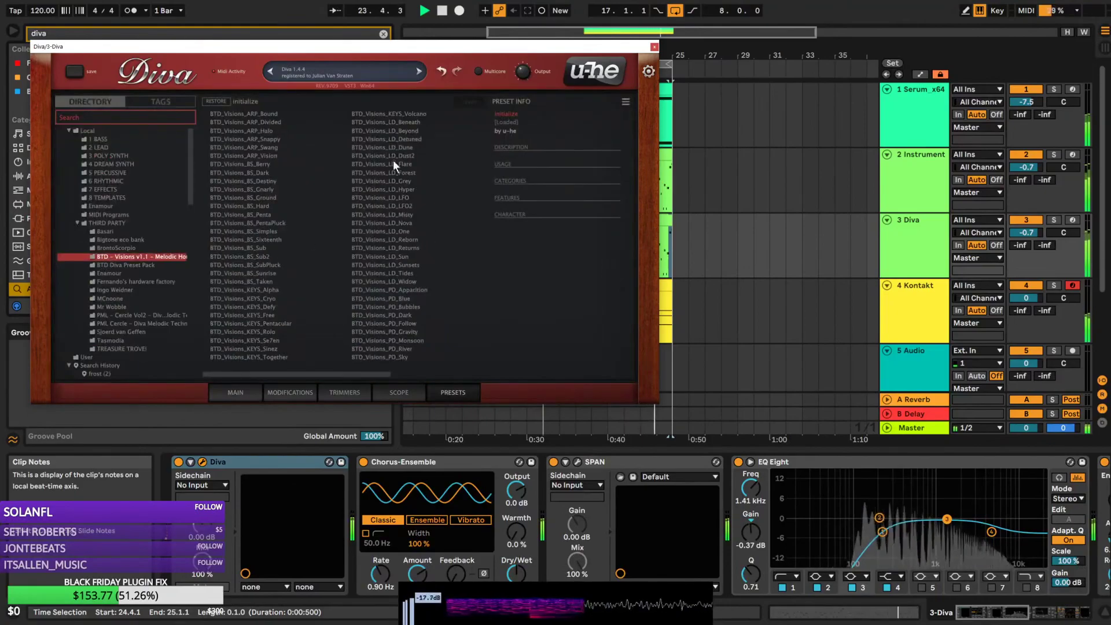
{"action": "left_click", "coordinate": [259, 114]}
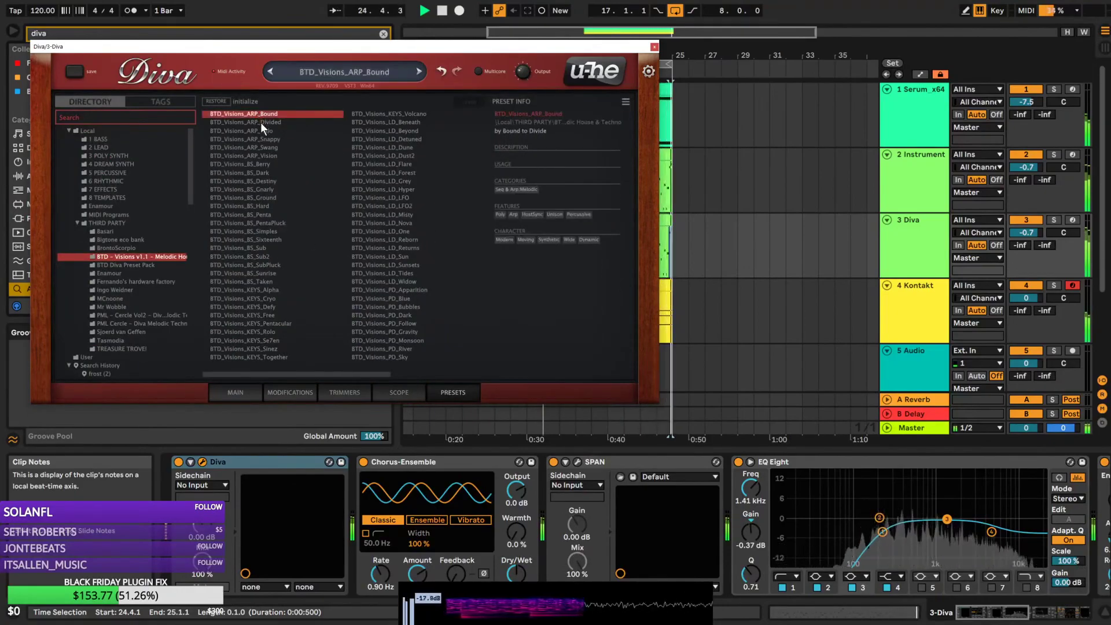
Load the BTD_Visions_ARP_Divided preset in Diva and show the synth's main controls
{"action": "left_click", "coordinate": [264, 123]}
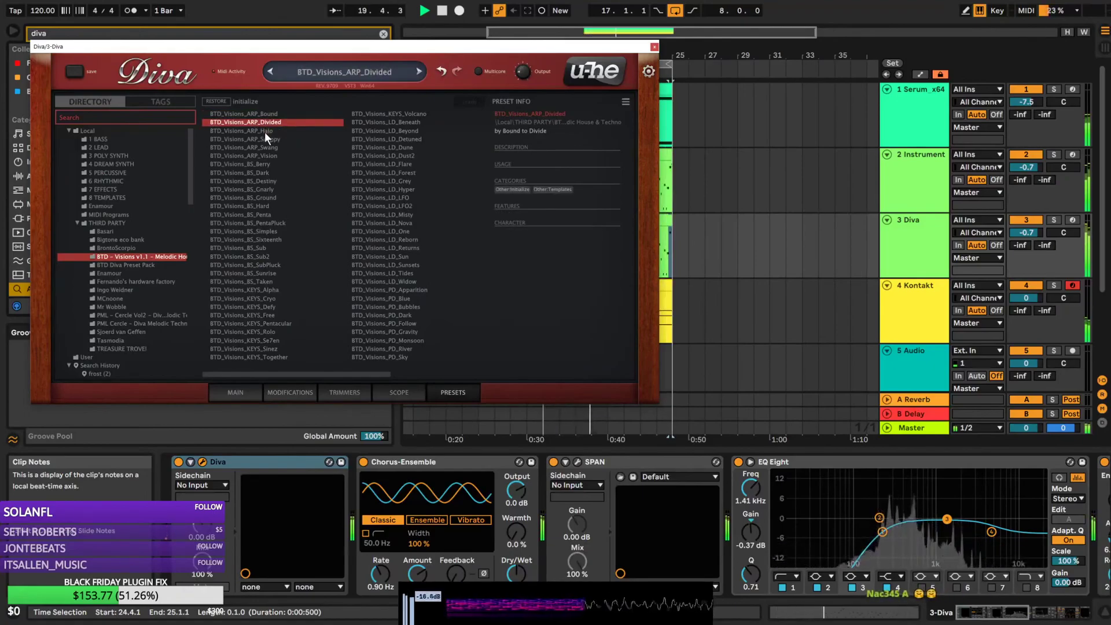
{"action": "left_click", "coordinate": [236, 394]}
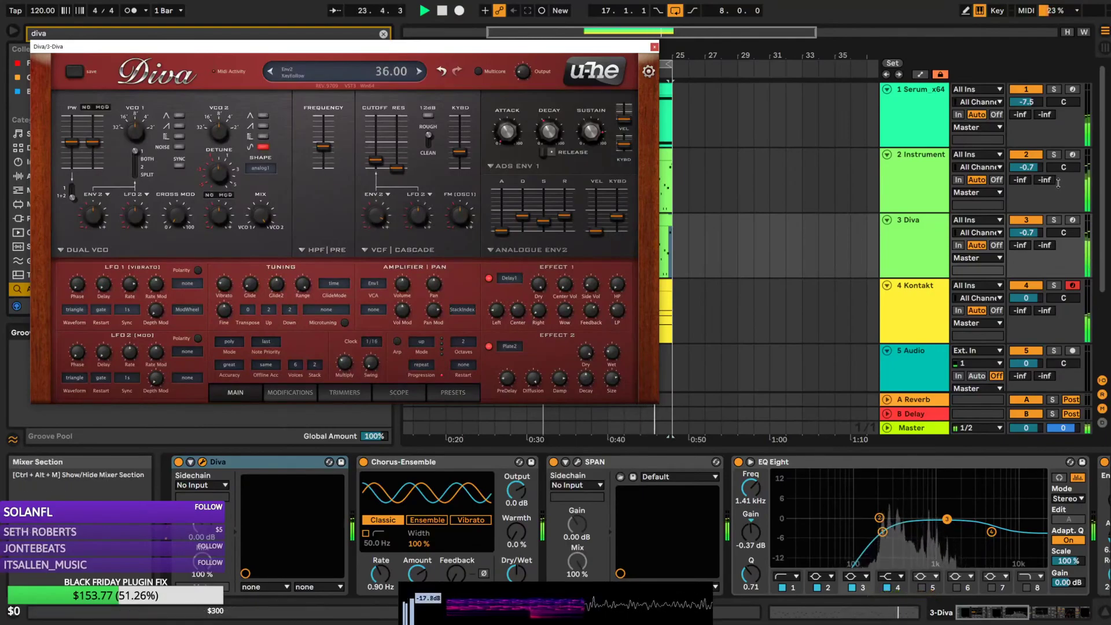
Set the Diva track's Auto Filter to 6.58 kHz with 20% resonance, and lower the track's volume to -1.3 dB
{"action": "left_click", "coordinate": [921, 250]}
{"action": "left_click_drag", "start_coordinate": [999, 612], "coordinate": [1023, 613]}
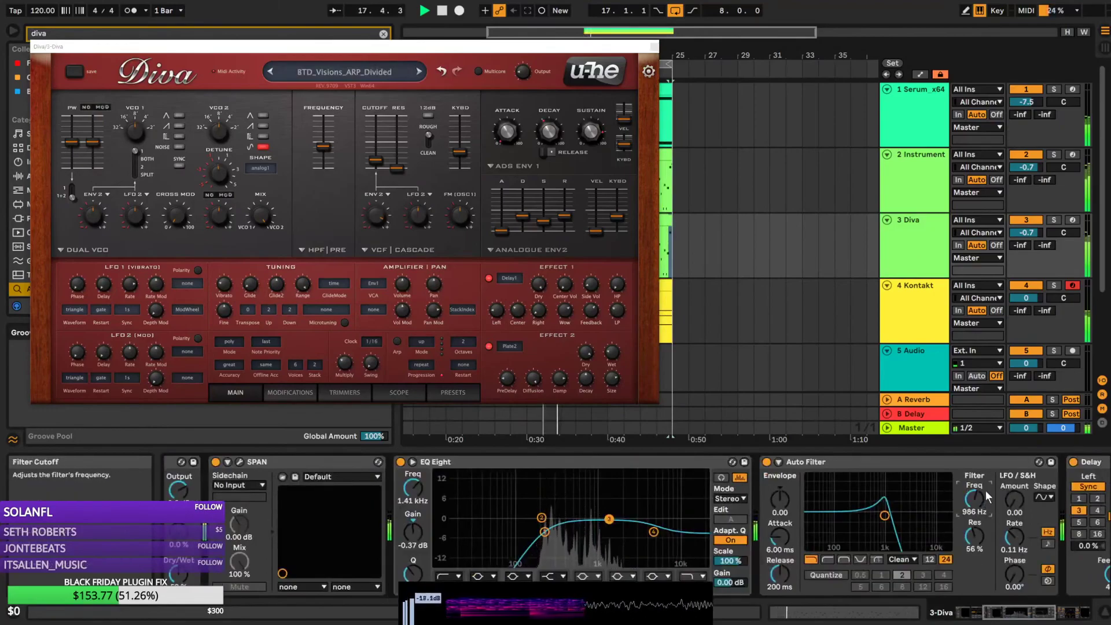
{"action": "left_click_drag", "start_coordinate": [975, 537], "coordinate": [975, 548]}
{"action": "left_click_drag", "start_coordinate": [902, 533], "coordinate": [908, 536]}
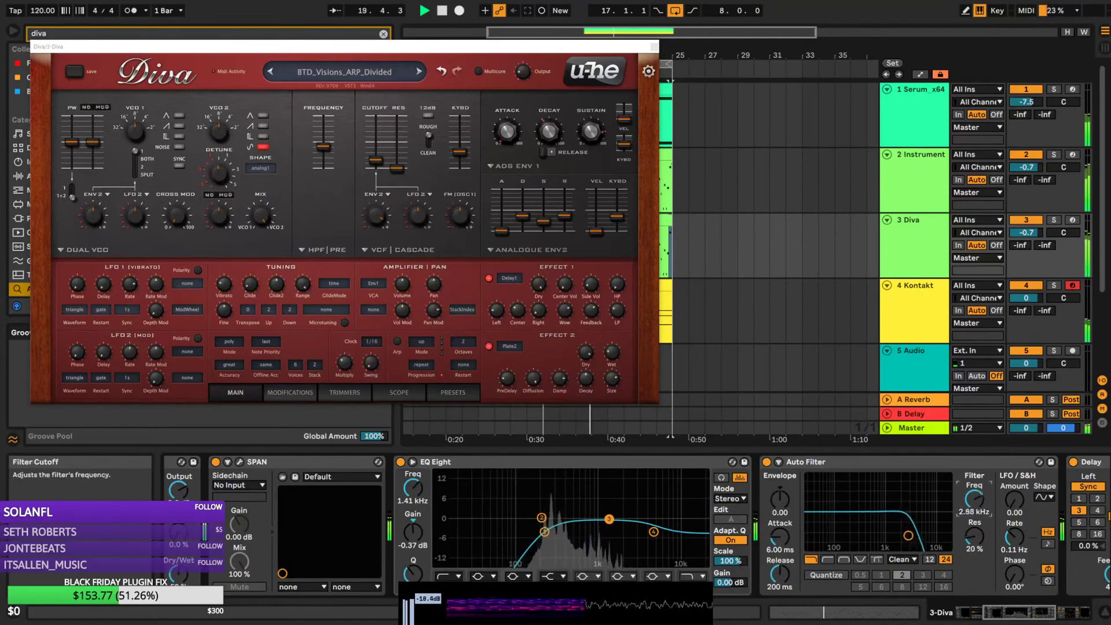
{"action": "scroll", "coordinate": [934, 574], "scroll_direction": "down", "scroll_amount": 5}
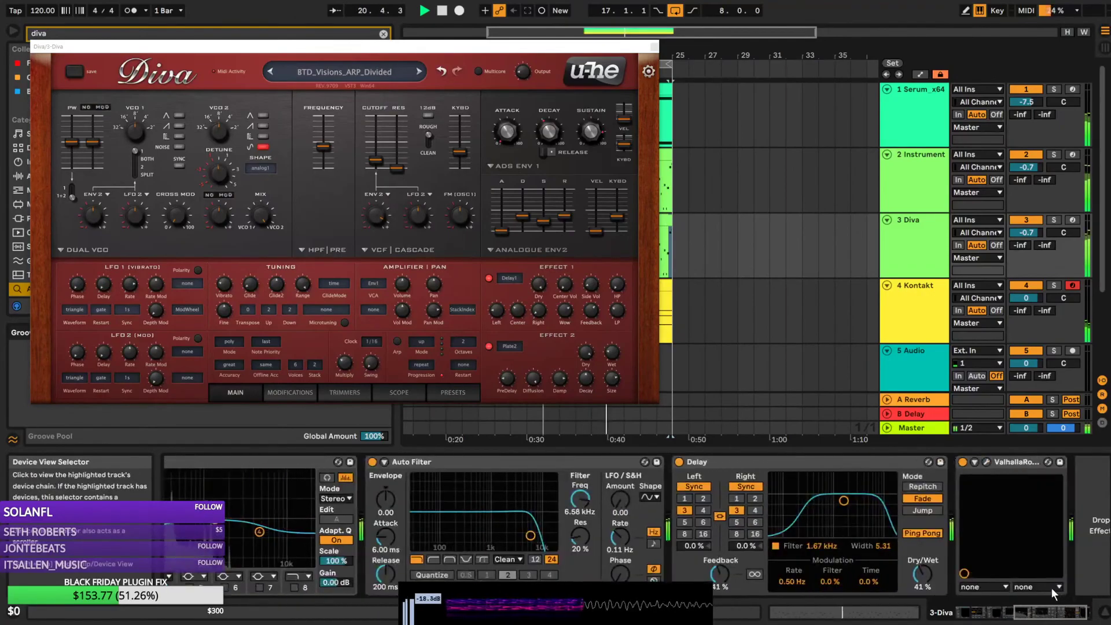
{"action": "left_click_drag", "start_coordinate": [1028, 233], "coordinate": [1028, 237]}
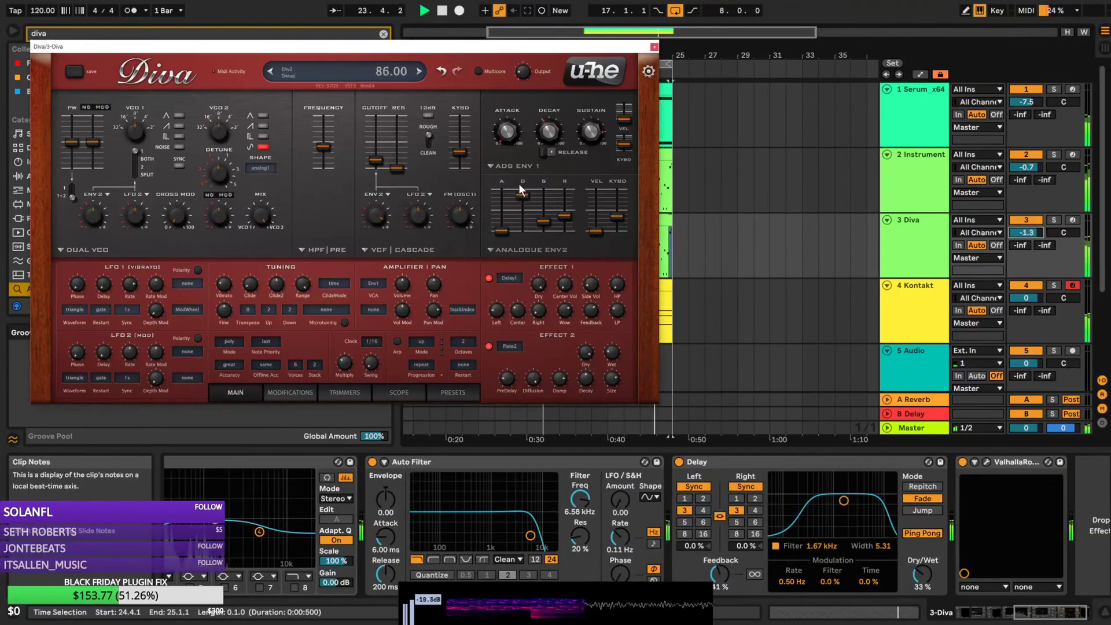
Adjust the Env2 decay and the output level in Diva, and close the synth window
{"action": "left_click_drag", "start_coordinate": [520, 186], "coordinate": [522, 206]}
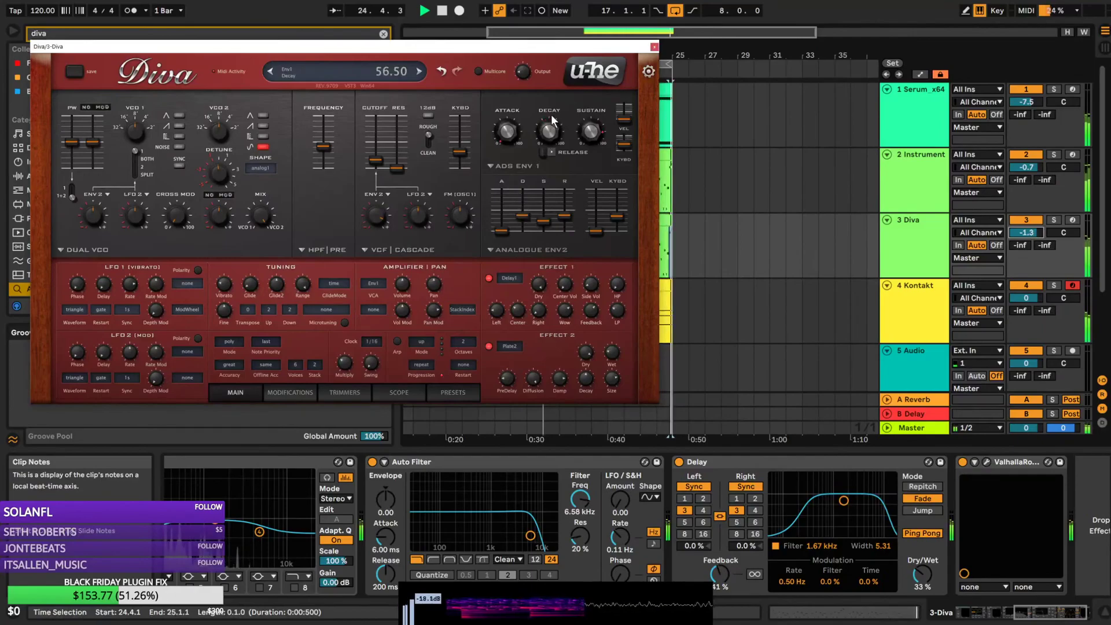
{"action": "mouse_move", "coordinate": [526, 72]}
{"action": "left_mouse_down"}
{"action": "mouse_move", "coordinate": [526, 55]}
{"action": "mouse_move", "coordinate": [526, 64]}
{"action": "left_mouse_up"}
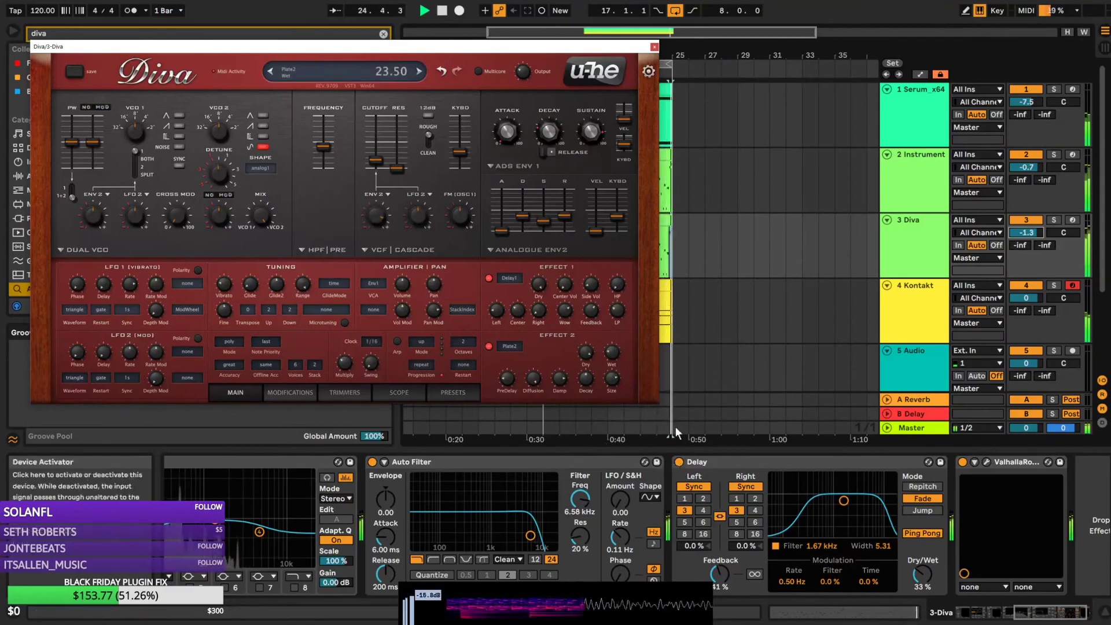
{"action": "left_click", "coordinate": [653, 48]}
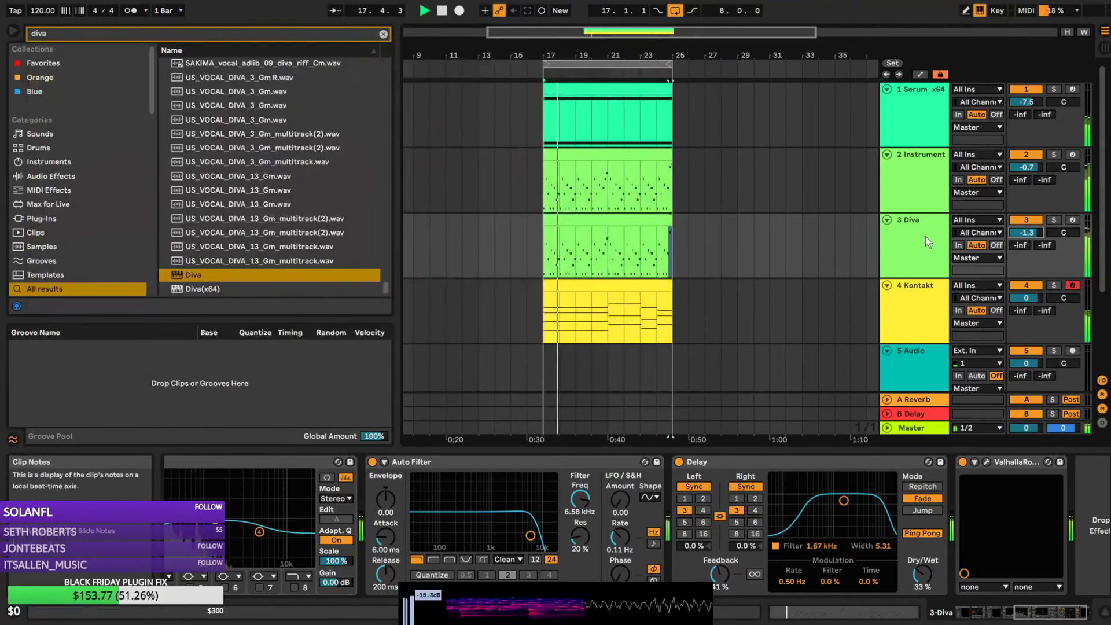
Set band 4 of the Diva track's EQ Eight to 5.27 kHz with a gain of -1.61 dB
{"action": "left_click_drag", "start_coordinate": [1044, 621], "coordinate": [1014, 618]}
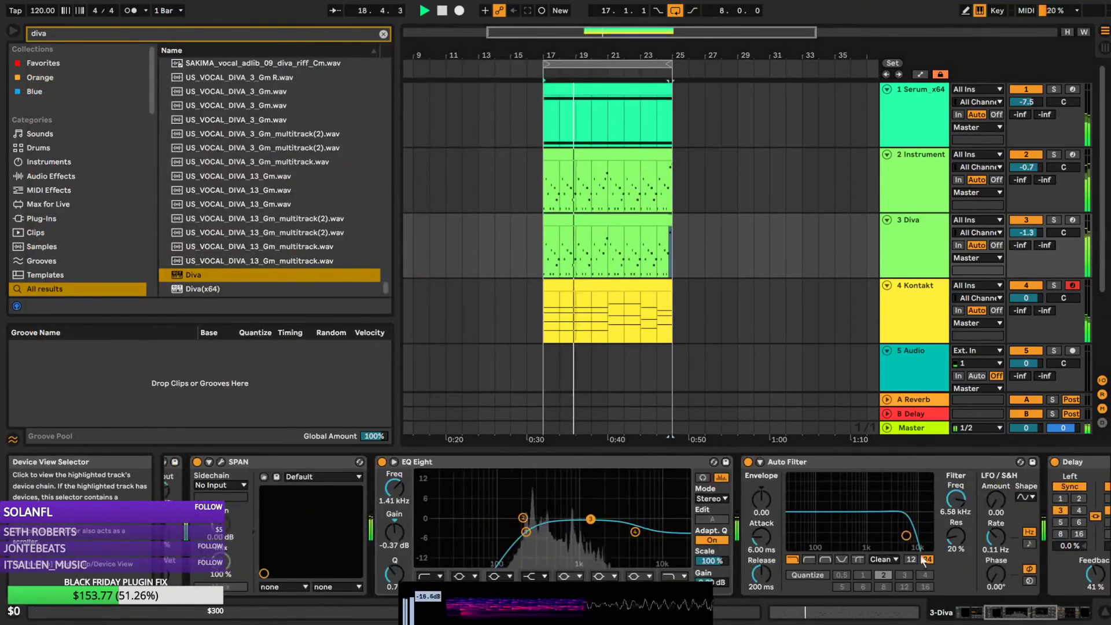
{"action": "left_click_drag", "start_coordinate": [635, 532], "coordinate": [637, 523]}
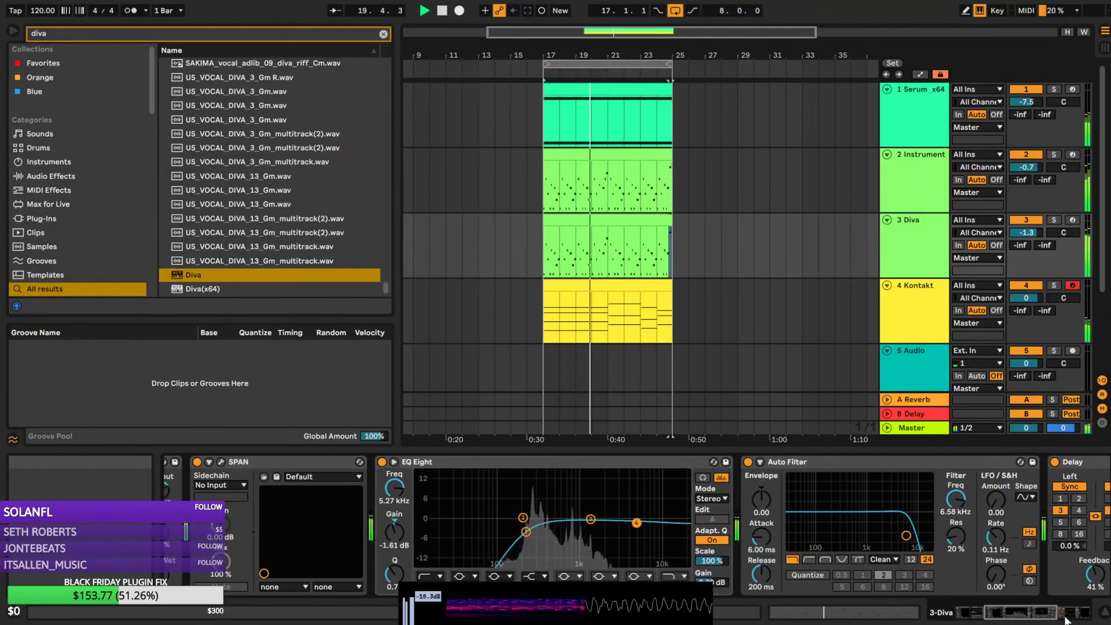
{"action": "left_click", "coordinate": [974, 612]}
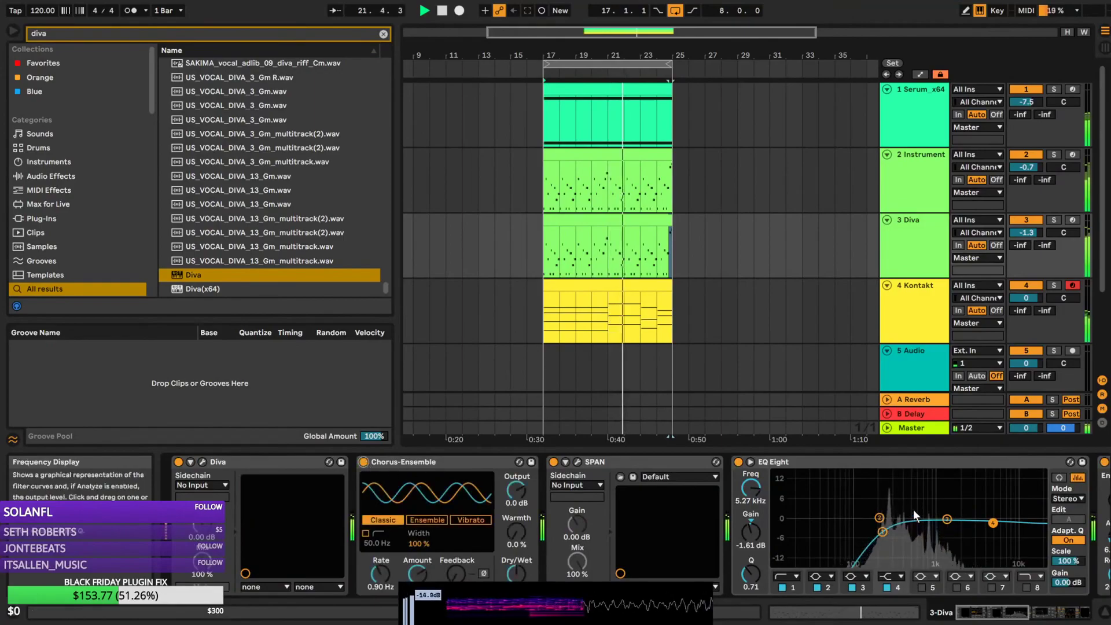
Open ValhallaRoom on the Diva track and lower its reverb mix to 6.5%
{"action": "left_click_drag", "start_coordinate": [978, 611], "coordinate": [1040, 612]}
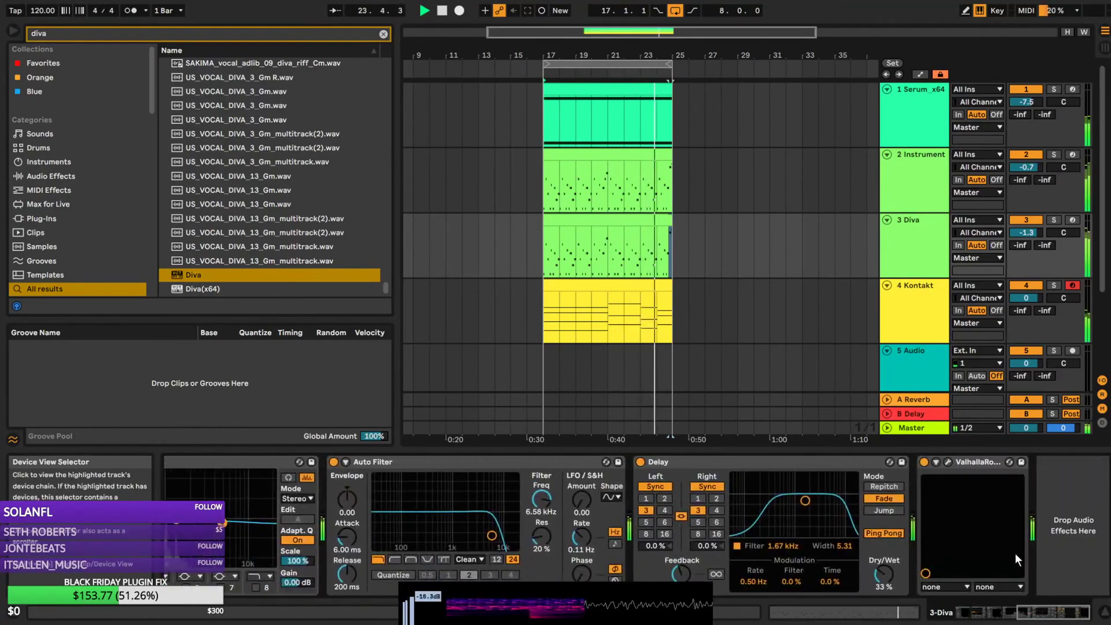
{"action": "left_click", "coordinate": [948, 462]}
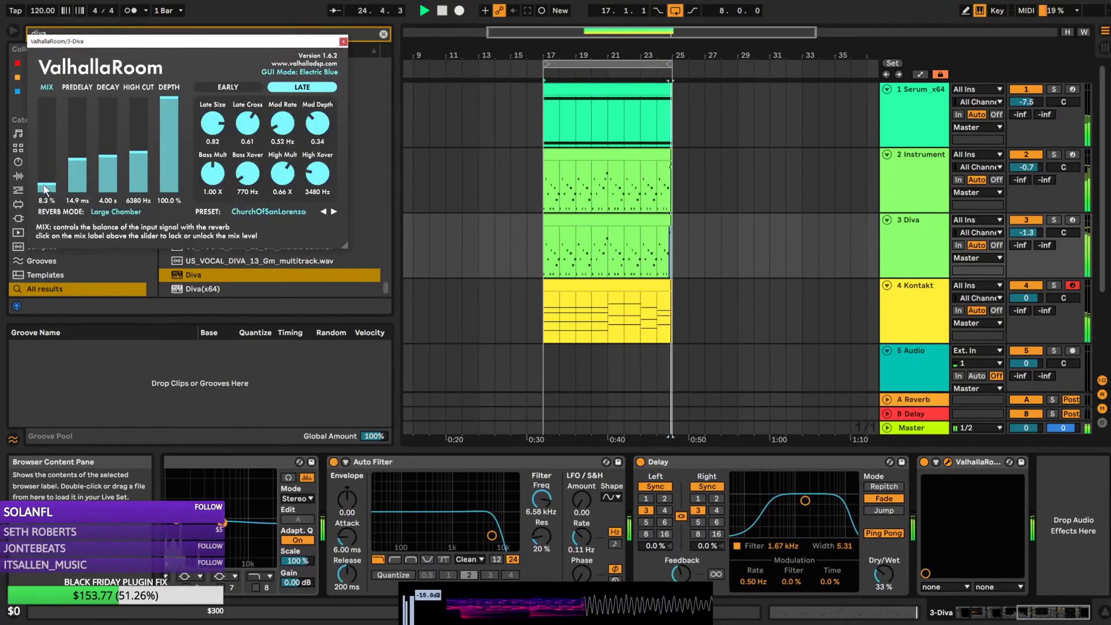
{"action": "left_click_drag", "start_coordinate": [54, 183], "coordinate": [55, 188]}
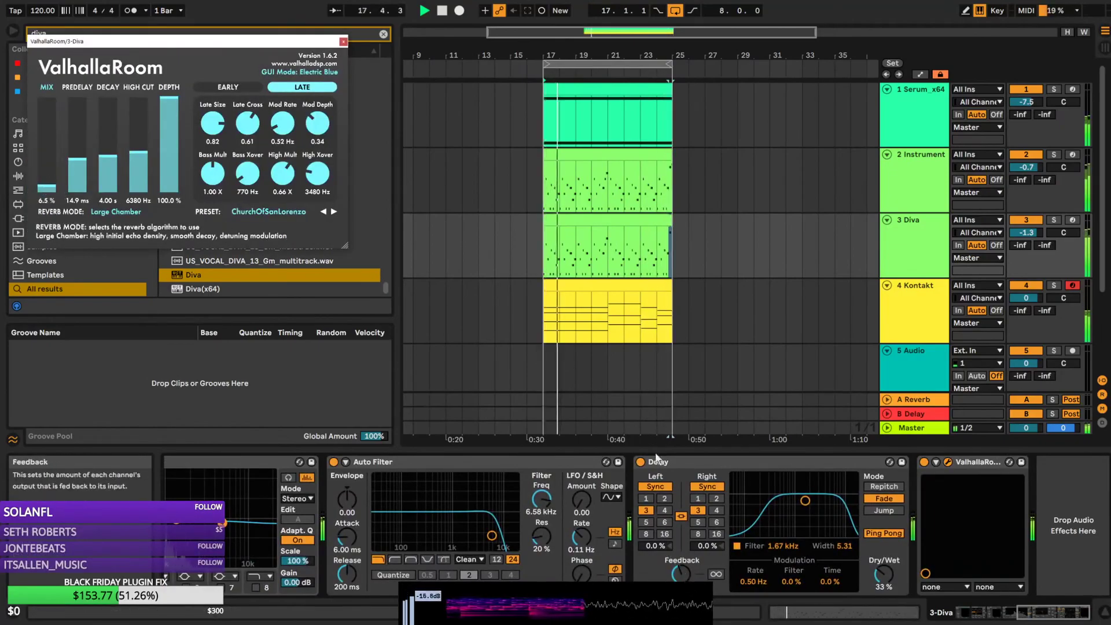
Open the Diva clip's notes, raise its last note at 8.4.3 to D#4 and audition the loop
{"action": "double_click", "coordinate": [662, 221]}
{"action": "left_click", "coordinate": [1077, 463]}
{"action": "key", "text": "space"}
{"action": "scroll", "coordinate": [1088, 464], "scroll_direction": "up", "scroll_amount": 1}
{"action": "left_click", "coordinate": [1106, 451]}
{"action": "key", "text": "space"}
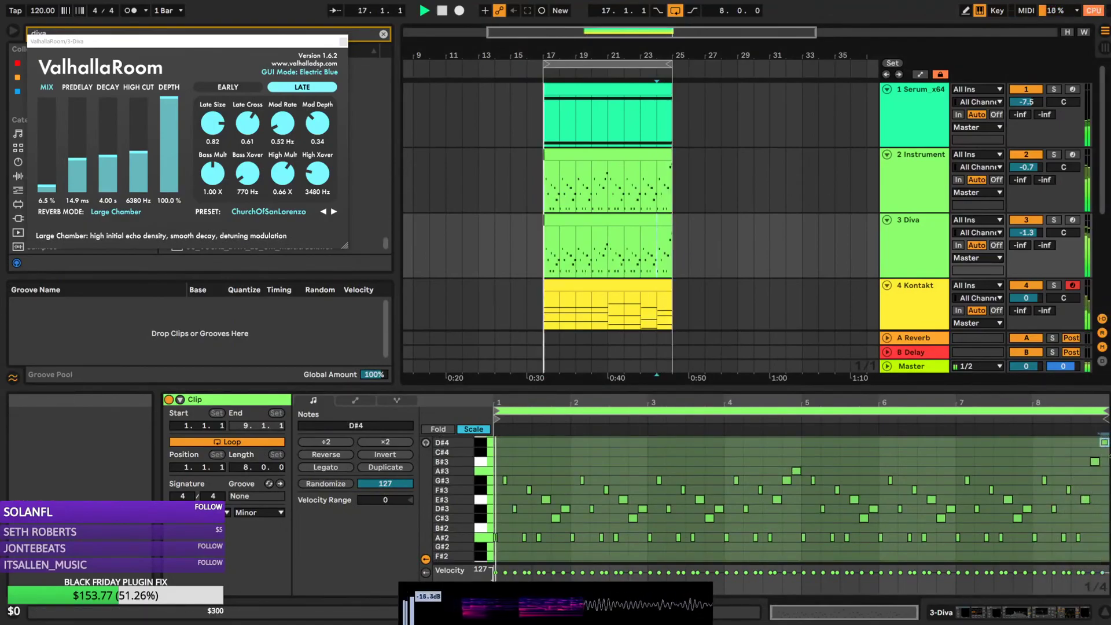
{"action": "key", "text": "space"}
{"action": "key", "text": "space"}
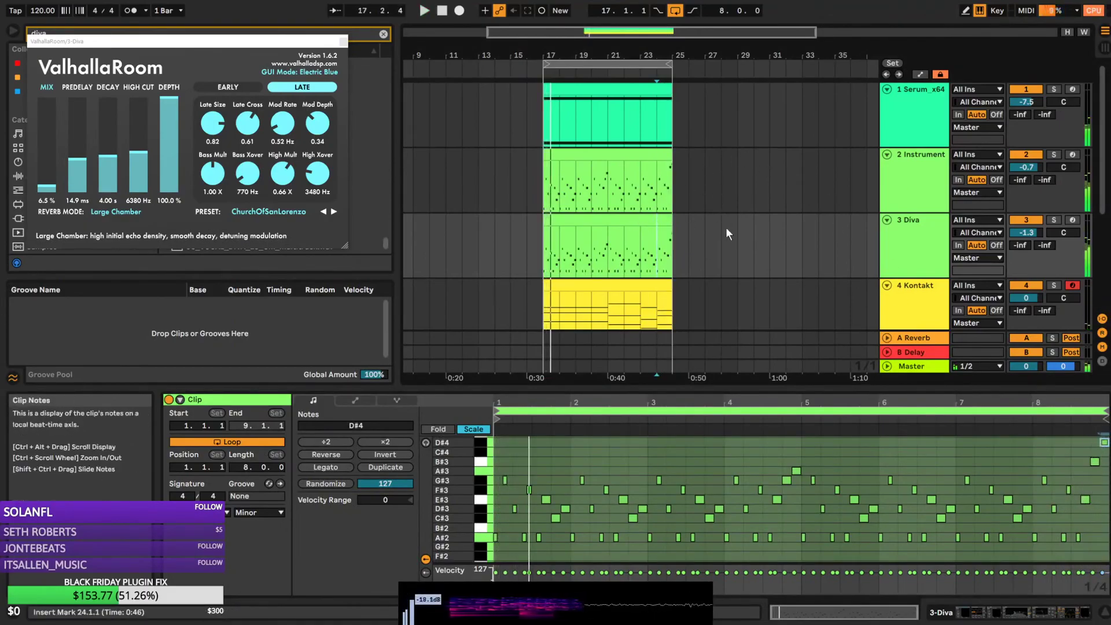
Solo the Diva track and try the clip's last note at B#3 and at A#3
{"action": "left_click", "coordinate": [1053, 220]}
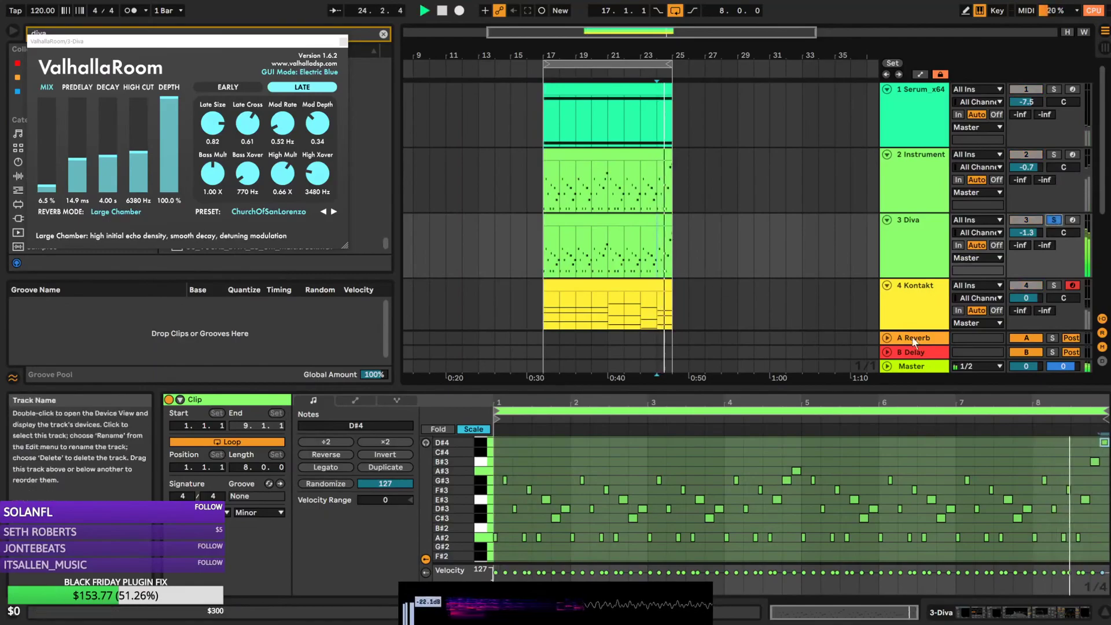
{"action": "key", "text": "space"}
{"action": "key", "text": "space"}
{"action": "left_click_drag", "start_coordinate": [1106, 443], "coordinate": [1107, 464]}
{"action": "key", "text": "space"}
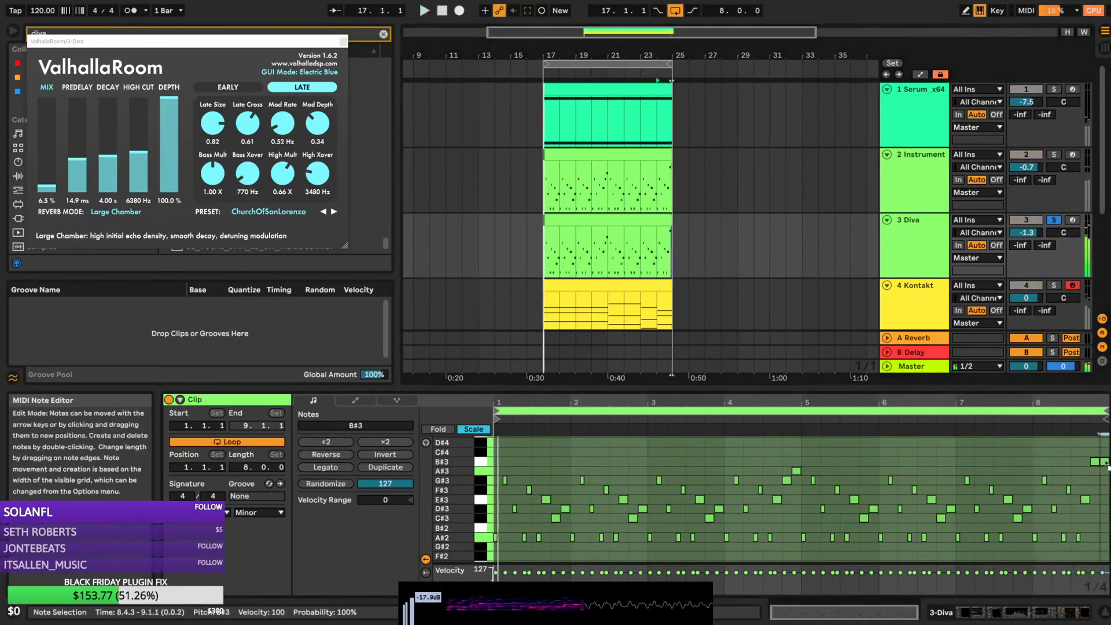
{"action": "key", "text": "space"}
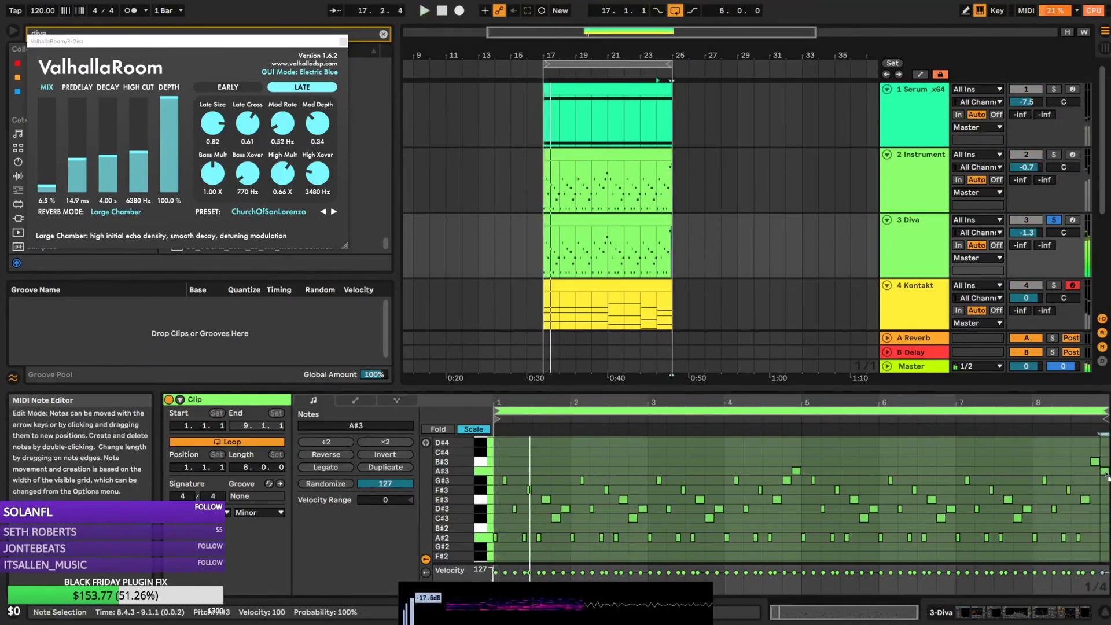
Try the Diva clip's last note at D#4 and at E#4, auditioning each pitch
{"action": "left_click_drag", "start_coordinate": [1106, 471], "coordinate": [1108, 445]}
{"action": "key", "text": "space"}
{"action": "key", "text": "space"}
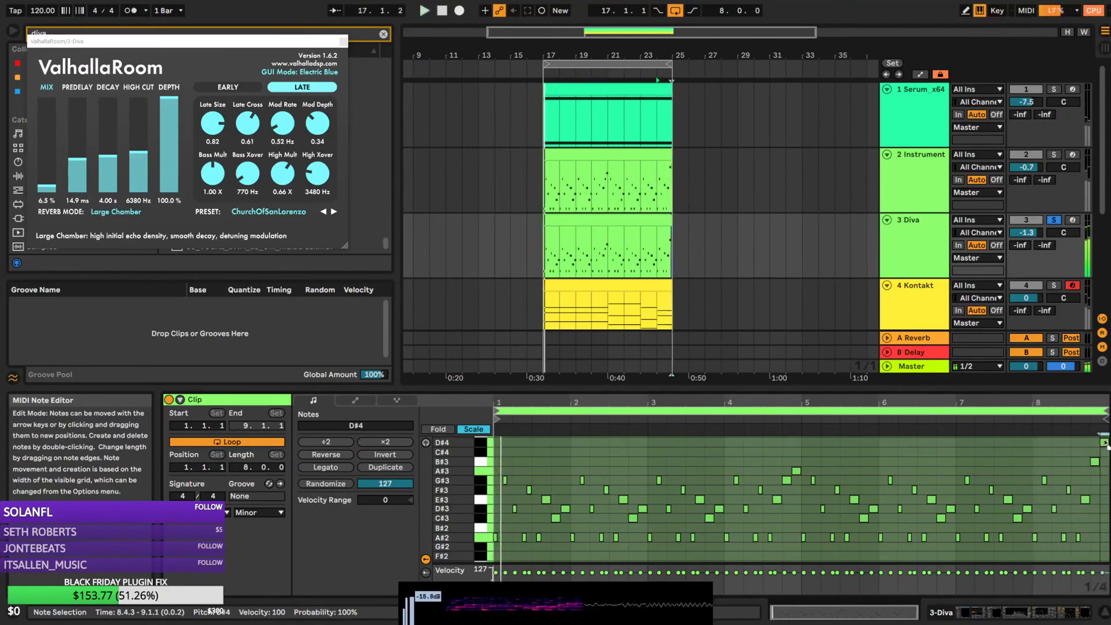
{"action": "key", "text": "space"}
{"action": "key", "text": "space"}
{"action": "scroll", "coordinate": [1106, 450], "scroll_direction": "up", "scroll_amount": 2}
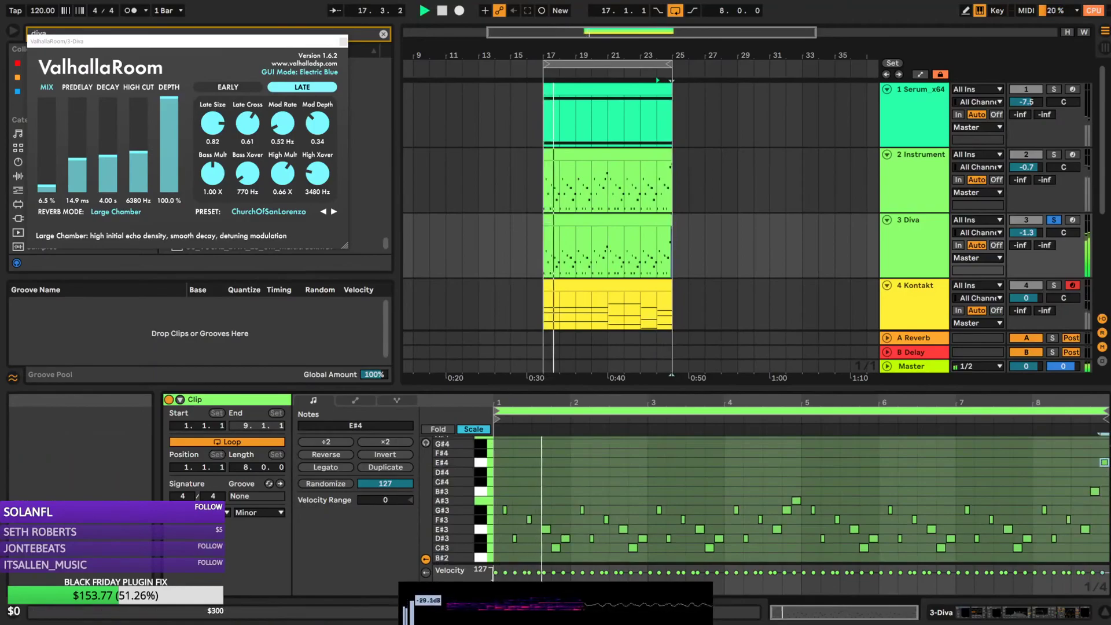
Lower the Diva clip's last two notes, at 8.4, to G#3 and A#3, trying B#3 for the first of them
{"action": "key", "text": "space"}
{"action": "mouse_move", "coordinate": [1096, 491]}
{"action": "left_mouse_down"}
{"action": "mouse_move", "coordinate": [1096, 501]}
{"action": "mouse_move", "coordinate": [1106, 483]}
{"action": "mouse_move", "coordinate": [1096, 511]}
{"action": "mouse_move", "coordinate": [1106, 501]}
{"action": "left_mouse_up"}
{"action": "key", "text": "space"}
{"action": "key", "text": "space"}
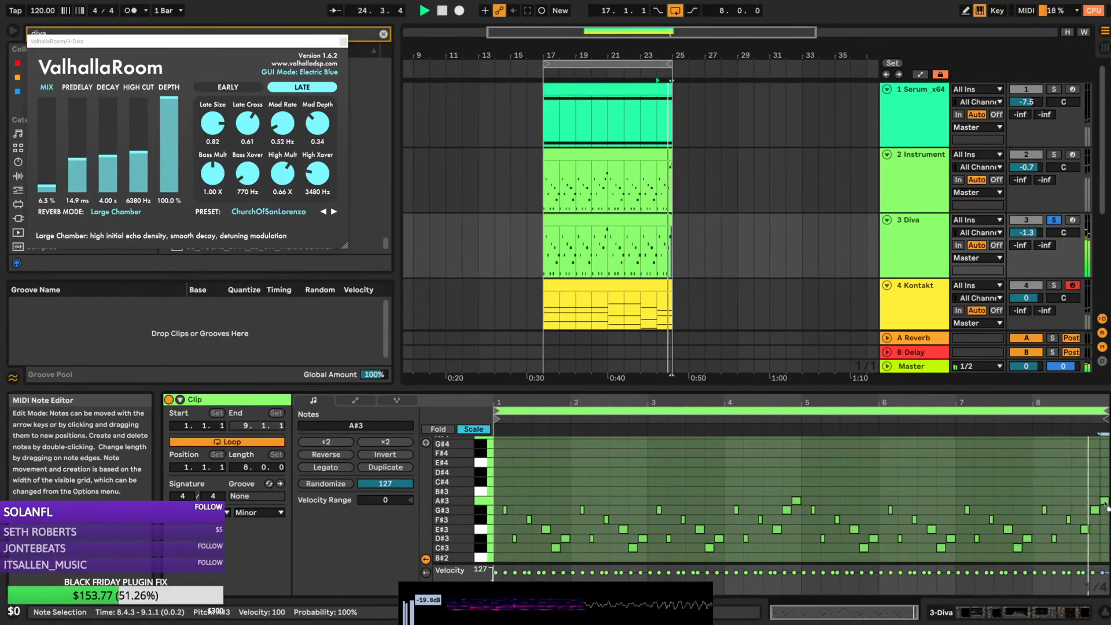
{"action": "left_click_drag", "start_coordinate": [1105, 501], "coordinate": [1101, 497]}
{"action": "key", "text": "space"}
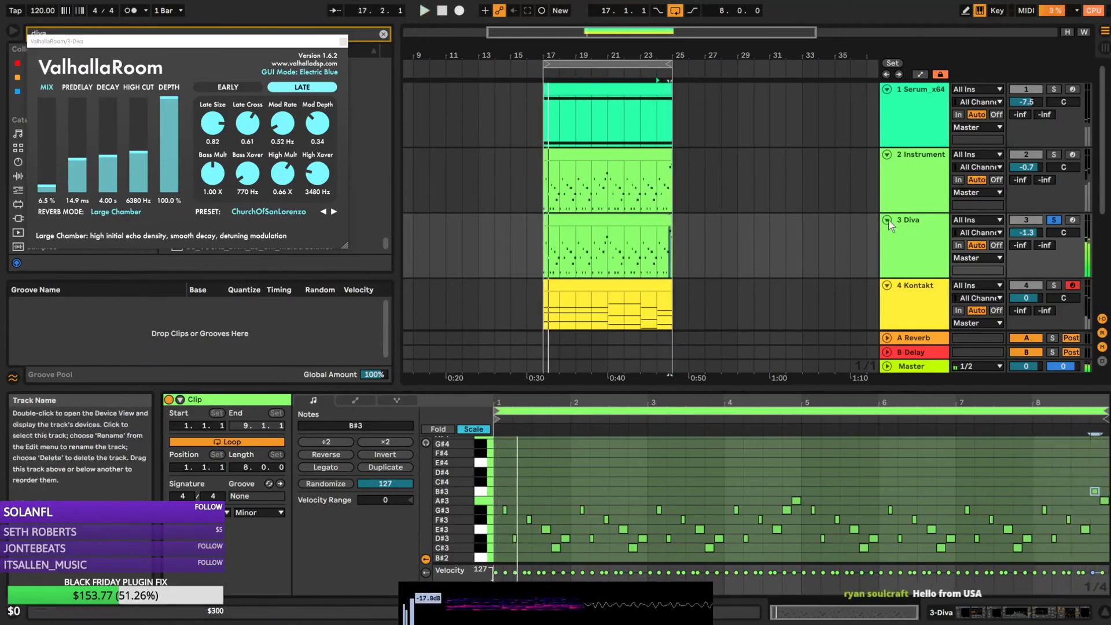
{"action": "key", "text": "space"}
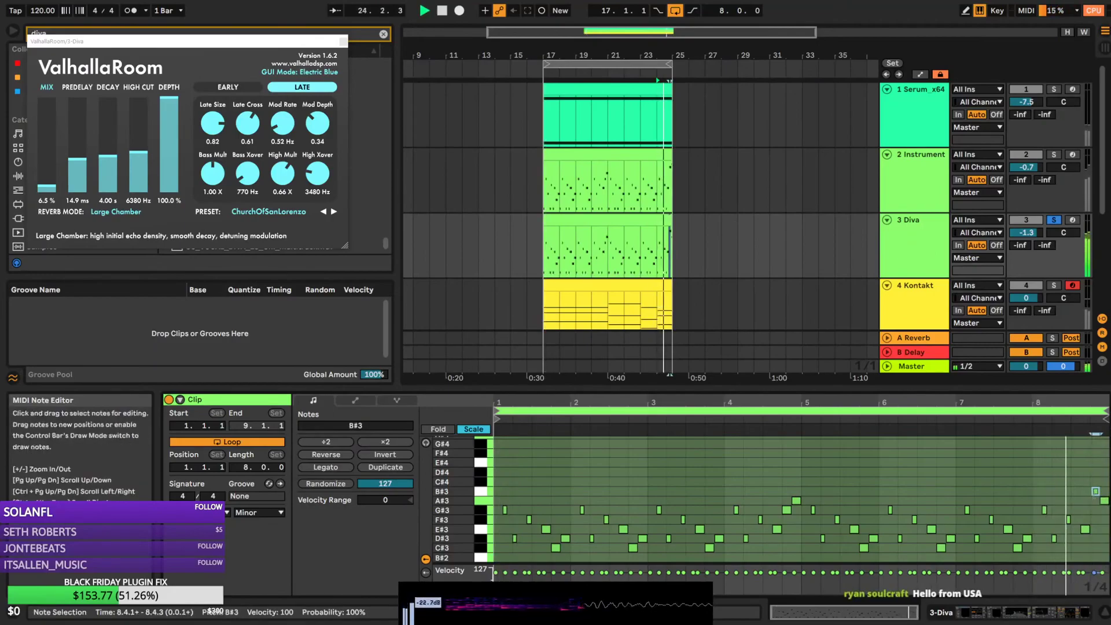
{"action": "mouse_move", "coordinate": [1098, 493]}
{"action": "left_mouse_down"}
{"action": "mouse_move", "coordinate": [1093, 510]}
{"action": "mouse_move", "coordinate": [1104, 511]}
{"action": "left_mouse_up"}
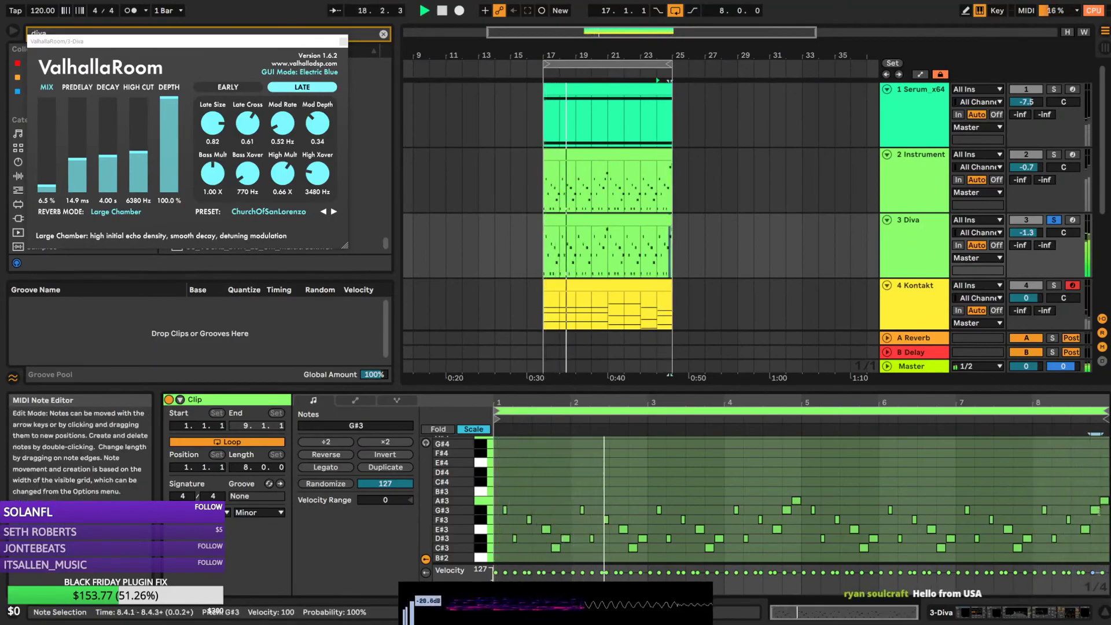
Compare the Instrument track in solo, restore the full mix, and lower the Diva track's volume to -2.7 dB
{"action": "left_click", "coordinate": [592, 223]}
{"action": "left_click_drag", "start_coordinate": [592, 224], "coordinate": [598, 173]}
{"action": "left_click", "coordinate": [1054, 155]}
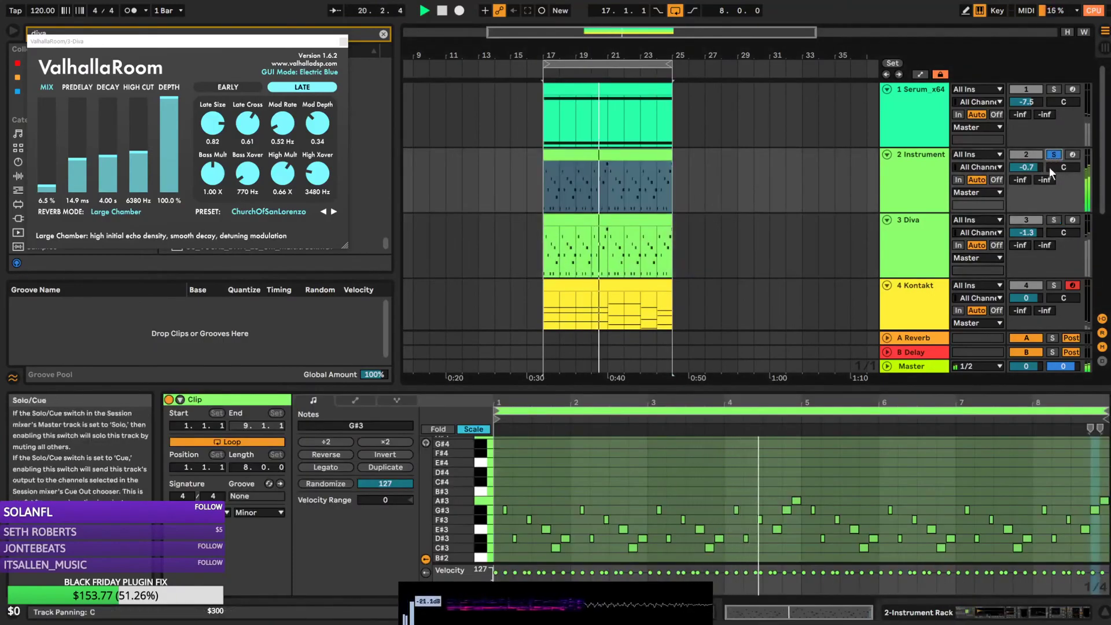
{"action": "left_click", "coordinate": [1055, 156]}
{"action": "left_click_drag", "start_coordinate": [1029, 231], "coordinate": [1029, 239]}
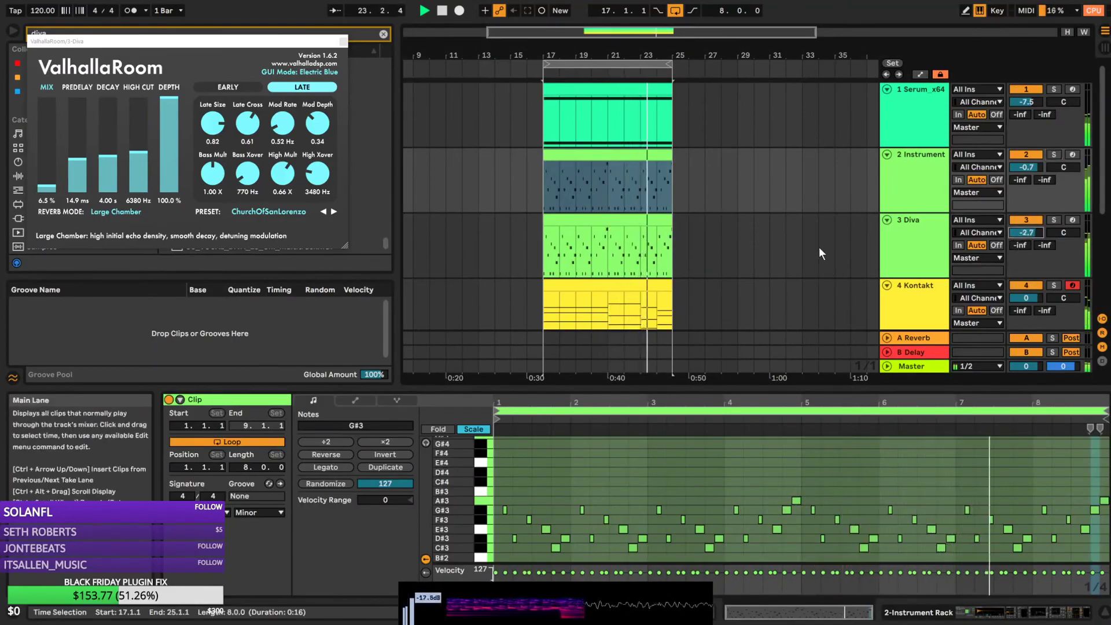
{"action": "key", "text": "ctrl+t"}
{"action": "key", "text": "space"}
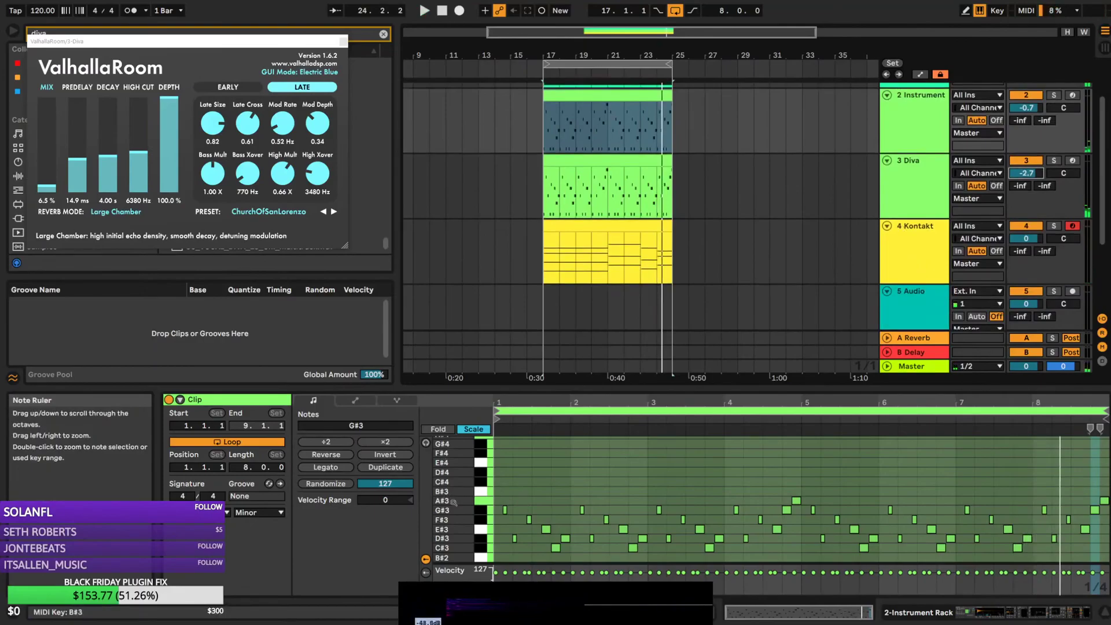
Examine the arpeggio's notes against the A# minor scale rows in the enlarged piano roll
{"action": "left_click_drag", "start_coordinate": [460, 501], "coordinate": [492, 476]}
{"action": "left_click_drag", "start_coordinate": [456, 516], "coordinate": [456, 512]}
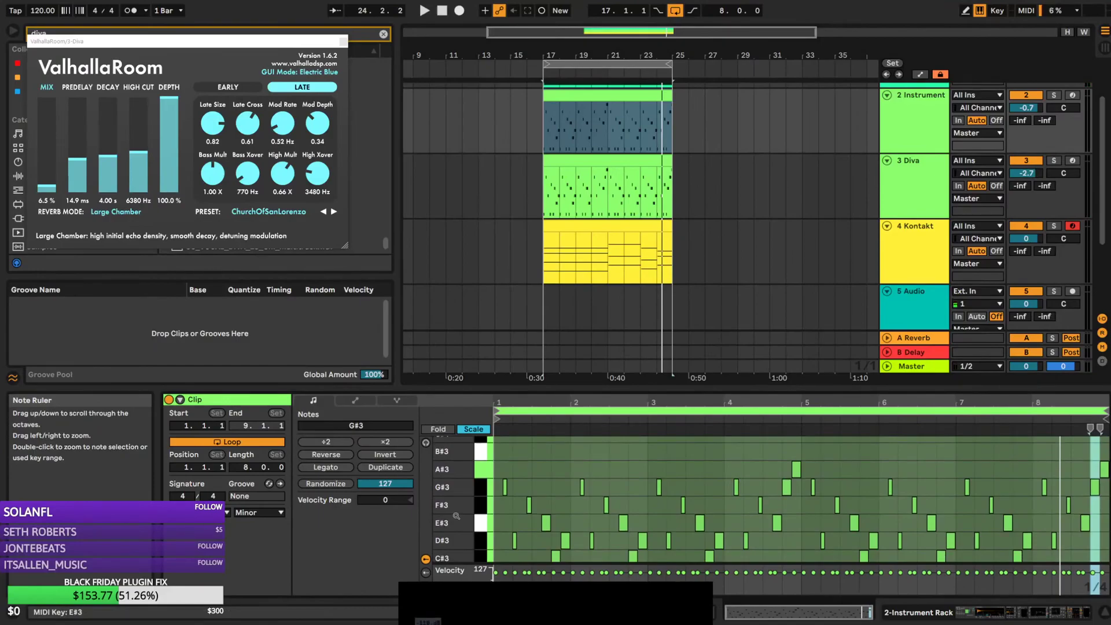
{"action": "left_click", "coordinate": [516, 543]}
{"action": "scroll", "coordinate": [457, 528], "scroll_direction": "up", "scroll_amount": 1}
{"action": "scroll", "coordinate": [457, 528], "scroll_direction": "down", "scroll_amount": 1}
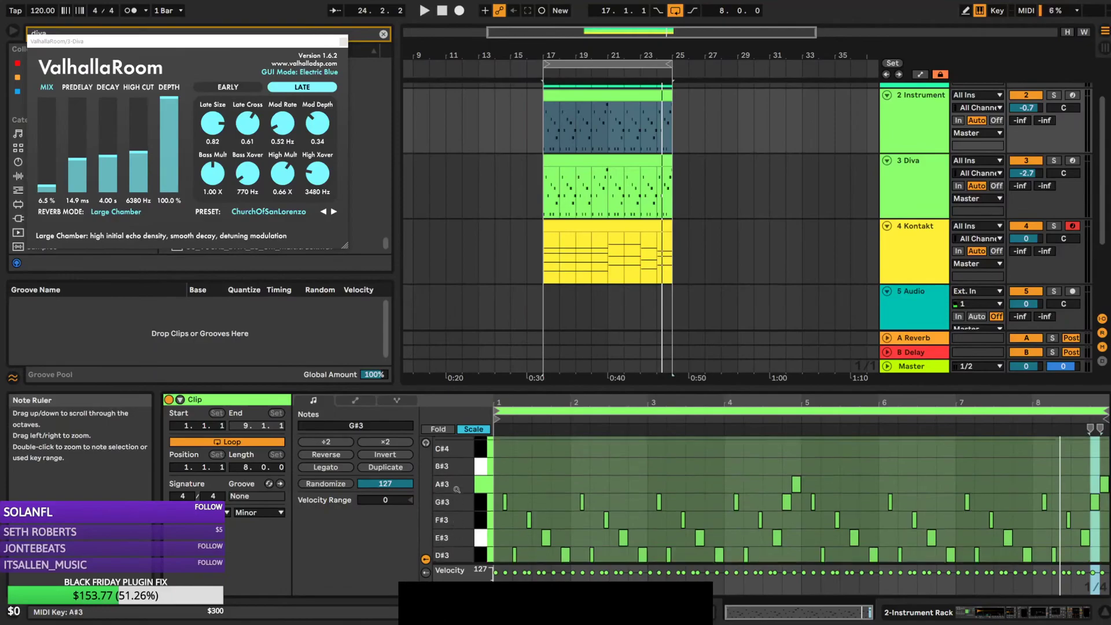
{"action": "left_click_drag", "start_coordinate": [462, 502], "coordinate": [461, 500]}
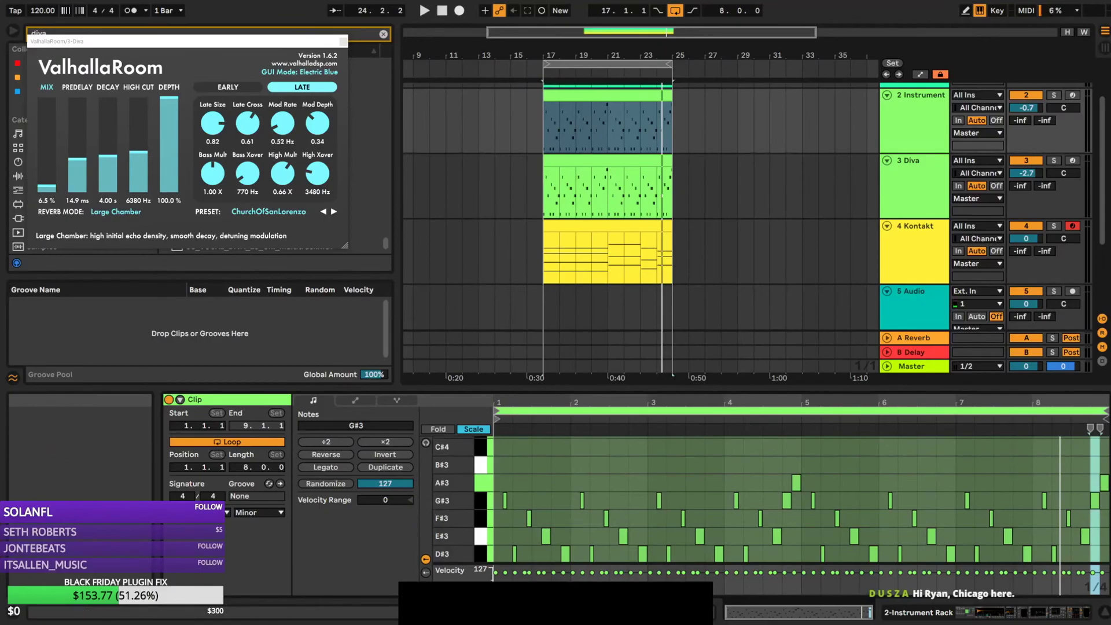
{"action": "scroll", "coordinate": [479, 511], "scroll_direction": "up", "scroll_amount": 1}
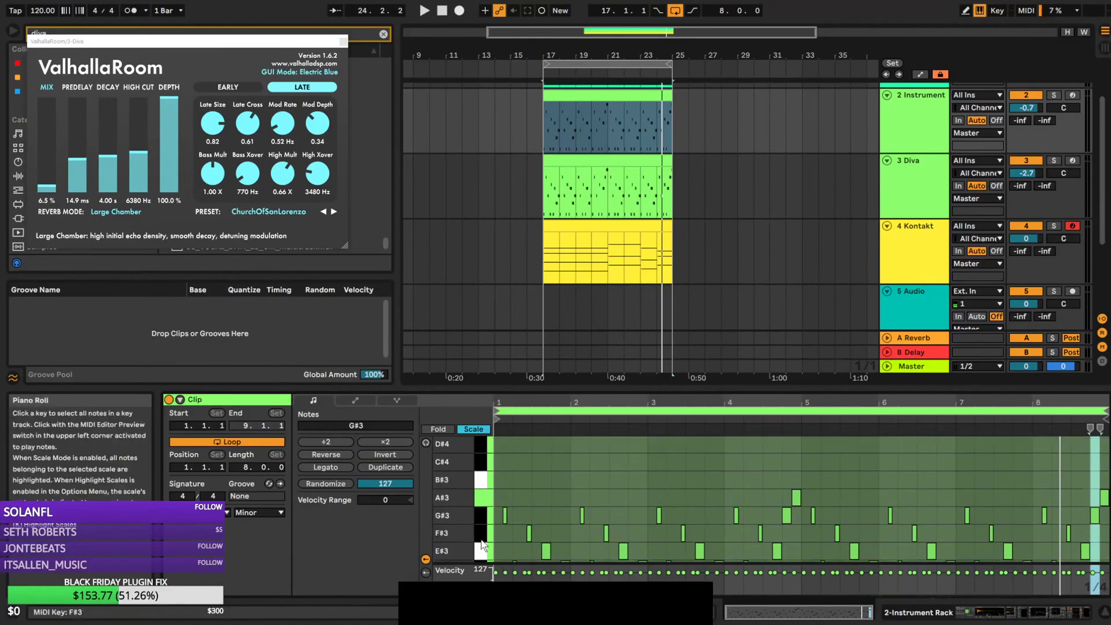
{"action": "scroll", "coordinate": [482, 545], "scroll_direction": "down", "scroll_amount": 5}
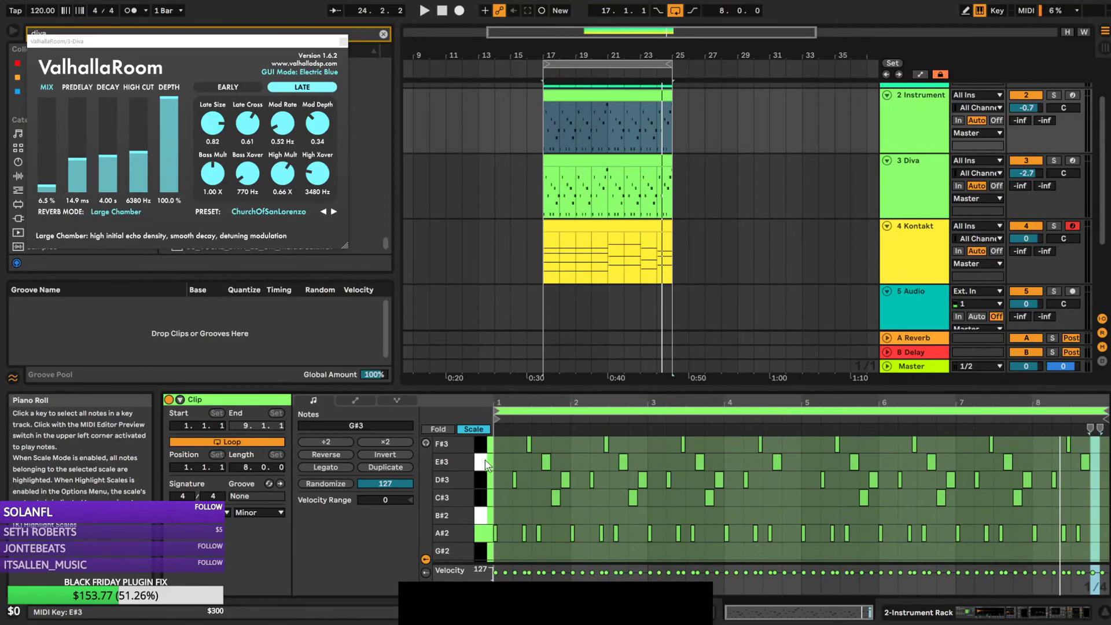
{"action": "scroll", "coordinate": [485, 460], "scroll_direction": "up", "scroll_amount": 1}
{"action": "scroll", "coordinate": [484, 486], "scroll_direction": "up", "scroll_amount": 1}
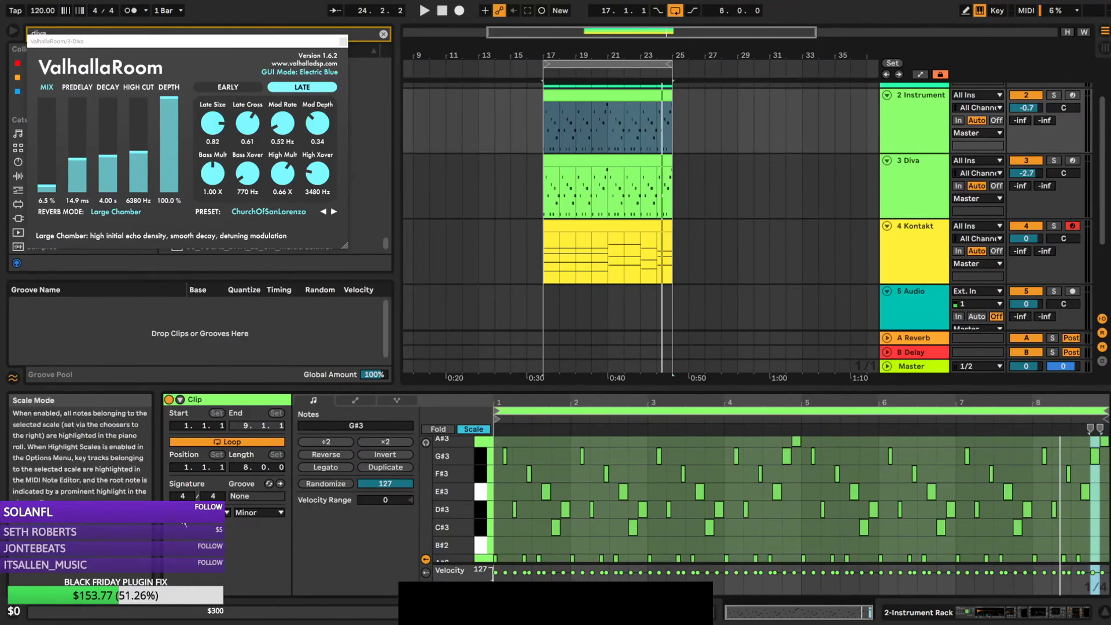
Switch the arpeggio's piano roll out of Scale mode and identify its A#2, C#3 and D#3 notes against the full keyboard
{"action": "left_click", "coordinate": [474, 429]}
{"action": "left_click_drag", "start_coordinate": [464, 509], "coordinate": [490, 544]}
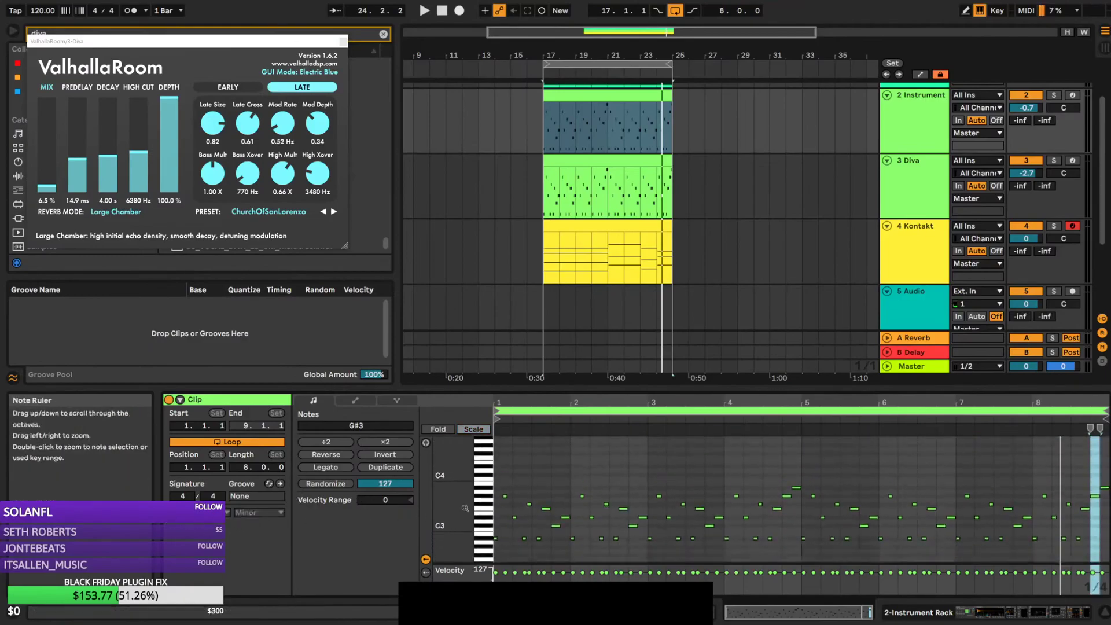
{"action": "left_click", "coordinate": [489, 539]}
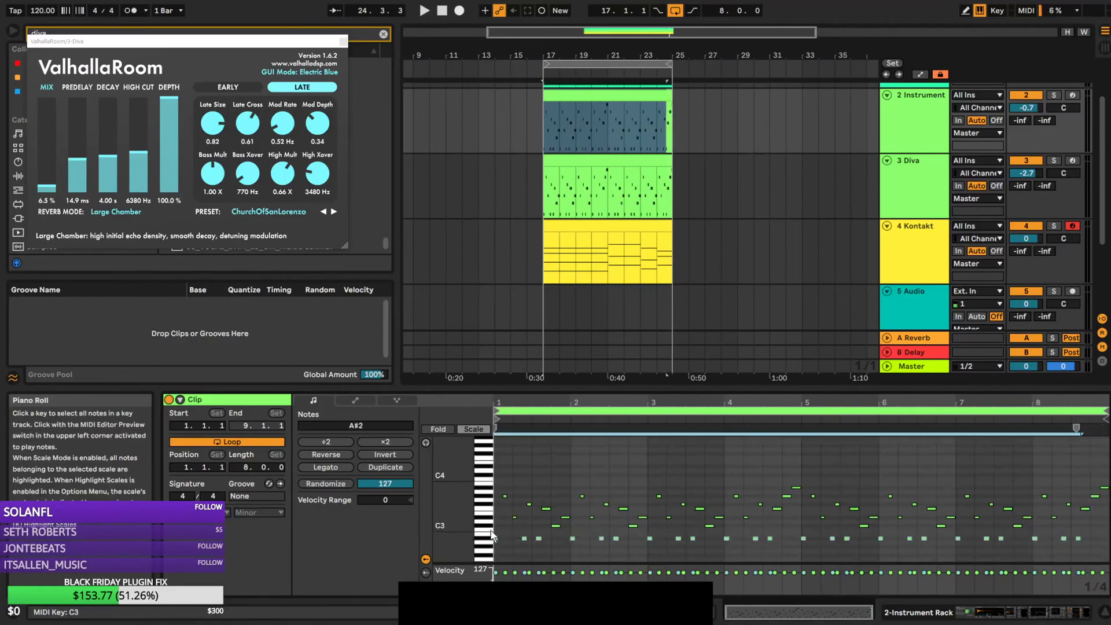
{"action": "left_click", "coordinate": [490, 534]}
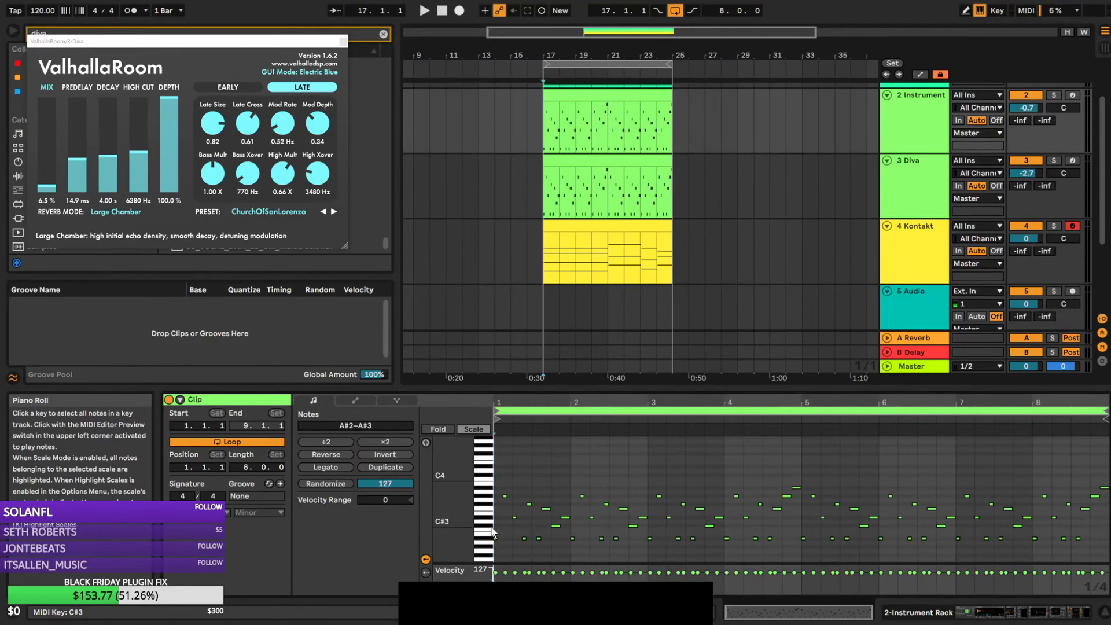
{"action": "left_click", "coordinate": [491, 525]}
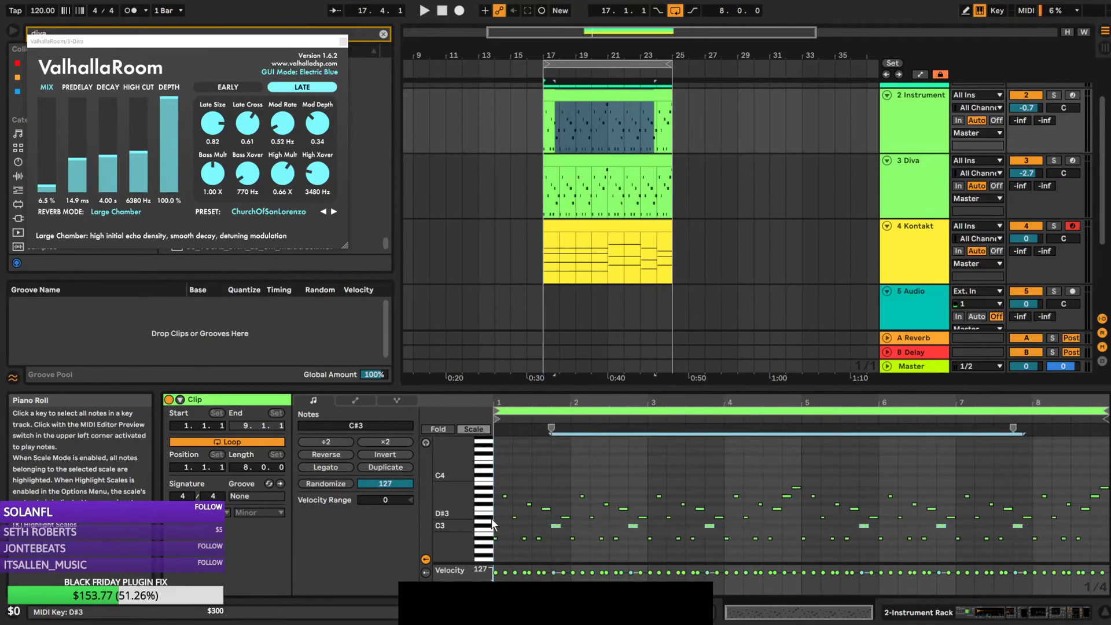
{"action": "left_click", "coordinate": [491, 517]}
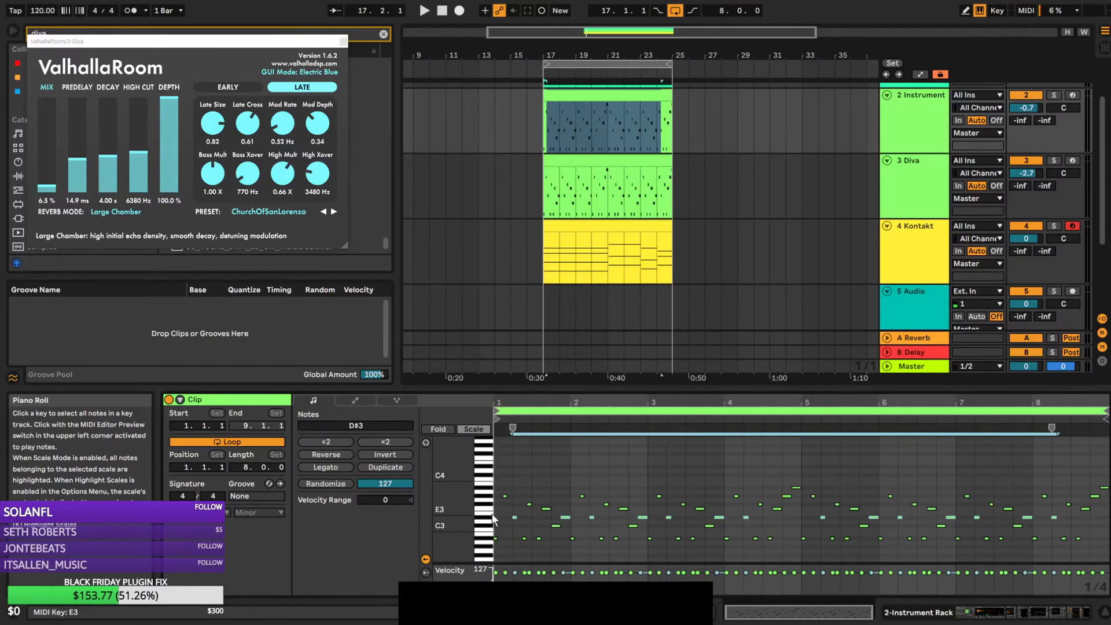
{"action": "left_click", "coordinate": [492, 514]}
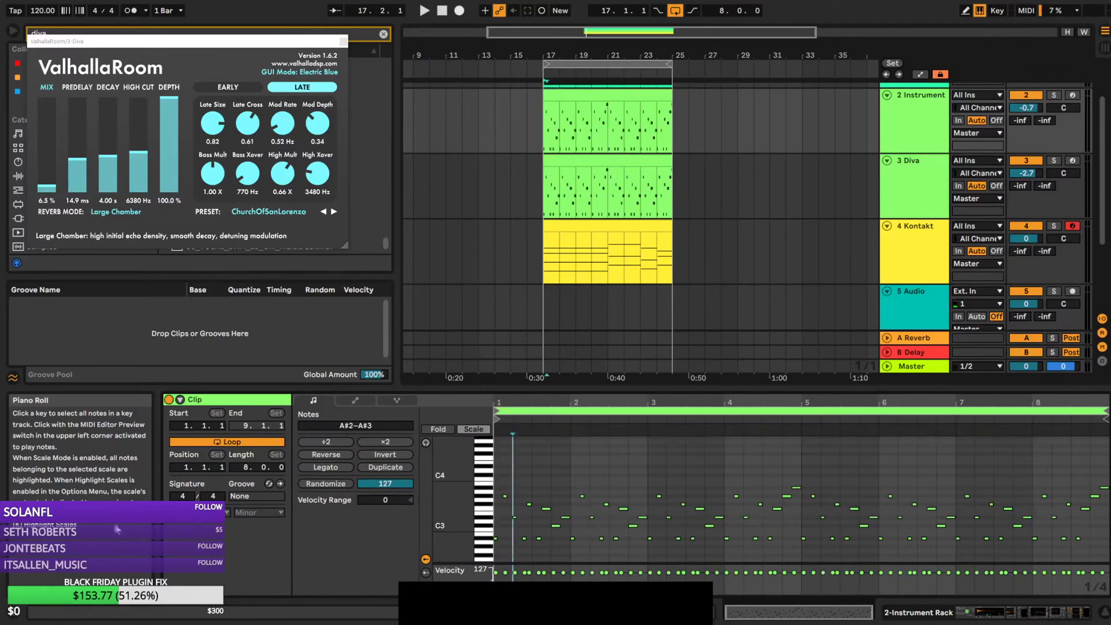
Compare the arpeggio's note rows with Scale mode on and off, checking how the E#3 and B#2 rows map to the keyboard
{"action": "left_click", "coordinate": [474, 429]}
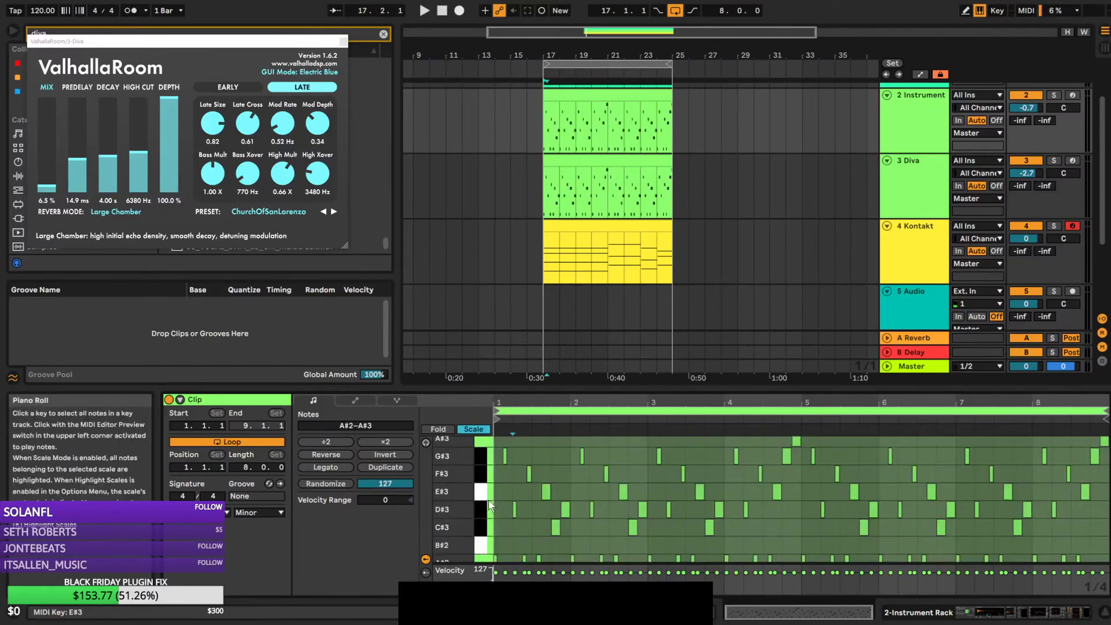
{"action": "left_click", "coordinate": [474, 429]}
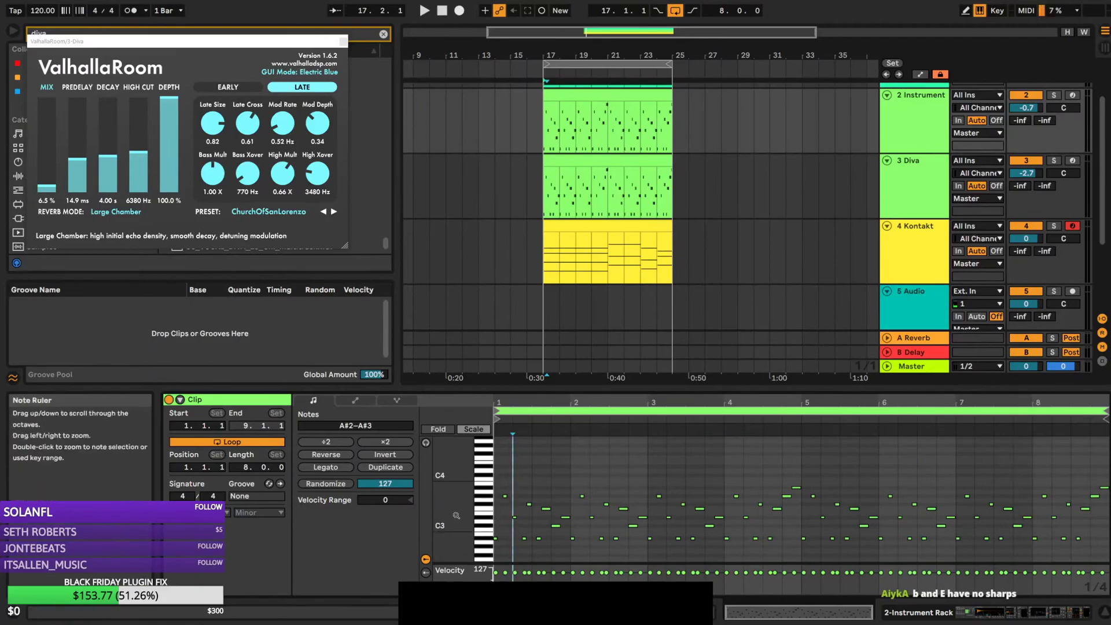
{"action": "left_click", "coordinate": [474, 429]}
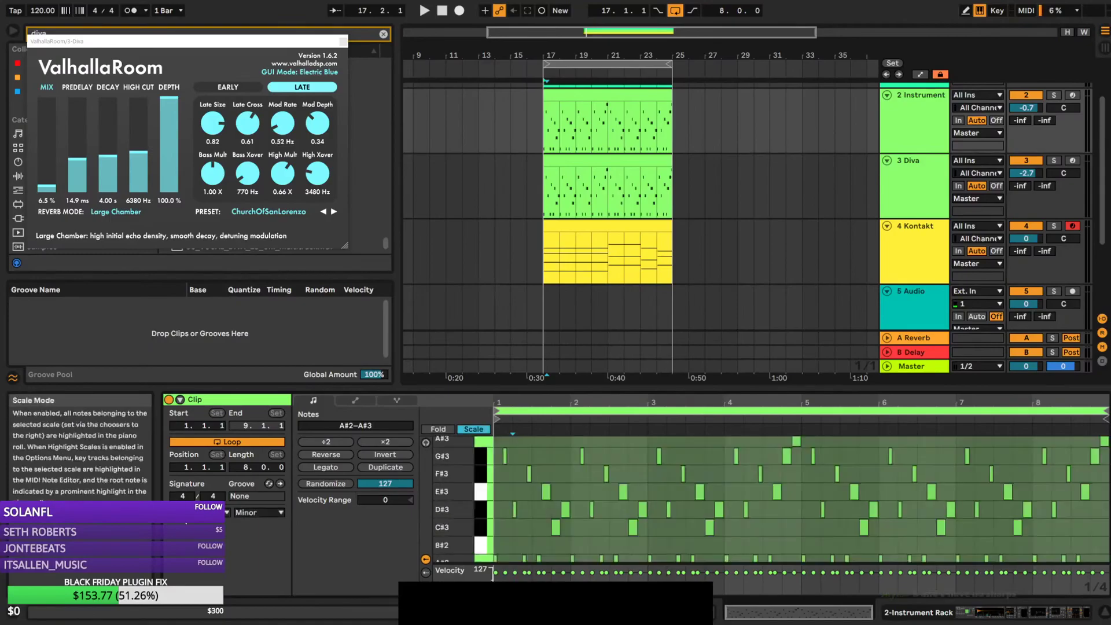
{"action": "left_click", "coordinate": [473, 429]}
{"action": "left_click_drag", "start_coordinate": [457, 505], "coordinate": [457, 516]}
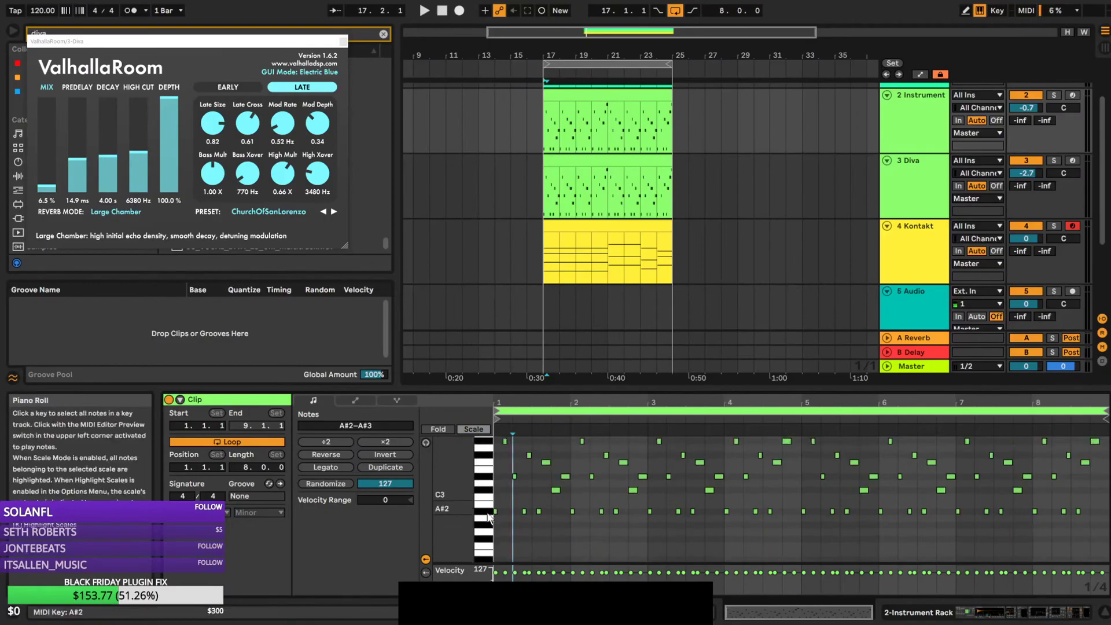
Check the arpeggio's F3 and A#3 notes on the full keyboard and return the piano roll to the A# minor scale view
{"action": "left_click", "coordinate": [491, 464]}
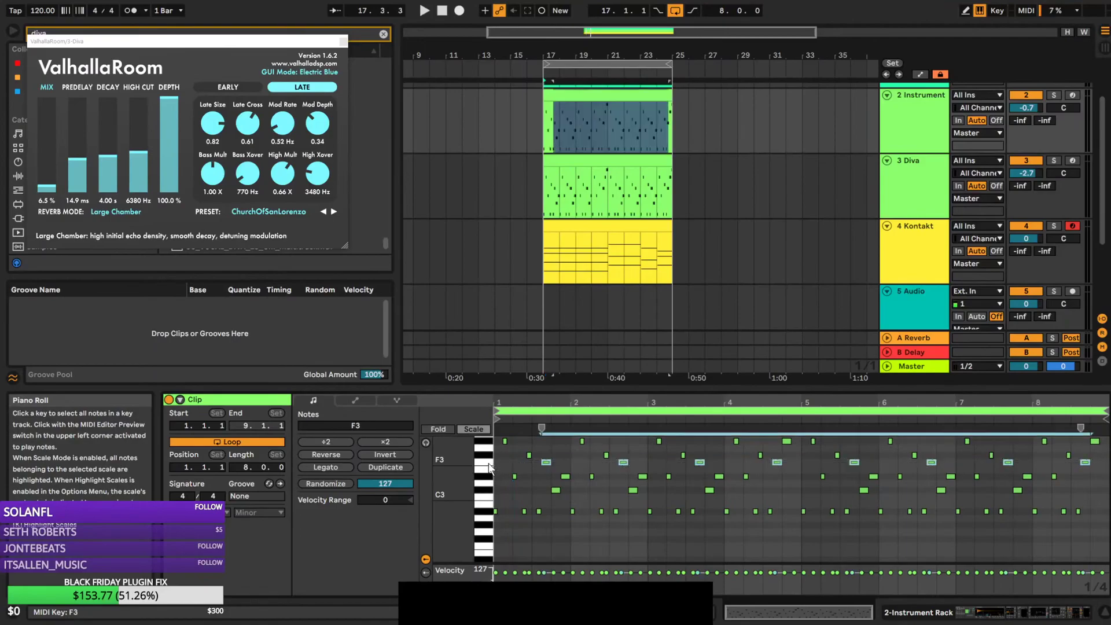
{"action": "scroll", "coordinate": [512, 466], "scroll_direction": "up", "scroll_amount": 2}
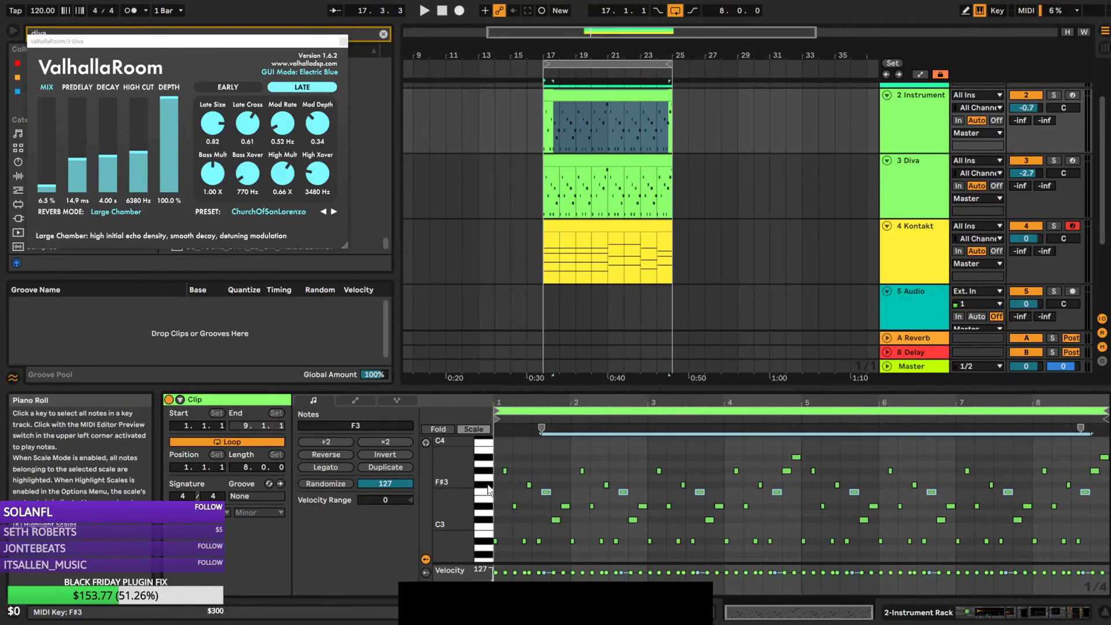
{"action": "left_click", "coordinate": [488, 490]}
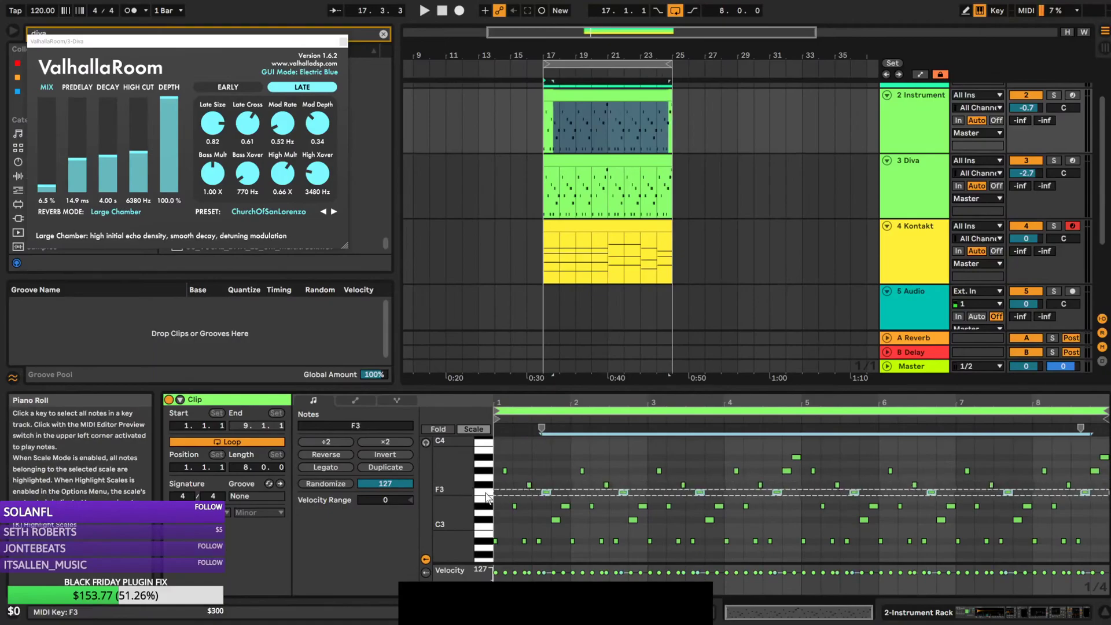
{"action": "left_click", "coordinate": [488, 456]}
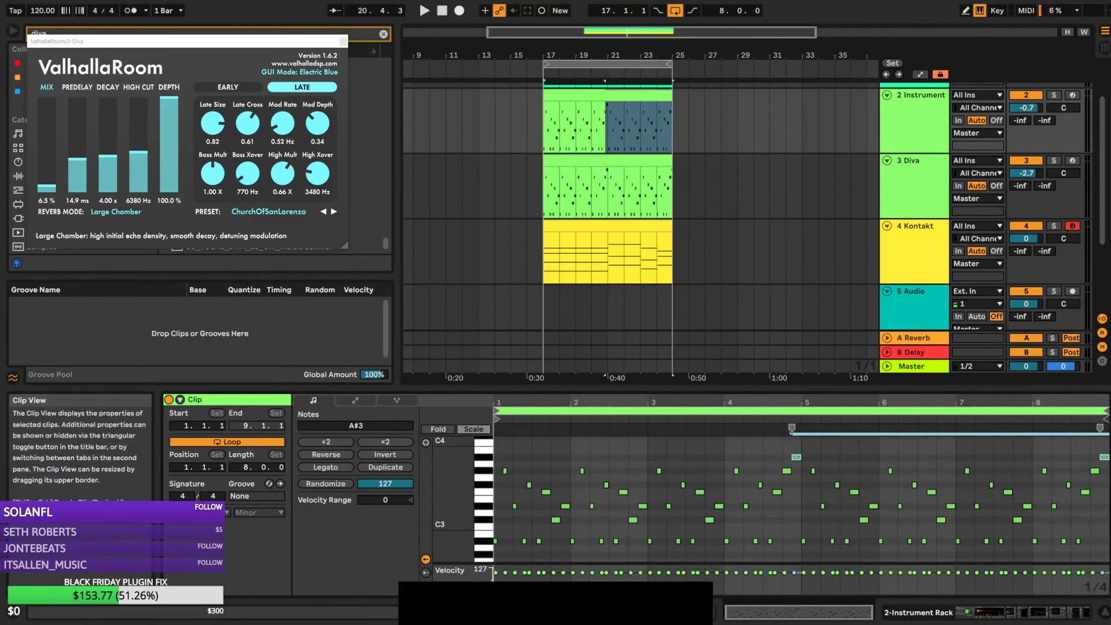
{"action": "left_click", "coordinate": [227, 513]}
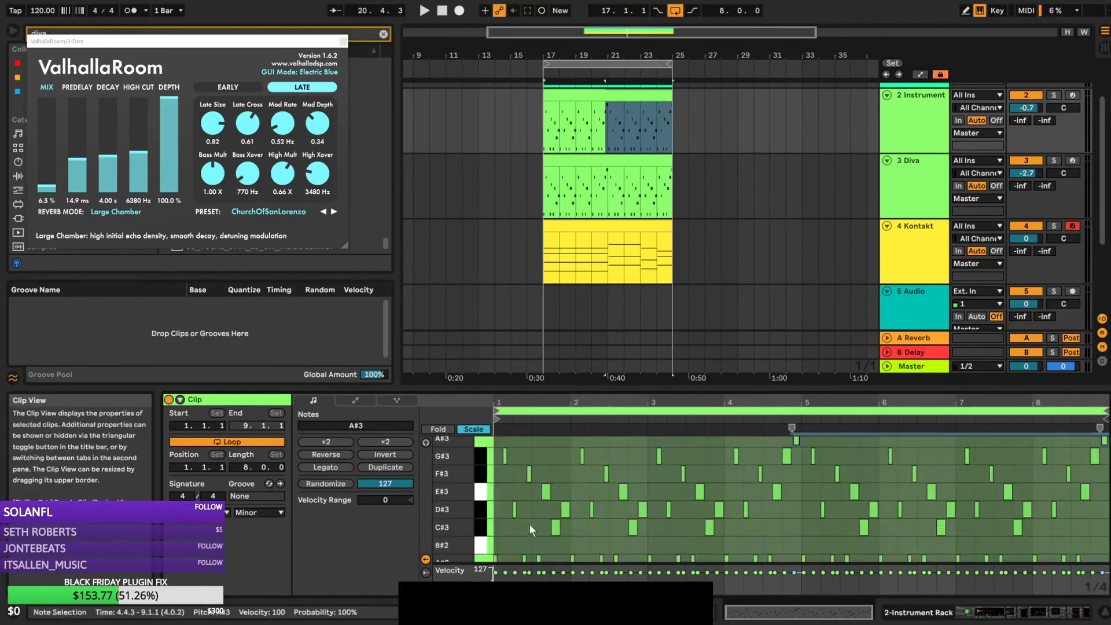
{"action": "scroll", "coordinate": [535, 484], "scroll_direction": "down", "scroll_amount": 4}
{"action": "scroll", "coordinate": [457, 505], "scroll_direction": "up", "scroll_amount": 5}
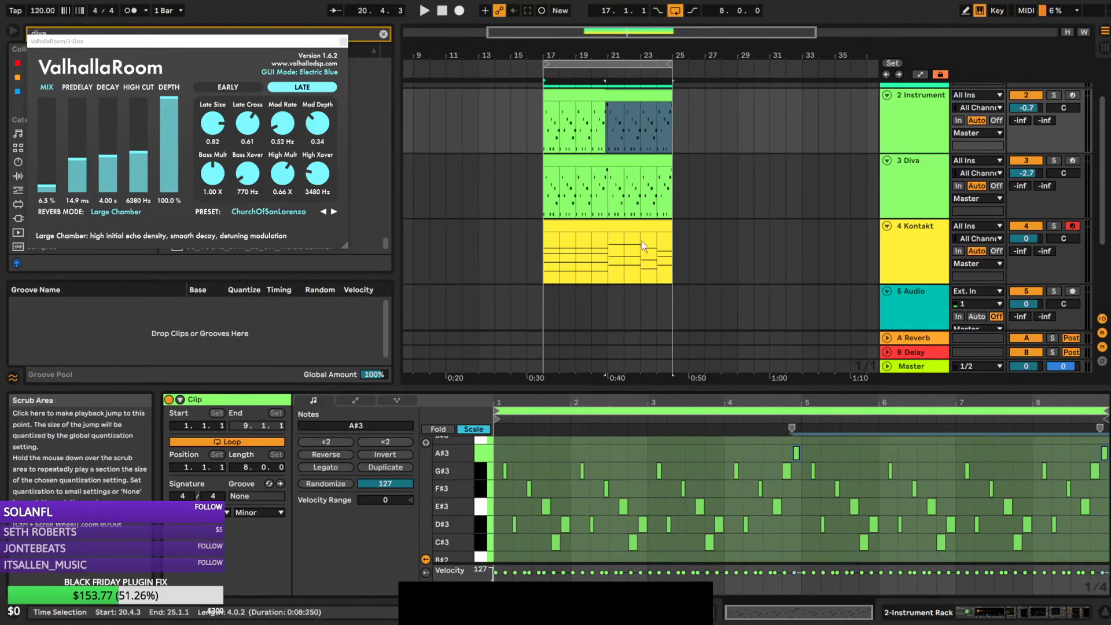
Play the full loop from bar 17 and review the layered tracks in the arrangement
{"action": "left_click", "coordinate": [532, 126]}
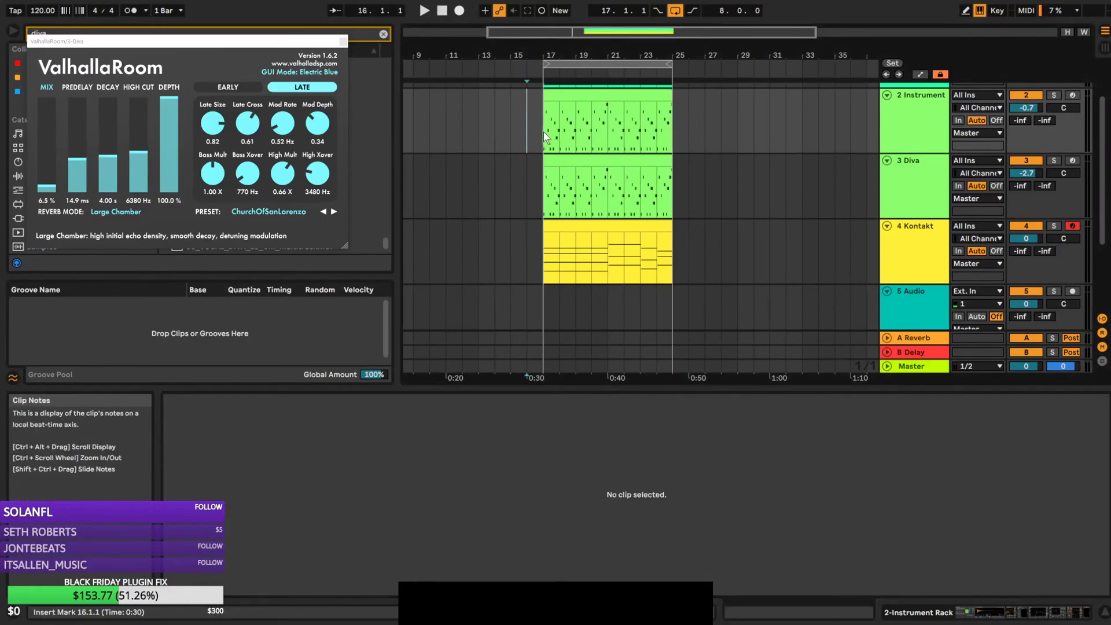
{"action": "left_click", "coordinate": [544, 132]}
{"action": "key", "text": "space"}
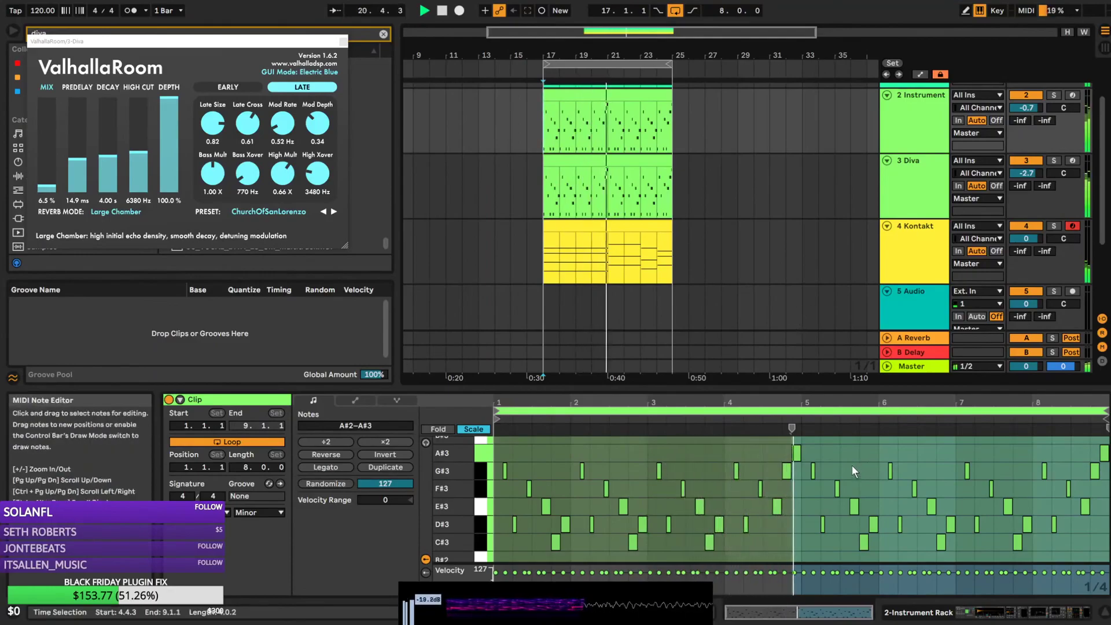
{"action": "scroll", "coordinate": [672, 192], "scroll_direction": "up", "scroll_amount": 2}
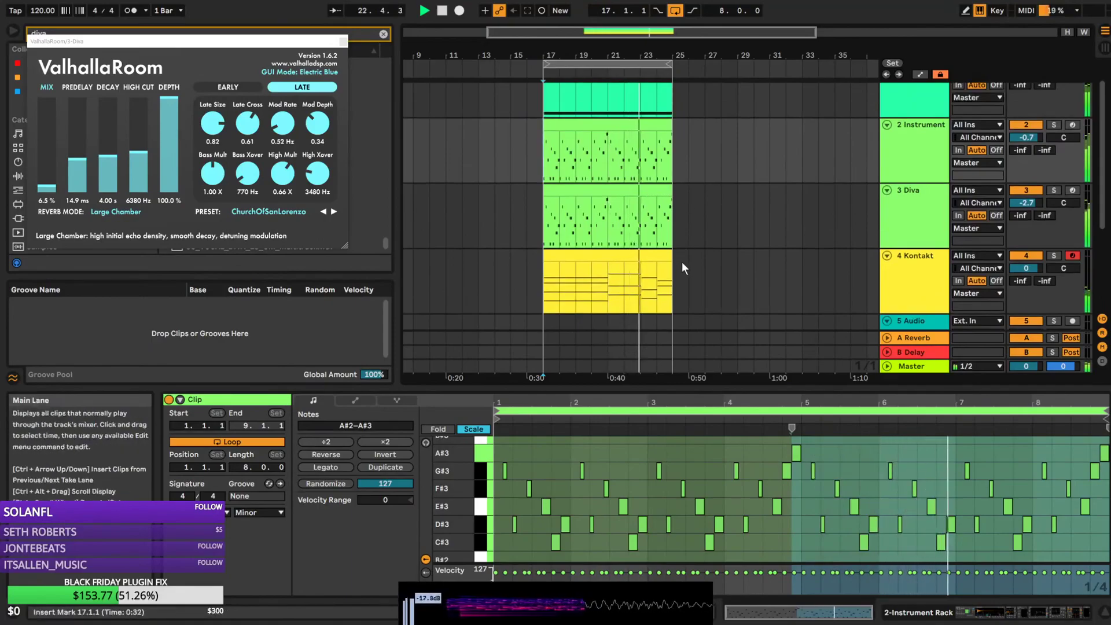
{"action": "scroll", "coordinate": [1034, 279], "scroll_direction": "down", "scroll_amount": 3}
Close the ValhallaRoom window and fold all tracks in the arrangement
{"action": "left_click", "coordinate": [921, 222]}
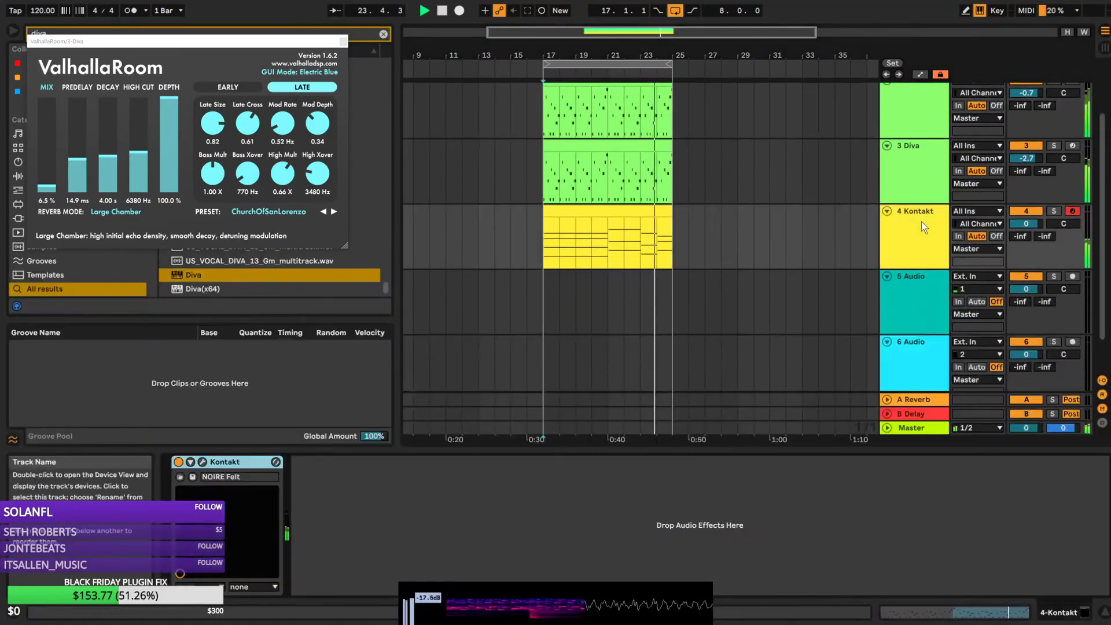
{"action": "left_click", "coordinate": [344, 41]}
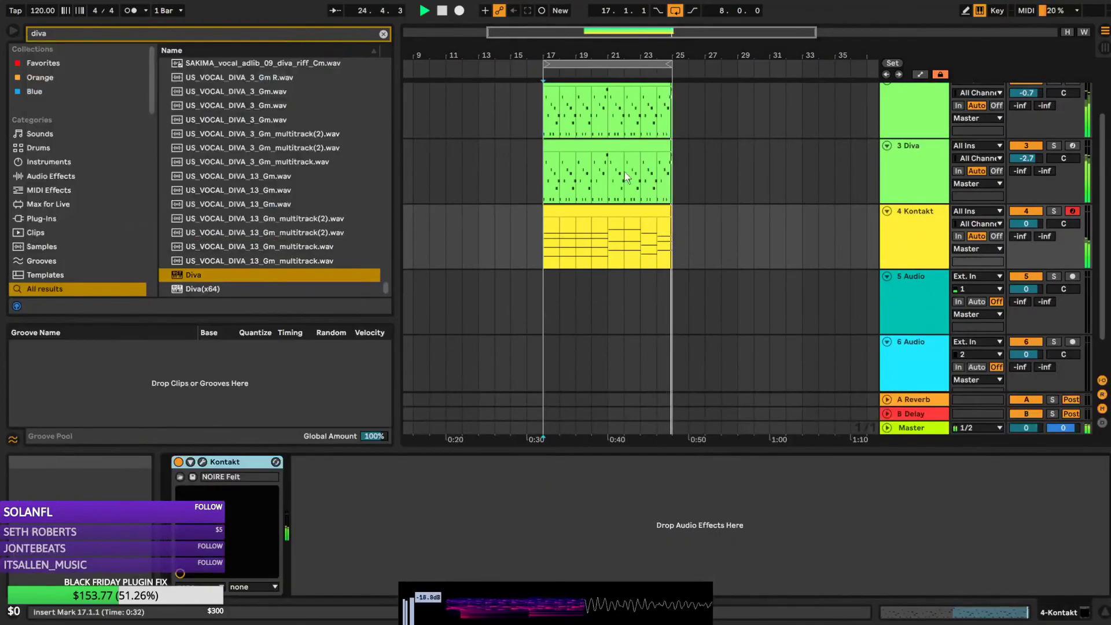
{"action": "scroll", "coordinate": [918, 305], "scroll_direction": "up", "scroll_amount": 3}
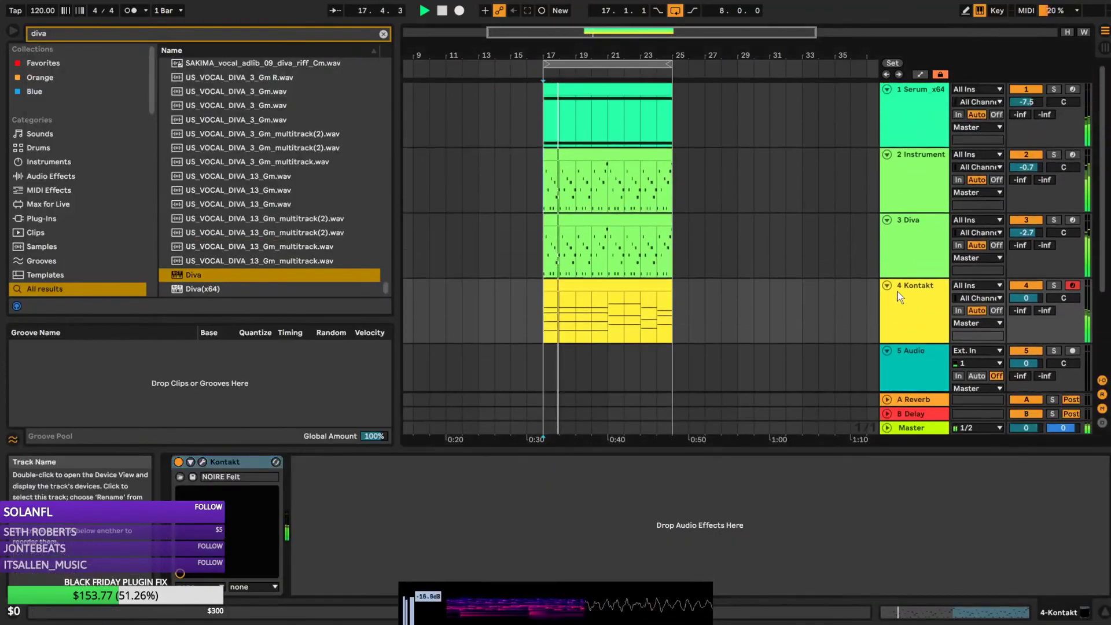
{"action": "left_click", "coordinate": [887, 89], "text": "alt"}
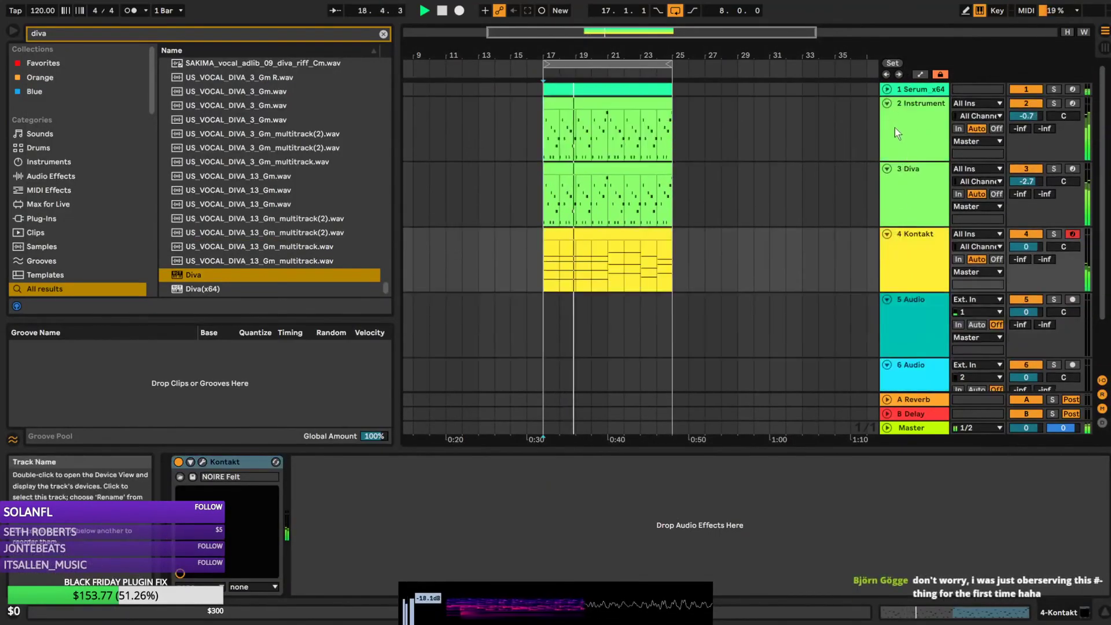
{"action": "left_click", "coordinate": [891, 103]}
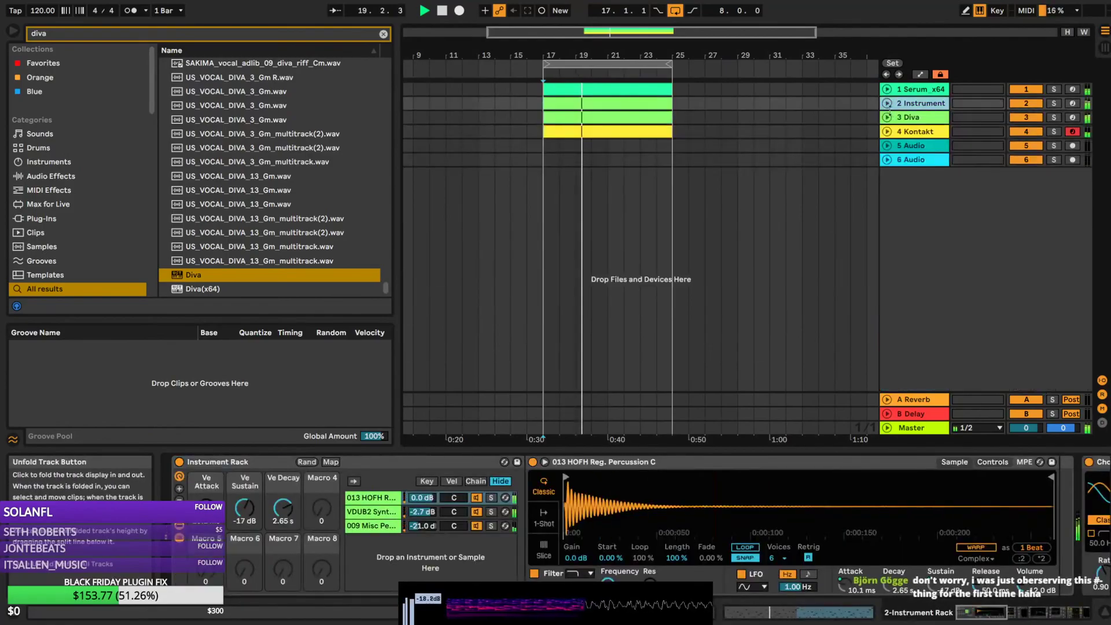
Search the browser for "opera" and load the Operator instrument on a new MIDI track below the audio tracks
{"action": "left_click", "coordinate": [906, 145]}
{"action": "left_click", "coordinate": [384, 34]}
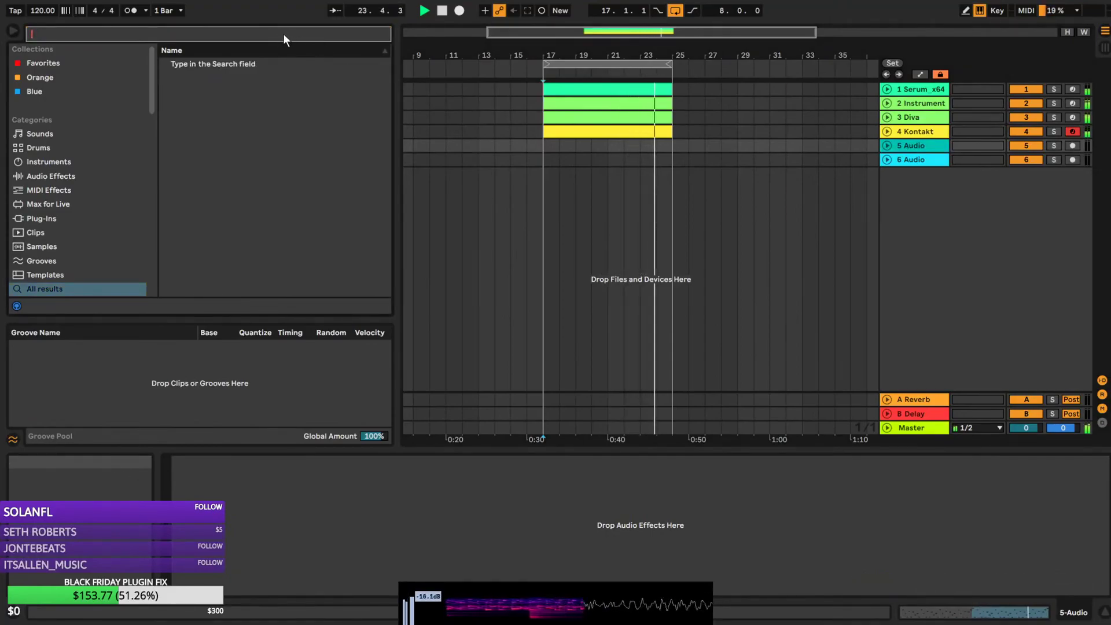
{"action": "type", "text": "opera"}
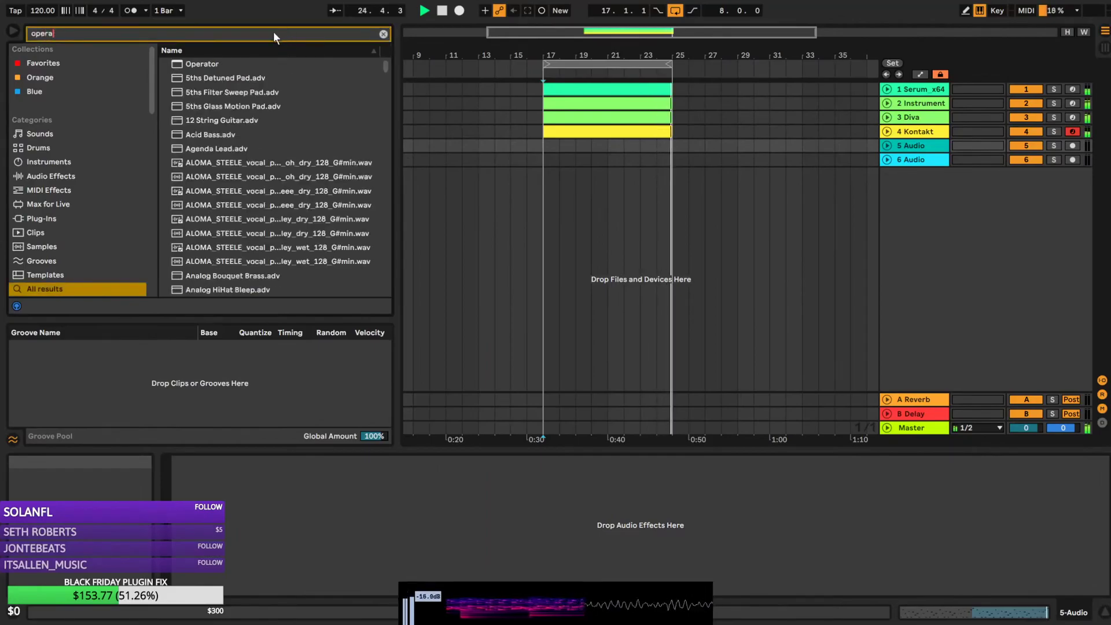
{"action": "left_click", "coordinate": [218, 64]}
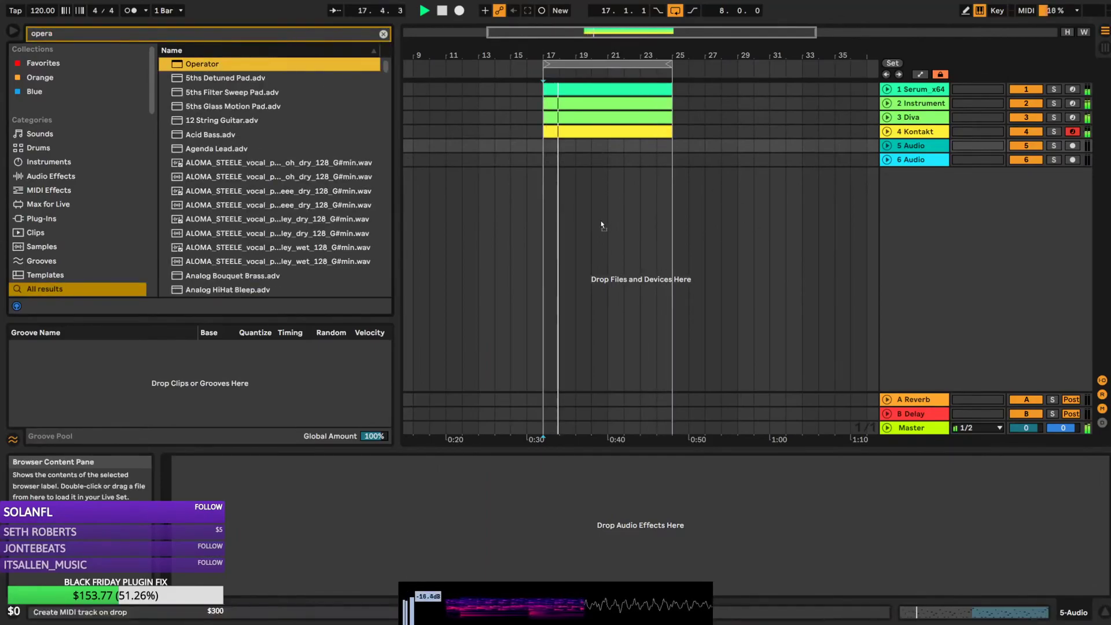
{"action": "key", "text": "Return"}
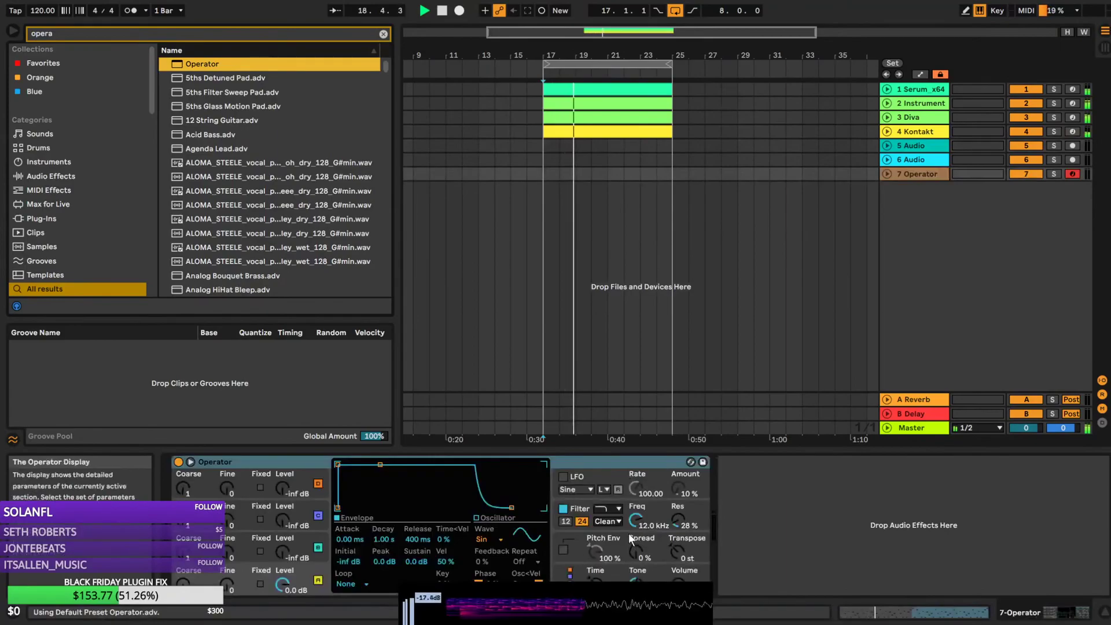
Set Operator's oscillator B to the Noise White waveform and raise its level to -18 dB
{"action": "left_click", "coordinate": [497, 541]}
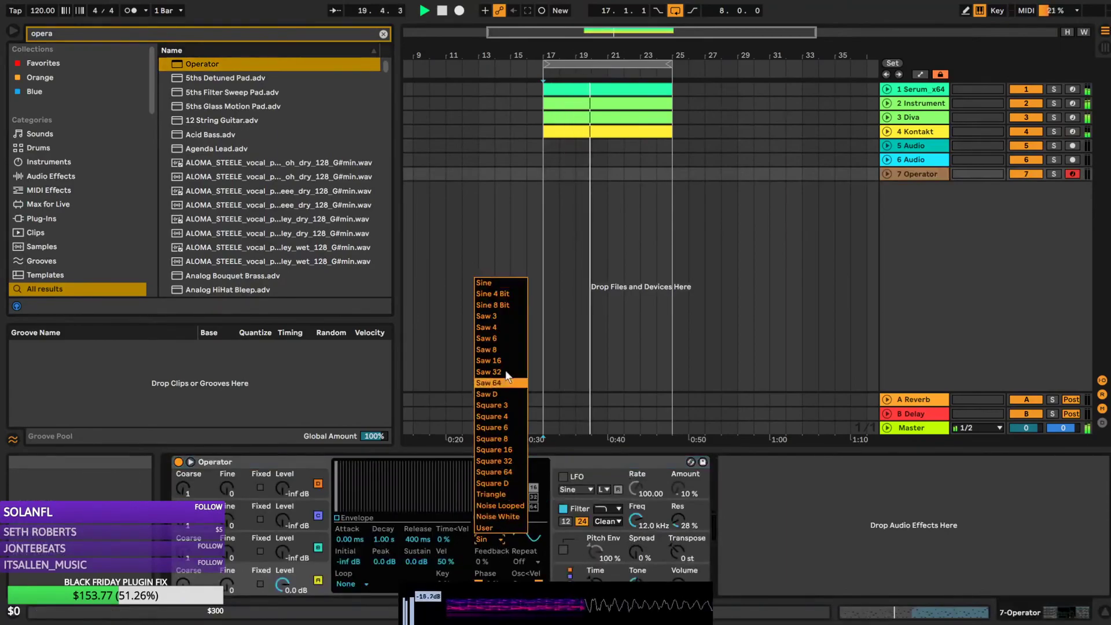
{"action": "left_click", "coordinate": [499, 495]}
{"action": "left_click", "coordinate": [293, 553]}
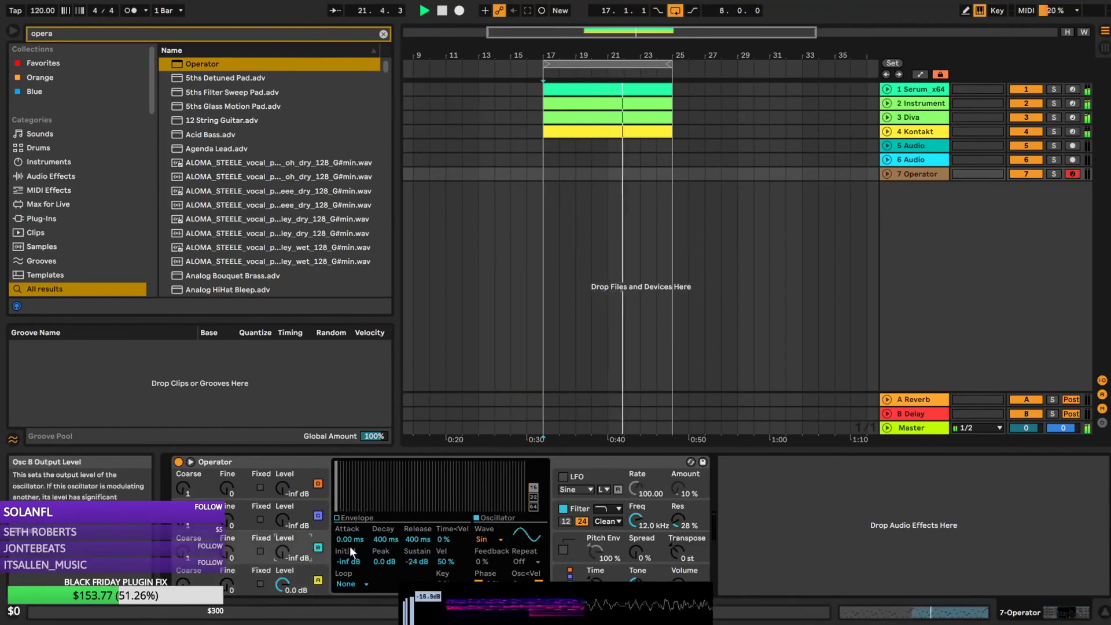
{"action": "left_click", "coordinate": [502, 537]}
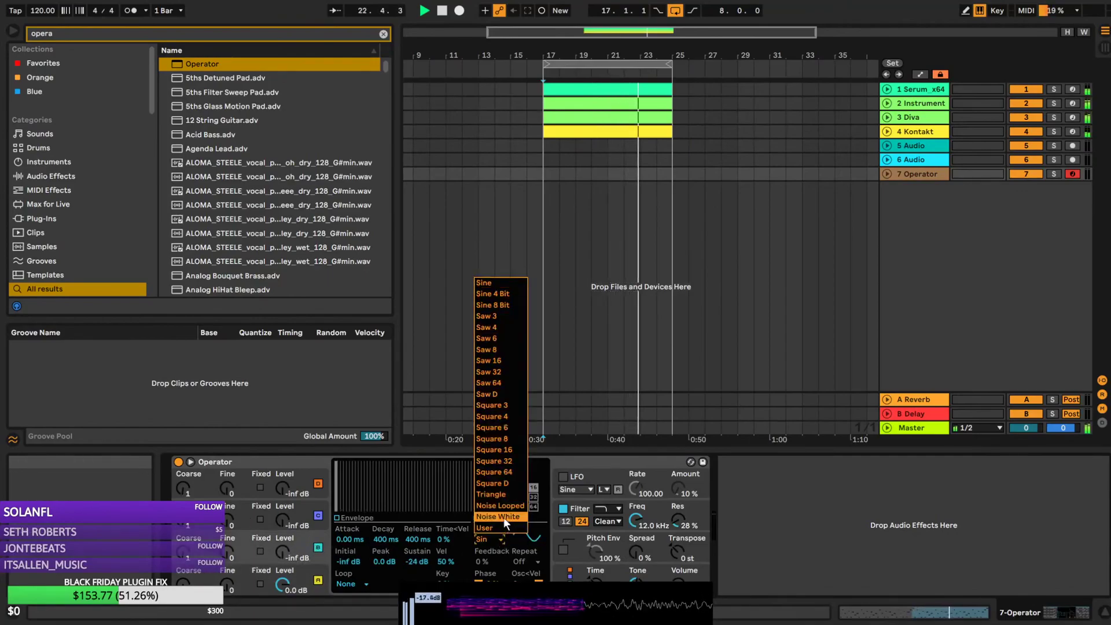
{"action": "left_click", "coordinate": [499, 489]}
{"action": "mouse_move", "coordinate": [282, 552]}
{"action": "left_mouse_down"}
{"action": "mouse_move", "coordinate": [283, 535]}
{"action": "mouse_move", "coordinate": [283, 554]}
{"action": "left_mouse_up"}
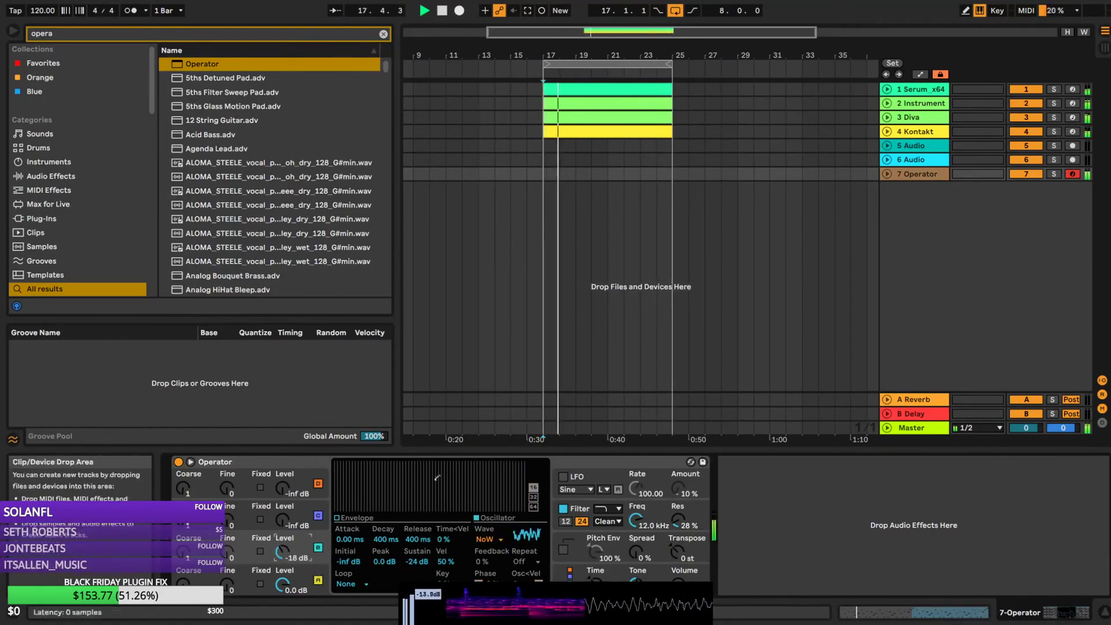
Lower oscillator B to -33 dB and shape its envelope with about 0.24 ms attack, 395 ms decay and -9.0 dB sustain
{"action": "left_click", "coordinate": [322, 570]}
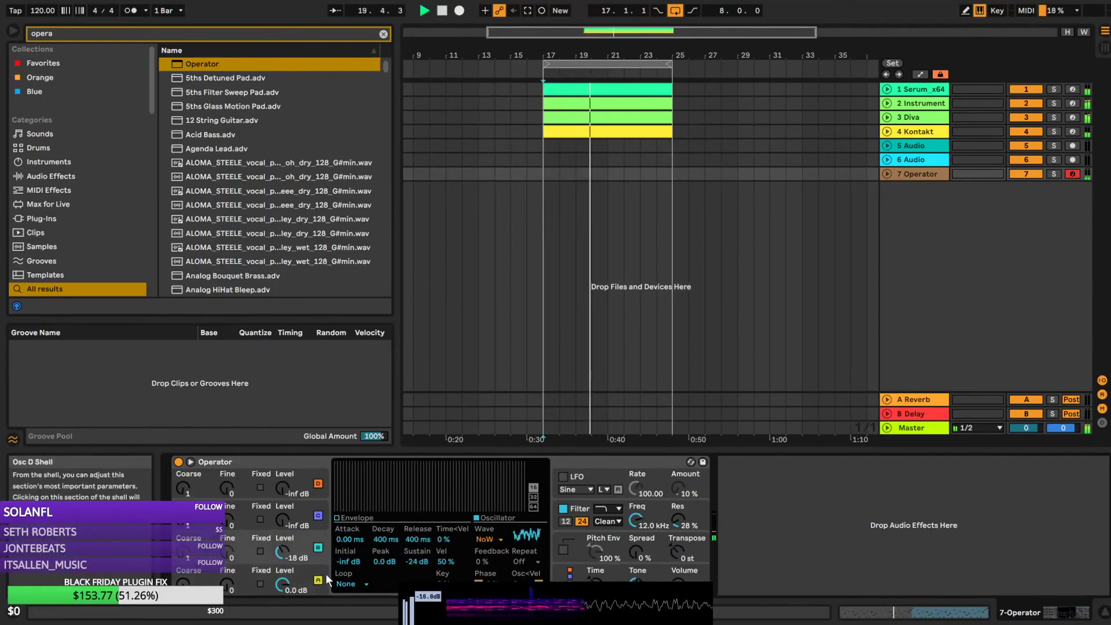
{"action": "left_click", "coordinate": [338, 517]}
{"action": "left_click_drag", "start_coordinate": [382, 465], "coordinate": [380, 464]}
{"action": "left_click", "coordinate": [325, 538]}
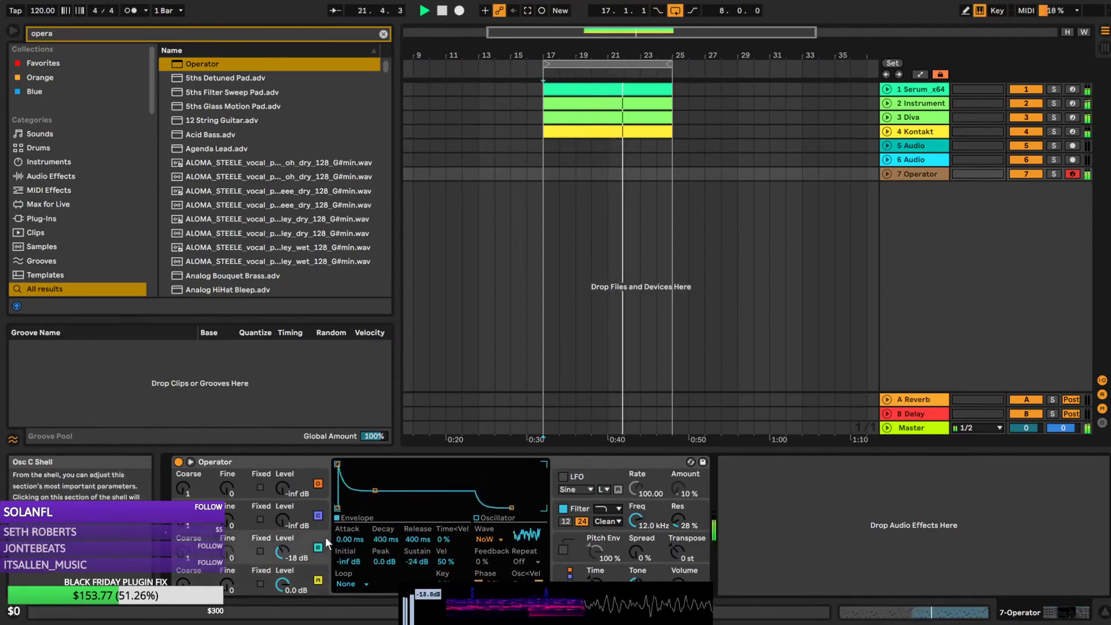
{"action": "left_click_drag", "start_coordinate": [283, 551], "coordinate": [283, 571]}
{"action": "left_click_drag", "start_coordinate": [375, 465], "coordinate": [342, 465]}
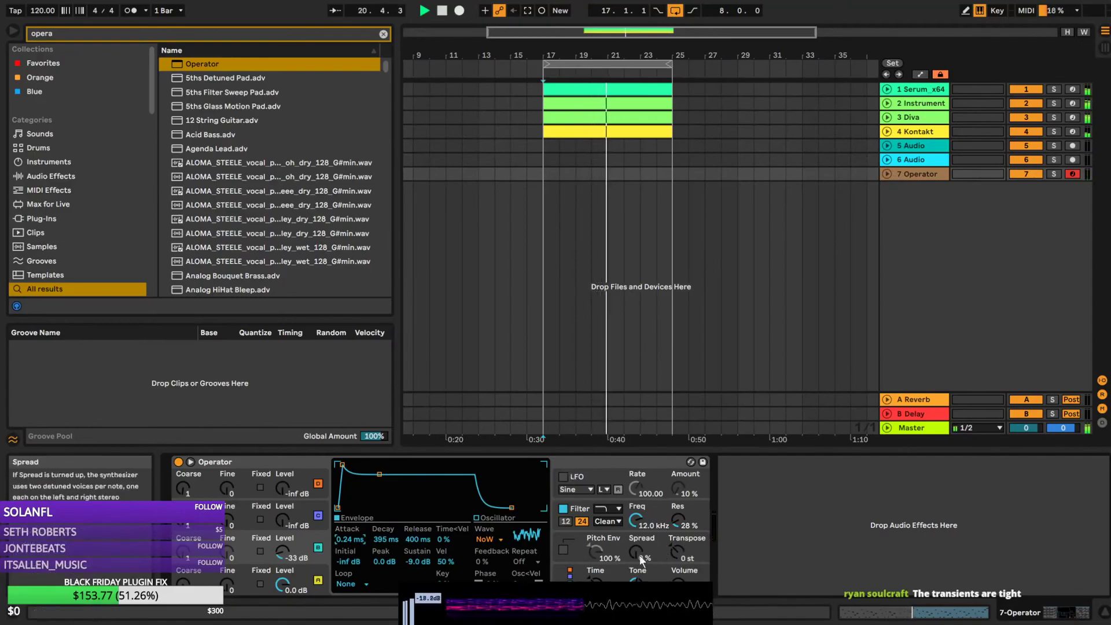
Move the MiniMeters window off Operator's controls, display oscillator D, and place the Operator track directly below the Kontakt track
{"action": "mouse_move", "coordinate": [546, 595]}
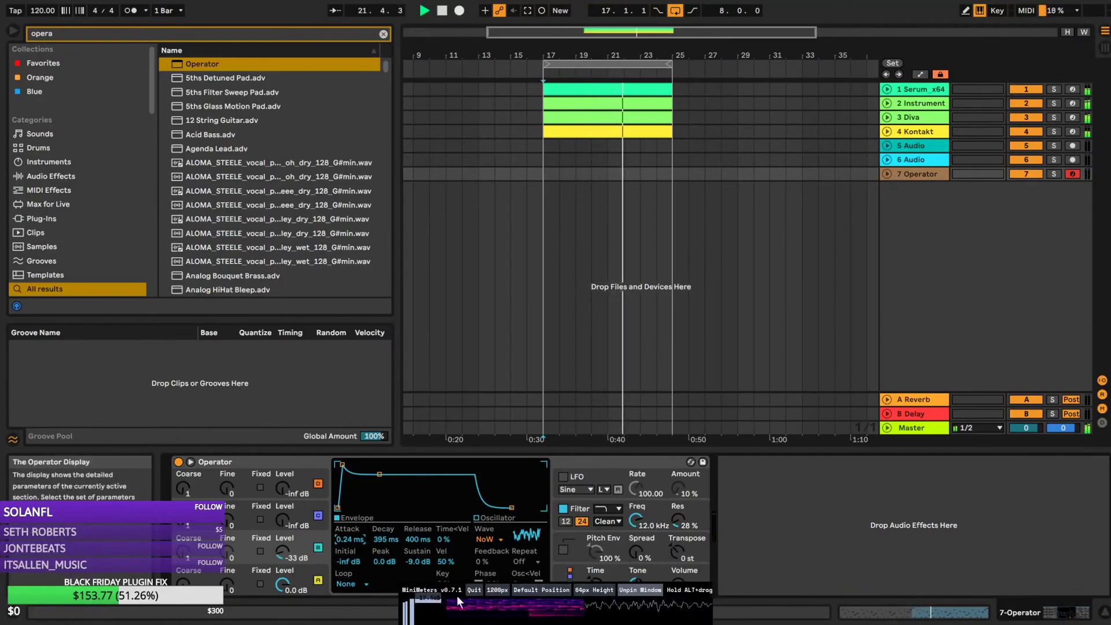
{"action": "left_click_drag", "start_coordinate": [450, 590], "coordinate": [56, 7]}
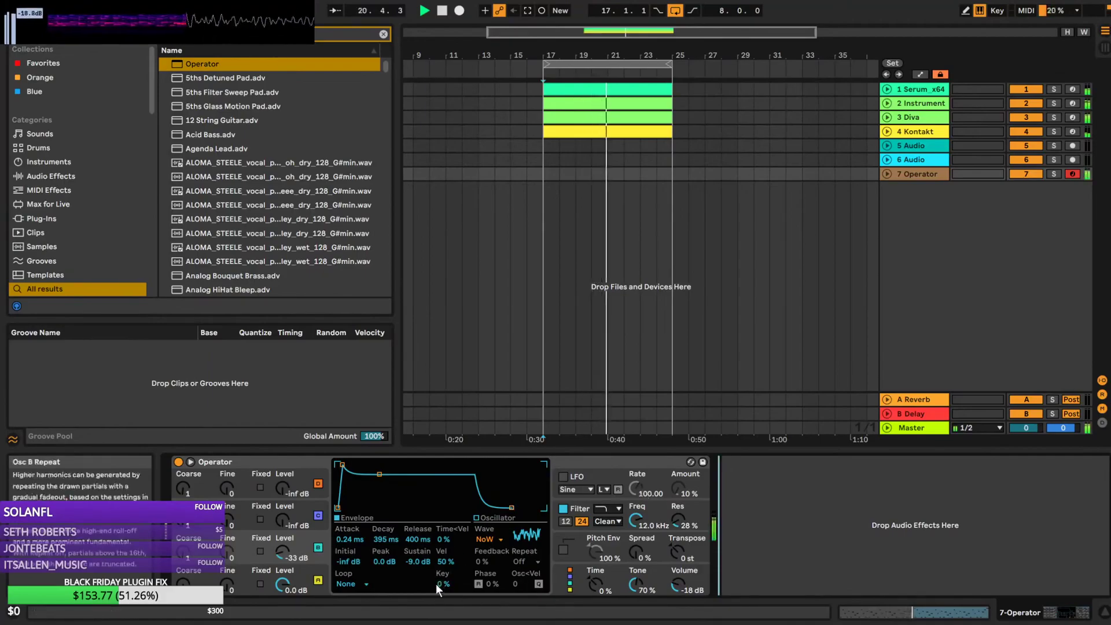
{"action": "left_click", "coordinate": [322, 585]}
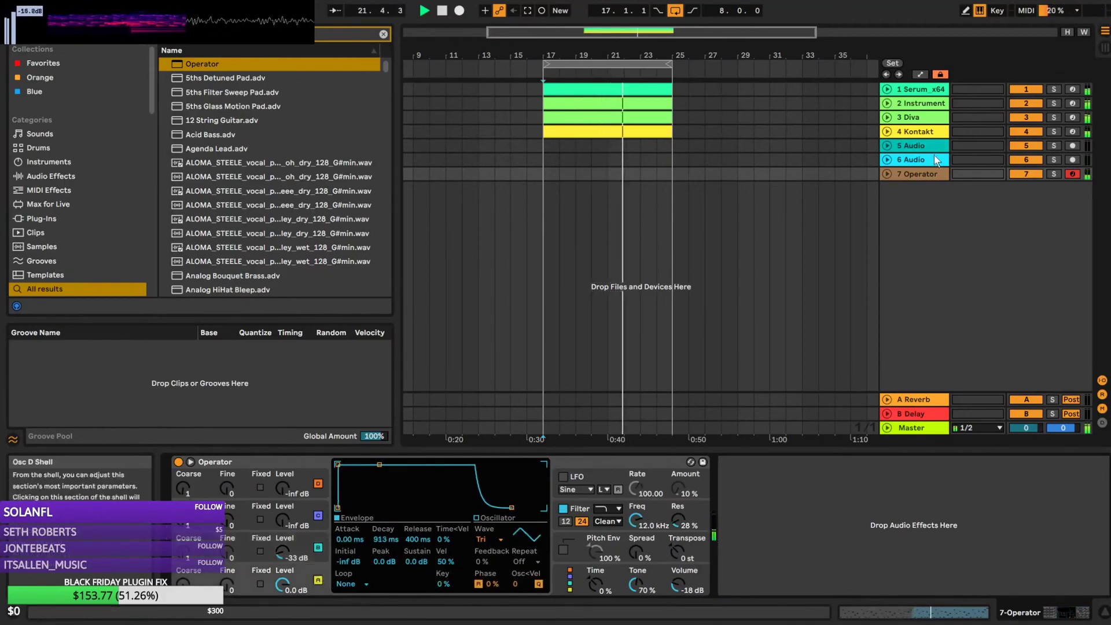
{"action": "left_click_drag", "start_coordinate": [918, 174], "coordinate": [912, 145]}
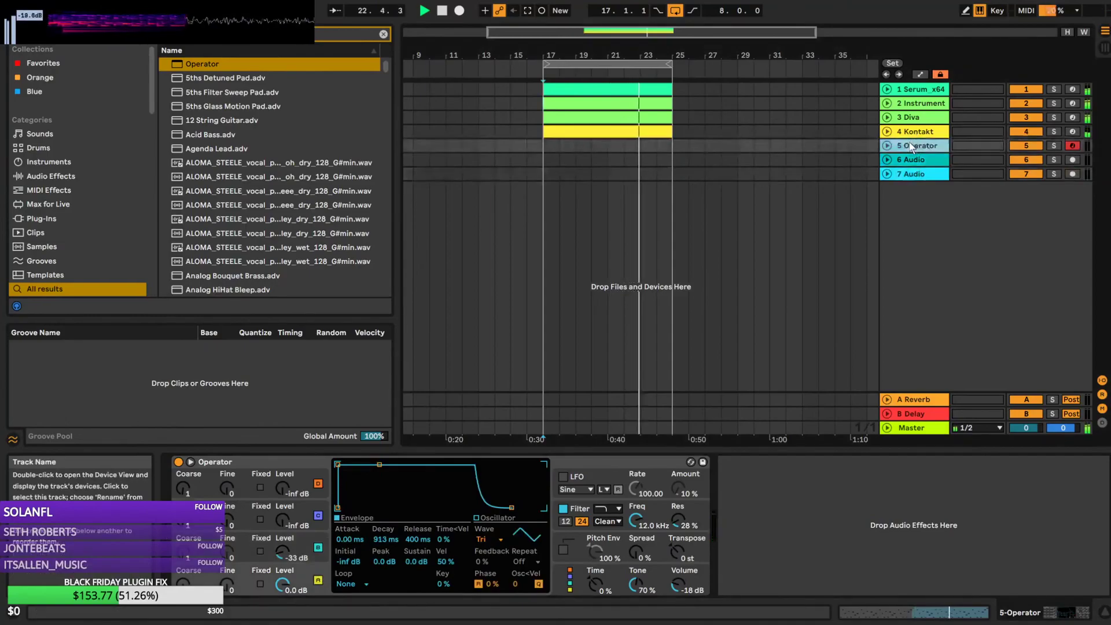
Clear the browser search, move the MiniMeters window away from the browser, and stop playback
{"action": "left_click", "coordinate": [382, 35]}
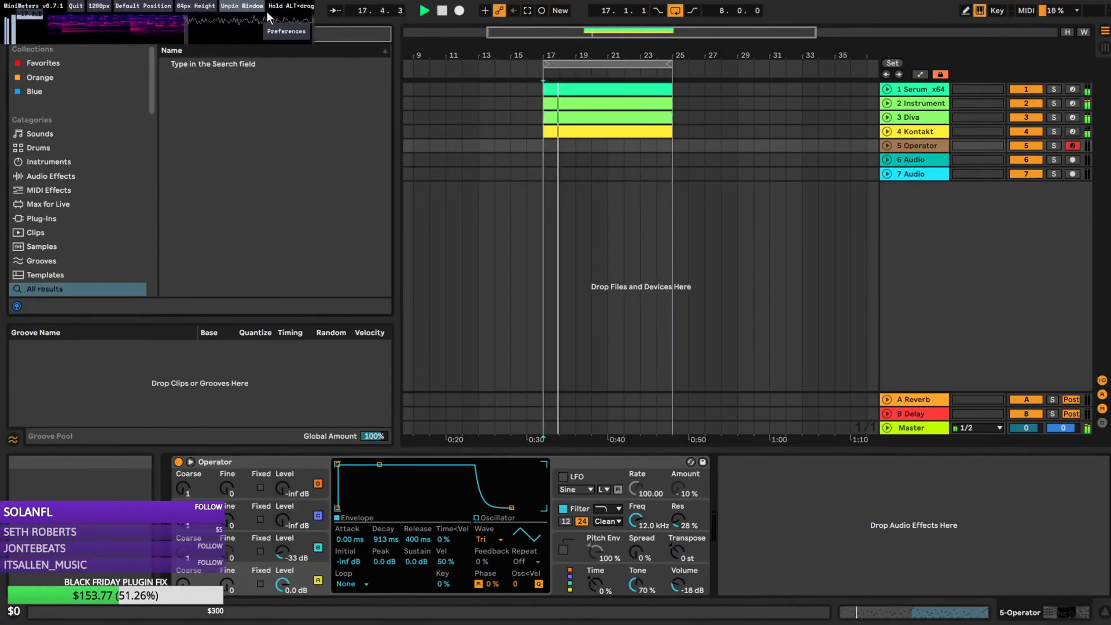
{"action": "left_click_drag", "start_coordinate": [279, 11], "coordinate": [1042, 8]}
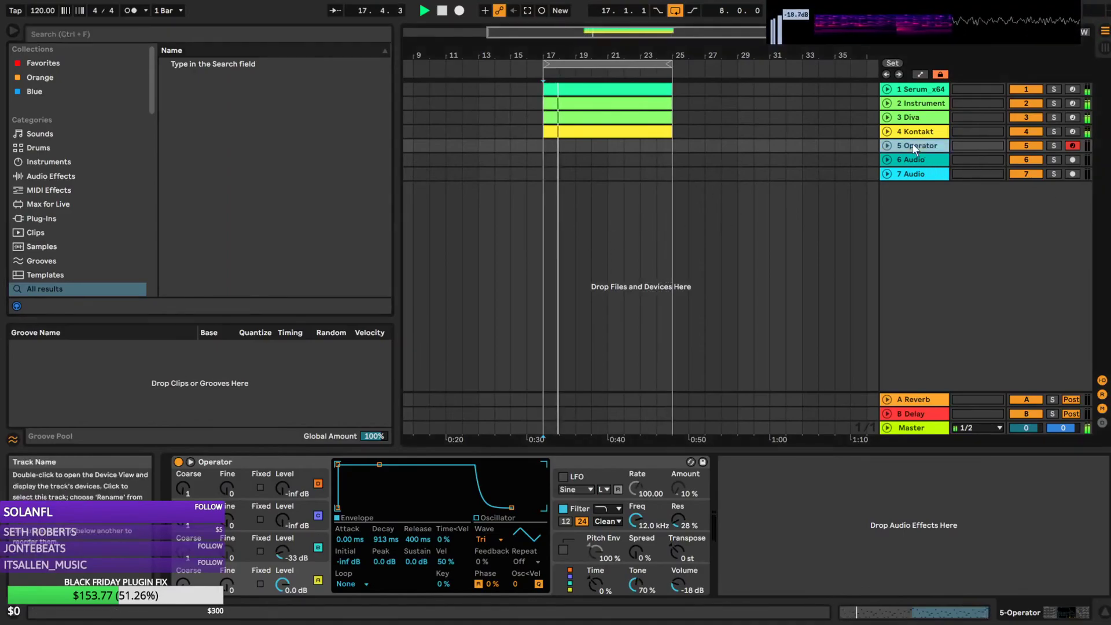
{"action": "key", "text": "space"}
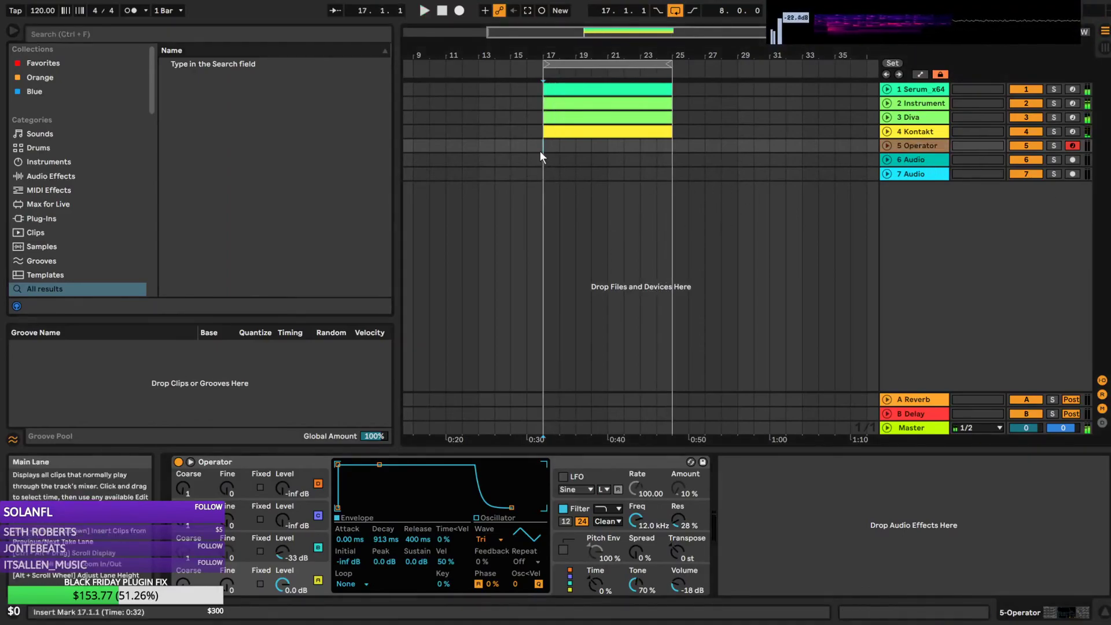
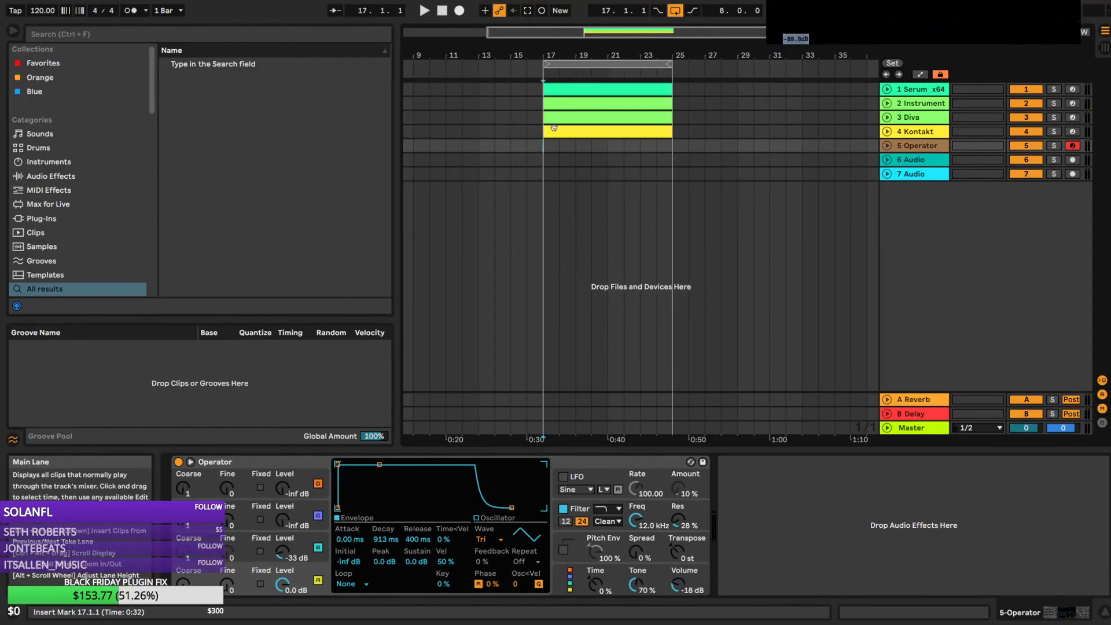
Enable Operator's pitch envelope with an amount of -49% and play the loop
{"action": "left_click", "coordinate": [910, 147]}
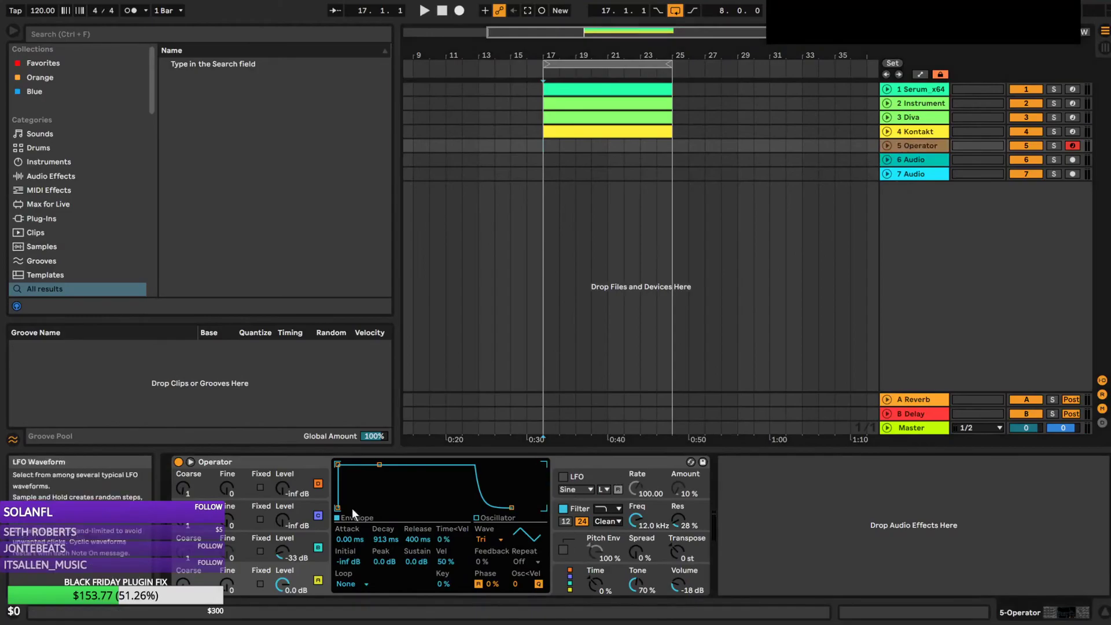
{"action": "left_click", "coordinate": [562, 549]}
{"action": "left_click_drag", "start_coordinate": [600, 553], "coordinate": [599, 556]}
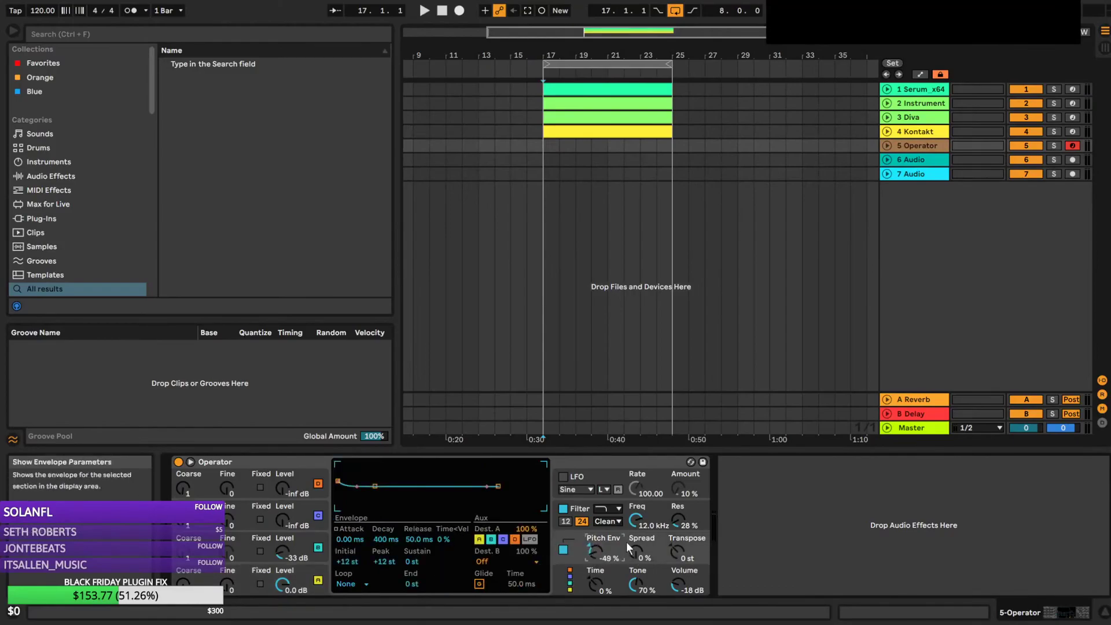
{"action": "key", "text": "space"}
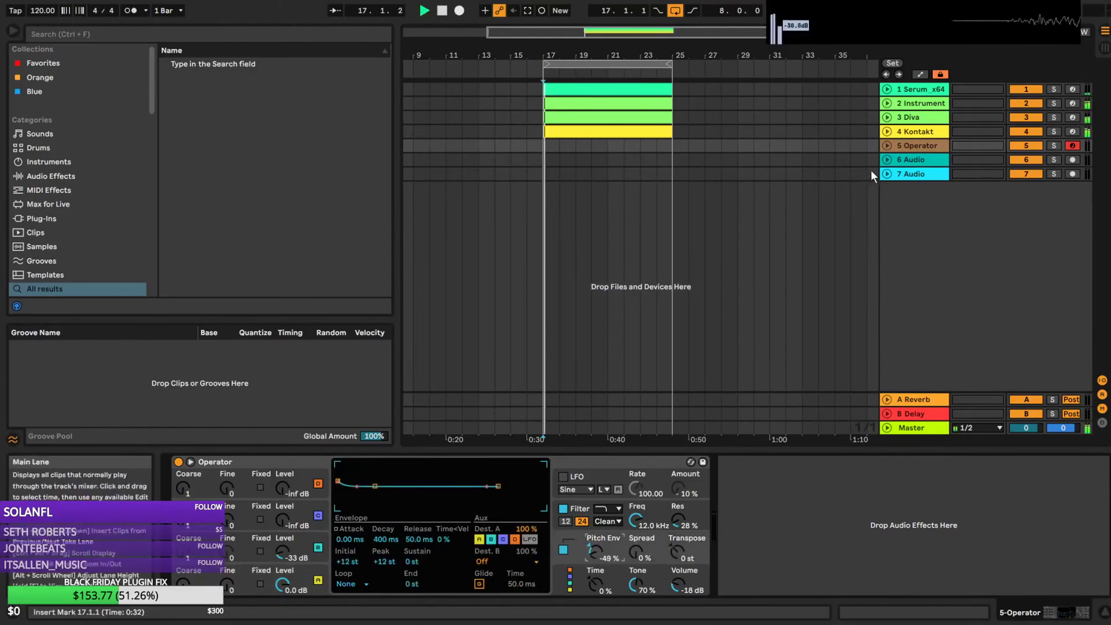
Unfold the Operator track and create an empty eight-bar MIDI clip from bar 17 to bar 25
{"action": "left_click", "coordinate": [889, 144]}
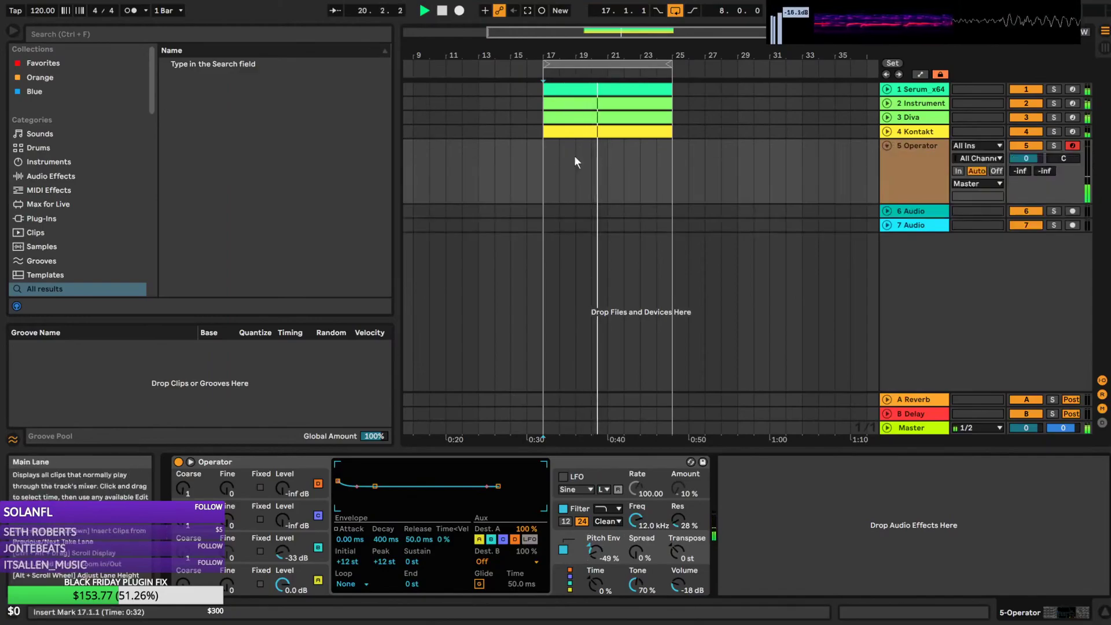
{"action": "left_click_drag", "start_coordinate": [570, 158], "coordinate": [656, 172]}
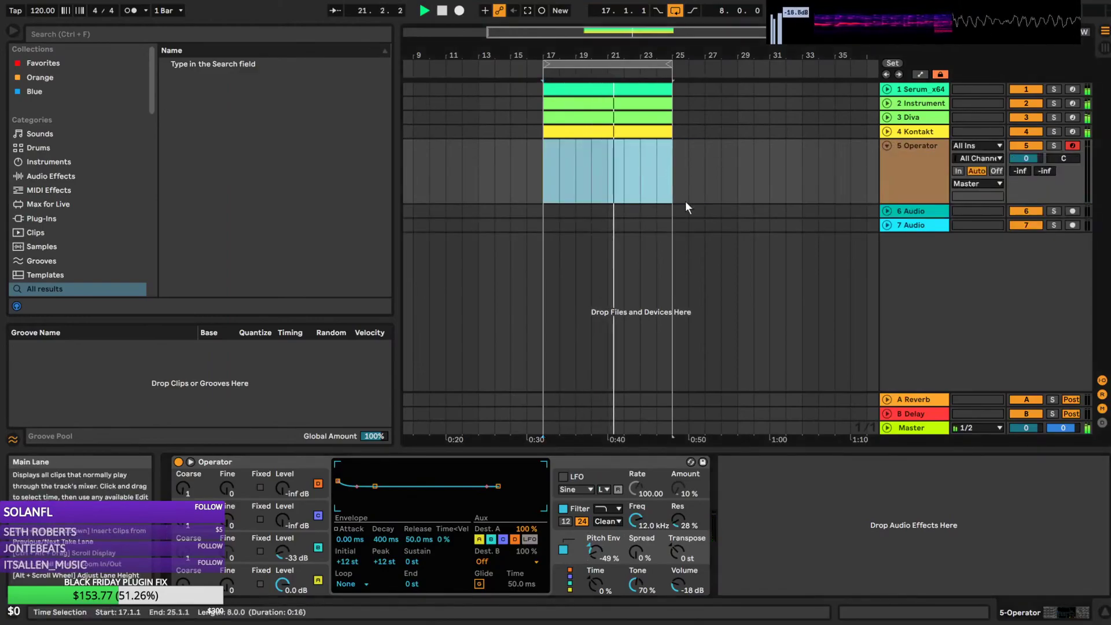
{"action": "key", "text": "ctrl+shift+m"}
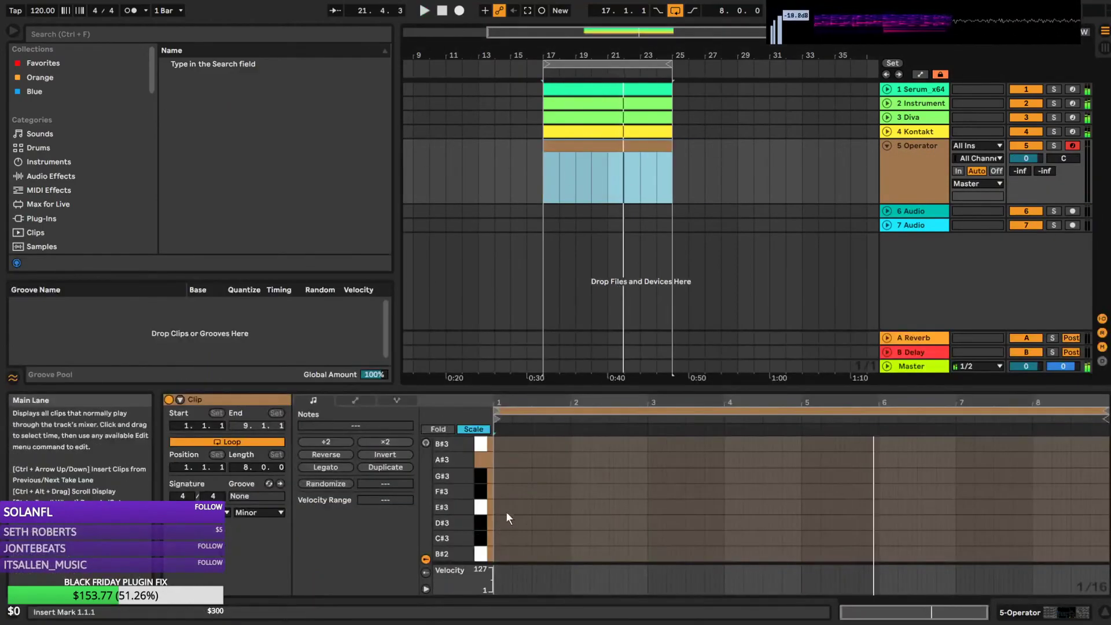
Add a note at the start of the Operator clip, lengthen it to about 1.25 bars, and move it to E#4 during playback
{"action": "double_click", "coordinate": [496, 460]}
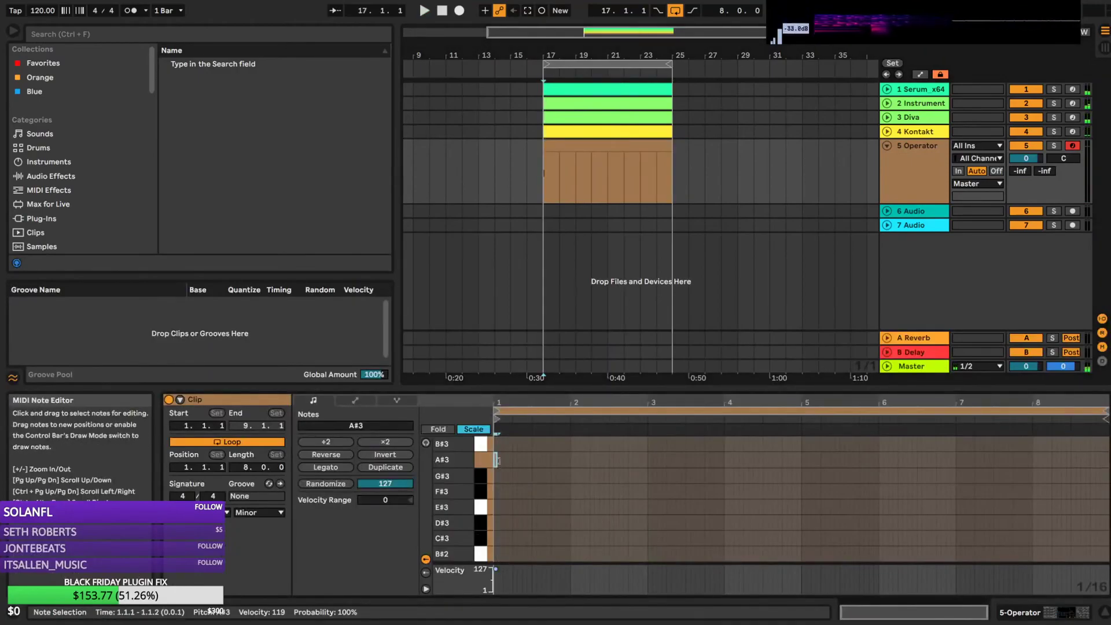
{"action": "left_click_drag", "start_coordinate": [671, 456], "coordinate": [591, 488]}
{"action": "key", "text": "space"}
{"action": "mouse_move", "coordinate": [516, 461]}
{"action": "left_mouse_down"}
{"action": "mouse_move", "coordinate": [516, 450]}
{"action": "mouse_move", "coordinate": [517, 475]}
{"action": "mouse_move", "coordinate": [515, 446]}
{"action": "mouse_move", "coordinate": [518, 490]}
{"action": "mouse_move", "coordinate": [514, 475]}
{"action": "left_mouse_up"}
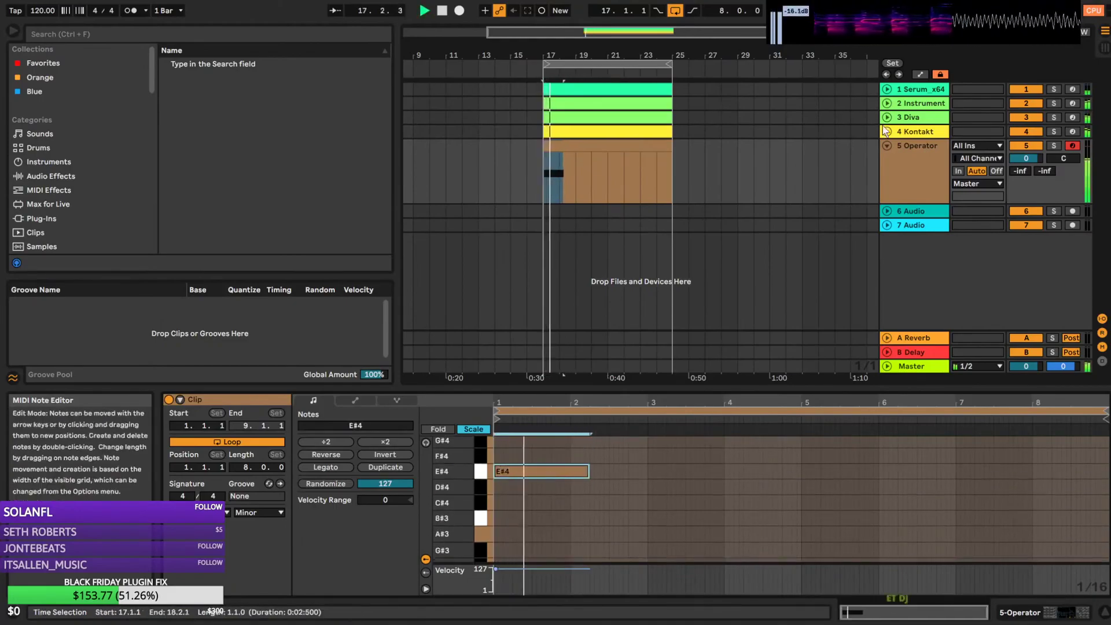
Set Operator's pitch envelope amount to 9.5% and enable the sine LFO at a rate of 103.82 with 5.6% amount
{"action": "left_click", "coordinate": [894, 187]}
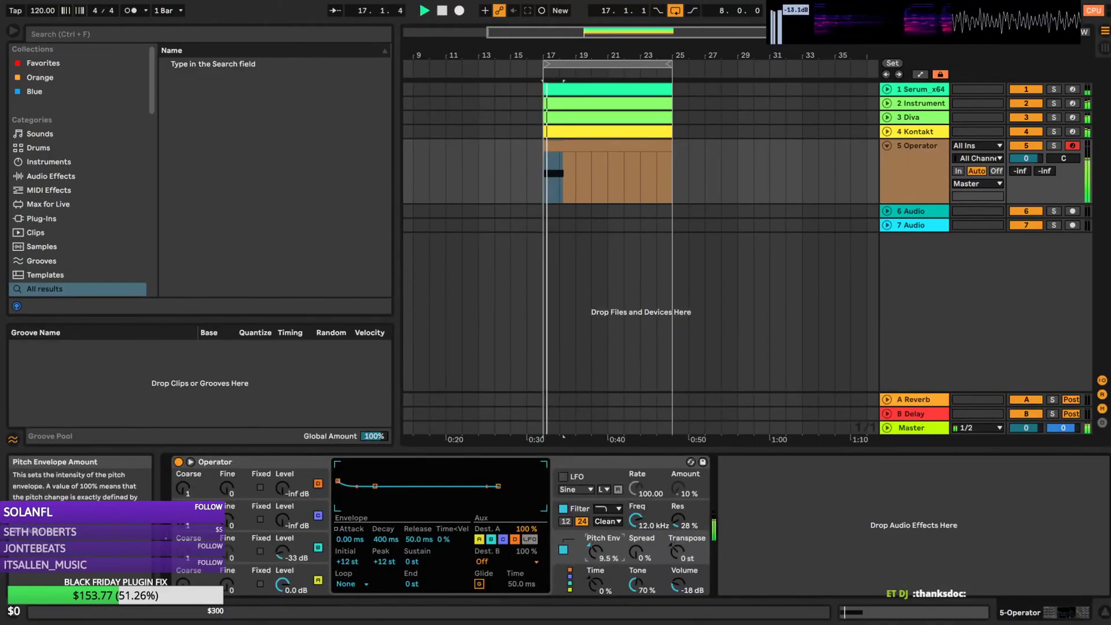
{"action": "left_click", "coordinate": [567, 476]}
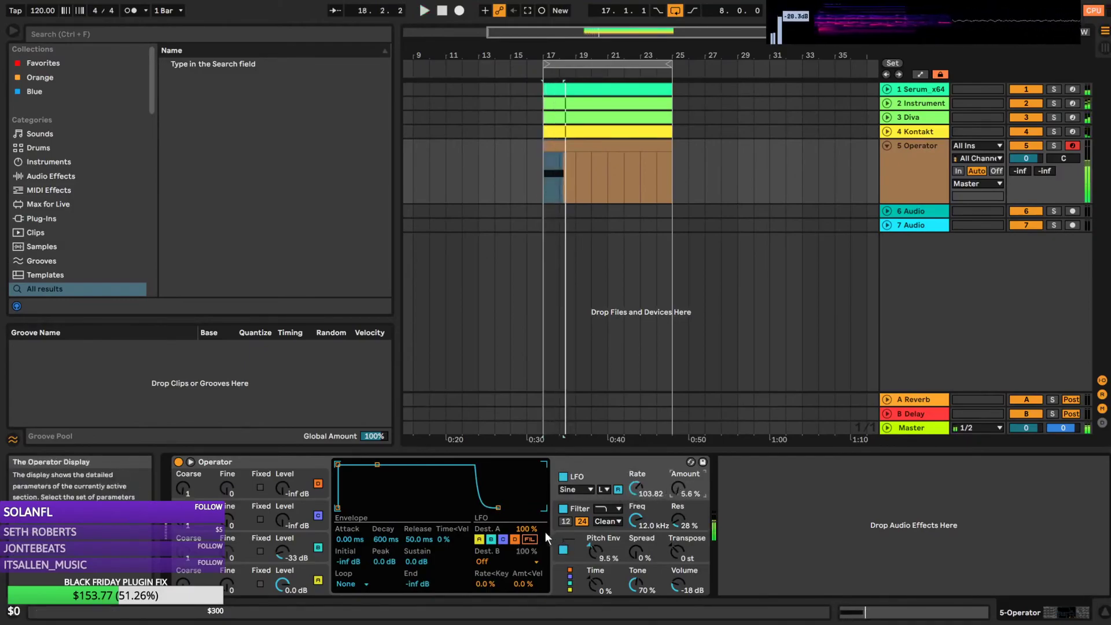
Shape Operator's pitch envelope with 37.0 ms decay, a +38 st peak, and an amount of -29%
{"action": "left_click", "coordinate": [594, 551]}
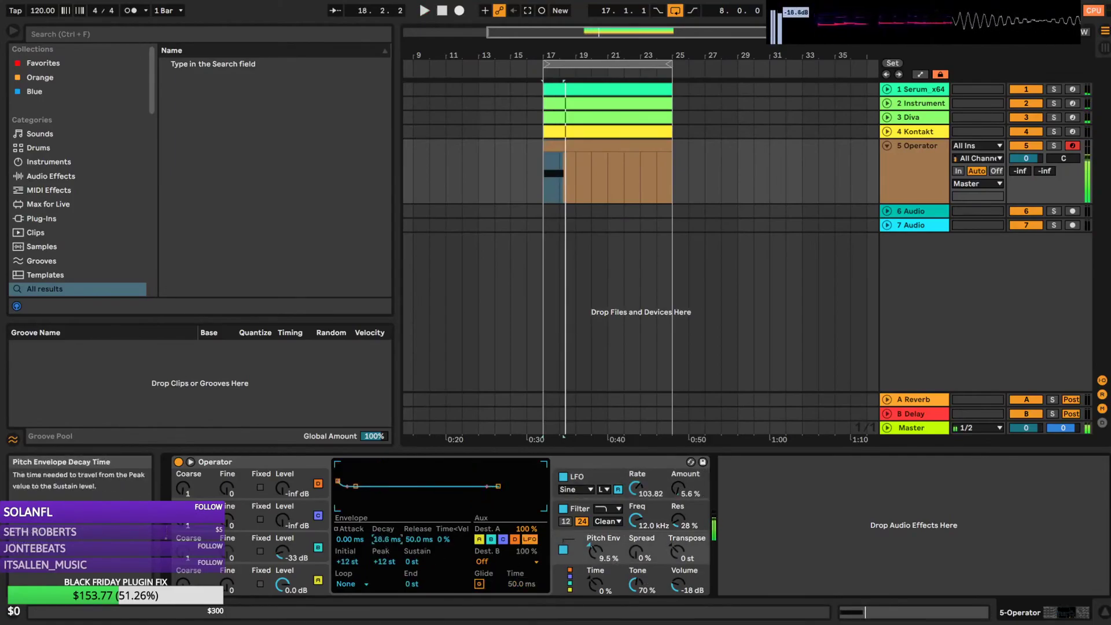
{"action": "left_click_drag", "start_coordinate": [595, 551], "coordinate": [595, 565]}
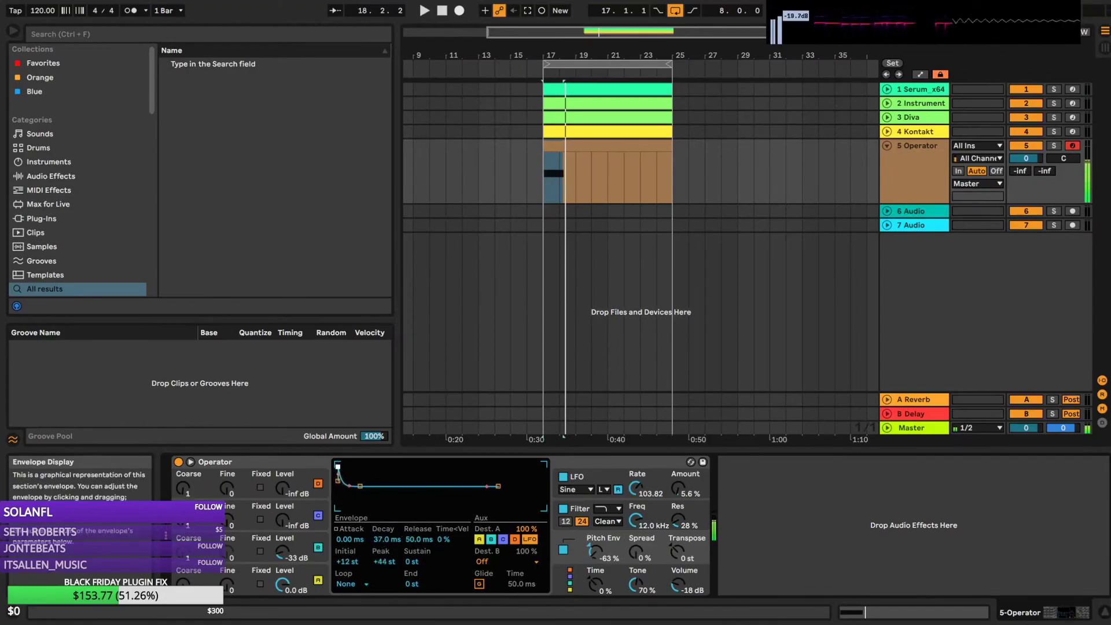
{"action": "left_click_drag", "start_coordinate": [593, 552], "coordinate": [593, 541]}
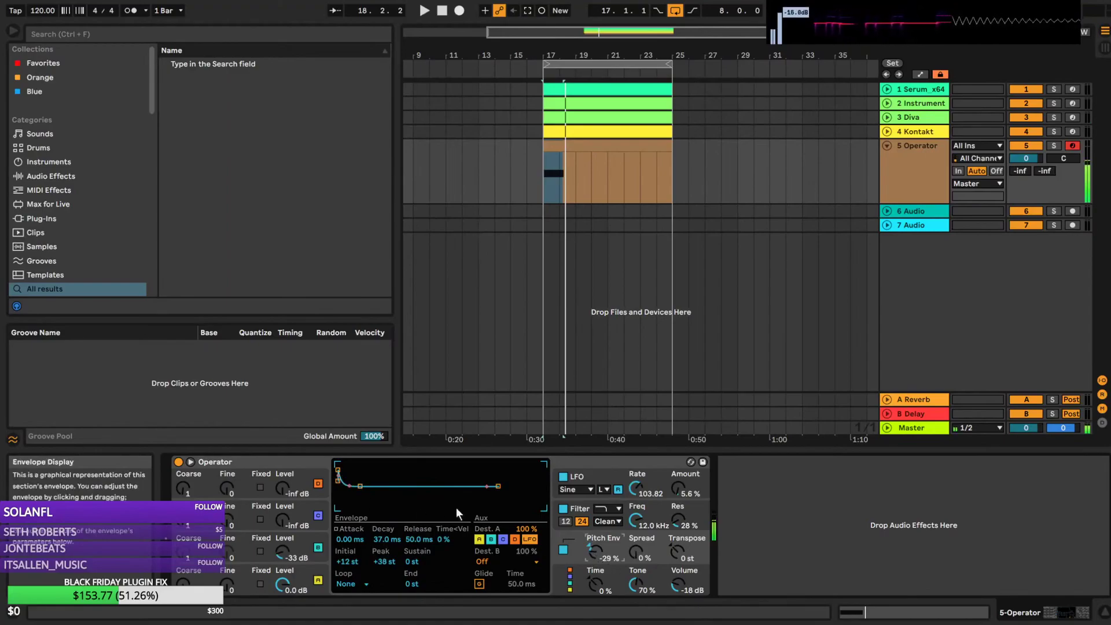
Search the browser for "tremolat" and load Tremolator after Operator on the track
{"action": "left_click", "coordinate": [252, 31]}
{"action": "type", "text": "tremolat"}
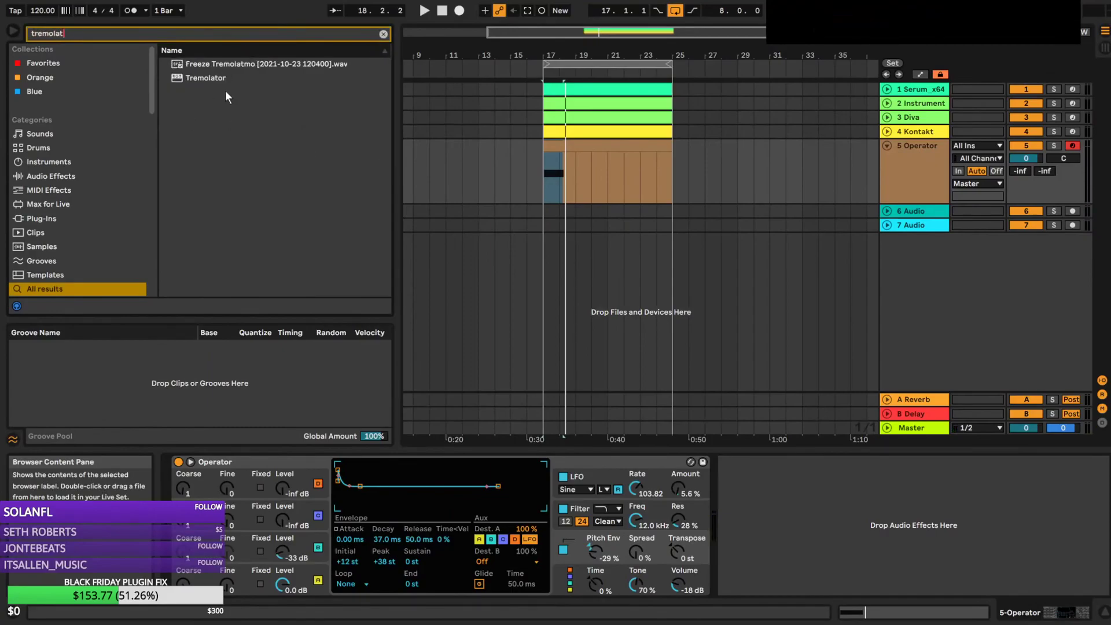
{"action": "double_click", "coordinate": [230, 80]}
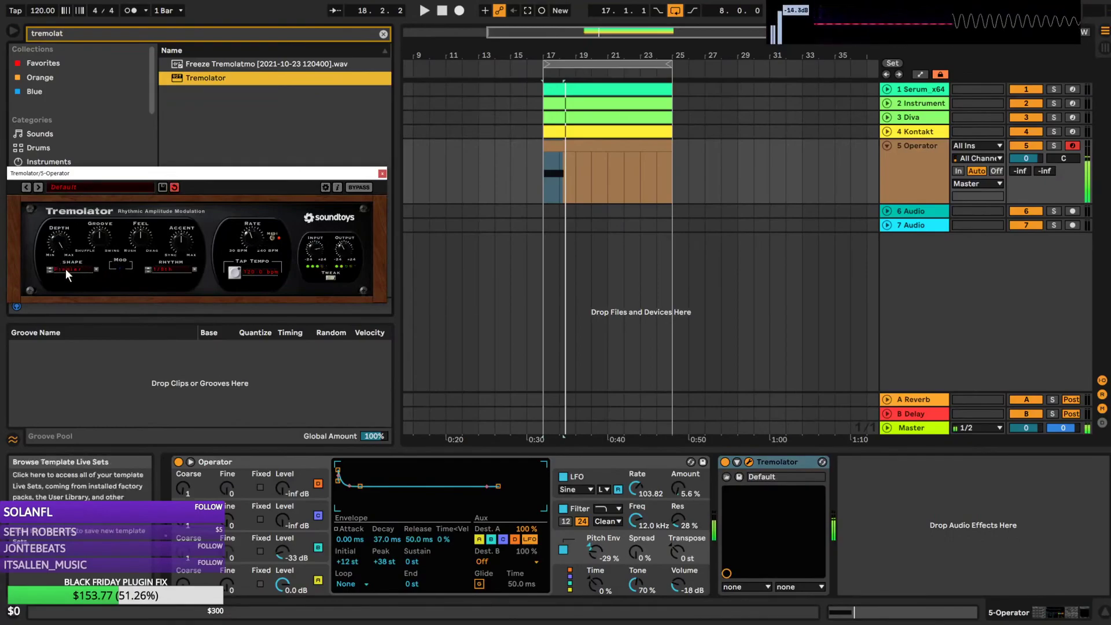
Load the 4BarStutterCut preset from Tremolator's 04 Complex Rhythms folder
{"action": "left_click", "coordinate": [38, 187]}
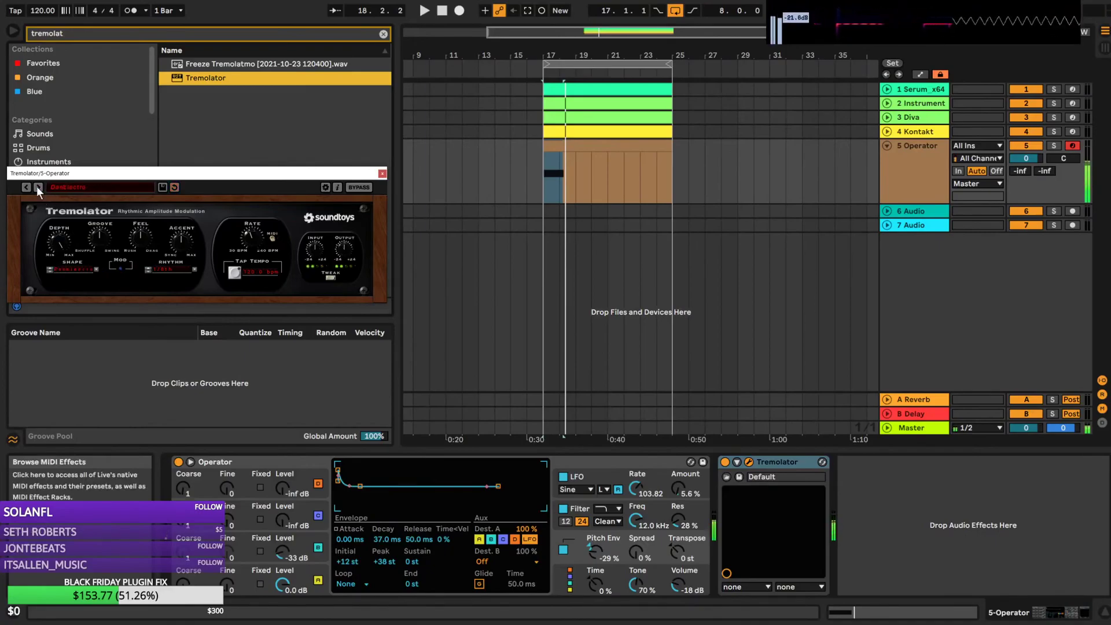
{"action": "left_click", "coordinate": [69, 187]}
{"action": "mouse_move", "coordinate": [138, 212]}
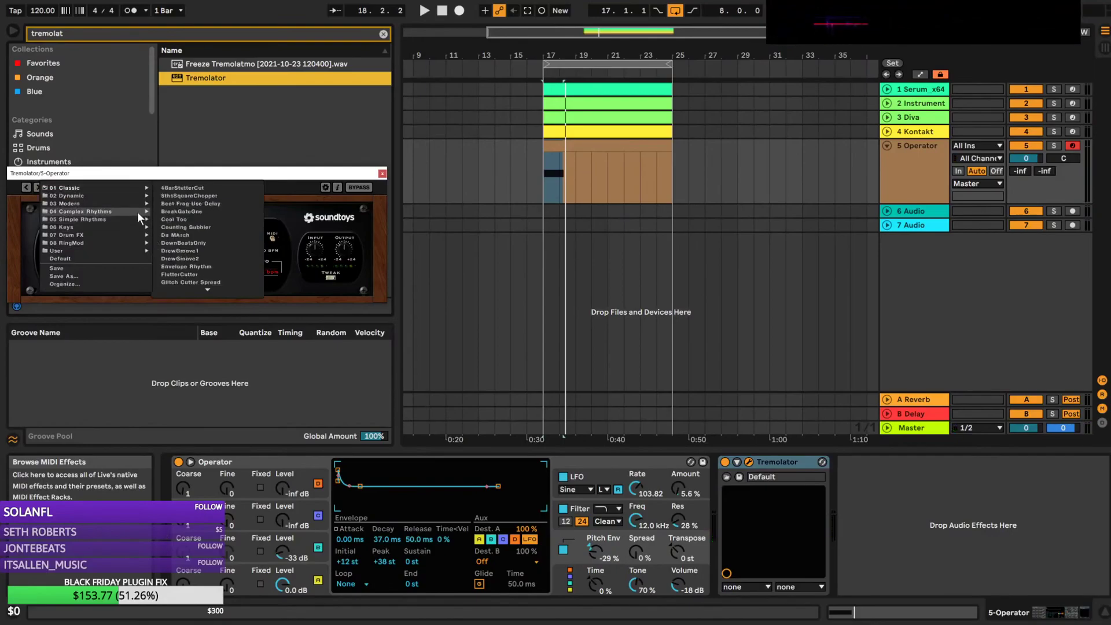
{"action": "left_click", "coordinate": [195, 187]}
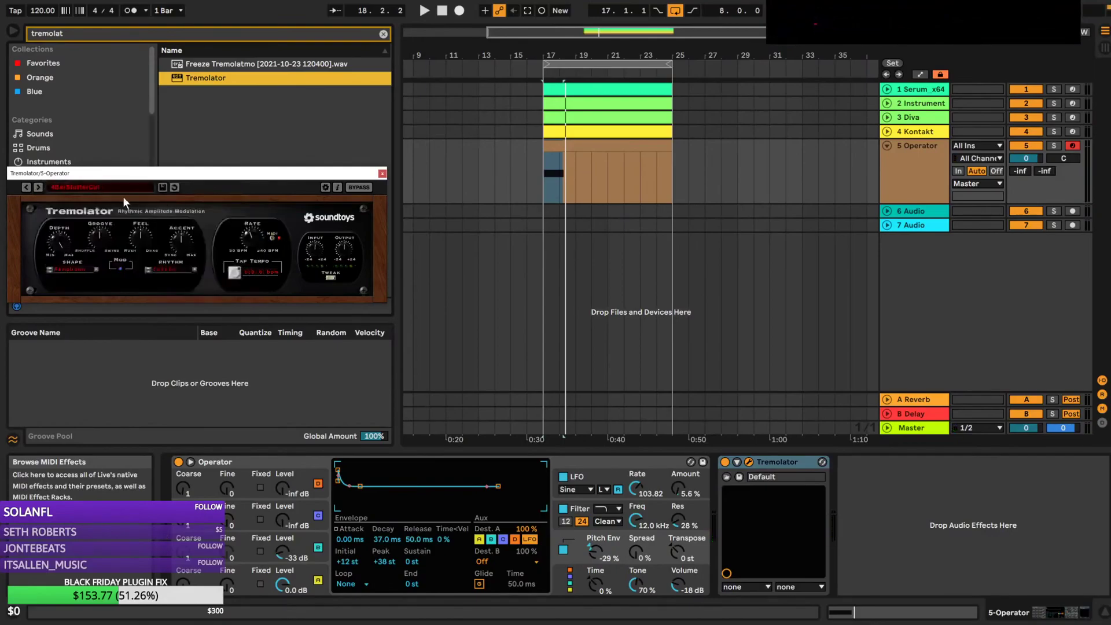
Play the loop and audition successive Tremolator presets as far as HeavyKutz
{"action": "left_click", "coordinate": [38, 187]}
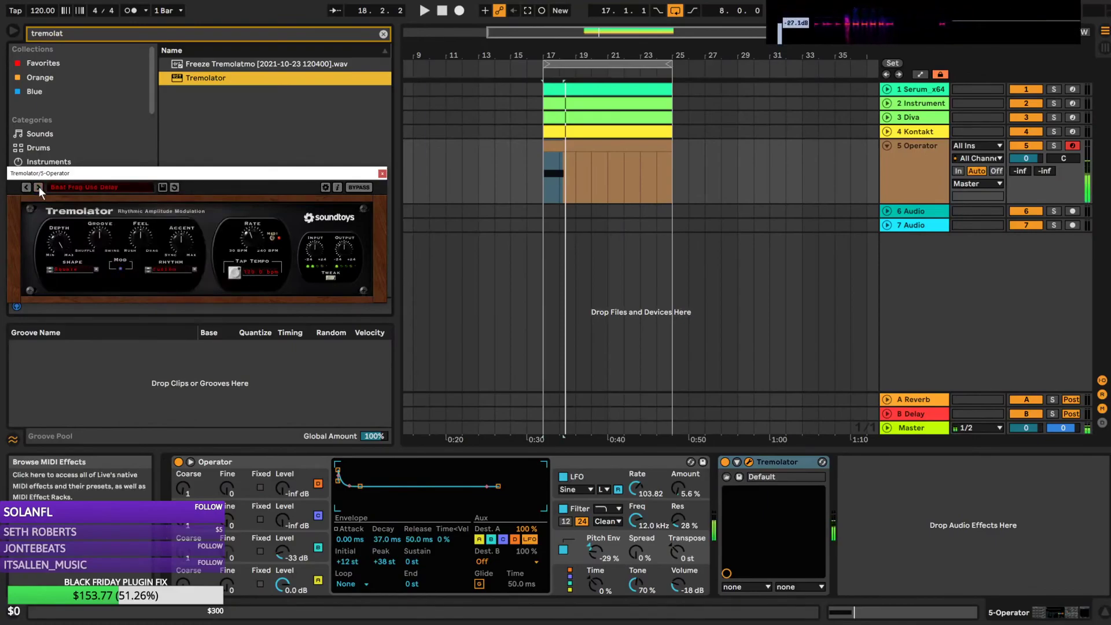
{"action": "key", "text": "space"}
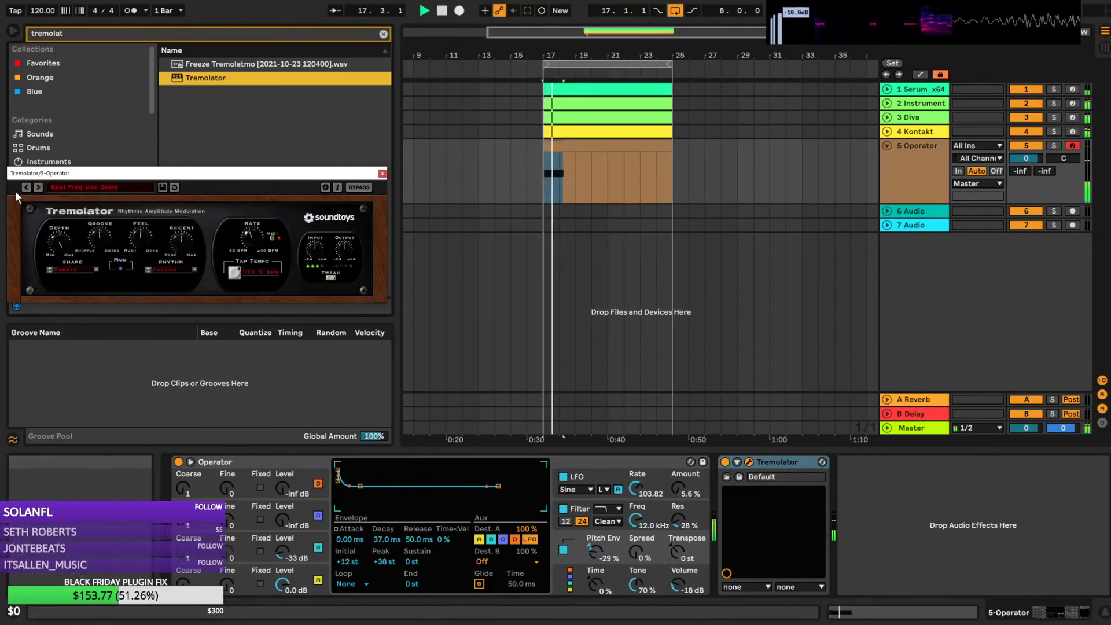
{"action": "left_click", "coordinate": [39, 187]}
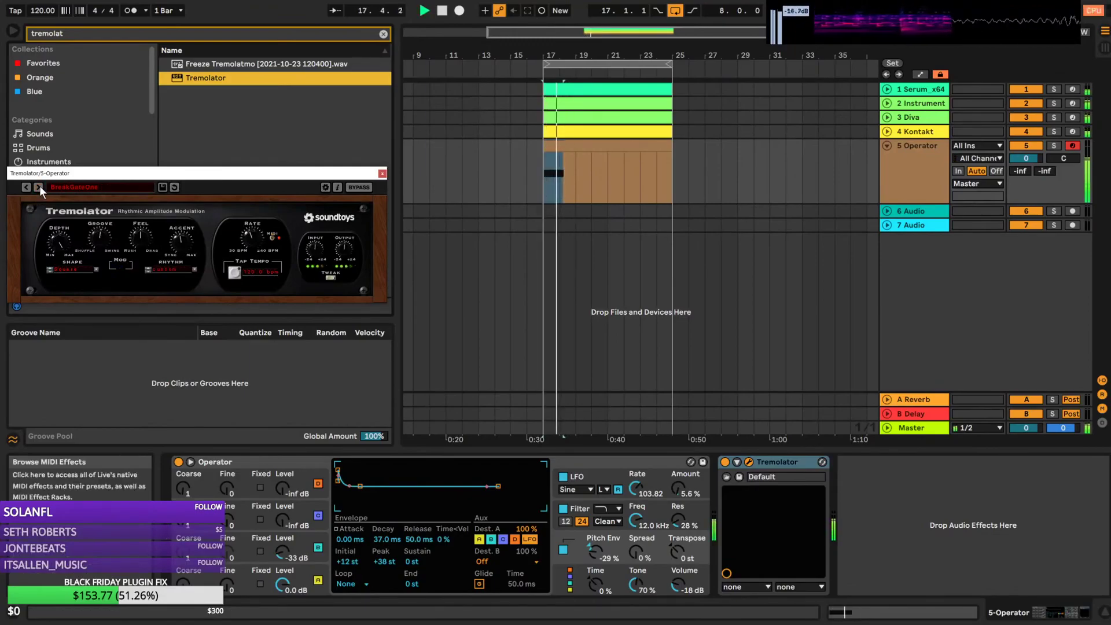
{"action": "left_click", "coordinate": [39, 186]}
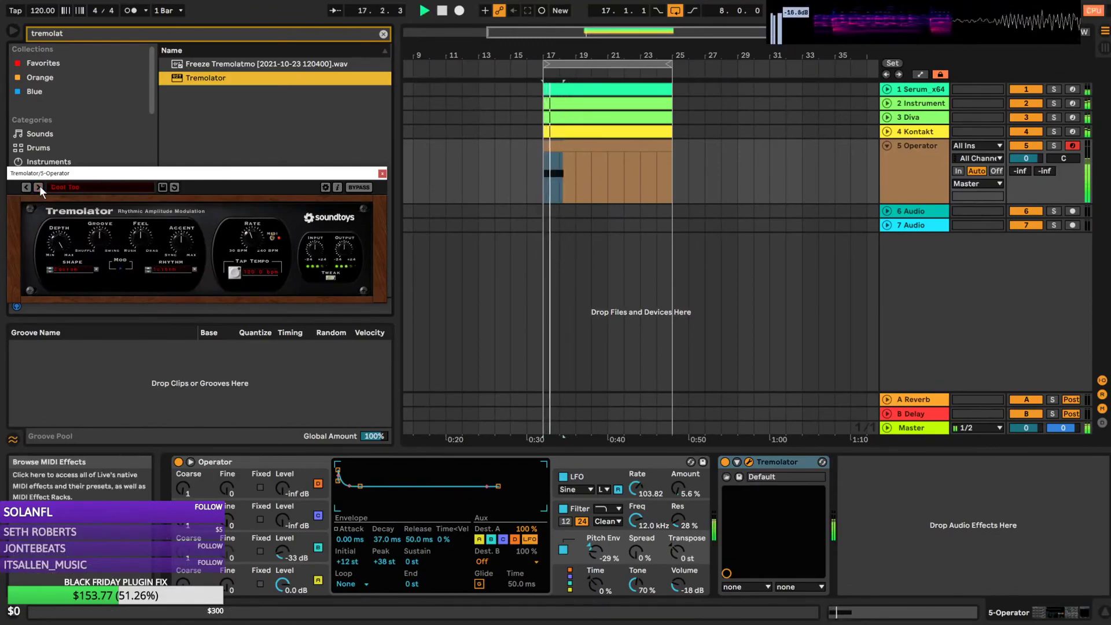
{"action": "left_click", "coordinate": [39, 187]}
{"action": "left_click", "coordinate": [38, 186]}
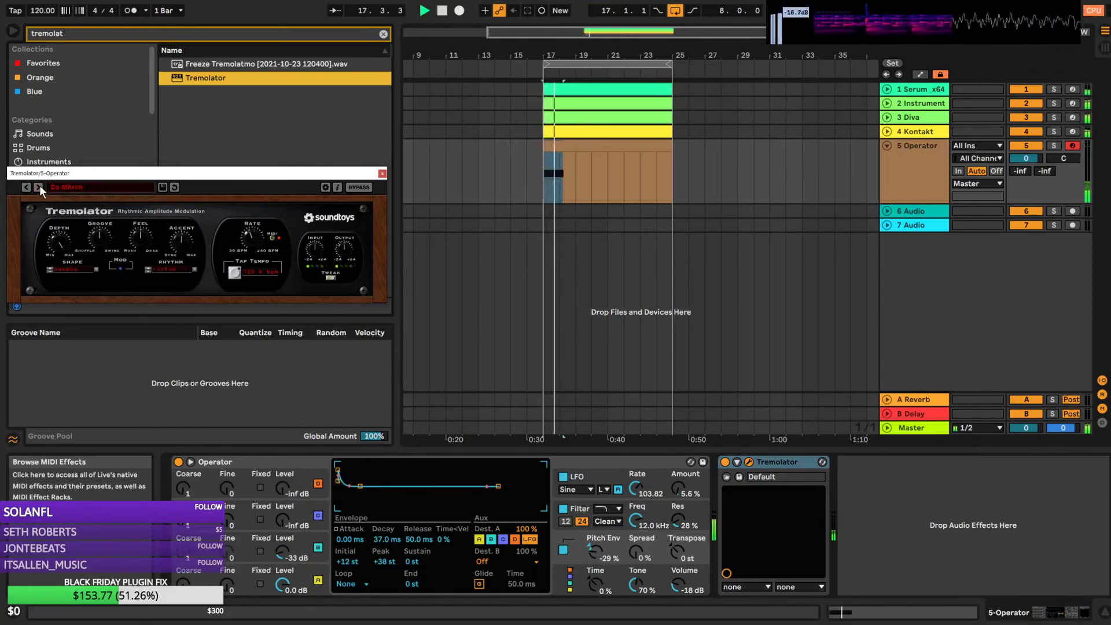
{"action": "left_click", "coordinate": [39, 187]}
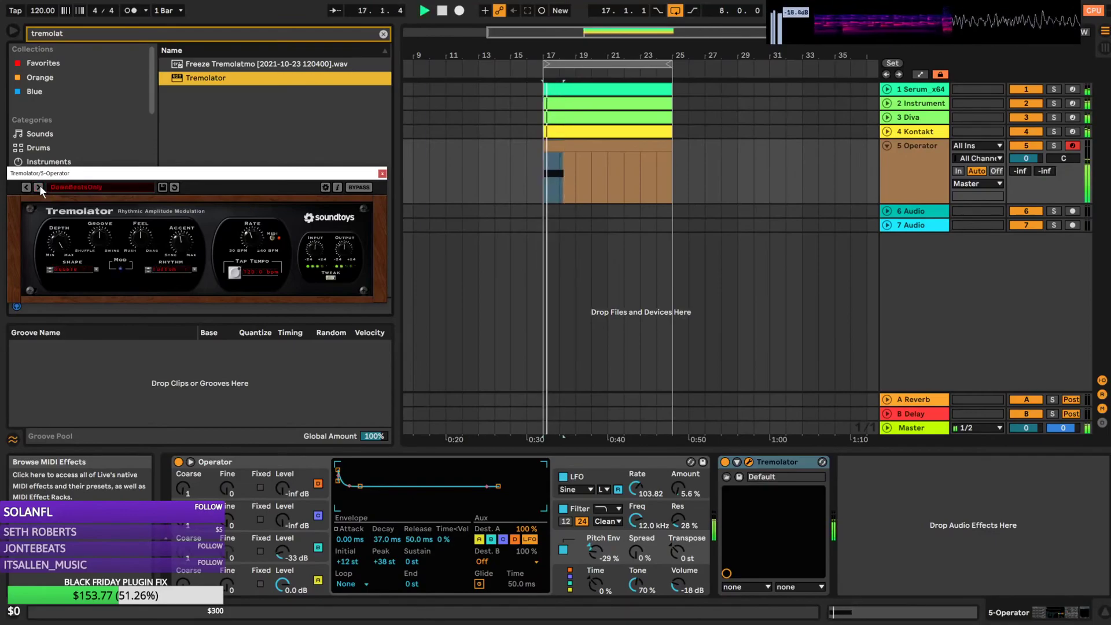
{"action": "left_click", "coordinate": [38, 187]}
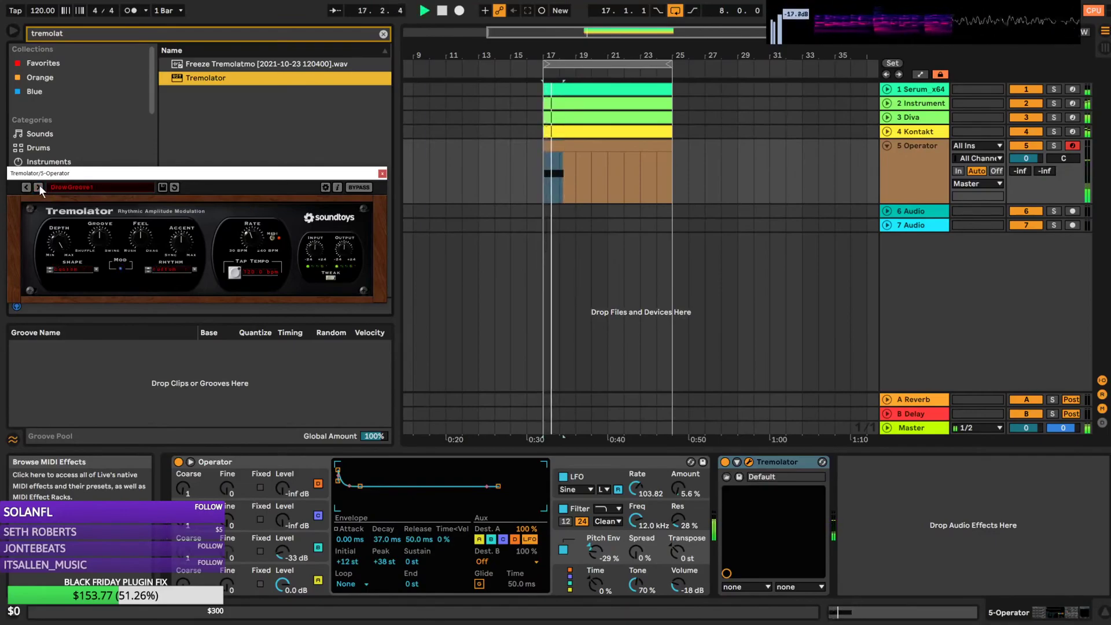
{"action": "left_click", "coordinate": [39, 186]}
{"action": "left_click", "coordinate": [38, 186]}
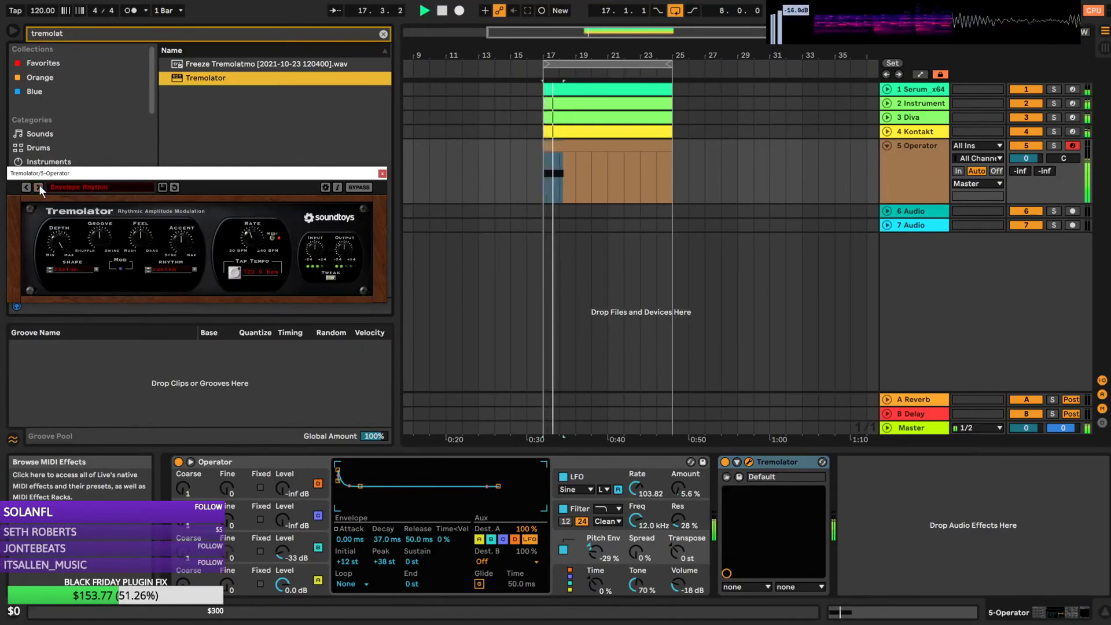
{"action": "left_click", "coordinate": [38, 187]}
{"action": "left_click", "coordinate": [39, 186]}
{"action": "left_click", "coordinate": [38, 187]}
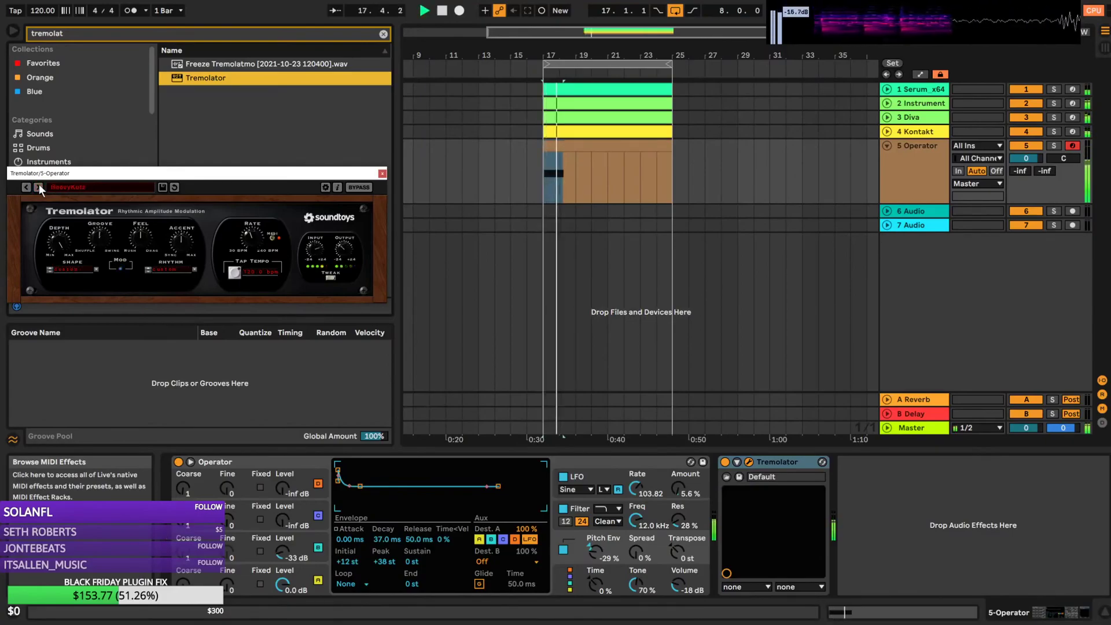
Extend the A#3 note in the Operator clip to four bars and duplicate it to E#4
{"action": "double_click", "coordinate": [590, 168]}
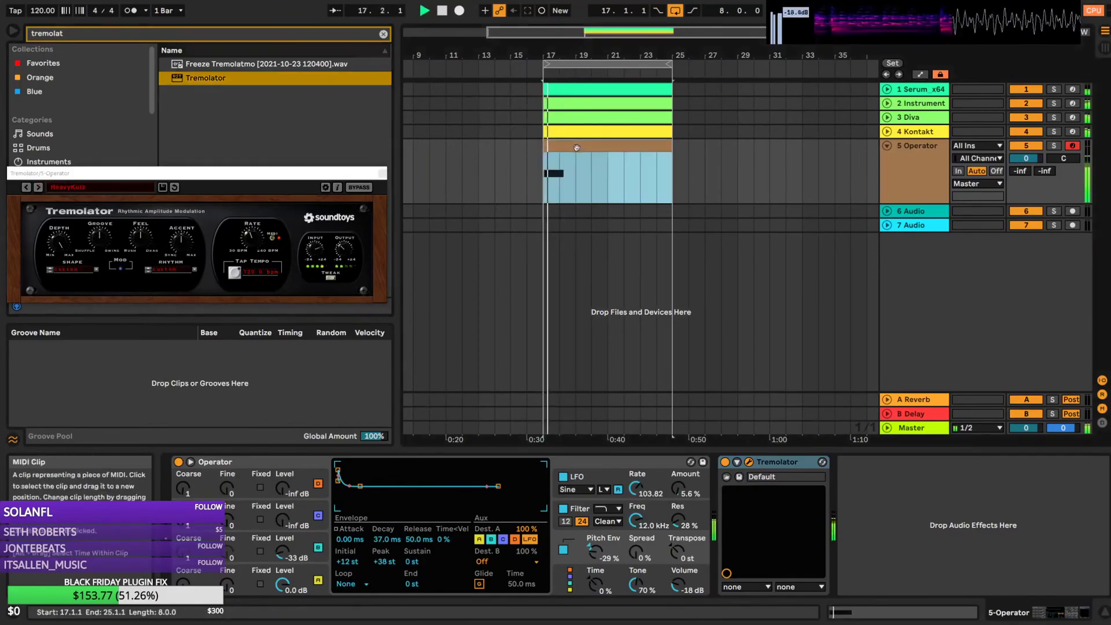
{"action": "left_click_drag", "start_coordinate": [588, 472], "coordinate": [643, 474]}
{"action": "left_click_drag", "start_coordinate": [567, 470], "coordinate": [573, 539]}
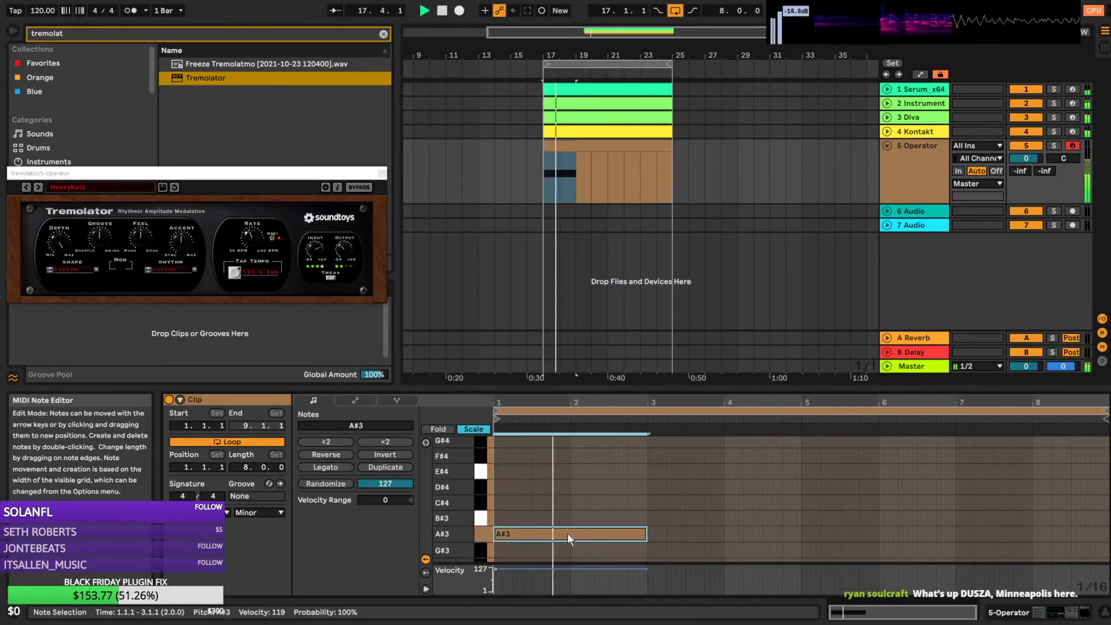
{"action": "scroll", "coordinate": [607, 476], "scroll_direction": "down", "scroll_amount": 3}
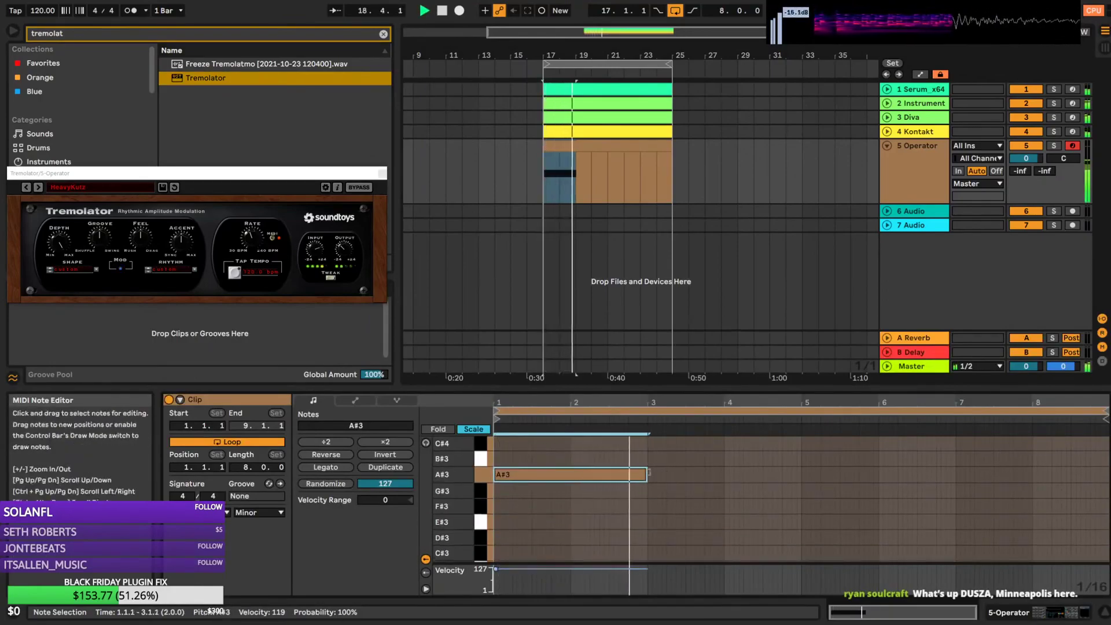
{"action": "key", "text": "space"}
{"action": "key", "text": "space"}
{"action": "left_click_drag", "start_coordinate": [645, 475], "coordinate": [802, 476]}
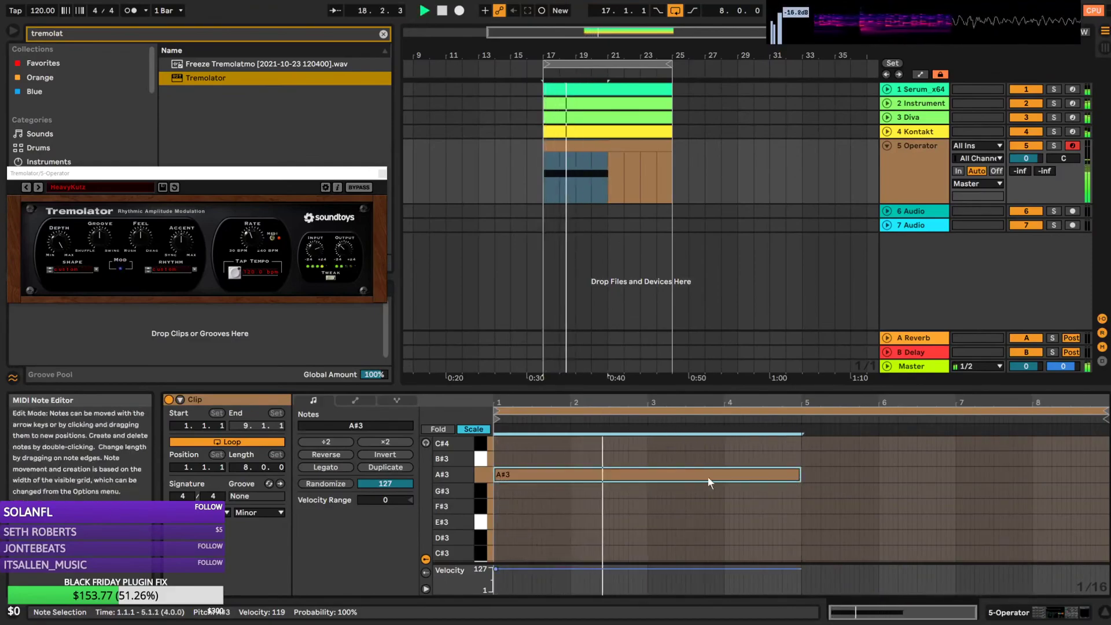
{"action": "scroll", "coordinate": [581, 511], "scroll_direction": "up", "scroll_amount": 2}
{"action": "left_click_drag", "start_coordinate": [581, 510], "coordinate": [571, 476]}
{"action": "scroll", "coordinate": [574, 492], "scroll_direction": "up", "scroll_amount": 2}
Audition further Tremolator presets against the playing loop and load UpBeatsOnly
{"action": "key", "text": "space"}
{"action": "left_click", "coordinate": [39, 187]}
{"action": "left_click", "coordinate": [39, 187]}
{"action": "left_click", "coordinate": [39, 187]}
{"action": "left_click", "coordinate": [39, 187]}
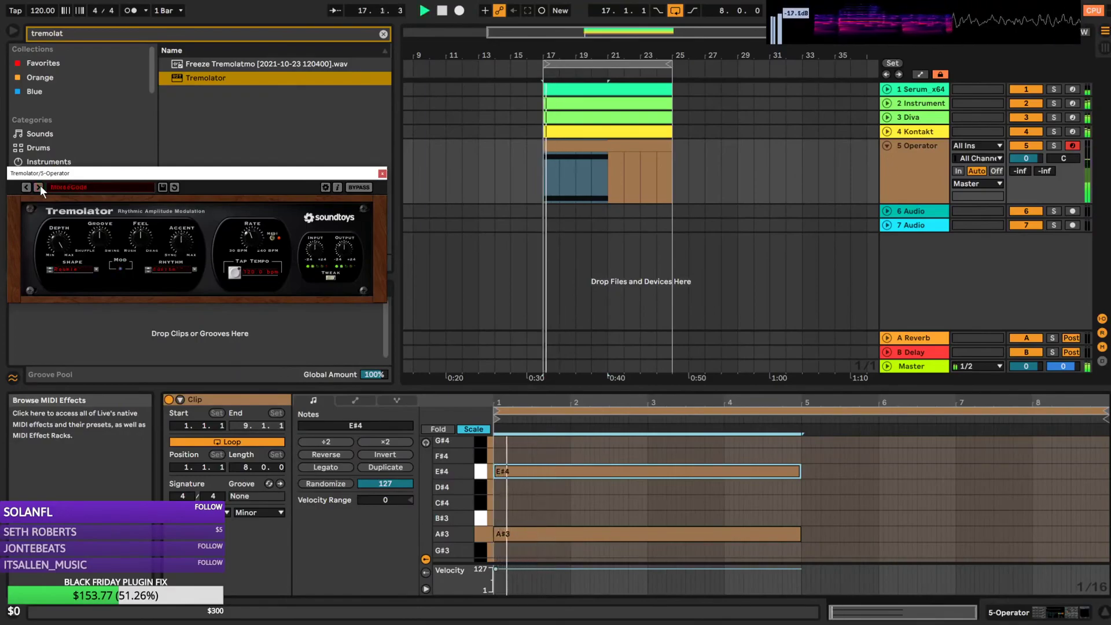
{"action": "left_click", "coordinate": [39, 187]}
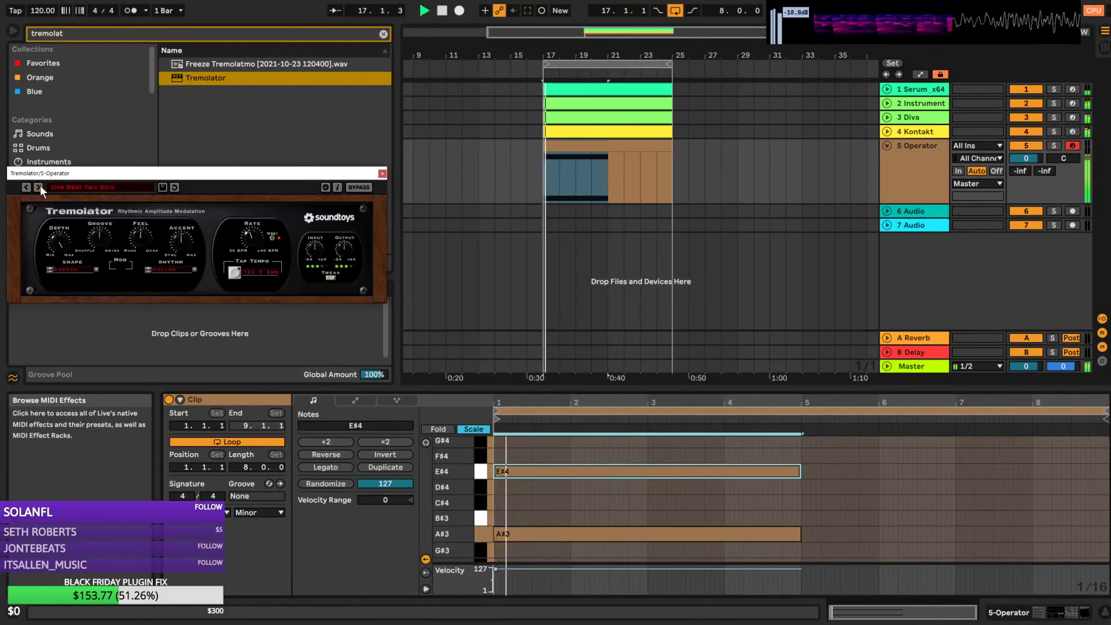
{"action": "left_click", "coordinate": [29, 186]}
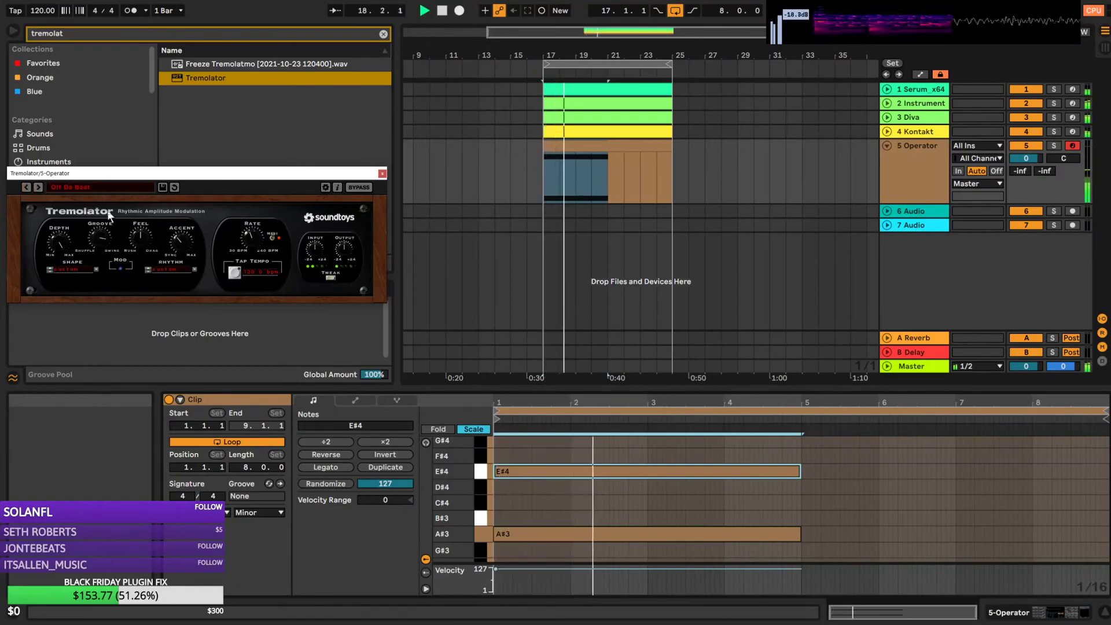
{"action": "left_click", "coordinate": [38, 187]}
{"action": "left_click", "coordinate": [38, 187]}
{"action": "left_click", "coordinate": [38, 187]}
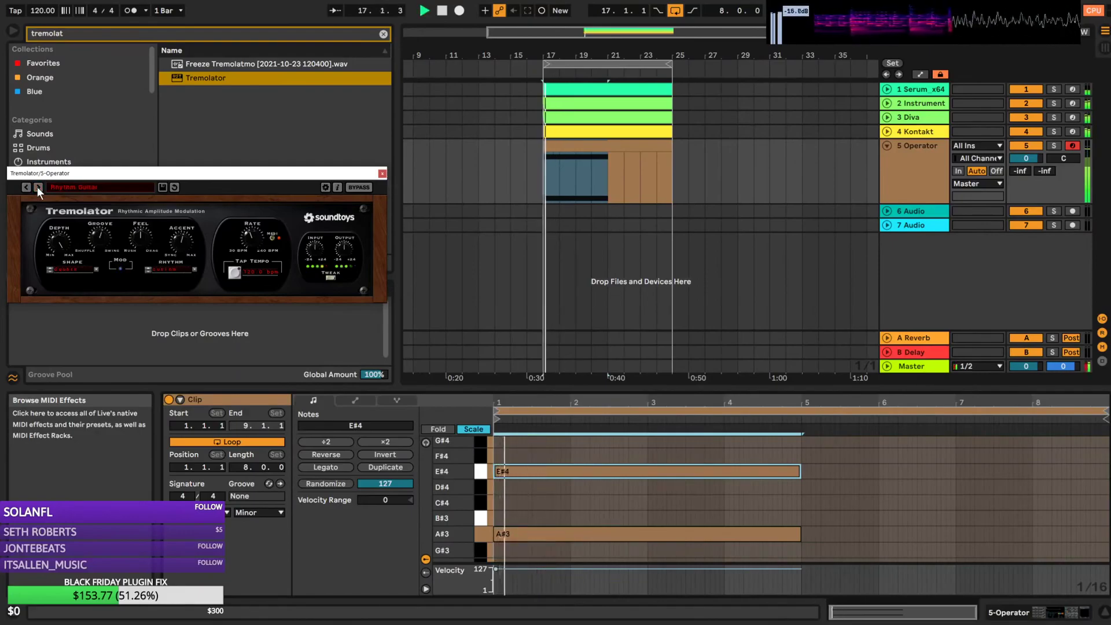
{"action": "left_click", "coordinate": [38, 187]}
{"action": "left_click", "coordinate": [37, 187]}
{"action": "left_click", "coordinate": [38, 187]}
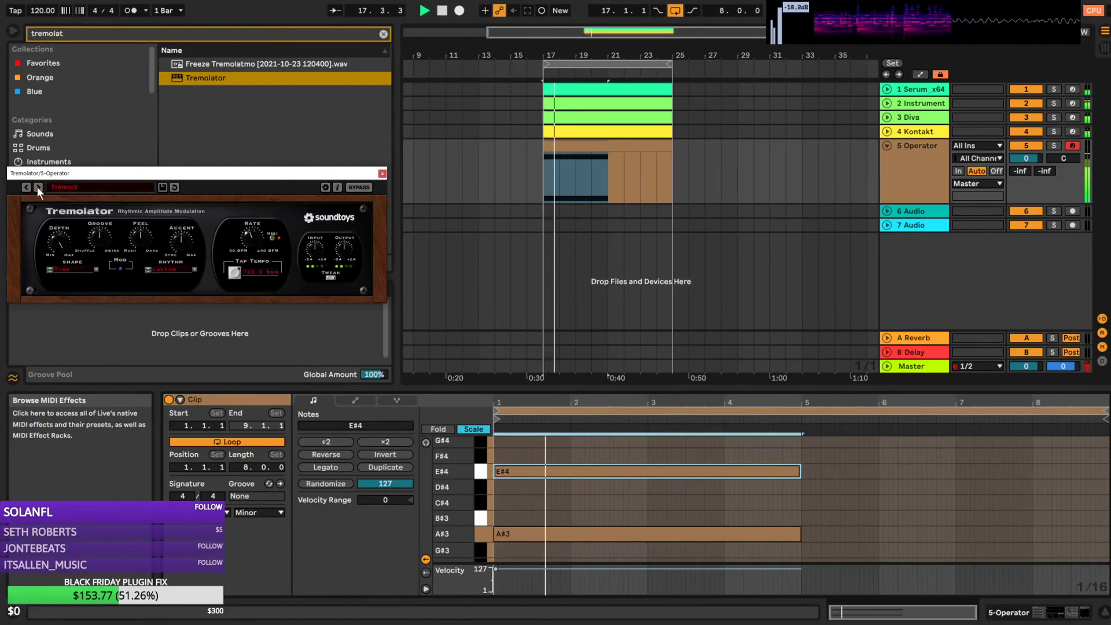
{"action": "left_click", "coordinate": [37, 187]}
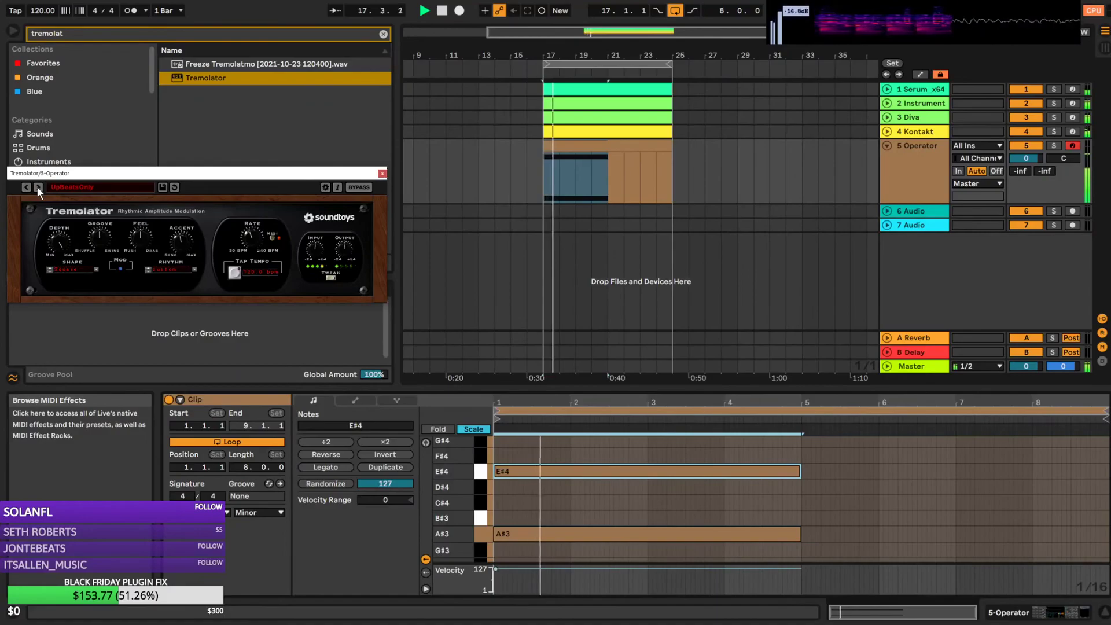
Lower the Operator track's volume to -9.6 dB and close the Tremolator window
{"action": "left_click_drag", "start_coordinate": [1027, 159], "coordinate": [1027, 187]}
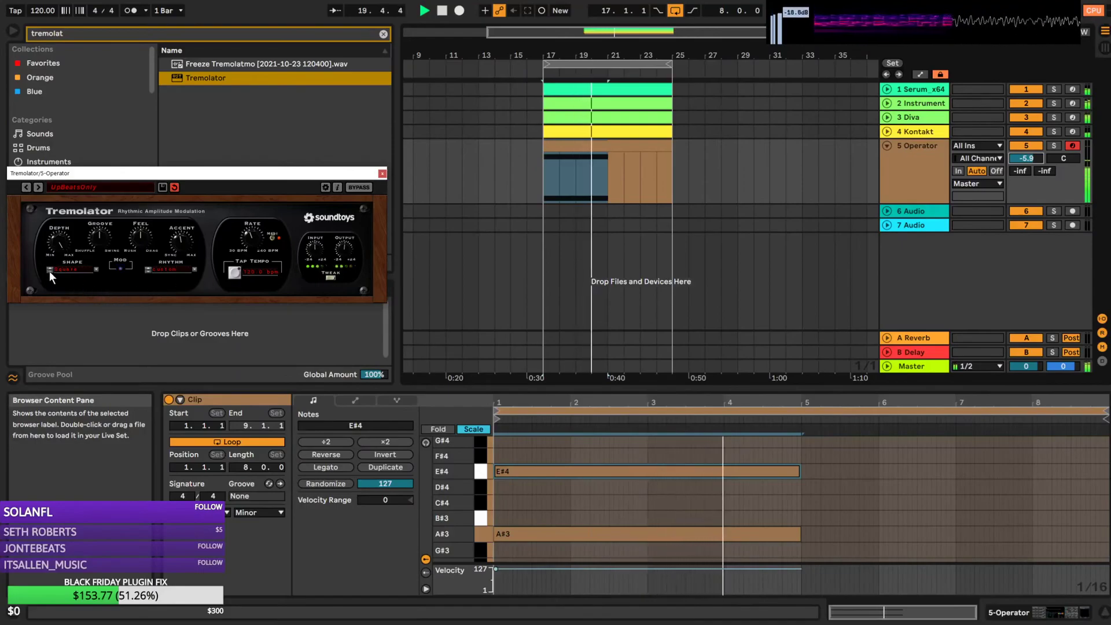
{"action": "key", "text": "space"}
{"action": "key", "text": "space"}
{"action": "left_click_drag", "start_coordinate": [1026, 159], "coordinate": [1026, 246]}
{"action": "left_click_drag", "start_coordinate": [1026, 158], "coordinate": [1026, 151]}
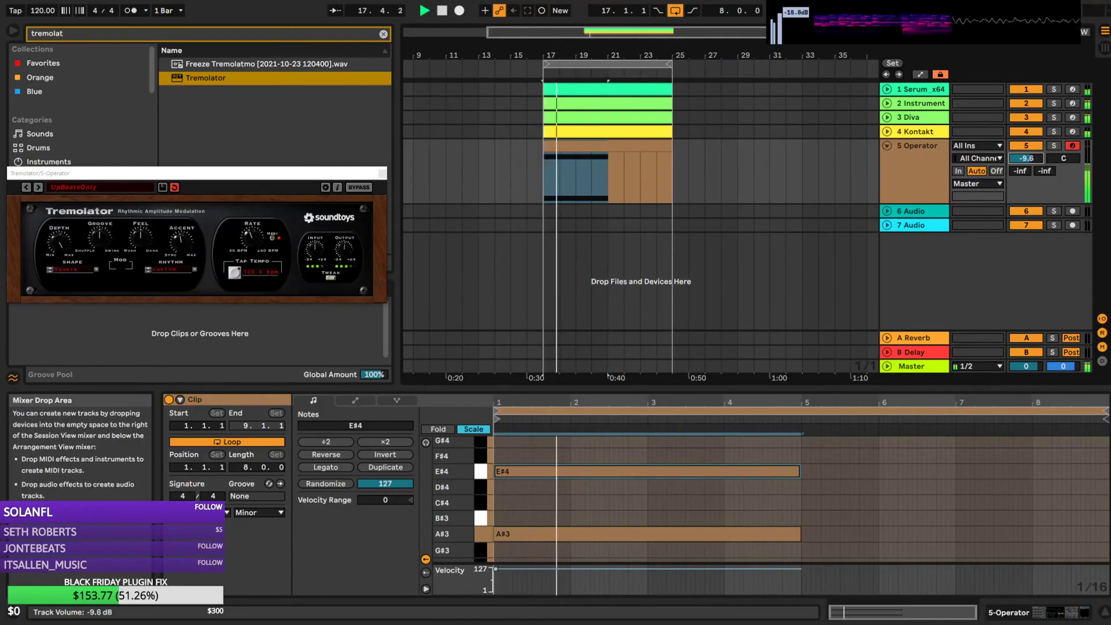
{"action": "left_click", "coordinate": [383, 173]}
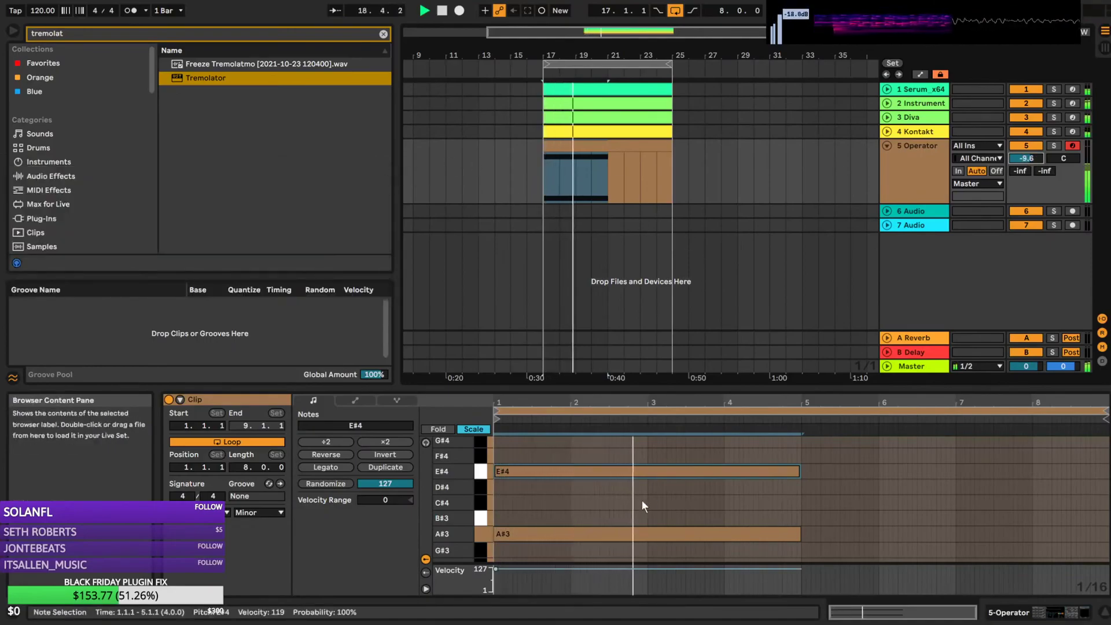
Unfold the Kontakt track and copy its chord clip over the existing Operator clip at bar 17
{"action": "left_click", "coordinate": [564, 499]}
{"action": "key", "text": "ctrl+a"}
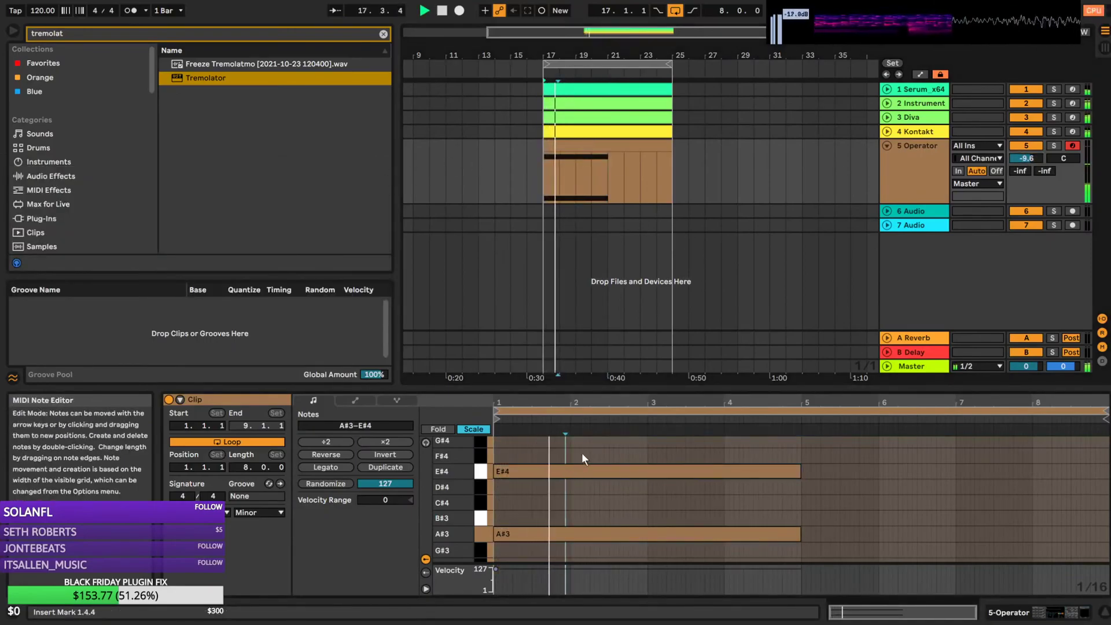
{"action": "left_click", "coordinate": [888, 131]}
{"action": "left_click_drag", "start_coordinate": [630, 144], "coordinate": [652, 225]}
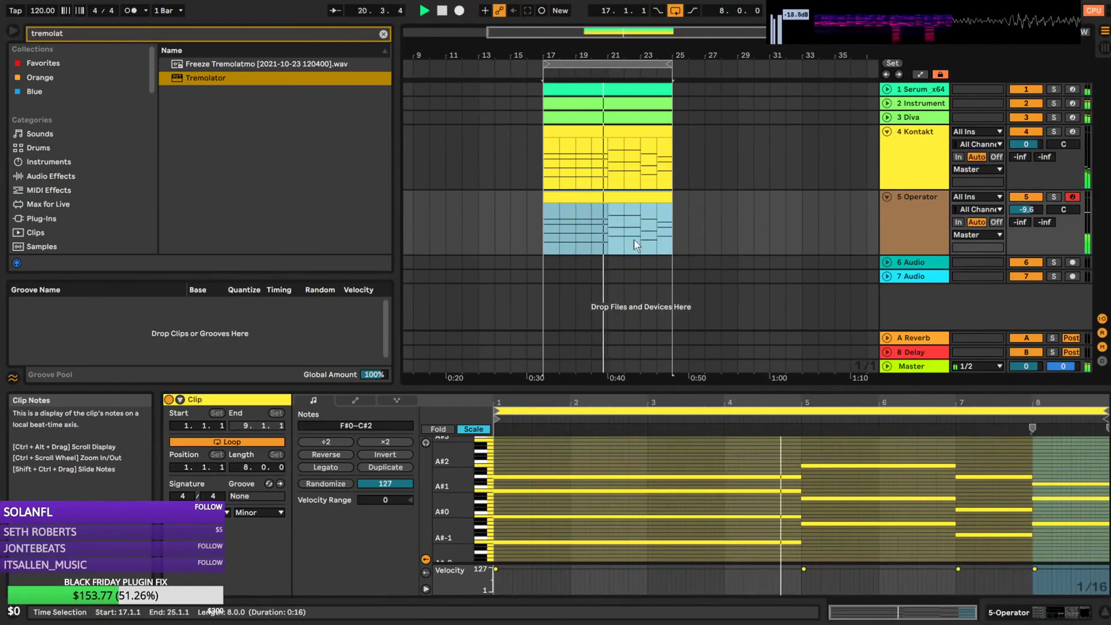
Transpose all notes in the copied Operator clip up two octaves
{"action": "left_click", "coordinate": [631, 438]}
{"action": "key", "text": "ctrl+a"}
{"action": "key", "text": "shift+Up"}
{"action": "key", "text": "shift+Up"}
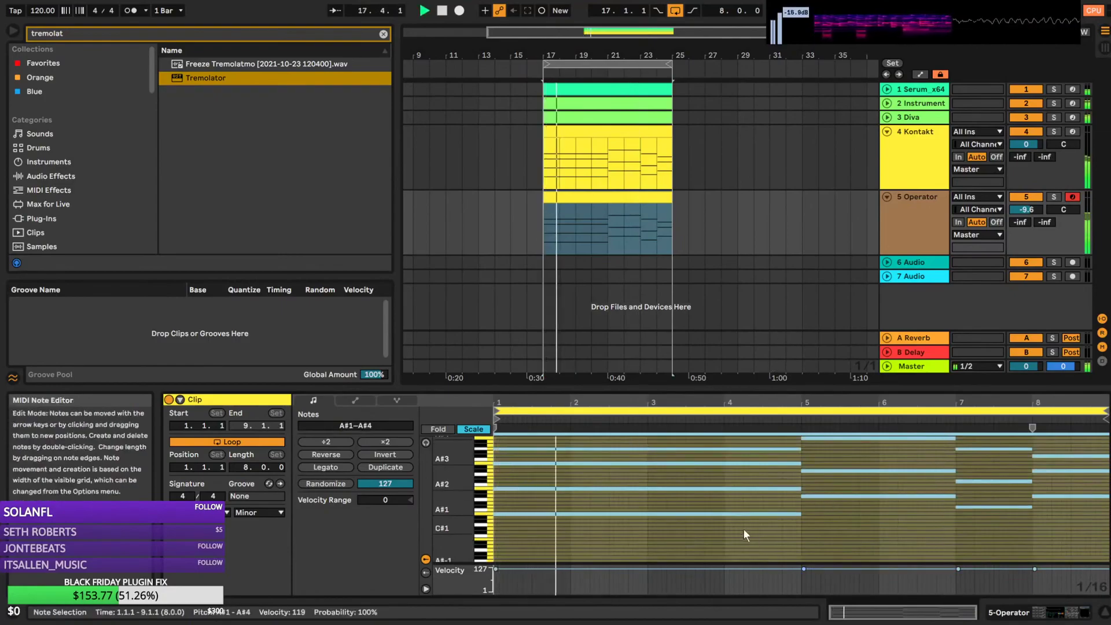
Deactivate the lower chord notes in the Operator clip, leaving only the top line active, and transpose all notes down one octave
{"action": "left_click", "coordinate": [557, 524]}
{"action": "left_click_drag", "start_coordinate": [557, 524], "coordinate": [866, 464]}
{"action": "key", "text": "0"}
{"action": "left_click_drag", "start_coordinate": [973, 536], "coordinate": [1013, 473]}
{"action": "key", "text": "0"}
{"action": "left_click_drag", "start_coordinate": [1050, 519], "coordinate": [1048, 468]}
{"action": "key", "text": "0"}
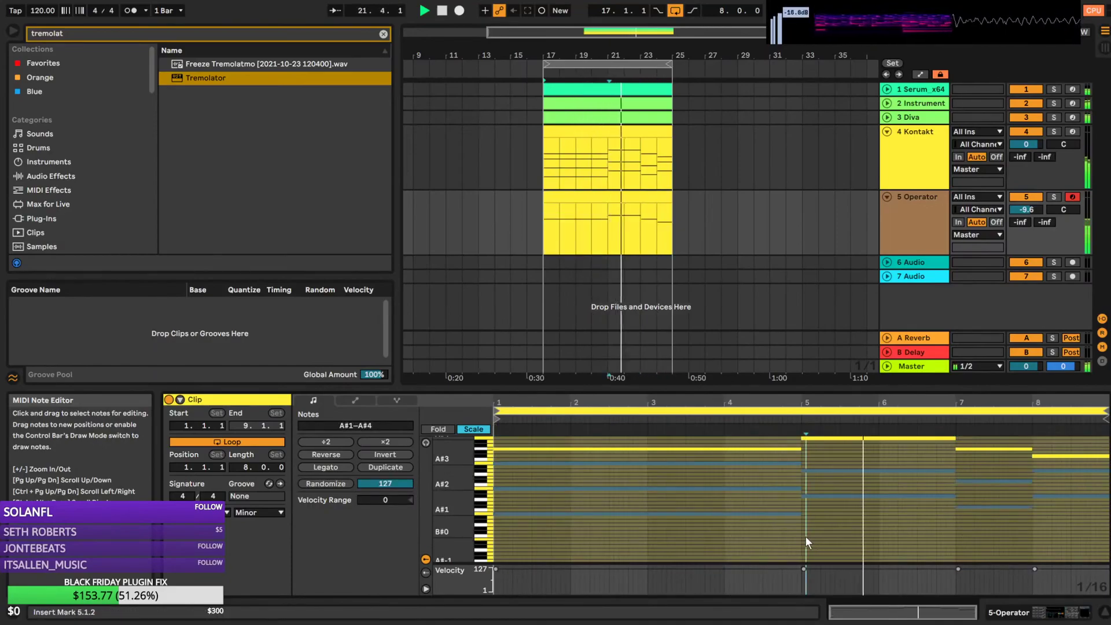
{"action": "key", "text": "ctrl+a"}
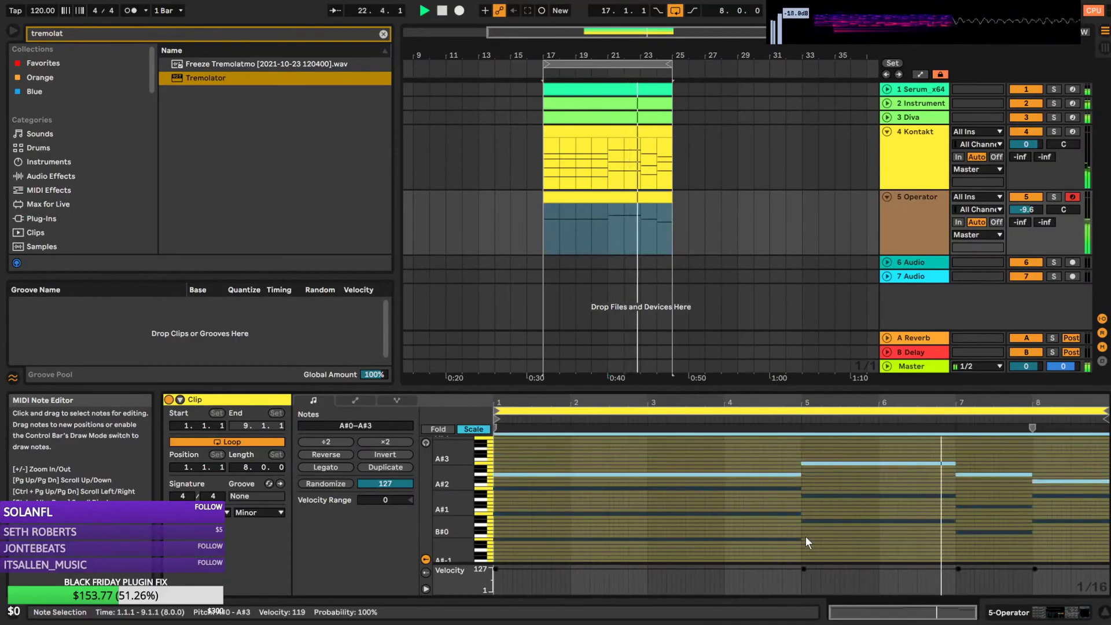
Search the browser for "delay" and load Delay after Tremolator on the Operator track
{"action": "left_click", "coordinate": [918, 224]}
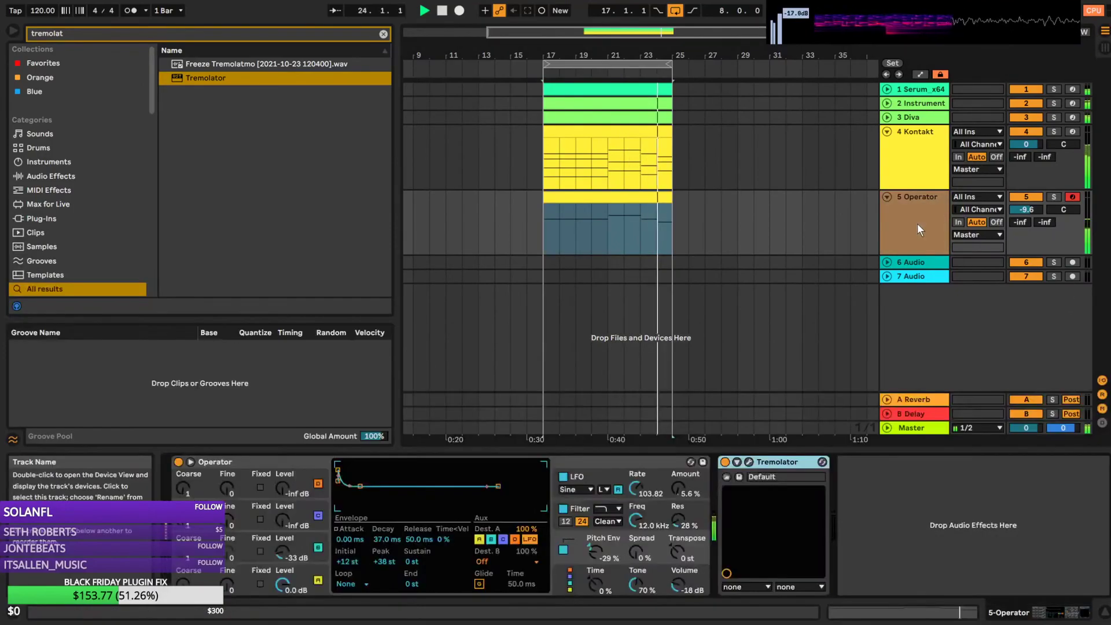
{"action": "left_click", "coordinate": [380, 34]}
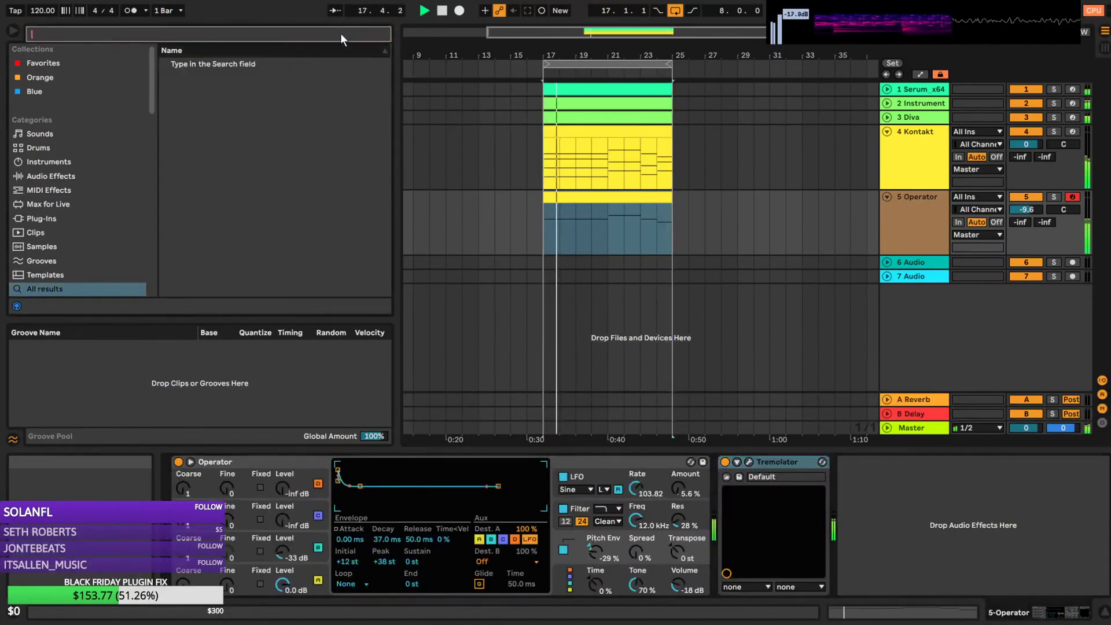
{"action": "type", "text": "delay"}
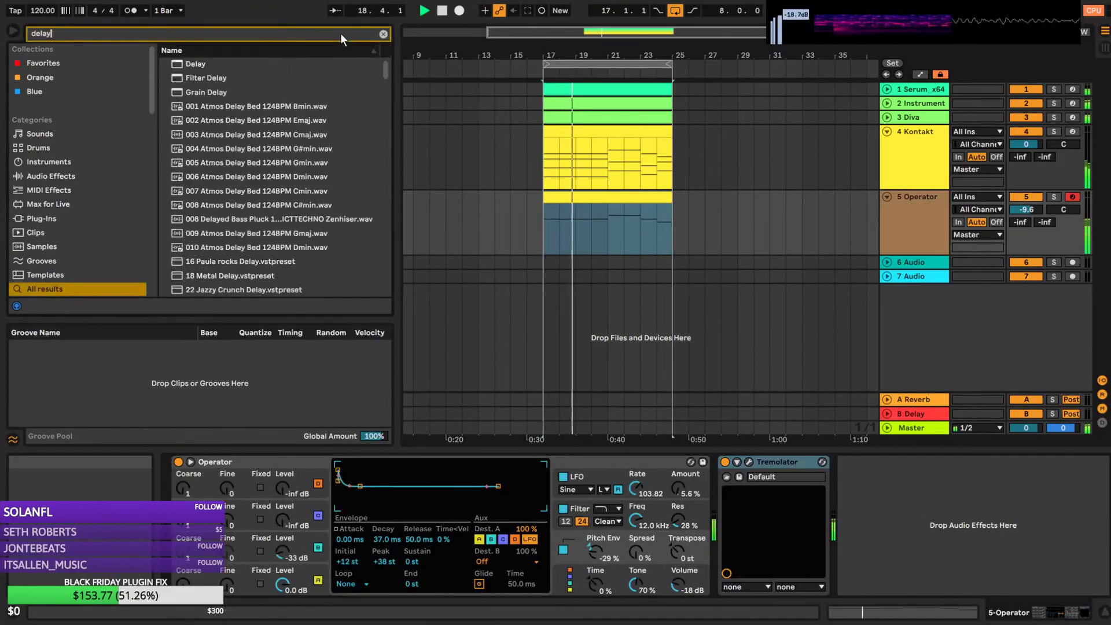
{"action": "key", "text": "Down"}
{"action": "key", "text": "Return"}
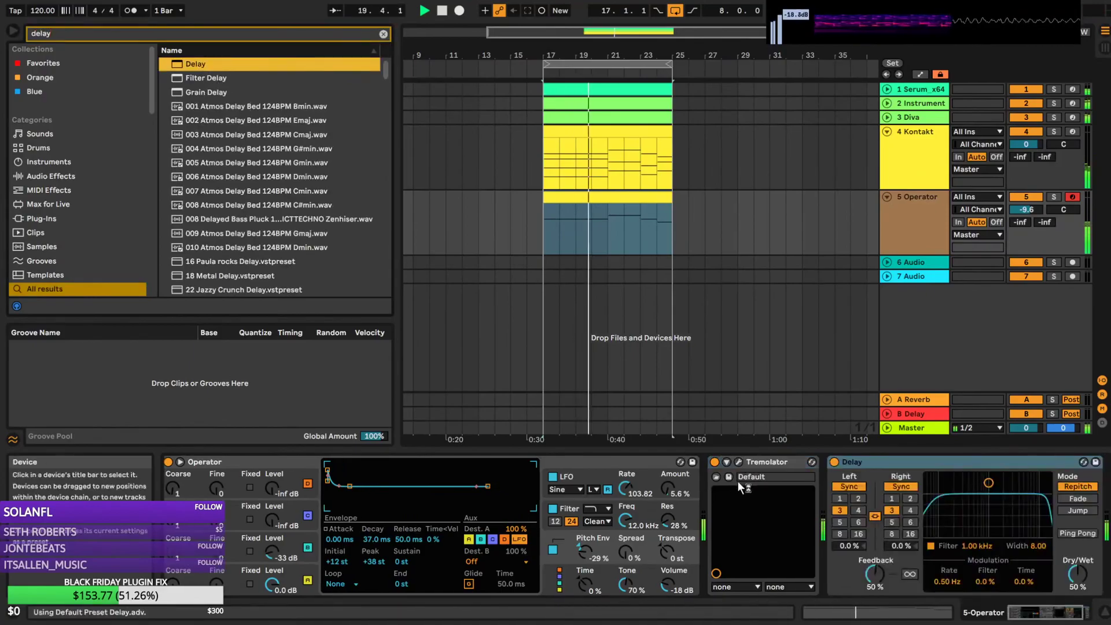
Set Delay to 37% dry/wet and 56% feedback, and raise the Operator track's volume to -4.2 dB
{"action": "left_click_drag", "start_coordinate": [1066, 581], "coordinate": [1066, 593]}
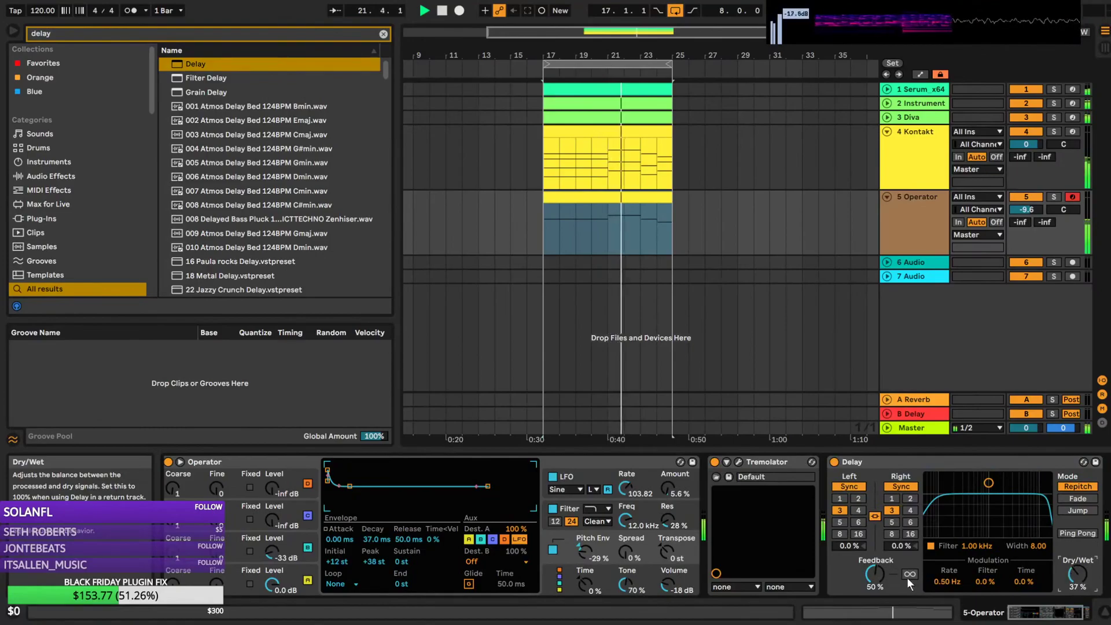
{"action": "left_click_drag", "start_coordinate": [871, 573], "coordinate": [871, 565]}
{"action": "left_click_drag", "start_coordinate": [1027, 210], "coordinate": [1026, 198]}
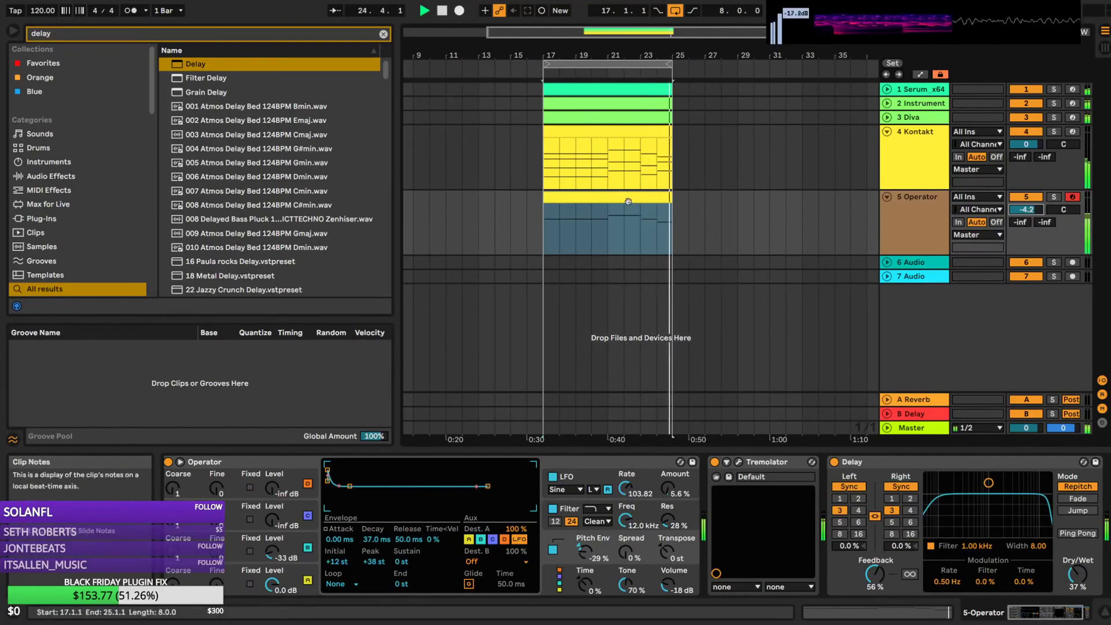
Shorten the Operator clip's first top-line note to end at 4.4.1 and add a D#4 note from 4.4.1 to 5.1.1
{"action": "double_click", "coordinate": [662, 220]}
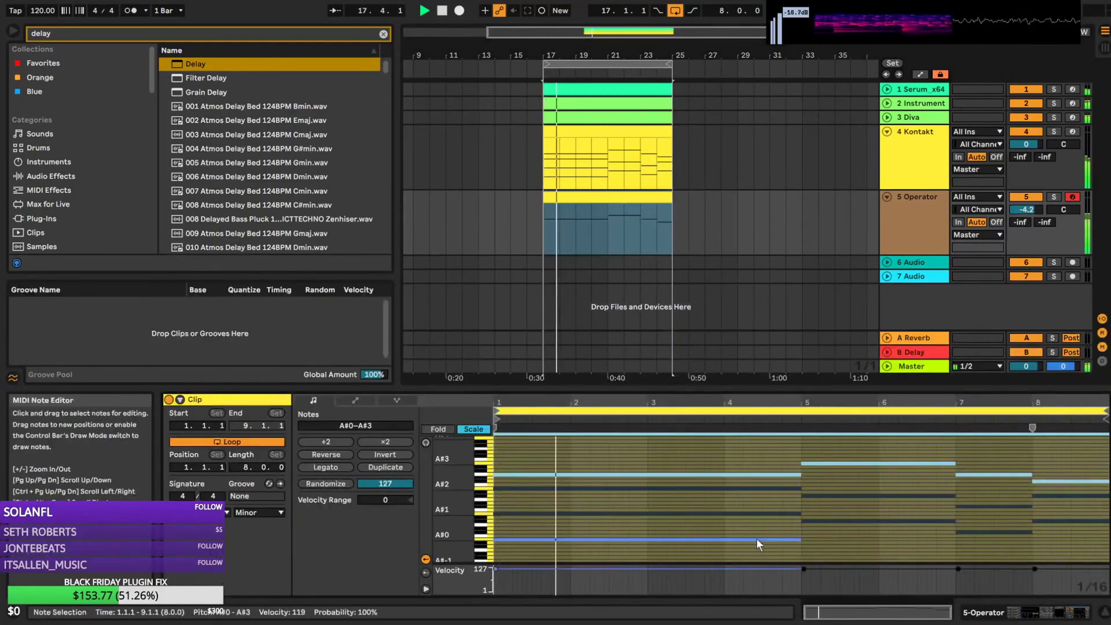
{"action": "left_click", "coordinate": [831, 475]}
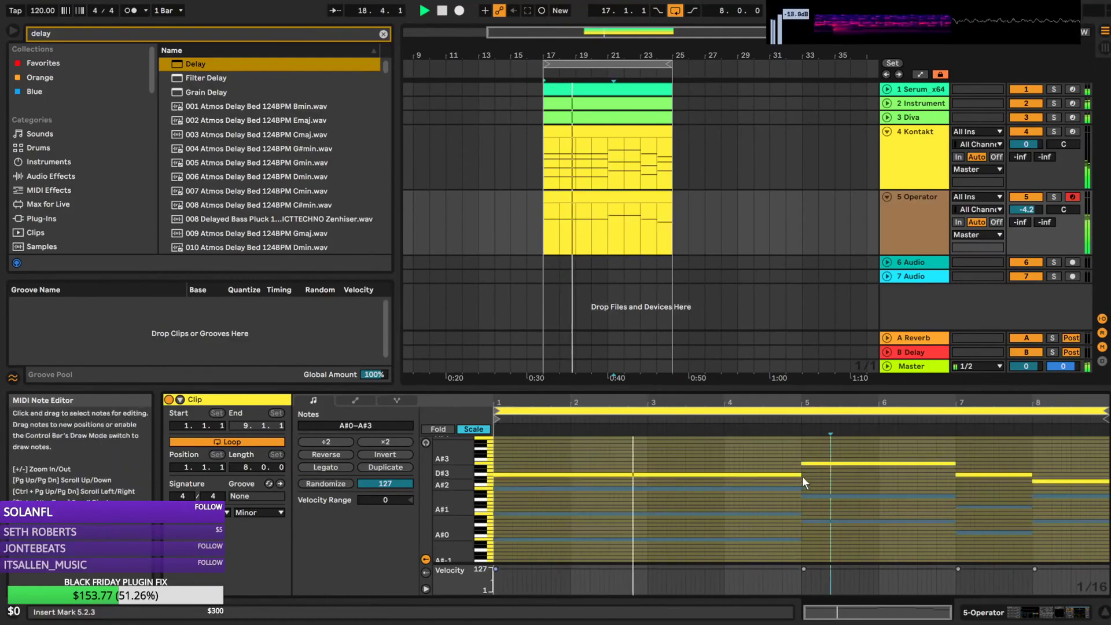
{"action": "left_click_drag", "start_coordinate": [800, 475], "coordinate": [782, 475]}
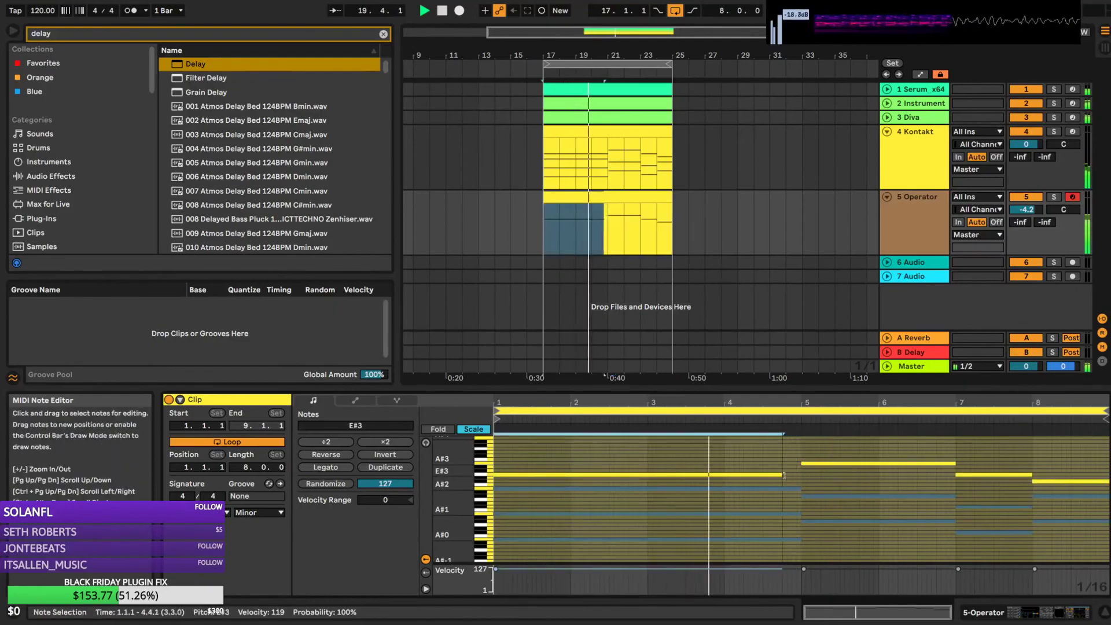
{"action": "double_click", "coordinate": [787, 453]}
{"action": "left_click_drag", "start_coordinate": [786, 453], "coordinate": [801, 453]}
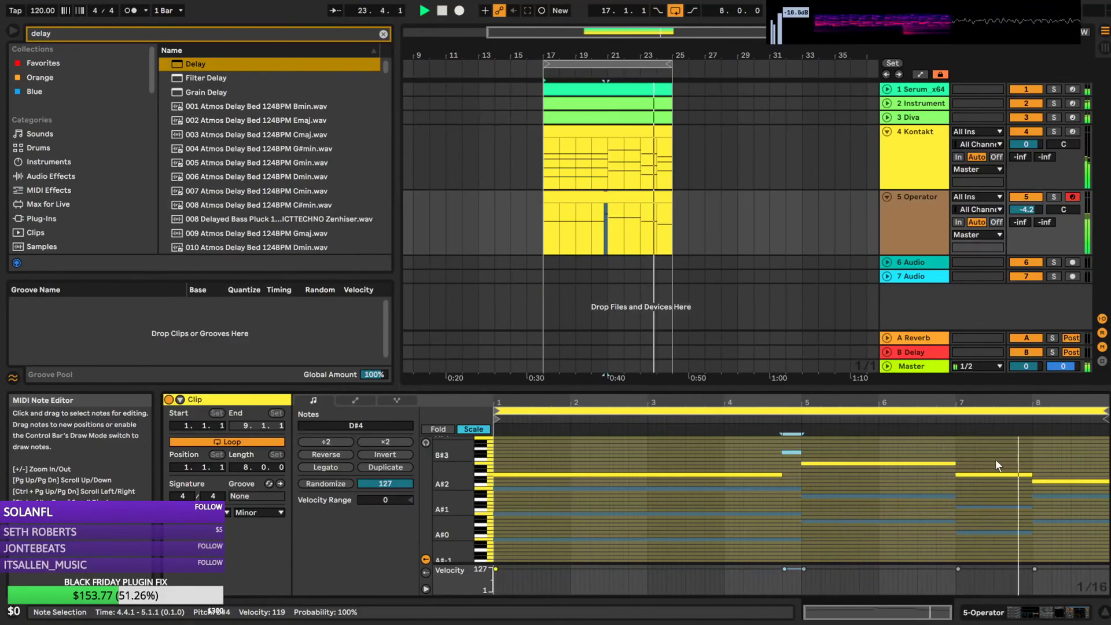
Transpose the top-line note in clip bar 7 up one octave to E#4 and audition the loop from bar 23
{"action": "left_click", "coordinate": [998, 475]}
{"action": "key", "text": "shift+Up"}
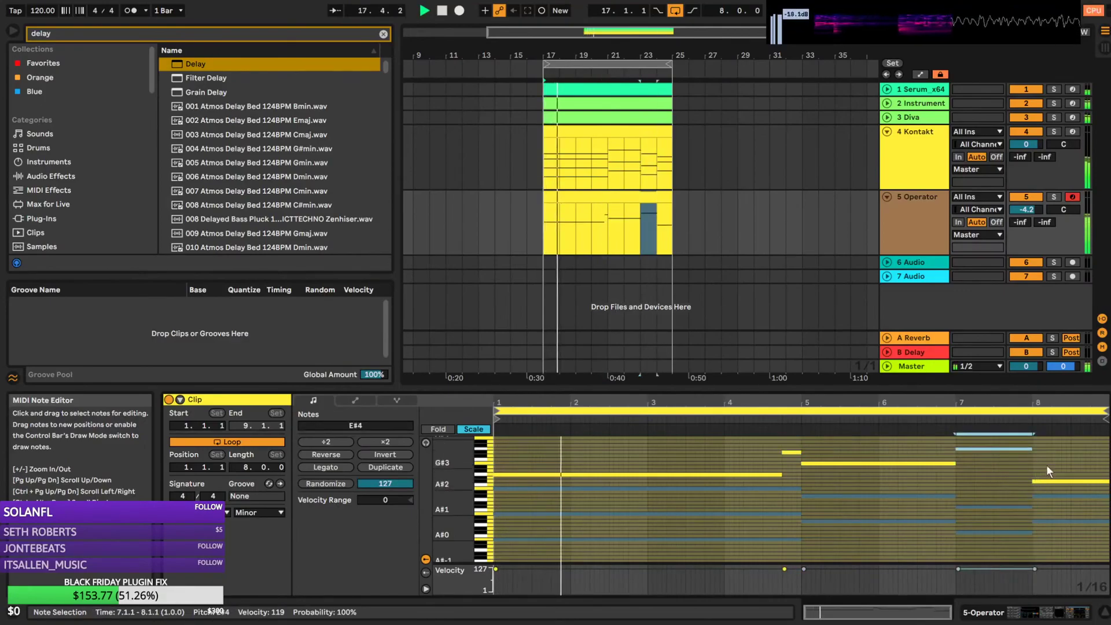
{"action": "left_click_drag", "start_coordinate": [1048, 465], "coordinate": [1056, 496]}
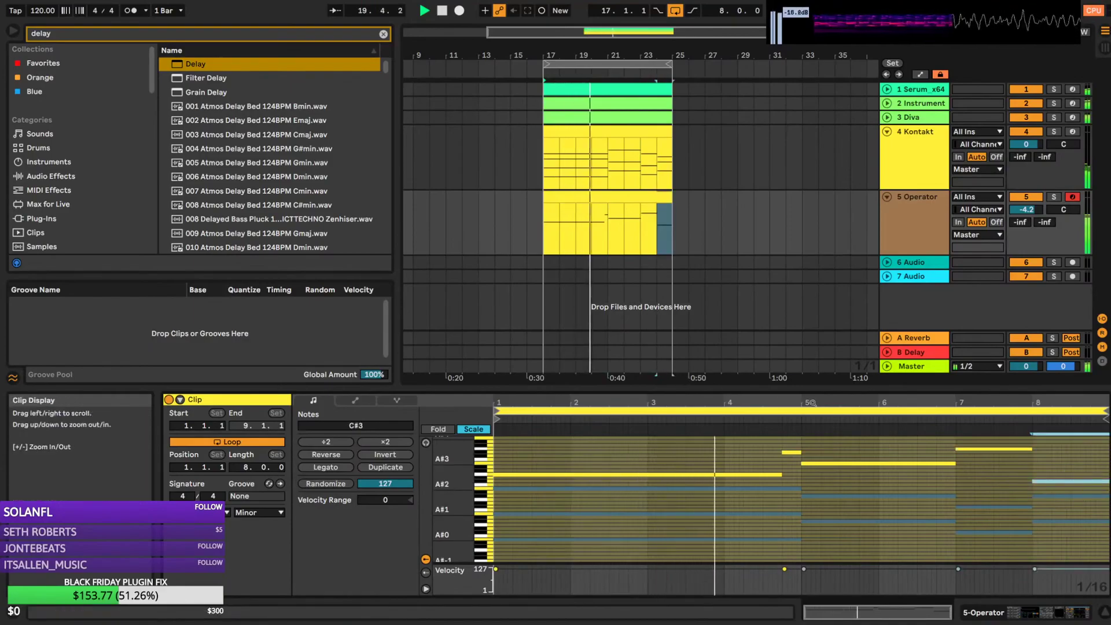
{"action": "double_click", "coordinate": [913, 240]}
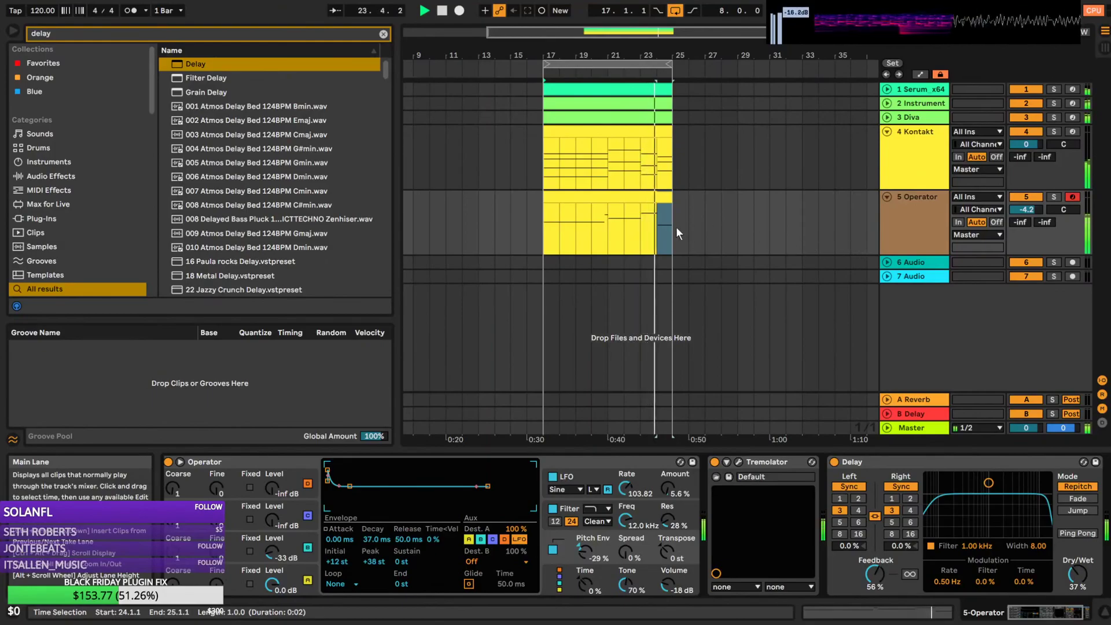
{"action": "double_click", "coordinate": [658, 196]}
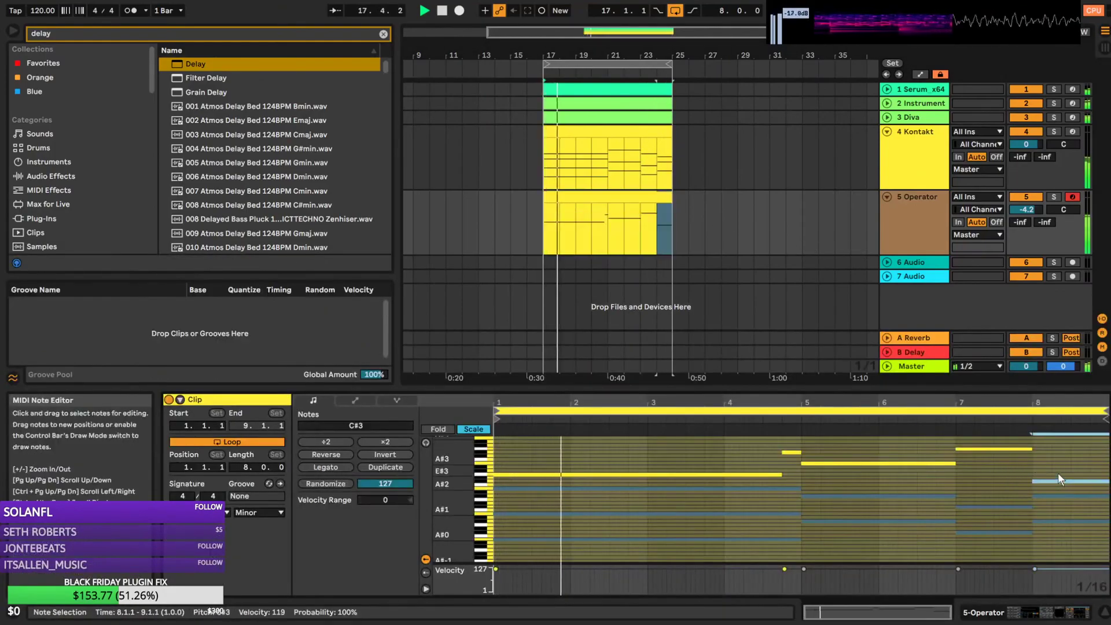
{"action": "left_click", "coordinate": [640, 226]}
{"action": "key", "text": "space"}
{"action": "key", "text": "space"}
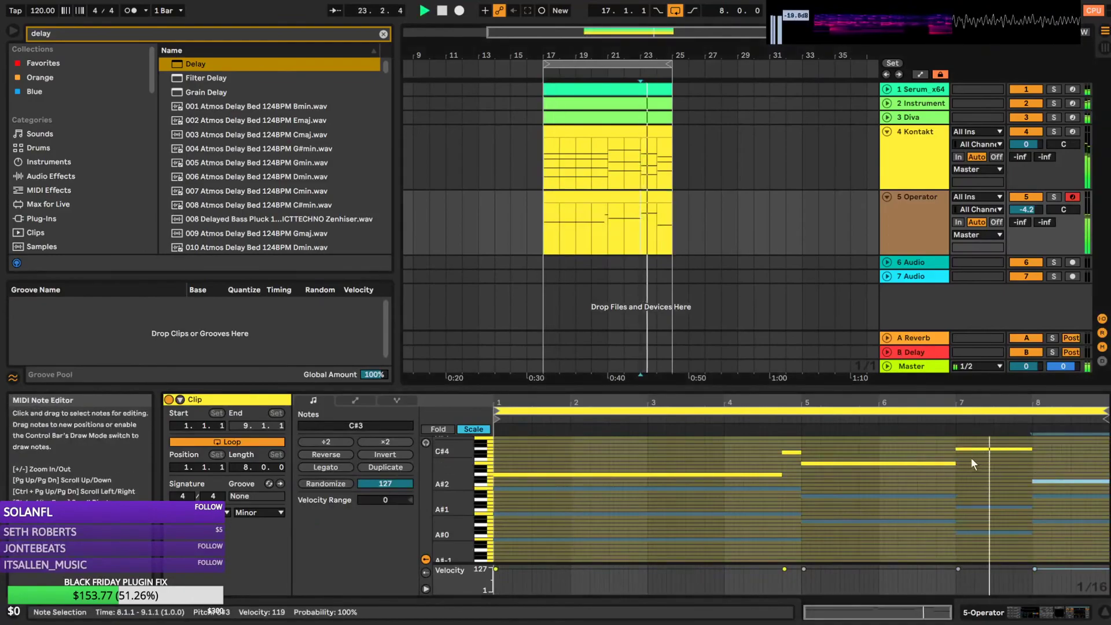
Raise the top-line note in clip bar 8 by one octave to C#4
{"action": "left_click", "coordinate": [1057, 492]}
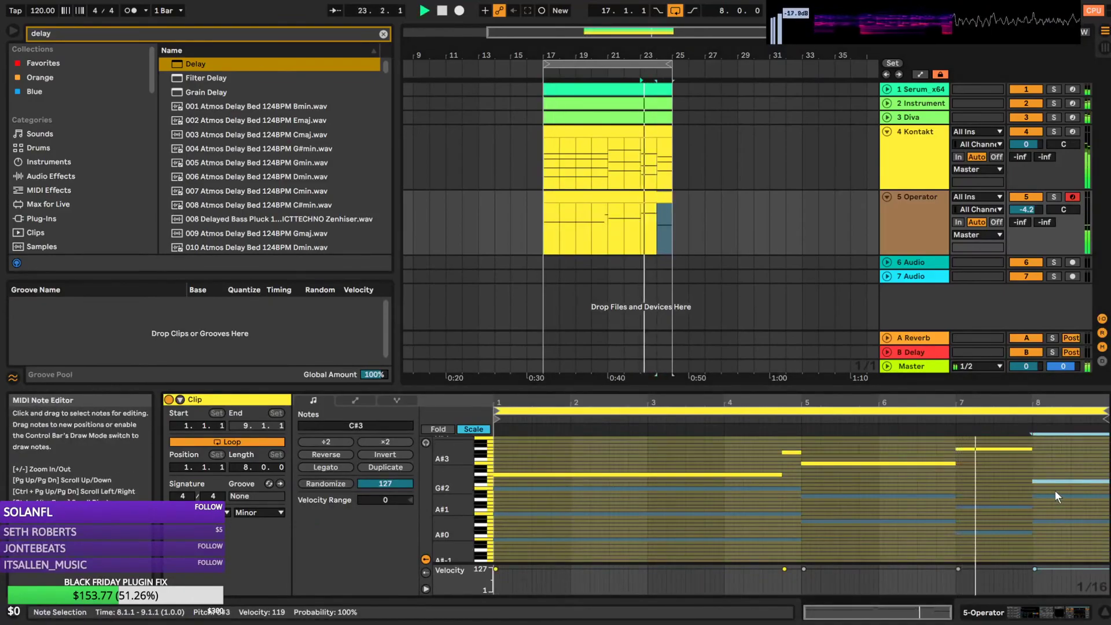
{"action": "key", "text": "shift+Up"}
{"action": "key", "text": "Up"}
{"action": "key", "text": "Up"}
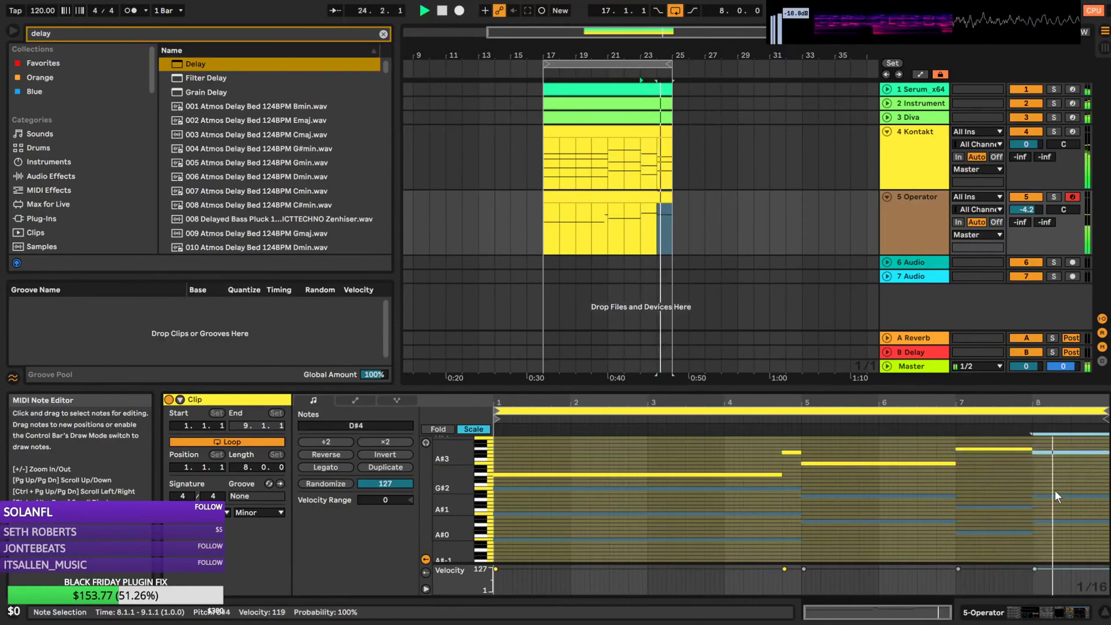
{"action": "key", "text": "Down"}
{"action": "key", "text": "Down"}
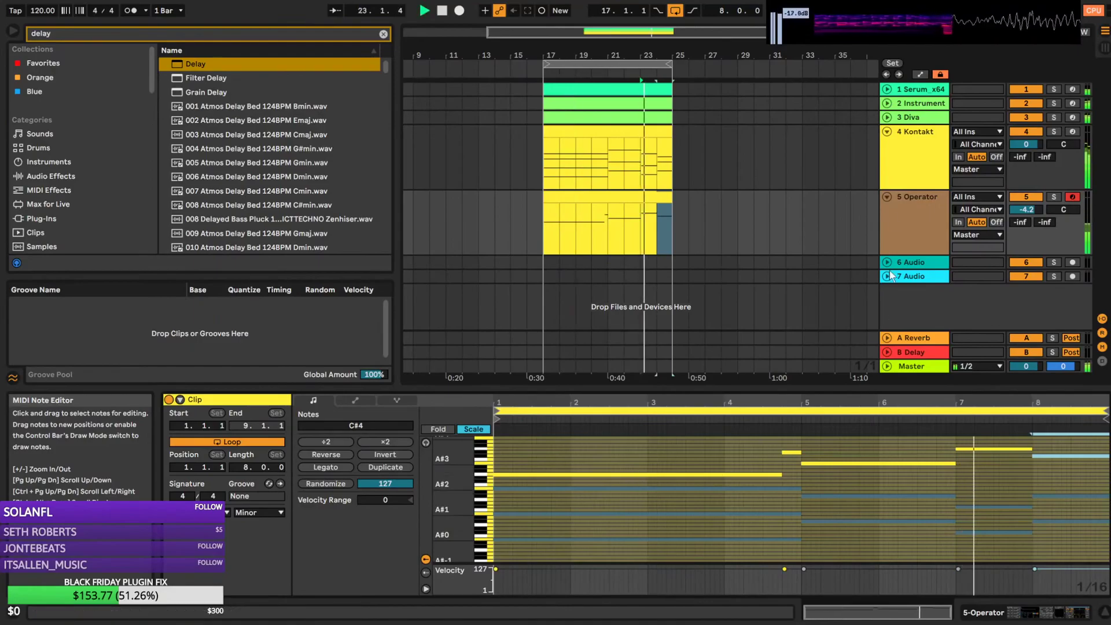
Show the Operator clip's MIDI Ctrl Pitch Bend envelope for editing
{"action": "left_click", "coordinate": [890, 229]}
{"action": "double_click", "coordinate": [889, 228]}
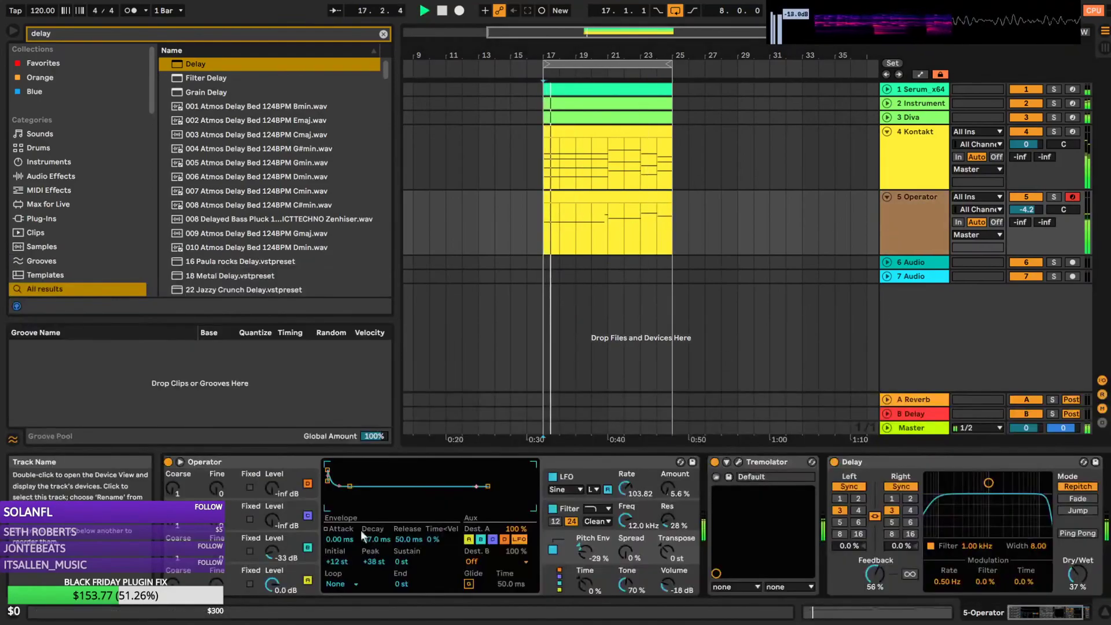
{"action": "double_click", "coordinate": [587, 195]}
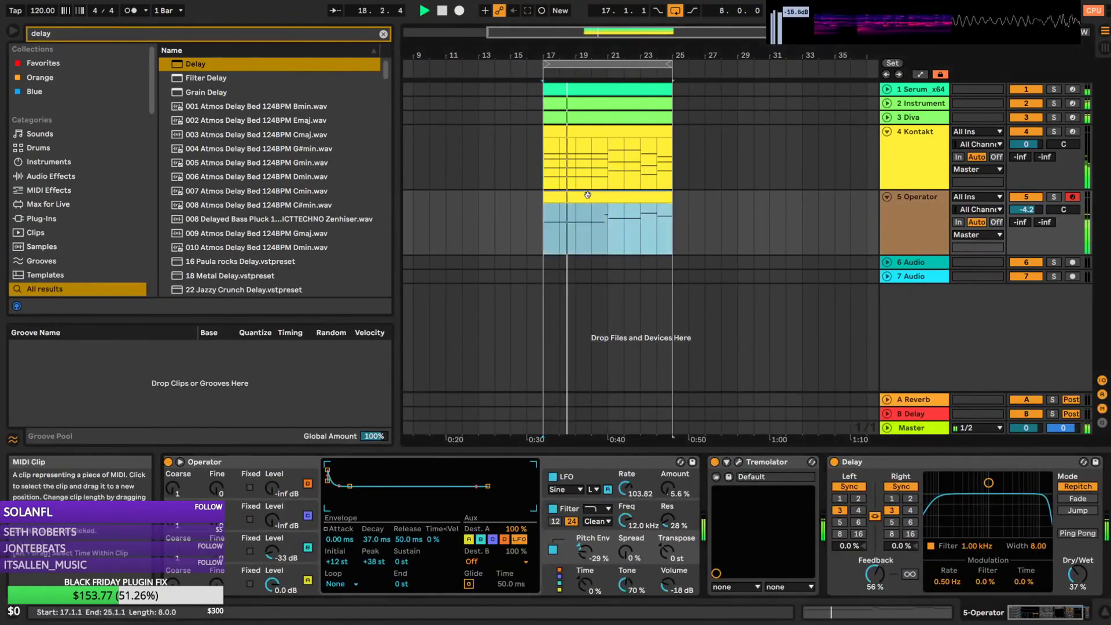
{"action": "left_click", "coordinate": [357, 400]}
{"action": "left_click", "coordinate": [334, 426]}
{"action": "left_click", "coordinate": [333, 435]}
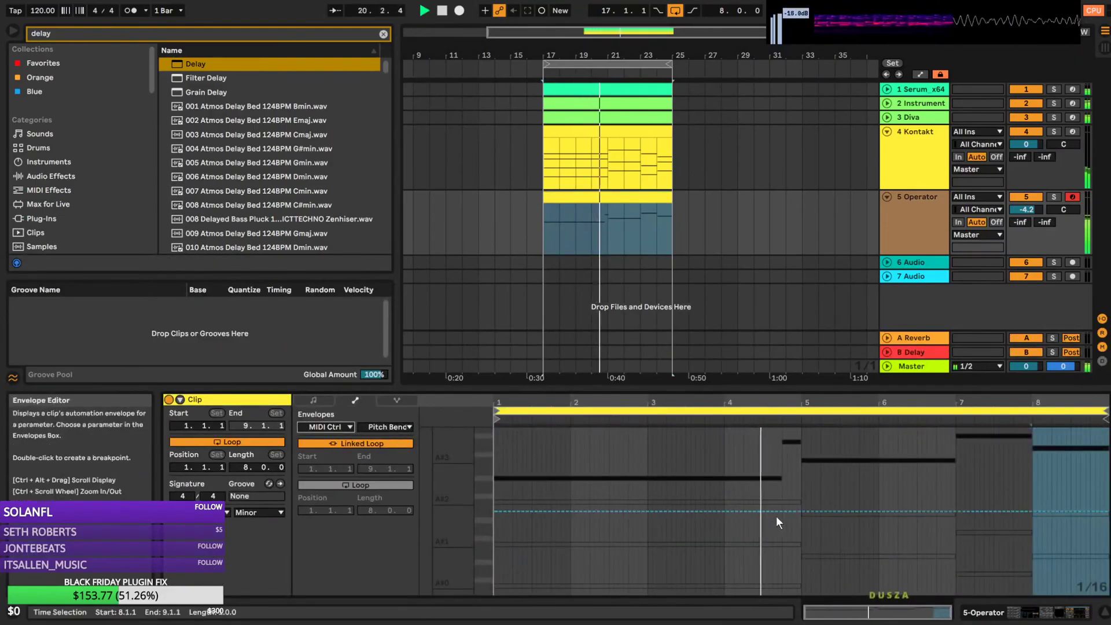
Add flat pitch bend breakpoints in clip bar 6 and draw a short curved upward bend in the second half of bar 2
{"action": "left_click", "coordinate": [888, 513]}
{"action": "left_click", "coordinate": [922, 513]}
{"action": "mouse_move", "coordinate": [912, 513]}
{"action": "left_mouse_down"}
{"action": "mouse_move", "coordinate": [917, 429]}
{"action": "mouse_move", "coordinate": [911, 501]}
{"action": "left_mouse_up"}
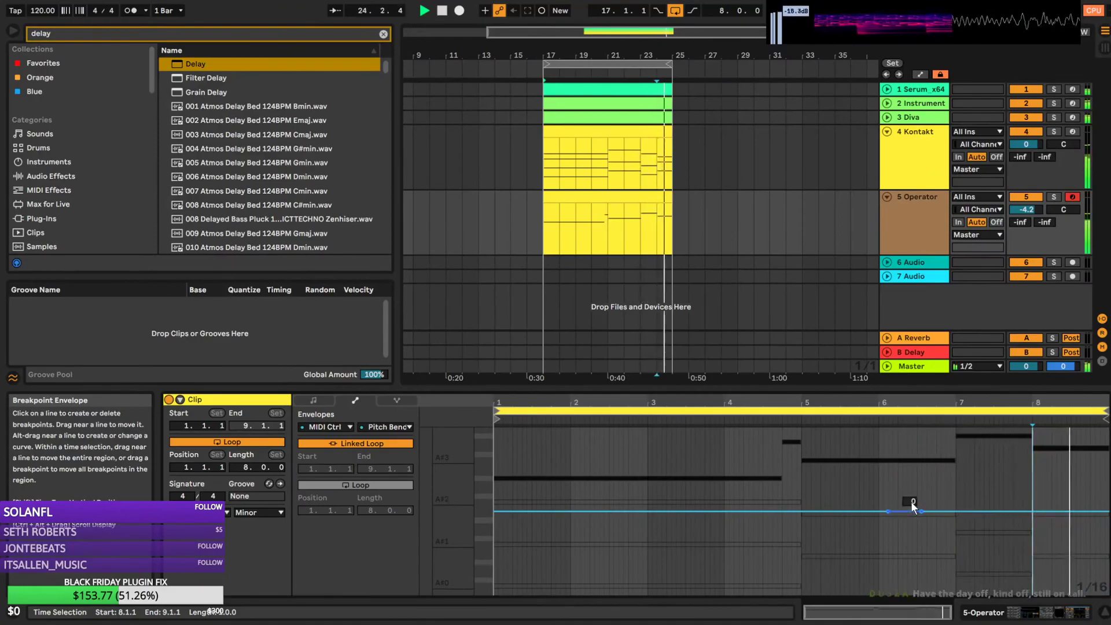
{"action": "left_click", "coordinate": [911, 502]}
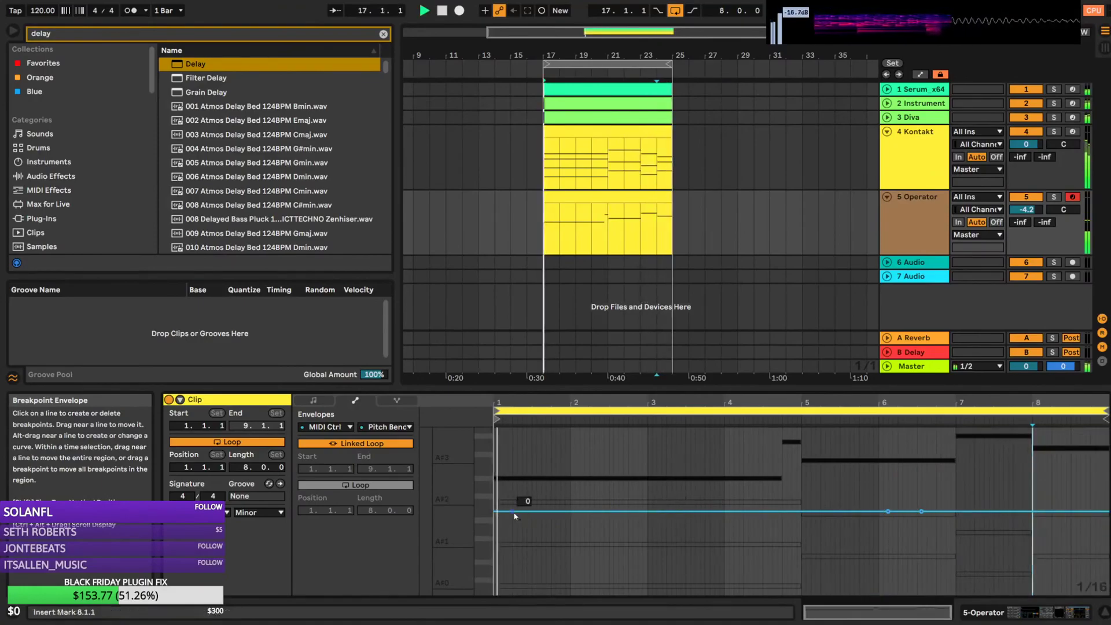
{"action": "left_click", "coordinate": [609, 512]}
{"action": "left_click", "coordinate": [628, 512]}
{"action": "mouse_move", "coordinate": [624, 513]}
{"action": "left_mouse_down"}
{"action": "mouse_move", "coordinate": [624, 483]}
{"action": "mouse_move", "coordinate": [617, 503]}
{"action": "left_mouse_up"}
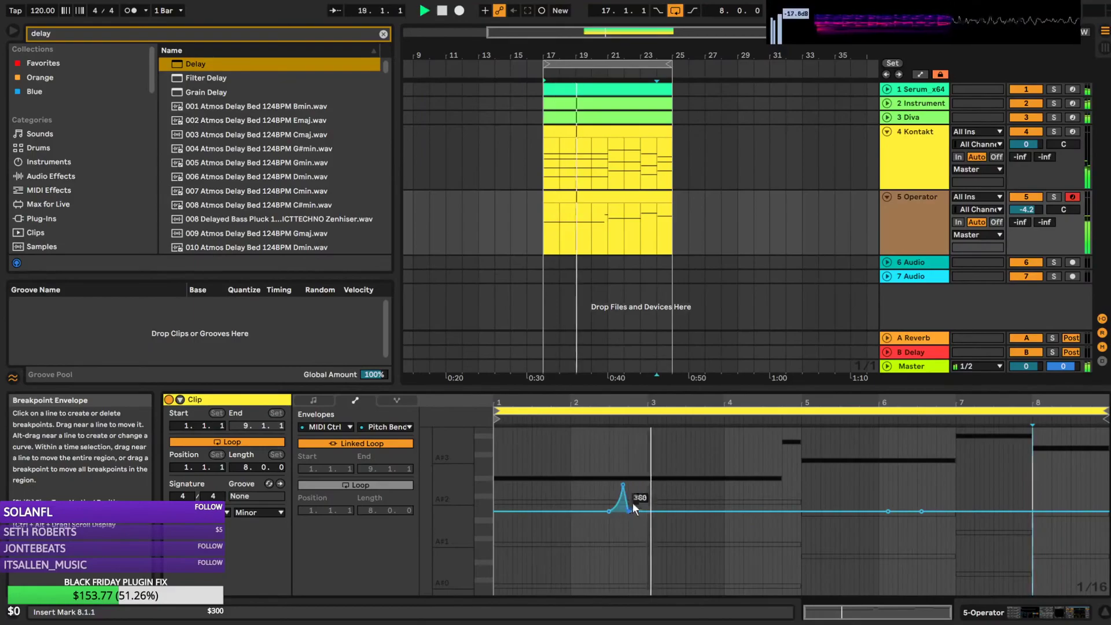
Restart playback and draw a pitch bend ramp rising to 8191 at the end of the first note, 4.4.1
{"action": "key", "text": "space"}
{"action": "key", "text": "space"}
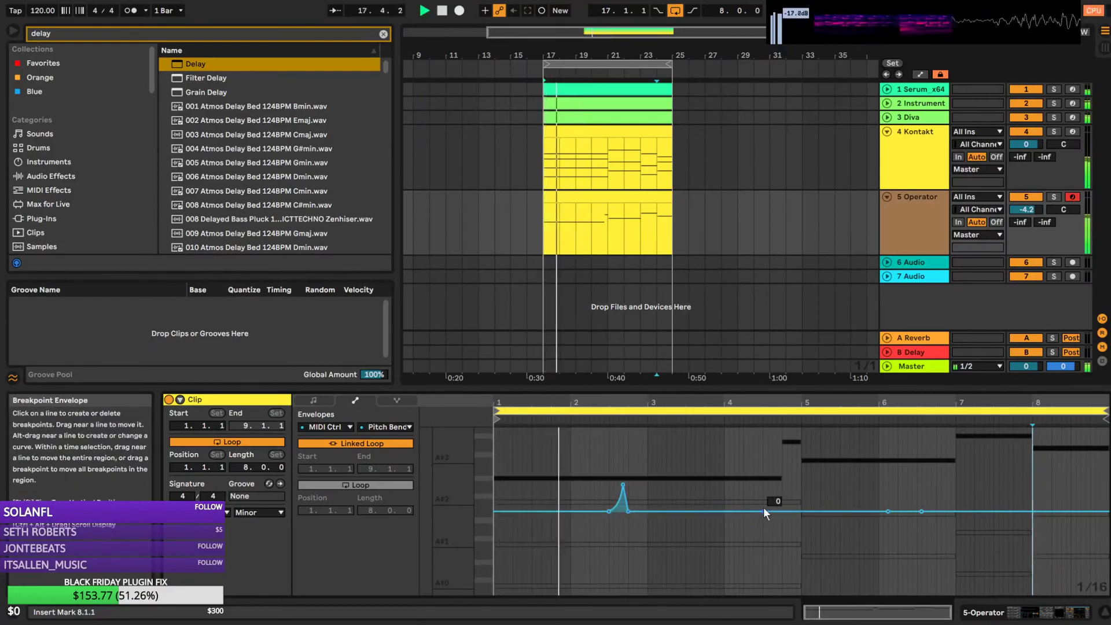
{"action": "left_click_drag", "start_coordinate": [778, 512], "coordinate": [782, 430]}
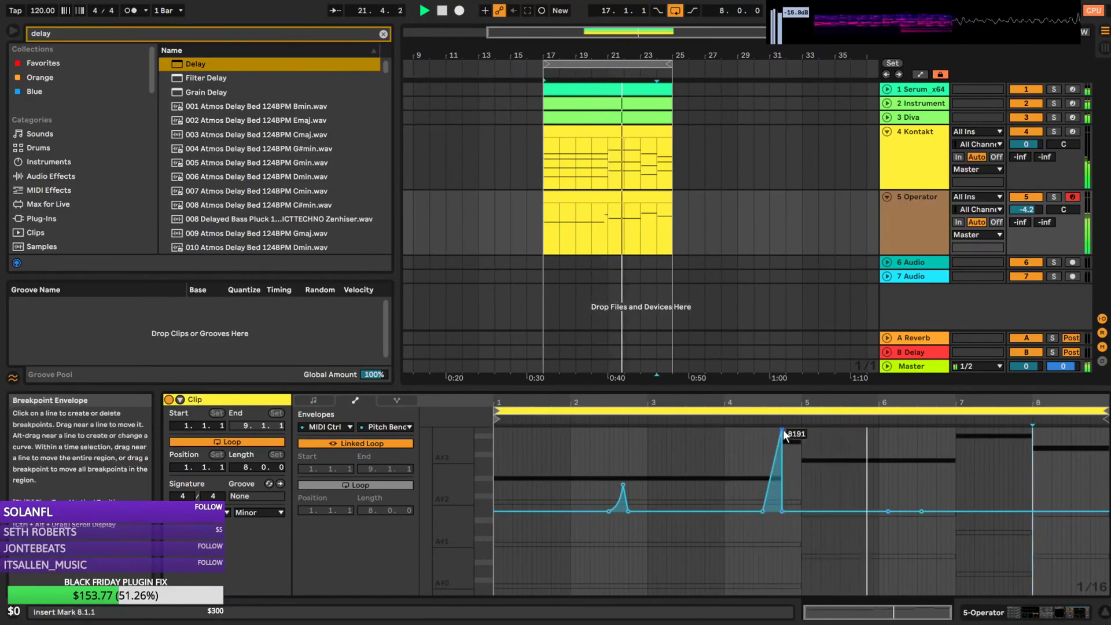
Switch the Operator track's Delay to Fade mode and offset the right delay time by 1.3%
{"action": "double_click", "coordinate": [912, 238]}
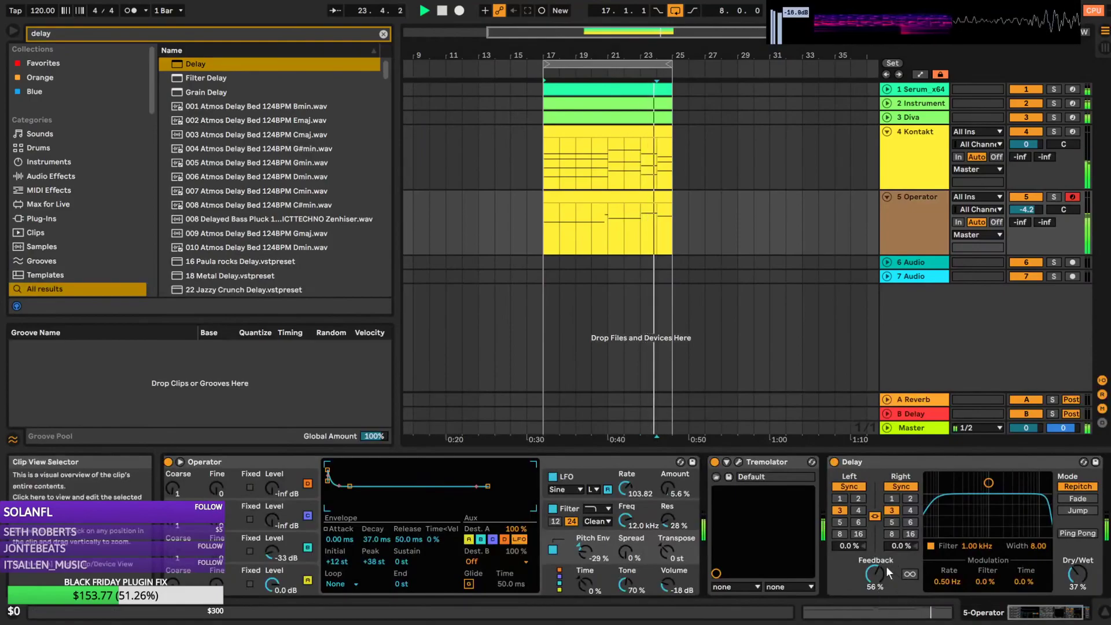
{"action": "left_click", "coordinate": [1078, 499]}
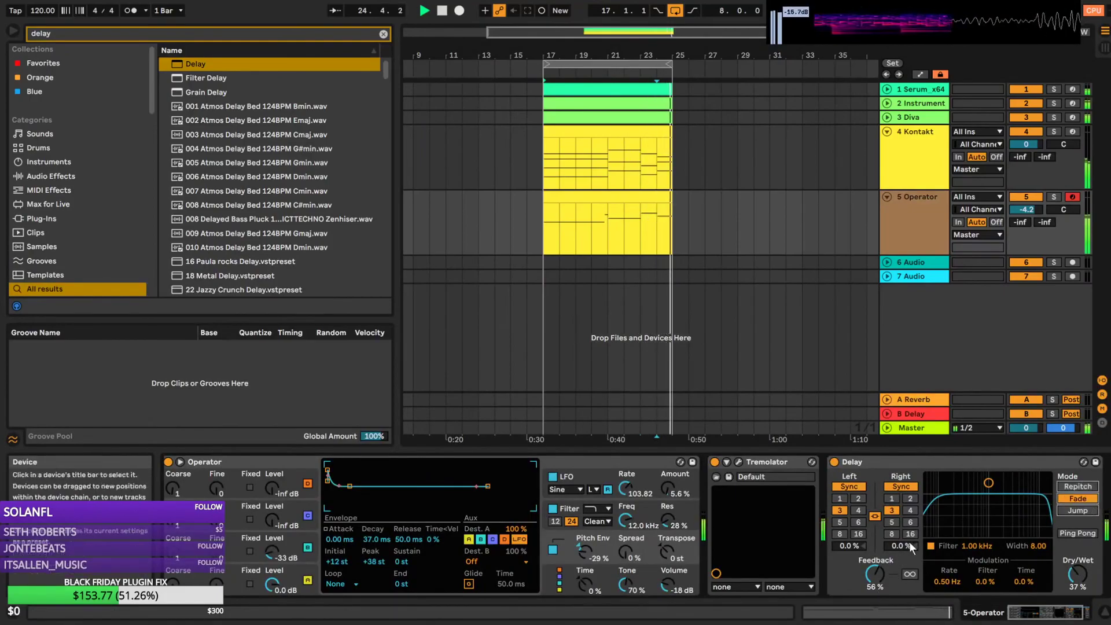
{"action": "left_click_drag", "start_coordinate": [910, 546], "coordinate": [910, 544]}
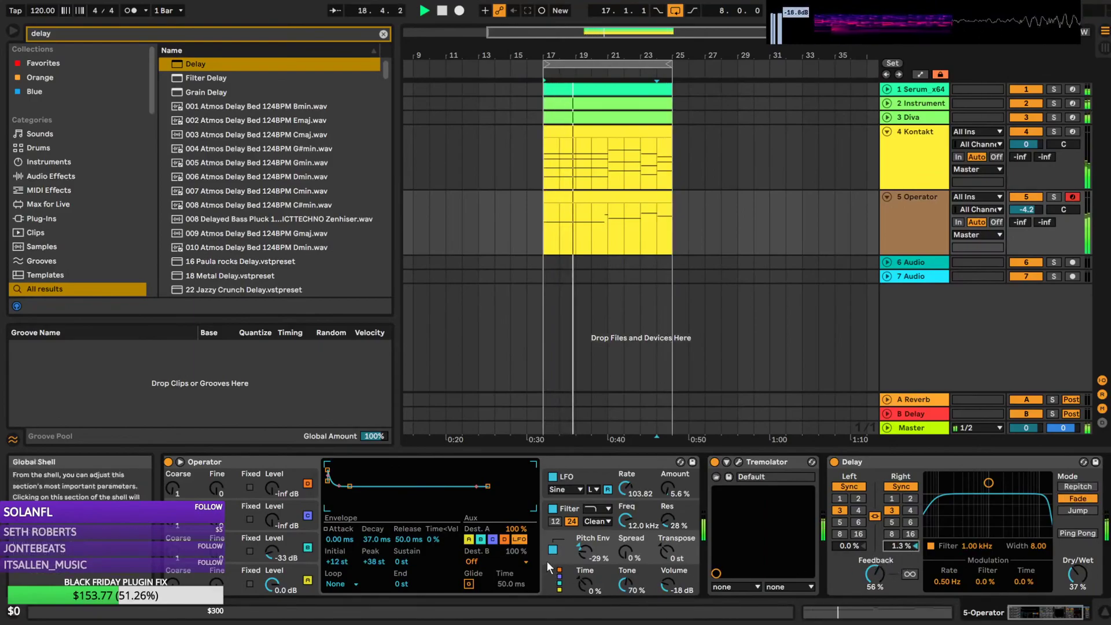
Set Operator's Spread to 68%, Time to 1% and Tone to 75%
{"action": "left_click_drag", "start_coordinate": [624, 551], "coordinate": [624, 497]}
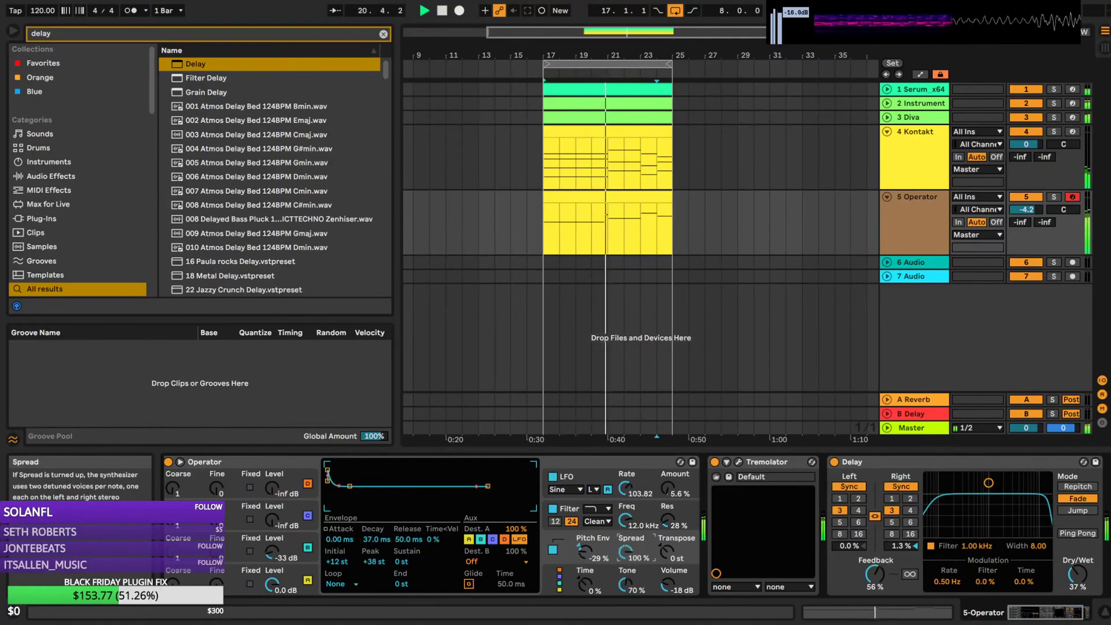
{"action": "left_click_drag", "start_coordinate": [624, 551], "coordinate": [624, 548]}
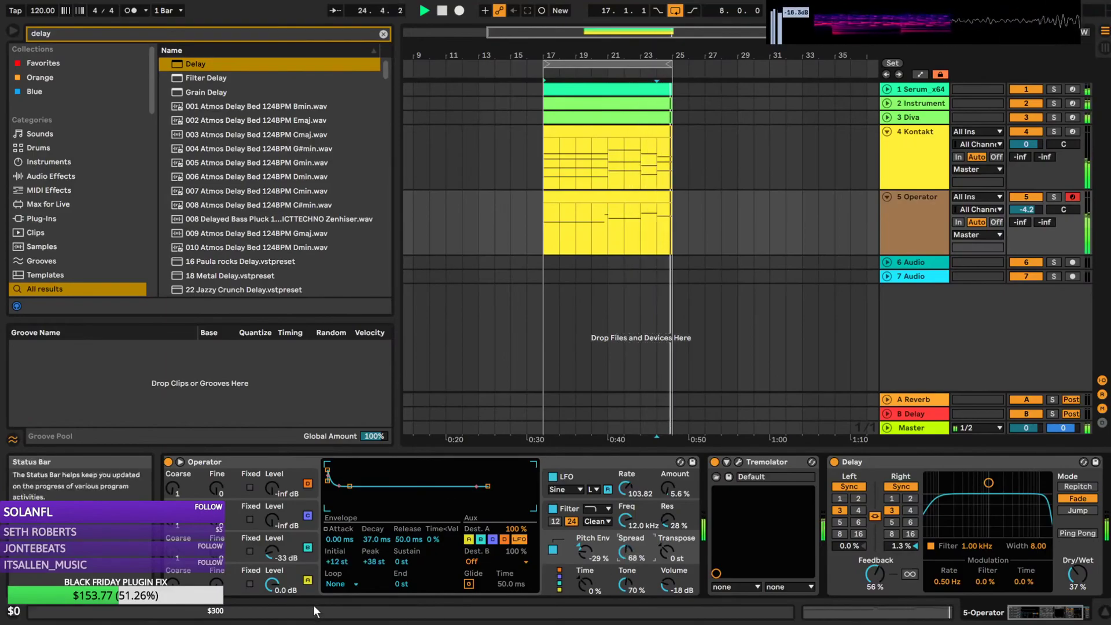
{"action": "left_click_drag", "start_coordinate": [589, 584], "coordinate": [625, 579]}
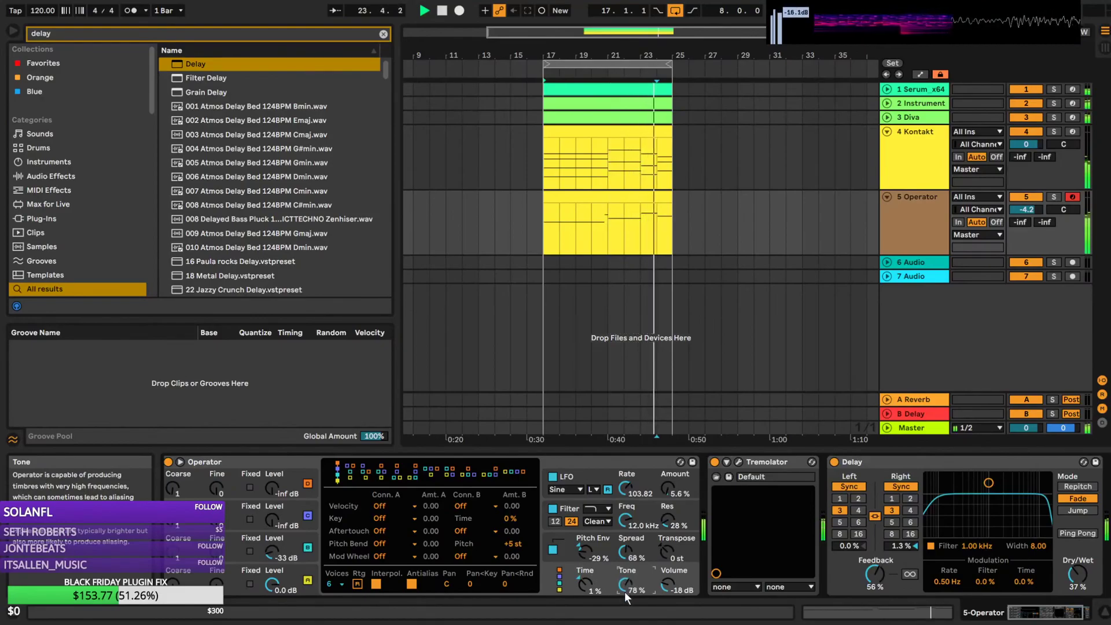
{"action": "left_click_drag", "start_coordinate": [624, 592], "coordinate": [624, 595]}
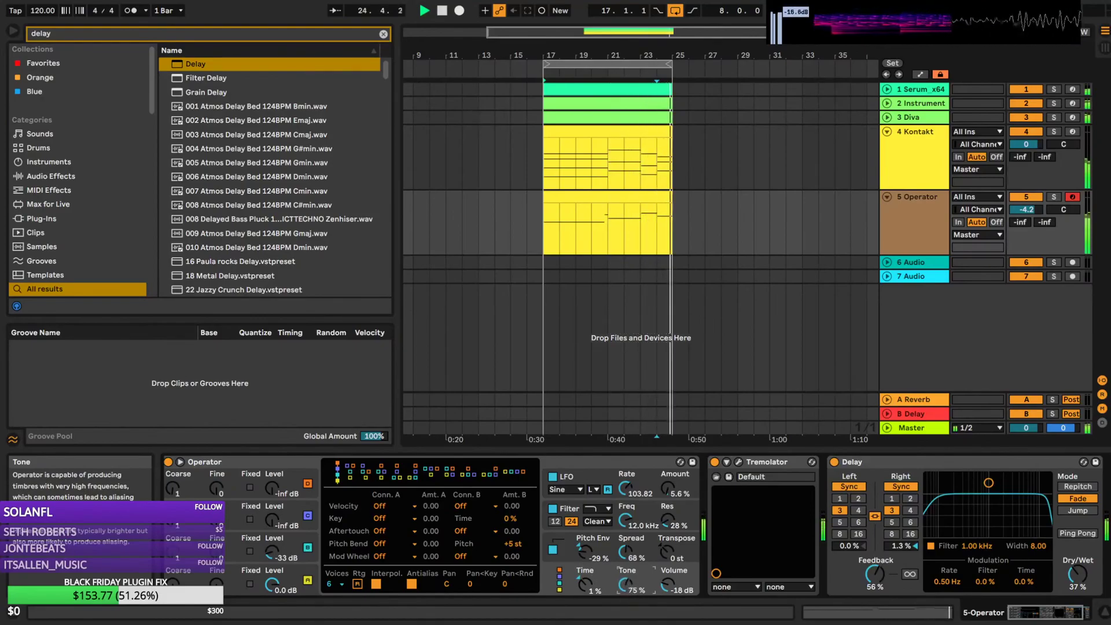
Lower the top-line note in the Operator clip's bar 8 one semitone to B#3, auditioning from bar 23
{"action": "double_click", "coordinate": [661, 228]}
{"action": "key", "text": "space"}
{"action": "left_click", "coordinate": [642, 242]}
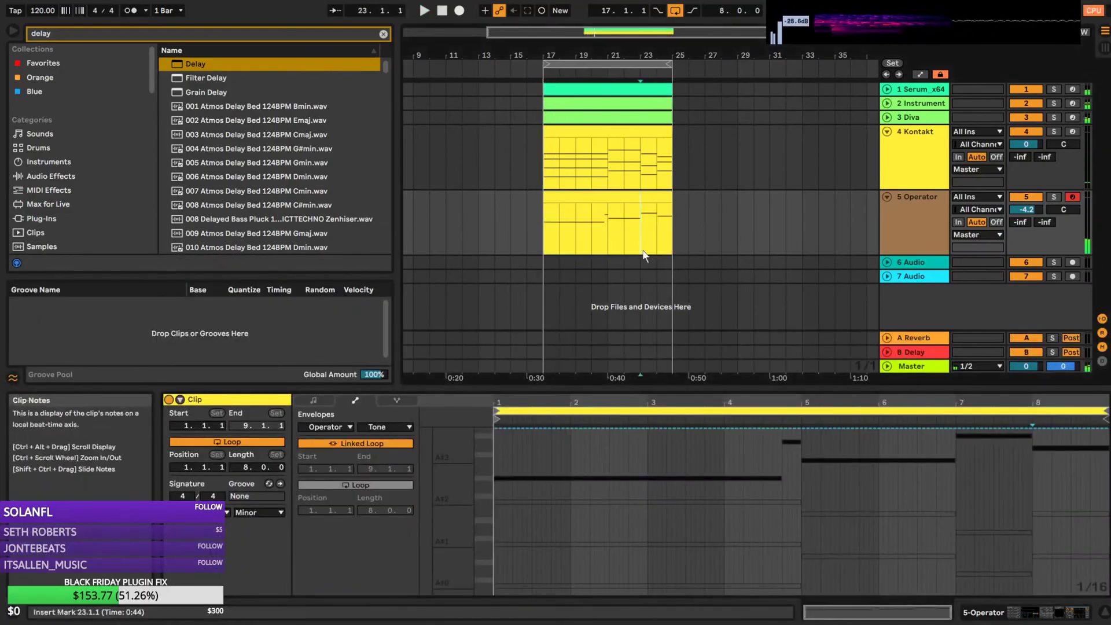
{"action": "left_click", "coordinate": [313, 400]}
{"action": "key", "text": "space"}
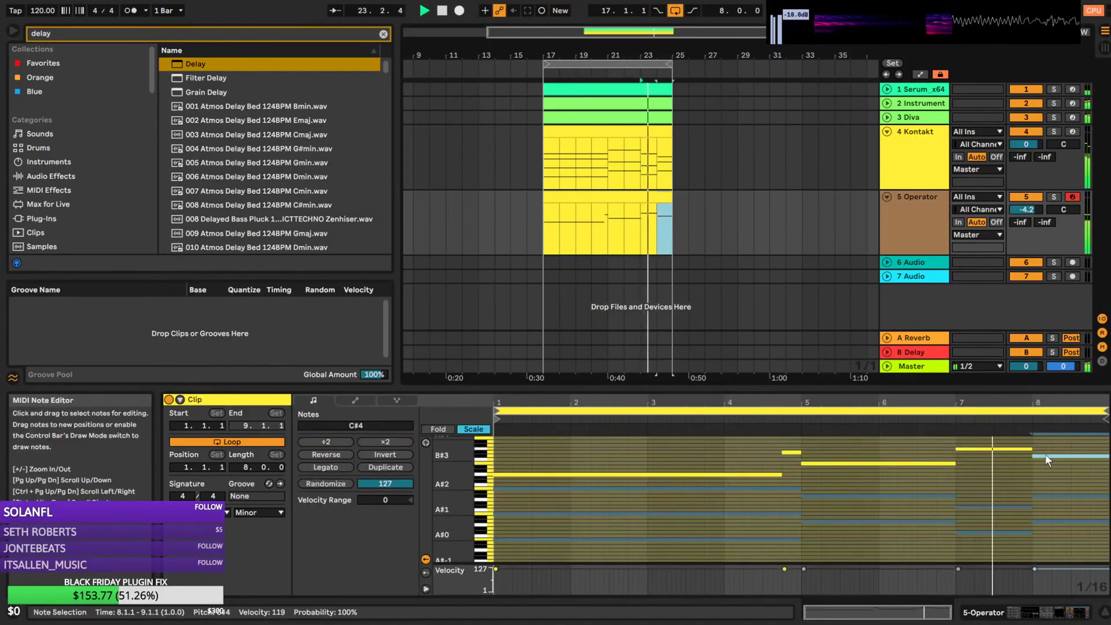
{"action": "key", "text": "space"}
{"action": "left_click_drag", "start_coordinate": [1052, 447], "coordinate": [1057, 486]}
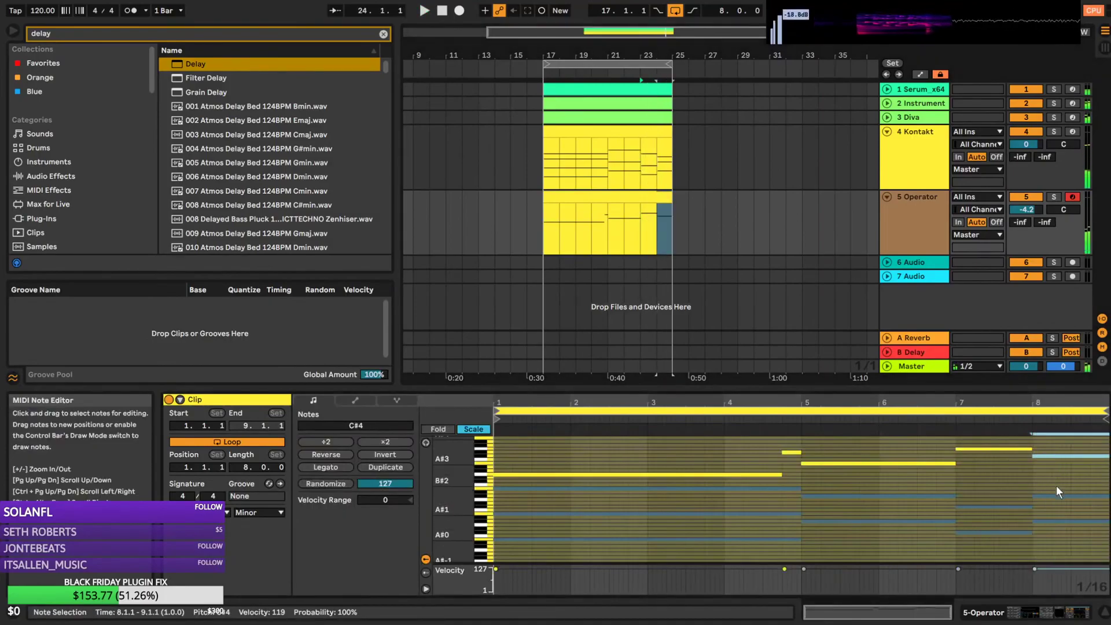
{"action": "key", "text": "Down"}
{"action": "key", "text": "space"}
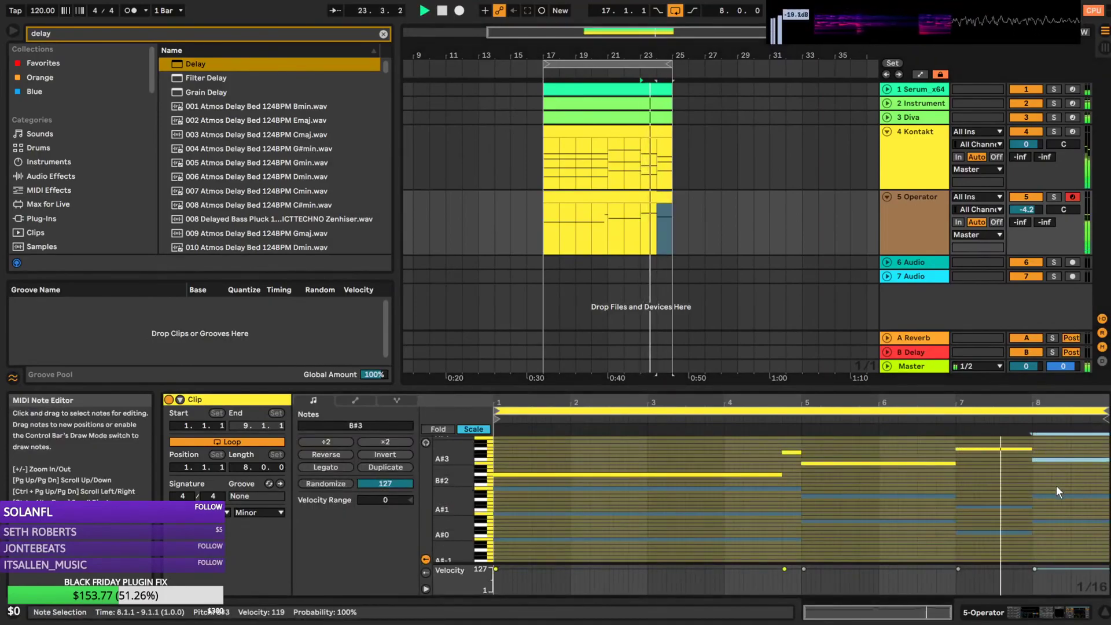
Move the bar 8 top-line note down to A#3 and replay the end of the loop
{"action": "key", "text": "Down"}
{"action": "key", "text": "Down"}
{"action": "key", "text": "space"}
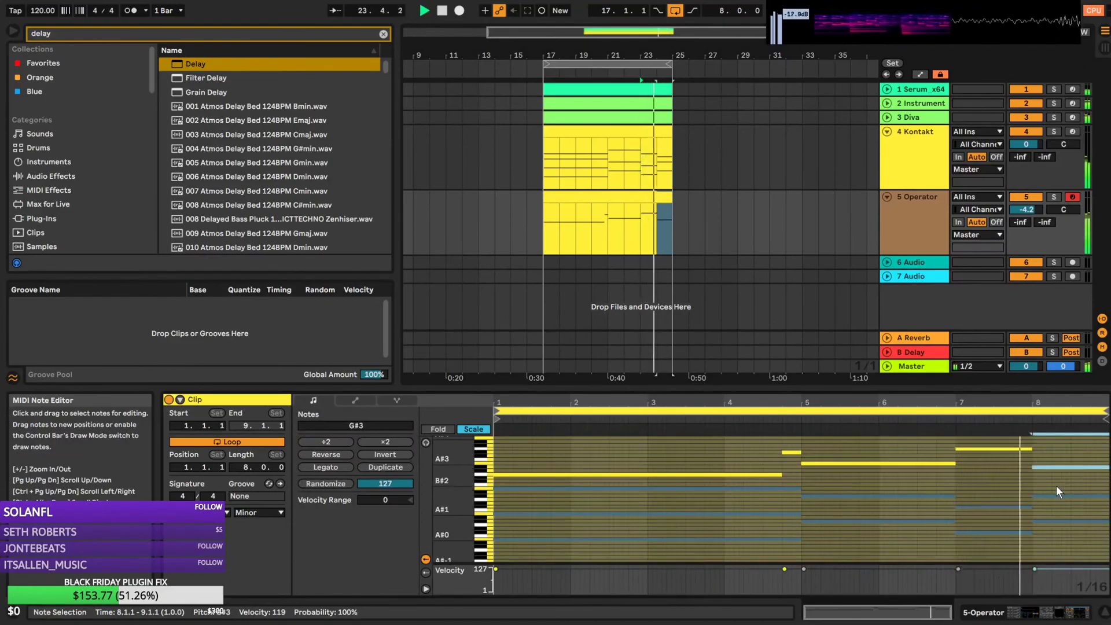
{"action": "key", "text": "Up"}
{"action": "key", "text": "space"}
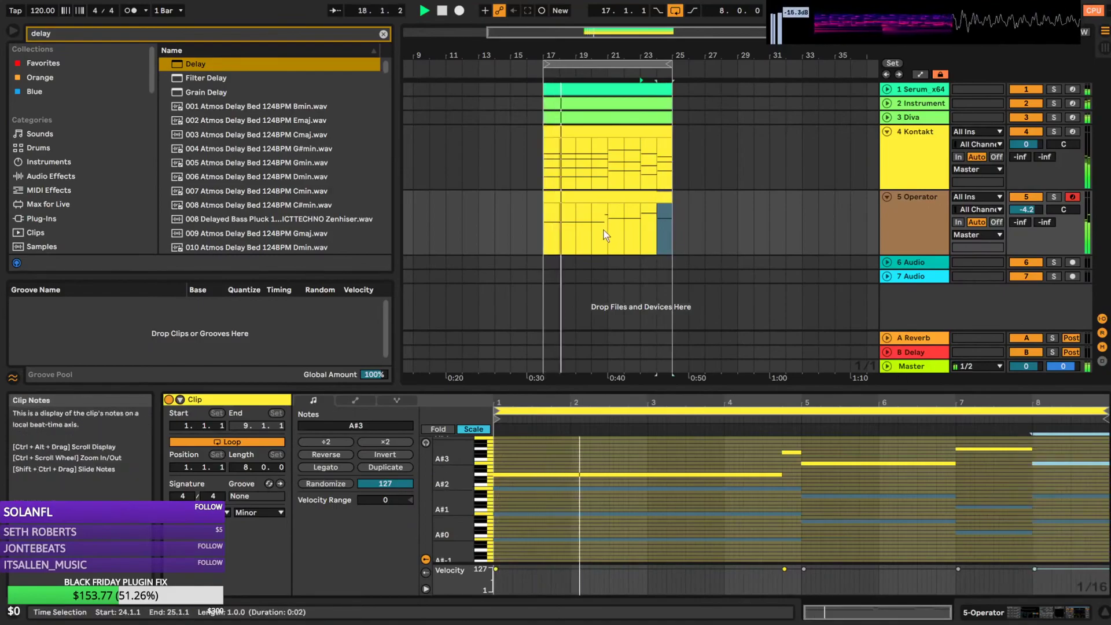
Play the loop from bar 20 and lower the bar 8 top-line note to G#3
{"action": "left_click", "coordinate": [592, 240]}
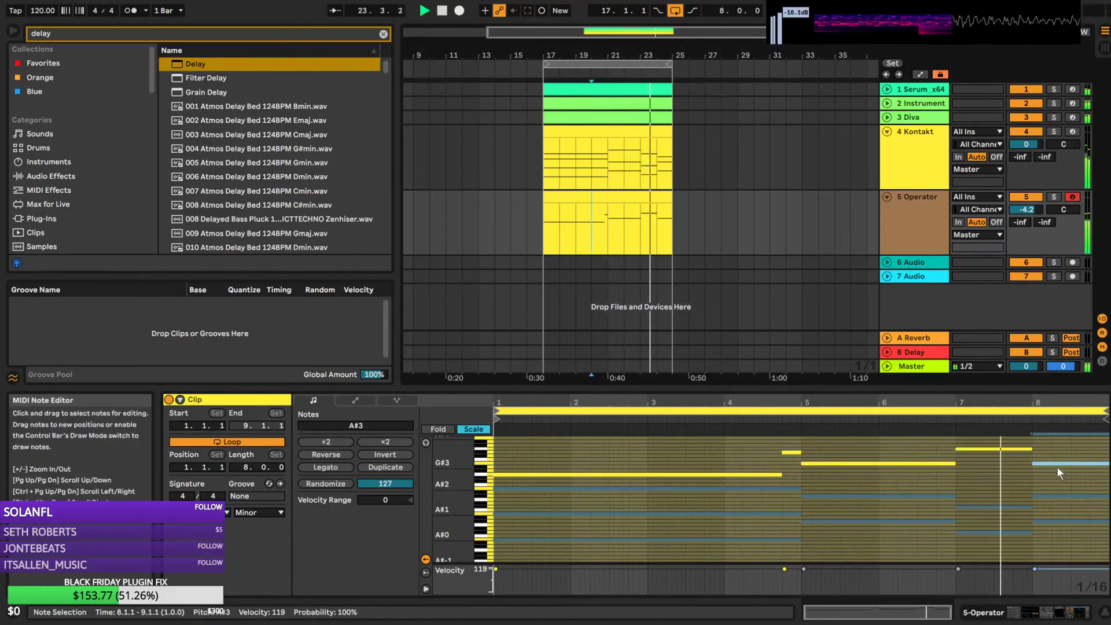
{"action": "key", "text": "space"}
{"action": "key", "text": "space"}
{"action": "key", "text": "Down"}
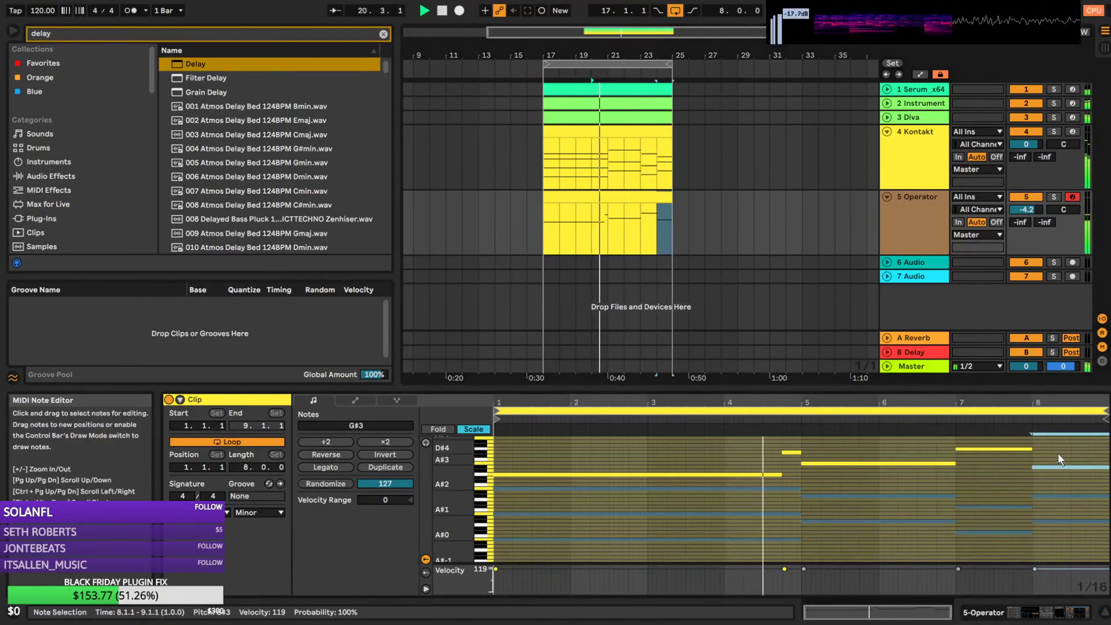
Audition from bar 23 and try the Operator clip's bar 8 top-line note at F#3, E#3 and D#3
{"action": "key", "text": "space"}
{"action": "left_click", "coordinate": [641, 233]}
{"action": "key", "text": "space"}
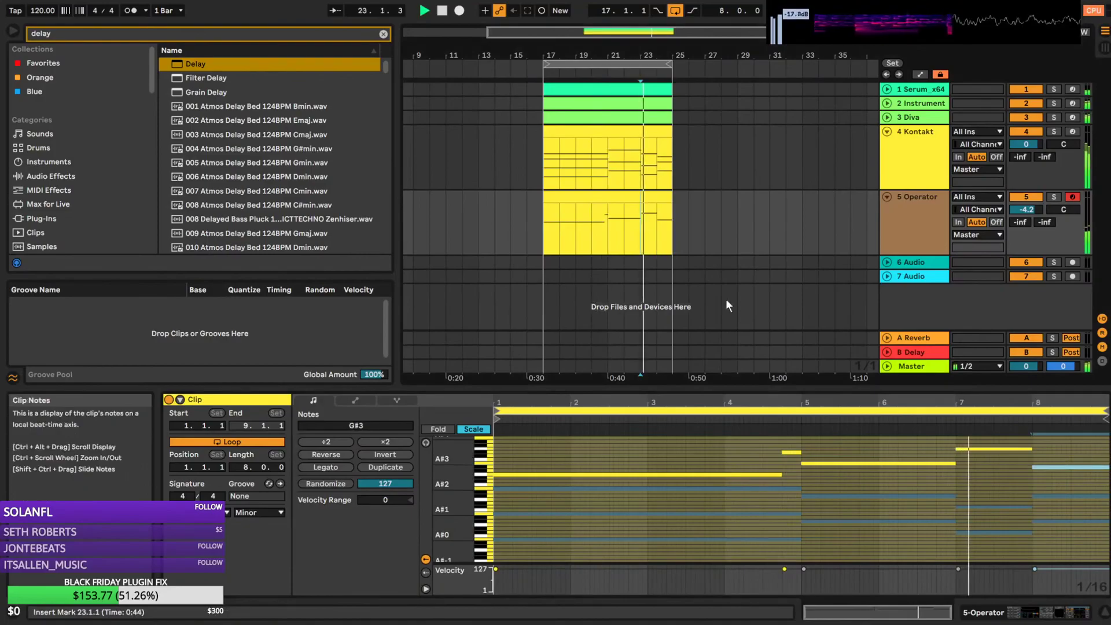
{"action": "left_click_drag", "start_coordinate": [1055, 484], "coordinate": [1071, 449]}
{"action": "key", "text": "space"}
{"action": "key", "text": "Down"}
{"action": "key", "text": "space"}
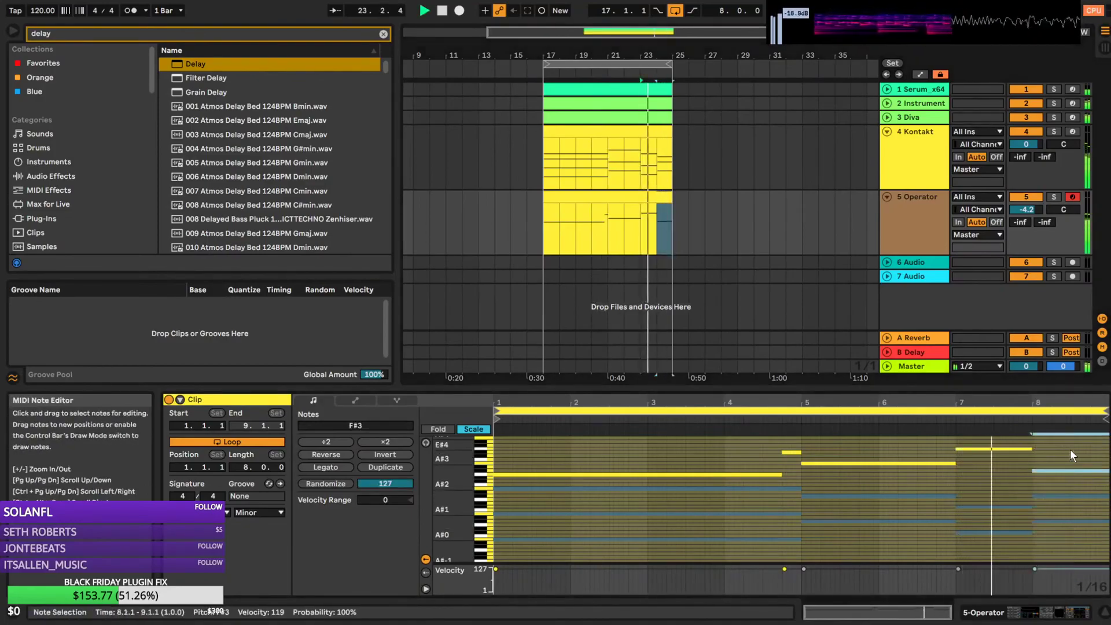
{"action": "key", "text": "Down"}
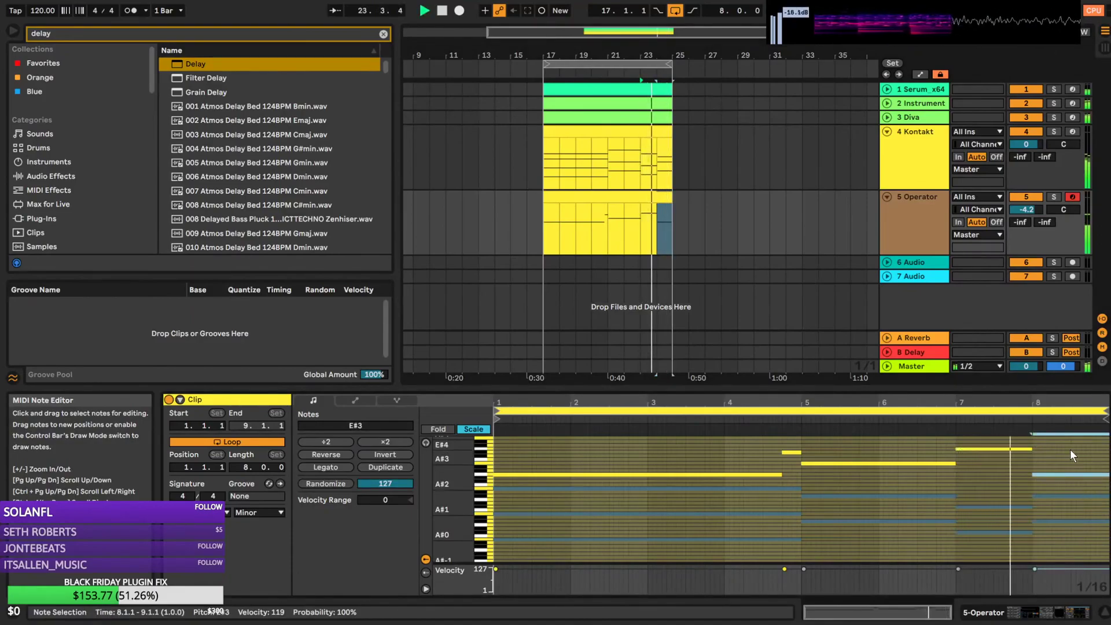
{"action": "key", "text": "Down"}
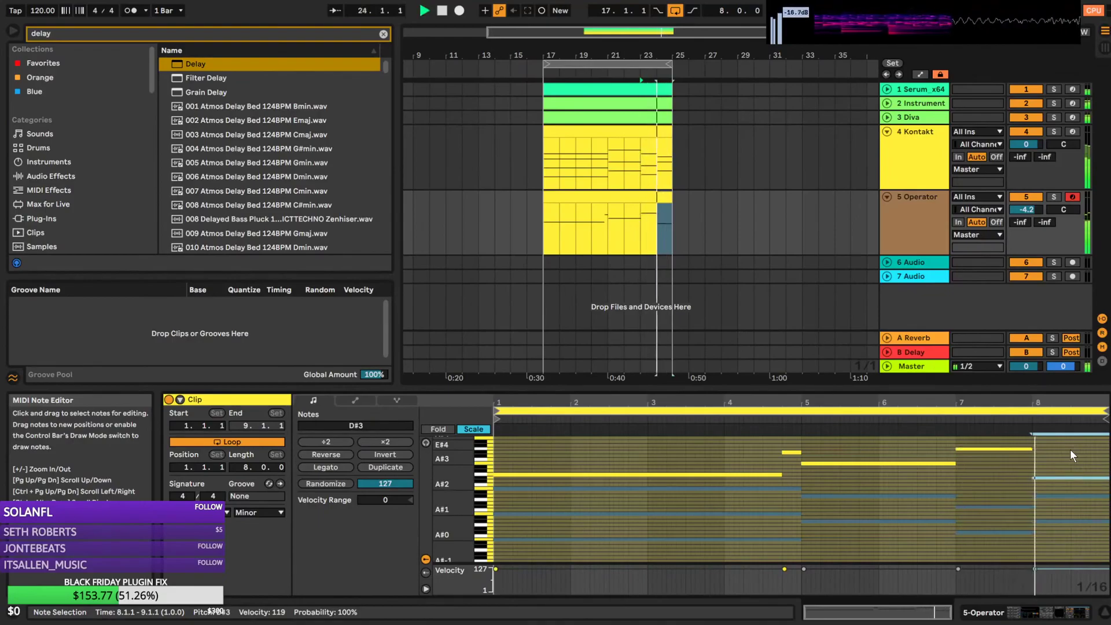
Raise the bar 8 top-line note to C#4, replaying the end of the loop and trying F#4 and D#4
{"action": "key", "text": "space"}
{"action": "key", "text": "Up"}
{"action": "key", "text": "Up"}
{"action": "key", "text": "Up"}
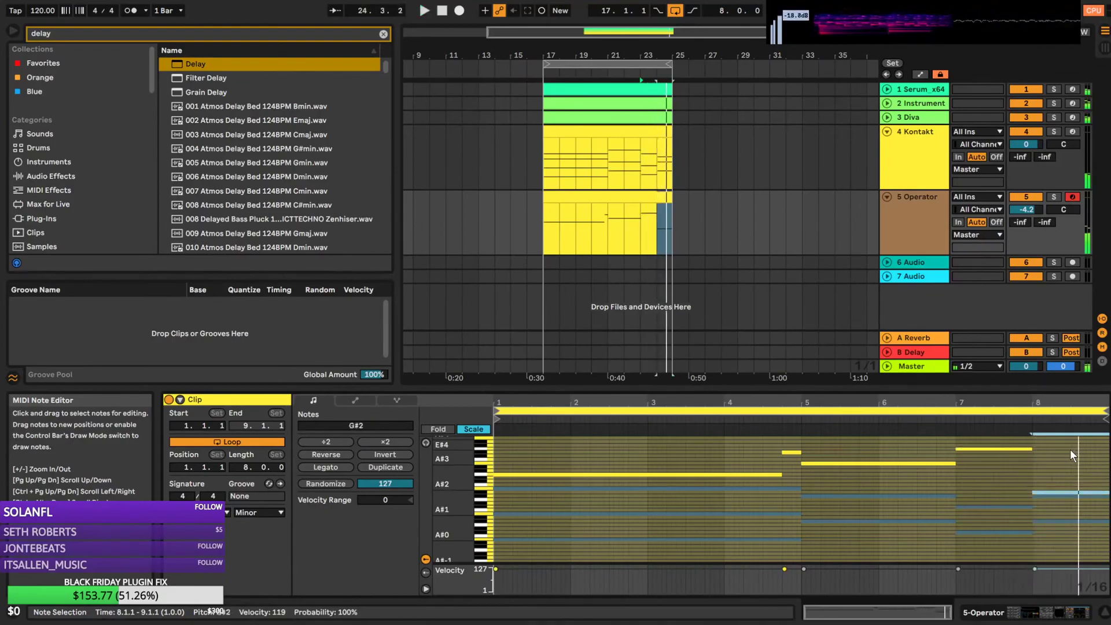
{"action": "key", "text": "space"}
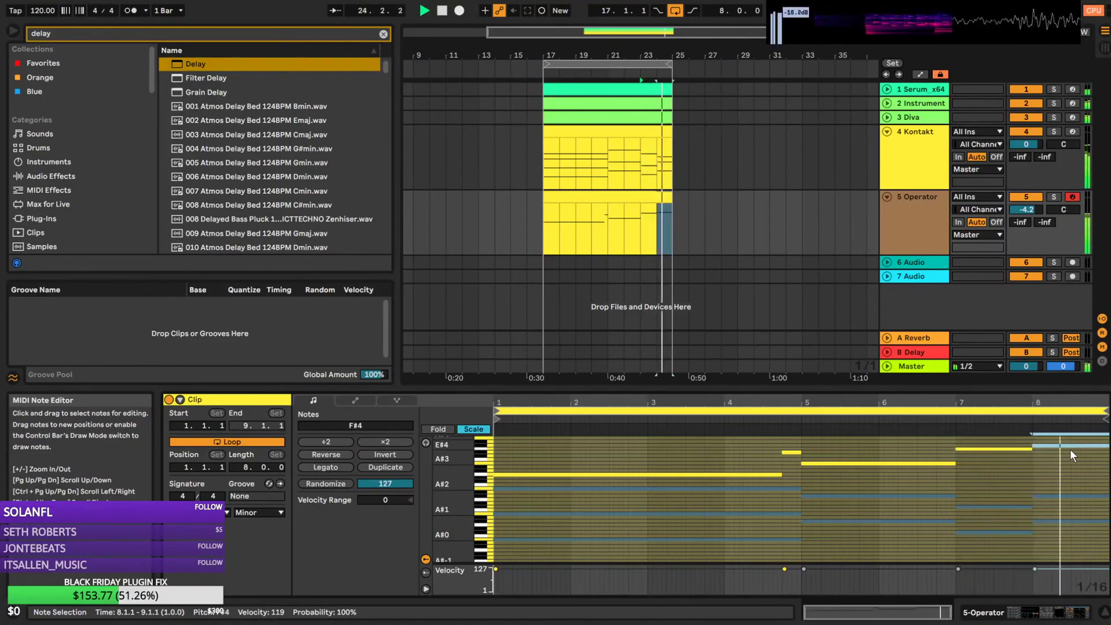
{"action": "key", "text": "Down"}
{"action": "key", "text": "Down"}
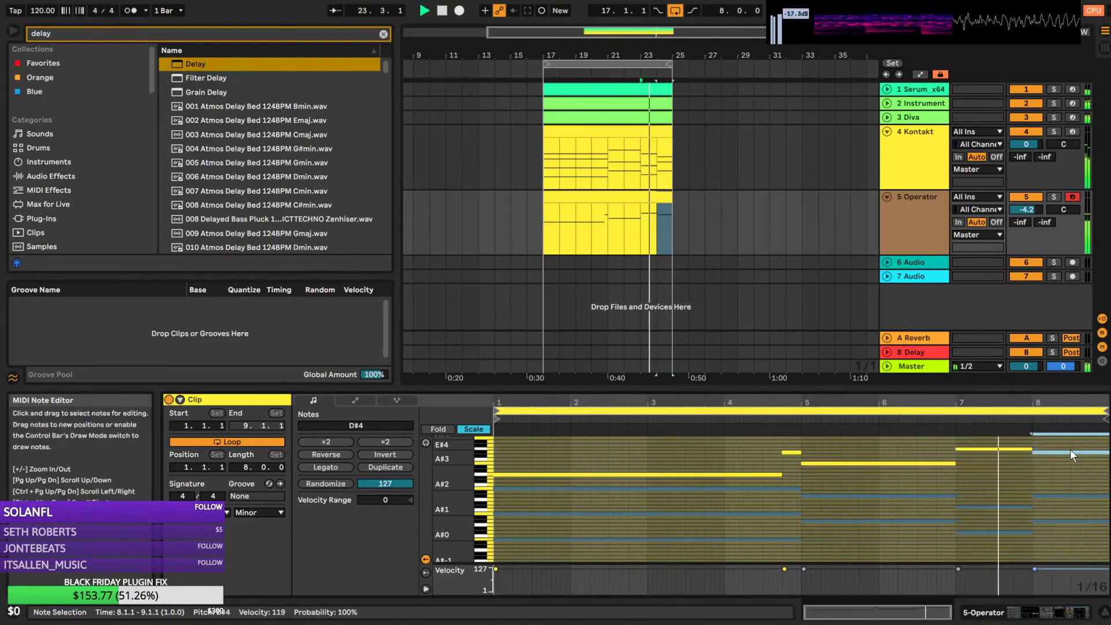
{"action": "key", "text": "Down"}
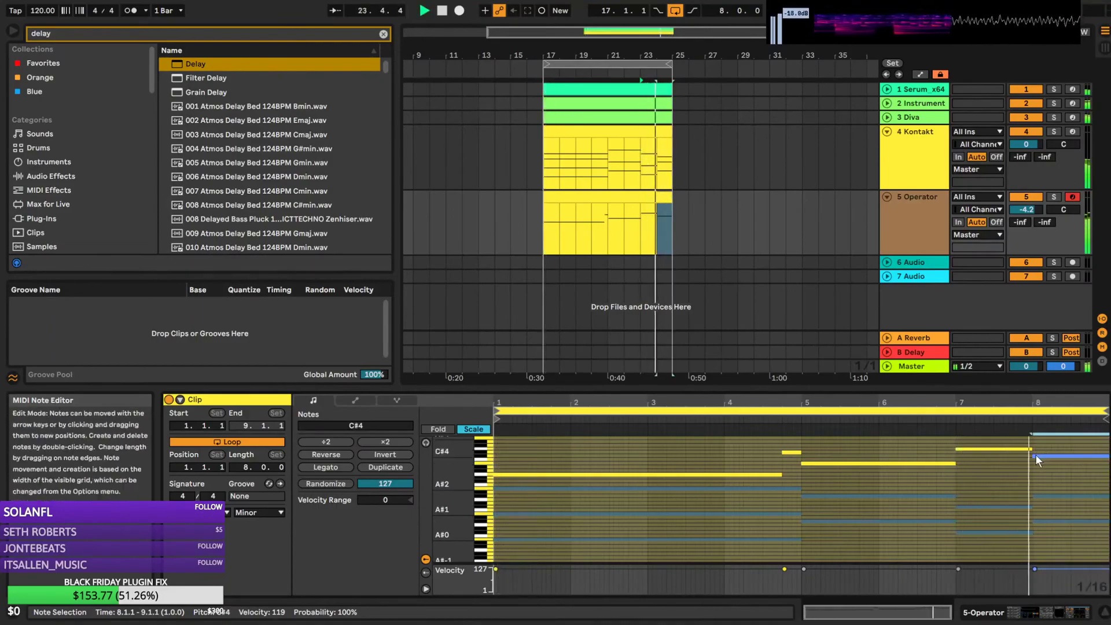
Trim the C#4 note to start at 8.2.1 and fill the first beat of bar 8 with a B#4 note
{"action": "left_click_drag", "start_coordinate": [1036, 455], "coordinate": [1050, 455]}
{"action": "scroll", "coordinate": [1050, 463], "scroll_direction": "up", "scroll_amount": 3}
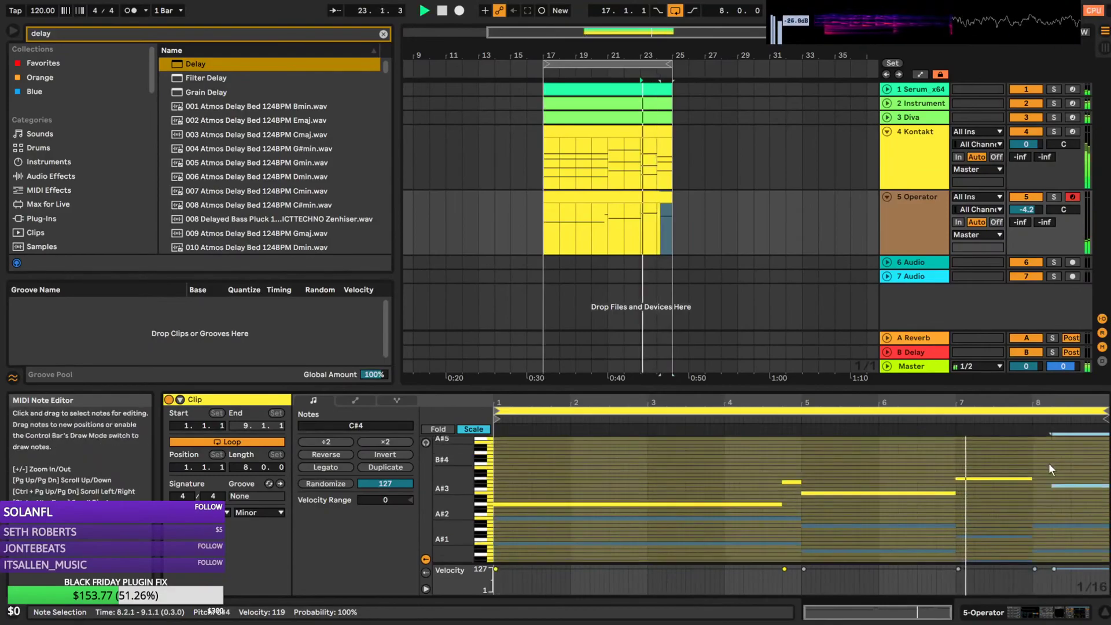
{"action": "left_click", "coordinate": [1036, 465]}
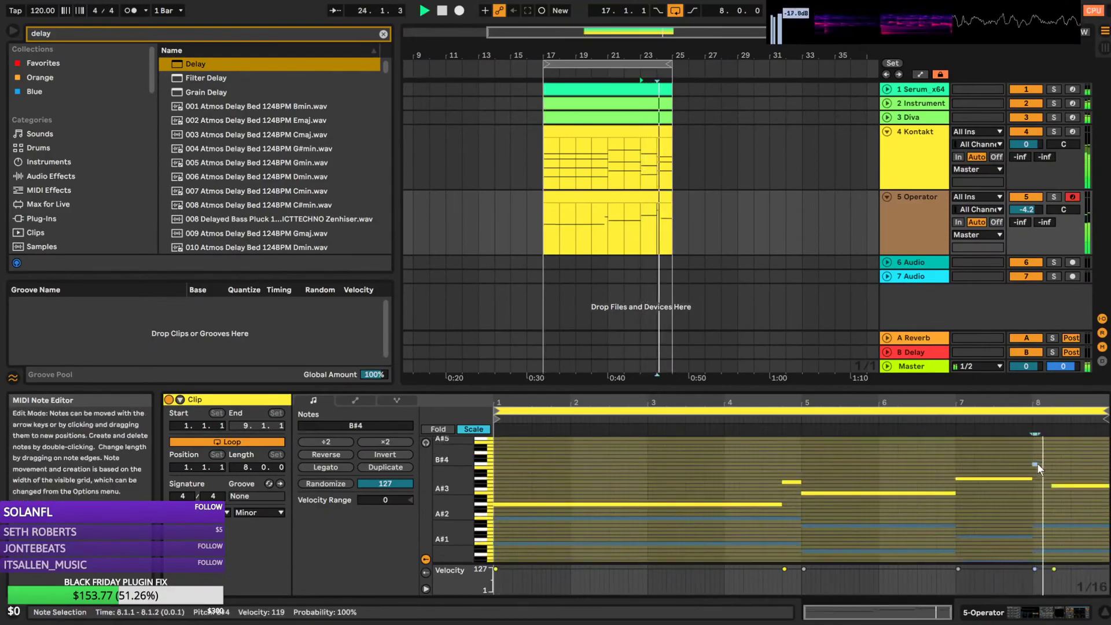
{"action": "left_click_drag", "start_coordinate": [1037, 464], "coordinate": [1054, 466]}
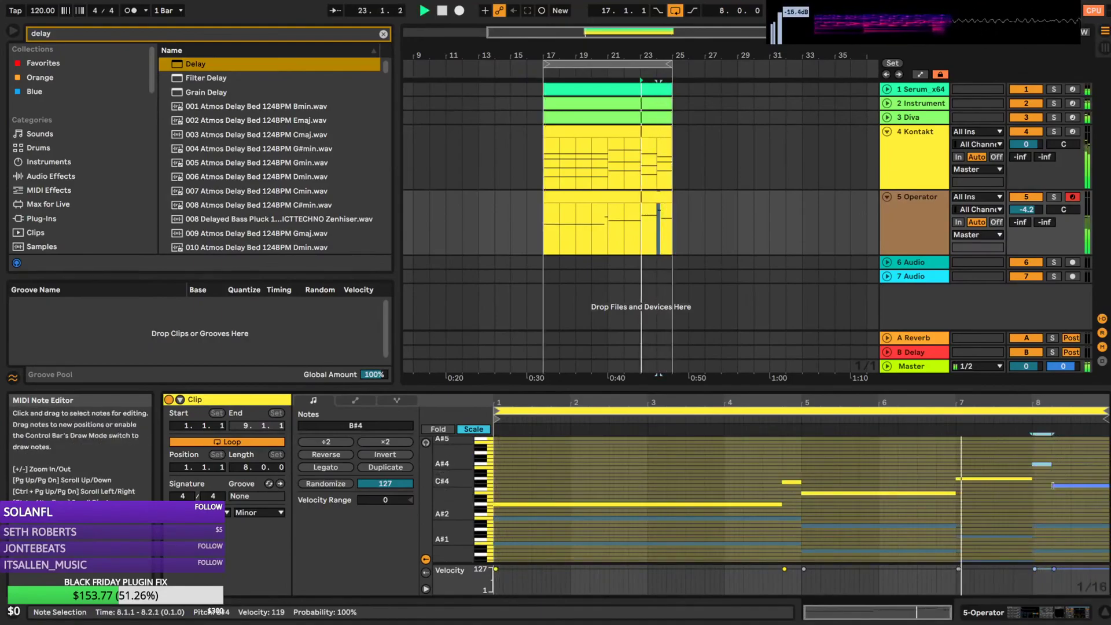
Move the last C#4 note's start to 8.3.1 and fill the first half of bar 8 with stacked E#4 and C#4 notes
{"action": "left_click", "coordinate": [1053, 486]}
{"action": "left_click_drag", "start_coordinate": [1051, 486], "coordinate": [1069, 485]}
{"action": "key", "text": "space"}
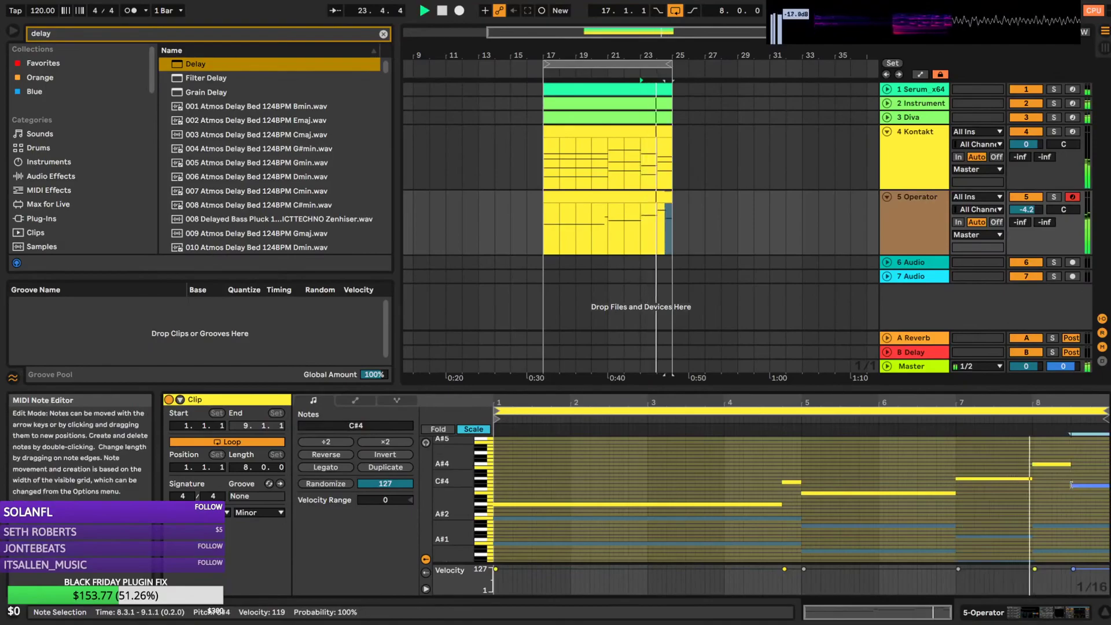
{"action": "mouse_move", "coordinate": [1068, 485]}
{"action": "left_mouse_down"}
{"action": "mouse_move", "coordinate": [1057, 471]}
{"action": "mouse_move", "coordinate": [1055, 486]}
{"action": "left_mouse_up"}
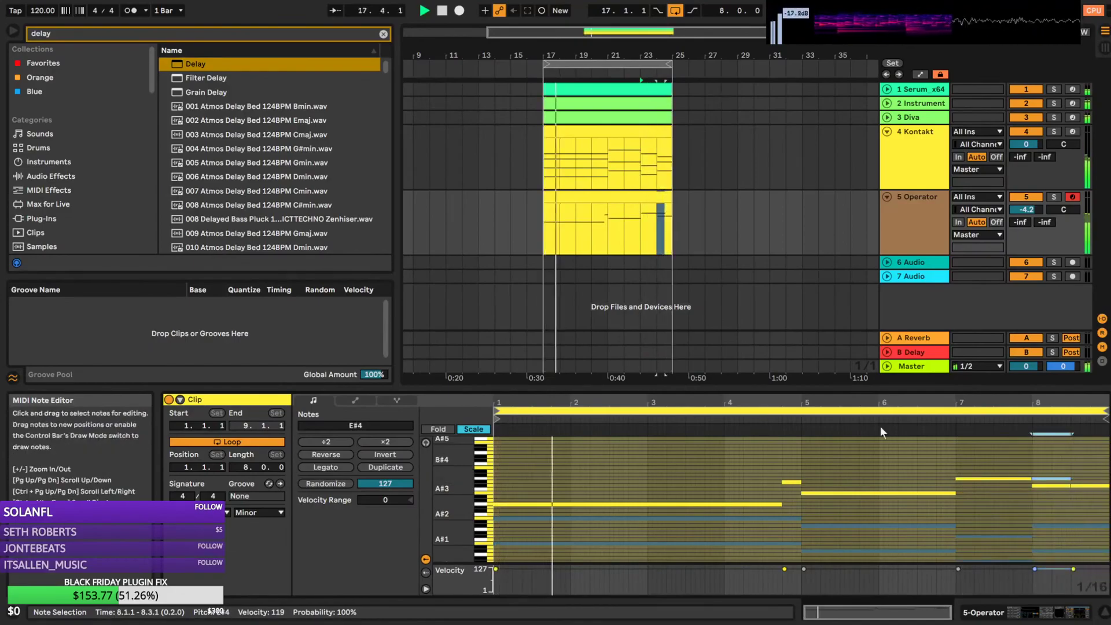
Duplicate the E#4 note into the second half of bar 8 and show the Operator track's devices
{"action": "left_click", "coordinate": [642, 228]}
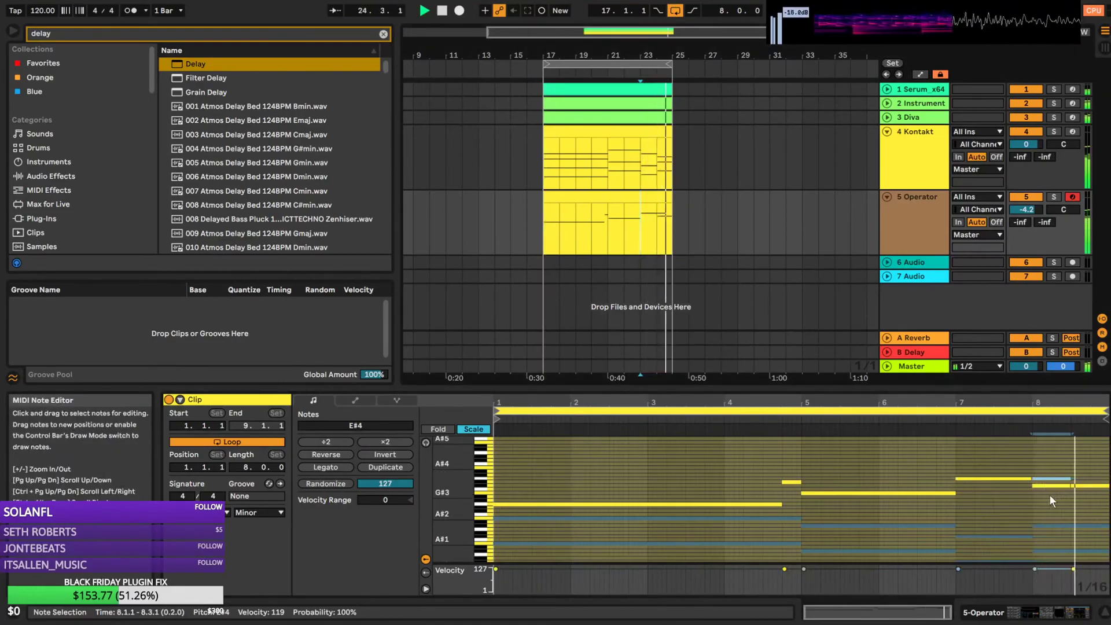
{"action": "left_click", "coordinate": [1065, 479]}
{"action": "key", "text": "ctrl+d"}
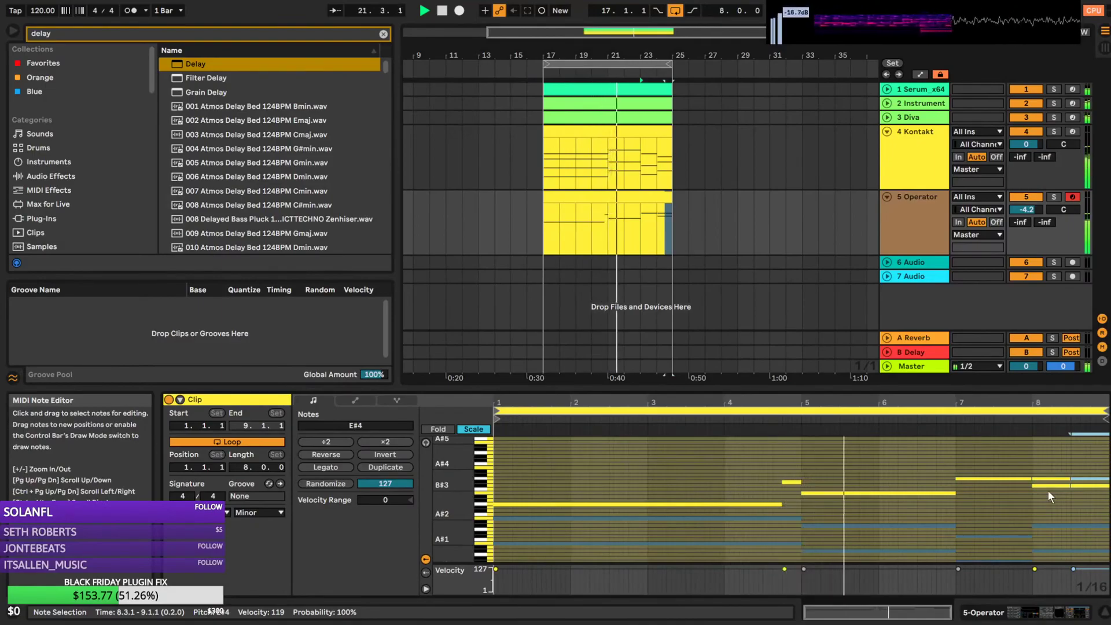
{"action": "left_click", "coordinate": [929, 229]}
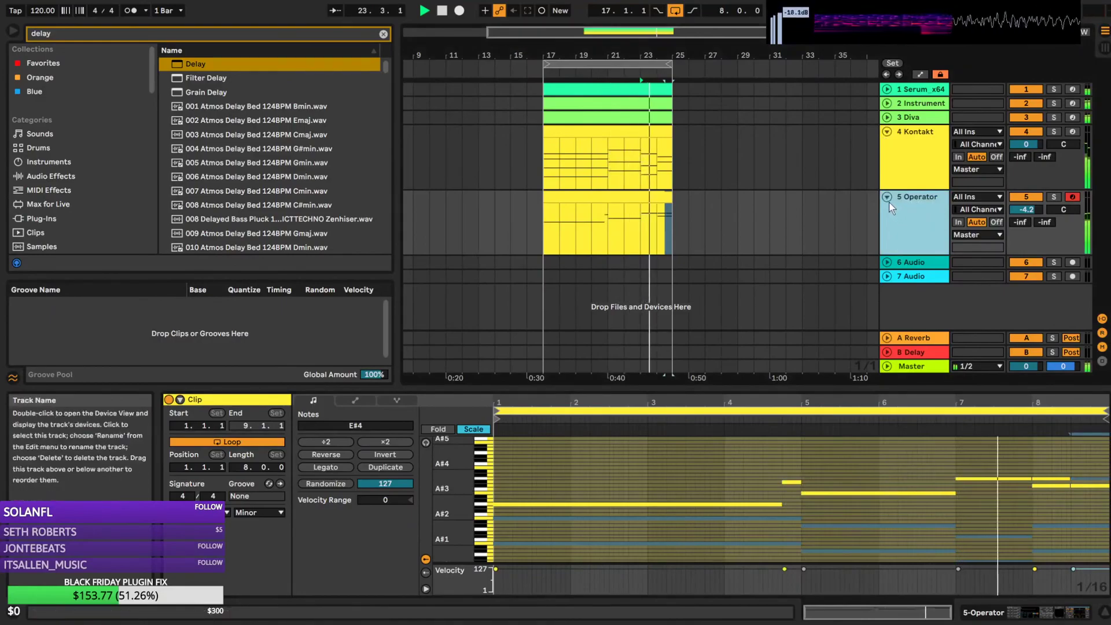
{"action": "double_click", "coordinate": [908, 224]}
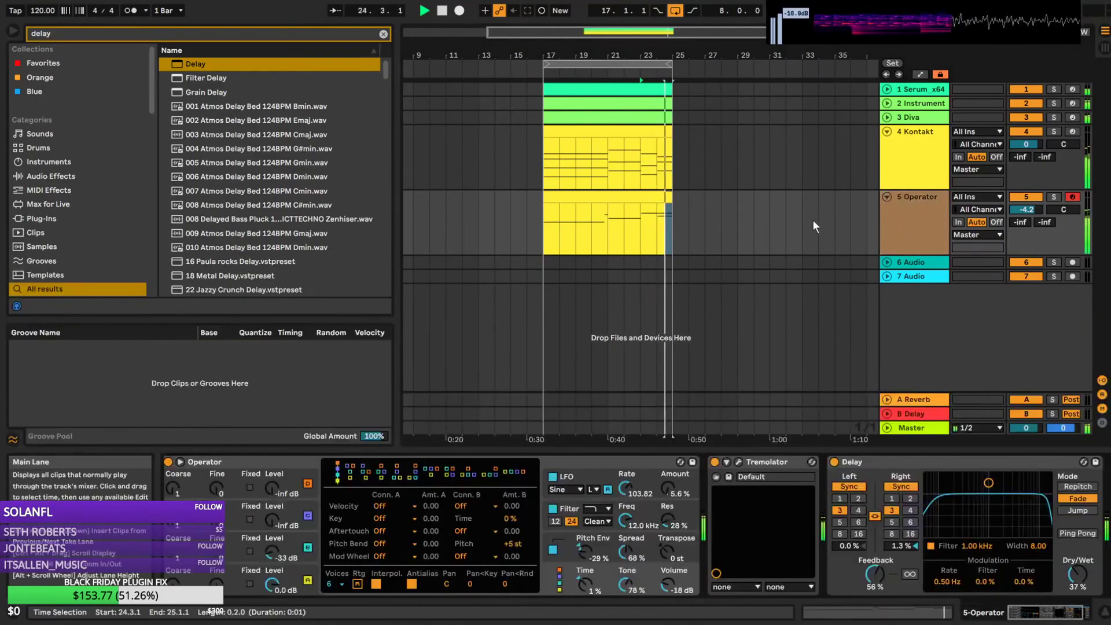
Save the Live Set as "ls 23-12" in the Splice folder
{"action": "key", "text": "ctrl+shift+s"}
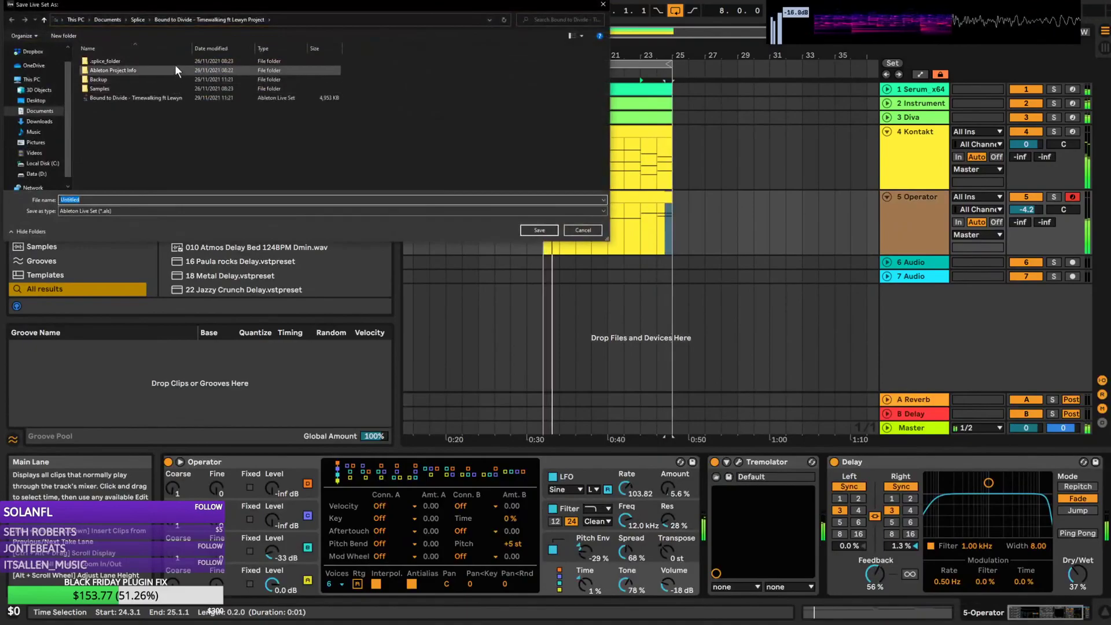
{"action": "left_click", "coordinate": [140, 22]}
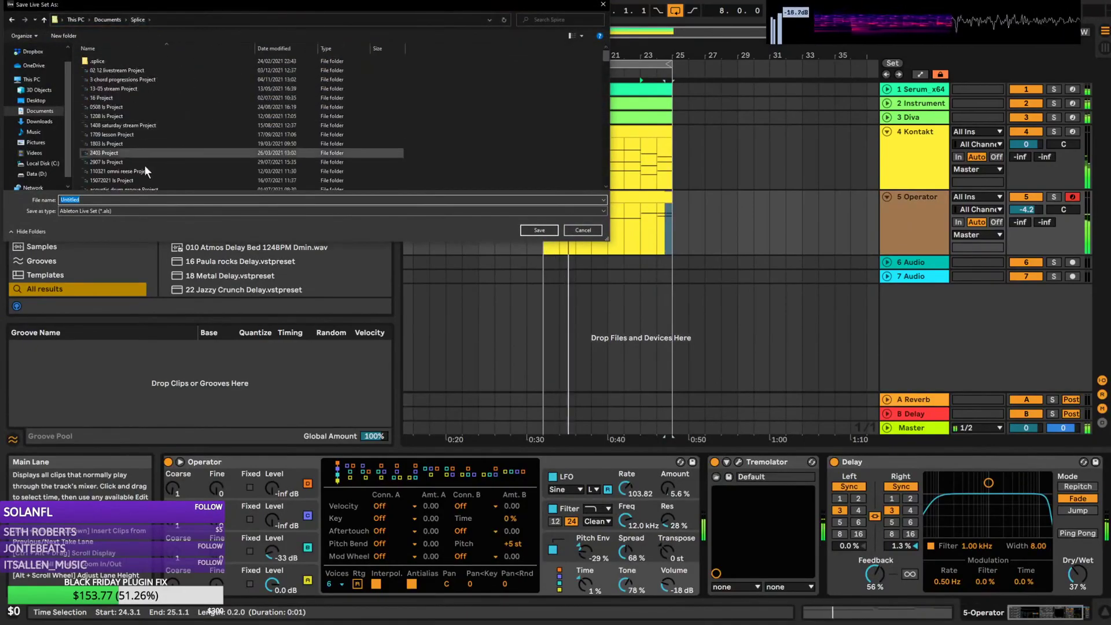
{"action": "type", "text": "ls 23-12"}
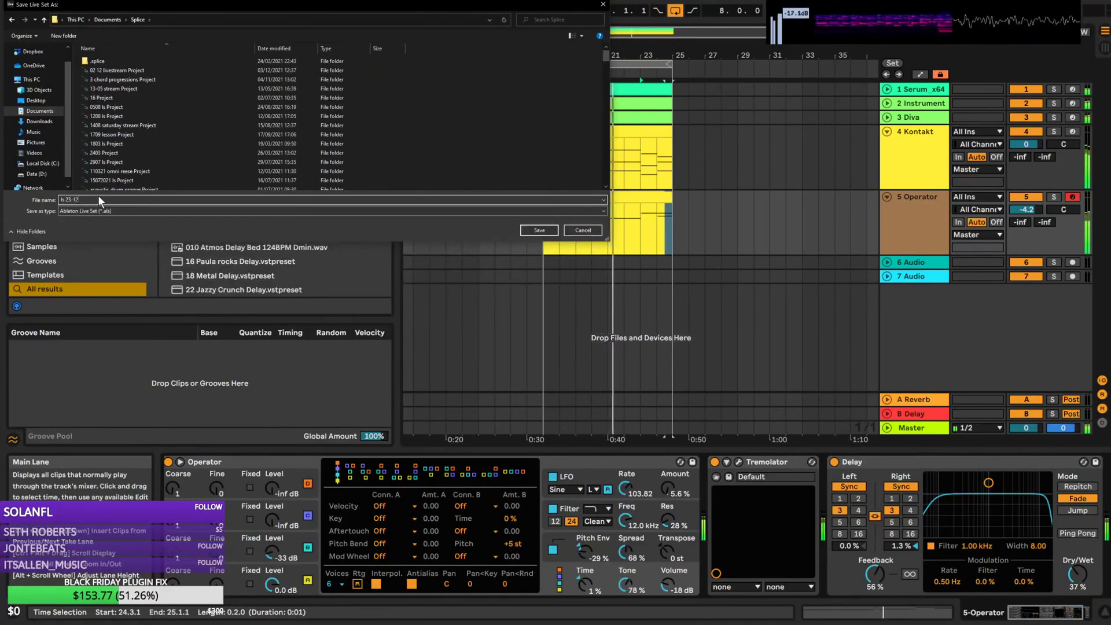
{"action": "key", "text": "Return"}
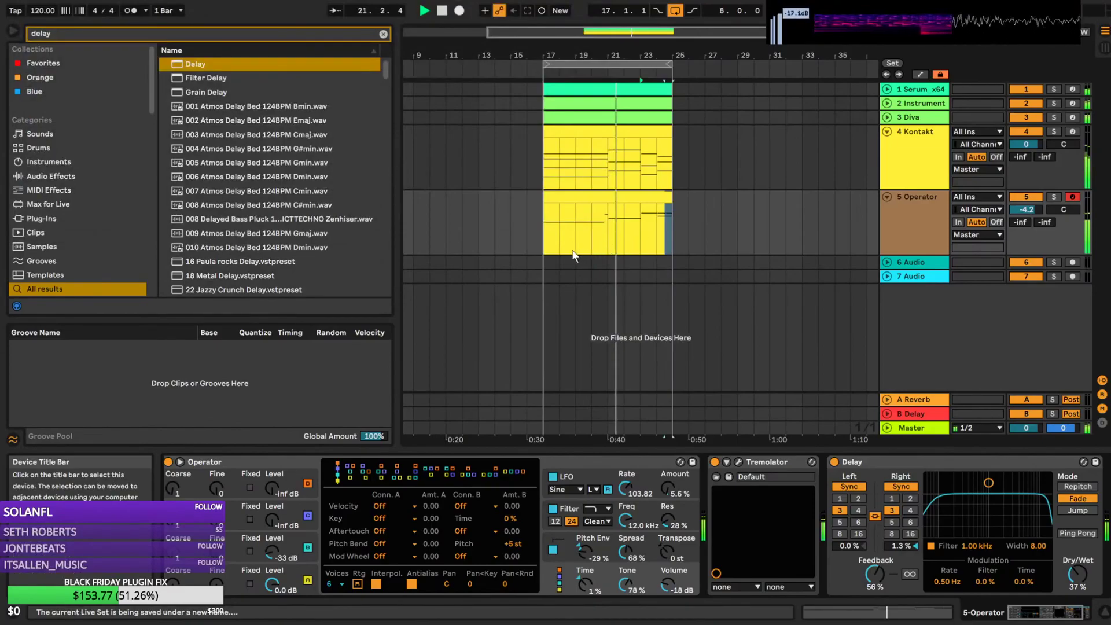
Play through the loop and compare it with the Instrument track muted and active
{"action": "left_click", "coordinate": [554, 250]}
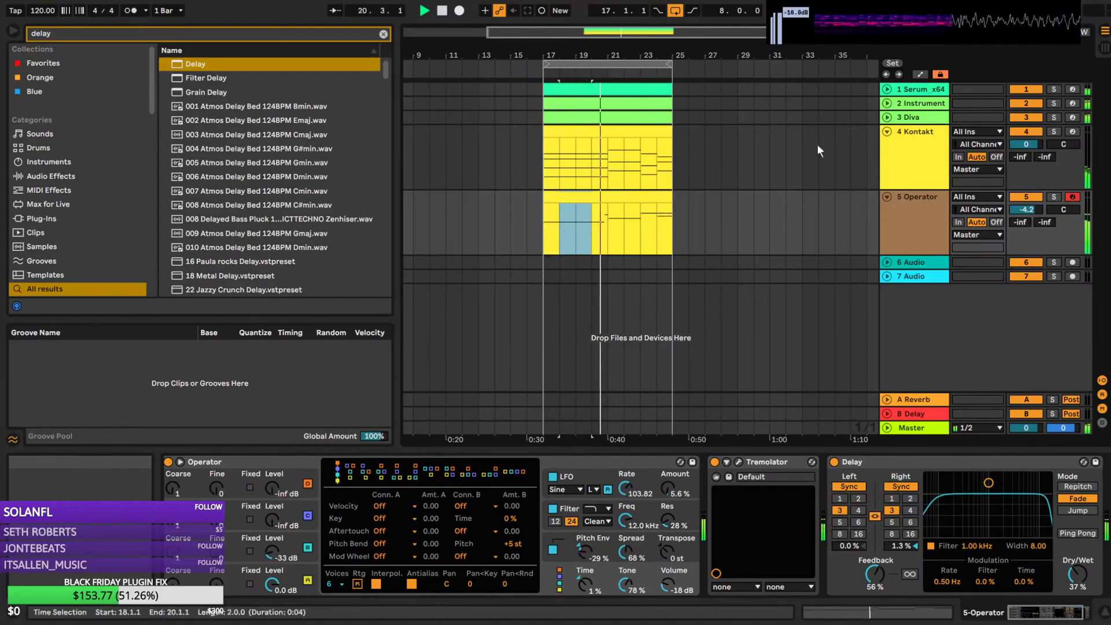
{"action": "left_click", "coordinate": [896, 224]}
{"action": "left_click", "coordinate": [619, 250]}
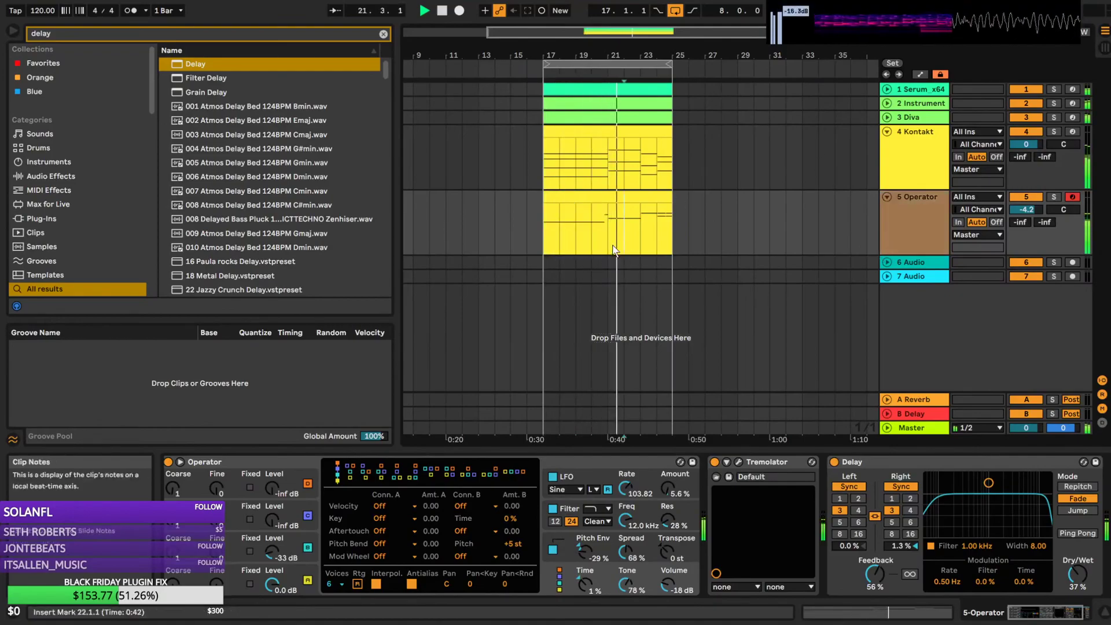
{"action": "left_click", "coordinate": [1027, 115]}
{"action": "left_click", "coordinate": [1025, 105]}
{"action": "left_click", "coordinate": [1026, 105]}
{"action": "left_click", "coordinate": [1023, 105]}
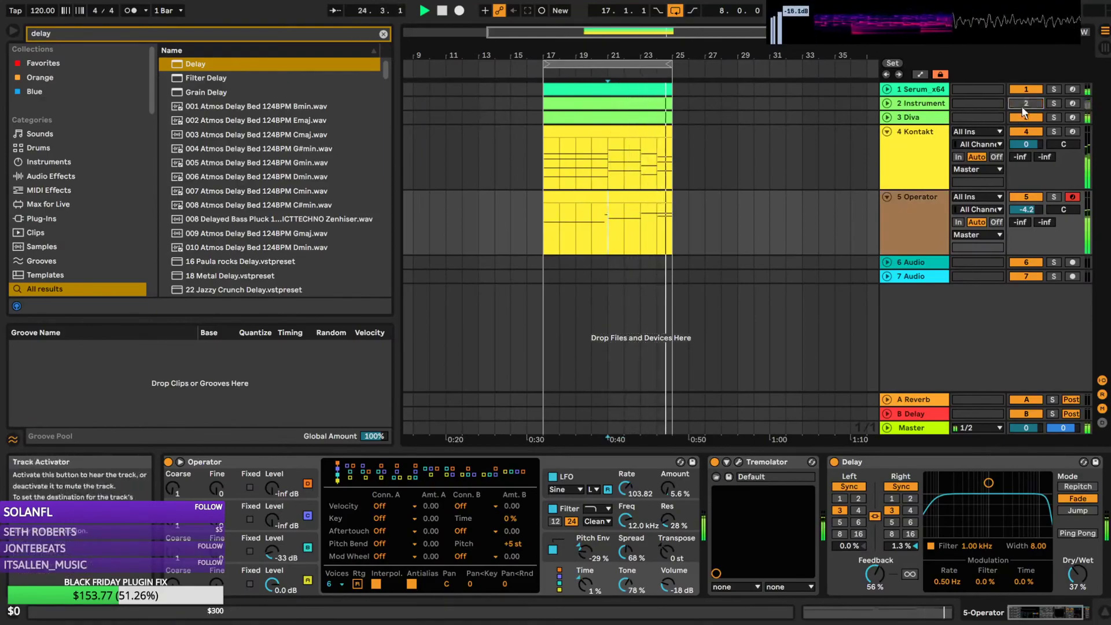
{"action": "left_click", "coordinate": [1023, 105]}
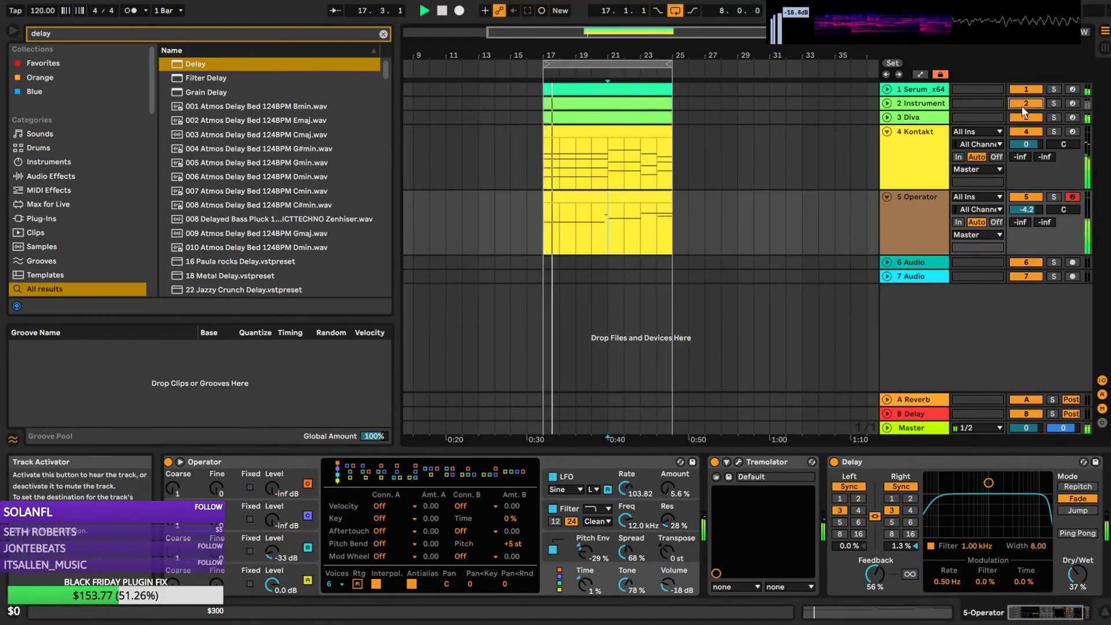
On the Instrument track, set Auto Filter's Res to 38%, LFO Amount to 7.38 and Phase to 171°, and raise EQ Eight's low cut to about 310 Hz
{"action": "left_click", "coordinate": [922, 106]}
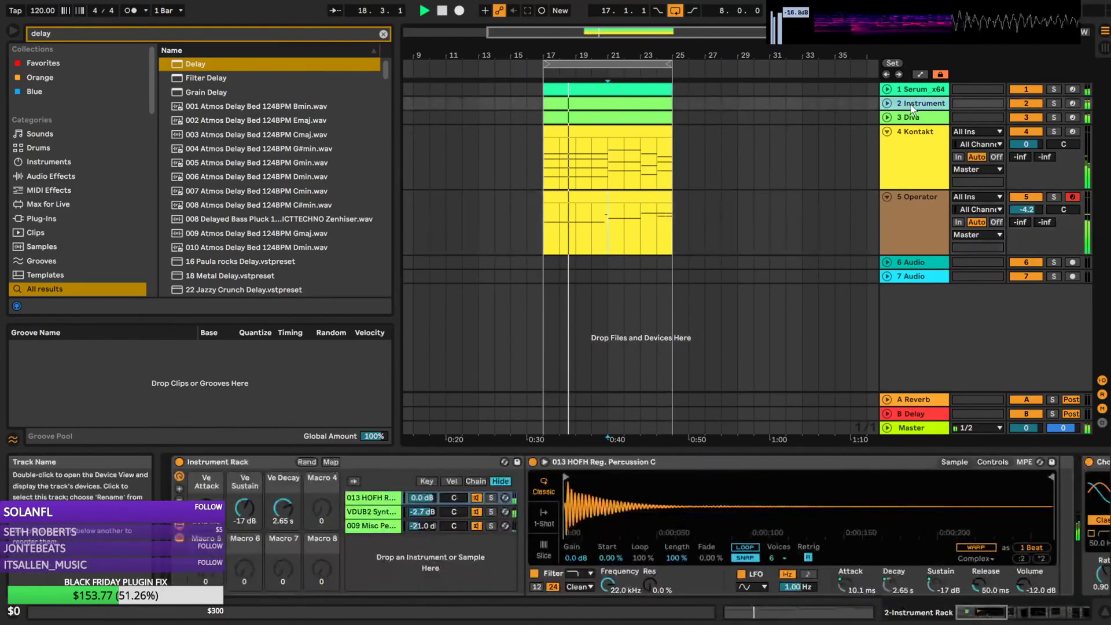
{"action": "left_click_drag", "start_coordinate": [990, 613], "coordinate": [1048, 616]}
{"action": "left_click_drag", "start_coordinate": [758, 536], "coordinate": [758, 547]}
{"action": "left_click_drag", "start_coordinate": [798, 499], "coordinate": [798, 492]}
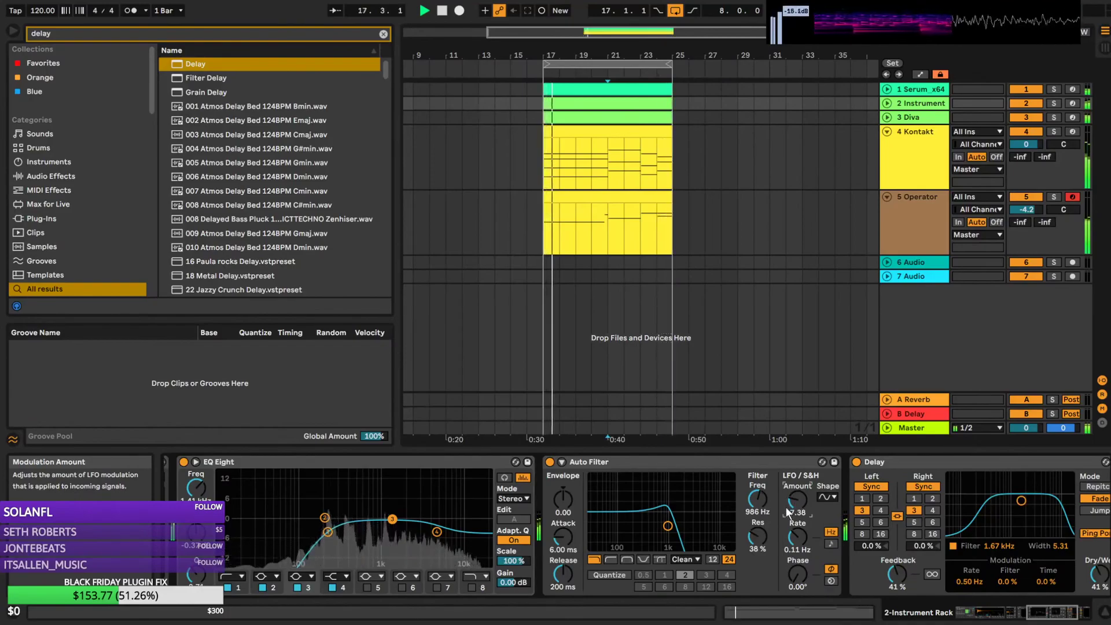
{"action": "left_click_drag", "start_coordinate": [801, 573], "coordinate": [801, 547]}
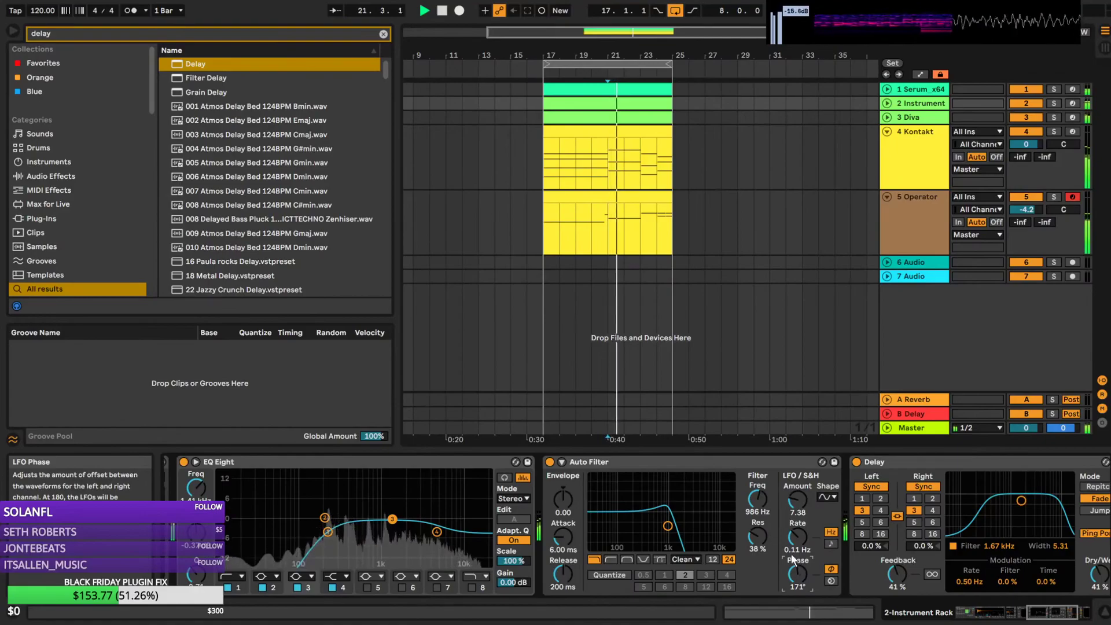
{"action": "left_click_drag", "start_coordinate": [328, 532], "coordinate": [357, 535]}
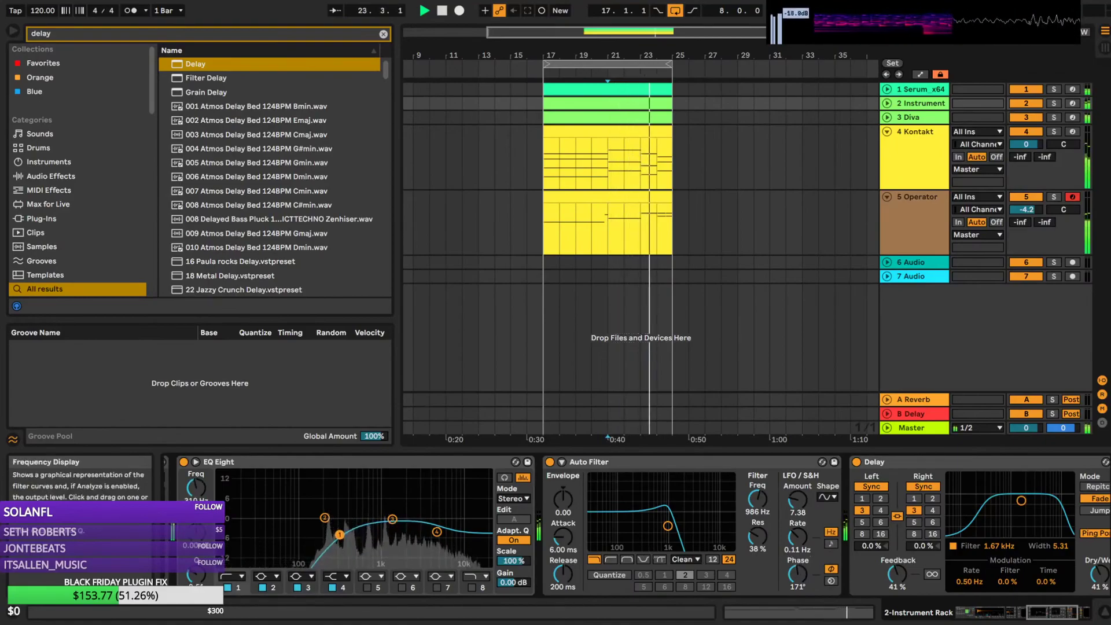
Return to the Operator track, place the insert marker at bar 17 and collapse all the tracks
{"action": "left_click", "coordinate": [890, 237]}
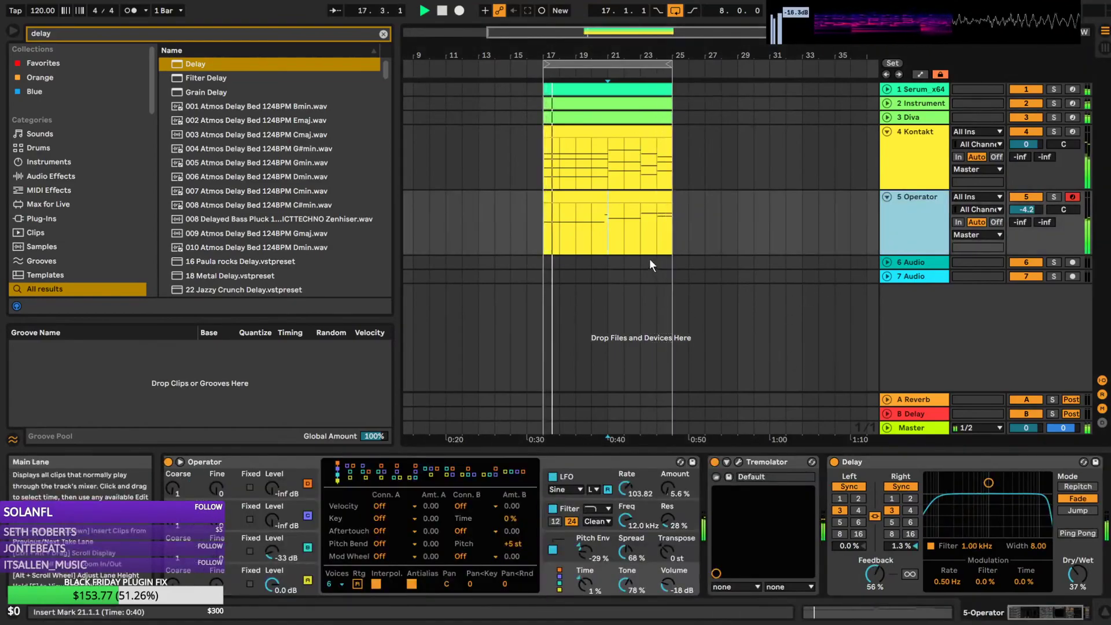
{"action": "left_click", "coordinate": [561, 214]}
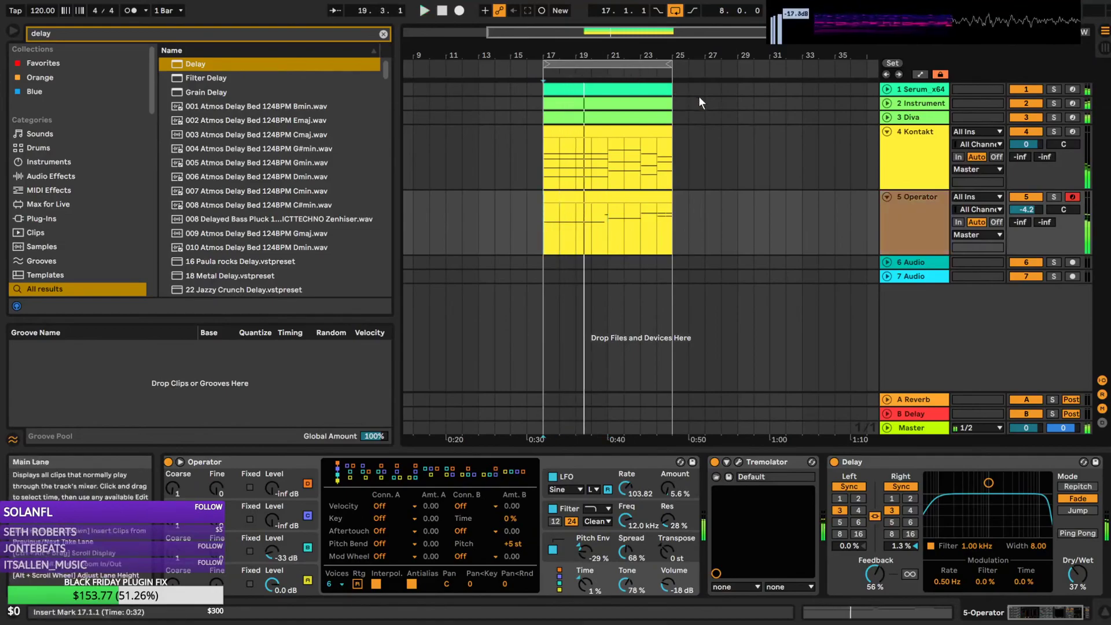
{"action": "left_click", "coordinate": [887, 132], "text": "alt"}
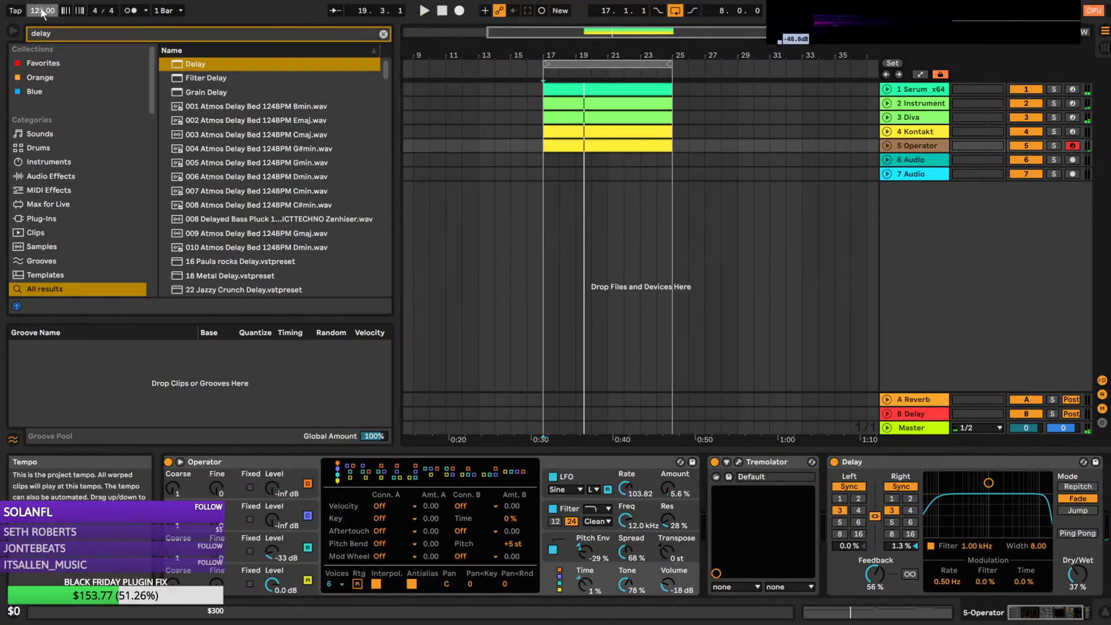
Play the loop from bar 17 and raise the project tempo to 124 BPM
{"action": "key", "text": "space"}
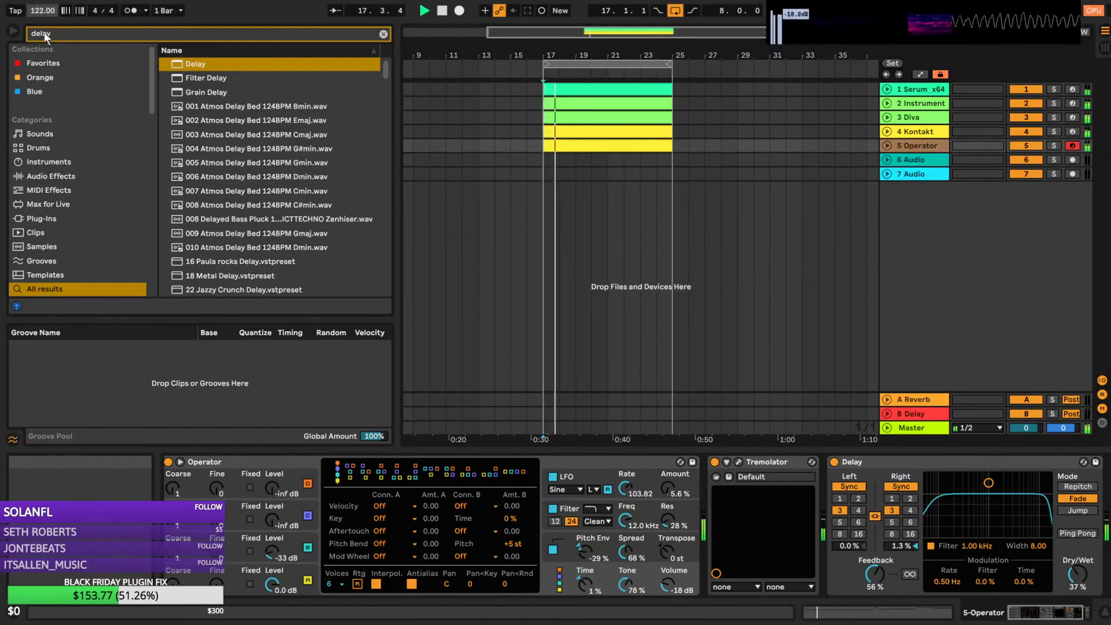
{"action": "scroll", "coordinate": [36, 12], "scroll_direction": "up", "scroll_amount": 1}
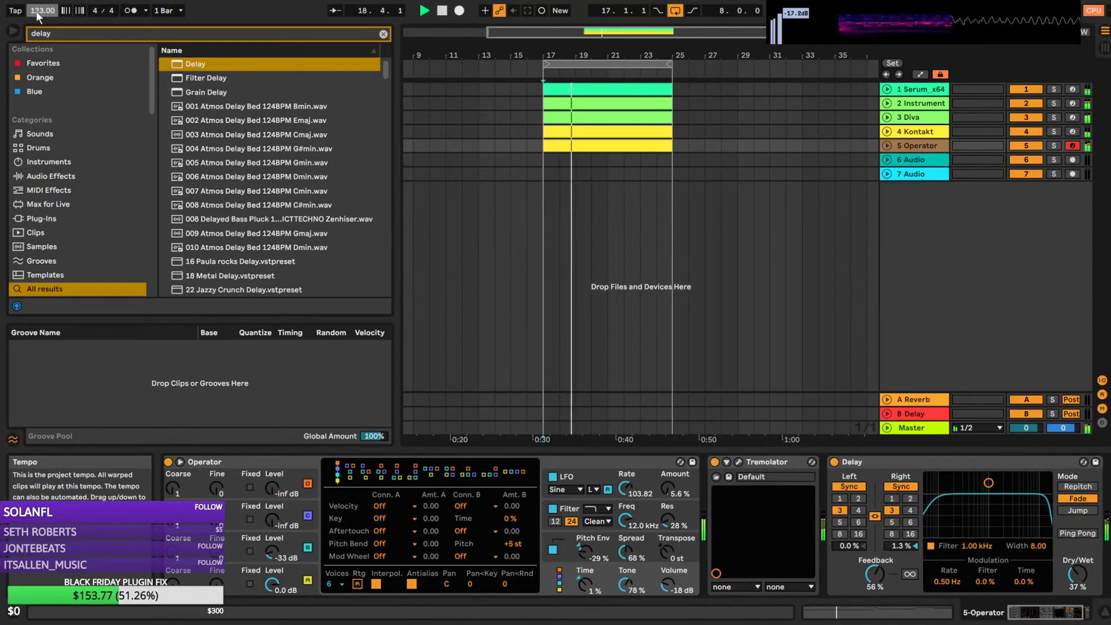
{"action": "scroll", "coordinate": [36, 11], "scroll_direction": "up", "scroll_amount": 1}
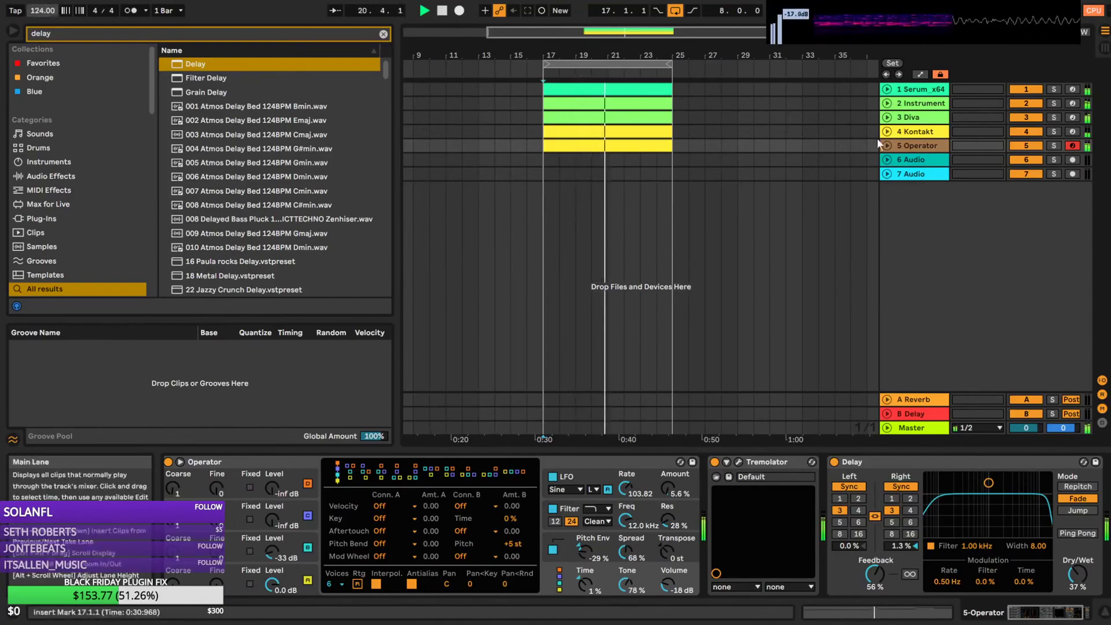
Add EQ Eight to the end of the Operator track's device chain and set its first band as a low cut at 375 Hz
{"action": "left_click", "coordinate": [383, 34]}
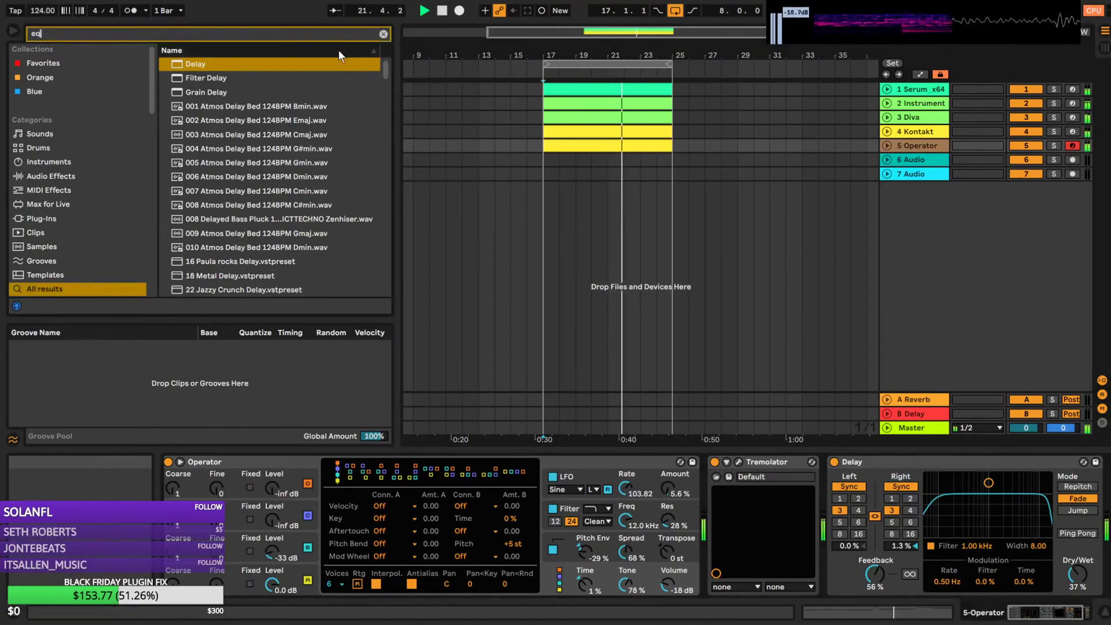
{"action": "type", "text": "eq"}
{"action": "double_click", "coordinate": [209, 79]}
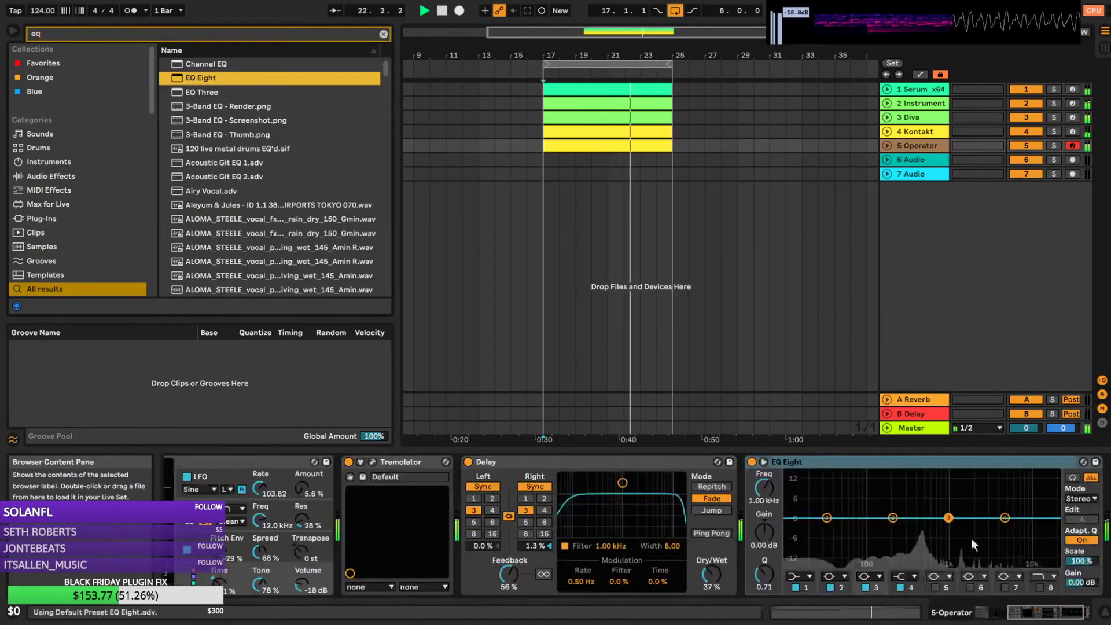
{"action": "left_click", "coordinate": [800, 577]}
{"action": "left_click", "coordinate": [796, 501]}
{"action": "left_click_drag", "start_coordinate": [827, 528], "coordinate": [914, 531]}
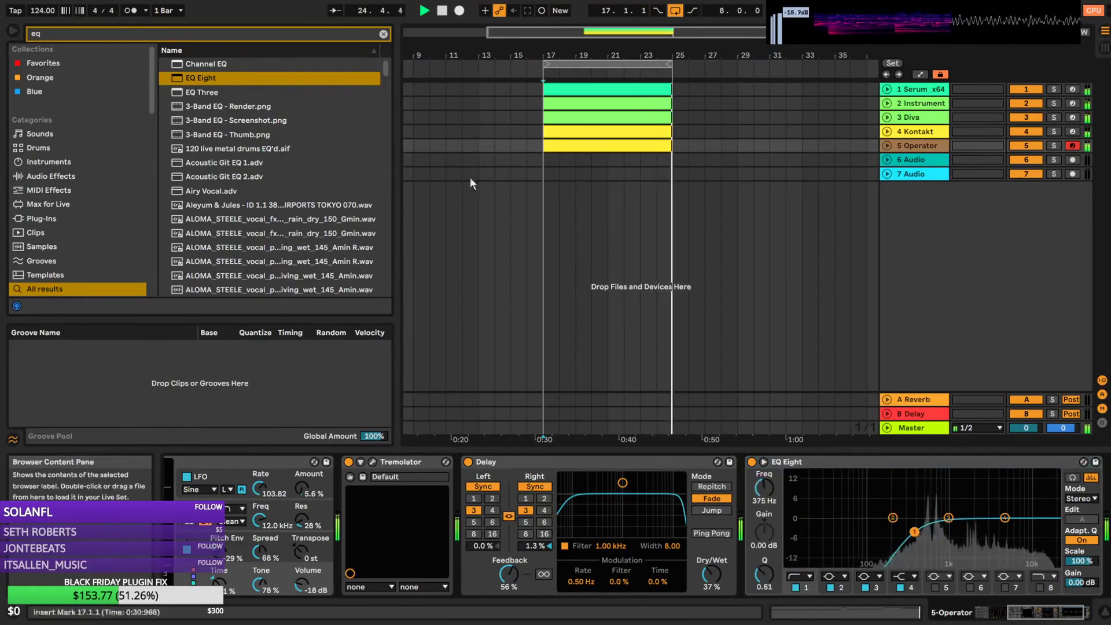
Group the five instrument tracks from Serum_x64 to Operator and fold the group
{"action": "left_click", "coordinate": [531, 171]}
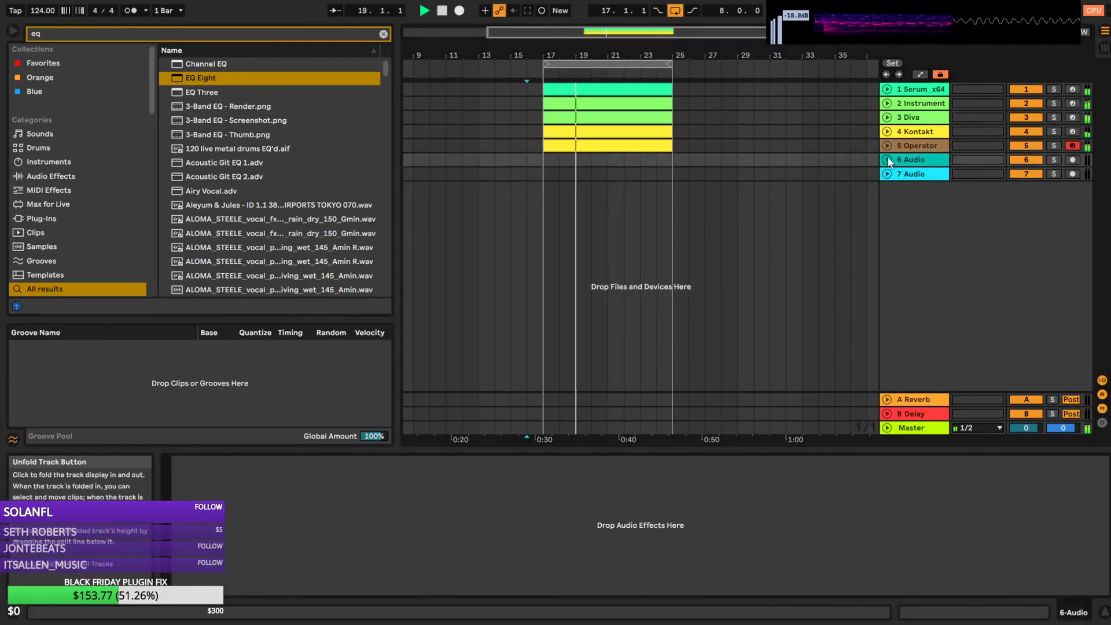
{"action": "left_click", "coordinate": [921, 146]}
{"action": "left_click", "coordinate": [914, 92], "text": "shift"}
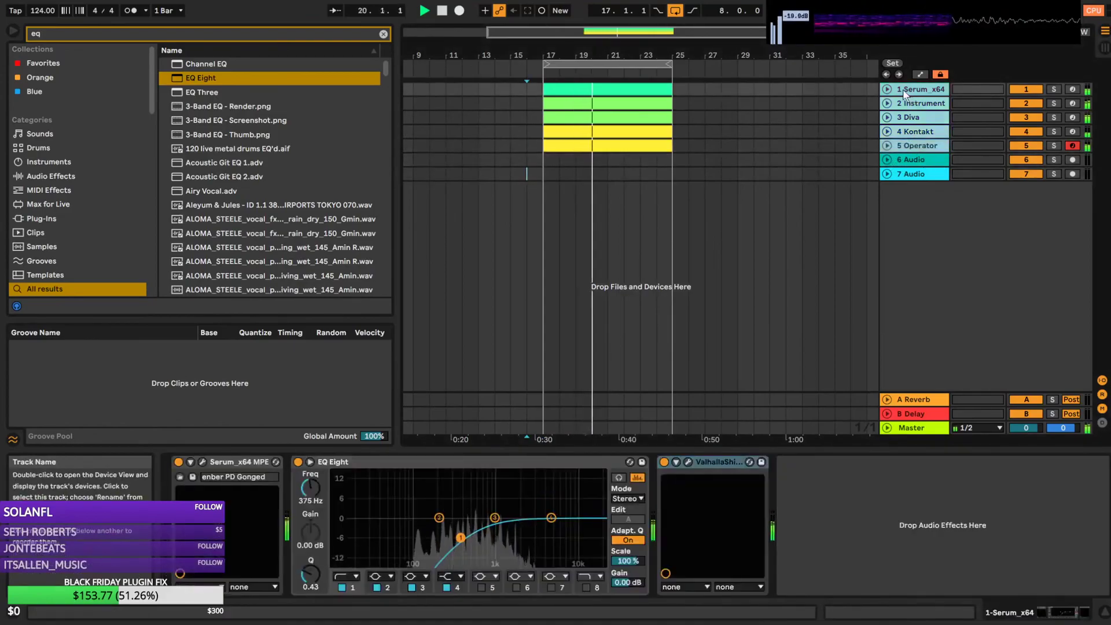
{"action": "key", "text": "ctrl+g"}
{"action": "left_click", "coordinate": [885, 90]}
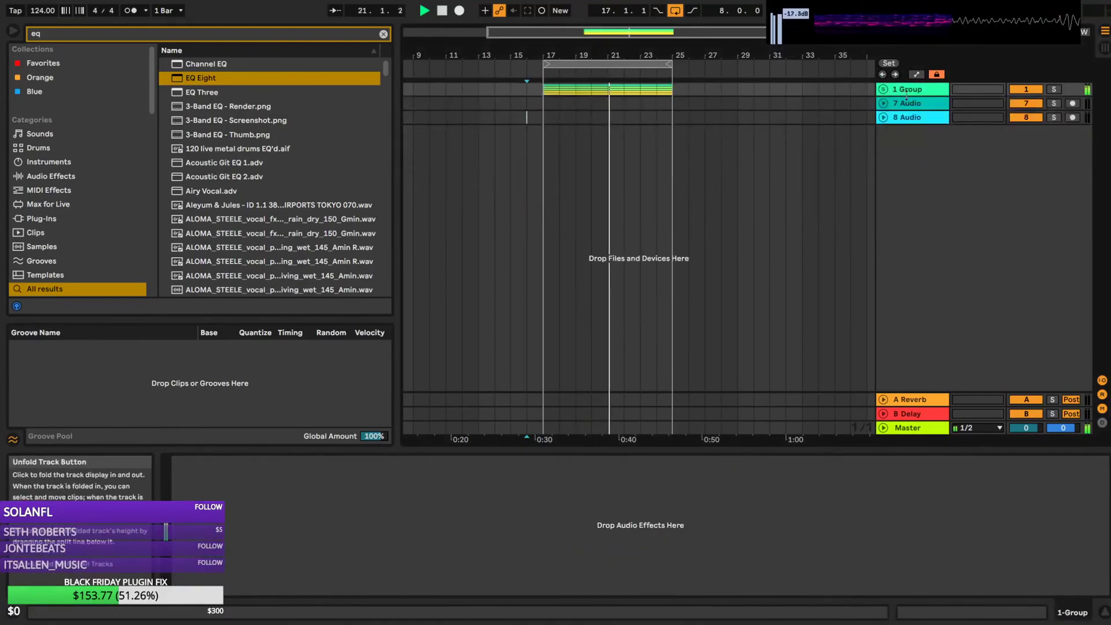
Insert a new MIDI track below the folded group and place the insert marker on it at bar 17
{"action": "scroll", "coordinate": [85, 237], "scroll_direction": "down", "scroll_amount": 5}
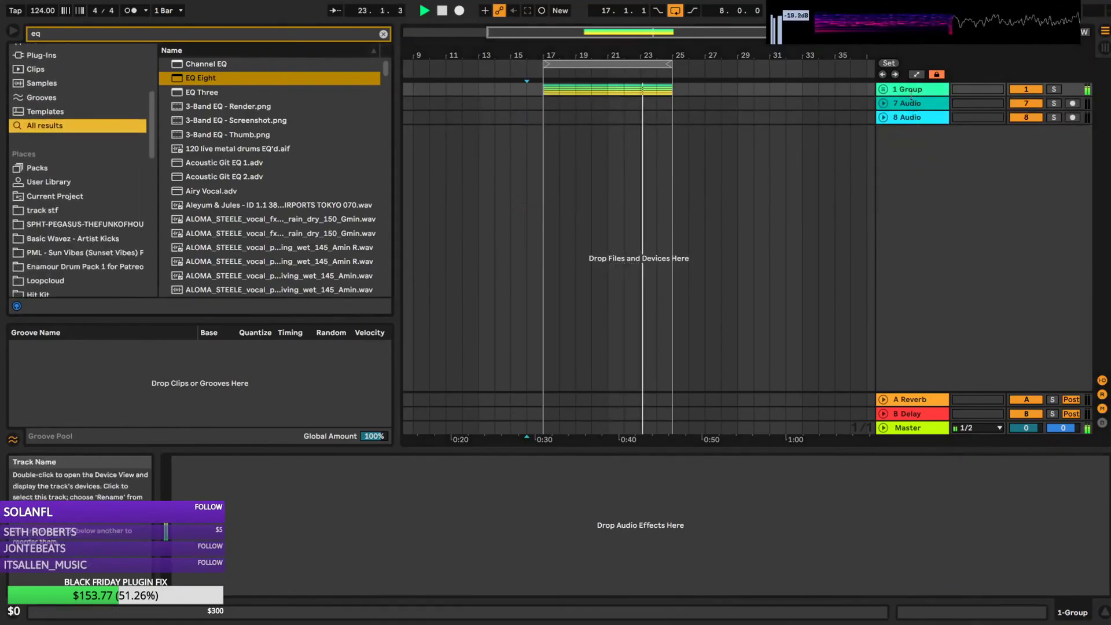
{"action": "key", "text": "ctrl+shift+t"}
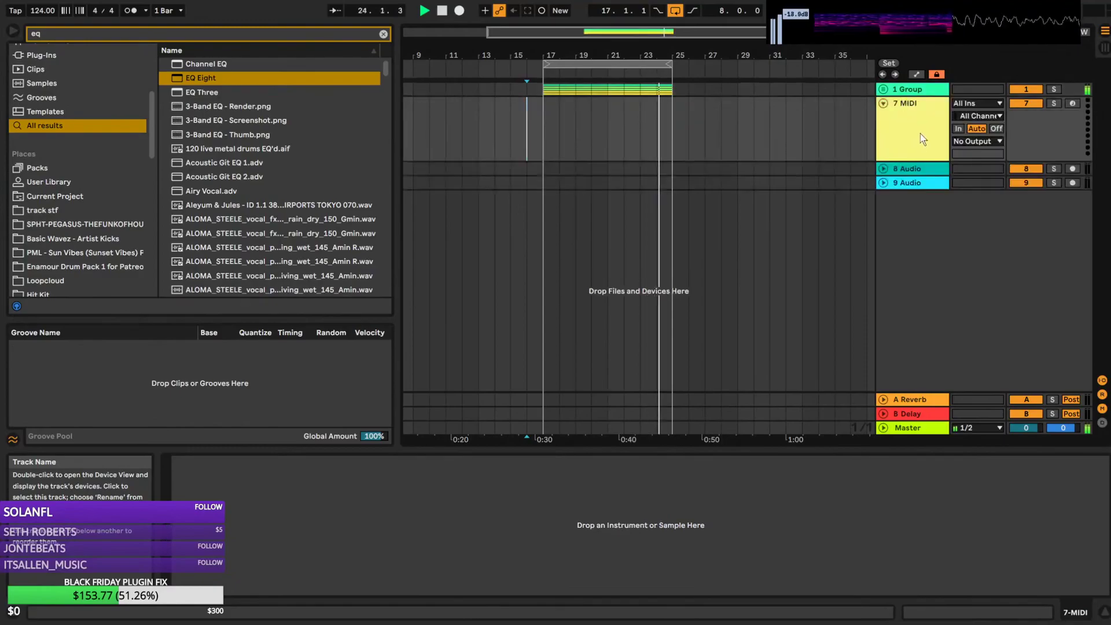
{"action": "left_click", "coordinate": [546, 134]}
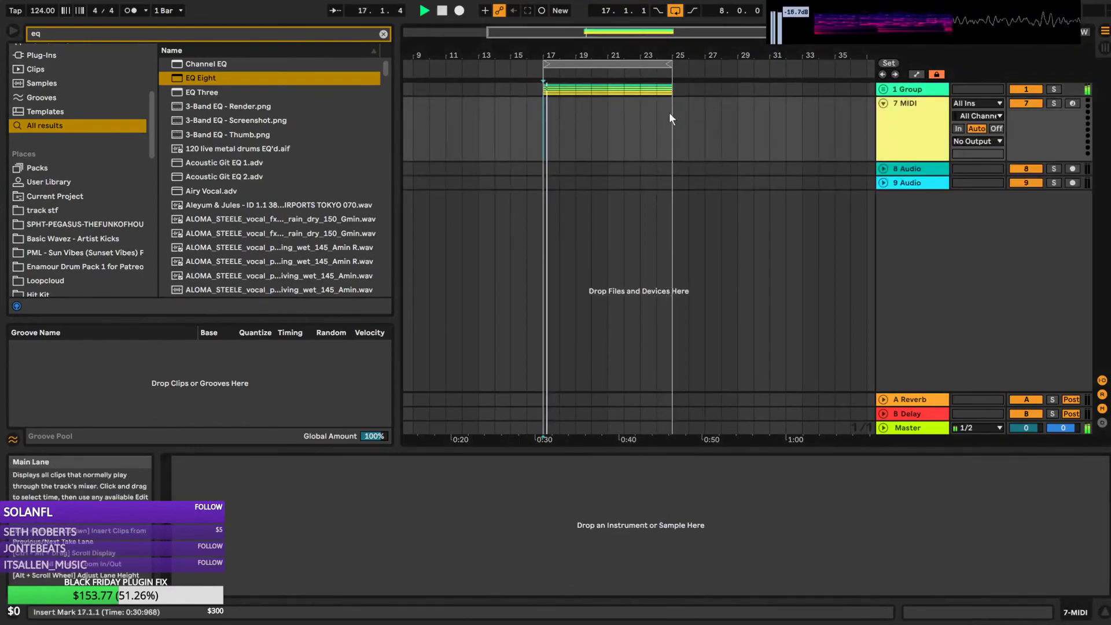
{"action": "left_click_drag", "start_coordinate": [683, 33], "coordinate": [672, 57]}
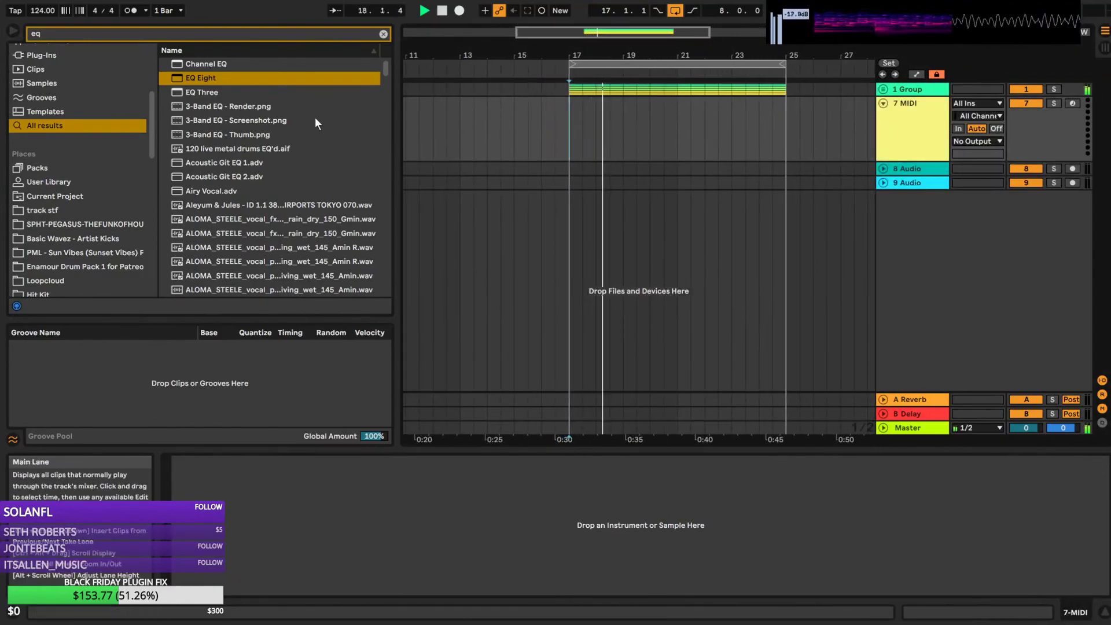
{"action": "scroll", "coordinate": [81, 218], "scroll_direction": "down", "scroll_amount": 1}
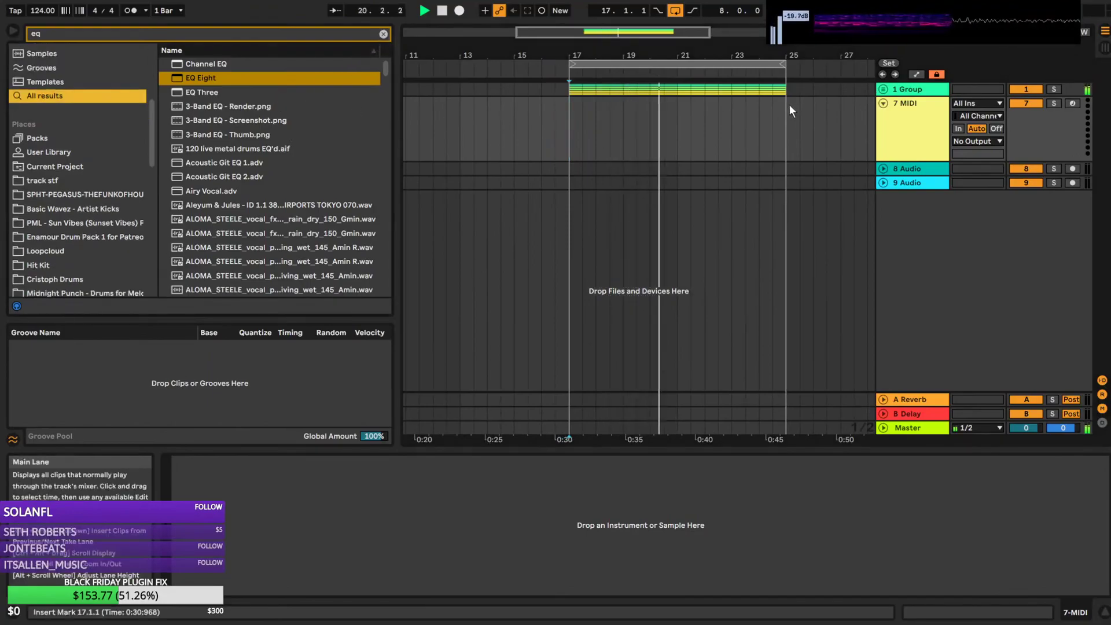
Search the browser for "909 hat" and load a 909 Open Hat.wav sample onto the new MIDI track
{"action": "left_click", "coordinate": [385, 34]}
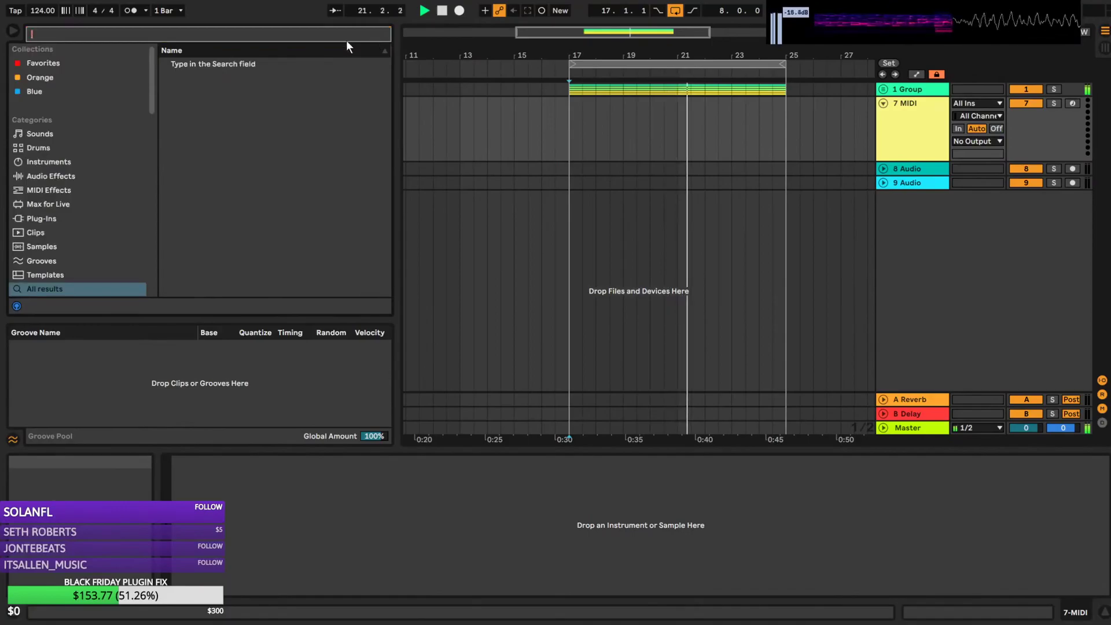
{"action": "type", "text": "909 hat"}
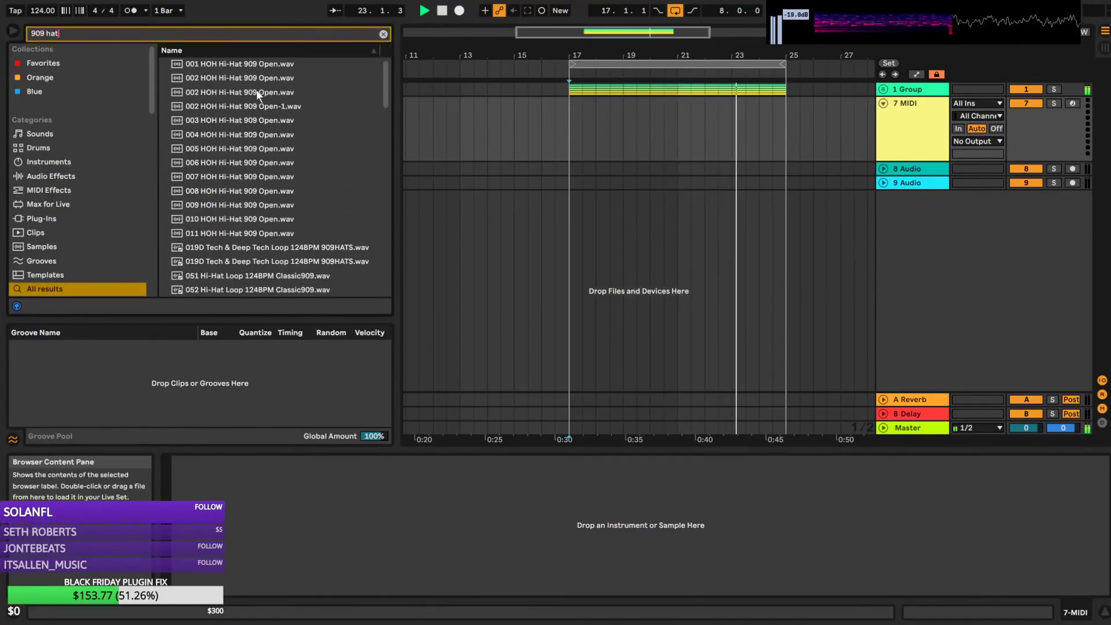
{"action": "scroll", "coordinate": [281, 180], "scroll_direction": "down", "scroll_amount": 6}
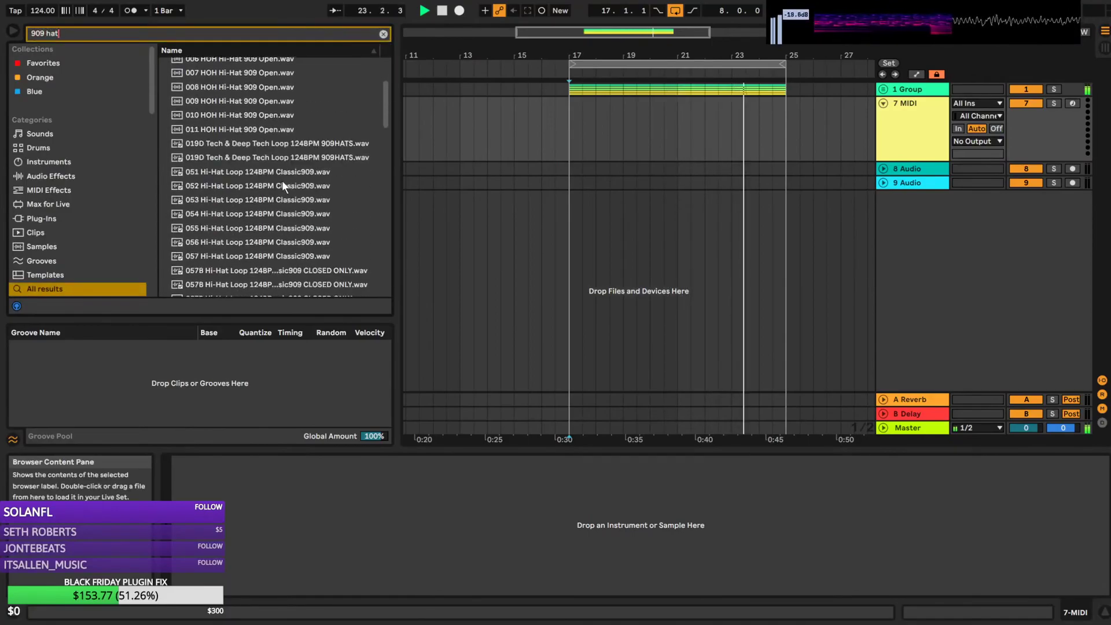
{"action": "scroll", "coordinate": [245, 133], "scroll_direction": "down", "scroll_amount": 5}
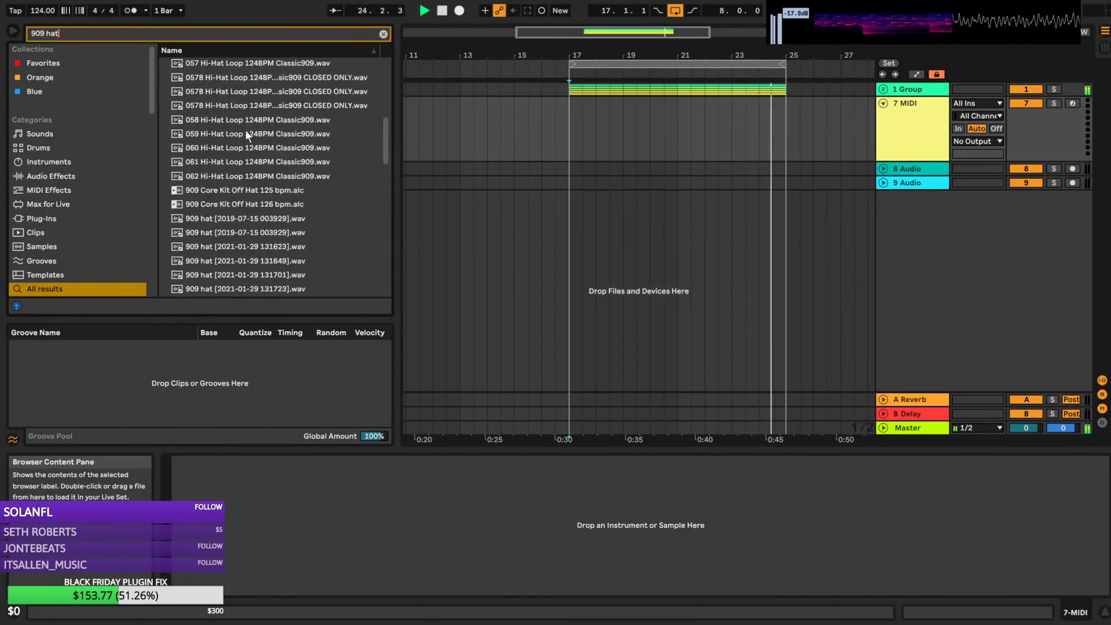
{"action": "scroll", "coordinate": [247, 141], "scroll_direction": "down", "scroll_amount": 3}
{"action": "left_click", "coordinate": [211, 168]}
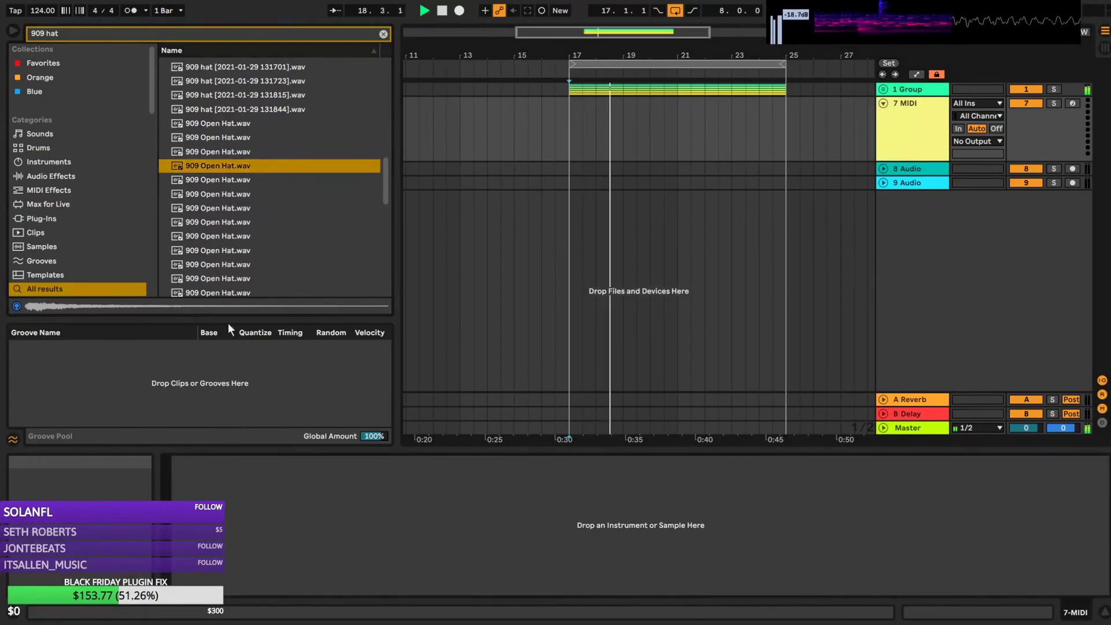
{"action": "left_click_drag", "start_coordinate": [224, 179], "coordinate": [356, 577]}
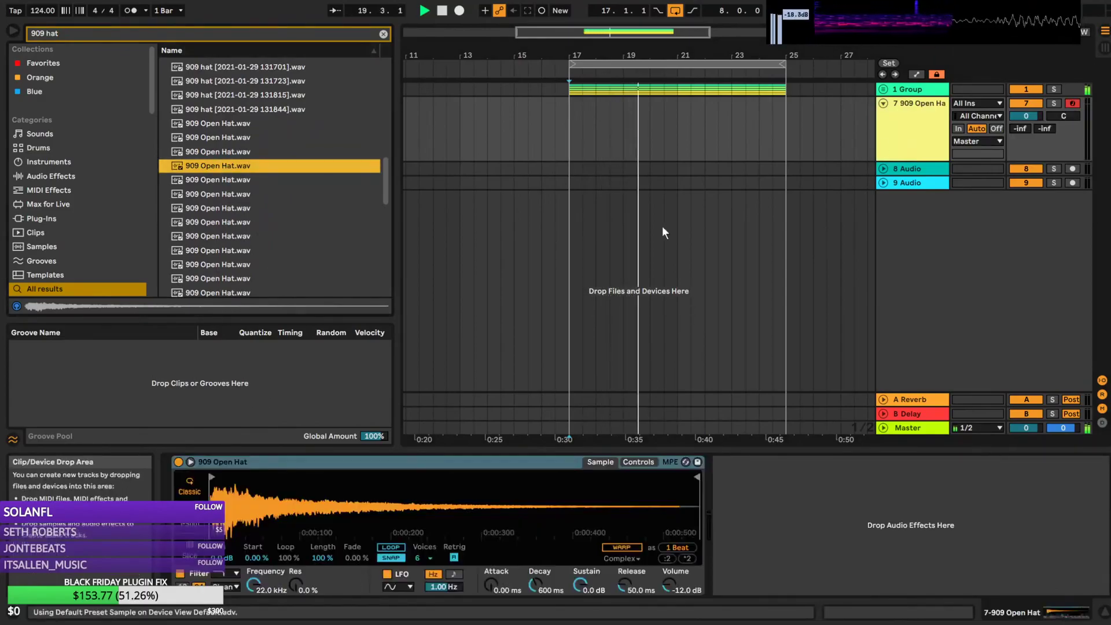
Create a one-bar MIDI clip at bar 17 on the hat track and turn off scale filtering in its note editor
{"action": "left_click_drag", "start_coordinate": [564, 133], "coordinate": [599, 130]}
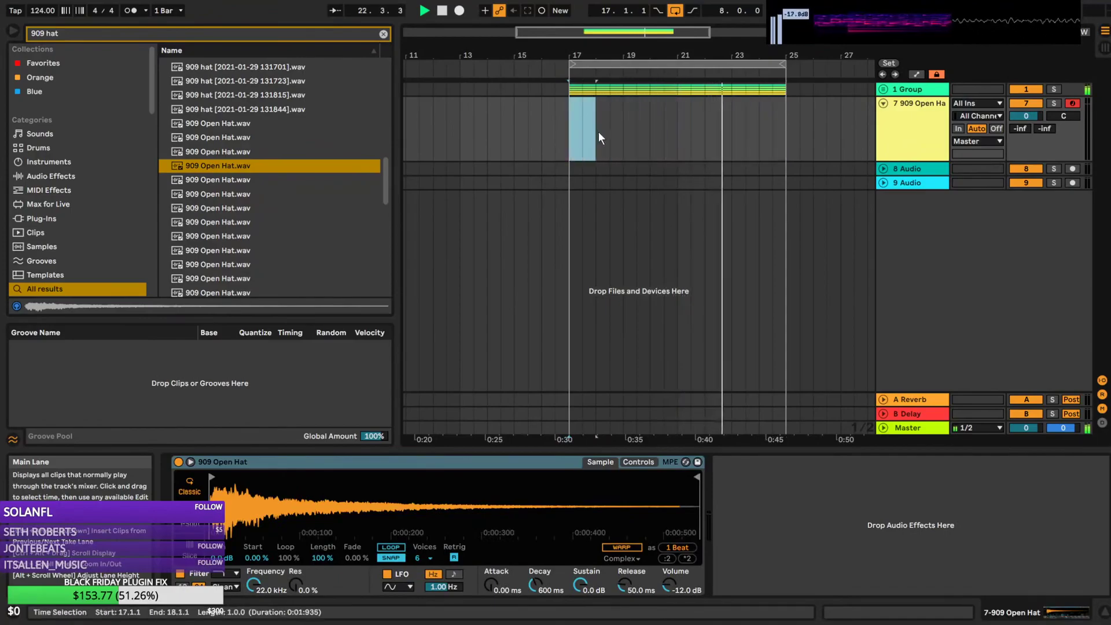
{"action": "key", "text": "ctrl+shift+m"}
{"action": "key", "text": "space"}
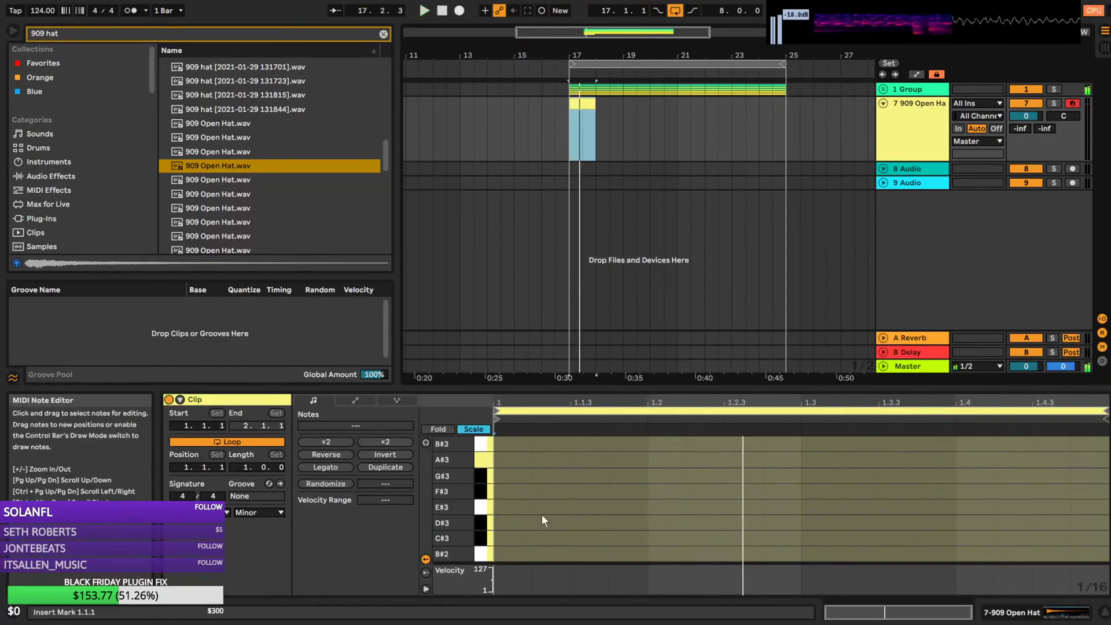
{"action": "left_click", "coordinate": [475, 430]}
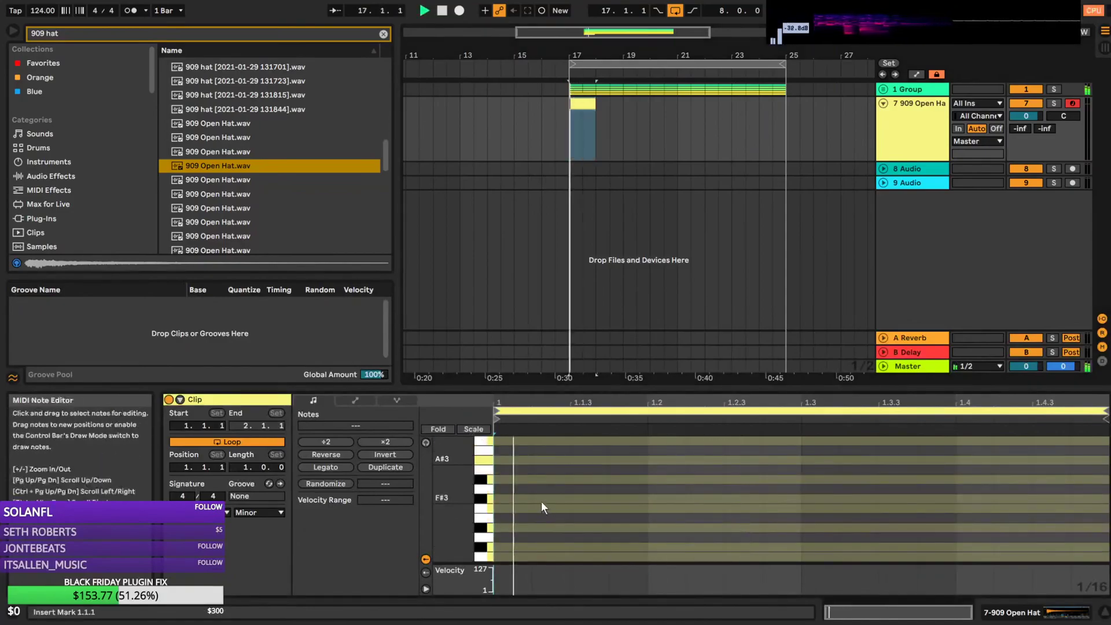
{"action": "scroll", "coordinate": [538, 515], "scroll_direction": "down", "scroll_amount": 5}
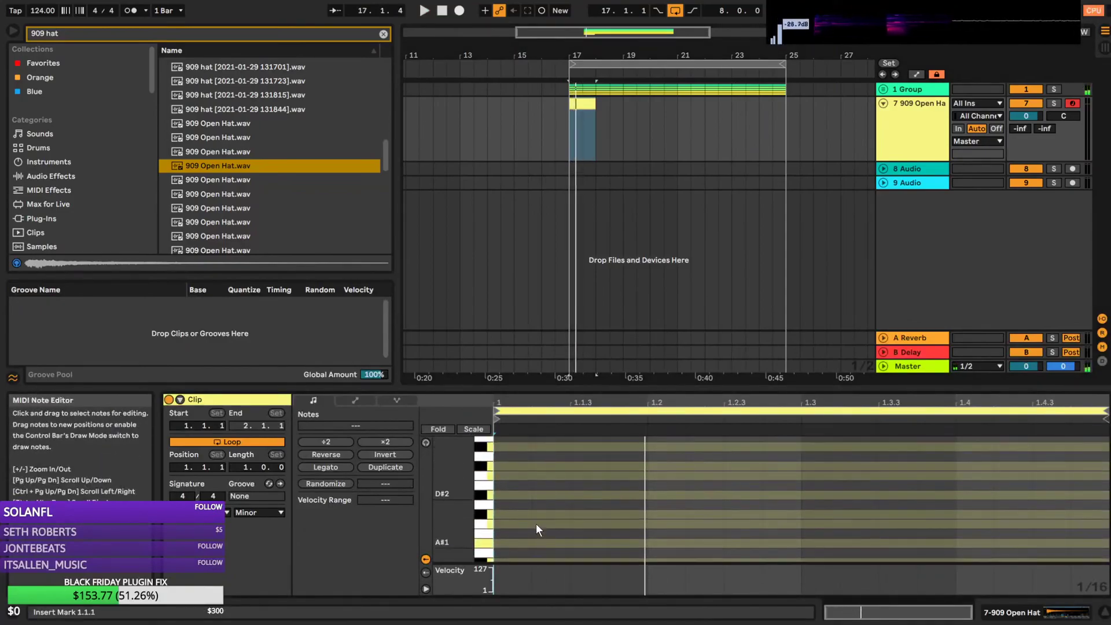
{"action": "scroll", "coordinate": [536, 523], "scroll_direction": "down", "scroll_amount": 2}
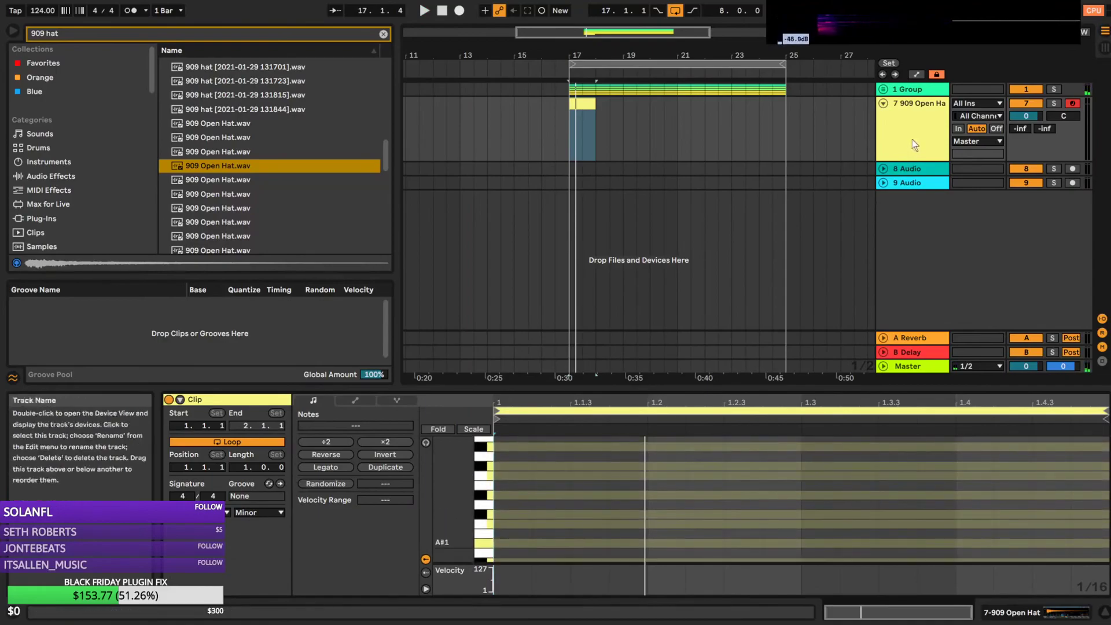
Browse the instrument and effect categories and look through the Instrument Rack presets for a suitable drum rack
{"action": "left_click", "coordinate": [911, 141]}
{"action": "left_click", "coordinate": [383, 34]}
{"action": "scroll", "coordinate": [103, 225], "scroll_direction": "down", "scroll_amount": 2}
{"action": "scroll", "coordinate": [106, 242], "scroll_direction": "down", "scroll_amount": 3}
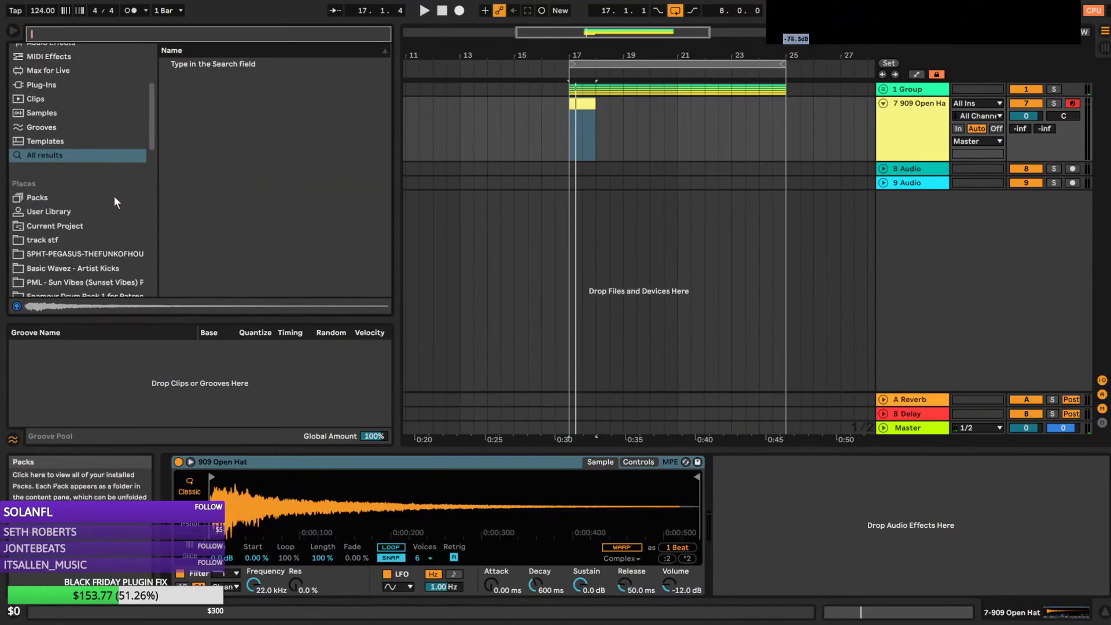
{"action": "scroll", "coordinate": [114, 196], "scroll_direction": "down", "scroll_amount": 1}
{"action": "scroll", "coordinate": [61, 205], "scroll_direction": "up", "scroll_amount": 4}
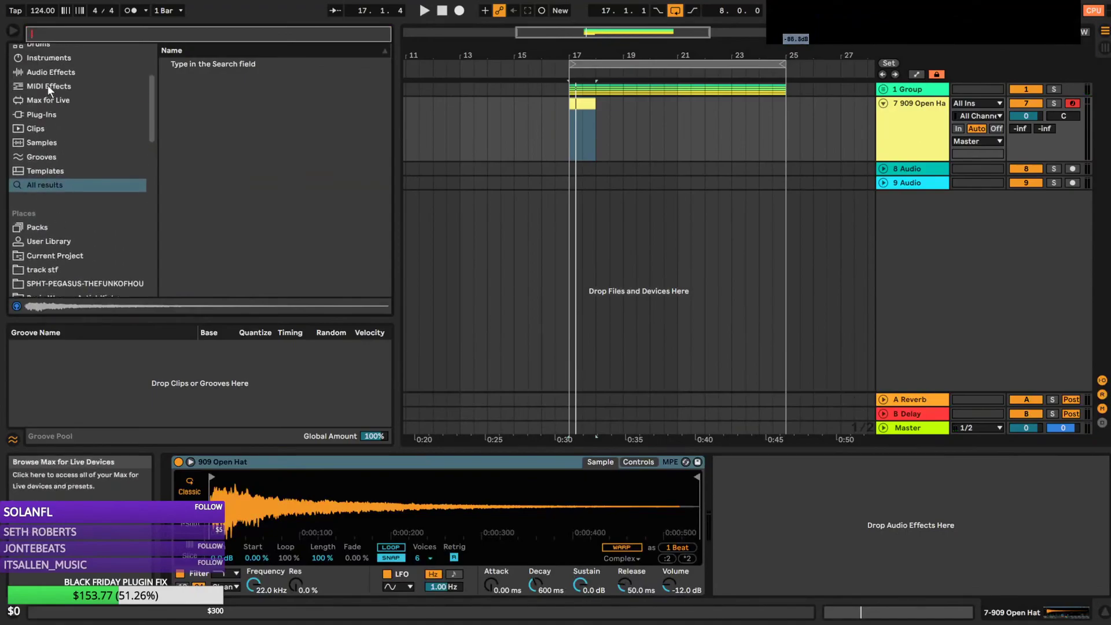
{"action": "left_click", "coordinate": [49, 72]}
{"action": "left_click", "coordinate": [45, 163]}
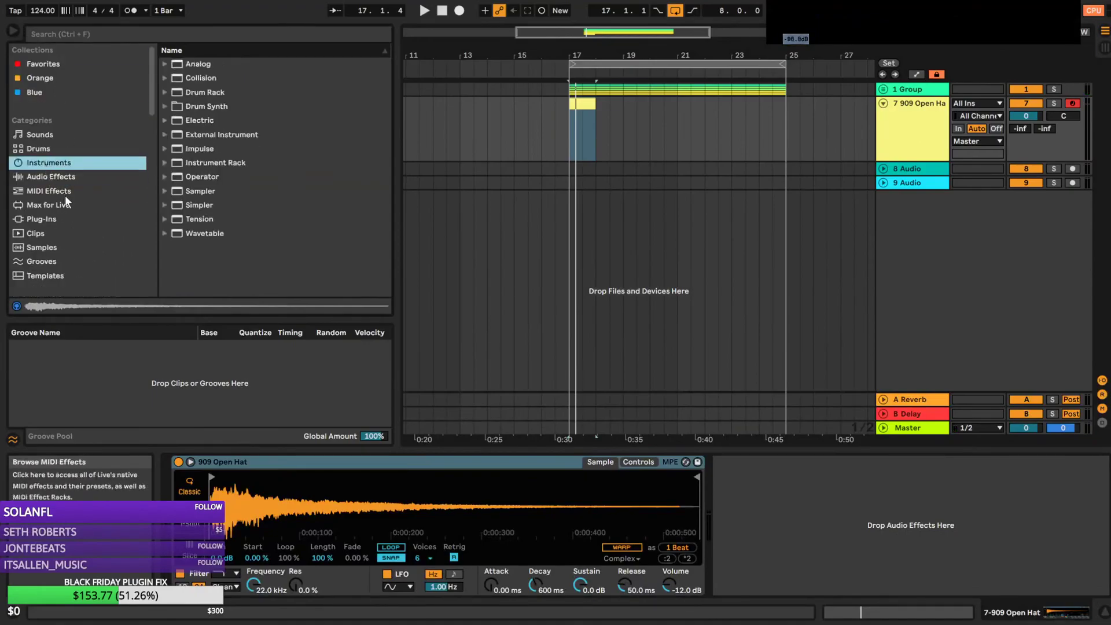
{"action": "left_click", "coordinate": [163, 163]}
{"action": "left_click", "coordinate": [165, 161]}
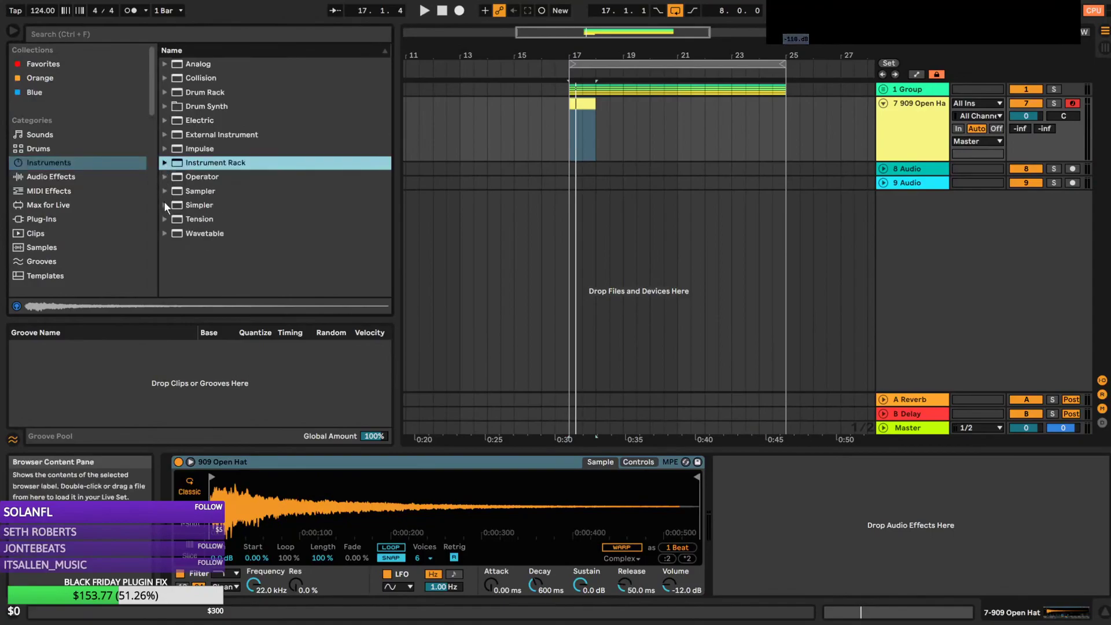
{"action": "left_click", "coordinate": [45, 179]}
{"action": "left_click", "coordinate": [45, 195]}
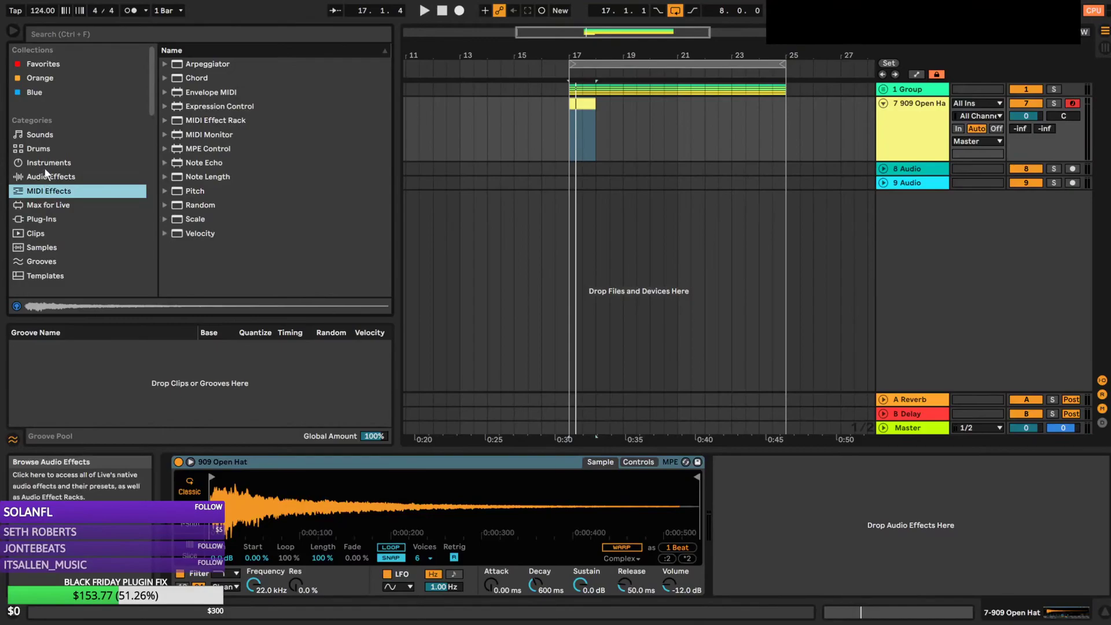
{"action": "left_click", "coordinate": [78, 164]}
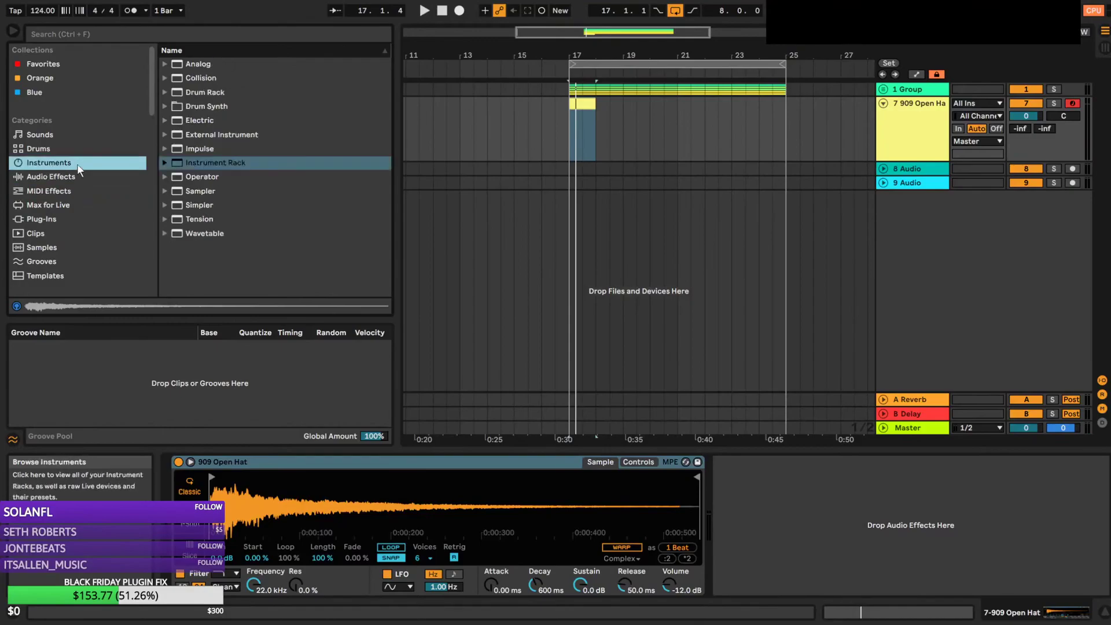
{"action": "left_click", "coordinate": [162, 164]}
{"action": "scroll", "coordinate": [184, 219], "scroll_direction": "down", "scroll_amount": 10}
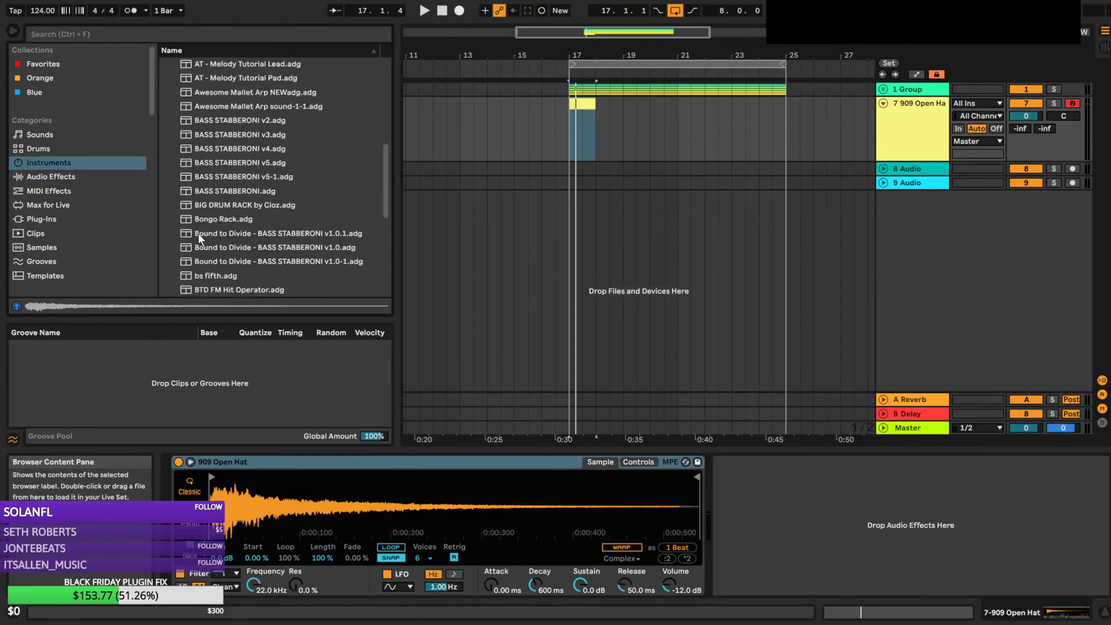
{"action": "scroll", "coordinate": [220, 240], "scroll_direction": "up", "scroll_amount": 5}
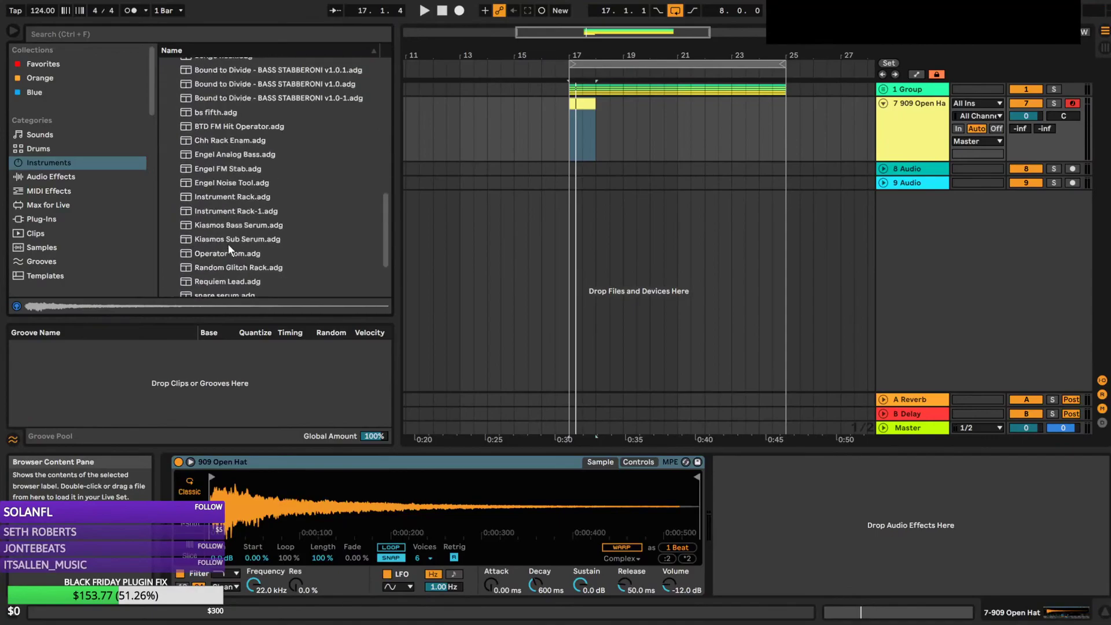
{"action": "scroll", "coordinate": [230, 249], "scroll_direction": "up", "scroll_amount": 2}
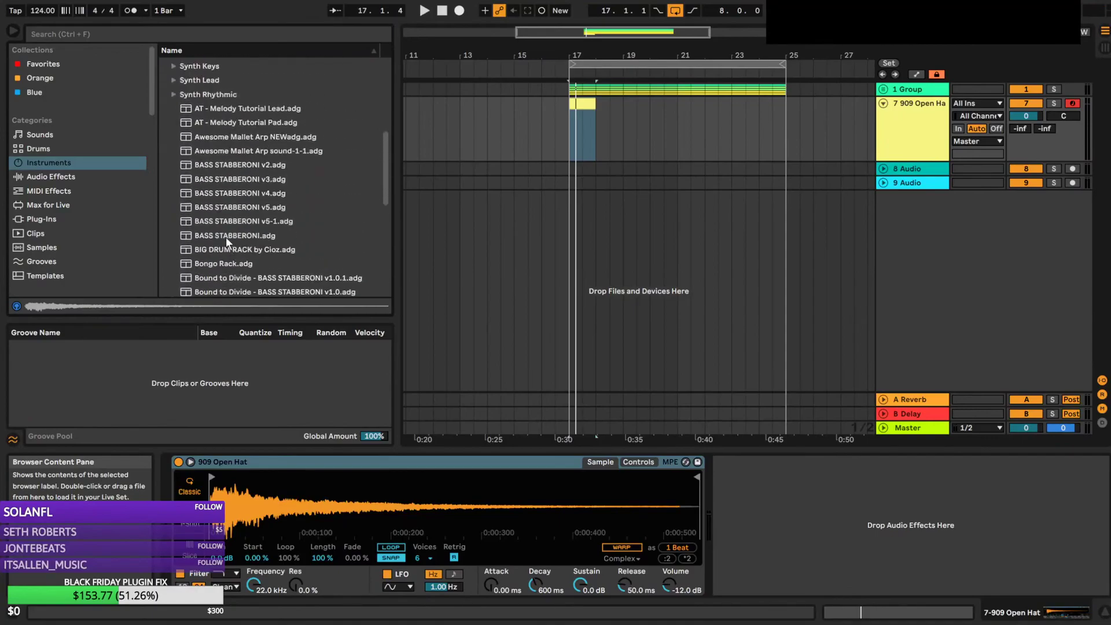
{"action": "scroll", "coordinate": [225, 238], "scroll_direction": "down", "scroll_amount": 2}
Search the instruments for "big", replace the 909 Open Hat with BIG DRUM RACK by Cioz, and open the track's one-bar MIDI clip
{"action": "left_click", "coordinate": [177, 33]}
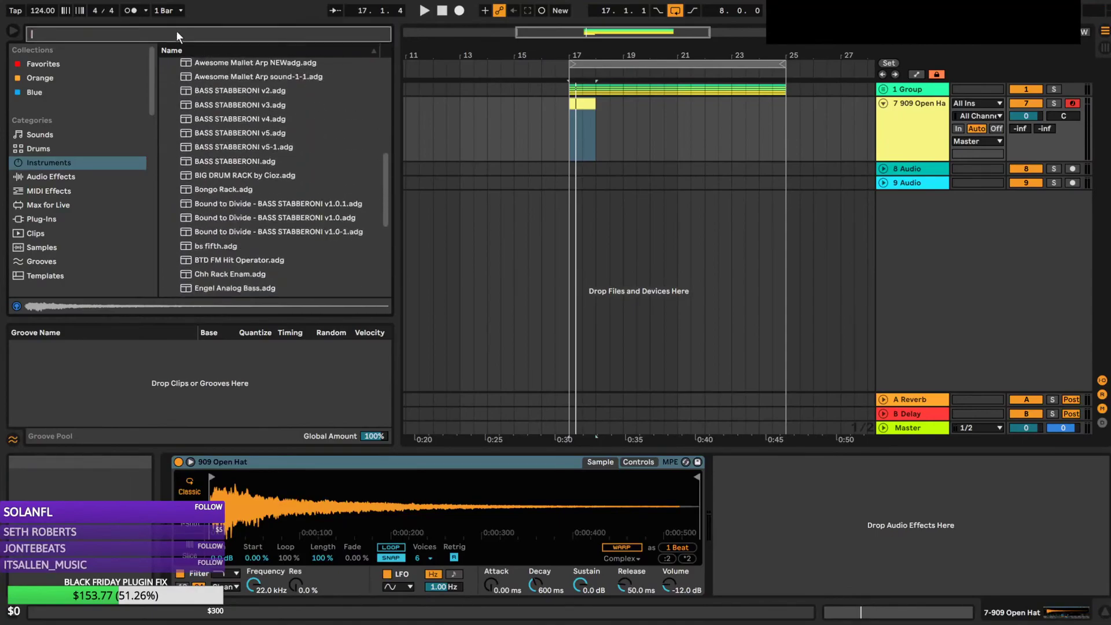
{"action": "type", "text": "big"}
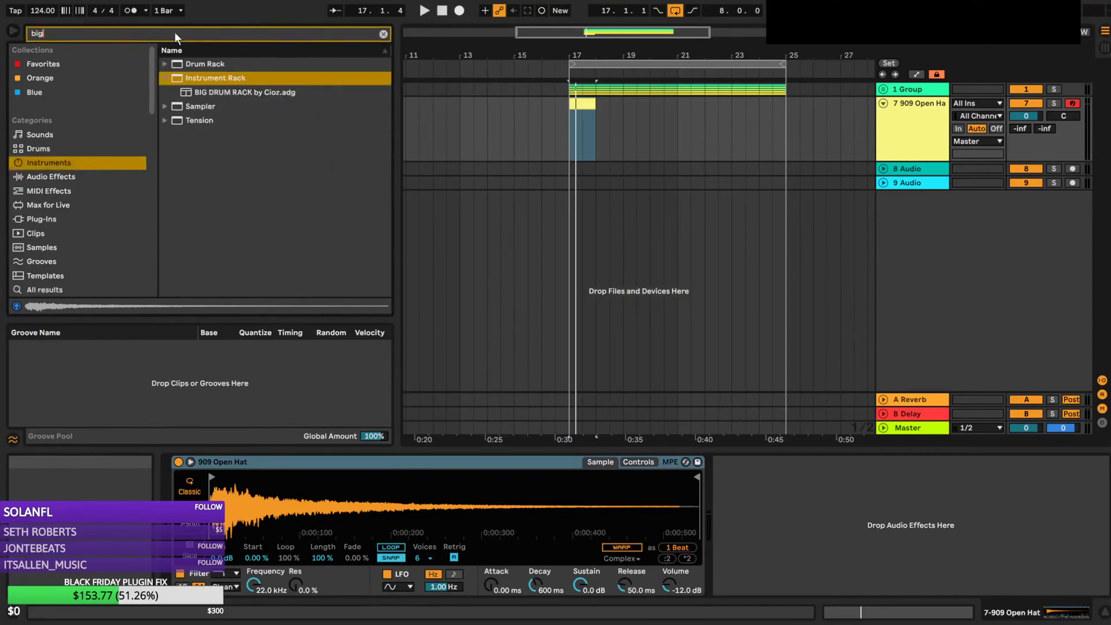
{"action": "double_click", "coordinate": [244, 92]}
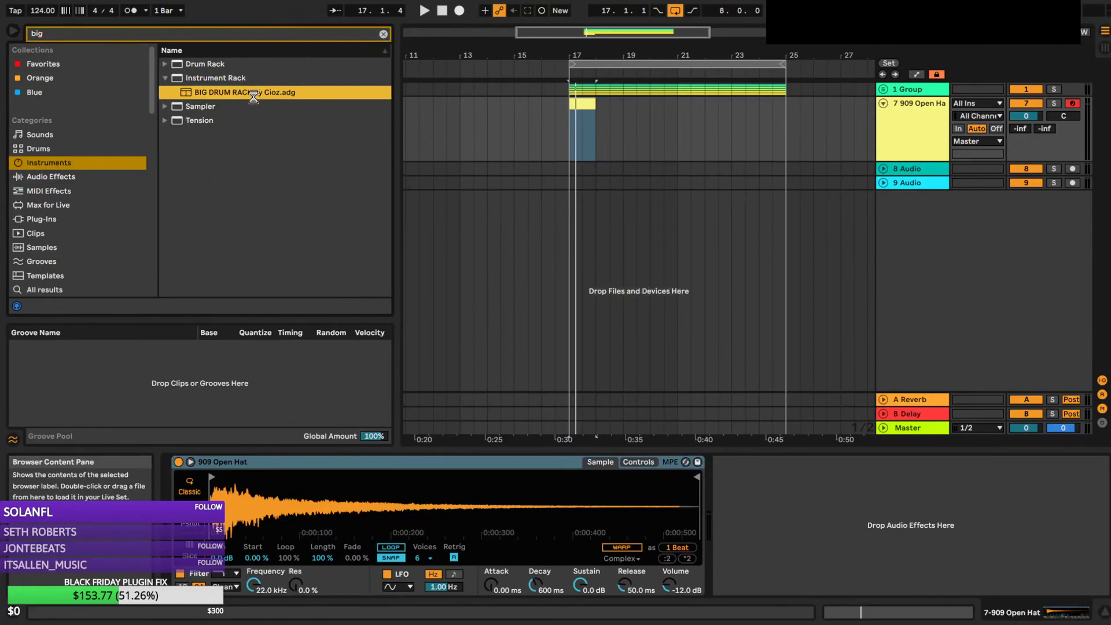
{"action": "double_click", "coordinate": [590, 155]}
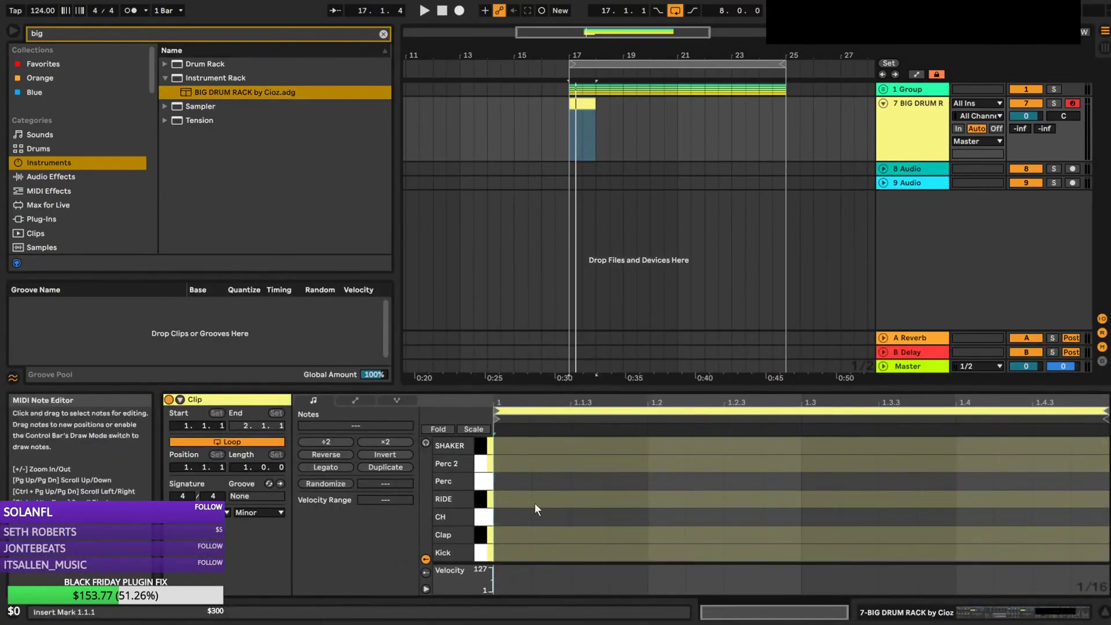
Disable scale filtering, place kick notes on all four beats of the clip, and lower the drum track's volume to -8.4 dB
{"action": "left_click", "coordinate": [474, 429]}
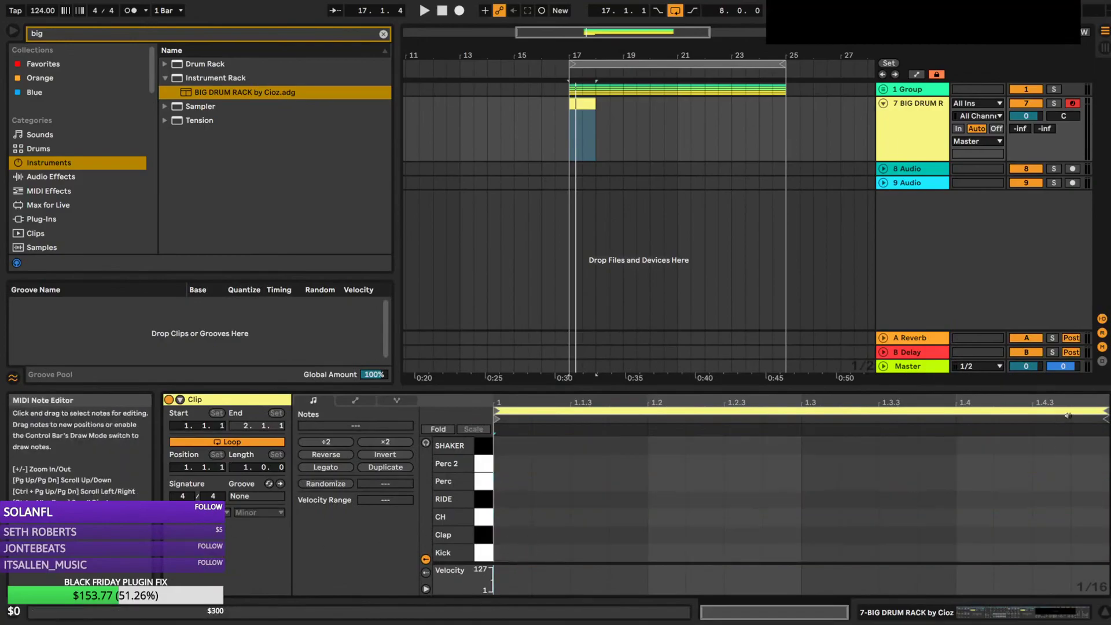
{"action": "double_click", "coordinate": [510, 550]}
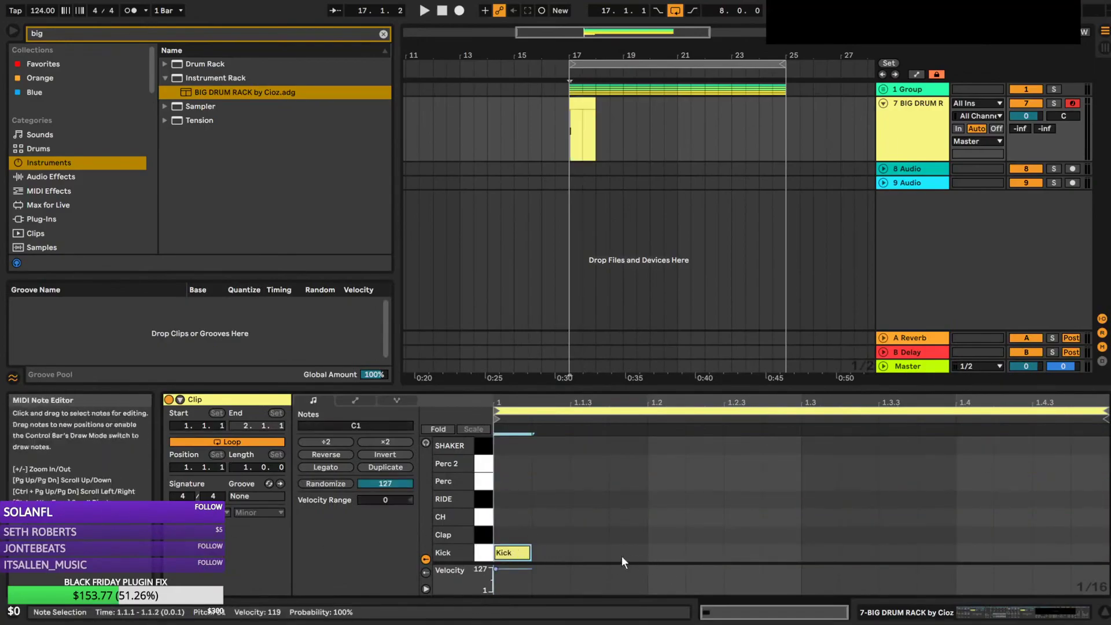
{"action": "double_click", "coordinate": [666, 552]}
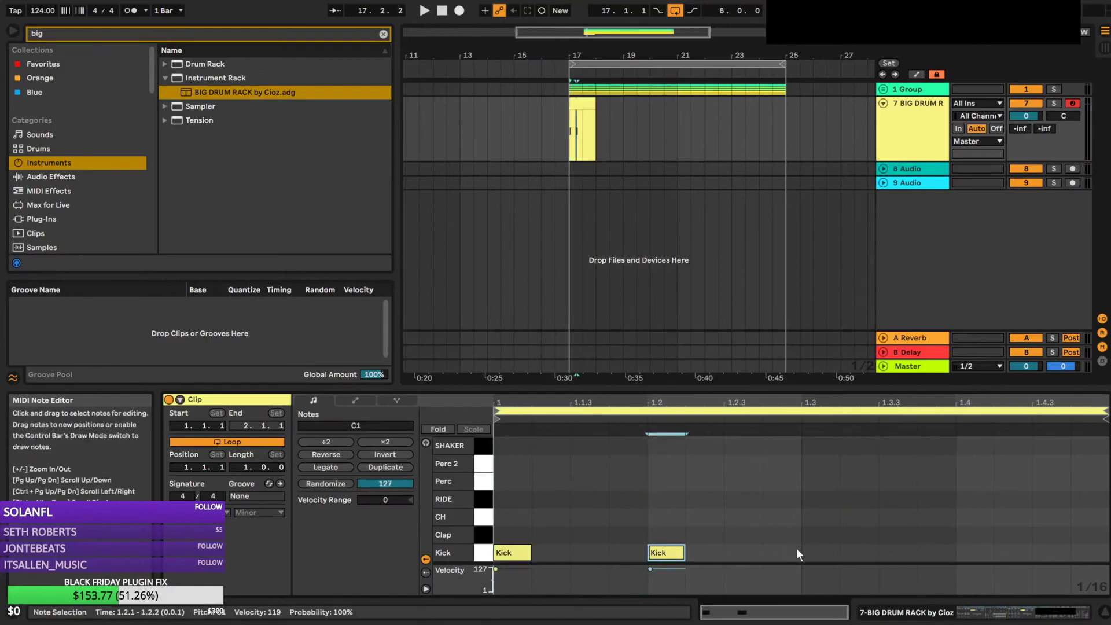
{"action": "key", "text": "ctrl+d"}
{"action": "key", "text": "space"}
{"action": "left_click_drag", "start_coordinate": [1027, 116], "coordinate": [1026, 137]}
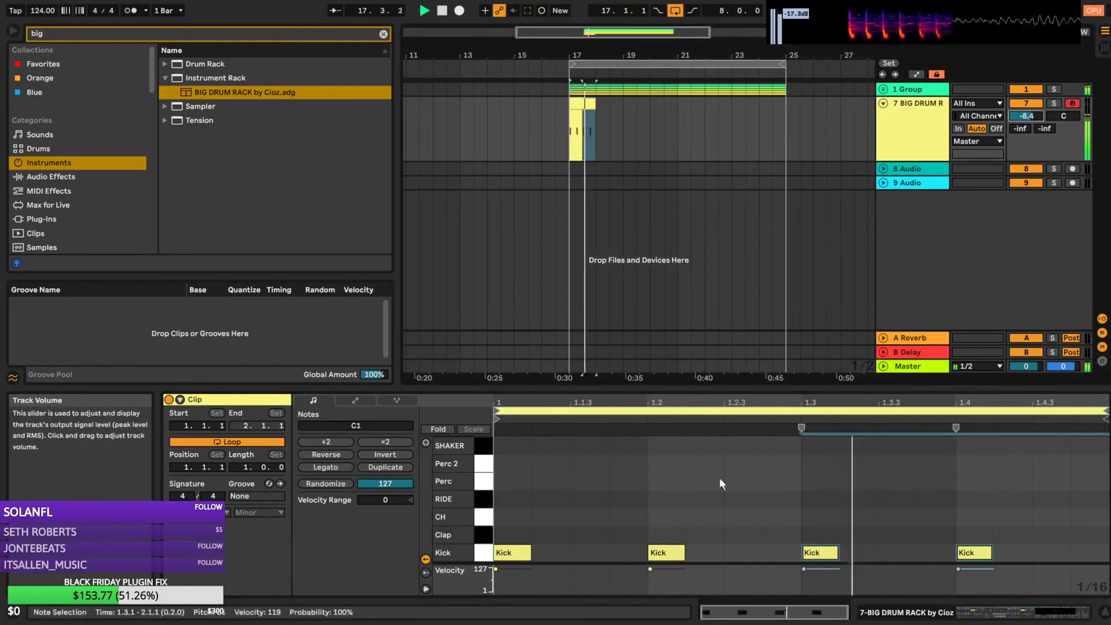
Lengthen the first kick note to a full beat, duplicate it across the remaining beats, and play the loop
{"action": "key", "text": "space"}
{"action": "left_click_drag", "start_coordinate": [530, 553], "coordinate": [647, 555]}
{"action": "key", "text": "ctrl+d"}
{"action": "key", "text": "ctrl+d"}
{"action": "key", "text": "ctrl+d"}
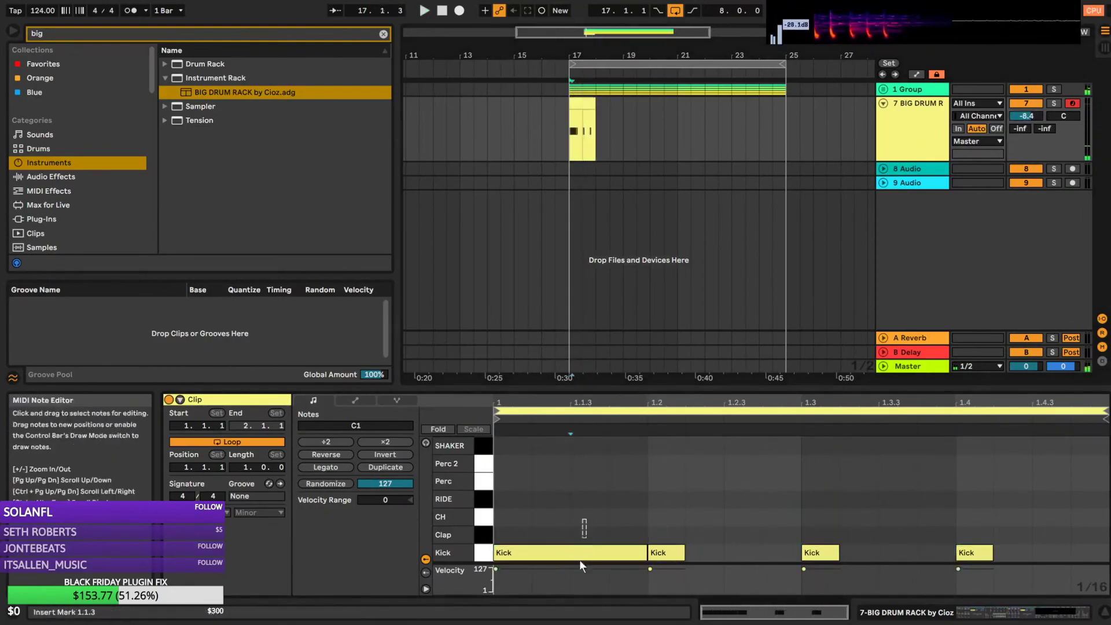
{"action": "key", "text": "space"}
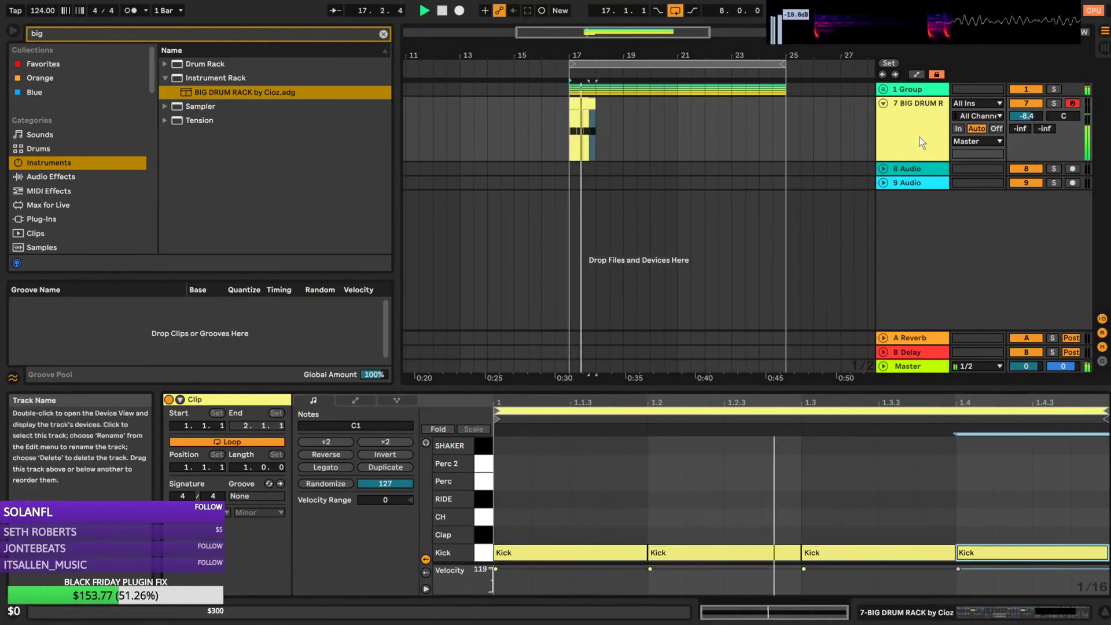
Show the drum rack's devices, select the Kick pad, and audition kicks by varying the KICK Macro's Sample Select during playback
{"action": "key", "text": "shift+Tab"}
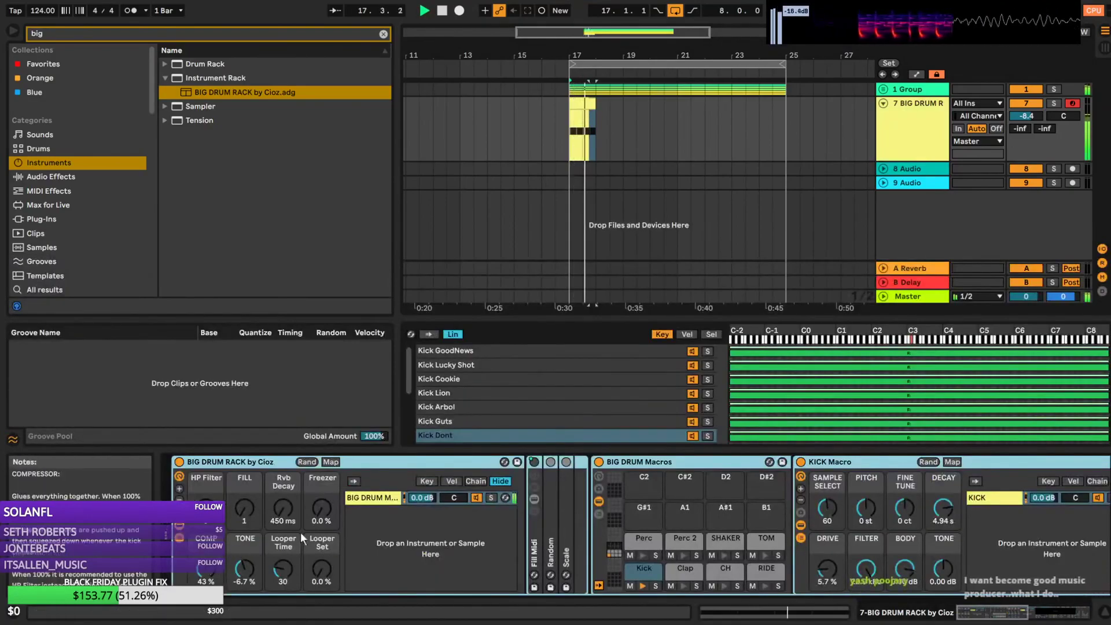
{"action": "left_click", "coordinate": [641, 566]}
{"action": "left_click", "coordinate": [826, 510]}
{"action": "key", "text": "space"}
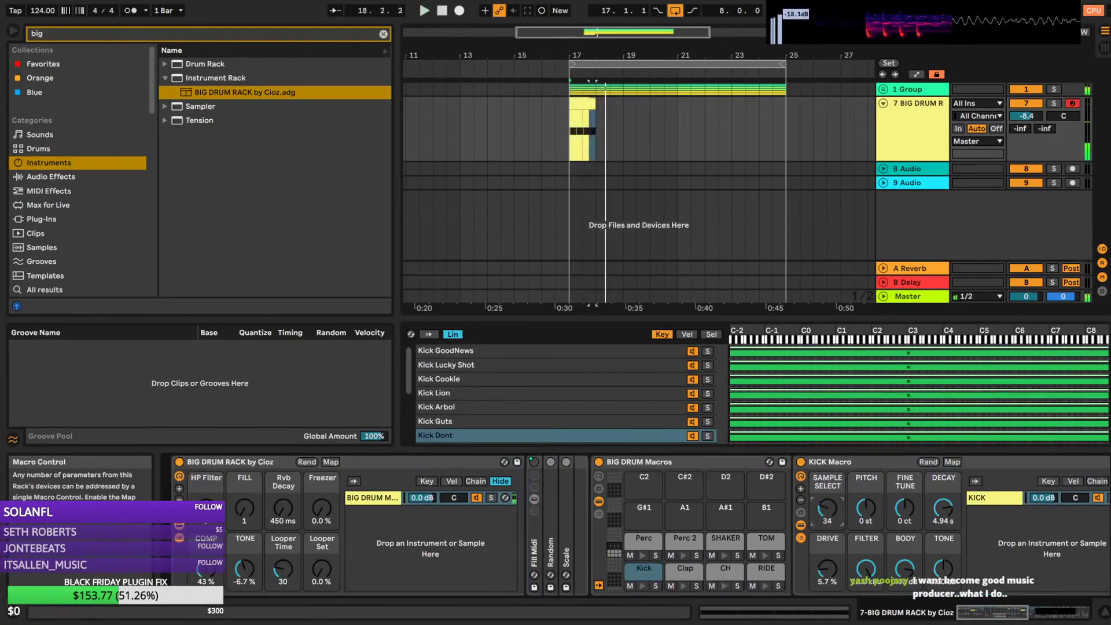
{"action": "left_click_drag", "start_coordinate": [826, 509], "coordinate": [827, 471]}
{"action": "key", "text": "space"}
{"action": "key", "text": "space"}
{"action": "key", "text": "space"}
{"action": "key", "text": "space"}
Audition more kicks against the loop, moving the KICK Macro's Sample Select through 92 to 107
{"action": "left_click_drag", "start_coordinate": [824, 510], "coordinate": [825, 520]}
{"action": "key", "text": "space"}
{"action": "key", "text": "space"}
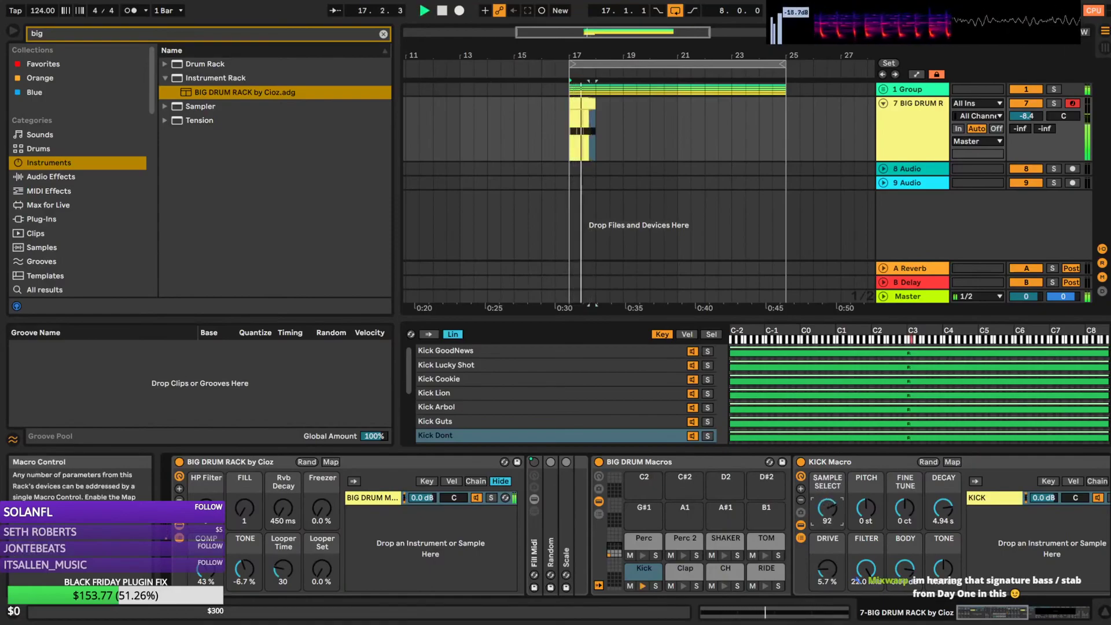
{"action": "left_click_drag", "start_coordinate": [826, 510], "coordinate": [827, 507]}
{"action": "key", "text": "space"}
{"action": "key", "text": "space"}
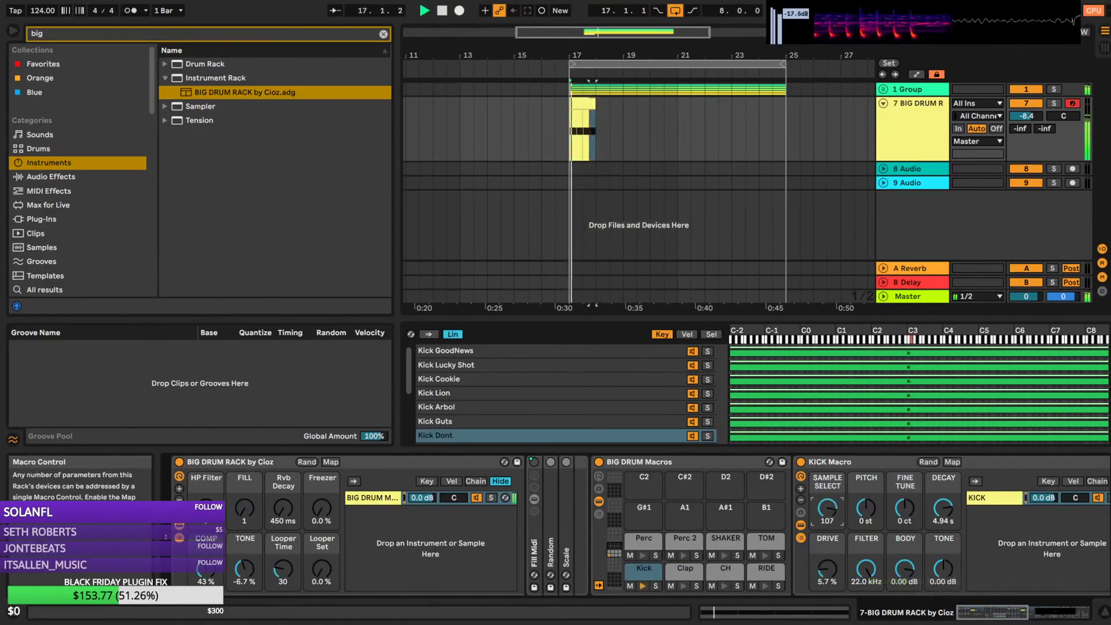
{"action": "key", "text": "space"}
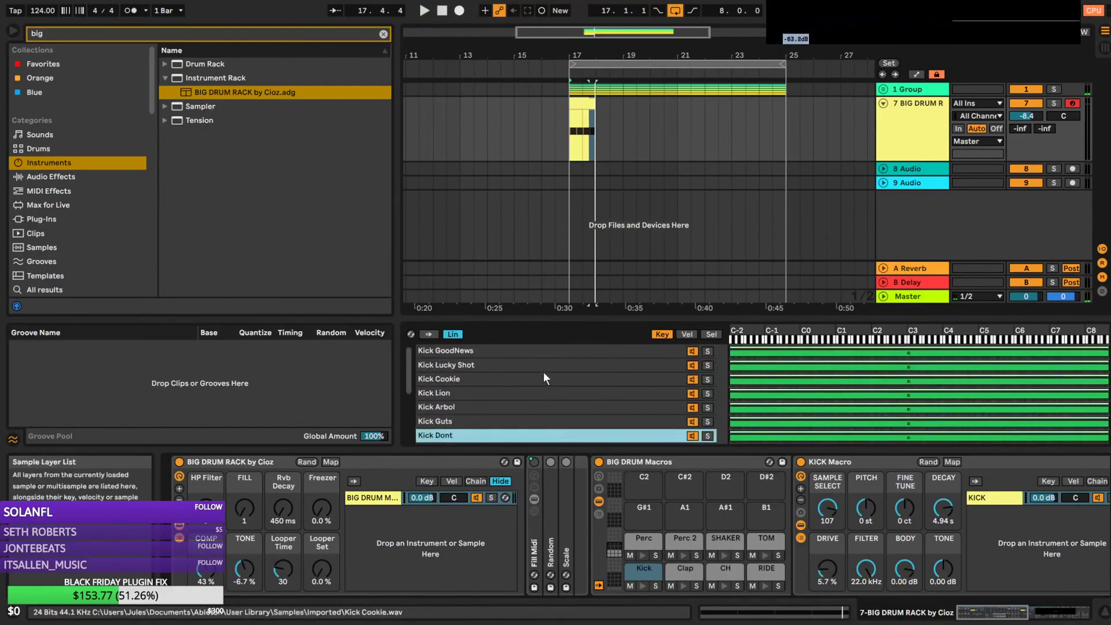
Show the Basic Wavez - Artist Kicks folder in the browser and clear the search text
{"action": "scroll", "coordinate": [38, 214], "scroll_direction": "down", "scroll_amount": 5}
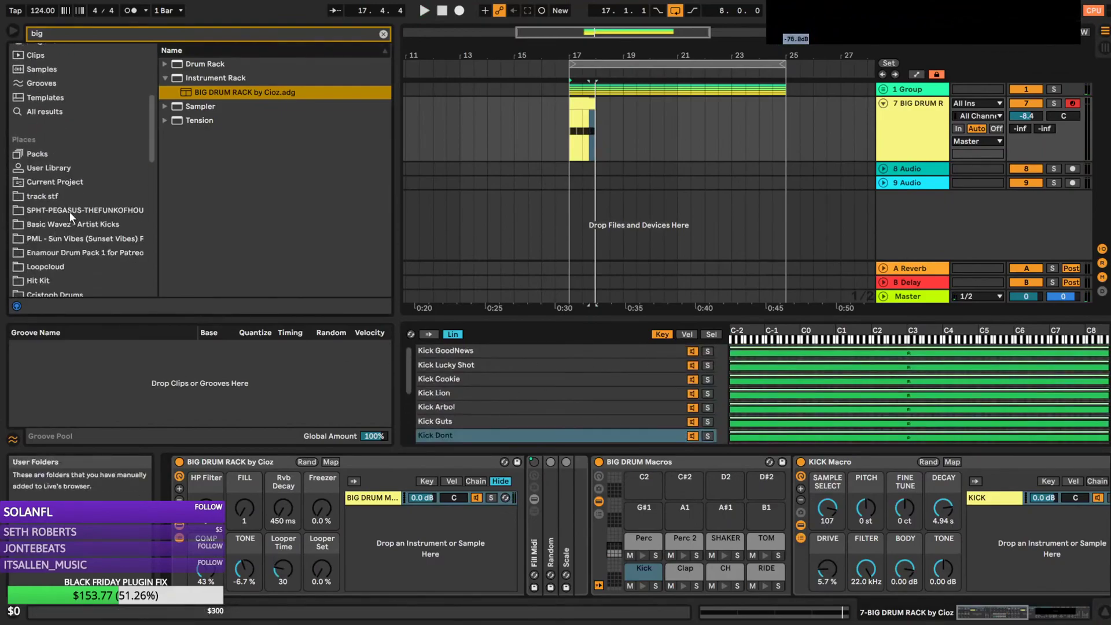
{"action": "left_click", "coordinate": [68, 213]}
{"action": "left_click", "coordinate": [79, 230]}
{"action": "left_click", "coordinate": [382, 35]}
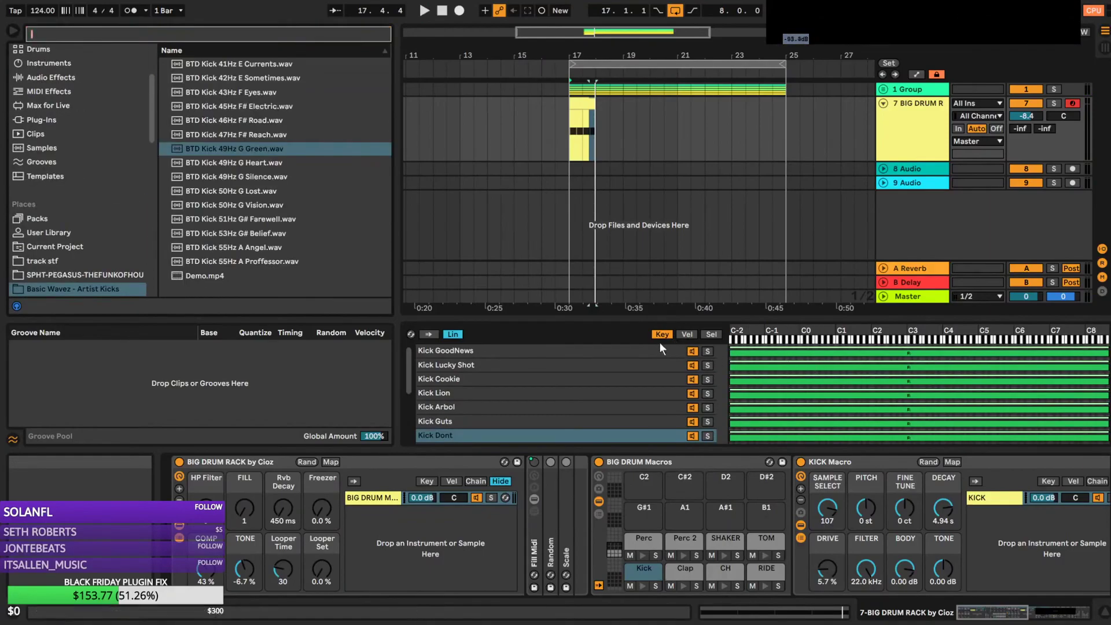
Examine how the kick Sampler's layers are mapped across the sample select, key and velocity zones
{"action": "left_click", "coordinate": [712, 335]}
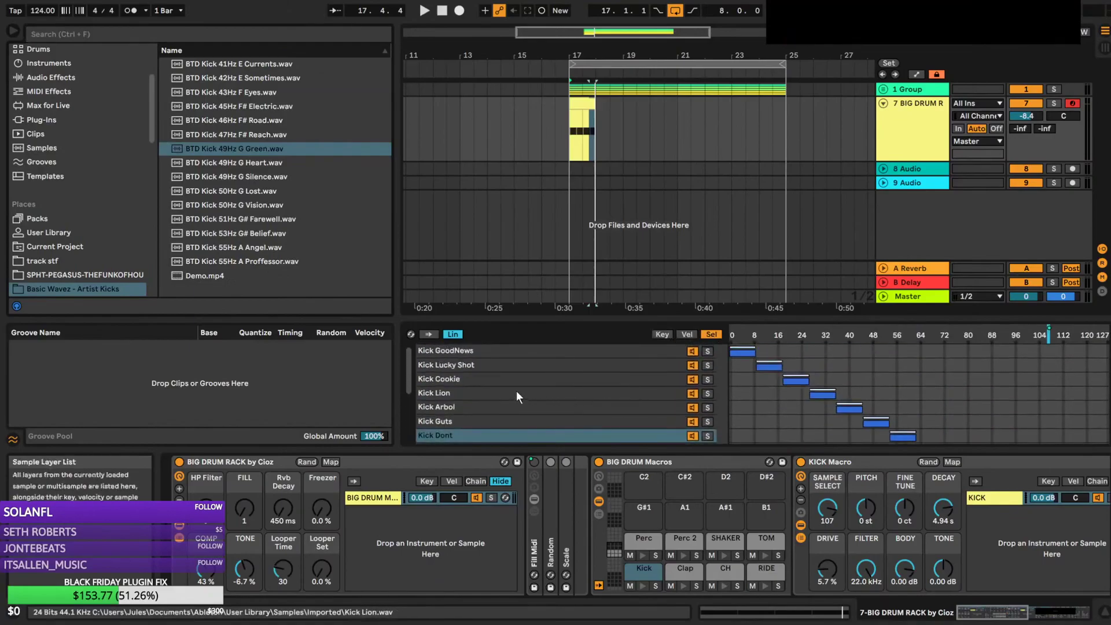
{"action": "scroll", "coordinate": [497, 379], "scroll_direction": "down", "scroll_amount": 3}
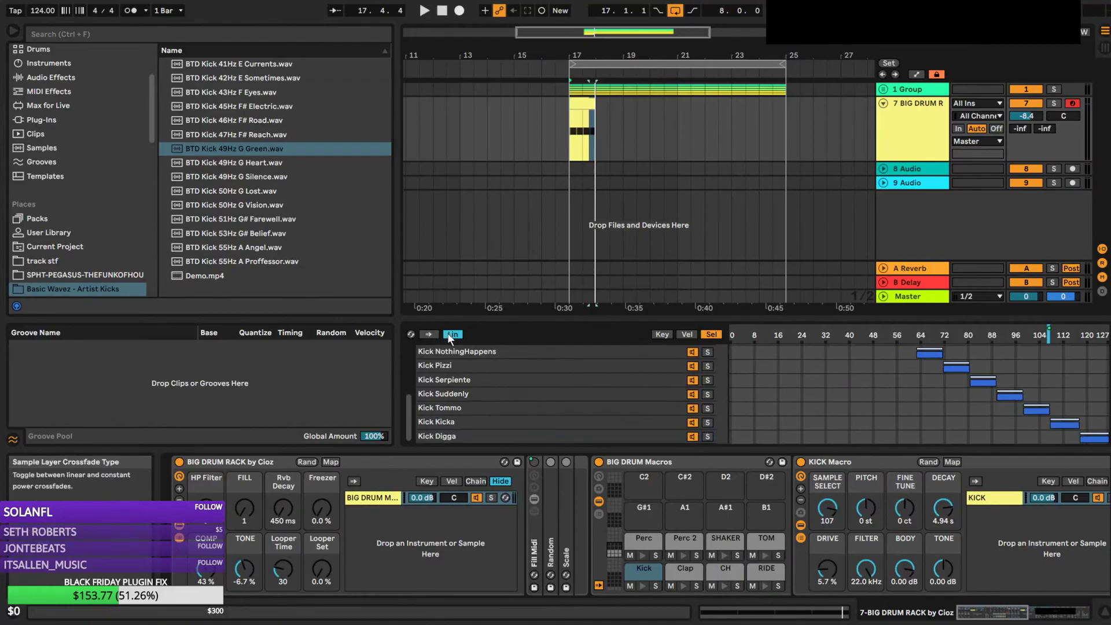
{"action": "left_click", "coordinate": [662, 334]}
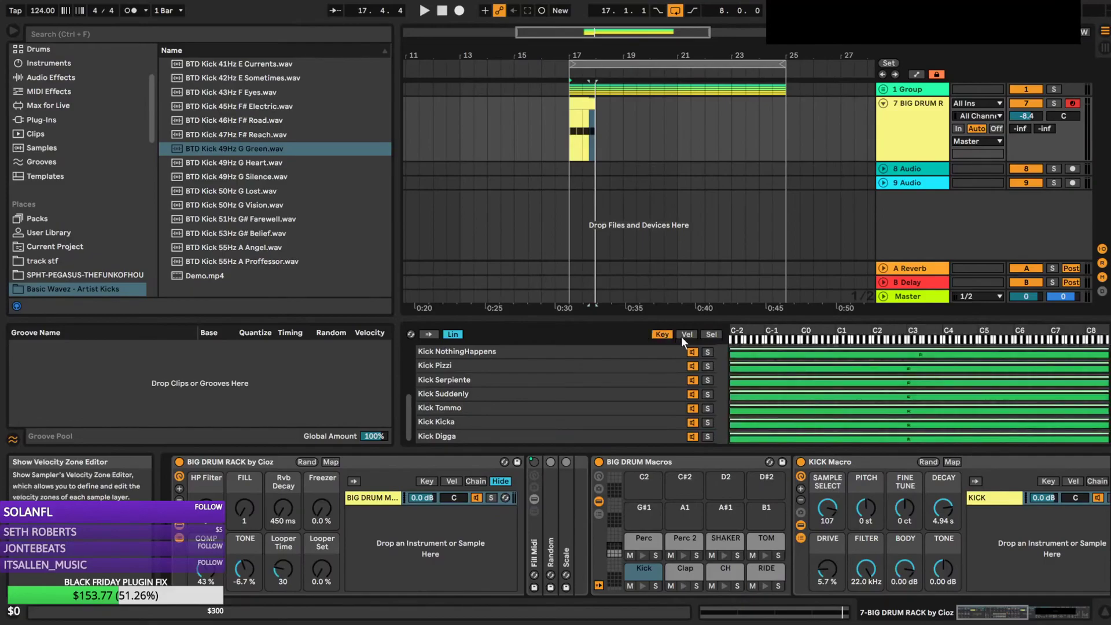
{"action": "left_click", "coordinate": [686, 335]}
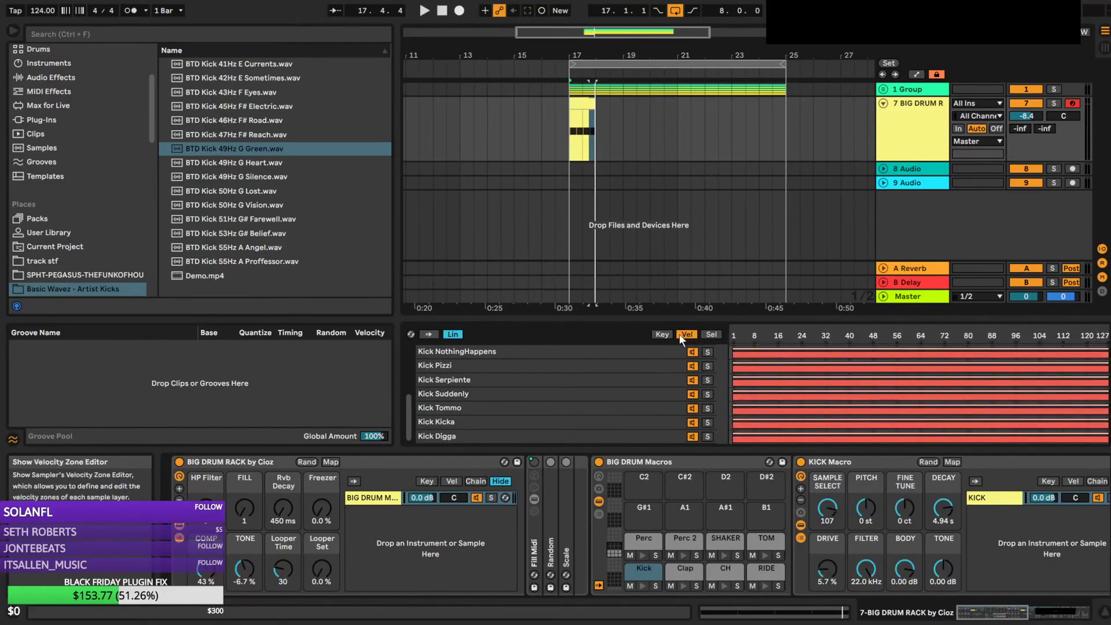
{"action": "left_click", "coordinate": [662, 335]}
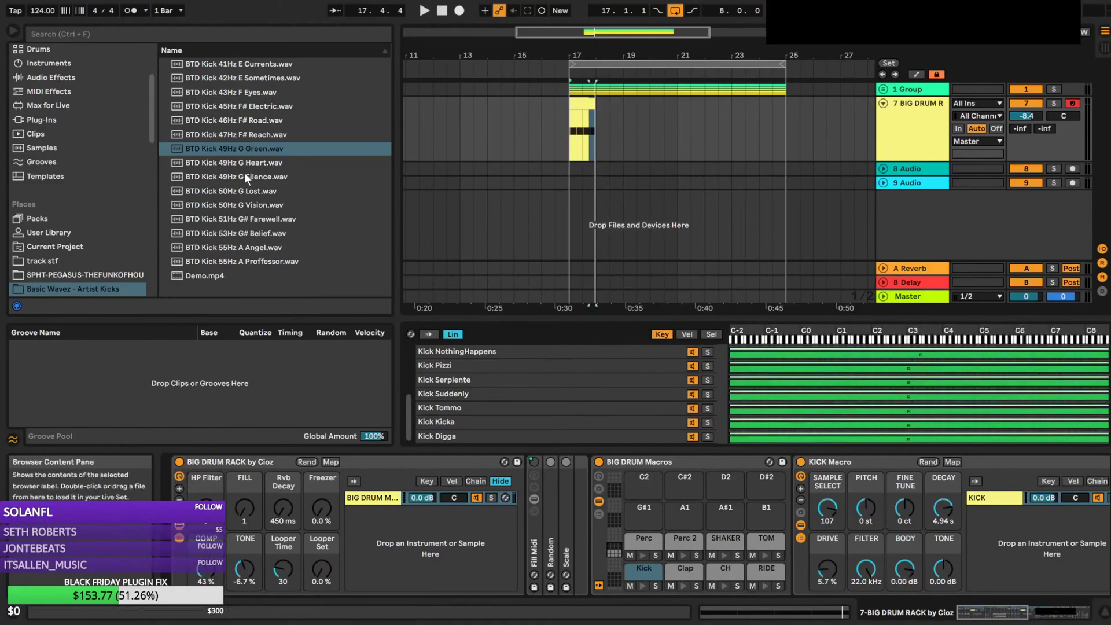
Add all BTD Kick samples, from 41Hz E Currents to 55Hz A Proffessor, to the kick Sampler's layer list
{"action": "left_click", "coordinate": [245, 63]}
{"action": "left_click", "coordinate": [266, 259], "text": "shift"}
{"action": "left_click_drag", "start_coordinate": [244, 68], "coordinate": [529, 401]}
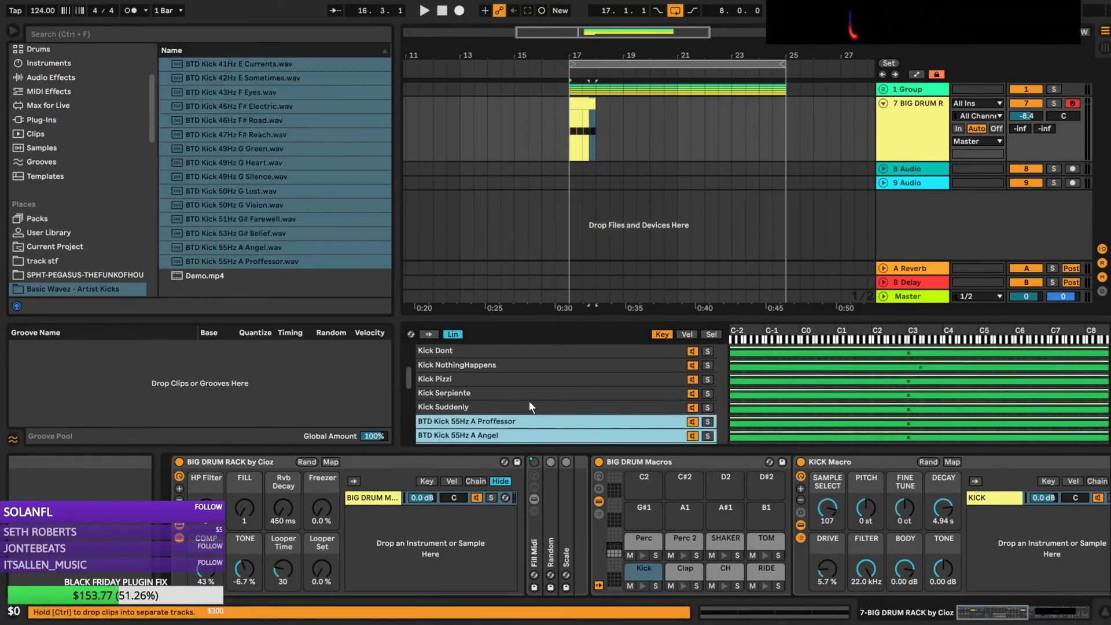
Distribute the sample select ranges equally, first across the added BTD kicks and then across all kick layers
{"action": "left_click", "coordinate": [710, 334]}
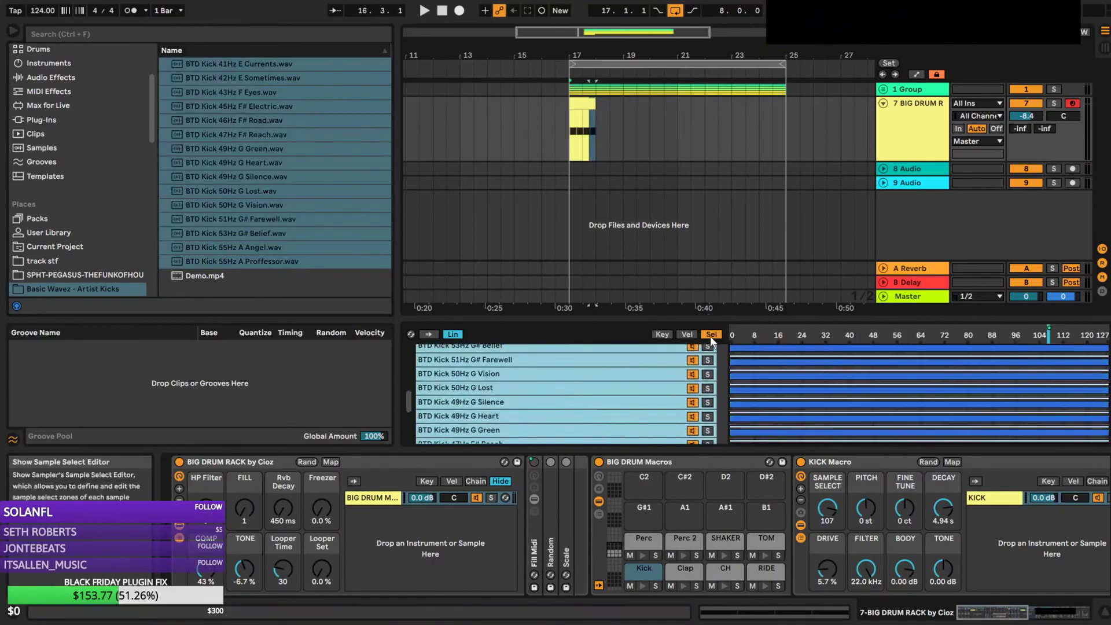
{"action": "scroll", "coordinate": [825, 416], "scroll_direction": "down", "scroll_amount": 5}
{"action": "right_click", "coordinate": [806, 400]}
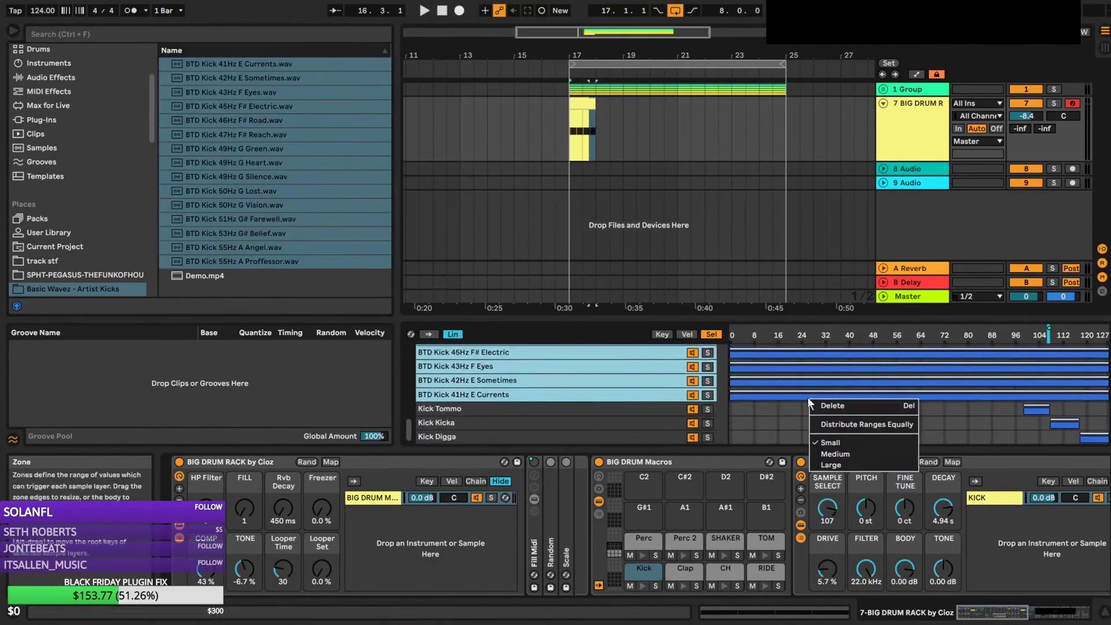
{"action": "left_click", "coordinate": [842, 426]}
{"action": "scroll", "coordinate": [897, 408], "scroll_direction": "up", "scroll_amount": 5}
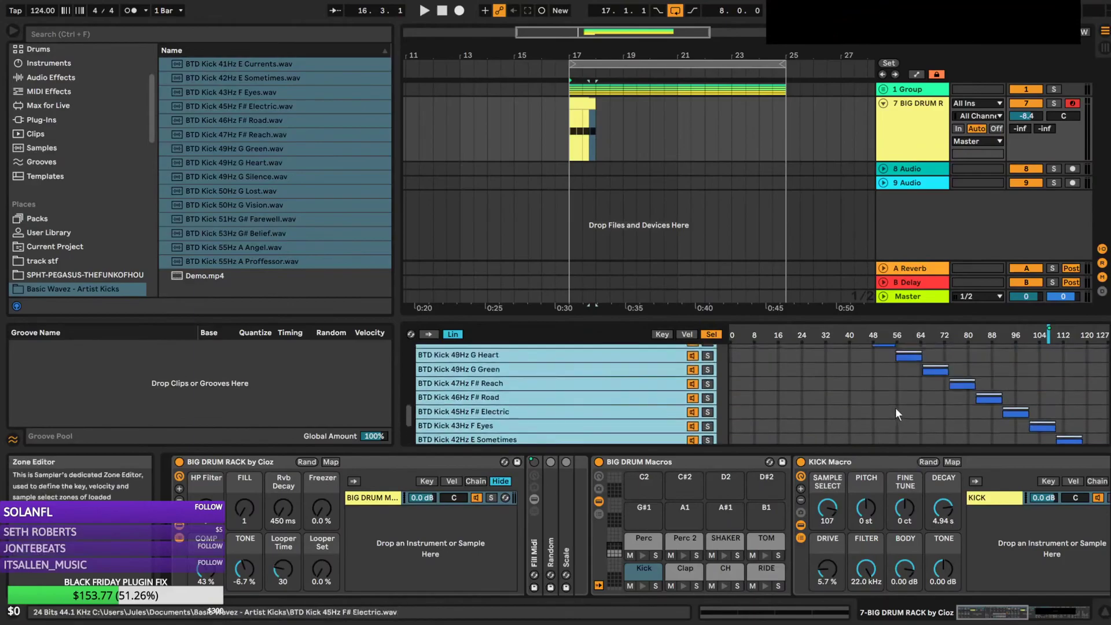
{"action": "left_click", "coordinate": [584, 380]}
{"action": "key", "text": "ctrl+a"}
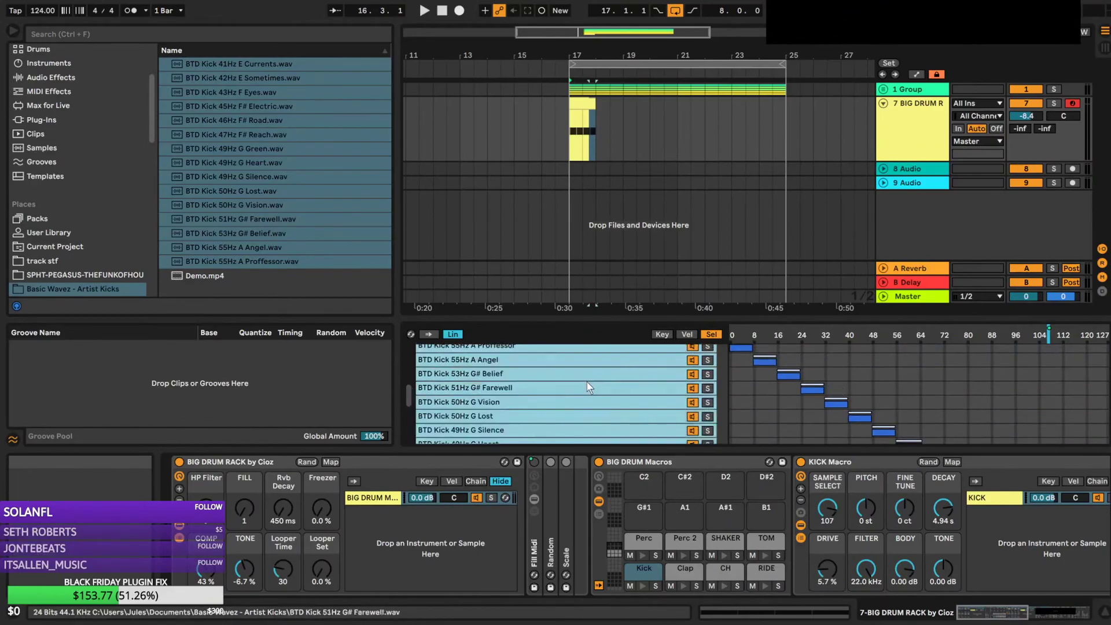
{"action": "right_click", "coordinate": [793, 374]}
{"action": "left_click", "coordinate": [843, 401]}
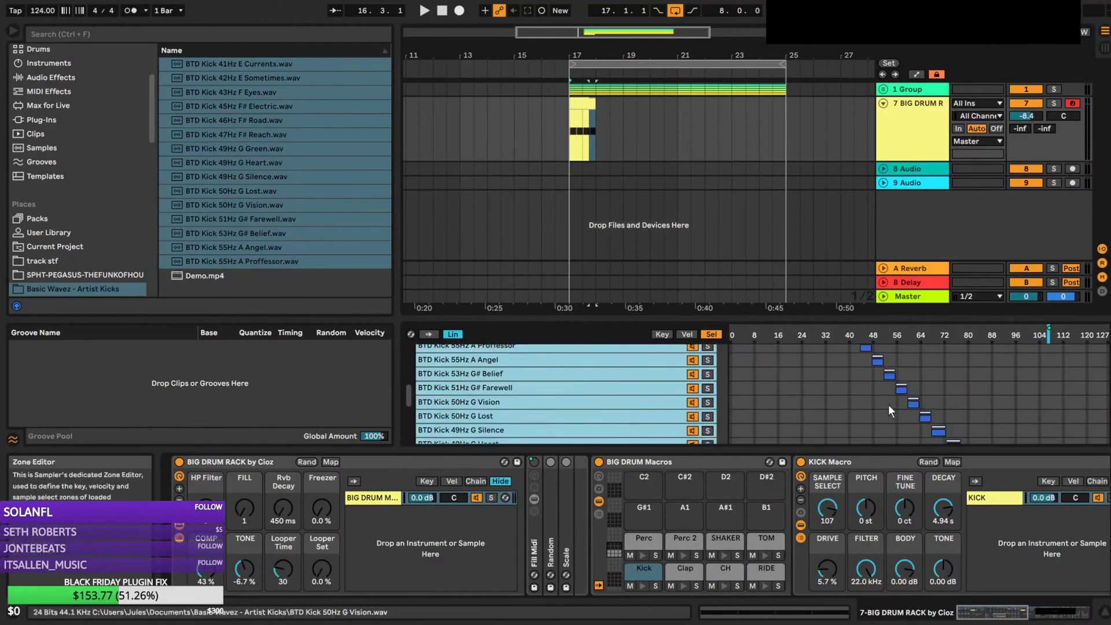
{"action": "scroll", "coordinate": [892, 408], "scroll_direction": "down", "scroll_amount": 5}
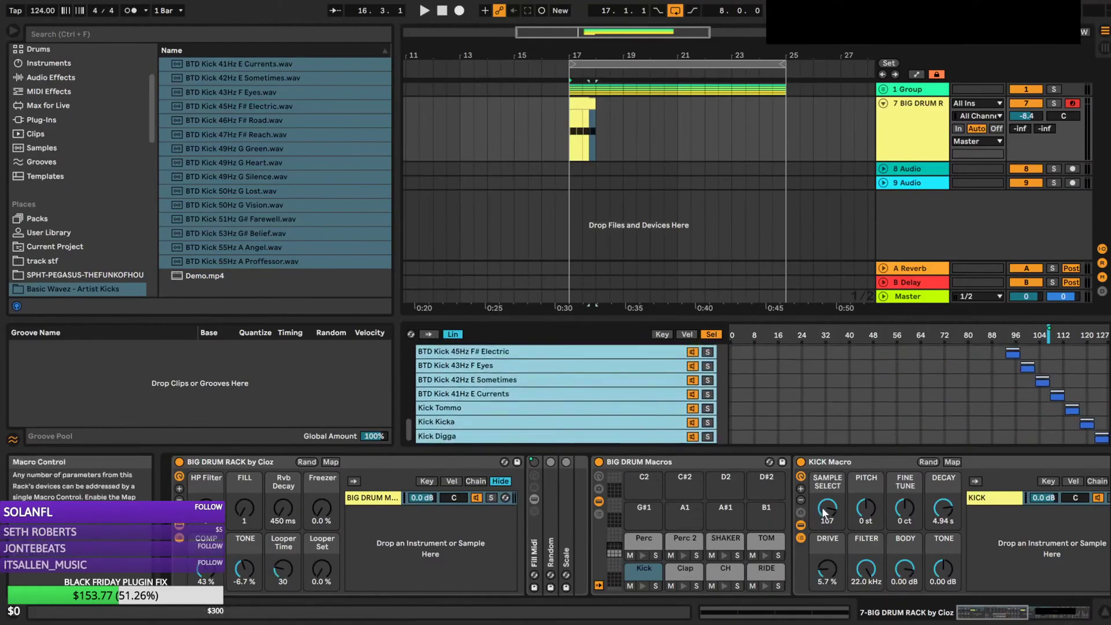
Play the loop, lower the kick's Sample Select to 48, and look up the matching layer in the Sampler zones
{"action": "key", "text": "space"}
{"action": "left_click_drag", "start_coordinate": [828, 512], "coordinate": [828, 539]}
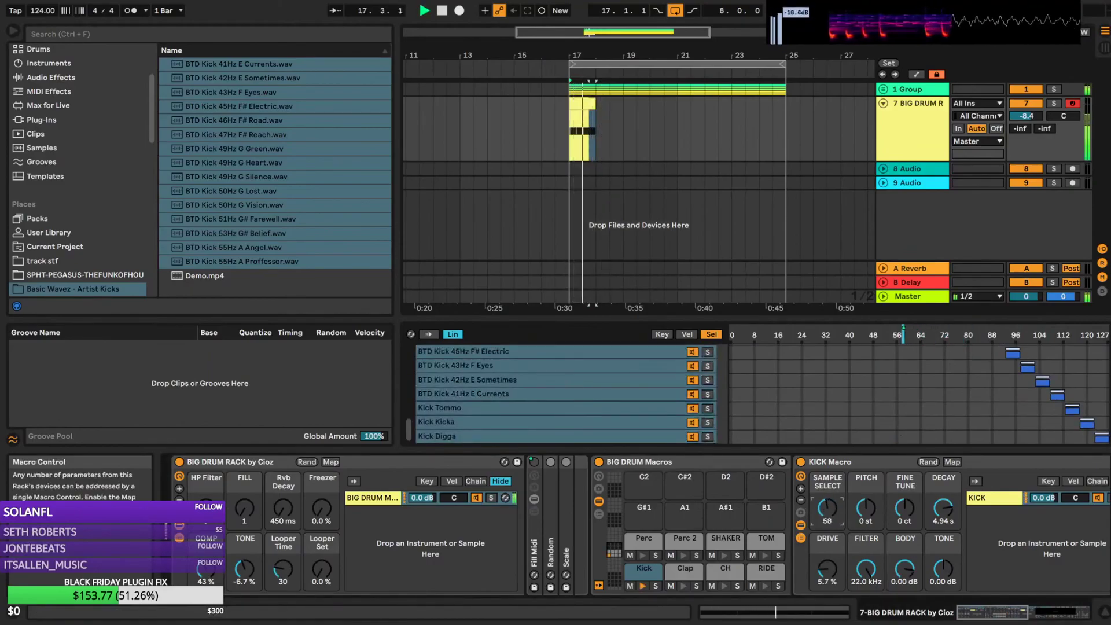
{"action": "left_click_drag", "start_coordinate": [828, 509], "coordinate": [828, 508]}
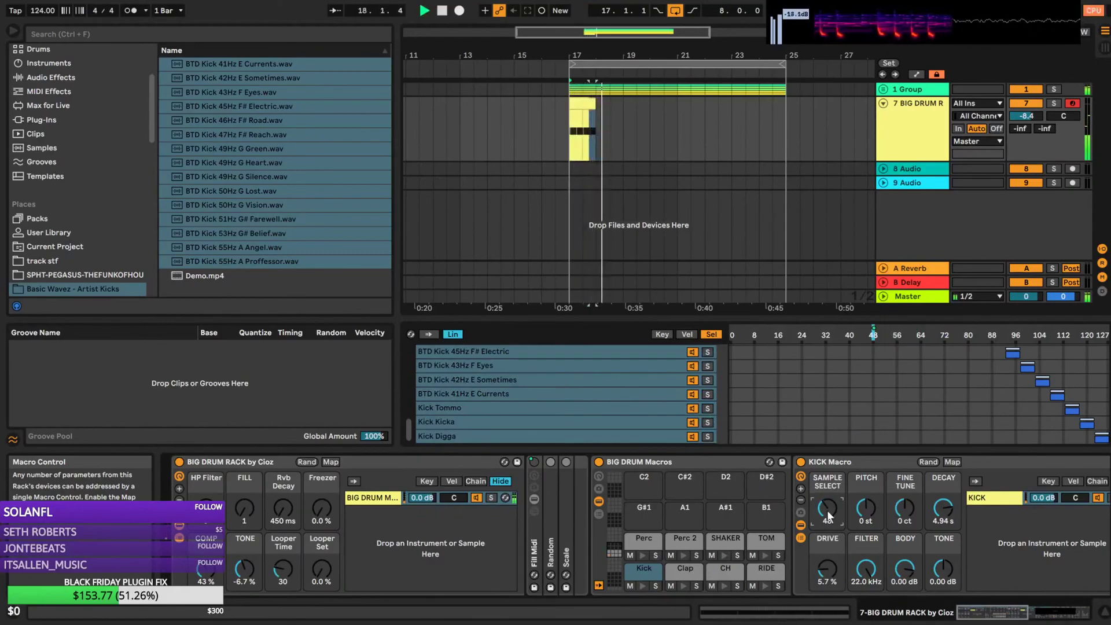
{"action": "scroll", "coordinate": [614, 390], "scroll_direction": "up", "scroll_amount": 5}
{"action": "scroll", "coordinate": [645, 404], "scroll_direction": "up", "scroll_amount": 7}
{"action": "scroll", "coordinate": [647, 409], "scroll_direction": "down", "scroll_amount": 8}
{"action": "scroll", "coordinate": [648, 411], "scroll_direction": "down", "scroll_amount": 3}
{"action": "scroll", "coordinate": [827, 374], "scroll_direction": "up", "scroll_amount": 1}
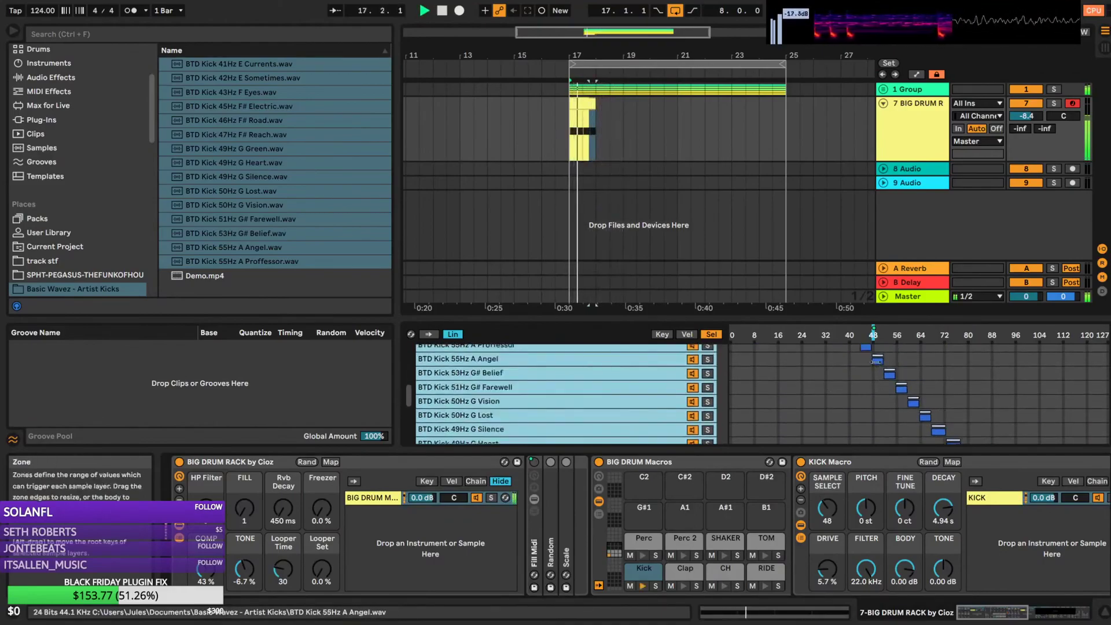
Audition the kick one Sample Select value at a time, down to 47 and up to 54
{"action": "left_click", "coordinate": [848, 508]}
{"action": "key", "text": "Down"}
{"action": "key", "text": "space"}
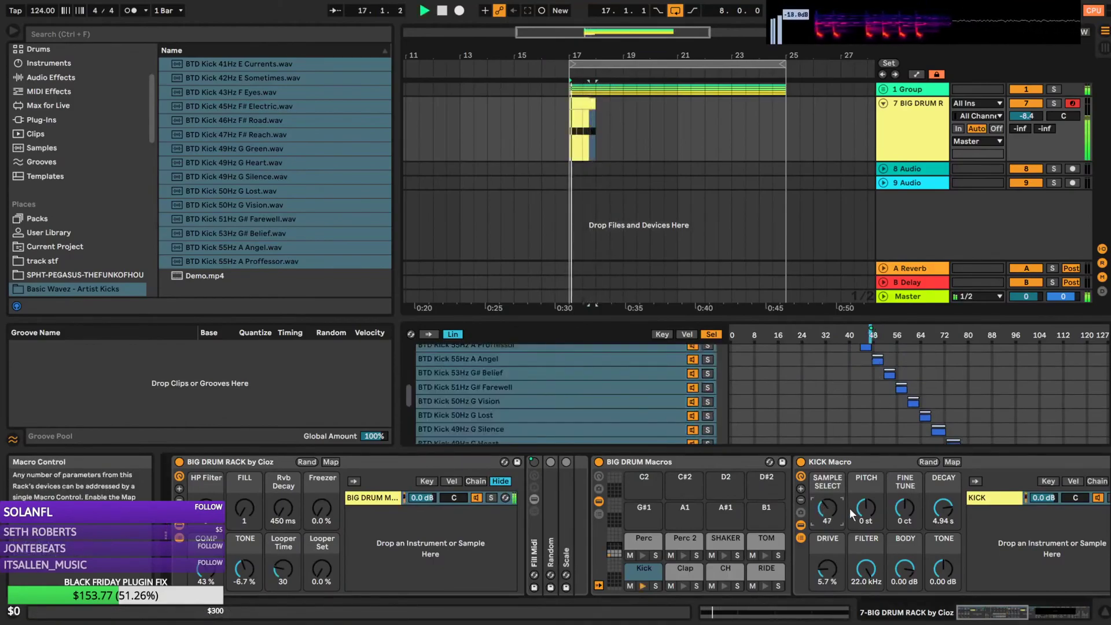
{"action": "key", "text": "space"}
{"action": "key", "text": "Up"}
{"action": "key", "text": "Up"}
{"action": "key", "text": "Up"}
{"action": "key", "text": "space"}
{"action": "key", "text": "Up"}
{"action": "key", "text": "Up"}
{"action": "key", "text": "Up"}
{"action": "key", "text": "Up"}
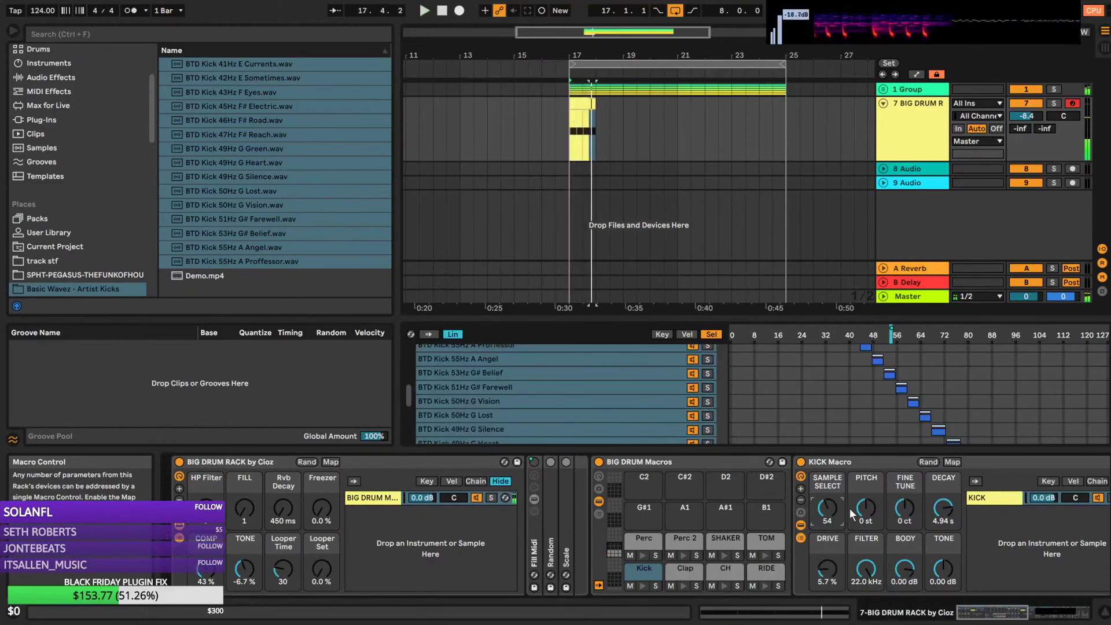
Continue auditioning kicks during playback, raising Sample Select step by step to 60
{"action": "key", "text": "Up"}
{"action": "key", "text": "space"}
{"action": "key", "text": "Up"}
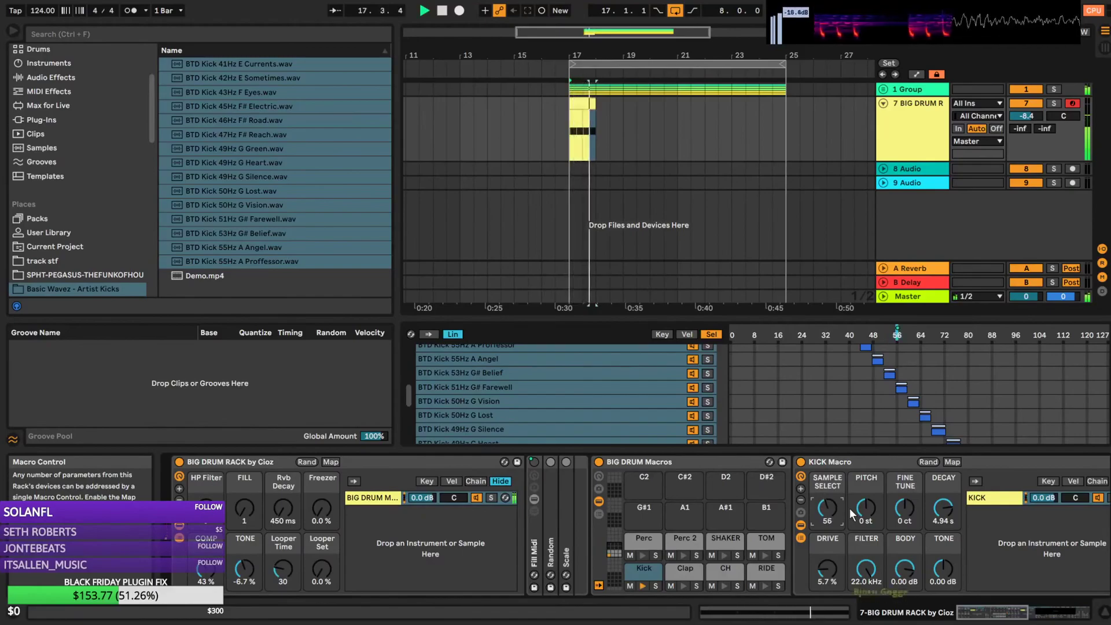
{"action": "key", "text": "Up"}
{"action": "key", "text": "Up"}
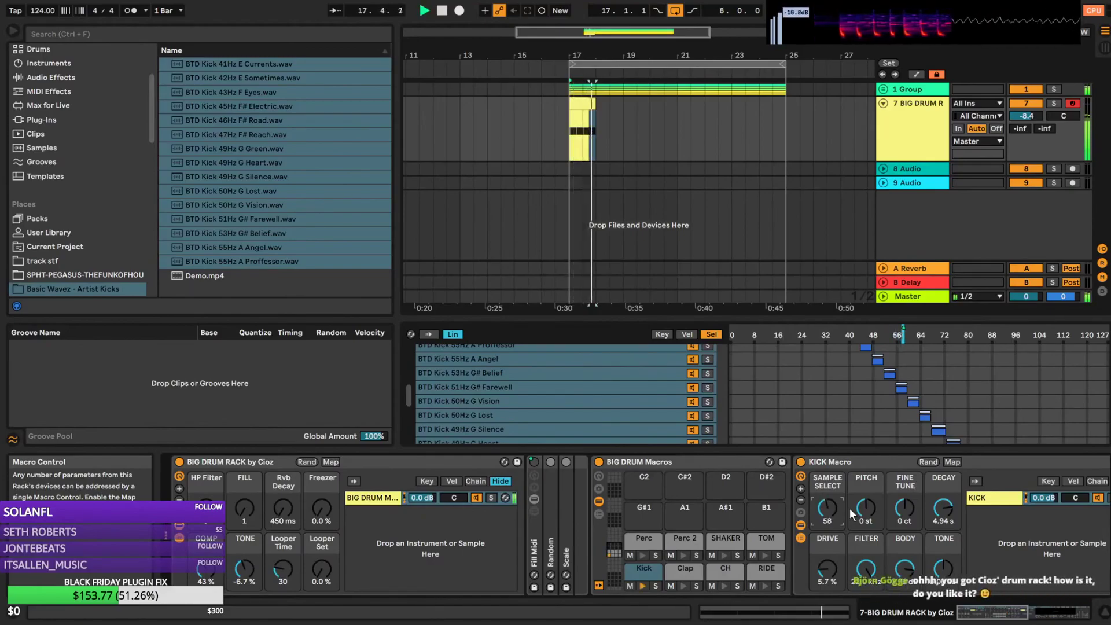
{"action": "key", "text": "Up"}
{"action": "key", "text": "space"}
{"action": "key", "text": "space"}
{"action": "key", "text": "space"}
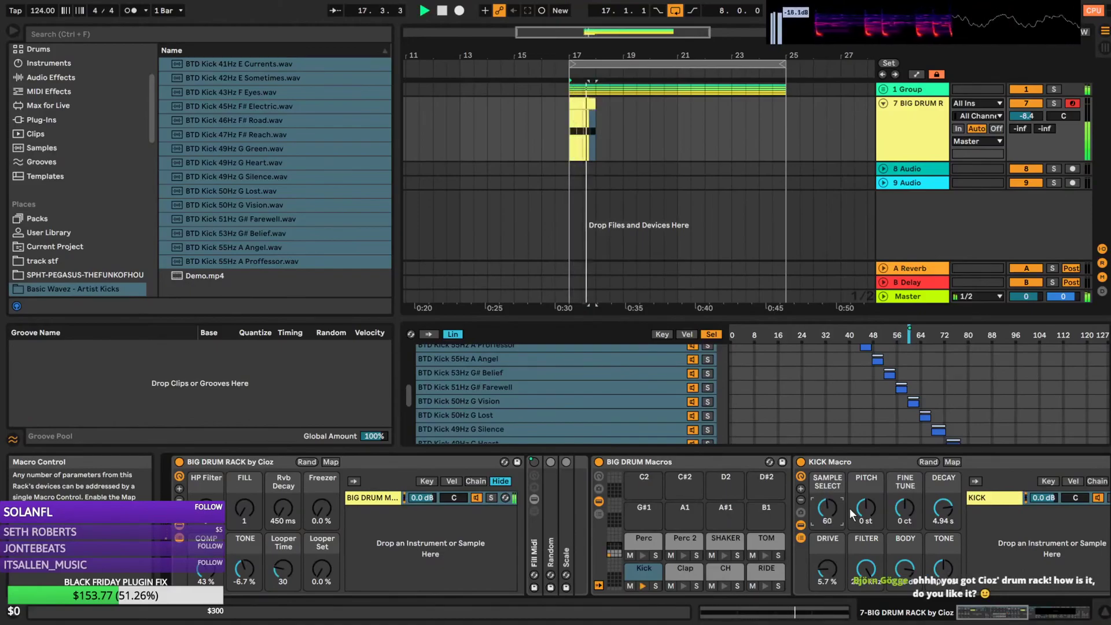
Audition the kicks during playback, restarting the loop and lowering the kick's Sample Select step by step from 60 to 48
{"action": "key", "text": "space"}
{"action": "key", "text": "space"}
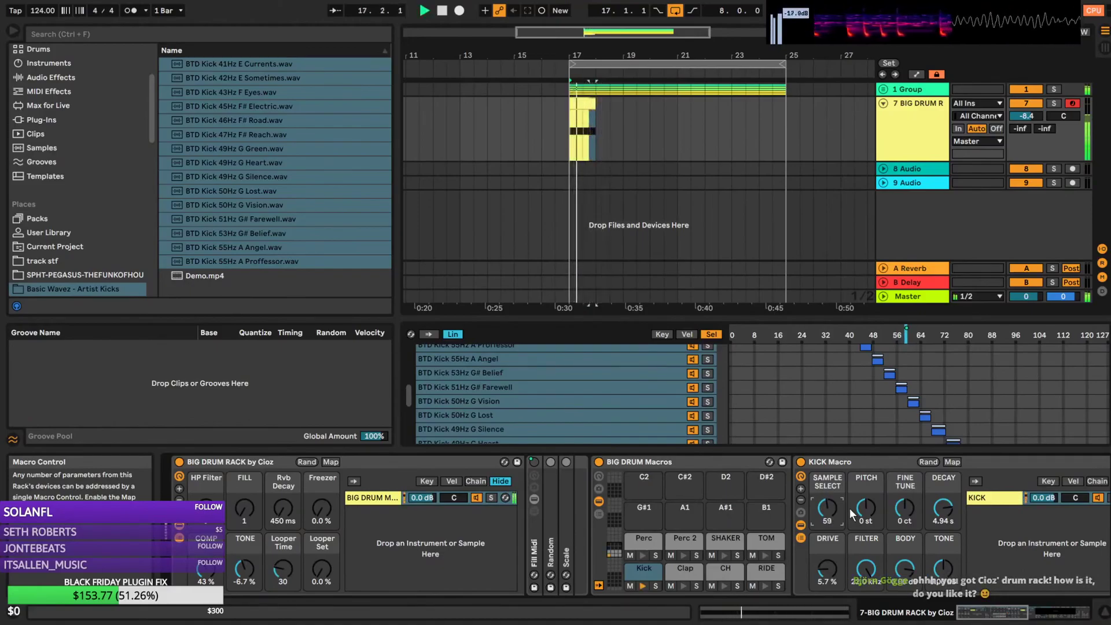
{"action": "key", "text": "Down"}
{"action": "key", "text": "Down"}
{"action": "key", "text": "Down"}
{"action": "key", "text": "Down"}
{"action": "key", "text": "Down"}
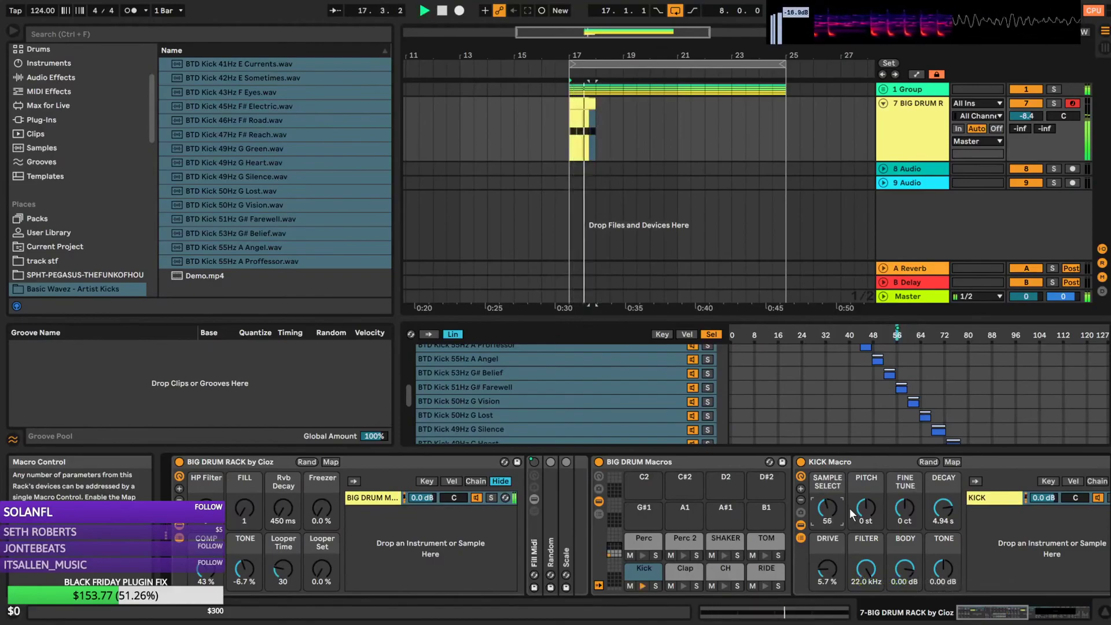
{"action": "key", "text": "Down"}
{"action": "key", "text": "Down"}
{"action": "key", "text": "Down"}
{"action": "key", "text": "Down"}
{"action": "key", "text": "Down"}
{"action": "key", "text": "Down"}
{"action": "key", "text": "space"}
{"action": "key", "text": "space"}
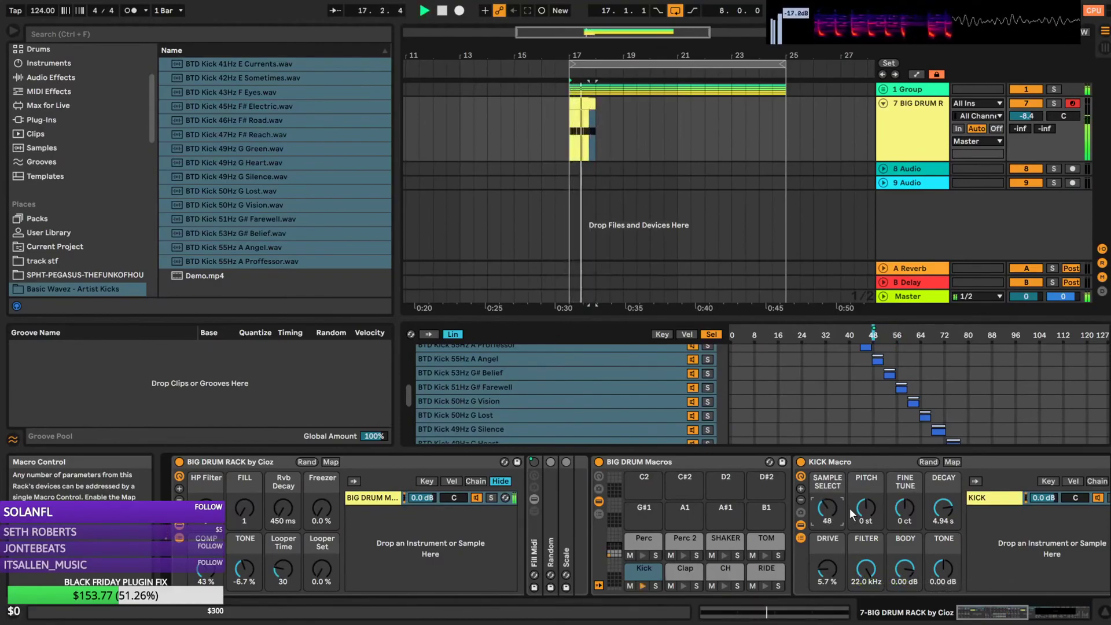
Audition the kicks upward from 48, raising the kick's Sample Select one value at a time to 71
{"action": "key", "text": "Up"}
{"action": "key", "text": "Up"}
{"action": "key", "text": "Up"}
{"action": "key", "text": "Up"}
{"action": "key", "text": "Up"}
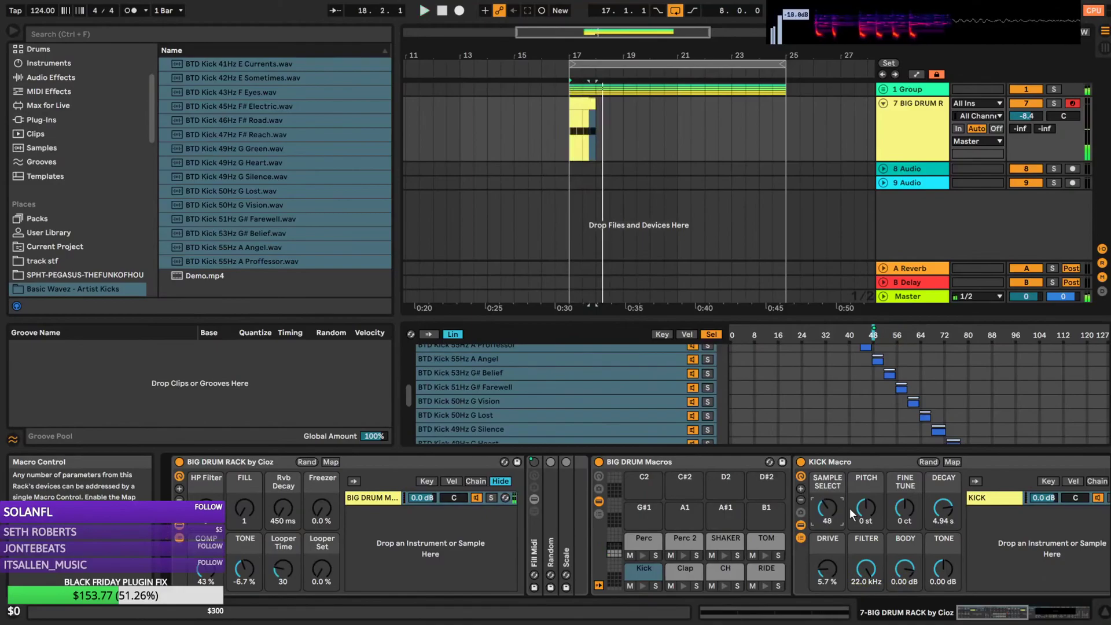
{"action": "key", "text": "Up"}
{"action": "key", "text": "Up"}
{"action": "key", "text": "Up"}
{"action": "key", "text": "Up"}
{"action": "key", "text": "Up"}
{"action": "key", "text": "Up"}
{"action": "key", "text": "Up"}
{"action": "key", "text": "Up"}
{"action": "key", "text": "Up"}
{"action": "key", "text": "Up"}
{"action": "key", "text": "Up"}
{"action": "key", "text": "Up"}
{"action": "key", "text": "Up"}
{"action": "key", "text": "Up"}
{"action": "key", "text": "Up"}
{"action": "key", "text": "Up"}
{"action": "key", "text": "space"}
{"action": "key", "text": "Up"}
{"action": "key", "text": "Up"}
{"action": "key", "text": "Up"}
{"action": "key", "text": "Up"}
{"action": "key", "text": "Up"}
{"action": "key", "text": "Up"}
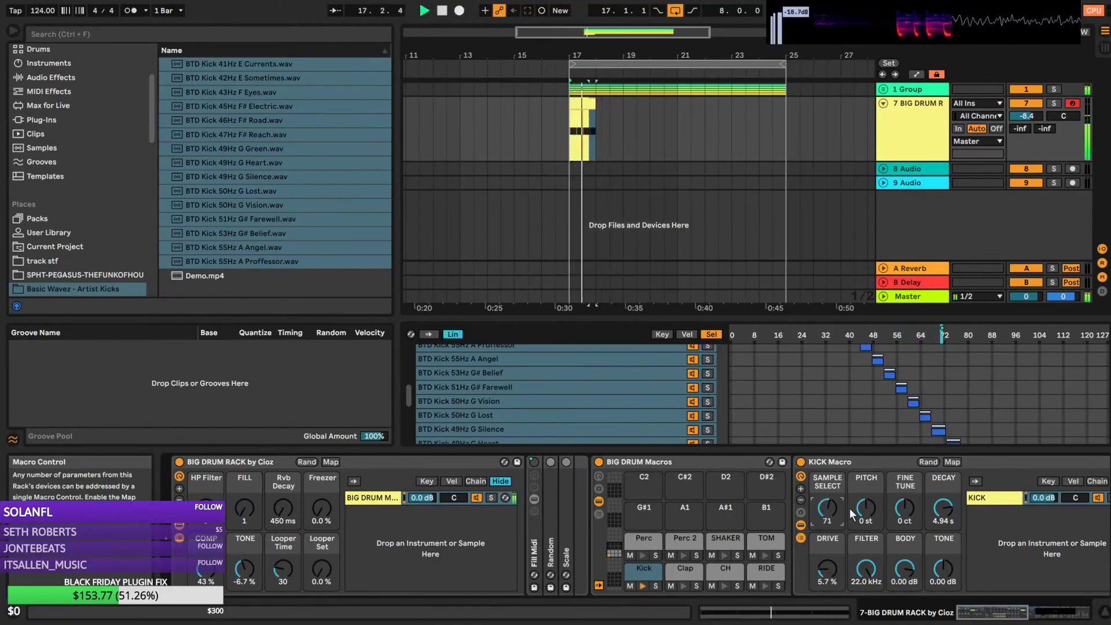
Replay the loop with higher kick layers, raising Sample Select to 76 and stepping back to 75
{"action": "key", "text": "space"}
{"action": "key", "text": "space"}
{"action": "key", "text": "Up"}
{"action": "key", "text": "Up"}
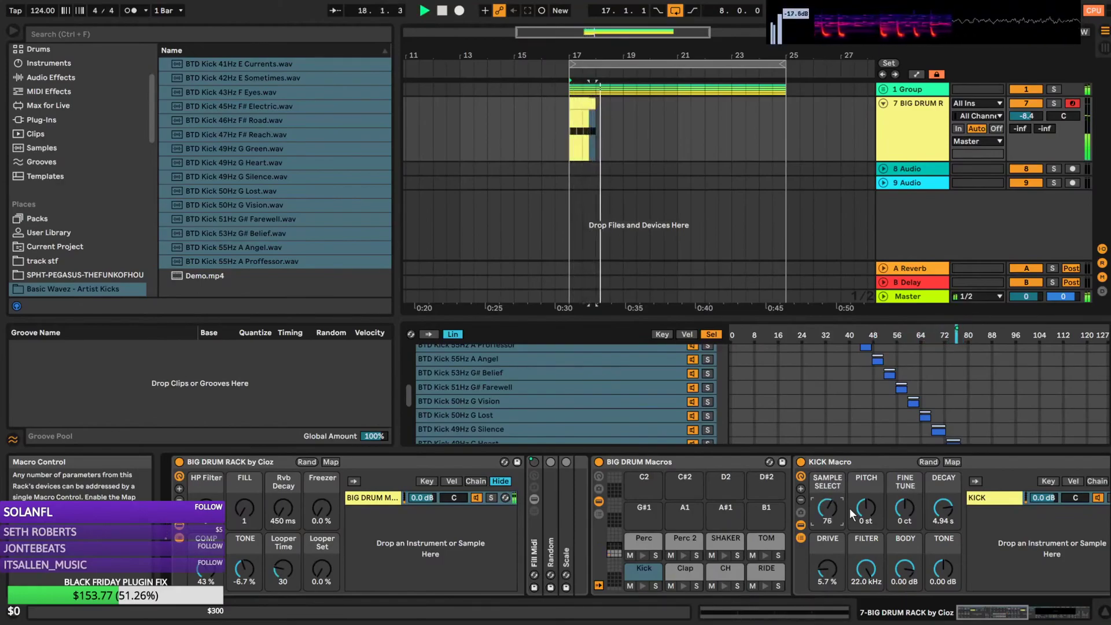
{"action": "key", "text": "space"}
{"action": "key", "text": "space"}
{"action": "key", "text": "Down"}
{"action": "key", "text": "Down"}
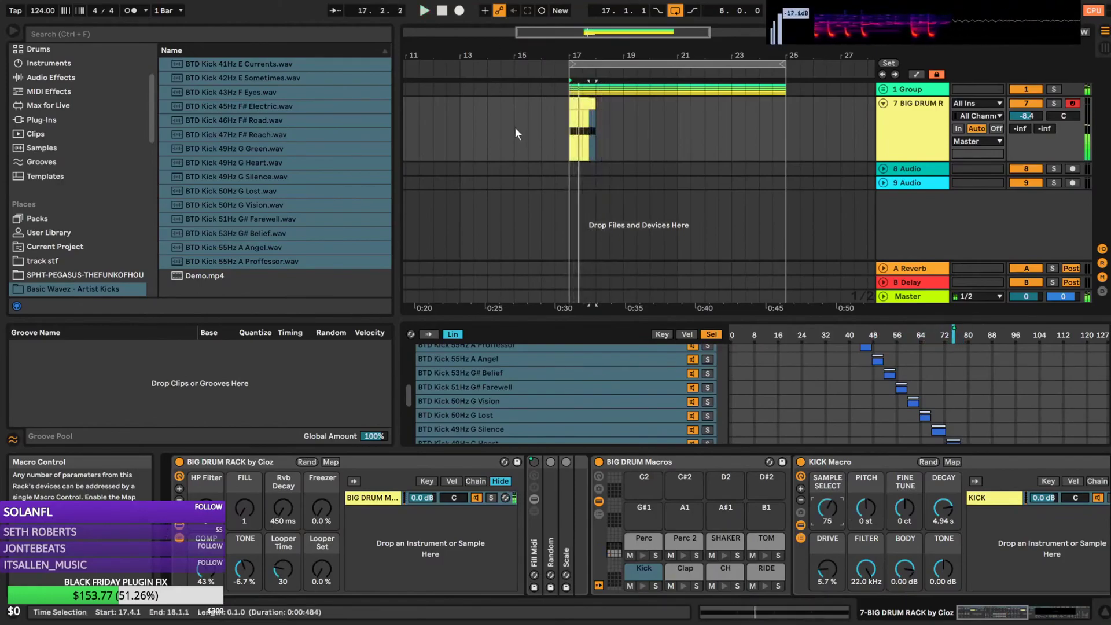
Extend the drum clip to bar 25 so it fills the eight-bar loop, and play it from the start
{"action": "left_click_drag", "start_coordinate": [596, 128], "coordinate": [787, 110]}
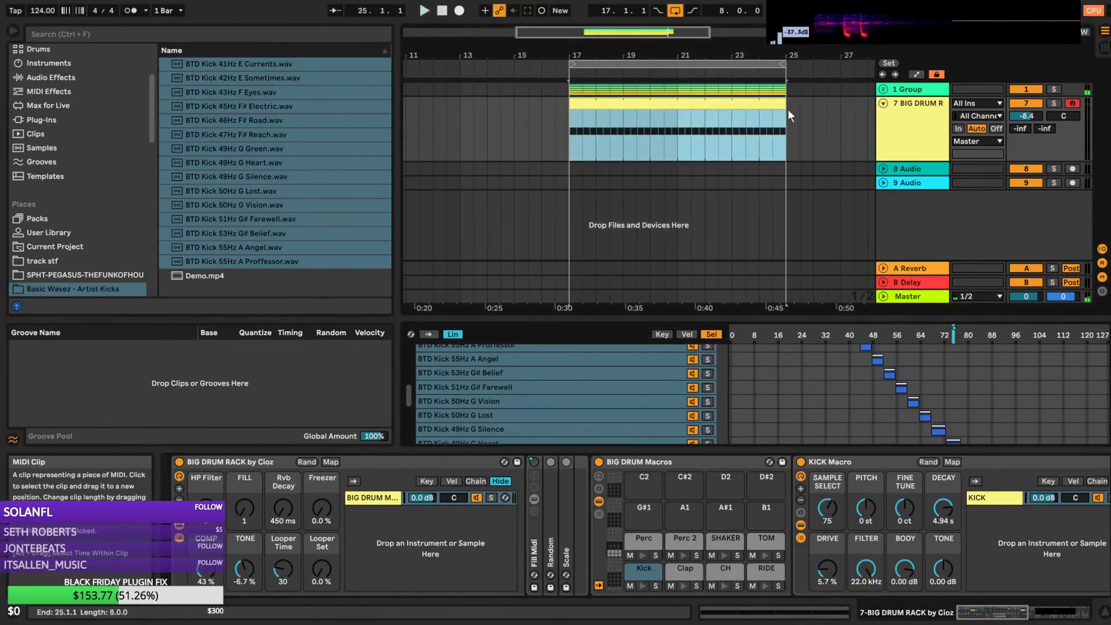
{"action": "key", "text": "space"}
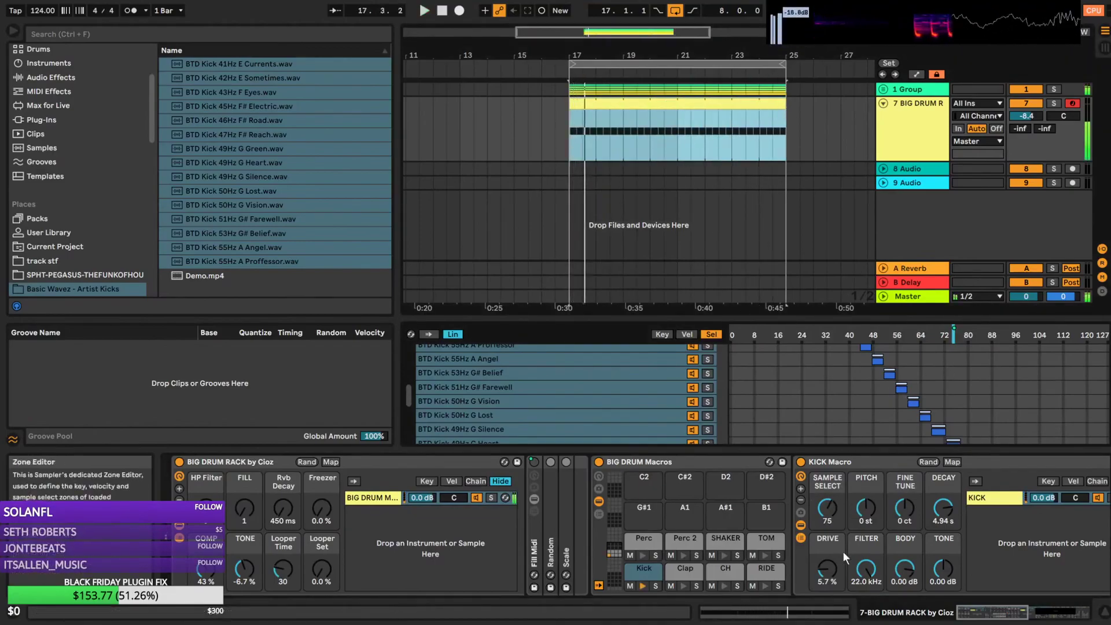
Raise the kick's Sample Select to 96 while the full loop plays
{"action": "left_click", "coordinate": [832, 520]}
{"action": "scroll", "coordinate": [831, 520], "scroll_direction": "up", "scroll_amount": 3}
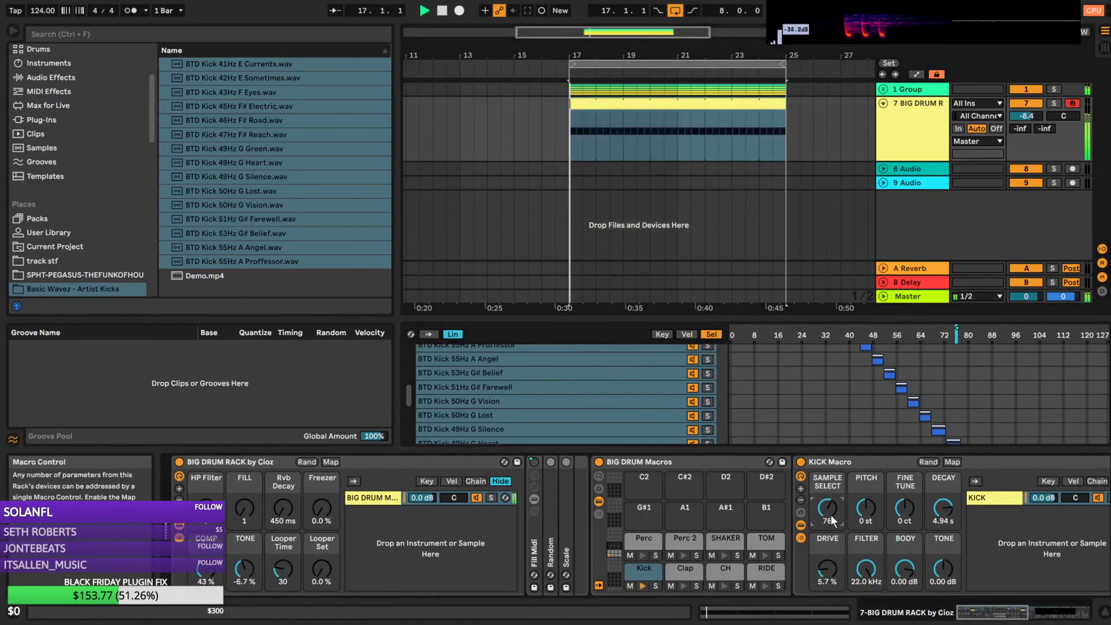
{"action": "scroll", "coordinate": [832, 520], "scroll_direction": "up", "scroll_amount": 3}
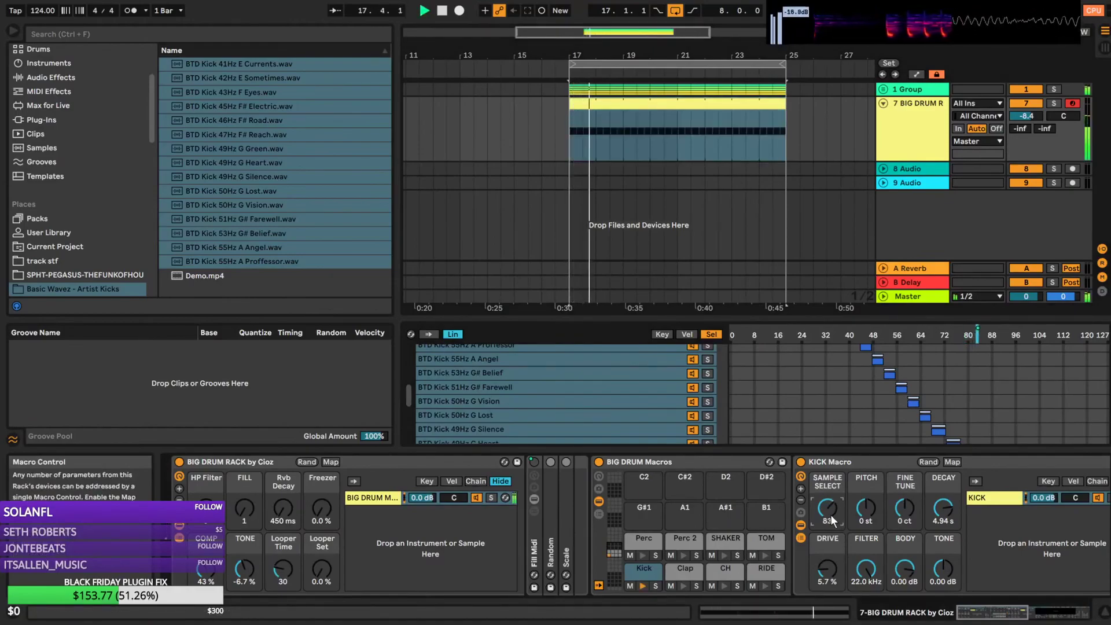
{"action": "scroll", "coordinate": [831, 520], "scroll_direction": "up", "scroll_amount": 8}
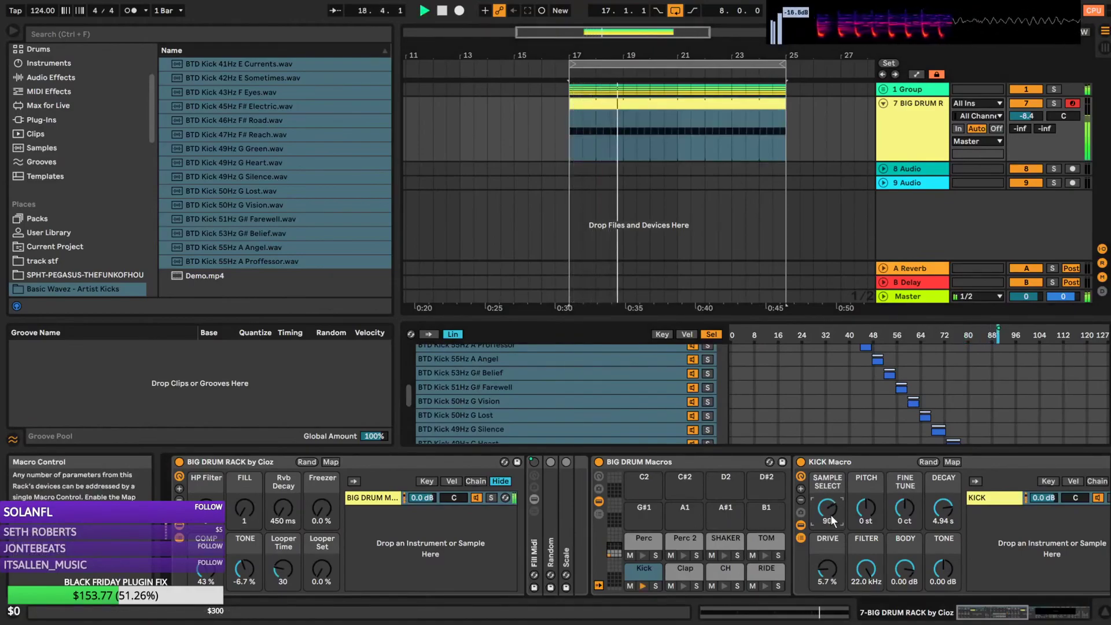
{"action": "scroll", "coordinate": [831, 520], "scroll_direction": "up", "scroll_amount": 1}
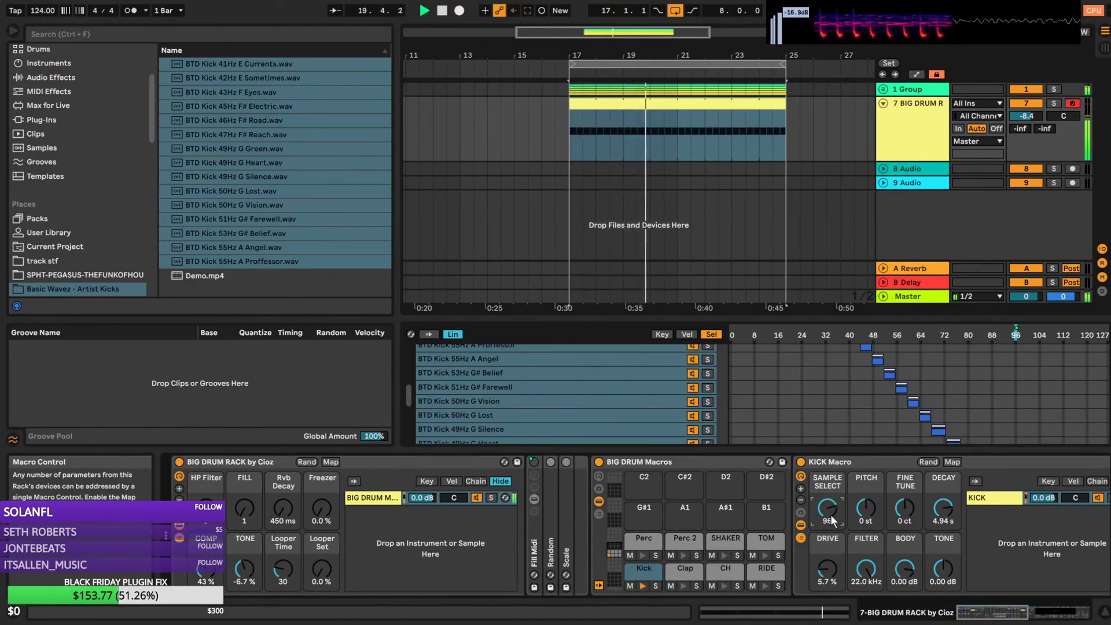
{"action": "scroll", "coordinate": [831, 520], "scroll_direction": "up", "scroll_amount": 1}
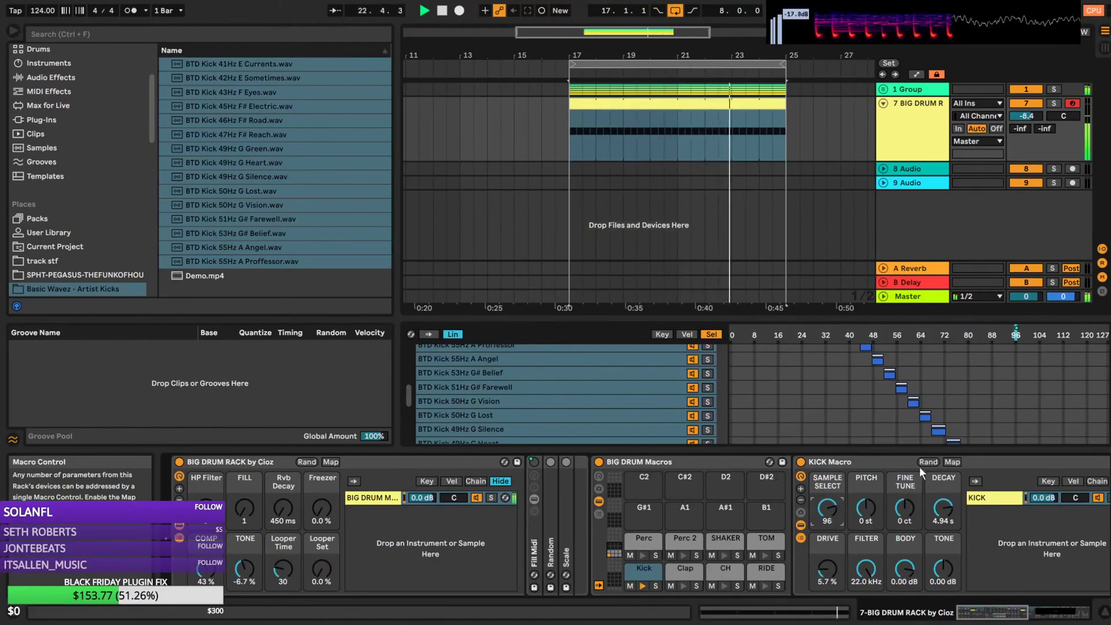
Locate the upper kick layers in the Sampler zones and audition higher Sample Select values before returning to 98
{"action": "scroll", "coordinate": [982, 404], "scroll_direction": "down", "scroll_amount": 3}
{"action": "scroll", "coordinate": [981, 405], "scroll_direction": "down", "scroll_amount": 2}
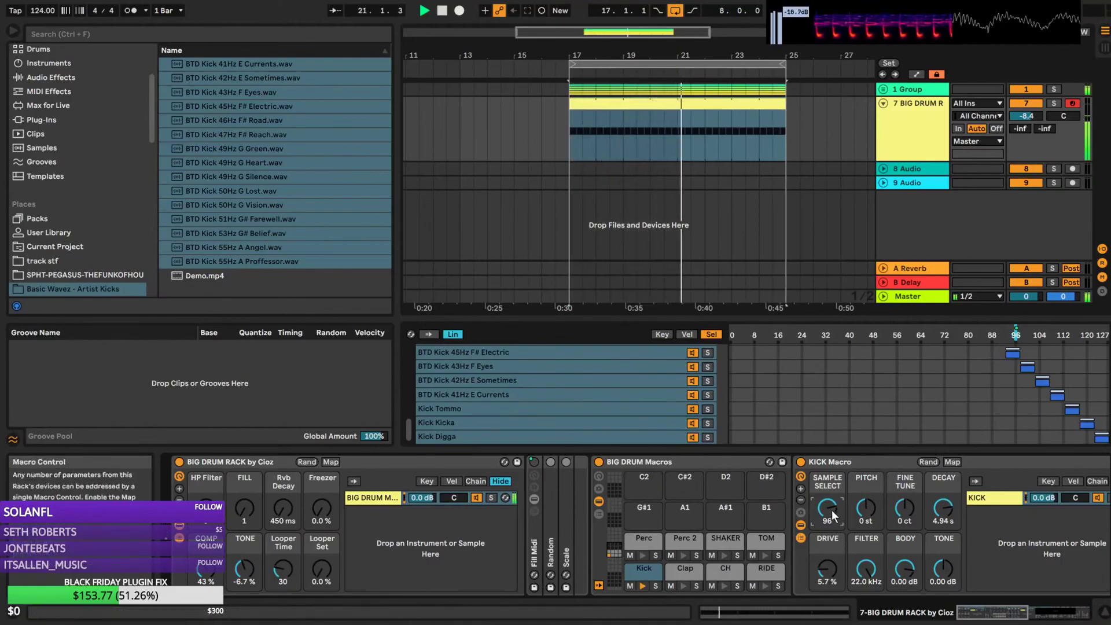
{"action": "scroll", "coordinate": [828, 508], "scroll_direction": "up", "scroll_amount": 2}
{"action": "scroll", "coordinate": [833, 515], "scroll_direction": "up", "scroll_amount": 2}
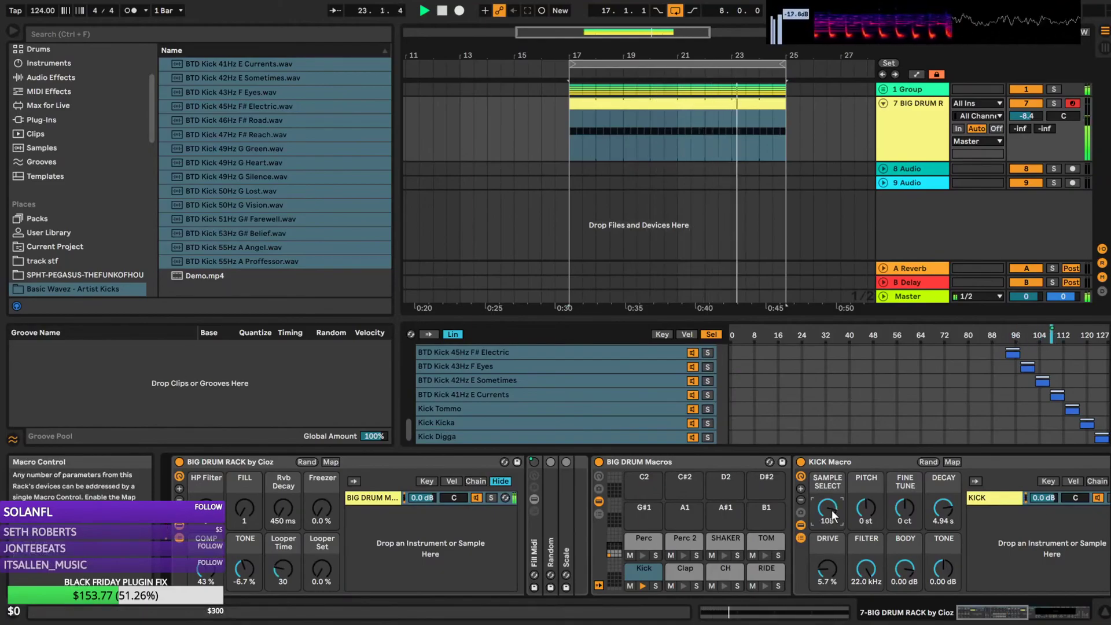
{"action": "scroll", "coordinate": [834, 515], "scroll_direction": "down", "scroll_amount": 5}
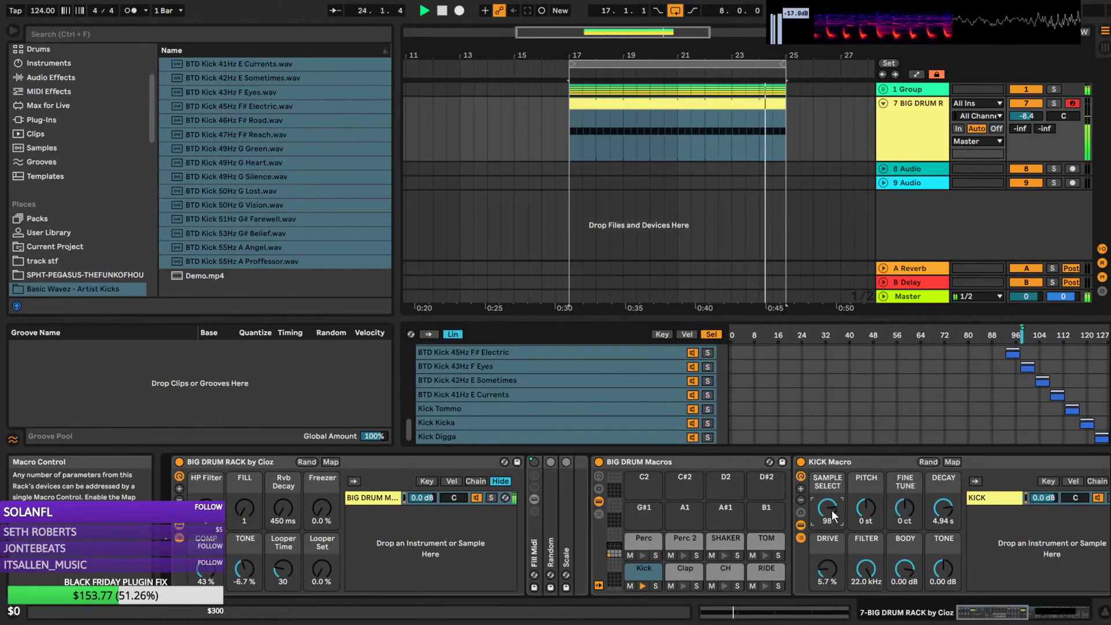
Keep auditioning kicks through Sample Select 91 and 81, settle on 66, and find its layer in the Sampler zones
{"action": "scroll", "coordinate": [834, 516], "scroll_direction": "down", "scroll_amount": 2}
{"action": "scroll", "coordinate": [833, 515], "scroll_direction": "down", "scroll_amount": 3}
{"action": "scroll", "coordinate": [833, 515], "scroll_direction": "up", "scroll_amount": 2}
{"action": "scroll", "coordinate": [834, 515], "scroll_direction": "up", "scroll_amount": 4}
{"action": "scroll", "coordinate": [834, 515], "scroll_direction": "up", "scroll_amount": 2}
{"action": "scroll", "coordinate": [834, 515], "scroll_direction": "down", "scroll_amount": 3}
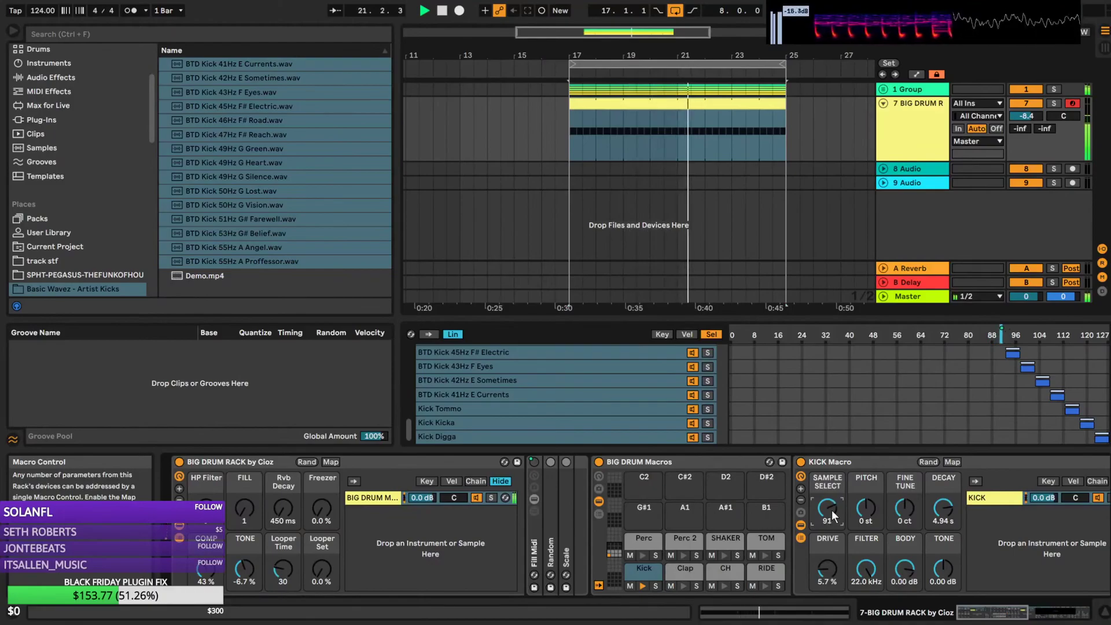
{"action": "scroll", "coordinate": [834, 514], "scroll_direction": "down", "scroll_amount": 2}
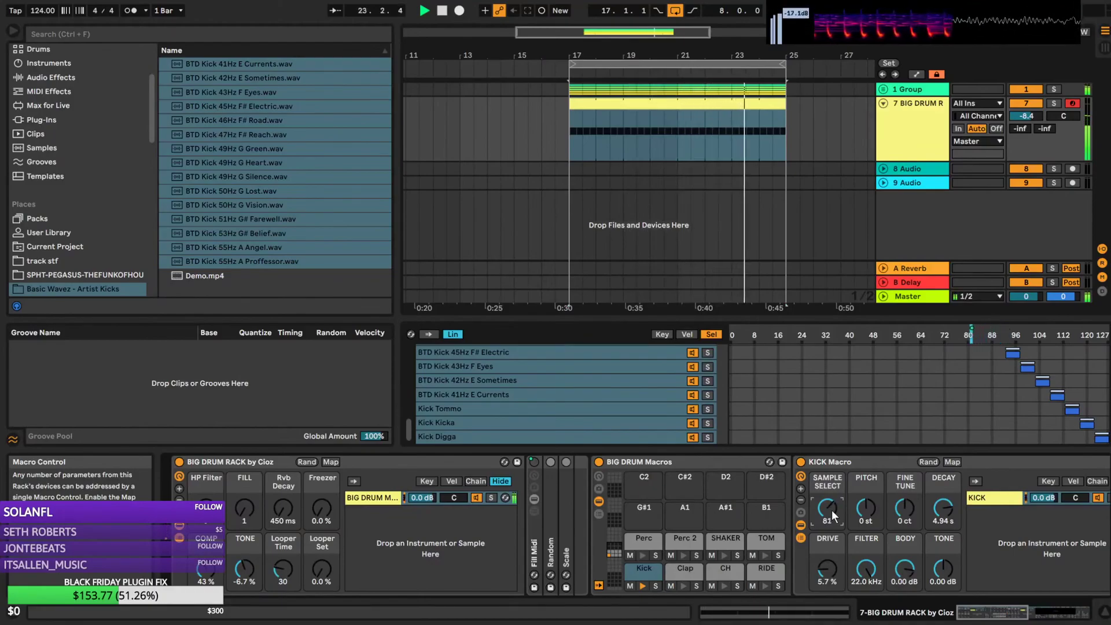
{"action": "scroll", "coordinate": [776, 396], "scroll_direction": "up", "scroll_amount": 4}
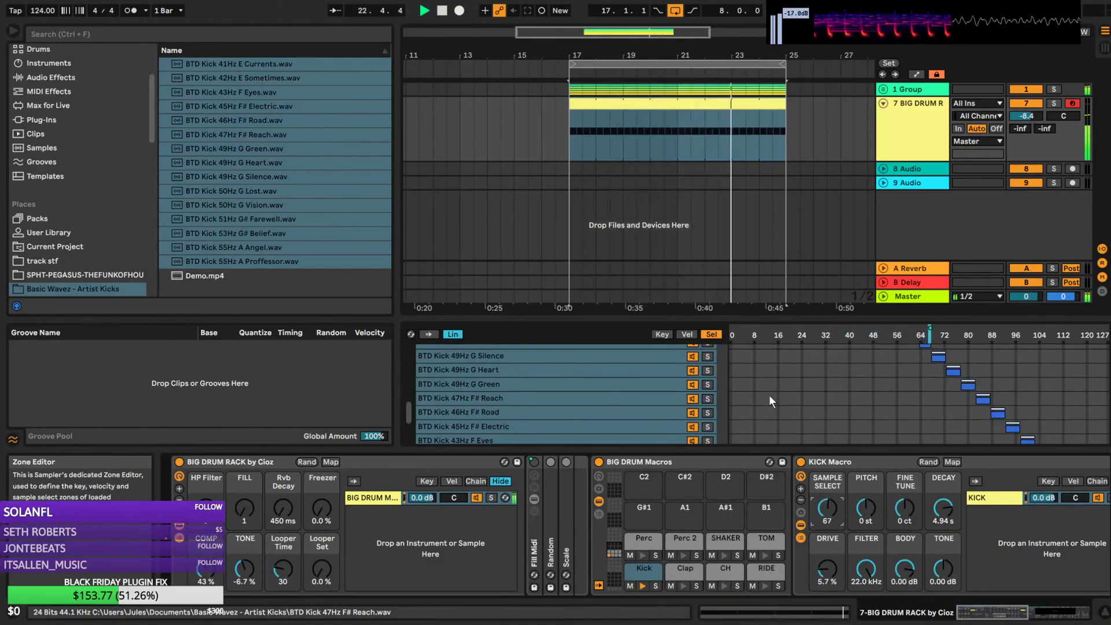
{"action": "scroll", "coordinate": [772, 395], "scroll_direction": "up", "scroll_amount": 1}
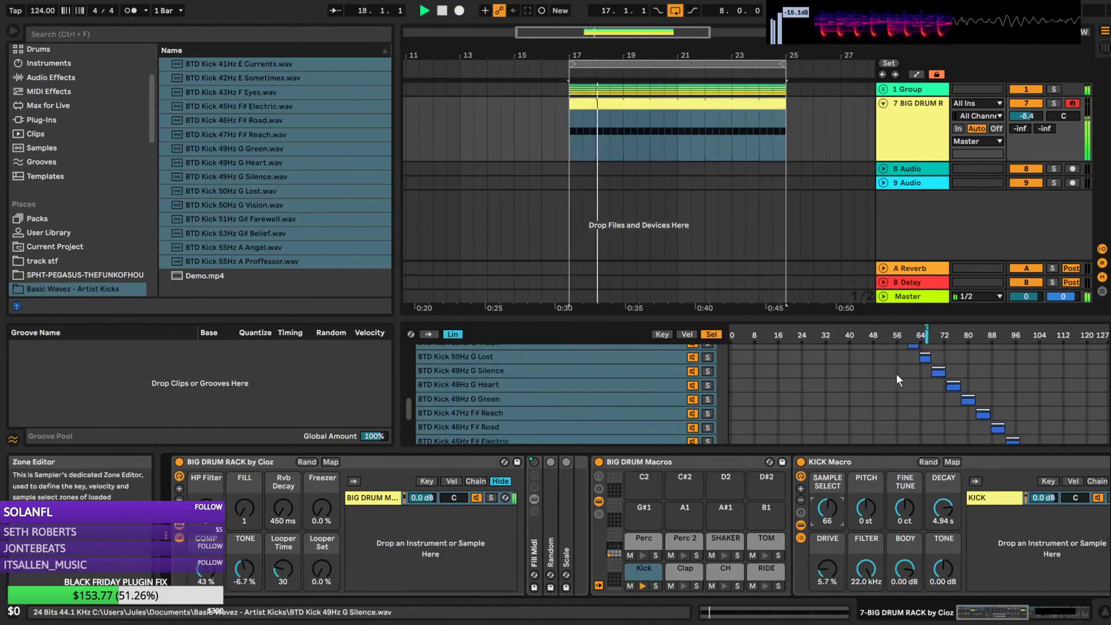
Listen to the BIG DRUM RACK track in solo, restore the full mix and stop playback
{"action": "left_click", "coordinate": [1057, 104]}
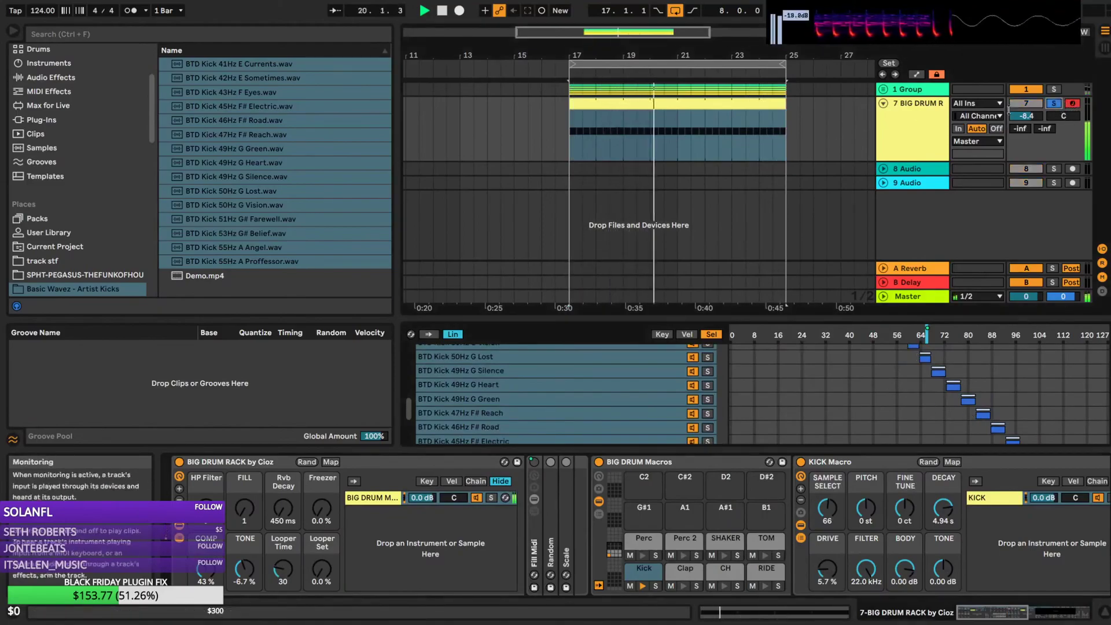
{"action": "left_click", "coordinate": [1054, 104]}
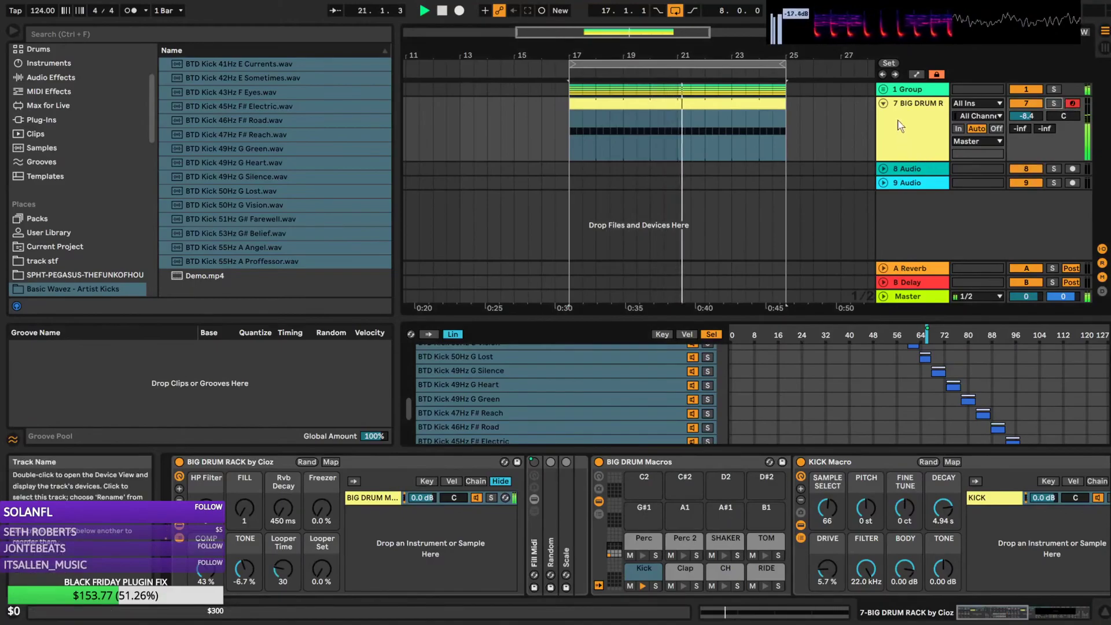
{"action": "left_click", "coordinate": [901, 92]}
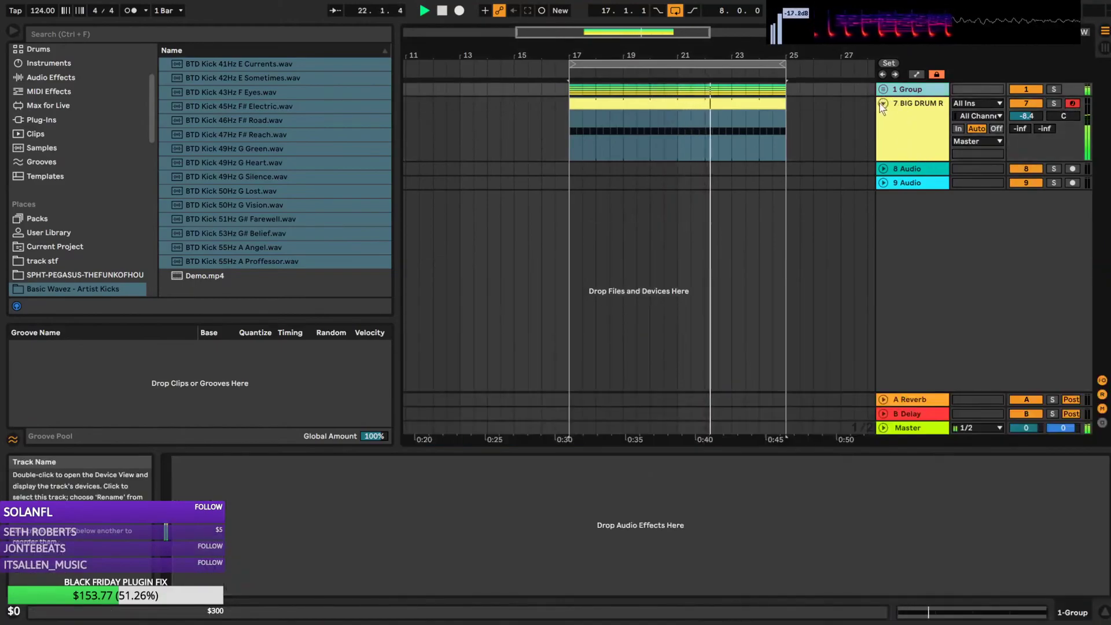
{"action": "left_click", "coordinate": [908, 124]}
{"action": "key", "text": "space"}
Open the drum clip and add sixteenth-note SHAKER hits on the offbeats at 1.1.3, 1.2.3, 1.3.3 and 1.4.3
{"action": "double_click", "coordinate": [676, 104]}
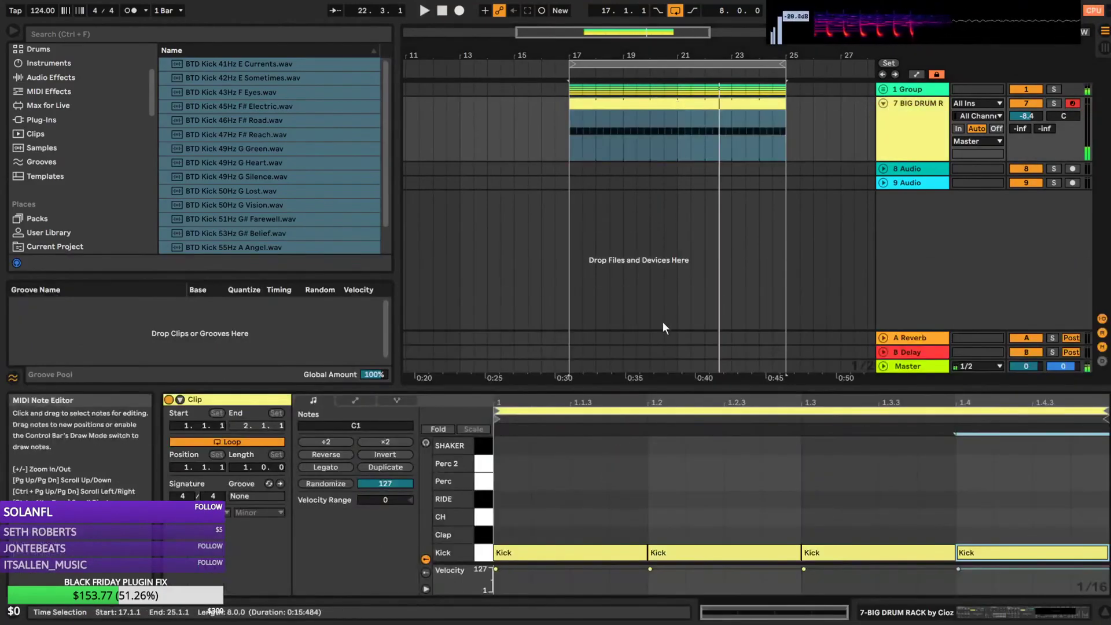
{"action": "key", "text": "space"}
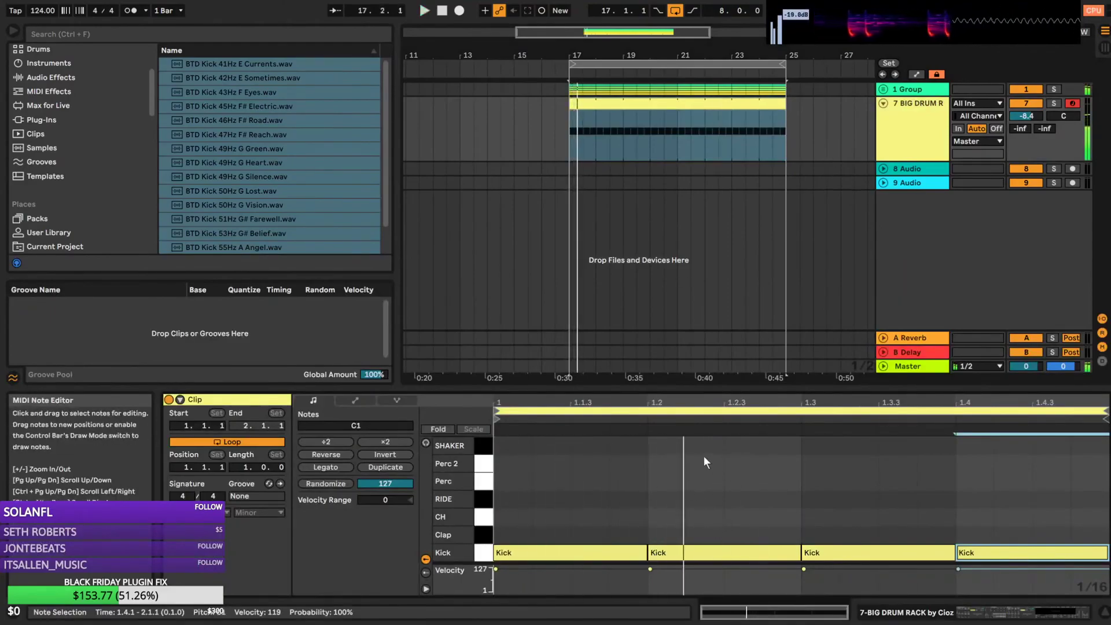
{"action": "double_click", "coordinate": [578, 445]}
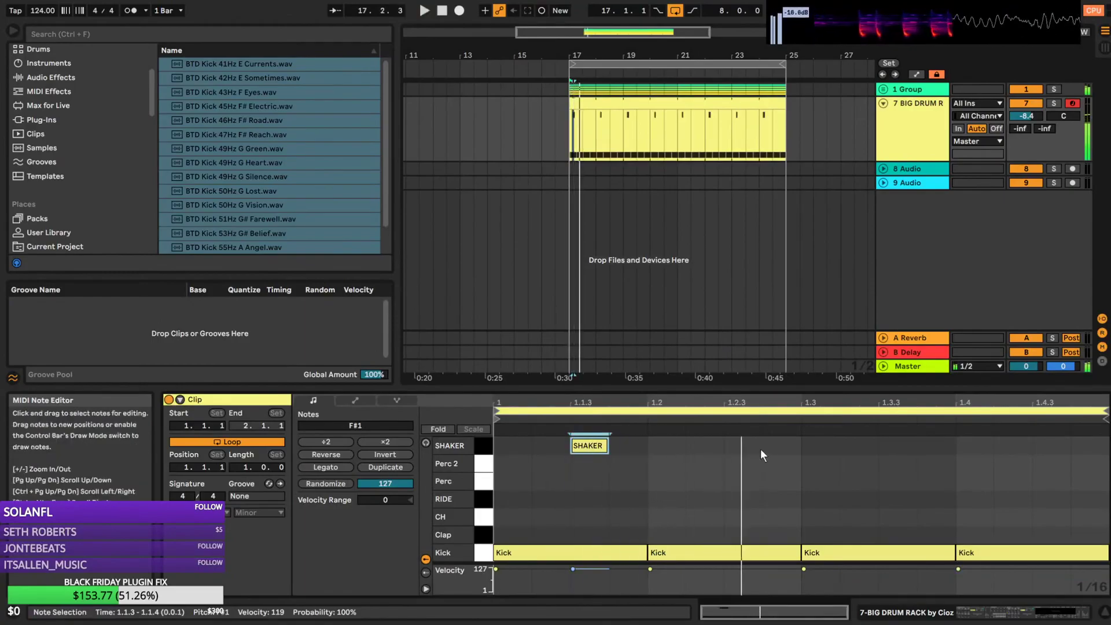
{"action": "double_click", "coordinate": [744, 446]}
{"action": "double_click", "coordinate": [898, 446]}
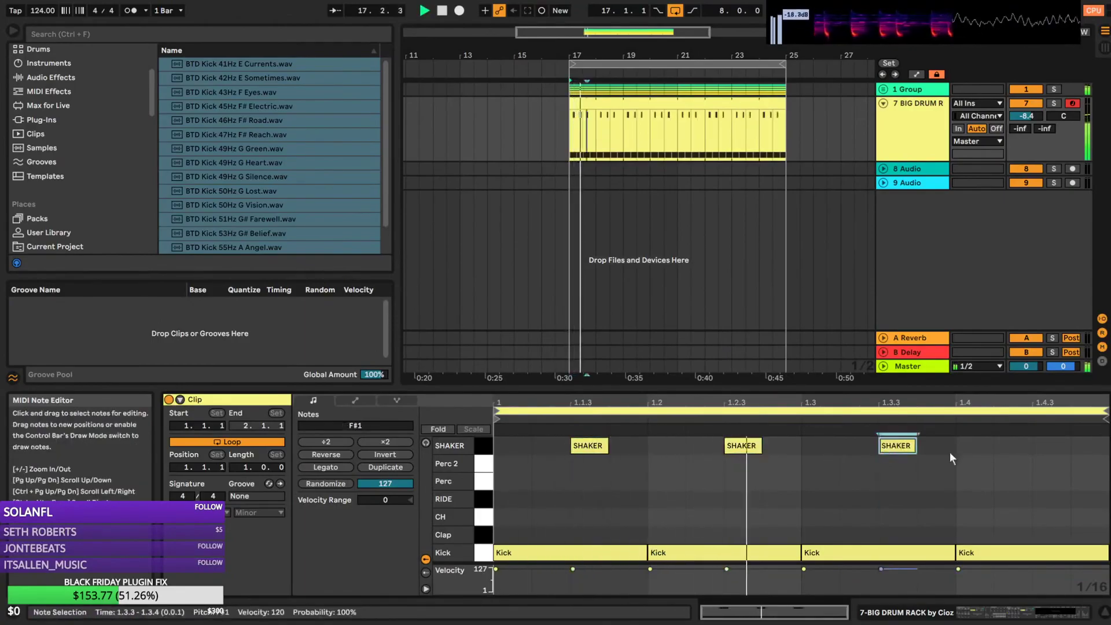
{"action": "double_click", "coordinate": [1036, 446]}
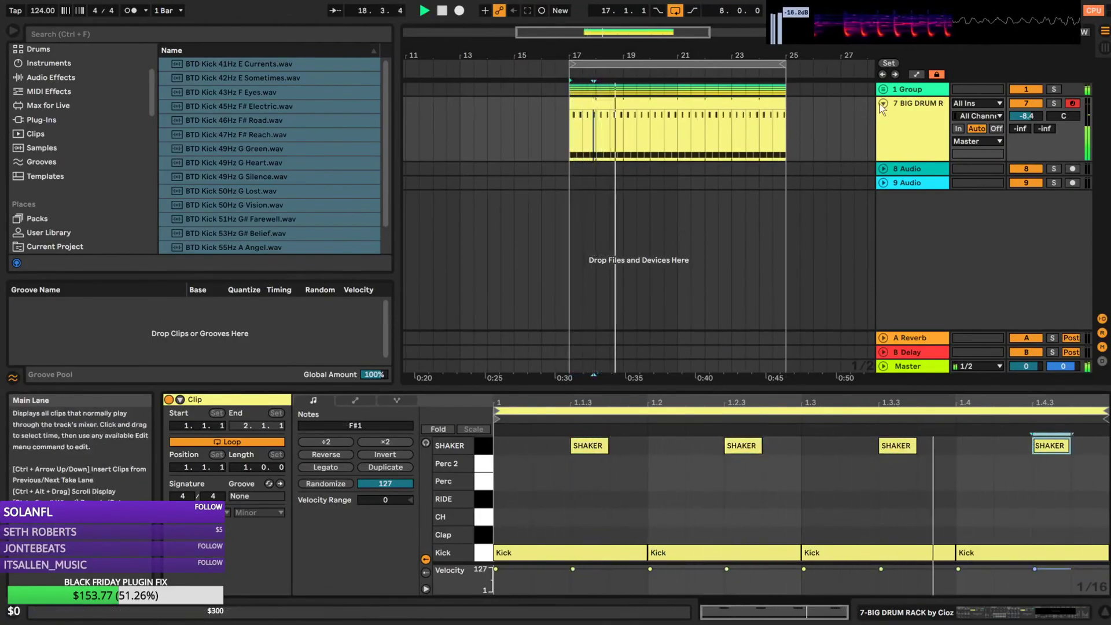
Bring up the SHAKER macros in the drum rack, set the shaker's Sample Select to 64, and check the clip's notes
{"action": "left_click", "coordinate": [896, 122]}
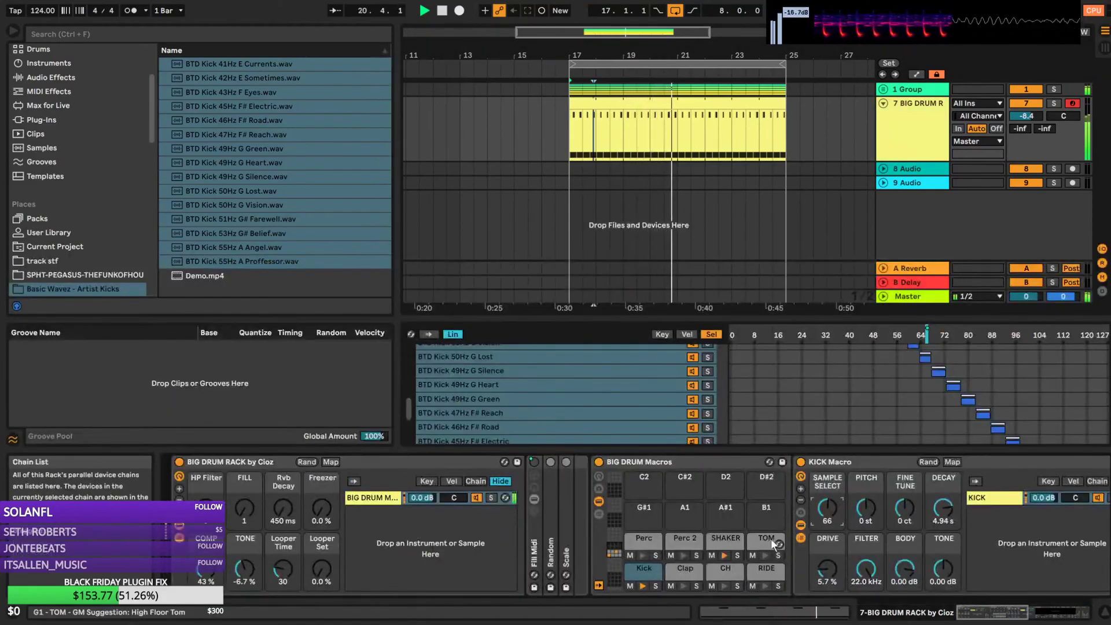
{"action": "left_click", "coordinate": [724, 543]}
{"action": "left_click_drag", "start_coordinate": [819, 507], "coordinate": [819, 482]}
{"action": "left_click_drag", "start_coordinate": [1017, 613], "coordinate": [1030, 614]}
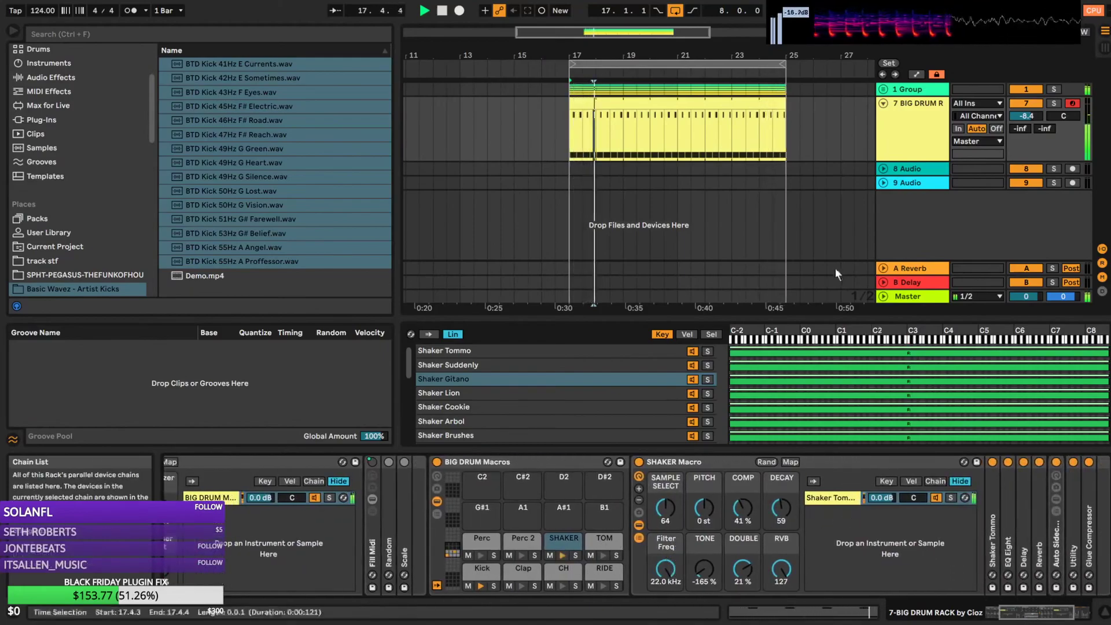
{"action": "double_click", "coordinate": [674, 110]}
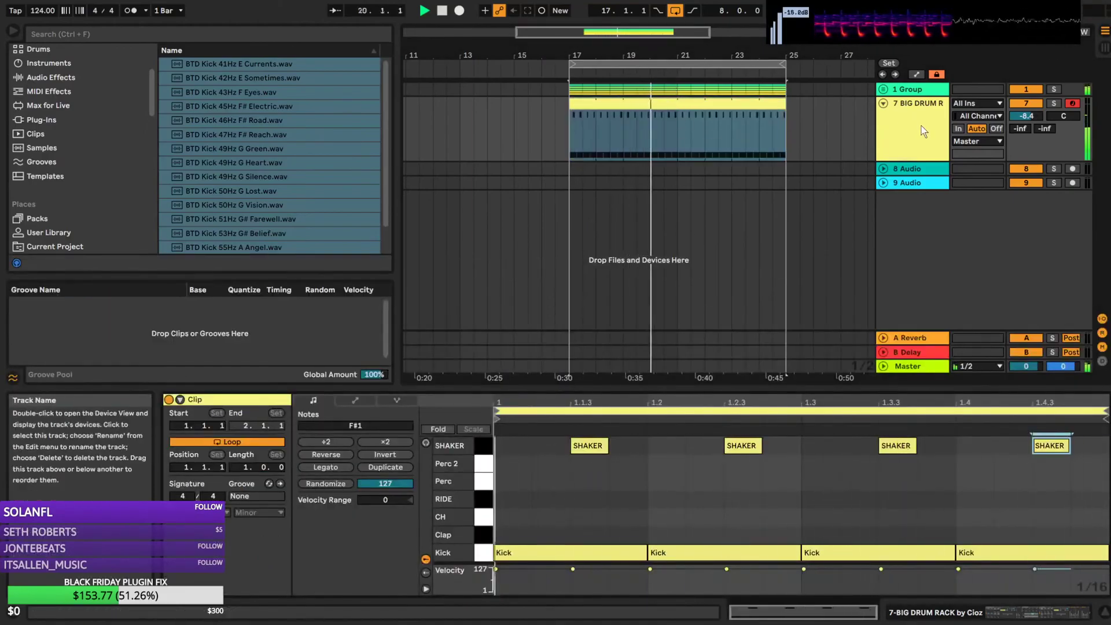
{"action": "key", "text": "shift+Tab"}
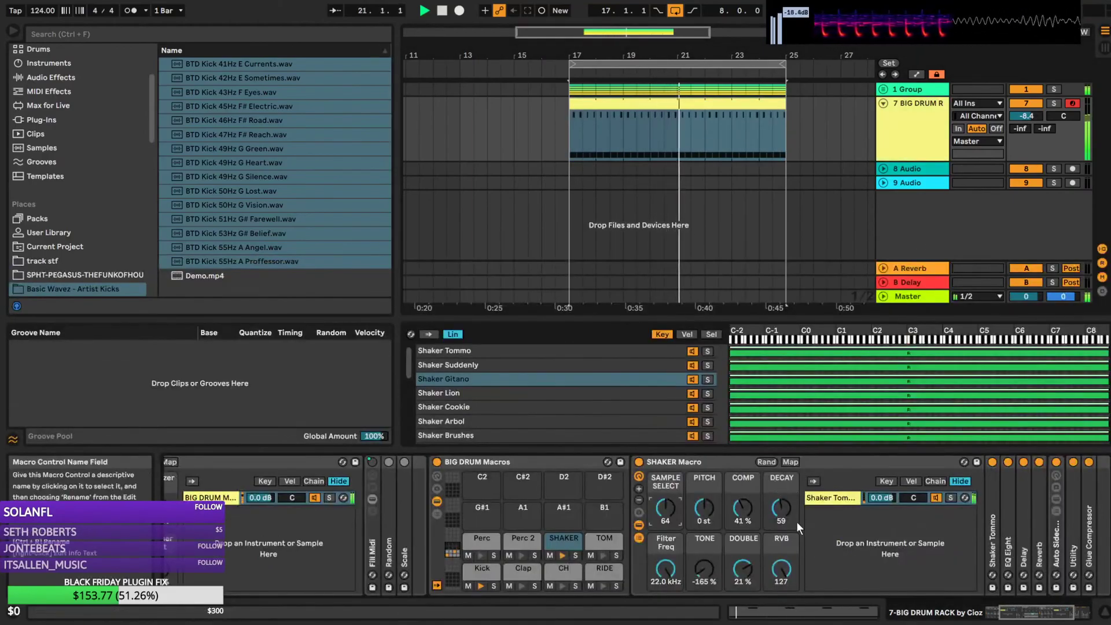
Audition other shakers during playback, trying Sample Select 81 and lowering it to 23
{"action": "left_click_drag", "start_coordinate": [1067, 613], "coordinate": [1042, 615]}
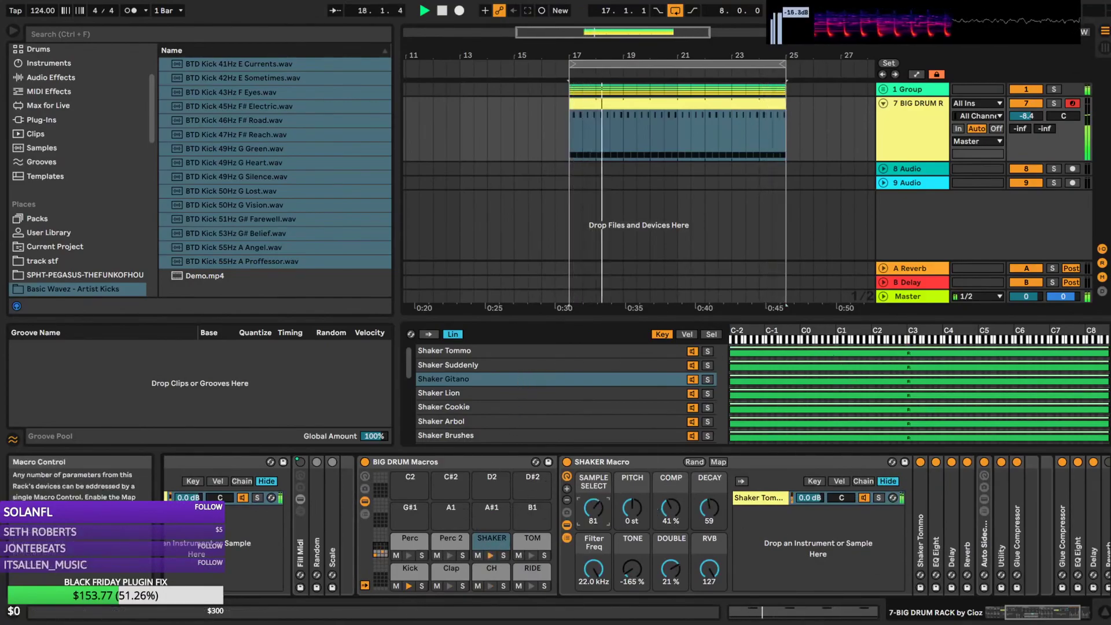
{"action": "left_click_drag", "start_coordinate": [594, 509], "coordinate": [594, 569]}
{"action": "left_click_drag", "start_coordinate": [594, 509], "coordinate": [594, 503]}
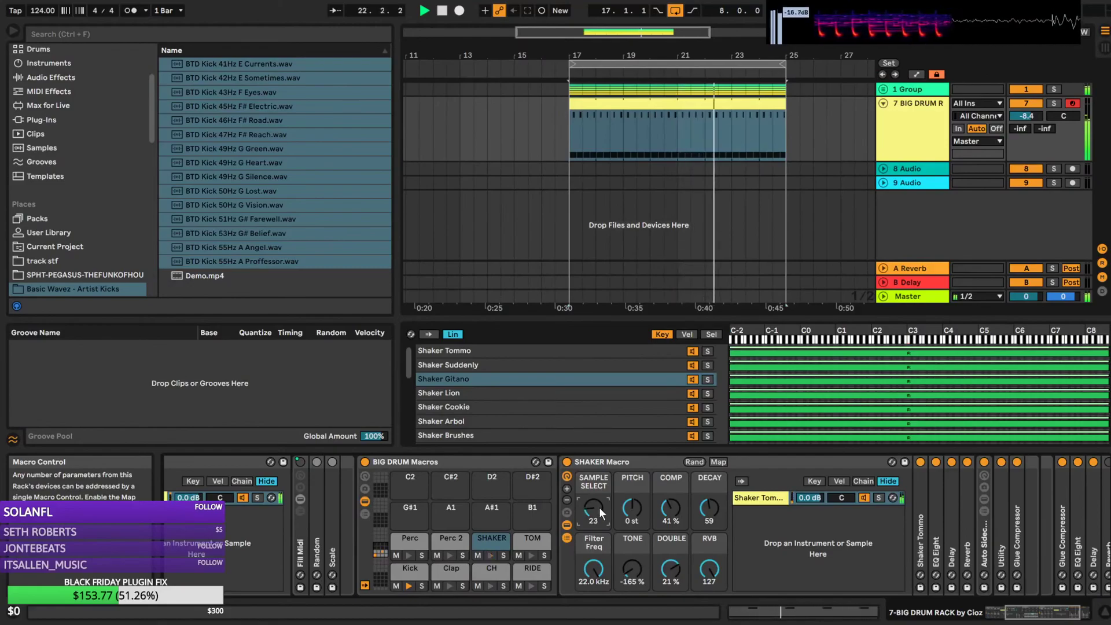
Stop playback, expand the Utility device in the shaker's effect chain, and play the loop briefly
{"action": "left_click", "coordinate": [810, 498]}
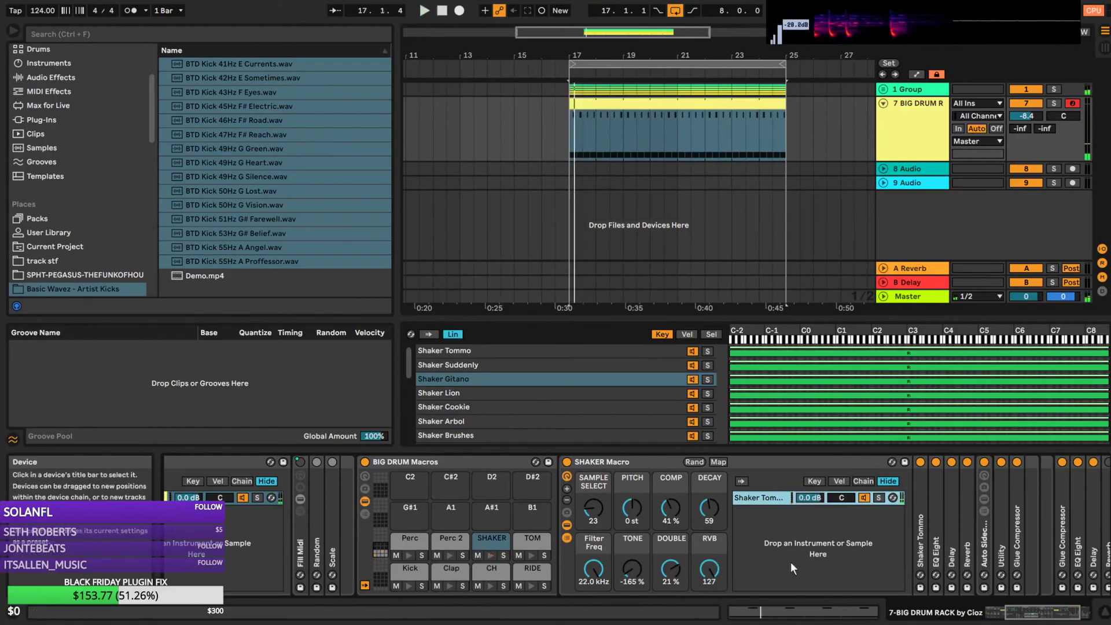
{"action": "left_click", "coordinate": [1064, 613]}
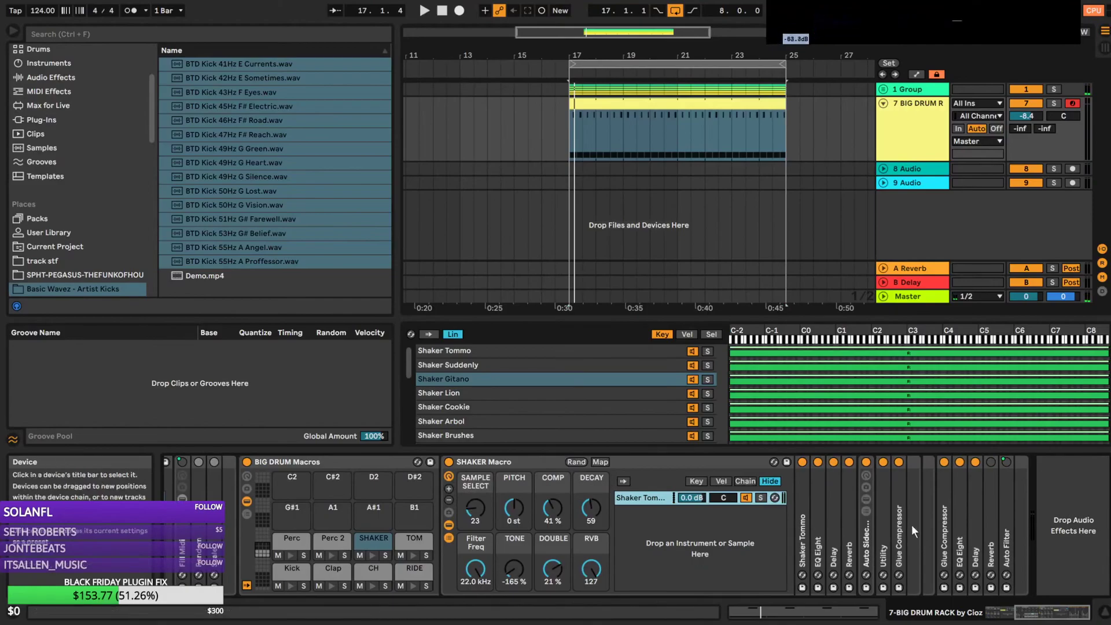
{"action": "double_click", "coordinate": [884, 505]}
{"action": "key", "text": "space"}
{"action": "key", "text": "space"}
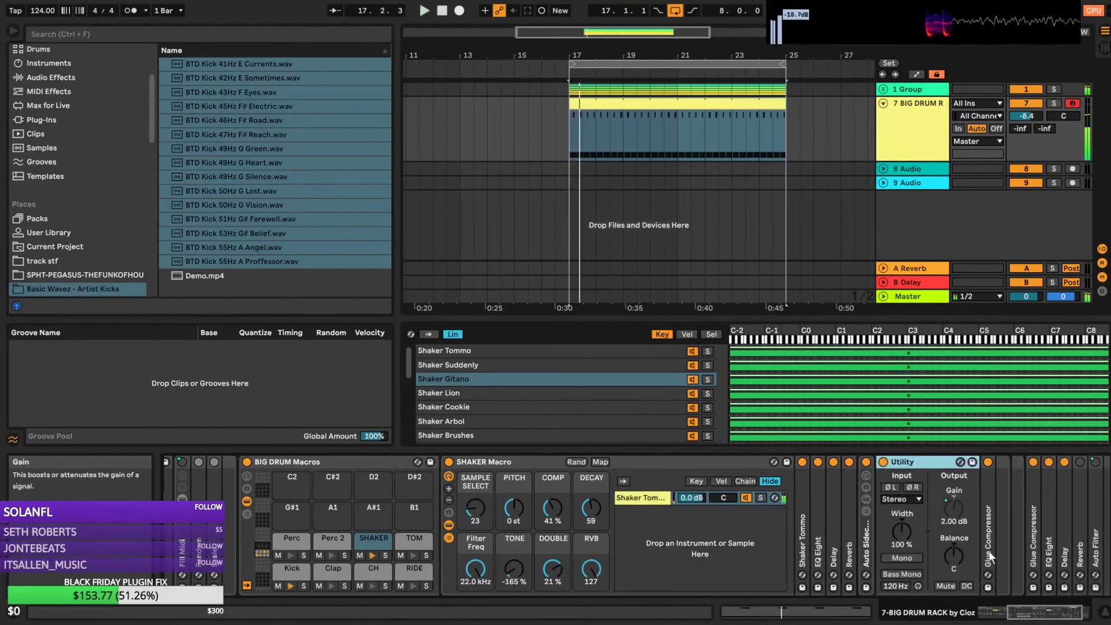
Check which macro the shaker Utility's Gain is mapped to, and test the SHAKER RVB macro during playback
{"action": "left_click", "coordinate": [925, 613]}
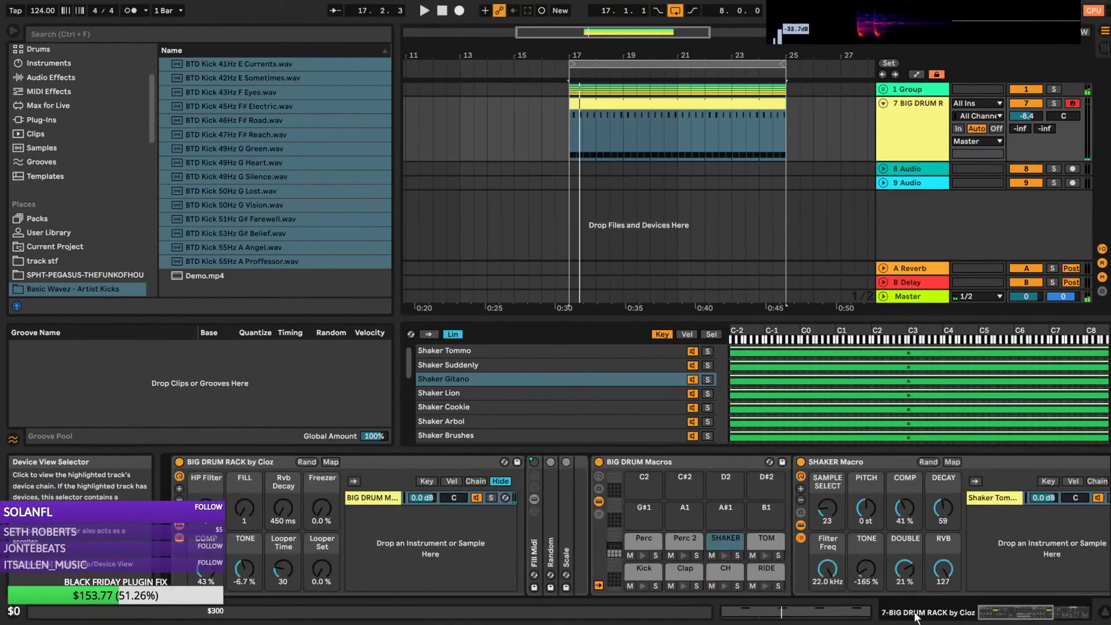
{"action": "left_click", "coordinate": [935, 611]}
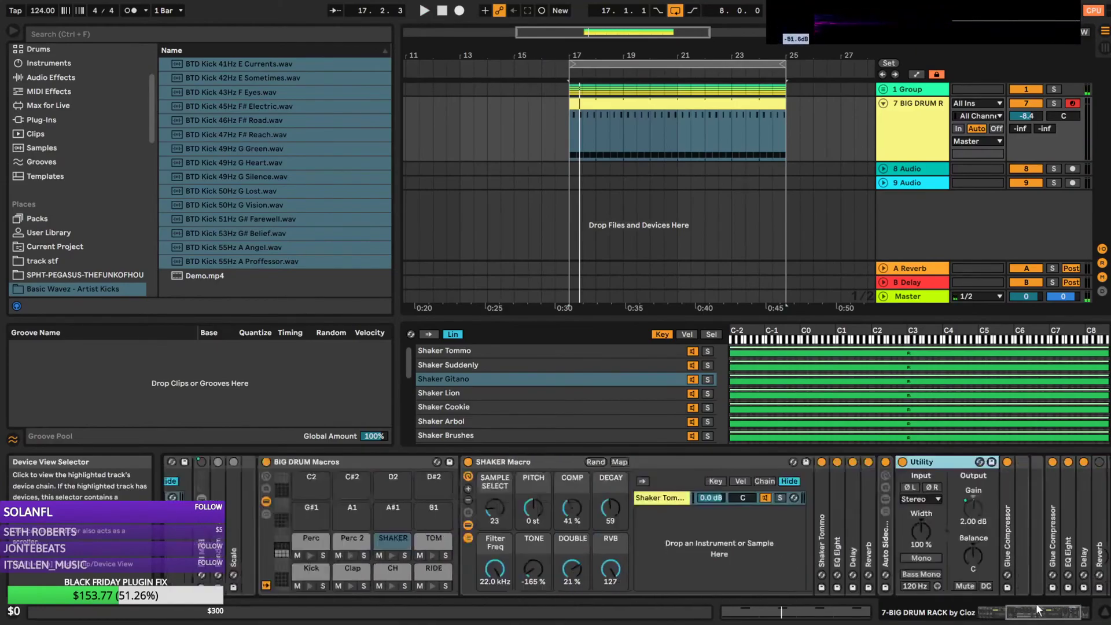
{"action": "right_click", "coordinate": [861, 508]}
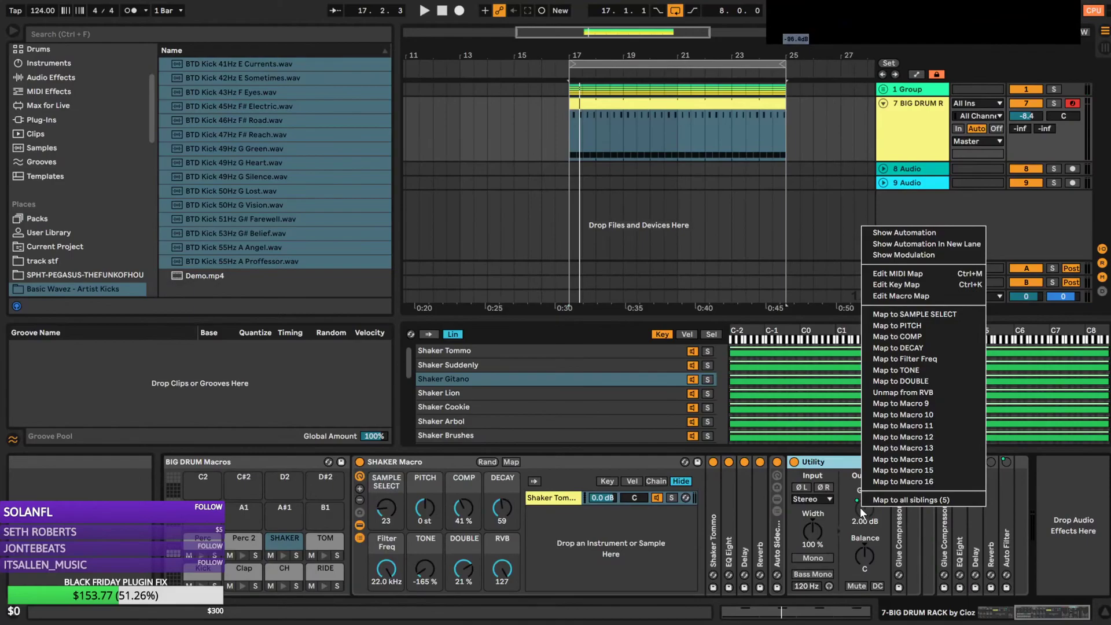
{"action": "left_click", "coordinate": [866, 519]}
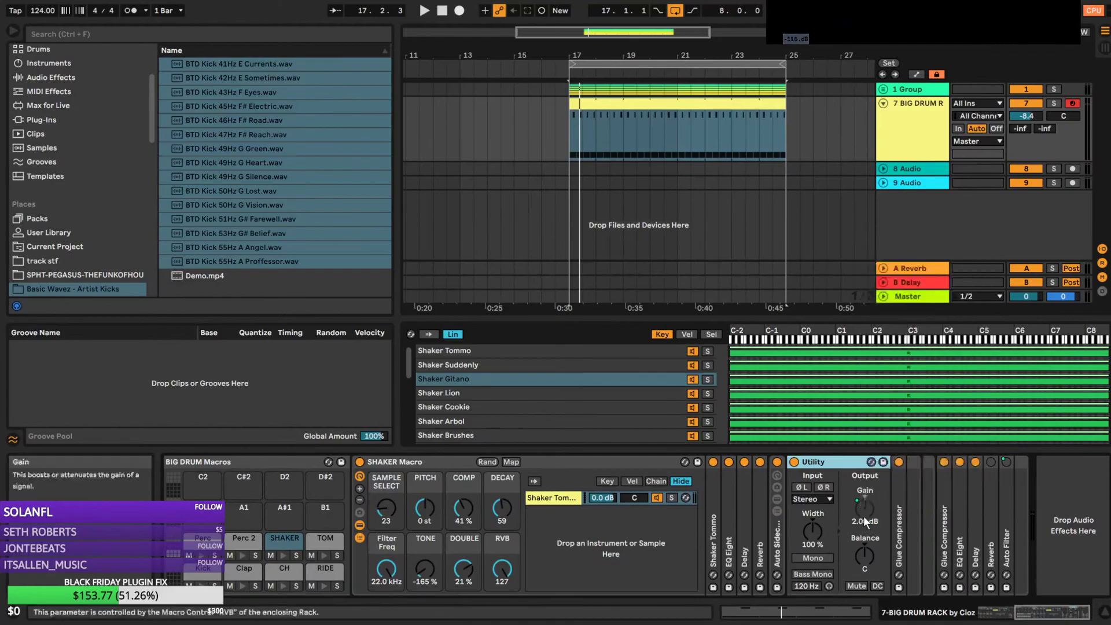
{"action": "left_click_drag", "start_coordinate": [1067, 617], "coordinate": [1007, 619]}
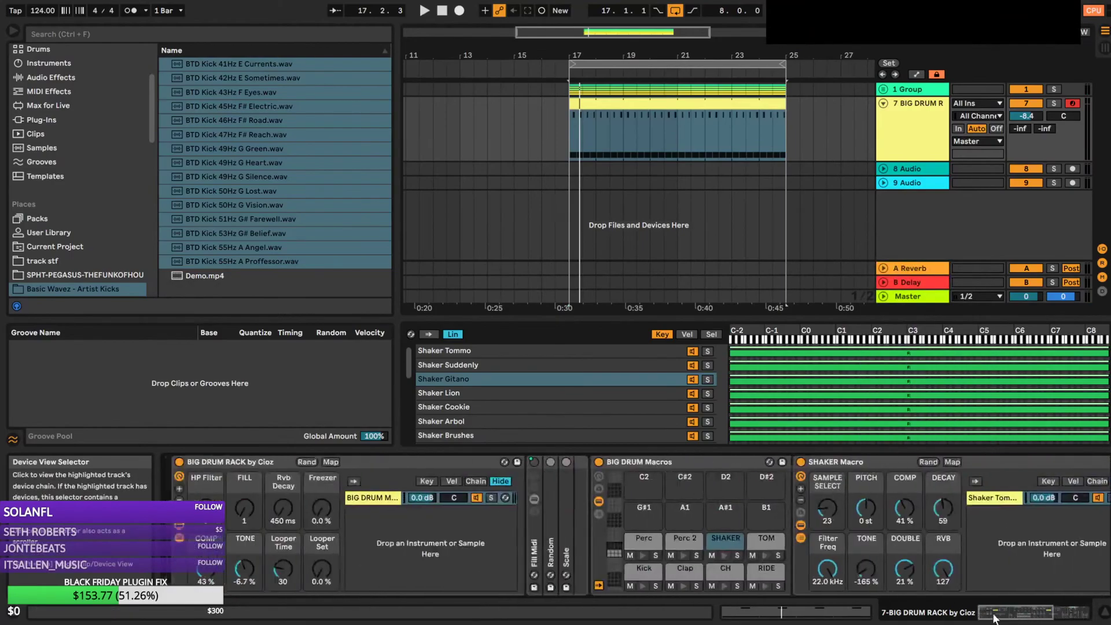
{"action": "key", "text": "space"}
{"action": "mouse_move", "coordinate": [945, 573]}
{"action": "left_mouse_down"}
{"action": "mouse_move", "coordinate": [944, 614]}
{"action": "mouse_move", "coordinate": [945, 571]}
{"action": "left_mouse_up"}
{"action": "left_click_drag", "start_coordinate": [1023, 614], "coordinate": [1079, 612]}
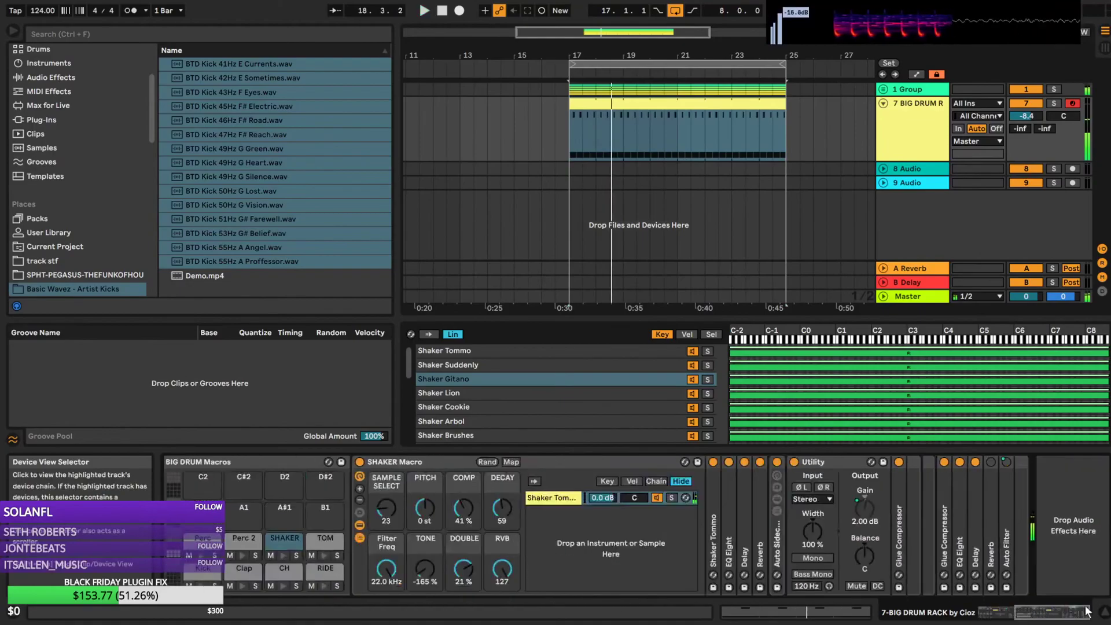
Search all browser results for "ut", add a Utility at the end of the BIG DRUM RACK track's device chain, and select the SHAKER pad
{"action": "left_click", "coordinate": [328, 36]}
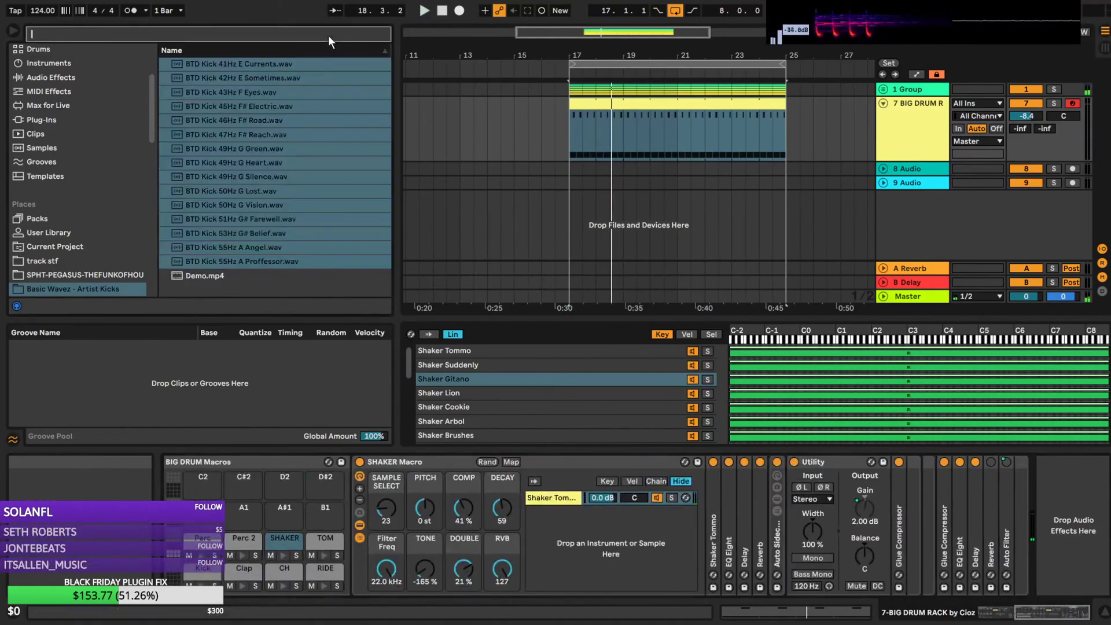
{"action": "type", "text": "ut"}
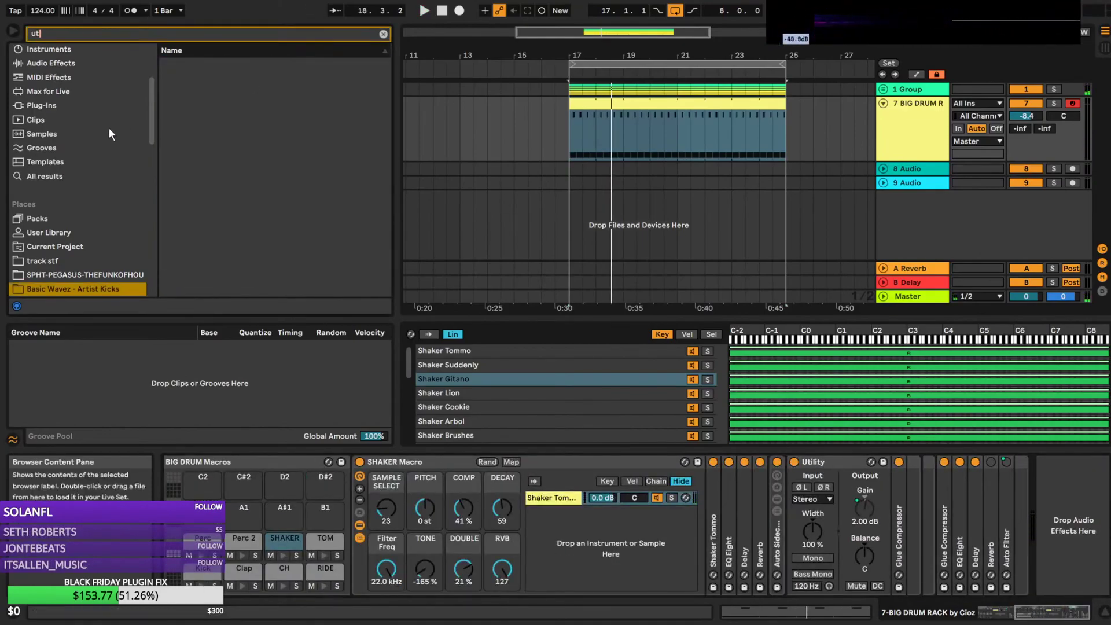
{"action": "left_click", "coordinate": [59, 175]}
{"action": "left_click_drag", "start_coordinate": [192, 64], "coordinate": [660, 536]}
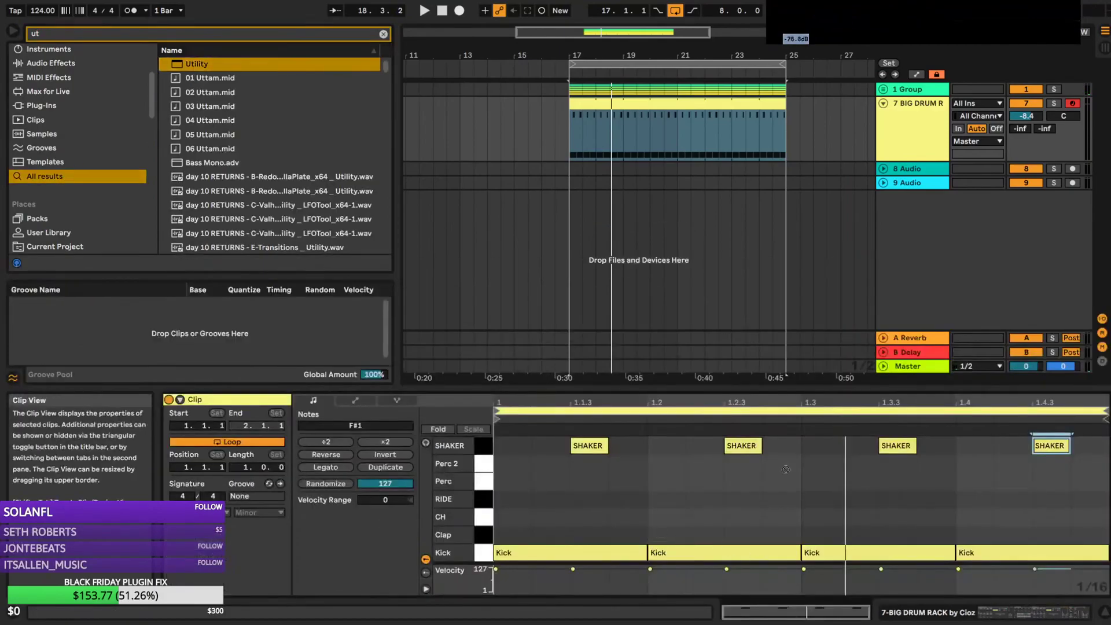
{"action": "left_click_drag", "start_coordinate": [926, 123], "coordinate": [928, 125]}
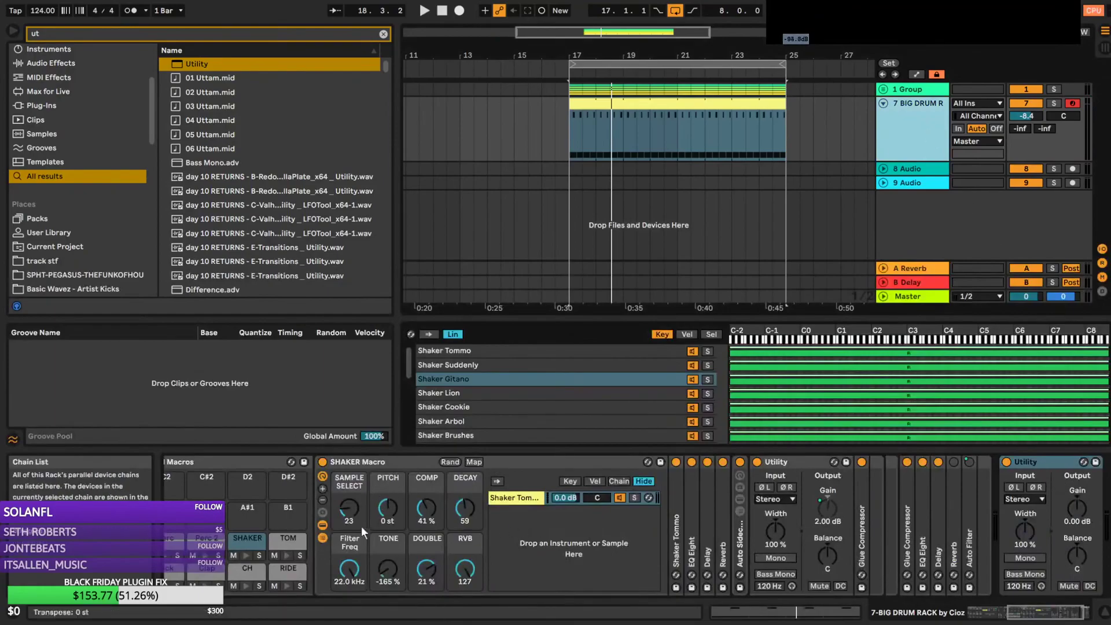
{"action": "left_click", "coordinate": [240, 555]}
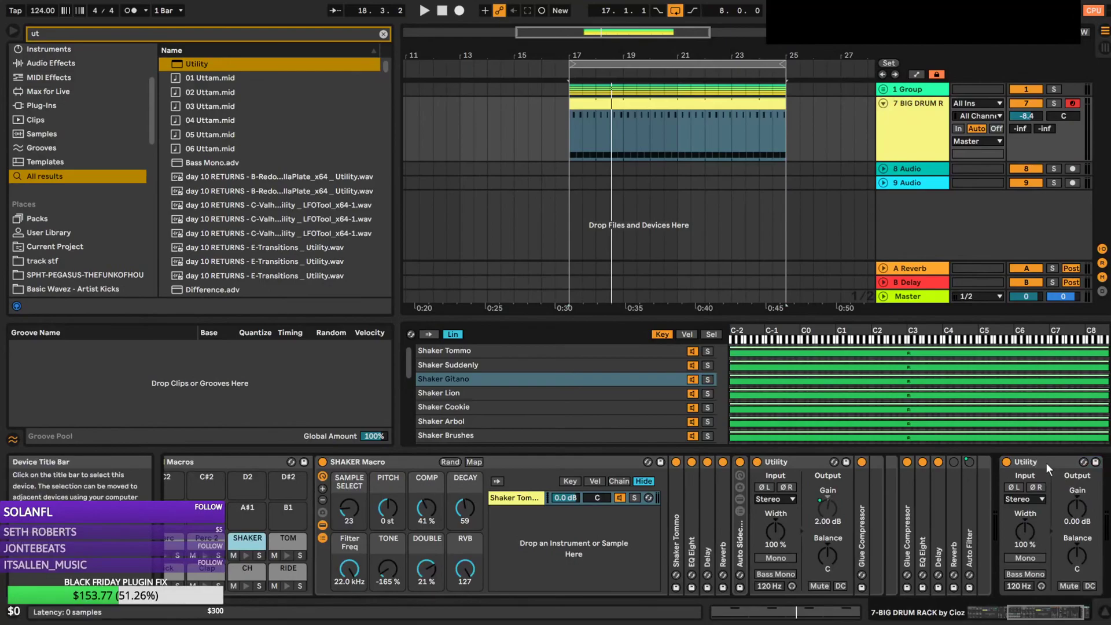
Move the Utility device directly after Shaker Tommo in the SHAKER chain and raise its gain to 18.3 dB during playback
{"action": "left_click_drag", "start_coordinate": [1047, 463], "coordinate": [675, 492]}
{"action": "key", "text": "space"}
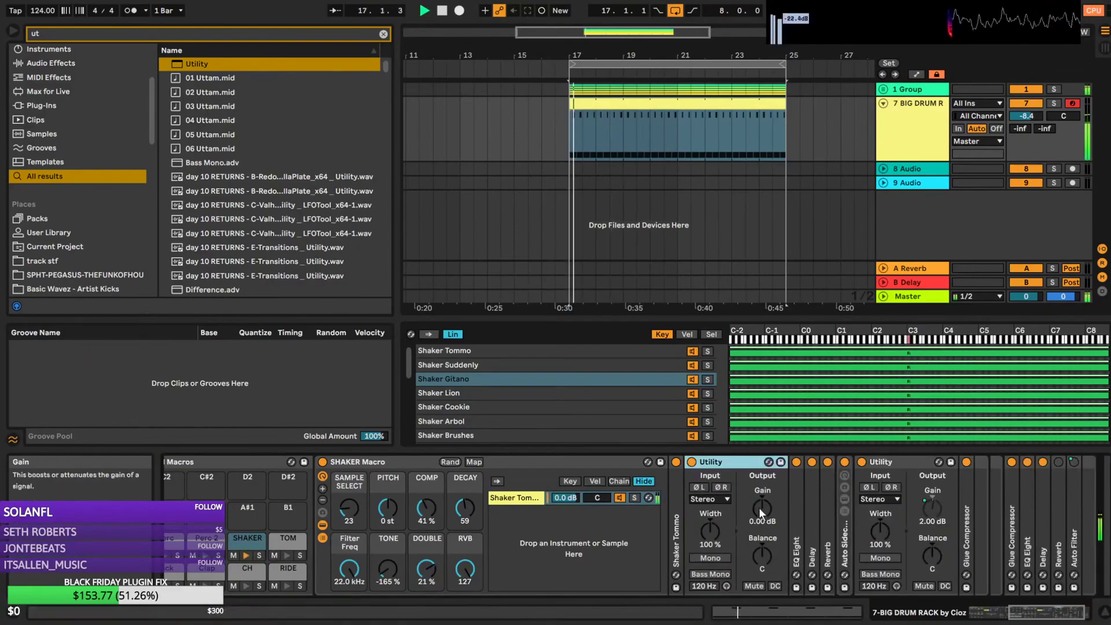
{"action": "left_click_drag", "start_coordinate": [762, 508], "coordinate": [763, 494]}
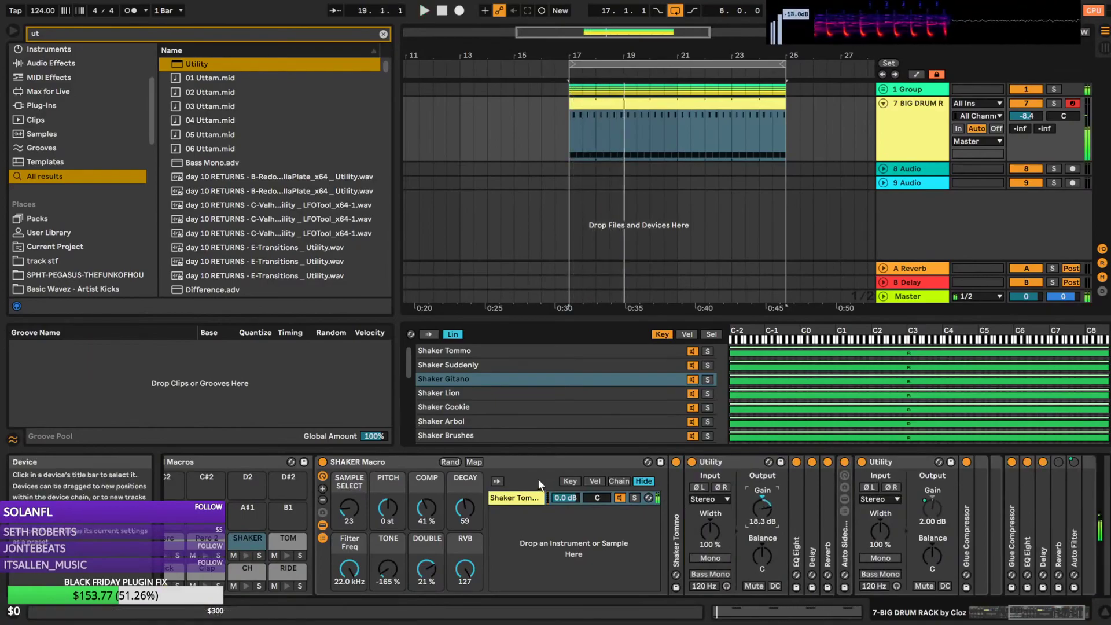
Audition other shaker samples and set the SHAKER Macro's SAMPLE SELECT to 31
{"action": "left_click_drag", "start_coordinate": [364, 514], "coordinate": [363, 519]}
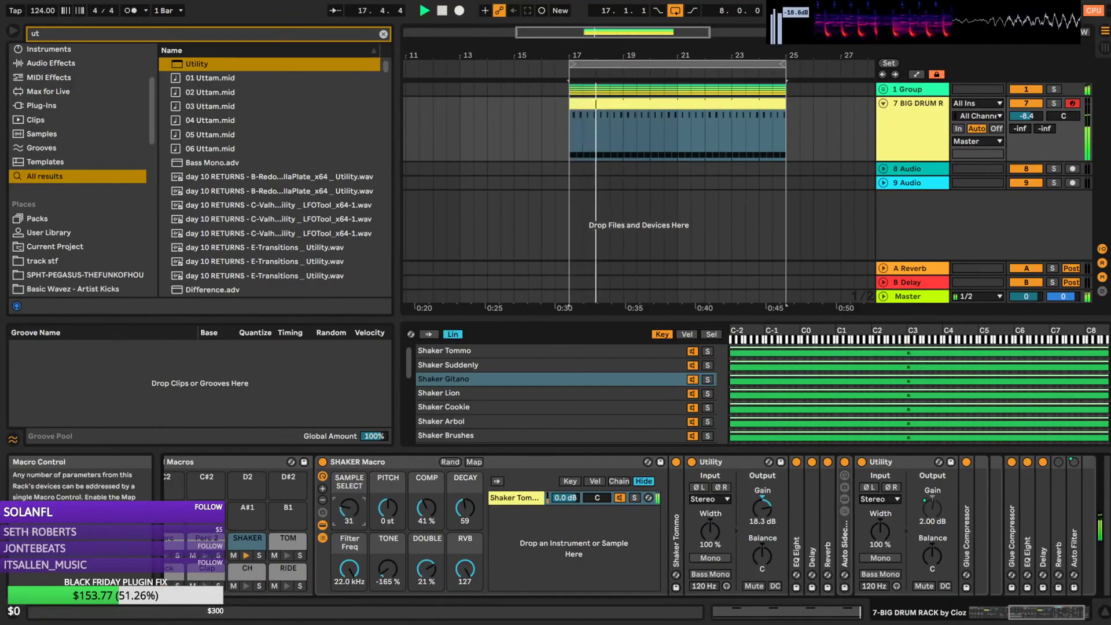
{"action": "left_click_drag", "start_coordinate": [349, 509], "coordinate": [349, 505]}
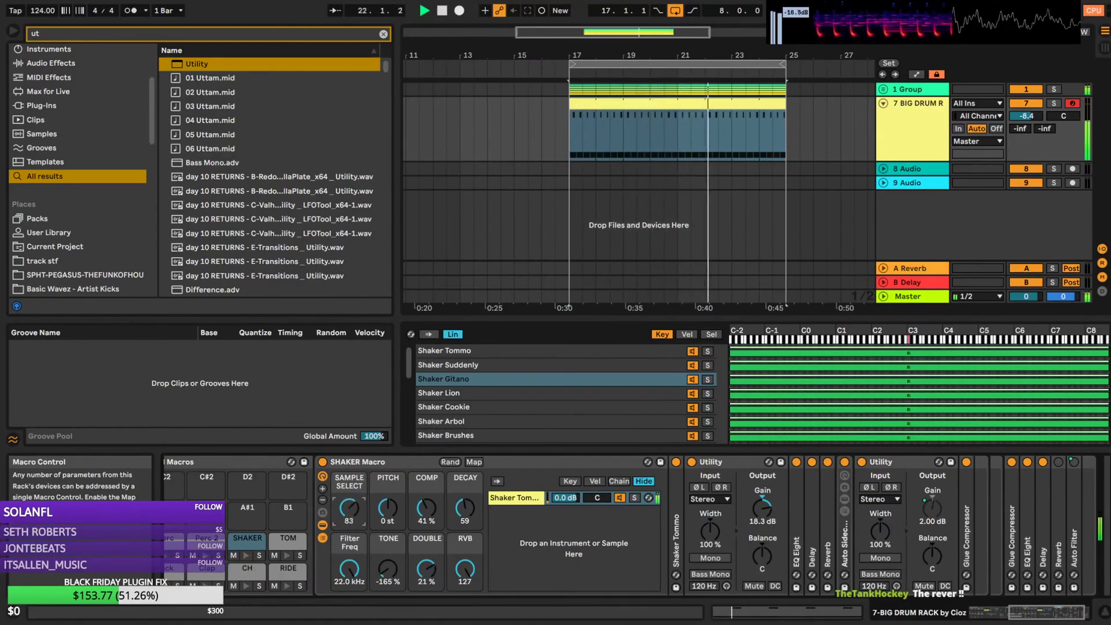
{"action": "left_click_drag", "start_coordinate": [349, 509], "coordinate": [349, 536]}
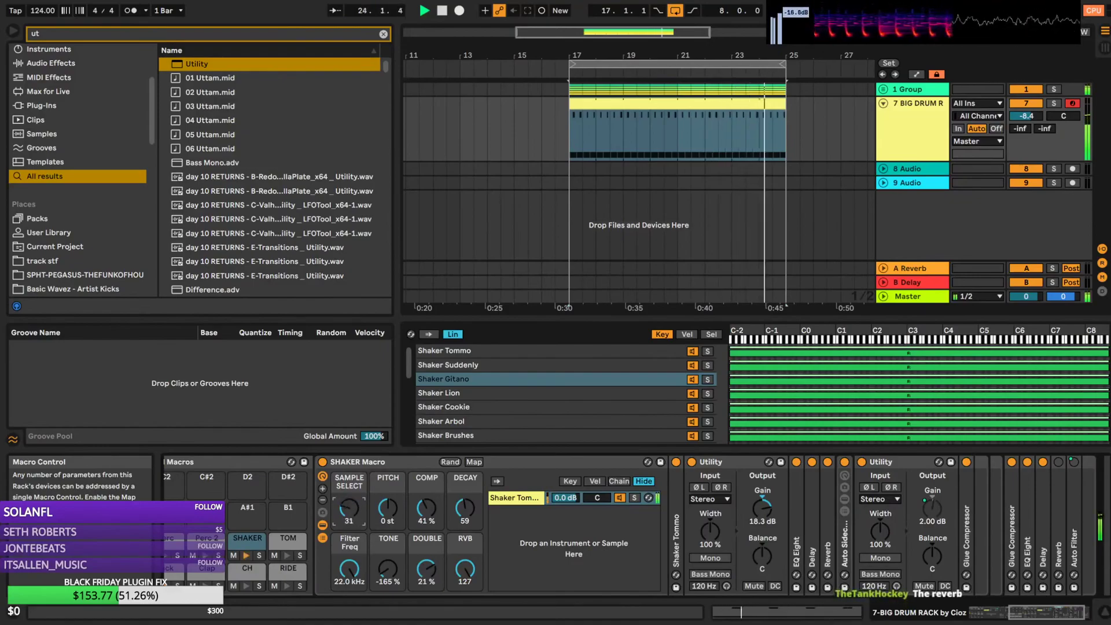
Shape the shaker with its macros: DECAY 35, TONE -131 % and DOUBLE 14 %
{"action": "left_click_drag", "start_coordinate": [1028, 613], "coordinate": [998, 613]}
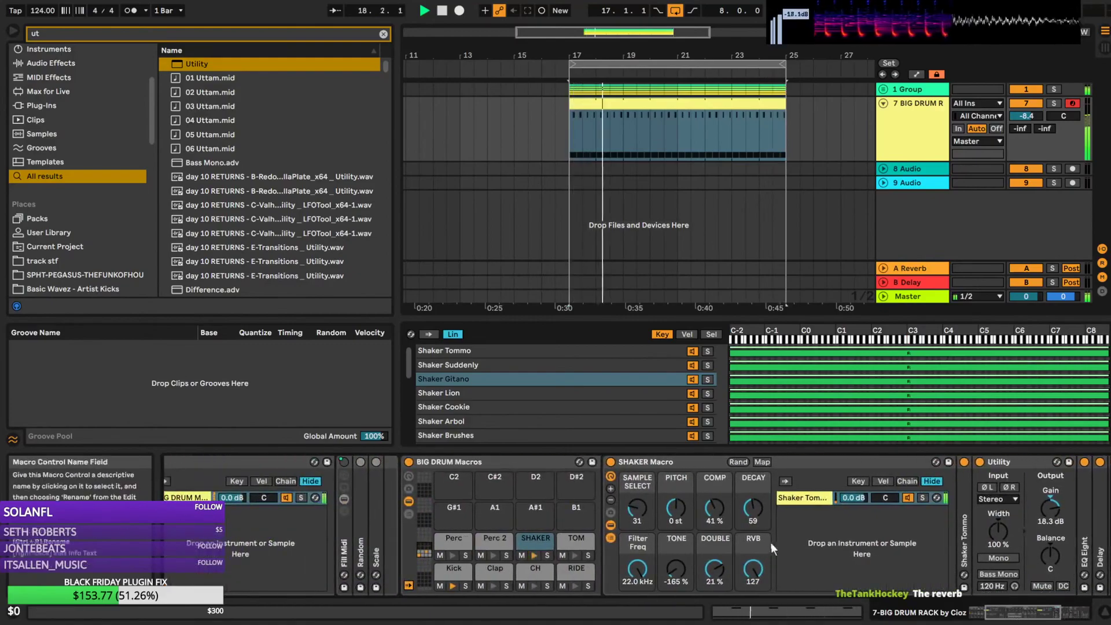
{"action": "left_click_drag", "start_coordinate": [753, 508], "coordinate": [753, 503]}
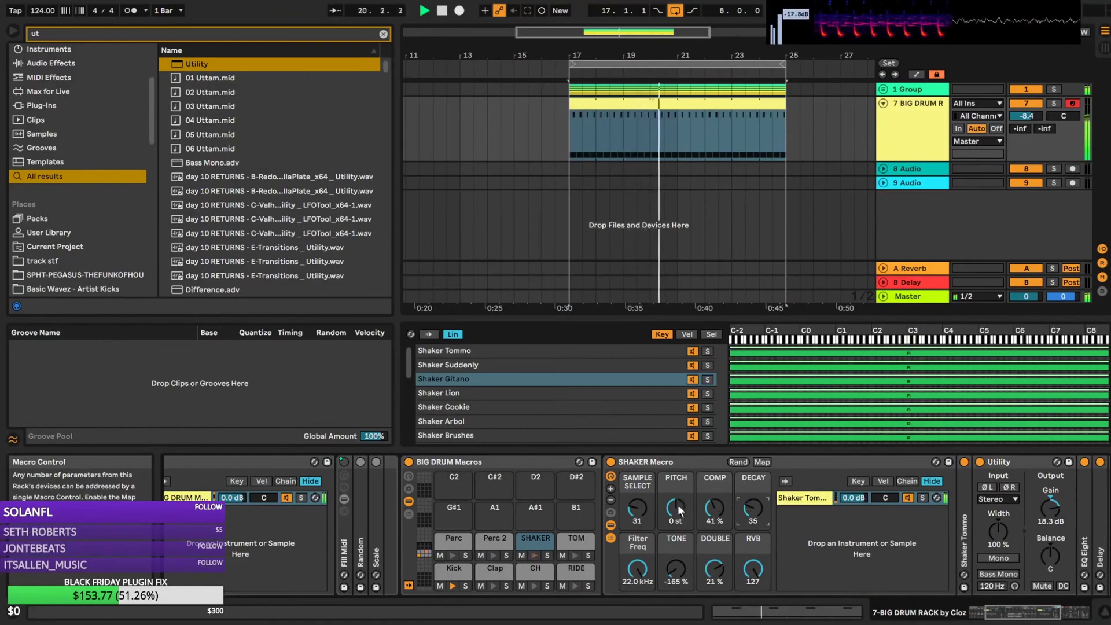
{"action": "left_click_drag", "start_coordinate": [637, 569], "coordinate": [637, 526]}
{"action": "left_click_drag", "start_coordinate": [676, 569], "coordinate": [715, 584]}
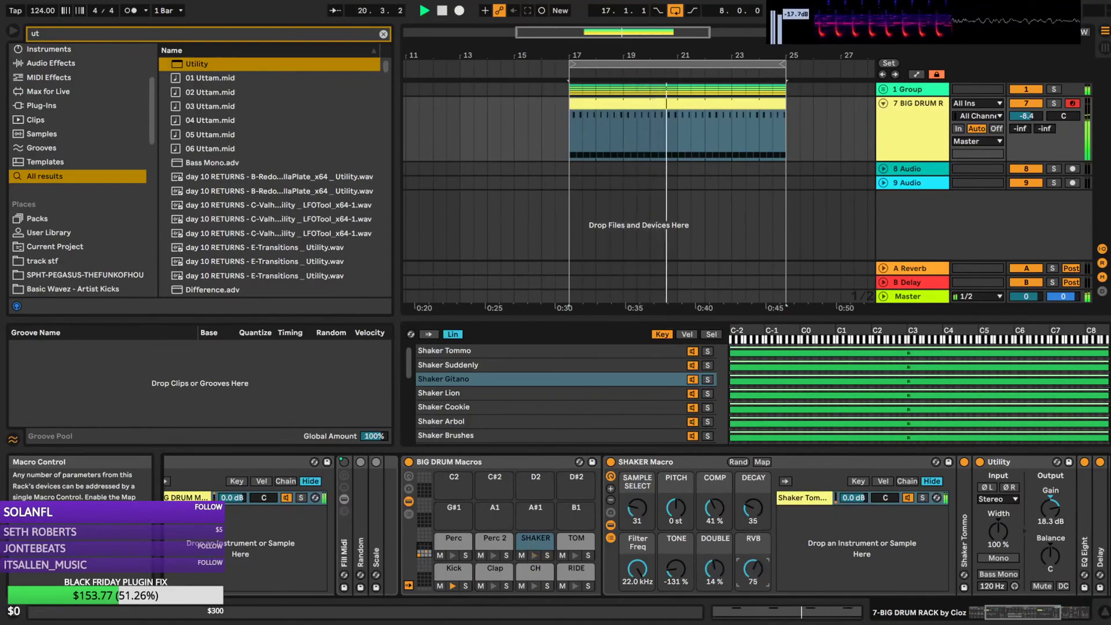
{"action": "left_click_drag", "start_coordinate": [678, 510], "coordinate": [678, 508]}
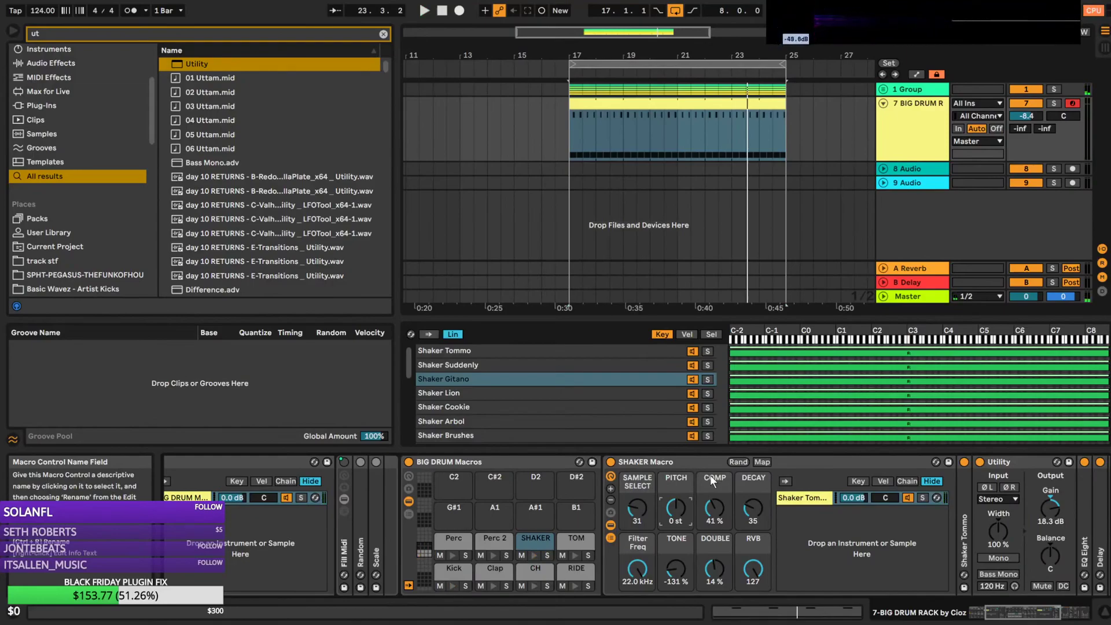
Add sixteenth-long Clap notes on beats 2 and 4 of the BIG DRUM RACK clip and play it back
{"action": "double_click", "coordinate": [653, 105]}
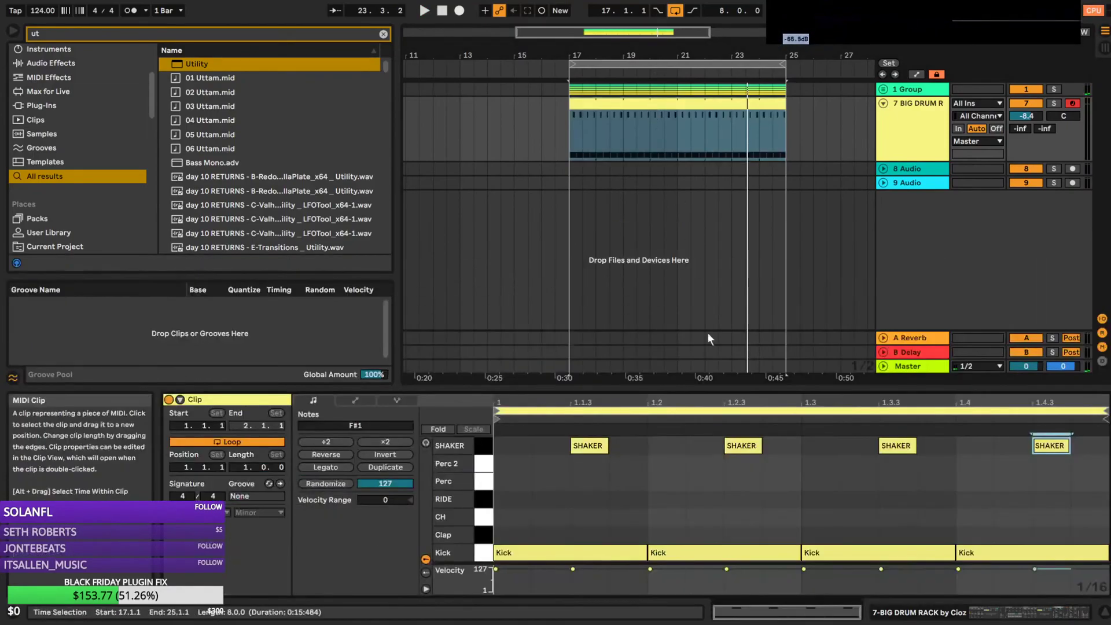
{"action": "left_click", "coordinate": [520, 516]}
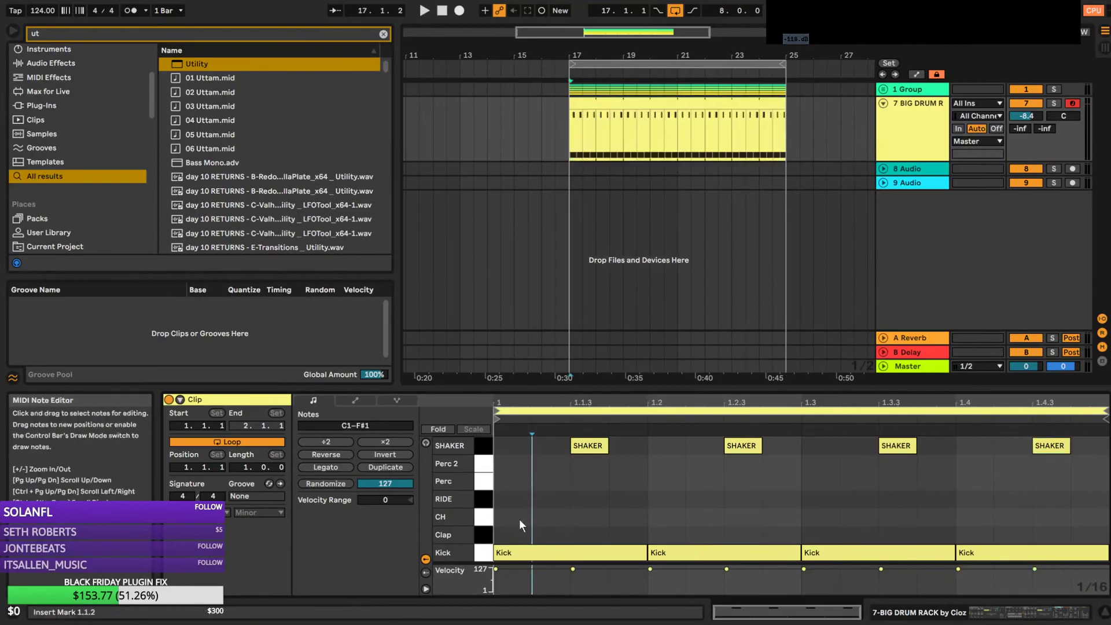
{"action": "double_click", "coordinate": [662, 535]}
{"action": "left_click", "coordinate": [819, 538]}
{"action": "double_click", "coordinate": [982, 537]}
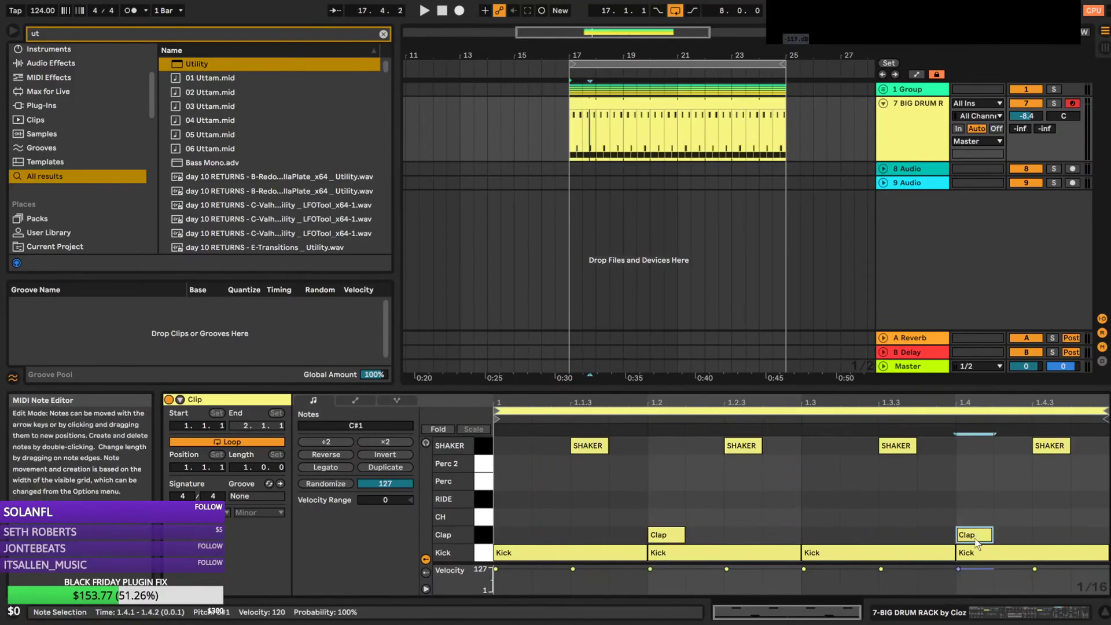
{"action": "key", "text": "space"}
Insert a Utility directly after Clap Box B in the Clap pad's chain and raise its gain to 12.8 dB
{"action": "double_click", "coordinate": [905, 136]}
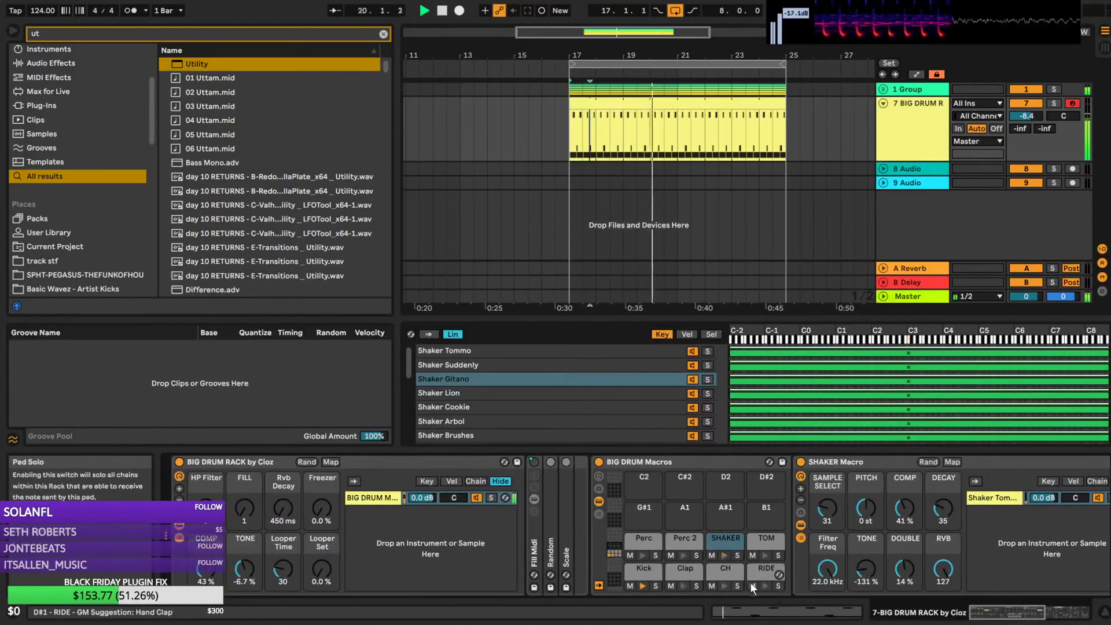
{"action": "left_click", "coordinate": [682, 572]}
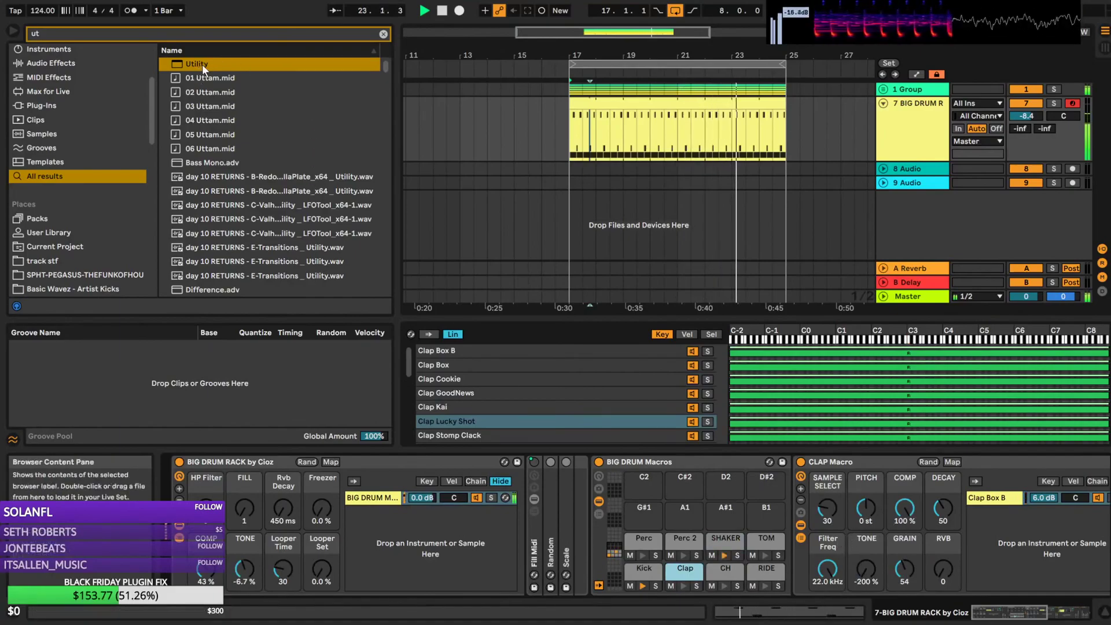
{"action": "left_click_drag", "start_coordinate": [1017, 615], "coordinate": [1037, 617]}
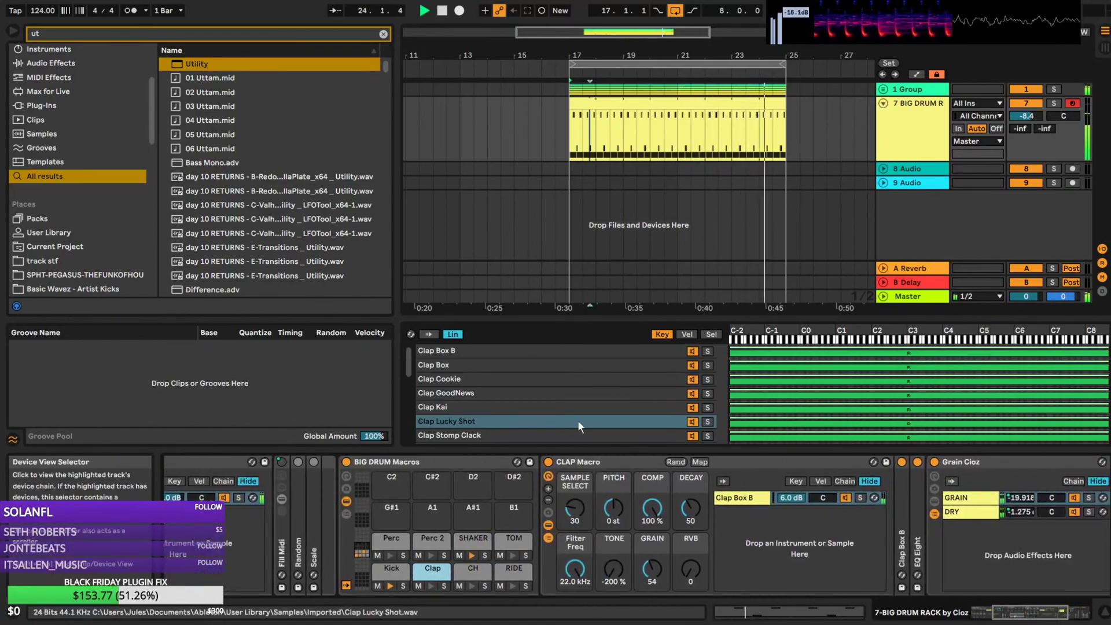
{"action": "left_click_drag", "start_coordinate": [204, 65], "coordinate": [912, 539]}
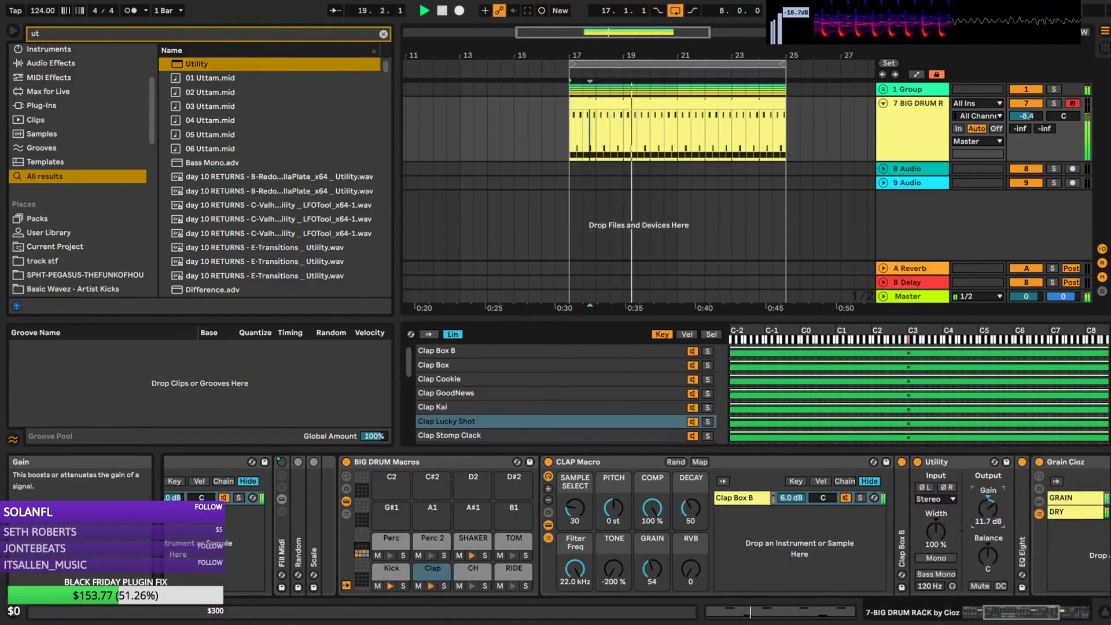
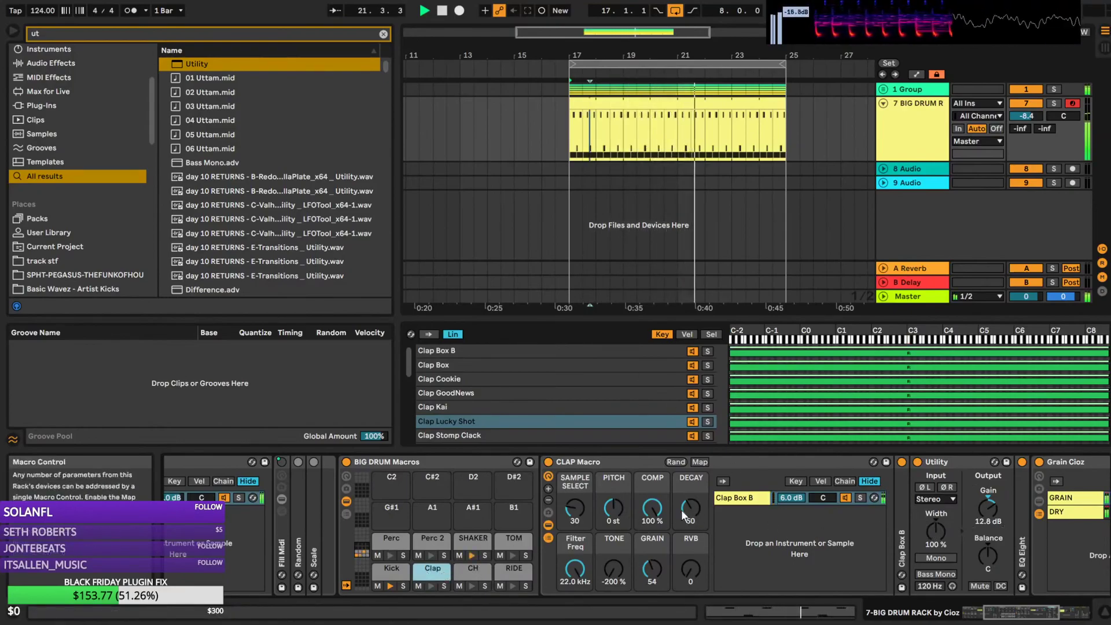
Set the CLAP Macro to SAMPLE SELECT 52, PITCH -5 st, GRAIN 15 and DECAY 114, with the clap Utility's gain at 22.8 dB
{"action": "left_click_drag", "start_coordinate": [586, 513], "coordinate": [586, 510]}
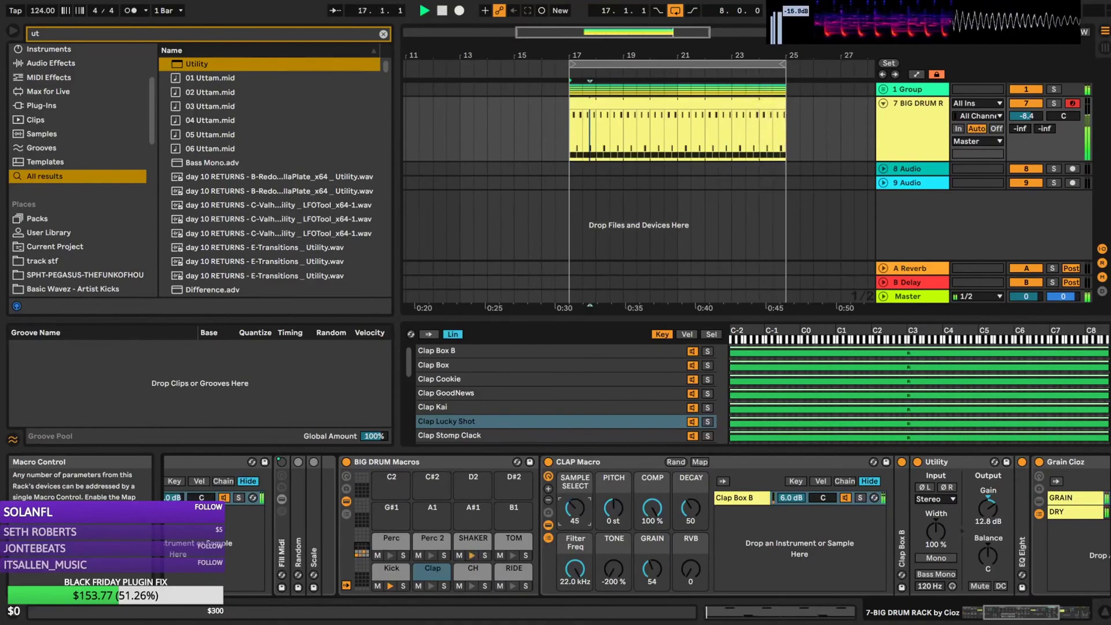
{"action": "left_click_drag", "start_coordinate": [988, 510], "coordinate": [988, 488]}
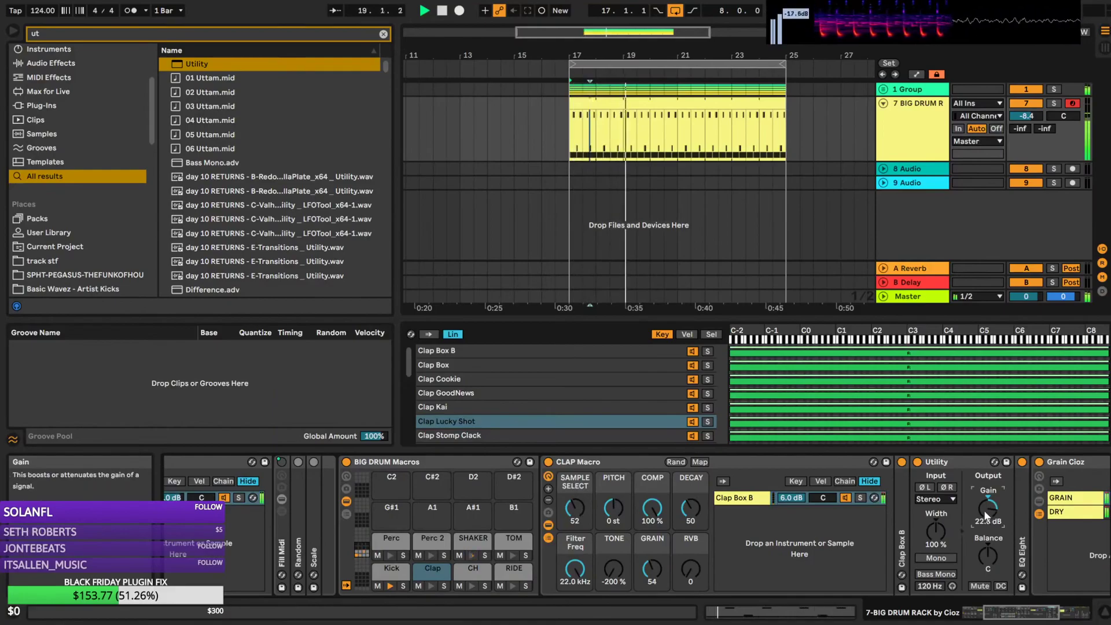
{"action": "left_click_drag", "start_coordinate": [614, 508], "coordinate": [613, 515]}
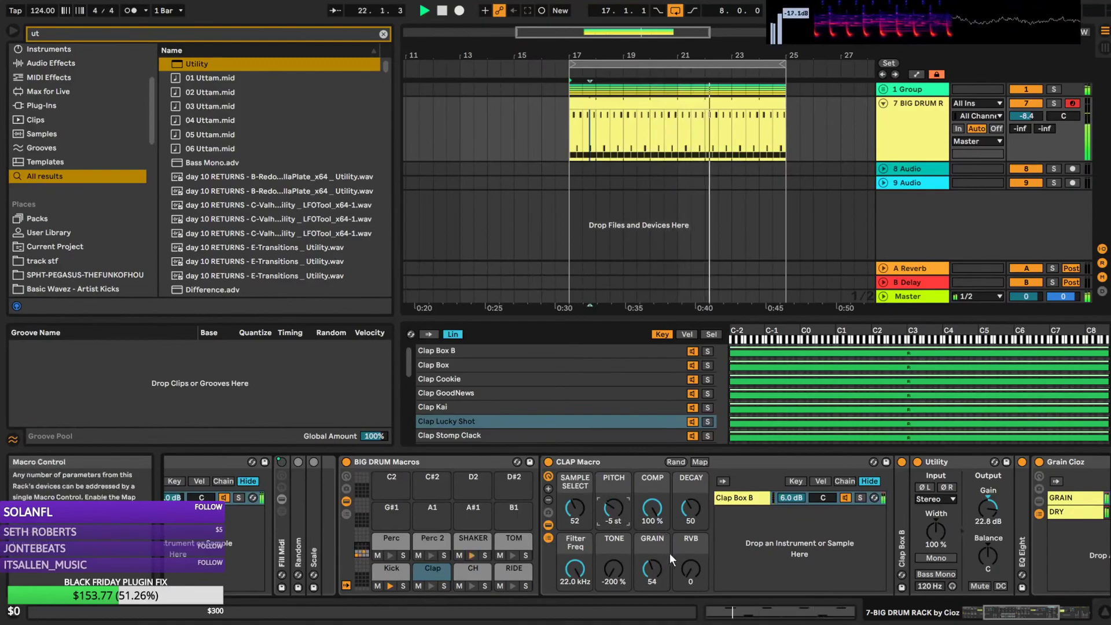
{"action": "left_click_drag", "start_coordinate": [653, 569], "coordinate": [614, 606]}
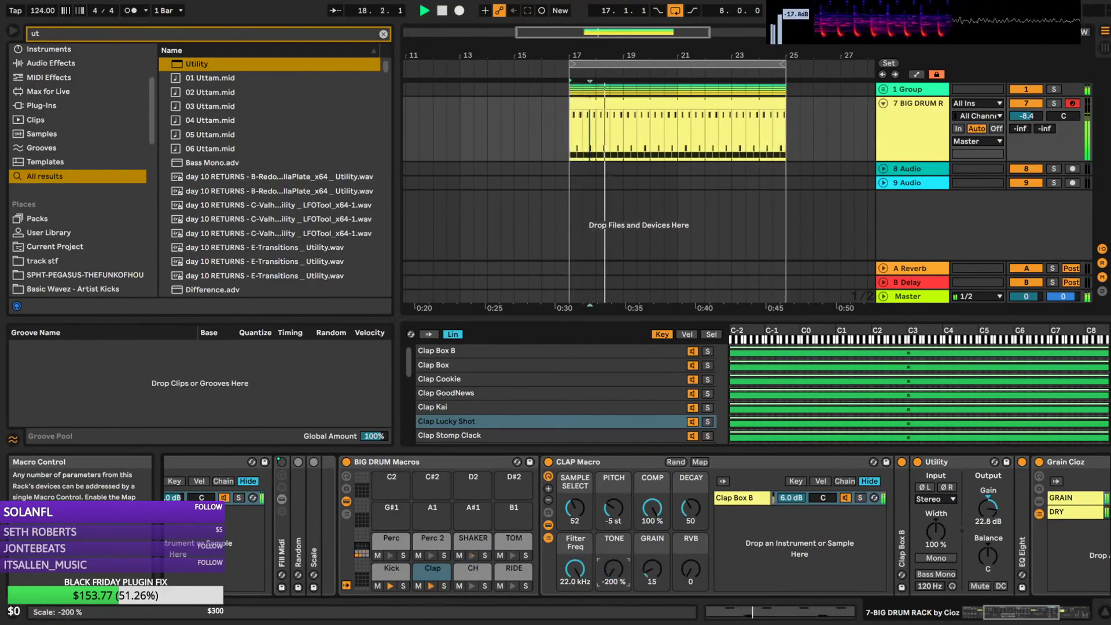
{"action": "left_click_drag", "start_coordinate": [690, 509], "coordinate": [691, 525]}
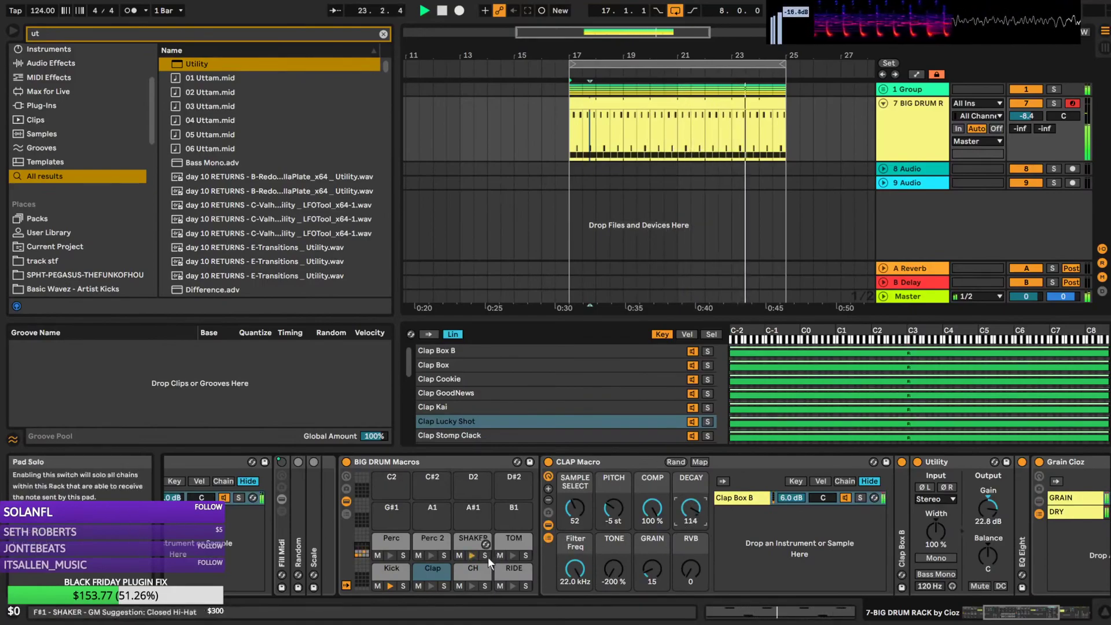
Fill the first beat of the drum clip with four consecutive sixteenth CH notes
{"action": "left_click", "coordinate": [470, 571]}
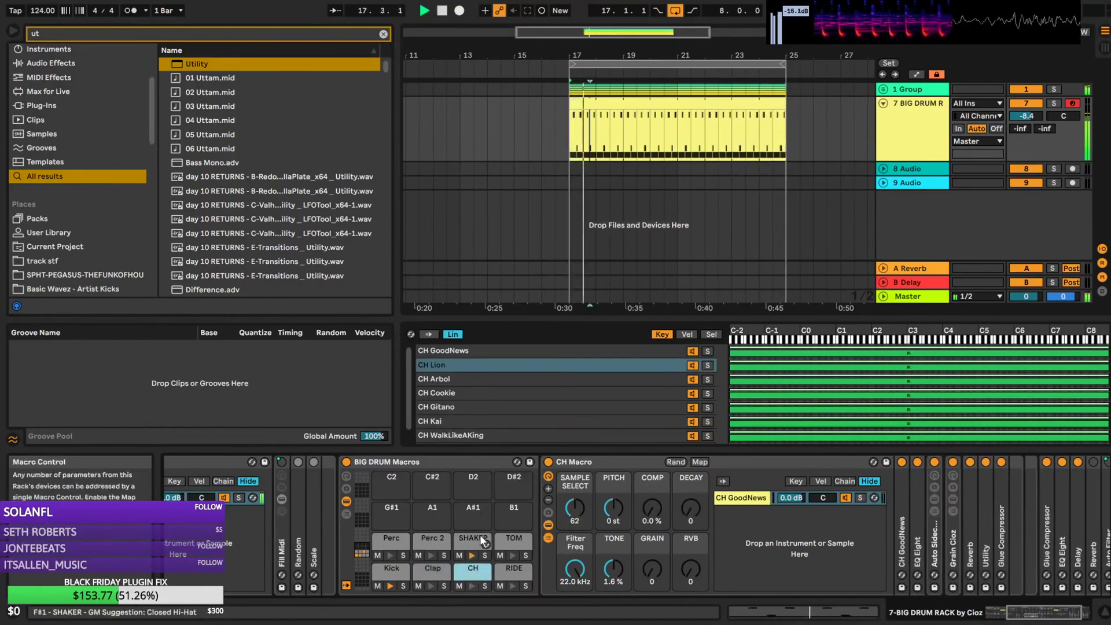
{"action": "left_click", "coordinate": [678, 110]}
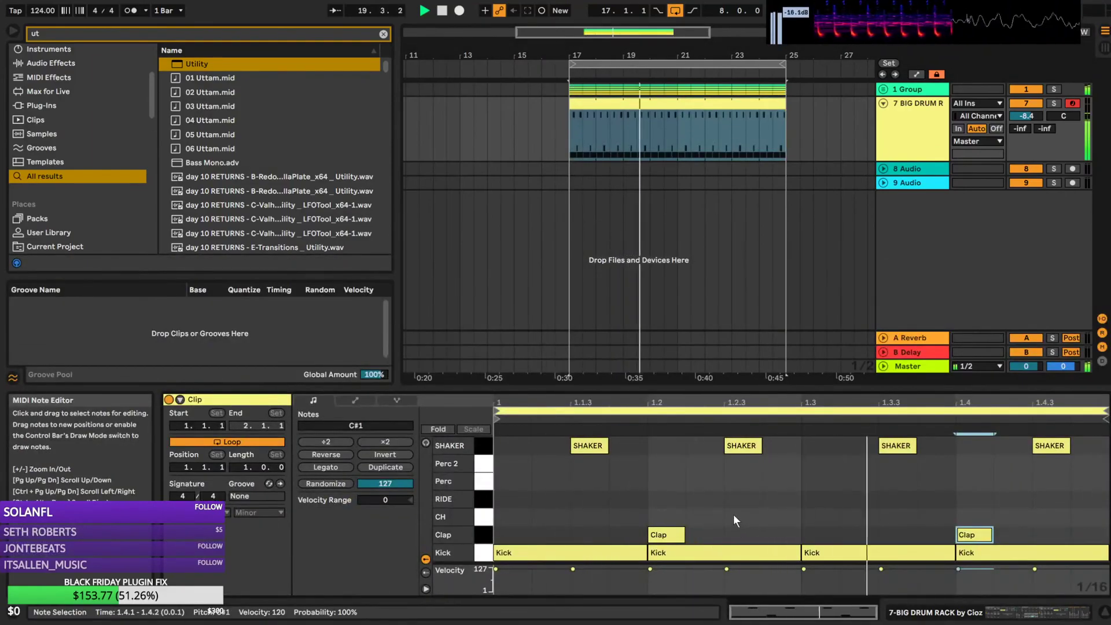
{"action": "double_click", "coordinate": [506, 517]}
{"action": "key", "text": "ctrl+d"}
{"action": "key", "text": "ctrl+d"}
{"action": "key", "text": "ctrl+d"}
Vary the velocities of the four CH notes in the first beat between 47 and 83
{"action": "left_click_drag", "start_coordinate": [522, 494], "coordinate": [620, 516]}
{"action": "key", "text": "space"}
{"action": "left_click_drag", "start_coordinate": [507, 496], "coordinate": [623, 522]}
{"action": "left_click", "coordinate": [554, 494]}
{"action": "left_click_drag", "start_coordinate": [553, 516], "coordinate": [587, 500]}
Duplicate the four-note CH pattern three times to fill the whole bar and play the clip
{"action": "left_click_drag", "start_coordinate": [519, 506], "coordinate": [641, 530]}
{"action": "key", "text": "ctrl+d"}
{"action": "key", "text": "ctrl+d"}
{"action": "key", "text": "ctrl+d"}
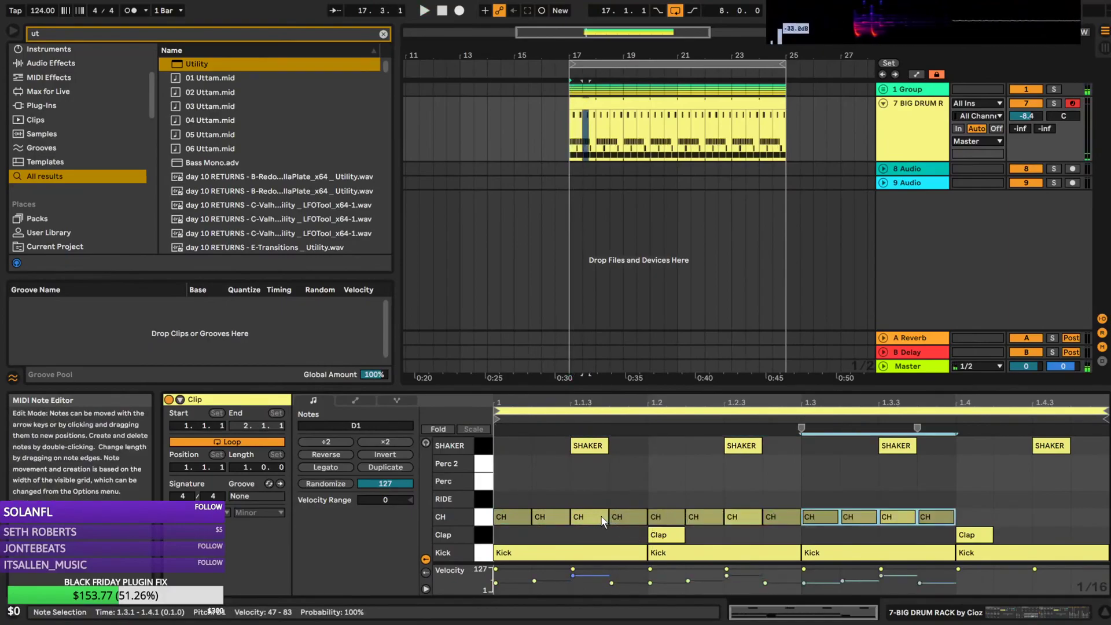
{"action": "key", "text": "space"}
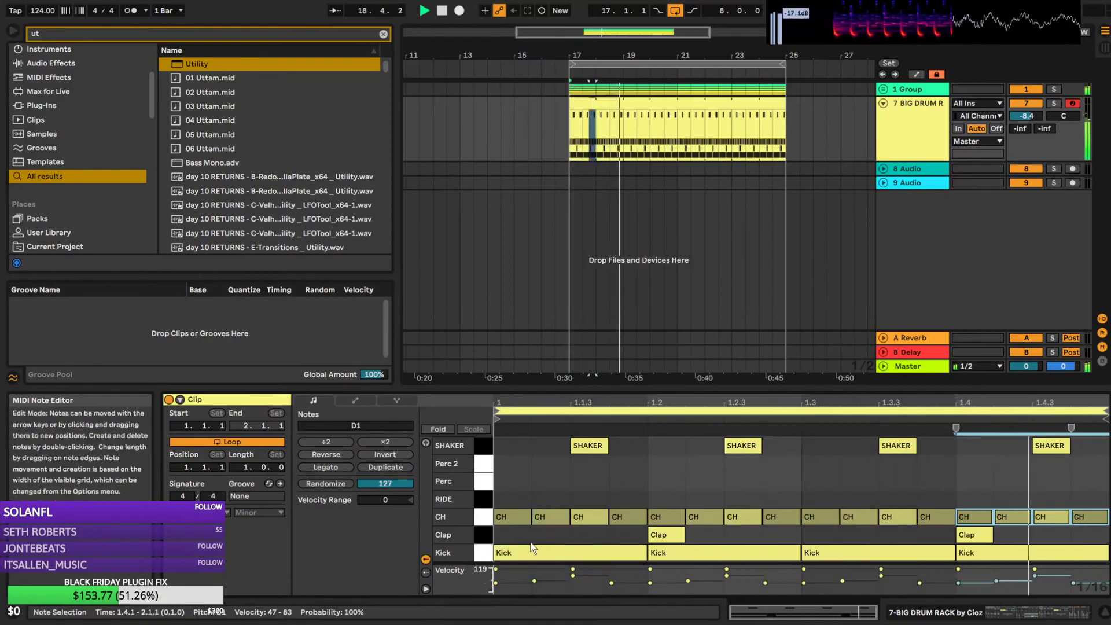
Set the CH Macro to SAMPLE SELECT 111, PITCH -2 st, DECAY 112, TONE -52 % and GRAIN 2
{"action": "double_click", "coordinate": [923, 145]}
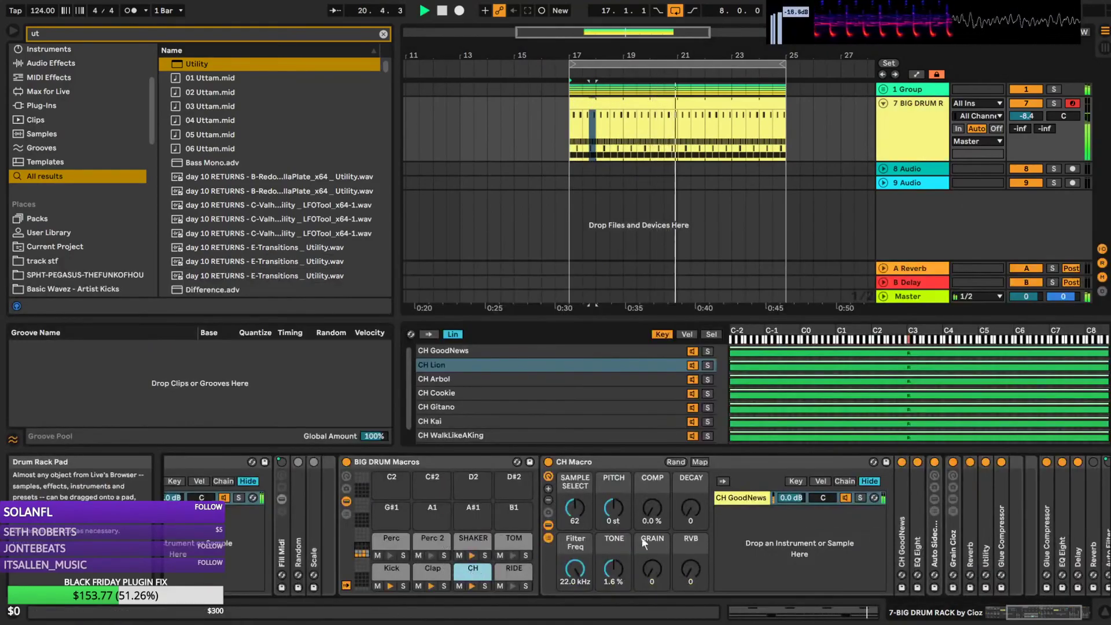
{"action": "left_click", "coordinate": [570, 514]}
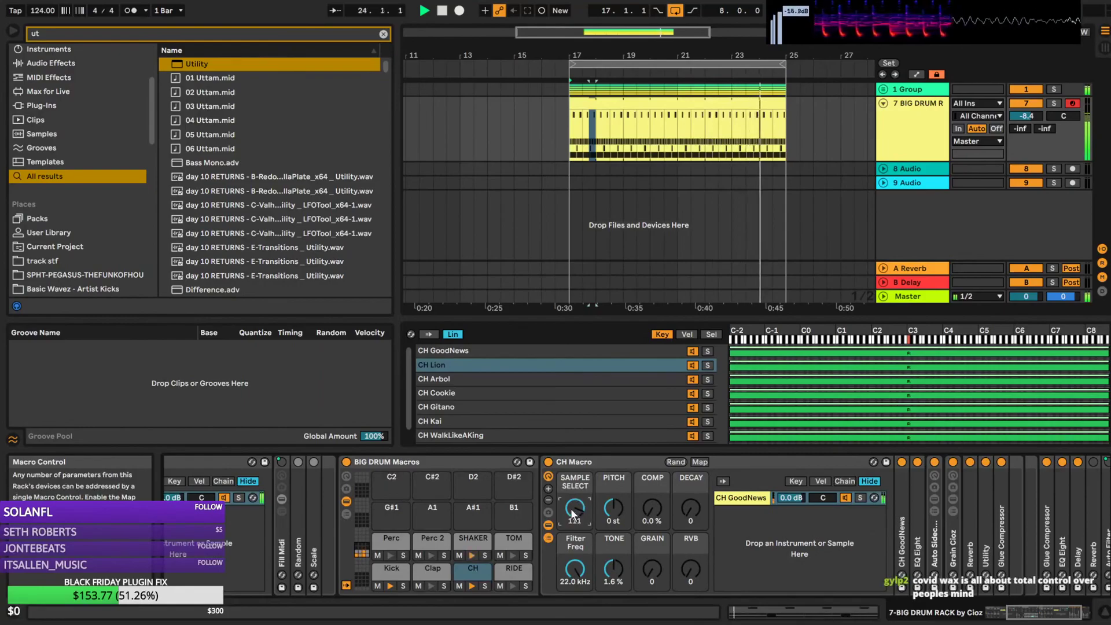
{"action": "left_click_drag", "start_coordinate": [652, 510], "coordinate": [652, 476]}
{"action": "left_click_drag", "start_coordinate": [653, 569], "coordinate": [652, 617]}
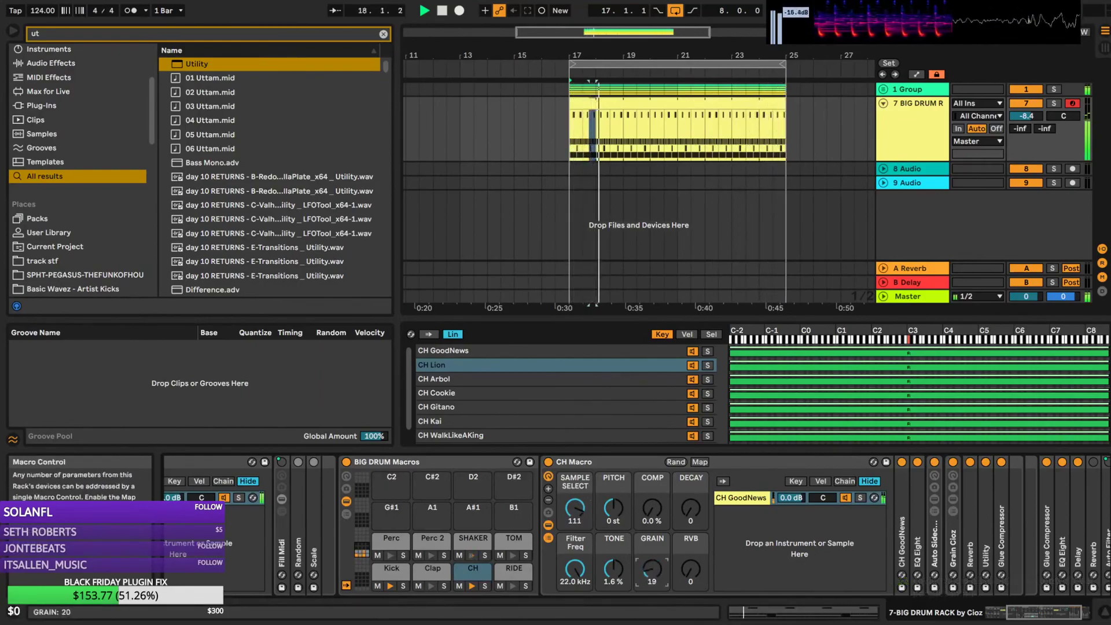
{"action": "left_click_drag", "start_coordinate": [693, 512], "coordinate": [693, 451]}
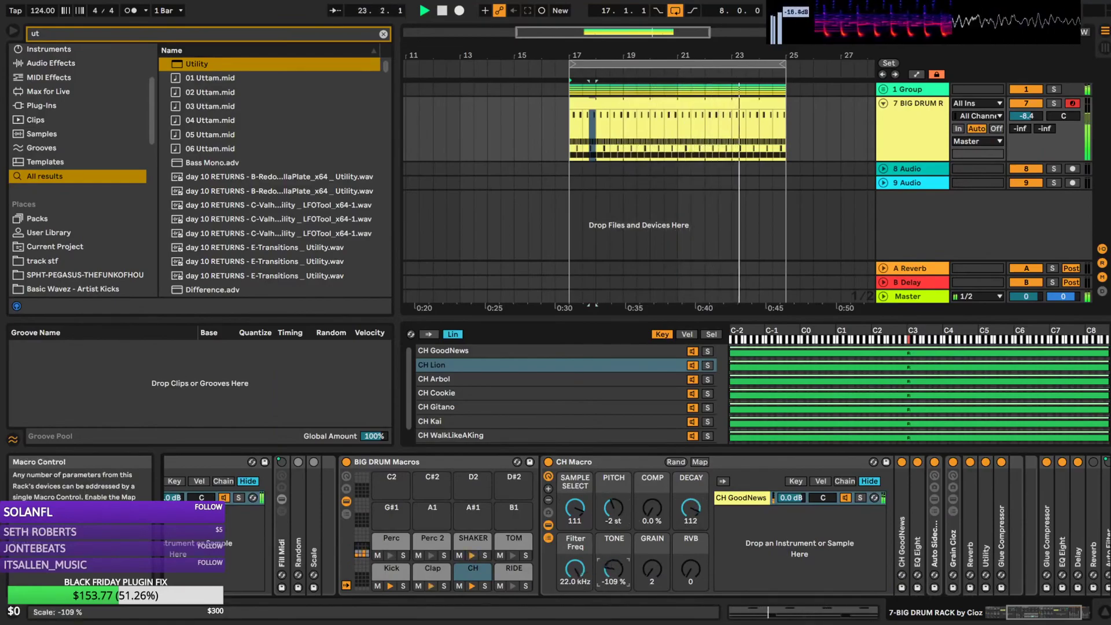
Add reverb to the hat and clap by setting RVB to 65 on the CH Macro and 54 on the CLAP Macro
{"action": "left_click_drag", "start_coordinate": [691, 570], "coordinate": [691, 556]}
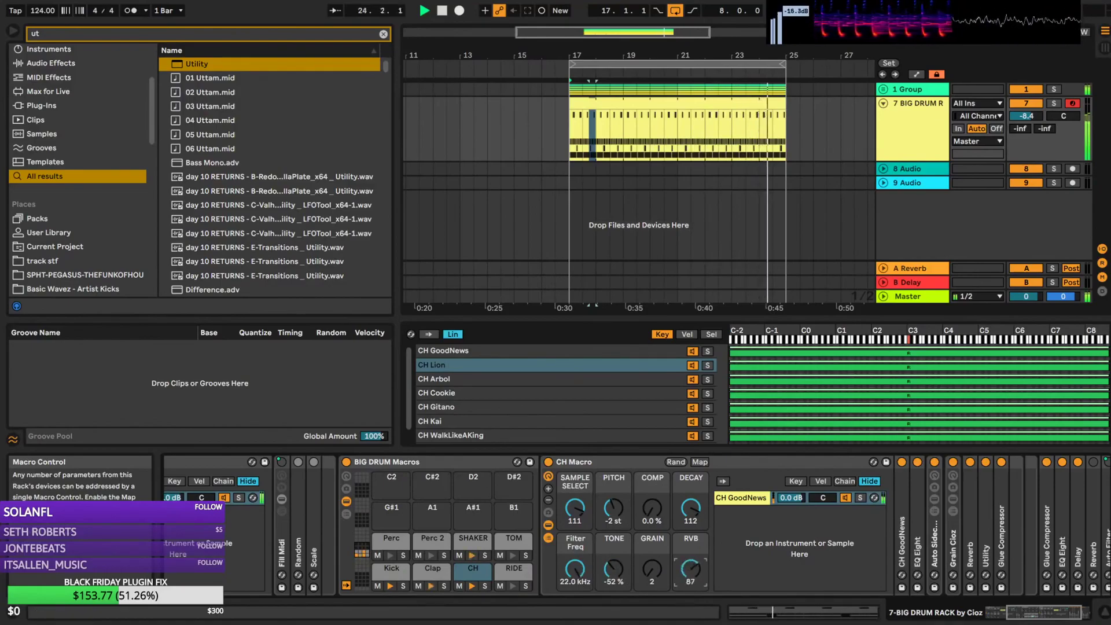
{"action": "left_click", "coordinate": [429, 572]}
{"action": "left_click_drag", "start_coordinate": [691, 570], "coordinate": [691, 607]}
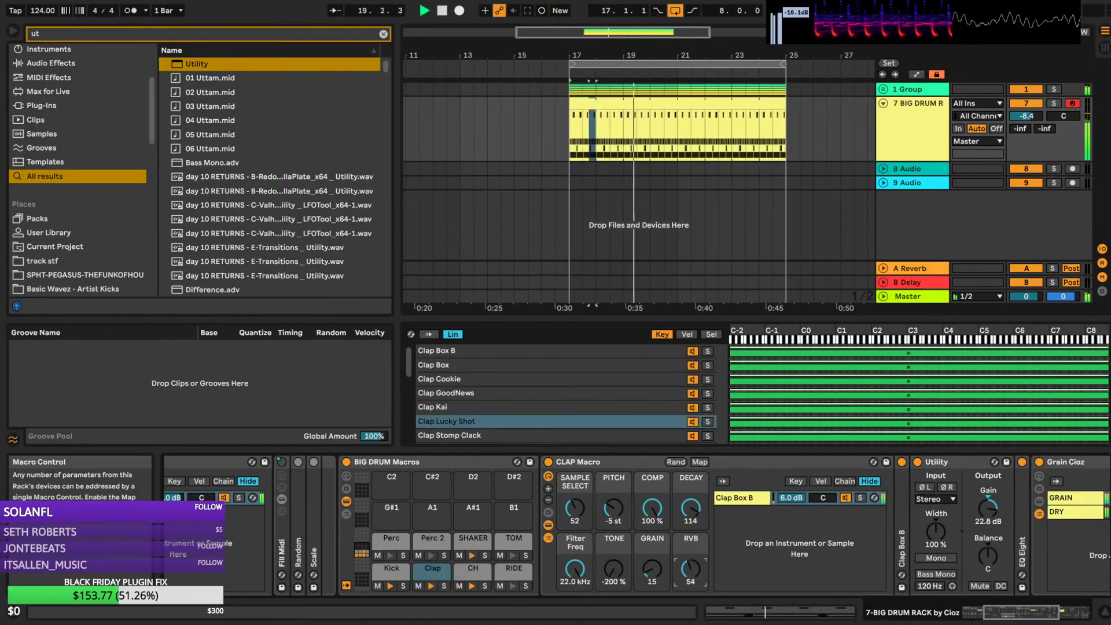
{"action": "left_click", "coordinate": [478, 569]}
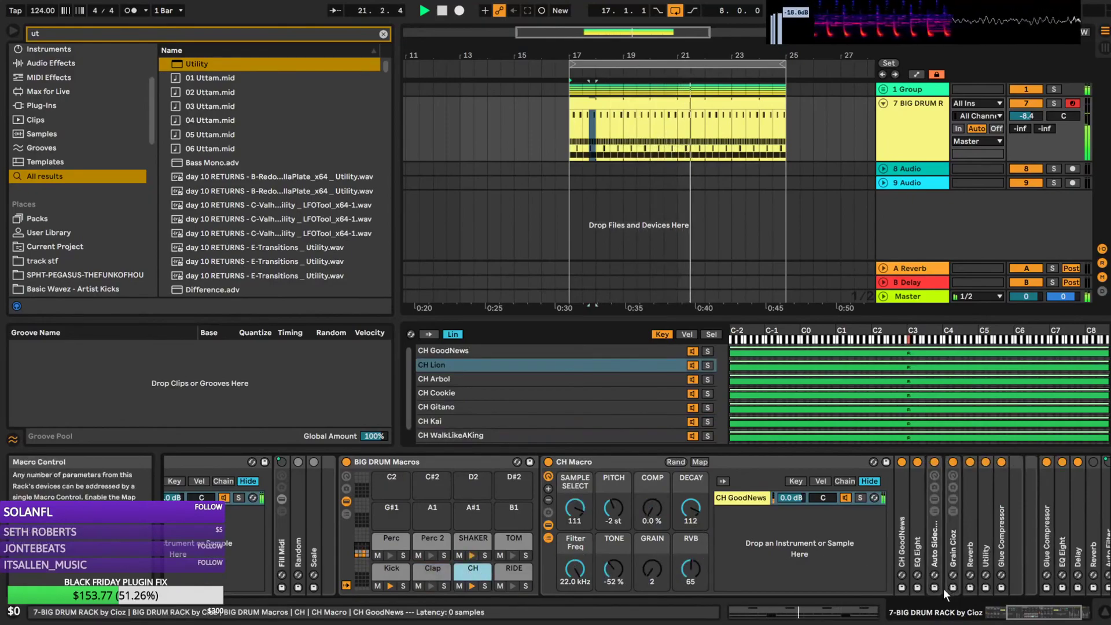
Select all CH notes in the drum clip and raise their velocities to a range of 79 to 111
{"action": "double_click", "coordinate": [707, 103]}
{"action": "left_click", "coordinate": [478, 511]}
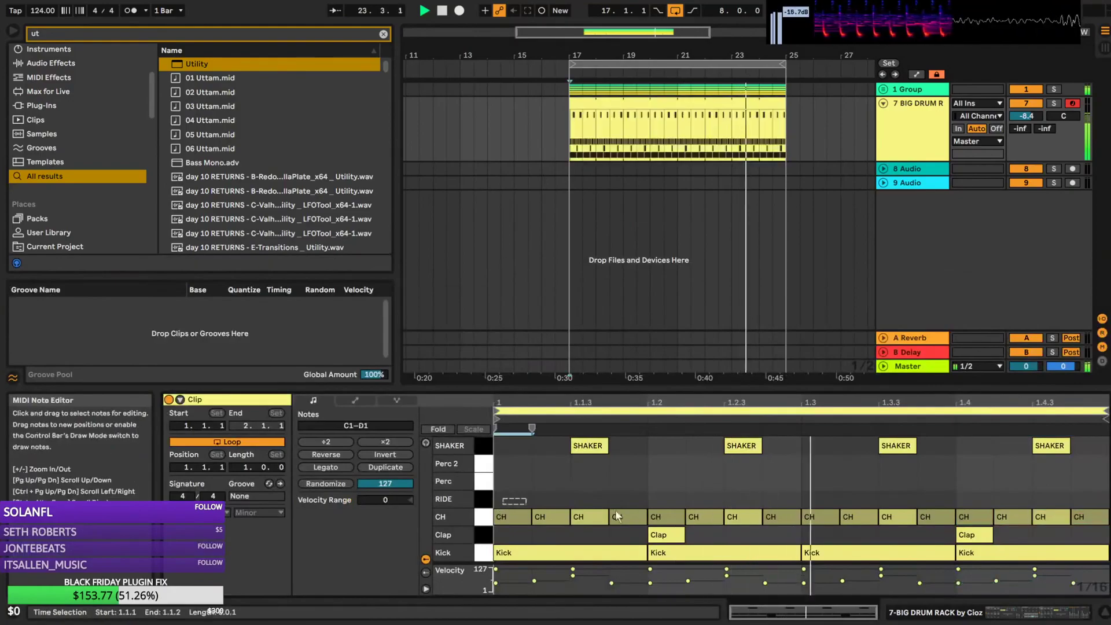
{"action": "mouse_move", "coordinate": [1075, 517]}
{"action": "left_mouse_down"}
{"action": "mouse_move", "coordinate": [1075, 527]}
{"action": "mouse_move", "coordinate": [1089, 519]}
{"action": "left_mouse_up"}
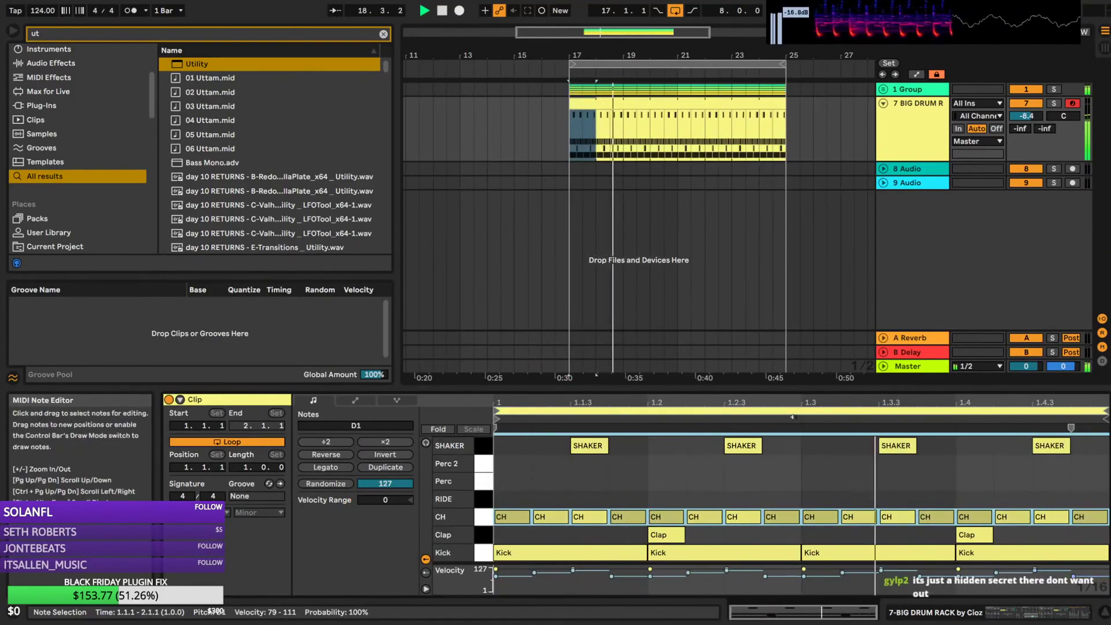
Lower the CH GoodNews chain volume in the CH Macro to -3.7 dB
{"action": "left_click", "coordinate": [917, 133]}
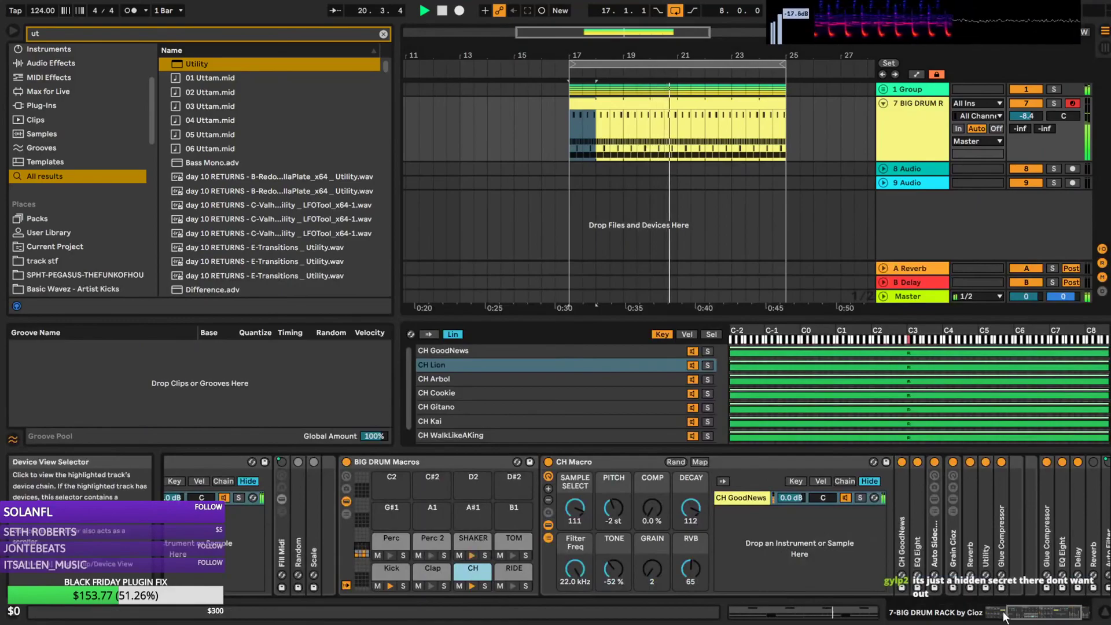
{"action": "left_click", "coordinate": [1051, 616]}
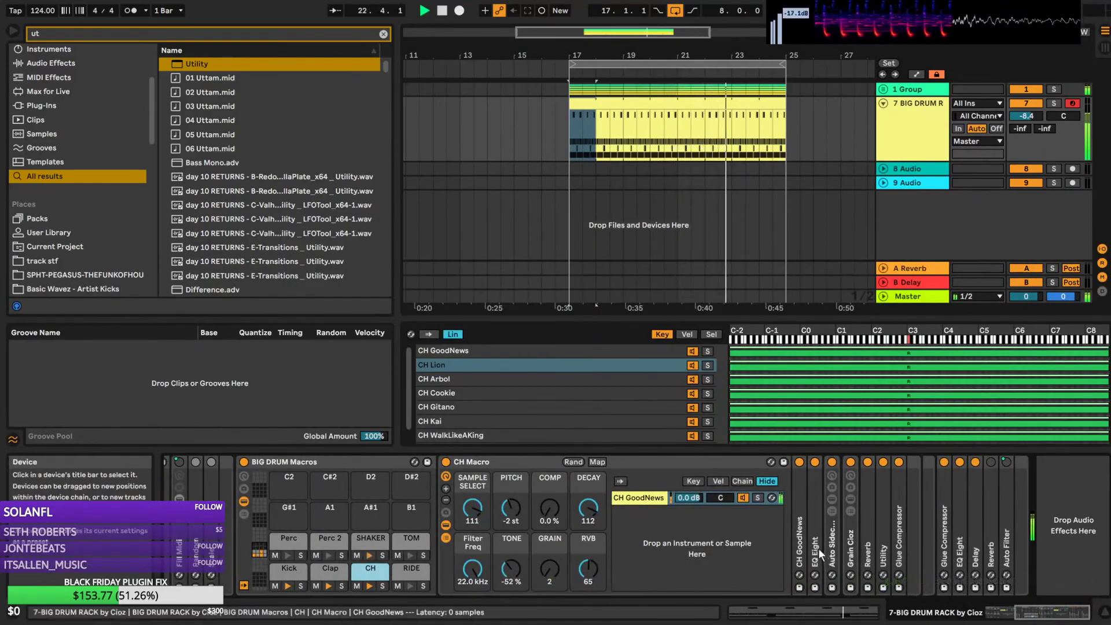
{"action": "mouse_move", "coordinate": [689, 498]}
{"action": "left_mouse_down"}
{"action": "mouse_move", "coordinate": [689, 516]}
{"action": "mouse_move", "coordinate": [689, 505]}
{"action": "left_mouse_up"}
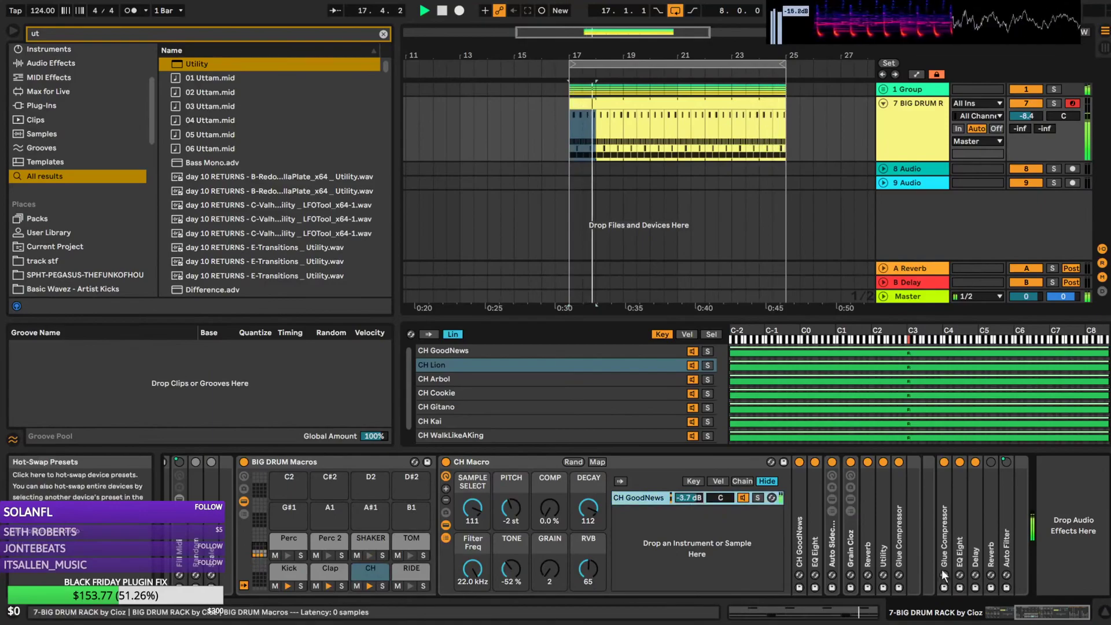
Solo the BIG DRUM RACK track, select the SHAKER pad and shorten its DECAY macro to 9 while listening
{"action": "left_click", "coordinate": [1053, 103]}
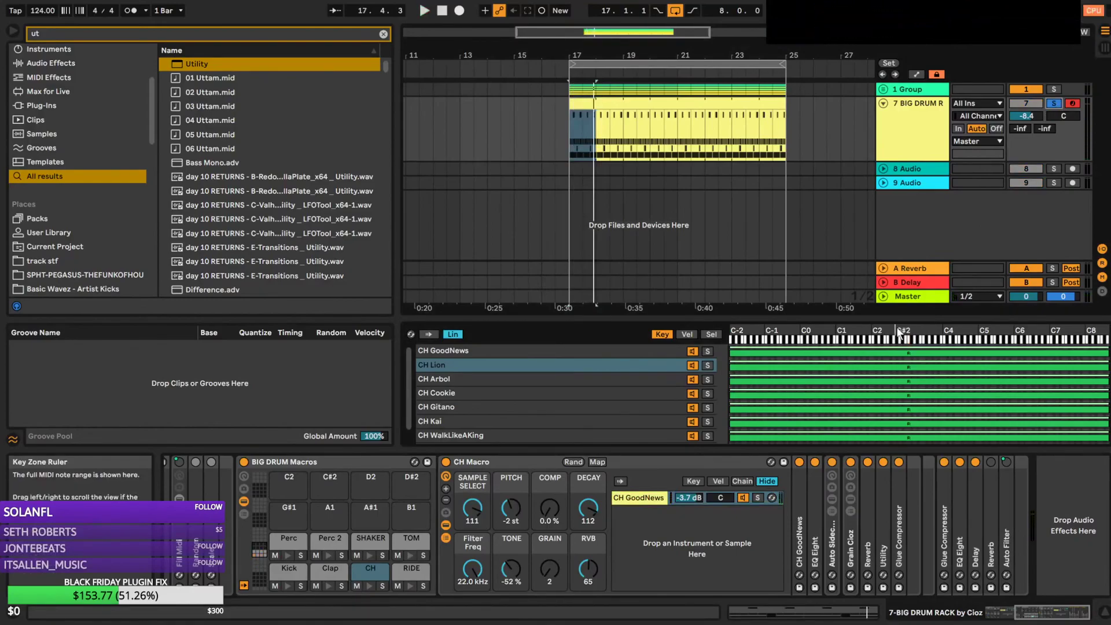
{"action": "key", "text": "space"}
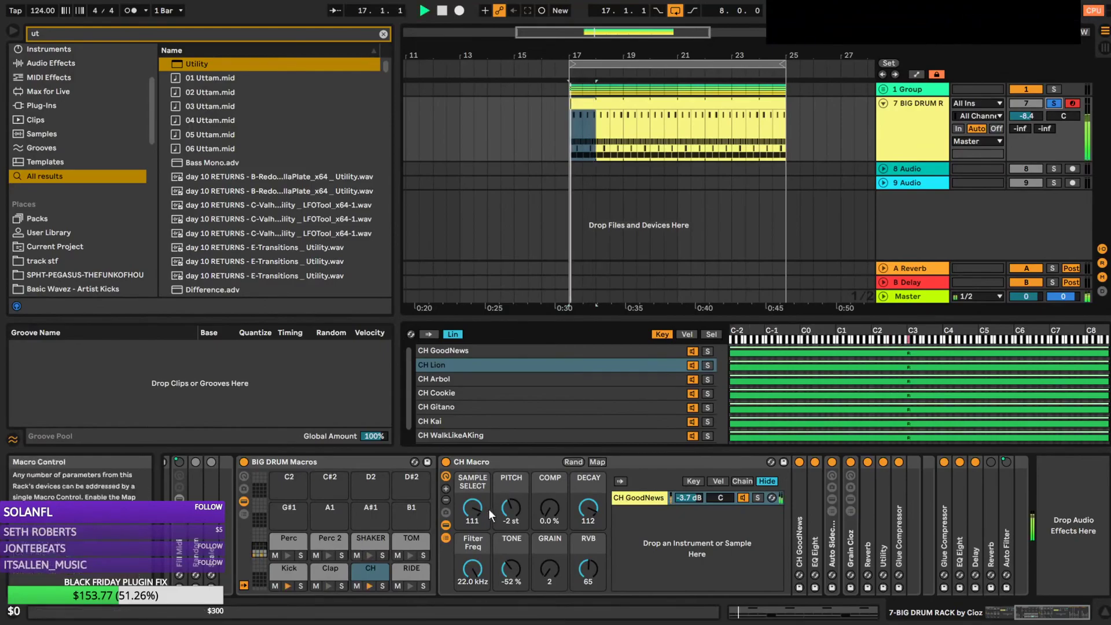
{"action": "left_click", "coordinate": [367, 543]}
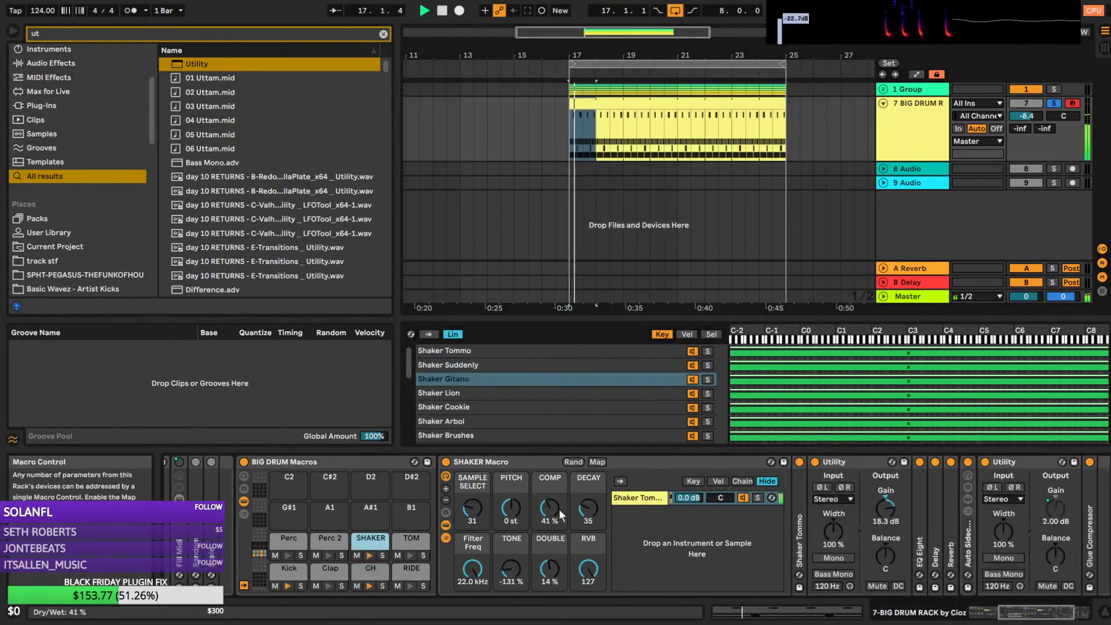
{"action": "left_click_drag", "start_coordinate": [588, 508], "coordinate": [588, 512]}
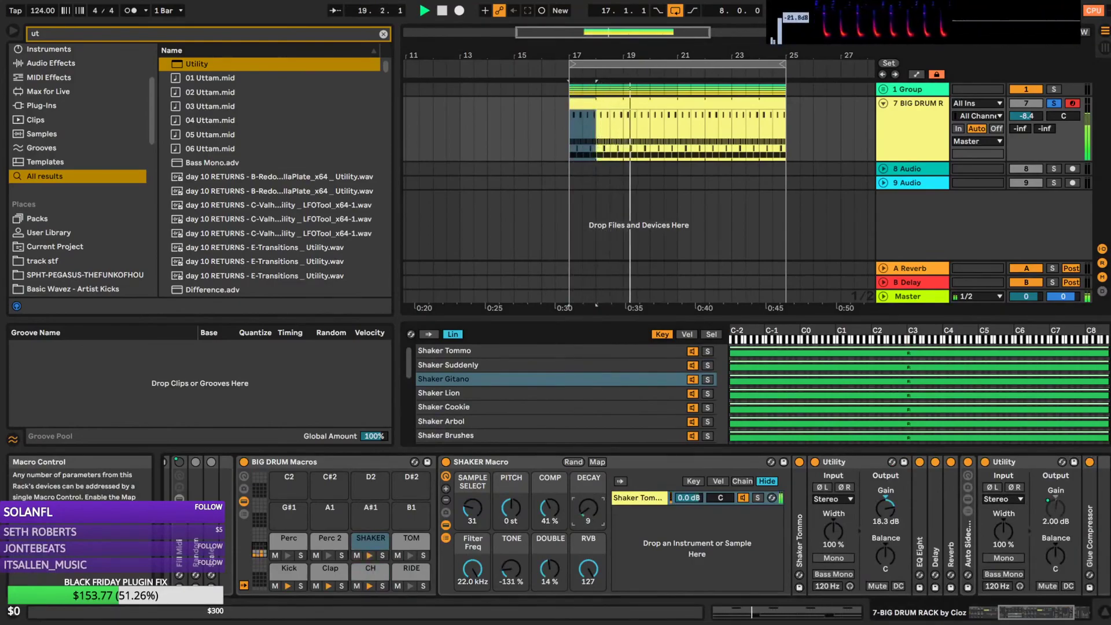
{"action": "key", "text": "space"}
{"action": "key", "text": "space"}
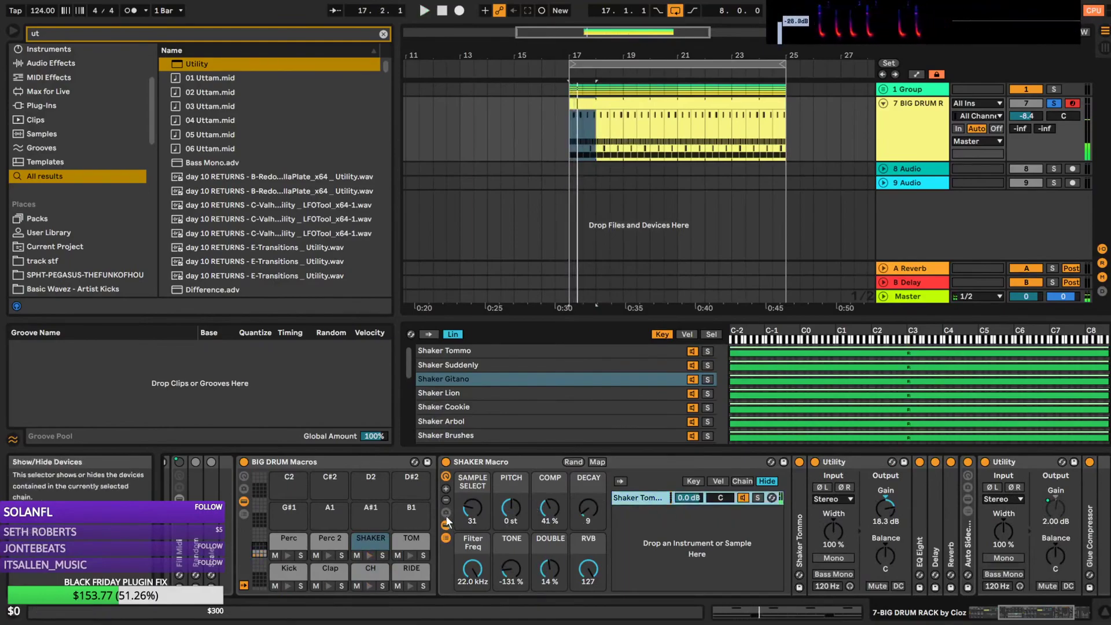
Expand the shaker's sampler, set the Shaker Gitano sample start to 226 and the SHAKER Macro's DECAY to 34
{"action": "double_click", "coordinate": [801, 532]}
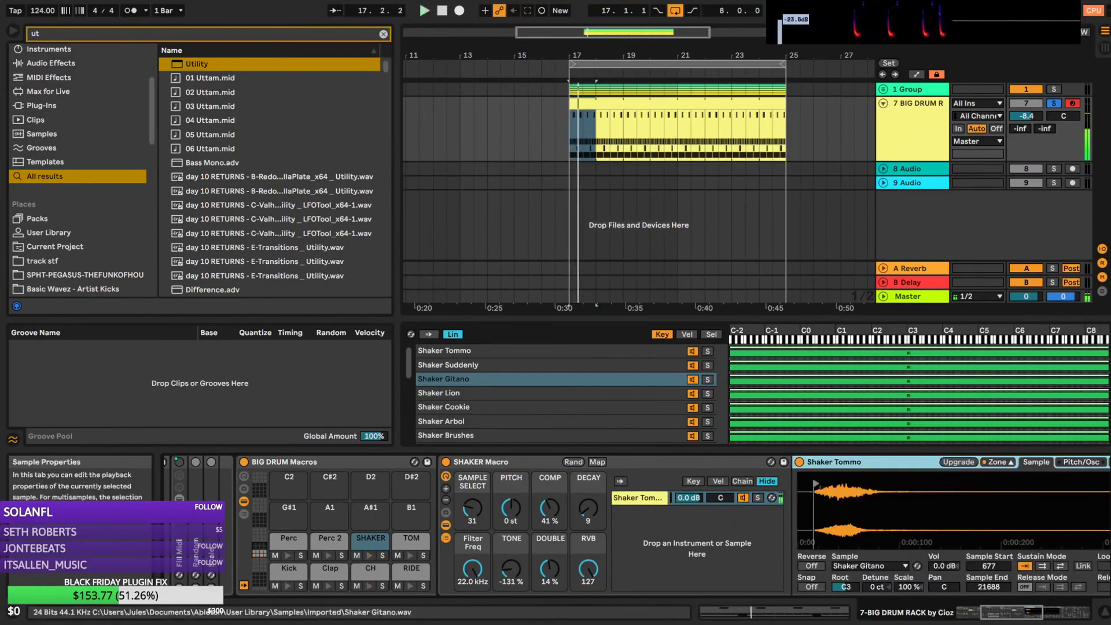
{"action": "left_click_drag", "start_coordinate": [816, 484], "coordinate": [832, 484]}
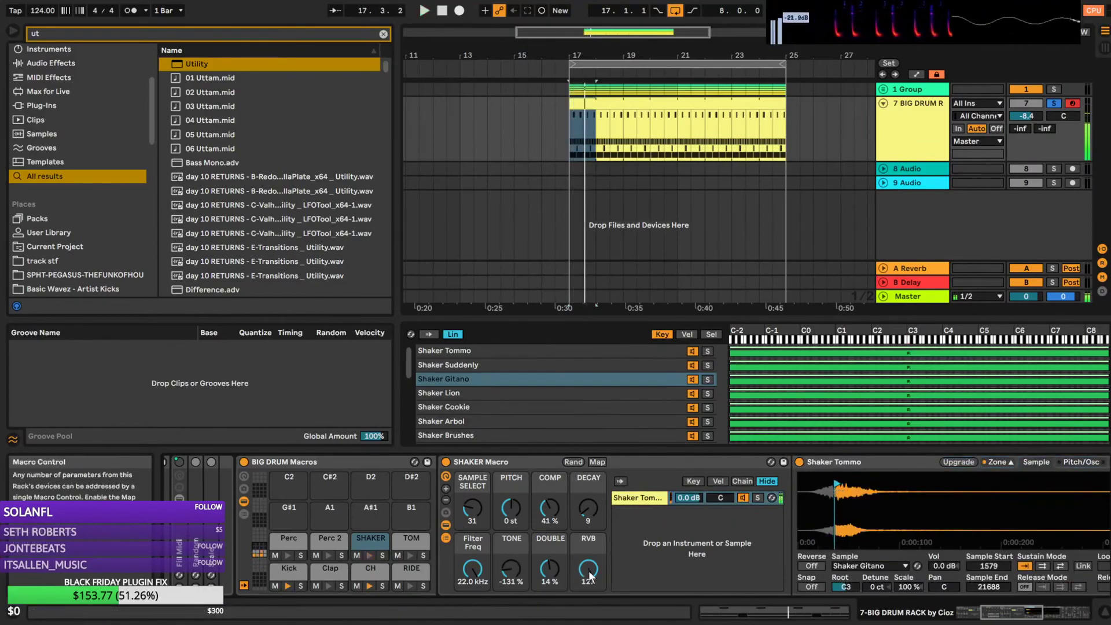
{"action": "left_click_drag", "start_coordinate": [590, 509], "coordinate": [591, 495]}
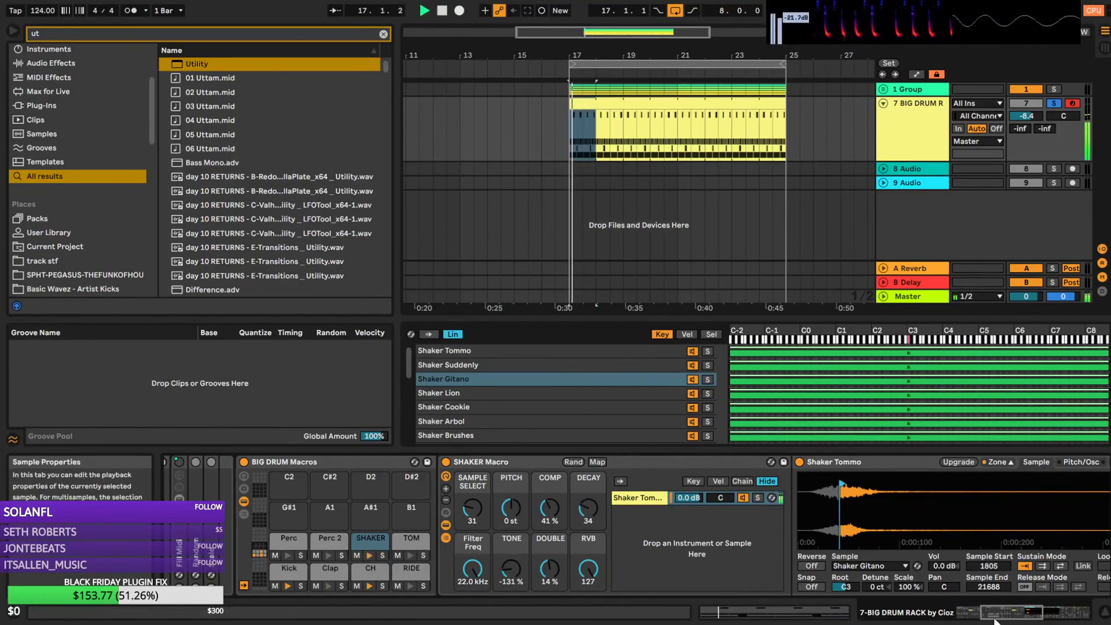
{"action": "left_click", "coordinate": [1033, 621]}
{"action": "left_click_drag", "start_coordinate": [1033, 620], "coordinate": [1030, 620]}
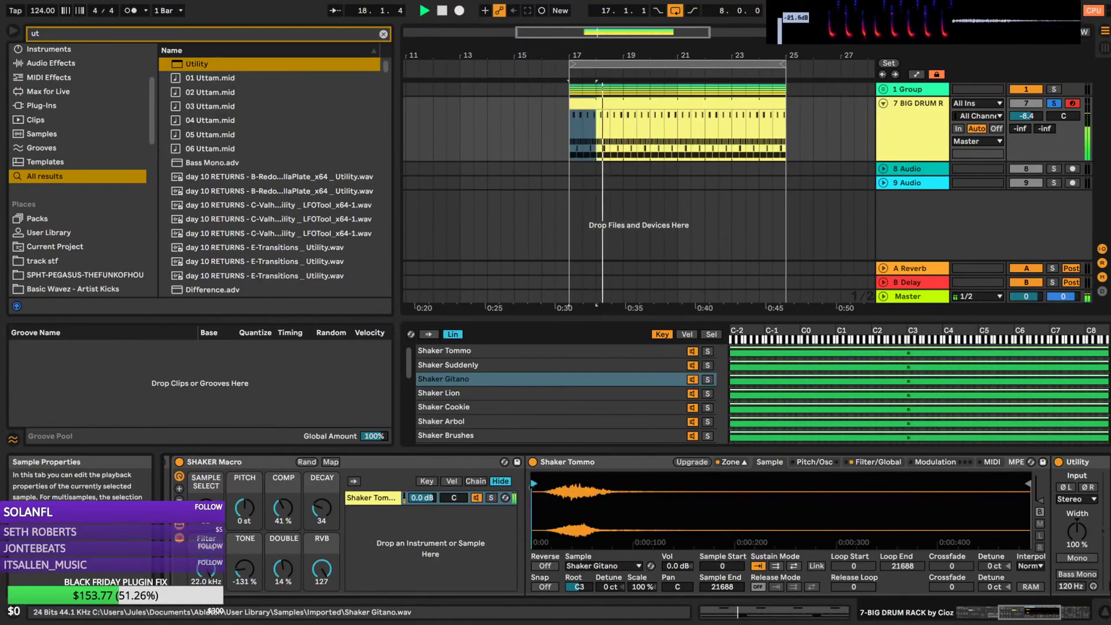
{"action": "left_click_drag", "start_coordinate": [546, 484], "coordinate": [539, 484]}
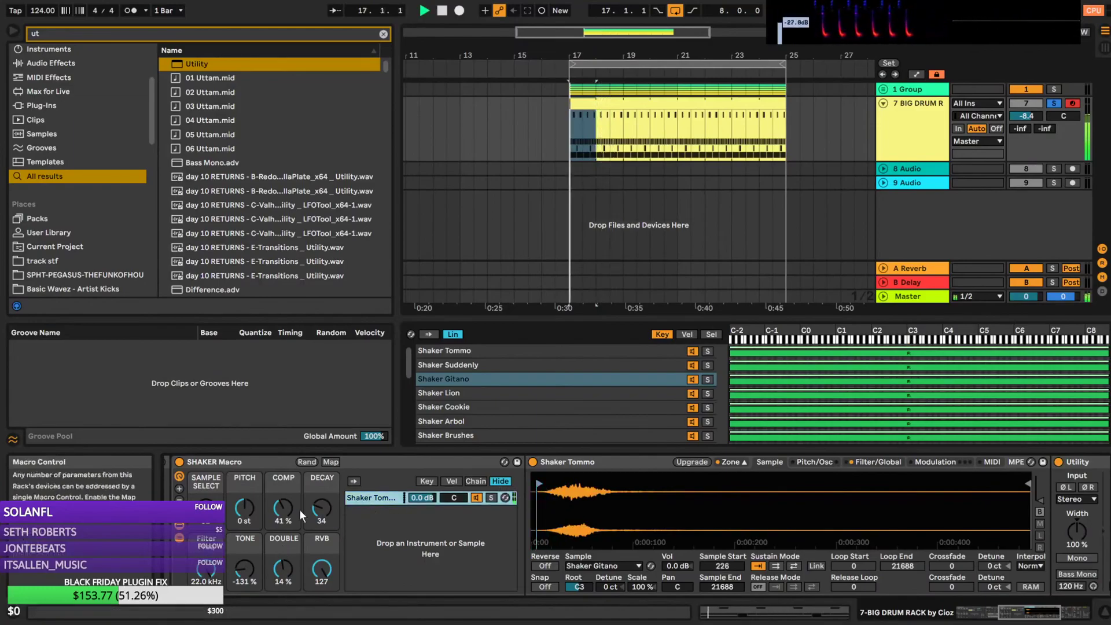
Show the sample select zones of the shaker layers and select the Shaker Arbol layer for editing
{"action": "left_click_drag", "start_coordinate": [1015, 617], "coordinate": [990, 617]}
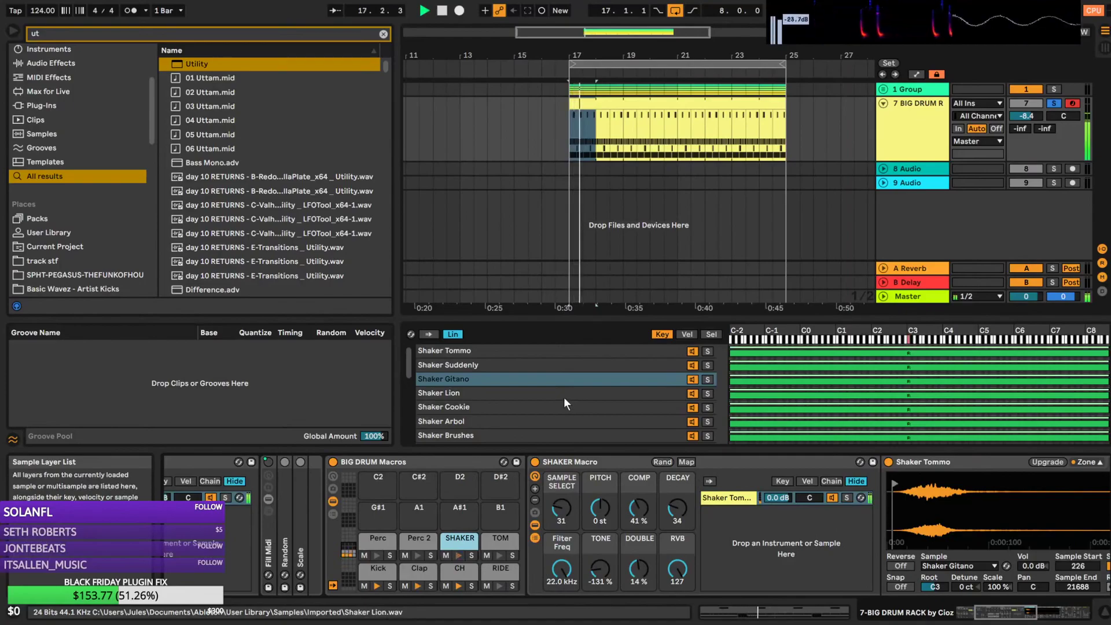
{"action": "scroll", "coordinate": [565, 398], "scroll_direction": "down", "scroll_amount": 3}
{"action": "scroll", "coordinate": [564, 408], "scroll_direction": "down", "scroll_amount": 4}
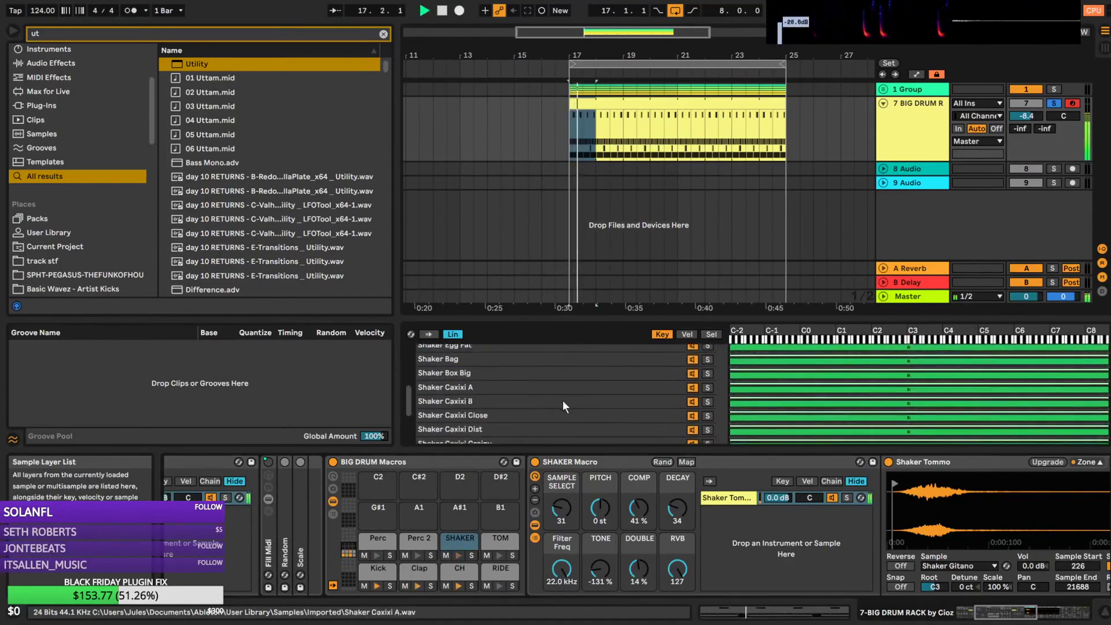
{"action": "scroll", "coordinate": [564, 408], "scroll_direction": "up", "scroll_amount": 6}
{"action": "scroll", "coordinate": [563, 402], "scroll_direction": "up", "scroll_amount": 1}
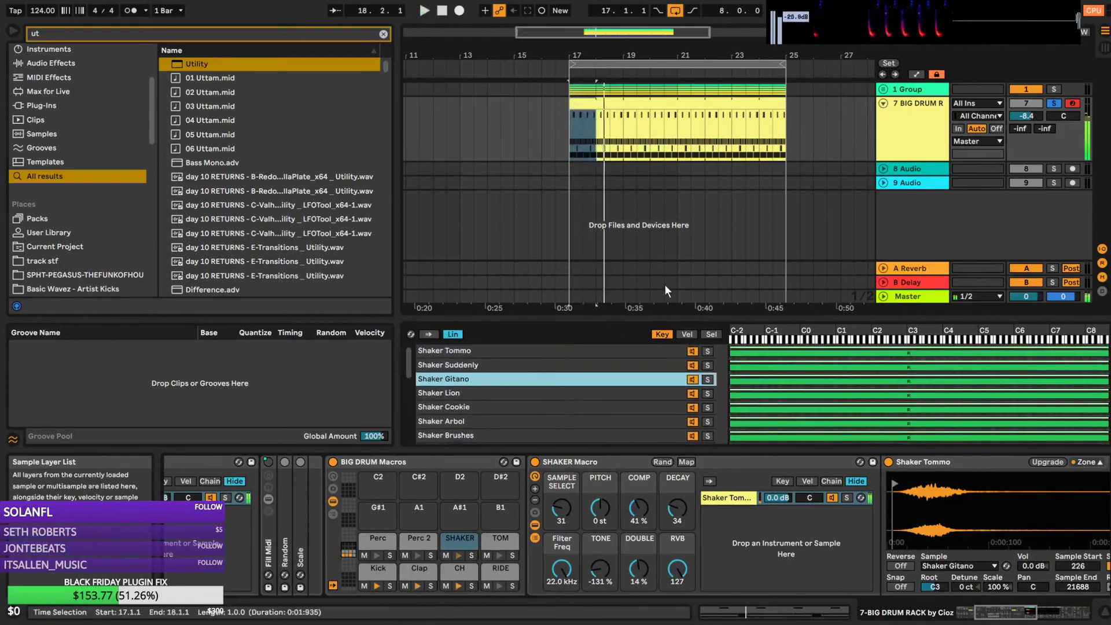
{"action": "left_click", "coordinate": [711, 334]}
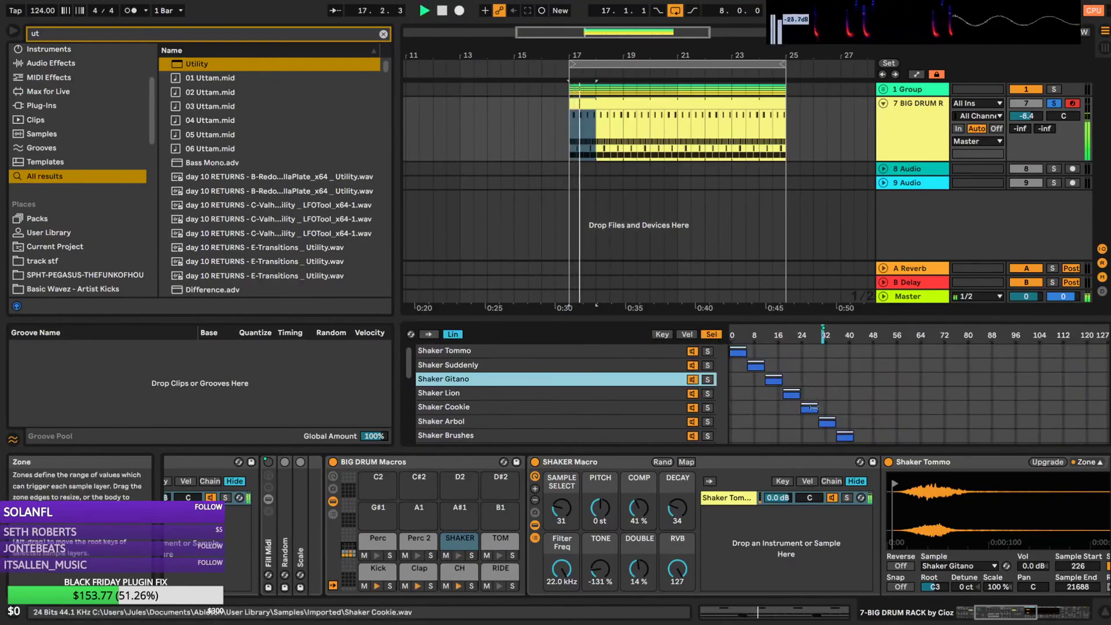
{"action": "scroll", "coordinate": [814, 408], "scroll_direction": "down", "scroll_amount": 2}
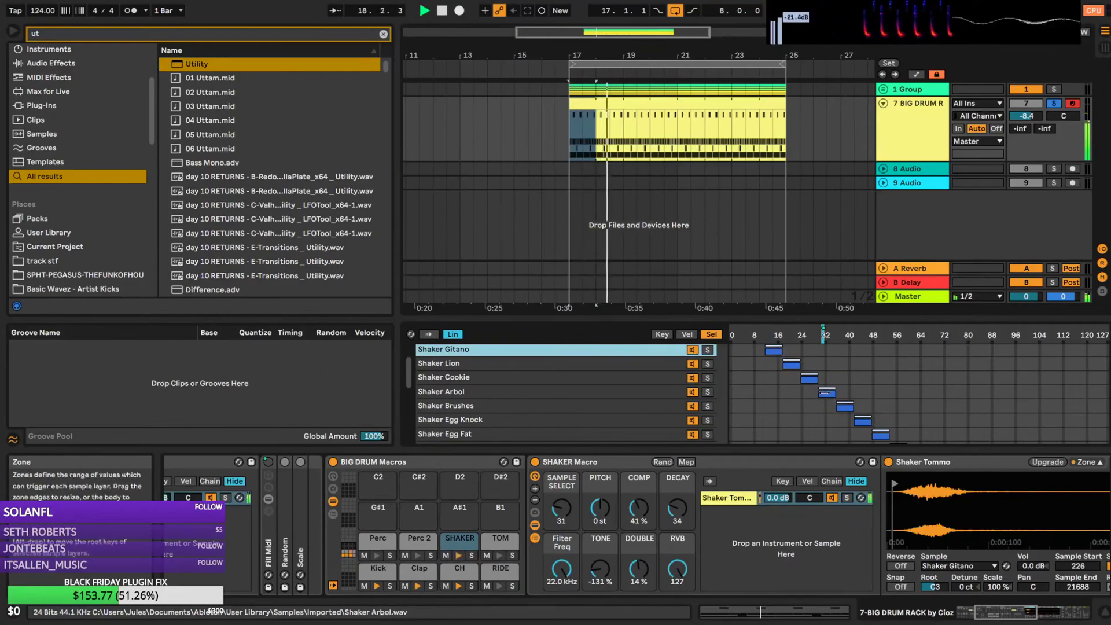
{"action": "left_click", "coordinate": [468, 392]}
{"action": "key", "text": "space"}
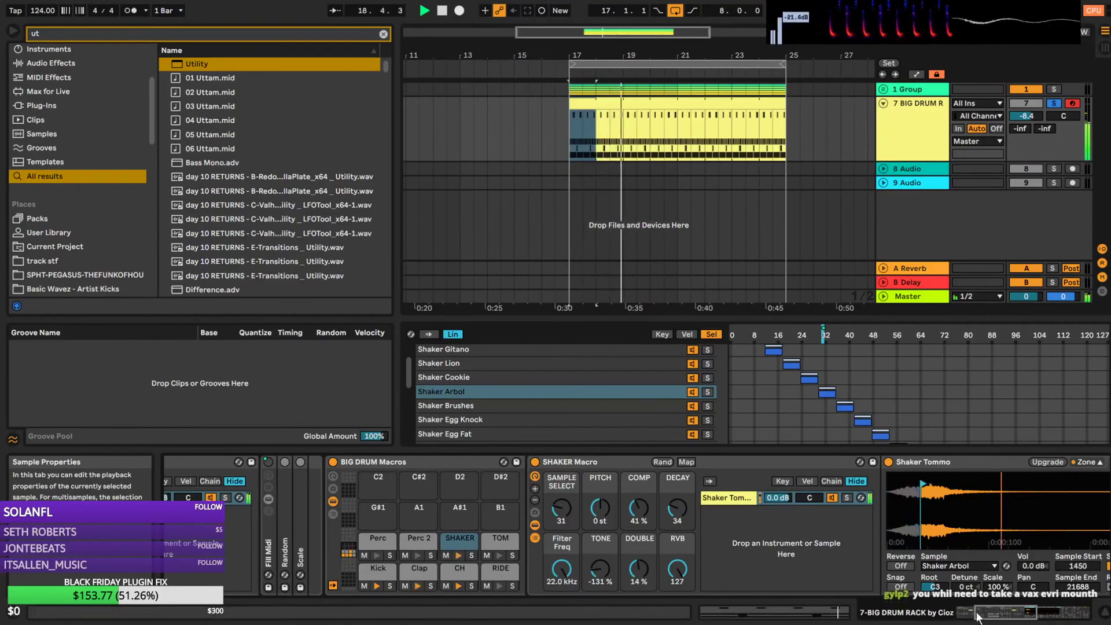
Soften the shaker's onset by setting the sampler's volume envelope attack to 11.1 ms
{"action": "left_click", "coordinate": [1021, 612]}
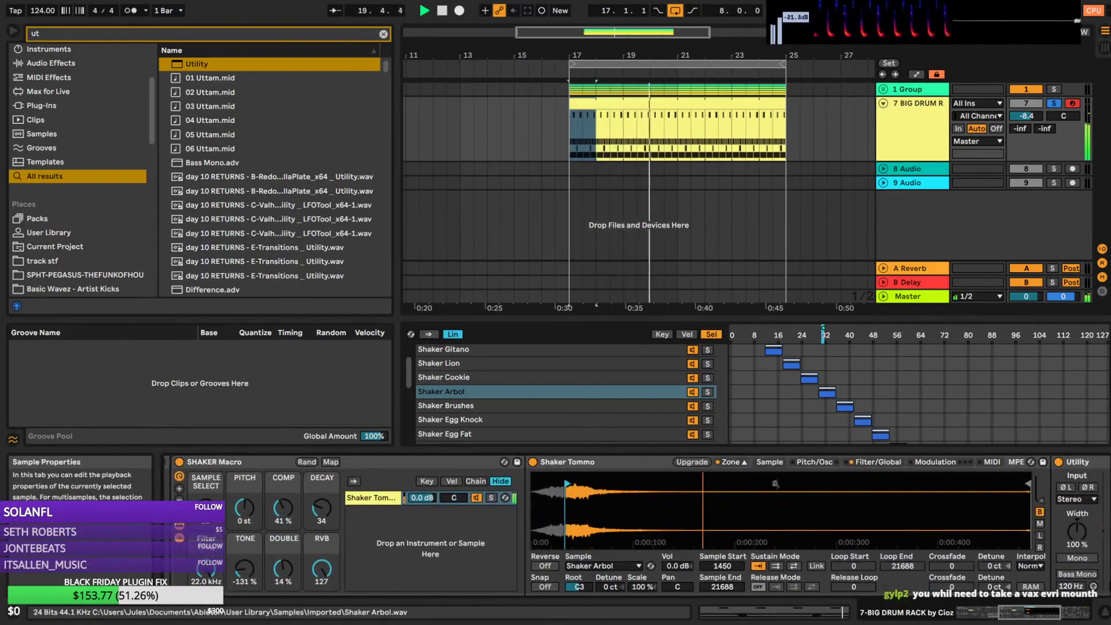
{"action": "key", "text": "space"}
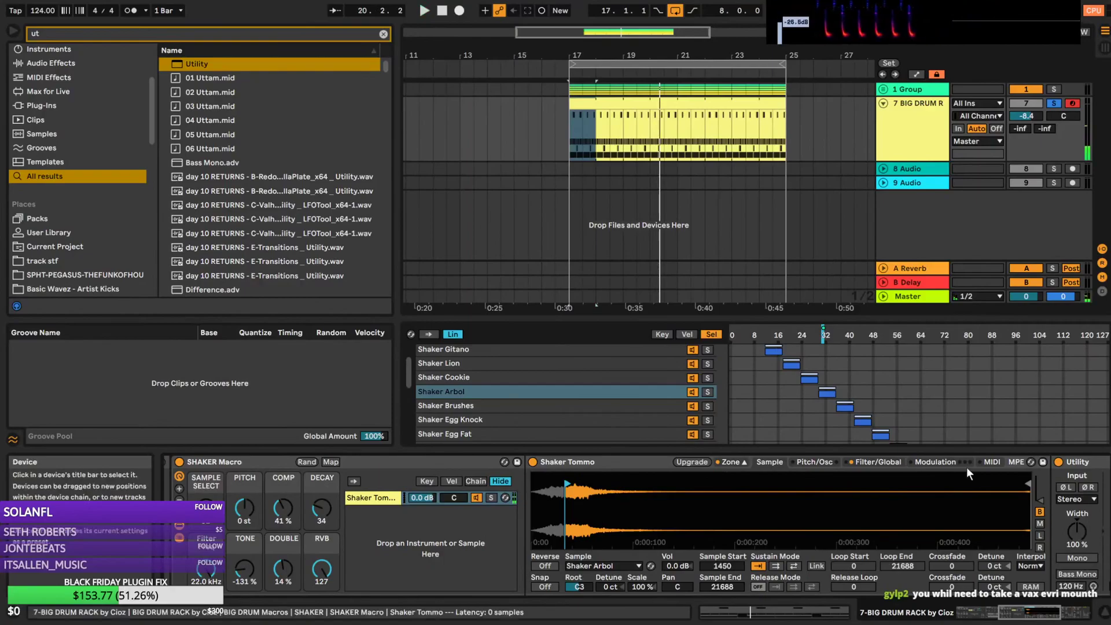
{"action": "left_click", "coordinate": [879, 462]}
{"action": "key", "text": "space"}
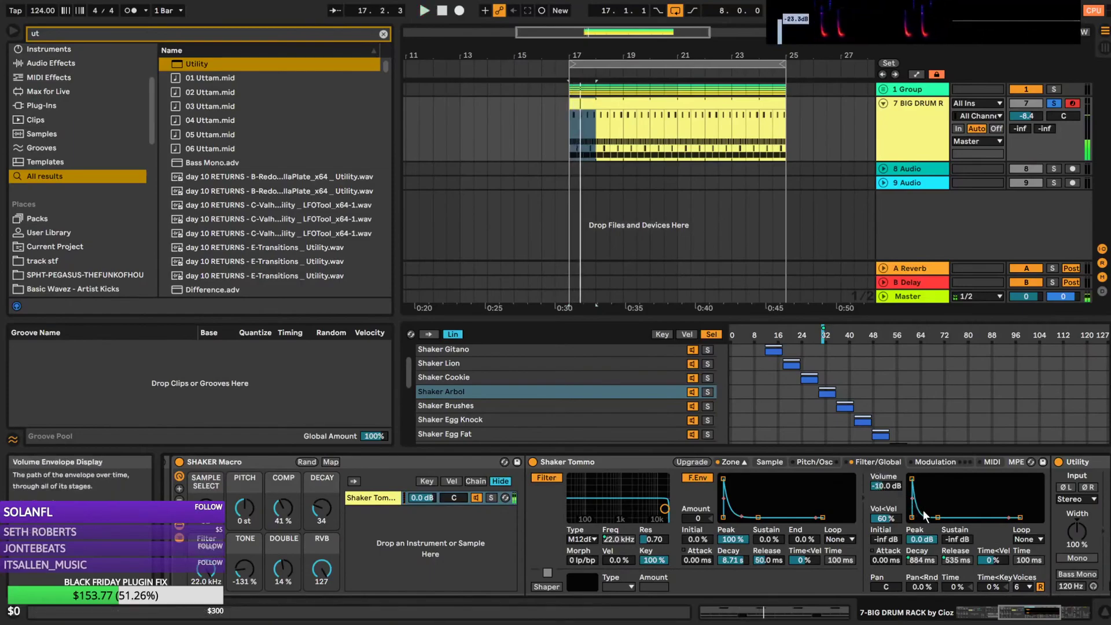
{"action": "key", "text": "space"}
{"action": "left_click_drag", "start_coordinate": [912, 479], "coordinate": [928, 479]}
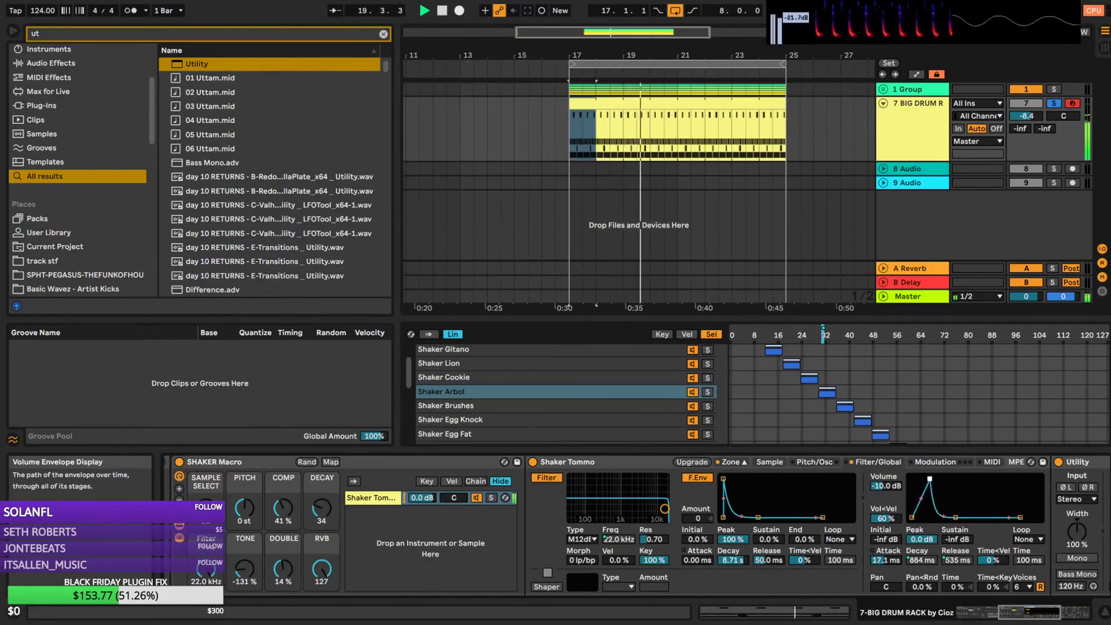
{"action": "left_click_drag", "start_coordinate": [931, 479], "coordinate": [928, 479]}
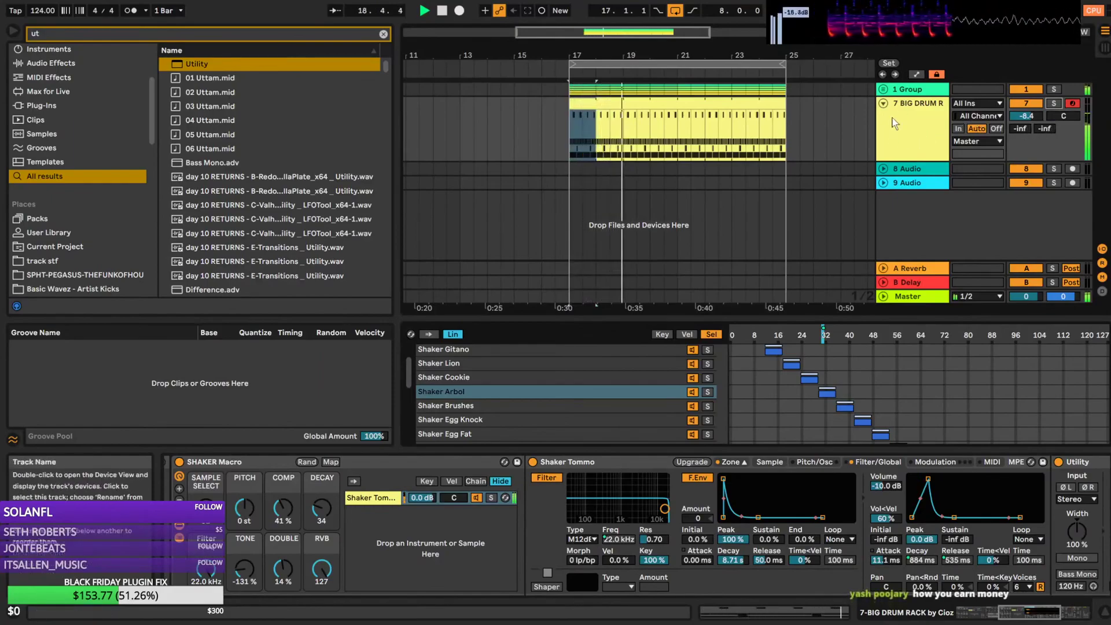
Search the browser for "trackspacer" and load Trackspacer 2.5 onto the 1 Group track
{"action": "left_click", "coordinate": [907, 90]}
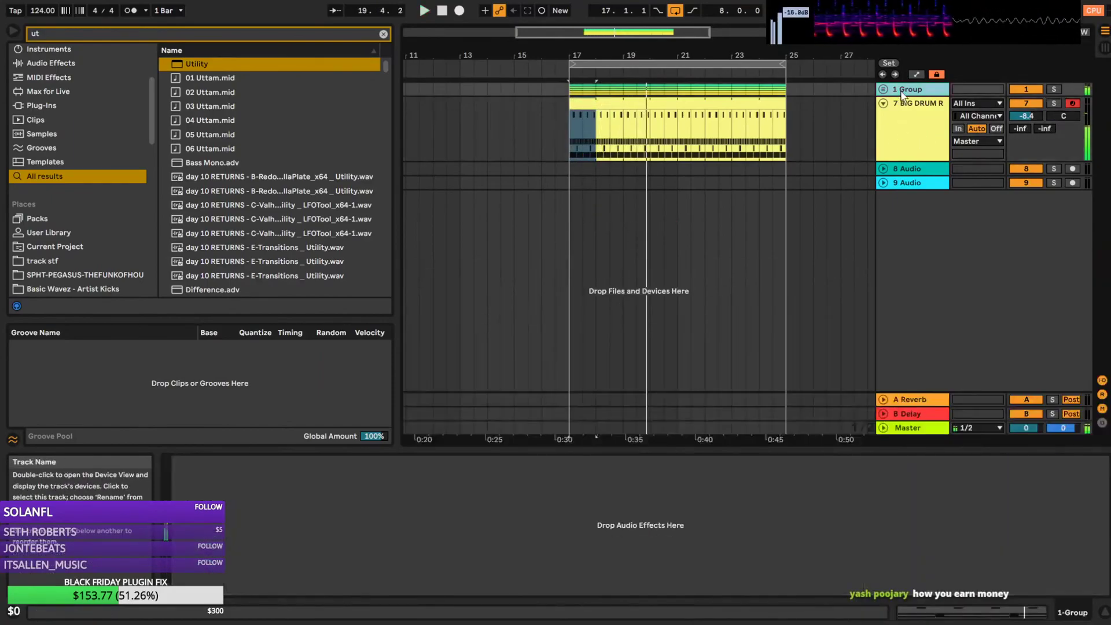
{"action": "left_click", "coordinate": [383, 34]}
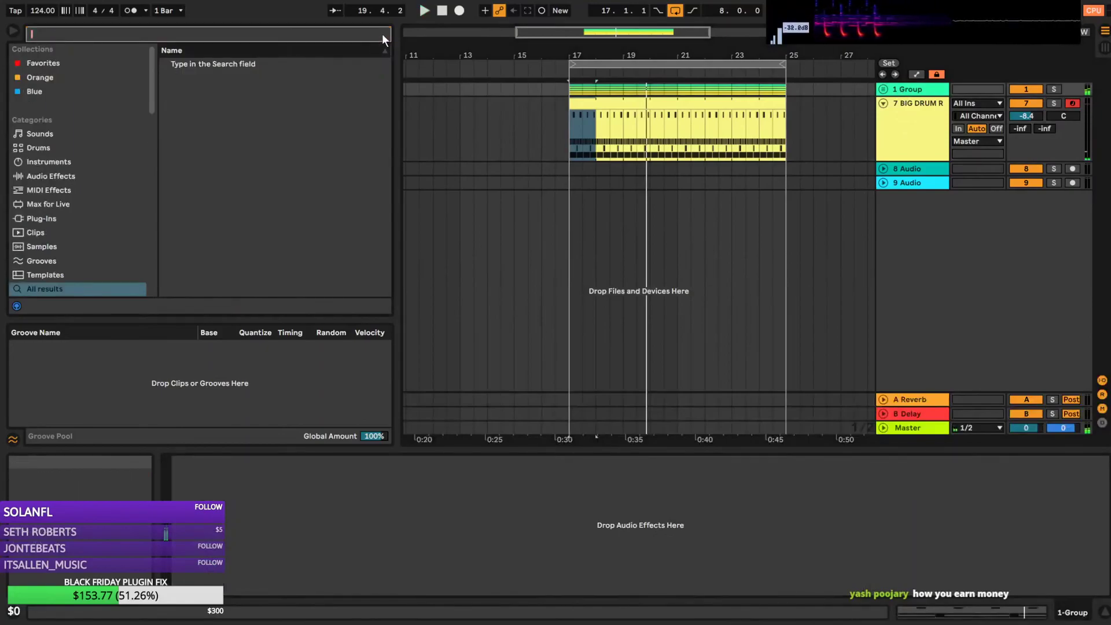
{"action": "type", "text": "trackspacer"}
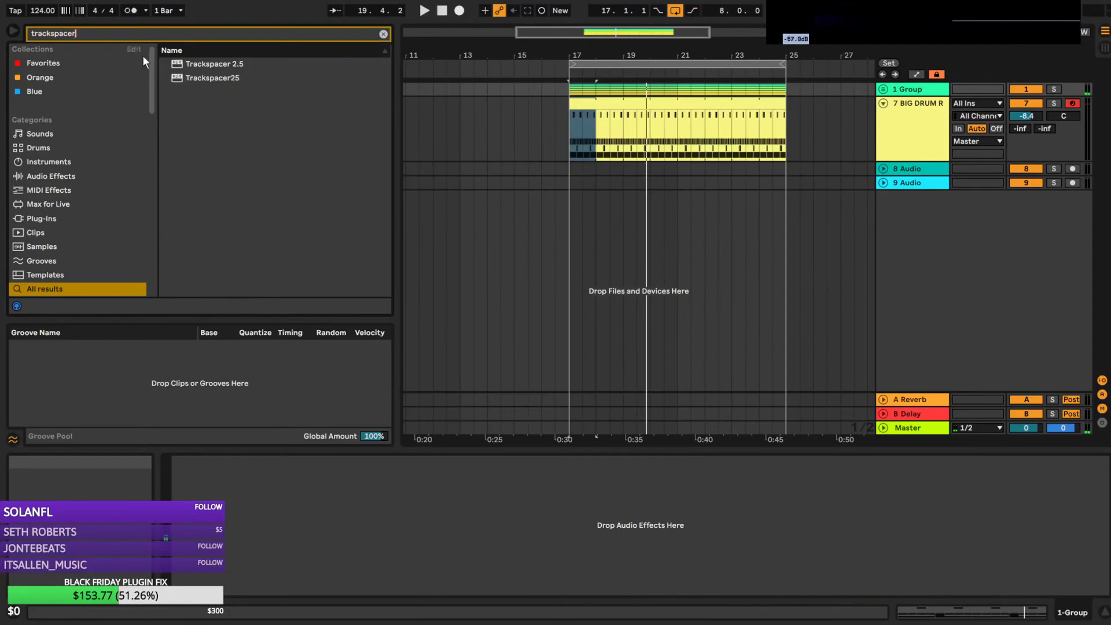
{"action": "double_click", "coordinate": [240, 64]}
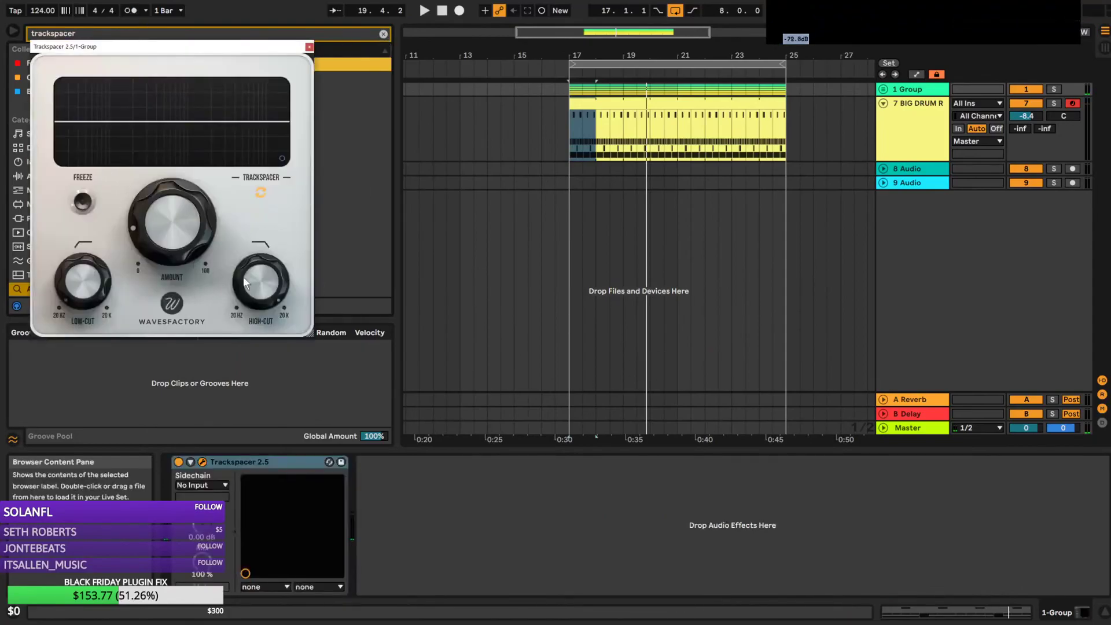
{"action": "left_click", "coordinate": [200, 485]}
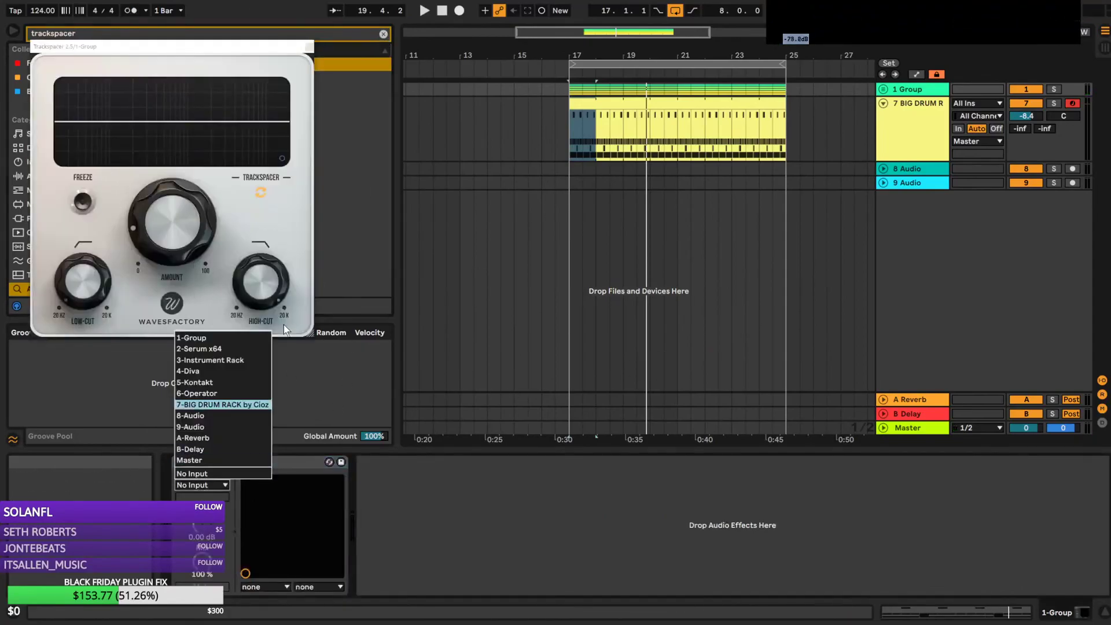
{"action": "left_click", "coordinate": [238, 360]}
{"action": "left_click", "coordinate": [203, 497]}
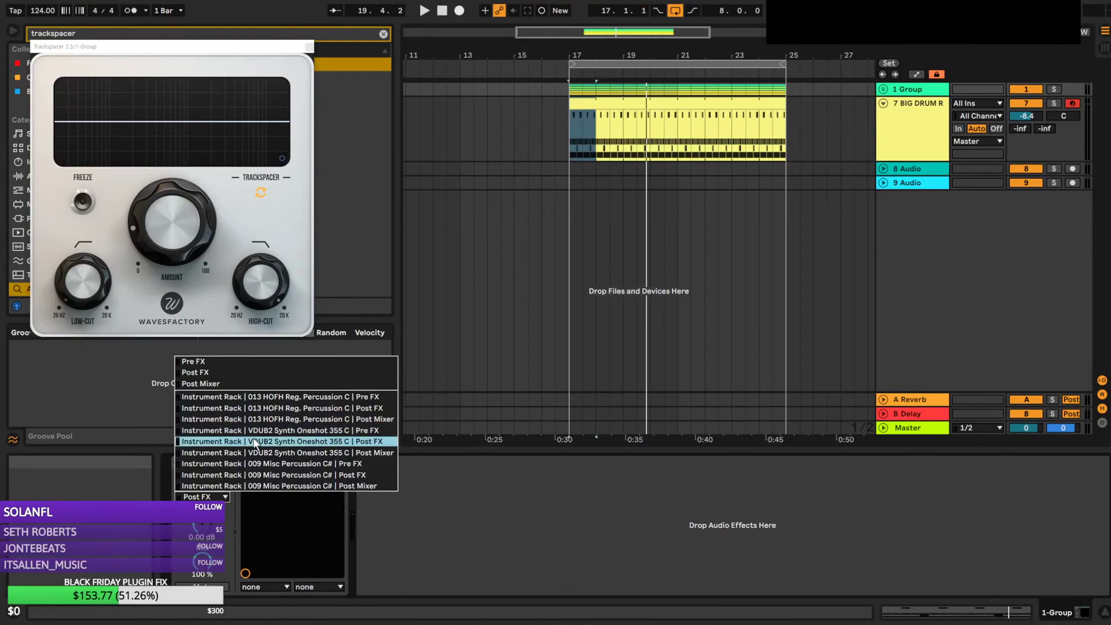
{"action": "left_click", "coordinate": [456, 528]}
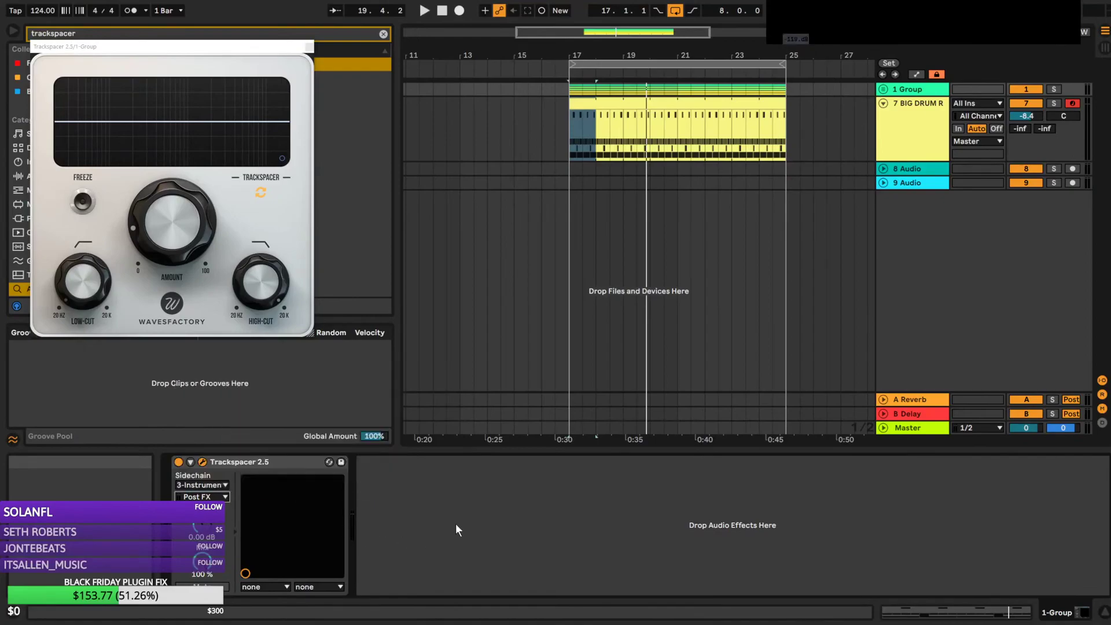
Set Trackspacer's sidechain to the BIG DRUM RACK's Kick Pre FX signal and lower its Amount during playback
{"action": "left_click", "coordinate": [205, 485]}
{"action": "left_click", "coordinate": [244, 405]}
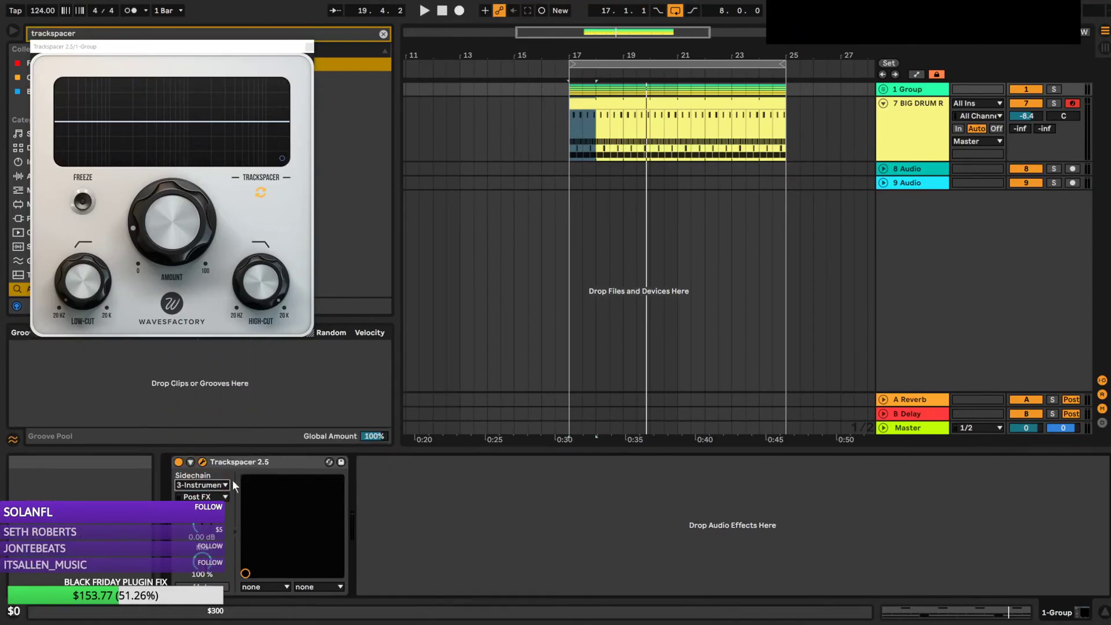
{"action": "left_click", "coordinate": [202, 497]}
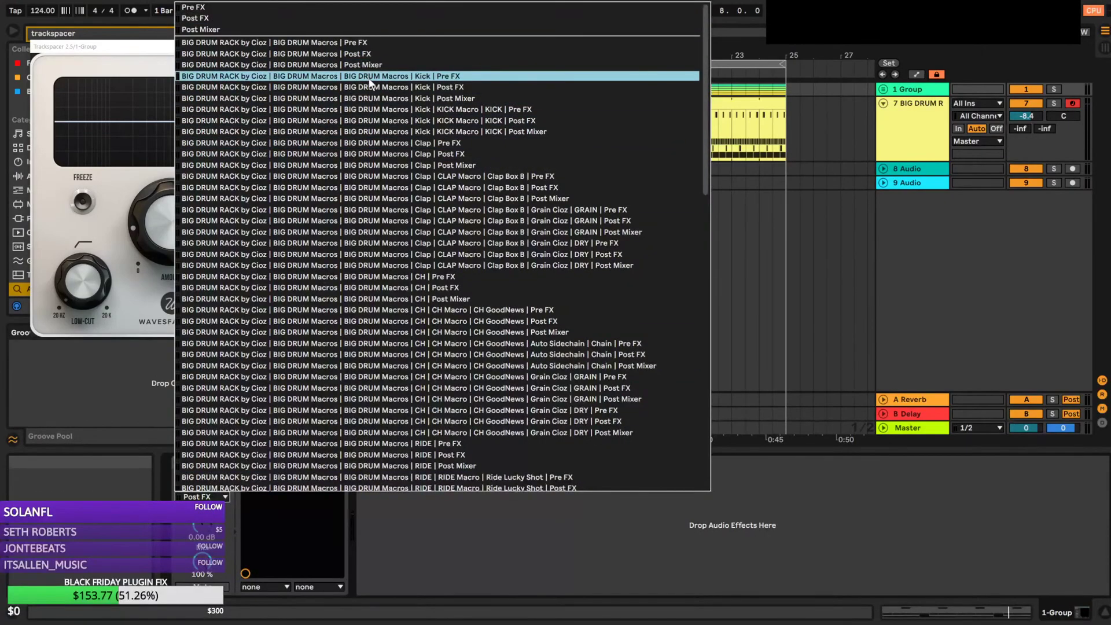
{"action": "left_click", "coordinate": [407, 75]}
{"action": "key", "text": "space"}
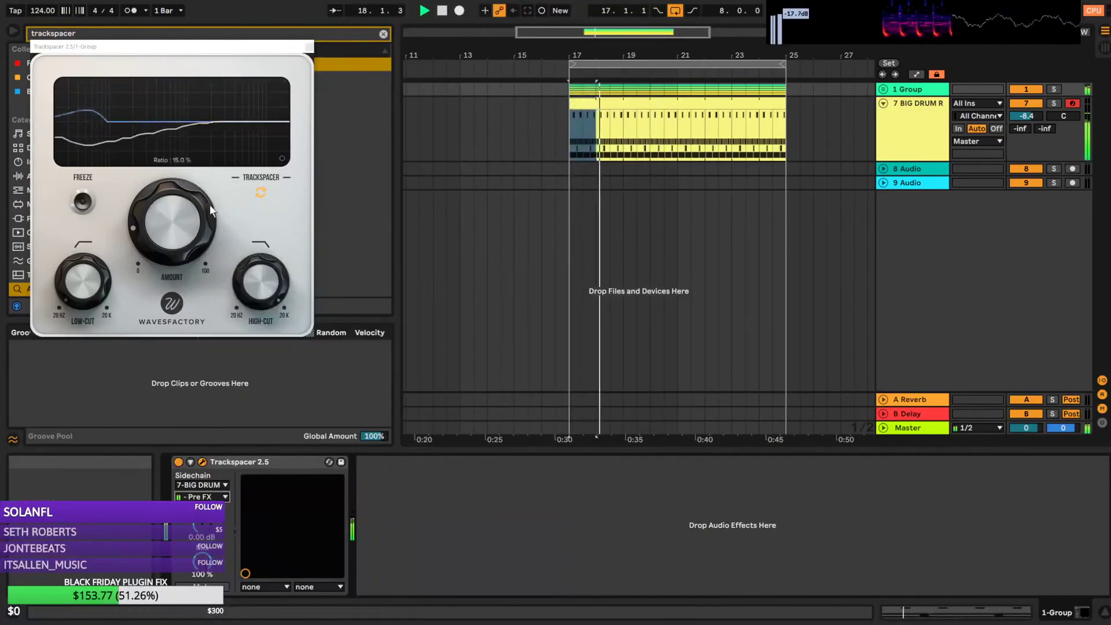
{"action": "left_click_drag", "start_coordinate": [172, 201], "coordinate": [176, 254]}
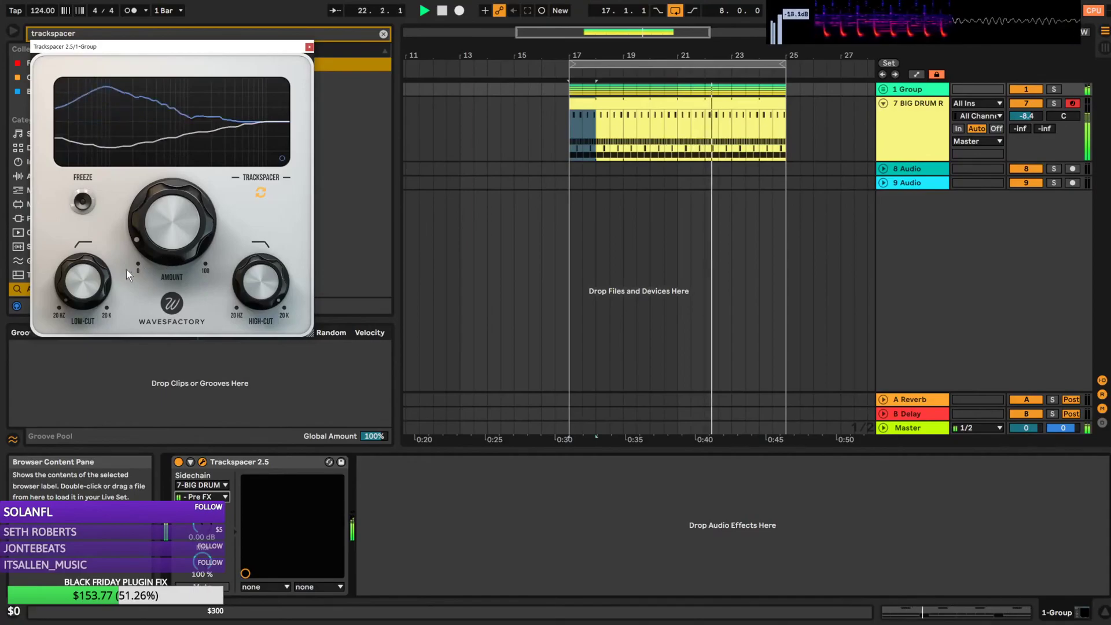
Select the closed hi-hat notes in the drum clip, show the rack's CH chain devices and solo the BIG DRUM RACK track
{"action": "double_click", "coordinate": [677, 105]}
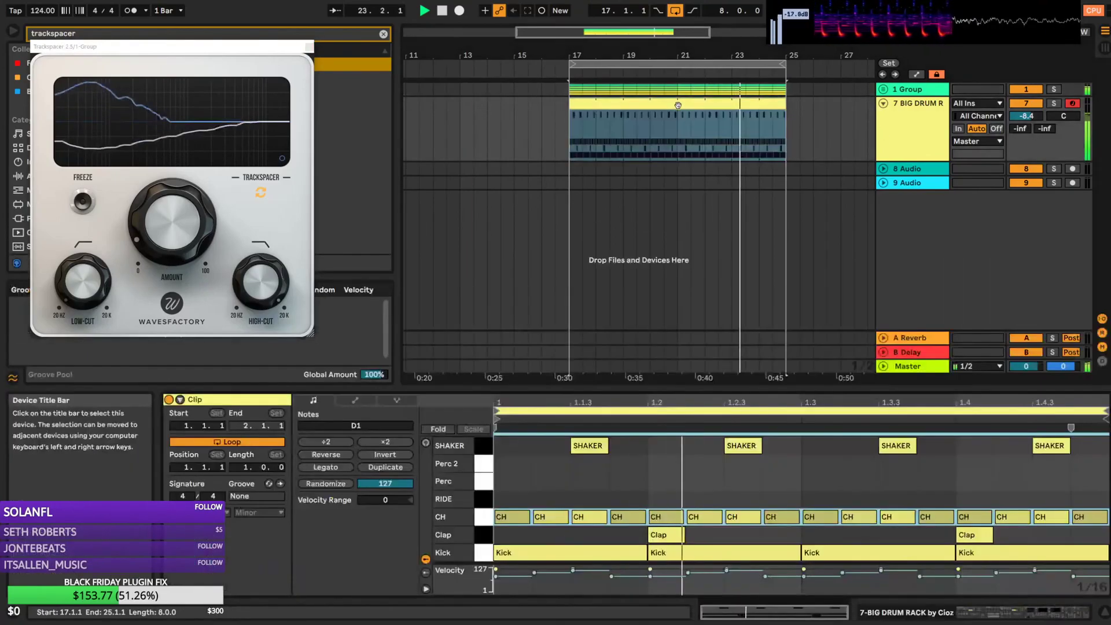
{"action": "left_click_drag", "start_coordinate": [508, 494], "coordinate": [1109, 524]}
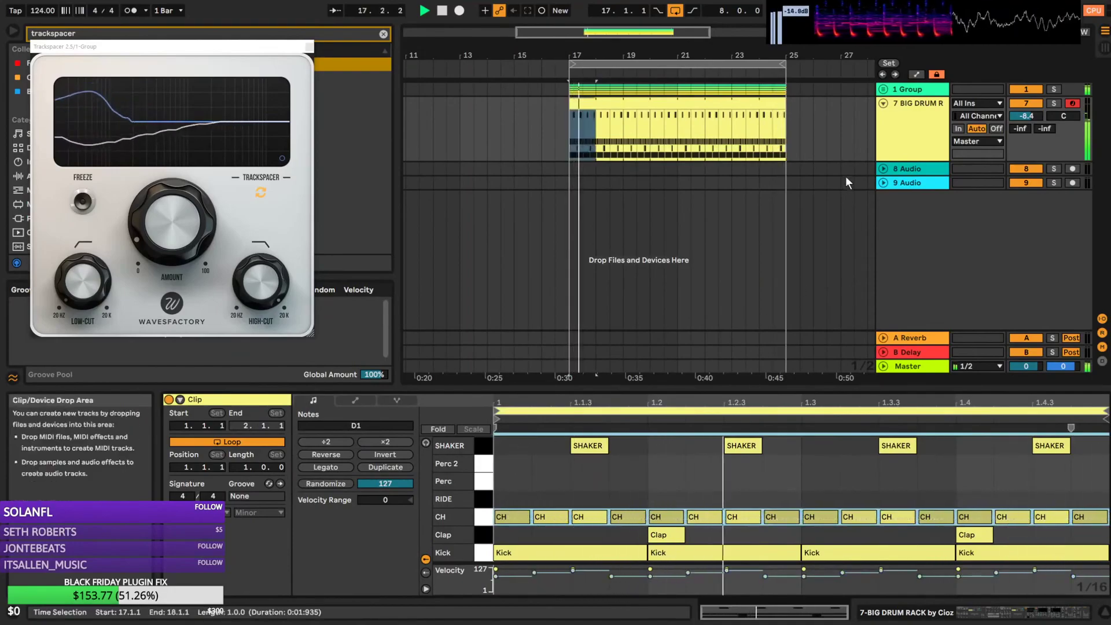
{"action": "double_click", "coordinate": [901, 125]}
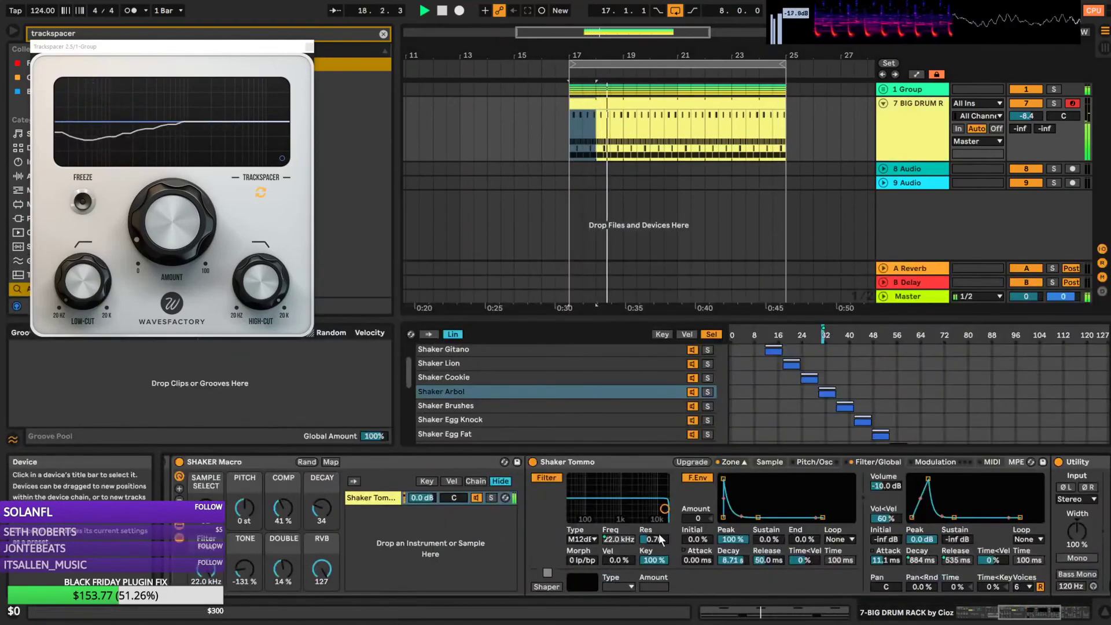
{"action": "left_click", "coordinate": [976, 616]}
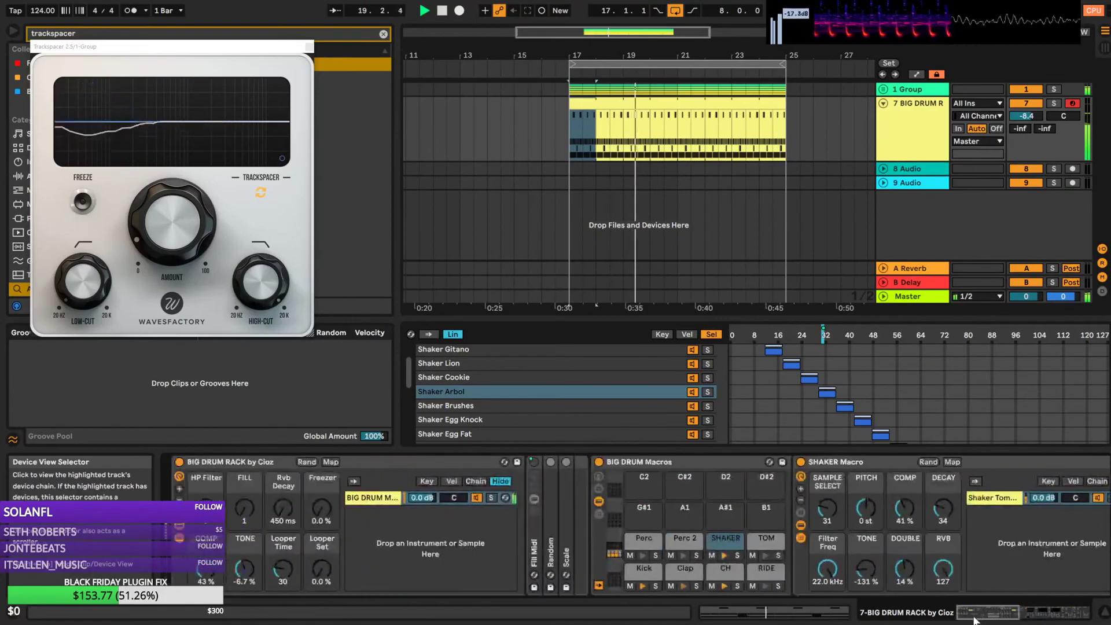
{"action": "left_click", "coordinate": [709, 576]}
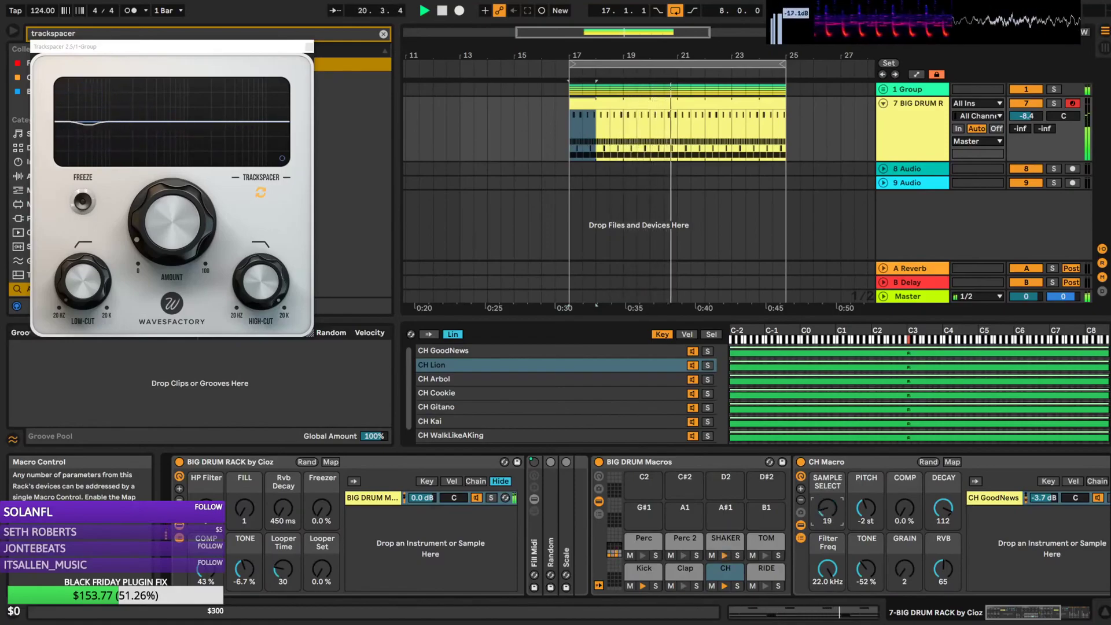
{"action": "left_click", "coordinate": [1054, 105]}
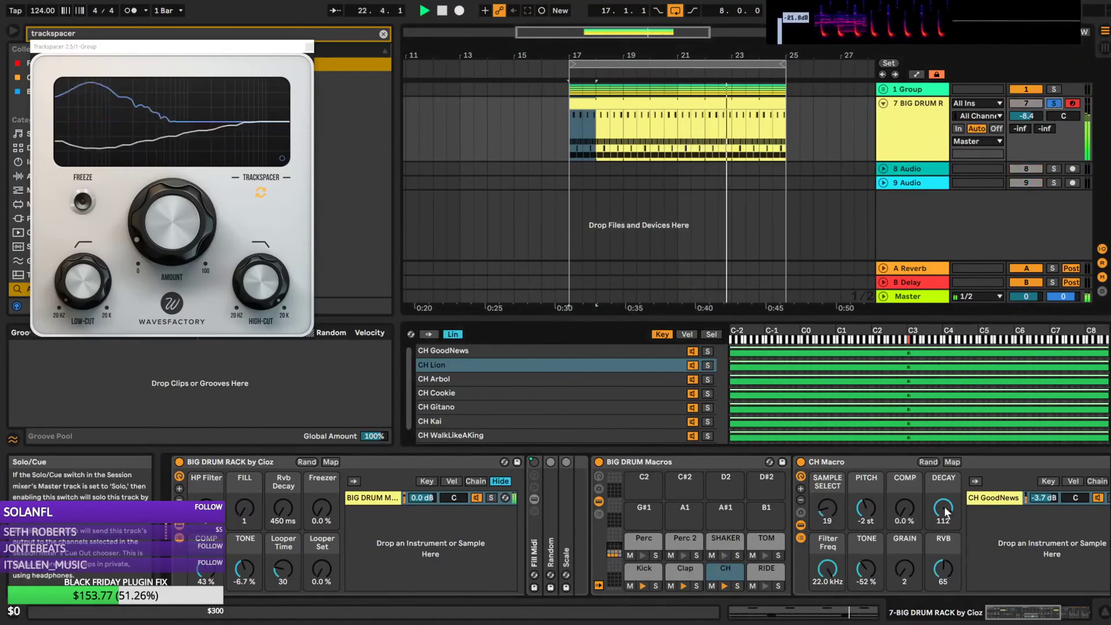
{"action": "left_click", "coordinate": [1071, 612]}
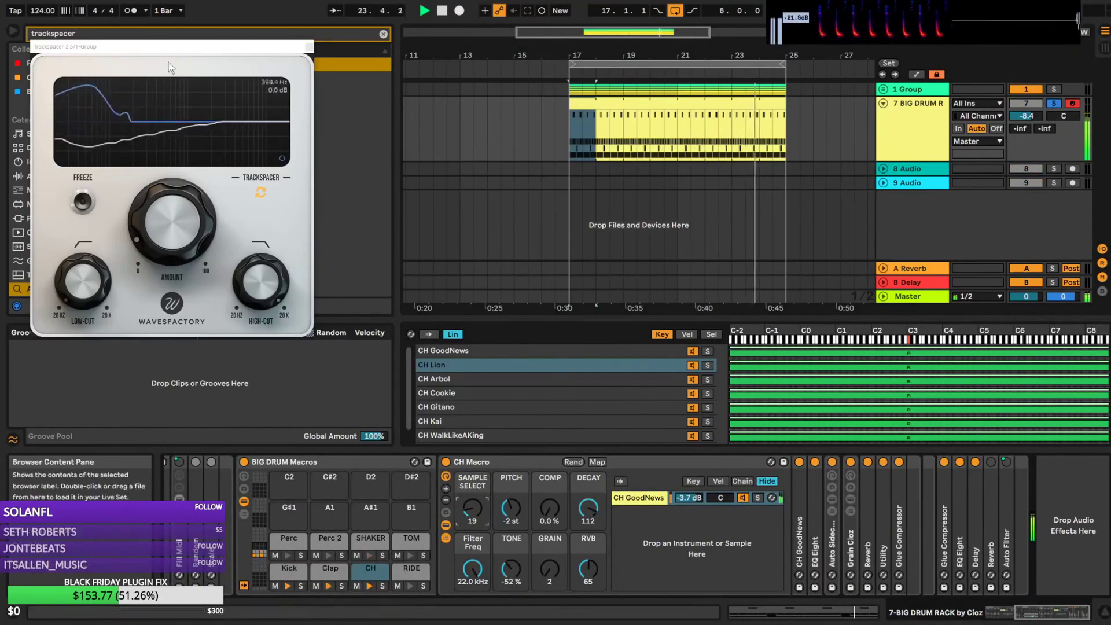
Search the browser for "eq", move the Trackspacer window out of the way and insert EQ Eight after CH GoodNews in the CH chain
{"action": "left_click", "coordinate": [382, 36]}
{"action": "type", "text": "eq"}
{"action": "left_click_drag", "start_coordinate": [275, 46], "coordinate": [277, 223]}
{"action": "left_click_drag", "start_coordinate": [215, 80], "coordinate": [822, 526]}
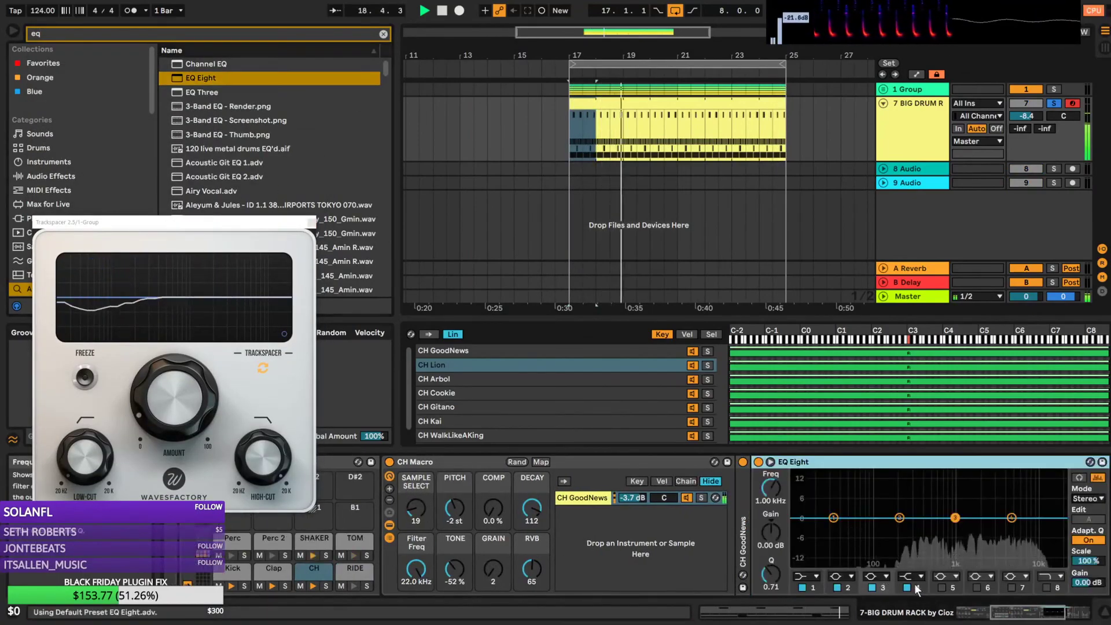
Make EQ Eight's band 1 a low cut at 1.32 kHz with Q 0.58 and unsolo the drum track
{"action": "left_click", "coordinate": [810, 578]}
{"action": "left_click", "coordinate": [809, 500]}
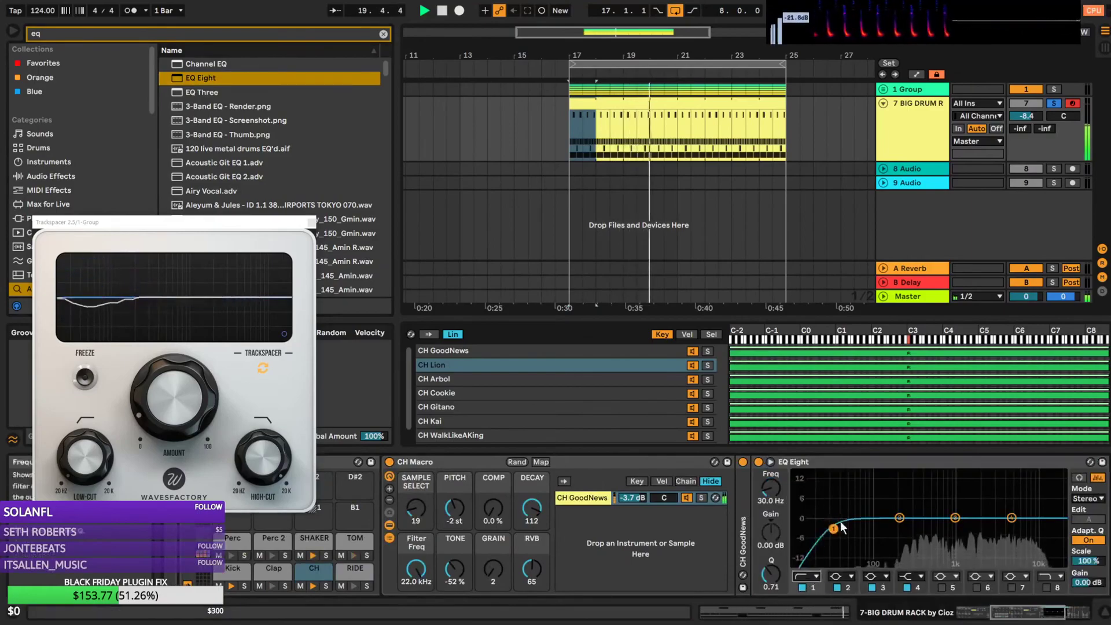
{"action": "left_click_drag", "start_coordinate": [837, 527], "coordinate": [956, 526]}
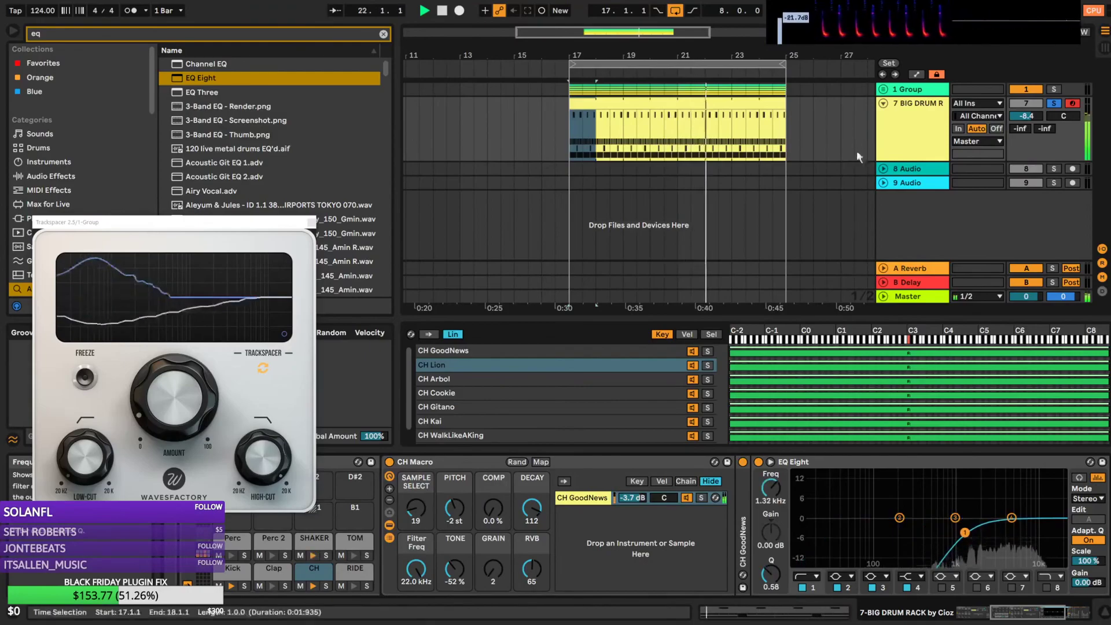
{"action": "left_click", "coordinate": [1055, 103]}
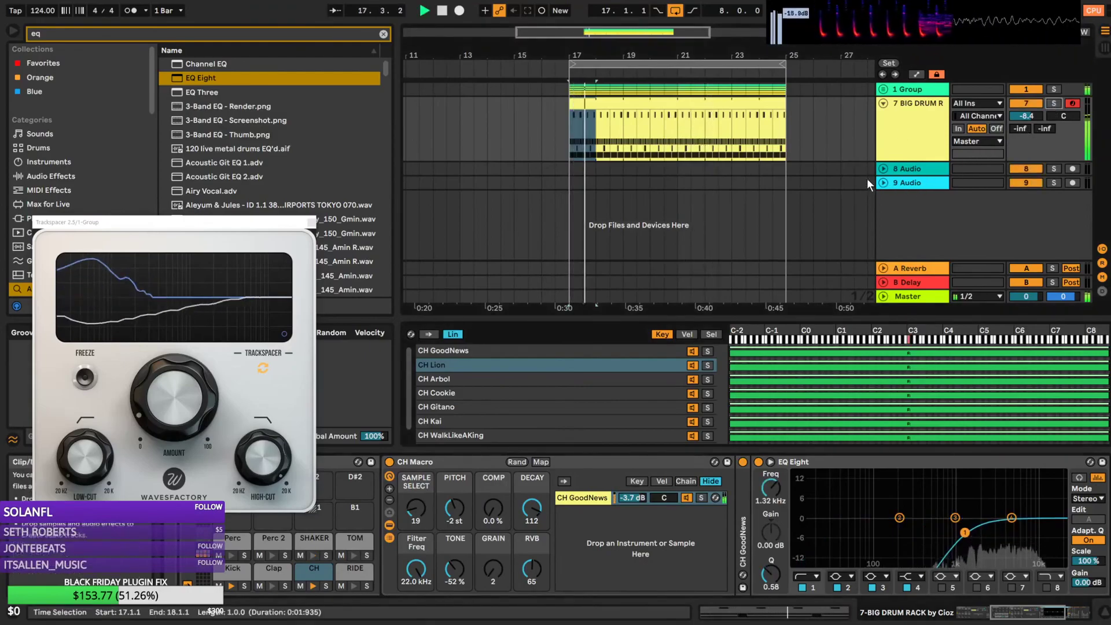
Close the Trackspacer window, set the SHAKER Macro's DOUBLE to 13 % and stop playback
{"action": "double_click", "coordinate": [676, 127]}
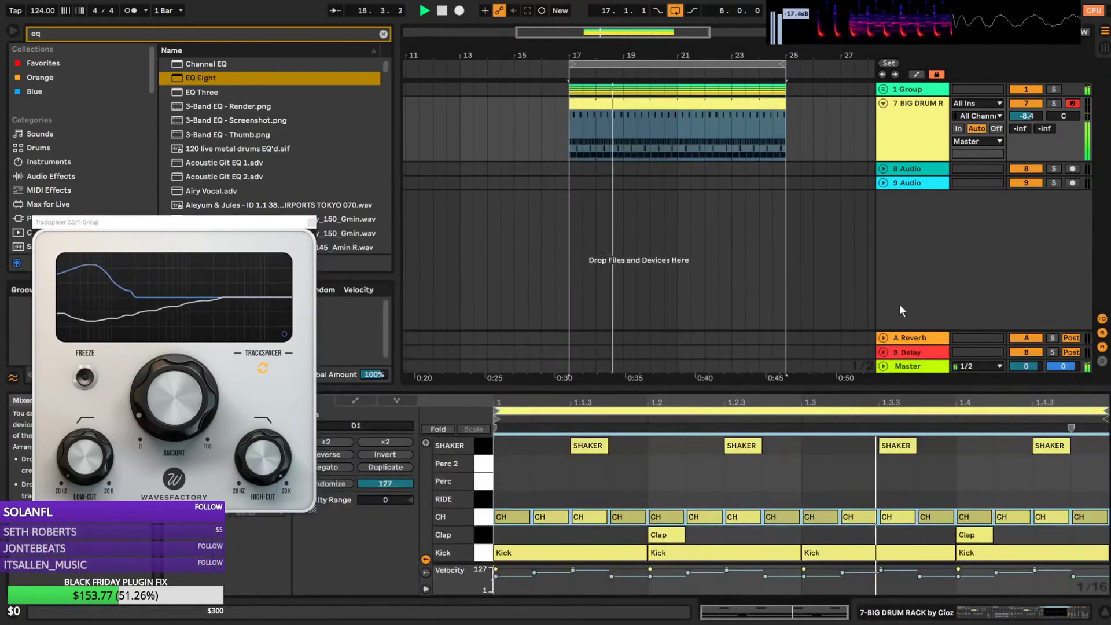
{"action": "left_click", "coordinate": [865, 158]}
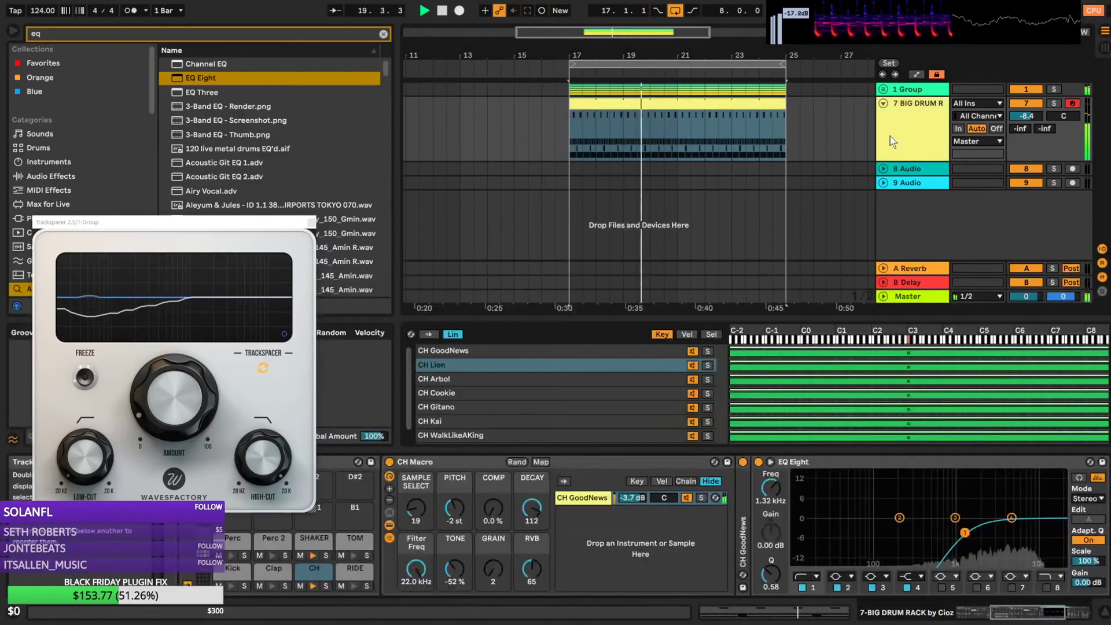
{"action": "left_click", "coordinate": [312, 223]}
{"action": "left_click", "coordinate": [317, 545]}
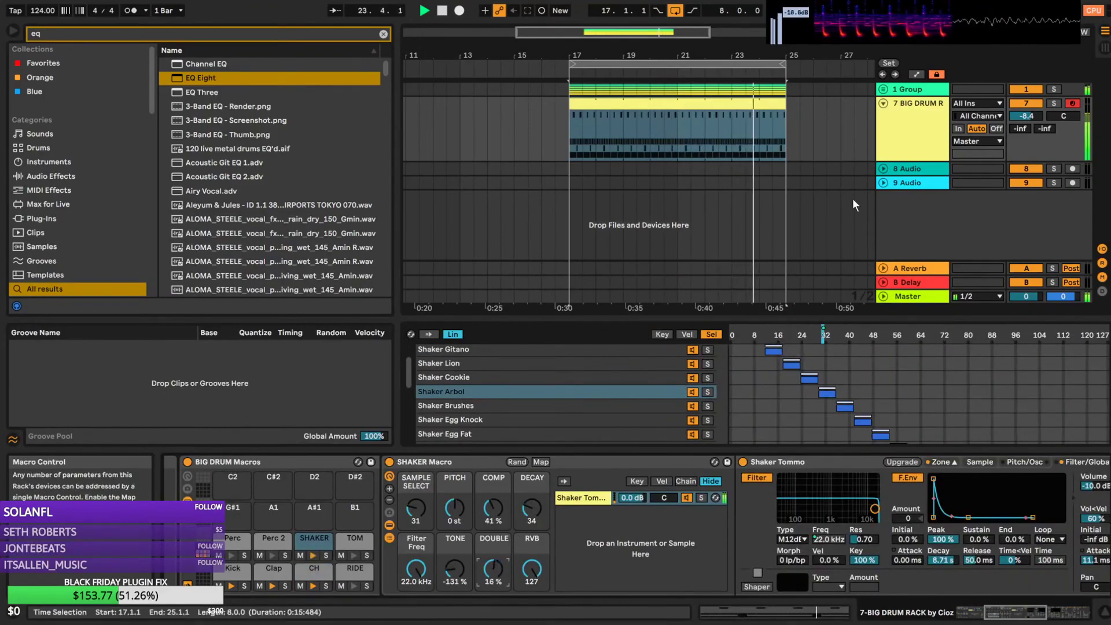
{"action": "left_click_drag", "start_coordinate": [493, 569], "coordinate": [493, 576]}
{"action": "key", "text": "space"}
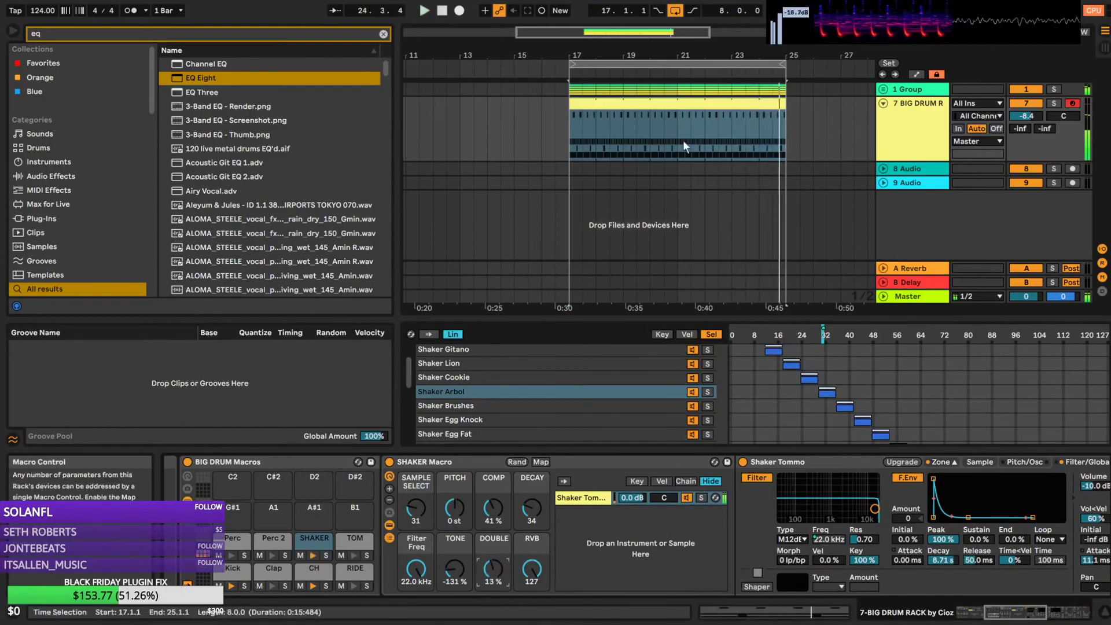
Open the drum clip's envelopes and look through the devices available for clip automation
{"action": "double_click", "coordinate": [650, 103]}
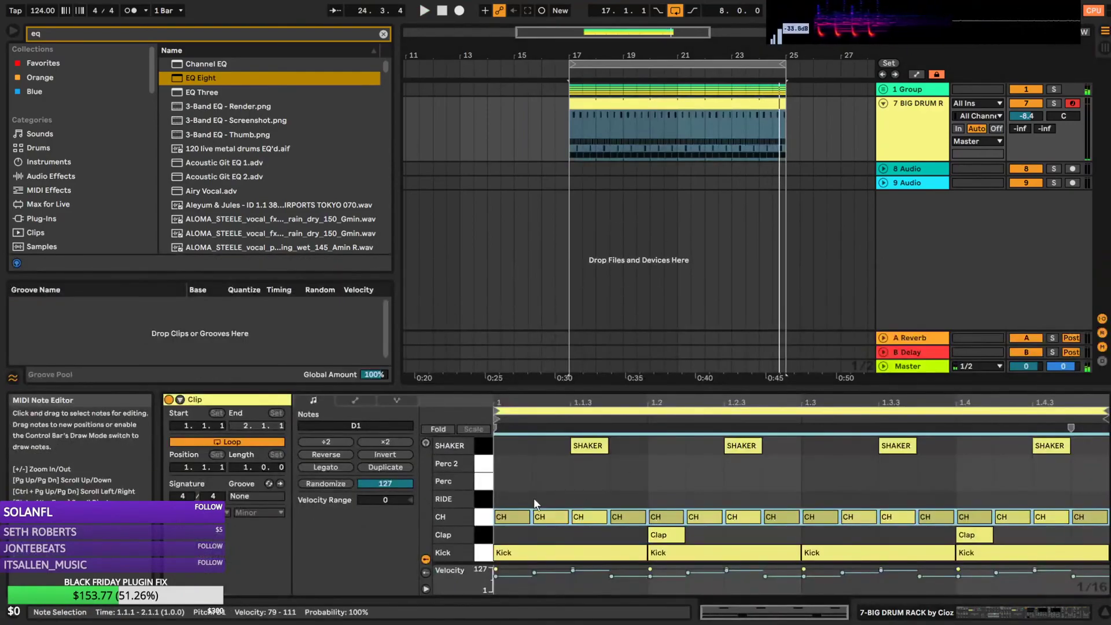
{"action": "left_click", "coordinate": [356, 399]}
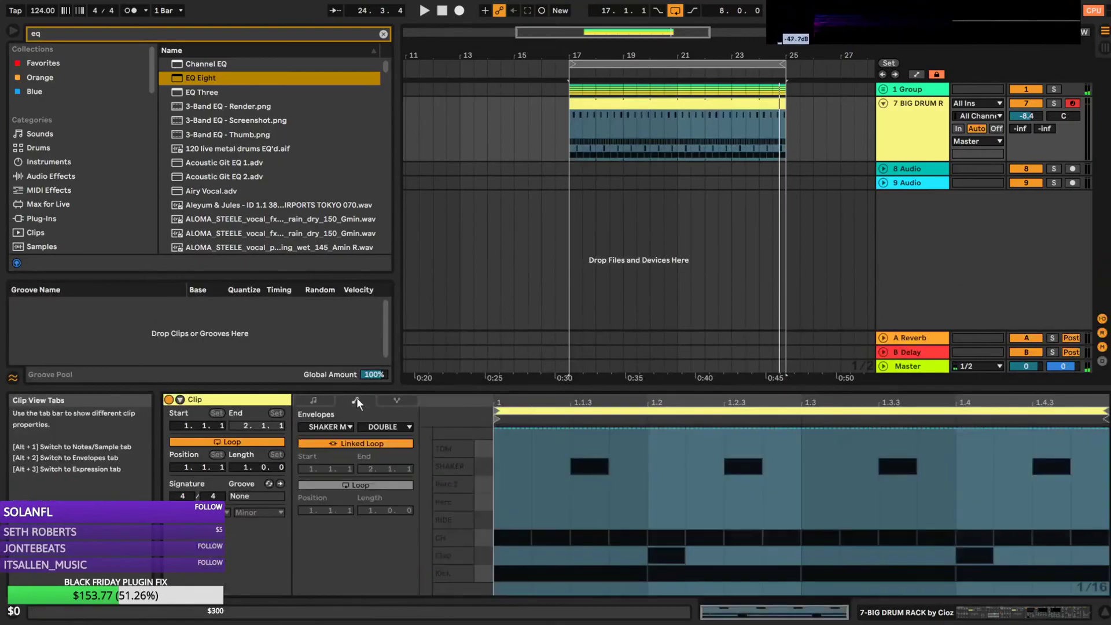
{"action": "left_click", "coordinate": [342, 428]}
{"action": "left_click", "coordinate": [341, 429]}
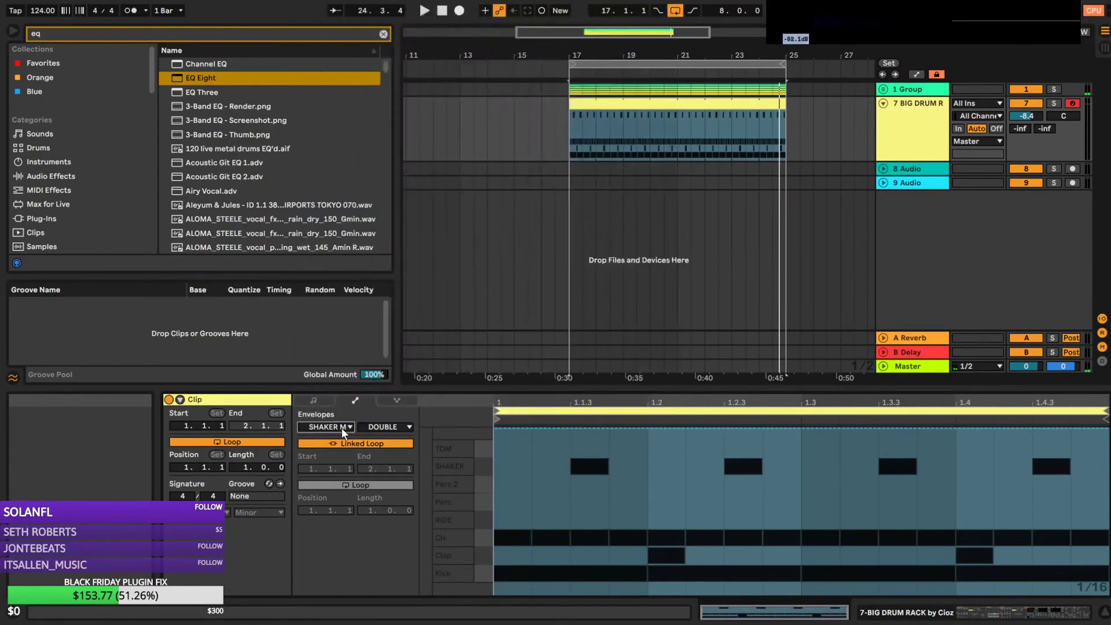
{"action": "left_click", "coordinate": [341, 428]}
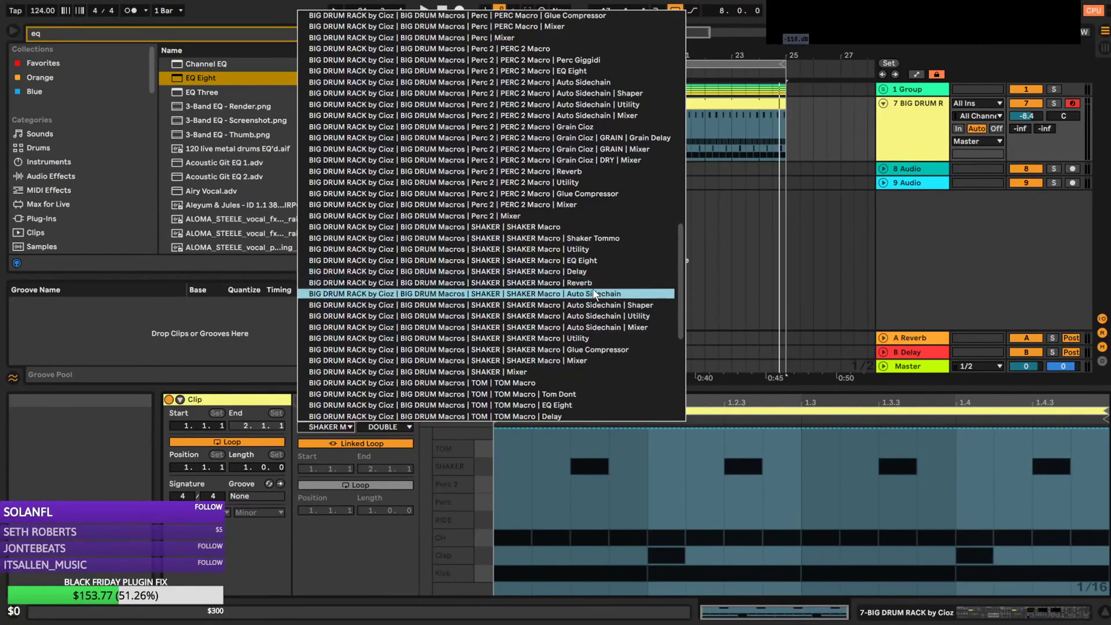
{"action": "left_click", "coordinate": [908, 135]}
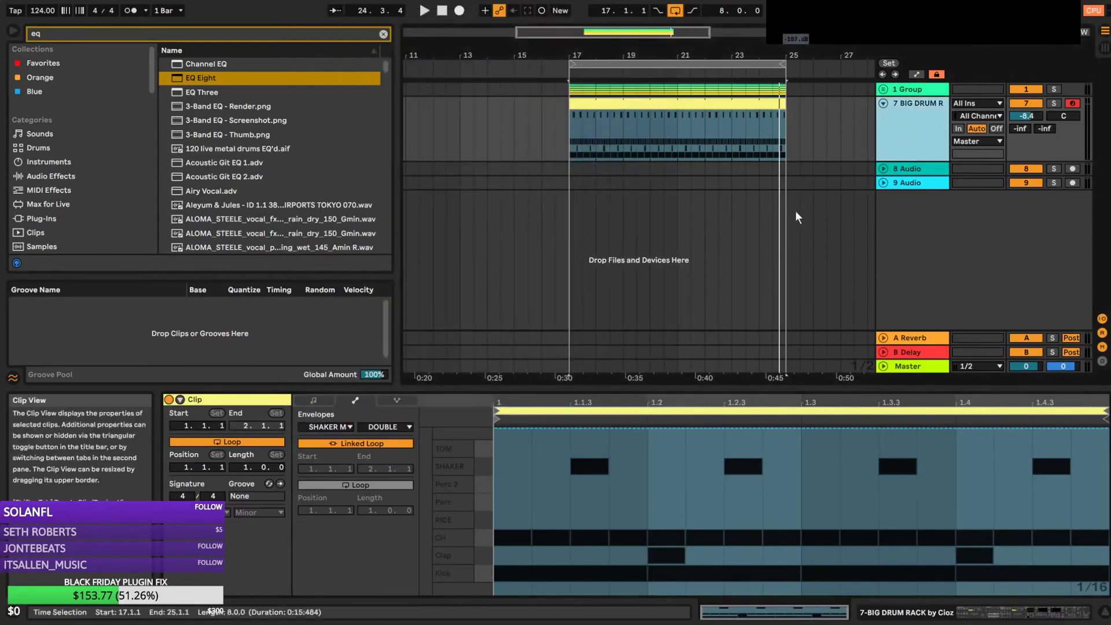
Check the automation options of the SHAKER Macro's DOUBLE control and return to the drum clip's envelopes
{"action": "left_click", "coordinate": [919, 123]}
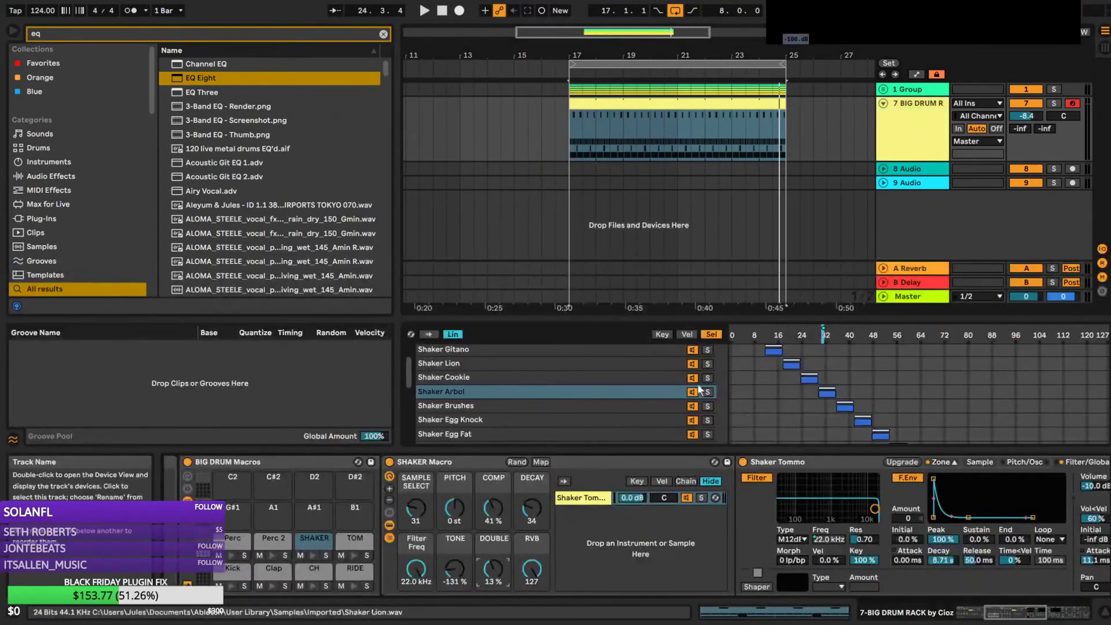
{"action": "right_click", "coordinate": [494, 569]}
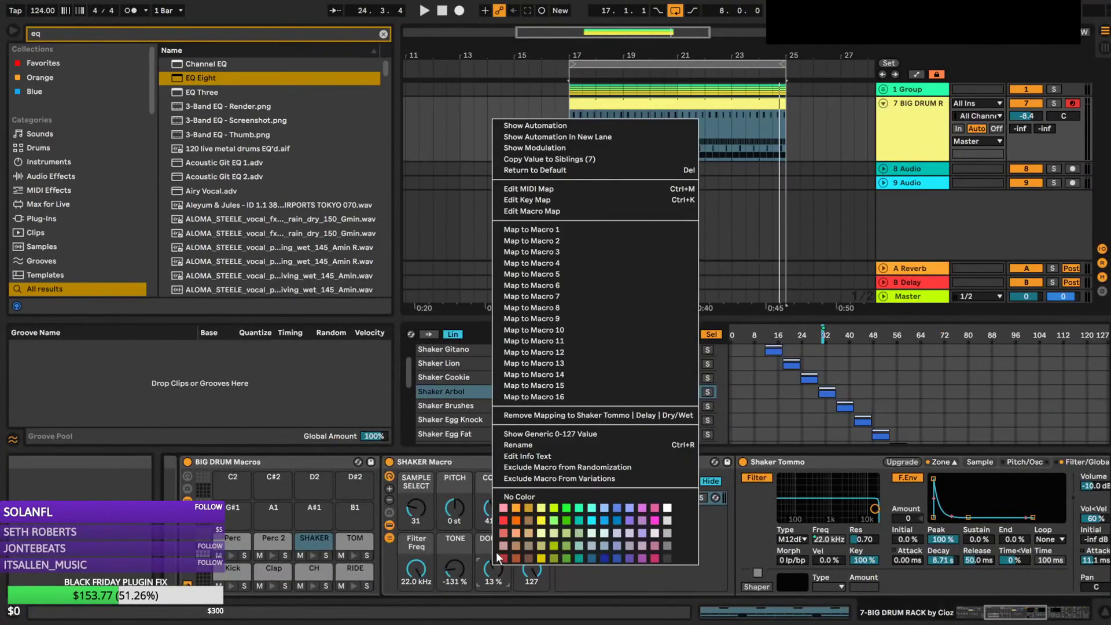
{"action": "left_click", "coordinate": [916, 137]}
{"action": "double_click", "coordinate": [703, 105]}
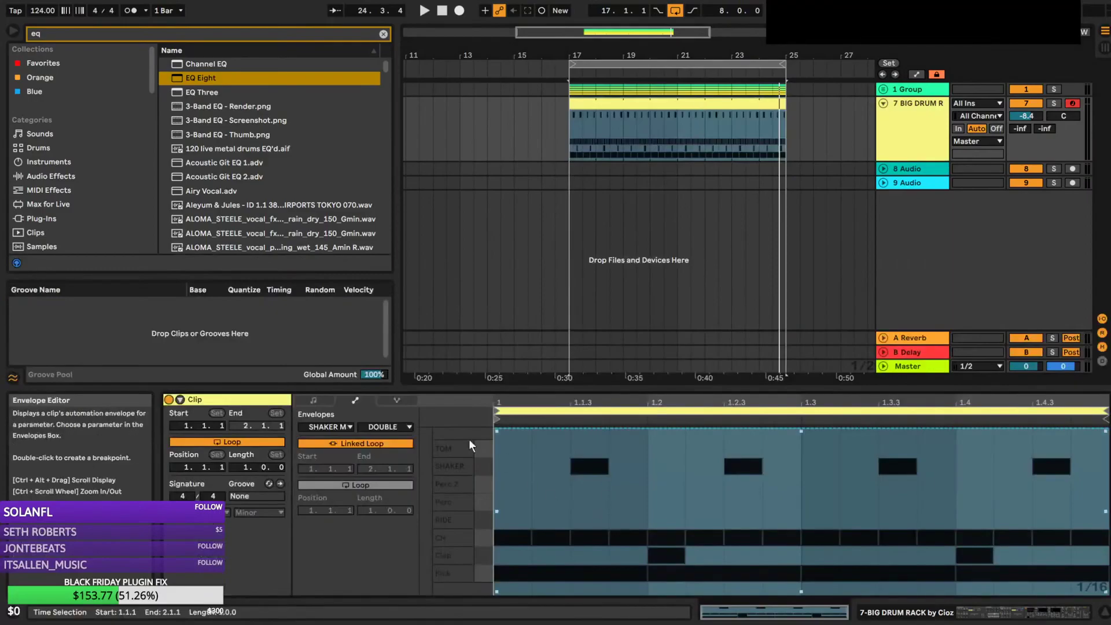
Examine the clip envelope's full device list, from the rack's first devices to the shaker and tom entries
{"action": "left_click", "coordinate": [333, 427]}
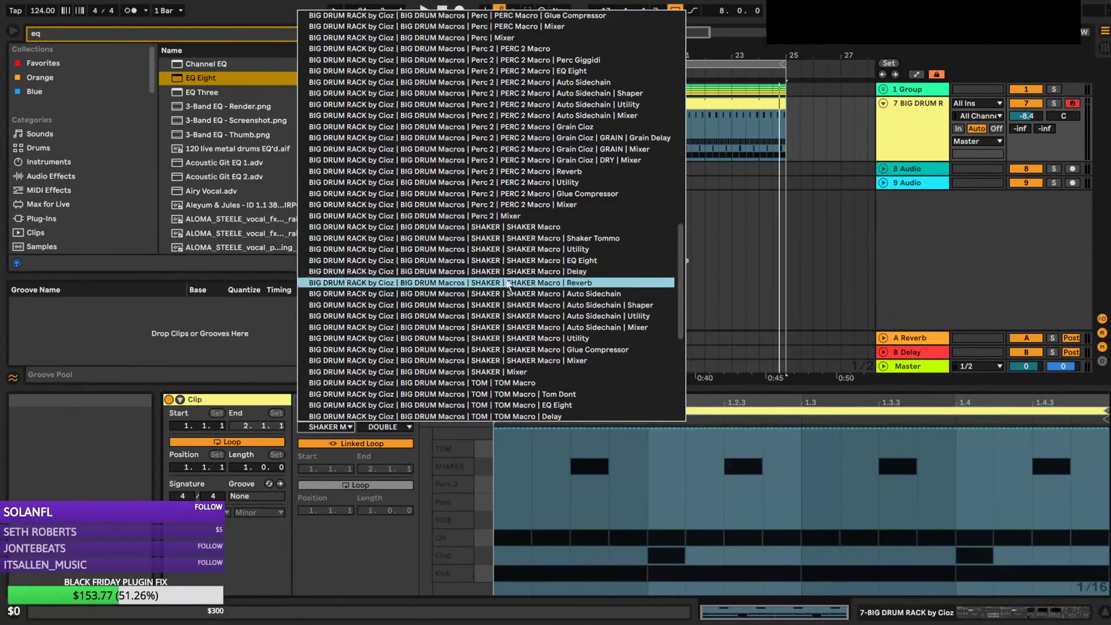
{"action": "scroll", "coordinate": [534, 368], "scroll_direction": "down", "scroll_amount": 3}
{"action": "scroll", "coordinate": [538, 260], "scroll_direction": "up", "scroll_amount": 20}
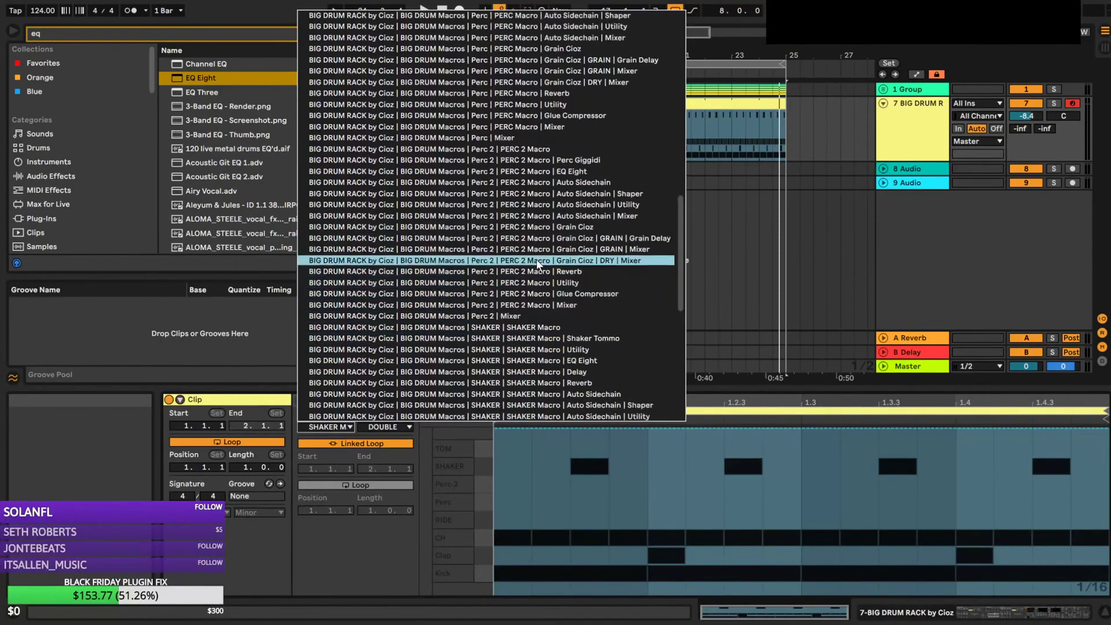
{"action": "scroll", "coordinate": [542, 265], "scroll_direction": "down", "scroll_amount": 15}
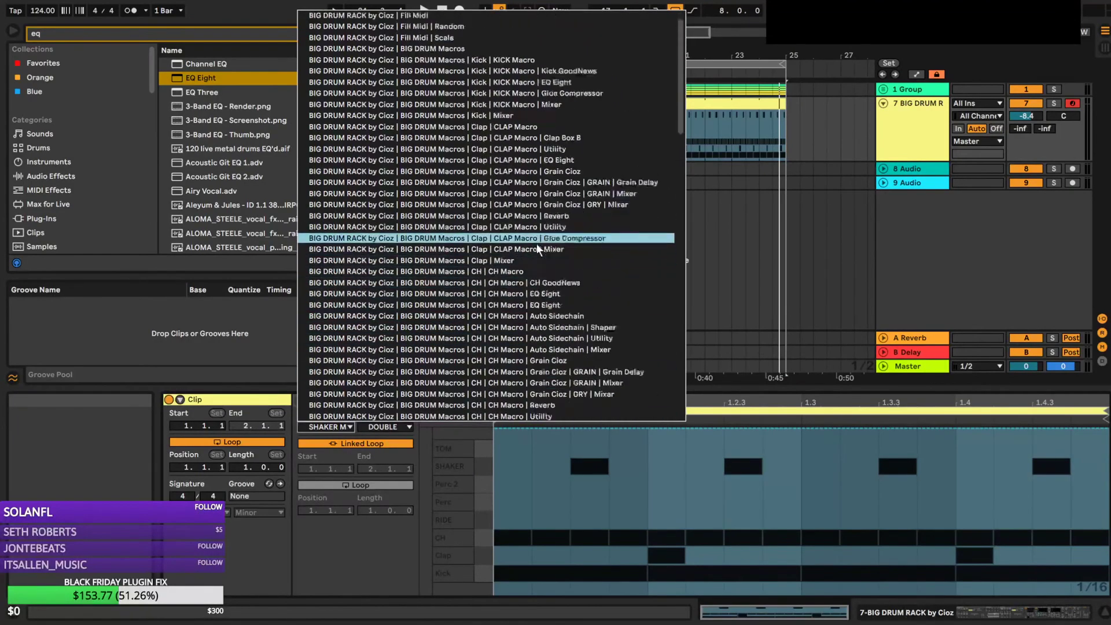
{"action": "scroll", "coordinate": [545, 252], "scroll_direction": "down", "scroll_amount": 10}
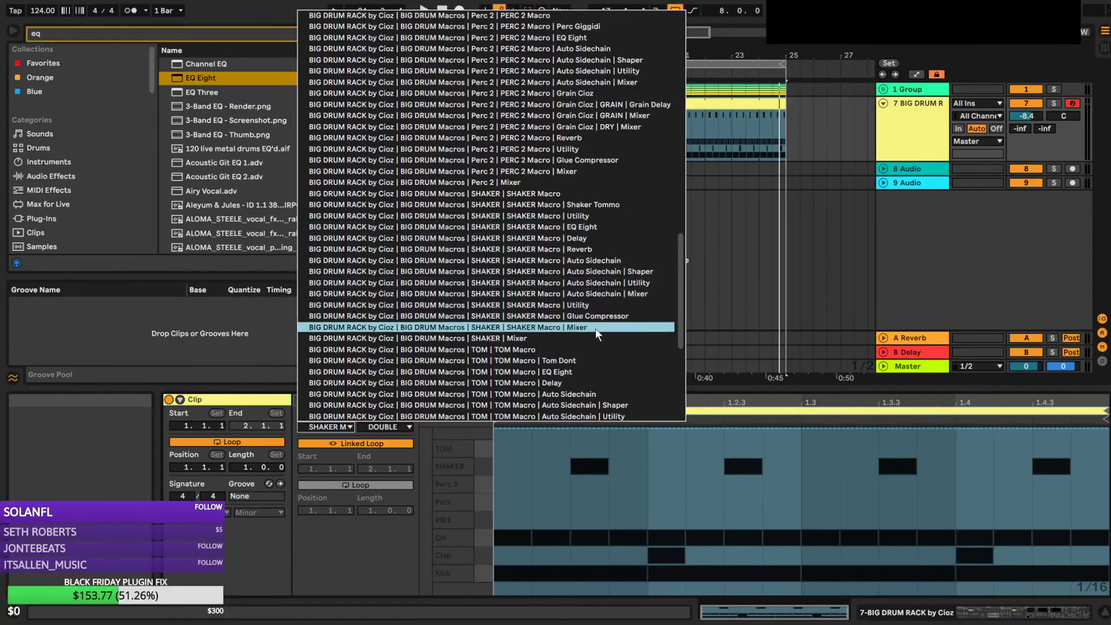
{"action": "scroll", "coordinate": [581, 319], "scroll_direction": "down", "scroll_amount": 5}
{"action": "scroll", "coordinate": [578, 329], "scroll_direction": "down", "scroll_amount": 2}
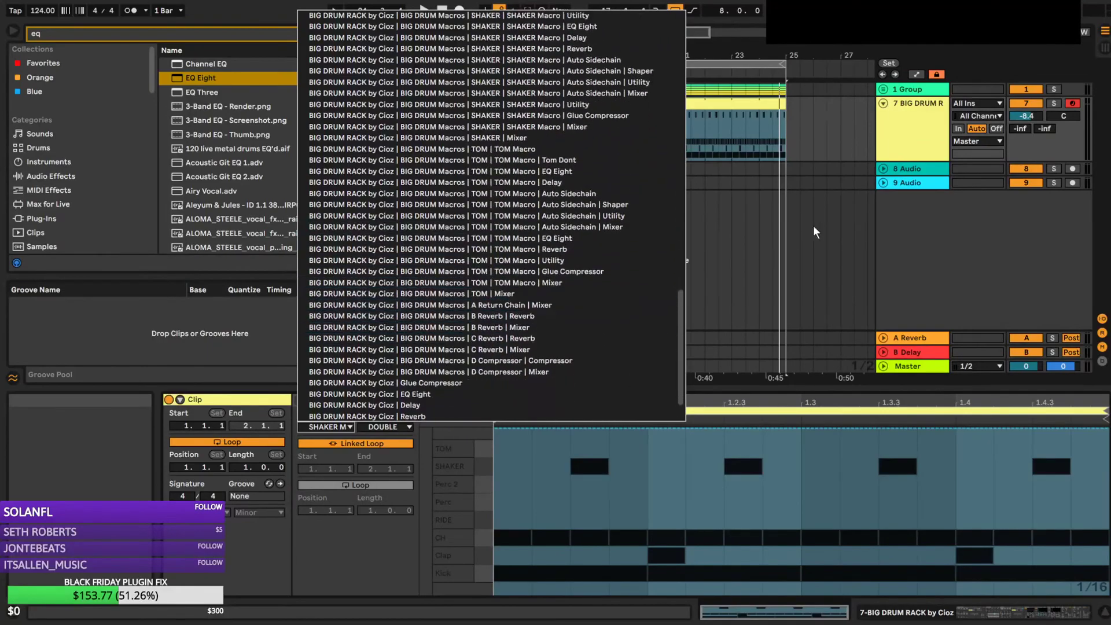
{"action": "left_click", "coordinate": [959, 116]}
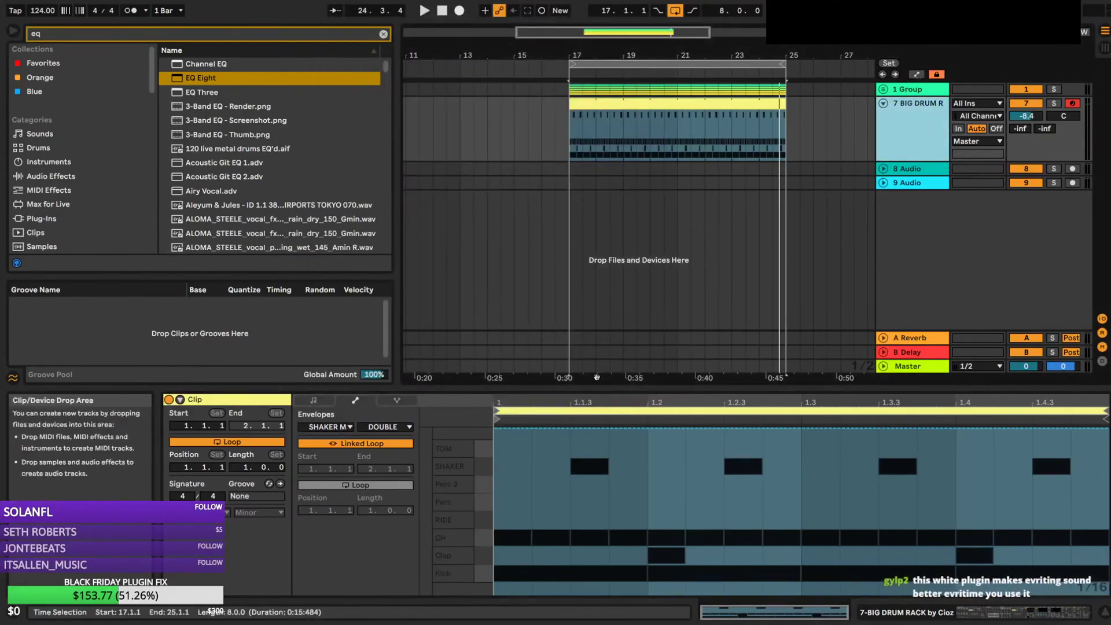
Choose the SHAKER Macro's DOUBLE parameter as the drum clip's envelope target
{"action": "left_click", "coordinate": [347, 427]}
{"action": "left_click", "coordinate": [347, 426]}
{"action": "left_click", "coordinate": [345, 427]}
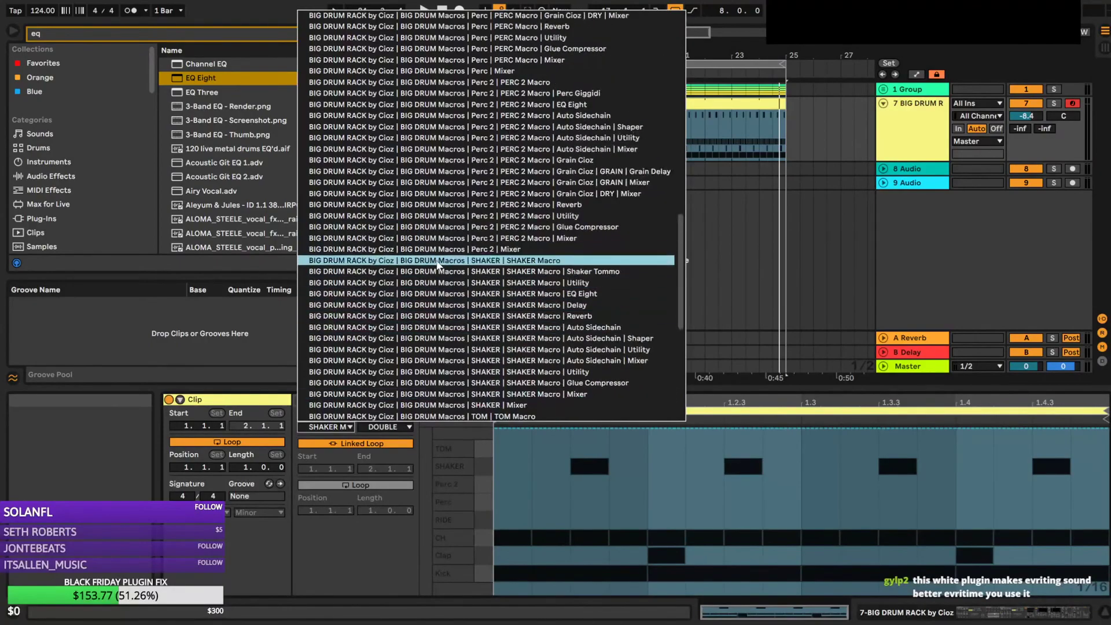
{"action": "left_click", "coordinate": [438, 261]}
{"action": "left_click", "coordinate": [387, 427]}
{"action": "left_click", "coordinate": [383, 302]}
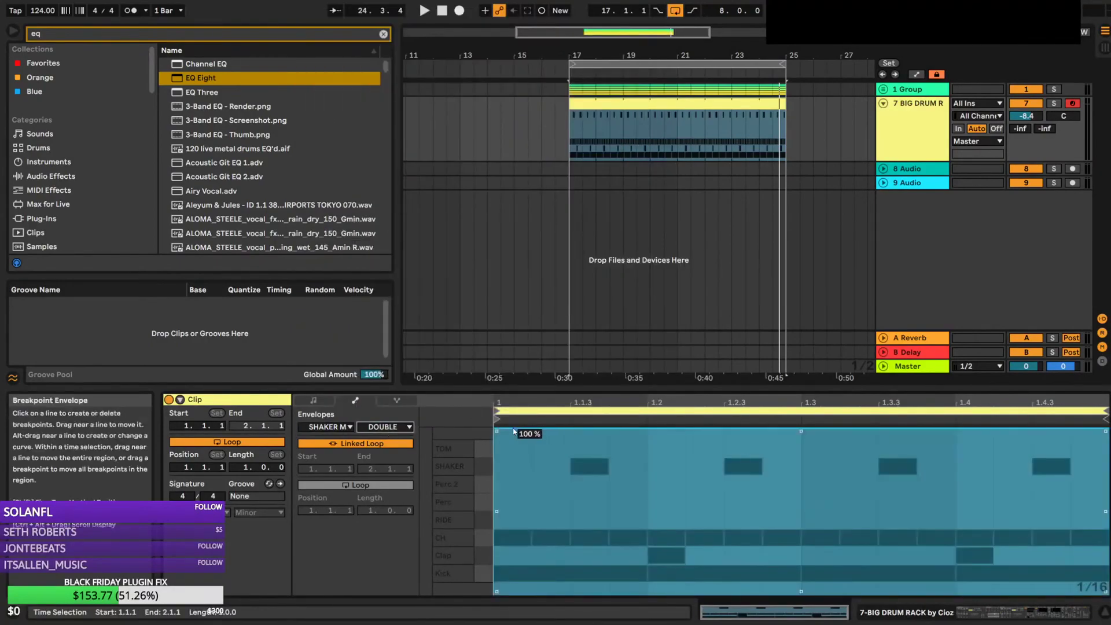
Try a breakpoint in the shaker's DOUBLE clip envelope, pulling it from 100 % down to the minimum during playback
{"action": "left_click", "coordinate": [514, 432]}
{"action": "key", "text": "space"}
{"action": "mouse_move", "coordinate": [646, 431]}
{"action": "left_mouse_down"}
{"action": "mouse_move", "coordinate": [648, 522]}
{"action": "mouse_move", "coordinate": [647, 430]}
{"action": "left_mouse_up"}
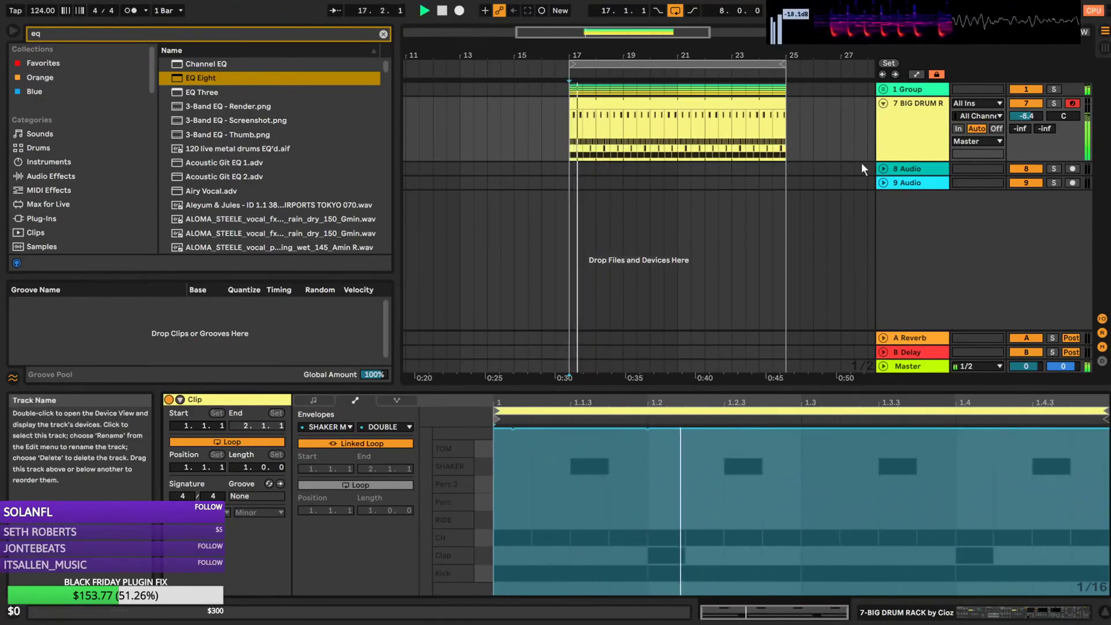
{"action": "left_click_drag", "start_coordinate": [513, 430], "coordinate": [532, 595]}
{"action": "left_click_drag", "start_coordinate": [648, 430], "coordinate": [762, 552]}
{"action": "left_click", "coordinate": [763, 552]}
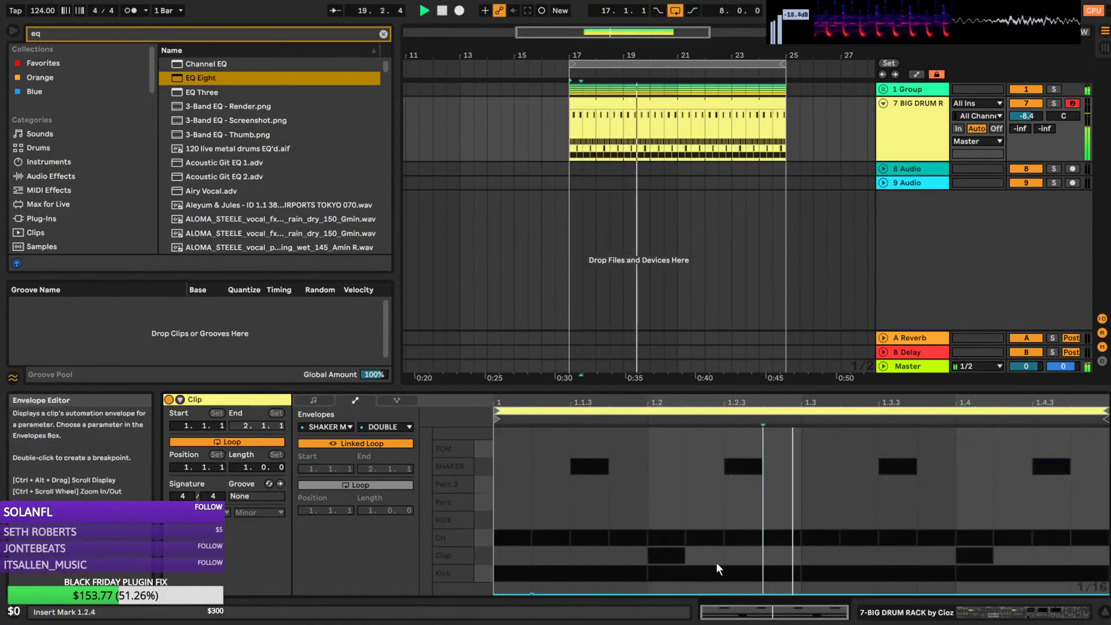
{"action": "left_click", "coordinate": [531, 593]}
{"action": "left_click", "coordinate": [381, 426]}
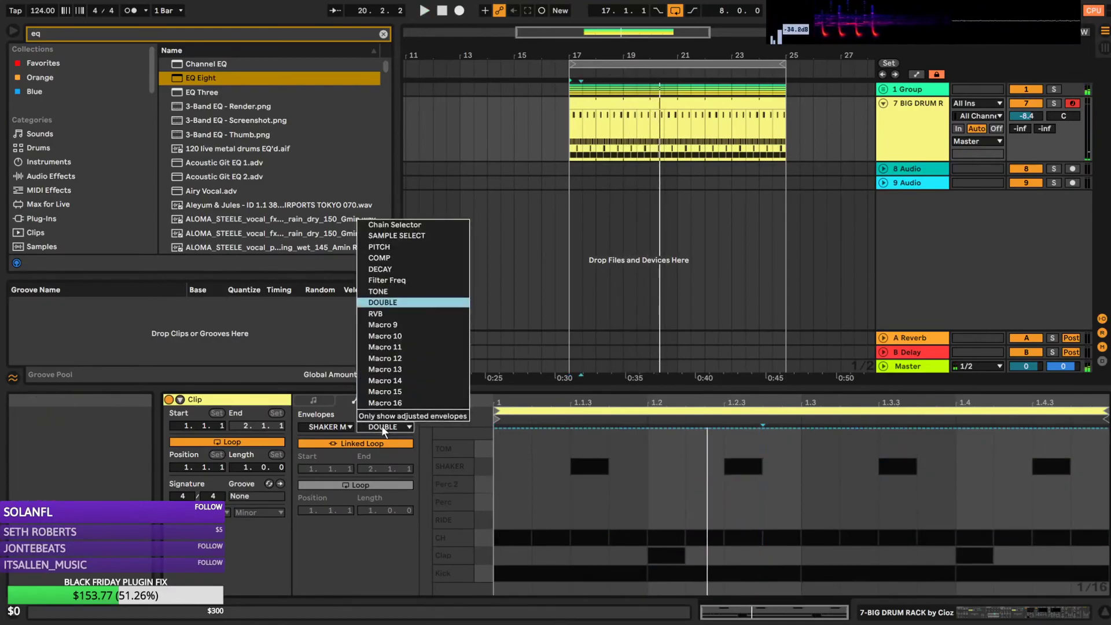
{"action": "left_click", "coordinate": [381, 426]}
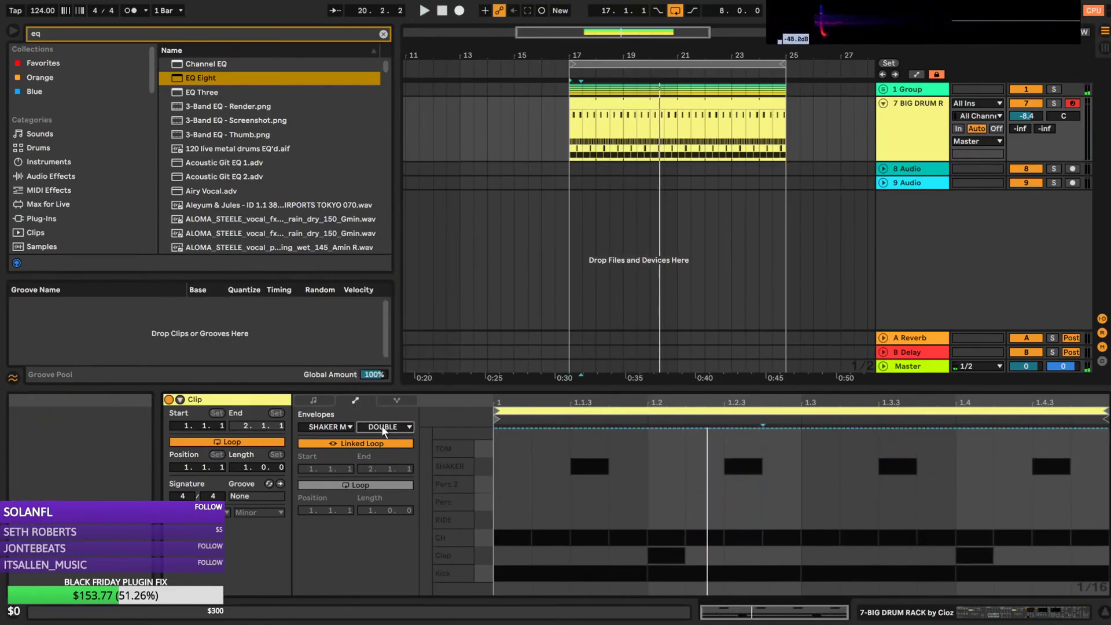
Show the SHAKER Macro's DOUBLE automation in the arrangement and ramp it up to about 19 % at bar 25 during playback
{"action": "left_click", "coordinate": [340, 427]}
{"action": "left_click", "coordinate": [340, 426]}
{"action": "left_click", "coordinate": [921, 133]}
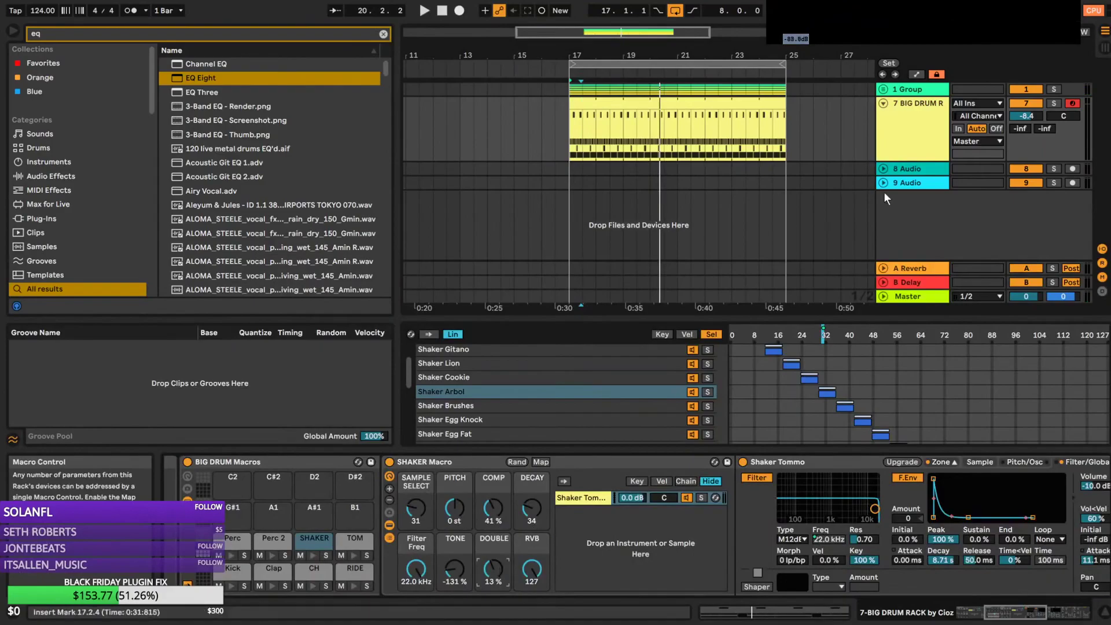
{"action": "left_click", "coordinate": [918, 75]}
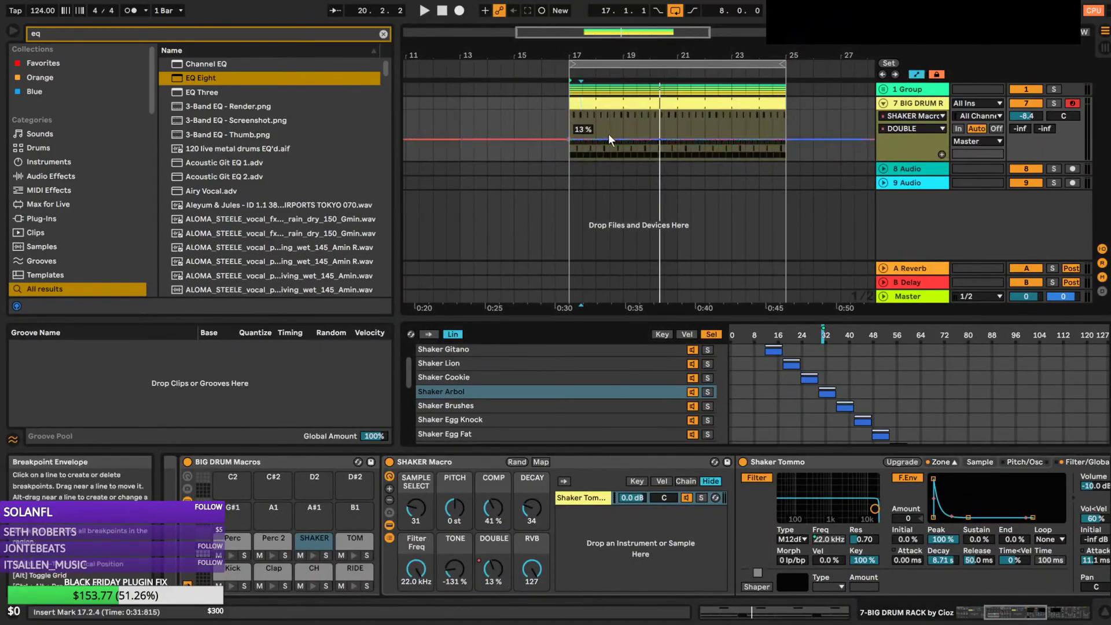
{"action": "key", "text": "space"}
{"action": "left_click_drag", "start_coordinate": [607, 139], "coordinate": [787, 128]}
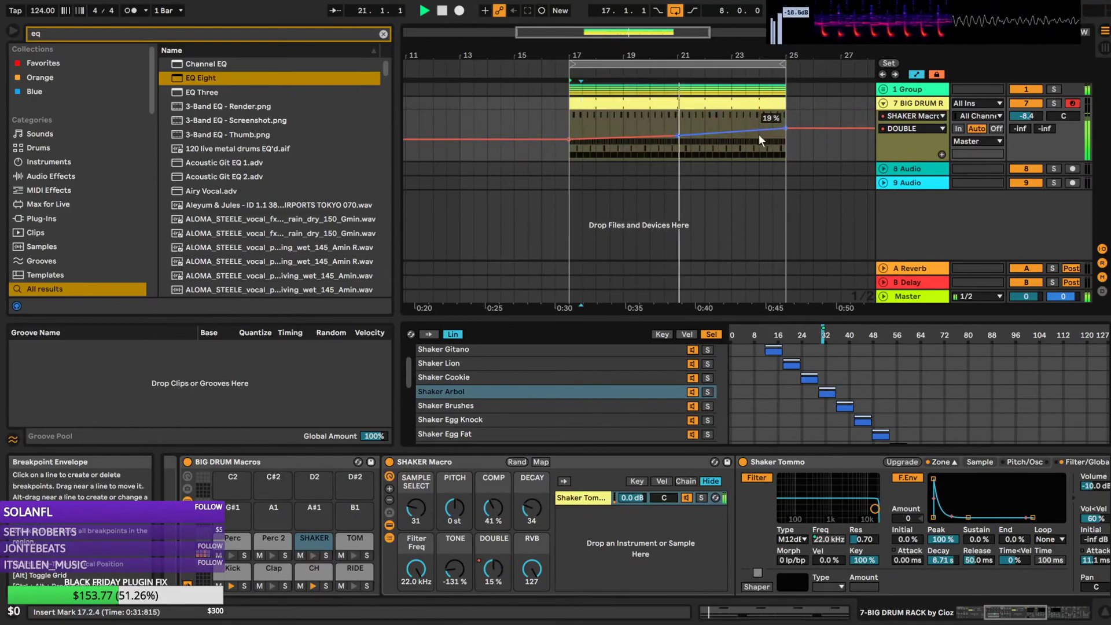
Reshape the end of the DOUBLE automation into a minimum level with a tall spike just before bar 25, removing the breakpoint at bar 21
{"action": "left_click_drag", "start_coordinate": [778, 56], "coordinate": [717, 89]}
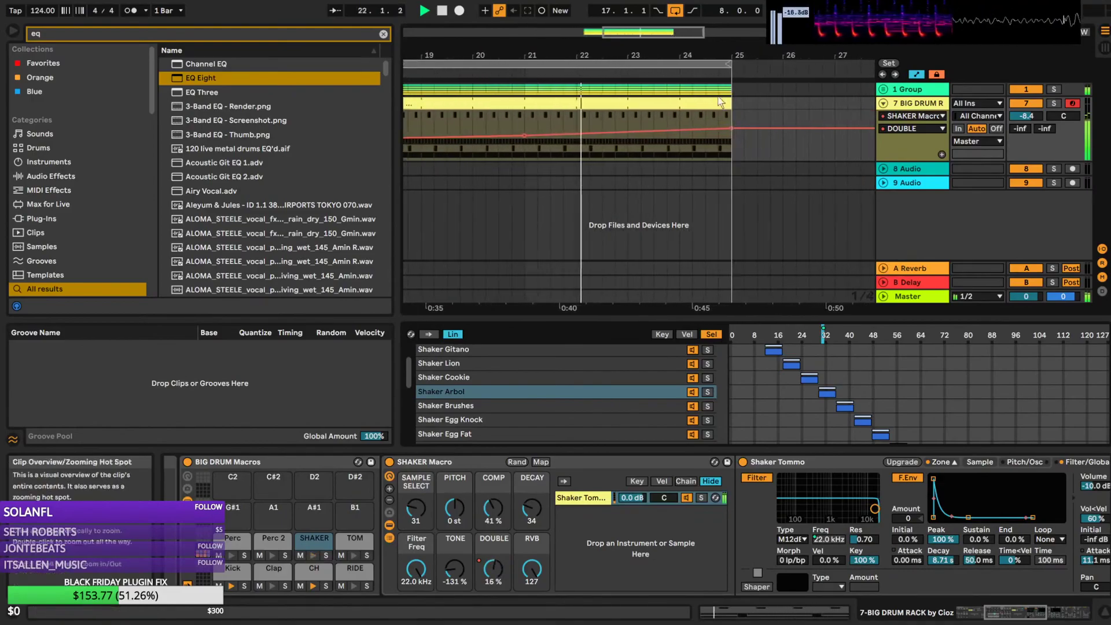
{"action": "left_click_drag", "start_coordinate": [706, 148], "coordinate": [731, 151]}
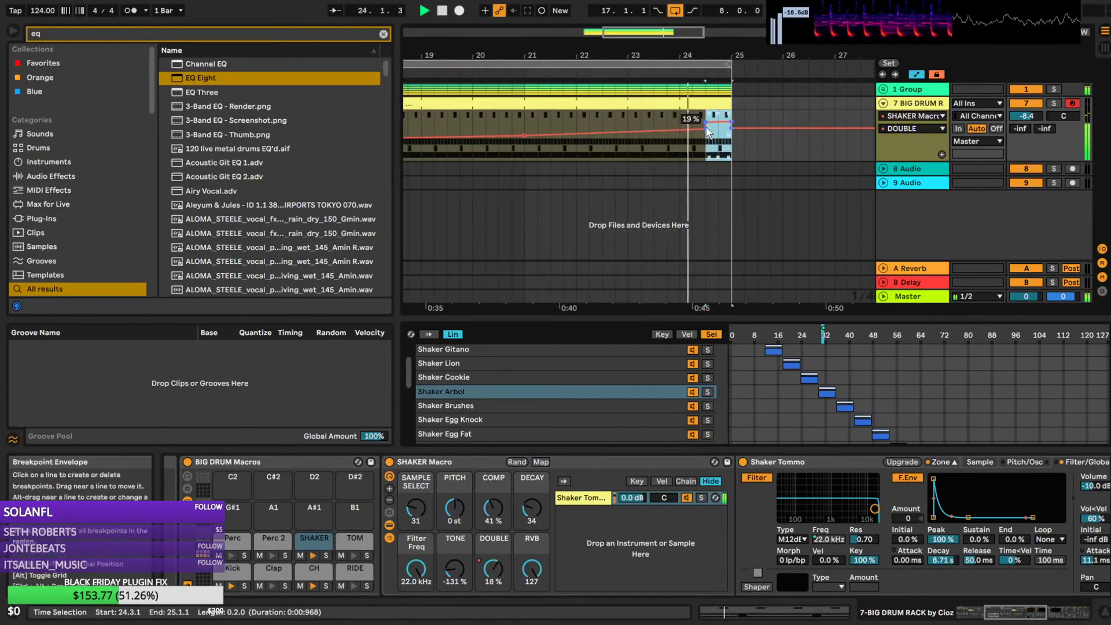
{"action": "left_click_drag", "start_coordinate": [707, 133], "coordinate": [707, 165]}
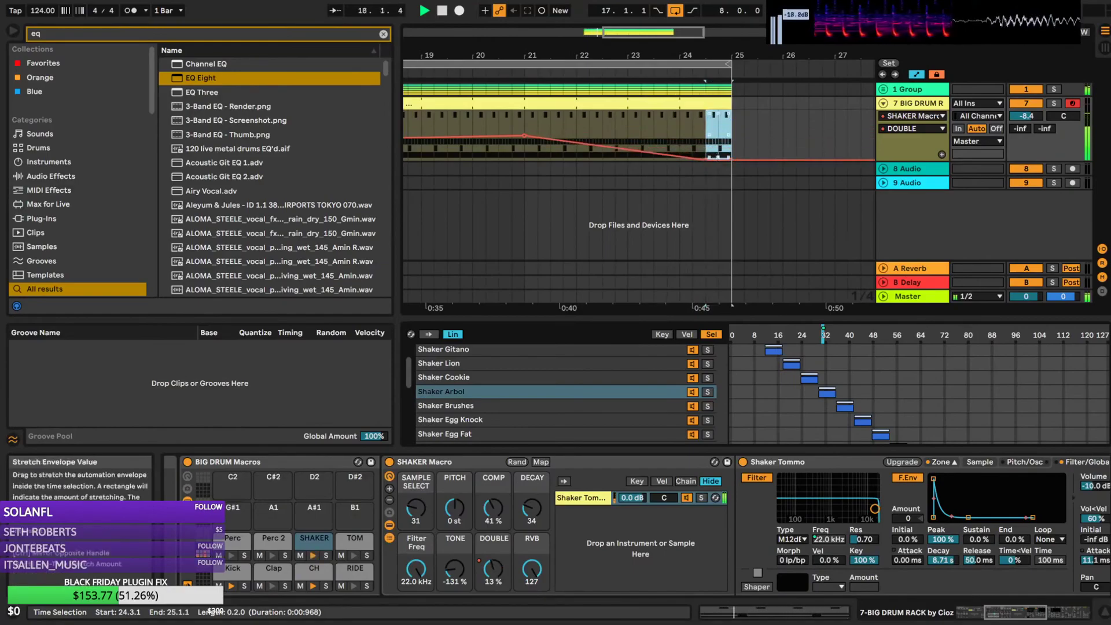
{"action": "left_click_drag", "start_coordinate": [698, 122], "coordinate": [717, 132]}
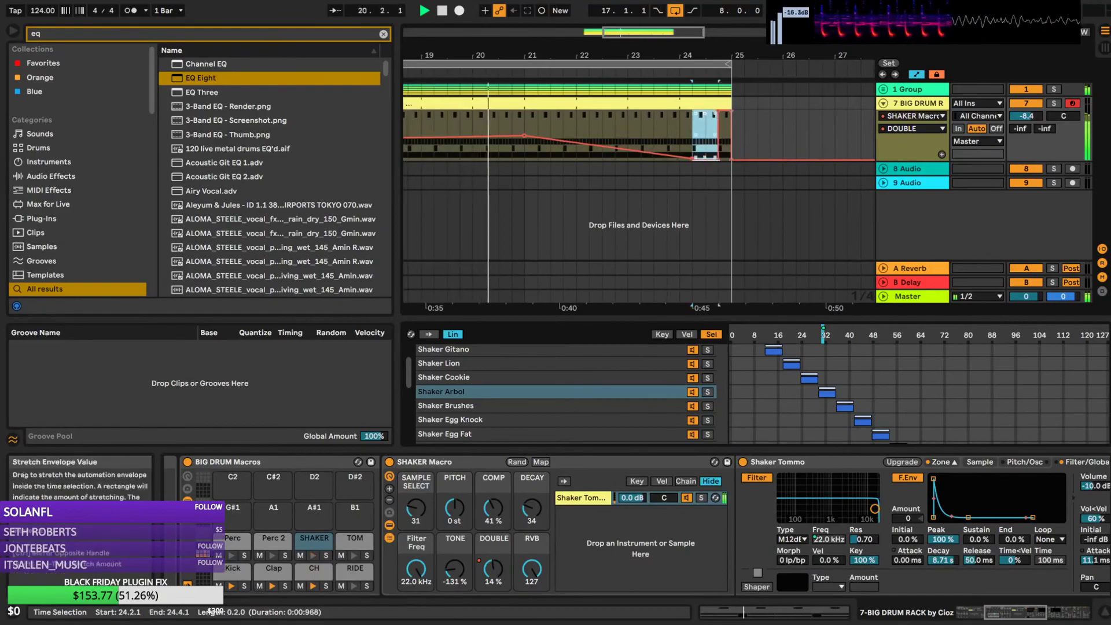
{"action": "left_click", "coordinate": [526, 136]}
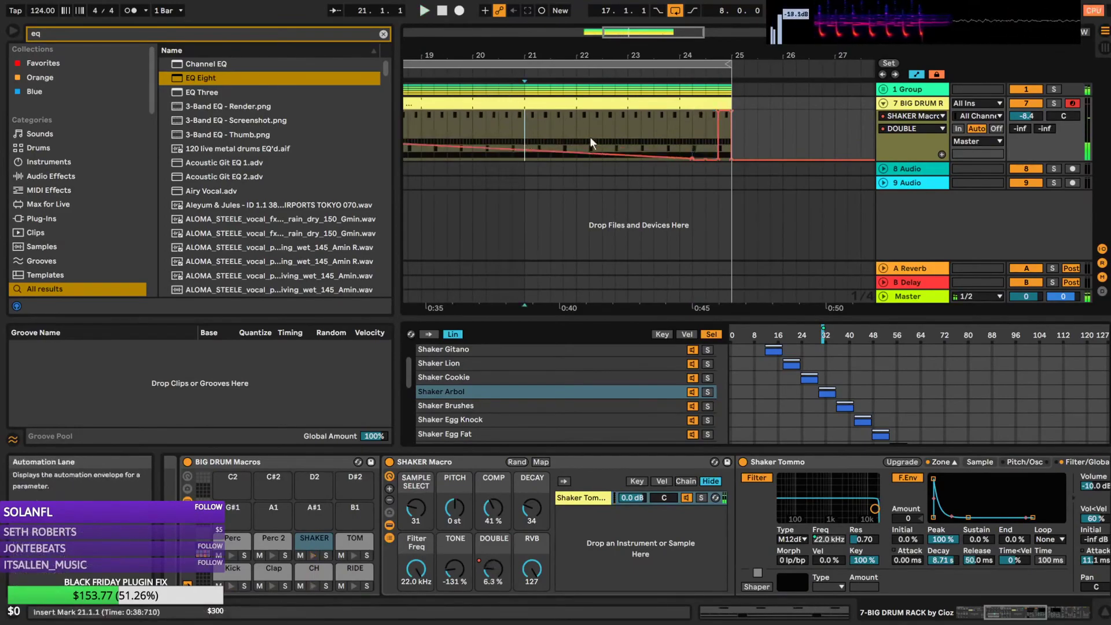
Copy the DOUBLE automation spike to 20.2.1–20.4.1, around bar 23 and 18.3.1–19.1.1
{"action": "key", "text": "space"}
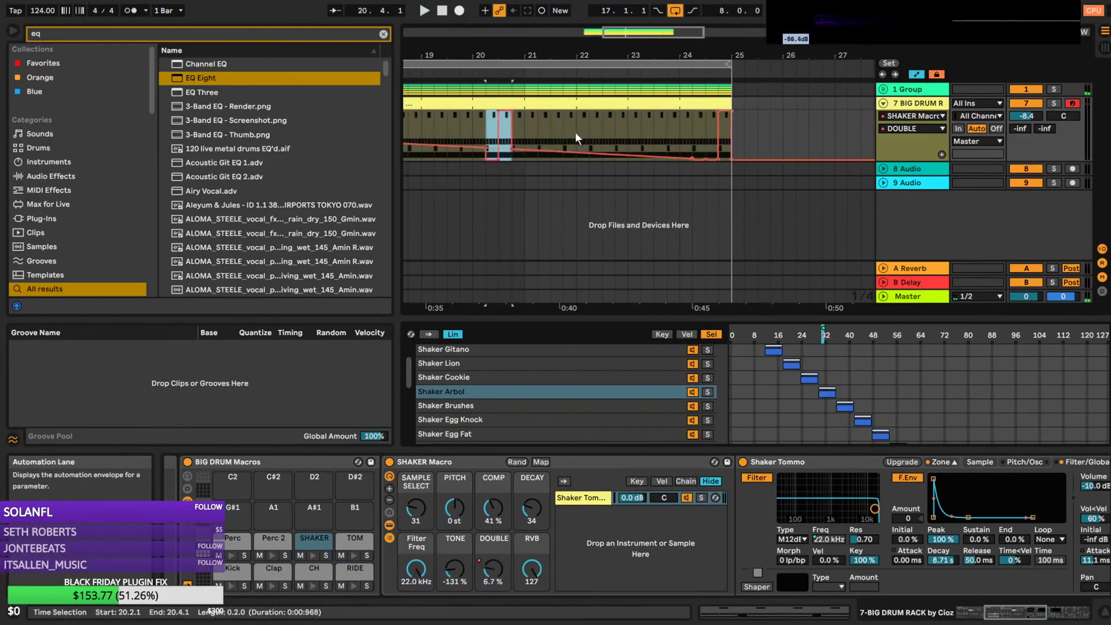
{"action": "left_click", "coordinate": [615, 134]}
{"action": "left_click_drag", "start_coordinate": [642, 33], "coordinate": [606, 33]}
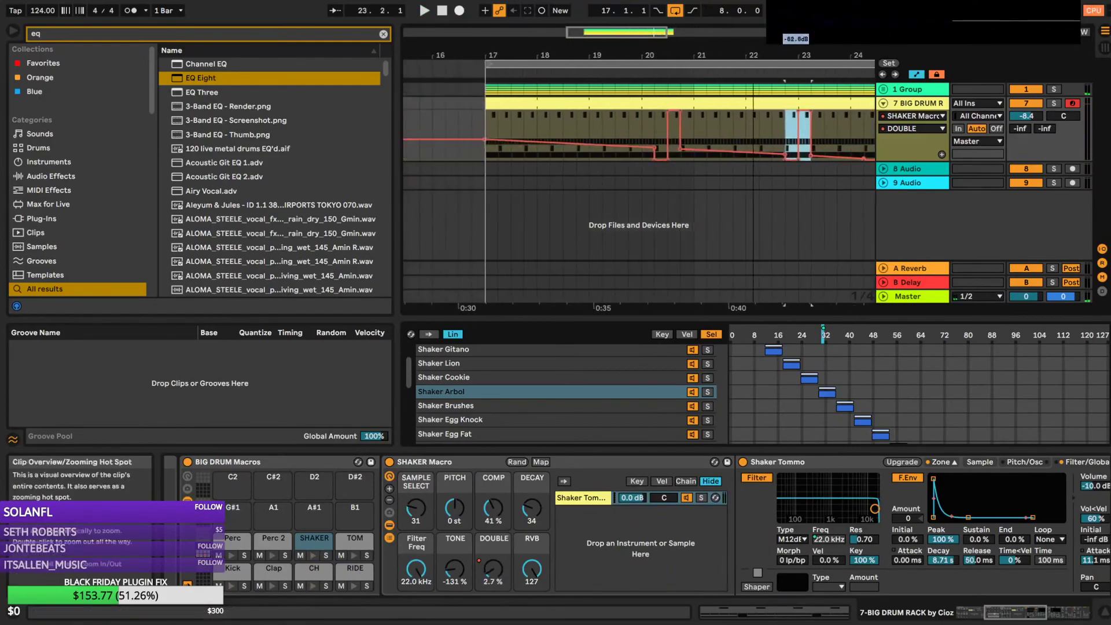
{"action": "left_click_drag", "start_coordinate": [571, 115], "coordinate": [589, 116]}
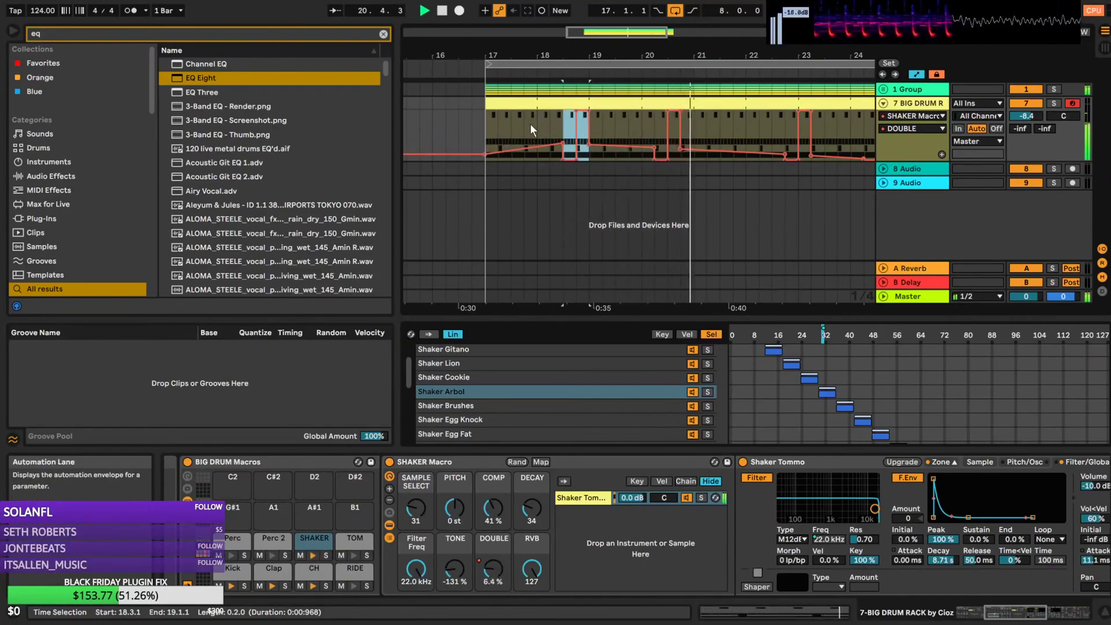
Lower the DOUBLE automation's start at bar 17 to the minimum and scale down the whole envelope from 17.1.1 to 25.1.1
{"action": "left_click_drag", "start_coordinate": [616, 32], "coordinate": [631, 25]}
{"action": "left_click_drag", "start_coordinate": [472, 152], "coordinate": [474, 161]}
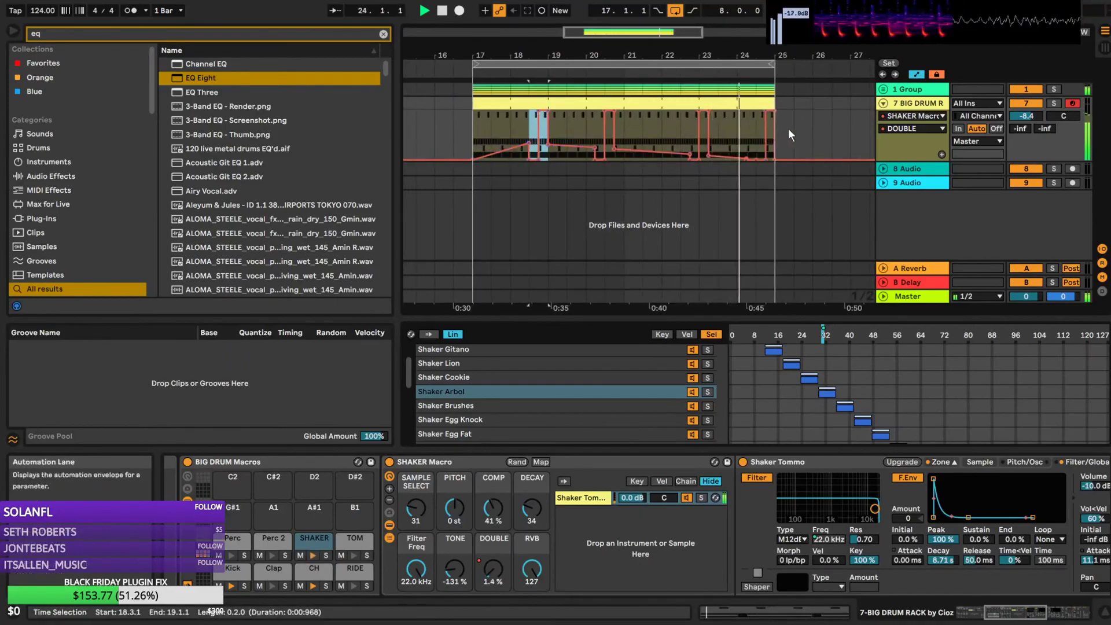
{"action": "left_click_drag", "start_coordinate": [470, 121], "coordinate": [768, 142]}
{"action": "left_click_drag", "start_coordinate": [624, 113], "coordinate": [623, 129]}
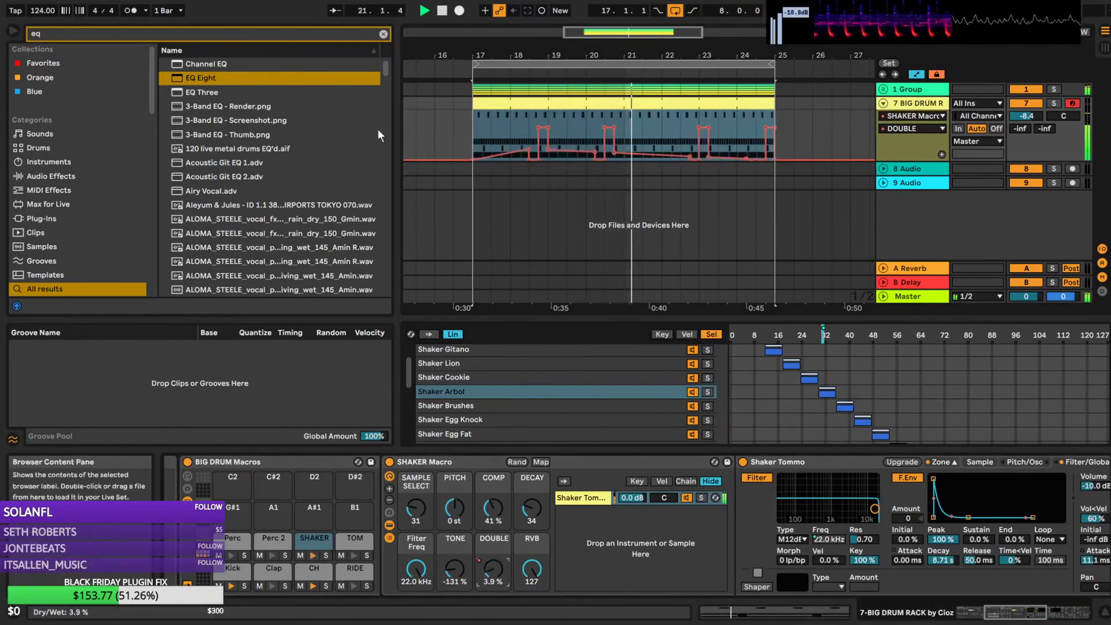
Clear the browser search and open the Toploops folder of Enamour Drum Pack 1 for Patreon
{"action": "scroll", "coordinate": [104, 225], "scroll_direction": "down", "scroll_amount": 5}
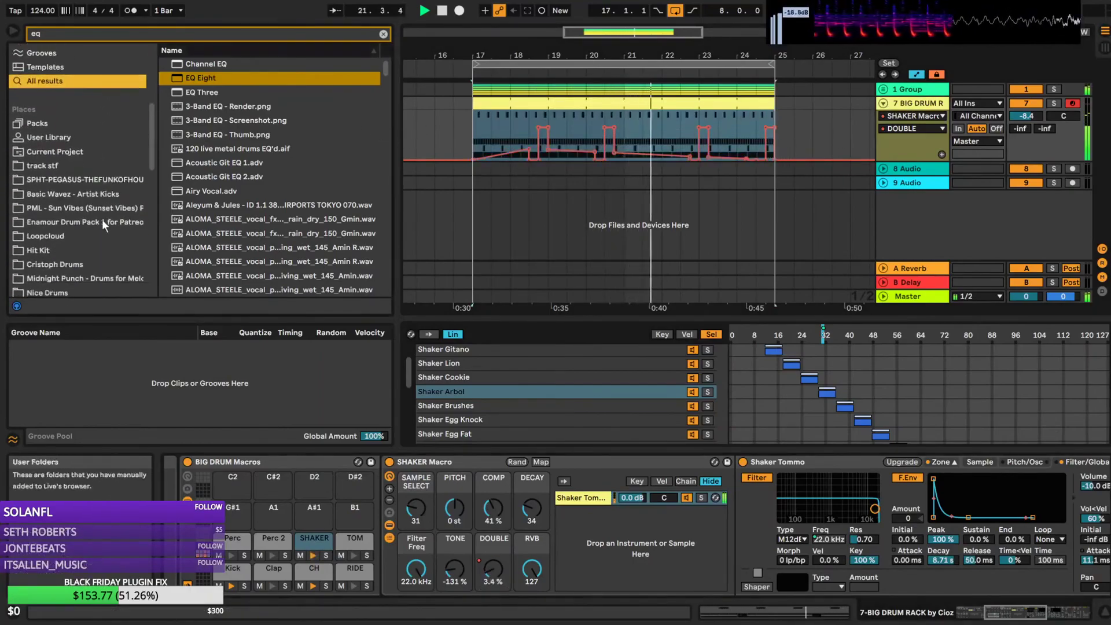
{"action": "left_click", "coordinate": [76, 222]}
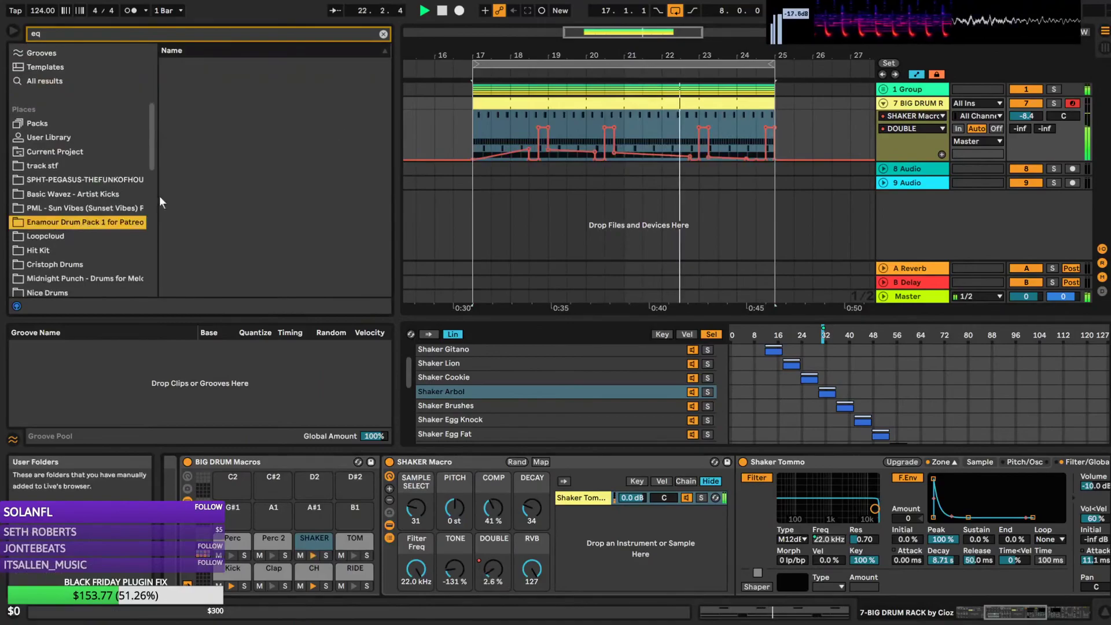
{"action": "left_click", "coordinate": [383, 35]}
{"action": "left_click", "coordinate": [252, 154]}
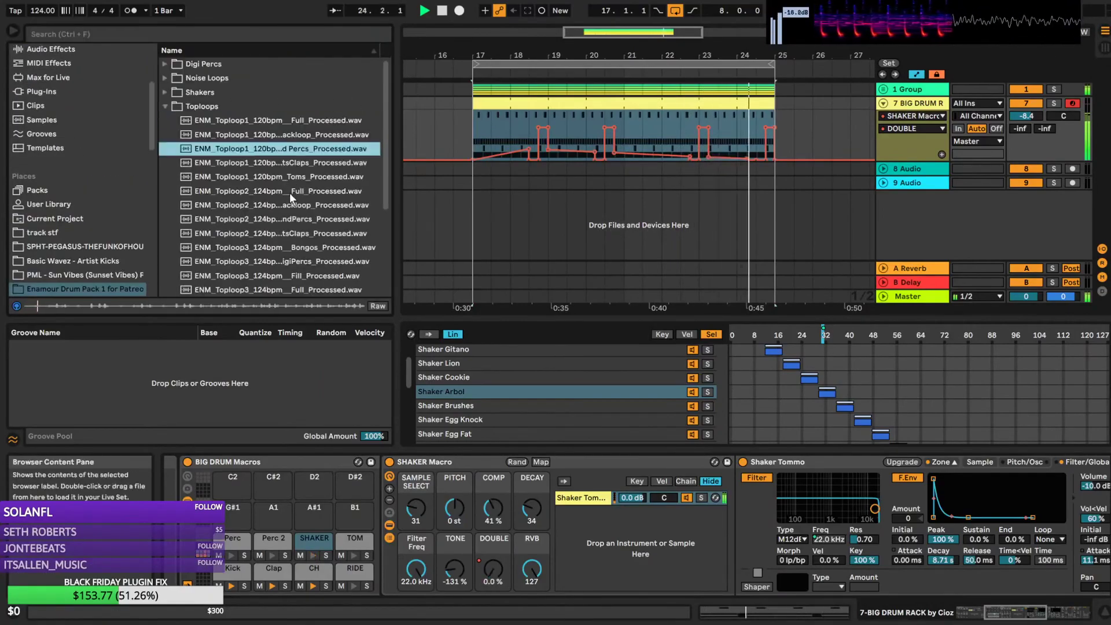
Audition the Full versions of Toploop1, Toploop2, Toploop3, Toploop5 and Toploop4 against the groove
{"action": "left_click", "coordinate": [306, 119]}
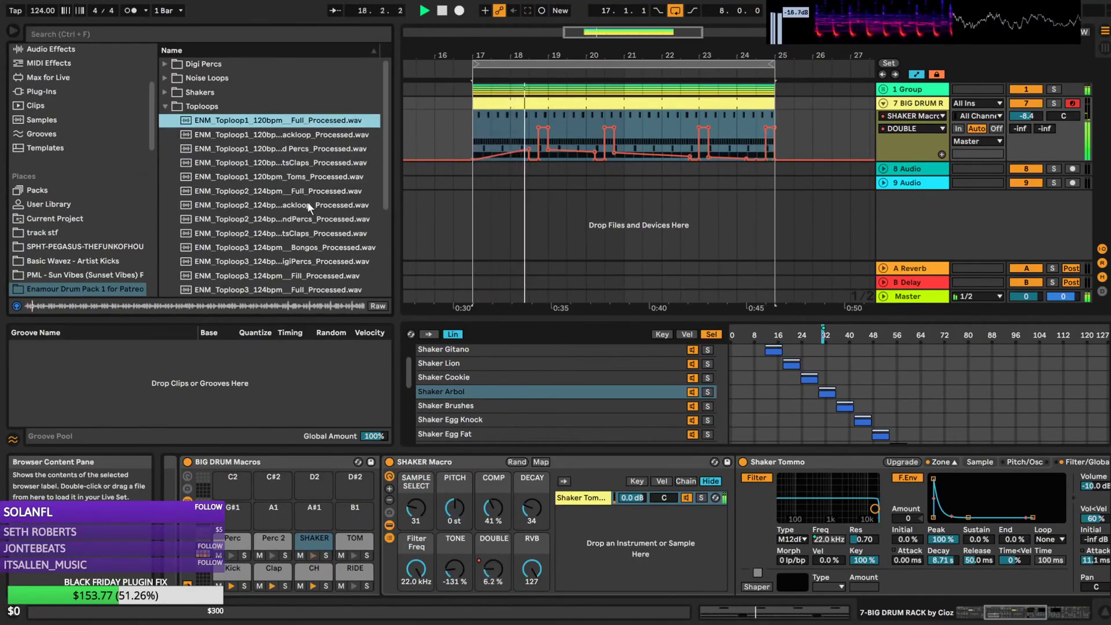
{"action": "left_click", "coordinate": [313, 196]}
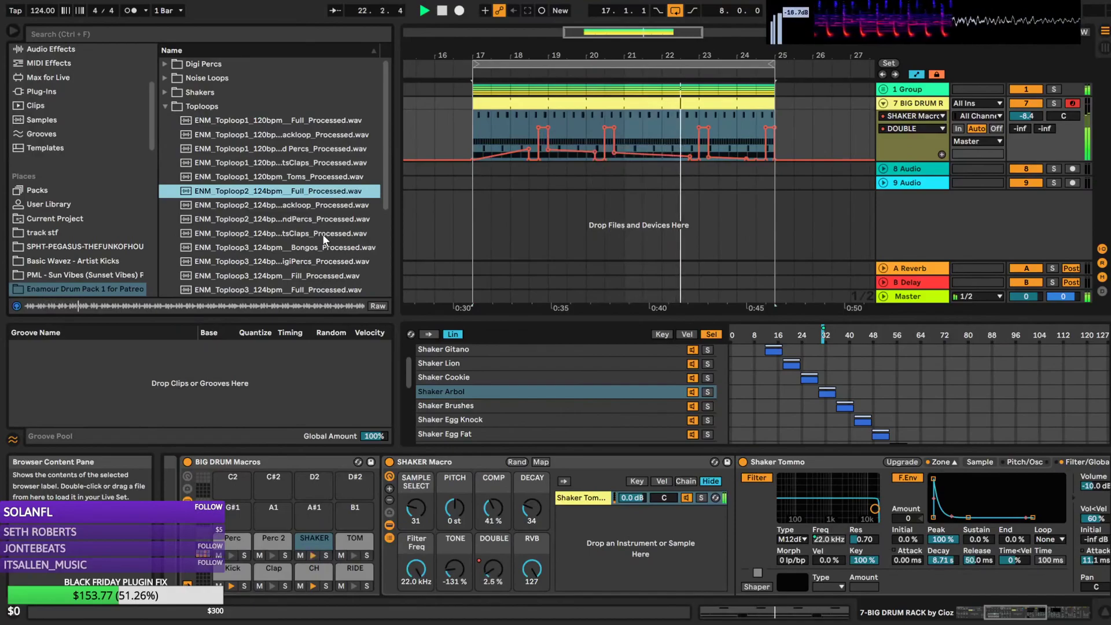
{"action": "scroll", "coordinate": [324, 242], "scroll_direction": "down", "scroll_amount": 2}
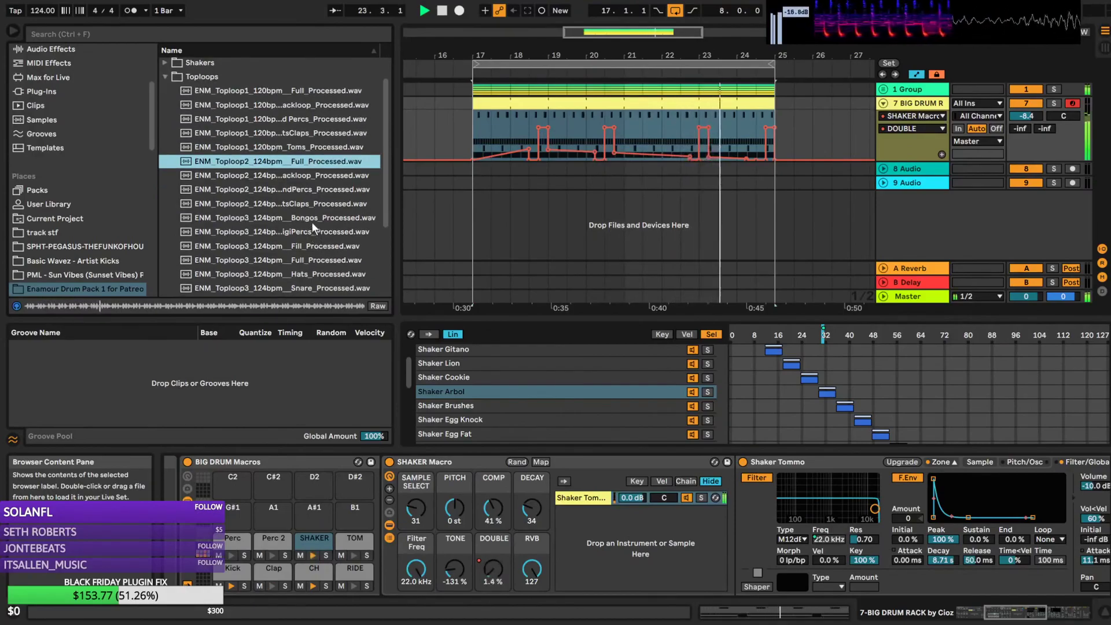
{"action": "left_click", "coordinate": [307, 258]}
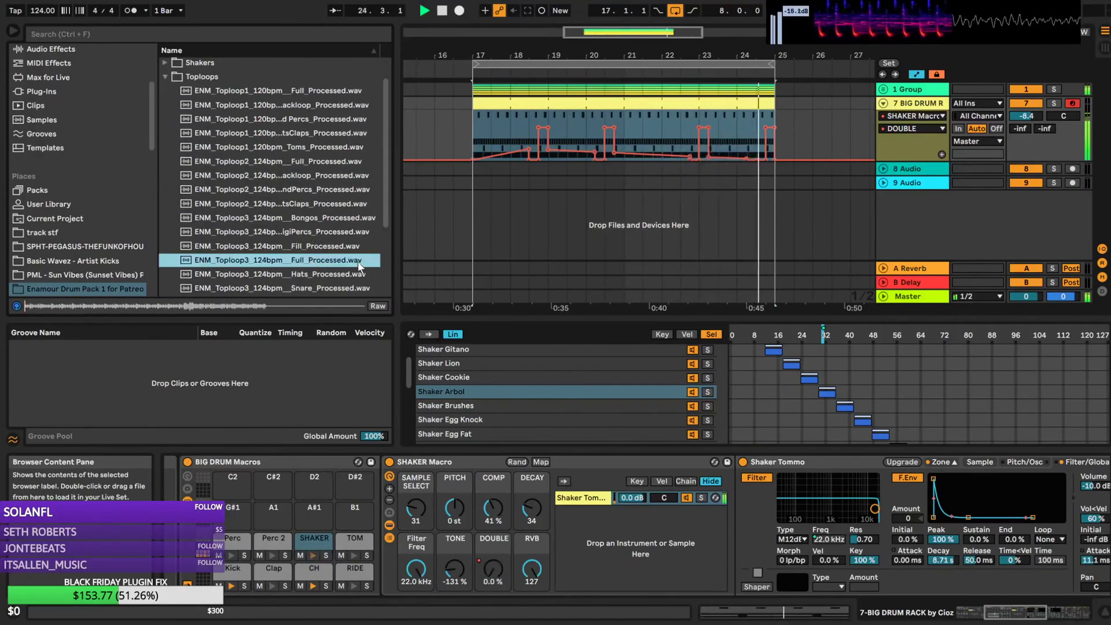
{"action": "scroll", "coordinate": [335, 249], "scroll_direction": "down", "scroll_amount": 6}
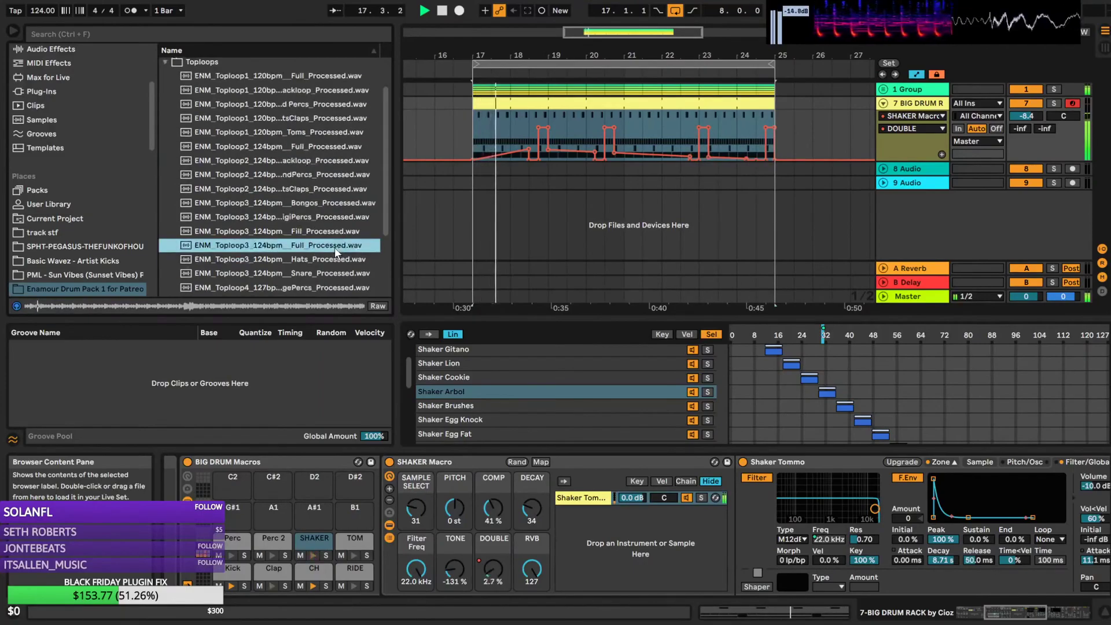
{"action": "left_click", "coordinate": [330, 257]}
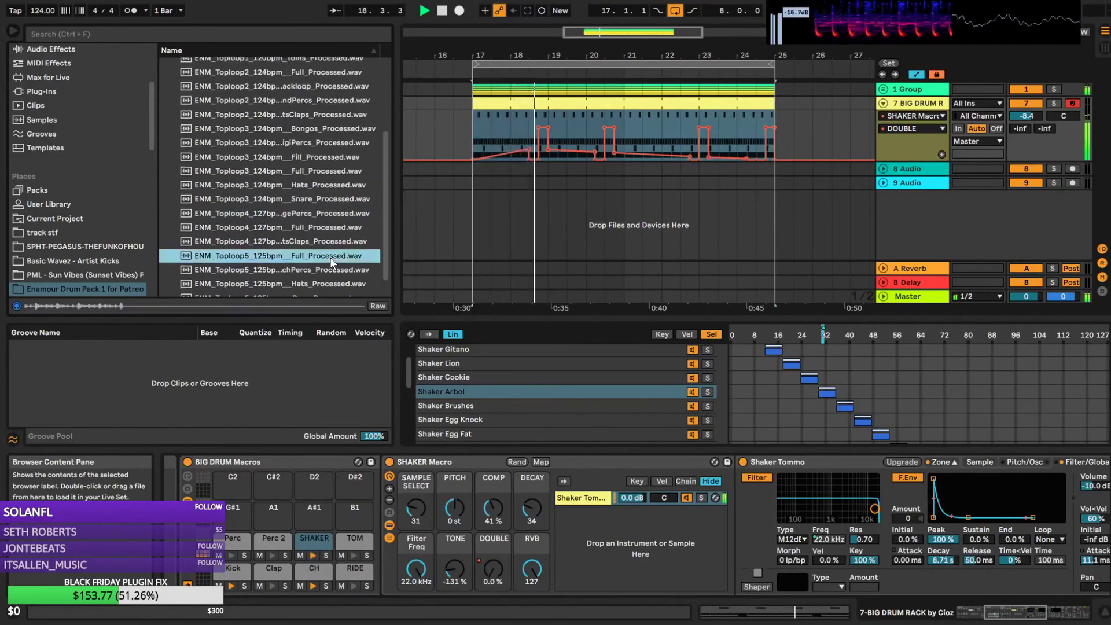
{"action": "left_click", "coordinate": [328, 227]}
{"action": "scroll", "coordinate": [334, 246], "scroll_direction": "down", "scroll_amount": 2}
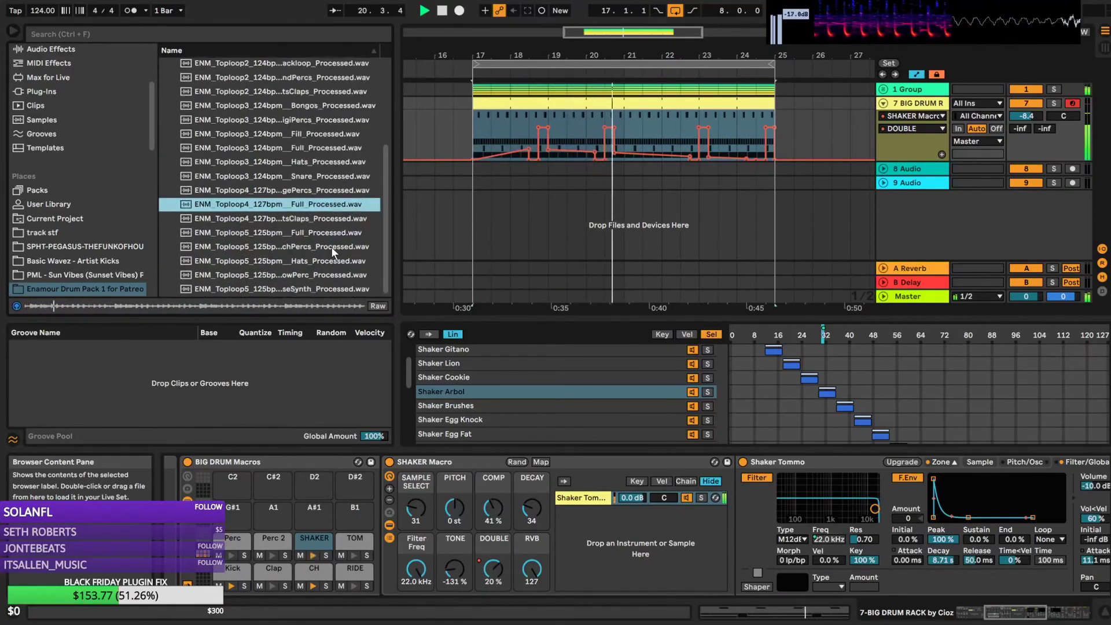
Compare the Full versions of Toploop3 and Toploop2 once more against the playing groove
{"action": "scroll", "coordinate": [322, 252], "scroll_direction": "up", "scroll_amount": 3}
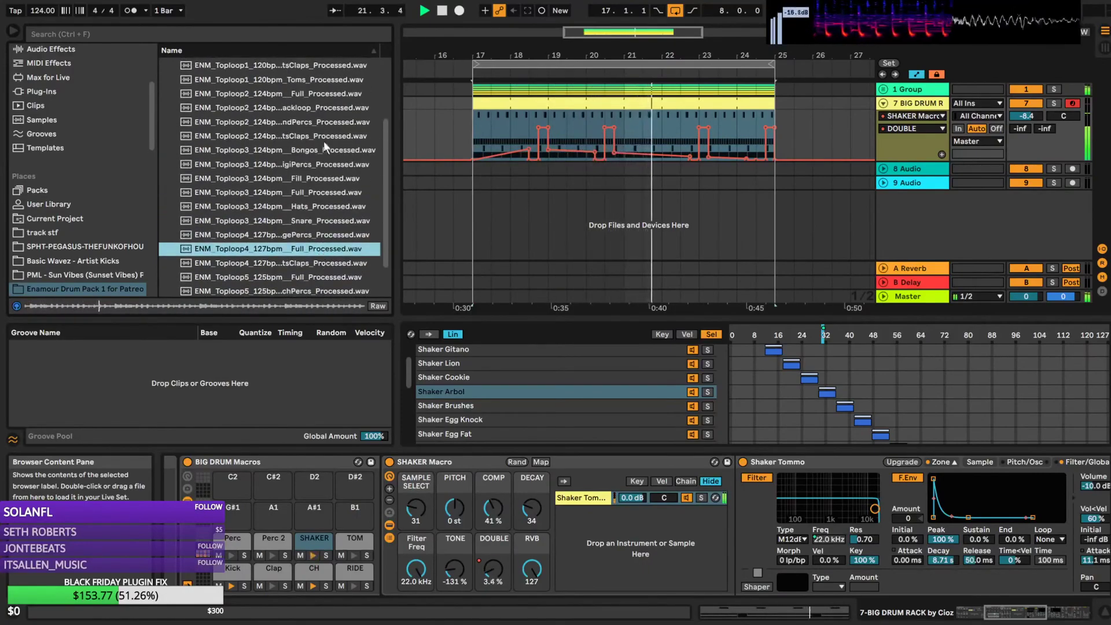
{"action": "scroll", "coordinate": [318, 194], "scroll_direction": "up", "scroll_amount": 1}
{"action": "left_click", "coordinate": [317, 209]}
{"action": "scroll", "coordinate": [325, 194], "scroll_direction": "up", "scroll_amount": 3}
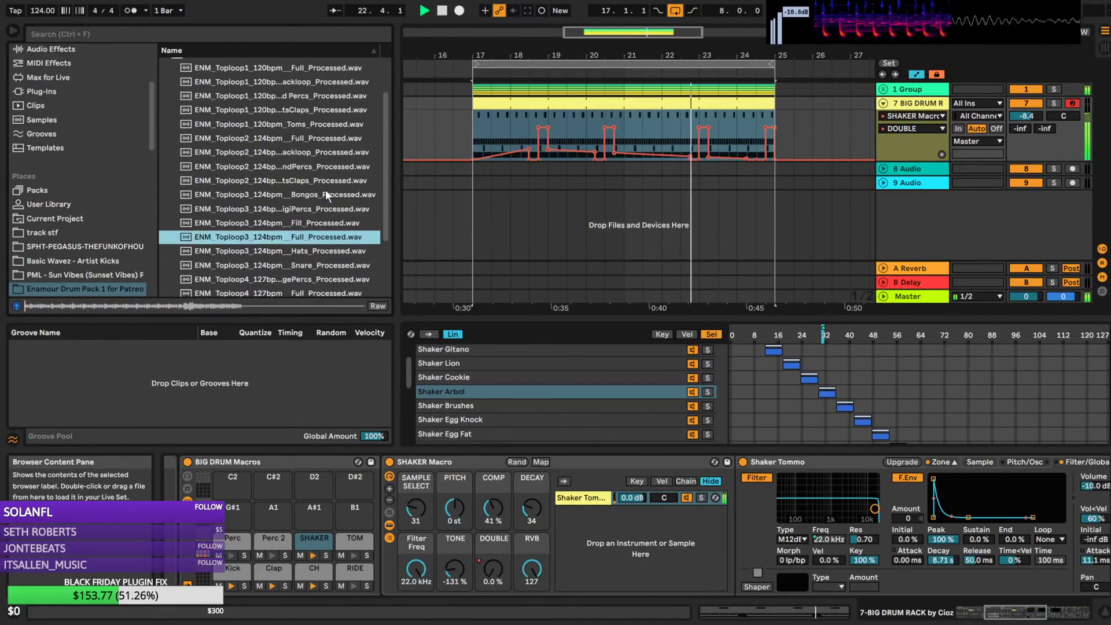
{"action": "left_click", "coordinate": [317, 154]}
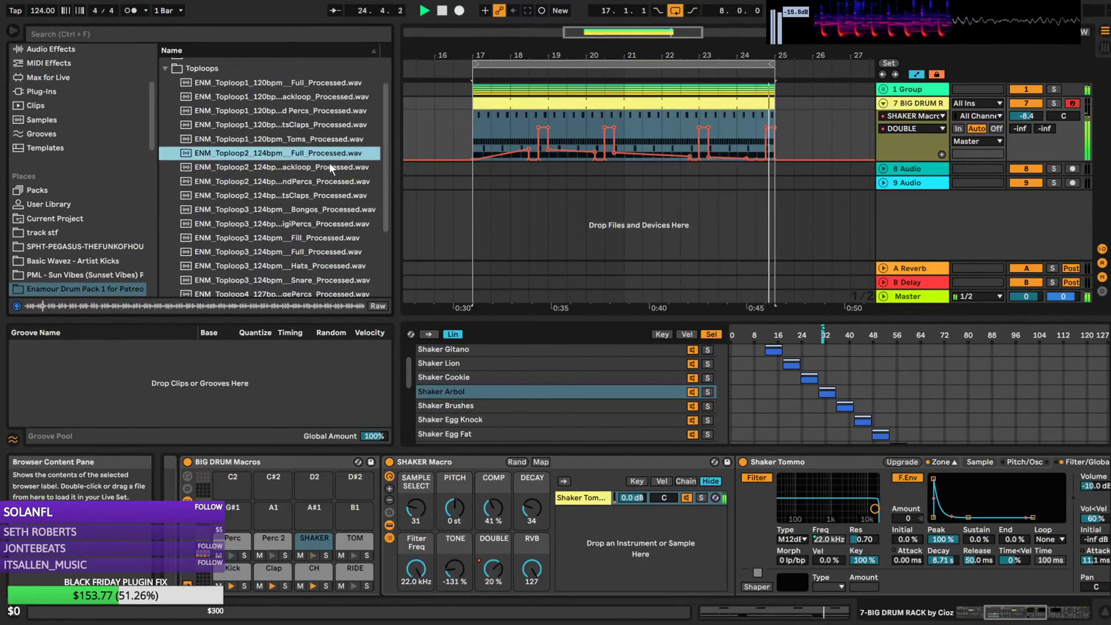
Place ENM_Toploop2_124bpm__Full_Processed.wav on a new audio track below the drum rack at bar 17 and split it at bar 25
{"action": "left_click", "coordinate": [901, 105]}
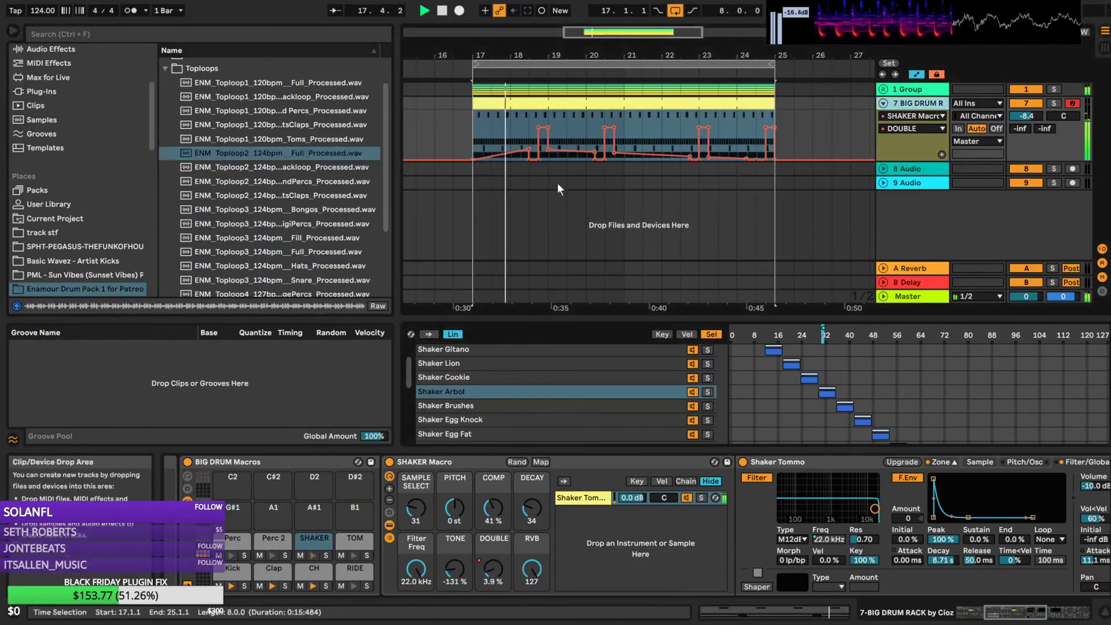
{"action": "left_click_drag", "start_coordinate": [277, 153], "coordinate": [479, 203]}
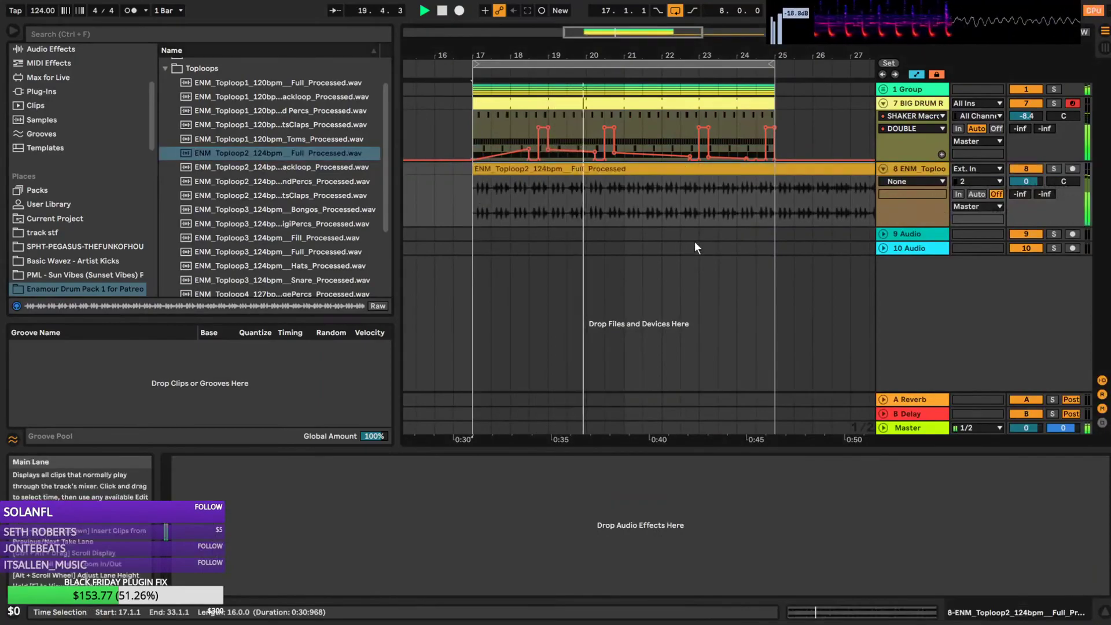
{"action": "left_click", "coordinate": [757, 169]}
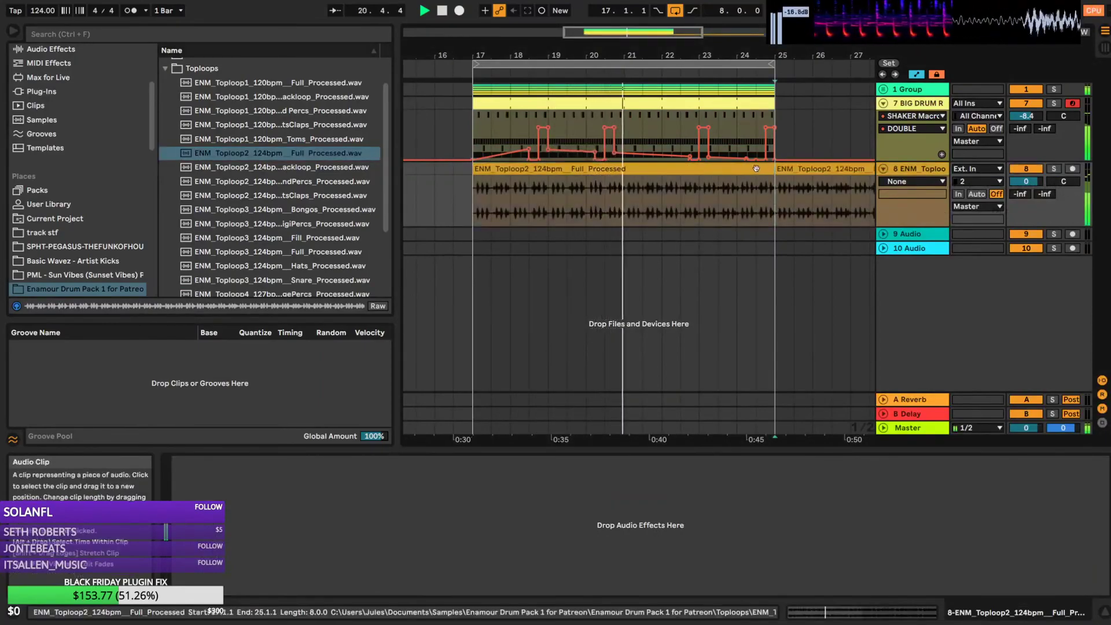
Lower the toploop track's volume to about -7.9 dB and collapse all the tracks
{"action": "left_click_drag", "start_coordinate": [1026, 181], "coordinate": [1026, 200]}
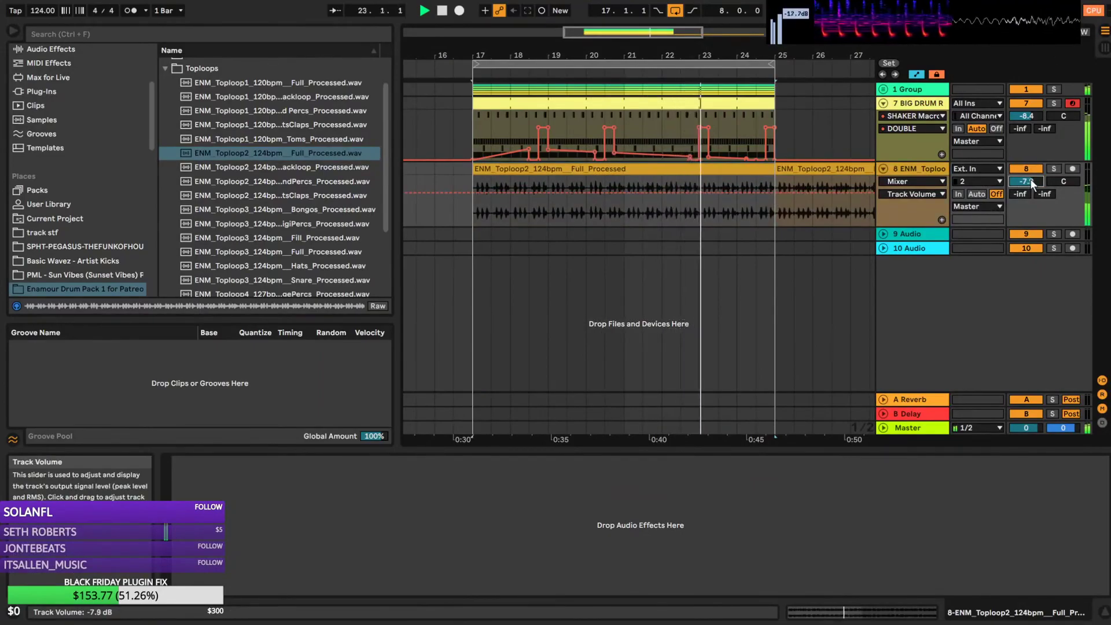
{"action": "left_click", "coordinate": [883, 168], "text": "alt"}
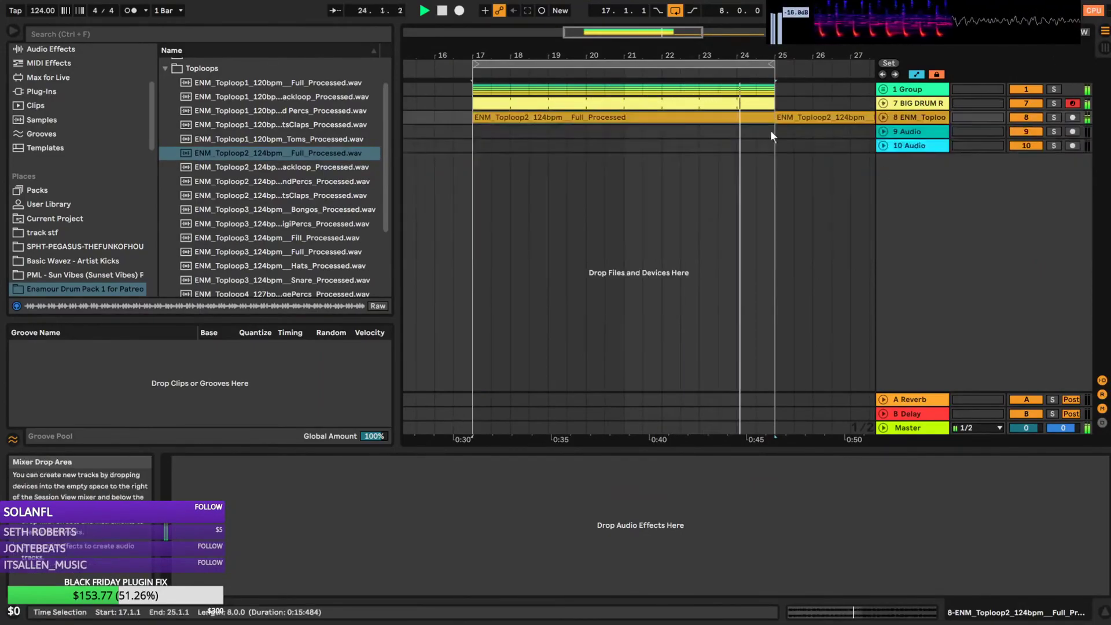
Open the drum clip's notes, try a percussion note at 1.1.2 and place a sixteenth-long TOM note at 1.1.4 instead
{"action": "double_click", "coordinate": [583, 96]}
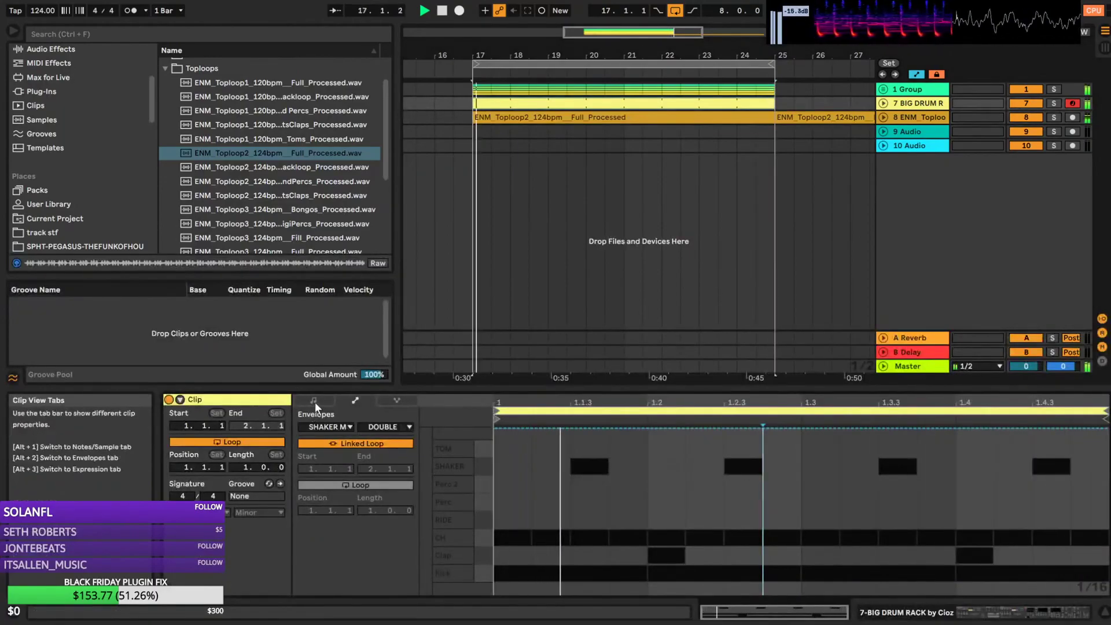
{"action": "double_click", "coordinate": [513, 477]}
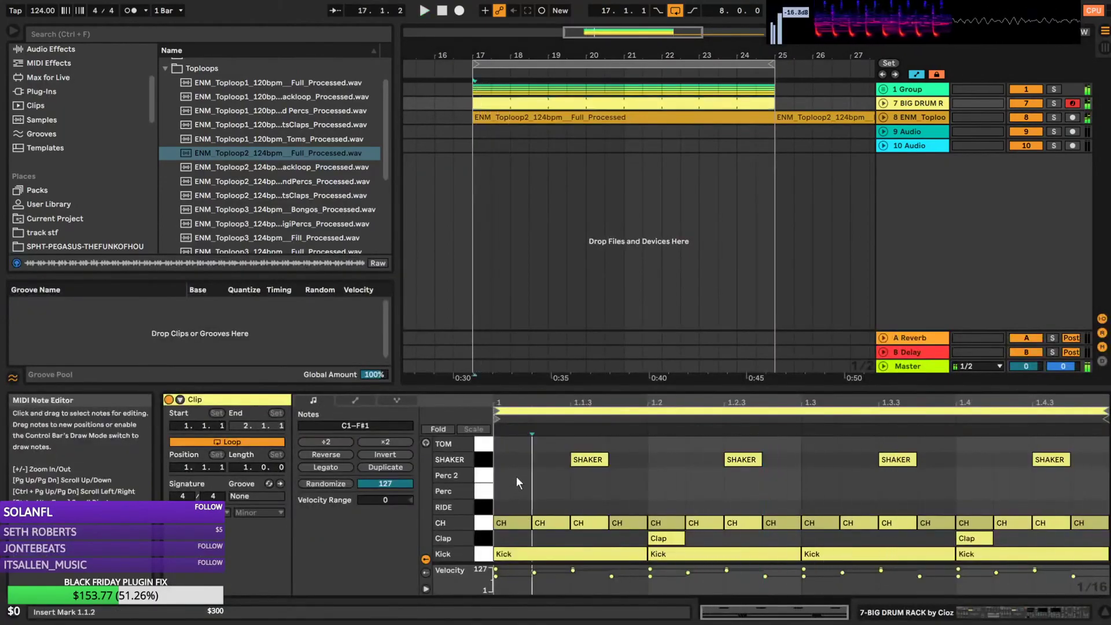
{"action": "left_click_drag", "start_coordinate": [516, 477], "coordinate": [553, 496]}
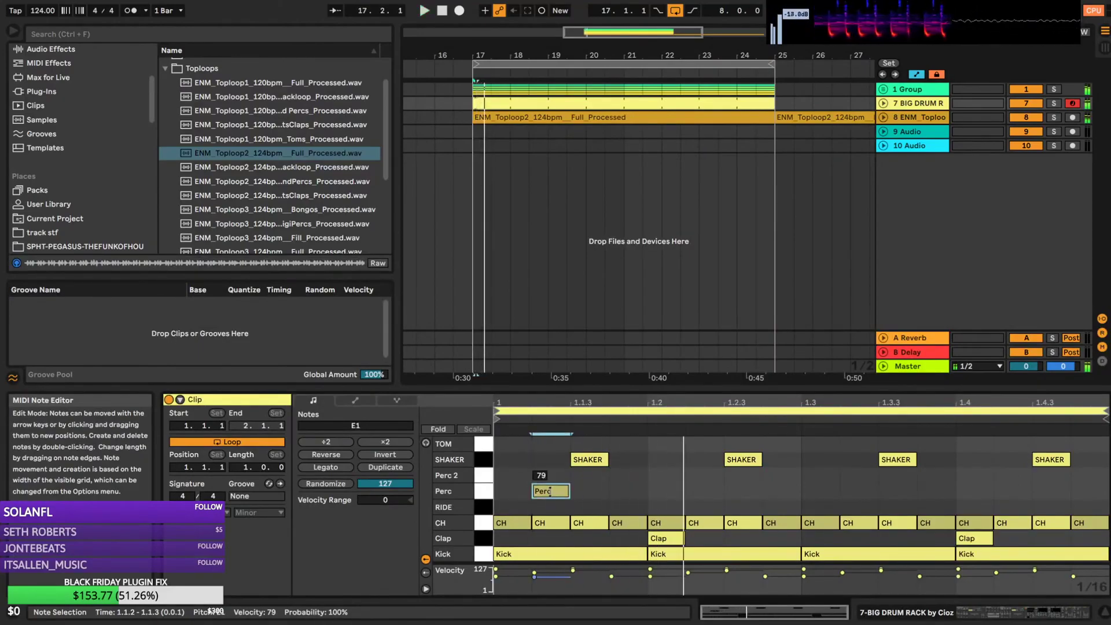
{"action": "left_click_drag", "start_coordinate": [546, 492], "coordinate": [630, 445]}
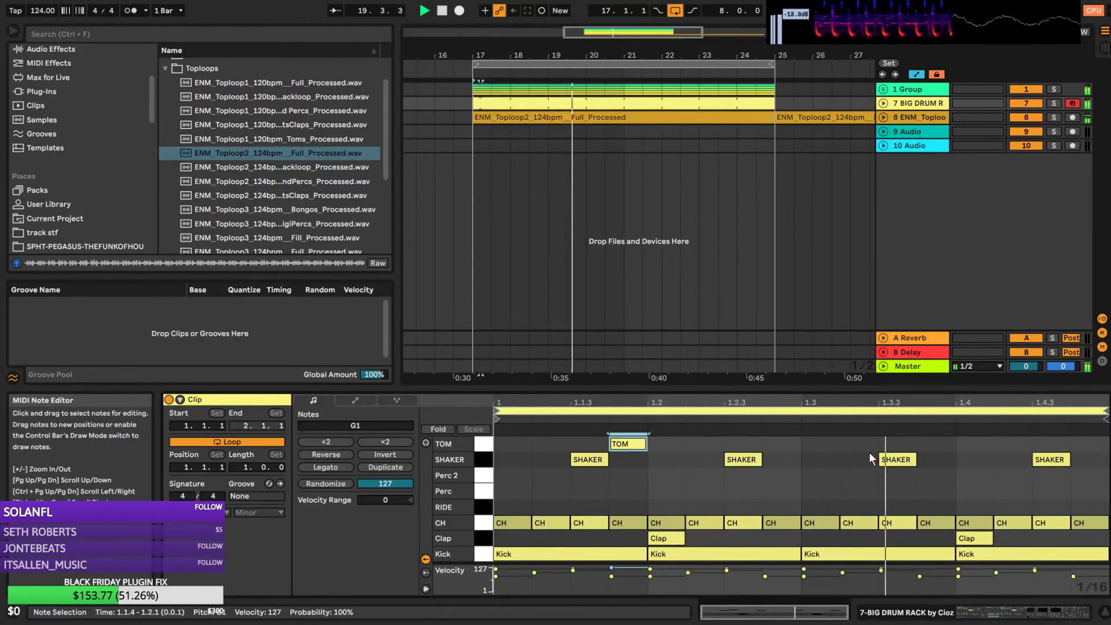
Add a sixteenth-long Perc 2 note at 1.3.2 and Perc notes at 1.4.4 and 1.1.2 in the drum clip
{"action": "double_click", "coordinate": [859, 476]}
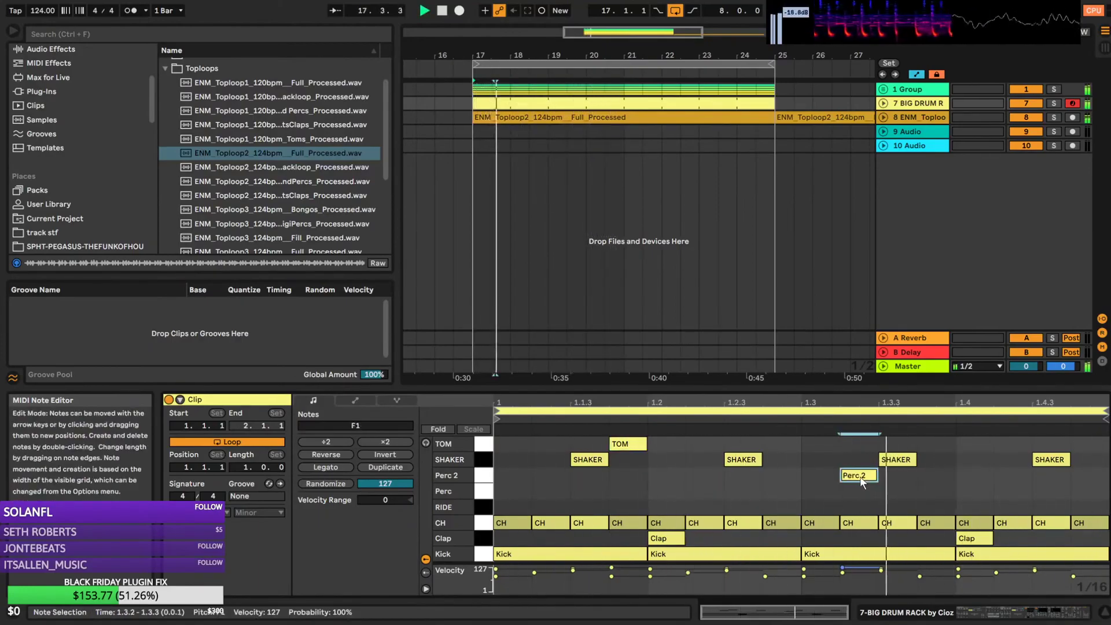
{"action": "left_click", "coordinate": [948, 473]}
{"action": "key", "text": "space"}
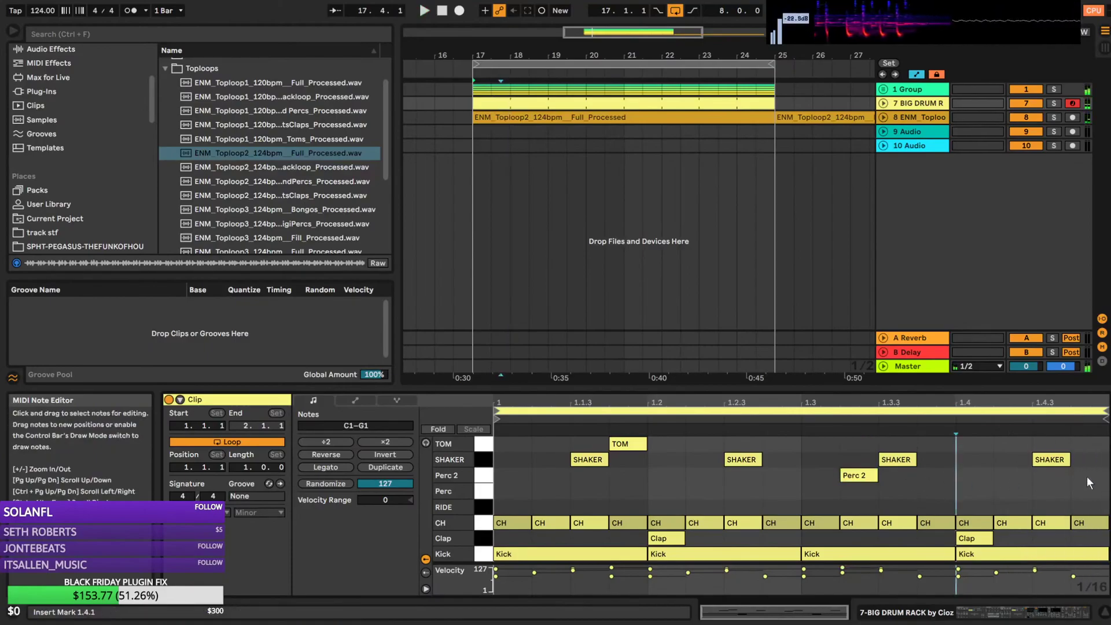
{"action": "double_click", "coordinate": [1085, 476]}
{"action": "key", "text": "space"}
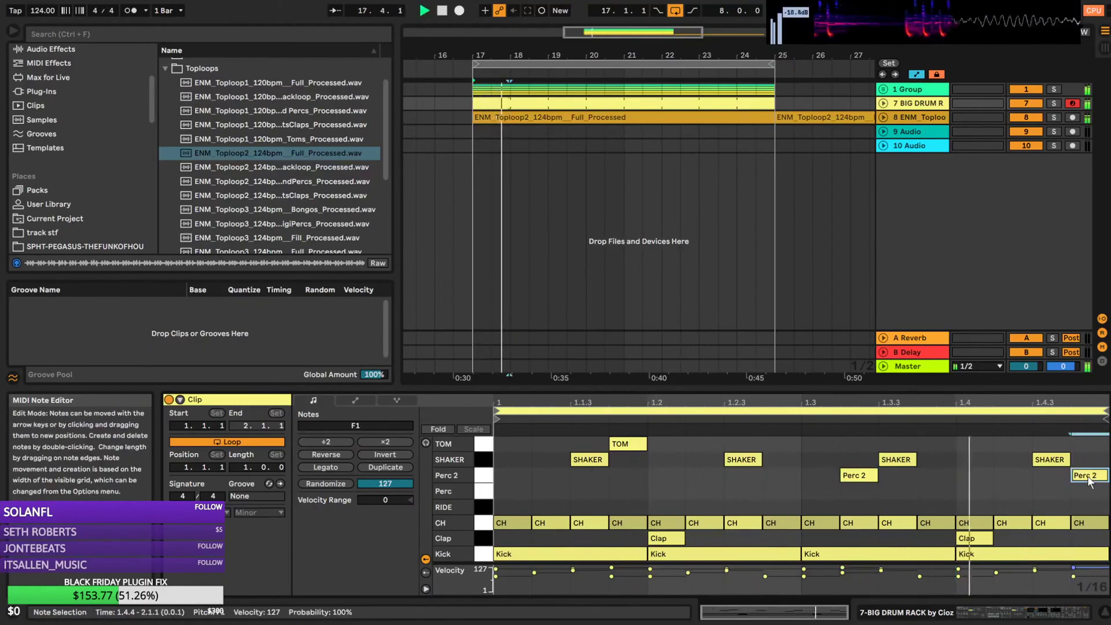
{"action": "left_click_drag", "start_coordinate": [1088, 477], "coordinate": [1093, 492]}
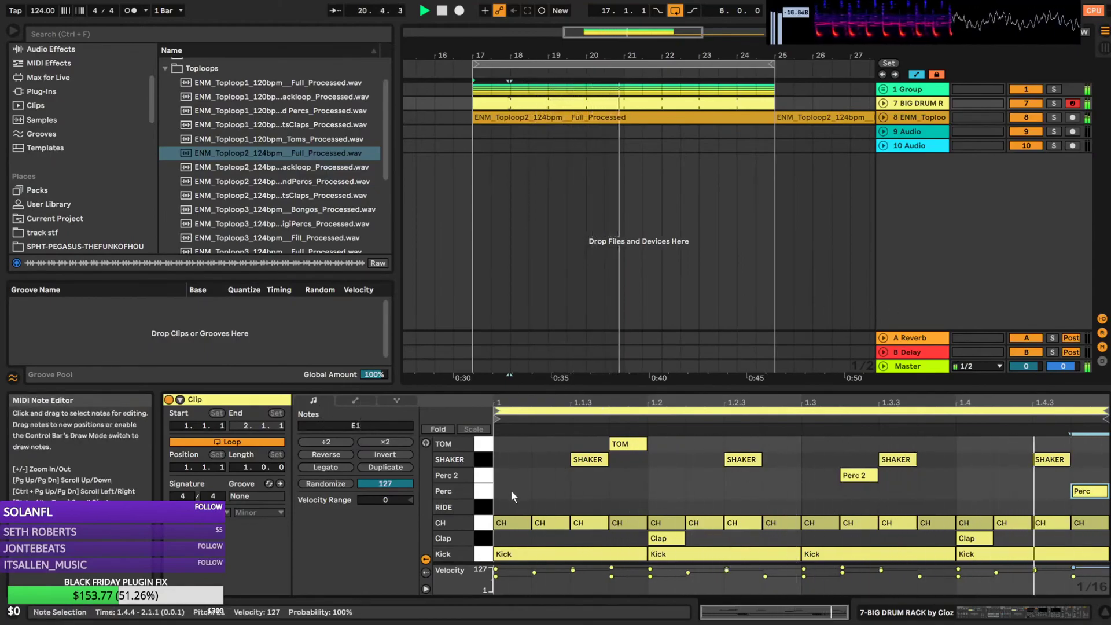
{"action": "double_click", "coordinate": [551, 491]}
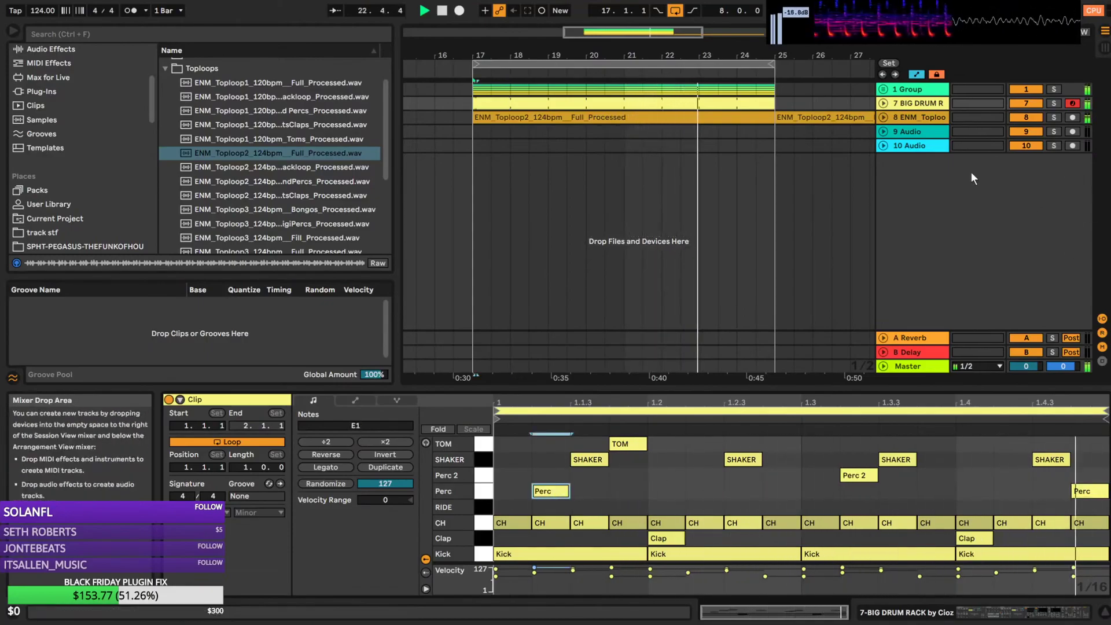
Open the drum rack's Perc pad, solo the track and audition different SAMPLE SELECT values
{"action": "double_click", "coordinate": [914, 103]}
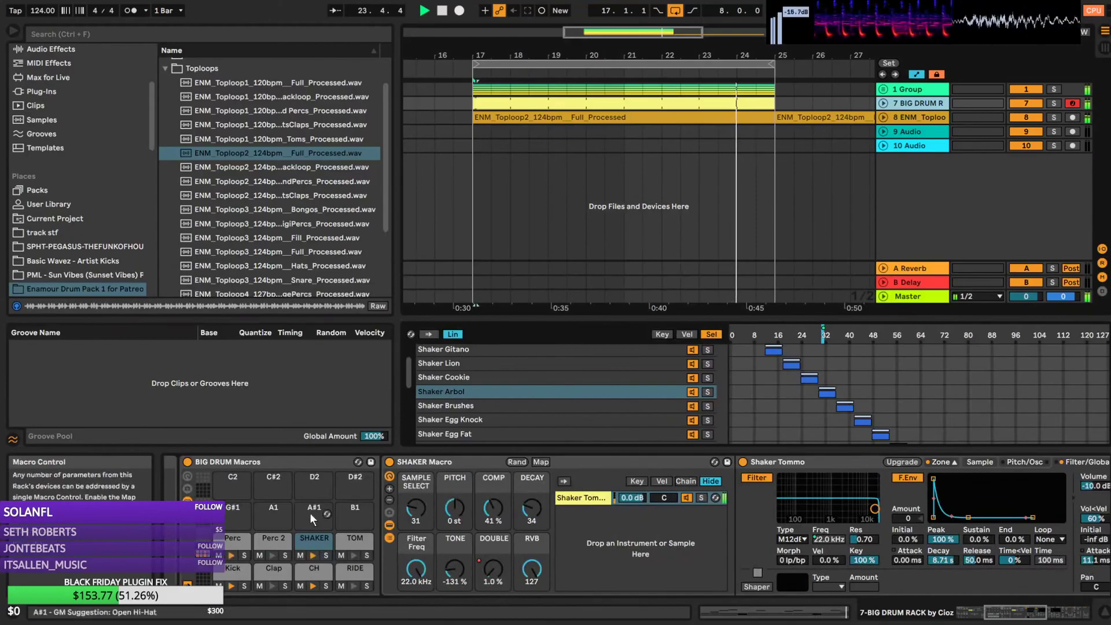
{"action": "left_click", "coordinate": [261, 538]}
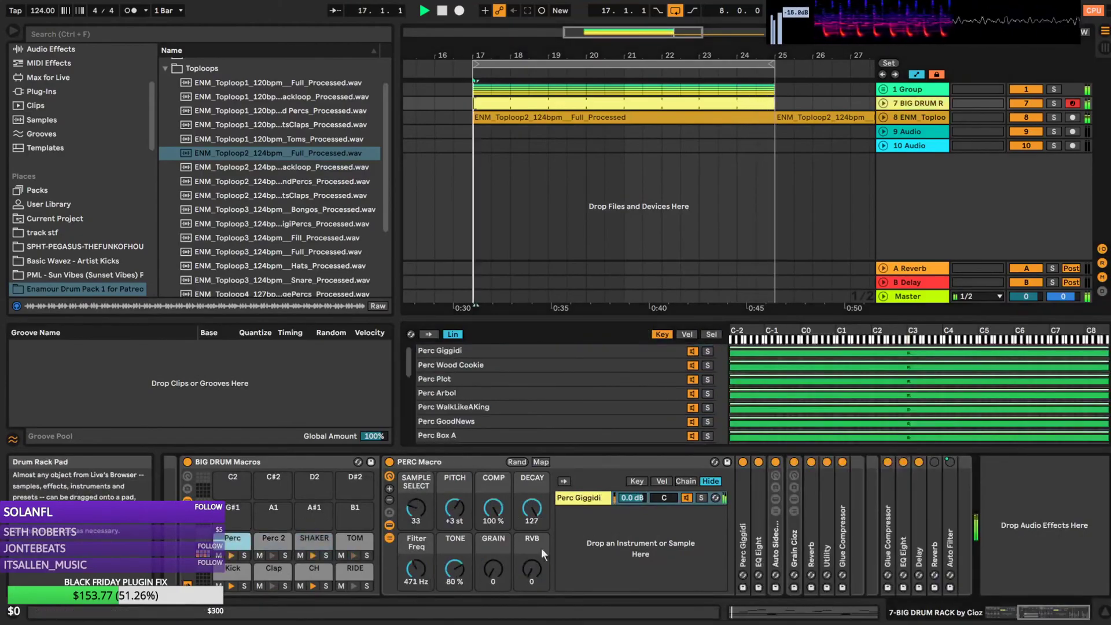
{"action": "left_click", "coordinate": [237, 542]}
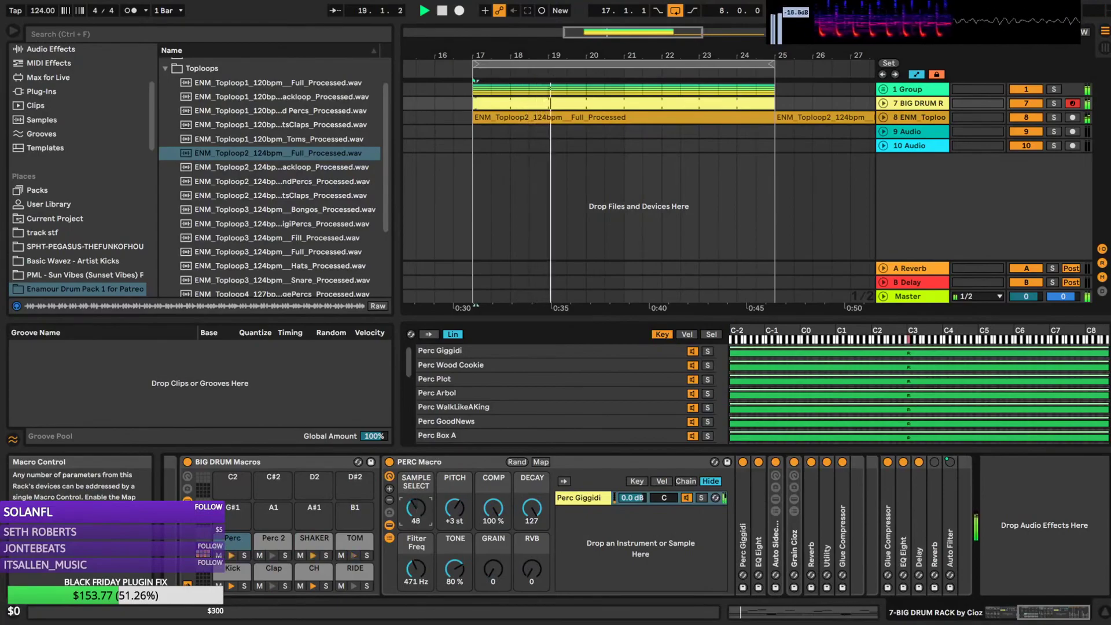
{"action": "left_click", "coordinate": [1054, 103]}
{"action": "left_click_drag", "start_coordinate": [416, 513], "coordinate": [415, 508]}
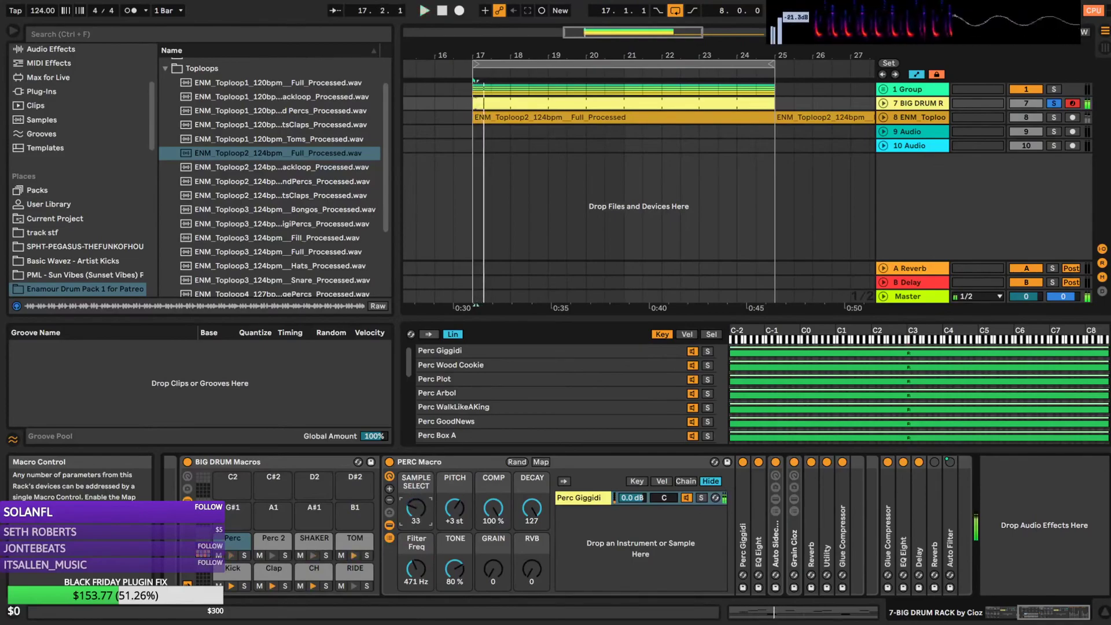
{"action": "key", "text": "space"}
{"action": "key", "text": "space"}
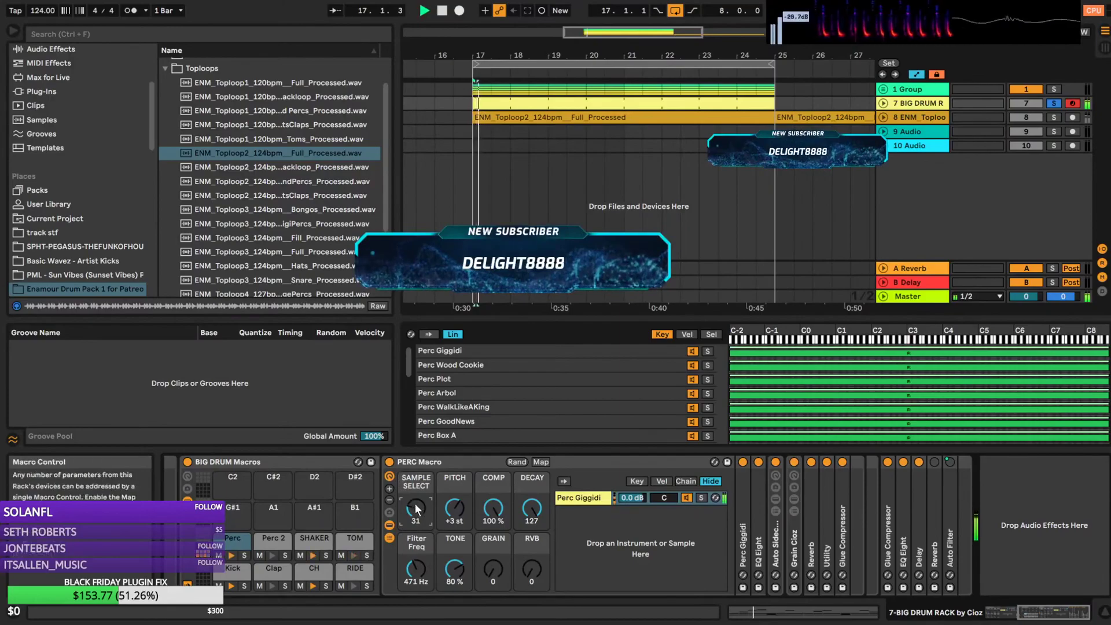
Set the Perc pad's SAMPLE SELECT to 37, GRAIN to 23, Filter Freq to 2.61 kHz and TONE to 150%
{"action": "left_click_drag", "start_coordinate": [418, 511], "coordinate": [418, 505]}
{"action": "key", "text": "space"}
{"action": "key", "text": "space"}
{"action": "key", "text": "space"}
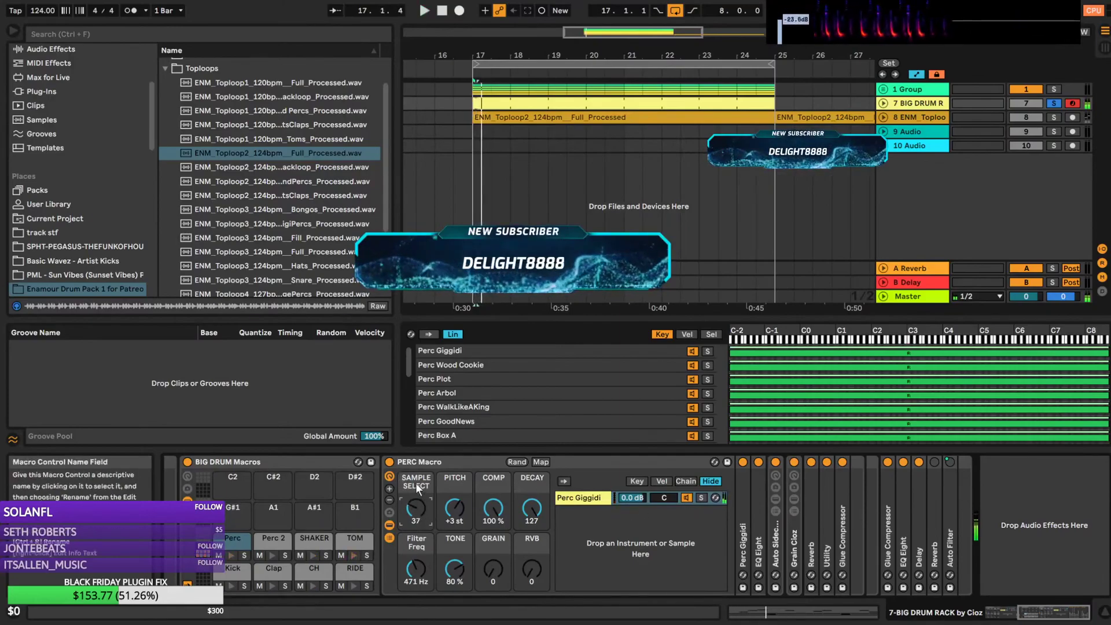
{"action": "left_click_drag", "start_coordinate": [495, 565], "coordinate": [495, 527]}
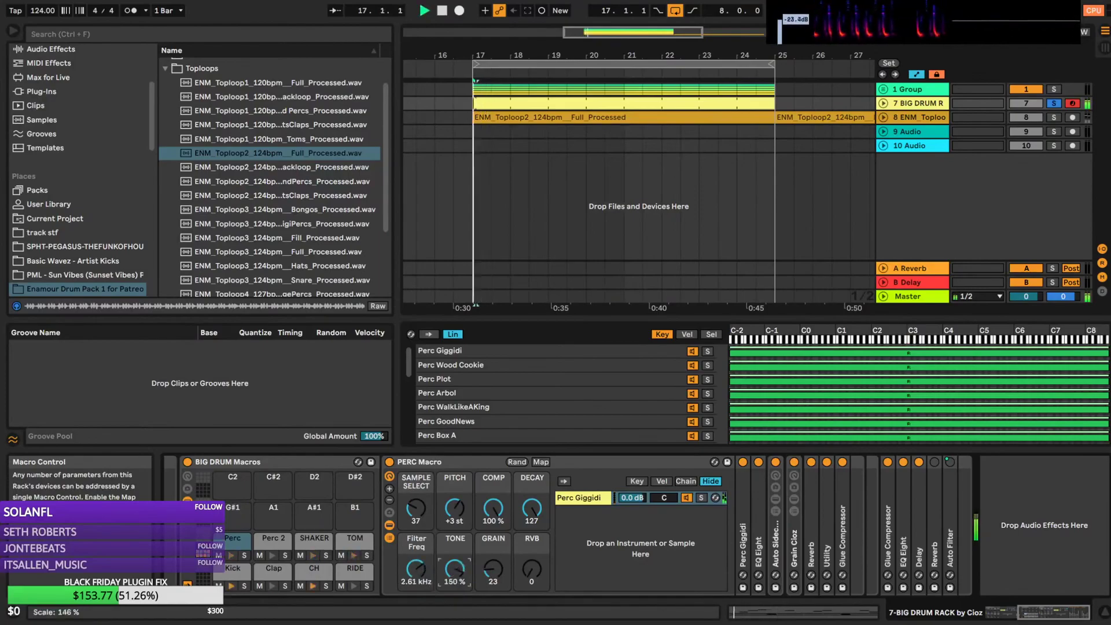
Insert a Utility after Perc Giggidi in the Perc chain with 10.0 dB gain and unsolo the drum rack track
{"action": "left_click", "coordinate": [253, 33]}
{"action": "type", "text": "ut"}
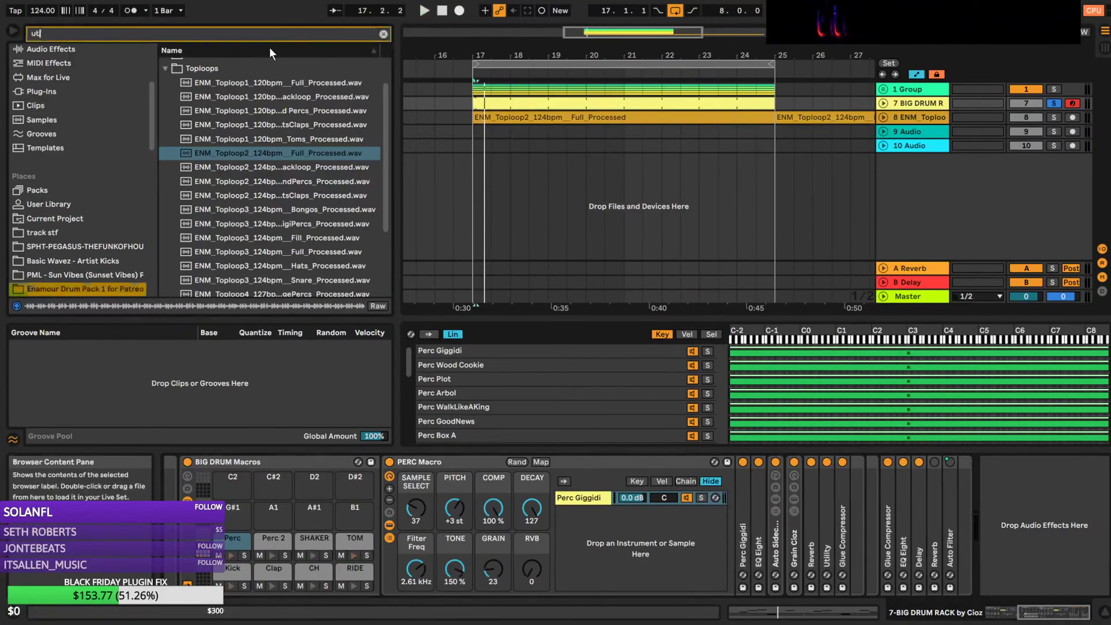
{"action": "left_click", "coordinate": [51, 149]}
{"action": "left_click_drag", "start_coordinate": [191, 64], "coordinate": [743, 532]}
{"action": "key", "text": "space"}
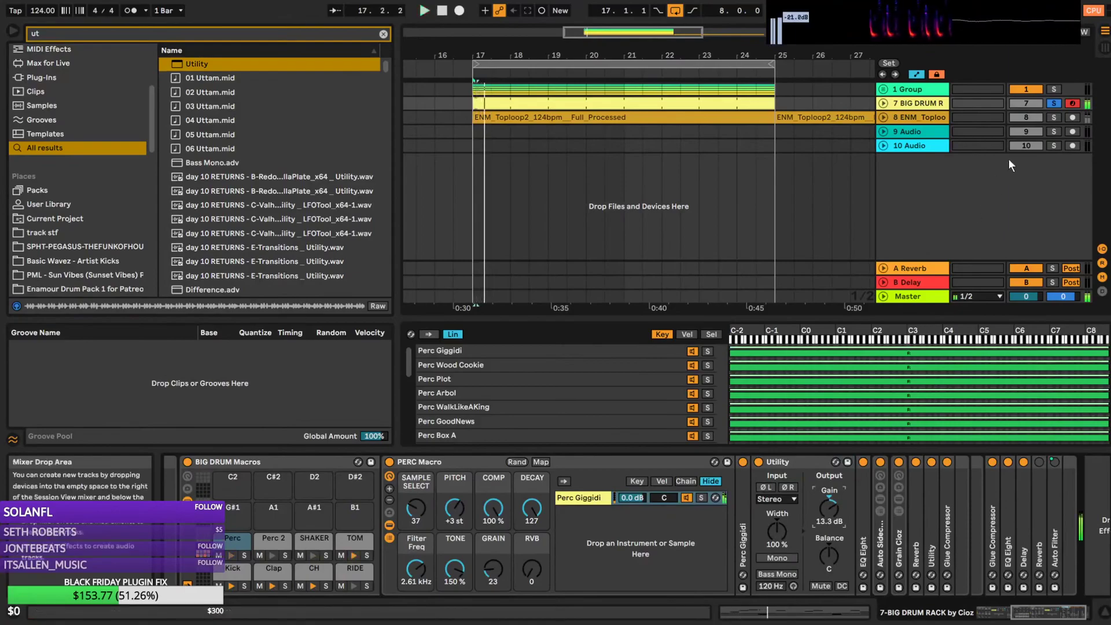
{"action": "left_click_drag", "start_coordinate": [829, 508], "coordinate": [829, 521]}
{"action": "key", "text": "space"}
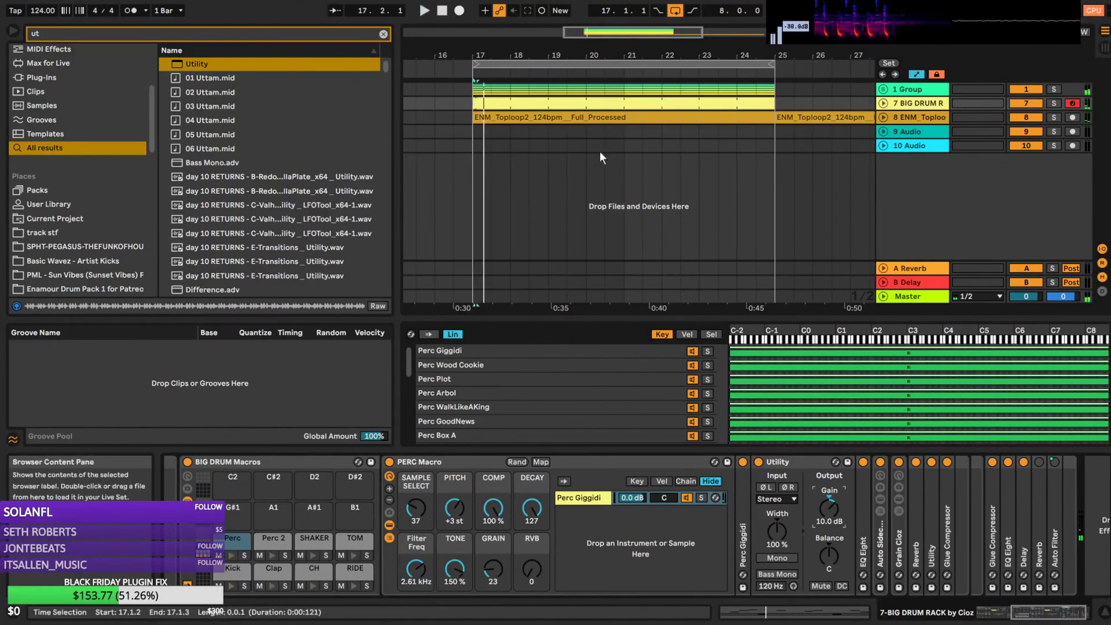
Insert a Utility after Perc Giggidi in the Perc 2 chain and set its gain to 18.3 dB
{"action": "left_click", "coordinate": [273, 540]}
{"action": "key", "text": "space"}
{"action": "key", "text": "space"}
{"action": "key", "text": "space"}
{"action": "left_click_drag", "start_coordinate": [200, 66], "coordinate": [758, 524]}
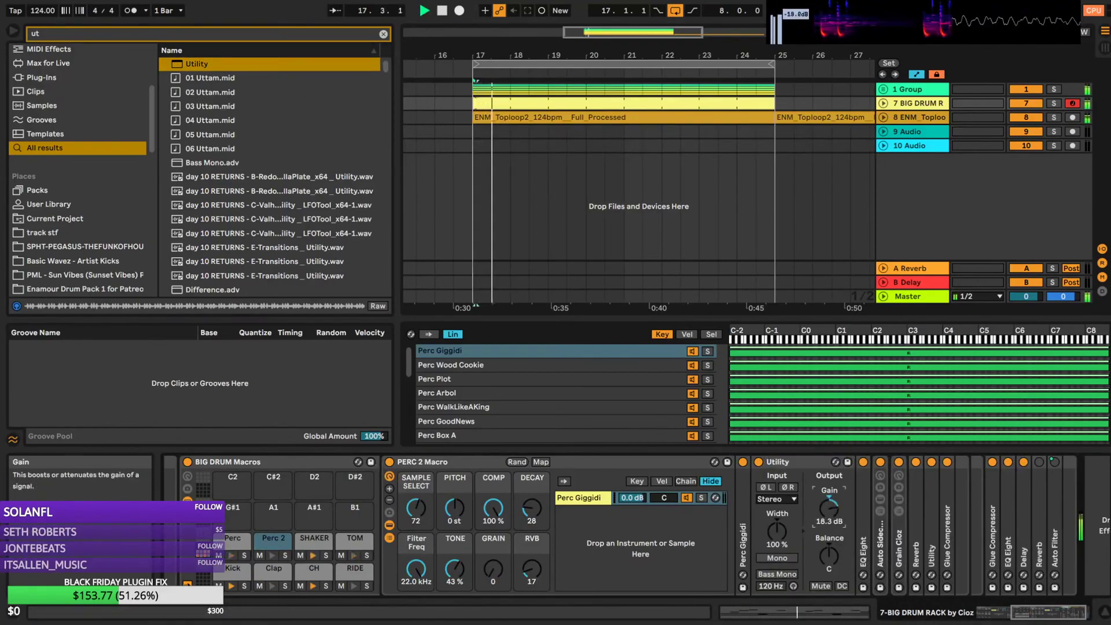
{"action": "key", "text": "space"}
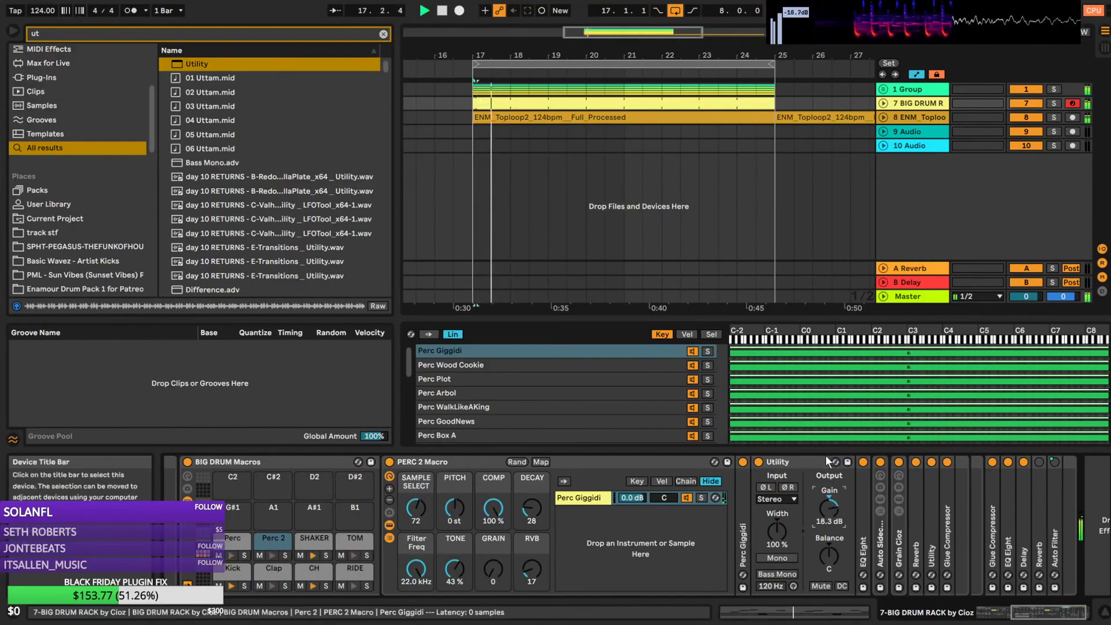
Audition other samples for the Perc 2 pad and set its SAMPLE SELECT to 21
{"action": "key", "text": "space"}
{"action": "key", "text": "space"}
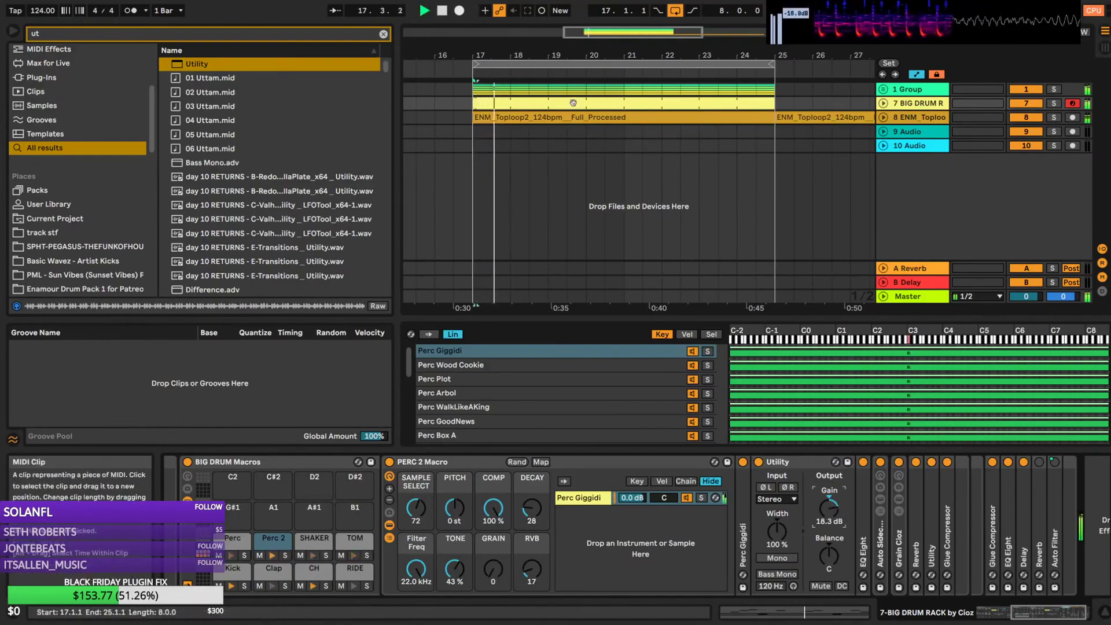
{"action": "key", "text": "space"}
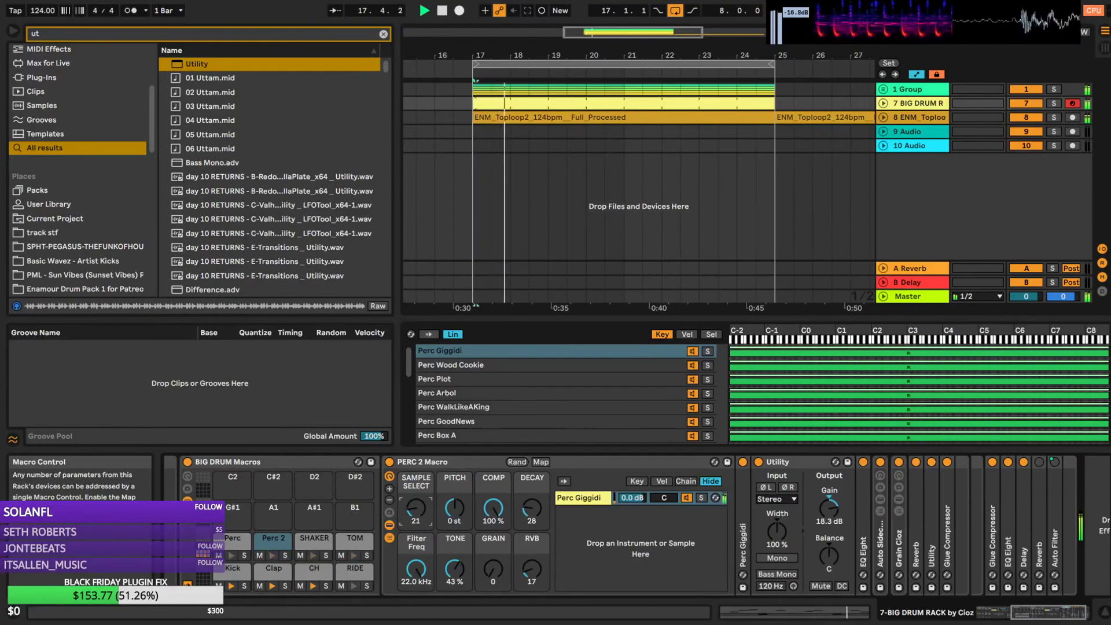
Unfold the drum rack track, try the drum clip's last Perc note at 1.4.2 and delete it
{"action": "left_click", "coordinate": [883, 103]}
{"action": "double_click", "coordinate": [593, 144]}
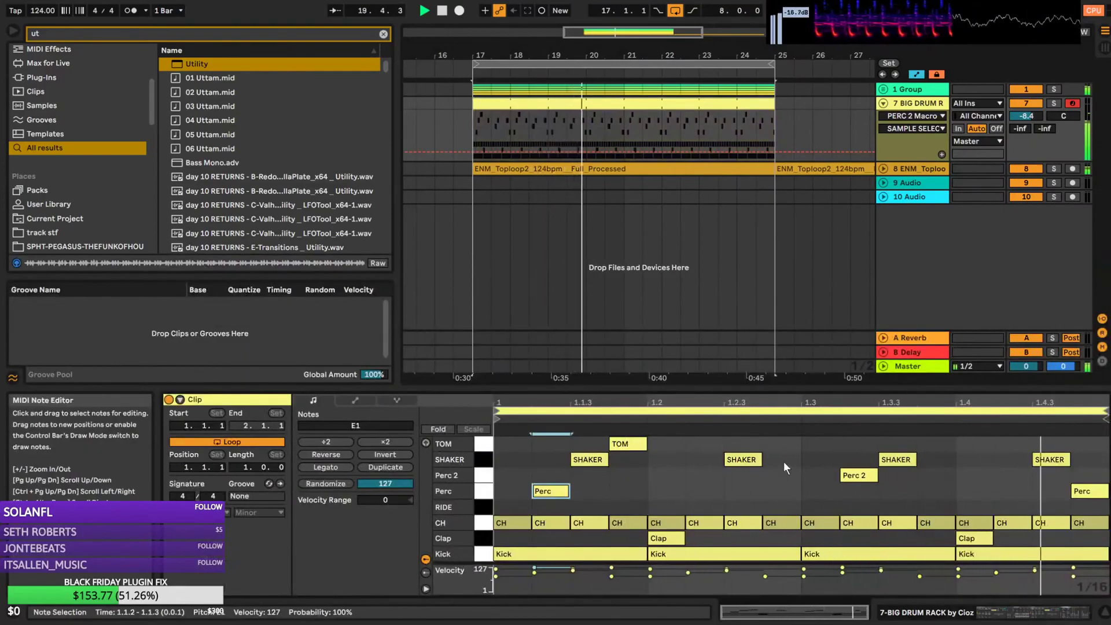
{"action": "left_click_drag", "start_coordinate": [1082, 491], "coordinate": [996, 495]}
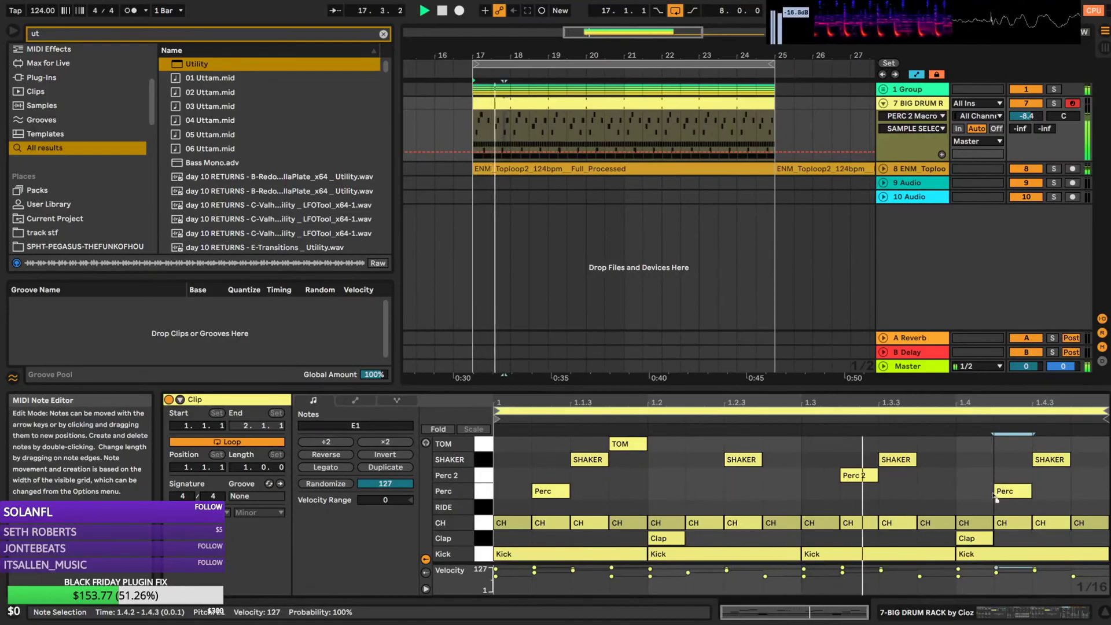
{"action": "double_click", "coordinate": [1000, 492]}
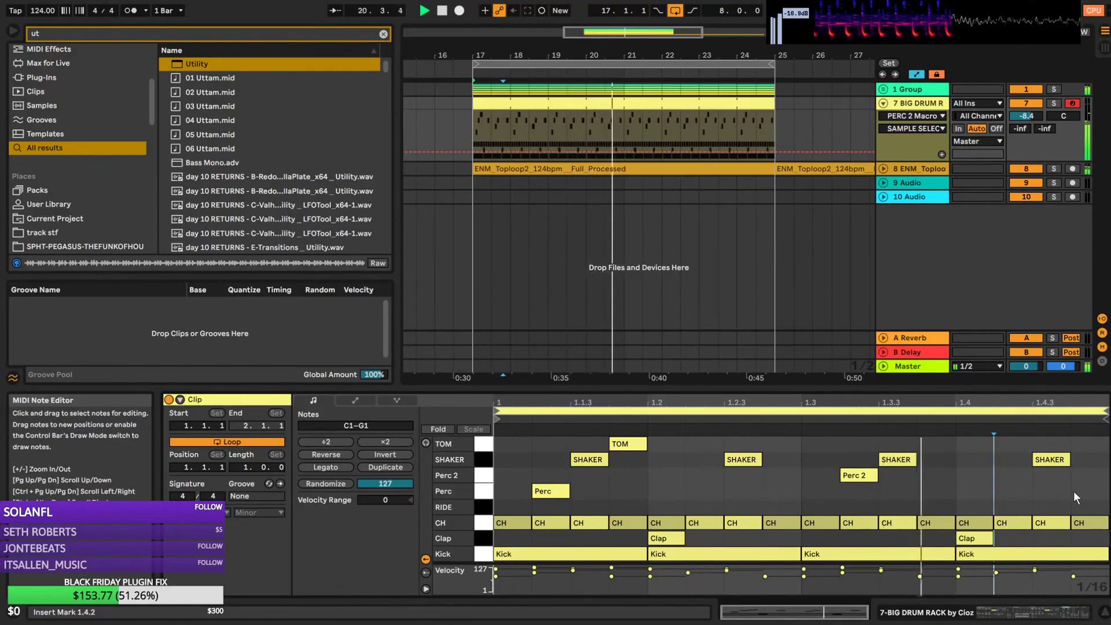
Set the Perc 2 chain to -6.5 dB and pan 31R, with its RVB at 83 and GRAIN at 28
{"action": "left_click", "coordinate": [861, 476]}
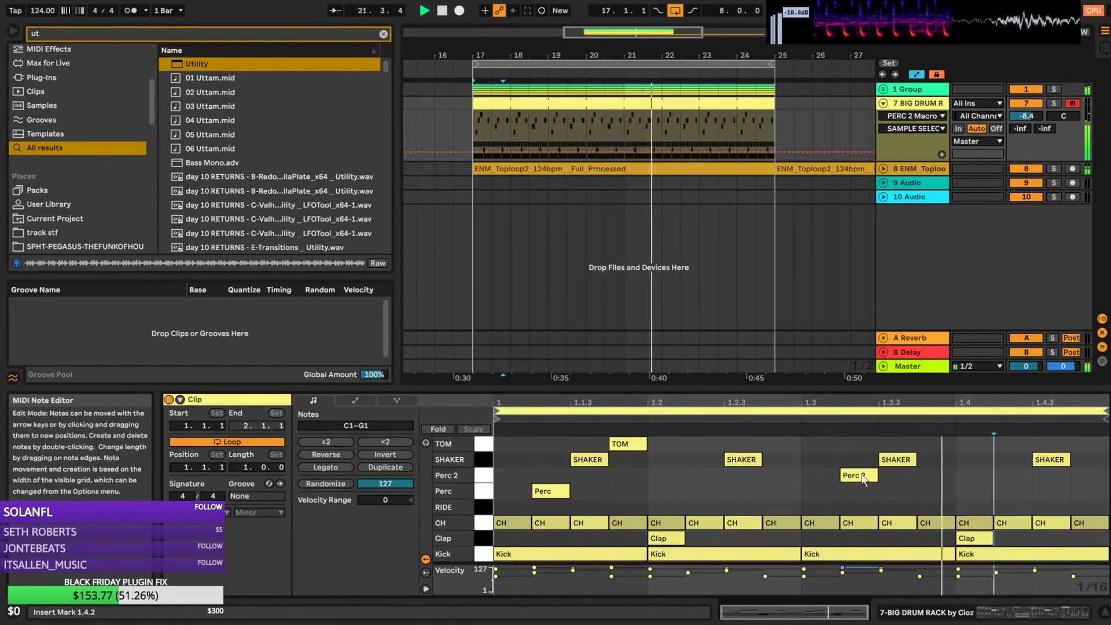
{"action": "key", "text": "shift+Tab"}
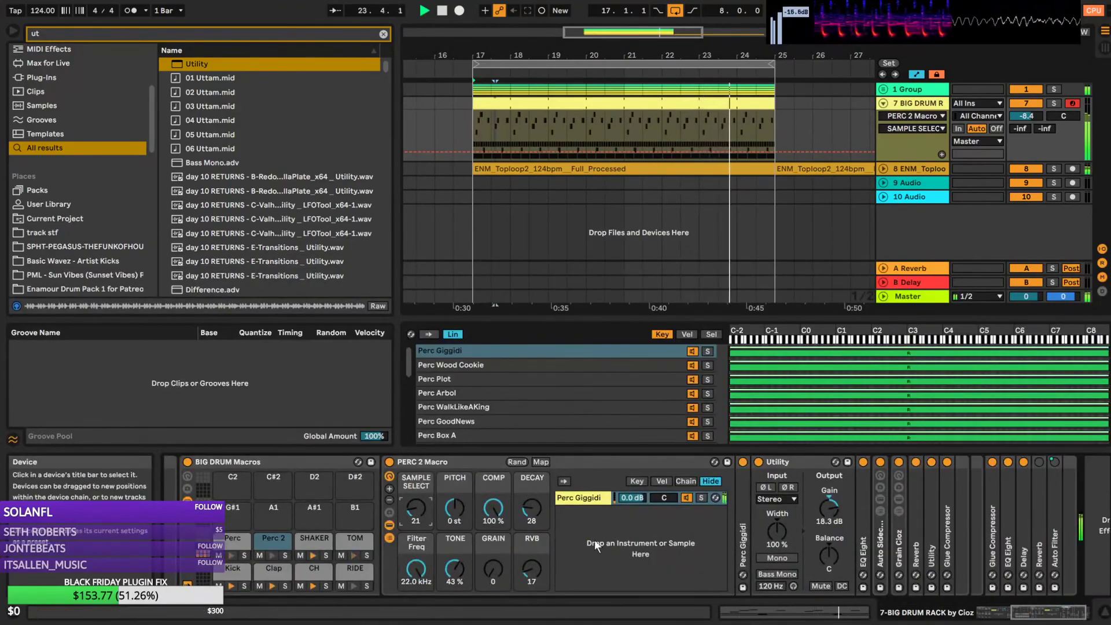
{"action": "left_click_drag", "start_coordinate": [664, 498], "coordinate": [632, 509]}
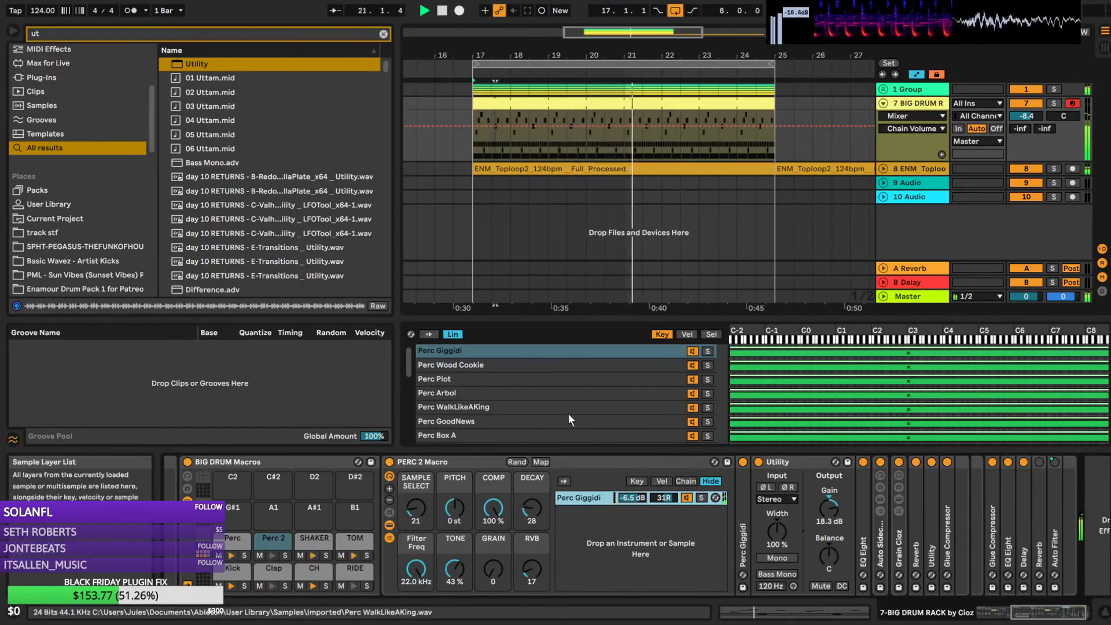
{"action": "left_click_drag", "start_coordinate": [528, 570], "coordinate": [529, 515]}
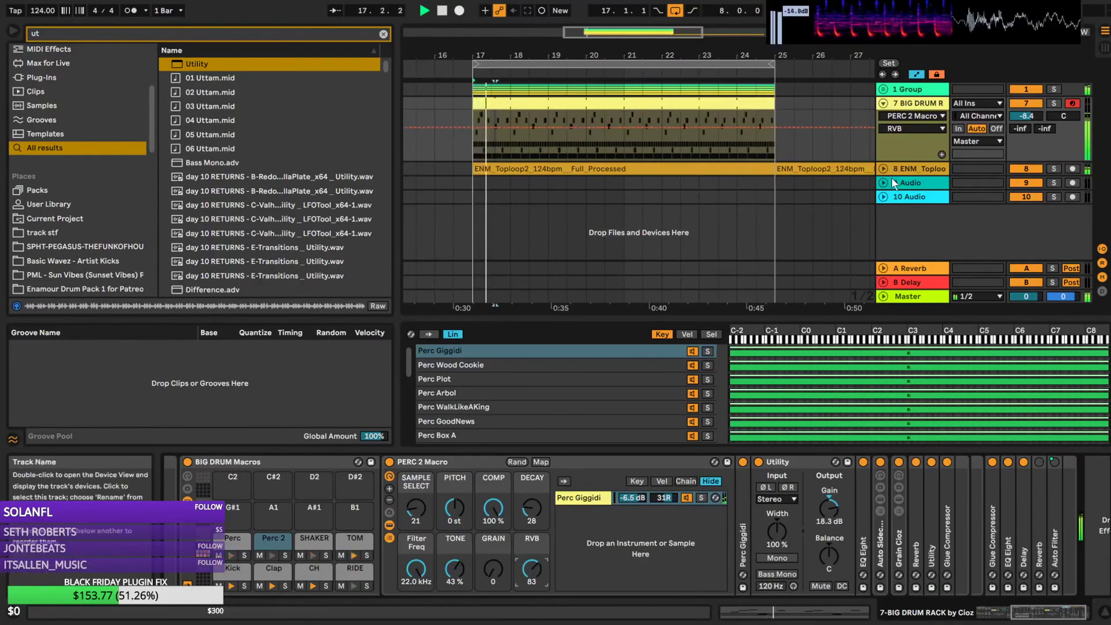
{"action": "mouse_move", "coordinate": [493, 571]}
{"action": "left_mouse_down"}
{"action": "mouse_move", "coordinate": [493, 498]}
{"action": "mouse_move", "coordinate": [494, 554]}
{"action": "left_mouse_up"}
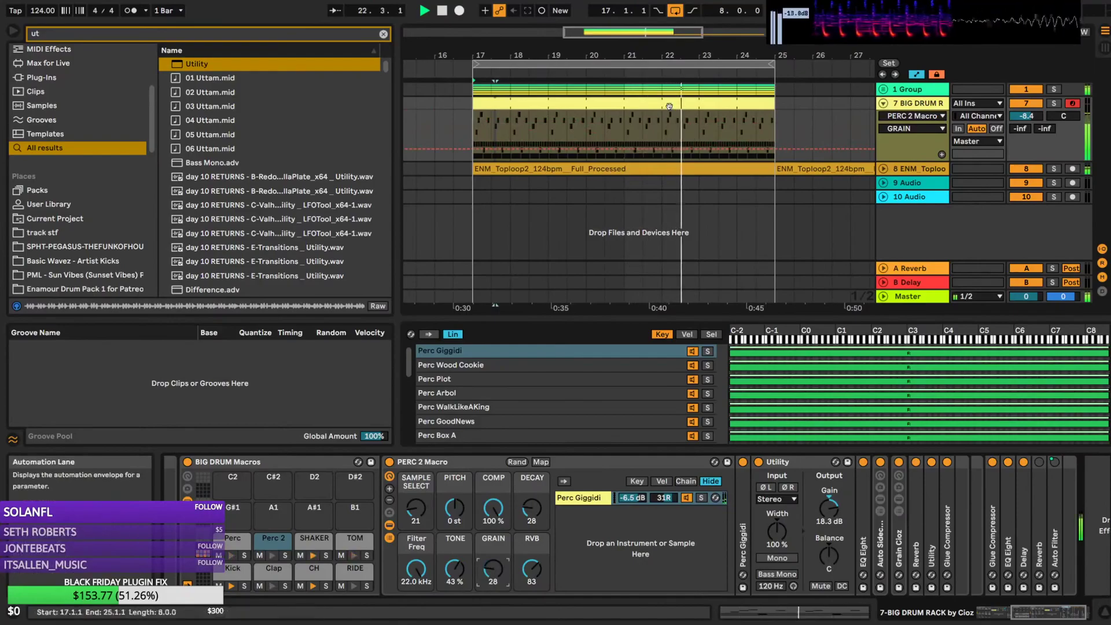
Open the drum clip's notes, then solo the drum rack and toploop tracks together with the toploop track unfolded
{"action": "double_click", "coordinate": [670, 105]}
{"action": "left_click", "coordinate": [1054, 104]}
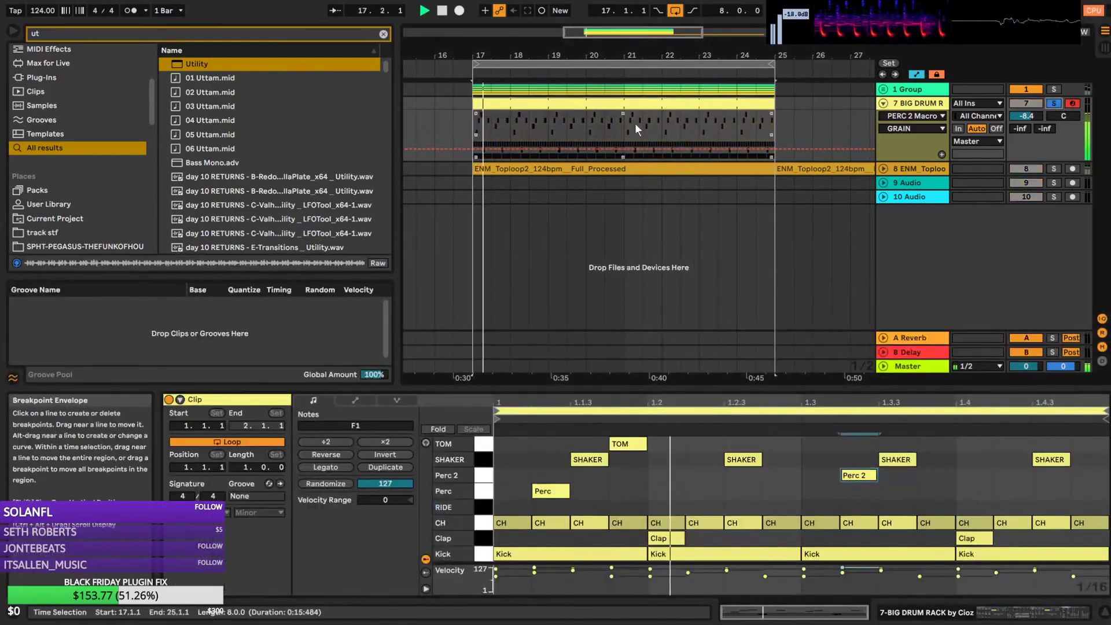
{"action": "left_click", "coordinate": [753, 127]}
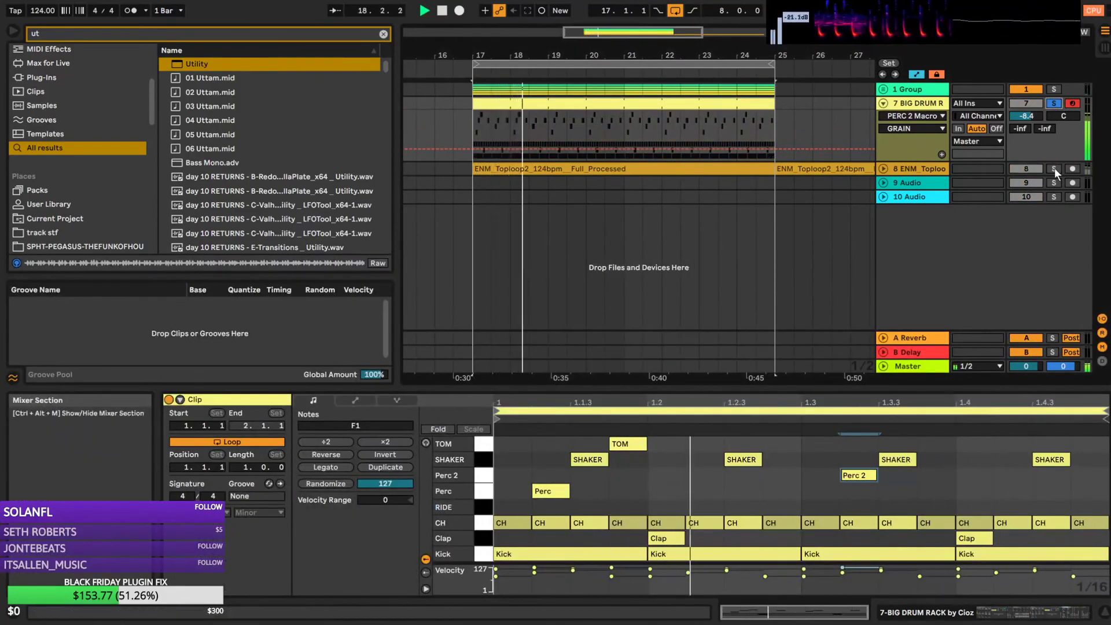
{"action": "left_click", "coordinate": [1054, 168]}
{"action": "left_click", "coordinate": [883, 169]}
{"action": "left_click_drag", "start_coordinate": [606, 29], "coordinate": [609, 16]}
{"action": "key", "text": "space"}
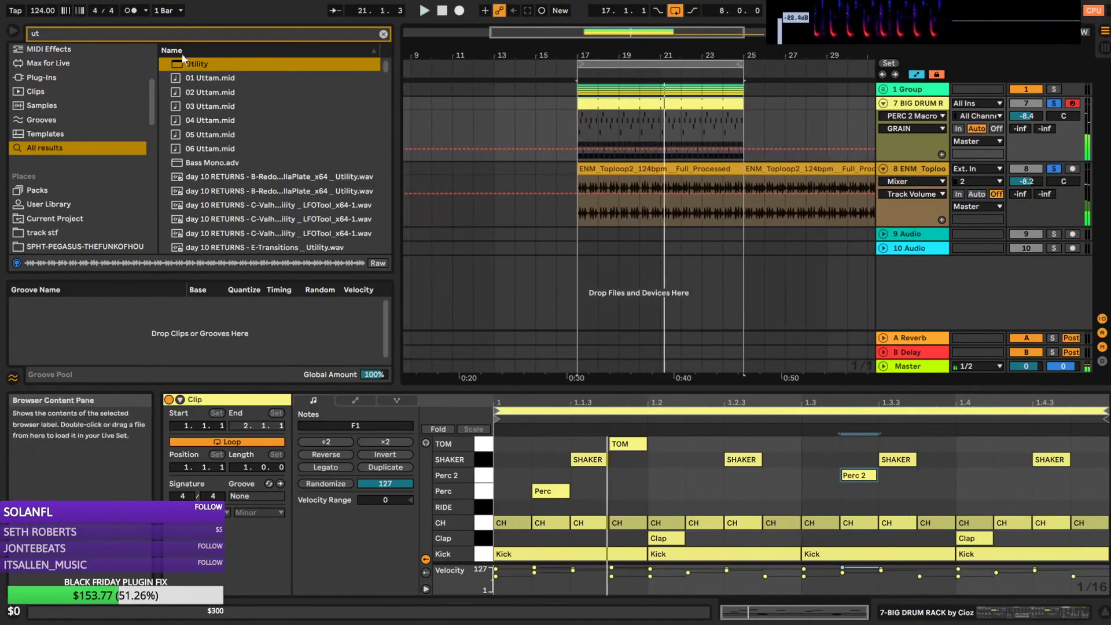
Search the browser for ".agr 16 70" and add Swing Logic 16ths 70 to the groove pool
{"action": "left_click", "coordinate": [383, 34]}
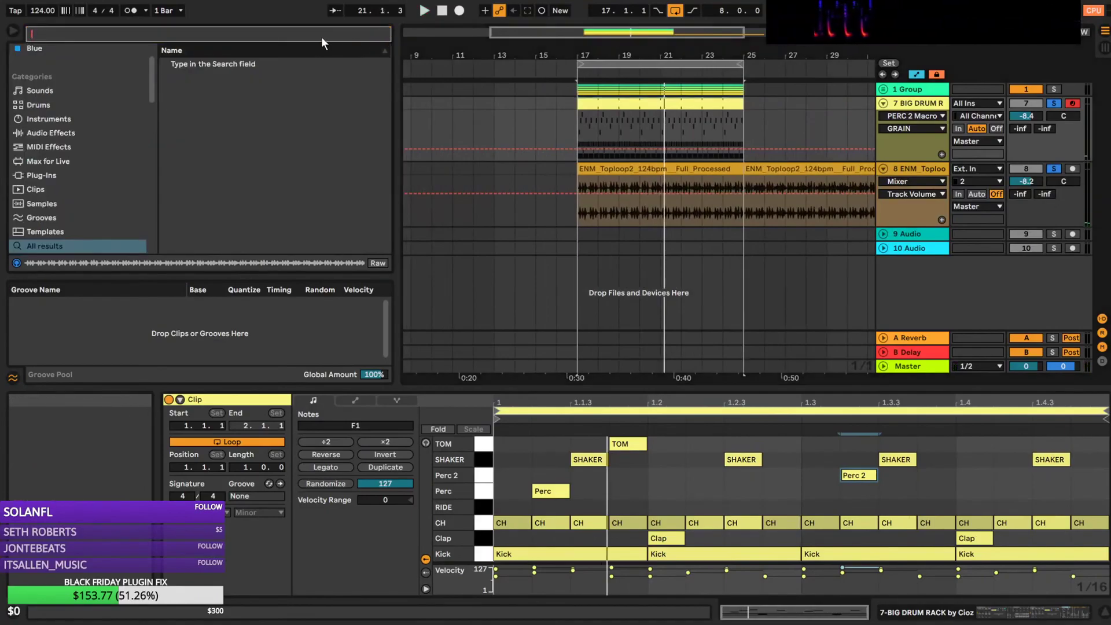
{"action": "type", "text": ".agr"}
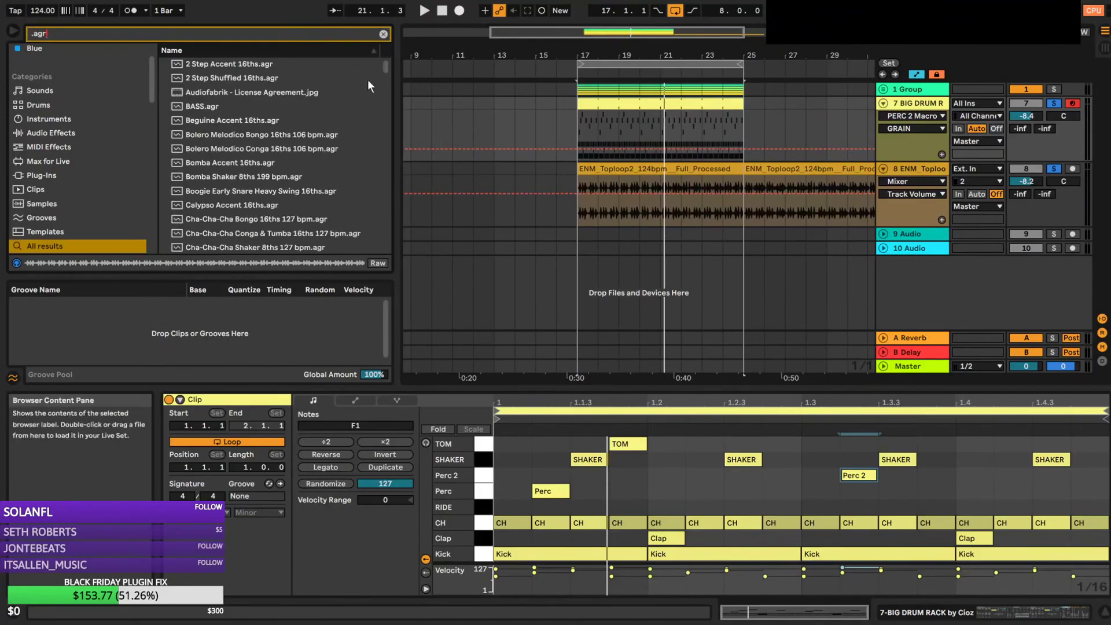
{"action": "type", "text": " 16 70"}
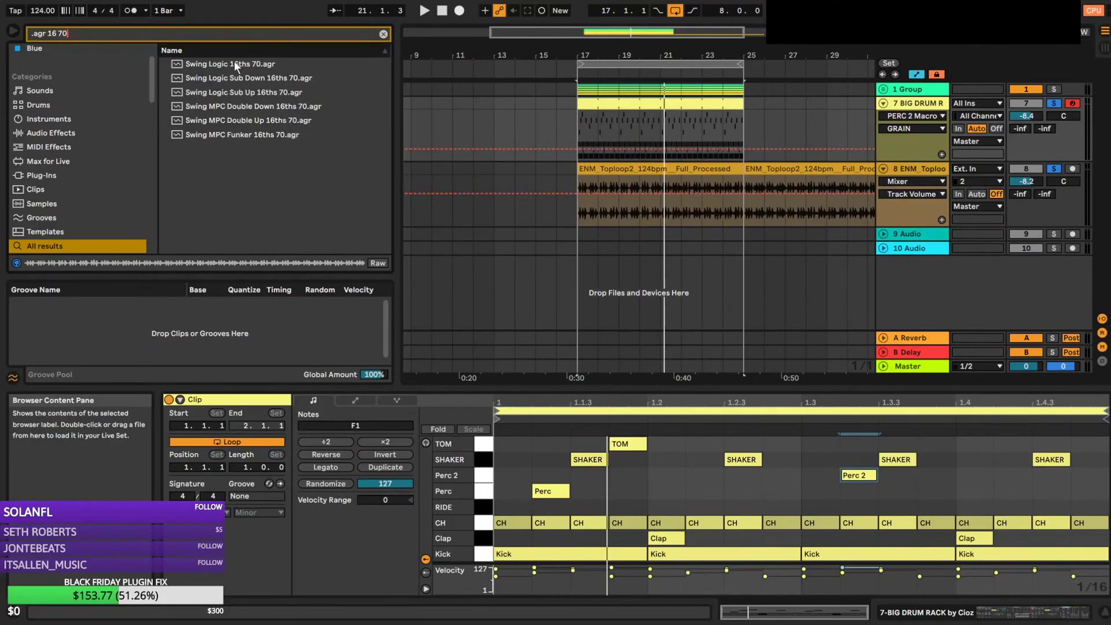
{"action": "left_click_drag", "start_coordinate": [234, 63], "coordinate": [258, 337]}
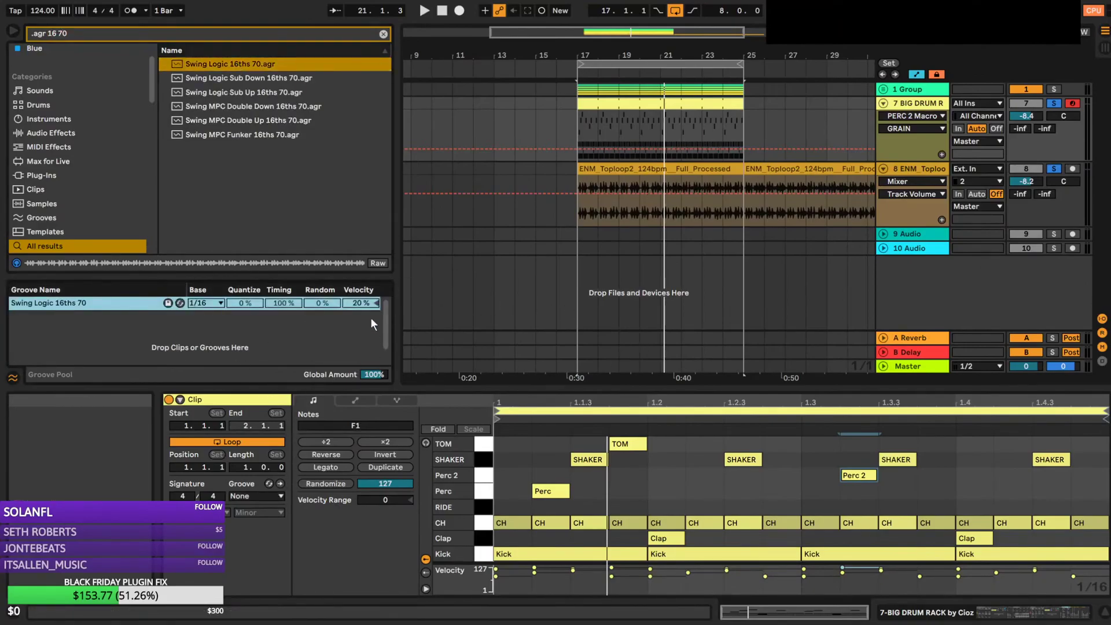
Apply the Swing Logic 16ths 70 groove to the drum clip
{"action": "left_click", "coordinate": [628, 105]}
{"action": "left_click", "coordinate": [255, 497]}
{"action": "left_click", "coordinate": [269, 521]}
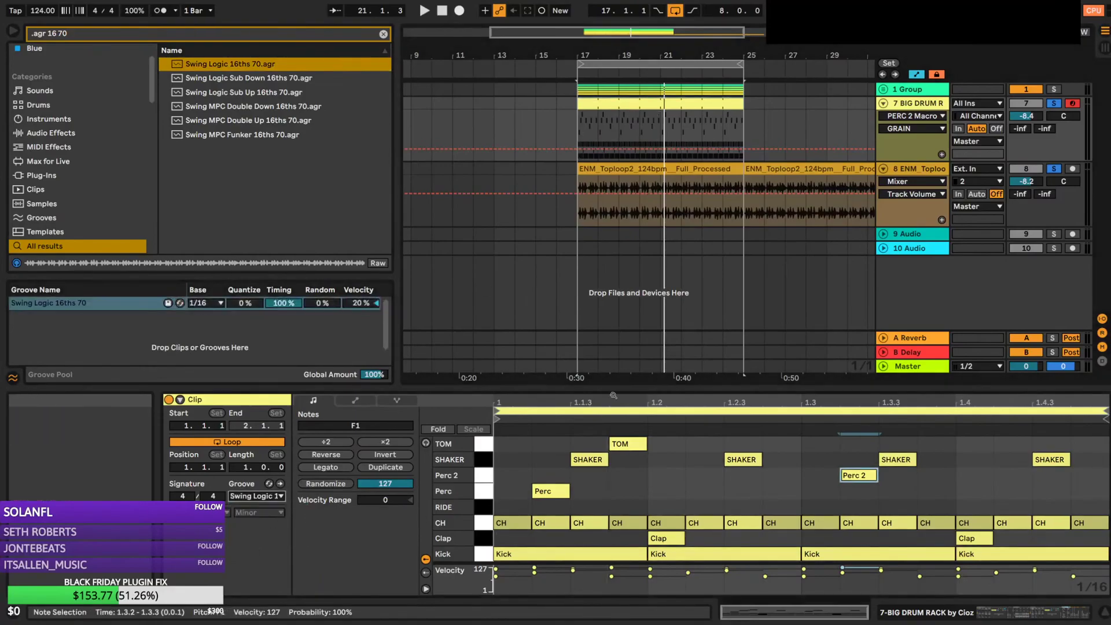
Play the toploop and drum rack with the groove, unsolo both tracks, and set the global groove amount to 15%
{"action": "left_click", "coordinate": [669, 169]}
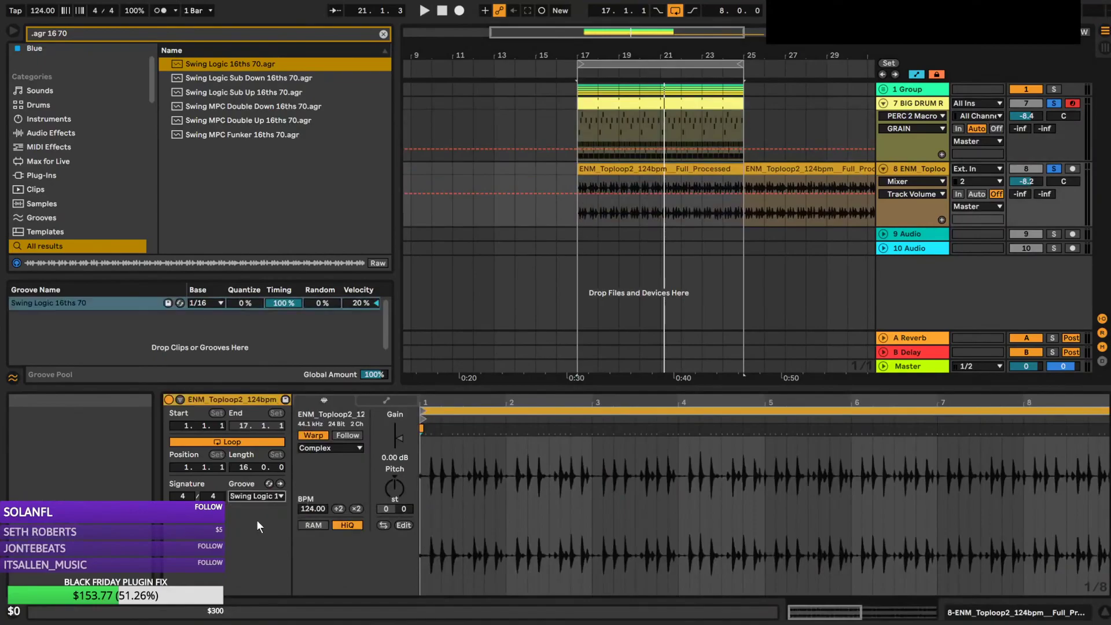
{"action": "key", "text": "space"}
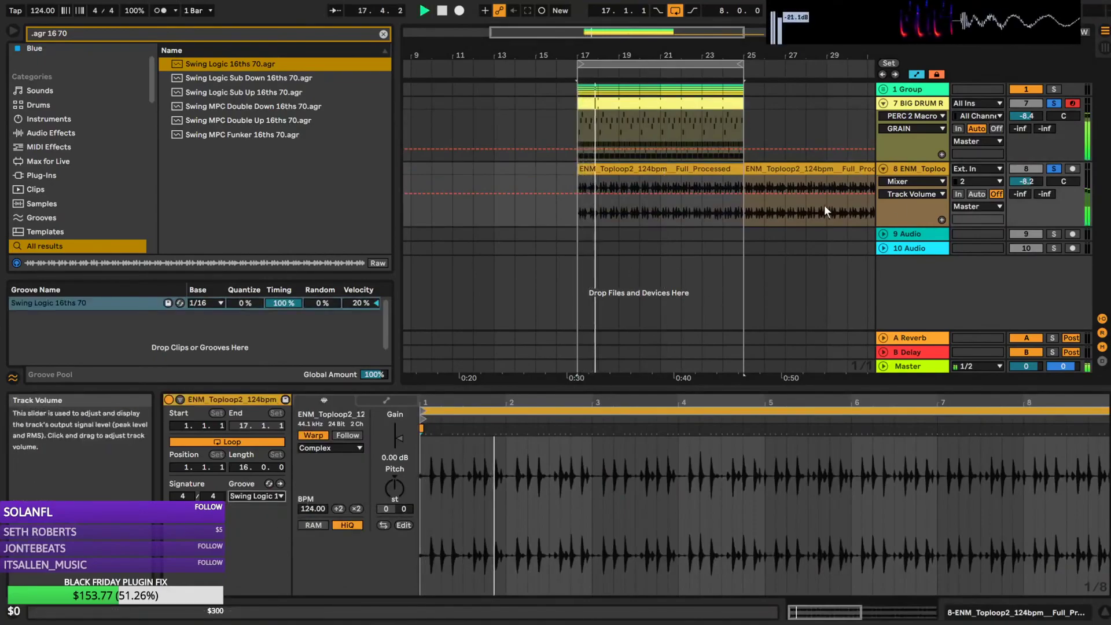
{"action": "key", "text": "space"}
{"action": "key", "text": "space"}
{"action": "left_click_drag", "start_coordinate": [375, 375], "coordinate": [375, 419]}
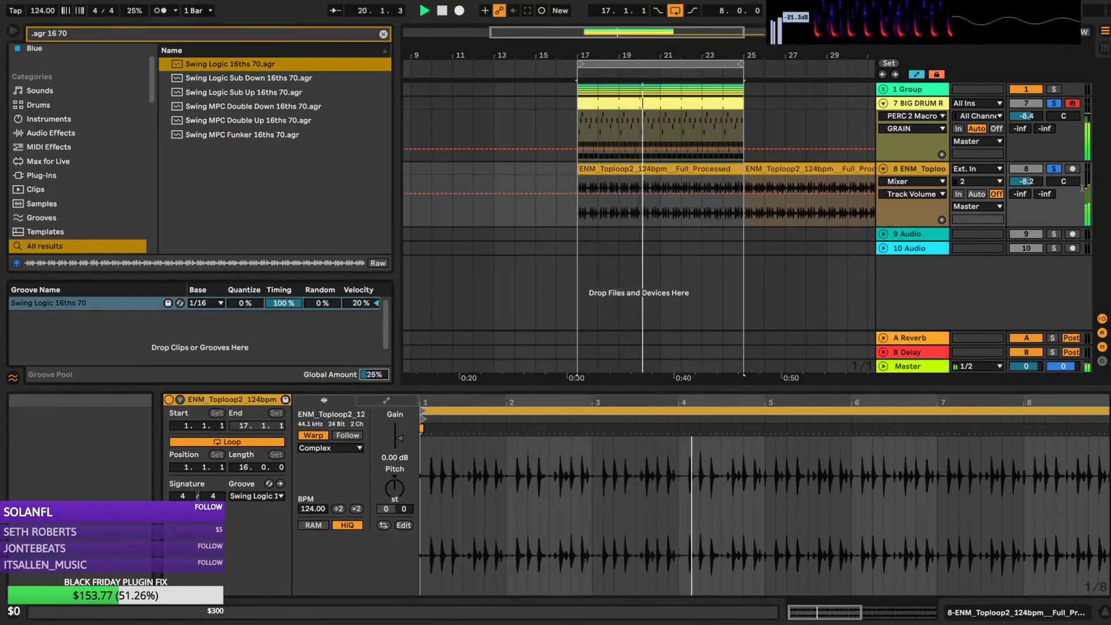
{"action": "left_click", "coordinate": [1057, 172]}
{"action": "key", "text": "space"}
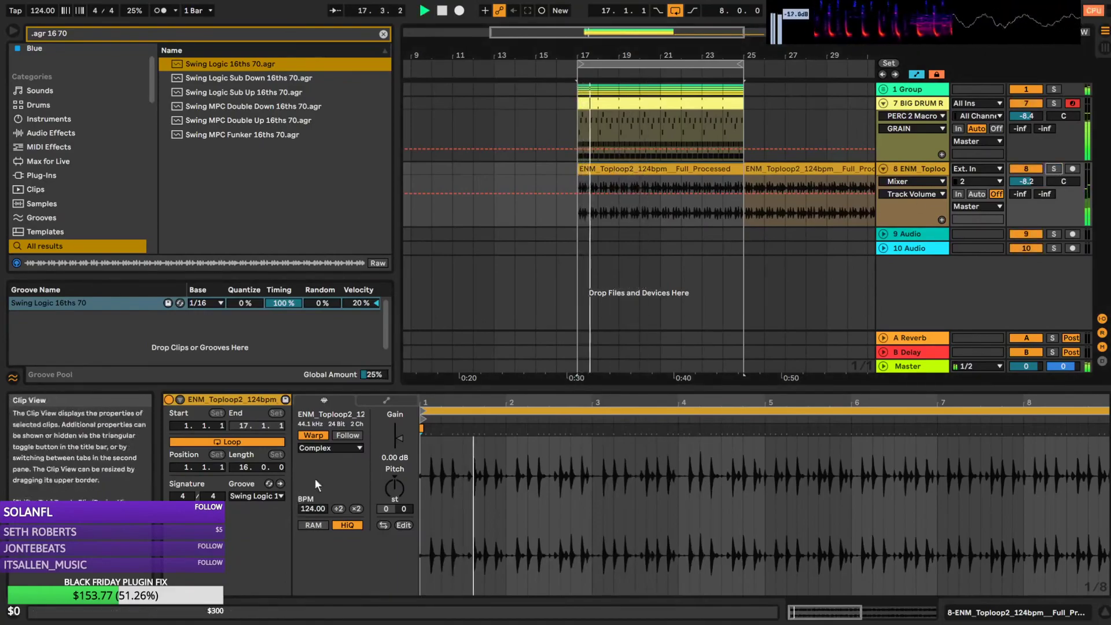
{"action": "left_click_drag", "start_coordinate": [373, 374], "coordinate": [370, 376]}
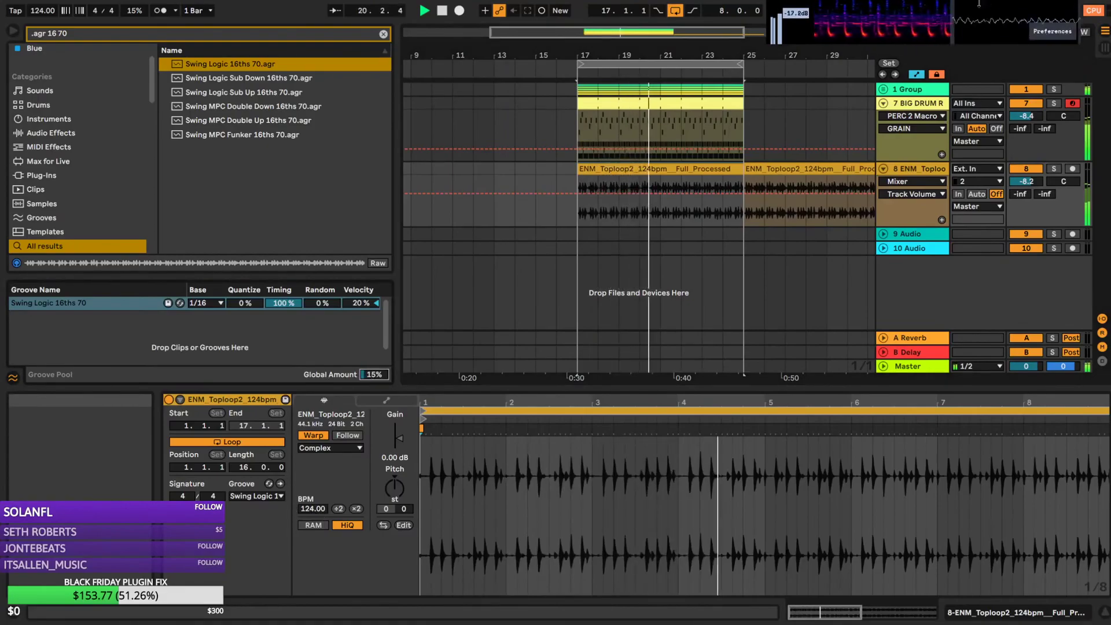
Apply the Swing Logic 16ths 70 groove to all five instrument clips inside the unfolded group and play the result
{"action": "left_click", "coordinate": [883, 89]}
{"action": "key", "text": "space"}
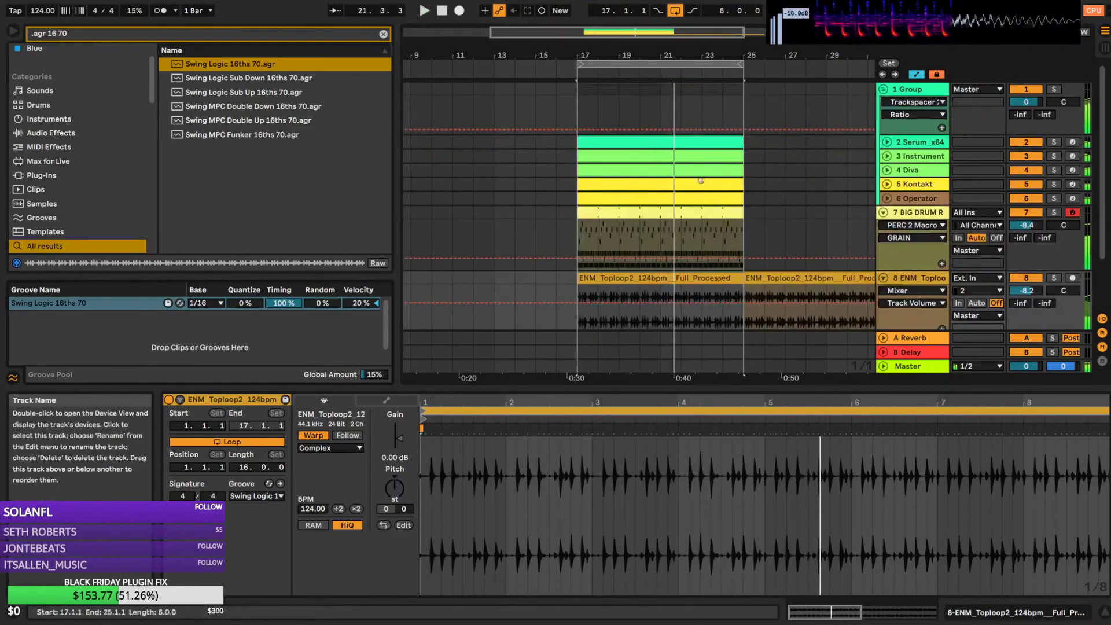
{"action": "left_click", "coordinate": [658, 143]}
{"action": "left_click", "coordinate": [674, 200], "text": "shift"}
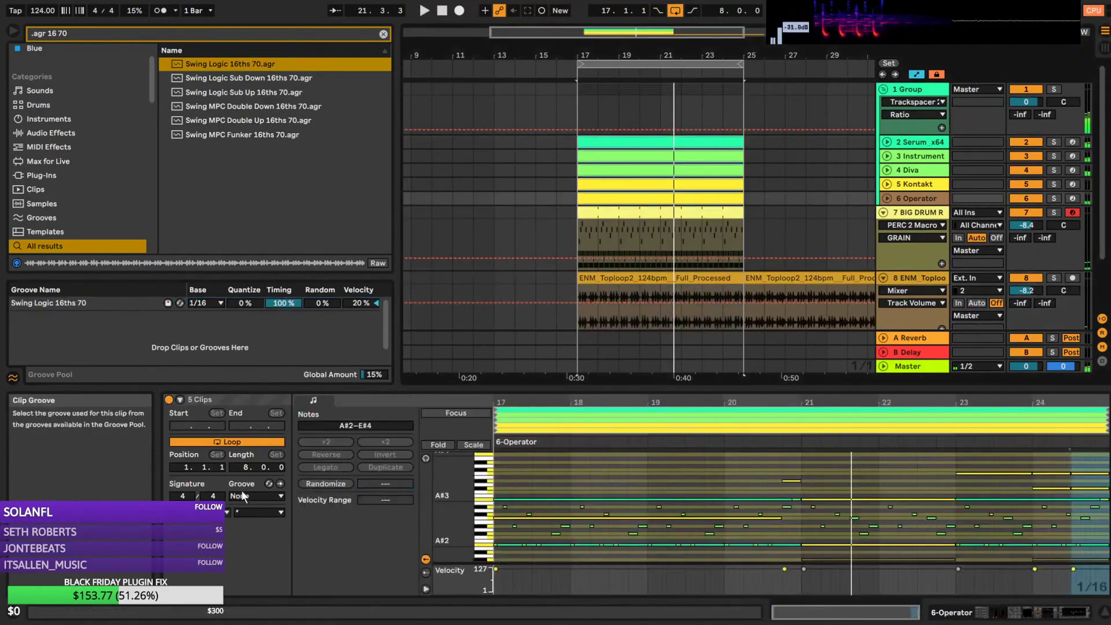
{"action": "left_click", "coordinate": [261, 512]}
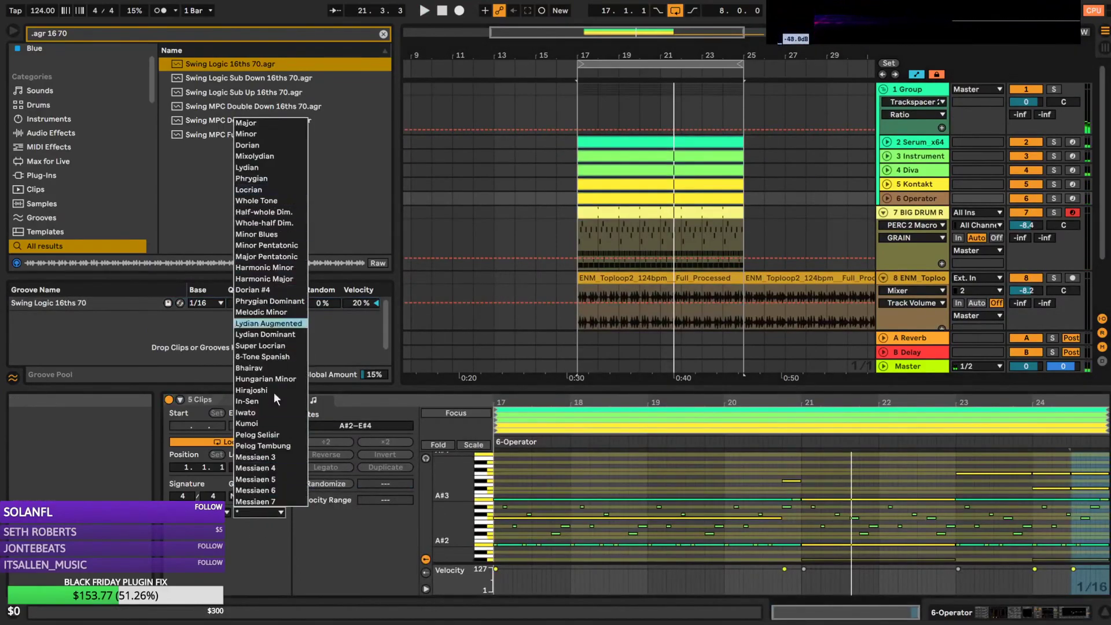
{"action": "left_click", "coordinate": [263, 543]}
{"action": "left_click", "coordinate": [257, 497]}
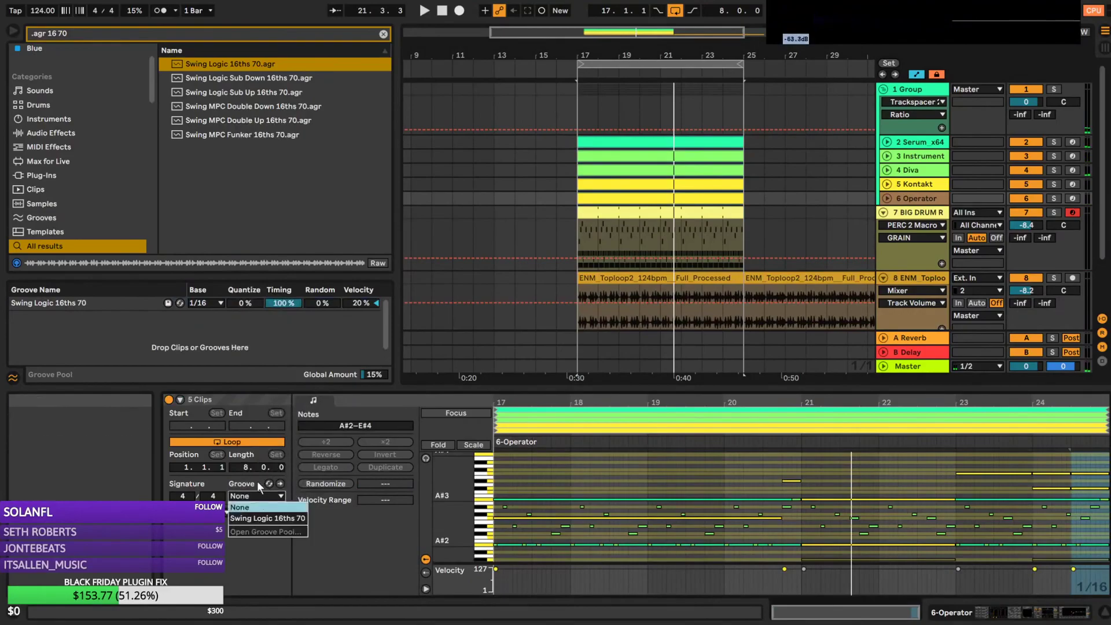
{"action": "left_click", "coordinate": [259, 517]}
{"action": "key", "text": "space"}
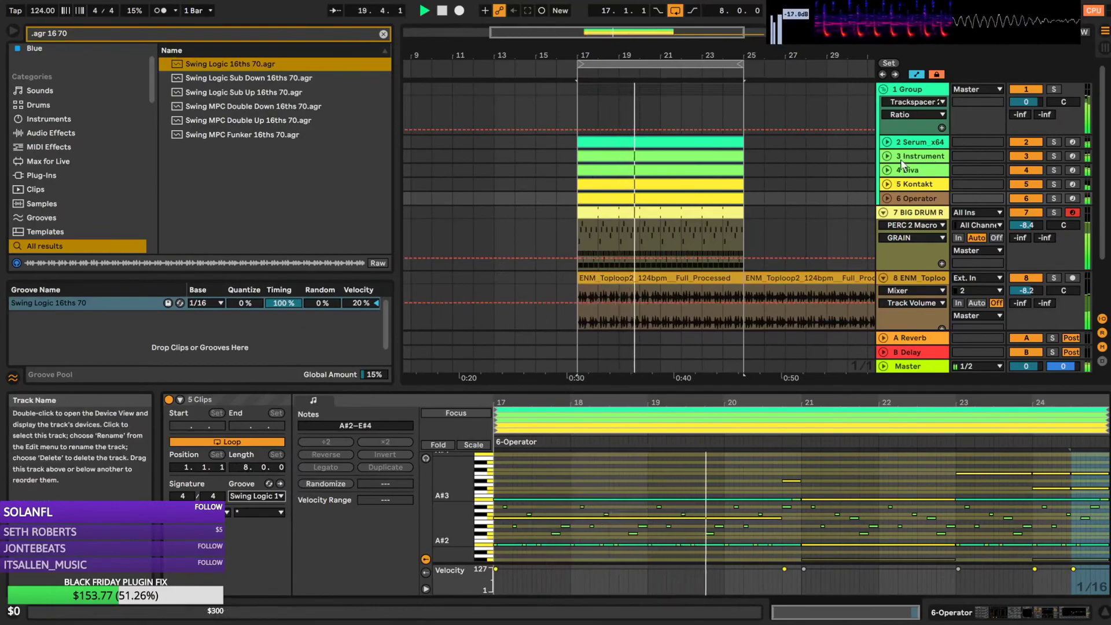
Fold the tracks, reopen the drum rack's devices, and set the Perc pad's Utility gain to 5 dB
{"action": "left_click", "coordinate": [884, 90], "text": "alt"}
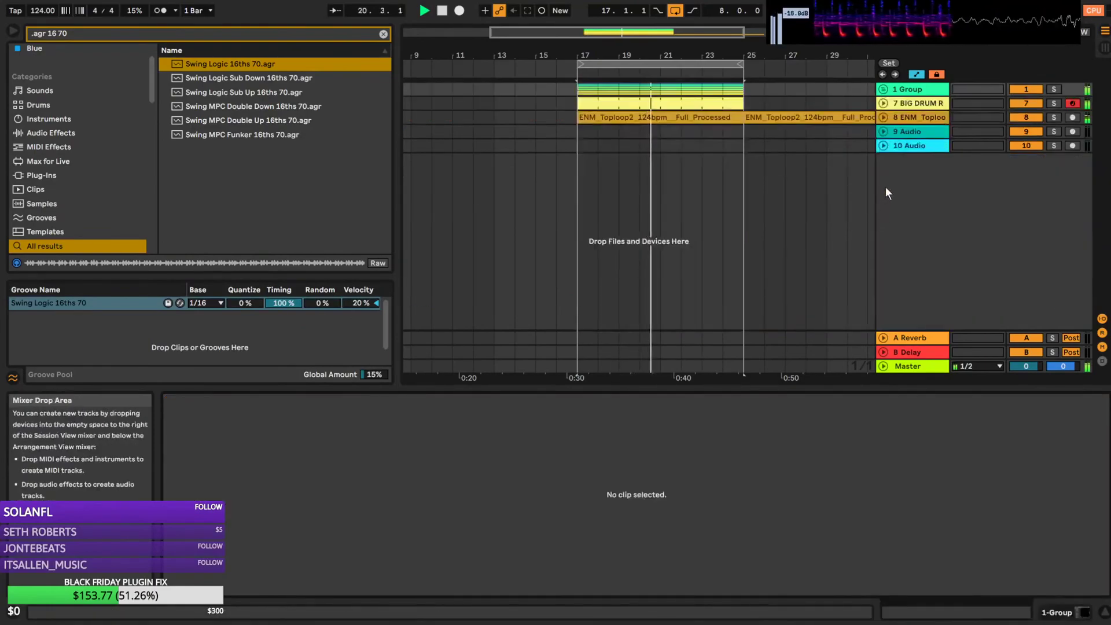
{"action": "left_click", "coordinate": [886, 103]}
{"action": "left_click", "coordinate": [904, 105]}
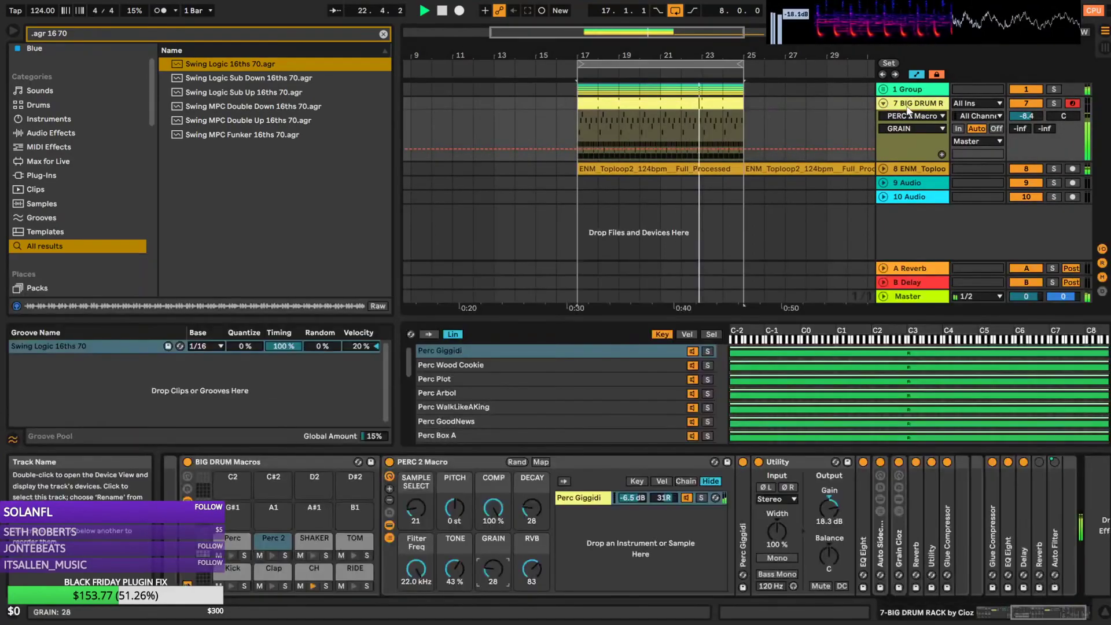
{"action": "double_click", "coordinate": [664, 104]}
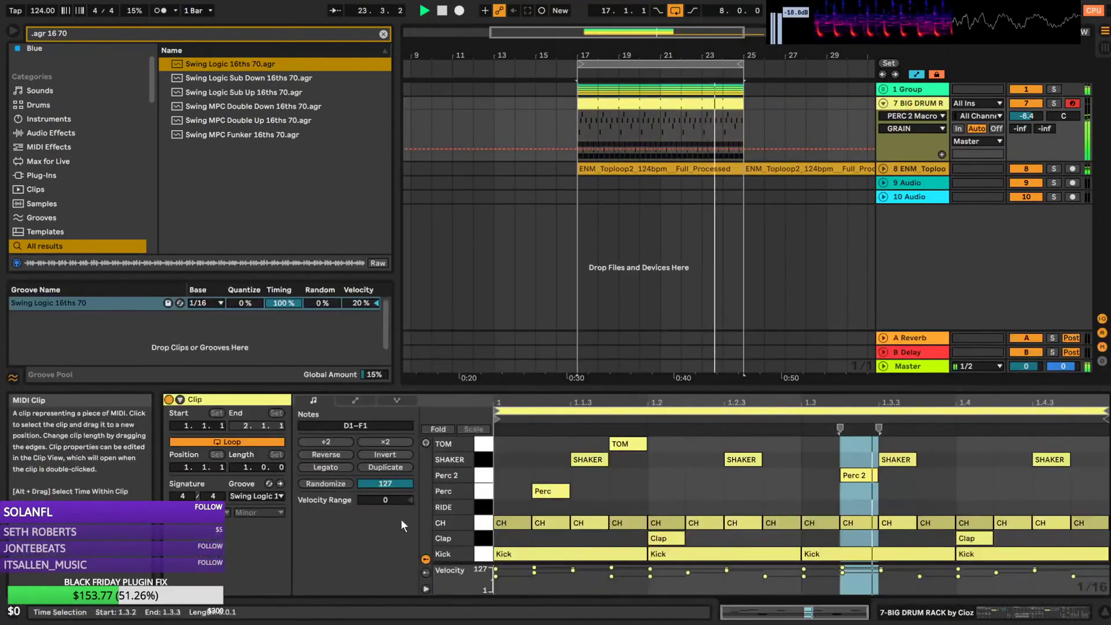
{"action": "double_click", "coordinate": [914, 104]}
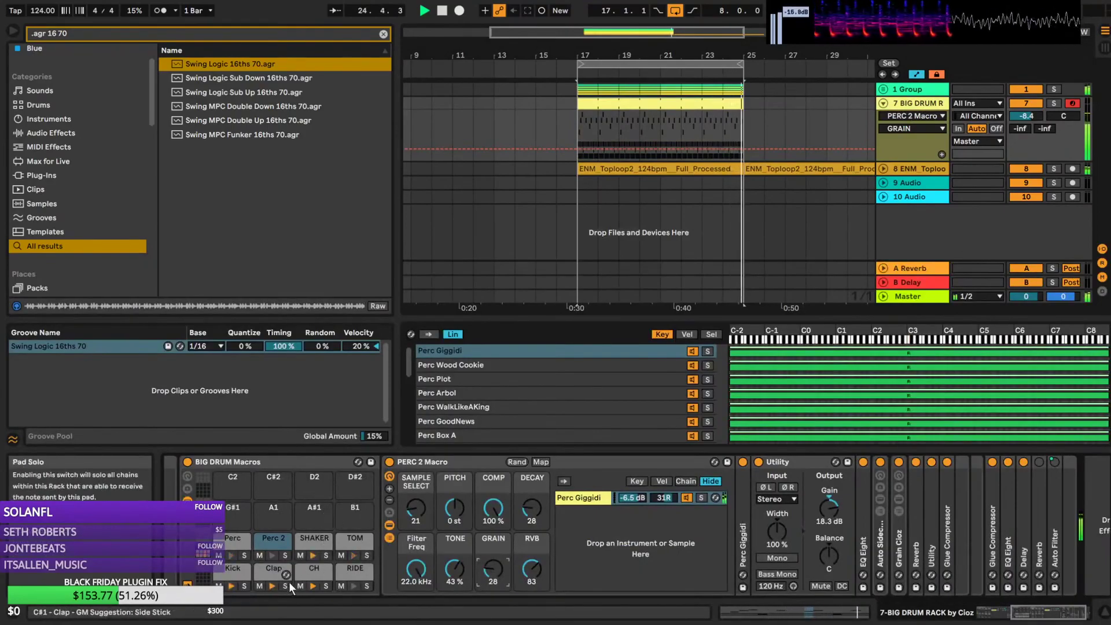
{"action": "left_click", "coordinate": [230, 540]}
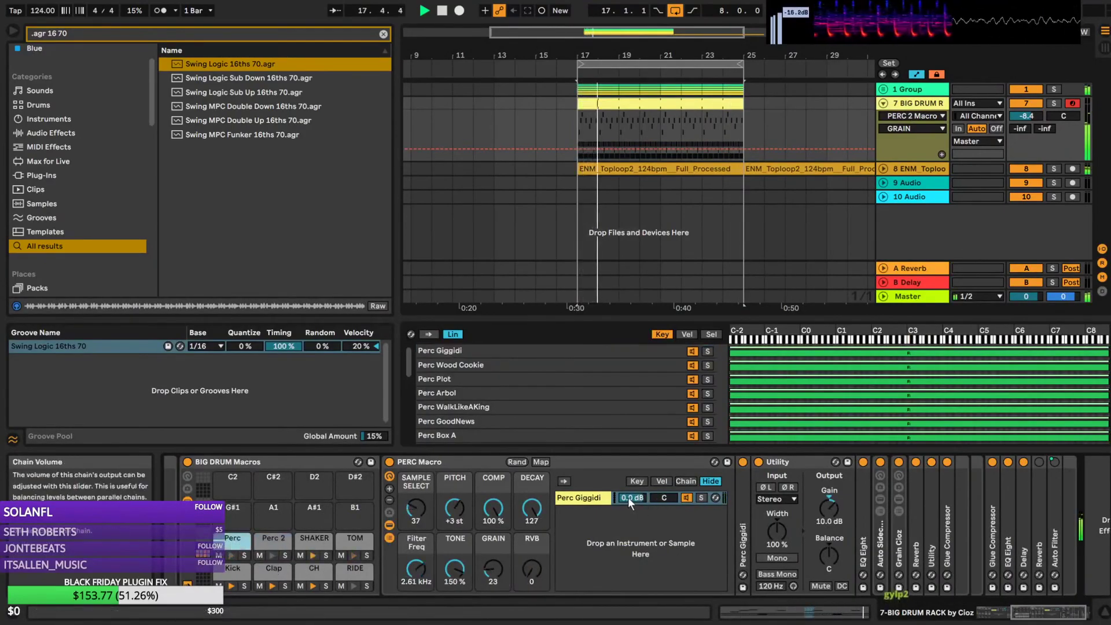
{"action": "left_click_drag", "start_coordinate": [829, 508], "coordinate": [825, 519]}
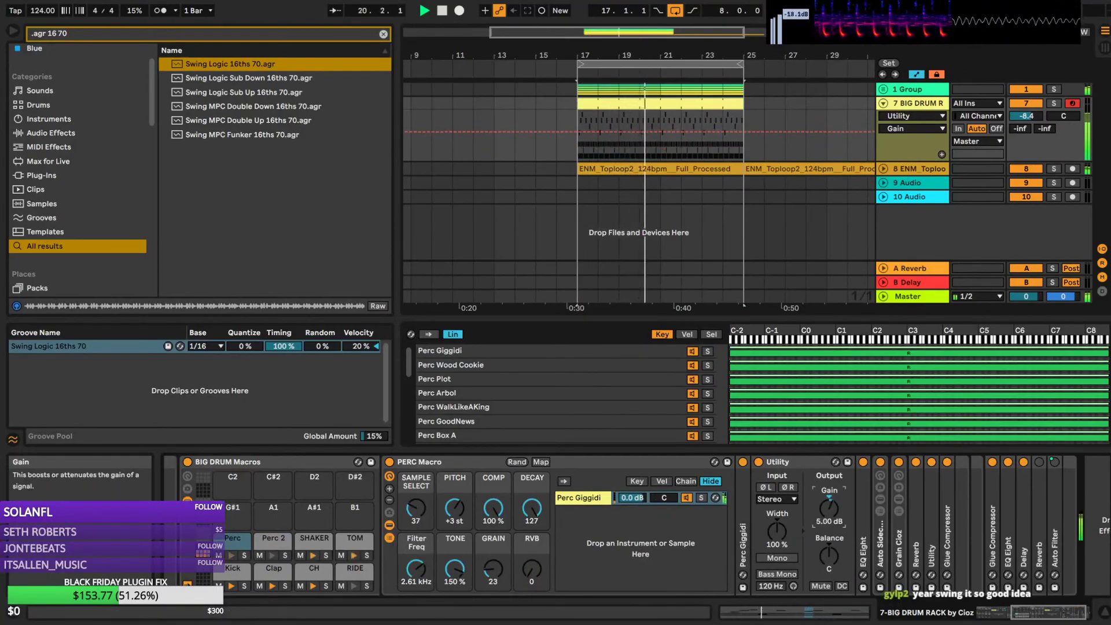
Set the Perc 2 pad's Utility gain to 10.6 dB, fold the drum rack track, and save the set
{"action": "left_click", "coordinate": [273, 544]}
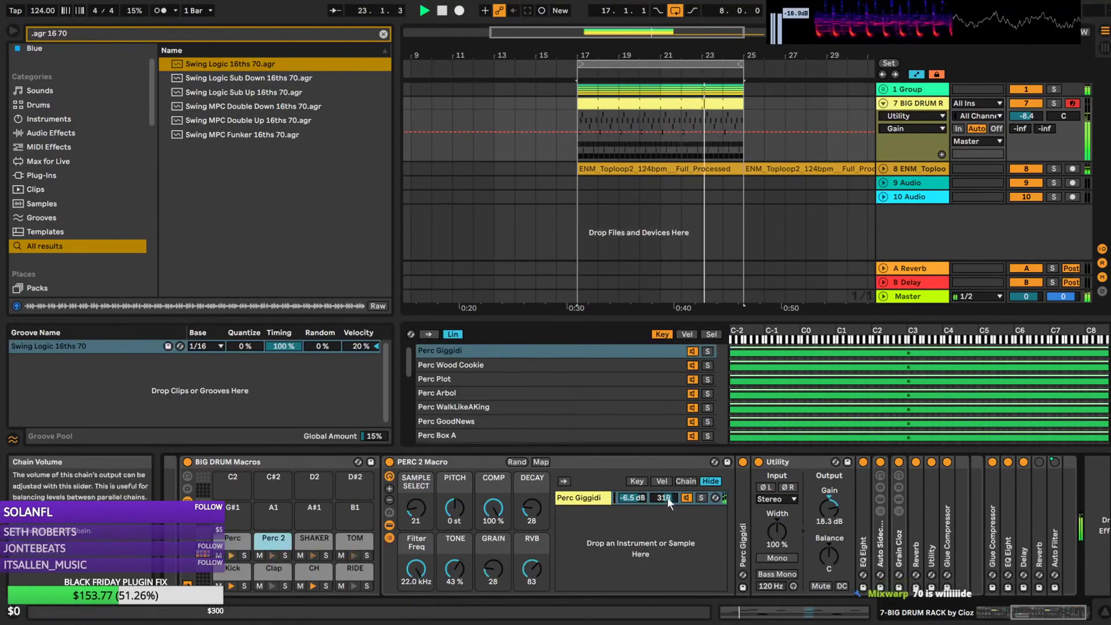
{"action": "left_click_drag", "start_coordinate": [829, 509], "coordinate": [829, 530]}
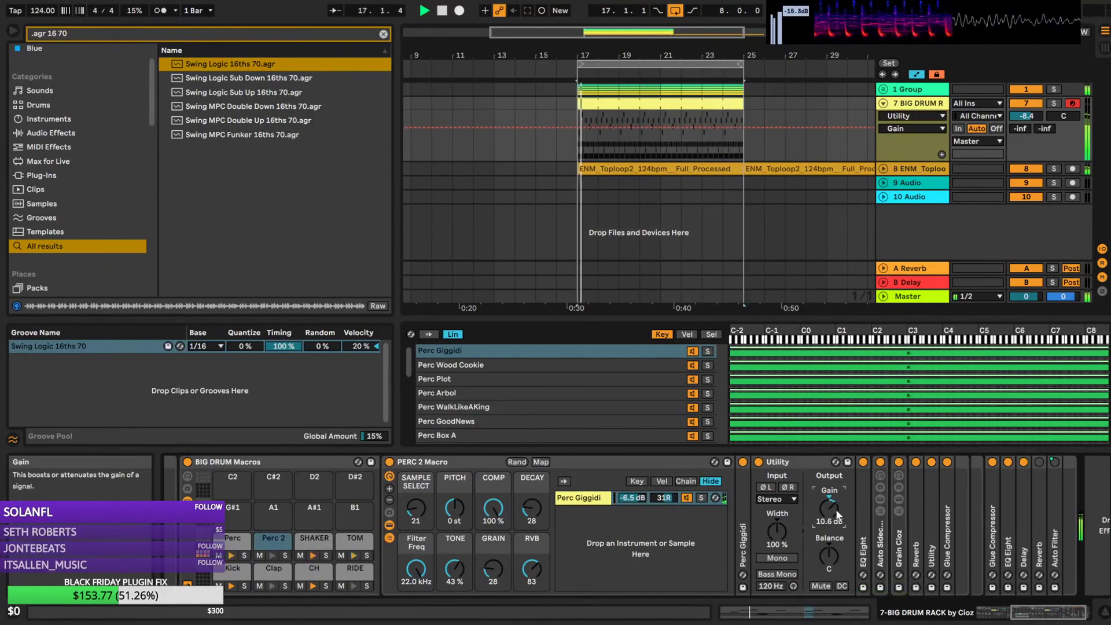
{"action": "left_click", "coordinate": [884, 103]}
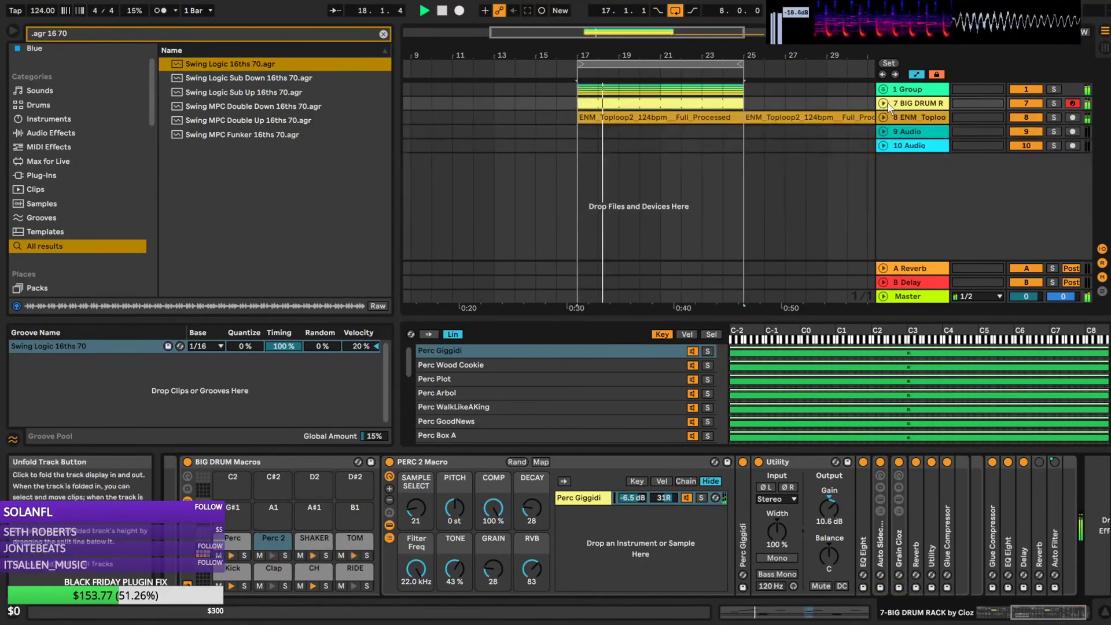
{"action": "left_click", "coordinate": [911, 119]}
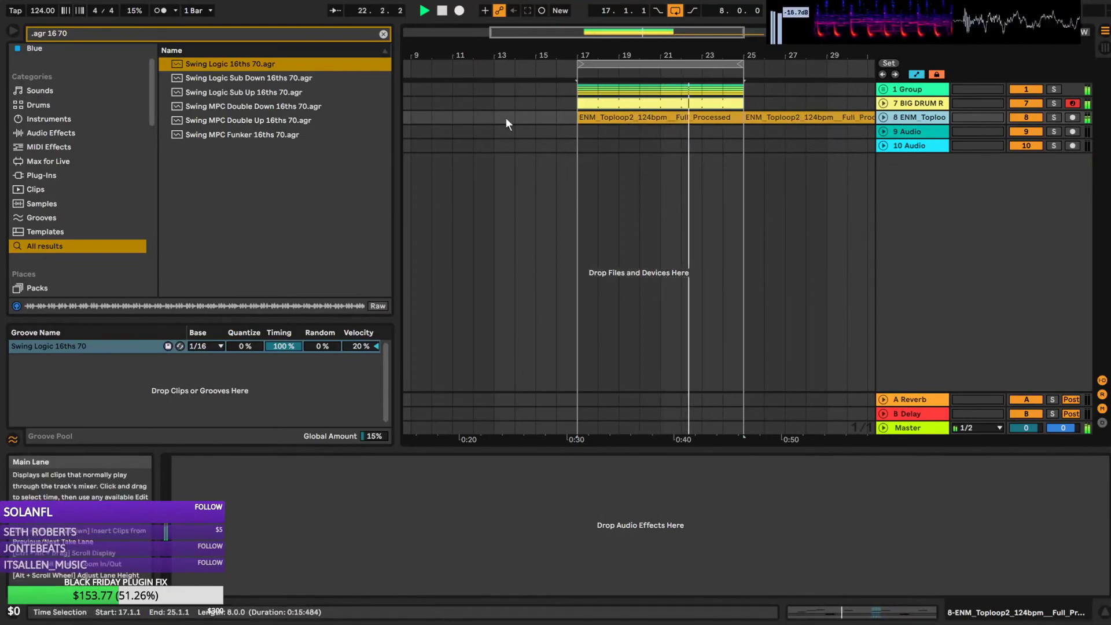
{"action": "key", "text": "ctrl+s"}
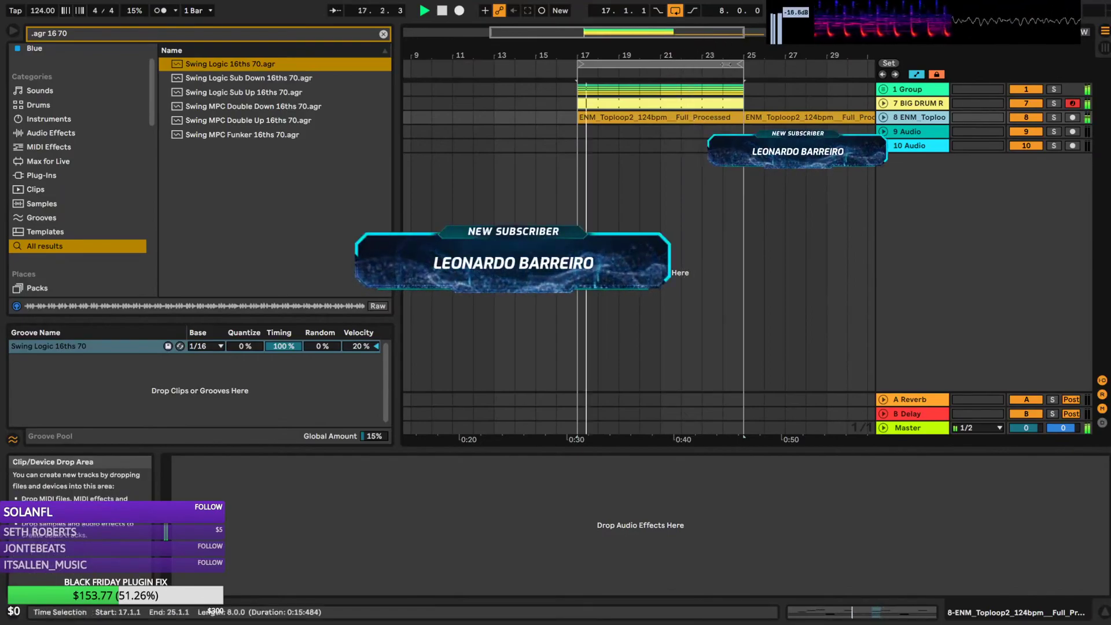
Duplicate the group and drum clips across bars 25 to 33 and extend the loop to 16 bars
{"action": "left_click_drag", "start_coordinate": [747, 93], "coordinate": [695, 106]}
{"action": "double_click", "coordinate": [694, 109]}
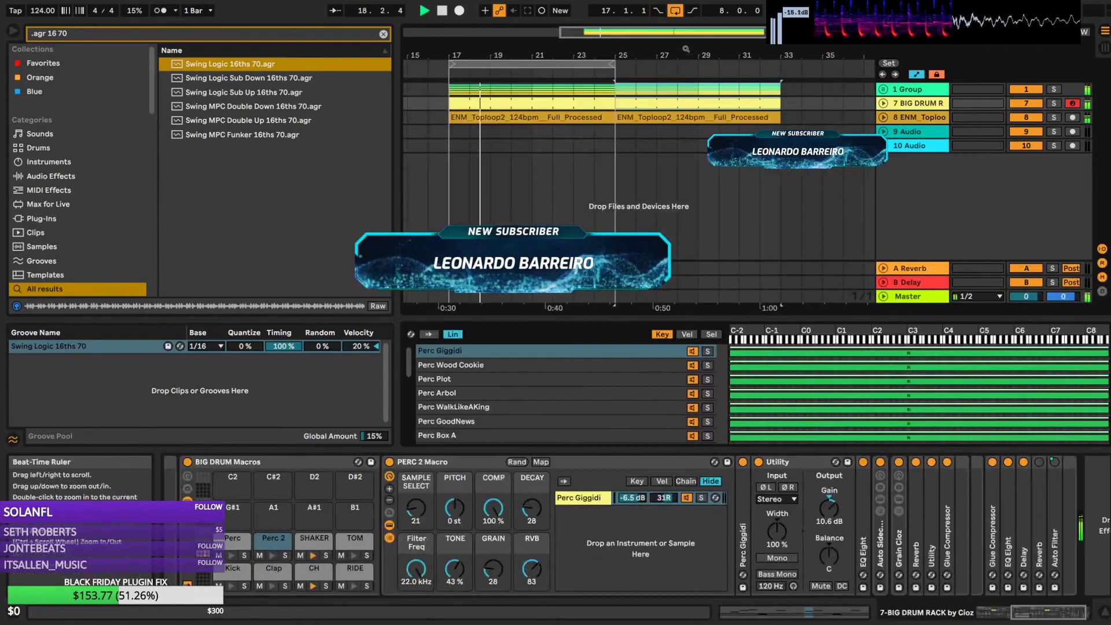
{"action": "left_click_drag", "start_coordinate": [633, 63], "coordinate": [784, 63]}
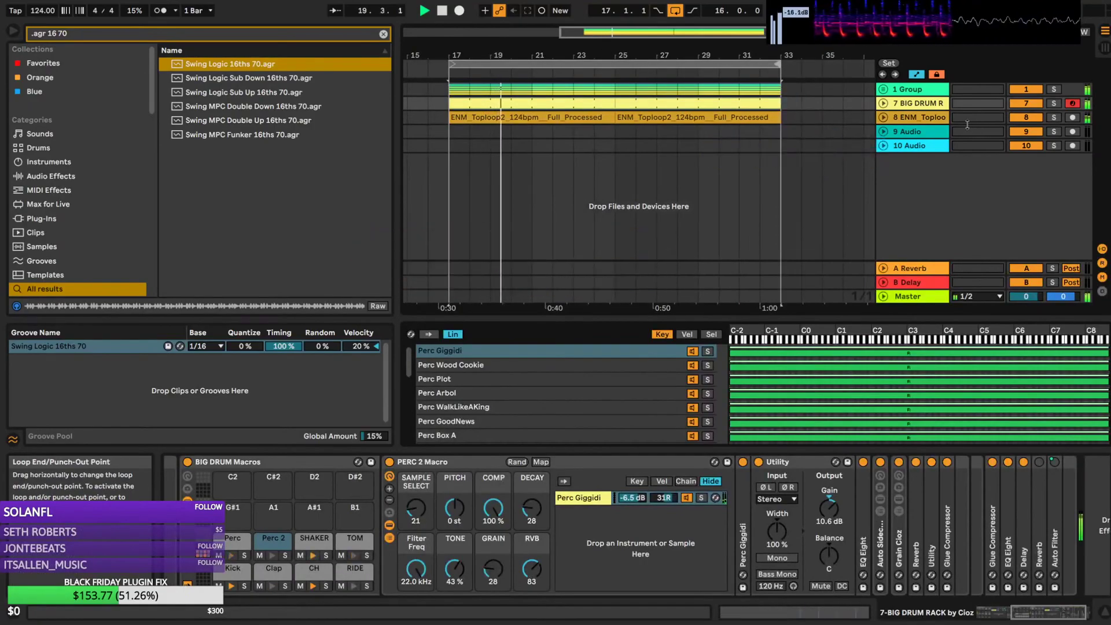
Unfold the toploop track and extend its first clip to one continuous 32-bar clip ending at bar 49
{"action": "left_click", "coordinate": [884, 118]}
{"action": "left_click_drag", "start_coordinate": [615, 119], "coordinate": [834, 132]}
{"action": "double_click", "coordinate": [752, 32]}
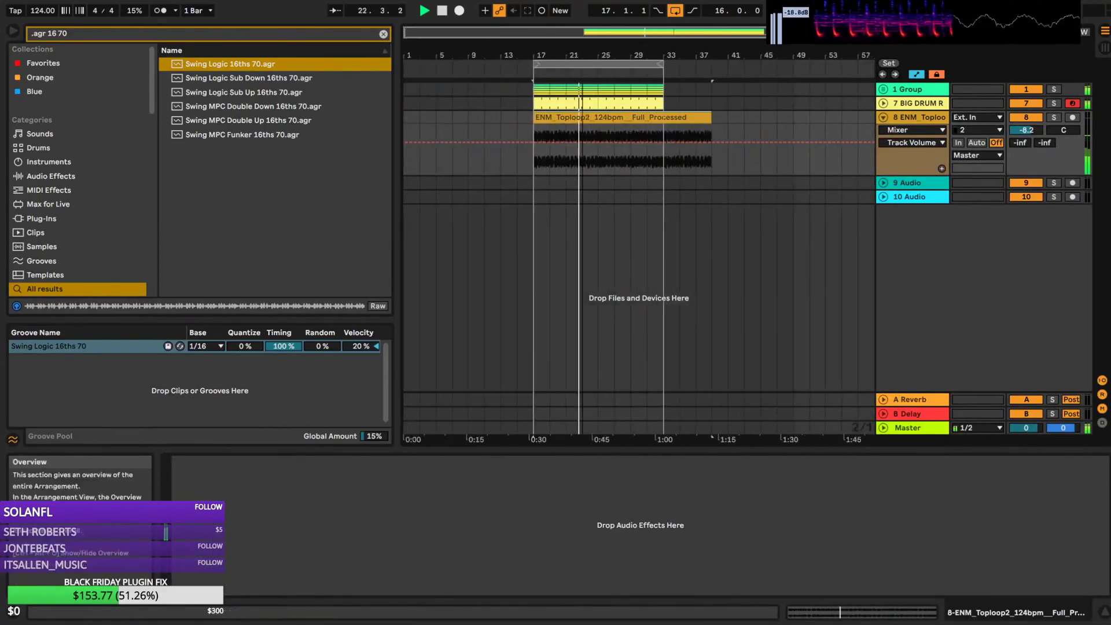
{"action": "left_click_drag", "start_coordinate": [711, 118], "coordinate": [753, 128]}
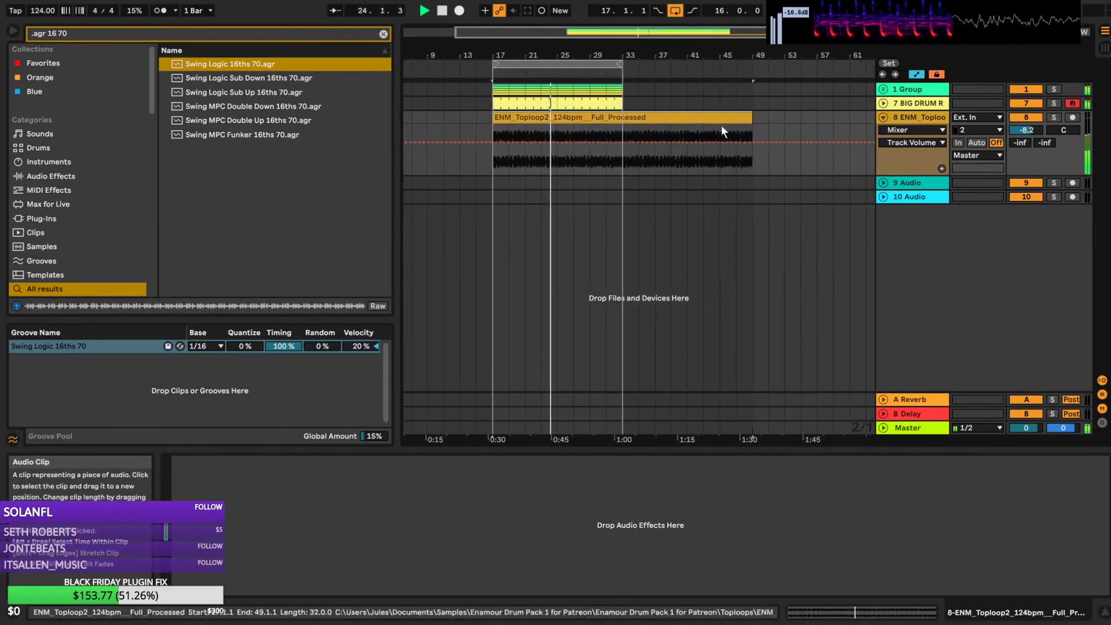
Solo the toploop track and audition its clip from several positions to compare the variations, then play the full mix
{"action": "left_click", "coordinate": [1054, 117]}
{"action": "left_click", "coordinate": [526, 162]}
{"action": "key", "text": "space"}
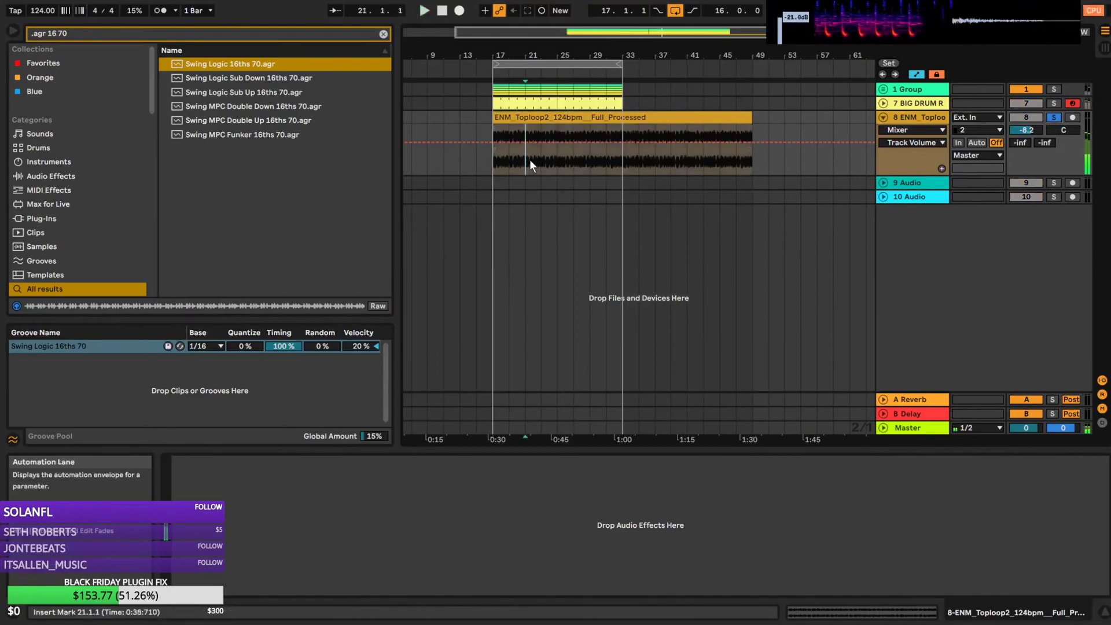
{"action": "key", "text": "space"}
{"action": "key", "text": "space"}
{"action": "left_click", "coordinate": [682, 161]}
{"action": "key", "text": "space"}
{"action": "key", "text": "space"}
{"action": "left_click", "coordinate": [720, 162]}
{"action": "left_click_drag", "start_coordinate": [645, 164], "coordinate": [649, 165]}
{"action": "key", "text": "space"}
{"action": "key", "text": "space"}
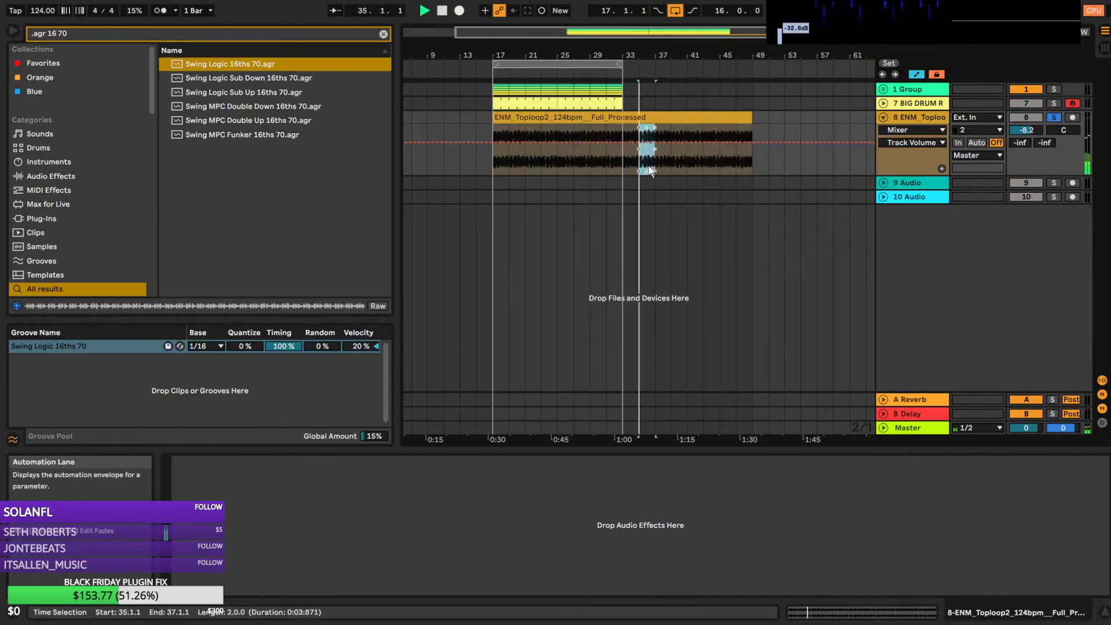
{"action": "left_click", "coordinate": [671, 163]}
{"action": "key", "text": "space"}
{"action": "left_click", "coordinate": [694, 162]}
{"action": "key", "text": "space"}
{"action": "key", "text": "space"}
{"action": "left_click", "coordinate": [571, 162]}
{"action": "key", "text": "space"}
{"action": "key", "text": "space"}
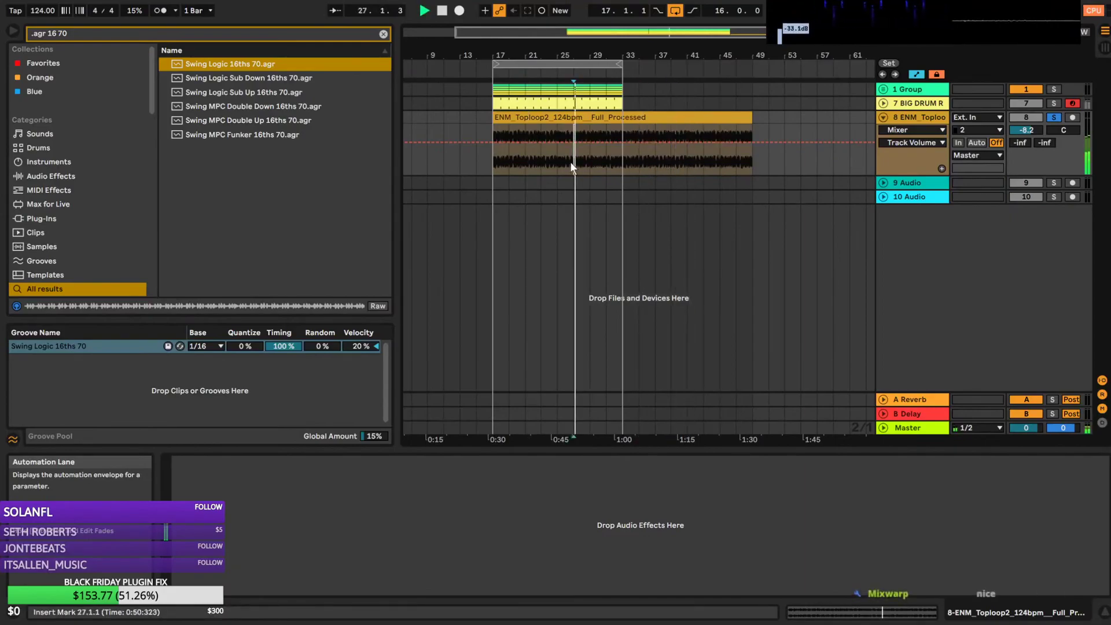
{"action": "left_click", "coordinate": [559, 167]}
{"action": "key", "text": "space"}
{"action": "key", "text": "space"}
{"action": "left_click", "coordinate": [590, 165]}
{"action": "key", "text": "space"}
{"action": "key", "text": "space"}
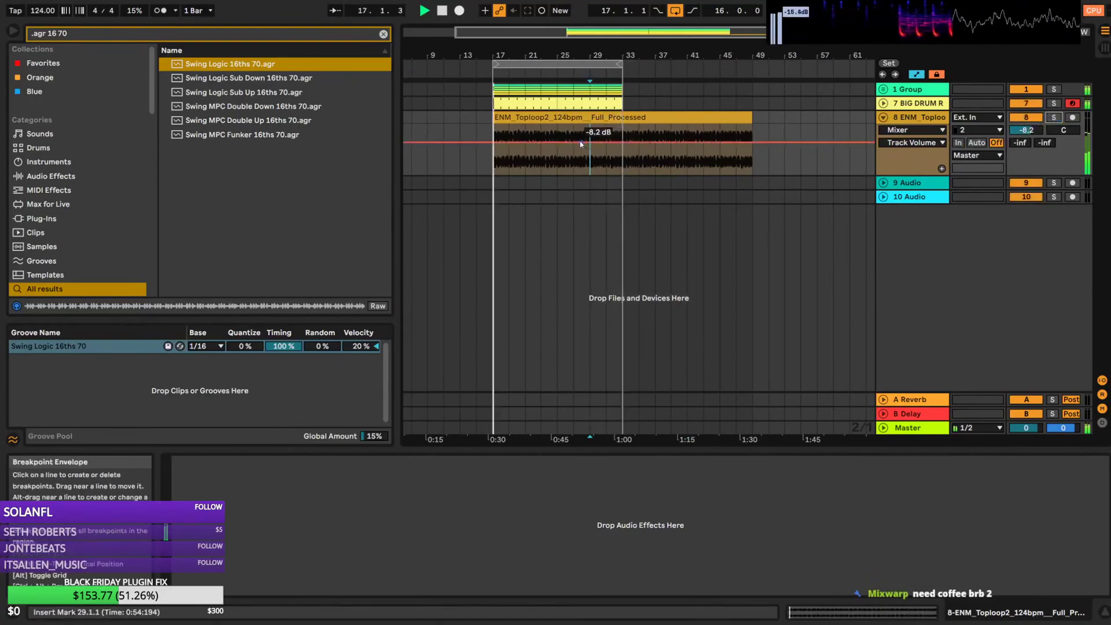
Compare the mix with the drum rack track muted and unmuted, and set the toploop track's volume to -2.6 dB
{"action": "left_click", "coordinate": [883, 117]}
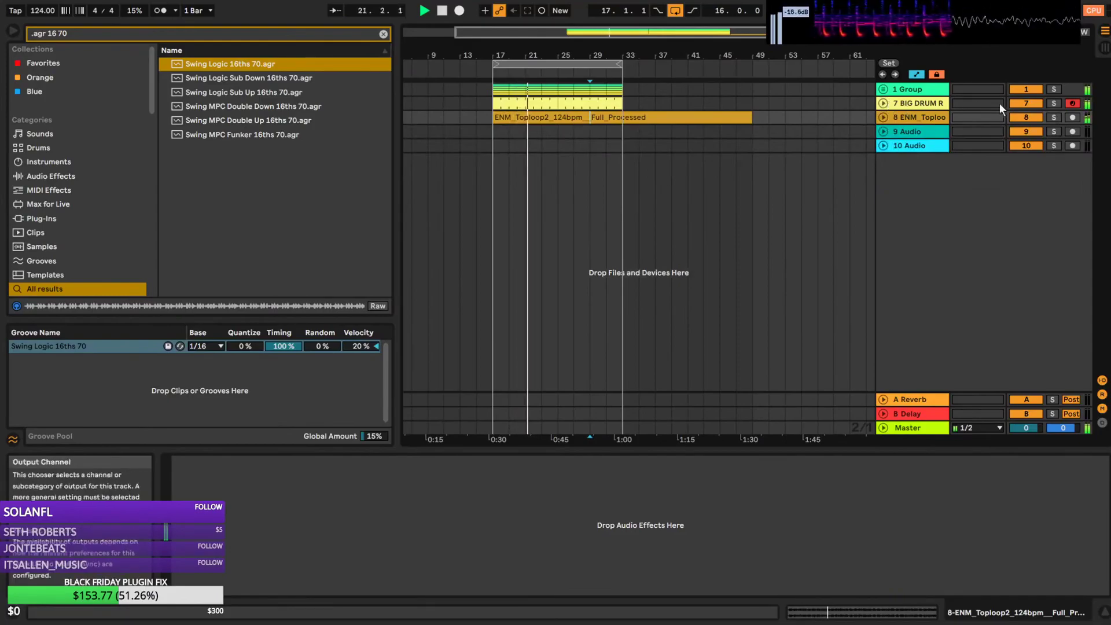
{"action": "left_click", "coordinate": [1018, 104]}
{"action": "left_click", "coordinate": [1017, 104]}
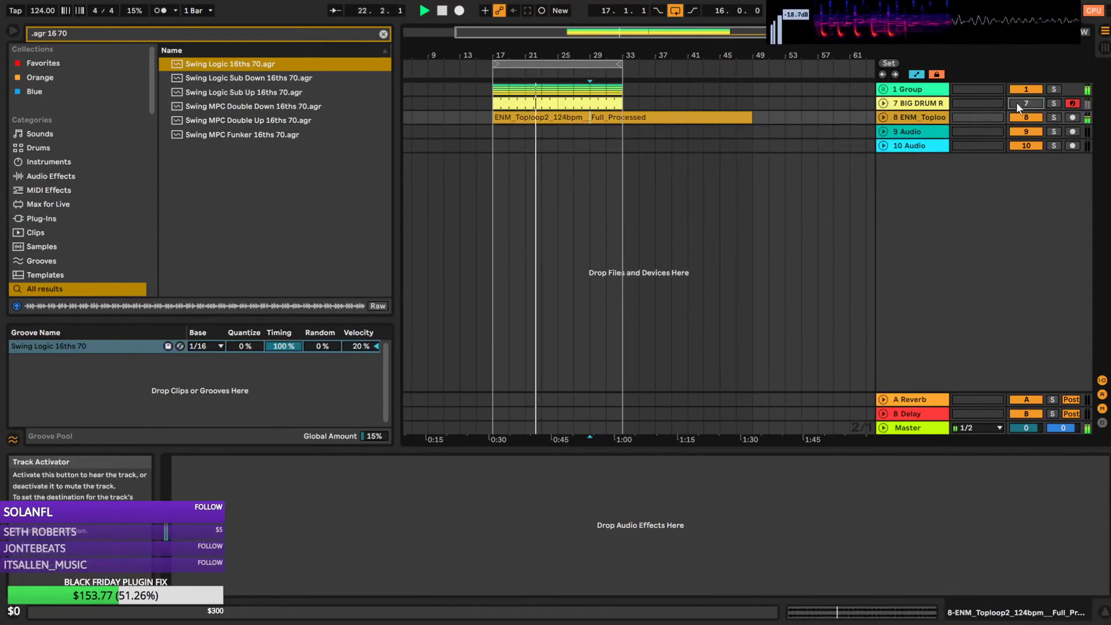
{"action": "left_click", "coordinate": [884, 117]}
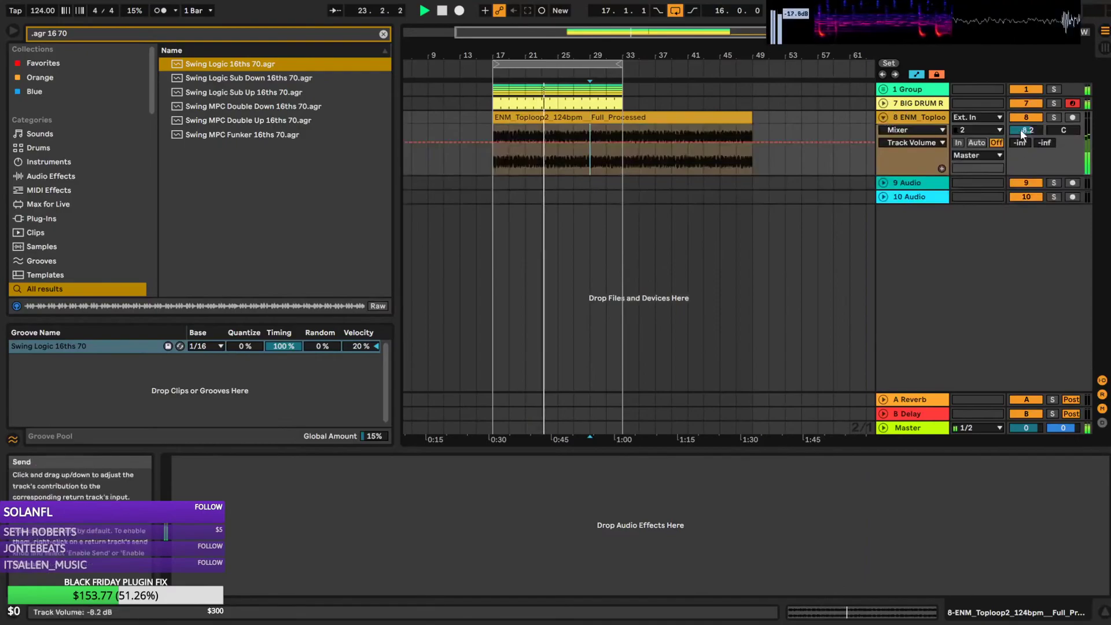
{"action": "left_click_drag", "start_coordinate": [1026, 130], "coordinate": [1027, 126]}
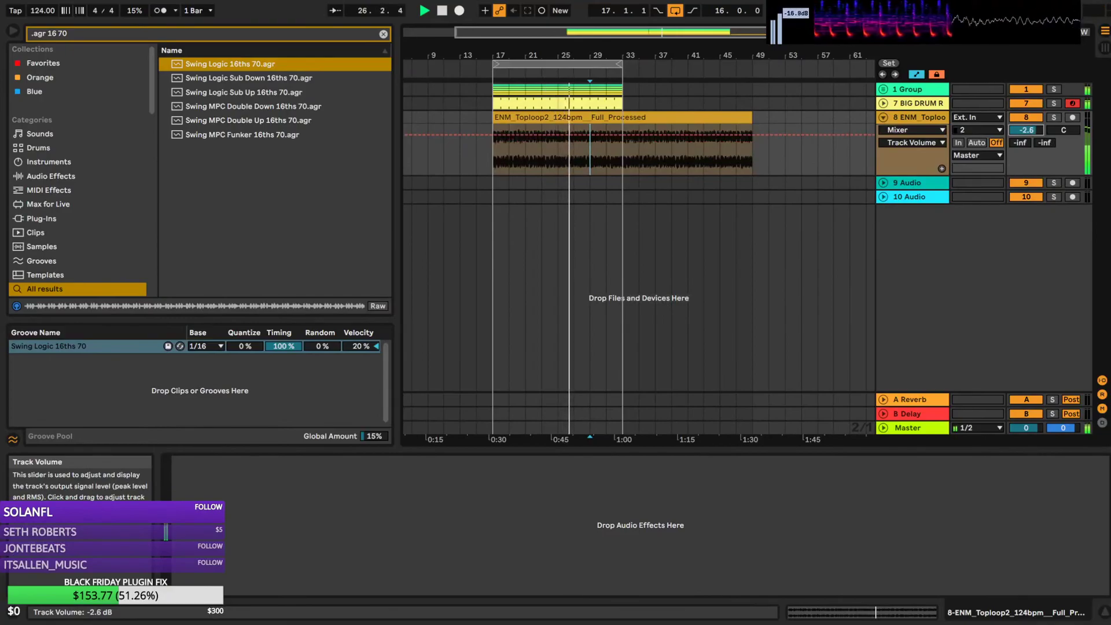
Fold the toploop track and trim its clip to end at bar 33 with the loop
{"action": "left_click", "coordinate": [883, 117]}
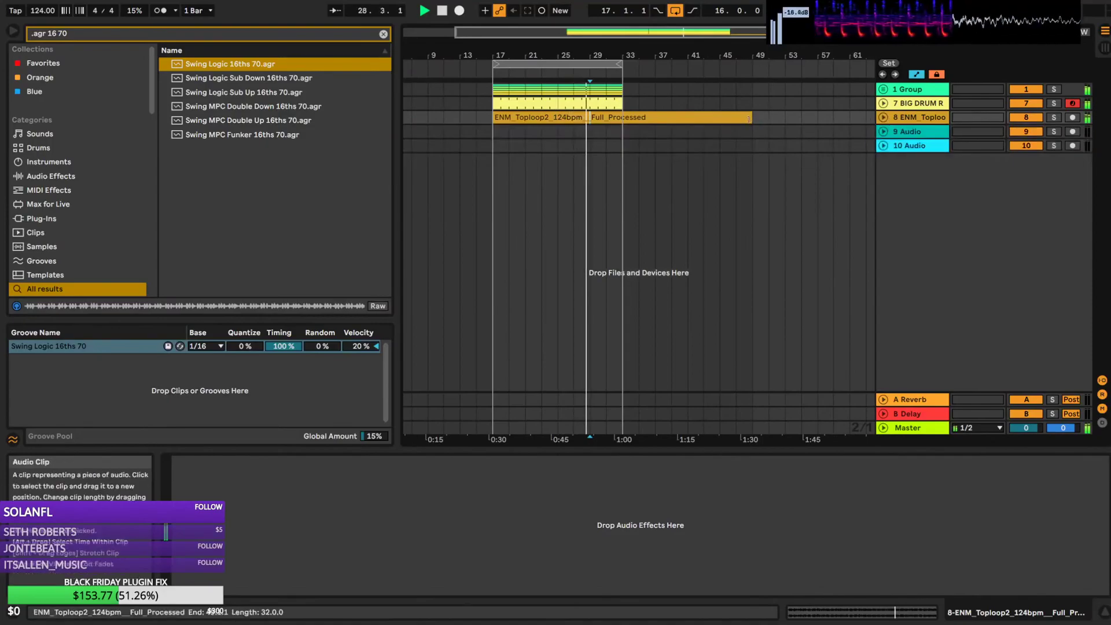
{"action": "left_click_drag", "start_coordinate": [751, 113], "coordinate": [622, 113]}
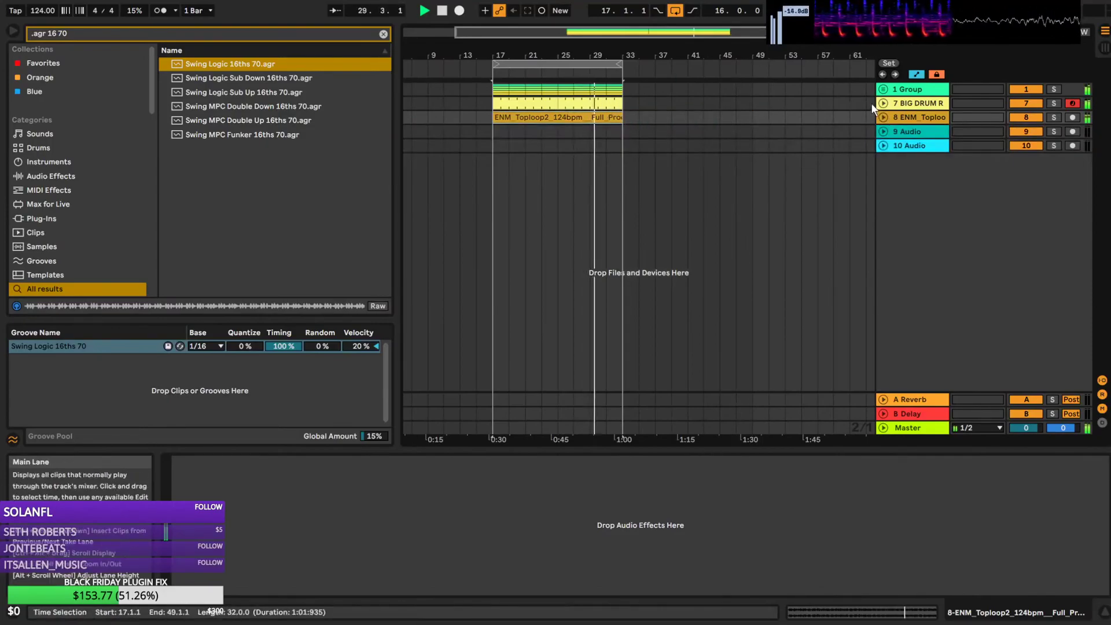
Save the set and show the end of the BIG DRUM RACK track's device chain
{"action": "left_click_drag", "start_coordinate": [596, 28], "coordinate": [592, 53]}
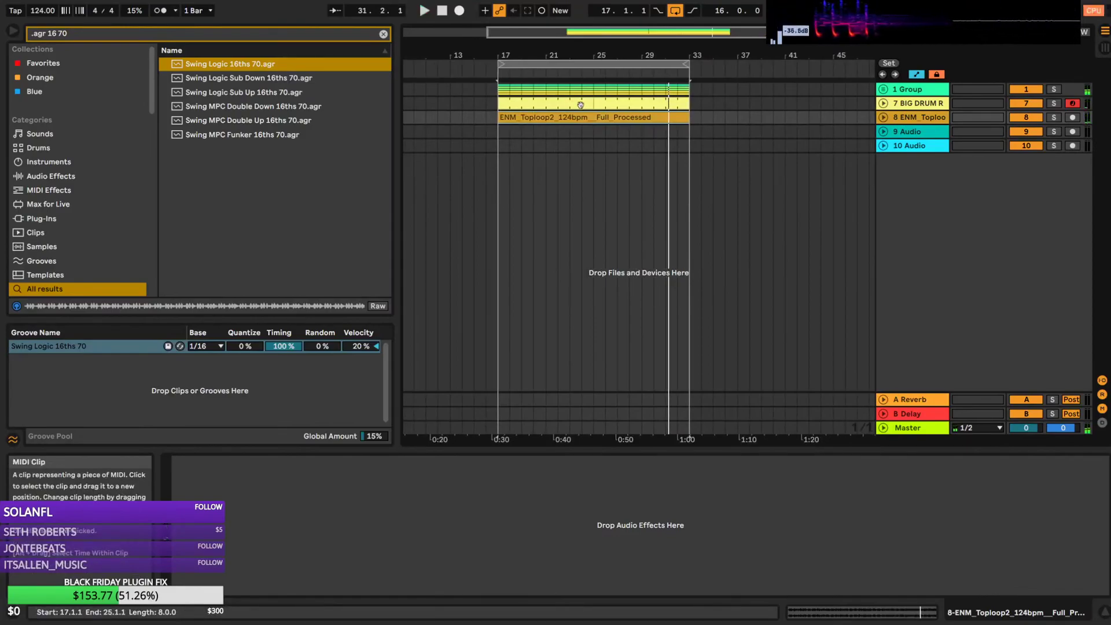
{"action": "key", "text": "ctrl+s"}
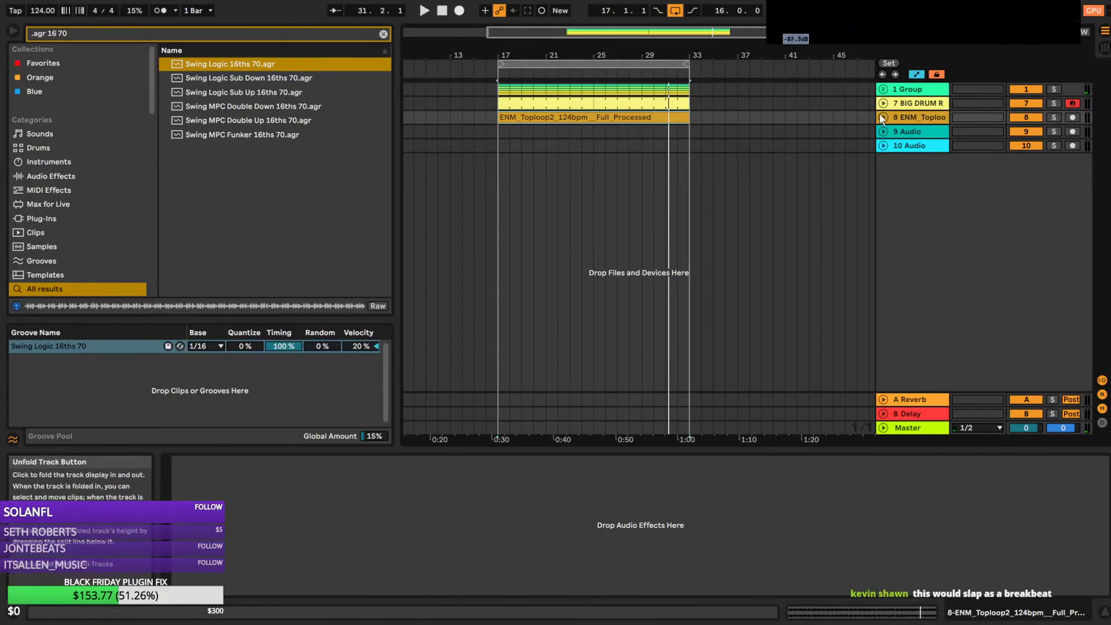
{"action": "left_click", "coordinate": [914, 108]}
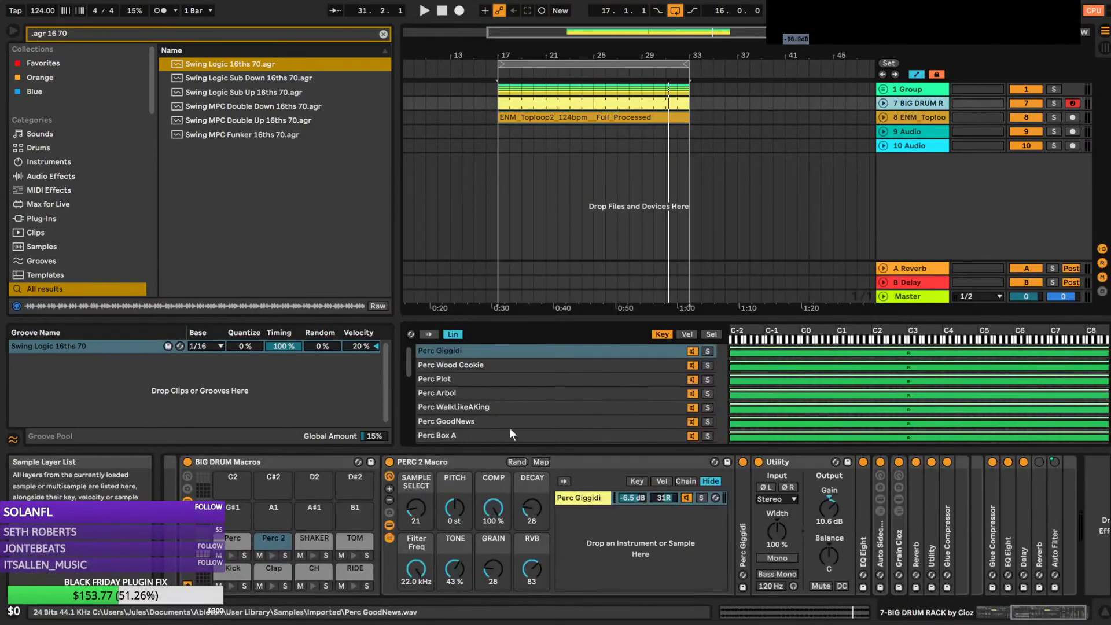
{"action": "left_click_drag", "start_coordinate": [1071, 611], "coordinate": [1108, 612]}
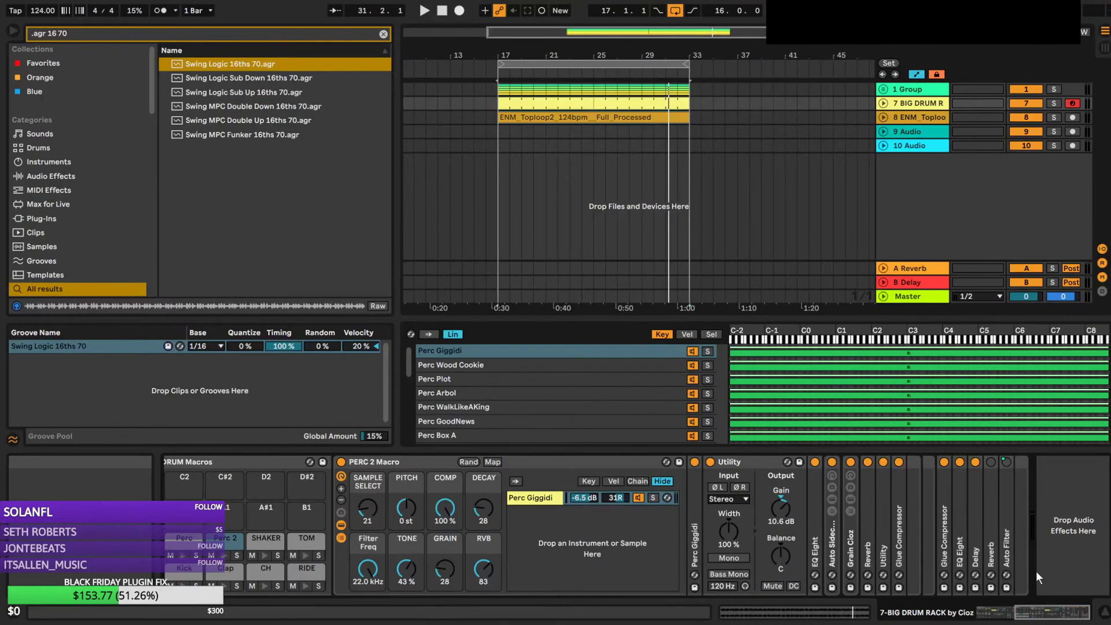
Mute the BIG DRUM RACK and toploop tracks and play the remaining instrument group
{"action": "left_click", "coordinate": [1028, 104]}
{"action": "left_click", "coordinate": [1034, 118]}
{"action": "key", "text": "space"}
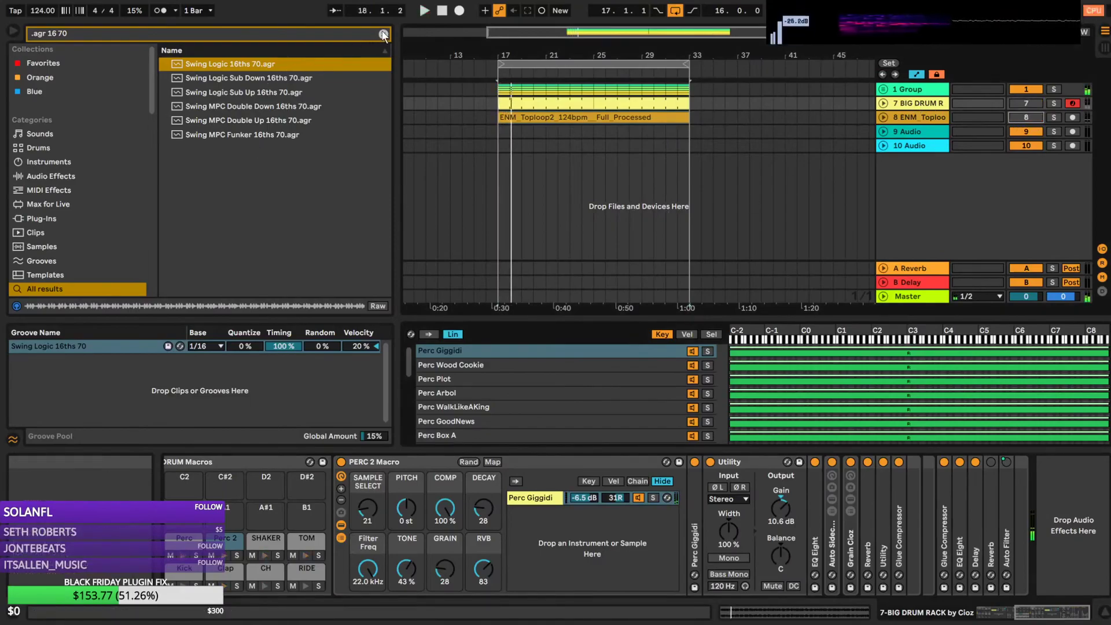
Search the browser for "holdin" and check both Splice folders for a matching project
{"action": "left_click", "coordinate": [277, 34]}
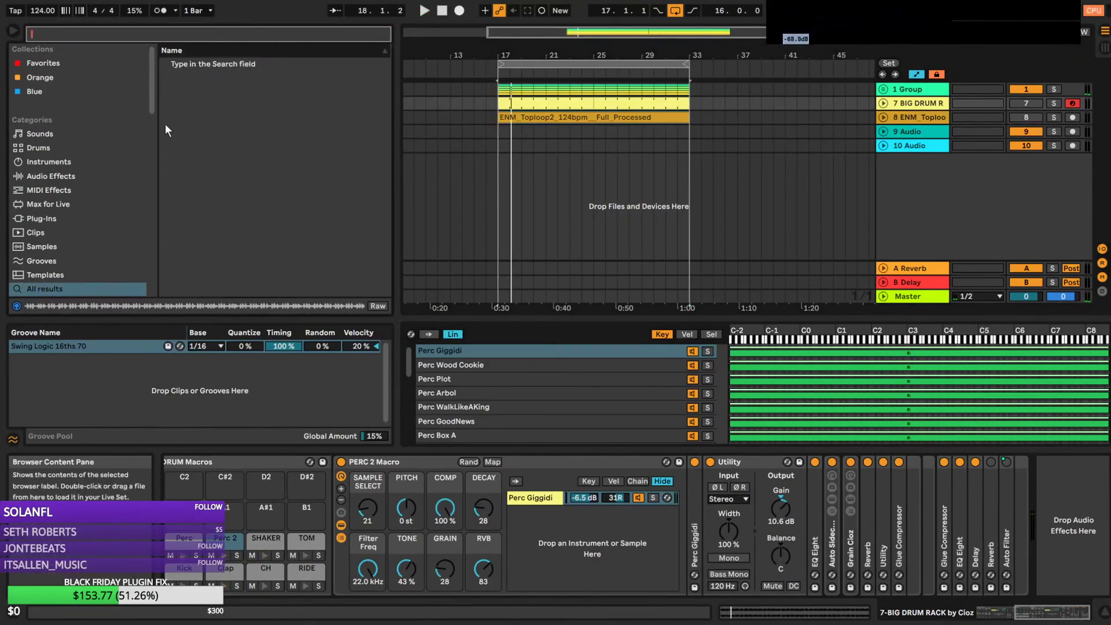
{"action": "type", "text": "holdin"}
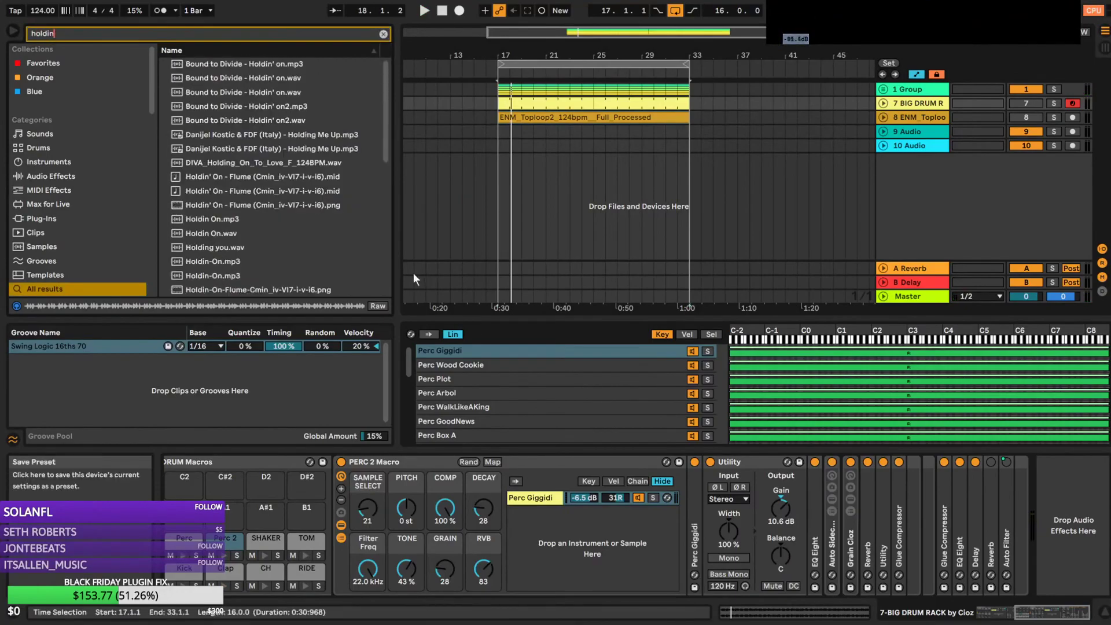
{"action": "scroll", "coordinate": [225, 217], "scroll_direction": "down", "scroll_amount": 2}
{"action": "scroll", "coordinate": [64, 200], "scroll_direction": "down", "scroll_amount": 5}
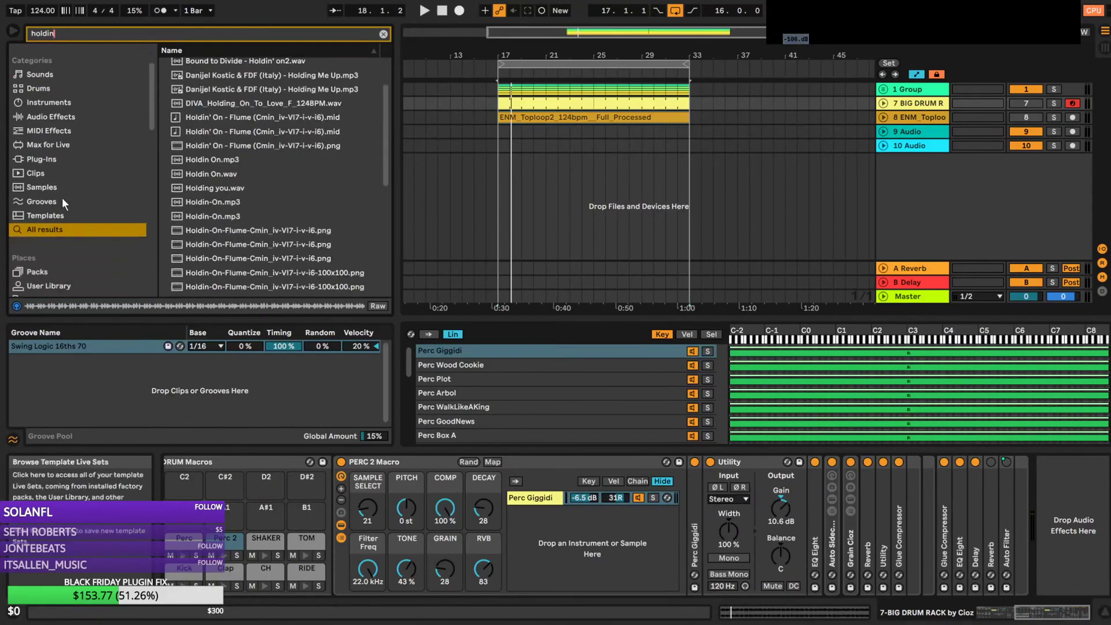
{"action": "scroll", "coordinate": [75, 240], "scroll_direction": "down", "scroll_amount": 4}
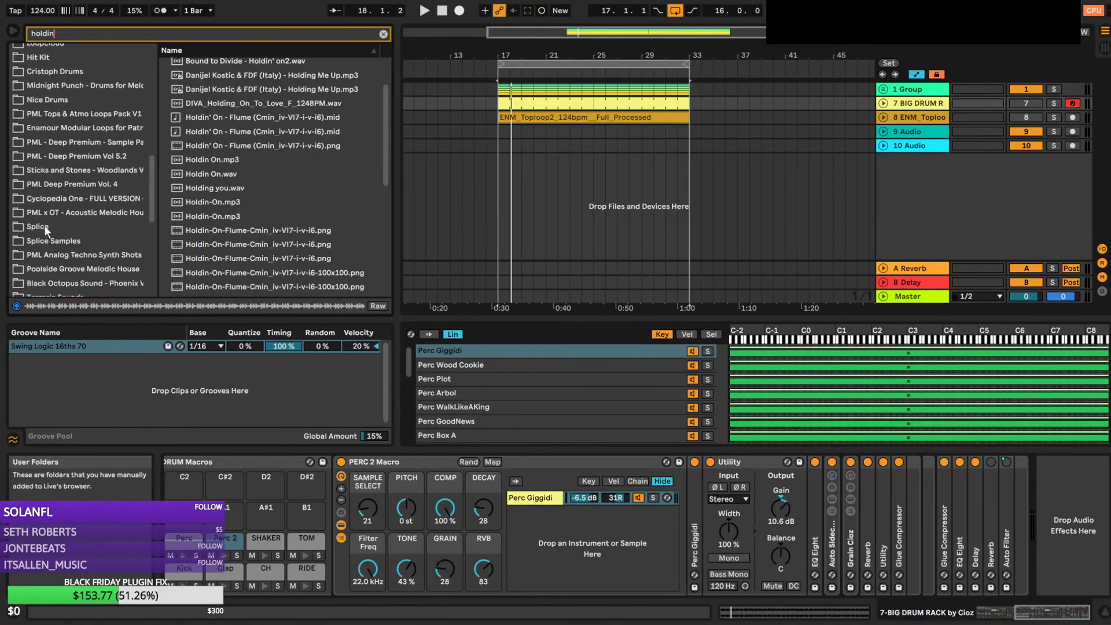
{"action": "scroll", "coordinate": [49, 235], "scroll_direction": "down", "scroll_amount": 4}
{"action": "left_click", "coordinate": [44, 206]}
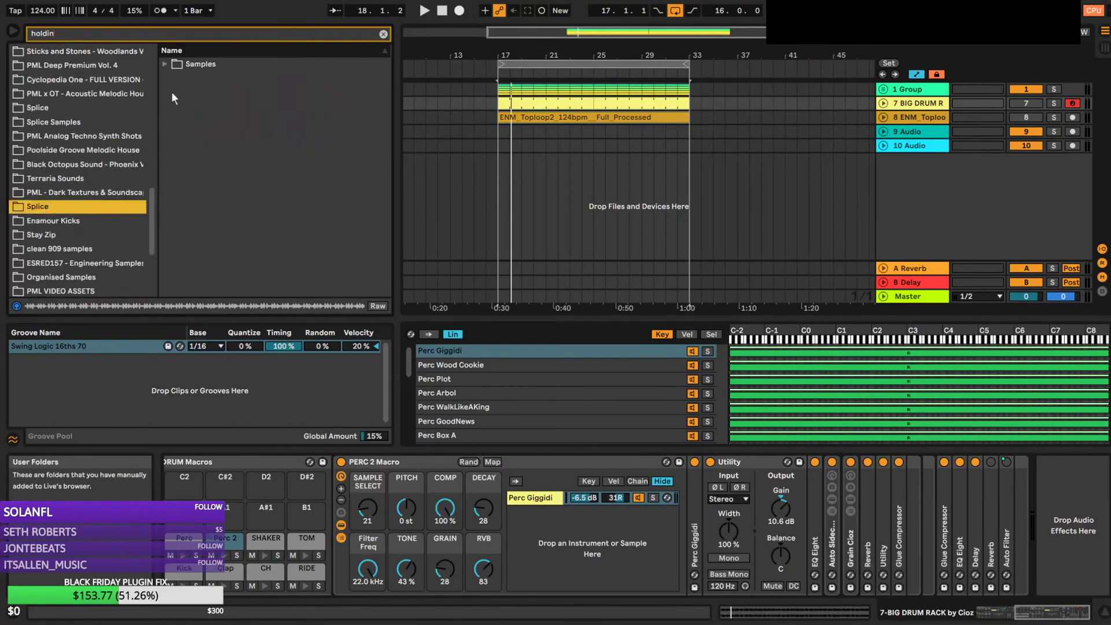
{"action": "scroll", "coordinate": [37, 154], "scroll_direction": "up", "scroll_amount": 2}
{"action": "left_click", "coordinate": [43, 152]}
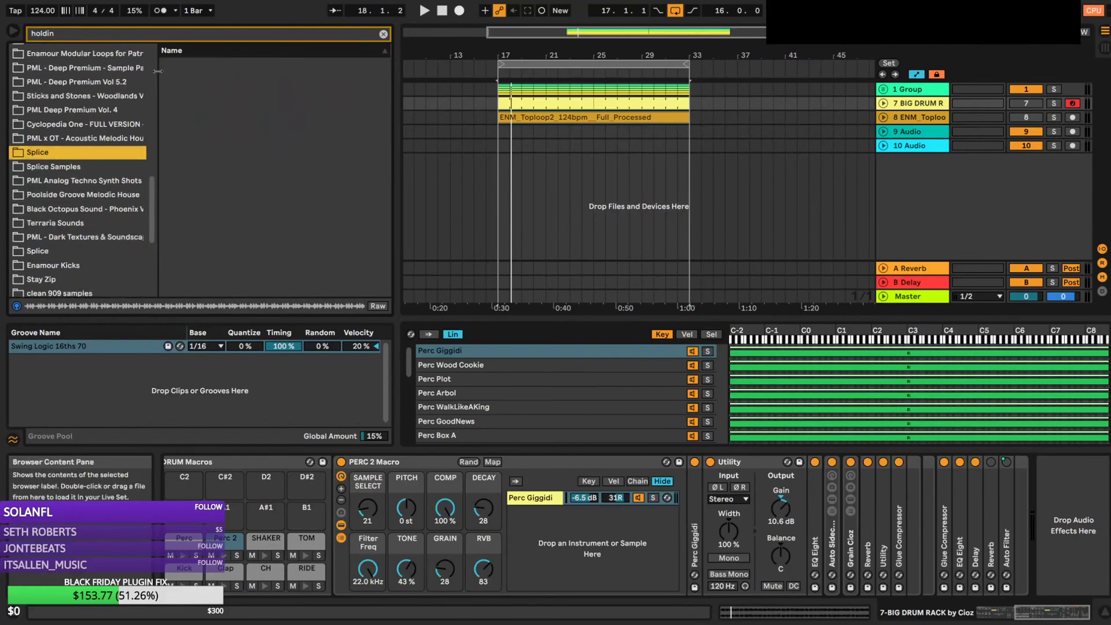
Search the second Splice folder for "infinity" and expand Bound to Divide - Infinity Remix 2.als inside the Infinity Remix project
{"action": "left_click", "coordinate": [383, 34]}
{"action": "type", "text": "infl"}
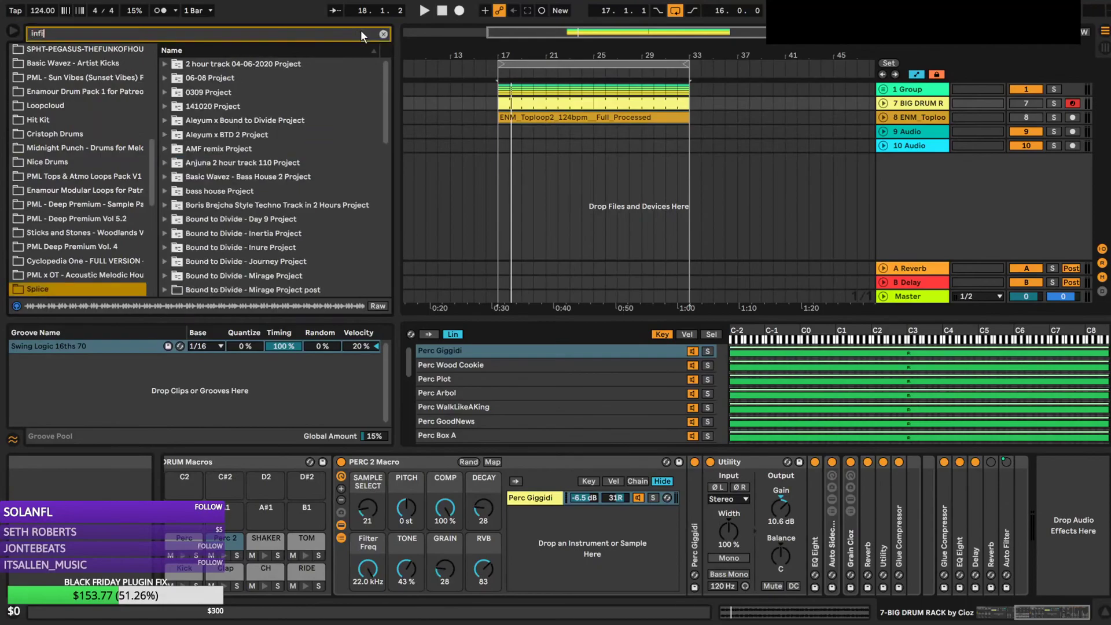
{"action": "type", "text": "nity"}
{"action": "scroll", "coordinate": [91, 238], "scroll_direction": "down", "scroll_amount": 6}
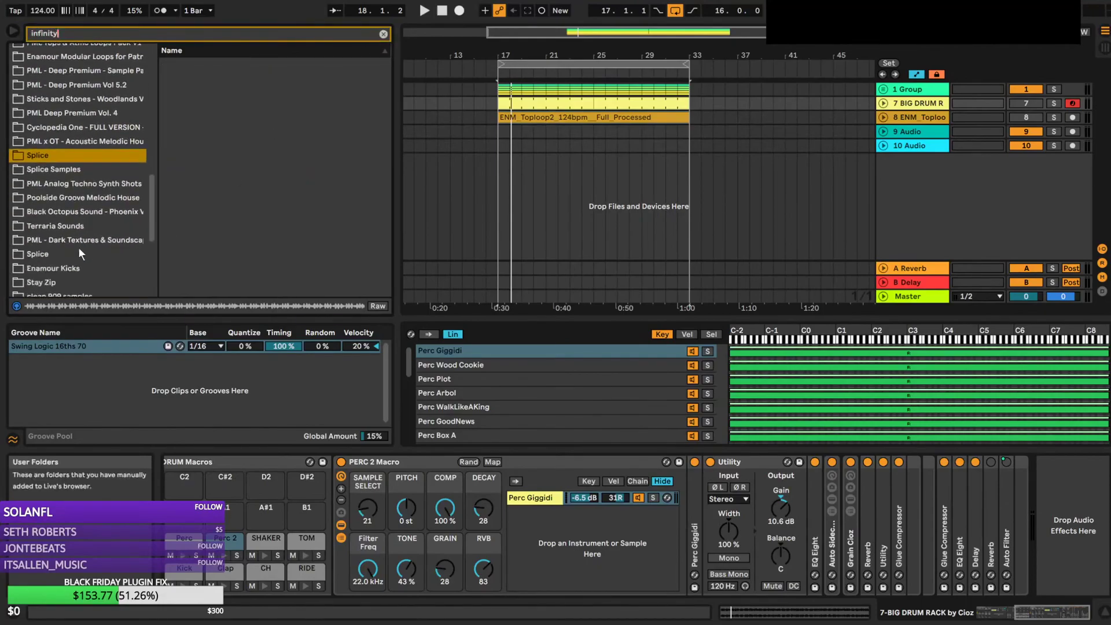
{"action": "left_click", "coordinate": [38, 210]}
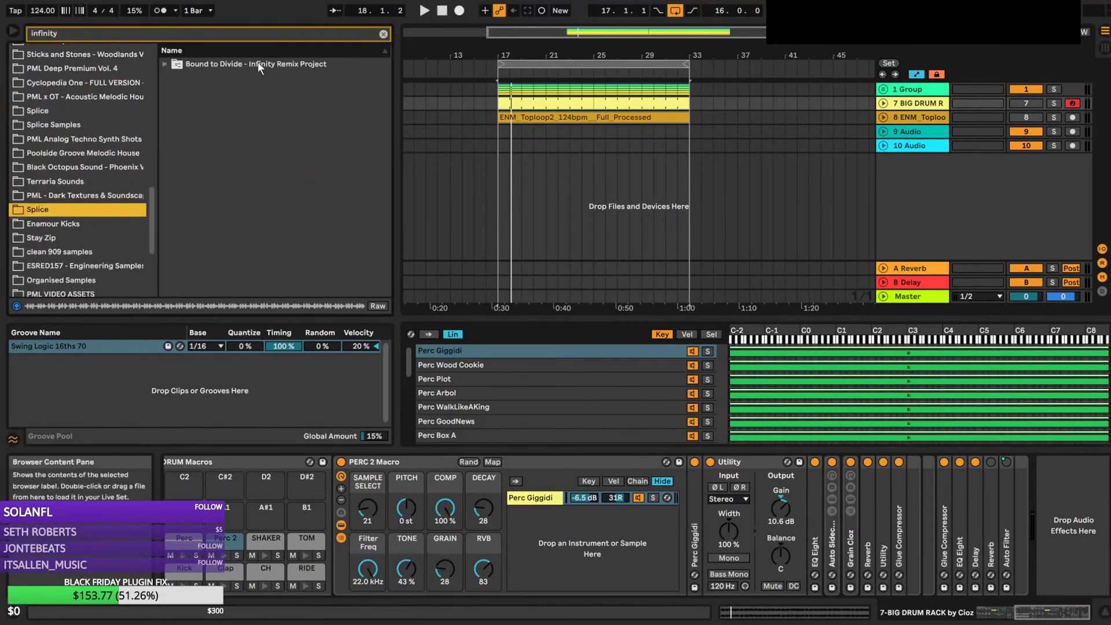
{"action": "left_click", "coordinate": [165, 64]}
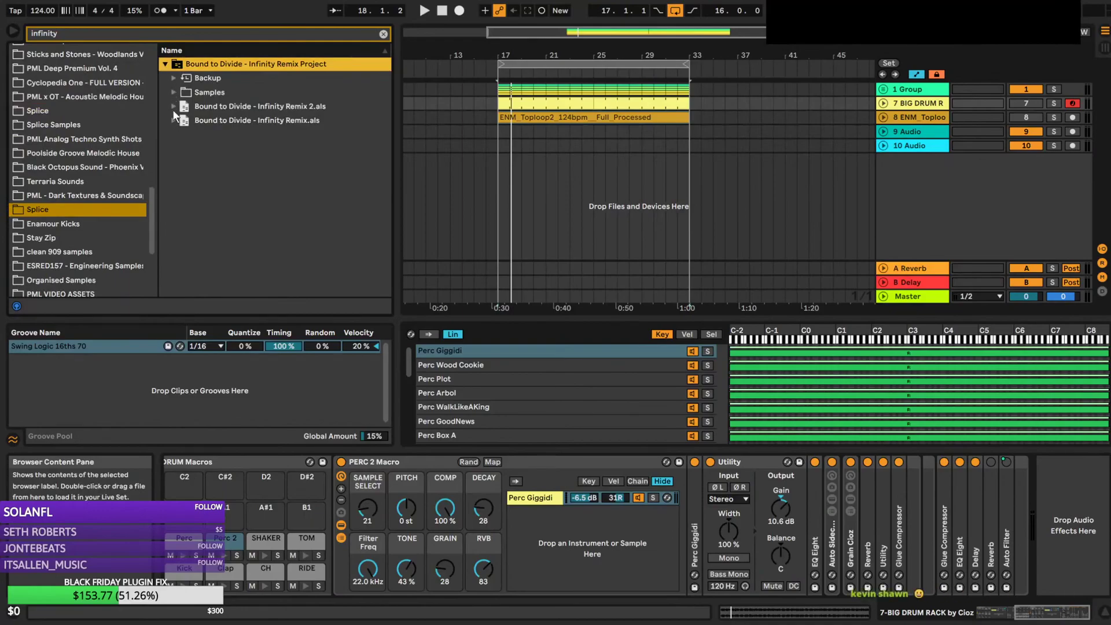
{"action": "left_click", "coordinate": [173, 107]}
Examine the track list of Infinity Remix 2.als for reusable drum tracks, including the contents of 22-Group
{"action": "scroll", "coordinate": [249, 214], "scroll_direction": "down", "scroll_amount": 3}
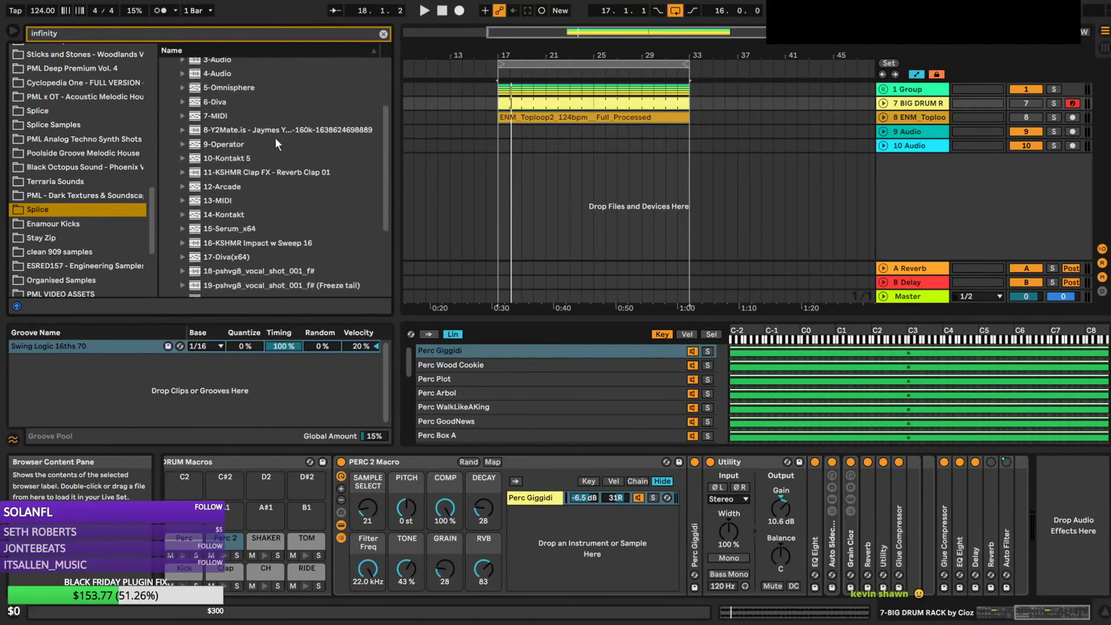
{"action": "scroll", "coordinate": [276, 138], "scroll_direction": "down", "scroll_amount": 3}
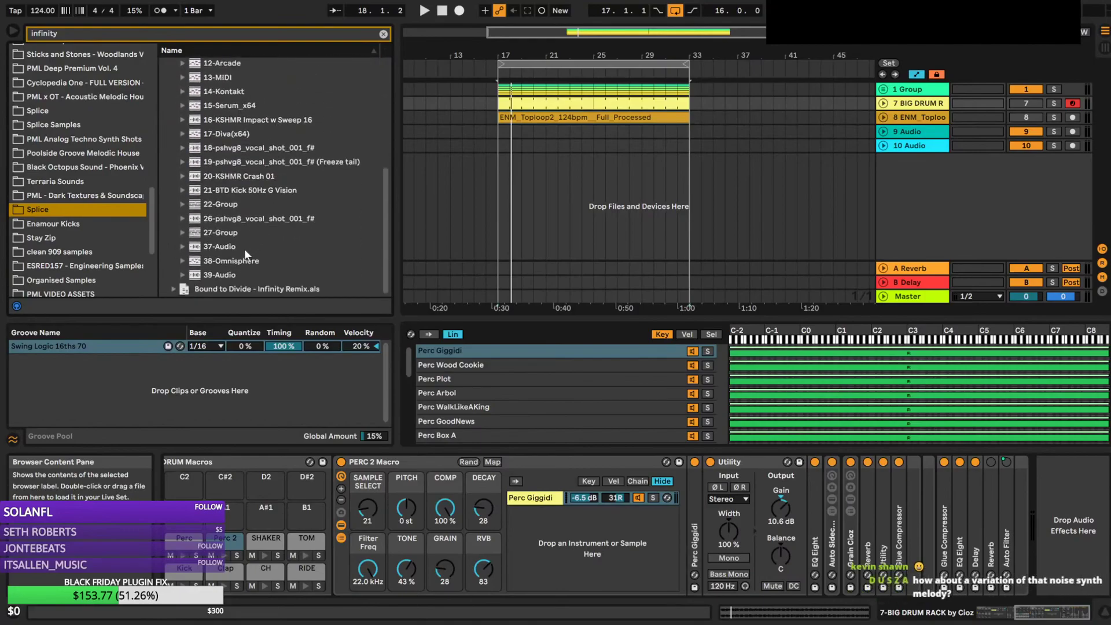
{"action": "left_click", "coordinate": [255, 191]}
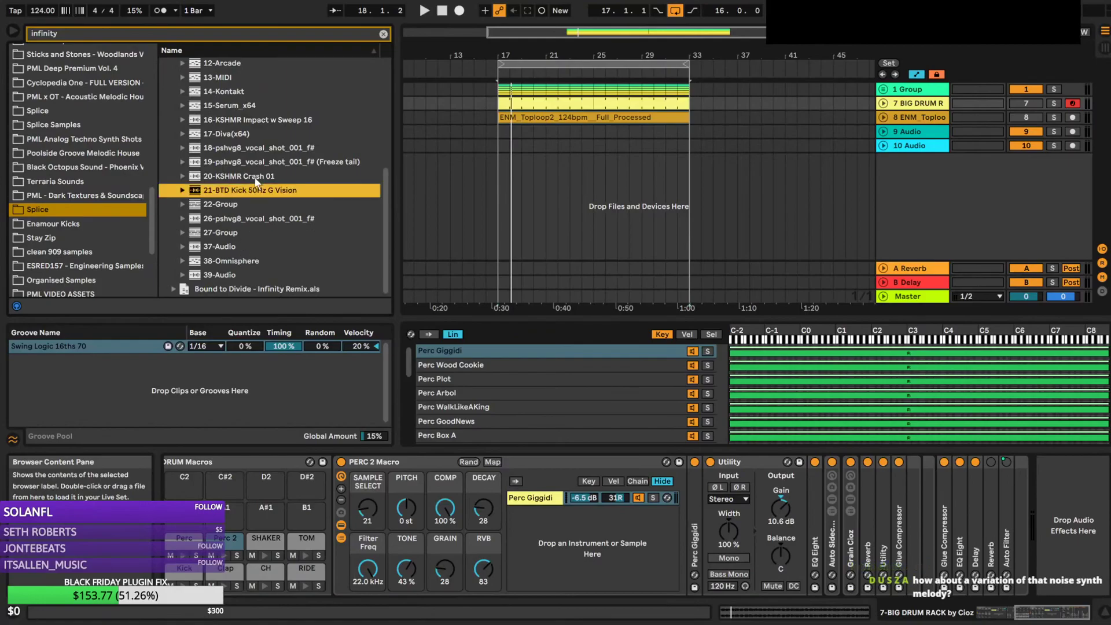
{"action": "left_click", "coordinate": [255, 177]}
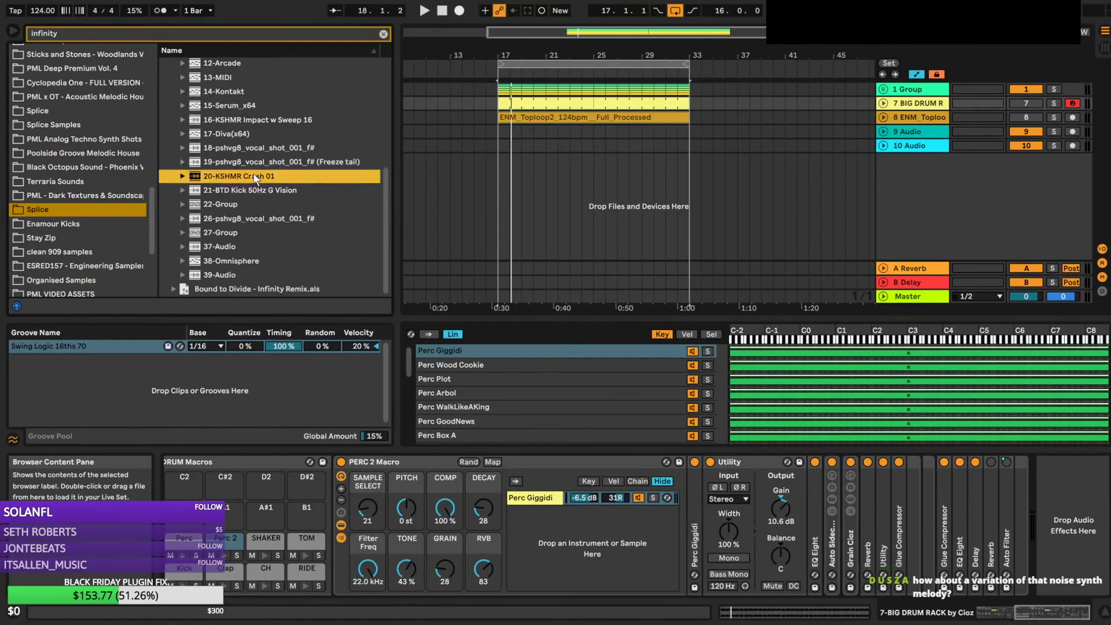
{"action": "scroll", "coordinate": [251, 173], "scroll_direction": "up", "scroll_amount": 5}
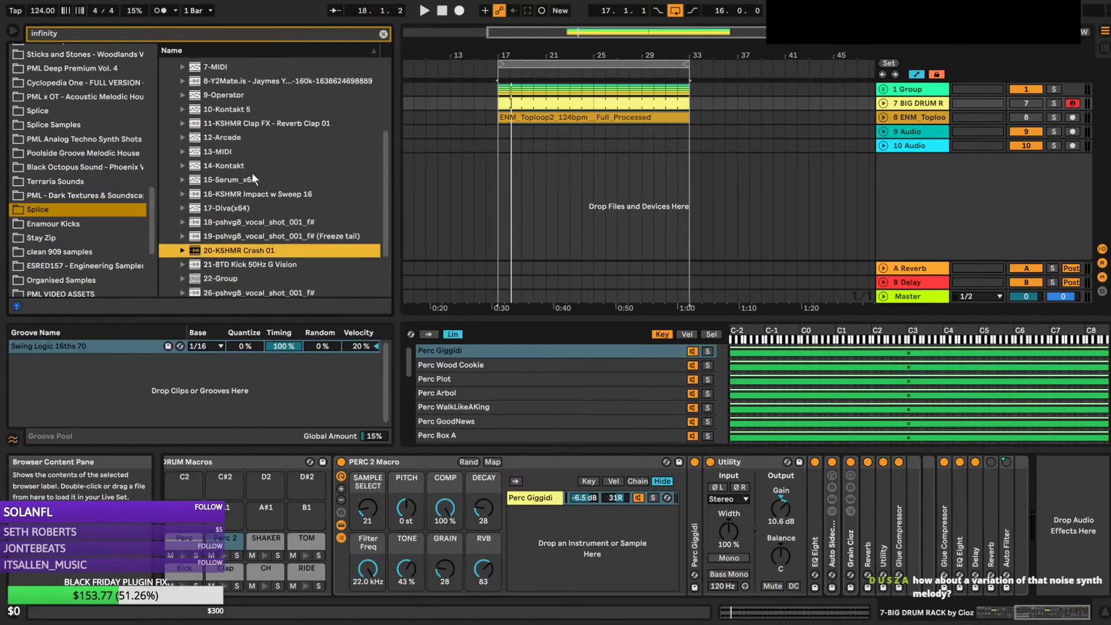
{"action": "scroll", "coordinate": [253, 172], "scroll_direction": "down", "scroll_amount": 6}
{"action": "left_click", "coordinate": [253, 173]}
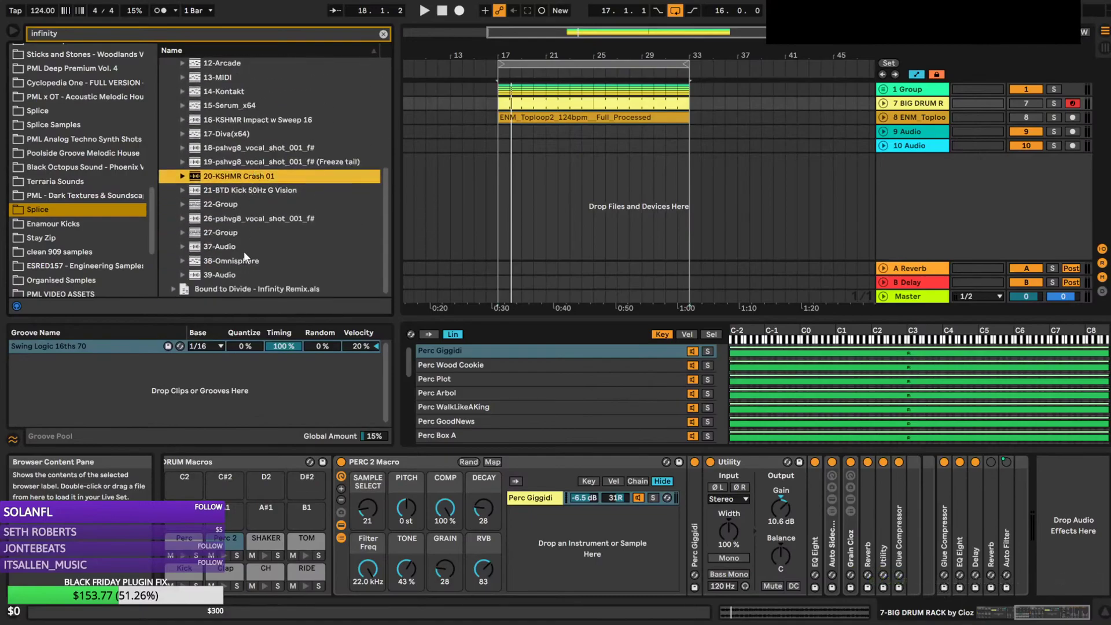
{"action": "left_click", "coordinate": [249, 190]}
{"action": "left_click", "coordinate": [243, 205], "text": "shift"}
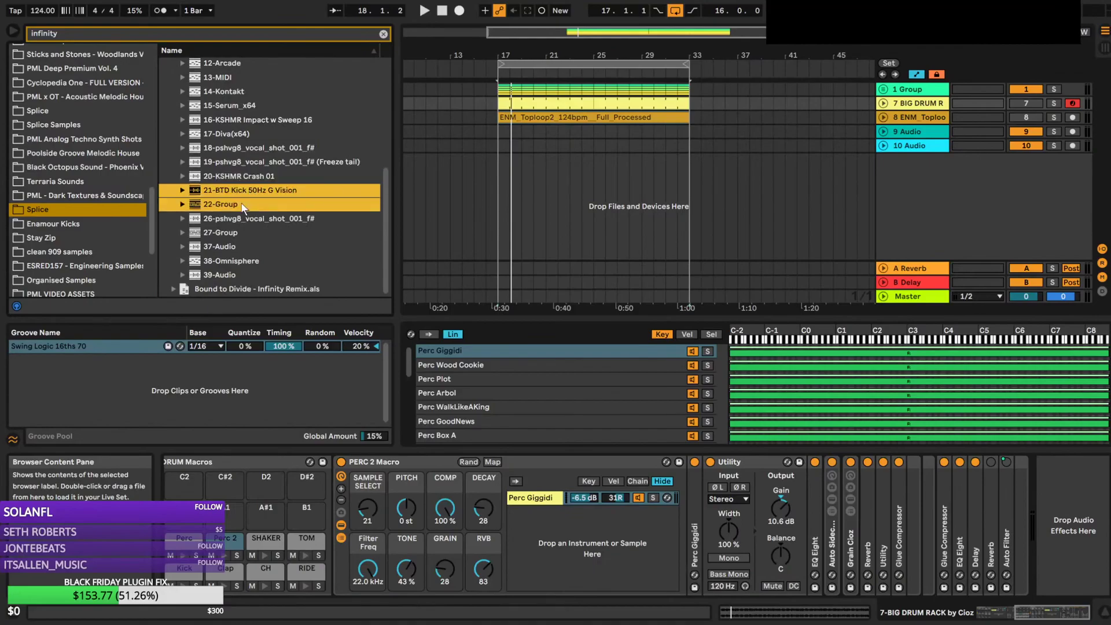
{"action": "left_click", "coordinate": [183, 205]}
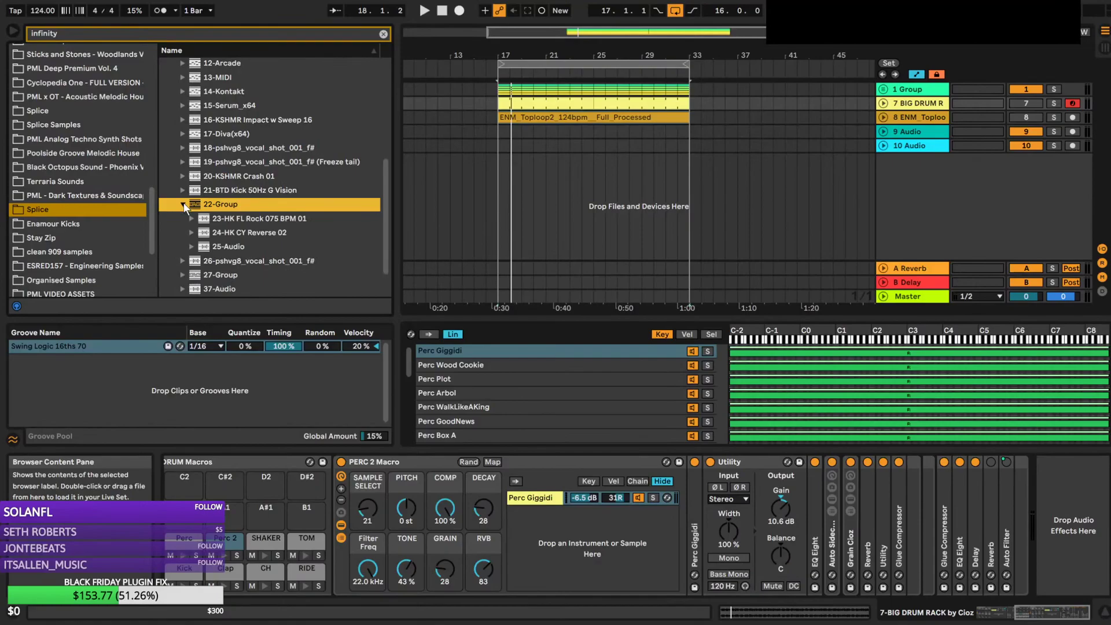
{"action": "left_click", "coordinate": [183, 204]}
Check the contents of 27-Group and import 21-BTD Kick 50Hz G Vision, 22-Group and 27-Group into the arrangement
{"action": "left_click", "coordinate": [214, 193]}
{"action": "left_click", "coordinate": [219, 205], "text": "shift"}
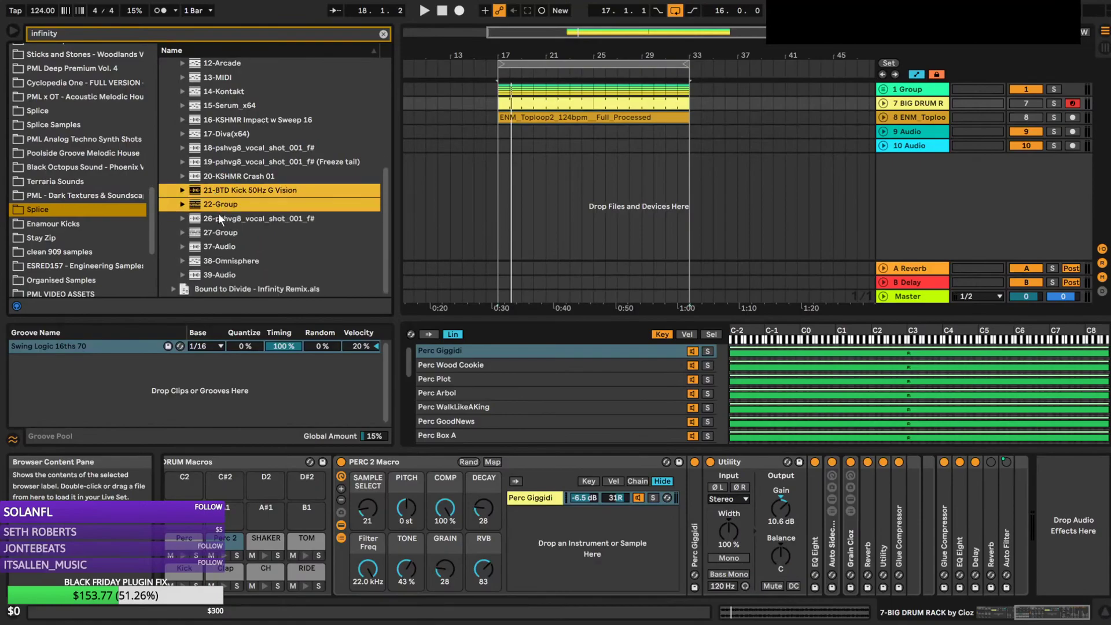
{"action": "left_click", "coordinate": [183, 233]}
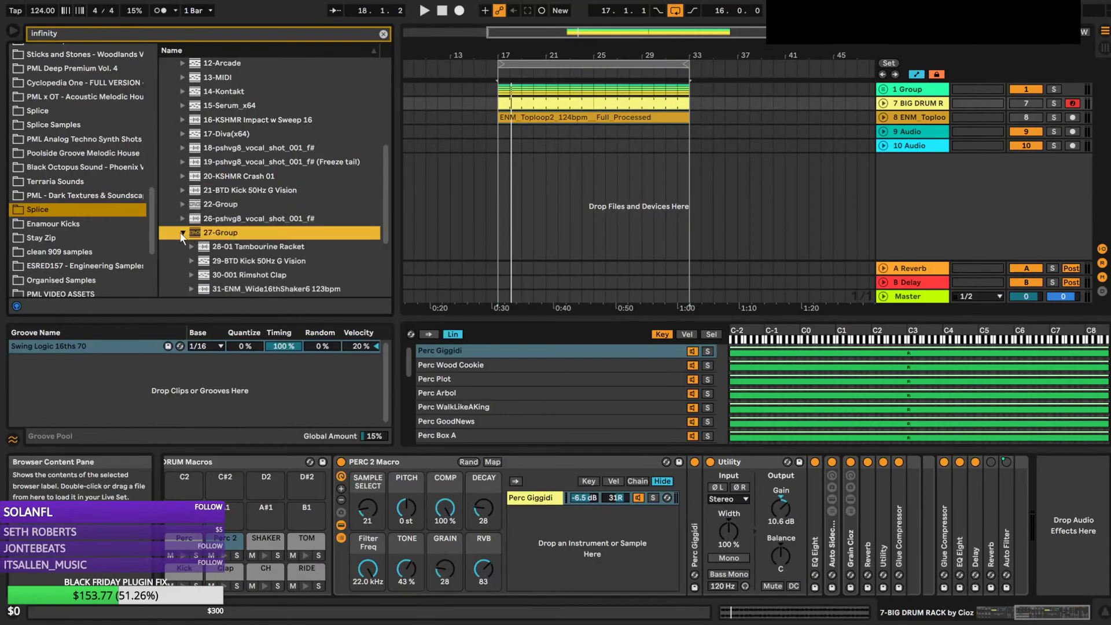
{"action": "left_click", "coordinate": [182, 233]}
{"action": "left_click", "coordinate": [223, 190], "text": "ctrl"}
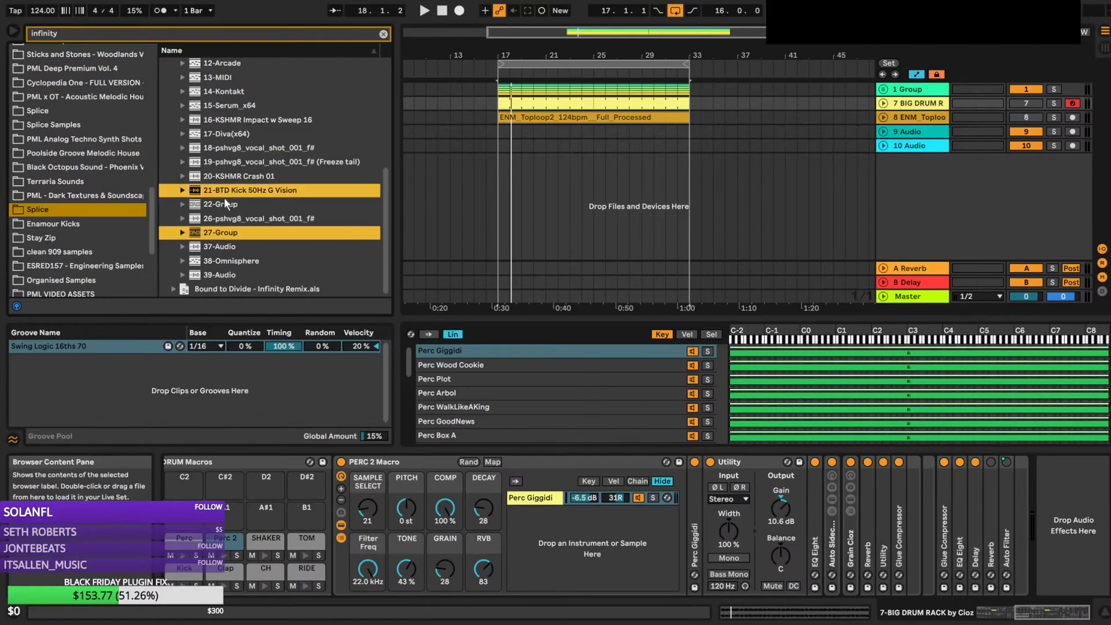
{"action": "left_click", "coordinate": [225, 205], "text": "ctrl"}
{"action": "left_click_drag", "start_coordinate": [522, 193], "coordinate": [515, 195]}
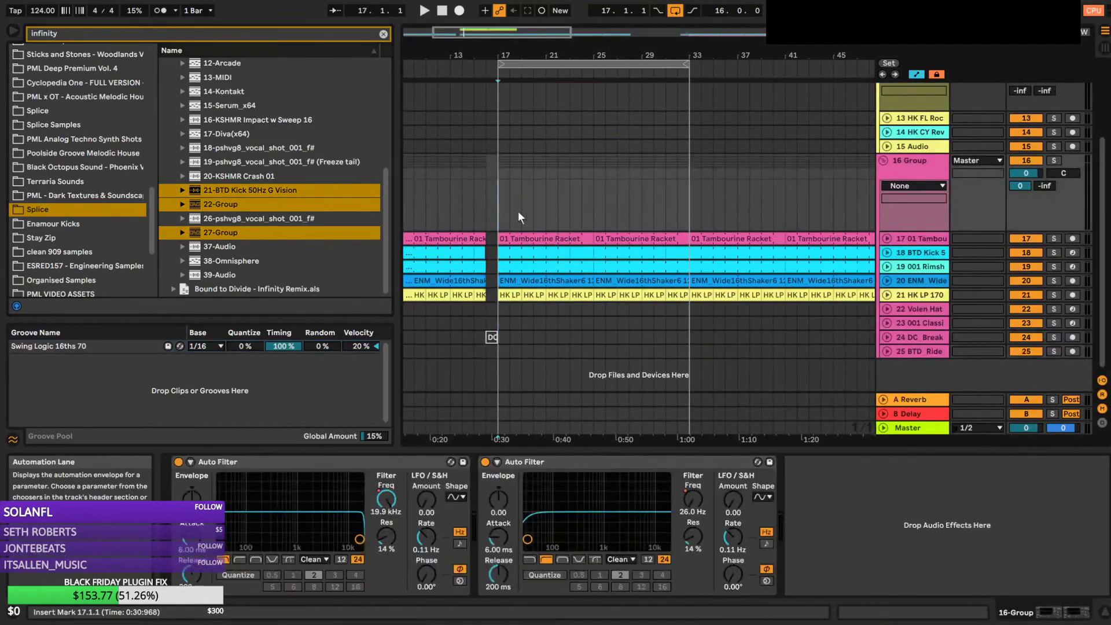
Play the loop with the imported tracks and set the Reverb send of the pink 16 Group to -inf
{"action": "key", "text": "space"}
{"action": "scroll", "coordinate": [665, 203], "scroll_direction": "up", "scroll_amount": 2}
{"action": "scroll", "coordinate": [658, 211], "scroll_direction": "up", "scroll_amount": 3}
{"action": "scroll", "coordinate": [657, 212], "scroll_direction": "down", "scroll_amount": 4}
{"action": "left_click", "coordinate": [1020, 205]}
{"action": "left_click_drag", "start_coordinate": [1020, 206], "coordinate": [1020, 278]}
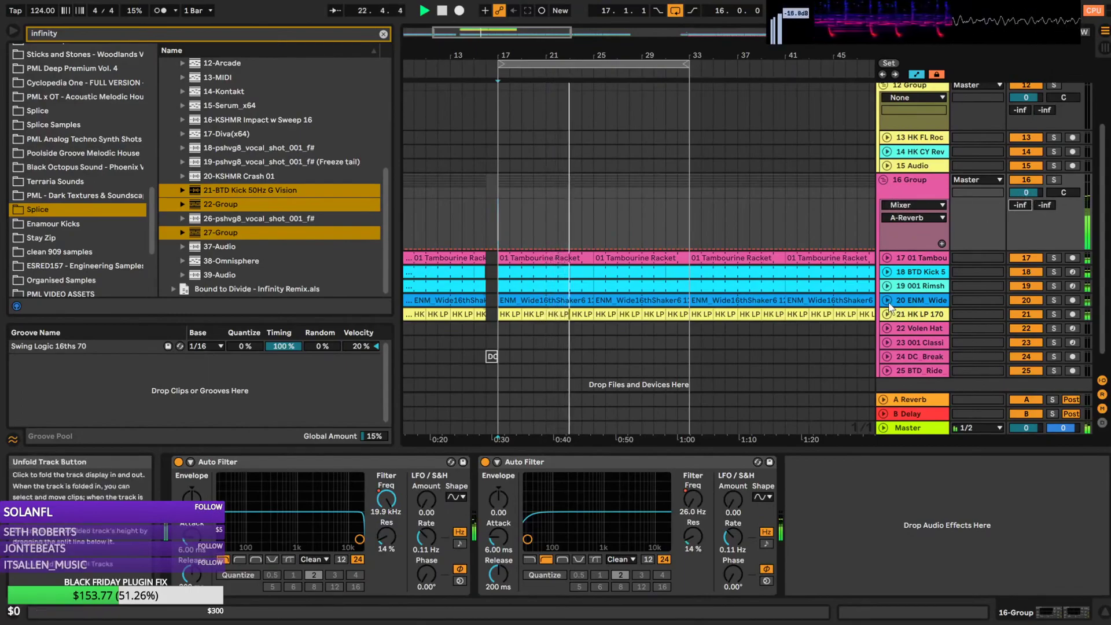
Mute the imported 16 Group, unmute the toploop and BIG DRUM RACK tracks, and play them for comparison
{"action": "scroll", "coordinate": [908, 192], "scroll_direction": "up", "scroll_amount": 3}
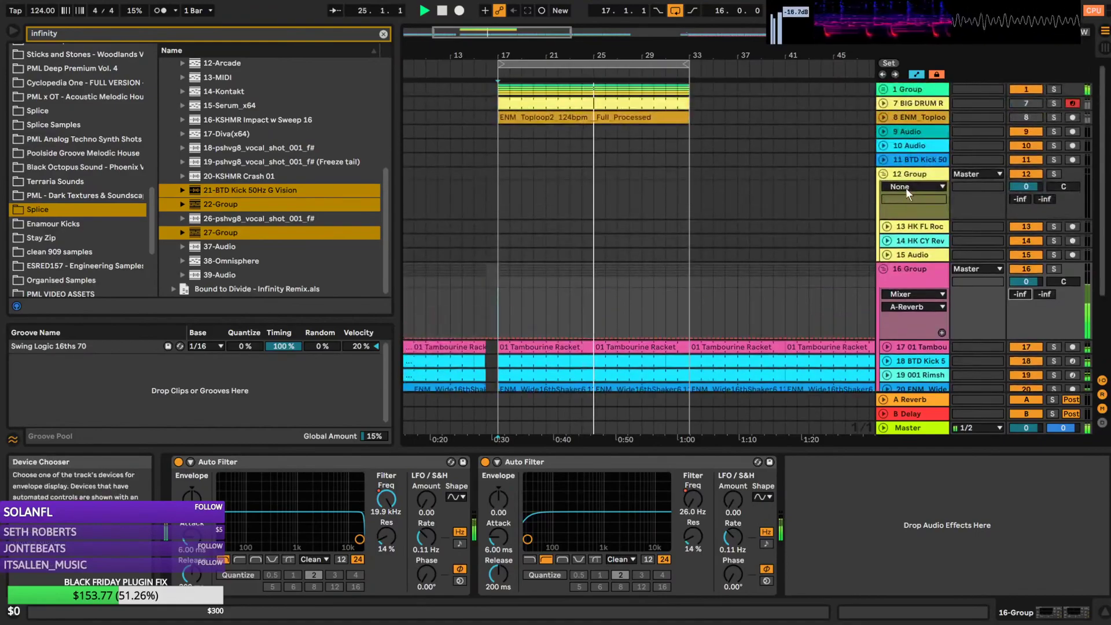
{"action": "left_click", "coordinate": [1030, 270]}
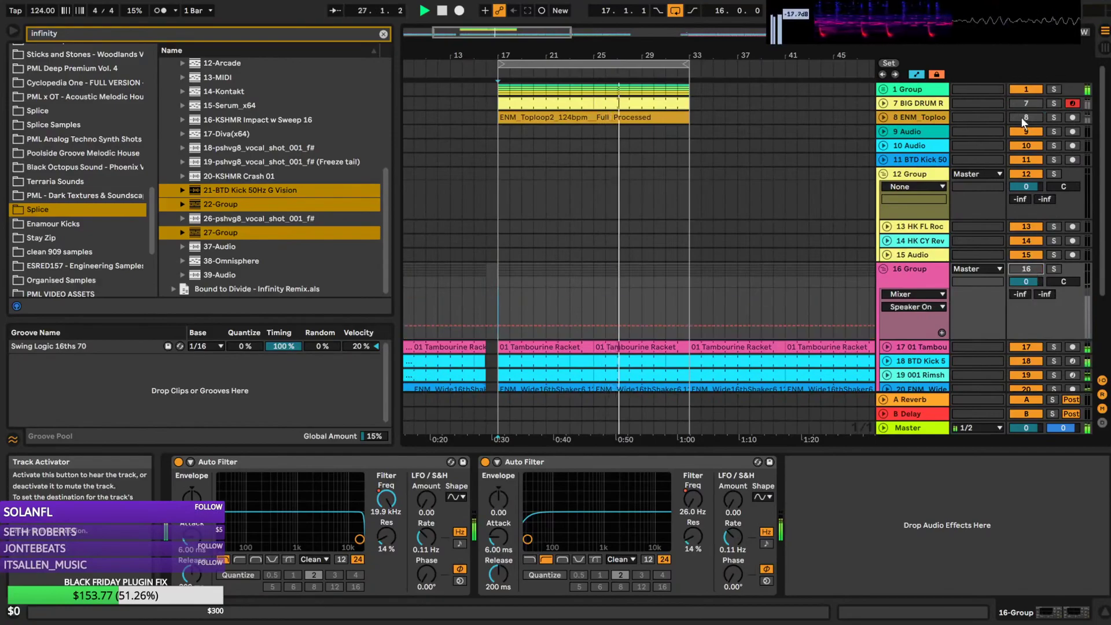
{"action": "left_click", "coordinate": [1026, 118]}
{"action": "left_click", "coordinate": [1026, 104]}
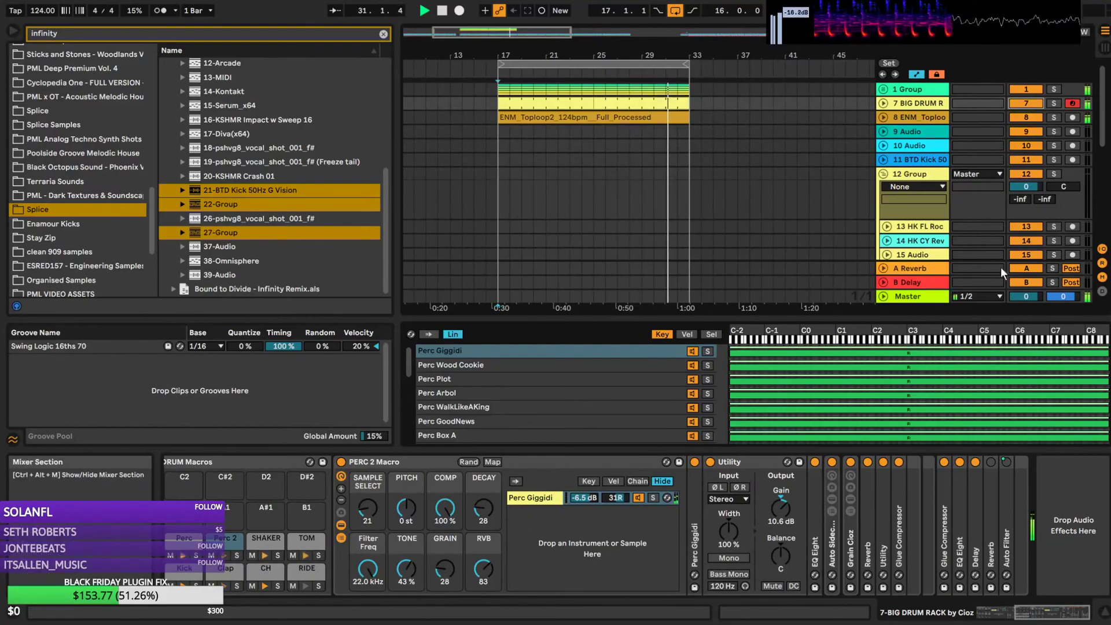
{"action": "key", "text": "space"}
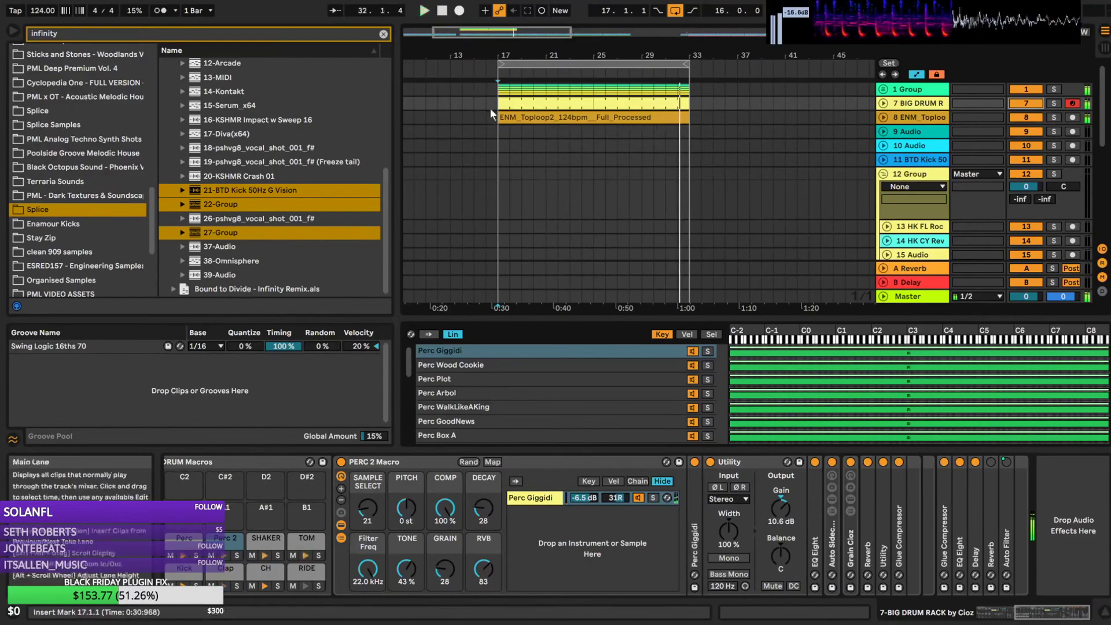
Play the loop with the imported 16 Group, and compare it with the BIG DRUM RACK and toploop by switching their mutes
{"action": "left_click", "coordinate": [915, 144]}
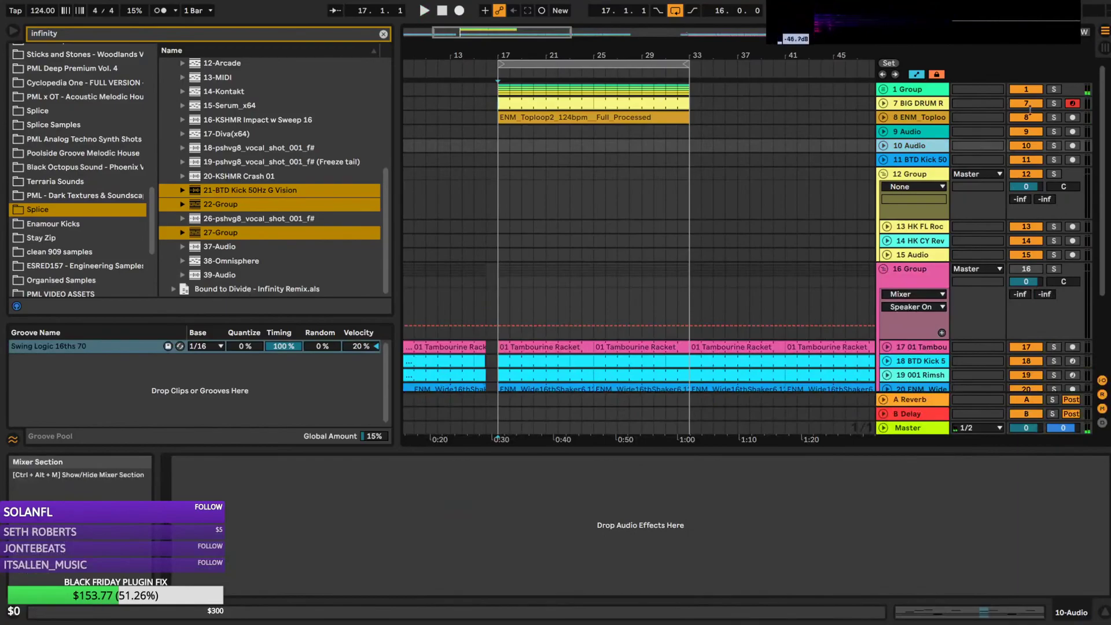
{"action": "key", "text": "space"}
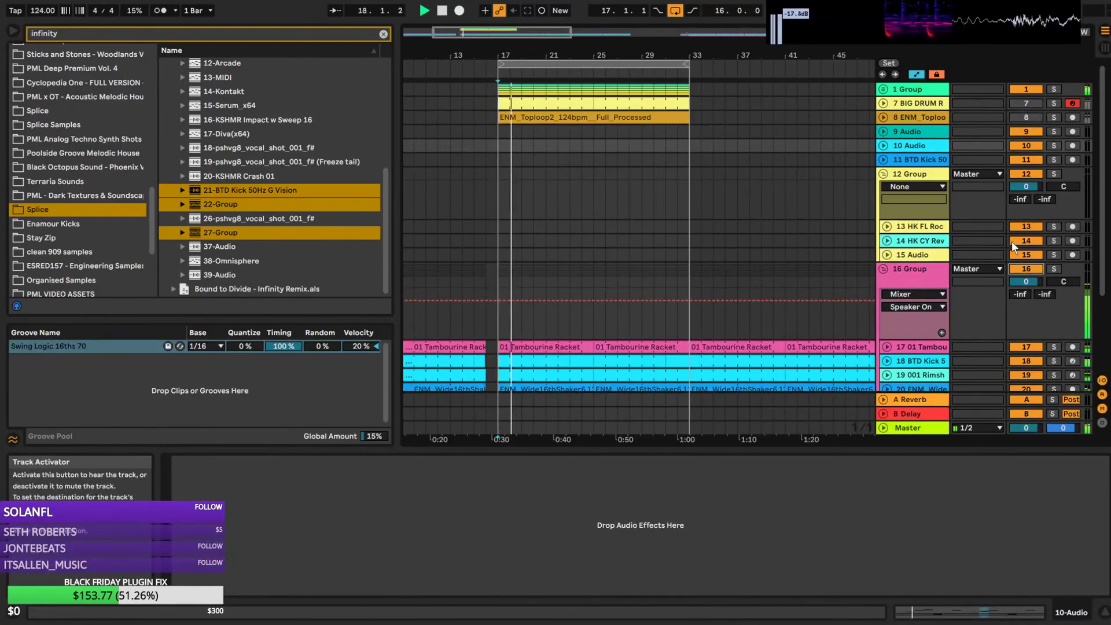
{"action": "left_click", "coordinate": [1028, 270]}
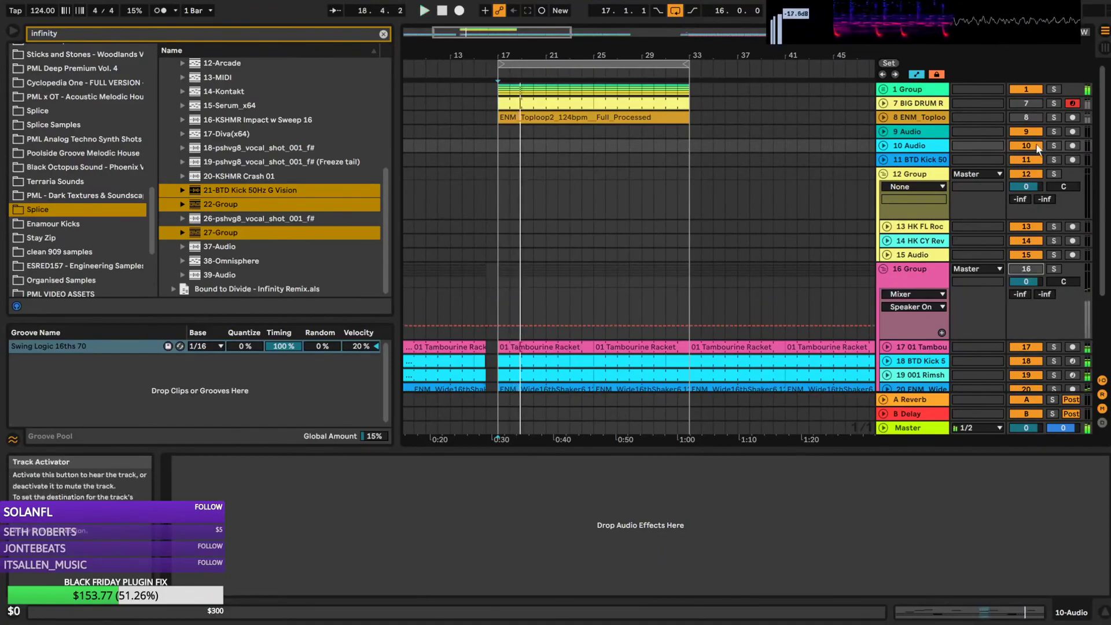
{"action": "key", "text": "space"}
{"action": "left_click", "coordinate": [1024, 105]}
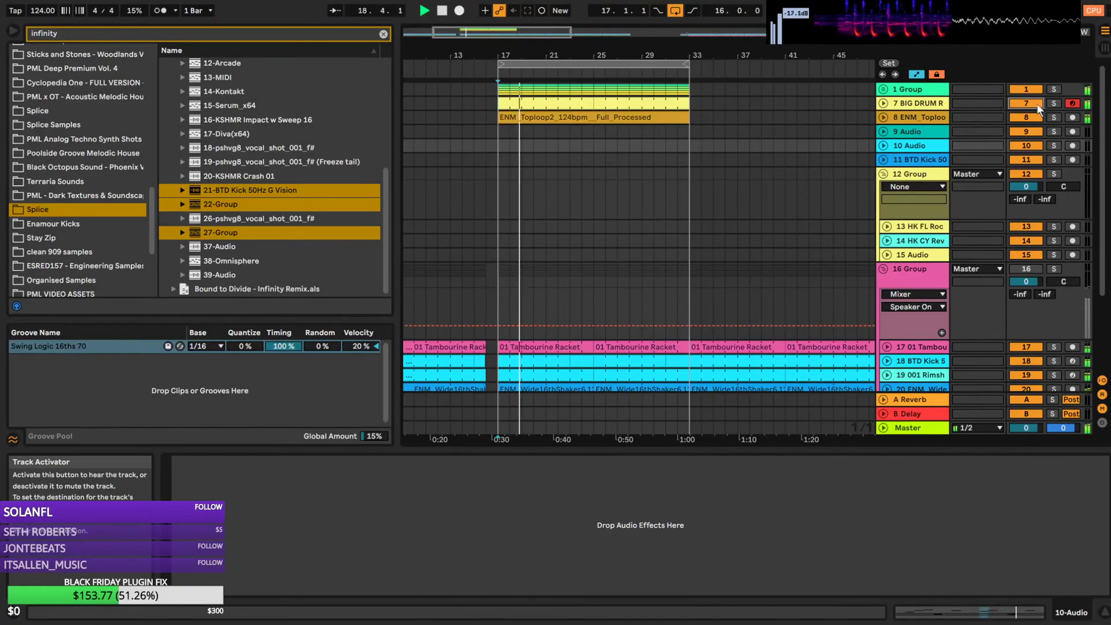
{"action": "key", "text": "space"}
Delete the imported 16 Group and 12 Group from the arrangement
{"action": "left_click", "coordinate": [822, 281]}
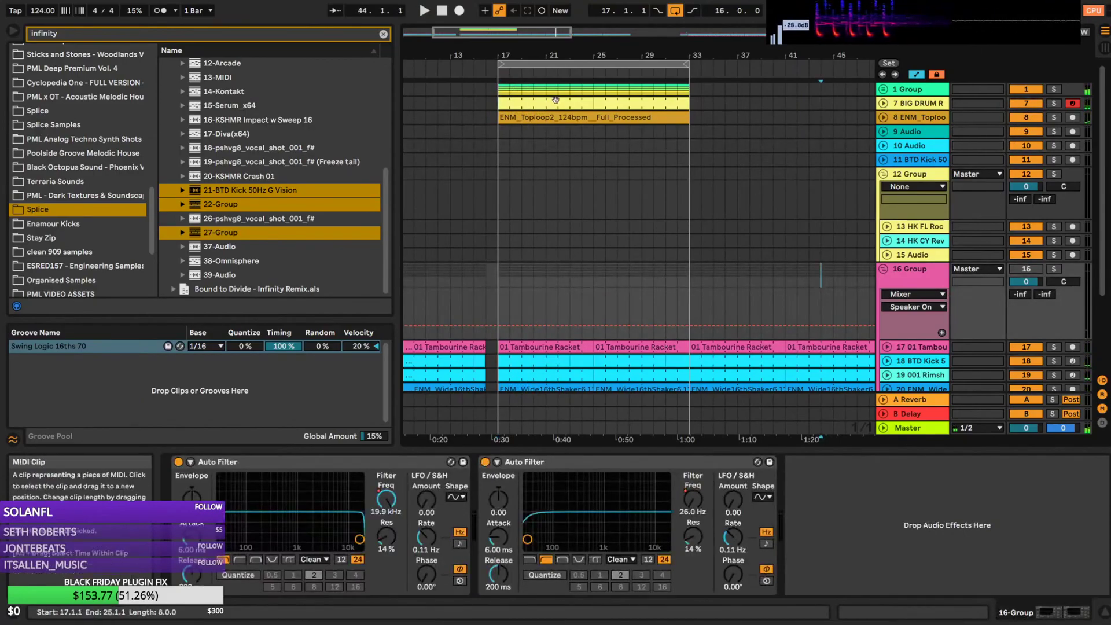
{"action": "left_click", "coordinate": [920, 276]}
{"action": "key", "text": "Delete"}
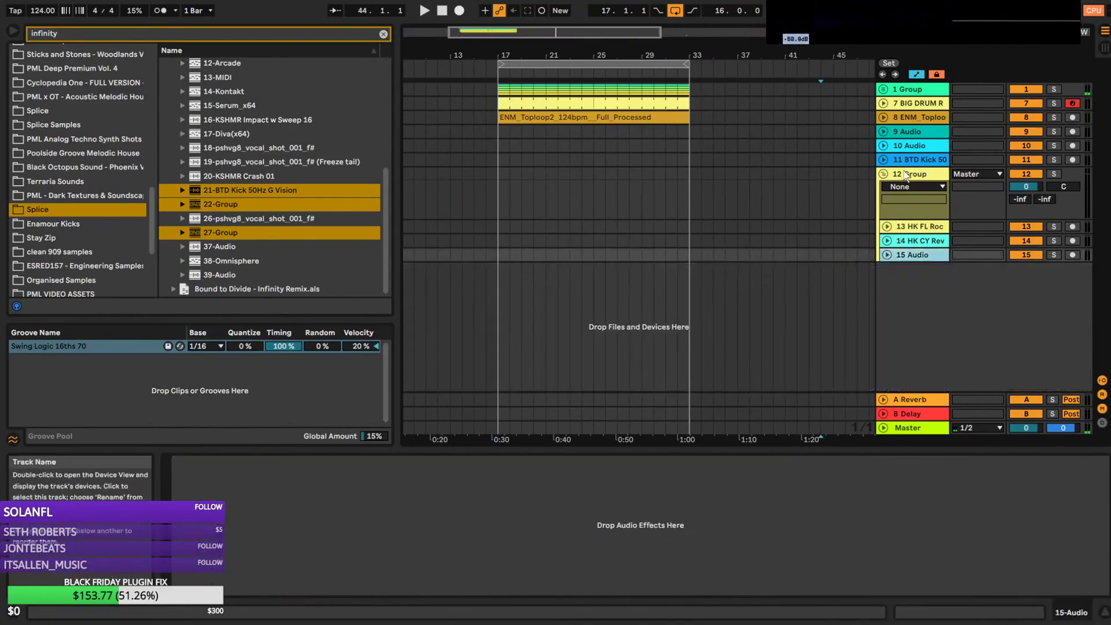
{"action": "left_click", "coordinate": [909, 180]}
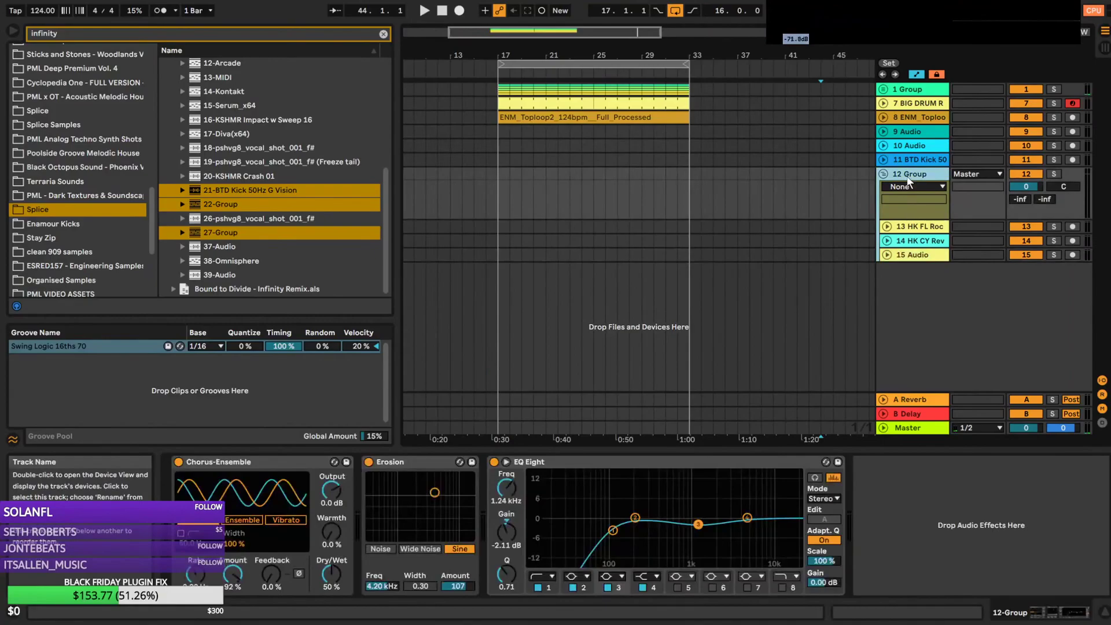
{"action": "key", "text": "Delete"}
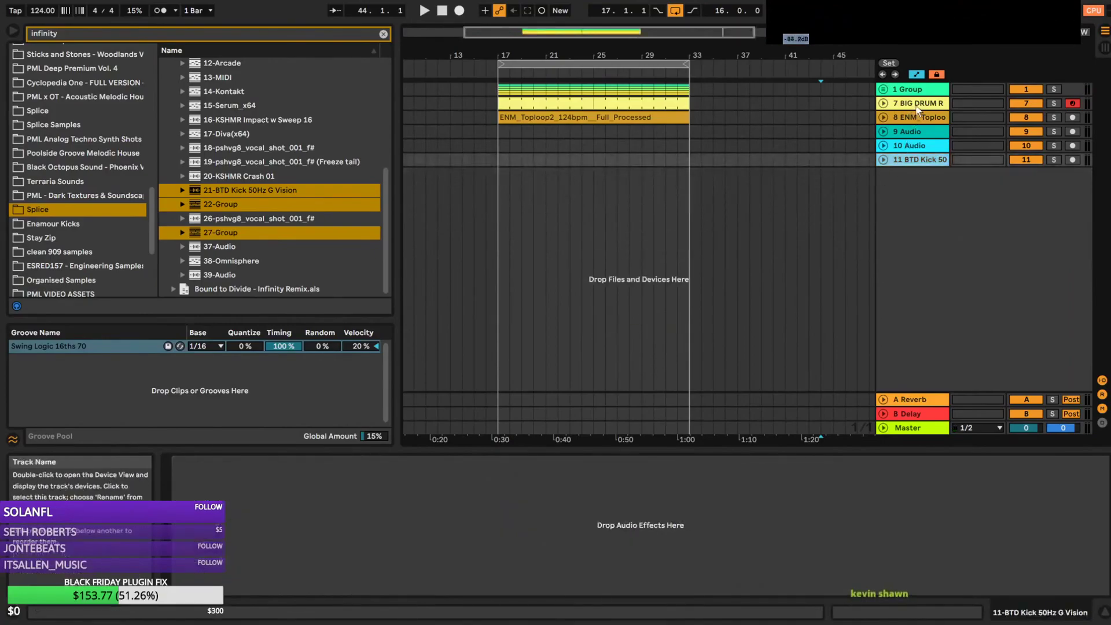
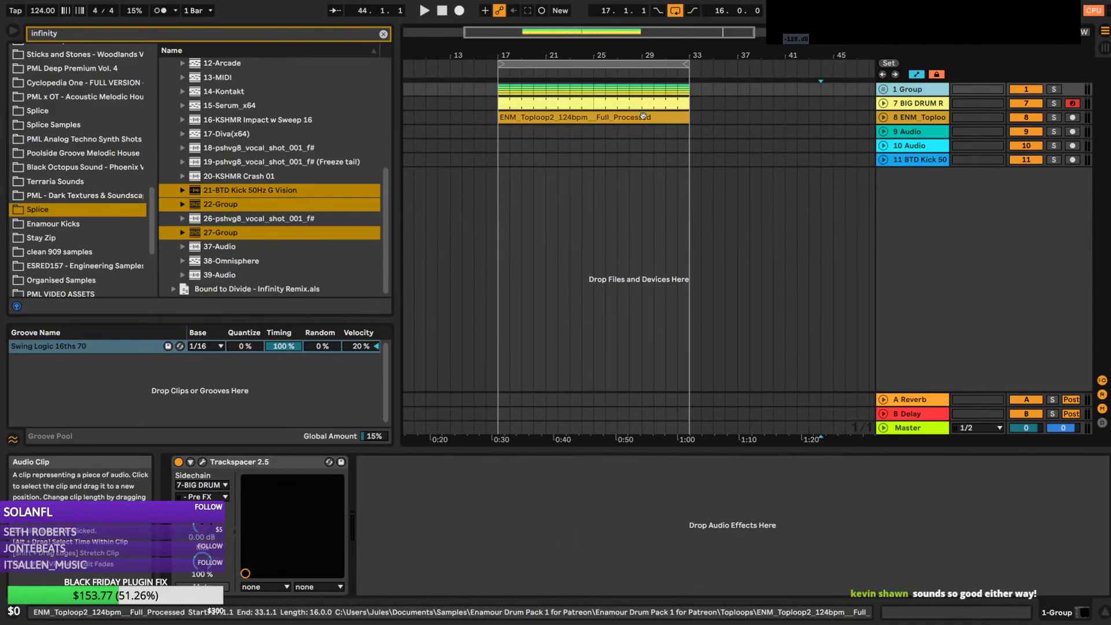
Play the arrangement from bar 17 and solo 1 Group
{"action": "mouse_move", "coordinate": [597, 33]}
{"action": "left_mouse_down"}
{"action": "mouse_move", "coordinate": [605, 51]}
{"action": "mouse_move", "coordinate": [640, 24]}
{"action": "mouse_move", "coordinate": [592, 15]}
{"action": "left_mouse_up"}
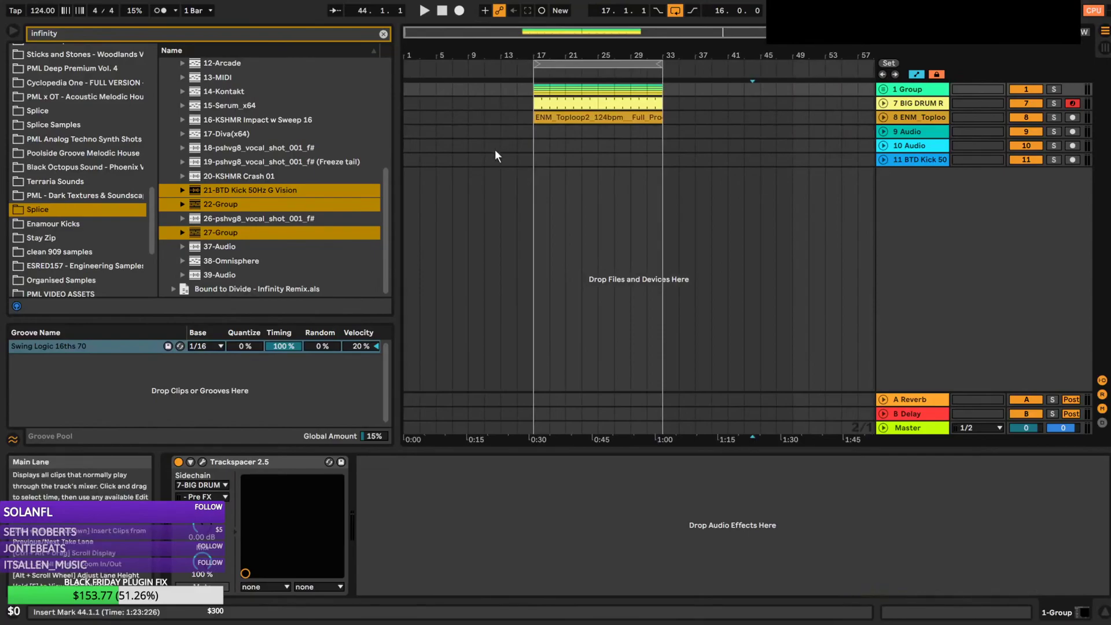
{"action": "left_click", "coordinate": [527, 110]}
{"action": "key", "text": "space"}
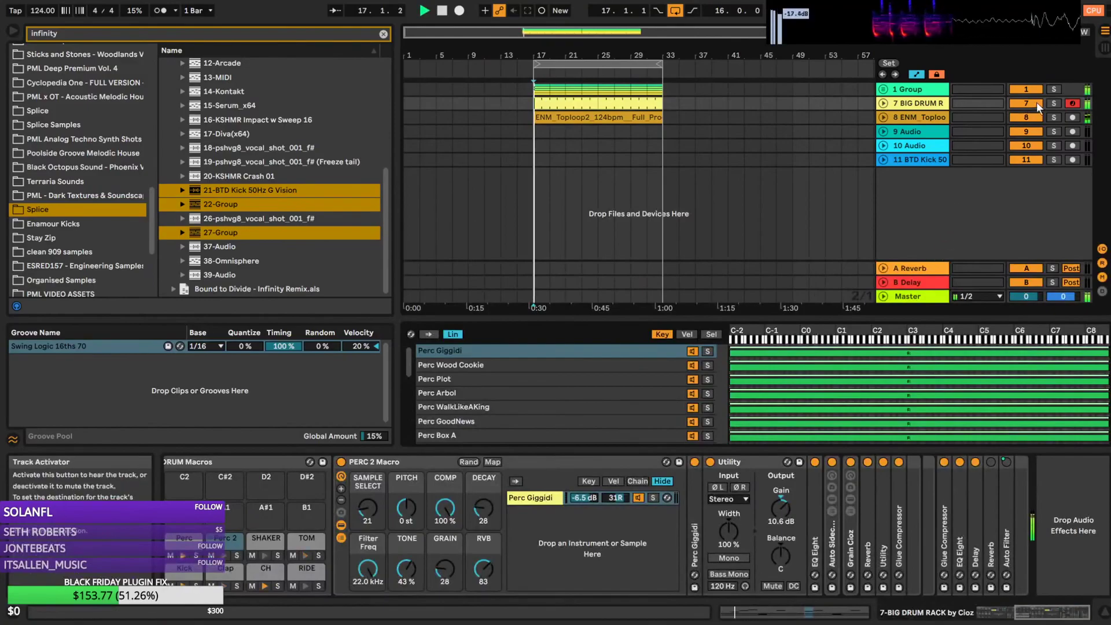
{"action": "left_click", "coordinate": [1057, 91]}
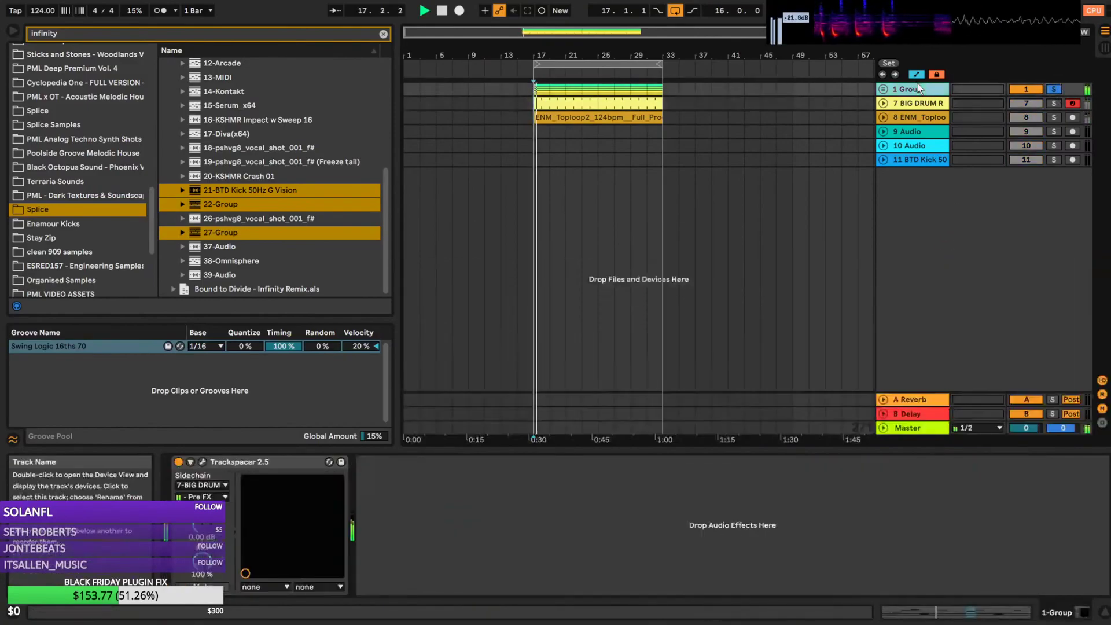
Search all browser results for "compr" and add a Compressor after Trackspacer 2.5 on 1 Group
{"action": "left_click", "coordinate": [383, 34]}
{"action": "type", "text": "compr"}
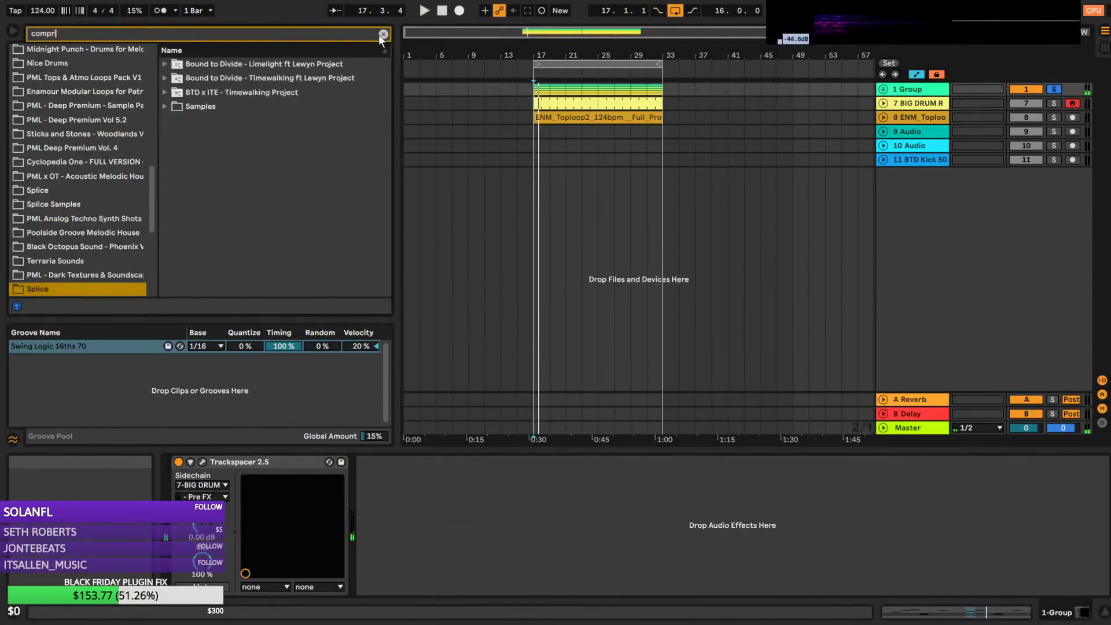
{"action": "scroll", "coordinate": [76, 138], "scroll_direction": "up", "scroll_amount": 10}
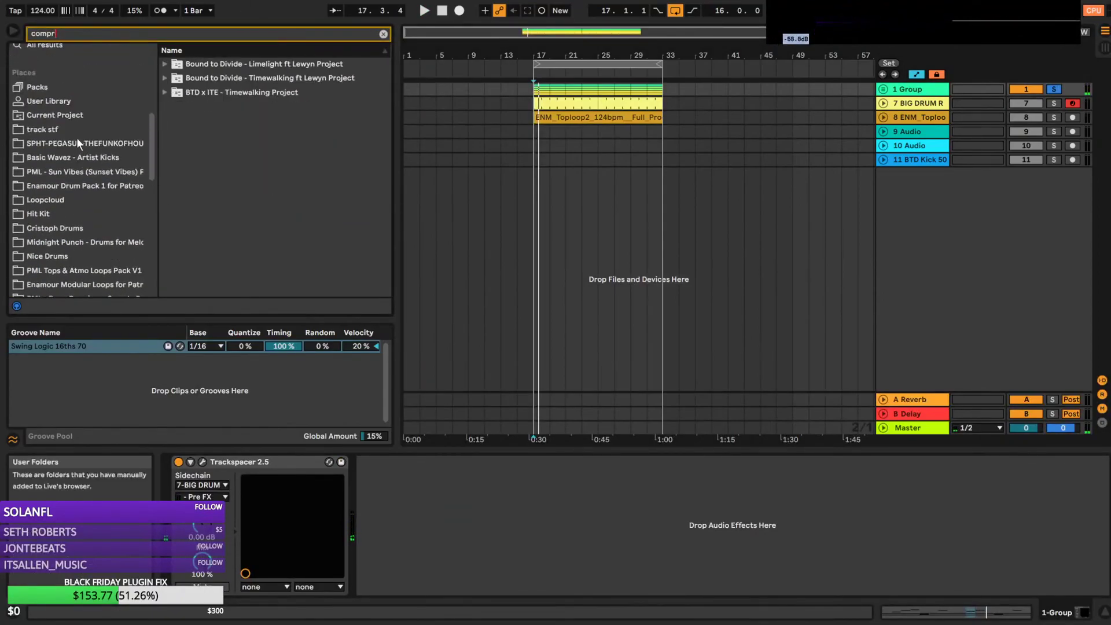
{"action": "left_click", "coordinate": [57, 133]}
{"action": "scroll", "coordinate": [226, 90], "scroll_direction": "up", "scroll_amount": 2}
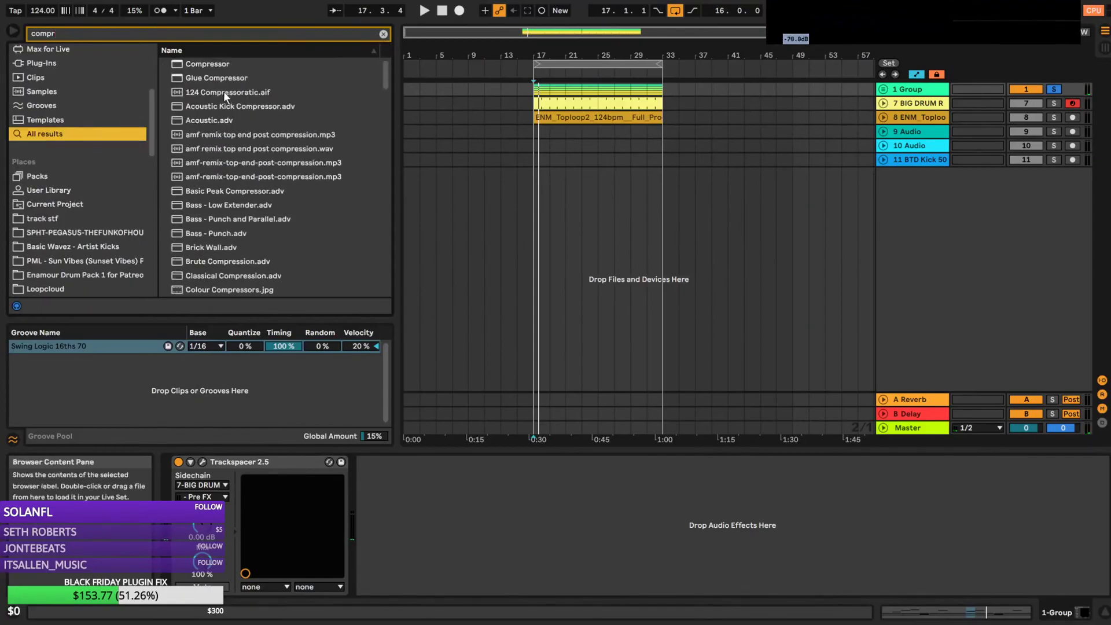
{"action": "left_click_drag", "start_coordinate": [213, 65], "coordinate": [501, 484]}
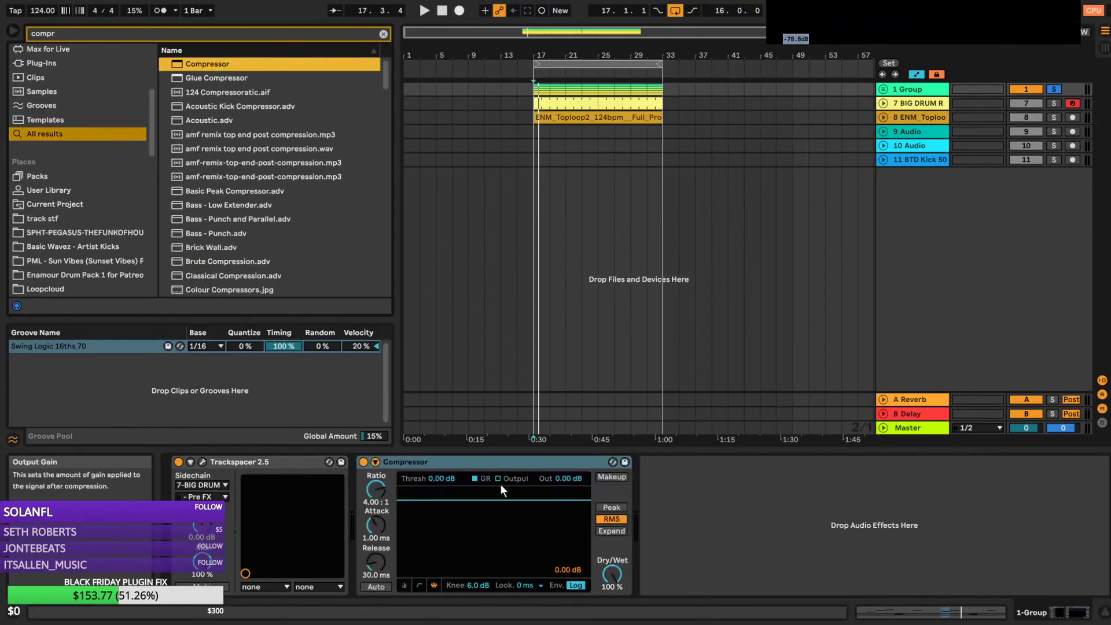
Set the Compressor's sidechain source to 7-BIG DRUM RACK by Cioz, tapped from its Kick chain at Pre FX
{"action": "left_click", "coordinate": [375, 462]}
{"action": "left_click", "coordinate": [384, 495]}
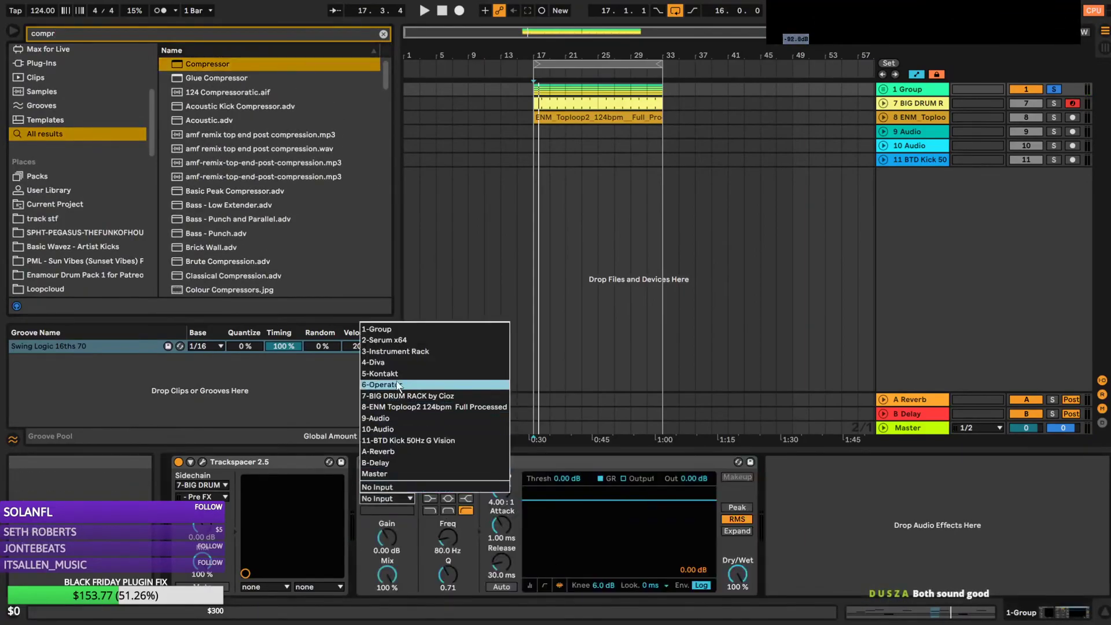
{"action": "left_click", "coordinate": [416, 350]}
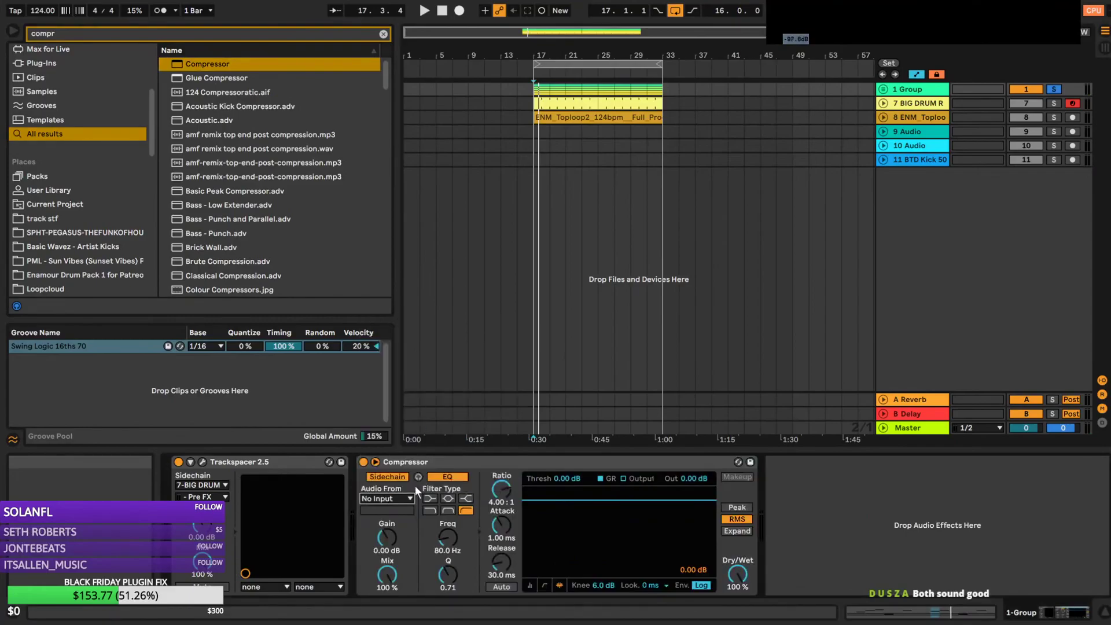
{"action": "left_click", "coordinate": [391, 508]}
{"action": "left_click", "coordinate": [387, 510]}
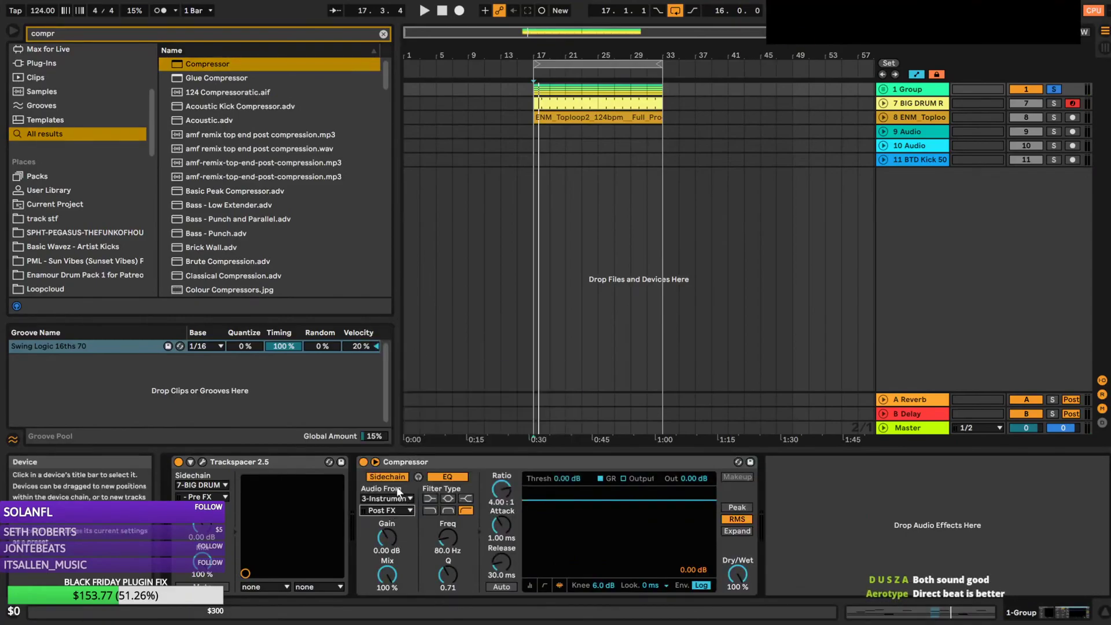
{"action": "left_click", "coordinate": [386, 498]}
{"action": "left_click", "coordinate": [408, 396]}
{"action": "left_click", "coordinate": [403, 512]}
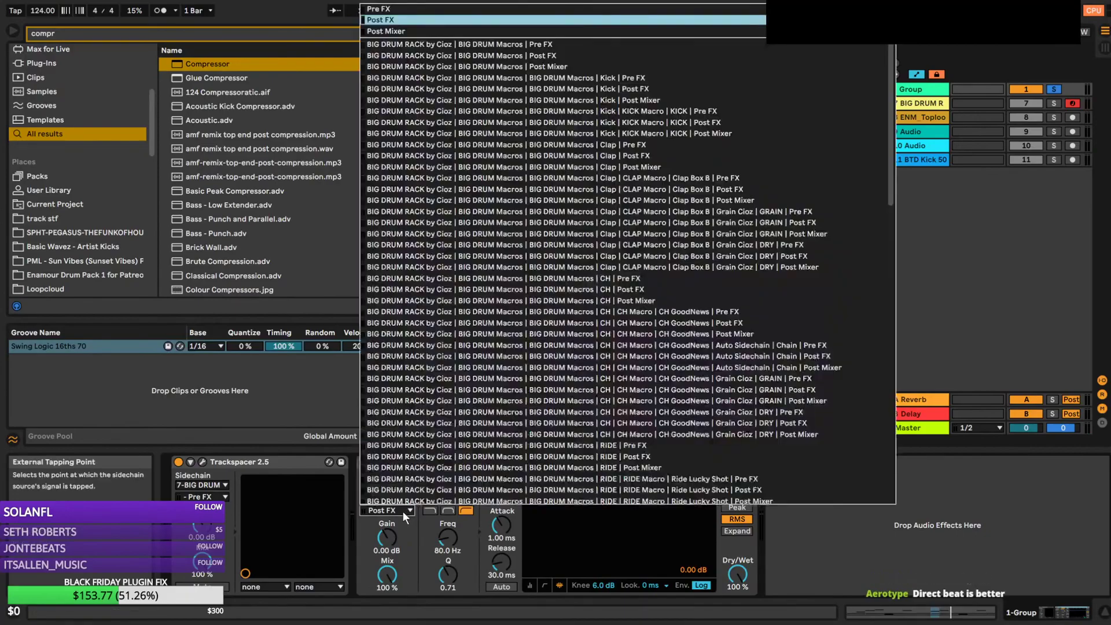
{"action": "left_click", "coordinate": [581, 87]}
While the loop plays, set the Compressor to a -24.1 dB threshold, 1 ms lookahead and 3.16 ms attack
{"action": "key", "text": "space"}
{"action": "left_click_drag", "start_coordinate": [551, 500], "coordinate": [550, 550]}
{"action": "left_click", "coordinate": [666, 585]}
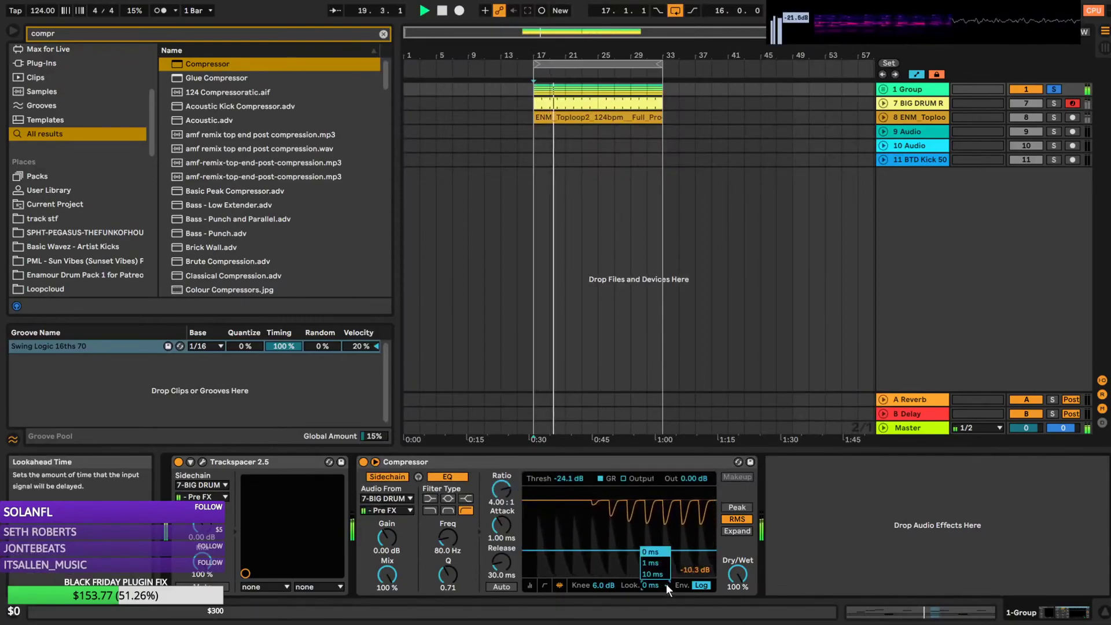
{"action": "left_click", "coordinate": [660, 565]}
{"action": "left_click_drag", "start_coordinate": [501, 525], "coordinate": [501, 517]}
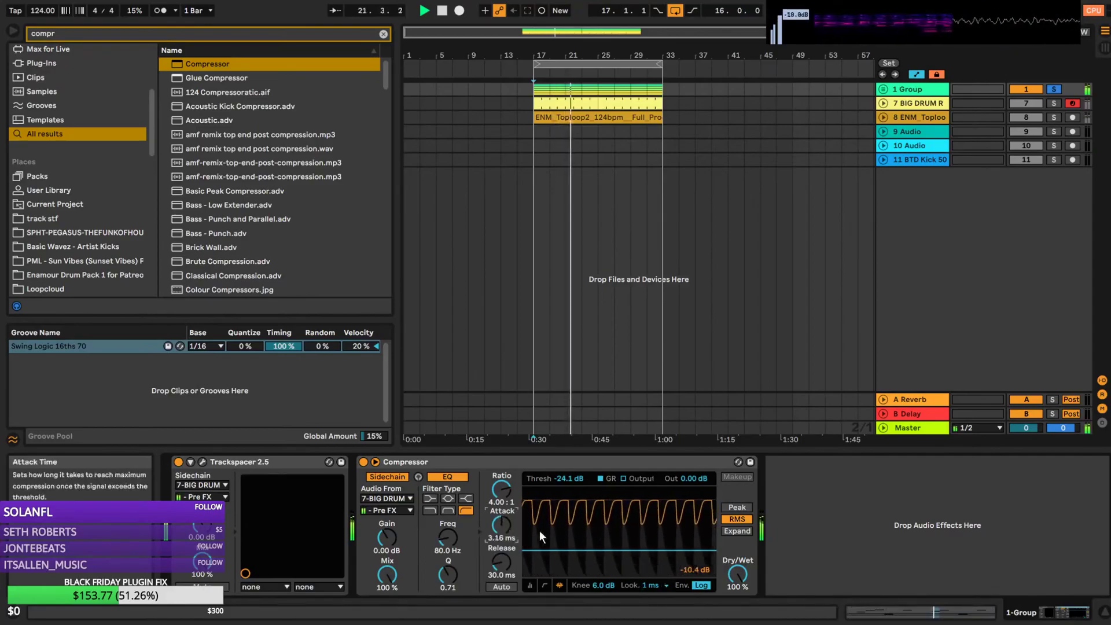
Set the Compressor's threshold to -30.3 dB and sidechain EQ frequency to 177 Hz, and unsolo 1 Group
{"action": "left_click_drag", "start_coordinate": [570, 550], "coordinate": [570, 554]}
{"action": "left_click_drag", "start_coordinate": [448, 538], "coordinate": [448, 526]}
{"action": "left_click_drag", "start_coordinate": [579, 553], "coordinate": [579, 556]}
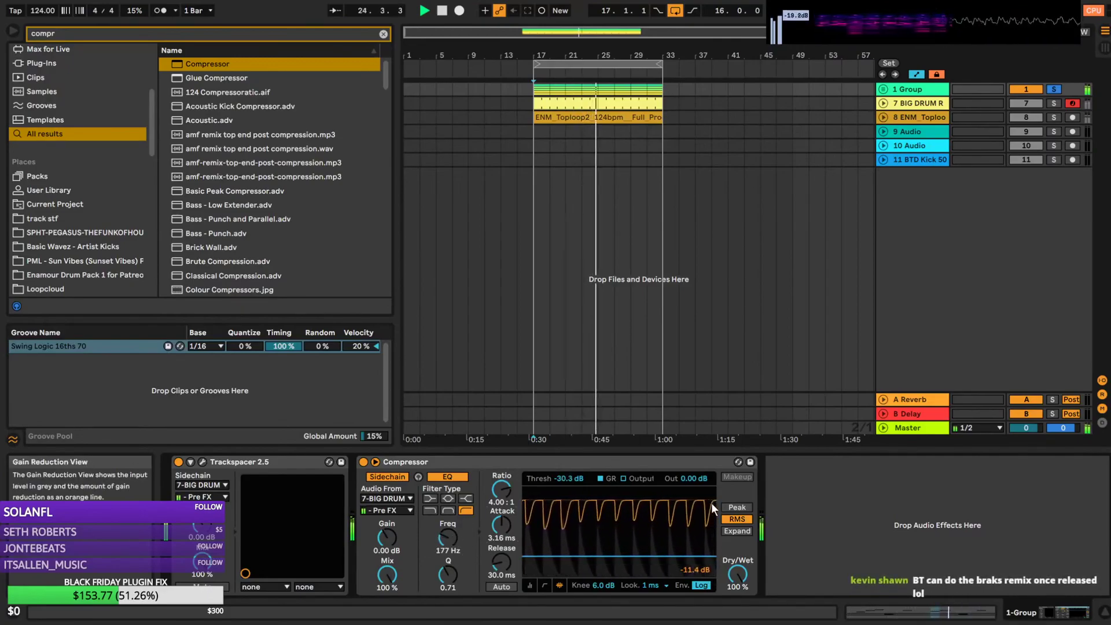
{"action": "left_click", "coordinate": [1054, 89]}
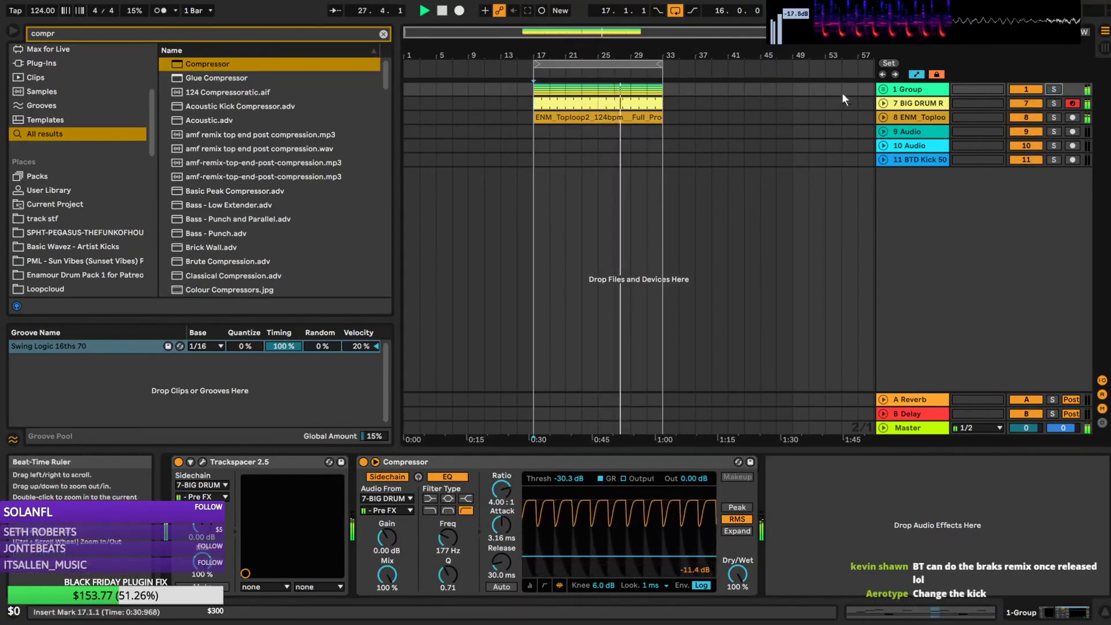
Insert a MIDI track below 6 Operator in 1 Group and create an empty 8-bar clip on it at bar 17
{"action": "left_click", "coordinate": [884, 90]}
{"action": "key", "text": "space"}
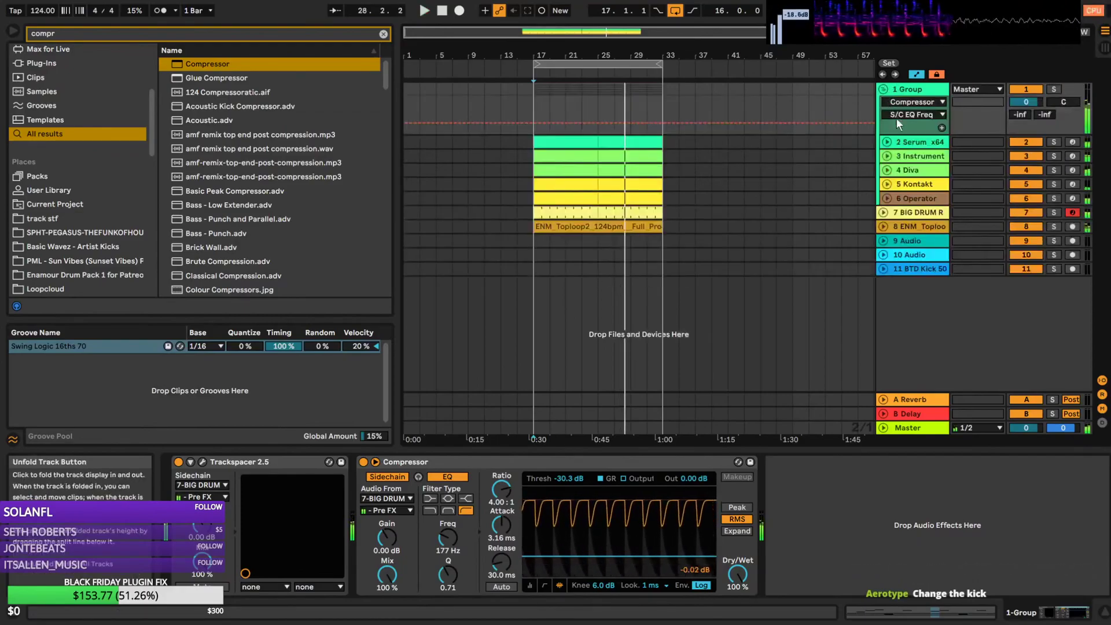
{"action": "left_click", "coordinate": [913, 202]}
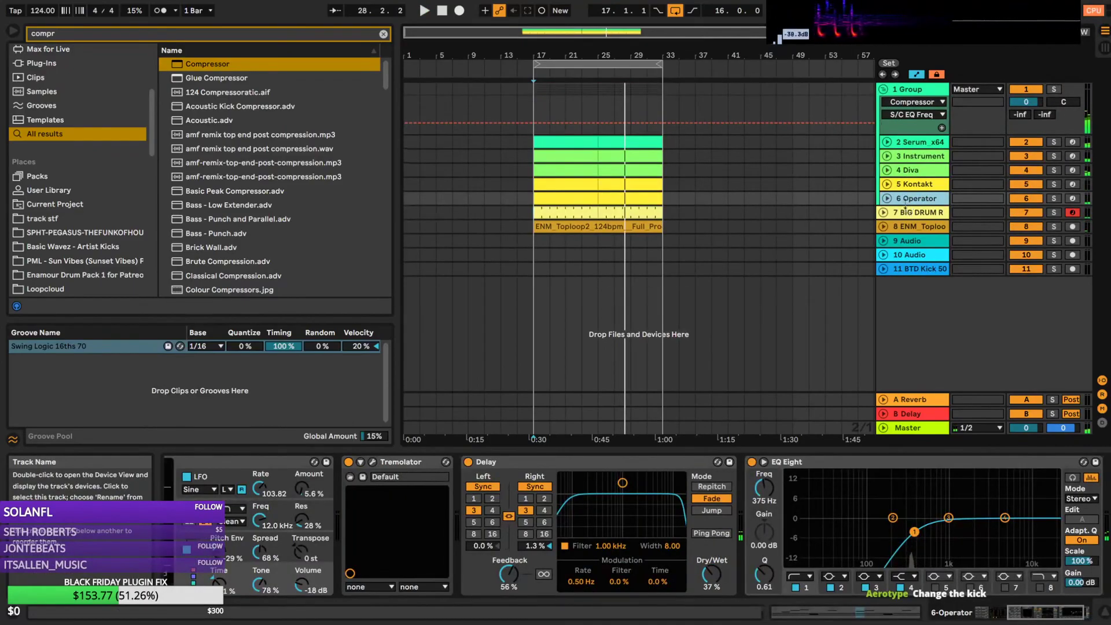
{"action": "key", "text": "ctrl+shift+t"}
{"action": "left_click_drag", "start_coordinate": [537, 225], "coordinate": [635, 227]}
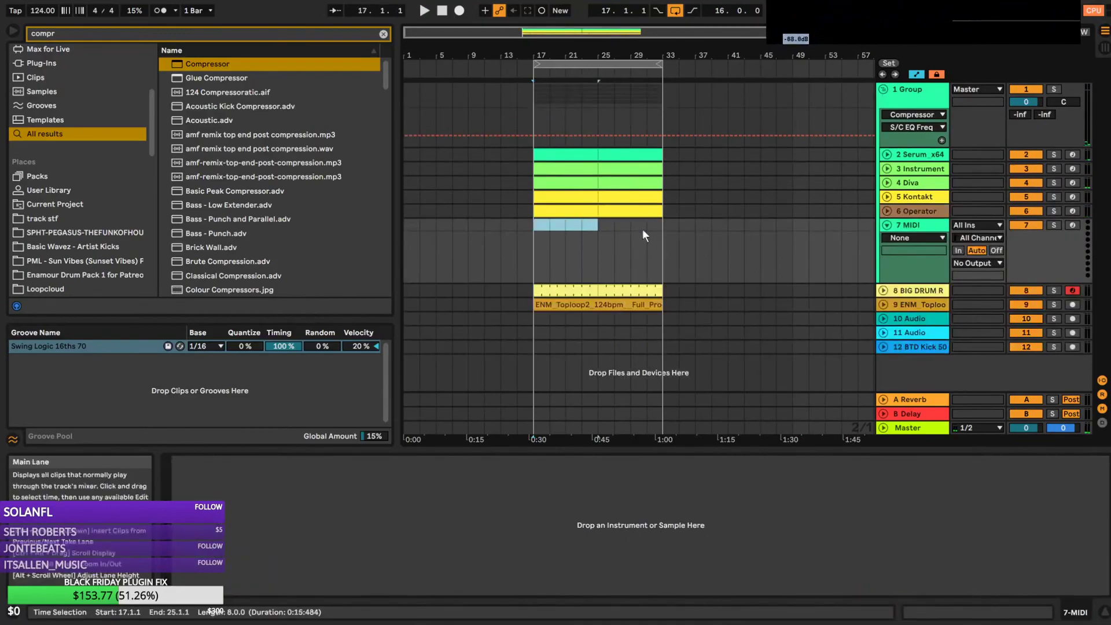
{"action": "key", "text": "ctrl+shift+m"}
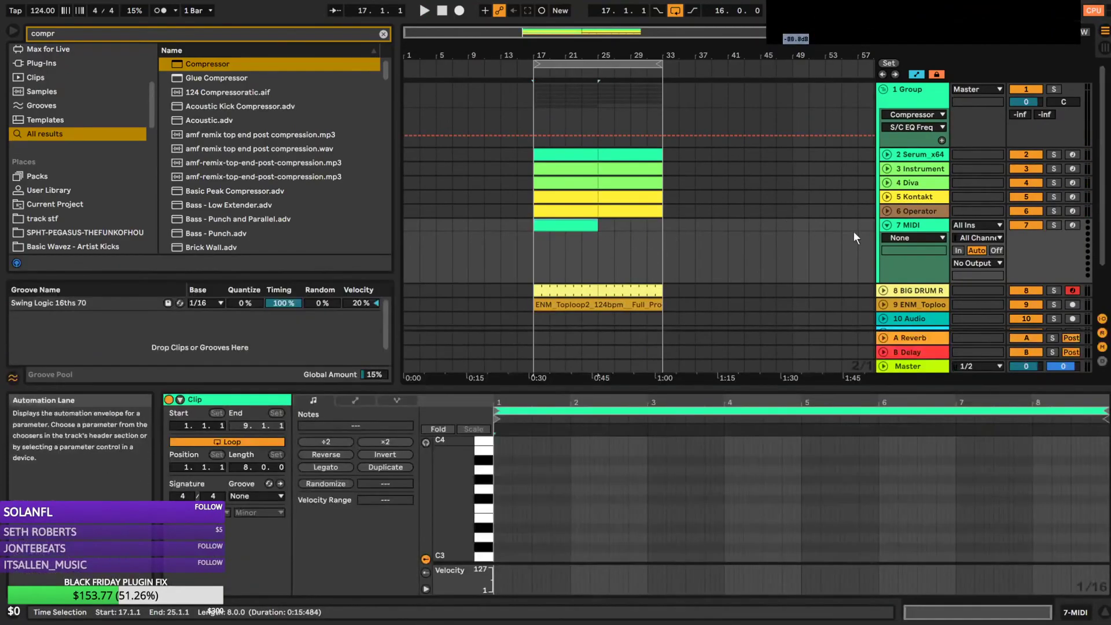
Unfold the Operator and Kontakt tracks and copy the first 8-bar Kontakt clip onto the new 7 MIDI track at bar 17
{"action": "left_click", "coordinate": [888, 209]}
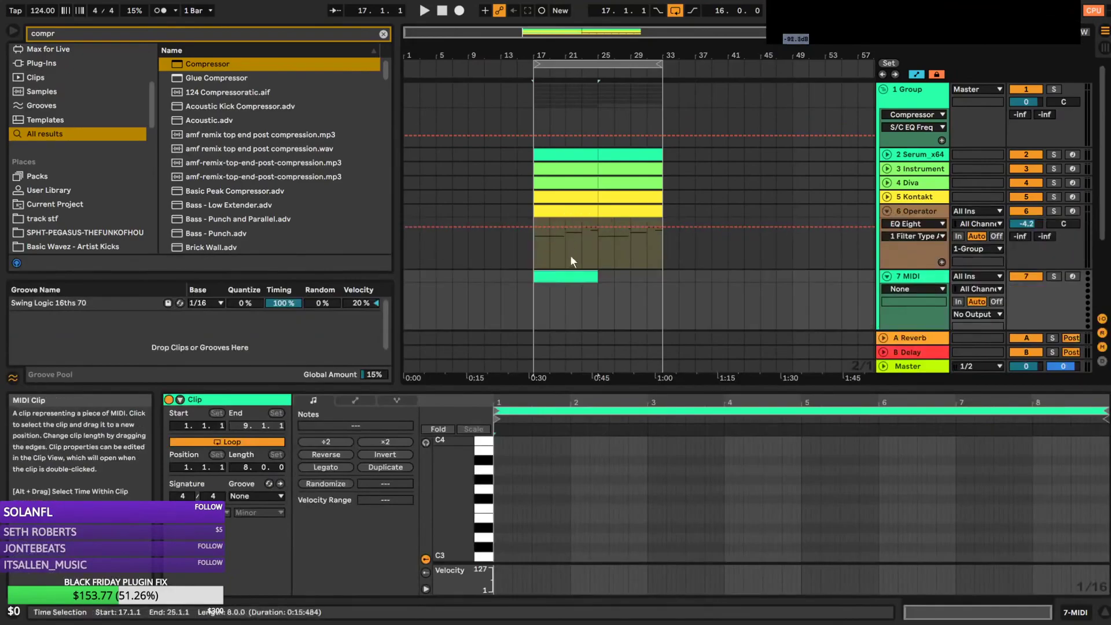
{"action": "left_click", "coordinate": [589, 212]}
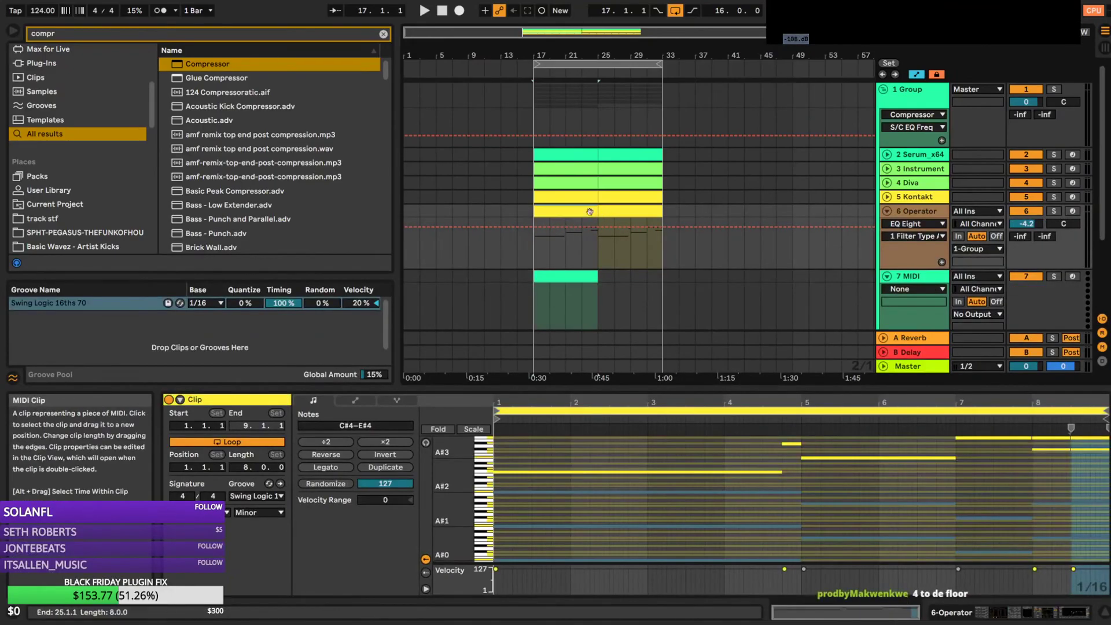
{"action": "left_click", "coordinate": [581, 197]}
{"action": "left_click", "coordinate": [887, 197]}
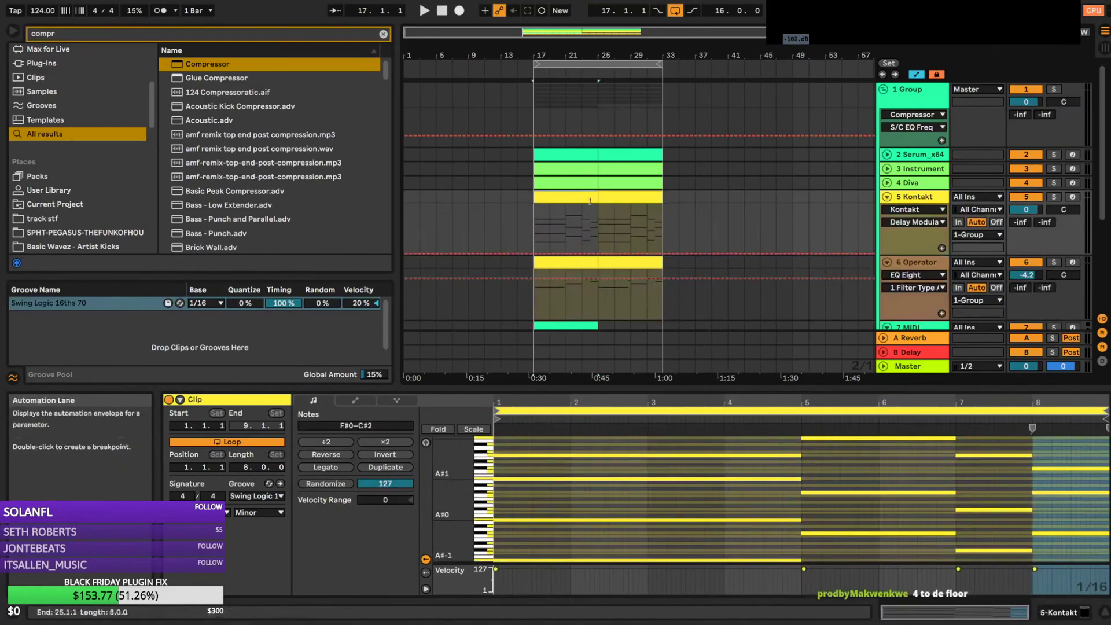
{"action": "left_click", "coordinate": [624, 197], "text": "shift"}
{"action": "left_click", "coordinate": [581, 199]}
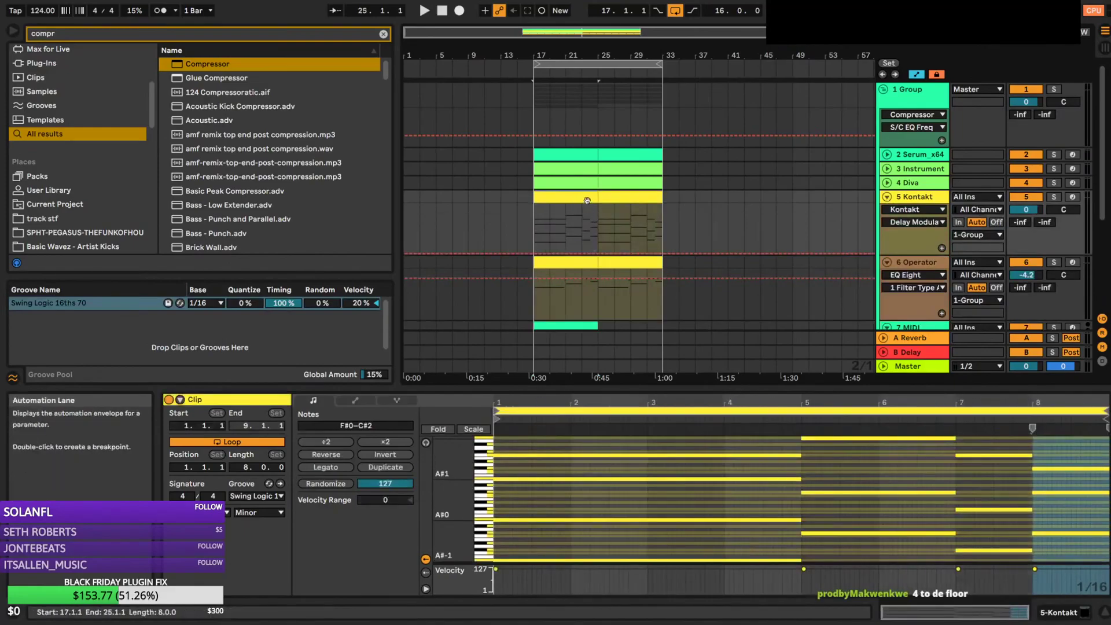
{"action": "scroll", "coordinate": [584, 228], "scroll_direction": "down", "scroll_amount": 1}
{"action": "scroll", "coordinate": [585, 228], "scroll_direction": "down", "scroll_amount": 4}
{"action": "left_click", "coordinate": [589, 253]}
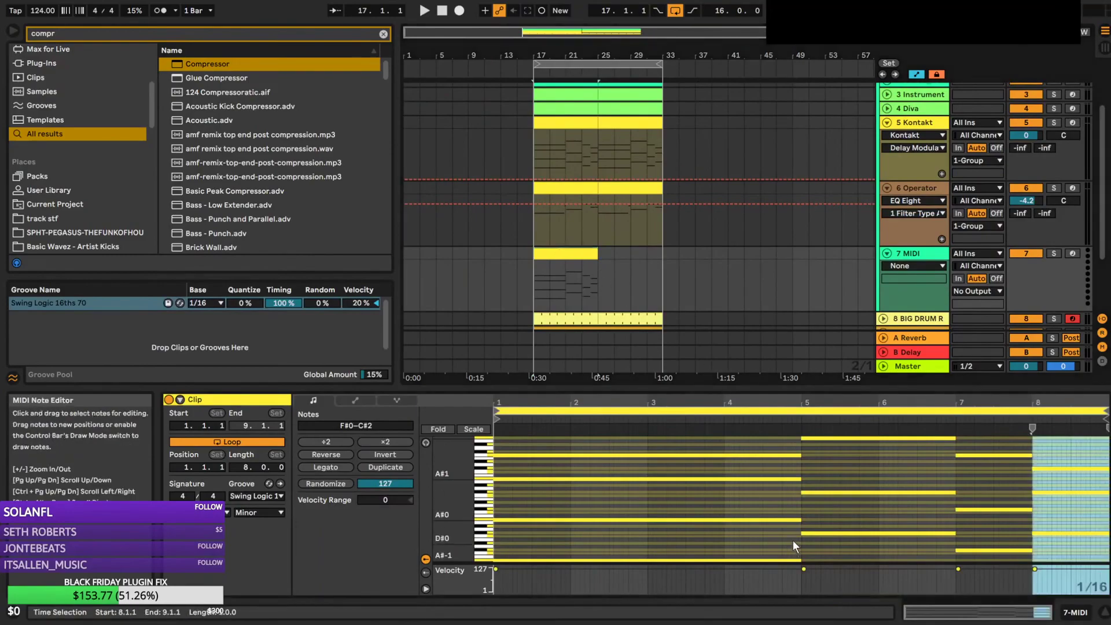
Delete the upper chord notes across all 8 bars of the new clip, keeping only the lowest note of each chord
{"action": "scroll", "coordinate": [784, 519], "scroll_direction": "down", "scroll_amount": 3}
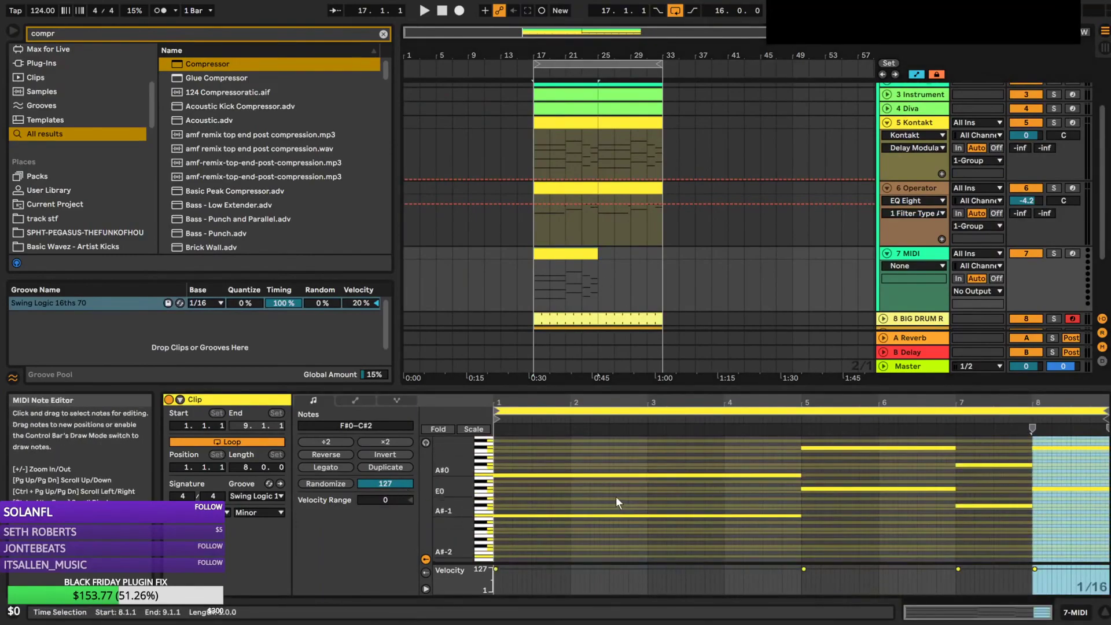
{"action": "scroll", "coordinate": [616, 497], "scroll_direction": "up", "scroll_amount": 4}
{"action": "left_click_drag", "start_coordinate": [618, 455], "coordinate": [686, 545]}
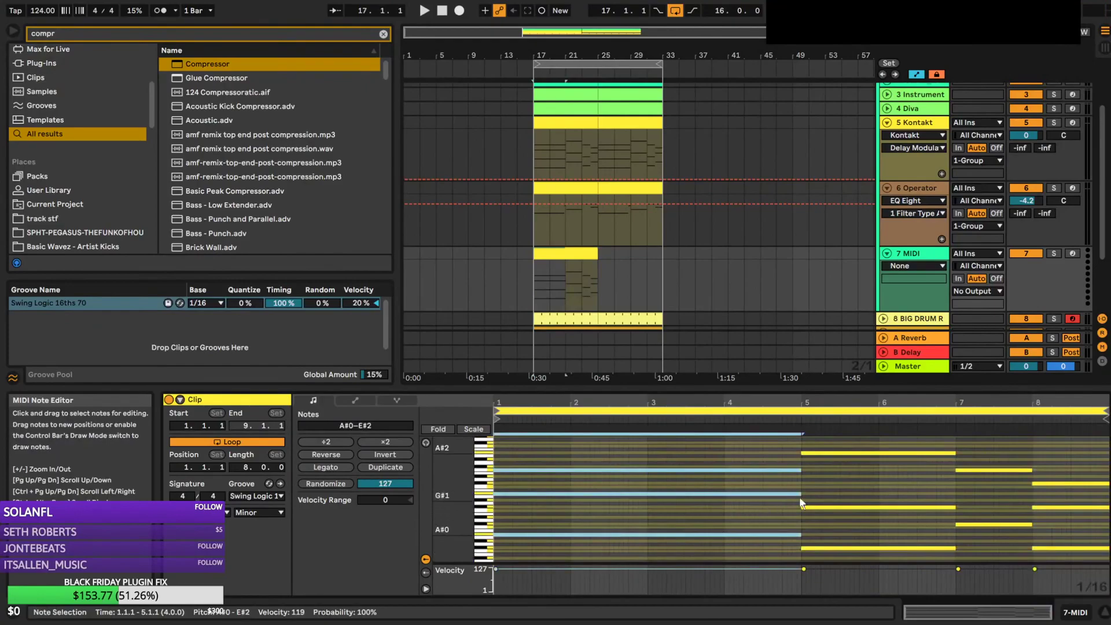
{"action": "key", "text": "Delete"}
{"action": "left_click_drag", "start_coordinate": [868, 451], "coordinate": [899, 528]}
{"action": "key", "text": "Delete"}
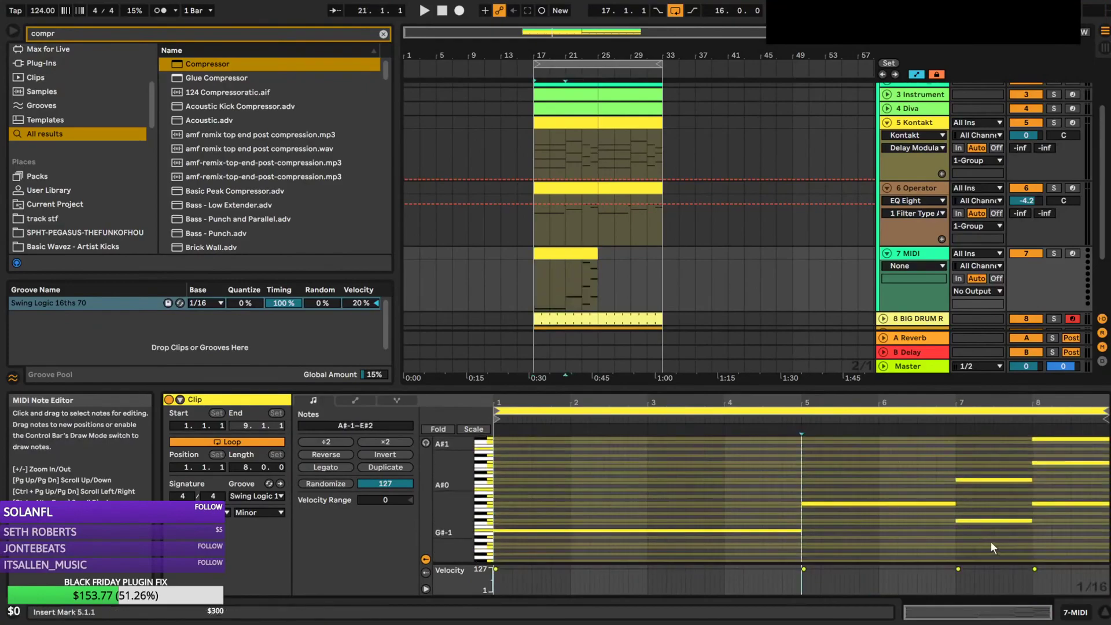
{"action": "left_click_drag", "start_coordinate": [992, 453], "coordinate": [1079, 529]}
{"action": "key", "text": "Delete"}
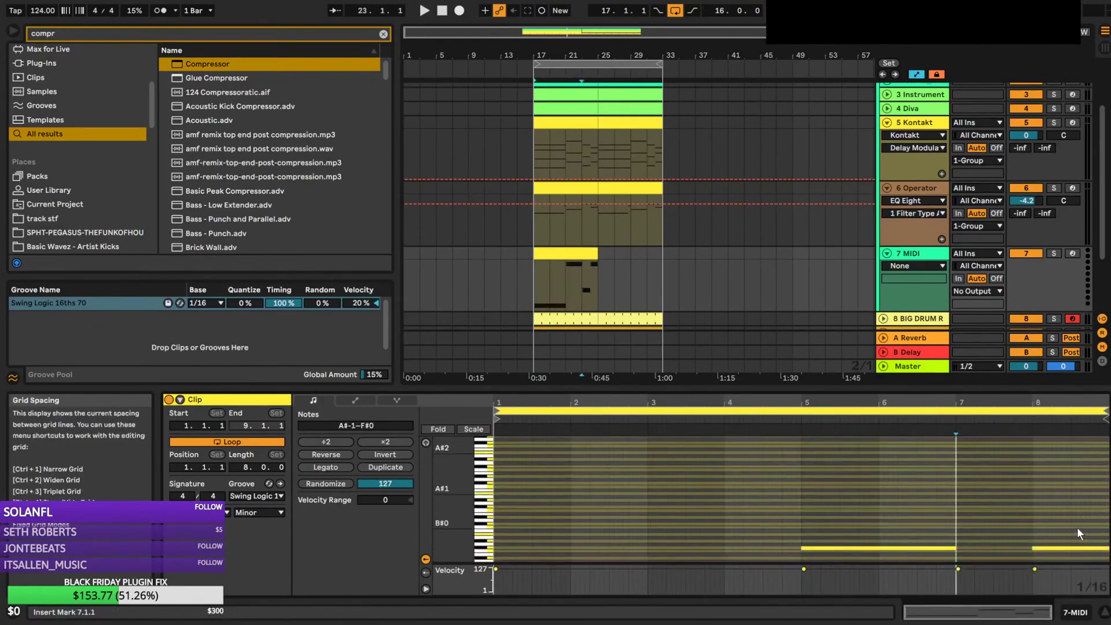
{"action": "scroll", "coordinate": [849, 242], "scroll_direction": "down", "scroll_amount": 2}
{"action": "scroll", "coordinate": [863, 226], "scroll_direction": "up", "scroll_amount": 2}
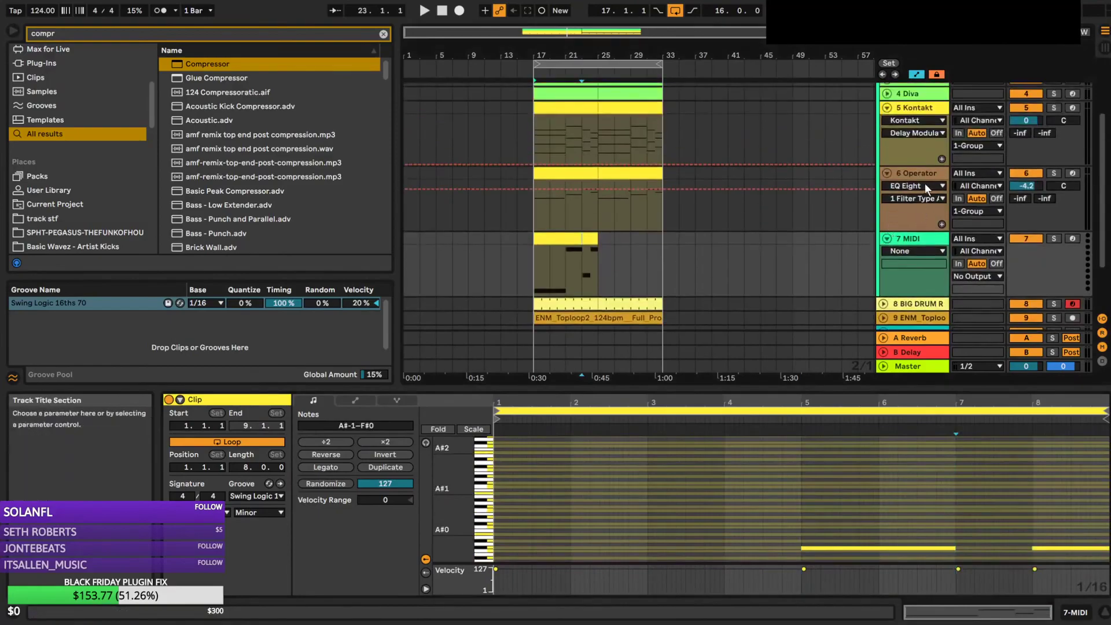
Add the SPAN analyzer to the Master track, view the mix's spectrum during playback, and close its window
{"action": "key", "text": "space"}
{"action": "double_click", "coordinate": [925, 244]}
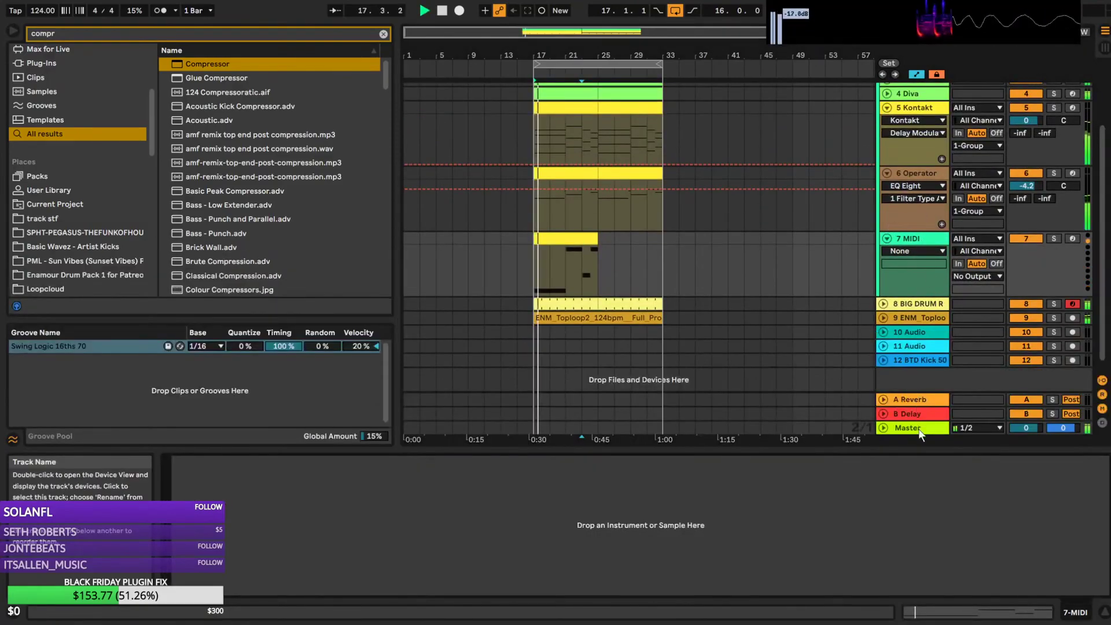
{"action": "left_click", "coordinate": [923, 429]}
{"action": "key", "text": "space"}
{"action": "left_click", "coordinate": [384, 34]}
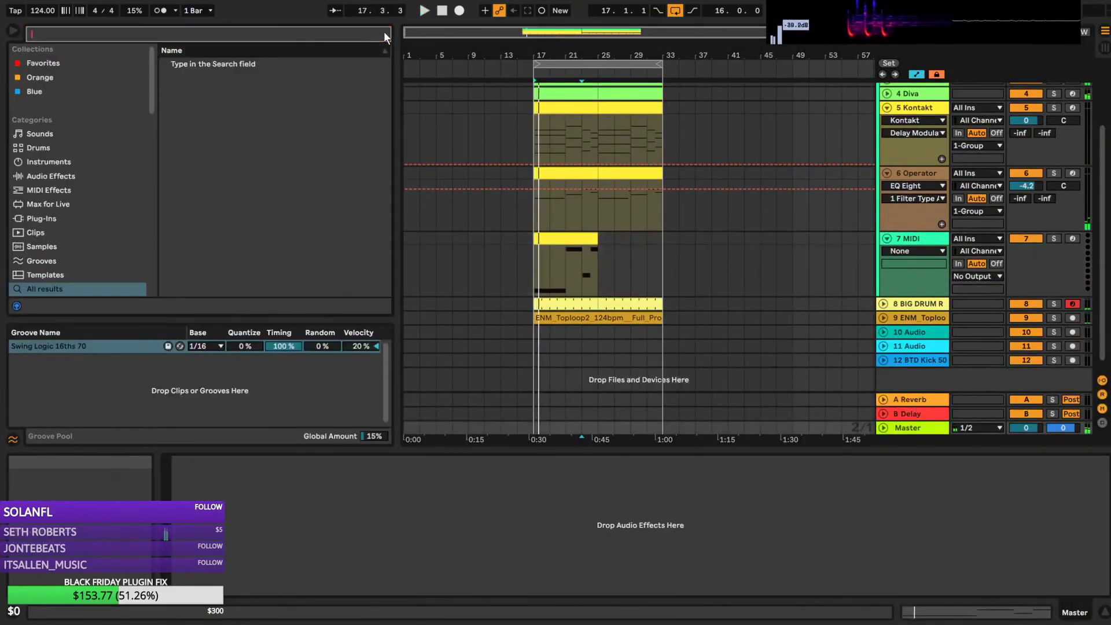
{"action": "type", "text": "span"}
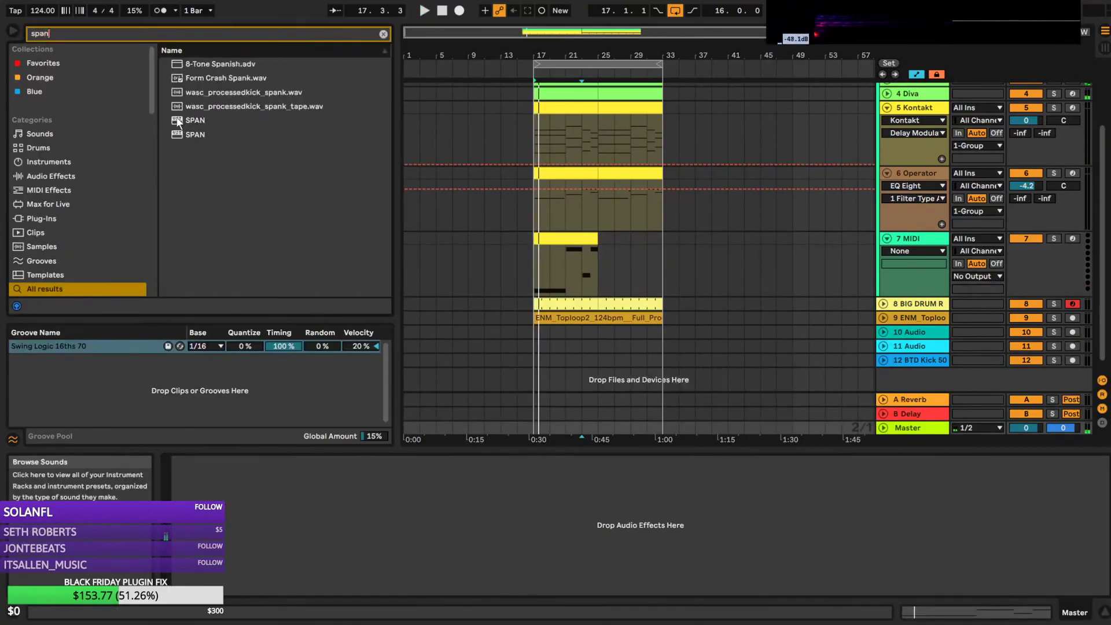
{"action": "double_click", "coordinate": [196, 120]}
{"action": "key", "text": "space"}
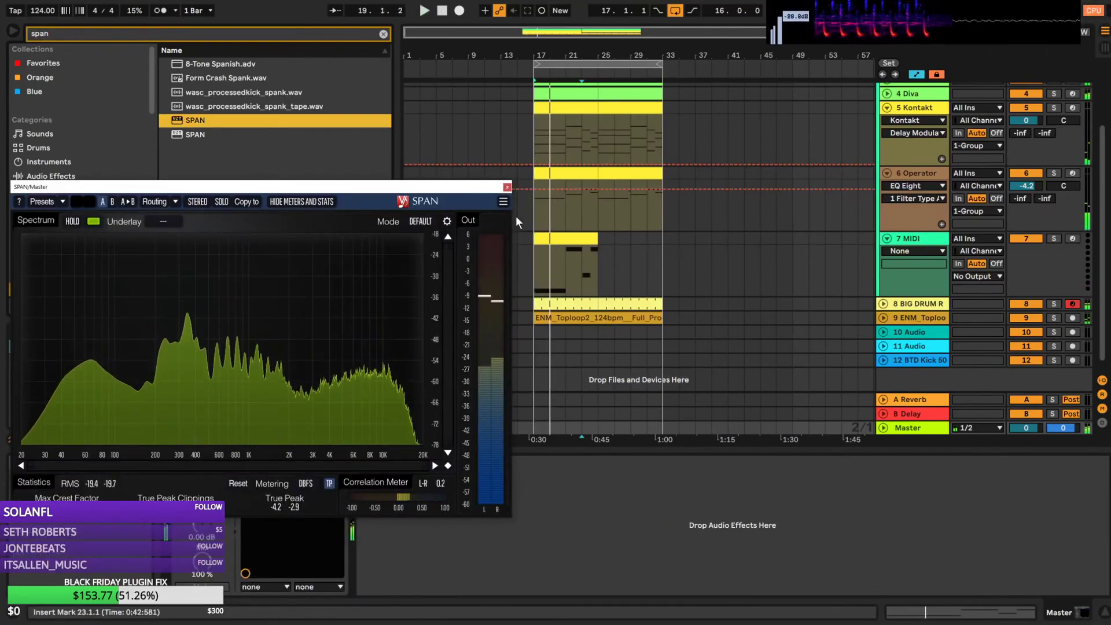
{"action": "left_click", "coordinate": [508, 187]}
Load the Diva synth on the 7 MIDI track
{"action": "left_click", "coordinate": [909, 238]}
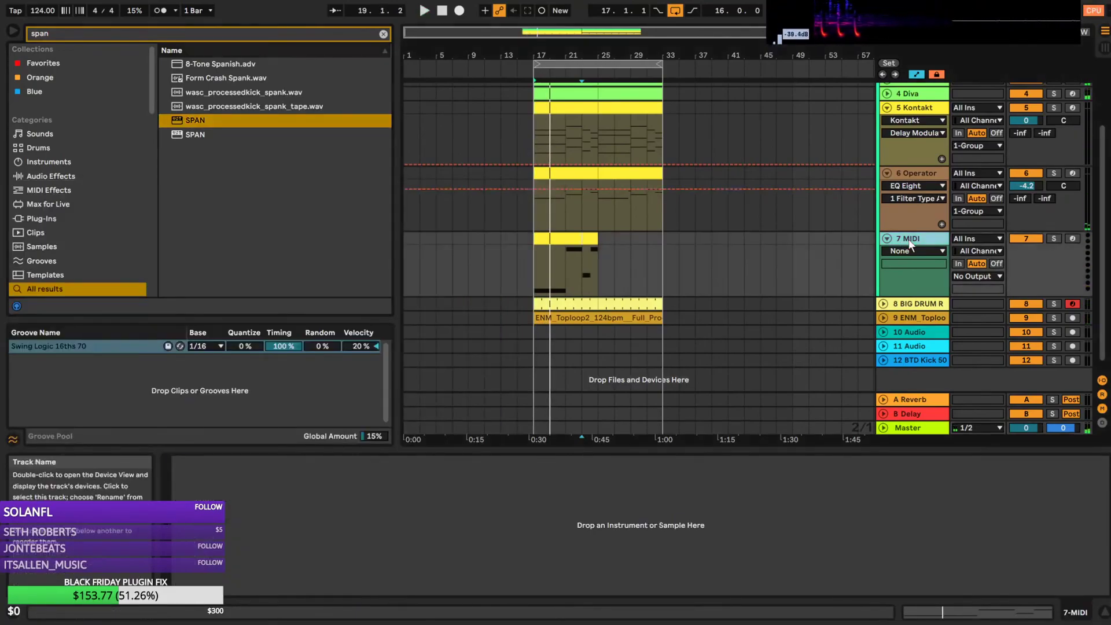
{"action": "left_click", "coordinate": [384, 34]}
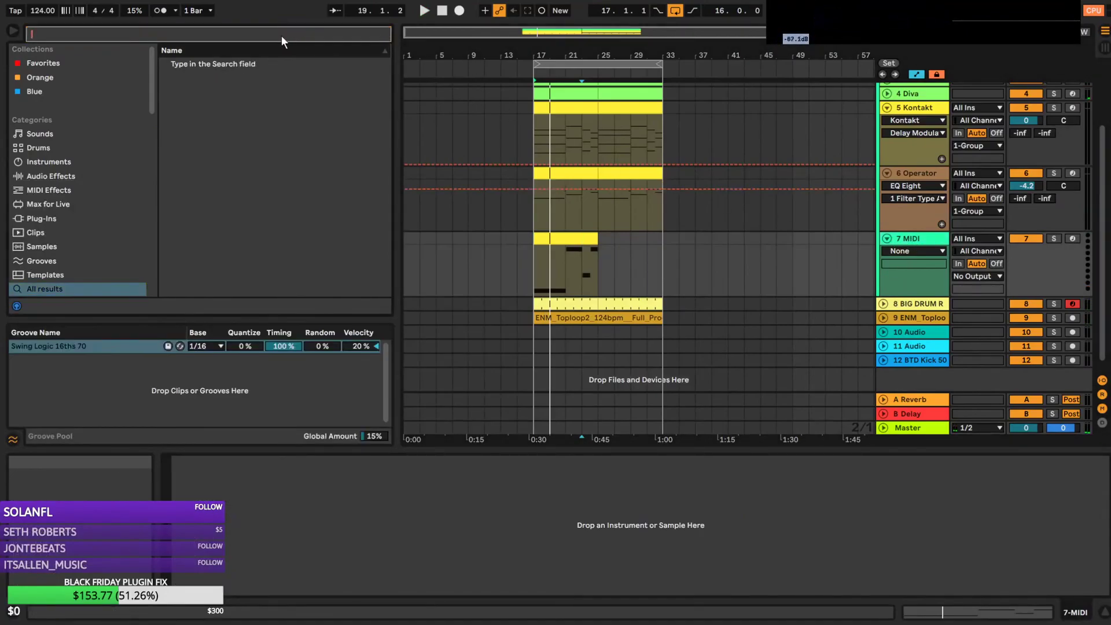
{"action": "type", "text": "diva"}
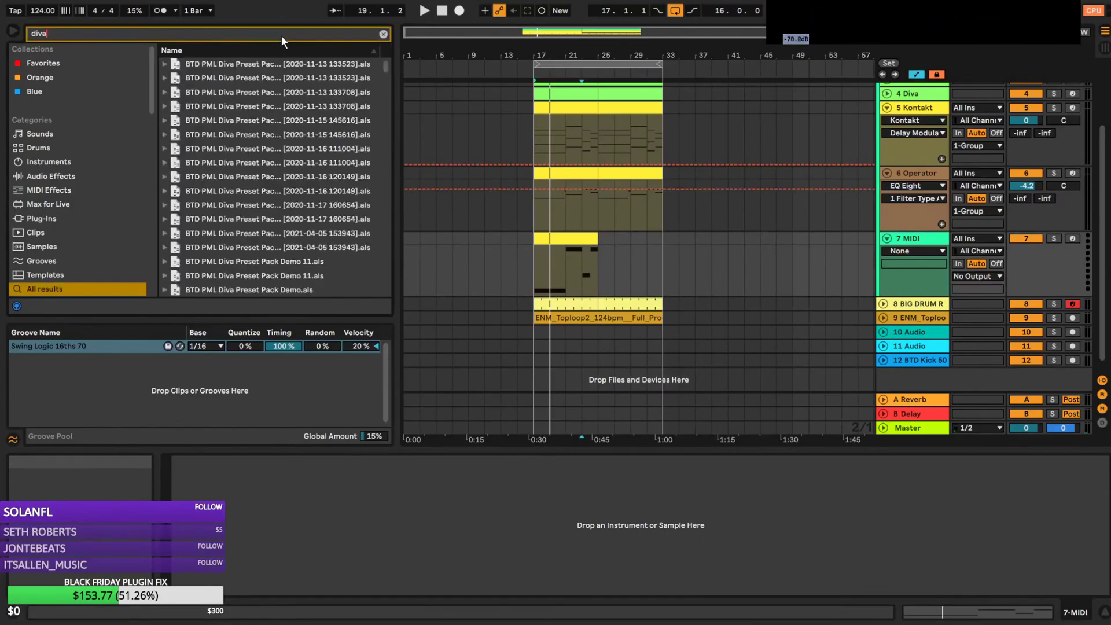
{"action": "left_click_drag", "start_coordinate": [388, 68], "coordinate": [358, 305]}
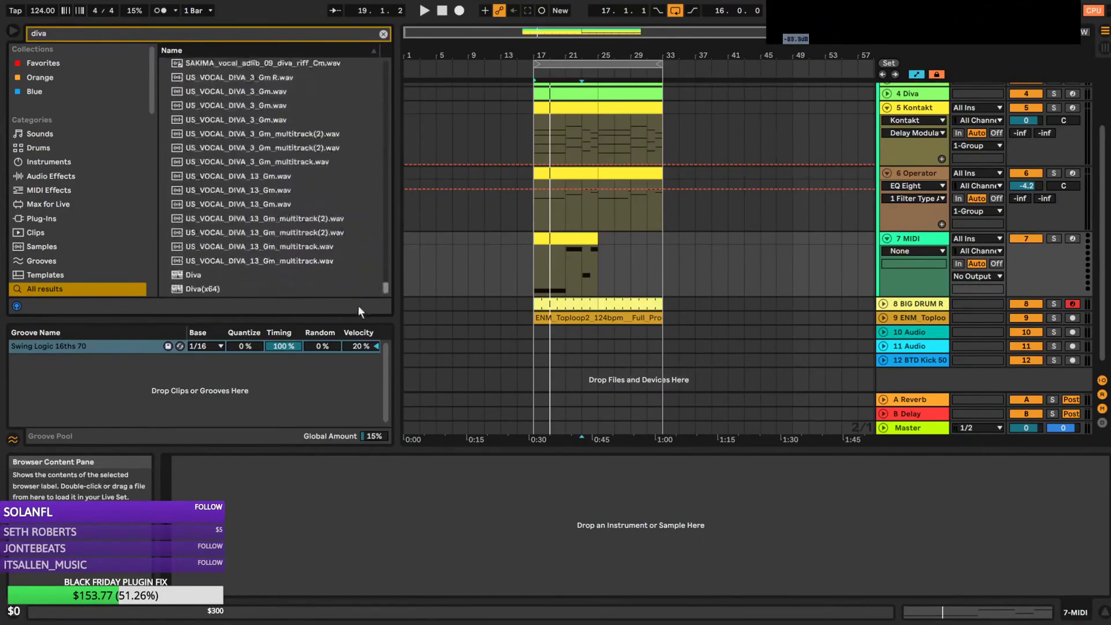
{"action": "double_click", "coordinate": [188, 277]}
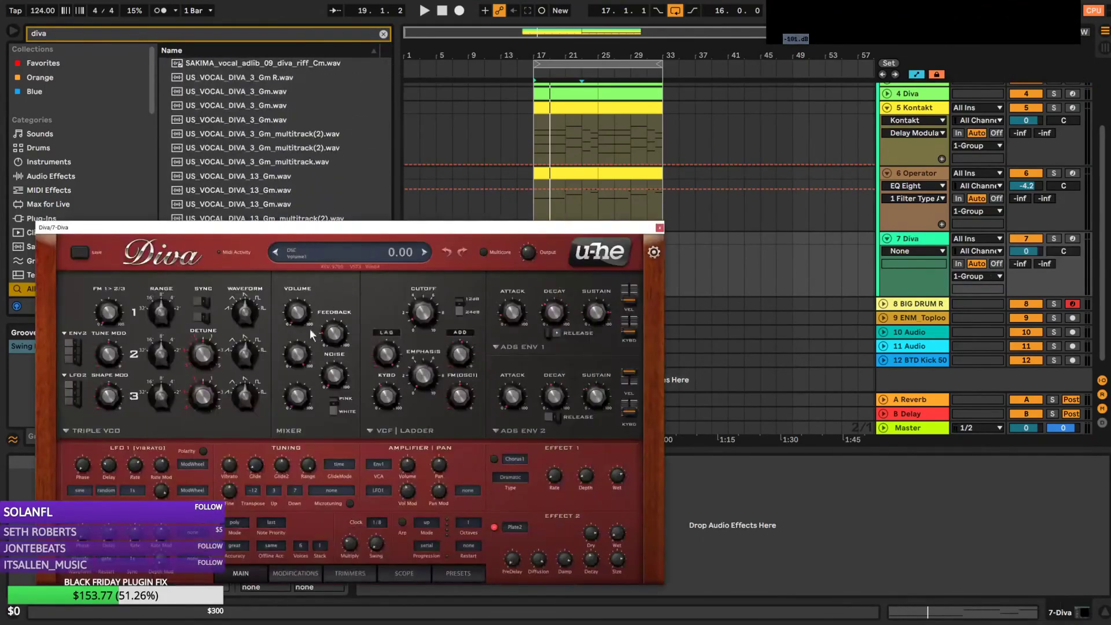
Load the BTD_Visions_BS_Berry preset from Diva's third-party BTD - Visions v1.1 folder
{"action": "left_click", "coordinate": [454, 572]}
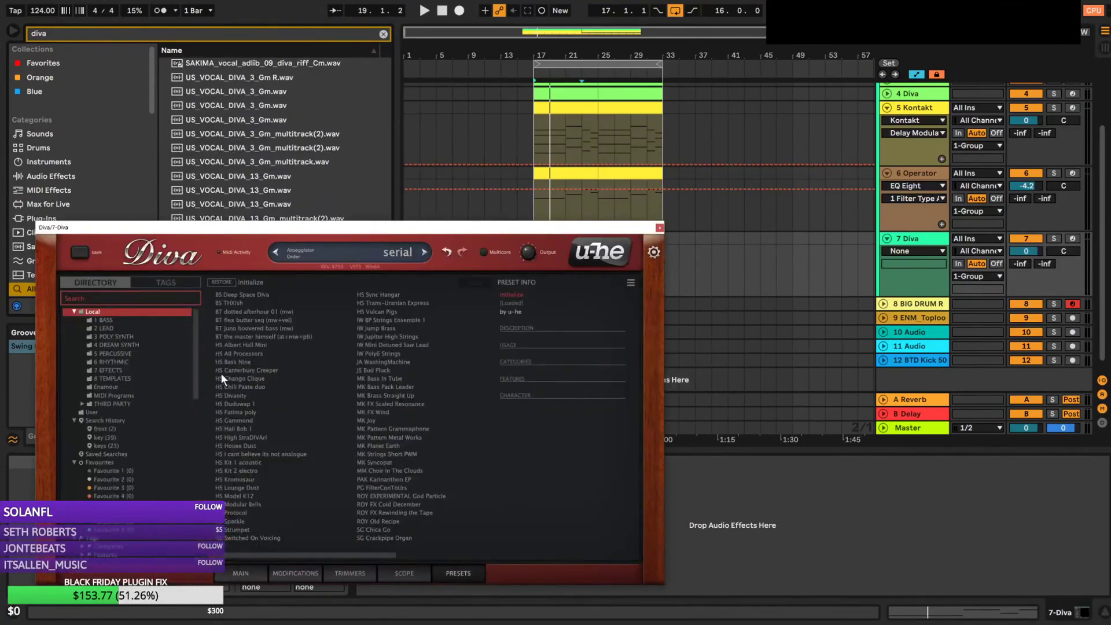
{"action": "left_click", "coordinate": [110, 387]}
{"action": "left_click", "coordinate": [88, 405]}
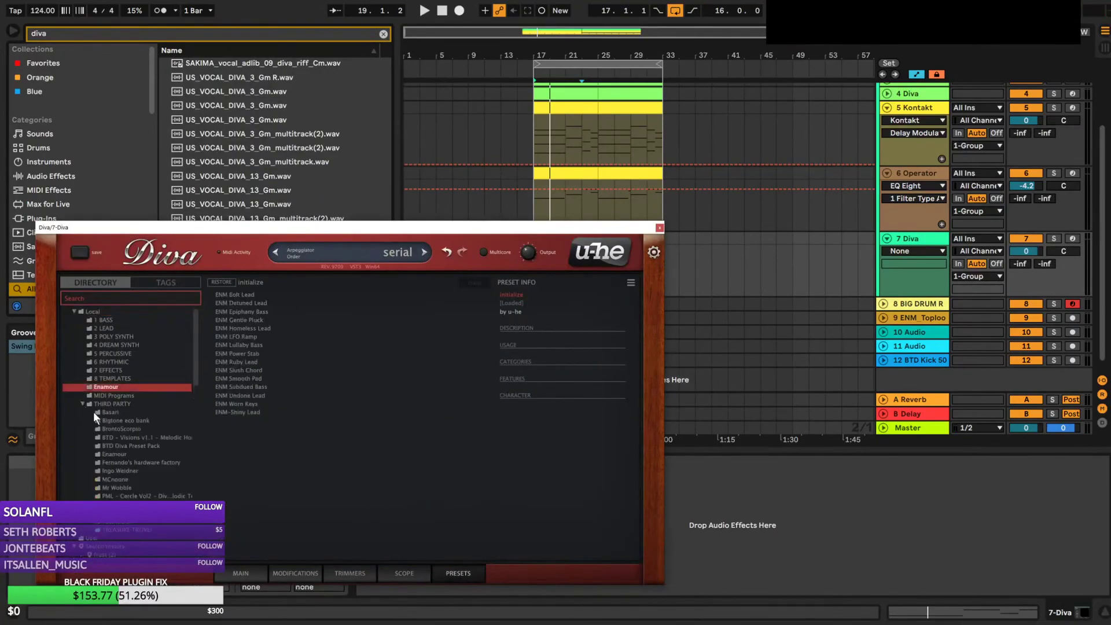
{"action": "left_click", "coordinate": [132, 437]}
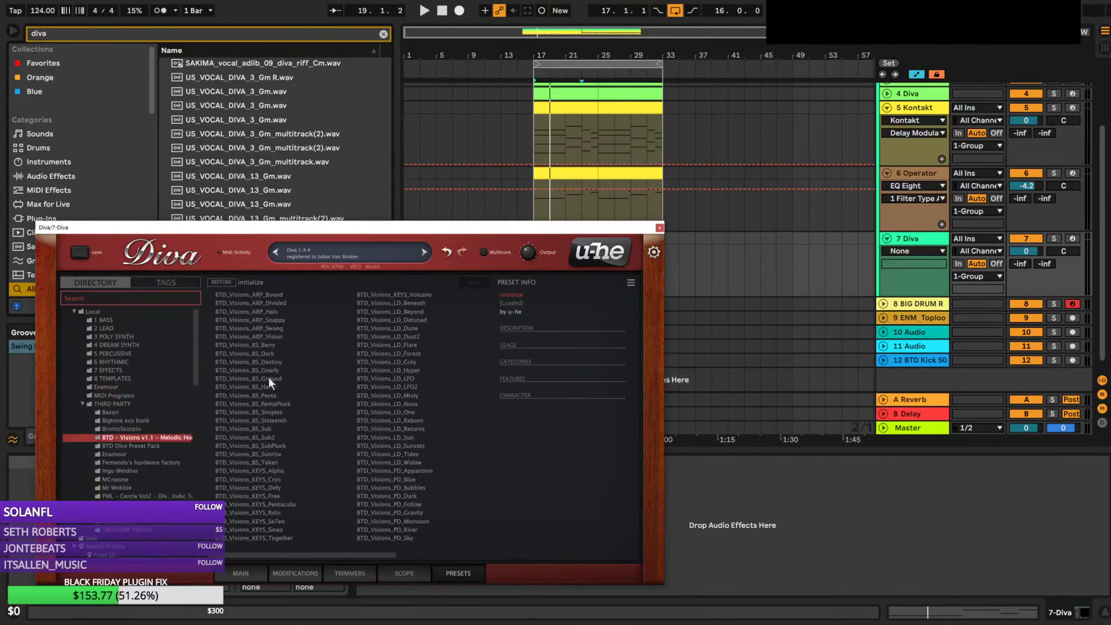
{"action": "left_click", "coordinate": [266, 346]}
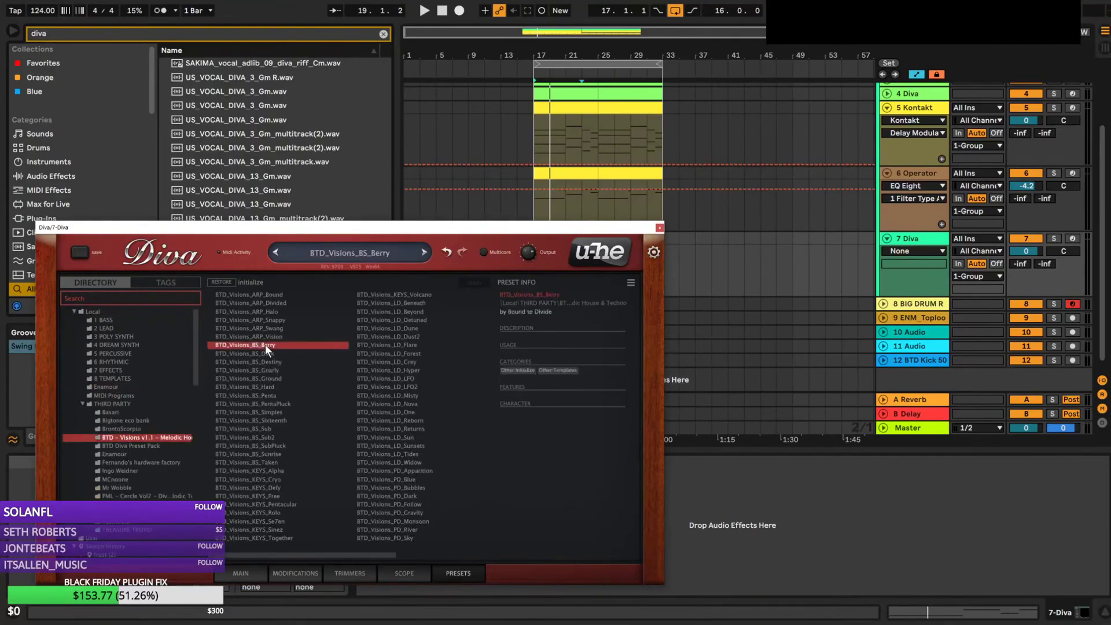
Arm the 7 Diva track, set its volume to -6.9 dB, and close Diva after viewing its main page
{"action": "left_click", "coordinate": [1074, 239]}
{"action": "left_click_drag", "start_coordinate": [1026, 252], "coordinate": [1026, 262]}
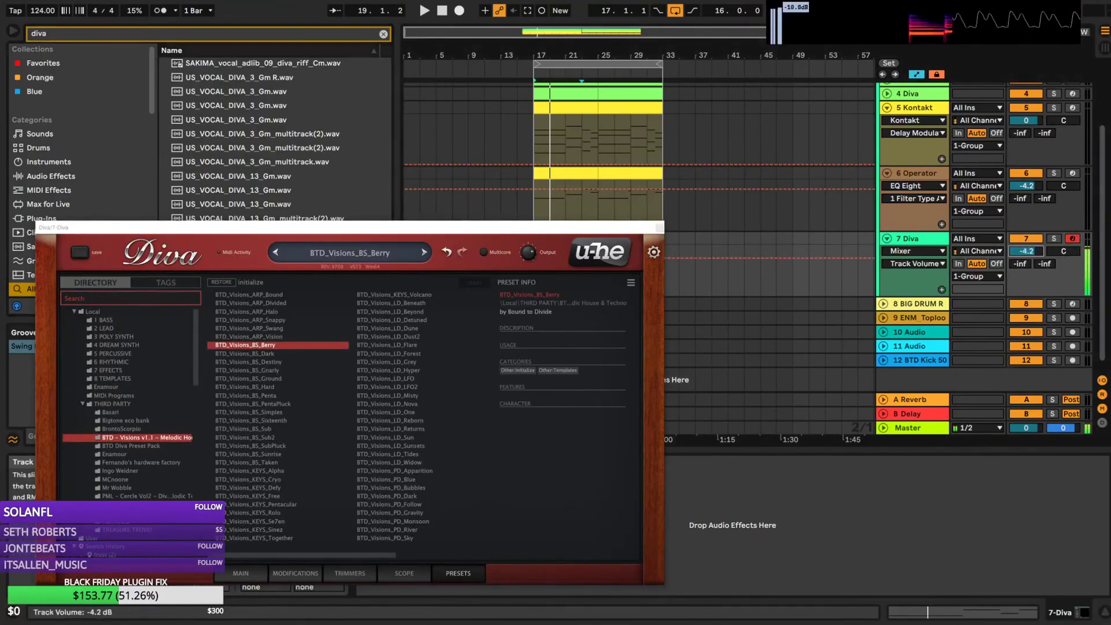
{"action": "left_click", "coordinate": [255, 576]}
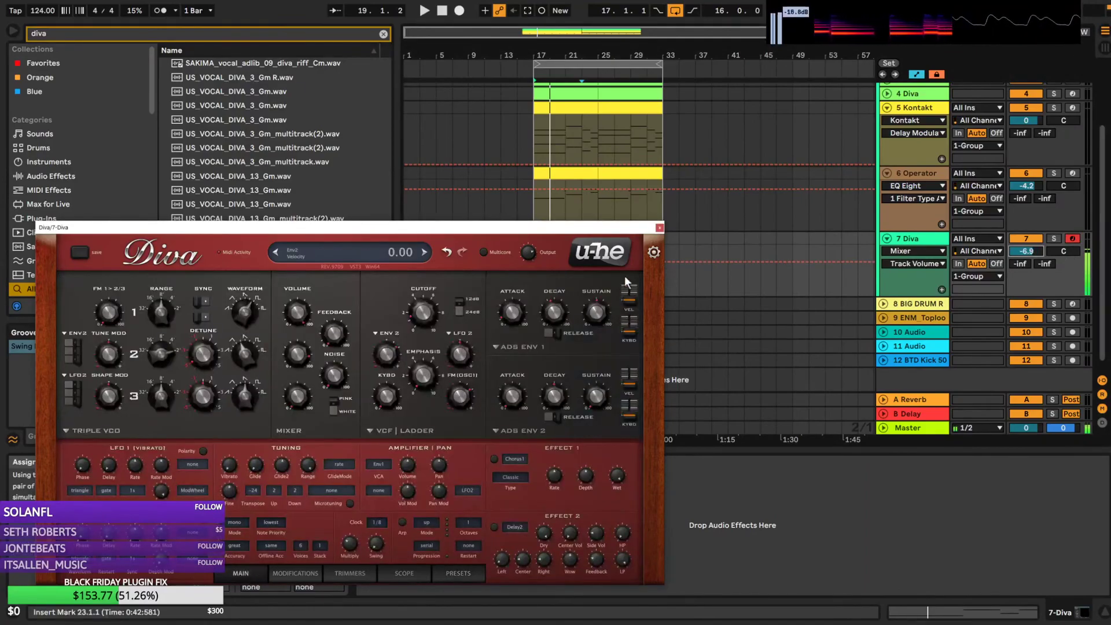
{"action": "left_click", "coordinate": [660, 227]}
While the loop plays, transpose all notes of the 7 Diva clip up three octaves to A#2–F#3
{"action": "left_click", "coordinate": [556, 240]}
{"action": "key", "text": "space"}
{"action": "double_click", "coordinate": [556, 240]}
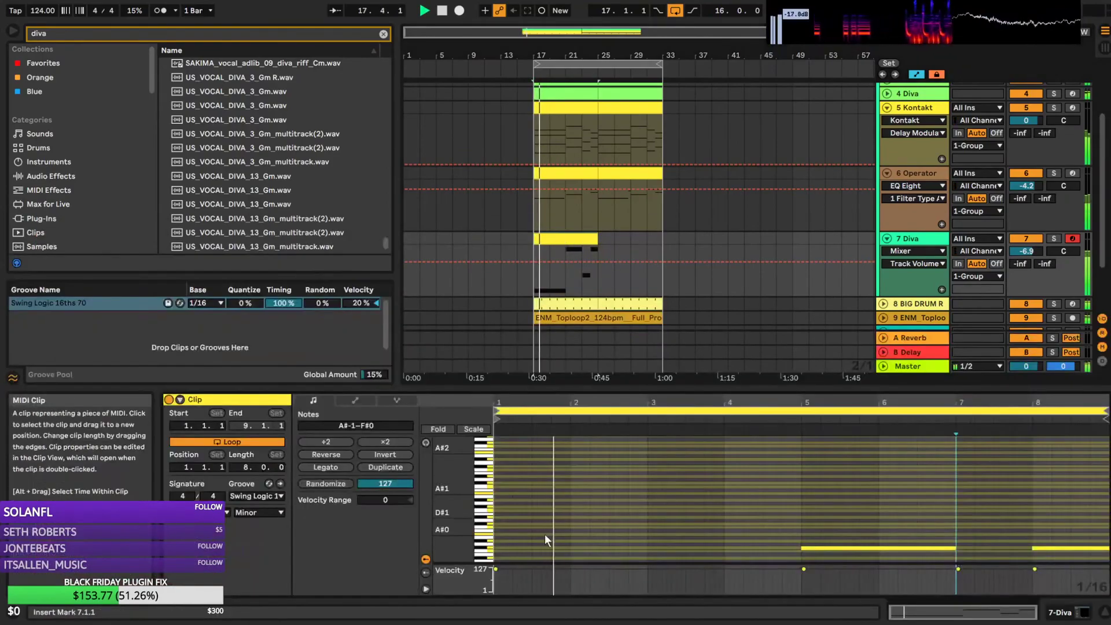
{"action": "key", "text": "ctrl+a"}
{"action": "key", "text": "shift+Up"}
{"action": "key", "text": "shift+Up"}
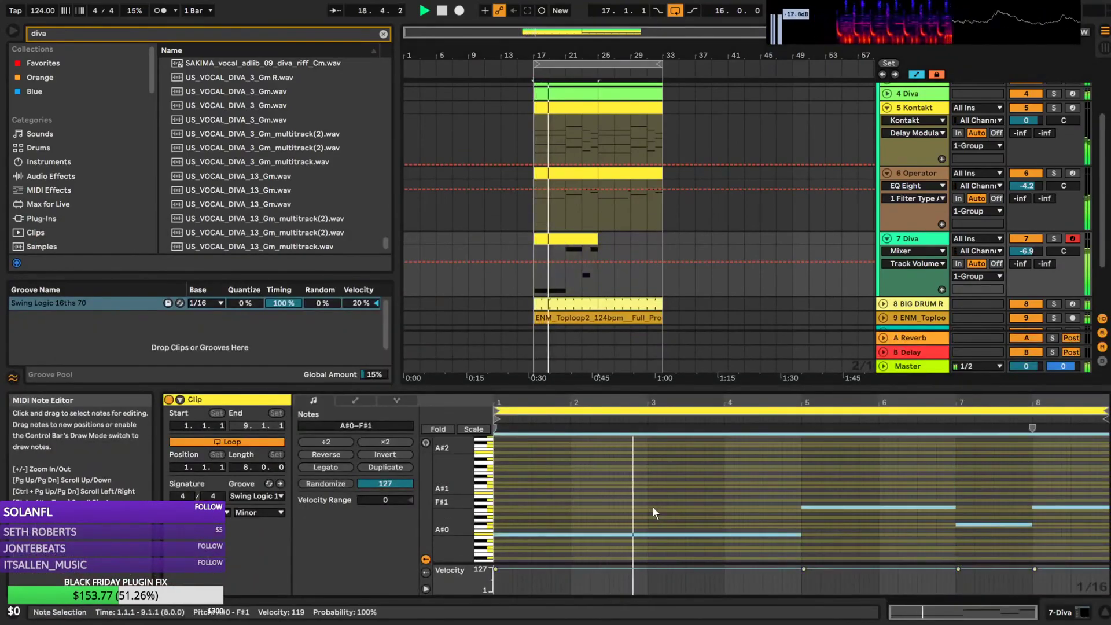
{"action": "key", "text": "shift+Up"}
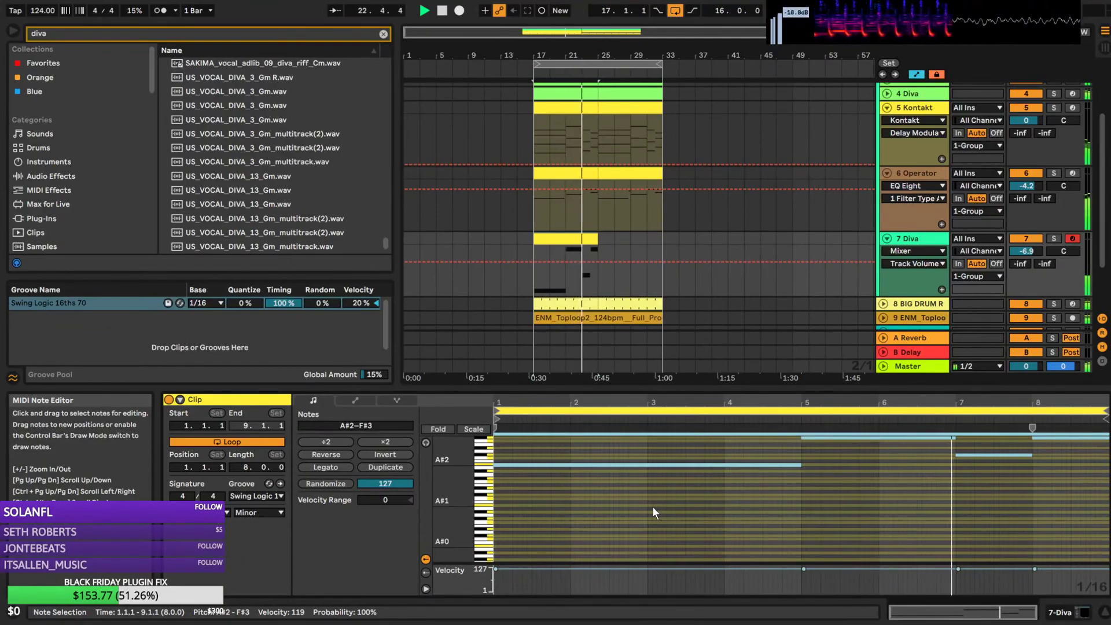
Solo the 7 Diva track and listen to its part from bar 17
{"action": "left_click", "coordinate": [1054, 238]}
{"action": "key", "text": "space"}
{"action": "key", "text": "space"}
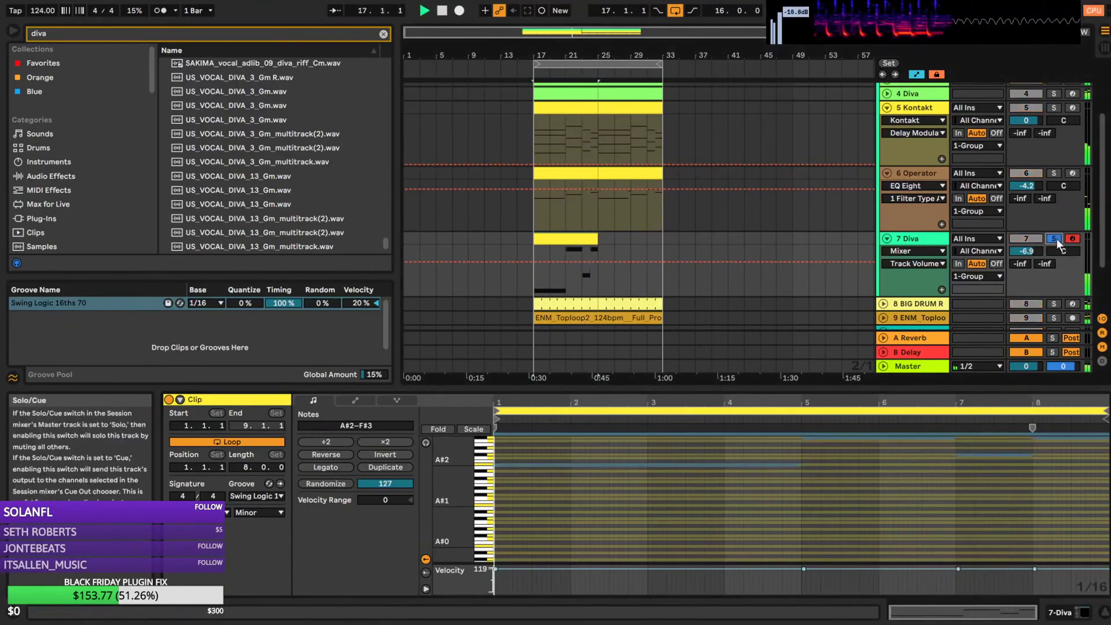
{"action": "key", "text": "space"}
{"action": "key", "text": "space"}
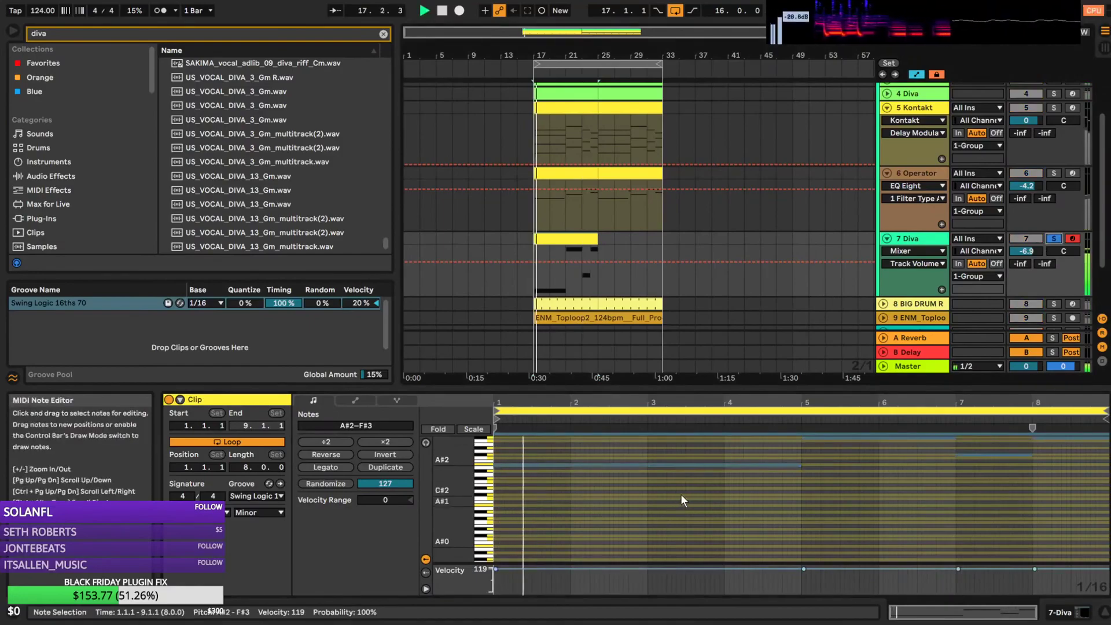
{"action": "key", "text": "space"}
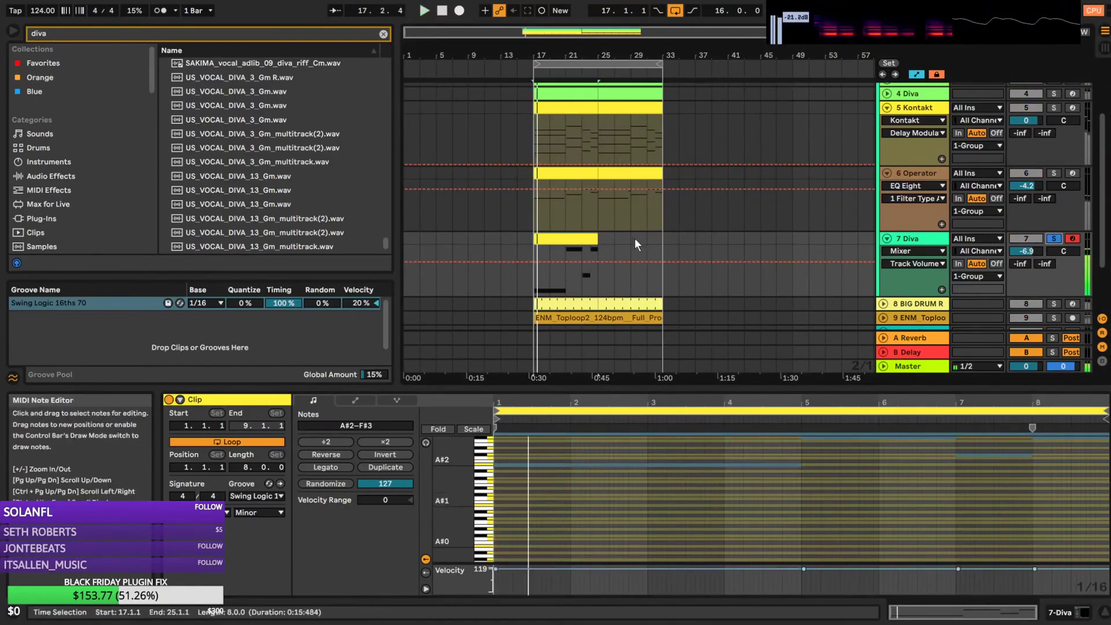
Make the clip view shorter to enlarge the arrangement, deselect the notes and replay the soloed Diva part
{"action": "scroll", "coordinate": [616, 214], "scroll_direction": "down", "scroll_amount": 3}
{"action": "scroll", "coordinate": [642, 227], "scroll_direction": "up", "scroll_amount": 4}
{"action": "scroll", "coordinate": [903, 303], "scroll_direction": "down", "scroll_amount": 2}
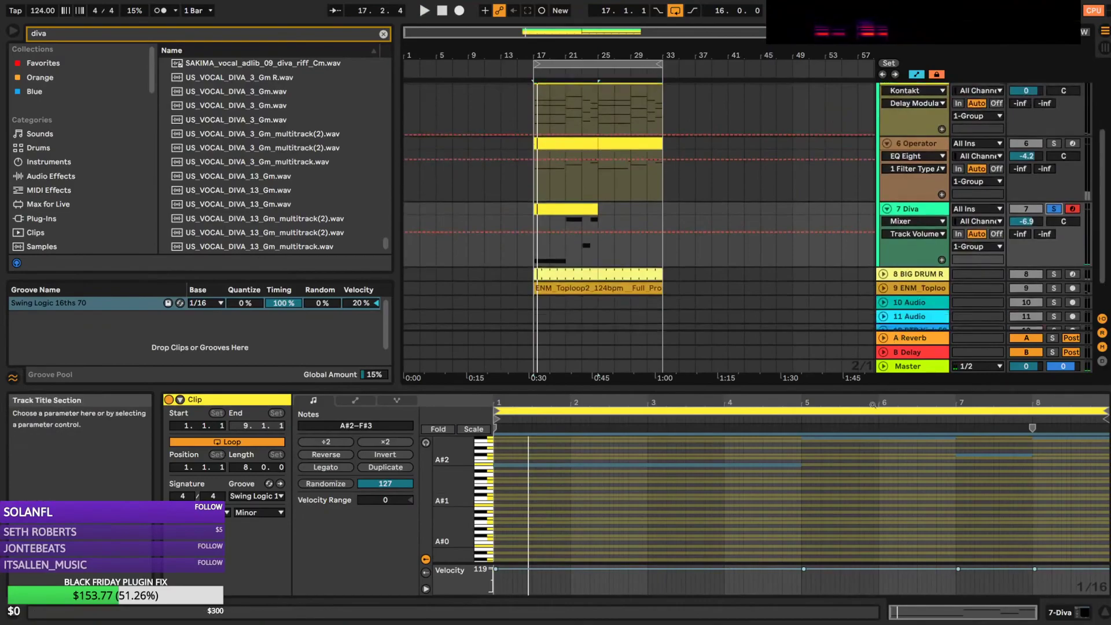
{"action": "left_click_drag", "start_coordinate": [712, 388], "coordinate": [712, 443]}
{"action": "scroll", "coordinate": [669, 290], "scroll_direction": "up", "scroll_amount": 1}
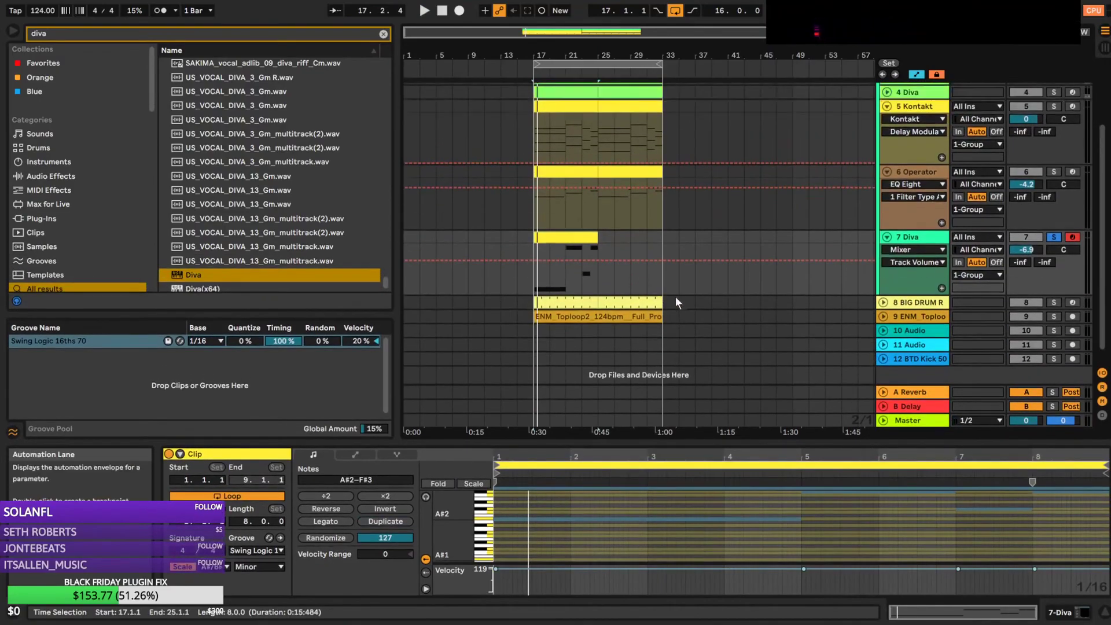
{"action": "left_click", "coordinate": [550, 517]}
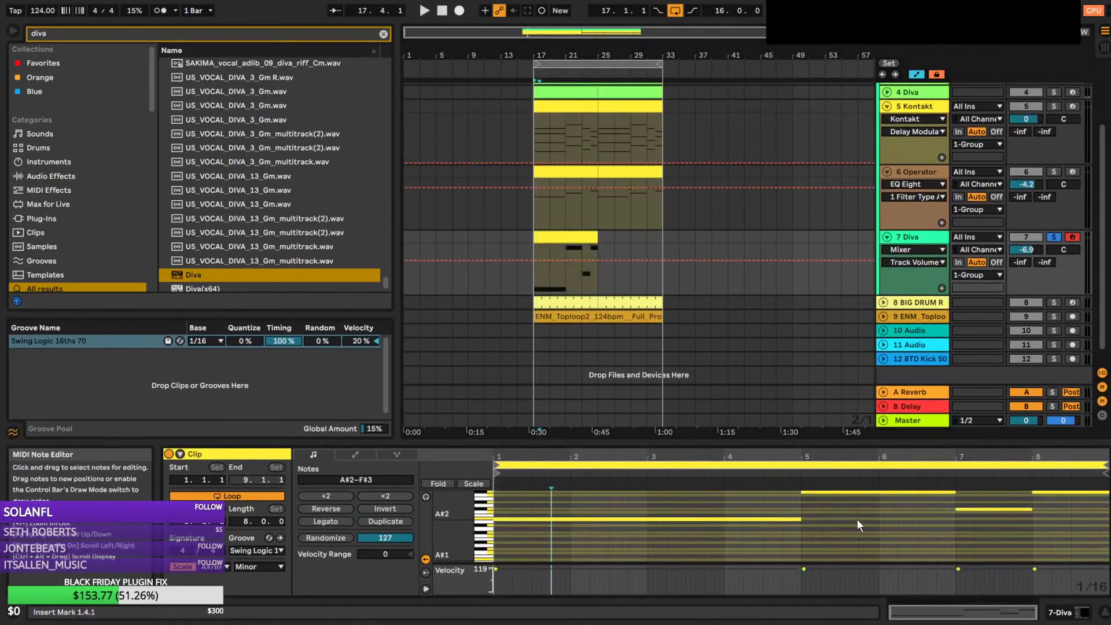
{"action": "key", "text": "space"}
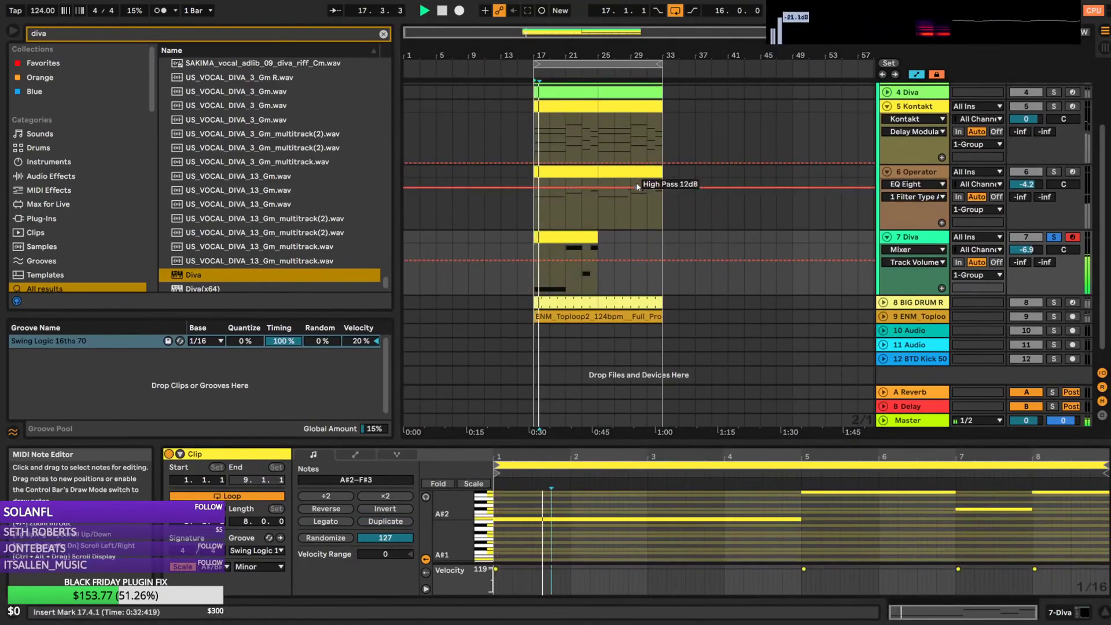
{"action": "key", "text": "space"}
Raise the first four-bar note an octave, lower all notes one octave to C#2–A#2, and play the clip
{"action": "left_click", "coordinate": [672, 520]}
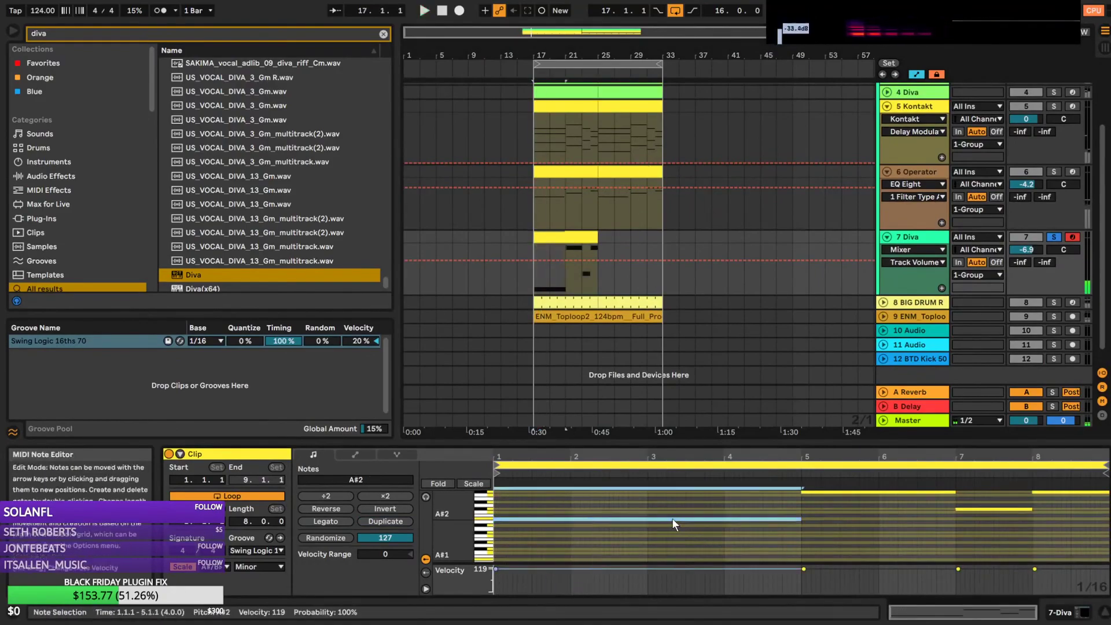
{"action": "key", "text": "shift+Up"}
{"action": "key", "text": "ctrl+a"}
{"action": "key", "text": "shift+Down"}
{"action": "key", "text": "space"}
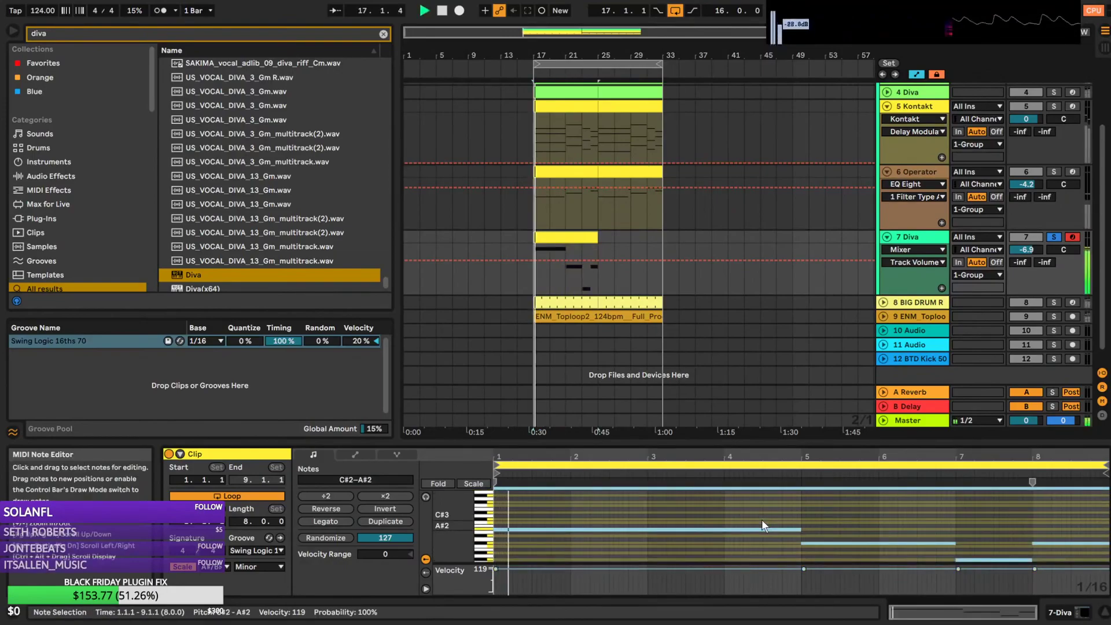
Move the clip's bar 7 note up an octave to C#3
{"action": "scroll", "coordinate": [994, 559], "scroll_direction": "down", "scroll_amount": 1}
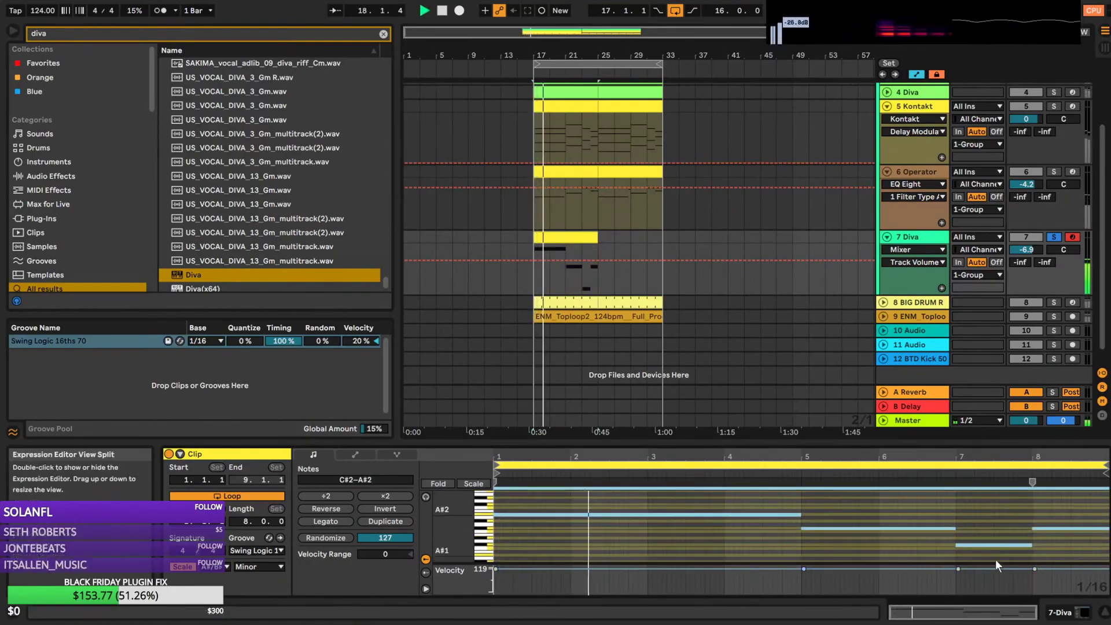
{"action": "left_click", "coordinate": [967, 545]}
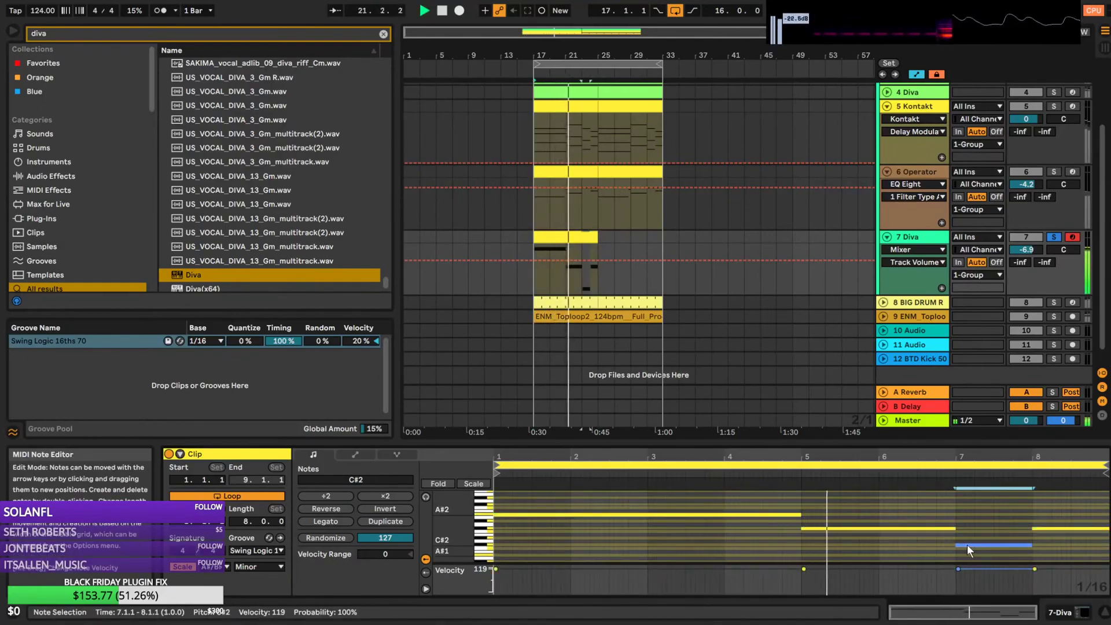
{"action": "key", "text": "shift+Up"}
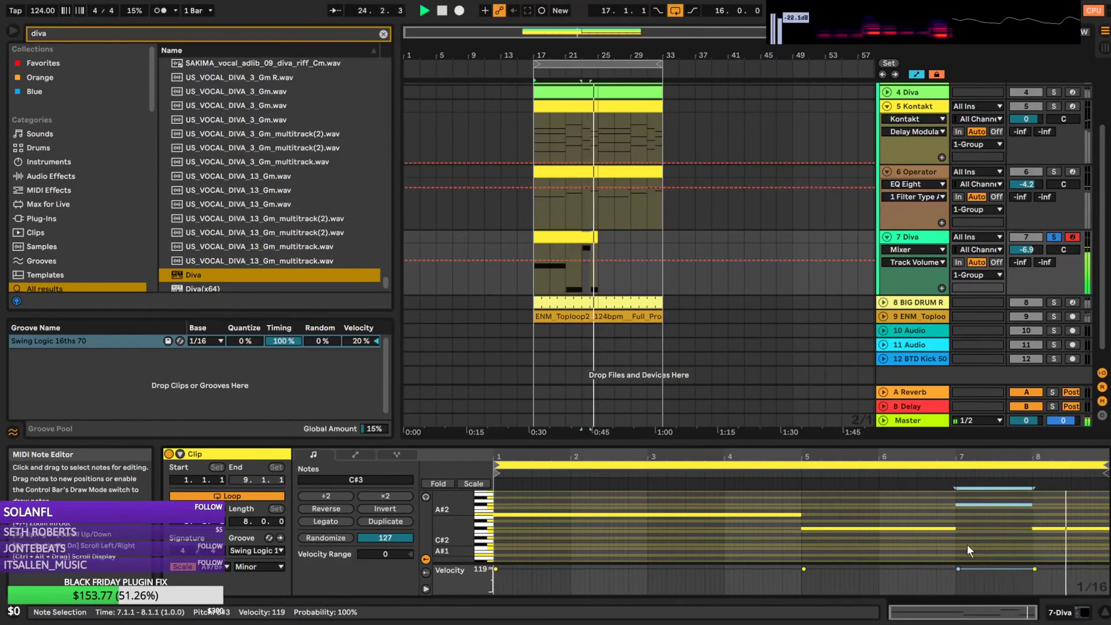
Replay the 7 Diva clip and lower its bar 7 note one octave to C#2
{"action": "key", "text": "space"}
{"action": "key", "text": "space"}
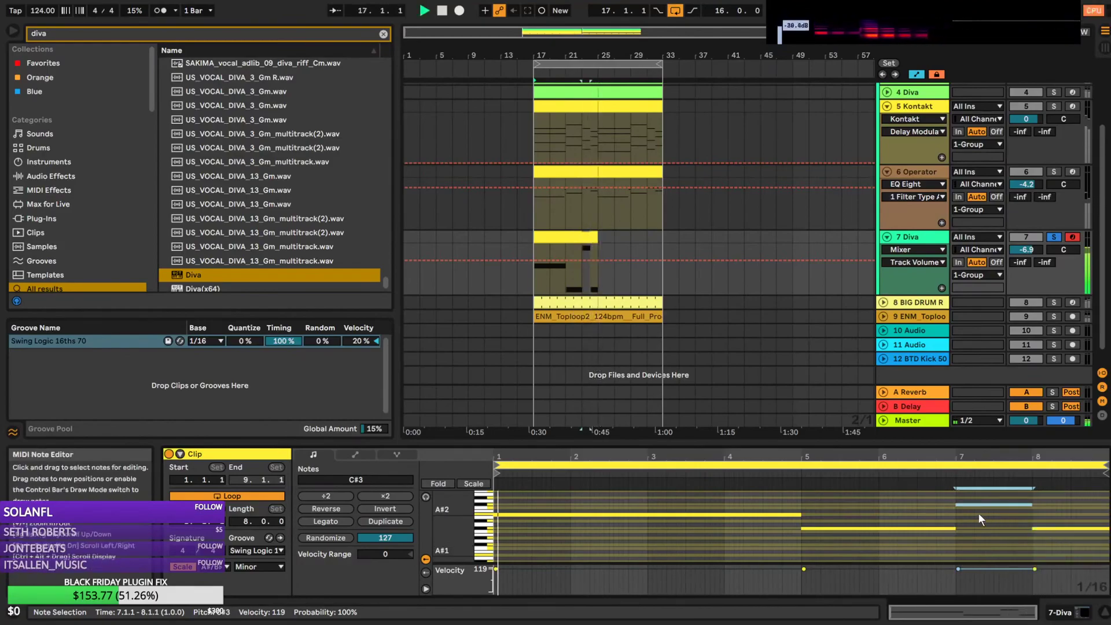
{"action": "left_click", "coordinate": [982, 510]}
{"action": "left_click", "coordinate": [984, 505]}
{"action": "key", "text": "shift+Down"}
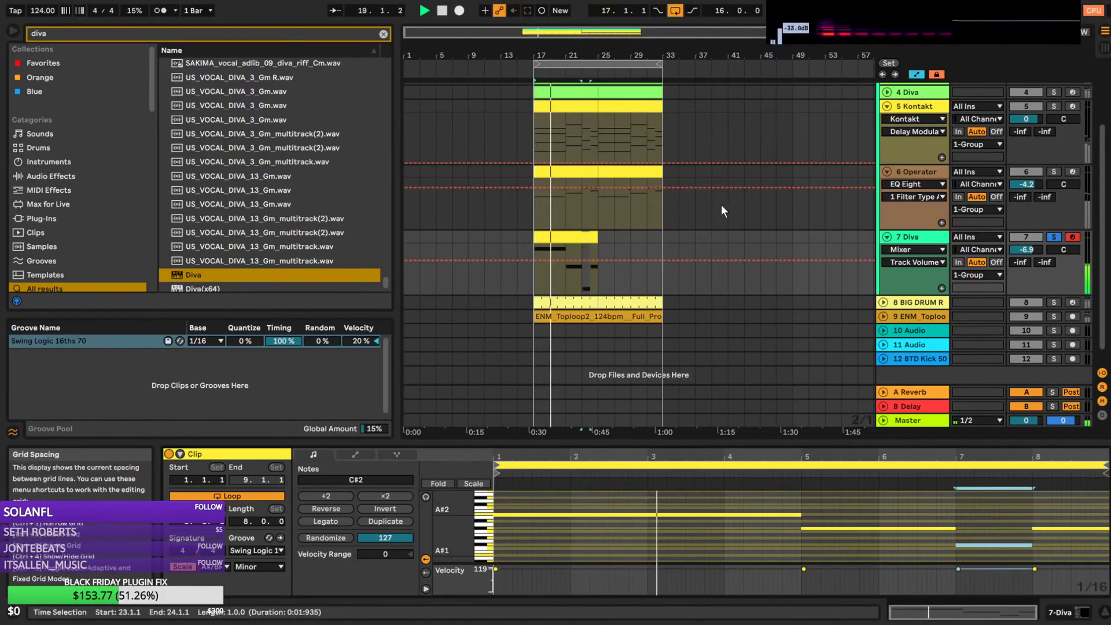
Examine the lowest notes of the chords in the 5 Kontakt clip
{"action": "left_click", "coordinate": [566, 108]}
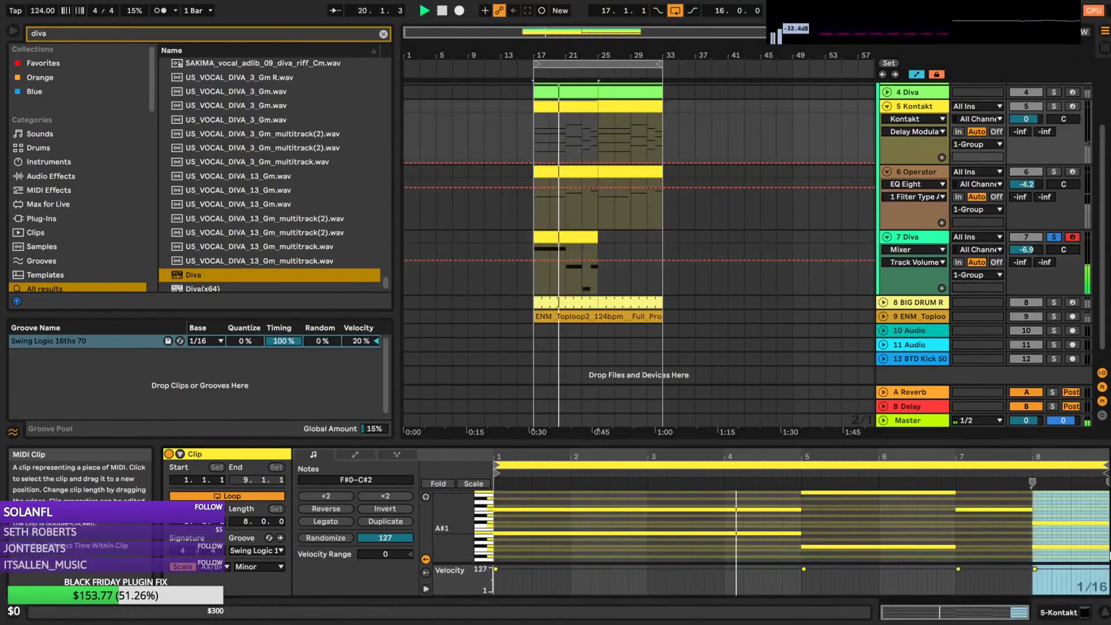
{"action": "scroll", "coordinate": [1056, 515], "scroll_direction": "down", "scroll_amount": 5}
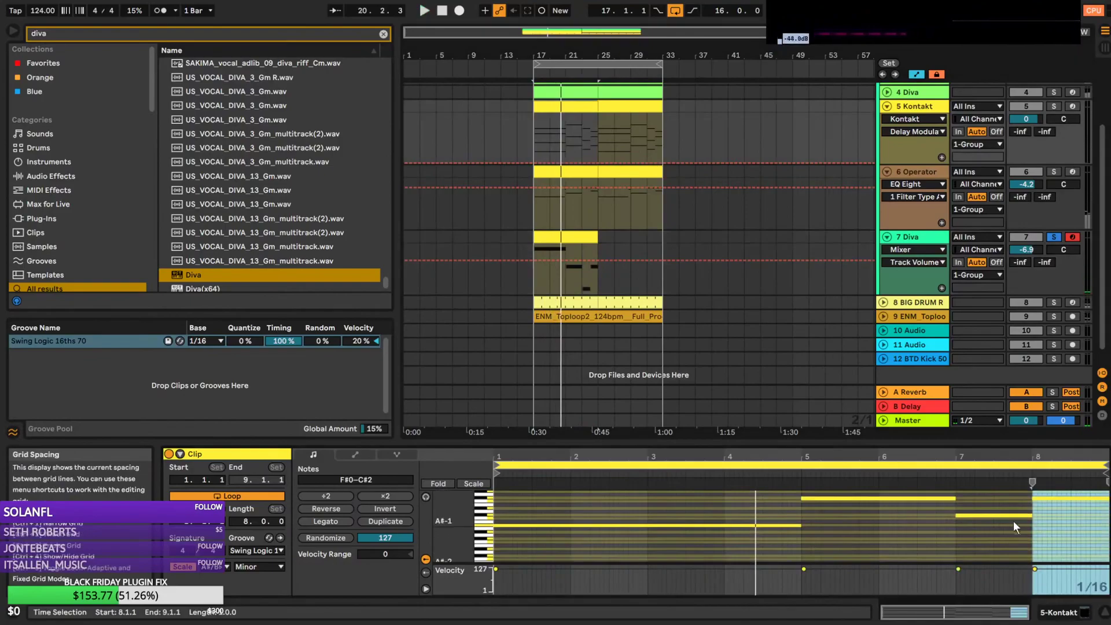
{"action": "left_click", "coordinate": [774, 525]}
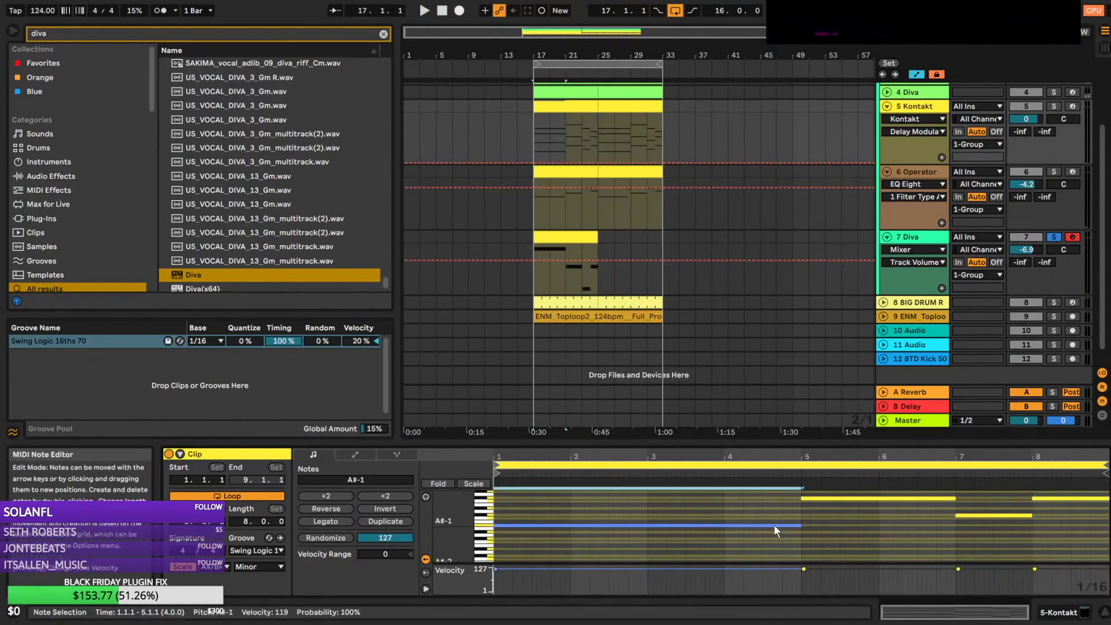
Play the 7 Diva clip from bar 17 and unsolo its track
{"action": "left_click", "coordinate": [586, 235]}
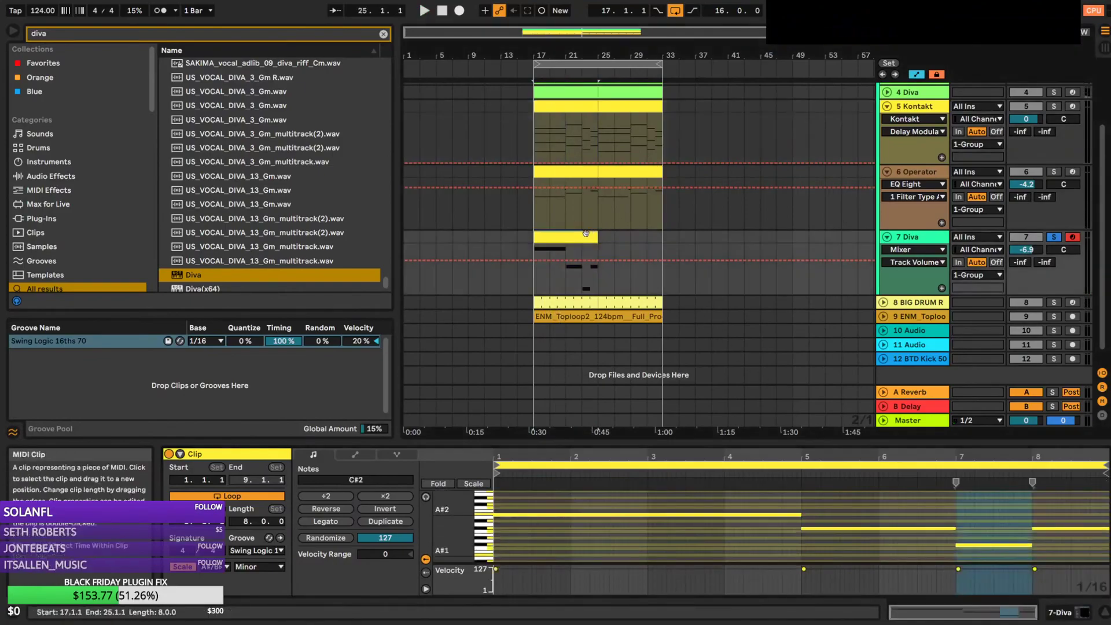
{"action": "key", "text": "space"}
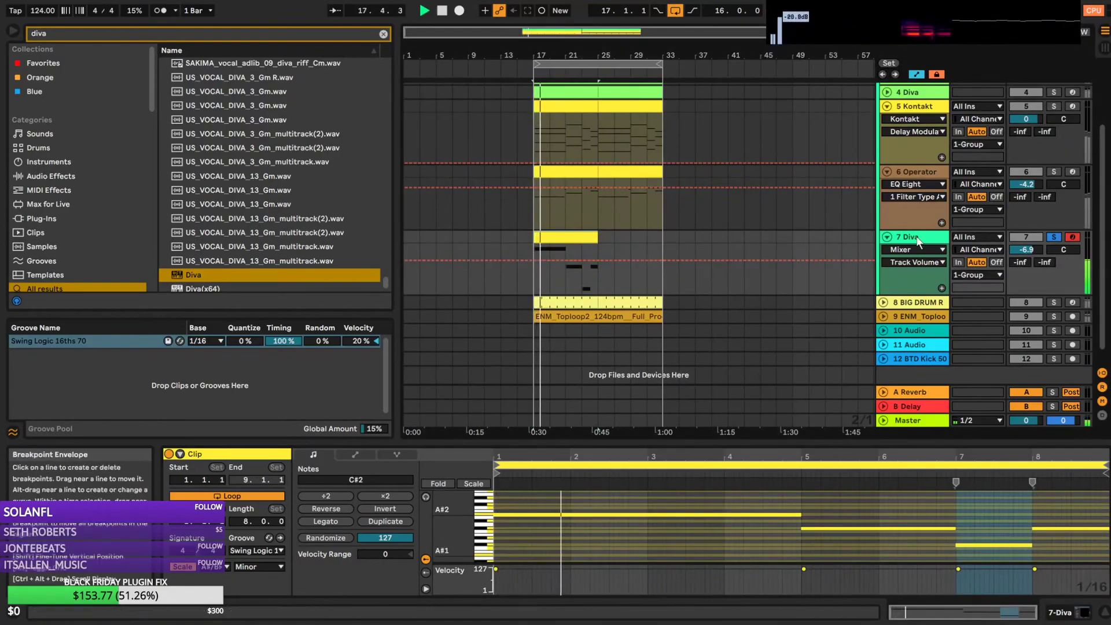
{"action": "left_click", "coordinate": [1055, 238]}
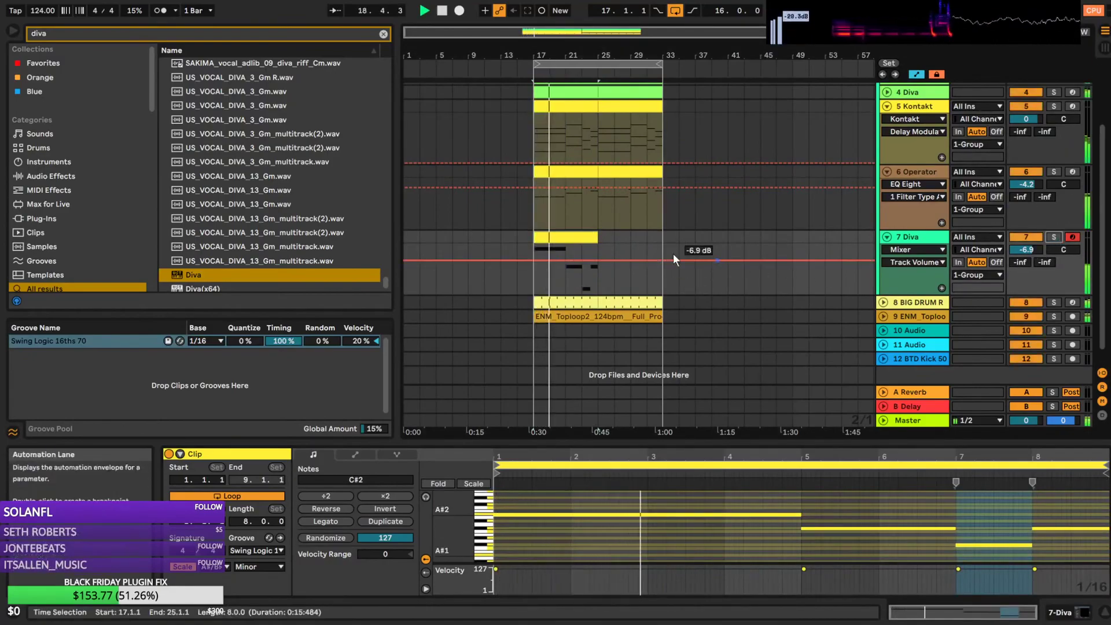
Open the Diva synth on track 7, move its window higher and adjust the decay of envelope 1
{"action": "double_click", "coordinate": [577, 236]}
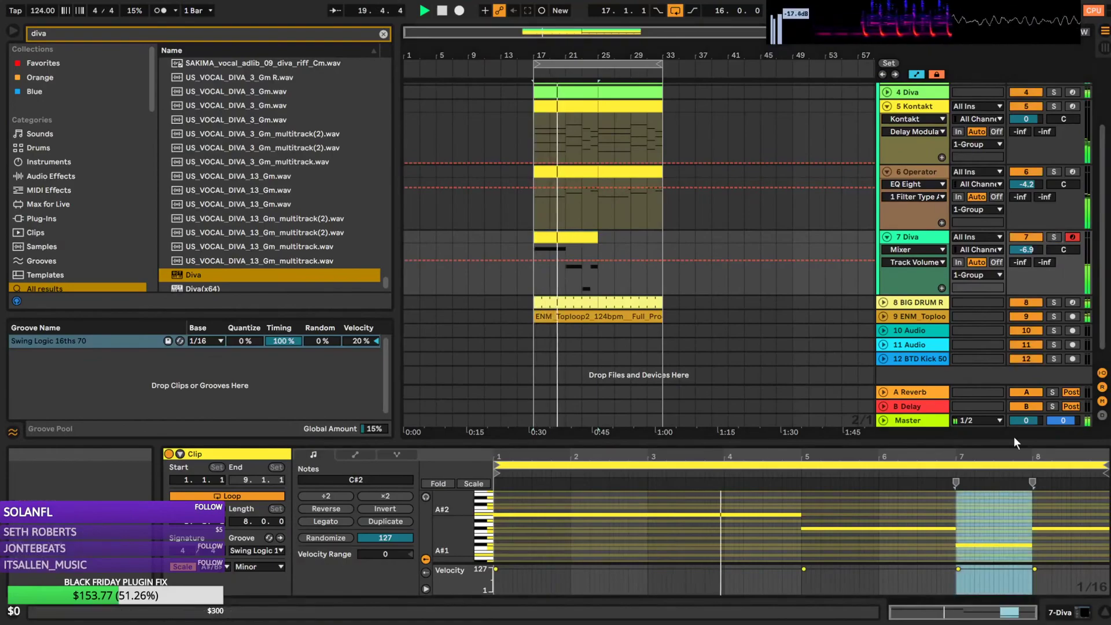
{"action": "left_click", "coordinate": [909, 252]}
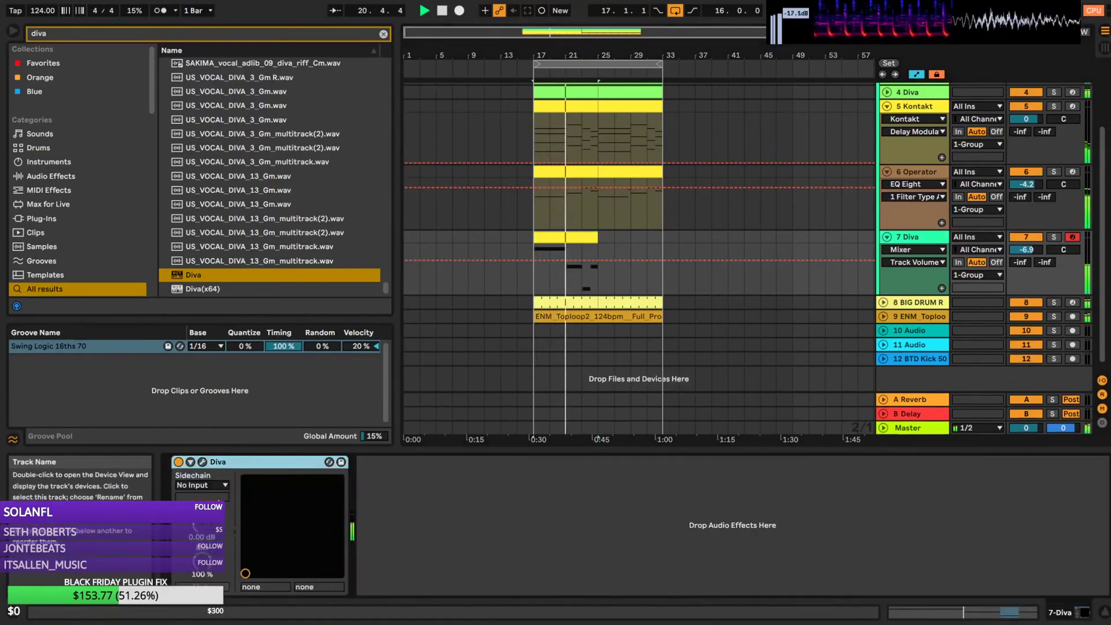
{"action": "left_click", "coordinate": [201, 461]}
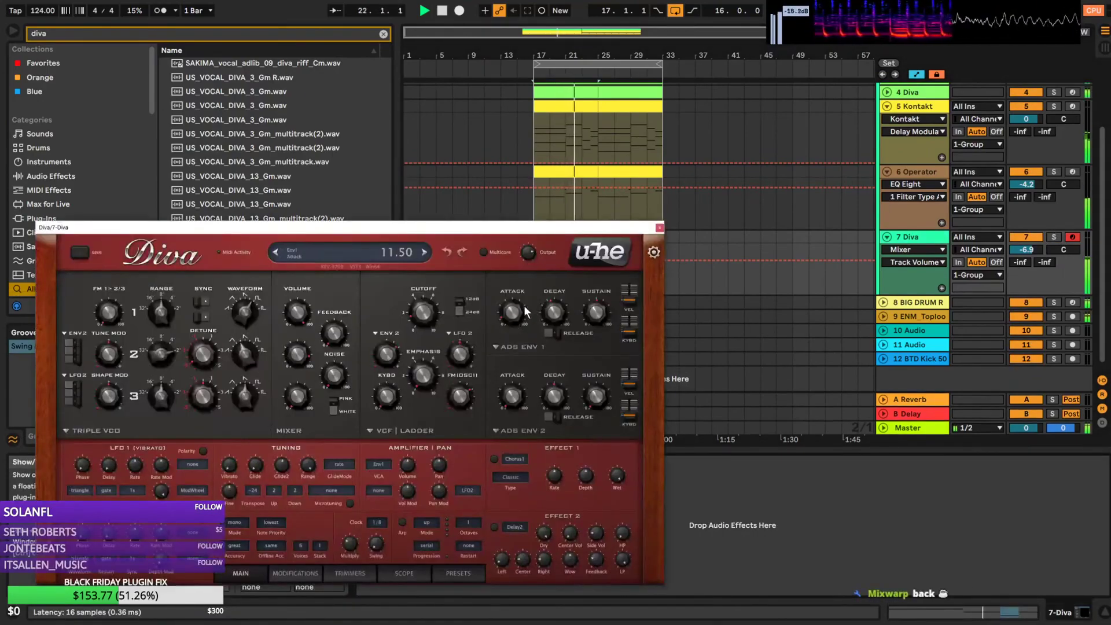
{"action": "left_click_drag", "start_coordinate": [461, 232], "coordinate": [451, 169]}
{"action": "left_click_drag", "start_coordinate": [548, 246], "coordinate": [547, 220]}
{"action": "left_click_drag", "start_coordinate": [555, 312], "coordinate": [554, 311]}
{"action": "left_click_drag", "start_coordinate": [553, 243], "coordinate": [553, 249]}
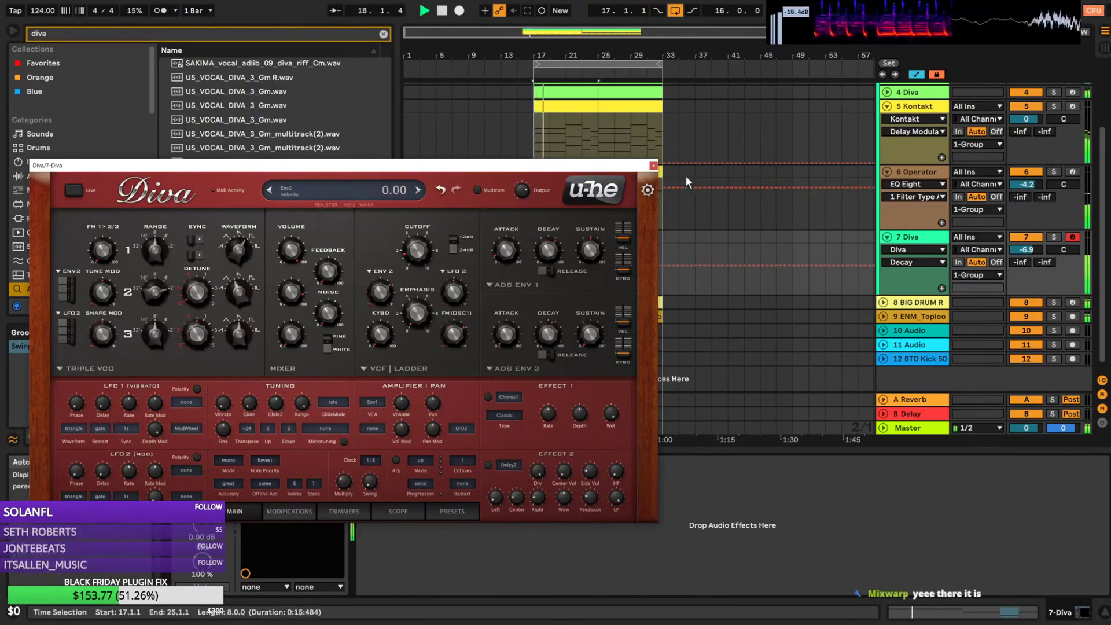
With 7 Diva soloed in playback, set envelope 1 decay to about 61, filter Env 2 modulation to 22 and Chorus1 wet to 36
{"action": "key", "text": "space"}
{"action": "left_click", "coordinate": [1055, 238]}
{"action": "key", "text": "space"}
{"action": "left_click_drag", "start_coordinate": [548, 326], "coordinate": [550, 348]}
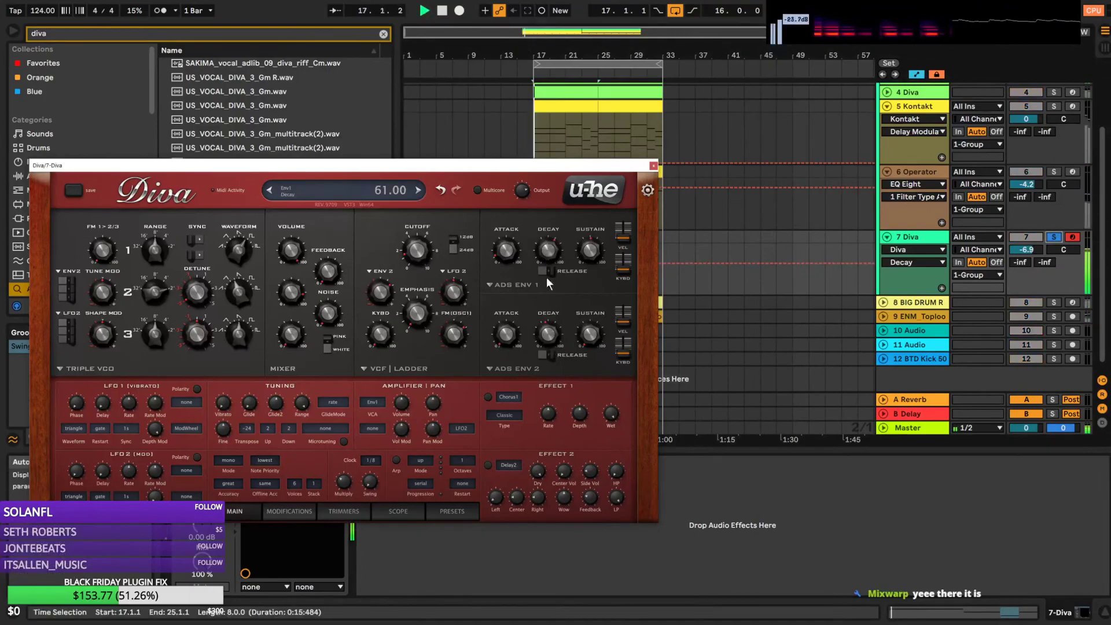
{"action": "key", "text": "space"}
{"action": "left_click_drag", "start_coordinate": [550, 311], "coordinate": [550, 314]}
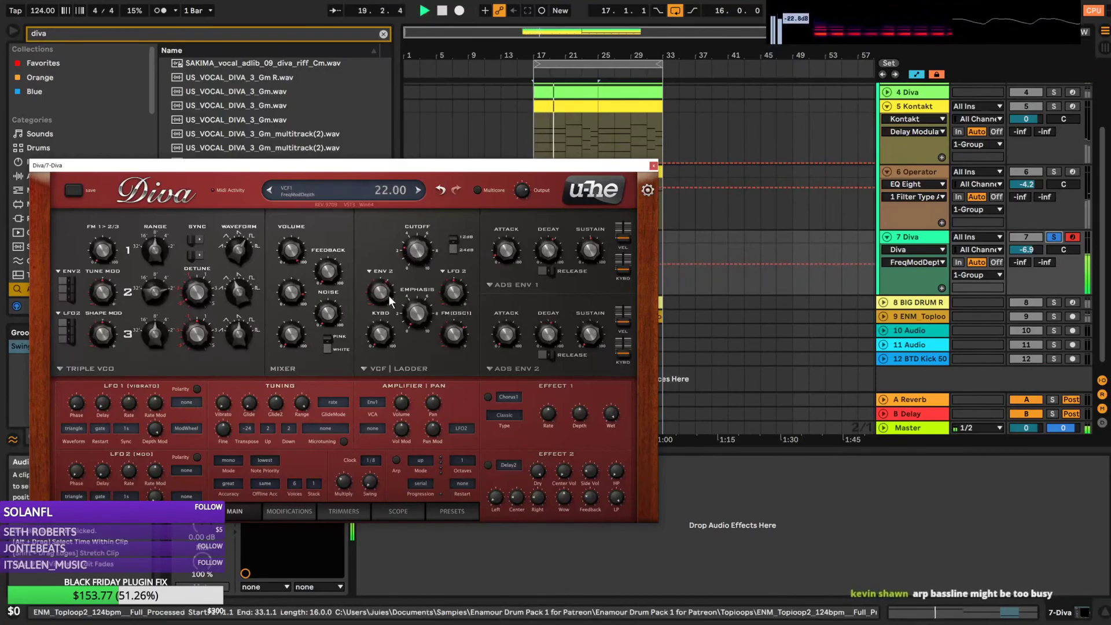
{"action": "key", "text": "space"}
{"action": "key", "text": "space"}
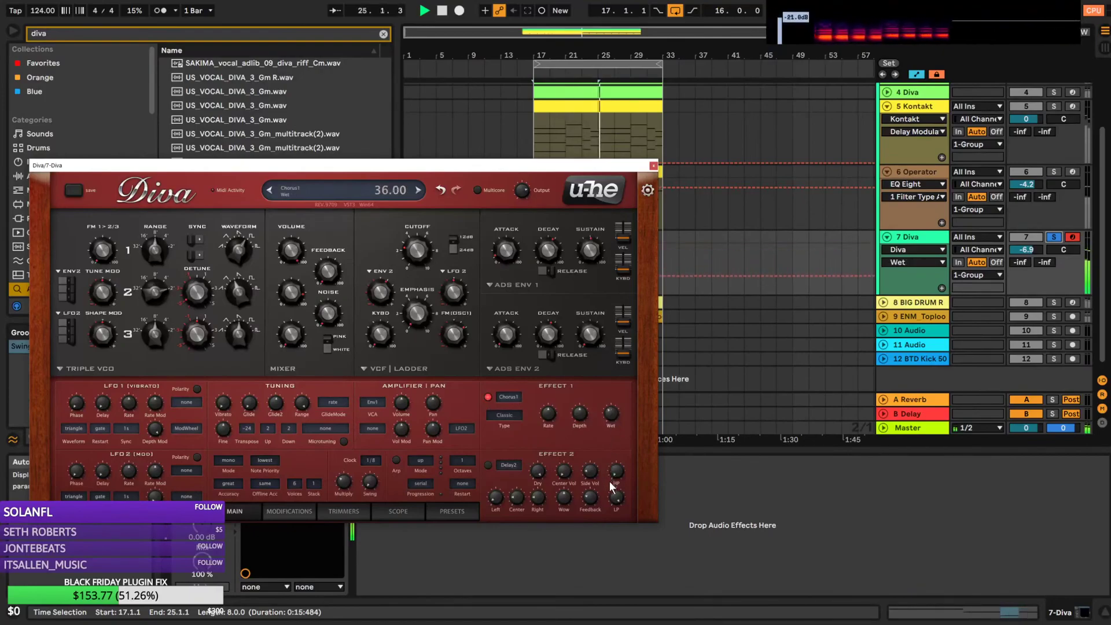
Unsolo the 7 Diva track, close its synth window and duplicate its clip into bars 25–33
{"action": "left_click", "coordinate": [1054, 236]}
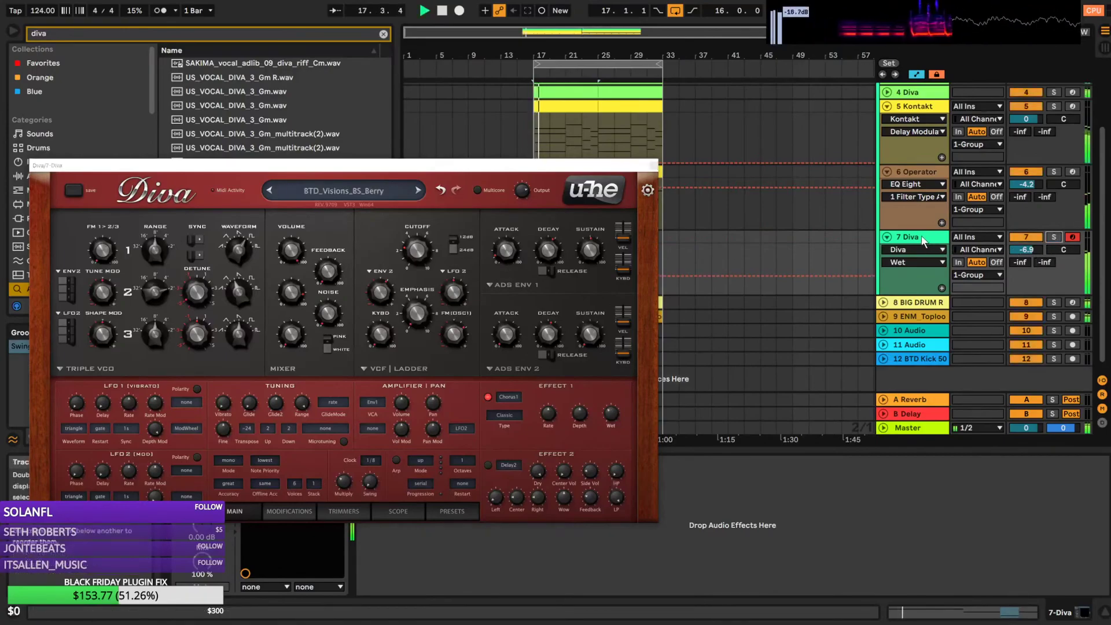
{"action": "left_click", "coordinate": [653, 165]}
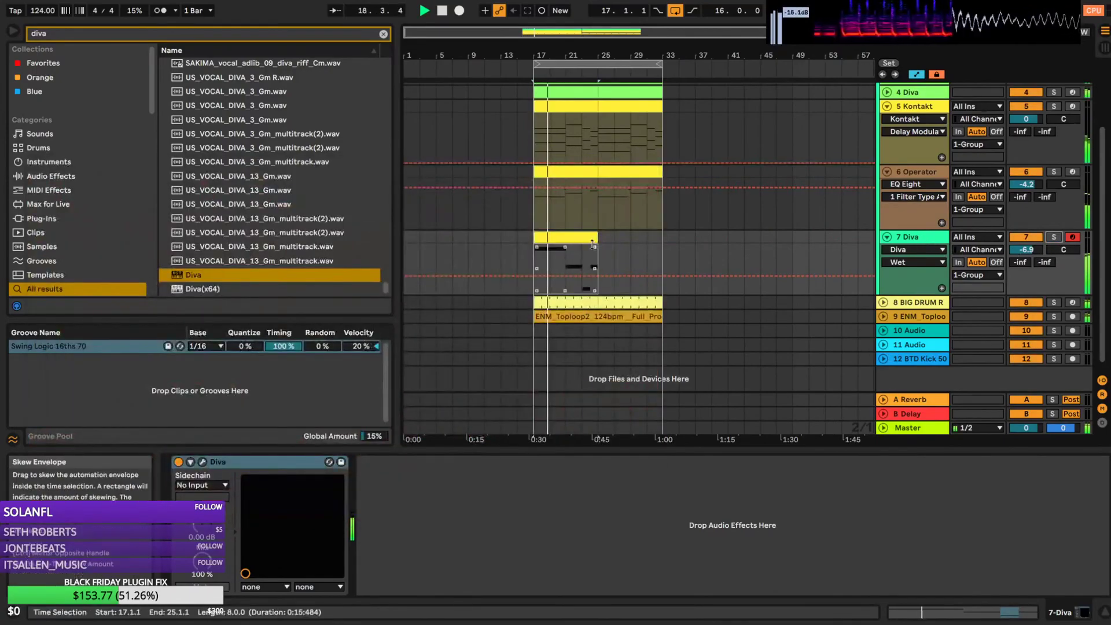
{"action": "key", "text": "ctrl+d"}
Add an EQ Eight to the 5 Kontakt track and make its first band a low cut at 160 Hz
{"action": "left_click", "coordinate": [811, 143]}
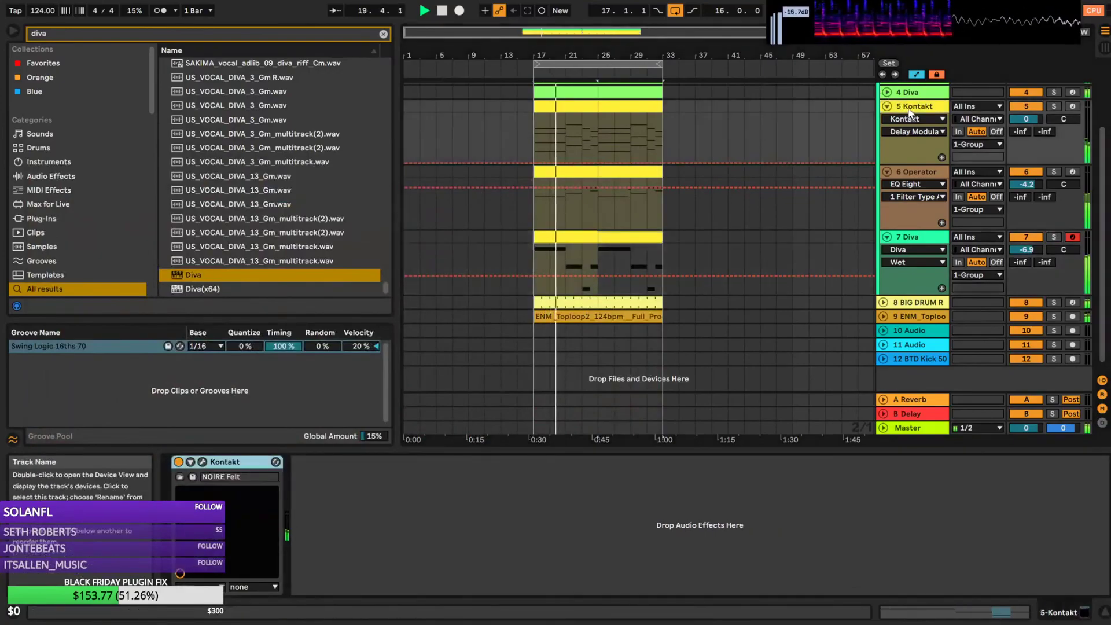
{"action": "left_click", "coordinate": [384, 34]}
{"action": "type", "text": "eq"}
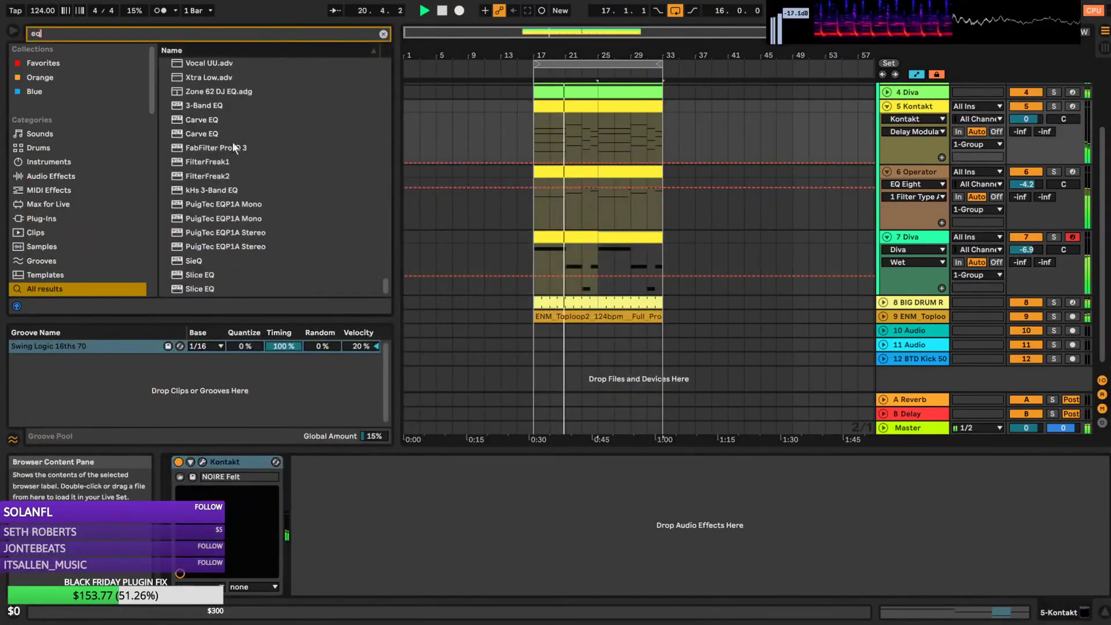
{"action": "left_click_drag", "start_coordinate": [388, 271], "coordinate": [385, 61]}
{"action": "left_click_drag", "start_coordinate": [228, 78], "coordinate": [488, 535]}
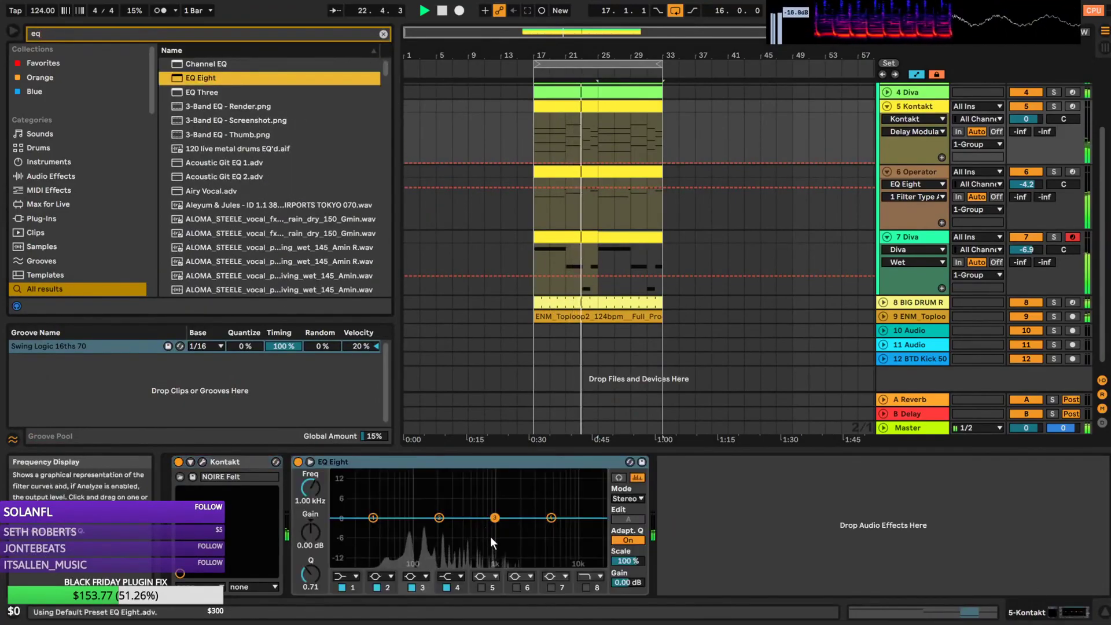
{"action": "left_click", "coordinate": [349, 572]}
{"action": "left_click", "coordinate": [350, 499]}
{"action": "left_click_drag", "start_coordinate": [374, 531], "coordinate": [431, 531]}
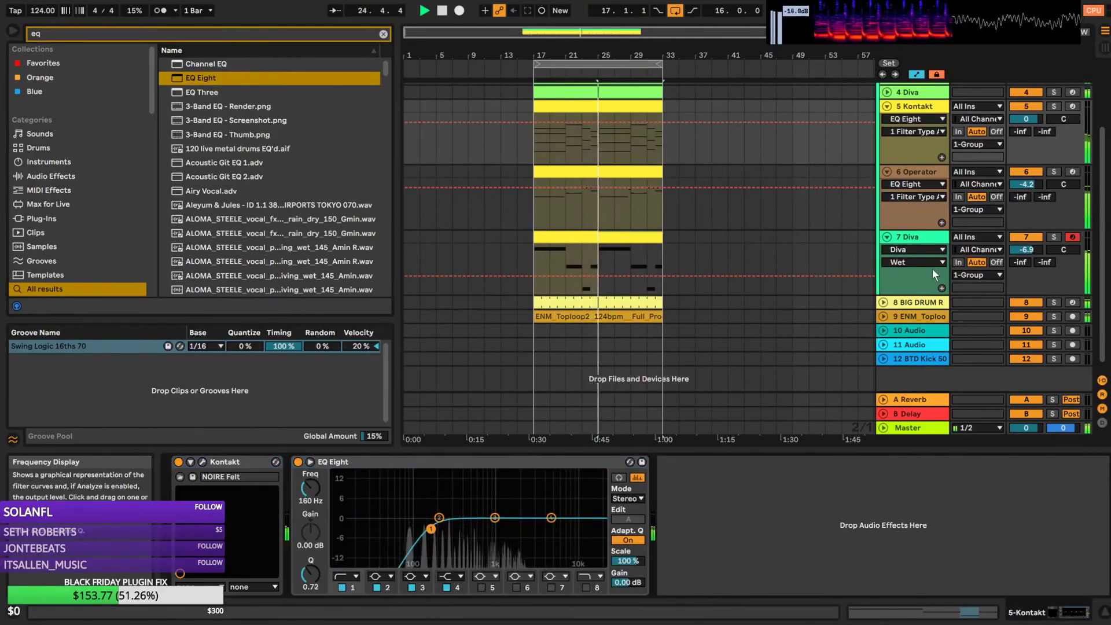
Duplicate the 7 Diva track with its clip and turn off Chorus1 in the copy's synth
{"action": "left_click", "coordinate": [915, 239]}
{"action": "key", "text": "ctrl+d"}
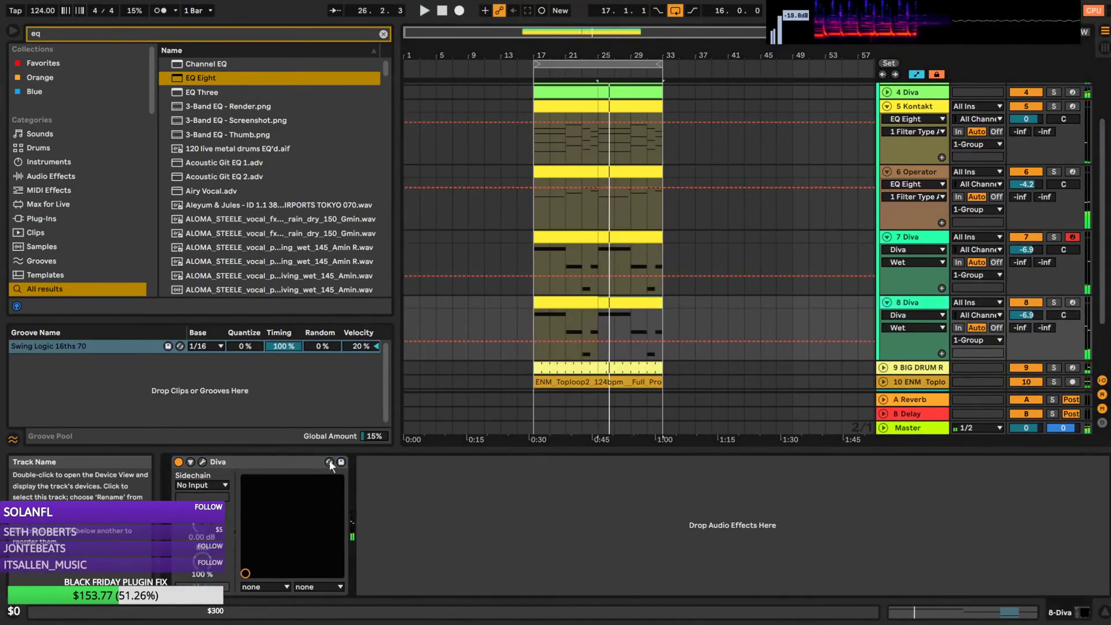
{"action": "left_click", "coordinate": [201, 462]}
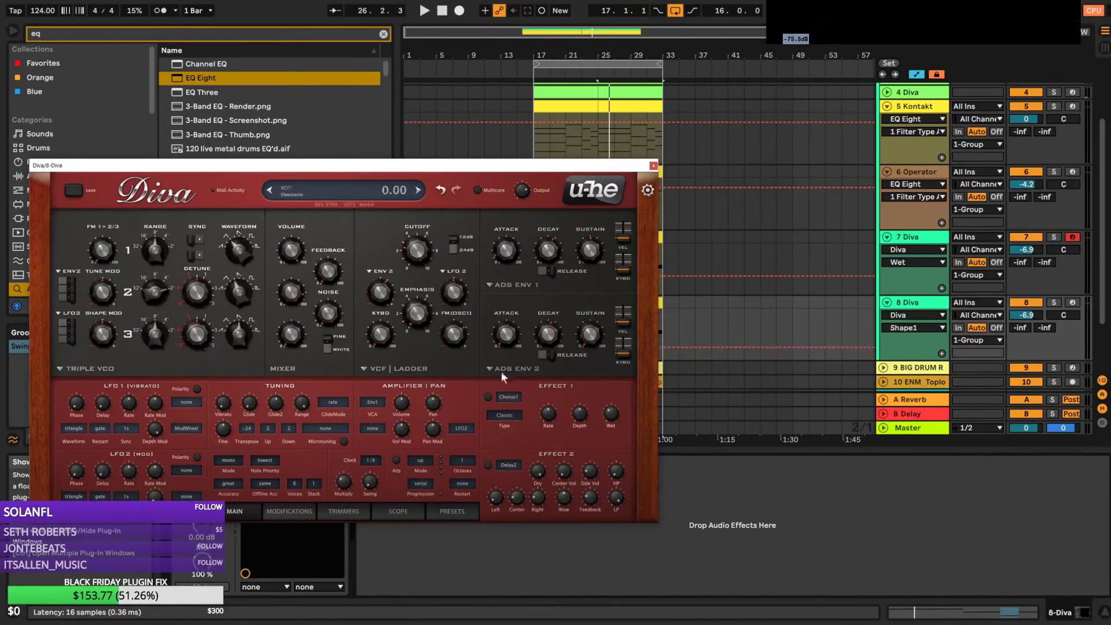
Solo the copied Diva track in playback, set oscillator 2's tune to 12 and volume to 0, and close the synth window
{"action": "left_click", "coordinate": [1054, 302]}
{"action": "key", "text": "space"}
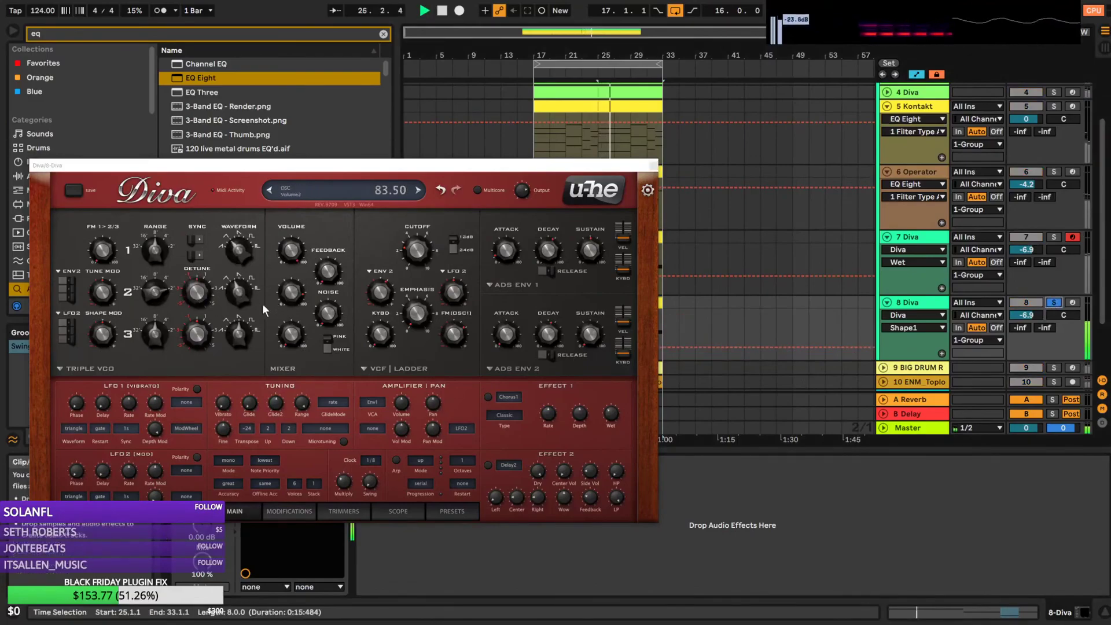
{"action": "left_click_drag", "start_coordinate": [152, 297], "coordinate": [151, 327]}
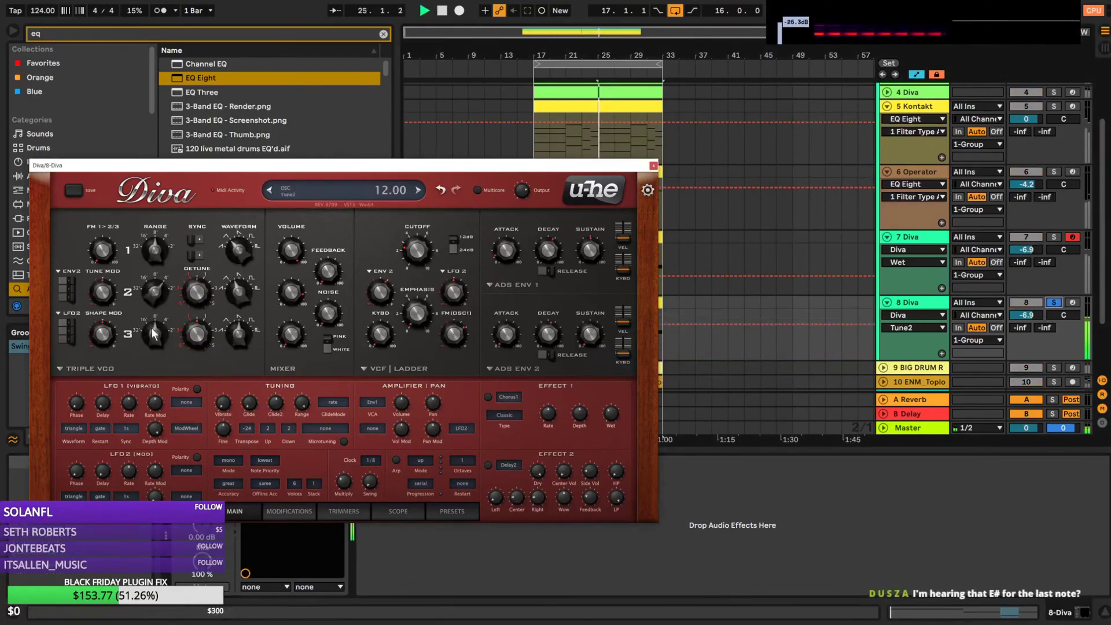
{"action": "left_click_drag", "start_coordinate": [290, 292], "coordinate": [295, 322]}
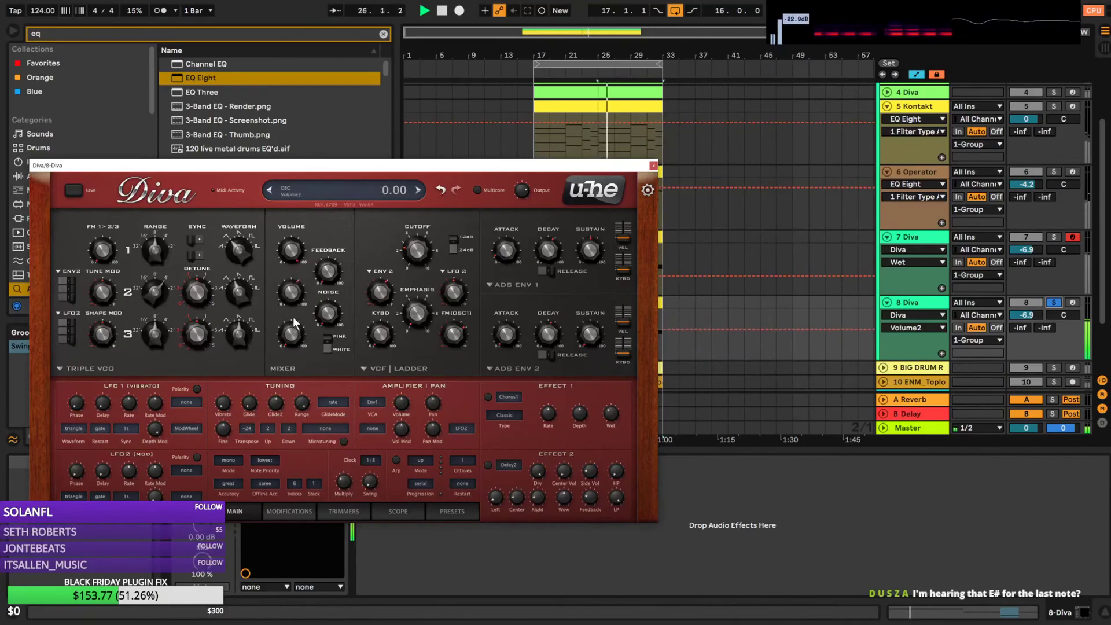
{"action": "left_click", "coordinate": [654, 166]}
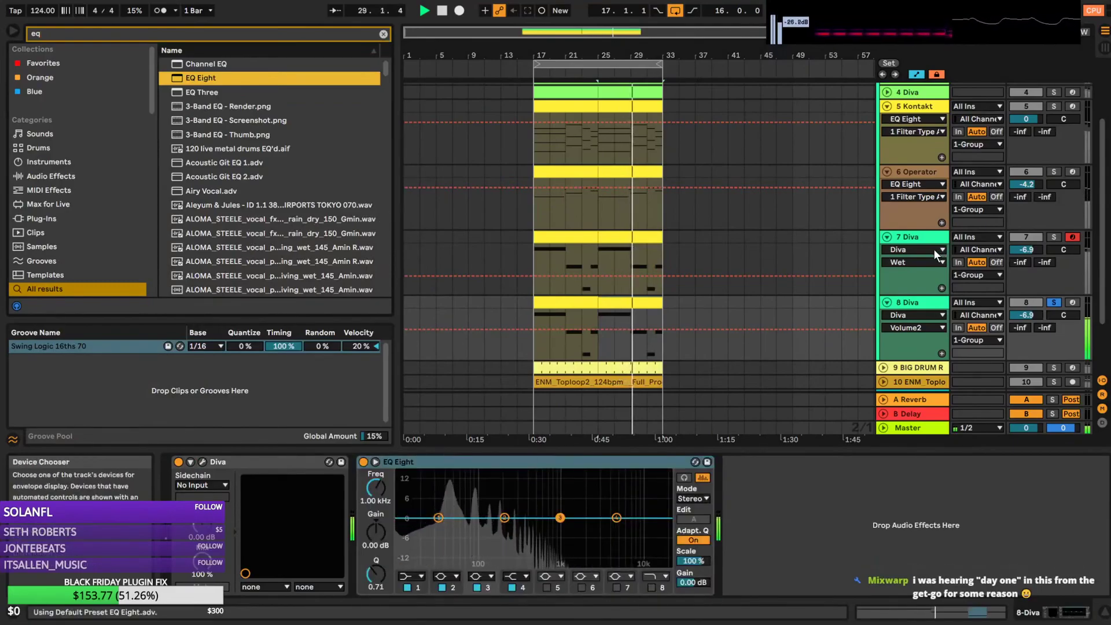
Add an EQ Eight low cut at about 138 Hz to 7 Diva, audition both Diva layers together and unsolo them
{"action": "left_click", "coordinate": [913, 240]}
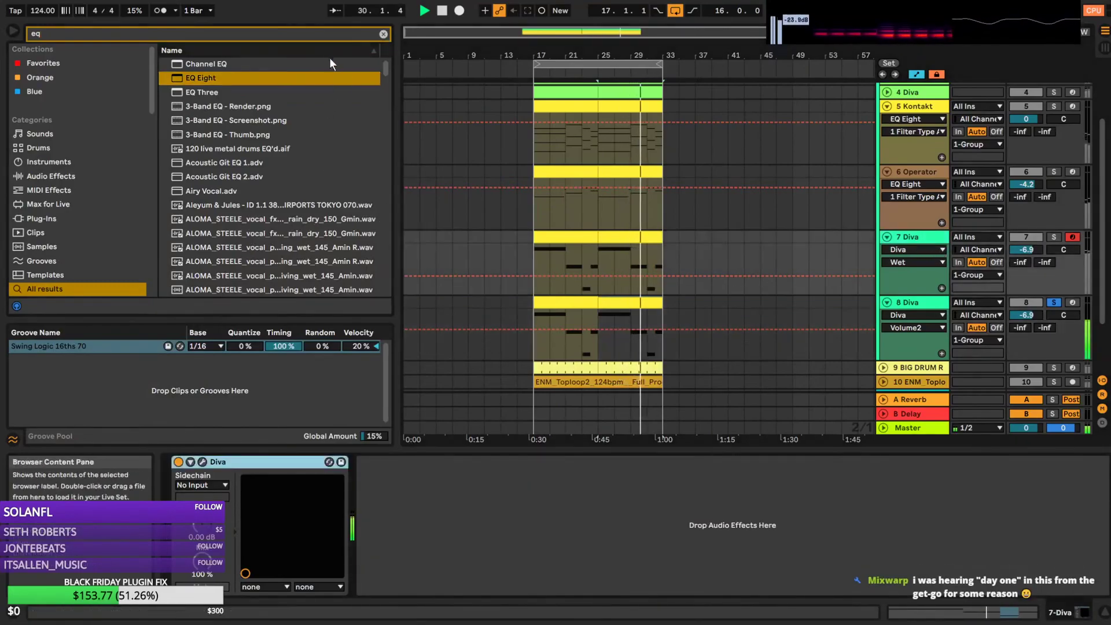
{"action": "left_click_drag", "start_coordinate": [274, 78], "coordinate": [491, 530]}
{"action": "left_click", "coordinate": [421, 577]}
{"action": "left_click", "coordinate": [413, 502]}
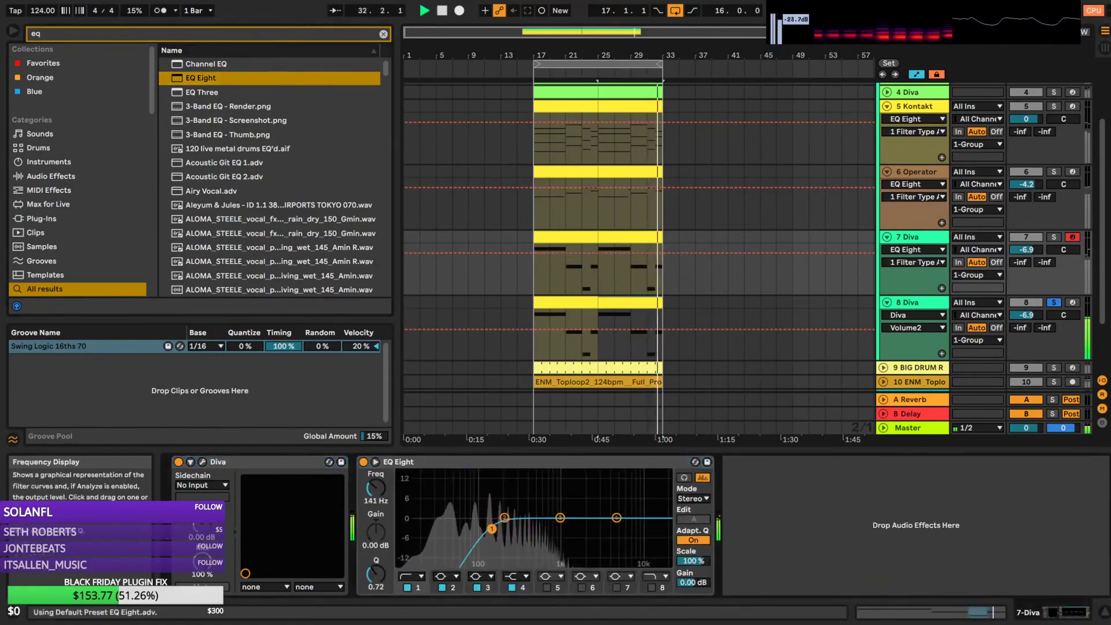
{"action": "left_click", "coordinate": [1051, 235]}
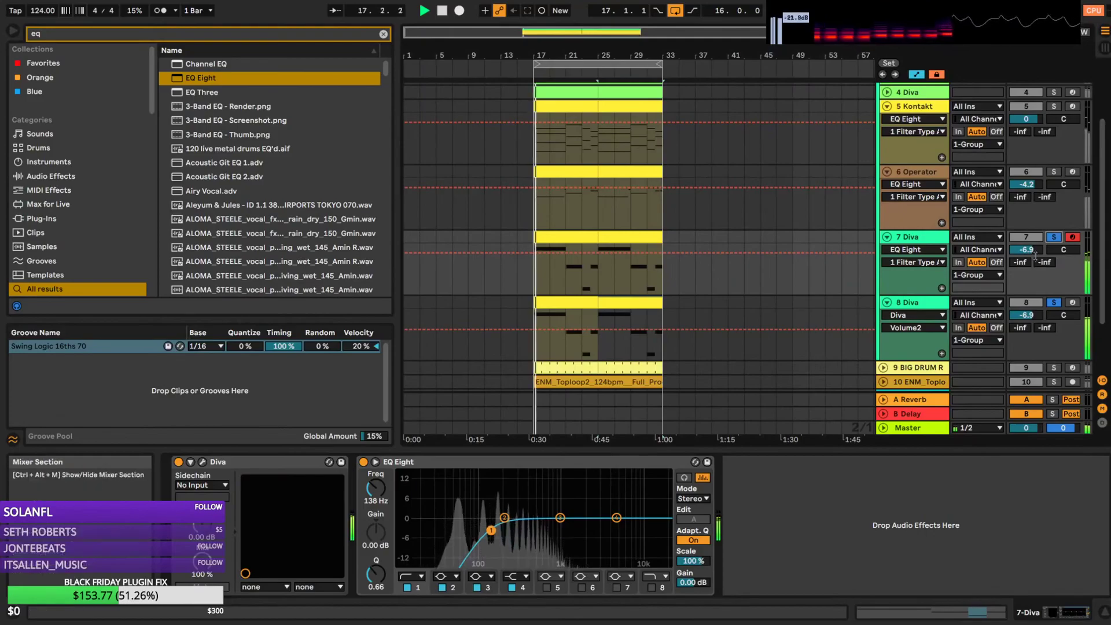
{"action": "left_click", "coordinate": [1053, 238]}
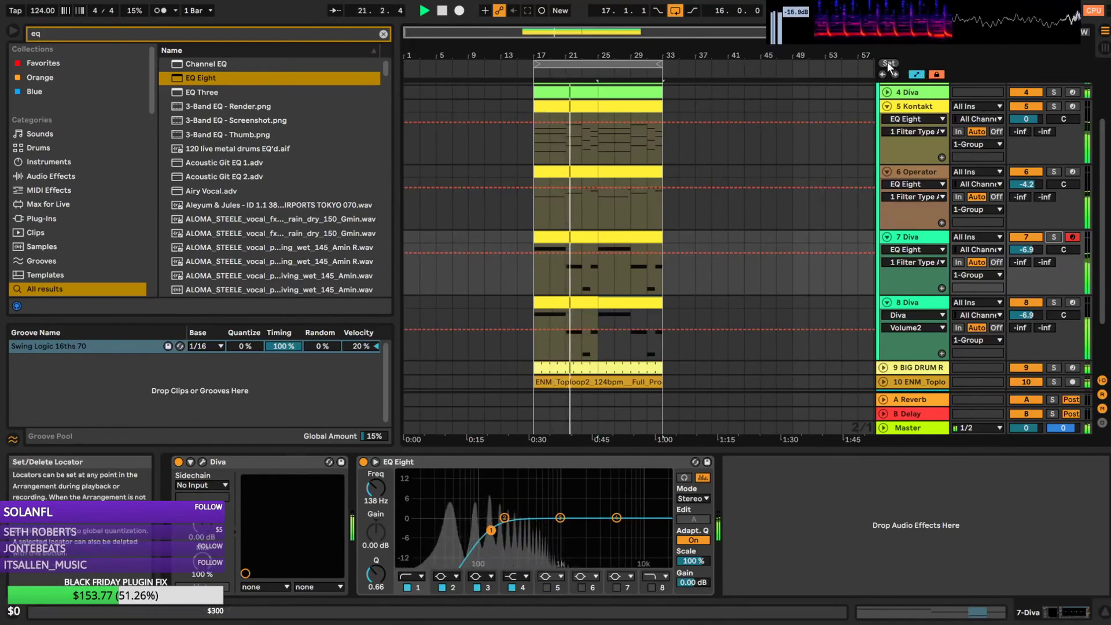
Fold all the arrangement's tracks and unfold only the 8 Diva track
{"action": "left_click_drag", "start_coordinate": [581, 32], "coordinate": [587, 79]}
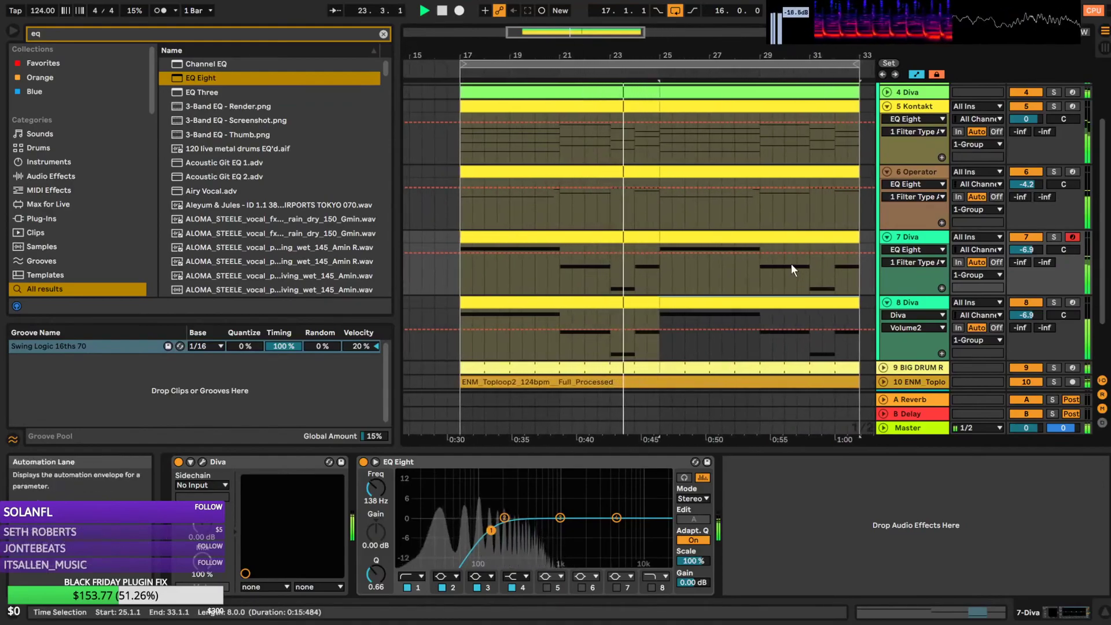
{"action": "left_click", "coordinate": [886, 238], "text": "alt"}
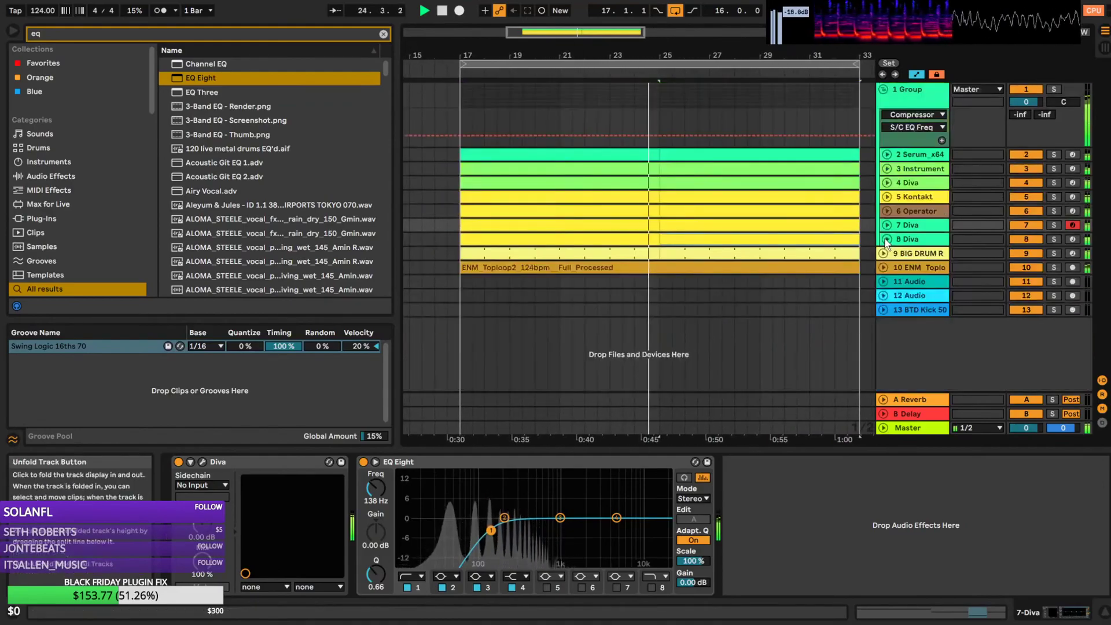
{"action": "left_click", "coordinate": [887, 239]}
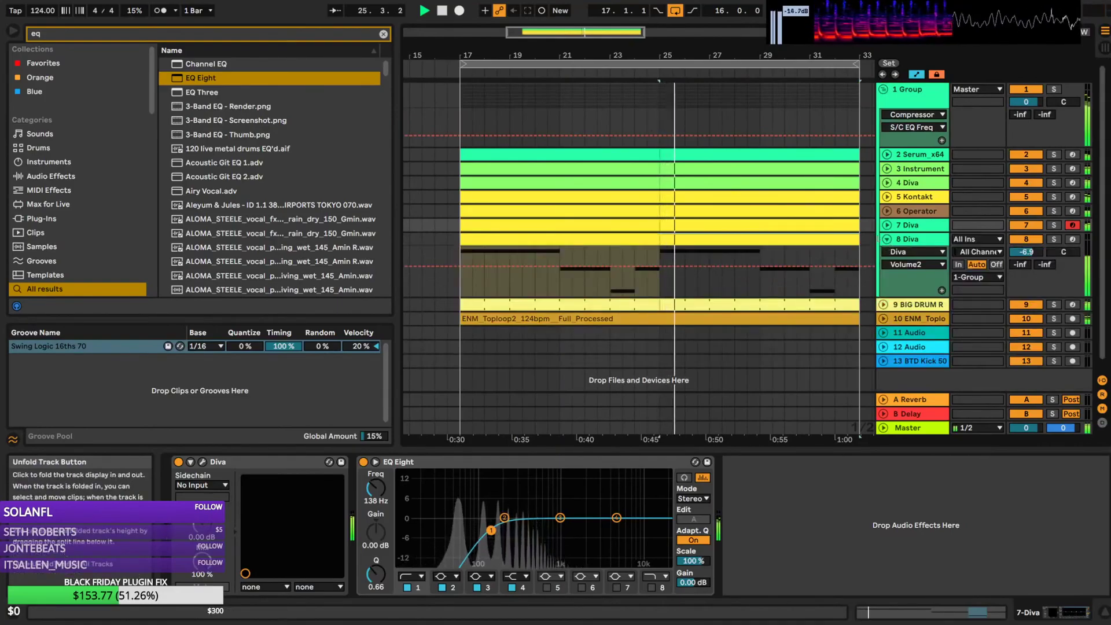
Stop playback and duplicate bars 17–33 of the instrument, drum and toploop tracks into bars 33–49
{"action": "key", "text": "space"}
{"action": "left_click_drag", "start_coordinate": [595, 34], "coordinate": [596, 4]}
{"action": "left_click_drag", "start_coordinate": [603, 332], "coordinate": [516, 333]}
{"action": "key", "text": "ctrl+d"}
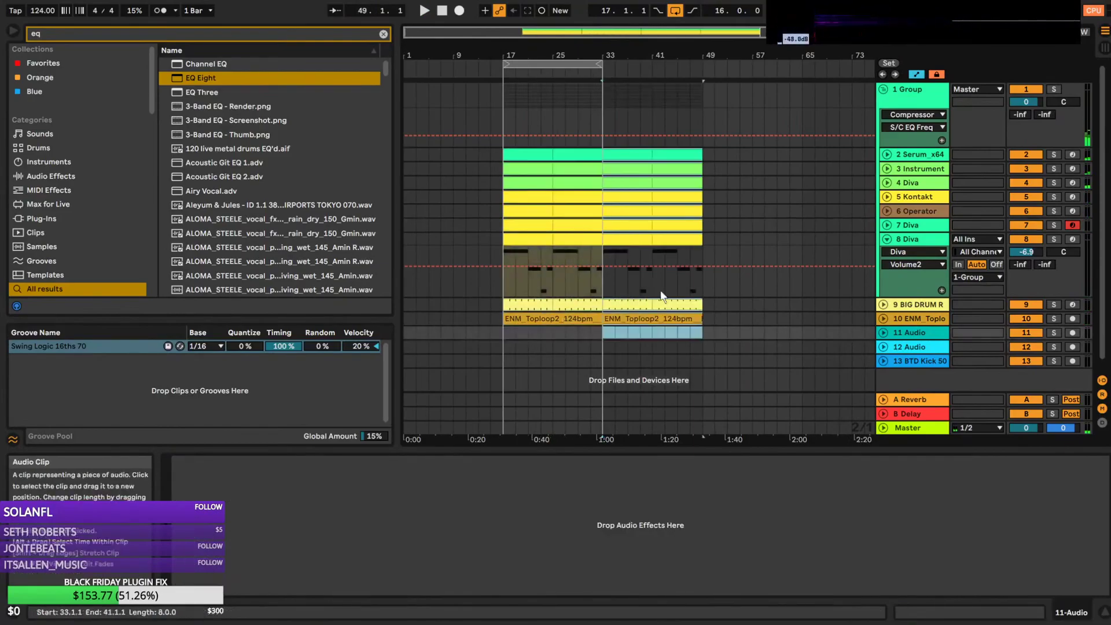
Unfold and solo the ENM_Toploop2 track, and audition its loop from around bars 29 and 25
{"action": "left_click", "coordinate": [883, 319]}
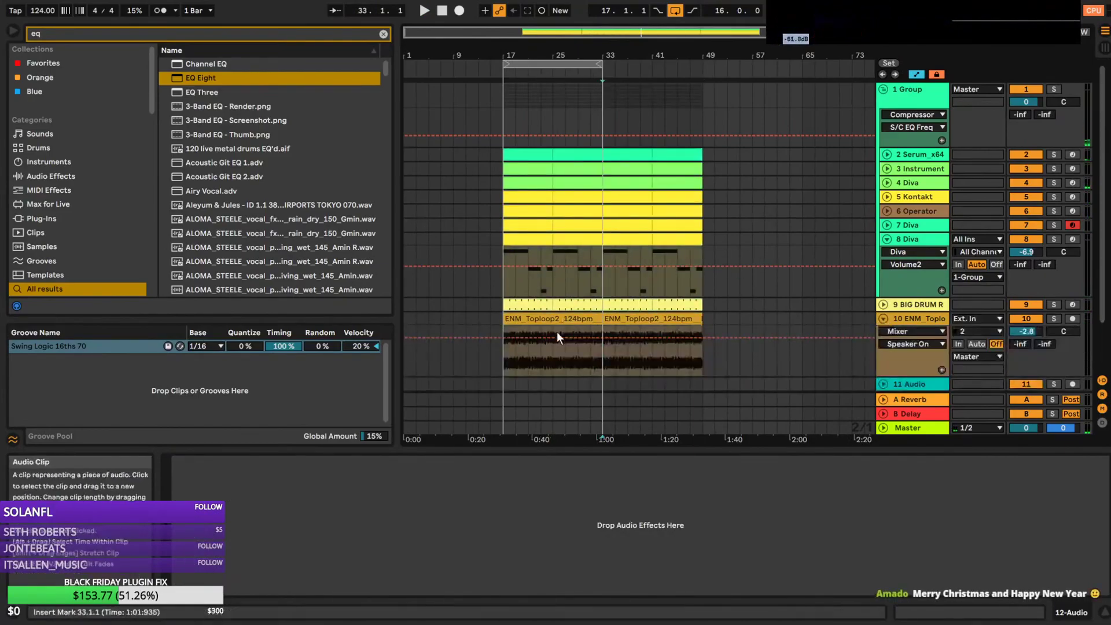
{"action": "left_click", "coordinate": [578, 363]}
{"action": "left_click", "coordinate": [1054, 320]}
{"action": "key", "text": "space"}
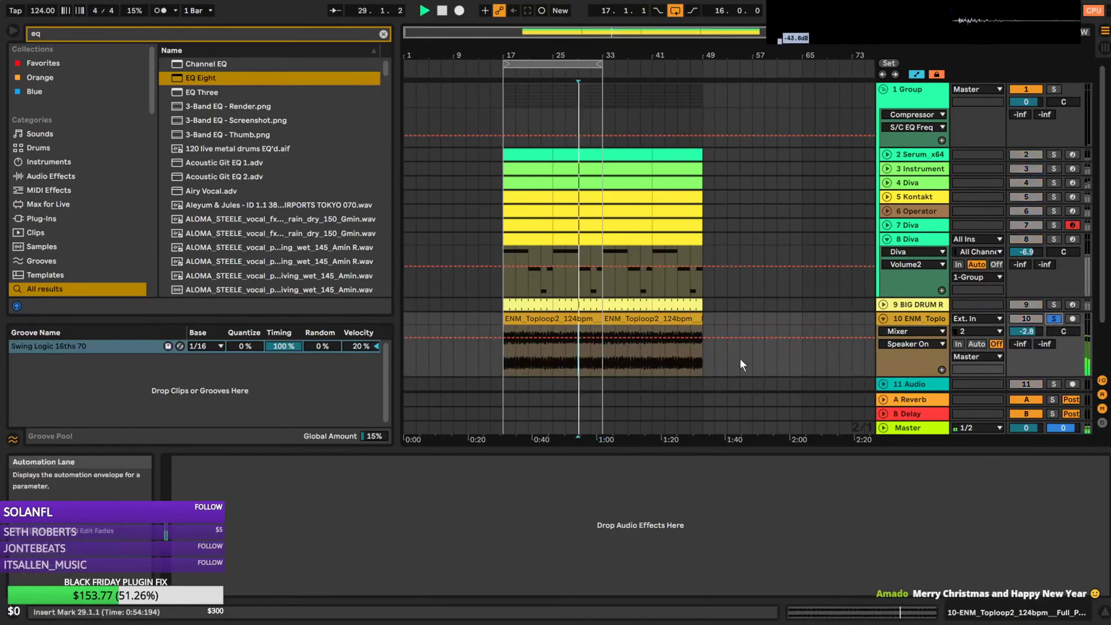
{"action": "left_click", "coordinate": [568, 360]}
{"action": "left_click", "coordinate": [553, 360]}
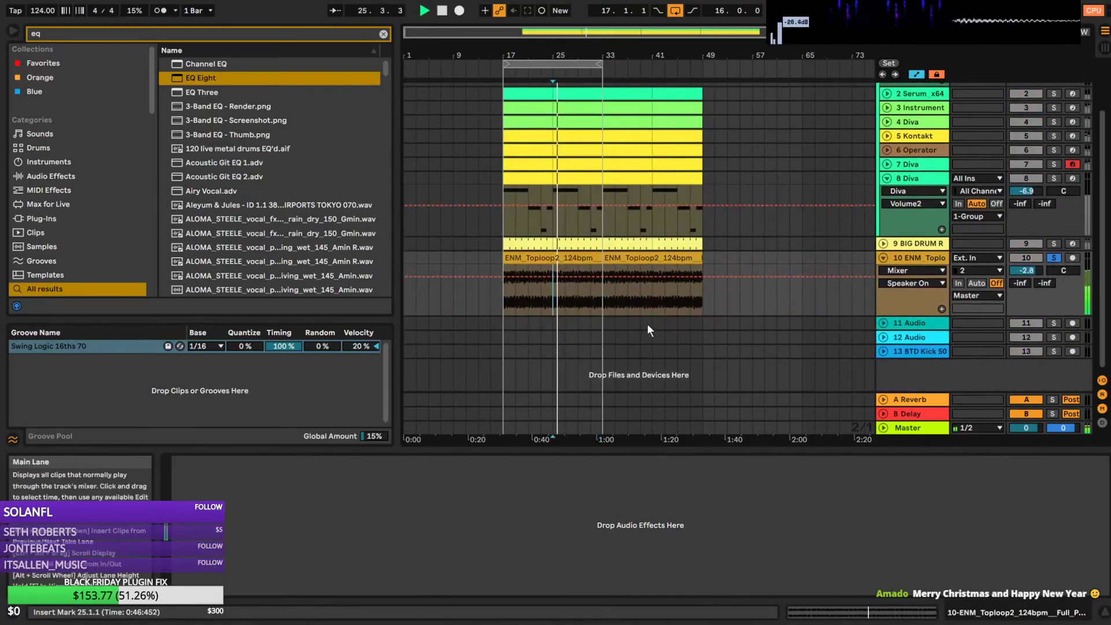
Move the toploop's bars 29–33 segment to bar 33 and duplicate it to fill up to bar 49
{"action": "left_click", "coordinate": [575, 293]}
{"action": "left_click_drag", "start_coordinate": [590, 297], "coordinate": [604, 299]}
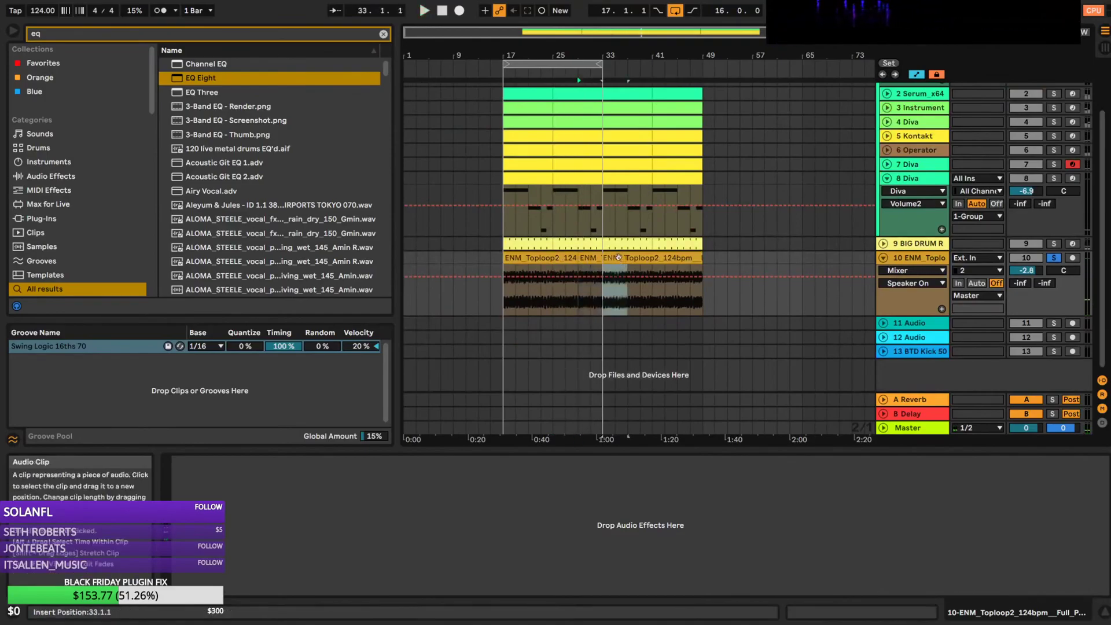
{"action": "left_click_drag", "start_coordinate": [615, 257], "coordinate": [658, 259]}
{"action": "key", "text": "ctrl+d"}
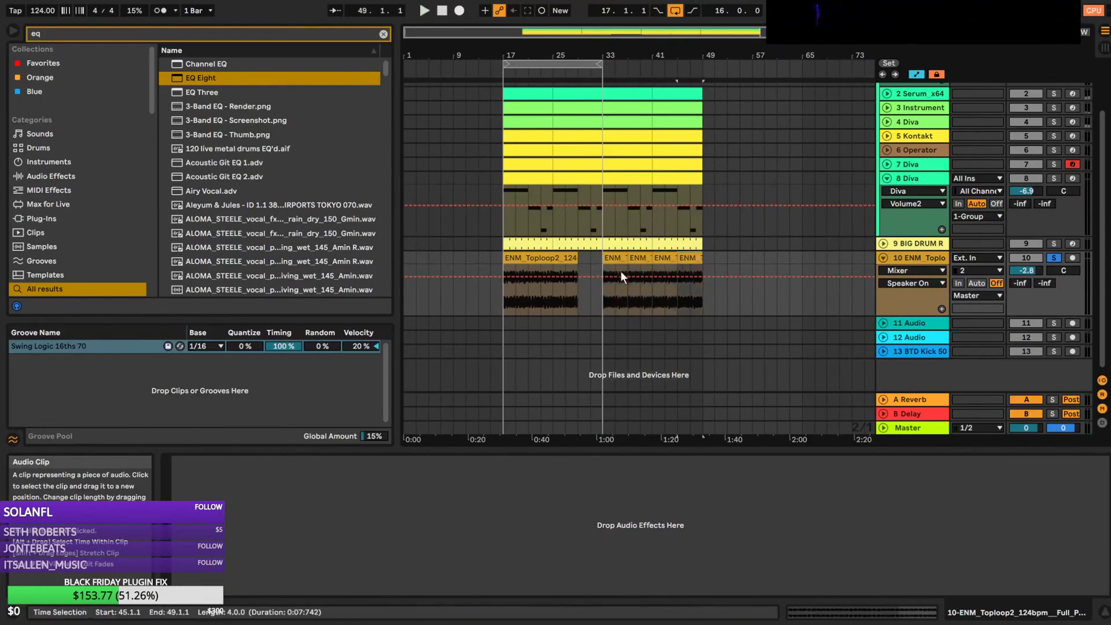
Audition the soloed toploop's remaining first clip from around bar 23
{"action": "left_click", "coordinate": [572, 259]}
{"action": "left_click", "coordinate": [551, 293]}
{"action": "key", "text": "space"}
{"action": "left_click", "coordinate": [532, 298]}
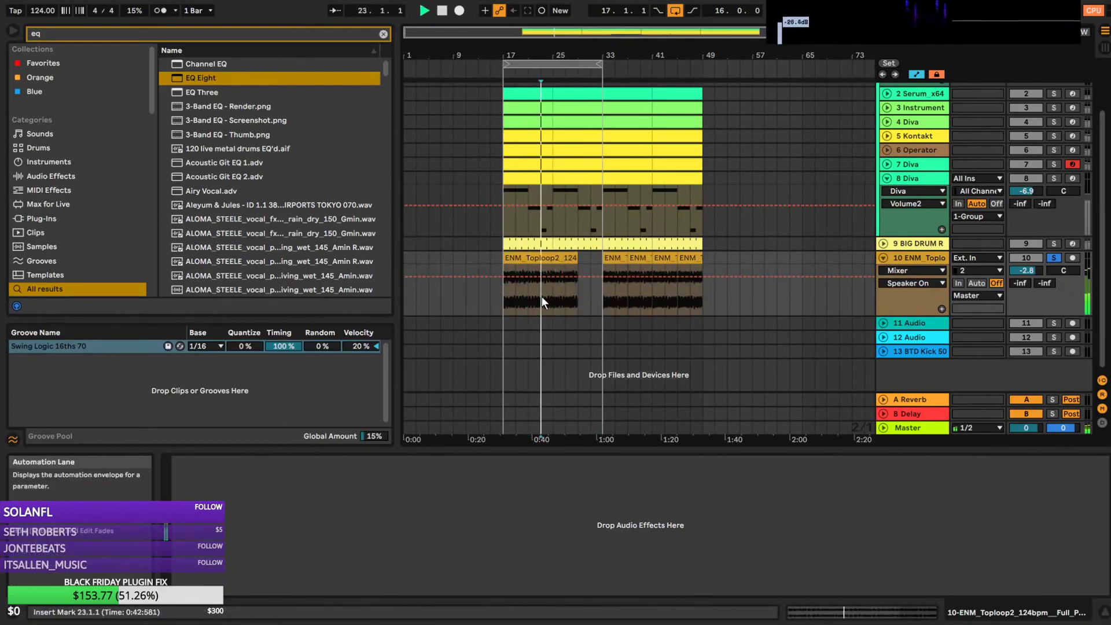
Split the toploop clip at bar 25 and duplicate the piece after the split to fill the gap up to bar 33
{"action": "left_click", "coordinate": [517, 302]}
{"action": "left_click", "coordinate": [505, 297]}
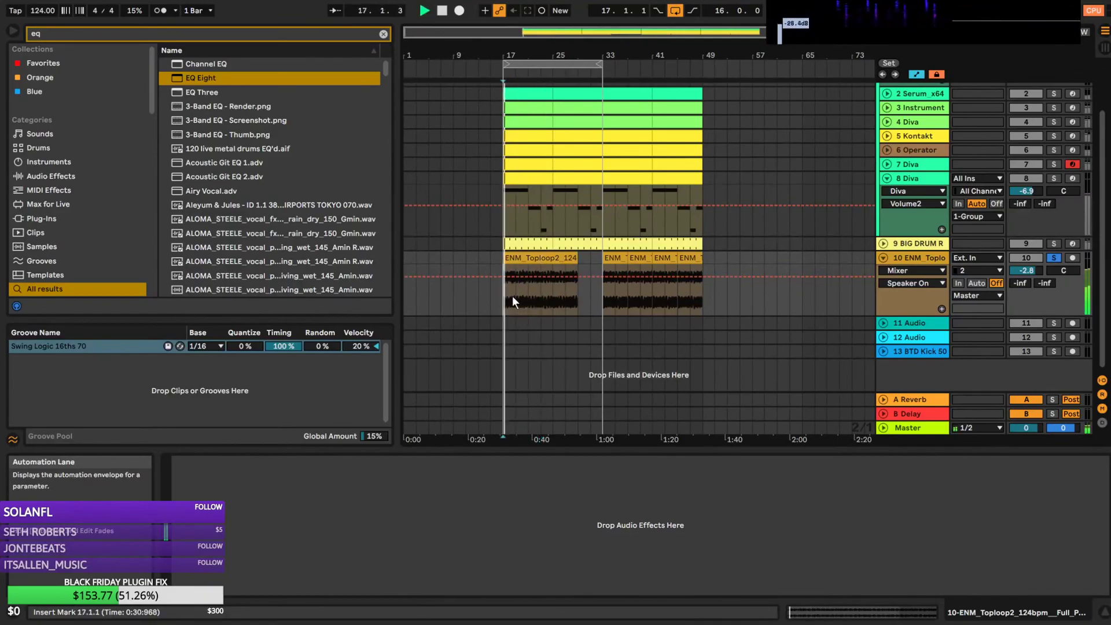
{"action": "left_click", "coordinate": [531, 296]}
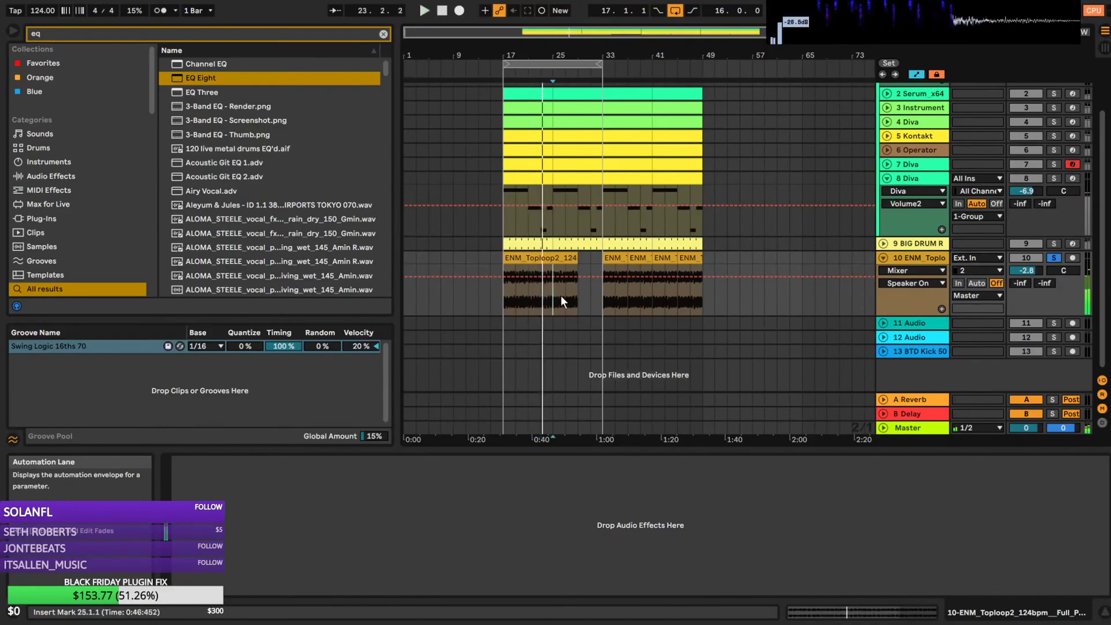
{"action": "left_click", "coordinate": [565, 295]}
{"action": "left_click", "coordinate": [532, 305]}
{"action": "left_click", "coordinate": [558, 297]}
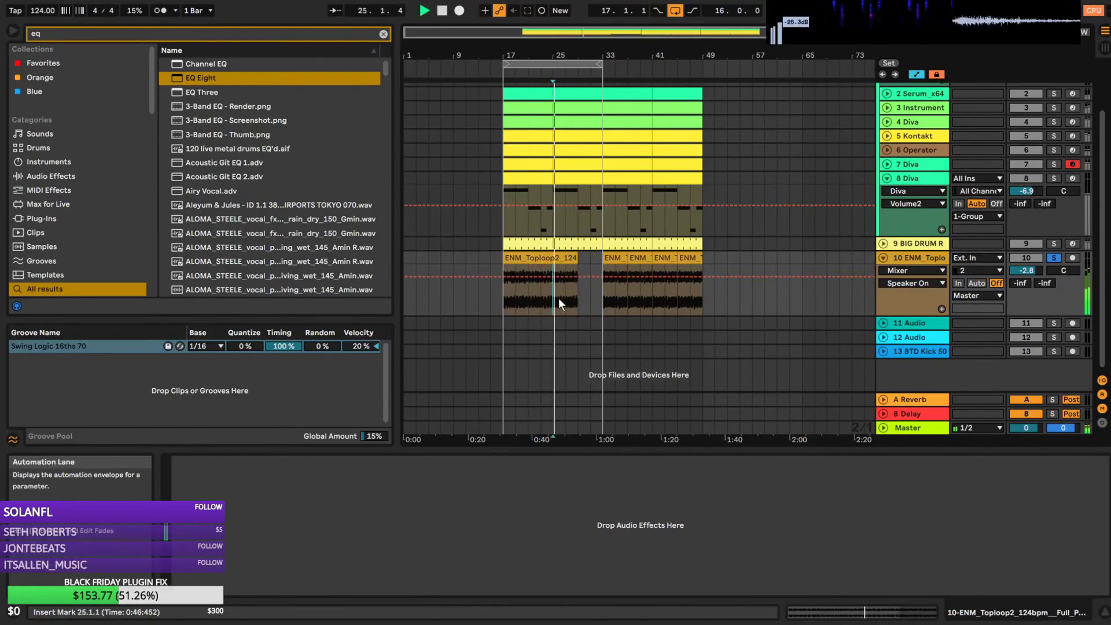
{"action": "key", "text": "ctrl+e"}
{"action": "left_click", "coordinate": [560, 262]}
{"action": "key", "text": "ctrl+d"}
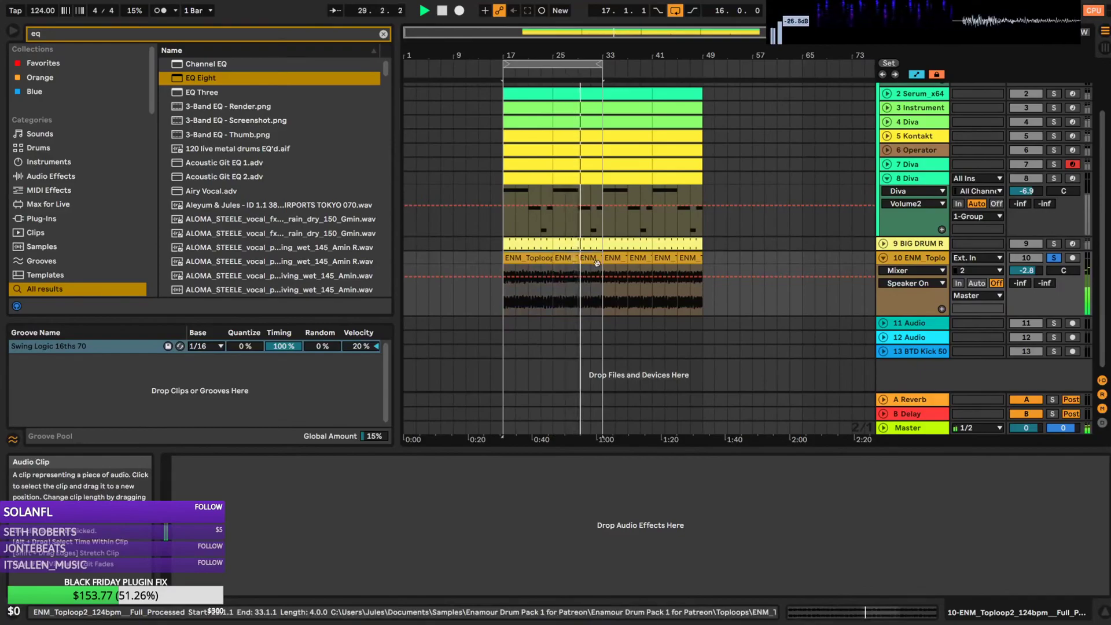
Consolidate the toploop clips from bar 17 to 33 into one clip and colour it lime green
{"action": "left_click", "coordinate": [564, 258], "text": "shift"}
{"action": "left_click", "coordinate": [593, 258], "text": "shift"}
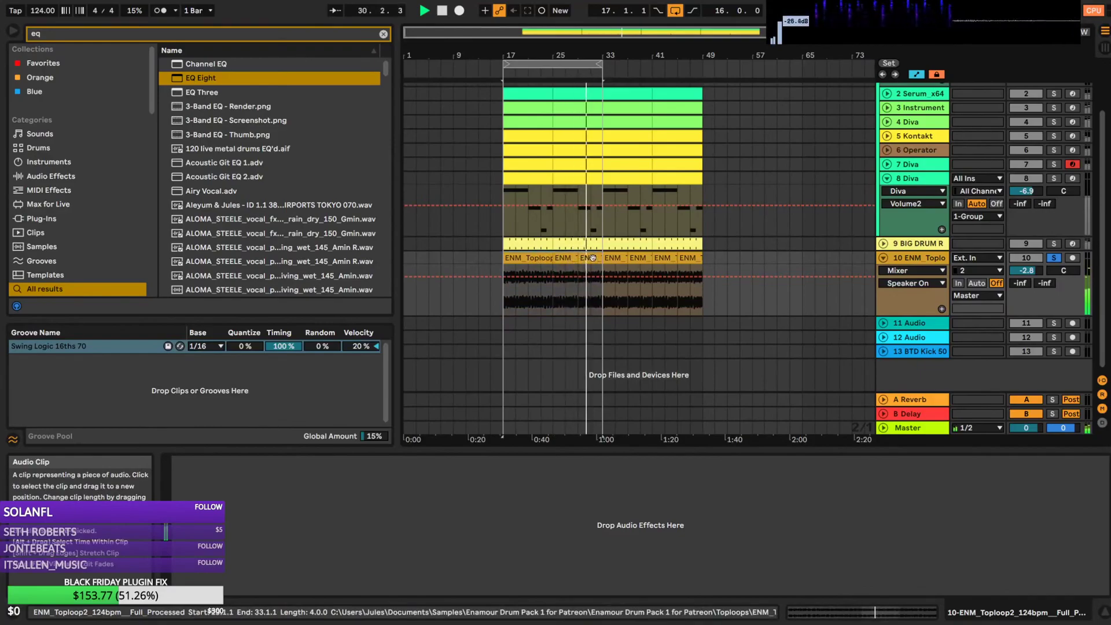
{"action": "key", "text": "ctrl+j"}
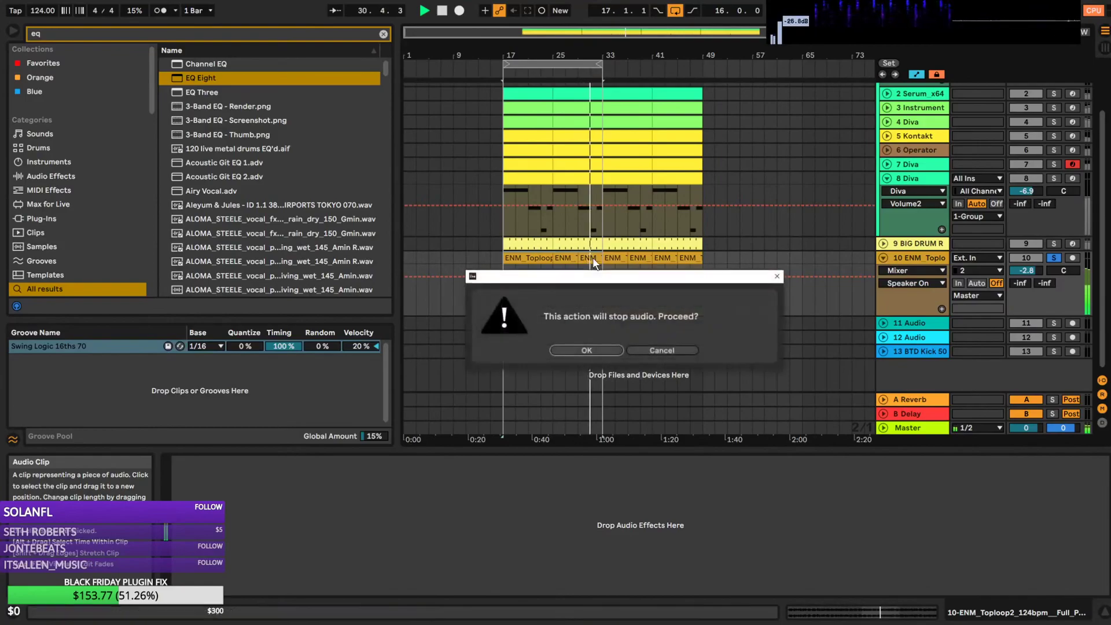
{"action": "left_click", "coordinate": [583, 349]}
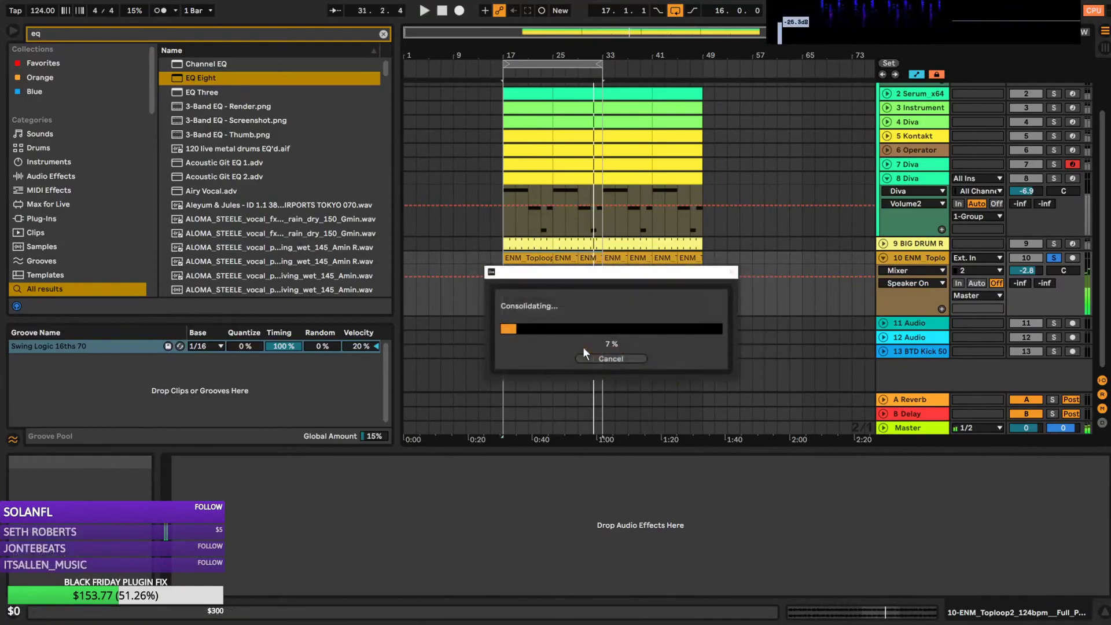
{"action": "right_click", "coordinate": [556, 250]}
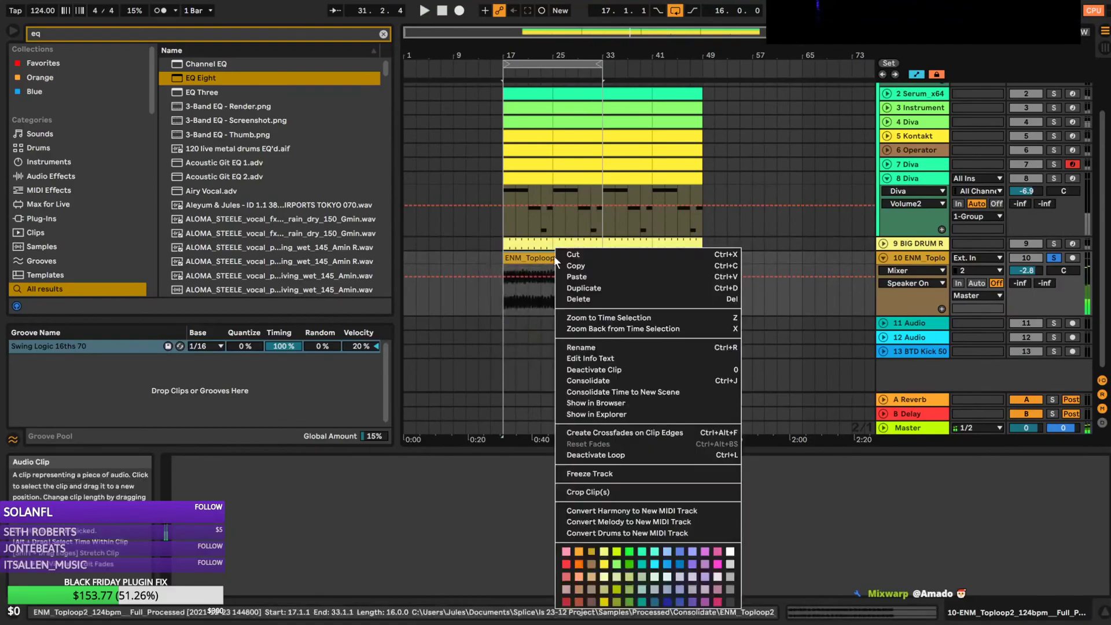
{"action": "left_click", "coordinate": [626, 549]}
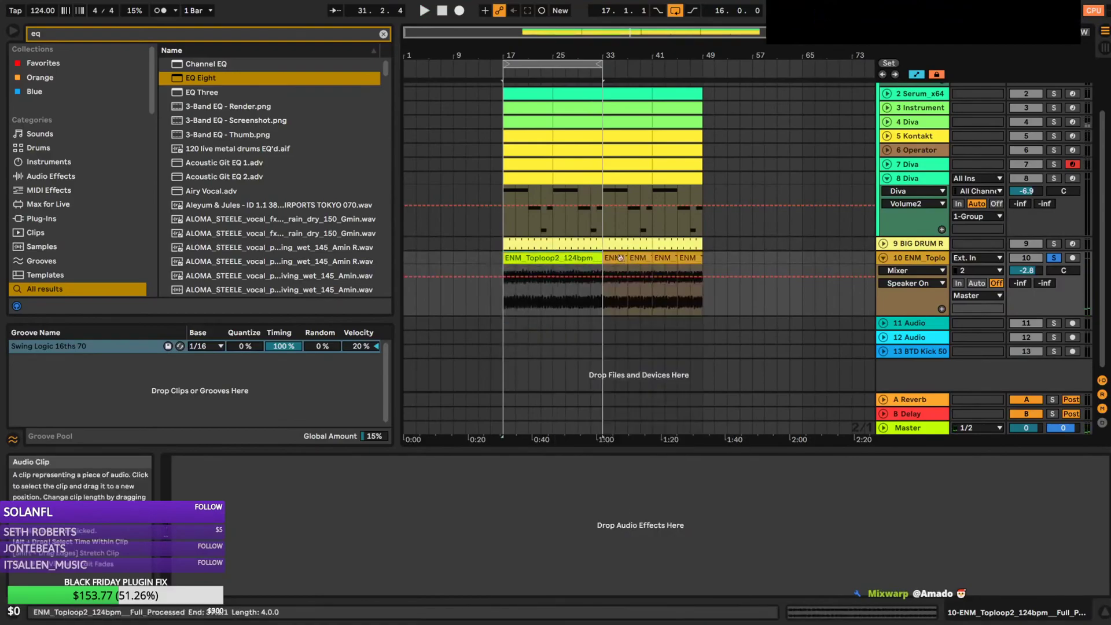
Consolidate the toploop clips from bar 33 to 49 into one clip and colour it light blue
{"action": "left_click", "coordinate": [685, 260]}
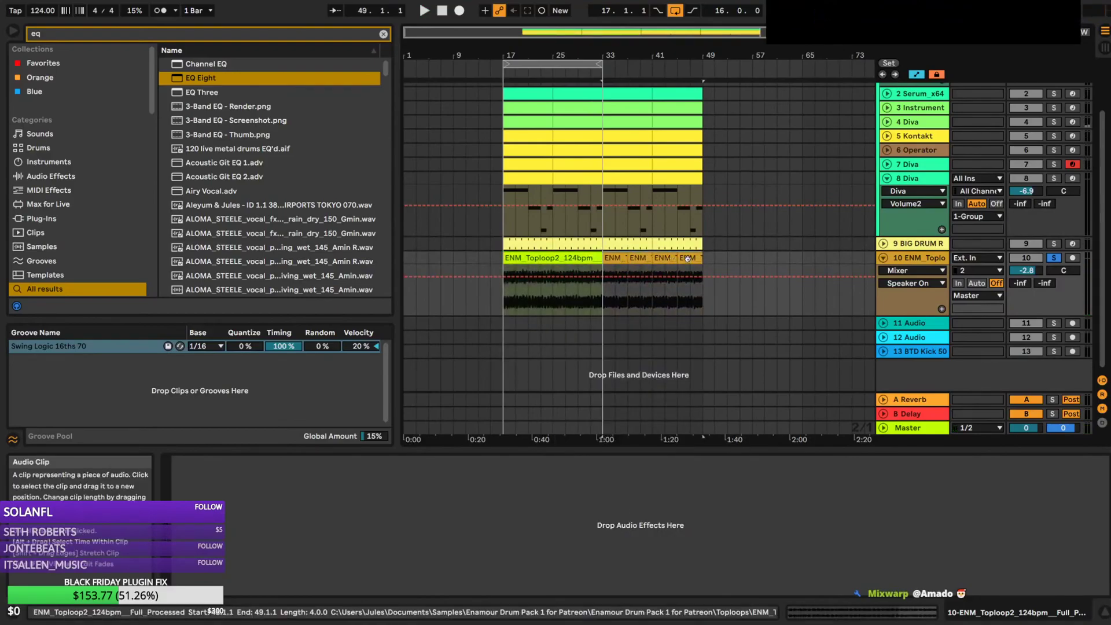
{"action": "key", "text": "ctrl+j"}
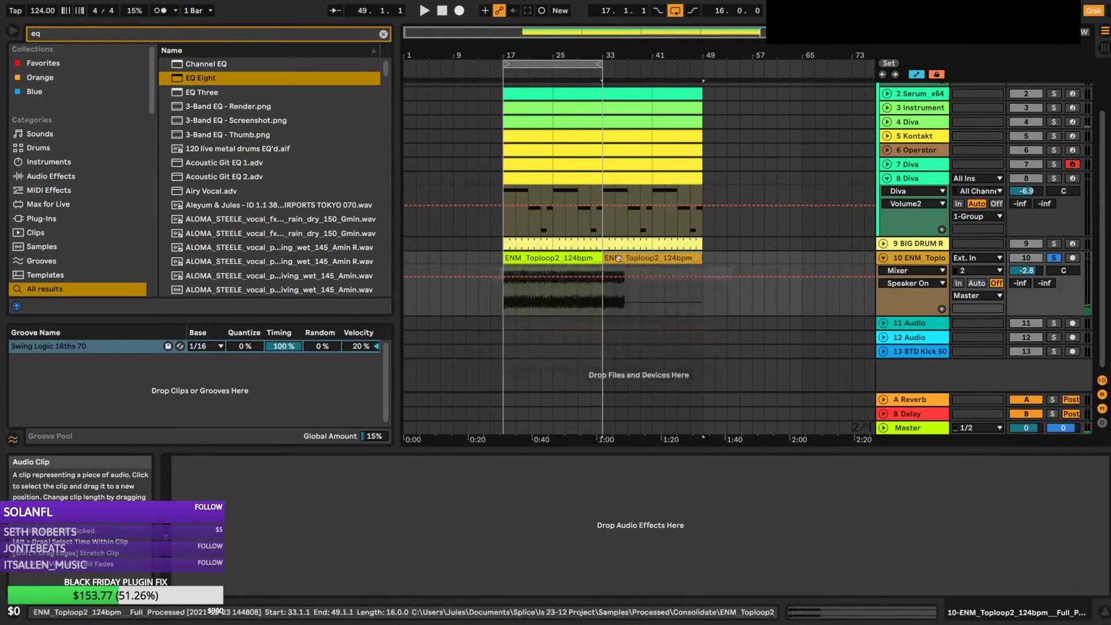
{"action": "right_click", "coordinate": [622, 264]}
{"action": "left_click", "coordinate": [738, 555]}
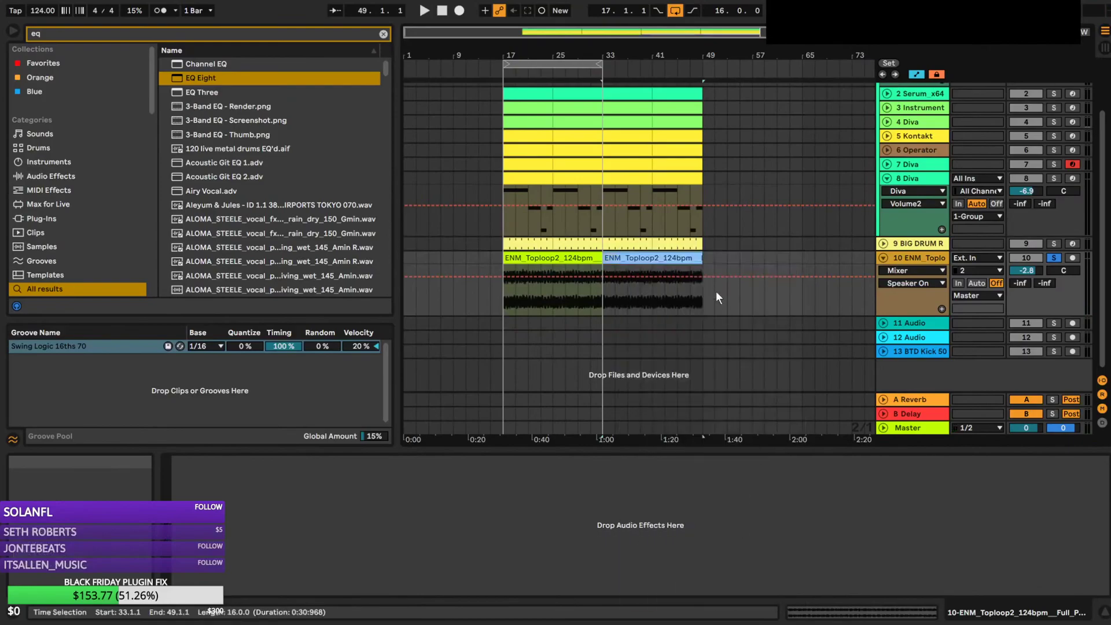
Extend the arrangement loop's end to bar 49 and start playback from within the first toploop clip
{"action": "left_click", "coordinate": [605, 69]}
{"action": "left_click_drag", "start_coordinate": [602, 63], "coordinate": [703, 64]}
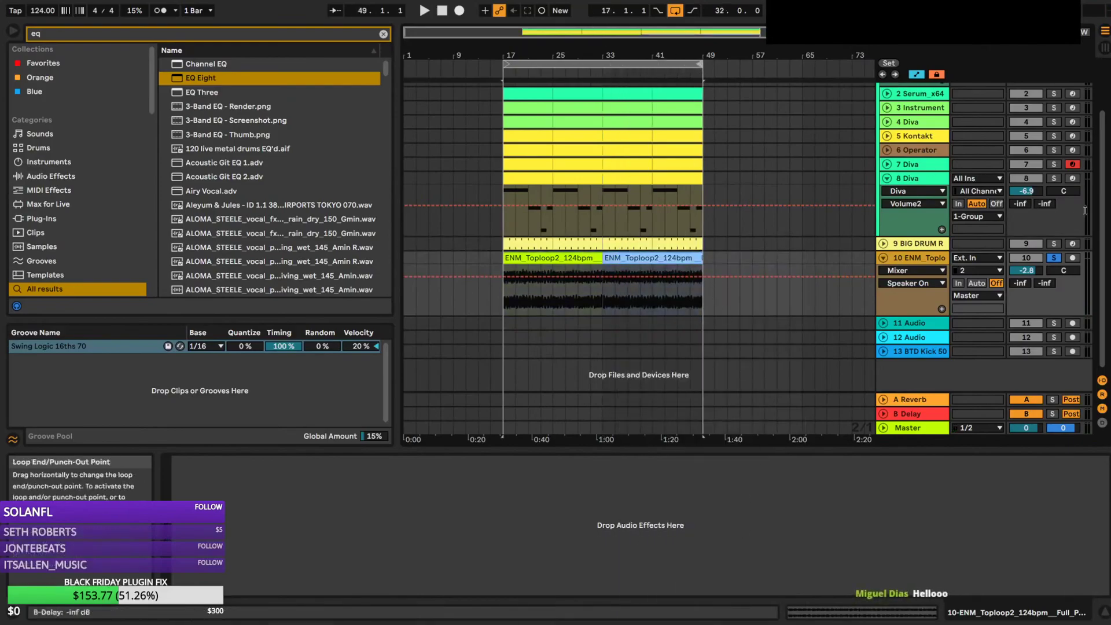
{"action": "left_click", "coordinate": [565, 306]}
{"action": "key", "text": "space"}
Unfold the BIG DRUM RACK track, solo it and audition its clip from bar 25
{"action": "scroll", "coordinate": [710, 184], "scroll_direction": "up", "scroll_amount": 3}
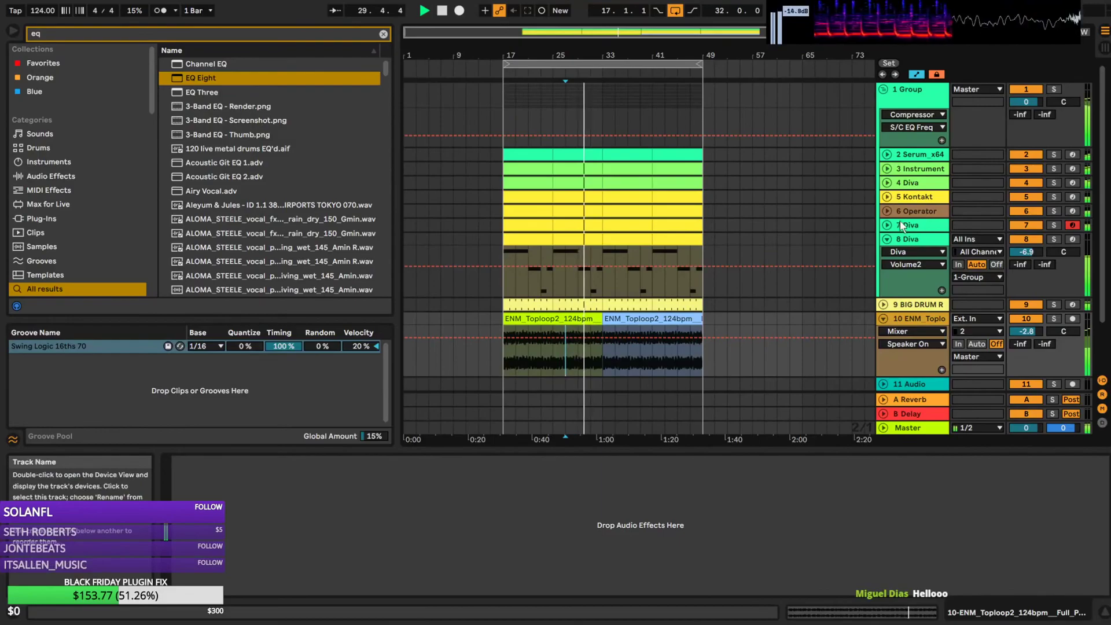
{"action": "left_click", "coordinate": [909, 305]}
{"action": "left_click", "coordinate": [884, 304]}
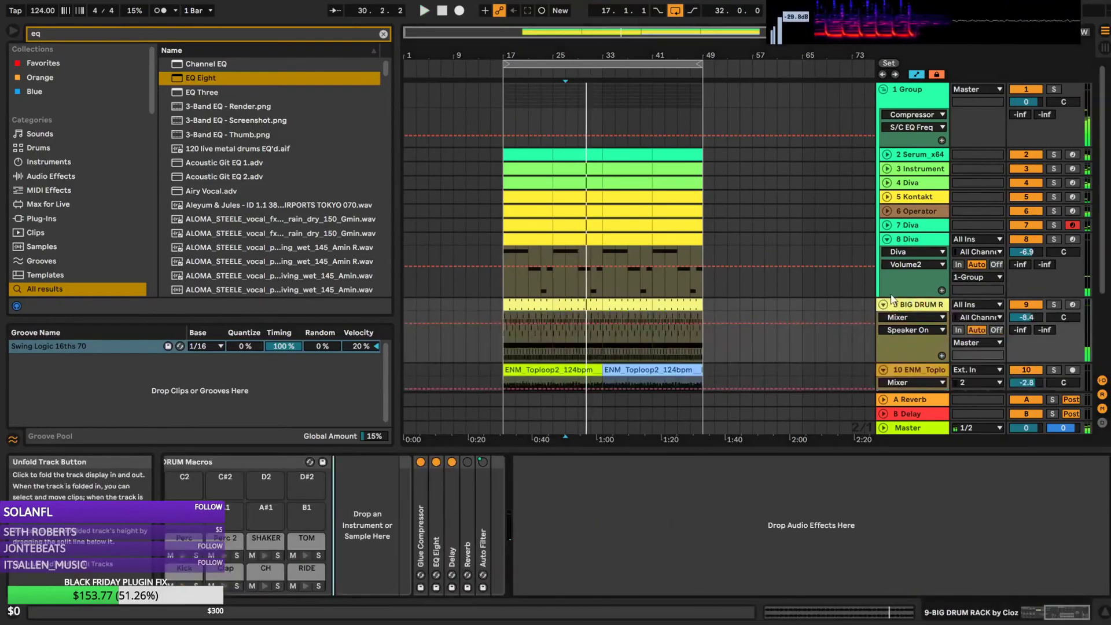
{"action": "scroll", "coordinate": [910, 262], "scroll_direction": "down", "scroll_amount": 4}
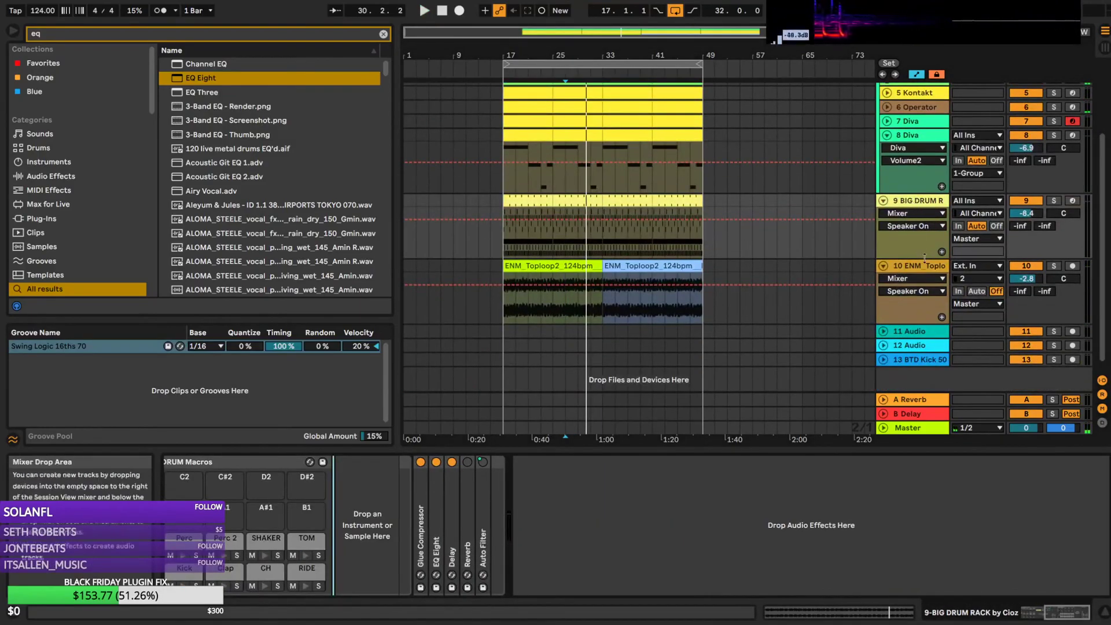
{"action": "left_click", "coordinate": [1054, 200]}
{"action": "left_click", "coordinate": [570, 203]}
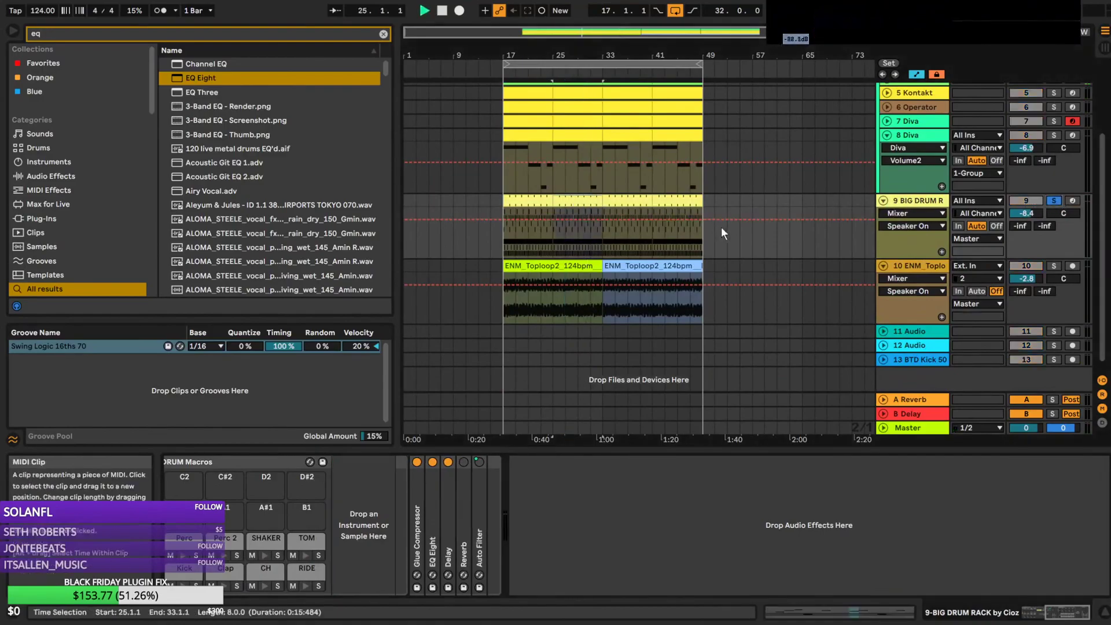
{"action": "key", "text": "space"}
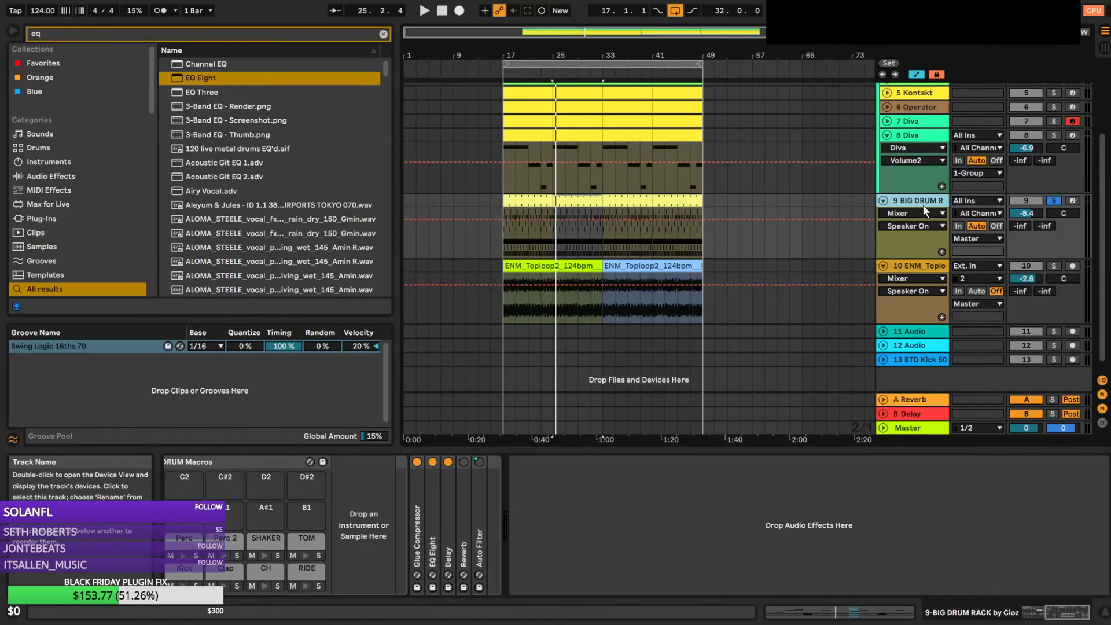
Duplicate the BIG DRUM RACK track three times
{"action": "key", "text": "ctrl+d"}
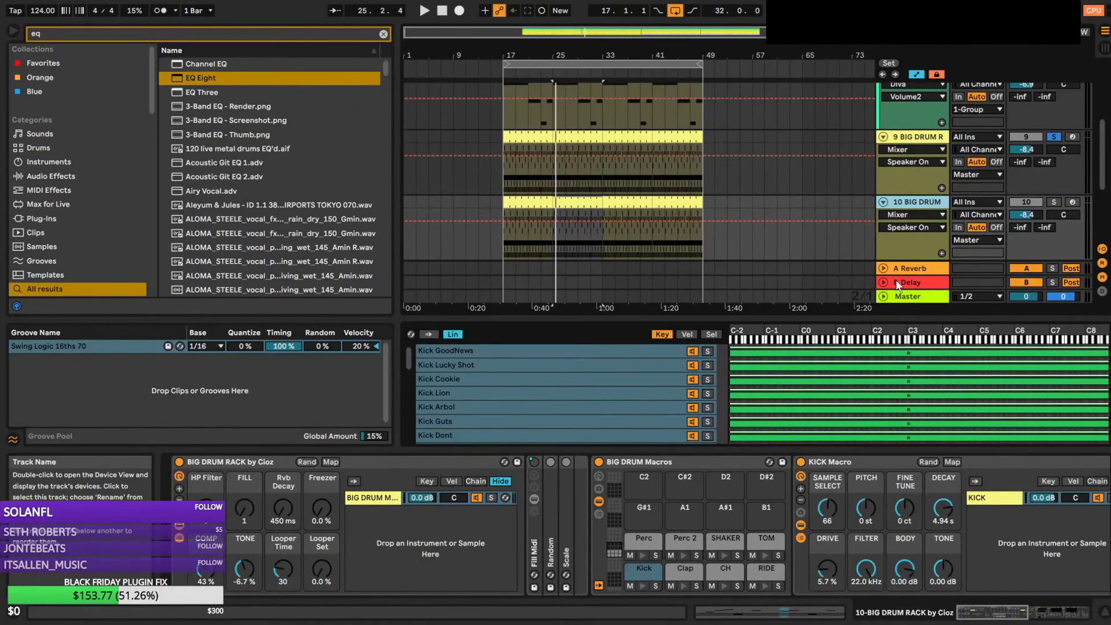
{"action": "key", "text": "ctrl+d"}
{"action": "scroll", "coordinate": [891, 214], "scroll_direction": "up", "scroll_amount": 3}
{"action": "scroll", "coordinate": [904, 214], "scroll_direction": "down", "scroll_amount": 3}
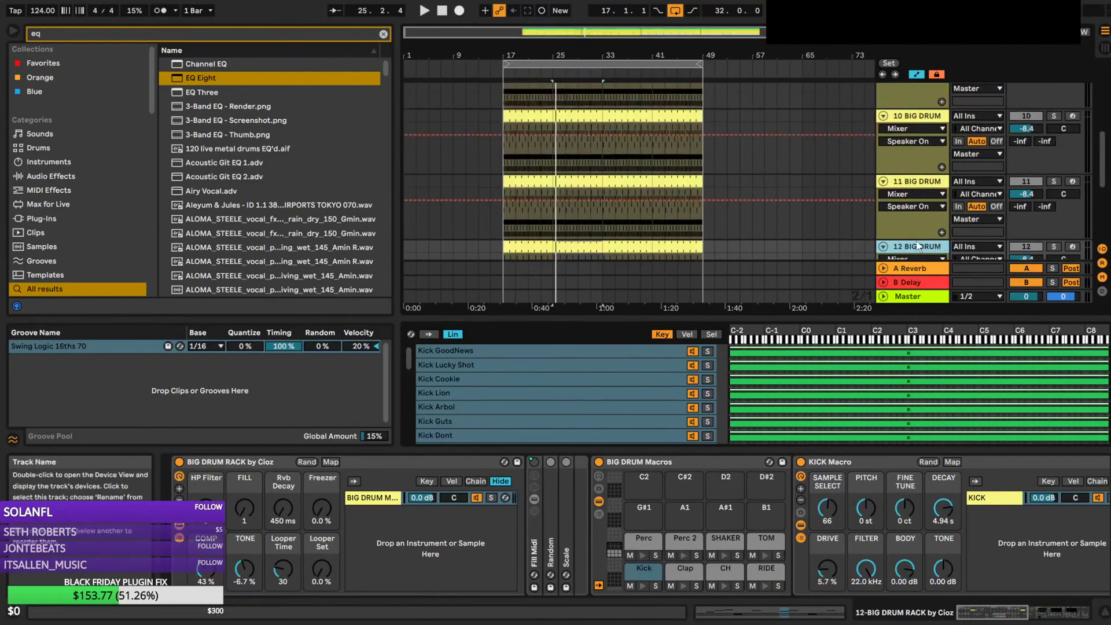
Extend the first drum clip on track 12 so it runs from bar 17 to bar 49
{"action": "double_click", "coordinate": [536, 221]}
{"action": "left_click", "coordinate": [660, 200]}
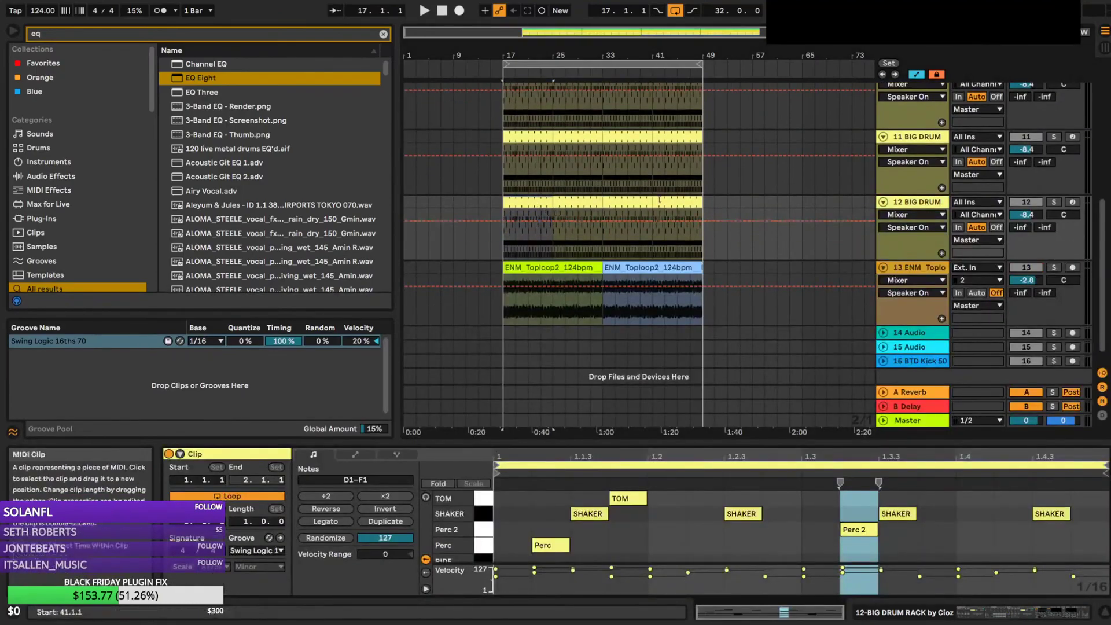
{"action": "left_click", "coordinate": [671, 200], "text": "shift"}
{"action": "left_click", "coordinate": [523, 203]}
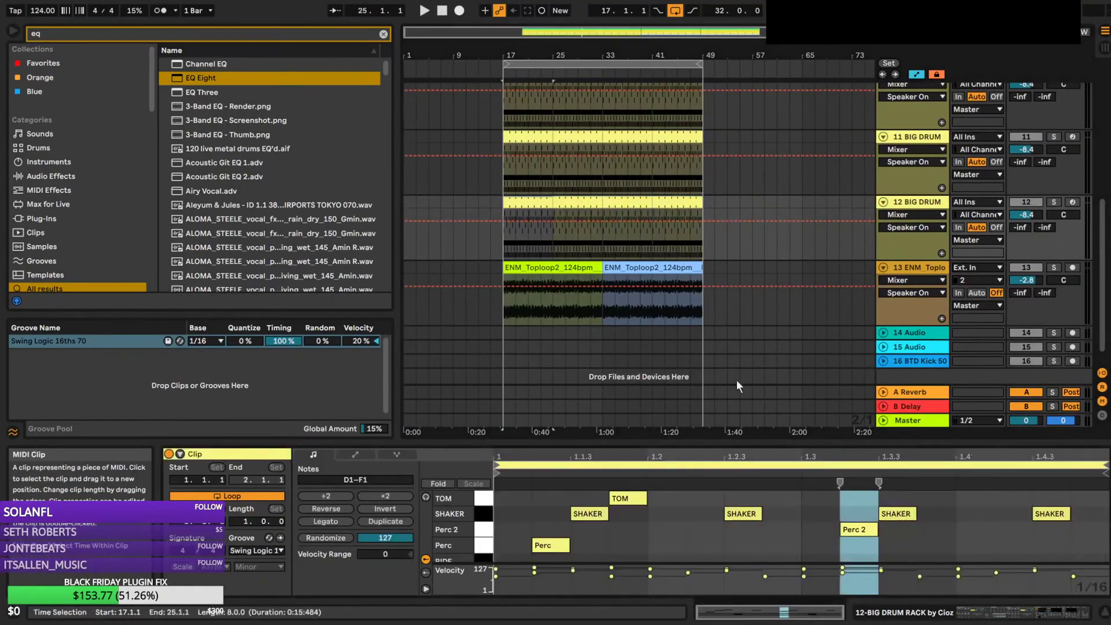
{"action": "scroll", "coordinate": [668, 509], "scroll_direction": "down", "scroll_amount": 3}
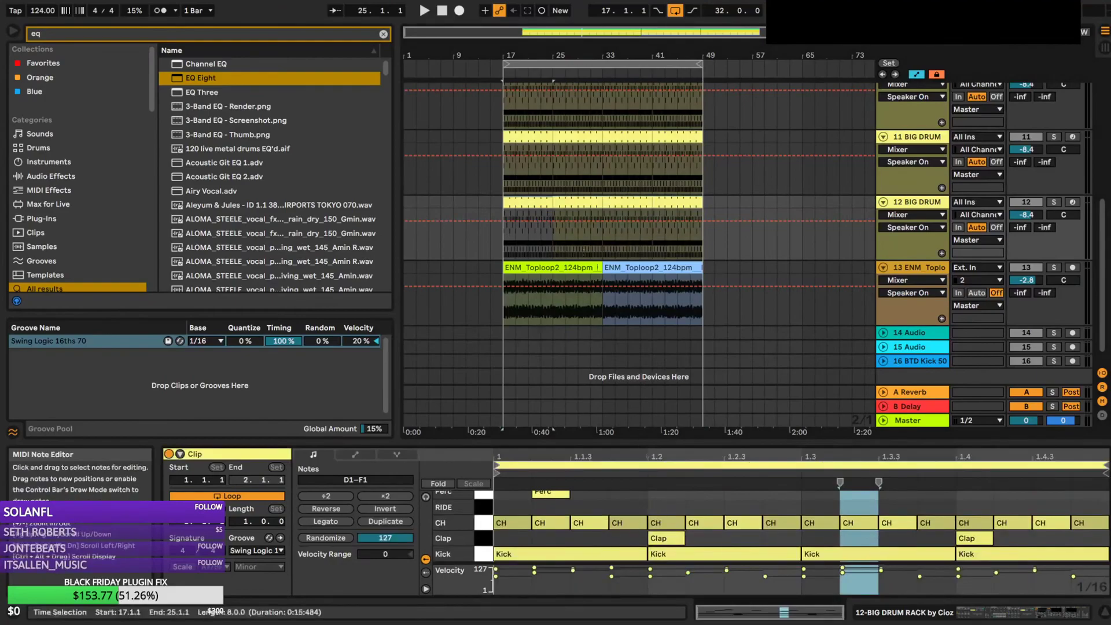
{"action": "left_click_drag", "start_coordinate": [552, 202], "coordinate": [694, 204]}
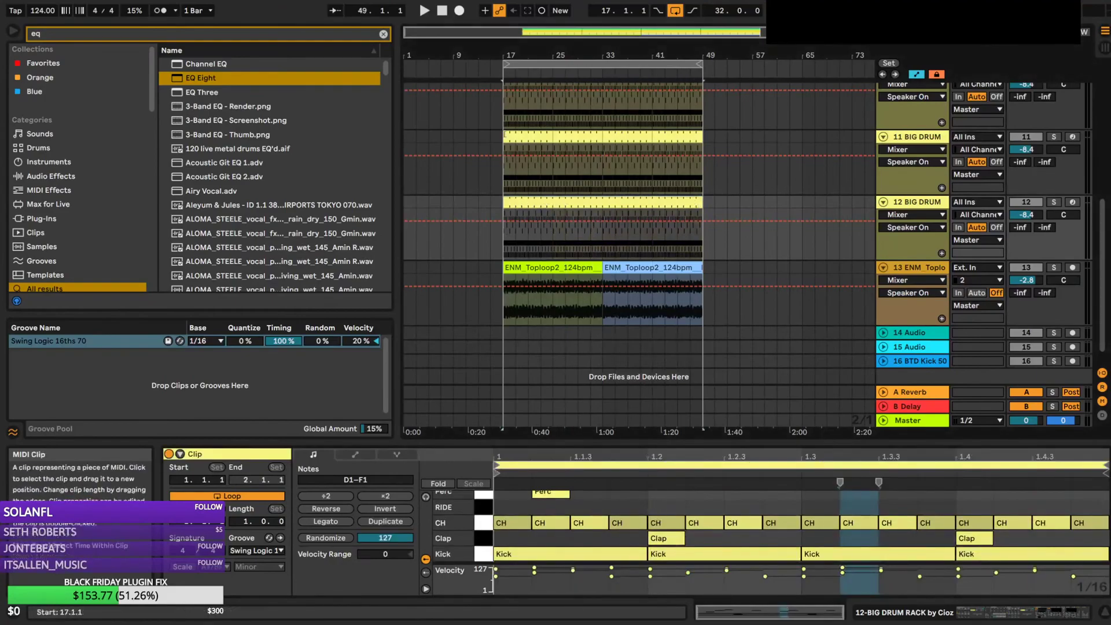
Extend the first drum clips on tracks 11, 10 and 9 to bar 49 as well
{"action": "left_click", "coordinate": [701, 157]}
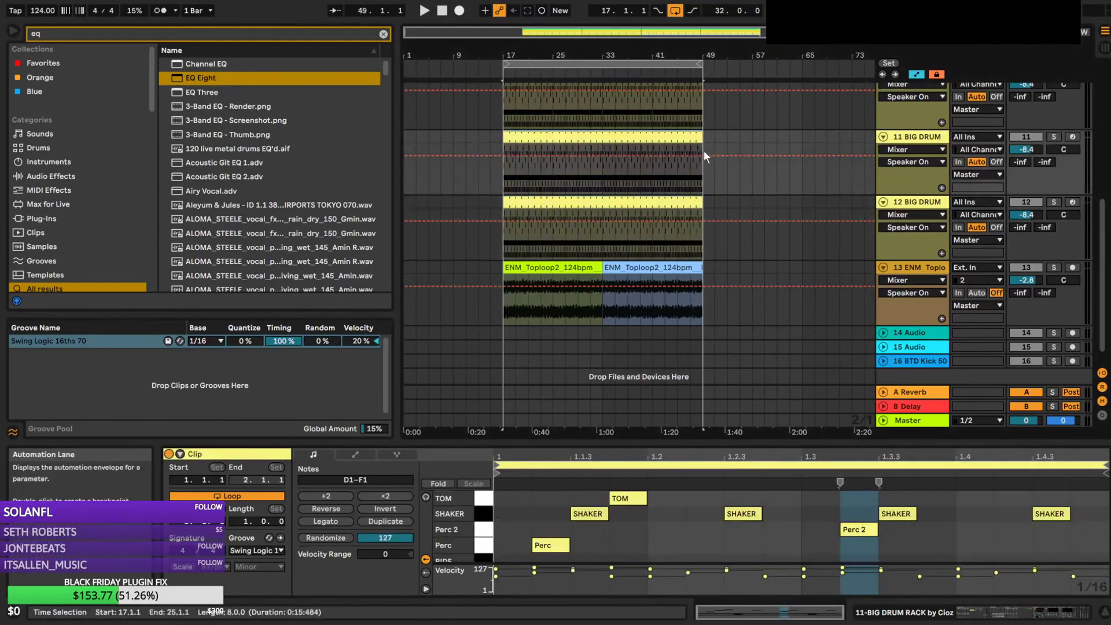
{"action": "scroll", "coordinate": [705, 156], "scroll_direction": "up", "scroll_amount": 3}
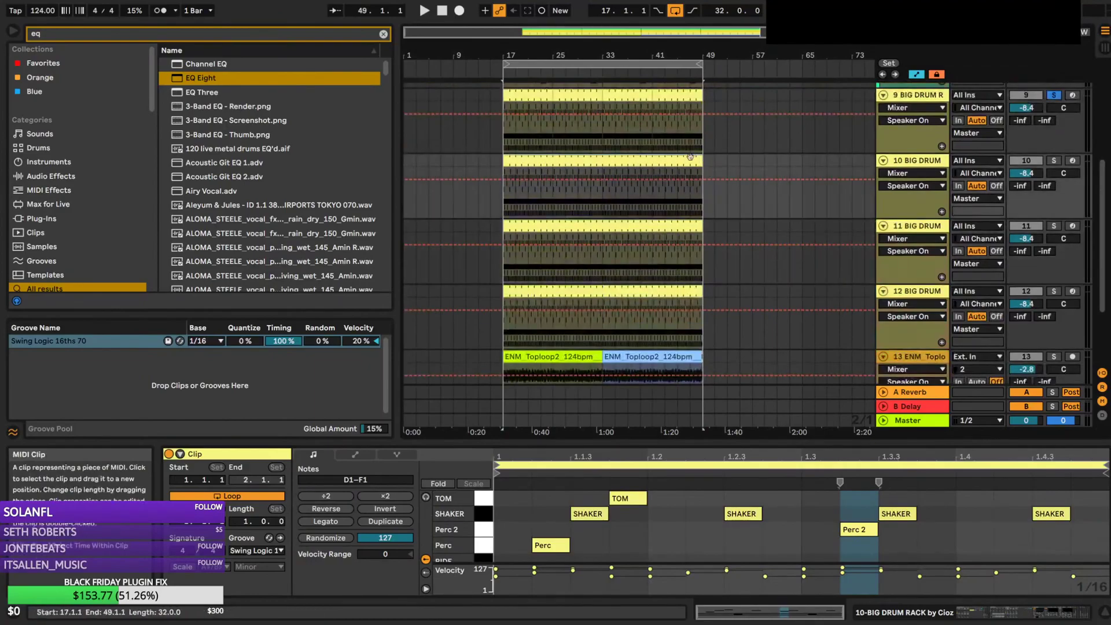
{"action": "scroll", "coordinate": [549, 163], "scroll_direction": "up", "scroll_amount": 2}
{"action": "left_click_drag", "start_coordinate": [550, 157], "coordinate": [686, 163]}
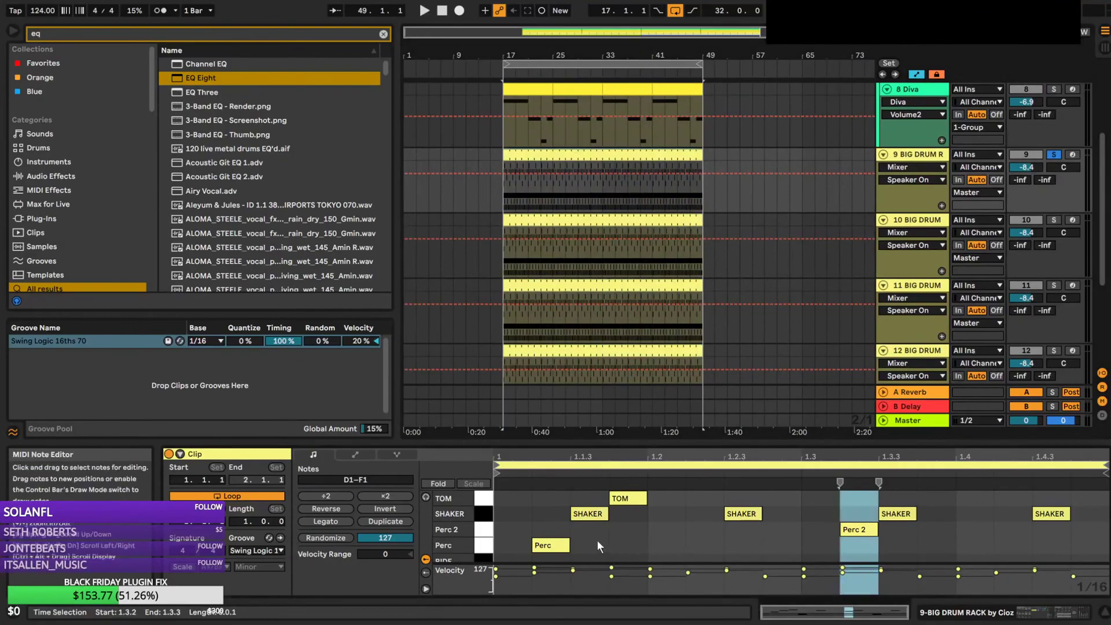
Enlarge the note editor and delete all notes except the kicks from track 9's drum clip
{"action": "left_click_drag", "start_coordinate": [637, 442], "coordinate": [642, 302]}
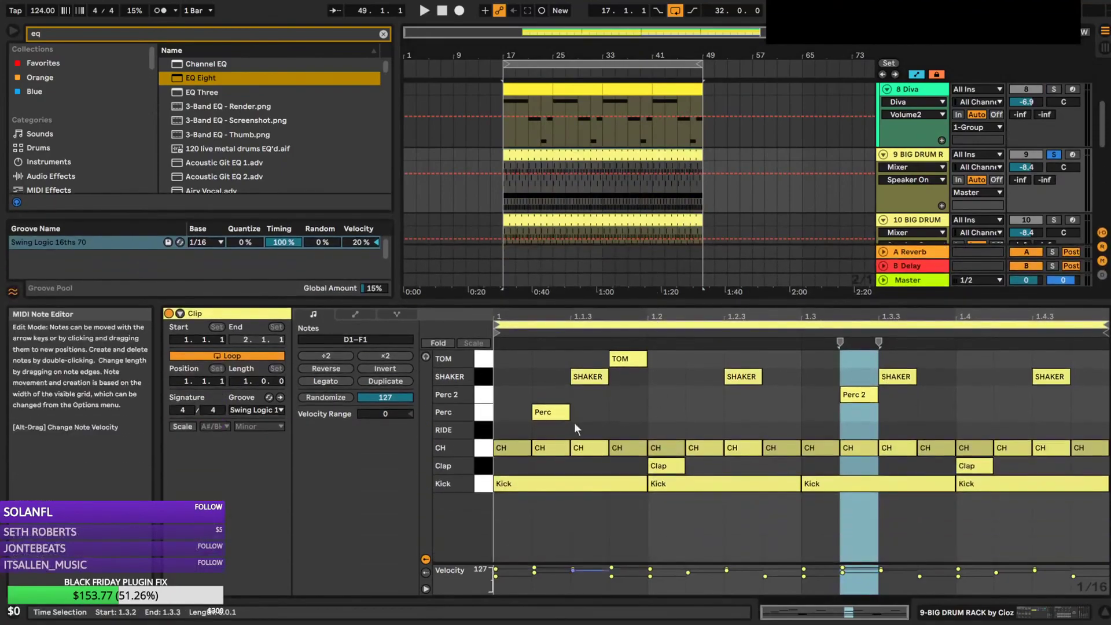
{"action": "left_click_drag", "start_coordinate": [483, 359], "coordinate": [486, 470]}
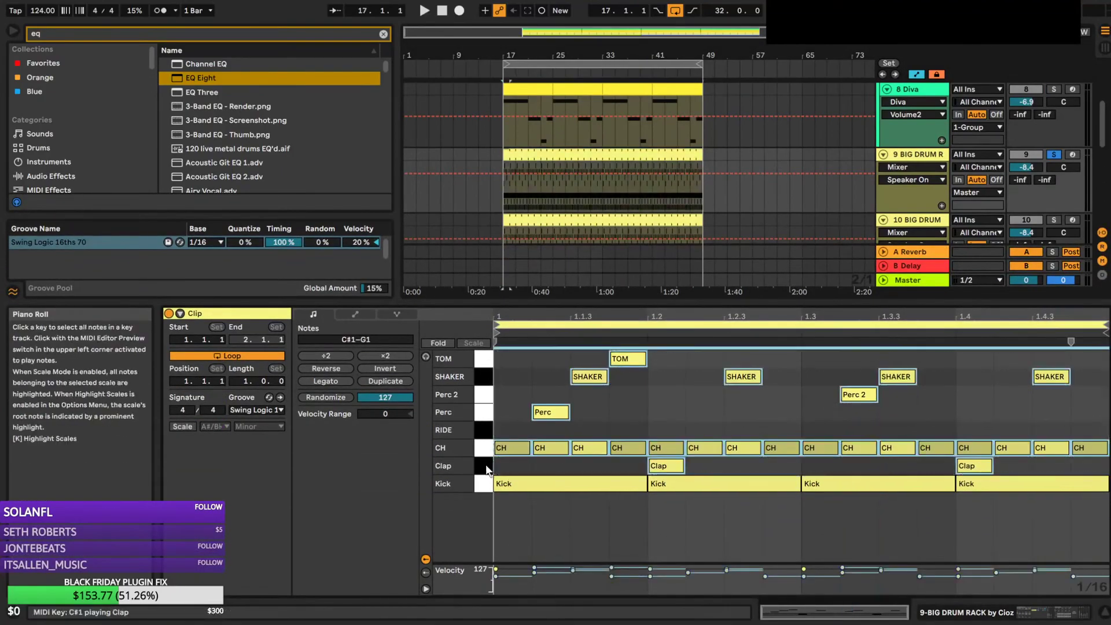
{"action": "key", "text": "Delete"}
Delete all notes except the claps from track 10's drum clip
{"action": "scroll", "coordinate": [614, 193], "scroll_direction": "down", "scroll_amount": 1}
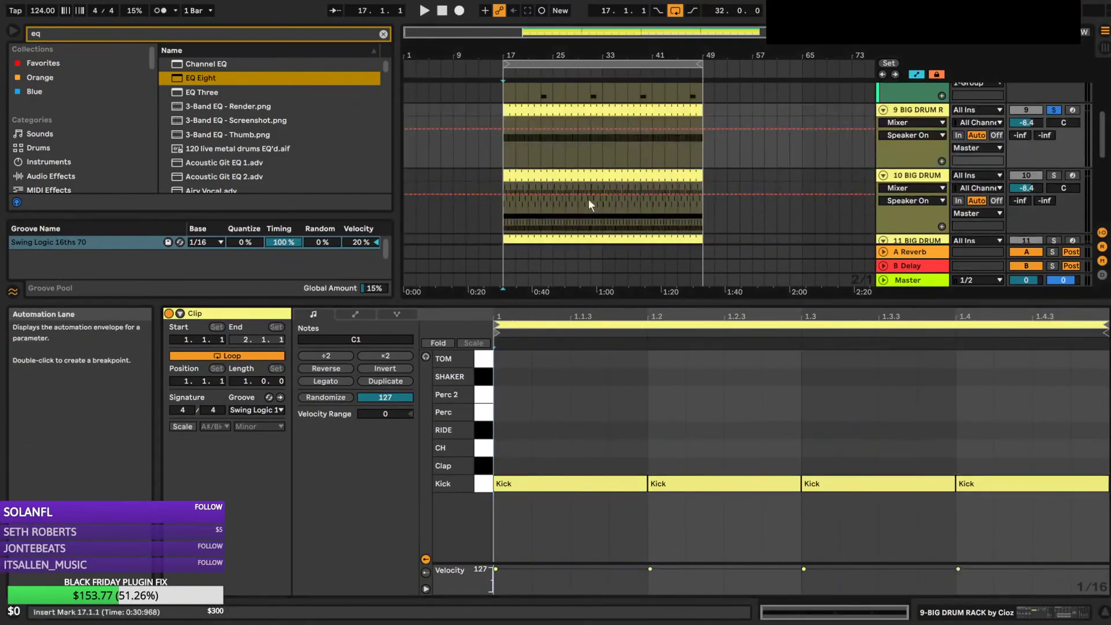
{"action": "left_click", "coordinate": [545, 173]}
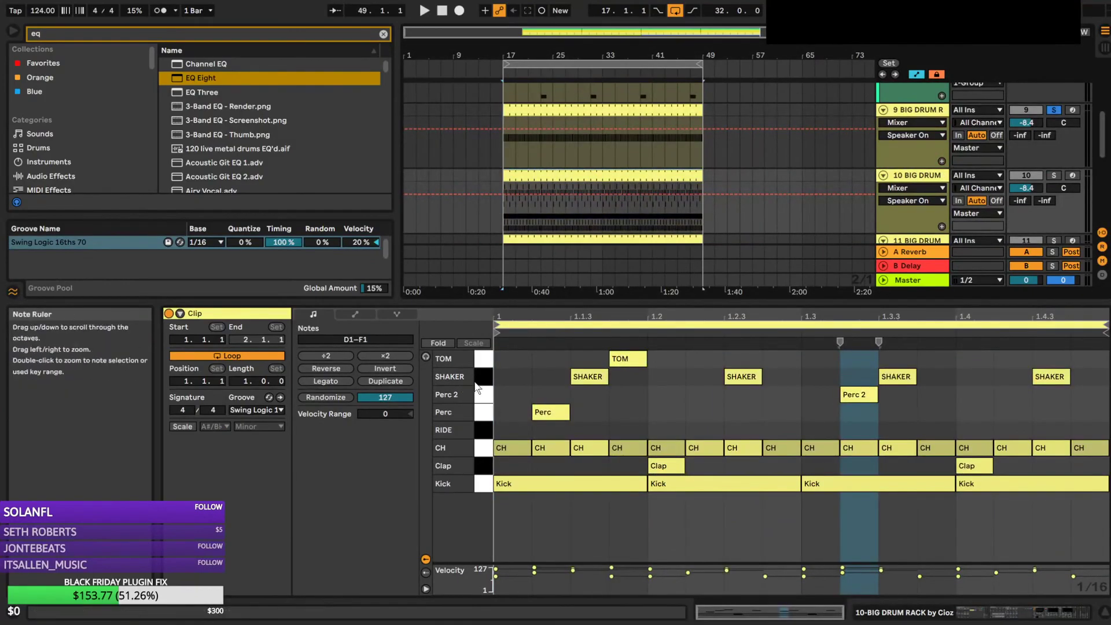
{"action": "left_click_drag", "start_coordinate": [485, 448], "coordinate": [484, 324]}
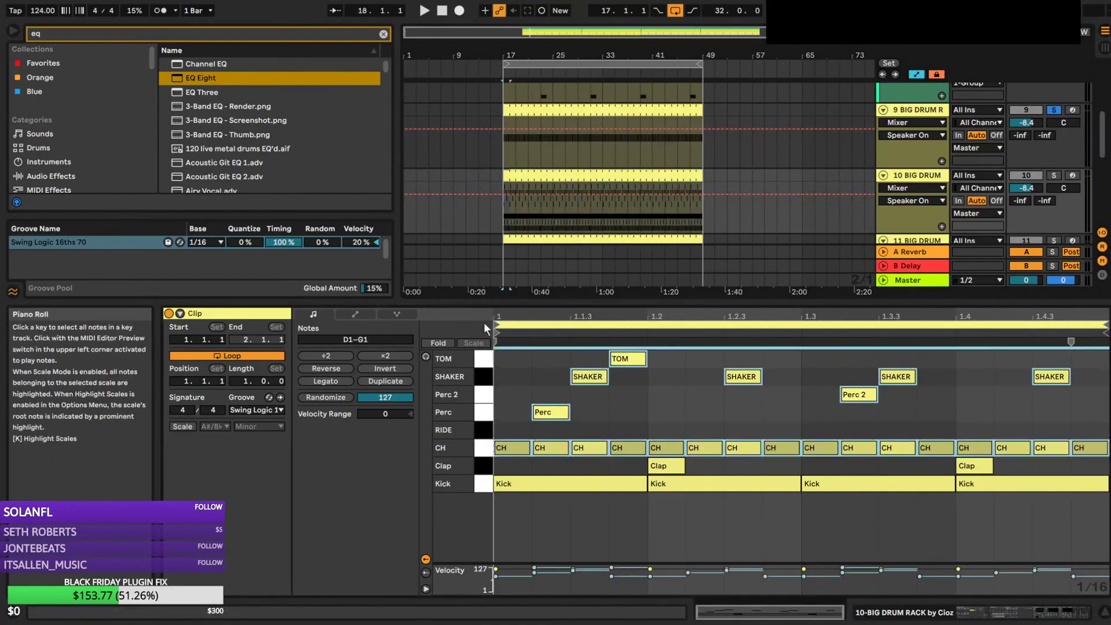
{"action": "key", "text": "Delete"}
{"action": "left_click", "coordinate": [483, 483]}
{"action": "key", "text": "Delete"}
Rename track 9 as kick and track 10 as Clap
{"action": "left_click", "coordinate": [933, 114]}
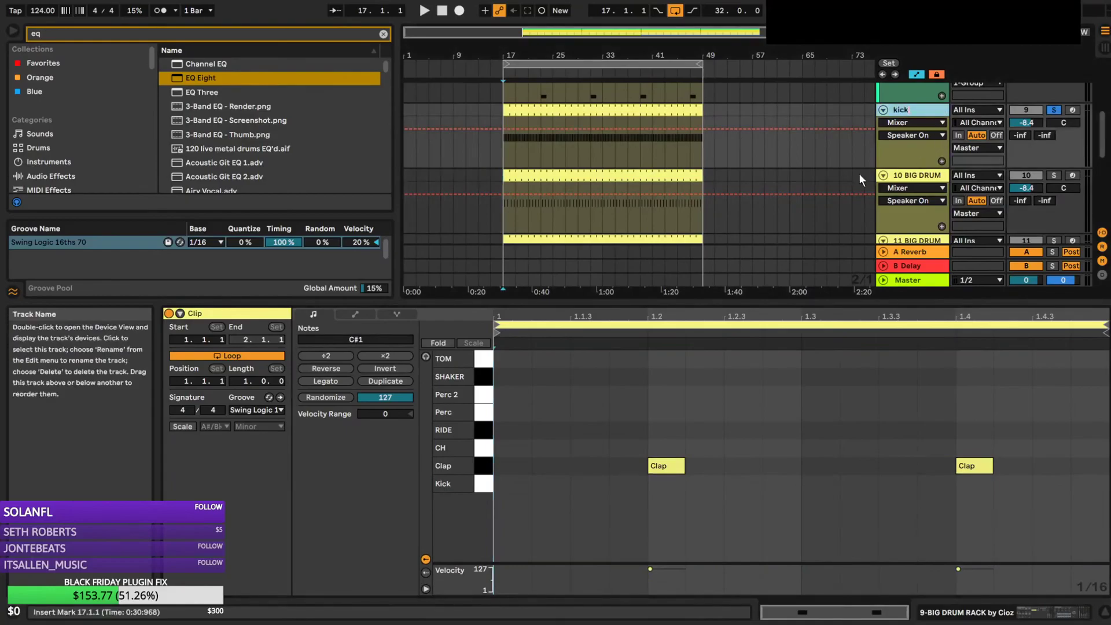
{"action": "left_click", "coordinate": [925, 180]}
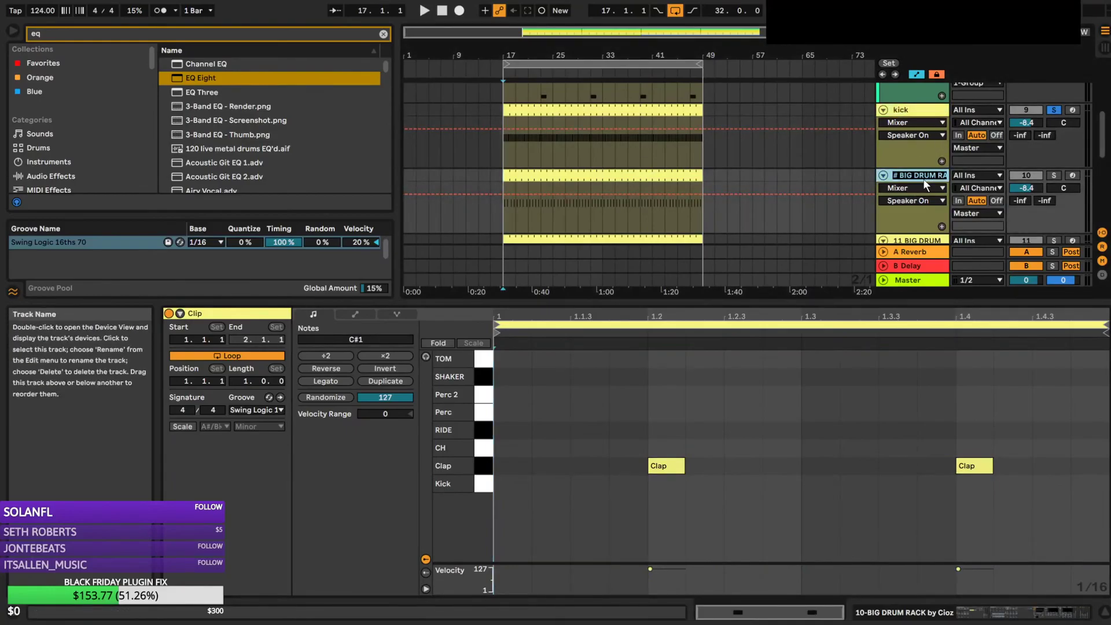
{"action": "scroll", "coordinate": [926, 184], "scroll_direction": "down", "scroll_amount": 2}
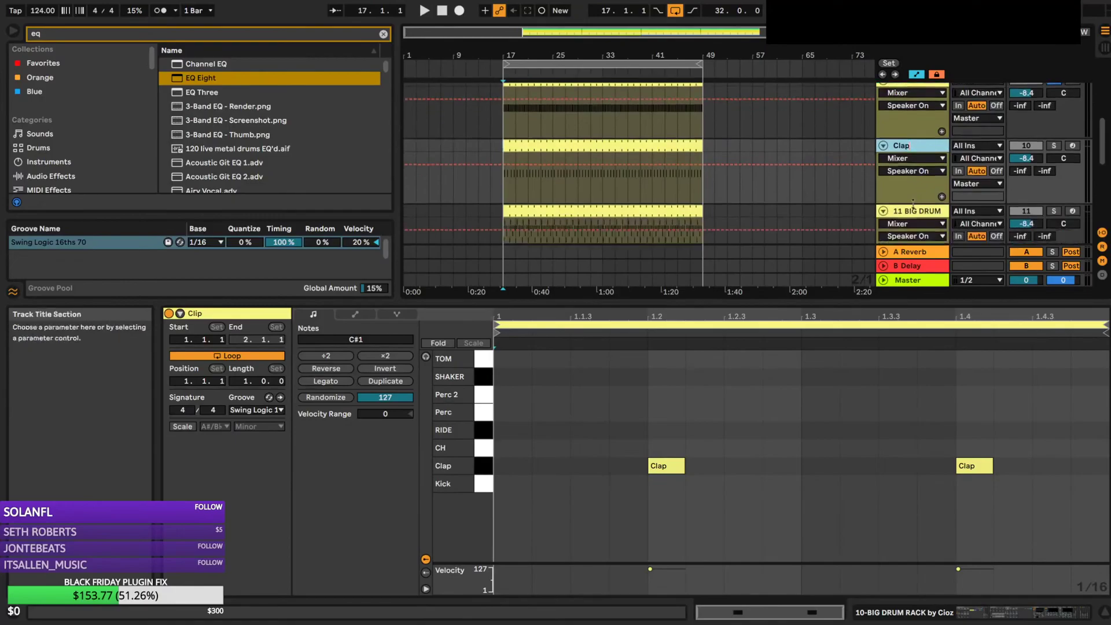
Delete all notes except the shakers from track 11's drum clip
{"action": "left_click", "coordinate": [926, 184]}
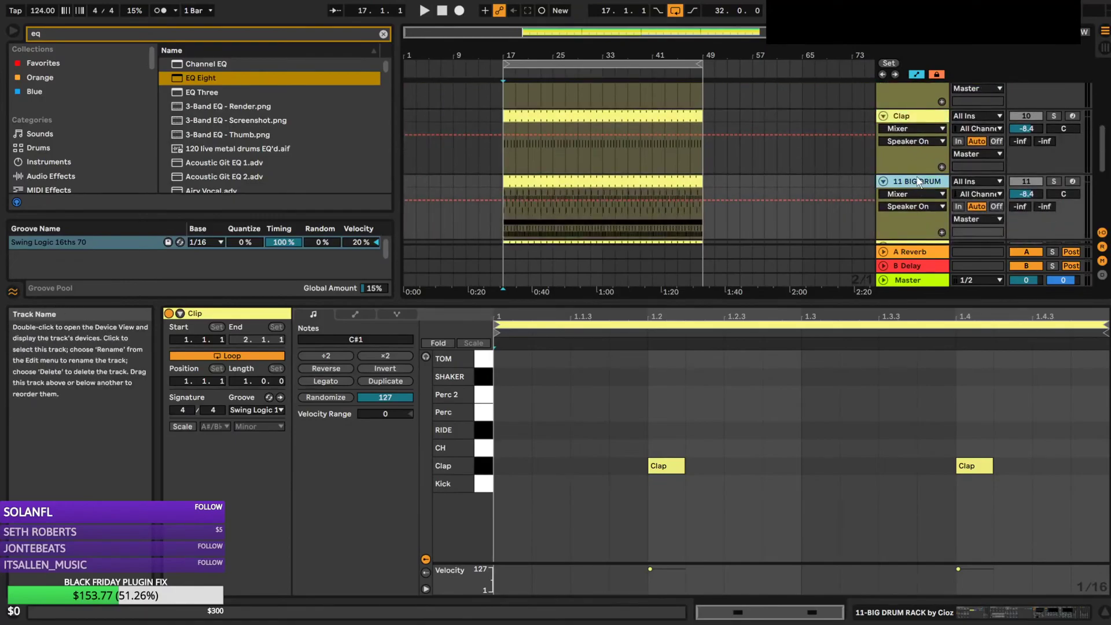
{"action": "left_click", "coordinate": [641, 177]}
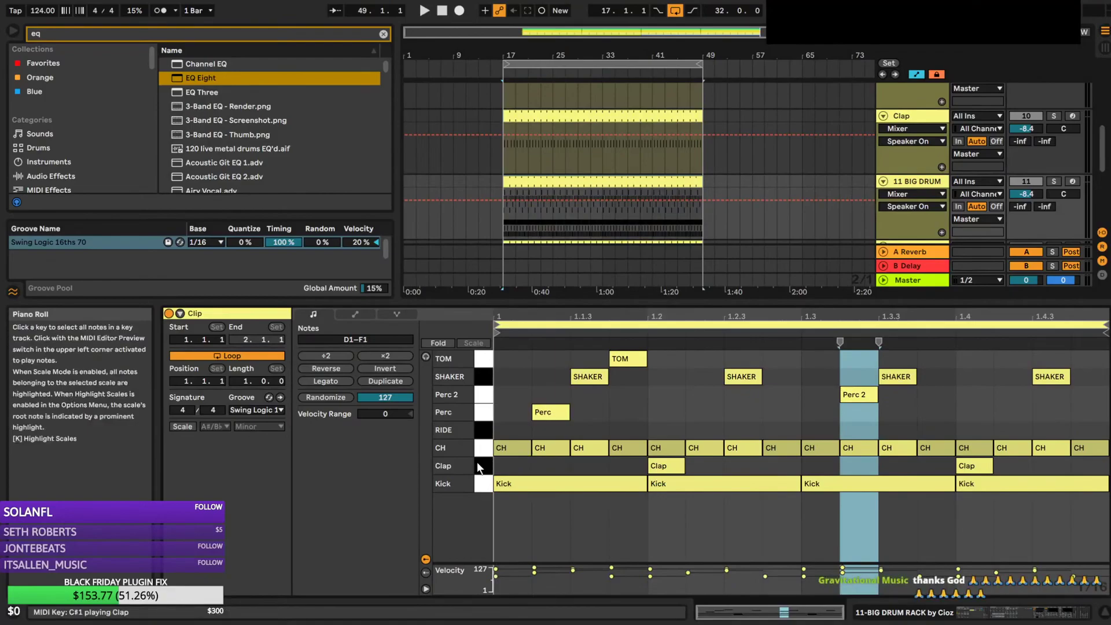
{"action": "left_click_drag", "start_coordinate": [482, 483], "coordinate": [473, 399]}
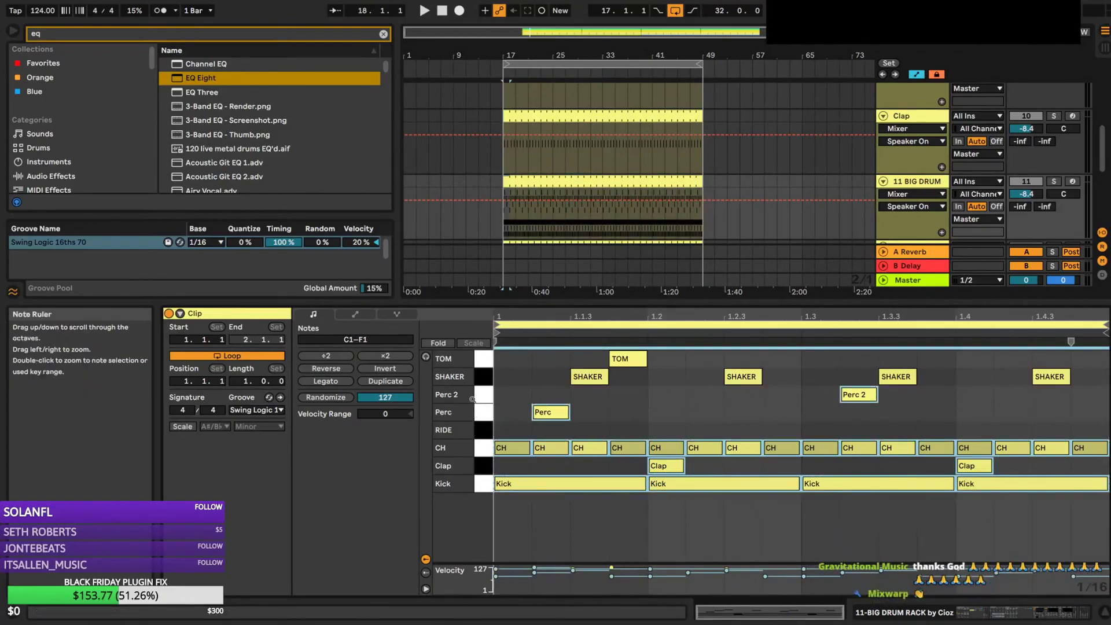
{"action": "key", "text": "Delete"}
{"action": "left_click", "coordinate": [619, 359]}
{"action": "key", "text": "Delete"}
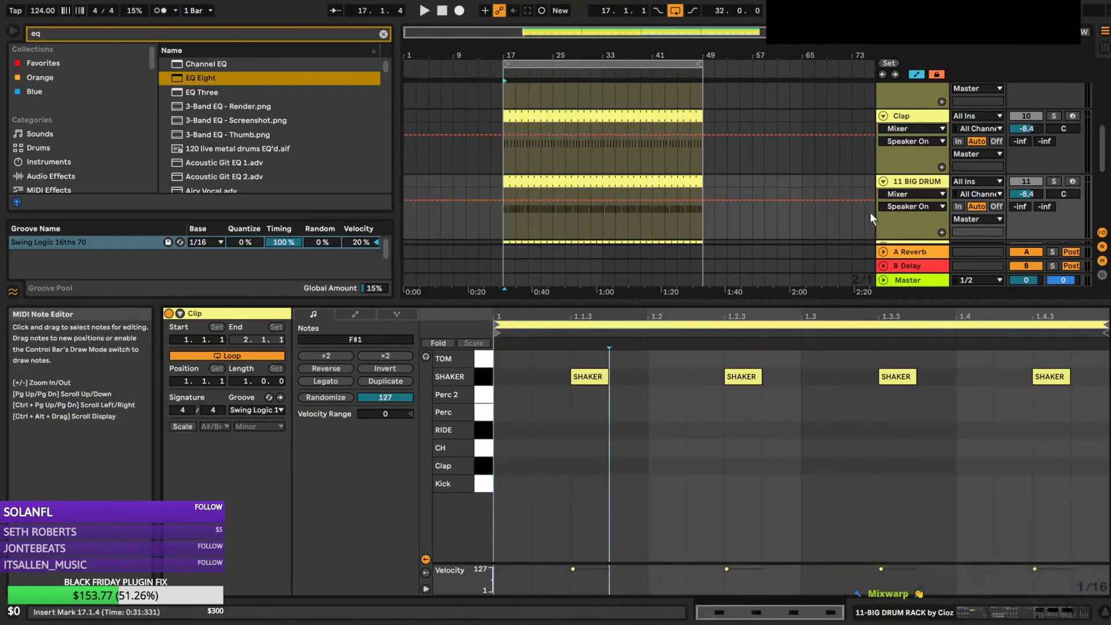
Delete the kick, clap and shaker notes from track 12's drum clip, keeping the hats, percs and tom
{"action": "scroll", "coordinate": [868, 217], "scroll_direction": "down", "scroll_amount": 3}
{"action": "left_click", "coordinate": [923, 174]}
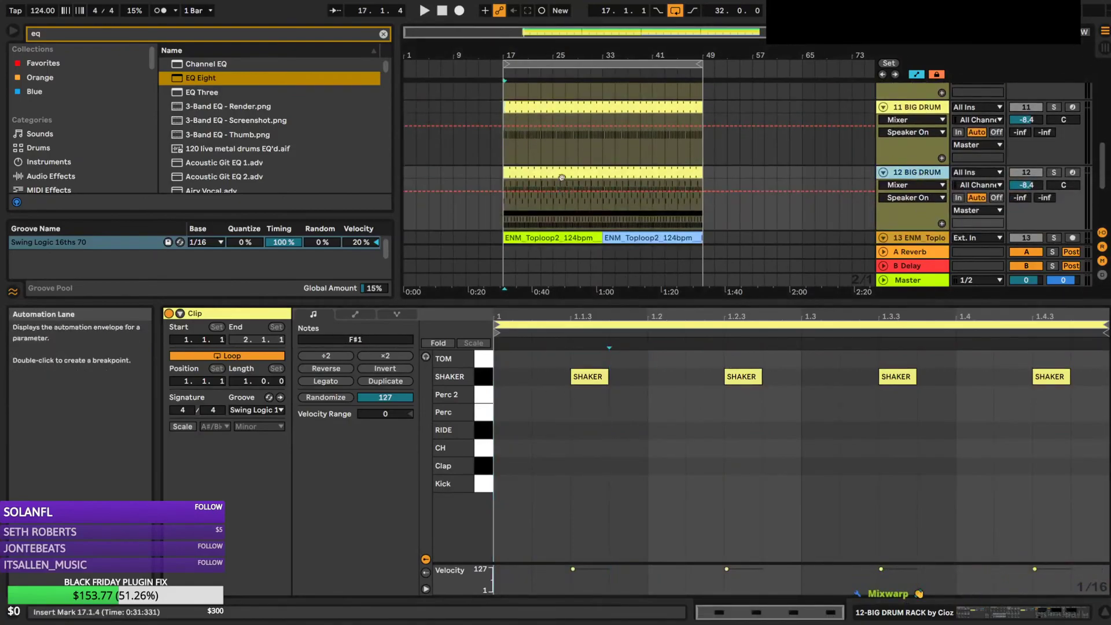
{"action": "key", "text": "ctrl+z"}
{"action": "key", "text": "ctrl+z"}
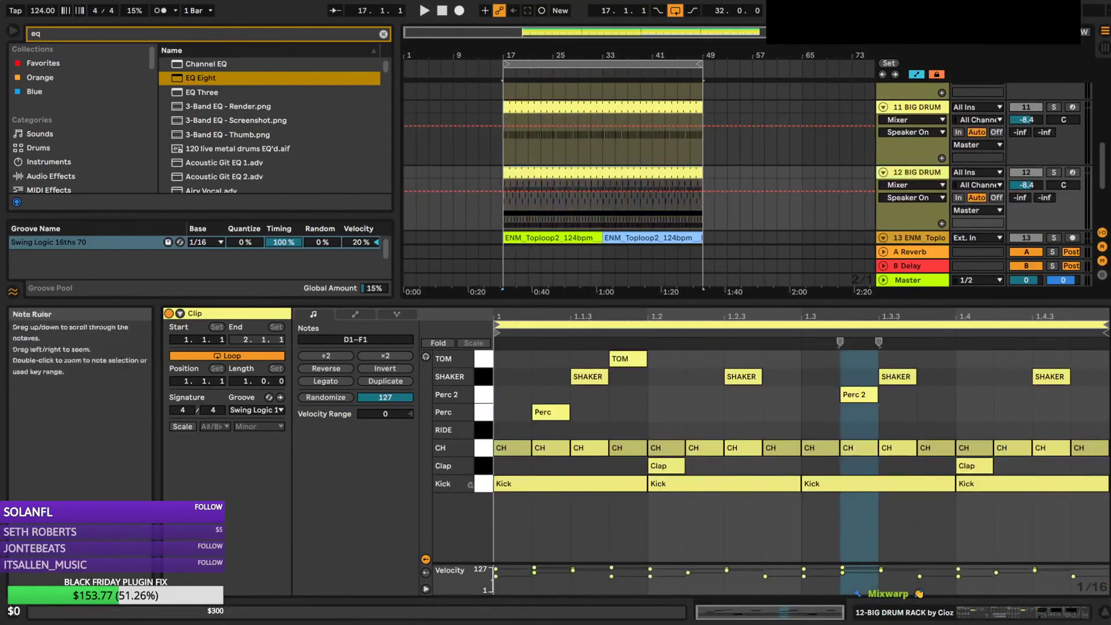
{"action": "left_click", "coordinate": [481, 486]}
{"action": "key", "text": "Delete"}
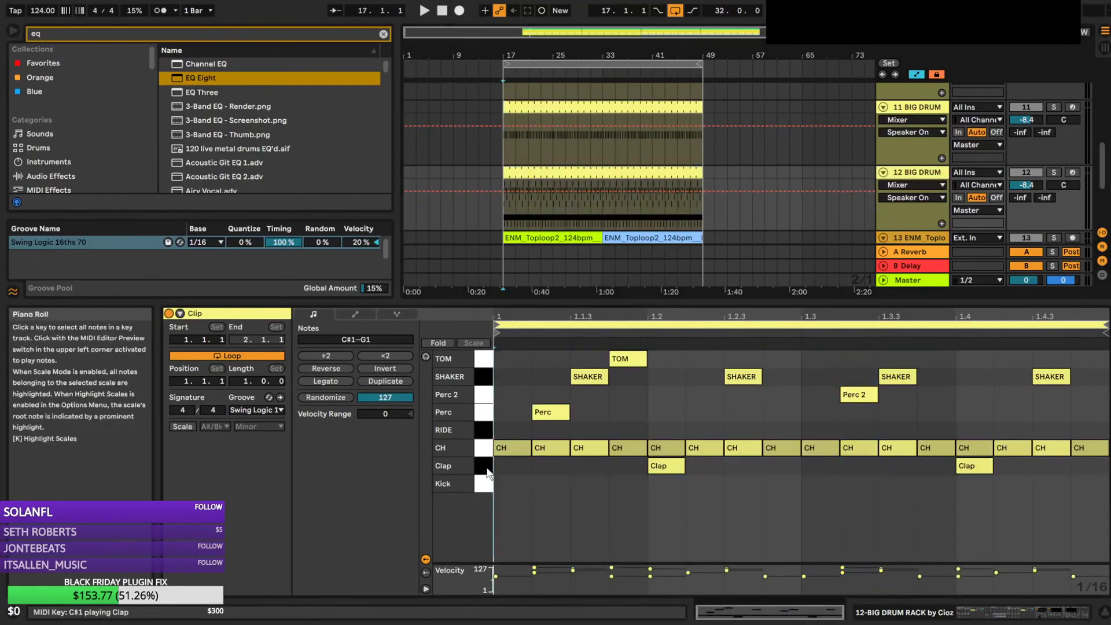
{"action": "left_click", "coordinate": [486, 466]}
{"action": "key", "text": "Delete"}
{"action": "left_click", "coordinate": [484, 377]}
{"action": "key", "text": "Delete"}
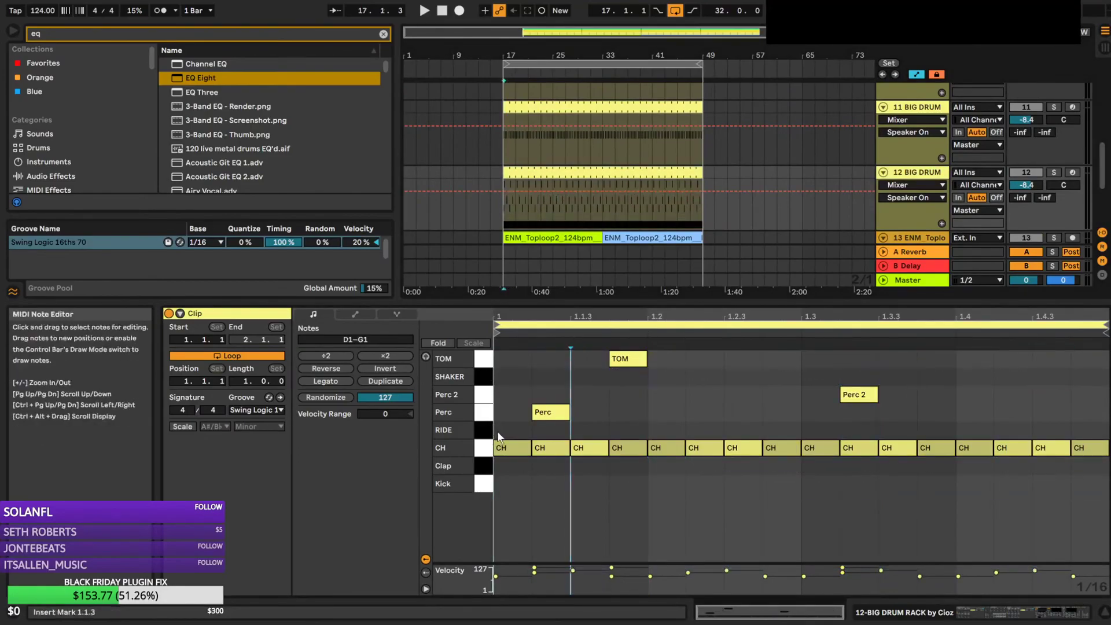
Rename track 12 as Perc and track 11 as Shaker, playing the song with track 11 soloed
{"action": "left_click", "coordinate": [920, 175]}
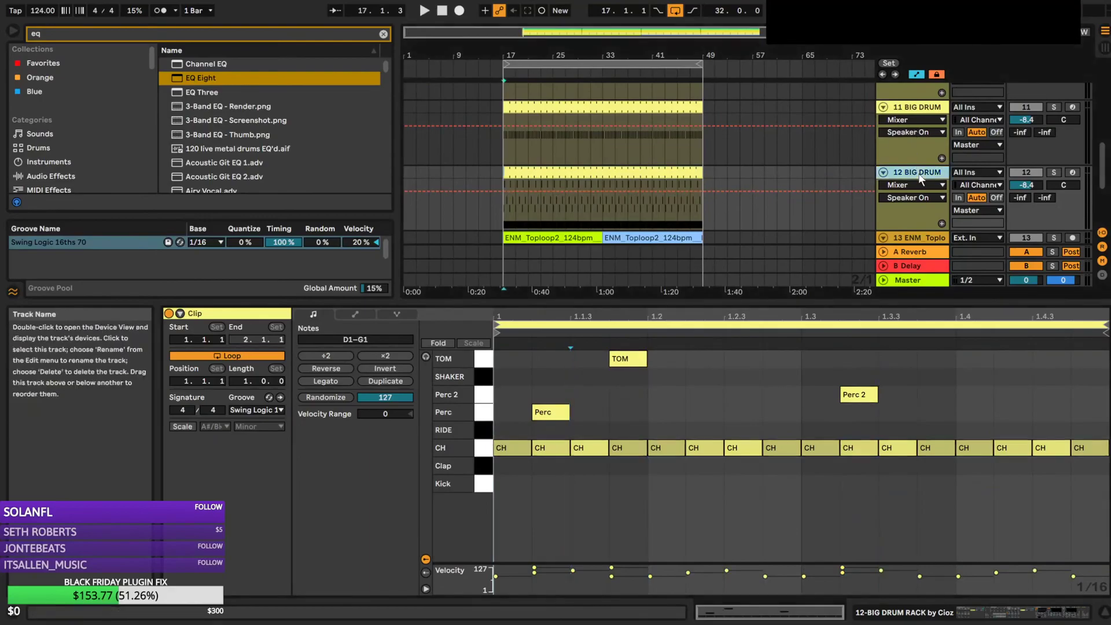
{"action": "type", "text": "Perc"}
{"action": "left_click", "coordinate": [938, 106]}
{"action": "left_click", "coordinate": [1048, 107]}
{"action": "key", "text": "space"}
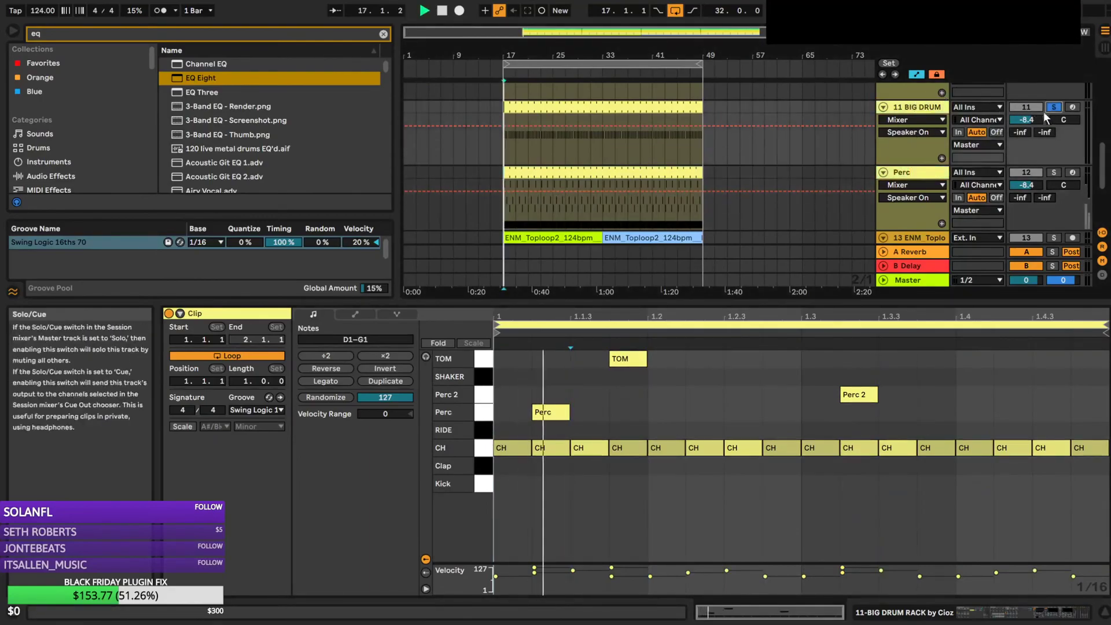
{"action": "key", "text": "ctrl+r"}
{"action": "type", "text": "Shaker"}
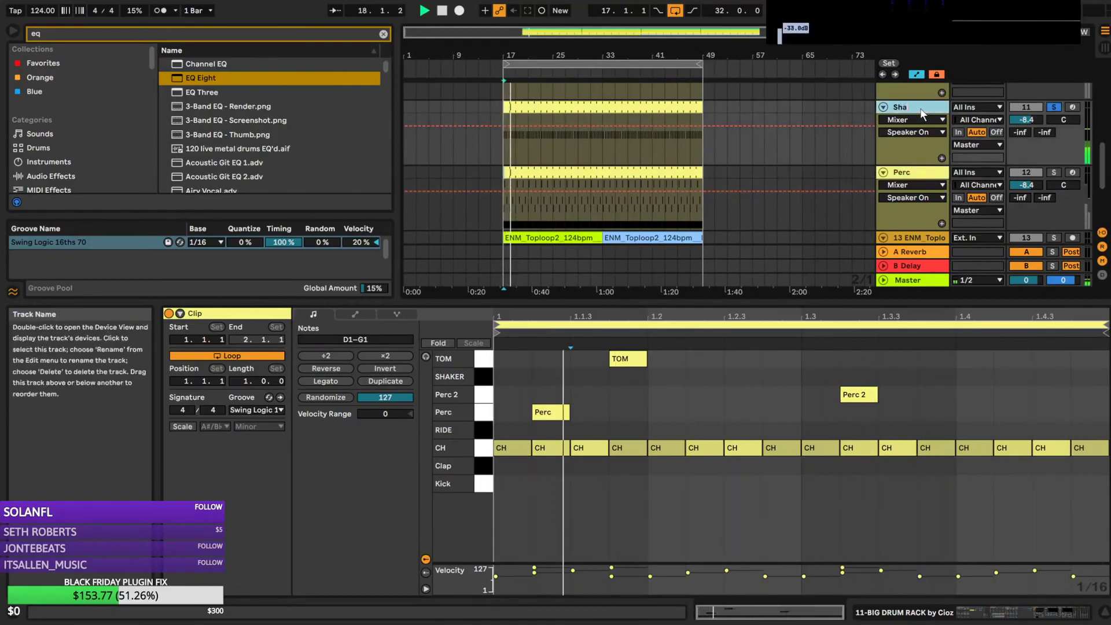
Clear the solo so every track plays, and fold all tracks in the arrangement
{"action": "scroll", "coordinate": [908, 148], "scroll_direction": "up", "scroll_amount": 3}
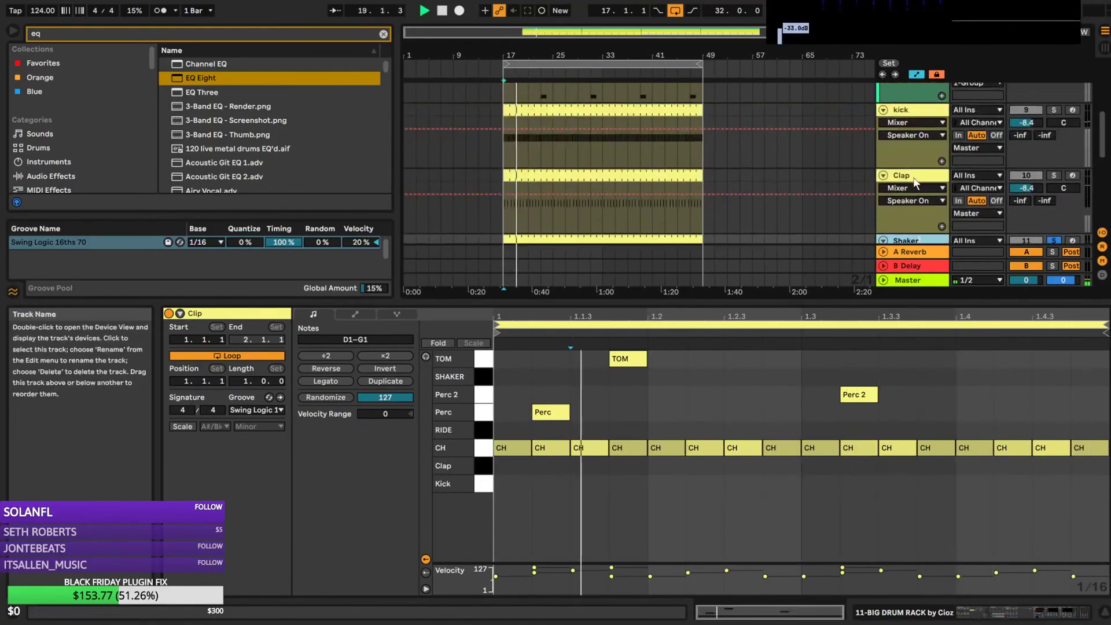
{"action": "key", "text": "shift+Tab"}
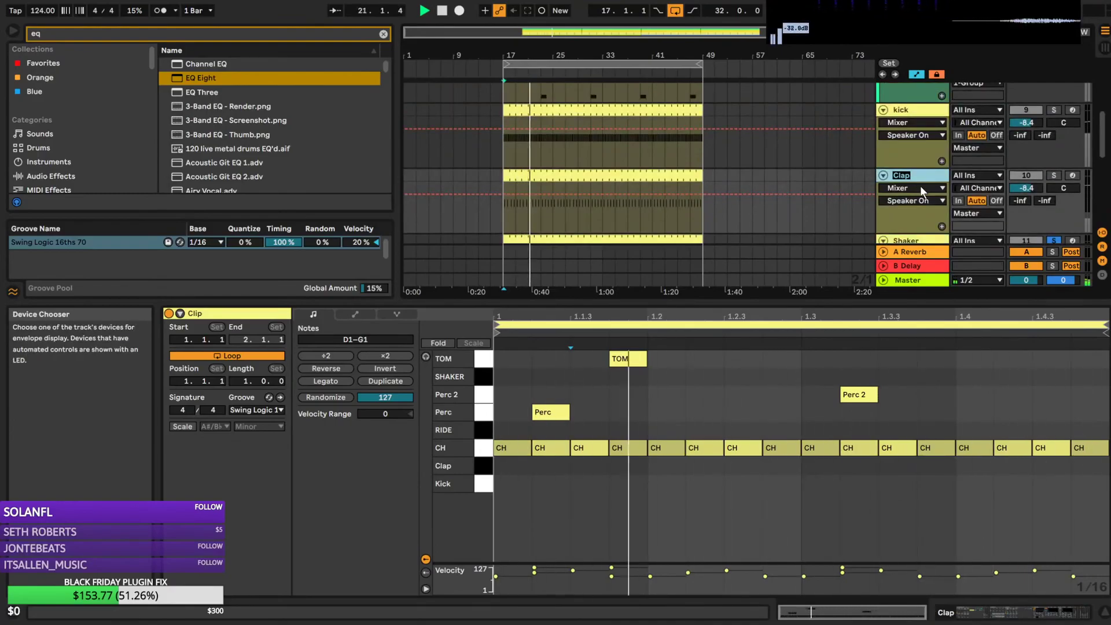
{"action": "left_click", "coordinate": [1055, 175]}
{"action": "left_click", "coordinate": [1054, 175]}
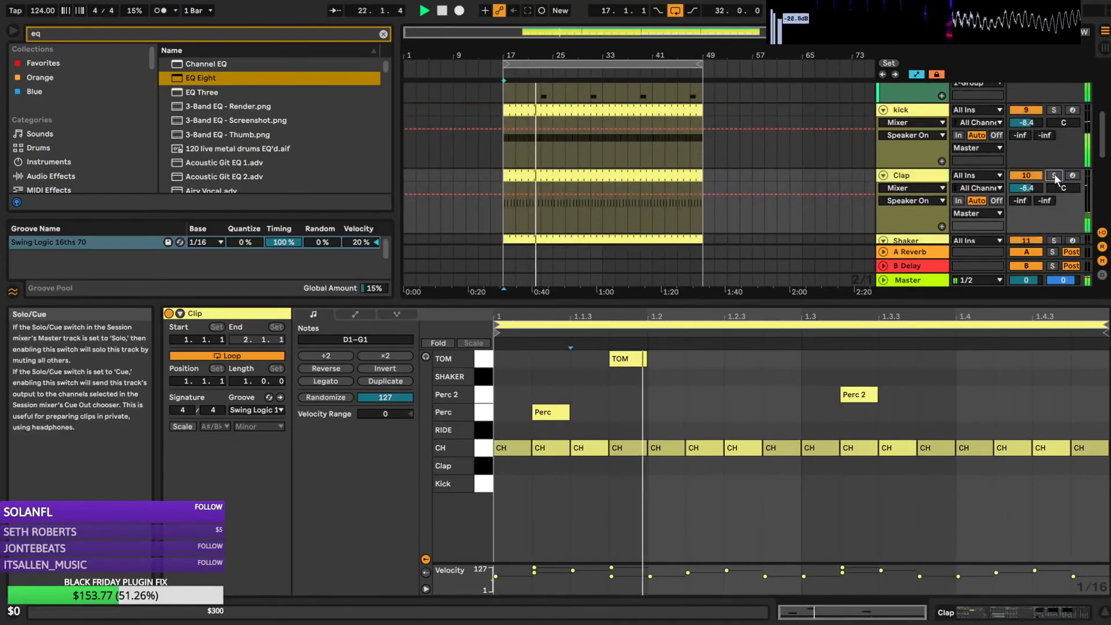
{"action": "double_click", "coordinate": [913, 176]}
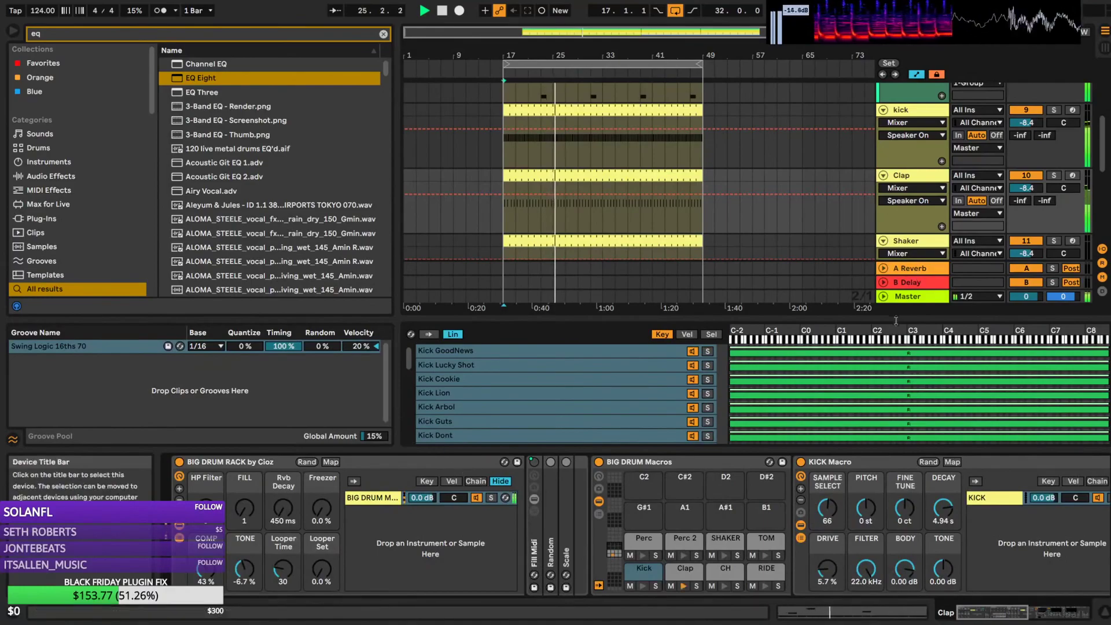
{"action": "left_click", "coordinate": [884, 176], "text": "alt"}
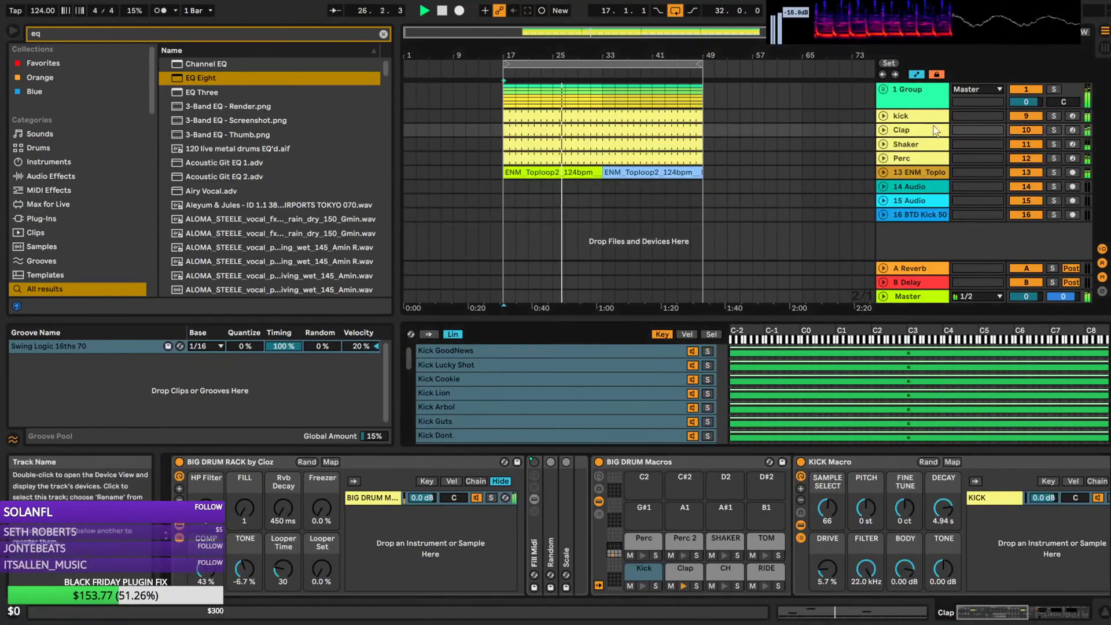
Set the kick track's volume to -8.1 dB
{"action": "left_click", "coordinate": [909, 115]}
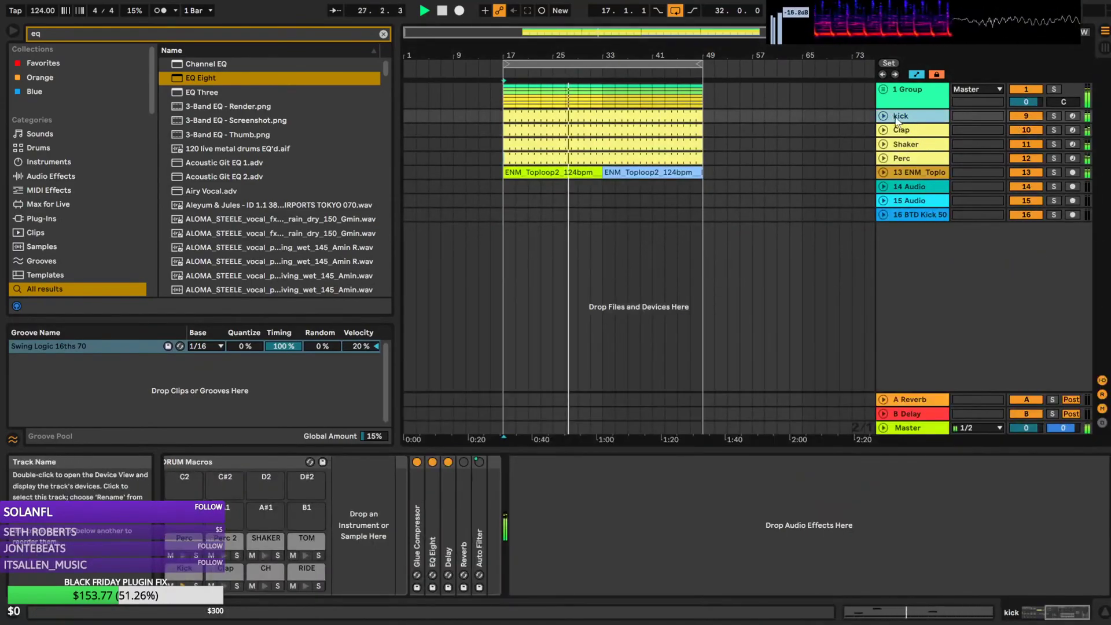
{"action": "left_click", "coordinate": [883, 116]}
{"action": "left_click_drag", "start_coordinate": [1027, 128], "coordinate": [1026, 139]}
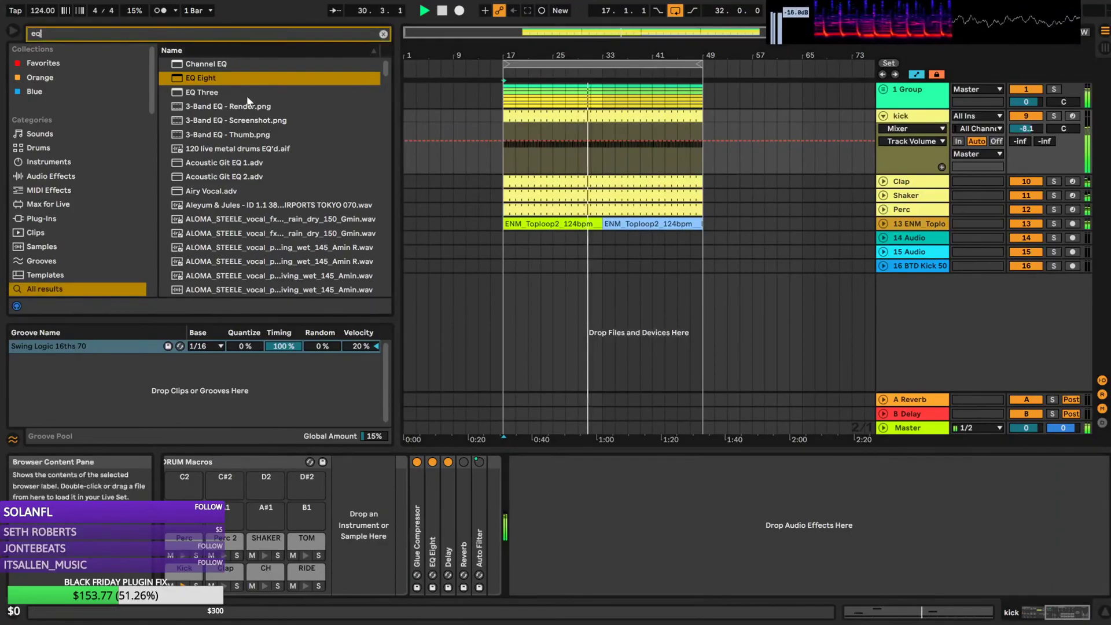
Add an EQ Eight to the kick track, boosting 58.7 Hz by 3.60 dB and placing band 2 at about 1.47 kHz, -0.12 dB
{"action": "left_click", "coordinate": [220, 78]}
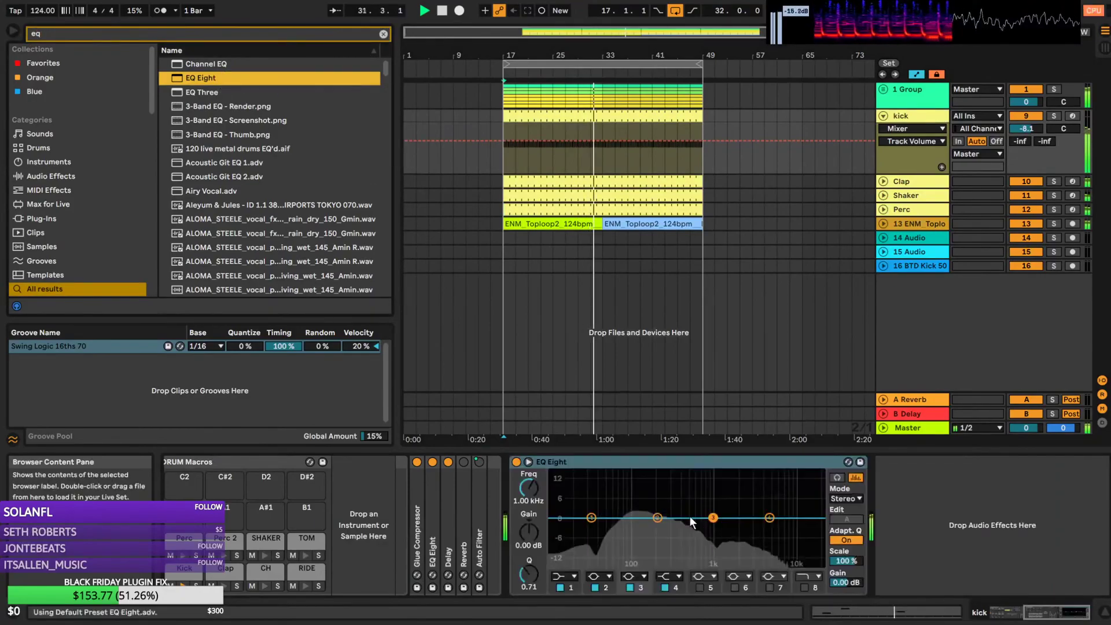
{"action": "left_click_drag", "start_coordinate": [646, 505], "coordinate": [615, 505]}
{"action": "left_click", "coordinate": [658, 518]}
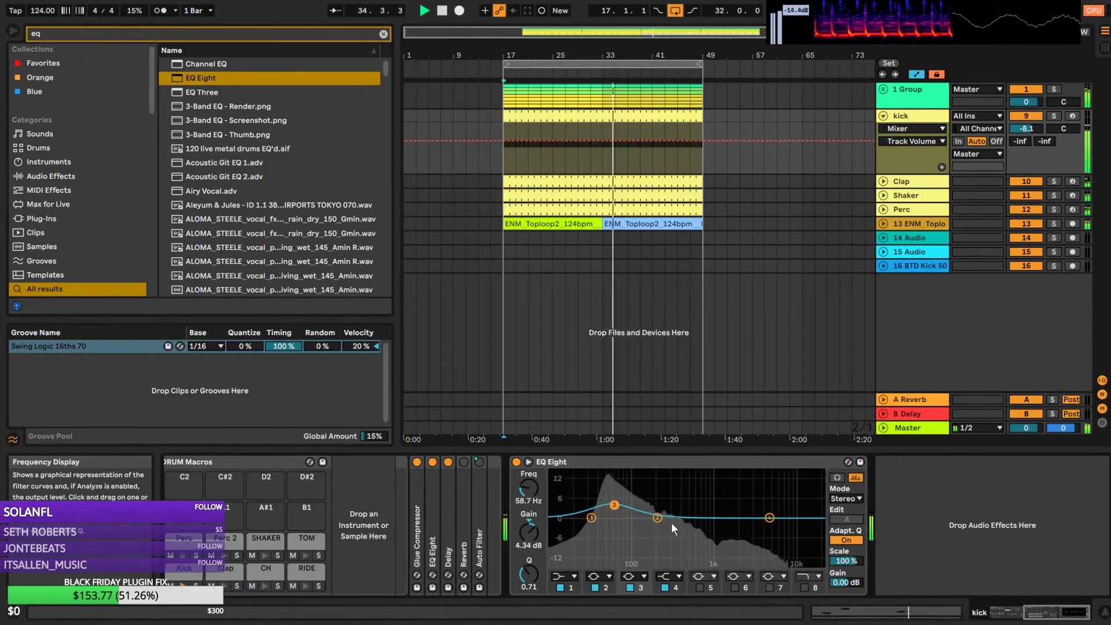
{"action": "left_click_drag", "start_coordinate": [715, 535], "coordinate": [682, 536]}
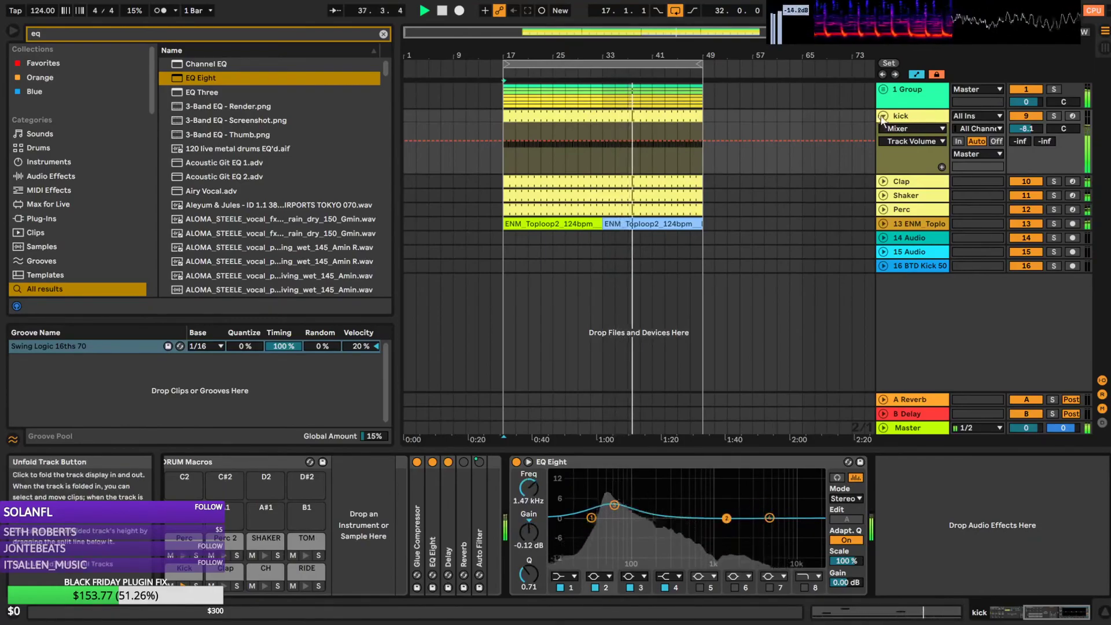
{"action": "left_click", "coordinate": [884, 116]}
{"action": "left_click", "coordinate": [616, 506]}
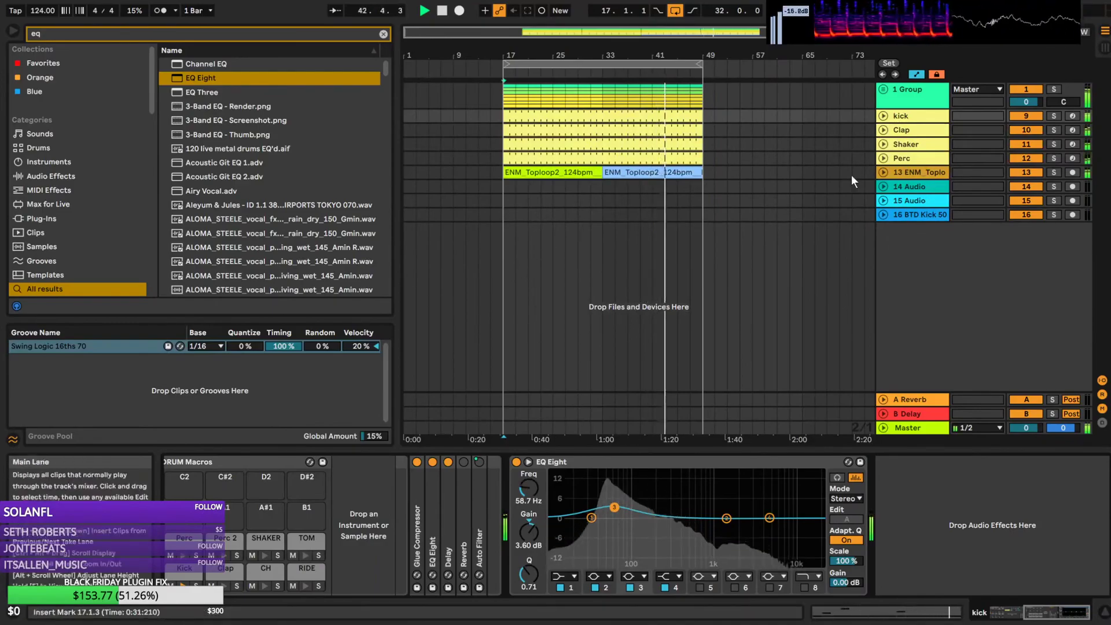
Unfold the track group and examine the note patterns on the 3 Instrument and 4 Diva tracks
{"action": "left_click", "coordinate": [884, 89]}
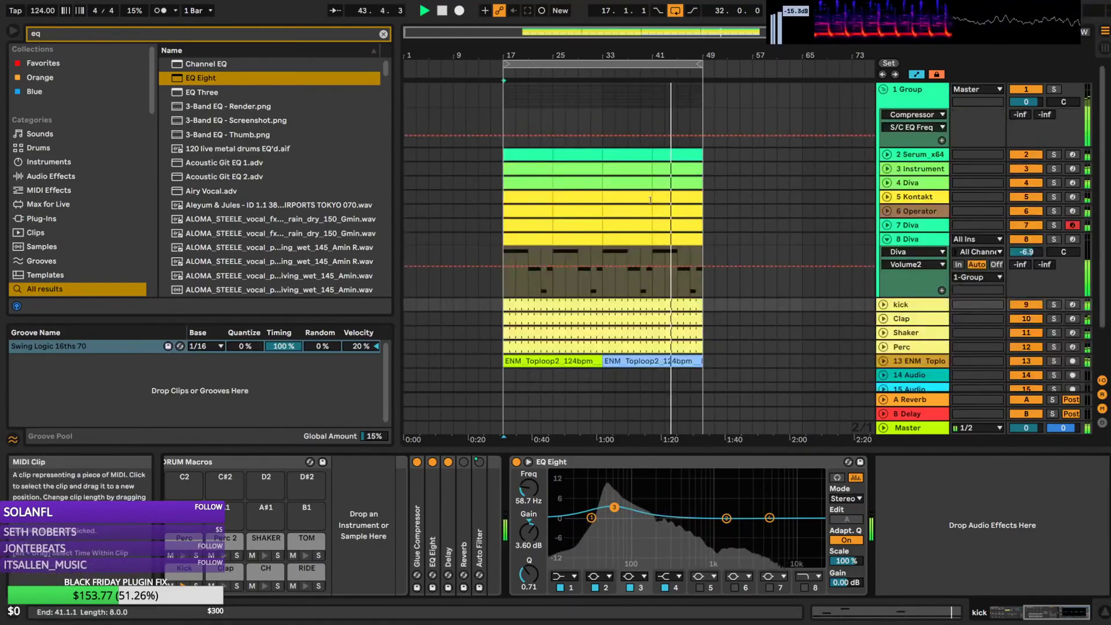
{"action": "left_click", "coordinate": [637, 187]}
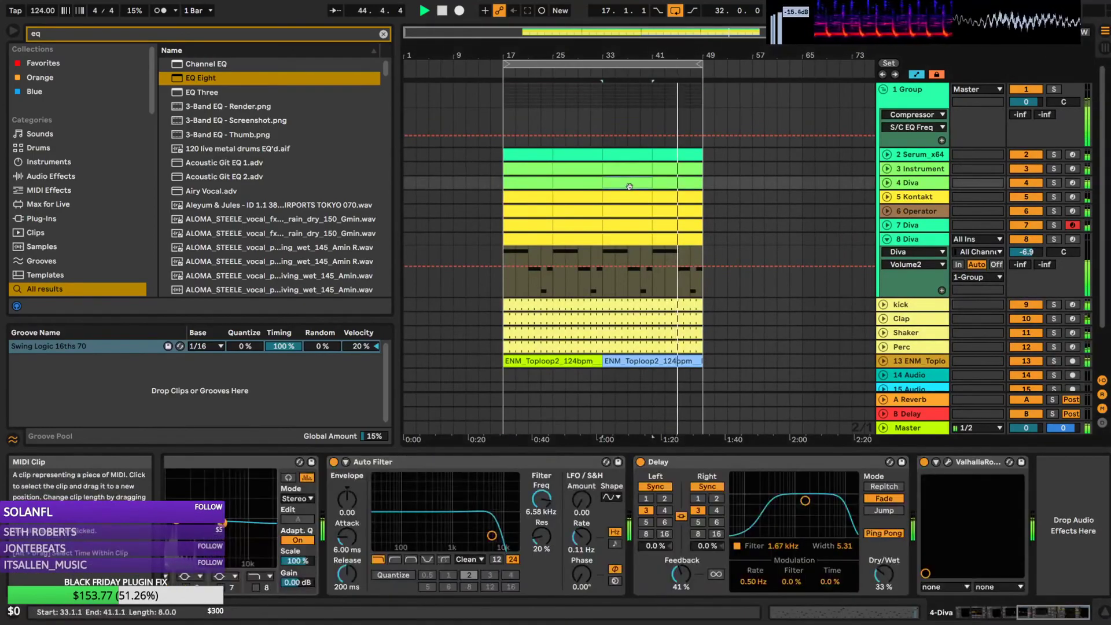
{"action": "left_click", "coordinate": [562, 184]}
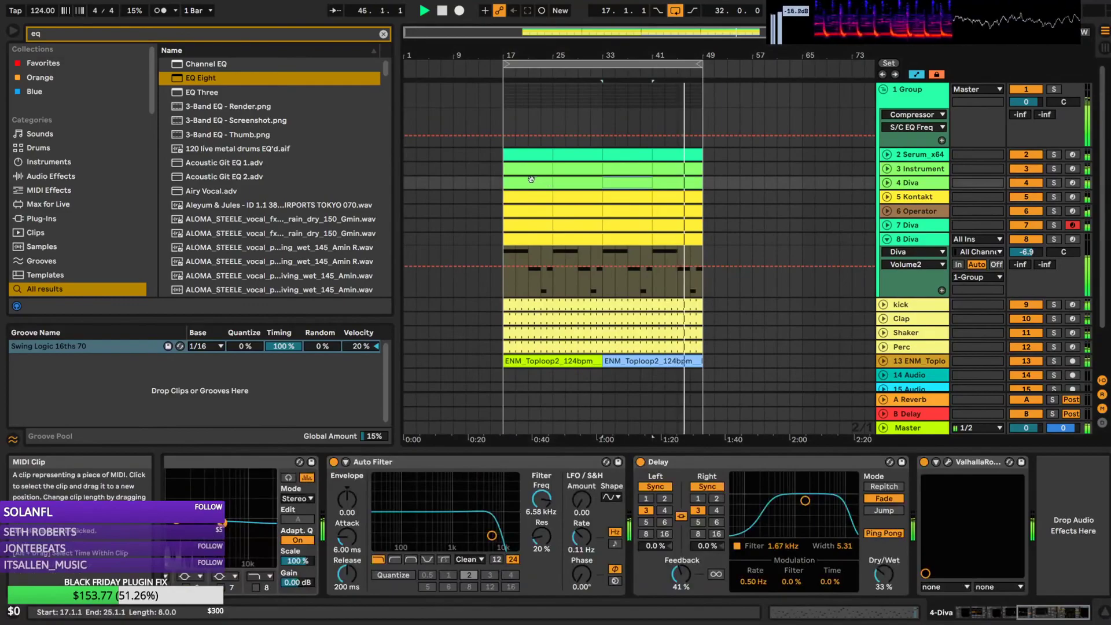
{"action": "left_click", "coordinate": [887, 182]}
{"action": "scroll", "coordinate": [638, 182], "scroll_direction": "down", "scroll_amount": 2}
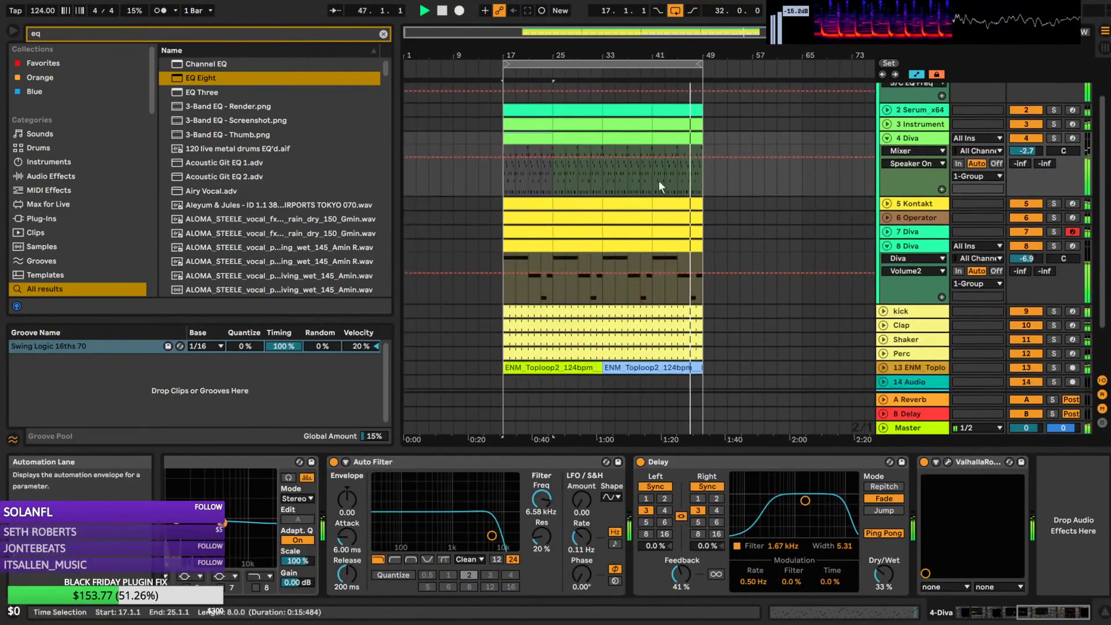
{"action": "left_click", "coordinate": [886, 154]}
{"action": "scroll", "coordinate": [720, 230], "scroll_direction": "down", "scroll_amount": 5}
{"action": "left_click", "coordinate": [614, 238]}
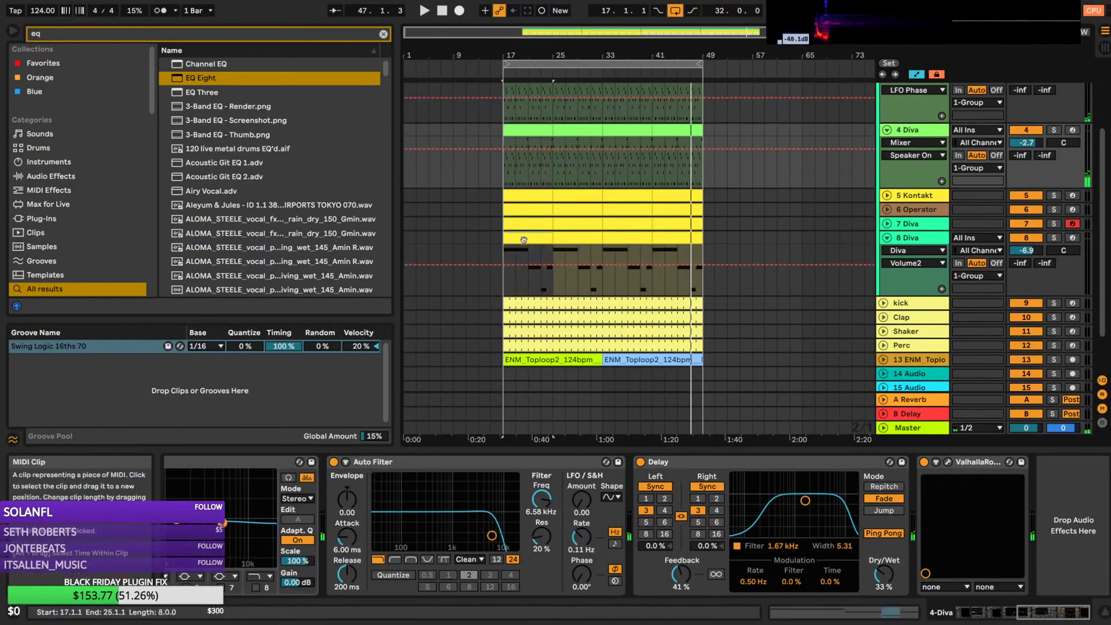
Fold the group's individual tracks, play with the Serum track soloed and rename that track as pad
{"action": "left_click", "coordinate": [888, 237], "text": "alt"}
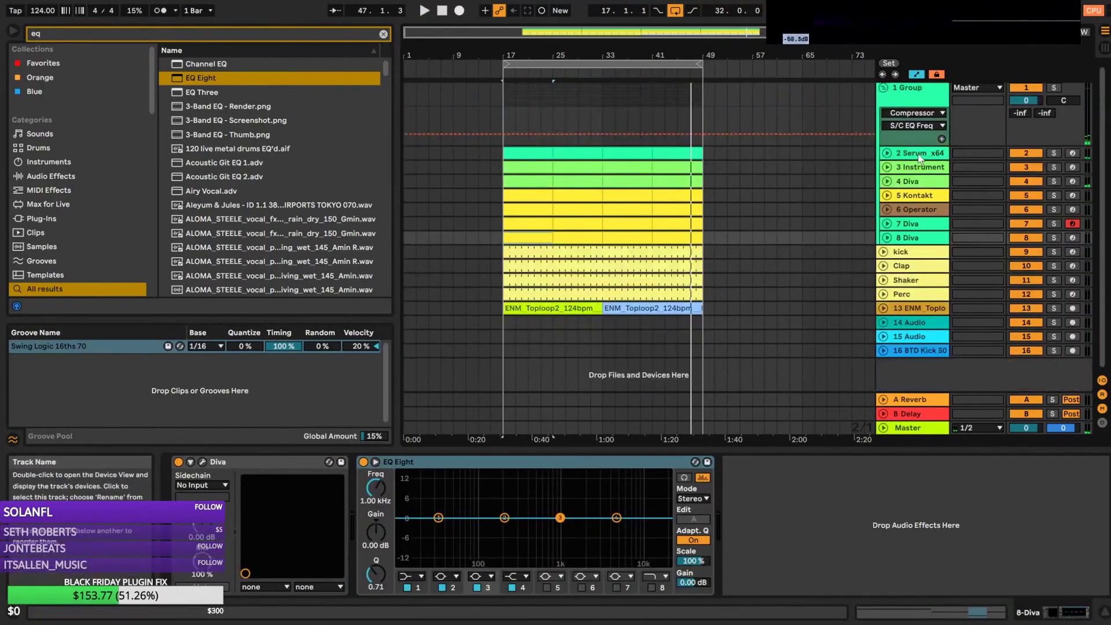
{"action": "key", "text": "space"}
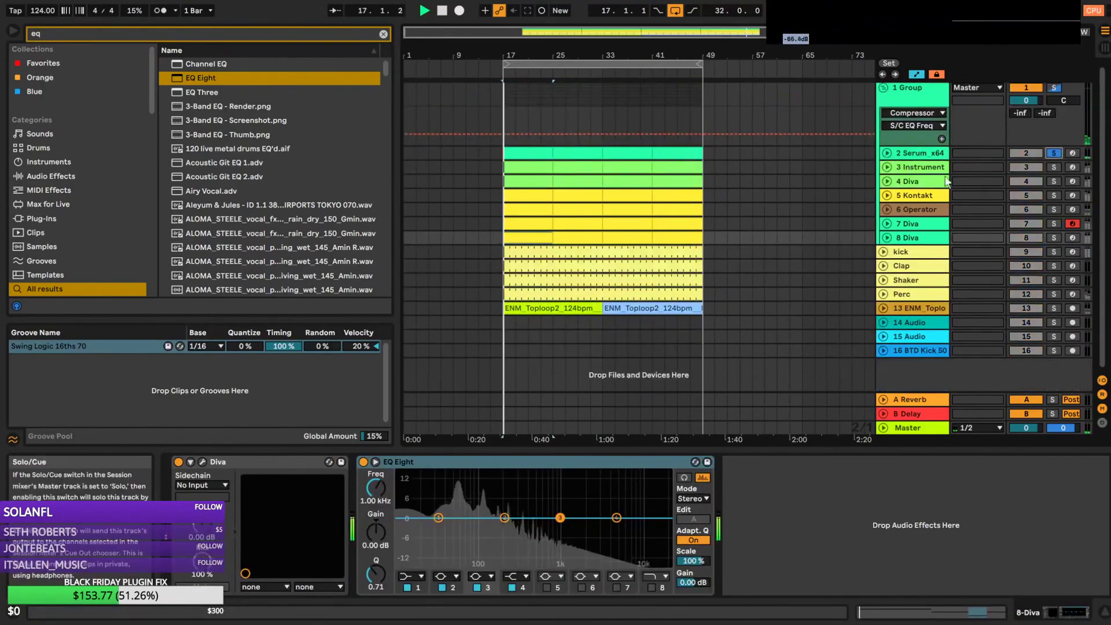
{"action": "left_click", "coordinate": [905, 154]}
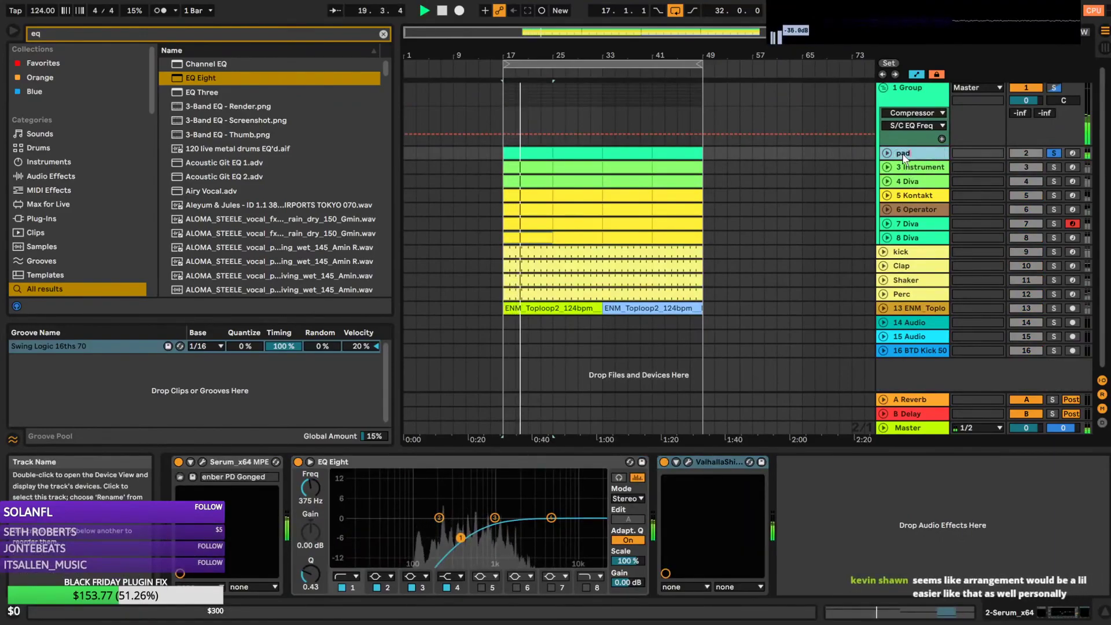
Rename track 3 as arp and track 4 as arp2
{"action": "key", "text": "Down"}
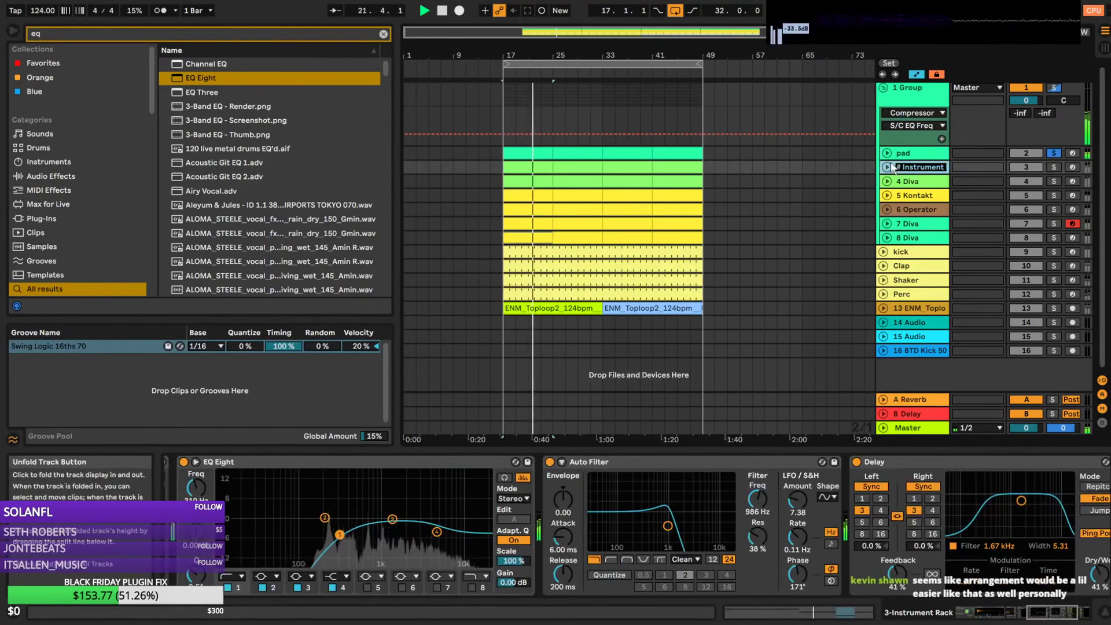
{"action": "type", "text": "ar"}
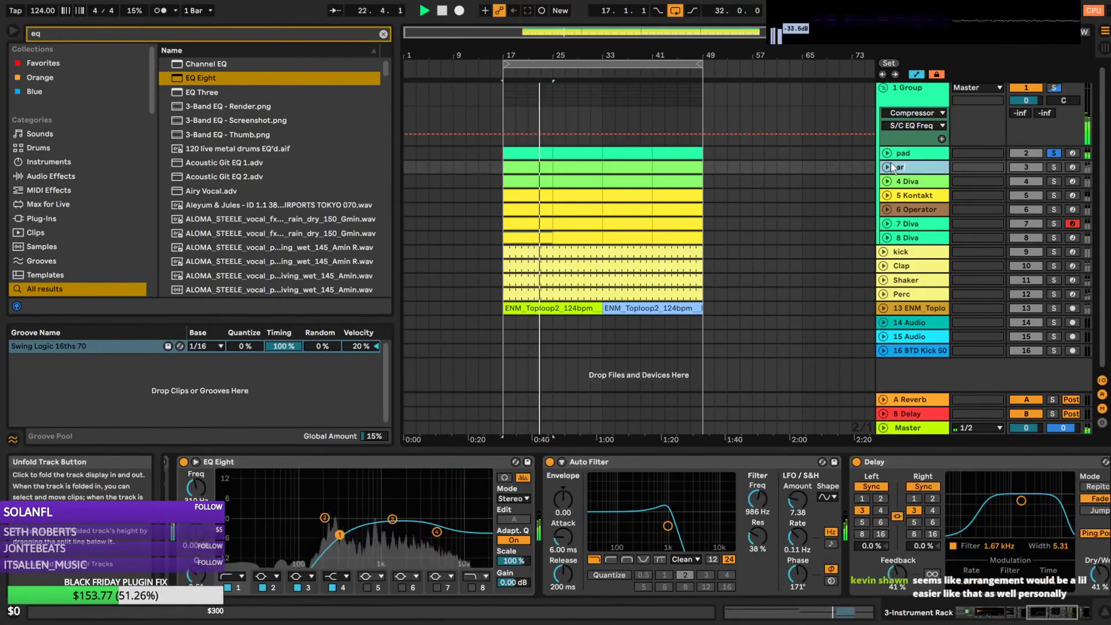
{"action": "type", "text": "p"}
{"action": "key", "text": "Tab"}
{"action": "type", "text": "arp2"}
{"action": "key", "text": "Tab"}
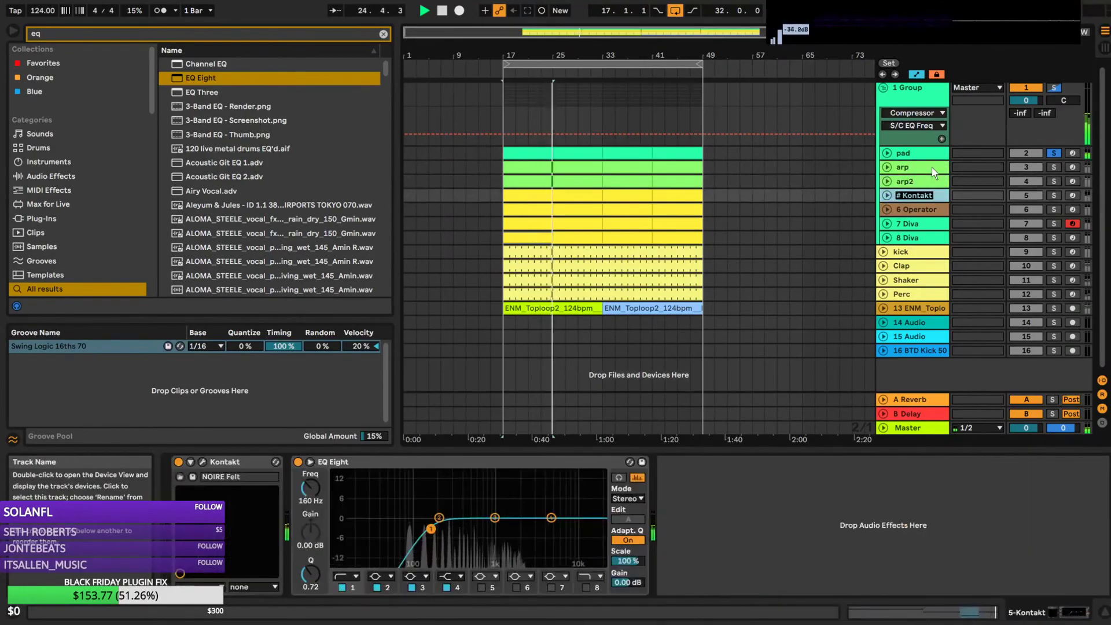
Rename the Kontakt track as Piano and the Operator track as flute thing
{"action": "type", "text": "Piano"}
{"action": "key", "text": "Tab"}
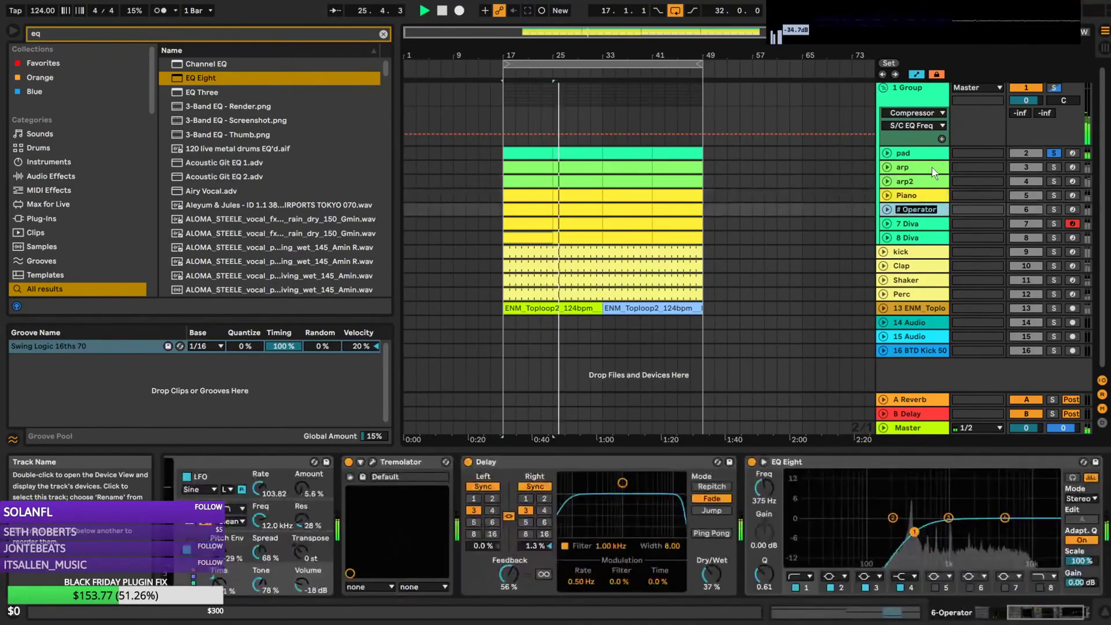
{"action": "type", "text": "flute thing"}
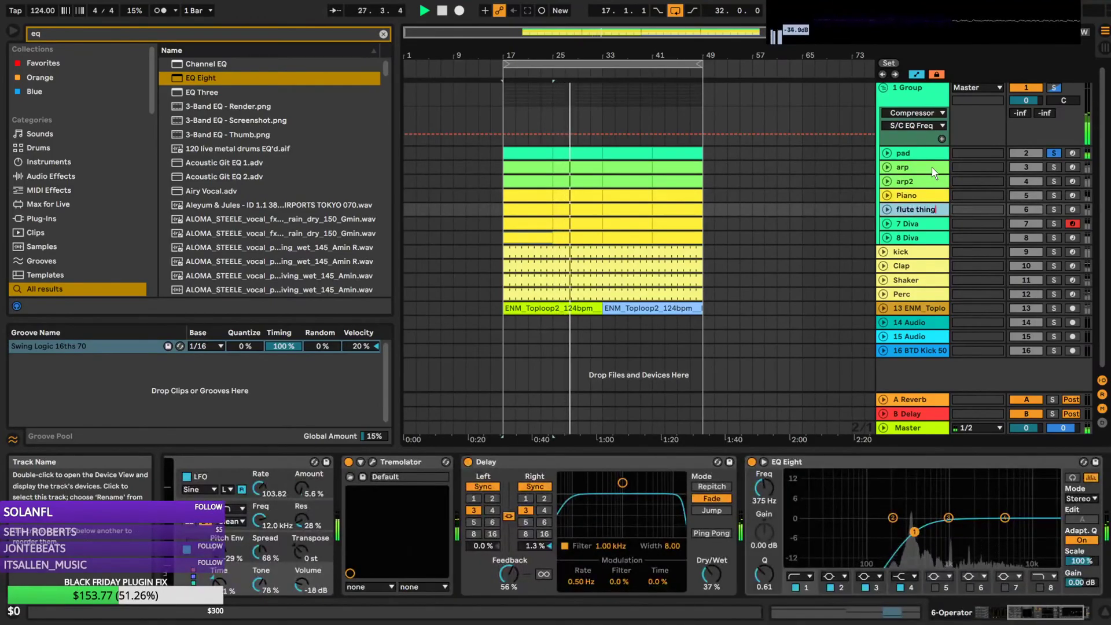
Rename the 7 Diva track as Bass and the 8 Diva track as Sub
{"action": "key", "text": "Tab"}
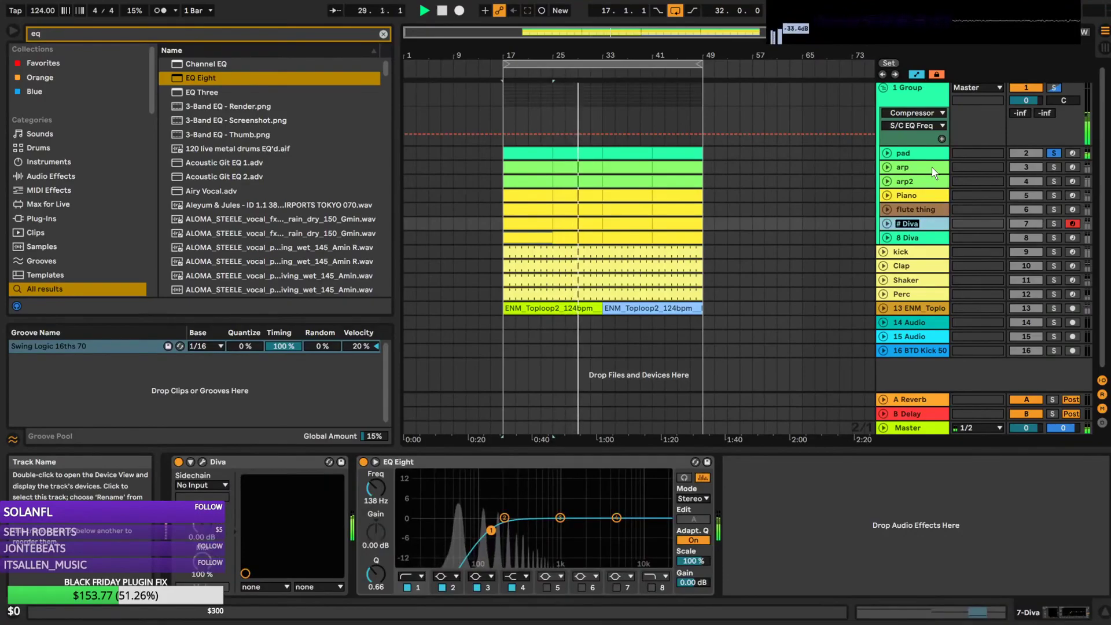
{"action": "type", "text": "Bass"}
{"action": "key", "text": "Tab"}
{"action": "type", "text": "S"}
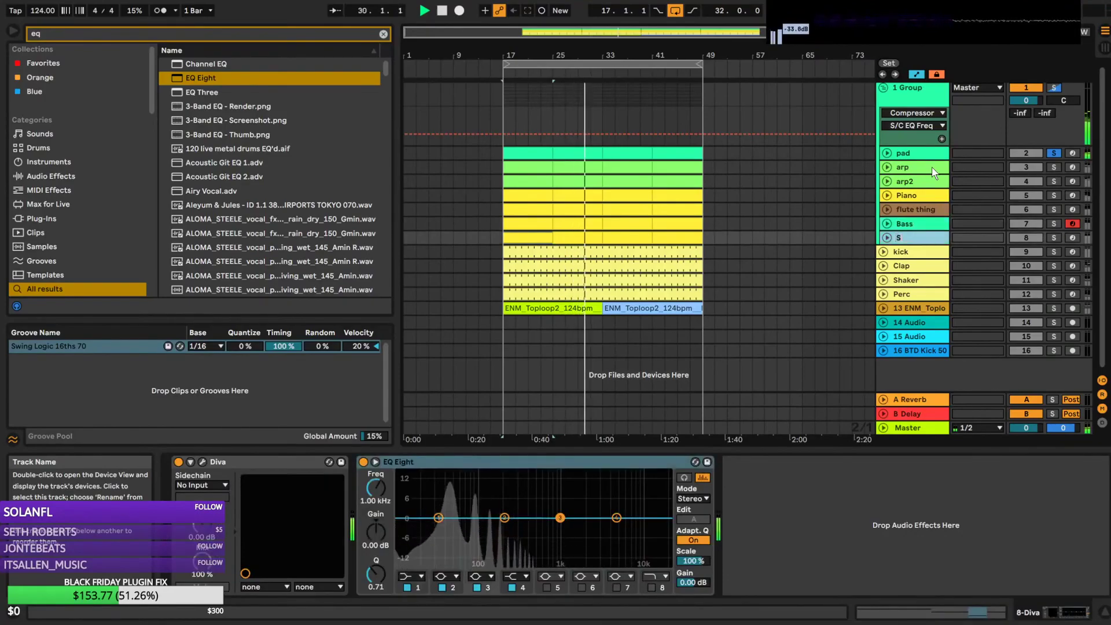
{"action": "left_click", "coordinate": [927, 167]}
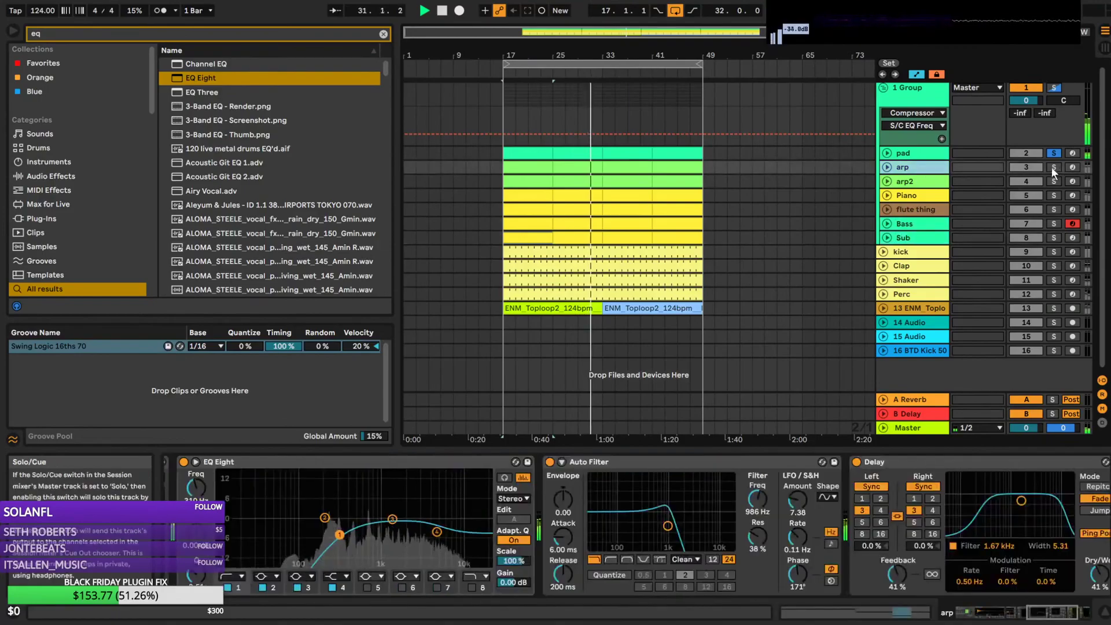
Solo and play the flute thing track, unfold it and repeat its two-bar phrase from bar 17 up to bar 33
{"action": "left_click", "coordinate": [1056, 208]}
{"action": "key", "text": "space"}
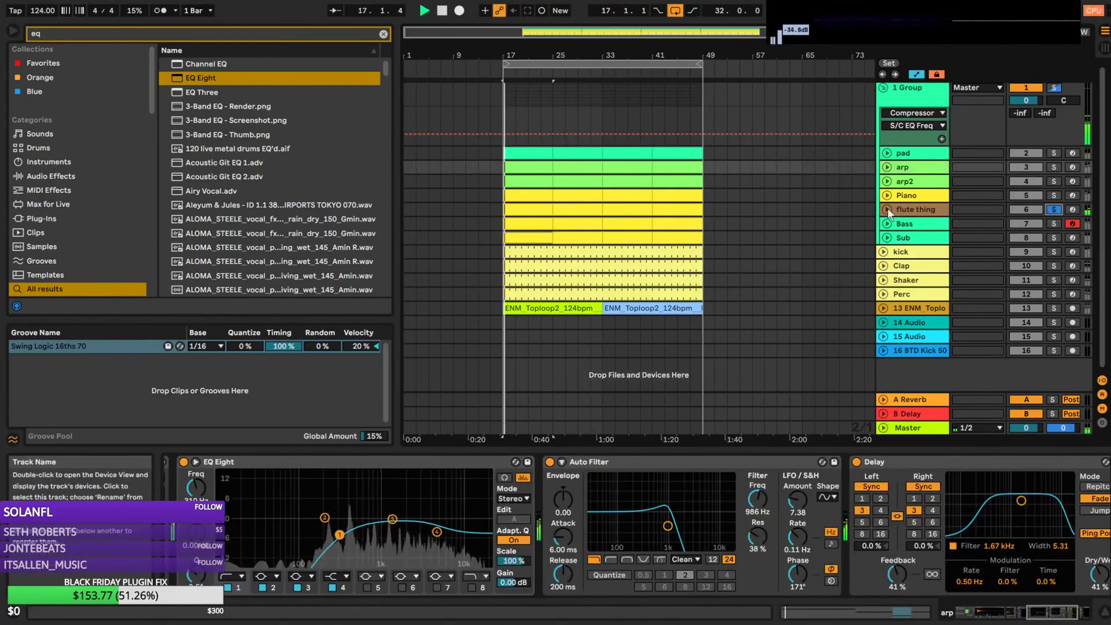
{"action": "left_click", "coordinate": [887, 210]}
{"action": "left_click", "coordinate": [529, 214]}
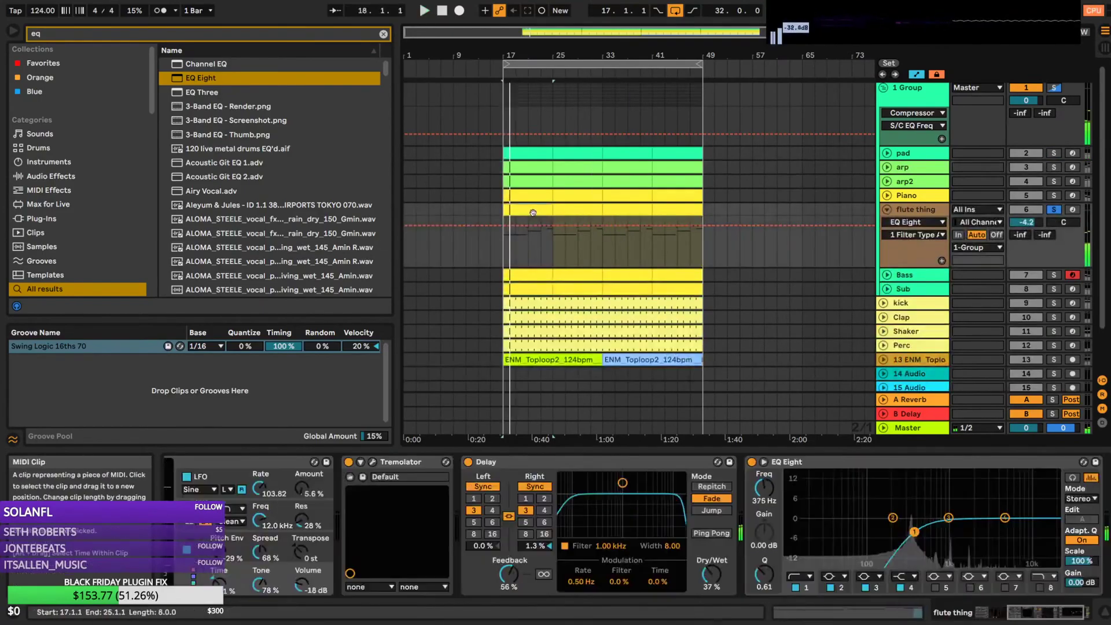
{"action": "left_click_drag", "start_coordinate": [544, 210], "coordinate": [517, 215]}
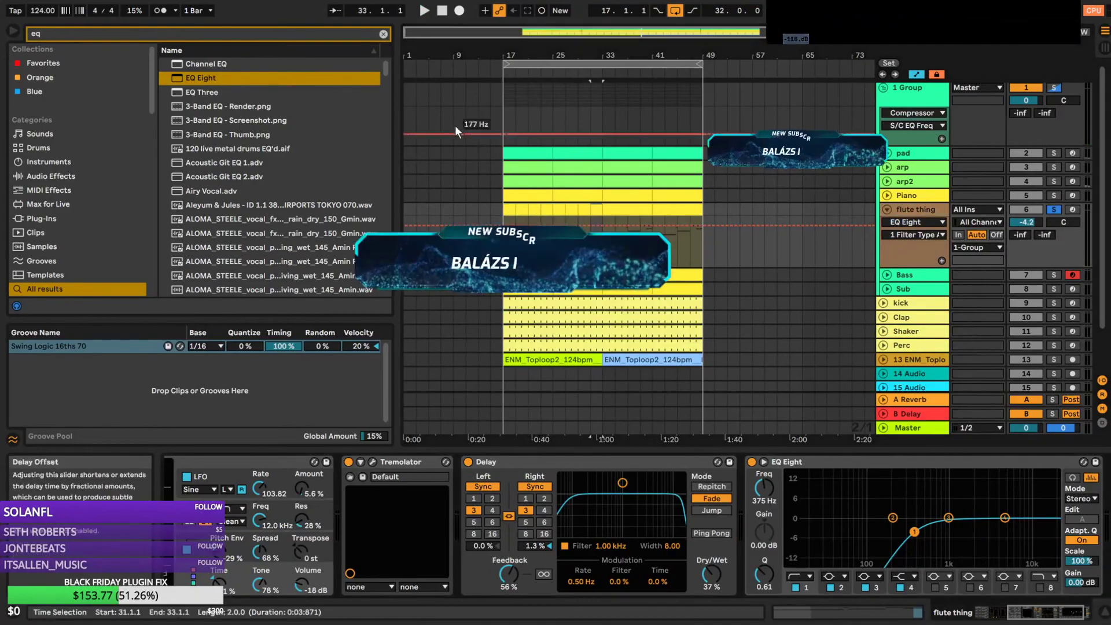
Search the browser for aut and add an Auto Filter after the EQ Eight on the flute thing track
{"action": "left_click", "coordinate": [383, 35]}
{"action": "type", "text": "au"}
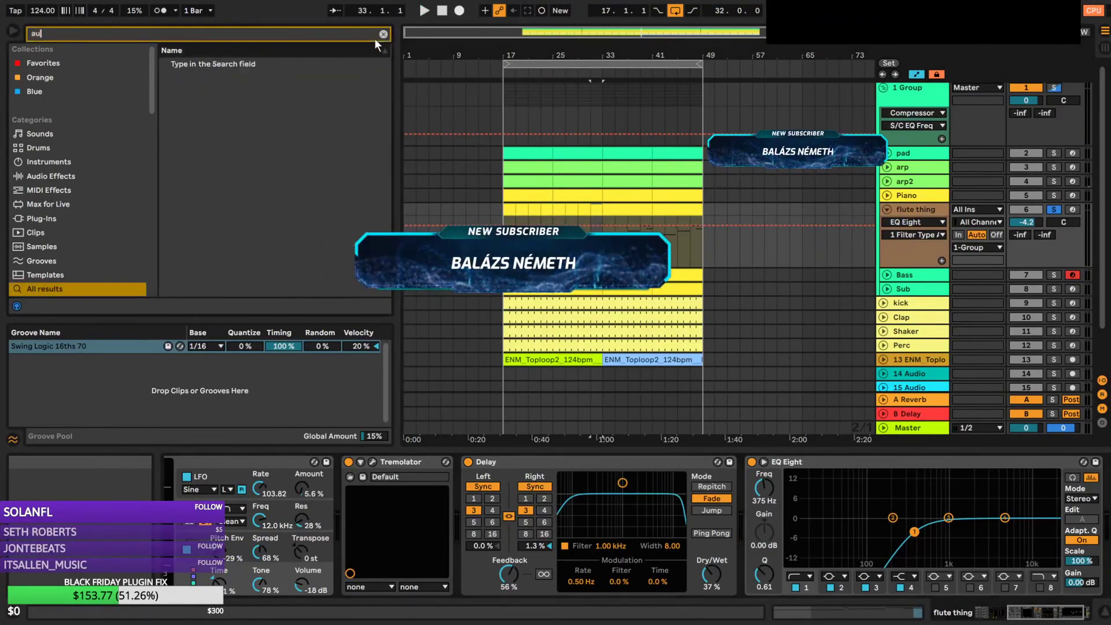
{"action": "type", "text": "t"}
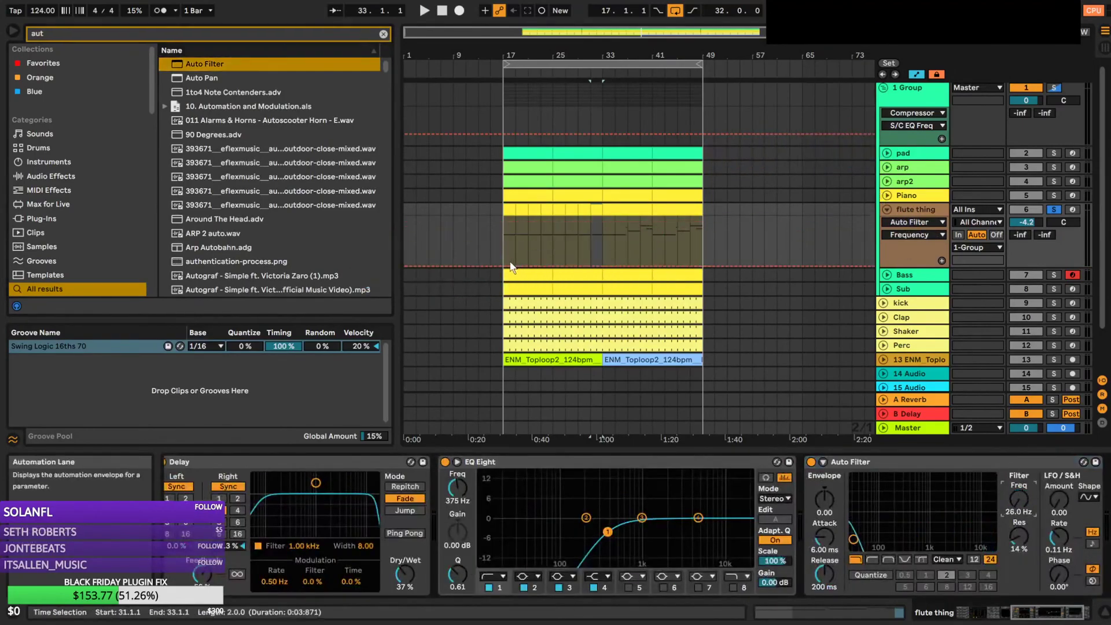
Draw a rising Auto Filter frequency automation from bar 17 to bar 33 on flute thing, then unsolo the track during playback
{"action": "left_click_drag", "start_coordinate": [603, 268], "coordinate": [603, 217]}
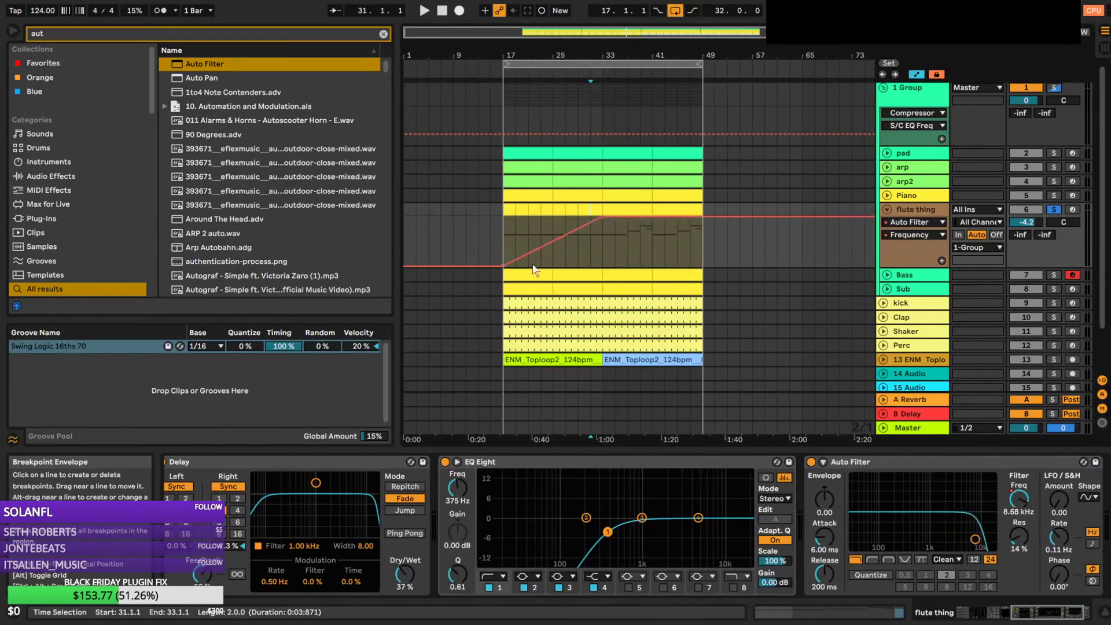
{"action": "left_click_drag", "start_coordinate": [503, 267], "coordinate": [503, 249]}
{"action": "key", "text": "space"}
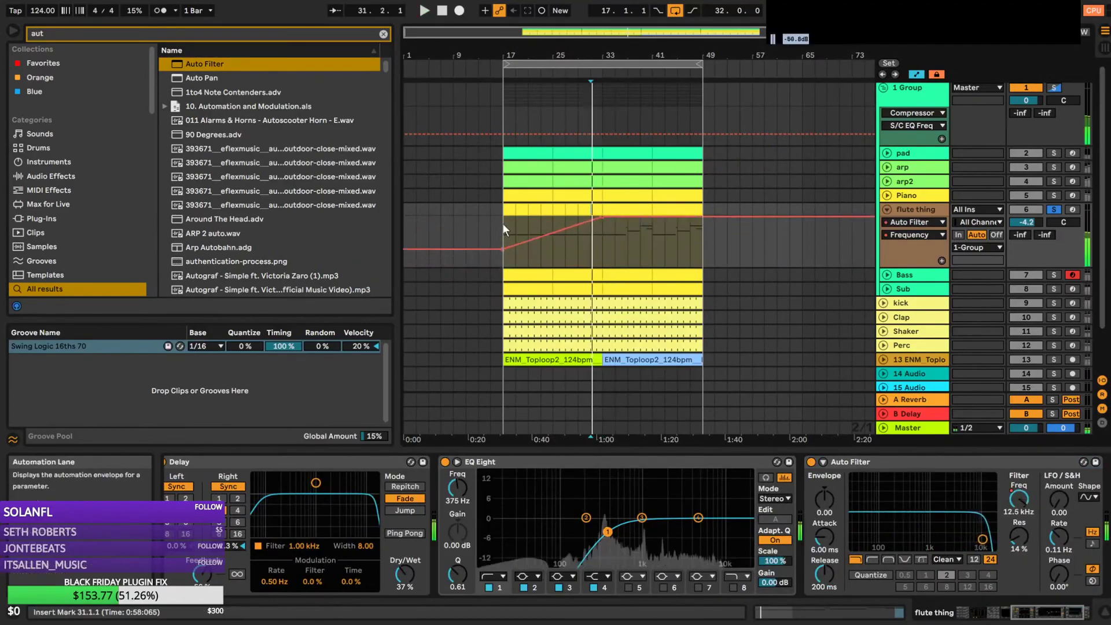
{"action": "left_click", "coordinate": [1054, 209]}
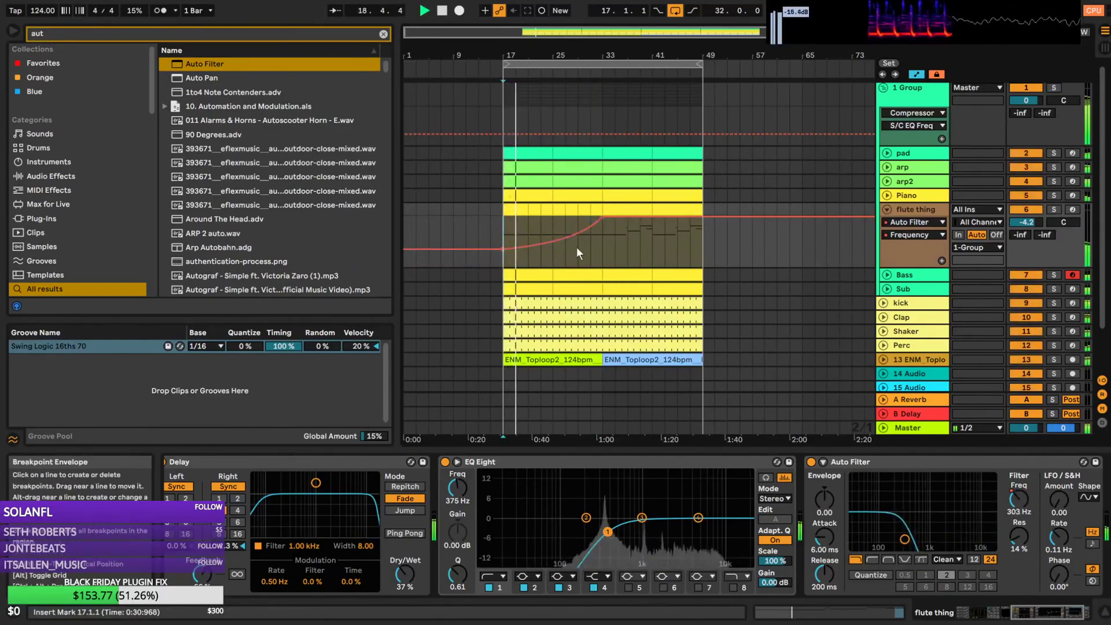
Refine the flute filter automation with intermediate breakpoints, reaching about 3.66 kHz at bar 33 and 6.06 kHz at bar 49
{"action": "left_click_drag", "start_coordinate": [620, 283], "coordinate": [654, 320]}
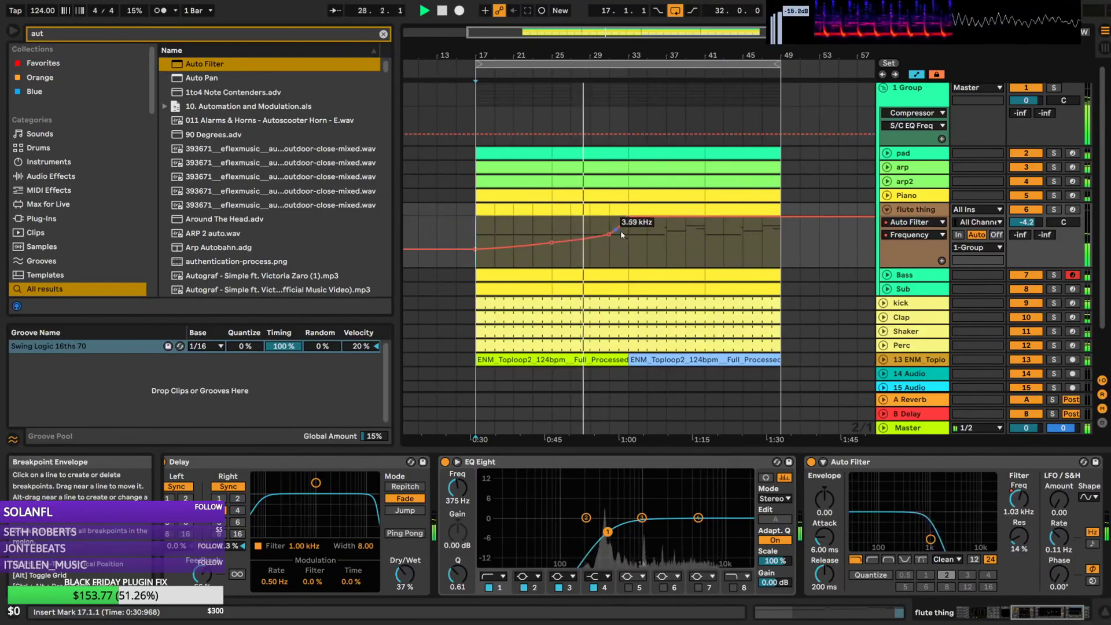
{"action": "left_click_drag", "start_coordinate": [618, 231], "coordinate": [628, 227]}
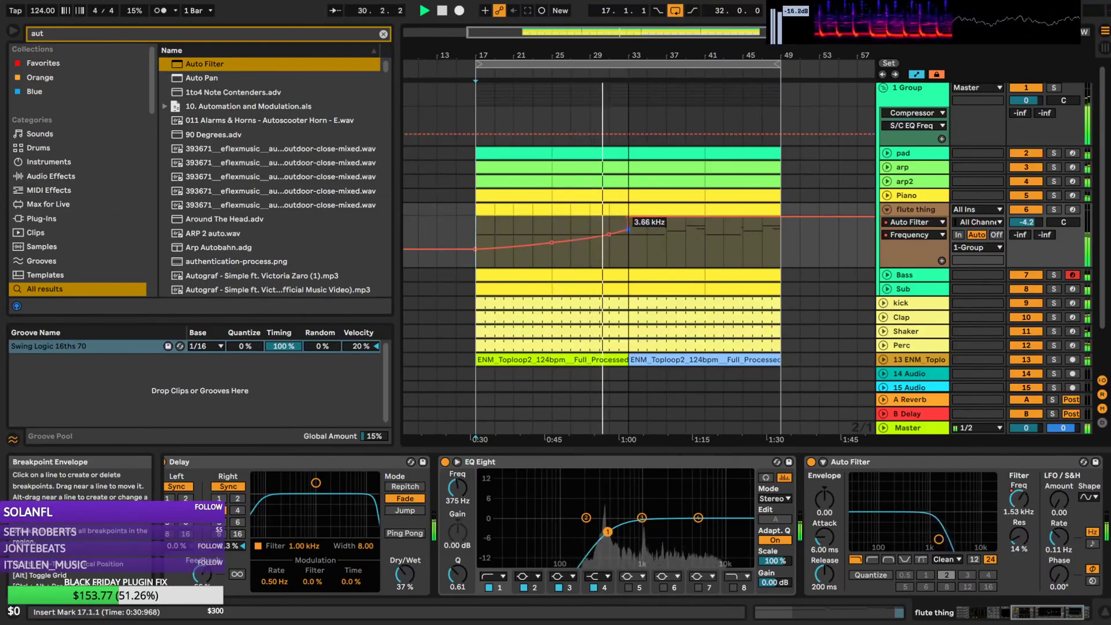
{"action": "left_click_drag", "start_coordinate": [628, 223], "coordinate": [666, 218]}
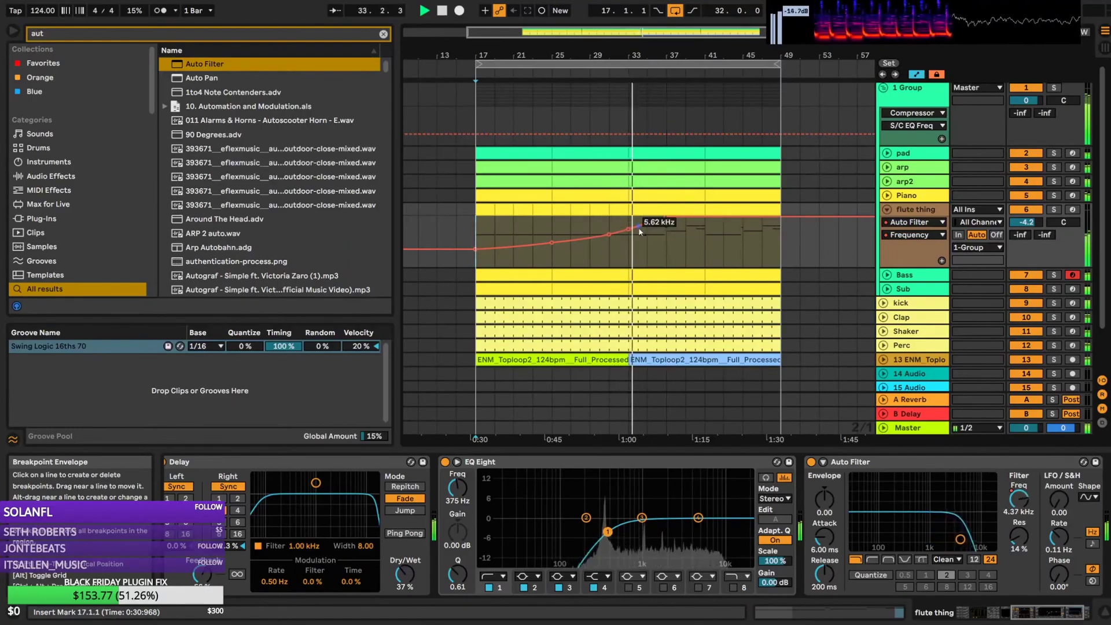
{"action": "left_click_drag", "start_coordinate": [667, 217], "coordinate": [743, 229]}
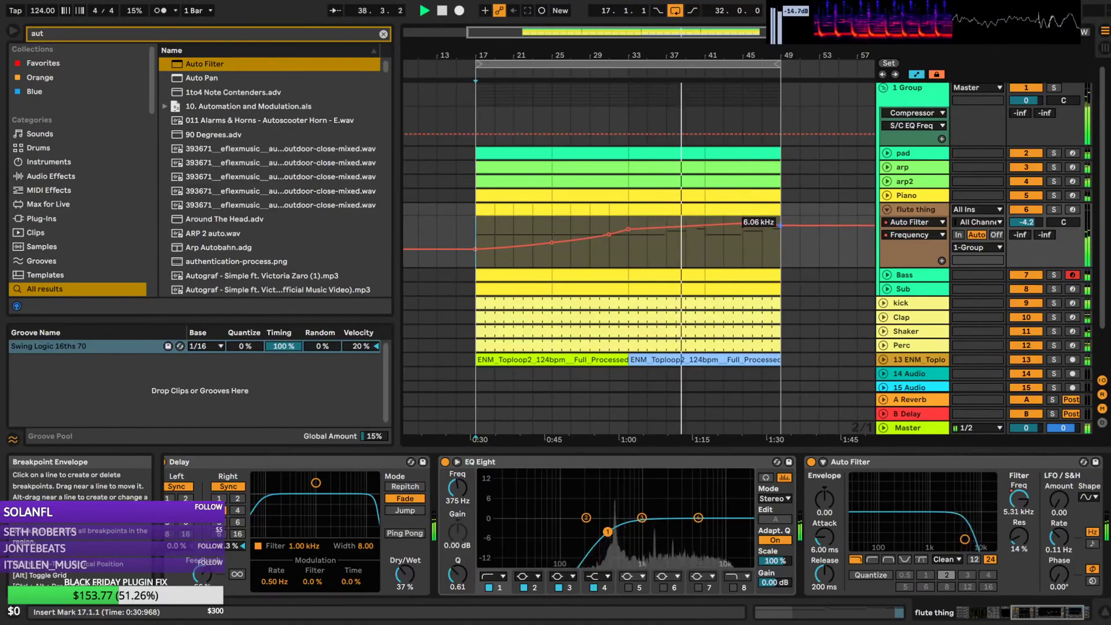
Extend the arrangement loop to 48 bars, ending at bar 65, and fold the flute thing track
{"action": "left_click_drag", "start_coordinate": [721, 32], "coordinate": [722, 8]}
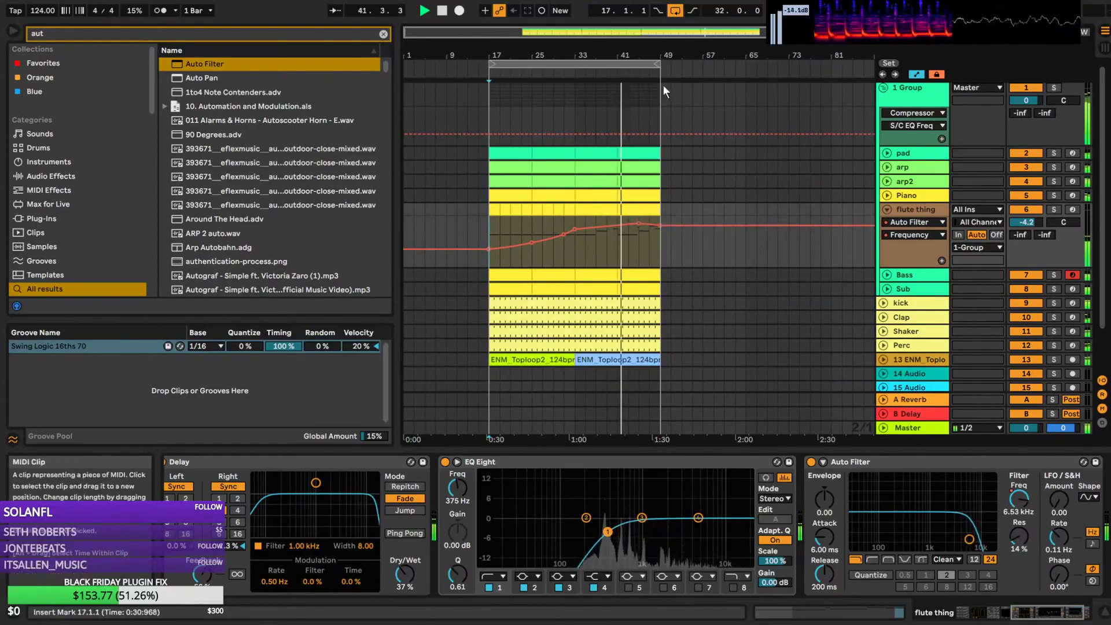
{"action": "left_click_drag", "start_coordinate": [661, 64], "coordinate": [749, 74]}
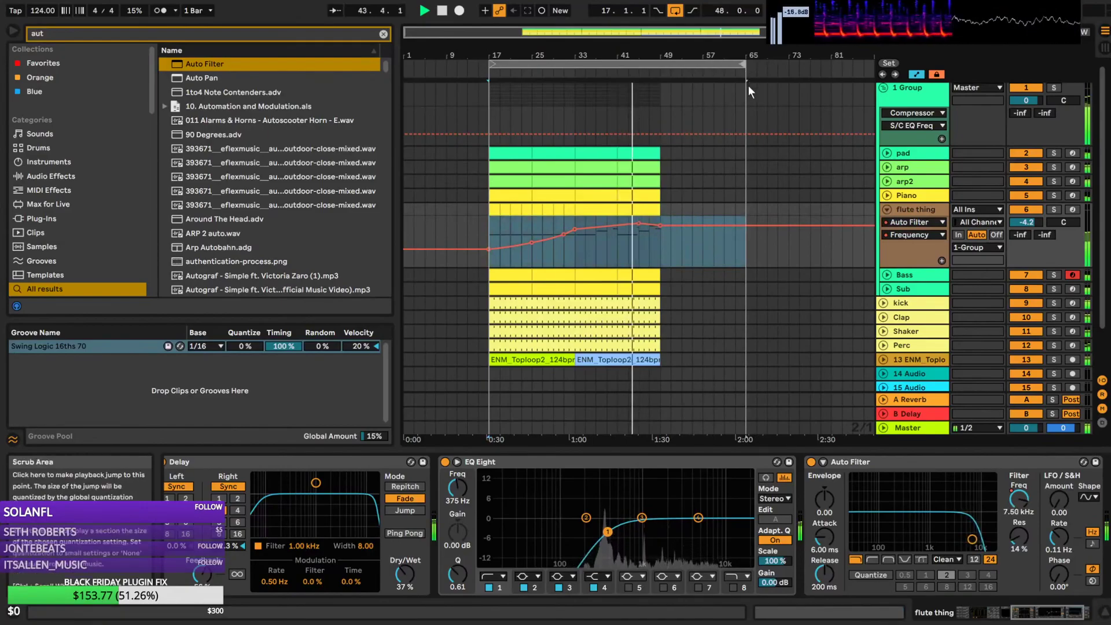
{"action": "left_click", "coordinate": [887, 209]}
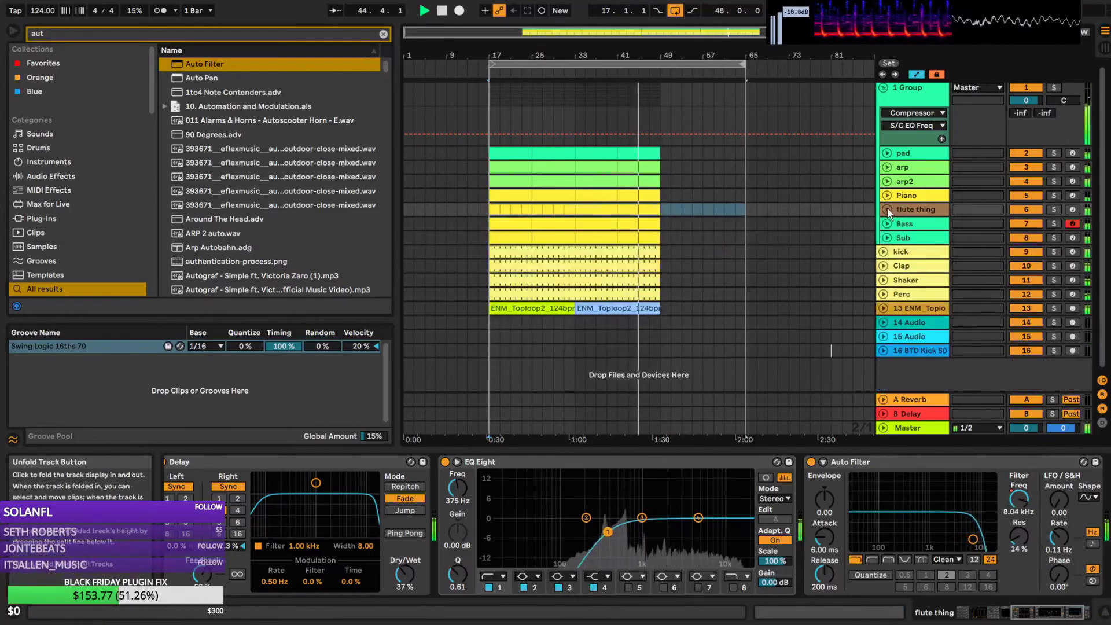
{"action": "left_click", "coordinate": [661, 154]}
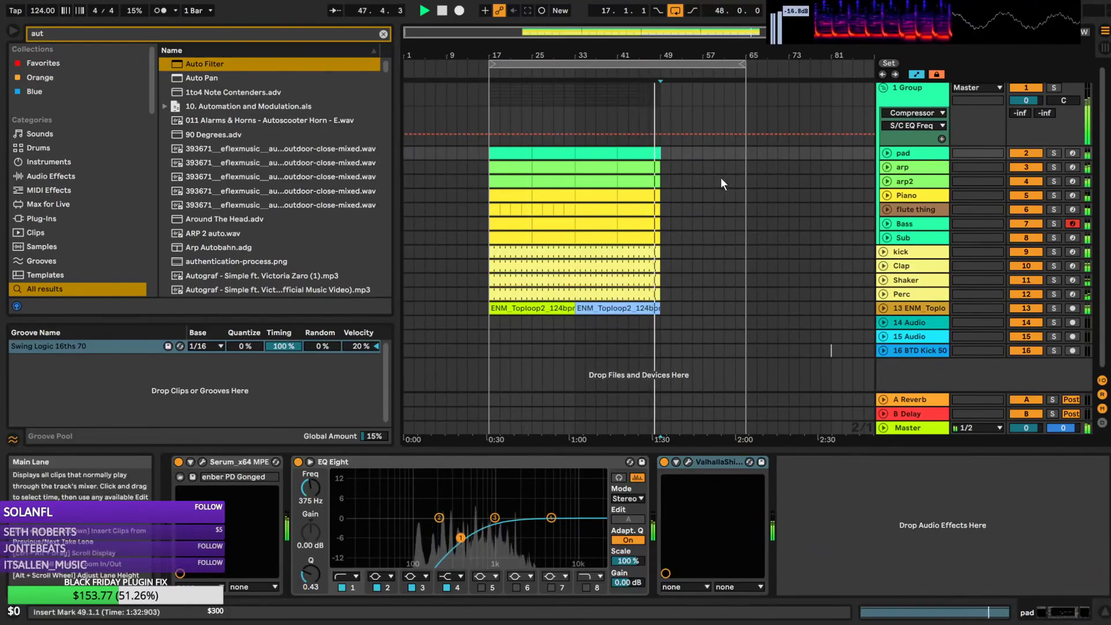
{"action": "left_click", "coordinate": [671, 154]}
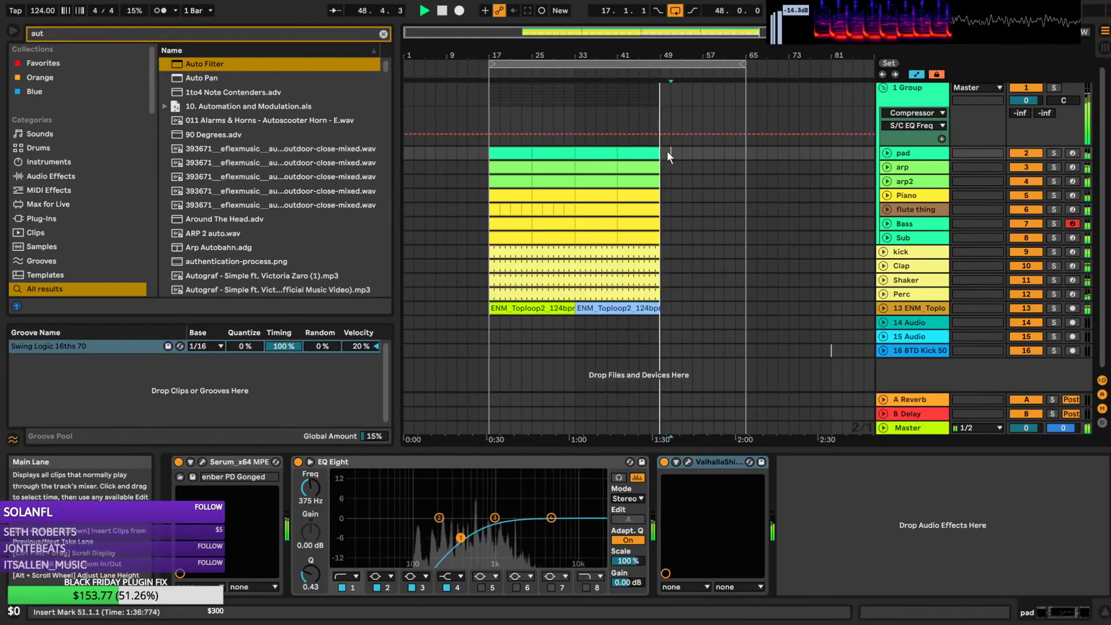
Cut the kick pattern from 32.2.1 up to bar 33, play the transition and fold the kick track
{"action": "left_click", "coordinate": [561, 275]}
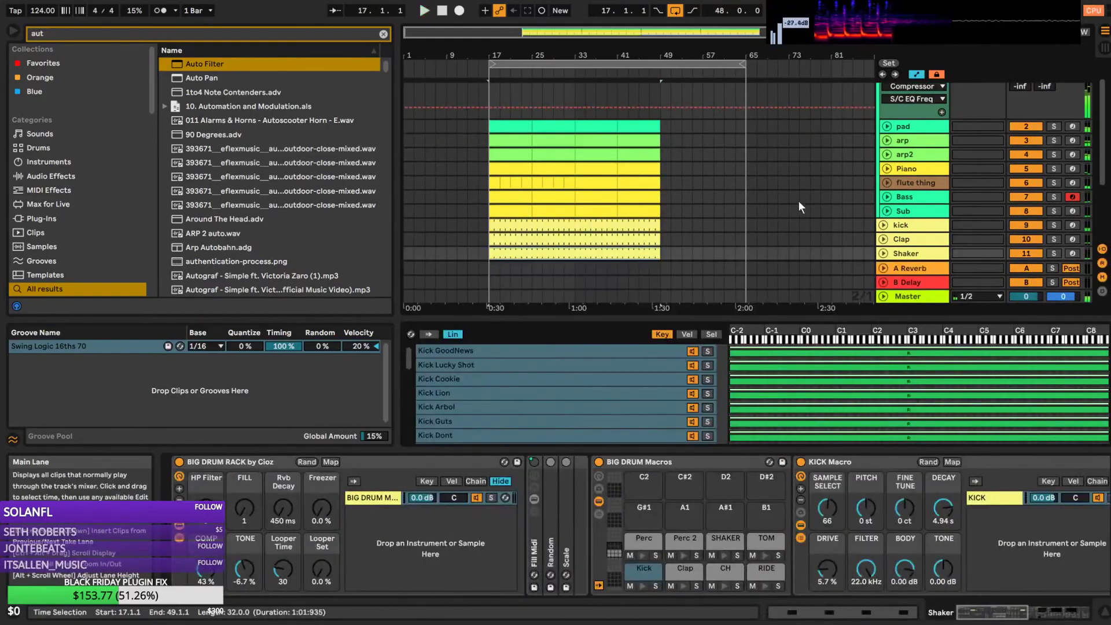
{"action": "left_click", "coordinate": [883, 225]}
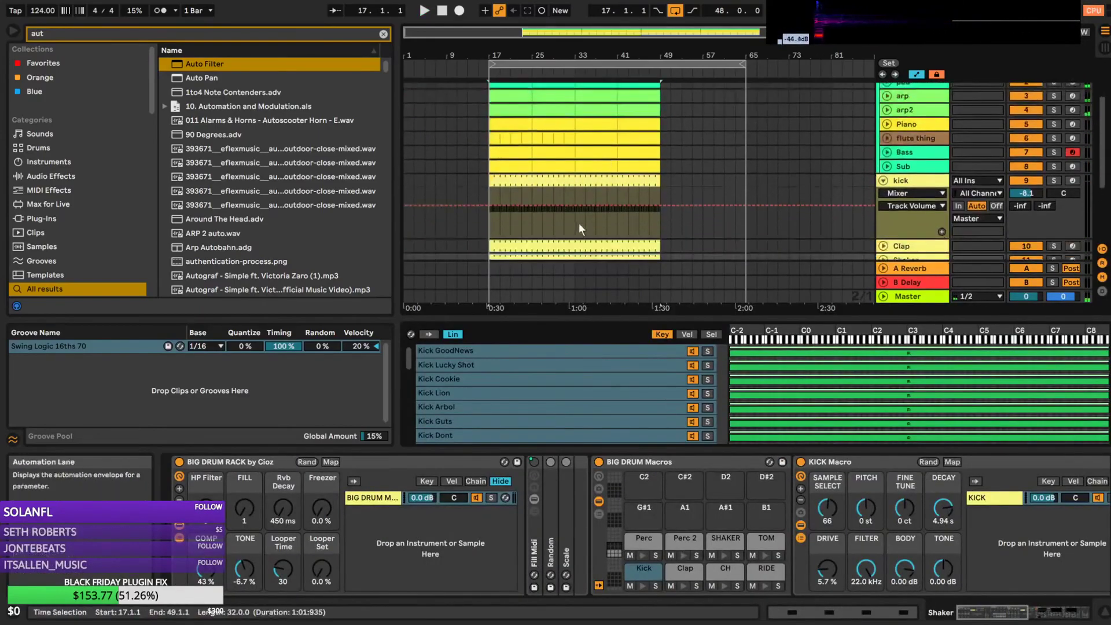
{"action": "left_click", "coordinate": [576, 224]}
{"action": "left_click_drag", "start_coordinate": [575, 56], "coordinate": [727, 204]}
{"action": "left_click_drag", "start_coordinate": [748, 57], "coordinate": [679, 70]}
{"action": "key", "text": "space"}
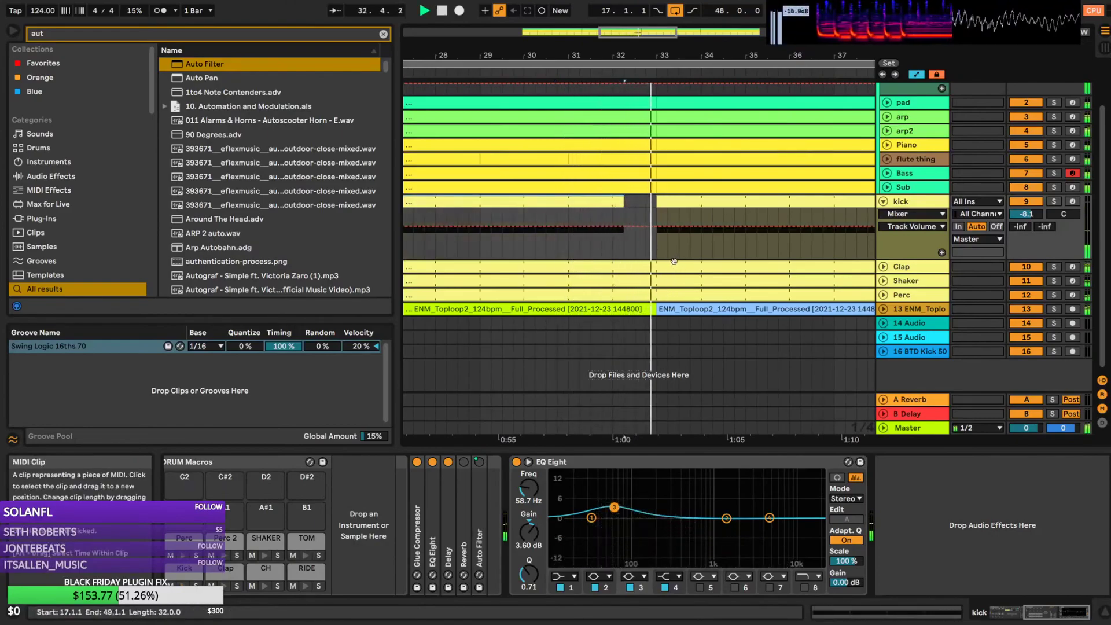
{"action": "left_click_drag", "start_coordinate": [628, 32], "coordinate": [628, 8]}
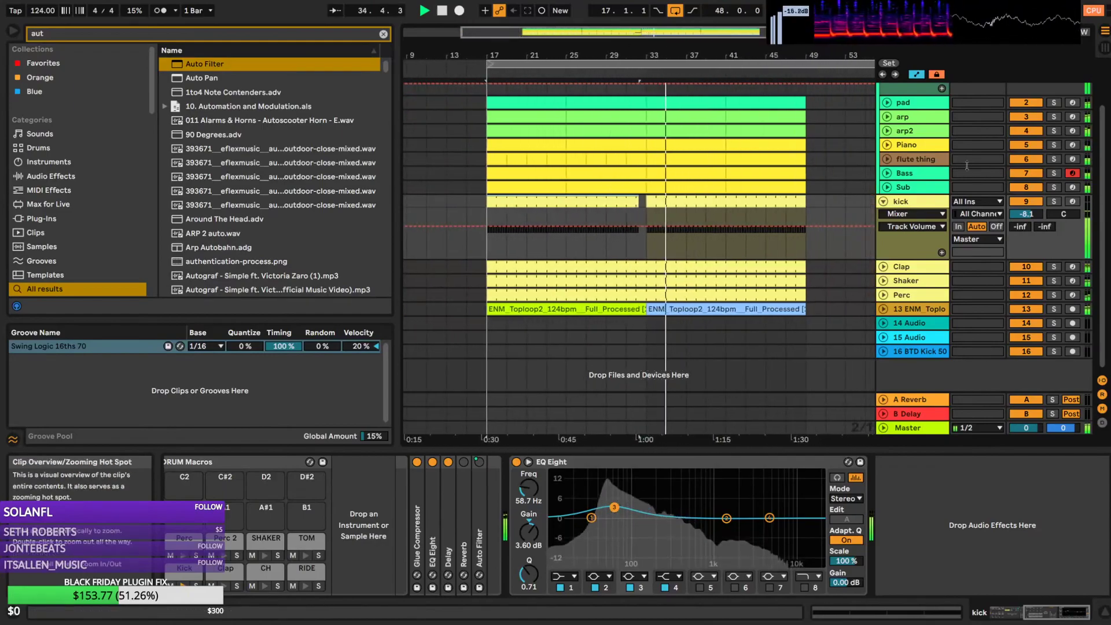
{"action": "left_click", "coordinate": [884, 202]}
{"action": "scroll", "coordinate": [836, 190], "scroll_direction": "up", "scroll_amount": 2}
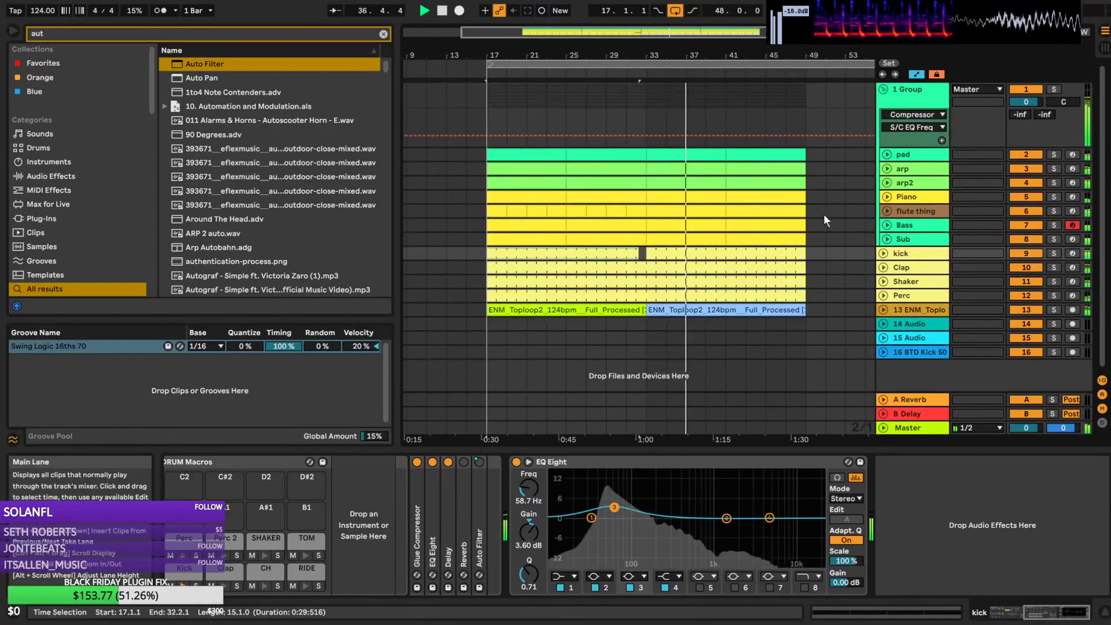
Stop playback and insert 32 bars of silence at bar 17, shifting the whole section to bar 49
{"action": "left_click", "coordinate": [812, 201]}
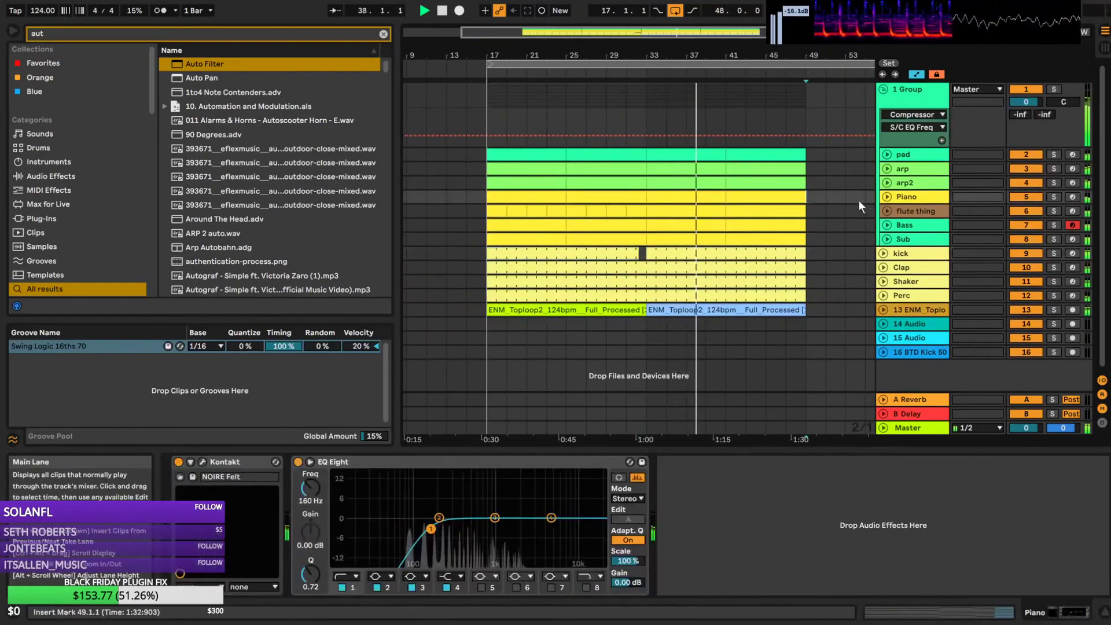
{"action": "left_click_drag", "start_coordinate": [851, 33], "coordinate": [863, 6]}
{"action": "key", "text": "space"}
{"action": "left_click", "coordinate": [640, 212]}
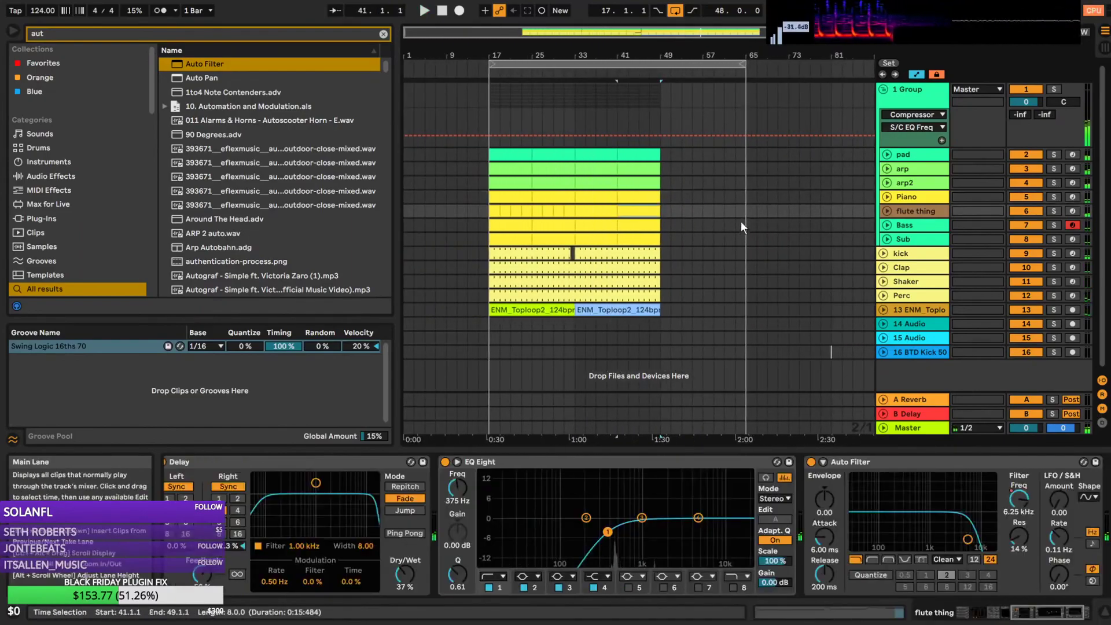
{"action": "left_click", "coordinate": [480, 210]}
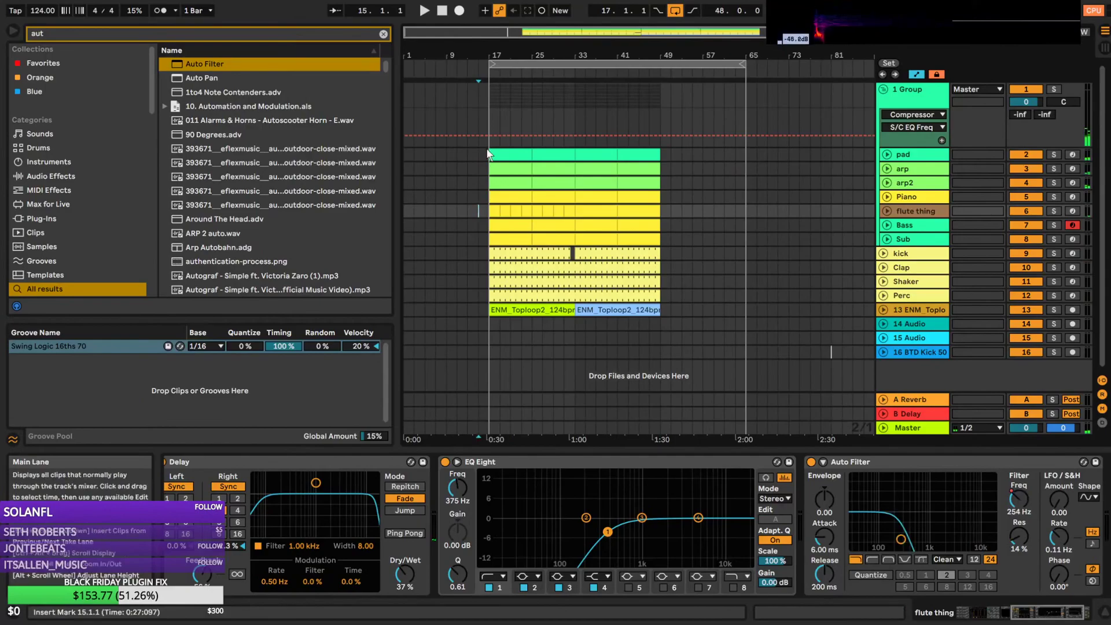
{"action": "left_click_drag", "start_coordinate": [489, 152], "coordinate": [554, 149]}
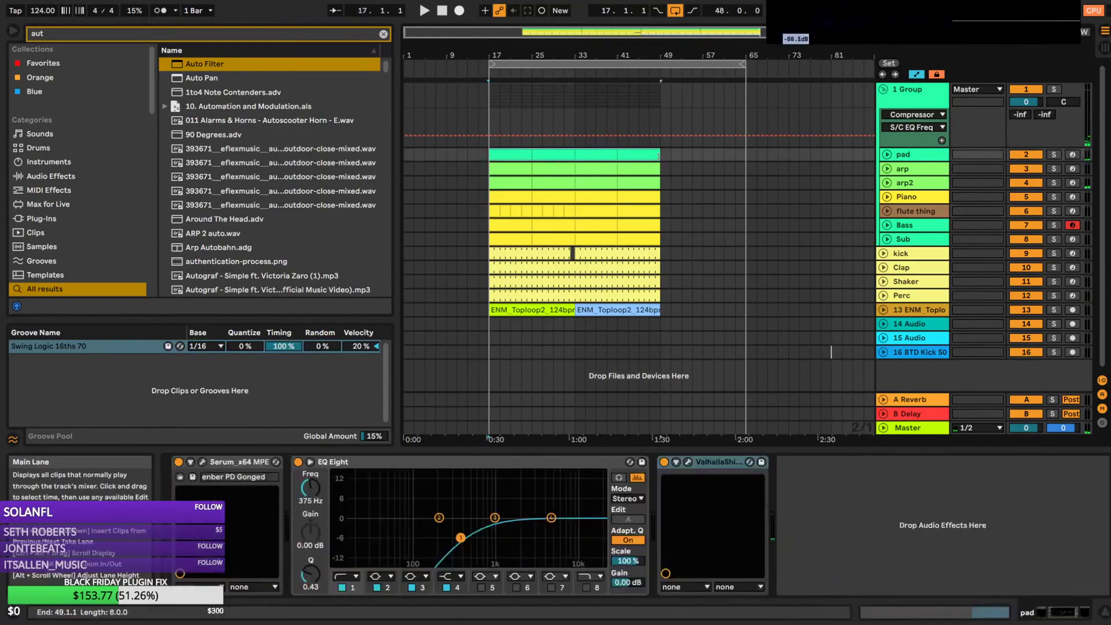
{"action": "key", "text": "ctrl+i"}
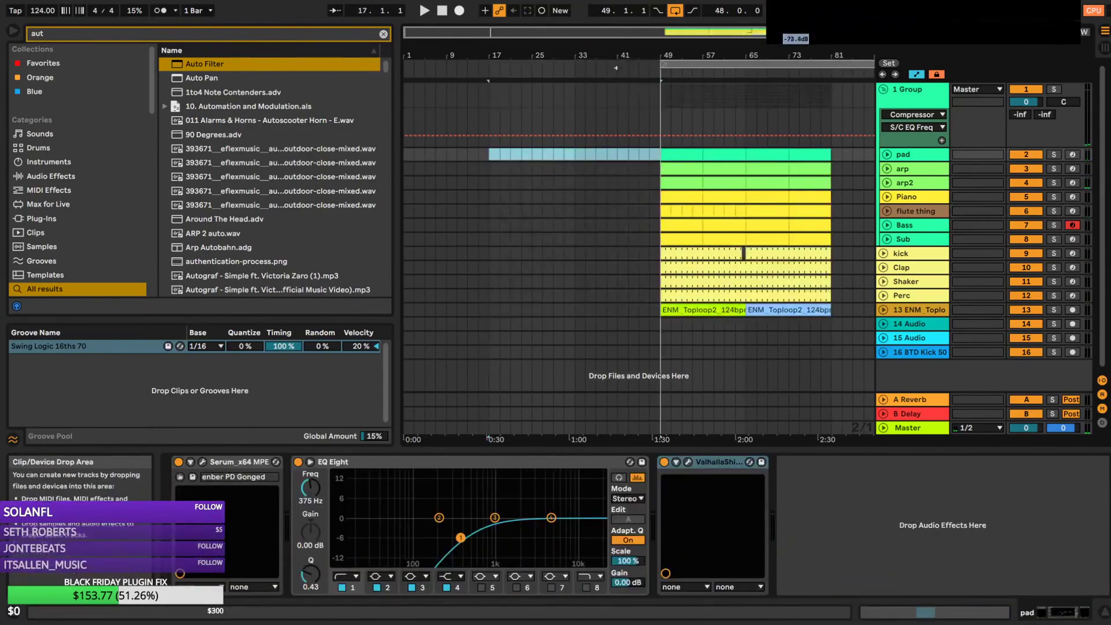
Insert another 16 bars of silence at bar 49, shifting the whole section to bar 65
{"action": "left_click_drag", "start_coordinate": [565, 36], "coordinate": [566, 19]}
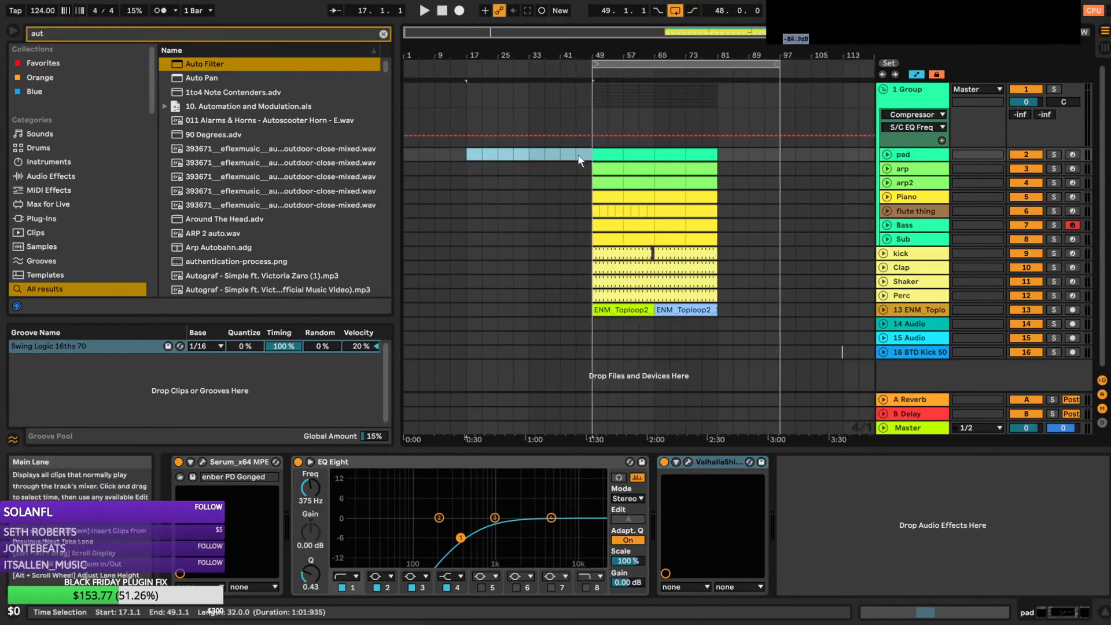
{"action": "left_click", "coordinate": [596, 154]}
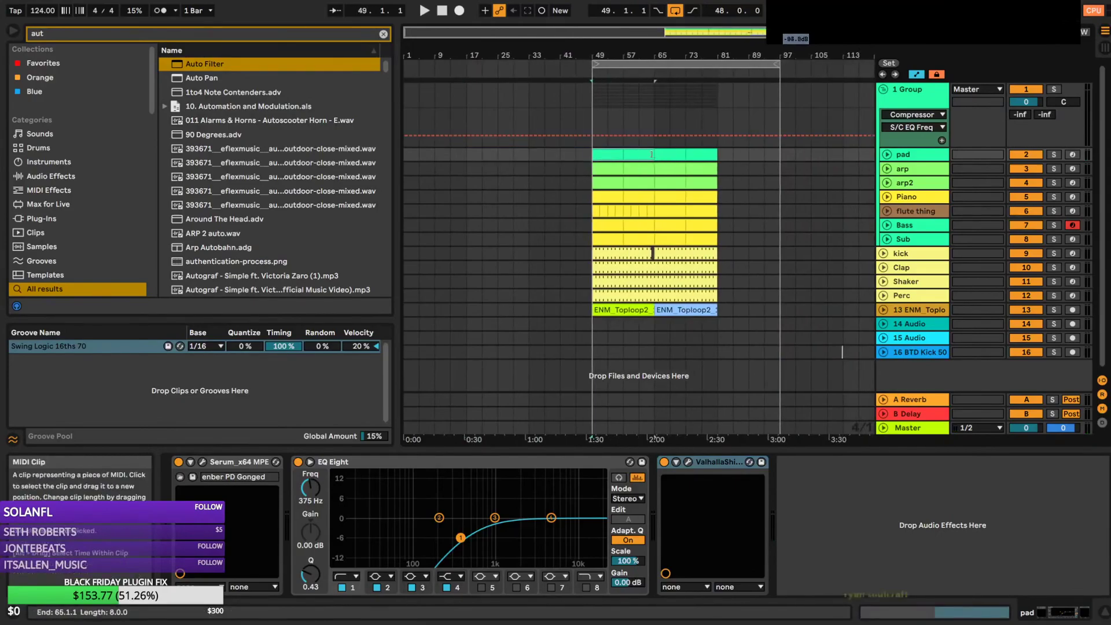
{"action": "key", "text": "ctrl+i"}
{"action": "left_click", "coordinate": [765, 153]}
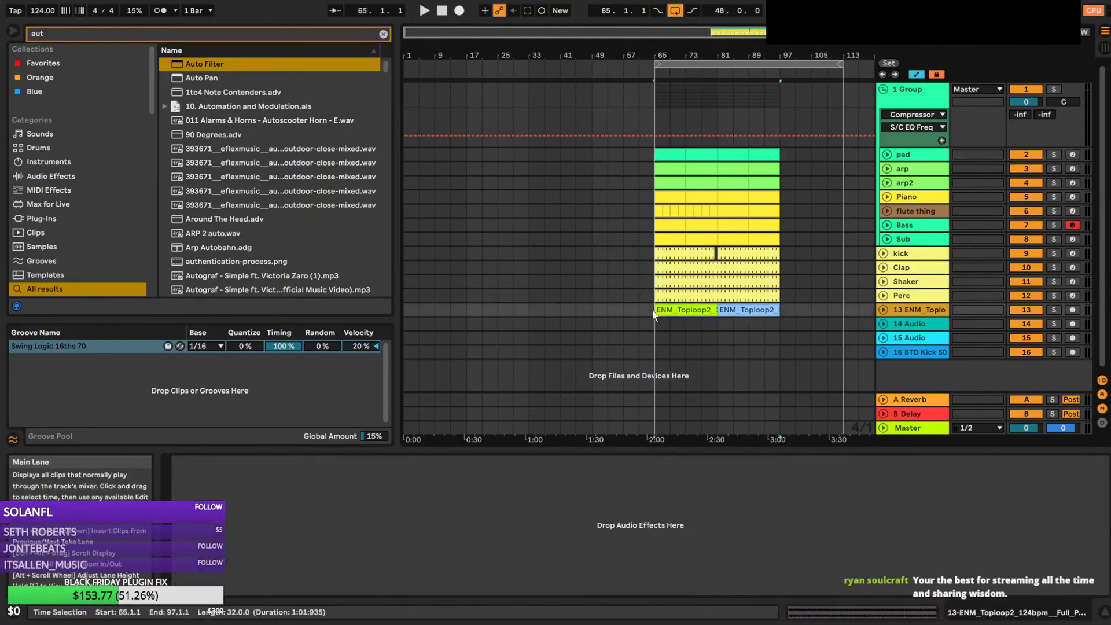
{"action": "left_click", "coordinate": [668, 157]}
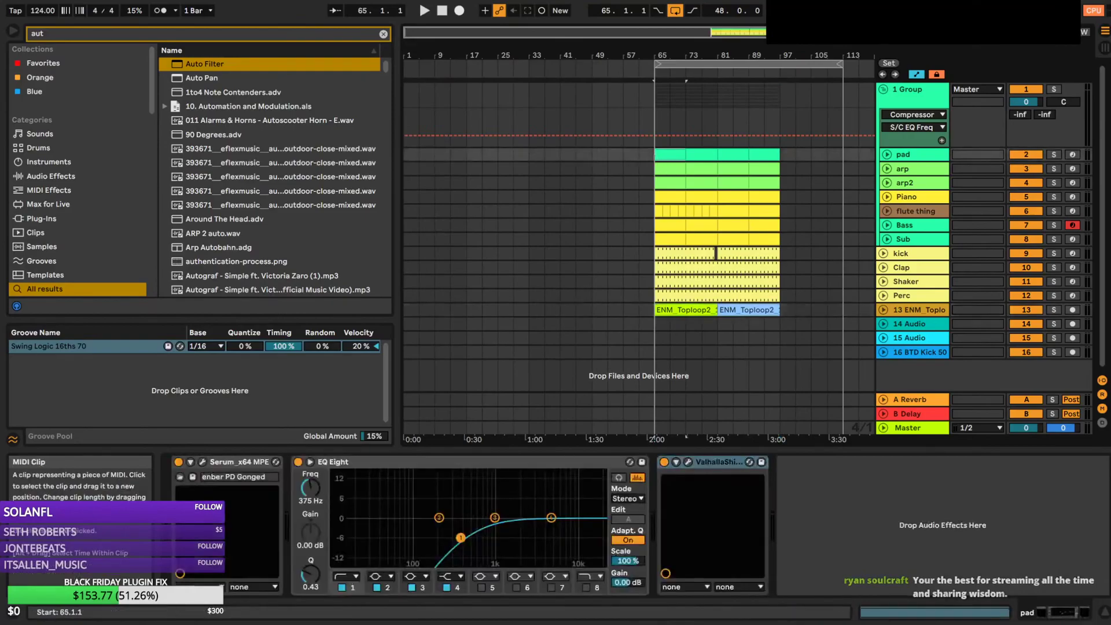
{"action": "left_click", "coordinate": [670, 256]}
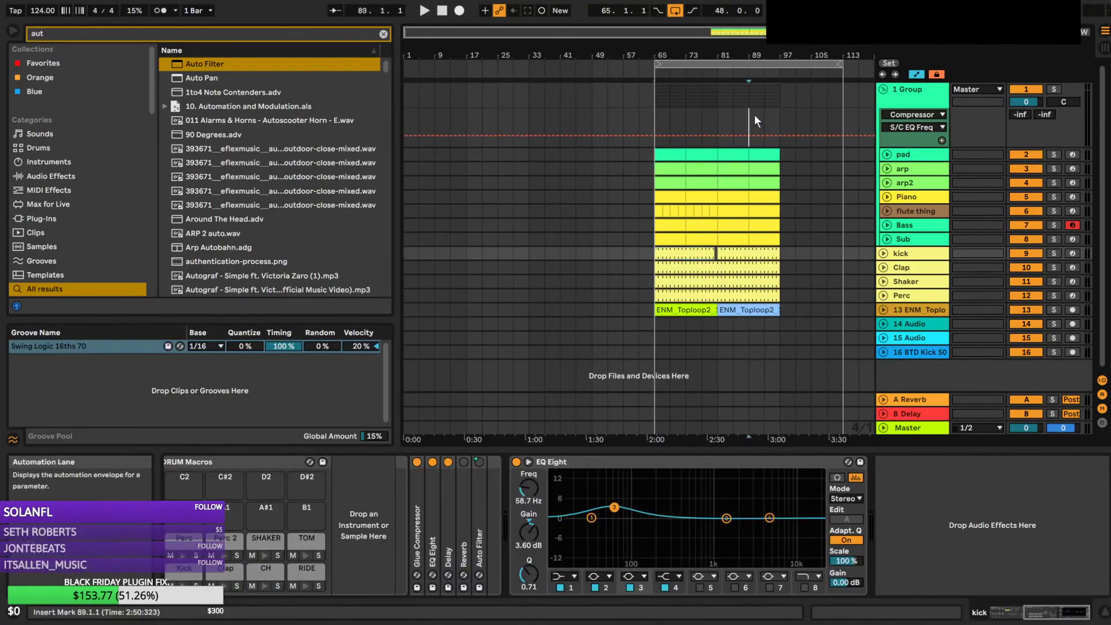
Duplicate bars 81 to 97 of the Clap, Shaker, Perc and Toploop tracks so they continue to bar 113
{"action": "left_click", "coordinate": [755, 115]}
{"action": "left_click_drag", "start_coordinate": [674, 33], "coordinate": [858, 41]}
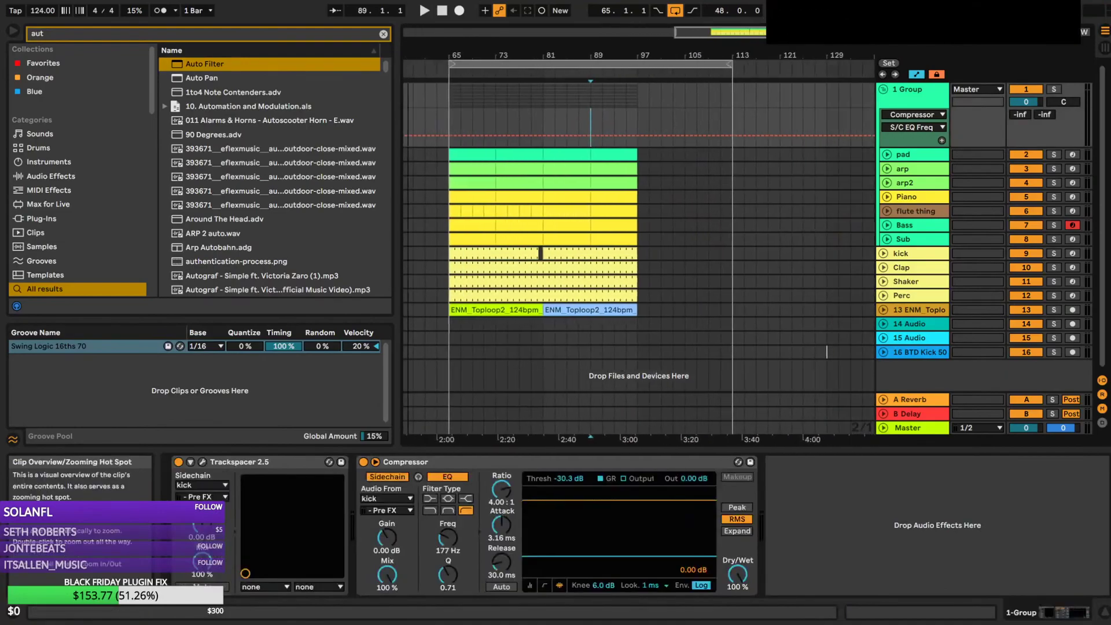
{"action": "left_click_drag", "start_coordinate": [640, 268], "coordinate": [618, 297]}
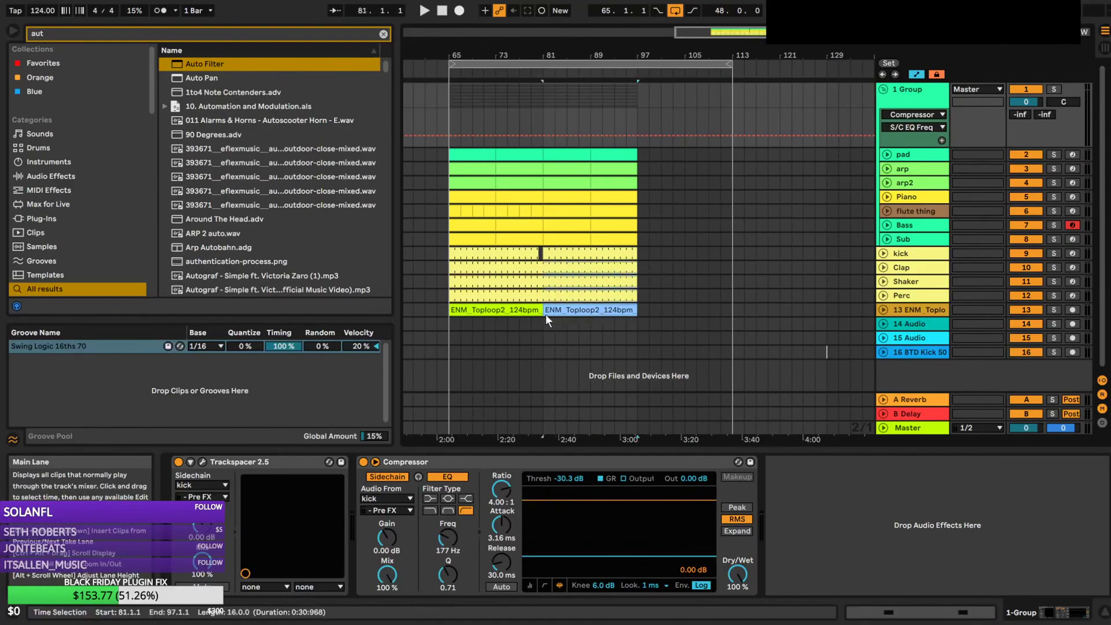
{"action": "key", "text": "ctrl+d"}
Play from bar 93, unfold the flute thing track and duplicate its clip at bar 89 to bars 97–105
{"action": "left_click", "coordinate": [611, 114]}
{"action": "key", "text": "space"}
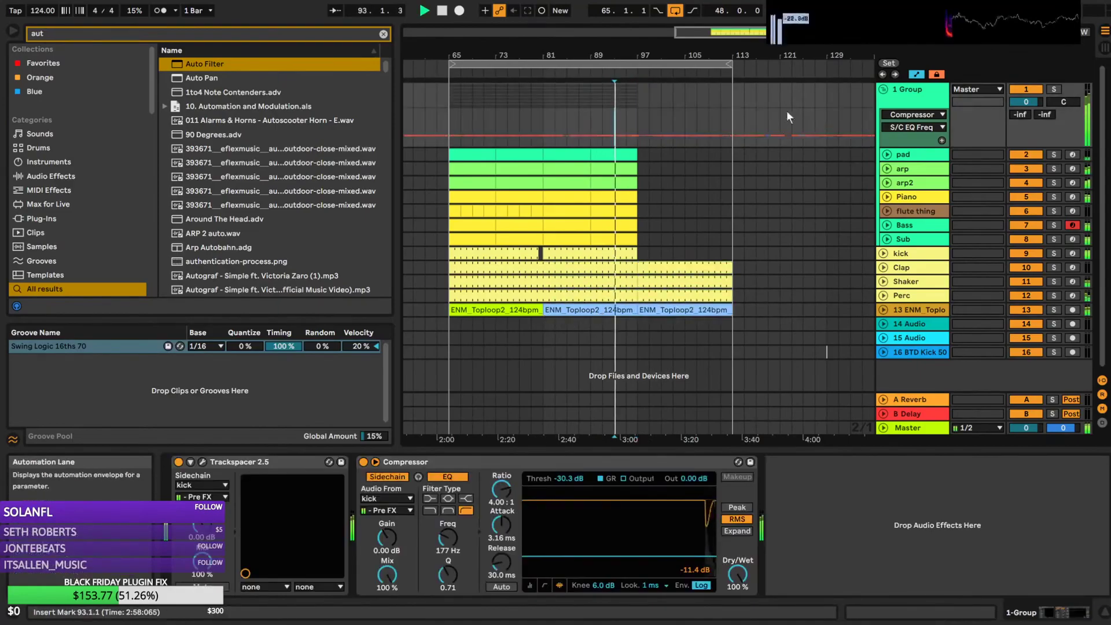
{"action": "left_click_drag", "start_coordinate": [827, 32], "coordinate": [880, 37]}
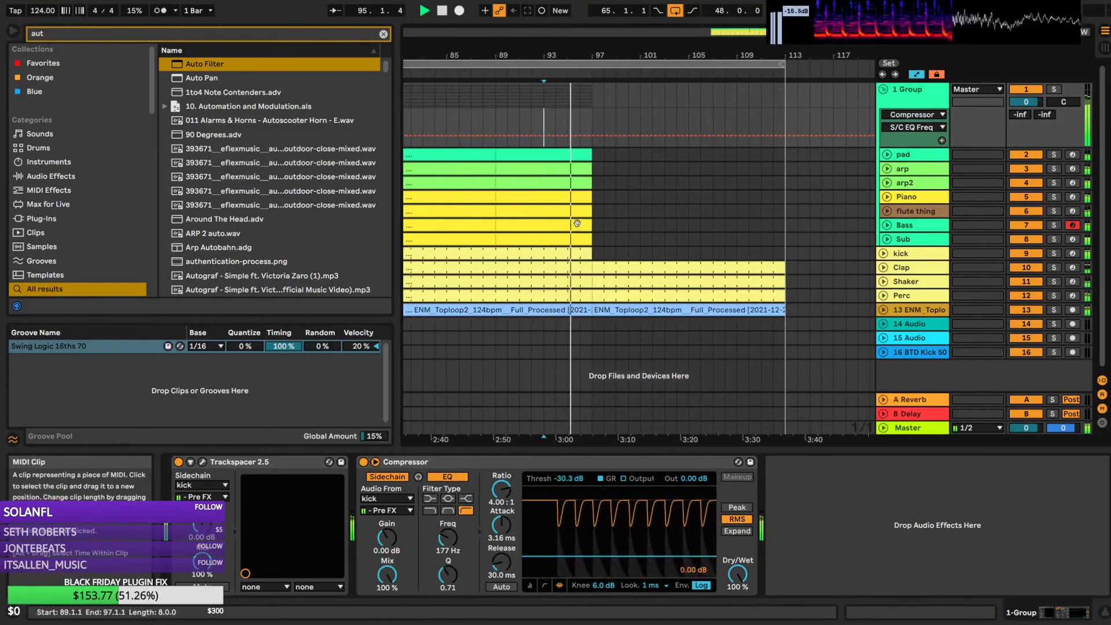
{"action": "left_click", "coordinate": [888, 211]}
{"action": "left_click", "coordinate": [560, 211]}
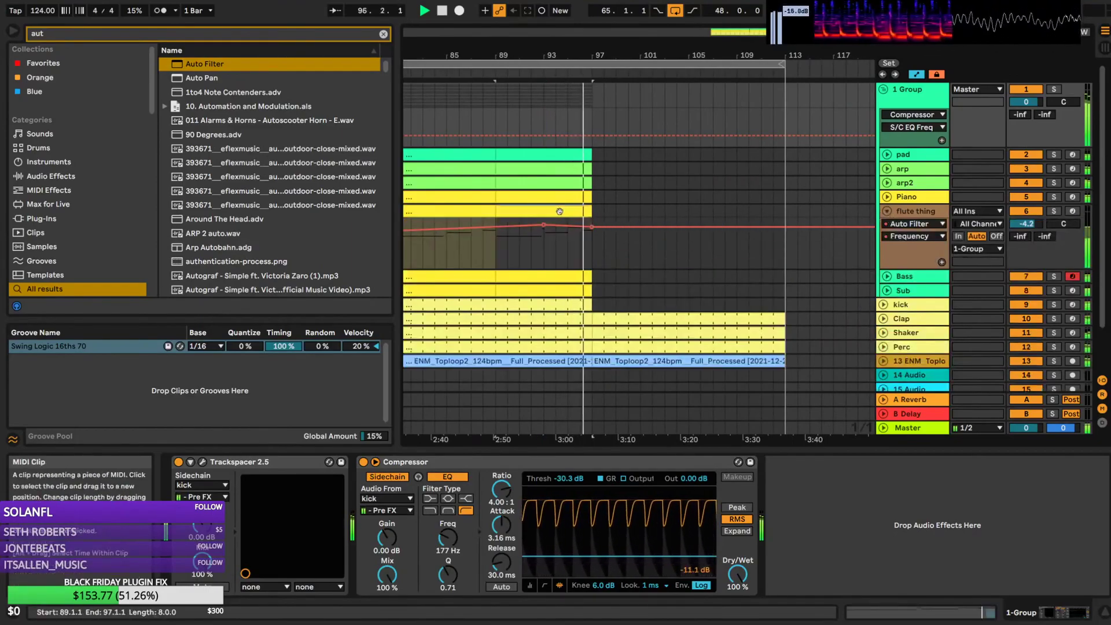
{"action": "key", "text": "ctrl+d"}
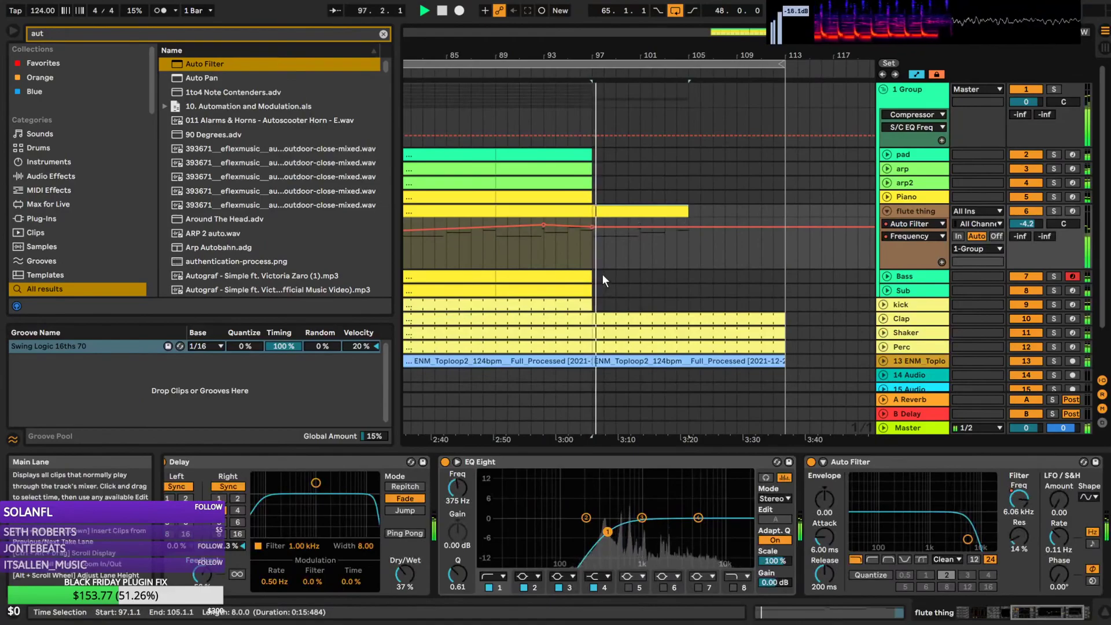
Add a breakpoint near bar 104 to the flute thing's Auto Filter frequency automation and open the duplicated clip's notes
{"action": "left_click", "coordinate": [676, 230]}
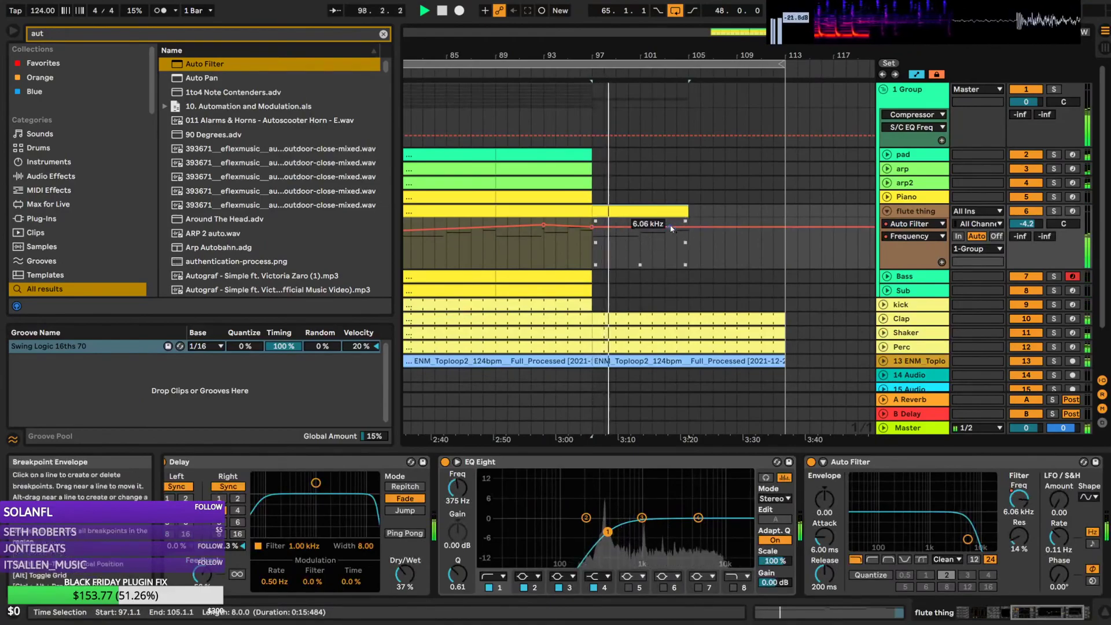
{"action": "left_click_drag", "start_coordinate": [677, 230], "coordinate": [677, 230]}
{"action": "double_click", "coordinate": [675, 210]}
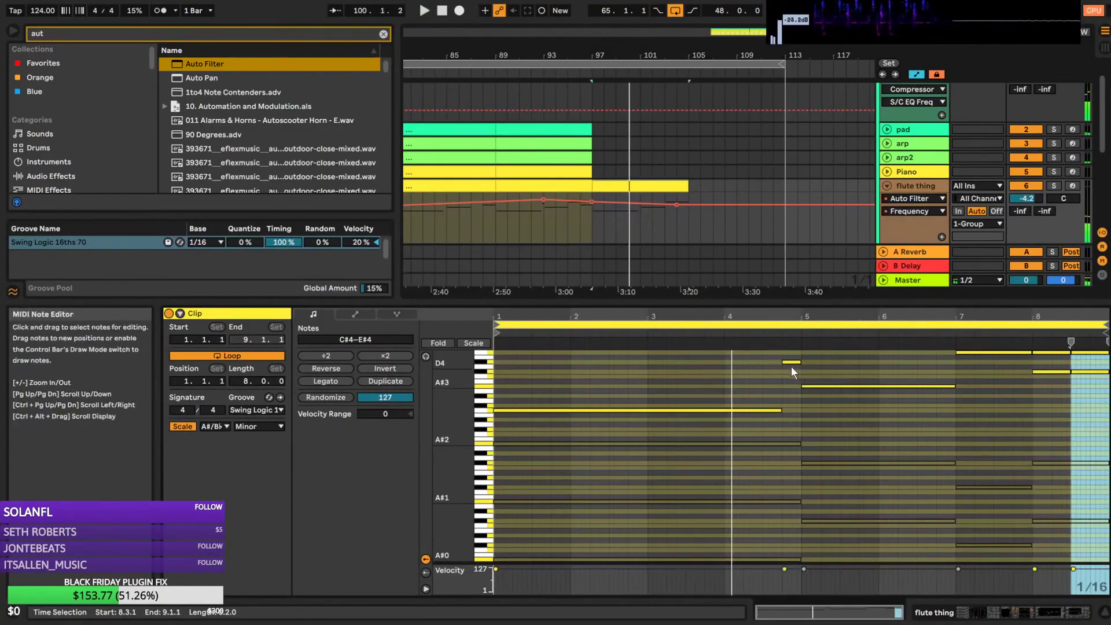
{"action": "left_click", "coordinate": [622, 184]}
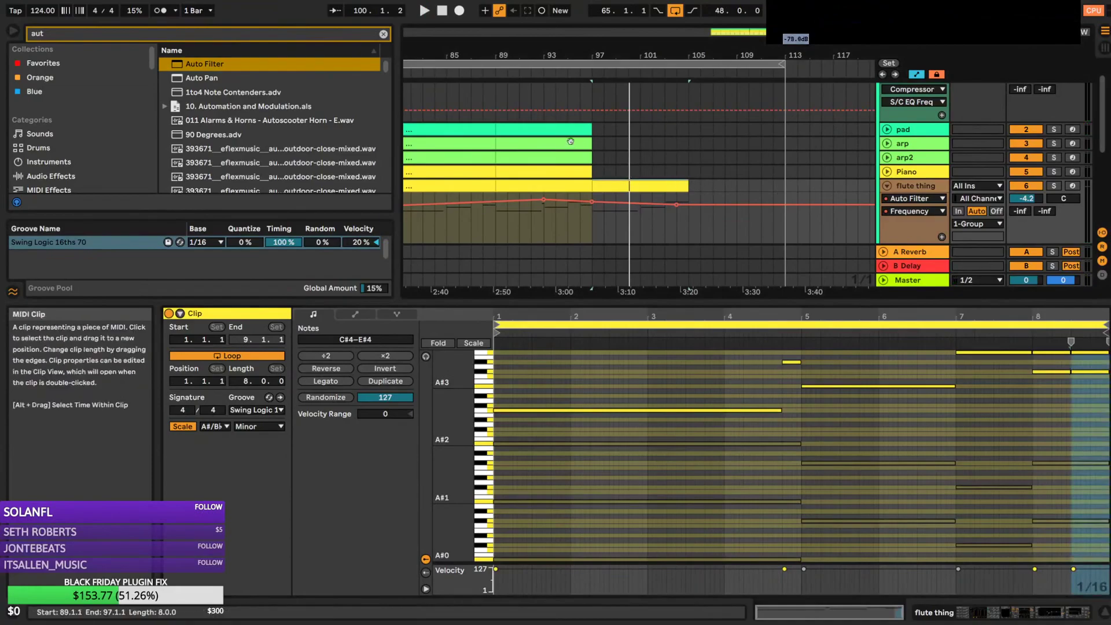
Play from bar 92 and duplicate the Piano and arp2 clips at bar 89 to bars 97–105
{"action": "left_click", "coordinate": [531, 95]}
{"action": "key", "text": "space"}
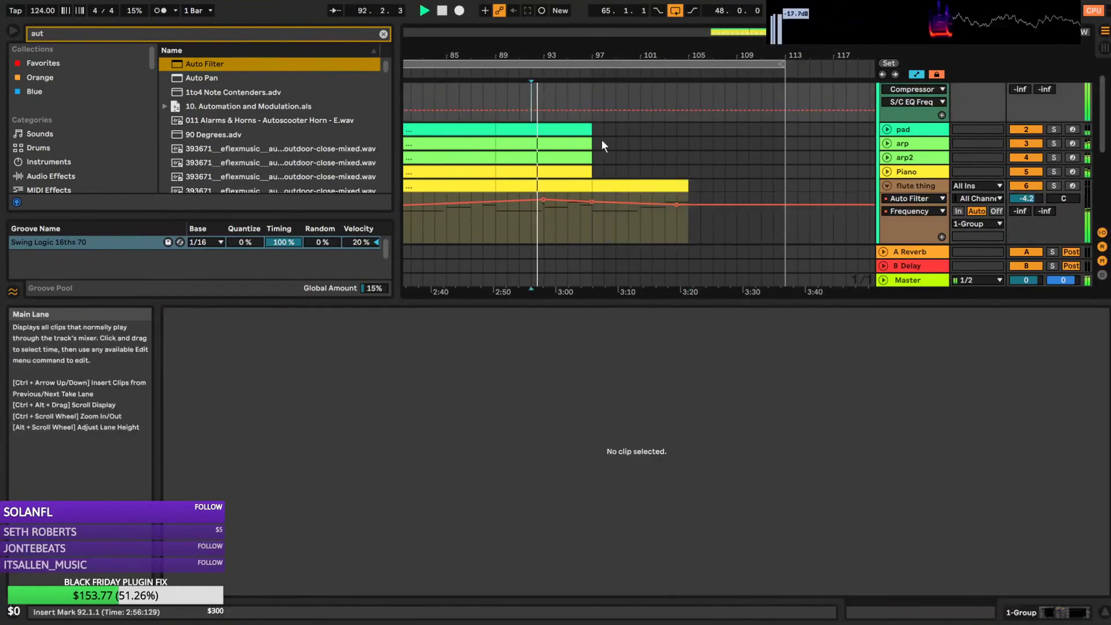
{"action": "left_click", "coordinate": [567, 172]}
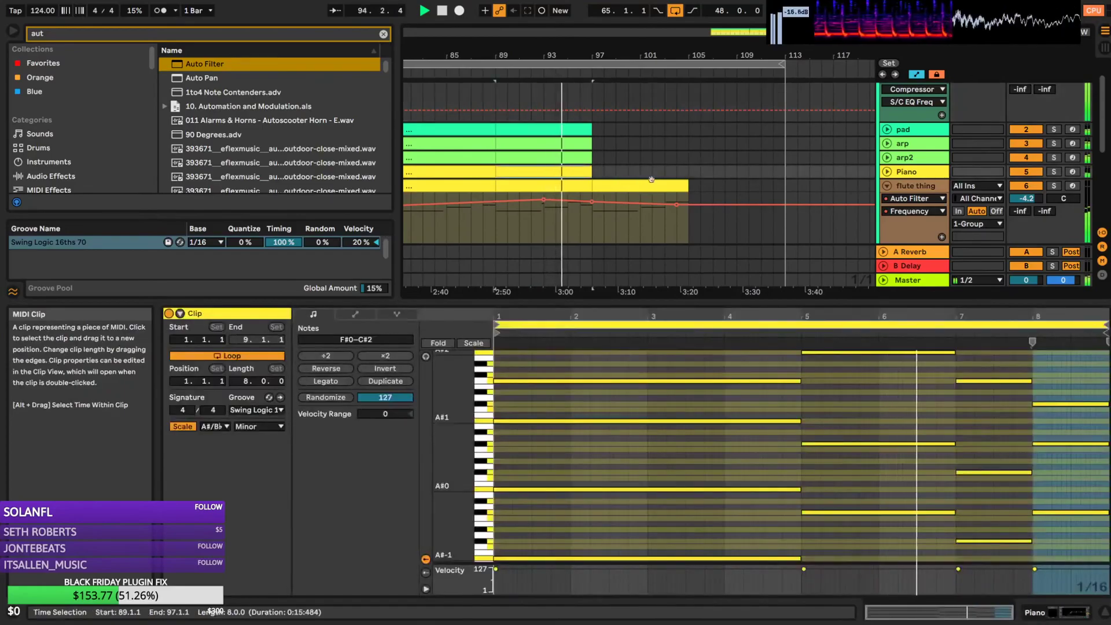
{"action": "key", "text": "ctrl+d"}
{"action": "left_click", "coordinate": [568, 146]}
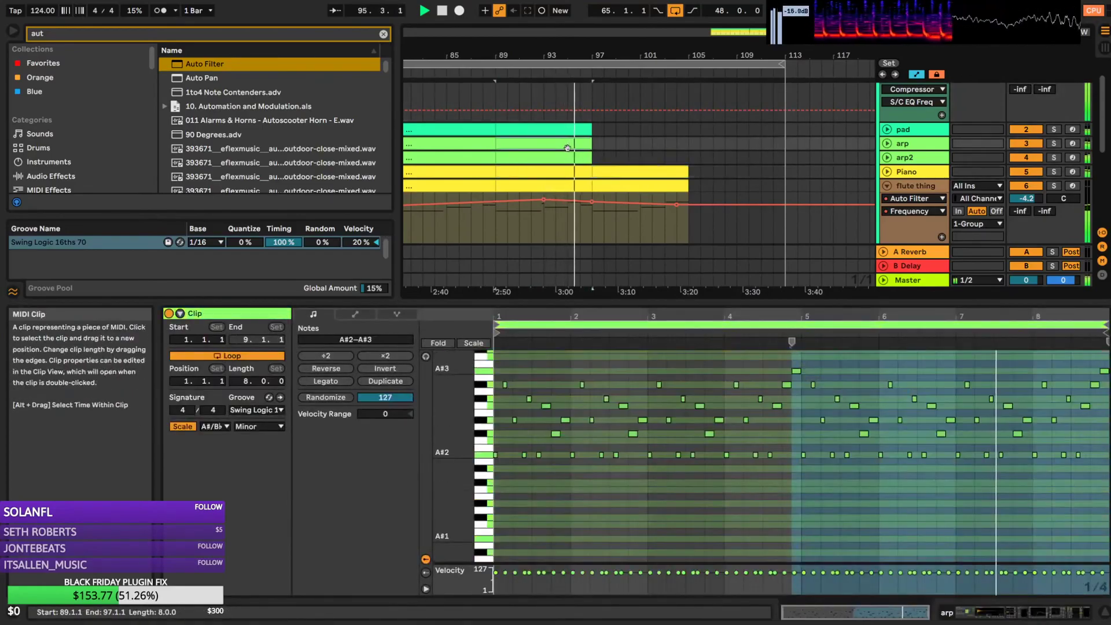
{"action": "left_click", "coordinate": [569, 154]}
{"action": "key", "text": "ctrl+d"}
Extend the flute thing clips to bar 113 and lower the filter frequency automation near bars 104 and 112, with 1.24 kHz near bar 104
{"action": "scroll", "coordinate": [743, 157], "scroll_direction": "down", "scroll_amount": 3}
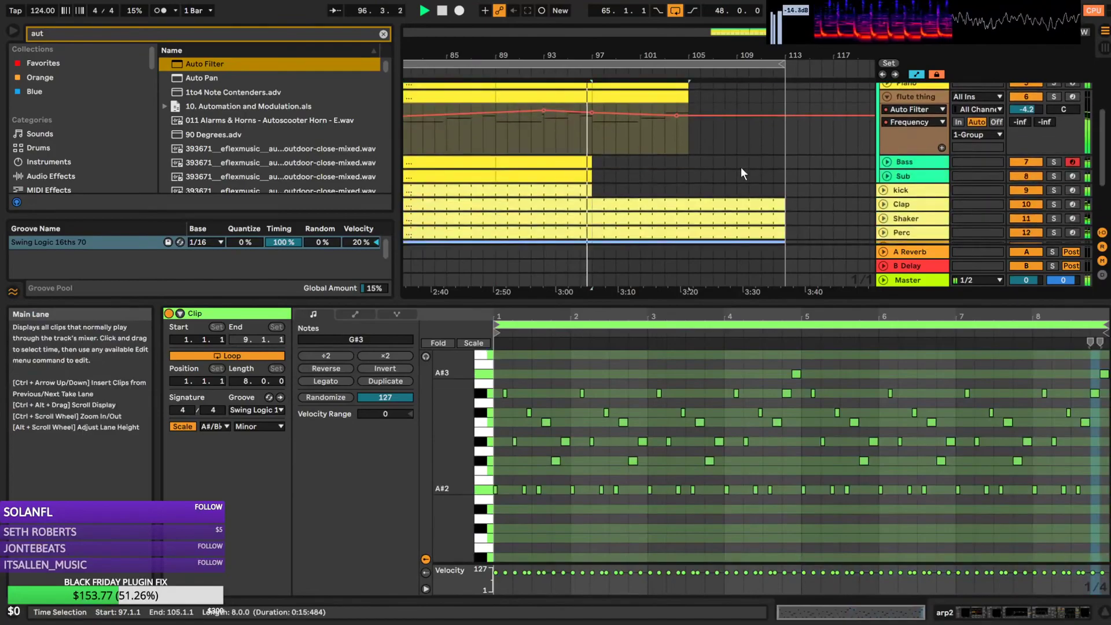
{"action": "scroll", "coordinate": [732, 173], "scroll_direction": "up", "scroll_amount": 1}
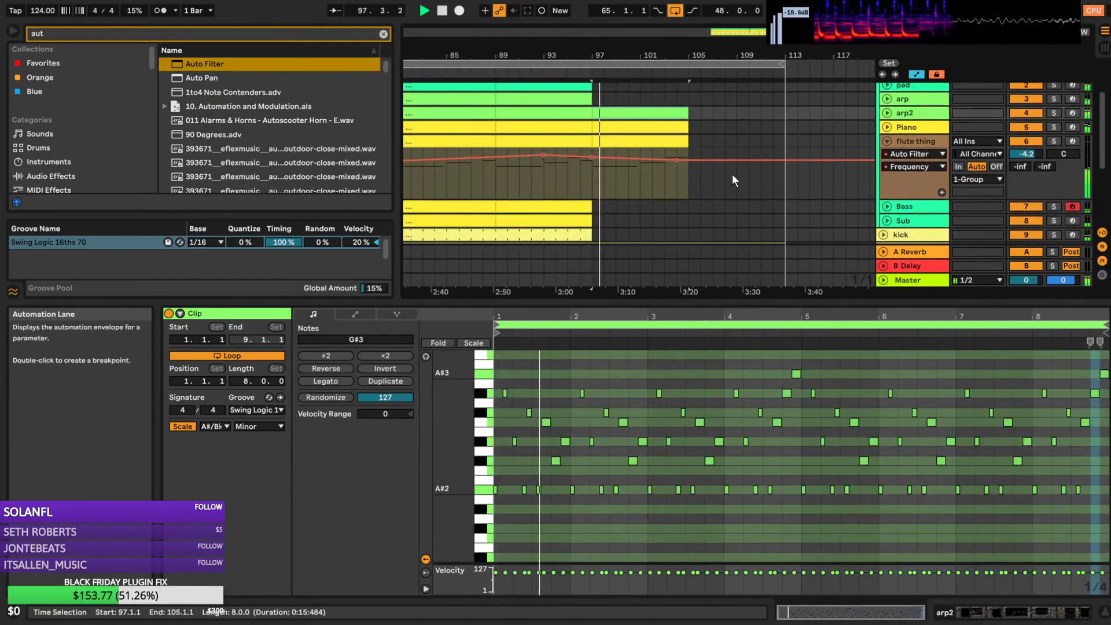
{"action": "left_click", "coordinate": [686, 141]}
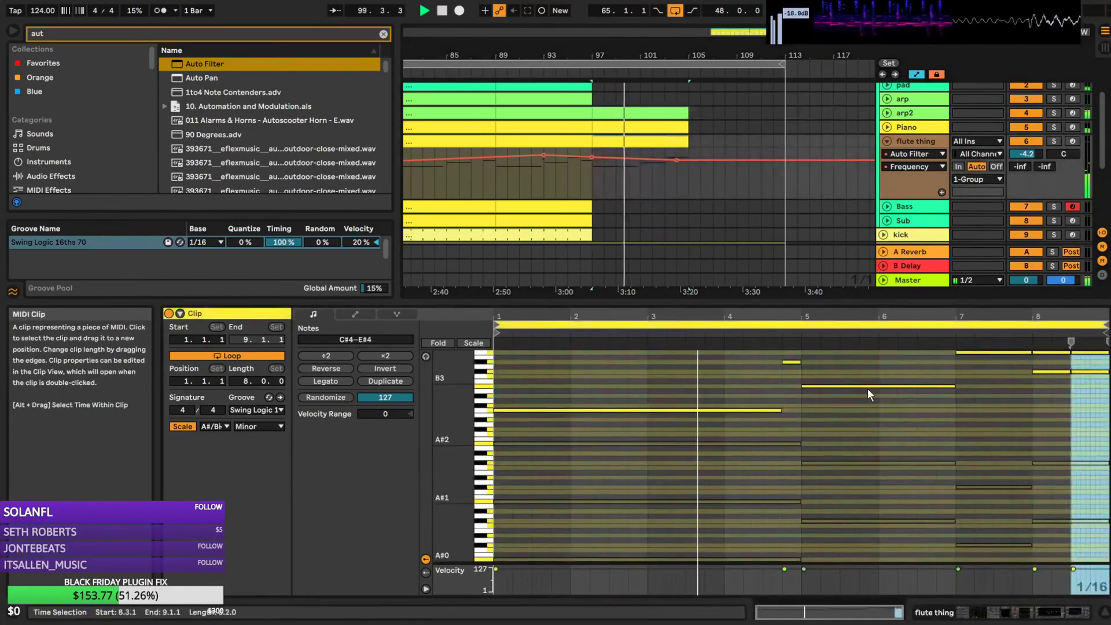
{"action": "left_click", "coordinate": [825, 395]}
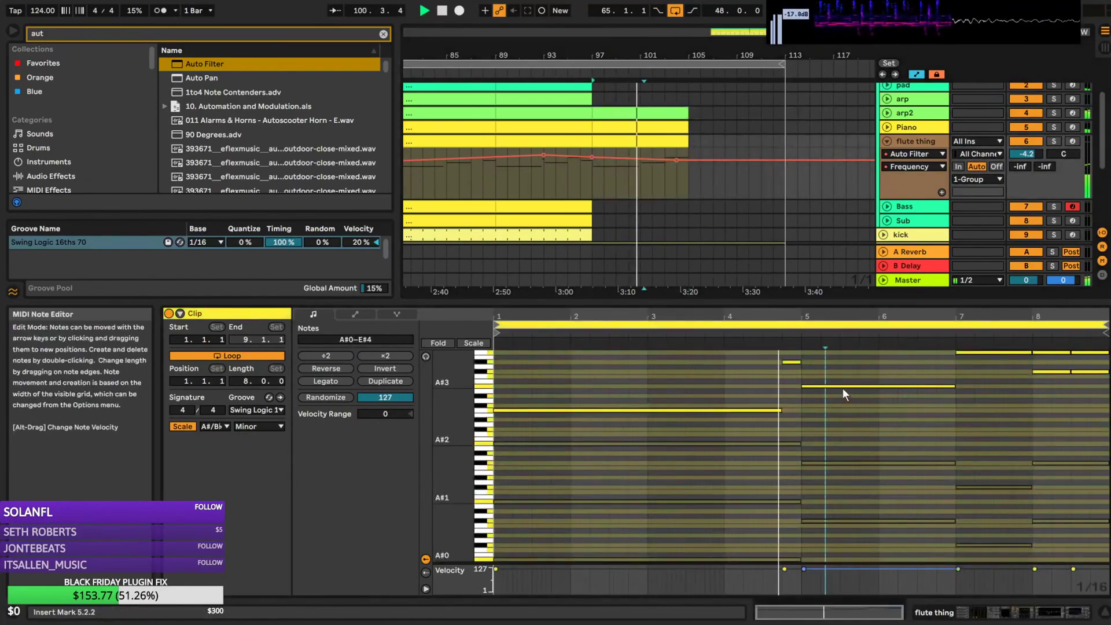
{"action": "left_click_drag", "start_coordinate": [700, 161], "coordinate": [773, 169]}
{"action": "left_click_drag", "start_coordinate": [688, 142], "coordinate": [789, 143]}
{"action": "key", "text": "ctrl+d"}
{"action": "left_click", "coordinate": [698, 142]}
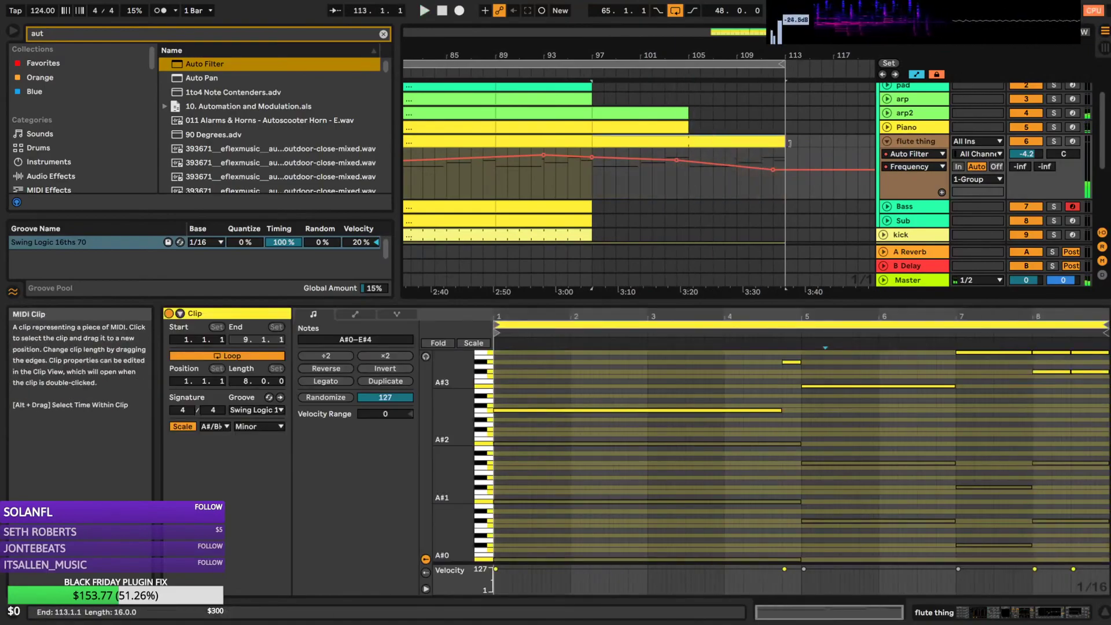
{"action": "key", "text": "space"}
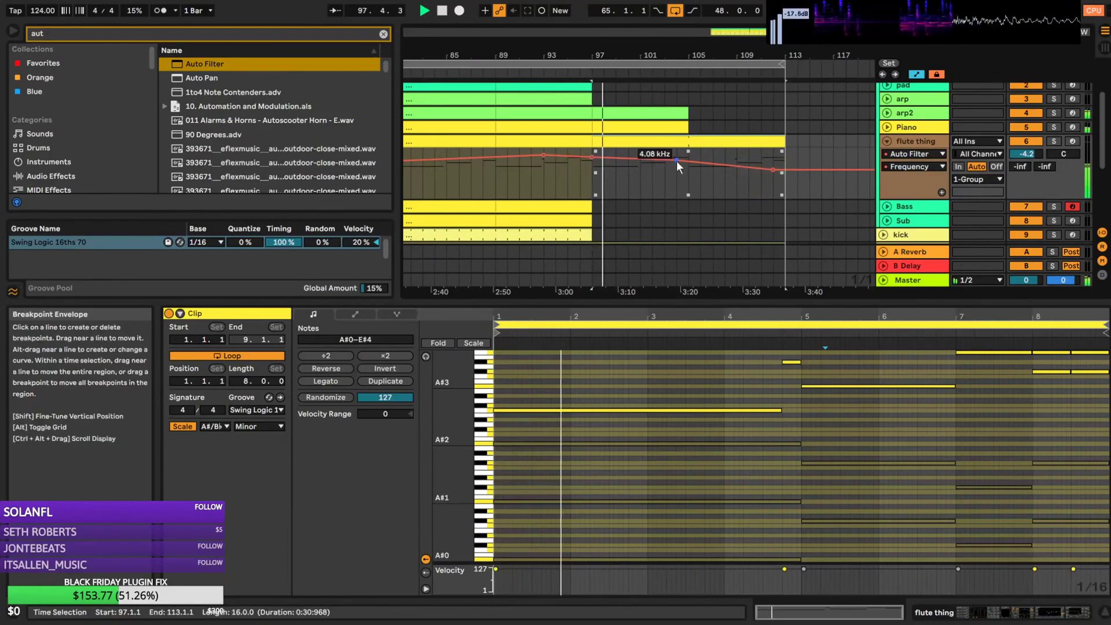
{"action": "left_click_drag", "start_coordinate": [676, 161], "coordinate": [677, 169]}
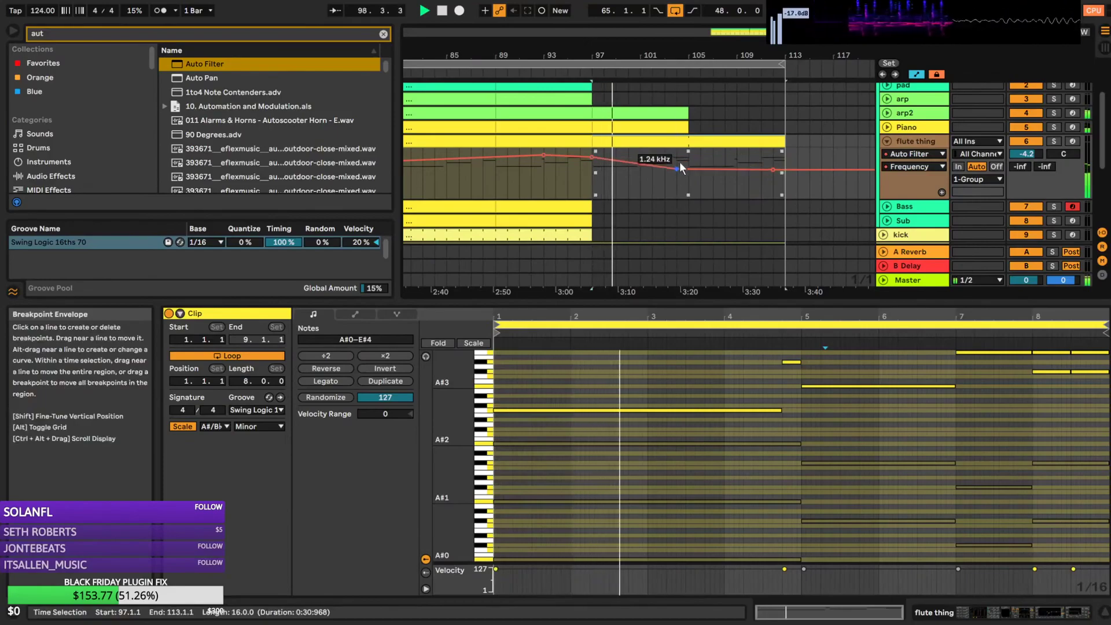
Unfold the Piano track and shorten its duplicated clip to end at bar 101
{"action": "left_click", "coordinate": [668, 128]}
{"action": "left_click", "coordinate": [887, 127]}
{"action": "left_click_drag", "start_coordinate": [687, 128], "coordinate": [640, 128]}
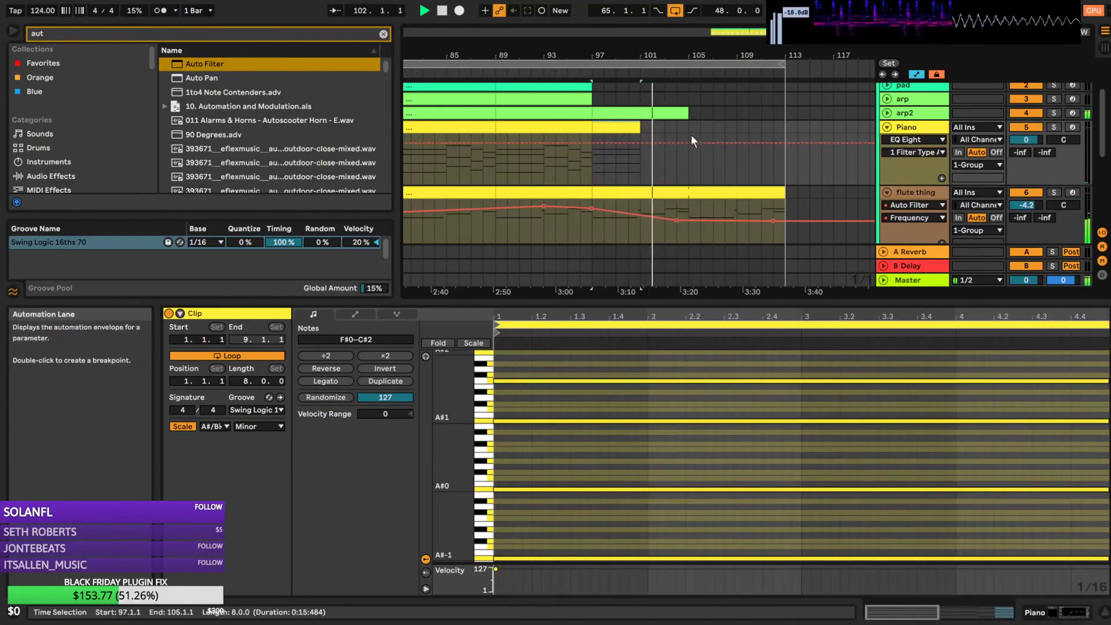
Extend the arp2 clip to bar 113 and move the flute thing's last filter frequency breakpoint down to bar 113
{"action": "left_click", "coordinate": [853, 116]}
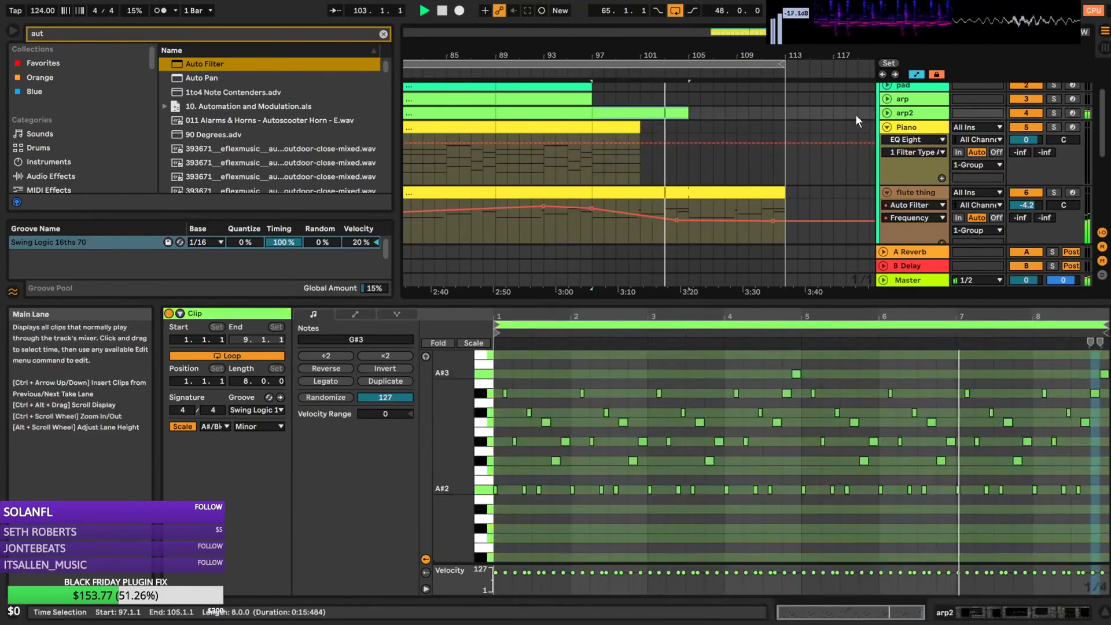
{"action": "left_click", "coordinate": [887, 113]}
{"action": "left_click_drag", "start_coordinate": [685, 114], "coordinate": [787, 120]}
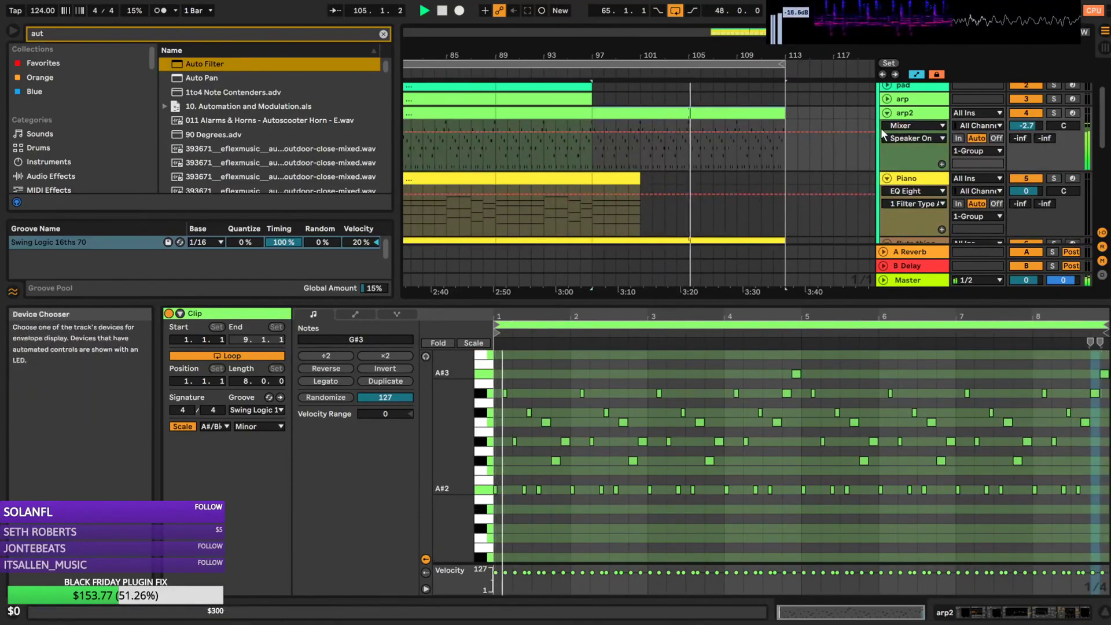
{"action": "scroll", "coordinate": [756, 144], "scroll_direction": "down", "scroll_amount": 4}
{"action": "left_click_drag", "start_coordinate": [775, 184], "coordinate": [787, 193]}
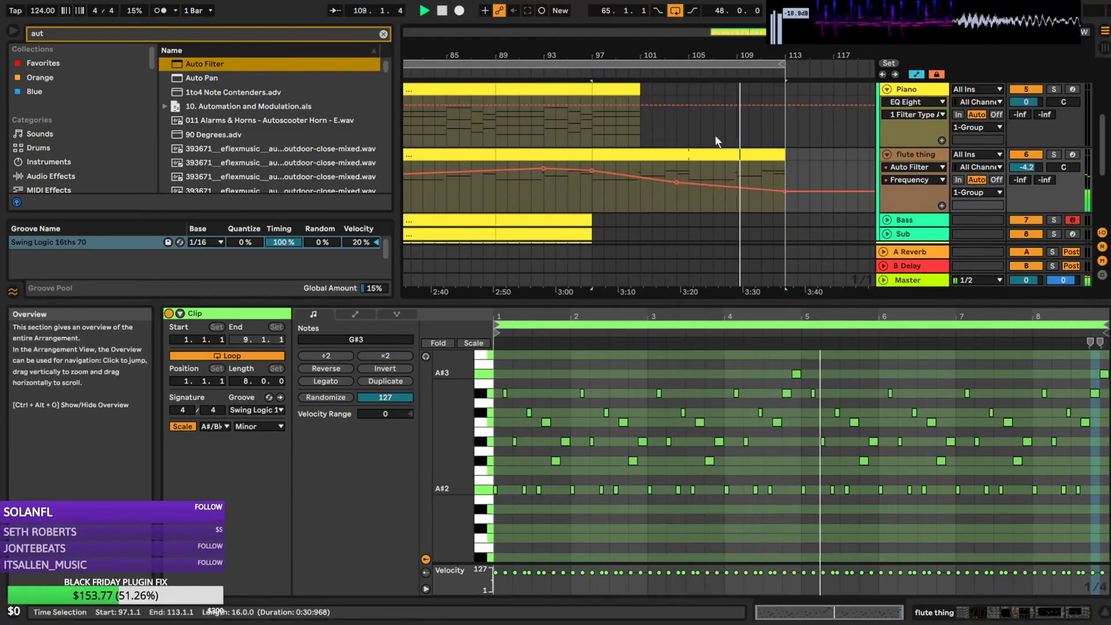
Stop playback, unfold the Toploop track and replace its clip at bar 97 with a copy of the one at bar 65
{"action": "scroll", "coordinate": [726, 126], "scroll_direction": "down", "scroll_amount": 5}
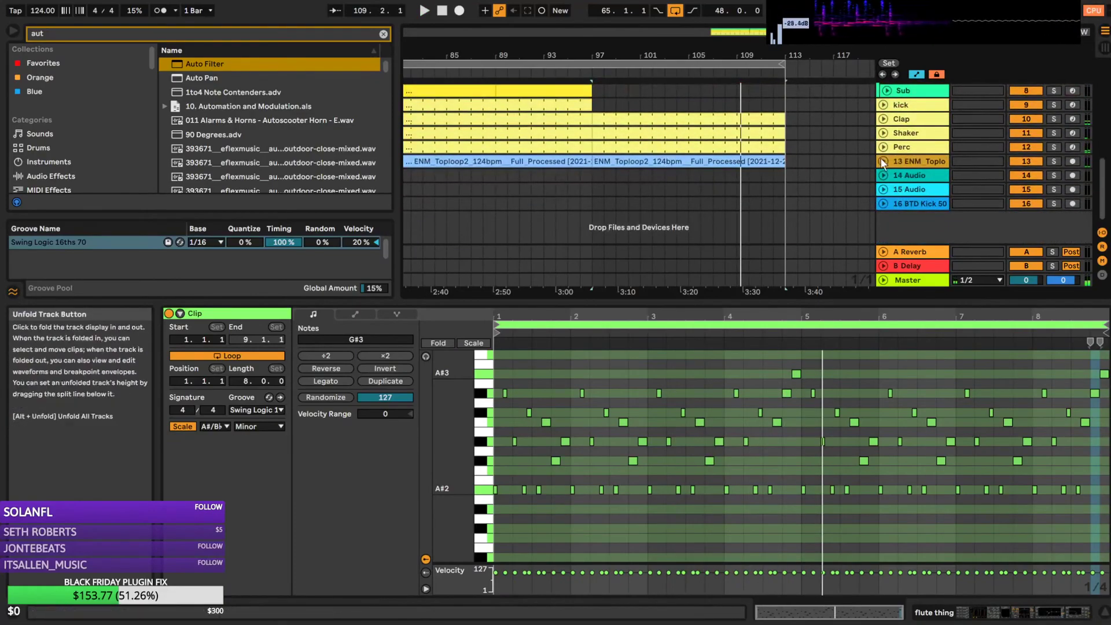
{"action": "left_click", "coordinate": [882, 160]}
{"action": "mouse_move", "coordinate": [905, 19]}
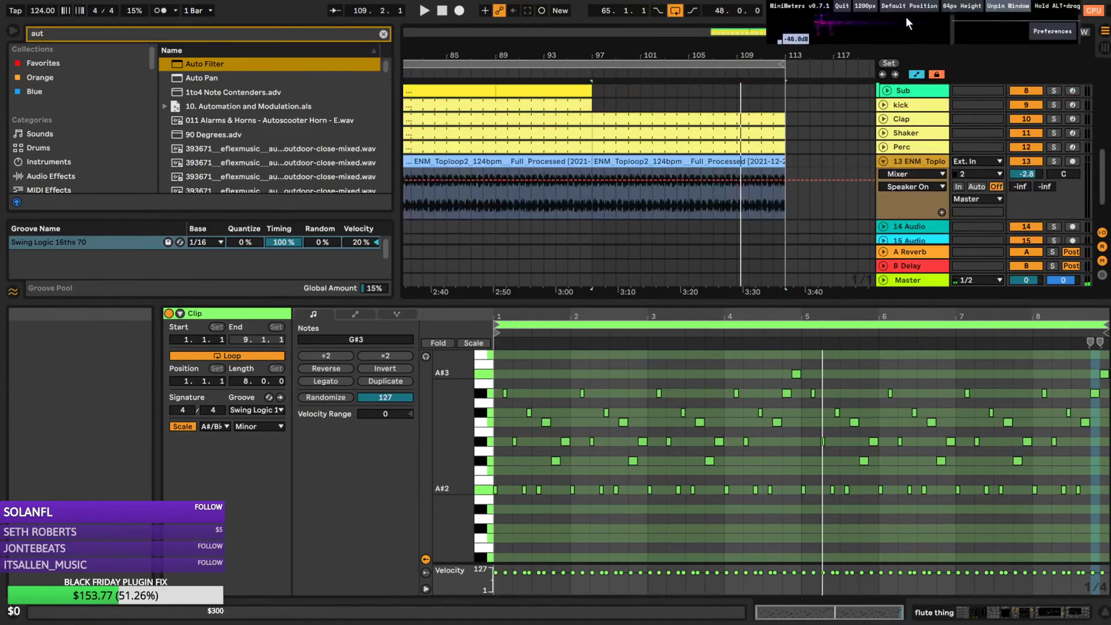
{"action": "left_click_drag", "start_coordinate": [697, 35], "coordinate": [811, 7]}
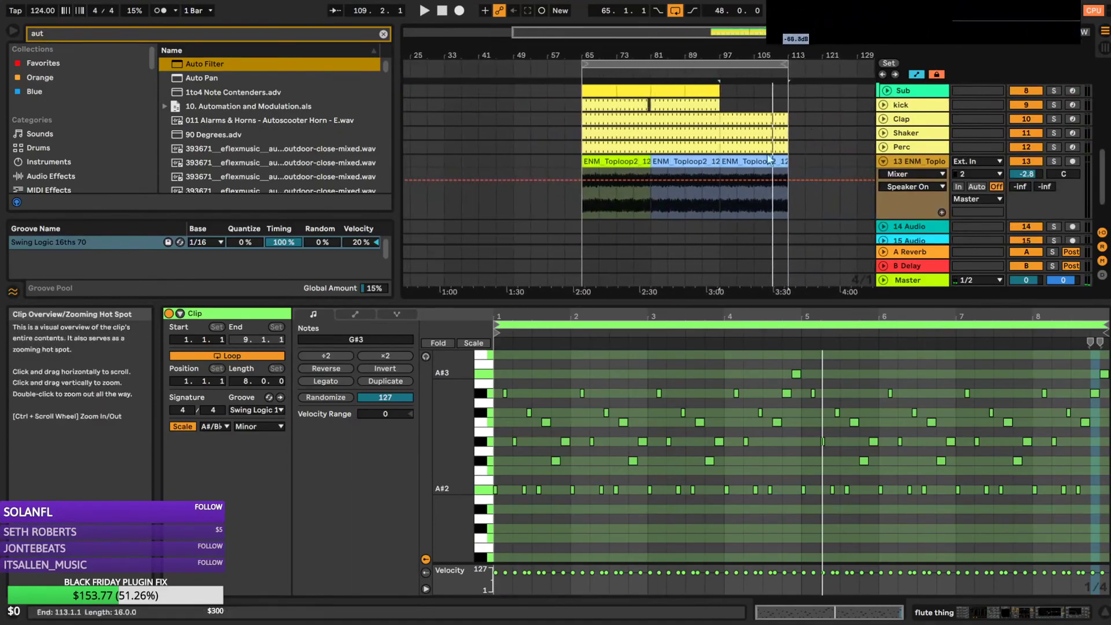
{"action": "left_click", "coordinate": [635, 158]}
{"action": "left_click_drag", "start_coordinate": [618, 160], "coordinate": [757, 166]}
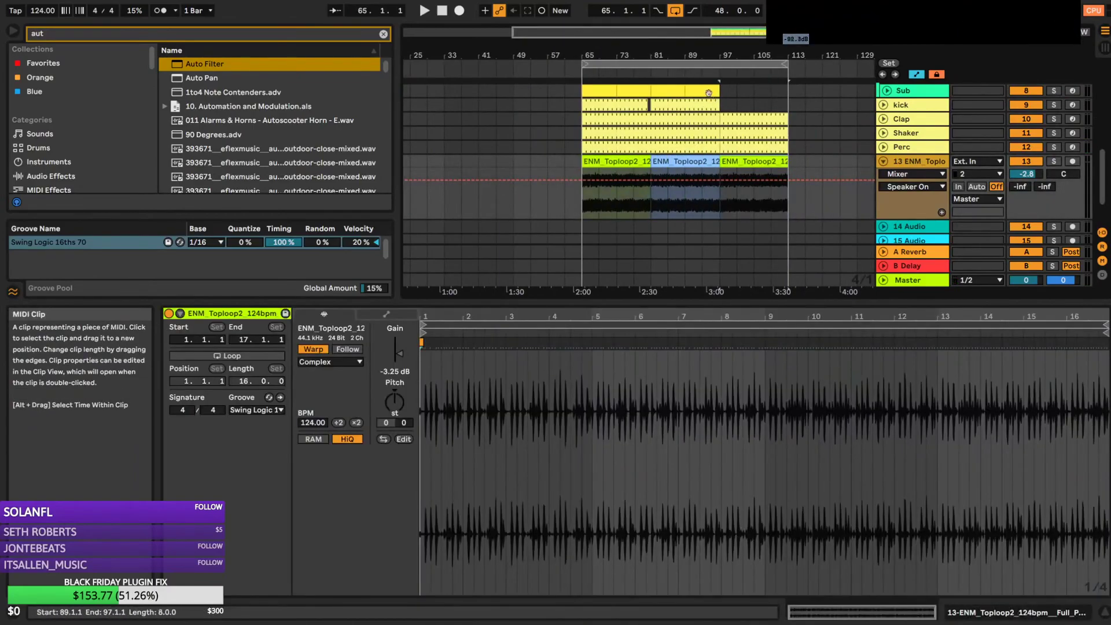
Play the section from bar 97 and check the TOM note in the Perc pattern
{"action": "left_click", "coordinate": [722, 106]}
{"action": "key", "text": "space"}
{"action": "left_click_drag", "start_coordinate": [711, 34], "coordinate": [765, 115]}
{"action": "scroll", "coordinate": [766, 116], "scroll_direction": "up", "scroll_amount": 3}
{"action": "scroll", "coordinate": [633, 167], "scroll_direction": "up", "scroll_amount": 1}
{"action": "scroll", "coordinate": [631, 167], "scroll_direction": "down", "scroll_amount": 2}
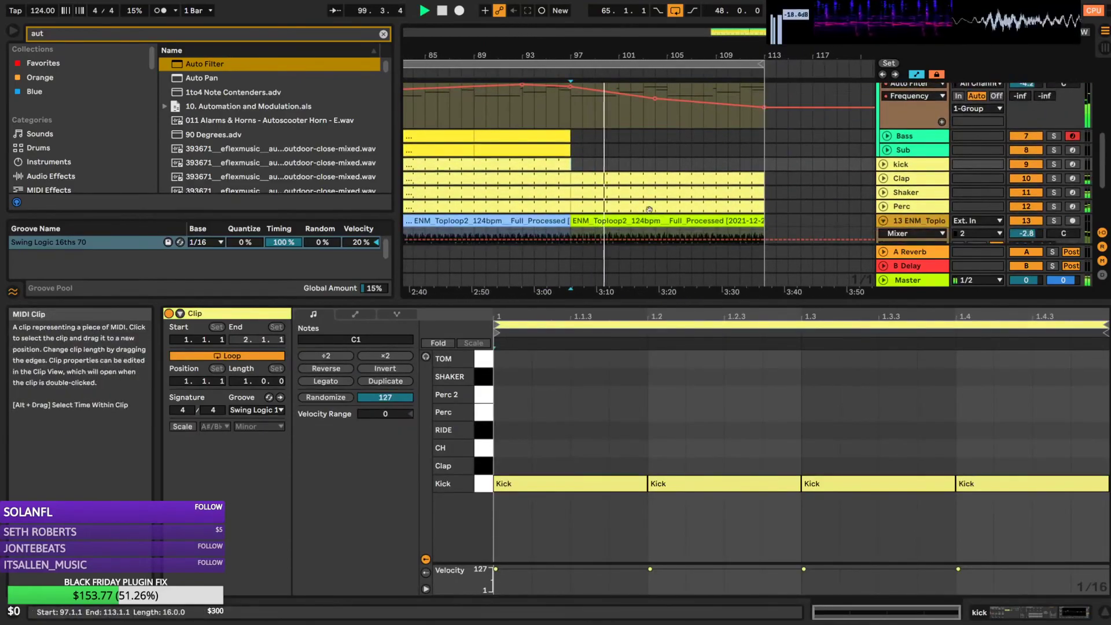
{"action": "left_click", "coordinate": [652, 210]}
{"action": "key", "text": "space"}
{"action": "key", "text": "space"}
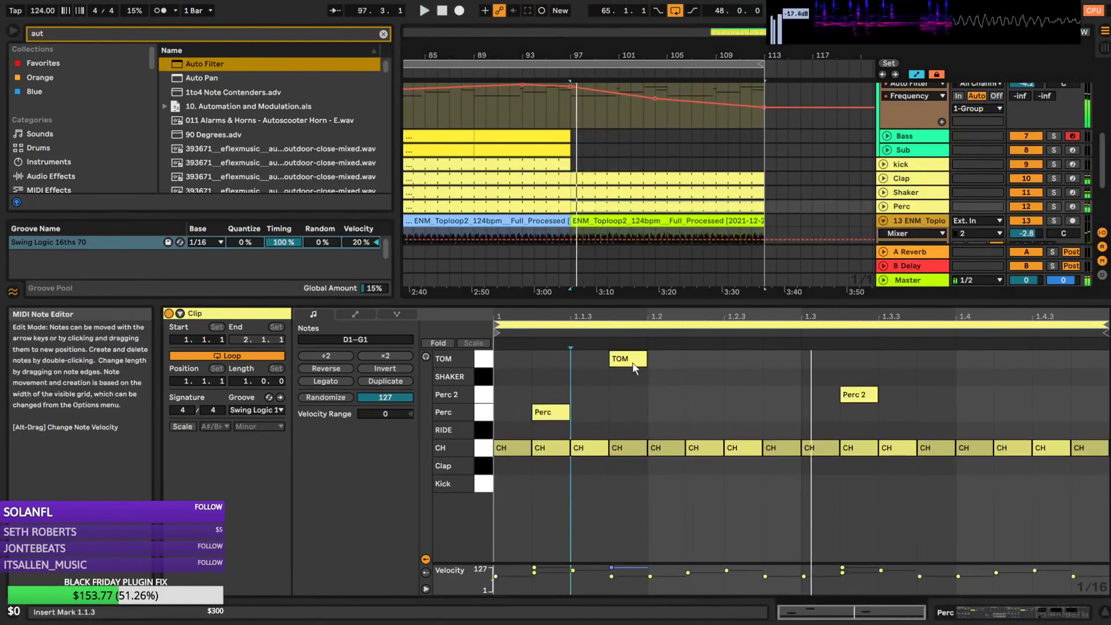
{"action": "left_click", "coordinate": [634, 363]}
{"action": "key", "text": "space"}
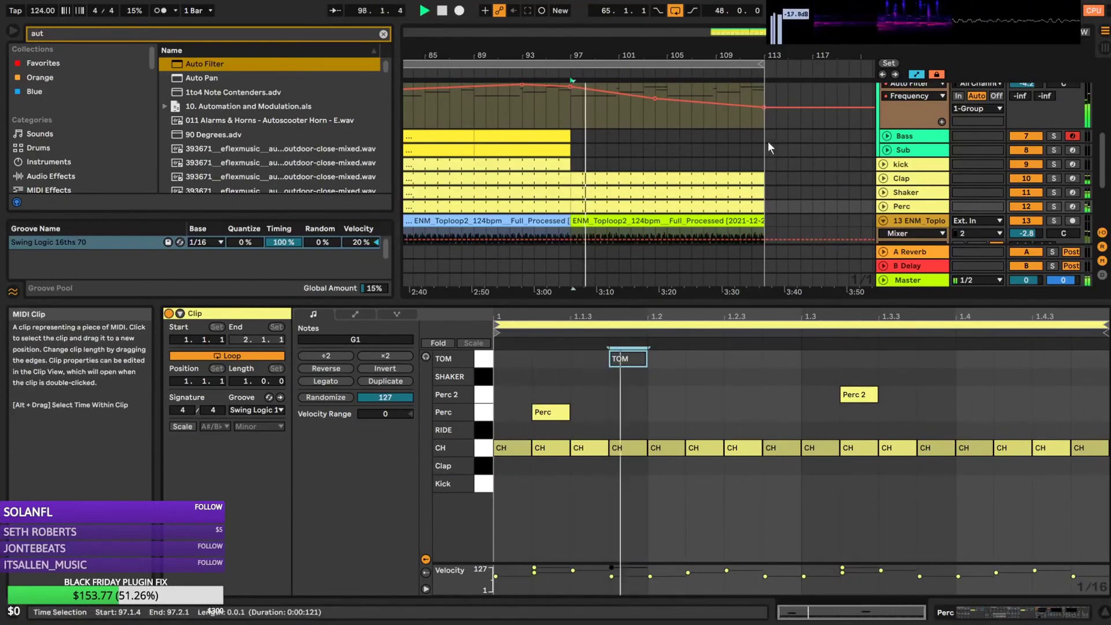
Unfold the Bass track and play the transition from bar 90 with the bass clip's notes open
{"action": "left_click", "coordinate": [886, 136]}
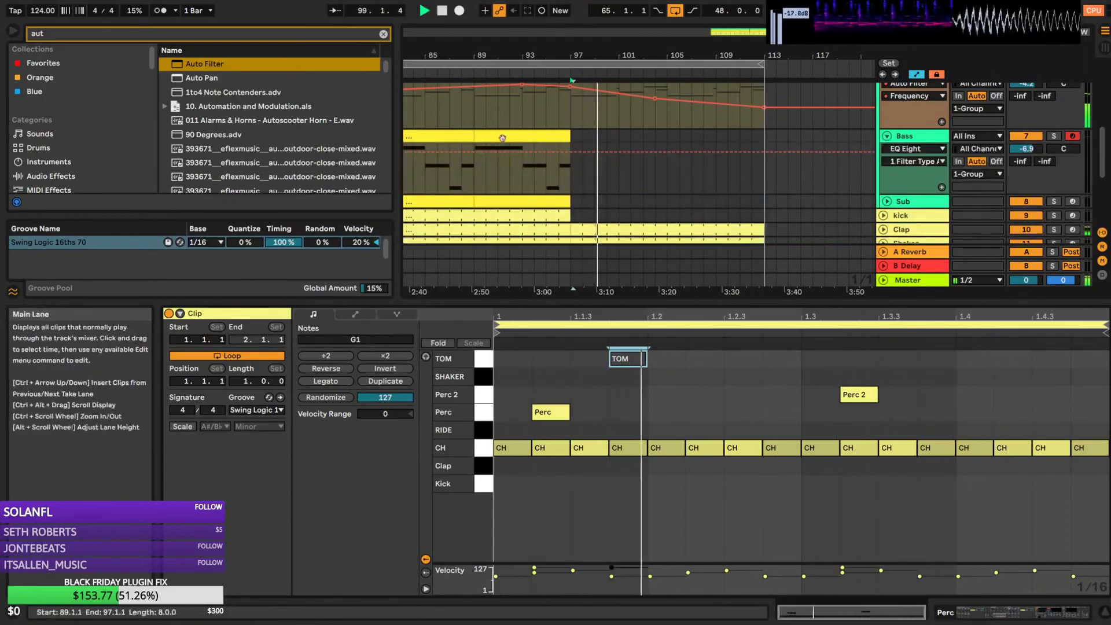
{"action": "left_click", "coordinate": [485, 177]}
{"action": "key", "text": "space"}
{"action": "key", "text": "space"}
Extend the Piano clip at bar 97 to end at bar 113 and select the flute thing clip below it
{"action": "scroll", "coordinate": [661, 217], "scroll_direction": "up", "scroll_amount": 2}
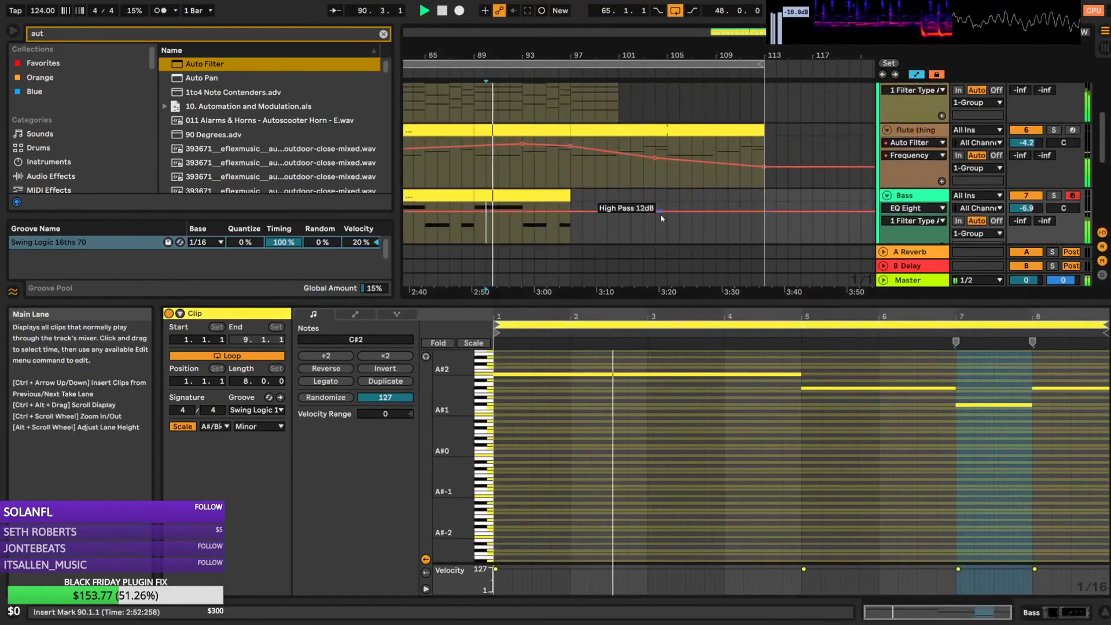
{"action": "scroll", "coordinate": [636, 185], "scroll_direction": "down", "scroll_amount": 5}
{"action": "scroll", "coordinate": [624, 197], "scroll_direction": "up", "scroll_amount": 5}
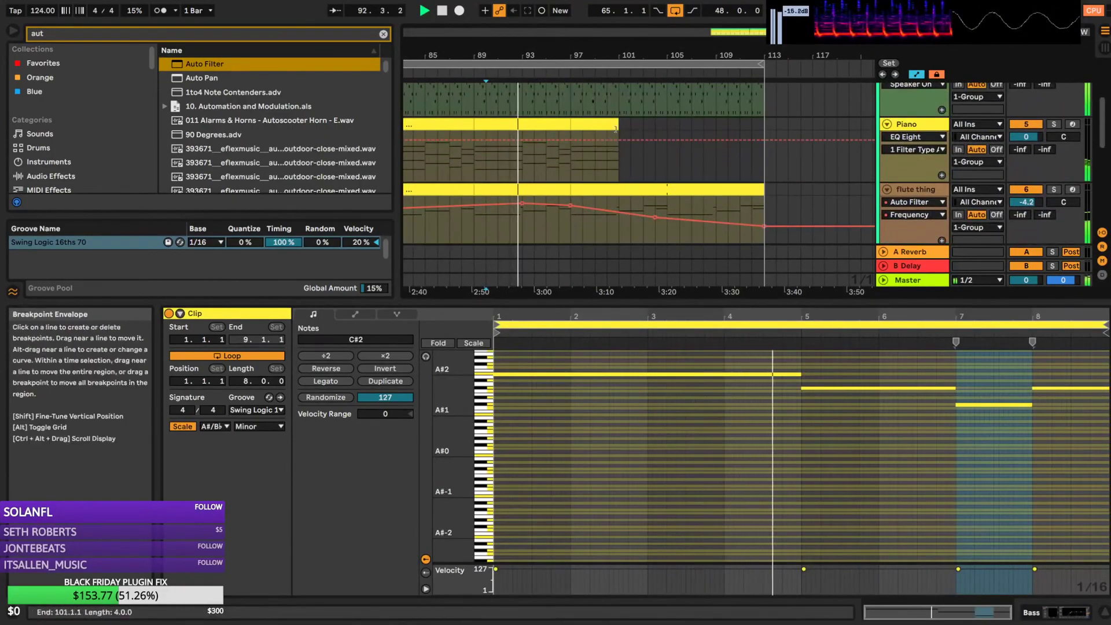
{"action": "left_click_drag", "start_coordinate": [618, 124], "coordinate": [753, 124]}
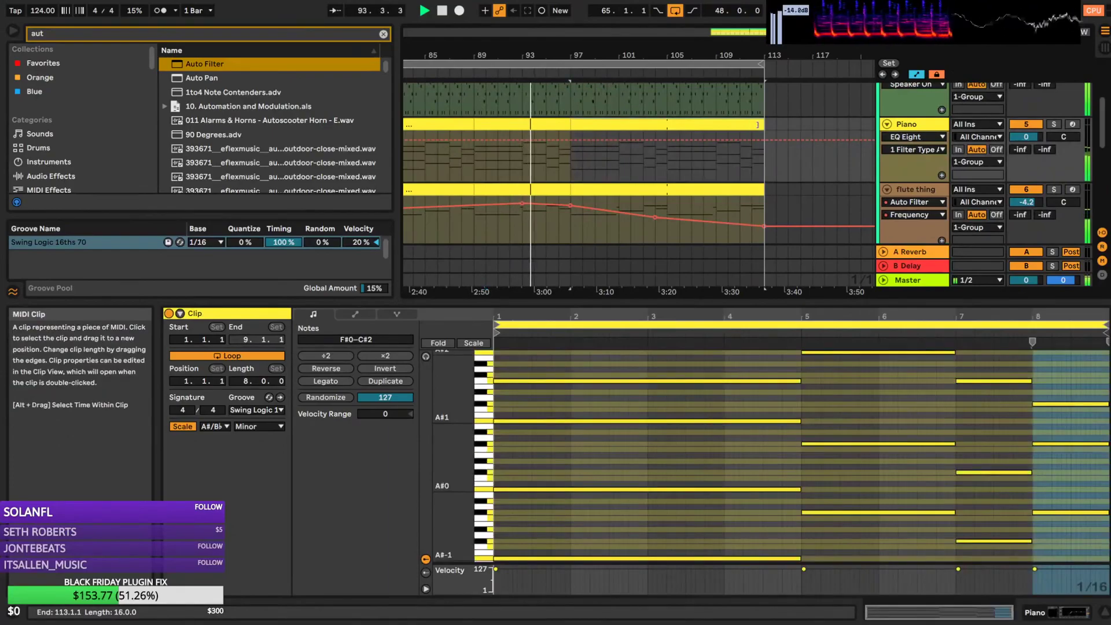
{"action": "left_click", "coordinate": [686, 192]}
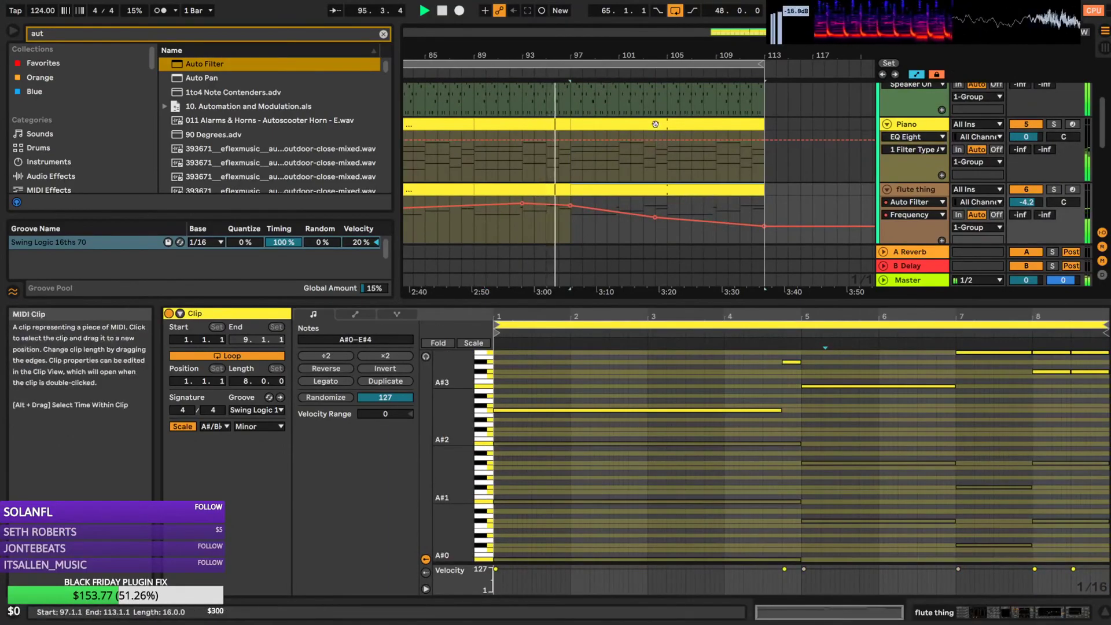
Open the Piano clip at bar 97, add a short G♯2 note in its bar 5 and play from bar 101
{"action": "left_click", "coordinate": [705, 124]}
{"action": "scroll", "coordinate": [793, 388], "scroll_direction": "up", "scroll_amount": 1}
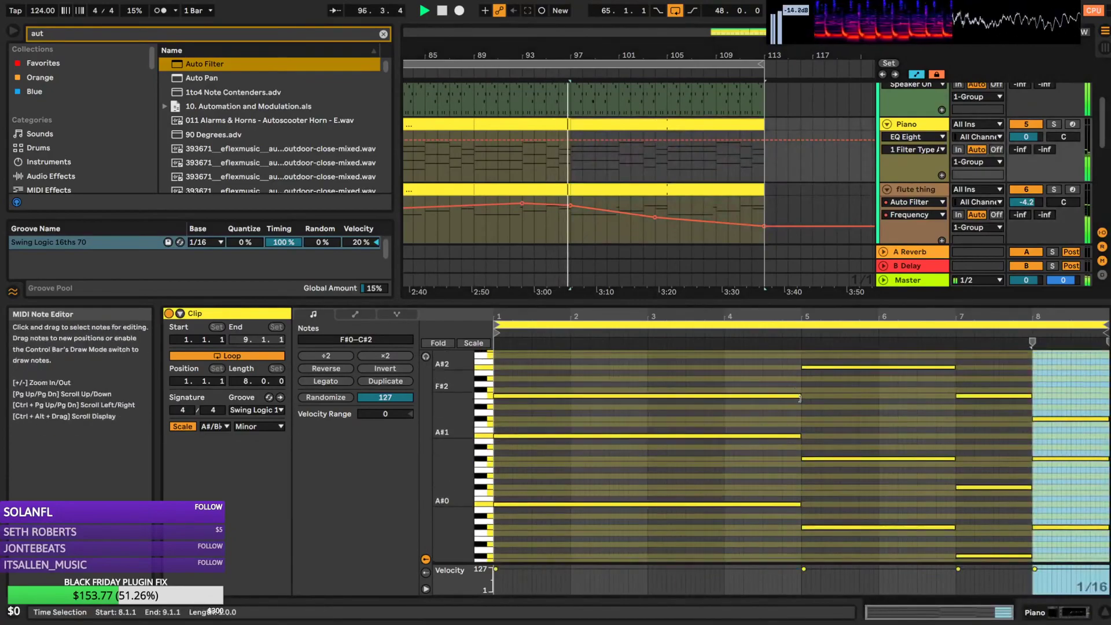
{"action": "mouse_move", "coordinate": [801, 397]}
{"action": "left_mouse_down"}
{"action": "mouse_move", "coordinate": [762, 396]}
{"action": "mouse_move", "coordinate": [801, 396]}
{"action": "left_mouse_up"}
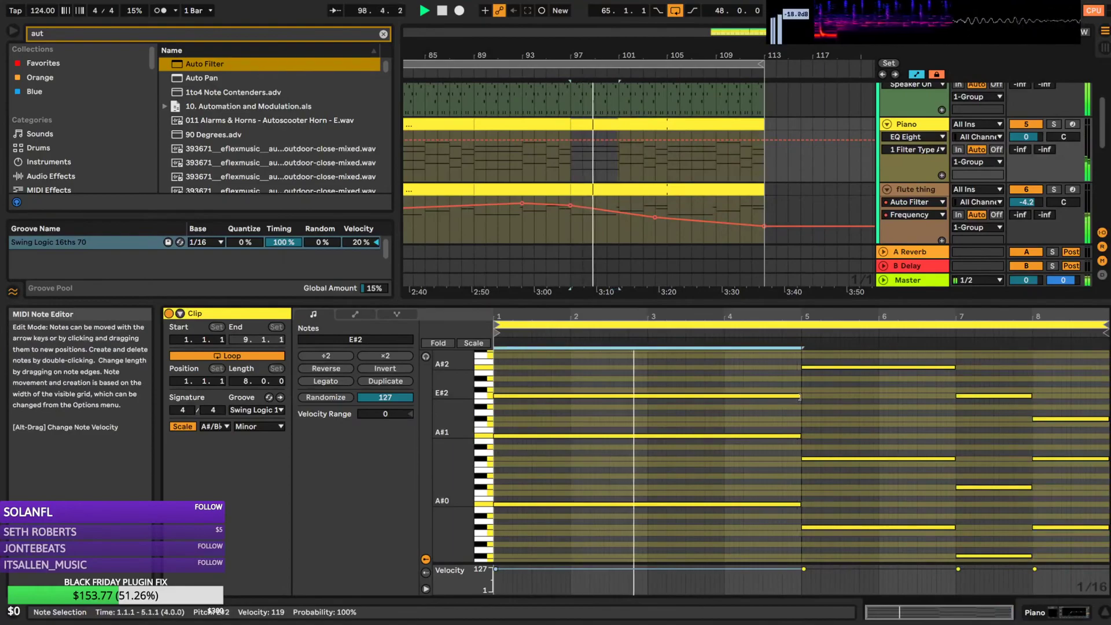
{"action": "double_click", "coordinate": [829, 378]}
{"action": "mouse_move", "coordinate": [834, 379]}
{"action": "left_mouse_down"}
{"action": "mouse_move", "coordinate": [859, 379]}
{"action": "mouse_move", "coordinate": [850, 380]}
{"action": "left_mouse_up"}
{"action": "key", "text": "space"}
{"action": "key", "text": "space"}
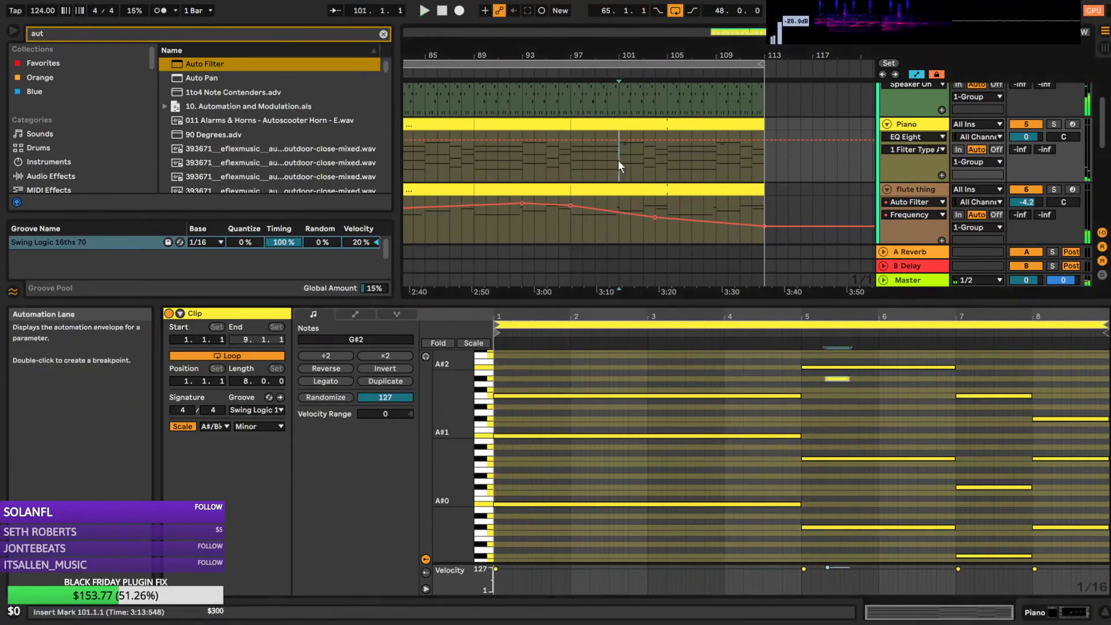
Try the short note in bar 5 of the Piano clip at other positions and pitches, including E♯2, F♯2 and D♯2
{"action": "left_click_drag", "start_coordinate": [834, 379], "coordinate": [847, 381]}
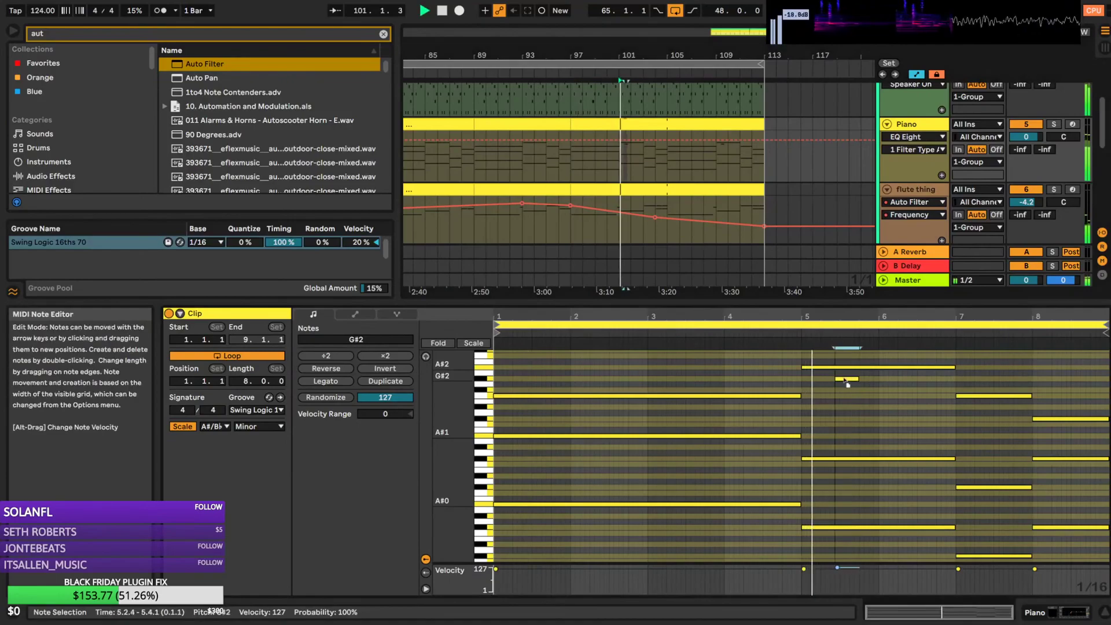
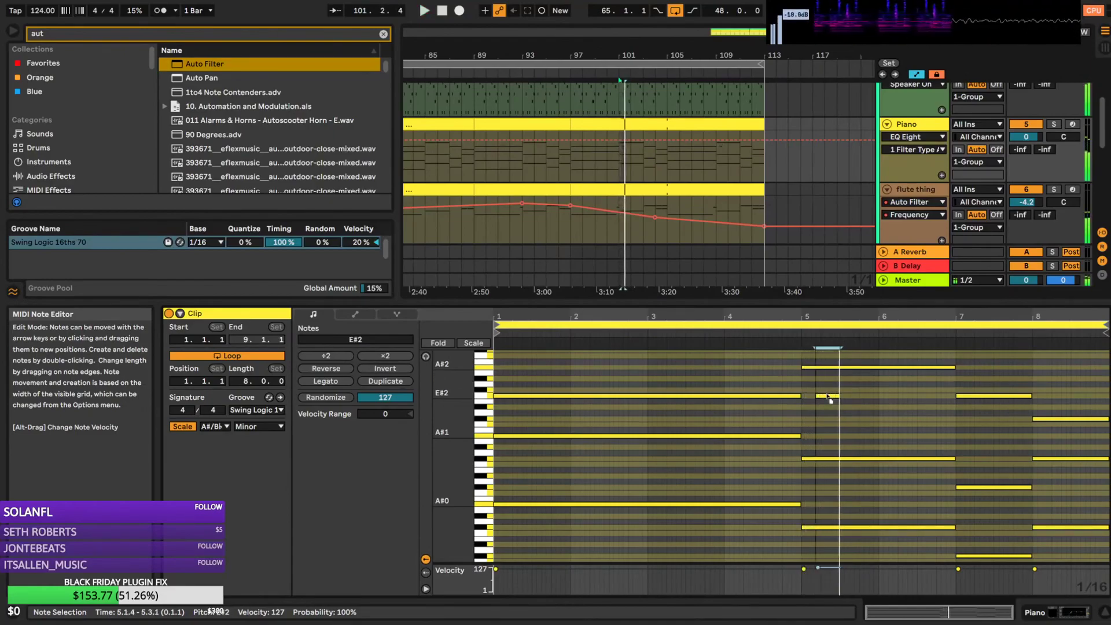
{"action": "mouse_move", "coordinate": [831, 397]}
{"action": "left_mouse_down"}
{"action": "mouse_move", "coordinate": [826, 359]}
{"action": "mouse_move", "coordinate": [828, 385]}
{"action": "left_mouse_up"}
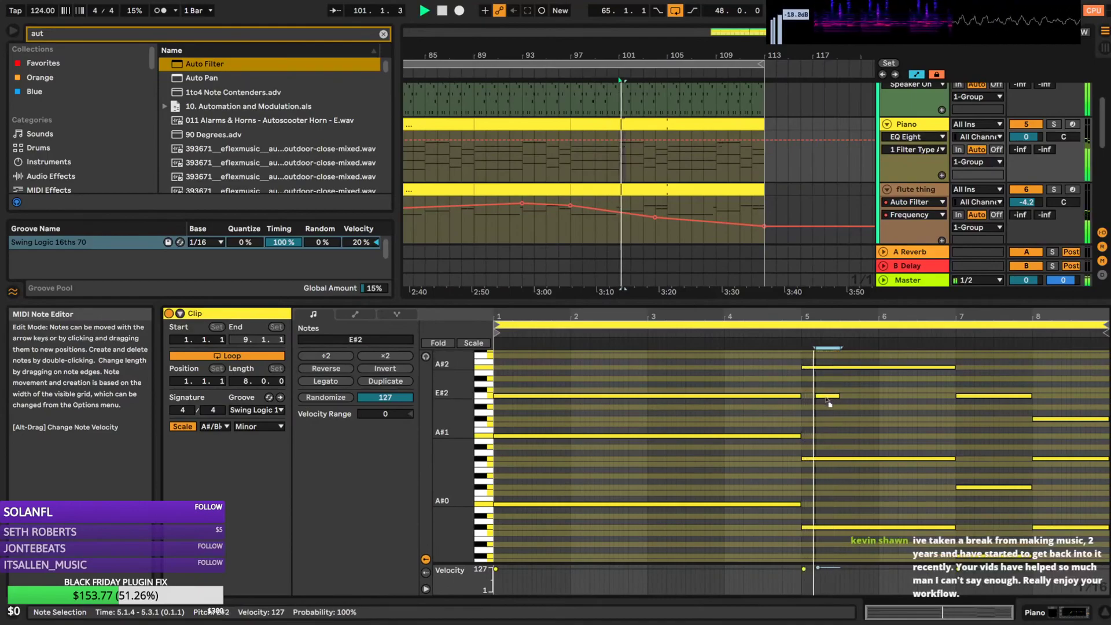
{"action": "key", "text": "ctrl+d"}
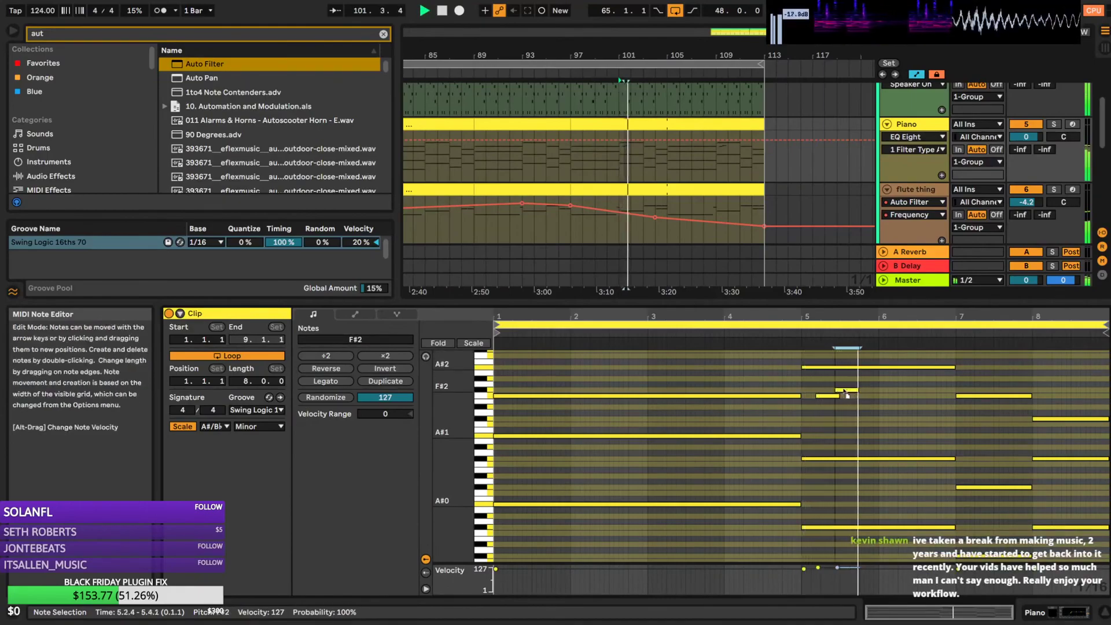
{"action": "left_click_drag", "start_coordinate": [836, 396], "coordinate": [837, 383]}
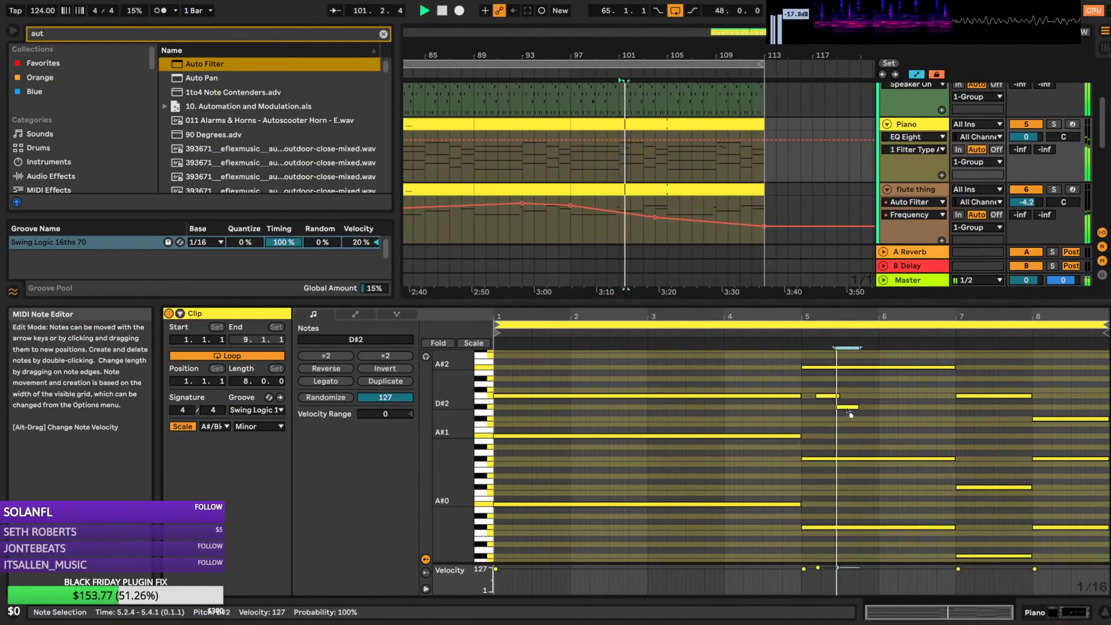
{"action": "mouse_move", "coordinate": [851, 414]}
{"action": "left_mouse_down"}
{"action": "mouse_move", "coordinate": [835, 398]}
{"action": "mouse_move", "coordinate": [854, 401]}
{"action": "left_mouse_up"}
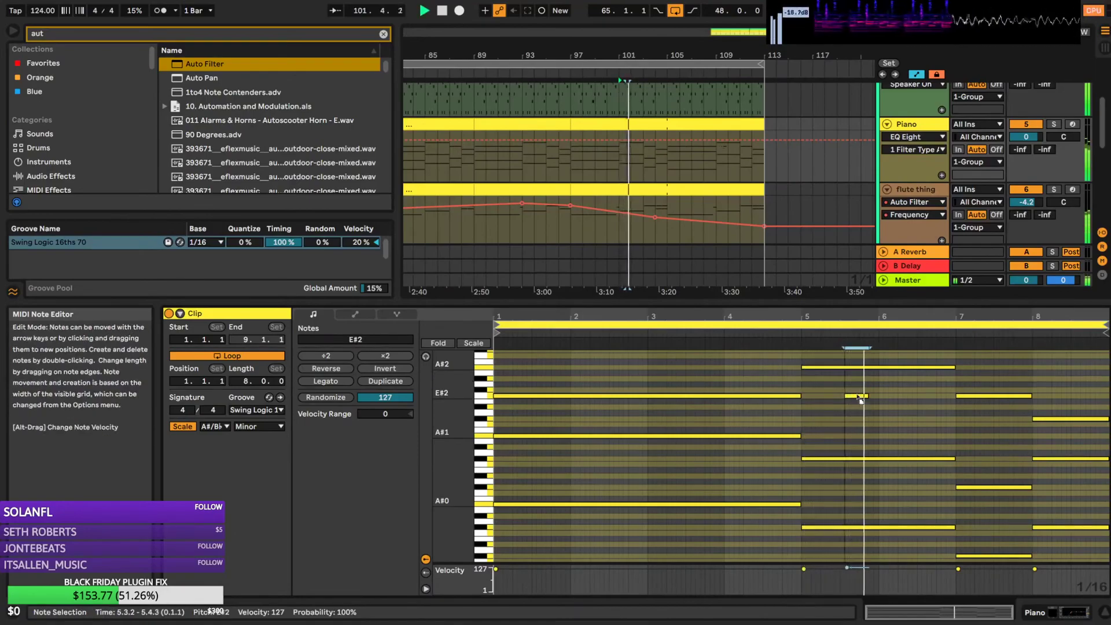
Try the short melody note near the end of bar 6 in the Piano clip, on D♯2 and G♯2
{"action": "mouse_move", "coordinate": [856, 397]}
{"action": "left_mouse_down"}
{"action": "mouse_move", "coordinate": [940, 399]}
{"action": "mouse_move", "coordinate": [944, 433]}
{"action": "mouse_move", "coordinate": [949, 383]}
{"action": "left_mouse_up"}
{"action": "key", "text": "space"}
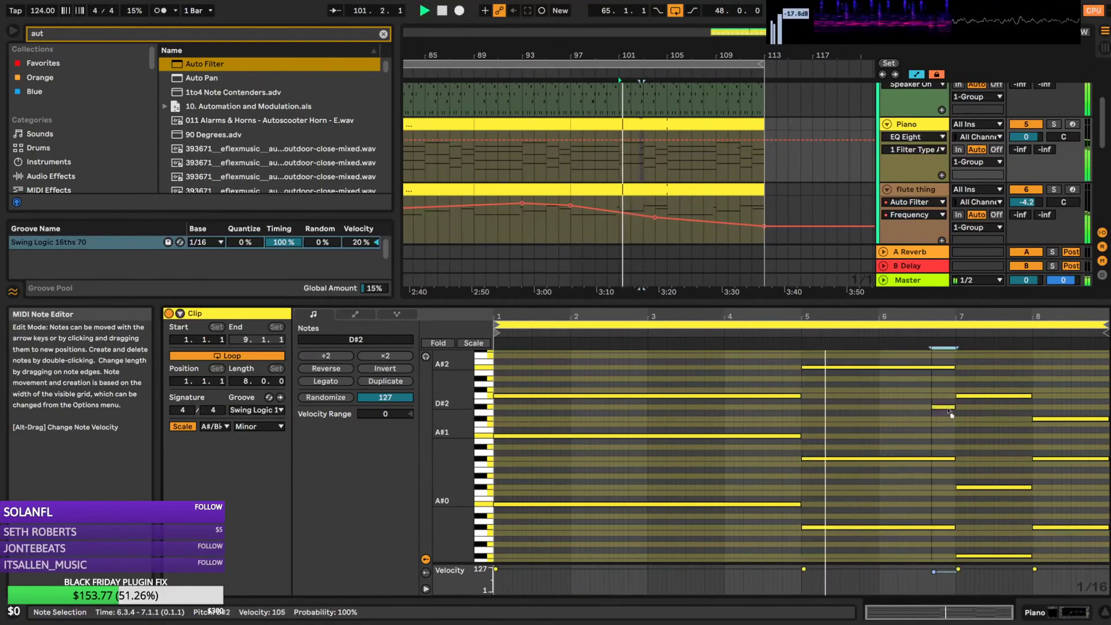
{"action": "left_click_drag", "start_coordinate": [950, 383], "coordinate": [938, 384]}
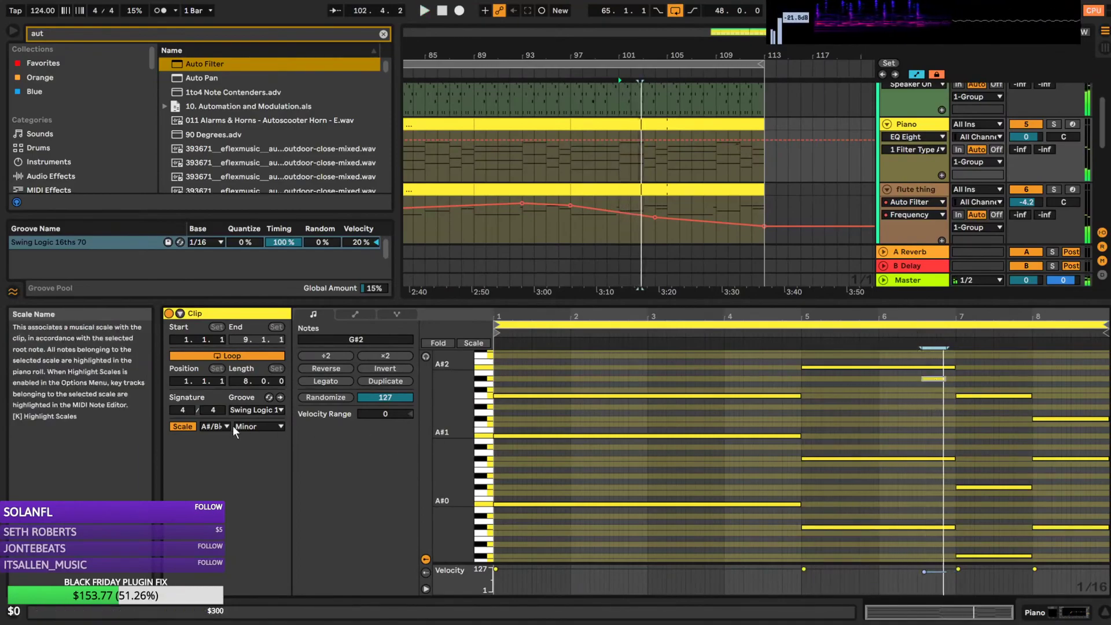
Limit the note editor to the keys of the scale and play the section from bar 97
{"action": "left_click", "coordinate": [473, 343]}
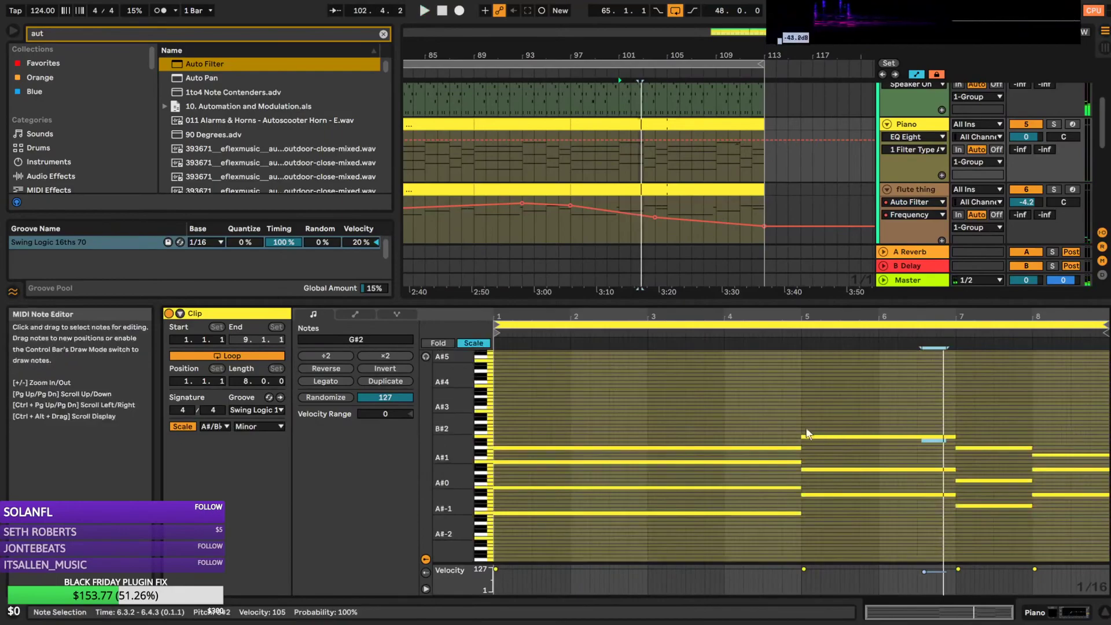
{"action": "left_click", "coordinate": [575, 163]}
{"action": "key", "text": "space"}
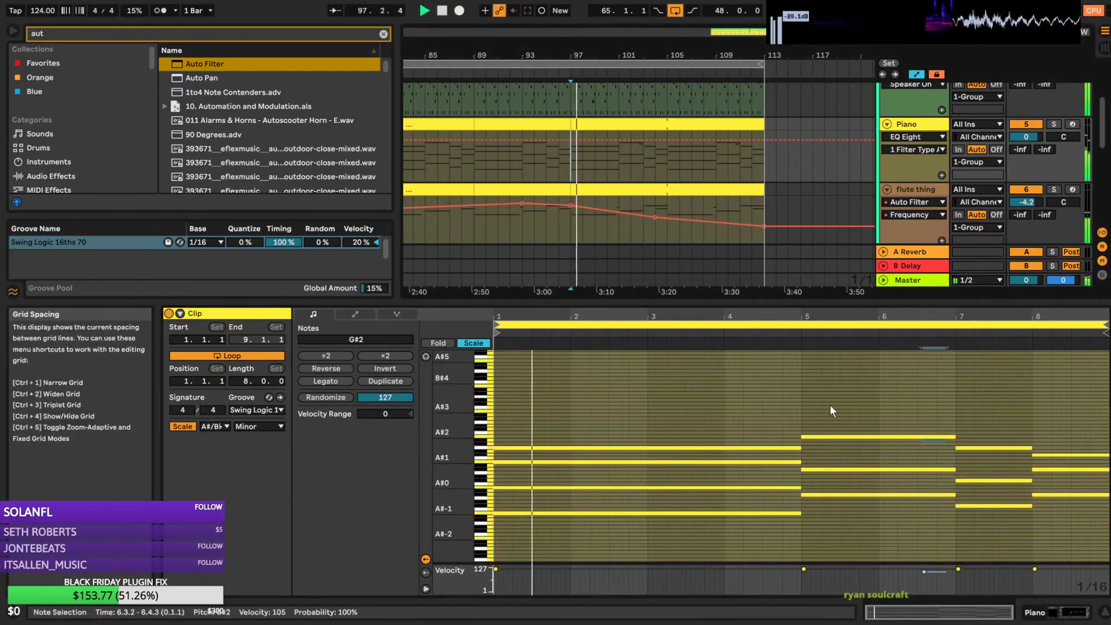
Move the short melody note to A♯2 at 1.4.1, leading into bar 2 of the Piano clip
{"action": "left_click_drag", "start_coordinate": [936, 441], "coordinate": [562, 443]}
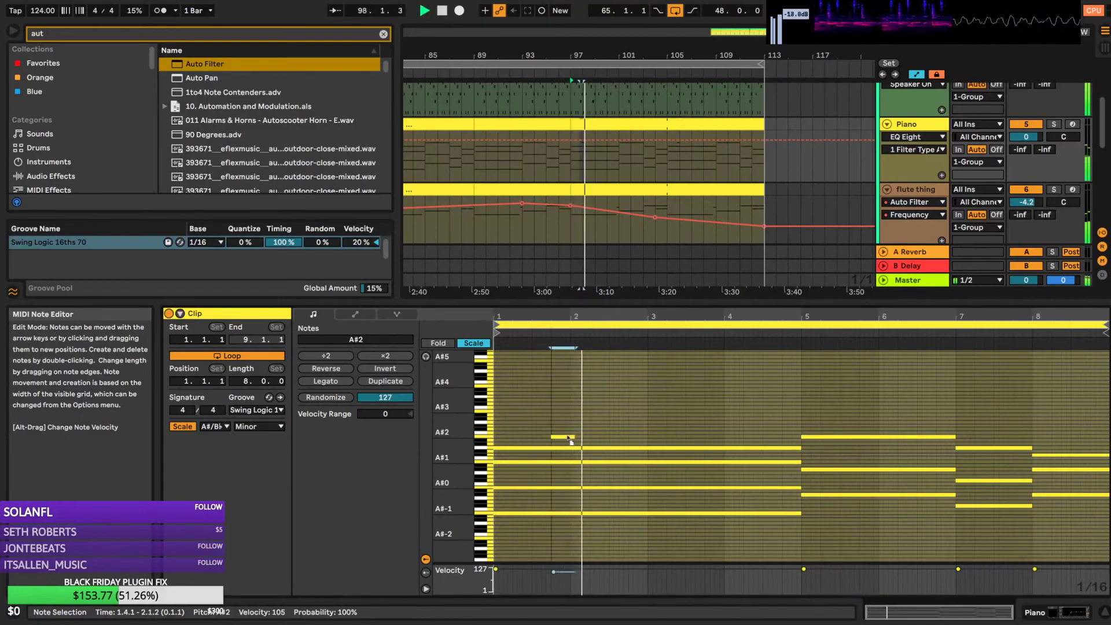
{"action": "left_click", "coordinate": [567, 438]}
{"action": "left_click_drag", "start_coordinate": [565, 438], "coordinate": [565, 436]}
{"action": "key", "text": "space"}
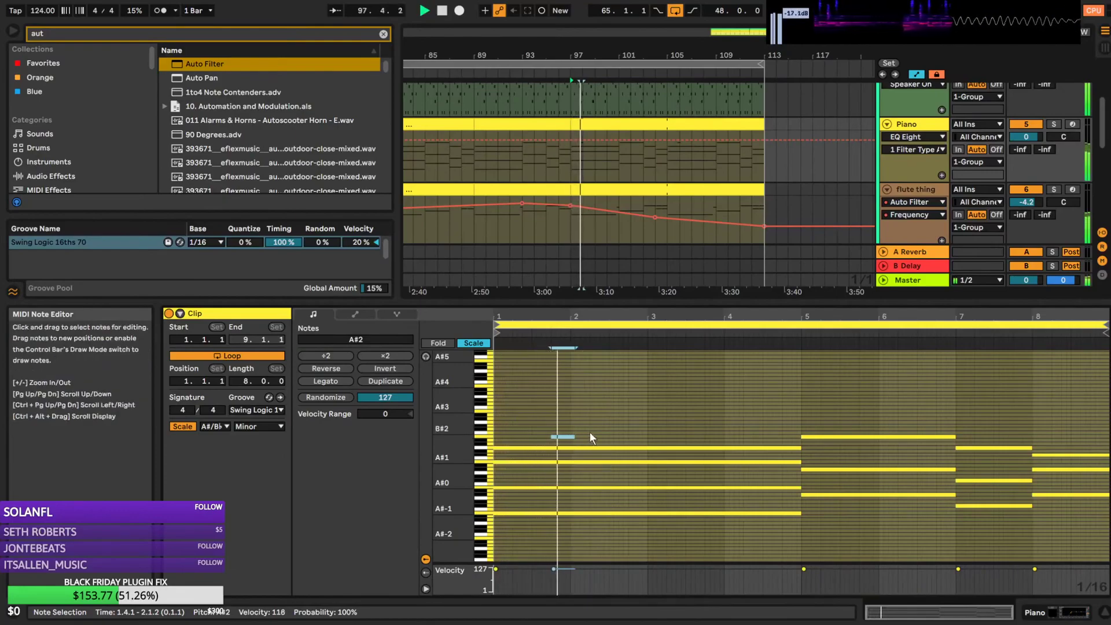
Lengthen the A♯2 note to three beats and place a copy of it on C♯3 right after it
{"action": "key", "text": "shift+Right"}
{"action": "left_click_drag", "start_coordinate": [612, 442], "coordinate": [618, 432]}
{"action": "key", "text": "ctrl+d"}
{"action": "key", "text": "space"}
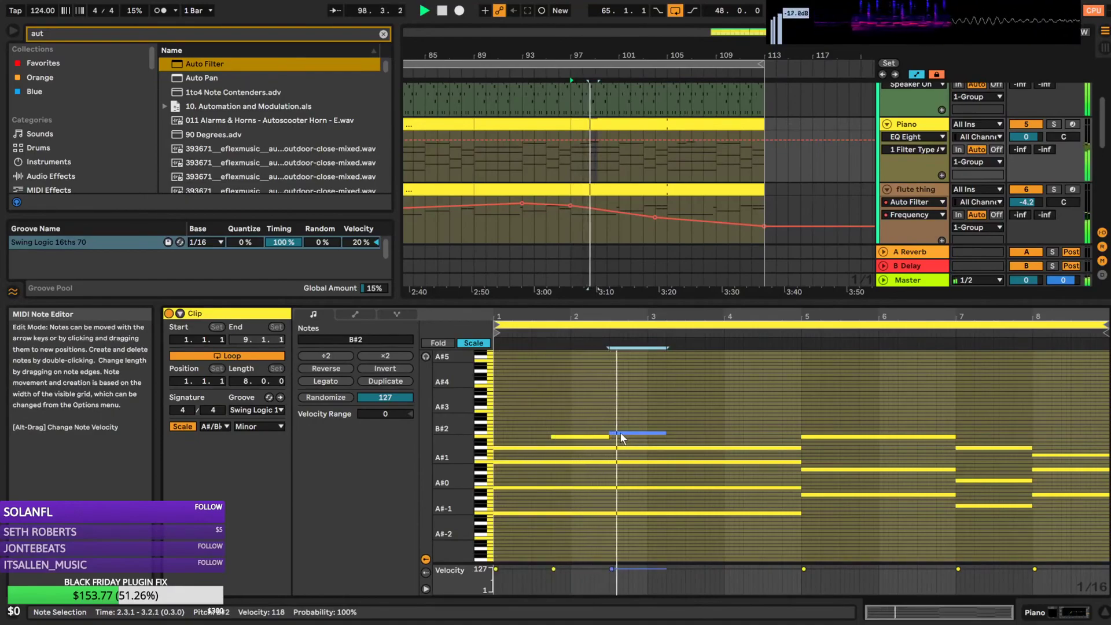
{"action": "left_click_drag", "start_coordinate": [621, 433], "coordinate": [631, 430]}
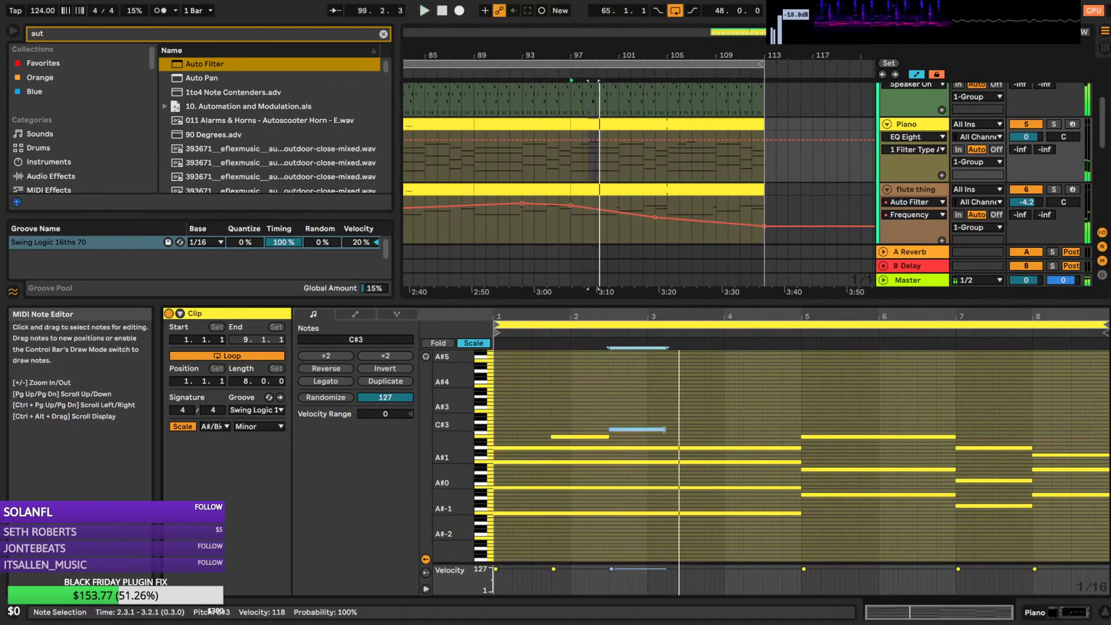
Try a third melody note on F♯3 at the start of bar 3, nudge it one sixteenth and remove it
{"action": "key", "text": "ctrl+d"}
{"action": "key", "text": "space"}
{"action": "left_click_drag", "start_coordinate": [658, 428], "coordinate": [645, 425]}
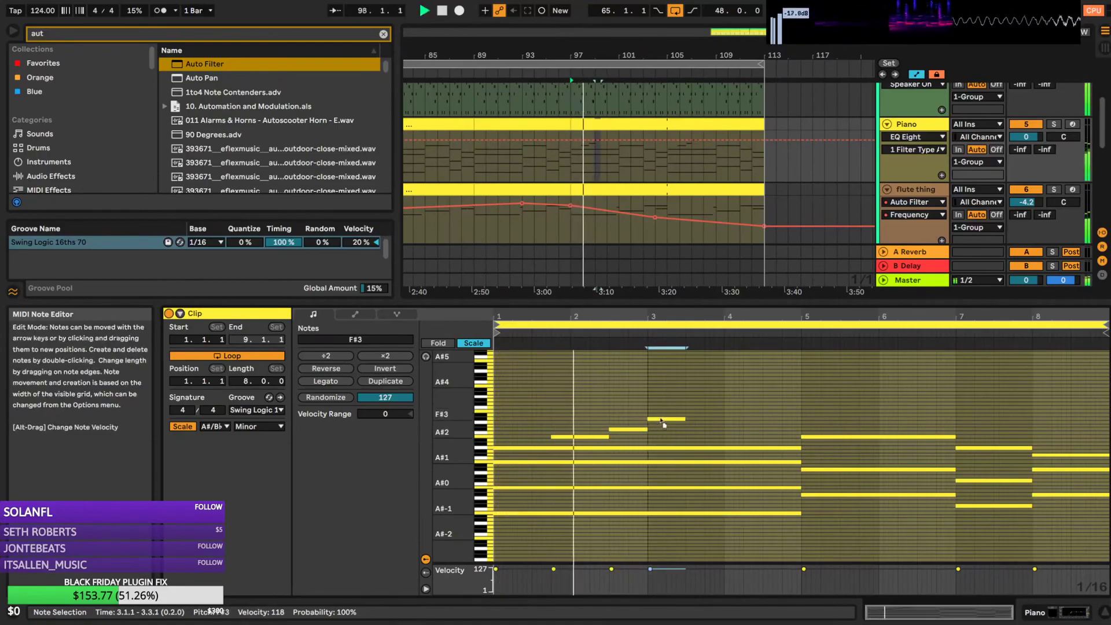
{"action": "key", "text": "Right"}
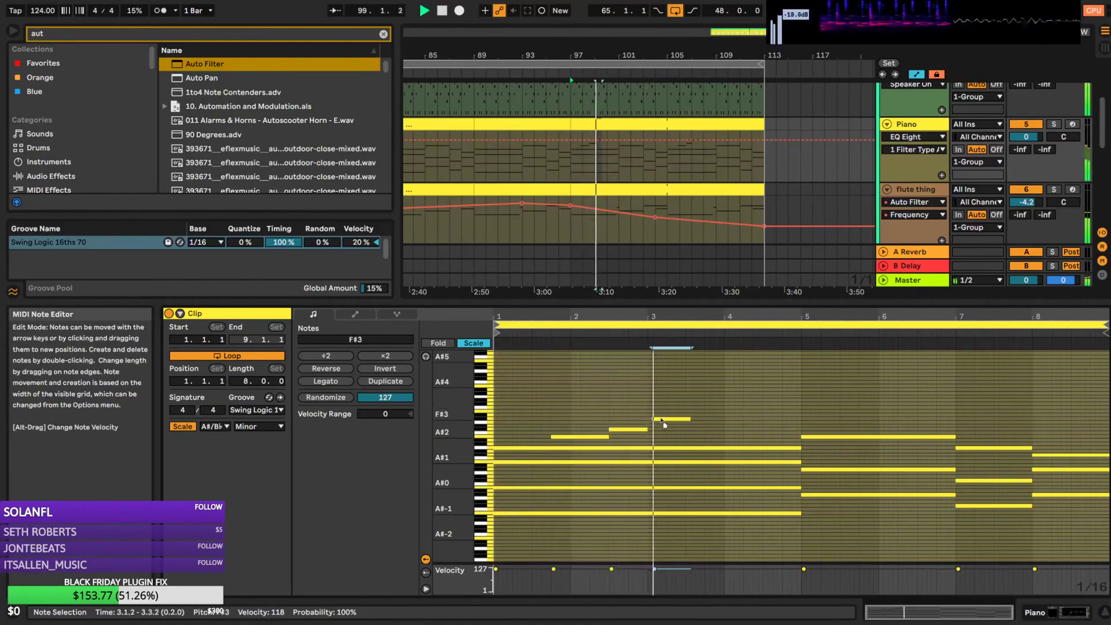
{"action": "key", "text": "Delete"}
{"action": "key", "text": "space"}
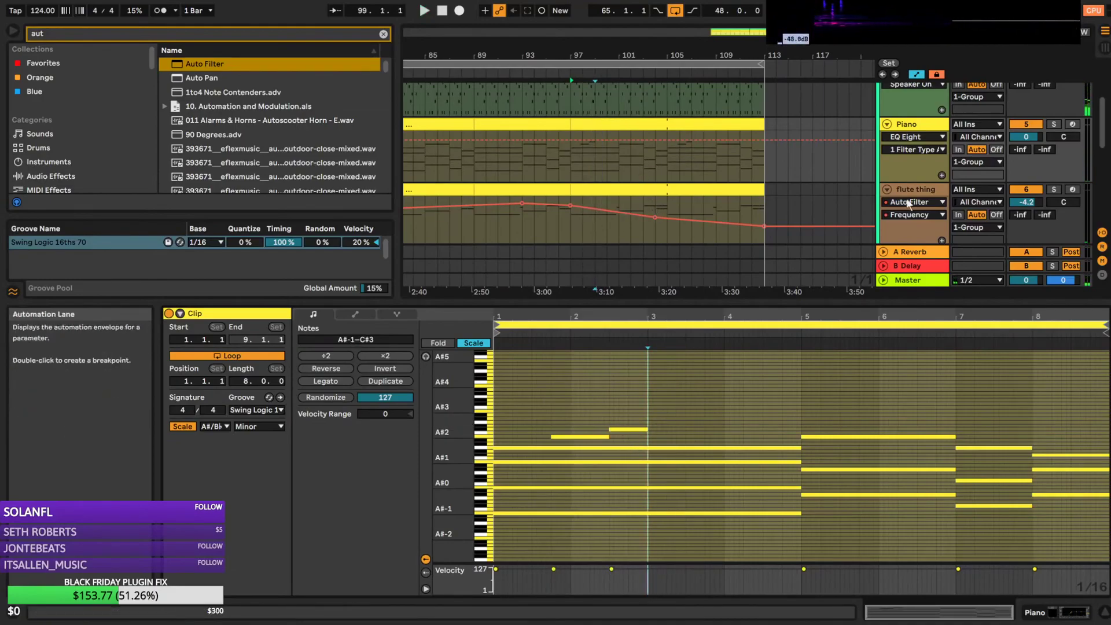
Delete the A♯2 and C♯3 melody notes from the Piano clip and resume playback
{"action": "left_click_drag", "start_coordinate": [598, 394], "coordinate": [651, 433]}
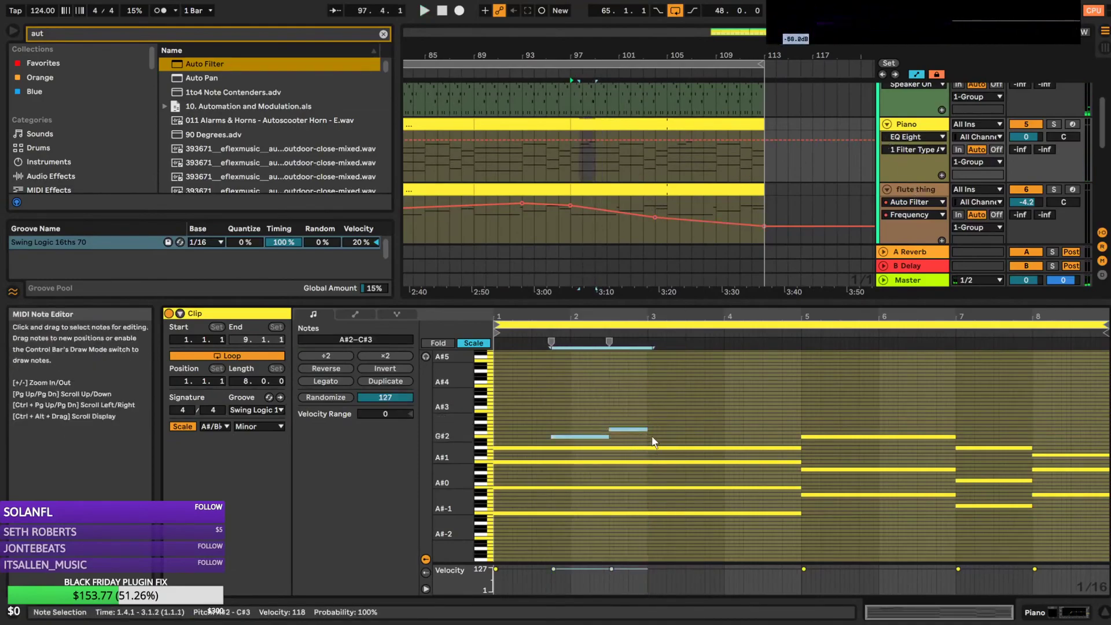
{"action": "key", "text": "Delete"}
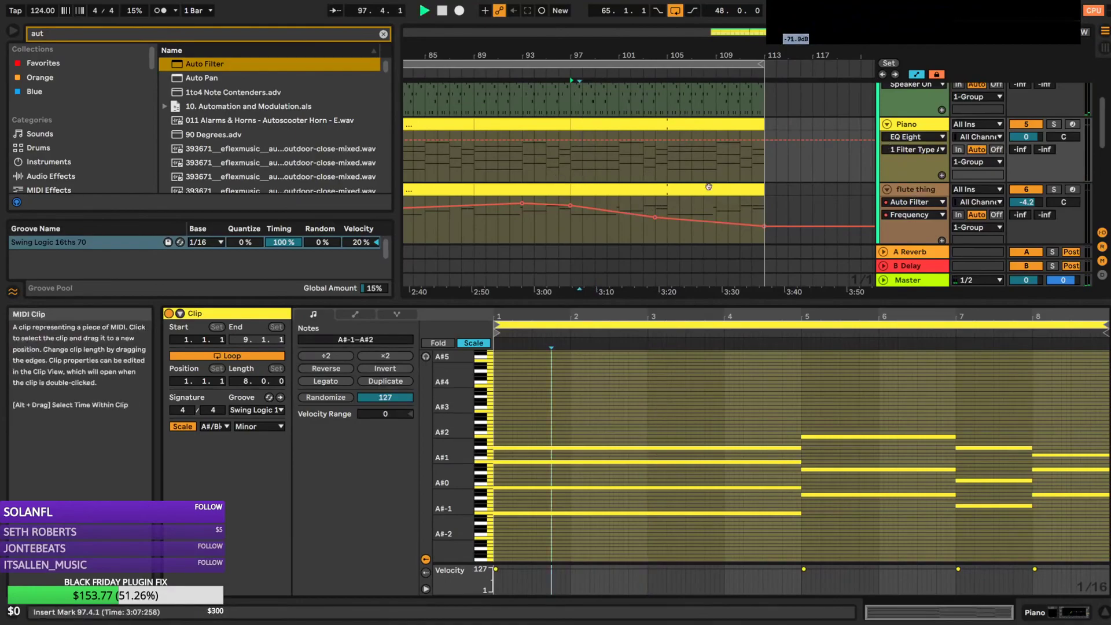
{"action": "key", "text": "space"}
Try a copy of the four-bar E♯2 chord note on A♯3 and remove it
{"action": "left_click", "coordinate": [697, 449]}
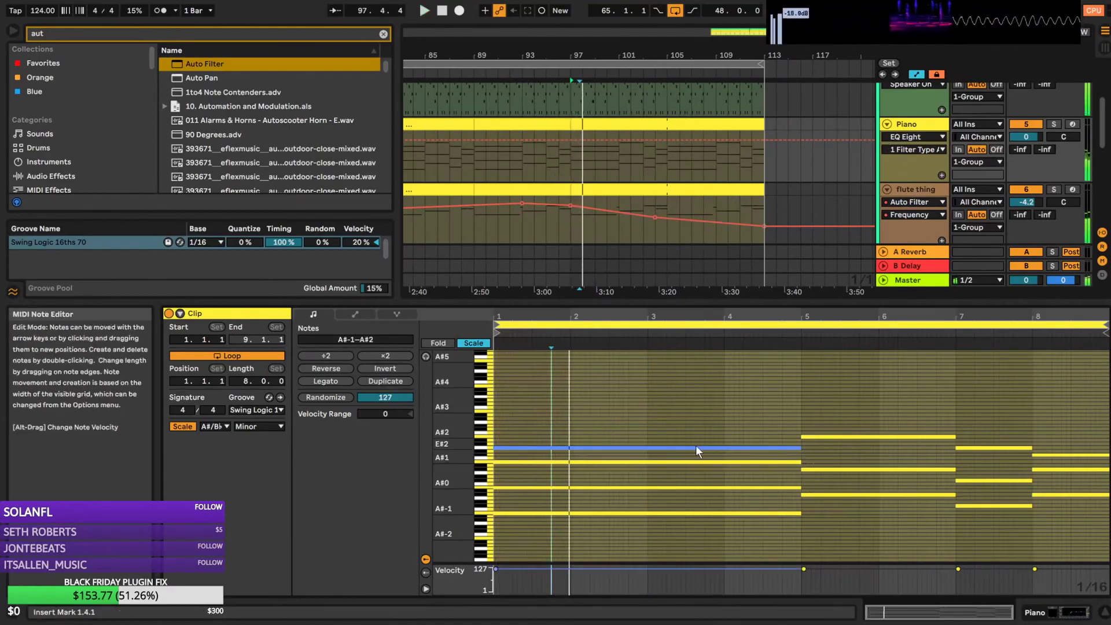
{"action": "left_click_drag", "start_coordinate": [696, 447], "coordinate": [692, 411]}
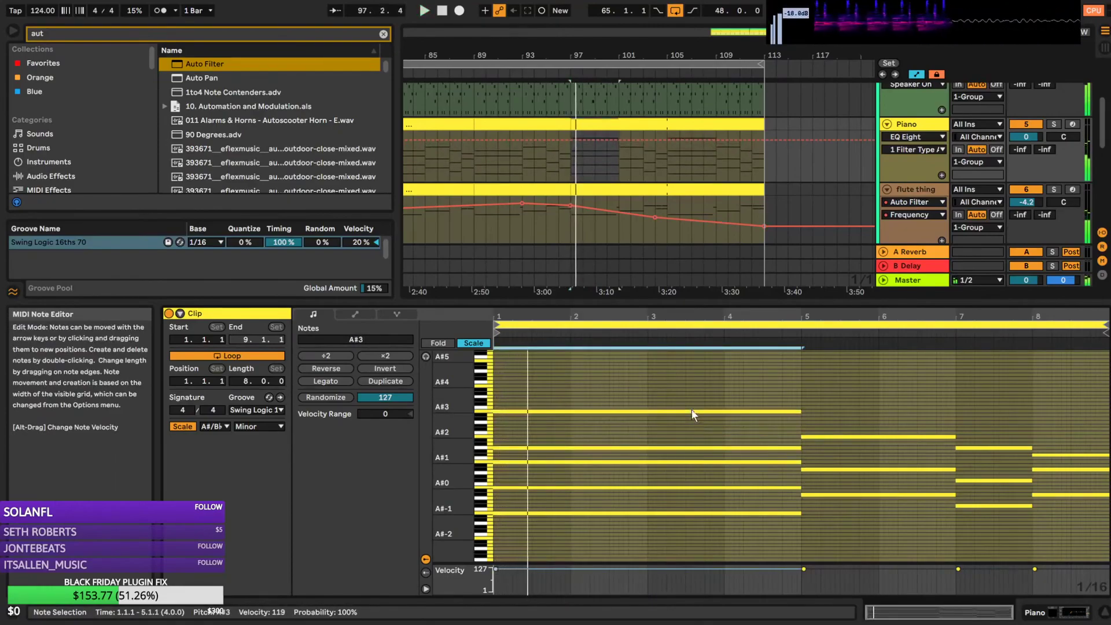
{"action": "key", "text": "Delete"}
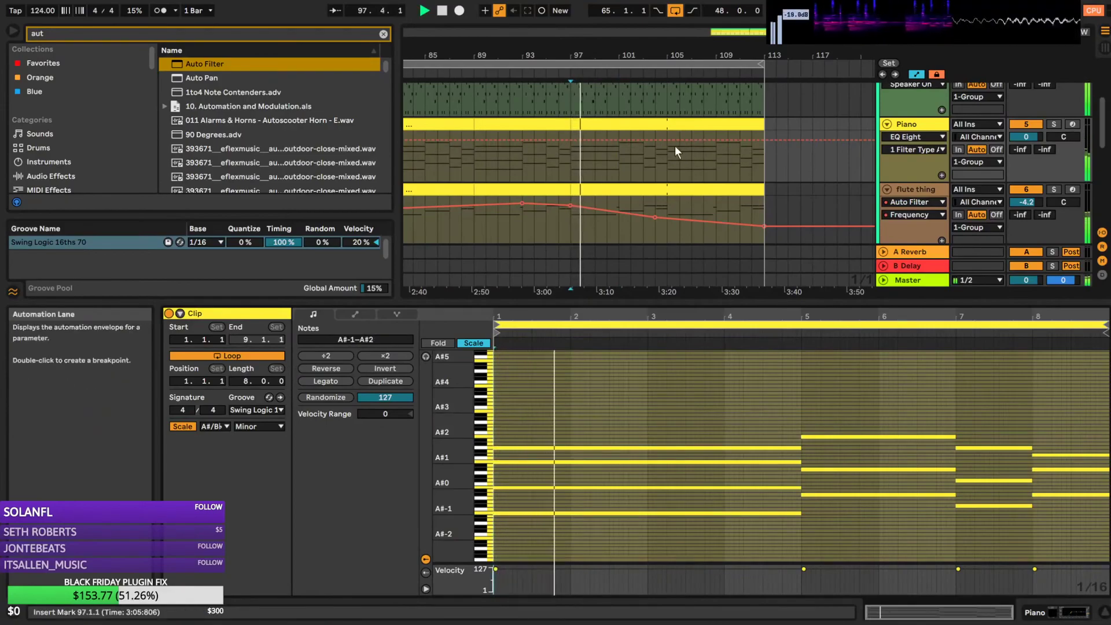
Automate the arp2 track's Auto Filter frequency to fall from bar 97 to 276 Hz at bar 113
{"action": "scroll", "coordinate": [887, 126], "scroll_direction": "up", "scroll_amount": 3}
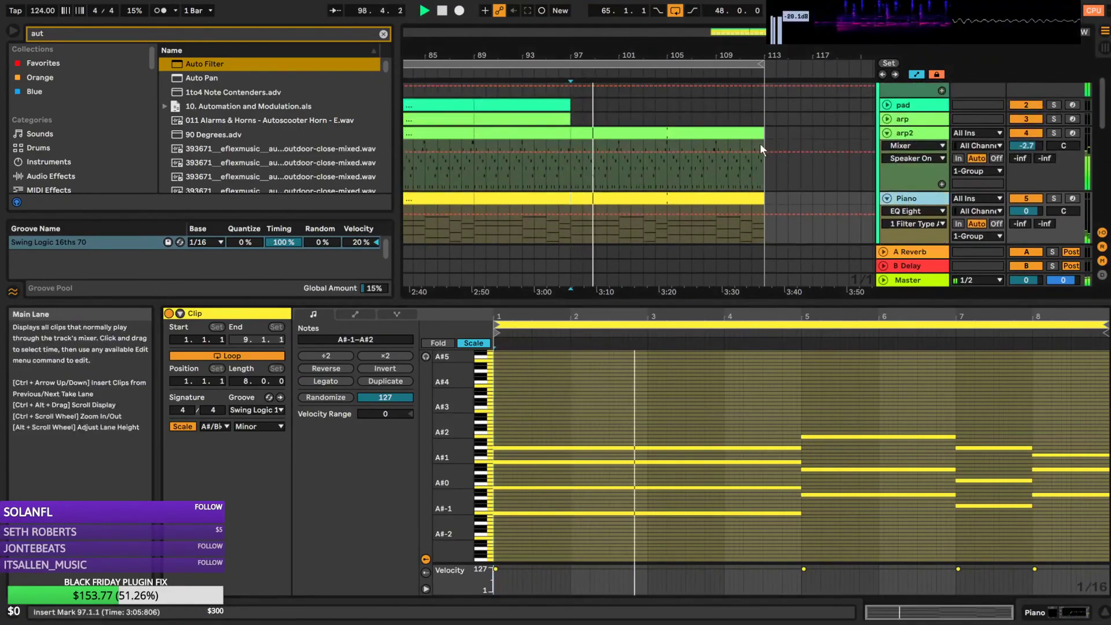
{"action": "scroll", "coordinate": [766, 156], "scroll_direction": "down", "scroll_amount": 4}
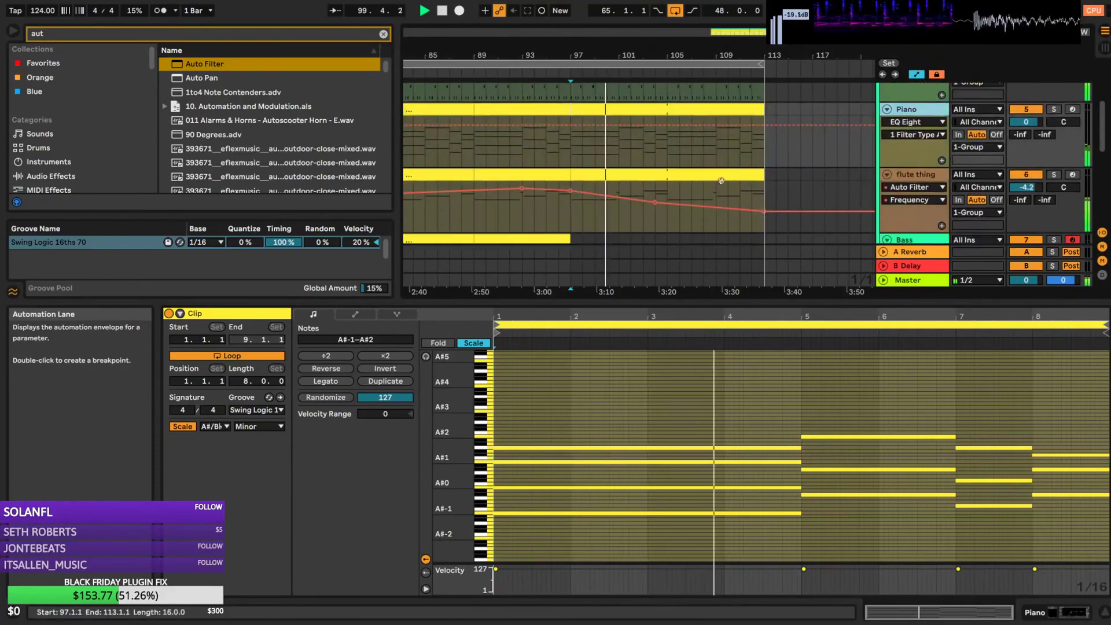
{"action": "scroll", "coordinate": [784, 134], "scroll_direction": "up", "scroll_amount": 3}
{"action": "left_click", "coordinate": [905, 133]}
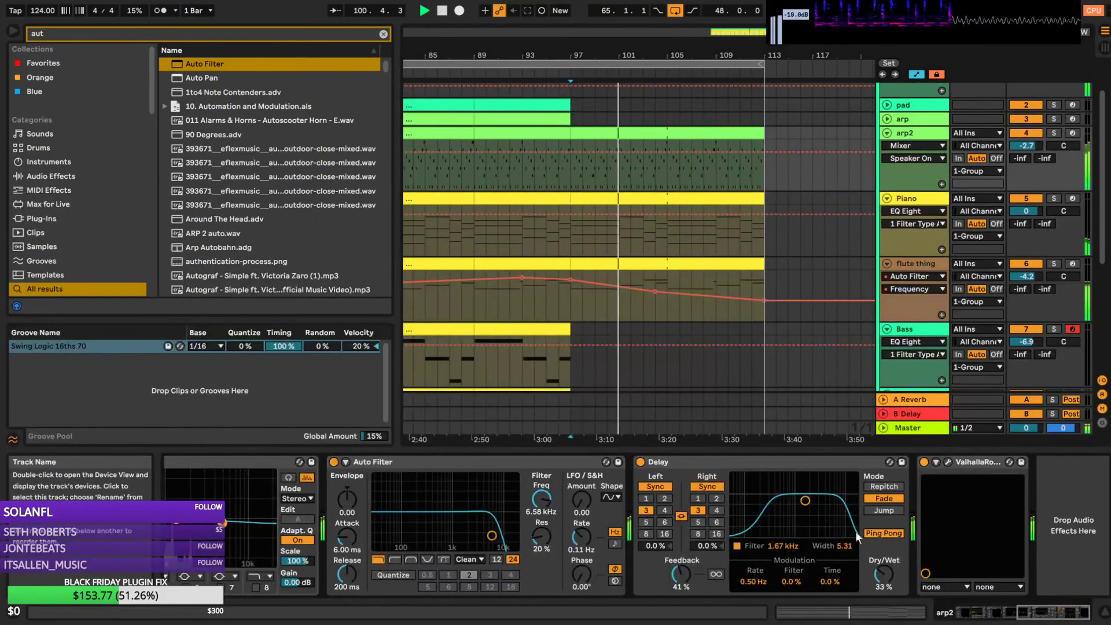
{"action": "left_click", "coordinate": [542, 499]}
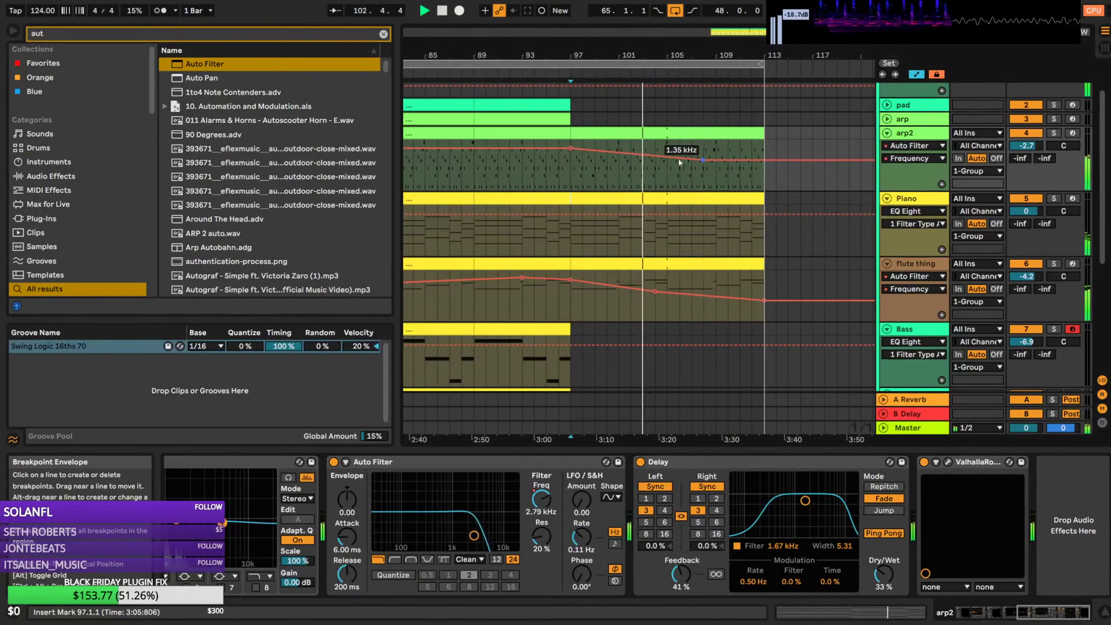
{"action": "left_click_drag", "start_coordinate": [705, 148], "coordinate": [764, 172]}
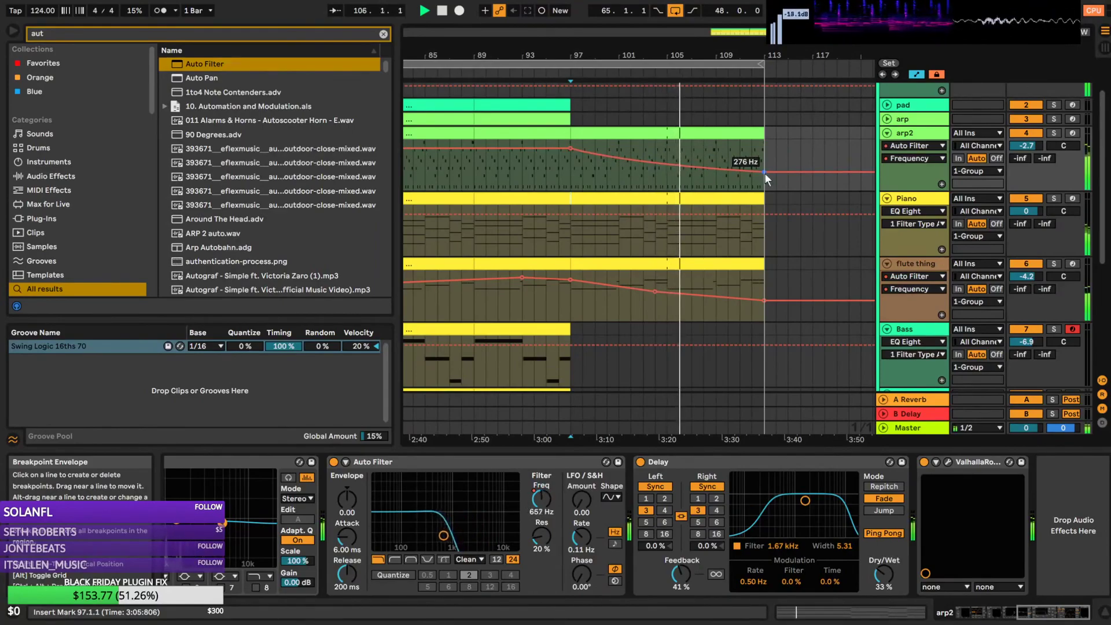
Reopen the Piano clip at bar 97, select all its notes and lower their velocity to about 95
{"action": "double_click", "coordinate": [687, 199]}
{"action": "key", "text": "space"}
{"action": "left_click_drag", "start_coordinate": [659, 409], "coordinate": [1083, 561]}
{"action": "left_click_drag", "start_coordinate": [733, 461], "coordinate": [732, 472]}
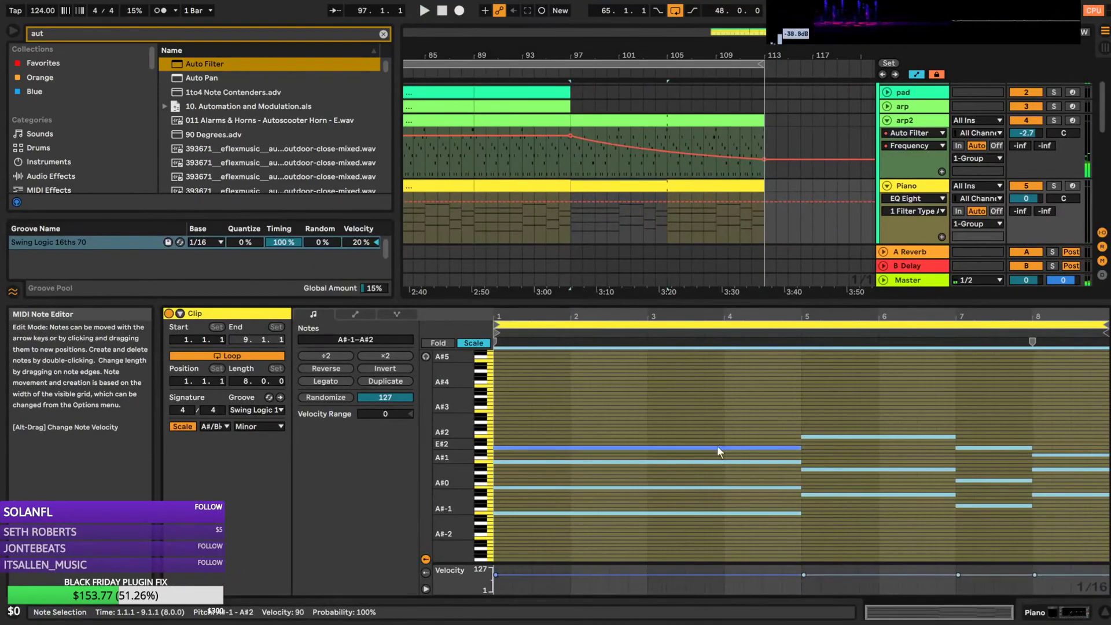
{"action": "left_click_drag", "start_coordinate": [667, 419], "coordinate": [1049, 547]}
{"action": "left_click_drag", "start_coordinate": [717, 449], "coordinate": [718, 447]}
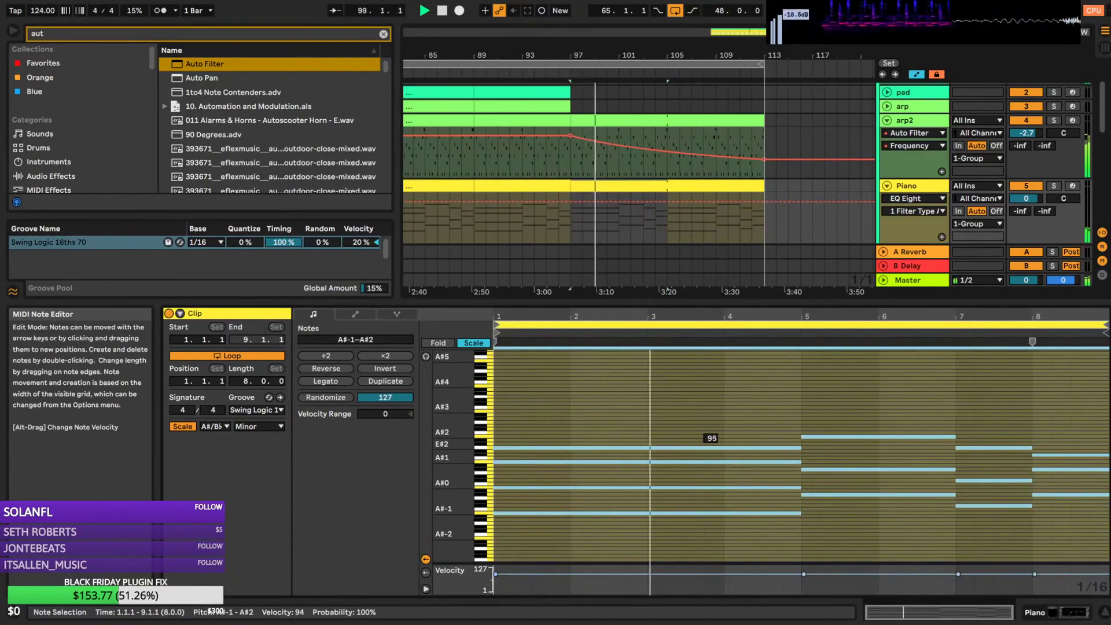
Show the Piano track's devices and open the flute thing clip at bar 97 to check its notes
{"action": "double_click", "coordinate": [910, 186]}
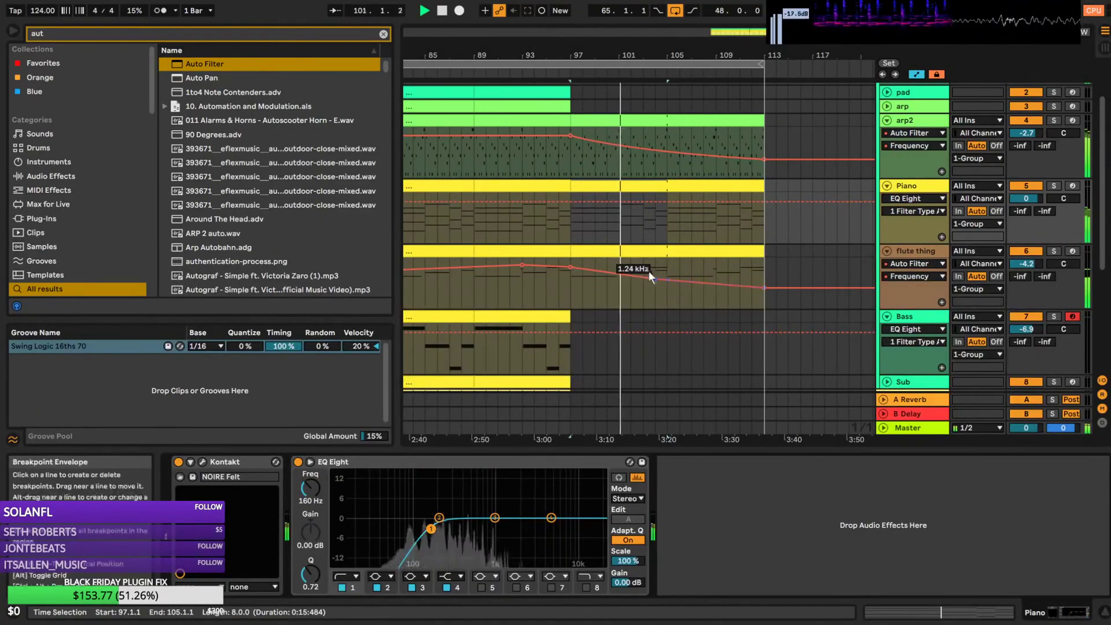
{"action": "double_click", "coordinate": [658, 253]}
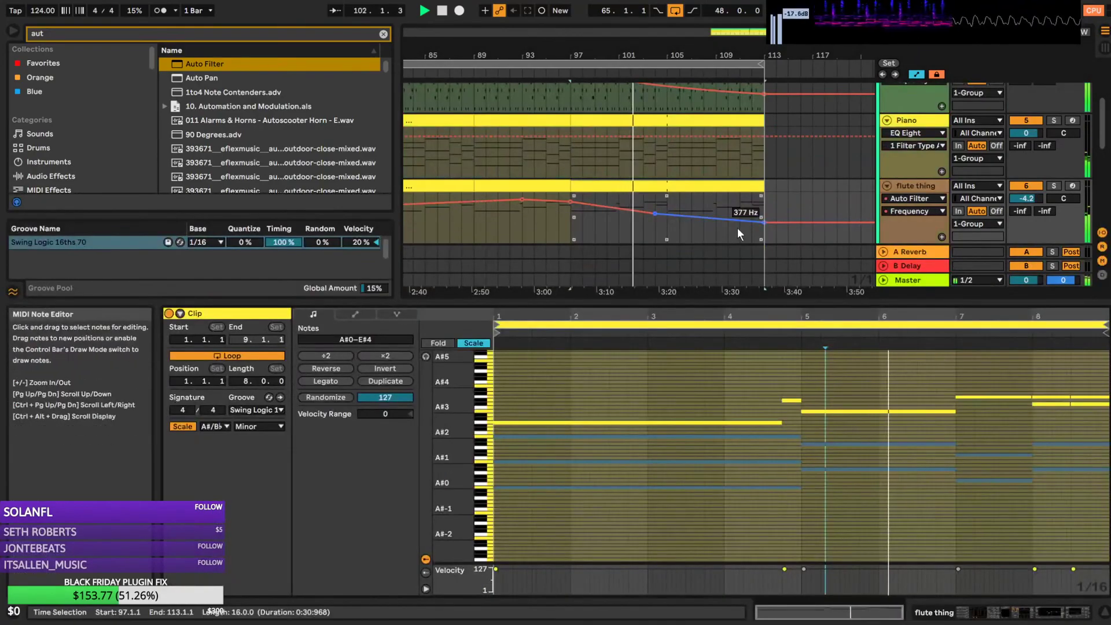
{"action": "scroll", "coordinate": [782, 214], "scroll_direction": "down", "scroll_amount": 1}
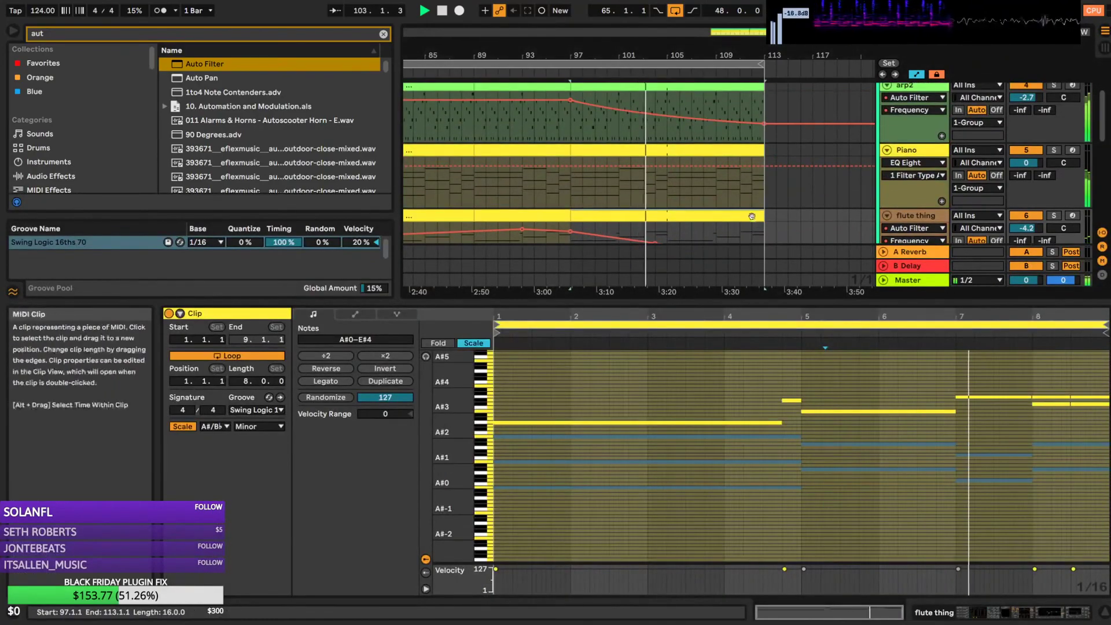
Stop playback and group the kick, Clap, Shaker, Perc and ENM_Toploop2 tracks into one drum group
{"action": "scroll", "coordinate": [760, 215], "scroll_direction": "down", "scroll_amount": 6}
{"action": "scroll", "coordinate": [822, 217], "scroll_direction": "down", "scroll_amount": 2}
{"action": "scroll", "coordinate": [909, 184], "scroll_direction": "up", "scroll_amount": 3}
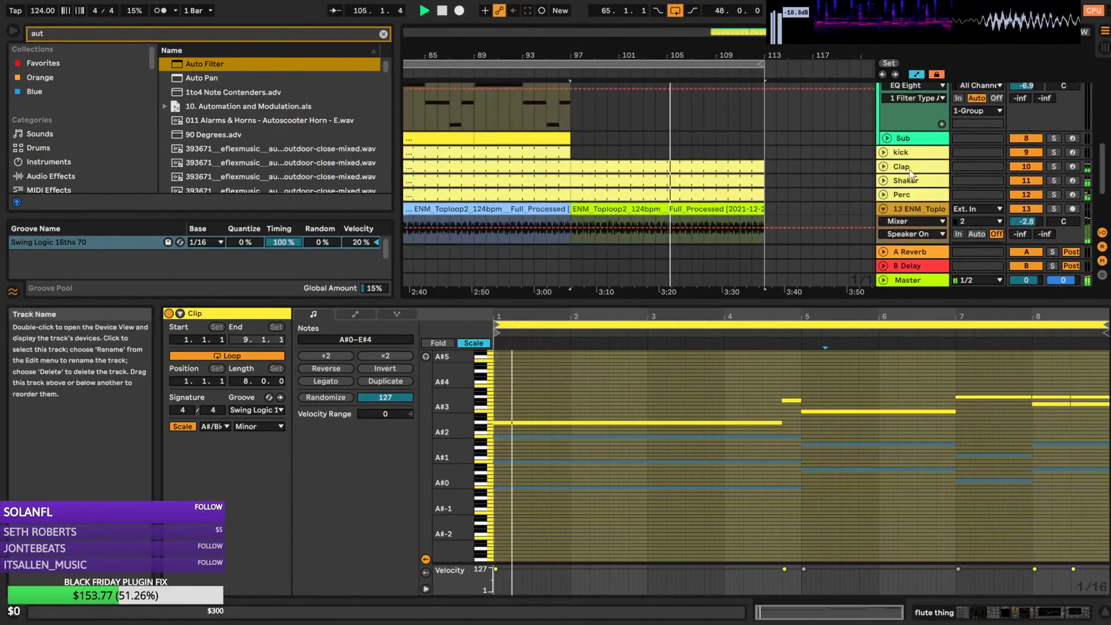
{"action": "scroll", "coordinate": [920, 185], "scroll_direction": "down", "scroll_amount": 5}
{"action": "key", "text": "space"}
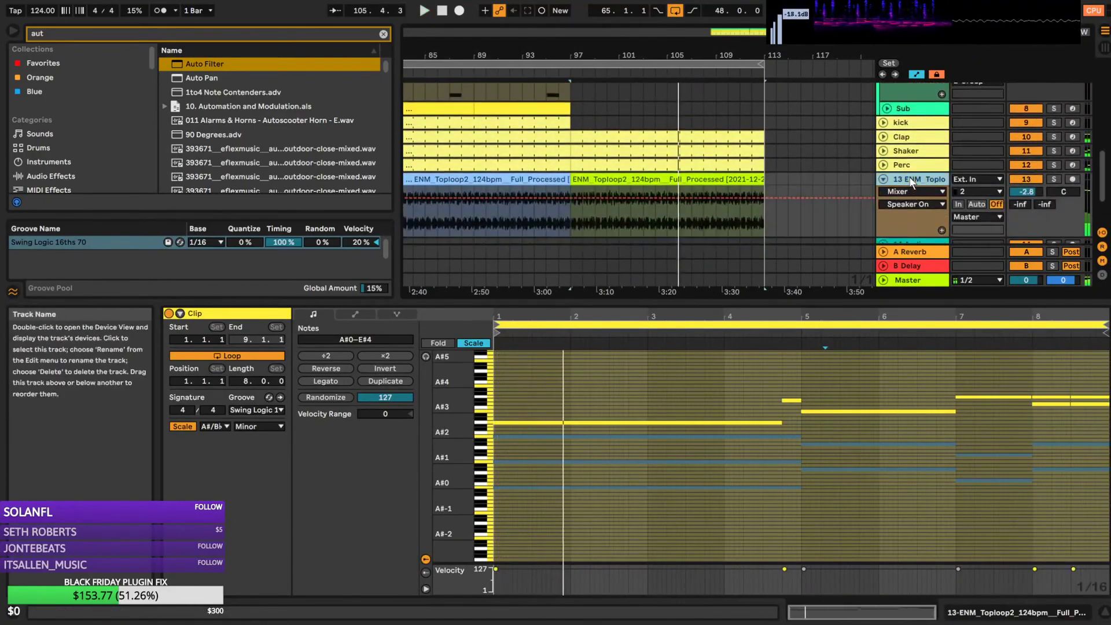
{"action": "left_click", "coordinate": [911, 125]}
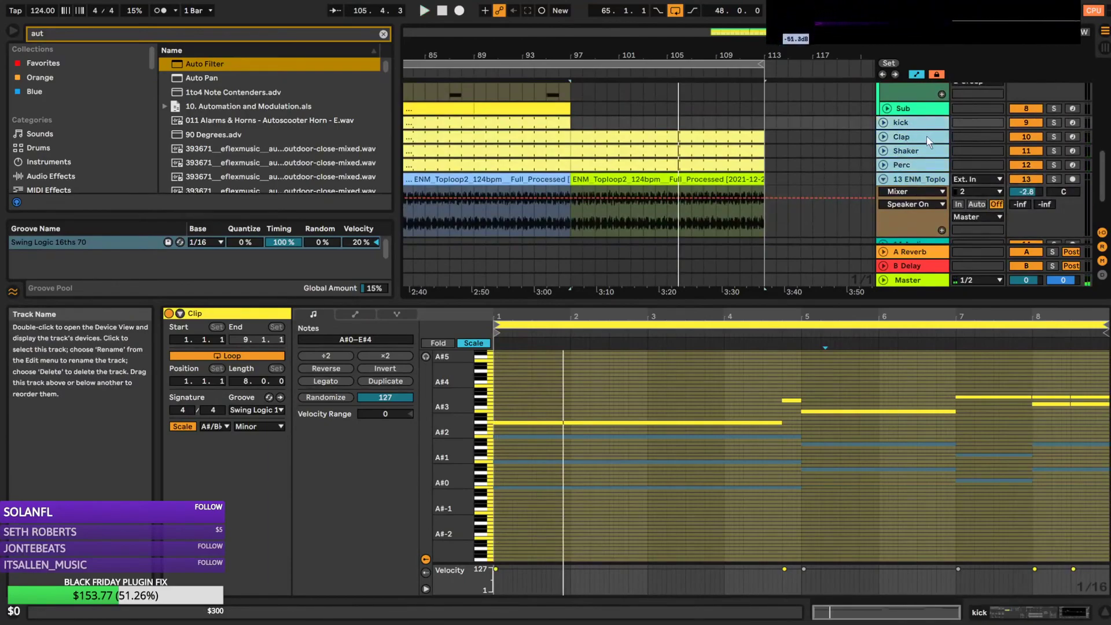
{"action": "key", "text": "ctrl+g"}
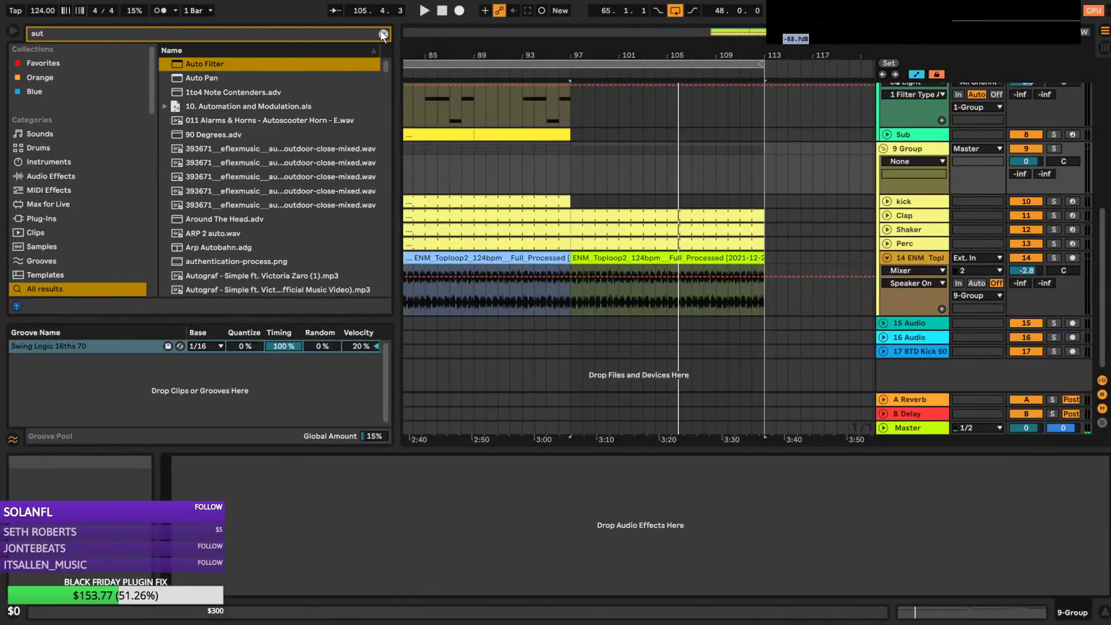
Add an Auto Filter to the drum group and automate its frequency to fall from bar 97 to about 2.38 kHz at bar 113
{"action": "left_click", "coordinate": [383, 34]}
{"action": "type", "text": "aut"}
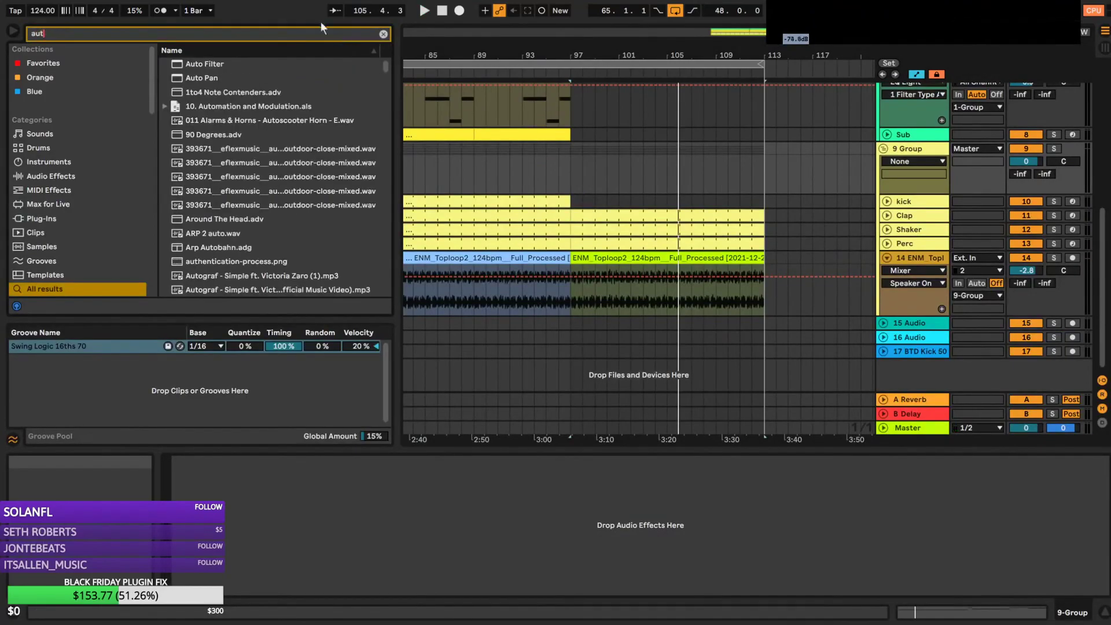
{"action": "key", "text": "Return"}
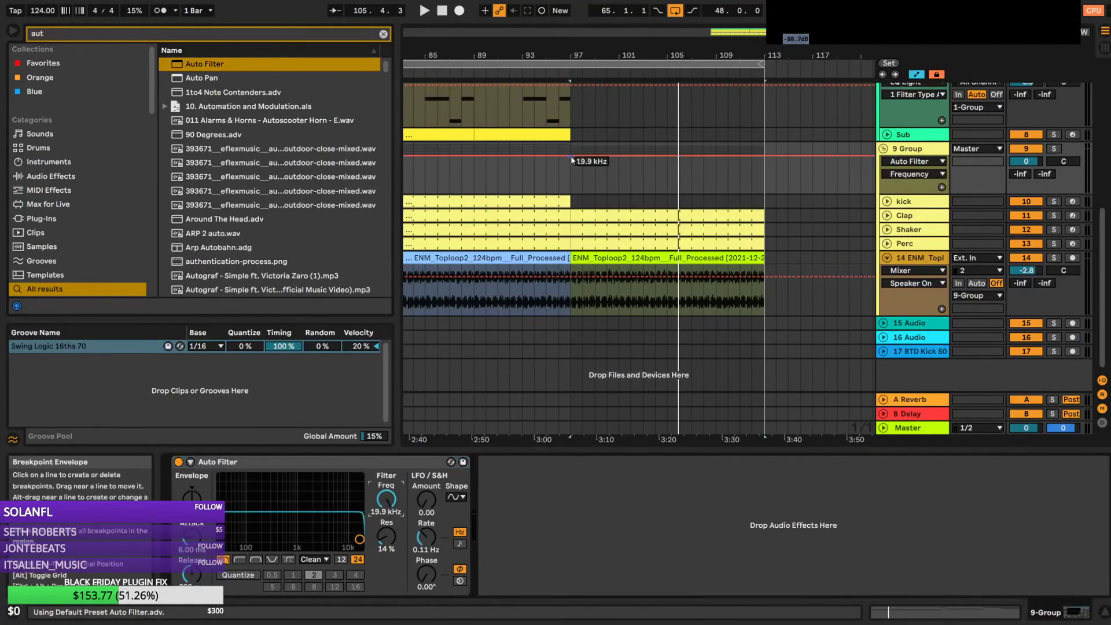
{"action": "left_click_drag", "start_coordinate": [697, 157], "coordinate": [697, 168]}
{"action": "key", "text": "space"}
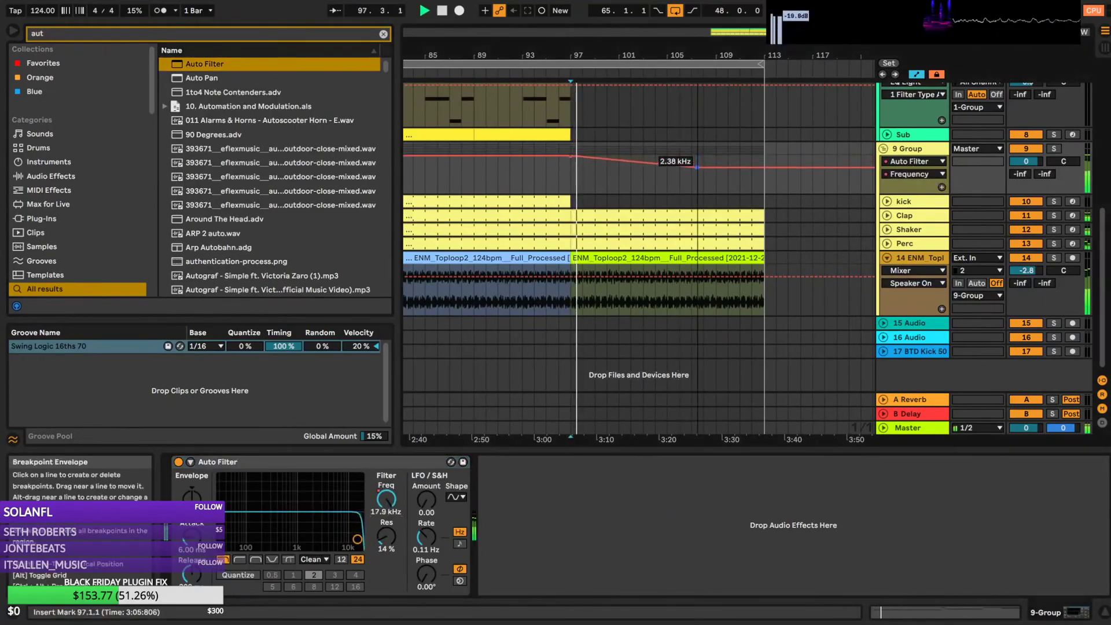
{"action": "left_click_drag", "start_coordinate": [696, 167], "coordinate": [764, 167]}
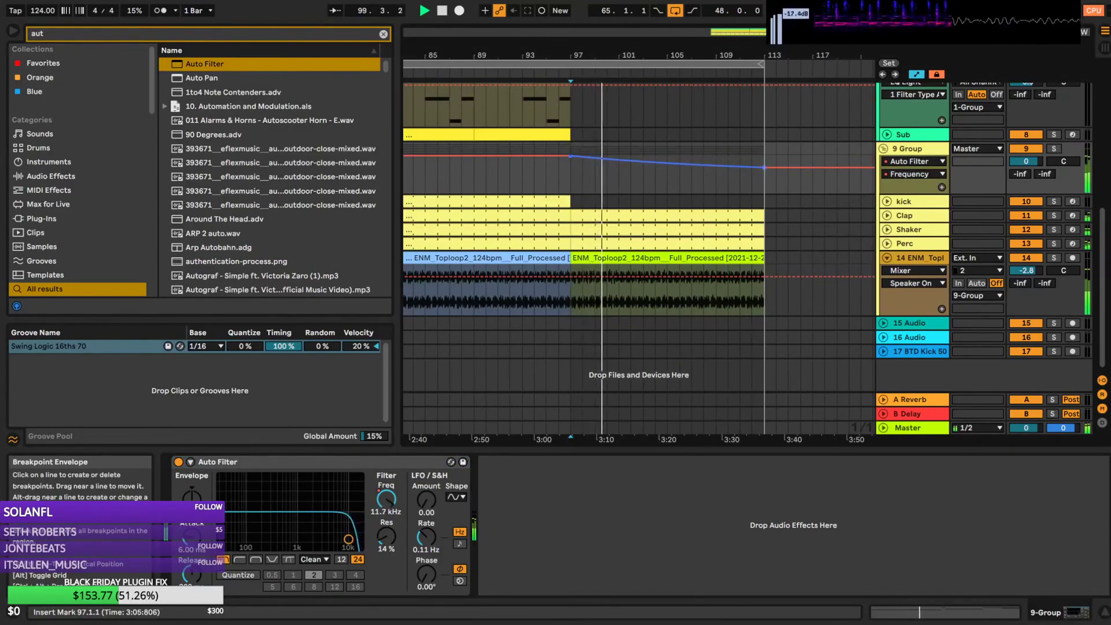
Move the MiniMeters overlay clear of the loop controls and extend the arrangement loop's end to bar 129
{"action": "mouse_move", "coordinate": [811, 33]}
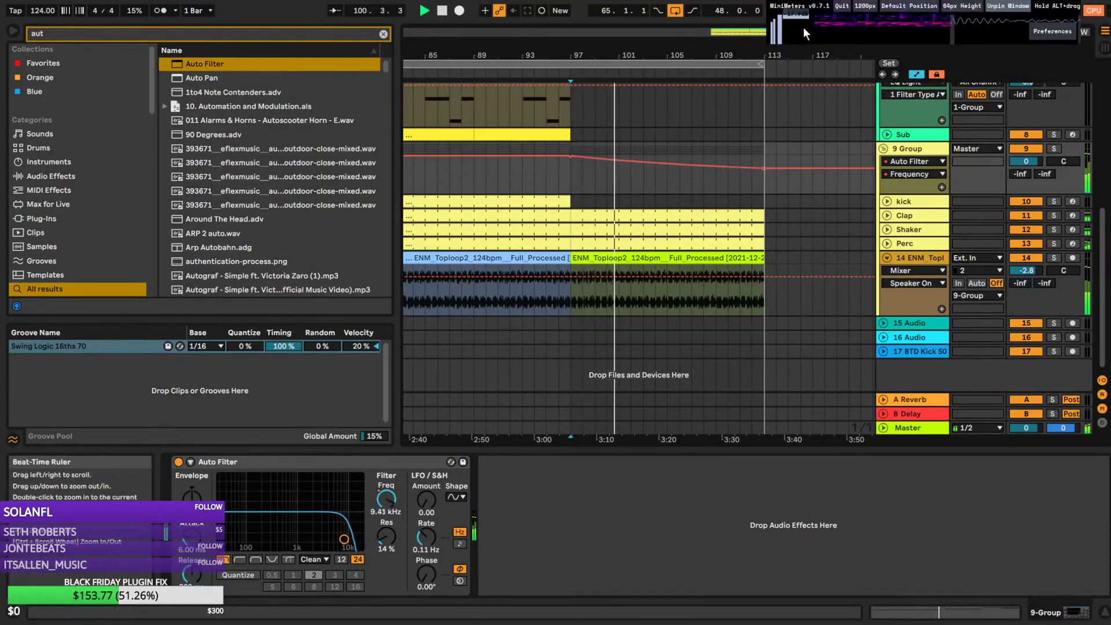
{"action": "left_click", "coordinate": [738, 33]}
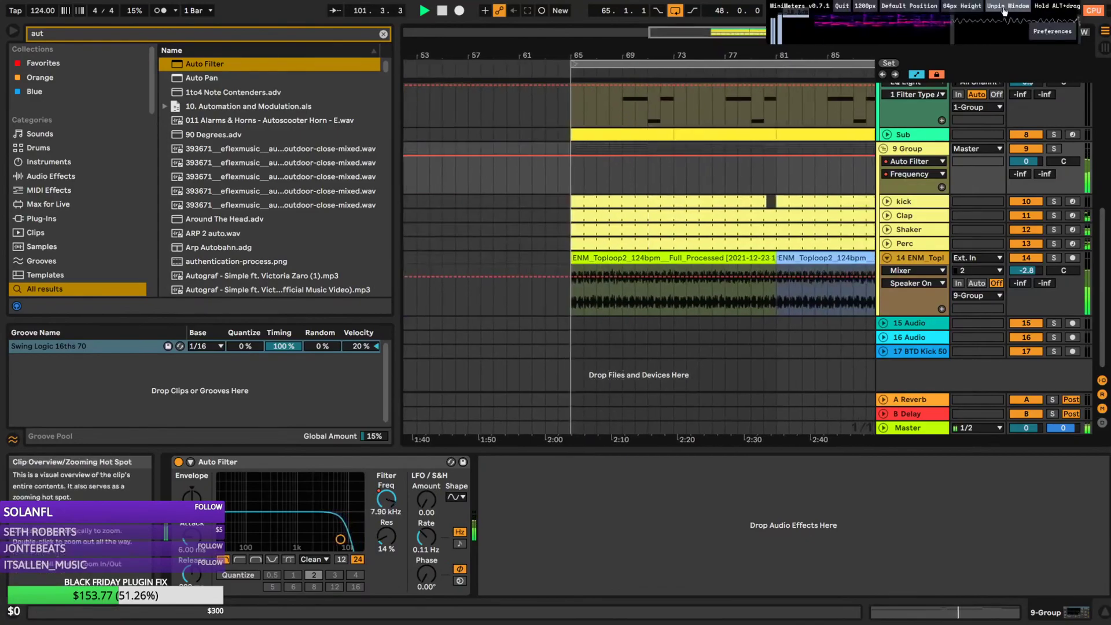
{"action": "left_click_drag", "start_coordinate": [1015, 28], "coordinate": [415, 4]}
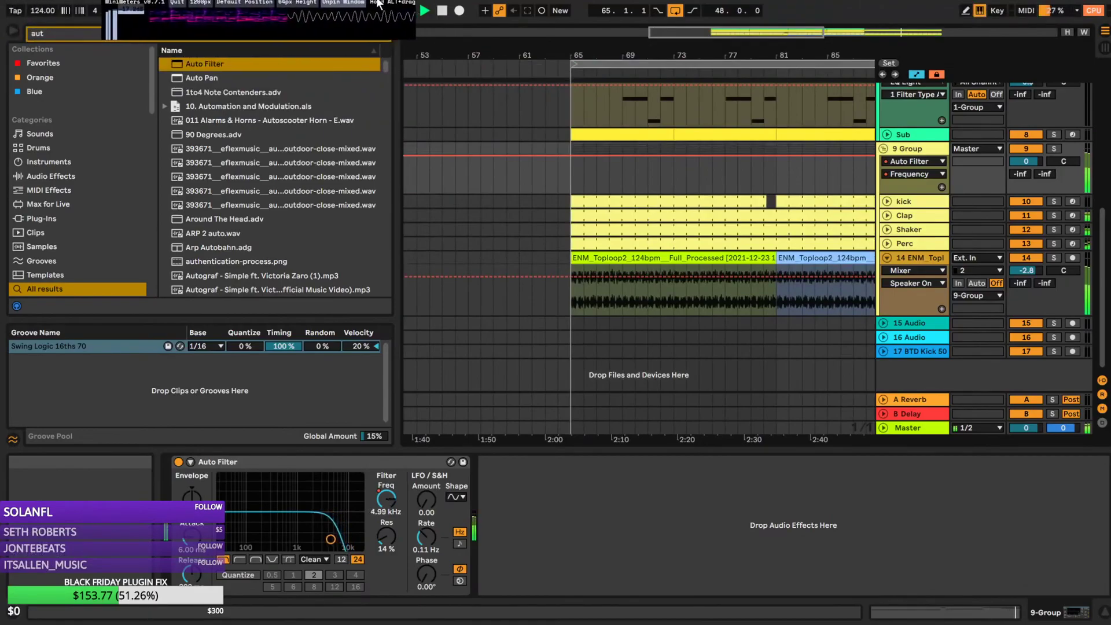
{"action": "left_click_drag", "start_coordinate": [771, 55], "coordinate": [514, 38]}
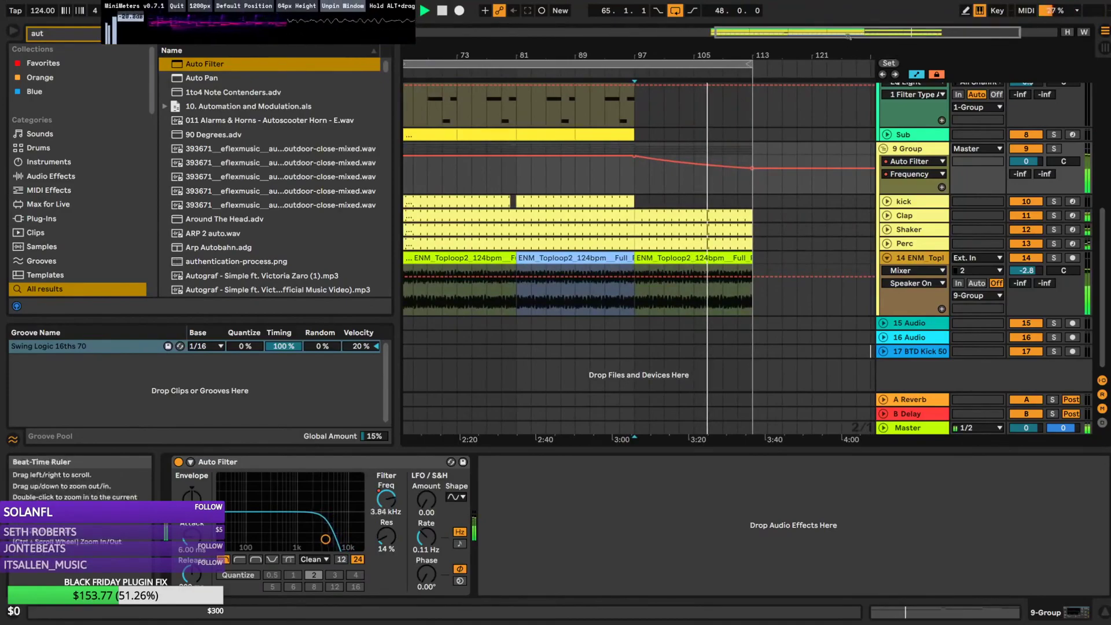
{"action": "left_click_drag", "start_coordinate": [753, 62], "coordinate": [796, 76]}
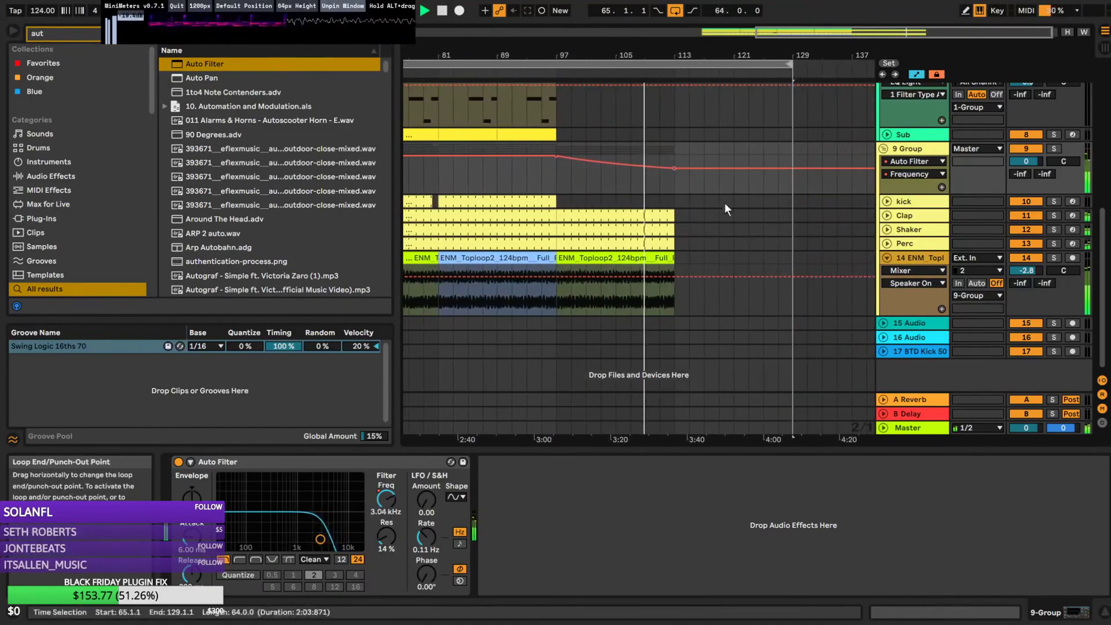
Duplicate the 16-bar Piano clip at bar 97 so a copy starts at bar 113
{"action": "scroll", "coordinate": [757, 201], "scroll_direction": "up", "scroll_amount": 2}
{"action": "scroll", "coordinate": [757, 202], "scroll_direction": "up", "scroll_amount": 3}
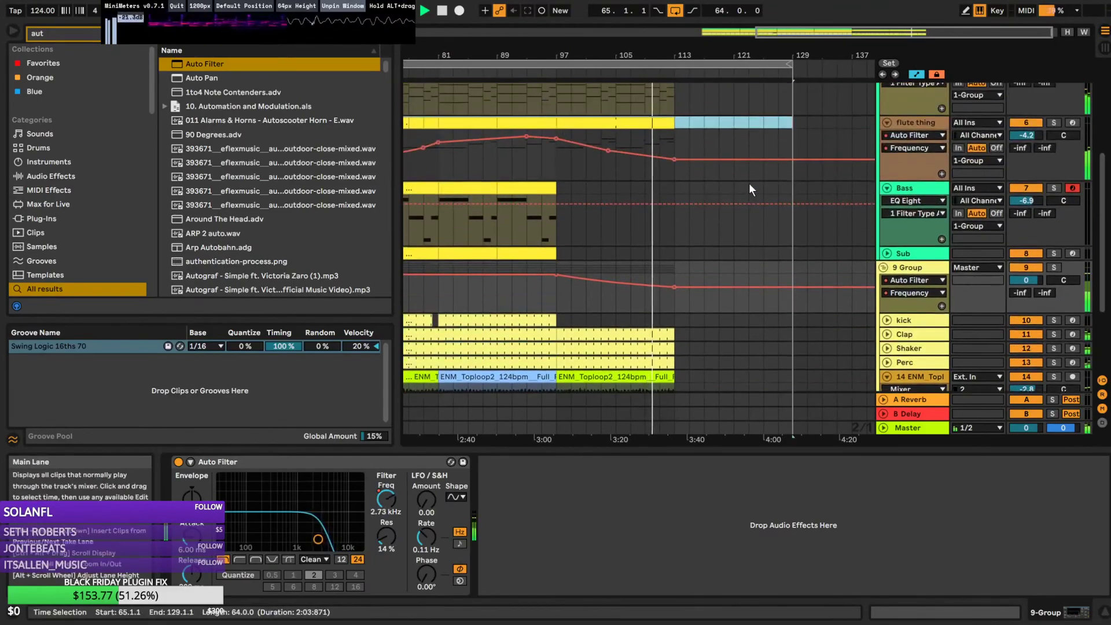
{"action": "left_click", "coordinate": [656, 133]}
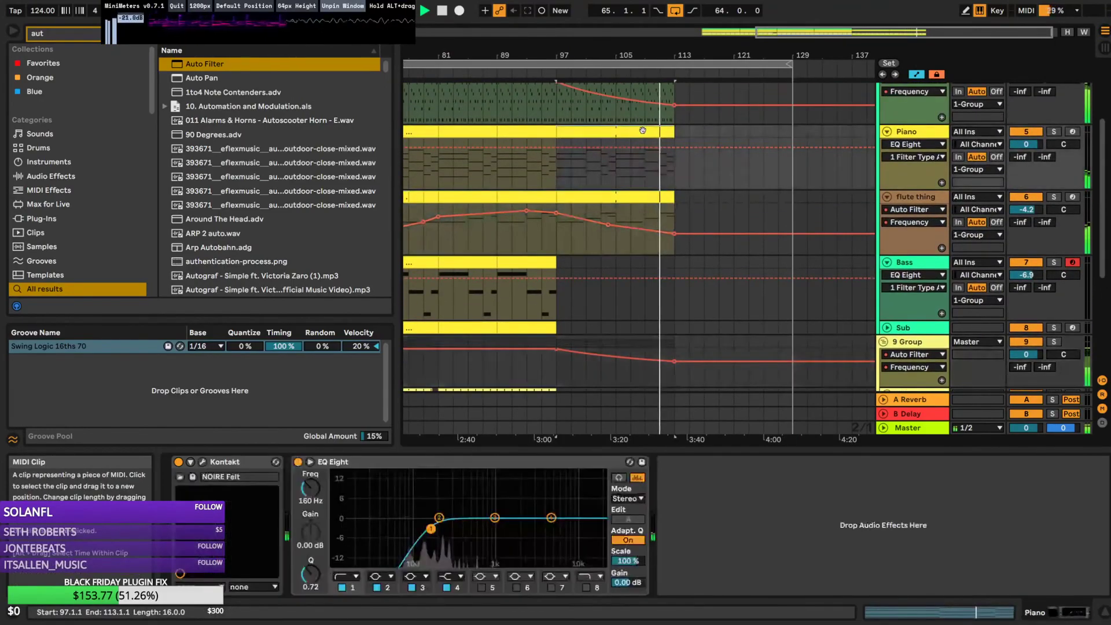
{"action": "key", "text": "ctrl+d"}
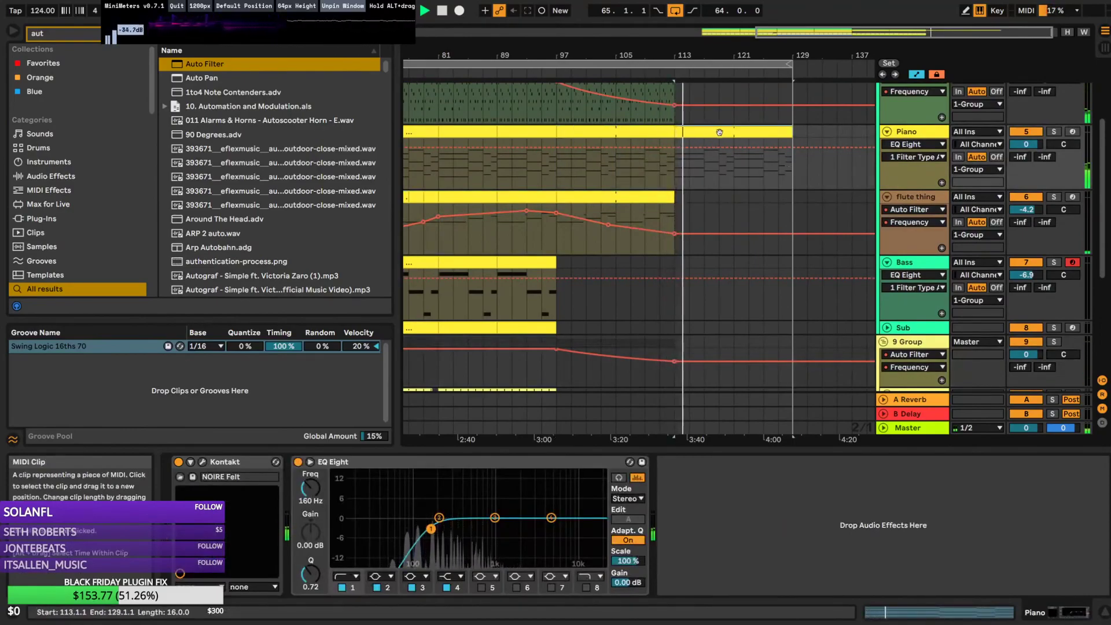
Open the copied Piano clip at bar 113 and set its note editor to a fixed 1/4 grid
{"action": "double_click", "coordinate": [719, 132]}
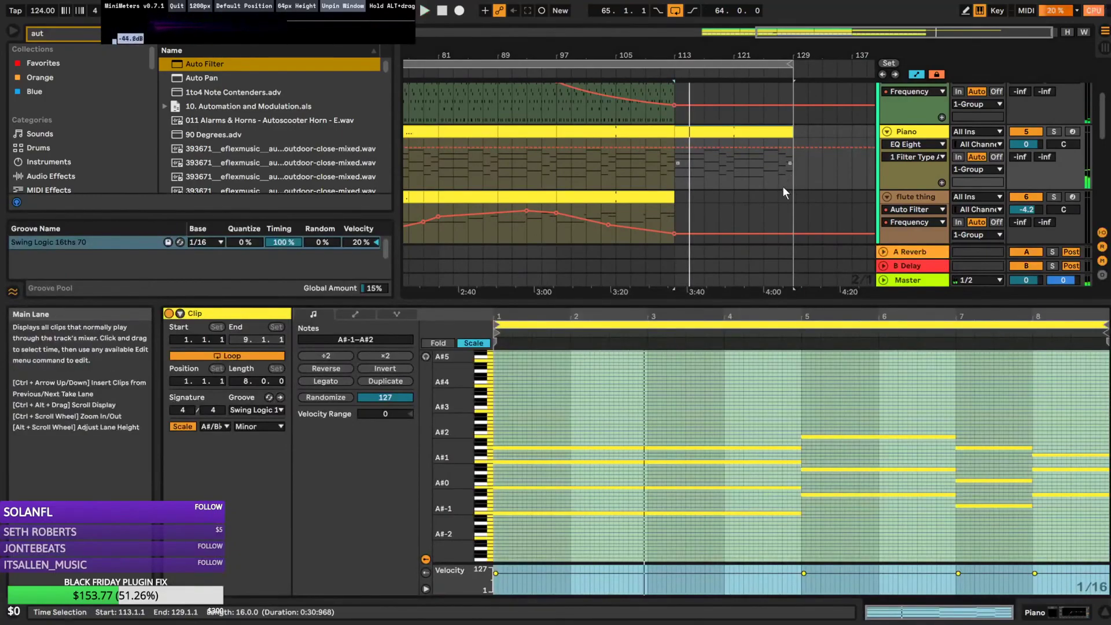
{"action": "scroll", "coordinate": [735, 206], "scroll_direction": "down", "scroll_amount": 5}
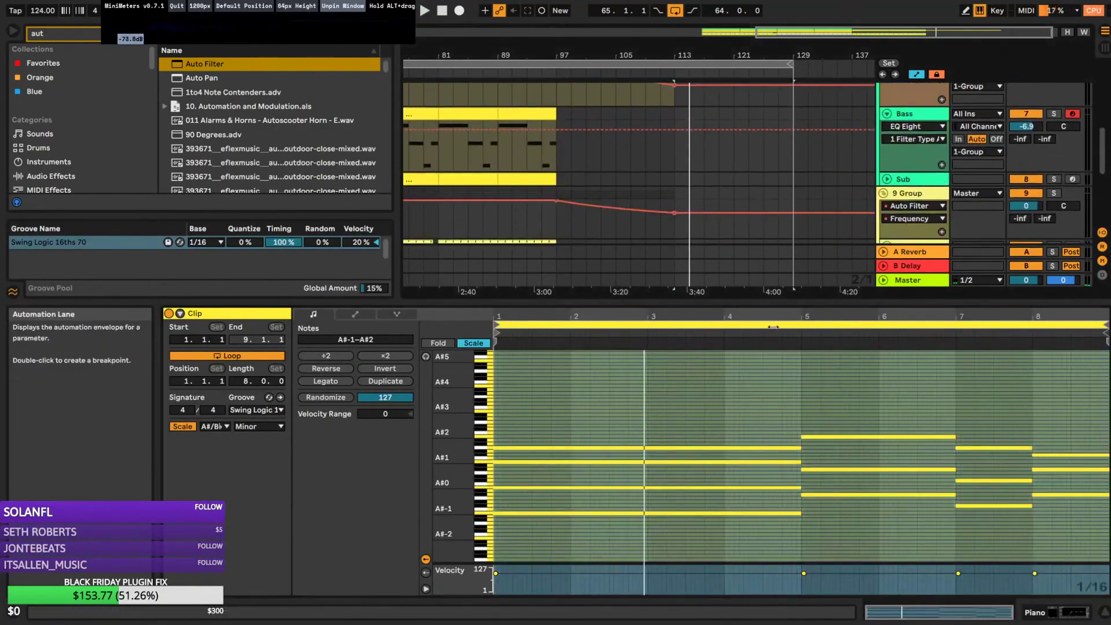
{"action": "left_click", "coordinate": [793, 387]}
{"action": "left_click_drag", "start_coordinate": [753, 305], "coordinate": [732, 384]}
{"action": "right_click", "coordinate": [696, 425]}
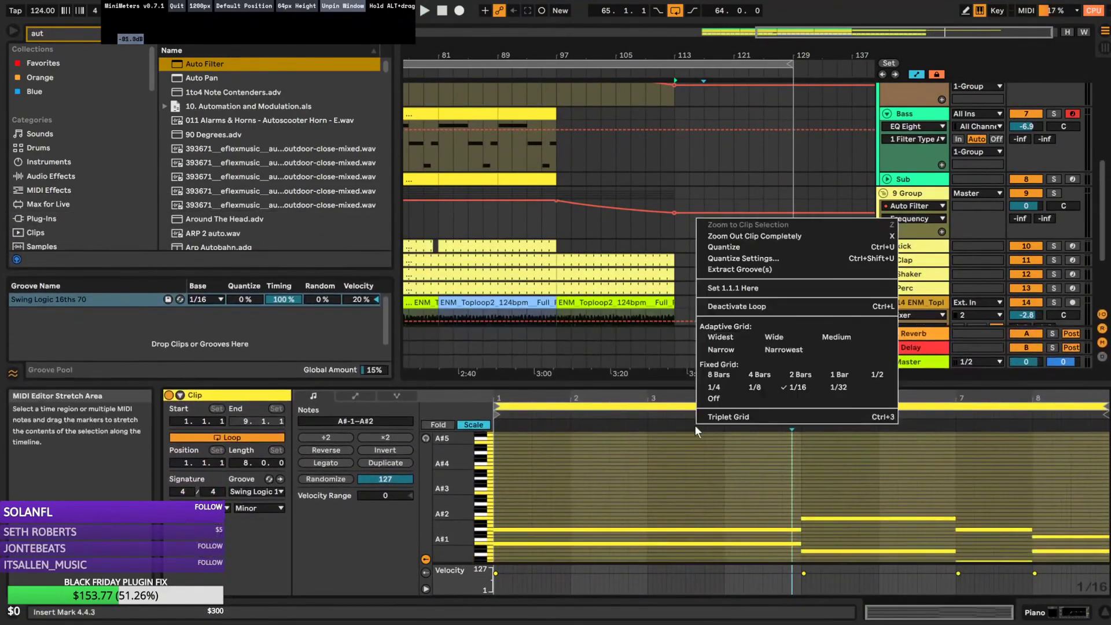
{"action": "right_click", "coordinate": [717, 456]}
{"action": "left_click", "coordinate": [749, 345]}
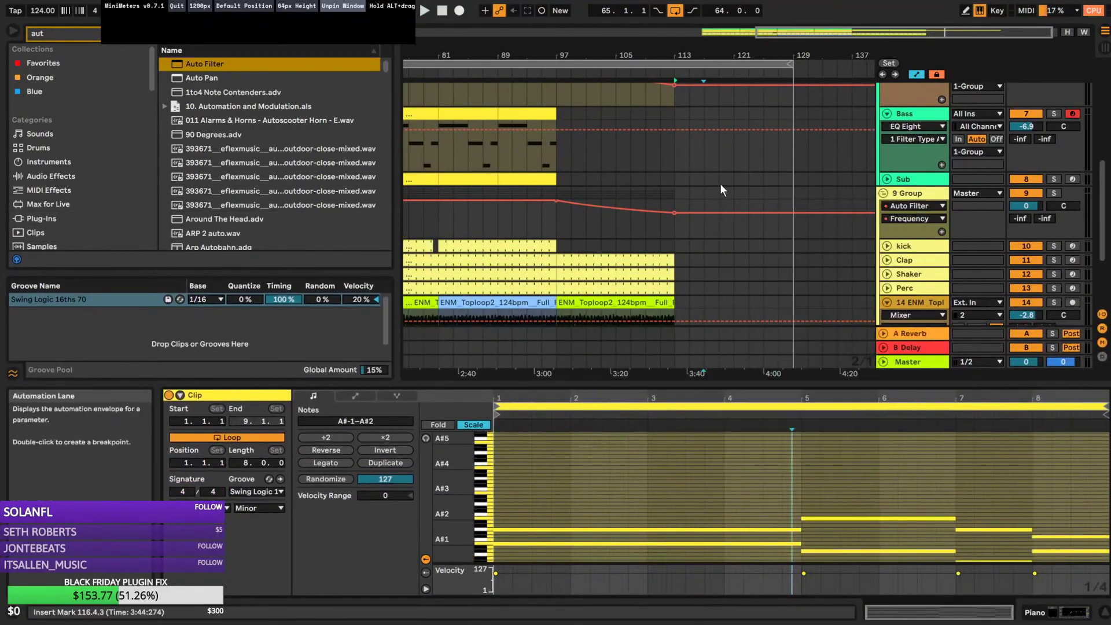
Play the transition from bar 111 and deactivate the Piano clip at bar 113
{"action": "scroll", "coordinate": [720, 185], "scroll_direction": "up", "scroll_amount": 5}
{"action": "left_click", "coordinate": [661, 167]}
{"action": "key", "text": "space"}
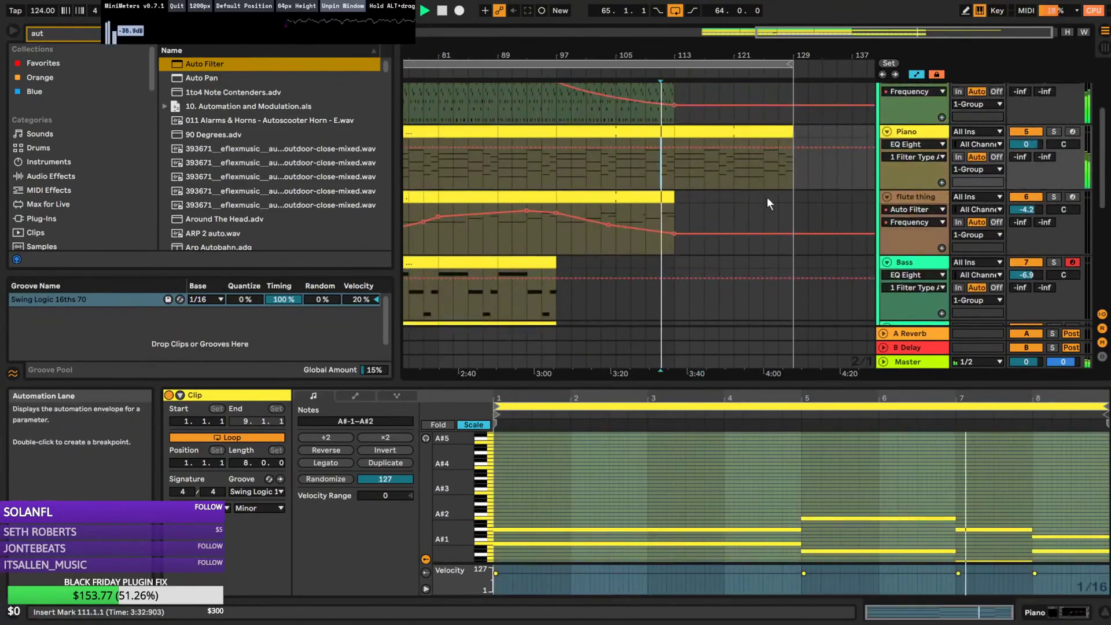
{"action": "left_click", "coordinate": [701, 129]}
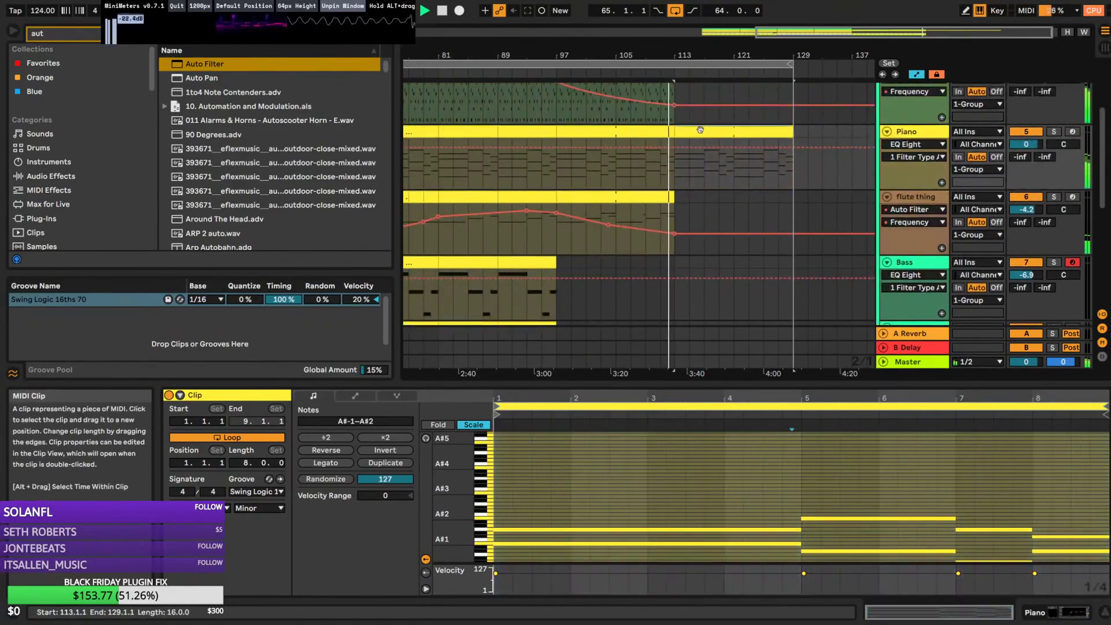
{"action": "key", "text": "0"}
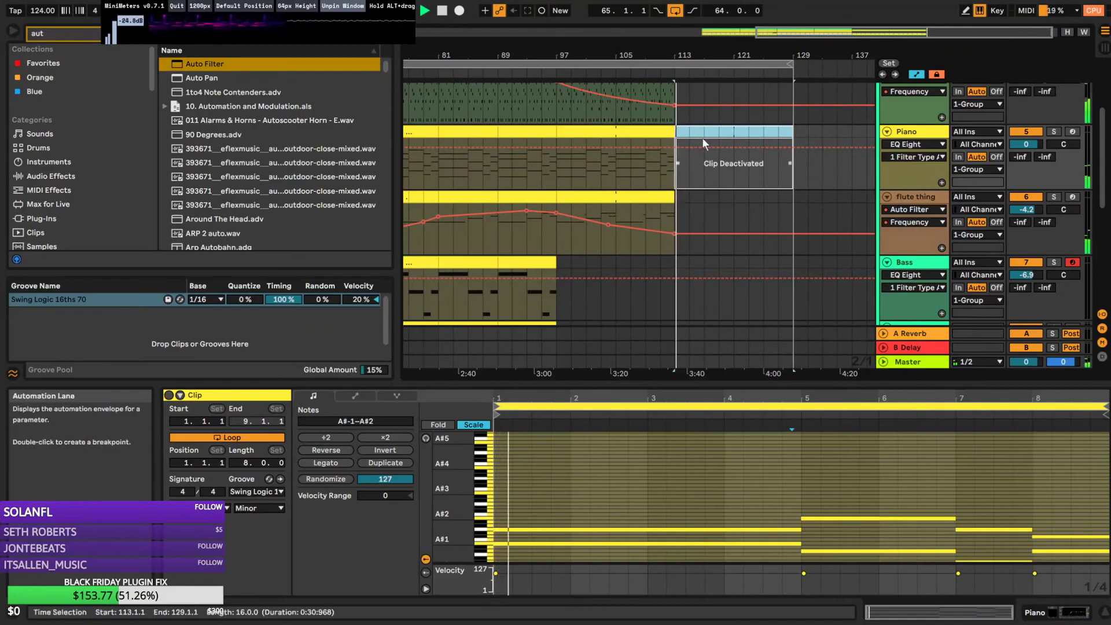
Fold the instrument tracks, duplicate the flute thing clip to bar 113 and raise its Auto Filter frequency to 1.24 kHz around bar 117
{"action": "left_click", "coordinate": [888, 132], "text": "alt"}
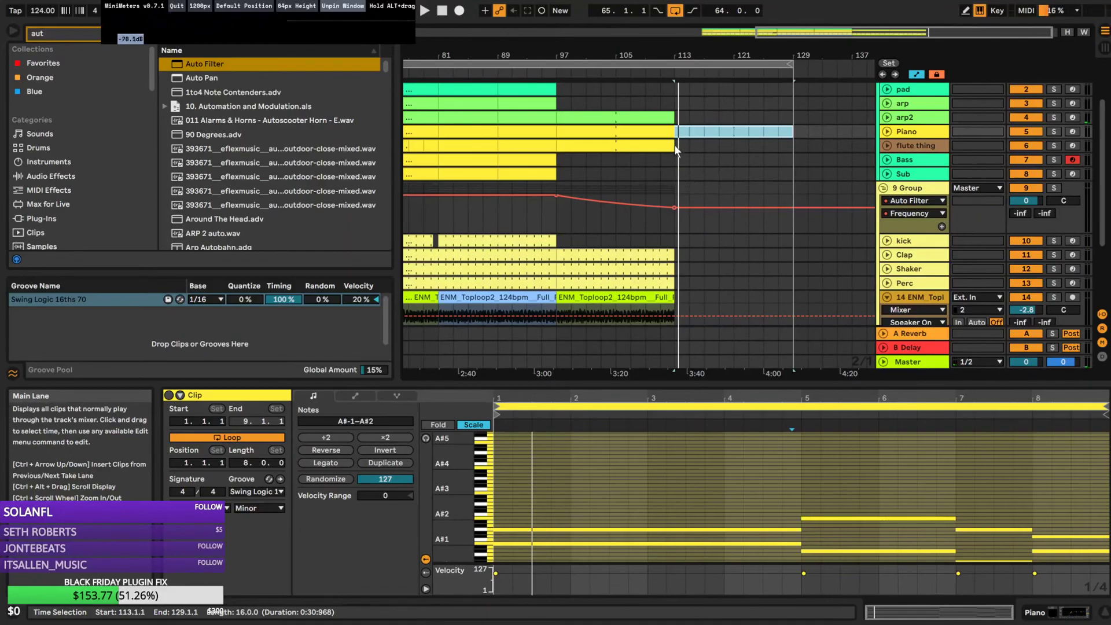
{"action": "left_click_drag", "start_coordinate": [703, 33], "coordinate": [706, 8]}
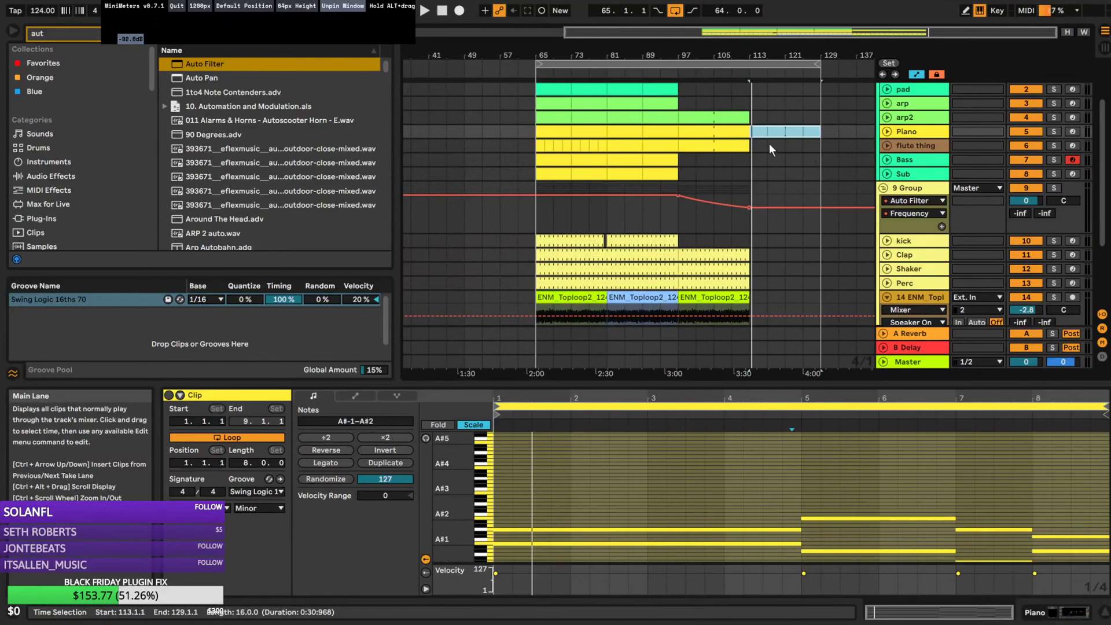
{"action": "left_click", "coordinate": [887, 146]}
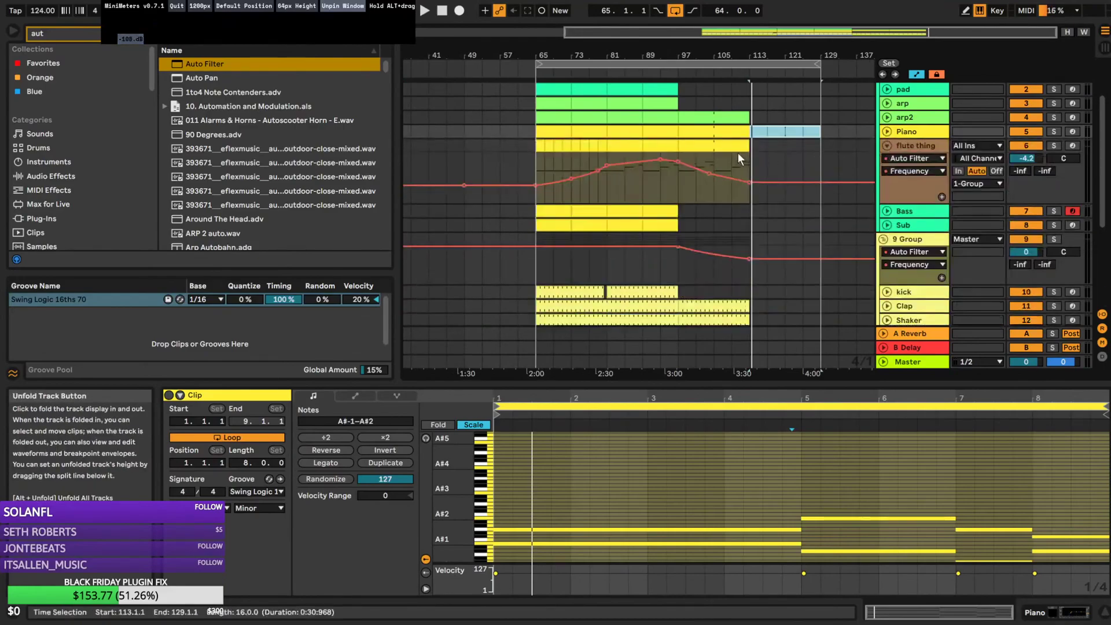
{"action": "left_click", "coordinate": [719, 144]}
{"action": "key", "text": "ctrl+d"}
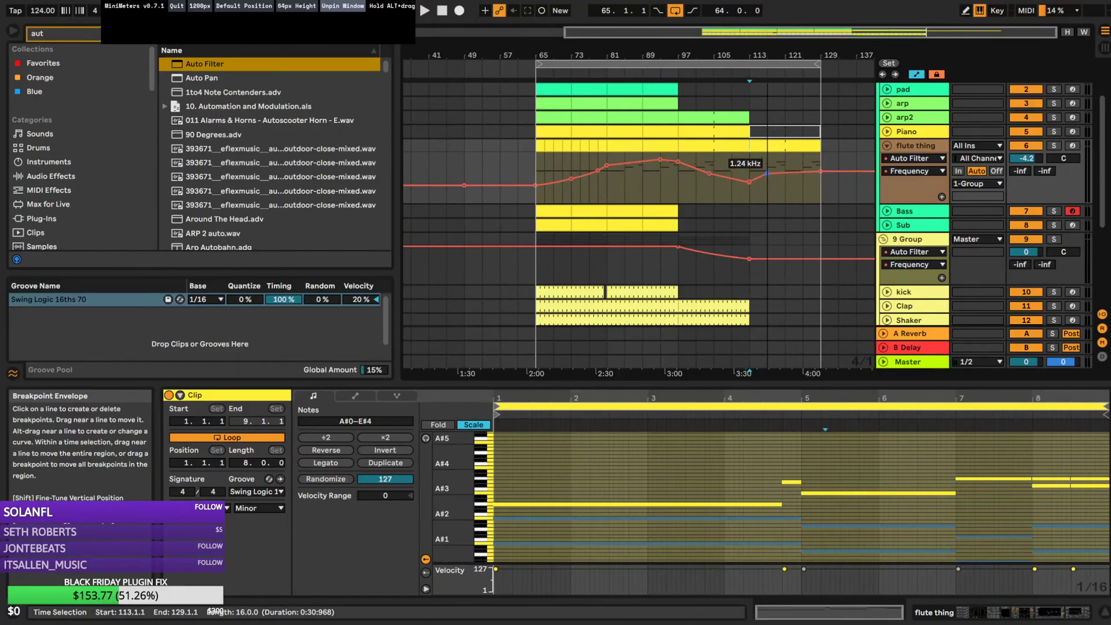
Copy the long opening E♯3 note in the flute thing clip at bar 113 up to A♯3 and play it back
{"action": "left_click", "coordinate": [577, 505]}
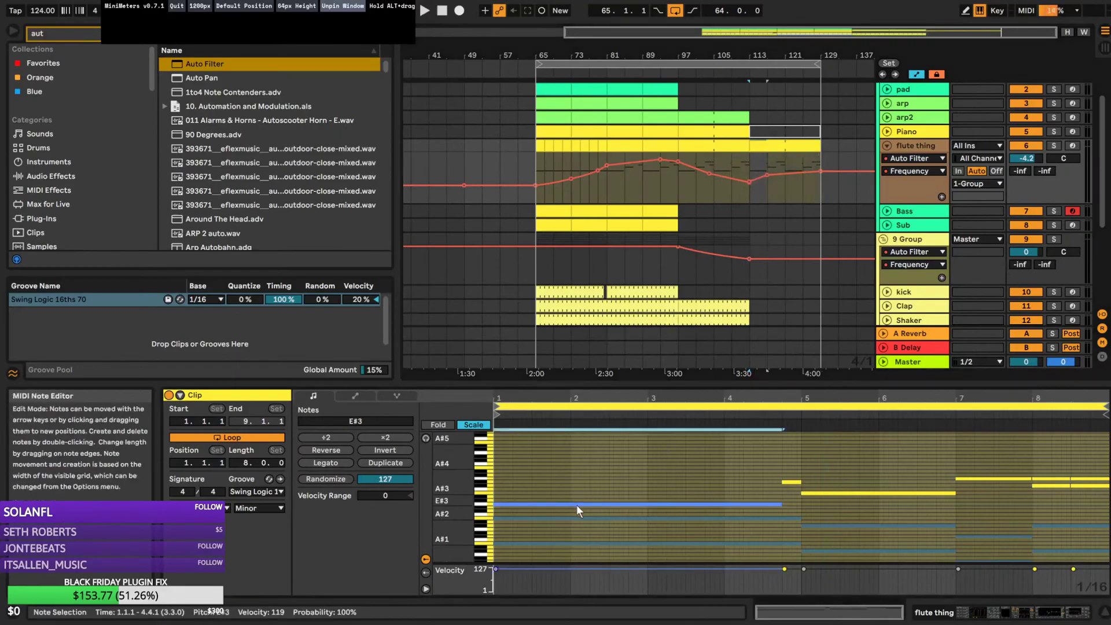
{"action": "left_click_drag", "start_coordinate": [578, 506], "coordinate": [577, 494]}
{"action": "key", "text": "space"}
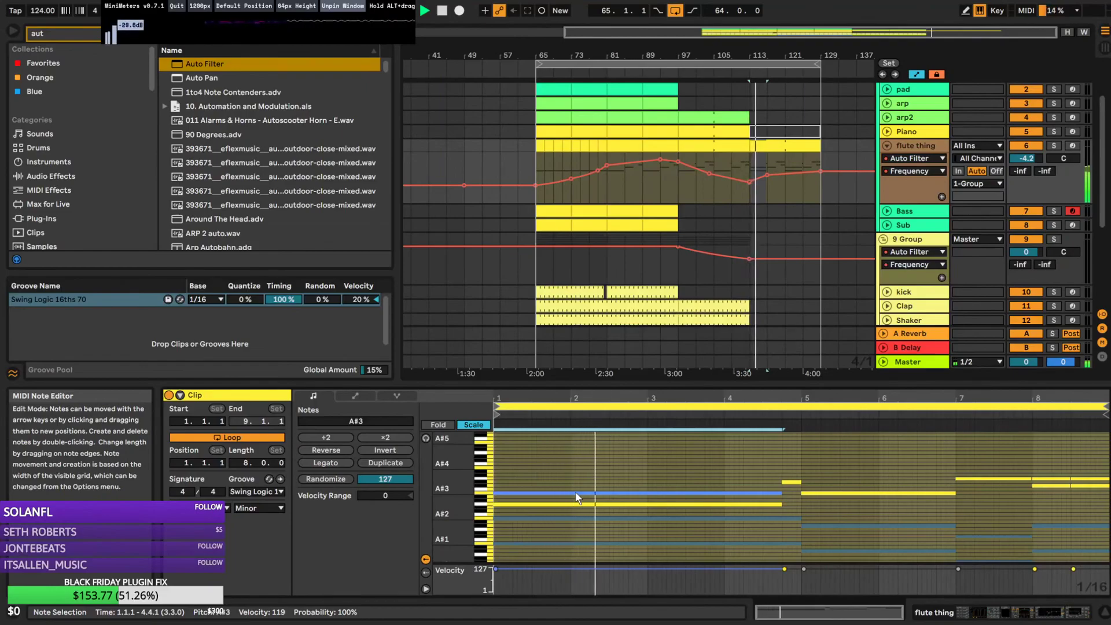
Open Tremolator on the flute thing track, automate its Depth to drop to 0.52 at bar 113 and play from bar 109
{"action": "key", "text": "shift+Tab"}
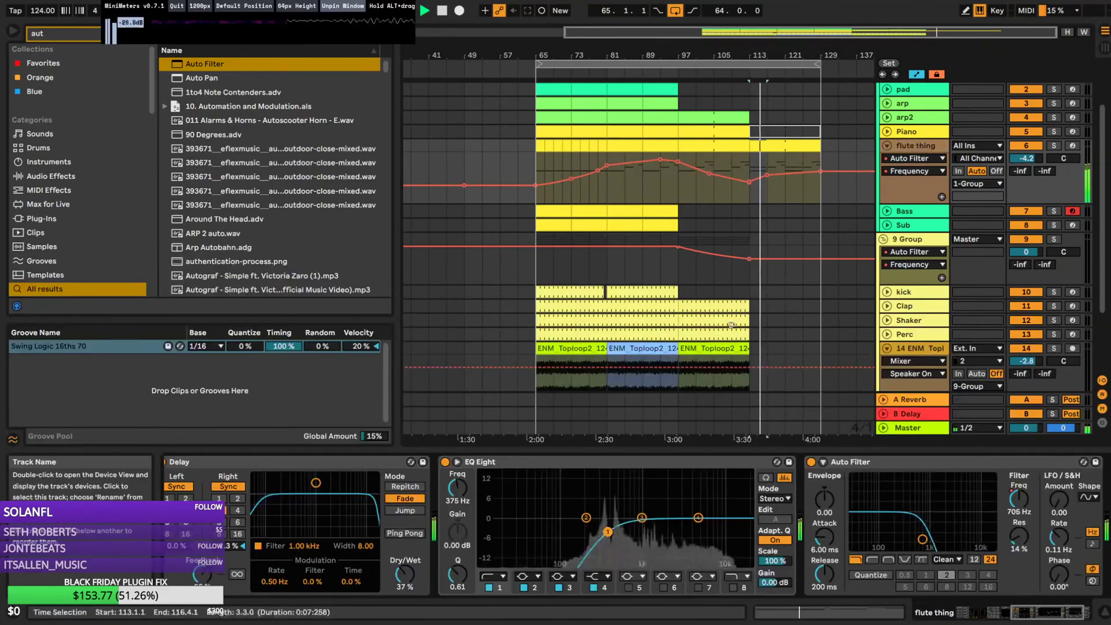
{"action": "left_click", "coordinate": [956, 618]}
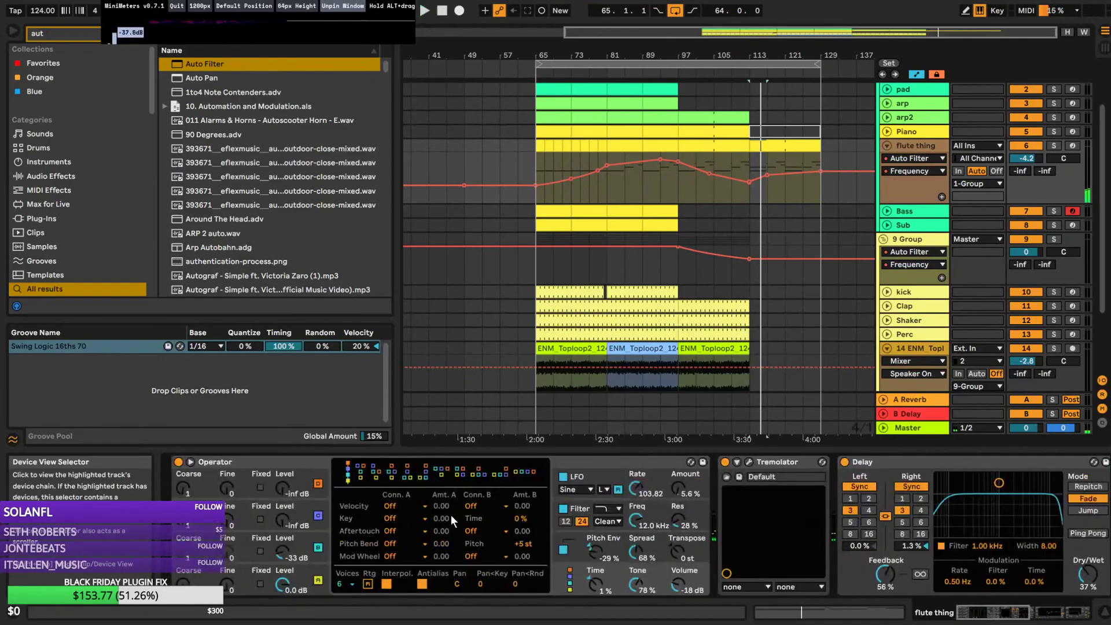
{"action": "left_click", "coordinate": [749, 462]}
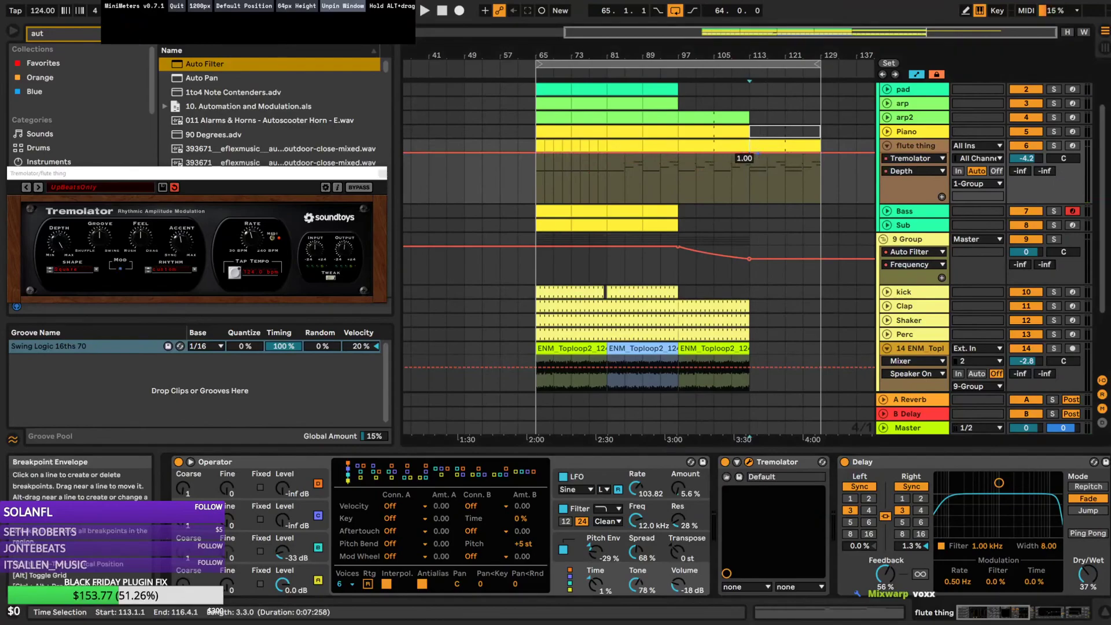
{"action": "left_click", "coordinate": [735, 178]}
{"action": "key", "text": "space"}
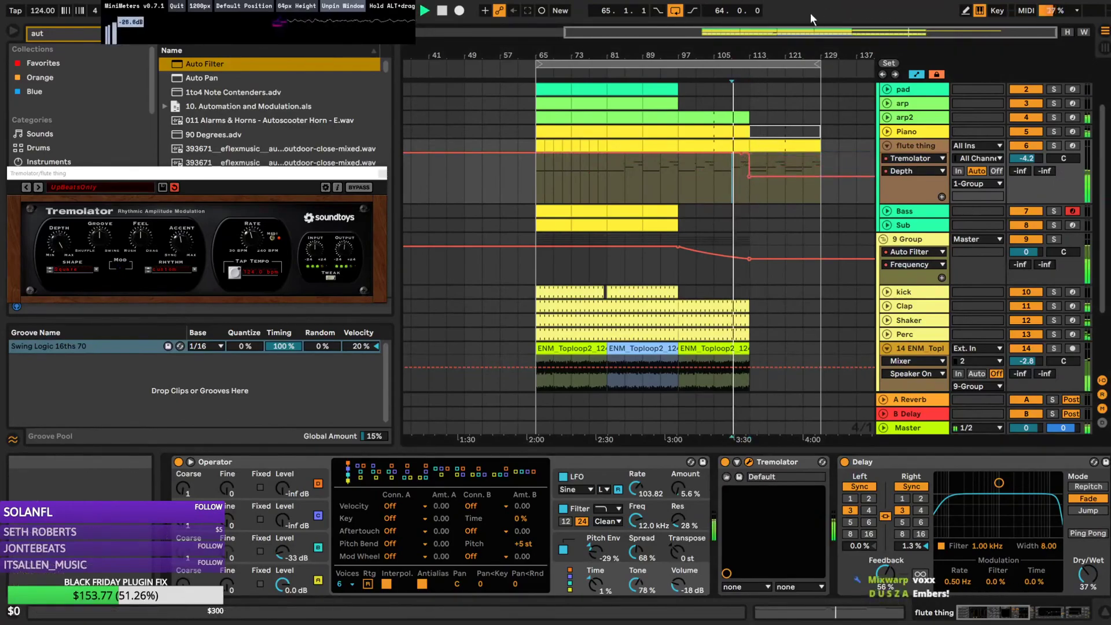
{"action": "left_click_drag", "start_coordinate": [839, 32], "coordinate": [853, 96]}
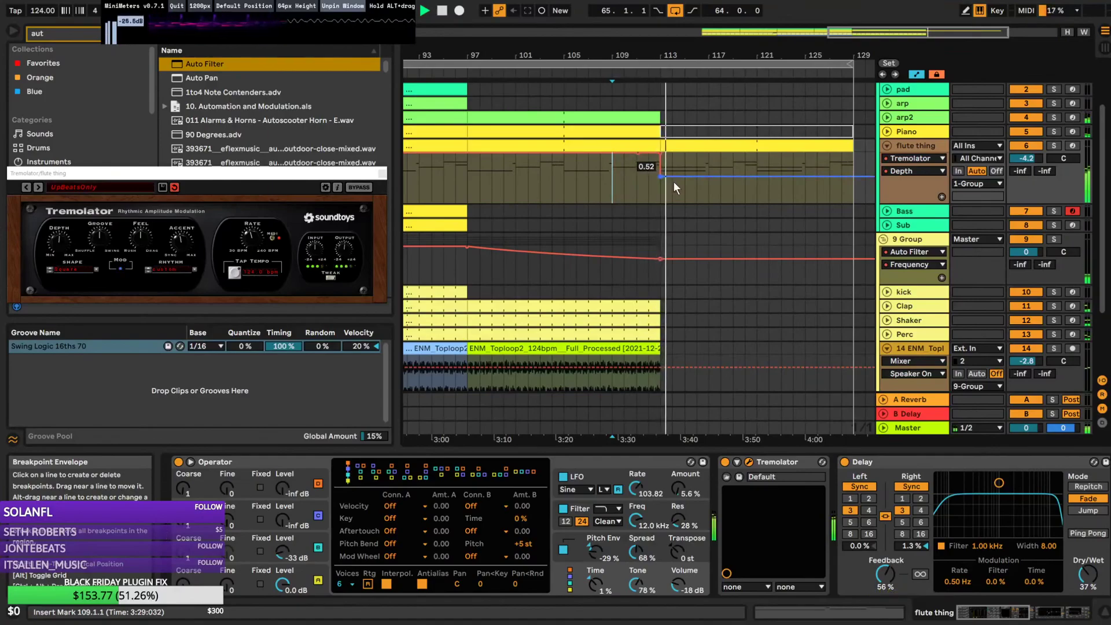
In the flute thing clip at bar 113, copy the short D♯4 note just before clip bar 5 down to B♯3
{"action": "double_click", "coordinate": [692, 148]}
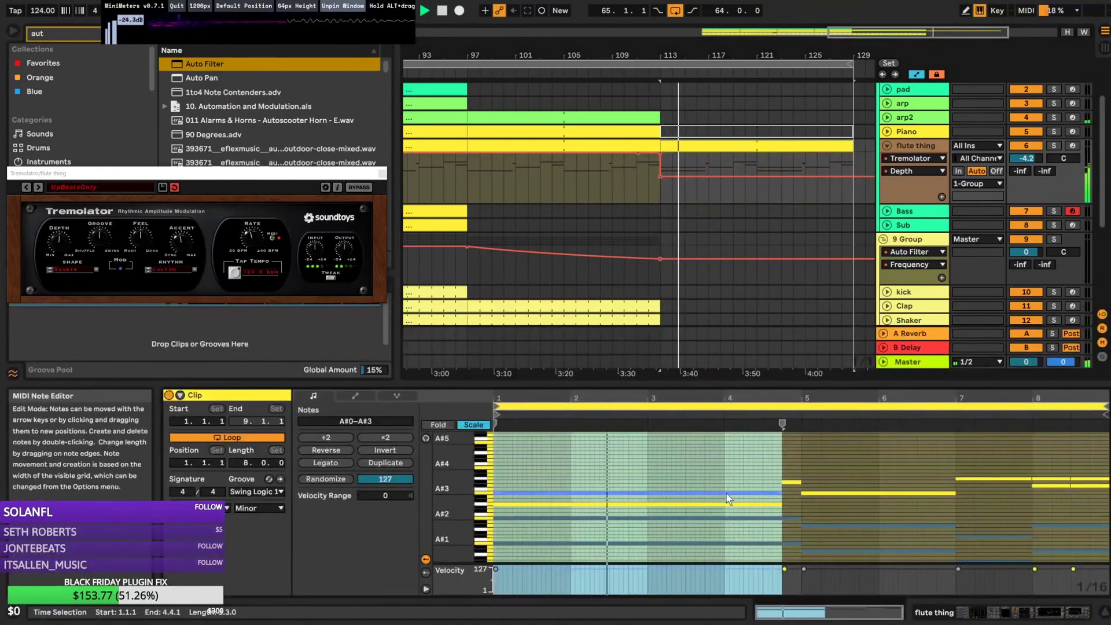
{"action": "left_click", "coordinate": [778, 494]}
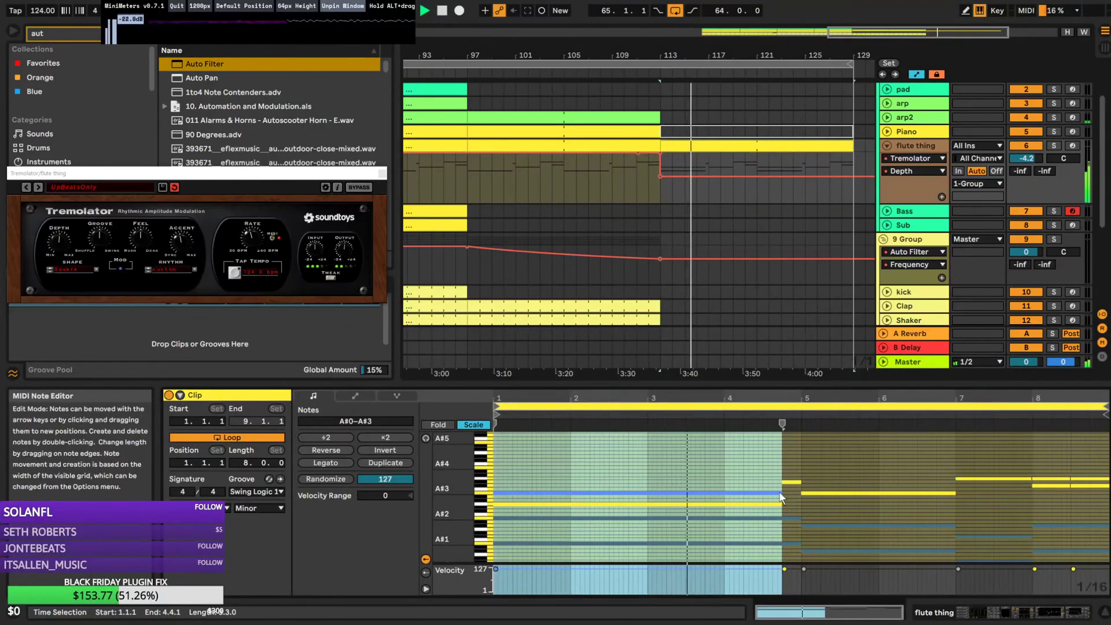
{"action": "double_click", "coordinate": [791, 481]}
{"action": "left_click_drag", "start_coordinate": [791, 481], "coordinate": [796, 477]}
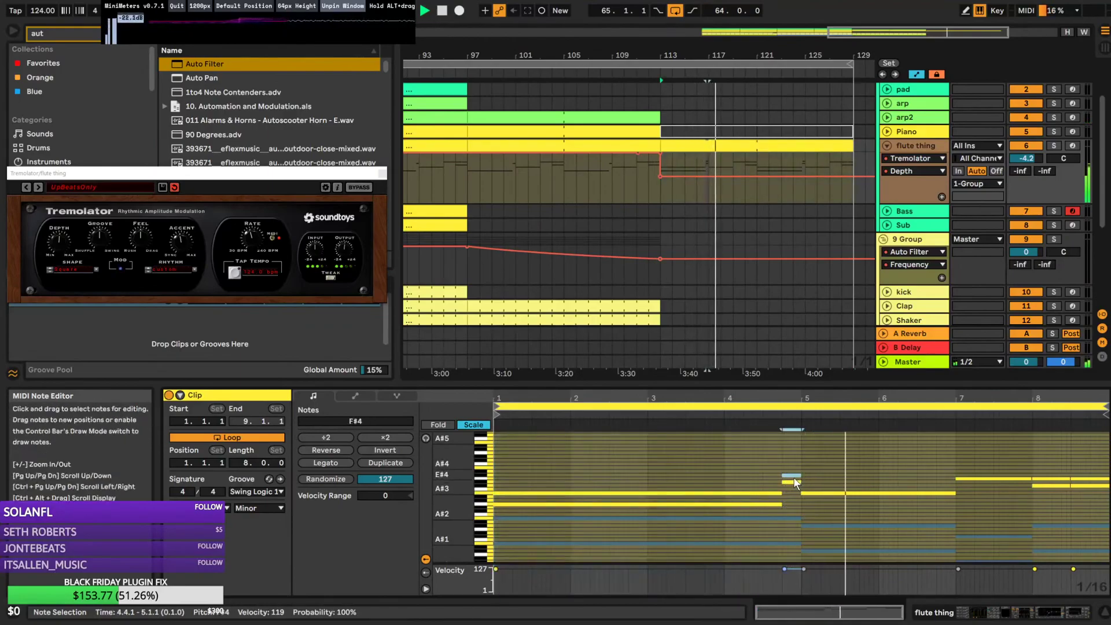
{"action": "left_click_drag", "start_coordinate": [791, 476], "coordinate": [791, 490]}
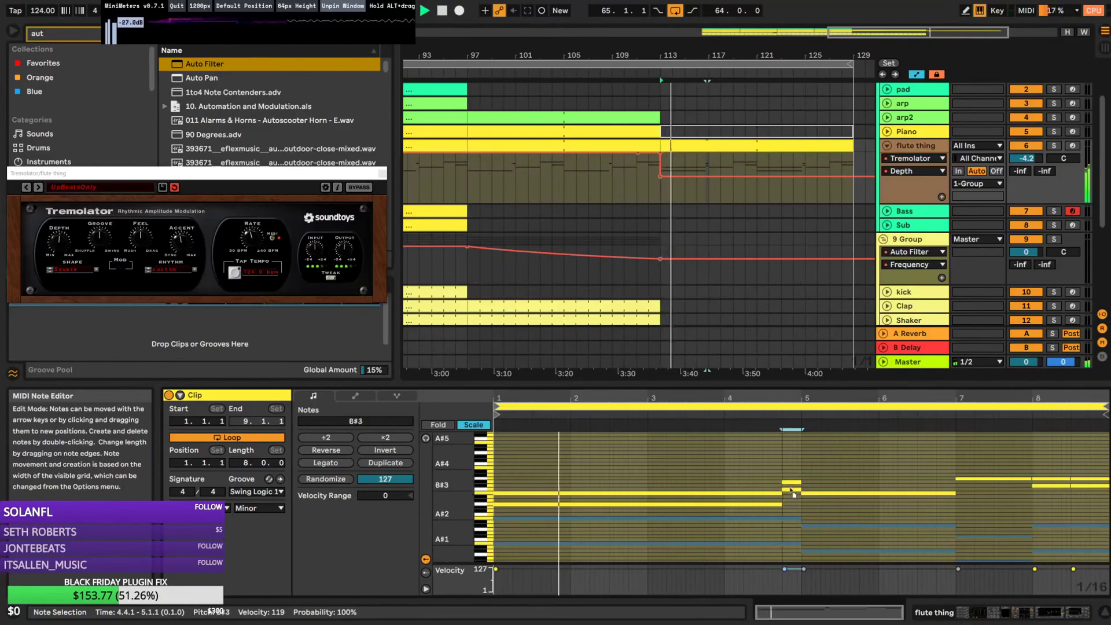
Raise the flute thing's Tremolator Depth automation back to 1.00 at bar 113 and play from bar 111
{"action": "left_click_drag", "start_coordinate": [657, 176], "coordinate": [665, 168]}
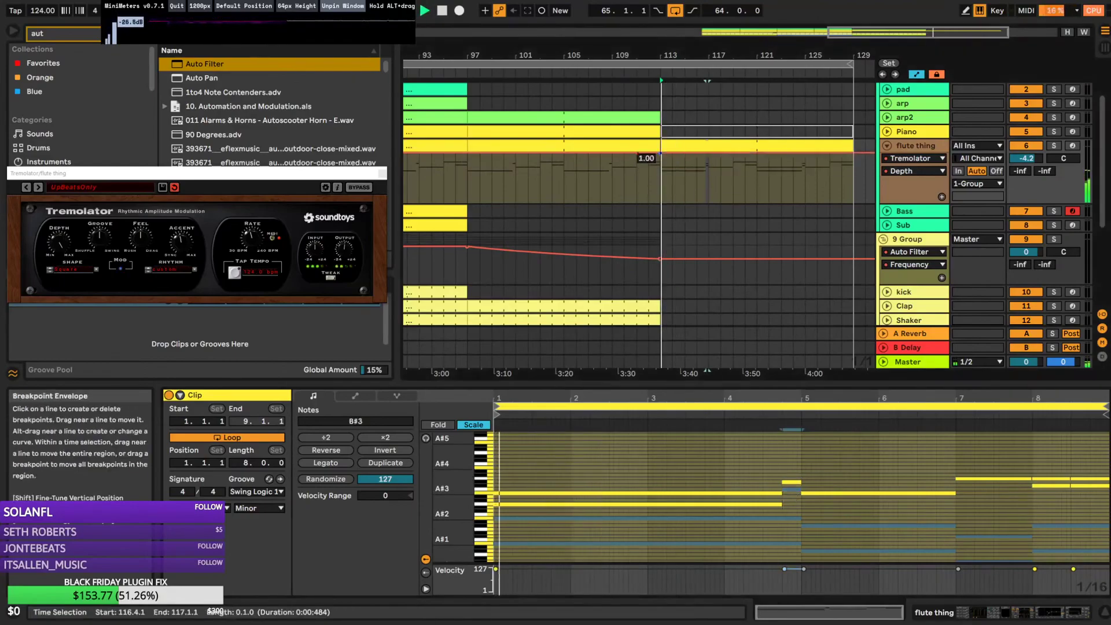
{"action": "left_click", "coordinate": [641, 179]}
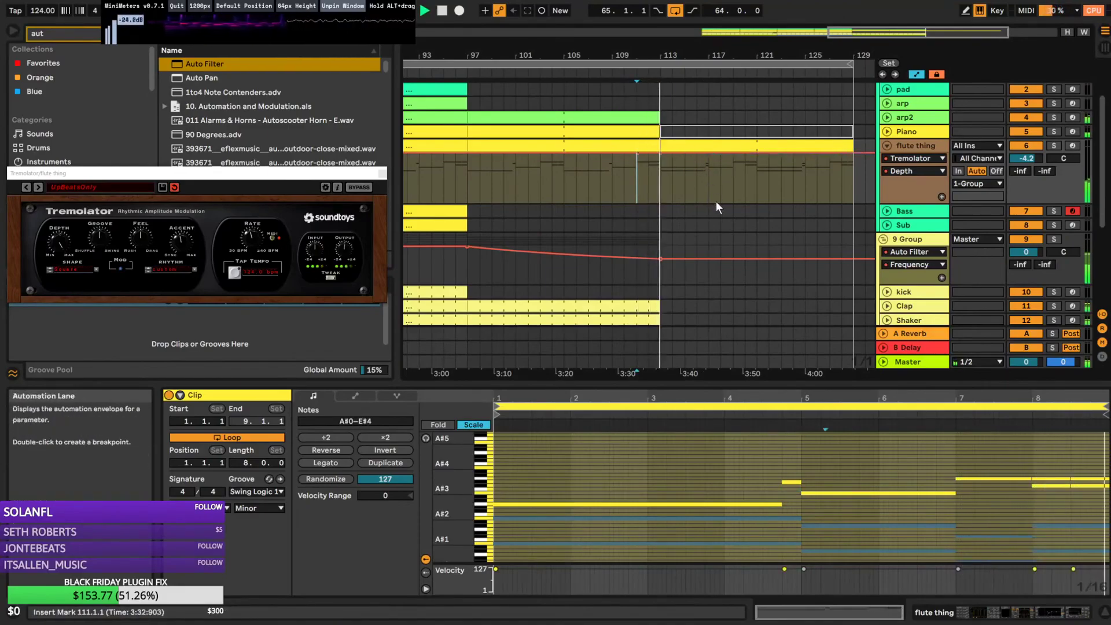
Try deleting the short D♯4 and B♯3 notes and extending the long A♯3 and E♯3 notes to clip bar 7
{"action": "left_click", "coordinate": [793, 512]}
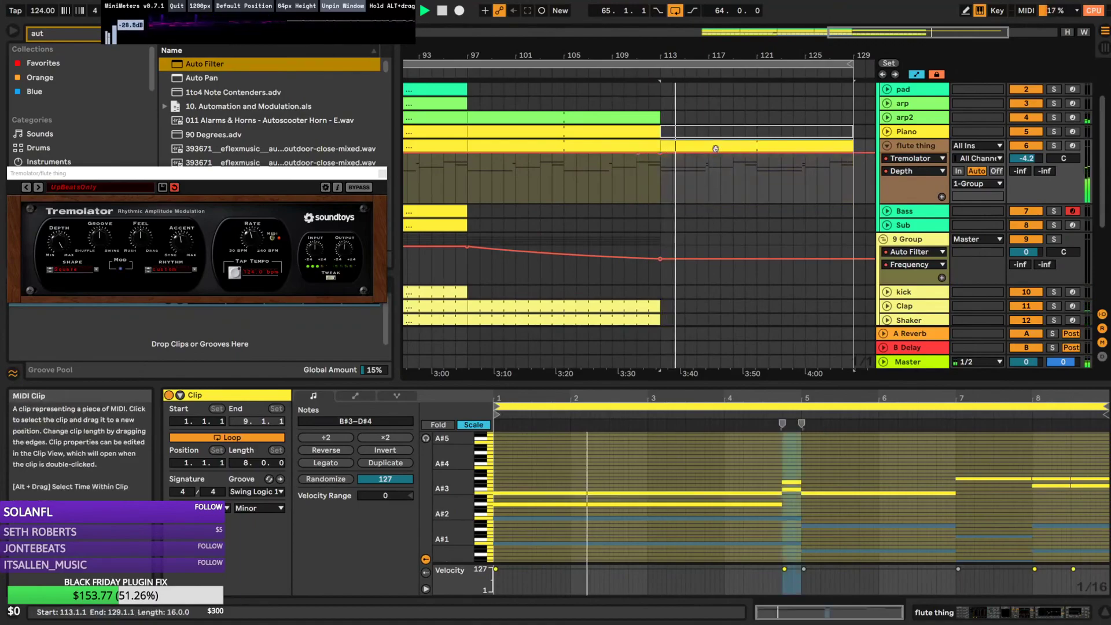
{"action": "left_click", "coordinate": [793, 482]}
{"action": "key", "text": "Delete"}
{"action": "left_click", "coordinate": [793, 489]}
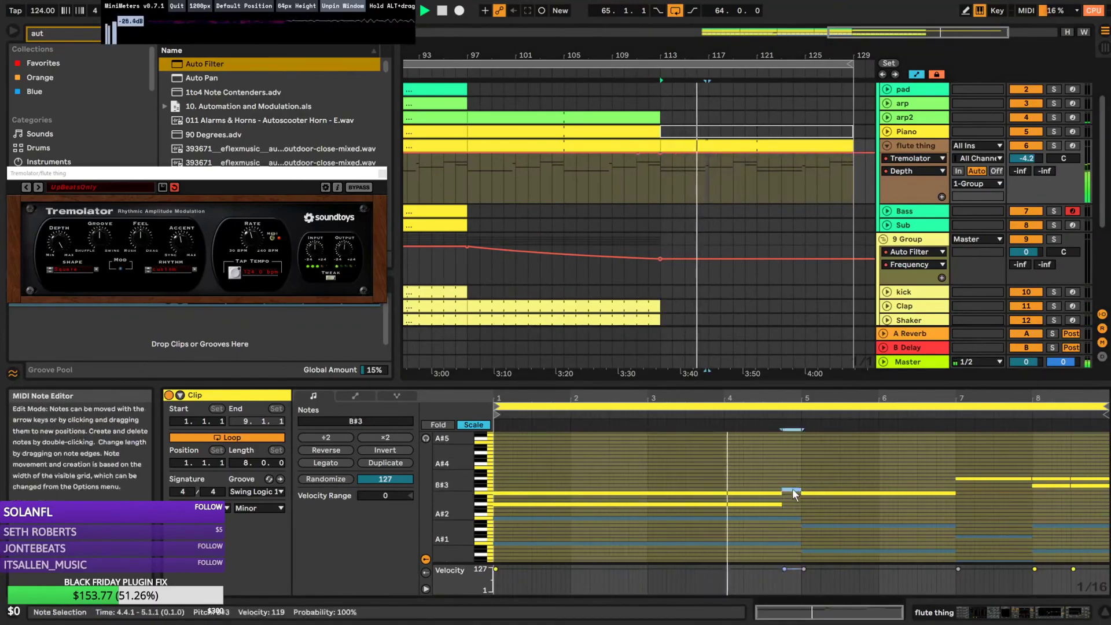
{"action": "key", "text": "Delete"}
{"action": "left_click_drag", "start_coordinate": [782, 493], "coordinate": [967, 492]}
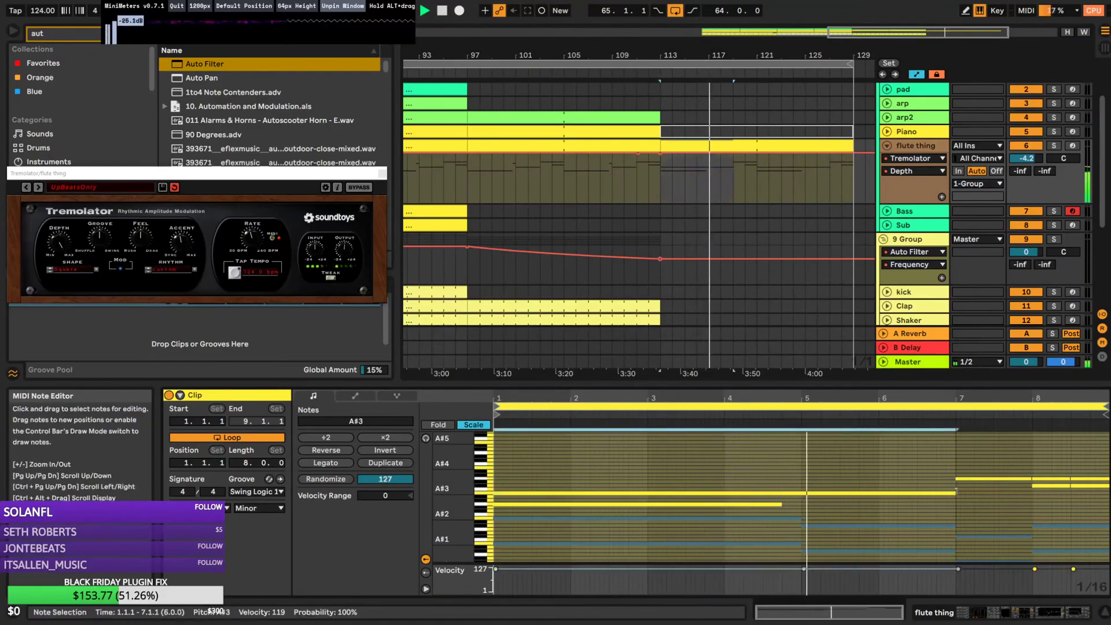
{"action": "left_click", "coordinate": [783, 502]}
{"action": "left_click_drag", "start_coordinate": [783, 502], "coordinate": [849, 504]}
{"action": "left_click_drag", "start_coordinate": [938, 507], "coordinate": [956, 504]}
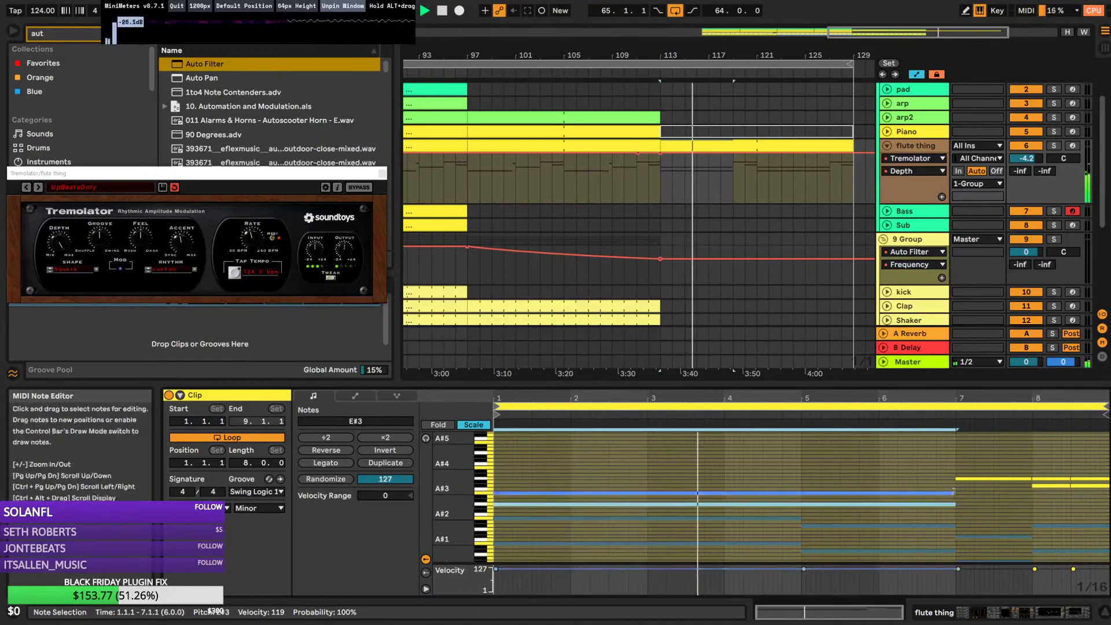
Undo the note extensions and the deletion of the short D♯4 and B♯3 notes
{"action": "key", "text": "ctrl+z"}
{"action": "key", "text": "ctrl+z"}
{"action": "key", "text": "ctrl+z"}
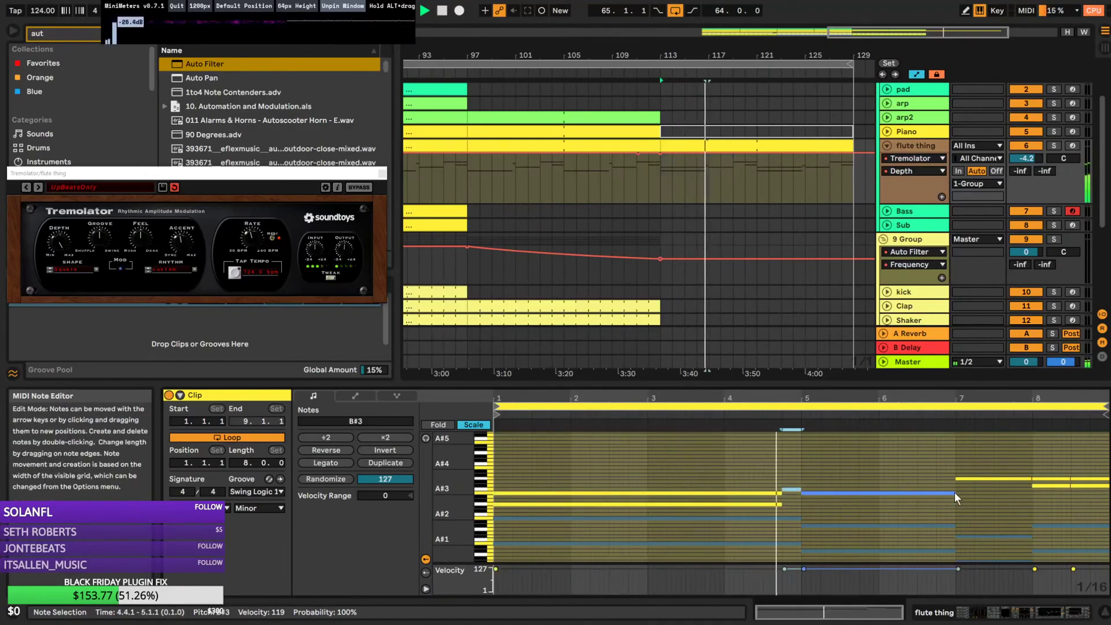
{"action": "key", "text": "ctrl+z"}
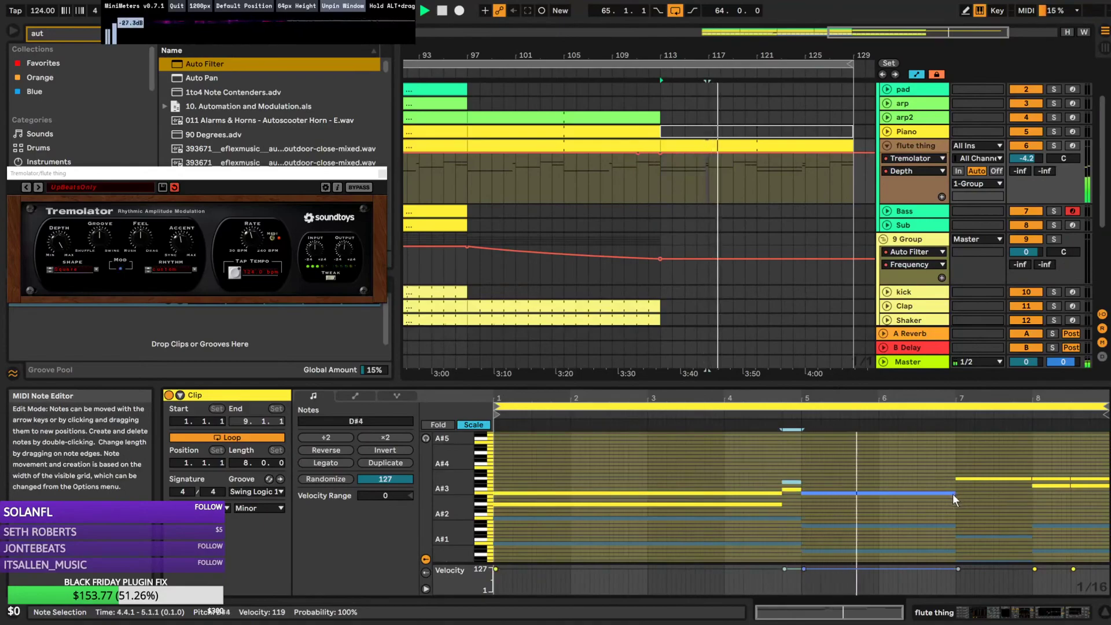
Audition the long opening A♯3 note at G♯3 and B♯3, and return it to A♯3
{"action": "key", "text": "space"}
{"action": "key", "text": "space"}
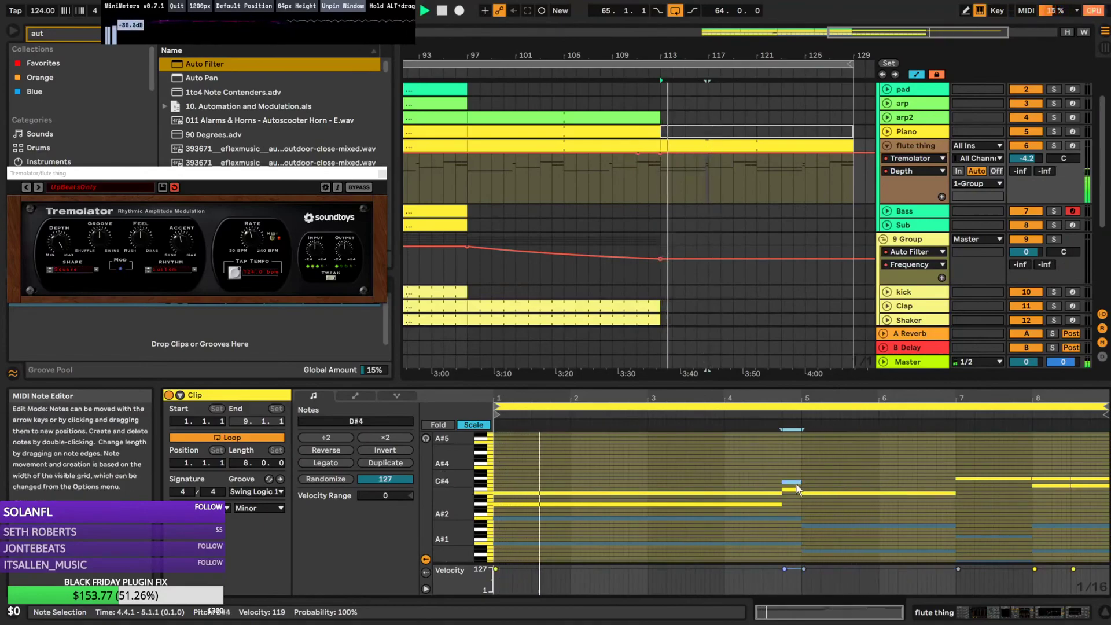
{"action": "left_click", "coordinate": [767, 494]}
{"action": "key", "text": "space"}
{"action": "key", "text": "space"}
{"action": "left_click_drag", "start_coordinate": [766, 494], "coordinate": [766, 498]}
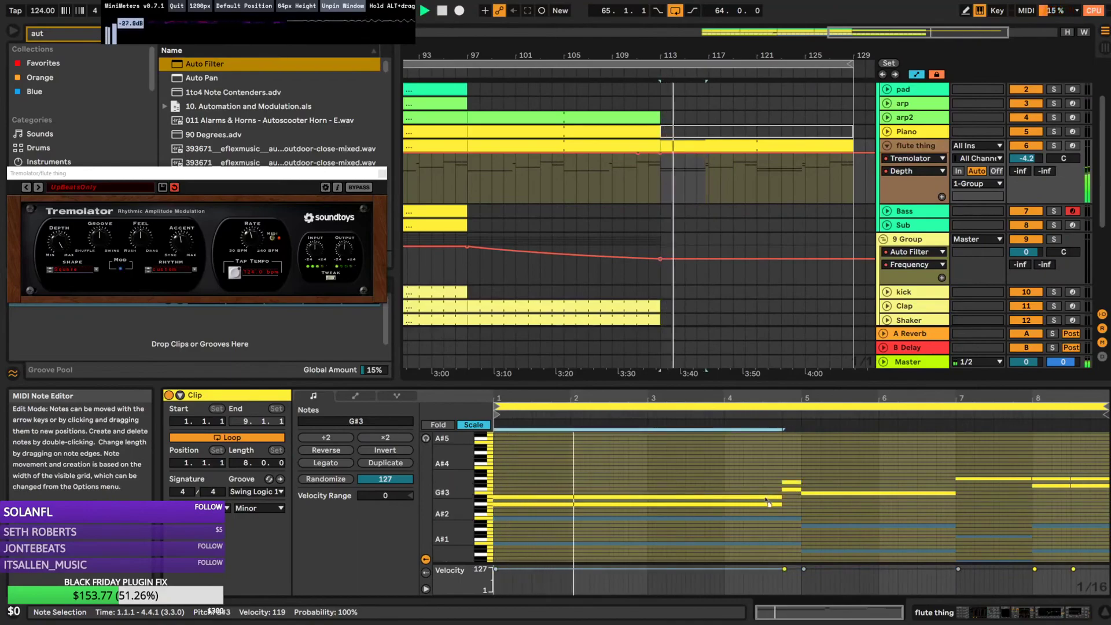
{"action": "key", "text": "space"}
{"action": "key", "text": "space"}
{"action": "left_click_drag", "start_coordinate": [766, 498], "coordinate": [768, 491]}
{"action": "key", "text": "space"}
{"action": "key", "text": "space"}
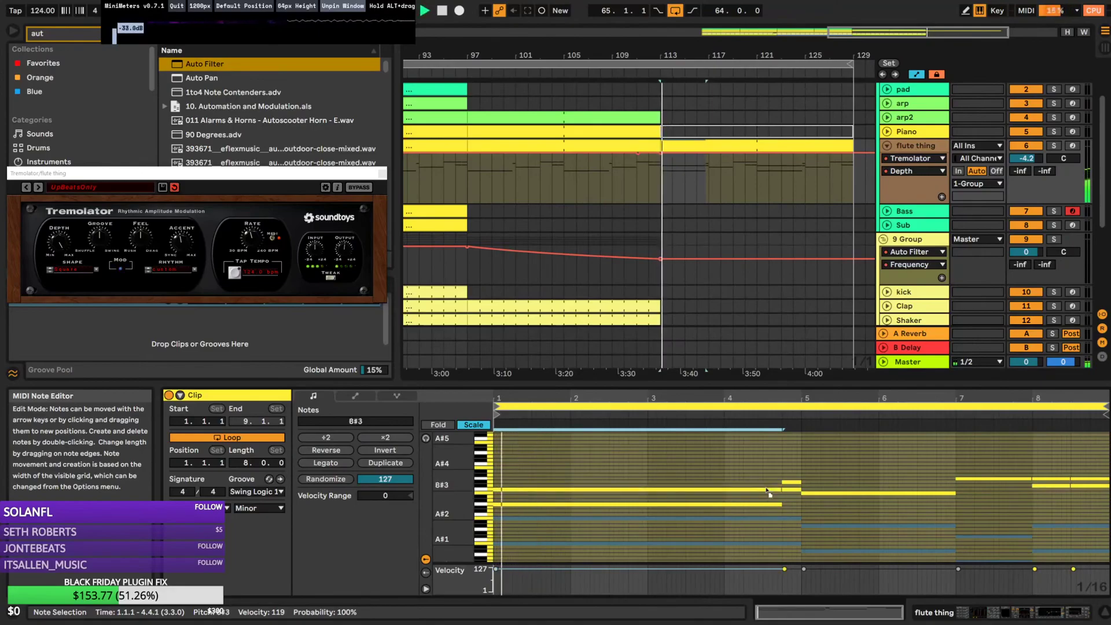
{"action": "mouse_move", "coordinate": [767, 491]}
{"action": "left_mouse_down"}
{"action": "mouse_move", "coordinate": [771, 500]}
{"action": "mouse_move", "coordinate": [765, 492]}
{"action": "left_mouse_up"}
{"action": "key", "text": "space"}
{"action": "key", "text": "space"}
{"action": "key", "text": "space"}
Play from around bar 116 and raise the short D♯4 note before clip bar 5 to E♯4
{"action": "left_click", "coordinate": [695, 177]}
{"action": "left_click_drag", "start_coordinate": [793, 482], "coordinate": [792, 479]}
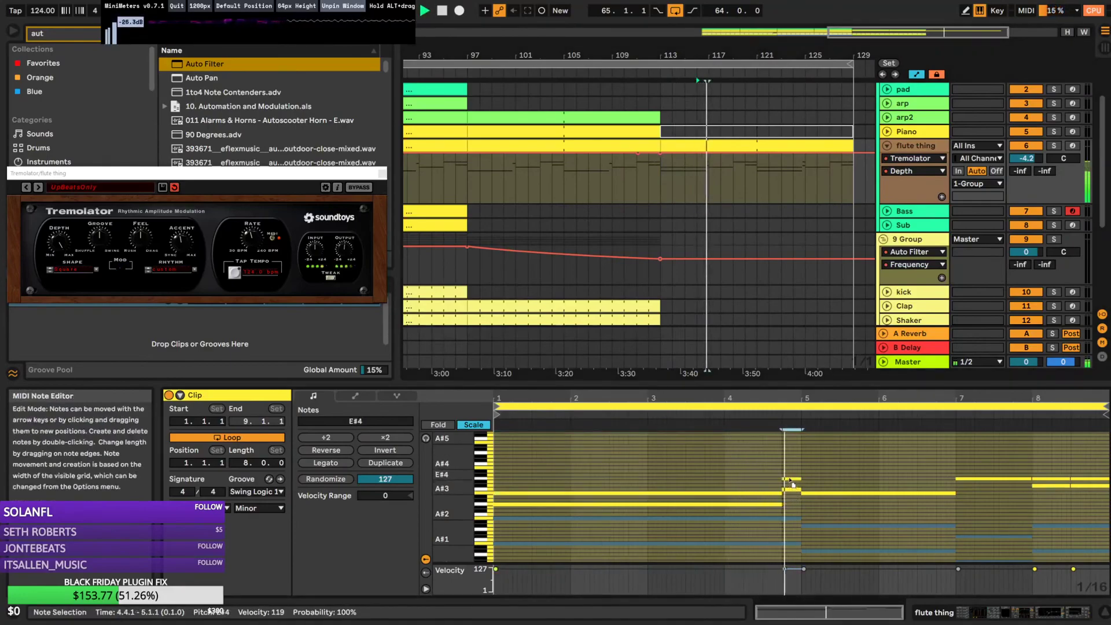
{"action": "key", "text": "Up"}
{"action": "key", "text": "Up"}
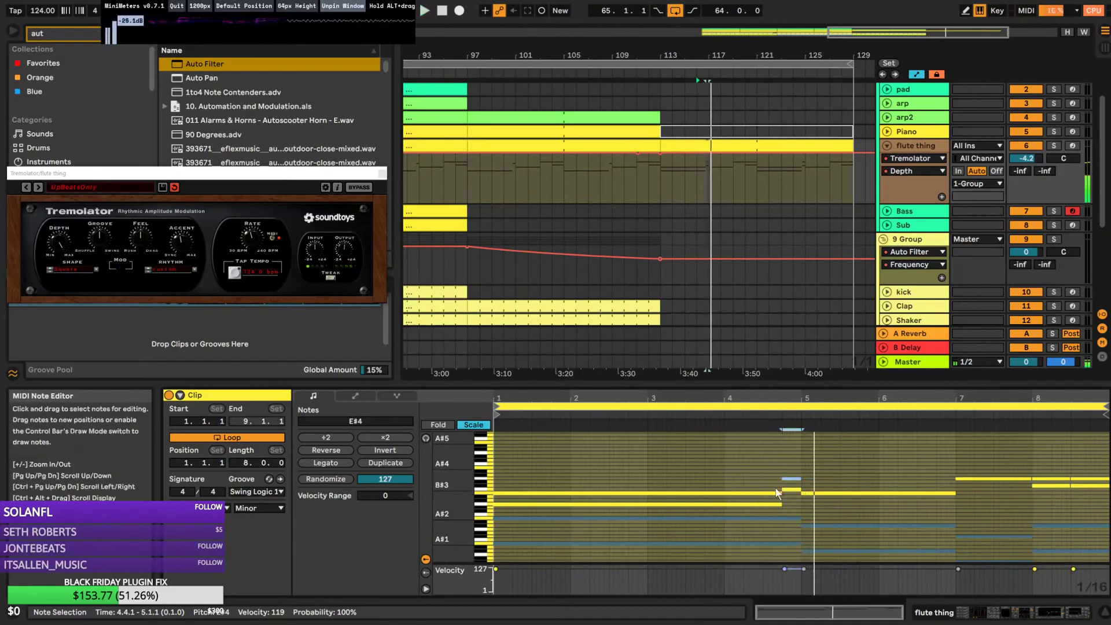
Copy the A♯3 and E♯4 notes spanning clip bars 5 to 8 up to D♯4 and A♯4, and play from around bar 110
{"action": "left_click_drag", "start_coordinate": [874, 498], "coordinate": [979, 506]}
{"action": "left_click_drag", "start_coordinate": [877, 459], "coordinate": [1020, 507]}
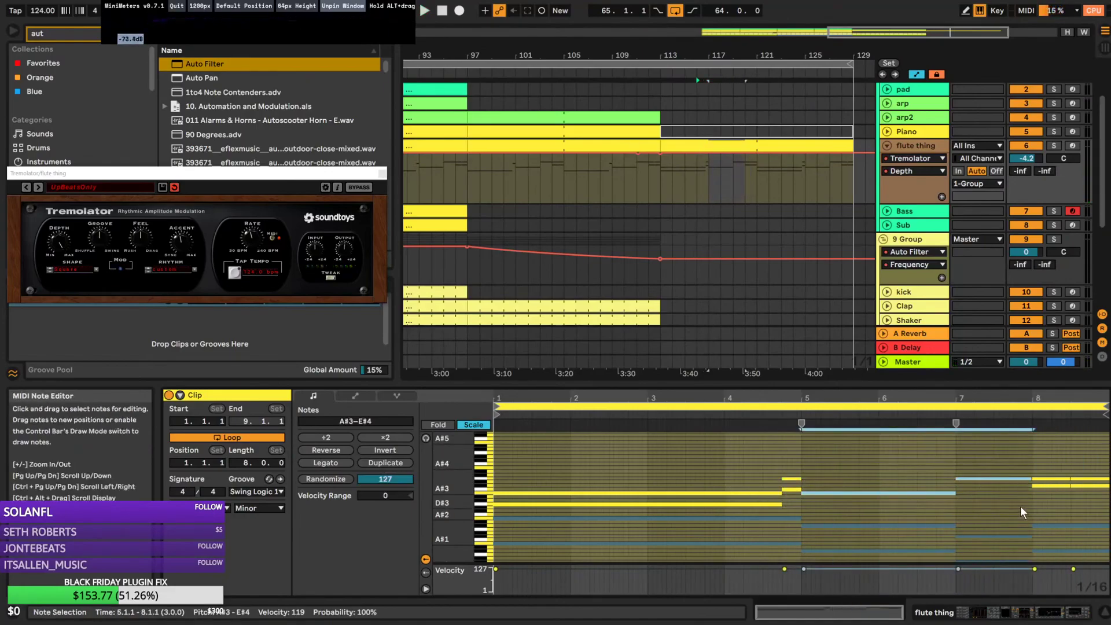
{"action": "key", "text": "Up"}
{"action": "key", "text": "Up"}
{"action": "key", "text": "Up"}
{"action": "key", "text": "Up"}
{"action": "key", "text": "space"}
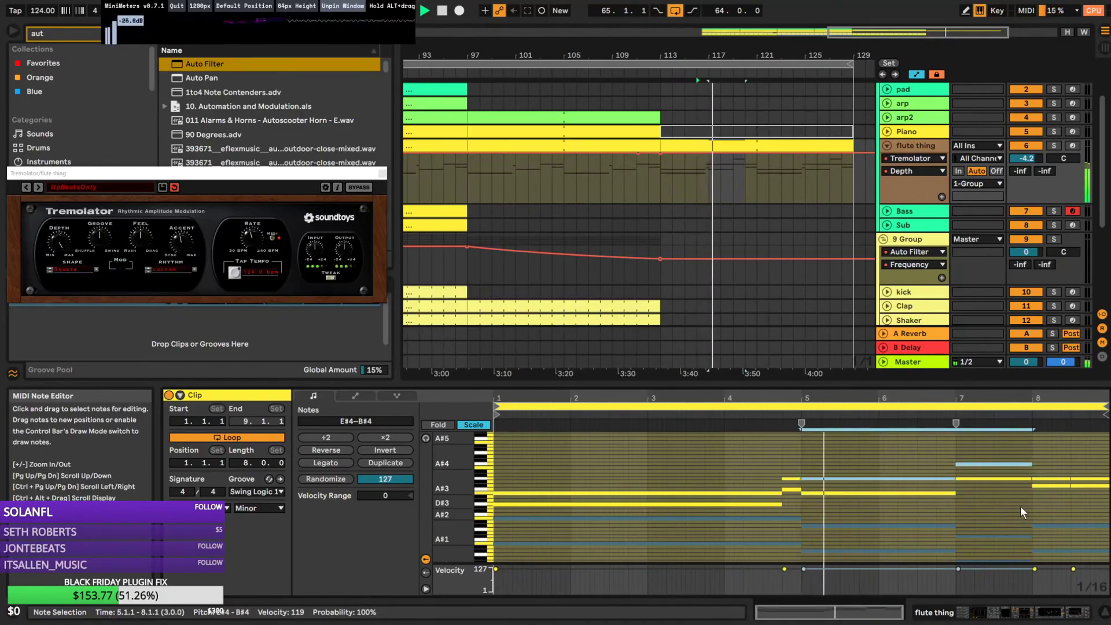
{"action": "key", "text": "Down"}
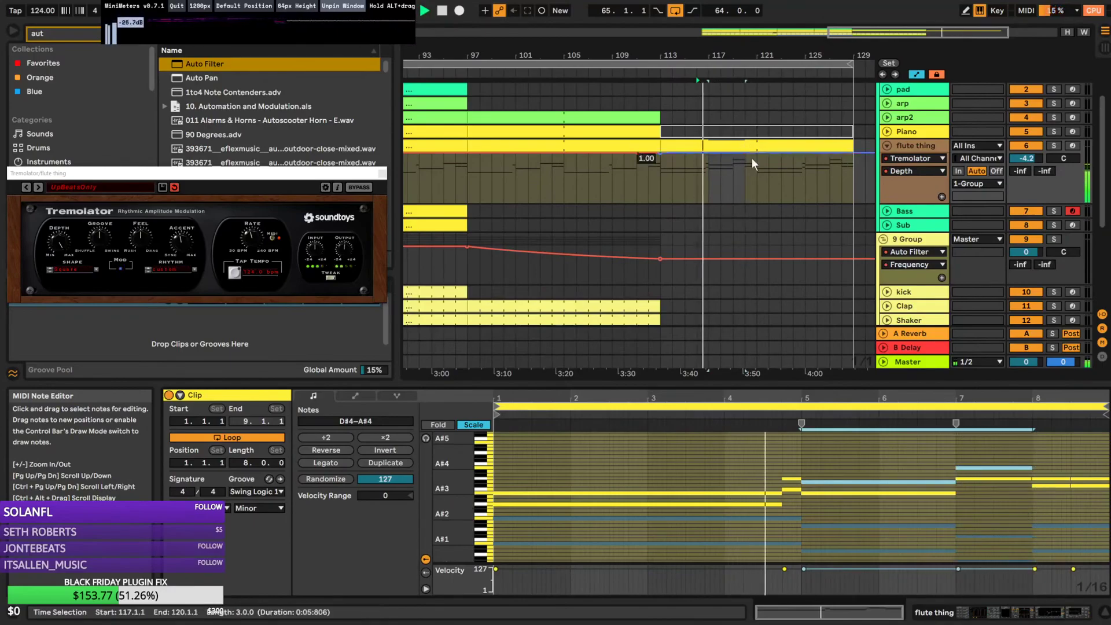
{"action": "left_click", "coordinate": [624, 190]}
Copy the 8-bar pad clip to bar 113 and unfold the pad track
{"action": "scroll", "coordinate": [774, 240], "scroll_direction": "up", "scroll_amount": 3}
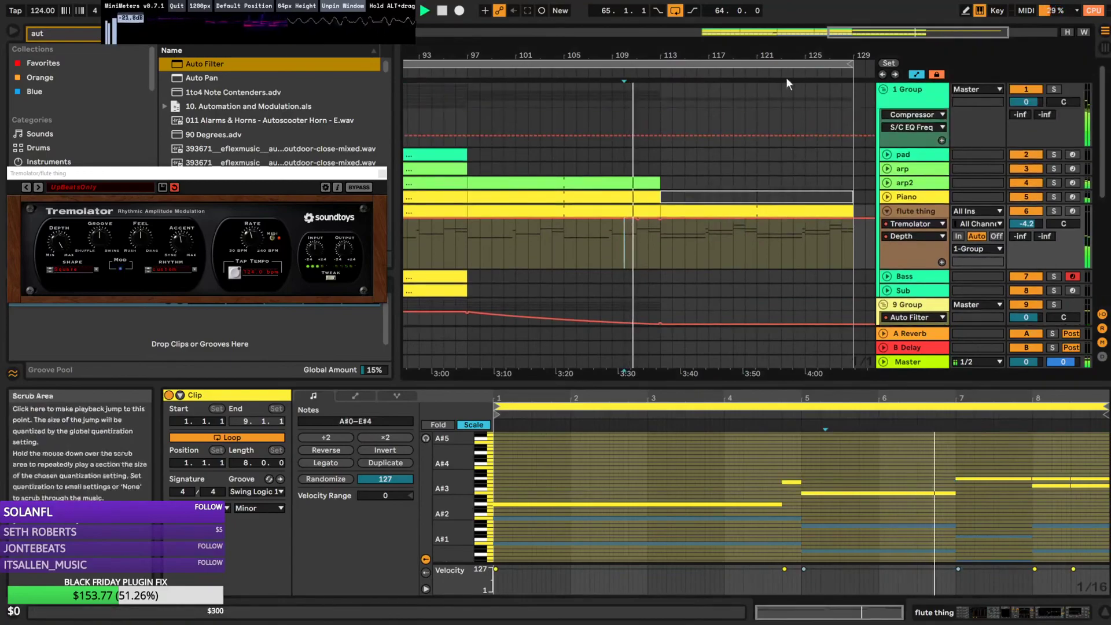
{"action": "left_click_drag", "start_coordinate": [433, 154], "coordinate": [715, 159]}
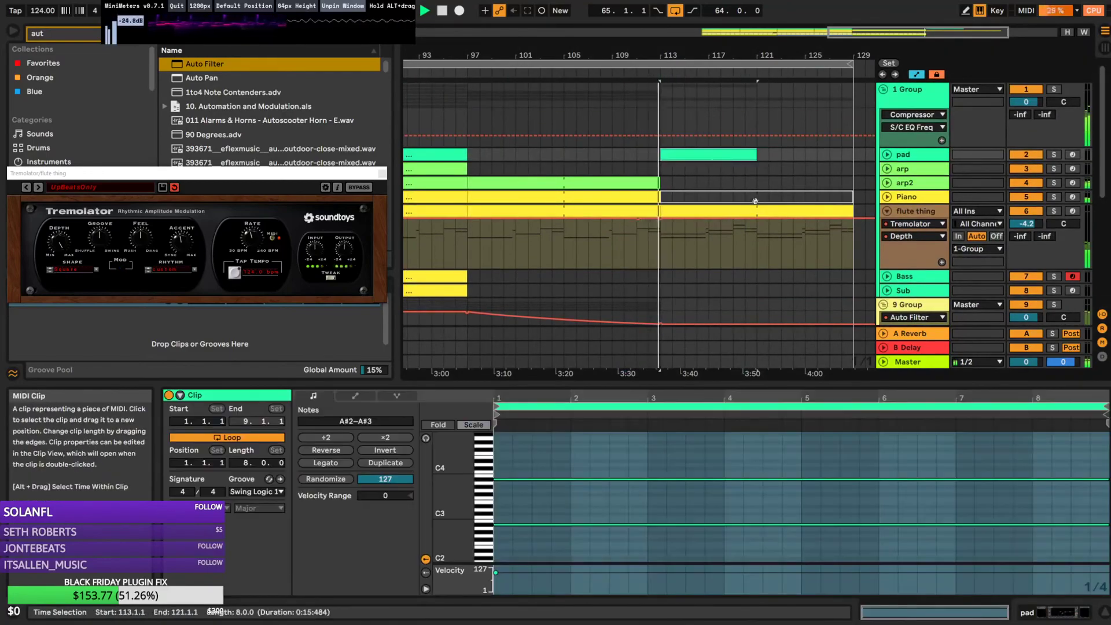
{"action": "scroll", "coordinate": [769, 233], "scroll_direction": "down", "scroll_amount": 3}
{"action": "scroll", "coordinate": [769, 196], "scroll_direction": "up", "scroll_amount": 2}
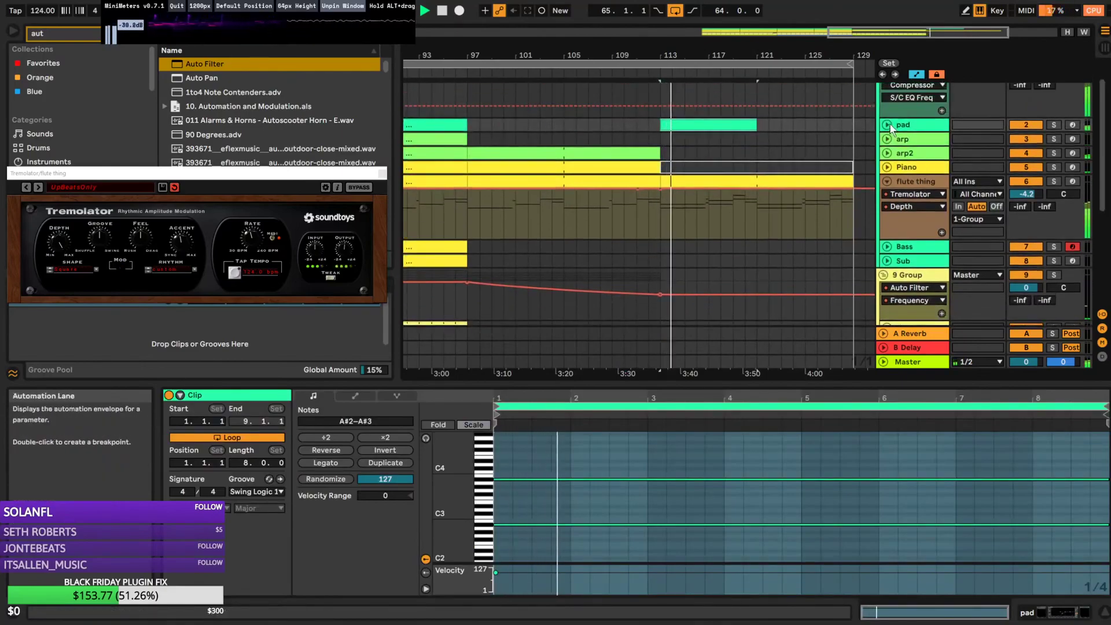
{"action": "left_click", "coordinate": [887, 125]}
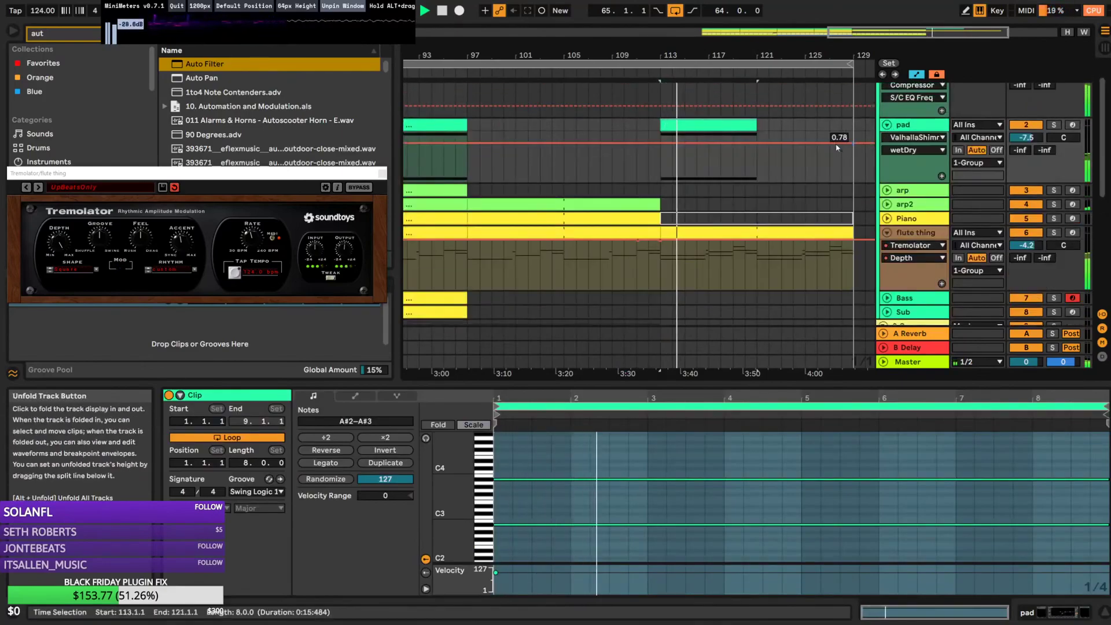
{"action": "left_click", "coordinate": [720, 125]}
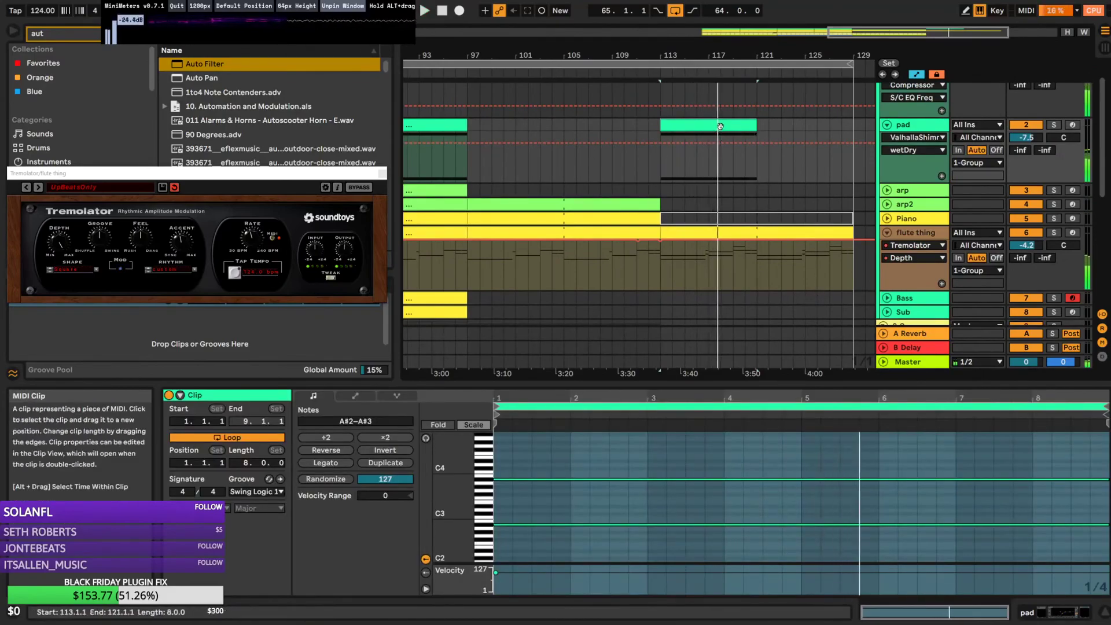
Repeat the first two bars of the flute thing clip from bar 113 to bar 129 and play from around bar 108
{"action": "mouse_move", "coordinate": [666, 279]}
{"action": "left_mouse_down"}
{"action": "mouse_move", "coordinate": [694, 276]}
{"action": "mouse_move", "coordinate": [683, 272]}
{"action": "left_mouse_up"}
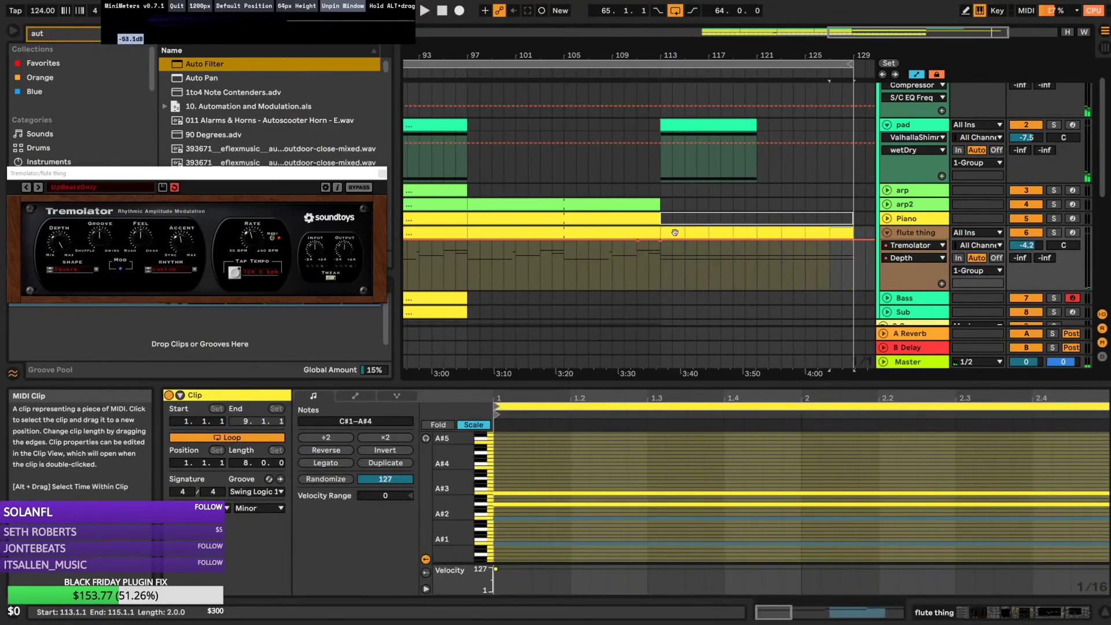
{"action": "left_click", "coordinate": [603, 278]}
{"action": "key", "text": "space"}
Extend the pad part at bar 113 to bar 129 and lengthen its A♯2 and A♯3 notes to the full 16 bars
{"action": "left_click_drag", "start_coordinate": [751, 127], "coordinate": [821, 134]}
{"action": "left_click", "coordinate": [758, 128]}
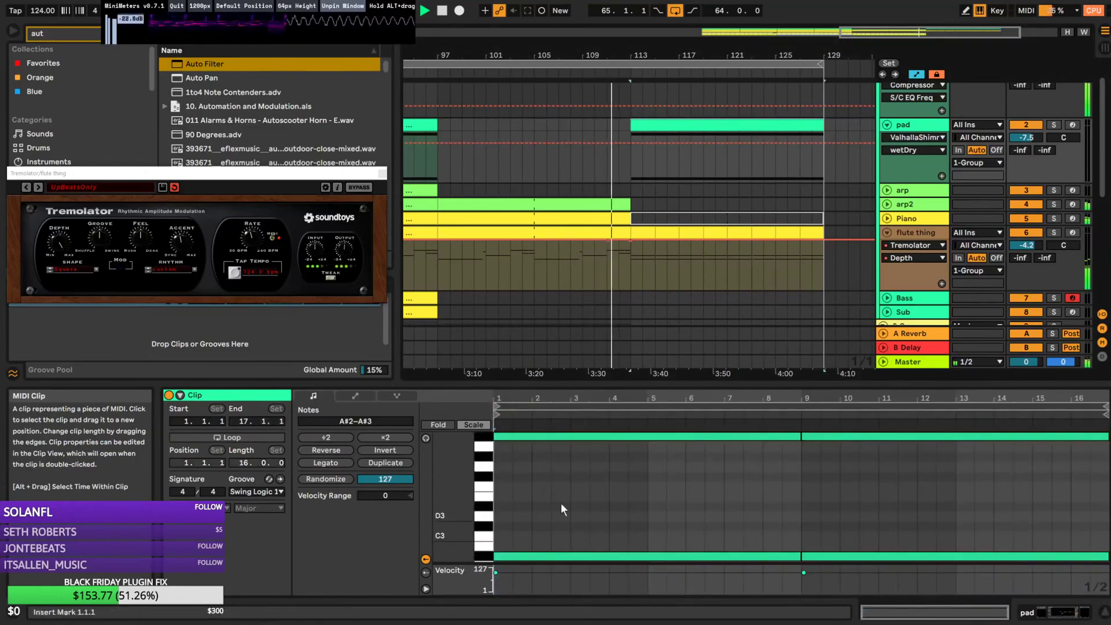
{"action": "left_click", "coordinate": [578, 438]}
{"action": "left_click", "coordinate": [661, 557], "text": "shift"}
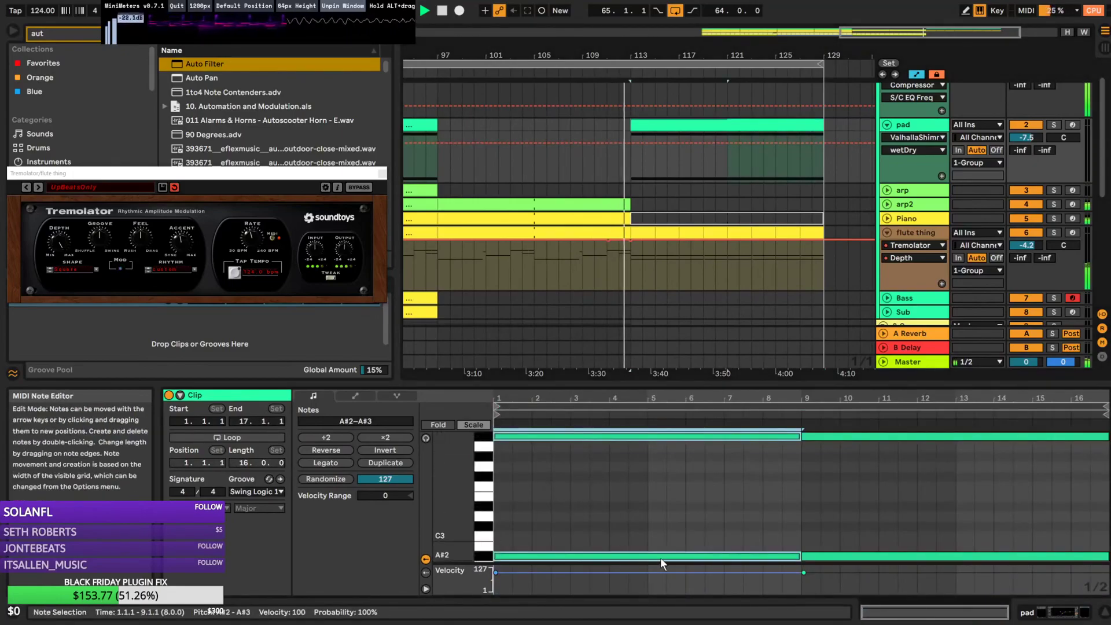
{"action": "left_click", "coordinate": [797, 558]}
{"action": "left_click_drag", "start_coordinate": [799, 558], "coordinate": [1109, 548]}
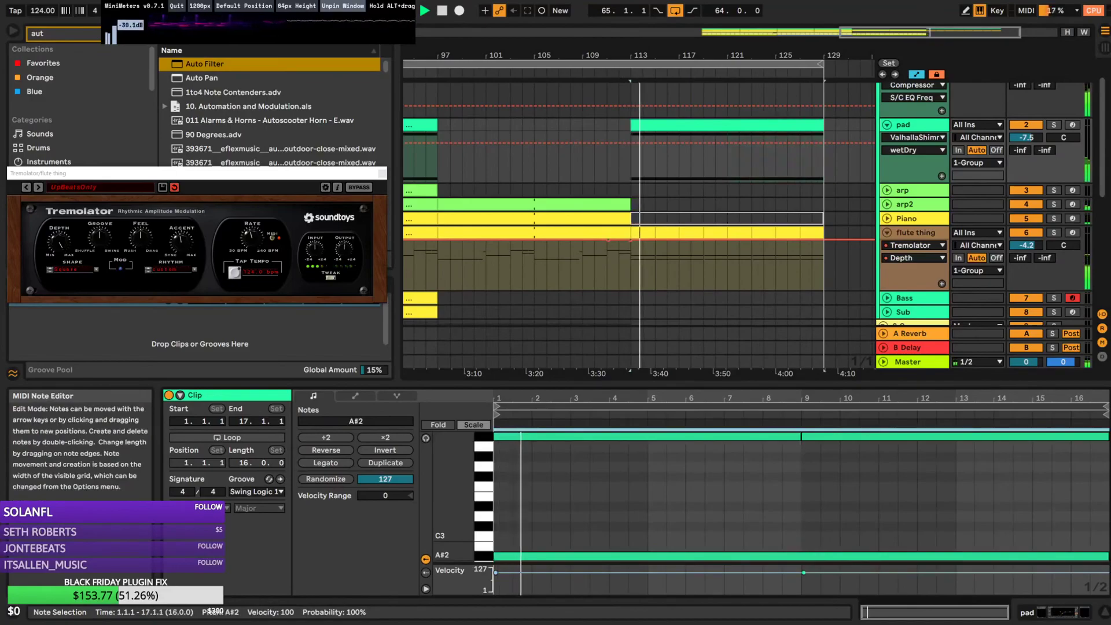
{"action": "left_click_drag", "start_coordinate": [801, 437], "coordinate": [1110, 437]}
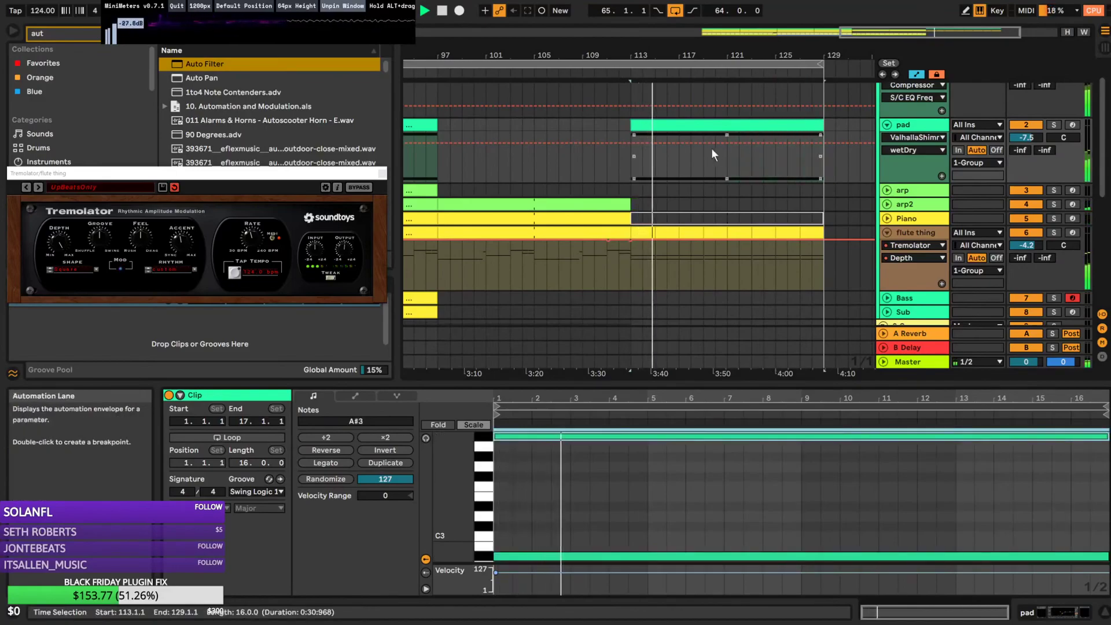
Fold the other tracks, unfold Piano within 1 Group, and place an active Piano clip from bar 121 to bar 137
{"action": "left_click", "coordinate": [915, 230]}
{"action": "scroll", "coordinate": [760, 220], "scroll_direction": "down", "scroll_amount": 3}
{"action": "scroll", "coordinate": [747, 217], "scroll_direction": "down", "scroll_amount": 3}
{"action": "scroll", "coordinate": [712, 242], "scroll_direction": "up", "scroll_amount": 2}
{"action": "left_click", "coordinate": [886, 239], "text": "alt"}
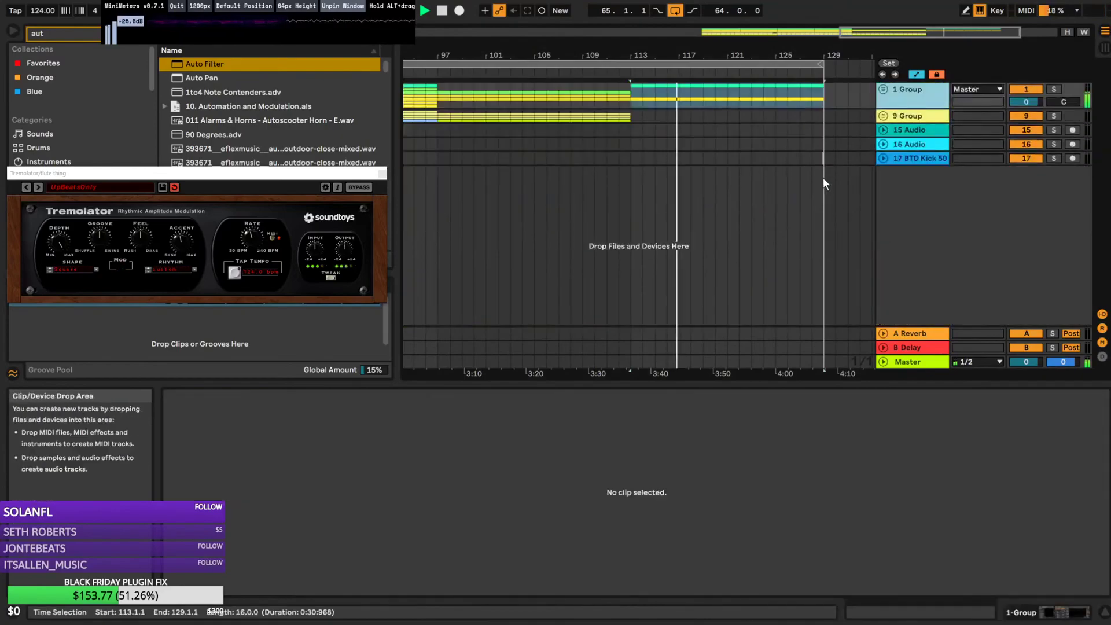
{"action": "left_click", "coordinate": [883, 89]}
{"action": "left_click_drag", "start_coordinate": [667, 51], "coordinate": [772, 32]}
{"action": "left_click", "coordinate": [887, 249]}
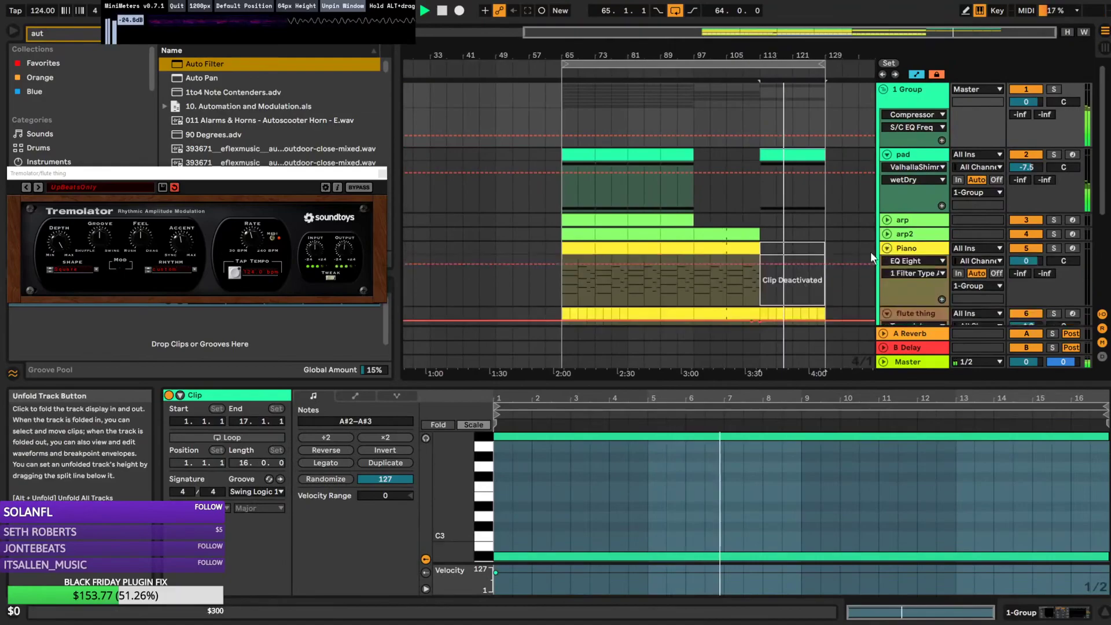
{"action": "left_click", "coordinate": [753, 249]}
{"action": "left_click_drag", "start_coordinate": [727, 245], "coordinate": [855, 253]}
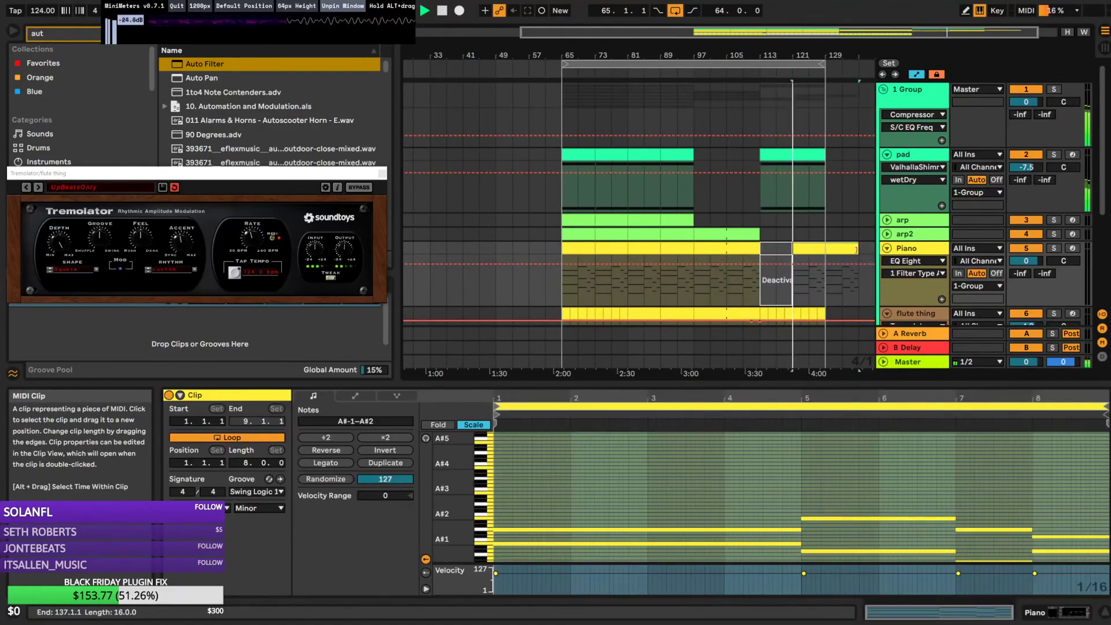
Extend the arrangement loop to 72 bars and lengthen the pad clip at bar 113 to bar 137
{"action": "left_click_drag", "start_coordinate": [825, 64], "coordinate": [851, 86]}
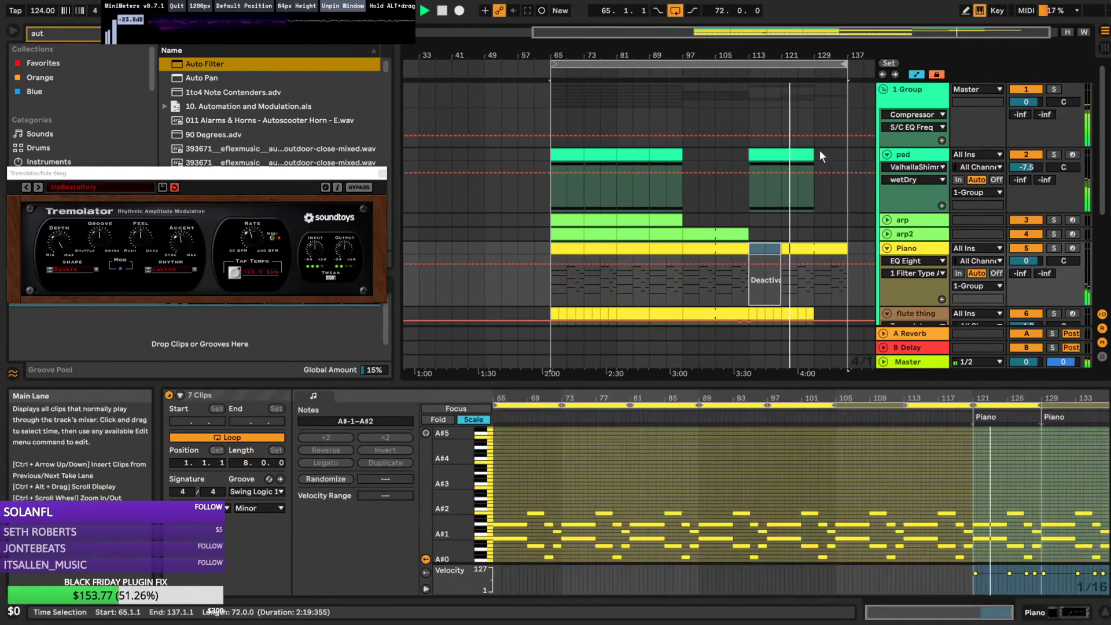
{"action": "left_click_drag", "start_coordinate": [813, 154], "coordinate": [849, 153]}
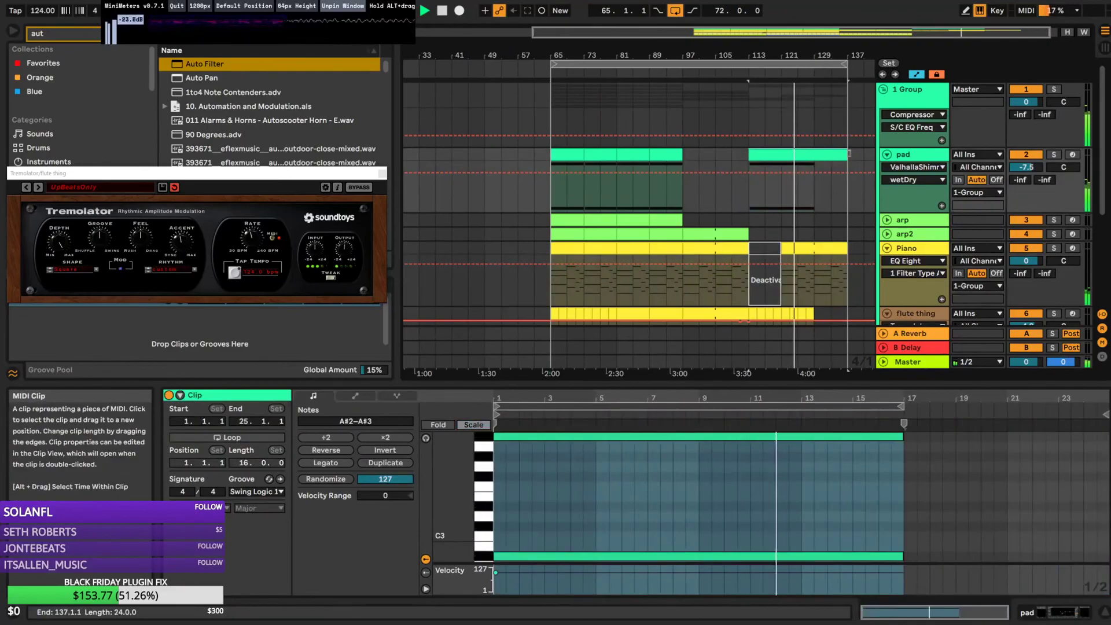
Lengthen the A♯2 and A♯3 notes of the pad clip at bar 113 to reach the clip's end at bar 25
{"action": "left_click", "coordinate": [755, 437]}
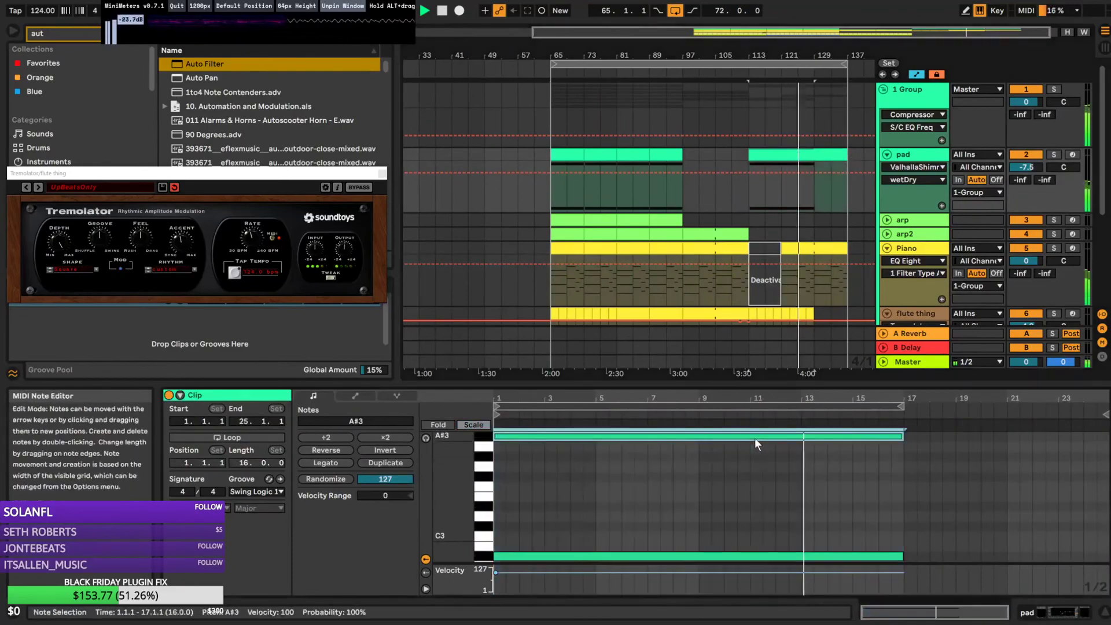
{"action": "left_click", "coordinate": [789, 552], "text": "shift"}
{"action": "key", "text": "ctrl+d"}
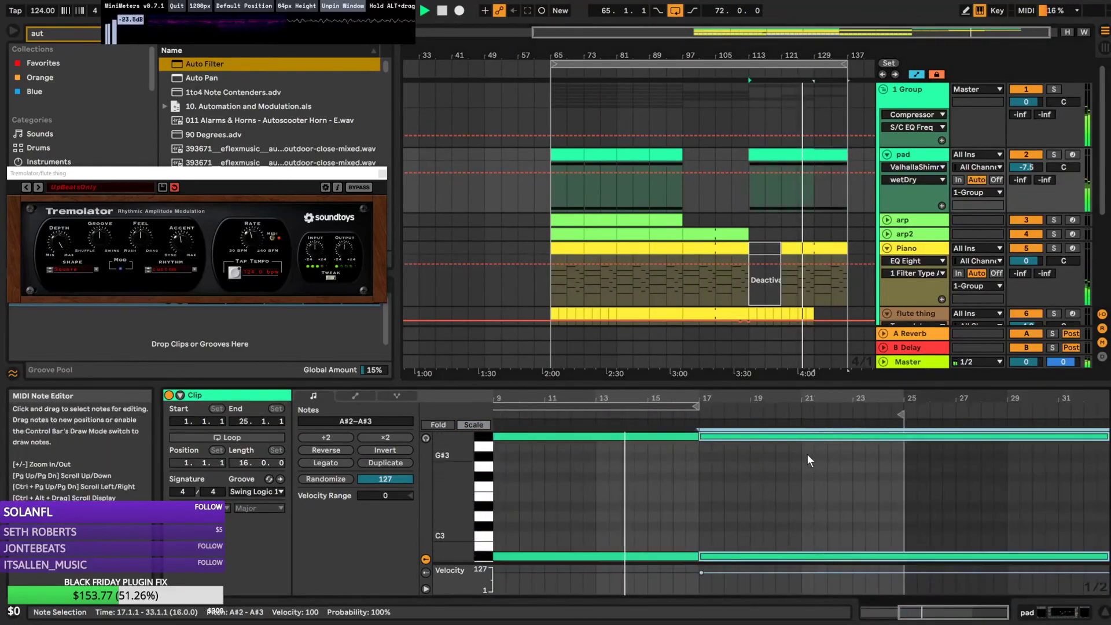
{"action": "key", "text": "ctrl+z"}
{"action": "left_click_drag", "start_coordinate": [697, 554], "coordinate": [902, 551]}
Duplicate the flute thing clips between bars 121 and 129 so they run to bar 137, and play from bar 109
{"action": "scroll", "coordinate": [810, 224], "scroll_direction": "down", "scroll_amount": 3}
{"action": "left_click", "coordinate": [784, 225]}
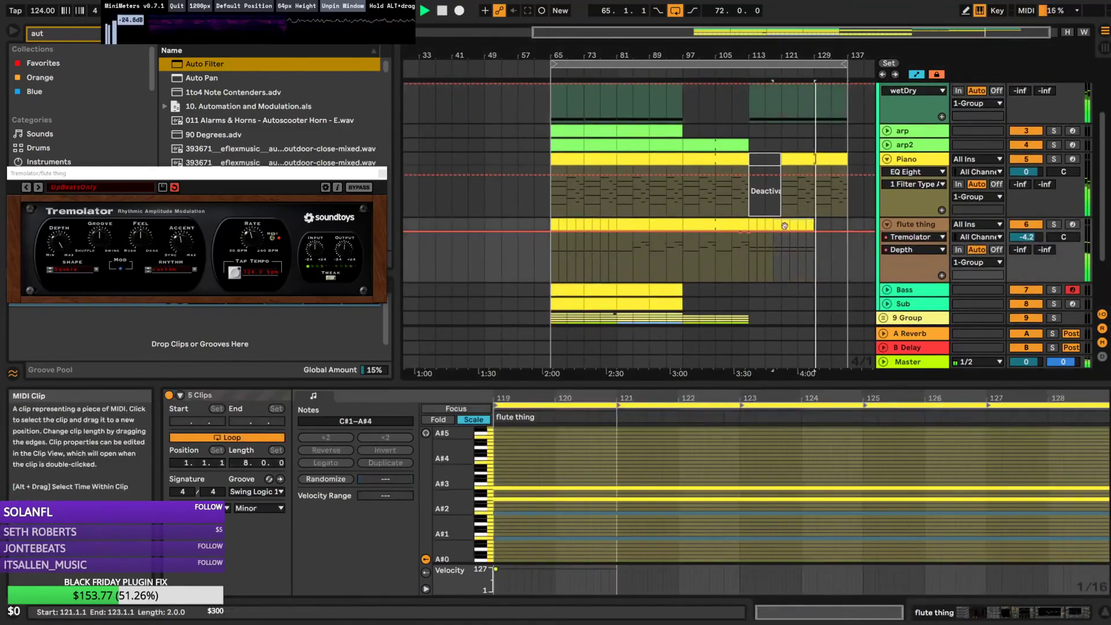
{"action": "left_click", "coordinate": [800, 224]}
{"action": "left_click", "coordinate": [809, 224], "text": "shift"}
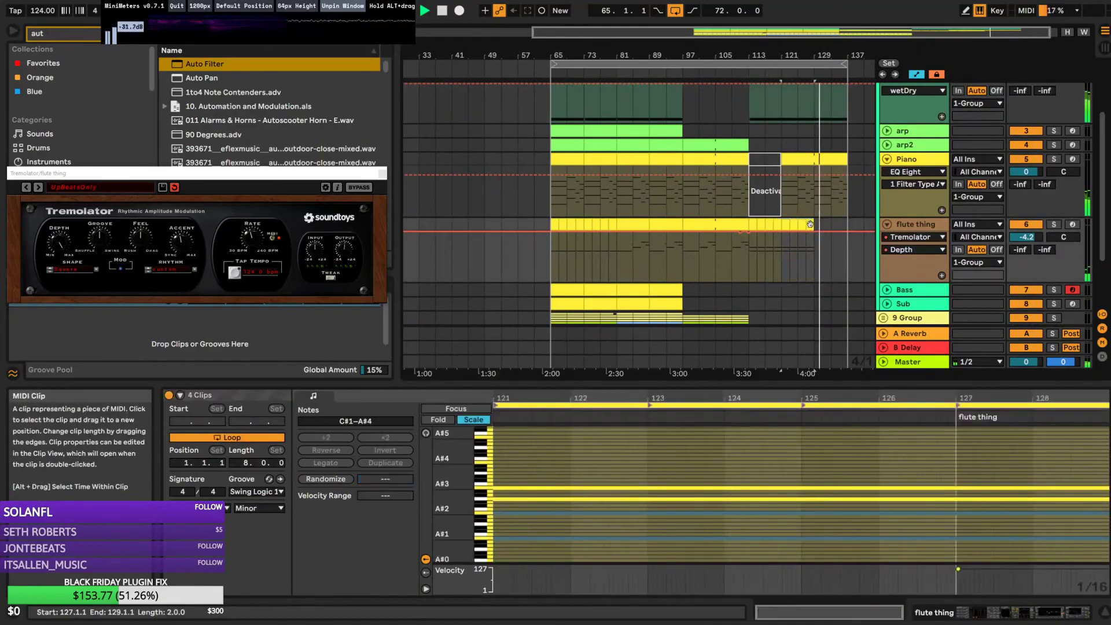
{"action": "key", "text": "ctrl+d"}
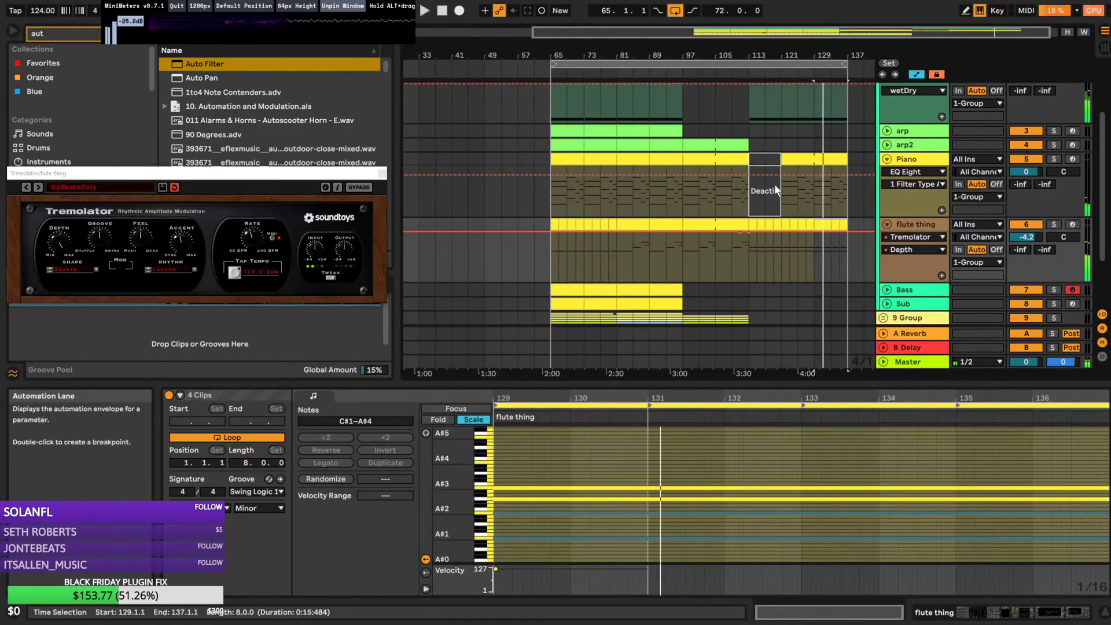
{"action": "left_click", "coordinate": [732, 196]}
{"action": "key", "text": "space"}
{"action": "scroll", "coordinate": [780, 217], "scroll_direction": "up", "scroll_amount": 3}
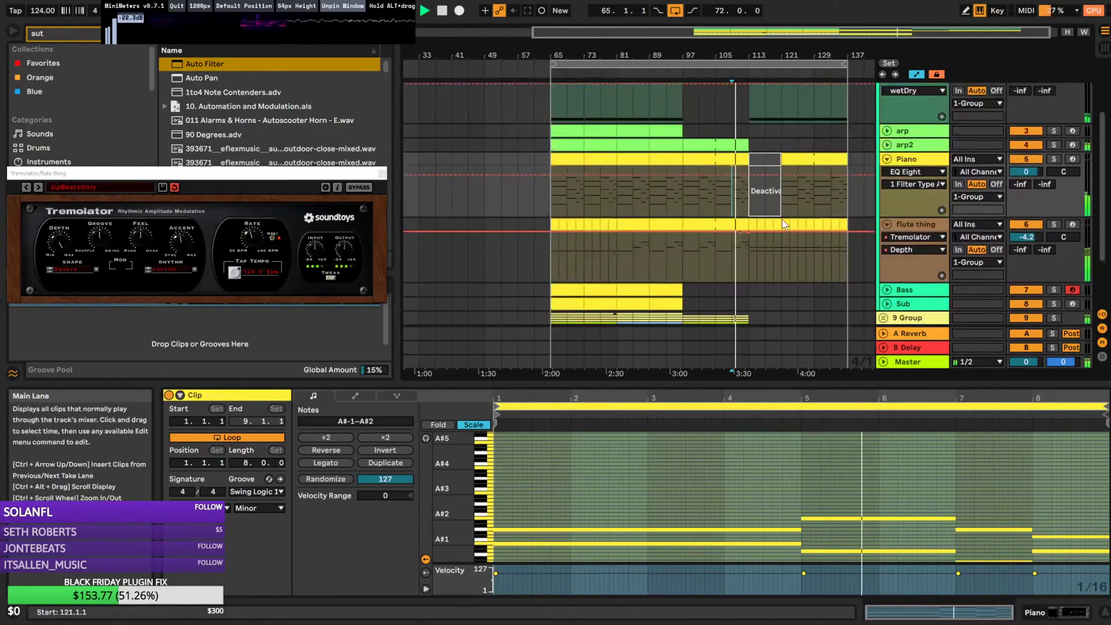
{"action": "scroll", "coordinate": [781, 231], "scroll_direction": "down", "scroll_amount": 3}
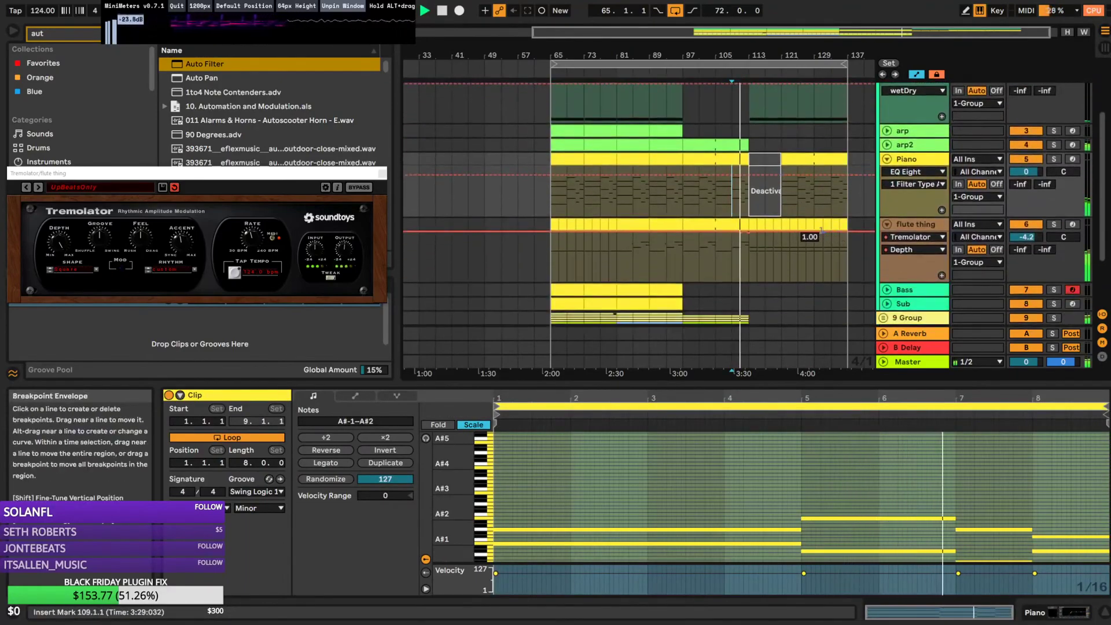
Fold all tracks and copy the Bass and Sub clips from bars 81 to 97 to bar 121
{"action": "left_click", "coordinate": [887, 224], "text": "alt"}
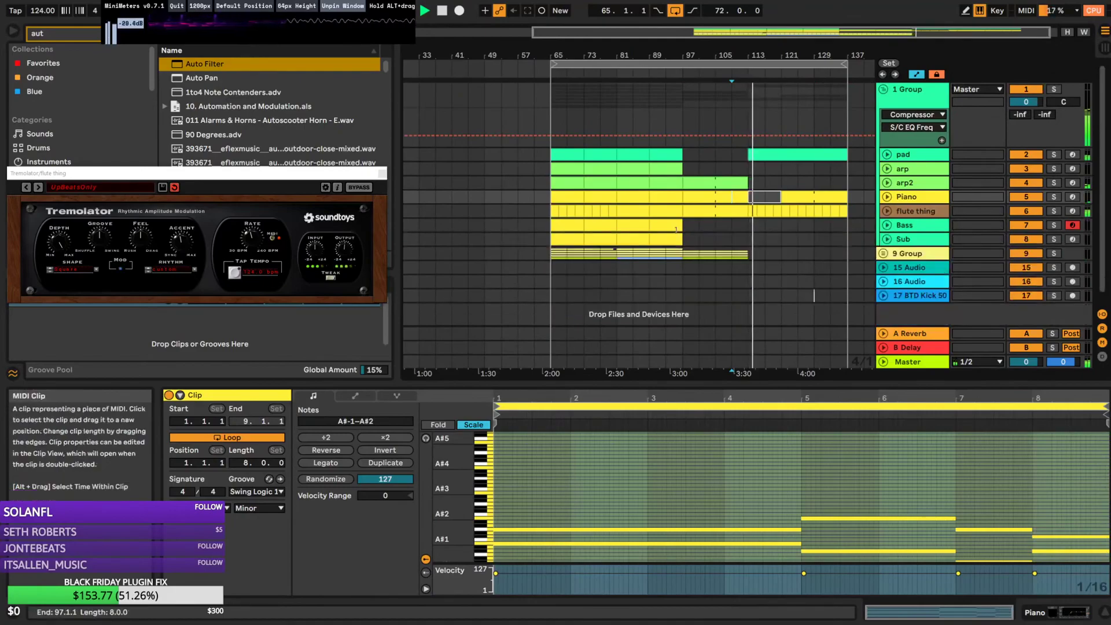
{"action": "left_click", "coordinate": [648, 232]}
{"action": "left_click", "coordinate": [669, 238], "text": "shift"}
{"action": "key", "text": "ctrl+c"}
{"action": "left_click", "coordinate": [784, 224]}
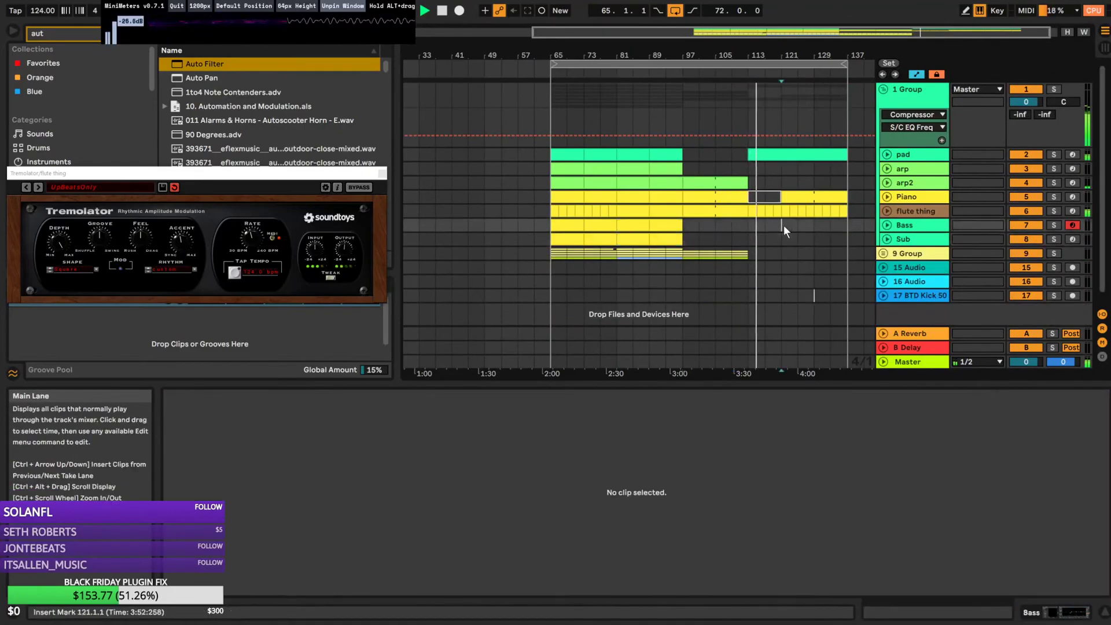
{"action": "key", "text": "ctrl+v"}
{"action": "scroll", "coordinate": [848, 203], "scroll_direction": "down", "scroll_amount": 2}
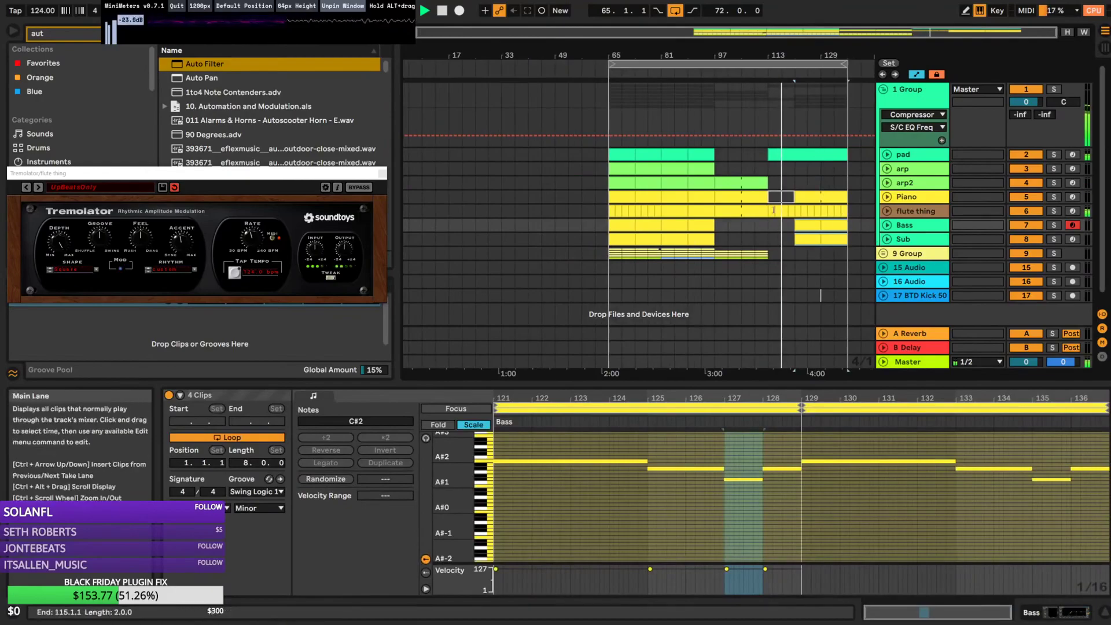
Copy the 32 bars of arp clips starting at bar 65 and paste them at bar 121
{"action": "left_click", "coordinate": [886, 183]}
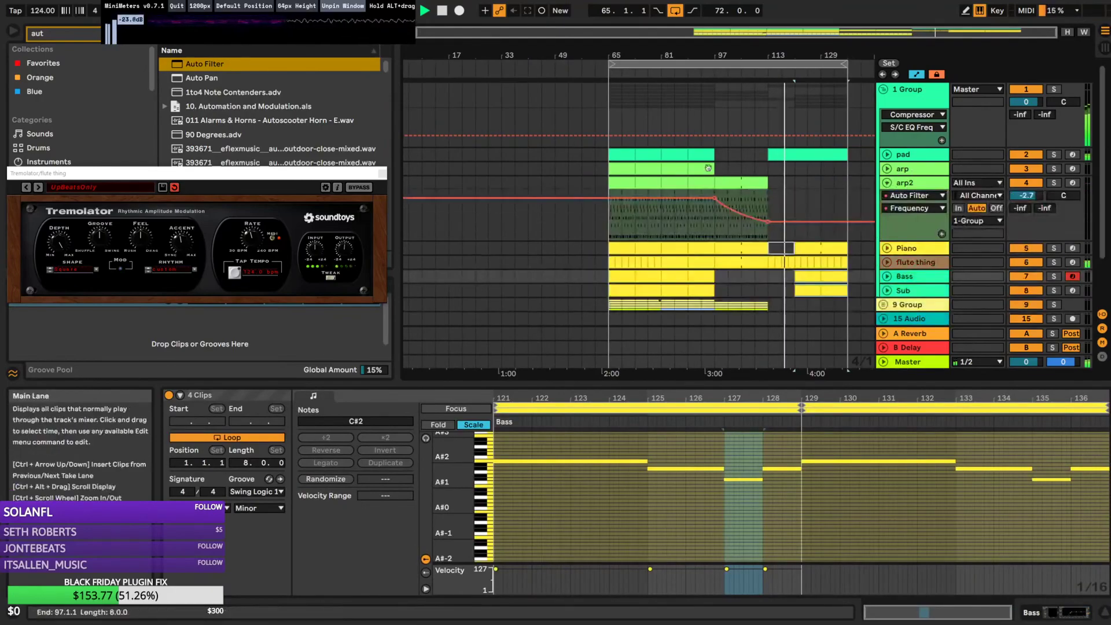
{"action": "left_click", "coordinate": [641, 165]}
{"action": "left_click", "coordinate": [625, 166], "text": "shift"}
{"action": "key", "text": "ctrl+c"}
{"action": "left_click", "coordinate": [797, 169]}
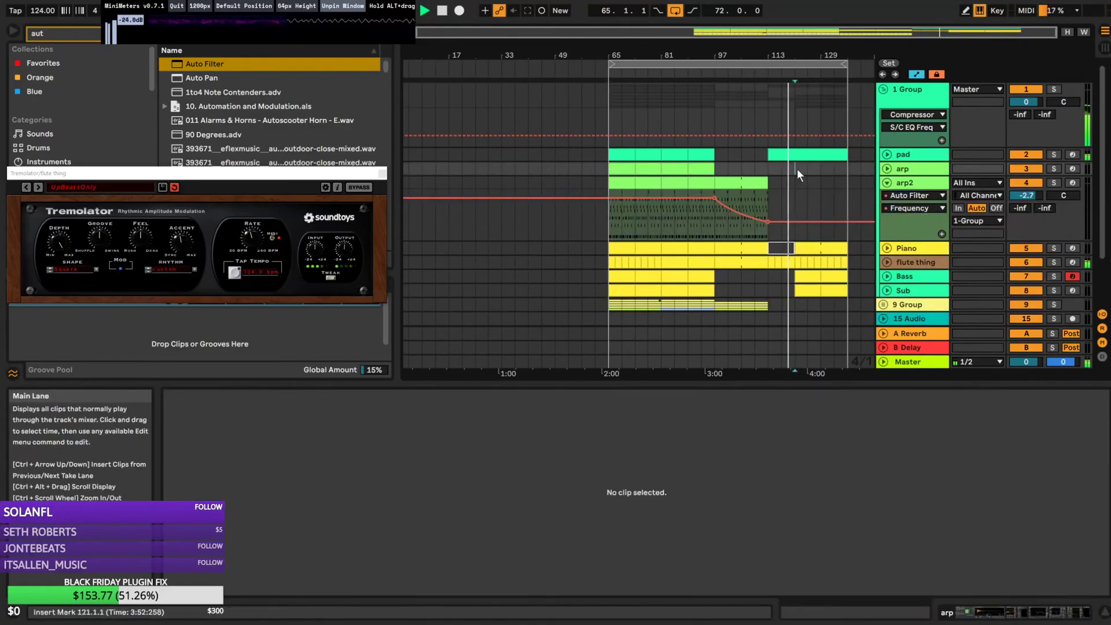
{"action": "key", "text": "ctrl+v"}
Automate the arp's Auto Filter frequency from 1.52 kHz at bar 97 down to 156 Hz at bar 121, rising to about 566 Hz at bar 137
{"action": "double_click", "coordinate": [912, 170]}
{"action": "left_click", "coordinate": [887, 169]}
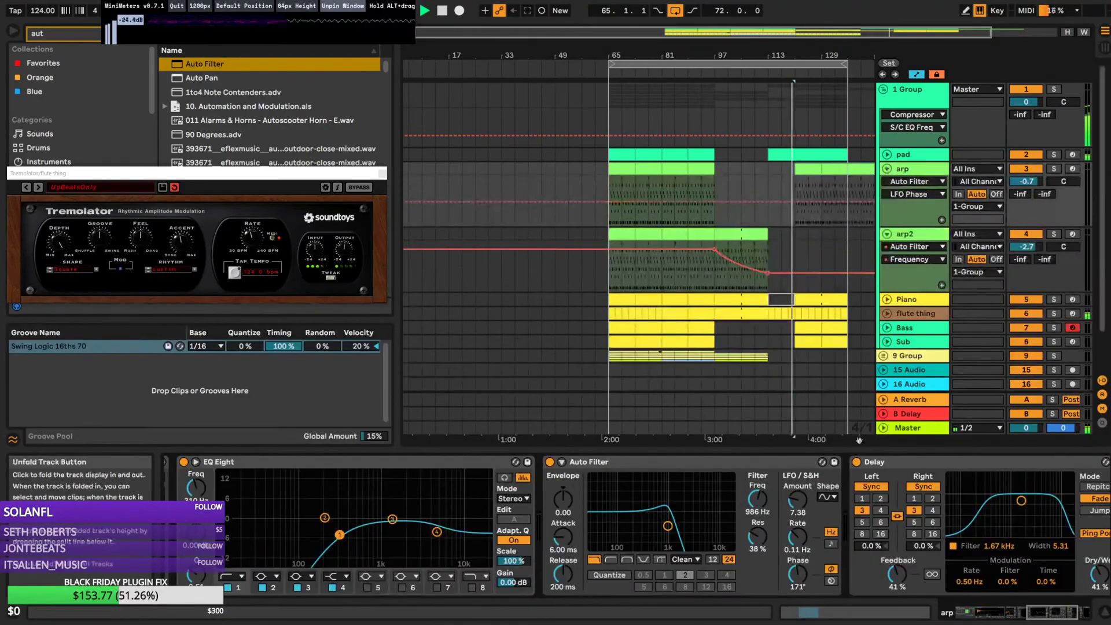
{"action": "mouse_move", "coordinate": [744, 493]}
{"action": "left_mouse_down"}
{"action": "mouse_move", "coordinate": [744, 524]}
{"action": "mouse_move", "coordinate": [757, 490]}
{"action": "left_mouse_up"}
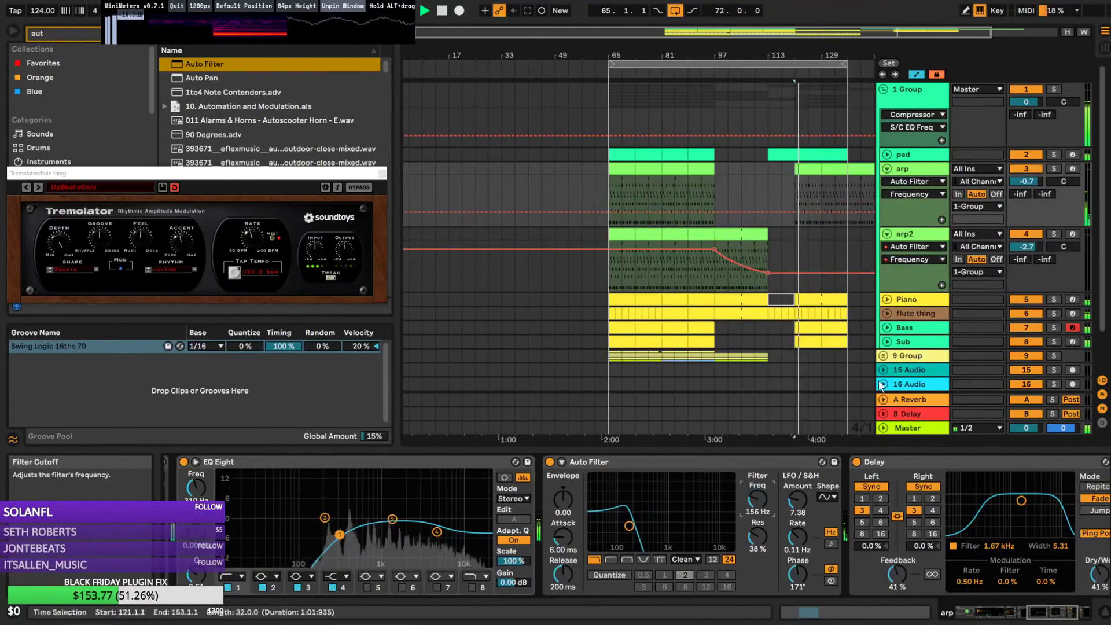
{"action": "left_click", "coordinate": [795, 211]}
{"action": "left_click_drag", "start_coordinate": [853, 217], "coordinate": [848, 203]}
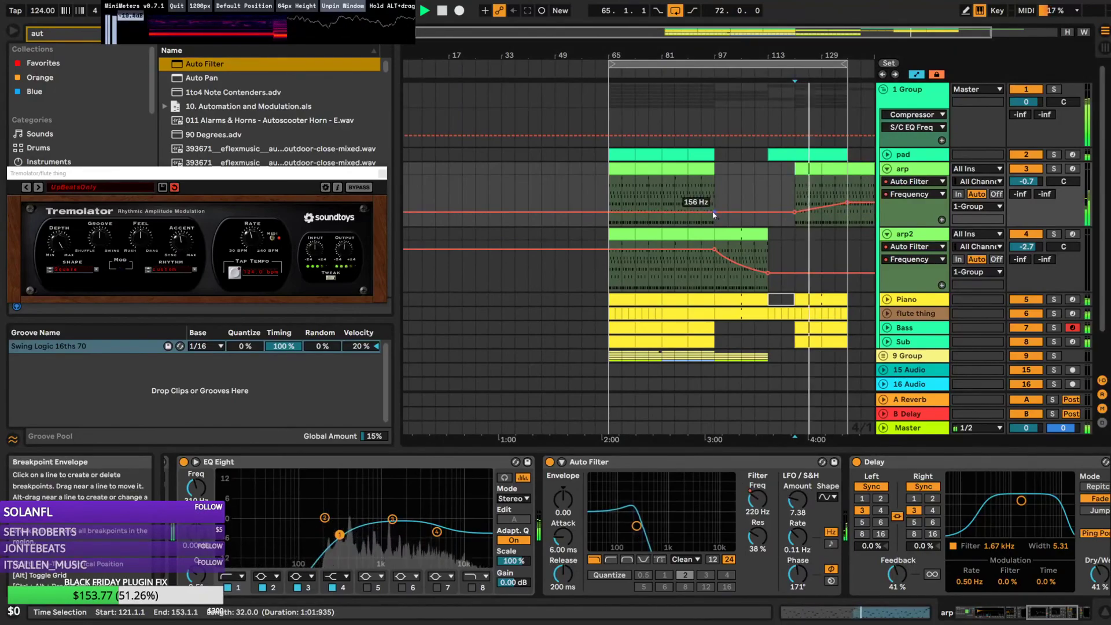
{"action": "mouse_move", "coordinate": [727, 213]}
{"action": "left_mouse_down"}
{"action": "mouse_move", "coordinate": [729, 189]}
{"action": "mouse_move", "coordinate": [714, 196]}
{"action": "left_mouse_up"}
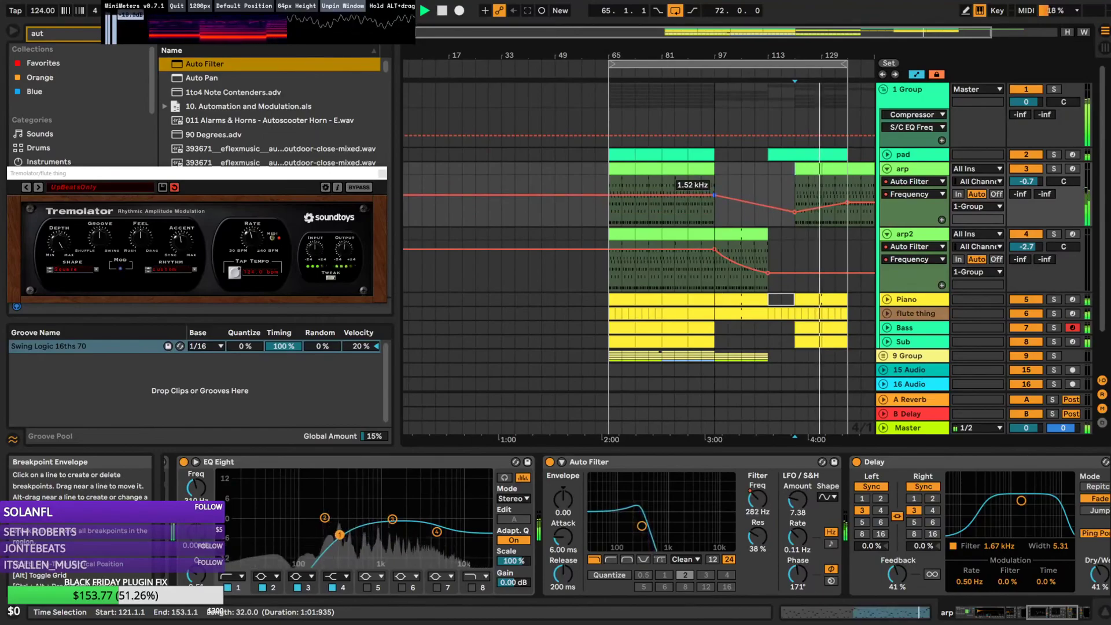
Extend the arrangement loop to 96 bars, ending at bar 161
{"action": "left_click_drag", "start_coordinate": [893, 34], "coordinate": [874, 15]}
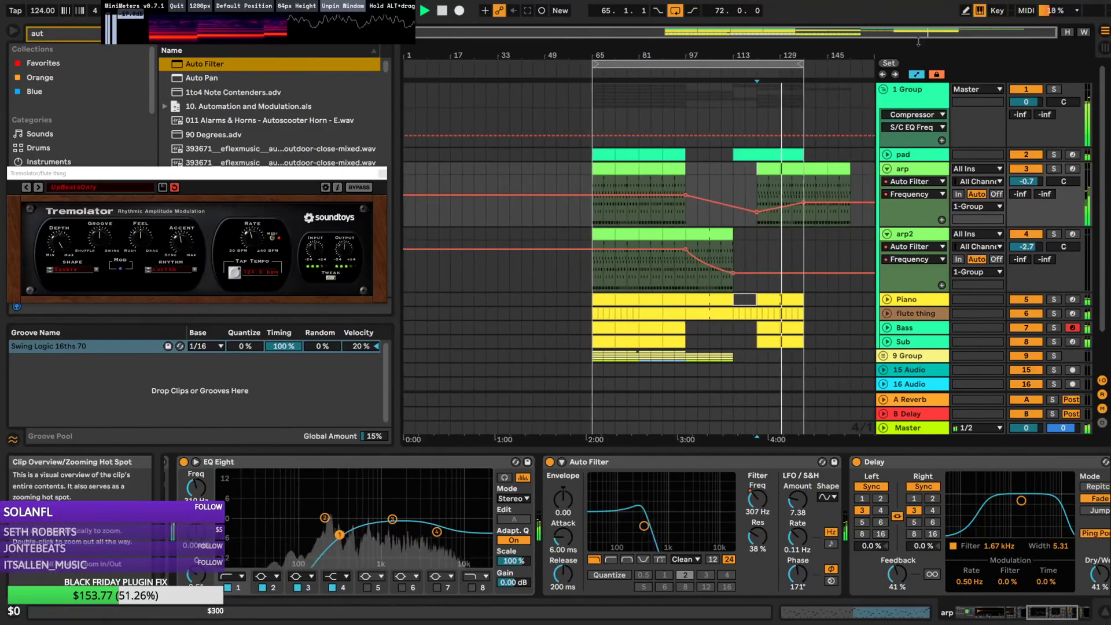
{"action": "left_click_drag", "start_coordinate": [803, 65], "coordinate": [847, 73]}
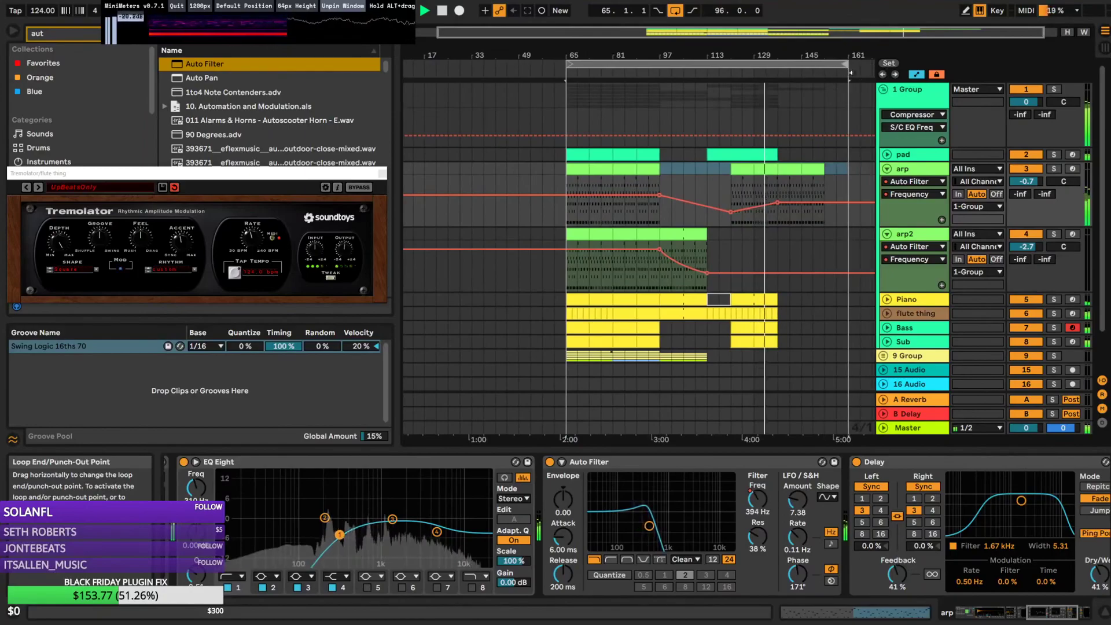
{"action": "left_click_drag", "start_coordinate": [712, 56], "coordinate": [715, 51]}
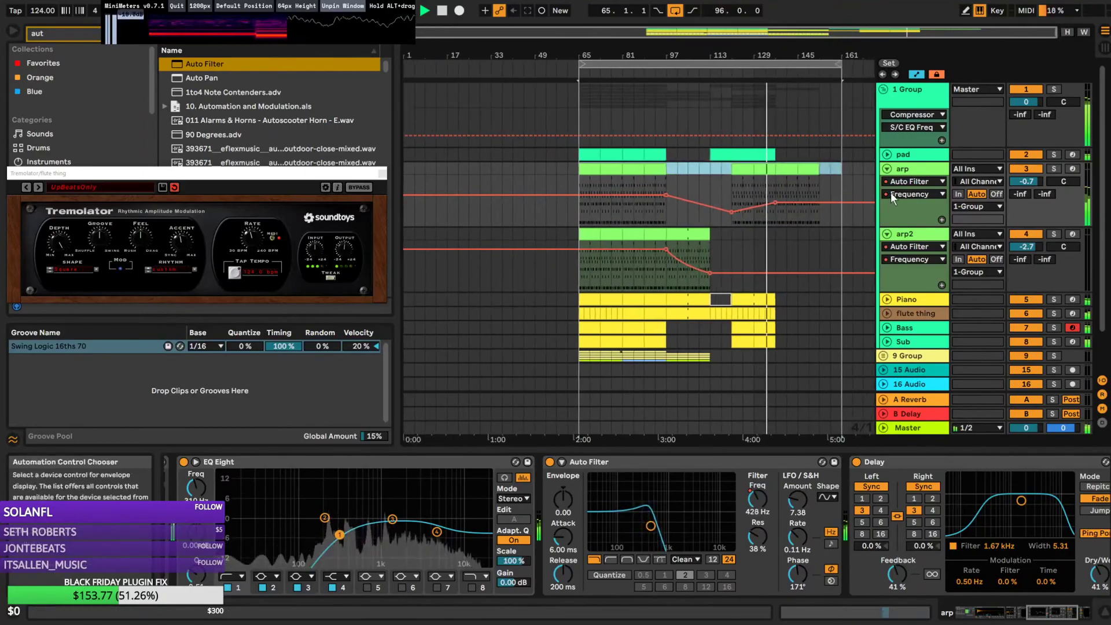
Fold the instrument tracks, unfold 9 Group, and raise its Auto Filter frequency automation sharply at bar 137 to about 19.9 kHz
{"action": "left_click", "coordinate": [888, 168], "text": "alt"}
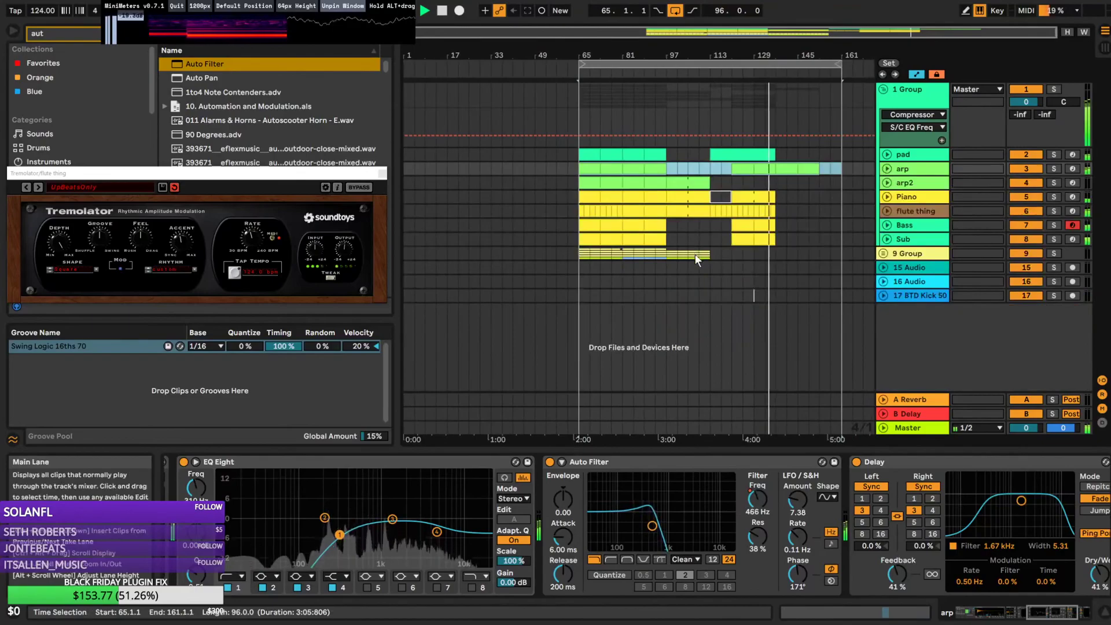
{"action": "left_click", "coordinate": [883, 254]}
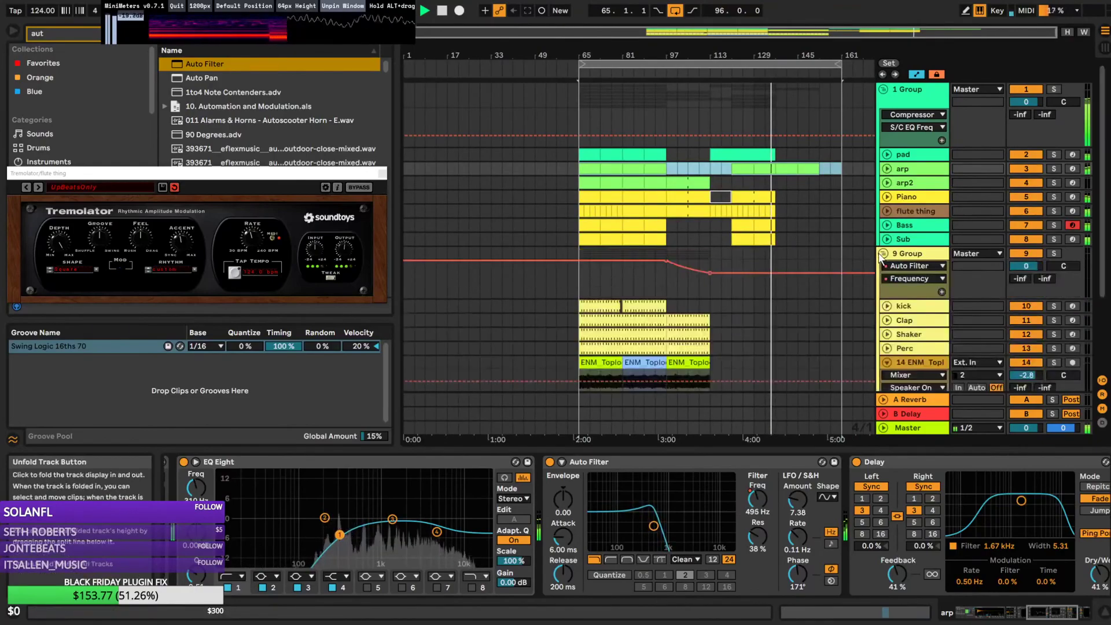
{"action": "left_click", "coordinate": [777, 274]}
{"action": "left_click_drag", "start_coordinate": [787, 276], "coordinate": [788, 261]}
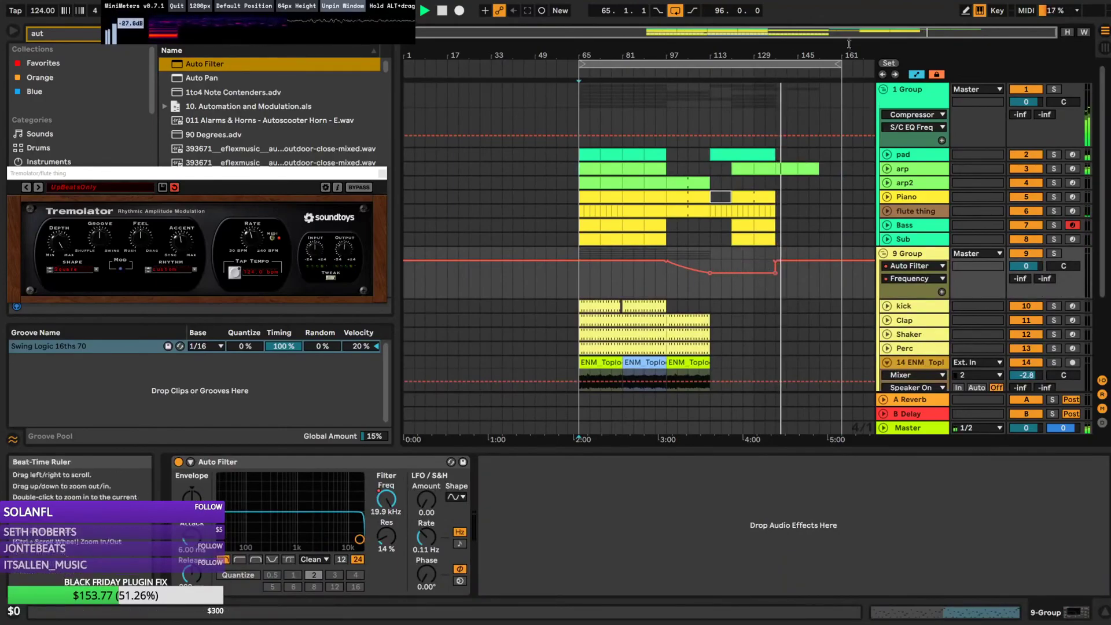
Stop playback and add a locator at bar 141
{"action": "scroll", "coordinate": [871, 162], "scroll_direction": "up", "scroll_amount": 4}
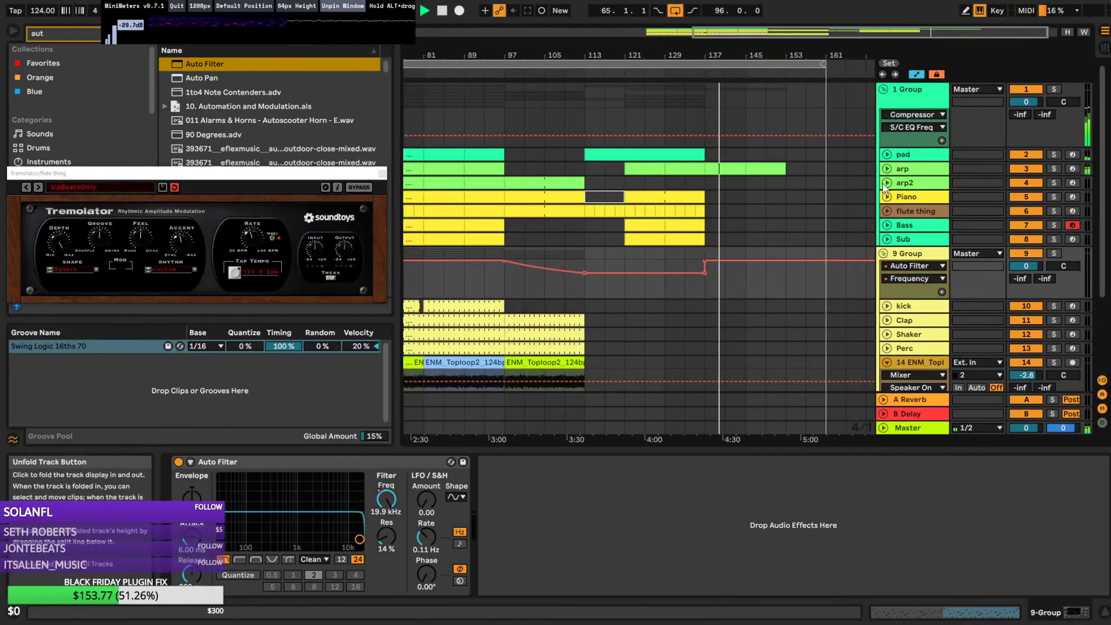
{"action": "left_click", "coordinate": [728, 161]}
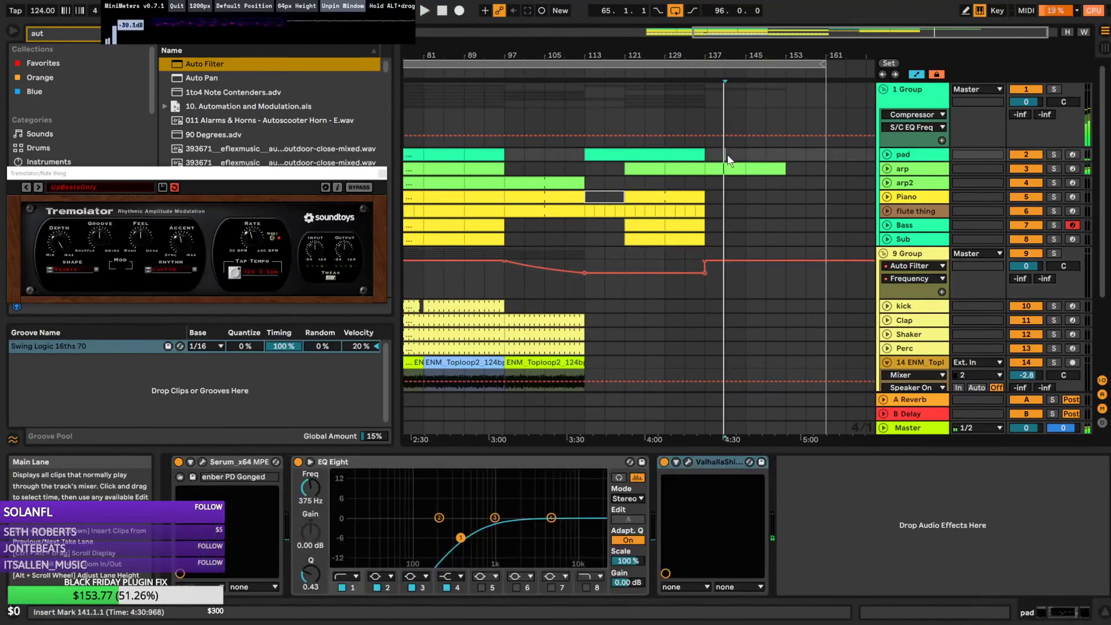
{"action": "right_click", "coordinate": [724, 77]}
{"action": "left_click", "coordinate": [758, 114]}
Copy bars 81 to 97 of all tracks from pad down to the ENM Toploop track and paste them at bar 141
{"action": "scroll", "coordinate": [798, 290], "scroll_direction": "down", "scroll_amount": 3}
{"action": "left_click_drag", "start_coordinate": [770, 36], "coordinate": [770, 9]}
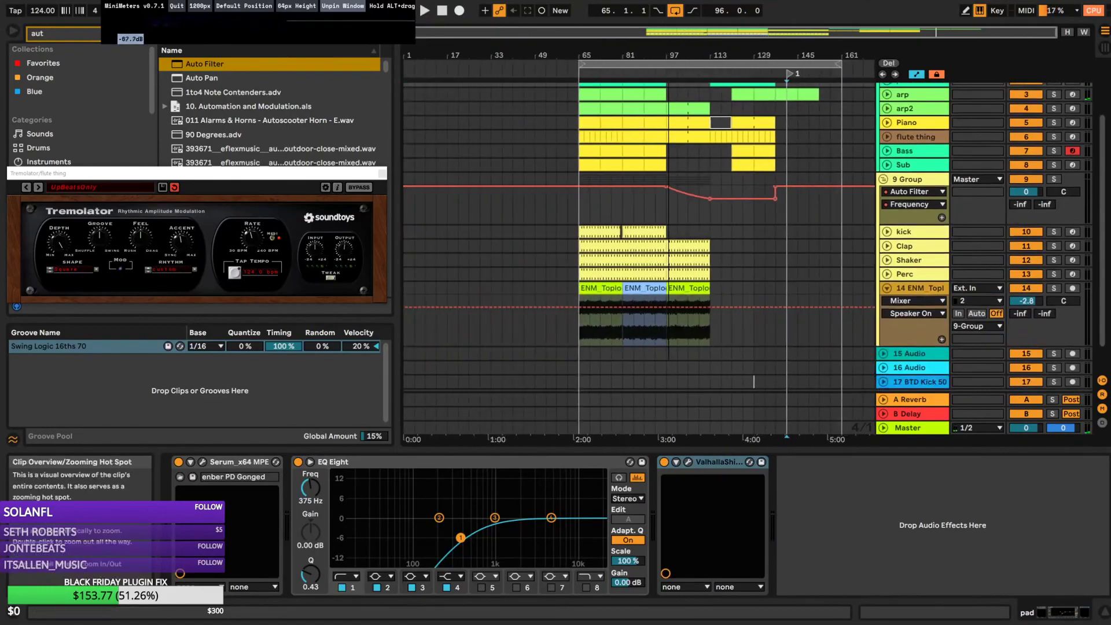
{"action": "scroll", "coordinate": [643, 141], "scroll_direction": "up", "scroll_amount": 3}
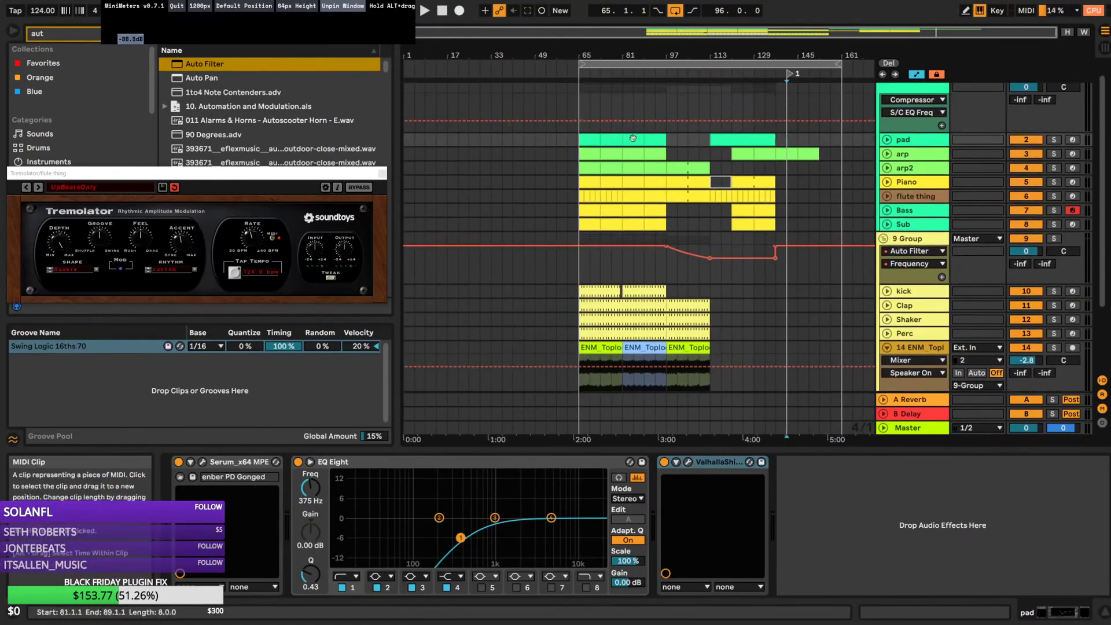
{"action": "left_click", "coordinate": [642, 139]}
{"action": "scroll", "coordinate": [644, 337], "scroll_direction": "down", "scroll_amount": 3}
{"action": "left_click", "coordinate": [644, 338]}
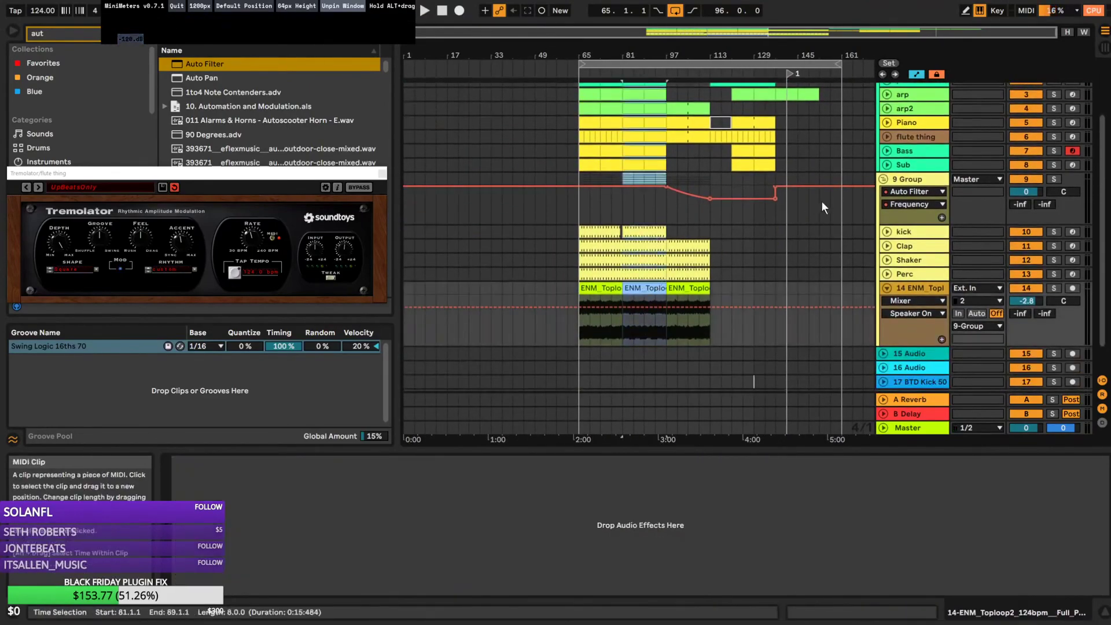
{"action": "scroll", "coordinate": [787, 103], "scroll_direction": "up", "scroll_amount": 3}
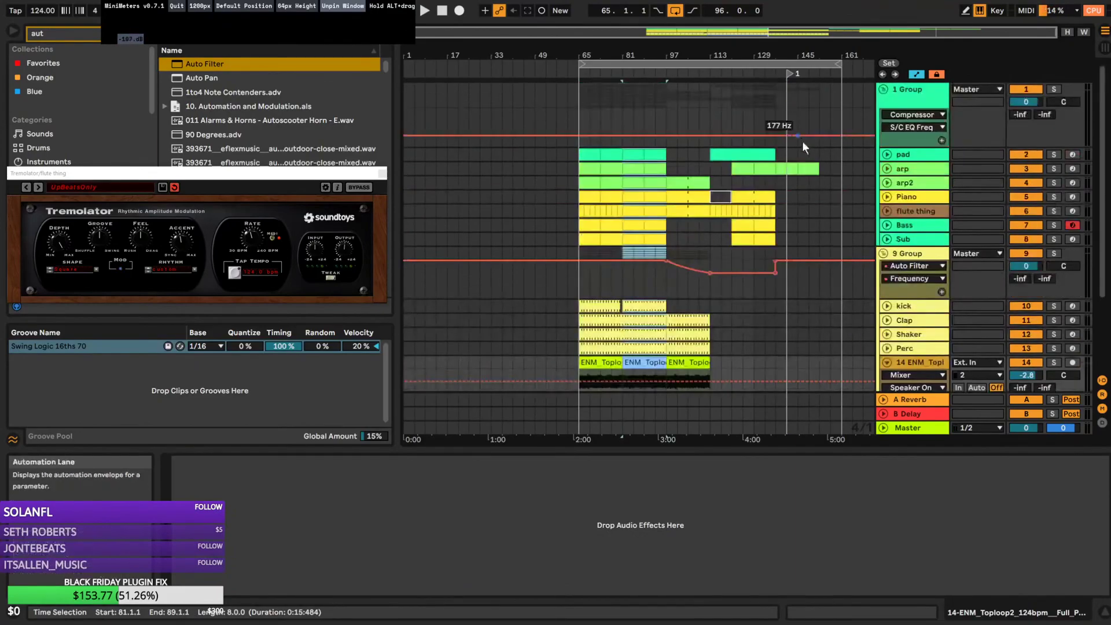
{"action": "left_click", "coordinate": [788, 155]}
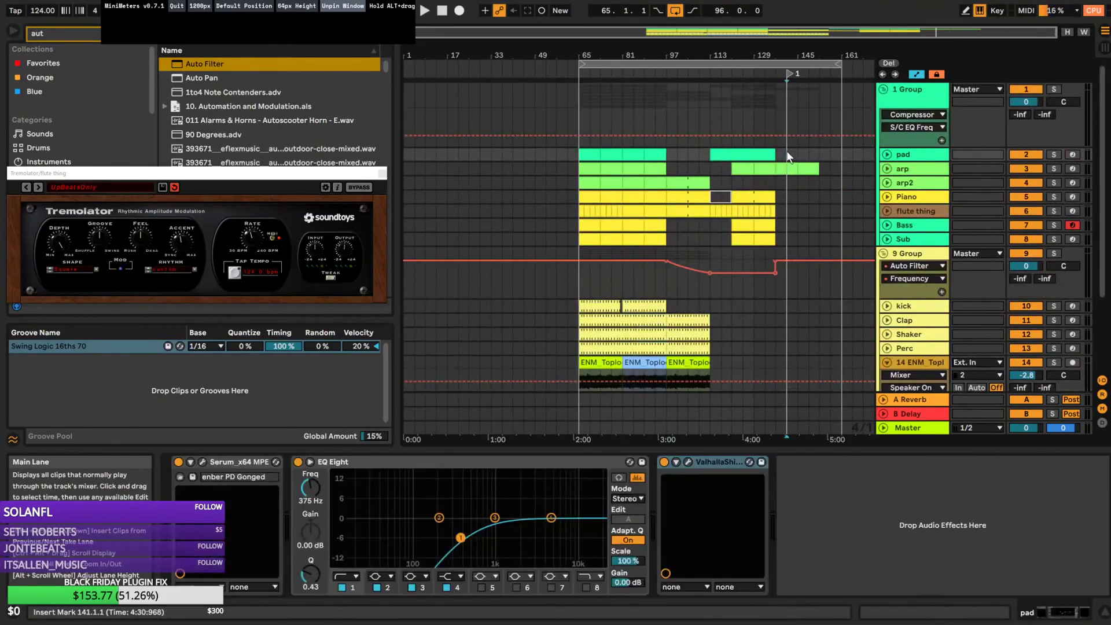
{"action": "key", "text": "ctrl+v"}
Unfold the arp track and extend the start of its clip at bar 145 back to bar 141 to close the gap
{"action": "left_click", "coordinate": [784, 168]}
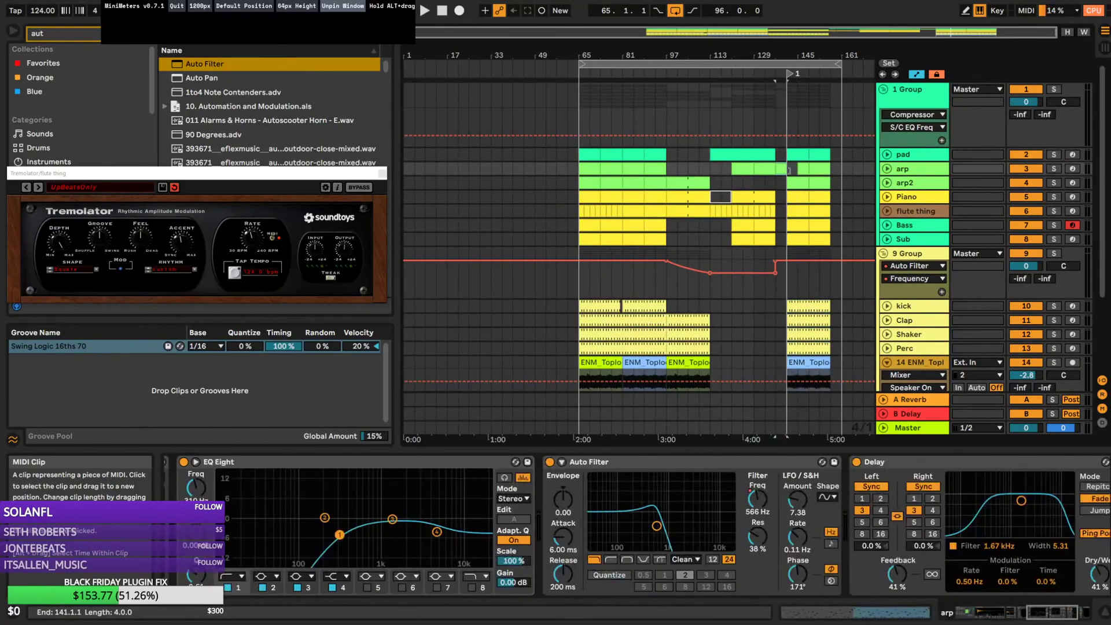
{"action": "left_click_drag", "start_coordinate": [877, 31], "coordinate": [933, 32]}
{"action": "left_click", "coordinate": [889, 169]}
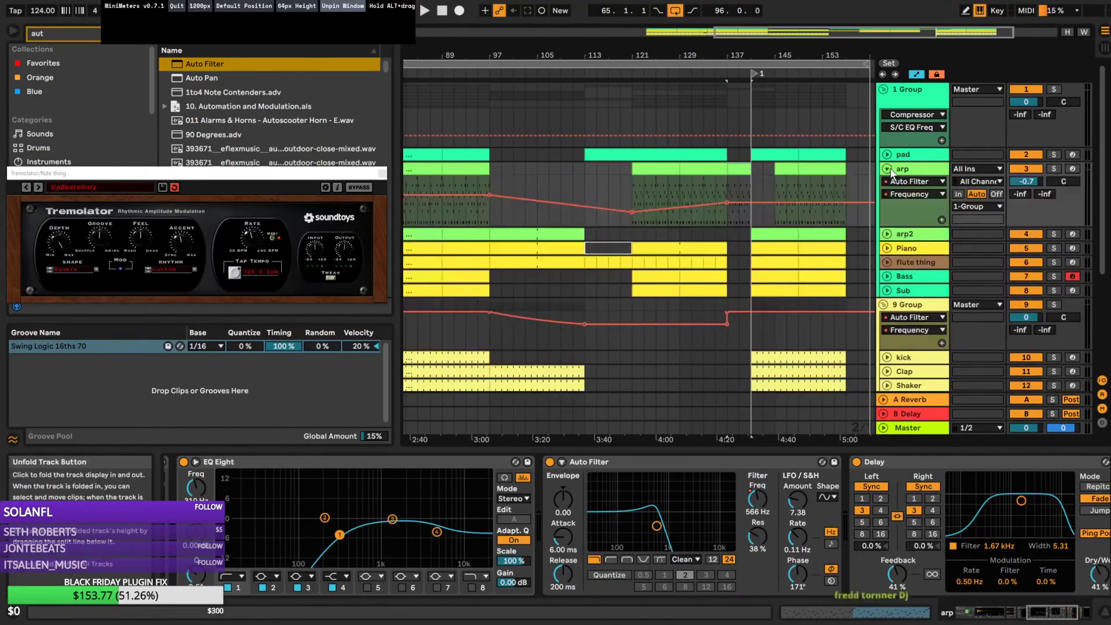
{"action": "left_click_drag", "start_coordinate": [779, 170], "coordinate": [745, 169]}
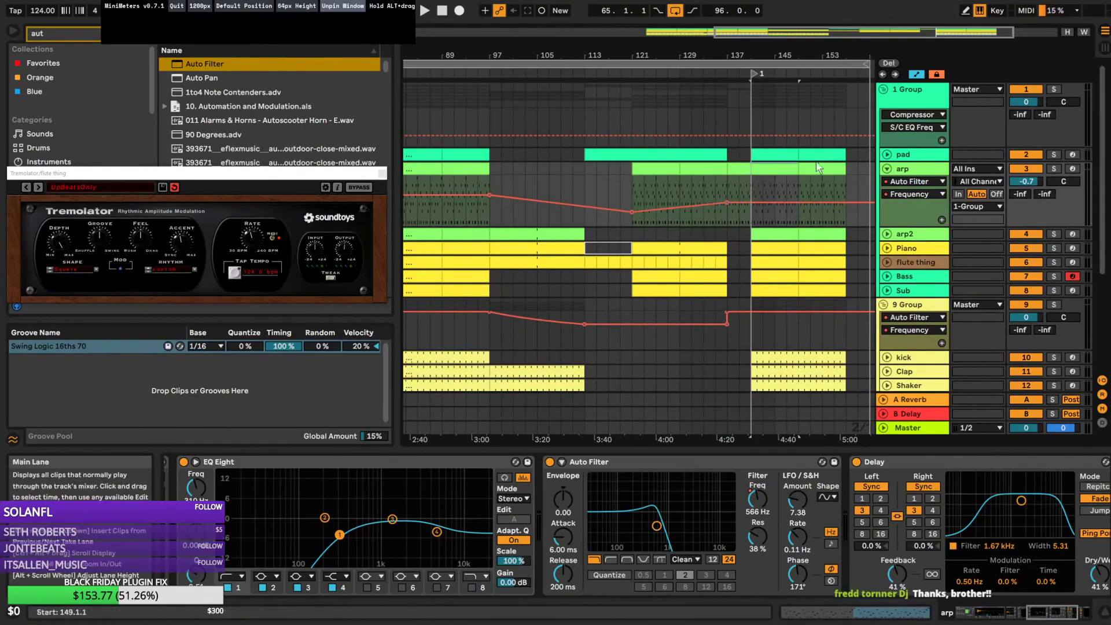
Unfold flute thing and copy its clips from bars 129 to 137 over bars 141 and 149
{"action": "left_click", "coordinate": [887, 262]}
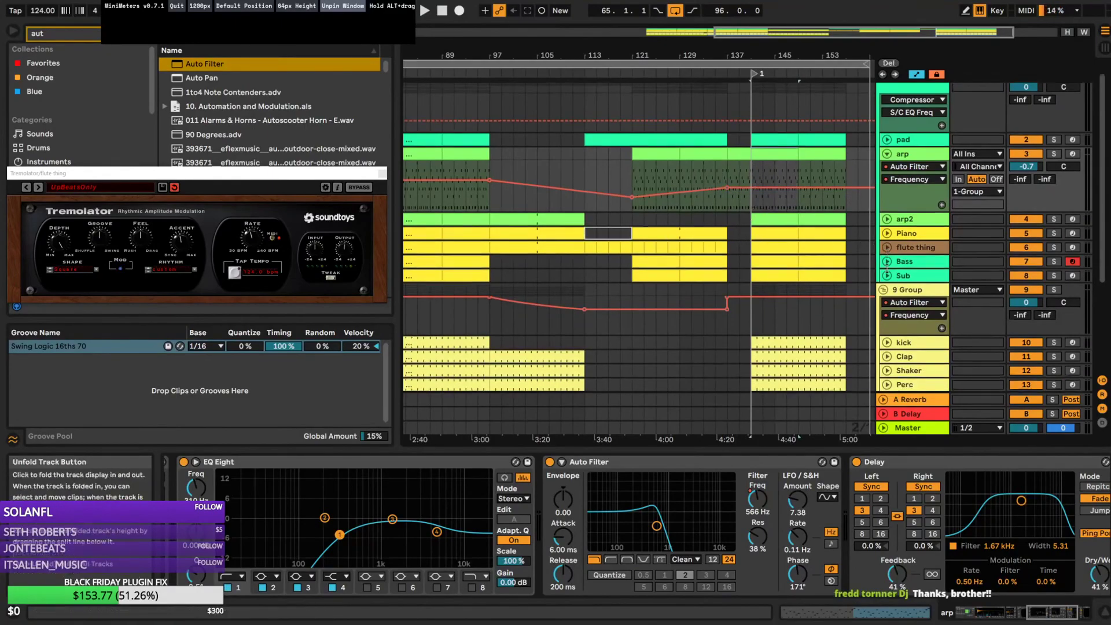
{"action": "left_click", "coordinate": [722, 230]}
{"action": "left_click", "coordinate": [688, 229], "text": "shift"}
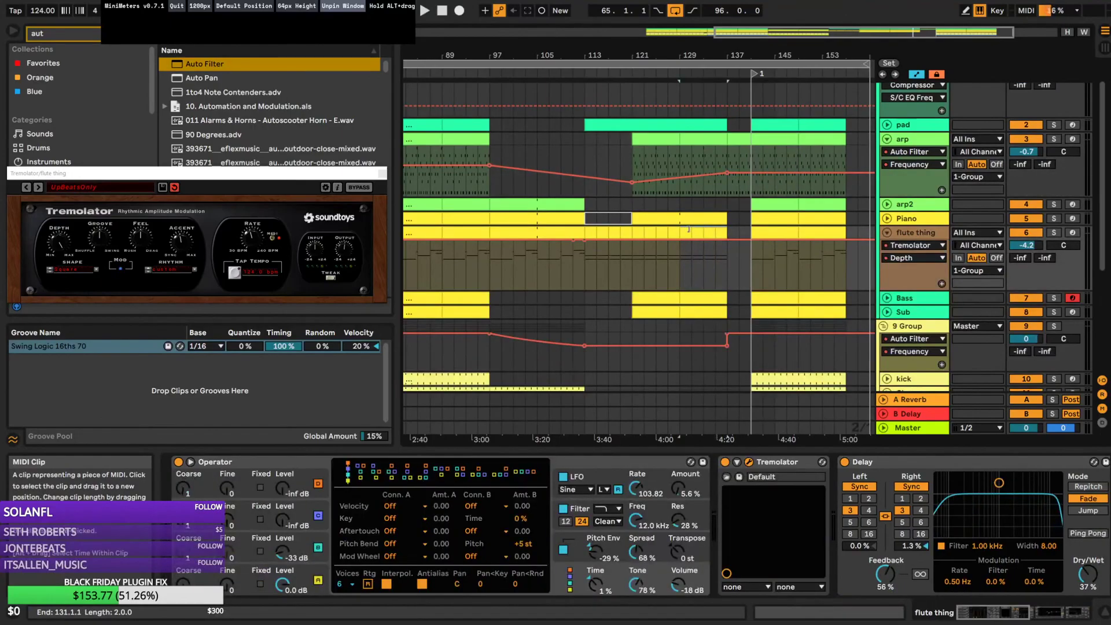
{"action": "left_click", "coordinate": [766, 236]}
{"action": "key", "text": "ctrl+v"}
{"action": "left_click", "coordinate": [802, 230]}
{"action": "key", "text": "ctrl+v"}
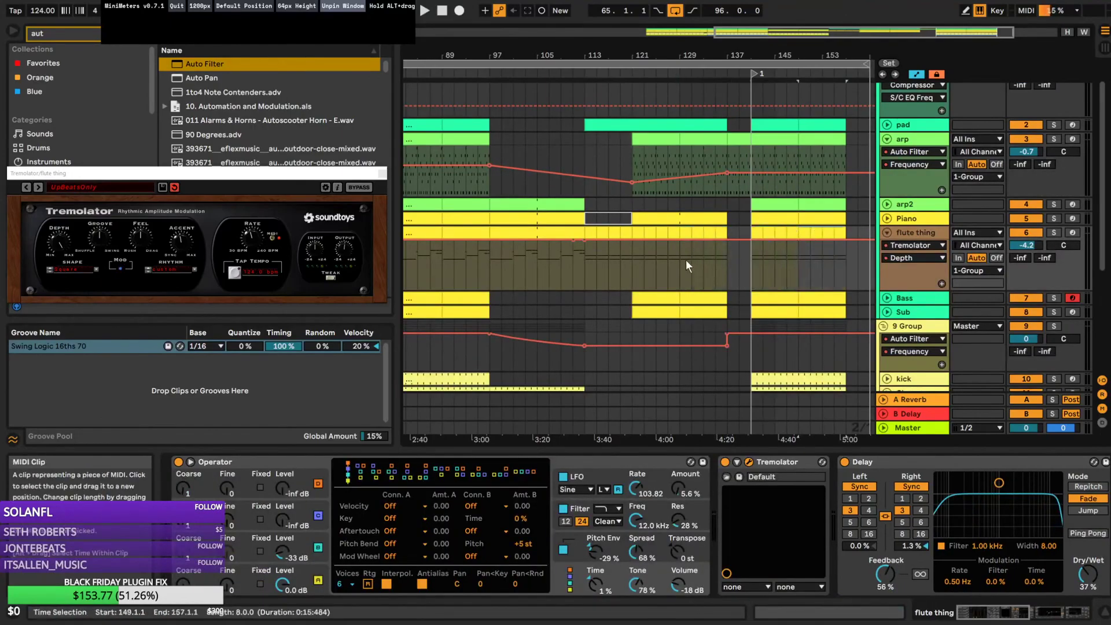
Play from bar 135 and ramp the drum group's Auto Filter frequency automation up from bar 137 to reach its full level at bar 141
{"action": "left_click", "coordinate": [717, 255]}
{"action": "key", "text": "space"}
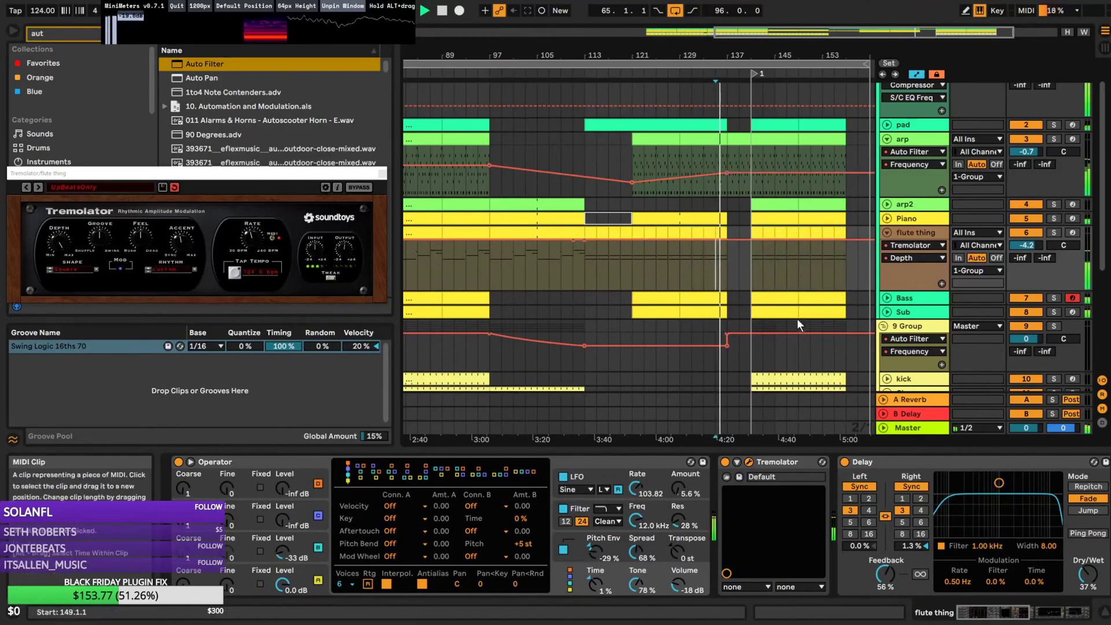
{"action": "left_click", "coordinate": [728, 333]}
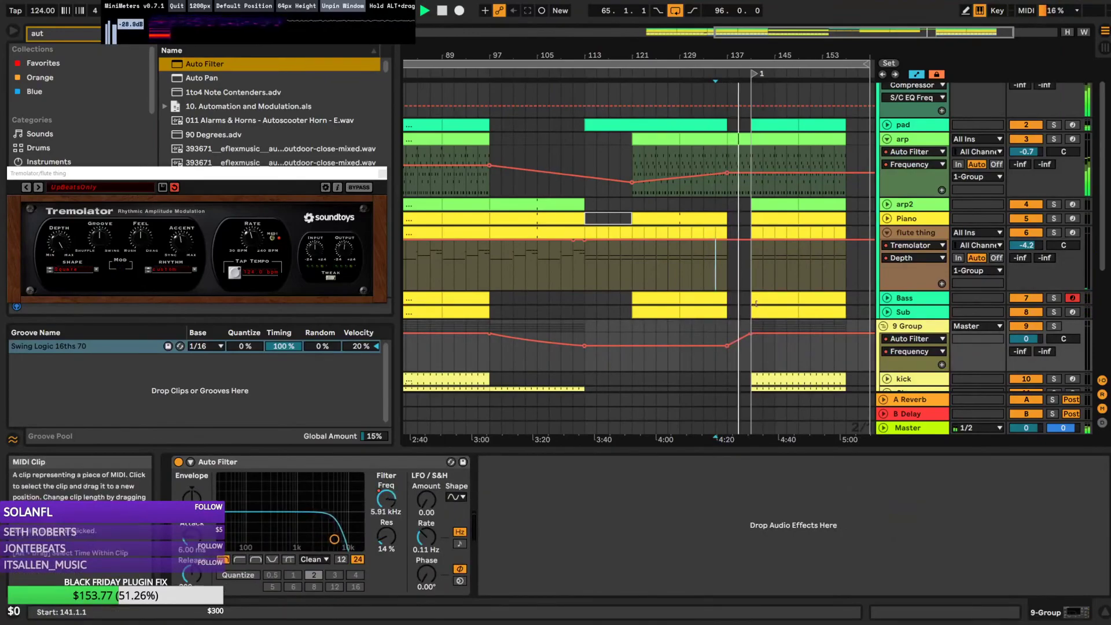
{"action": "scroll", "coordinate": [755, 304], "scroll_direction": "down", "scroll_amount": 6}
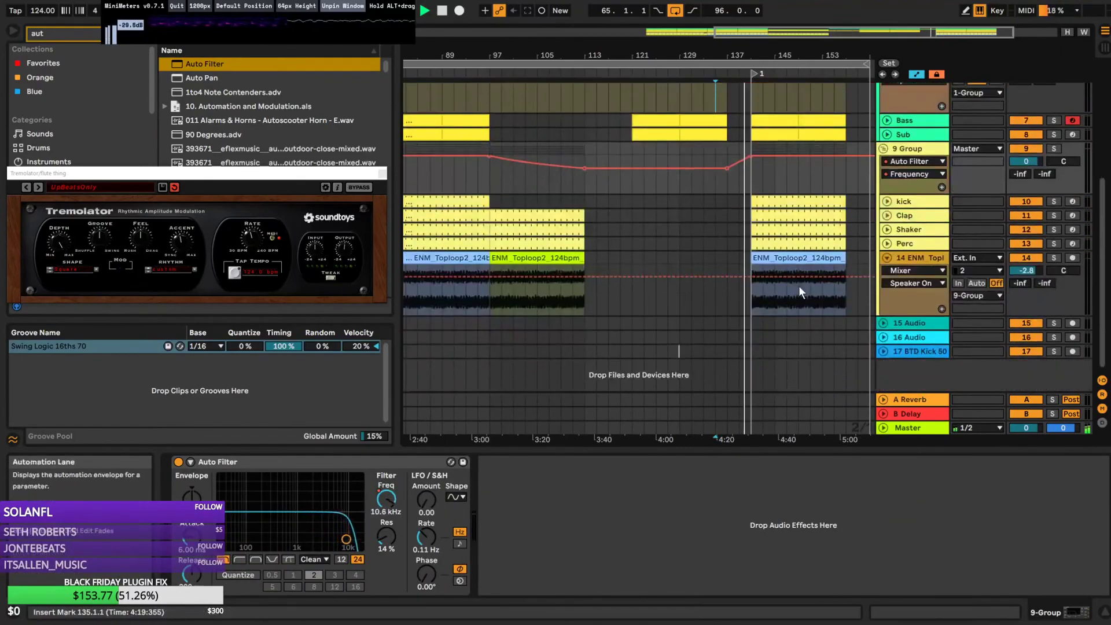
{"action": "scroll", "coordinate": [846, 242], "scroll_direction": "up", "scroll_amount": 3}
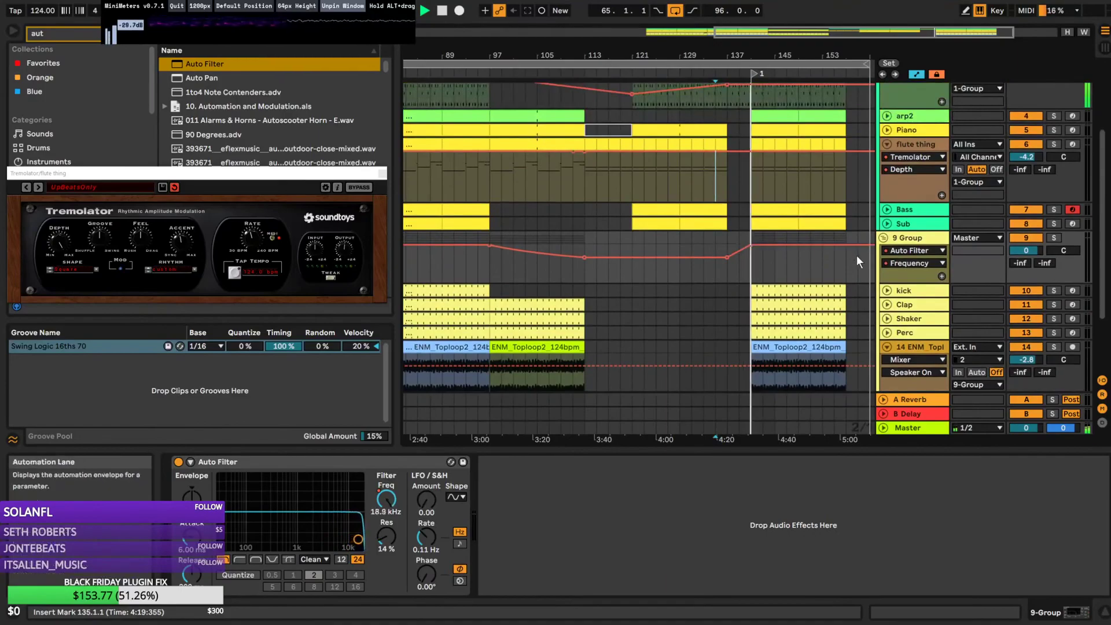
{"action": "scroll", "coordinate": [857, 255], "scroll_direction": "up", "scroll_amount": 3}
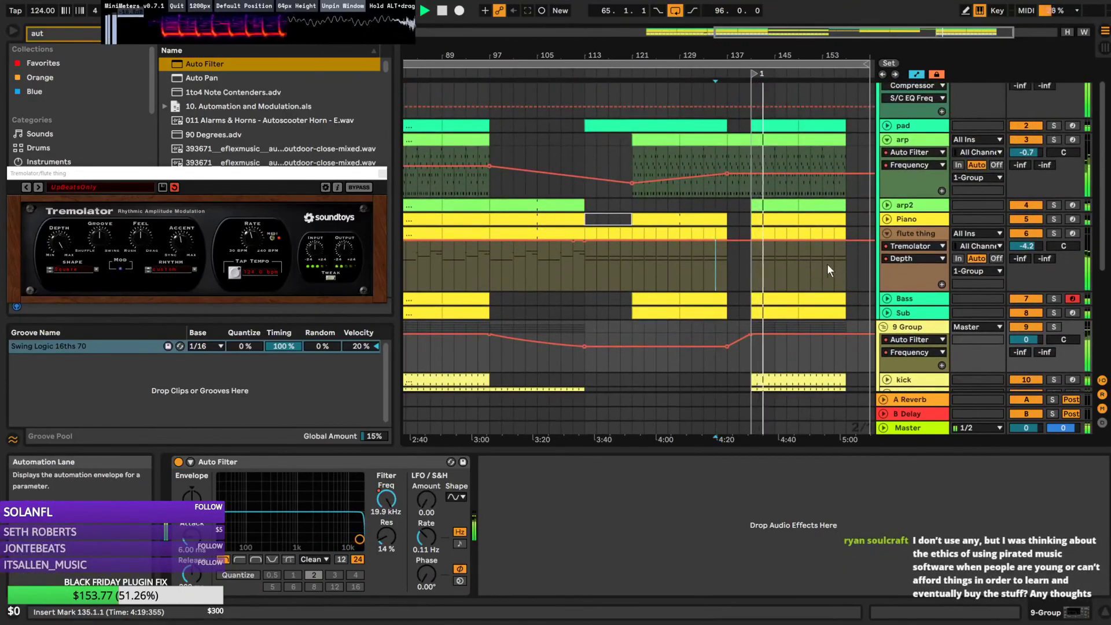
Fold the drum group and the flute thing track, and extend the arrangement loop's end to bar 181
{"action": "left_click", "coordinate": [884, 327]}
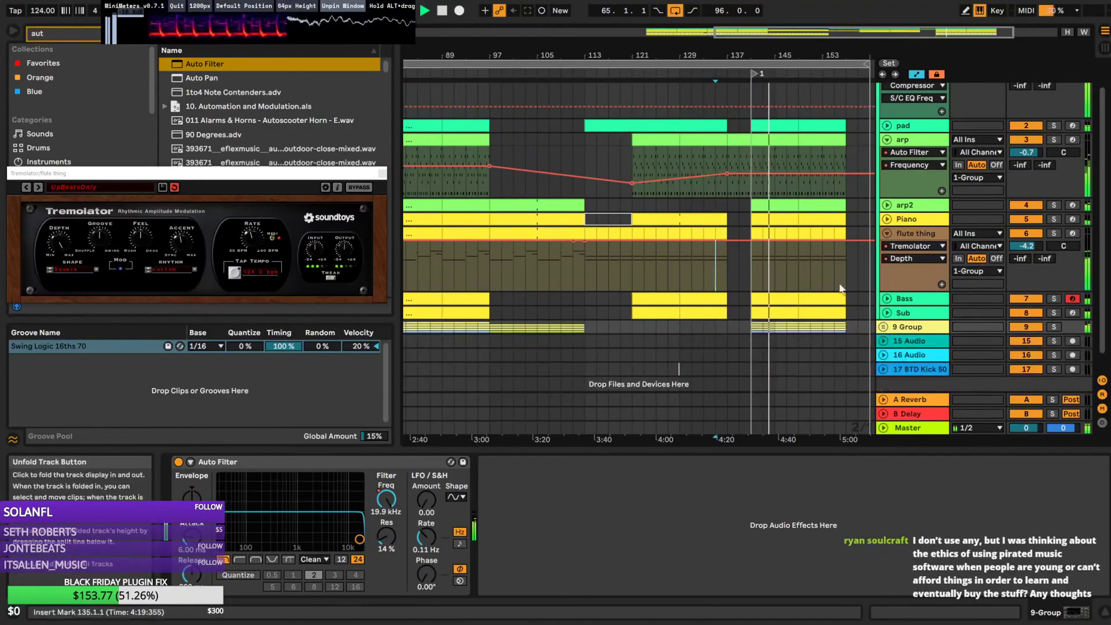
{"action": "double_click", "coordinate": [789, 234]}
{"action": "left_click_drag", "start_coordinate": [718, 464], "coordinate": [776, 514]}
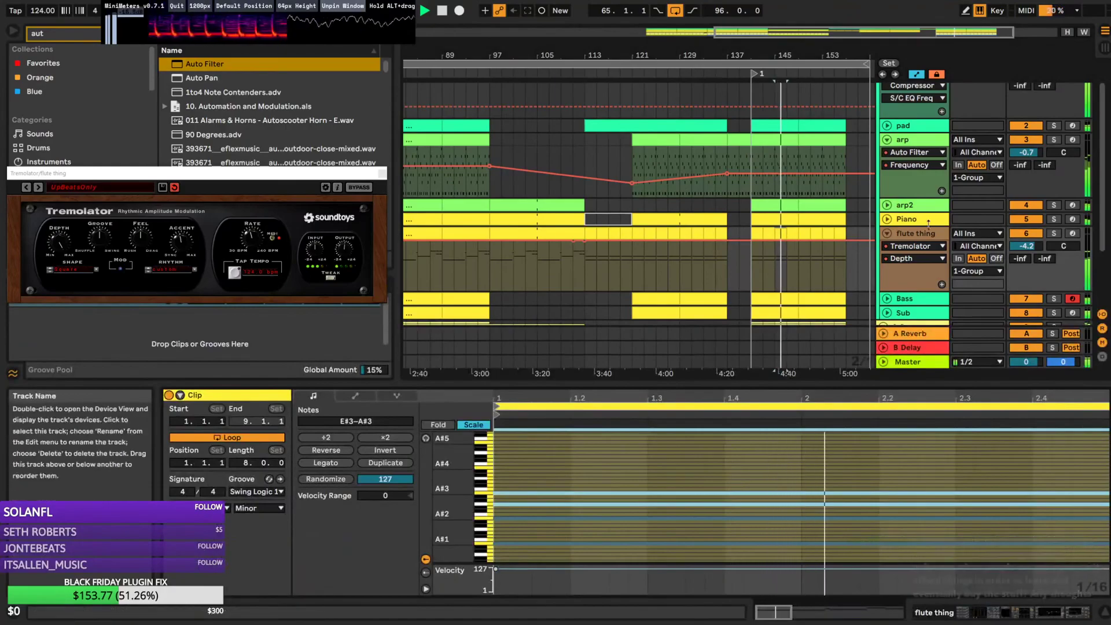
{"action": "left_click", "coordinate": [888, 234]}
{"action": "left_click_drag", "start_coordinate": [822, 55], "coordinate": [775, 40]}
{"action": "mouse_move", "coordinate": [814, 72]}
{"action": "left_mouse_down"}
{"action": "mouse_move", "coordinate": [873, 77]}
{"action": "mouse_move", "coordinate": [818, 77]}
{"action": "left_mouse_up"}
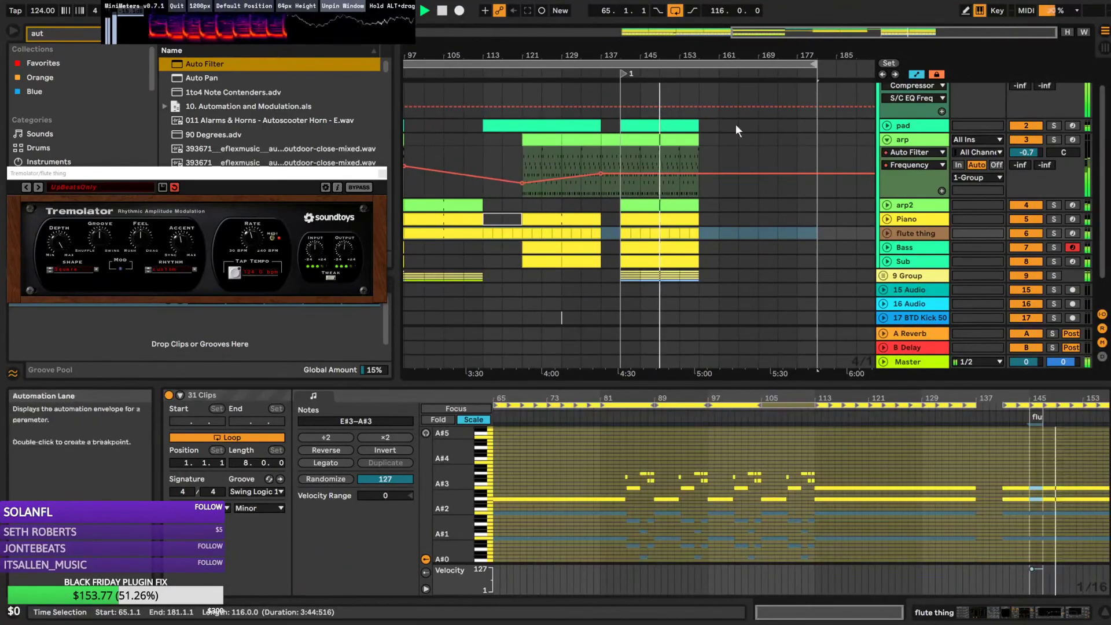
Duplicate bars 141 to 157 from pad down to the drum group, and raise arp's filter frequency automation to 1.03 kHz at bar 173
{"action": "left_click", "coordinate": [702, 124]}
{"action": "left_click", "coordinate": [614, 278], "text": "shift"}
{"action": "key", "text": "ctrl+d"}
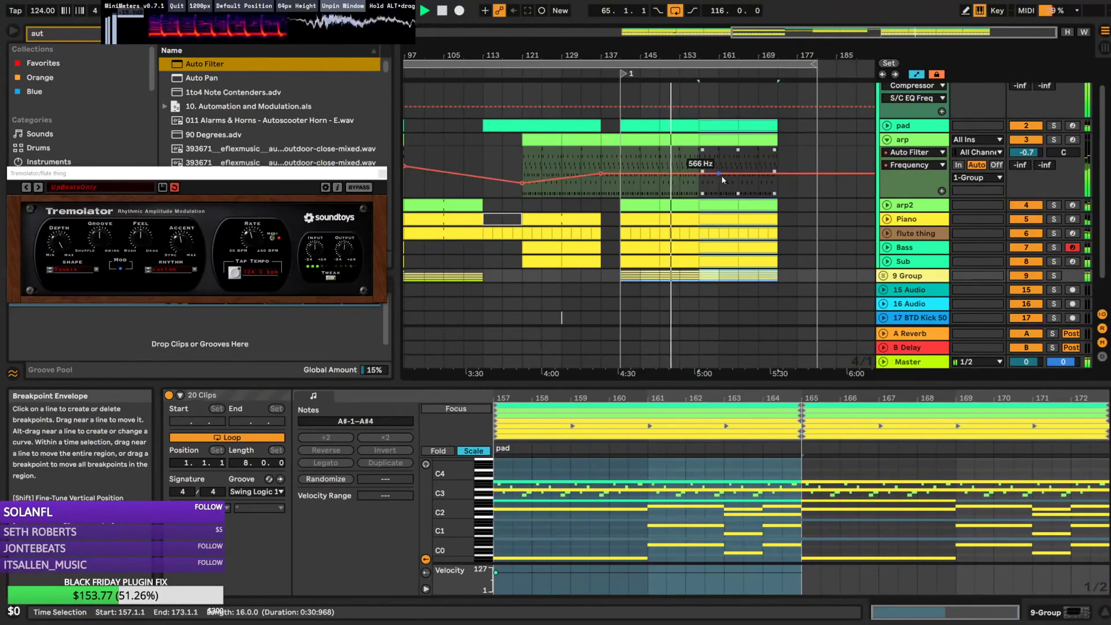
{"action": "left_click_drag", "start_coordinate": [749, 177], "coordinate": [750, 171]}
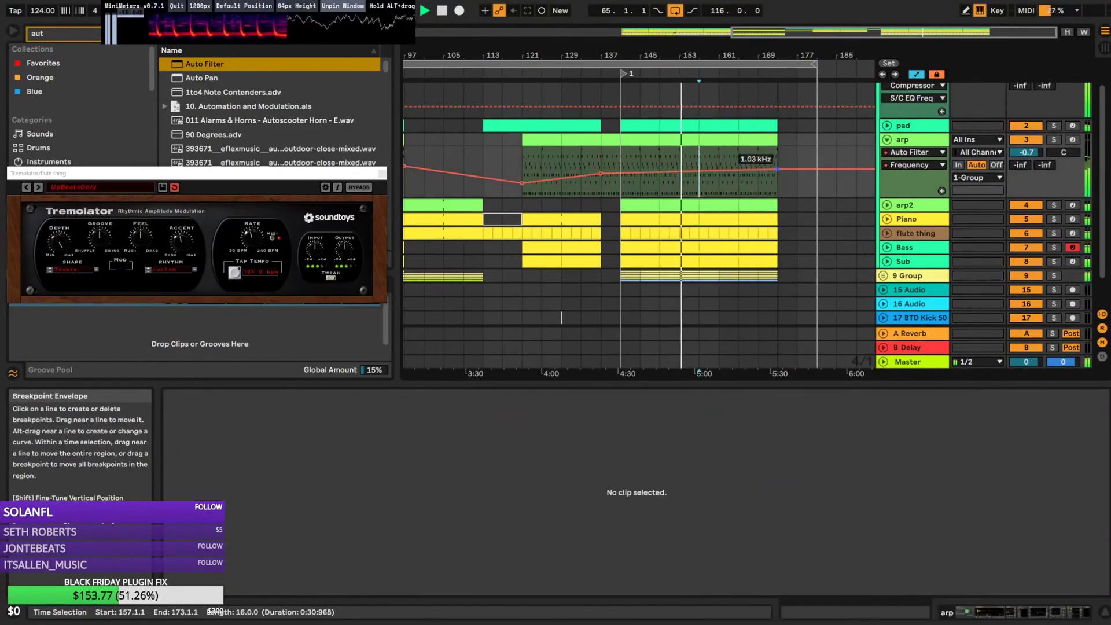
Unfold arp2 and flute thing, and paste the earlier melodic flute clips over bars 157 to 173
{"action": "left_click", "coordinate": [888, 206]}
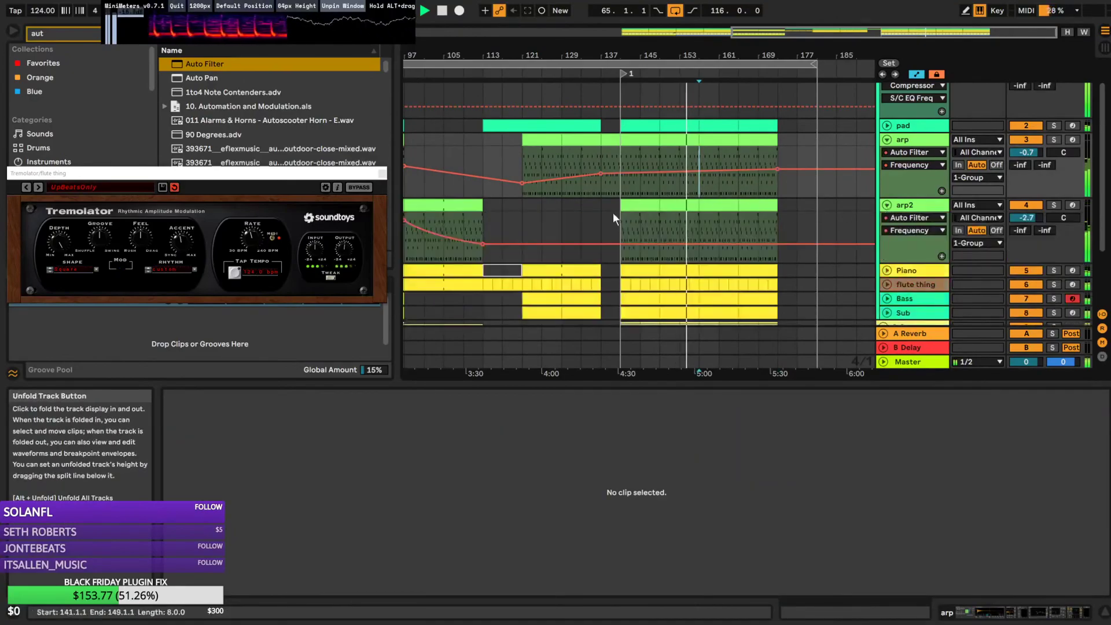
{"action": "left_click", "coordinate": [886, 285]}
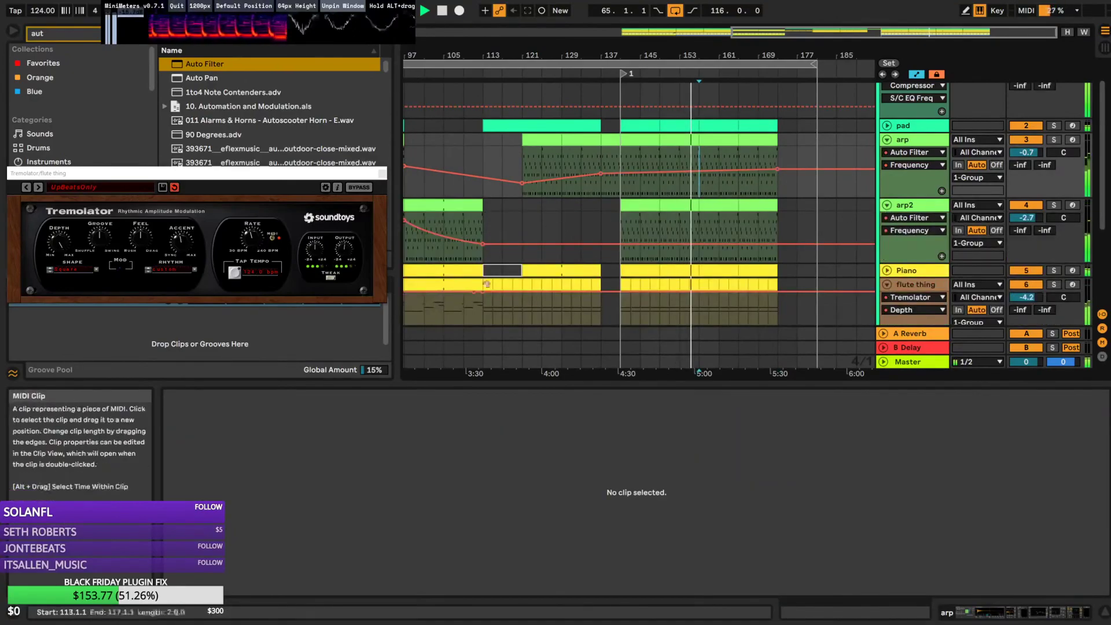
{"action": "left_click", "coordinate": [682, 280]}
{"action": "left_click", "coordinate": [705, 283]}
{"action": "key", "text": "ctrl+v"}
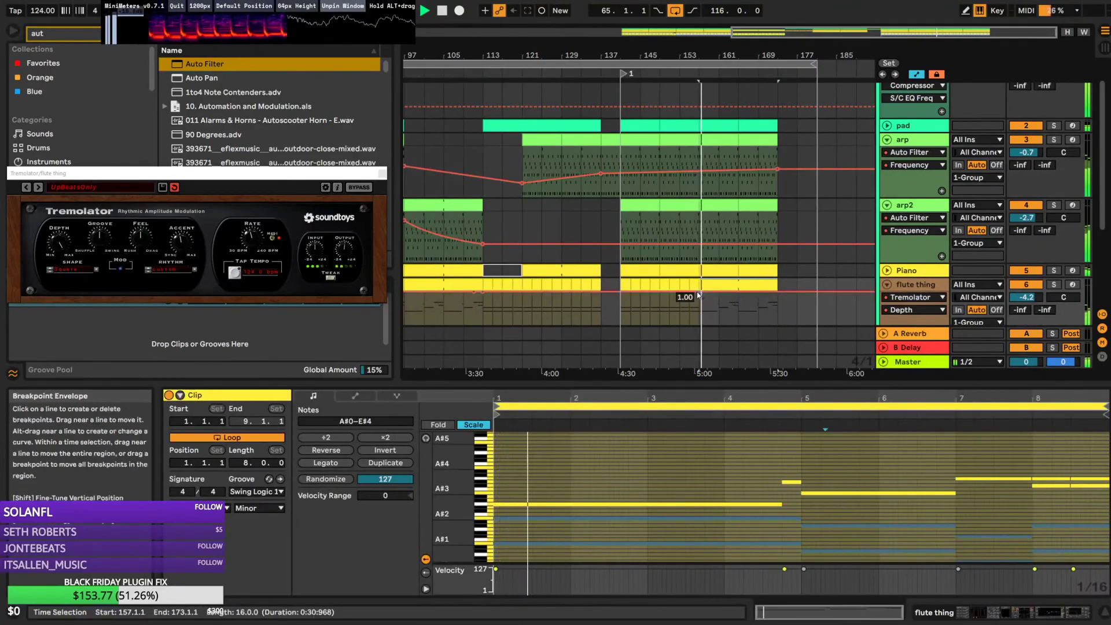
In the pasted flute clip, layer an A#3 note over the long opening note and a lower note beneath the long bar 5 note
{"action": "left_click", "coordinate": [592, 504]}
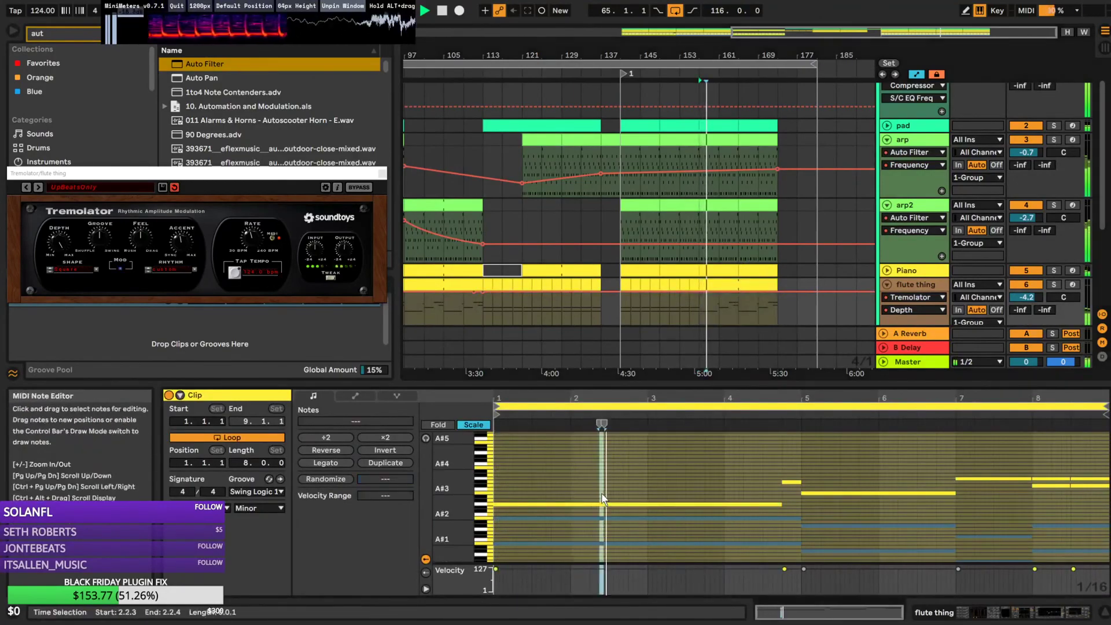
{"action": "left_click_drag", "start_coordinate": [602, 503], "coordinate": [604, 494]}
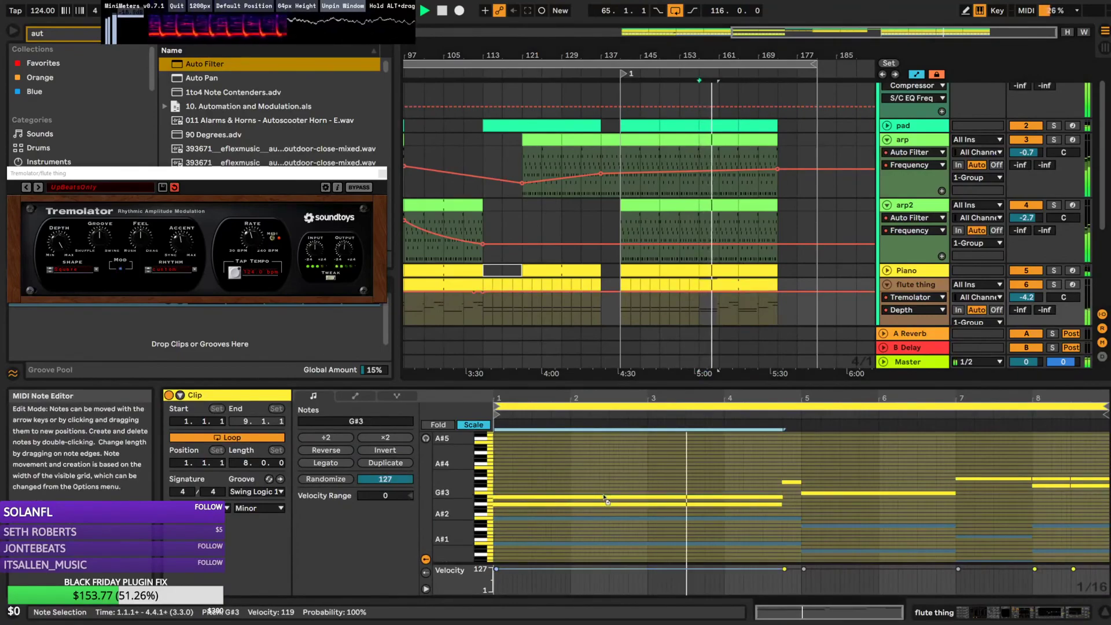
{"action": "left_click", "coordinate": [613, 497]}
{"action": "key", "text": "Delete"}
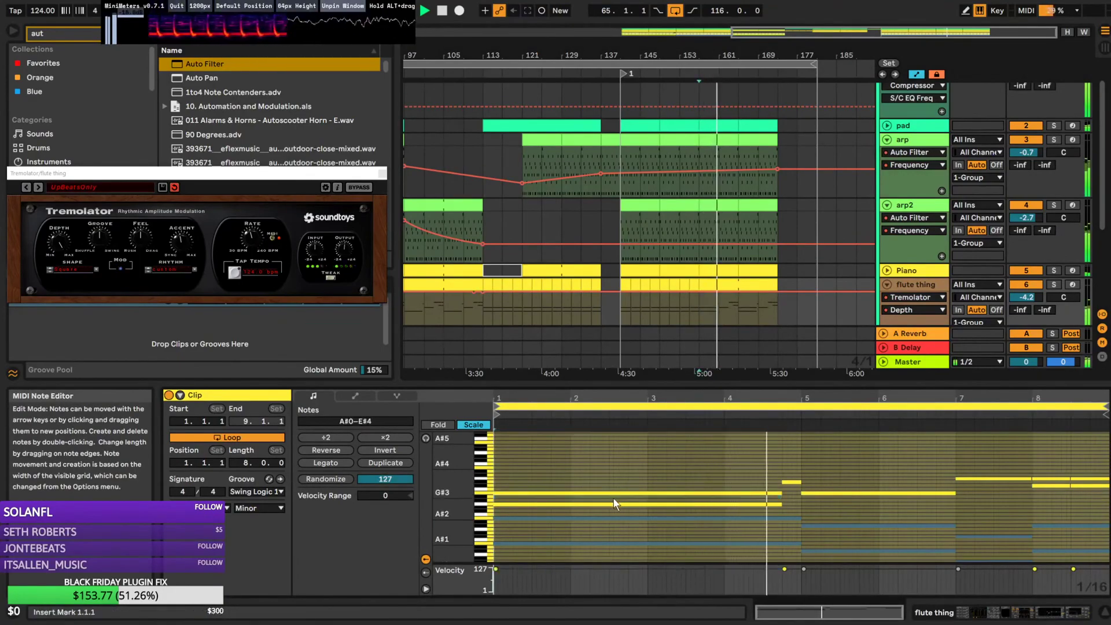
{"action": "left_click", "coordinate": [825, 493]}
{"action": "left_click_drag", "start_coordinate": [826, 494], "coordinate": [790, 492]}
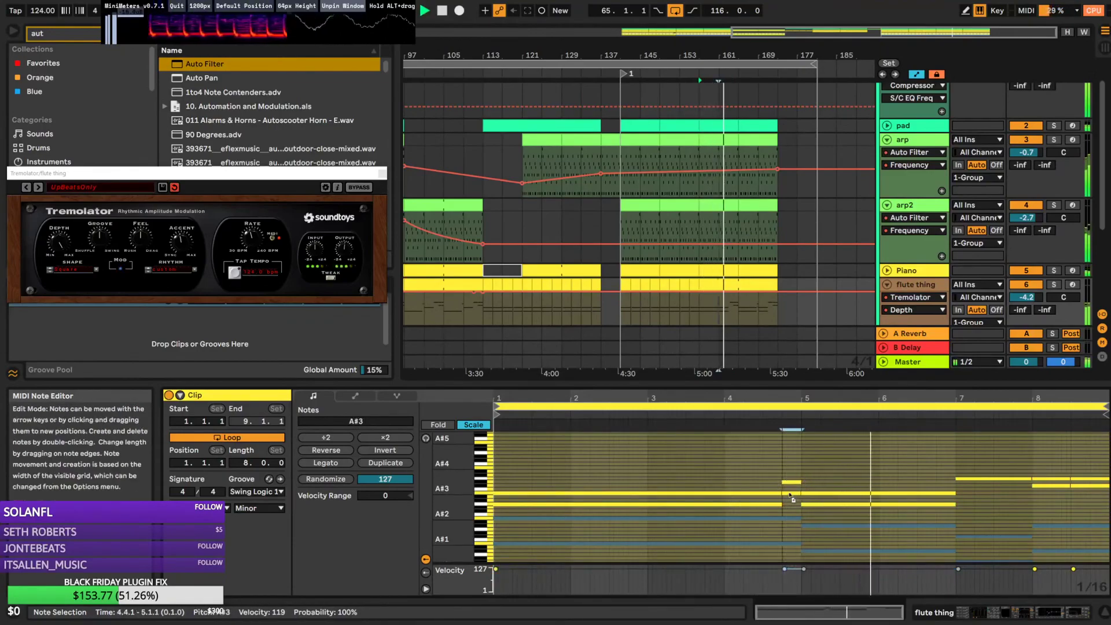
{"action": "key", "text": "Delete"}
Try raising the flute clip's bar 7 note from E#4 to G#4 and play it from bar 161
{"action": "left_click", "coordinate": [1000, 479]}
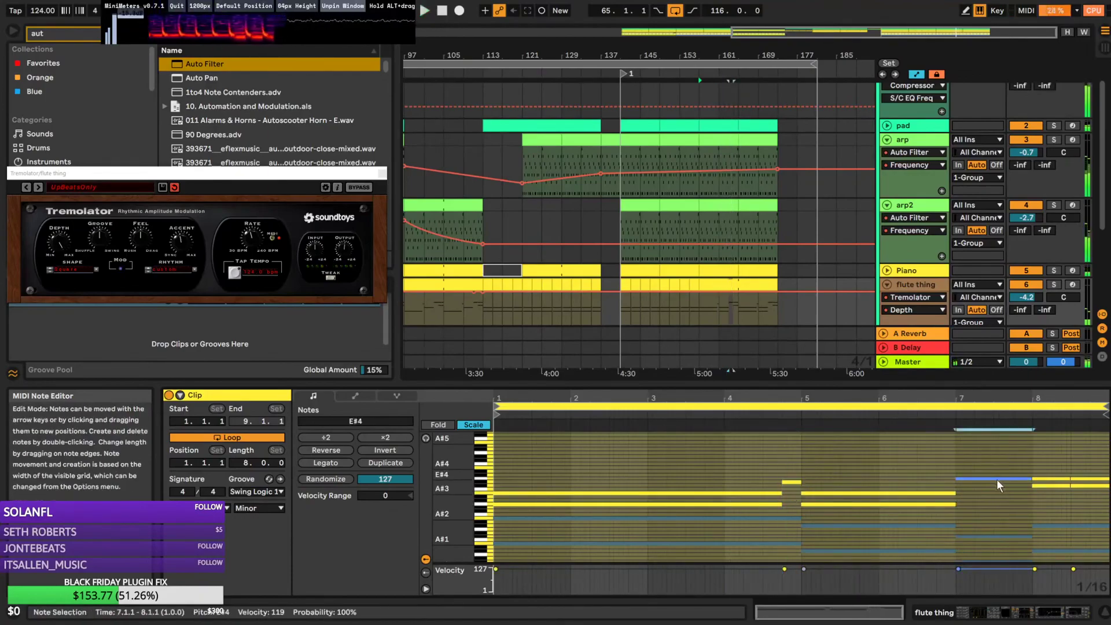
{"action": "left_click_drag", "start_coordinate": [998, 481], "coordinate": [997, 474]}
{"action": "key", "text": "space"}
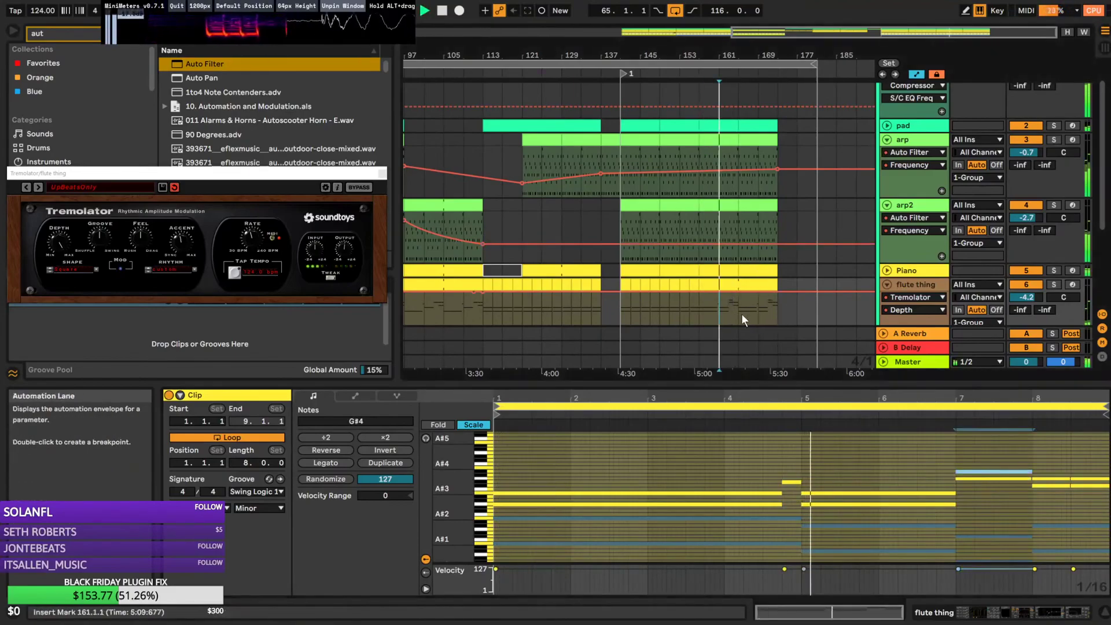
Delete the short note before bar 5, extend both opening notes to bar 5, and add an A#3 note under the bar 7 E#4 note
{"action": "left_click", "coordinate": [791, 482]}
{"action": "double_click", "coordinate": [791, 481]}
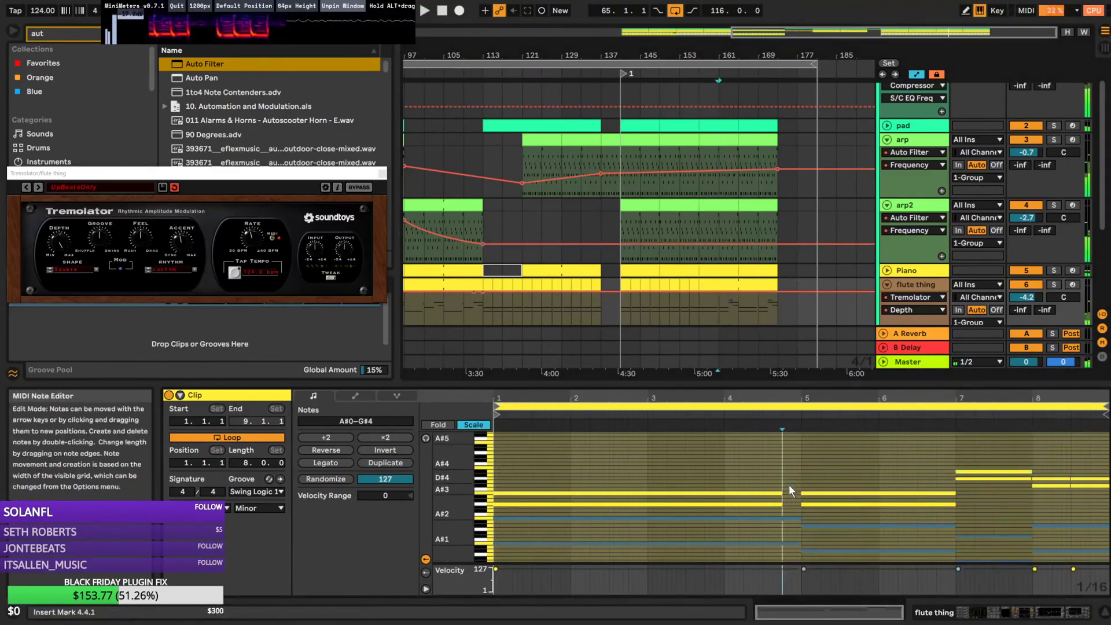
{"action": "left_click_drag", "start_coordinate": [757, 473], "coordinate": [976, 497]}
Zoom in on the arrangement around bar 163 and replay the passage to check the flute clip's layered notes in bars 7 and 8
{"action": "left_click", "coordinate": [733, 317]}
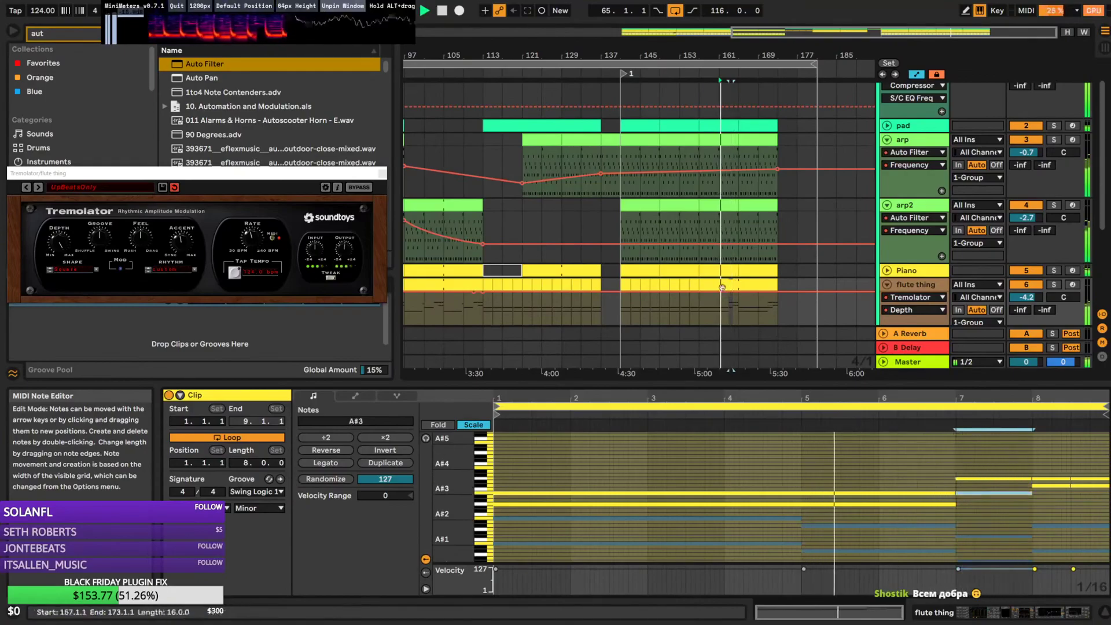
{"action": "key", "text": "space"}
{"action": "left_click_drag", "start_coordinate": [813, 32], "coordinate": [876, 253]}
{"action": "left_click", "coordinate": [771, 308]}
{"action": "key", "text": "space"}
{"action": "left_click", "coordinate": [974, 494]}
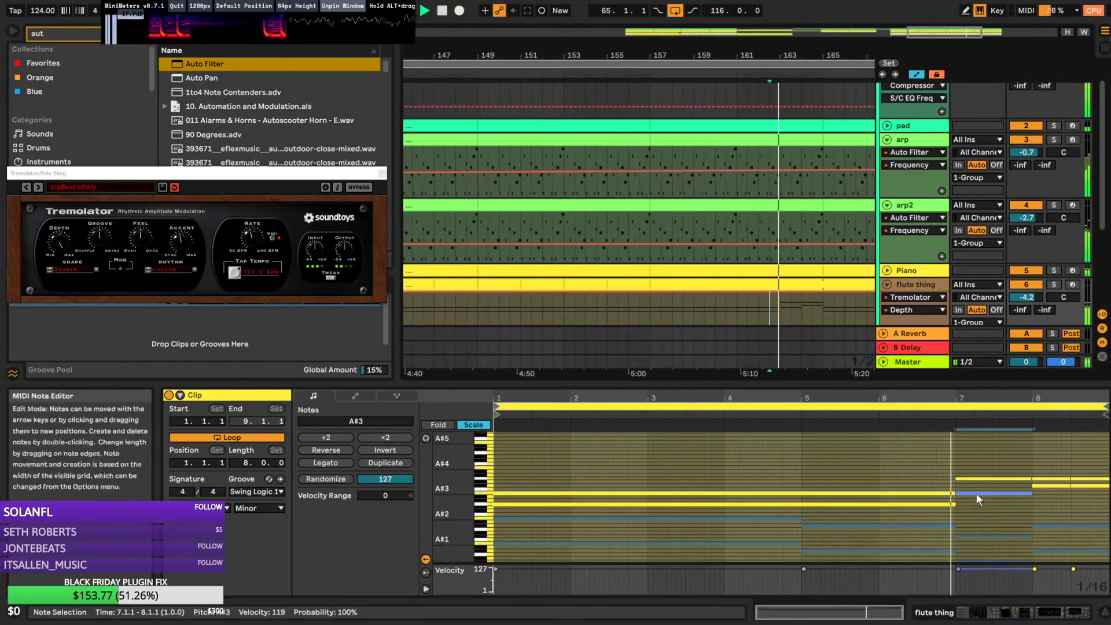
{"action": "left_click", "coordinate": [975, 493]}
{"action": "key", "text": "space"}
{"action": "key", "text": "space"}
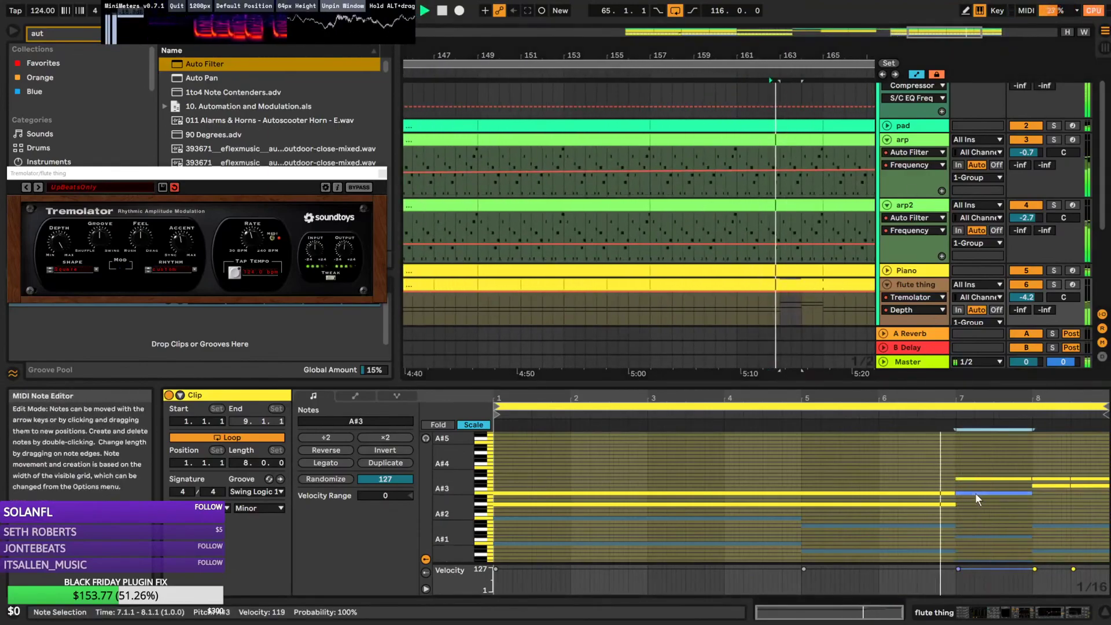
{"action": "left_click", "coordinate": [1050, 488]}
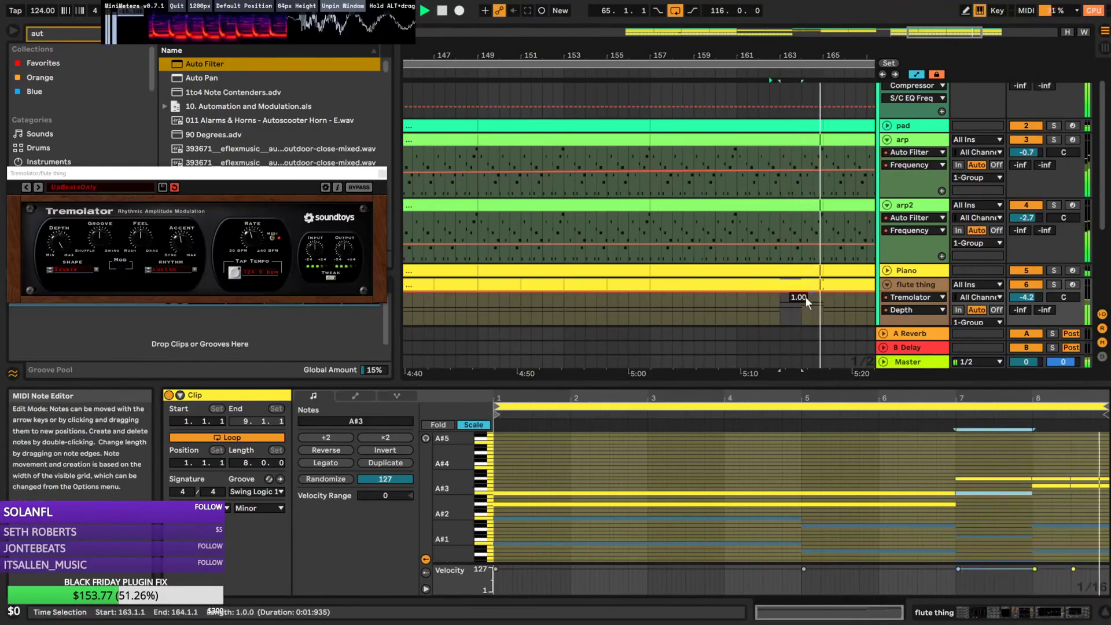
Duplicate flute thing's clips from bars 157 to 173 to bar 173, and fold all the tracks
{"action": "key", "text": "ctrl+d"}
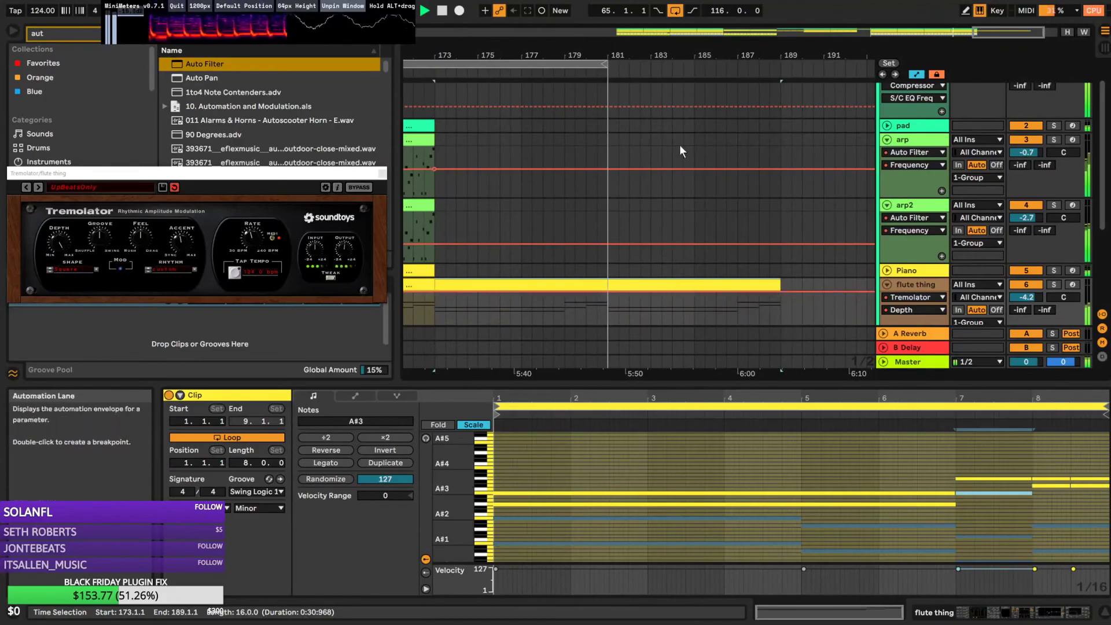
{"action": "scroll", "coordinate": [868, 150], "scroll_direction": "down", "scroll_amount": 5}
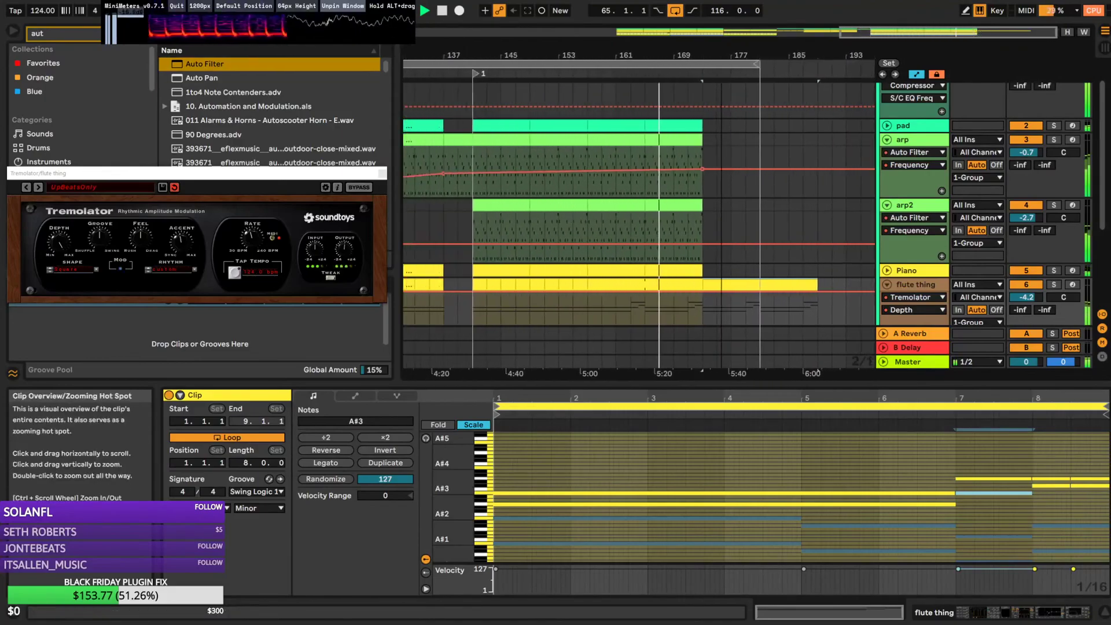
{"action": "left_click", "coordinate": [683, 288]}
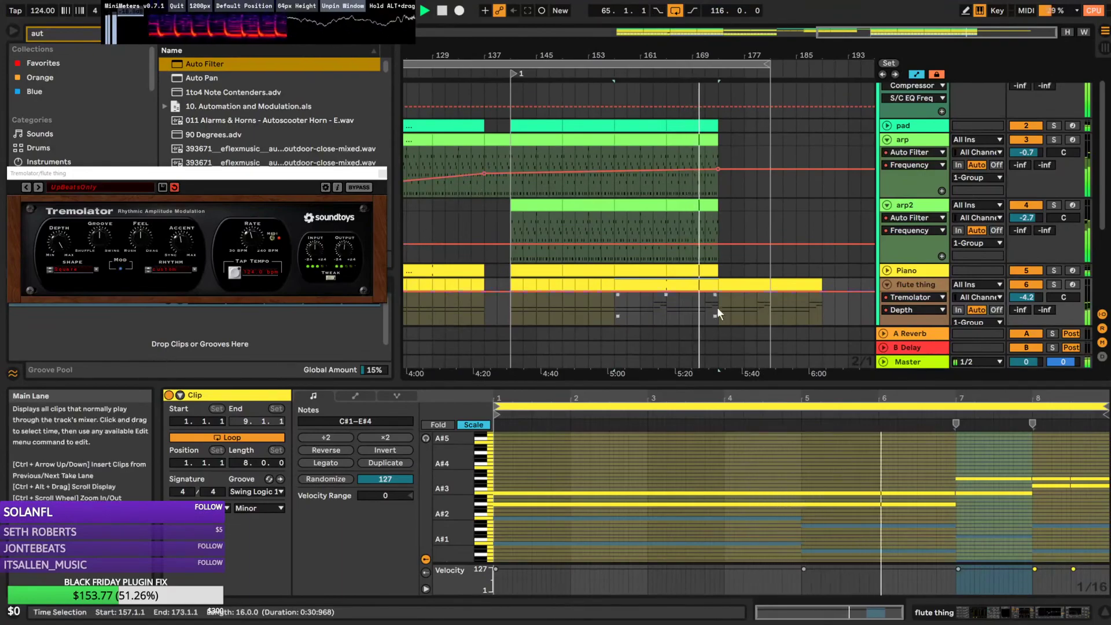
{"action": "left_click", "coordinate": [887, 204], "text": "alt"}
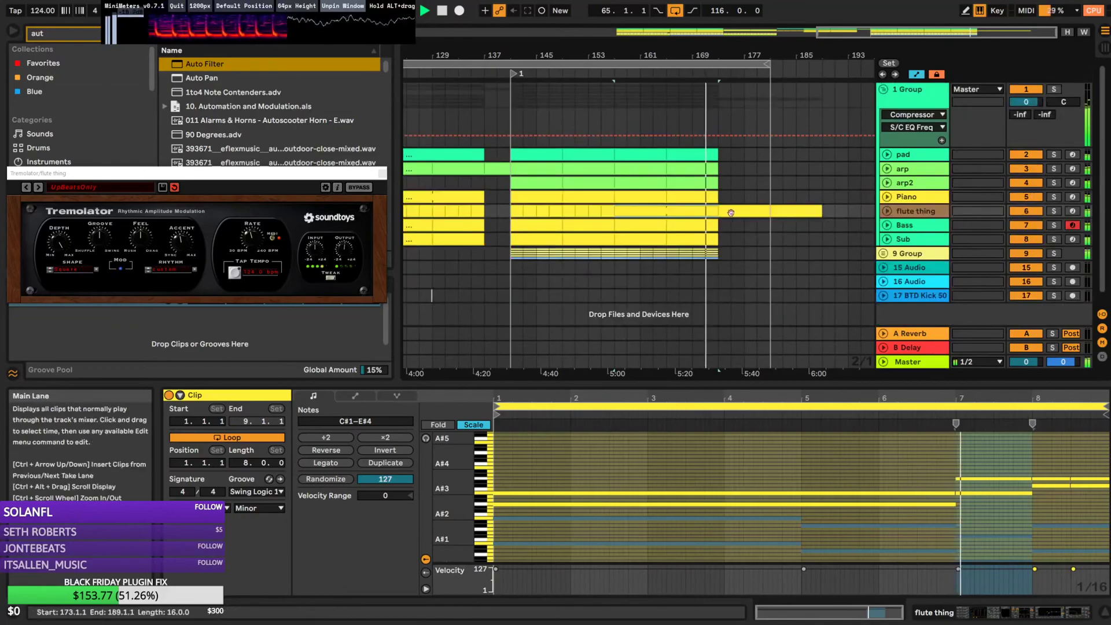
{"action": "left_click", "coordinate": [731, 253]}
{"action": "left_click", "coordinate": [724, 215]}
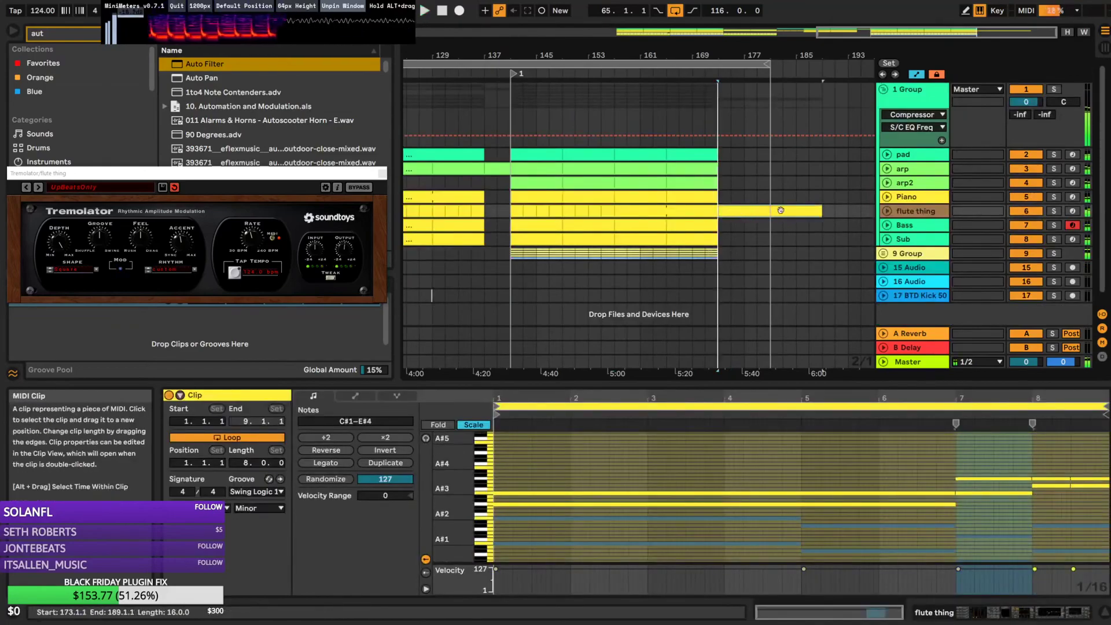
Show the whole arrangement and play it from bar 65
{"action": "left_click_drag", "start_coordinate": [875, 57], "coordinate": [874, 17]}
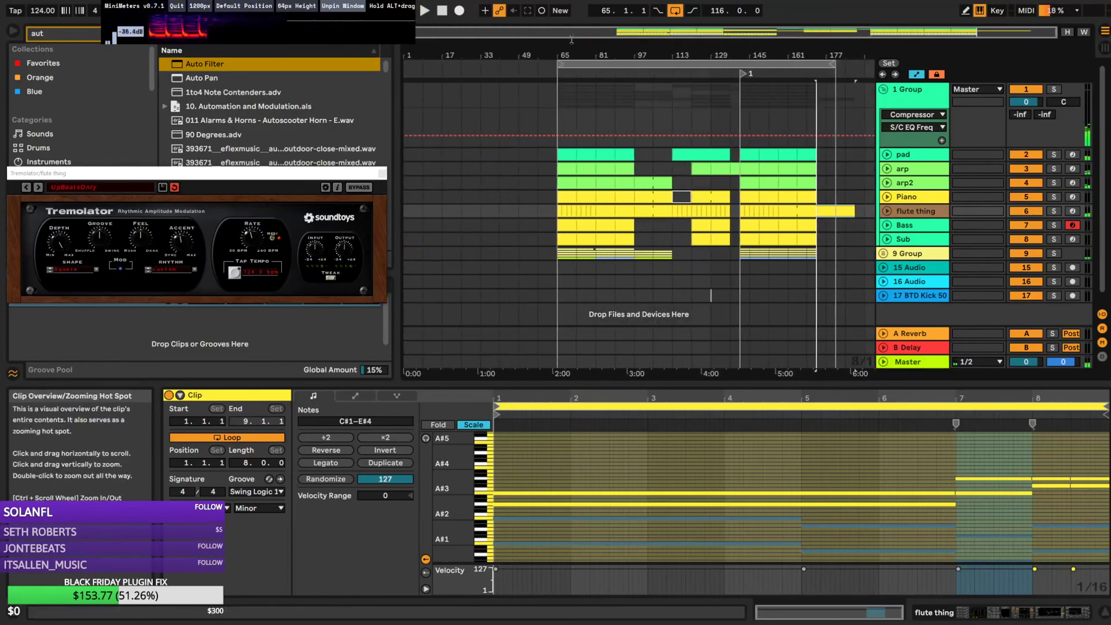
{"action": "left_click", "coordinate": [555, 202]}
{"action": "key", "text": "space"}
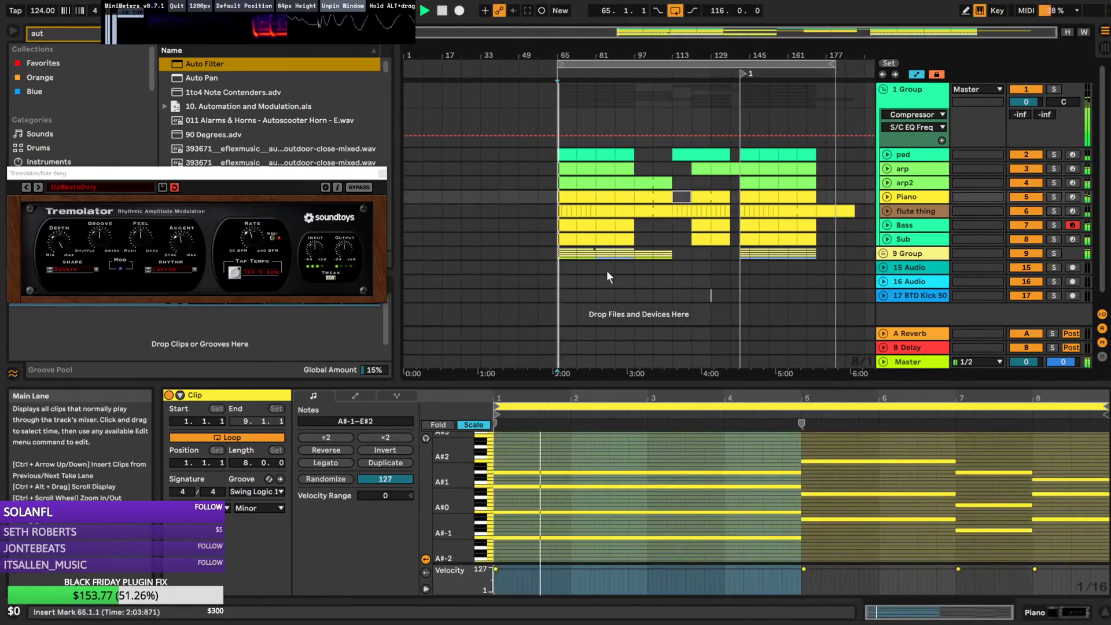
Unfold the Piano, arp2 and arp tracks, and add breakpoints to arp2's Auto Filter frequency at bars 141 and 173
{"action": "left_click", "coordinate": [888, 197]}
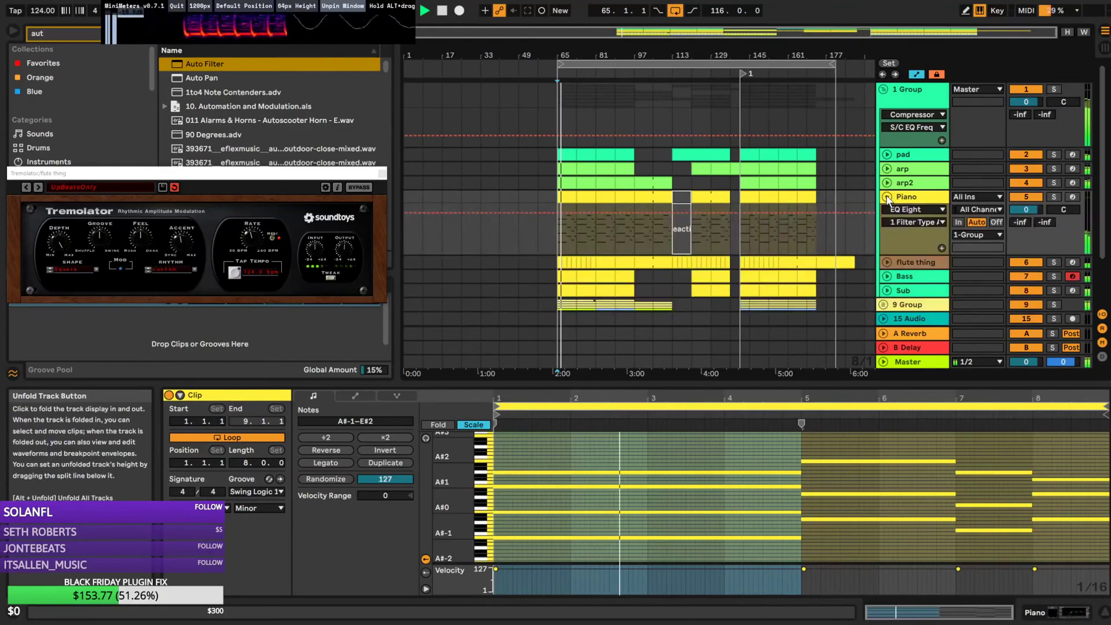
{"action": "left_click", "coordinate": [888, 183]}
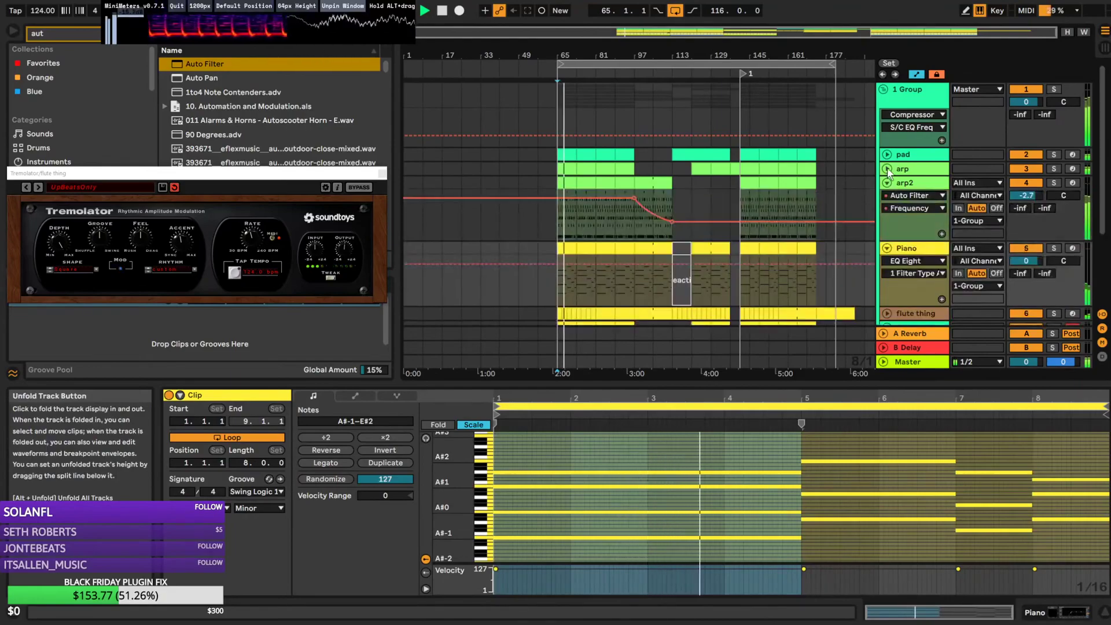
{"action": "left_click", "coordinate": [887, 169]}
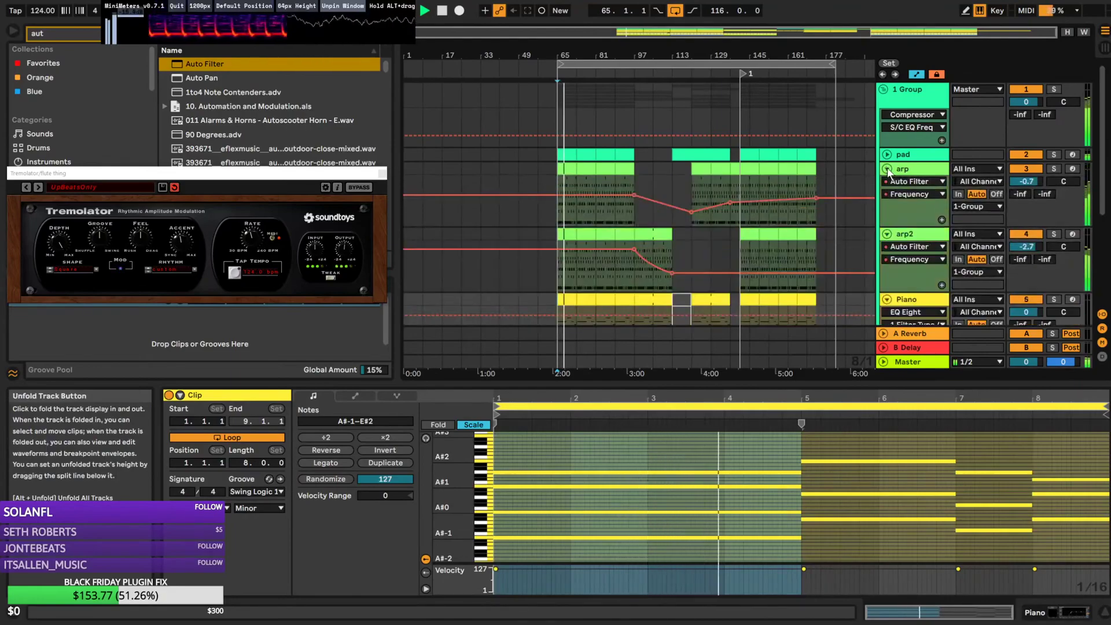
{"action": "left_click", "coordinate": [741, 273]}
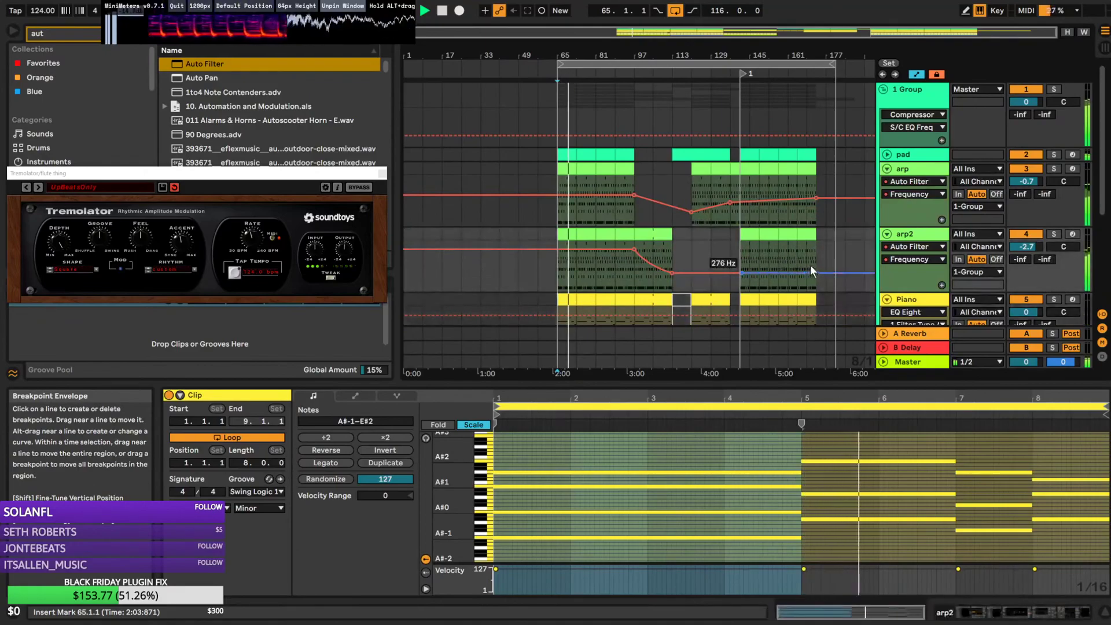
{"action": "left_click_drag", "start_coordinate": [818, 274], "coordinate": [816, 274]}
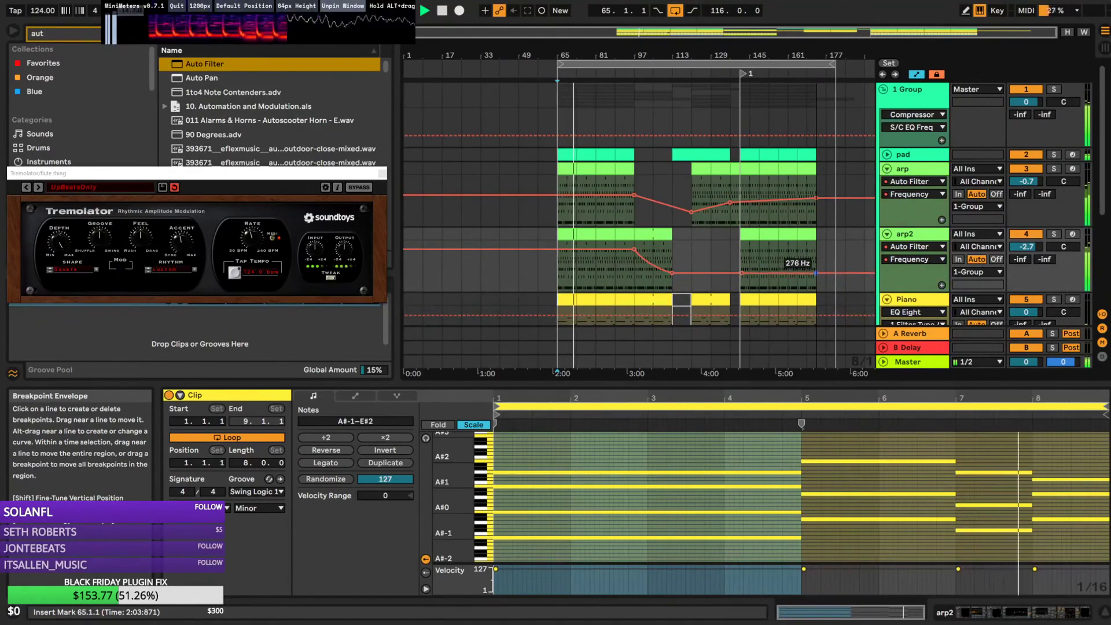
Copy arp2's clips from bars 65 to 97 and paste them at bar 173
{"action": "left_click", "coordinate": [571, 235]}
{"action": "left_click", "coordinate": [625, 235], "text": "shift"}
{"action": "left_click", "coordinate": [821, 234]}
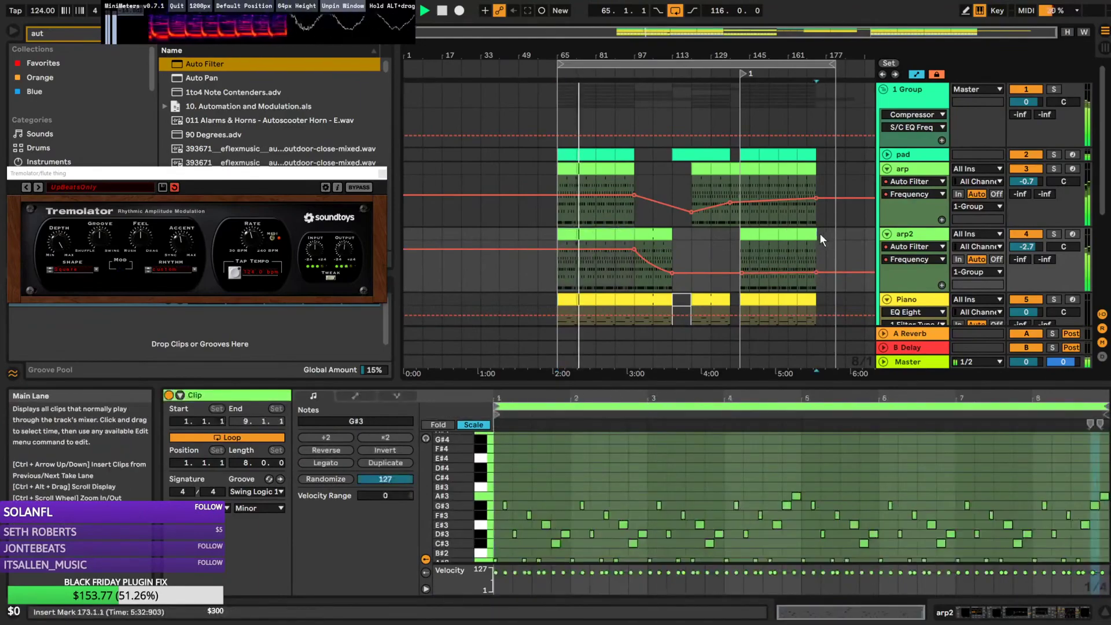
{"action": "key", "text": "ctrl+v"}
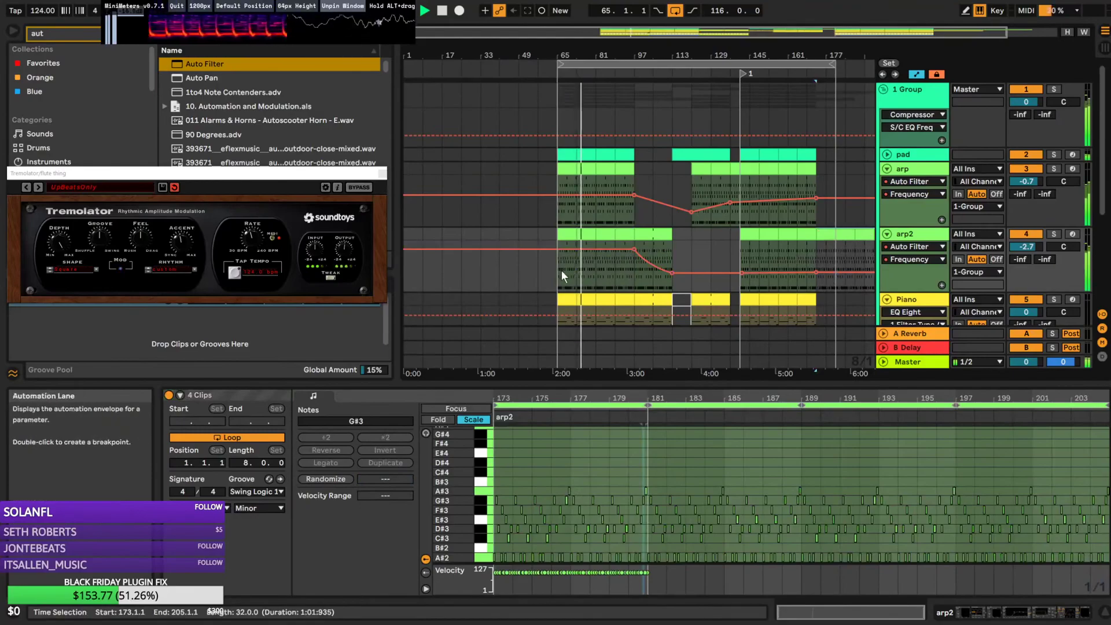
Copy arp2's Auto Filter frequency automation from bars 65 to 97 and paste it at bar 173
{"action": "left_click_drag", "start_coordinate": [560, 269], "coordinate": [634, 269]}
{"action": "left_click", "coordinate": [814, 250]}
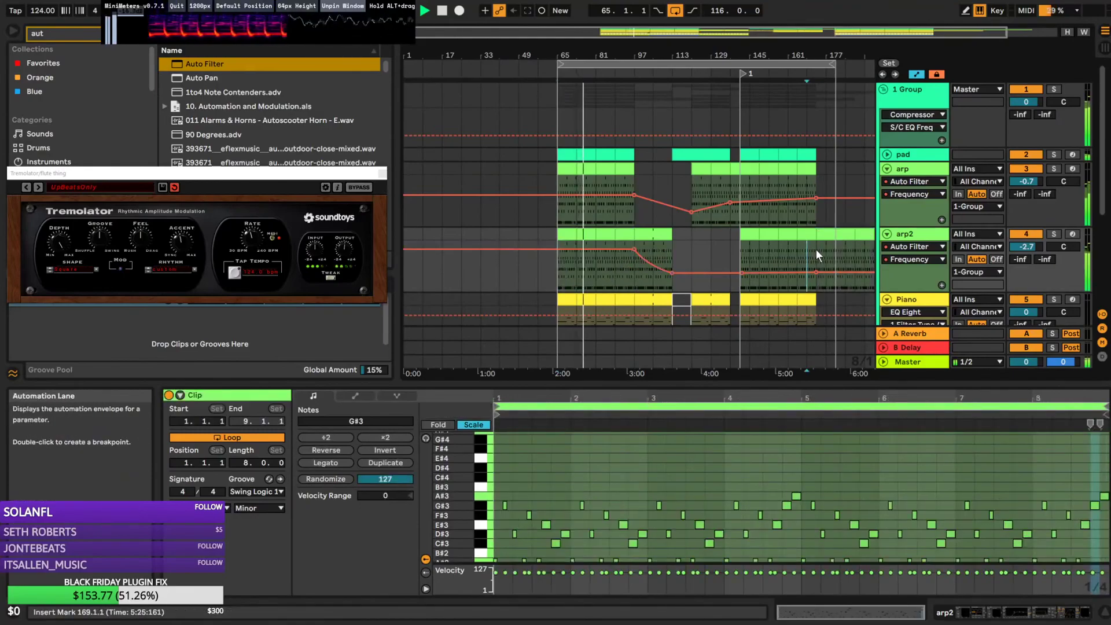
{"action": "key", "text": "ctrl+v"}
{"action": "key", "text": "ctrl+z"}
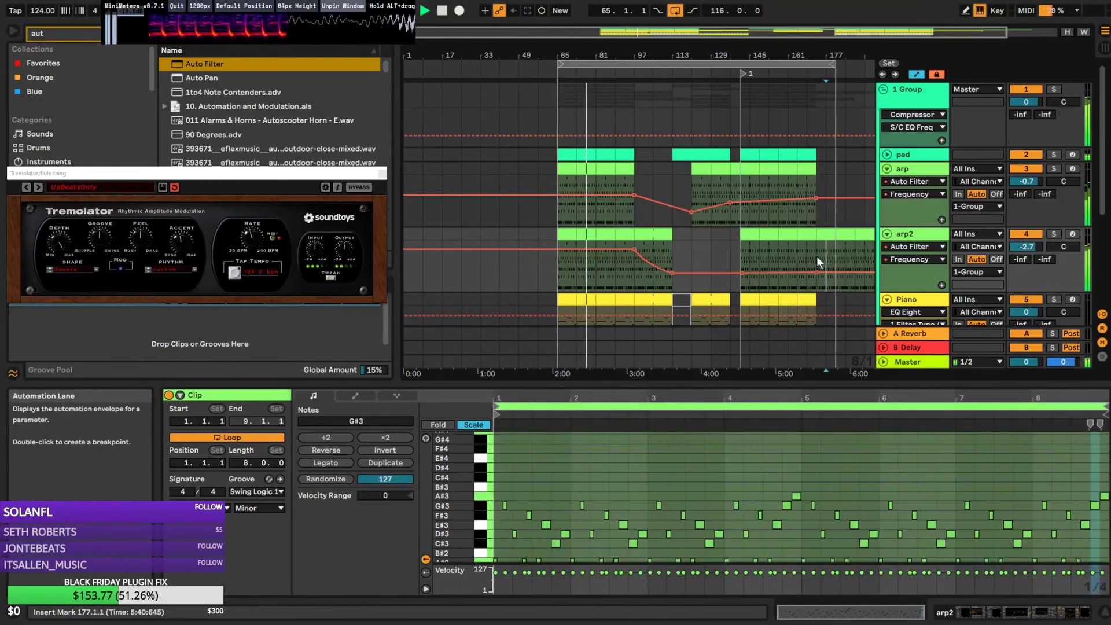
{"action": "left_click_drag", "start_coordinate": [855, 34], "coordinate": [868, 81]}
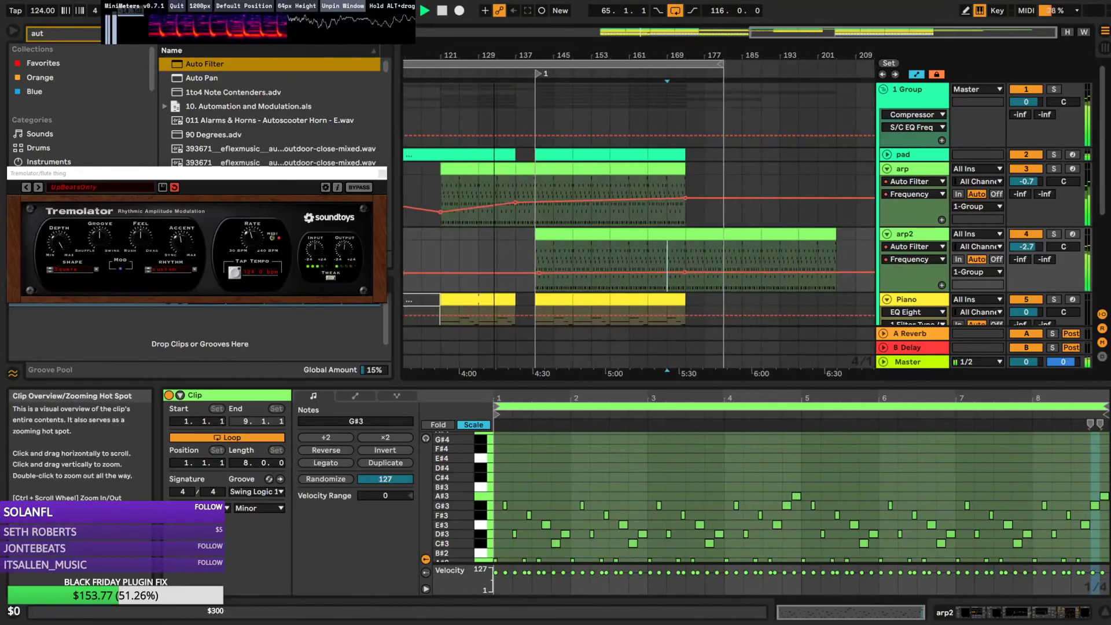
{"action": "left_click", "coordinate": [688, 255]}
{"action": "key", "text": "ctrl+v"}
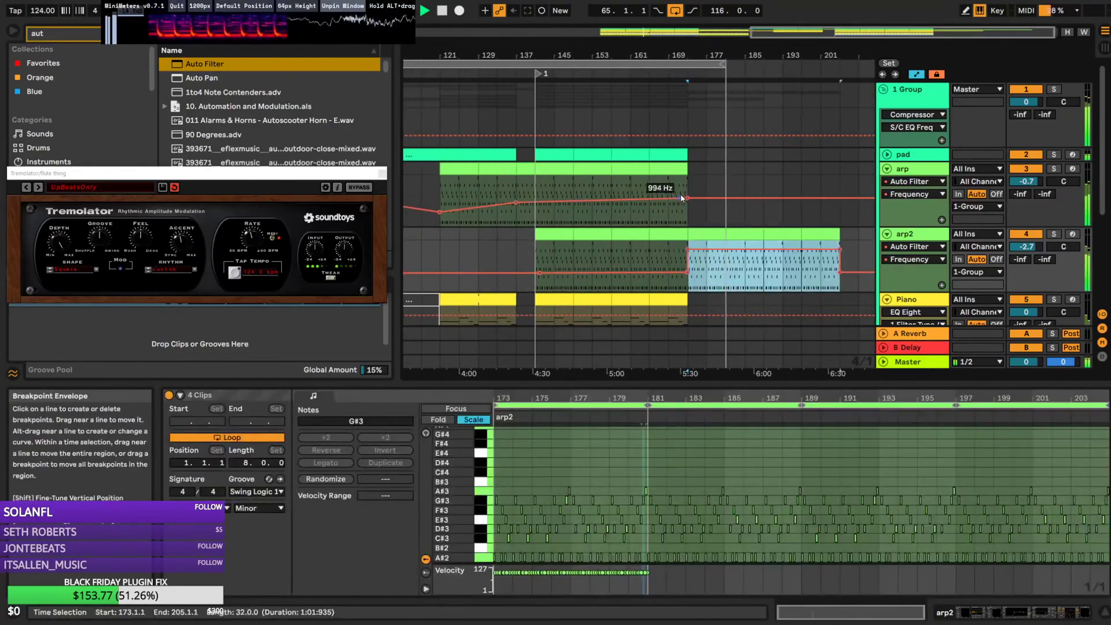
Fold all the tracks, stop playback, and examine the Piano, arp2 and arp lanes across the arrangement
{"action": "left_click_drag", "start_coordinate": [753, 33], "coordinate": [754, 8]}
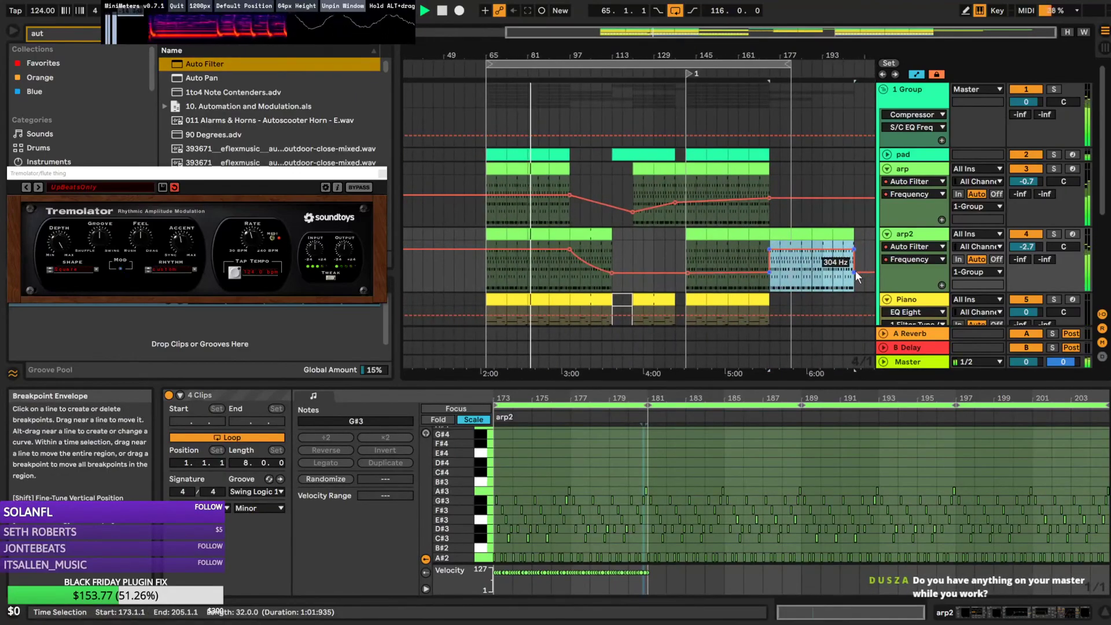
{"action": "left_click", "coordinate": [887, 234], "text": "alt"}
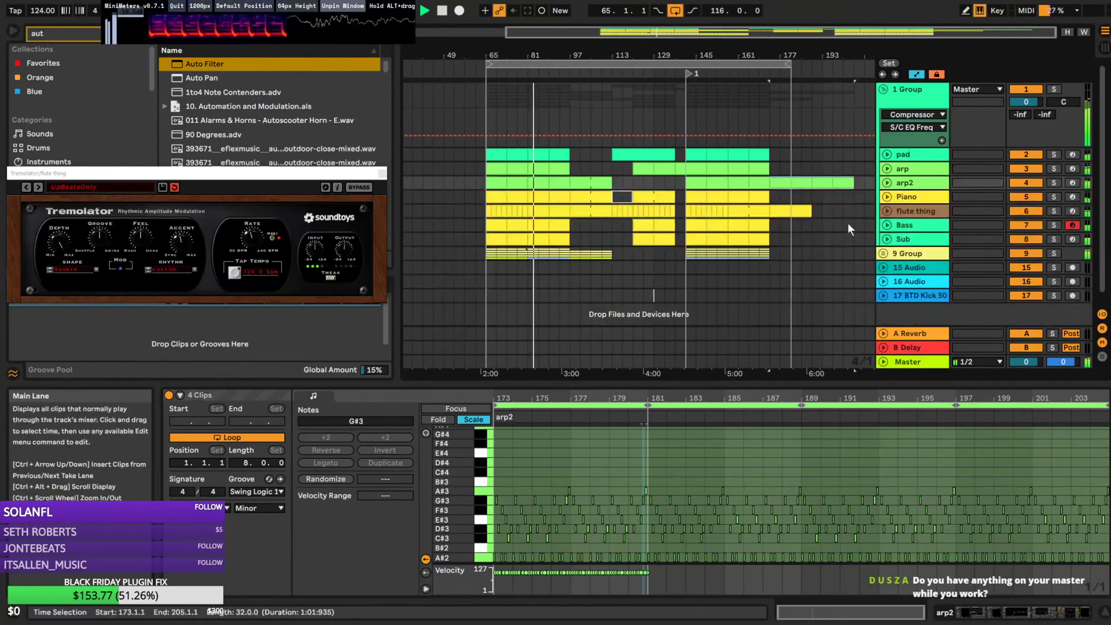
{"action": "left_click", "coordinate": [887, 197]}
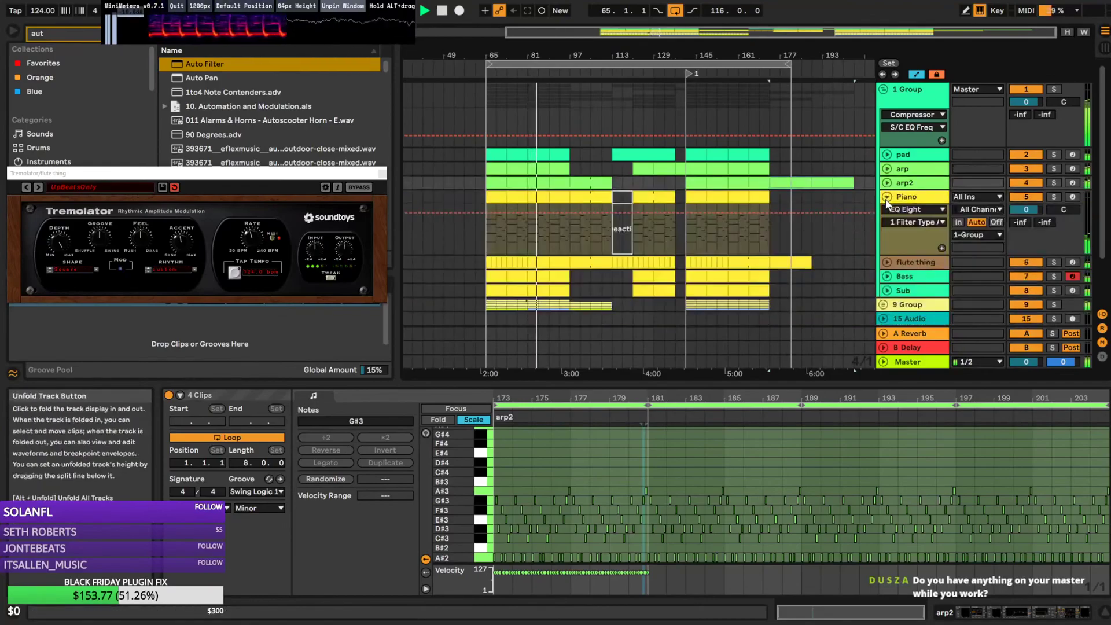
{"action": "left_click", "coordinate": [887, 197]}
{"action": "left_click", "coordinate": [887, 184]}
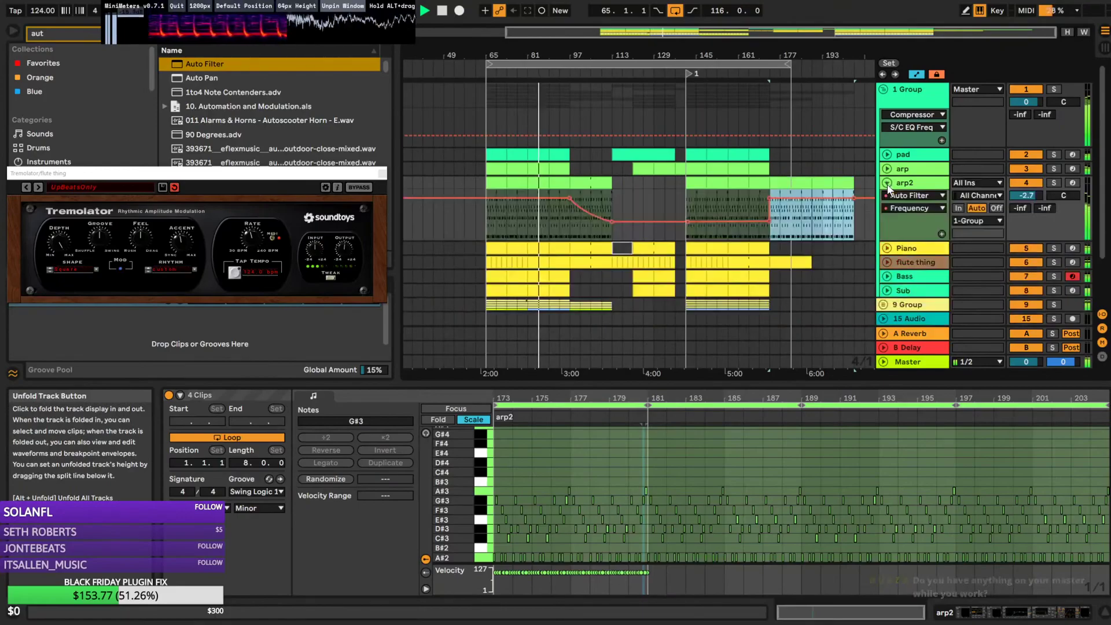
{"action": "left_click", "coordinate": [888, 184]}
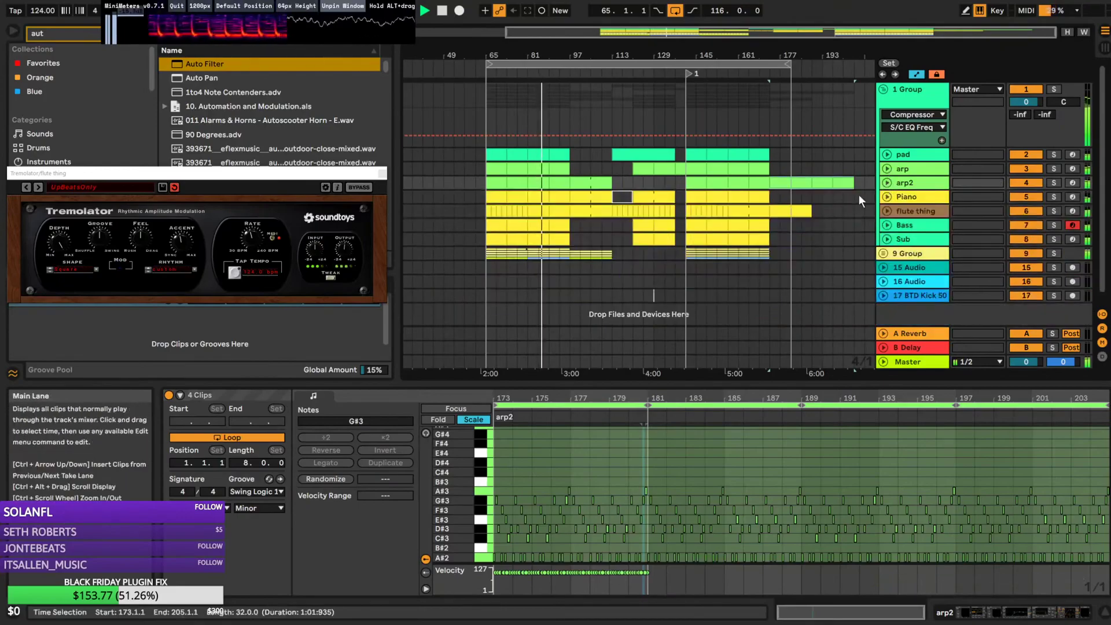
{"action": "left_click", "coordinate": [490, 181]}
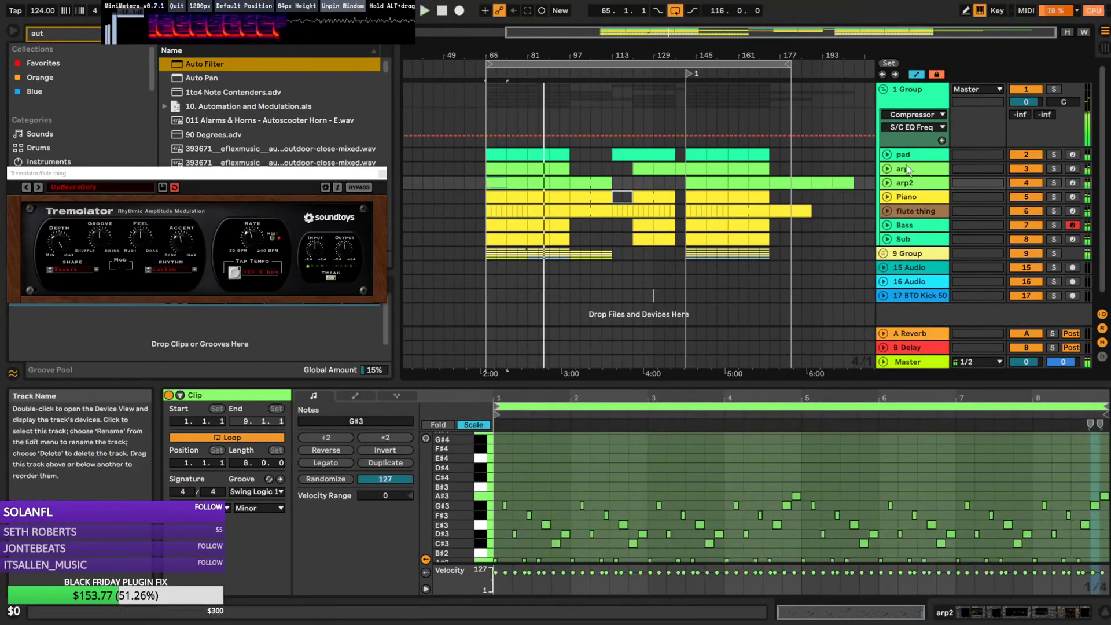
{"action": "left_click", "coordinate": [887, 183]}
{"action": "left_click", "coordinate": [887, 183]}
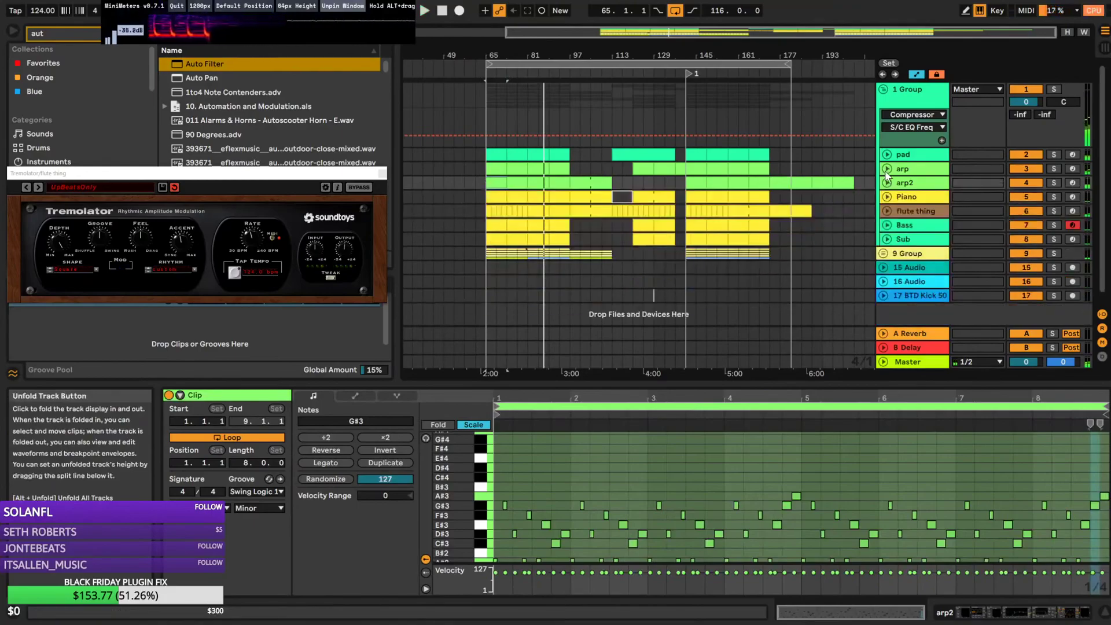
{"action": "left_click", "coordinate": [886, 169]}
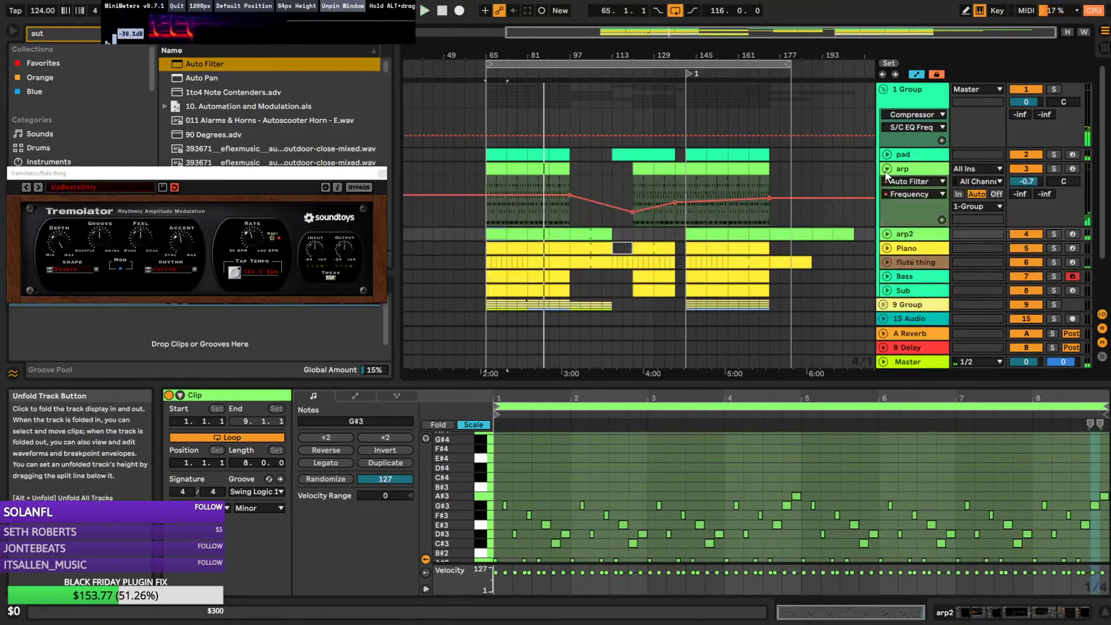
{"action": "left_click", "coordinate": [888, 248]}
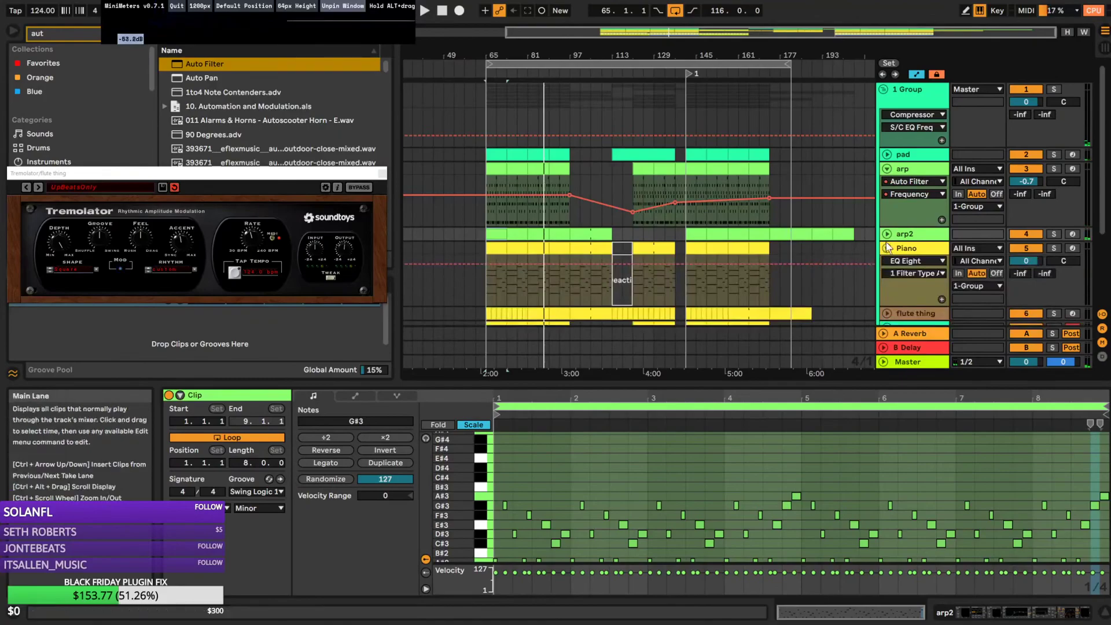
{"action": "left_click", "coordinate": [889, 249]}
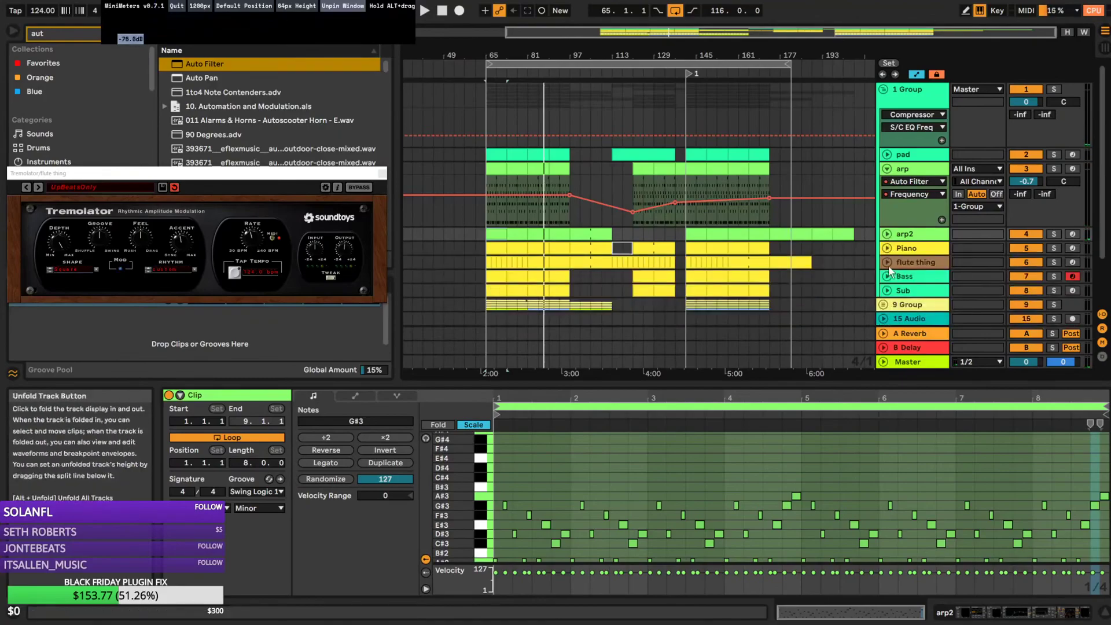
Unfold the flute thing track and change its track colour to purple
{"action": "left_click", "coordinate": [888, 262]}
{"action": "scroll", "coordinate": [759, 246], "scroll_direction": "down", "scroll_amount": 2}
{"action": "right_click", "coordinate": [915, 215]}
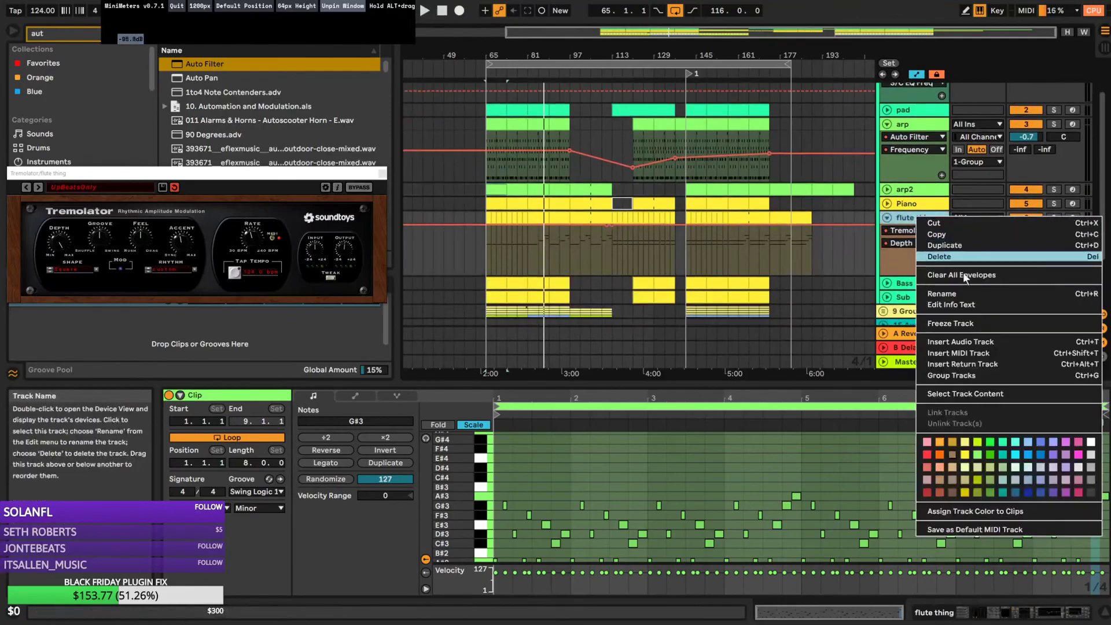
{"action": "left_click", "coordinate": [921, 138]}
{"action": "scroll", "coordinate": [920, 155], "scroll_direction": "up", "scroll_amount": 2}
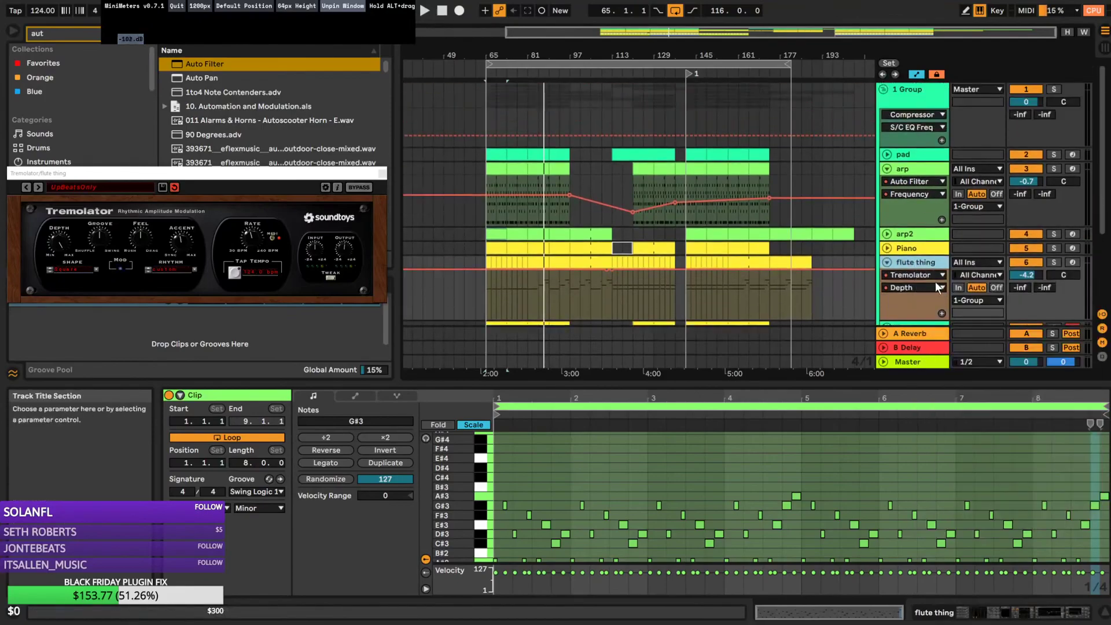
{"action": "right_click", "coordinate": [937, 266]}
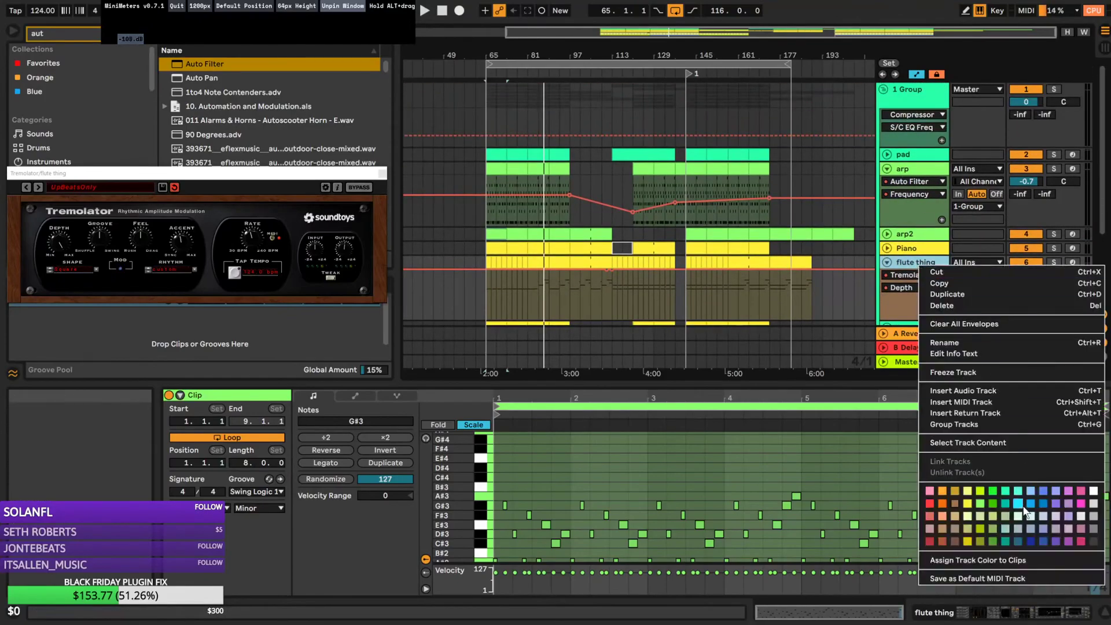
{"action": "left_click", "coordinate": [1062, 517]}
Select the tracks from pad to Sub and assign their track colours to their clips
{"action": "left_click", "coordinate": [919, 156]}
{"action": "scroll", "coordinate": [927, 186], "scroll_direction": "down", "scroll_amount": 3}
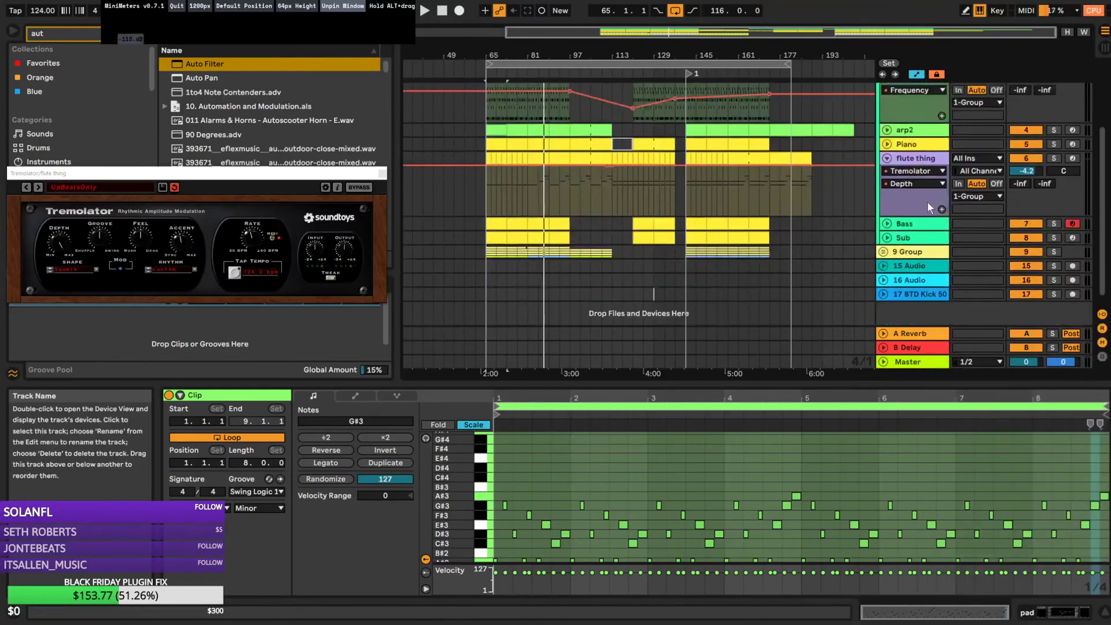
{"action": "left_click", "coordinate": [917, 238], "text": "shift"}
{"action": "right_click", "coordinate": [917, 238]}
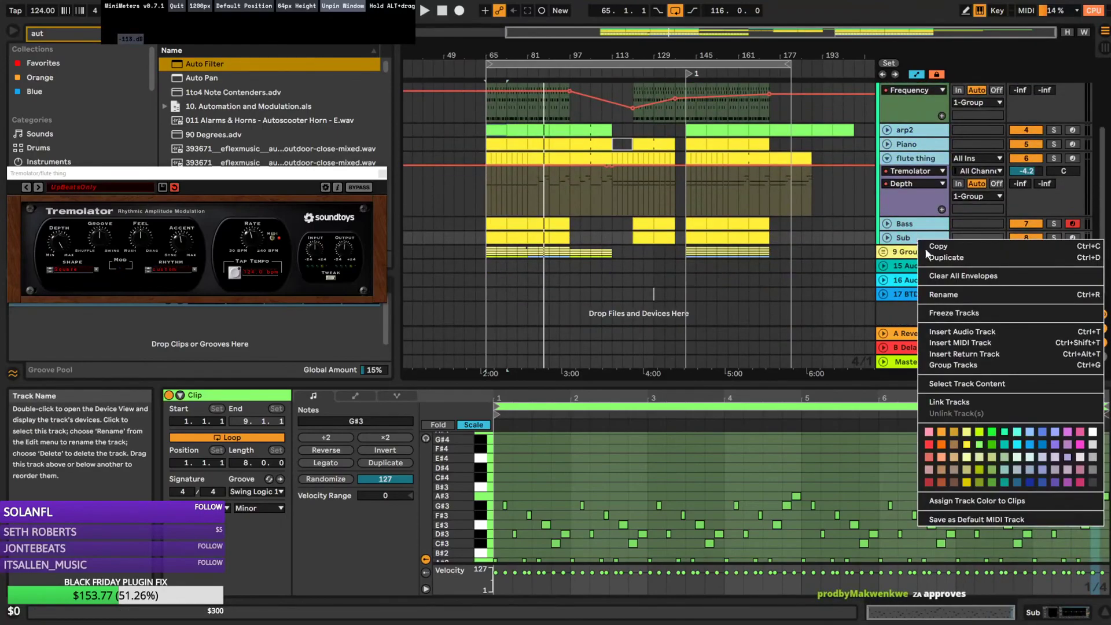
{"action": "left_click", "coordinate": [1033, 501]}
{"action": "scroll", "coordinate": [884, 266], "scroll_direction": "up", "scroll_amount": 2}
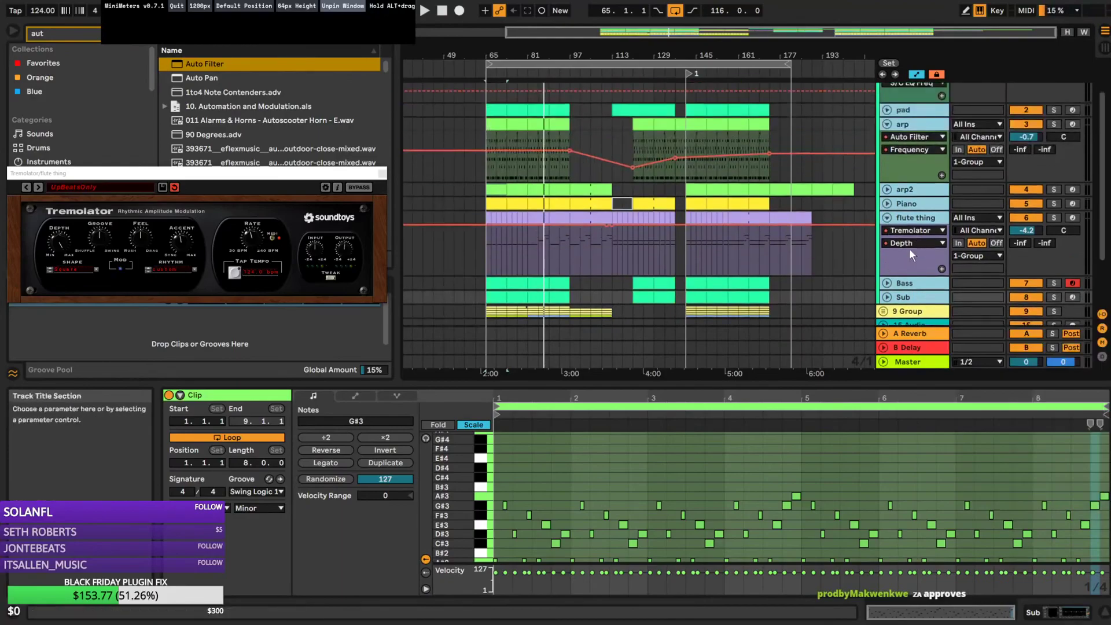
Duplicate flute thing's clips from bars 65 to 81 over bars 81 to 97
{"action": "left_click", "coordinate": [920, 206]}
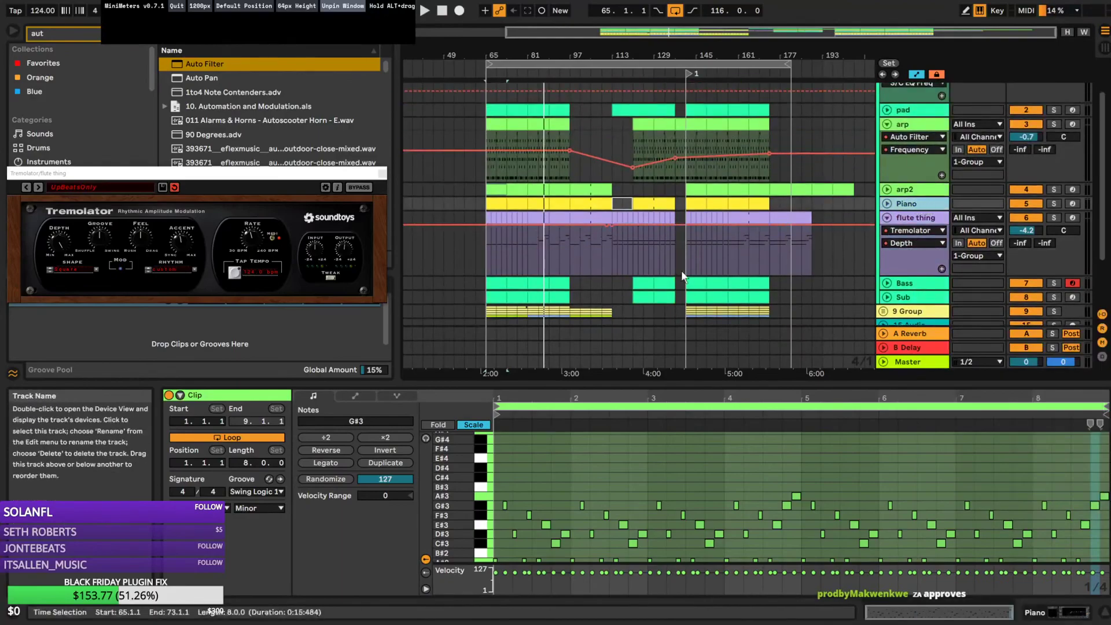
{"action": "left_click", "coordinate": [547, 252]}
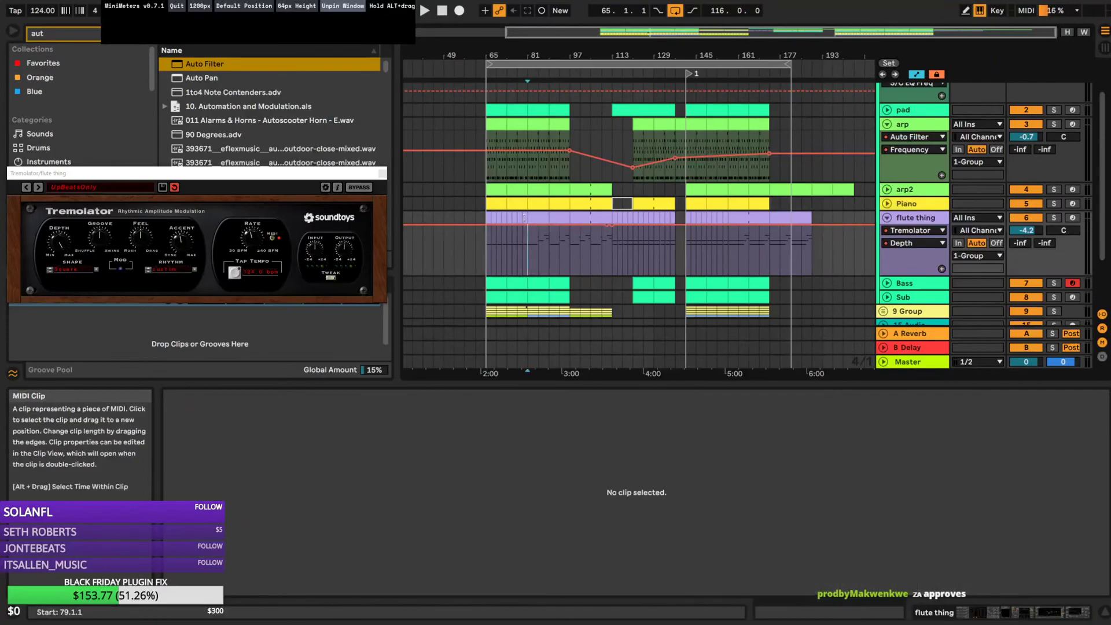
{"action": "left_click", "coordinate": [519, 218]}
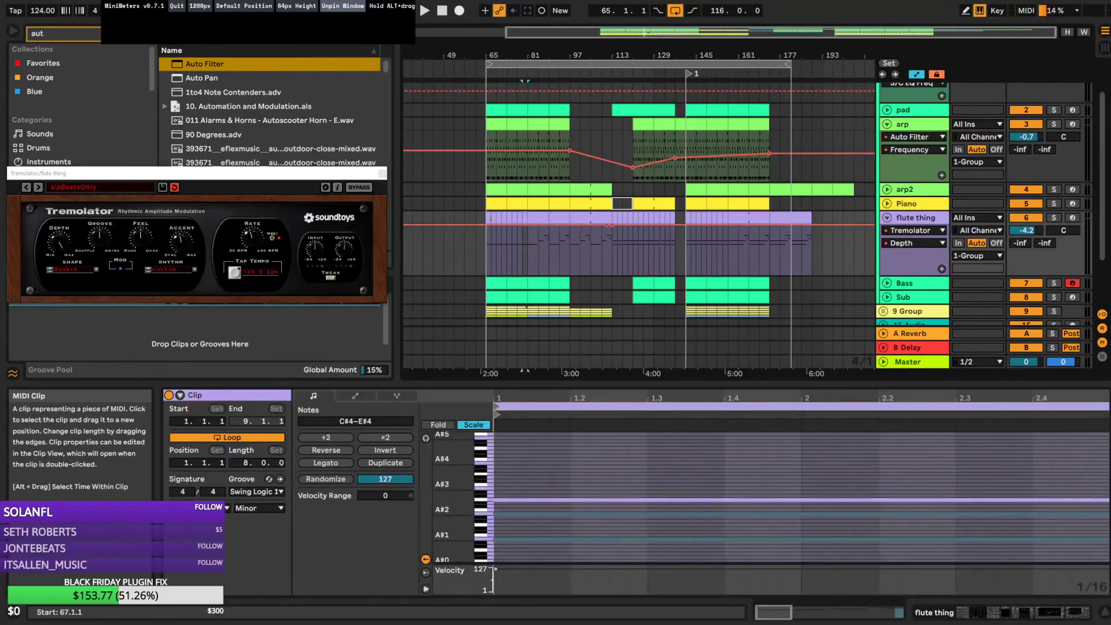
{"action": "left_click", "coordinate": [488, 219], "text": "shift"}
{"action": "key", "text": "ctrl+d"}
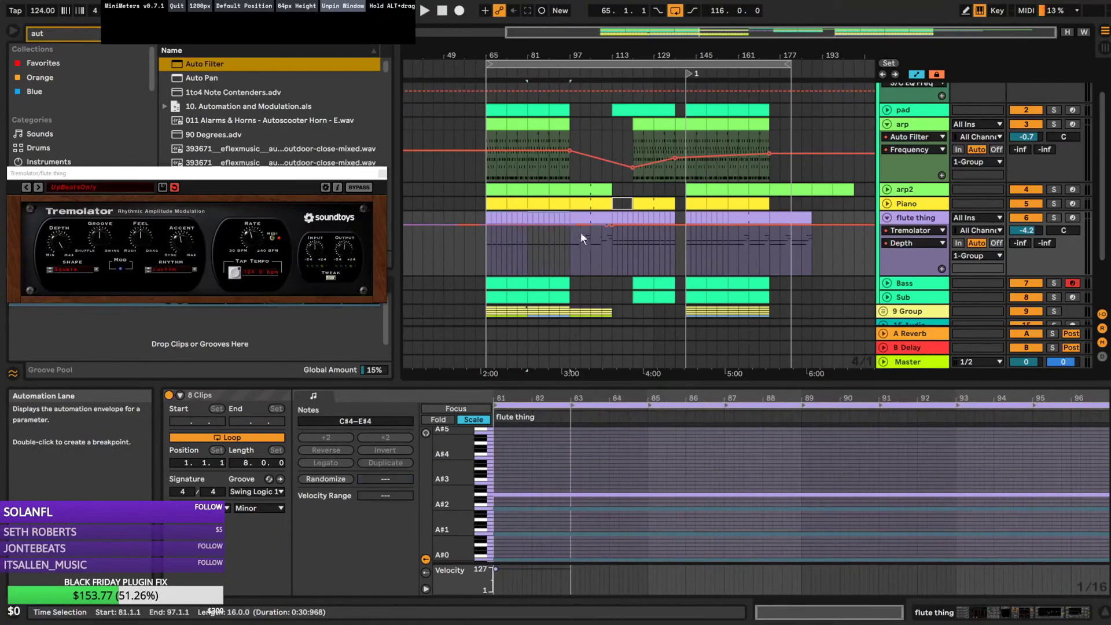
Play the arrangement from bar 85, zoom in around that passage, and fold every track except flute thing
{"action": "left_click", "coordinate": [538, 248]}
{"action": "key", "text": "space"}
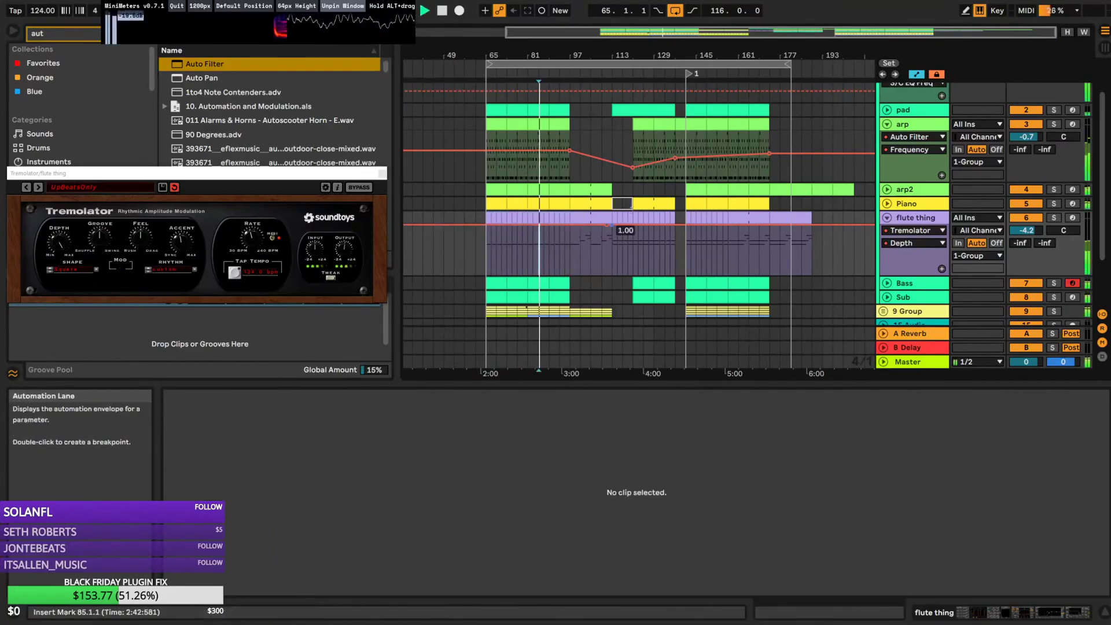
{"action": "left_click_drag", "start_coordinate": [603, 32], "coordinate": [608, 73]}
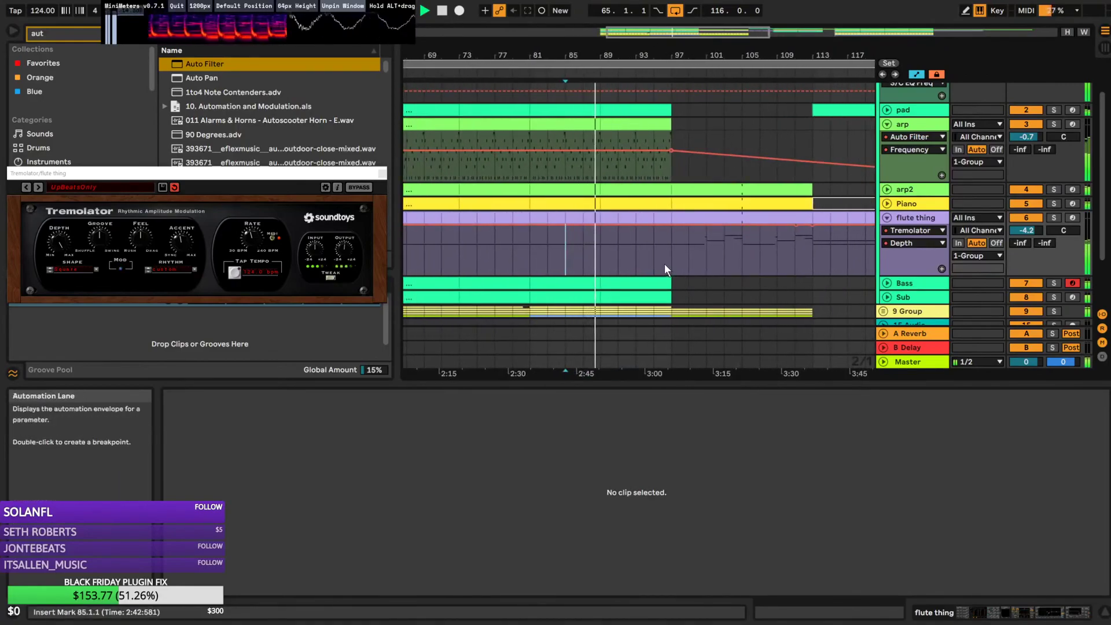
{"action": "left_click", "coordinate": [887, 218], "text": "alt"}
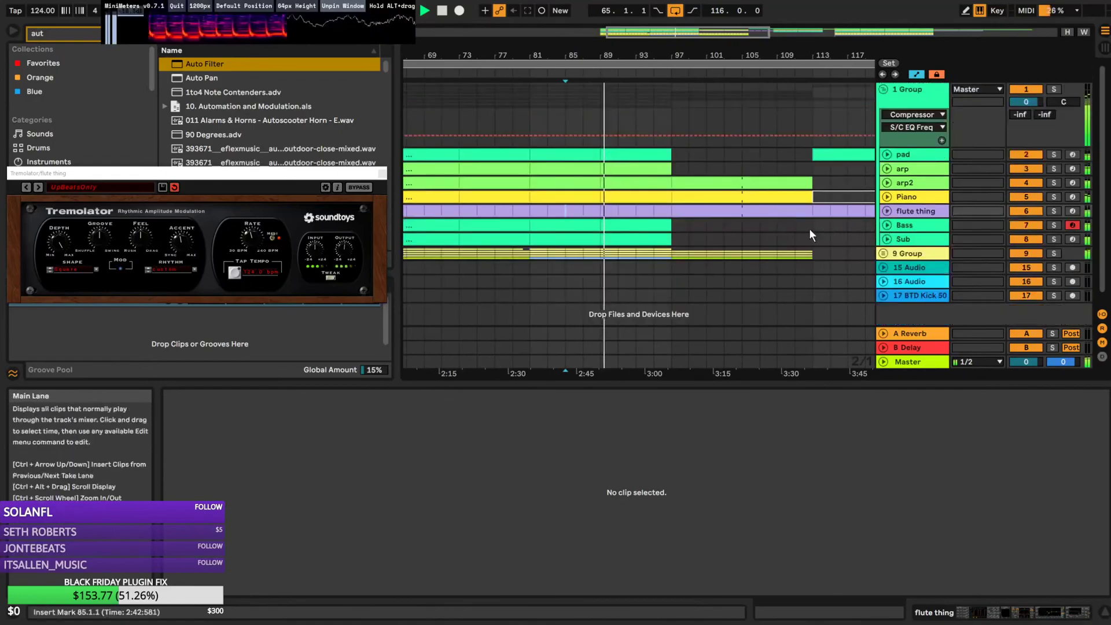
{"action": "left_click", "coordinate": [888, 211]}
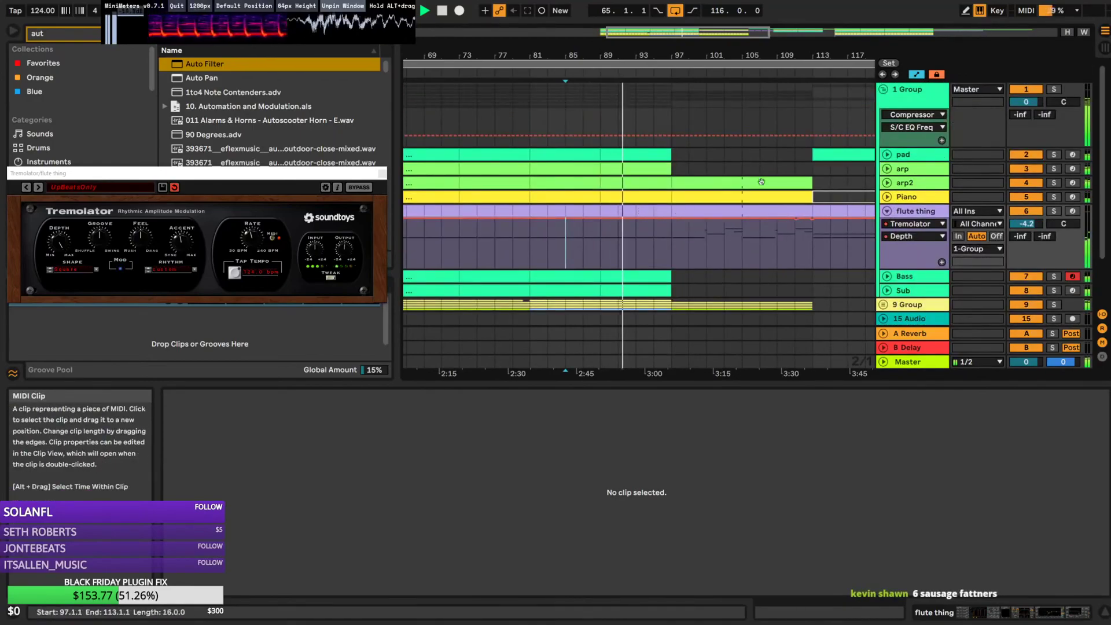
Duplicate flute thing's clips from bars 89 to 97 twice, replacing its content from bar 97 to bar 113
{"action": "left_click_drag", "start_coordinate": [687, 32], "coordinate": [726, 30]}
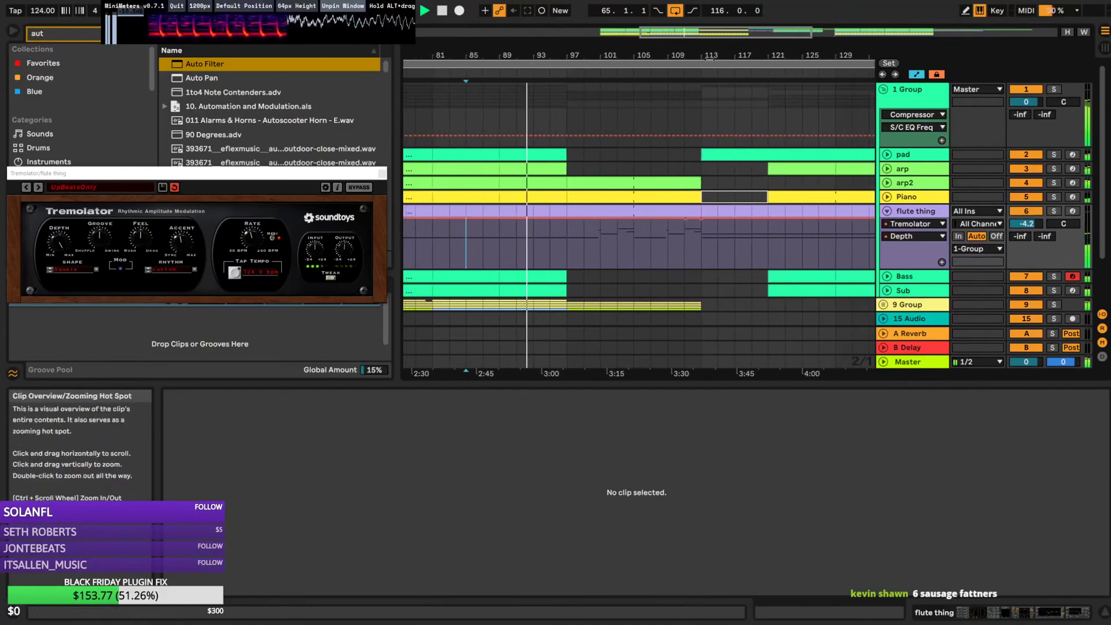
{"action": "left_click", "coordinate": [555, 210]}
{"action": "left_click", "coordinate": [514, 213], "text": "shift"}
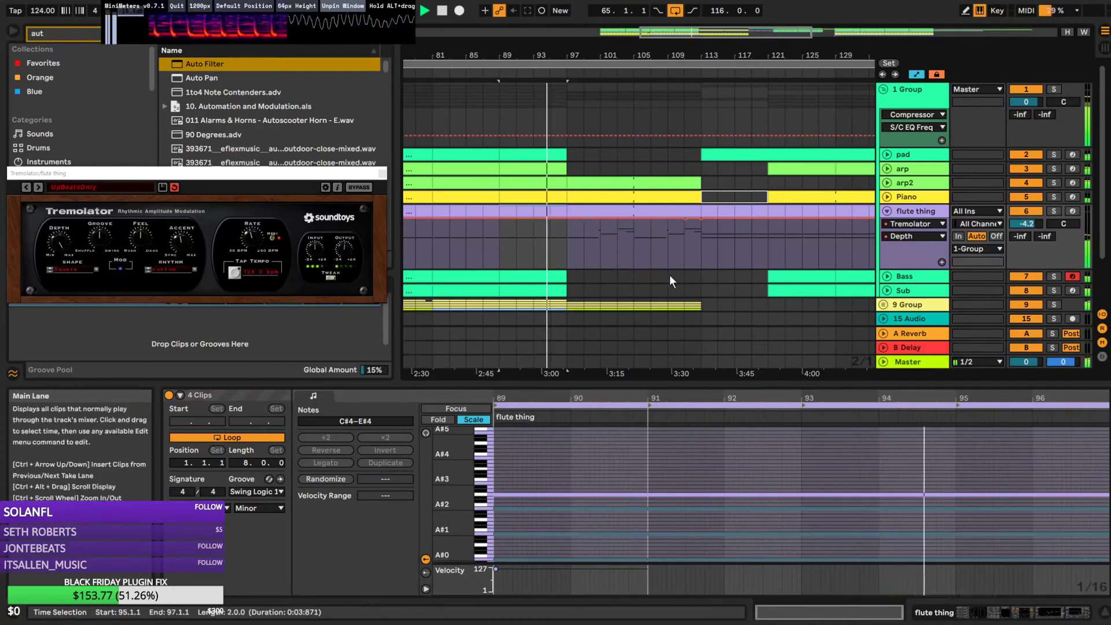
{"action": "key", "text": "ctrl+d"}
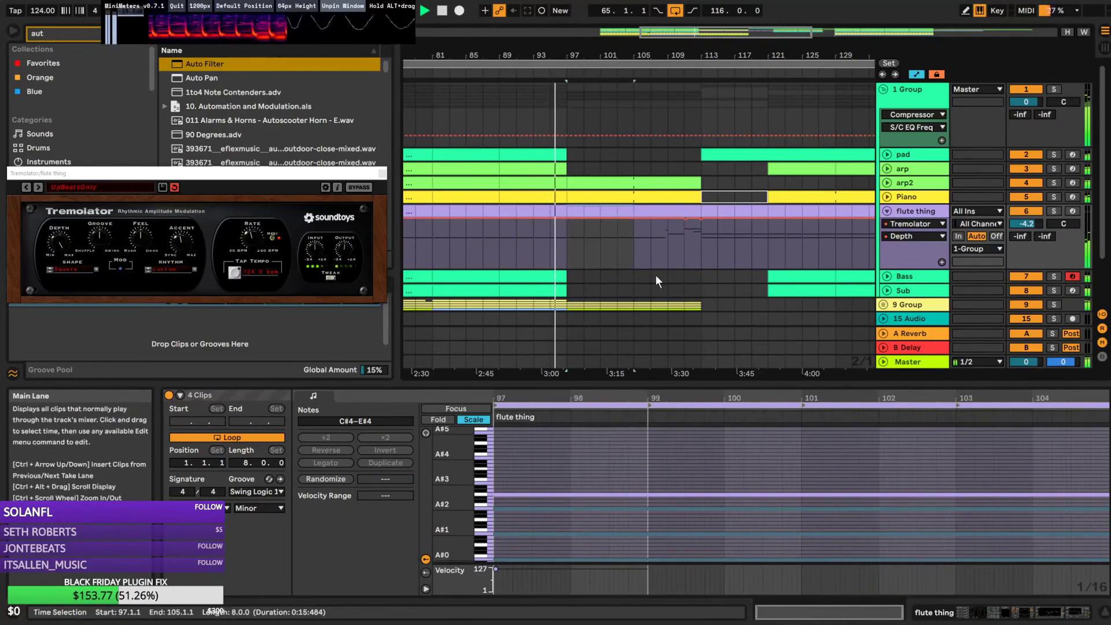
{"action": "key", "text": "ctrl+d"}
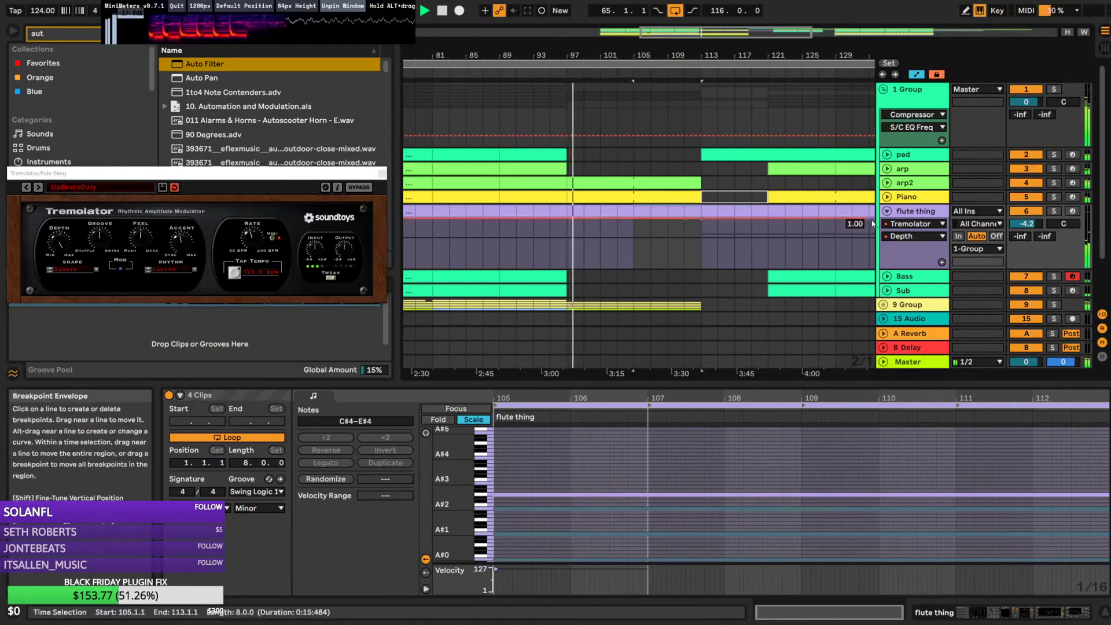
Show flute thing's device chain and play the arrangement from bar 109 to check the passage into bar 113
{"action": "double_click", "coordinate": [913, 212]}
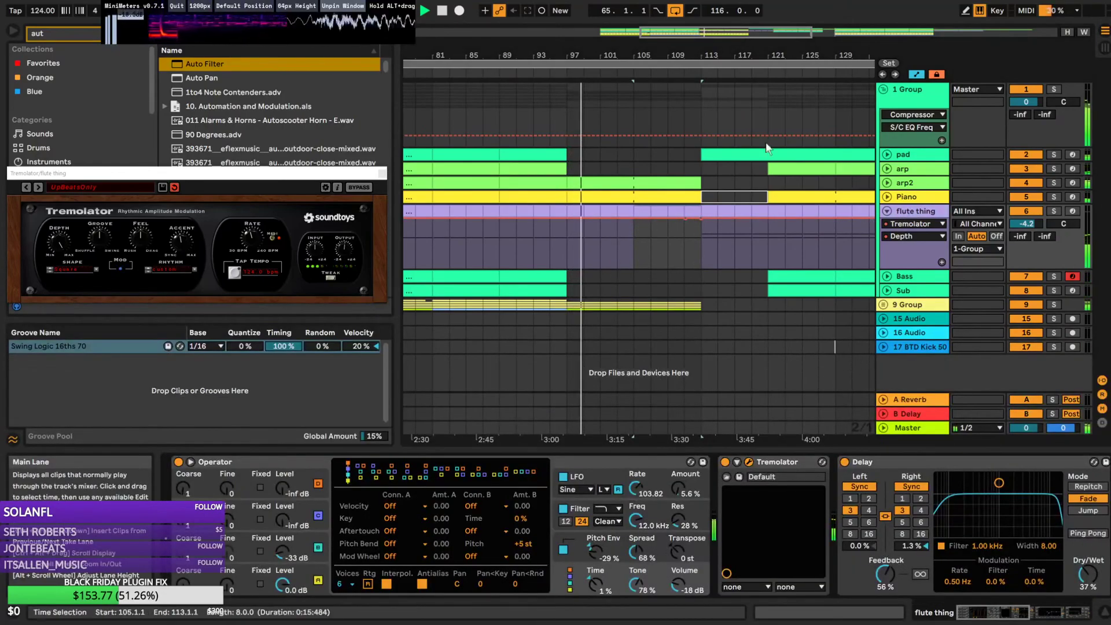
{"action": "left_click_drag", "start_coordinate": [704, 33], "coordinate": [702, 2]}
{"action": "left_click", "coordinate": [620, 245]}
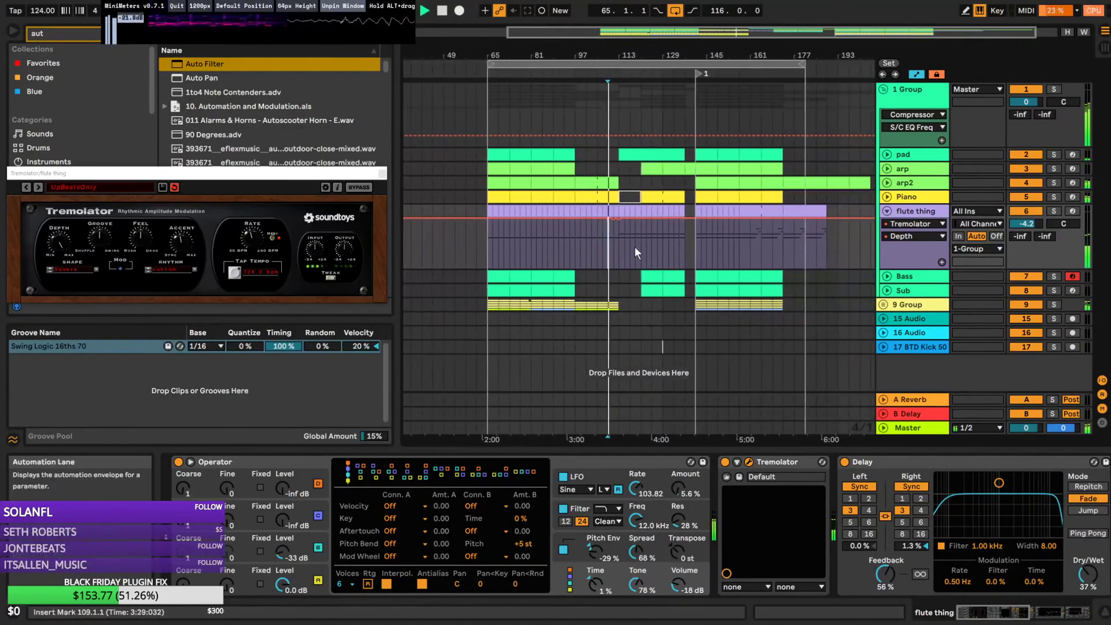
{"action": "left_click_drag", "start_coordinate": [745, 33], "coordinate": [740, 141]}
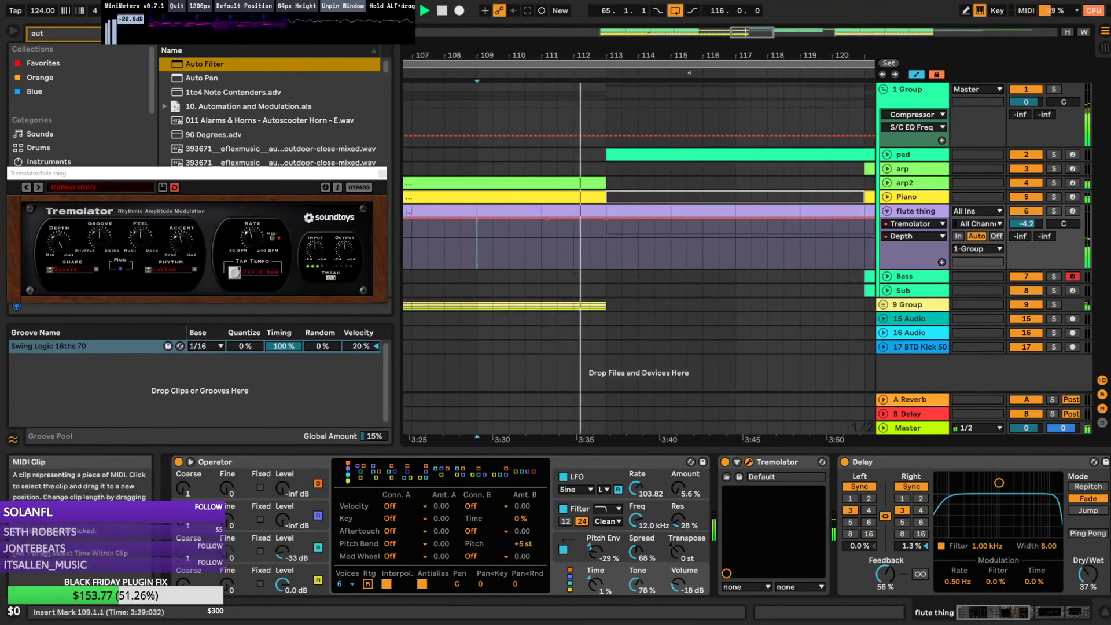
Select bars 113 to 121 on the flute thing track and display its Auto Filter Frequency automation
{"action": "left_click_drag", "start_coordinate": [733, 33], "coordinate": [732, 11]}
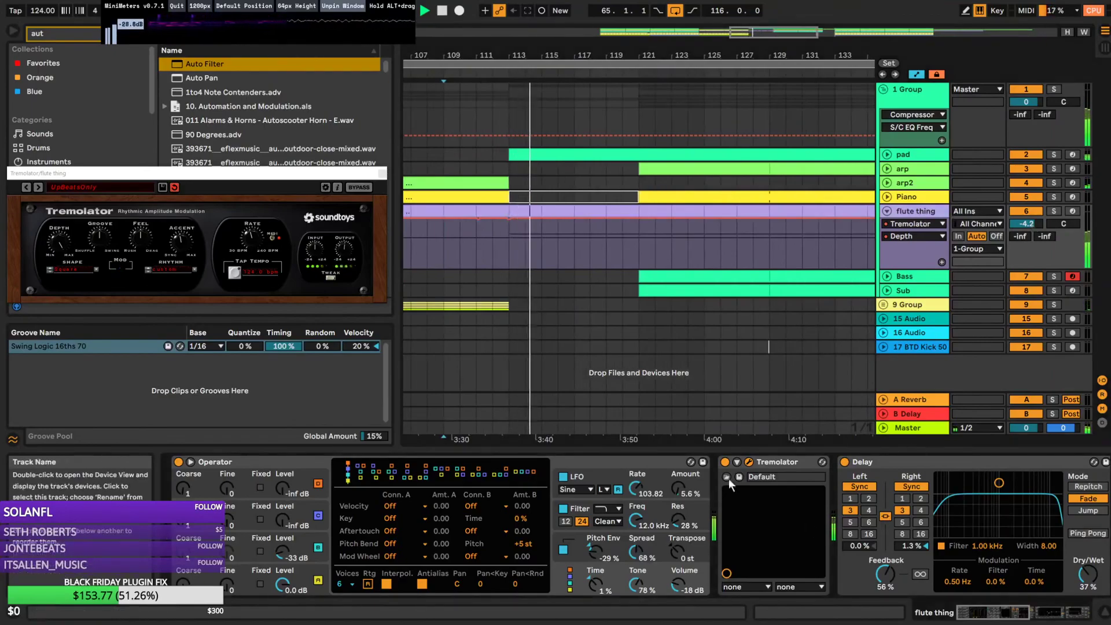
{"action": "left_click", "coordinate": [916, 212]}
{"action": "key", "text": "space"}
{"action": "left_click_drag", "start_coordinate": [533, 211], "coordinate": [599, 210]}
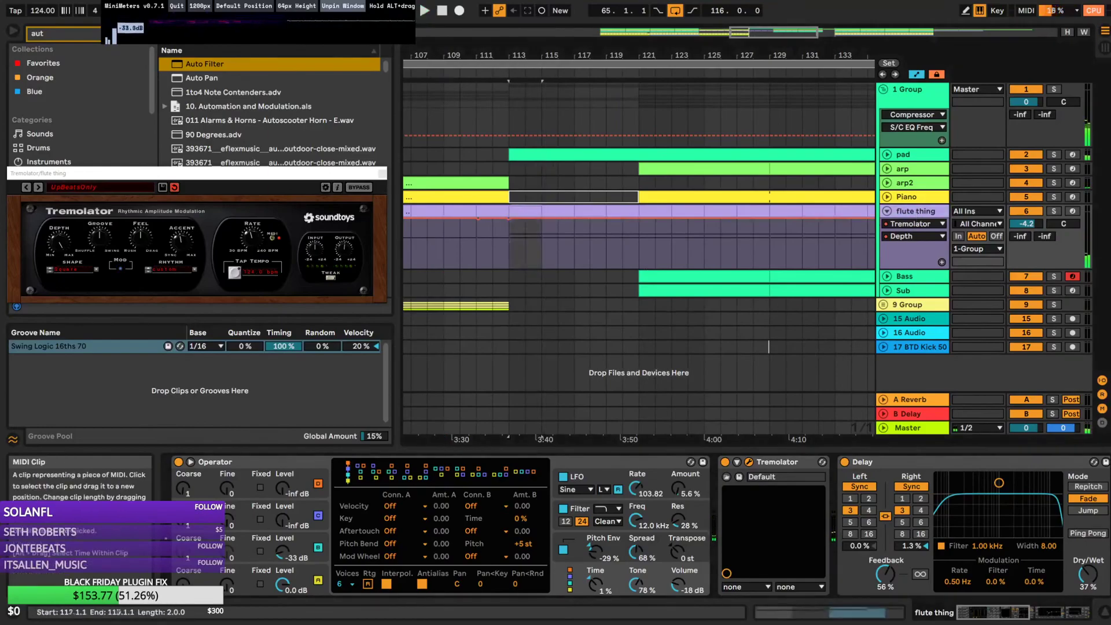
{"action": "left_click", "coordinate": [625, 213], "text": "shift"}
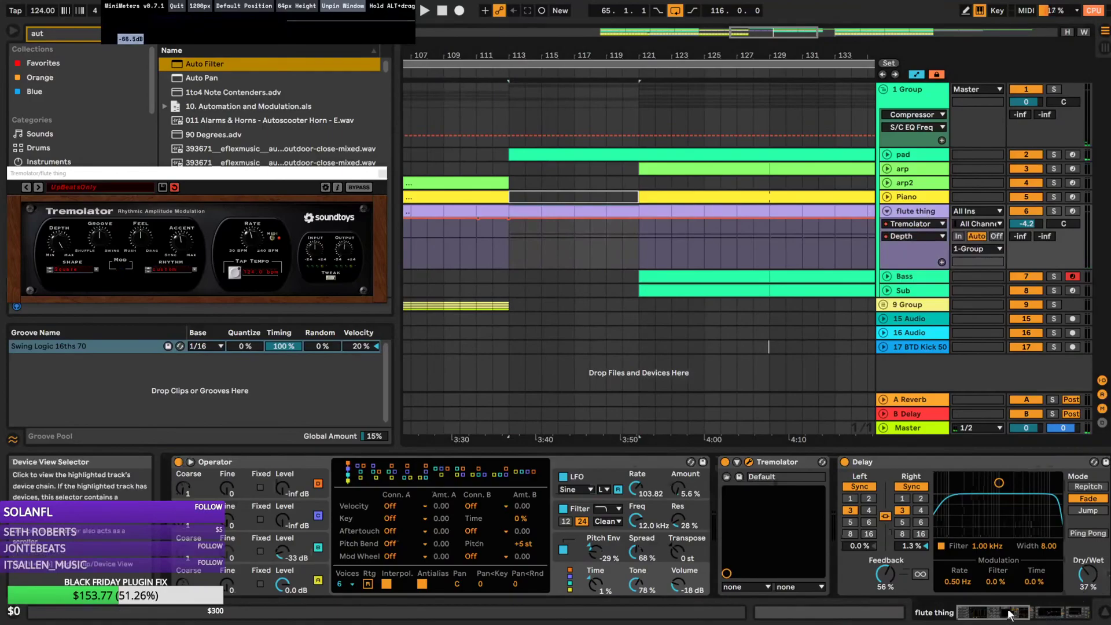
{"action": "left_click", "coordinate": [1061, 616]}
{"action": "left_click", "coordinate": [1052, 499]}
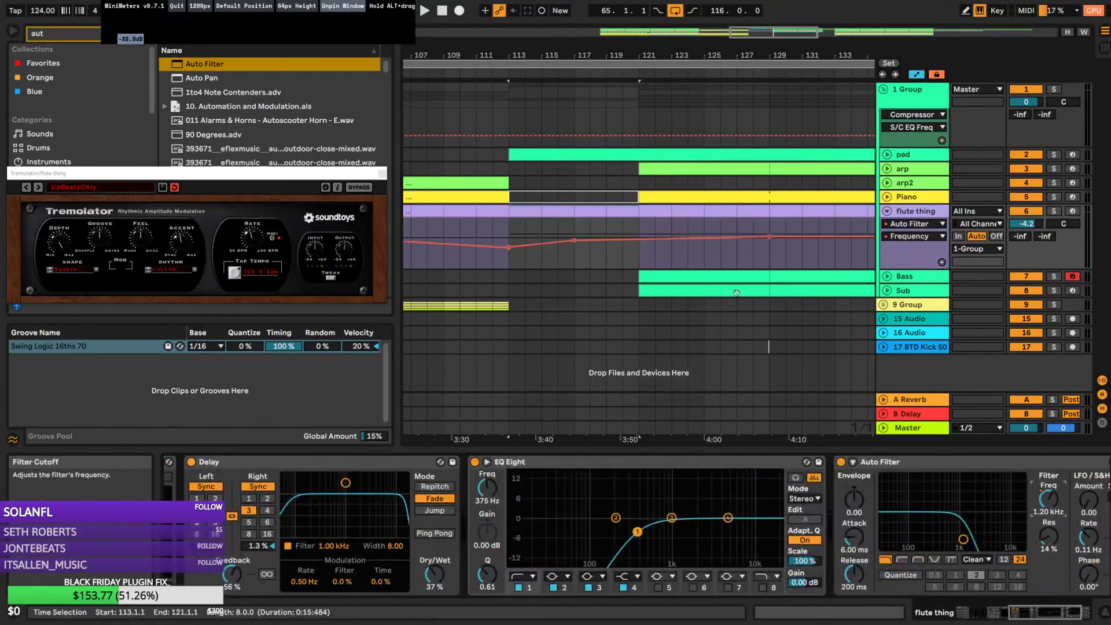
Lower the flute thing's filter frequency point at bar 113, remove the bar 117 breakpoint, and play from bar 112
{"action": "left_click_drag", "start_coordinate": [574, 241], "coordinate": [508, 261]}
{"action": "left_click", "coordinate": [502, 239]}
{"action": "key", "text": "space"}
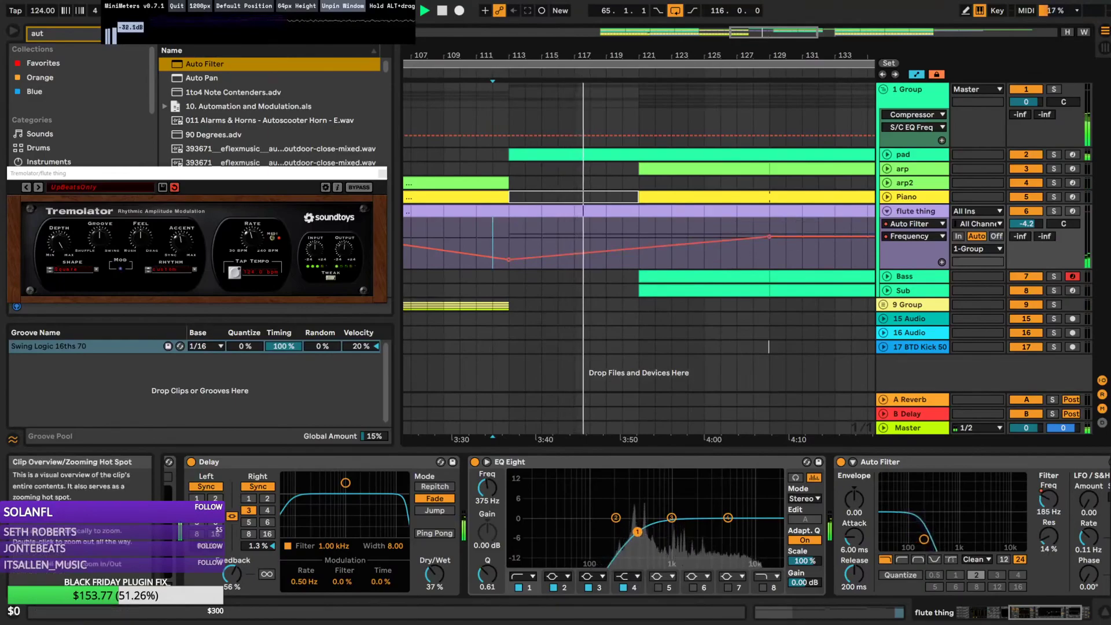
{"action": "left_click_drag", "start_coordinate": [769, 33], "coordinate": [769, 20]}
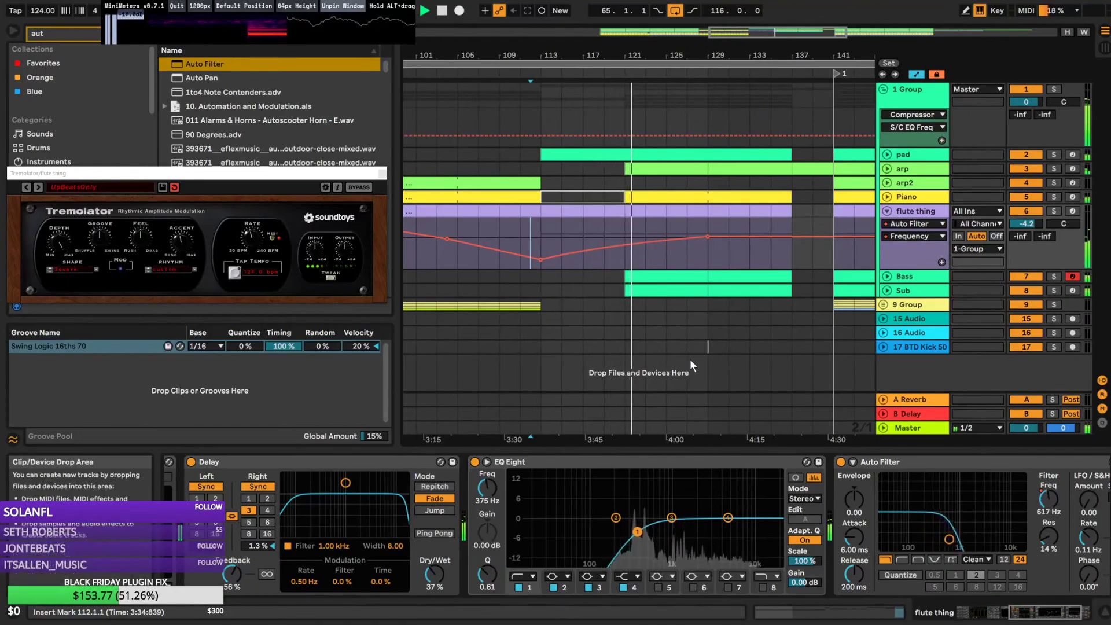
{"action": "left_click_drag", "start_coordinate": [843, 32], "coordinate": [844, 4]}
Reactivate the muted Piano clip at bars 113 to 121 and play from just before it
{"action": "left_click", "coordinate": [887, 197]}
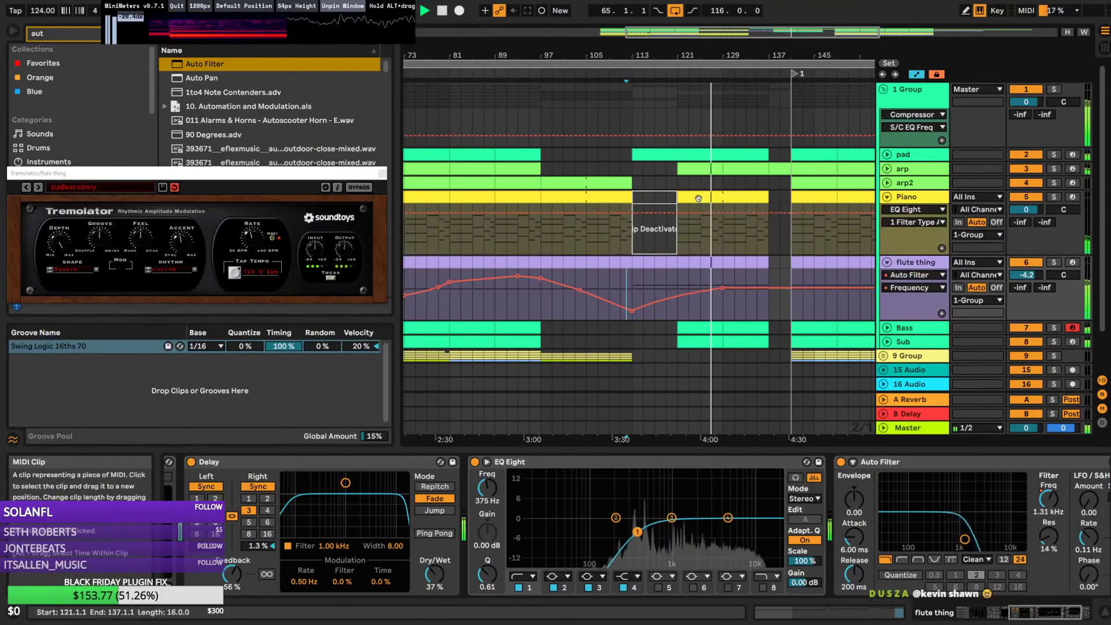
{"action": "left_click_drag", "start_coordinate": [632, 169], "coordinate": [676, 168]}
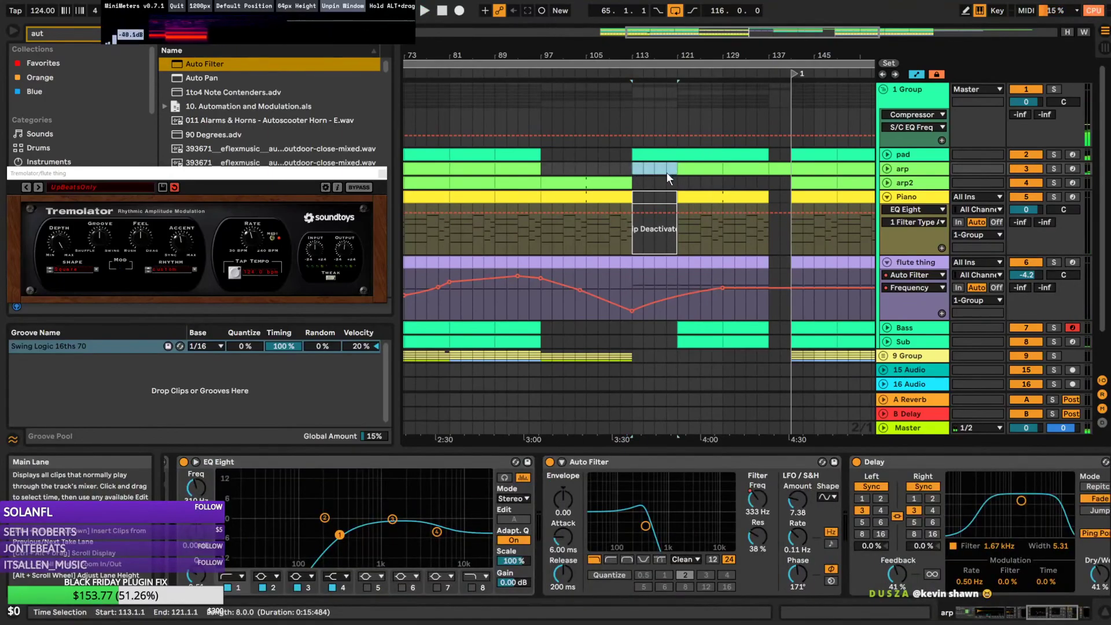
{"action": "left_click", "coordinate": [659, 199]}
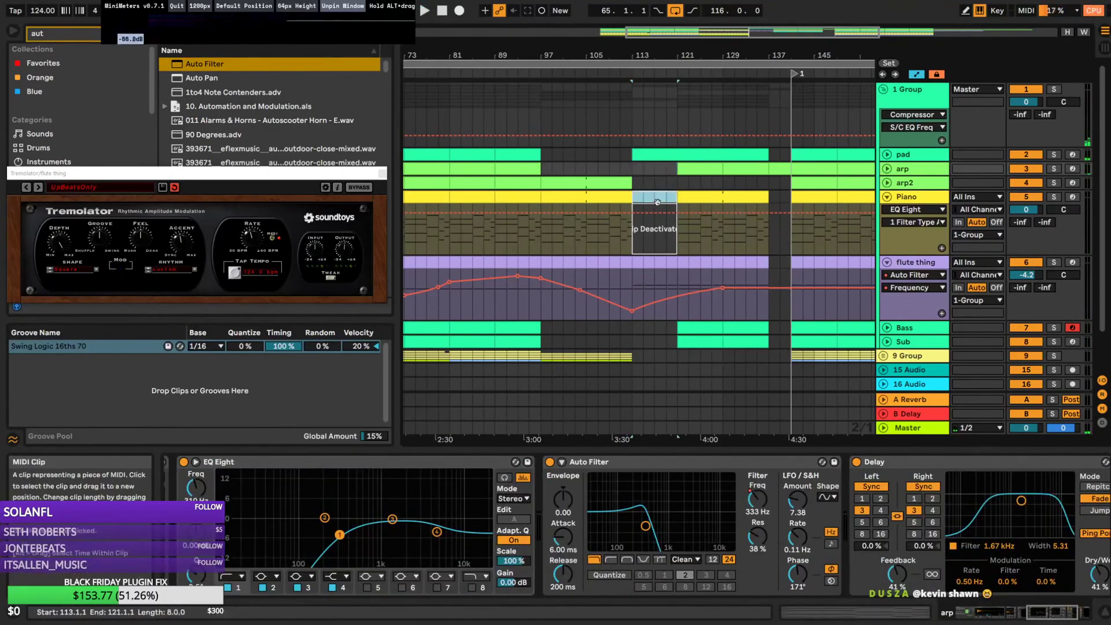
{"action": "left_click", "coordinate": [618, 223]}
{"action": "left_click", "coordinate": [700, 170]}
{"action": "key", "text": "space"}
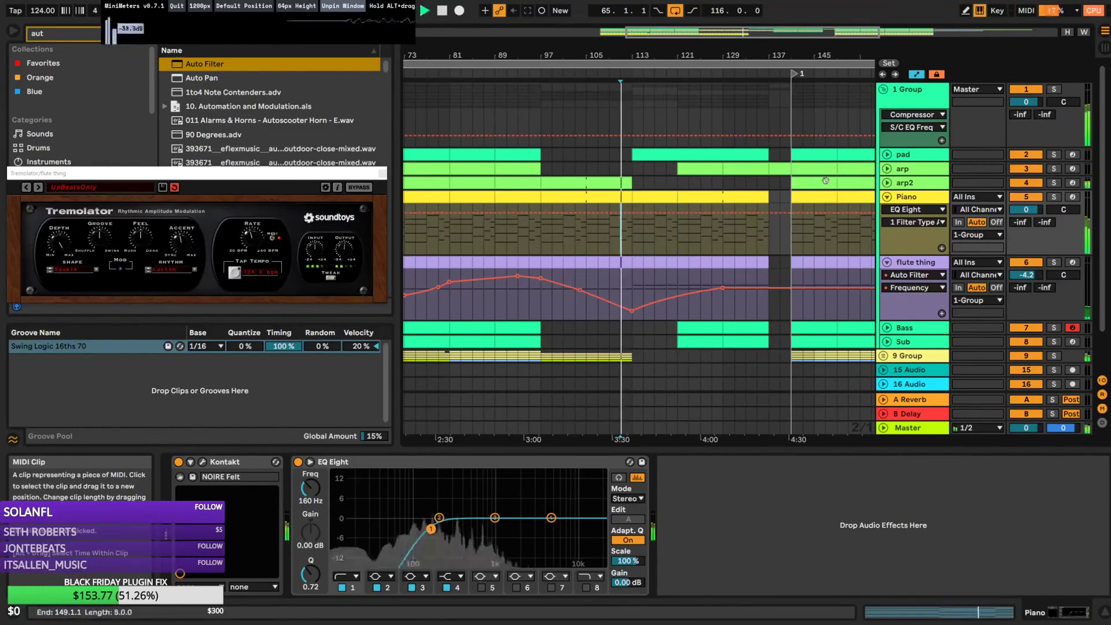
Split the opening chord of the Piano clip at its bar 3, lower the second half to F#-1–C#2, and play it
{"action": "left_click_drag", "start_coordinate": [836, 32], "coordinate": [834, 60]}
{"action": "double_click", "coordinate": [684, 193]}
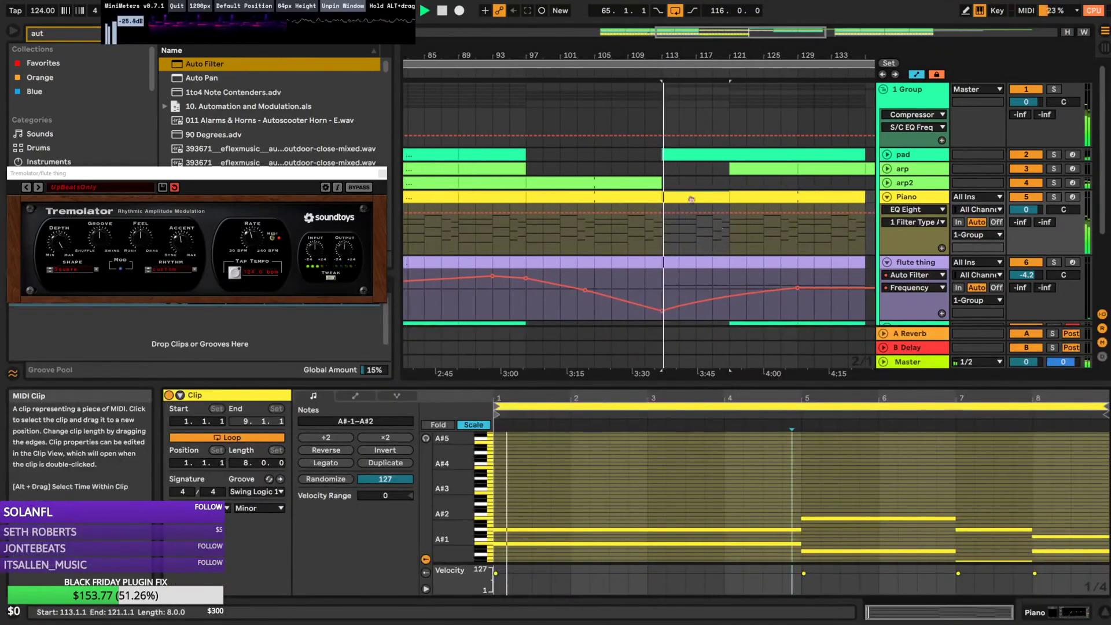
{"action": "left_click", "coordinate": [687, 457]}
{"action": "left_click_drag", "start_coordinate": [687, 442], "coordinate": [649, 520]}
{"action": "key", "text": "space"}
{"action": "key", "text": "ctrl+d"}
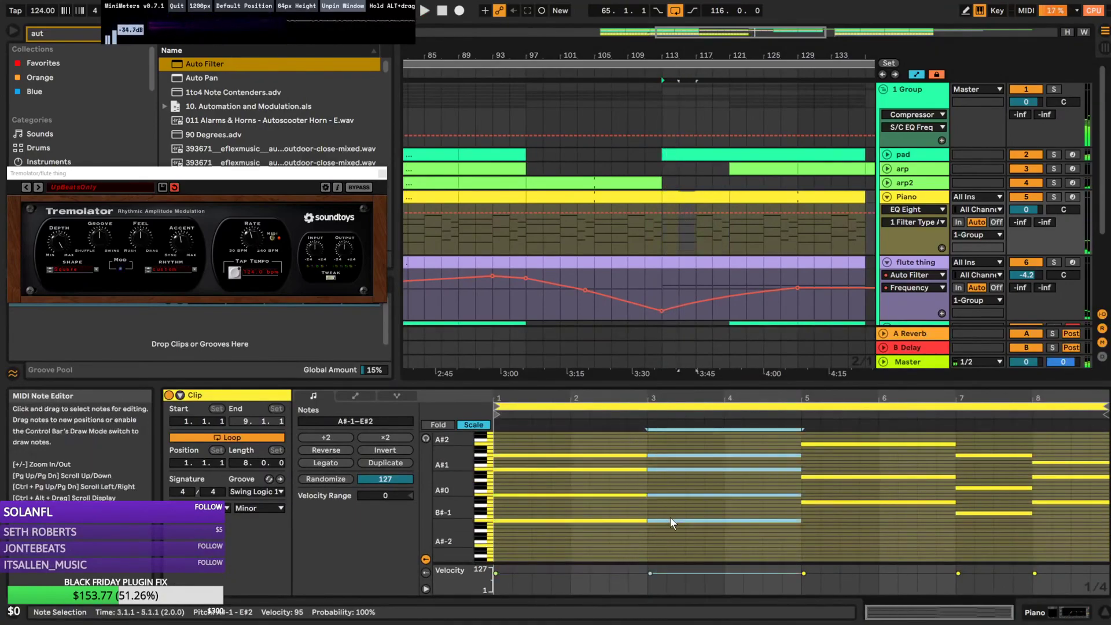
{"action": "key", "text": "Down"}
{"action": "key", "text": "Down"}
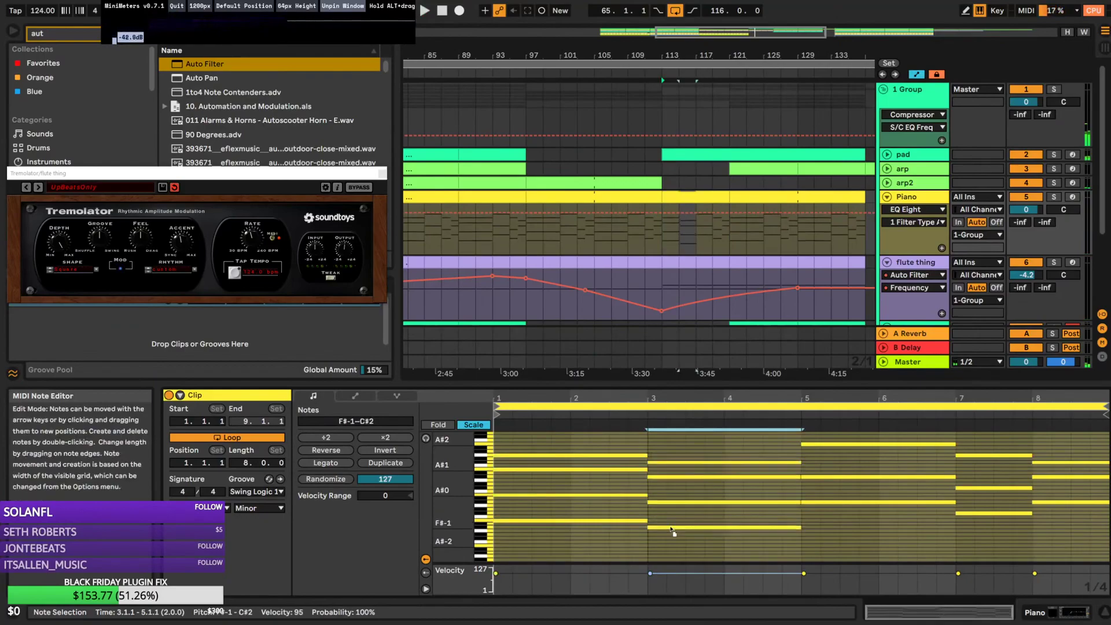
{"action": "left_click", "coordinate": [672, 528]}
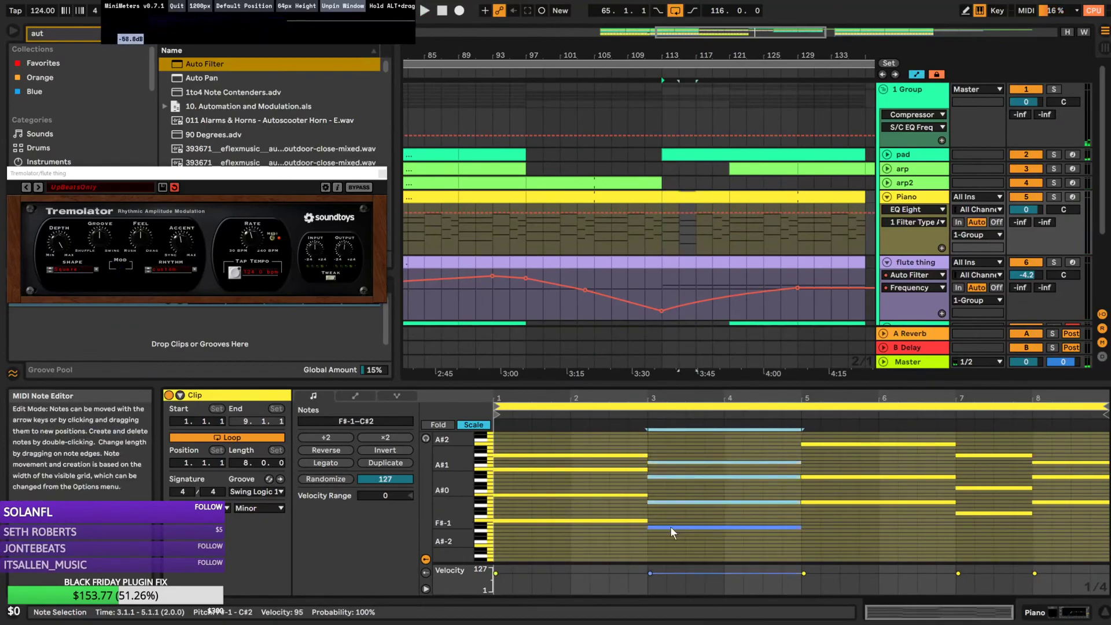
{"action": "key", "text": "space"}
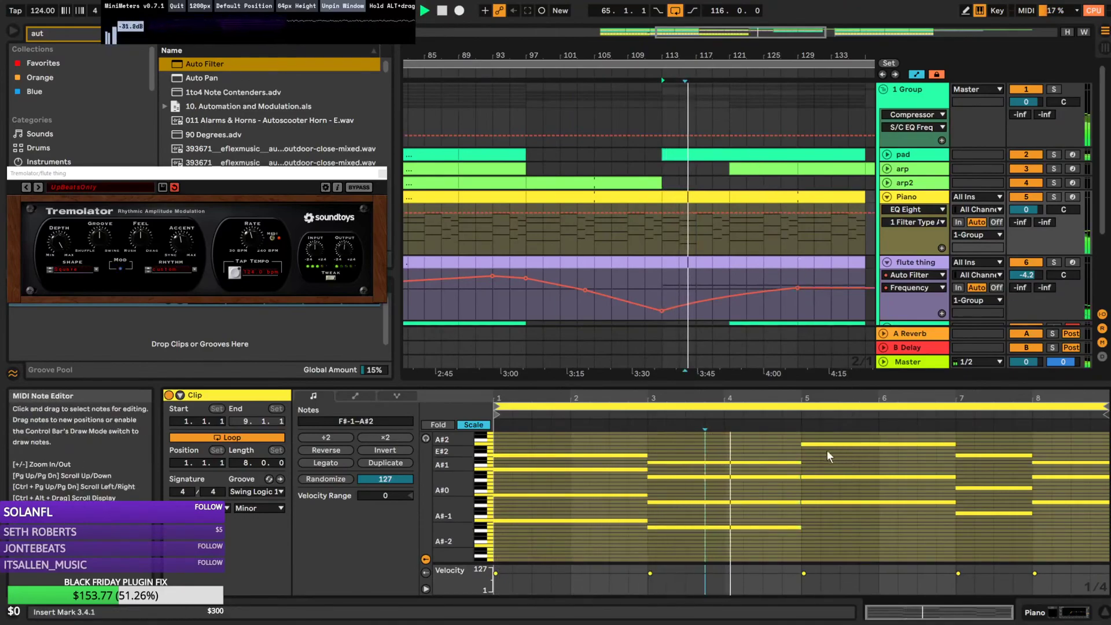
Duplicate the edited Piano clip across bars 121 to 137
{"action": "scroll", "coordinate": [786, 251], "scroll_direction": "down", "scroll_amount": 3}
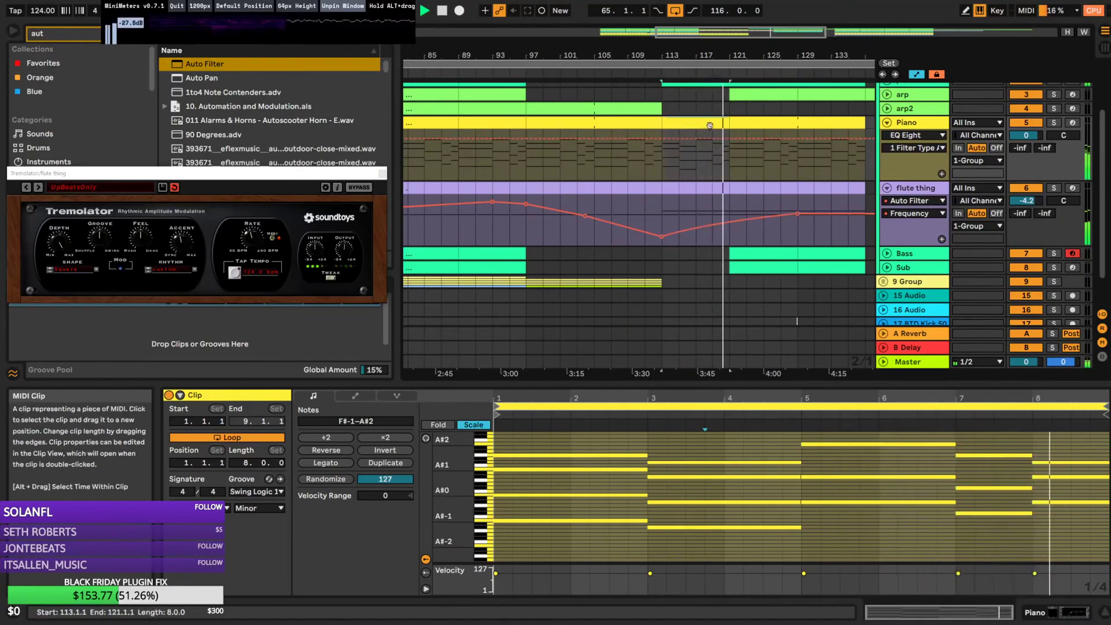
{"action": "left_click_drag", "start_coordinate": [731, 149], "coordinate": [790, 151]}
{"action": "key", "text": "ctrl+d"}
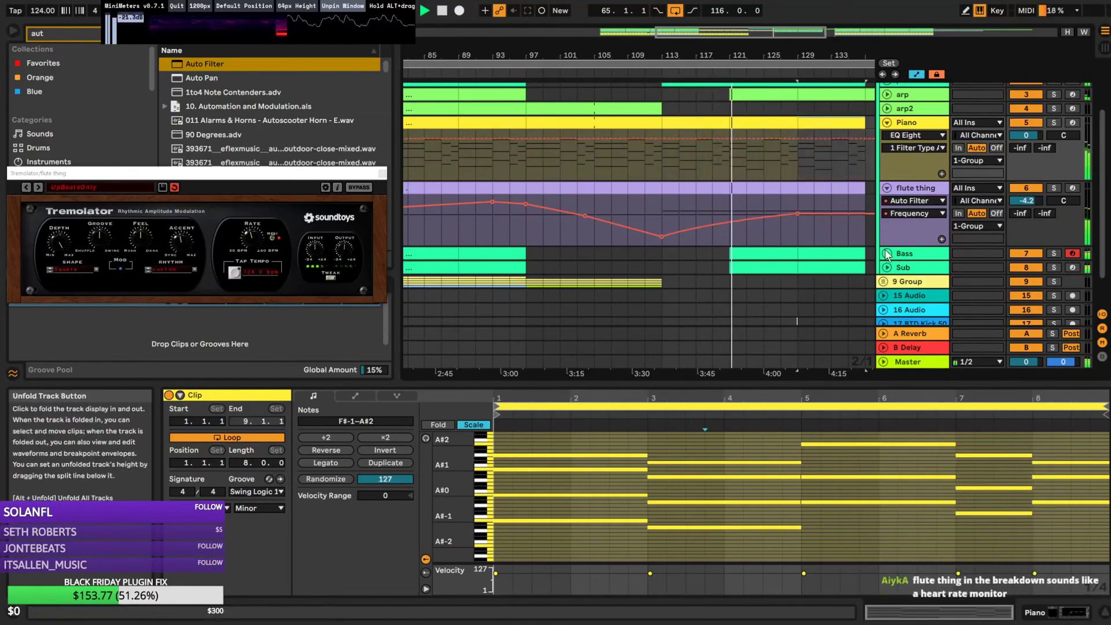
Split the opening note of the Bass clip from bar 121 at its bar 3 and lower the second half to F#2
{"action": "left_click", "coordinate": [748, 256]}
{"action": "left_click_drag", "start_coordinate": [800, 462], "coordinate": [661, 469]}
{"action": "key", "text": "ctrl+d"}
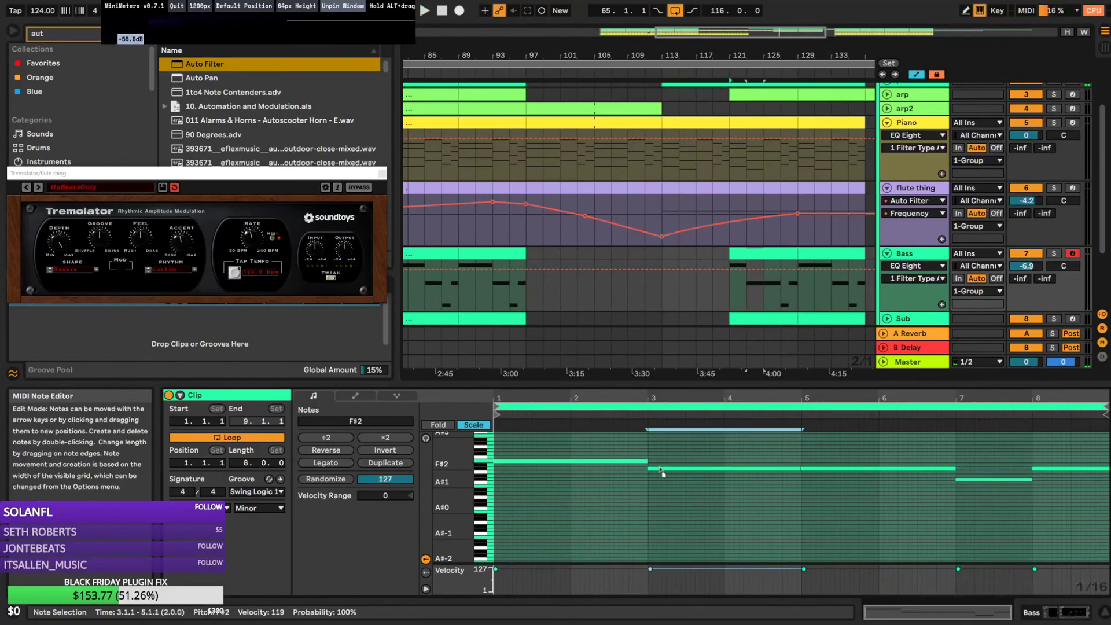
{"action": "key", "text": "space"}
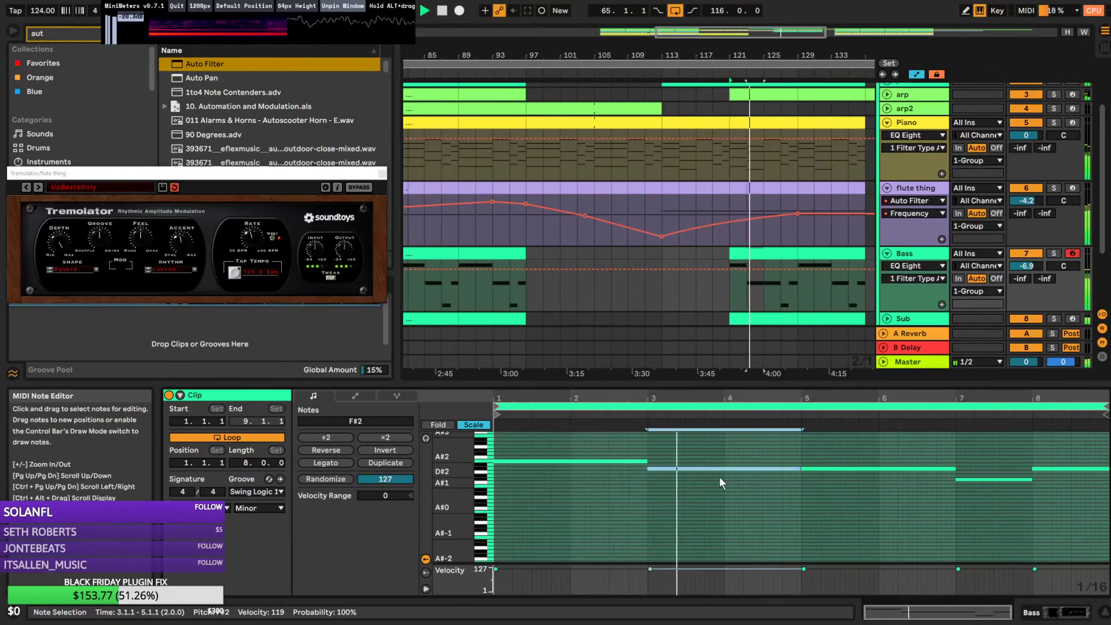
Copy the Bass clip at bars 121 to 129 onto the Sub track and play from bar 119
{"action": "scroll", "coordinate": [812, 272], "scroll_direction": "down", "scroll_amount": 5}
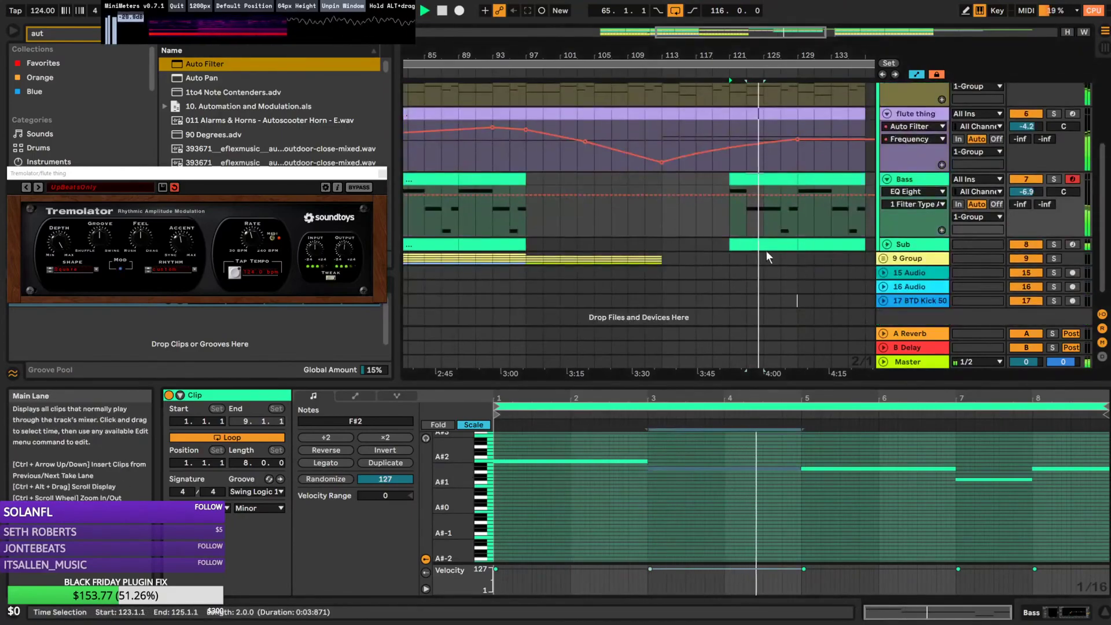
{"action": "left_click", "coordinate": [767, 248]}
{"action": "left_click", "coordinate": [886, 246]}
{"action": "key", "text": "space"}
{"action": "left_click", "coordinate": [763, 182]}
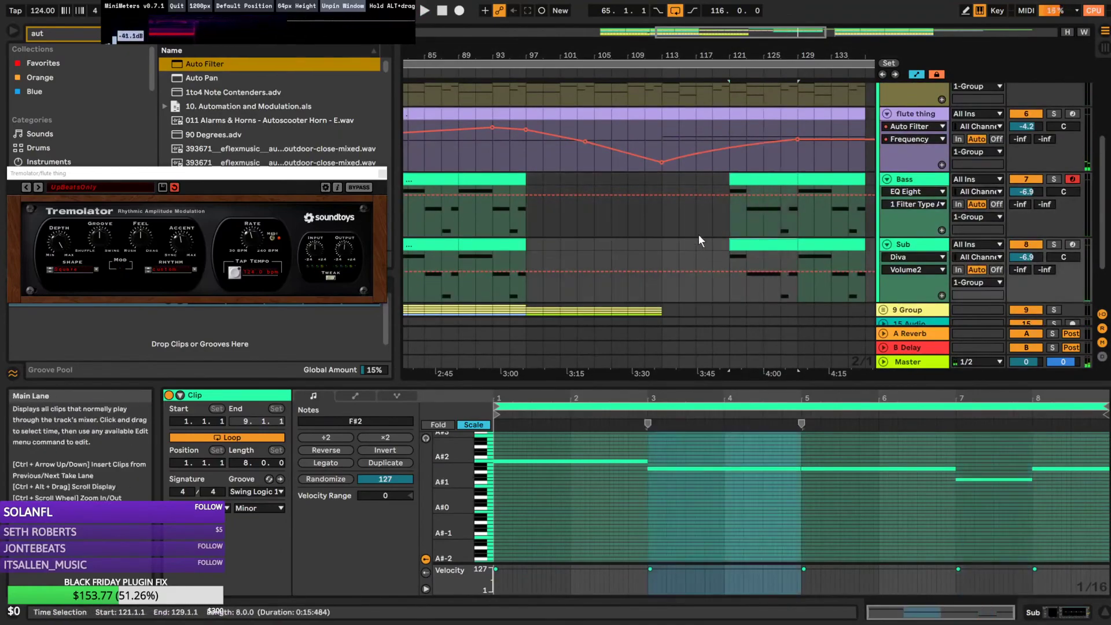
{"action": "left_click", "coordinate": [711, 224]}
{"action": "key", "text": "space"}
{"action": "scroll", "coordinate": [828, 208], "scroll_direction": "up", "scroll_amount": 2}
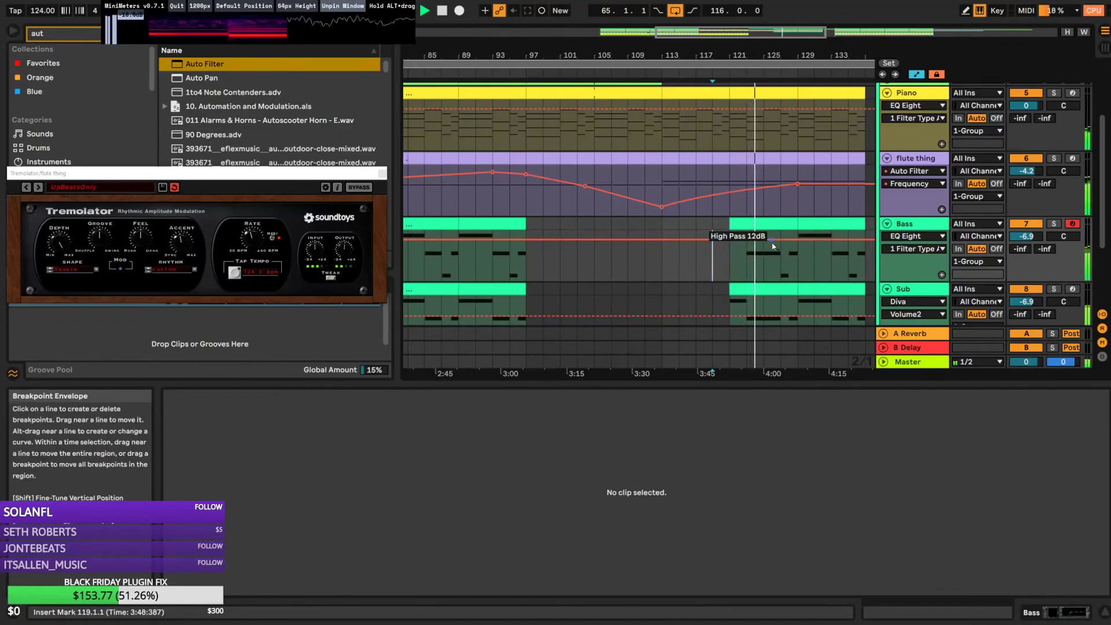
Try adding a B#-1 copy of the F#0 note at bar 5 of the Piano clip
{"action": "left_click", "coordinate": [781, 225]}
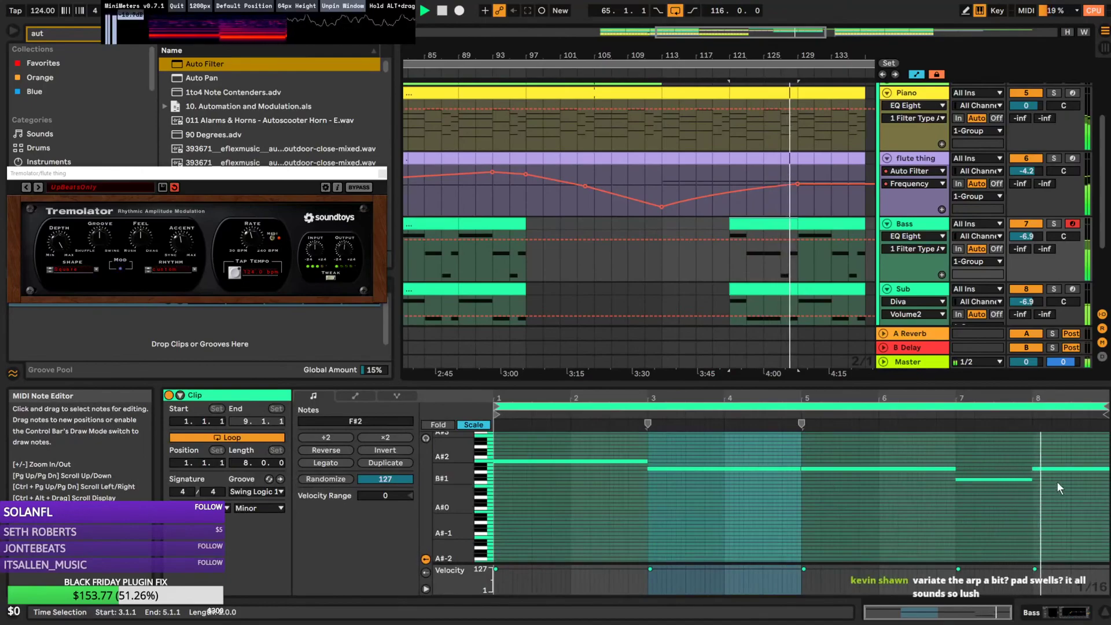
{"action": "left_click", "coordinate": [764, 93]}
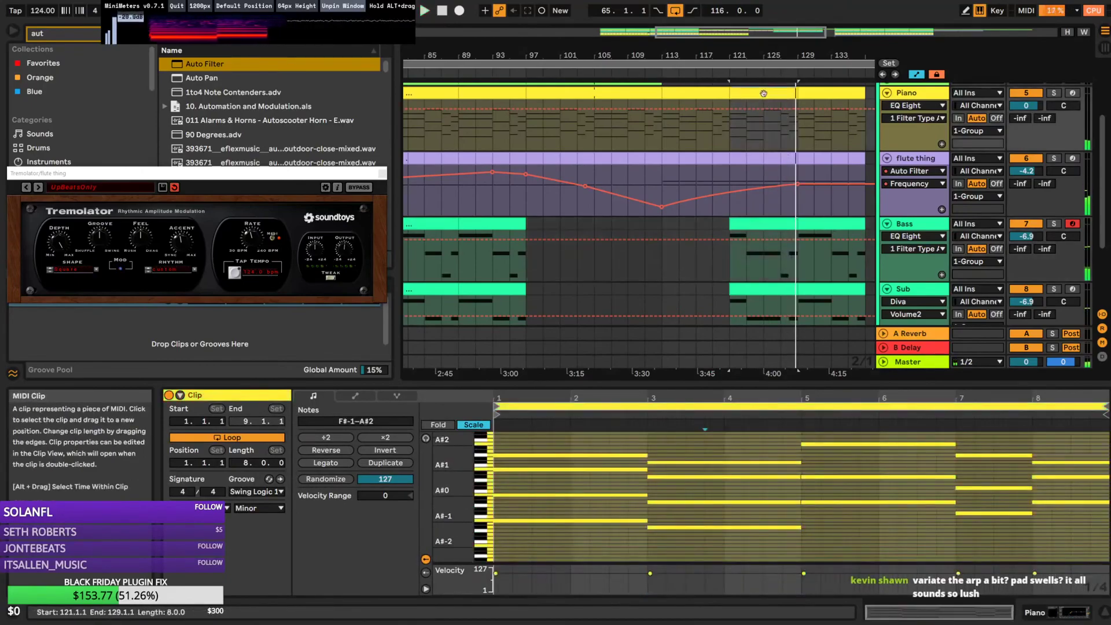
{"action": "left_click", "coordinate": [821, 502]}
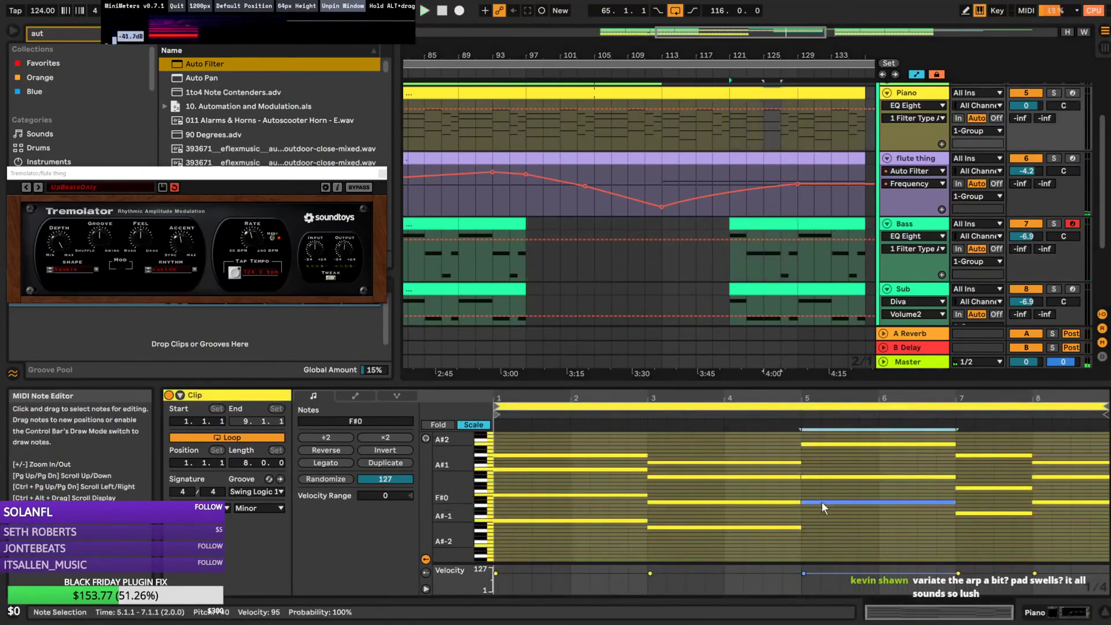
{"action": "key", "text": "shift+Down"}
{"action": "key", "text": "shift+Up"}
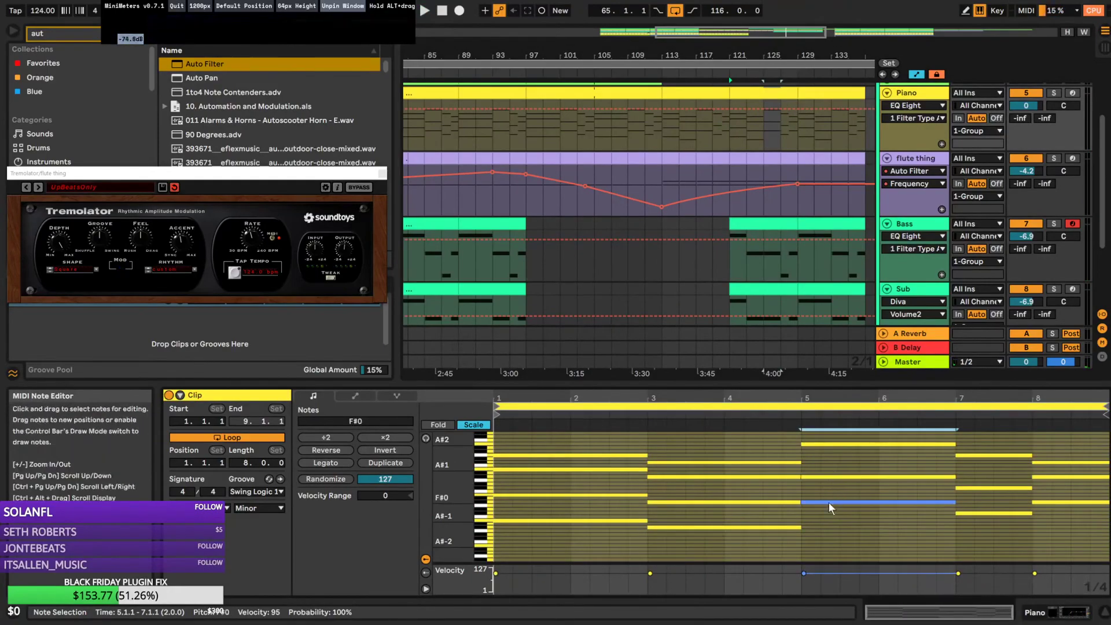
{"action": "left_click_drag", "start_coordinate": [835, 507], "coordinate": [837, 497]}
{"action": "key", "text": "shift+Down"}
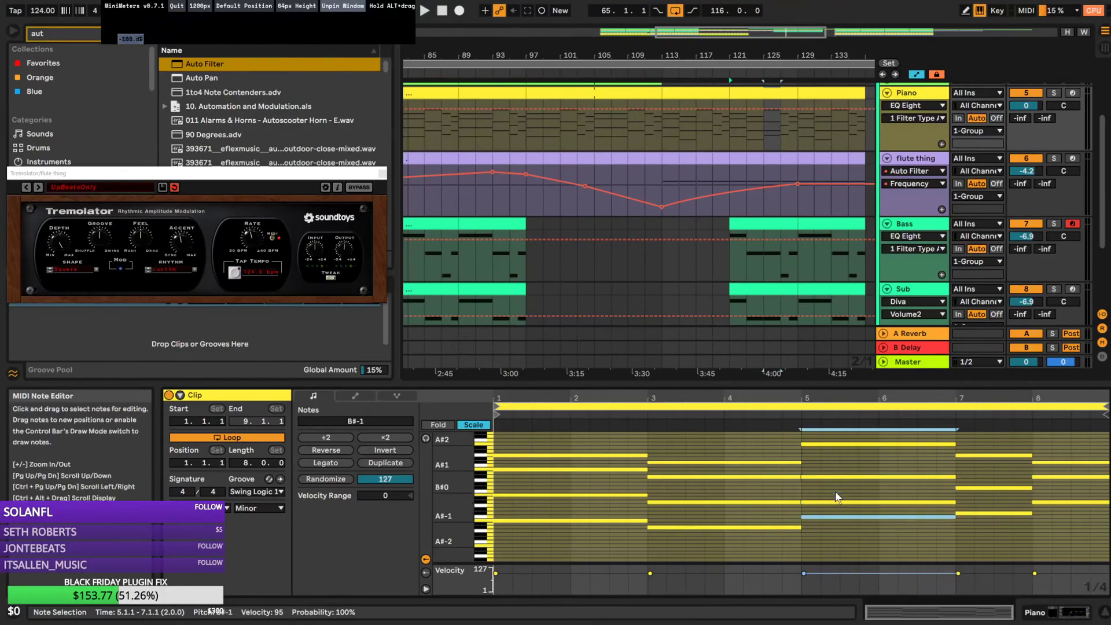
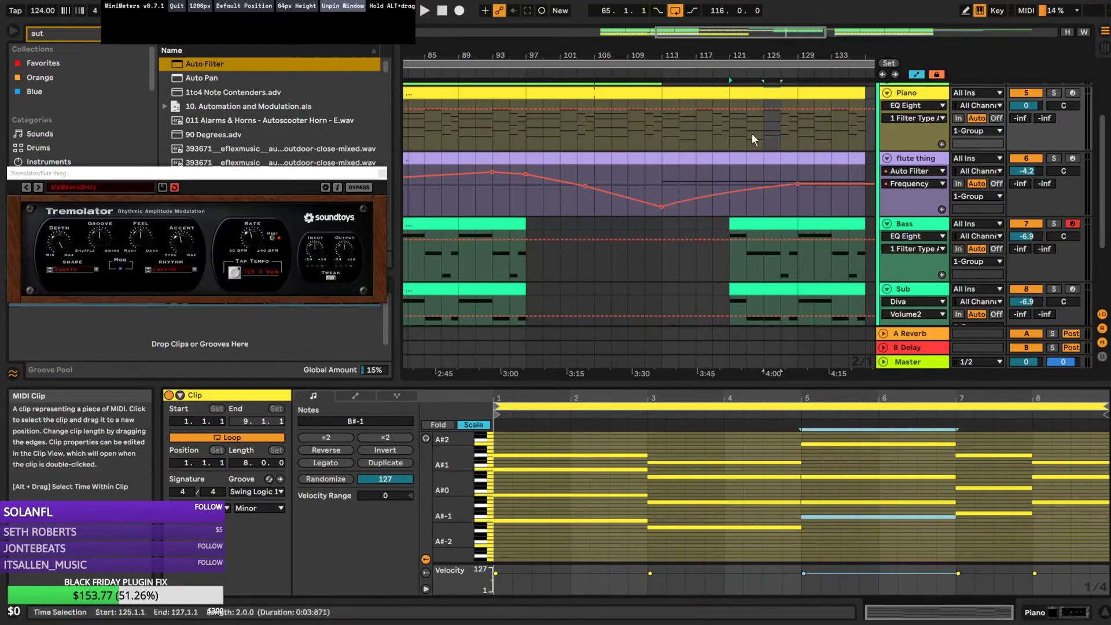
Solo the Piano track and audition the chord around bar 125 of the arrangement
{"action": "left_click", "coordinate": [1054, 93]}
{"action": "key", "text": "space"}
{"action": "left_click_drag", "start_coordinate": [778, 53], "coordinate": [754, 110]}
{"action": "left_click", "coordinate": [717, 139]}
{"action": "key", "text": "space"}
{"action": "key", "text": "space"}
{"action": "left_click", "coordinate": [738, 130]}
{"action": "key", "text": "space"}
{"action": "key", "text": "space"}
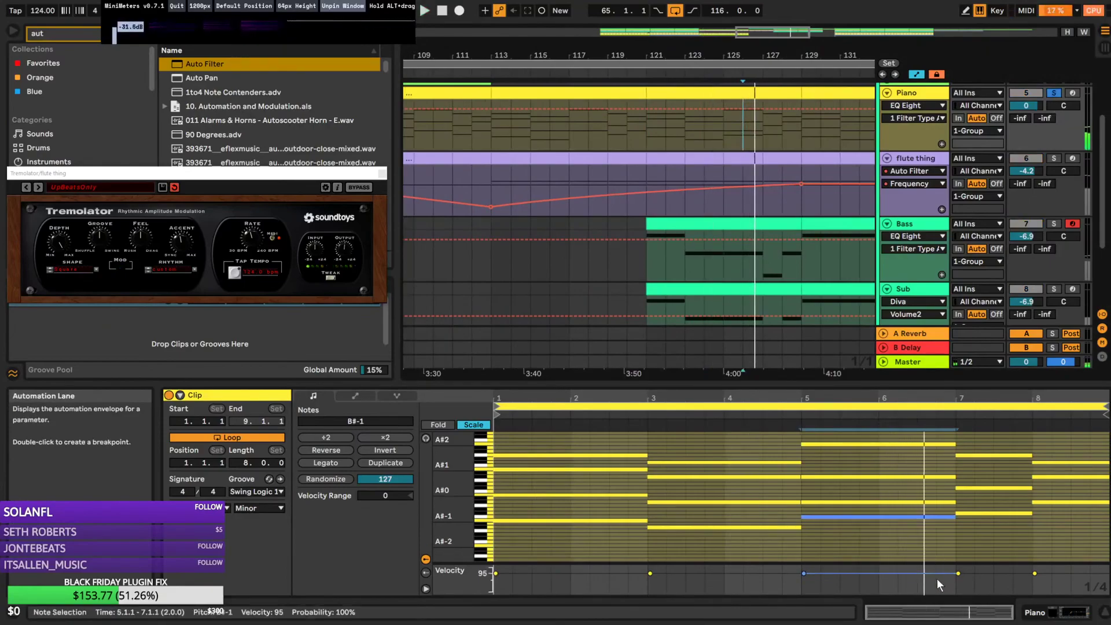
Try moving the added B#-1 Piano note up to F#1 and shifting it by octaves
{"action": "left_click_drag", "start_coordinate": [852, 516], "coordinate": [854, 479]}
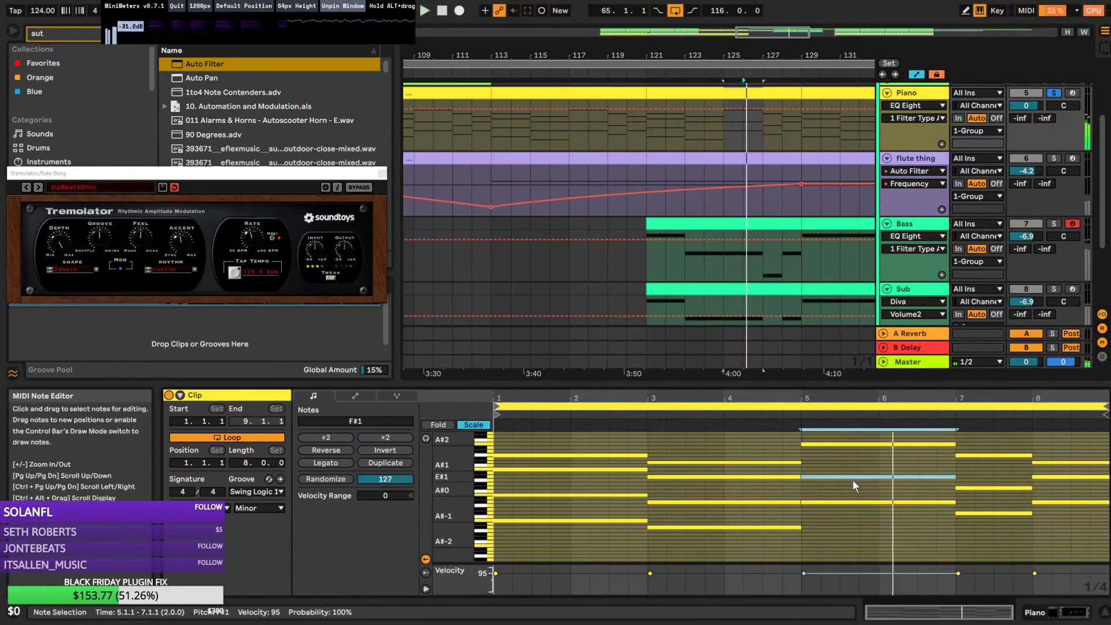
{"action": "key", "text": "shift+Down"}
{"action": "key", "text": "shift+Down"}
{"action": "key", "text": "shift+Up"}
{"action": "key", "text": "shift+Up"}
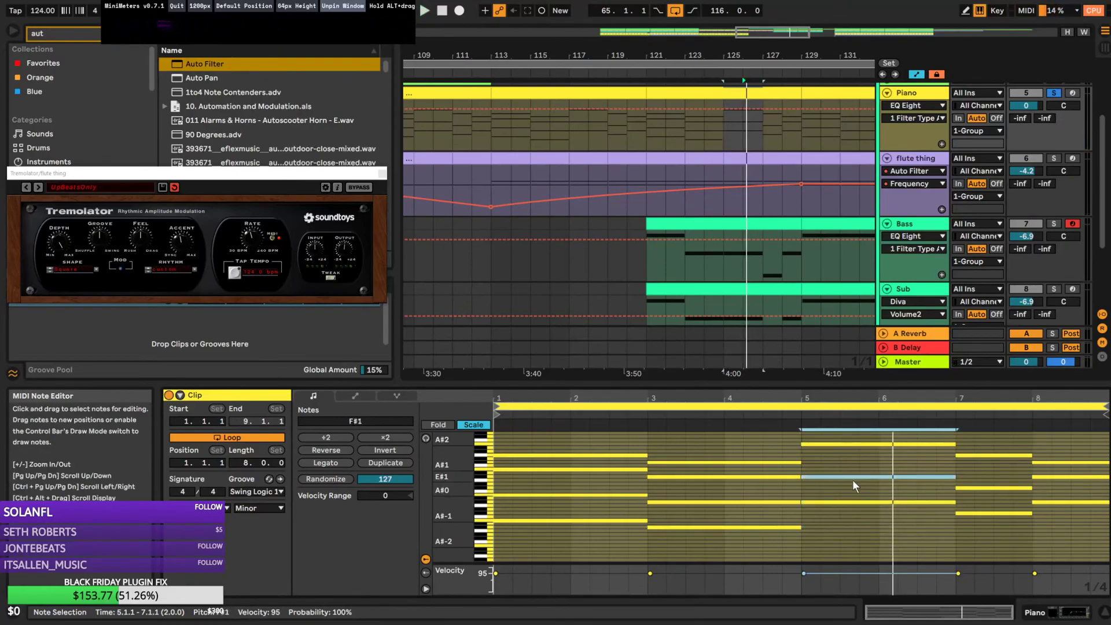
Try the top A#2 note at bar 5 of the Piano clip in lower octaves
{"action": "left_click", "coordinate": [846, 444]}
{"action": "key", "text": "shift+Down"}
{"action": "key", "text": "shift+Down"}
{"action": "key", "text": "shift+Down"}
{"action": "key", "text": "space"}
{"action": "key", "text": "space"}
{"action": "key", "text": "Delete"}
Replay the soloed Piano from several points between bars 121 and 125 to compare the chord changes
{"action": "left_click", "coordinate": [656, 124]}
{"action": "key", "text": "space"}
{"action": "left_click", "coordinate": [713, 133]}
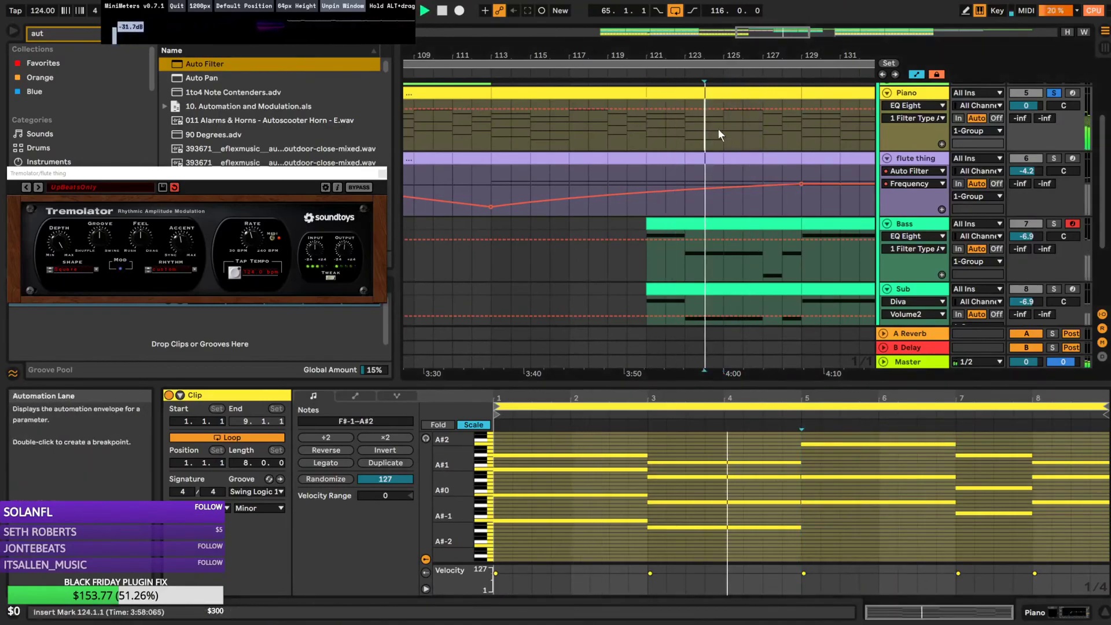
{"action": "left_click", "coordinate": [736, 137]}
{"action": "left_click", "coordinate": [689, 132]}
{"action": "left_click", "coordinate": [654, 132]}
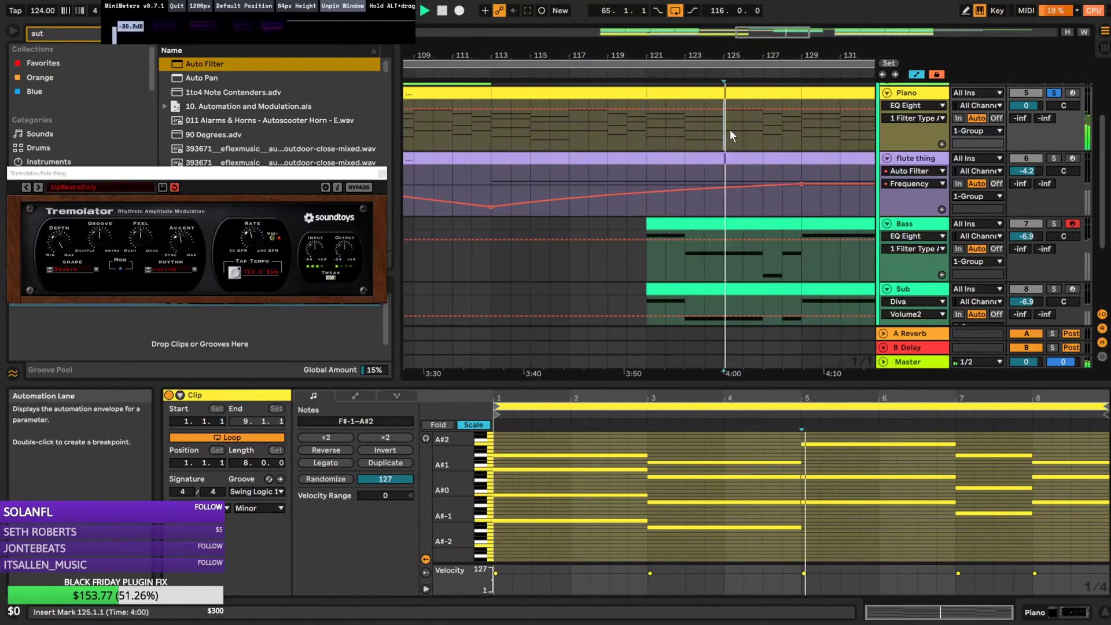
Raise the note at bars 5 to 7 of the Bass clip to F#3 and play the clip
{"action": "left_click", "coordinate": [737, 227]}
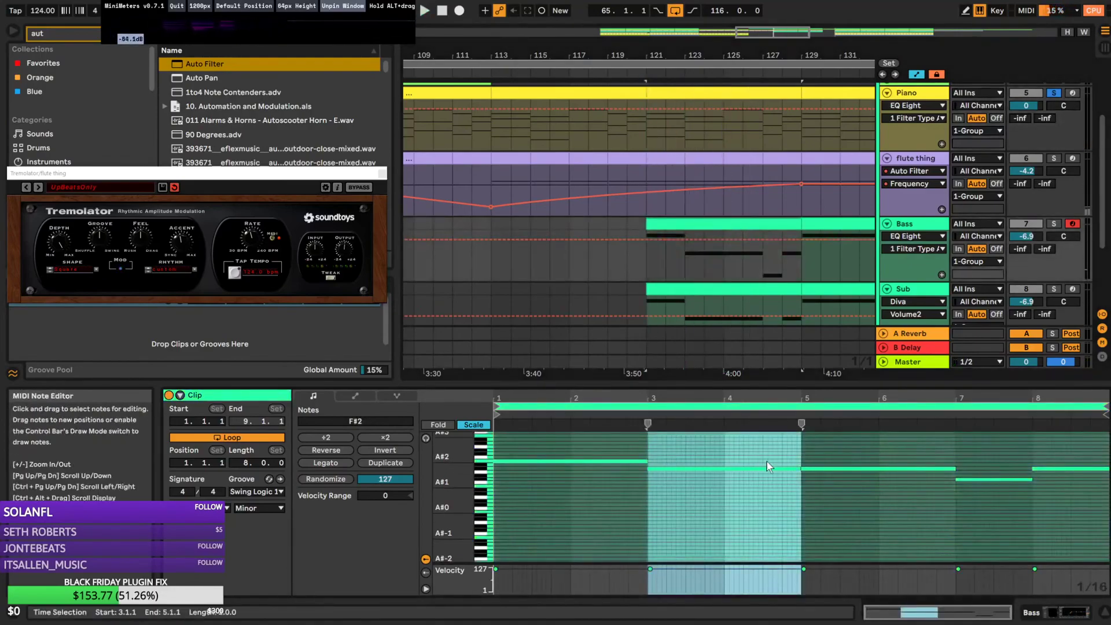
{"action": "left_click", "coordinate": [850, 499]}
{"action": "key", "text": "ctrl+v"}
{"action": "key", "text": "space"}
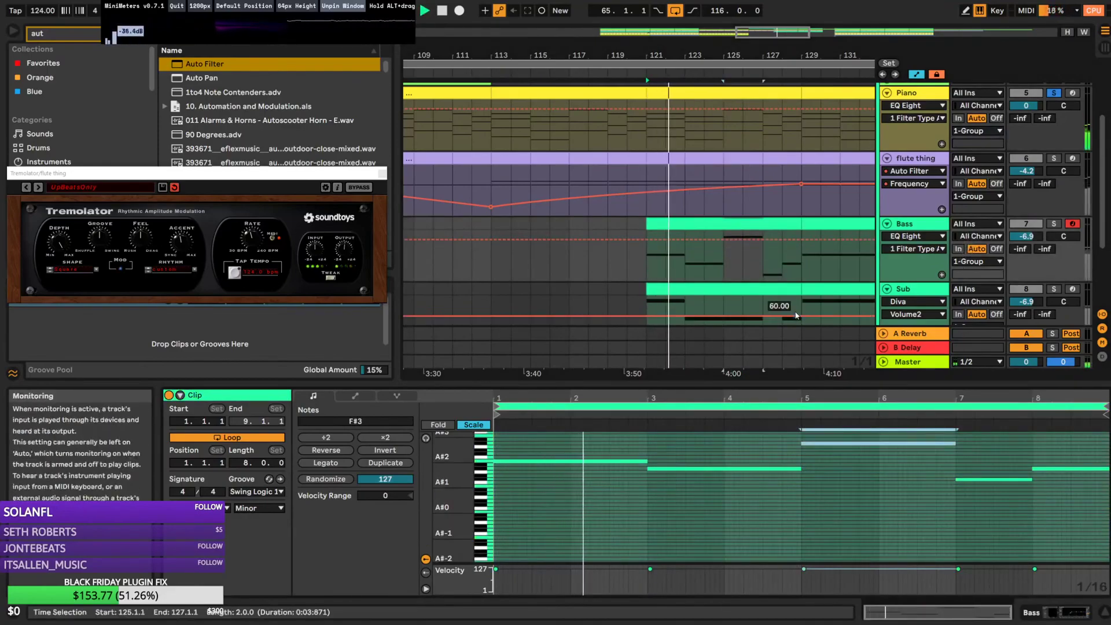
Solo the Bass track, raise the Sub clip's note at bars 5 to 7 to F#3 and play it
{"action": "left_click", "coordinate": [1054, 223]}
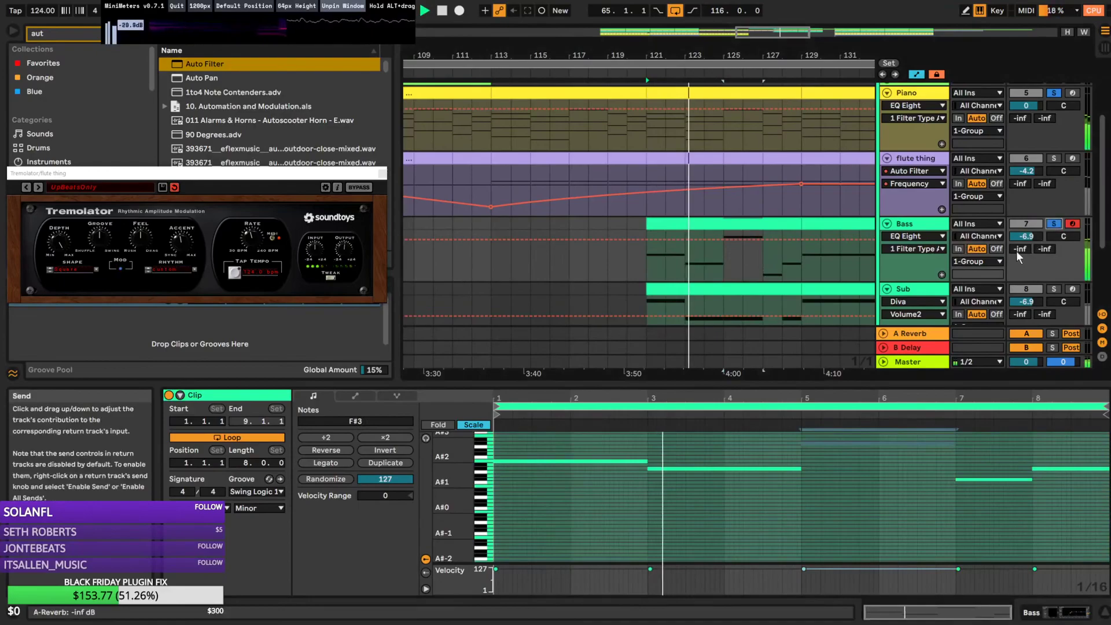
{"action": "scroll", "coordinate": [843, 239], "scroll_direction": "down", "scroll_amount": 2}
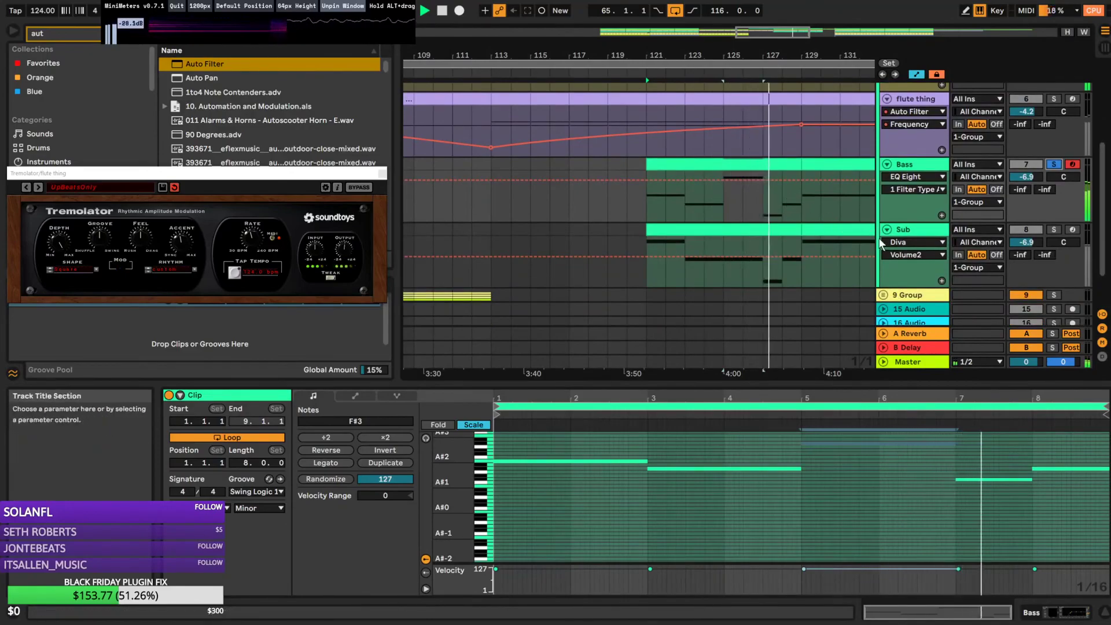
{"action": "left_click", "coordinate": [745, 230]}
{"action": "key", "text": "space"}
{"action": "key", "text": "space"}
{"action": "left_click_drag", "start_coordinate": [828, 443], "coordinate": [855, 494]}
{"action": "key", "text": "shift+Up"}
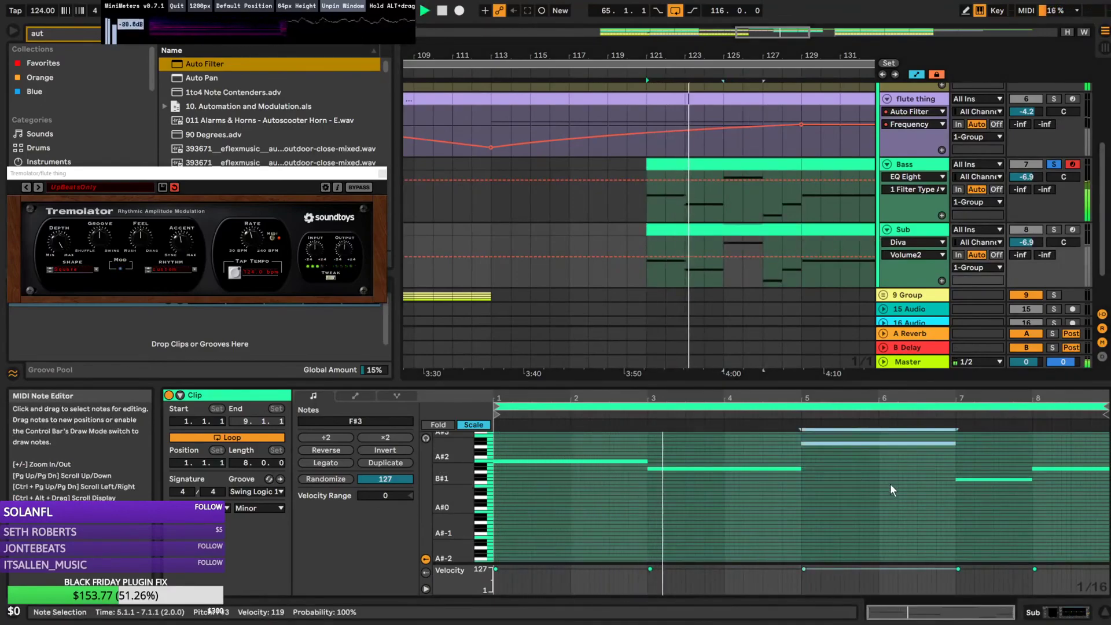
{"action": "key", "text": "space"}
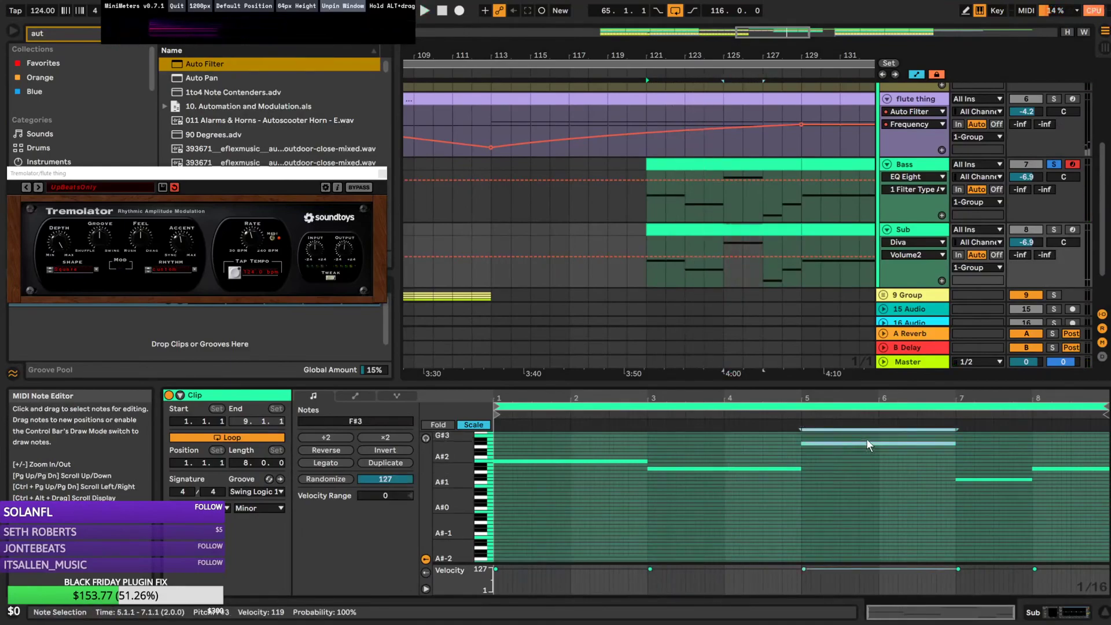
Lower the Sub note at bars 5 to 7 to C#3 and copy the Sub clip onto the Bass track at bar 121
{"action": "key", "text": "Down"}
{"action": "key", "text": "Down"}
{"action": "key", "text": "Down"}
{"action": "key", "text": "Down"}
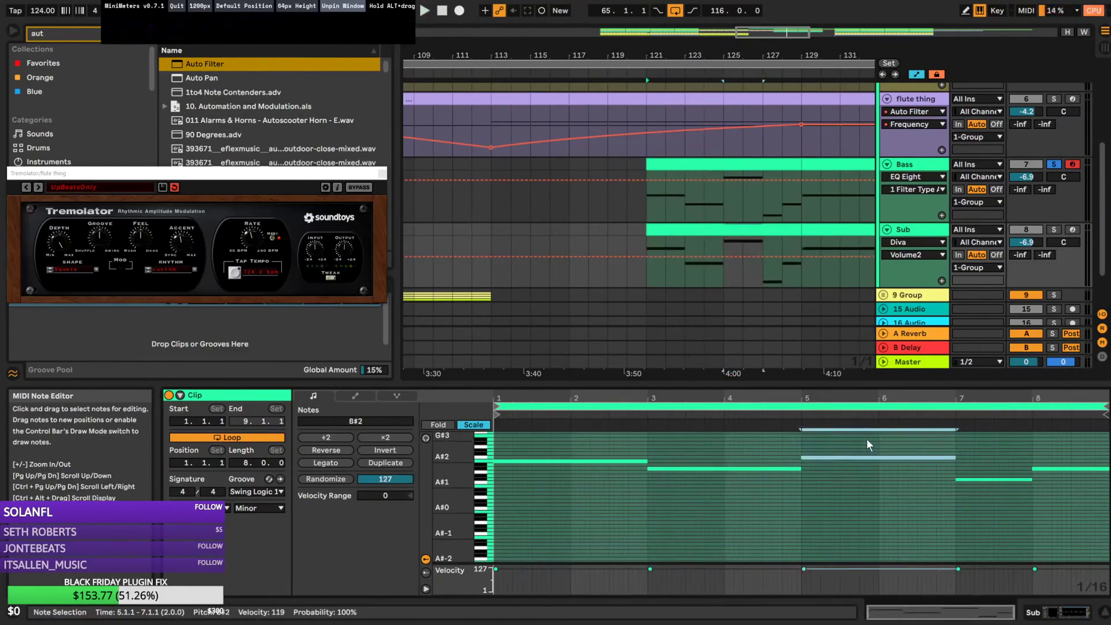
{"action": "key", "text": "Up"}
{"action": "key", "text": "space"}
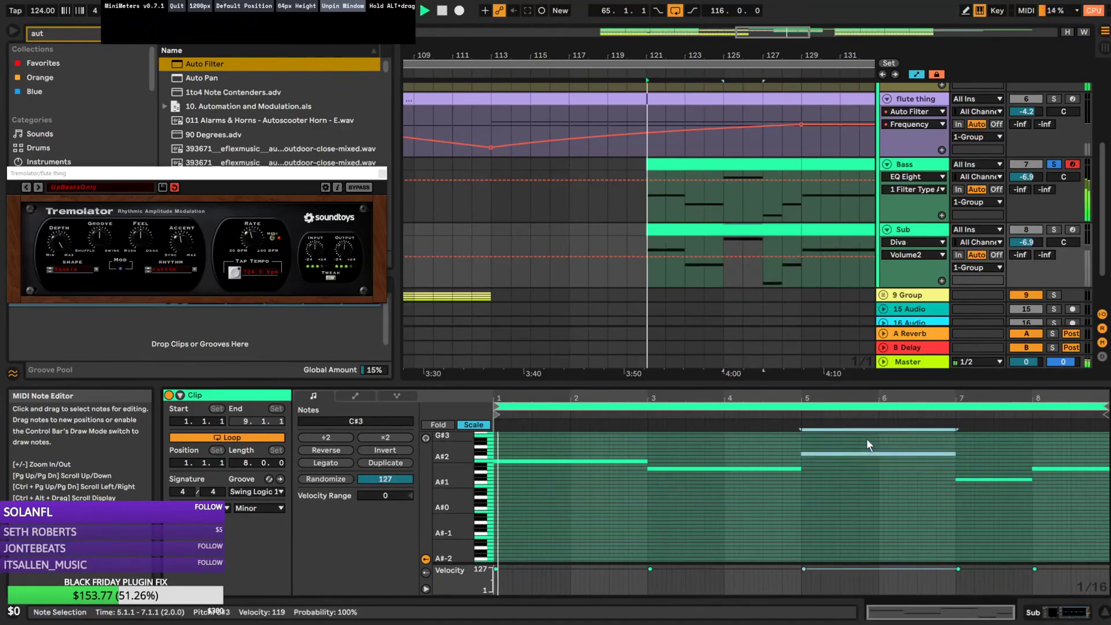
{"action": "left_click_drag", "start_coordinate": [728, 229], "coordinate": [732, 172]}
Lower the F#0 note at bars 5 to 7 of the Piano clip at bar 121 to C#0
{"action": "scroll", "coordinate": [760, 185], "scroll_direction": "up", "scroll_amount": 5}
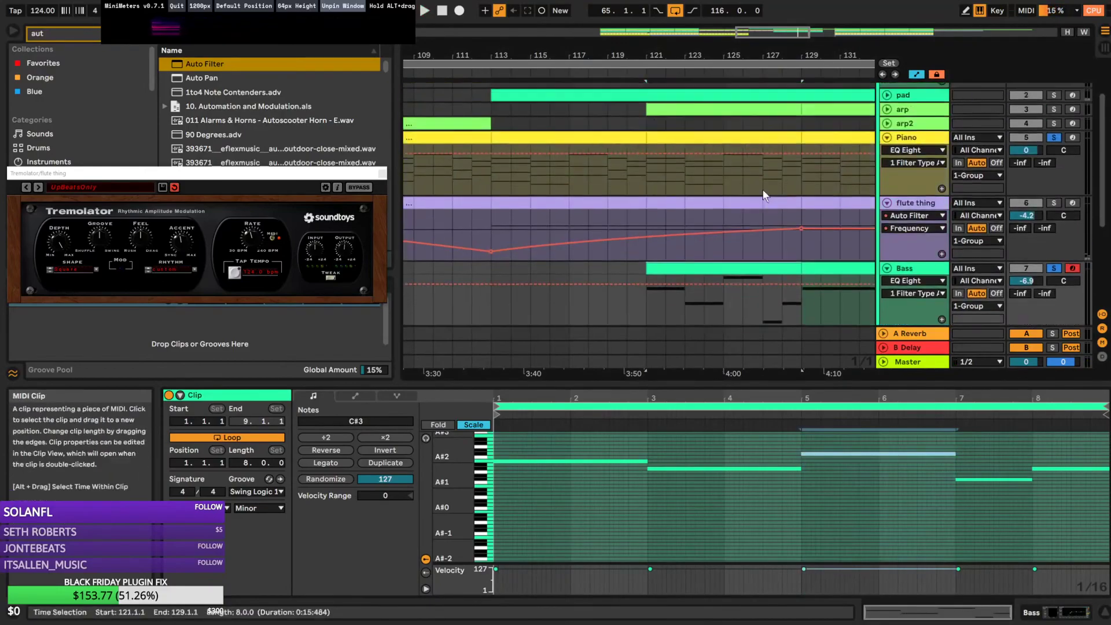
{"action": "left_click", "coordinate": [734, 230]}
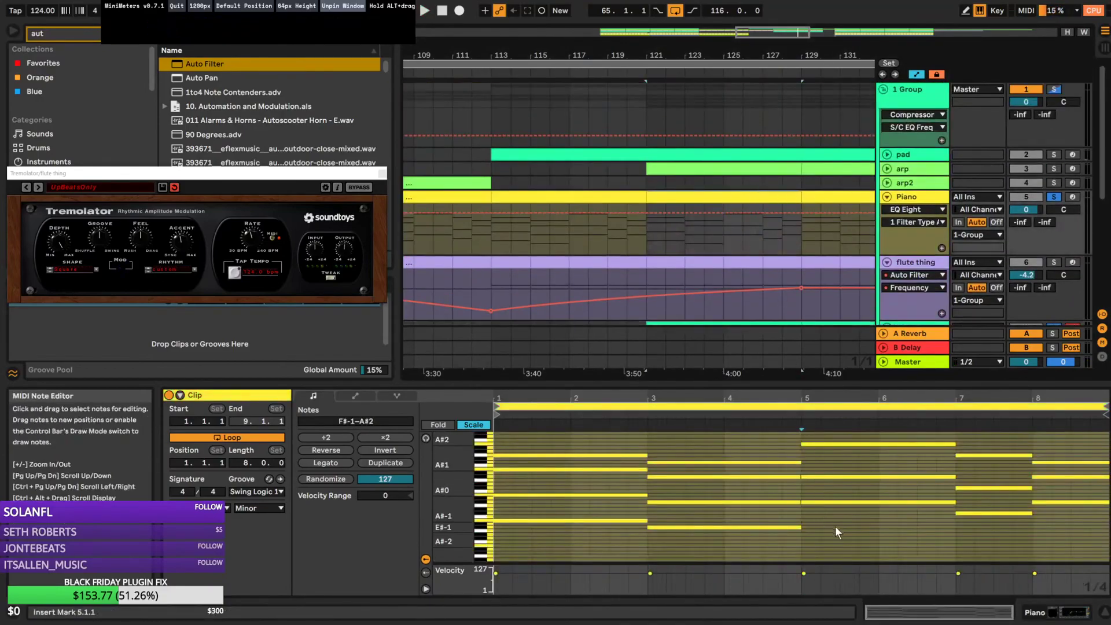
{"action": "left_click", "coordinate": [843, 501]}
{"action": "key", "text": "Down"}
{"action": "key", "text": "Down"}
{"action": "key", "text": "Down"}
{"action": "key", "text": "Down"}
{"action": "key", "text": "Down"}
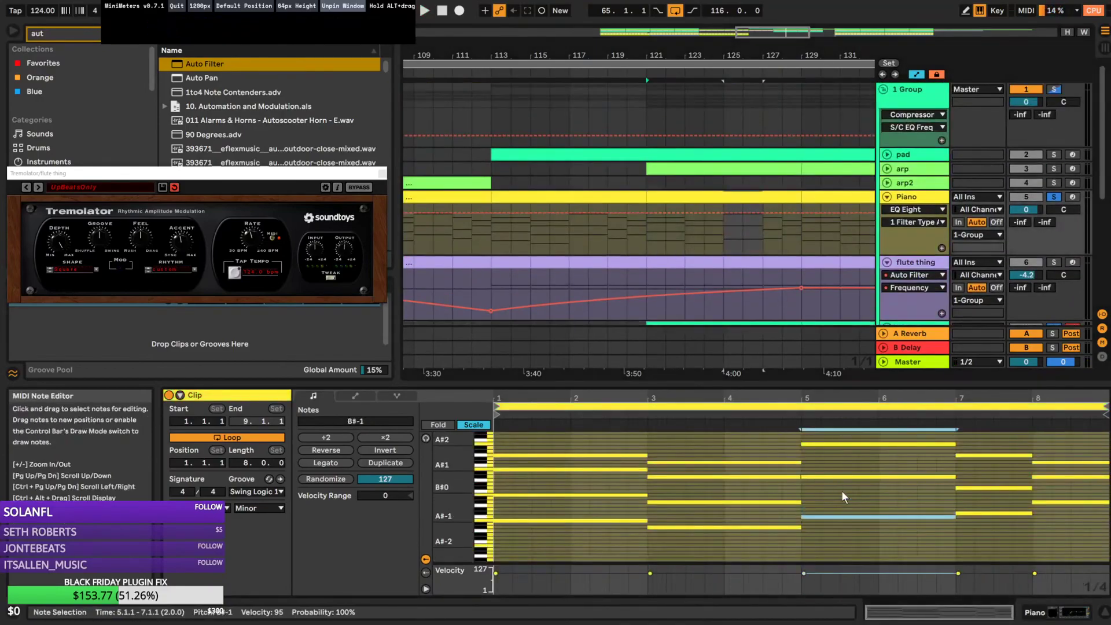
Lower the F#1 note at bars 5 to 7 of the same Piano clip to C#1
{"action": "left_click", "coordinate": [871, 476]}
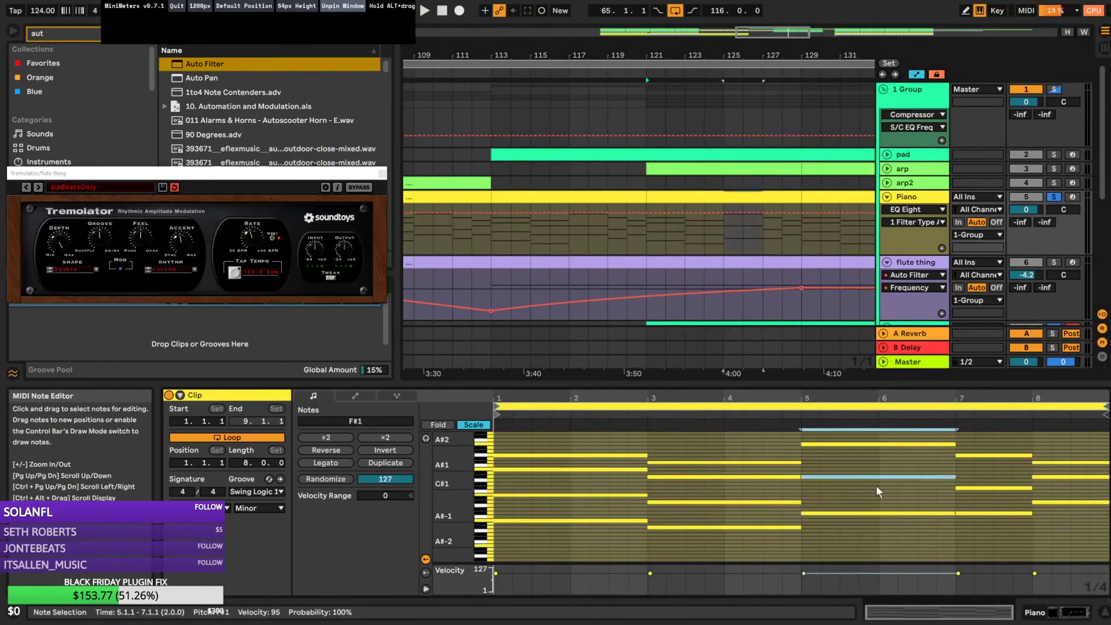
{"action": "key", "text": "Down"}
{"action": "key", "text": "Down"}
{"action": "key", "text": "Down"}
{"action": "key", "text": "Down"}
{"action": "key", "text": "Down"}
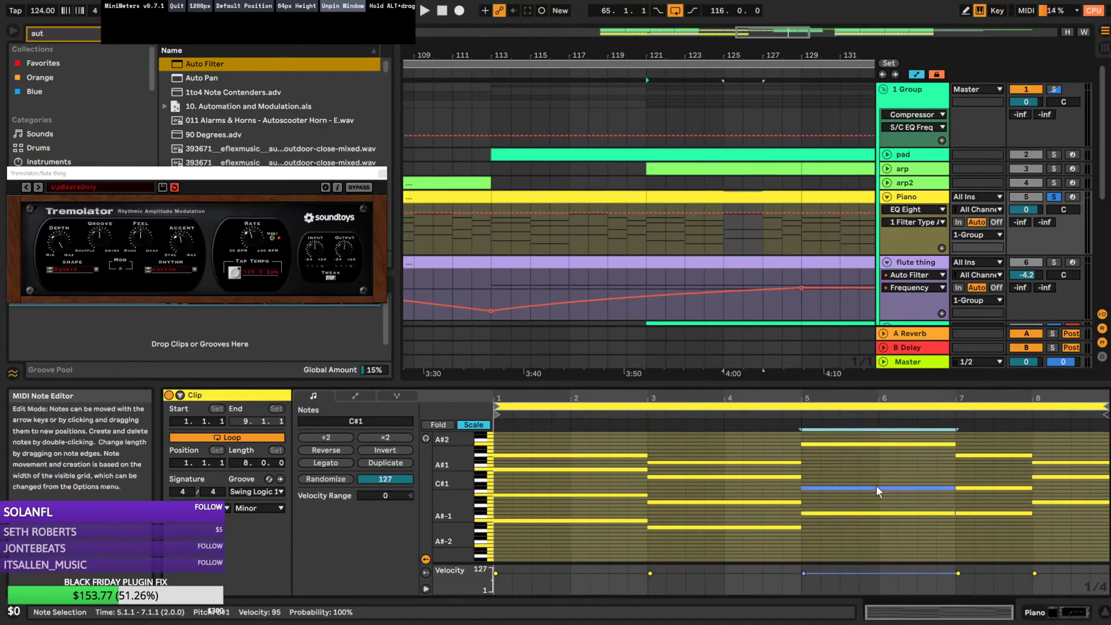
Play the revised progression from bar 121 and compare the Piano and Bass notes at bars 5 to 7
{"action": "left_click", "coordinate": [871, 444]}
{"action": "key", "text": "space"}
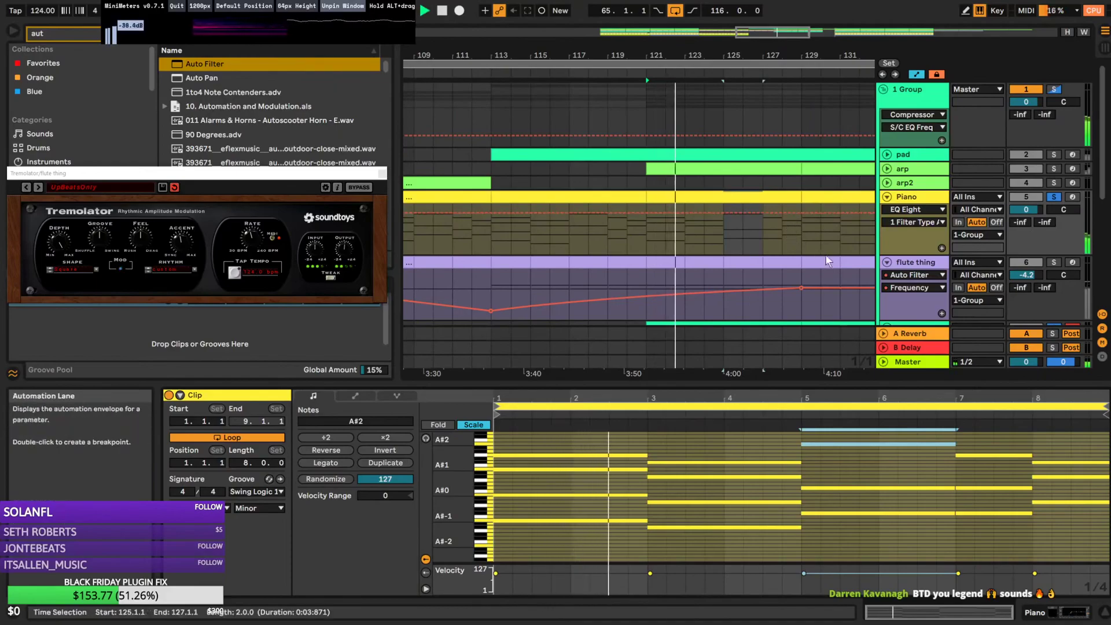
{"action": "scroll", "coordinate": [816, 243], "scroll_direction": "down", "scroll_amount": 1}
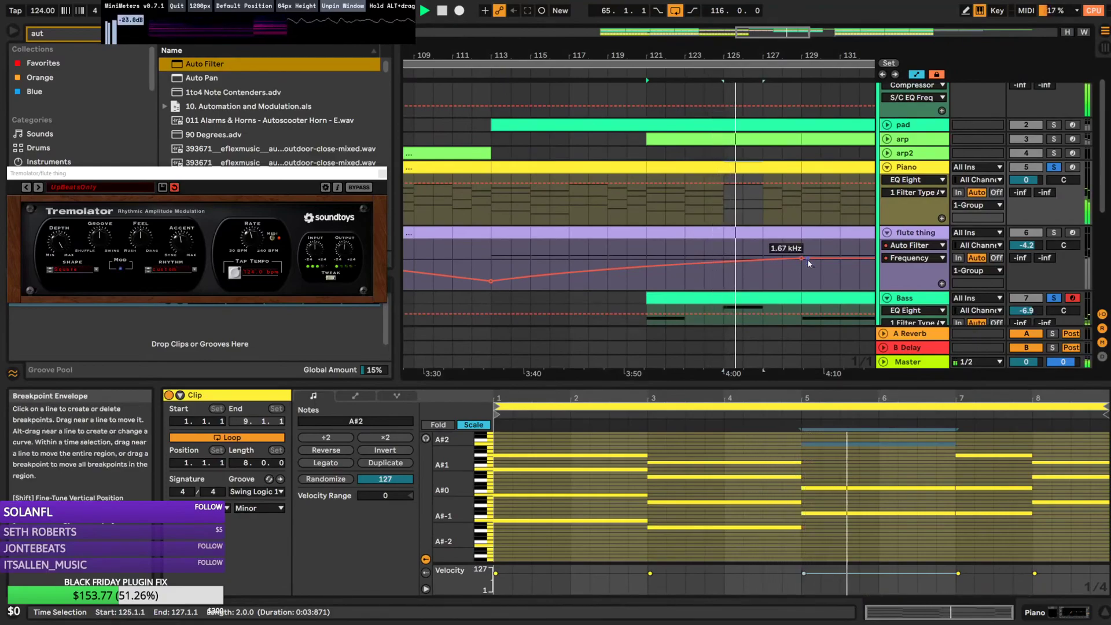
{"action": "scroll", "coordinate": [809, 263], "scroll_direction": "down", "scroll_amount": 5}
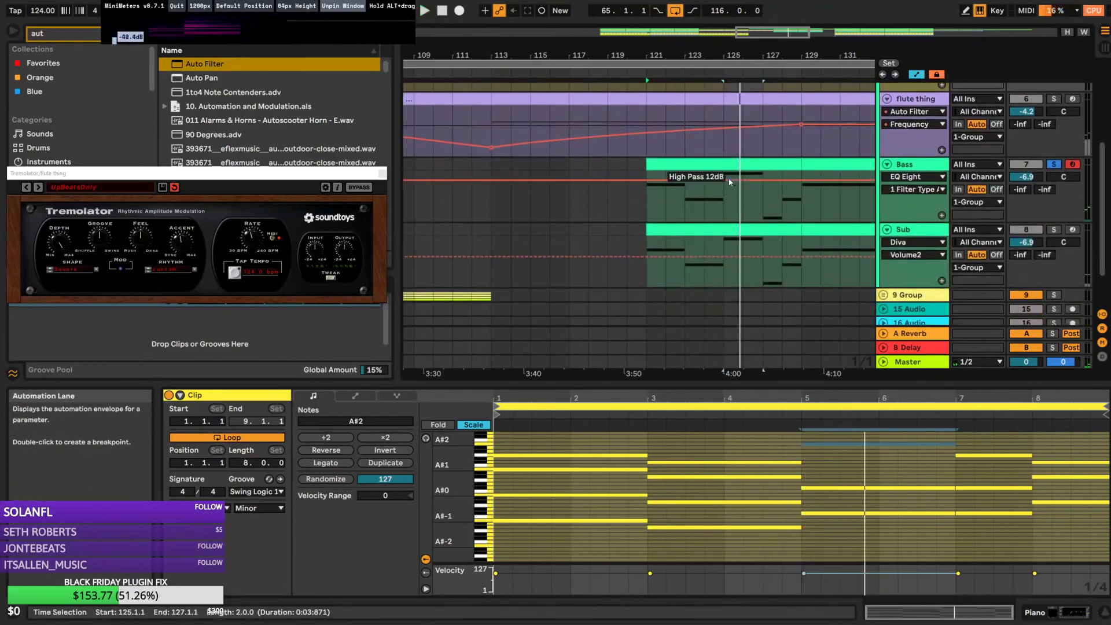
{"action": "left_click", "coordinate": [730, 183]}
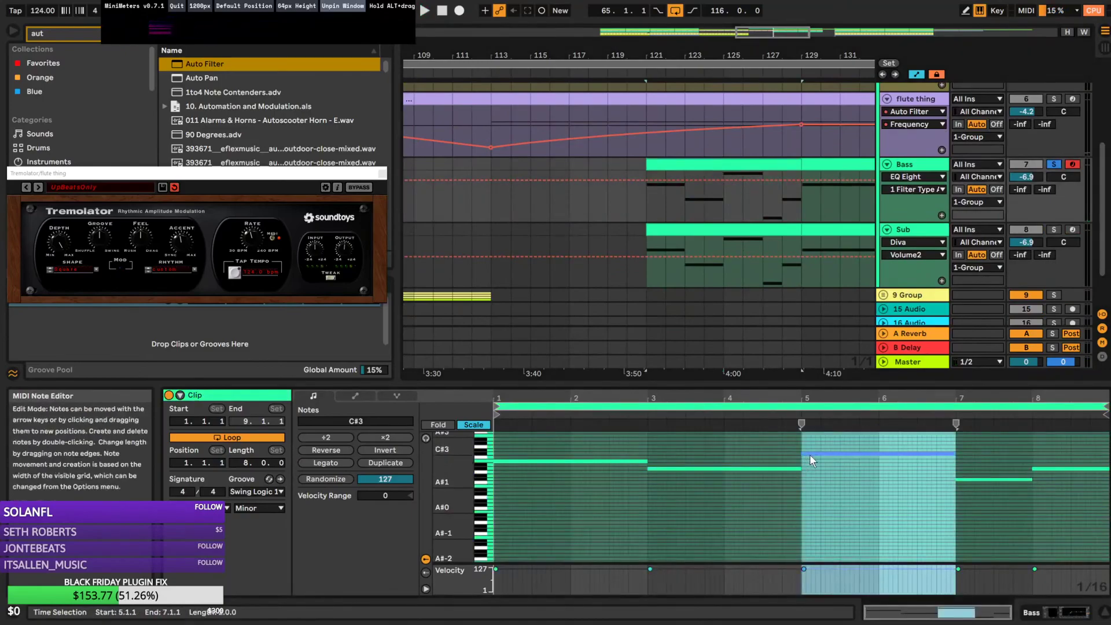
{"action": "scroll", "coordinate": [777, 172], "scroll_direction": "up", "scroll_amount": 6}
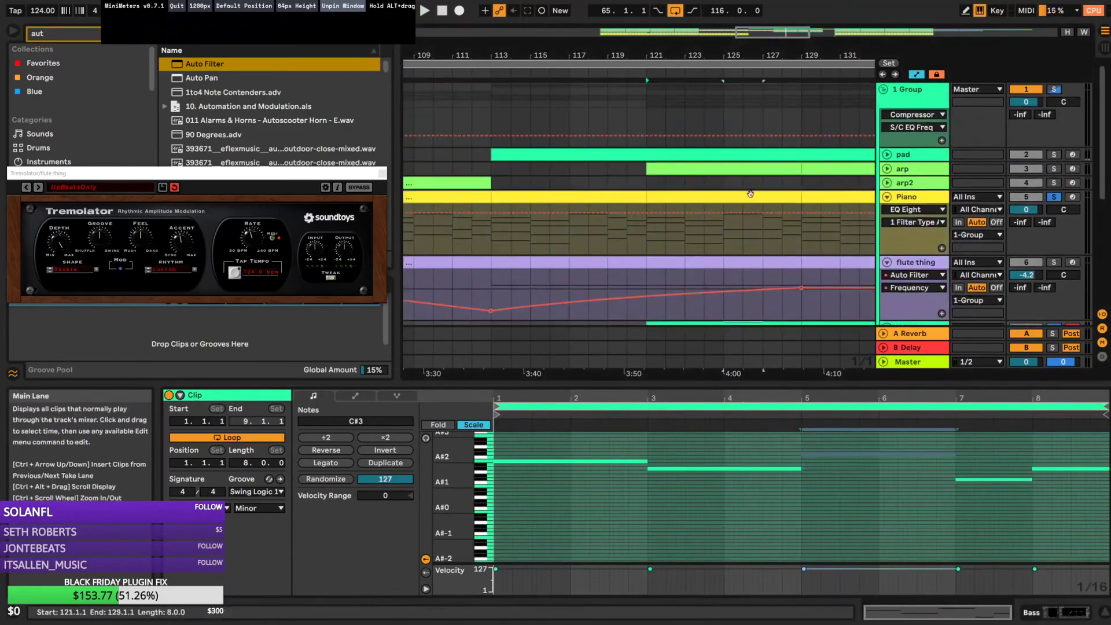
{"action": "left_click", "coordinate": [751, 193]}
{"action": "key", "text": "space"}
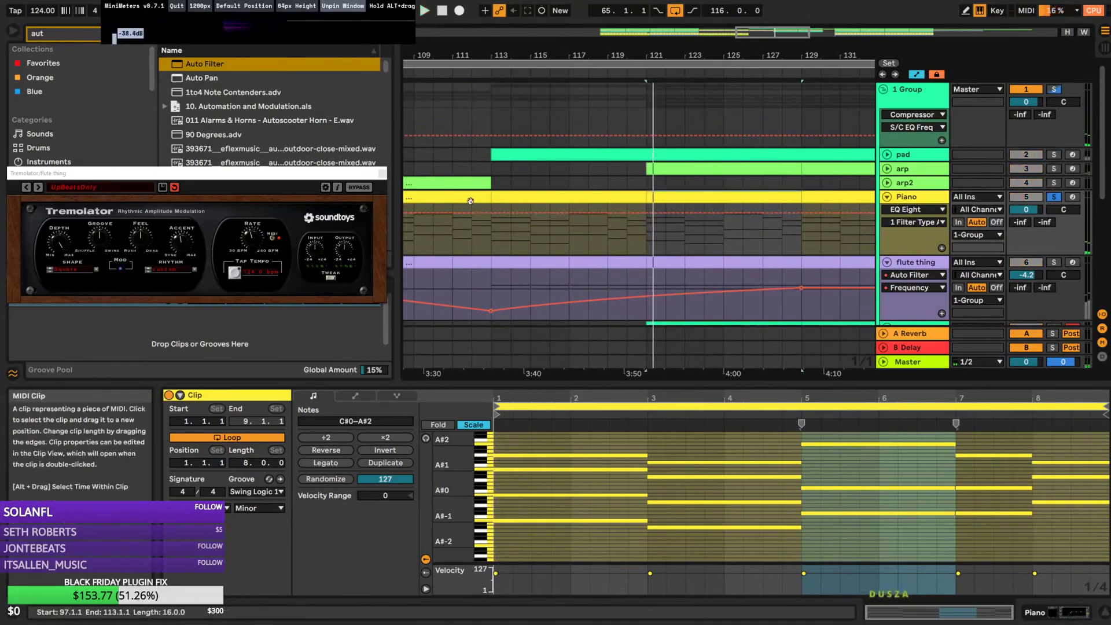
Duplicate the Piano section at bars 97 to 113 over bars 113 to 129 and play it
{"action": "left_click_drag", "start_coordinate": [583, 55], "coordinate": [672, 39]}
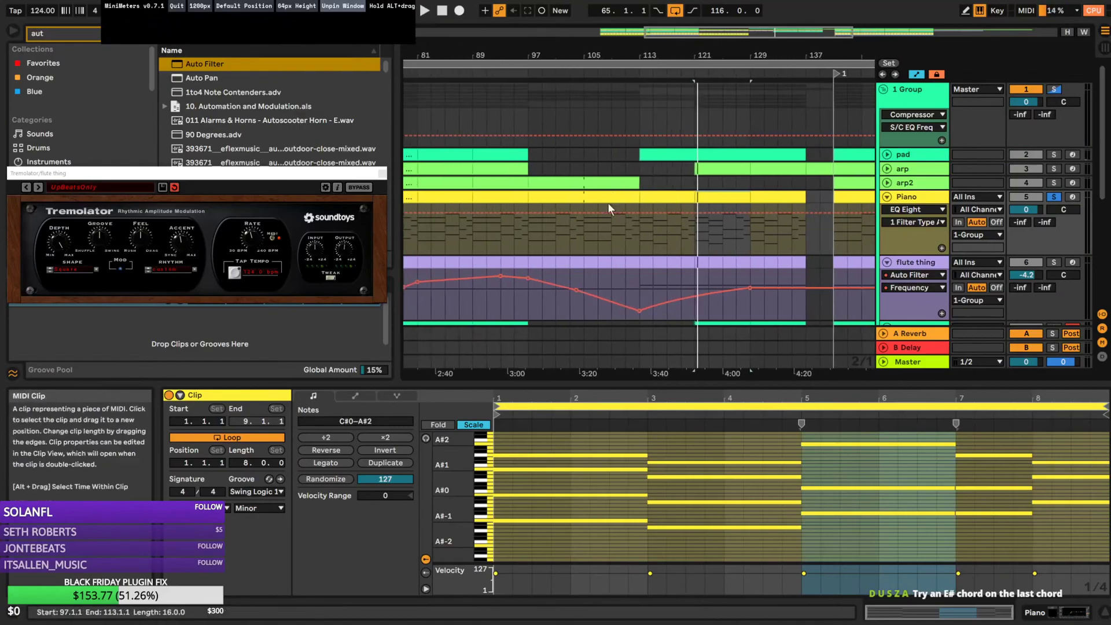
{"action": "left_click", "coordinate": [680, 200]}
{"action": "key", "text": "ctrl+d"}
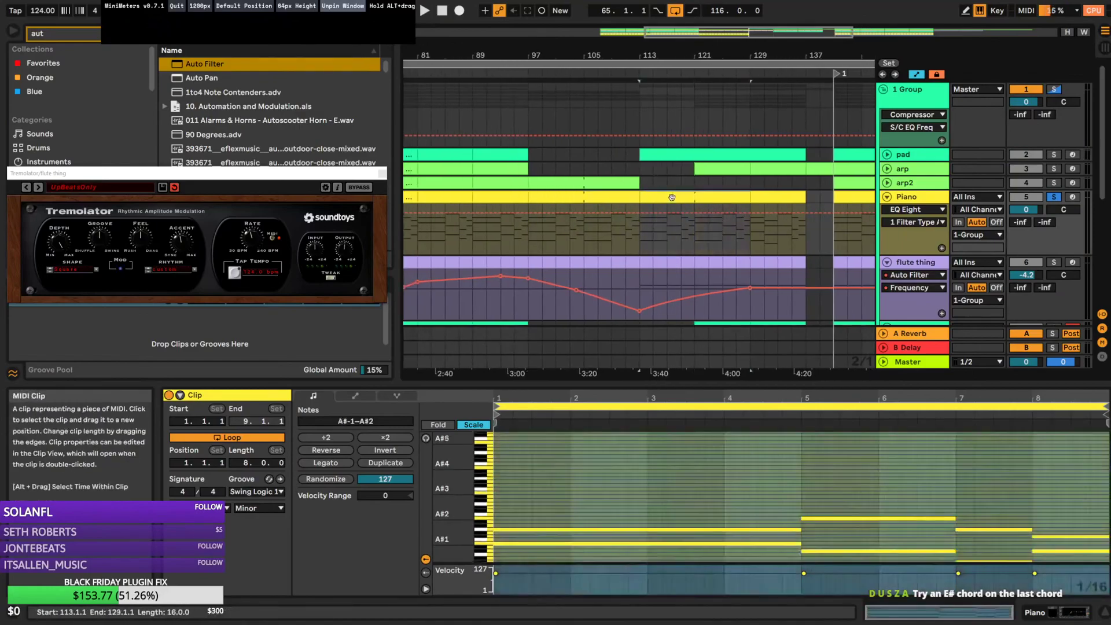
{"action": "key", "text": "space"}
{"action": "scroll", "coordinate": [679, 498], "scroll_direction": "down", "scroll_amount": 4}
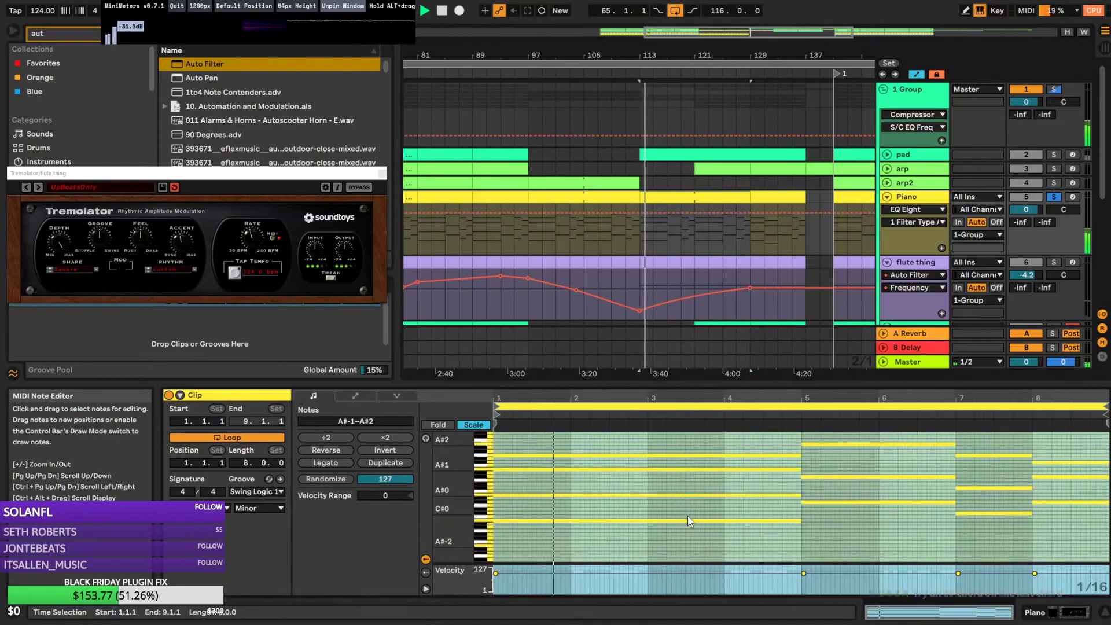
{"action": "scroll", "coordinate": [748, 502], "scroll_direction": "up", "scroll_amount": 1}
{"action": "key", "text": "space"}
Split the sustained Piano chord at bar 3 and raise its bars 3 to 5 by three semitones to C#0–G#2
{"action": "left_click_drag", "start_coordinate": [752, 451], "coordinate": [648, 533]}
{"action": "key", "text": "ctrl+d"}
{"action": "key", "text": "Up"}
{"action": "key", "text": "Up"}
{"action": "key", "text": "Up"}
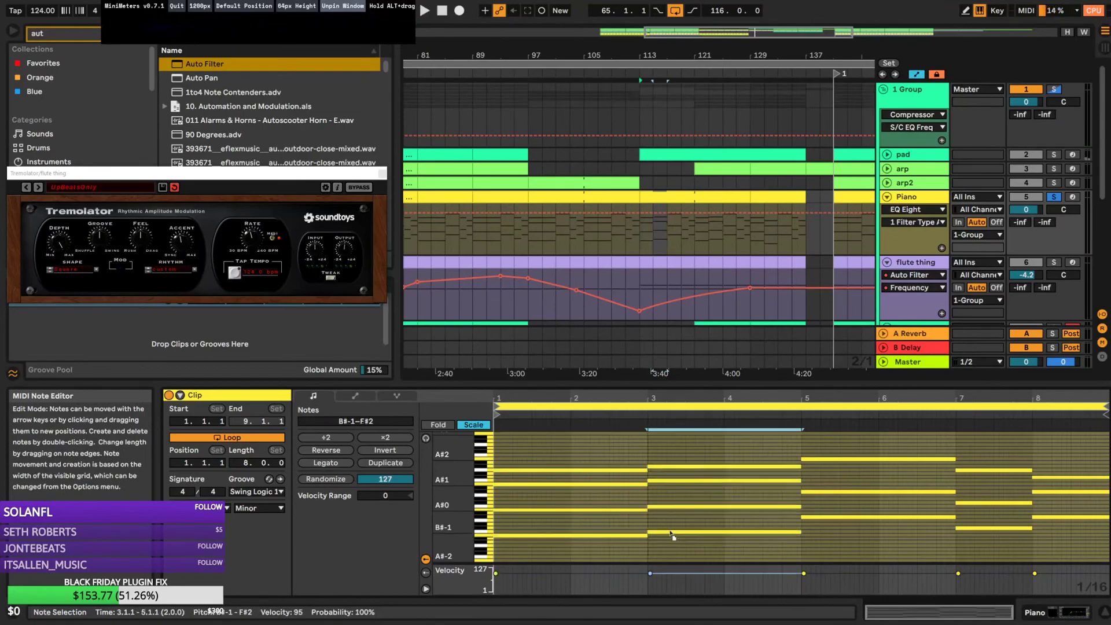
Play the Piano progression while trying the top note at bars 3 to 5 on E#2 and back on G#2
{"action": "left_click_drag", "start_coordinate": [813, 438], "coordinate": [838, 536]}
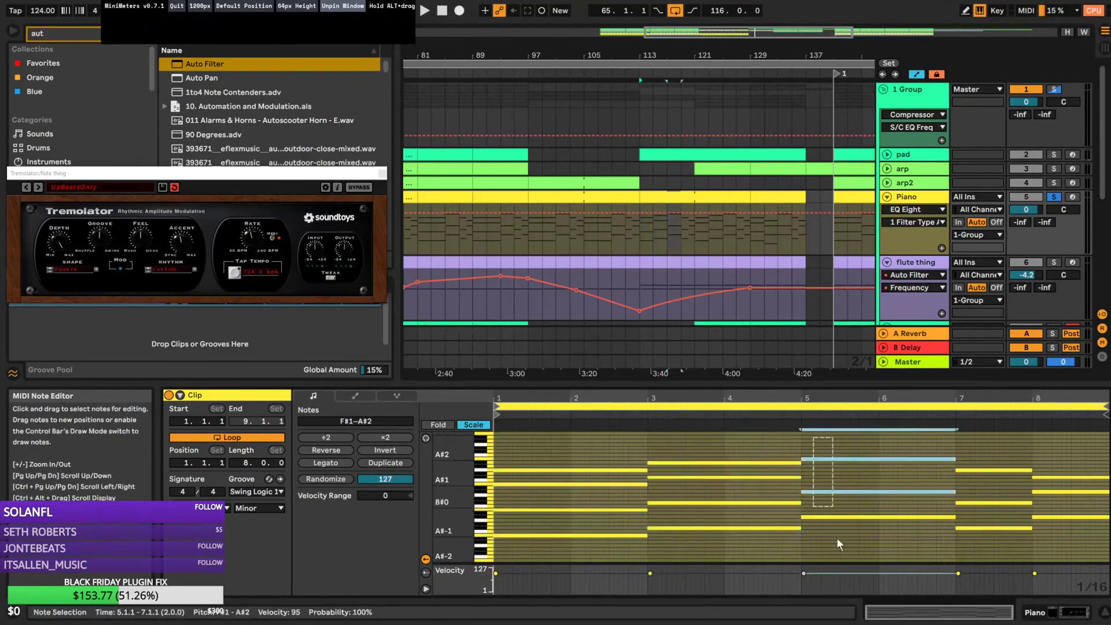
{"action": "key", "text": "space"}
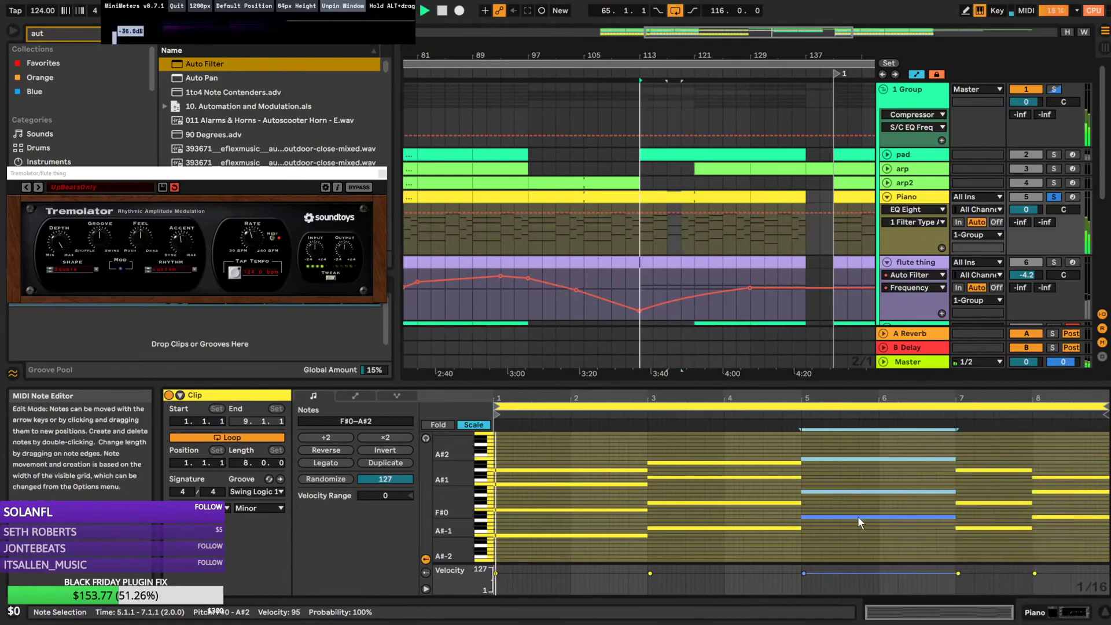
{"action": "left_click_drag", "start_coordinate": [698, 439], "coordinate": [734, 551]}
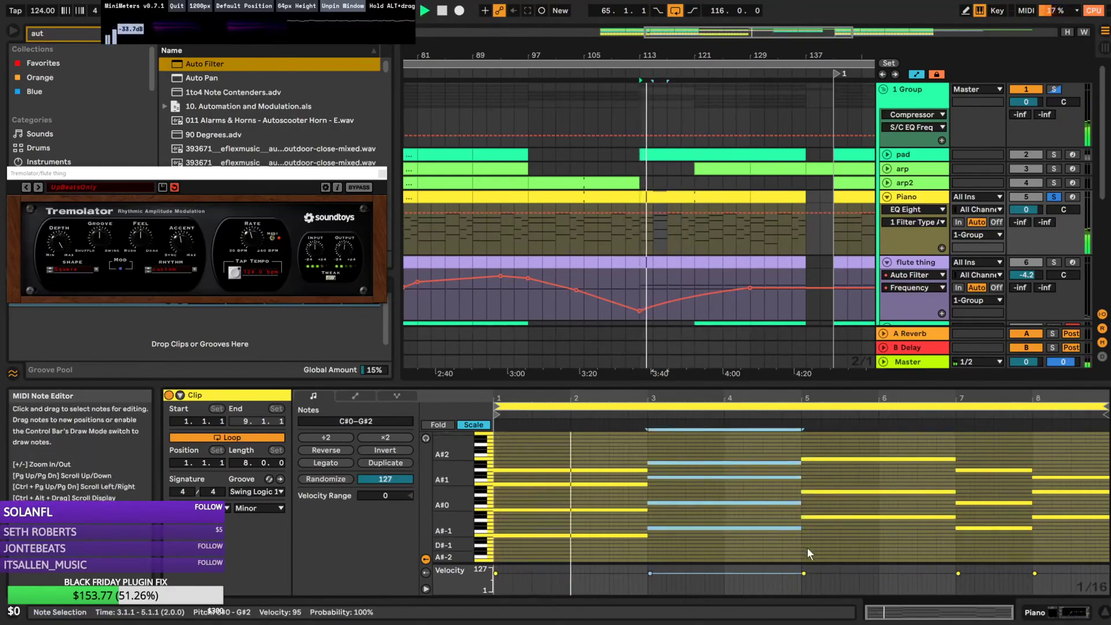
{"action": "left_click", "coordinate": [692, 463]}
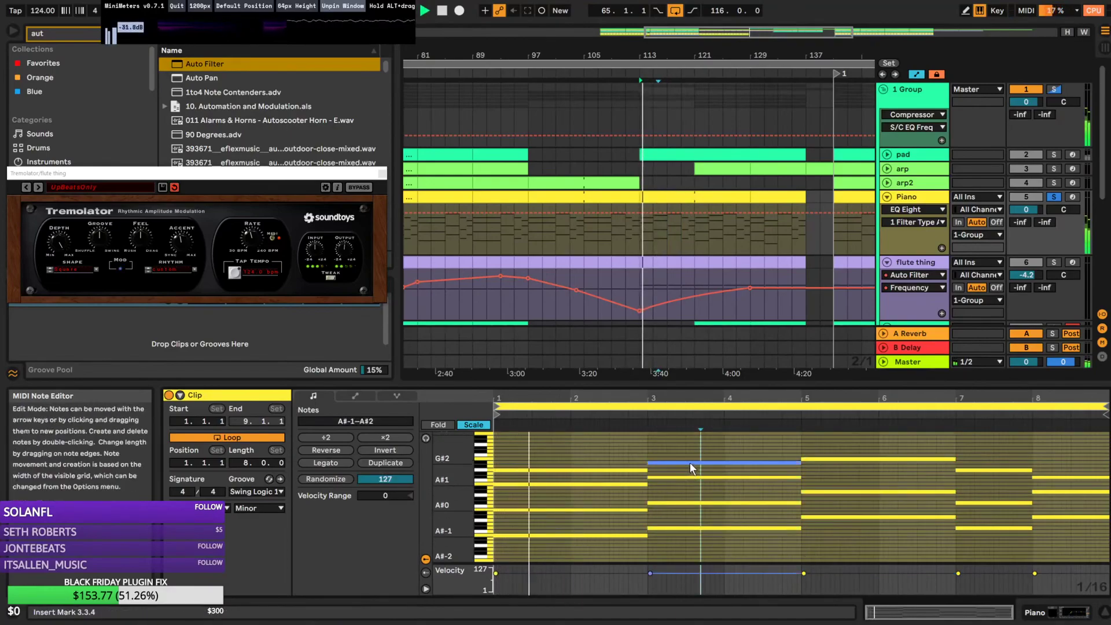
{"action": "left_click_drag", "start_coordinate": [692, 469], "coordinate": [693, 472]}
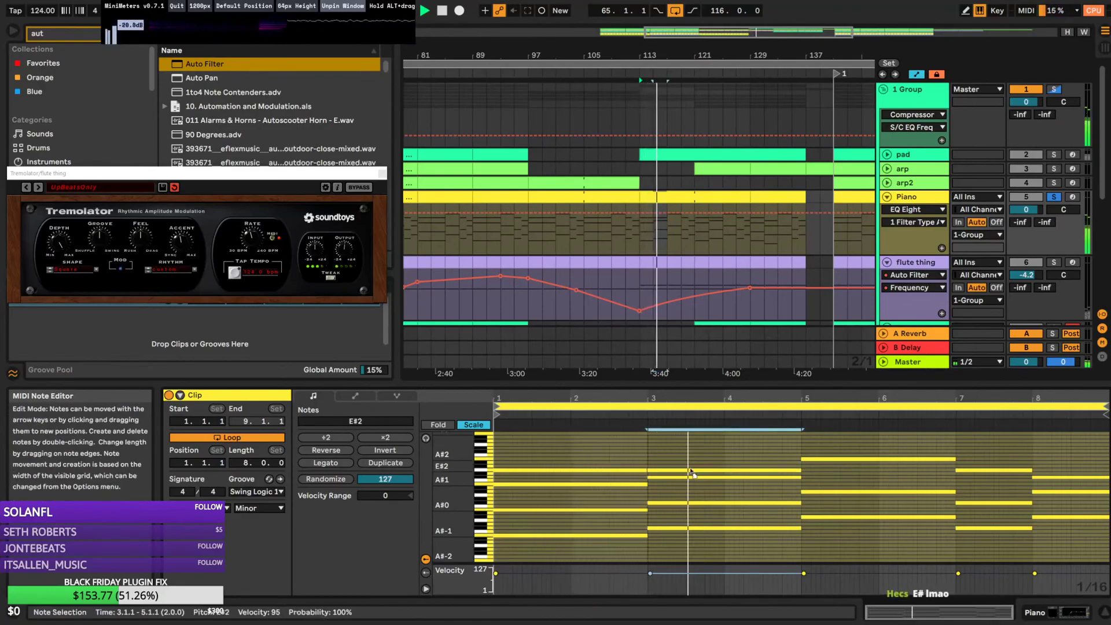
{"action": "left_click_drag", "start_coordinate": [691, 468], "coordinate": [692, 463]}
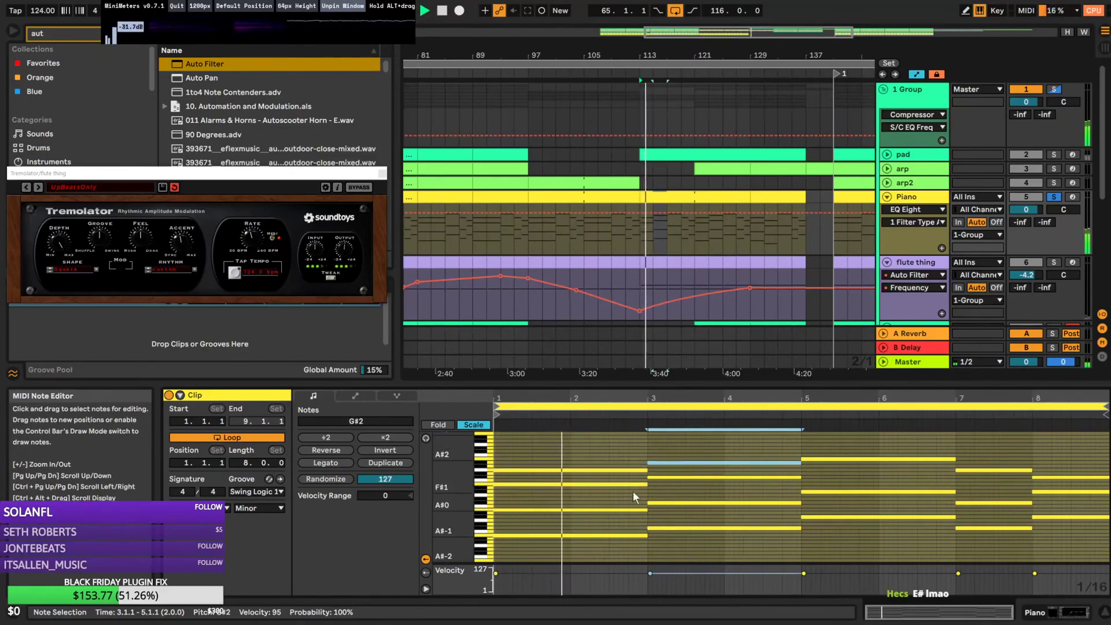
Try the Piano chord at bars 1 to 3 lowered to F#-1–C#2 and undo the last two note edits
{"action": "left_click_drag", "start_coordinate": [573, 435], "coordinate": [582, 557]}
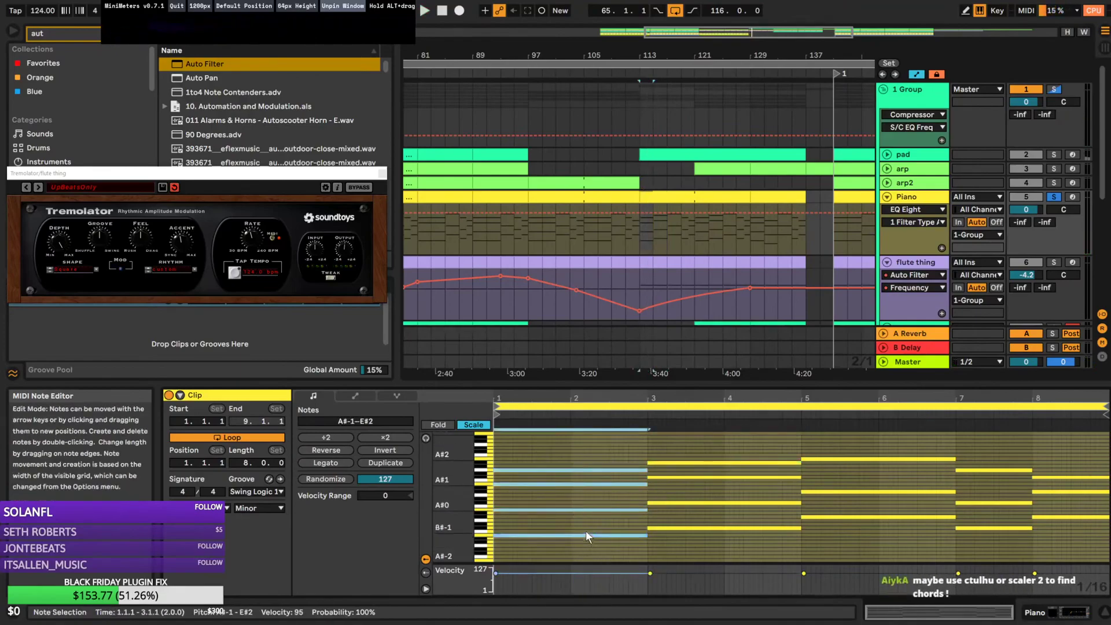
{"action": "left_click_drag", "start_coordinate": [582, 535], "coordinate": [583, 540]}
{"action": "key", "text": "space"}
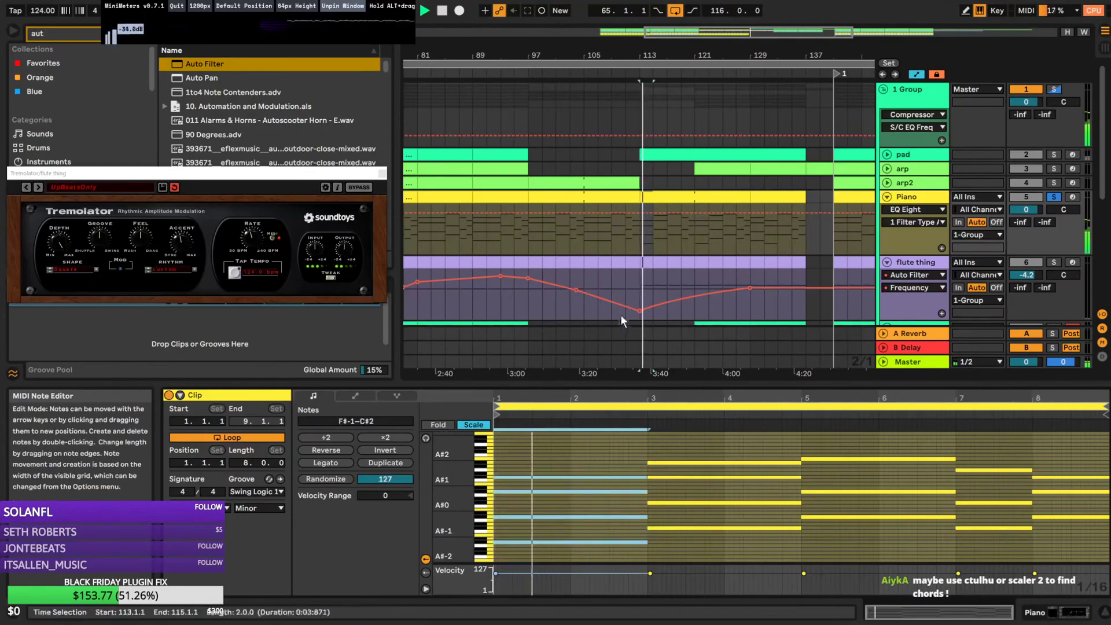
{"action": "key", "text": "ctrl+z"}
{"action": "key", "text": "ctrl+z"}
{"action": "key", "text": "space"}
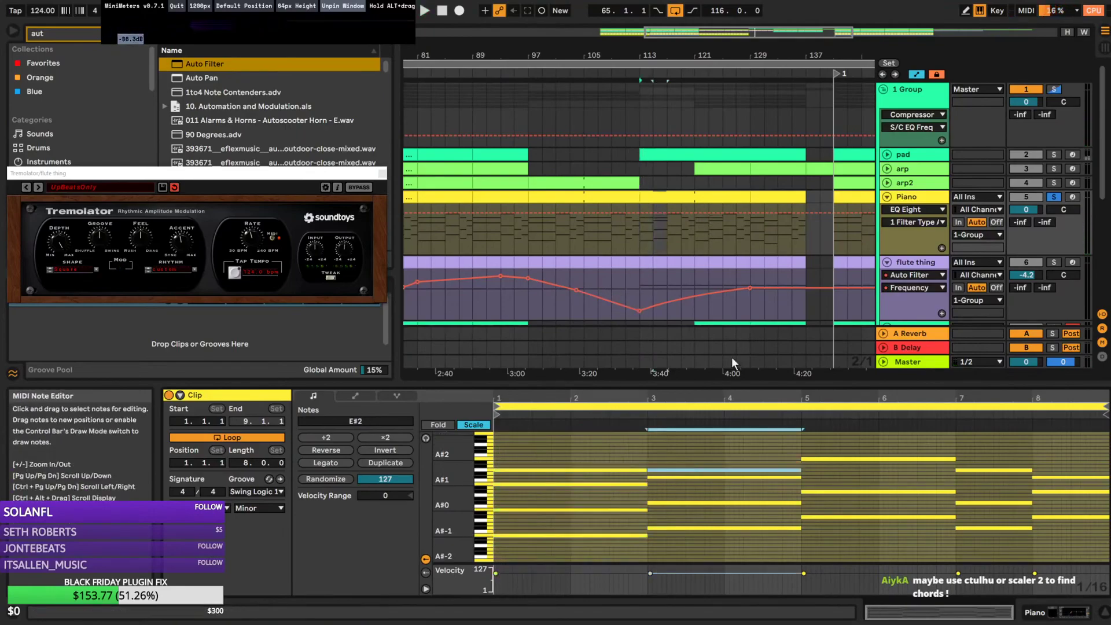
Overwrite the edited Piano chords at bars 113 to 129 with a fresh duplicate of bars 97 to 113 and play it
{"action": "left_click", "coordinate": [606, 197]}
{"action": "key", "text": "ctrl+d"}
{"action": "key", "text": "space"}
{"action": "scroll", "coordinate": [683, 498], "scroll_direction": "down", "scroll_amount": 3}
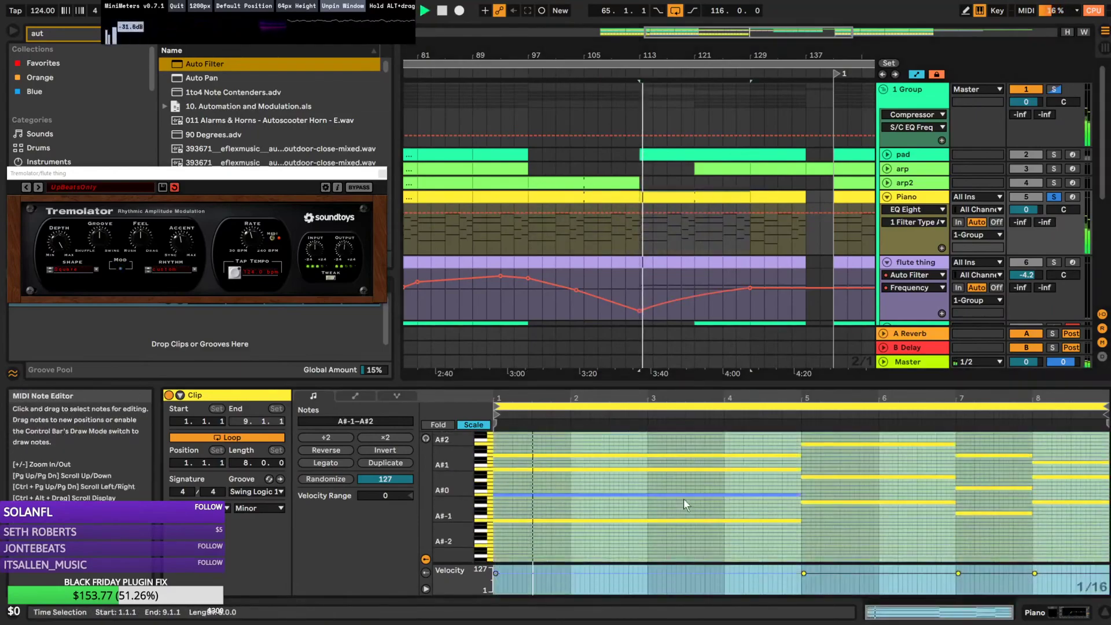
{"action": "key", "text": "space"}
Set the Piano clip's note grid to 1/4 and select the lowest note of the first chord
{"action": "right_click", "coordinate": [557, 544]}
{"action": "left_click", "coordinate": [570, 464]}
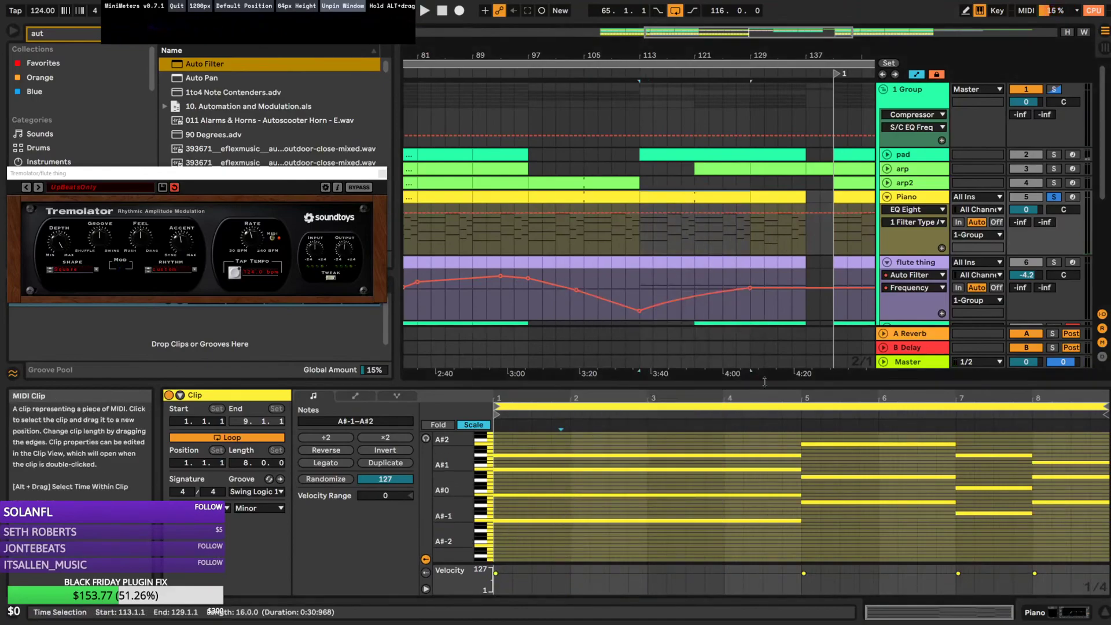
{"action": "left_click_drag", "start_coordinate": [486, 510], "coordinate": [592, 542]}
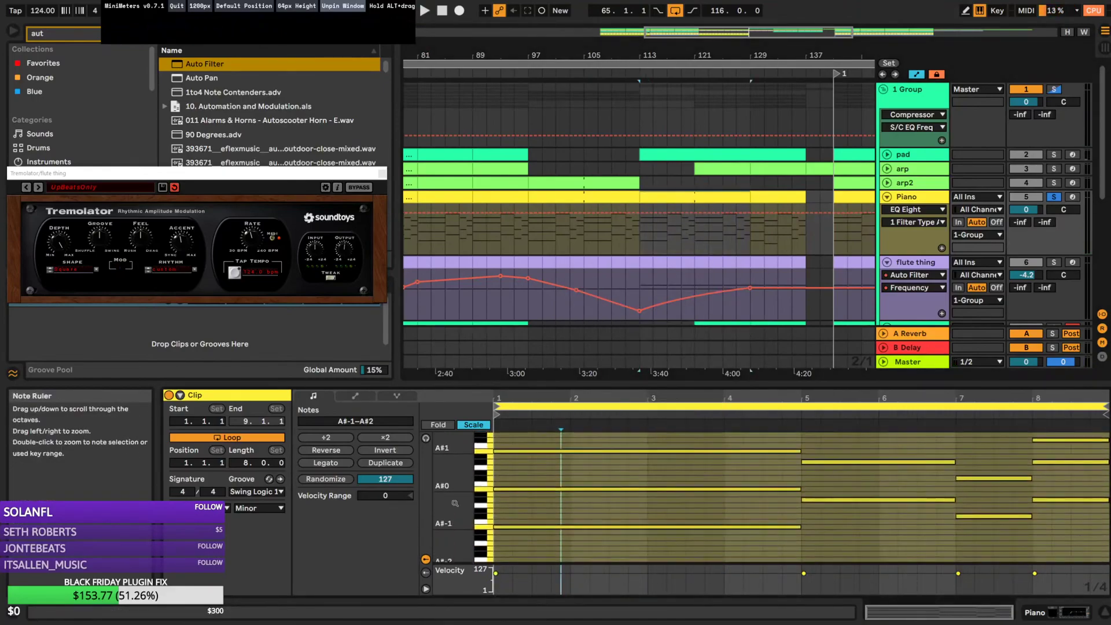
{"action": "left_click", "coordinate": [638, 526]}
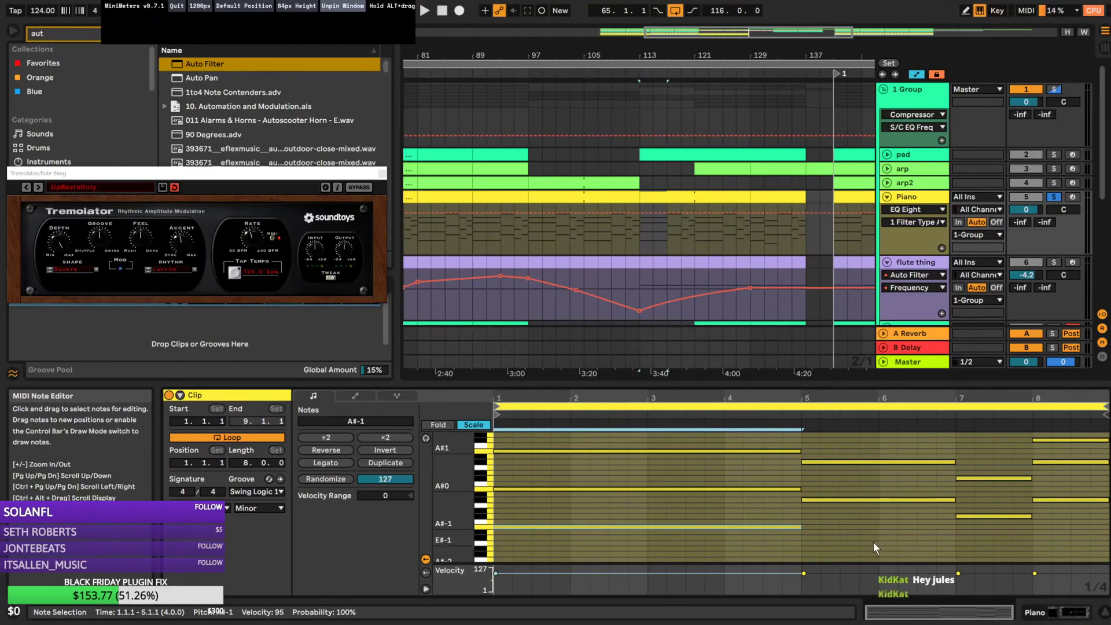
{"action": "scroll", "coordinate": [860, 539], "scroll_direction": "down", "scroll_amount": 2}
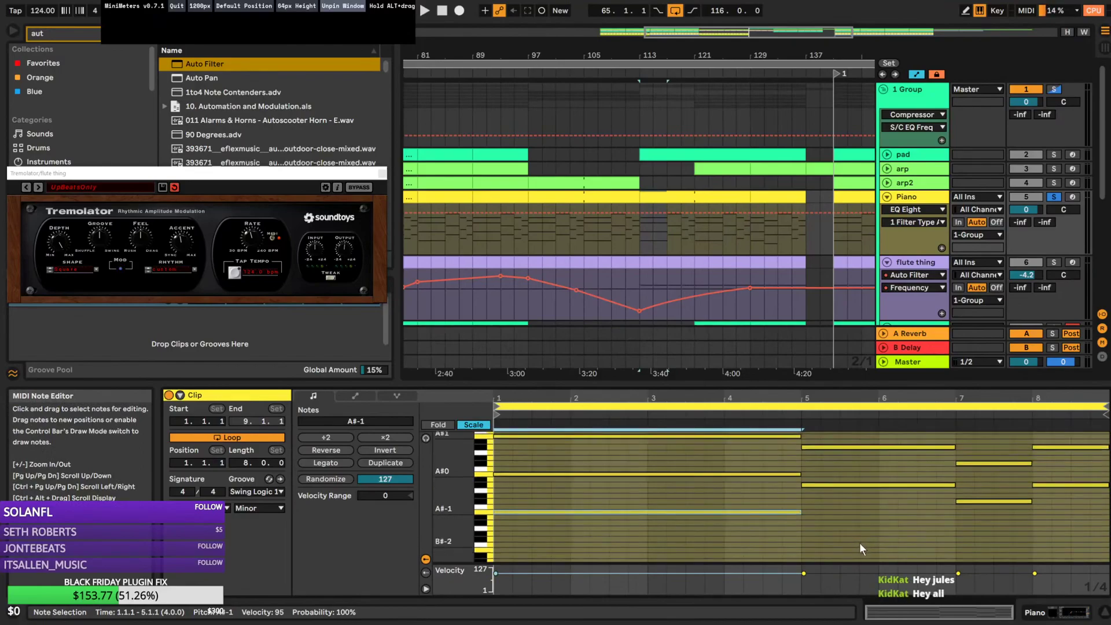
{"action": "scroll", "coordinate": [859, 544], "scroll_direction": "up", "scroll_amount": 2}
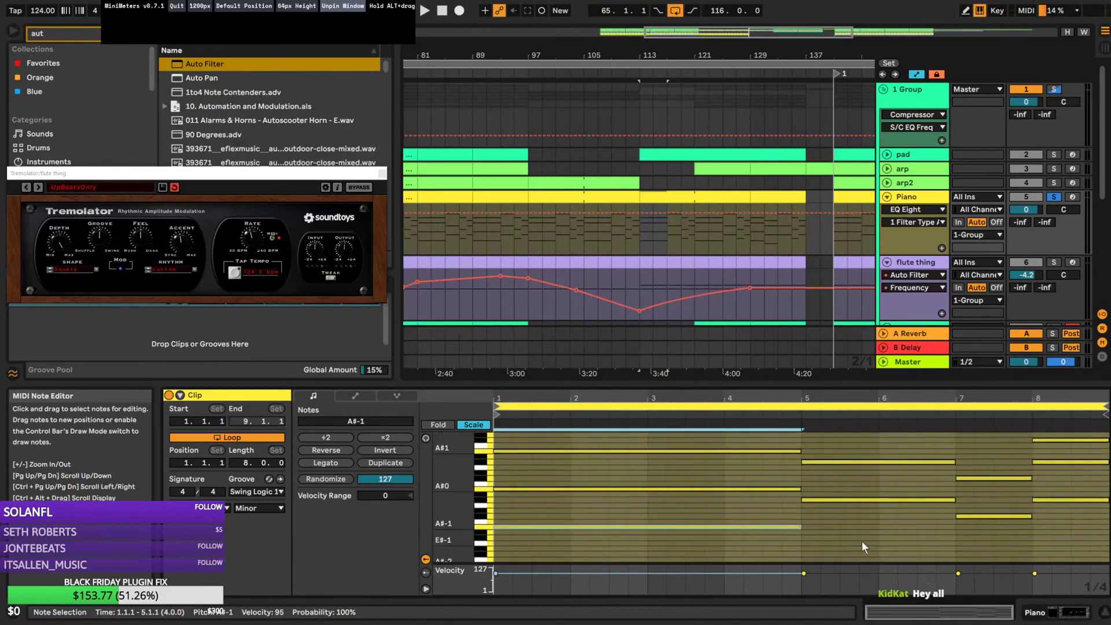
{"action": "scroll", "coordinate": [695, 521], "scroll_direction": "up", "scroll_amount": 2}
Lower the bottom note of the Piano chord at bars 5 to 7 by an octave to F#-1
{"action": "mouse_move", "coordinate": [454, 502]}
{"action": "left_mouse_down"}
{"action": "mouse_move", "coordinate": [430, 502]}
{"action": "mouse_move", "coordinate": [449, 493]}
{"action": "left_mouse_up"}
{"action": "left_click", "coordinate": [820, 526]}
{"action": "key", "text": "shift+Down"}
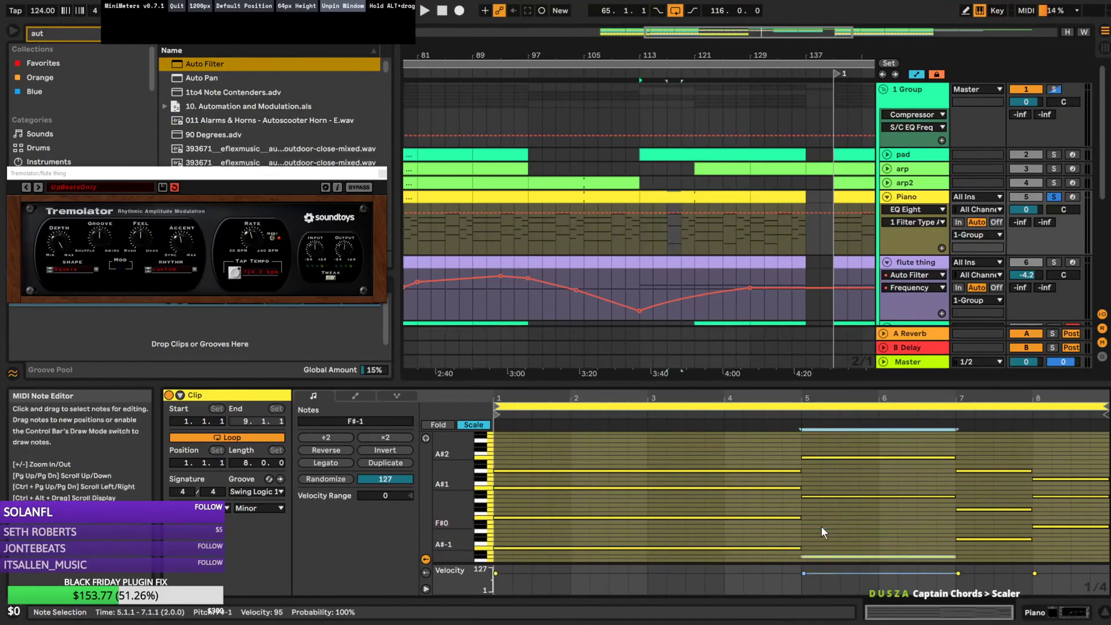
Add a low D#-1 Piano note from bar 7 and raise its part from bar 8 to F#-1
{"action": "scroll", "coordinate": [873, 508], "scroll_direction": "down", "scroll_amount": 3}
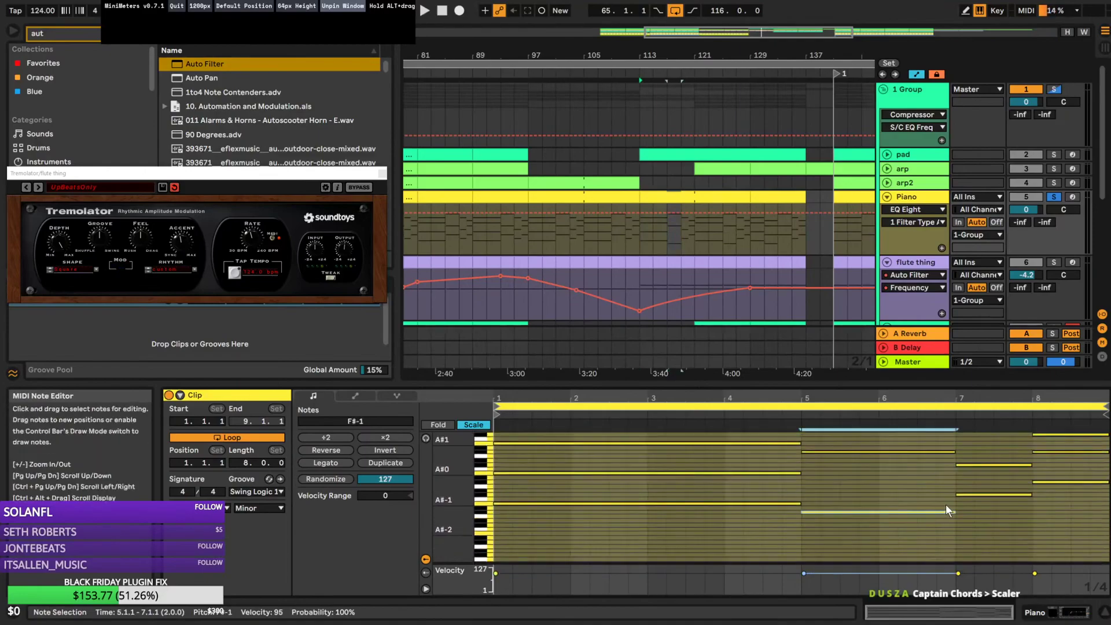
{"action": "left_click", "coordinate": [972, 515]}
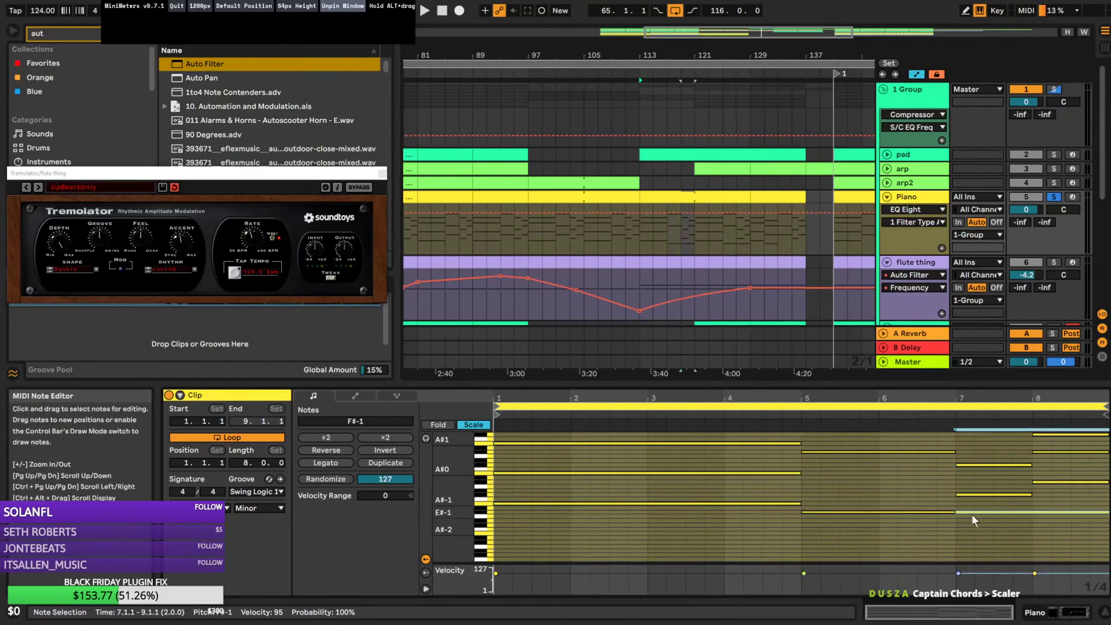
{"action": "left_click_drag", "start_coordinate": [975, 514], "coordinate": [978, 524]}
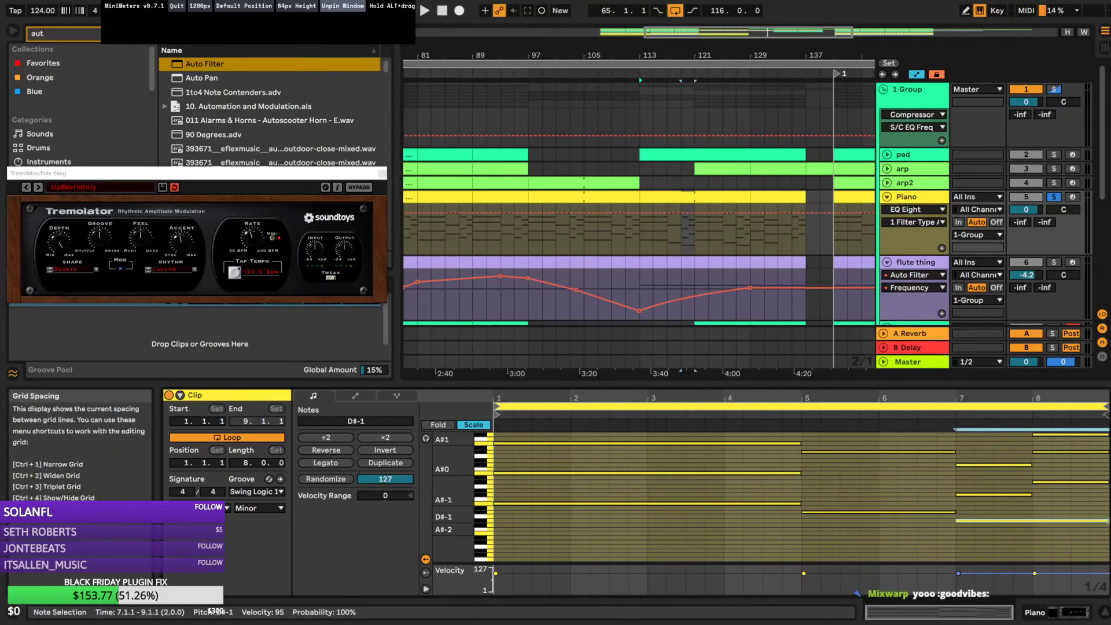
{"action": "left_click", "coordinate": [1050, 521]}
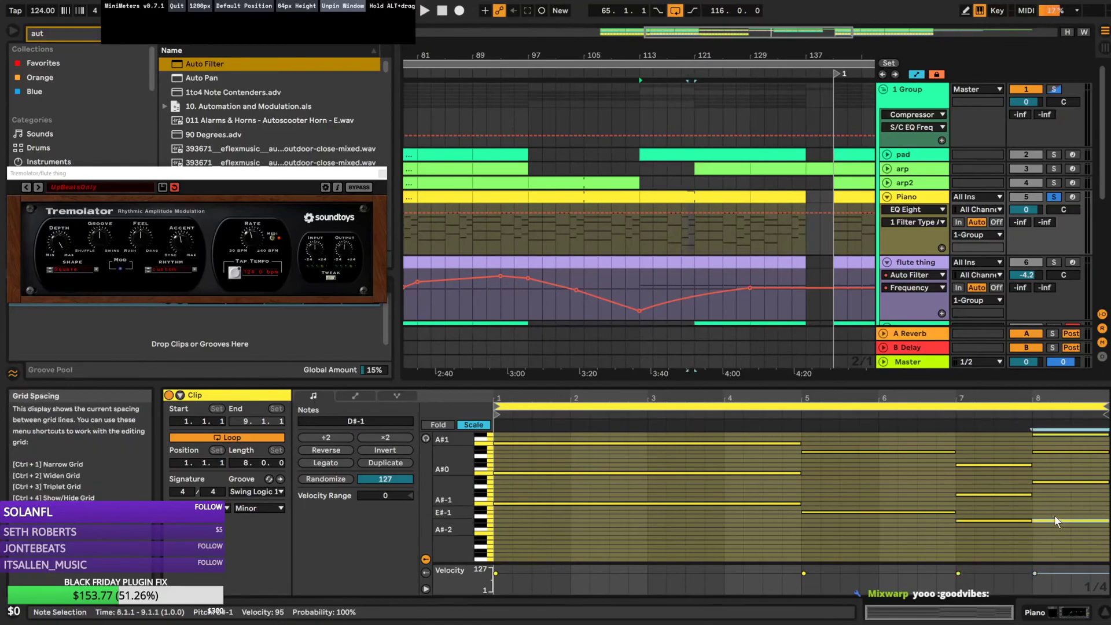
{"action": "key", "text": "Up"}
{"action": "key", "text": "Up"}
{"action": "key", "text": "Up"}
Play the Piano progression from bar 113 with the changed low notes
{"action": "scroll", "coordinate": [979, 502], "scroll_direction": "up", "scroll_amount": 1}
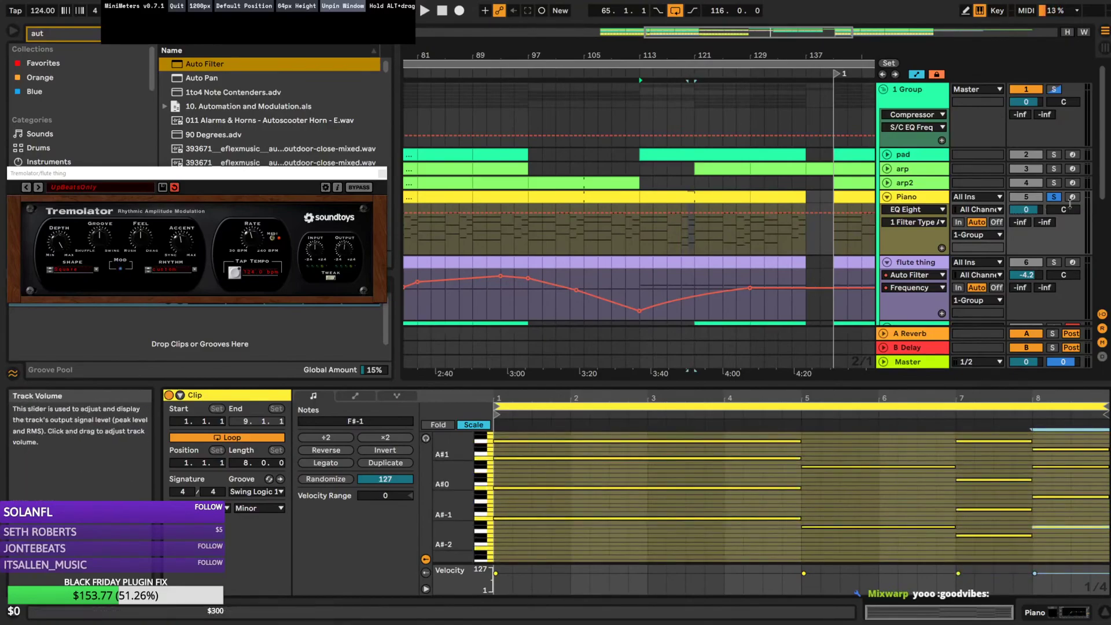
{"action": "scroll", "coordinate": [869, 235], "scroll_direction": "down", "scroll_amount": 1}
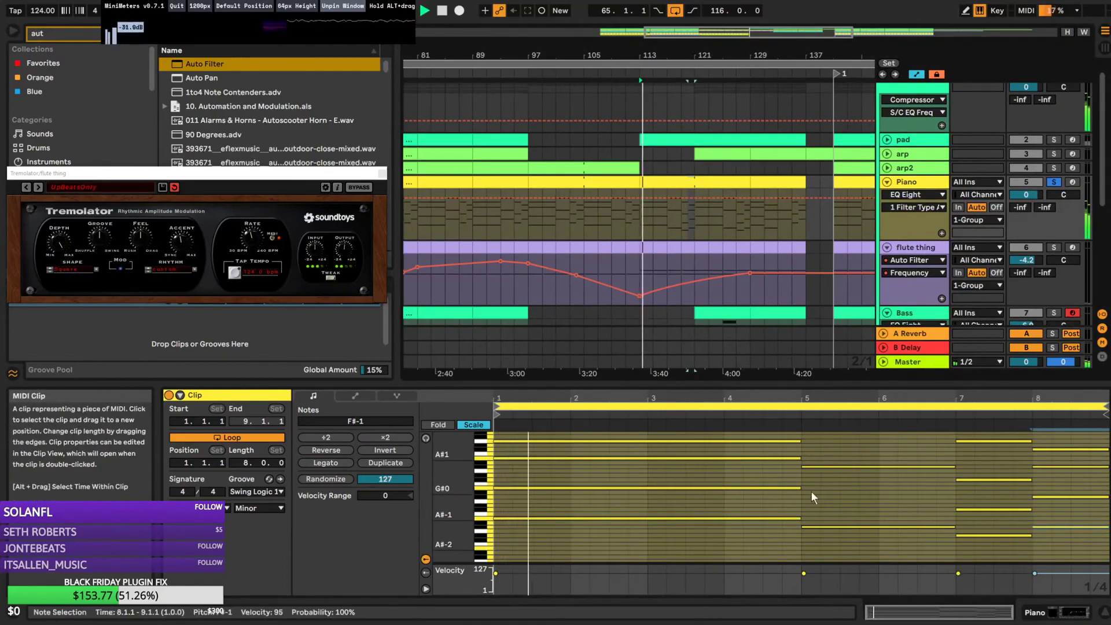
{"action": "scroll", "coordinate": [853, 511], "scroll_direction": "up", "scroll_amount": 1}
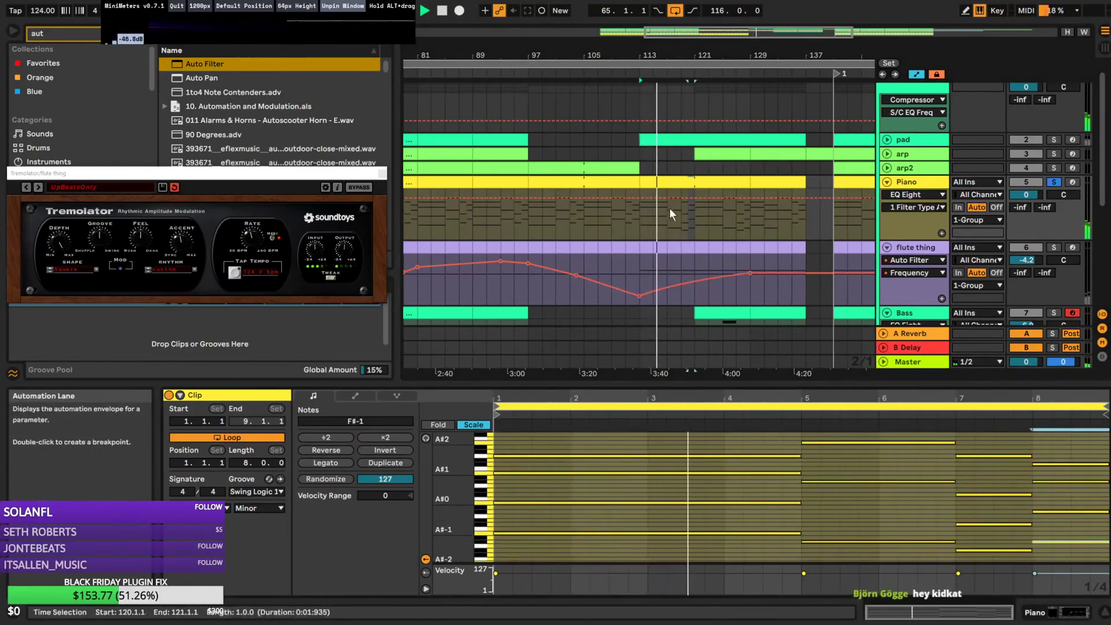
{"action": "left_click_drag", "start_coordinate": [773, 454], "coordinate": [801, 542]}
{"action": "key", "text": "space"}
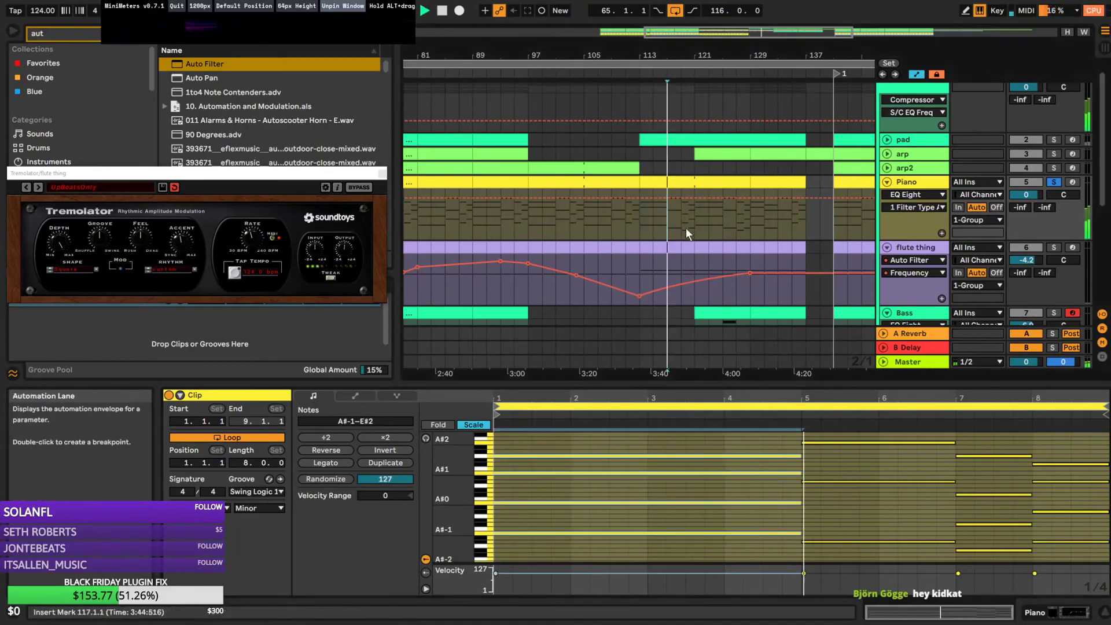
{"action": "key", "text": "space"}
Replace the Piano chords from bar 5 onward with a duplicate of the sustained first chord lowered to F#-1–C#2
{"action": "left_click_drag", "start_coordinate": [828, 435], "coordinate": [882, 568]}
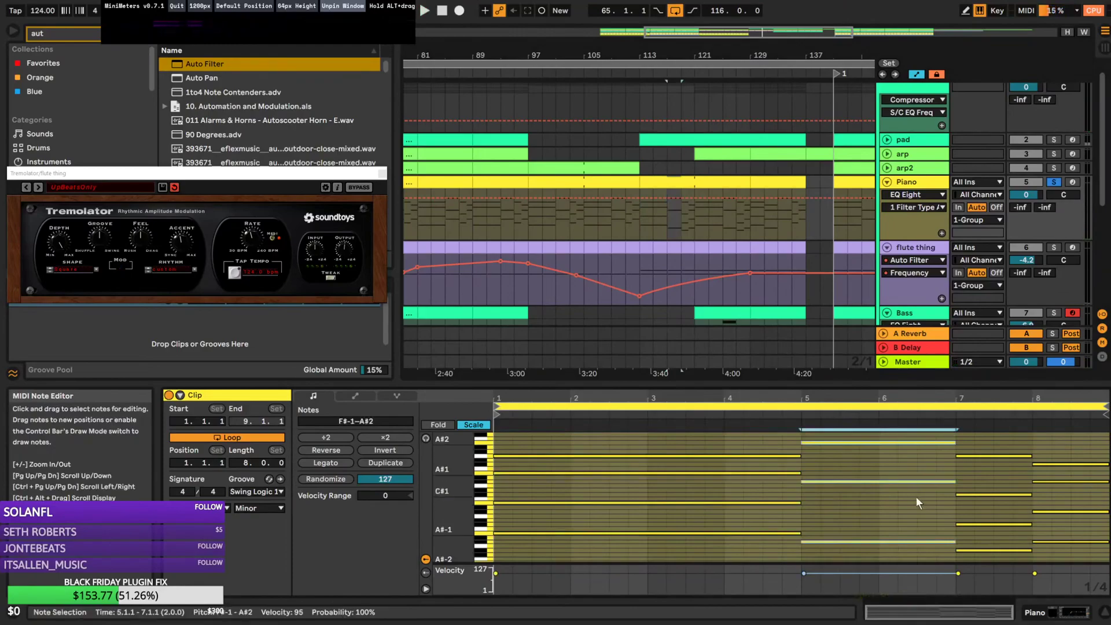
{"action": "scroll", "coordinate": [823, 501], "scroll_direction": "up", "scroll_amount": 1}
{"action": "left_click_drag", "start_coordinate": [463, 487], "coordinate": [446, 489]}
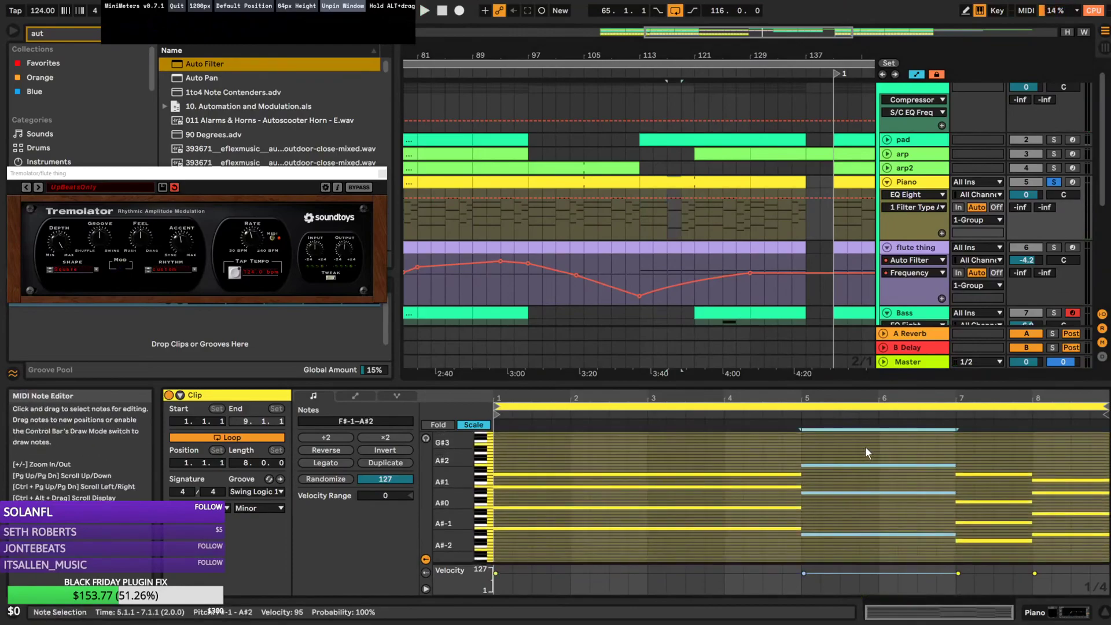
{"action": "left_click_drag", "start_coordinate": [866, 447], "coordinate": [1035, 544]}
{"action": "key", "text": "Delete"}
{"action": "key", "text": "ctrl+a"}
{"action": "key", "text": "ctrl+d"}
{"action": "key", "text": "Down"}
{"action": "key", "text": "Down"}
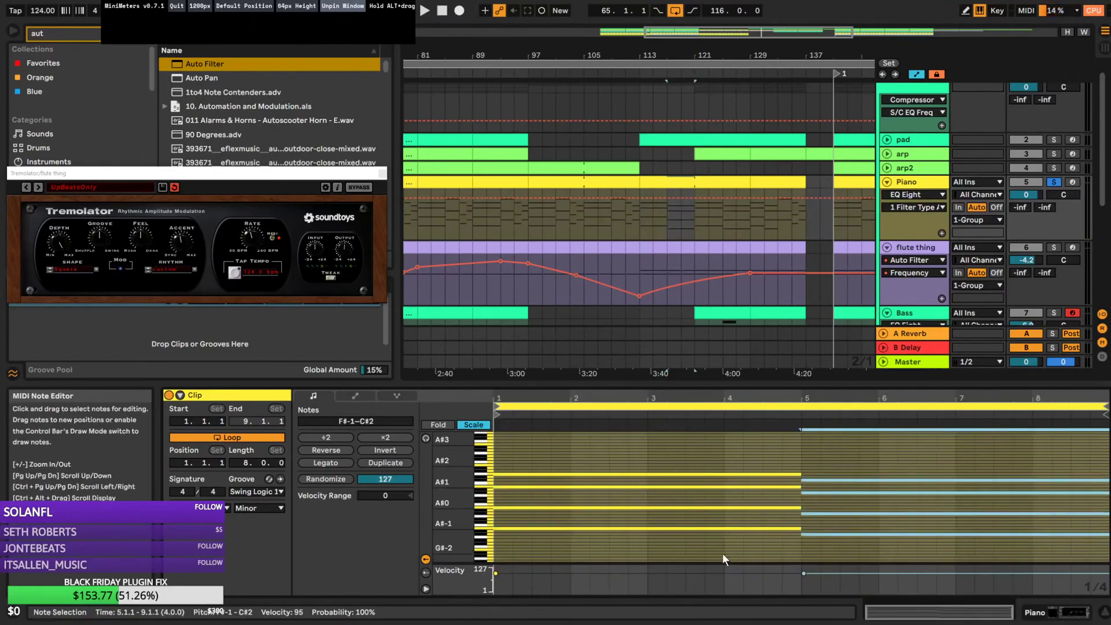
Shorten the duplicated Piano chord to end at bar 7 and play the change from the first chord
{"action": "key", "text": "shift+Left"}
{"action": "key", "text": "shift+Left"}
{"action": "key", "text": "shift+Left"}
{"action": "key", "text": "shift+Left"}
{"action": "key", "text": "shift+Left"}
{"action": "key", "text": "shift+Left"}
{"action": "key", "text": "shift+Left"}
{"action": "key", "text": "space"}
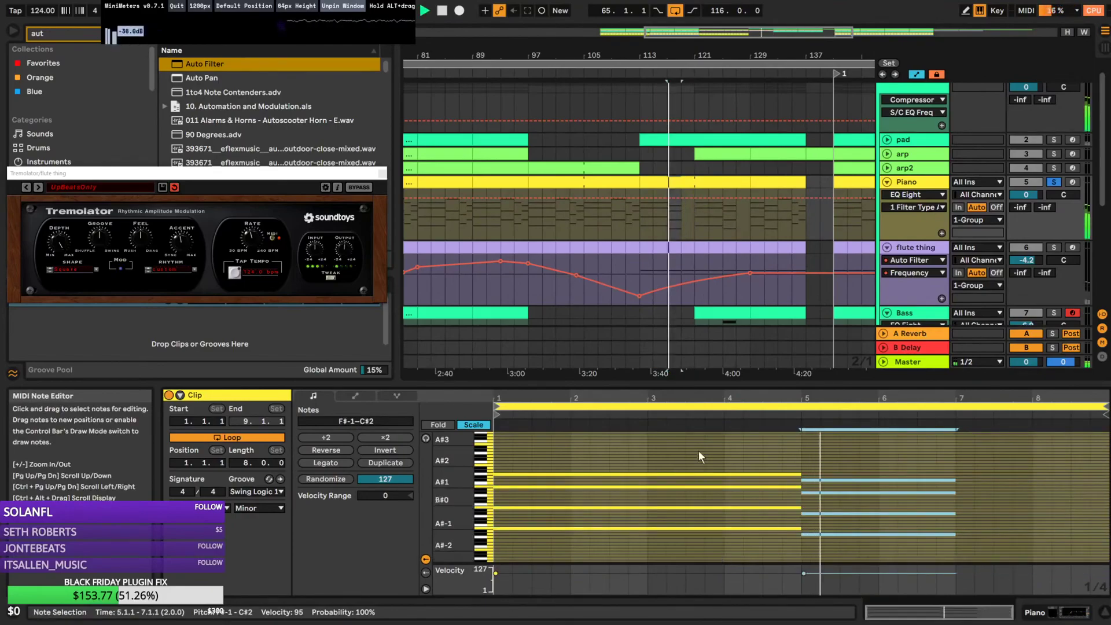
{"action": "left_click", "coordinate": [651, 228]}
{"action": "key", "text": "space"}
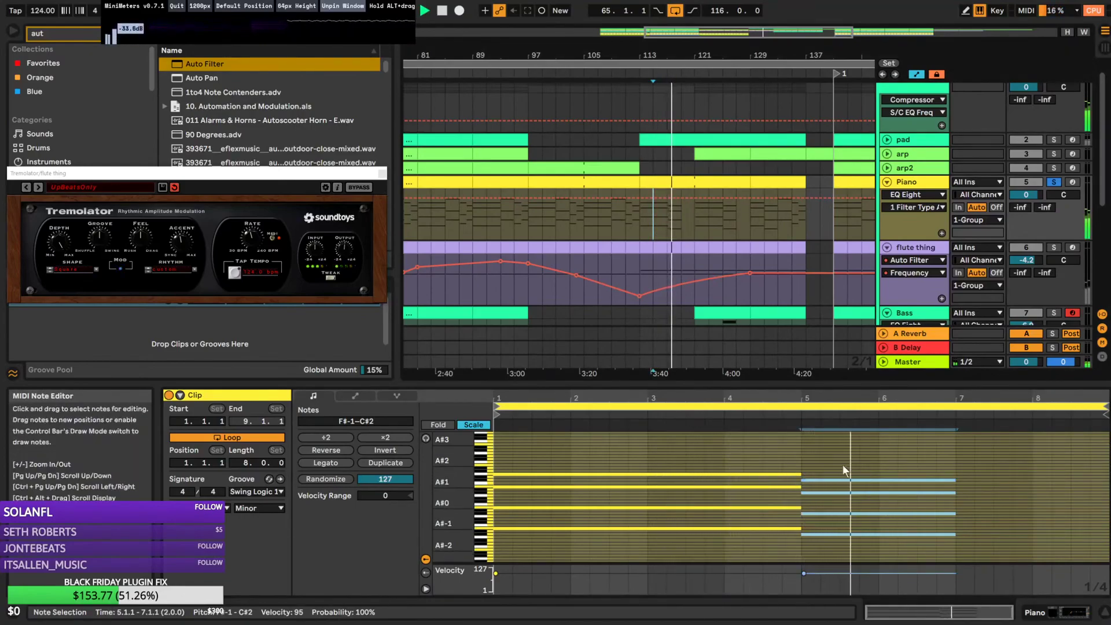
{"action": "key", "text": "space"}
{"action": "key", "text": "space"}
Try the Piano chord at bars 5 to 7 raised to G#-1–D#2 and return it to F#-1–C#2
{"action": "key", "text": "Up"}
{"action": "key", "text": "Up"}
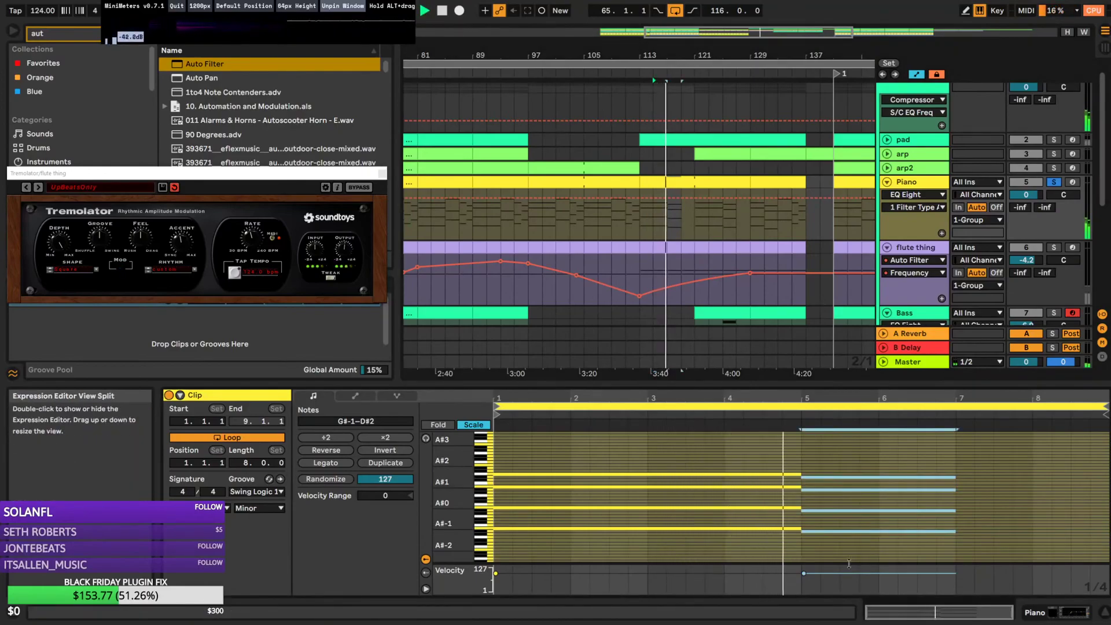
{"action": "key", "text": "space"}
{"action": "left_click_drag", "start_coordinate": [823, 457], "coordinate": [857, 552]}
{"action": "key", "text": "Down"}
{"action": "key", "text": "Down"}
{"action": "key", "text": "space"}
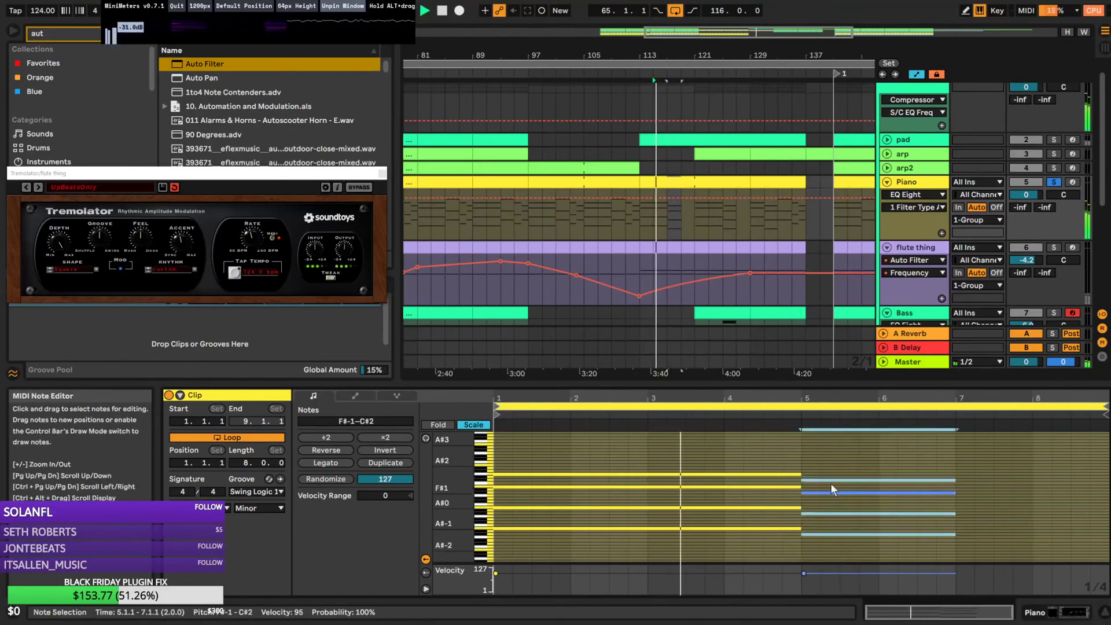
Place a copy of the bar 5 Piano chord at bar 6, lowered to D#-1–A#1, and trim both chords to one bar
{"action": "key", "text": "ctrl+d"}
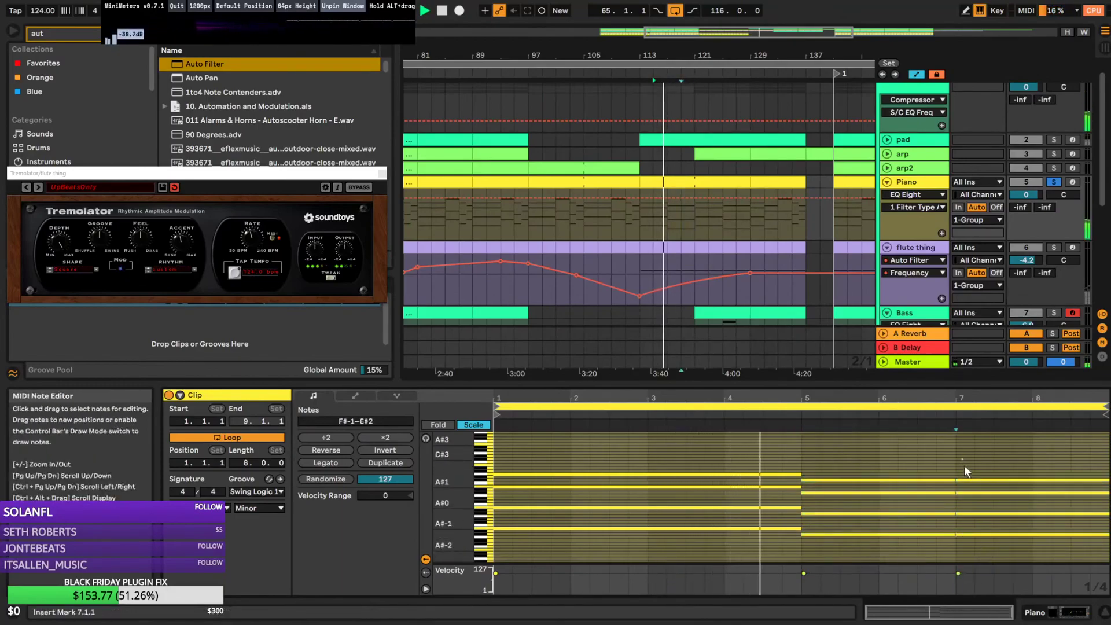
{"action": "left_click_drag", "start_coordinate": [988, 540], "coordinate": [913, 545]}
{"action": "left_click_drag", "start_coordinate": [836, 465], "coordinate": [873, 547]}
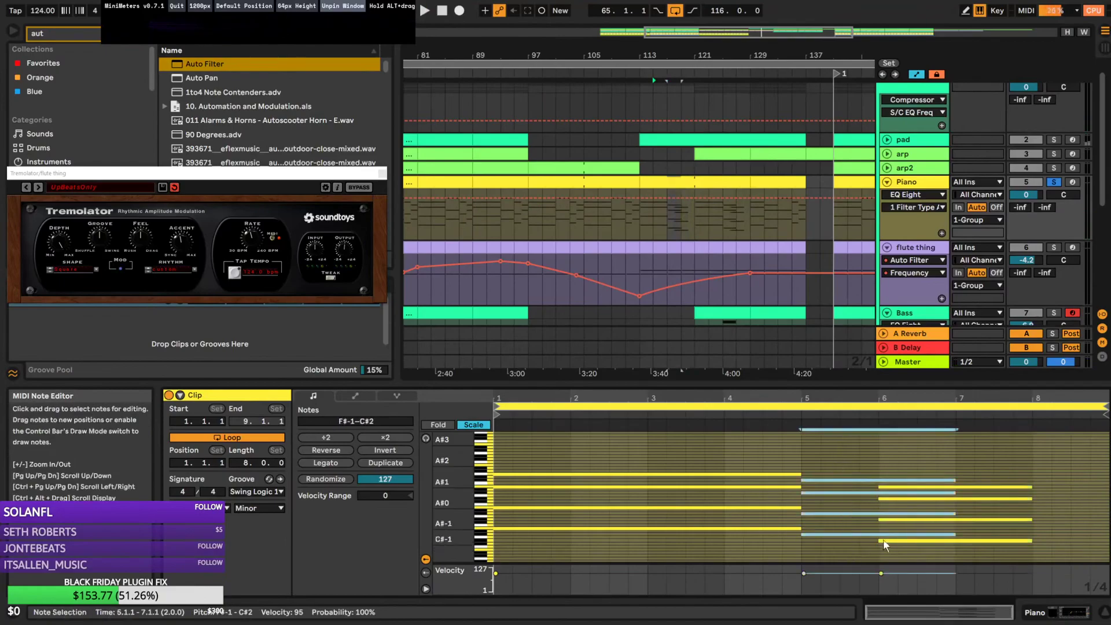
{"action": "left_click_drag", "start_coordinate": [954, 537], "coordinate": [879, 536]}
{"action": "key", "text": "space"}
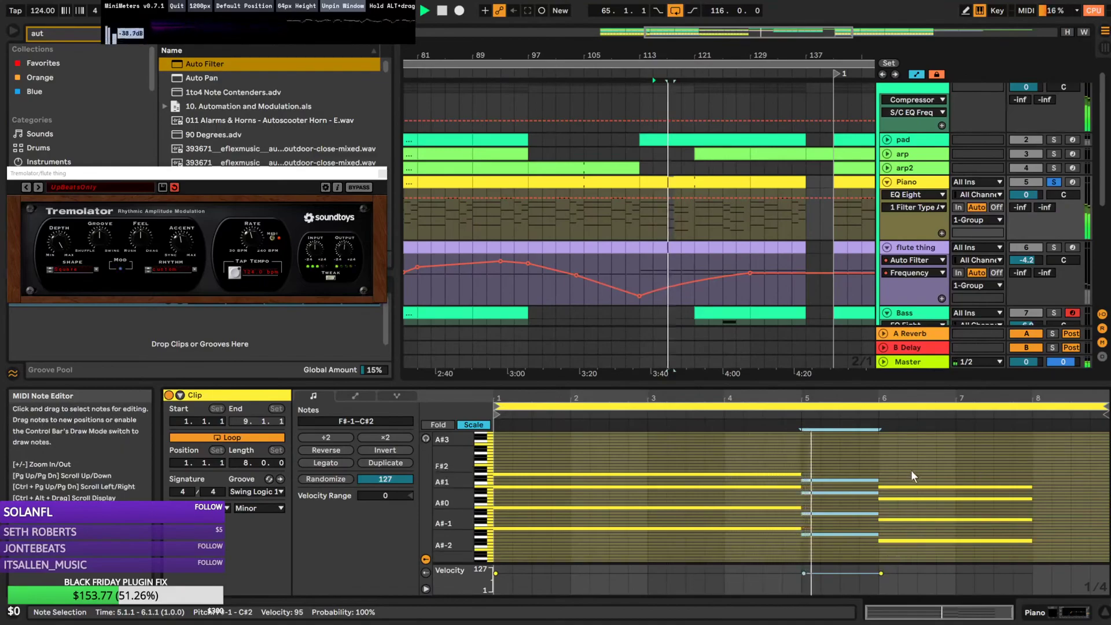
{"action": "left_click_drag", "start_coordinate": [988, 455], "coordinate": [956, 540]}
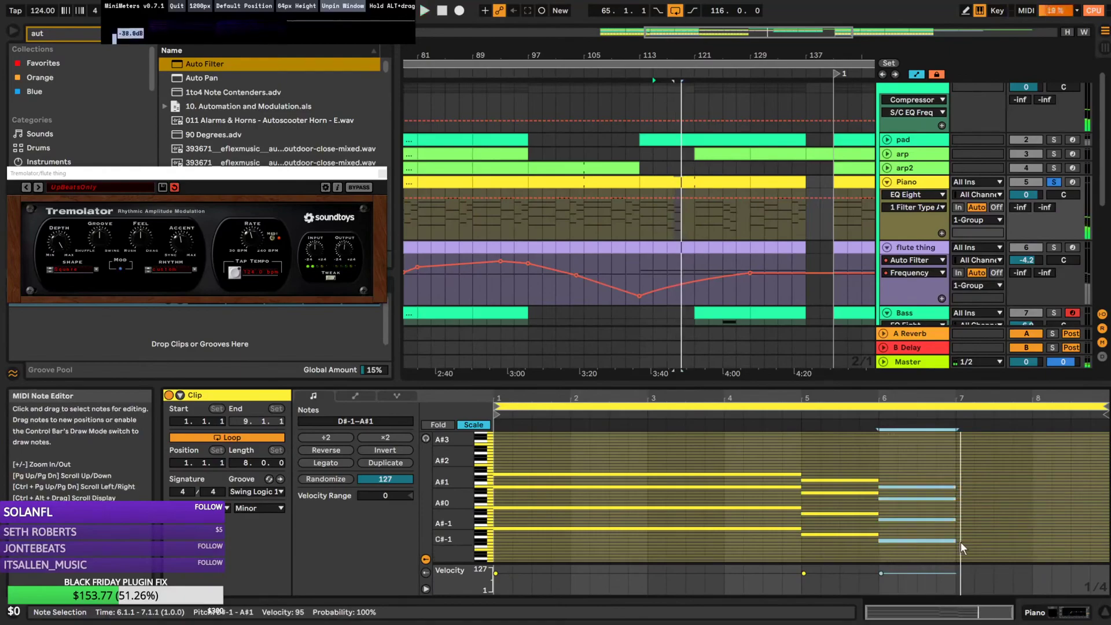
Turn on note preview and raise the top note of the bar 5 Piano chord to D#2, auditioning it against the first chord
{"action": "left_click", "coordinate": [721, 528]}
{"action": "left_click", "coordinate": [810, 535]}
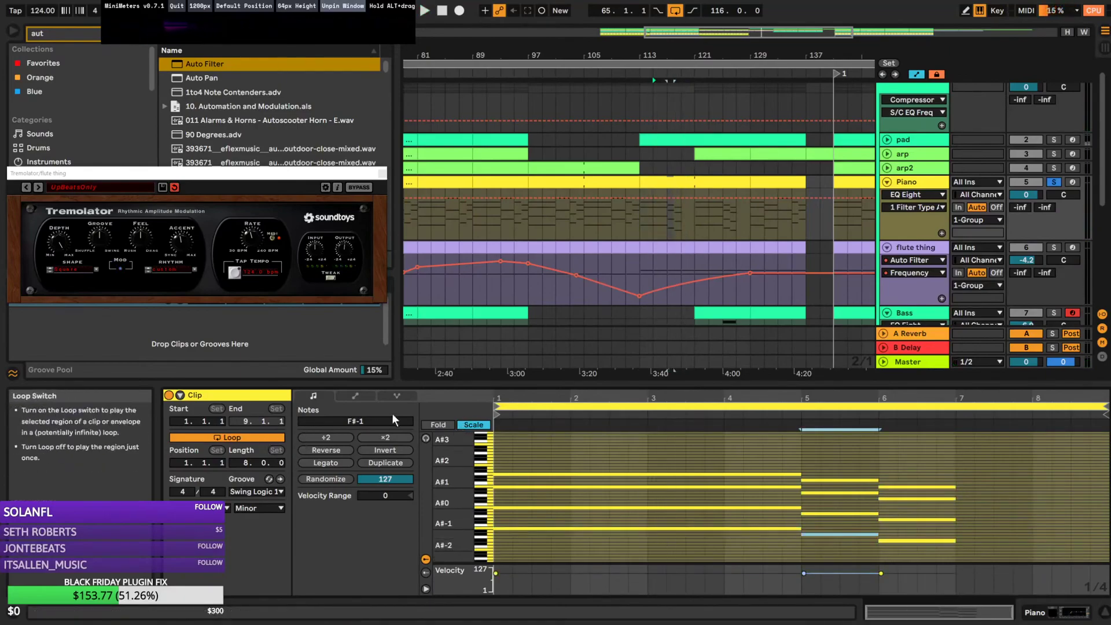
{"action": "left_click", "coordinate": [705, 530]}
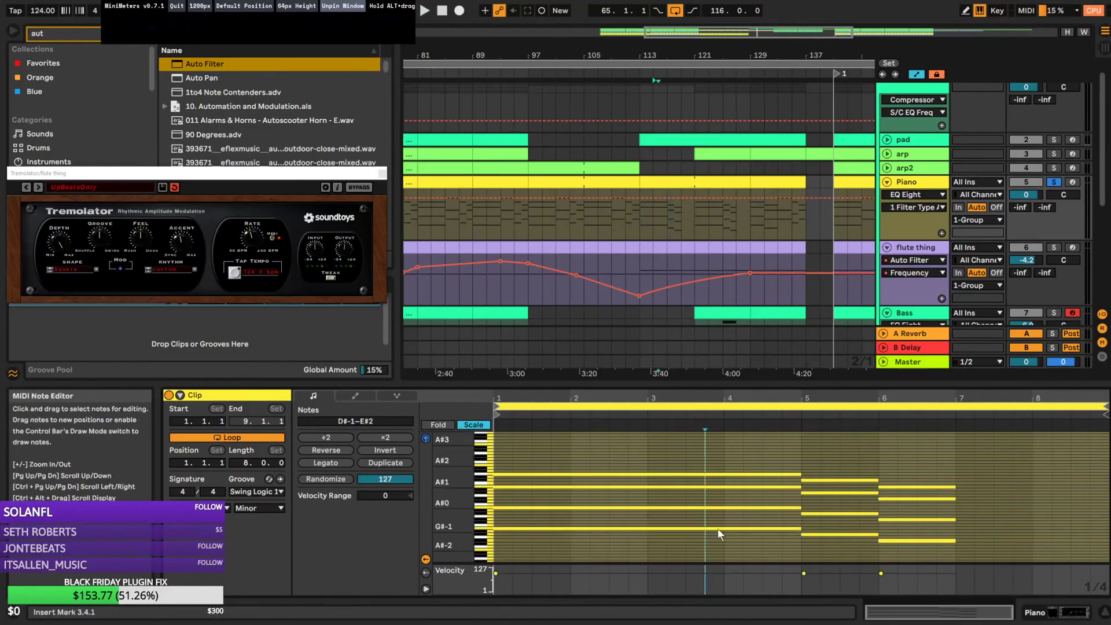
{"action": "left_click", "coordinate": [781, 475]}
{"action": "left_click", "coordinate": [821, 480]}
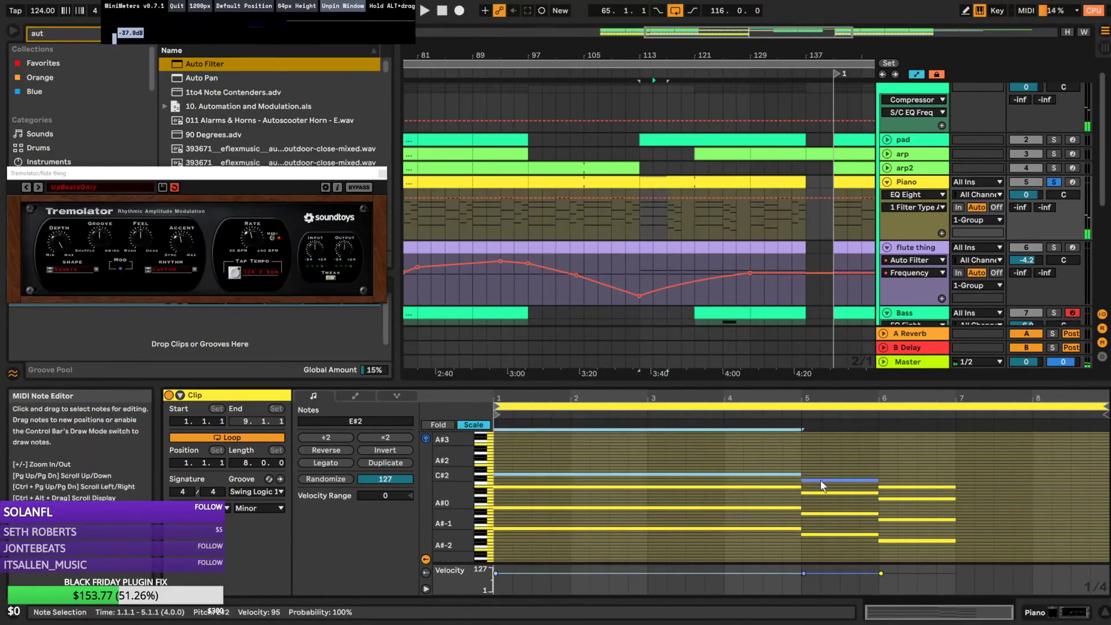
{"action": "left_click", "coordinate": [787, 471]}
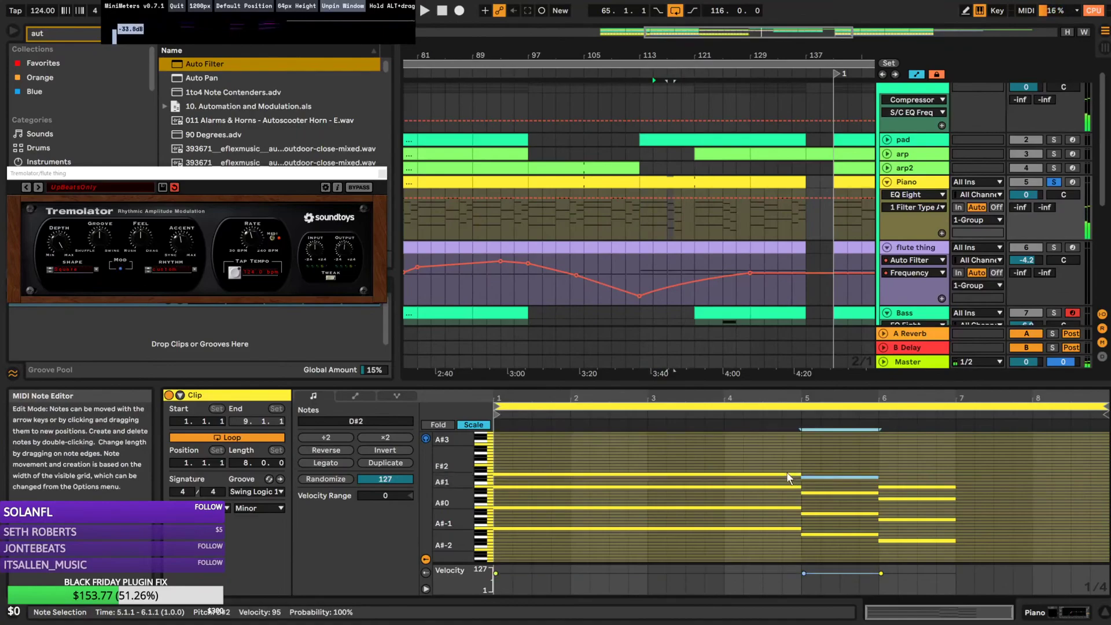
{"action": "left_click", "coordinate": [788, 473]}
{"action": "left_click", "coordinate": [815, 477]}
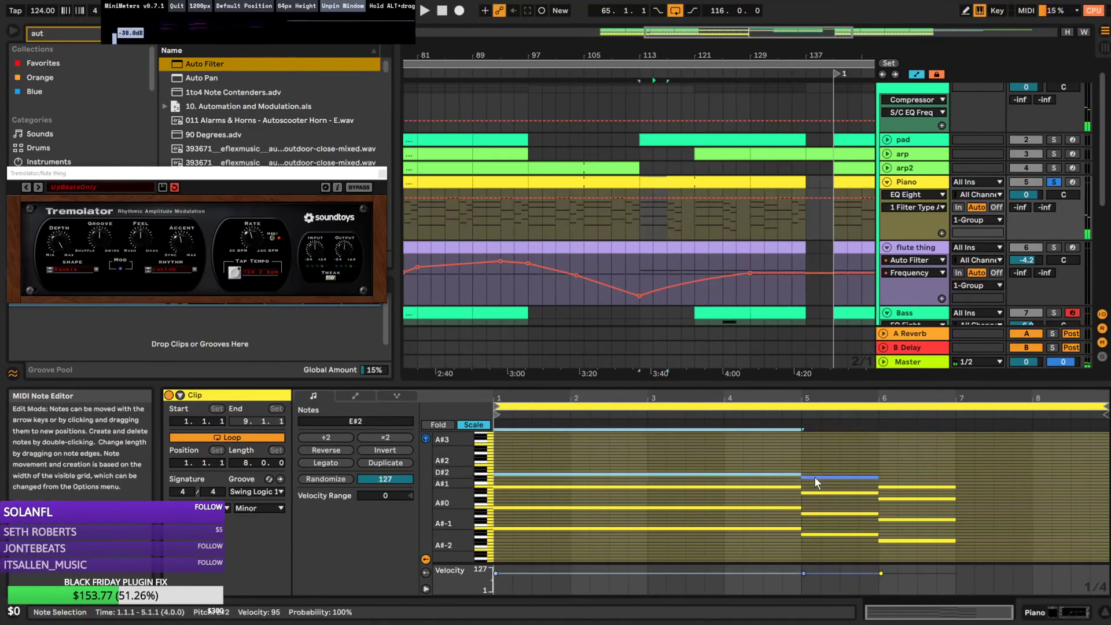
Try the top note of the bar 6 Piano chord on C#2, settle it on B#1 and audition the top line
{"action": "left_click", "coordinate": [891, 480]}
{"action": "left_click_drag", "start_coordinate": [893, 488], "coordinate": [893, 485]}
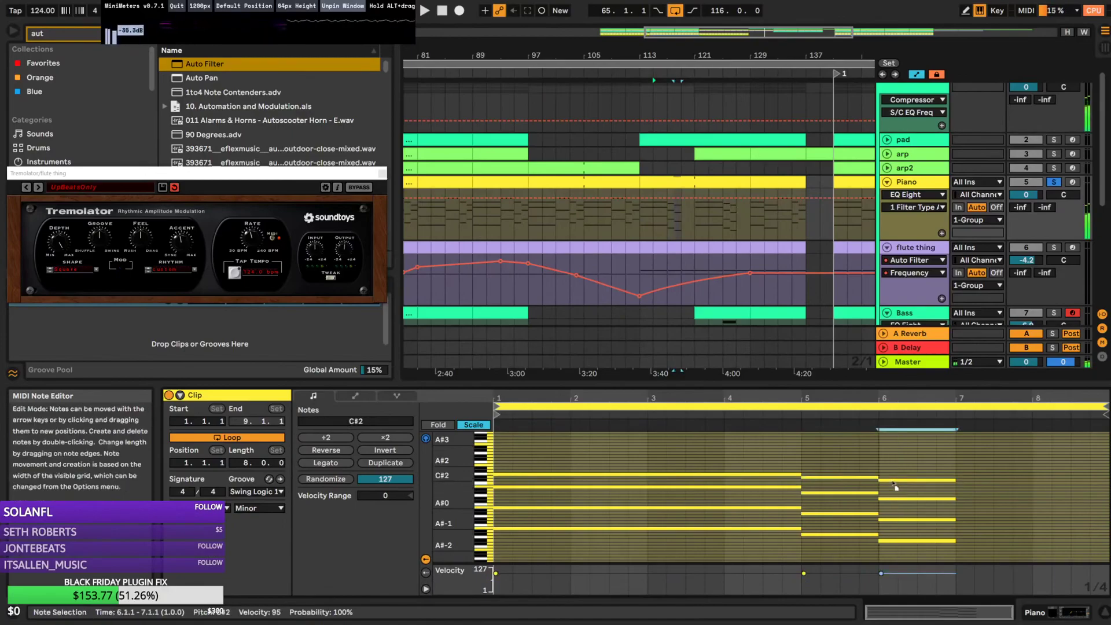
{"action": "left_click", "coordinate": [789, 474]}
{"action": "left_click", "coordinate": [831, 477]}
{"action": "left_click", "coordinate": [884, 481]}
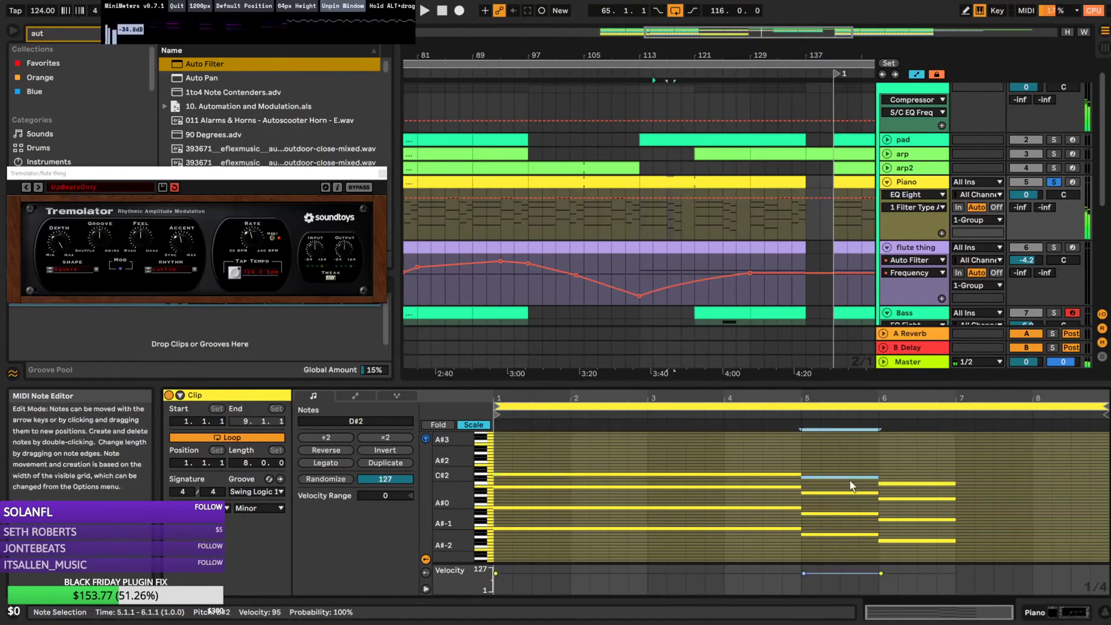
{"action": "left_click", "coordinate": [896, 482]}
Add a C#2 top note to the Piano clip from bar 7 to bar 9 and audition the top notes in sequence
{"action": "double_click", "coordinate": [957, 479]}
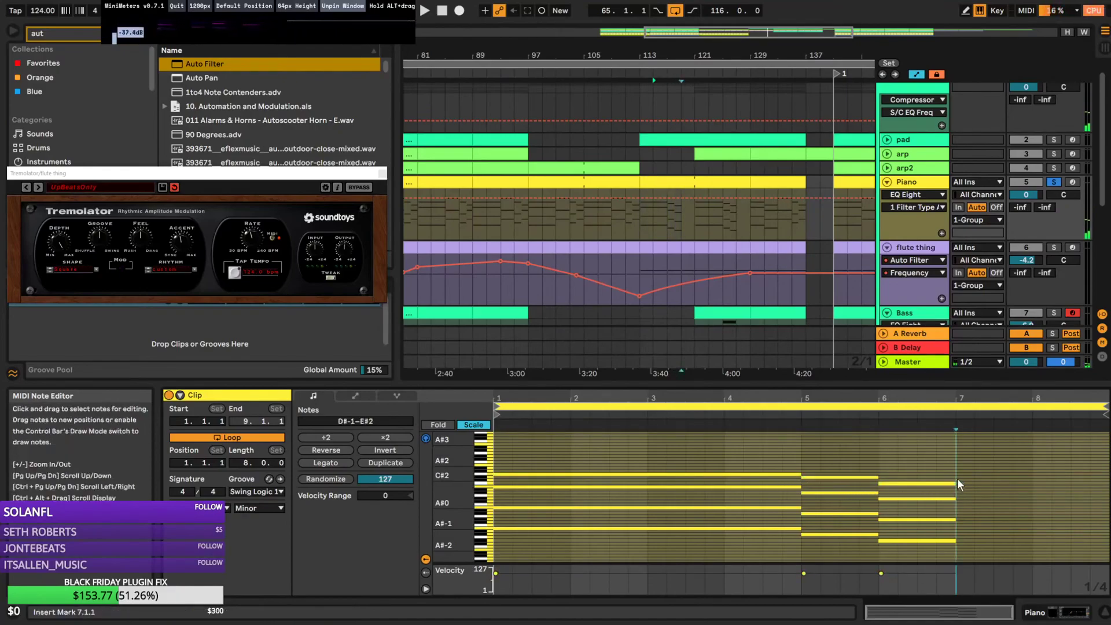
{"action": "left_click_drag", "start_coordinate": [978, 482], "coordinate": [995, 481]}
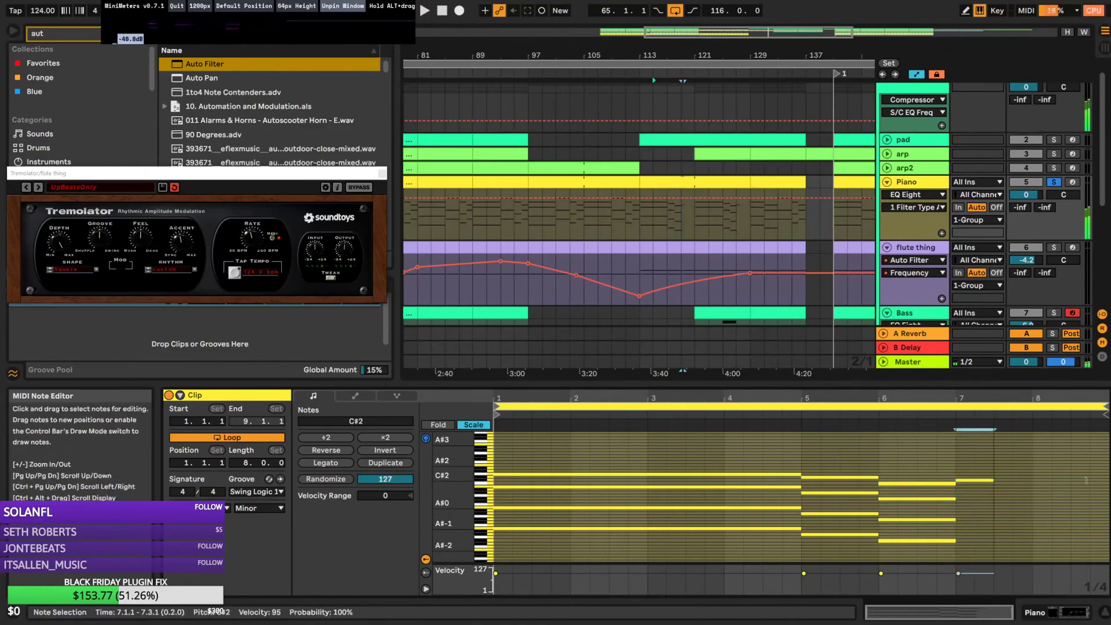
{"action": "left_click", "coordinate": [779, 472]}
{"action": "left_click", "coordinate": [793, 473]}
{"action": "left_click", "coordinate": [797, 475]}
{"action": "left_click", "coordinate": [814, 476]}
{"action": "left_click", "coordinate": [888, 484]}
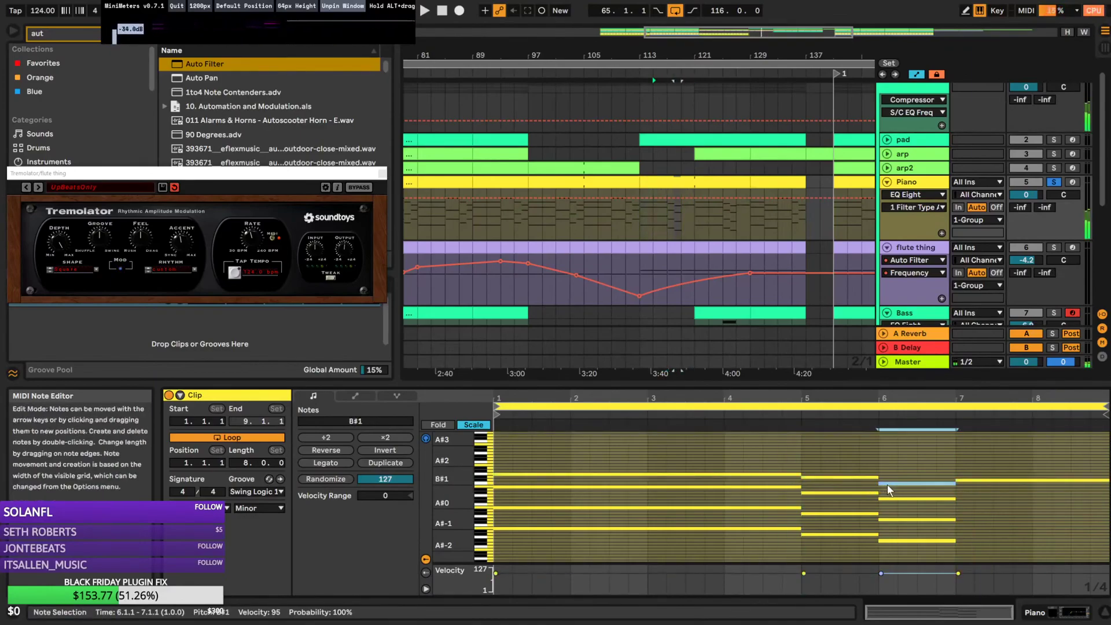
Audition the C#2 top note at bar 7 and play the Piano clip from bar 4.3
{"action": "left_click", "coordinate": [966, 480]}
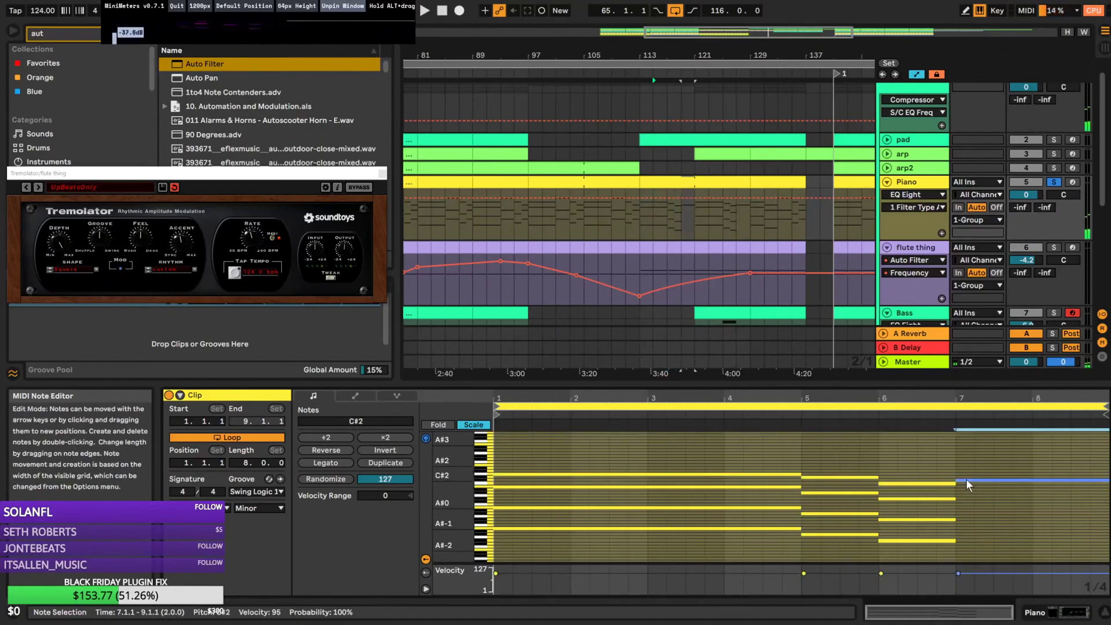
{"action": "left_click", "coordinate": [974, 500]}
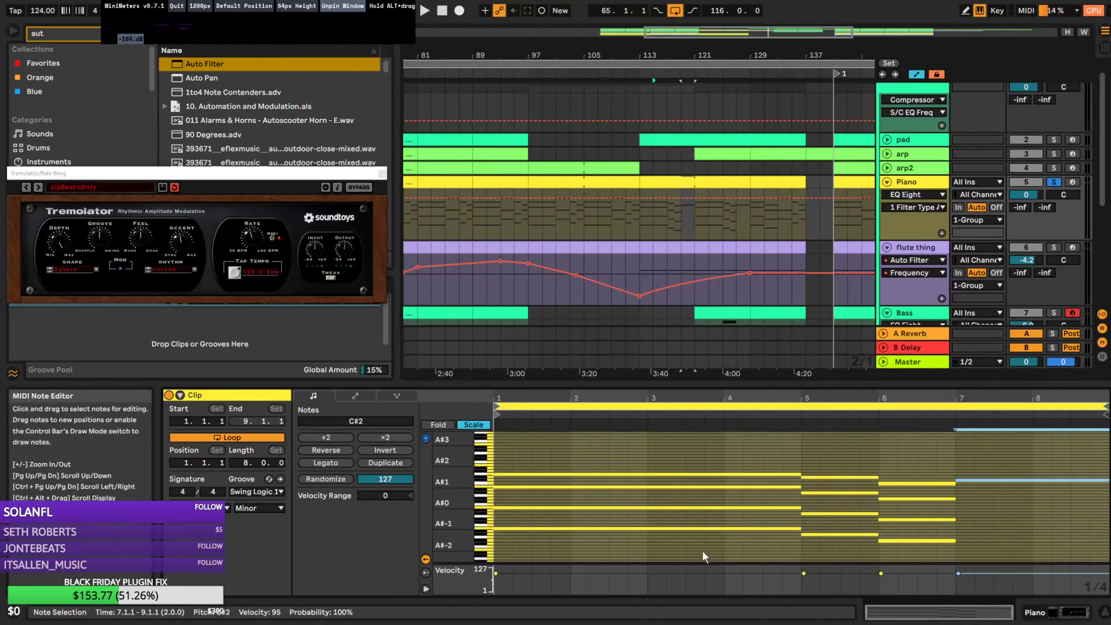
{"action": "left_click", "coordinate": [763, 556]}
{"action": "key", "text": "space"}
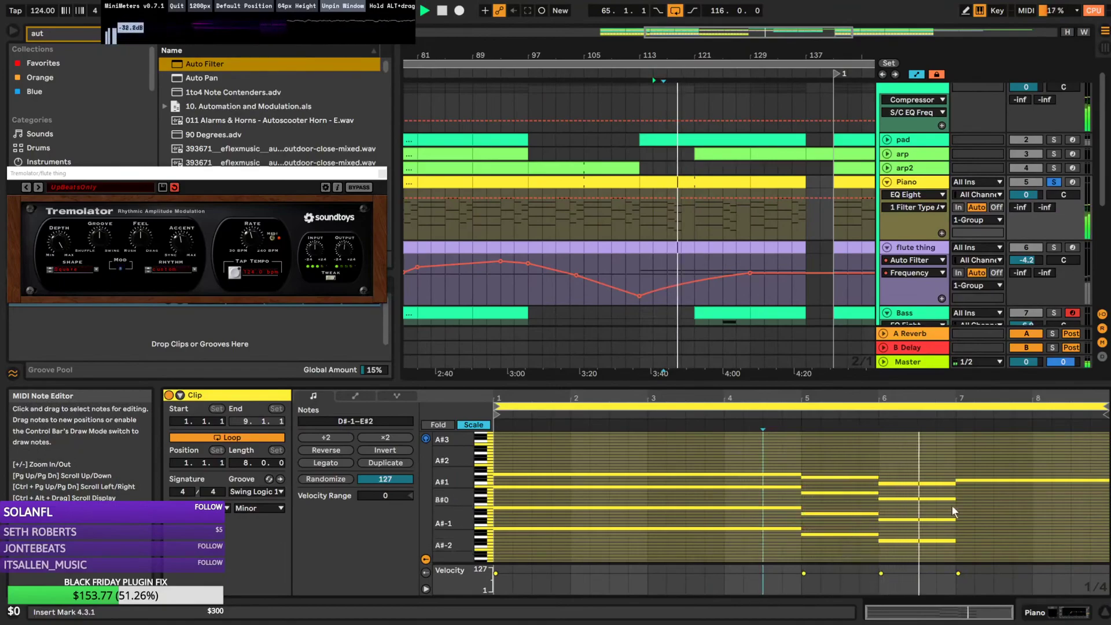
Copy the lower three notes of the bar 6 Piano chord to bar 7, raise them to F#-1–F#1 and lengthen them to bar 9
{"action": "left_click_drag", "start_coordinate": [932, 553], "coordinate": [922, 495]}
{"action": "key", "text": "ctrl+d"}
{"action": "left_click_drag", "start_coordinate": [981, 541], "coordinate": [980, 536]}
{"action": "key", "text": "space"}
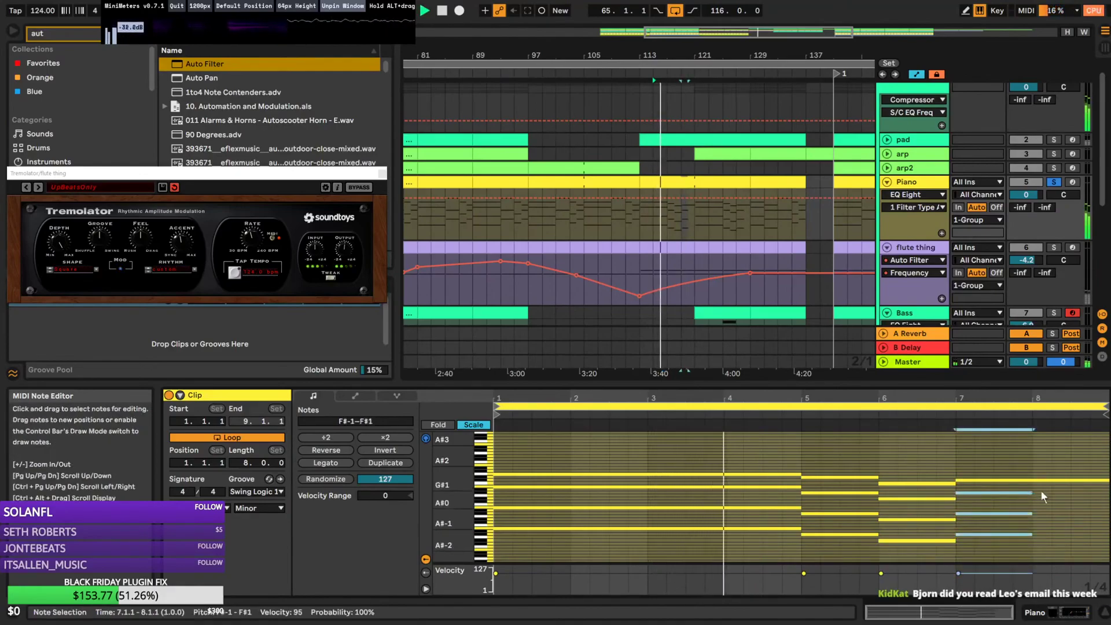
{"action": "key", "text": "ctrl+d"}
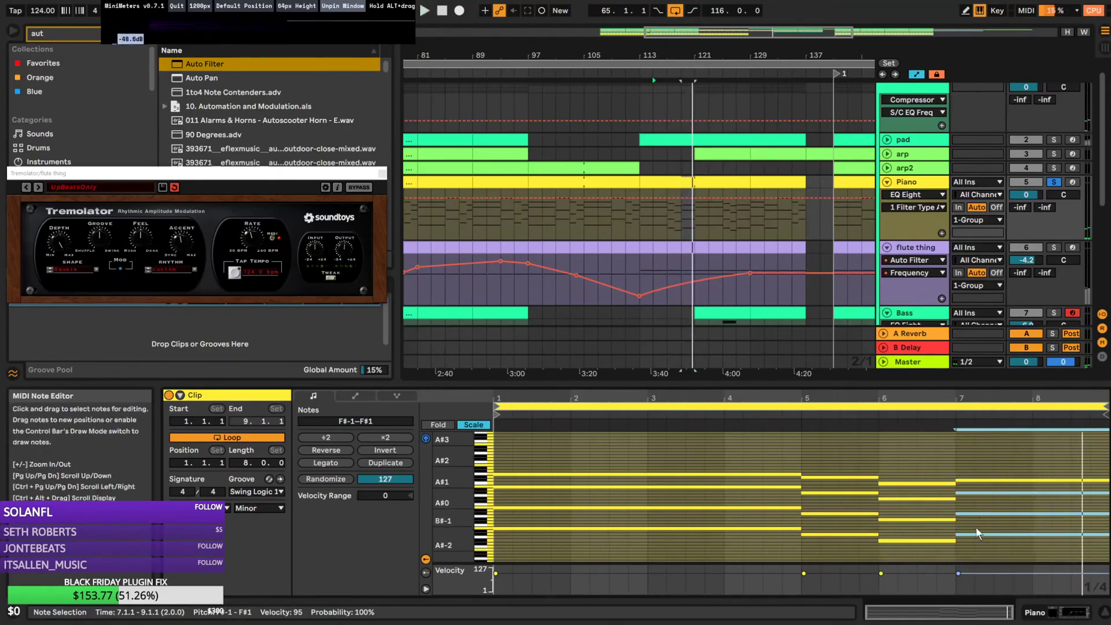
Trim the lower bar 7 Piano notes to end at bar 8.2 and raise the lowest one to A#-1
{"action": "left_click_drag", "start_coordinate": [973, 545], "coordinate": [978, 507]}
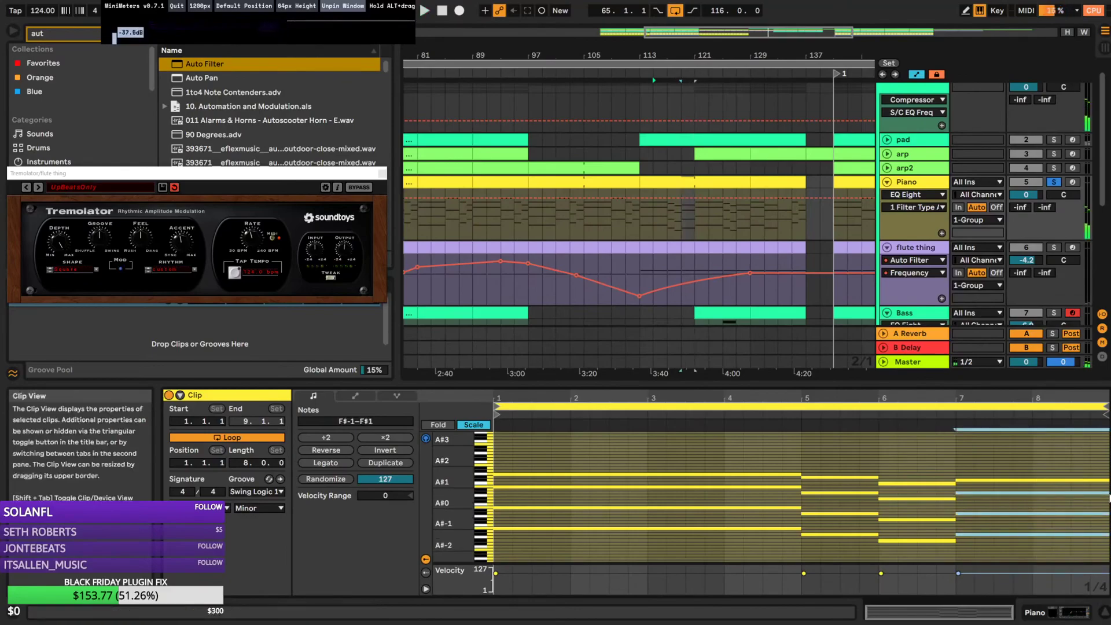
{"action": "left_click_drag", "start_coordinate": [1107, 494], "coordinate": [1096, 495]}
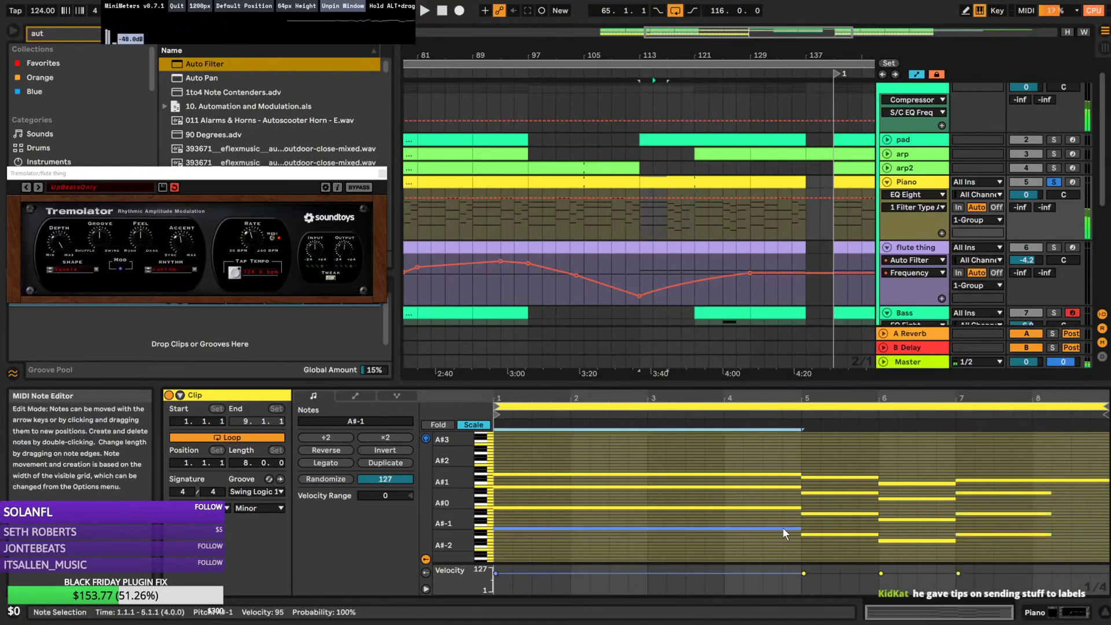
{"action": "left_click", "coordinate": [994, 535]}
{"action": "left_click_drag", "start_coordinate": [994, 535], "coordinate": [995, 528]}
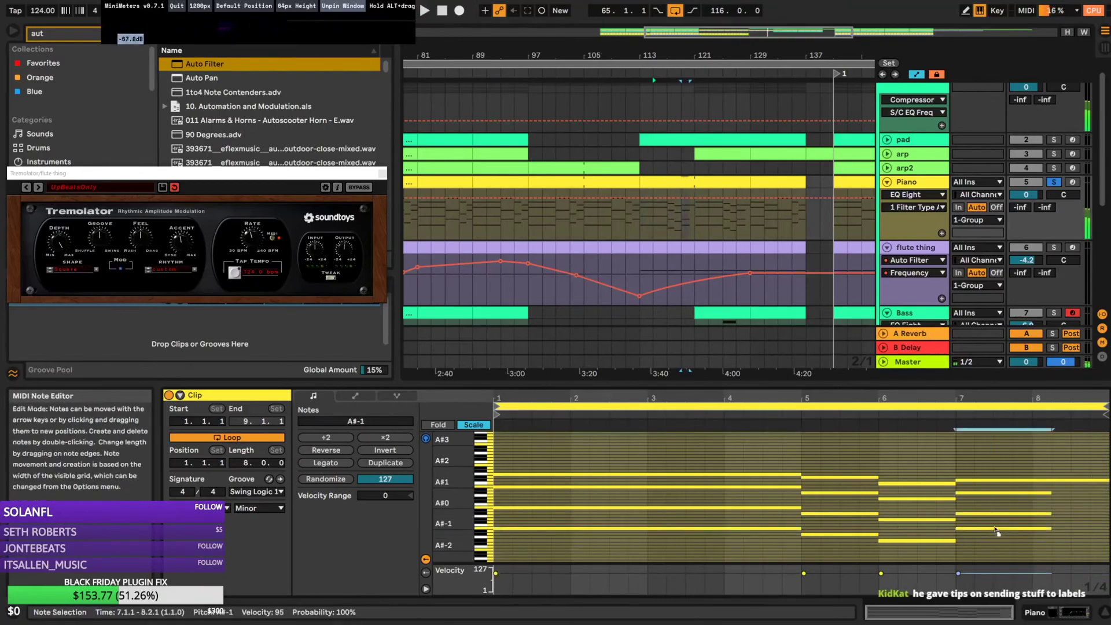
Try the second-lowest note of the bar 7 Piano chord on C#0 and C#1
{"action": "mouse_move", "coordinate": [454, 528]}
{"action": "left_mouse_down"}
{"action": "mouse_move", "coordinate": [483, 538]}
{"action": "mouse_move", "coordinate": [463, 528]}
{"action": "left_mouse_up"}
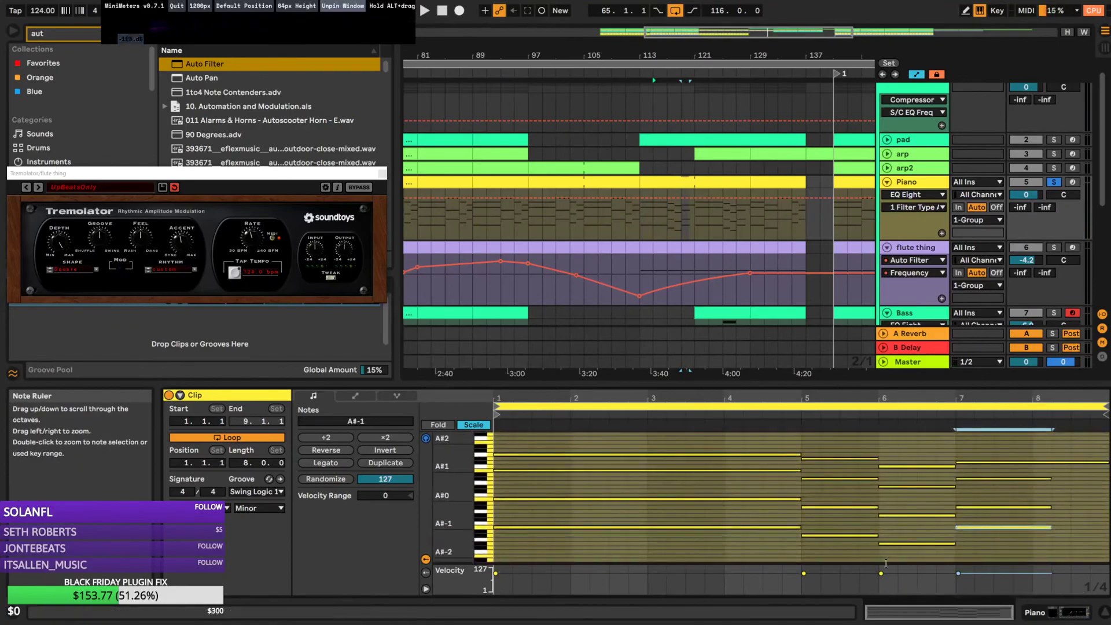
{"action": "left_click_drag", "start_coordinate": [988, 508], "coordinate": [988, 521]}
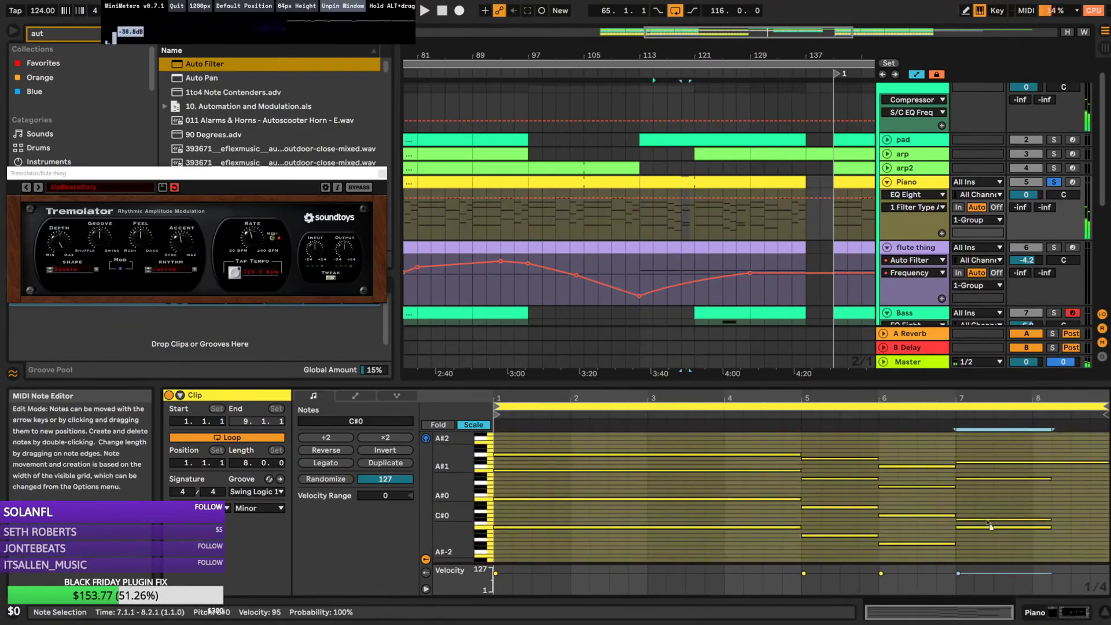
{"action": "key", "text": "shift+Up"}
{"action": "key", "text": "shift+Up"}
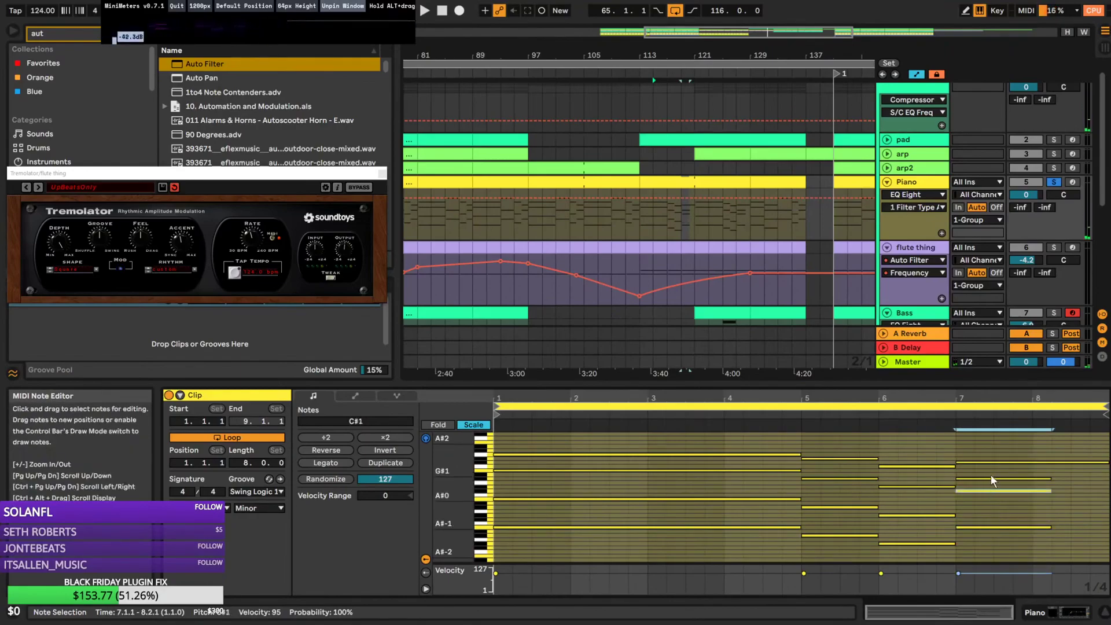
Add A#0 to the bar 7 Piano chord, delete its C#1 and F#1 notes and lengthen A#-1 and A#0 to bar 9
{"action": "left_click", "coordinate": [980, 528]}
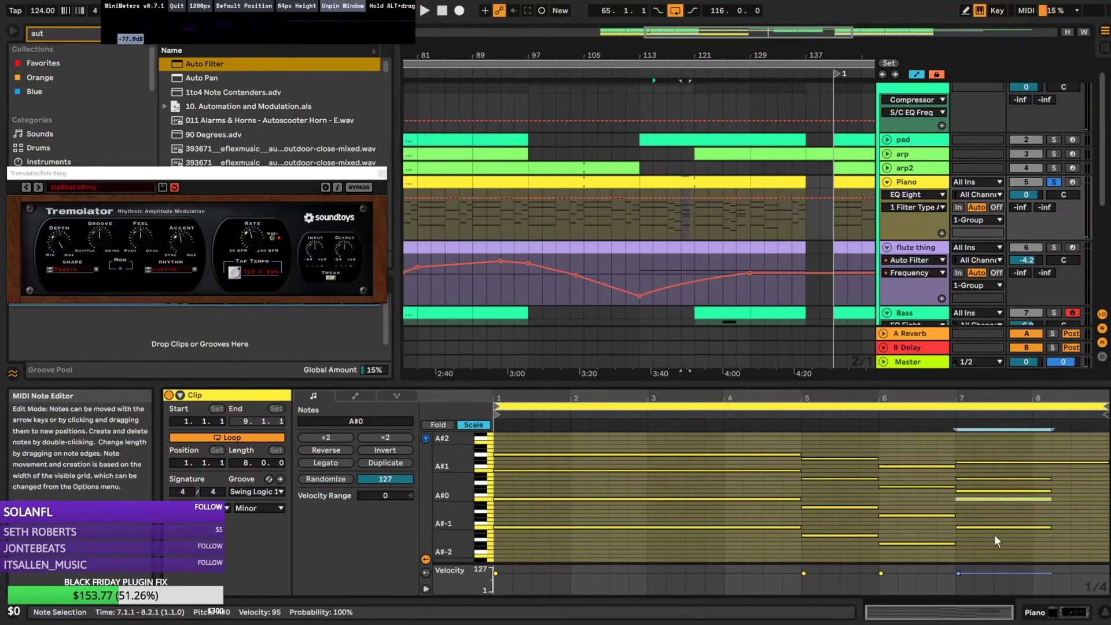
{"action": "left_click", "coordinate": [997, 464]}
{"action": "double_click", "coordinate": [992, 491]}
{"action": "double_click", "coordinate": [990, 479]}
{"action": "key", "text": "space"}
{"action": "left_click_drag", "start_coordinate": [1013, 477], "coordinate": [1110, 528]}
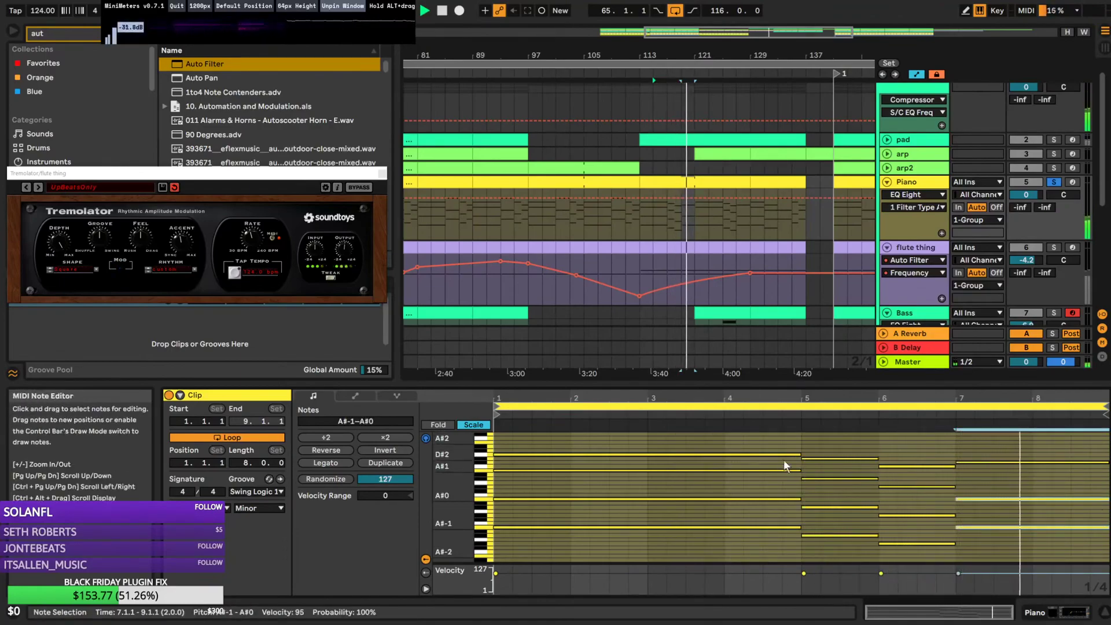
{"action": "key", "text": "space"}
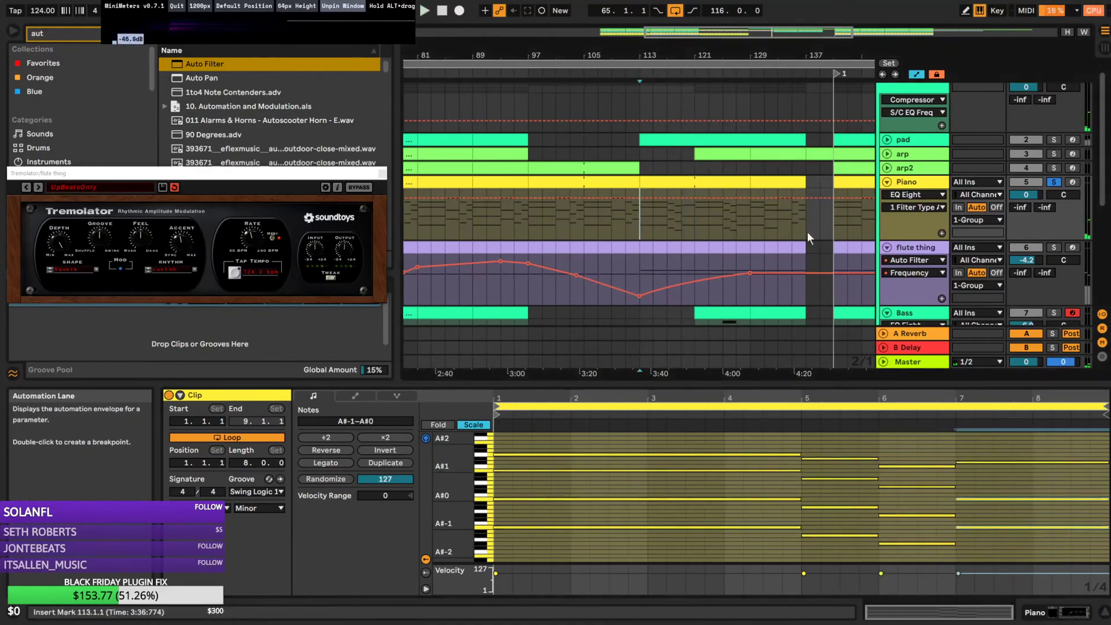
Turn off the Piano solo and paste the lowest notes of the bar 113 Piano clip into the bar 121 Bass clip
{"action": "left_click", "coordinate": [1054, 183]}
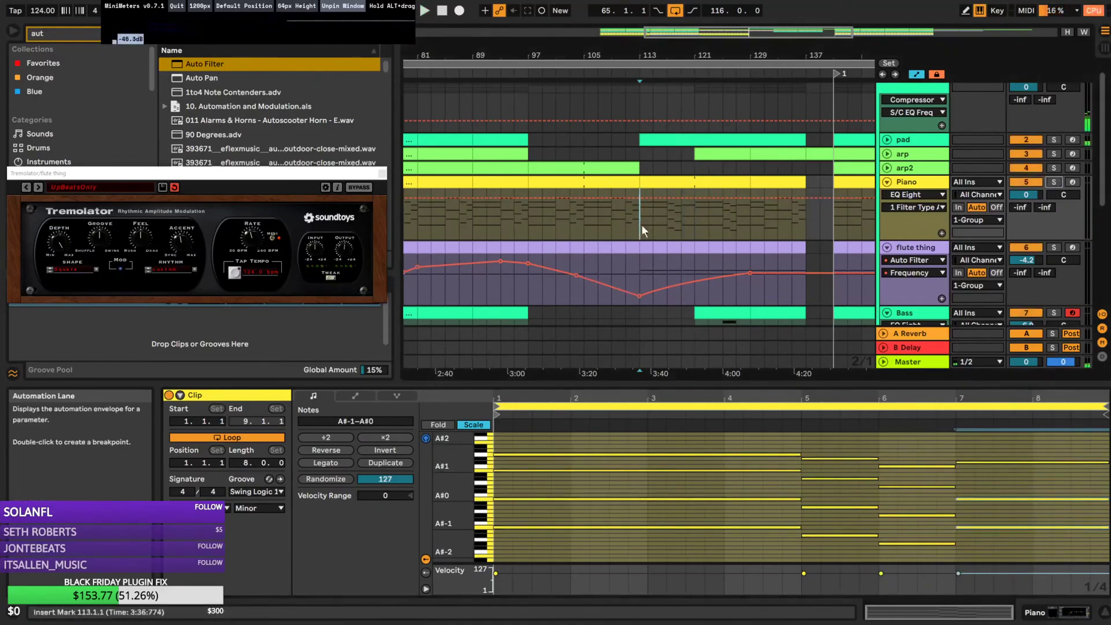
{"action": "left_click", "coordinate": [678, 184]}
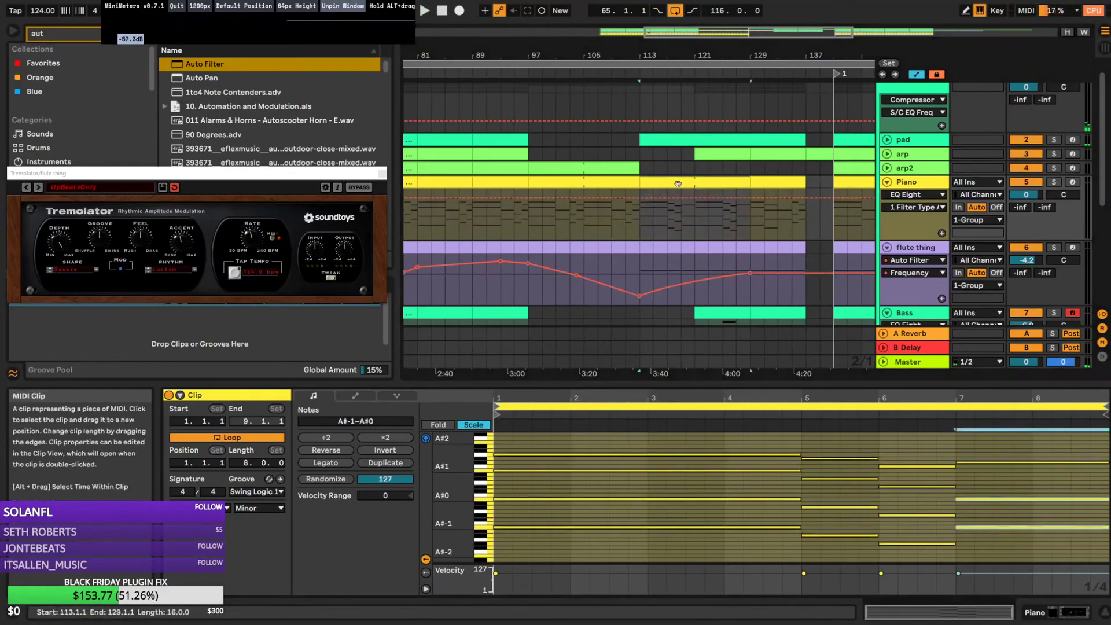
{"action": "left_click_drag", "start_coordinate": [775, 516], "coordinate": [984, 581]}
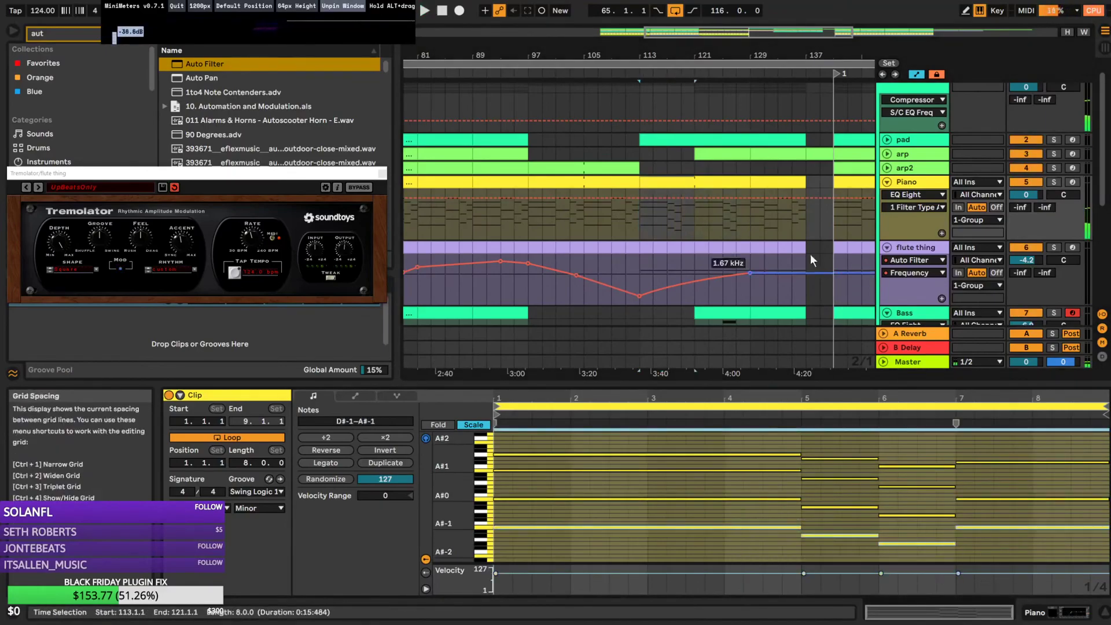
{"action": "scroll", "coordinate": [815, 261], "scroll_direction": "down", "scroll_amount": 2}
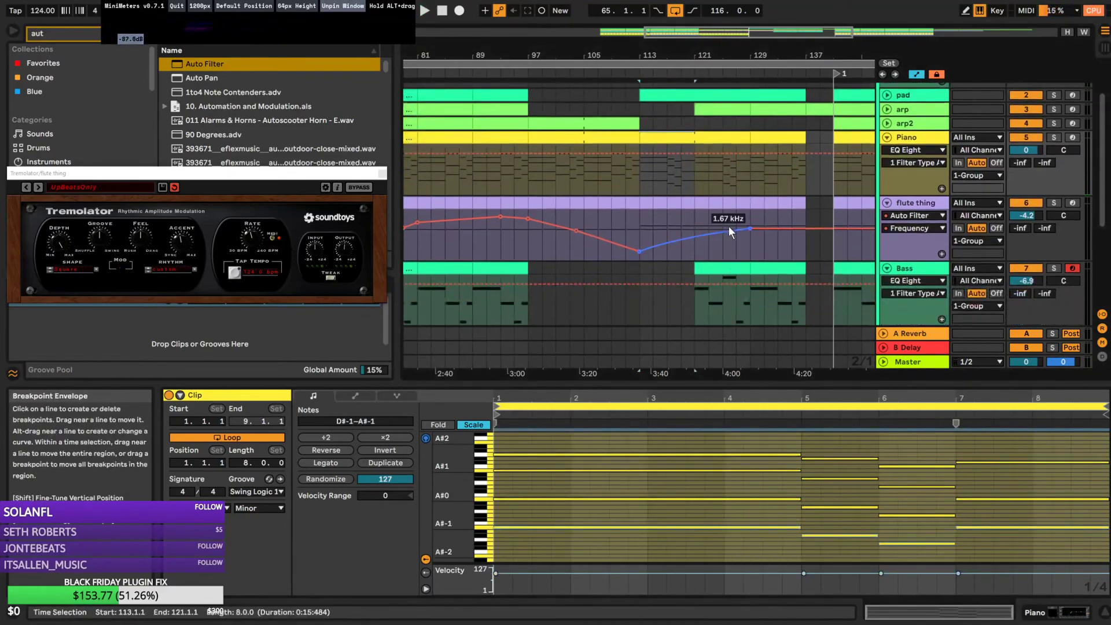
{"action": "left_click", "coordinate": [731, 271]}
{"action": "left_click_drag", "start_coordinate": [562, 519], "coordinate": [1071, 431]}
{"action": "key", "text": "ctrl+v"}
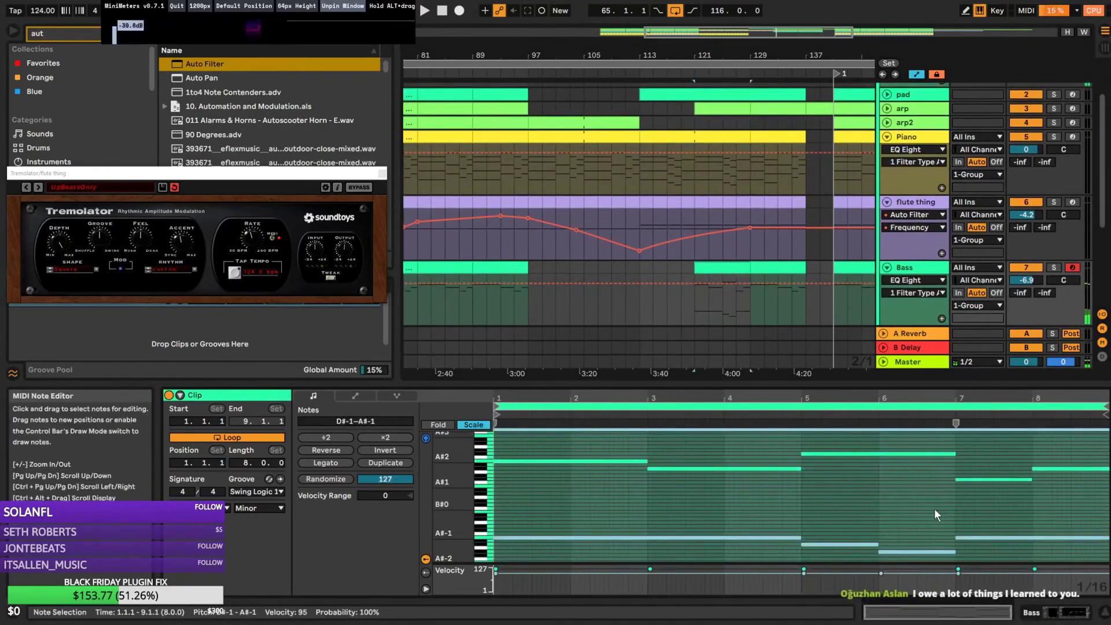
Delete the old notes of the bar 121 Bass clip, raise the pasted line three octaves to D#2–A#2 and play it
{"action": "left_click_drag", "start_coordinate": [573, 447], "coordinate": [1096, 499]}
{"action": "key", "text": "Delete"}
{"action": "key", "text": "ctrl+a"}
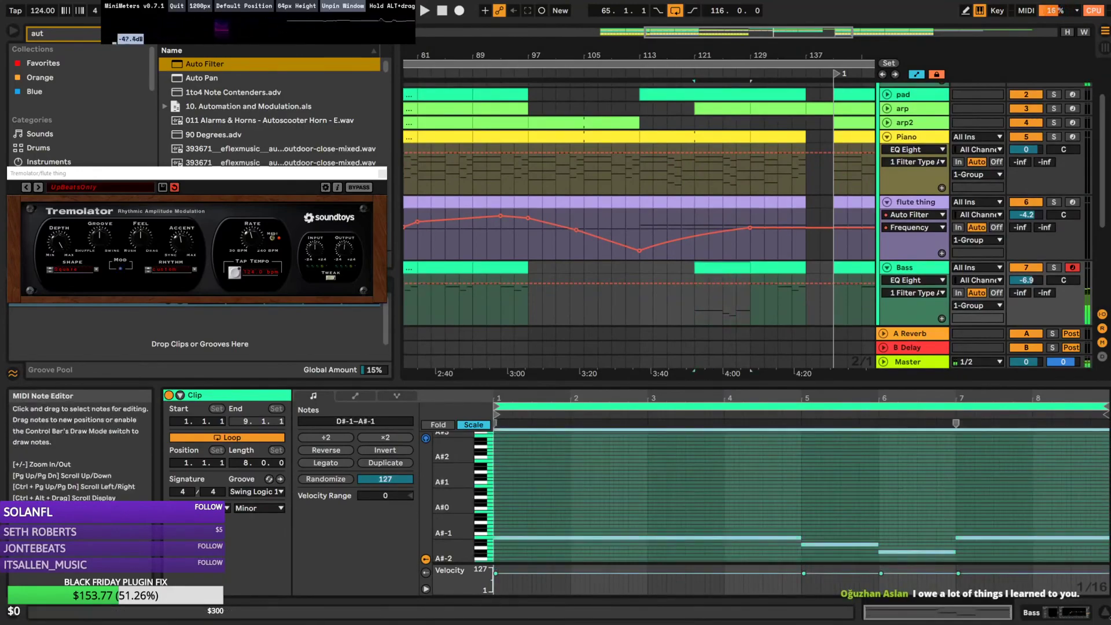
{"action": "key", "text": "shift+Up"}
{"action": "key", "text": "shift+Up"}
{"action": "key", "text": "shift+Up"}
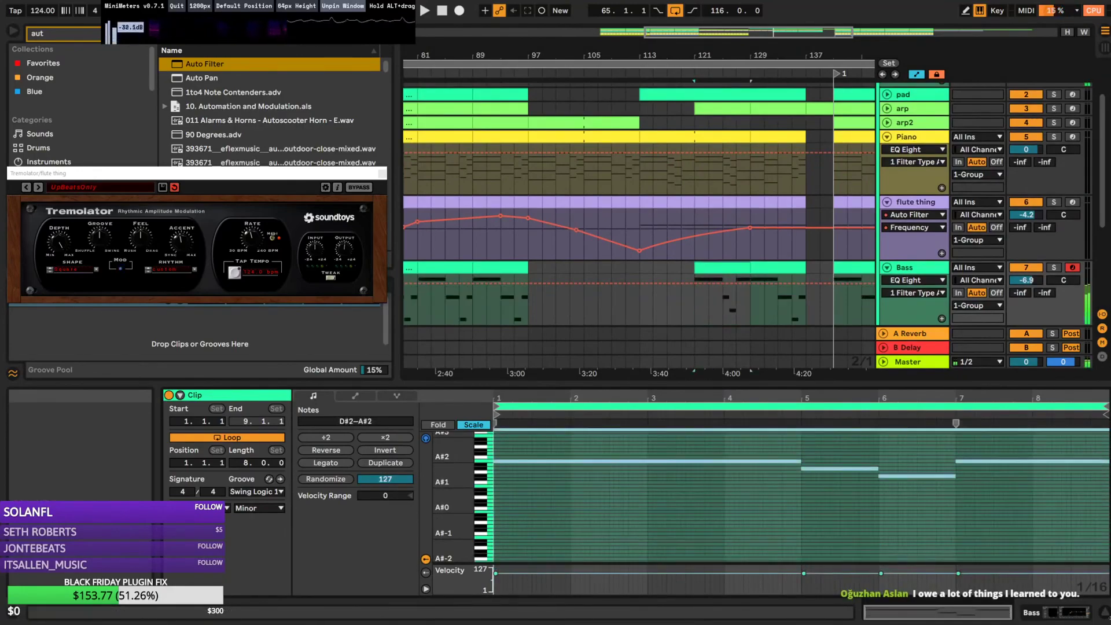
{"action": "key", "text": "space"}
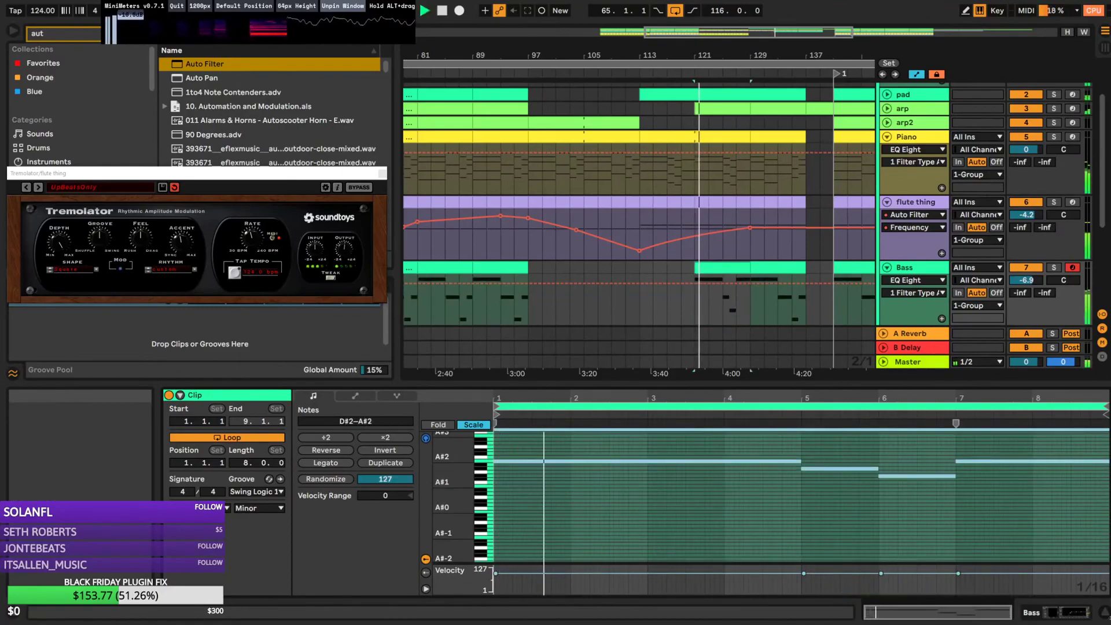
Replace the Sub clip at bars 121–129 with a copy of the new Bass clip and play it back
{"action": "left_click", "coordinate": [790, 301]}
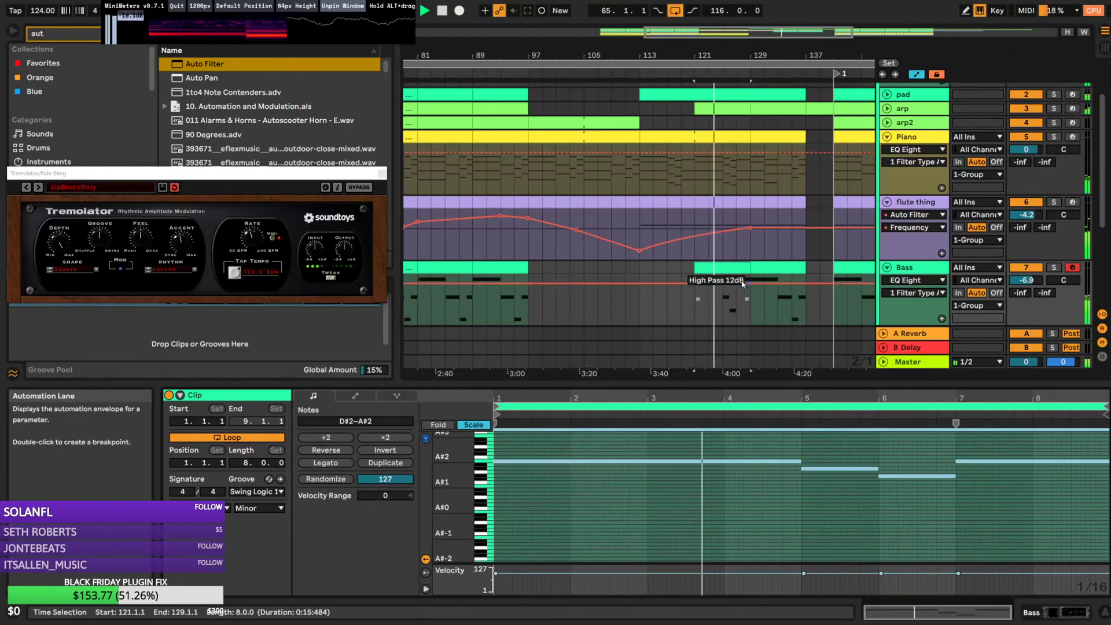
{"action": "scroll", "coordinate": [753, 272], "scroll_direction": "down", "scroll_amount": 3}
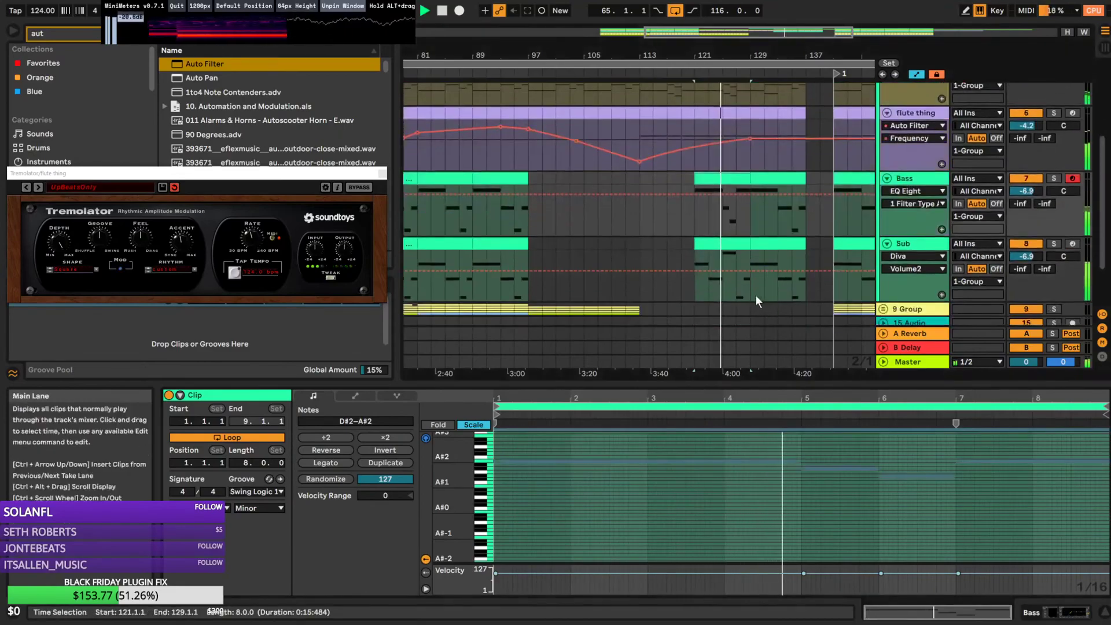
{"action": "scroll", "coordinate": [717, 226], "scroll_direction": "up", "scroll_amount": 1}
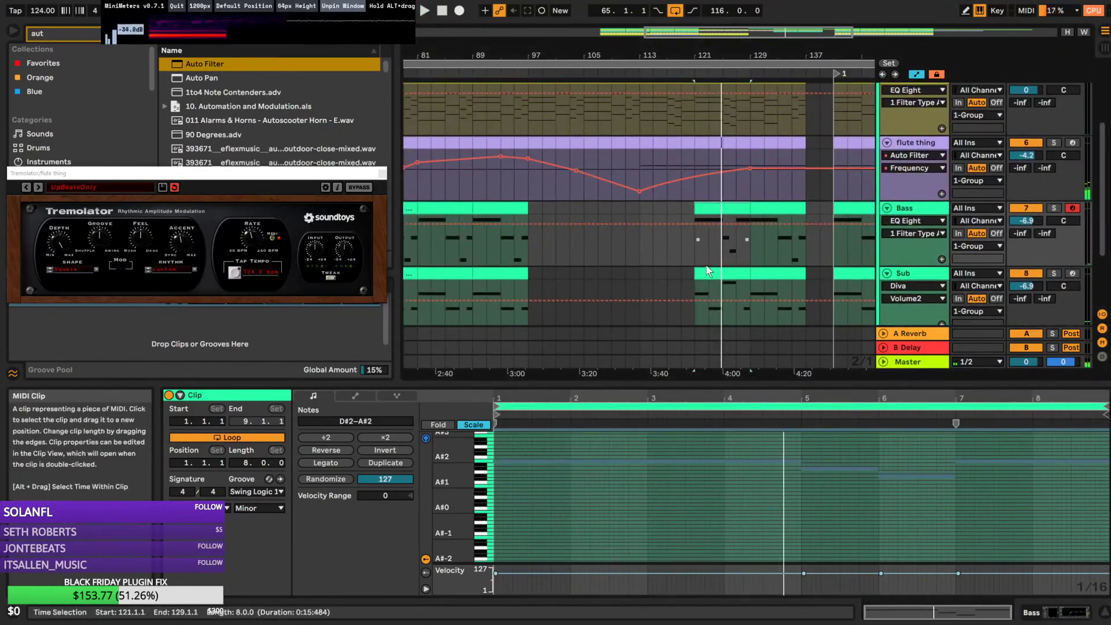
{"action": "left_click", "coordinate": [714, 275]}
{"action": "left_click", "coordinate": [717, 209]}
{"action": "key", "text": "ctrl+c"}
{"action": "left_click", "coordinate": [718, 273]}
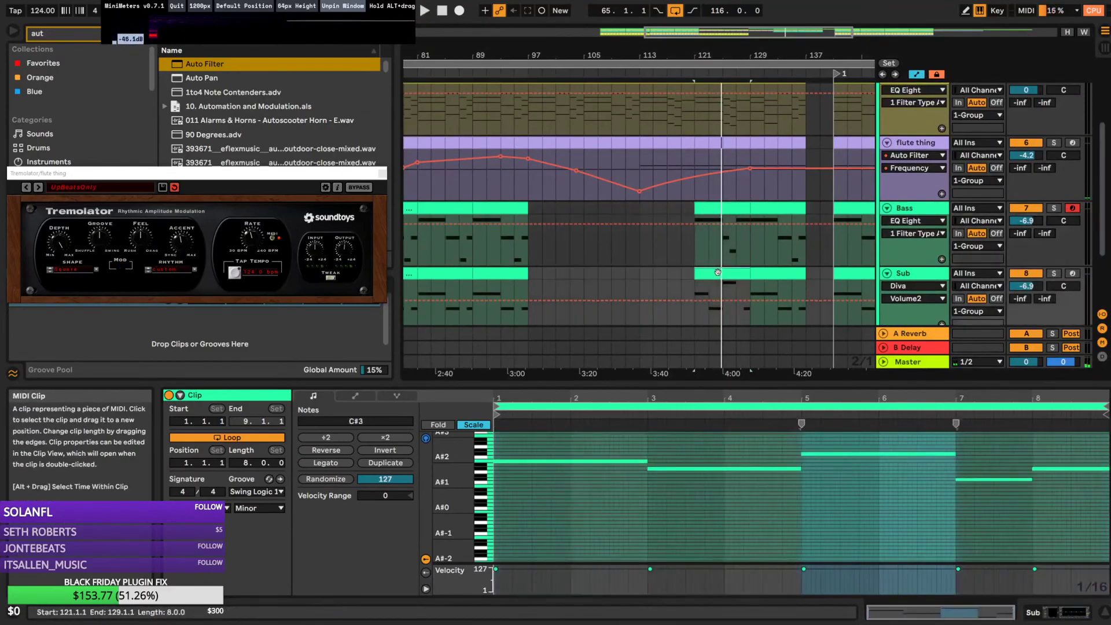
{"action": "key", "text": "ctrl+v"}
{"action": "key", "text": "space"}
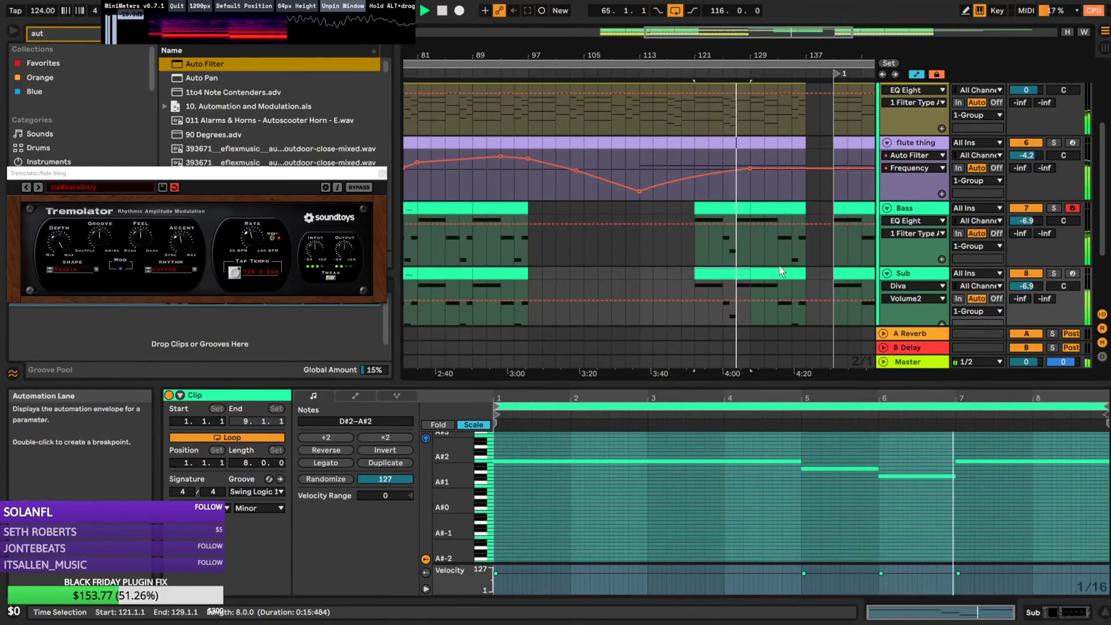
Extend the bar 113 Piano clip to bar 137 and duplicate the bar 121 Bass and Sub clips to bars 129–137
{"action": "scroll", "coordinate": [777, 279], "scroll_direction": "up", "scroll_amount": 2}
{"action": "left_click", "coordinate": [748, 123]}
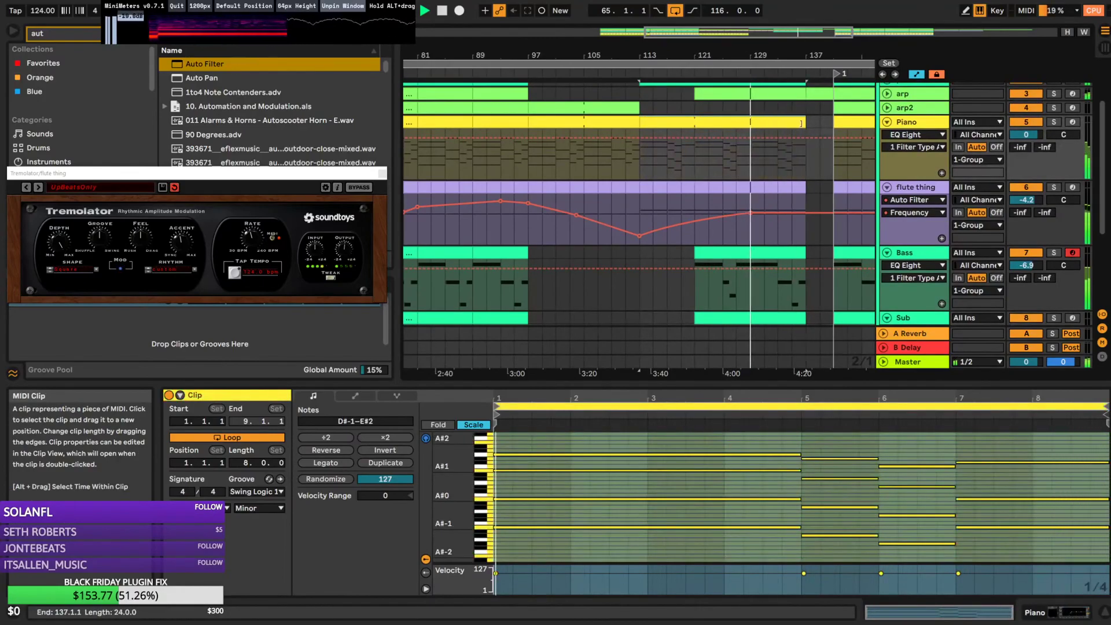
{"action": "scroll", "coordinate": [825, 239], "scroll_direction": "down", "scroll_amount": 2}
{"action": "scroll", "coordinate": [825, 239], "scroll_direction": "down", "scroll_amount": 1}
{"action": "left_click", "coordinate": [731, 230]}
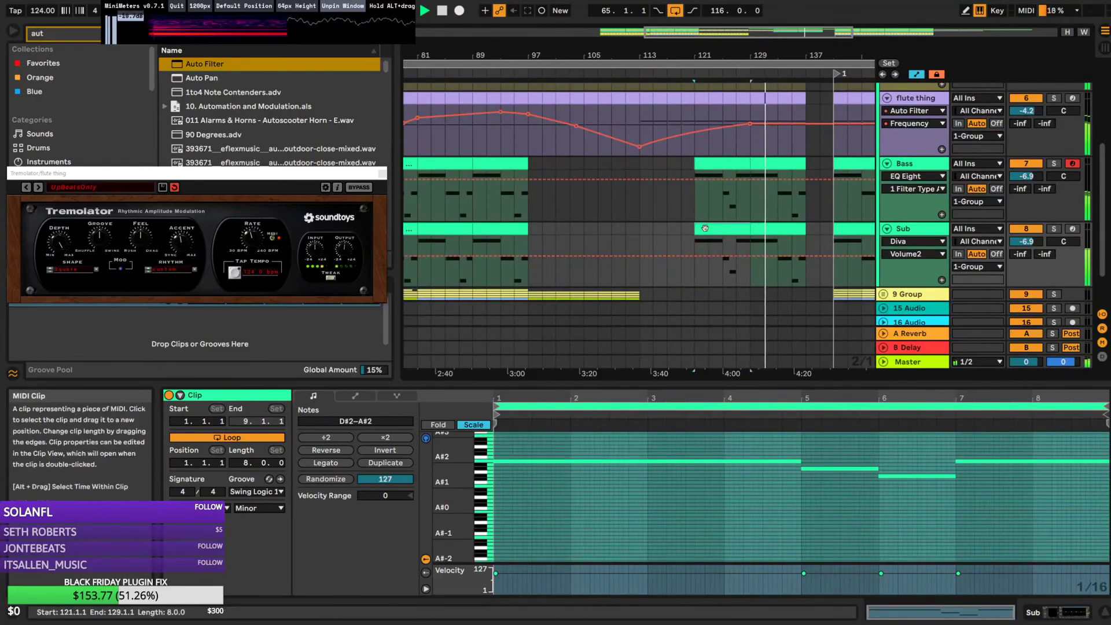
{"action": "left_click", "coordinate": [787, 183]}
{"action": "scroll", "coordinate": [809, 173], "scroll_direction": "up", "scroll_amount": 2}
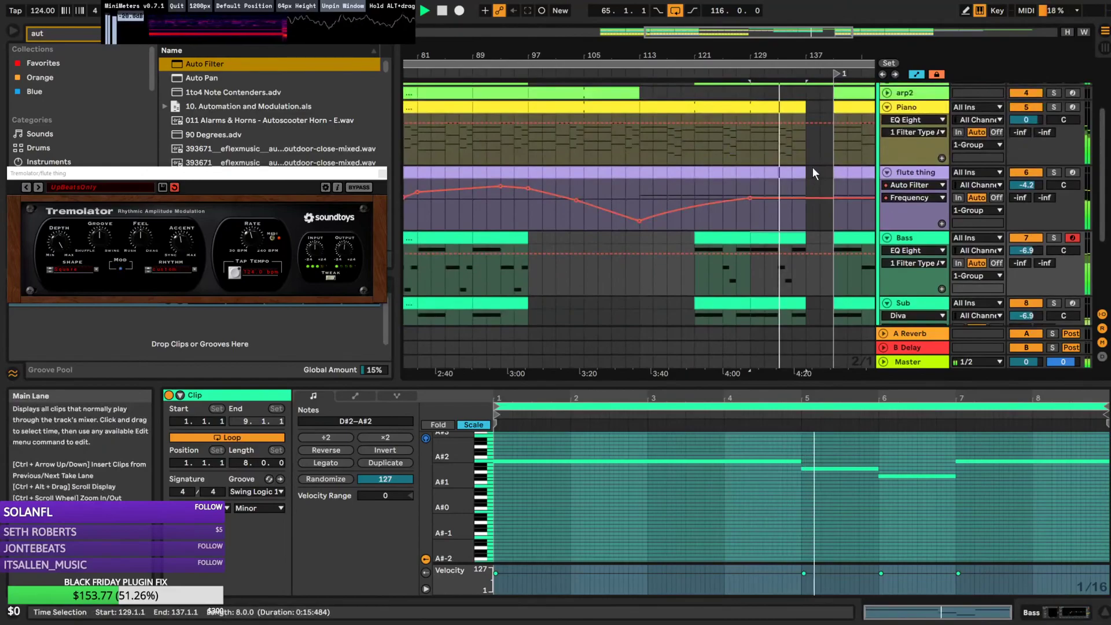
Copy the Piano clip from bars 113–137 to bar 141, replacing the existing progression up to bar 165
{"action": "left_click", "coordinate": [742, 110]}
{"action": "left_click", "coordinate": [723, 106]}
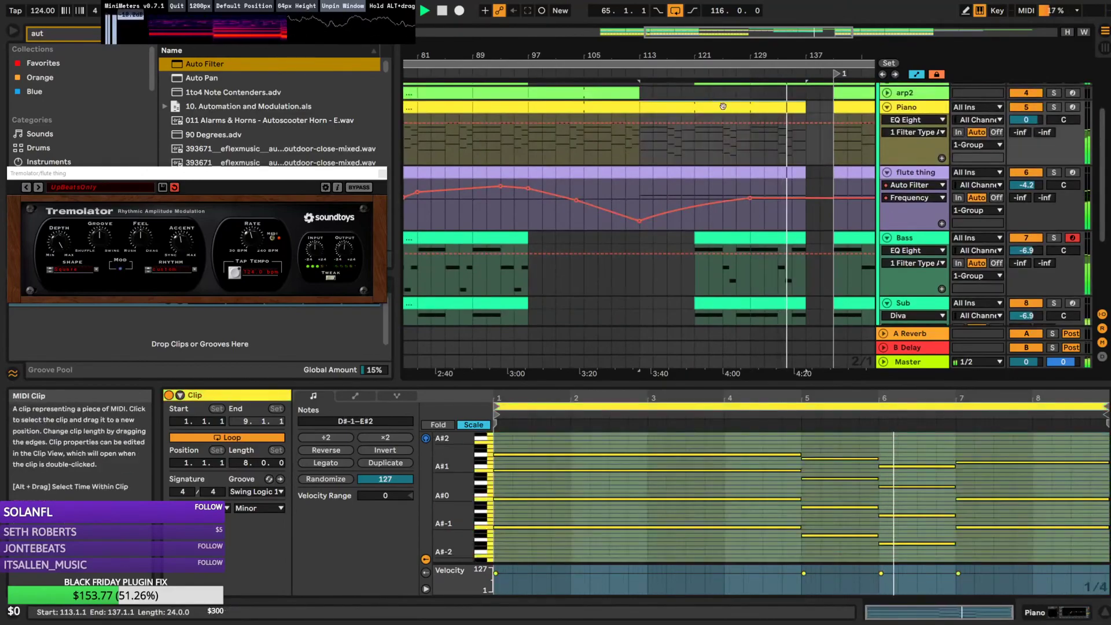
{"action": "left_click_drag", "start_coordinate": [756, 32], "coordinate": [801, 31]}
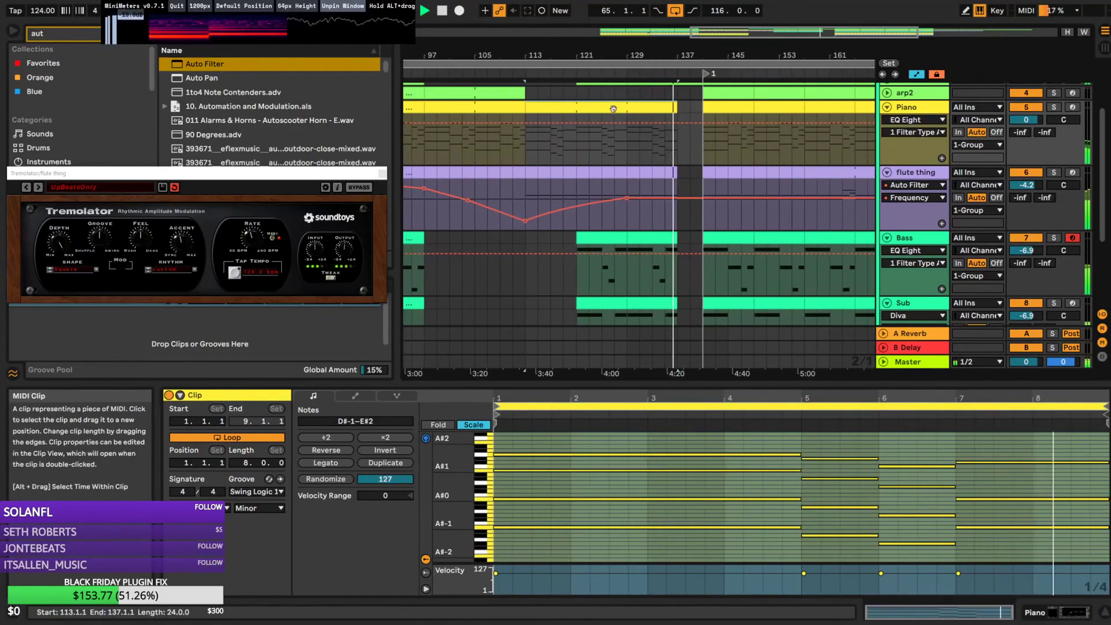
Copy the Bass and Sub clips from bars 121–137 to bars 141–157
{"action": "scroll", "coordinate": [796, 220], "scroll_direction": "down", "scroll_amount": 3}
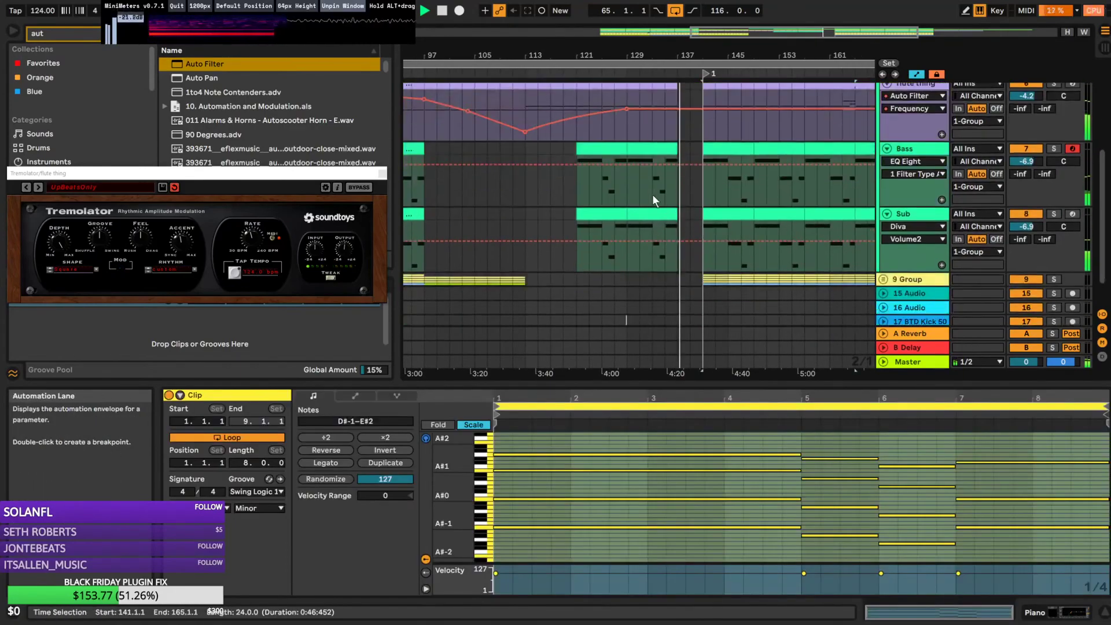
{"action": "left_click", "coordinate": [596, 149]}
{"action": "left_click", "coordinate": [652, 214], "text": "shift"}
{"action": "left_click_drag", "start_coordinate": [599, 151], "coordinate": [731, 156]}
{"action": "scroll", "coordinate": [755, 162], "scroll_direction": "up", "scroll_amount": 3}
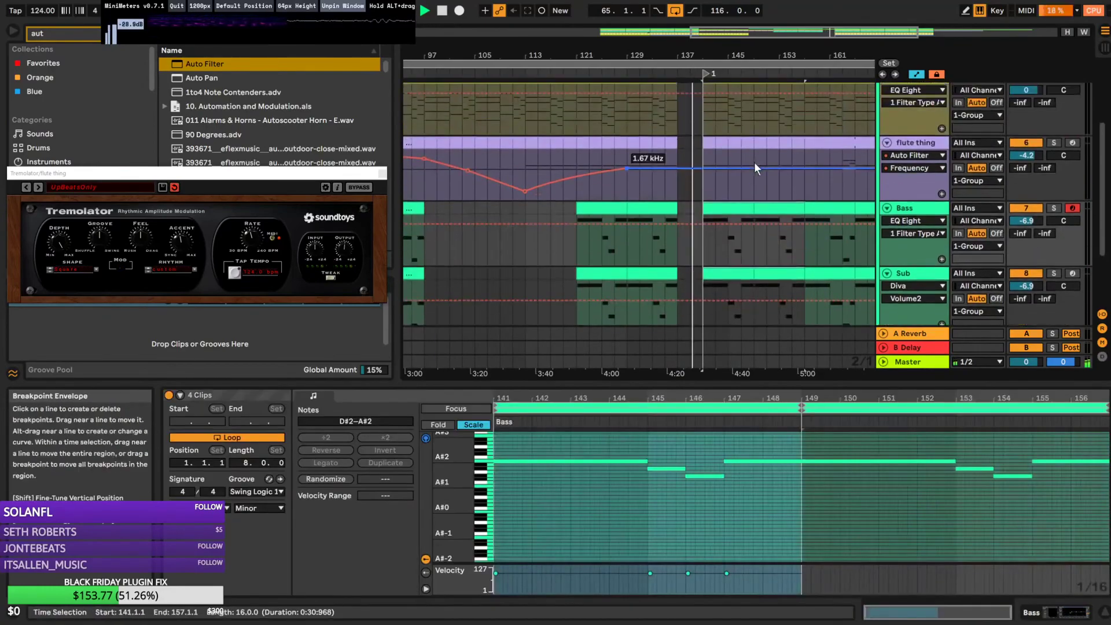
{"action": "scroll", "coordinate": [774, 152], "scroll_direction": "up", "scroll_amount": 3}
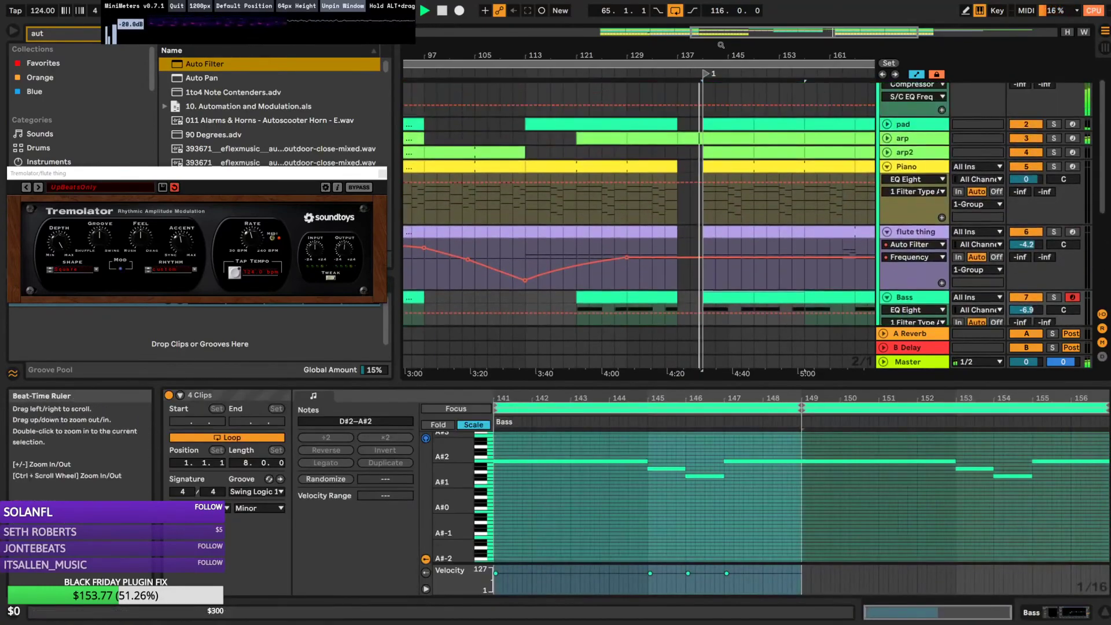
Review the section from bar 141 during playback, examining the Piano, flute thing, Bass and Sub lanes
{"action": "scroll", "coordinate": [694, 214], "scroll_direction": "right", "scroll_amount": 2}
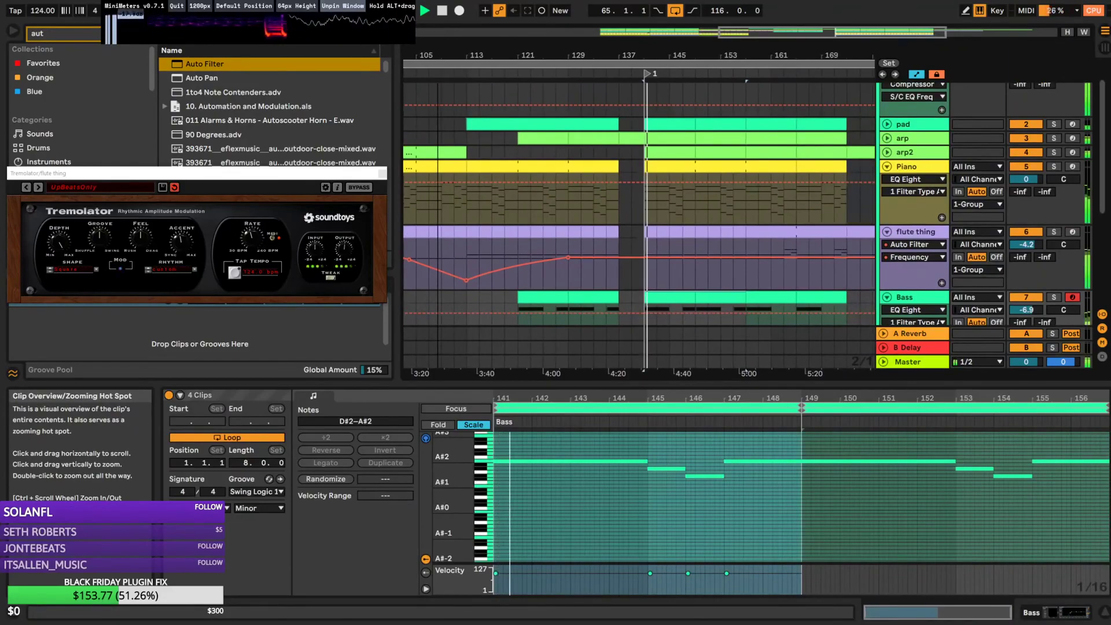
{"action": "scroll", "coordinate": [894, 215], "scroll_direction": "down", "scroll_amount": 3}
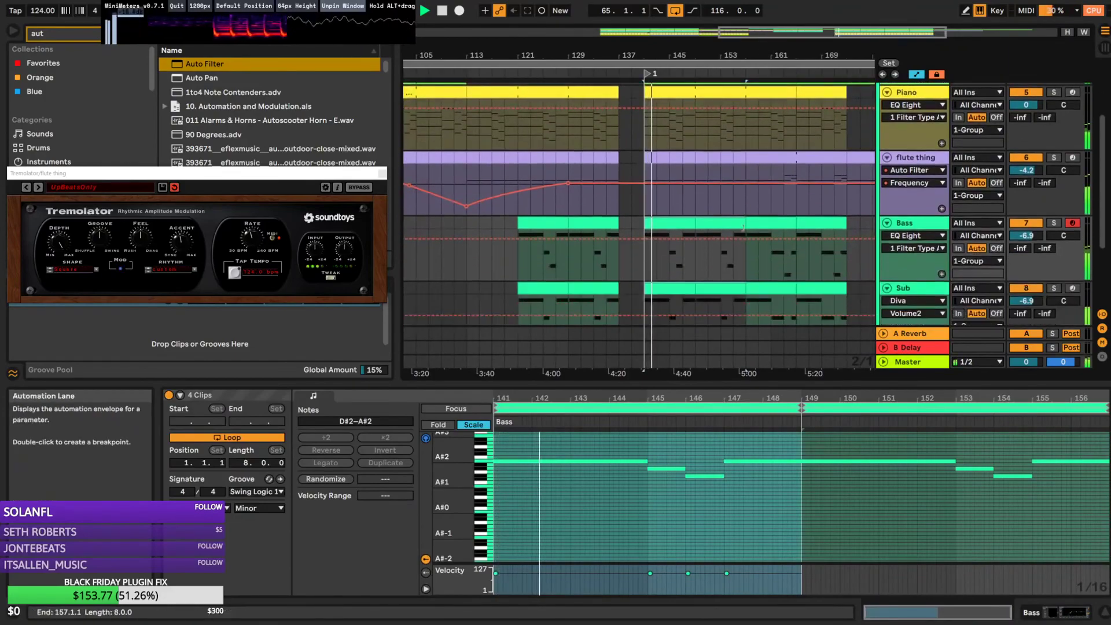
{"action": "left_click", "coordinate": [887, 223], "text": "alt"}
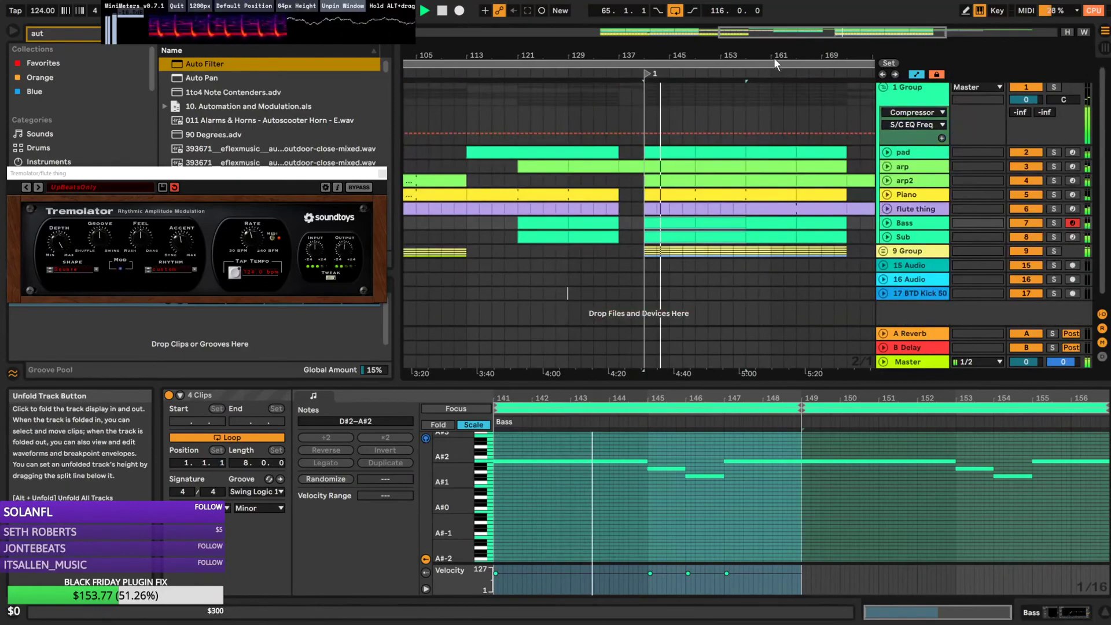
{"action": "mouse_move", "coordinate": [845, 35]}
{"action": "left_mouse_down"}
{"action": "mouse_move", "coordinate": [754, 37]}
{"action": "mouse_move", "coordinate": [829, 41]}
{"action": "left_mouse_up"}
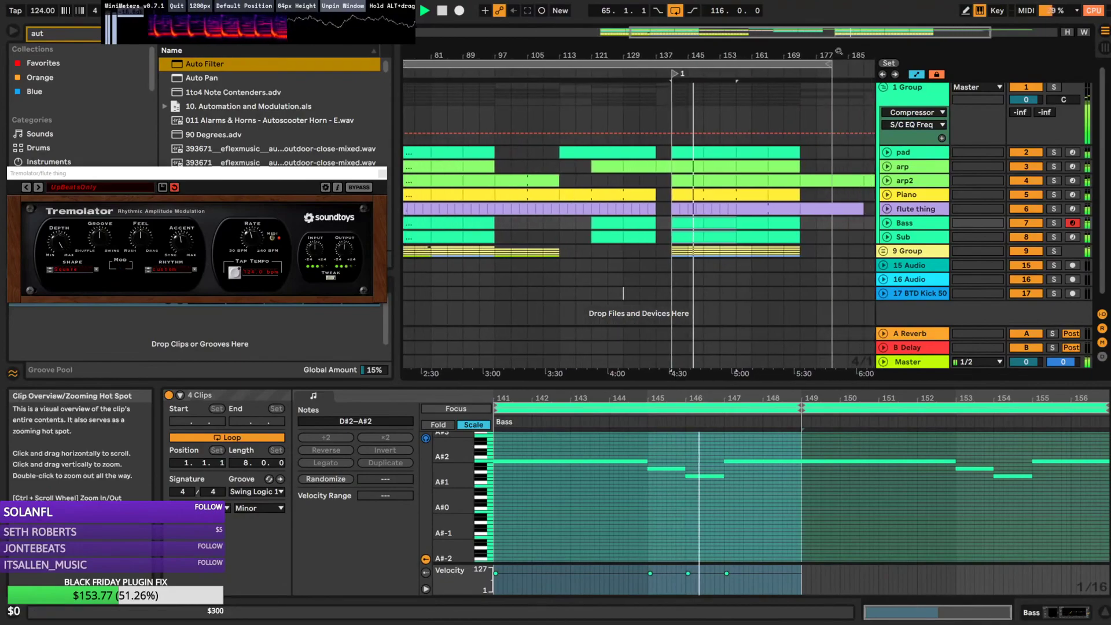
{"action": "left_click", "coordinate": [887, 196]}
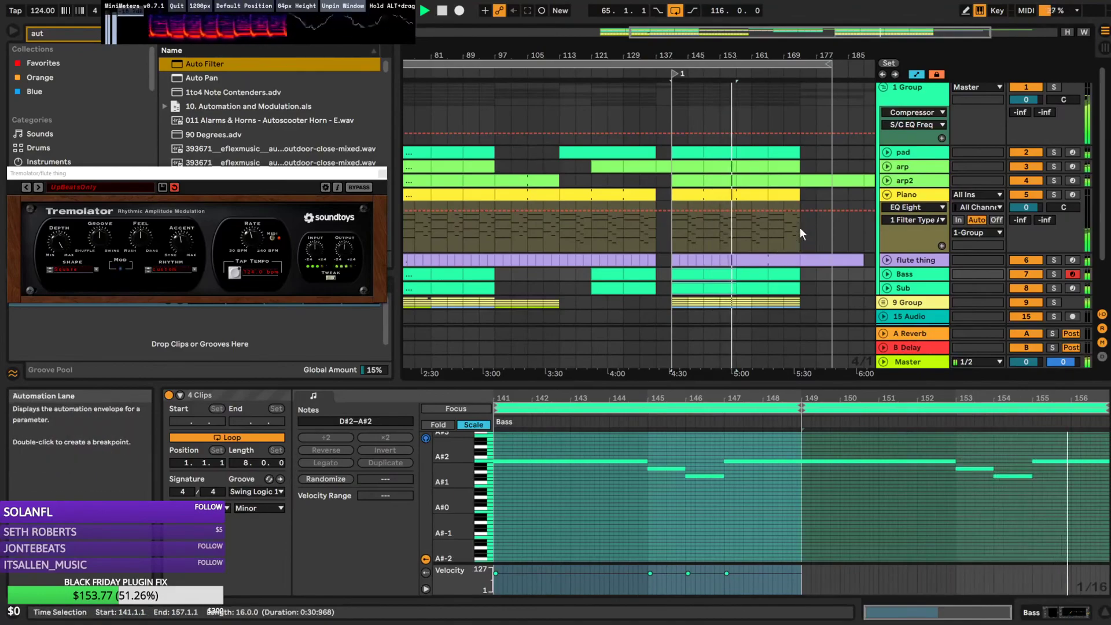
{"action": "scroll", "coordinate": [799, 227], "scroll_direction": "down", "scroll_amount": 1}
{"action": "left_click", "coordinate": [887, 246]}
{"action": "left_click", "coordinate": [724, 246]}
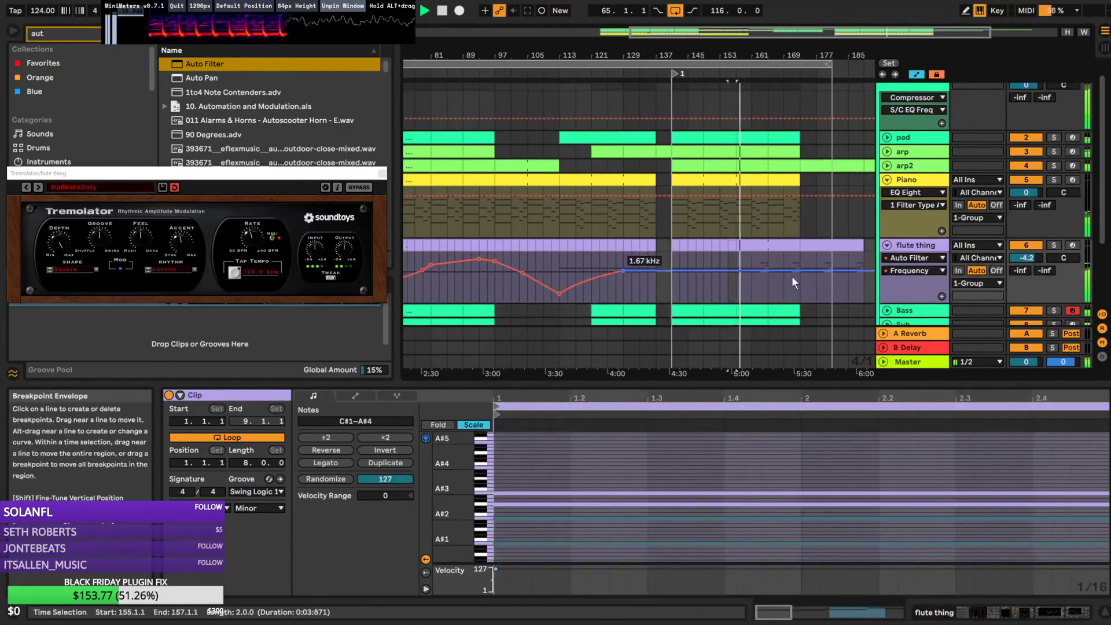
{"action": "scroll", "coordinate": [788, 255], "scroll_direction": "down", "scroll_amount": 2}
{"action": "scroll", "coordinate": [782, 237], "scroll_direction": "down", "scroll_amount": 1}
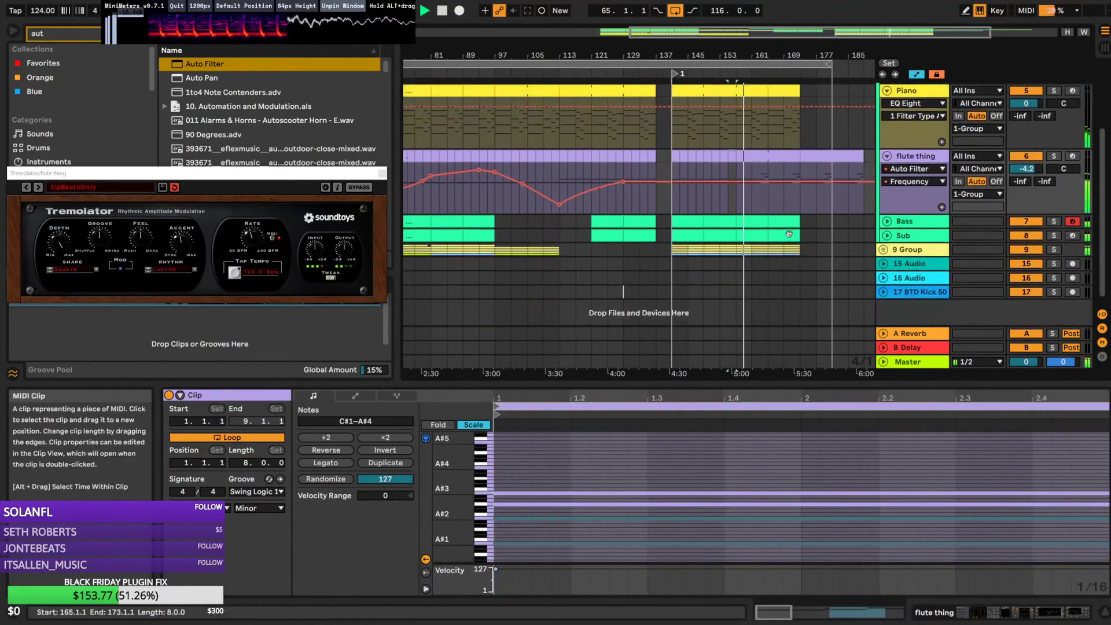
{"action": "scroll", "coordinate": [793, 229], "scroll_direction": "up", "scroll_amount": 1}
{"action": "scroll", "coordinate": [830, 213], "scroll_direction": "up", "scroll_amount": 1}
{"action": "scroll", "coordinate": [855, 214], "scroll_direction": "up", "scroll_amount": 1}
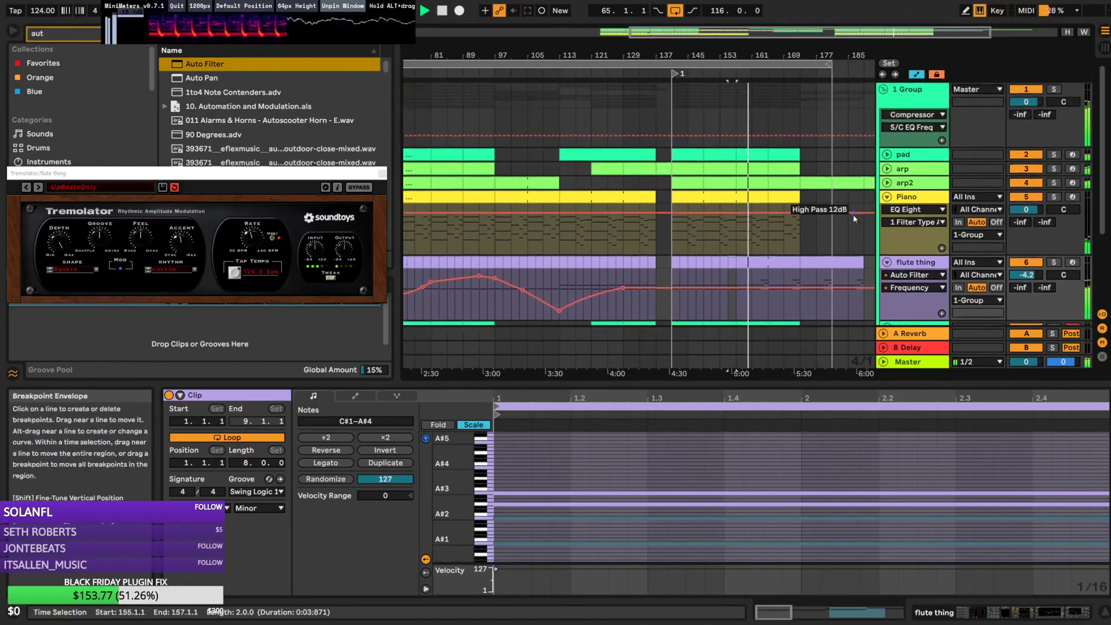
Replace the Piano progression at bars 141–173 with copies of the bar 165 clip and play from bar 141
{"action": "left_click", "coordinate": [762, 196]}
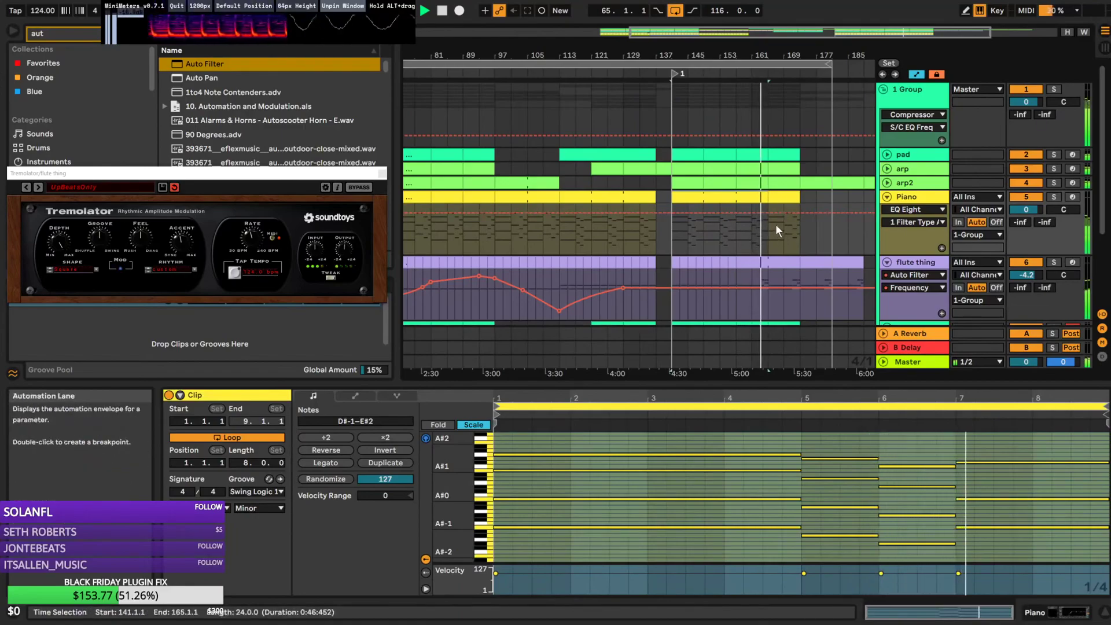
{"action": "scroll", "coordinate": [775, 224], "scroll_direction": "down", "scroll_amount": 2}
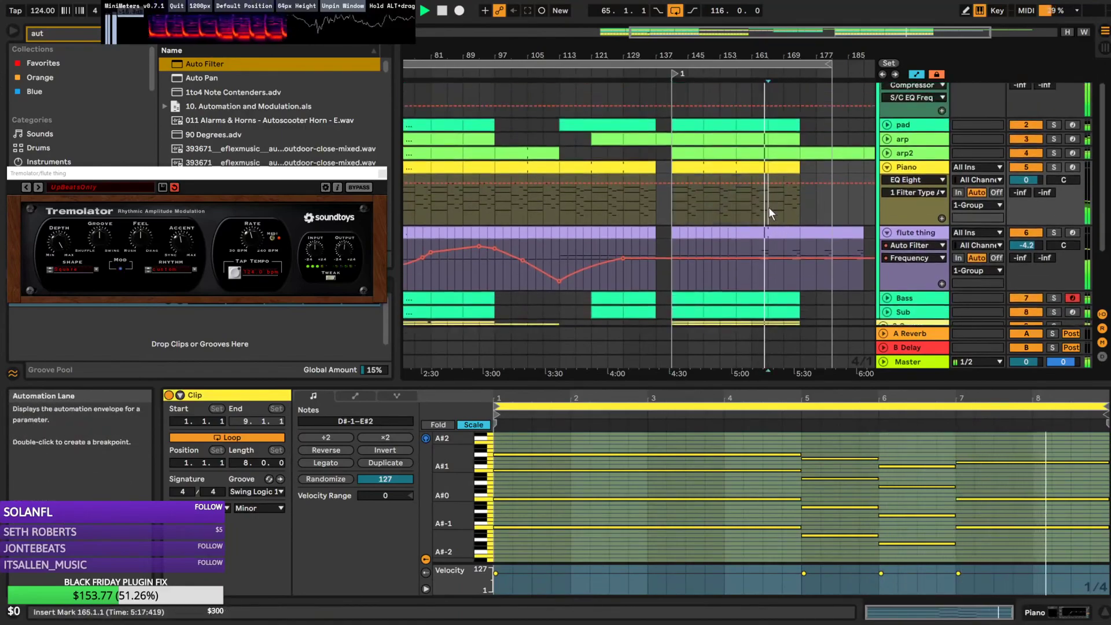
{"action": "scroll", "coordinate": [799, 207], "scroll_direction": "up", "scroll_amount": 1}
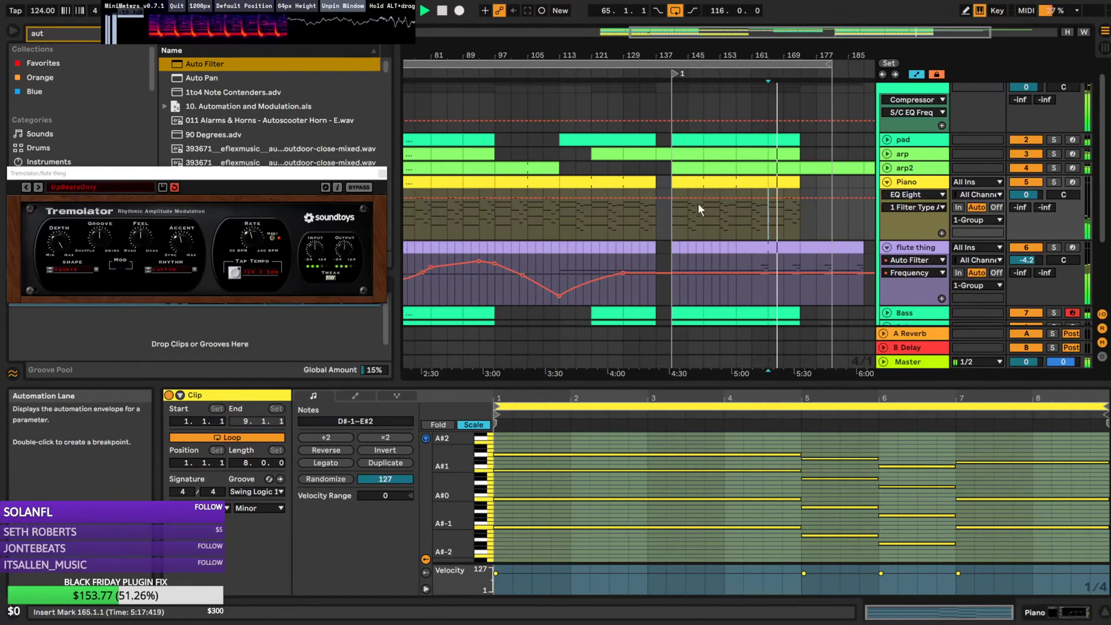
{"action": "left_click", "coordinate": [768, 185]}
{"action": "left_click", "coordinate": [693, 184]}
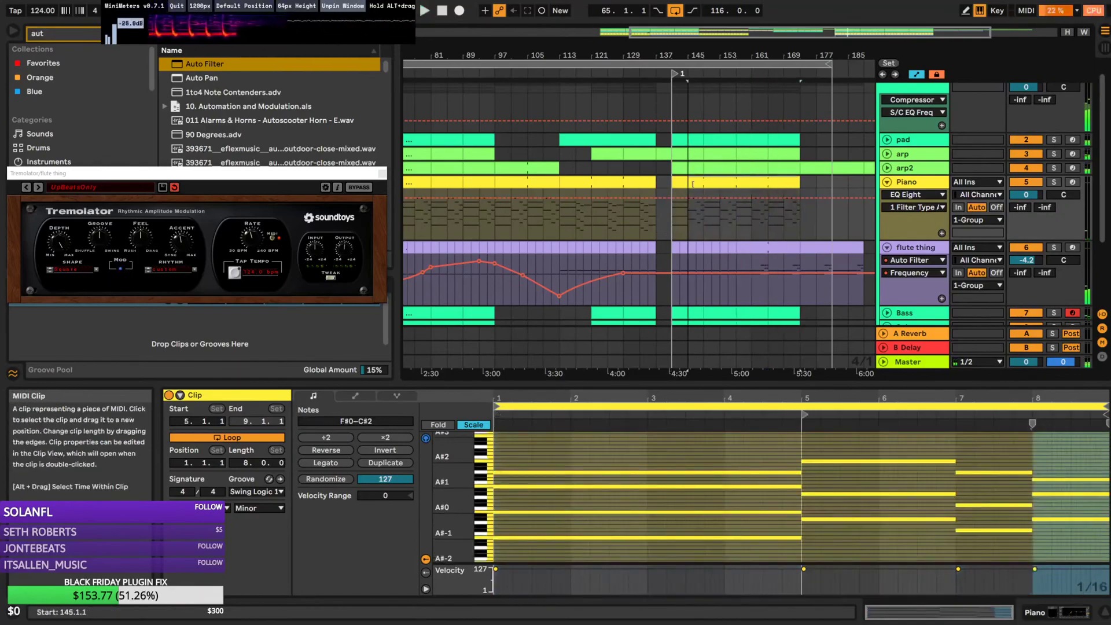
{"action": "scroll", "coordinate": [791, 226], "scroll_direction": "down", "scroll_amount": 3}
{"action": "key", "text": "space"}
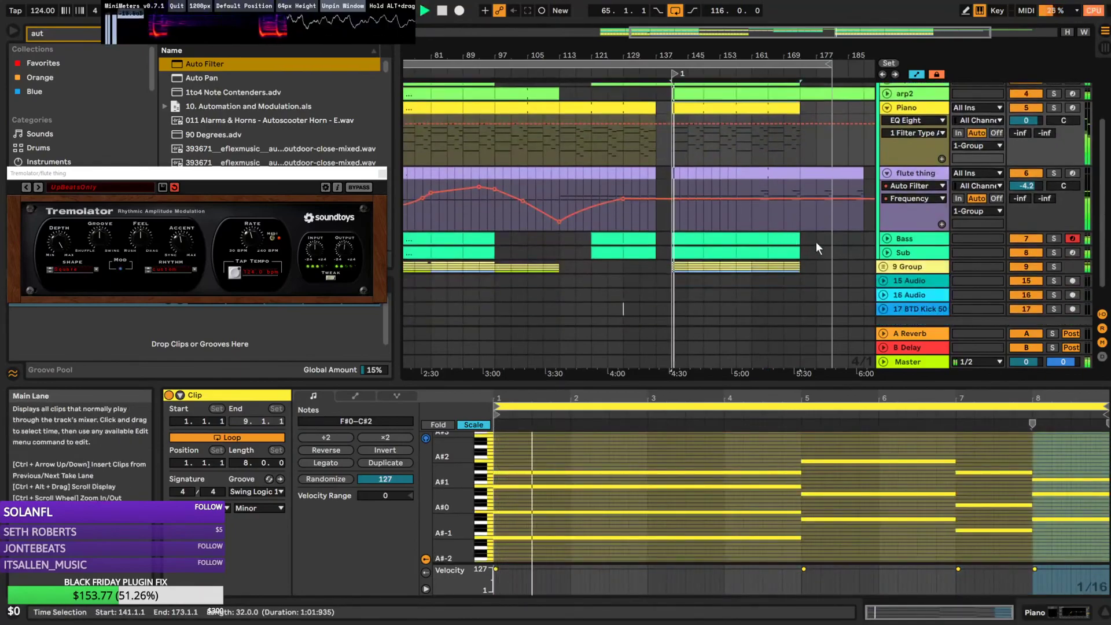
Replace the Bass and Sub clips at bars 141–173 with copies of the bars 81–89 clips and play them back
{"action": "left_click", "coordinate": [885, 255]}
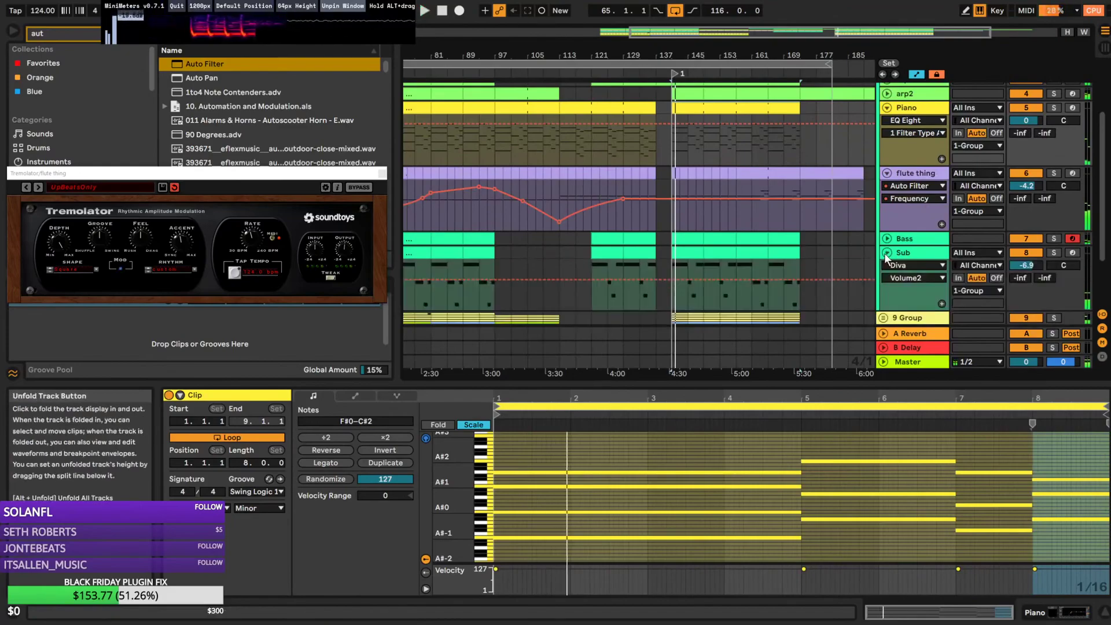
{"action": "left_click", "coordinate": [482, 256]}
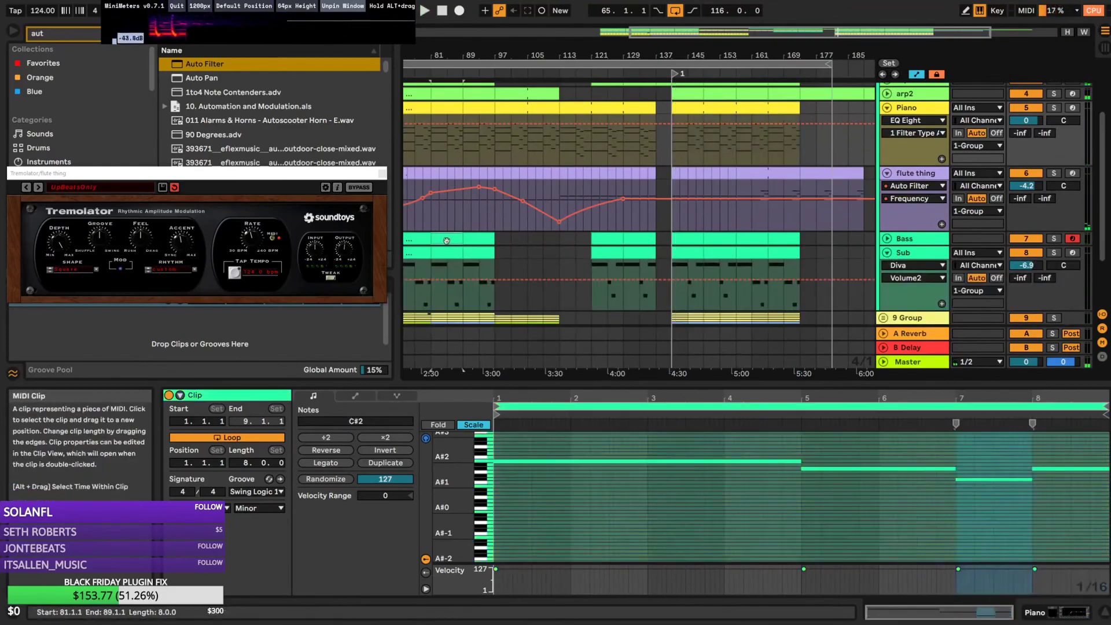
{"action": "left_click", "coordinate": [716, 237]}
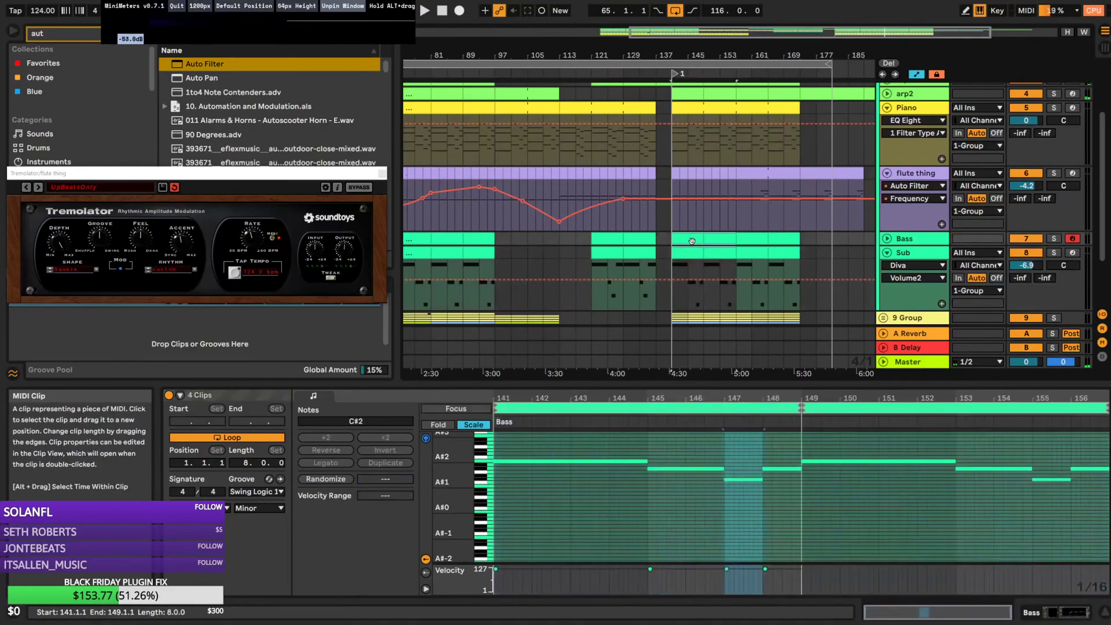
{"action": "left_click", "coordinate": [653, 239]}
{"action": "left_click", "coordinate": [688, 238]}
{"action": "key", "text": "space"}
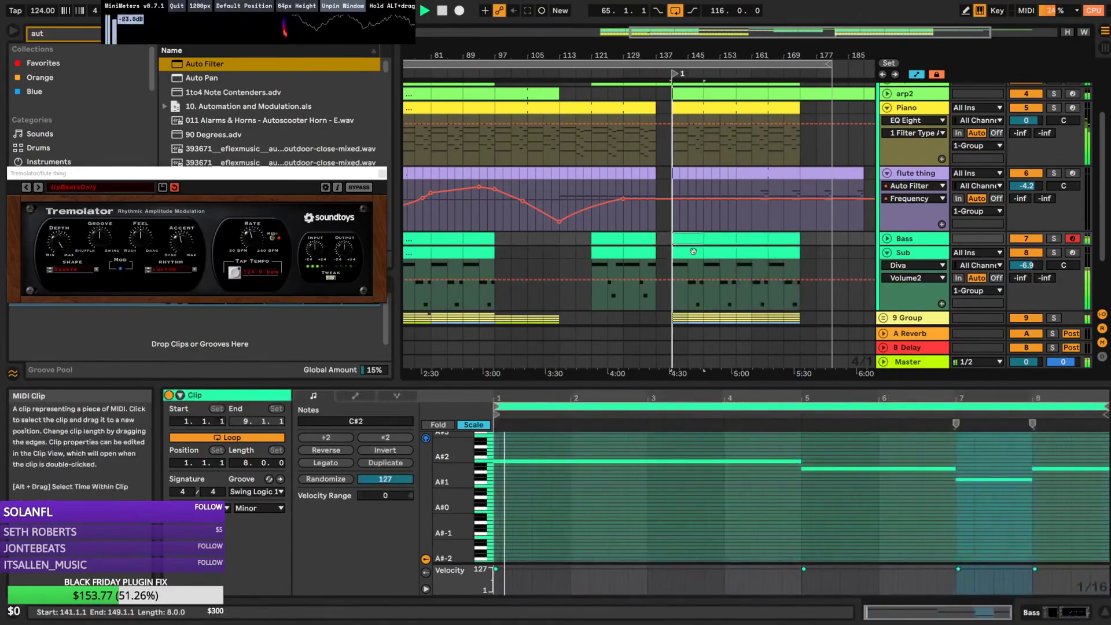
Raise the flute thing's Auto Filter frequency automation to 2.74 kHz at bar 157 and higher at bar 173, curving the rise between them
{"action": "left_click_drag", "start_coordinate": [783, 35], "coordinate": [695, 30]}
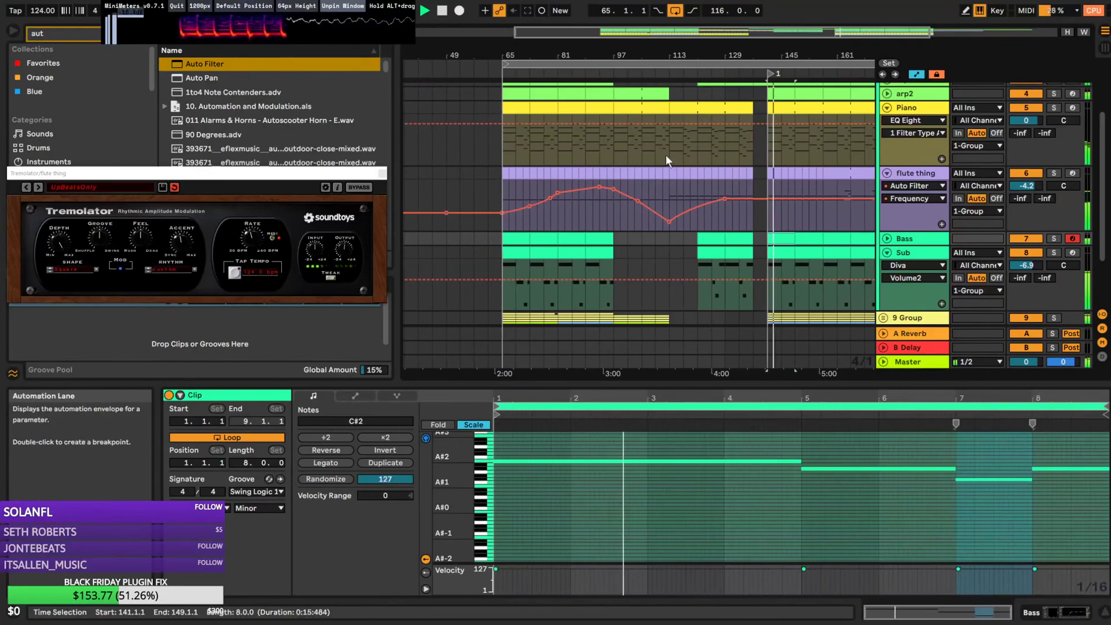
{"action": "left_click", "coordinate": [887, 173], "text": "alt"}
{"action": "left_click_drag", "start_coordinate": [759, 30], "coordinate": [840, 28]}
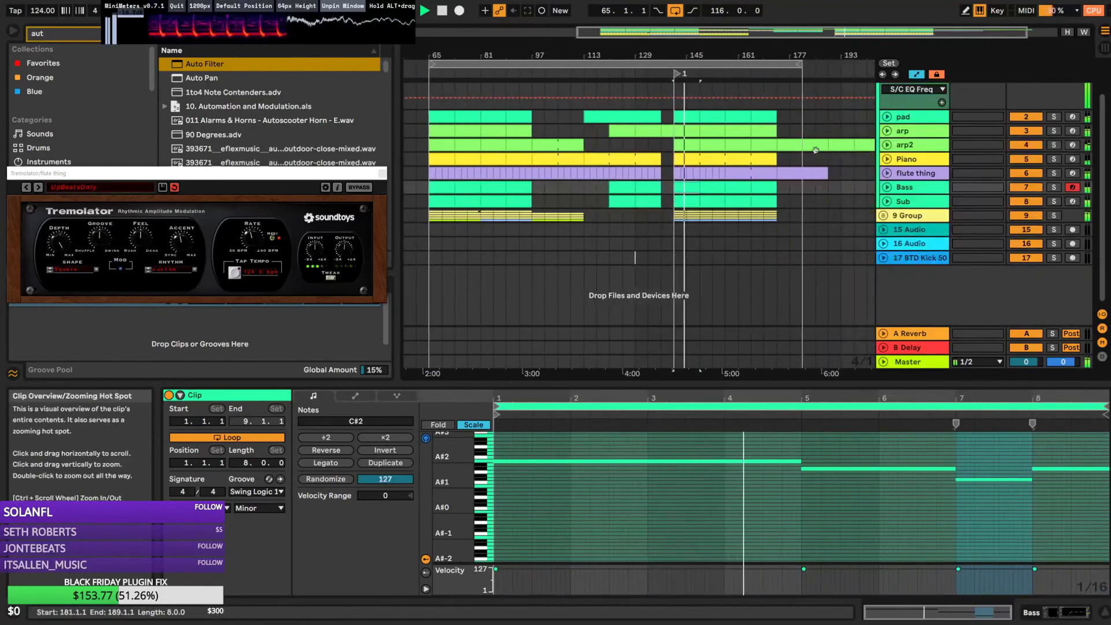
{"action": "left_click", "coordinate": [887, 173]}
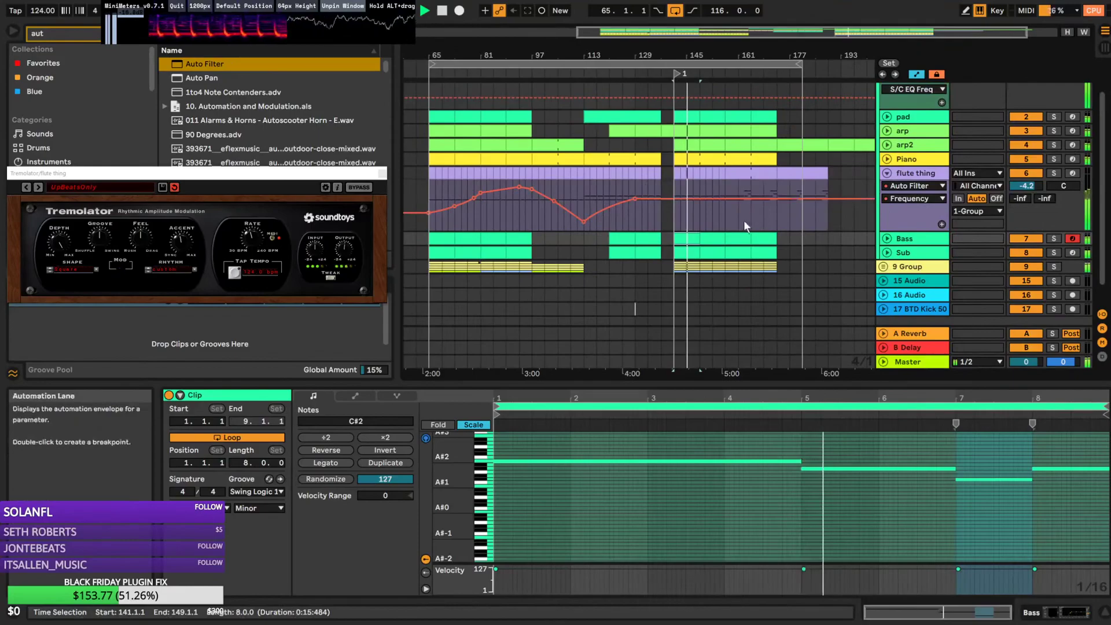
{"action": "left_click", "coordinate": [725, 199]}
{"action": "left_click_drag", "start_coordinate": [724, 199], "coordinate": [725, 196]}
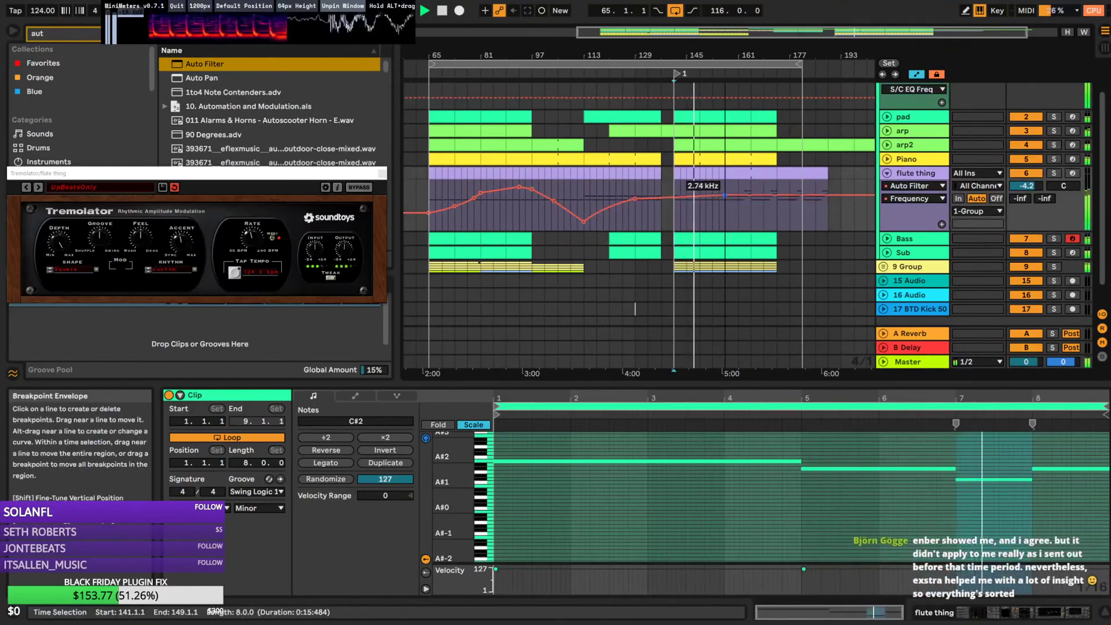
{"action": "left_click_drag", "start_coordinate": [769, 195], "coordinate": [768, 185]}
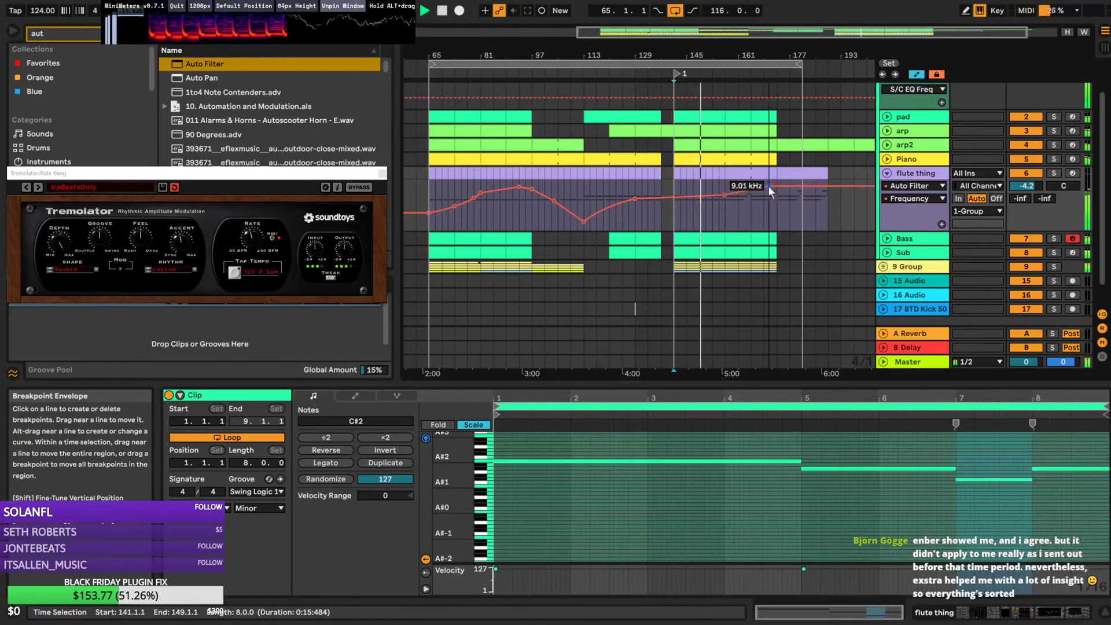
{"action": "left_click", "coordinate": [512, 215]}
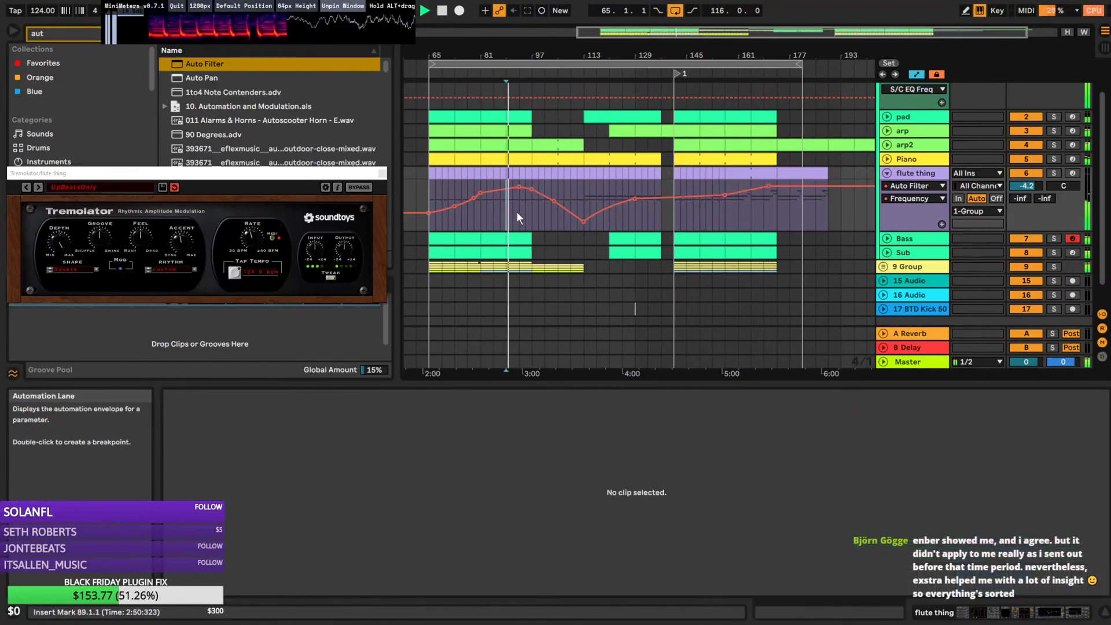
{"action": "left_click_drag", "start_coordinate": [775, 193], "coordinate": [775, 189]}
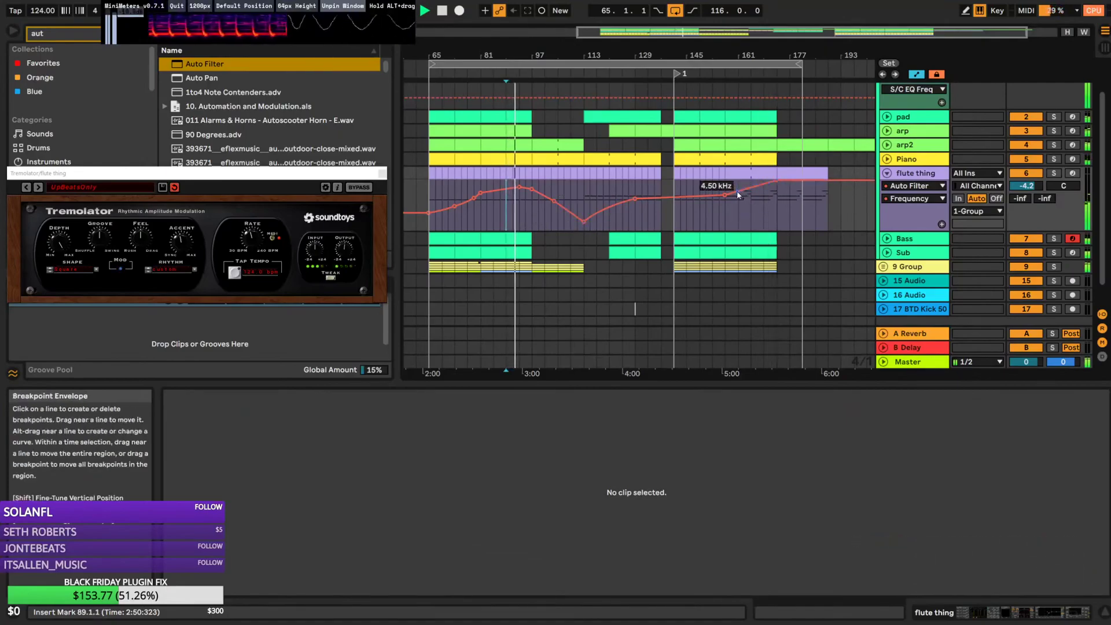
{"action": "left_click_drag", "start_coordinate": [737, 190], "coordinate": [738, 200]}
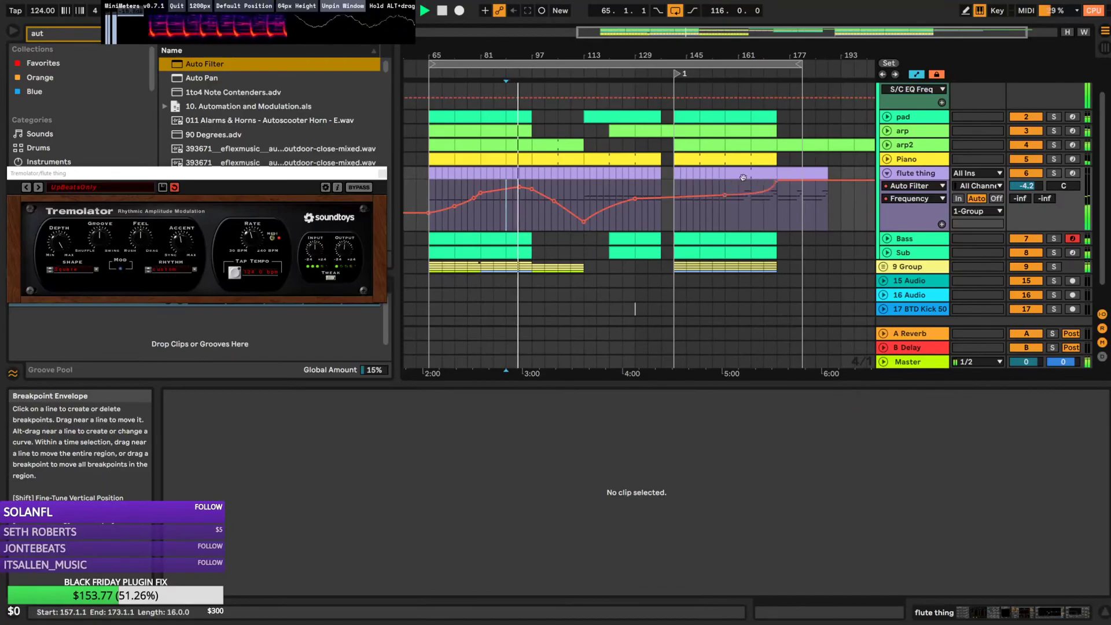
Duplicate the flute thing clips before bar 157 twice over bars 157–173 and continue playback from about bar 161
{"action": "left_click", "coordinate": [722, 176]}
{"action": "left_click", "coordinate": [702, 174], "text": "shift"}
{"action": "key", "text": "ctrl+d"}
{"action": "key", "text": "ctrl+d"}
{"action": "left_click", "coordinate": [739, 226]}
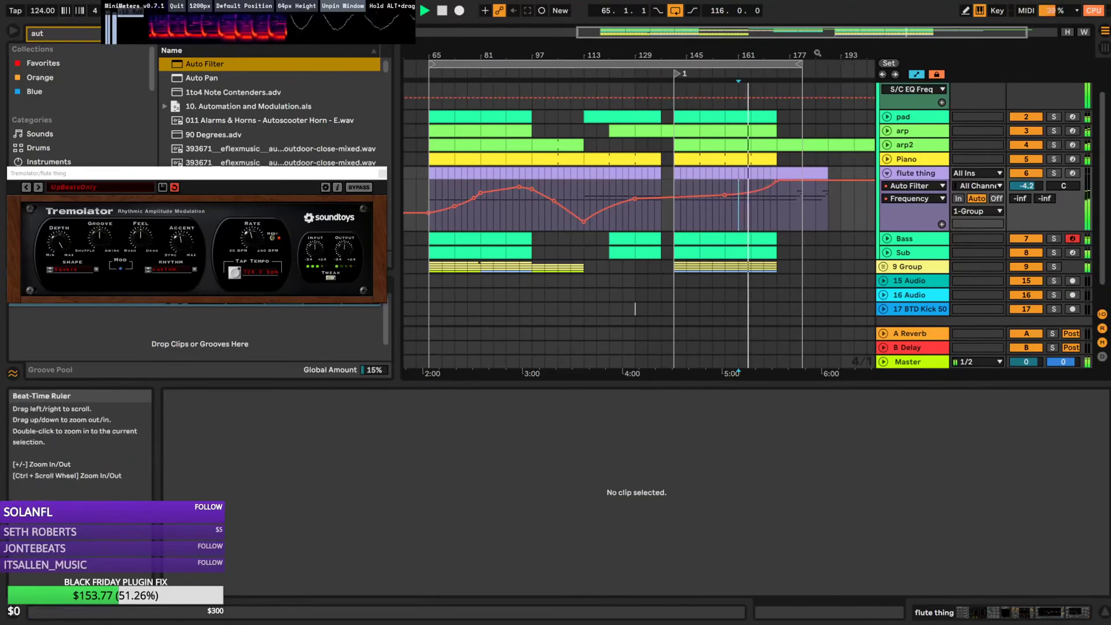
Fold the flute thing track and extend the arrangement loop's end to bar 205
{"action": "scroll", "coordinate": [783, 40], "scroll_direction": "down", "scroll_amount": 2}
{"action": "left_click", "coordinate": [887, 173]}
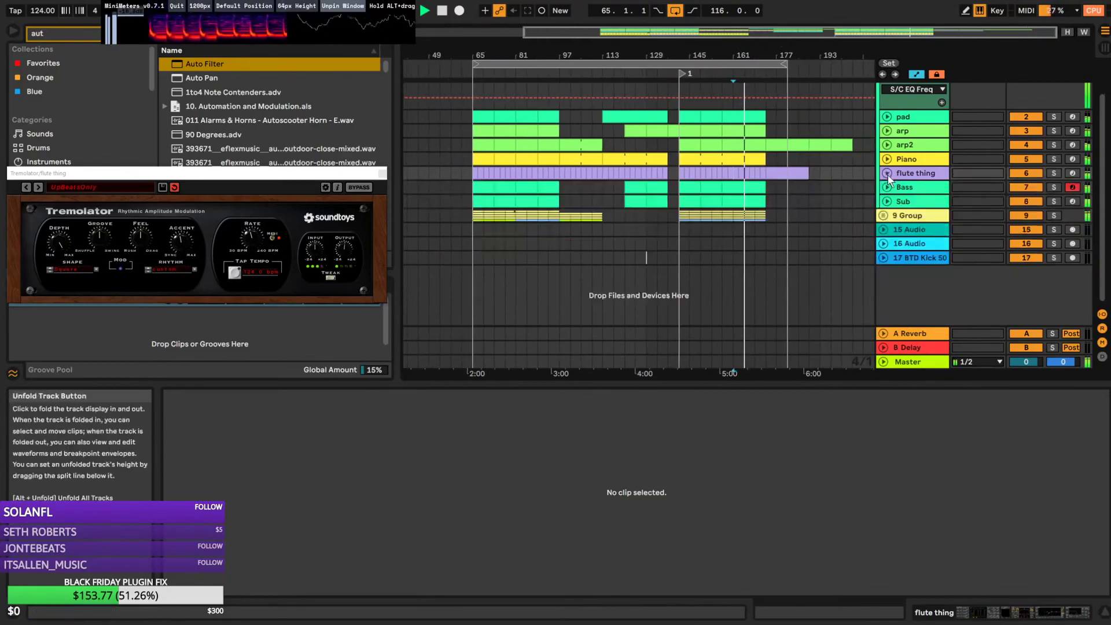
{"action": "left_click_drag", "start_coordinate": [788, 66], "coordinate": [846, 74]}
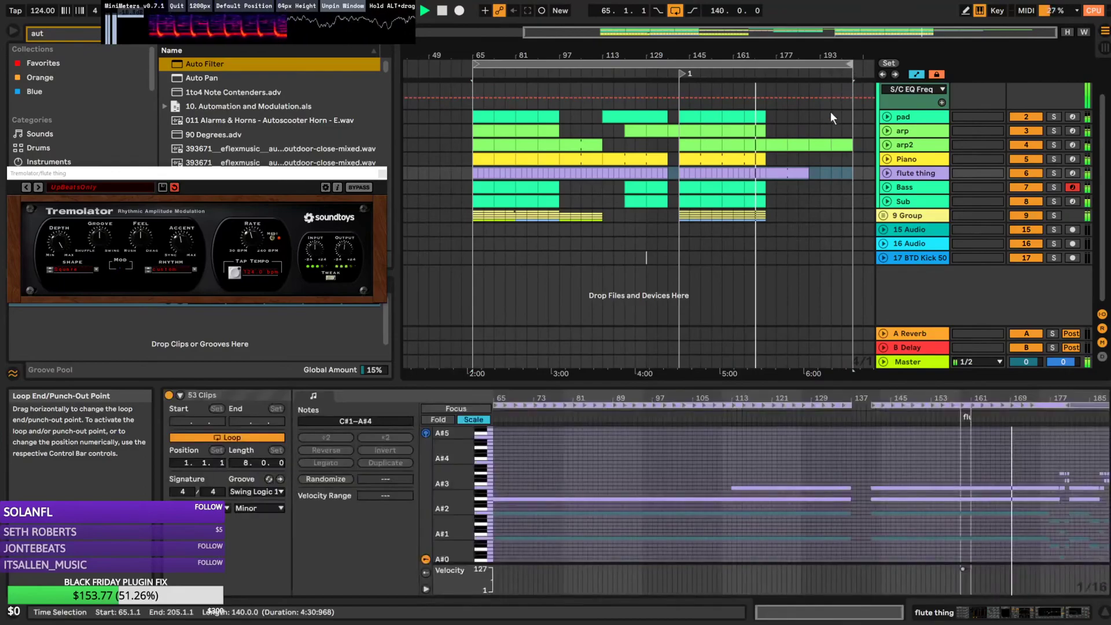
Duplicate the pad, arp and Piano clips from bars 141–173 to bars 173–205
{"action": "left_click_drag", "start_coordinate": [768, 112], "coordinate": [683, 130]}
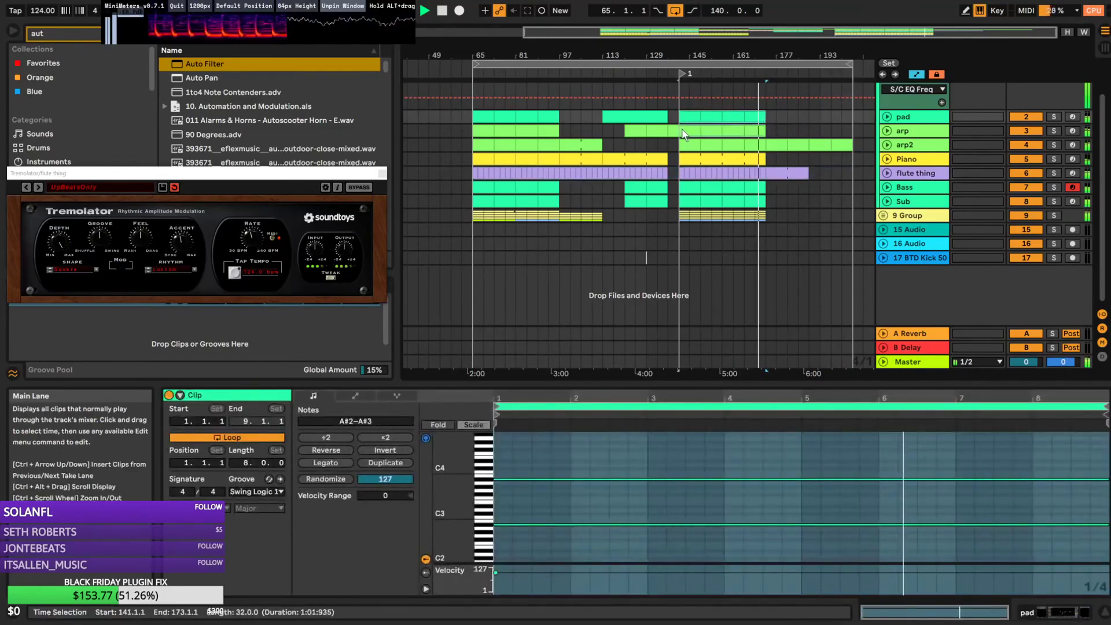
{"action": "key", "text": "ctrl+d"}
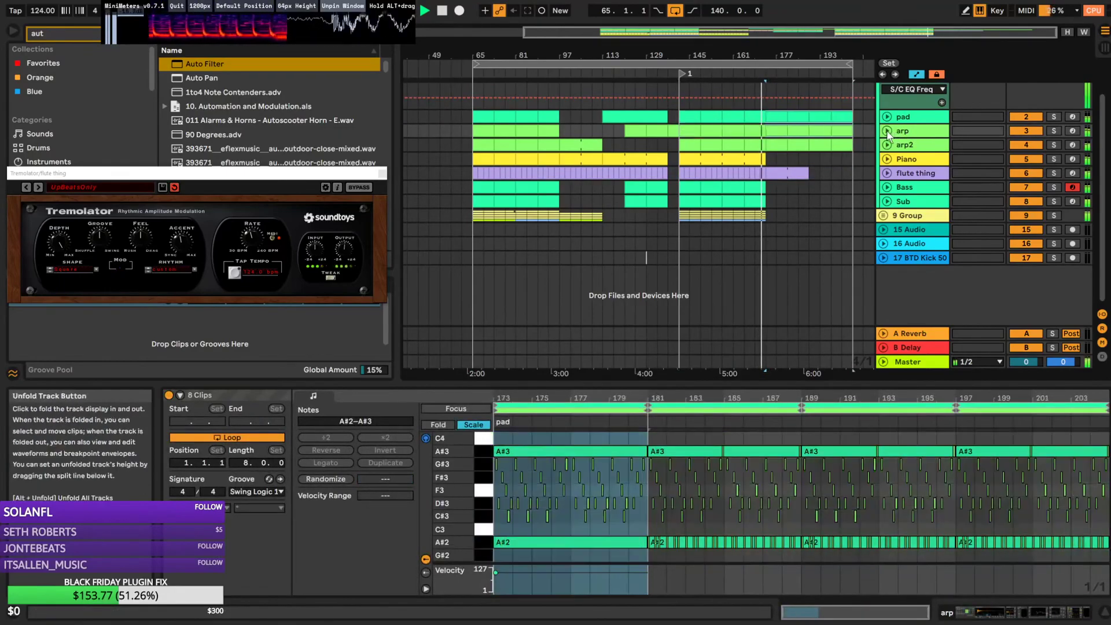
{"action": "left_click_drag", "start_coordinate": [764, 159], "coordinate": [683, 159]}
{"action": "key", "text": "ctrl+d"}
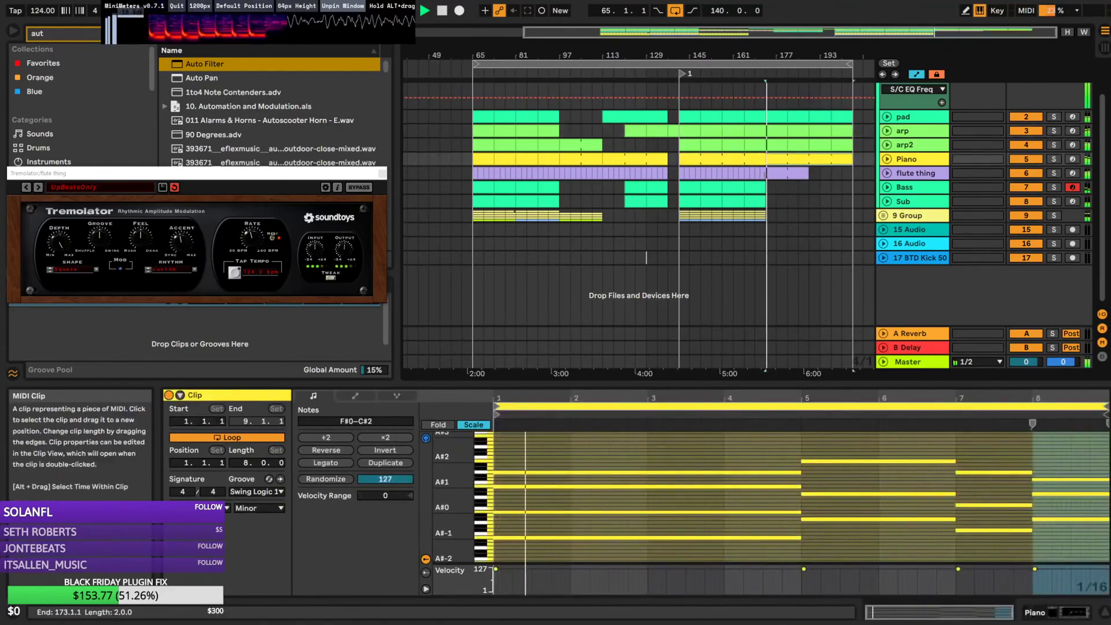
Unfold the arp2 track to show its Auto Filter frequency automation and restart playback from about bar 89
{"action": "double_click", "coordinate": [793, 33]}
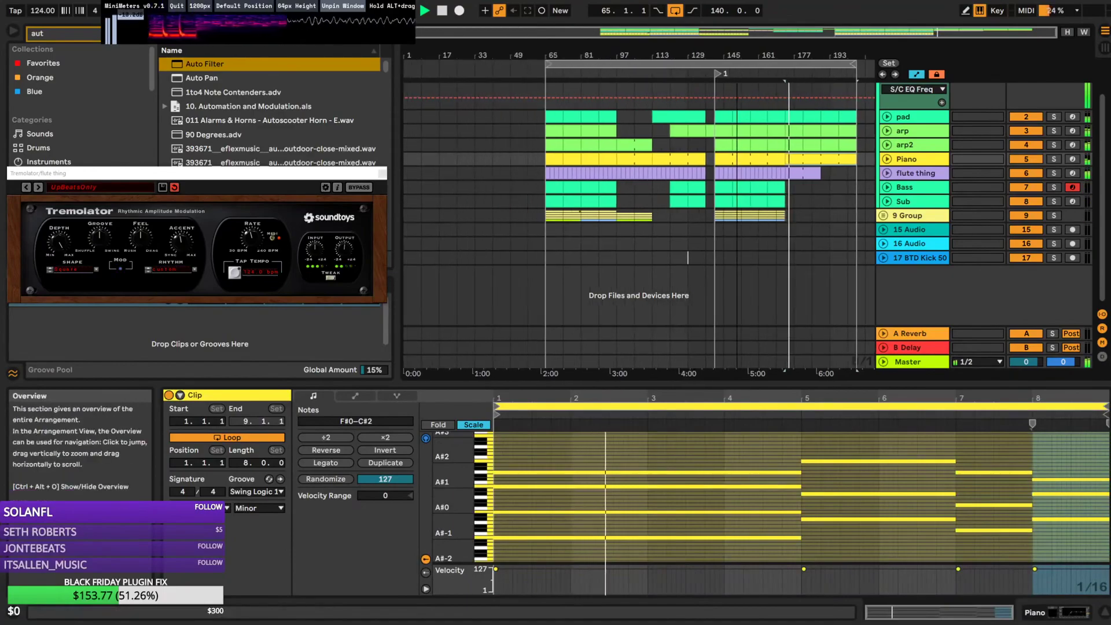
{"action": "left_click", "coordinate": [886, 146]}
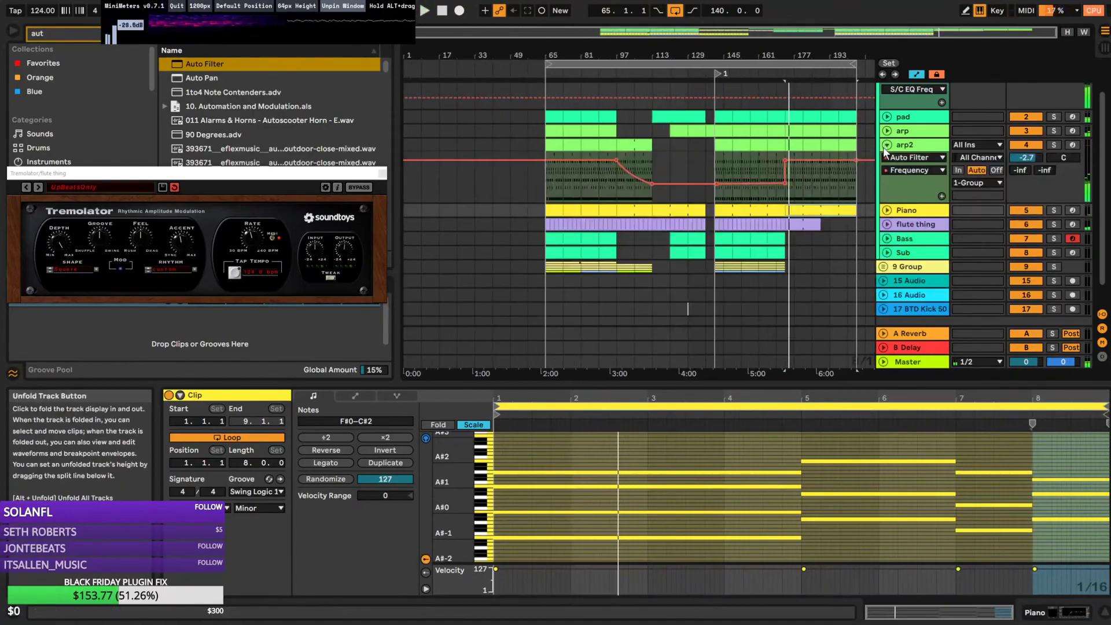
{"action": "left_click", "coordinate": [596, 186]}
{"action": "key", "text": "space"}
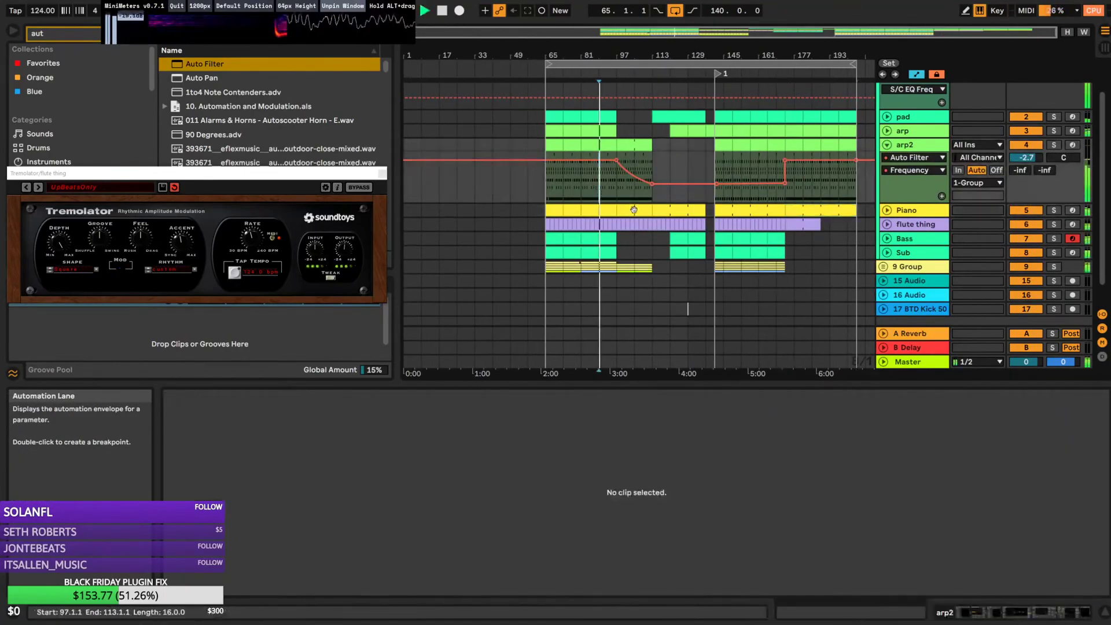
Unfold the arp track and copy its Auto Filter frequency automation from bars 81–97 to bar 173
{"action": "left_click", "coordinate": [886, 131]}
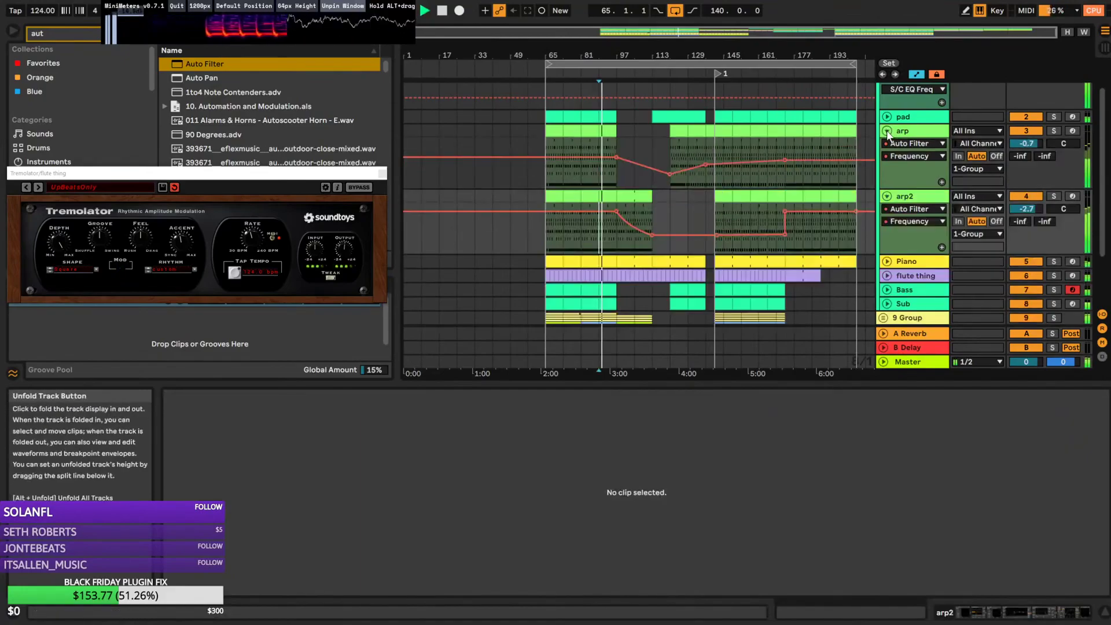
{"action": "left_click", "coordinate": [581, 173]}
{"action": "left_click_drag", "start_coordinate": [588, 175], "coordinate": [614, 172]}
{"action": "key", "text": "ctrl+c"}
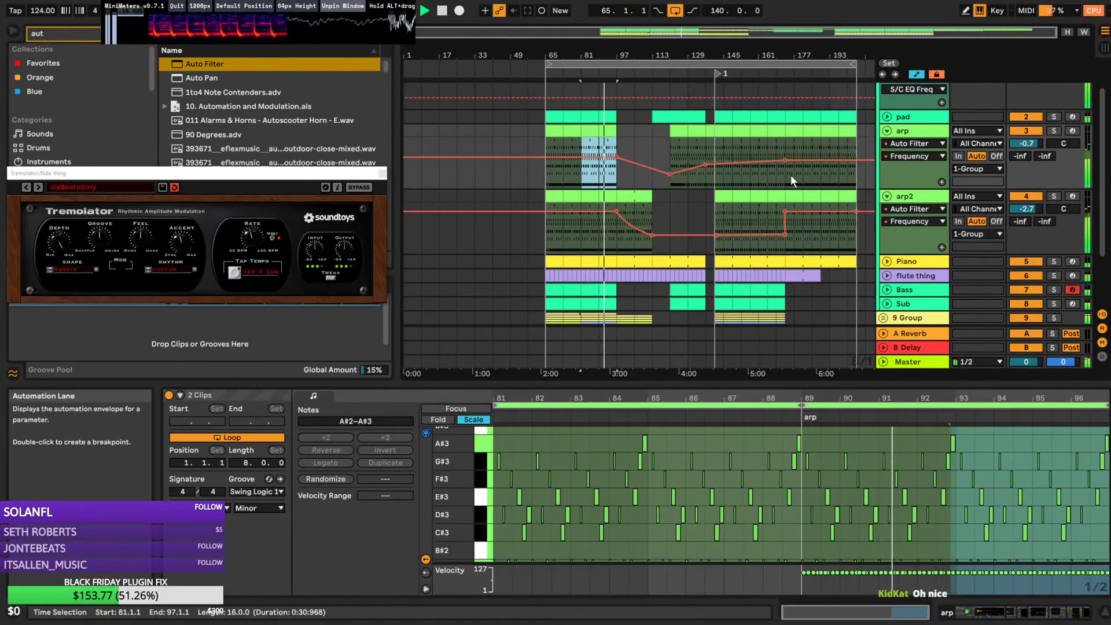
{"action": "left_click", "coordinate": [791, 175]}
{"action": "key", "text": "ctrl+v"}
Raise the arp's Auto Filter frequency automation to about 2.05 kHz from bar 173, adding a breakpoint near bar 193
{"action": "left_click", "coordinate": [786, 173]}
{"action": "left_click", "coordinate": [785, 173]}
{"action": "left_click_drag", "start_coordinate": [839, 33], "coordinate": [868, 72]}
{"action": "left_click_drag", "start_coordinate": [733, 174], "coordinate": [826, 162]}
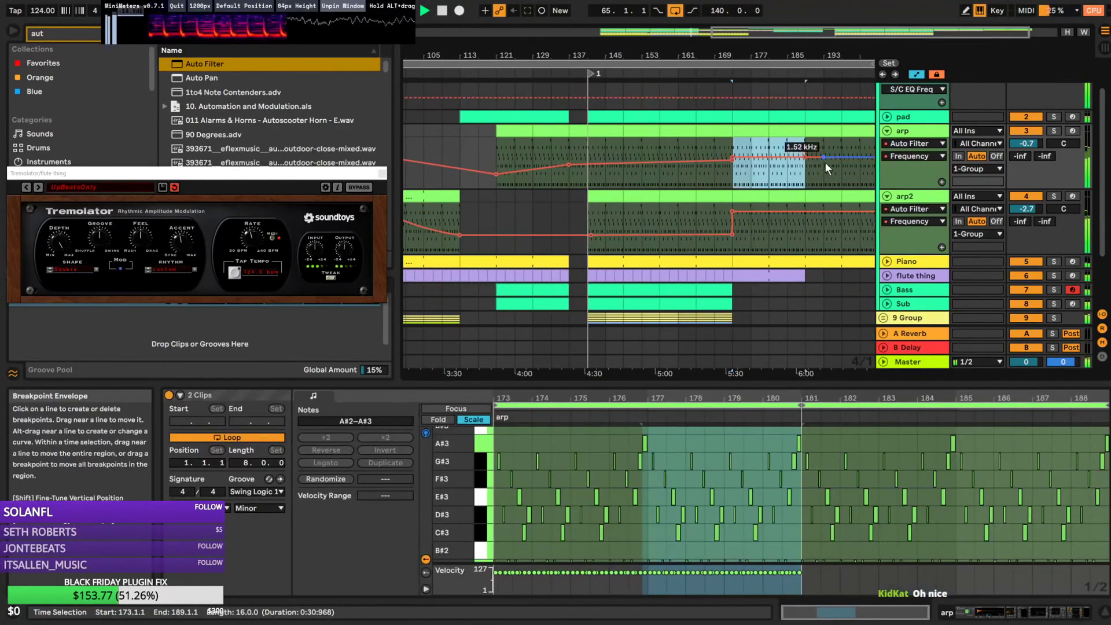
{"action": "left_click_drag", "start_coordinate": [887, 33], "coordinate": [880, 5]}
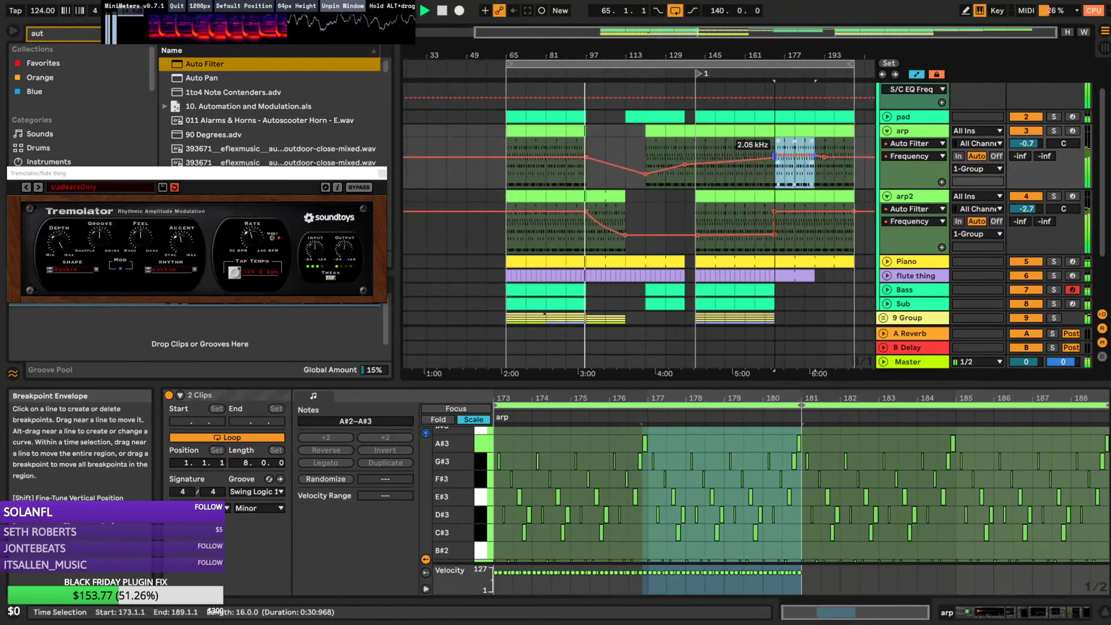
{"action": "left_click", "coordinate": [745, 175]}
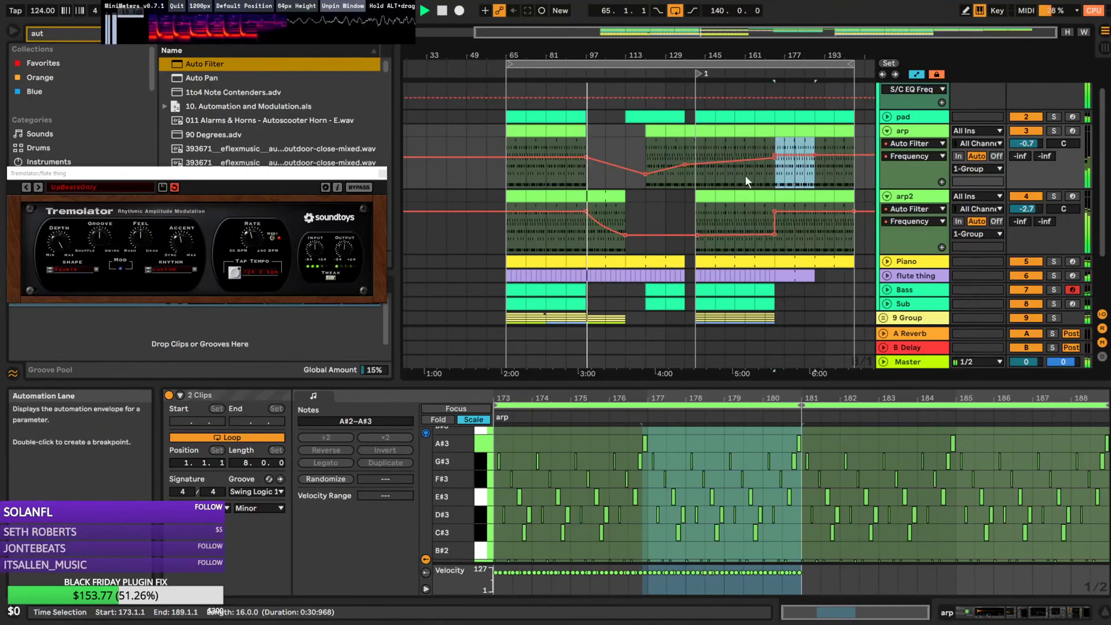
Duplicate the Bass, Sub and 9 Group clips from bars 141–173 to bars 173–205
{"action": "scroll", "coordinate": [759, 246], "scroll_direction": "down", "scroll_amount": 3}
{"action": "left_click", "coordinate": [759, 246]}
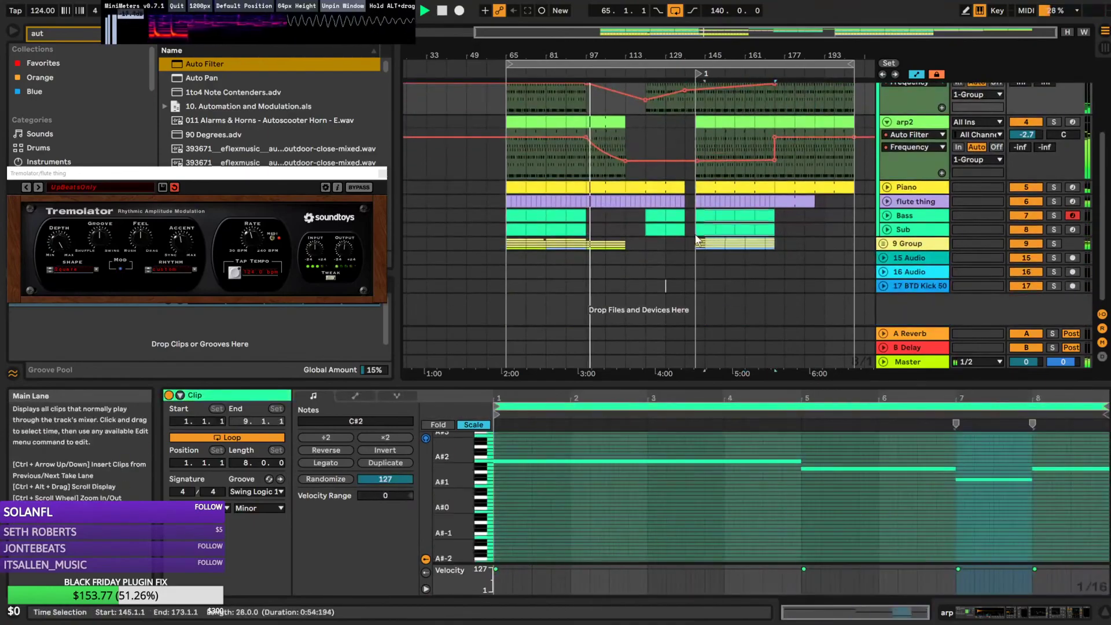
{"action": "key", "text": "ctrl+d"}
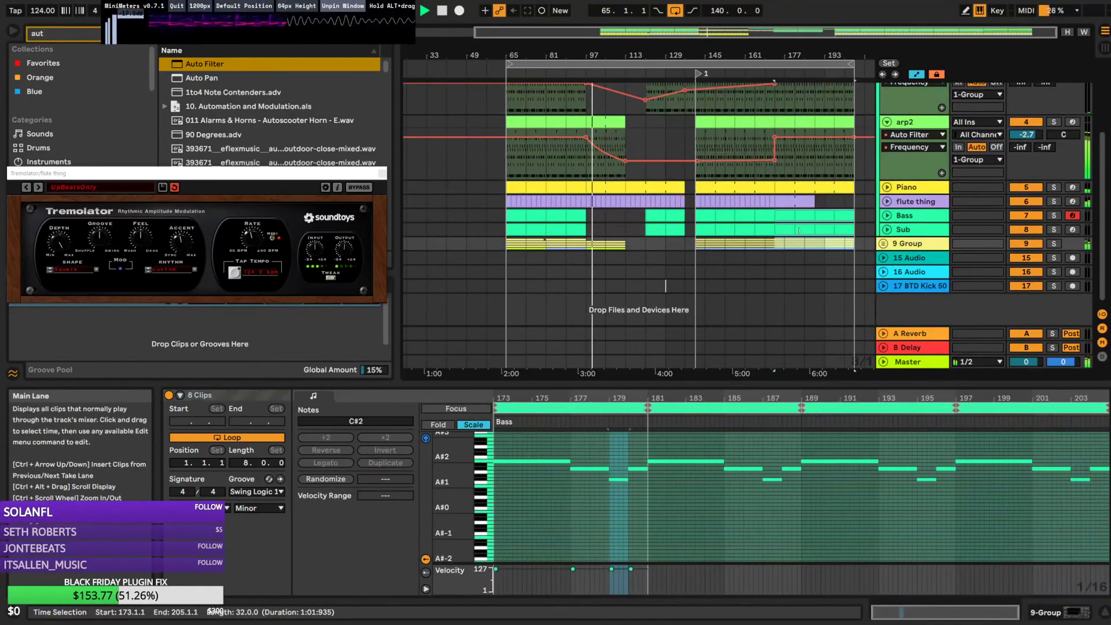
Unfold the flute thing track and duplicate its clips to fill the arrangement up to bar 205
{"action": "left_click", "coordinate": [887, 201]}
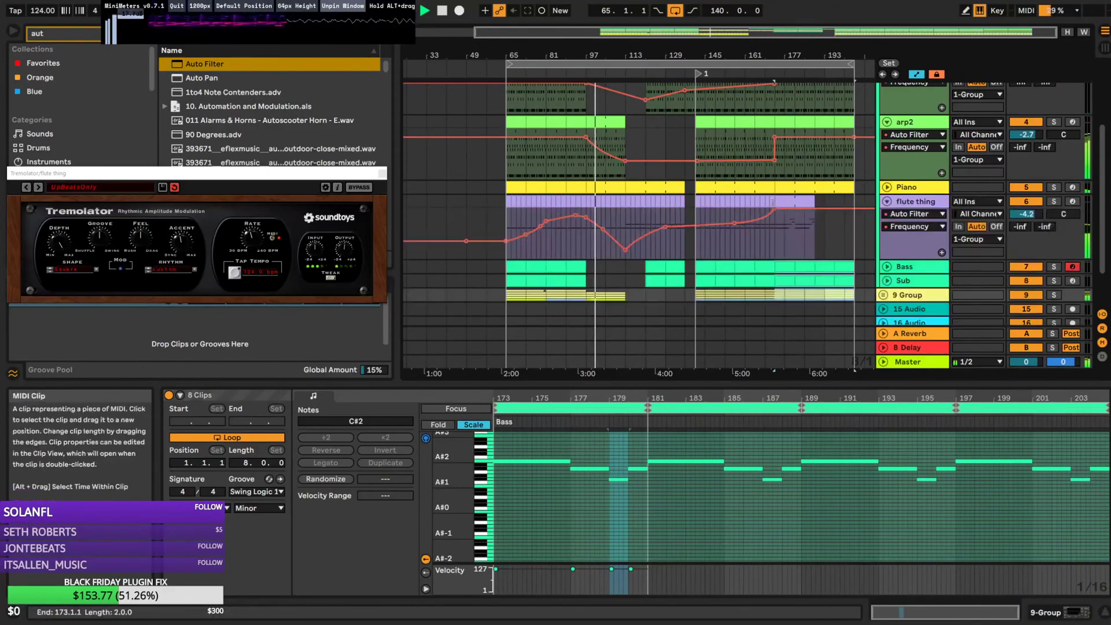
{"action": "left_click", "coordinate": [773, 202]}
{"action": "key", "text": "ctrl+d"}
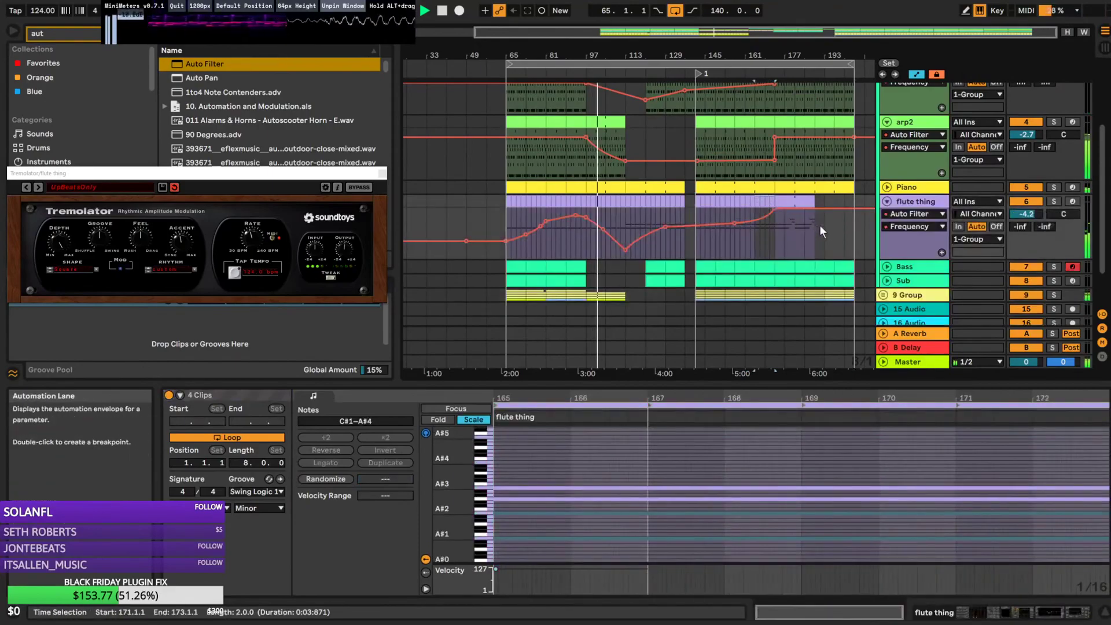
{"action": "key", "text": "ctrl+d"}
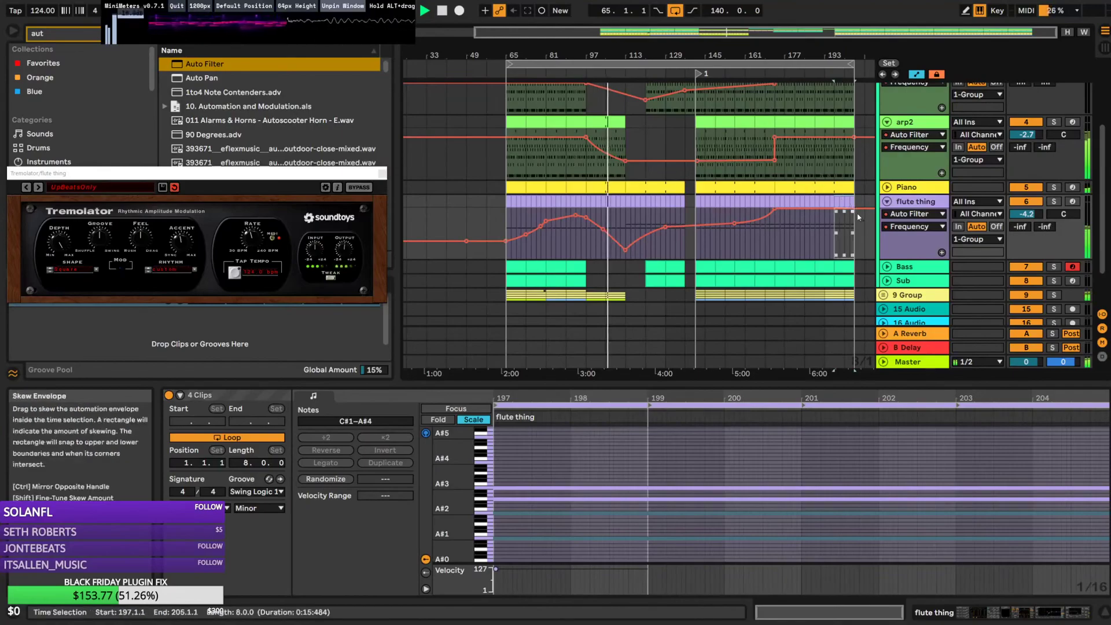
Unfold the 9 Group, delete the kick clips in bars 171–173 and fold the top loop track
{"action": "left_click_drag", "start_coordinate": [910, 33], "coordinate": [906, 75]}
{"action": "scroll", "coordinate": [818, 97], "scroll_direction": "up", "scroll_amount": 1}
{"action": "scroll", "coordinate": [881, 99], "scroll_direction": "down", "scroll_amount": 3}
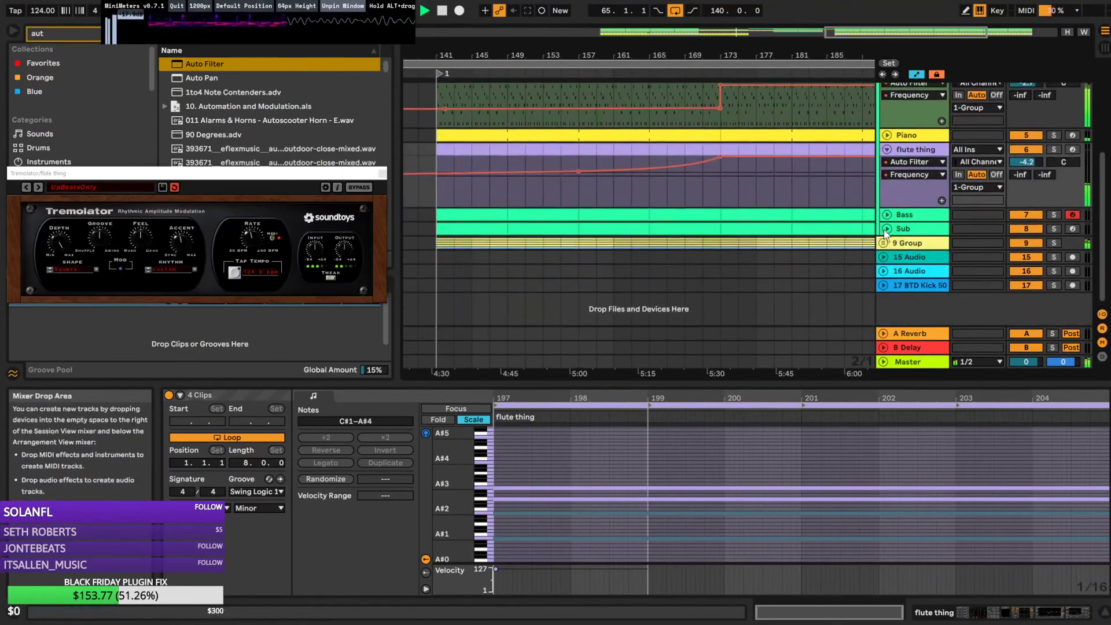
{"action": "left_click", "coordinate": [884, 244]}
{"action": "scroll", "coordinate": [709, 193], "scroll_direction": "down", "scroll_amount": 5}
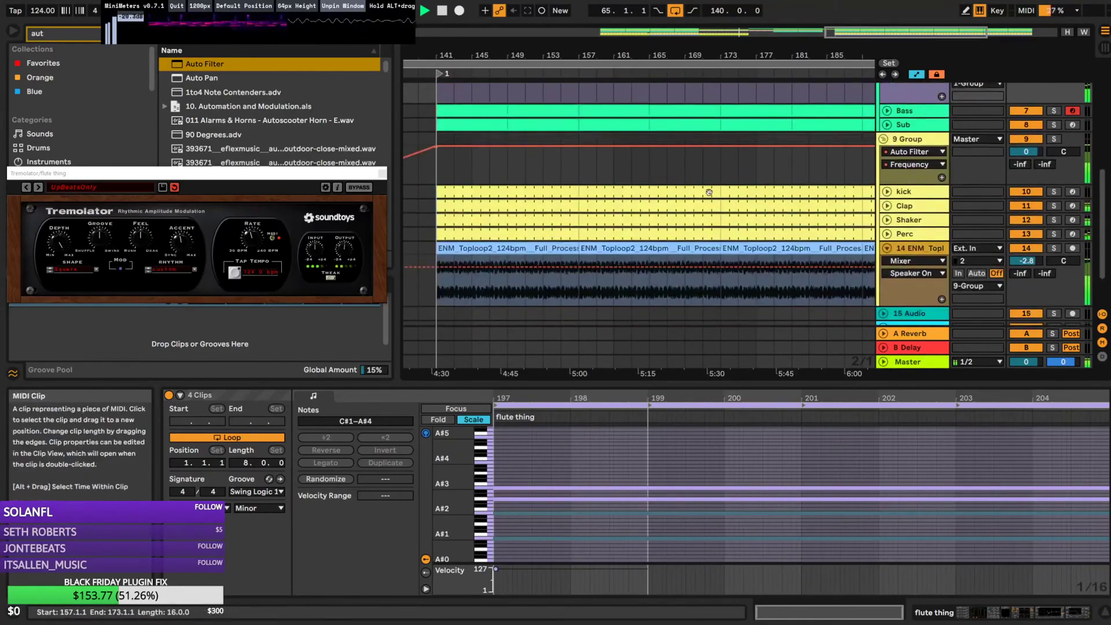
{"action": "left_click", "coordinate": [716, 191]}
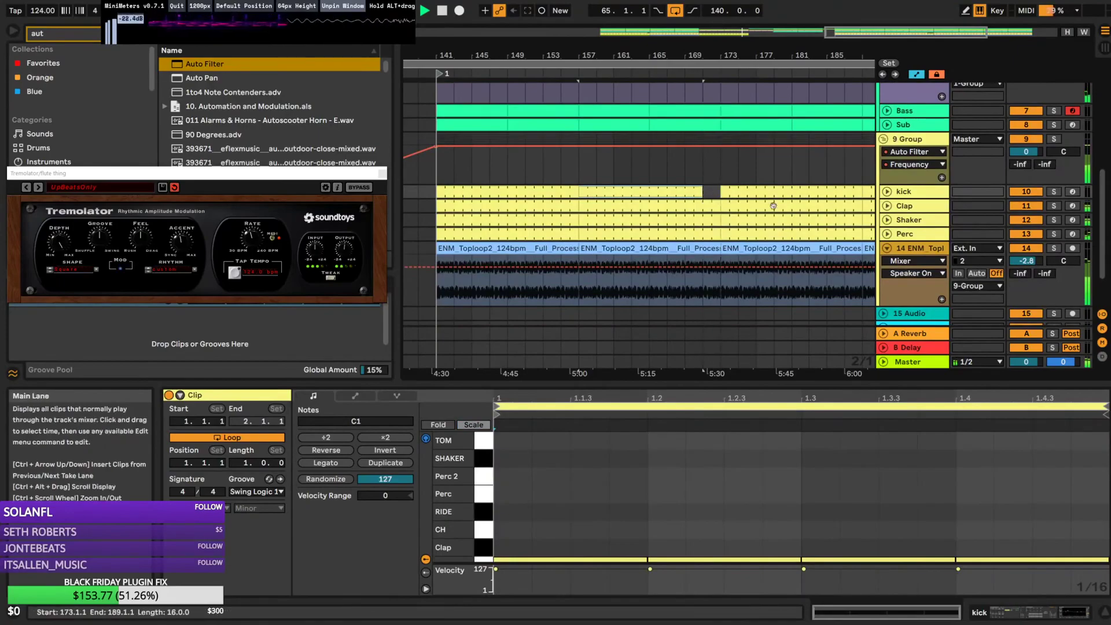
{"action": "left_click", "coordinate": [887, 248]}
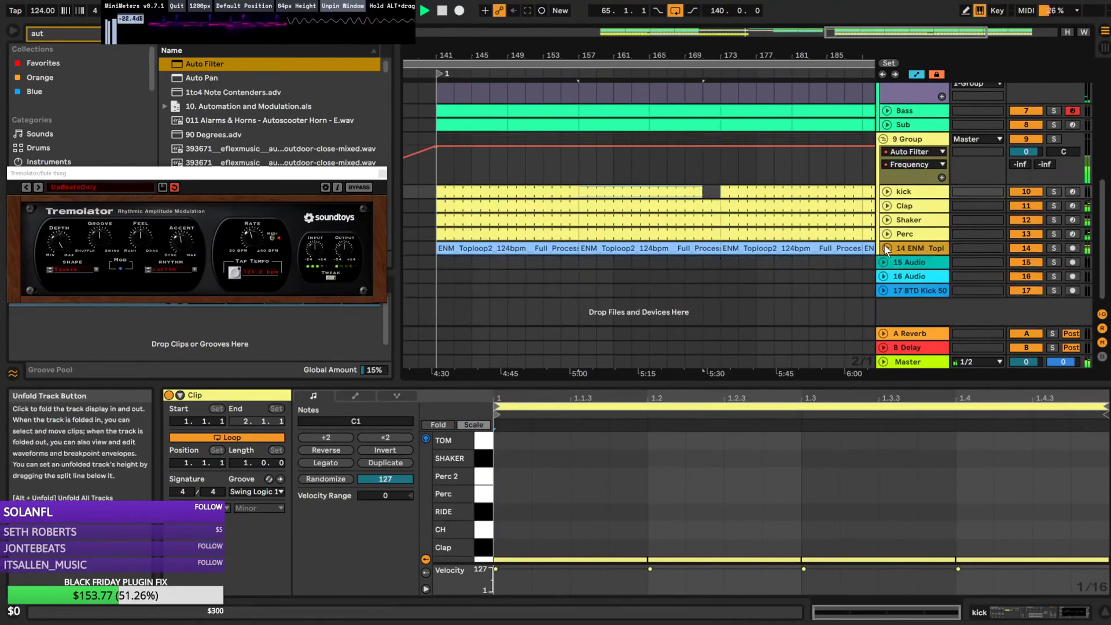
Set A Reverb's decay time to 38.2 s, switch off its Hi Cut and move its input filter to 2.77 kHz
{"action": "left_click", "coordinate": [899, 335]}
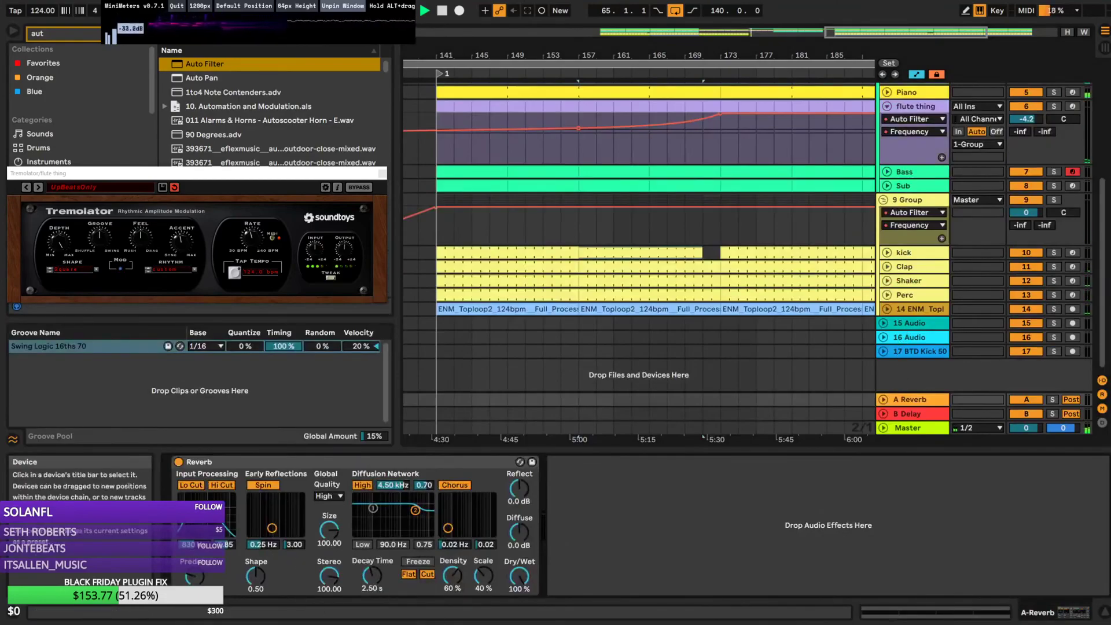
{"action": "left_click_drag", "start_coordinate": [373, 576], "coordinate": [373, 544]}
{"action": "left_click", "coordinate": [222, 485]}
{"action": "left_click_drag", "start_coordinate": [205, 526], "coordinate": [215, 524]}
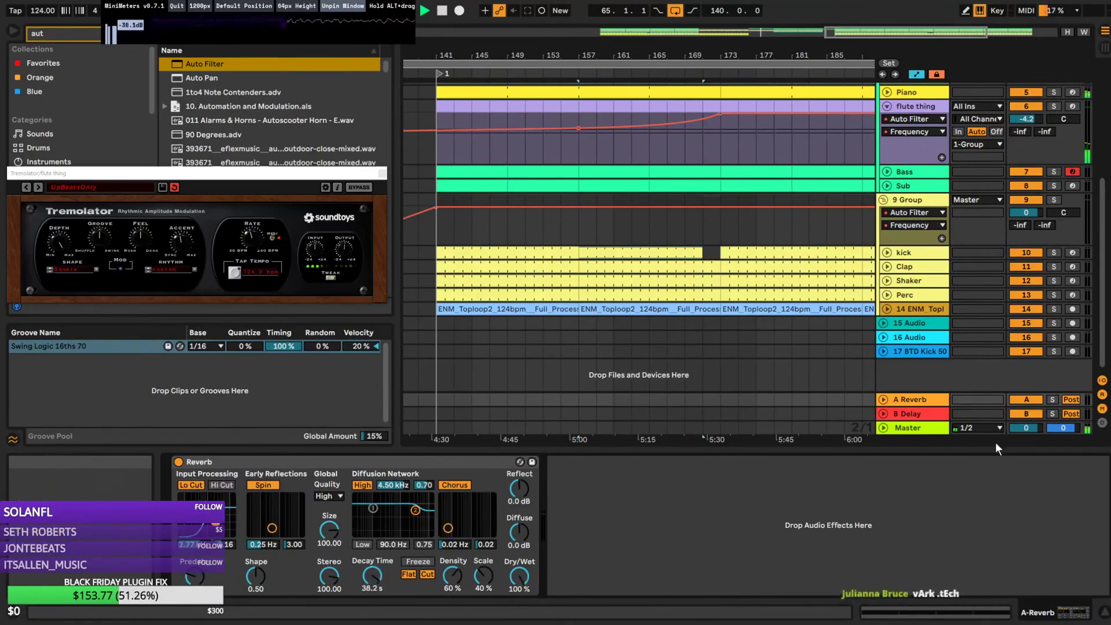
Unfold A Reverb, try the 9 Group's reverb send at 0 dB, and return the send to -inf and the reverb volume to 0 dB
{"action": "left_click", "coordinate": [884, 400]}
{"action": "scroll", "coordinate": [1016, 210], "scroll_direction": "up", "scroll_amount": 3}
{"action": "scroll", "coordinate": [1015, 210], "scroll_direction": "down", "scroll_amount": 5}
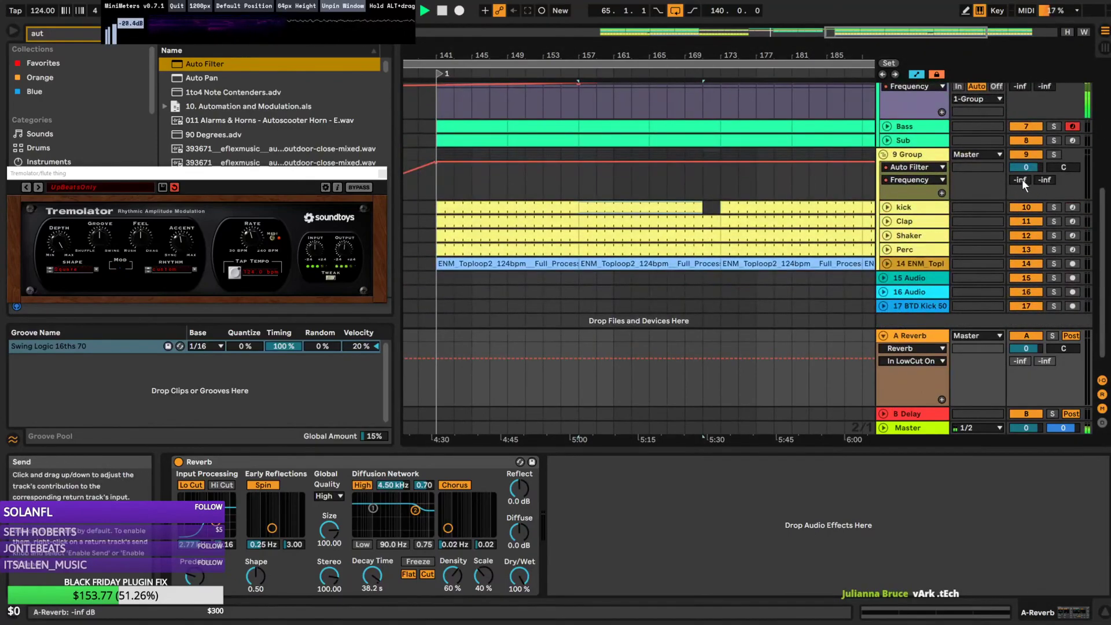
{"action": "left_click_drag", "start_coordinate": [1023, 180], "coordinate": [1022, 98]}
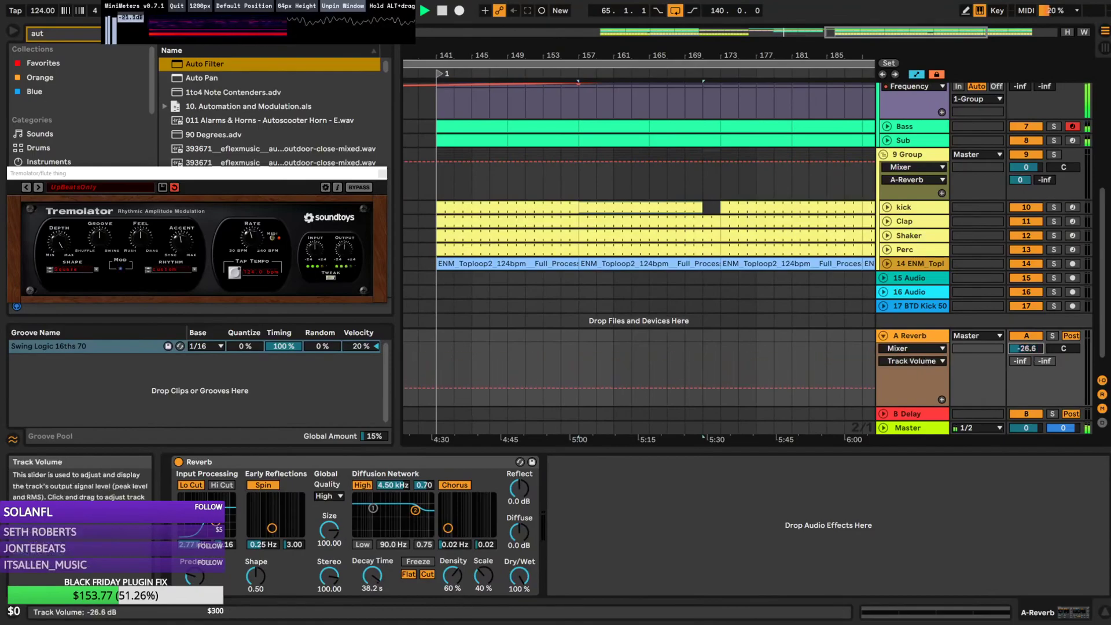
{"action": "left_click_drag", "start_coordinate": [1027, 348], "coordinate": [1027, 336]}
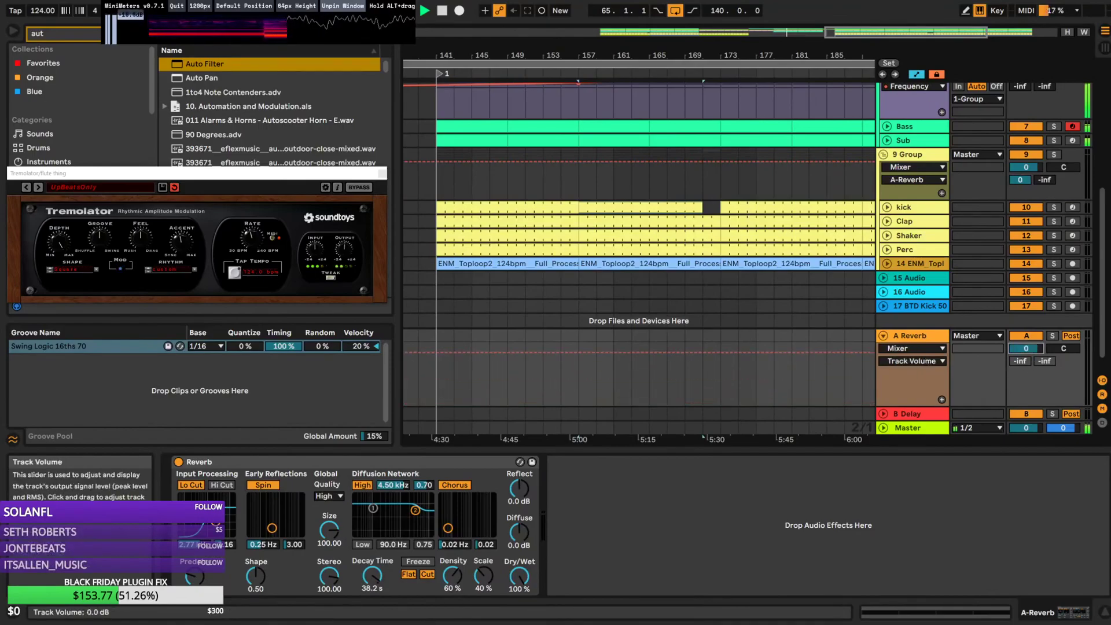
{"action": "left_click_drag", "start_coordinate": [1023, 178], "coordinate": [1024, 209]}
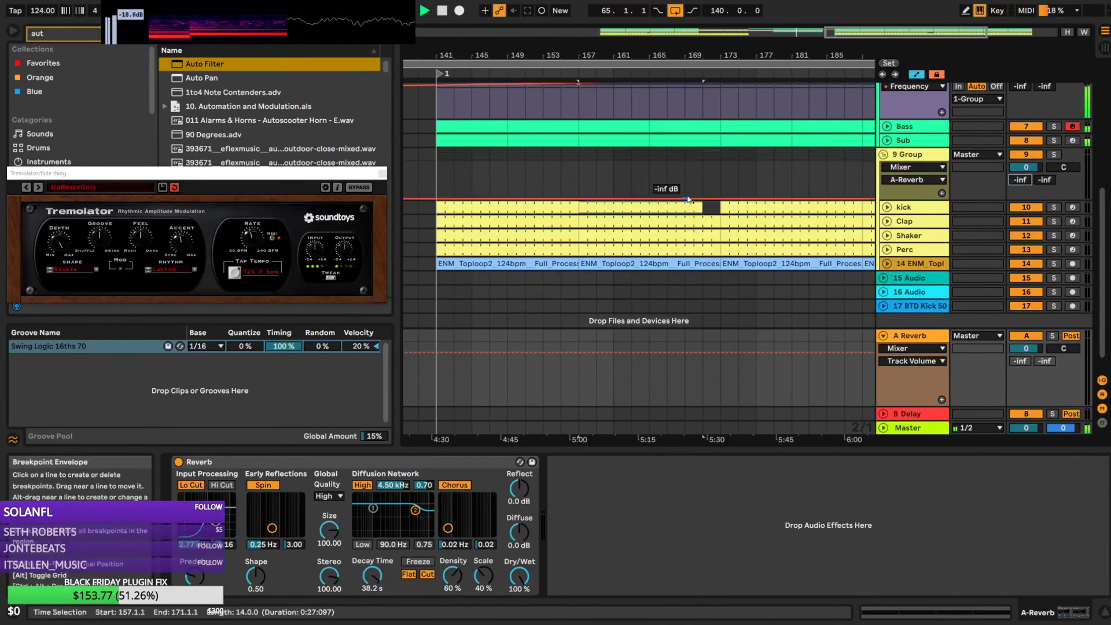
Automate the 9 Group's A-Reverb send to rise from bar 167 to a peak at bar 173, curving down to -inf at about bar 175
{"action": "left_click_drag", "start_coordinate": [668, 198], "coordinate": [737, 200]}
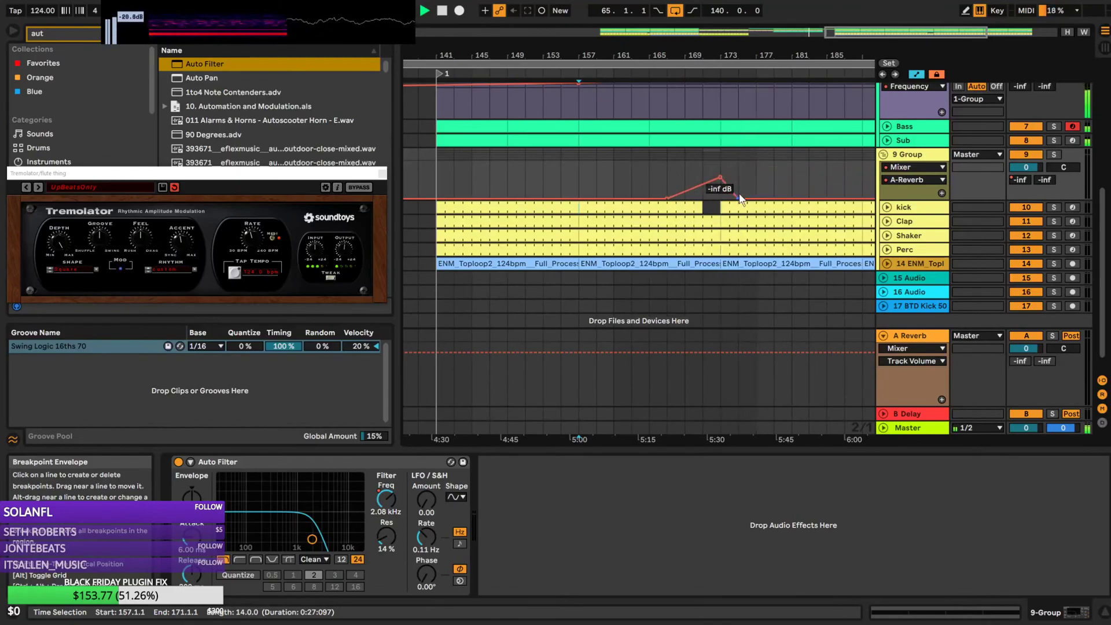
{"action": "left_click", "coordinate": [667, 166]}
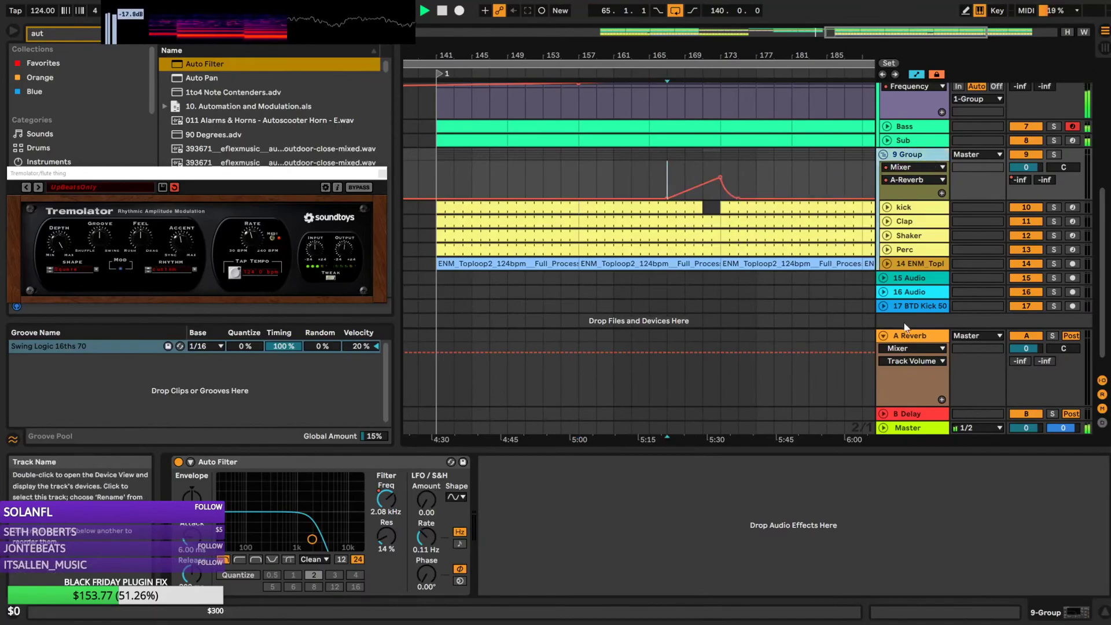
Move A Reverb's input filter to 3.61 kHz and set its decay time to 54.8 s
{"action": "left_click", "coordinate": [914, 338]}
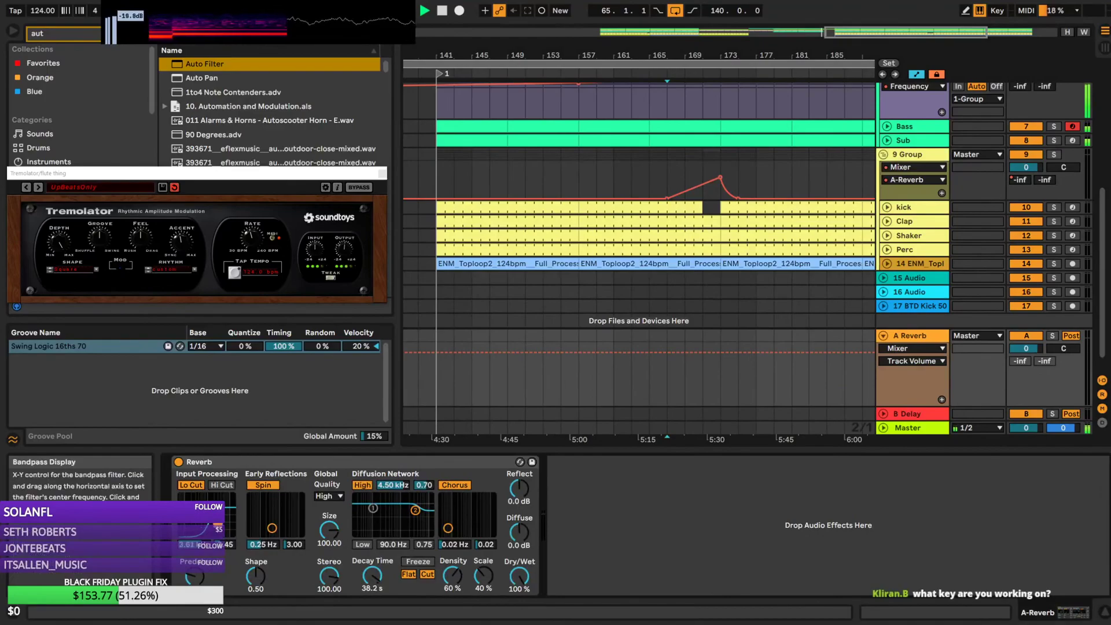
{"action": "left_click_drag", "start_coordinate": [372, 579], "coordinate": [371, 564]}
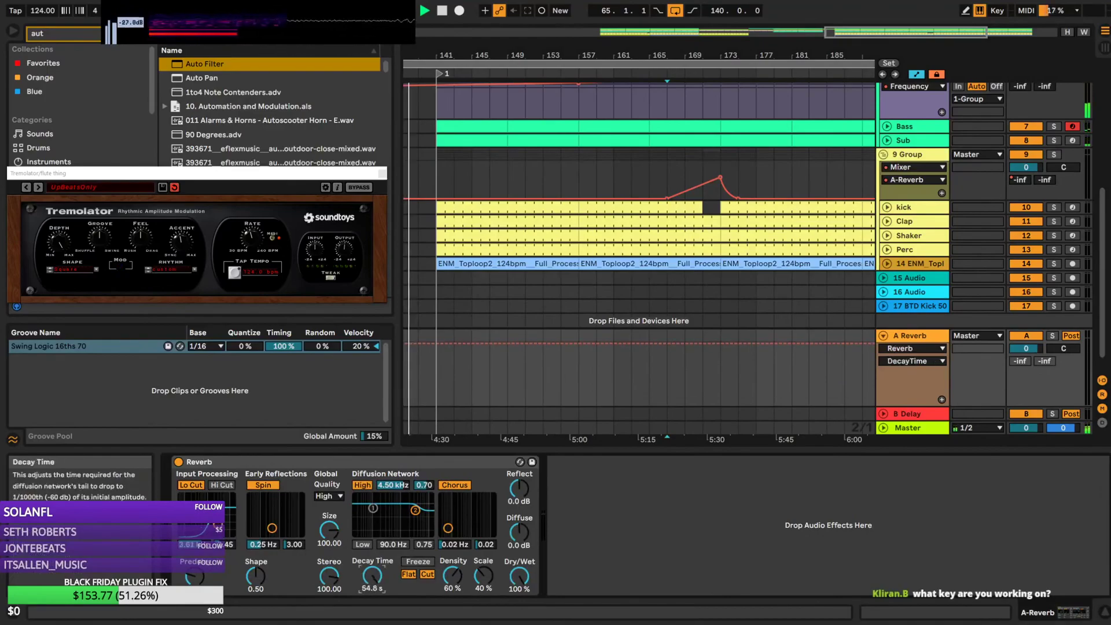
Play the section from bar 141 and review the track automation leading to the 9 Group's reverb send rise before bar 173
{"action": "left_click_drag", "start_coordinate": [874, 32], "coordinate": [806, 33]}
{"action": "scroll", "coordinate": [717, 159], "scroll_direction": "up", "scroll_amount": 2}
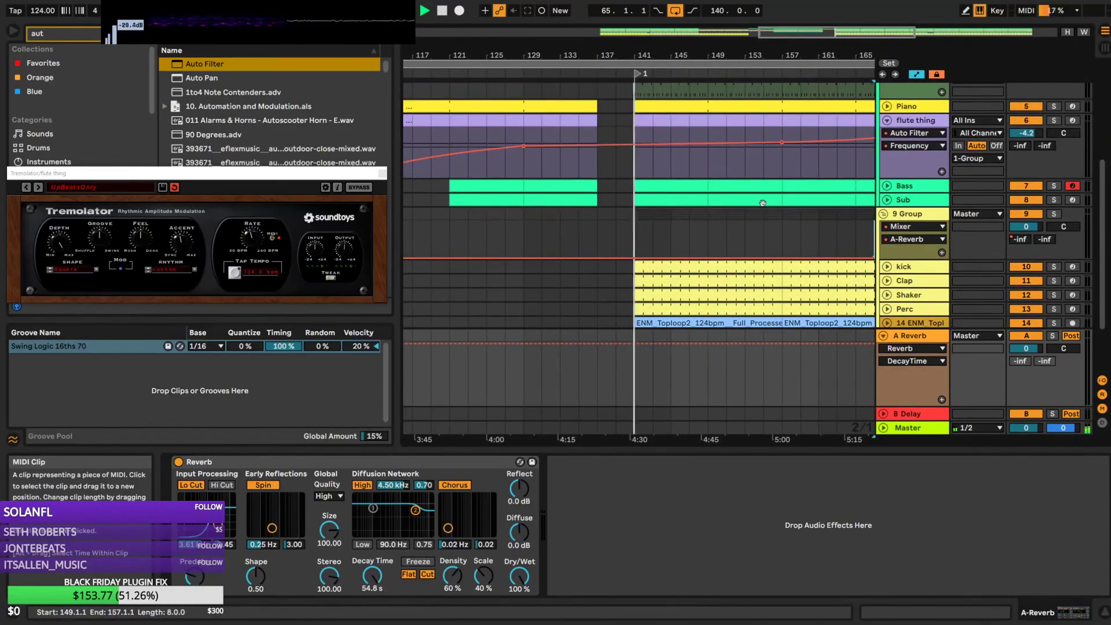
{"action": "left_click_drag", "start_coordinate": [813, 33], "coordinate": [843, 22]}
{"action": "scroll", "coordinate": [648, 232], "scroll_direction": "up", "scroll_amount": 3}
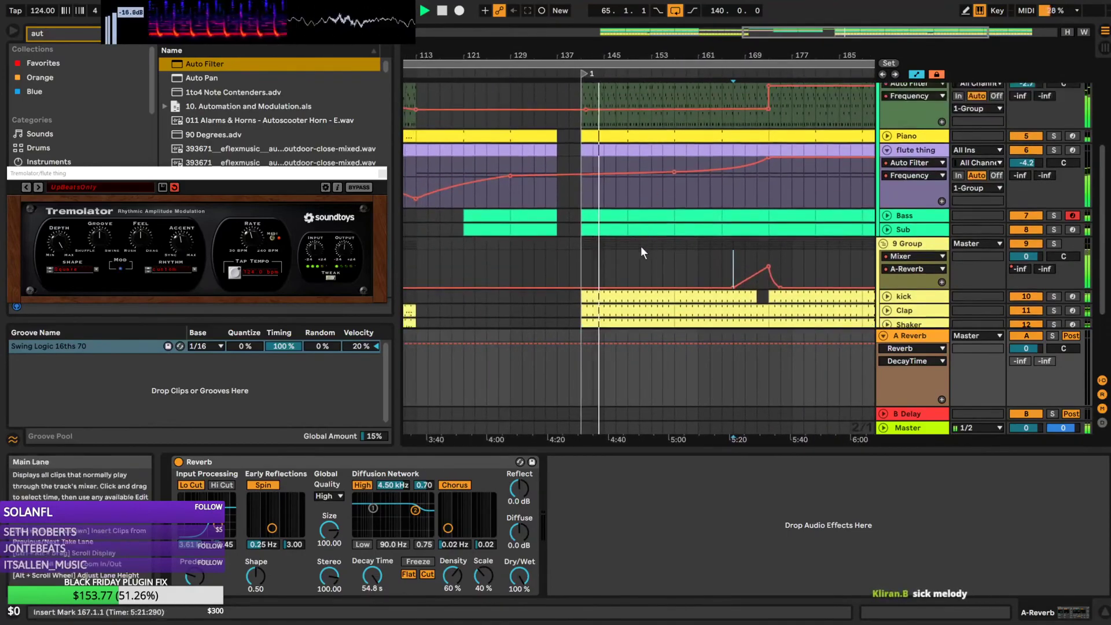
{"action": "scroll", "coordinate": [551, 286], "scroll_direction": "up", "scroll_amount": 2}
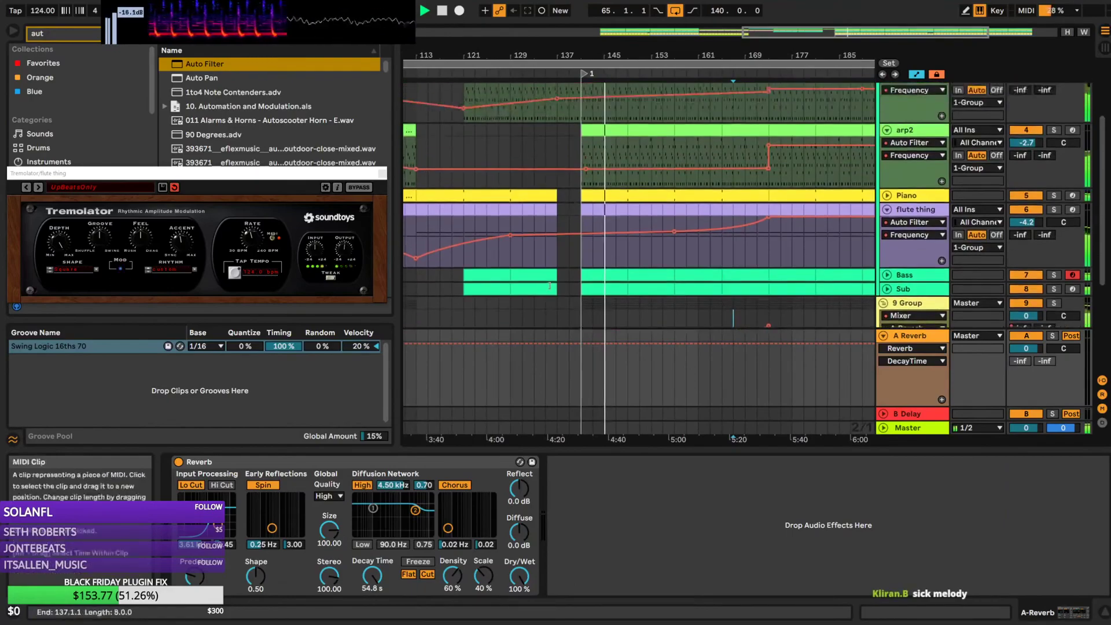
{"action": "scroll", "coordinate": [666, 279], "scroll_direction": "down", "scroll_amount": 5}
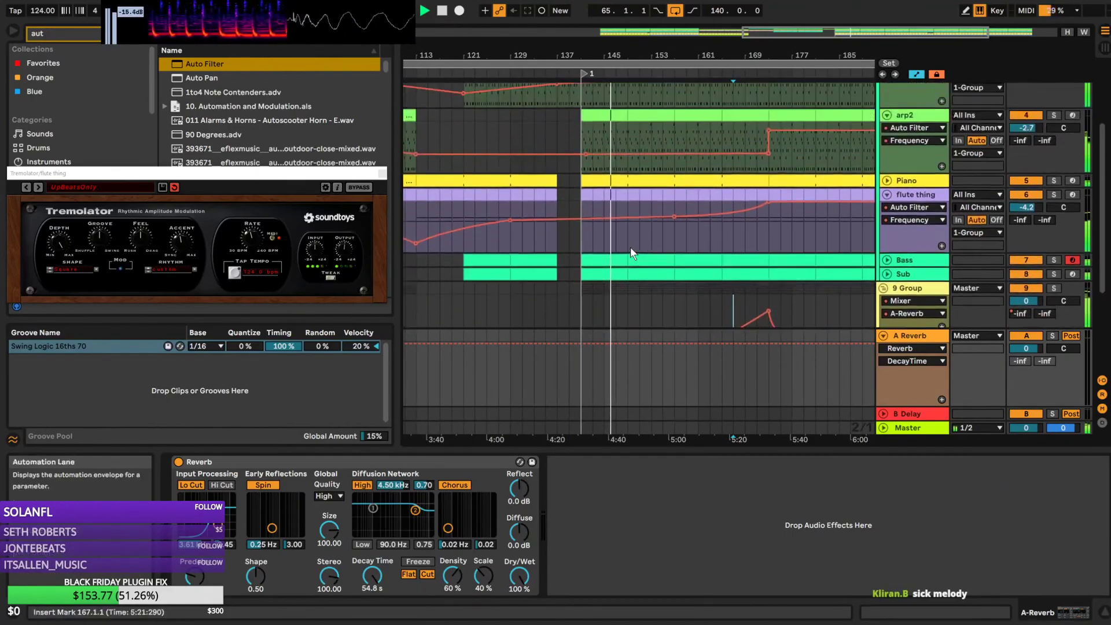
{"action": "scroll", "coordinate": [637, 237], "scroll_direction": "up", "scroll_amount": 3}
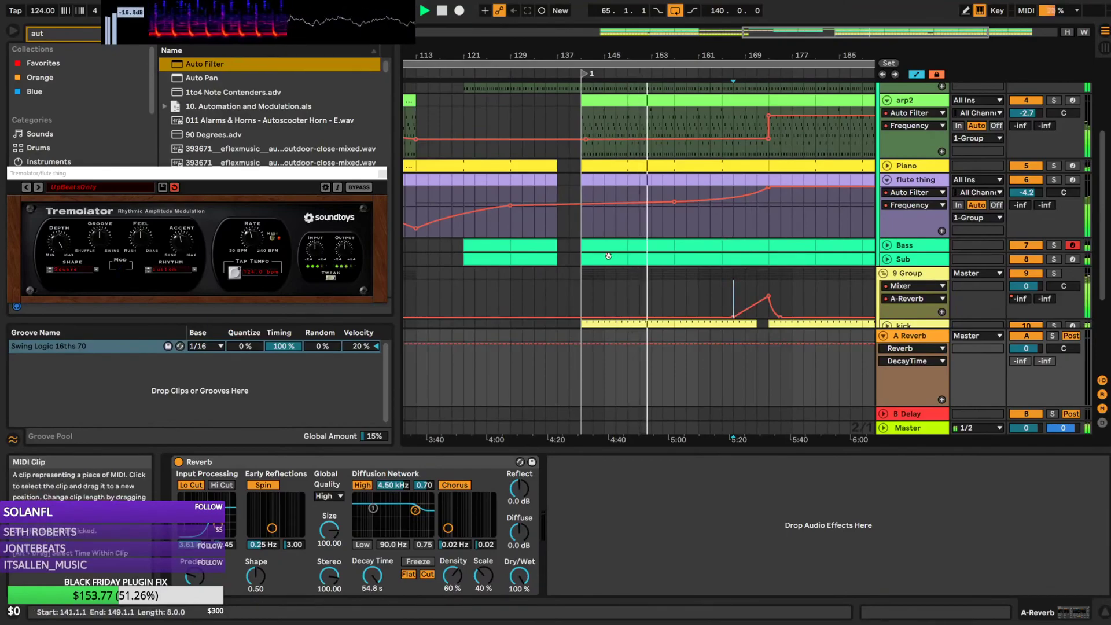
{"action": "left_click_drag", "start_coordinate": [784, 33], "coordinate": [909, 20]}
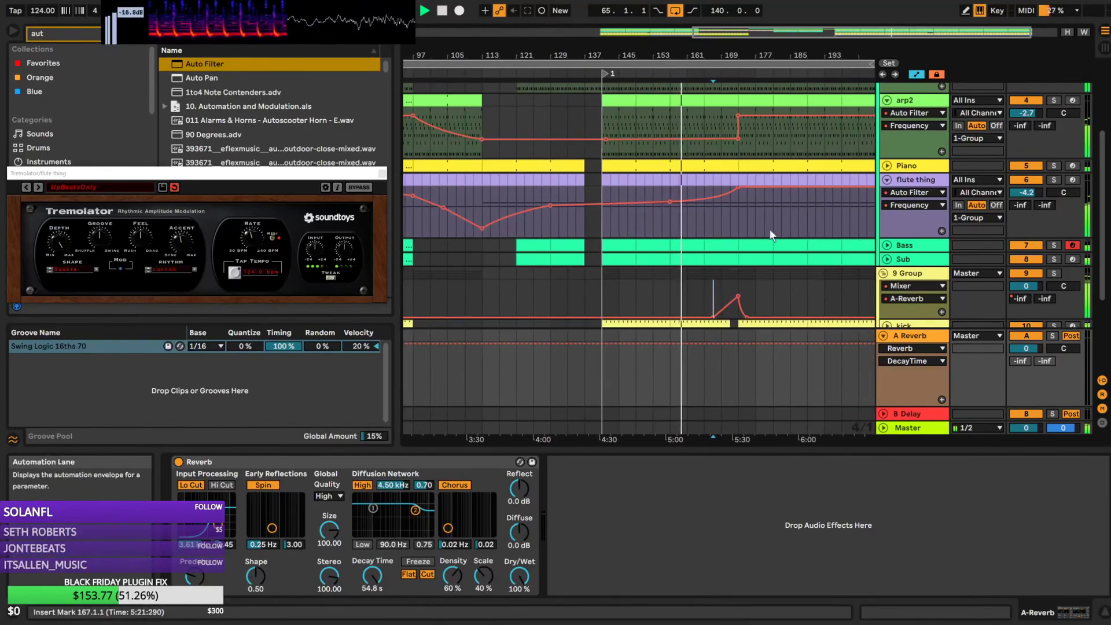
{"action": "scroll", "coordinate": [733, 231], "scroll_direction": "down", "scroll_amount": 3}
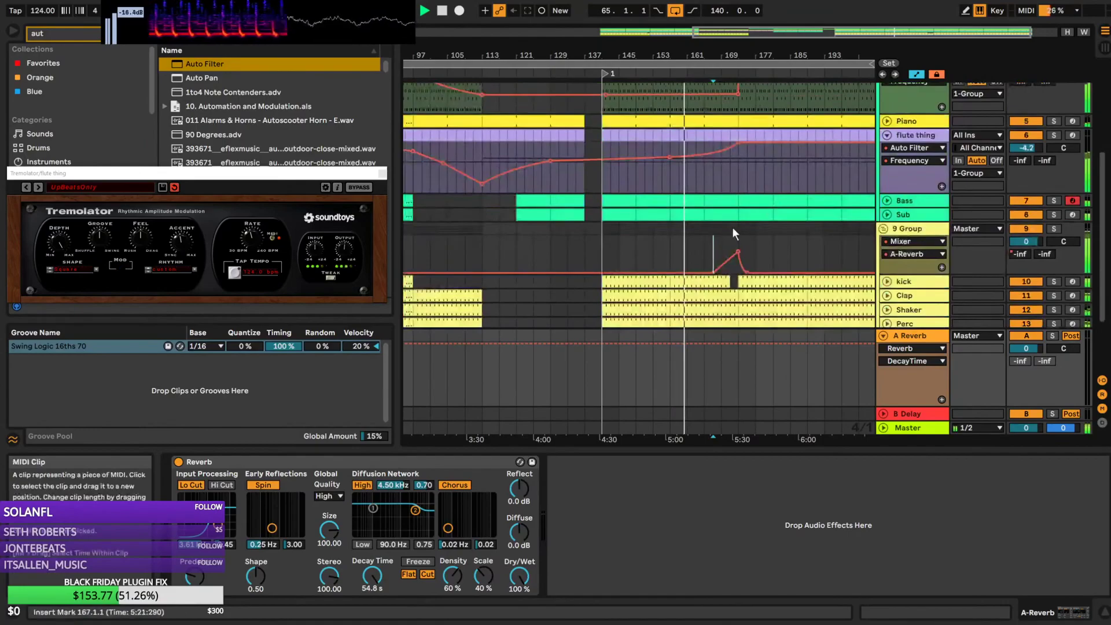
{"action": "left_click", "coordinate": [711, 249]}
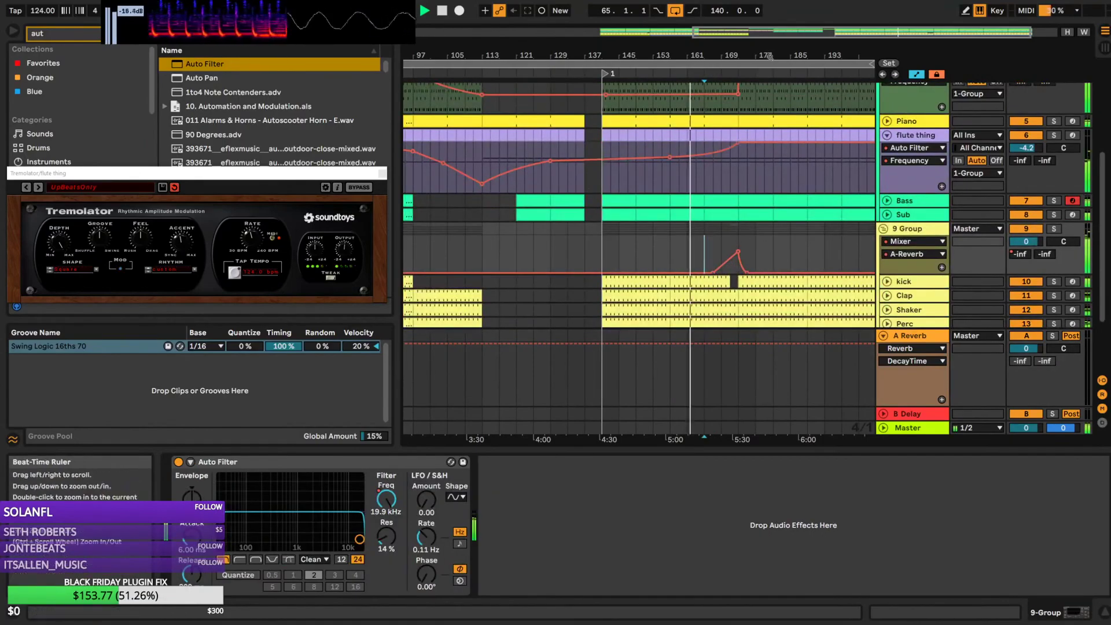
Raise the peak of the 9 Group's A-Reverb send automation at bar 173 while the section plays
{"action": "scroll", "coordinate": [737, 173], "scroll_direction": "down", "scroll_amount": 6}
{"action": "left_click_drag", "start_coordinate": [800, 34], "coordinate": [752, 35]}
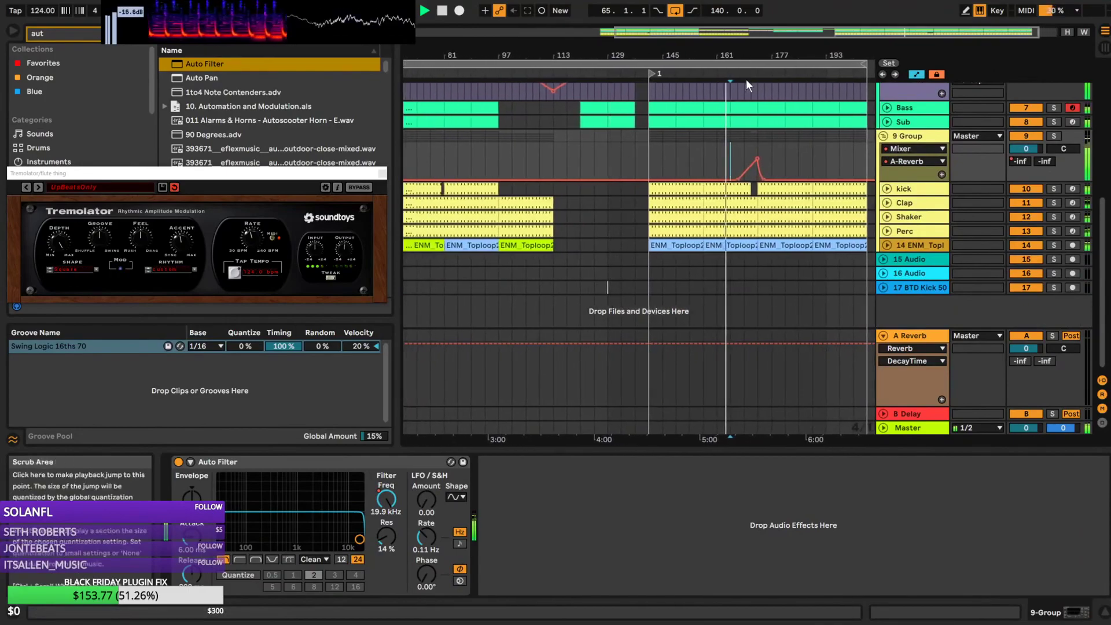
{"action": "scroll", "coordinate": [767, 144], "scroll_direction": "up", "scroll_amount": 4}
{"action": "scroll", "coordinate": [767, 155], "scroll_direction": "down", "scroll_amount": 4}
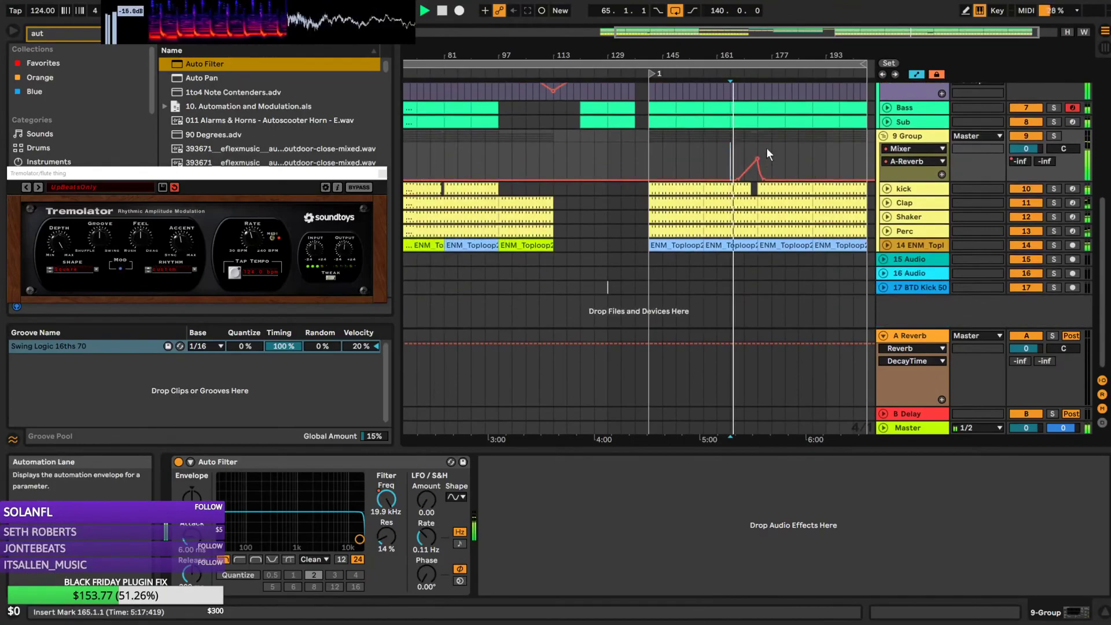
{"action": "left_click_drag", "start_coordinate": [776, 33], "coordinate": [829, 44]}
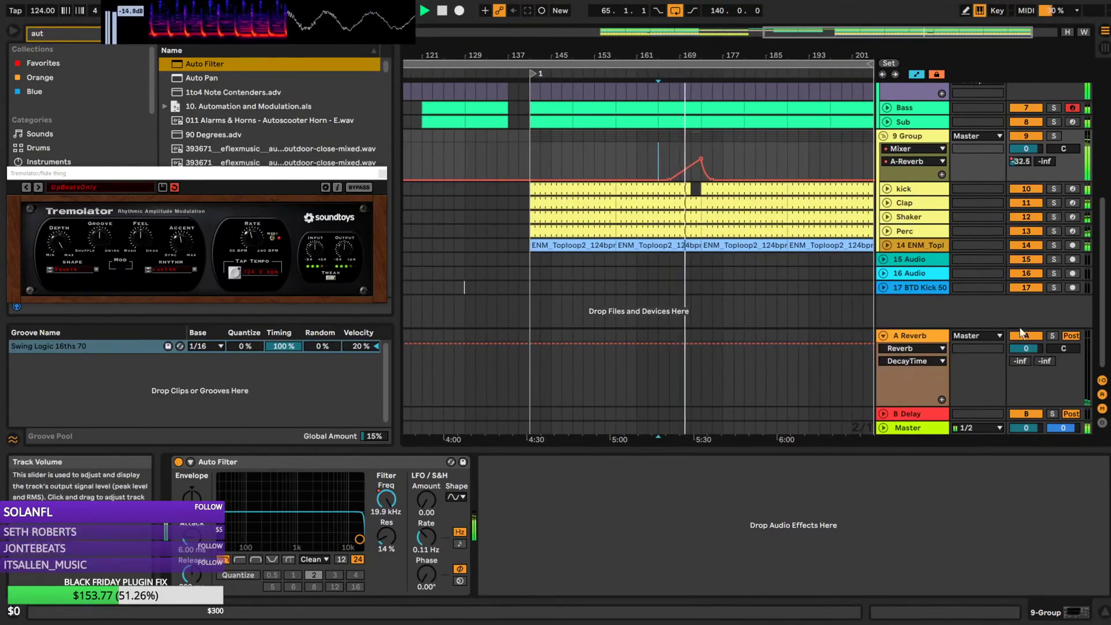
{"action": "left_click_drag", "start_coordinate": [700, 157], "coordinate": [701, 152]}
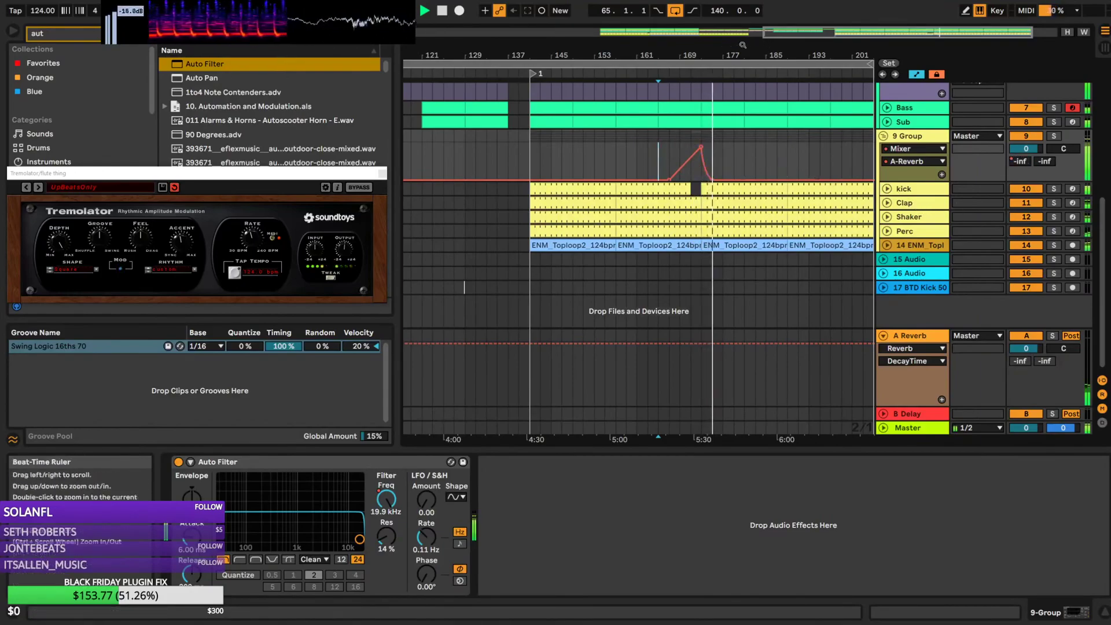
{"action": "left_click_drag", "start_coordinate": [866, 33], "coordinate": [882, 68]}
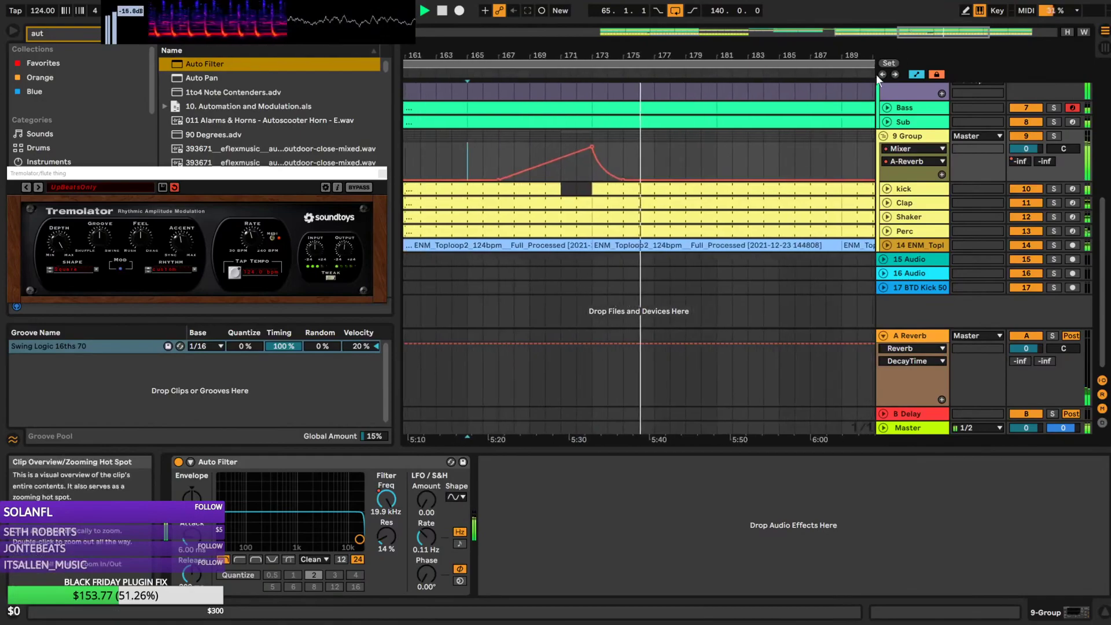
Fold all tracks, collapse the 9 Group and stop playback with the insert marker at bar 113
{"action": "scroll", "coordinate": [637, 141], "scroll_direction": "up", "scroll_amount": 2}
{"action": "scroll", "coordinate": [637, 174], "scroll_direction": "up", "scroll_amount": 5}
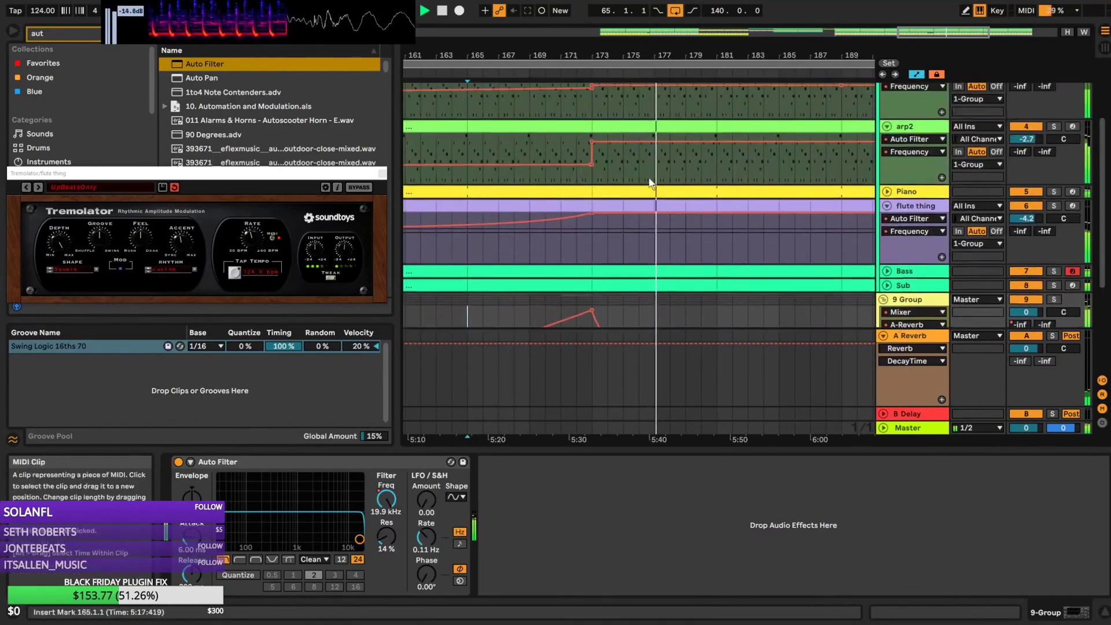
{"action": "left_click_drag", "start_coordinate": [915, 32], "coordinate": [916, 7]}
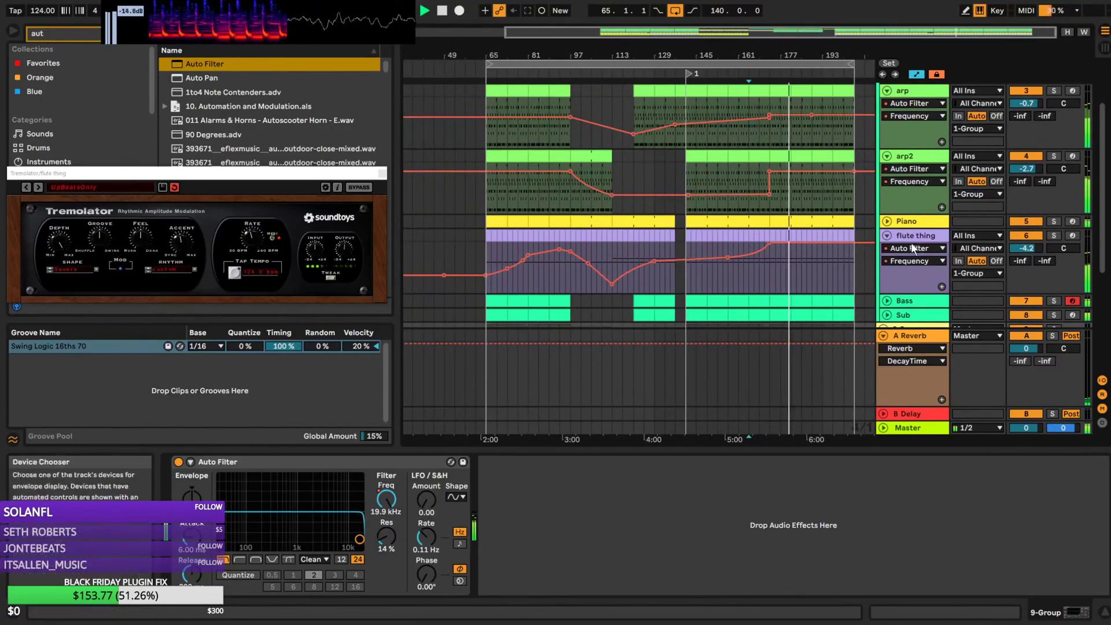
{"action": "left_click", "coordinate": [887, 235], "text": "alt"}
{"action": "left_click", "coordinate": [884, 253]}
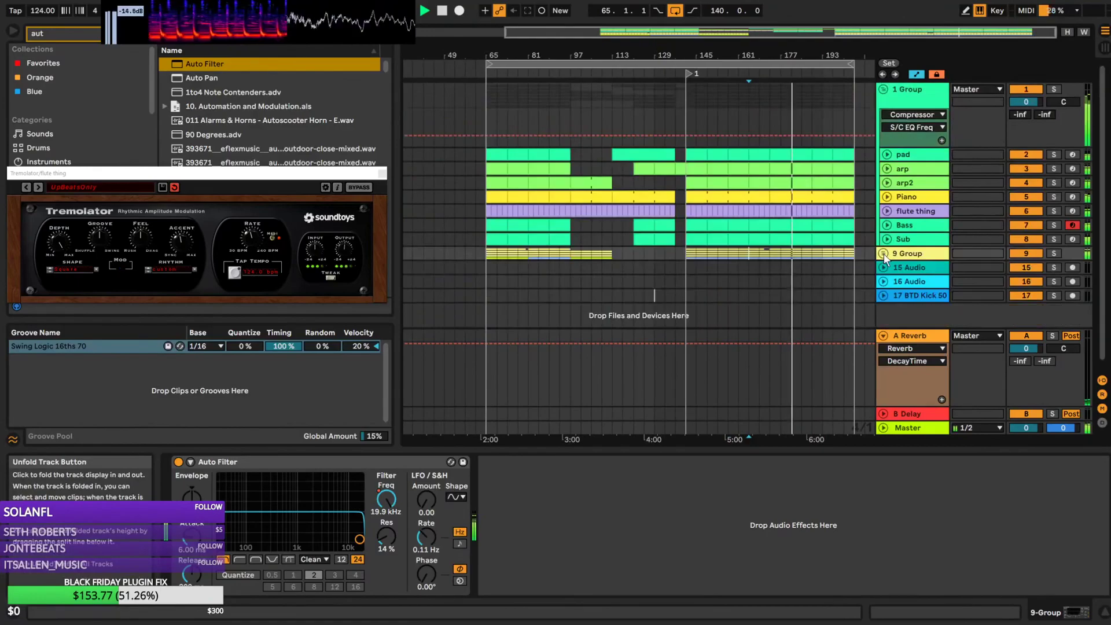
{"action": "left_click", "coordinate": [633, 270]}
{"action": "left_click", "coordinate": [615, 256]}
{"action": "key", "text": "space"}
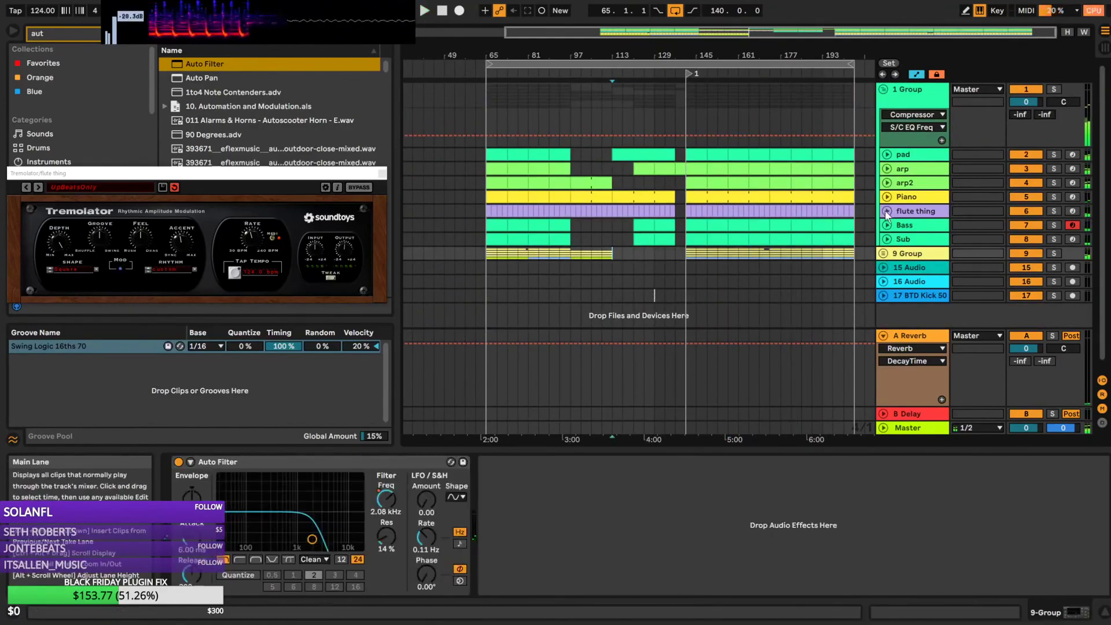
Unfold arp2, copy its 16-bar clip section to bar 121 and extend it to bar 141
{"action": "left_click", "coordinate": [887, 183]}
{"action": "left_click", "coordinate": [650, 195]}
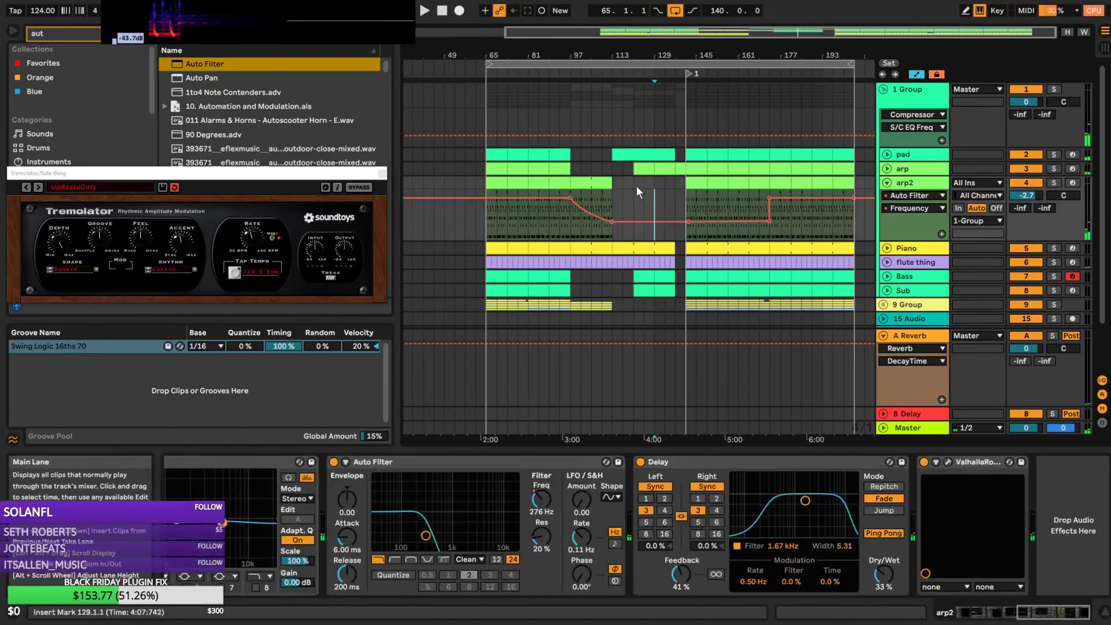
{"action": "left_click", "coordinate": [635, 185]}
{"action": "left_click_drag", "start_coordinate": [633, 56], "coordinate": [663, 113]}
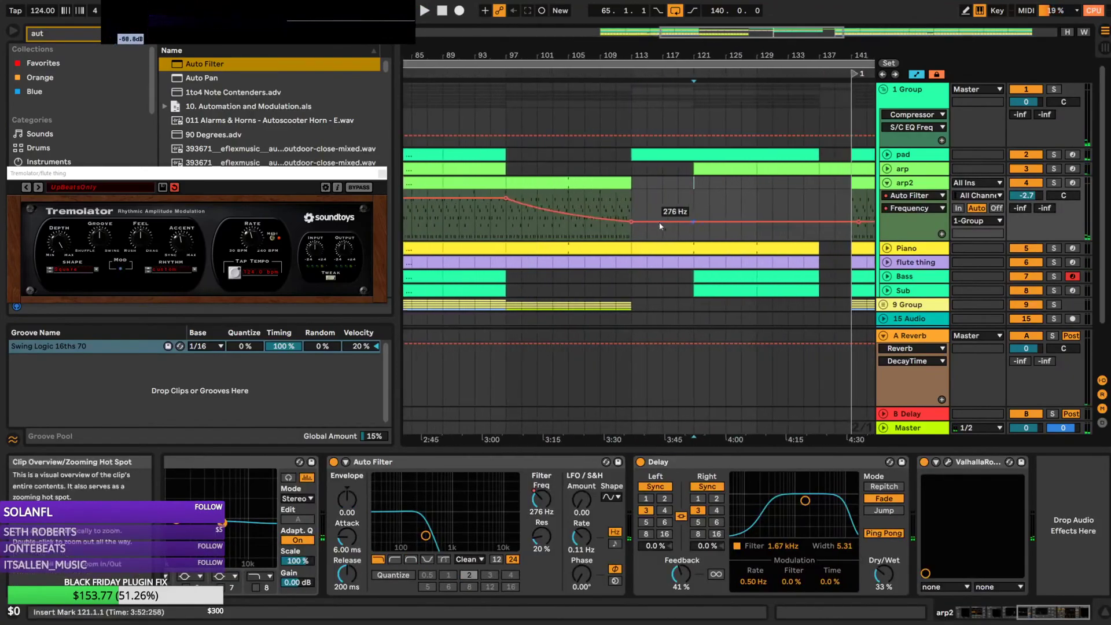
{"action": "left_click_drag", "start_coordinate": [608, 183], "coordinate": [788, 193]}
{"action": "left_click_drag", "start_coordinate": [721, 55], "coordinate": [584, 102]}
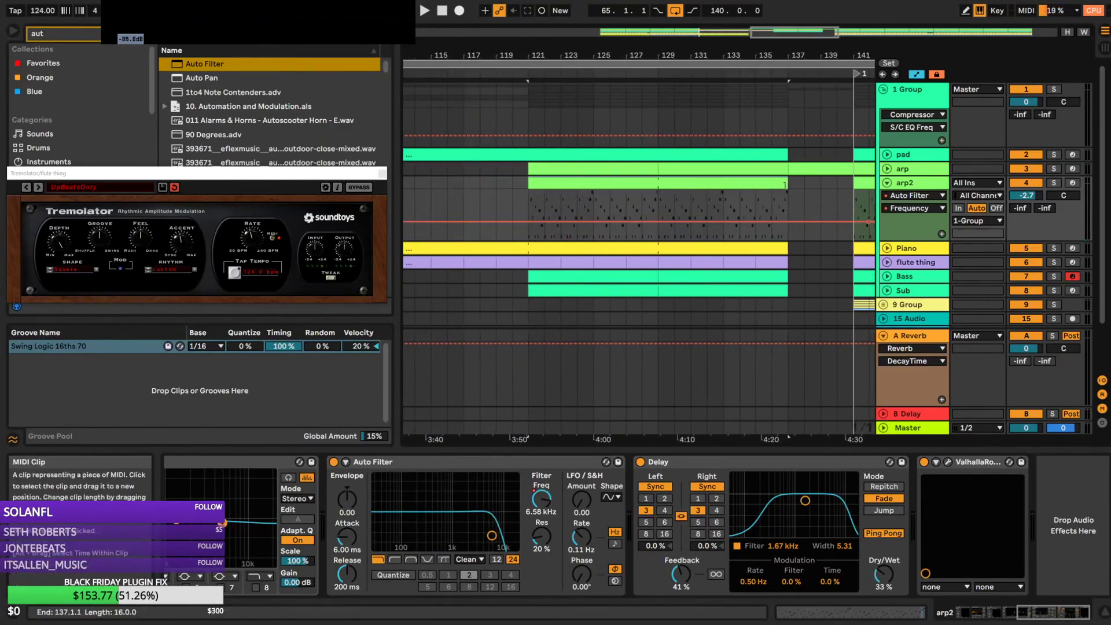
{"action": "left_click_drag", "start_coordinate": [791, 185], "coordinate": [847, 189]}
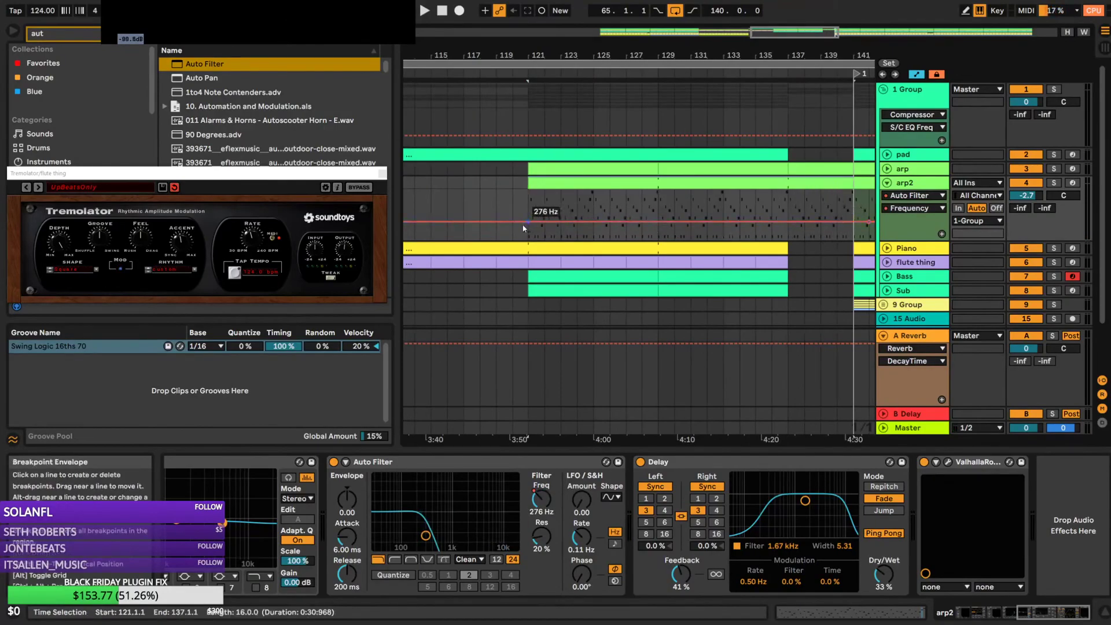
Automate arp2's Auto Filter frequency to curve up from 276 Hz at bar 121 to 19.9 kHz at bar 139, then play from bar 120
{"action": "left_click_drag", "start_coordinate": [848, 224], "coordinate": [740, 191]}
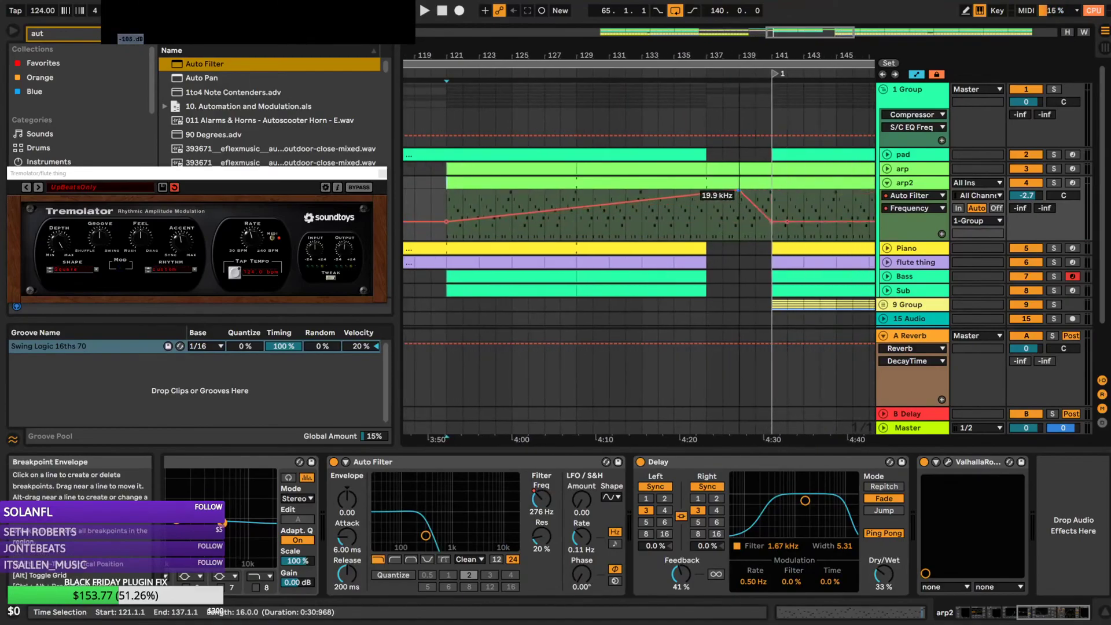
{"action": "left_click_drag", "start_coordinate": [585, 209], "coordinate": [585, 194]}
{"action": "left_click", "coordinate": [423, 203]}
{"action": "key", "text": "space"}
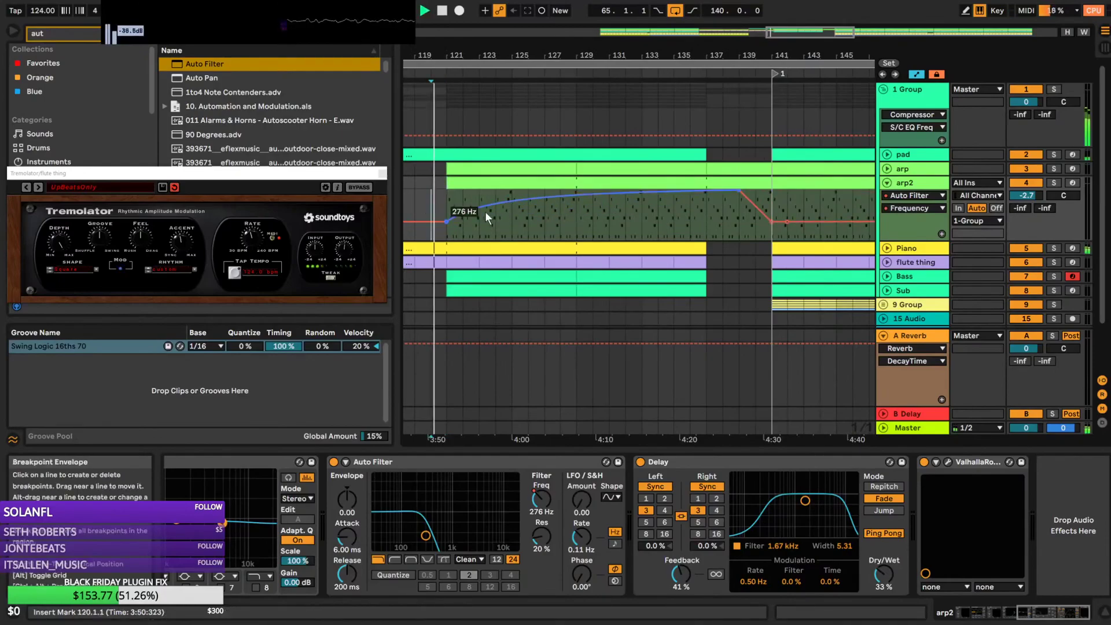
Open arp2's Diva synth and bring up its envelope Decay as the track's automation lane, keeping the lane clear of the plugin window
{"action": "double_click", "coordinate": [547, 182]}
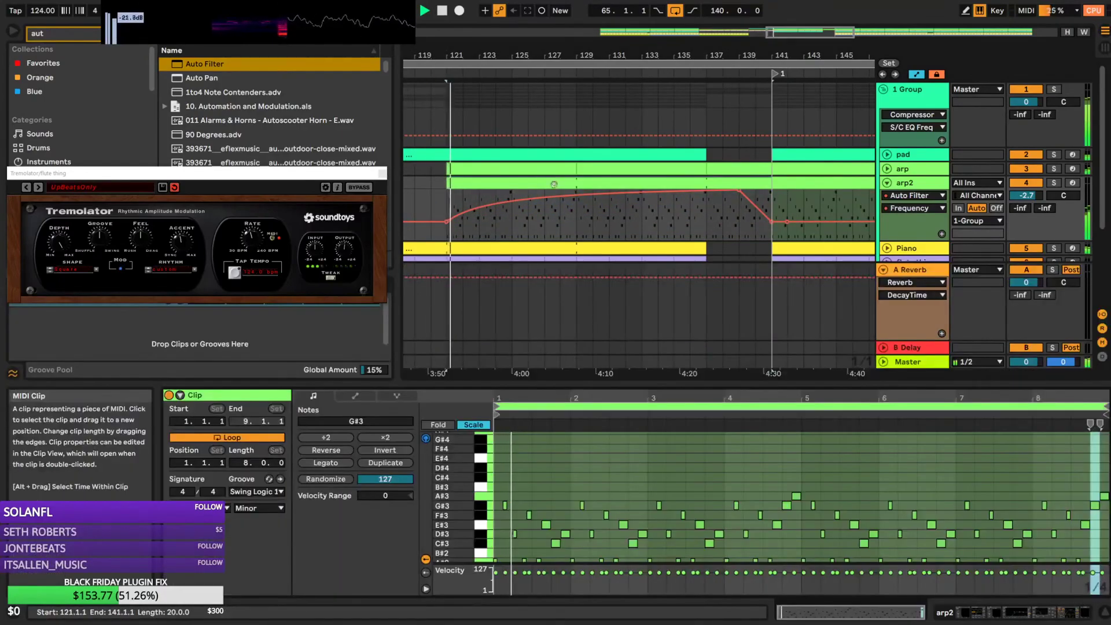
{"action": "double_click", "coordinate": [913, 185]}
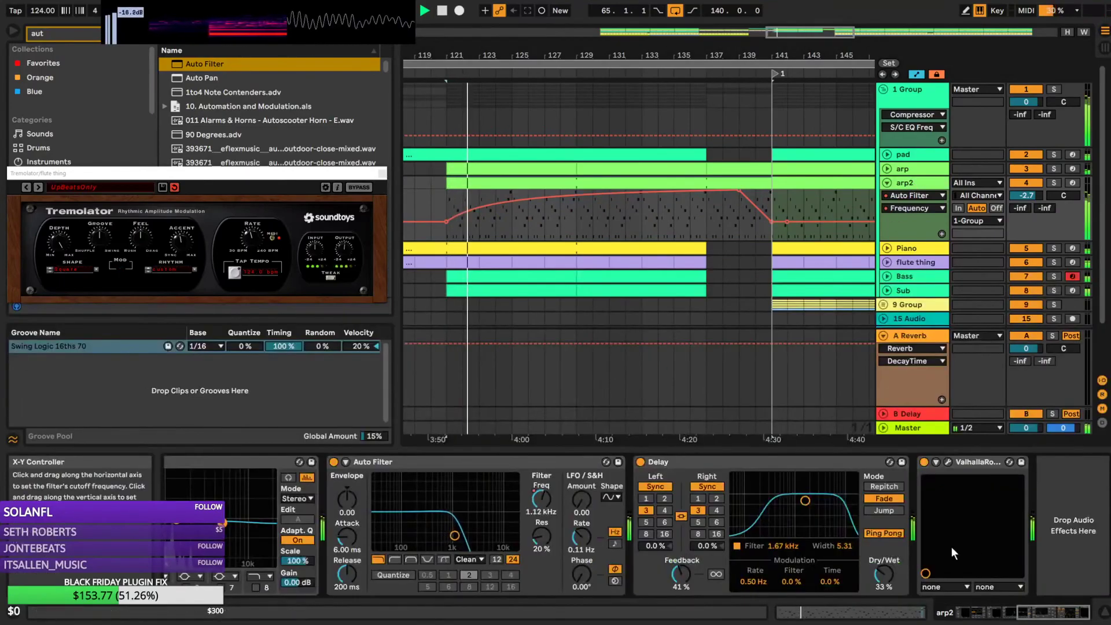
{"action": "left_click_drag", "start_coordinate": [1056, 614], "coordinate": [959, 623]}
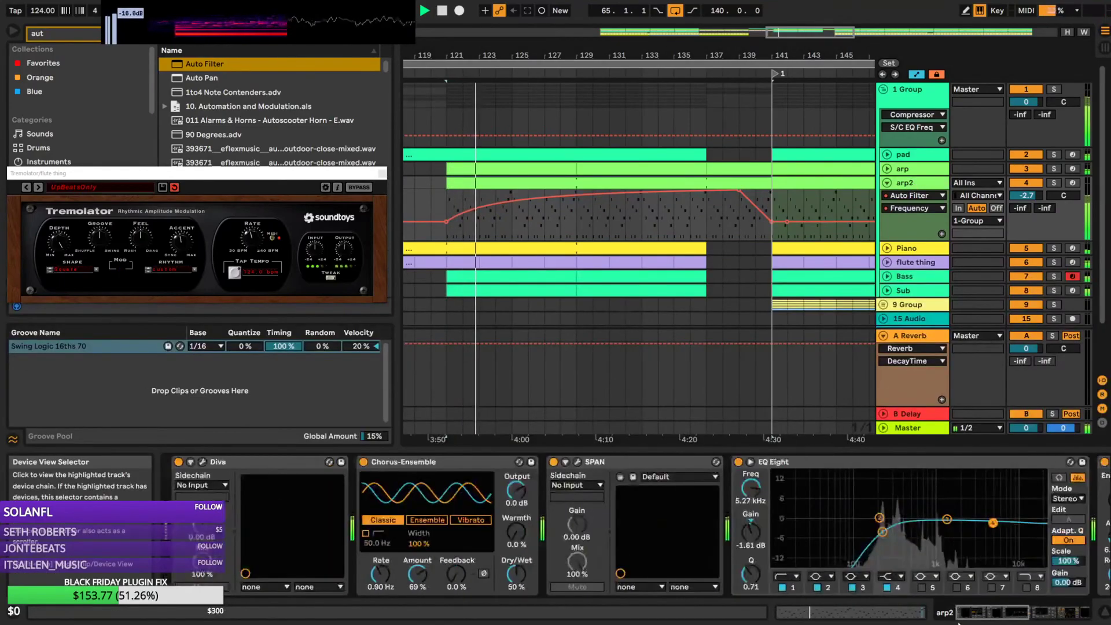
{"action": "left_click", "coordinate": [202, 462]}
{"action": "left_click", "coordinate": [382, 221]}
{"action": "left_click_drag", "start_coordinate": [596, 48], "coordinate": [595, 197]}
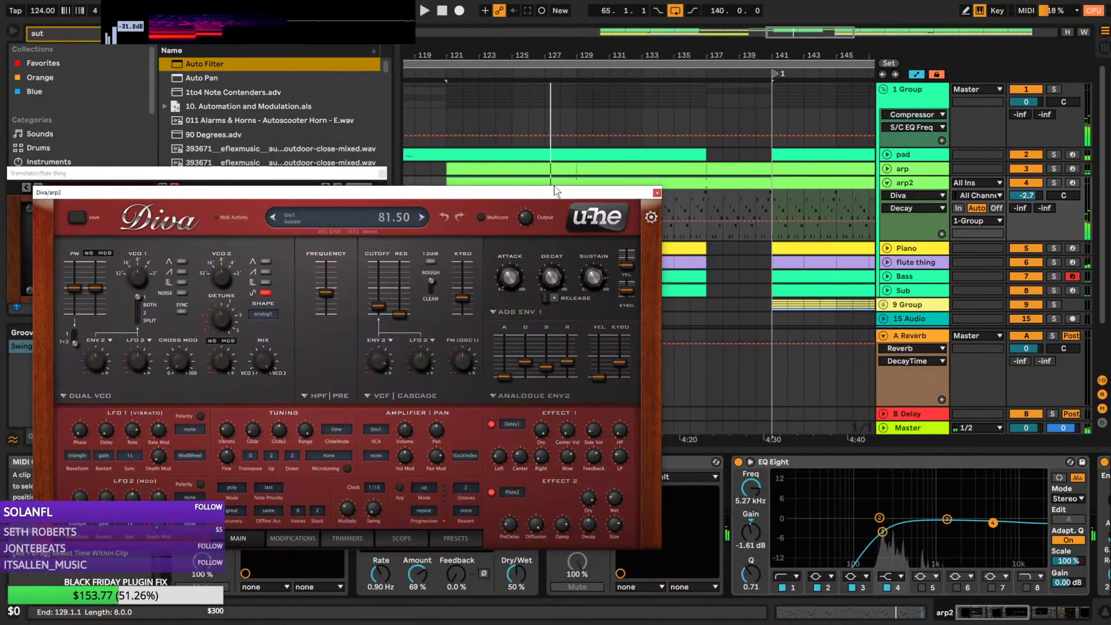
{"action": "left_click_drag", "start_coordinate": [555, 196], "coordinate": [538, 277]}
Automate Diva's Decay on arp2 to rise from bar 121 to a peak at bar 137, curving back down to 35.51 at bar 141
{"action": "left_click", "coordinate": [446, 227]}
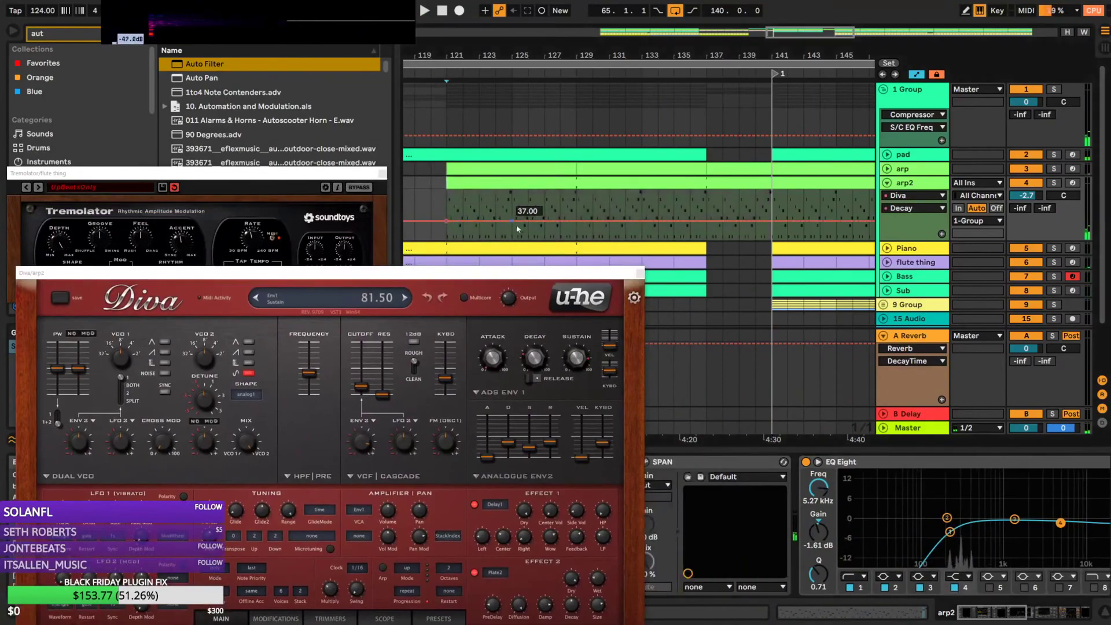
{"action": "left_click", "coordinate": [673, 210]}
{"action": "key", "text": "space"}
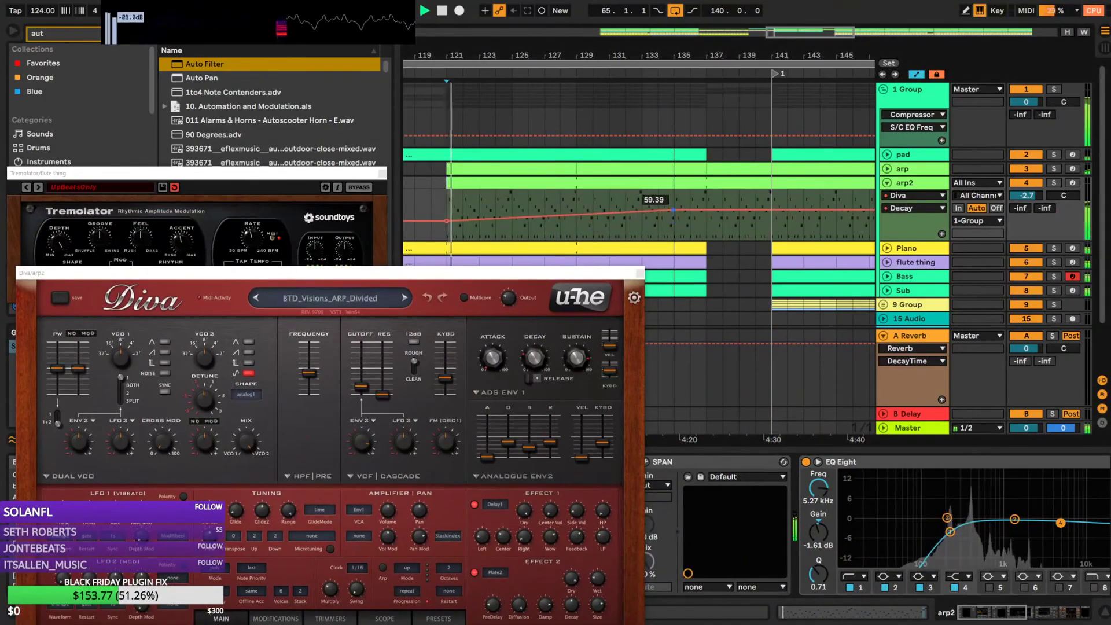
{"action": "left_click", "coordinate": [786, 220]}
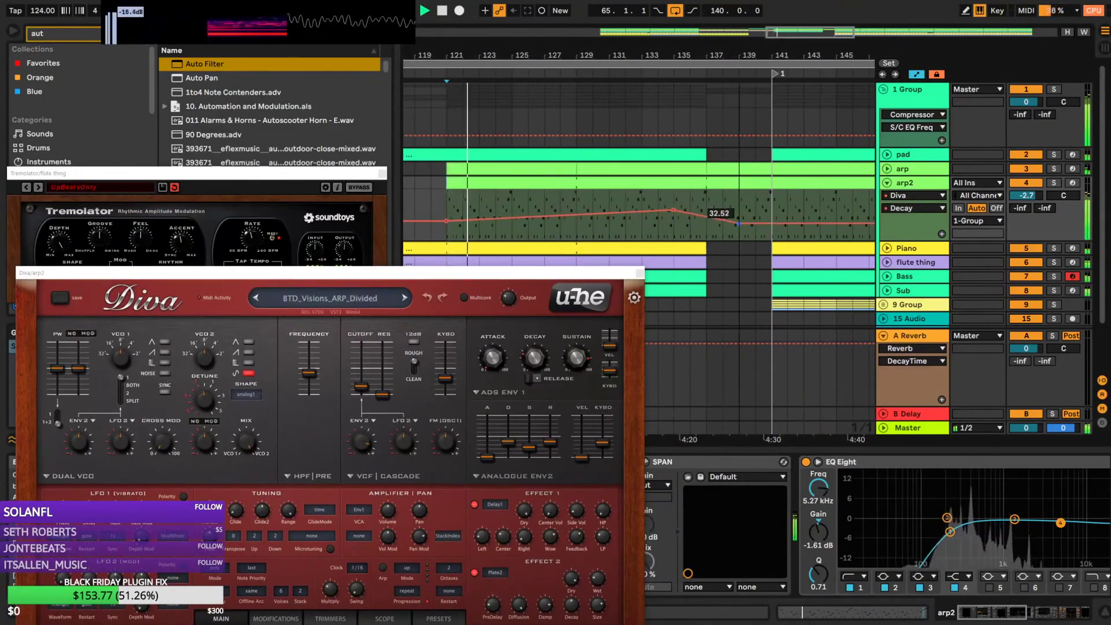
{"action": "left_click_drag", "start_coordinate": [787, 220], "coordinate": [771, 223]}
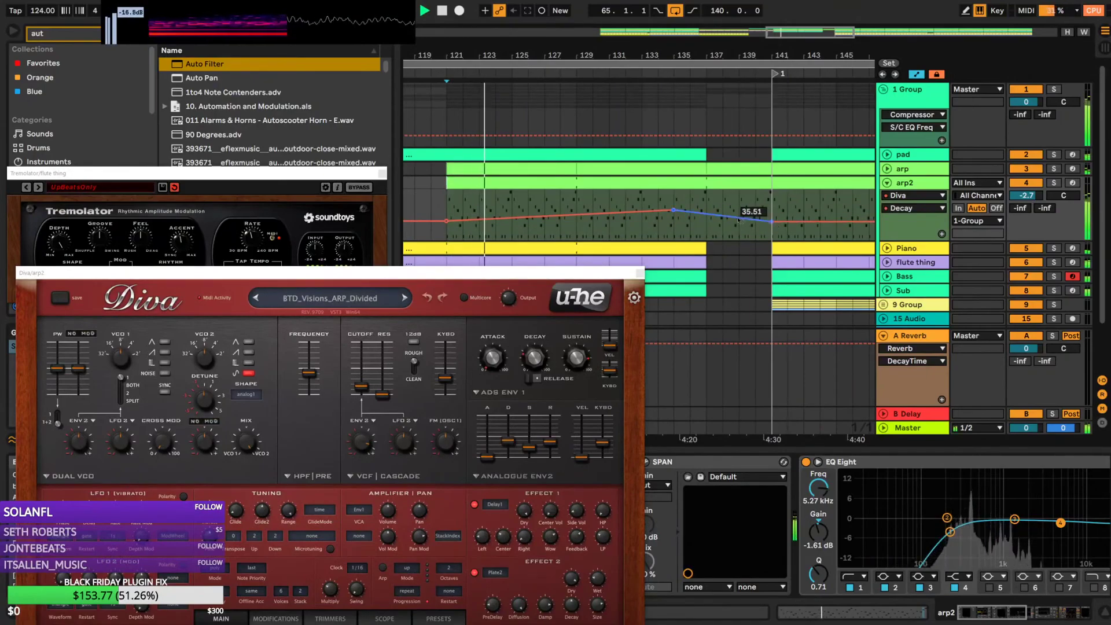
{"action": "left_click_drag", "start_coordinate": [692, 220], "coordinate": [706, 198]}
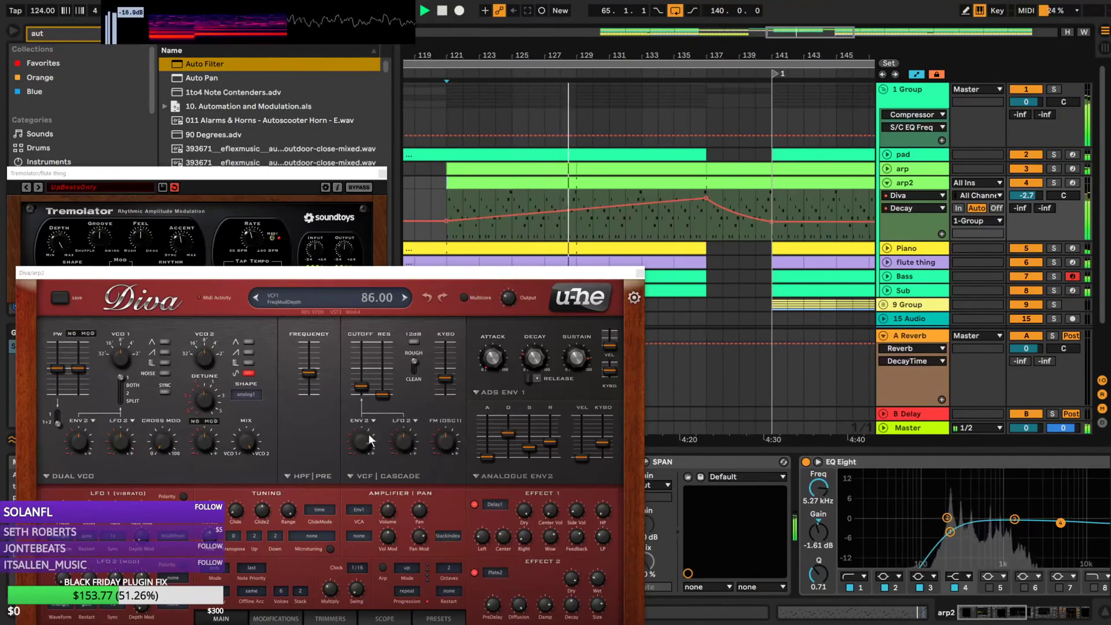
Automate Diva's filter Frequency on arp2 to rise from bar 121 to 90.19 at bar 136, dropping back at bar 137
{"action": "left_click", "coordinate": [361, 395]}
{"action": "left_click", "coordinate": [447, 232]}
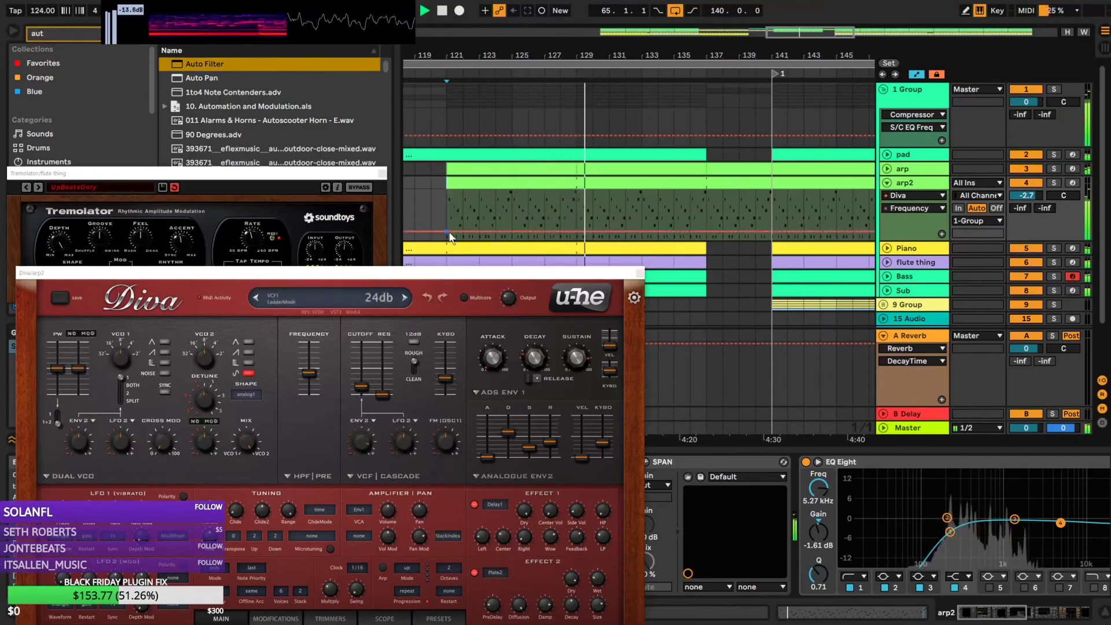
{"action": "left_click_drag", "start_coordinate": [705, 233], "coordinate": [690, 215]}
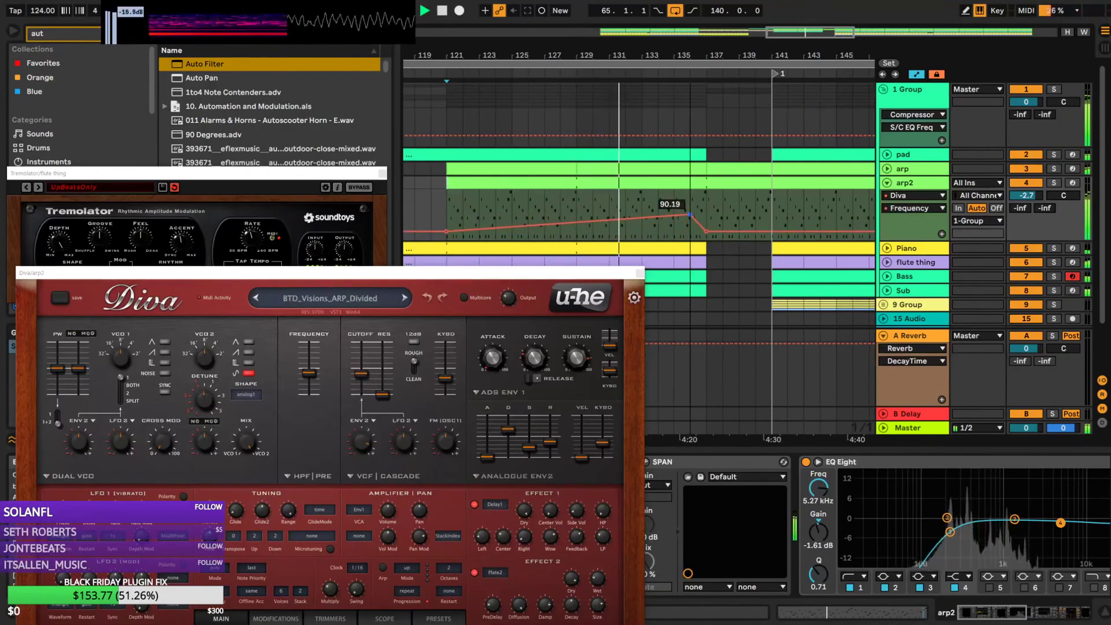
Turn on Diva's second-oscillator saw and automate Saw2On to be active only from bar 121 to bar 141
{"action": "left_click", "coordinate": [249, 353]}
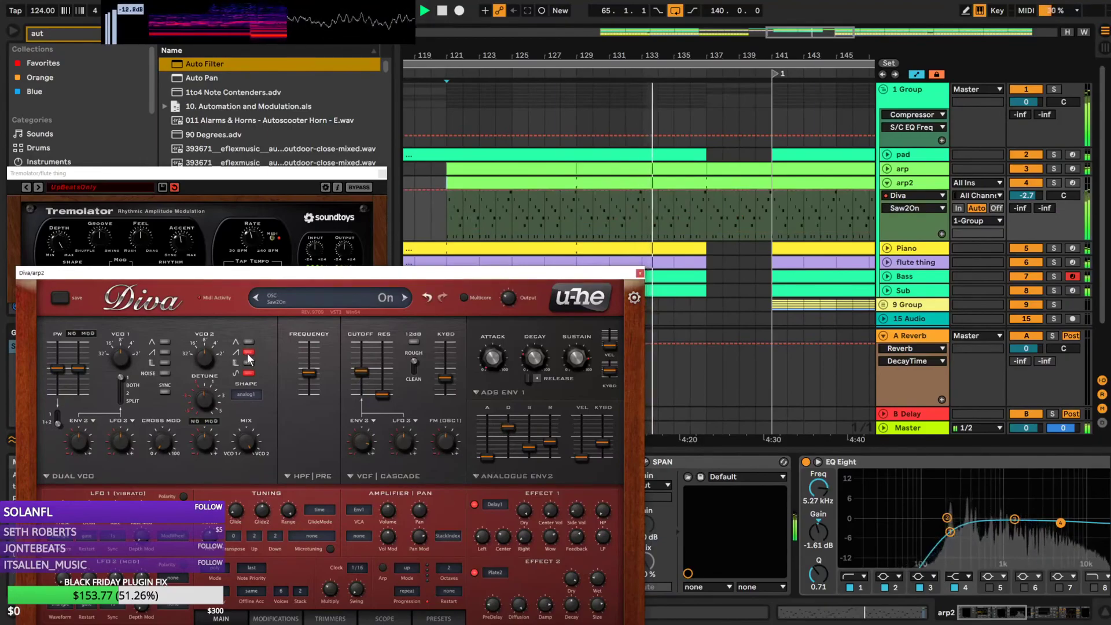
{"action": "left_click", "coordinate": [446, 190]}
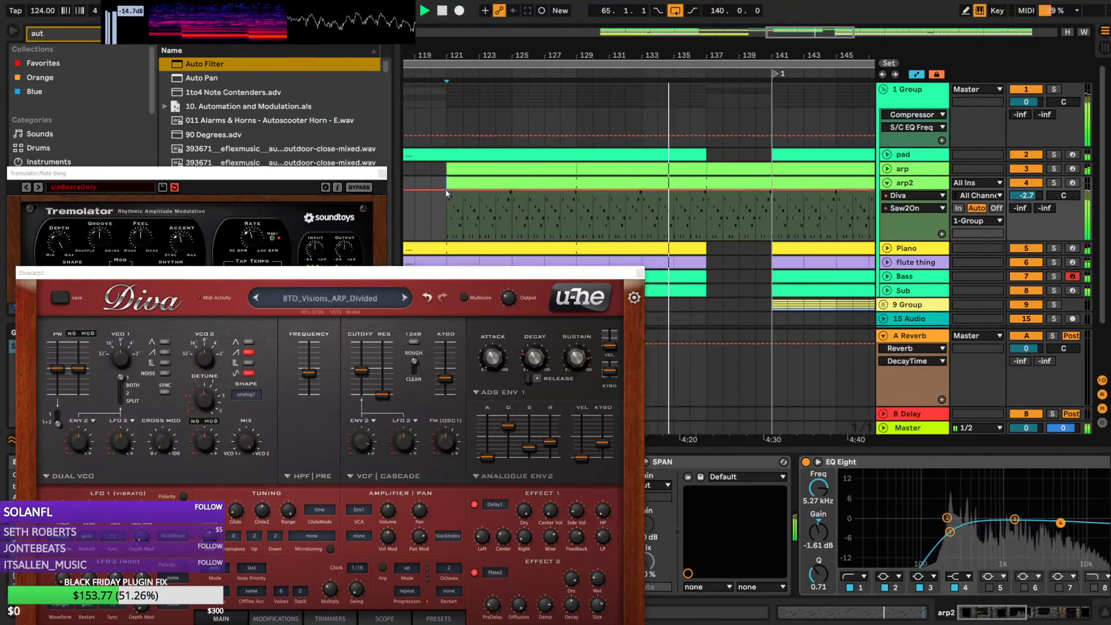
{"action": "left_click_drag", "start_coordinate": [431, 190], "coordinate": [446, 231]}
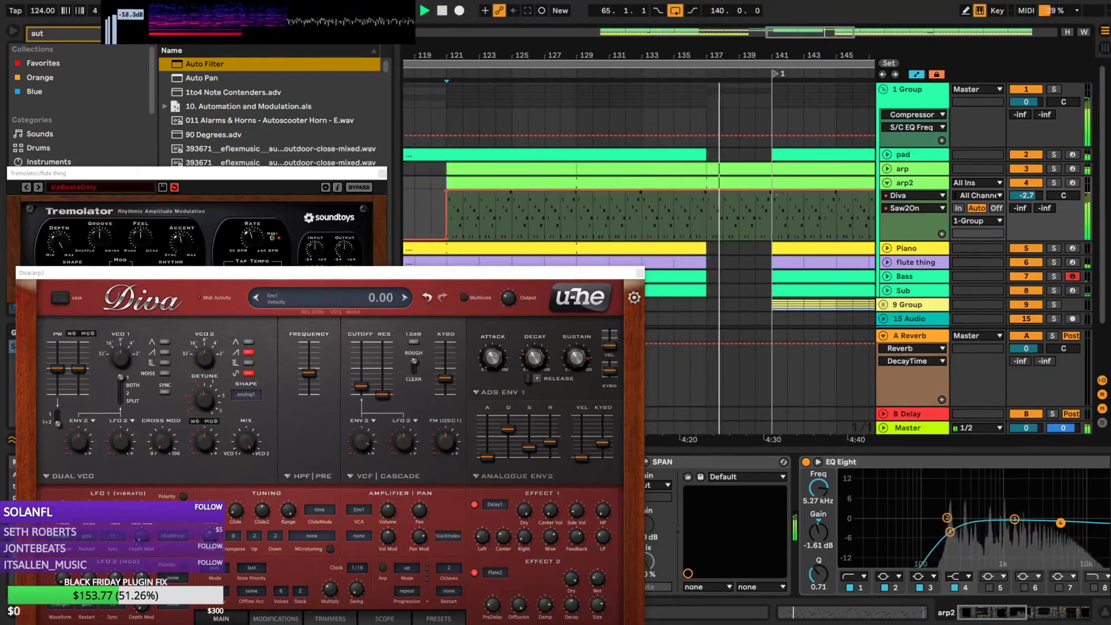
{"action": "left_click", "coordinate": [772, 191]}
{"action": "left_click_drag", "start_coordinate": [772, 193], "coordinate": [772, 240]}
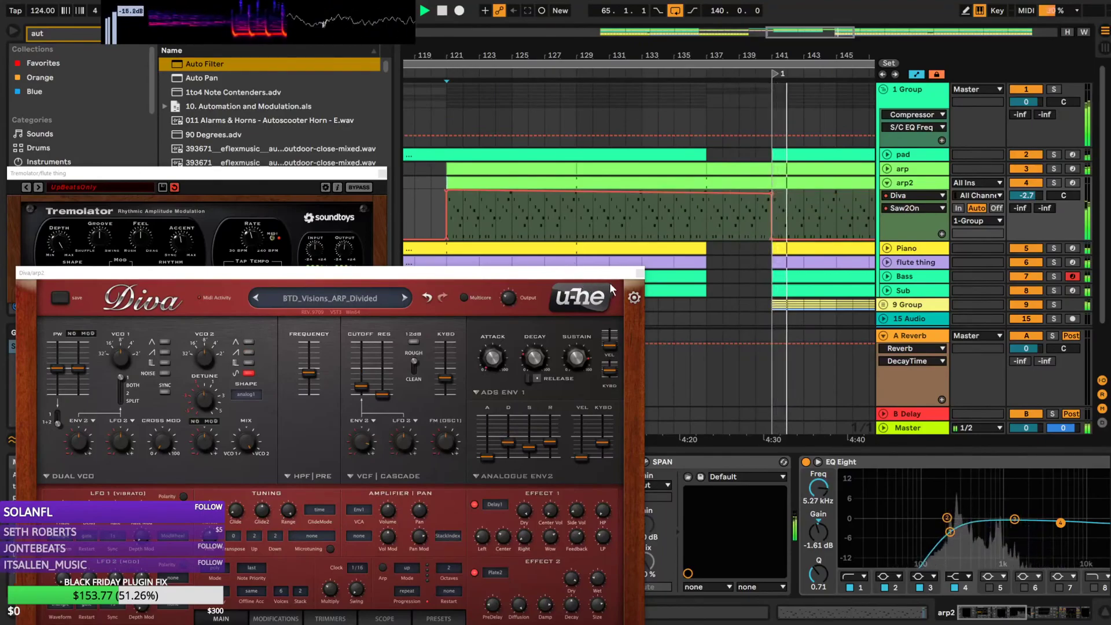
Close the Diva and Tremolator windows and play the arp2 section from bar 119
{"action": "left_click", "coordinate": [640, 274]}
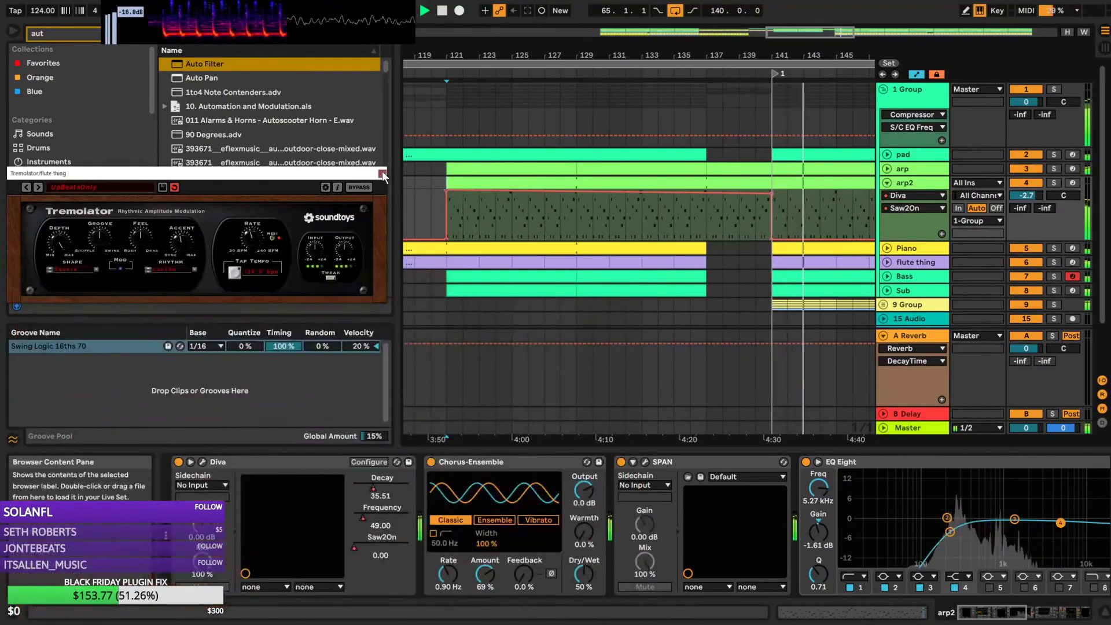
{"action": "left_click", "coordinate": [383, 173]}
{"action": "left_click", "coordinate": [426, 204]}
{"action": "mouse_move", "coordinate": [781, 57]}
{"action": "left_mouse_down"}
{"action": "mouse_move", "coordinate": [764, 52]}
{"action": "mouse_move", "coordinate": [801, 36]}
{"action": "left_mouse_up"}
{"action": "left_click", "coordinate": [552, 210]}
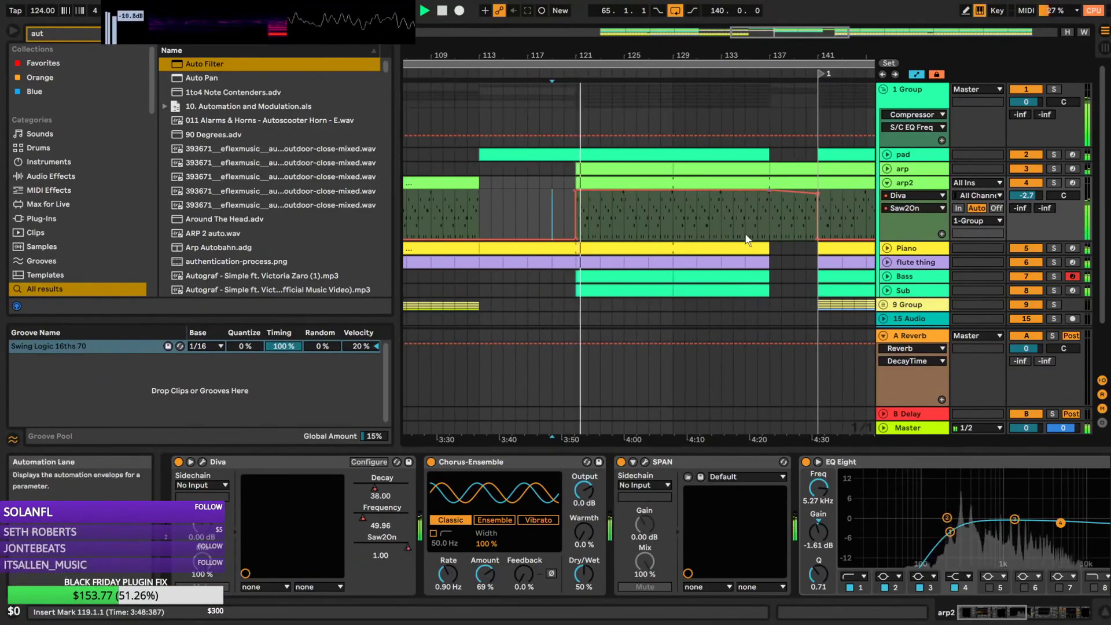
Open arp2's clip at bar 121 and copy the A#3 note at 4.4.3 up to C#4
{"action": "double_click", "coordinate": [720, 186]}
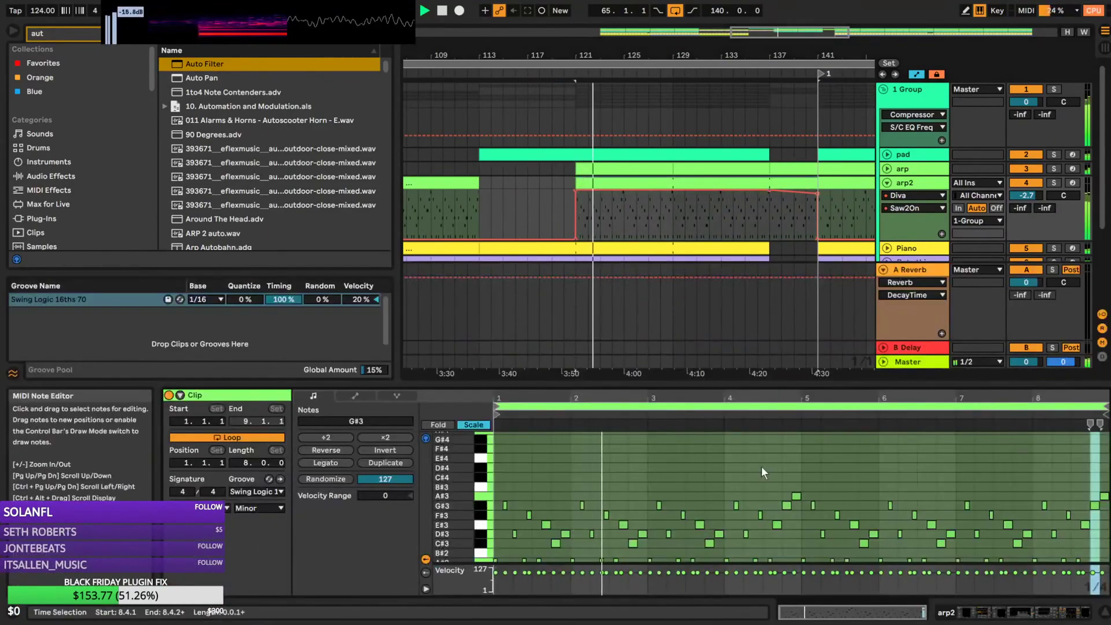
{"action": "scroll", "coordinate": [762, 466], "scroll_direction": "down", "scroll_amount": 2}
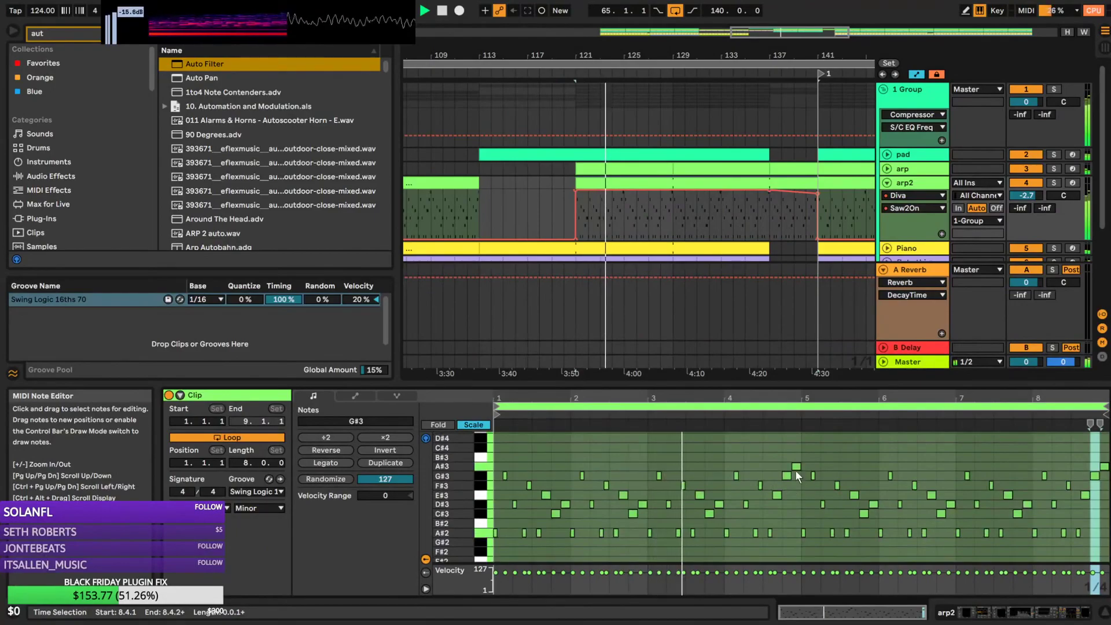
{"action": "left_click", "coordinate": [797, 467]}
{"action": "left_click_drag", "start_coordinate": [797, 468], "coordinate": [805, 448]}
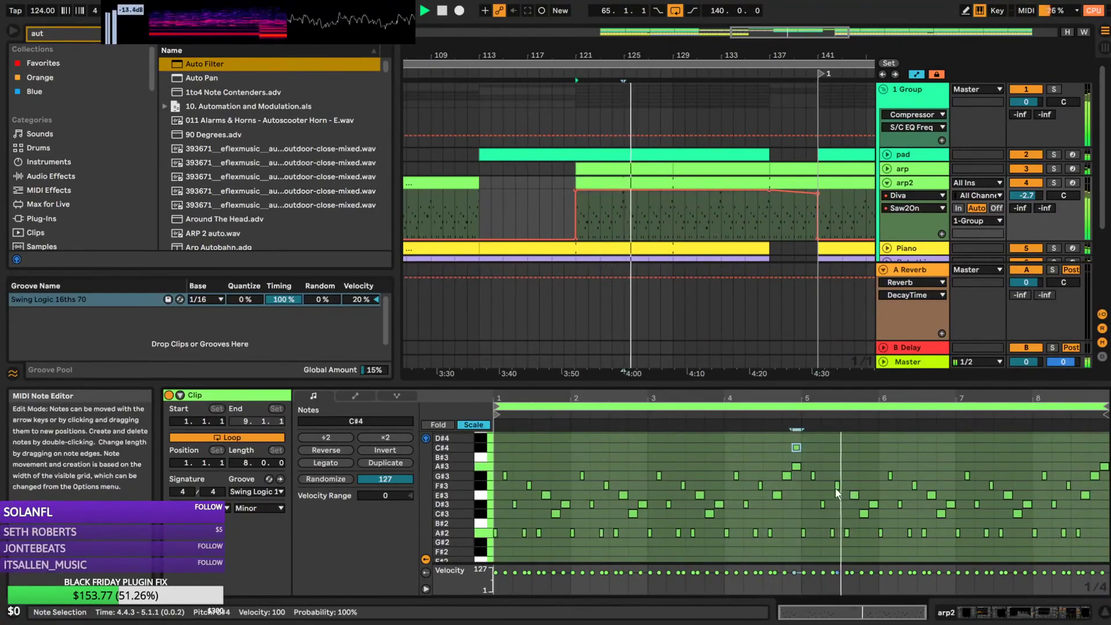
Restart playback and delete the C#4 note at 4.4.3 from arp2's clip
{"action": "key", "text": "space"}
{"action": "key", "text": "space"}
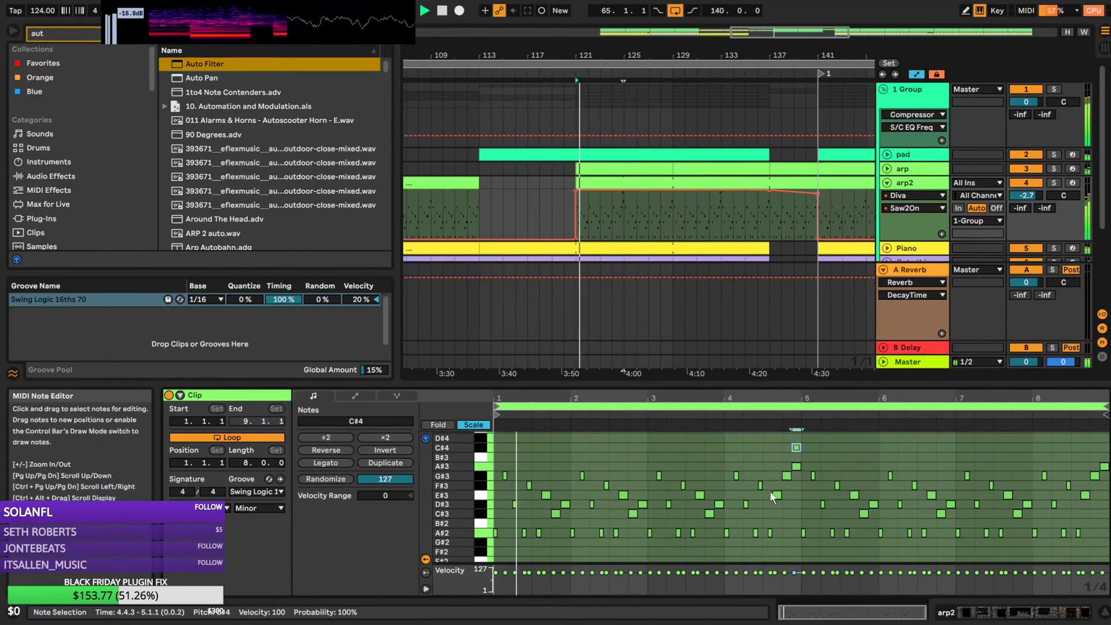
{"action": "double_click", "coordinate": [797, 448]}
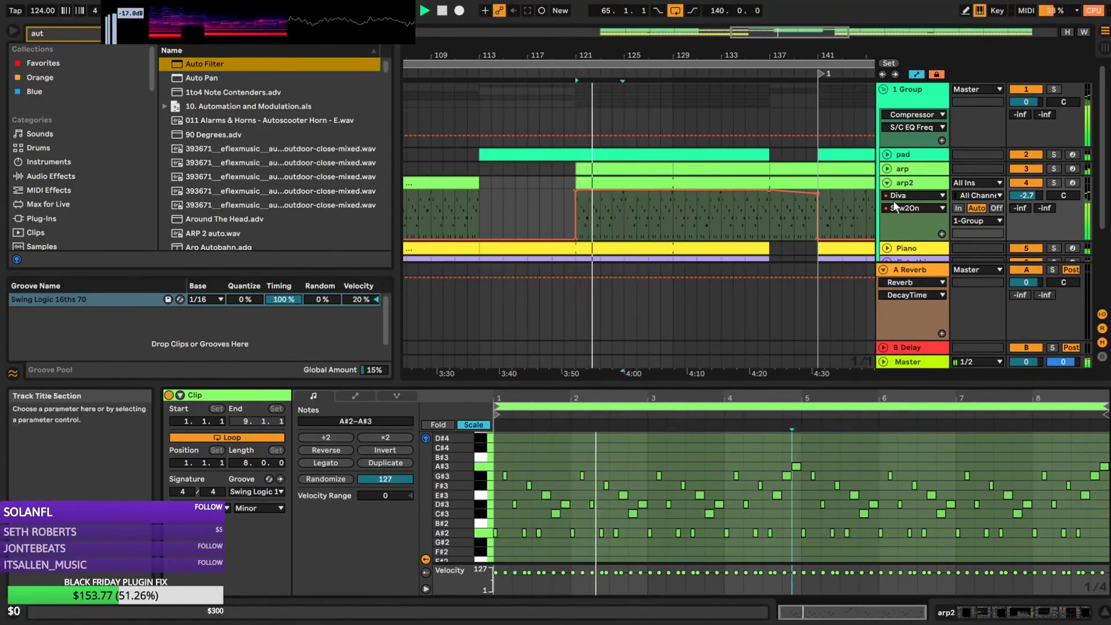
Open Diva on arp2 and automate OscMix to drop from 100 to 0 just before bar 121, and start playback
{"action": "double_click", "coordinate": [904, 184]}
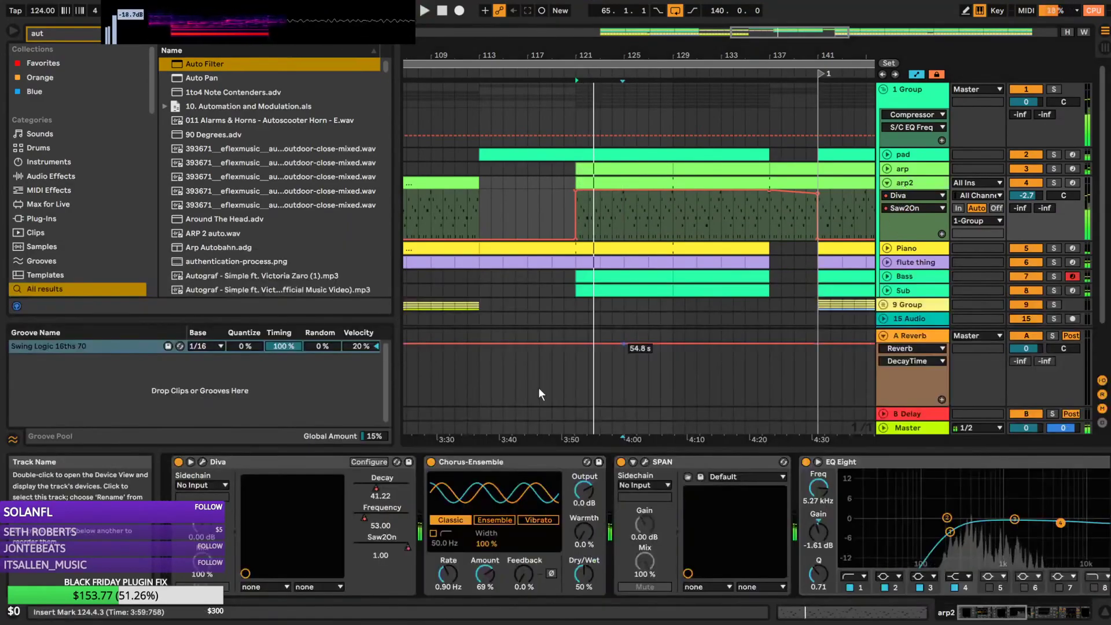
{"action": "left_click", "coordinate": [204, 462]}
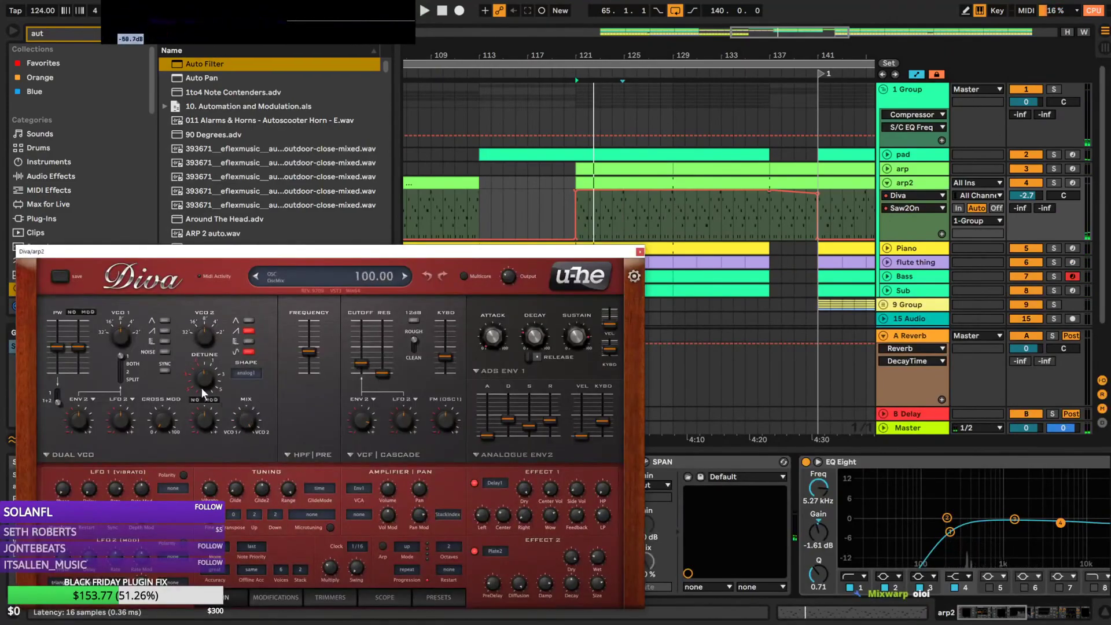
{"action": "left_click", "coordinate": [165, 331]}
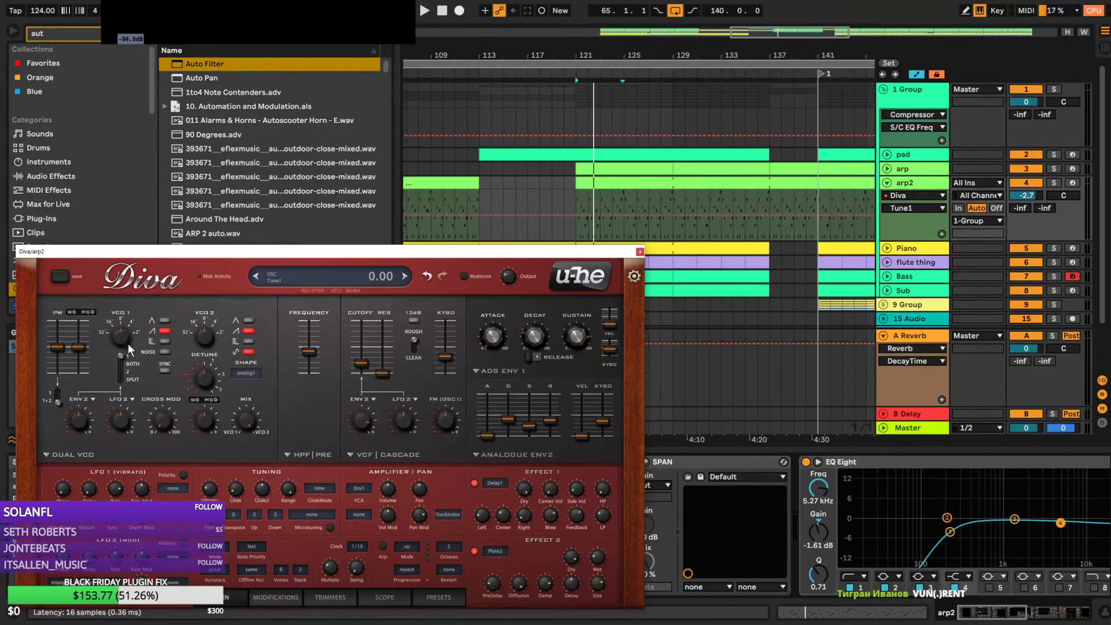
{"action": "left_click", "coordinate": [249, 427]}
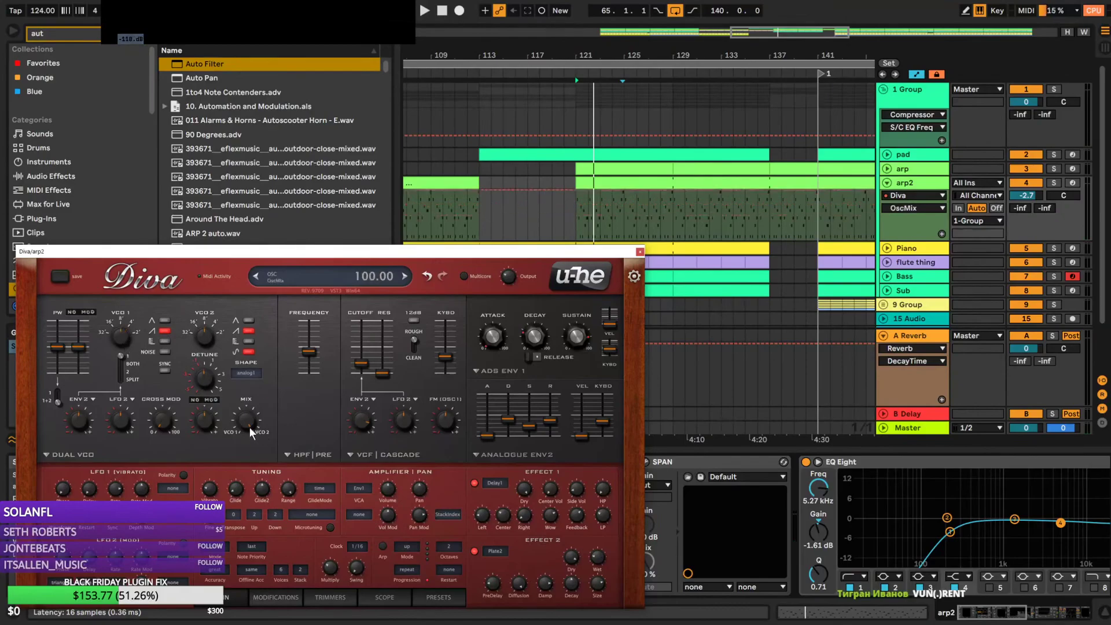
{"action": "left_click_drag", "start_coordinate": [571, 196], "coordinate": [578, 239]}
{"action": "key", "text": "space"}
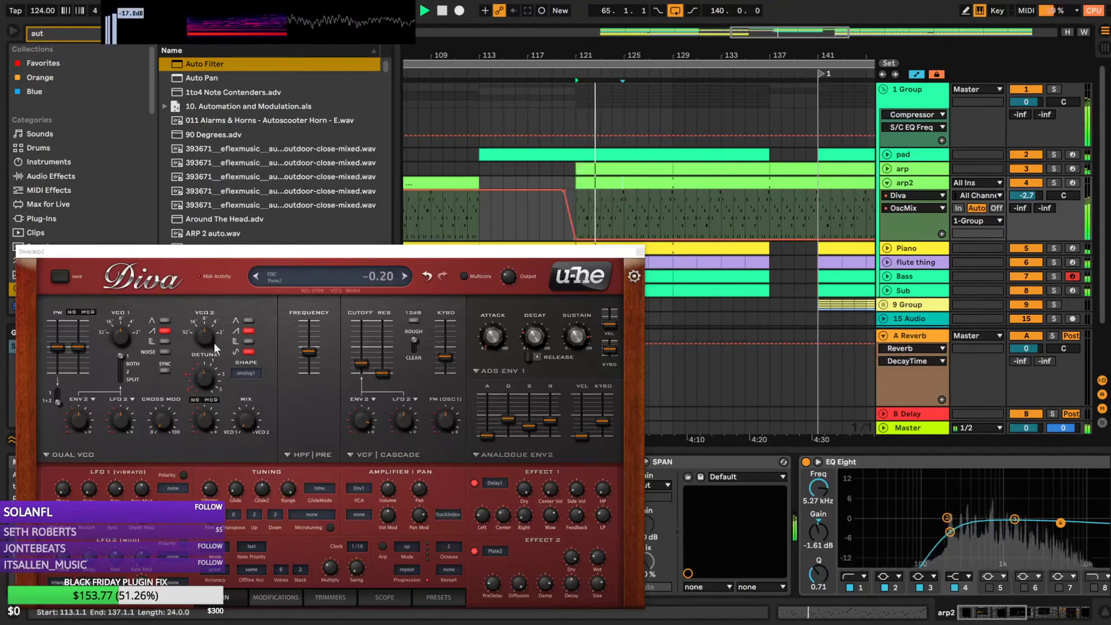
Raise Diva's VCO 2 tuning to 12.00, reset its detune and audition the sound with the oscillator mix shifted
{"action": "left_click_drag", "start_coordinate": [204, 339], "coordinate": [203, 331]}
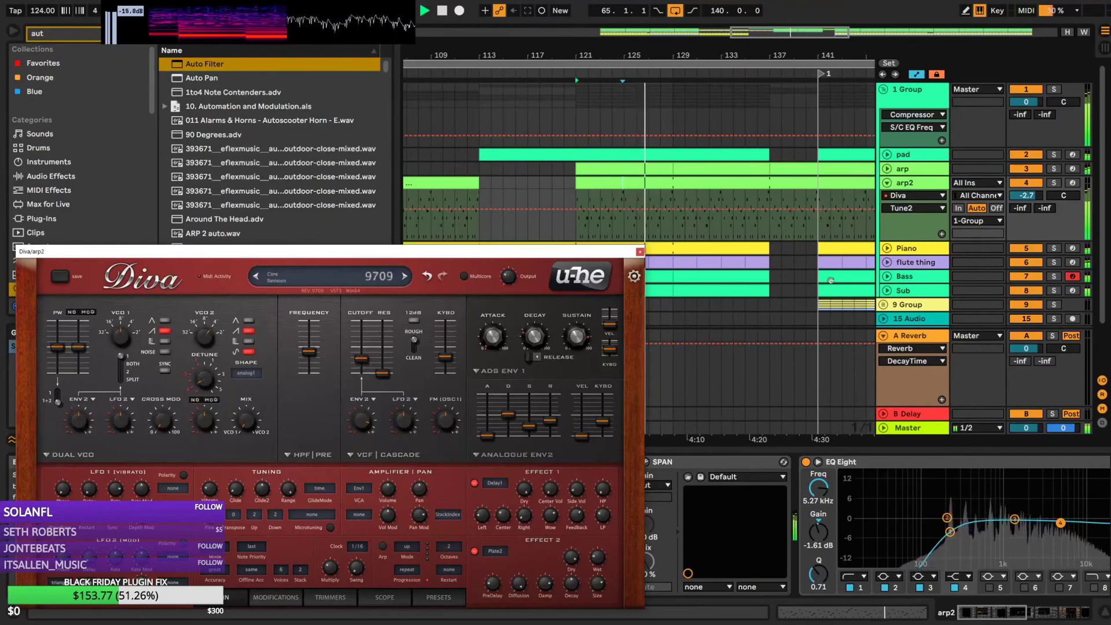
{"action": "left_click", "coordinate": [252, 425]}
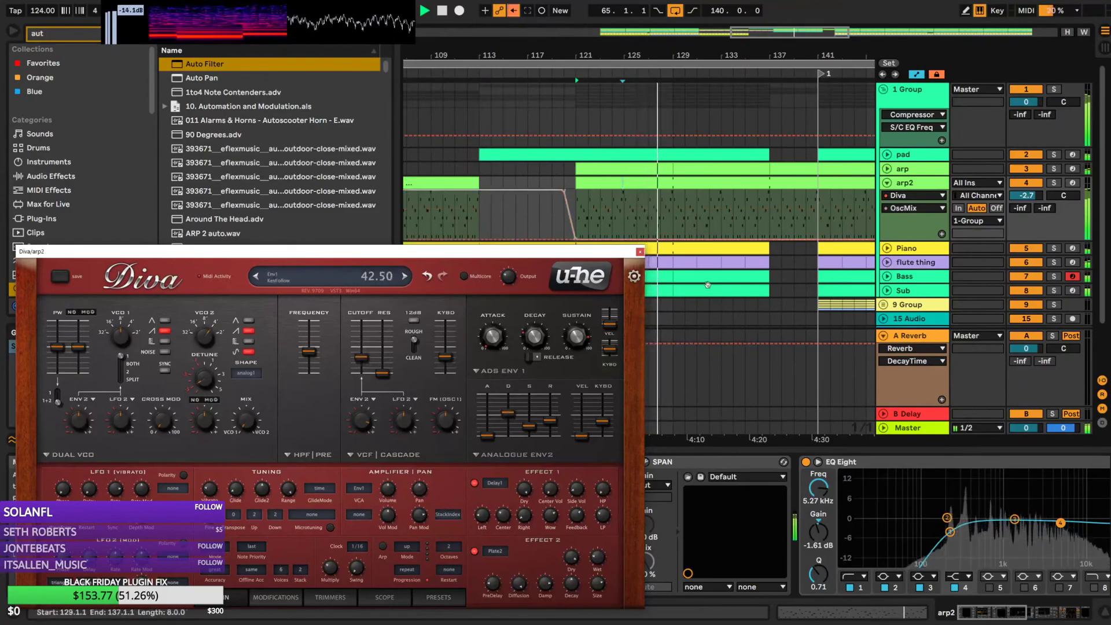
{"action": "left_click_drag", "start_coordinate": [252, 423], "coordinate": [258, 453]}
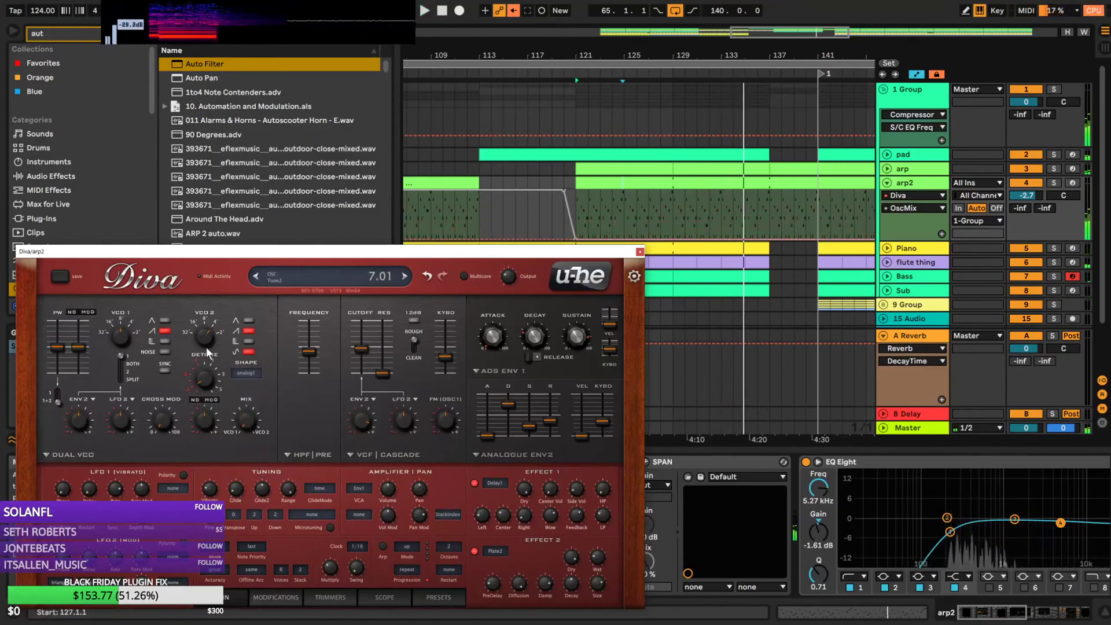
{"action": "double_click", "coordinate": [204, 380]}
{"action": "key", "text": "space"}
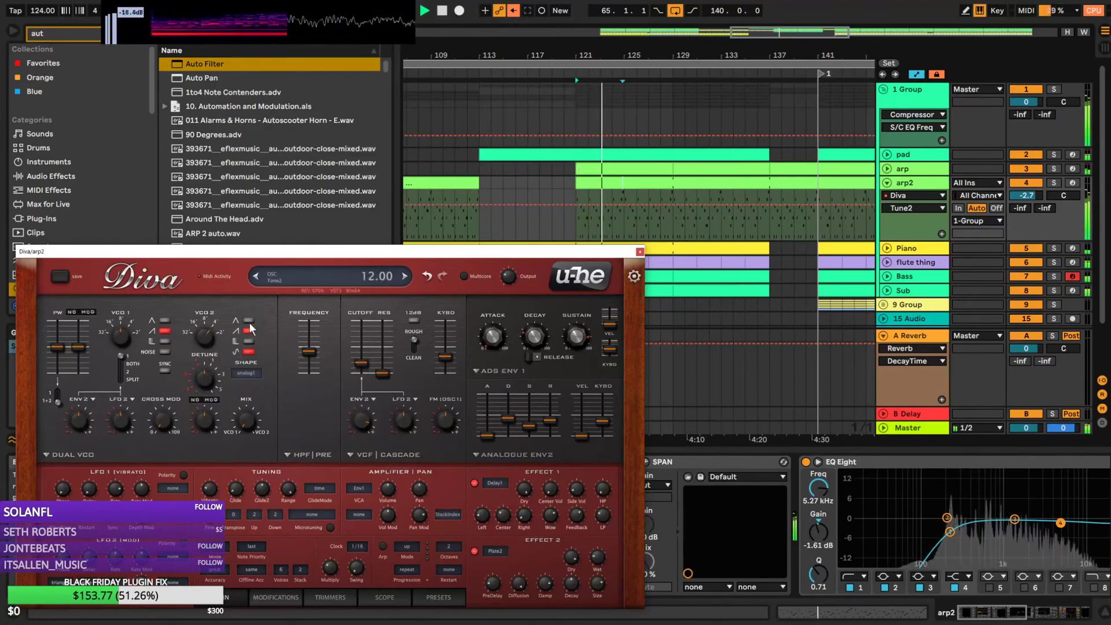
Try other oscillator mix settings by hand, close the Diva window and re-enable the OscMix automation
{"action": "left_click_drag", "start_coordinate": [241, 422], "coordinate": [252, 370]}
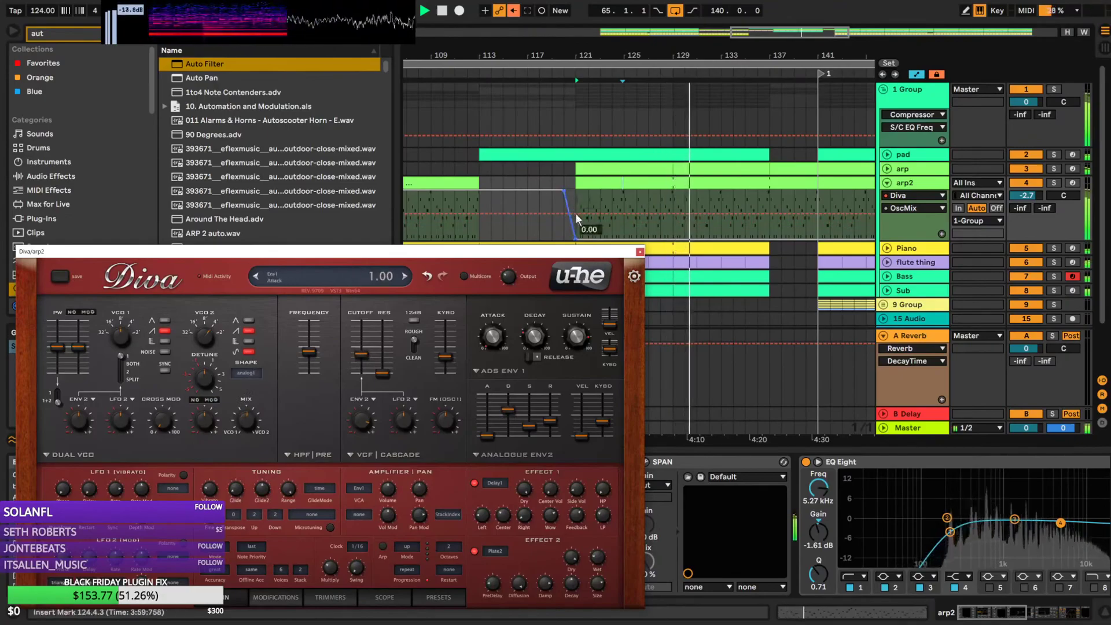
{"action": "left_click_drag", "start_coordinate": [254, 417], "coordinate": [253, 411]}
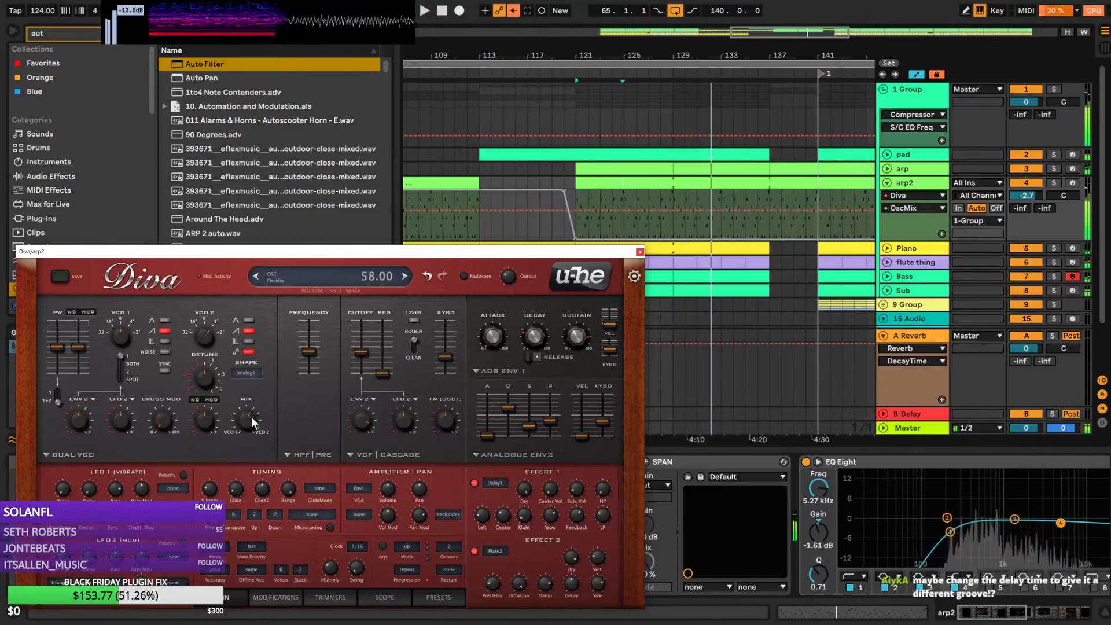
{"action": "left_click", "coordinate": [639, 251]}
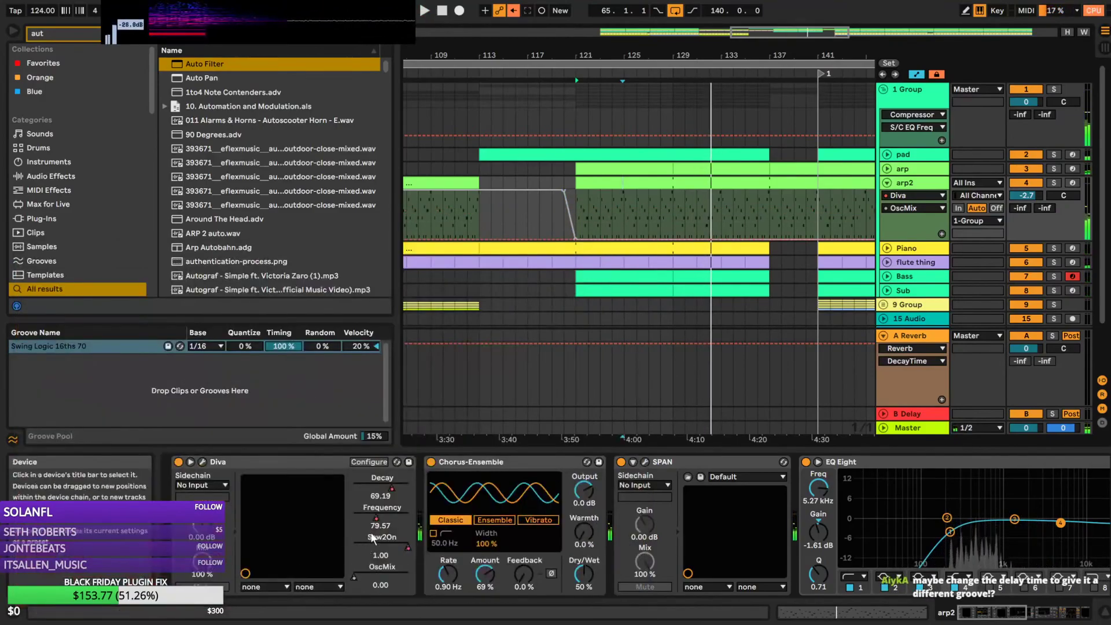
{"action": "right_click", "coordinate": [359, 577]}
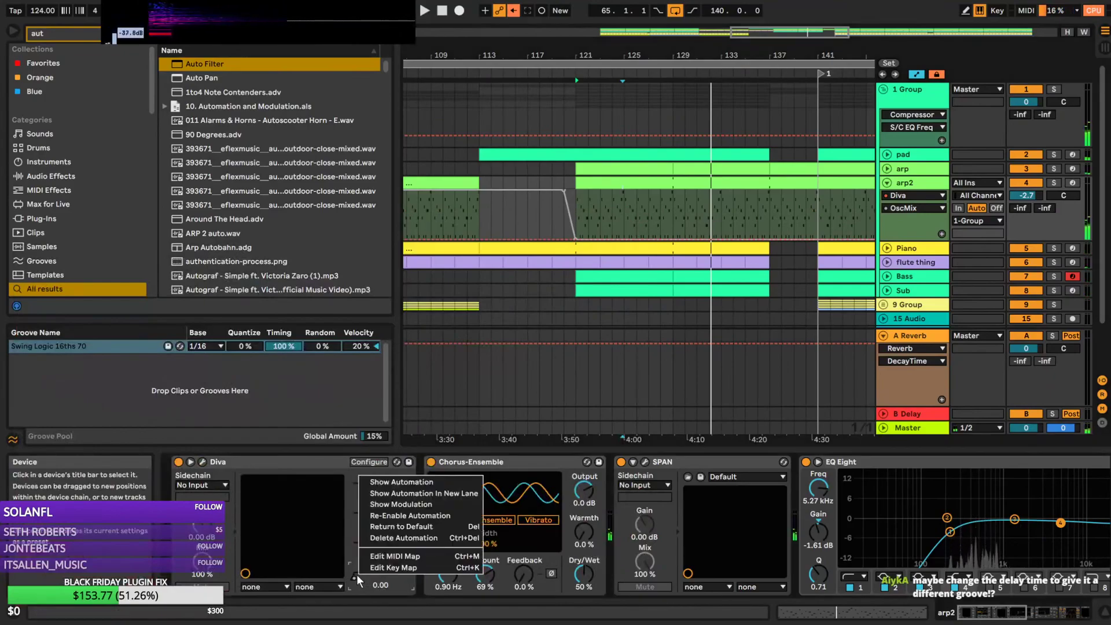
{"action": "left_click", "coordinate": [414, 517]}
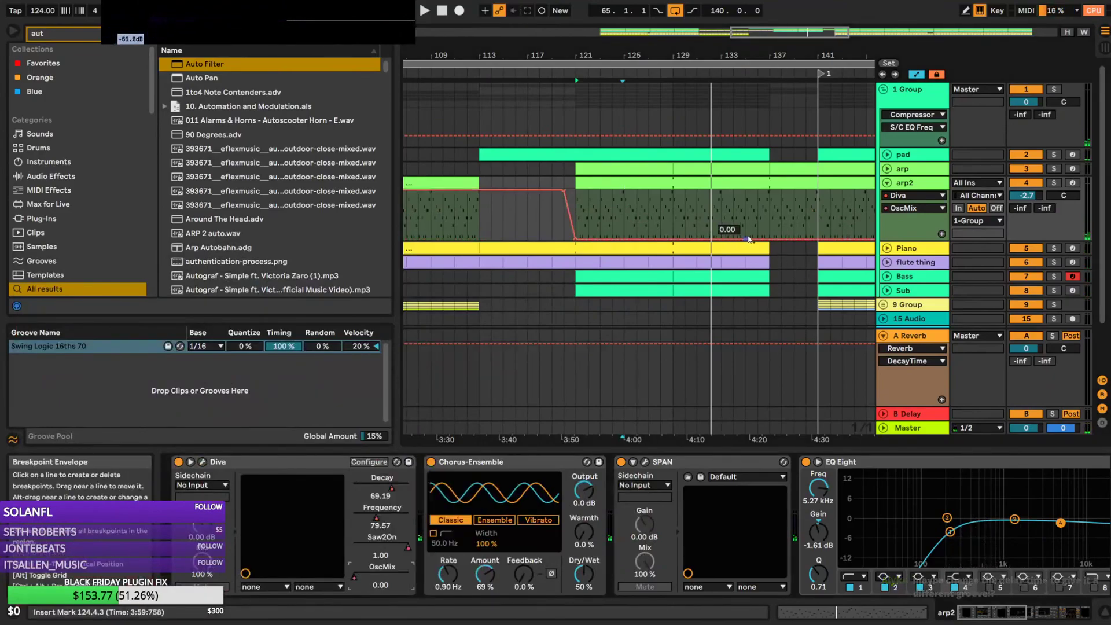
Shape the OscMix automation to rise from bar 121 to 100 at bar 137 and fall to 0 by bar 141
{"action": "left_click_drag", "start_coordinate": [756, 239], "coordinate": [767, 194]}
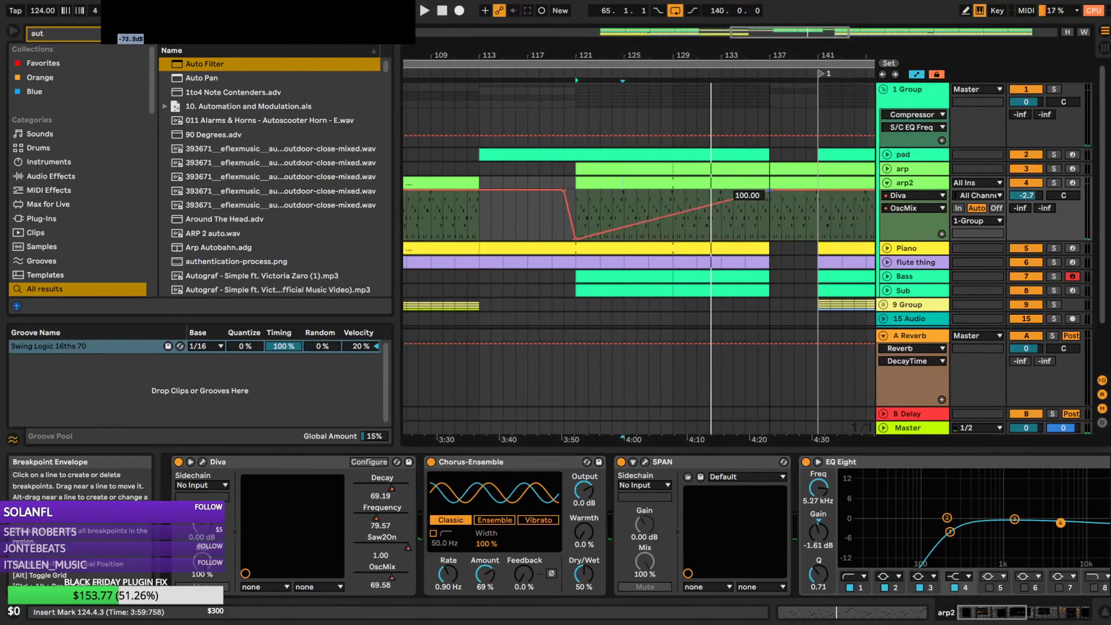
{"action": "key", "text": "space"}
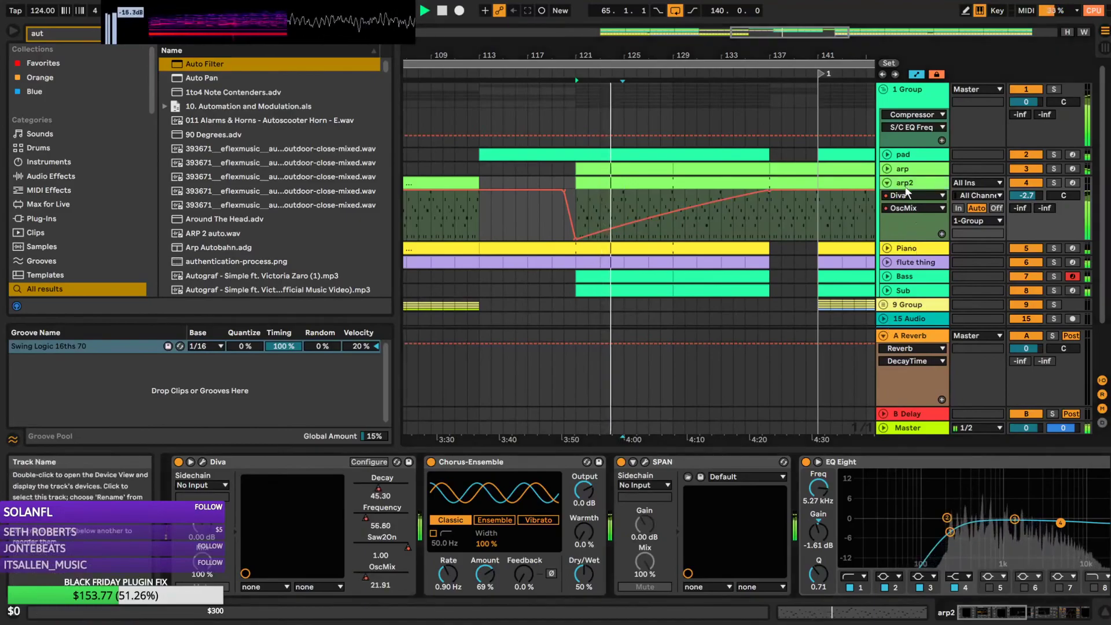
{"action": "left_click_drag", "start_coordinate": [820, 195], "coordinate": [819, 239]}
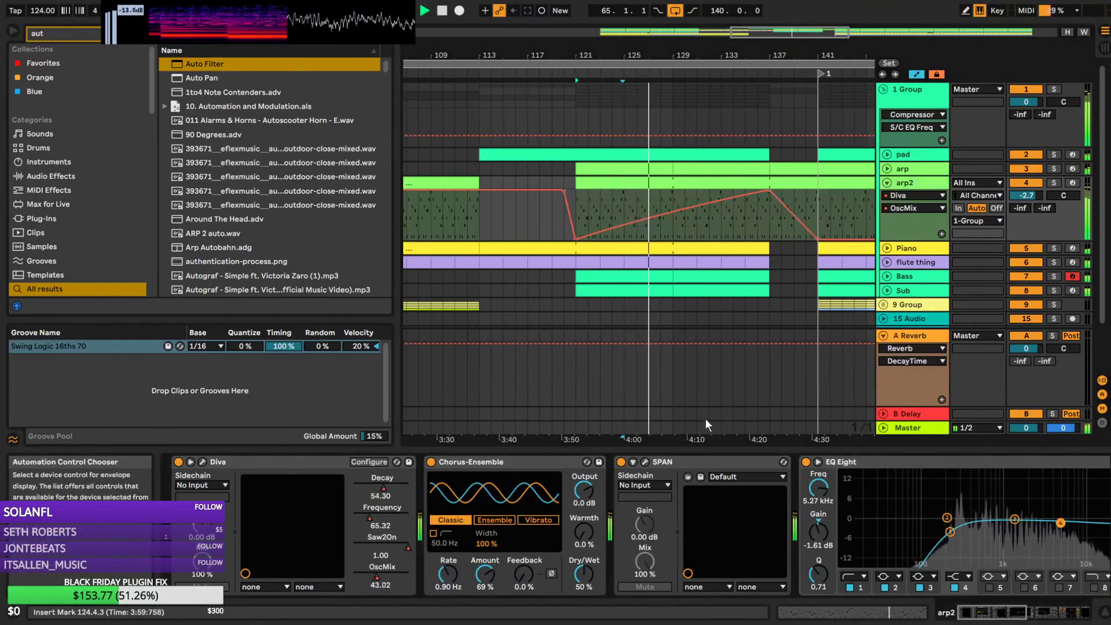
Show arp2's Diva OscMix and Decay automation in separate lanes of their own
{"action": "left_click", "coordinate": [924, 197]}
{"action": "left_click", "coordinate": [924, 196]}
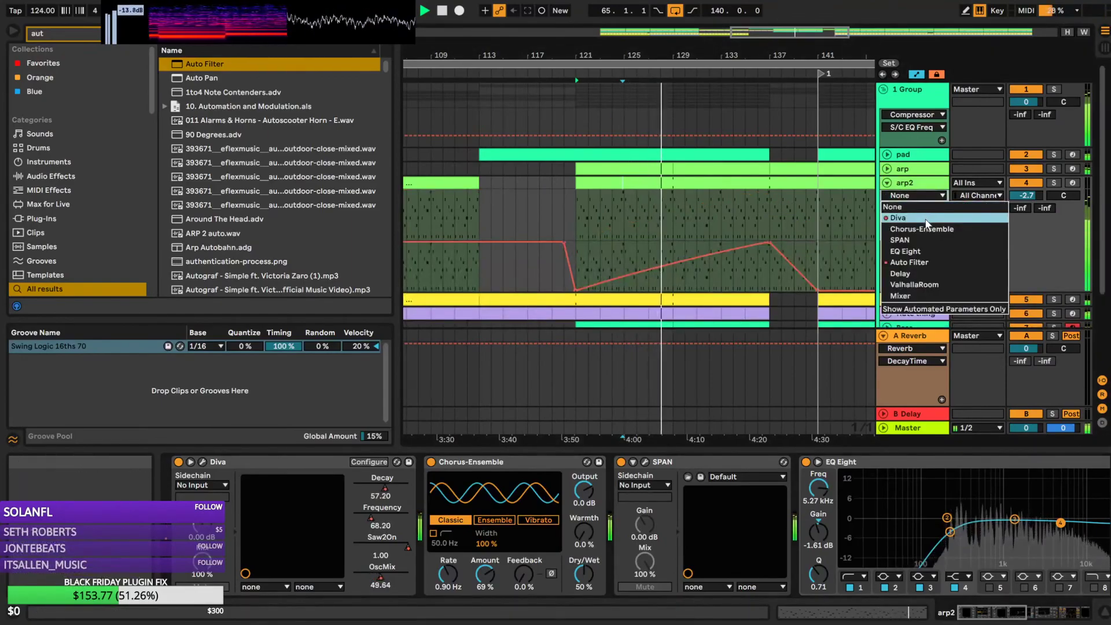
{"action": "left_click", "coordinate": [924, 218]}
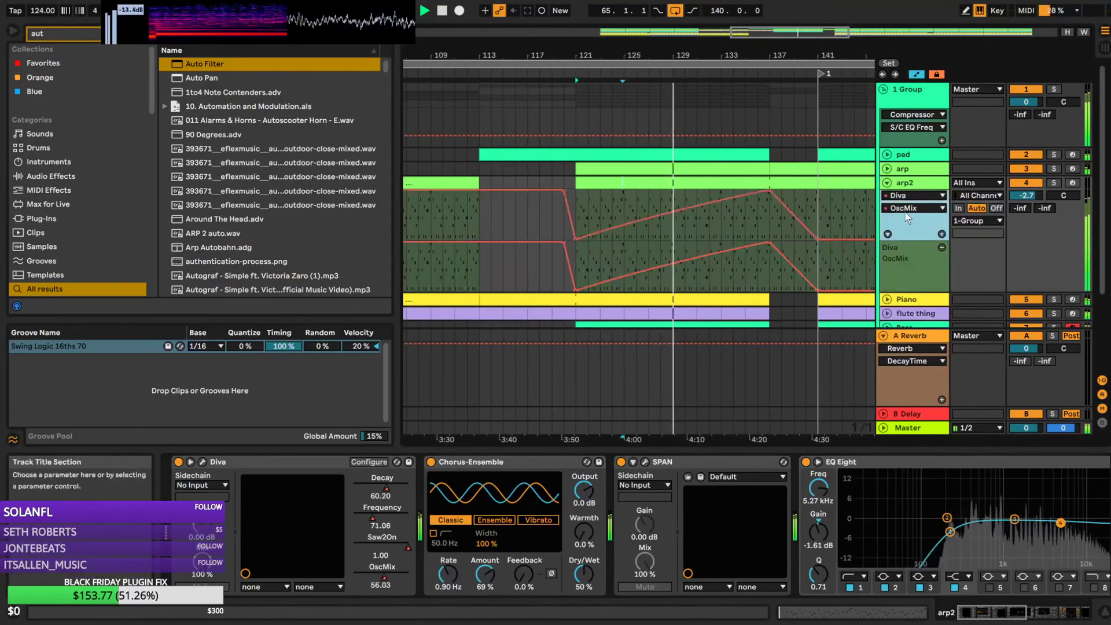
{"action": "left_click", "coordinate": [916, 209]}
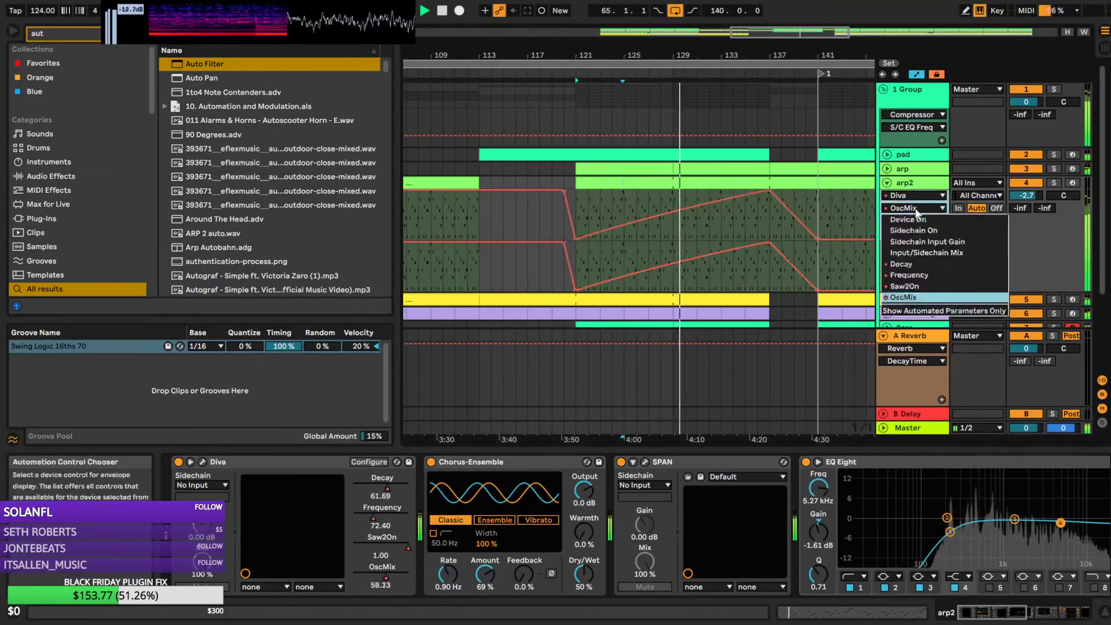
{"action": "left_click", "coordinate": [912, 264]}
{"action": "left_click", "coordinate": [942, 234]}
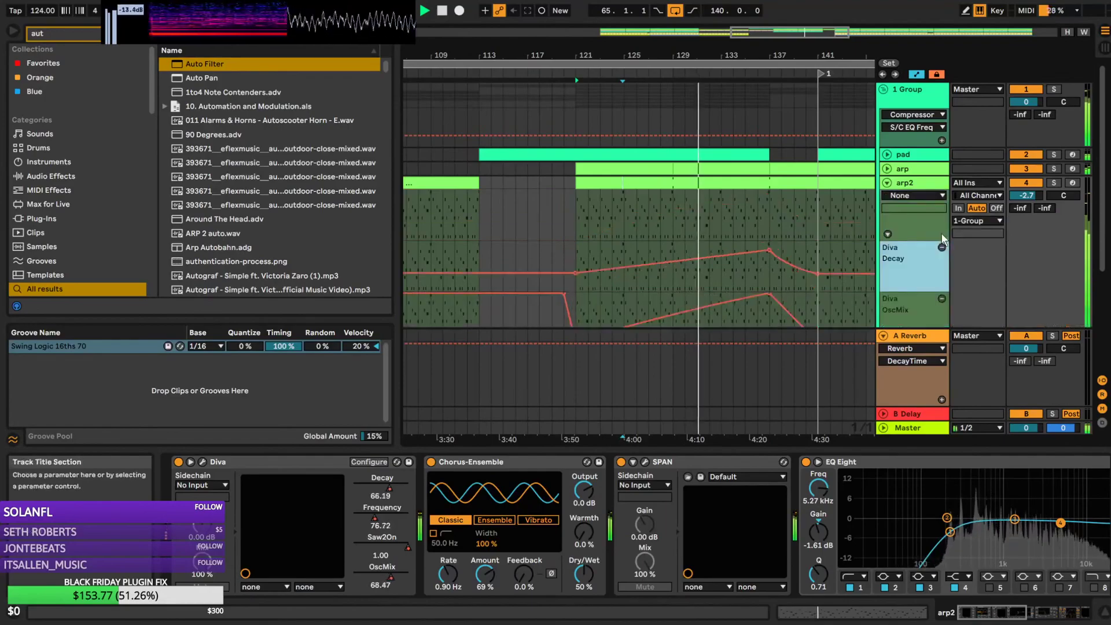
Add another separate automation lane on arp2 for Diva's Frequency
{"action": "scroll", "coordinate": [868, 227], "scroll_direction": "down", "scroll_amount": 2}
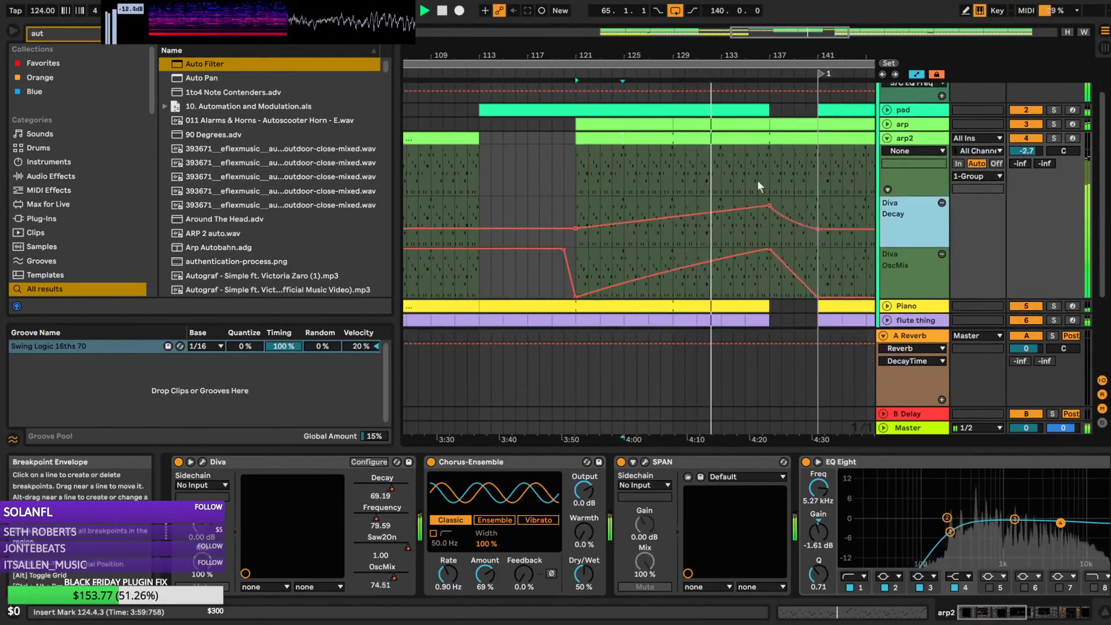
{"action": "left_click_drag", "start_coordinate": [757, 56], "coordinate": [663, 31]}
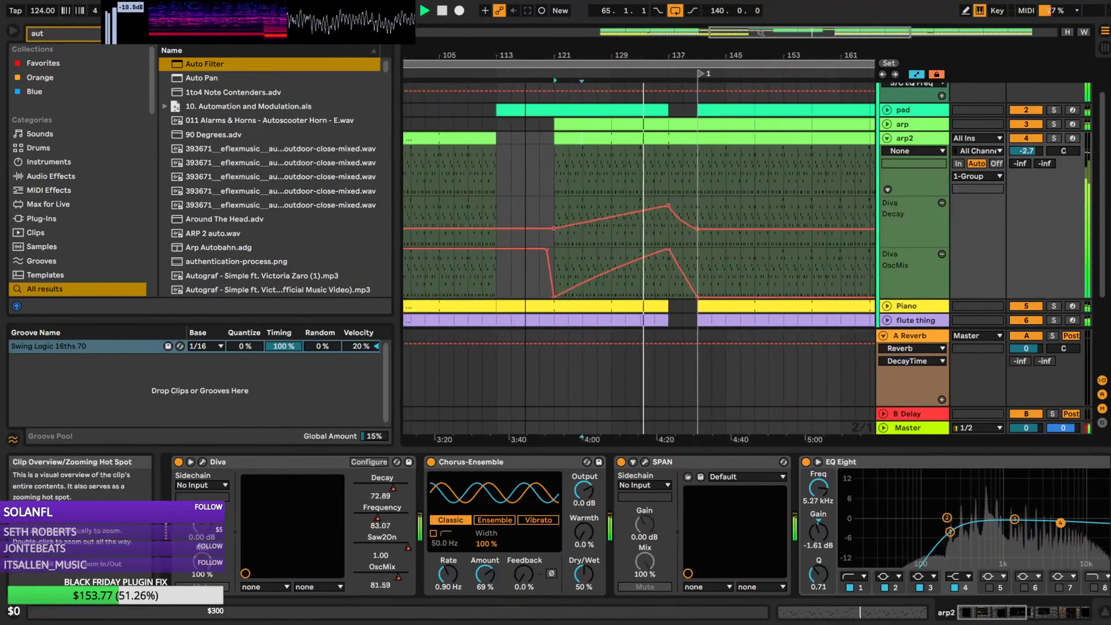
{"action": "left_click", "coordinate": [910, 152]}
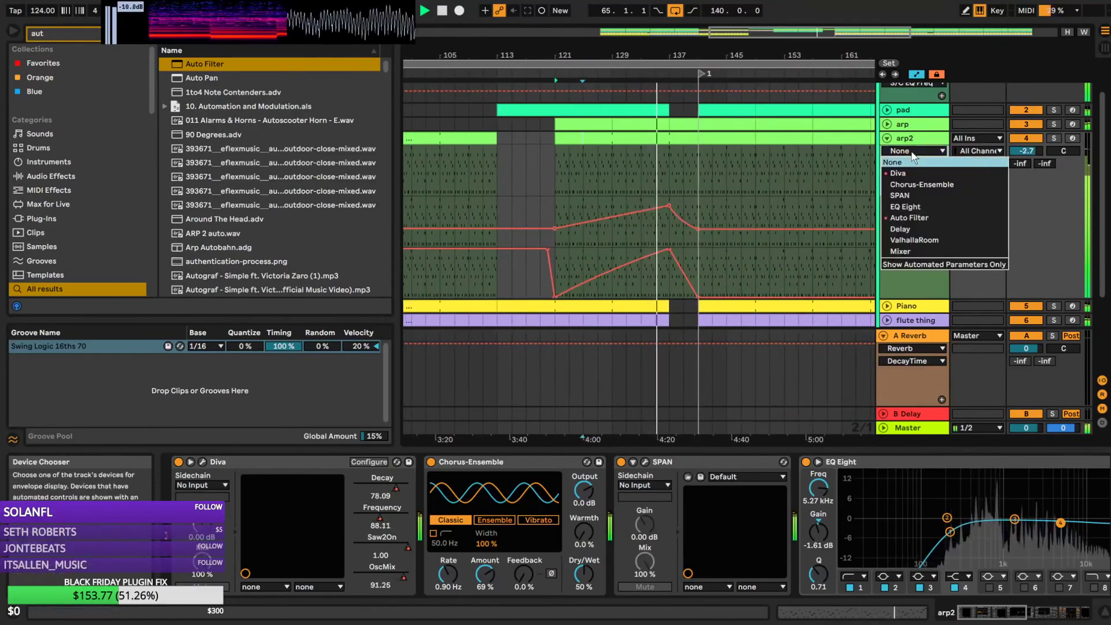
{"action": "left_click", "coordinate": [914, 175]}
{"action": "left_click", "coordinate": [914, 164]}
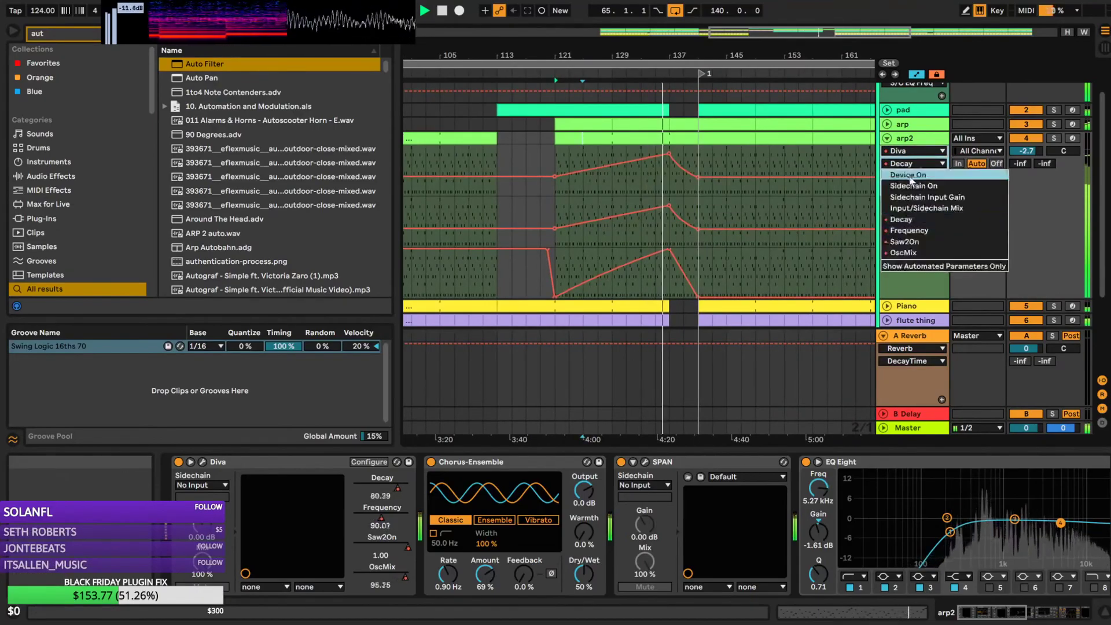
{"action": "left_click", "coordinate": [924, 233]}
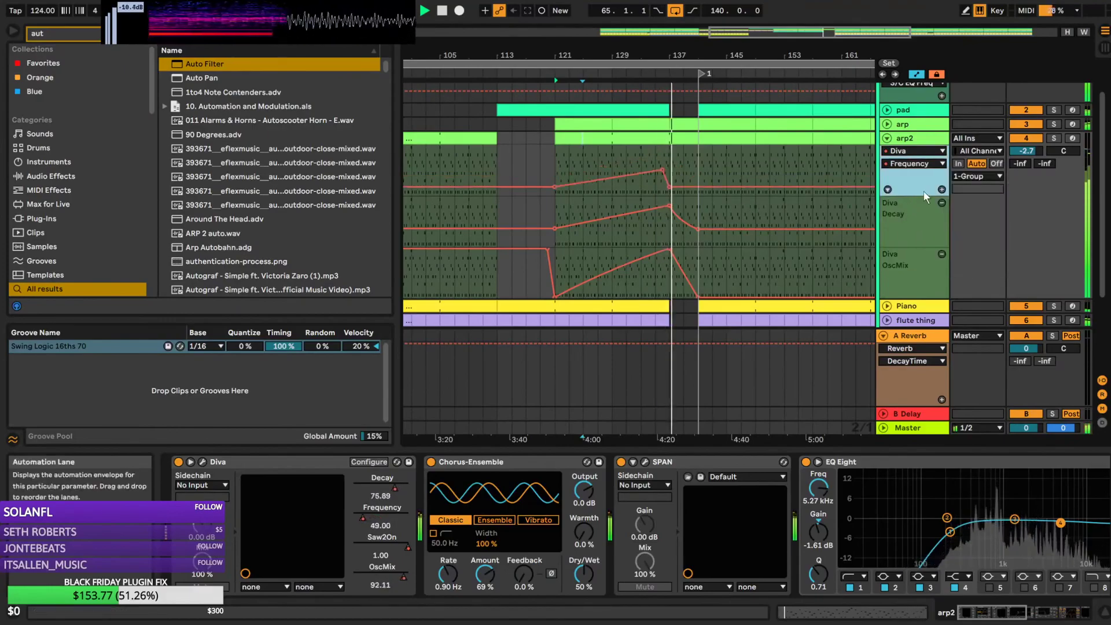
{"action": "left_click", "coordinate": [942, 190]}
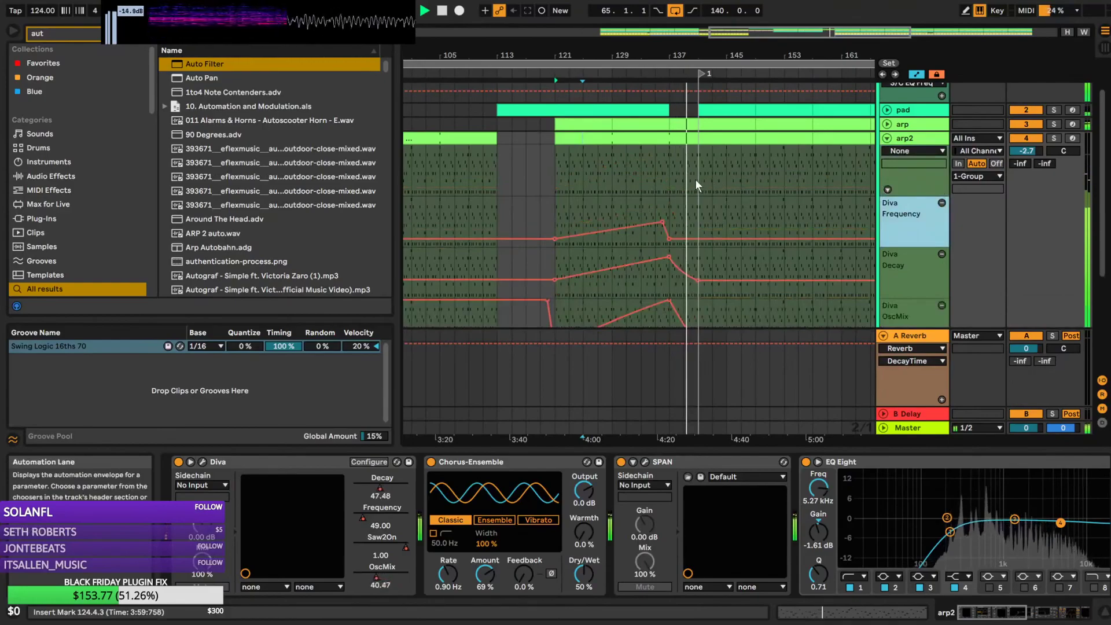
Place the insert marker at bar 123 and unfold the flute thing track to show its Auto Filter Frequency automation
{"action": "scroll", "coordinate": [701, 186], "scroll_direction": "down", "scroll_amount": 2}
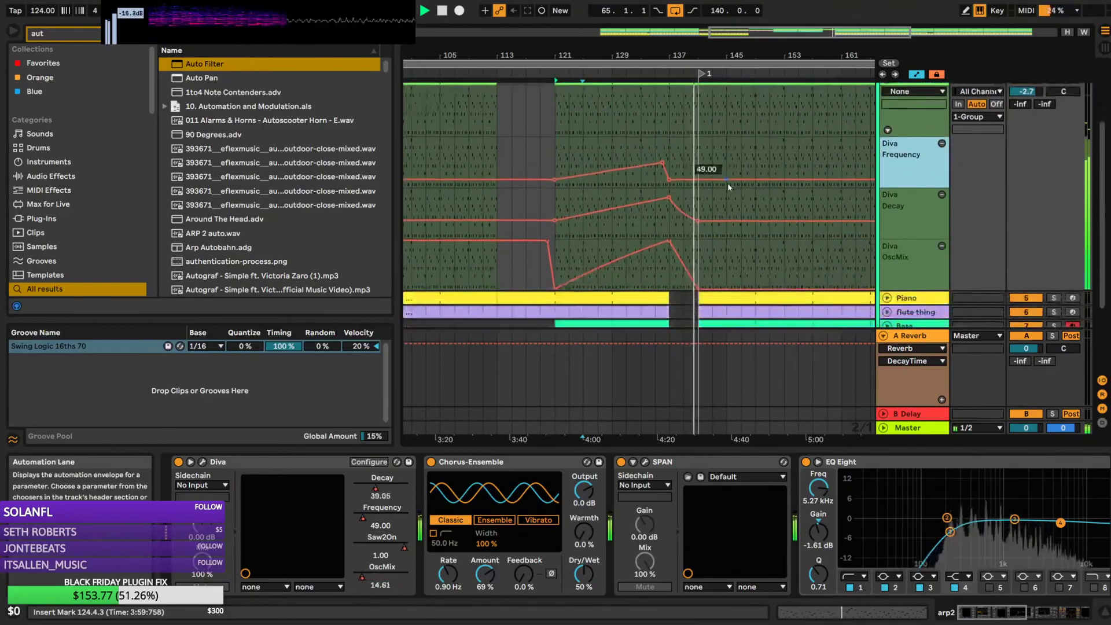
{"action": "scroll", "coordinate": [727, 182], "scroll_direction": "up", "scroll_amount": 2}
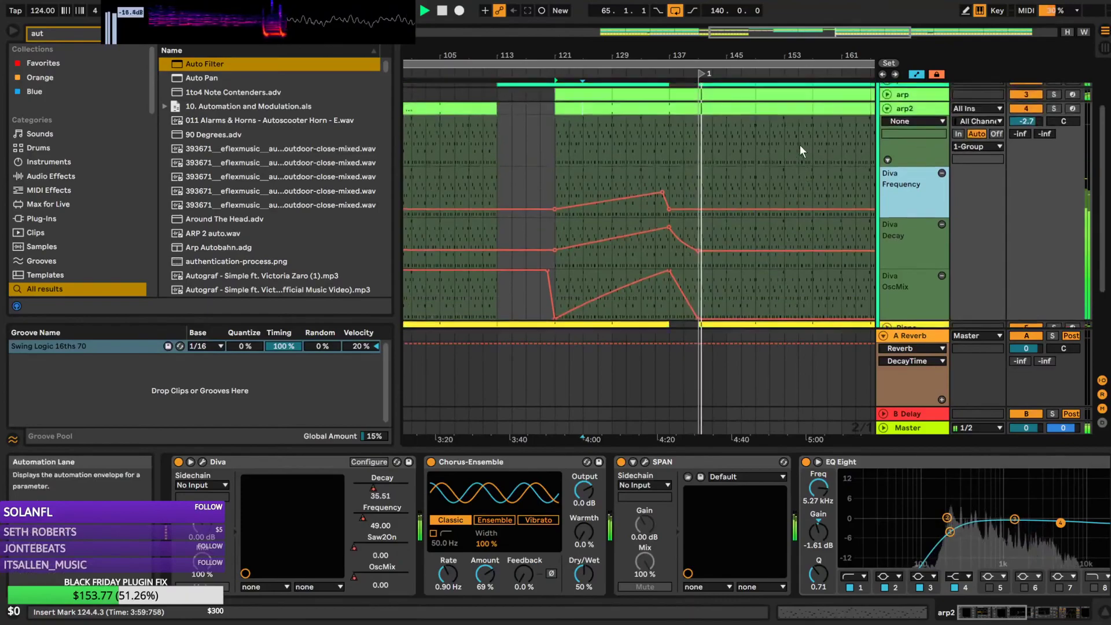
{"action": "left_click", "coordinate": [612, 178]}
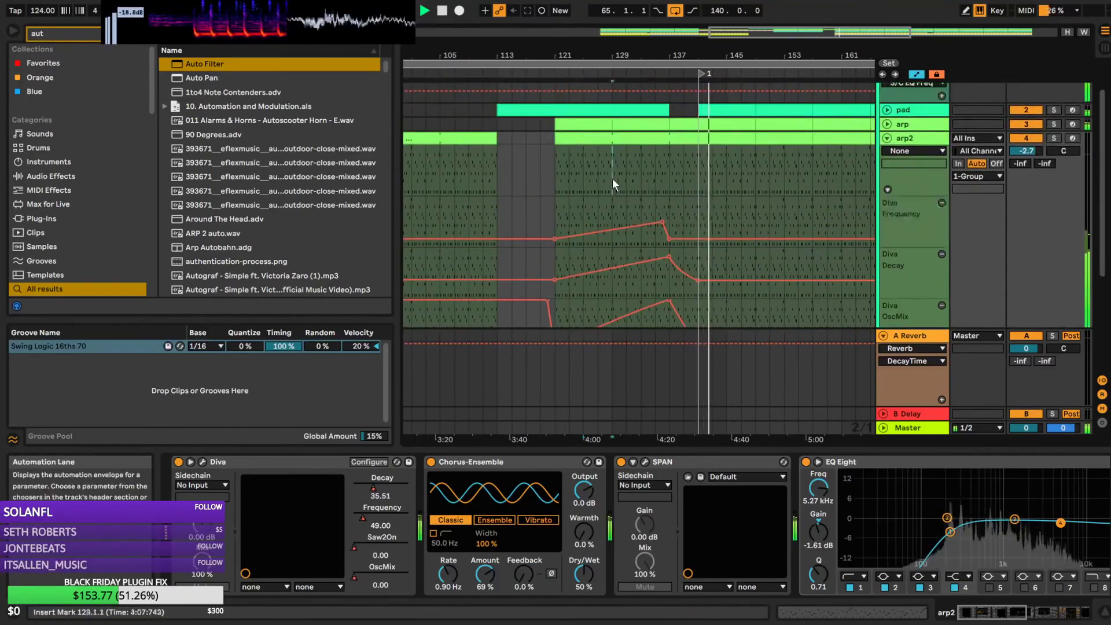
{"action": "scroll", "coordinate": [586, 196], "scroll_direction": "down", "scroll_amount": 4}
{"action": "left_click", "coordinate": [586, 195]}
{"action": "scroll", "coordinate": [586, 195], "scroll_direction": "up", "scroll_amount": 4}
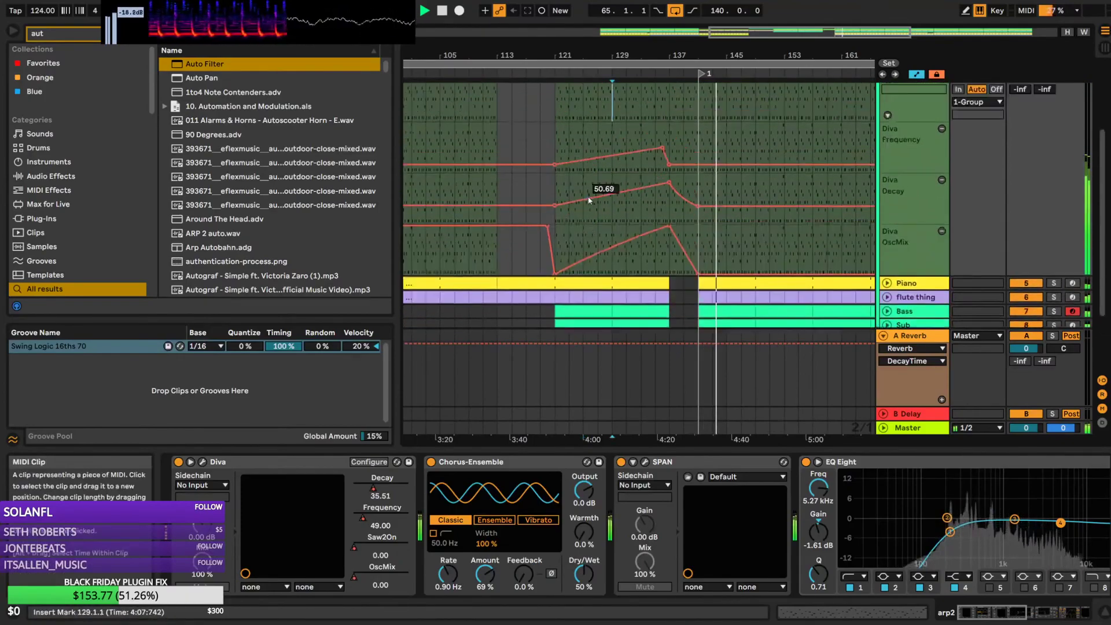
{"action": "scroll", "coordinate": [614, 187], "scroll_direction": "down", "scroll_amount": 3}
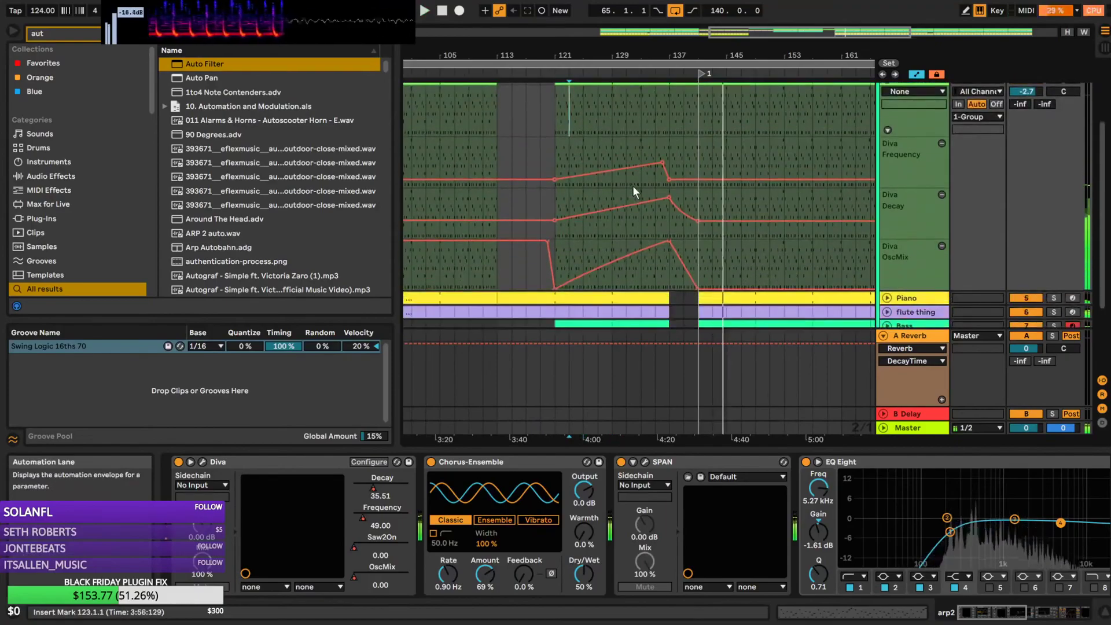
{"action": "left_click", "coordinate": [889, 297]}
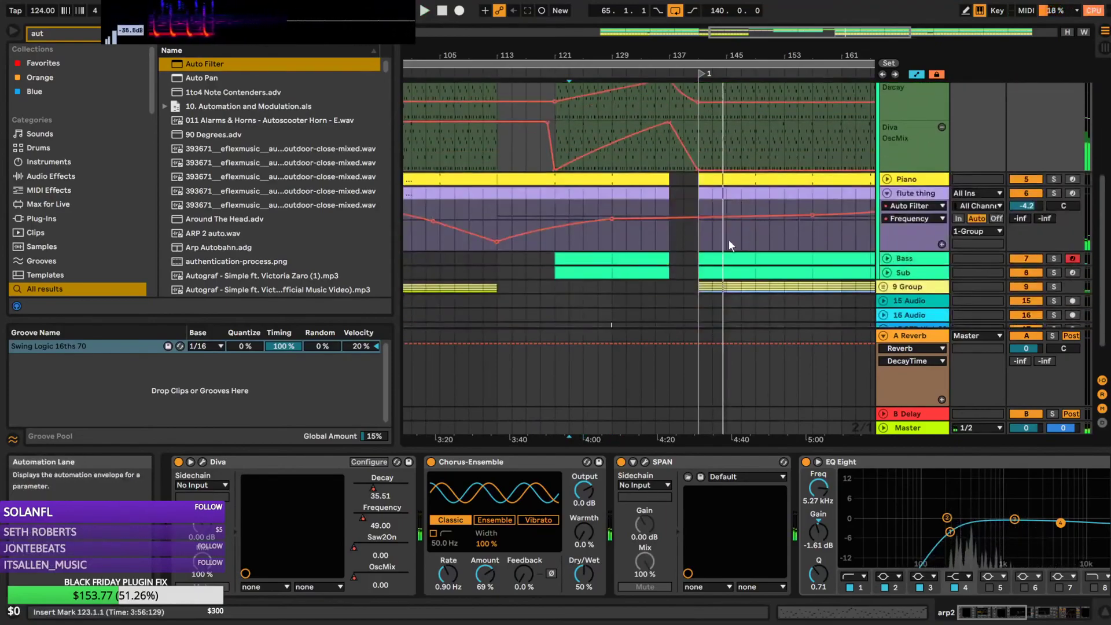
Raise the flute thing's Auto Filter Frequency automation to 17.0 kHz at bar 137 and play from bar 129
{"action": "left_click_drag", "start_coordinate": [670, 218], "coordinate": [667, 202]}
{"action": "left_click", "coordinate": [611, 225]}
{"action": "key", "text": "space"}
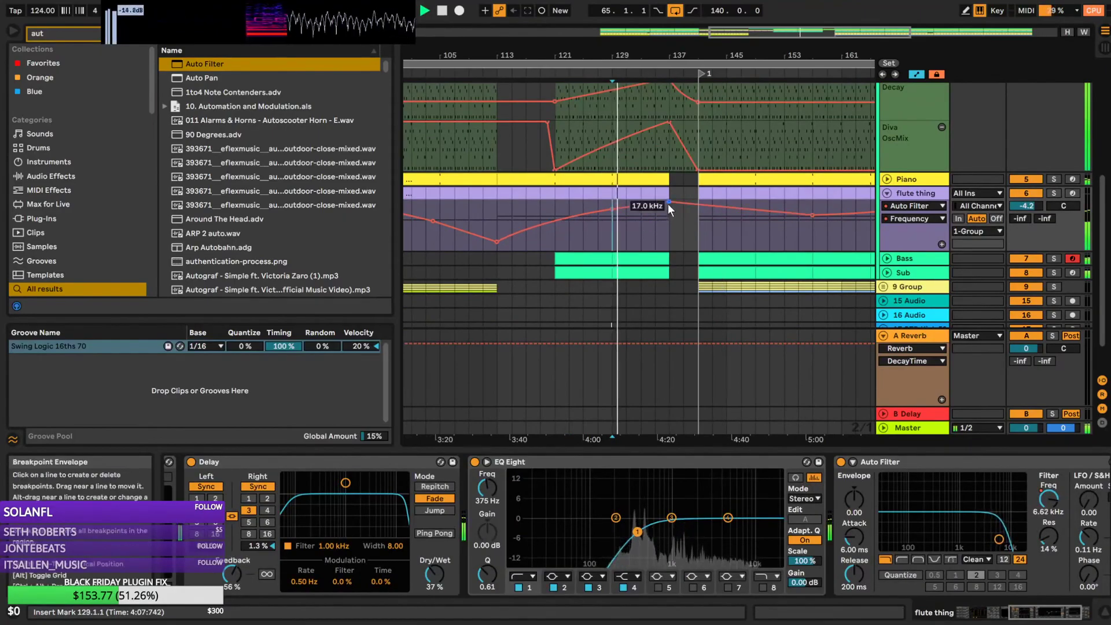
Automate Diva's Noise1On on arp2 to jump to maximum at bar 137 and fall back to 0 by bar 141
{"action": "scroll", "coordinate": [850, 96], "scroll_direction": "up", "scroll_amount": 6}
{"action": "left_click", "coordinate": [911, 168]}
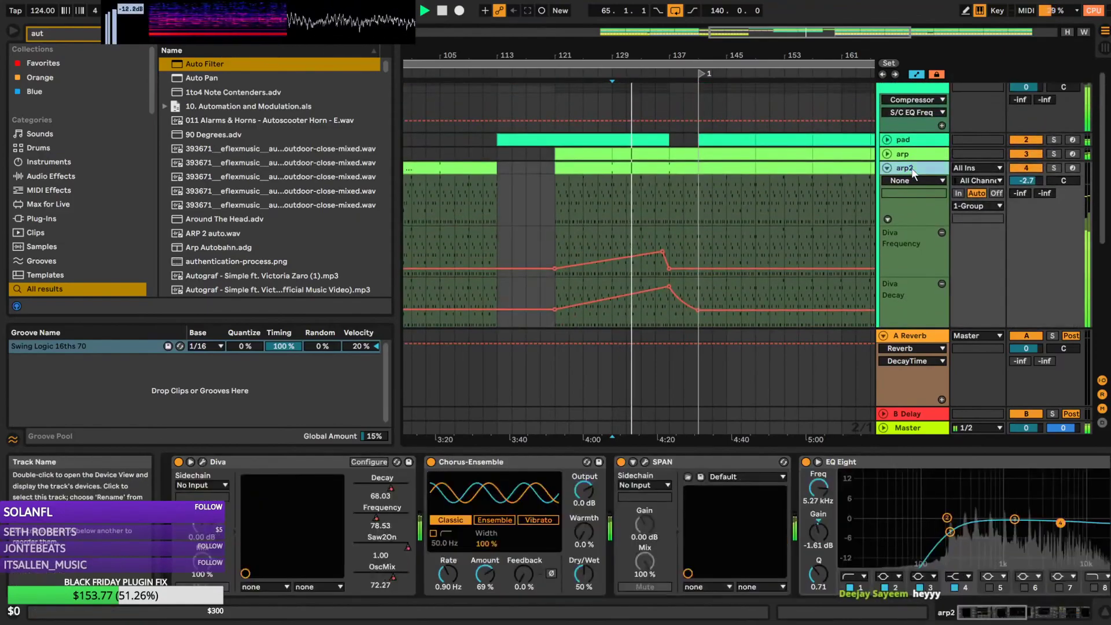
{"action": "left_click", "coordinate": [202, 462]}
{"action": "mouse_move", "coordinate": [178, 411]}
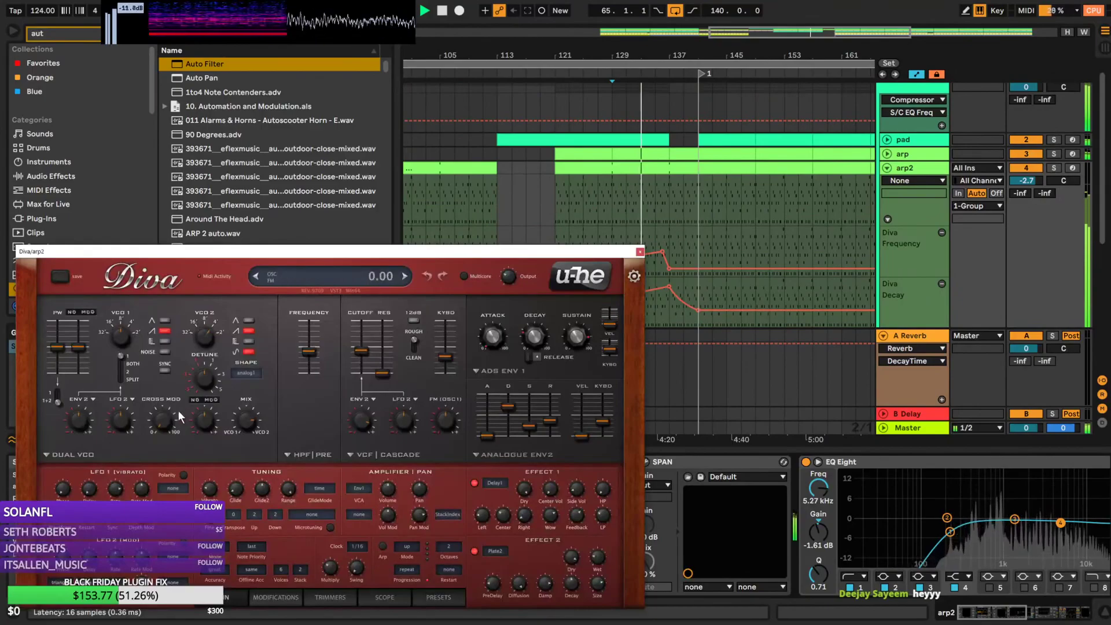
{"action": "left_click", "coordinate": [165, 352]}
{"action": "left_click", "coordinate": [668, 223]}
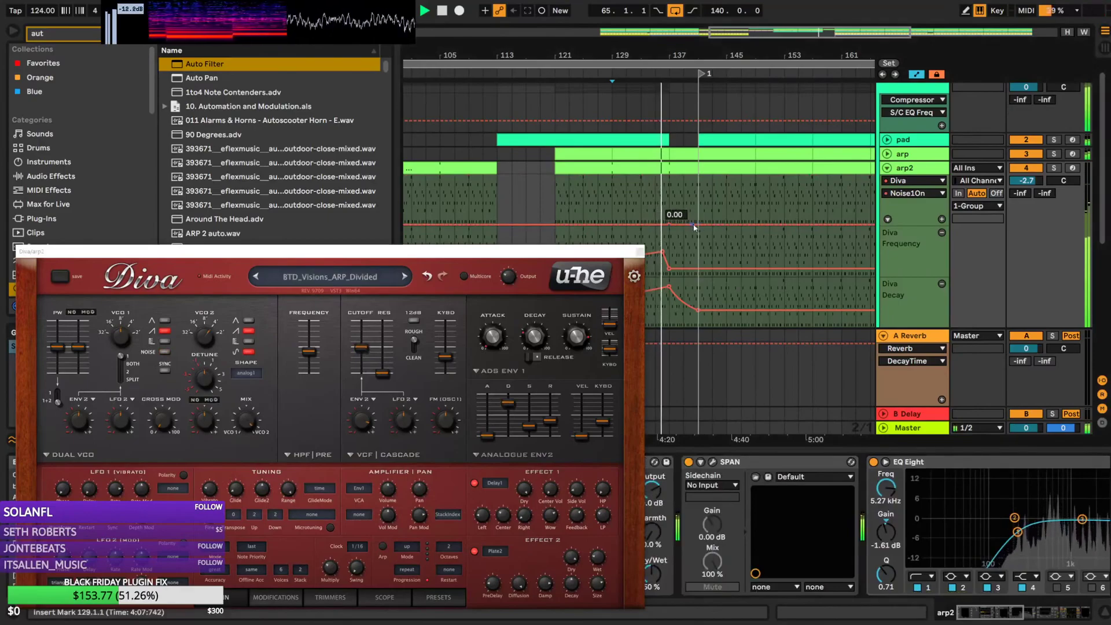
{"action": "left_click_drag", "start_coordinate": [670, 223], "coordinate": [670, 175]}
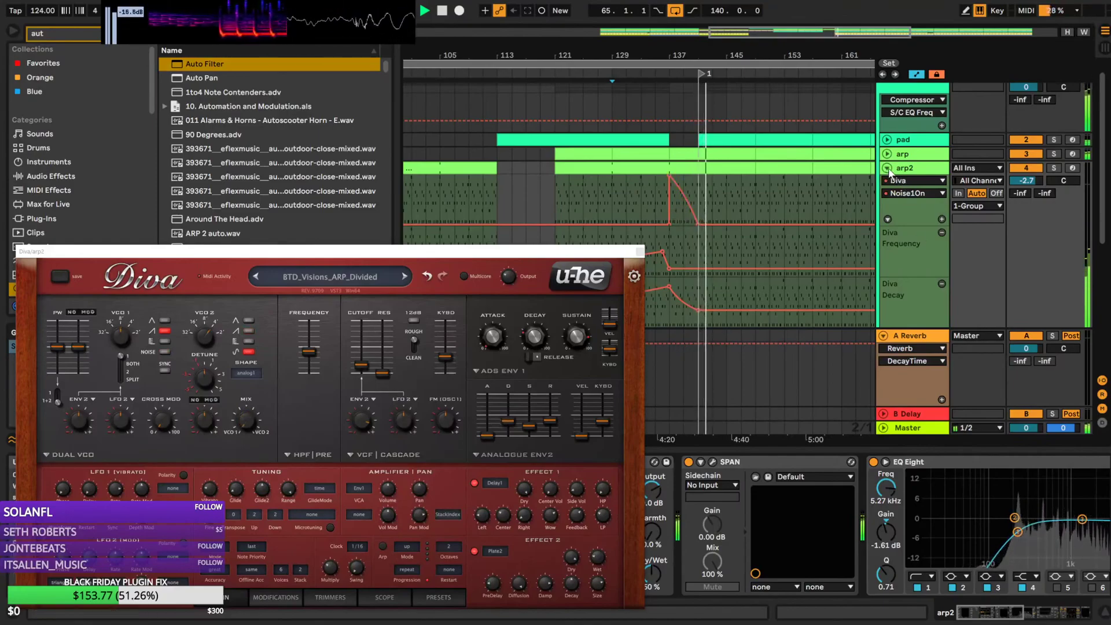
{"action": "left_click", "coordinate": [640, 252]}
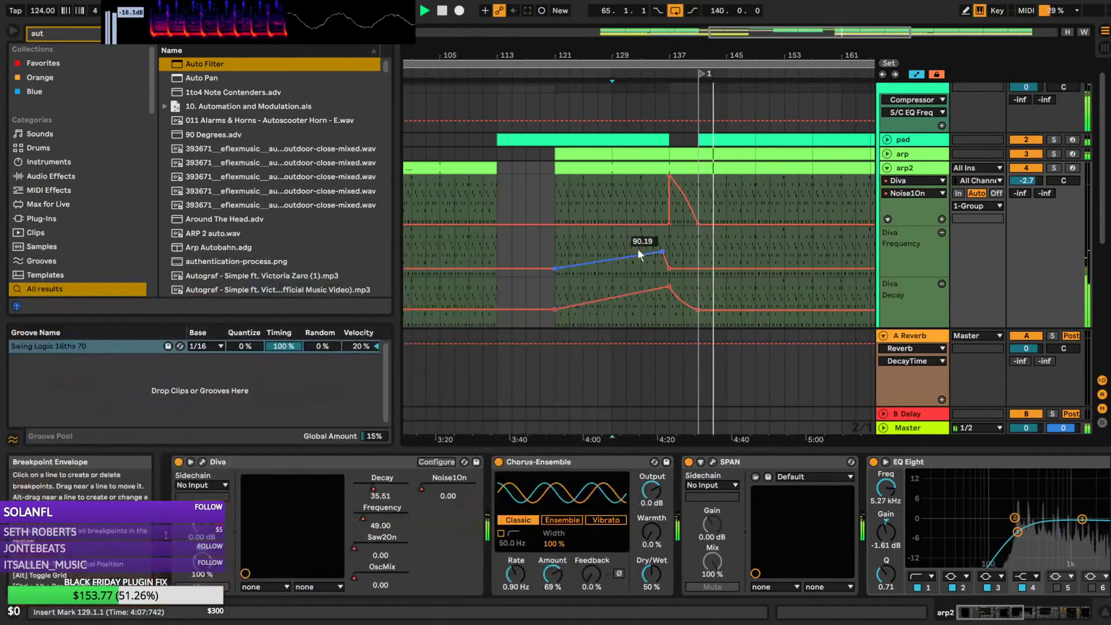
Play the arrangement from bar 121 and open the arp2 clip starting there for note editing
{"action": "left_click", "coordinate": [553, 196]}
{"action": "key", "text": "space"}
{"action": "key", "text": "space"}
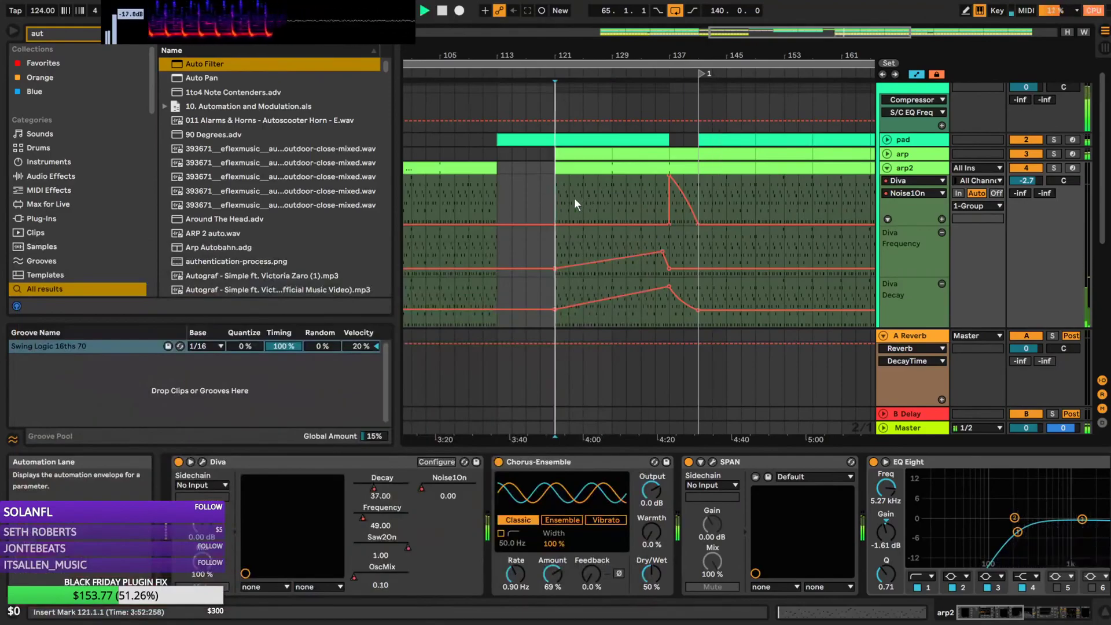
{"action": "double_click", "coordinate": [630, 168]}
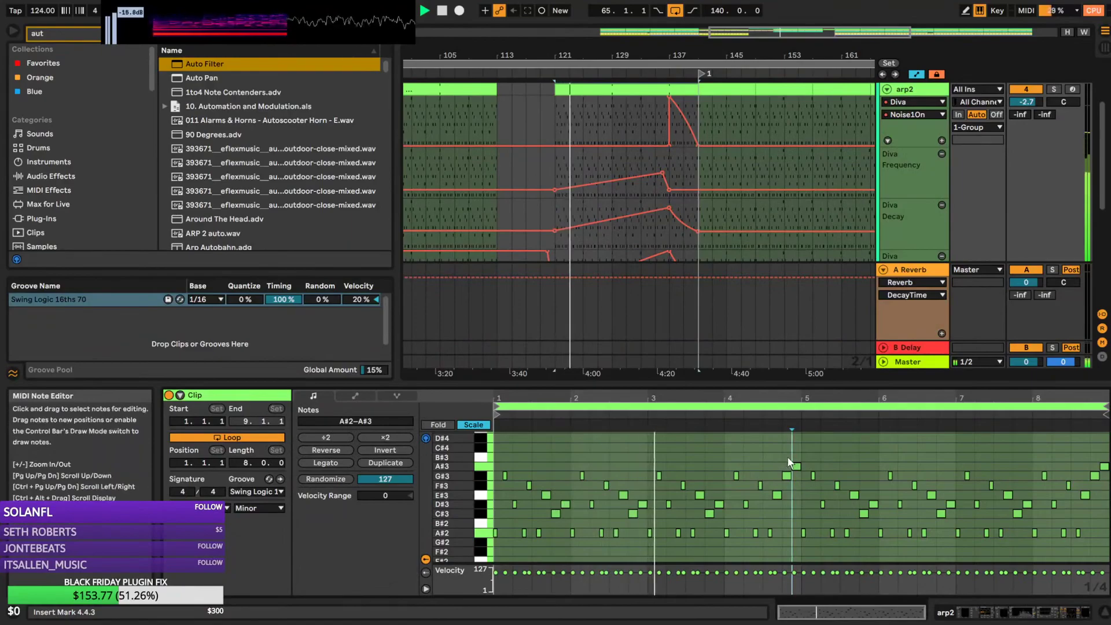
Add two half-bar notes to the arp2 clip, C#4 at 5.1.1 and D#4 at 5.3.1
{"action": "left_click_drag", "start_coordinate": [811, 447], "coordinate": [893, 447]}
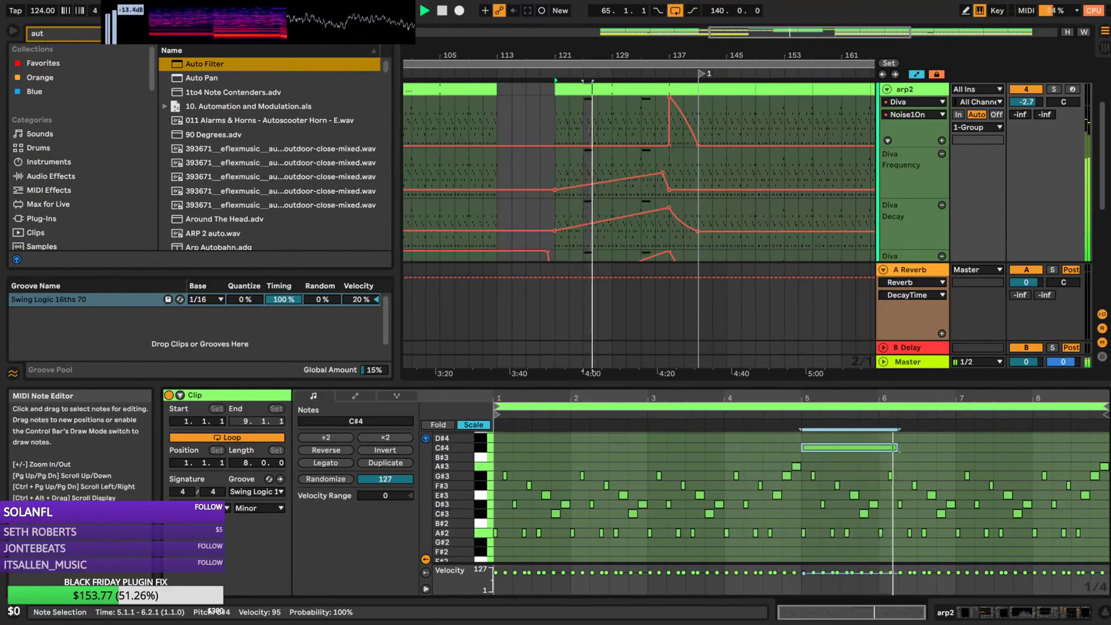
{"action": "key", "text": "space"}
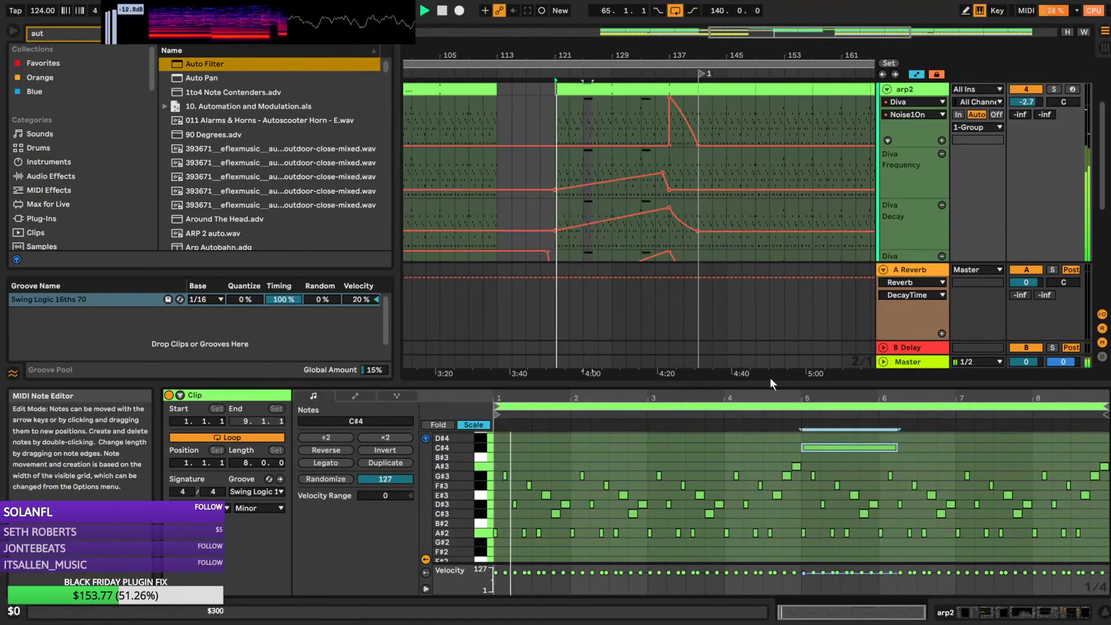
{"action": "left_click_drag", "start_coordinate": [897, 450], "coordinate": [853, 438]}
{"action": "key", "text": "ctrl+d"}
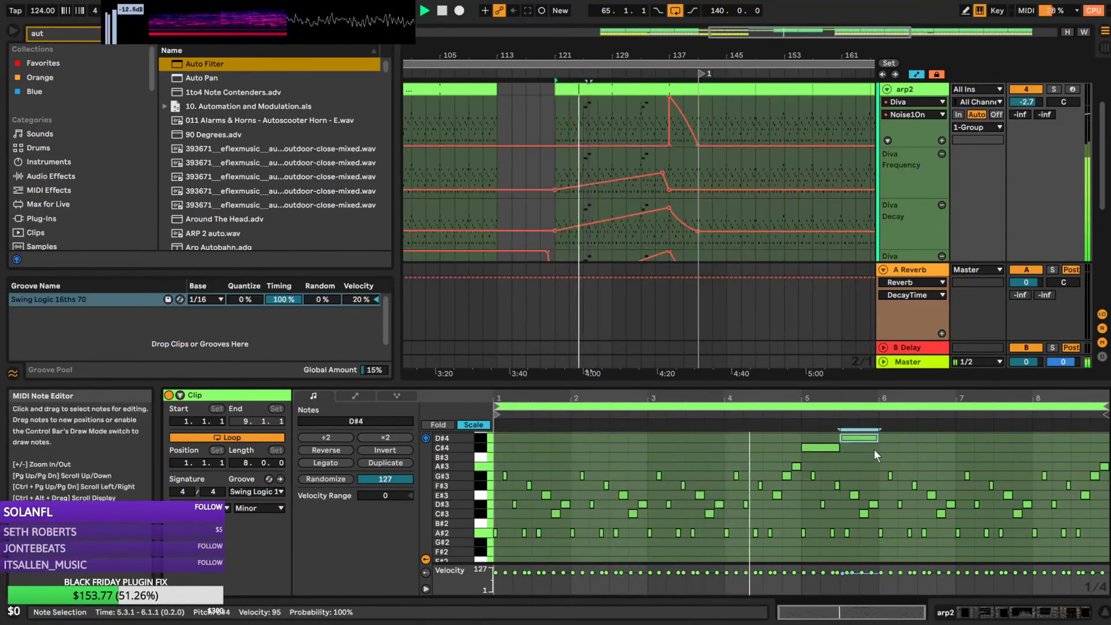
{"action": "scroll", "coordinate": [912, 471], "scroll_direction": "up", "scroll_amount": 2}
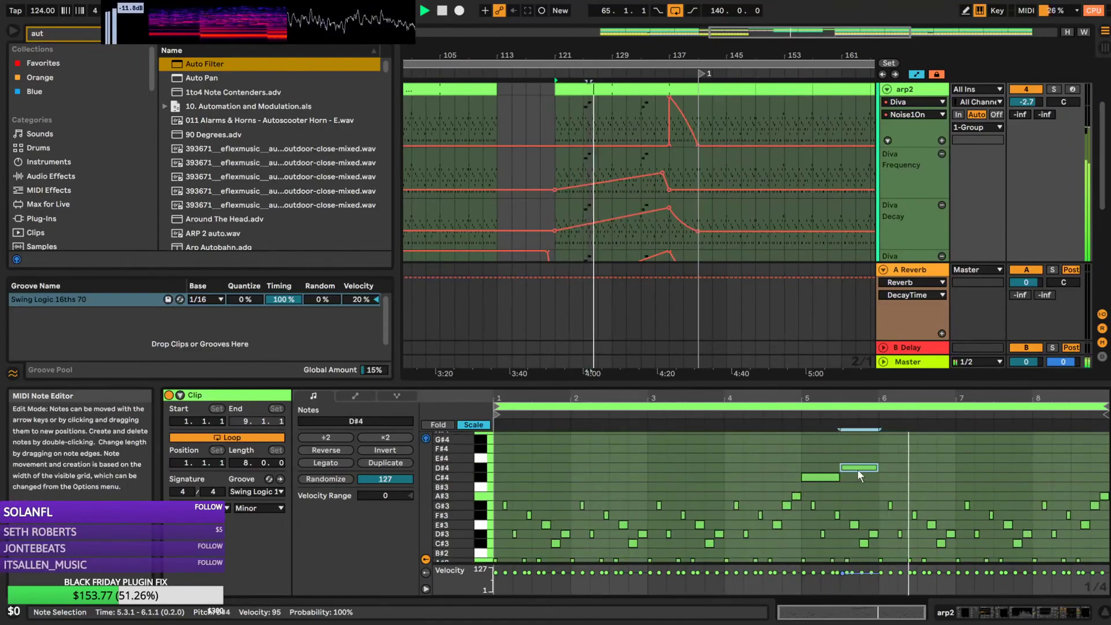
{"action": "key", "text": "space"}
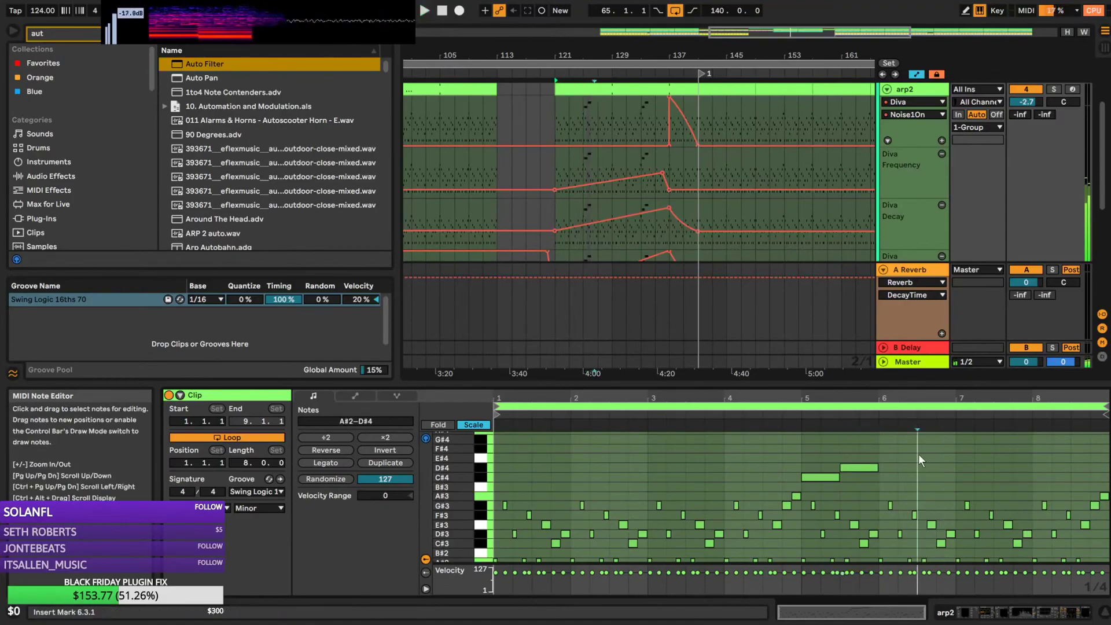
Add one-beat notes to the arp2 clip, F#4 at 6.3.1 followed by E#4 at 6.4.1
{"action": "double_click", "coordinate": [921, 449]}
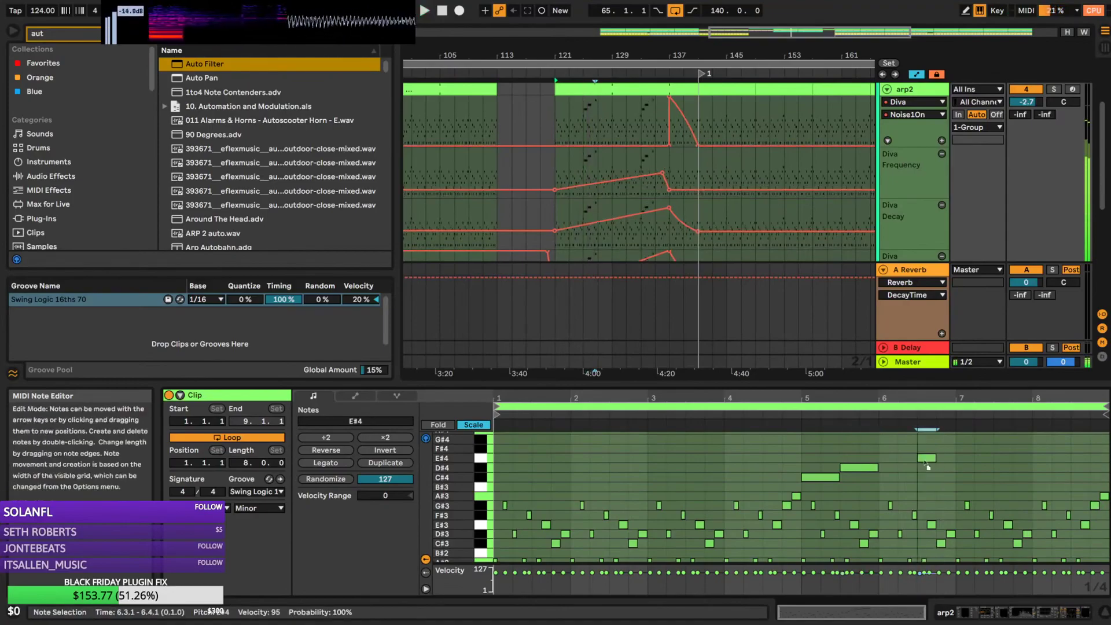
{"action": "left_click_drag", "start_coordinate": [925, 460], "coordinate": [926, 443]}
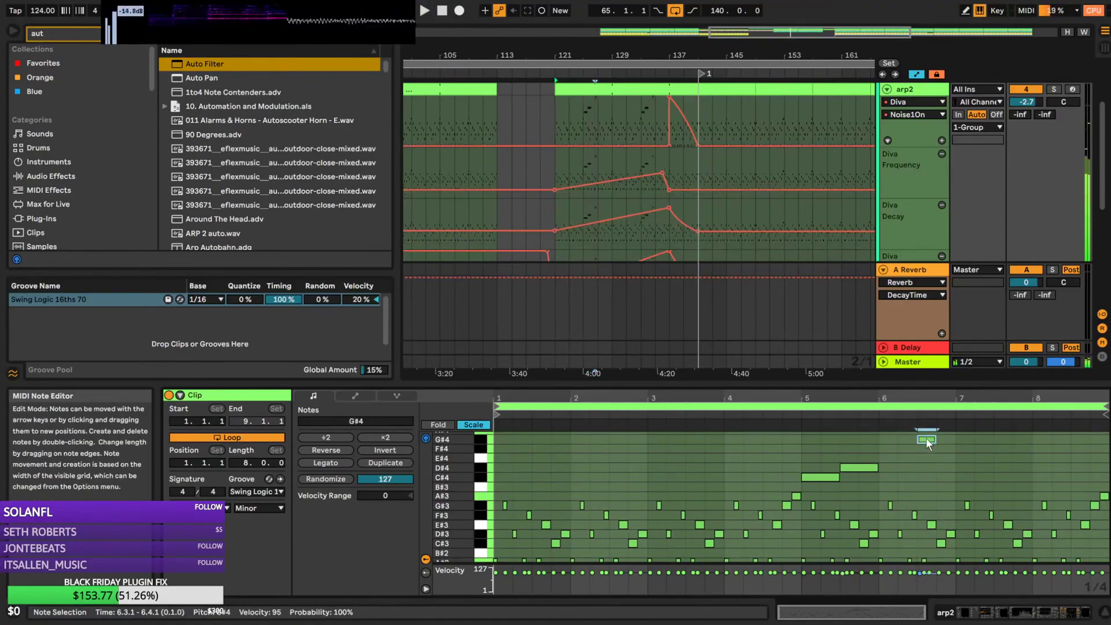
{"action": "double_click", "coordinate": [945, 449]}
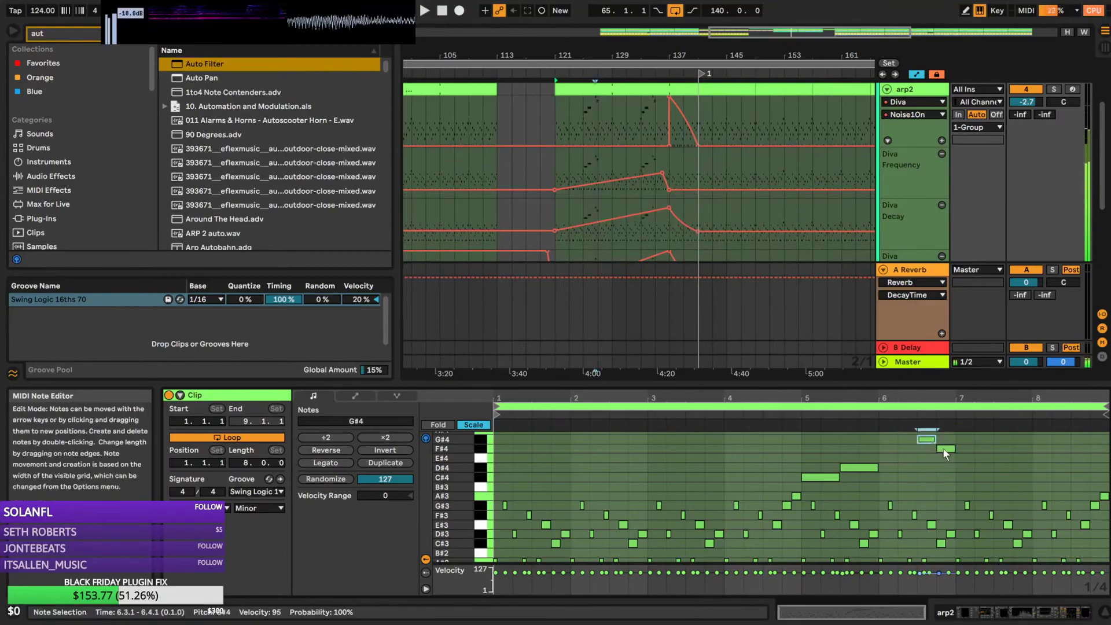
{"action": "left_click", "coordinate": [836, 478]}
{"action": "left_click", "coordinate": [865, 467]}
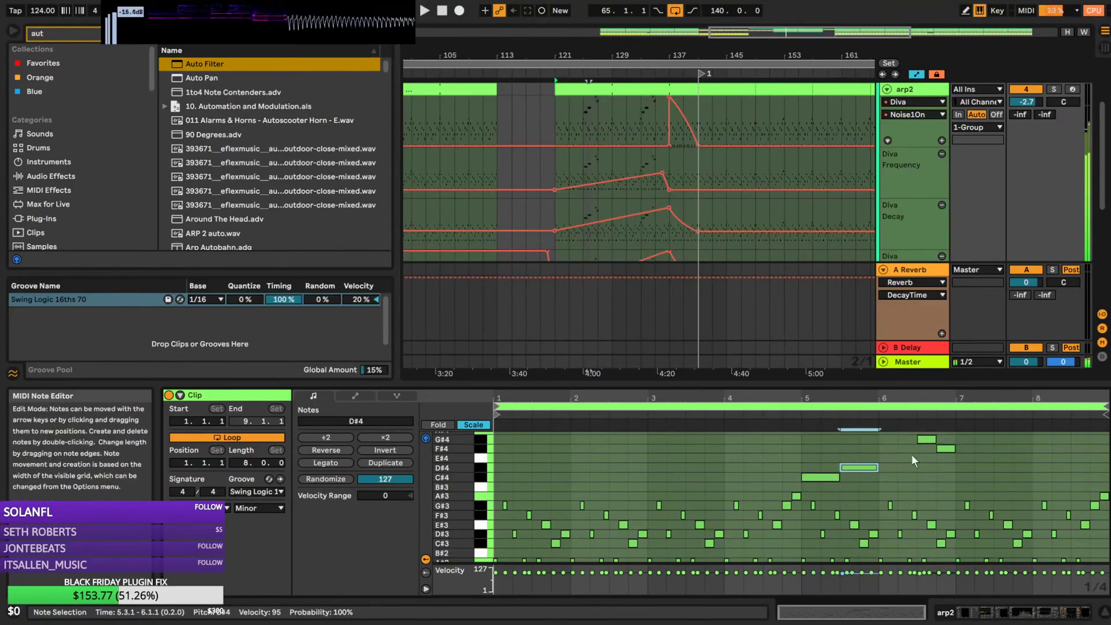
{"action": "left_click_drag", "start_coordinate": [929, 443], "coordinate": [948, 458]}
{"action": "left_click", "coordinate": [827, 476]}
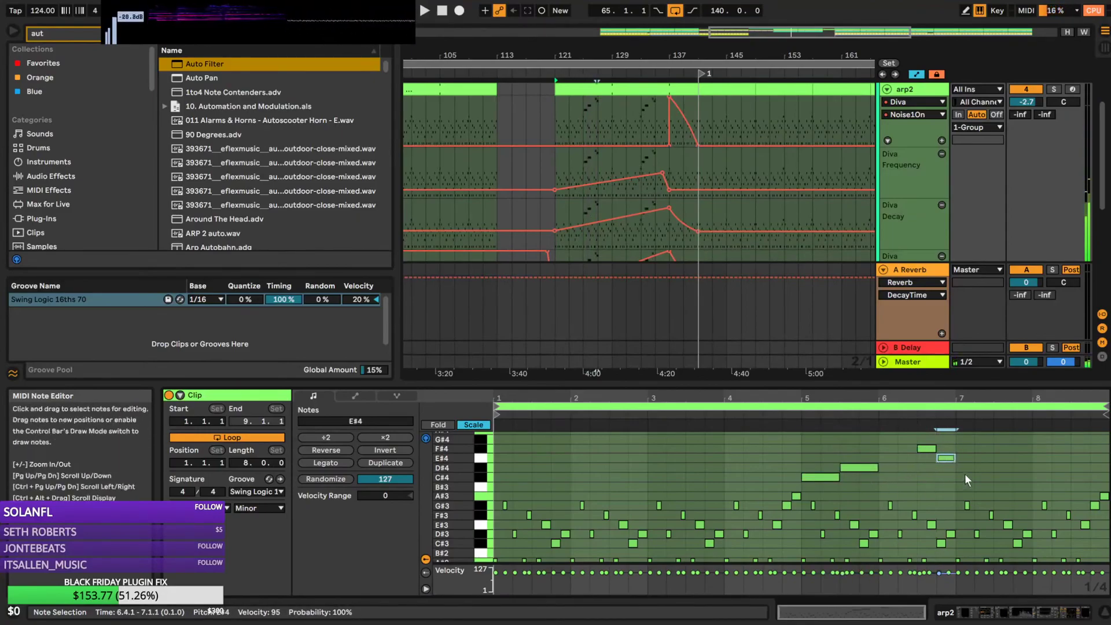
{"action": "double_click", "coordinate": [965, 468]}
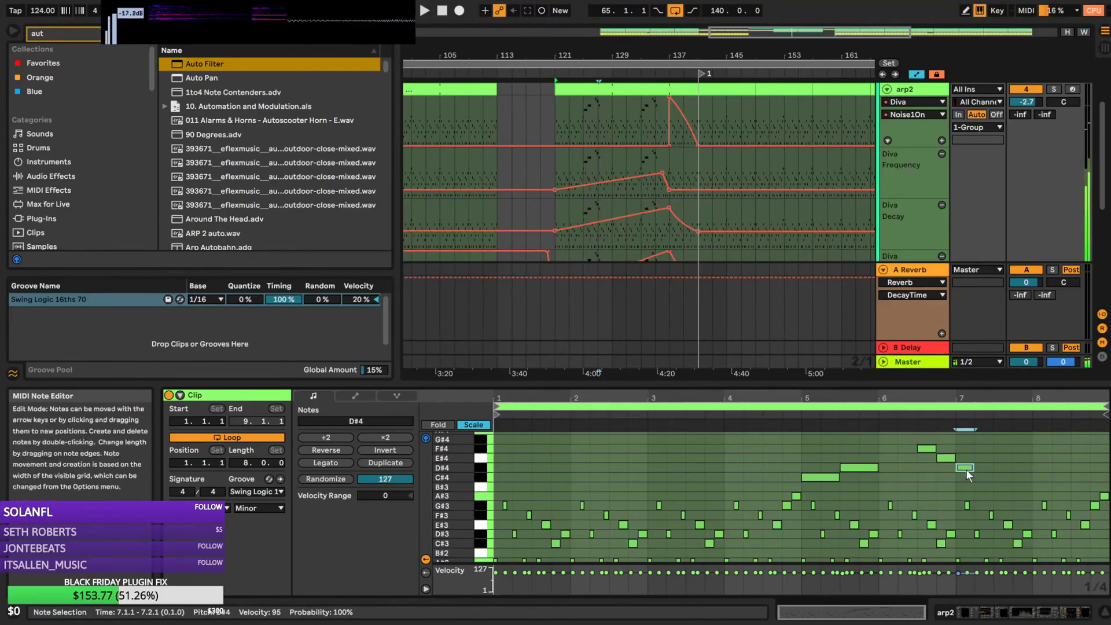
{"action": "left_click_drag", "start_coordinate": [967, 470], "coordinate": [971, 491]}
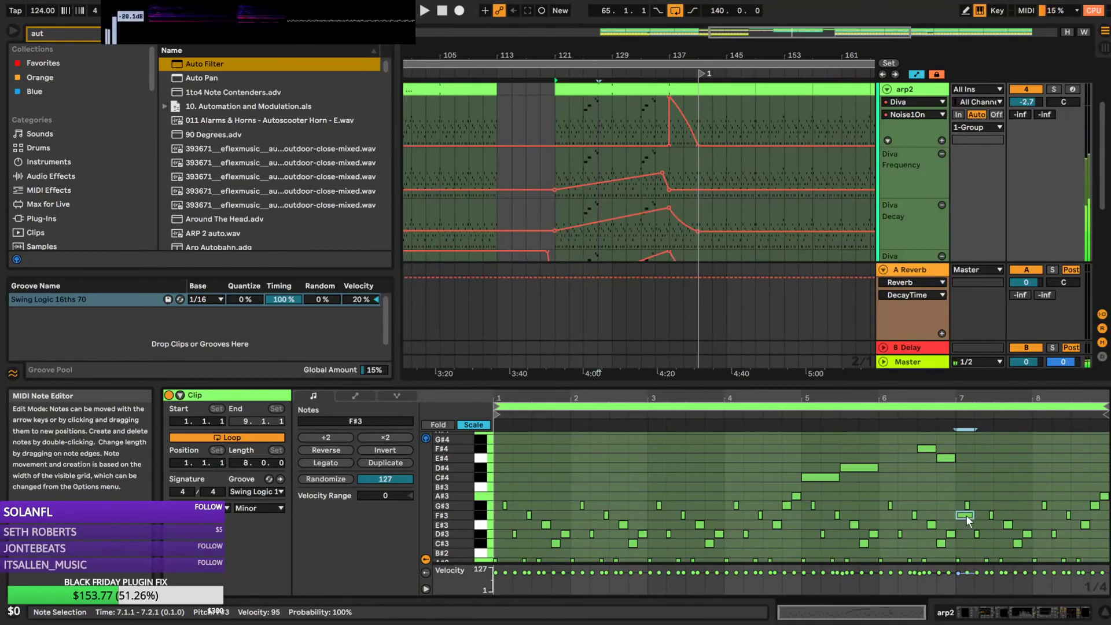
{"action": "double_click", "coordinate": [966, 515]}
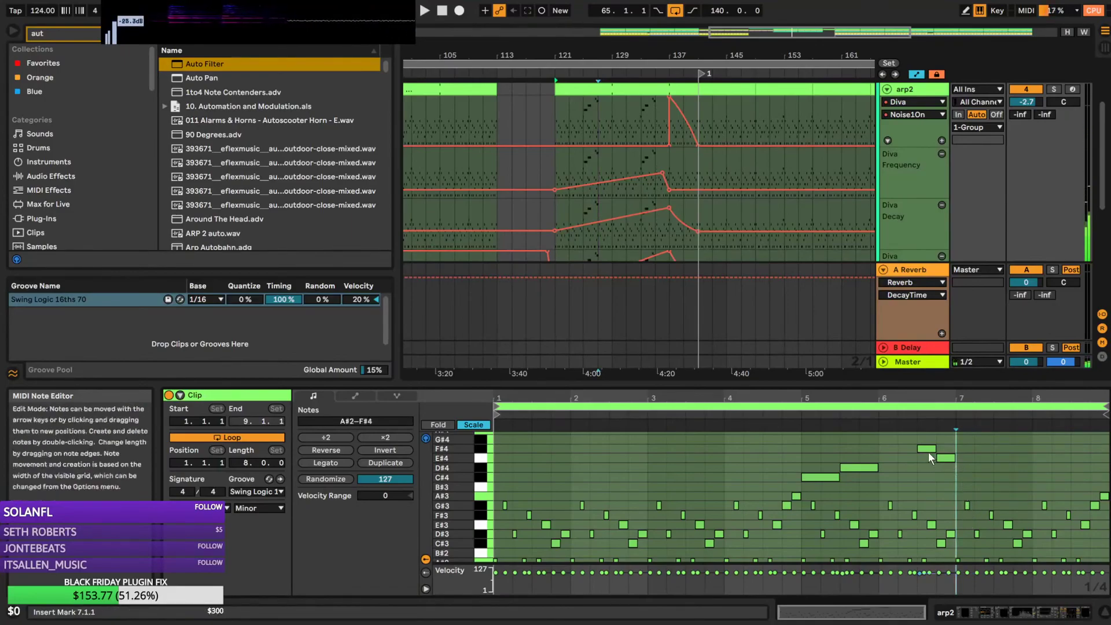
Add a one-beat G#4 note at 7.1.1 and a B#3 note from 7.2.1 to 8.3.1
{"action": "double_click", "coordinate": [960, 439]}
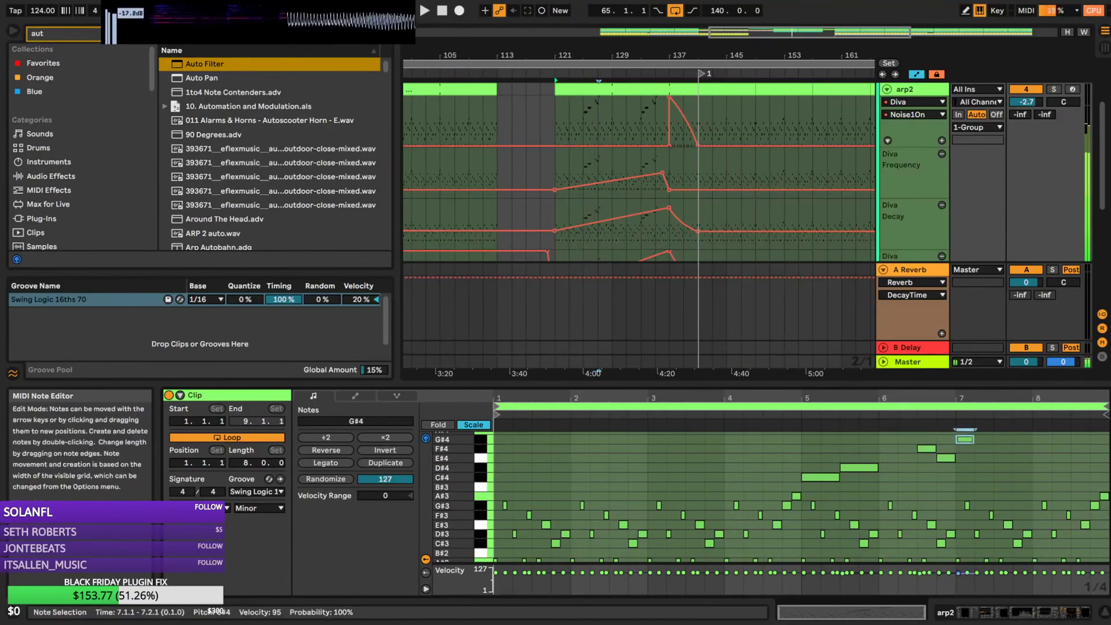
{"action": "double_click", "coordinate": [983, 488]}
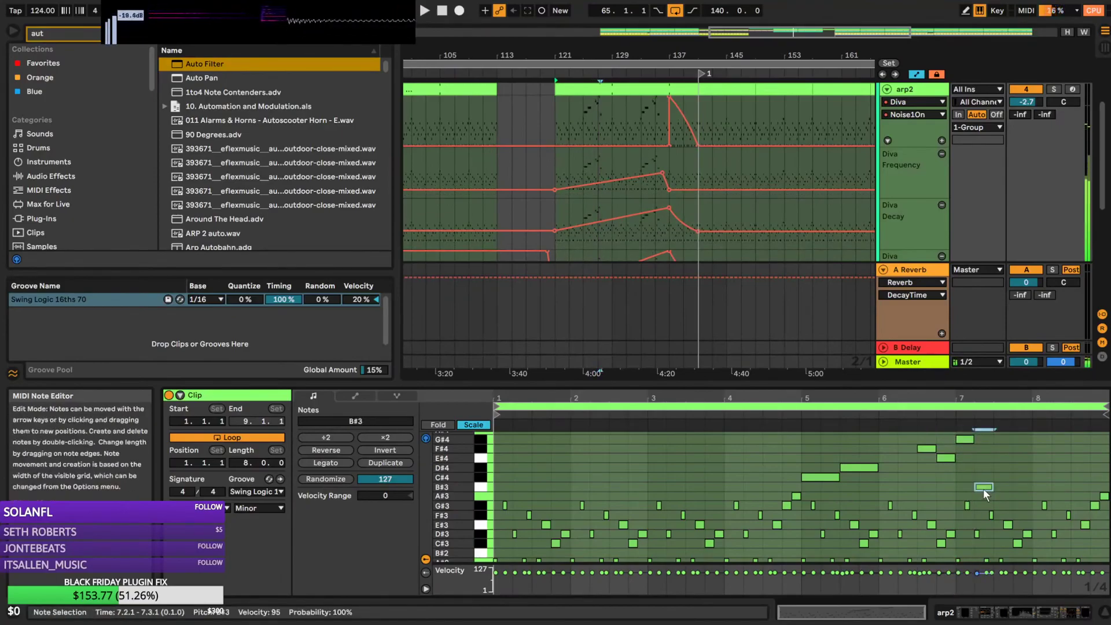
{"action": "key", "text": "space"}
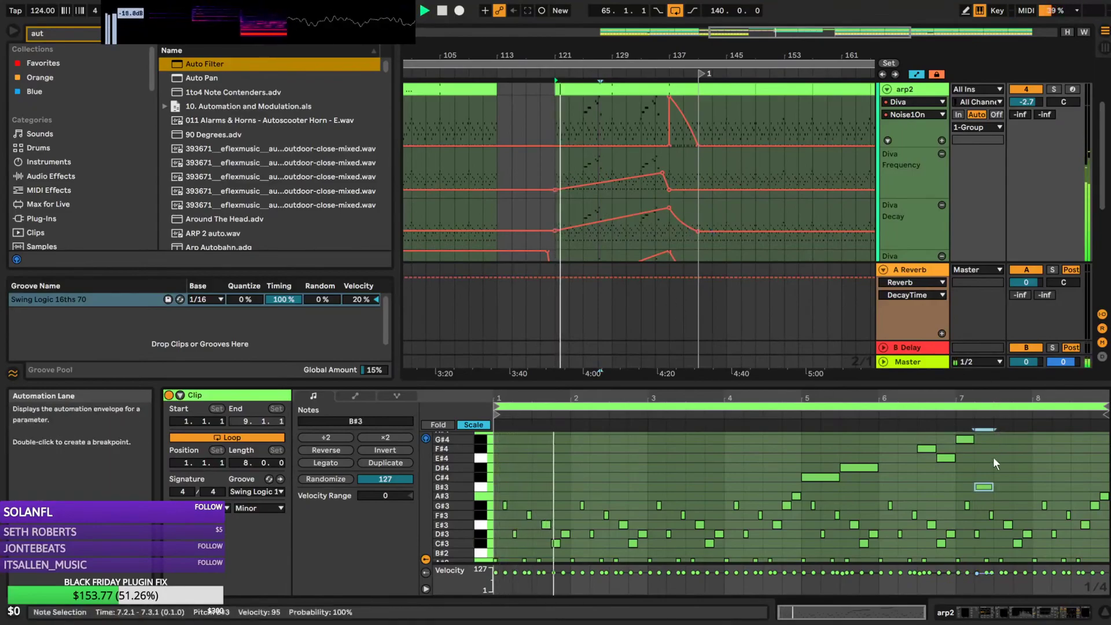
{"action": "left_click_drag", "start_coordinate": [993, 487], "coordinate": [1068, 487]}
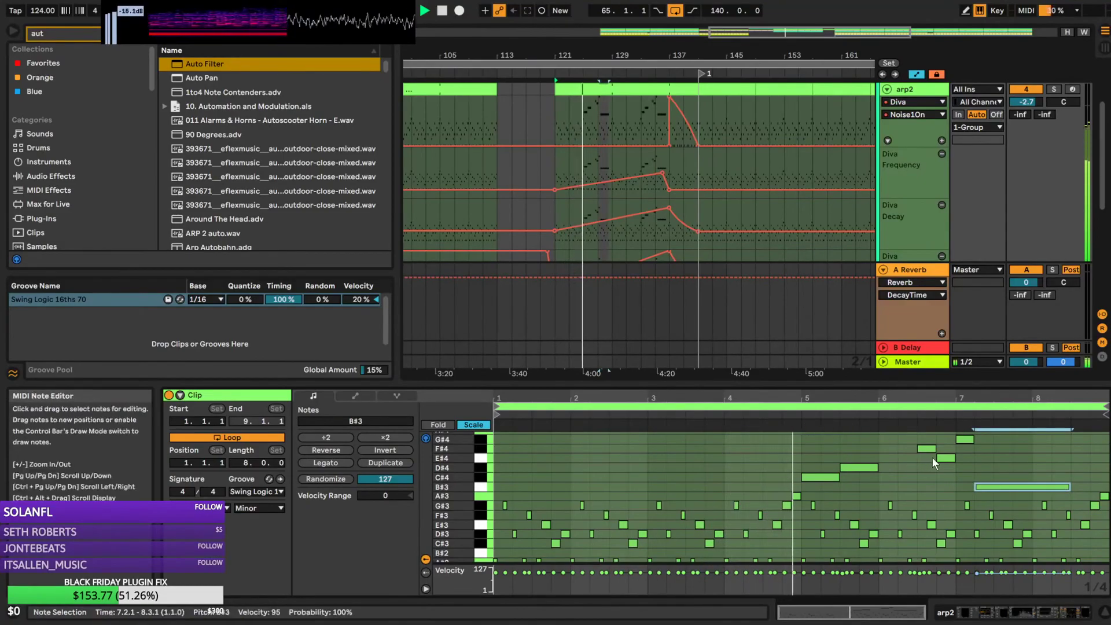
Extend the D#4 note to 6.3.1 and tighten the F#4 and E#4 notes into eighth notes leading up to 7.1.1
{"action": "left_click_drag", "start_coordinate": [878, 469], "coordinate": [916, 470]}
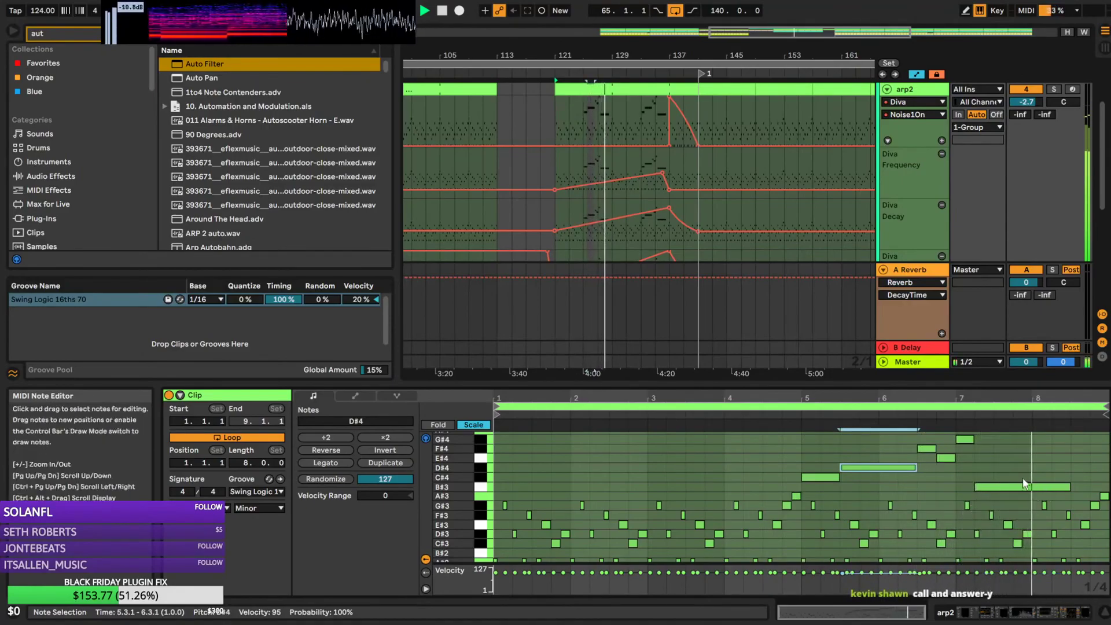
{"action": "key", "text": "space"}
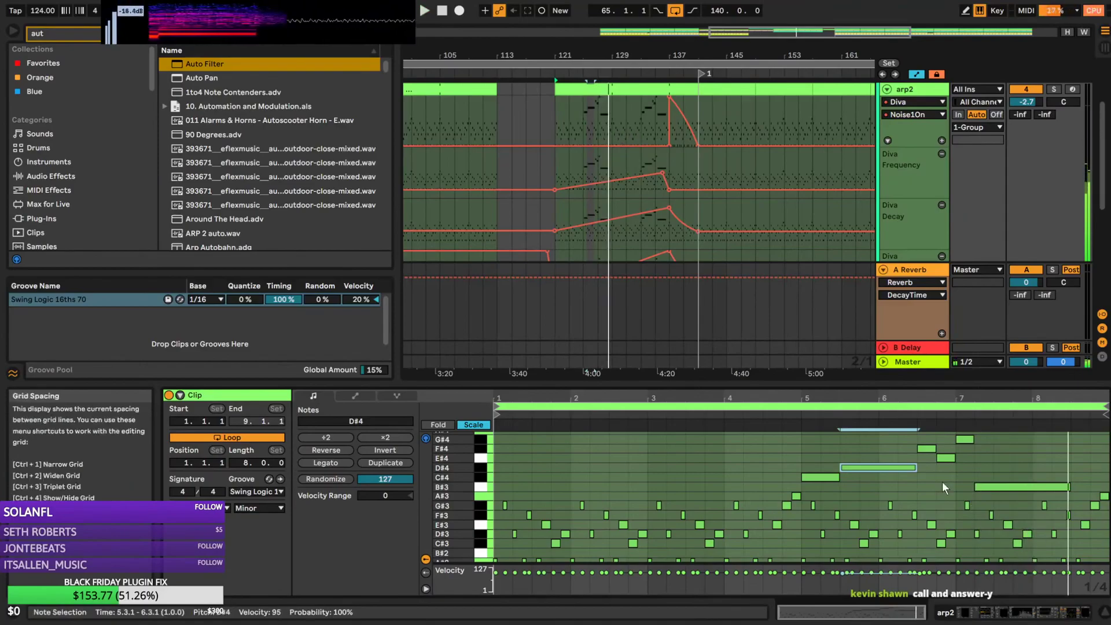
{"action": "left_click_drag", "start_coordinate": [982, 393], "coordinate": [981, 417]}
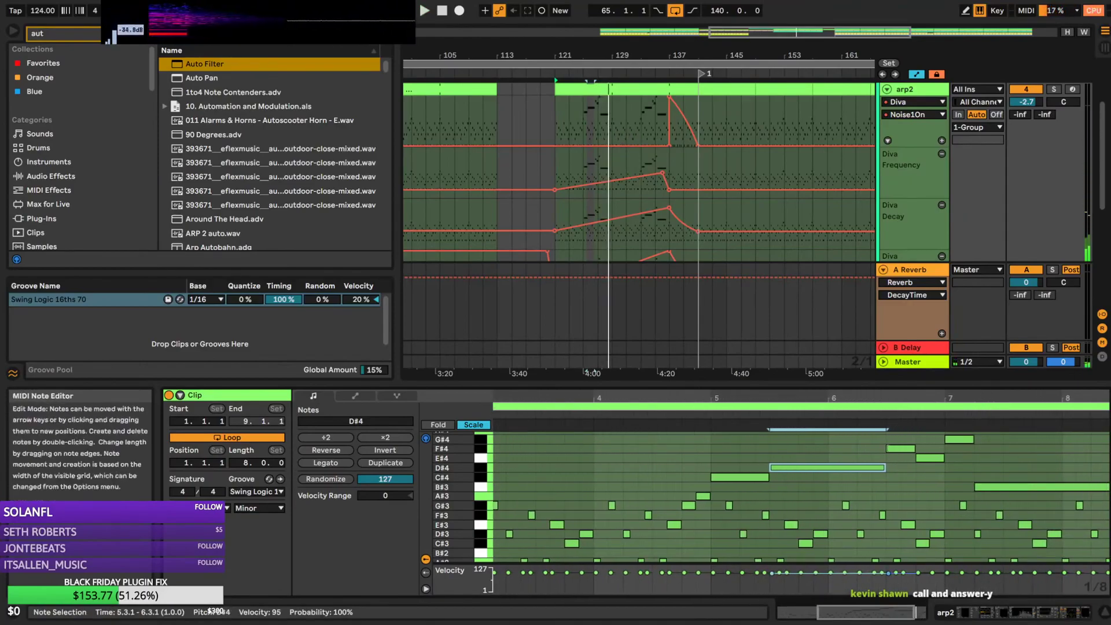
{"action": "left_click_drag", "start_coordinate": [888, 448], "coordinate": [944, 459]}
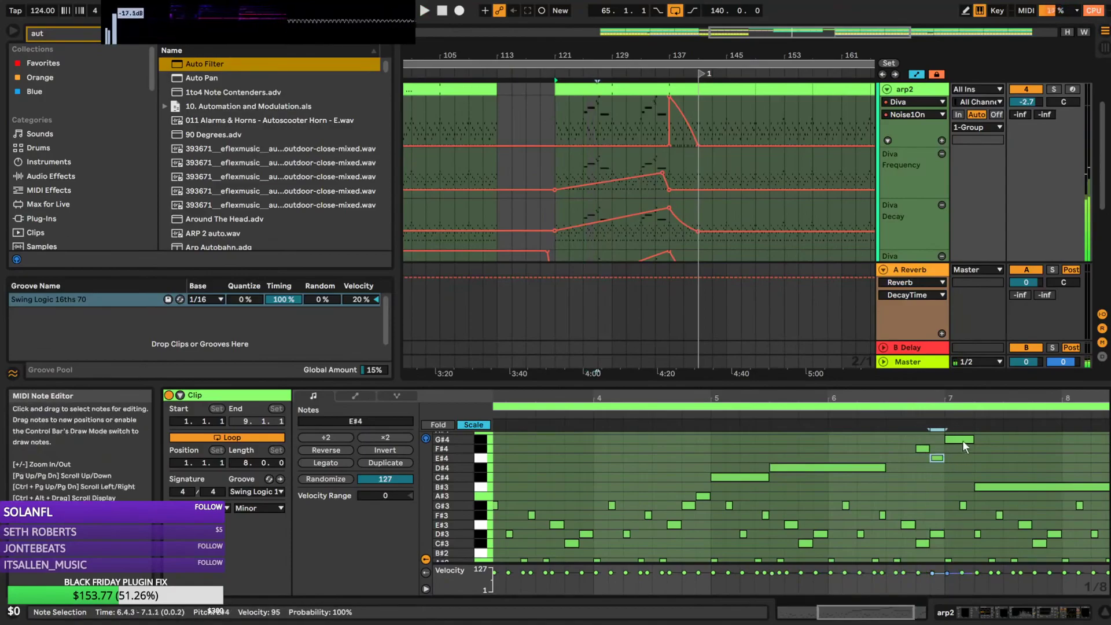
Extend the G#4 note to 7.4.1, and start the B#3 note there with its pitch raised to D#4
{"action": "left_click", "coordinate": [985, 487]}
{"action": "left_click_drag", "start_coordinate": [988, 485], "coordinate": [1046, 486]}
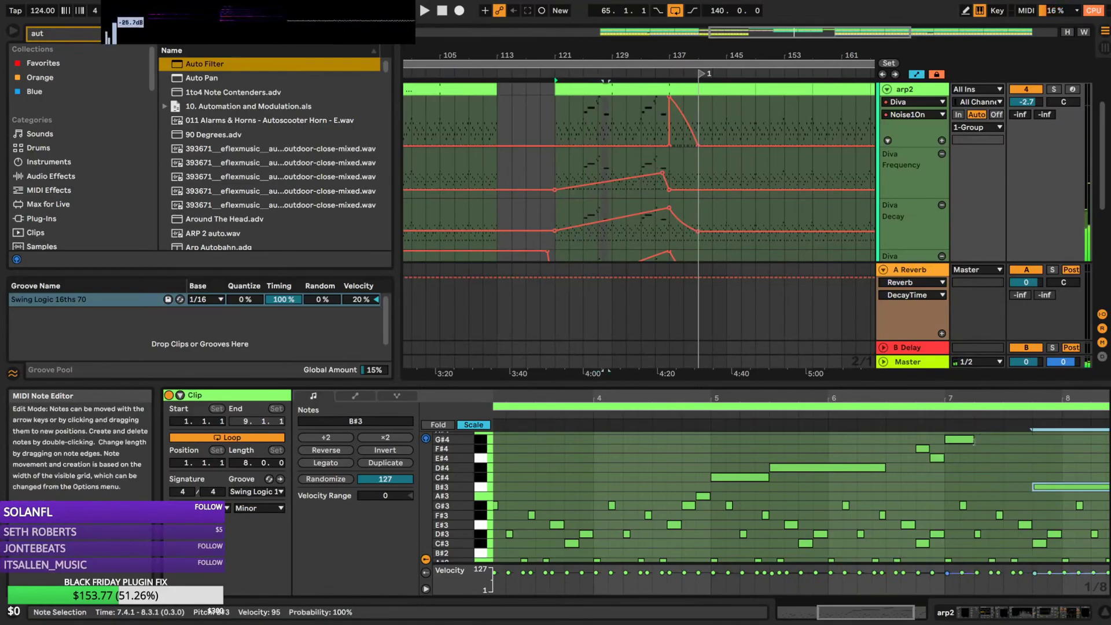
{"action": "left_click_drag", "start_coordinate": [974, 441], "coordinate": [1006, 442]}
{"action": "left_click_drag", "start_coordinate": [1048, 488], "coordinate": [1050, 474]}
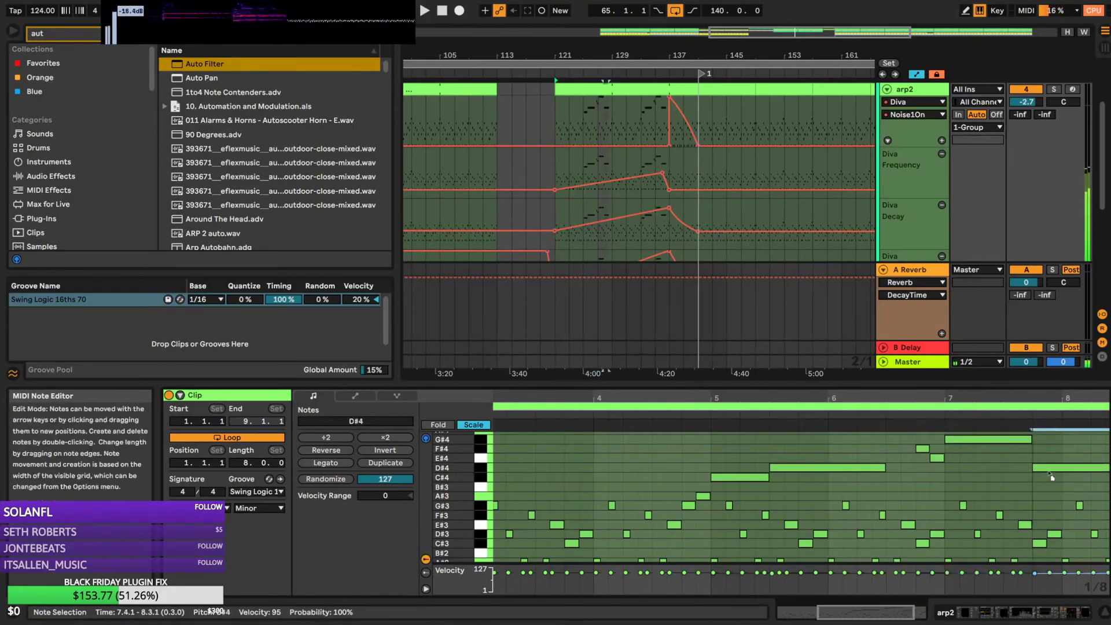
{"action": "key", "text": "space"}
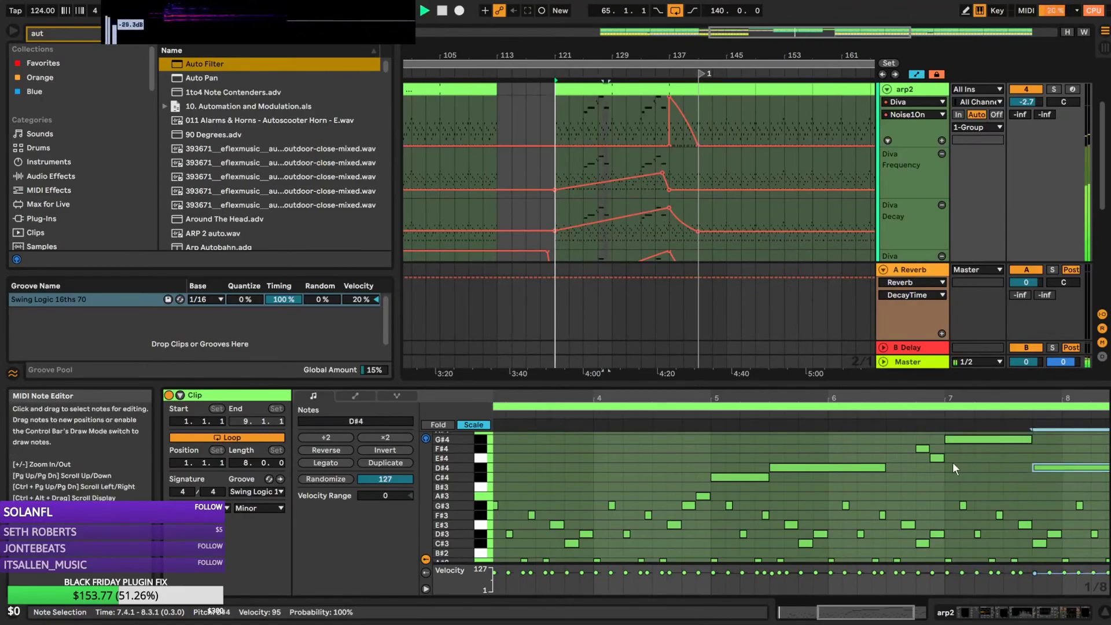
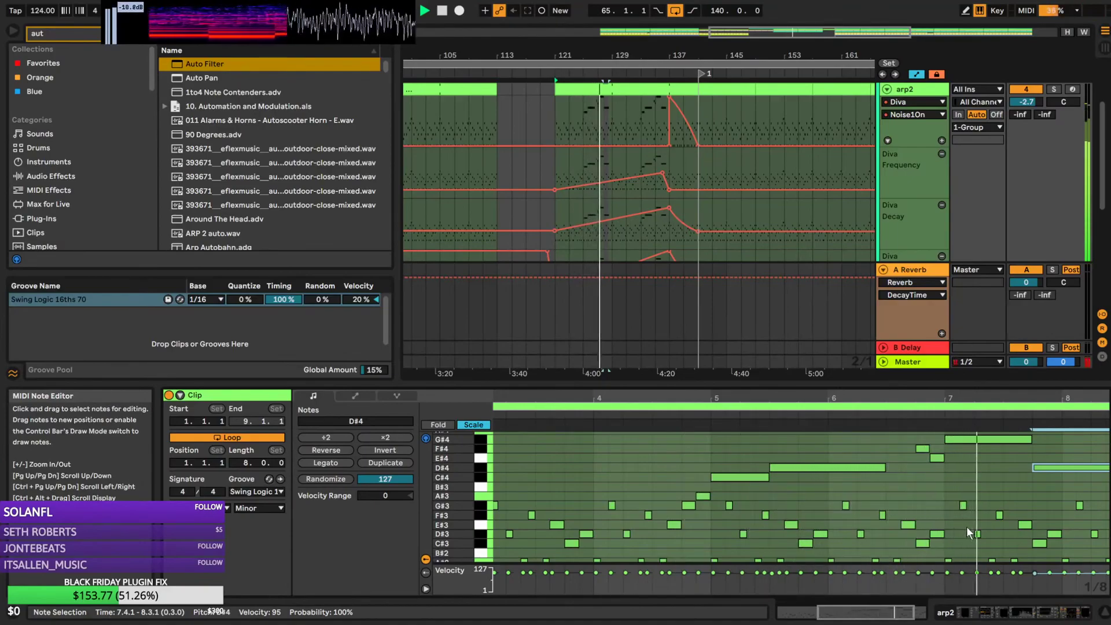
Lower the long G#4 note at 7.1.1 to F#4 and play the clip back from around bar 5
{"action": "left_click", "coordinate": [961, 485]}
{"action": "key", "text": "space"}
{"action": "left_click_drag", "start_coordinate": [965, 440], "coordinate": [967, 450]}
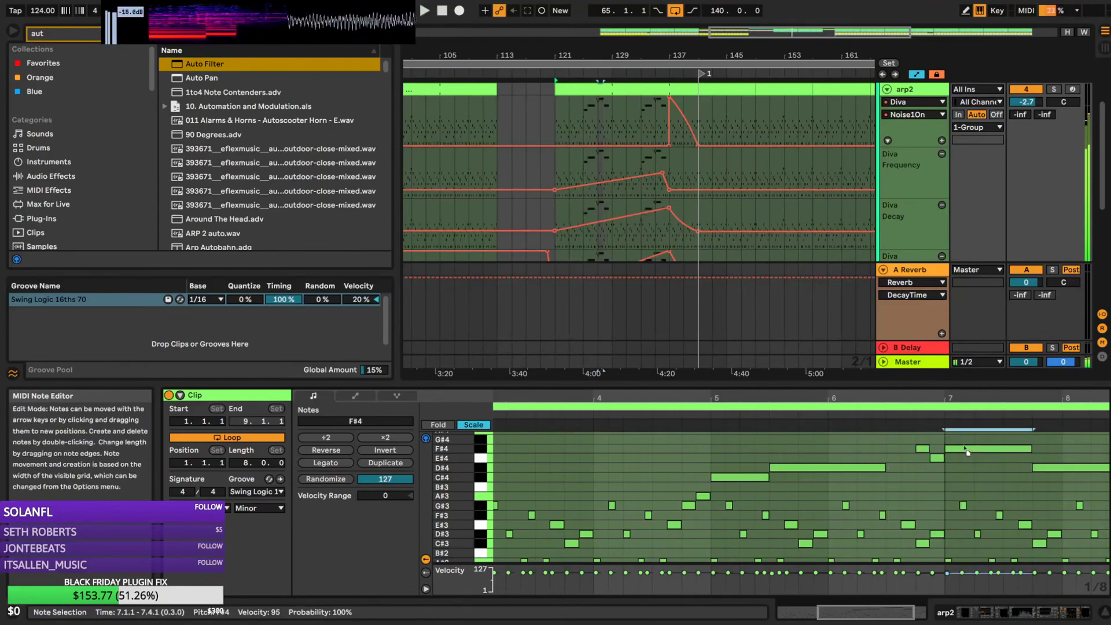
{"action": "key", "text": "space"}
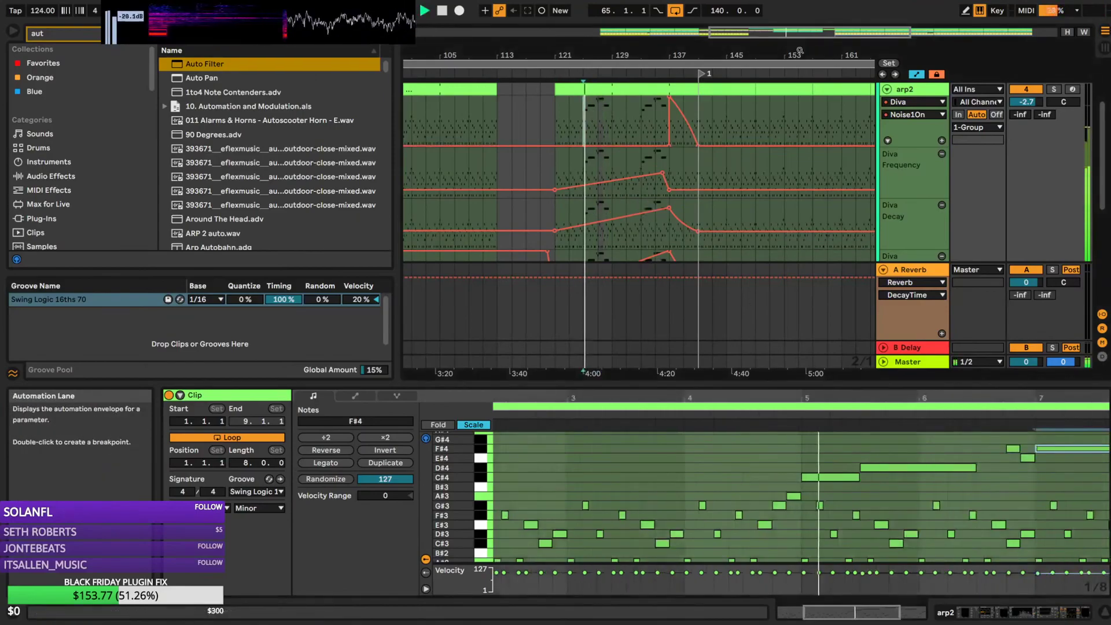
Lower the long note at 7.1.1 to E#4 and the two short notes leading into it to E#4 and D#4
{"action": "left_click_drag", "start_coordinate": [872, 33], "coordinate": [798, 65]}
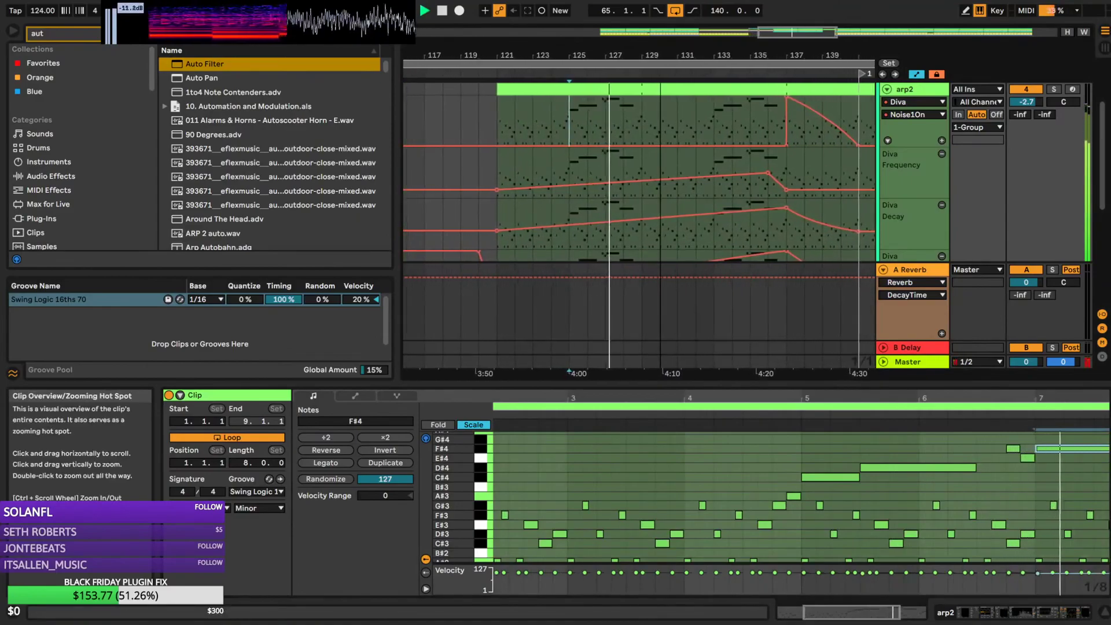
{"action": "key", "text": "space"}
{"action": "left_click_drag", "start_coordinate": [1047, 448], "coordinate": [1049, 463]}
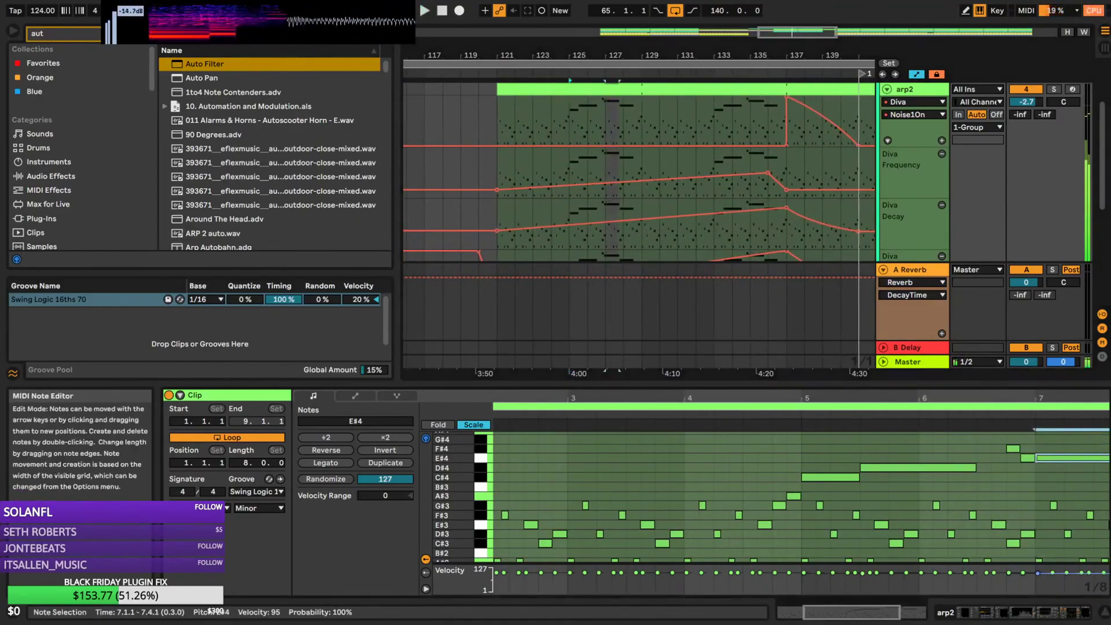
{"action": "left_click", "coordinate": [1027, 460]}
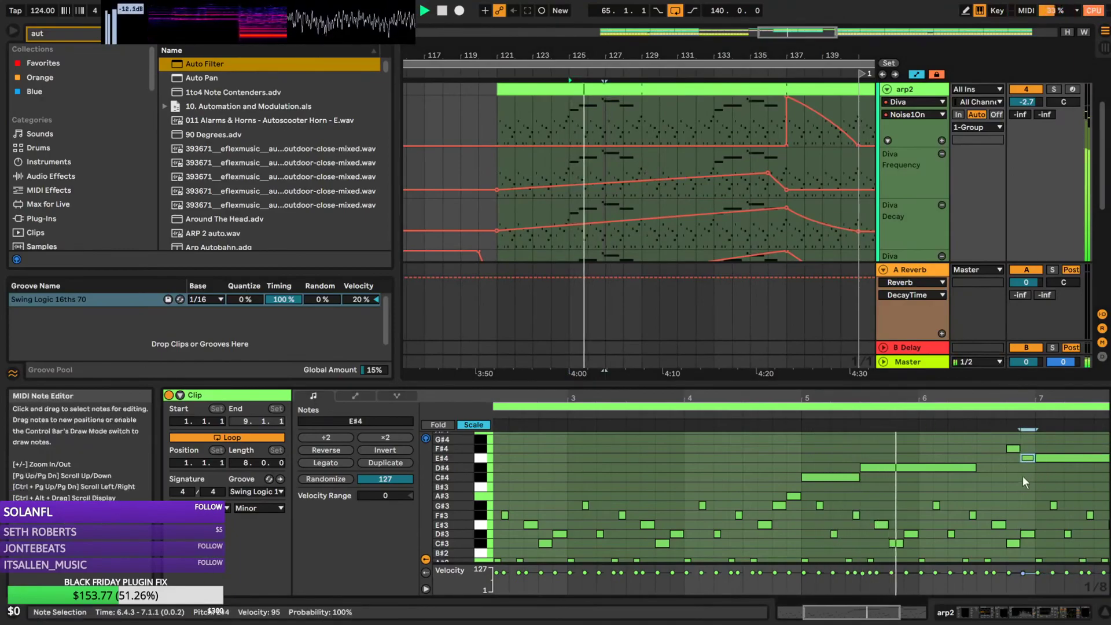
{"action": "left_click_drag", "start_coordinate": [1027, 460], "coordinate": [1029, 467]}
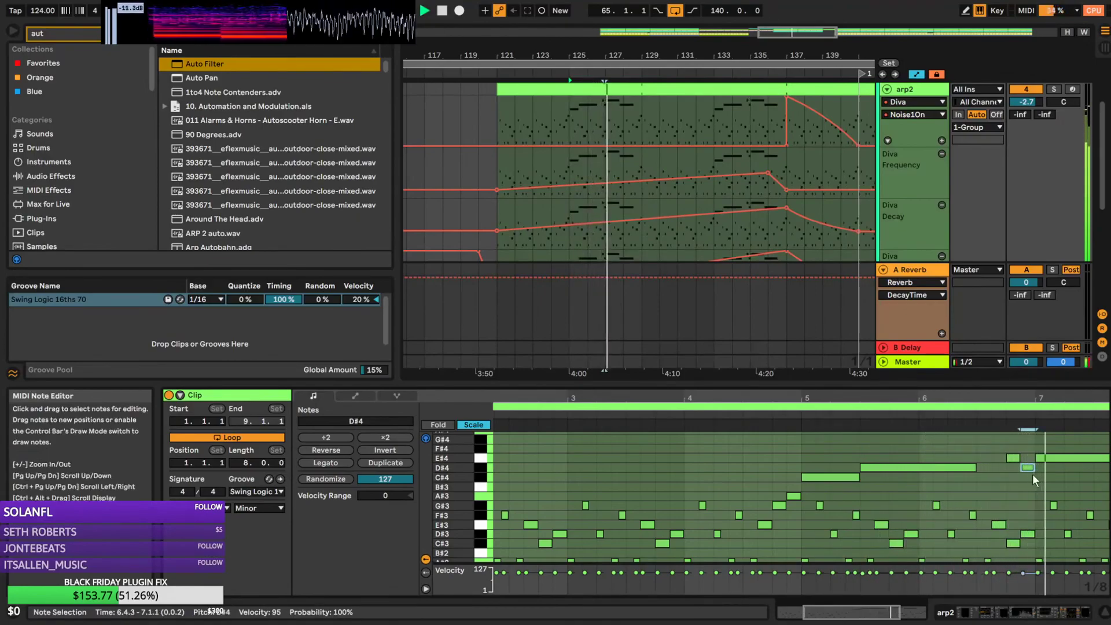
{"action": "left_click_drag", "start_coordinate": [1040, 399], "coordinate": [1029, 377]}
{"action": "key", "text": "space"}
{"action": "key", "text": "space"}
{"action": "double_click", "coordinate": [1026, 469]}
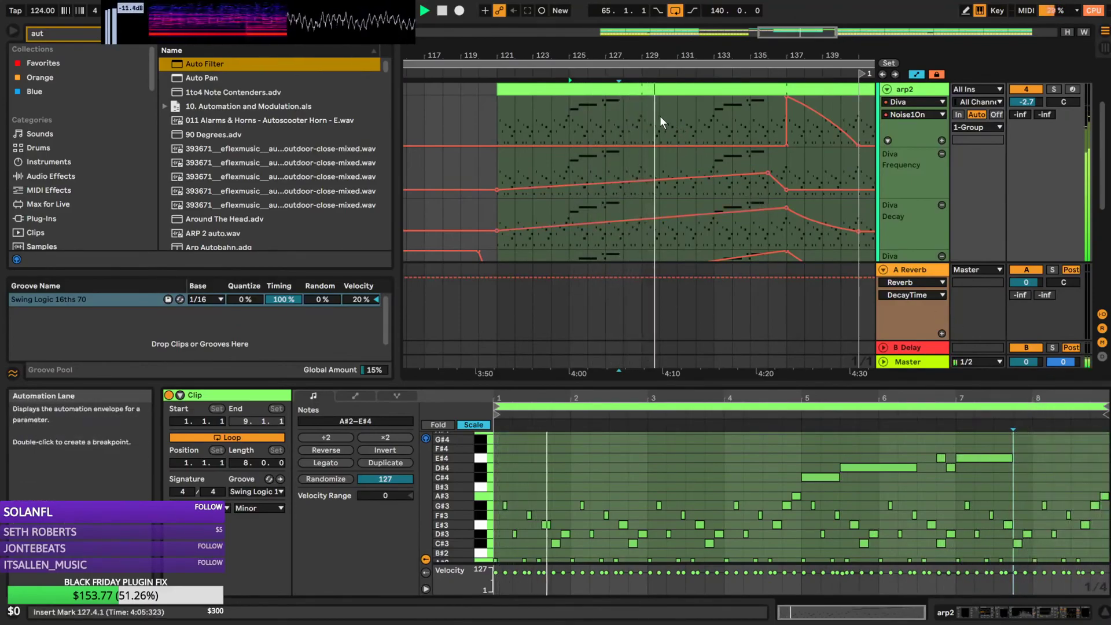
Split the arp2 clip at bar 137
{"action": "left_click", "coordinate": [690, 90]}
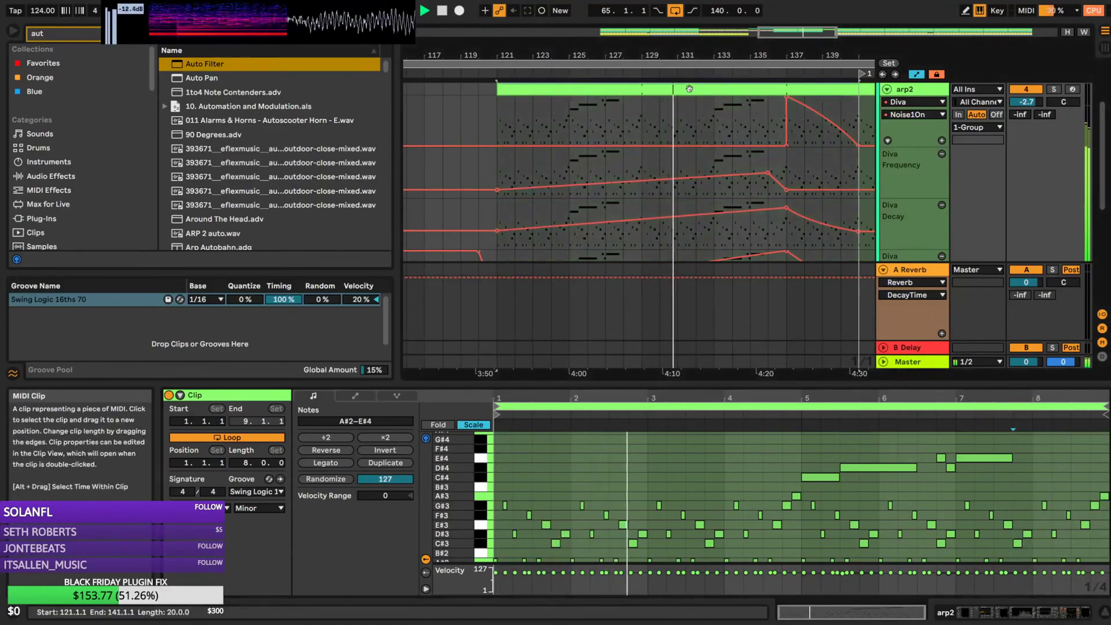
{"action": "left_click", "coordinate": [795, 138]}
{"action": "key", "text": "ctrl+e"}
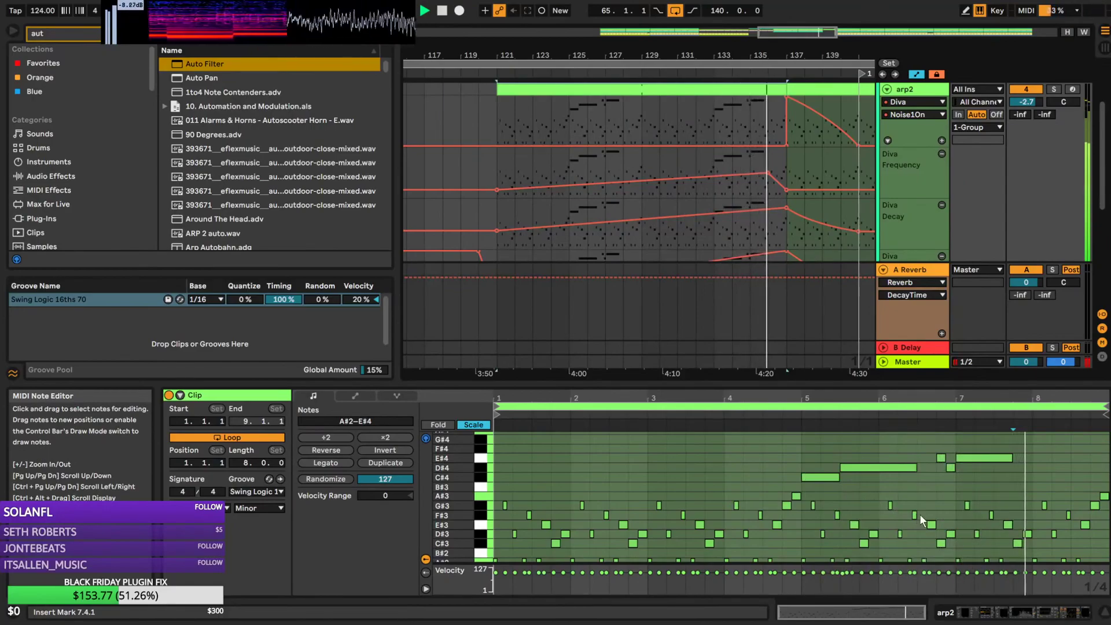
Copy the arp2 clip from bars 121–137 further along the track and place the copy at bar 157
{"action": "mouse_move", "coordinate": [817, 33]}
{"action": "left_mouse_down"}
{"action": "mouse_move", "coordinate": [852, 31]}
{"action": "mouse_move", "coordinate": [822, 21]}
{"action": "left_mouse_up"}
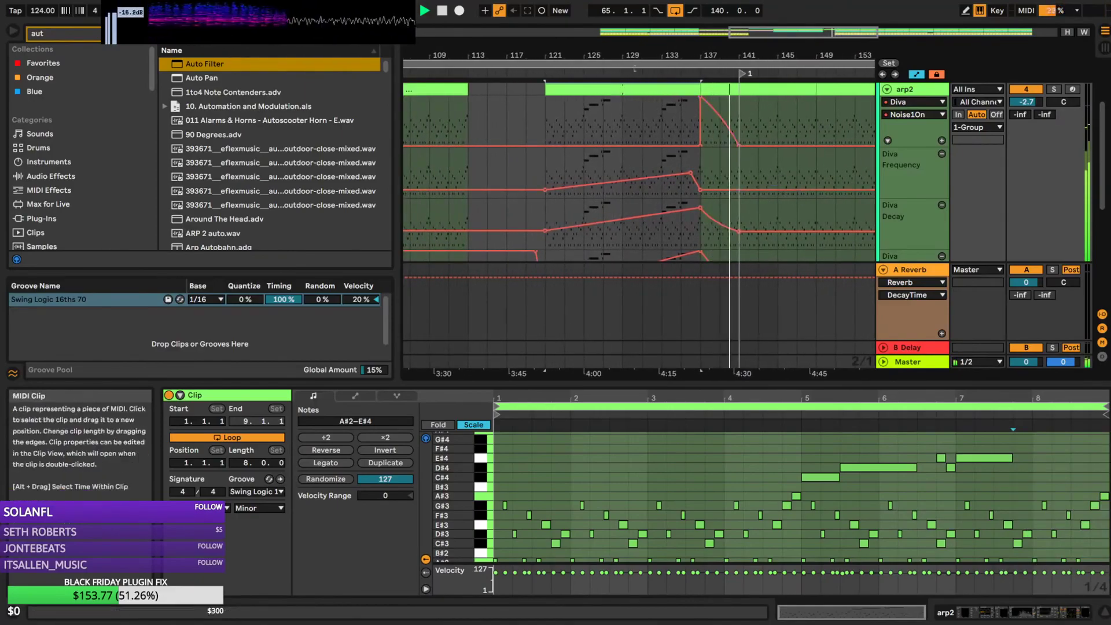
{"action": "left_click_drag", "start_coordinate": [714, 27], "coordinate": [738, 32]}
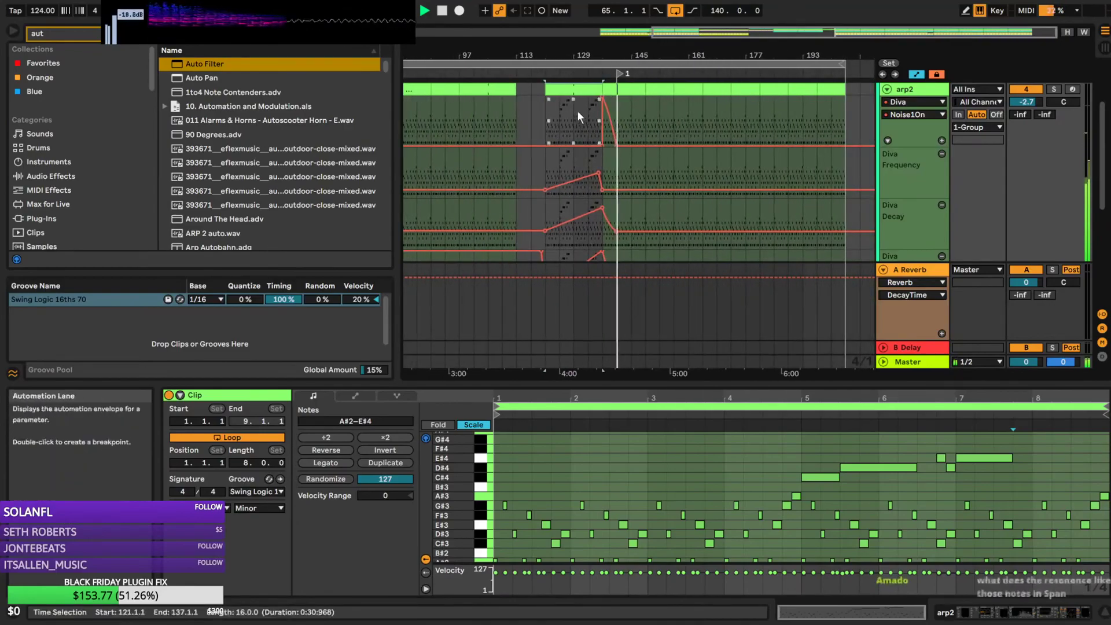
{"action": "left_click_drag", "start_coordinate": [575, 87], "coordinate": [769, 151]}
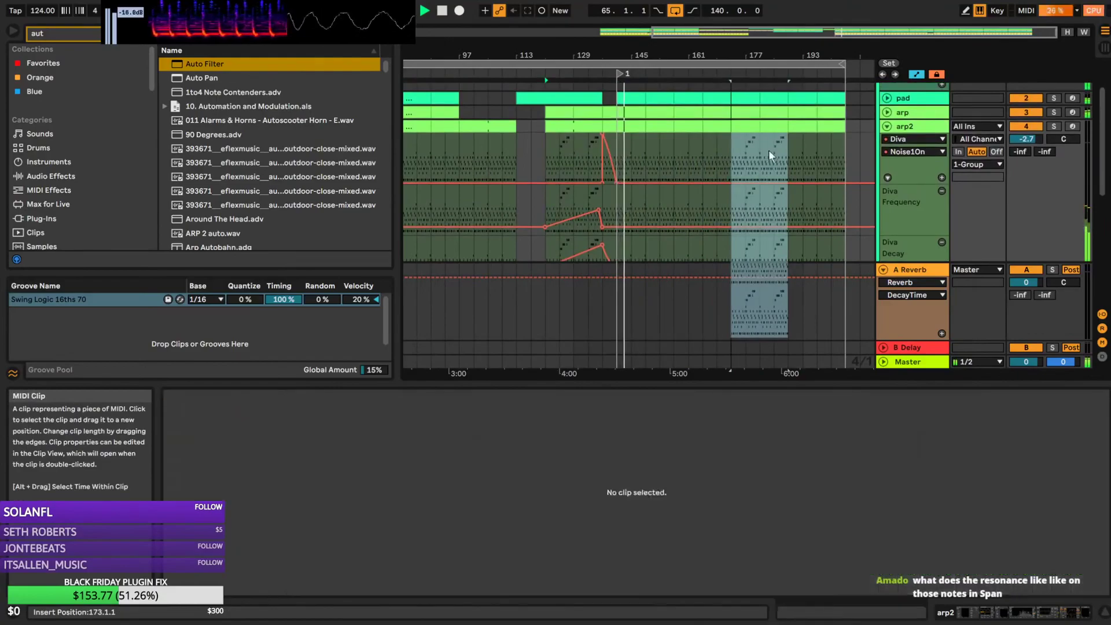
{"action": "scroll", "coordinate": [770, 151], "scroll_direction": "down", "scroll_amount": 3}
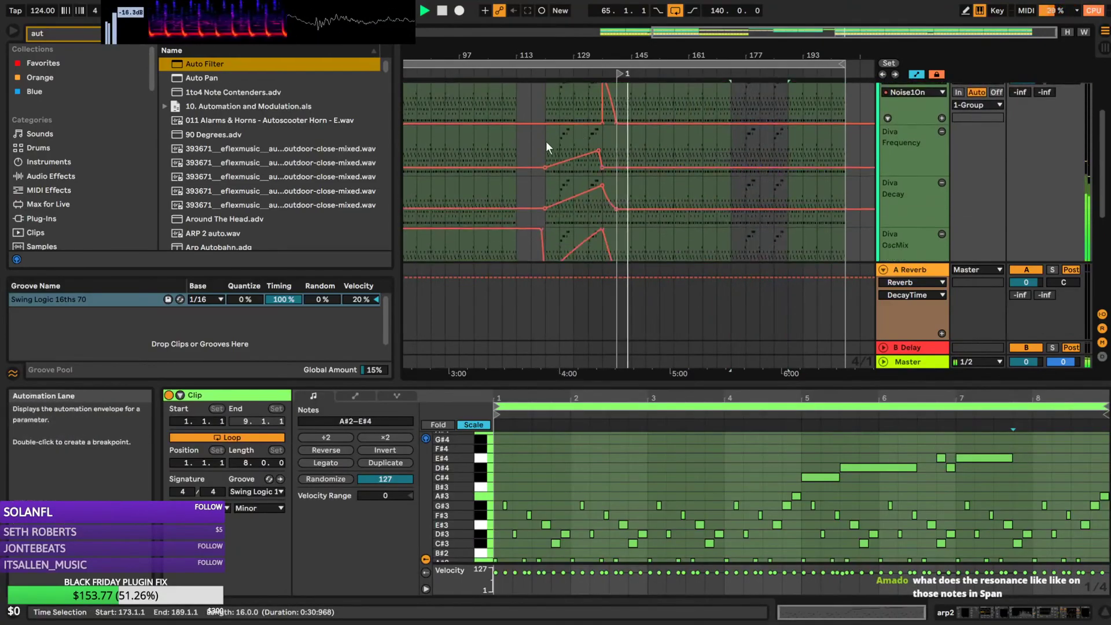
{"action": "scroll", "coordinate": [747, 132], "scroll_direction": "up", "scroll_amount": 2}
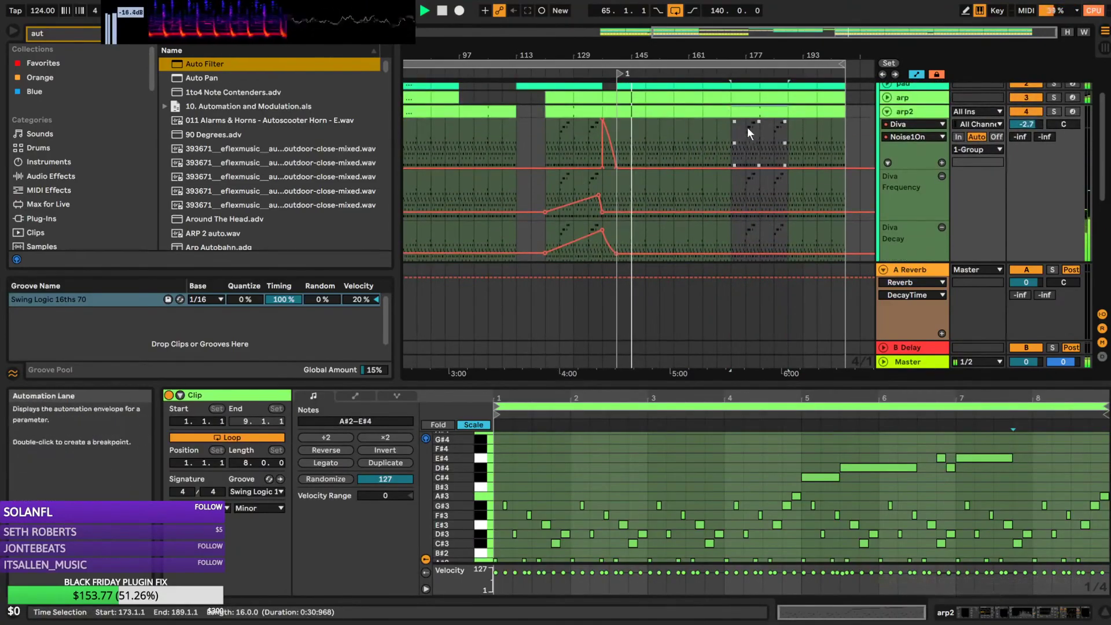
{"action": "left_click_drag", "start_coordinate": [755, 117], "coordinate": [700, 116]}
Copy the arp2 section at bars 121–137 with its Diva Frequency, Decay and OscMix automation to bar 157
{"action": "scroll", "coordinate": [691, 134], "scroll_direction": "down", "scroll_amount": 3}
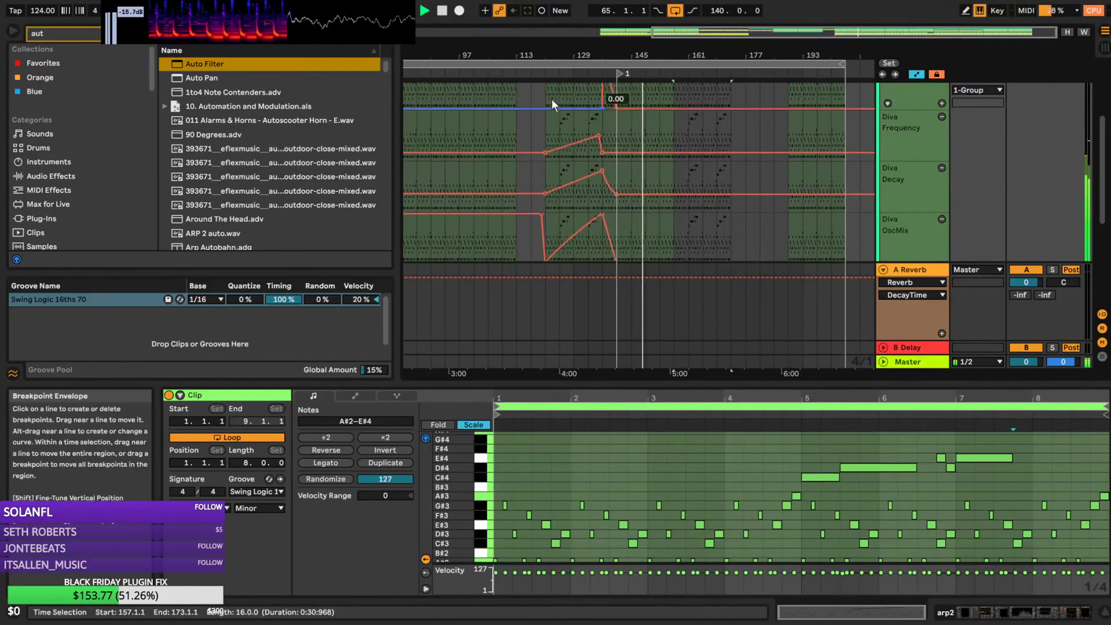
{"action": "left_click_drag", "start_coordinate": [550, 92], "coordinate": [599, 238]}
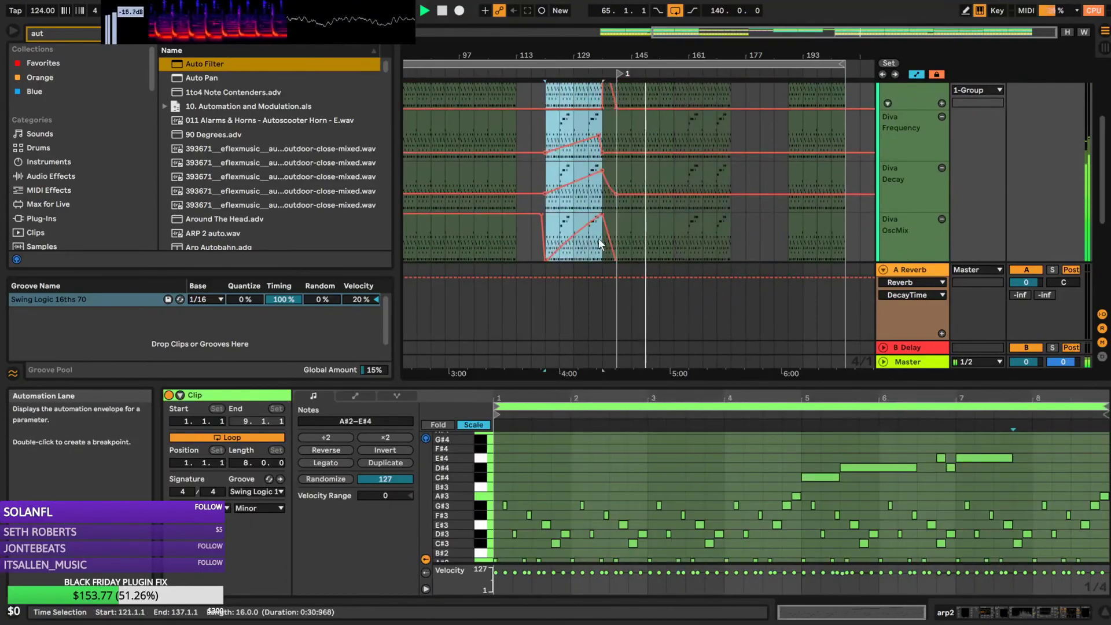
{"action": "scroll", "coordinate": [681, 113], "scroll_direction": "up", "scroll_amount": 3}
{"action": "left_click", "coordinate": [676, 158]}
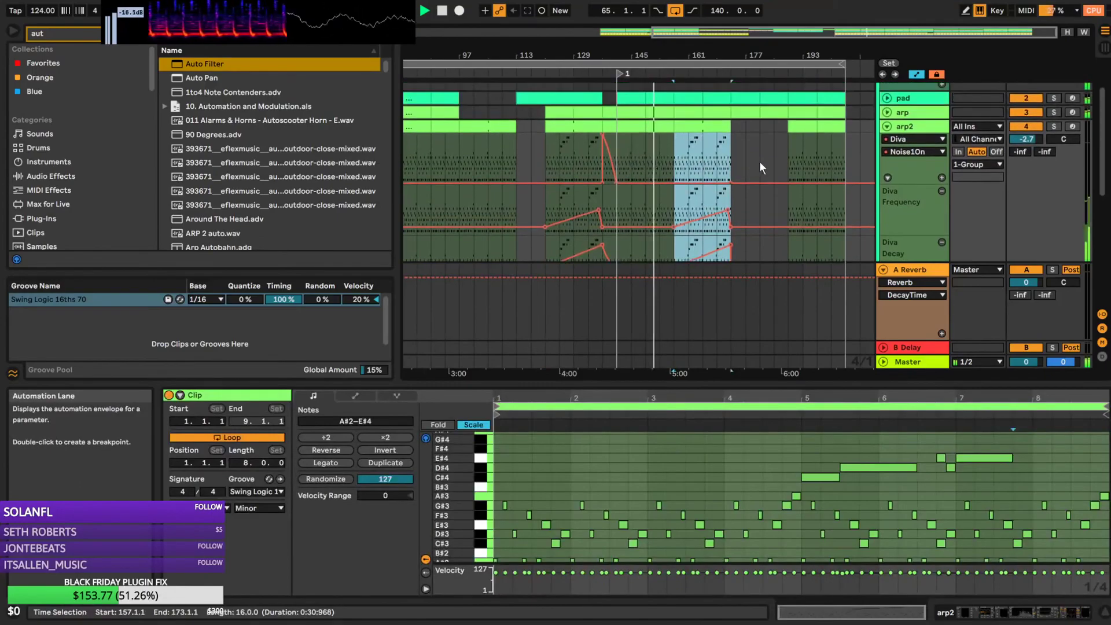
{"action": "scroll", "coordinate": [751, 163], "scroll_direction": "down", "scroll_amount": 2}
{"action": "scroll", "coordinate": [718, 142], "scroll_direction": "down", "scroll_amount": 4}
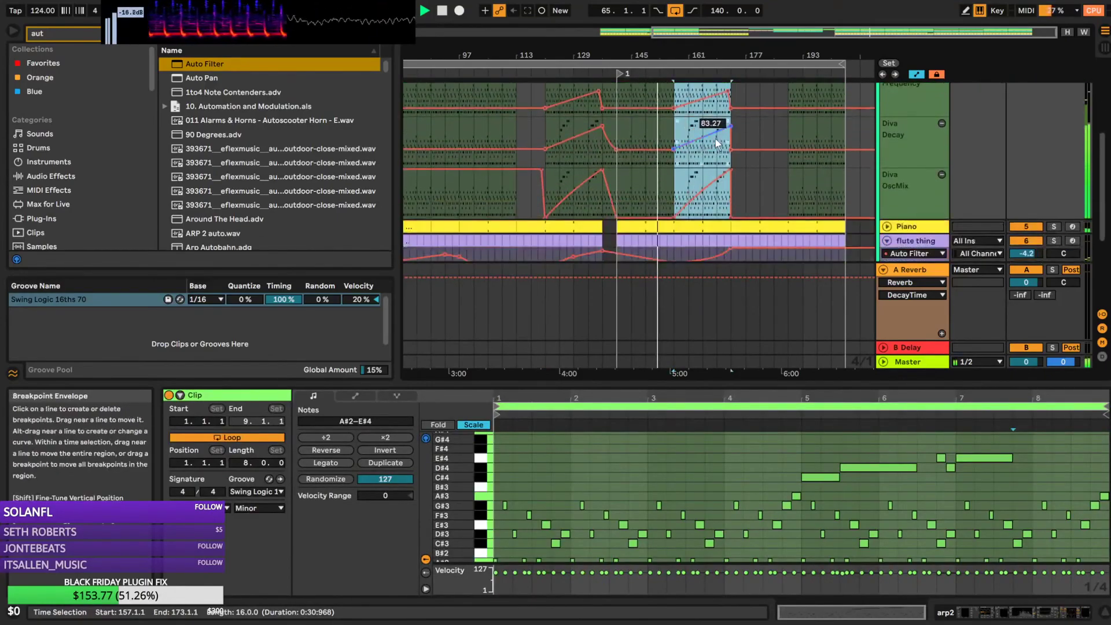
{"action": "scroll", "coordinate": [760, 157], "scroll_direction": "up", "scroll_amount": 4}
{"action": "scroll", "coordinate": [912, 185], "scroll_direction": "down", "scroll_amount": 2}
{"action": "scroll", "coordinate": [939, 176], "scroll_direction": "down", "scroll_amount": 2}
{"action": "scroll", "coordinate": [939, 174], "scroll_direction": "up", "scroll_amount": 4}
Show arp2's Auto Filter Frequency automation and shape it into a ramp rising from bar 157 to bar 173
{"action": "double_click", "coordinate": [915, 112]}
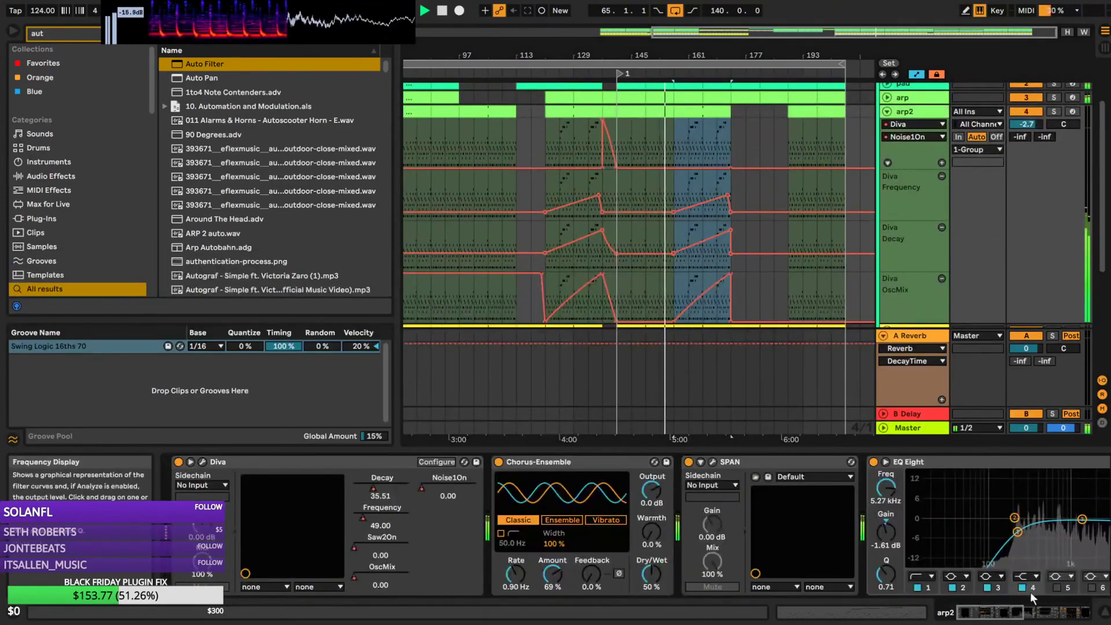
{"action": "left_click_drag", "start_coordinate": [1010, 612], "coordinate": [1058, 595]}
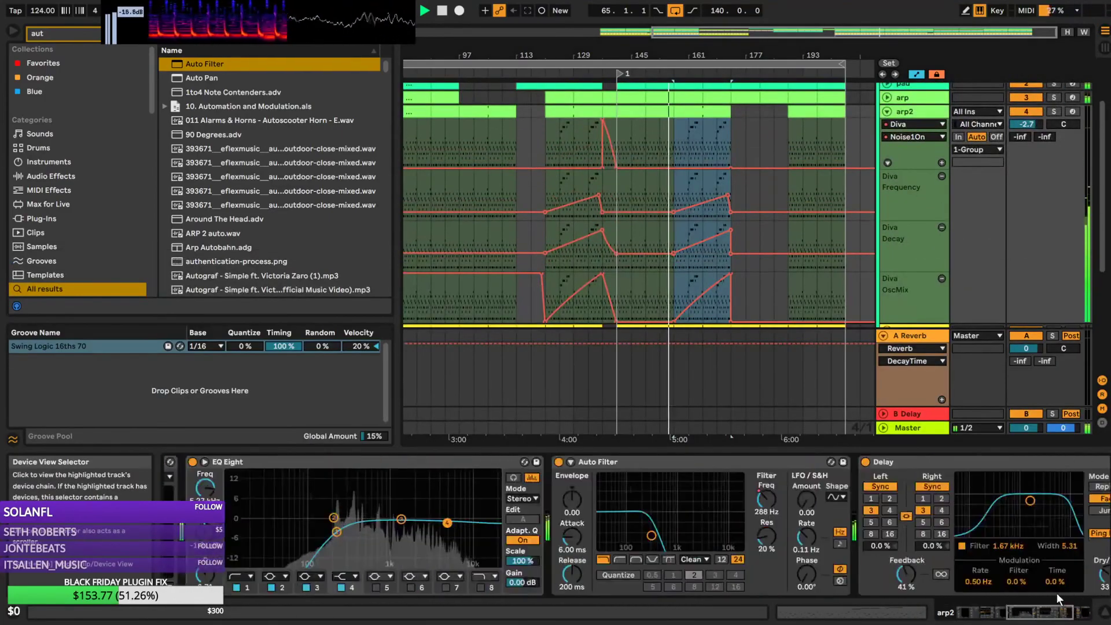
{"action": "left_click", "coordinate": [765, 489]}
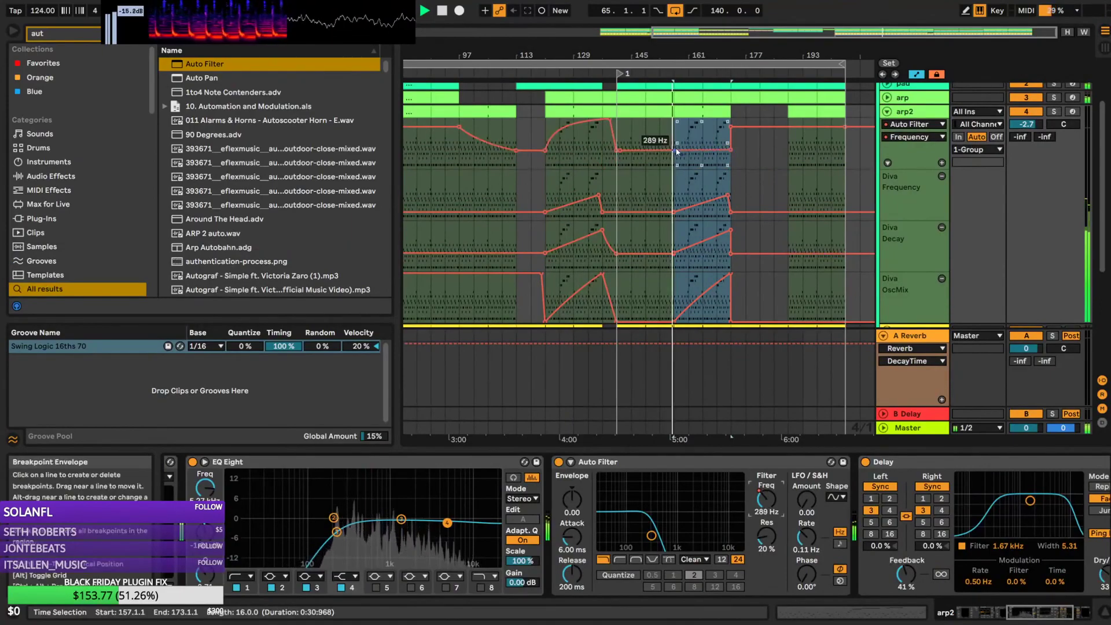
{"action": "left_click_drag", "start_coordinate": [684, 152], "coordinate": [731, 122]}
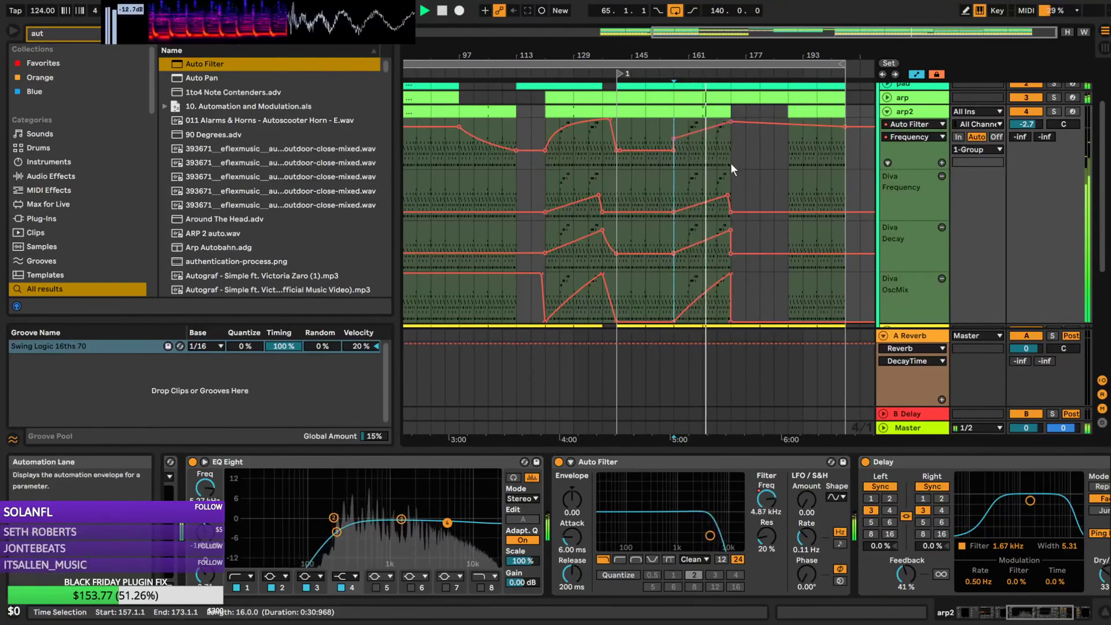
Open the arp2 clip at bar 157, lower its long note at 7.1.1 through C#4 to A#3, and play it back
{"action": "double_click", "coordinate": [714, 111]}
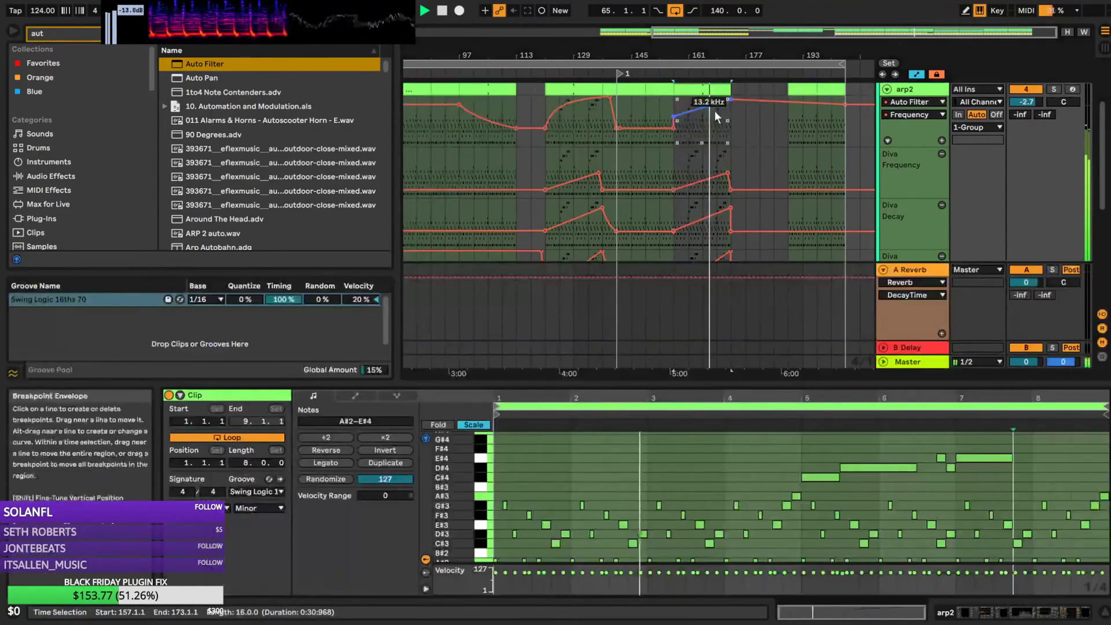
{"action": "scroll", "coordinate": [721, 476], "scroll_direction": "up", "scroll_amount": 3}
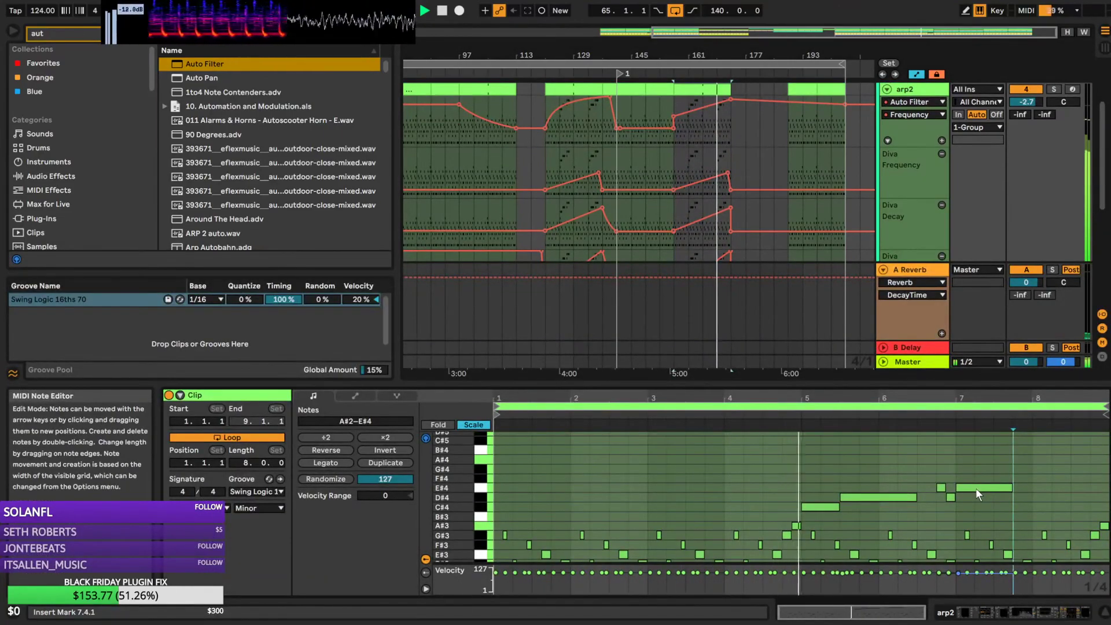
{"action": "left_click_drag", "start_coordinate": [977, 490], "coordinate": [978, 507]}
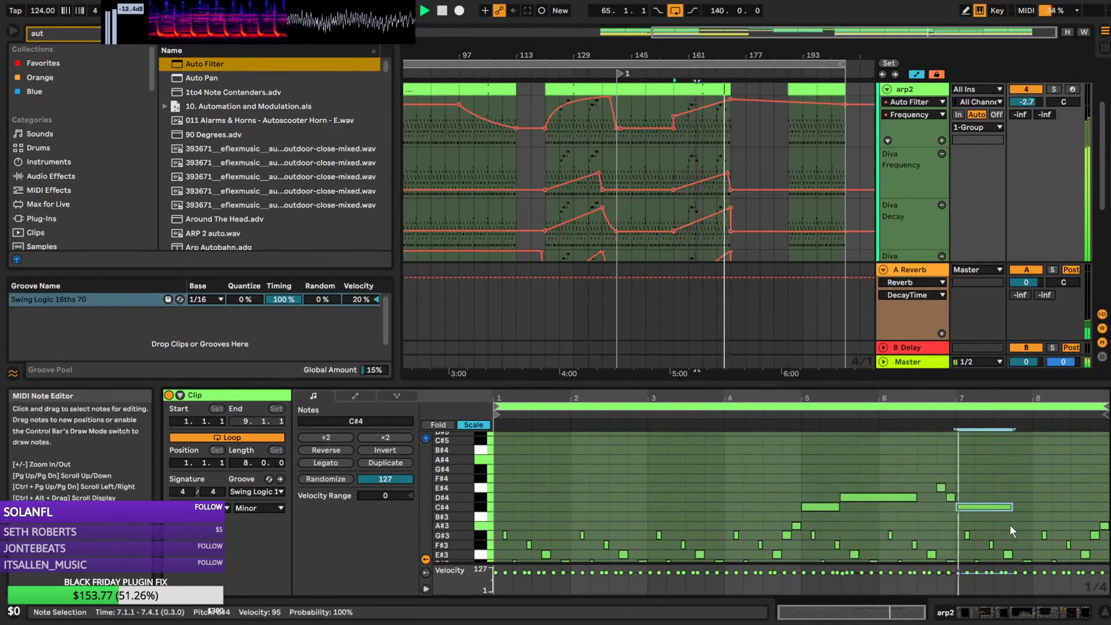
{"action": "mouse_move", "coordinate": [983, 503]}
{"action": "left_mouse_down"}
{"action": "mouse_move", "coordinate": [983, 494]}
{"action": "mouse_move", "coordinate": [976, 506]}
{"action": "left_mouse_up"}
{"action": "left_click", "coordinate": [866, 498]}
{"action": "left_click_drag", "start_coordinate": [961, 498], "coordinate": [978, 529]}
{"action": "key", "text": "space"}
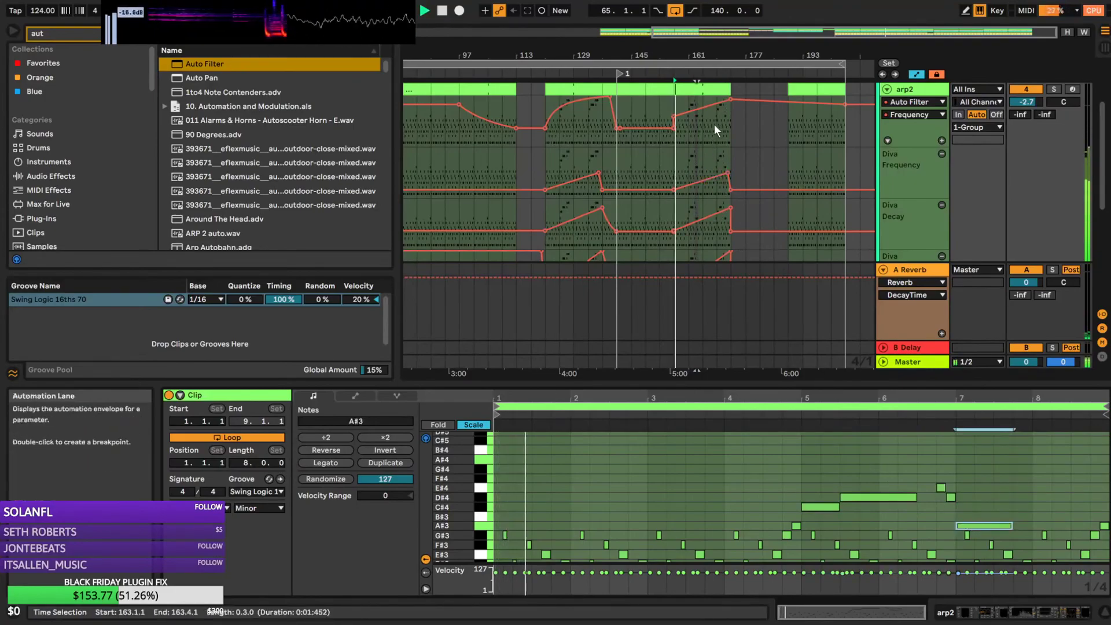
Try the long note at 7.1.1 on C#4, playing the section from bars 157 and 161
{"action": "left_click_drag", "start_coordinate": [764, 36], "coordinate": [757, 61]}
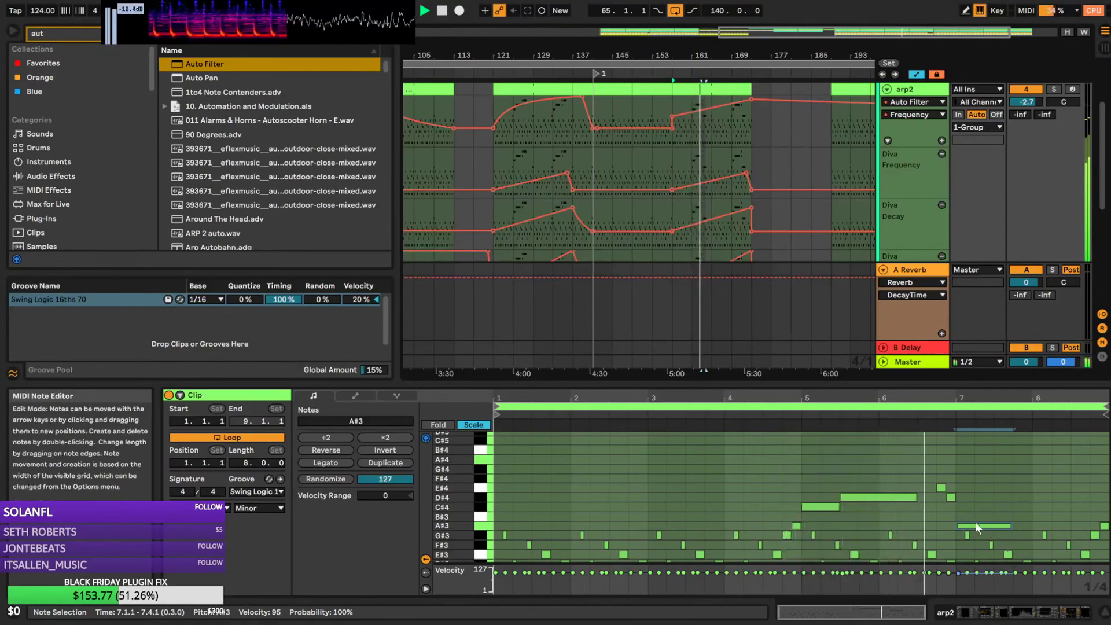
{"action": "left_click_drag", "start_coordinate": [979, 525], "coordinate": [985, 509]}
{"action": "key", "text": "space"}
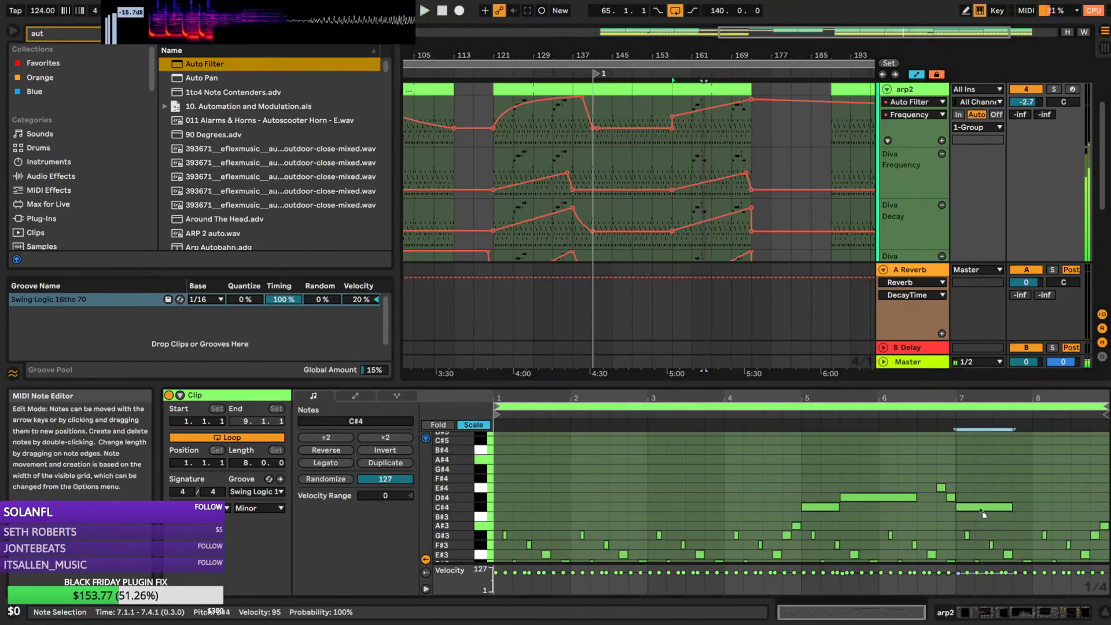
{"action": "left_click", "coordinate": [674, 143]}
{"action": "key", "text": "space"}
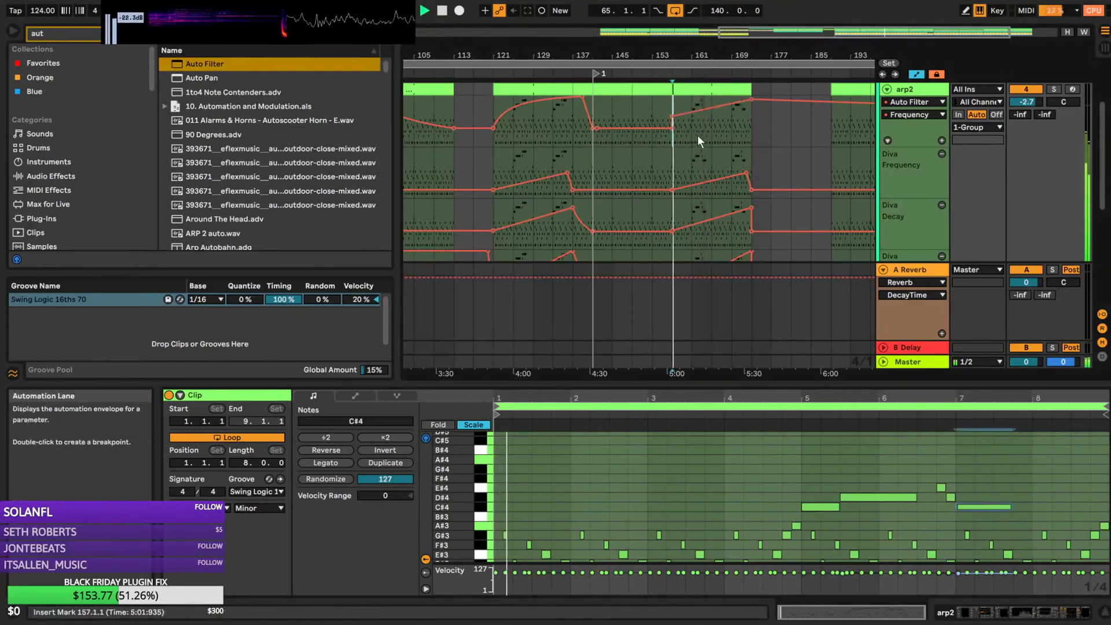
{"action": "left_click", "coordinate": [693, 133]}
{"action": "key", "text": "space"}
{"action": "key", "text": "space"}
{"action": "left_click", "coordinate": [997, 507]}
{"action": "left_click_drag", "start_coordinate": [988, 398], "coordinate": [981, 409]}
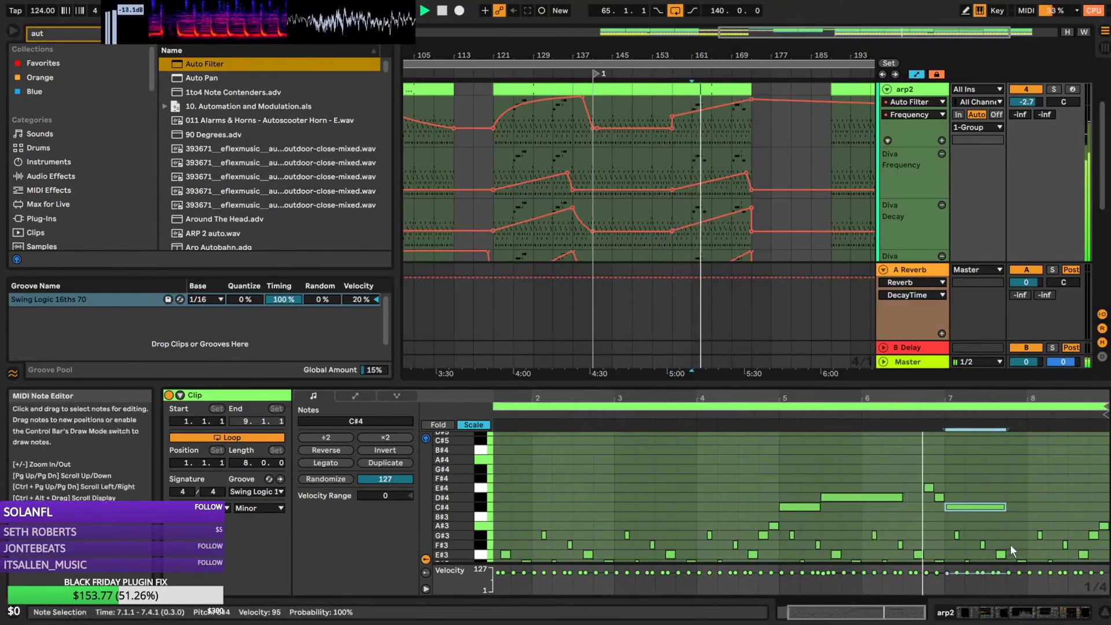
{"action": "key", "text": "space"}
Try the long note at 7.1.1 on D#4 and B#3, playing each version back
{"action": "mouse_move", "coordinate": [966, 509]}
{"action": "left_mouse_down"}
{"action": "mouse_move", "coordinate": [969, 519]}
{"action": "mouse_move", "coordinate": [999, 503]}
{"action": "mouse_move", "coordinate": [967, 502]}
{"action": "left_mouse_up"}
{"action": "key", "text": "space"}
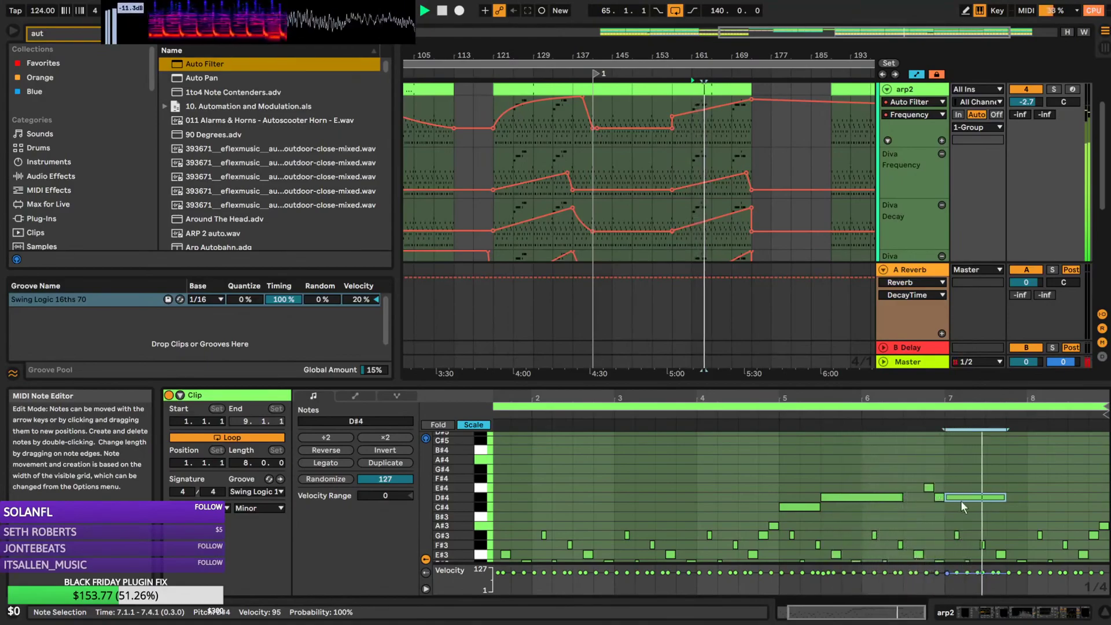
{"action": "key", "text": "space"}
{"action": "mouse_move", "coordinate": [976, 500]}
{"action": "left_mouse_down"}
{"action": "mouse_move", "coordinate": [971, 528]}
{"action": "mouse_move", "coordinate": [969, 519]}
{"action": "left_mouse_up"}
{"action": "key", "text": "space"}
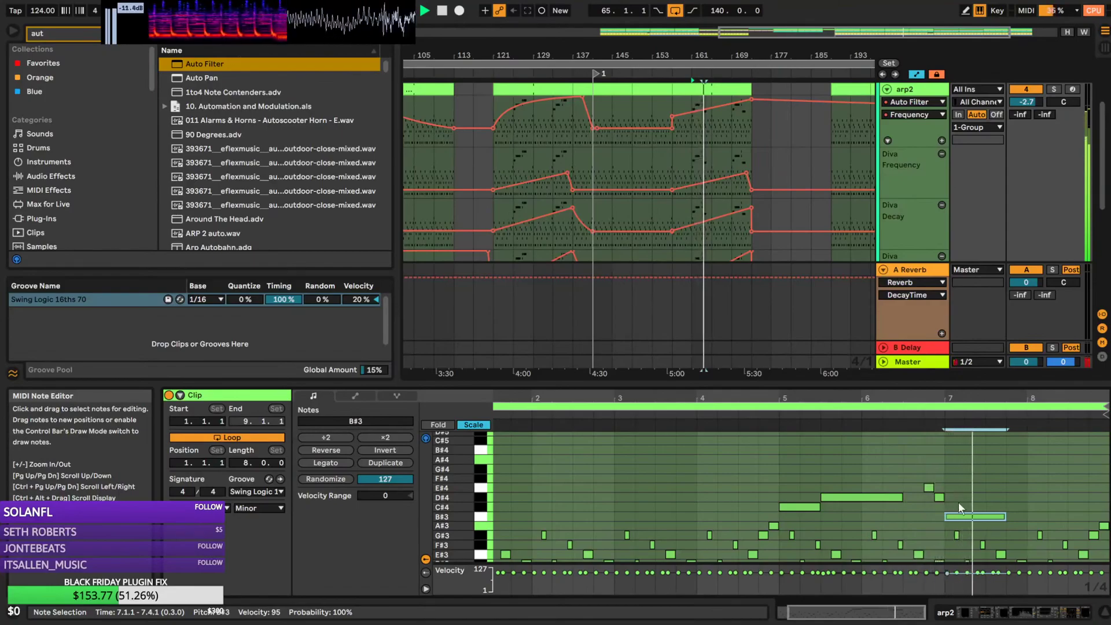
Try the long note at 7.1.1 on G#3 and A#3 during playback
{"action": "key", "text": "space"}
{"action": "left_click_drag", "start_coordinate": [980, 519], "coordinate": [981, 529]}
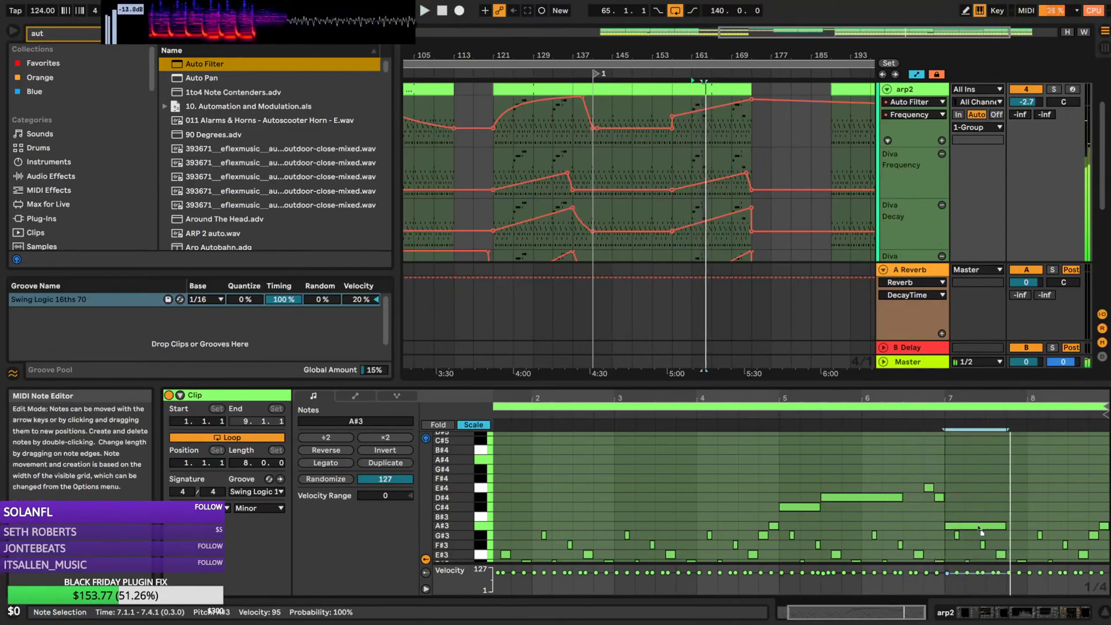
{"action": "key", "text": "space"}
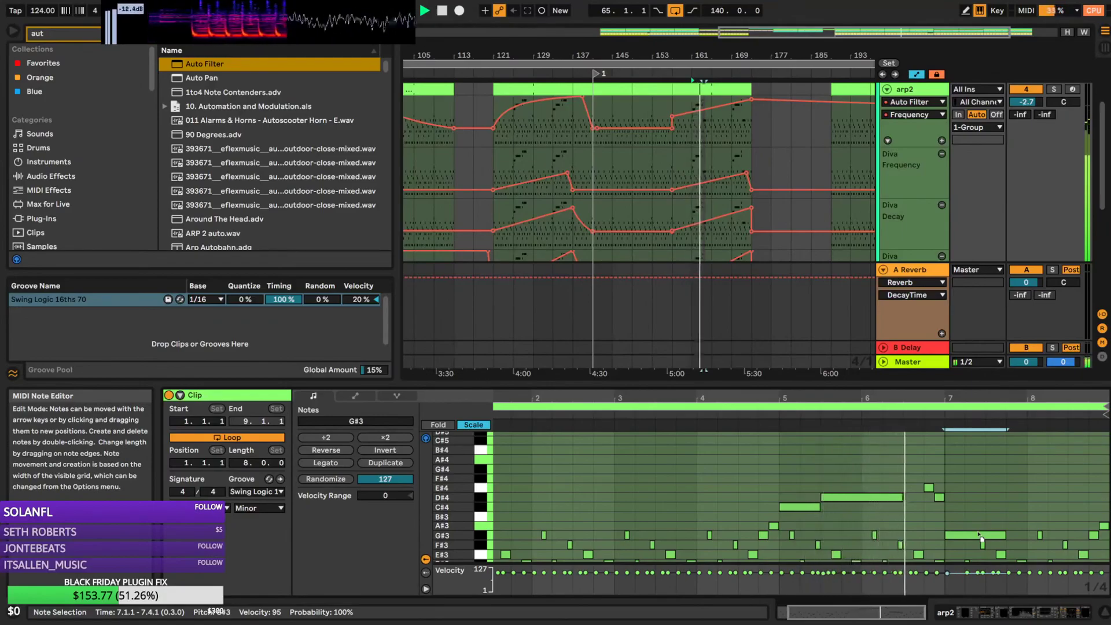
{"action": "key", "text": "Up"}
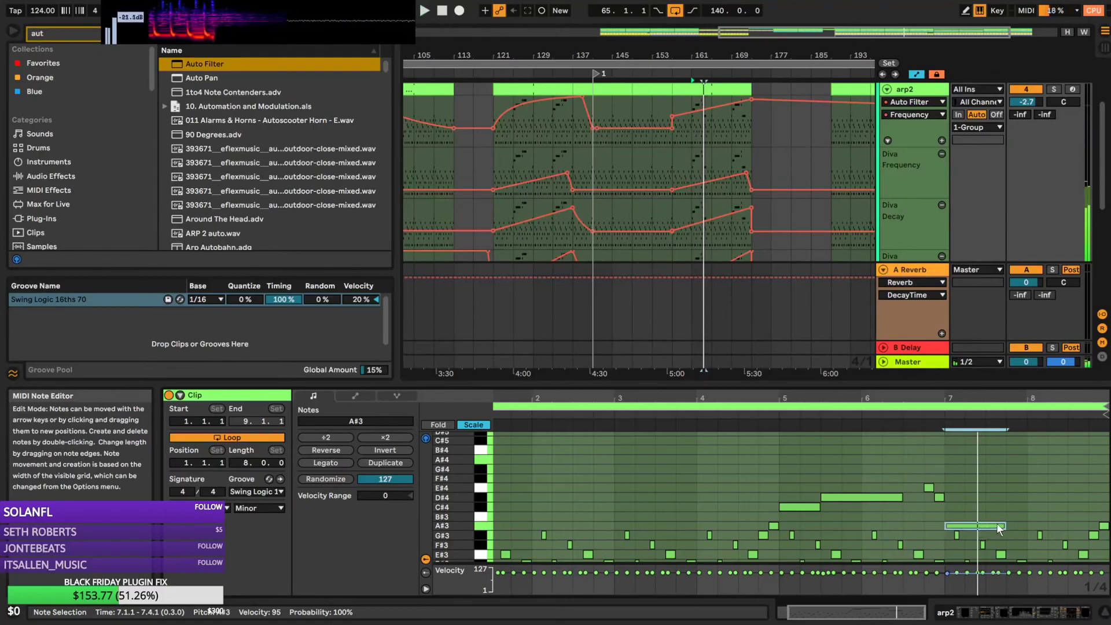
{"action": "left_click_drag", "start_coordinate": [1004, 524], "coordinate": [965, 525]}
{"action": "key", "text": "space"}
Raise the long note at 7.1.1 through F#4 to G#4 while the section plays
{"action": "left_click_drag", "start_coordinate": [989, 399], "coordinate": [974, 427]}
{"action": "left_click_drag", "start_coordinate": [917, 526], "coordinate": [1004, 493]}
{"action": "left_click_drag", "start_coordinate": [923, 486], "coordinate": [922, 478]}
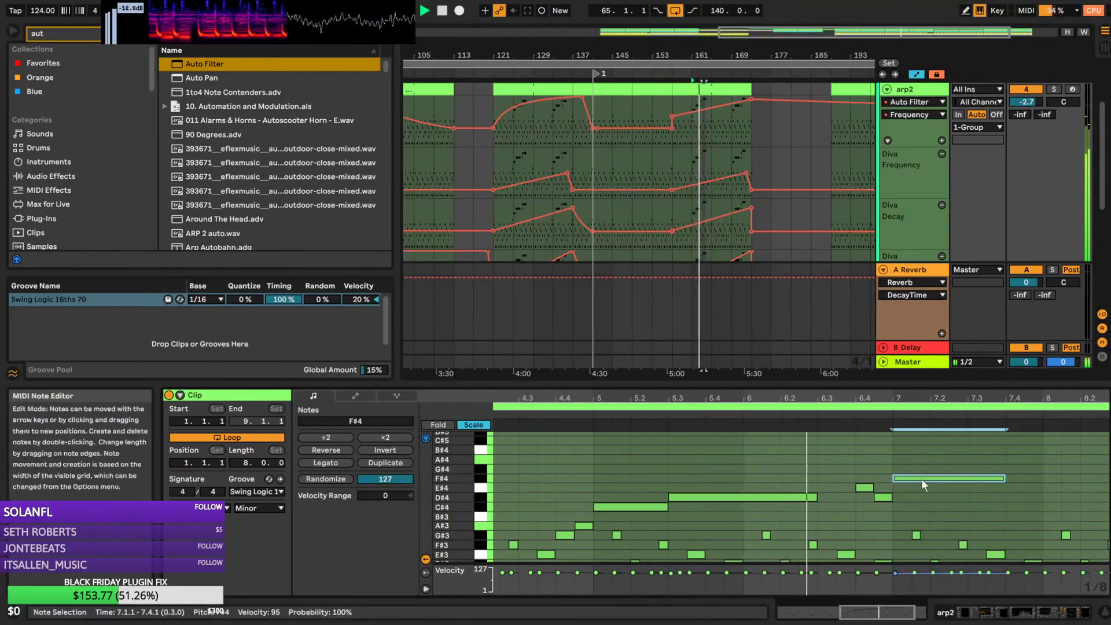
{"action": "left_click_drag", "start_coordinate": [922, 478], "coordinate": [922, 468]}
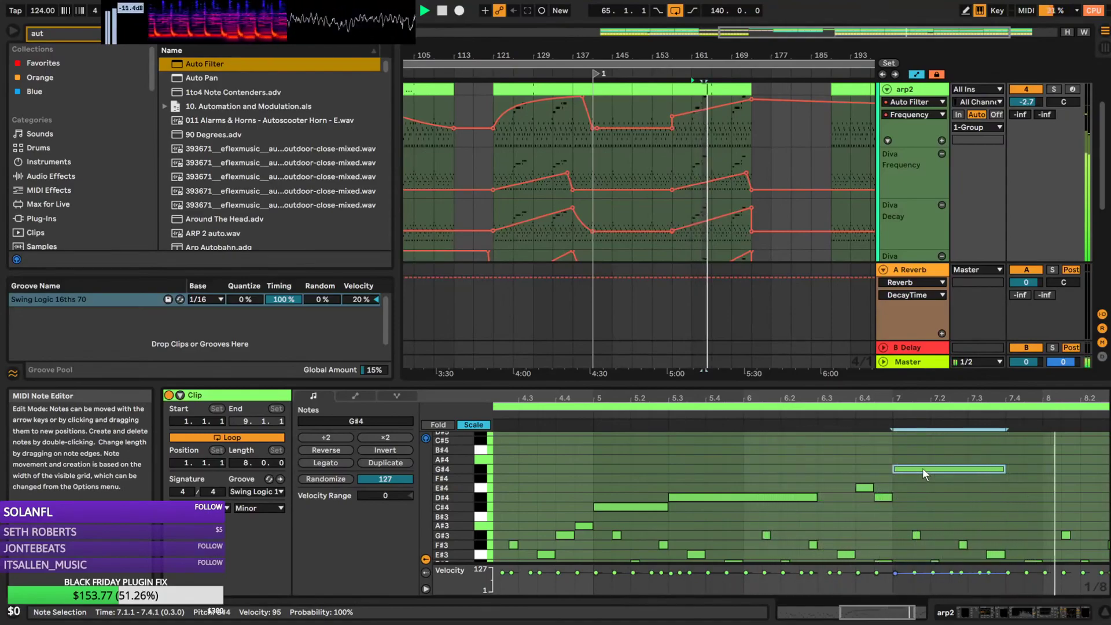
Lower the long note at 7.1.1 to E#4 and play the arrangement from bar 105
{"action": "key", "text": "space"}
{"action": "left_click_drag", "start_coordinate": [915, 467], "coordinate": [917, 484]}
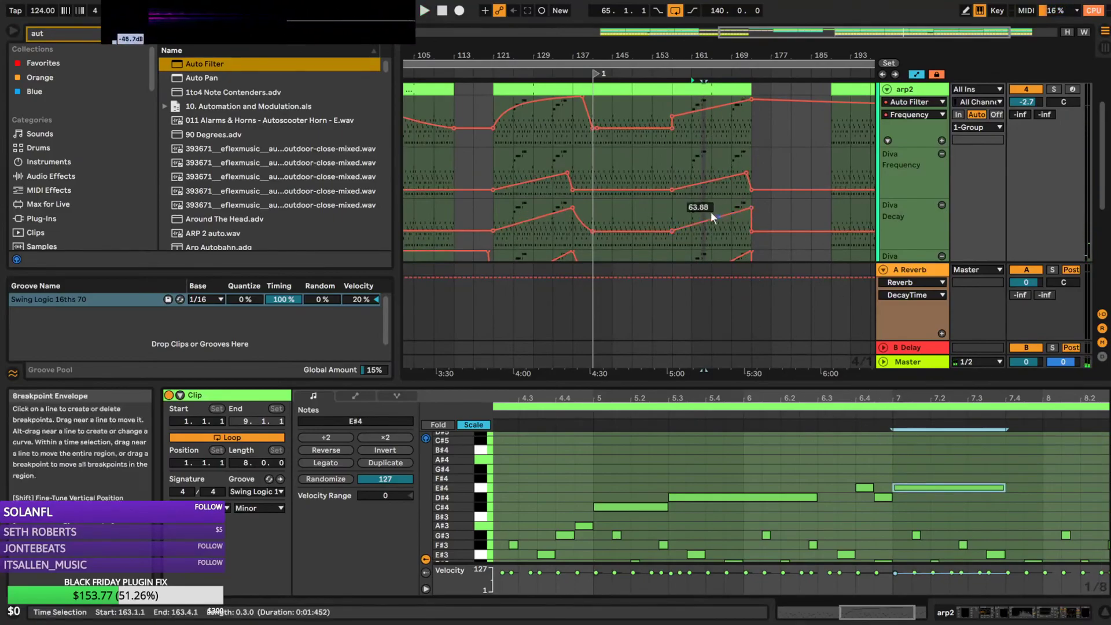
{"action": "left_click", "coordinate": [423, 148]}
{"action": "key", "text": "space"}
{"action": "left_click_drag", "start_coordinate": [829, 56], "coordinate": [831, 20]}
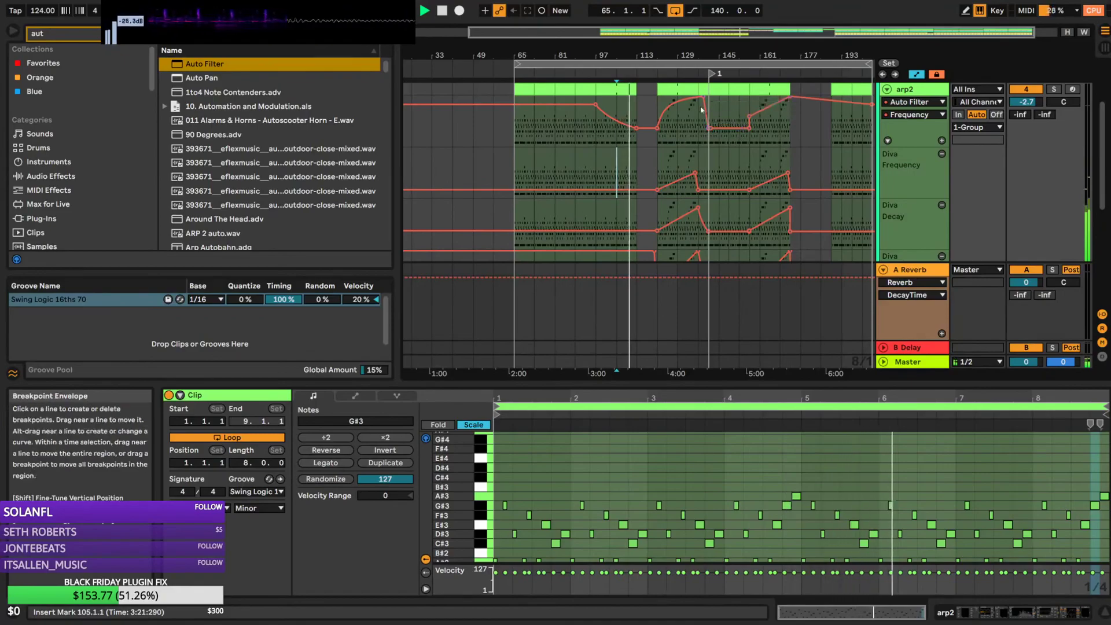
Show the Diva end of arp2's device chain and play from bars 65 and 121 to check its automation
{"action": "double_click", "coordinate": [911, 89]}
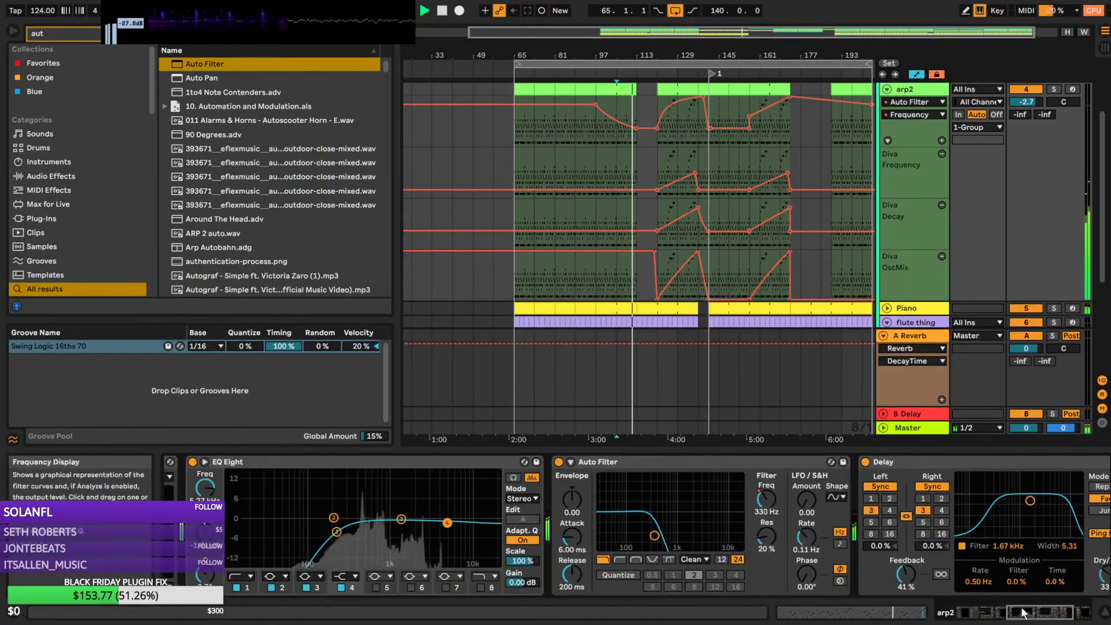
{"action": "left_click_drag", "start_coordinate": [1047, 613], "coordinate": [999, 613]}
{"action": "left_click", "coordinate": [516, 133]}
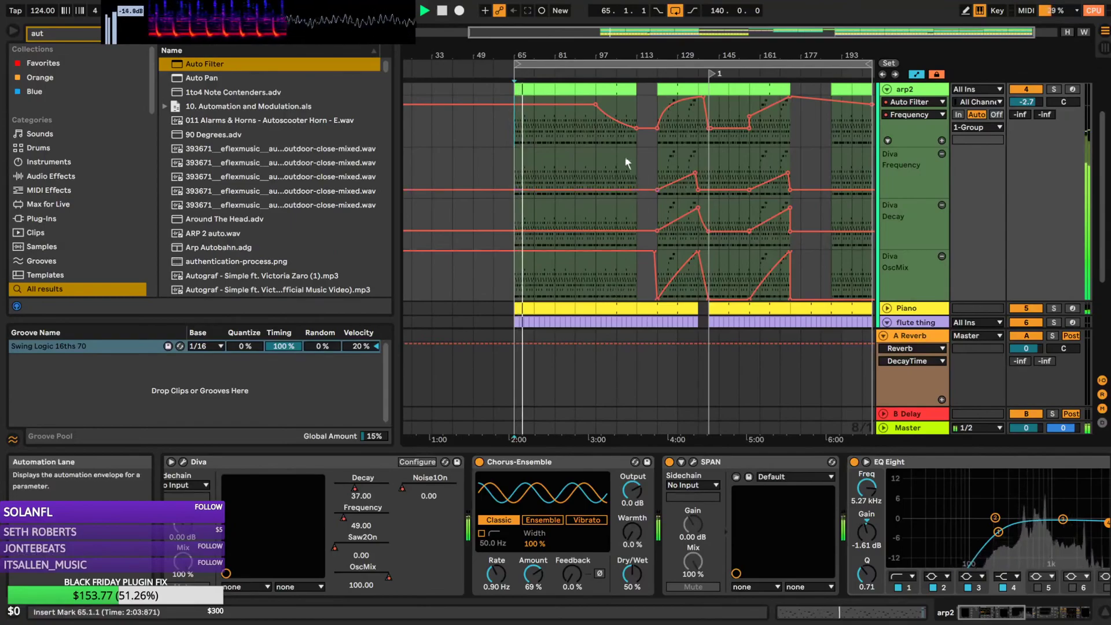
{"action": "left_click", "coordinate": [600, 137]}
{"action": "left_click", "coordinate": [660, 143]}
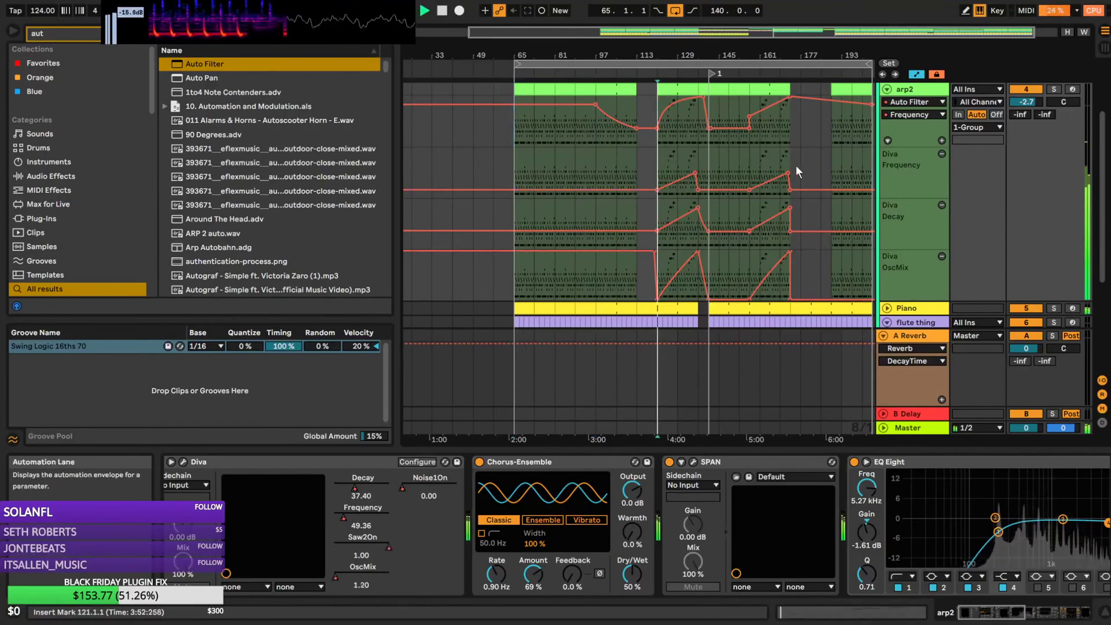
{"action": "left_click_drag", "start_coordinate": [807, 52], "coordinate": [822, 96]}
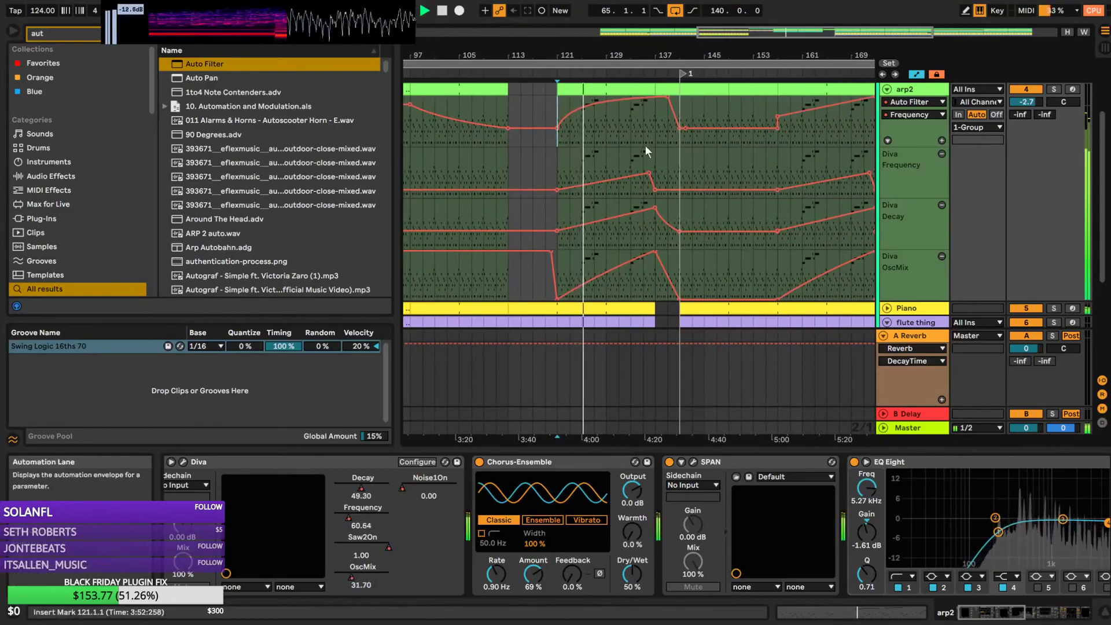
Open the arp2 clip at bar 121 in the note editor and review the tracks below arp2, folding and unfolding arp2's automation lanes
{"action": "double_click", "coordinate": [607, 88]}
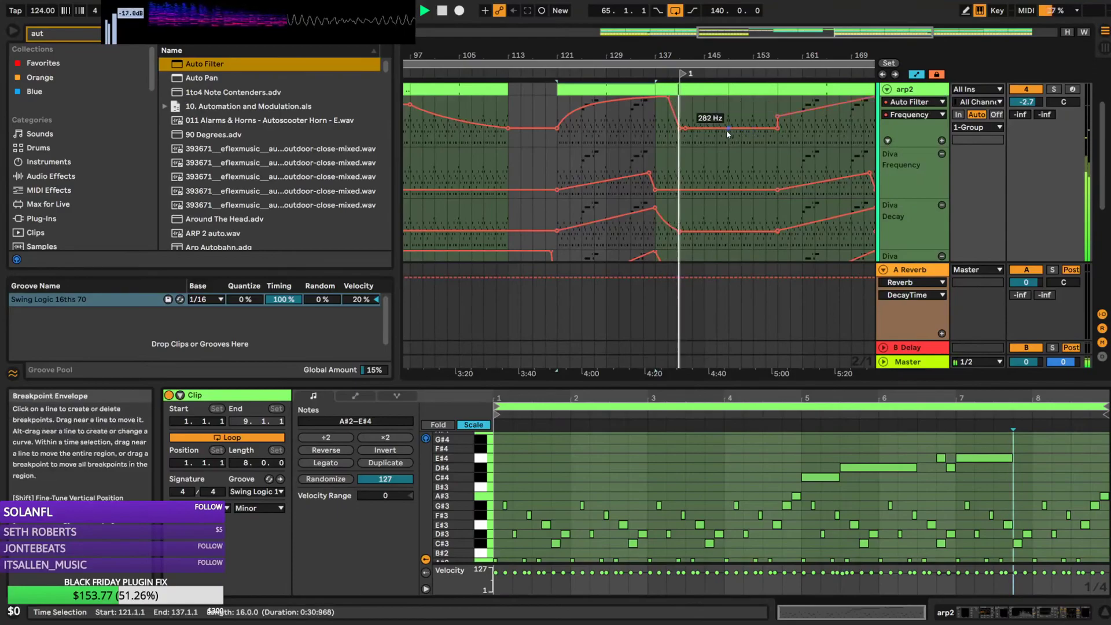
{"action": "left_click", "coordinate": [888, 89]}
{"action": "left_click_drag", "start_coordinate": [815, 33], "coordinate": [861, 39]}
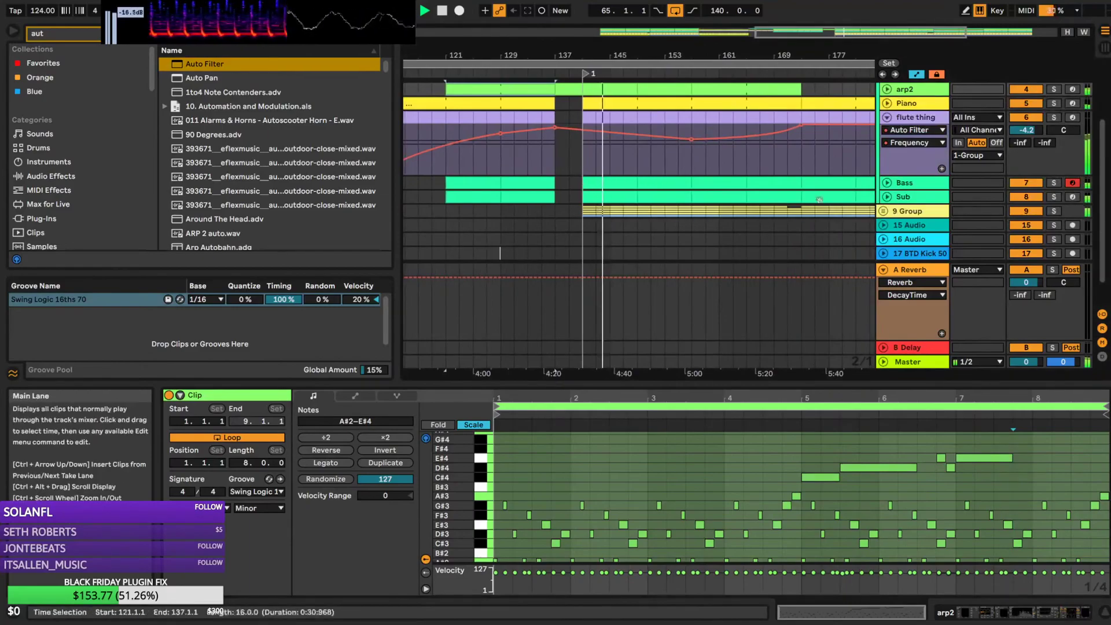
{"action": "mouse_move", "coordinate": [834, 32]}
{"action": "left_mouse_down"}
{"action": "mouse_move", "coordinate": [866, 36]}
{"action": "mouse_move", "coordinate": [838, 25]}
{"action": "left_mouse_up"}
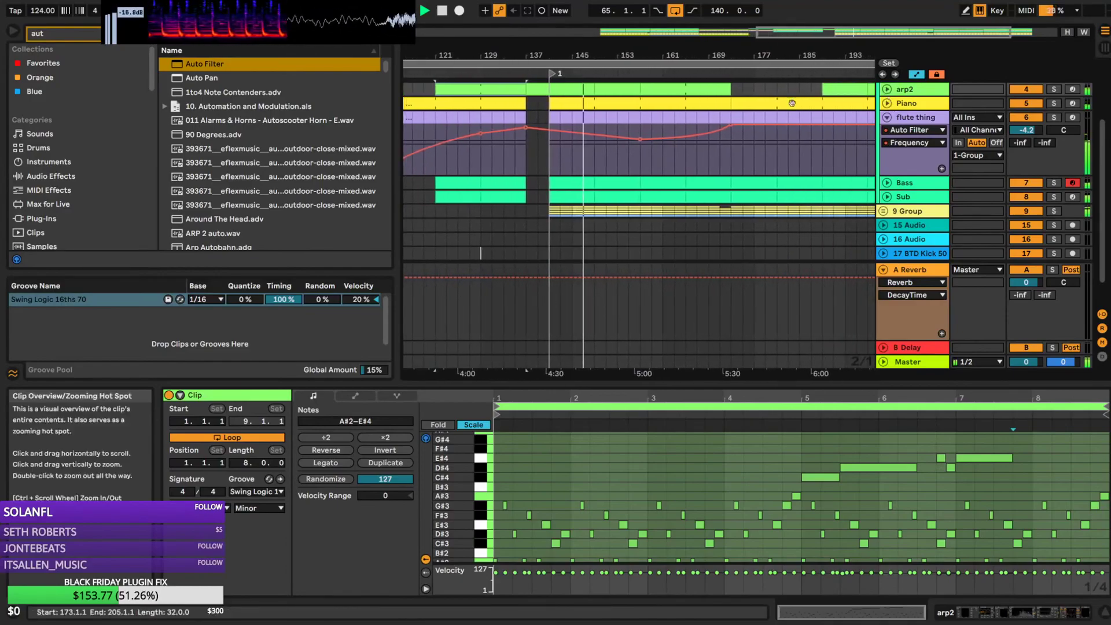
{"action": "scroll", "coordinate": [780, 173], "scroll_direction": "up", "scroll_amount": 2}
{"action": "left_click", "coordinate": [887, 149]}
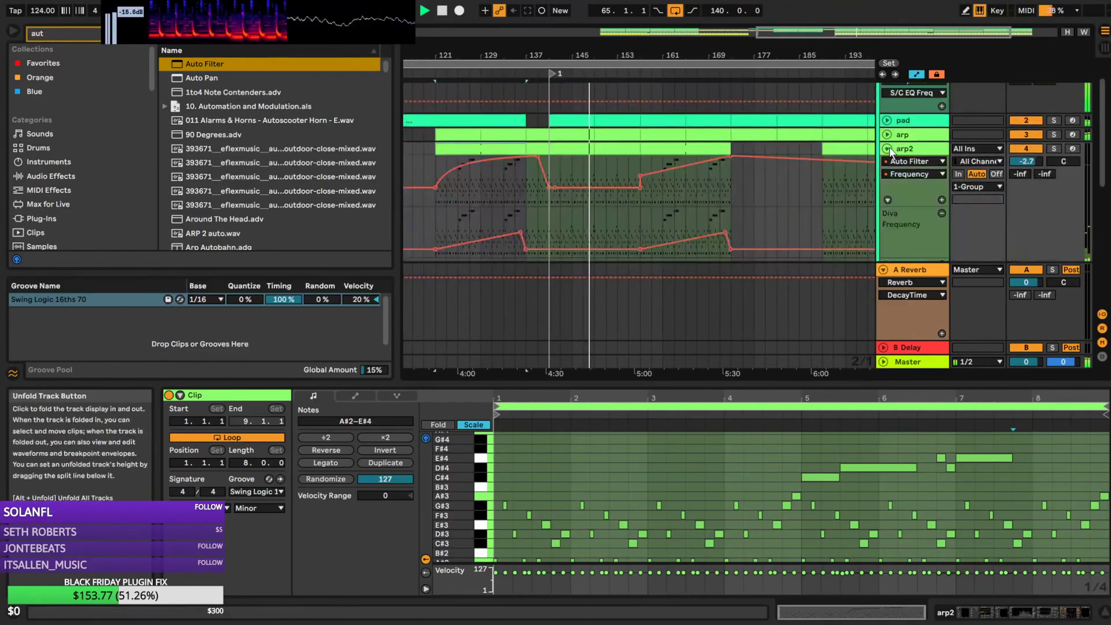
Smooth the jump in arp2's Auto Filter Frequency automation just before bar 157 into a short curved ramp
{"action": "left_click", "coordinate": [888, 148]}
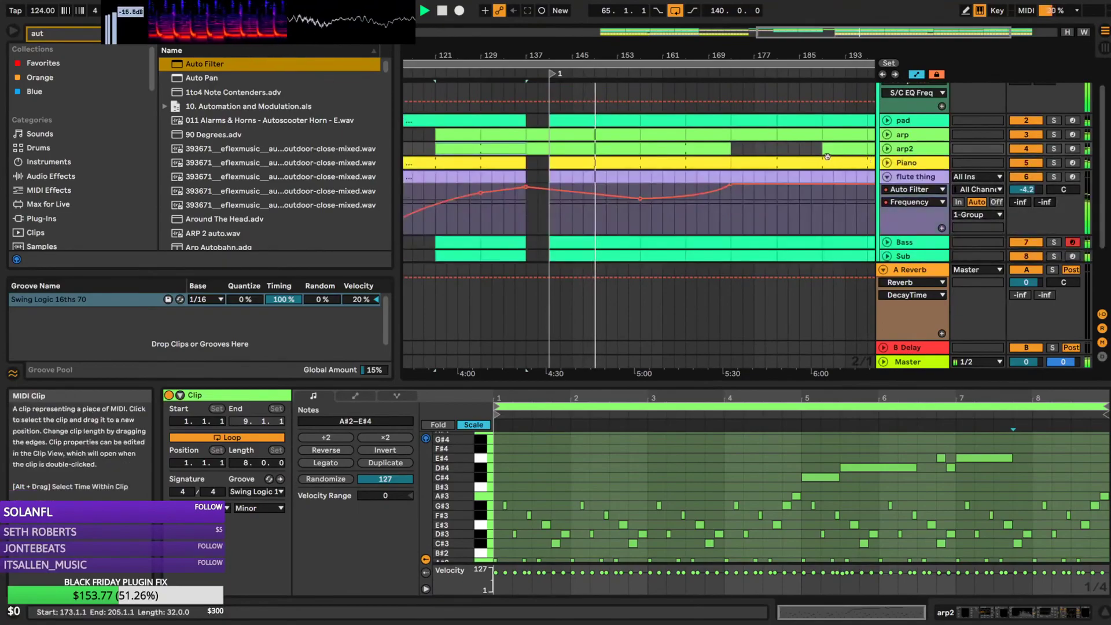
{"action": "left_click_drag", "start_coordinate": [833, 32], "coordinate": [797, 24]}
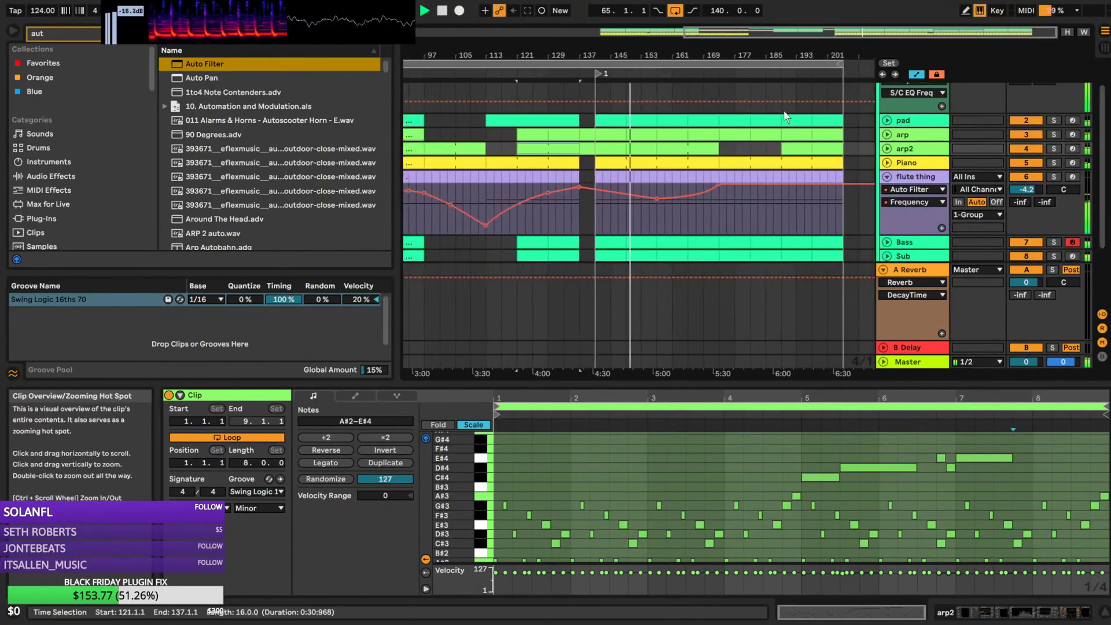
{"action": "left_click", "coordinate": [888, 149]}
{"action": "scroll", "coordinate": [789, 180], "scroll_direction": "down", "scroll_amount": 3}
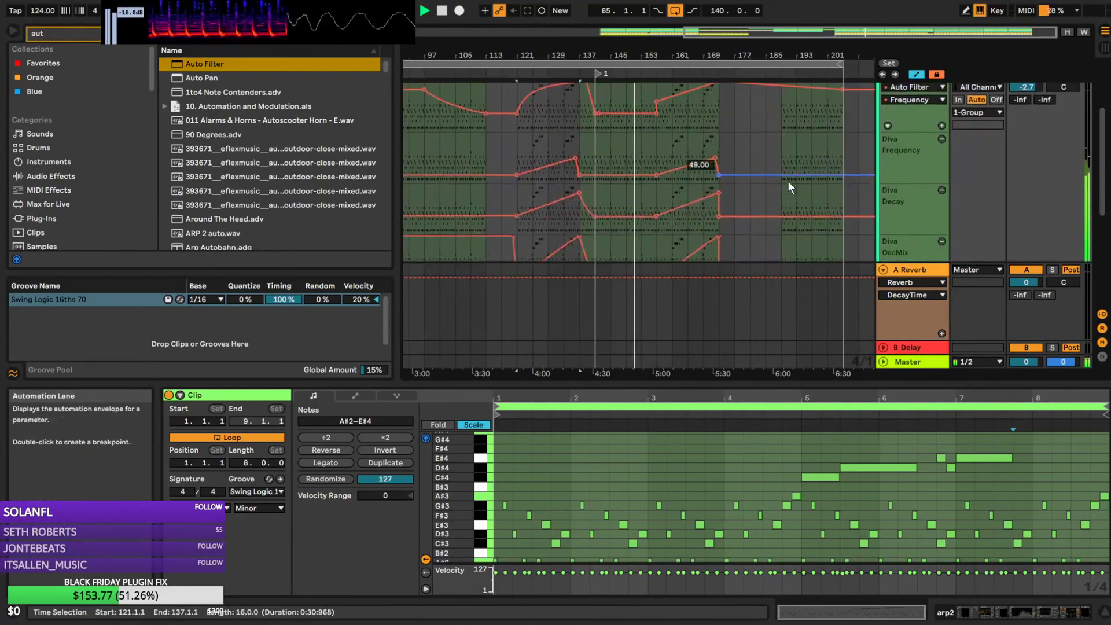
{"action": "scroll", "coordinate": [773, 186], "scroll_direction": "up", "scroll_amount": 4}
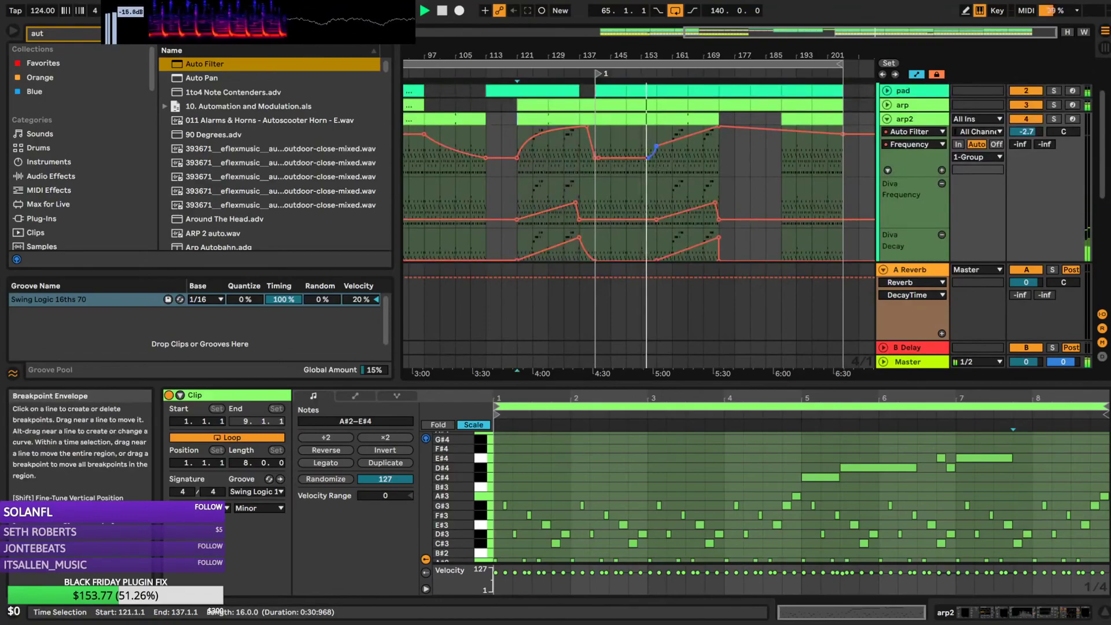
{"action": "left_click_drag", "start_coordinate": [753, 33], "coordinate": [776, 43]}
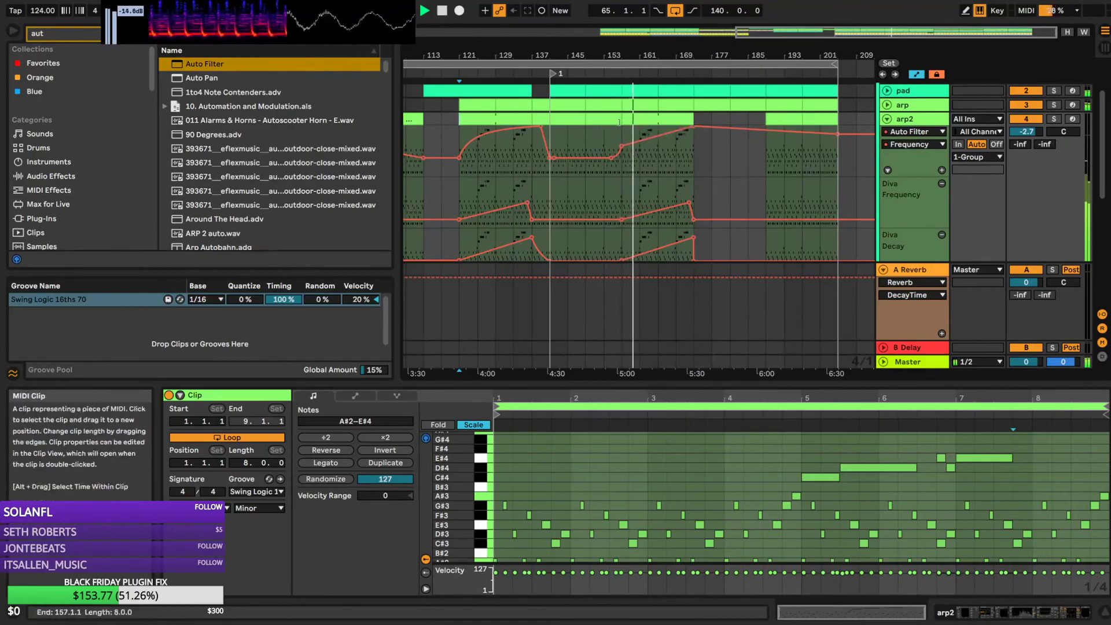
{"action": "left_click_drag", "start_coordinate": [834, 26], "coordinate": [830, 29]}
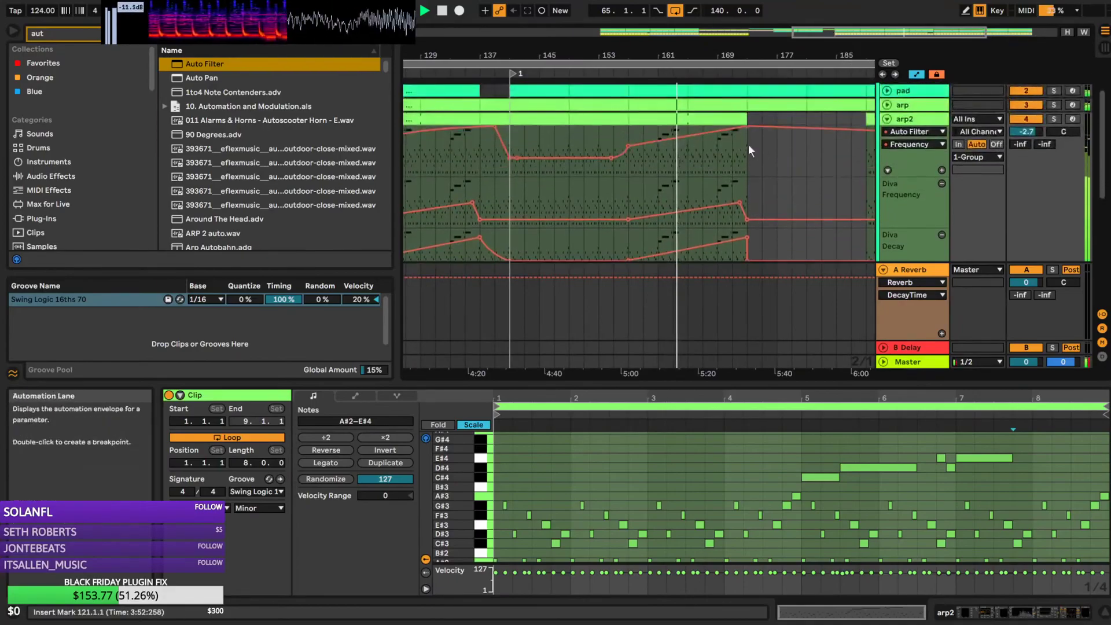
Stop playback and examine the arp2 Auto Filter and Diva automation lanes across both build sections
{"action": "left_click", "coordinate": [634, 168]}
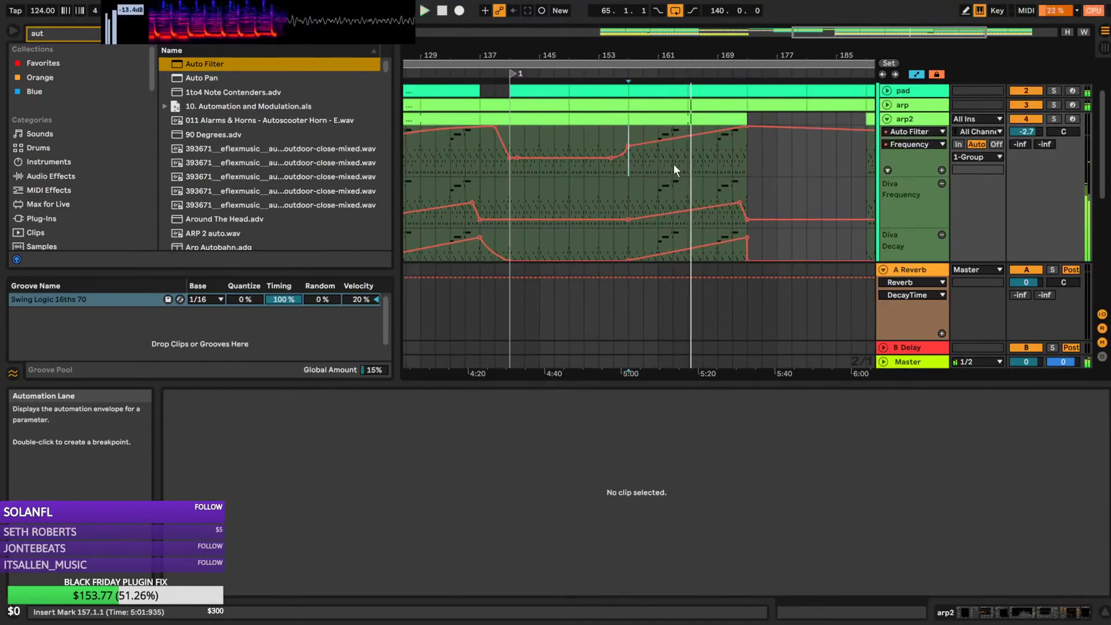
{"action": "left_click", "coordinate": [436, 167]}
{"action": "left_click_drag", "start_coordinate": [846, 34], "coordinate": [845, 16]}
{"action": "scroll", "coordinate": [658, 161], "scroll_direction": "down", "scroll_amount": 2}
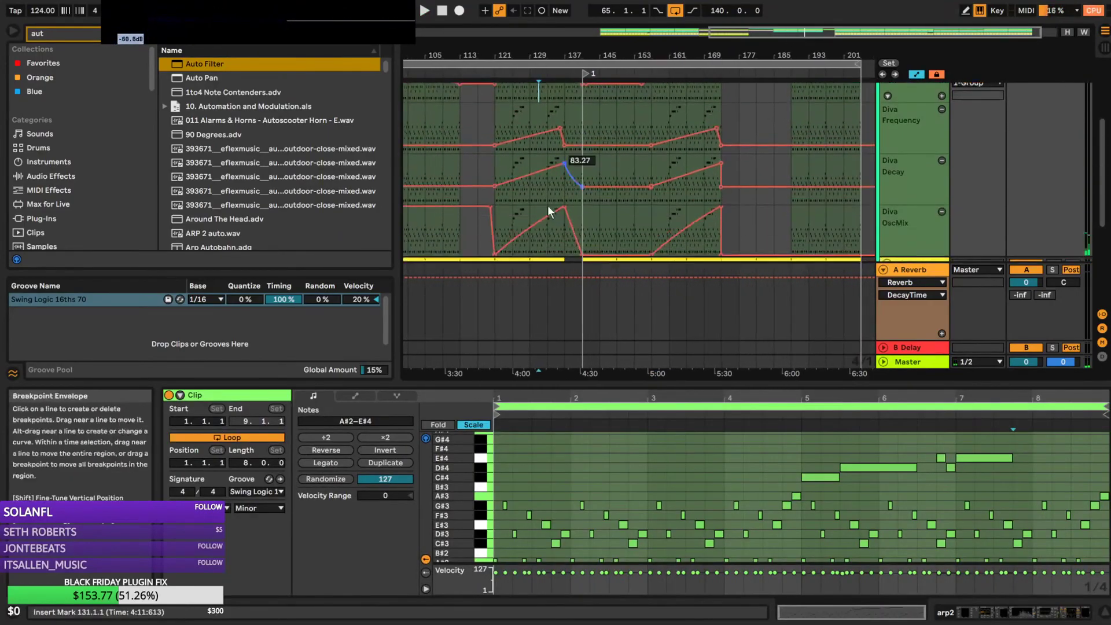
{"action": "scroll", "coordinate": [637, 171], "scroll_direction": "up", "scroll_amount": 2}
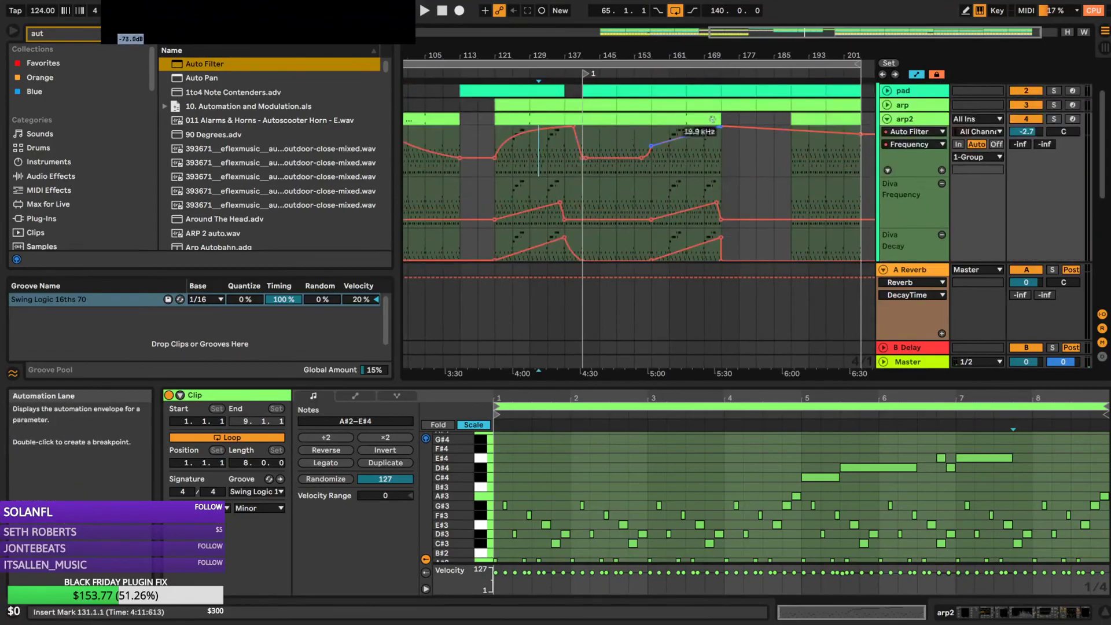
{"action": "scroll", "coordinate": [555, 155], "scroll_direction": "down", "scroll_amount": 6}
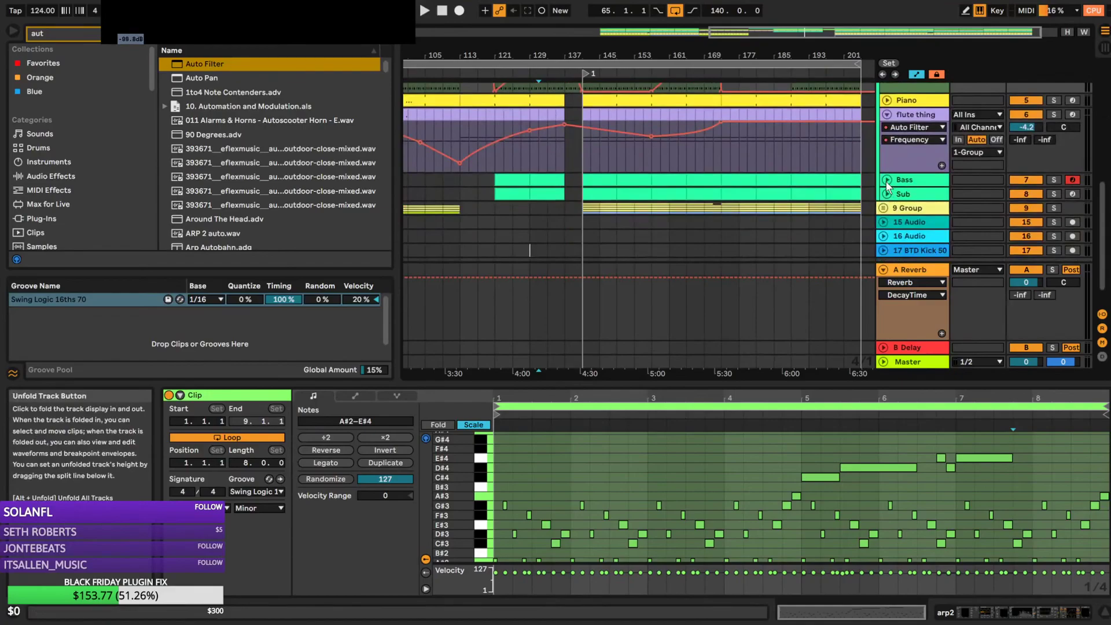
{"action": "scroll", "coordinate": [870, 190], "scroll_direction": "up", "scroll_amount": 6}
{"action": "scroll", "coordinate": [810, 168], "scroll_direction": "up", "scroll_amount": 3}
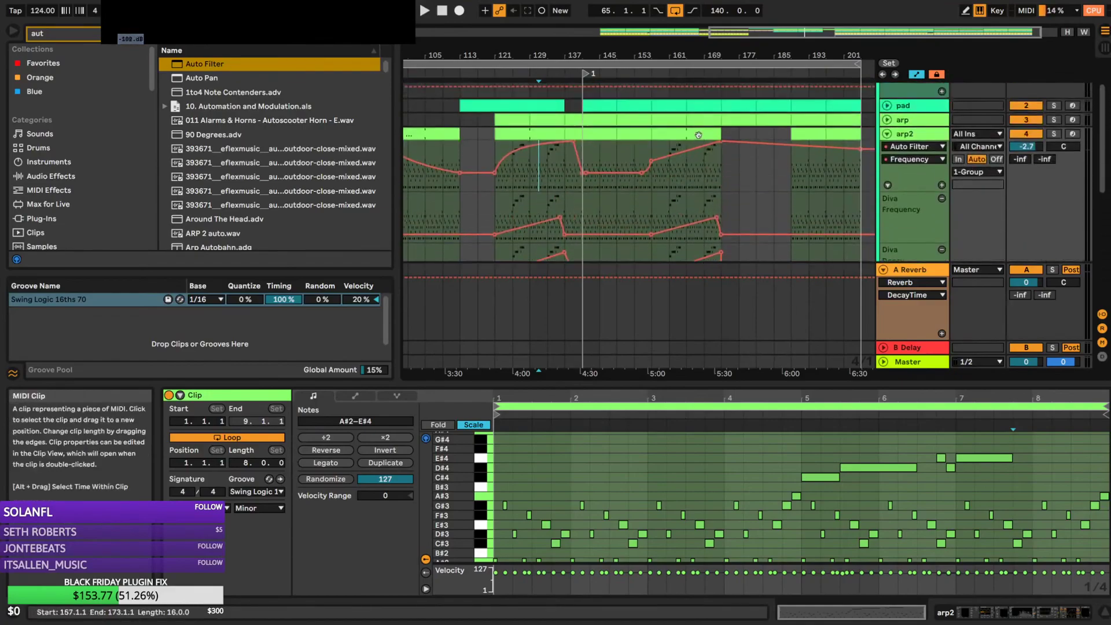
Deactivate the long C#4 to E#4 melody notes in bars 5 to 7 of the arp2 clip starting at bar 157
{"action": "left_click", "coordinate": [676, 138]}
{"action": "scroll", "coordinate": [676, 140], "scroll_direction": "down", "scroll_amount": 1}
{"action": "left_click_drag", "start_coordinate": [807, 446], "coordinate": [1003, 517]}
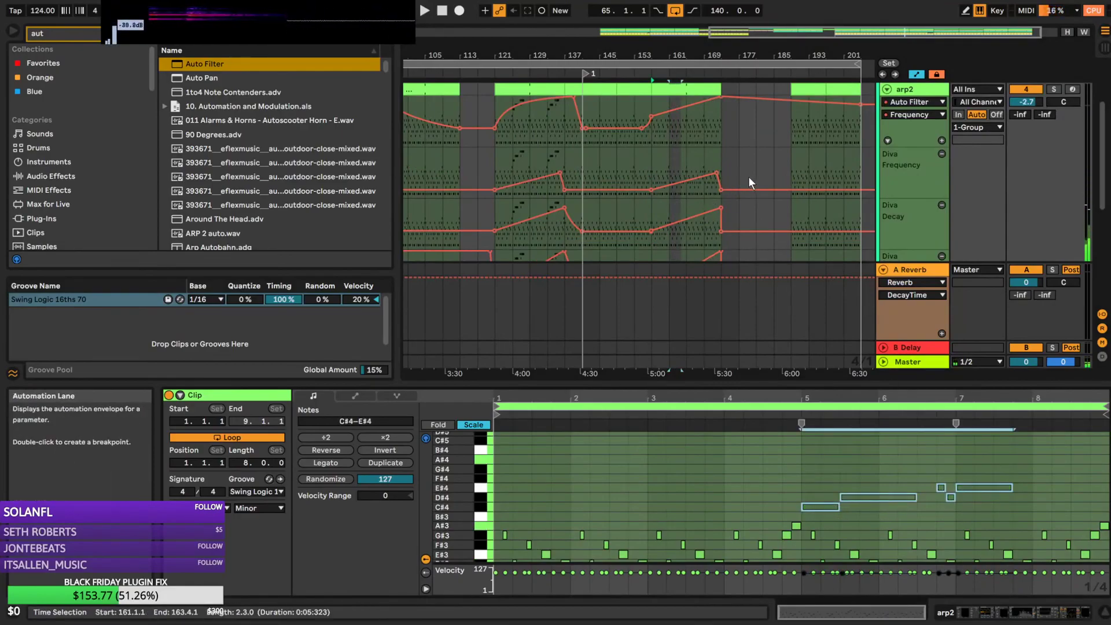
Unfold the Bass track and compare the notes of the Bass and Sub clips across the arrangement
{"action": "scroll", "coordinate": [671, 158], "scroll_direction": "down", "scroll_amount": 5}
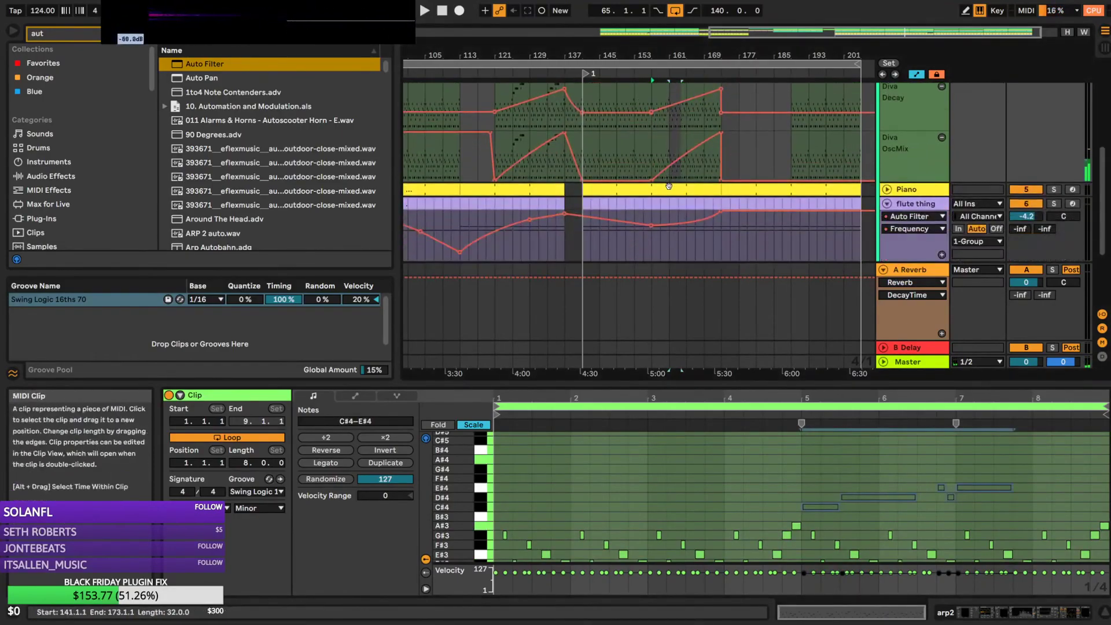
{"action": "scroll", "coordinate": [669, 187], "scroll_direction": "down", "scroll_amount": 3}
{"action": "left_click", "coordinate": [790, 195]}
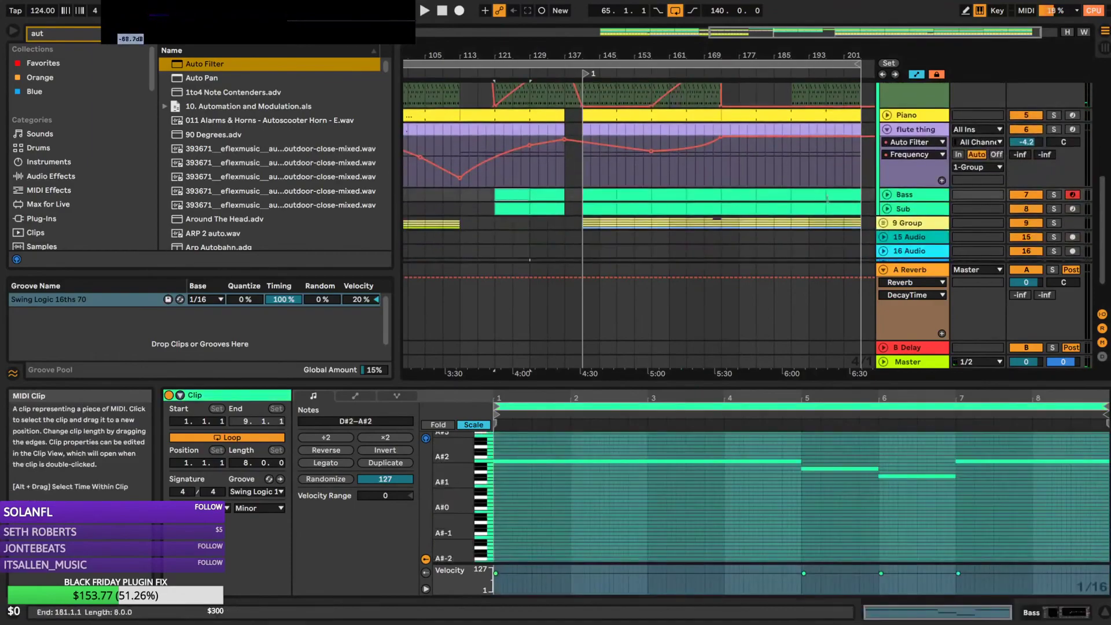
{"action": "left_click", "coordinate": [678, 195]}
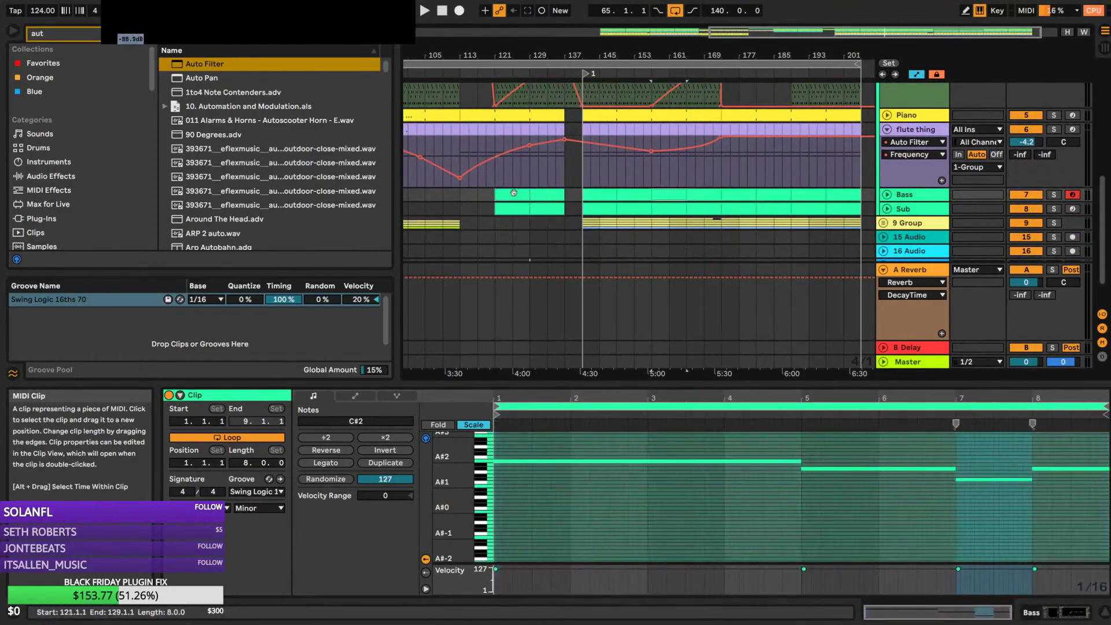
{"action": "left_click", "coordinate": [542, 202]}
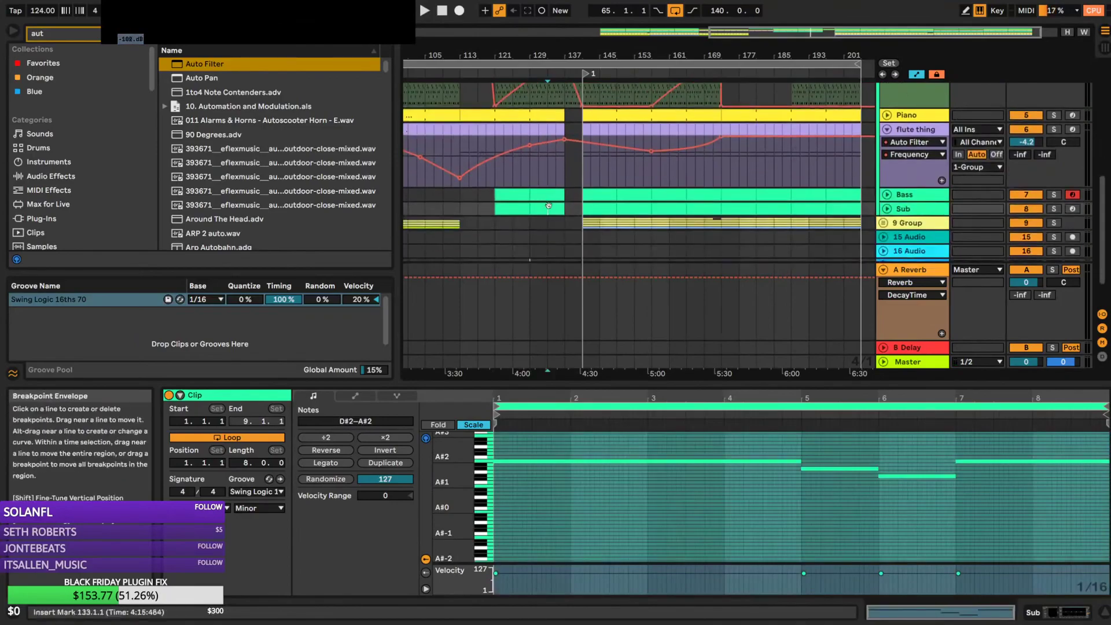
{"action": "left_click", "coordinate": [887, 194]}
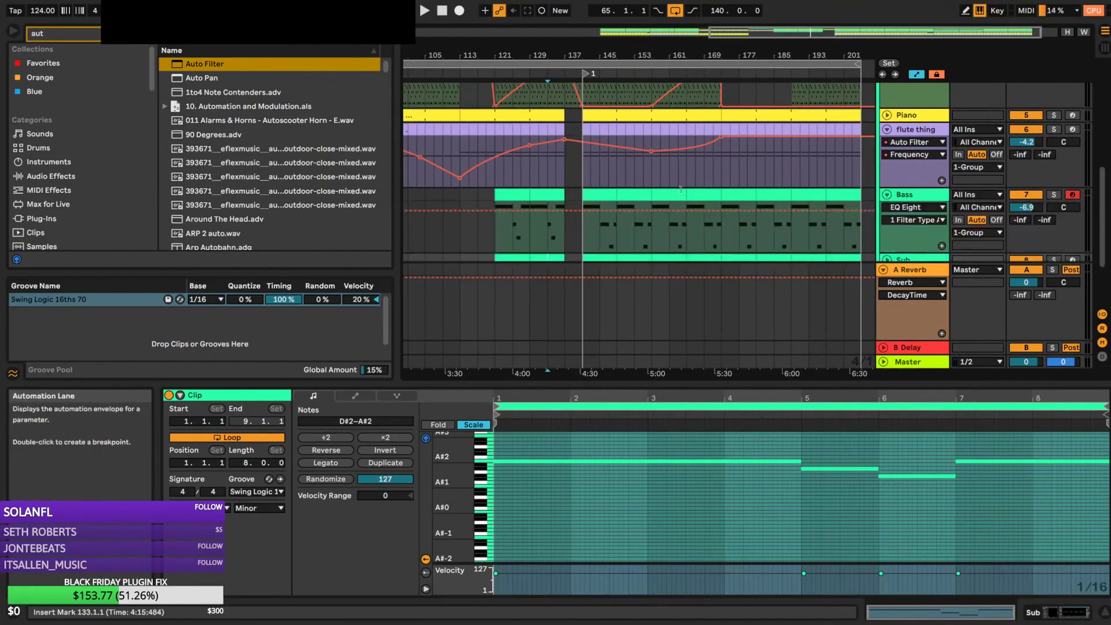
{"action": "scroll", "coordinate": [680, 194], "scroll_direction": "down", "scroll_amount": 2}
{"action": "left_click", "coordinate": [618, 152]}
{"action": "left_click", "coordinate": [618, 212], "text": "shift"}
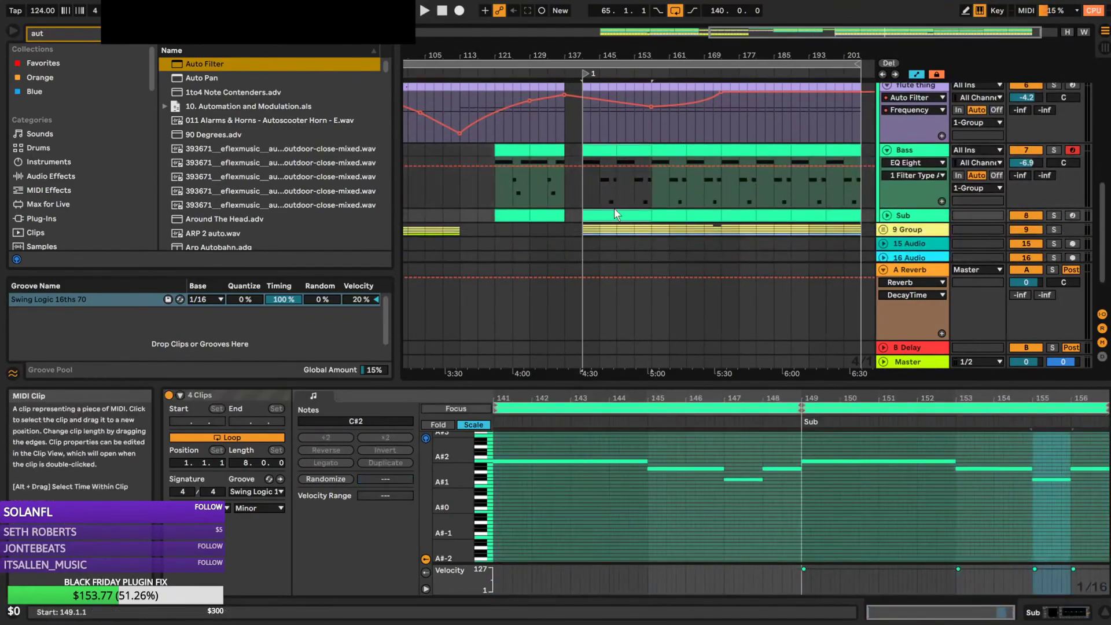
{"action": "left_click", "coordinate": [523, 154]}
Unfold the Piano track and check the chord notes in its clips before the gap at bar 137
{"action": "scroll", "coordinate": [532, 158], "scroll_direction": "up", "scroll_amount": 2}
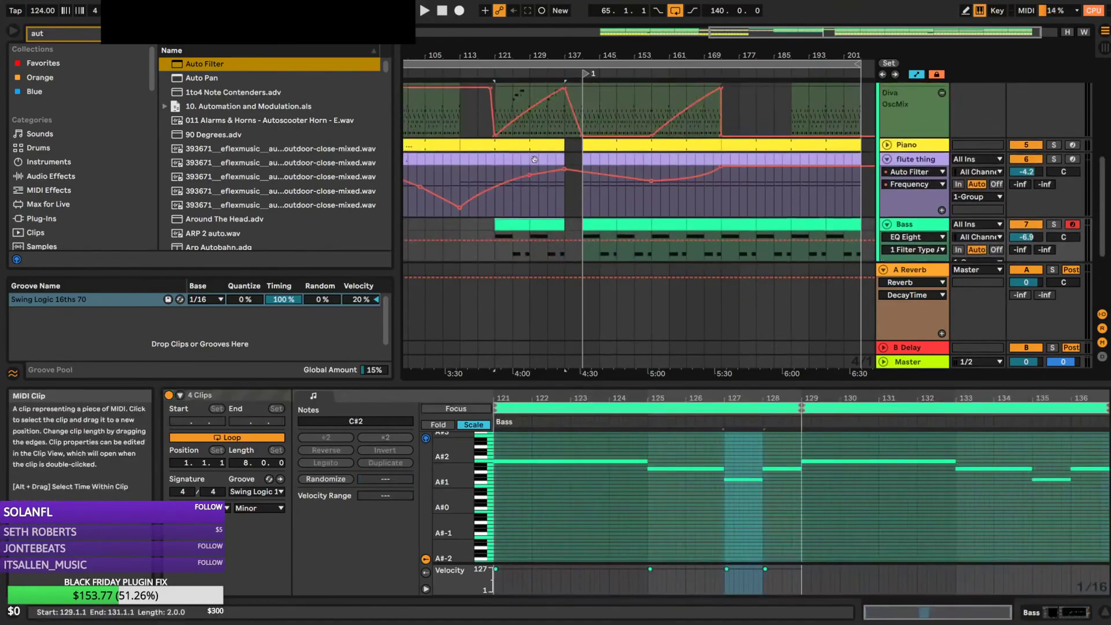
{"action": "scroll", "coordinate": [590, 181], "scroll_direction": "up", "scroll_amount": 5}
{"action": "scroll", "coordinate": [603, 193], "scroll_direction": "down", "scroll_amount": 6}
{"action": "scroll", "coordinate": [697, 189], "scroll_direction": "up", "scroll_amount": 4}
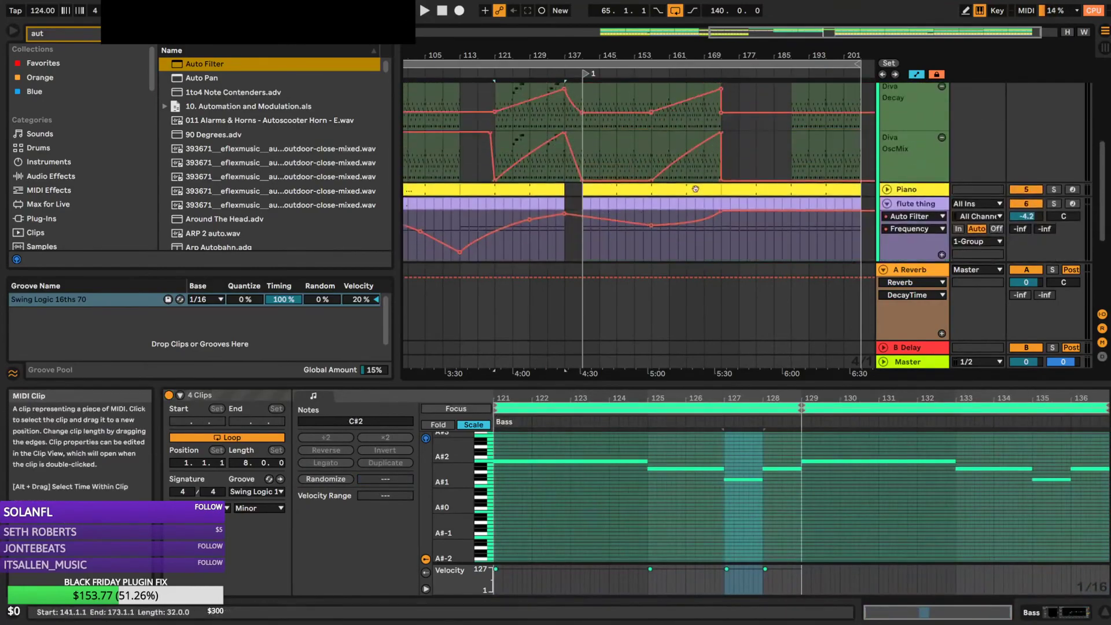
{"action": "left_click", "coordinate": [888, 190]}
{"action": "left_click", "coordinate": [450, 190]}
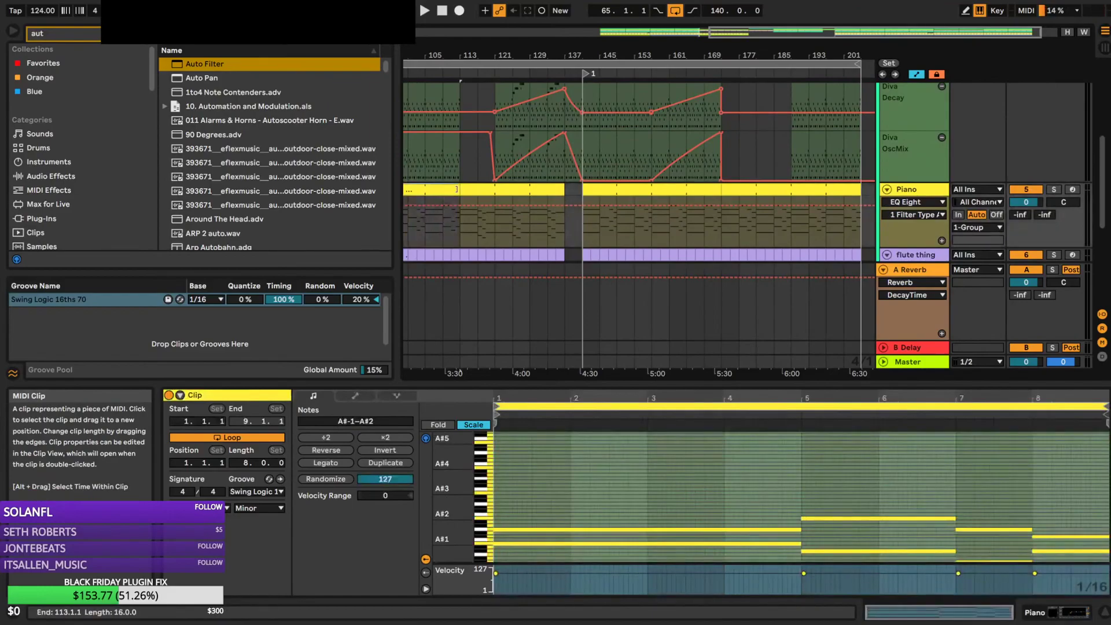
{"action": "left_click_drag", "start_coordinate": [525, 189], "coordinate": [572, 193]}
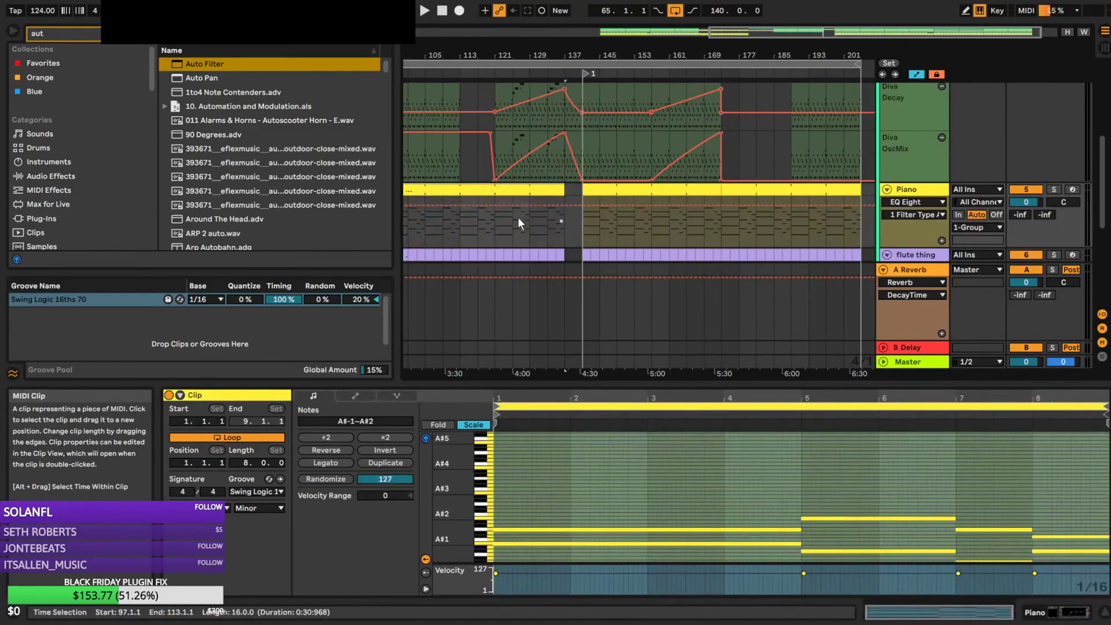
Play from bar 121 and delete the long C#4 to E#4 melody notes in bars 5 to 7 of that arp2 clip
{"action": "left_click", "coordinate": [497, 222]}
{"action": "scroll", "coordinate": [561, 86], "scroll_direction": "up", "scroll_amount": 4}
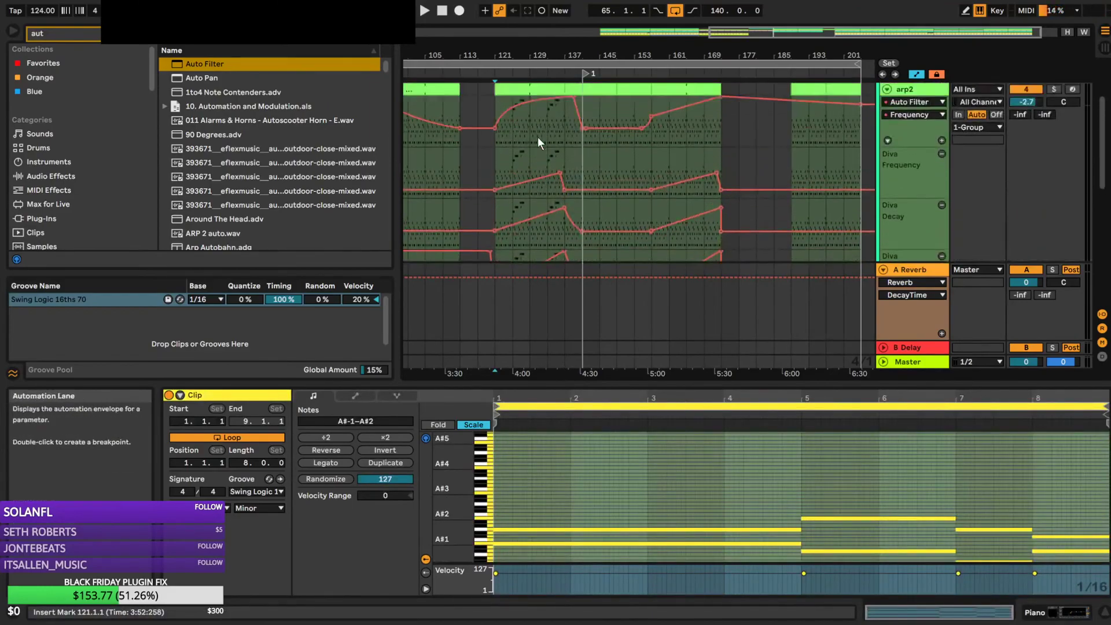
{"action": "scroll", "coordinate": [537, 138], "scroll_direction": "up", "scroll_amount": 1}
{"action": "key", "text": "space"}
{"action": "left_click", "coordinate": [517, 116]}
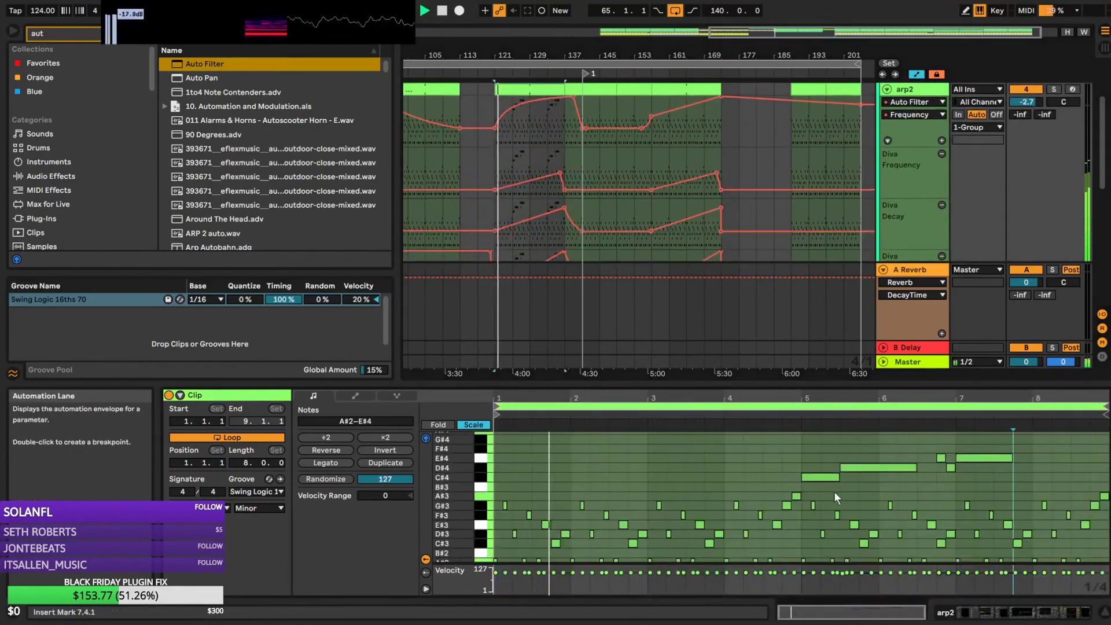
{"action": "left_click_drag", "start_coordinate": [813, 446], "coordinate": [1002, 485]}
{"action": "key", "text": "Delete"}
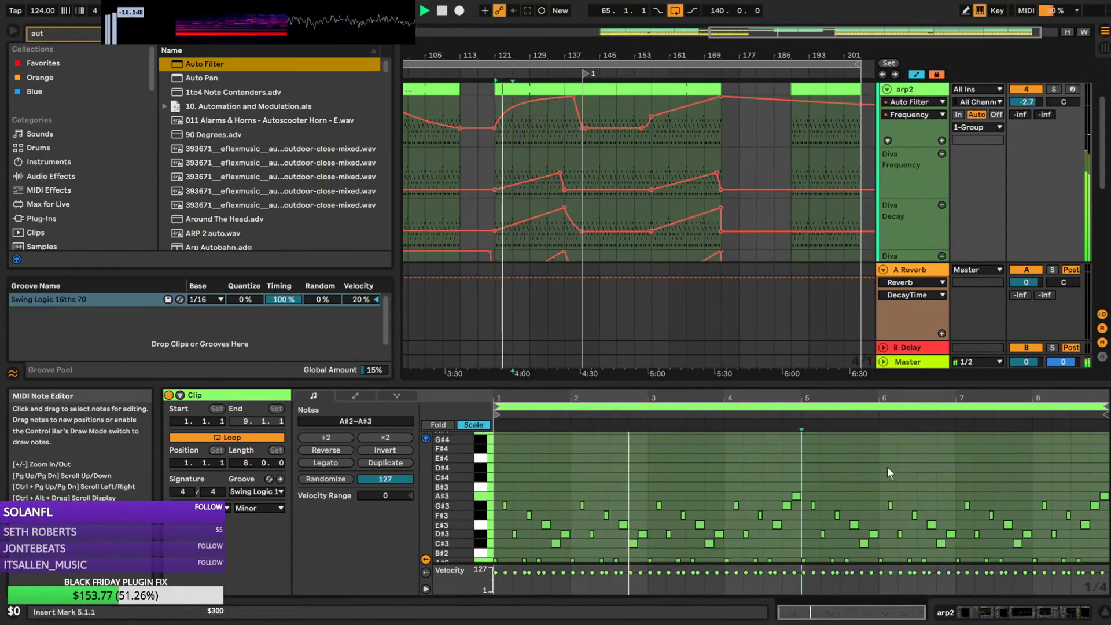
Add one-bar melody notes to the arp2 clip: E#4 in bar 5, C#4 in bar 6 and a duplicate C#4 in bar 7
{"action": "double_click", "coordinate": [804, 459]}
{"action": "left_click_drag", "start_coordinate": [820, 459], "coordinate": [878, 458]}
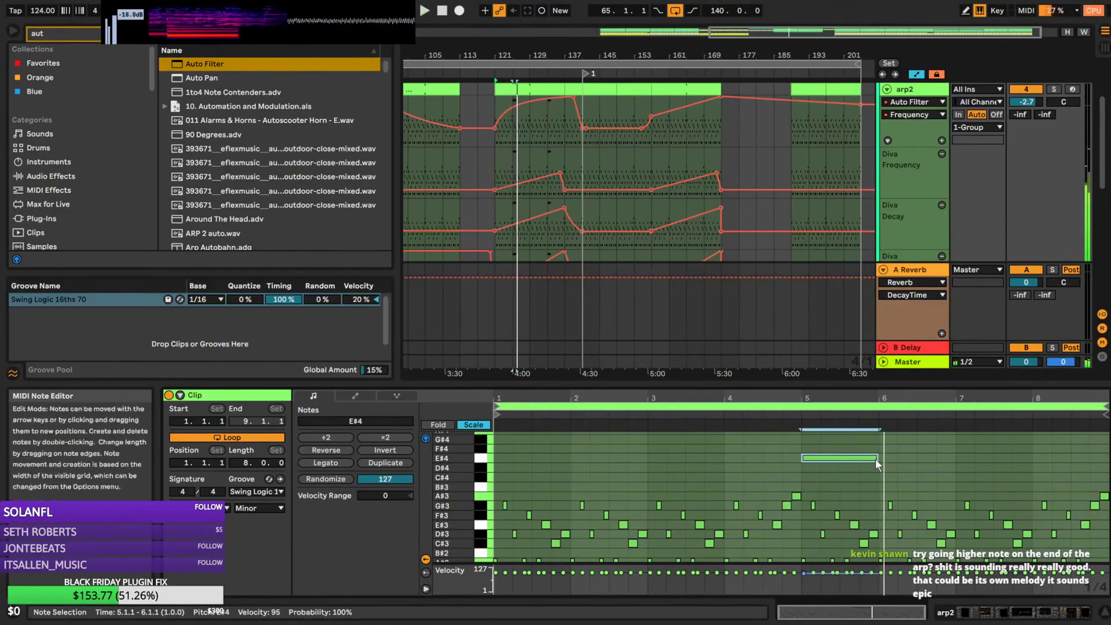
{"action": "mouse_move", "coordinate": [878, 459]}
{"action": "left_mouse_down"}
{"action": "mouse_move", "coordinate": [844, 461]}
{"action": "mouse_move", "coordinate": [884, 464]}
{"action": "left_mouse_up"}
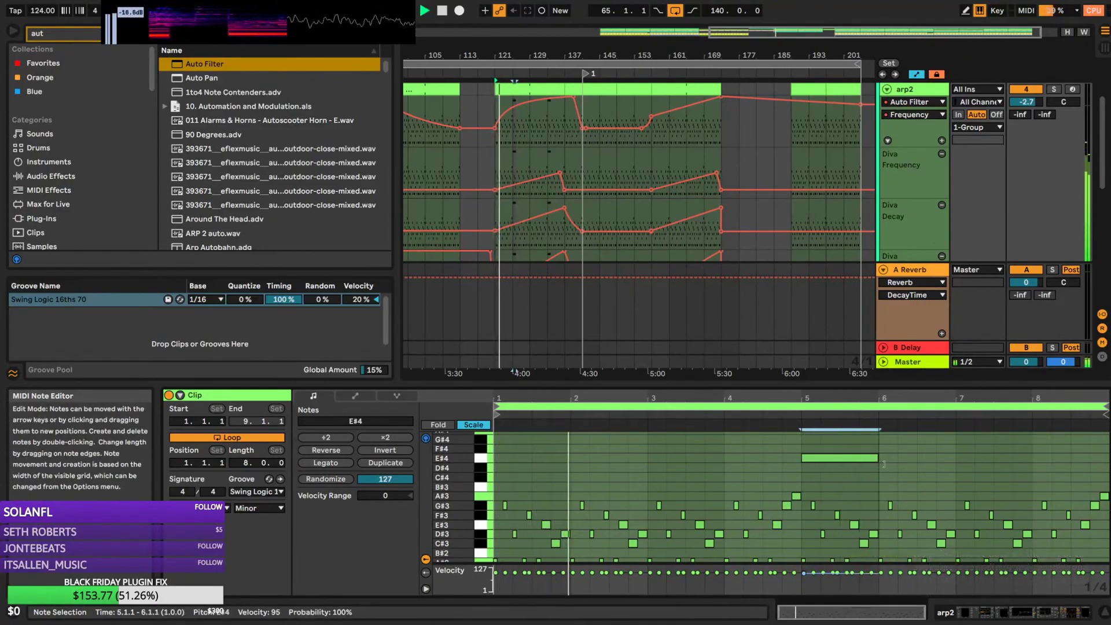
{"action": "double_click", "coordinate": [894, 461]}
{"action": "left_click_drag", "start_coordinate": [894, 460], "coordinate": [895, 479]}
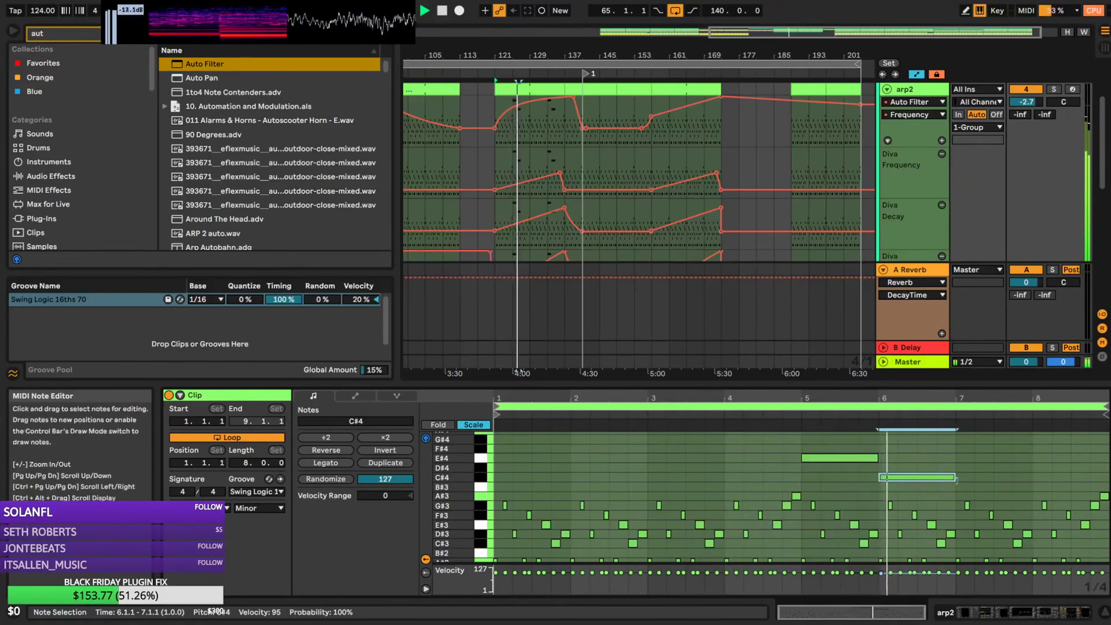
{"action": "key", "text": "ctrl+d"}
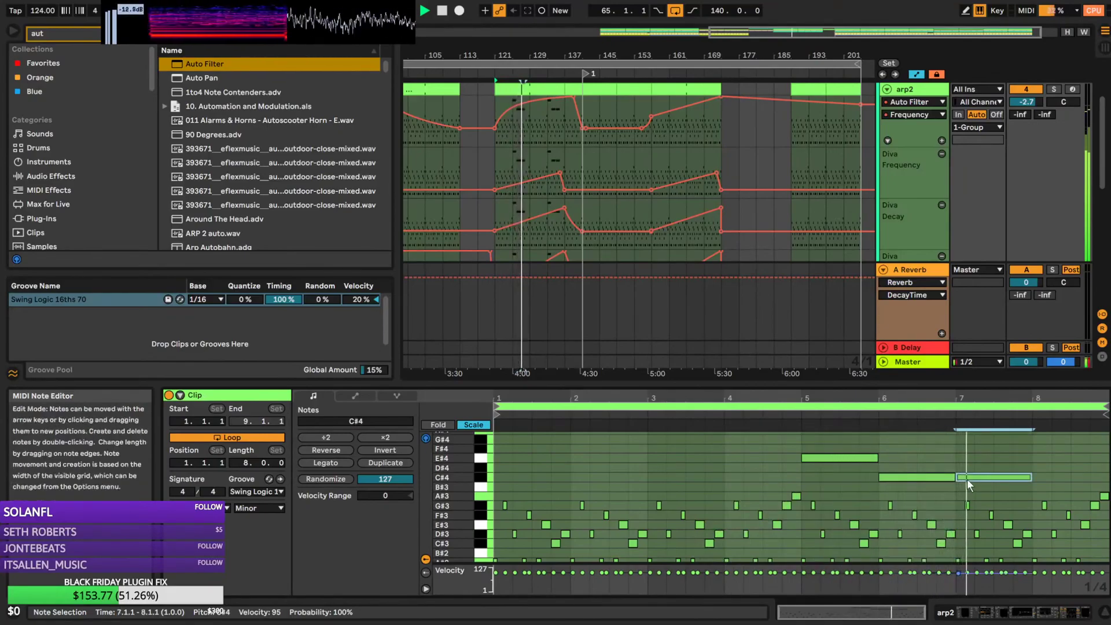
While playing from bar 125, move the bar 5 note to A#3, the second note to C#4 at 5.3.1, and the bar 7 note to D#4
{"action": "key", "text": "space"}
{"action": "key", "text": "space"}
{"action": "key", "text": "space"}
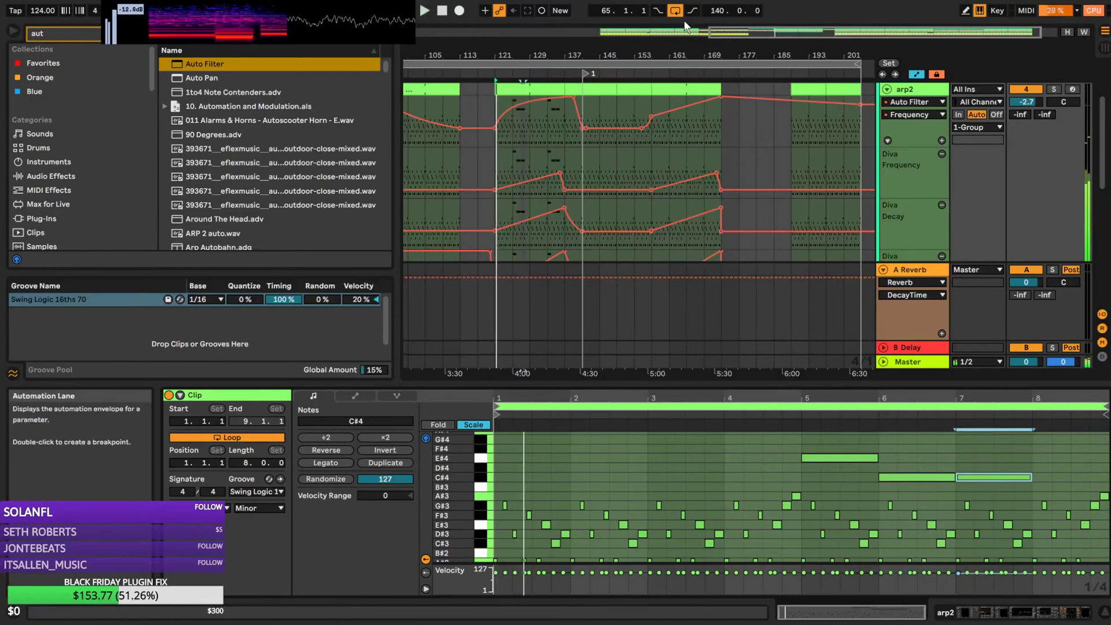
{"action": "left_click_drag", "start_coordinate": [755, 32], "coordinate": [755, 69]}
{"action": "left_click_drag", "start_coordinate": [595, 55], "coordinate": [595, 91]}
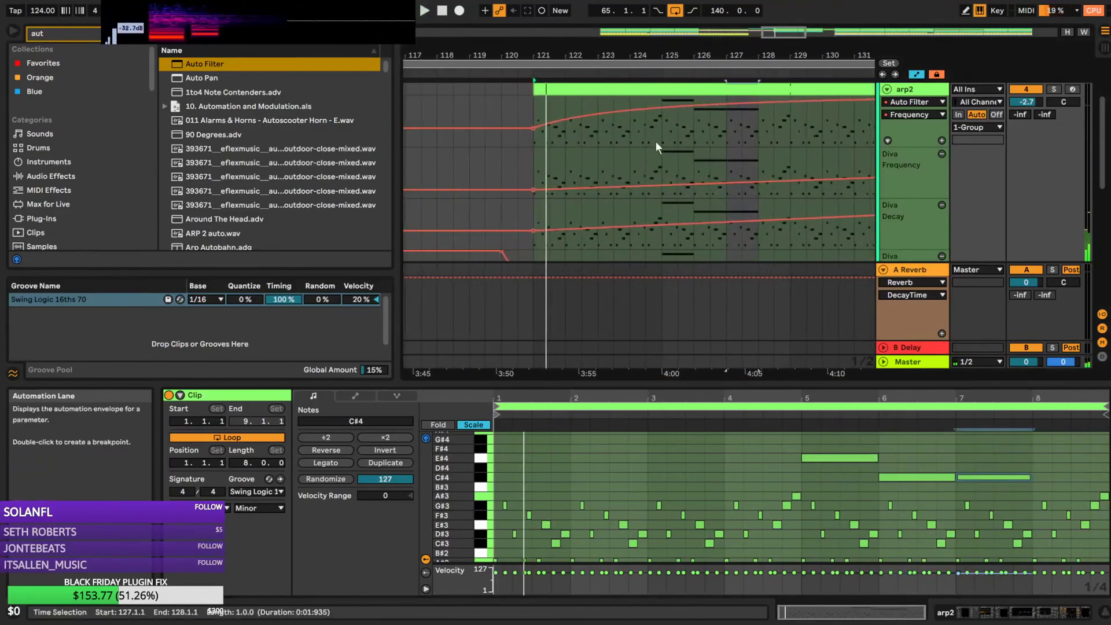
{"action": "left_click", "coordinate": [660, 142]}
{"action": "key", "text": "space"}
{"action": "left_click_drag", "start_coordinate": [836, 460], "coordinate": [856, 487]}
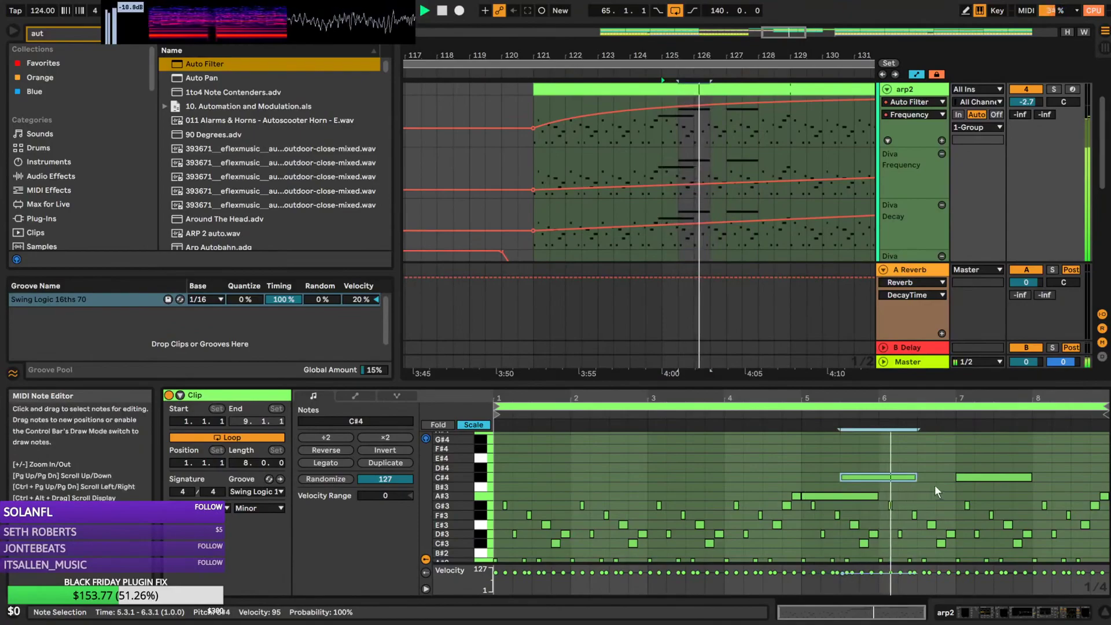
{"action": "left_click_drag", "start_coordinate": [977, 479], "coordinate": [978, 474]}
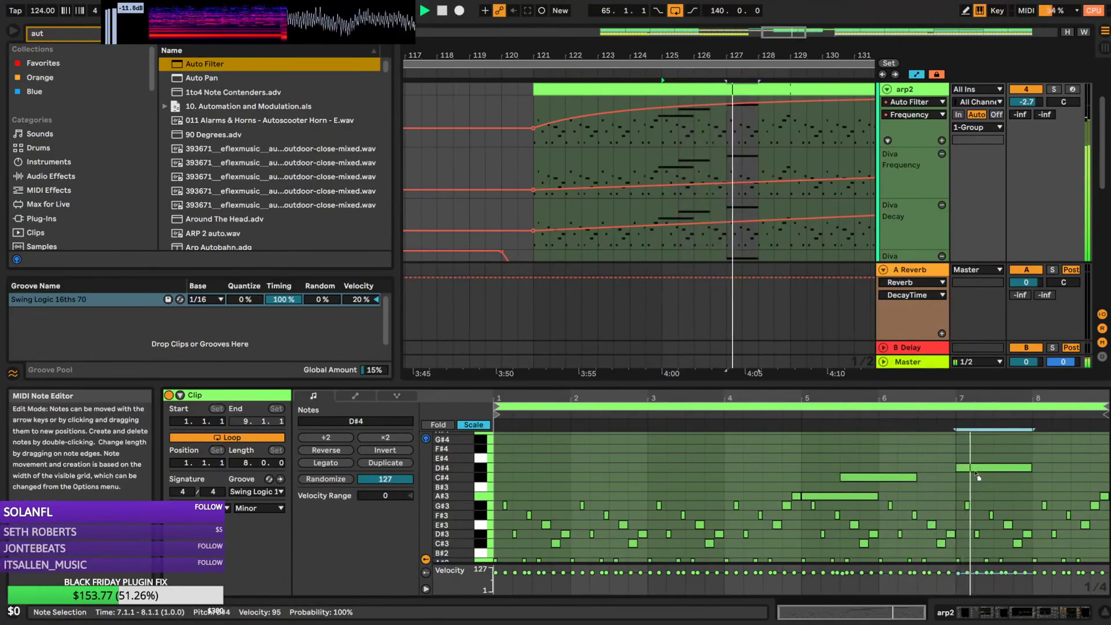
Turn the bar 7 melody note into a half-bar D#4 followed by a half-bar E#4, and replay from bar 125
{"action": "key", "text": "ctrl+d"}
{"action": "mouse_move", "coordinate": [1001, 471]}
{"action": "left_mouse_down"}
{"action": "mouse_move", "coordinate": [992, 470]}
{"action": "mouse_move", "coordinate": [1011, 465]}
{"action": "left_mouse_up"}
{"action": "key", "text": "space"}
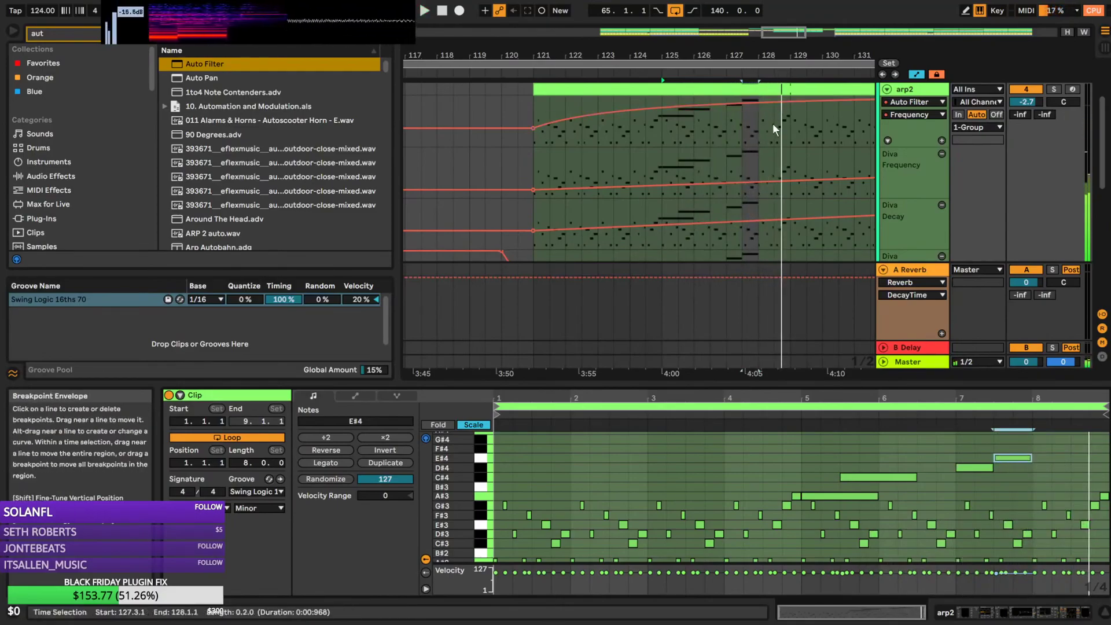
{"action": "key", "text": "space"}
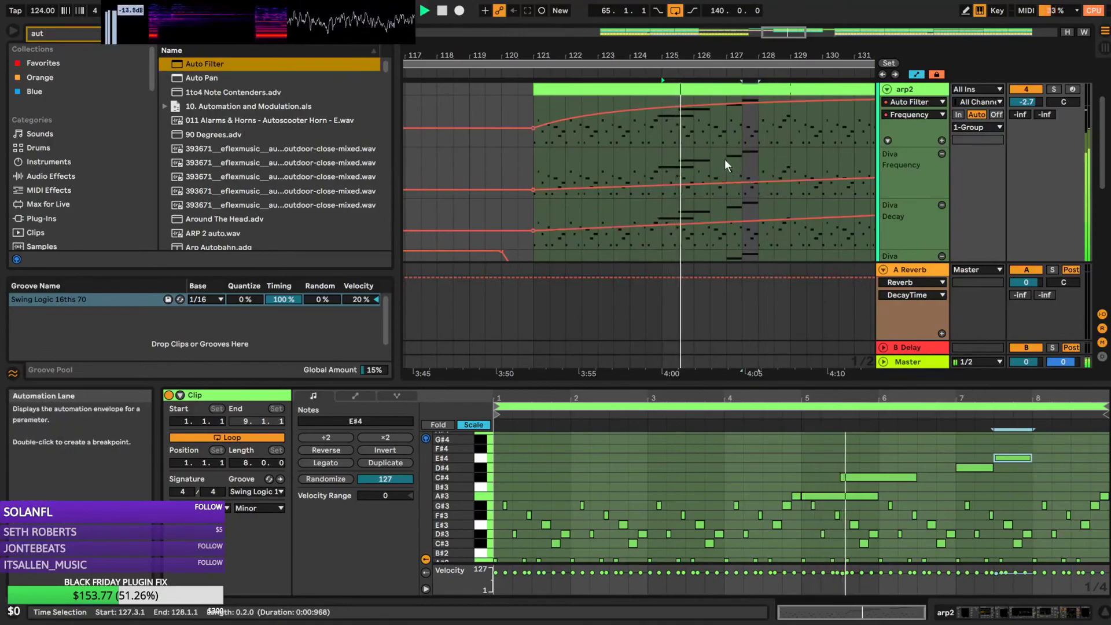
Add a quarter-note E#4 at 6.4.1 in the arp2 clip and play from just before bar 121
{"action": "double_click", "coordinate": [947, 477]}
{"action": "mouse_move", "coordinate": [952, 480]}
{"action": "left_mouse_down"}
{"action": "mouse_move", "coordinate": [954, 455]}
{"action": "mouse_move", "coordinate": [954, 481]}
{"action": "mouse_move", "coordinate": [954, 464]}
{"action": "left_mouse_up"}
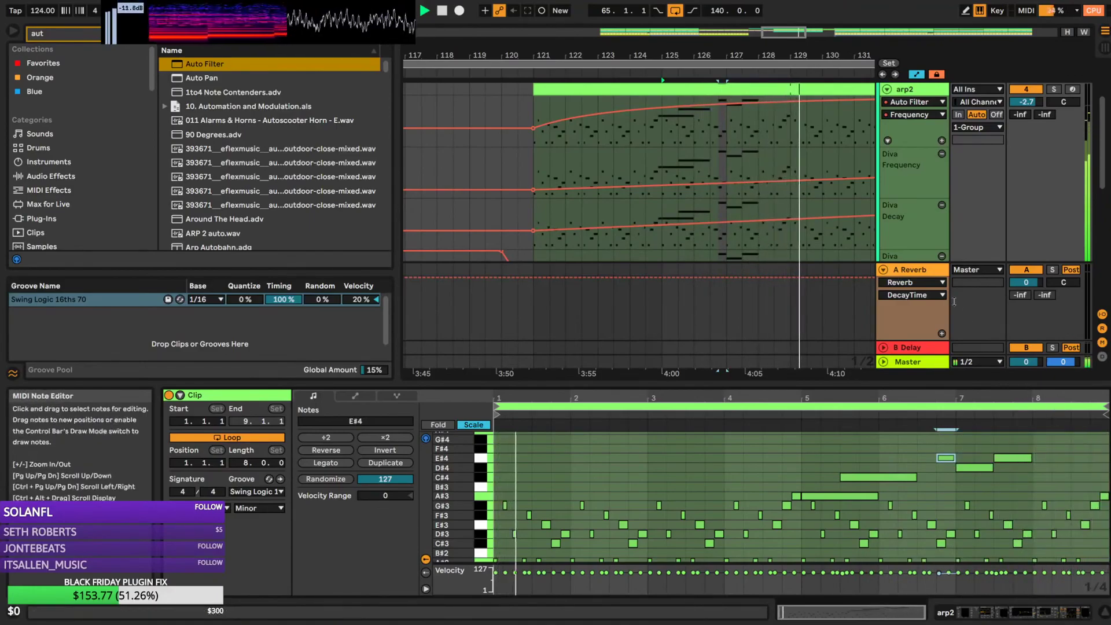
{"action": "left_click", "coordinate": [519, 112]}
{"action": "left_click_drag", "start_coordinate": [746, 56], "coordinate": [638, 36]}
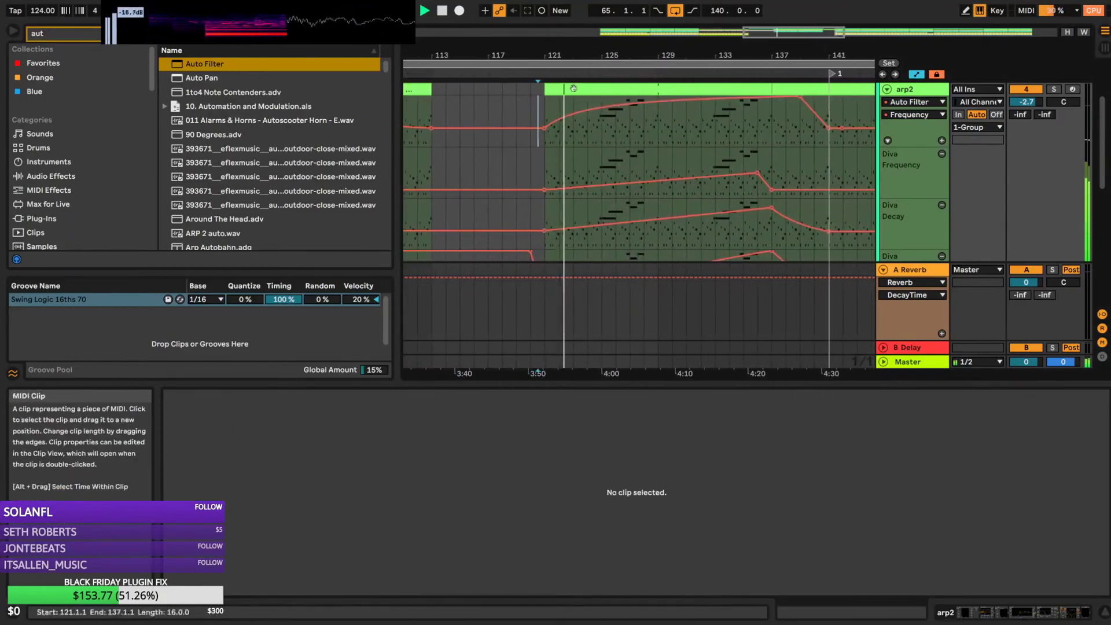
Shorten the bar 5 A#3 melody note to end at 5.3.1 and replay from bar 125
{"action": "left_click", "coordinate": [643, 89]}
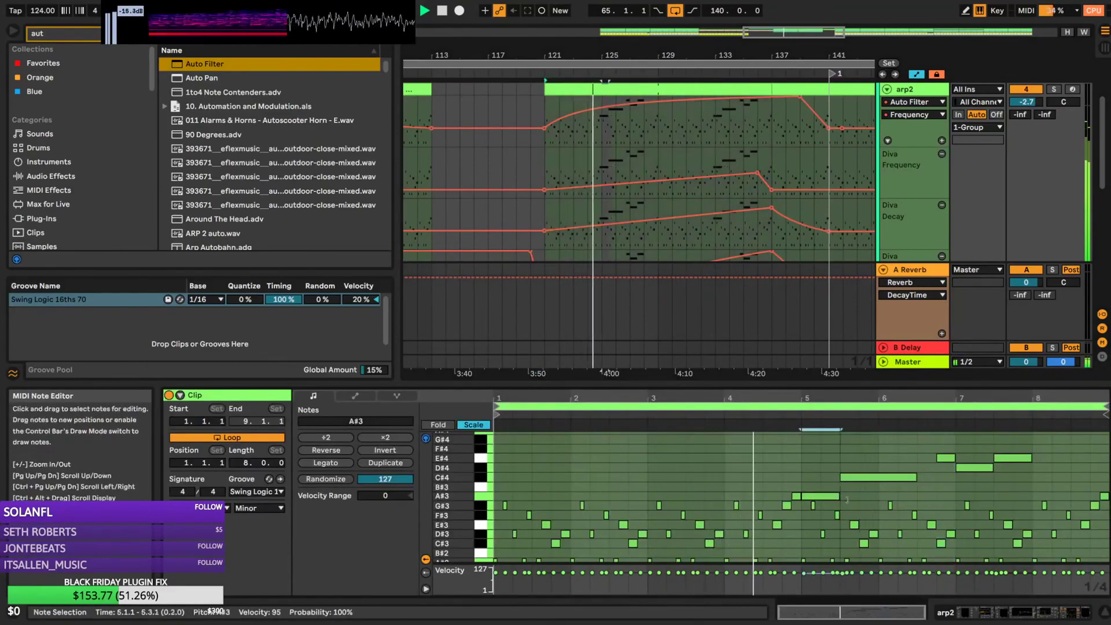
{"action": "left_click_drag", "start_coordinate": [879, 498], "coordinate": [838, 499]}
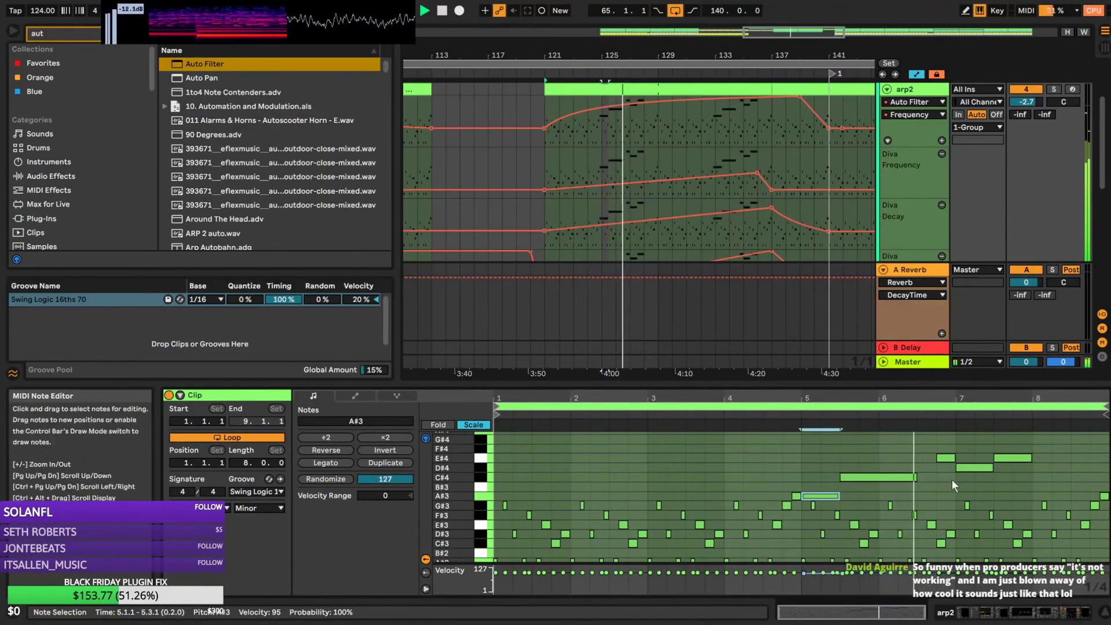
{"action": "left_click_drag", "start_coordinate": [1019, 399], "coordinate": [1011, 407]}
{"action": "key", "text": "space"}
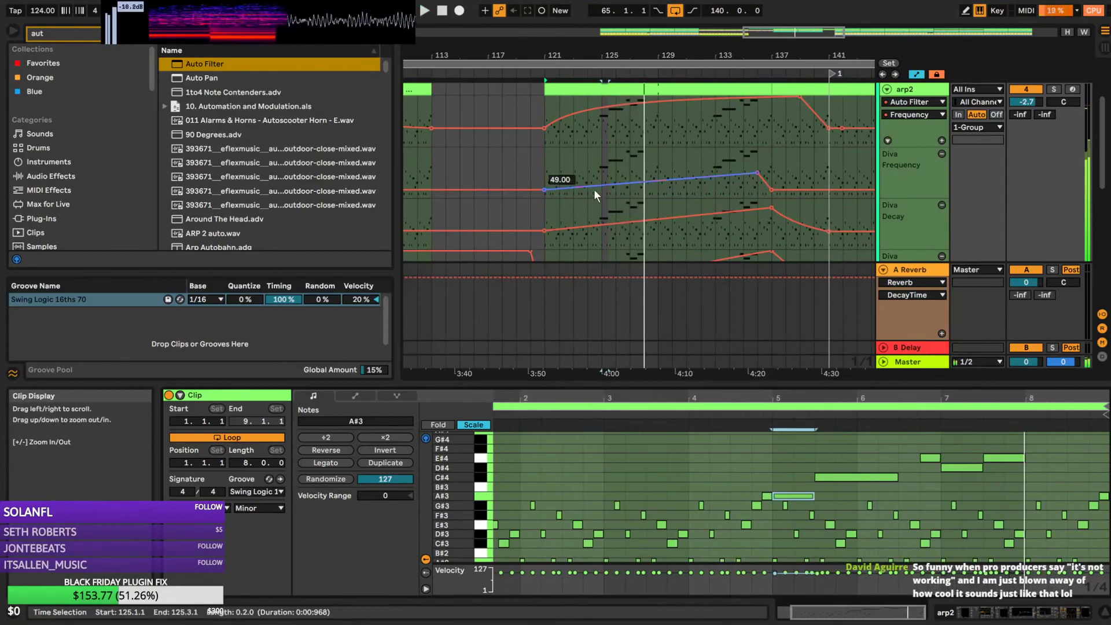
{"action": "left_click", "coordinate": [602, 129]}
{"action": "key", "text": "space"}
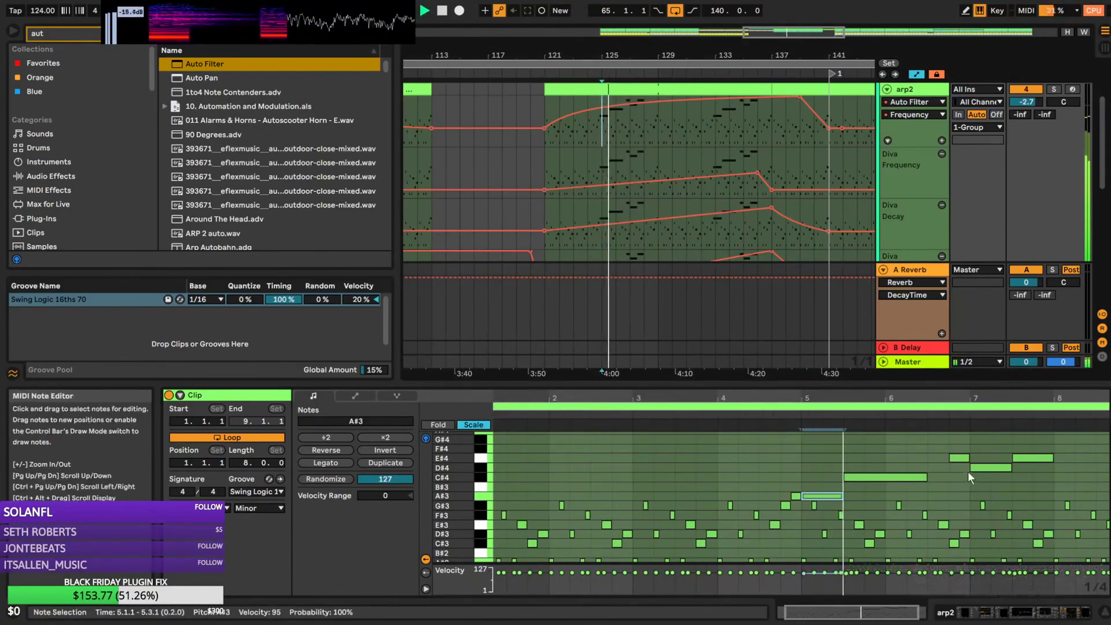
Shorten the E#4 at 6.4.1 to a sixteenth and follow it with descending sixteenth notes D#4, C#4 and B#3
{"action": "mouse_move", "coordinate": [960, 459]}
{"action": "left_mouse_down"}
{"action": "mouse_move", "coordinate": [964, 499]}
{"action": "mouse_move", "coordinate": [966, 460]}
{"action": "left_mouse_up"}
{"action": "key", "text": "space"}
{"action": "left_click_drag", "start_coordinate": [1007, 397], "coordinate": [1007, 431]}
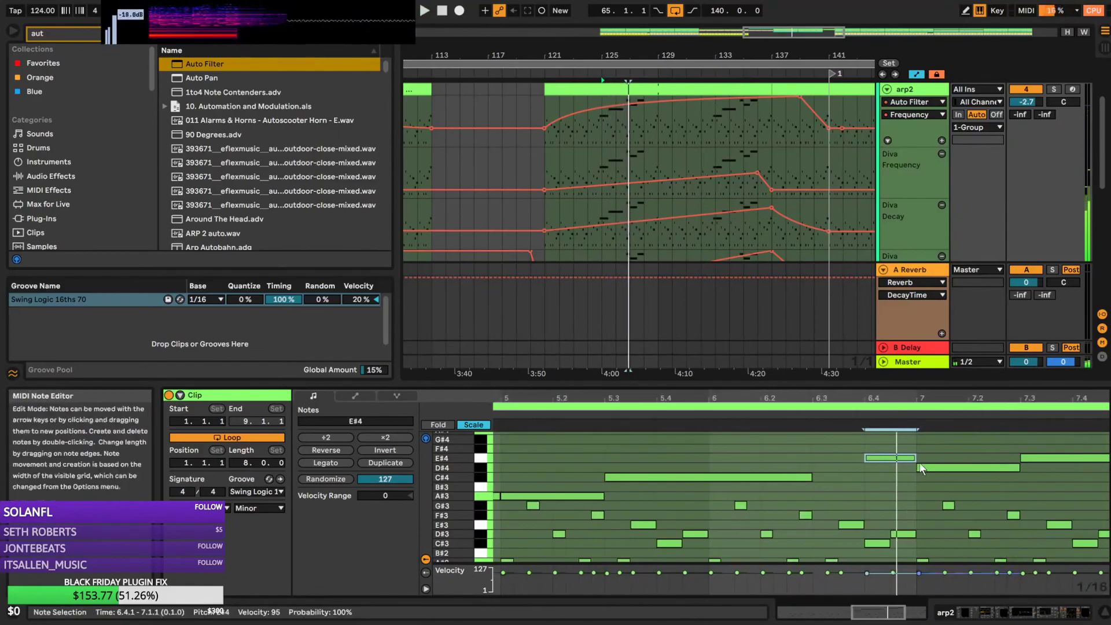
{"action": "left_click_drag", "start_coordinate": [916, 459], "coordinate": [888, 470]}
{"action": "double_click", "coordinate": [887, 458]}
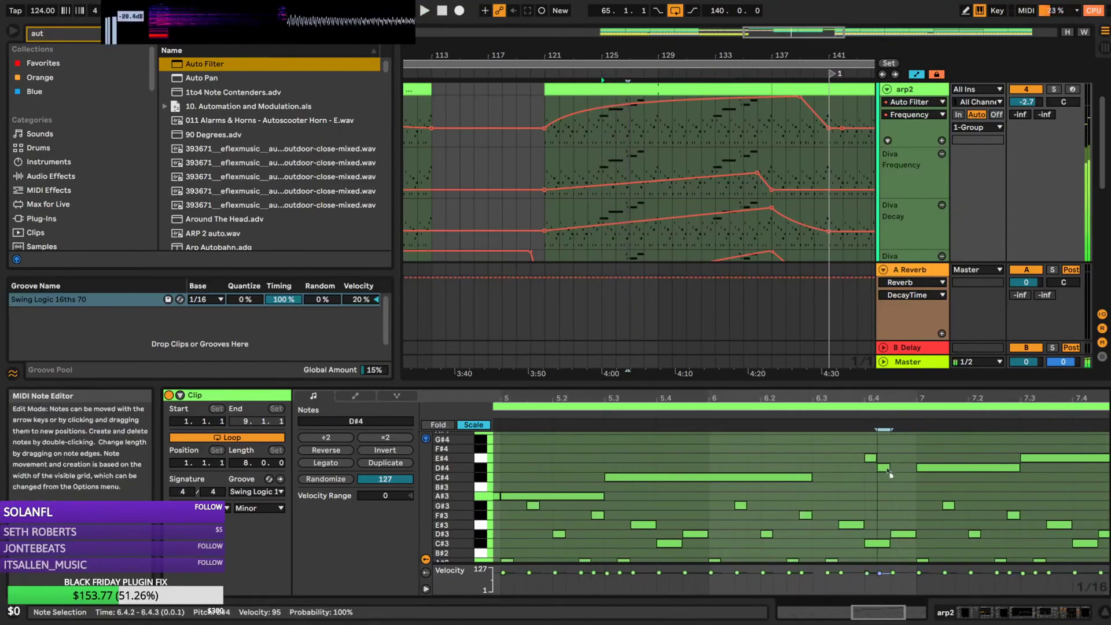
{"action": "double_click", "coordinate": [900, 478]}
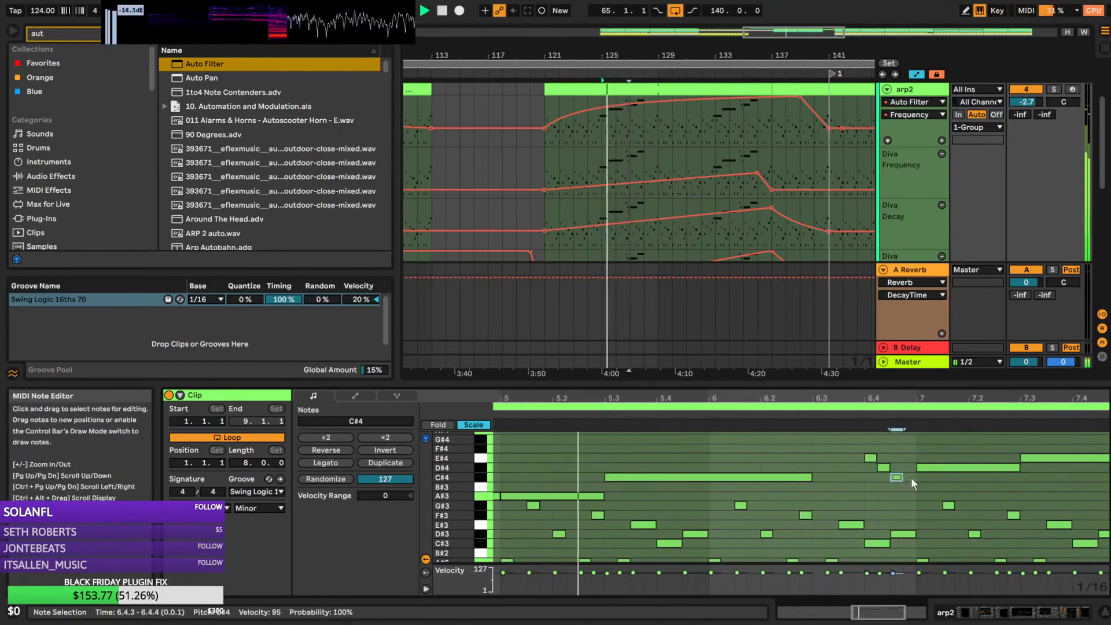
{"action": "double_click", "coordinate": [911, 477]}
Replace the D#4 at 7.1.1 with an A#3 ending at 7.2.4 and play the phrase back
{"action": "left_click_drag", "start_coordinate": [910, 478], "coordinate": [1014, 498]}
{"action": "double_click", "coordinate": [924, 497]}
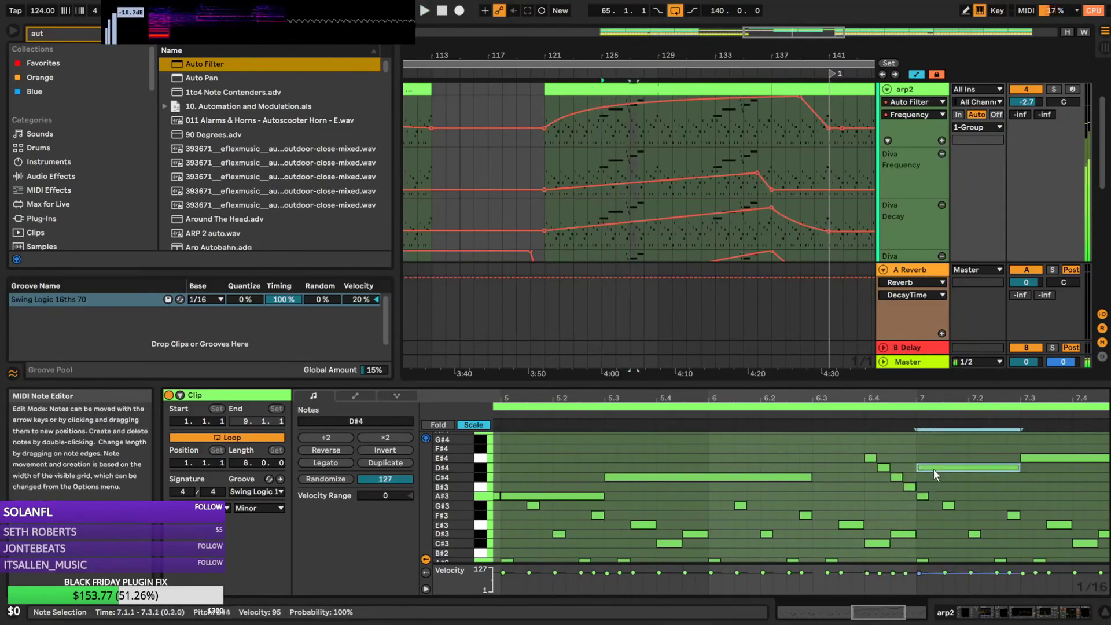
{"action": "key", "text": "space"}
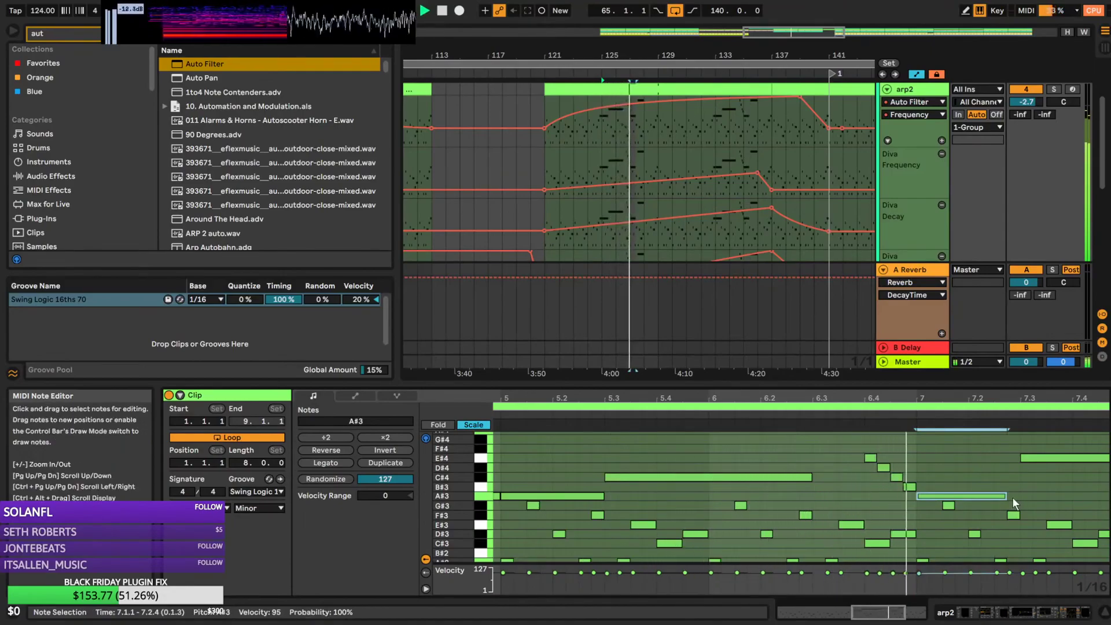
{"action": "key", "text": "space"}
Replace the E#4 at 7.3.1 with a copy of the bar 7 A#3, audition it at D#4, and make it E#4 ending at 9.1.1
{"action": "double_click", "coordinate": [1033, 459]}
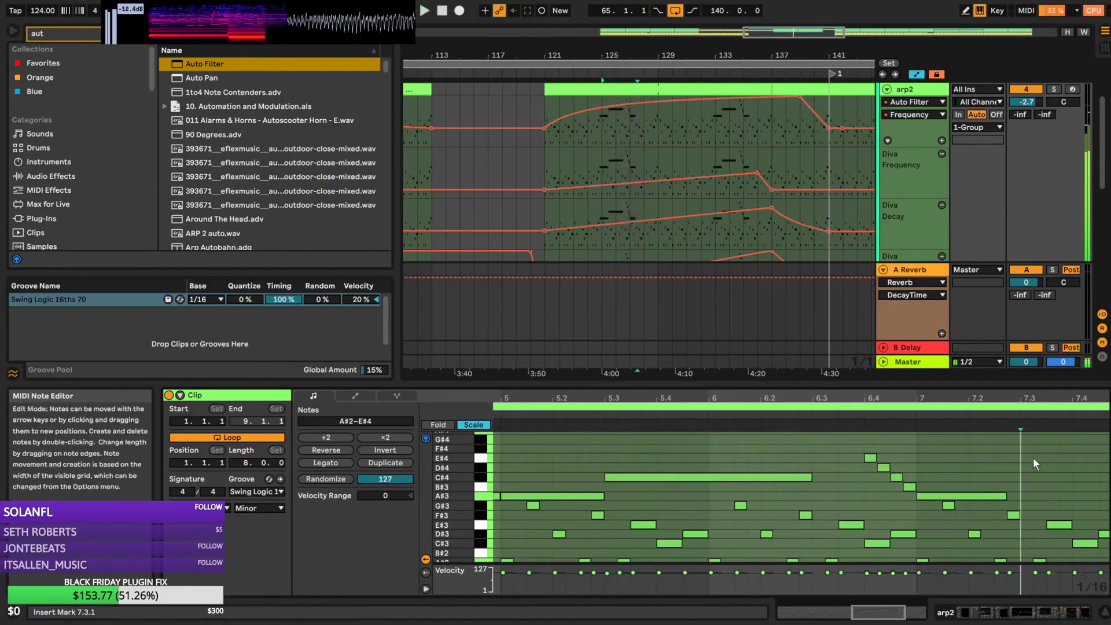
{"action": "left_click", "coordinate": [1005, 494]}
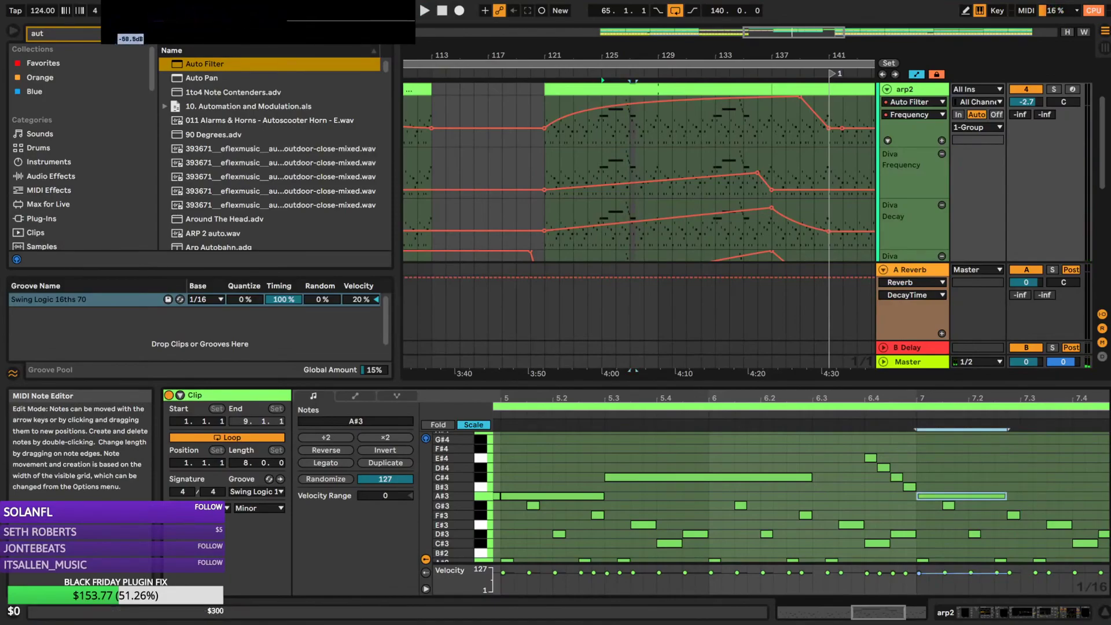
{"action": "left_click_drag", "start_coordinate": [989, 495], "coordinate": [1061, 472]}
{"action": "key", "text": "space"}
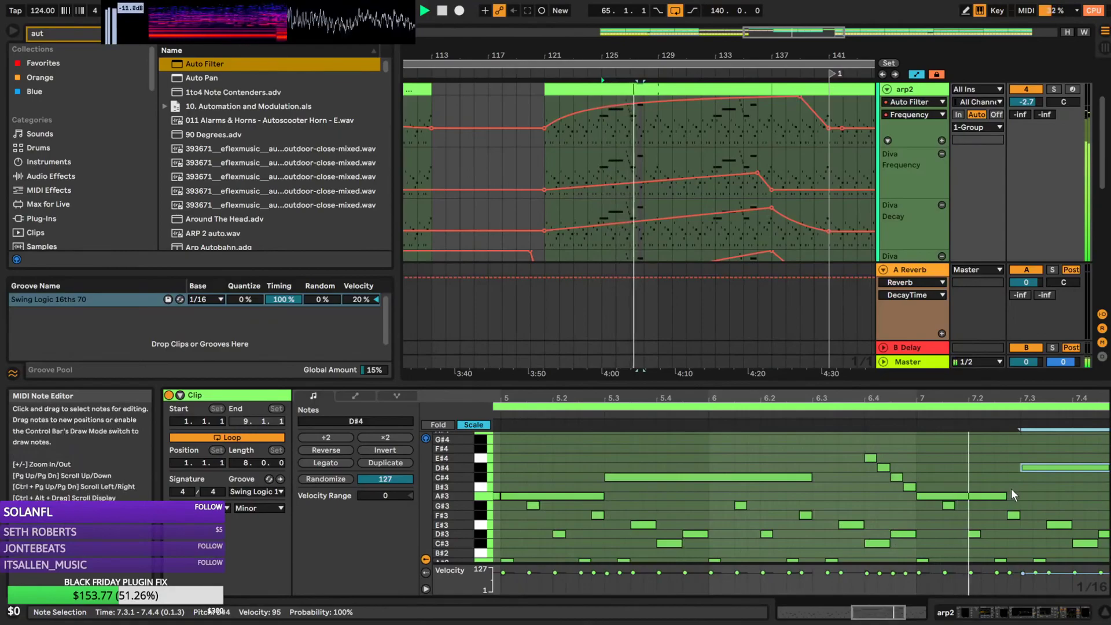
{"action": "key", "text": "space"}
{"action": "left_click_drag", "start_coordinate": [1019, 400], "coordinate": [1018, 397]}
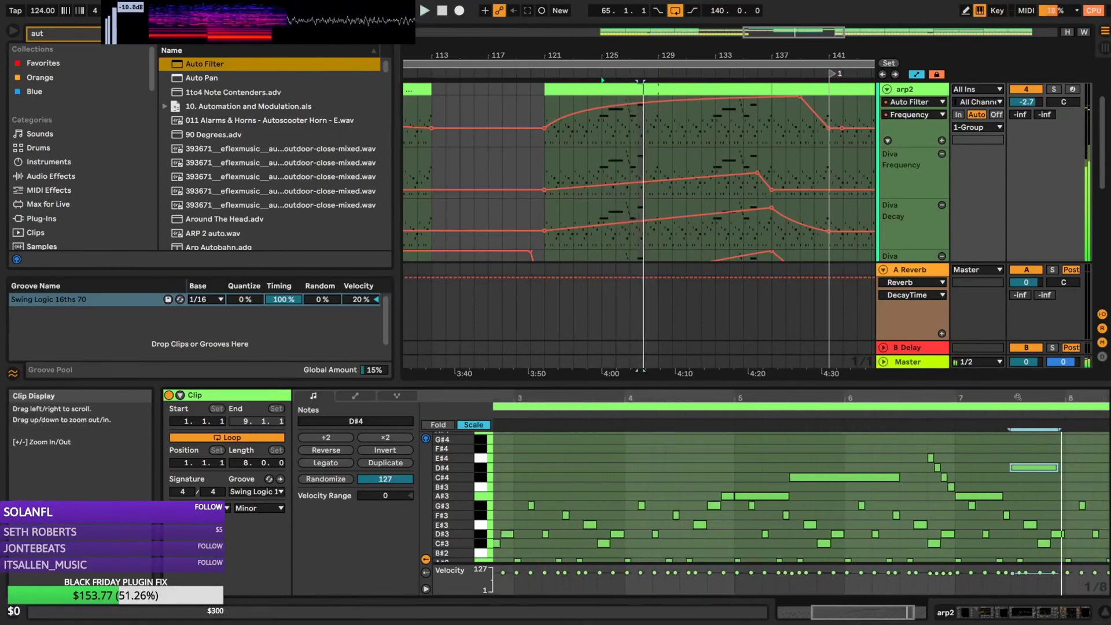
{"action": "left_click_drag", "start_coordinate": [1058, 458], "coordinate": [1033, 469]}
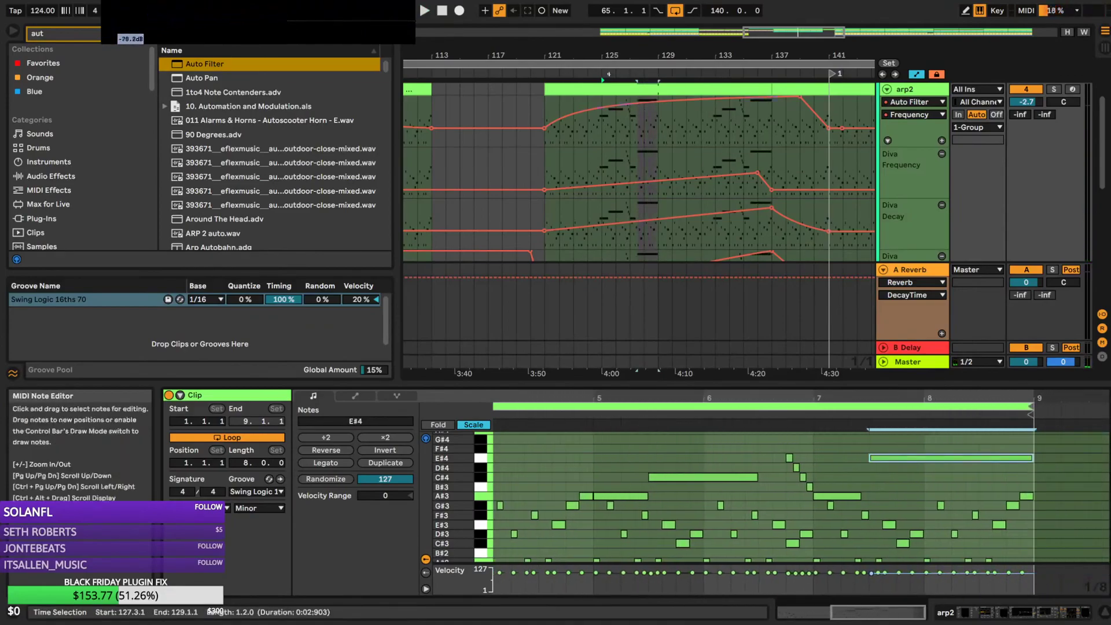
Consolidate arp2 from bar 121 to 137 into one 16-bar clip and duplicate its 7.3.1 E#4 note to 9.1.1 as F#4
{"action": "left_click", "coordinate": [666, 91]}
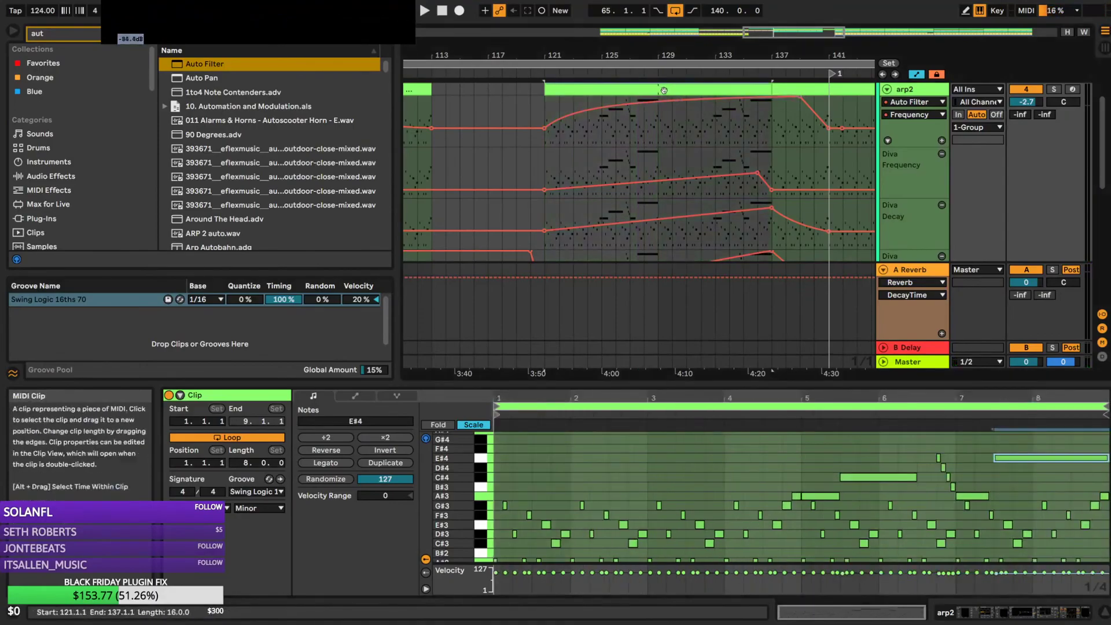
{"action": "key", "text": "ctrl+l"}
{"action": "left_click", "coordinate": [795, 445]}
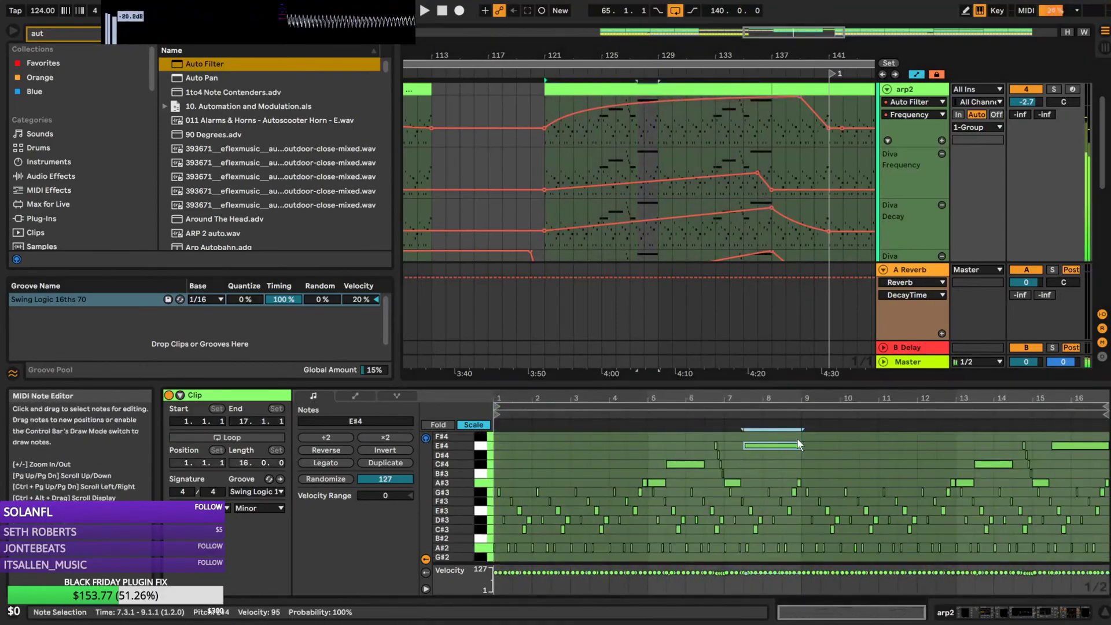
{"action": "key", "text": "ctrl+d"}
{"action": "key", "text": "Up"}
{"action": "key", "text": "Up"}
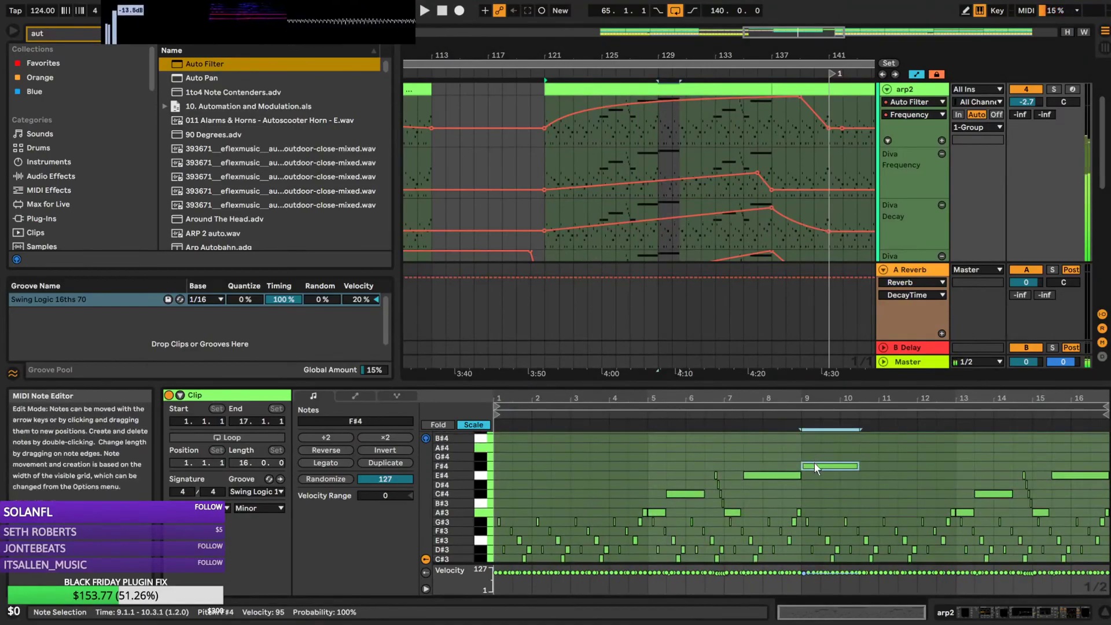
{"action": "left_click_drag", "start_coordinate": [818, 456], "coordinate": [818, 469]}
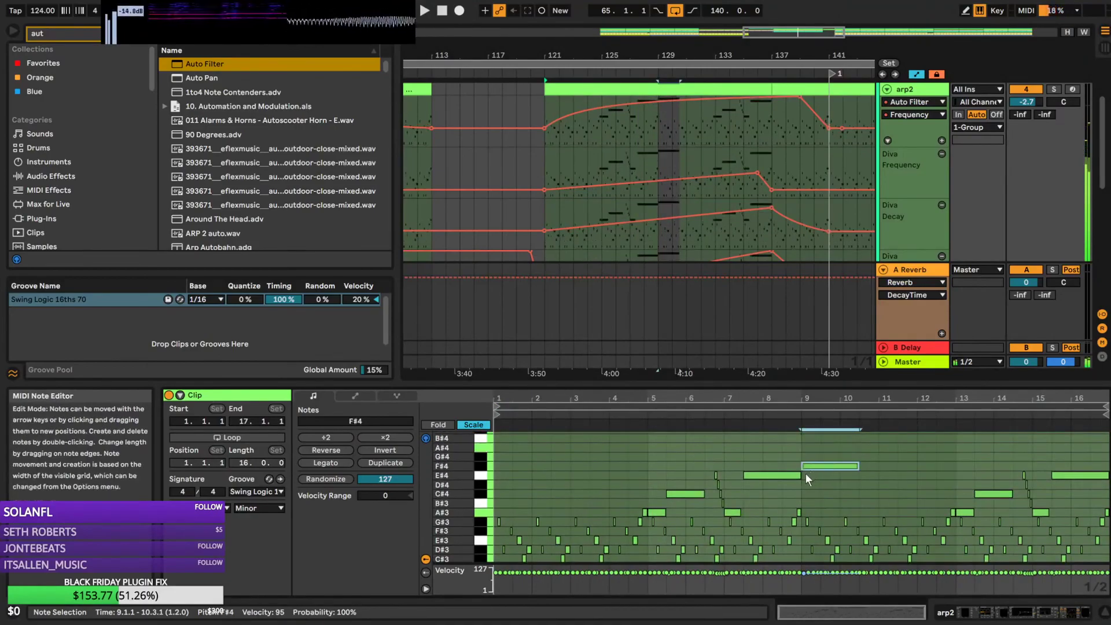
Play from bar 128 and raise the melody note at 9.1.1 to G#4, then to A#4
{"action": "left_click", "coordinate": [643, 130]}
{"action": "key", "text": "space"}
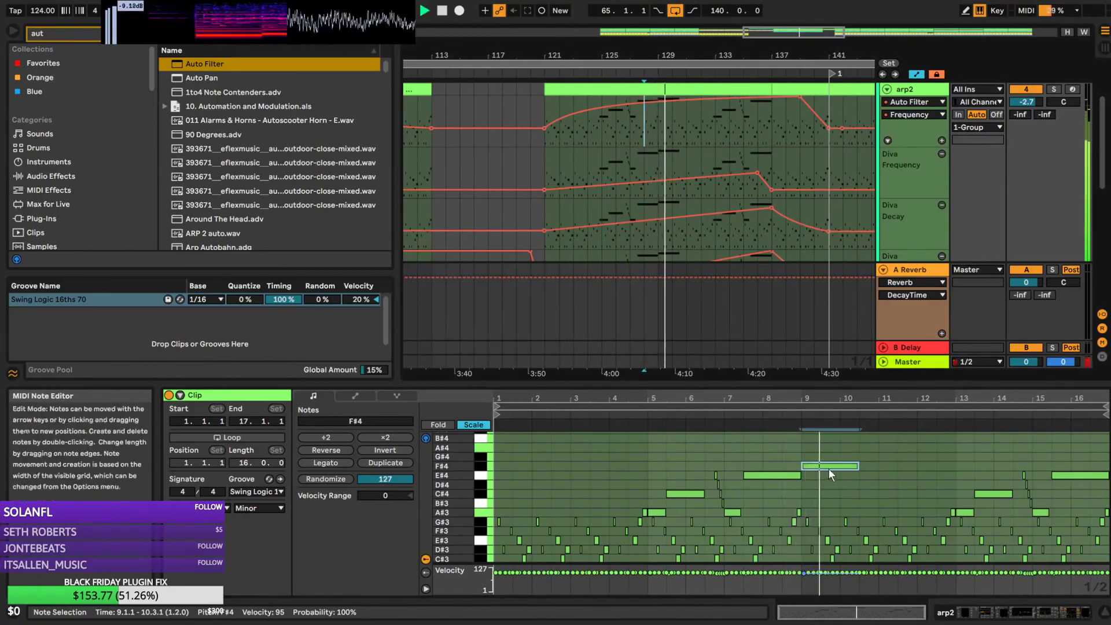
{"action": "left_click_drag", "start_coordinate": [829, 469], "coordinate": [830, 462]}
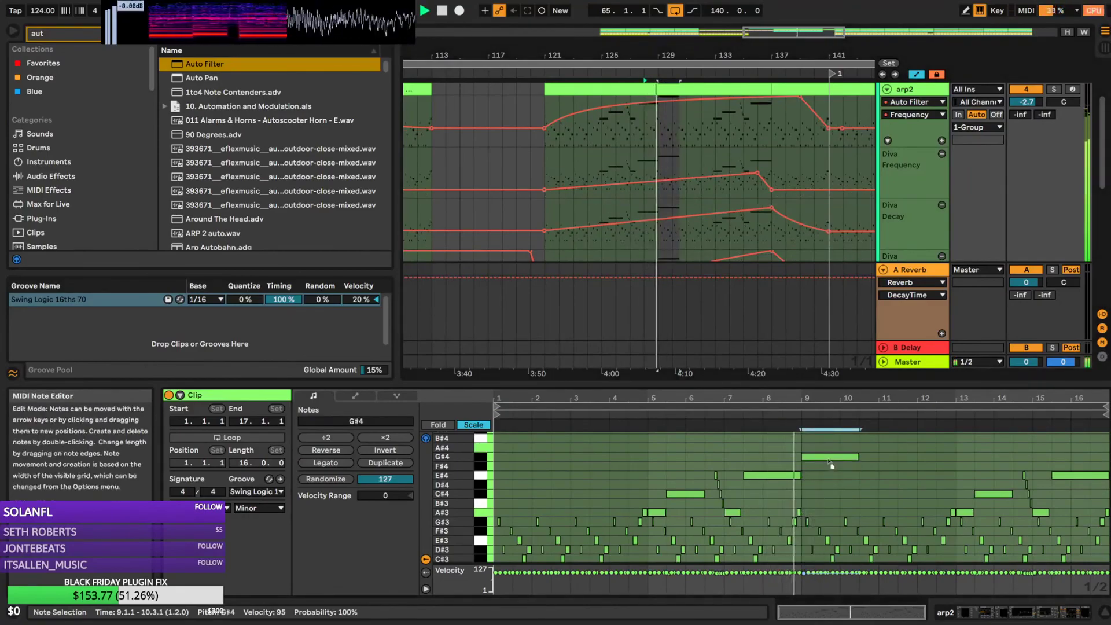
{"action": "key", "text": "Up"}
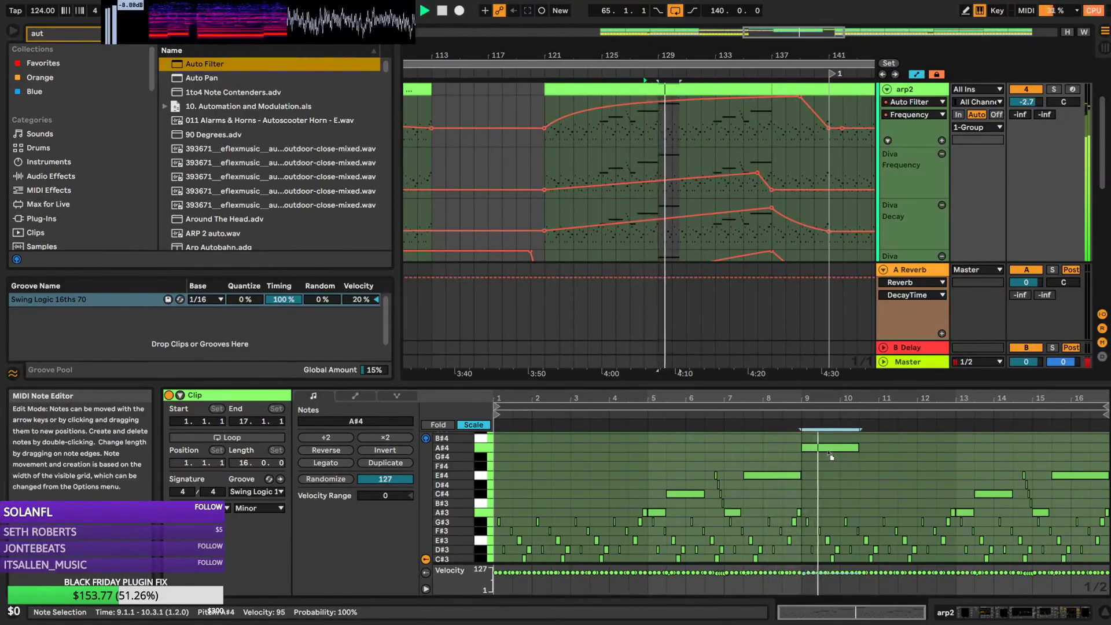
{"action": "left_click", "coordinate": [849, 471]}
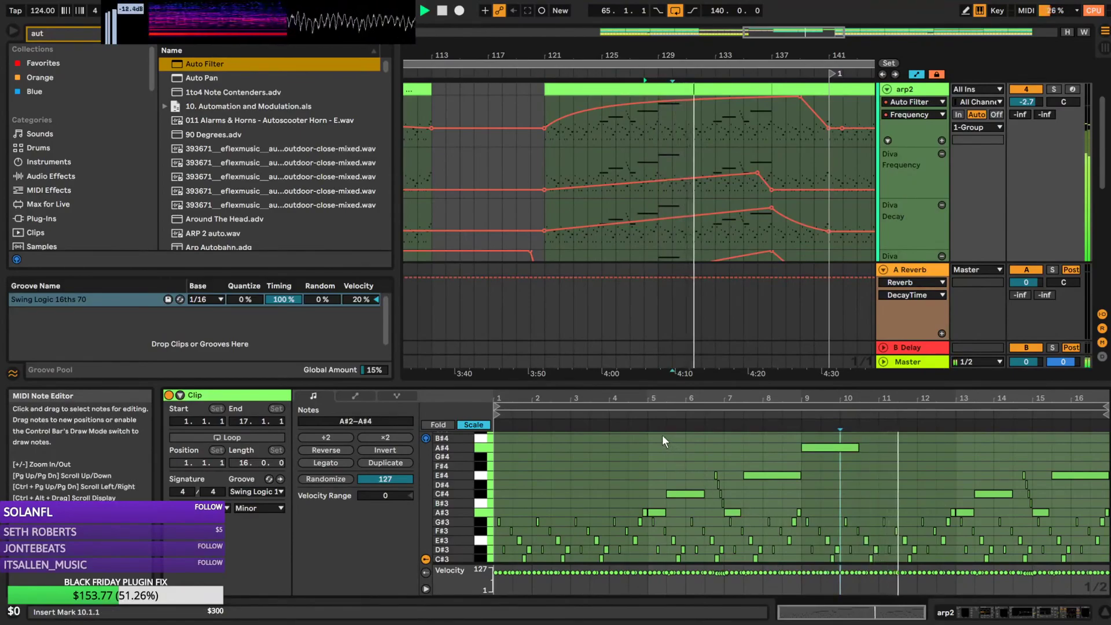
Duplicate the melody notes between 5.1.1 and 10.3.1 so the copy starts at bar 13, and replay from bar 128
{"action": "left_click_drag", "start_coordinate": [659, 437], "coordinate": [823, 508]}
{"action": "key", "text": "space"}
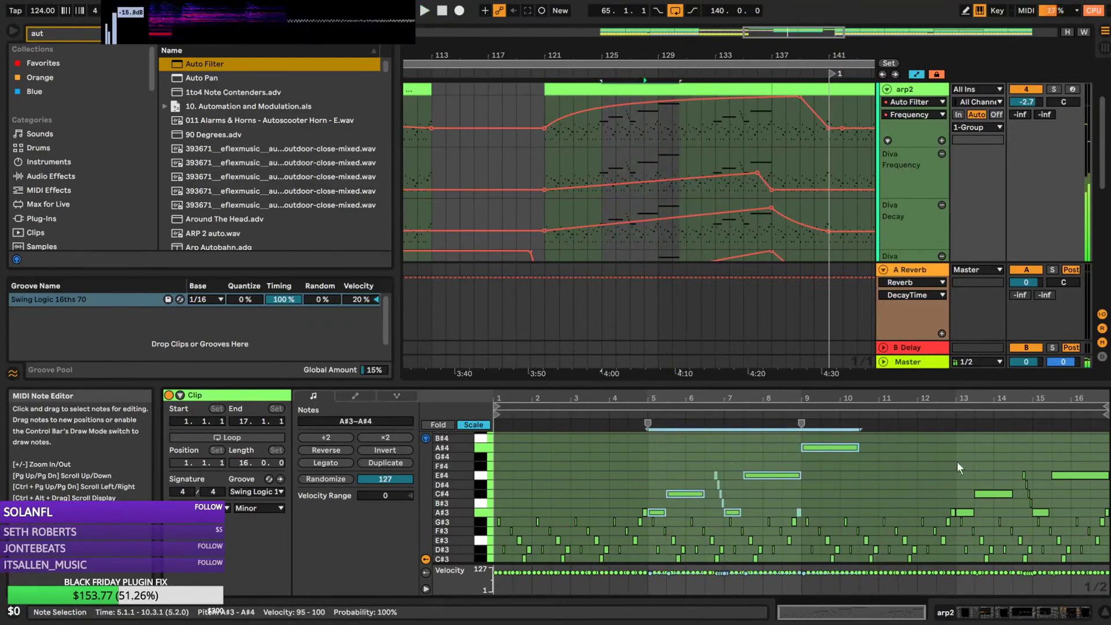
{"action": "key", "text": "ctrl+d"}
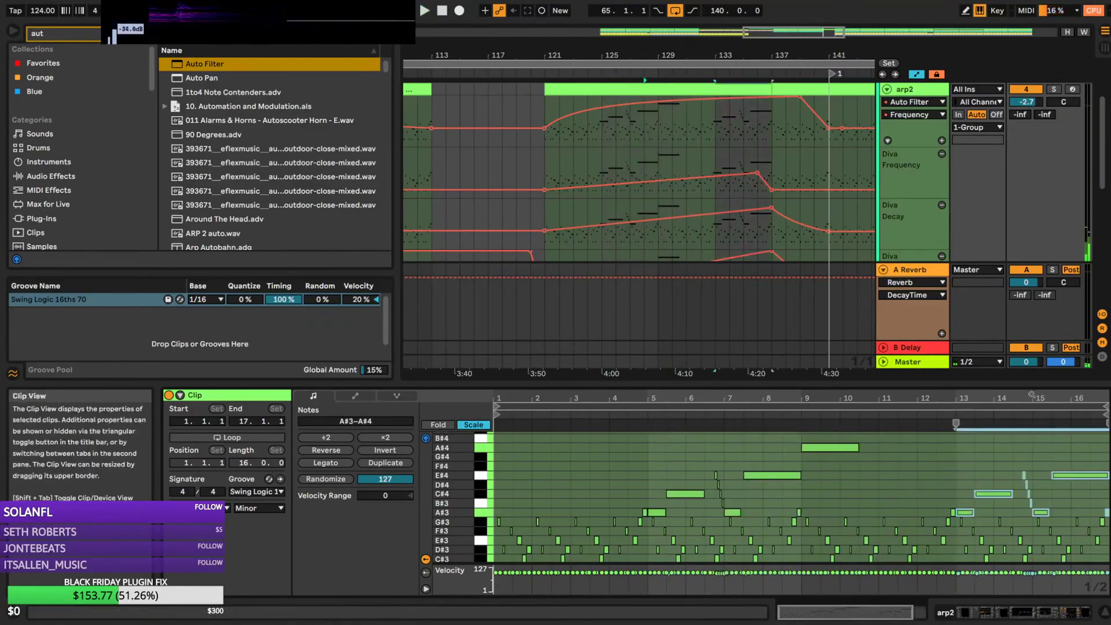
{"action": "left_click_drag", "start_coordinate": [1031, 398], "coordinate": [987, 390]}
{"action": "key", "text": "space"}
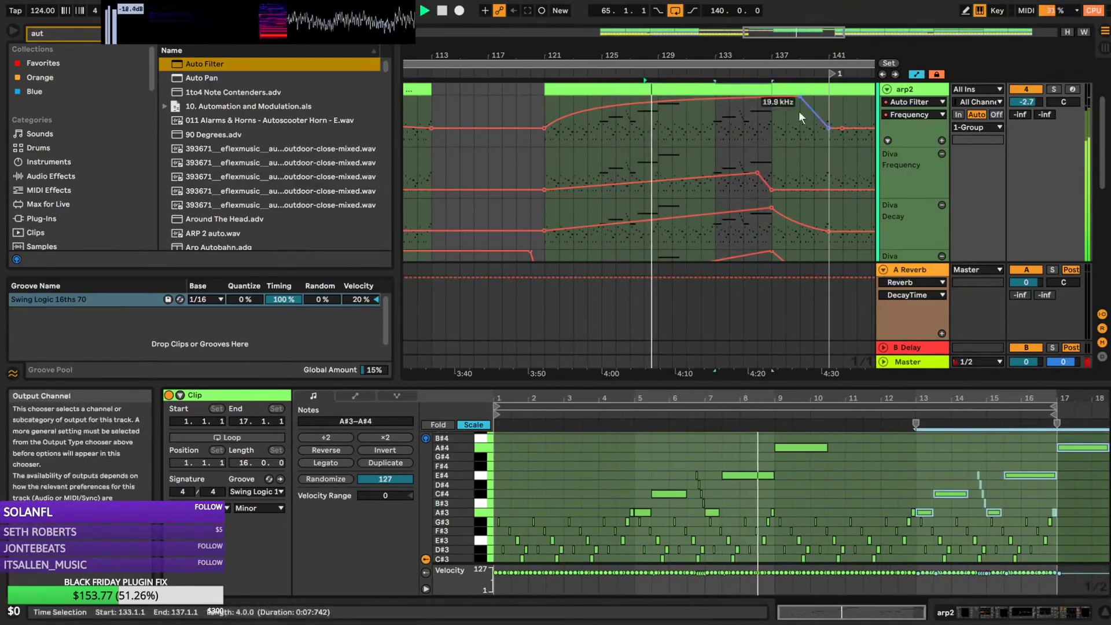
Add a one-bar A#4 note at 1.1.1 of the four-bar arp2 clip that starts at bar 137
{"action": "mouse_move", "coordinate": [767, 88]}
{"action": "left_mouse_down"}
{"action": "mouse_move", "coordinate": [802, 93]}
{"action": "mouse_move", "coordinate": [773, 90]}
{"action": "left_mouse_up"}
{"action": "left_click", "coordinate": [796, 88]}
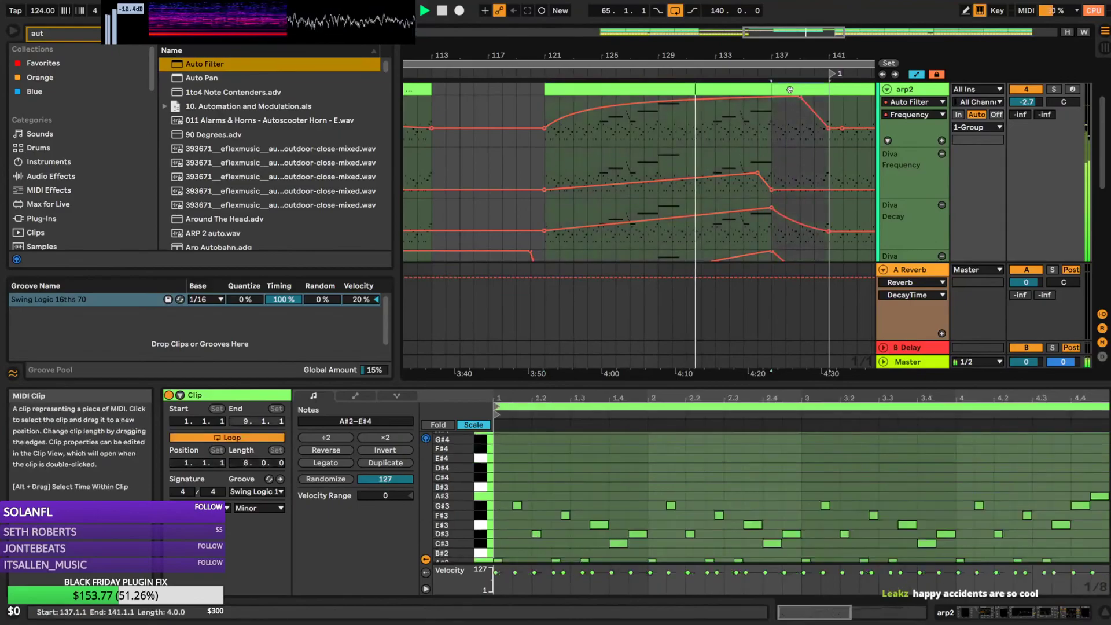
{"action": "scroll", "coordinate": [503, 446], "scroll_direction": "up", "scroll_amount": 2}
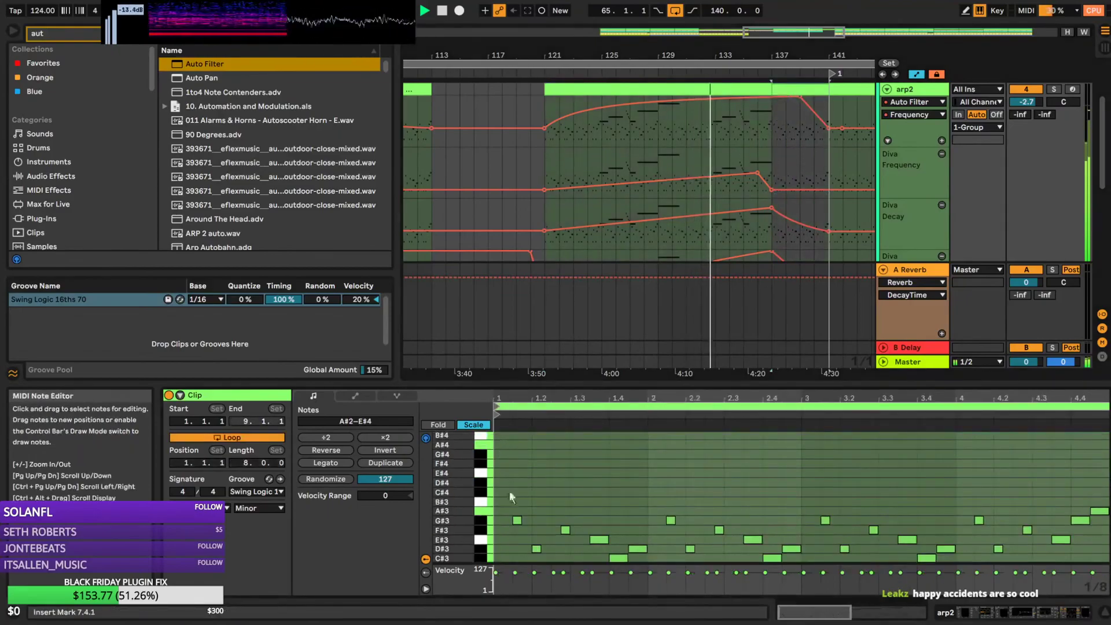
{"action": "double_click", "coordinate": [498, 444]}
{"action": "left_click_drag", "start_coordinate": [512, 445], "coordinate": [653, 458]}
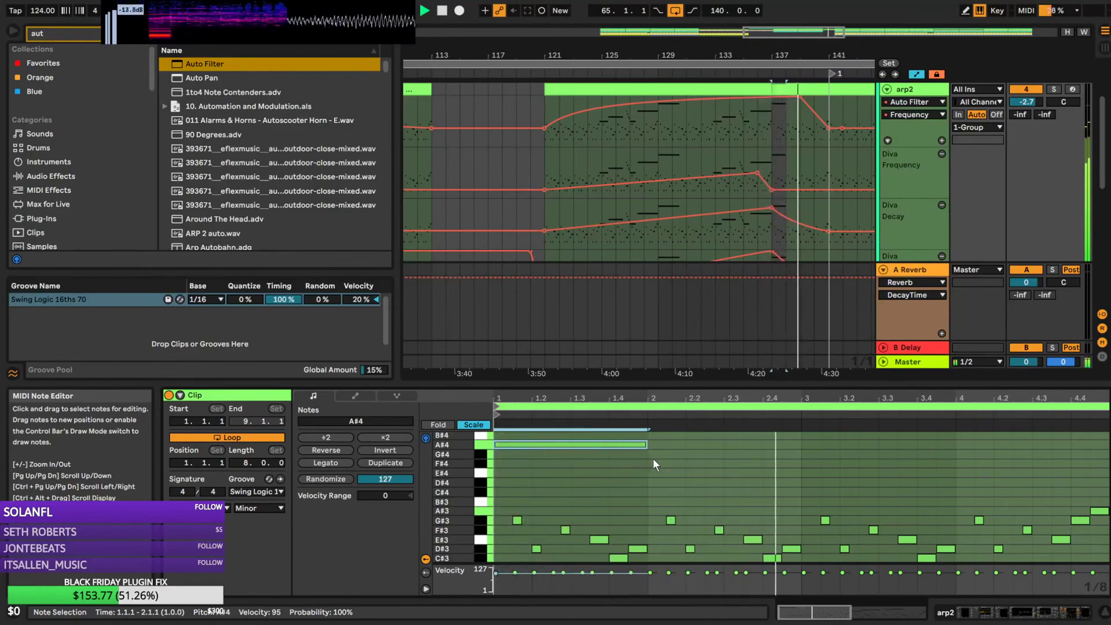
Copy the 16-bar melody clip from bar 121 to bar 157 and the four-bar clip from bar 137 to bar 173
{"action": "left_click_drag", "start_coordinate": [803, 35], "coordinate": [831, 26]}
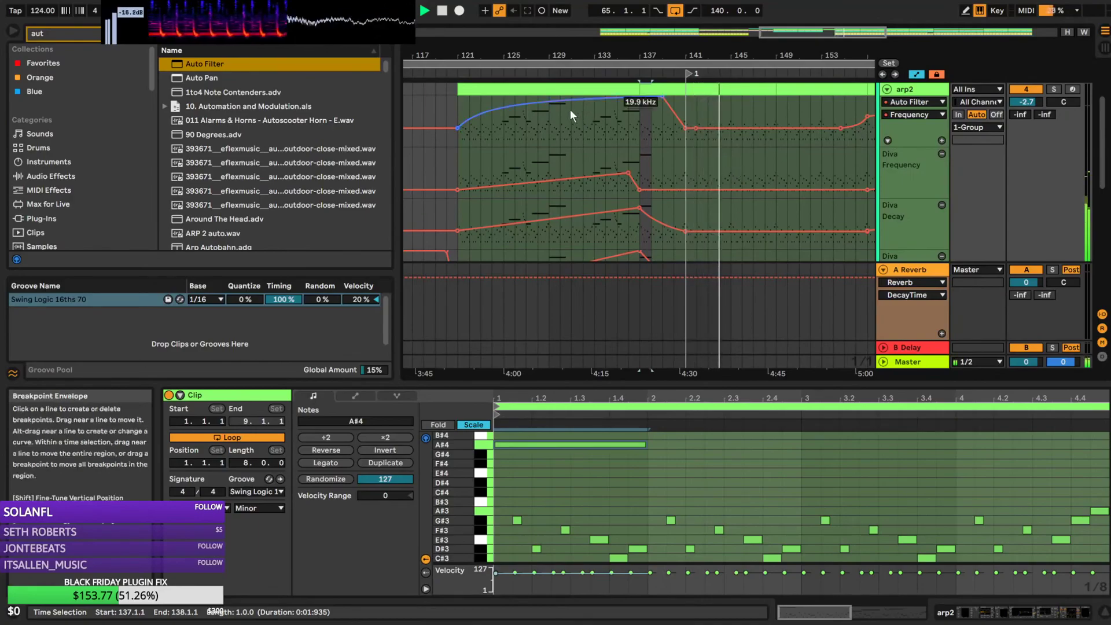
{"action": "left_click_drag", "start_coordinate": [726, 36], "coordinate": [648, 10]}
{"action": "left_click", "coordinate": [670, 93]}
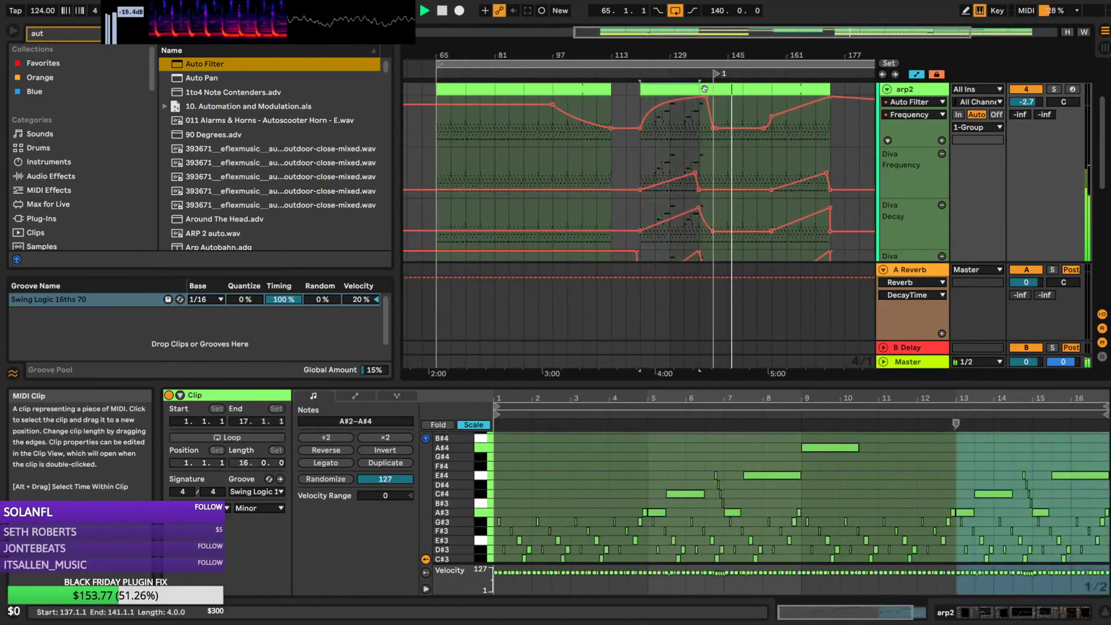
{"action": "left_click", "coordinate": [705, 88], "text": "shift"}
{"action": "left_click", "coordinate": [683, 89]}
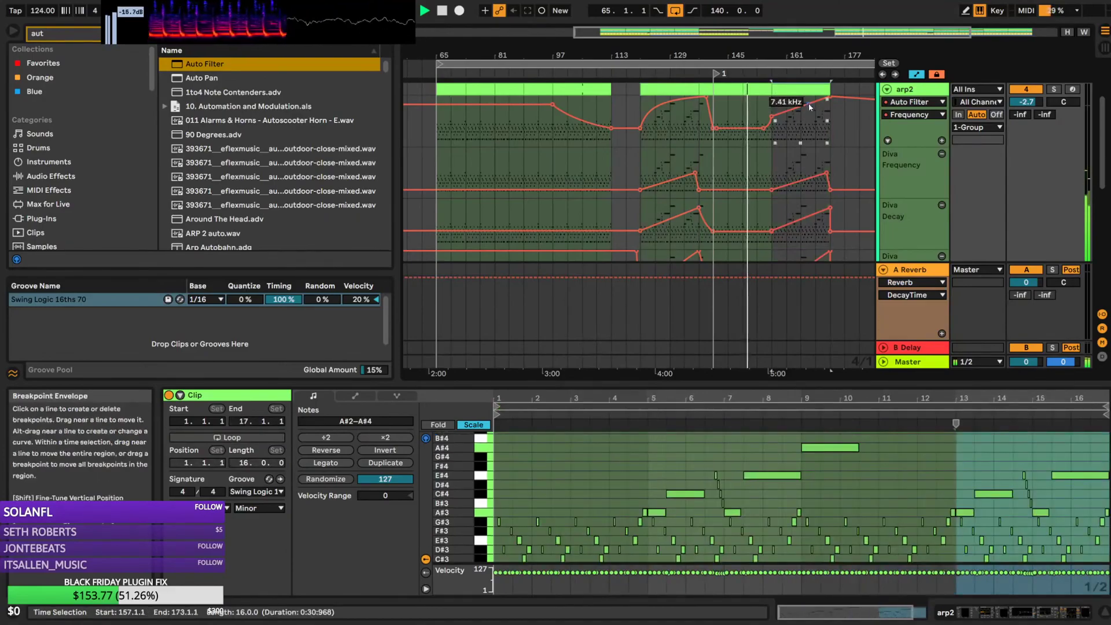
{"action": "left_click", "coordinate": [710, 90]}
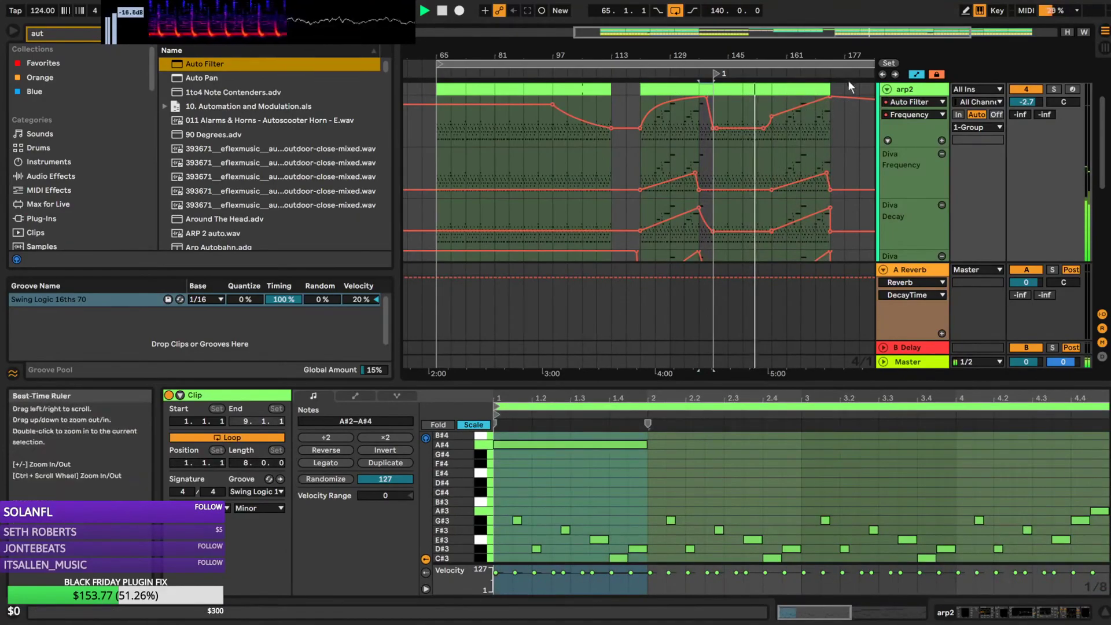
{"action": "left_click_drag", "start_coordinate": [831, 86], "coordinate": [845, 87]}
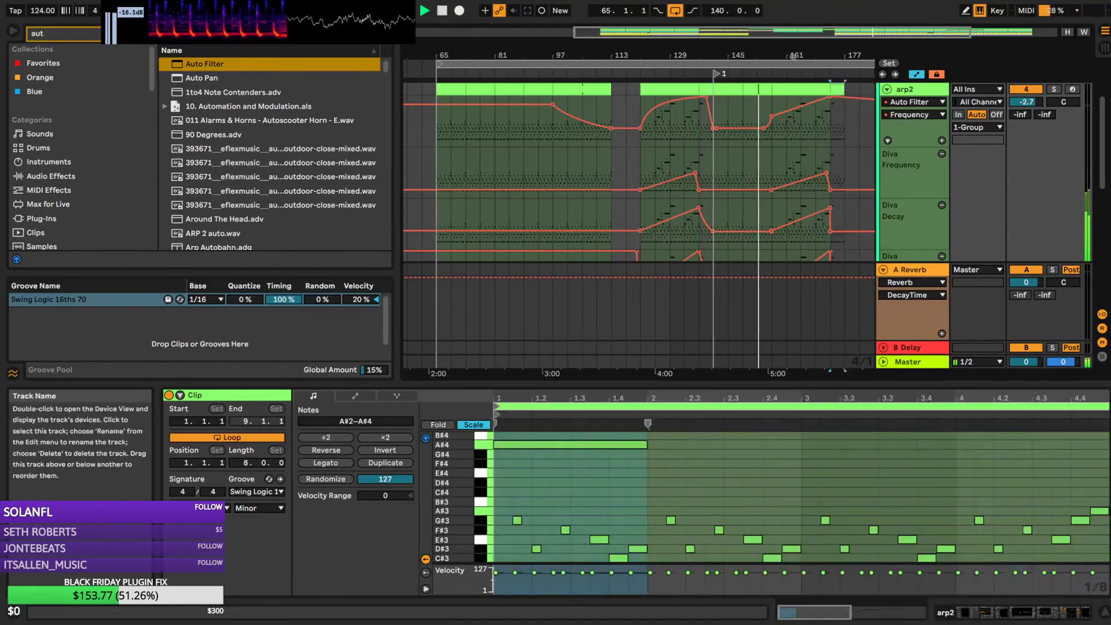
Move the arp2 arpeggio clips back to fill the gap from bar 177, and duplicate the eight-bar clip at bar 181 up to bar 205
{"action": "left_click_drag", "start_coordinate": [770, 33], "coordinate": [851, 32]}
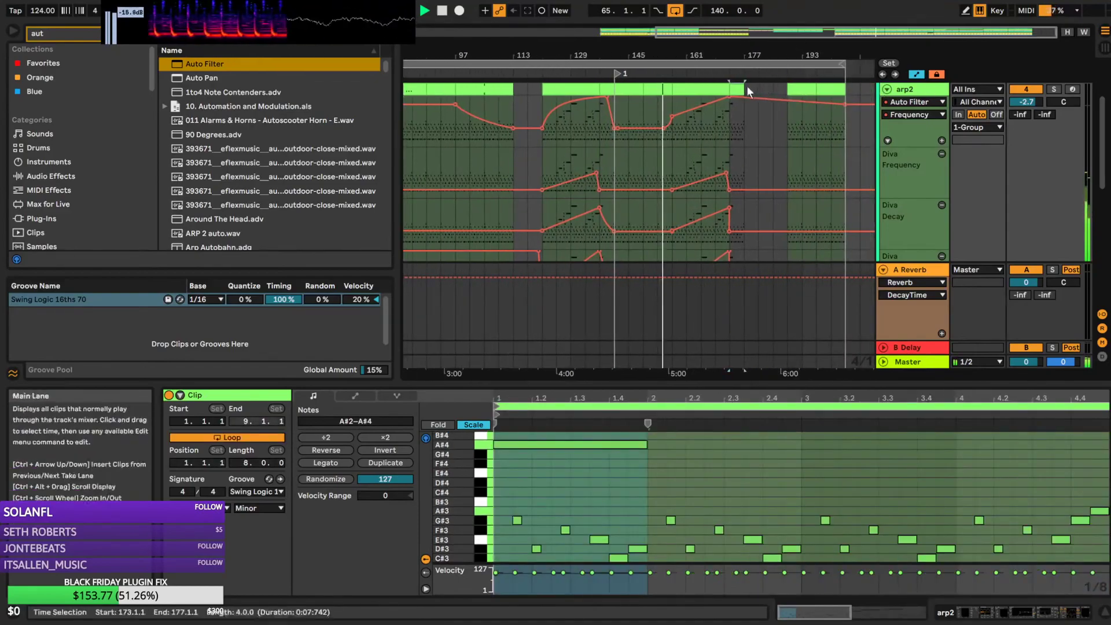
{"action": "mouse_move", "coordinate": [740, 86]}
{"action": "left_mouse_down"}
{"action": "mouse_move", "coordinate": [772, 91]}
{"action": "mouse_move", "coordinate": [743, 89]}
{"action": "left_mouse_up"}
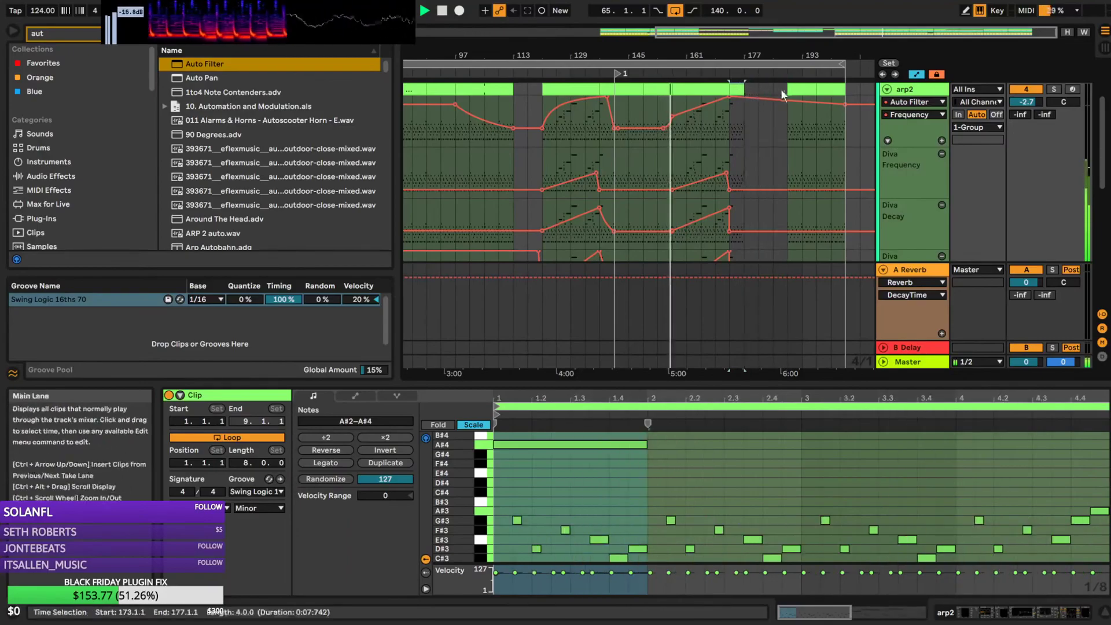
{"action": "left_click", "coordinate": [805, 87]}
{"action": "left_click_drag", "start_coordinate": [791, 89], "coordinate": [779, 125]}
{"action": "left_click", "coordinate": [823, 89], "text": "shift"}
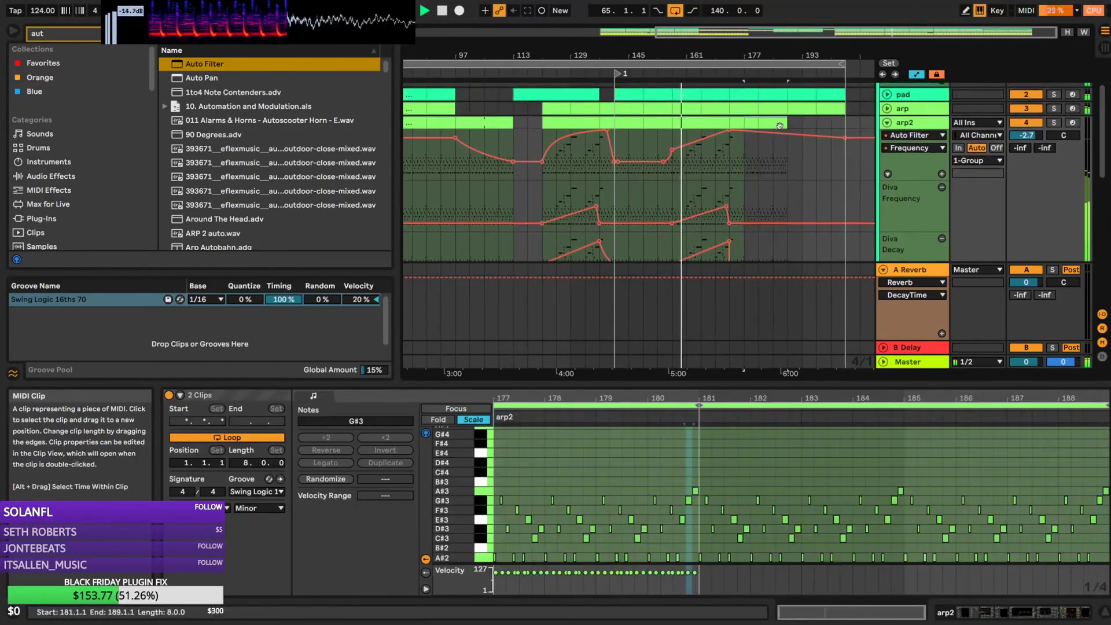
{"action": "left_click", "coordinate": [766, 125]}
{"action": "key", "text": "ctrl+d"}
{"action": "key", "text": "ctrl+d"}
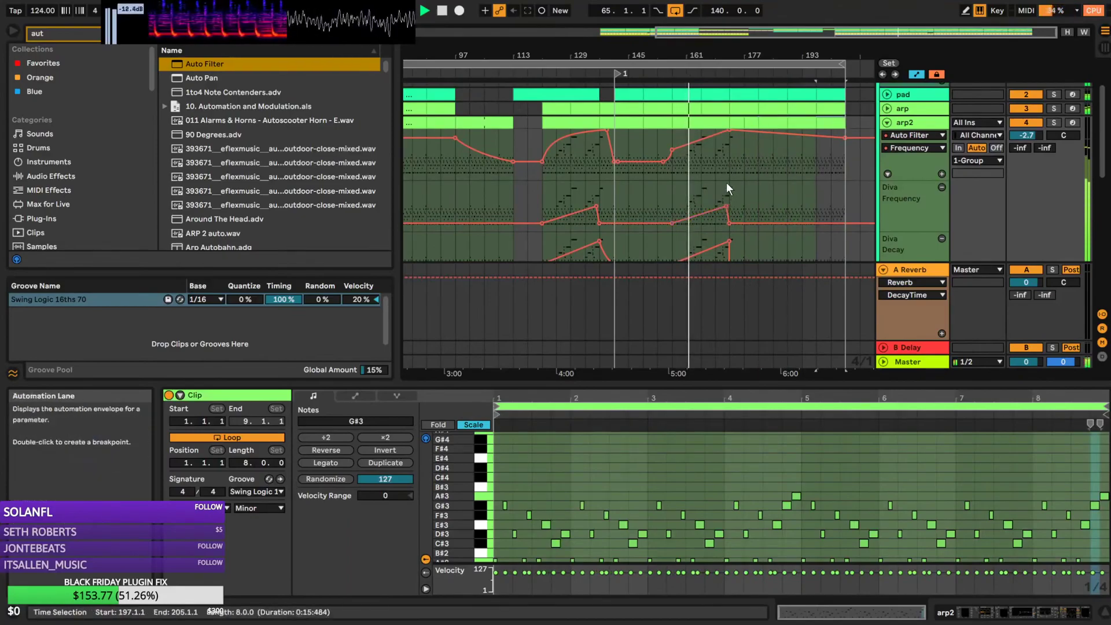
Examine the arp2 automation lanes for filter frequency, Diva frequency, decay and OscMix against the neighbouring tracks
{"action": "scroll", "coordinate": [731, 169], "scroll_direction": "down", "scroll_amount": 4}
{"action": "scroll", "coordinate": [733, 169], "scroll_direction": "down", "scroll_amount": 4}
{"action": "scroll", "coordinate": [732, 169], "scroll_direction": "up", "scroll_amount": 7}
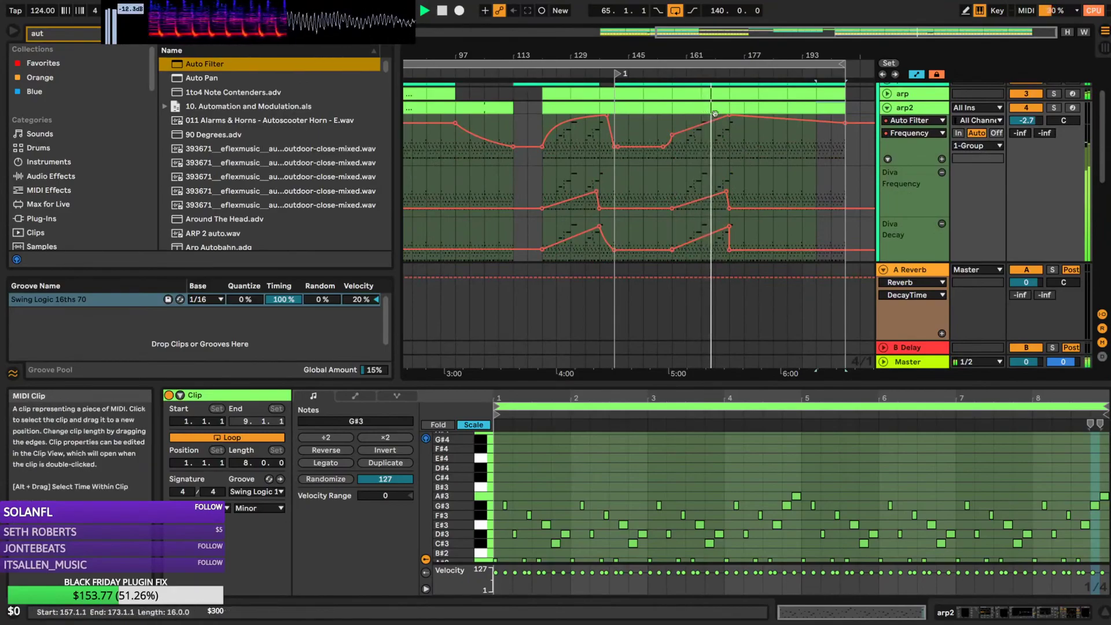
{"action": "scroll", "coordinate": [804, 228], "scroll_direction": "down", "scroll_amount": 4}
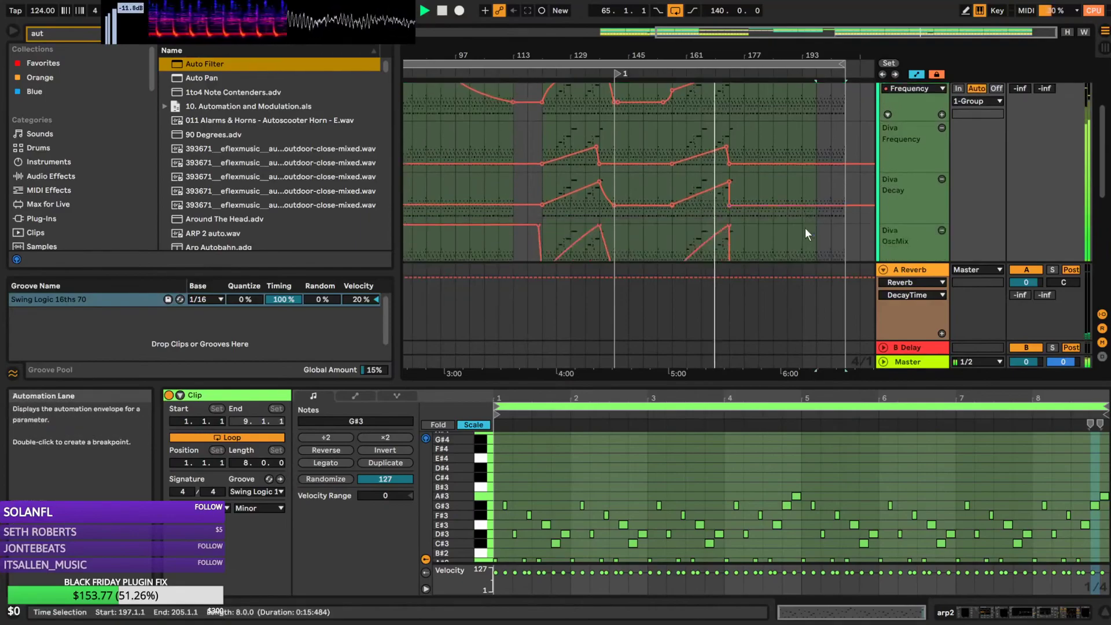
{"action": "scroll", "coordinate": [791, 206], "scroll_direction": "up", "scroll_amount": 5}
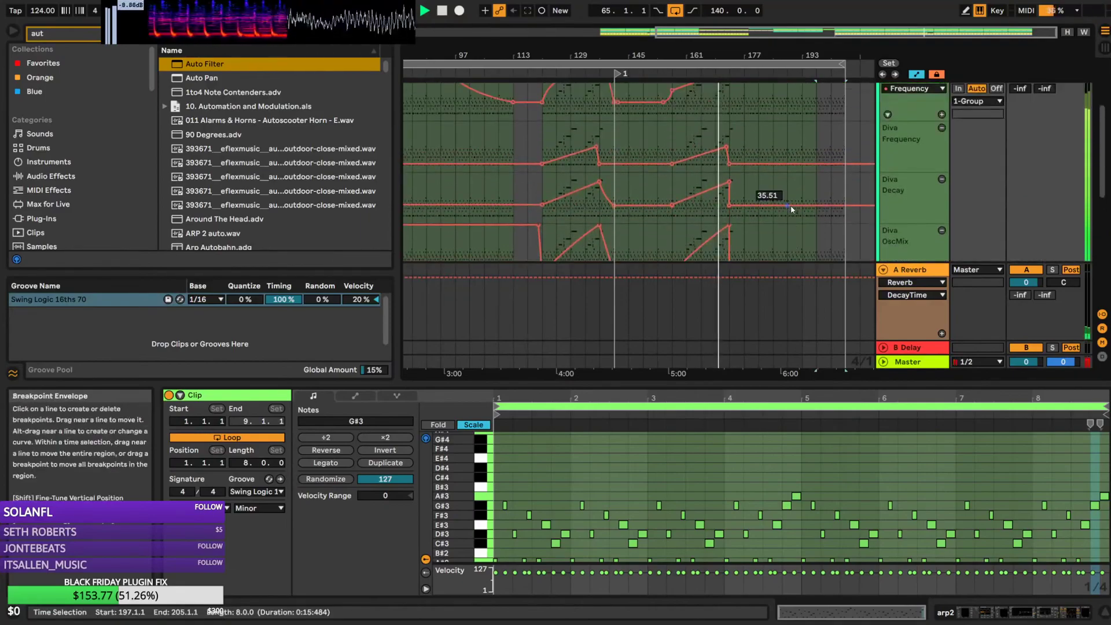
{"action": "scroll", "coordinate": [846, 210], "scroll_direction": "down", "scroll_amount": 5}
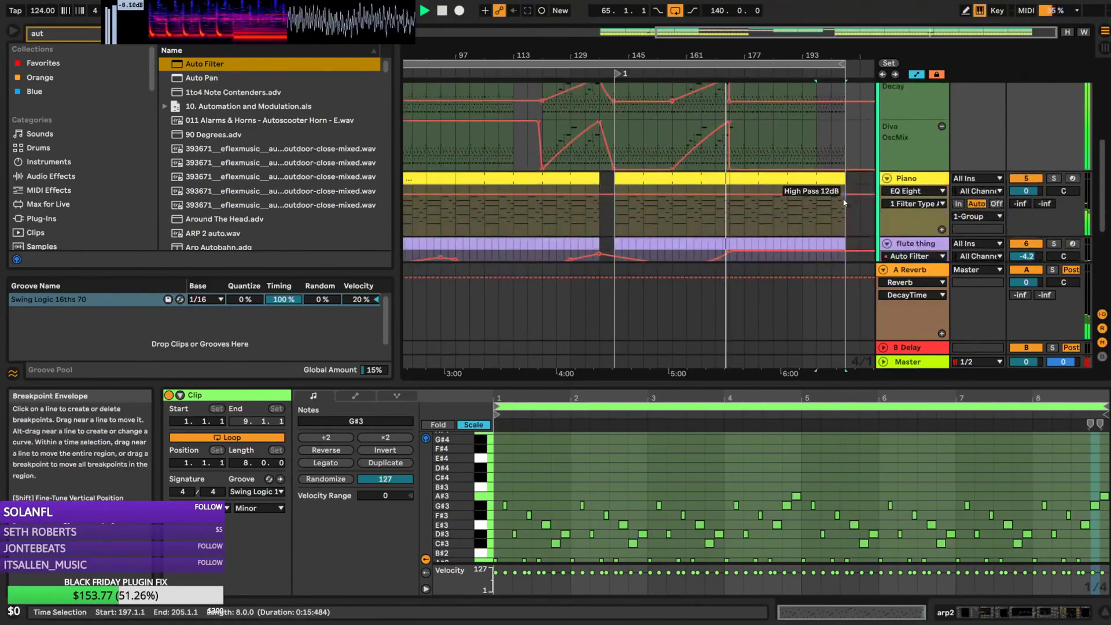
{"action": "scroll", "coordinate": [843, 200], "scroll_direction": "down", "scroll_amount": 2}
{"action": "scroll", "coordinate": [844, 199], "scroll_direction": "up", "scroll_amount": 5}
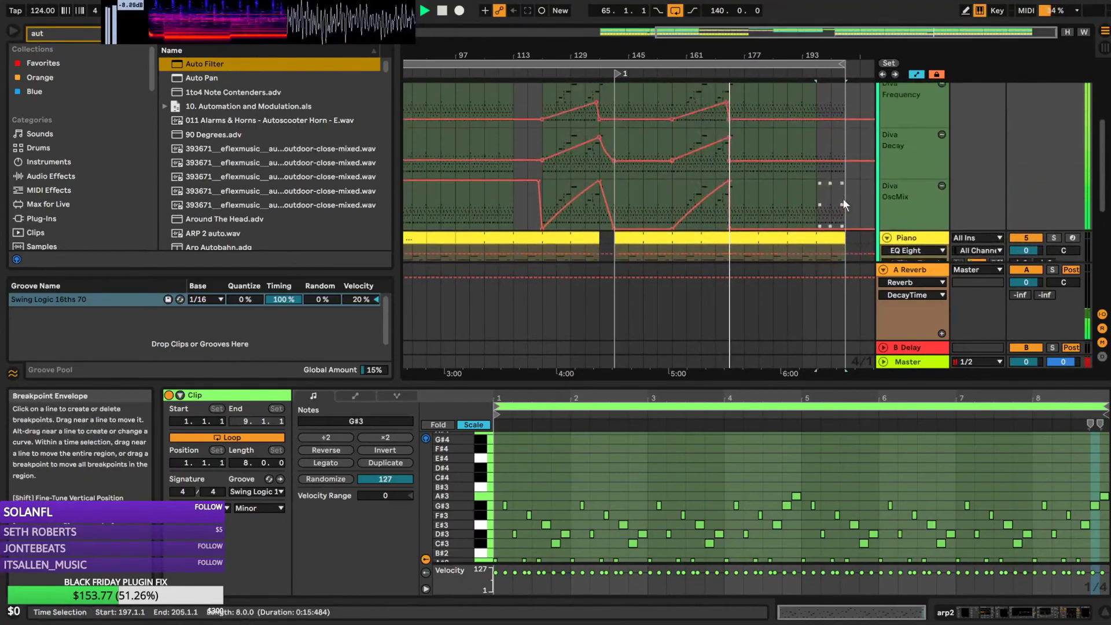
{"action": "scroll", "coordinate": [843, 199], "scroll_direction": "up", "scroll_amount": 2}
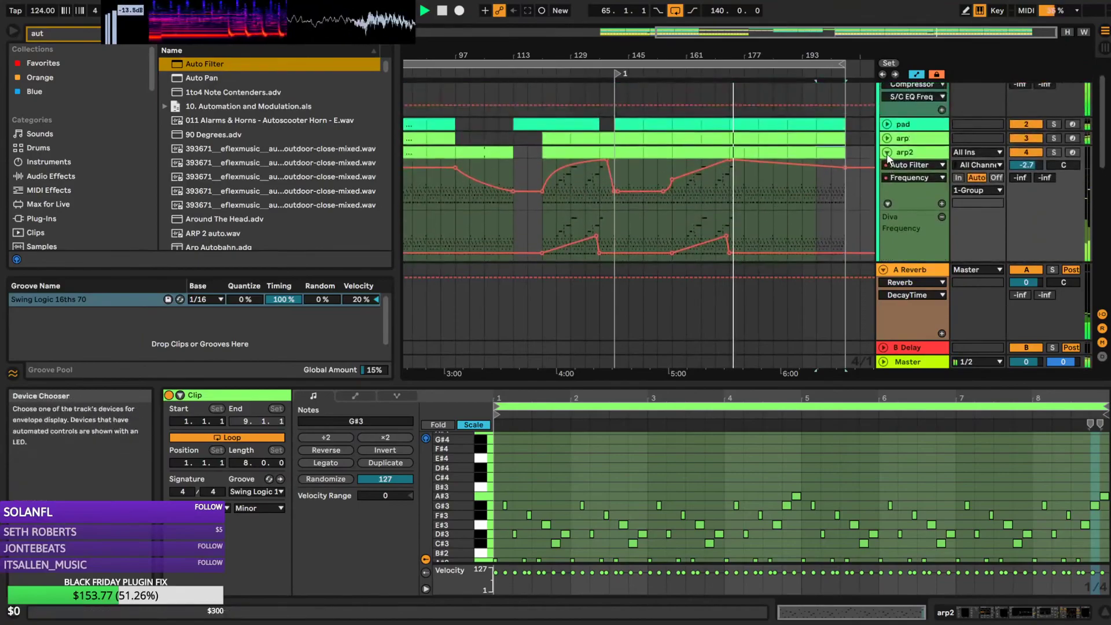
{"action": "left_click", "coordinate": [887, 154]}
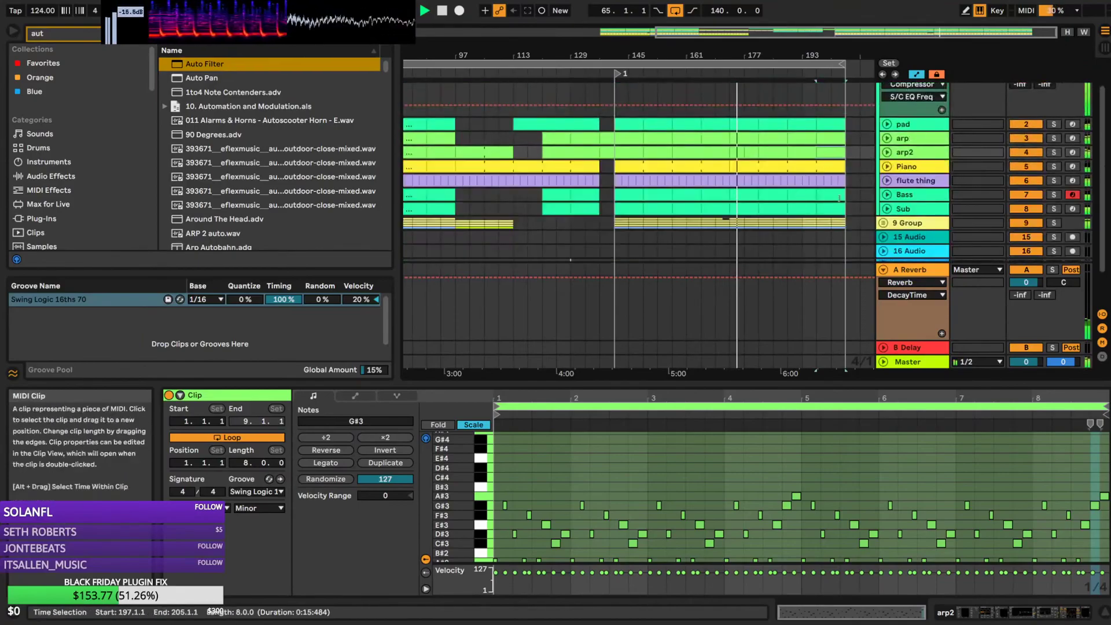
{"action": "left_click", "coordinate": [887, 152]}
{"action": "left_click", "coordinate": [887, 153]}
{"action": "left_click", "coordinate": [887, 153]}
{"action": "scroll", "coordinate": [779, 217], "scroll_direction": "down", "scroll_amount": 4}
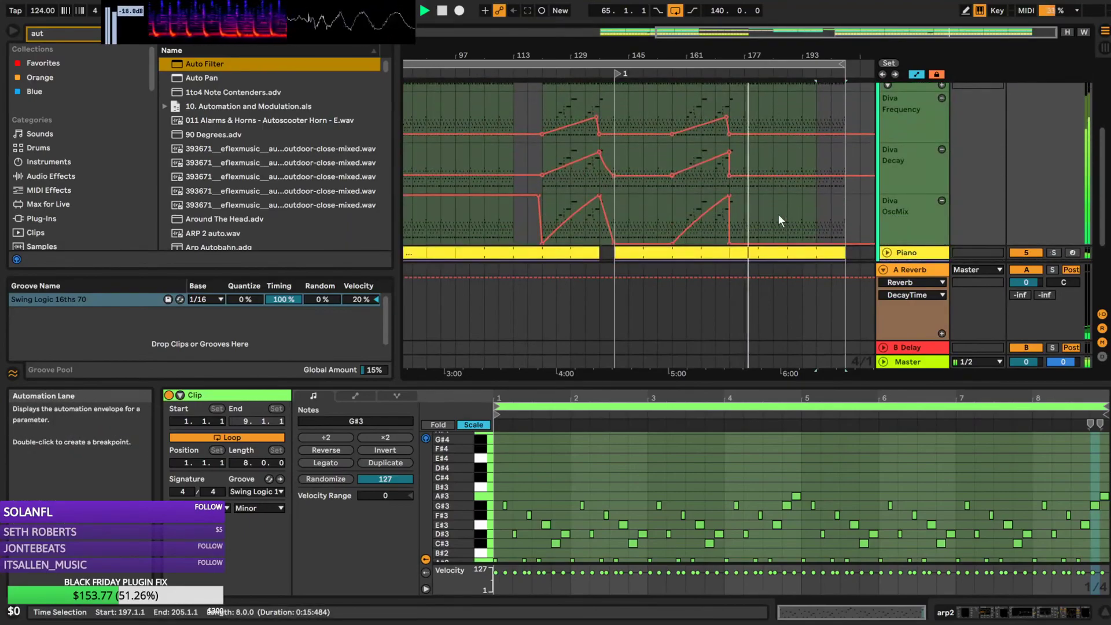
{"action": "scroll", "coordinate": [829, 188], "scroll_direction": "up", "scroll_amount": 4}
Show Diva's Noise1On automation on the arp2 track, keeping the Auto Filter frequency in its own lane
{"action": "left_click", "coordinate": [942, 173]}
{"action": "left_click", "coordinate": [924, 137]}
{"action": "left_click", "coordinate": [898, 158]}
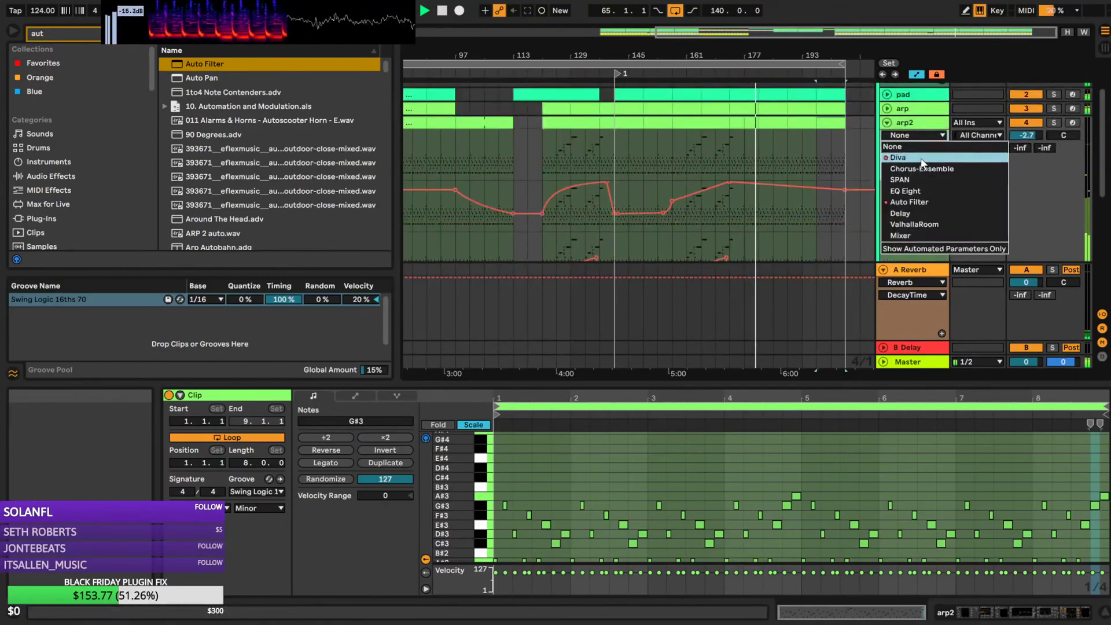
{"action": "left_click", "coordinate": [923, 164]}
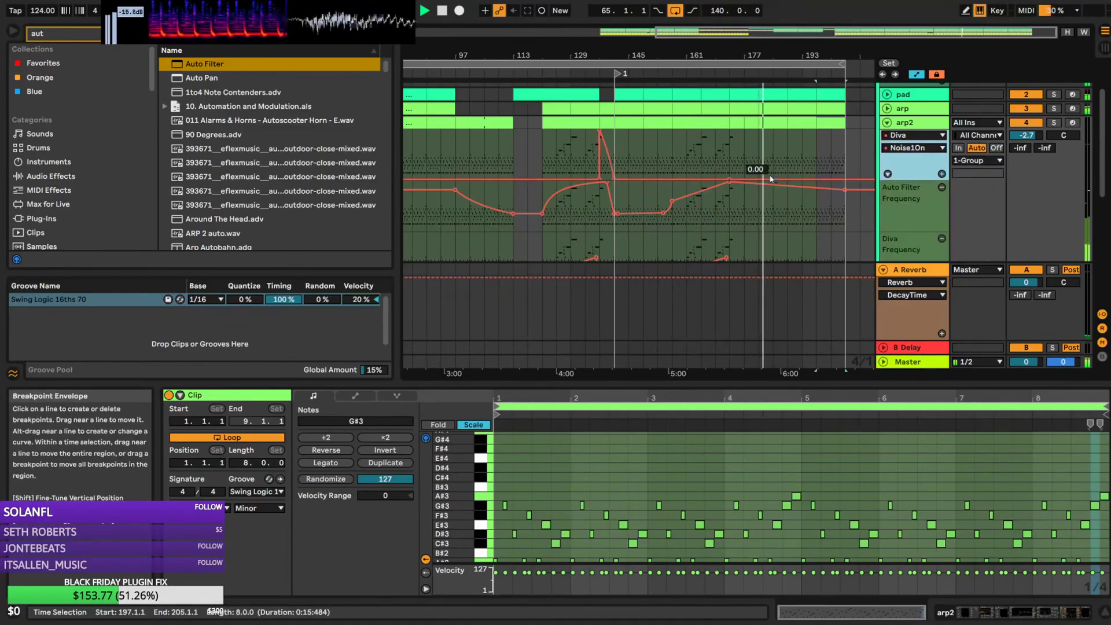
Try raising arp2's Noise1On automation to 1.00 from about bar 185, and return it to 0.00
{"action": "left_click_drag", "start_coordinate": [776, 179], "coordinate": [773, 140]}
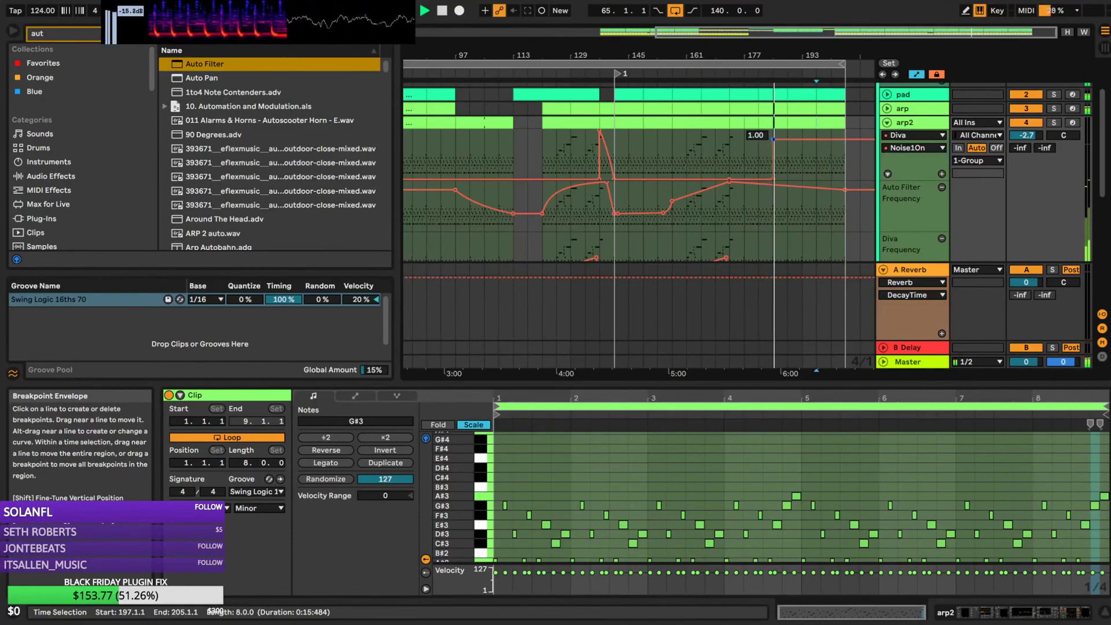
{"action": "left_click_drag", "start_coordinate": [774, 145], "coordinate": [777, 179]}
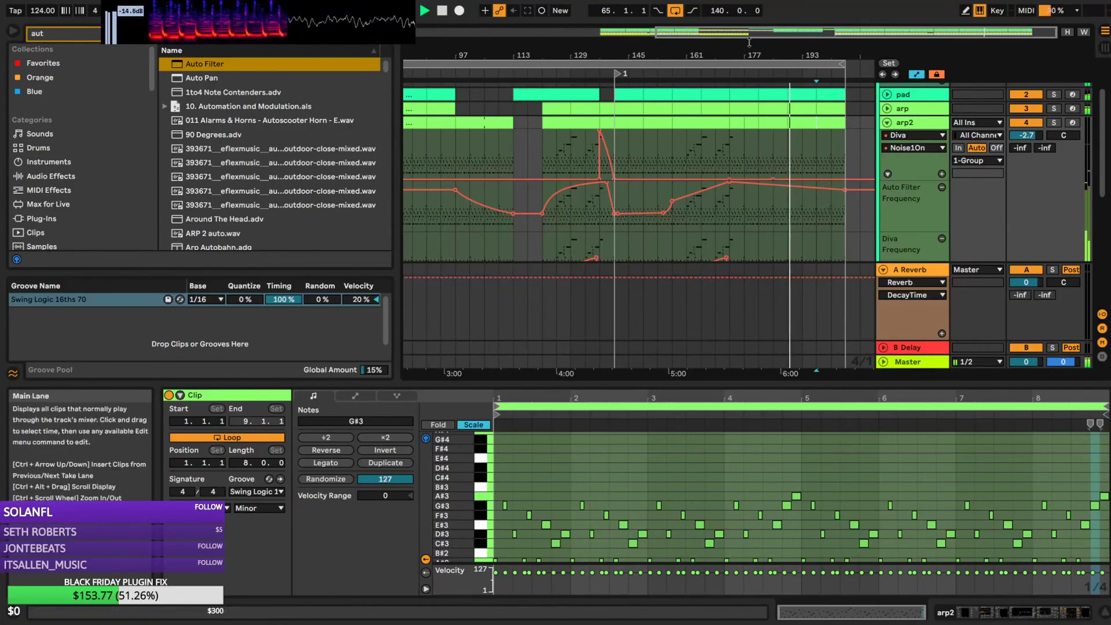
Extend the arrangement loop to 160 bars so it ends at bar 225, fold the arp2 track, and stop playback
{"action": "left_click_drag", "start_coordinate": [776, 37], "coordinate": [750, 31]}
{"action": "left_click_drag", "start_coordinate": [849, 65], "coordinate": [825, 67]}
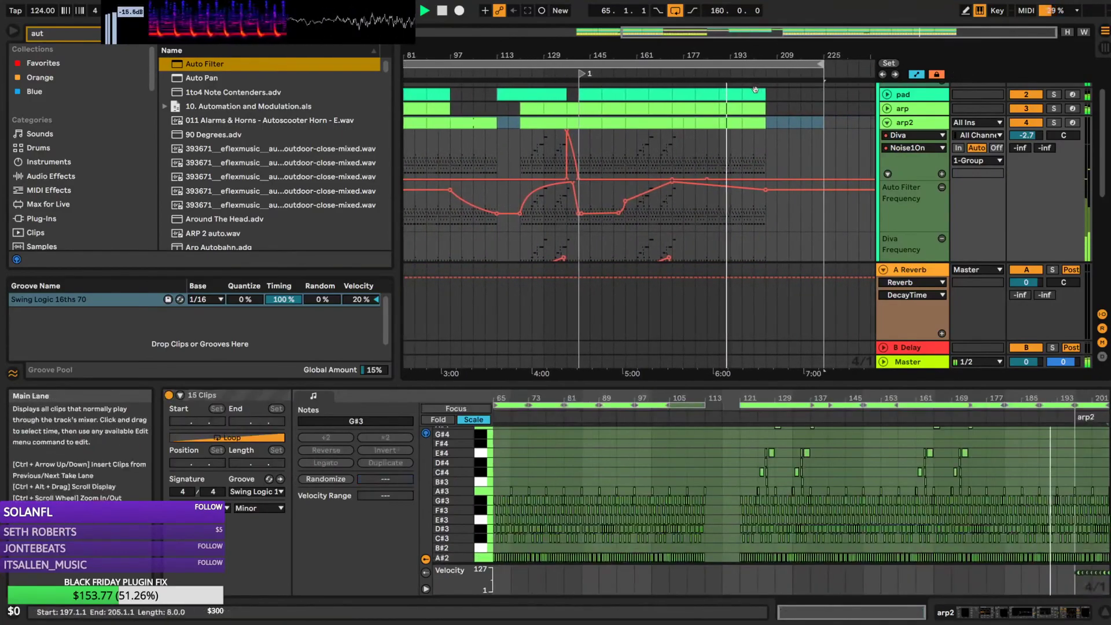
{"action": "scroll", "coordinate": [765, 119], "scroll_direction": "down", "scroll_amount": 5}
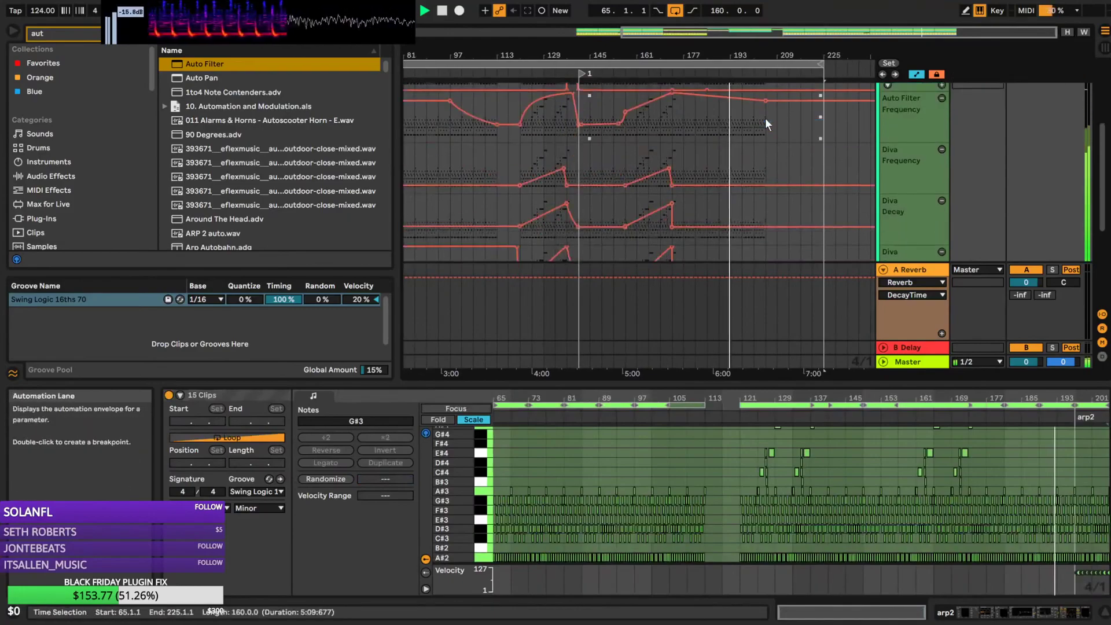
{"action": "scroll", "coordinate": [773, 128], "scroll_direction": "up", "scroll_amount": 5}
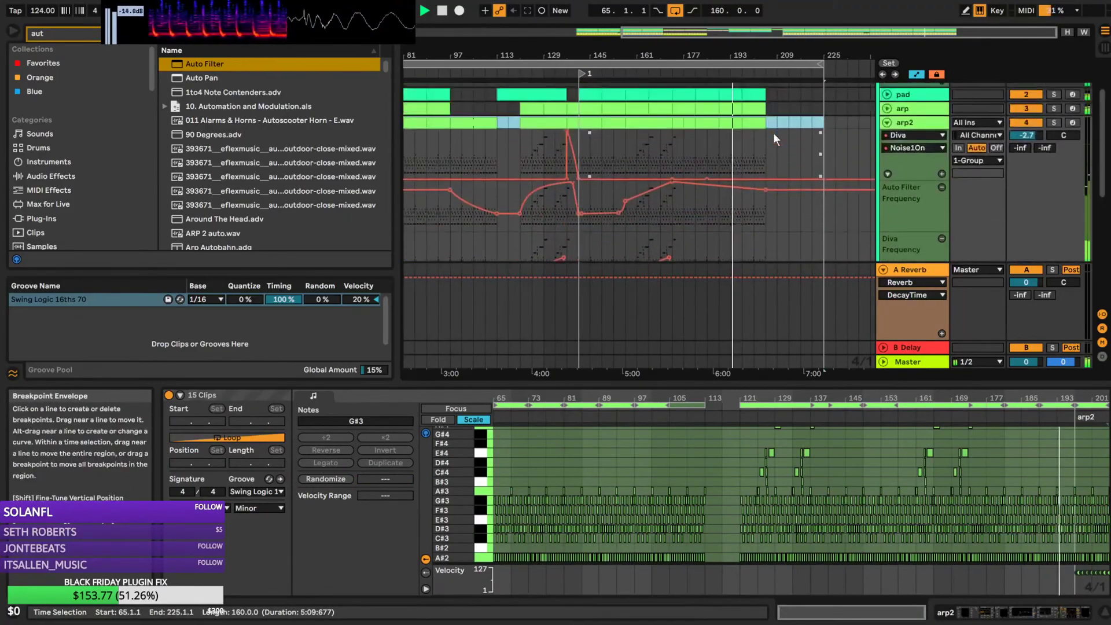
{"action": "left_click", "coordinate": [886, 182]}
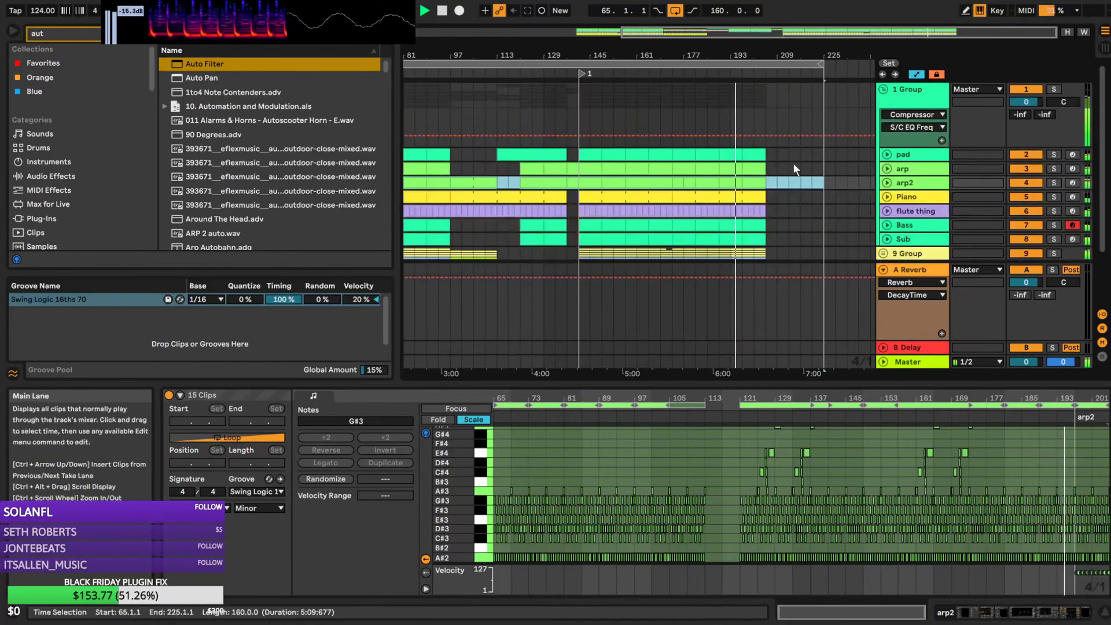
{"action": "left_click", "coordinate": [777, 172]}
{"action": "scroll", "coordinate": [777, 174], "scroll_direction": "down", "scroll_amount": 2}
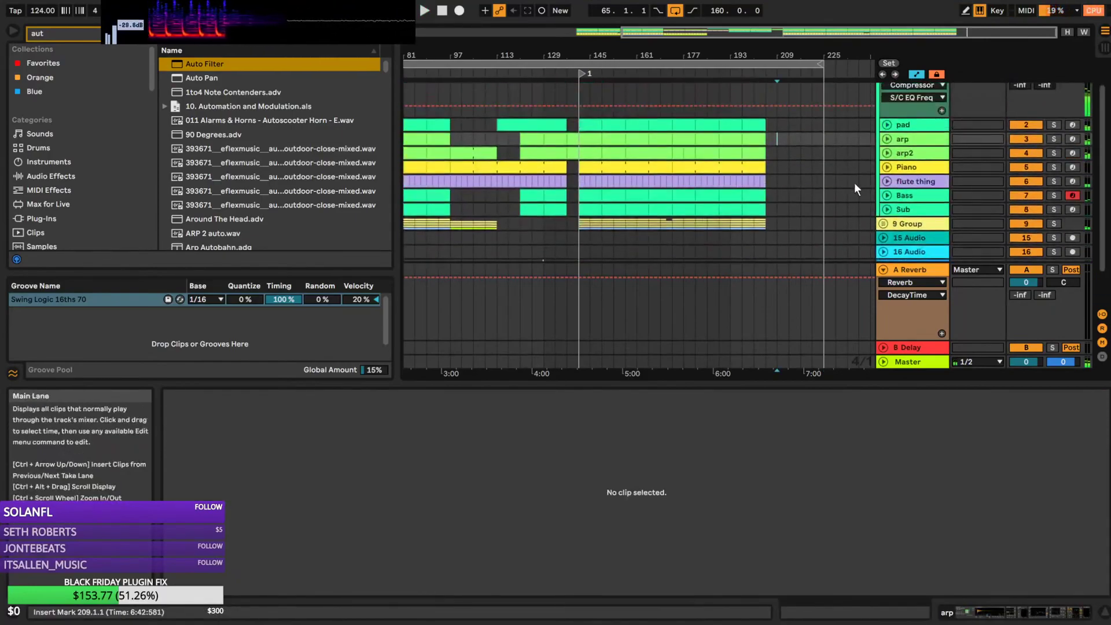
Add a second locator and move it to bar 173, checking the 32-bar span from locator 1 at bar 141
{"action": "left_click_drag", "start_coordinate": [660, 55], "coordinate": [631, 76]}
{"action": "left_click_drag", "start_coordinate": [534, 96], "coordinate": [578, 97]}
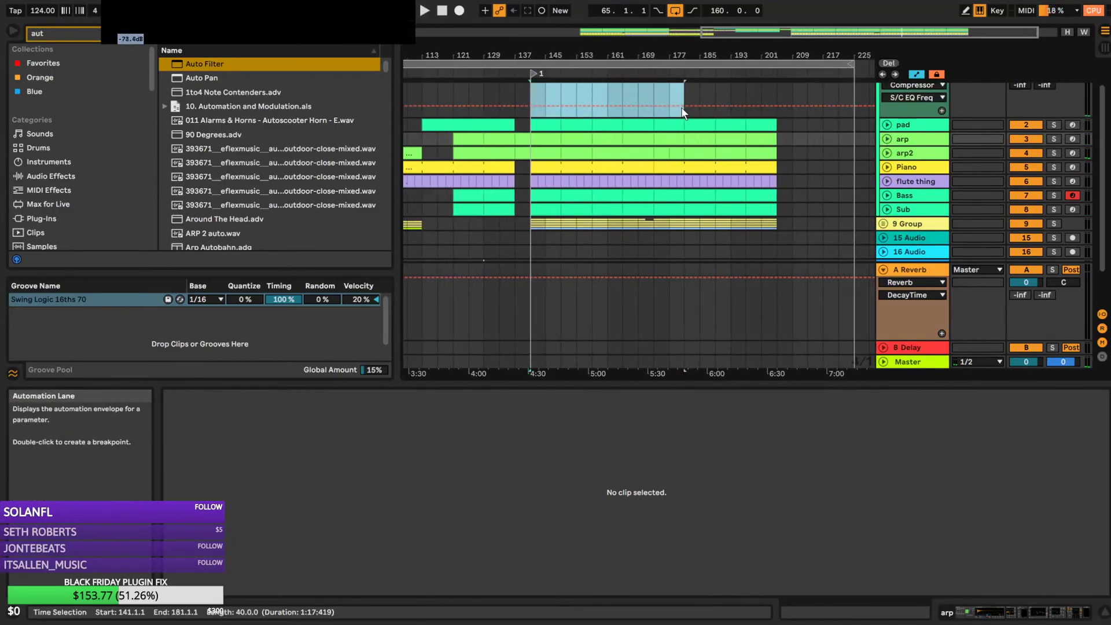
{"action": "right_click", "coordinate": [718, 74]}
{"action": "left_click", "coordinate": [734, 110]}
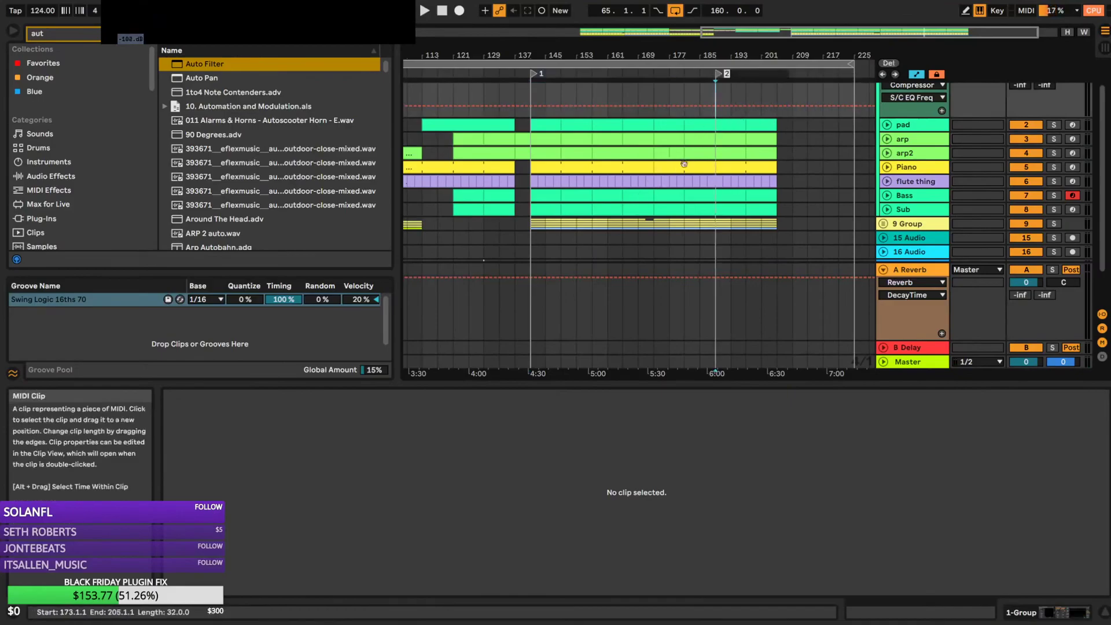
{"action": "left_click_drag", "start_coordinate": [718, 74], "coordinate": [672, 85]}
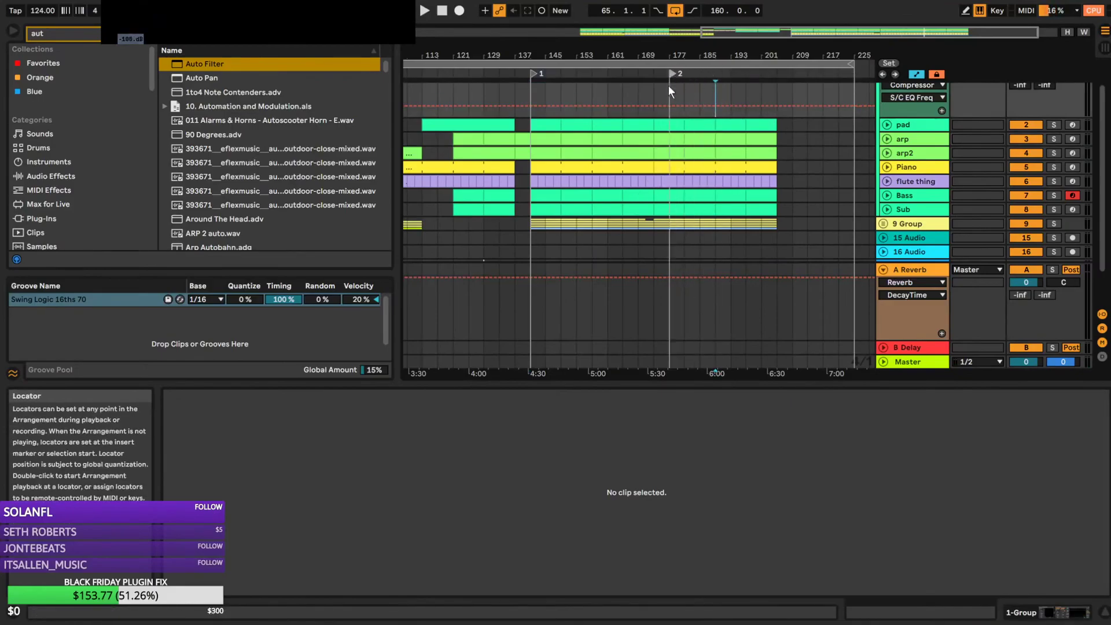
{"action": "left_click", "coordinate": [658, 86]}
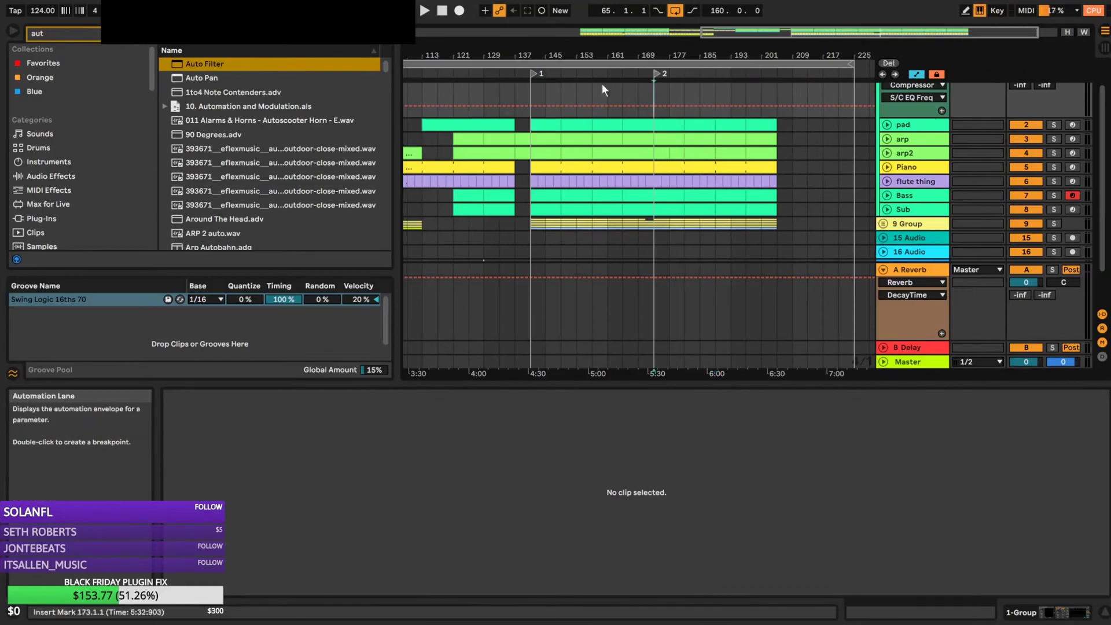
{"action": "left_click_drag", "start_coordinate": [531, 89], "coordinate": [659, 100]}
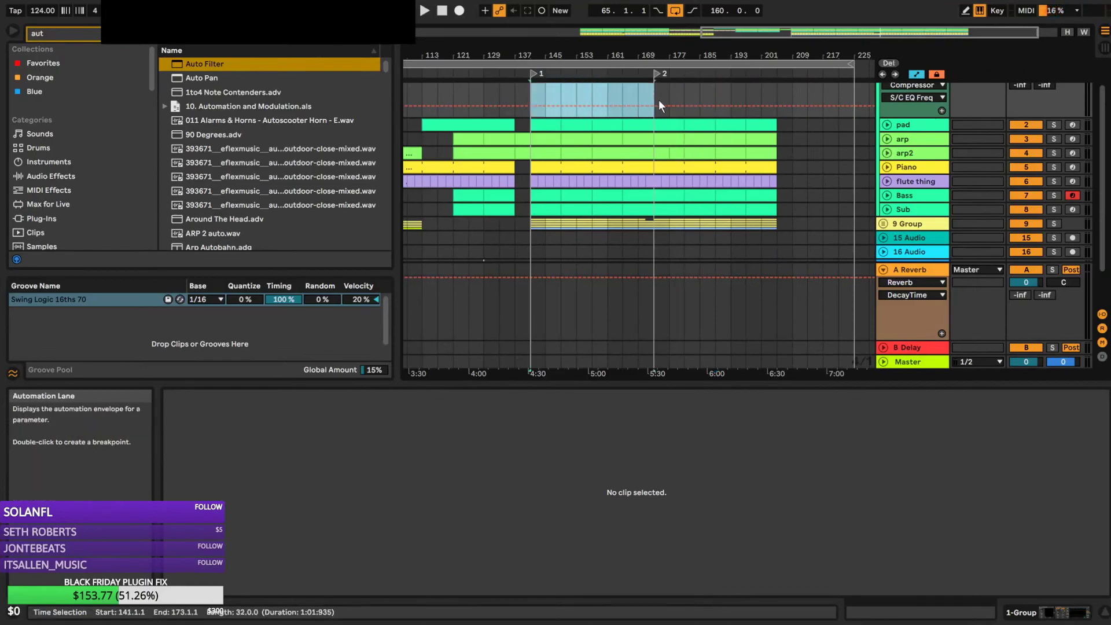
Add a third locator at bar 205 and start playback from bar 181
{"action": "left_click_drag", "start_coordinate": [817, 33], "coordinate": [886, 33]}
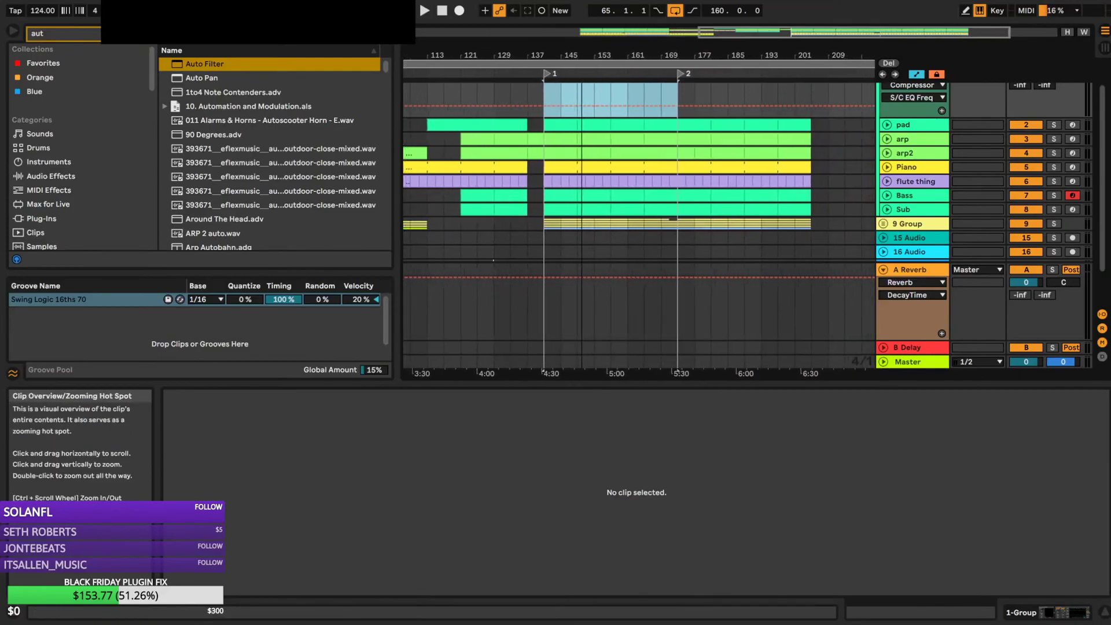
{"action": "right_click", "coordinate": [811, 74]}
{"action": "left_click", "coordinate": [832, 106]}
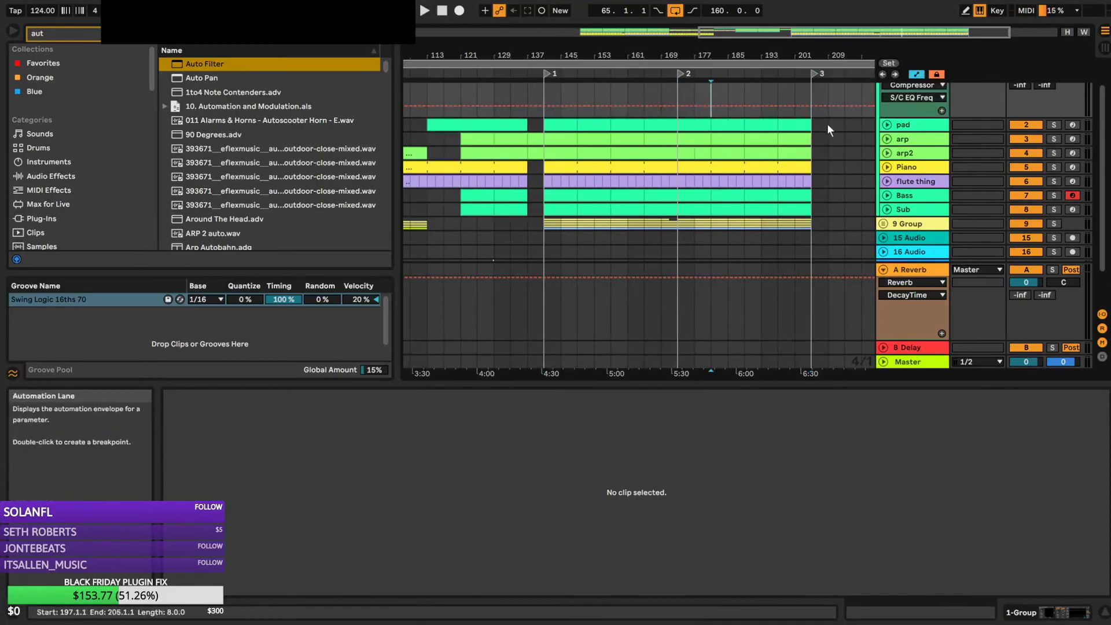
{"action": "key", "text": "space"}
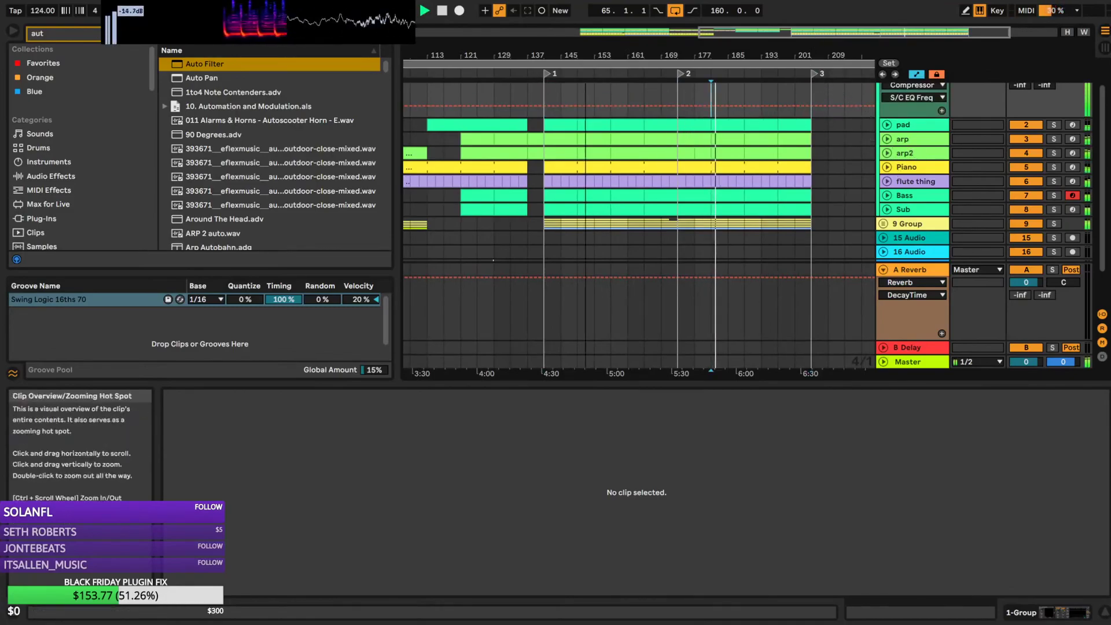
Duplicate the 32-bar section between bars 173 and 205 on the pad through 9 Group tracks so the copy starts at bar 205
{"action": "left_click_drag", "start_coordinate": [855, 33], "coordinate": [884, 27]}
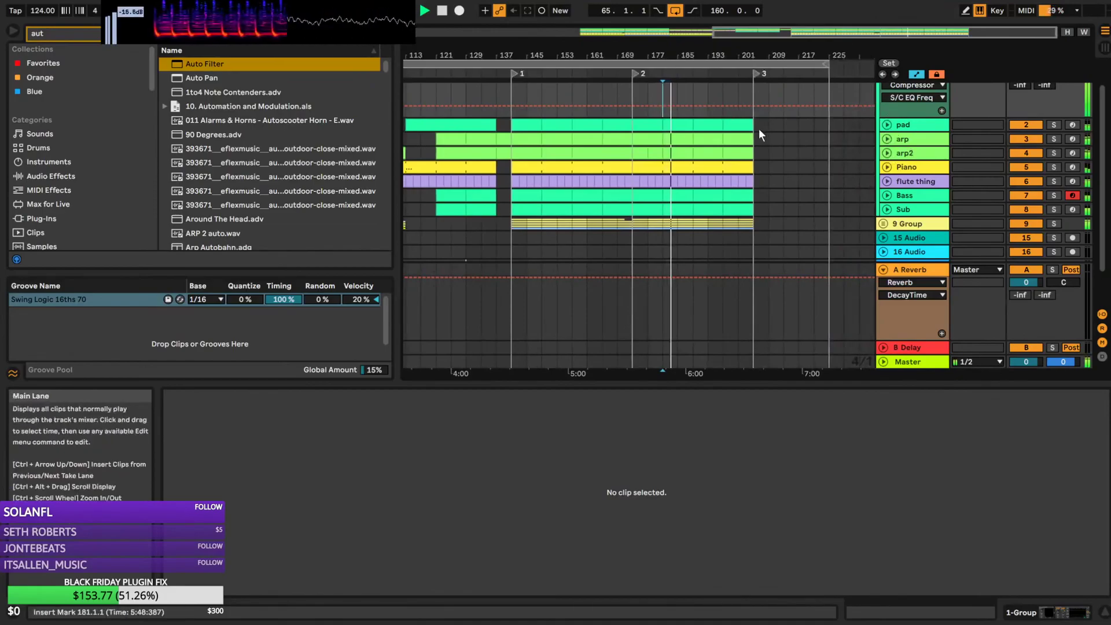
{"action": "left_click", "coordinate": [635, 227]}
{"action": "key", "text": "ctrl+d"}
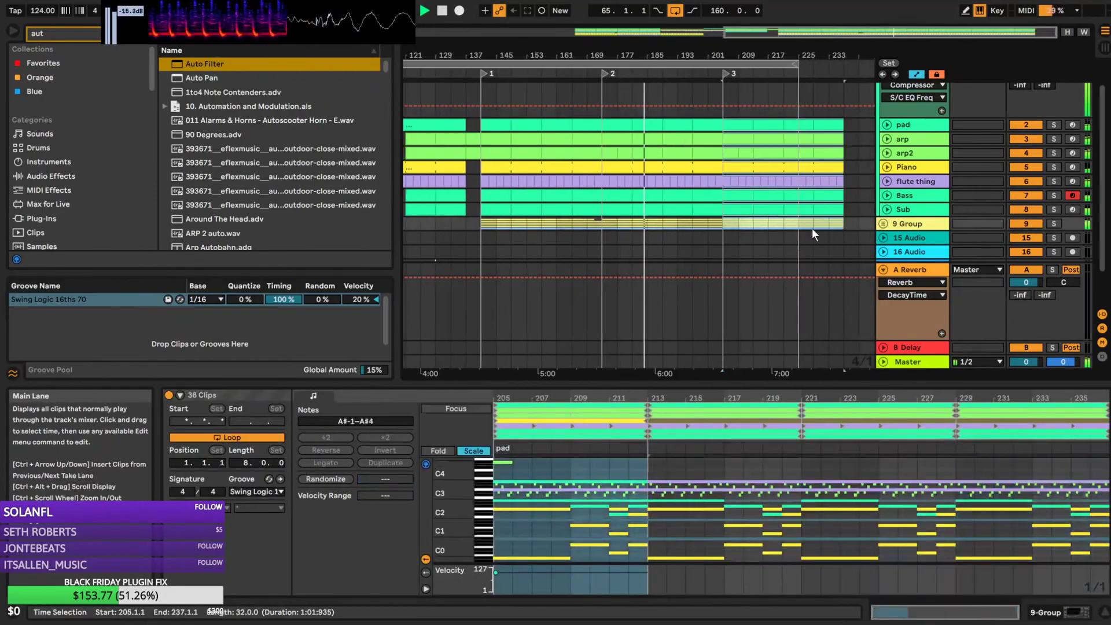
{"action": "left_click_drag", "start_coordinate": [844, 55], "coordinate": [903, 33]}
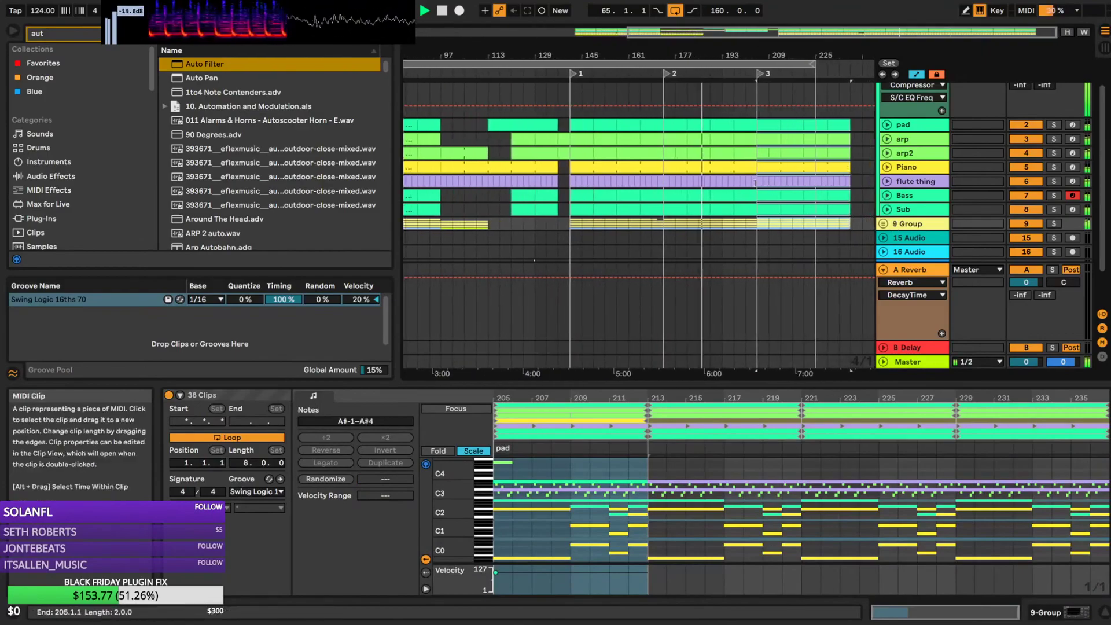
Unfold the flute thing track and ramp its Auto Filter frequency automation down from bar 205 to about 834 Hz at bar 237
{"action": "left_click", "coordinate": [760, 183]}
{"action": "left_click", "coordinate": [887, 182]}
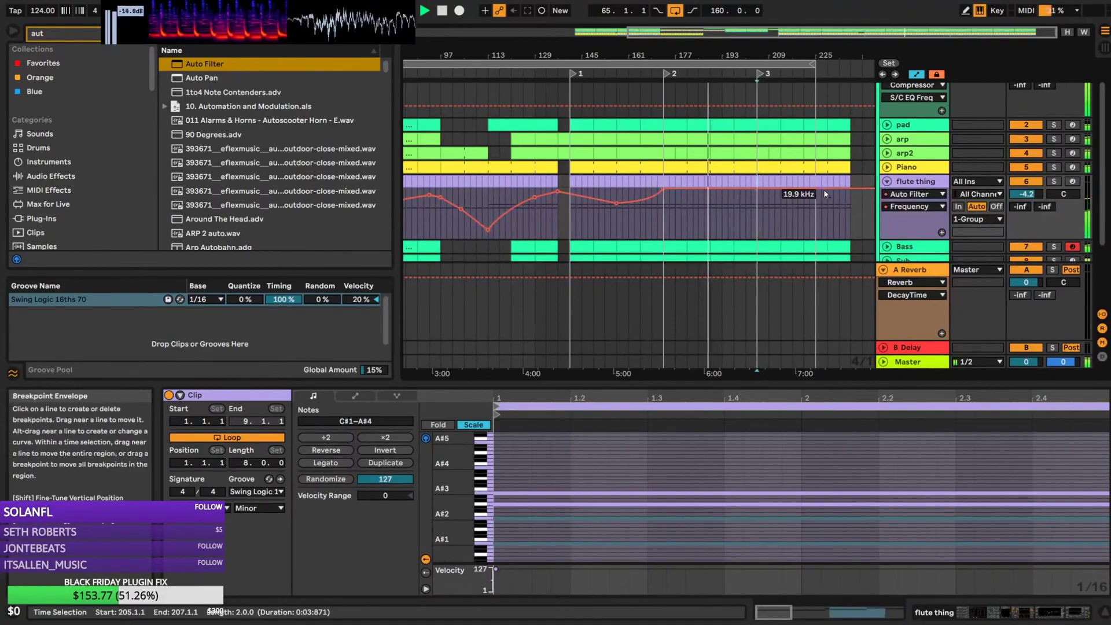
{"action": "left_click_drag", "start_coordinate": [828, 192], "coordinate": [831, 220]}
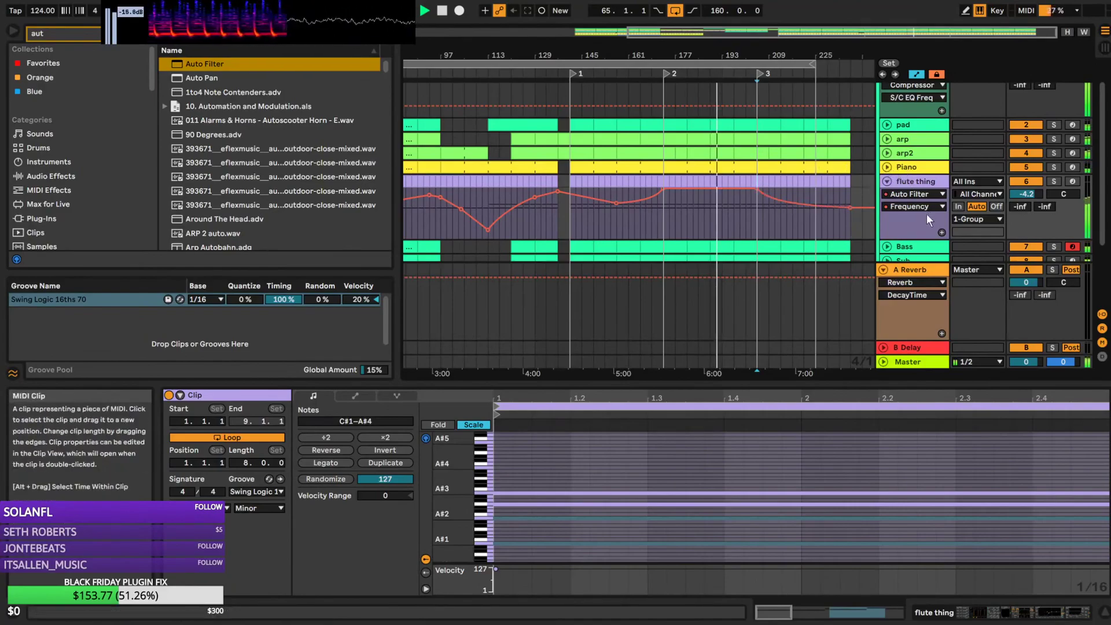
{"action": "mouse_move", "coordinate": [851, 209]}
{"action": "left_mouse_down"}
{"action": "mouse_move", "coordinate": [821, 203]}
{"action": "mouse_move", "coordinate": [852, 213]}
{"action": "left_mouse_up"}
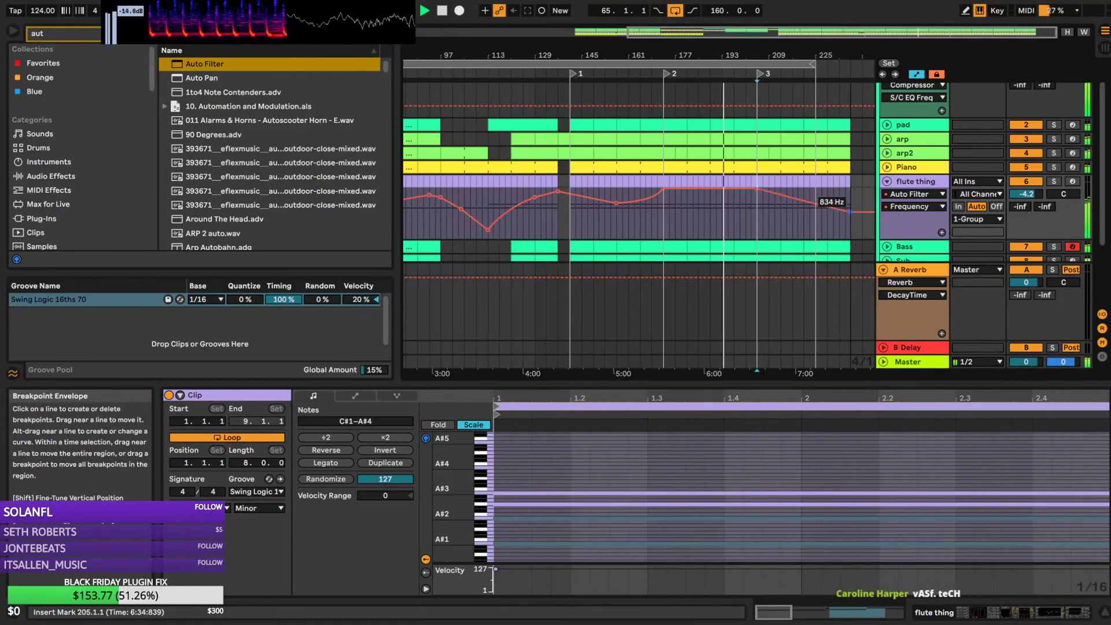
Unfold the Piano track and remove its clips from bar 209 onward, keeping only four bars past locator 3
{"action": "left_click", "coordinate": [887, 168]}
{"action": "left_click", "coordinate": [786, 169]}
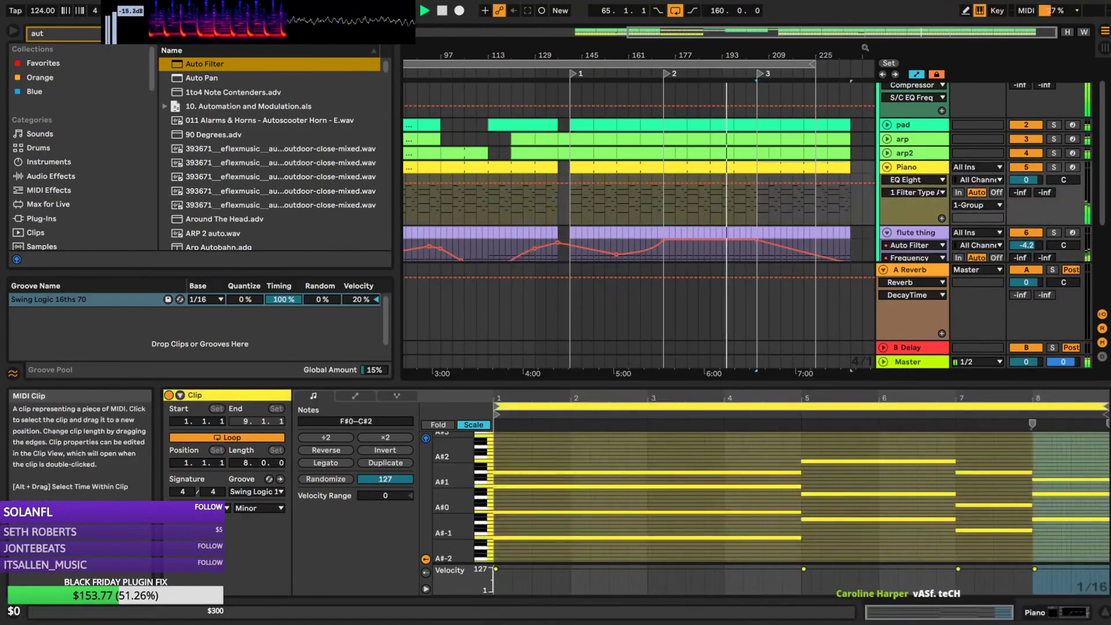
{"action": "left_click_drag", "start_coordinate": [975, 33], "coordinate": [982, 60]}
{"action": "left_click_drag", "start_coordinate": [821, 166], "coordinate": [625, 166]}
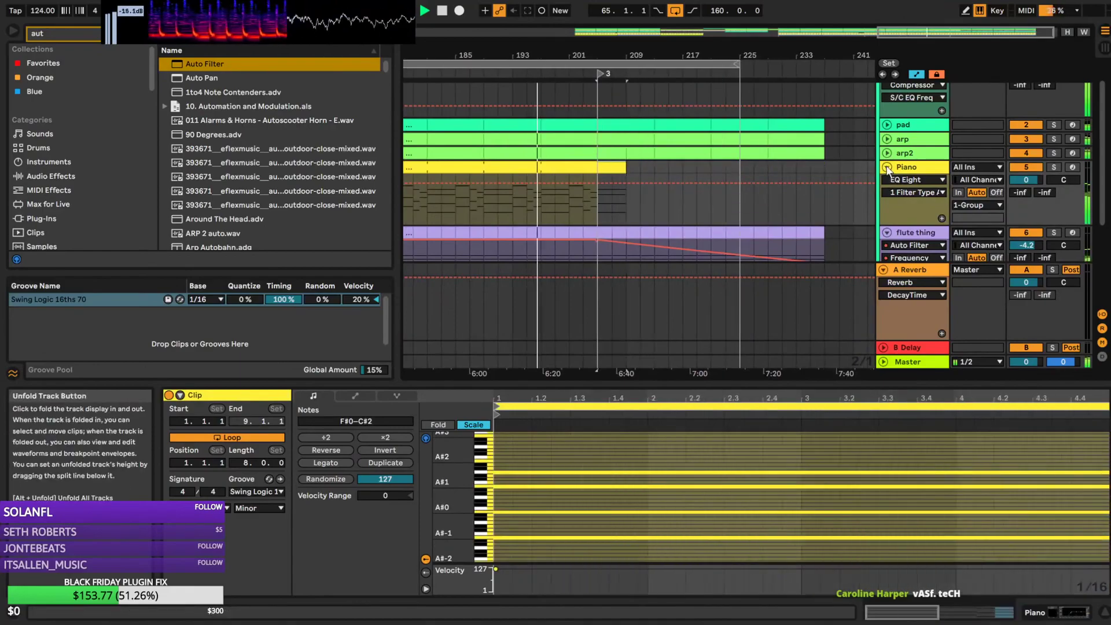
{"action": "left_click", "coordinate": [888, 167]}
Unfold the Sub track and replace its clips after bar 205 with repeated copies of the first four-bar sustained C#2 section
{"action": "scroll", "coordinate": [880, 168], "scroll_direction": "down", "scroll_amount": 3}
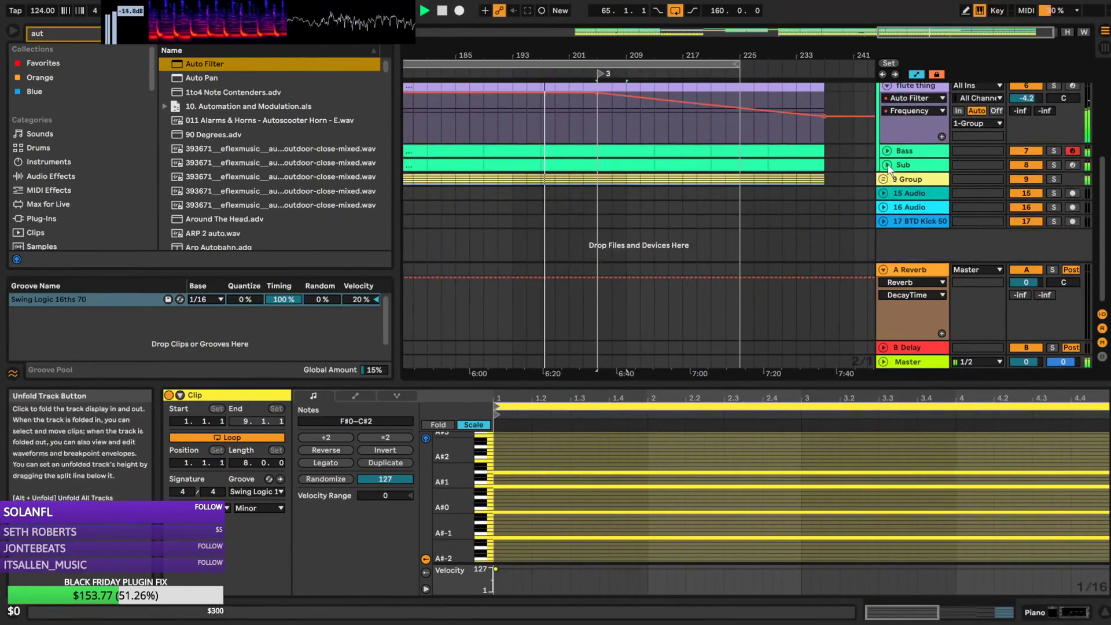
{"action": "left_click", "coordinate": [888, 165]}
{"action": "left_click", "coordinate": [649, 166]}
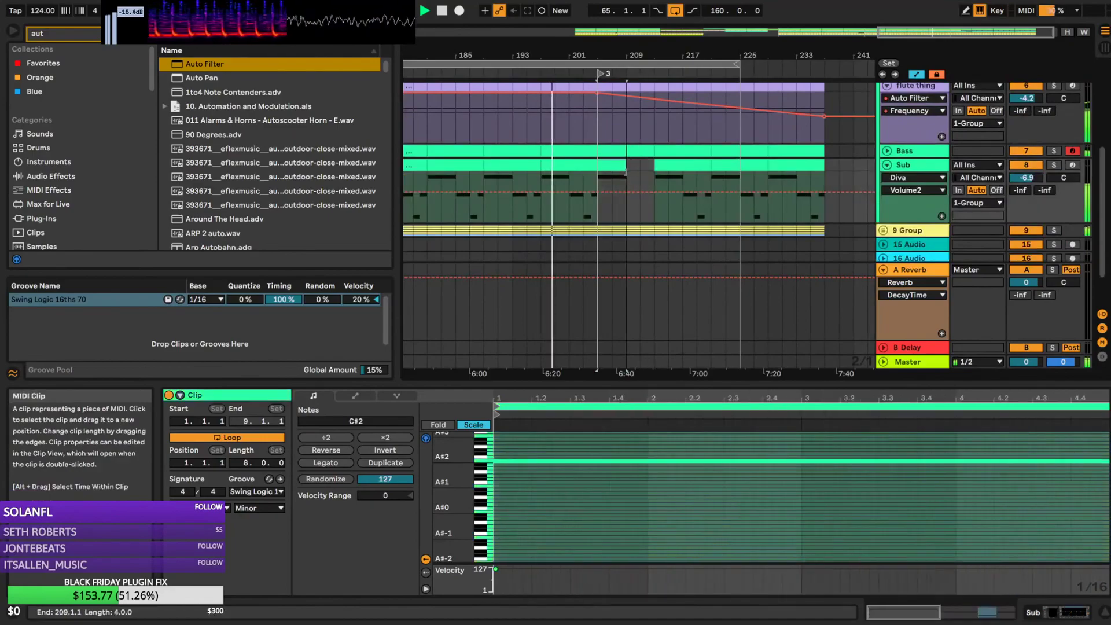
{"action": "key", "text": "ctrl+d"}
{"action": "key", "text": "ctrl+d"}
{"action": "key", "text": "ctrl+d"}
{"action": "key", "text": "ctrl+d"}
{"action": "key", "text": "ctrl+d"}
{"action": "key", "text": "ctrl+d"}
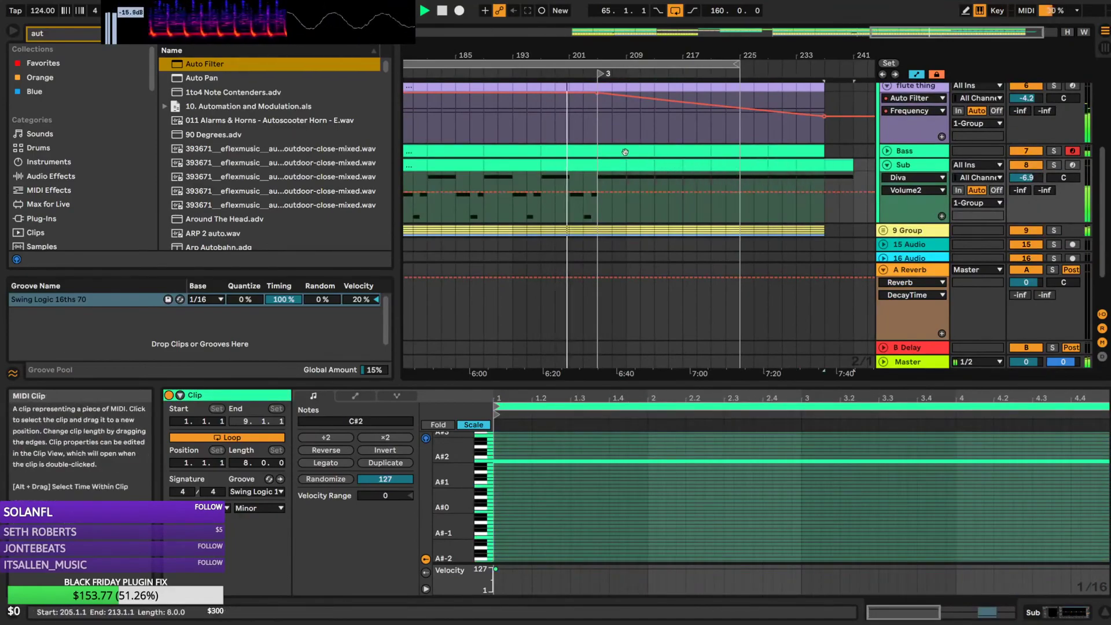
Replace the Bass clips after bar 205 with copies of the Sub's sustained clips and delete the excess on both tracks from bar 237 to 241
{"action": "left_click", "coordinate": [630, 153]}
{"action": "key", "text": "Delete"}
{"action": "left_click", "coordinate": [613, 166]}
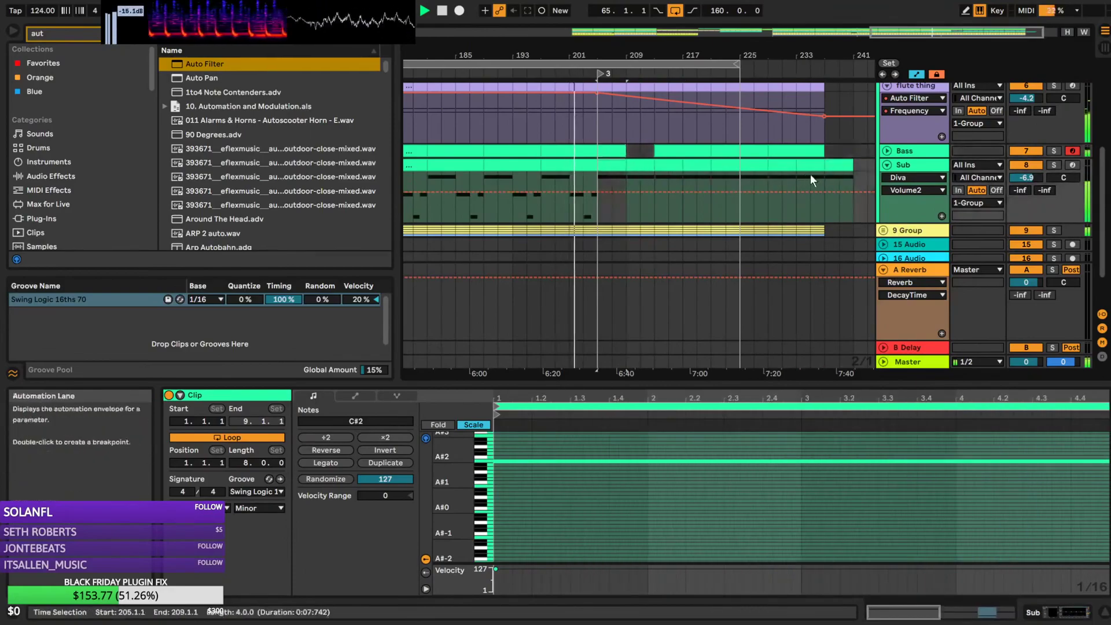
{"action": "left_click", "coordinate": [817, 166], "text": "shift"}
{"action": "left_click_drag", "start_coordinate": [784, 166], "coordinate": [813, 152]}
{"action": "left_click", "coordinate": [838, 151]}
{"action": "left_click", "coordinate": [838, 165], "text": "shift"}
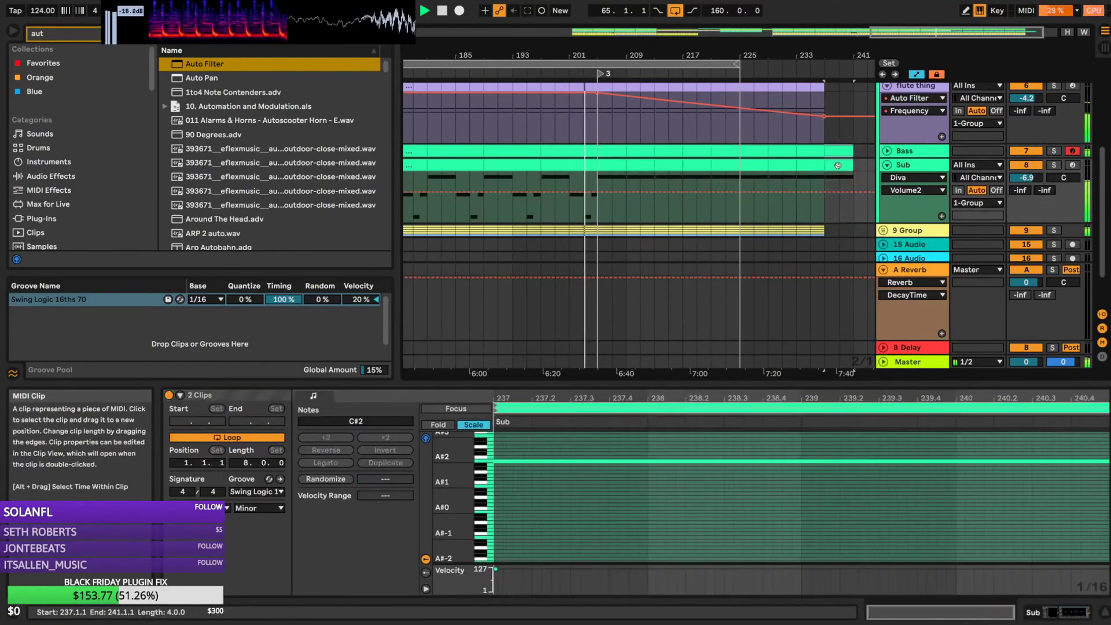
{"action": "left_click", "coordinate": [874, 183]}
Unfold the arp and arp2 tracks and curve arp's Auto Filter frequency automation down from bar 205 to bar 237
{"action": "scroll", "coordinate": [738, 133], "scroll_direction": "up", "scroll_amount": 3}
{"action": "scroll", "coordinate": [871, 185], "scroll_direction": "up", "scroll_amount": 2}
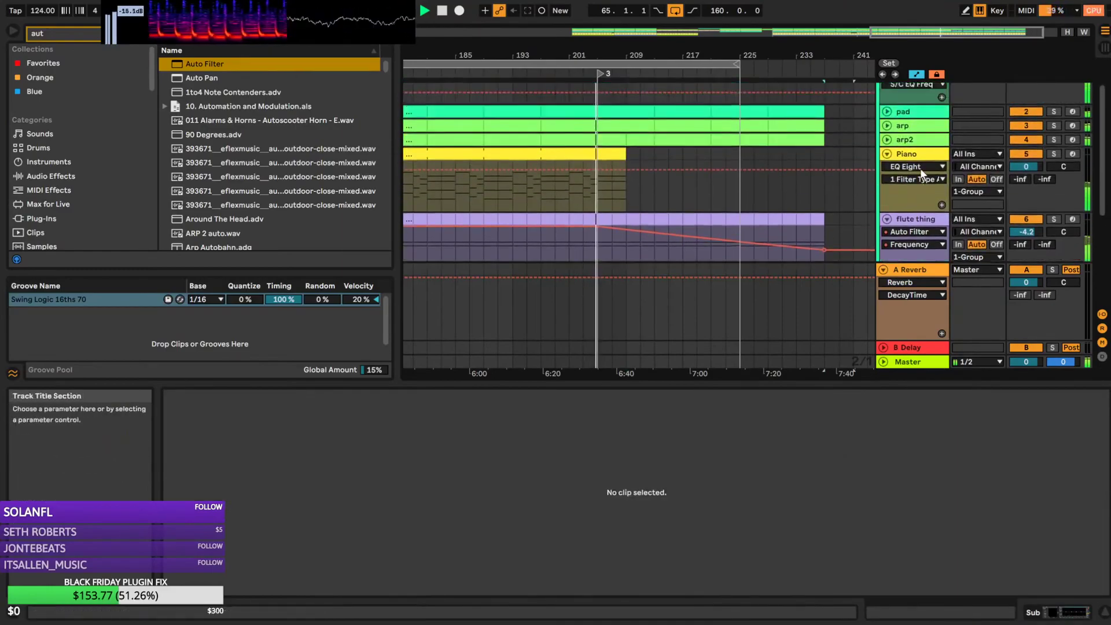
{"action": "scroll", "coordinate": [752, 184], "scroll_direction": "down", "scroll_amount": 7}
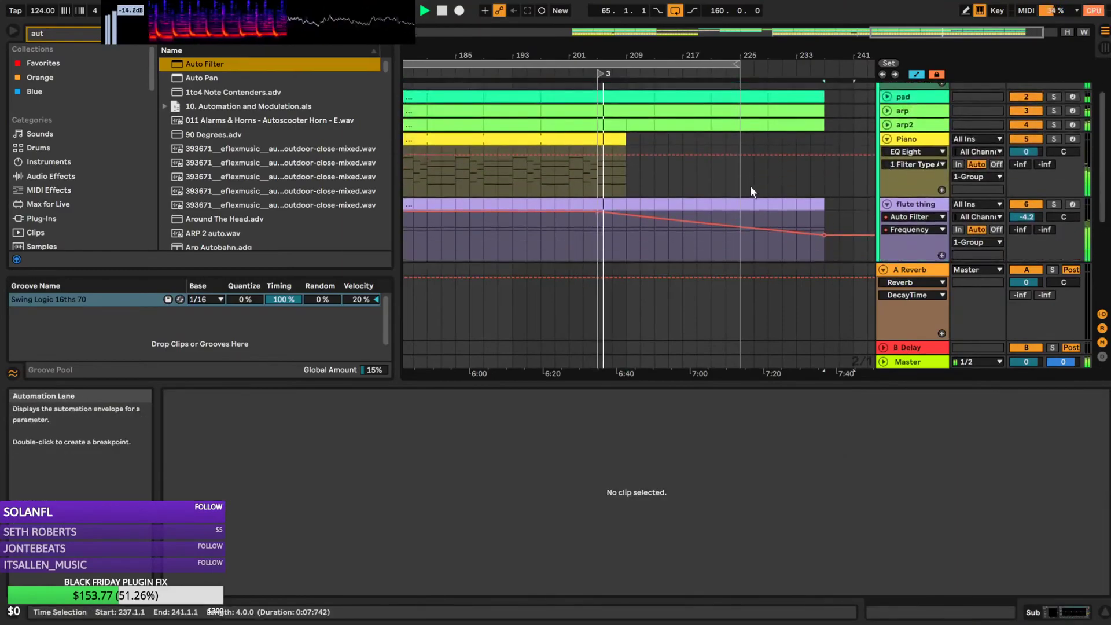
{"action": "scroll", "coordinate": [759, 174], "scroll_direction": "up", "scroll_amount": 6}
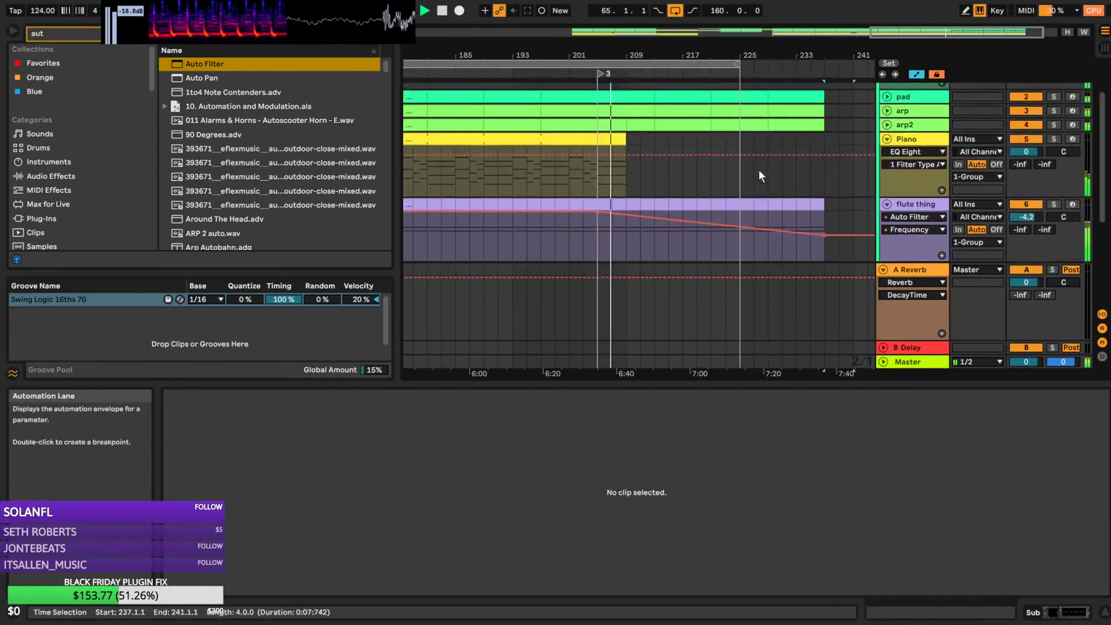
{"action": "left_click", "coordinate": [887, 156]}
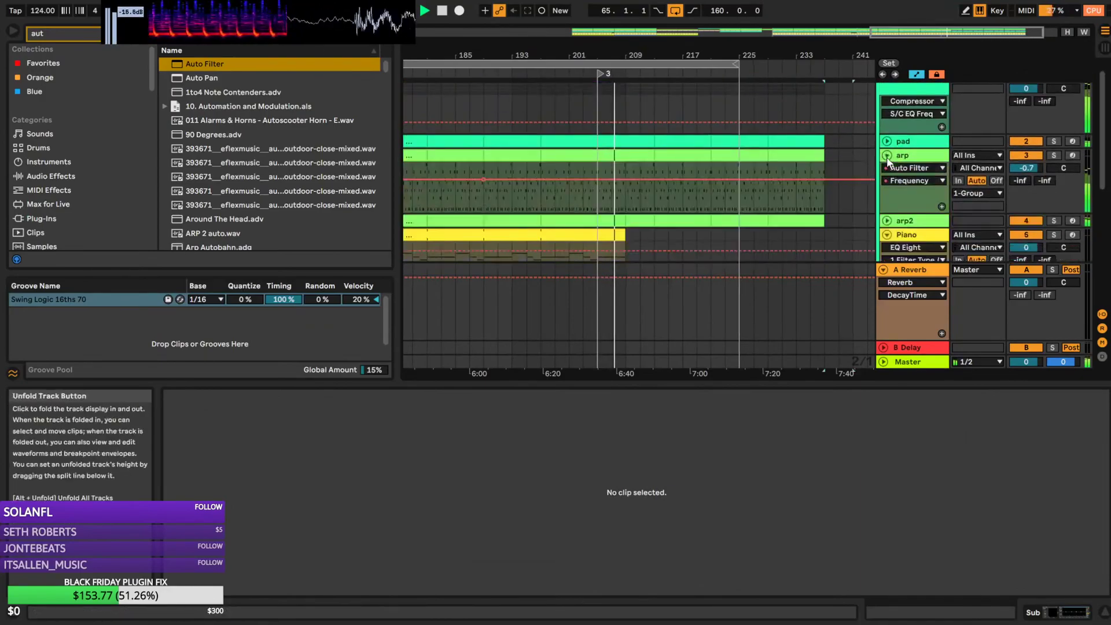
{"action": "left_click", "coordinate": [887, 221]}
{"action": "scroll", "coordinate": [766, 176], "scroll_direction": "down", "scroll_amount": 5}
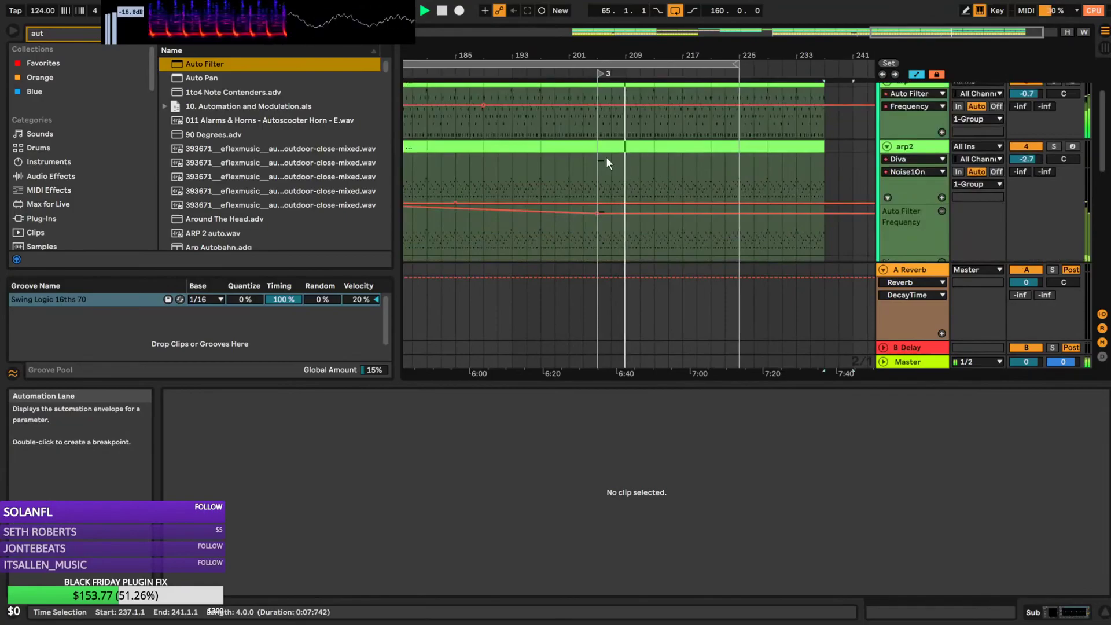
{"action": "scroll", "coordinate": [769, 169], "scroll_direction": "up", "scroll_amount": 2}
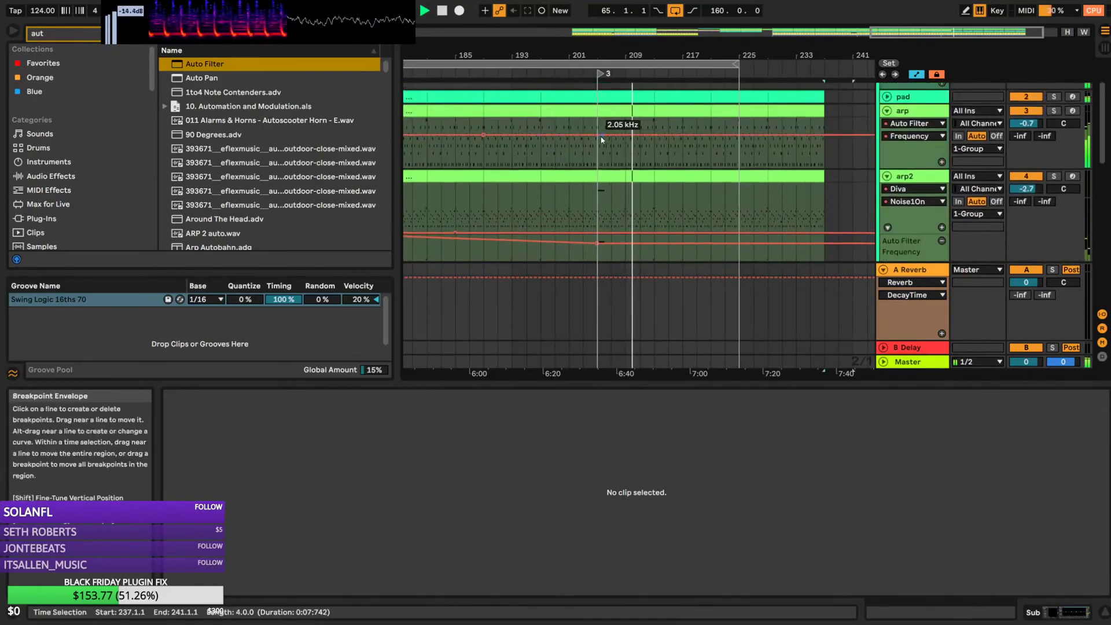
{"action": "left_click", "coordinate": [766, 152]}
{"action": "left_click_drag", "start_coordinate": [823, 136], "coordinate": [824, 154]}
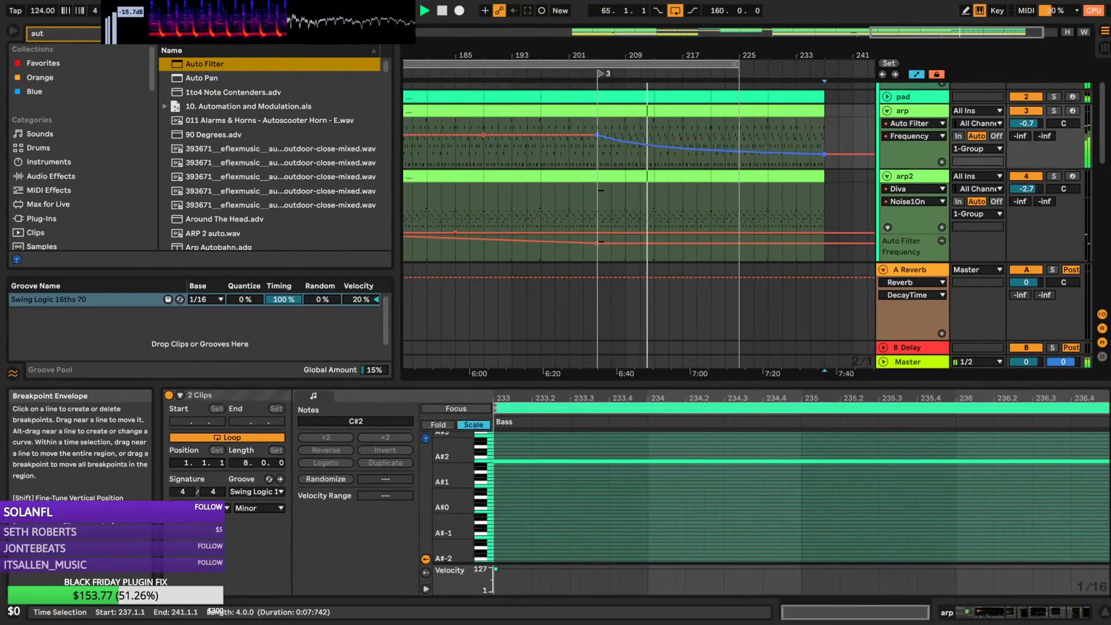
Curve arp2's Auto Filter frequency down from bar 205 to about 52.5 Hz at bar 237, and extend the loop brace to bar 237
{"action": "scroll", "coordinate": [792, 213], "scroll_direction": "down", "scroll_amount": 15}
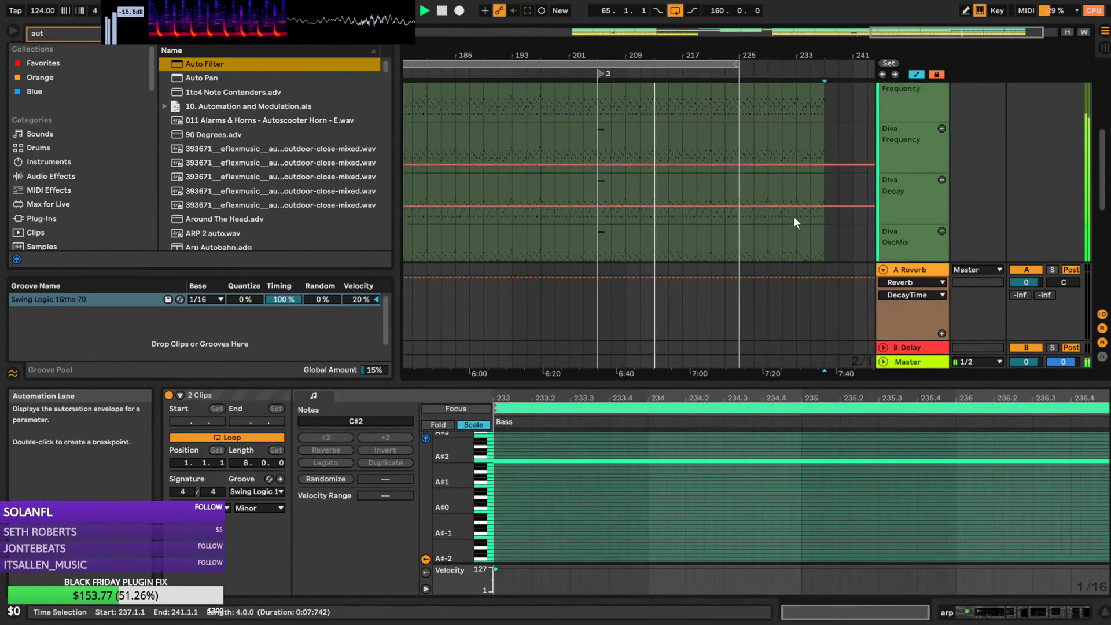
{"action": "scroll", "coordinate": [791, 216], "scroll_direction": "up", "scroll_amount": 6}
{"action": "scroll", "coordinate": [791, 215], "scroll_direction": "up", "scroll_amount": 6}
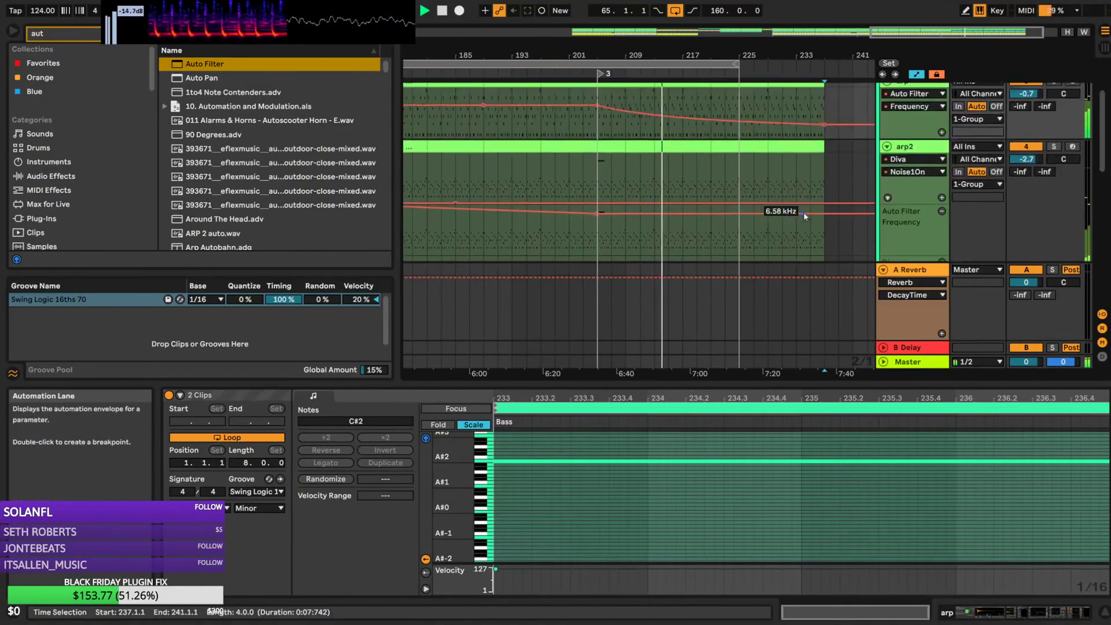
{"action": "left_click_drag", "start_coordinate": [822, 221], "coordinate": [795, 248]}
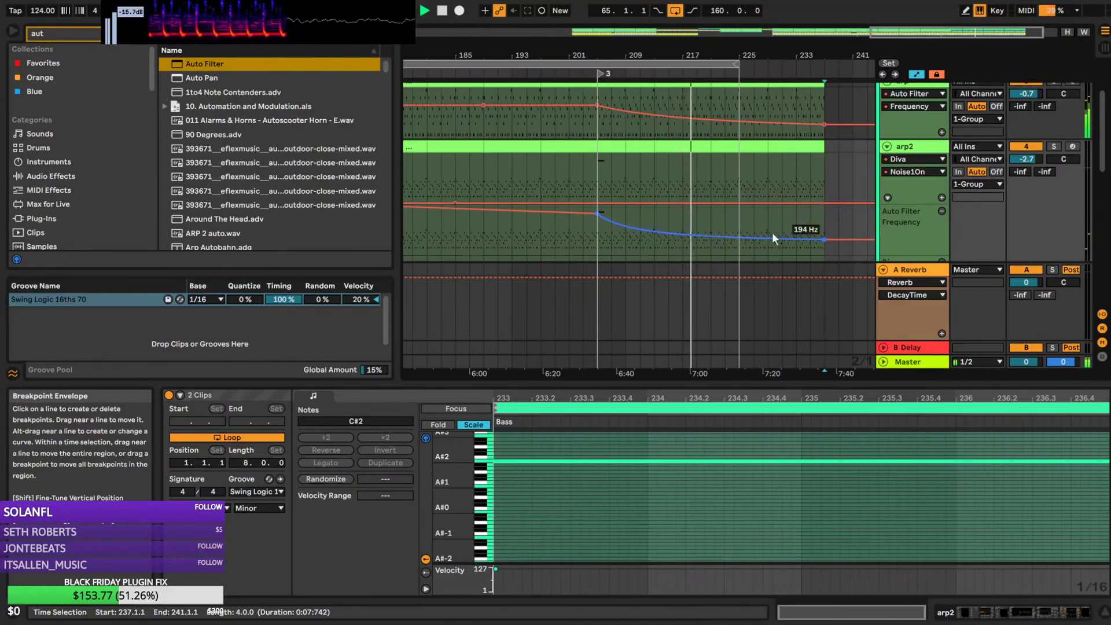
{"action": "left_click_drag", "start_coordinate": [820, 242], "coordinate": [821, 252]}
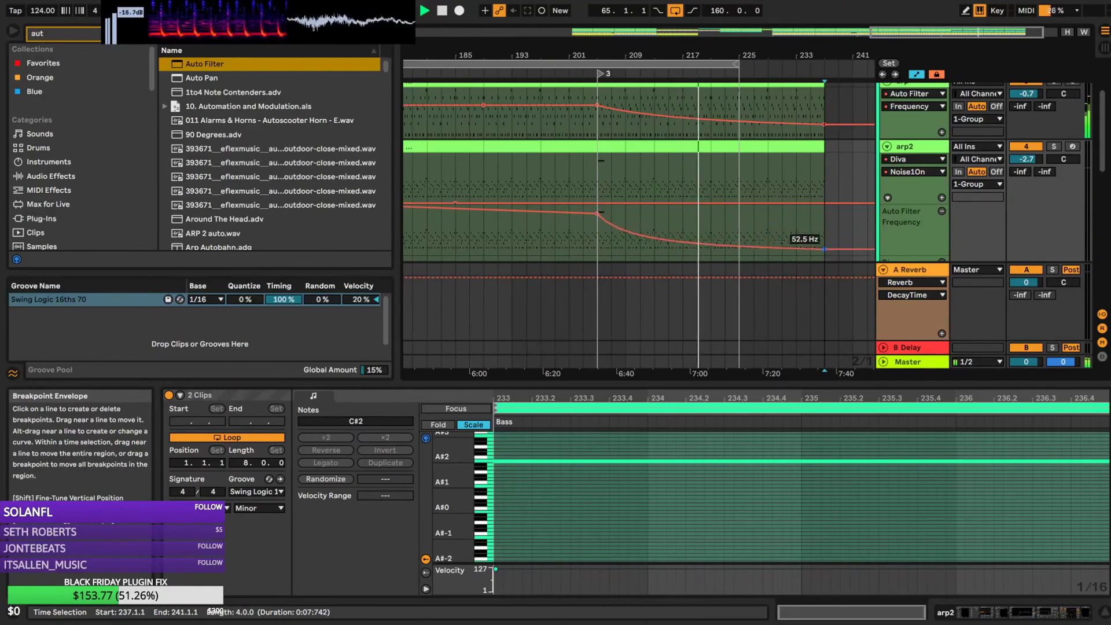
{"action": "left_click_drag", "start_coordinate": [739, 65], "coordinate": [823, 68]}
Lower the flute thing's Auto Filter frequency at bar 237 and bend its ramp from bar 205 into a steeper initial drop
{"action": "scroll", "coordinate": [810, 155], "scroll_direction": "down", "scroll_amount": 5}
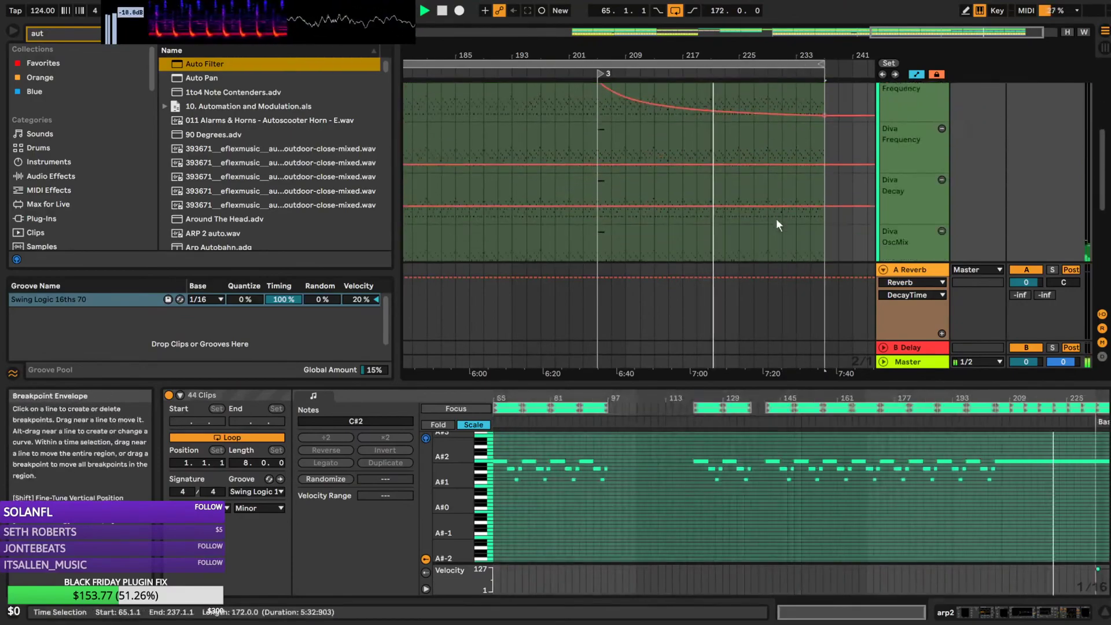
{"action": "scroll", "coordinate": [786, 232], "scroll_direction": "down", "scroll_amount": 3}
{"action": "scroll", "coordinate": [834, 173], "scroll_direction": "down", "scroll_amount": 2}
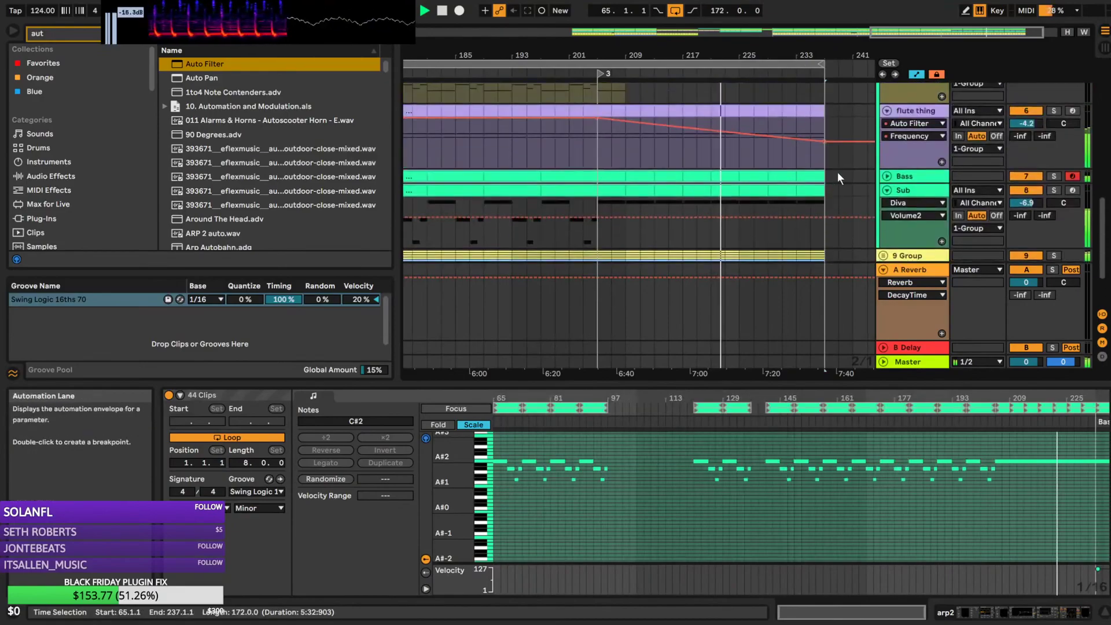
{"action": "left_click_drag", "start_coordinate": [825, 141], "coordinate": [767, 150]}
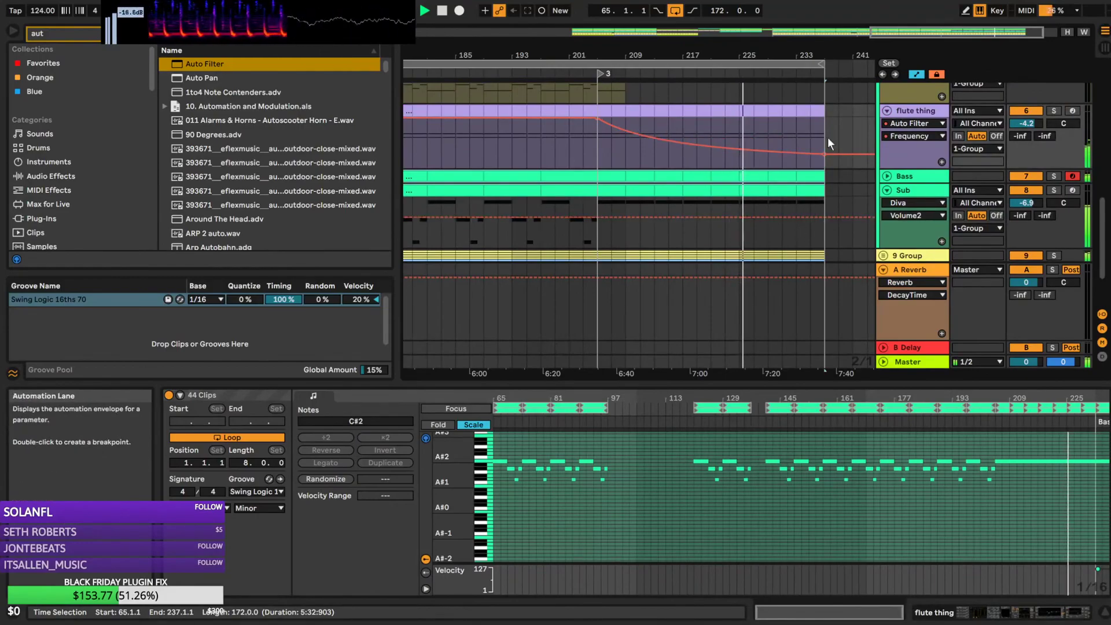
Automate the first band frequency of the pad's EQ Eight, rising from 375 Hz at bar 205 to about 1.87 kHz at bar 237
{"action": "scroll", "coordinate": [828, 137], "scroll_direction": "up", "scroll_amount": 3}
{"action": "scroll", "coordinate": [832, 134], "scroll_direction": "up", "scroll_amount": 4}
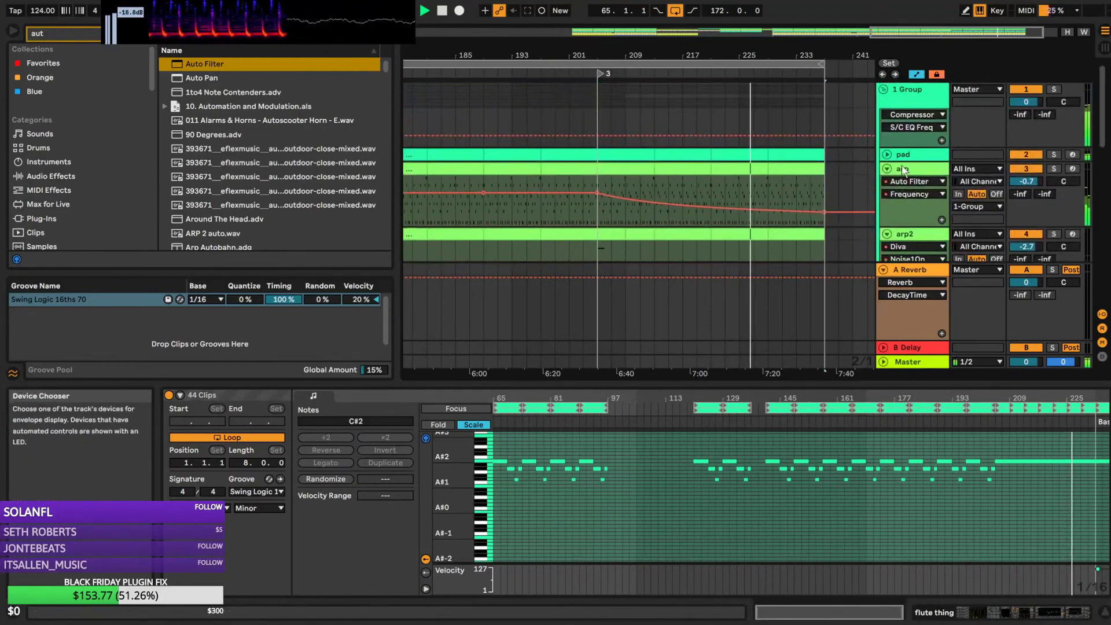
{"action": "double_click", "coordinate": [905, 155]}
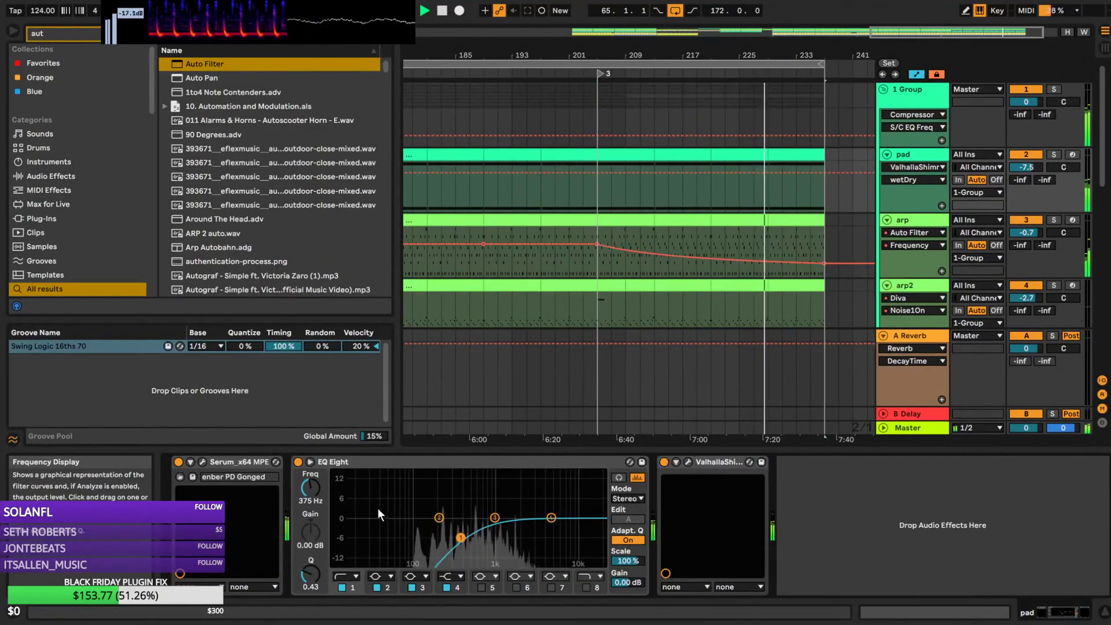
{"action": "left_click", "coordinate": [302, 486]}
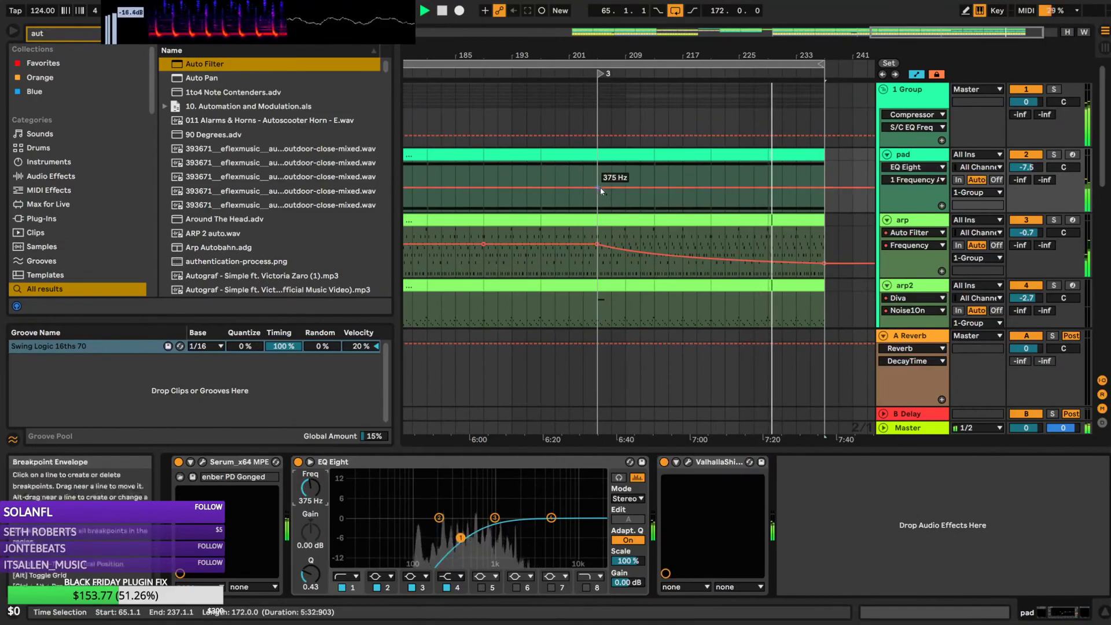
{"action": "left_click_drag", "start_coordinate": [823, 188], "coordinate": [825, 177]}
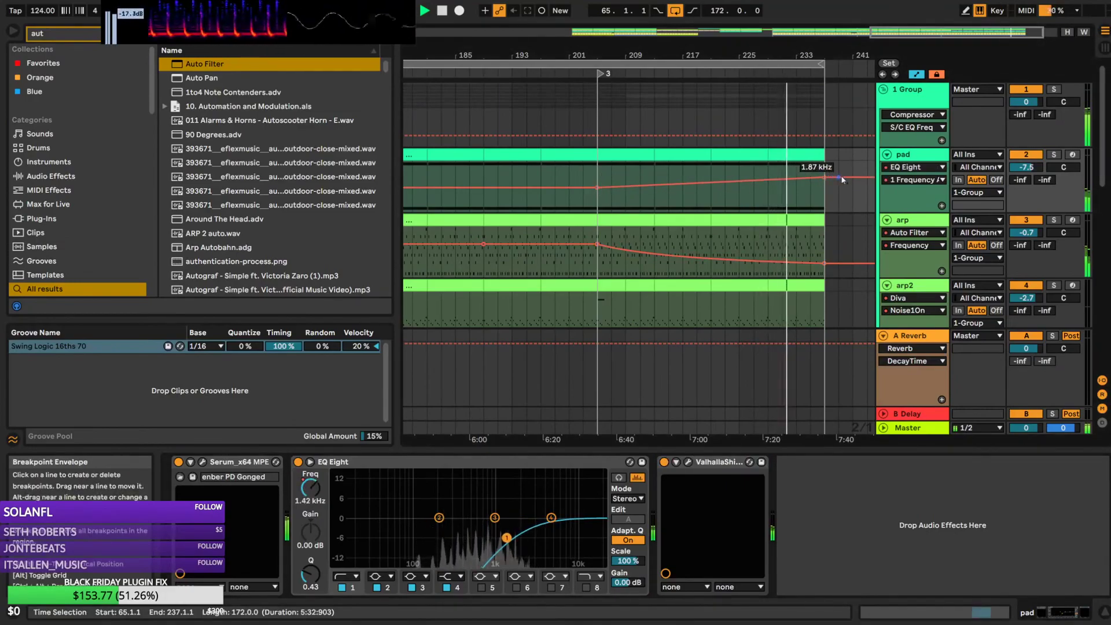
Unfold the Bass track and add an Auto Filter to the end of both the Bass and Sub device chains
{"action": "scroll", "coordinate": [823, 252], "scroll_direction": "down", "scroll_amount": 6}
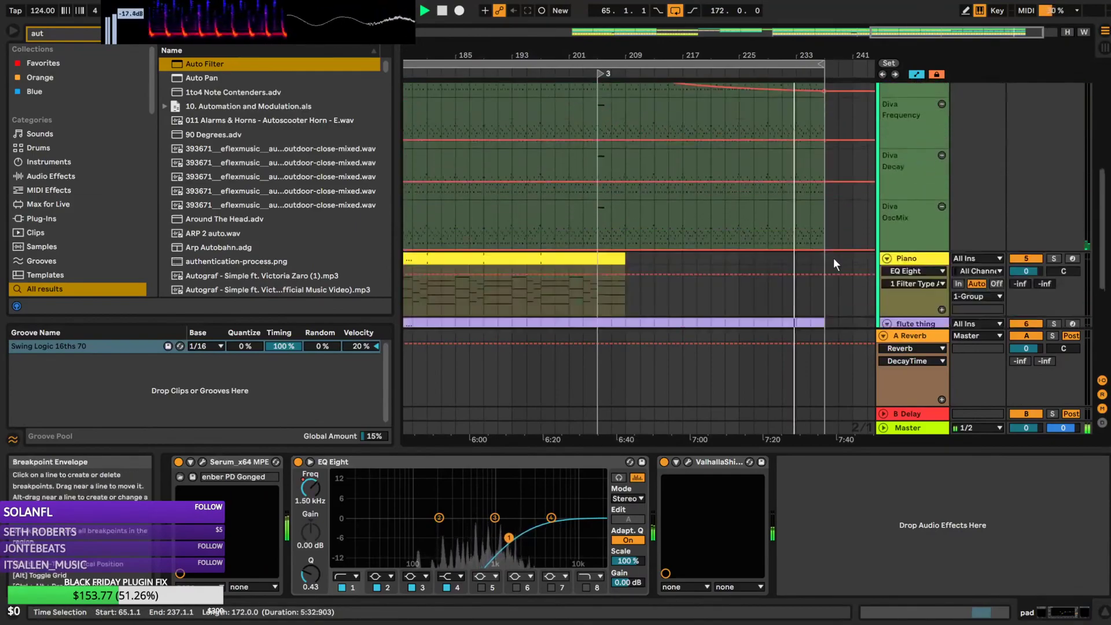
{"action": "scroll", "coordinate": [833, 258], "scroll_direction": "down", "scroll_amount": 3}
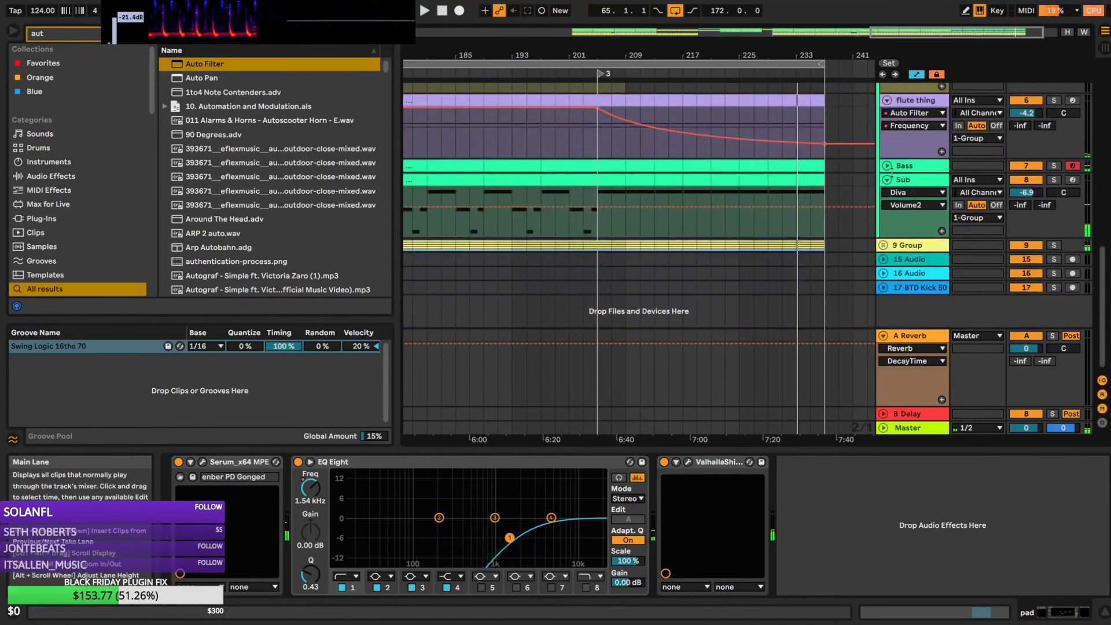
{"action": "left_click", "coordinate": [904, 168]}
{"action": "left_click", "coordinate": [887, 166]}
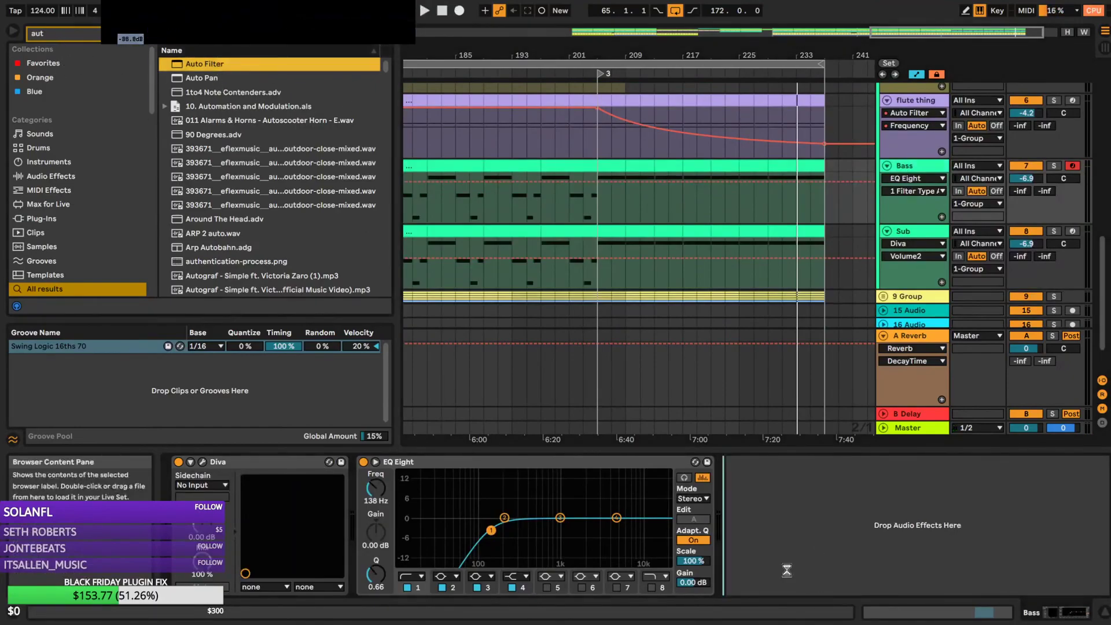
{"action": "double_click", "coordinate": [217, 63]}
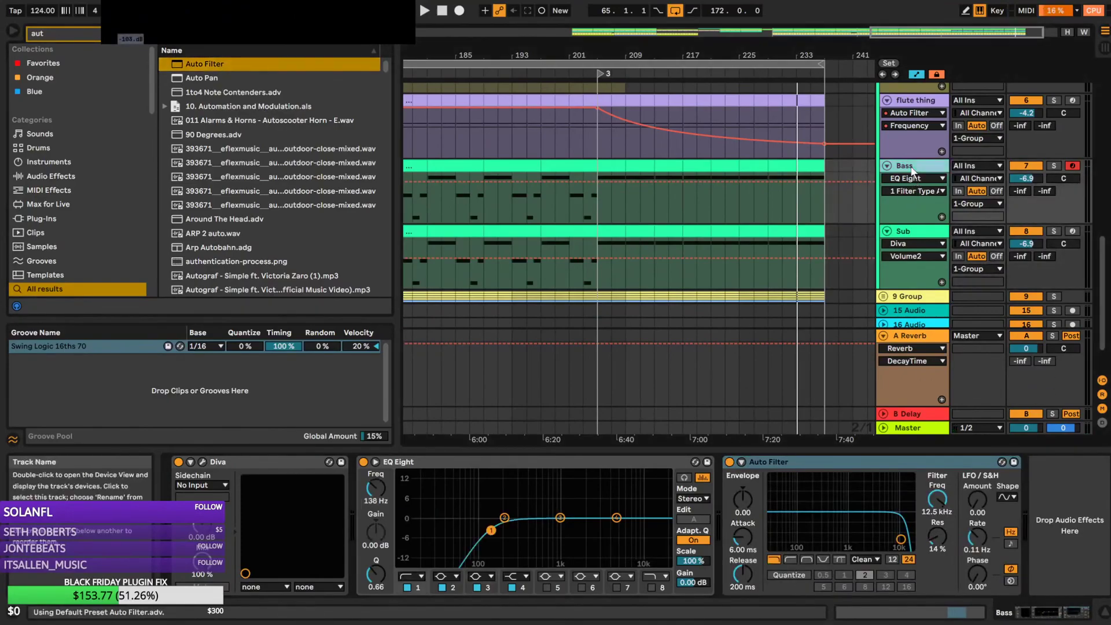
{"action": "double_click", "coordinate": [913, 228]}
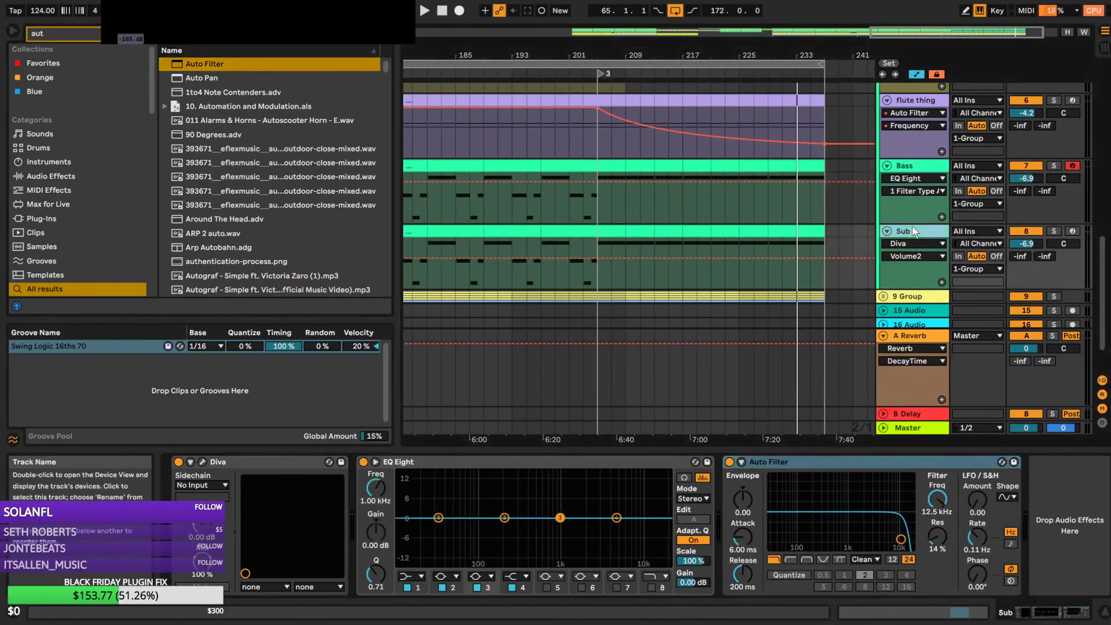
Switch the Sub's Auto Filter to high-pass at 26.0 Hz and ramp its frequency automation up from bar 205 to bar 237
{"action": "left_click", "coordinate": [788, 559]}
{"action": "left_click_drag", "start_coordinate": [943, 507], "coordinate": [943, 555]}
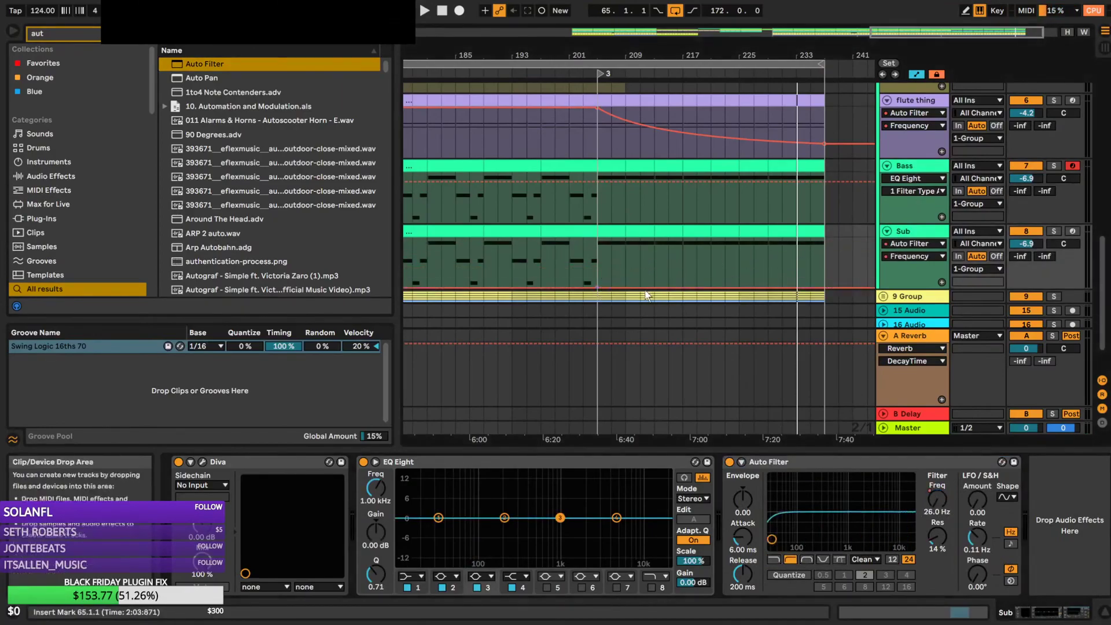
{"action": "left_click_drag", "start_coordinate": [824, 285], "coordinate": [824, 271]}
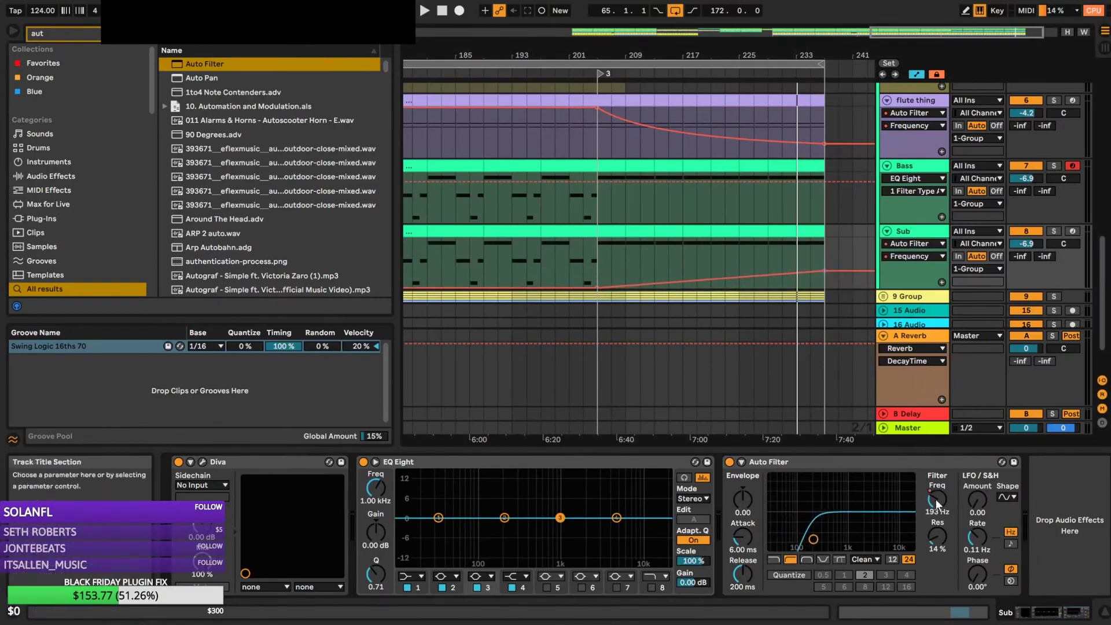
Automate the Bass track's Auto Filter frequency, curving down from about 19.9 kHz at bar 205 to a low cutoff at bar 237
{"action": "left_click", "coordinate": [914, 173]}
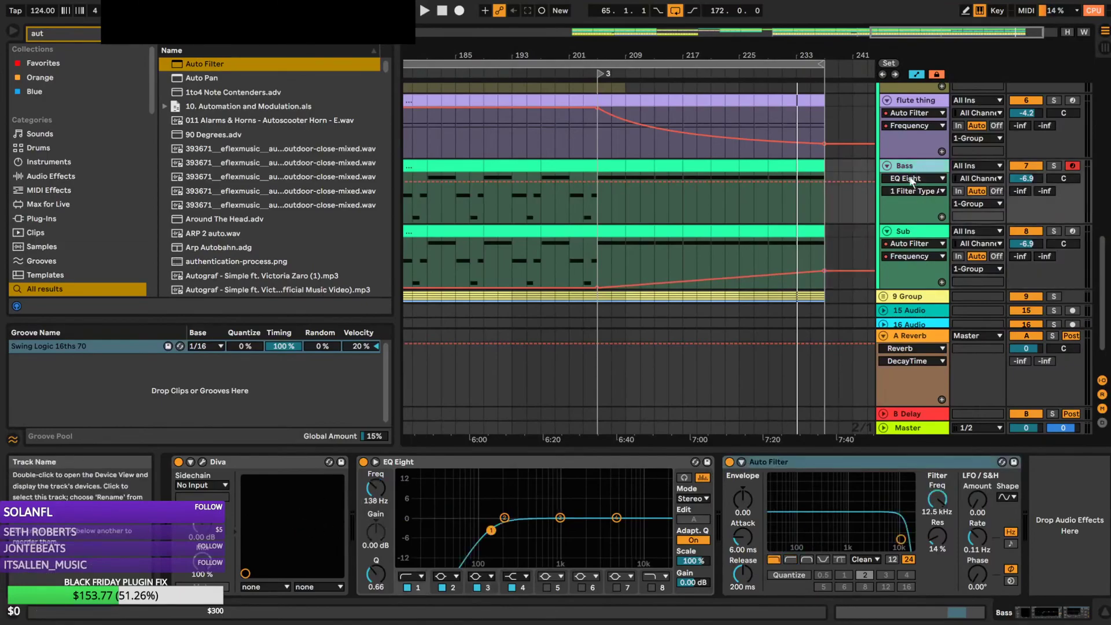
{"action": "left_click", "coordinate": [938, 502]}
{"action": "left_click_drag", "start_coordinate": [599, 178], "coordinate": [598, 172]}
{"action": "left_click_drag", "start_coordinate": [825, 178], "coordinate": [825, 210]}
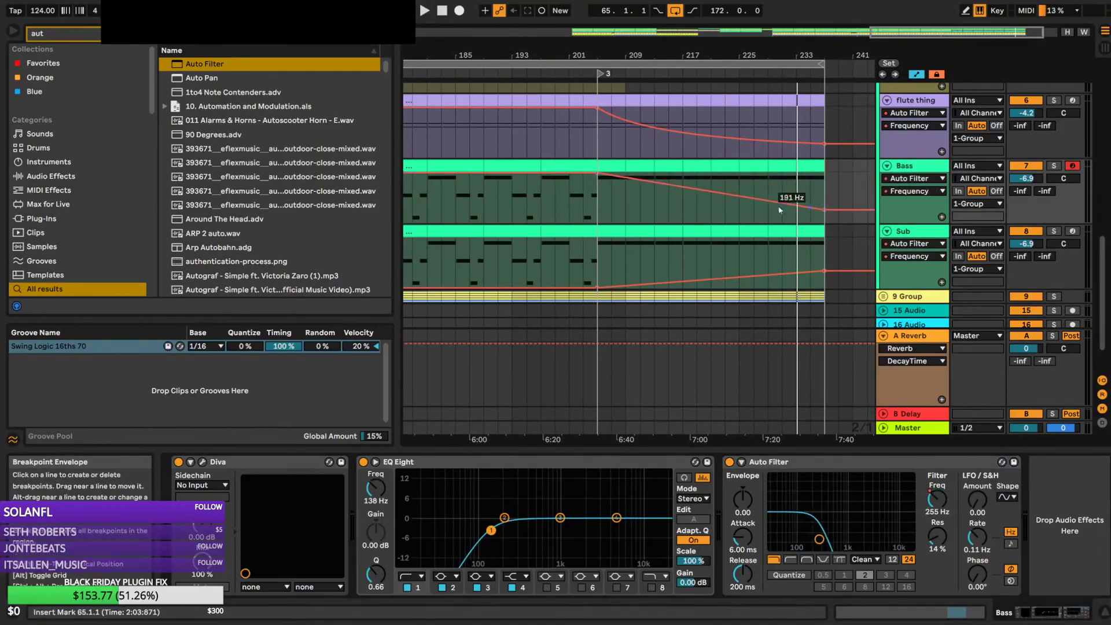
{"action": "left_click", "coordinate": [629, 209]}
{"action": "left_click_drag", "start_coordinate": [690, 185], "coordinate": [690, 209]}
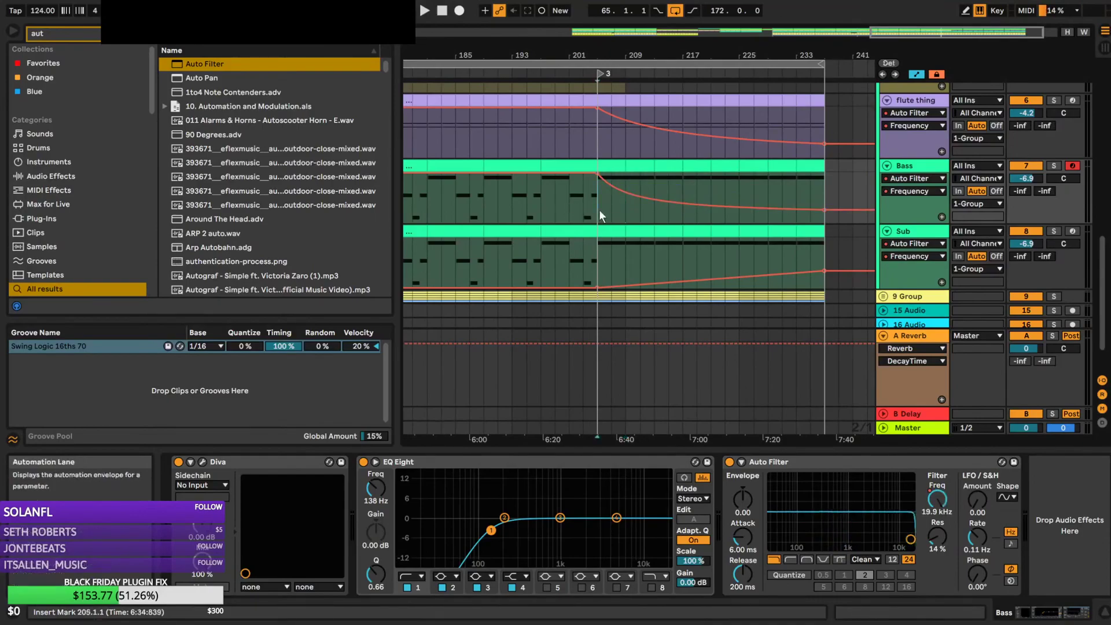
Play the outro from bar 205 and listen to the filter automation across the melodic tracks
{"action": "key", "text": "space"}
{"action": "scroll", "coordinate": [682, 220], "scroll_direction": "up", "scroll_amount": 3}
{"action": "scroll", "coordinate": [681, 228], "scroll_direction": "down", "scroll_amount": 3}
{"action": "scroll", "coordinate": [681, 233], "scroll_direction": "up", "scroll_amount": 5}
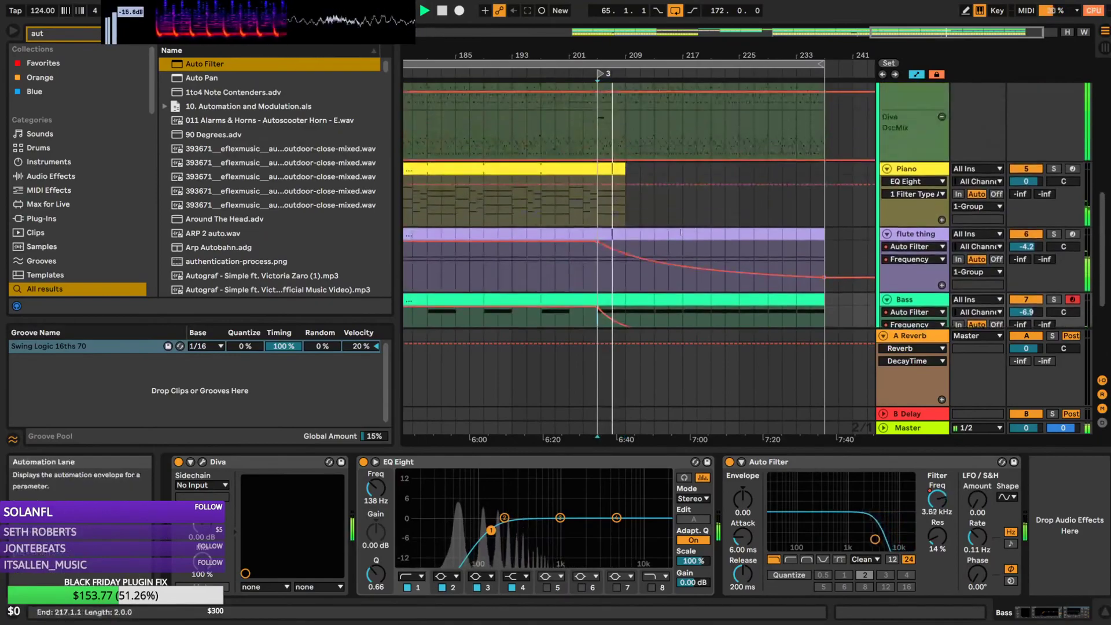
{"action": "scroll", "coordinate": [682, 233], "scroll_direction": "down", "scroll_amount": 4}
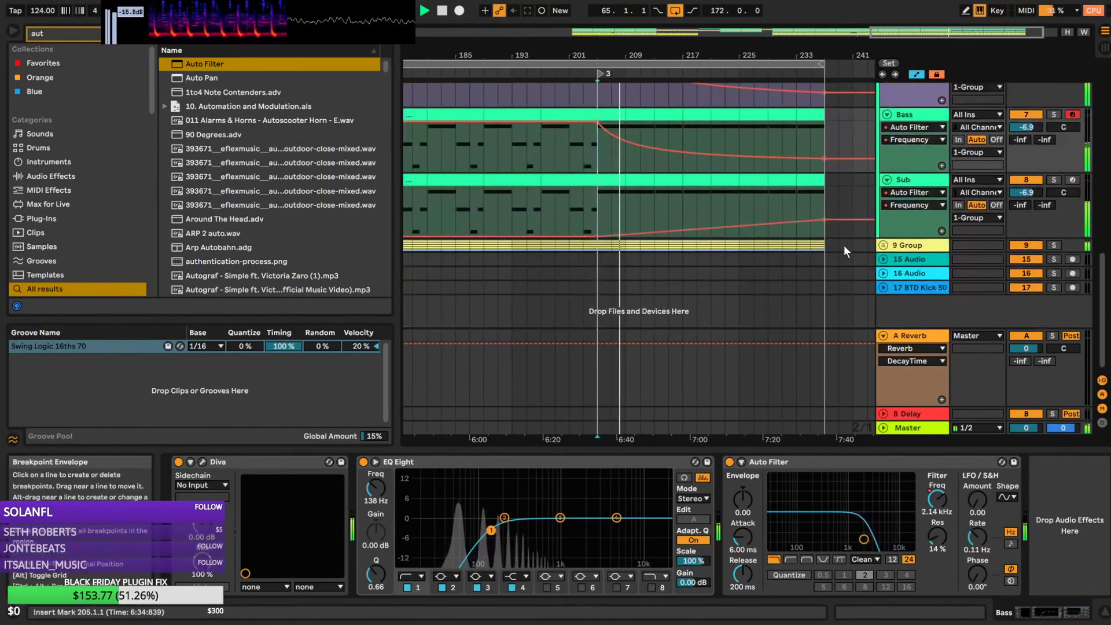
Unfold the 9 Group drum tracks and shorten the kick clip before marker 3 so it ends at bar 204
{"action": "left_click", "coordinate": [883, 244]}
{"action": "double_click", "coordinate": [537, 33]}
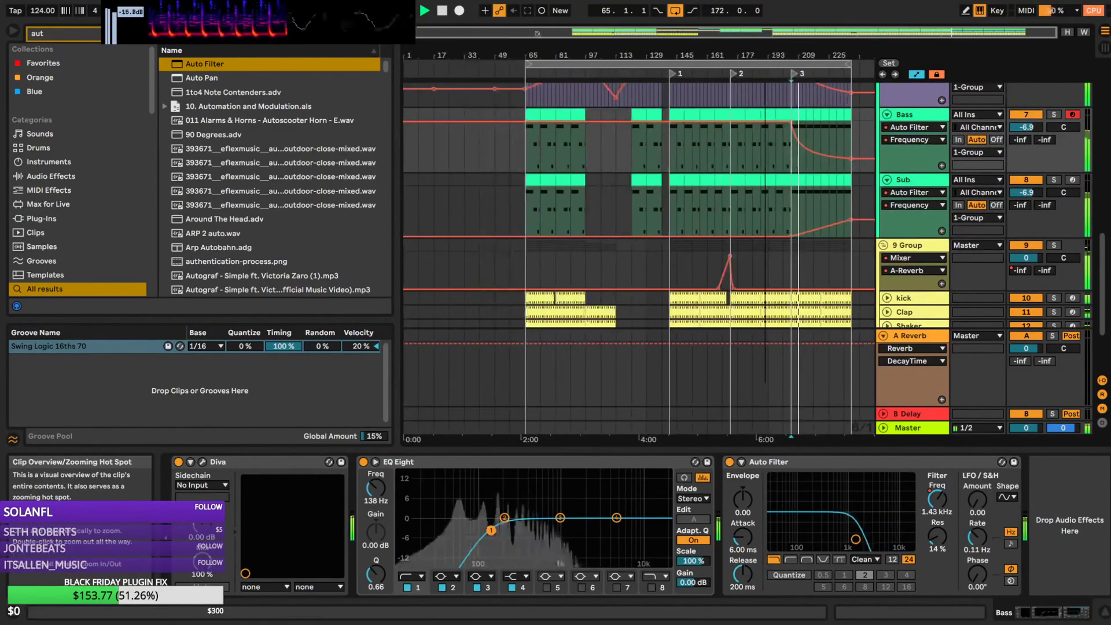
{"action": "scroll", "coordinate": [642, 200], "scroll_direction": "down", "scroll_amount": 4}
{"action": "left_click", "coordinate": [784, 242]}
{"action": "left_click", "coordinate": [806, 245]}
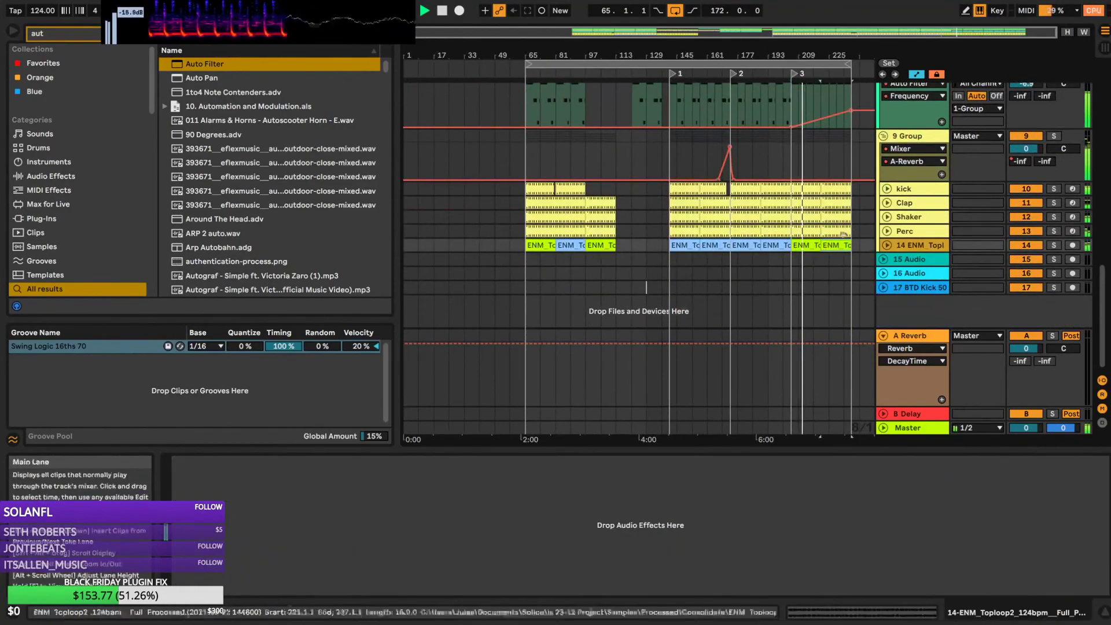
{"action": "left_click_drag", "start_coordinate": [842, 28], "coordinate": [830, 179]}
{"action": "left_click", "coordinate": [666, 189]}
{"action": "key", "text": "space"}
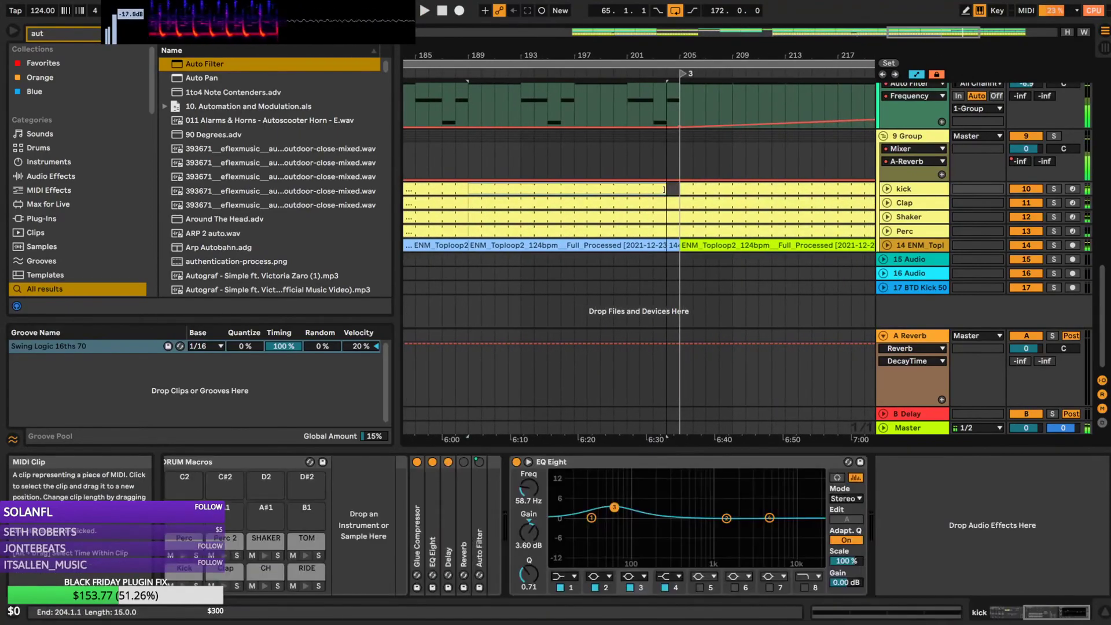
Play the transition from bar 203 into the outro to check the drums around the kick gap
{"action": "left_click", "coordinate": [653, 168]}
{"action": "key", "text": "space"}
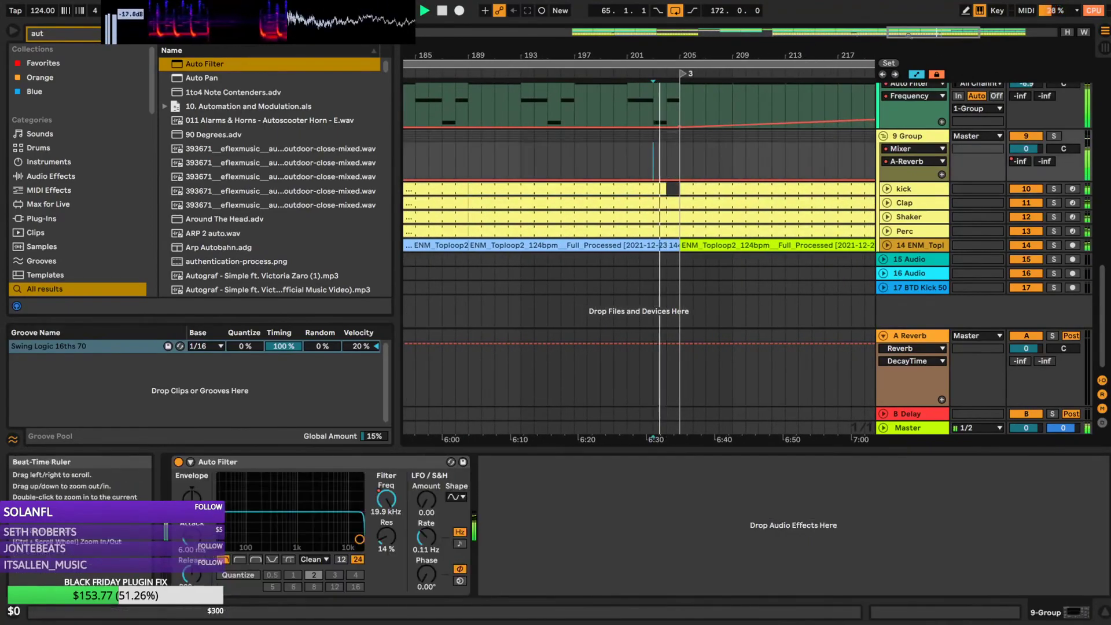
{"action": "left_click_drag", "start_coordinate": [920, 30], "coordinate": [944, 48]}
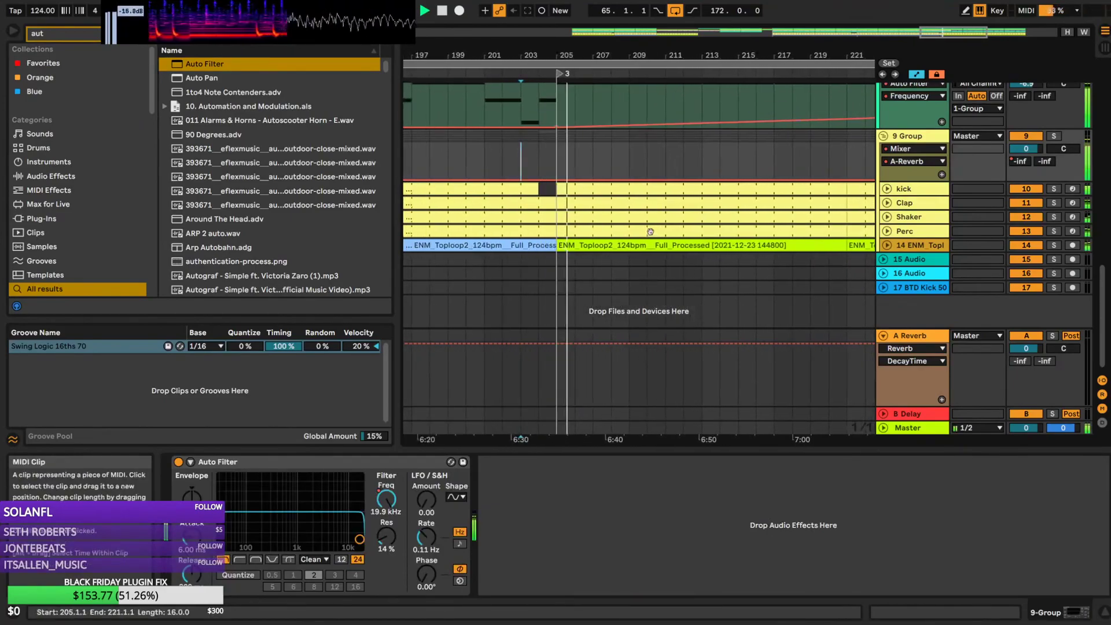
{"action": "scroll", "coordinate": [658, 135], "scroll_direction": "up", "scroll_amount": 2}
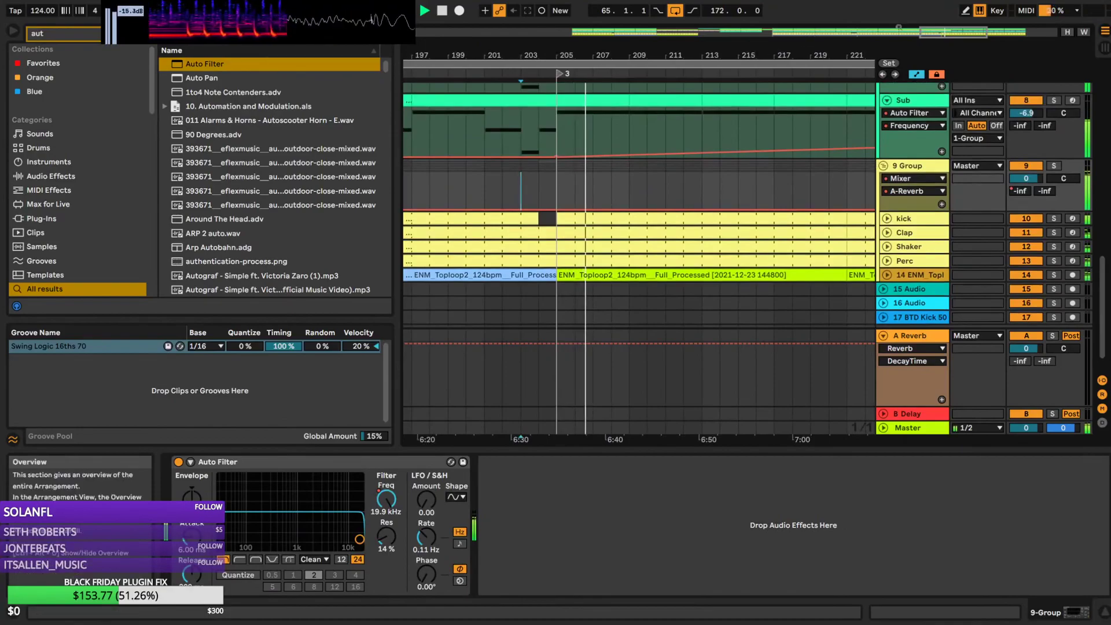
{"action": "left_click_drag", "start_coordinate": [947, 31], "coordinate": [951, 10]}
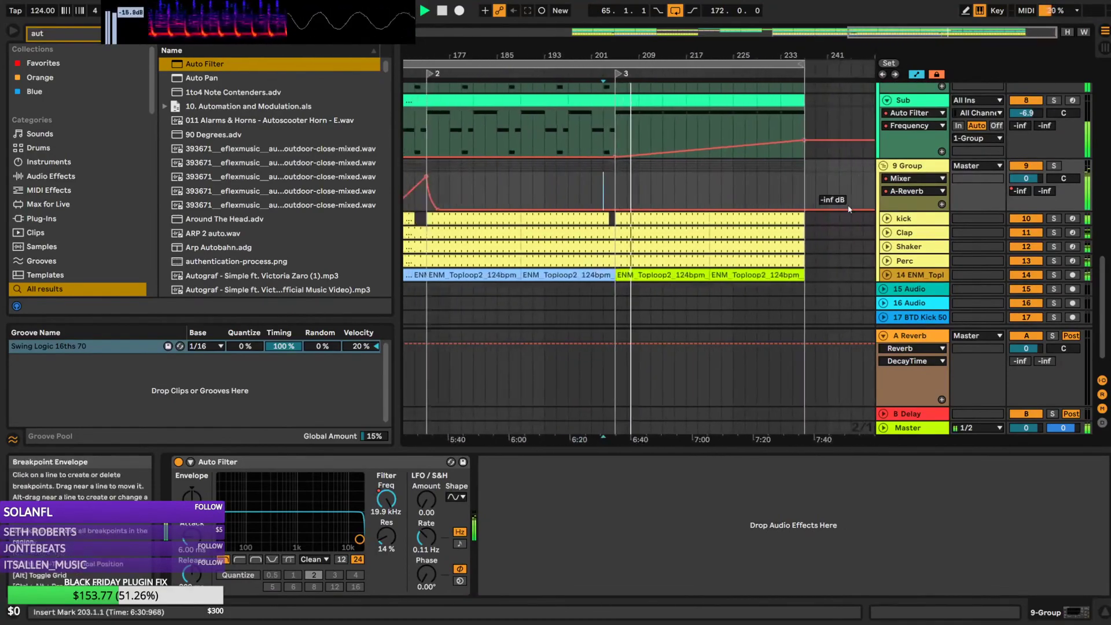
Fold the individual tracks inside 1 Group and 9 Group while leaving both groups open
{"action": "scroll", "coordinate": [849, 210], "scroll_direction": "up", "scroll_amount": 2}
{"action": "left_click", "coordinate": [883, 226], "text": "alt"}
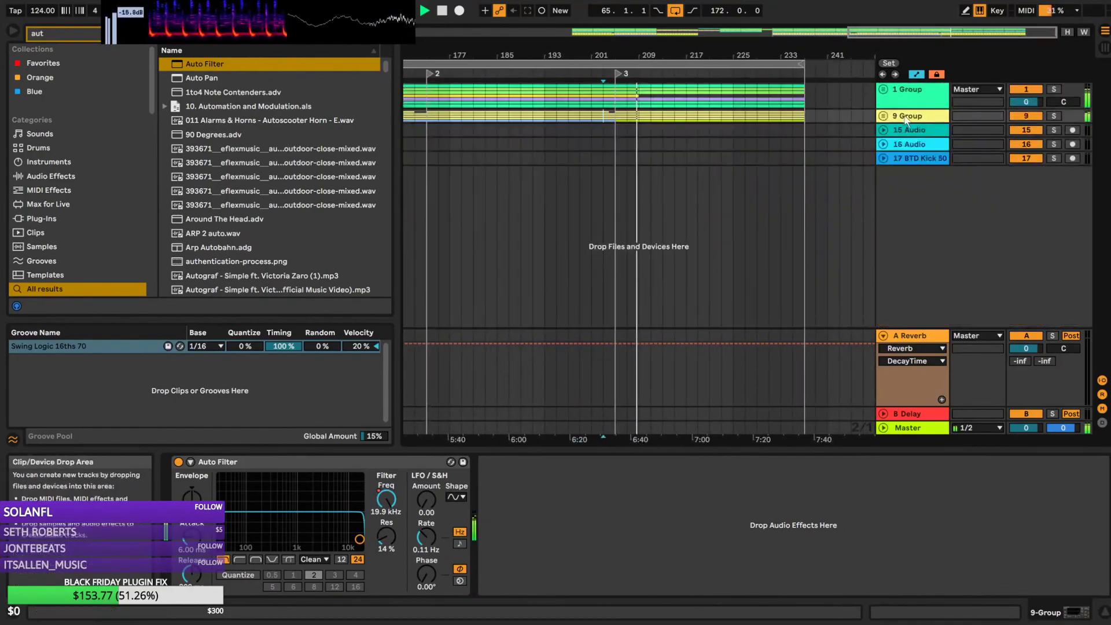
{"action": "left_click", "coordinate": [885, 91], "text": "alt"}
{"action": "scroll", "coordinate": [808, 194], "scroll_direction": "down", "scroll_amount": 5}
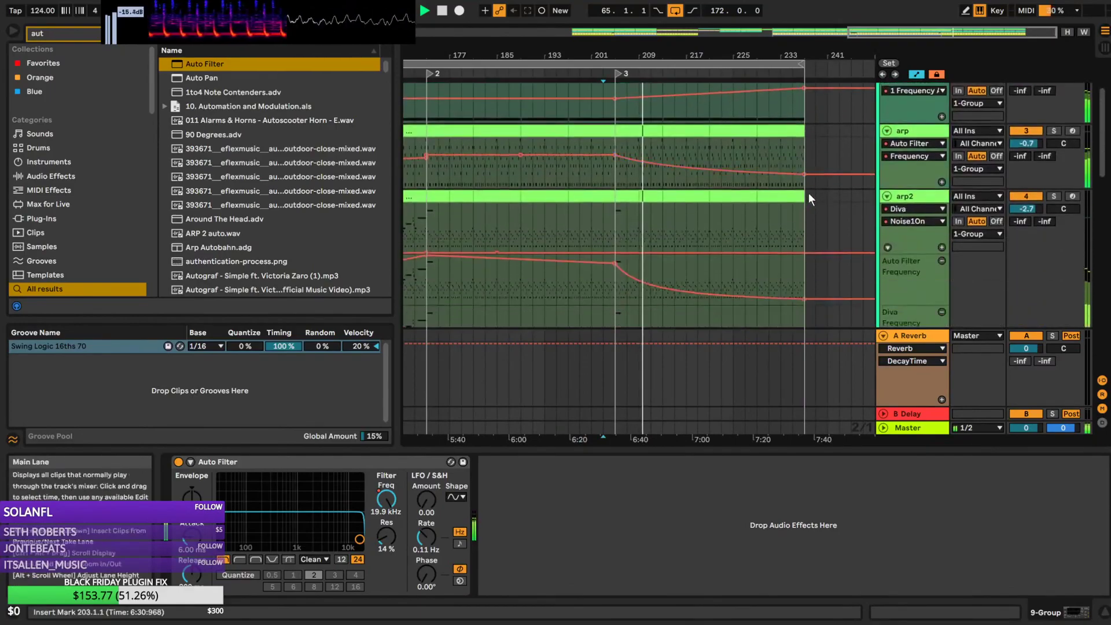
{"action": "left_click", "coordinate": [891, 108], "text": "alt"}
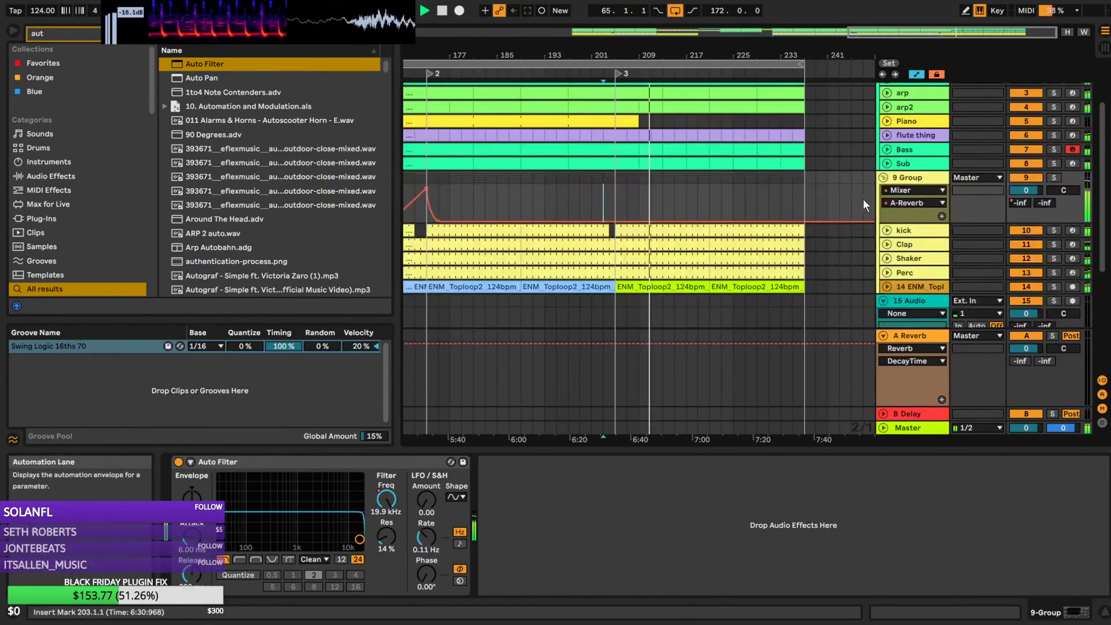
Automate the 9 Group's A-Reverb send with a curved rise from about bar 197 to about -5.0 dB at bar 205, dropping quickly to -inf
{"action": "scroll", "coordinate": [884, 213], "scroll_direction": "up", "scroll_amount": 1}
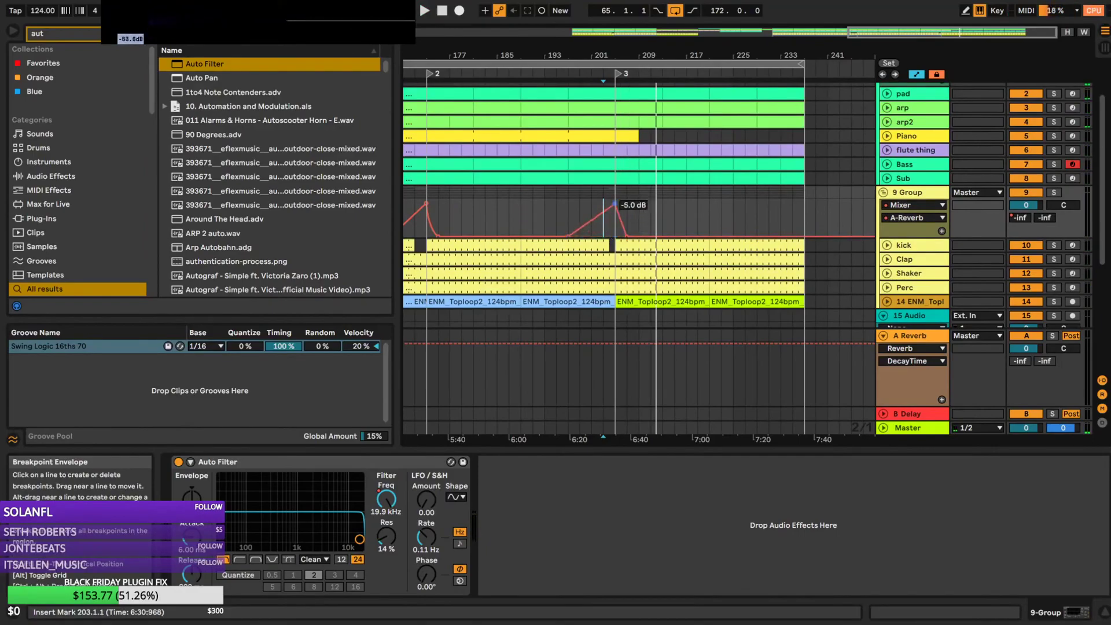
{"action": "left_click", "coordinate": [581, 203]}
{"action": "key", "text": "space"}
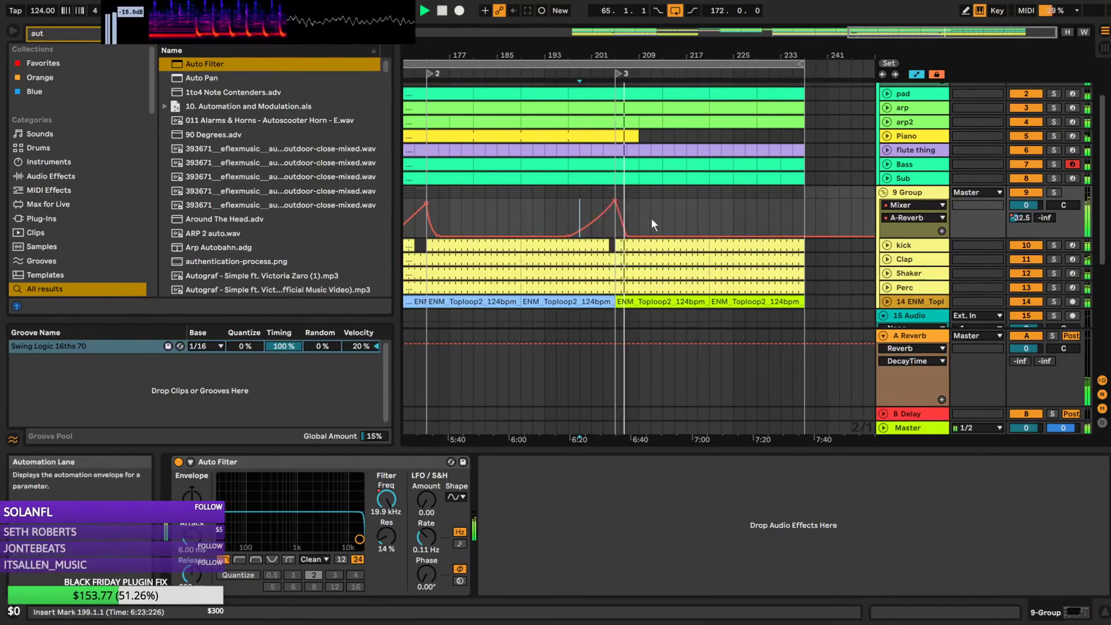
{"action": "left_click_drag", "start_coordinate": [601, 56], "coordinate": [869, 31]}
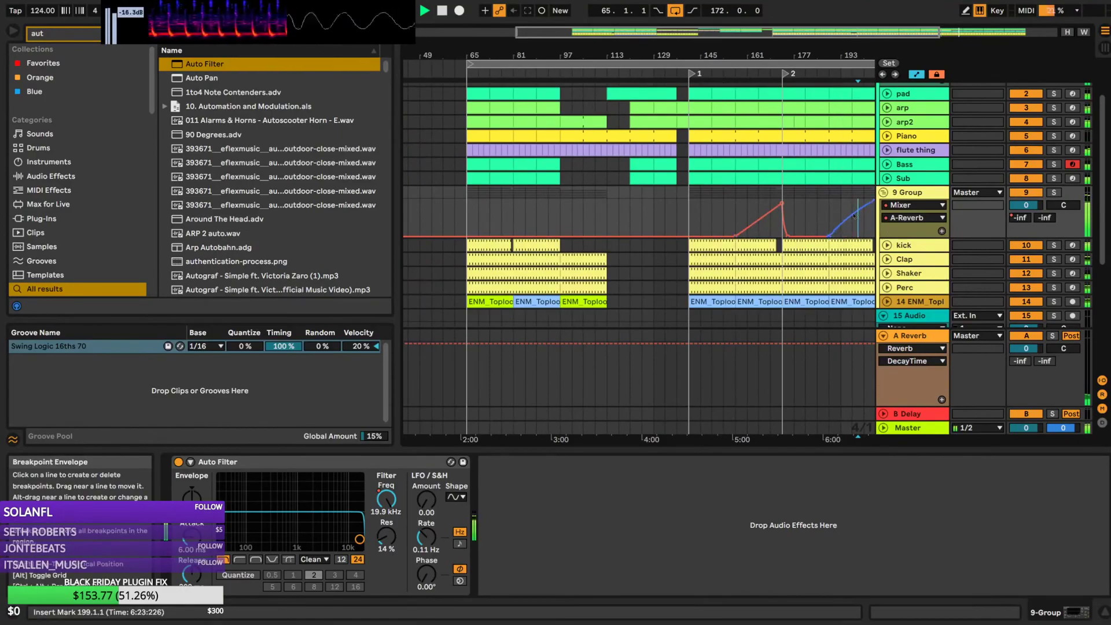
{"action": "left_click_drag", "start_coordinate": [860, 32], "coordinate": [884, 127]}
{"action": "left_click", "coordinate": [736, 233]}
{"action": "key", "text": "space"}
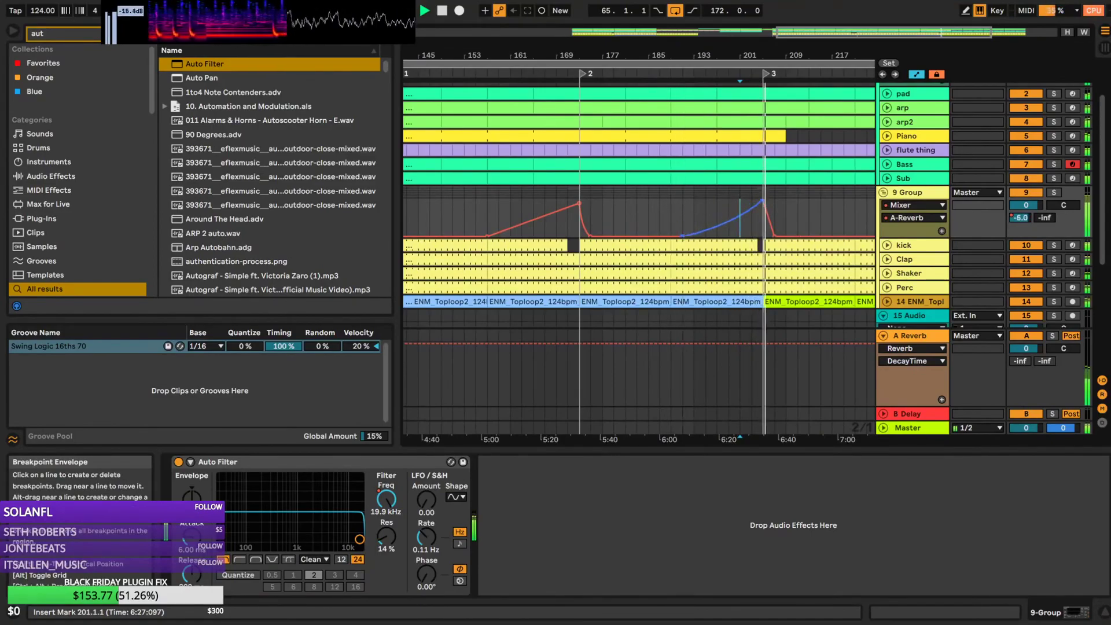
Unfold the arp2 track, play it from bar 161, and open its clip spanning bars 157 to 173 in the note editor
{"action": "left_click_drag", "start_coordinate": [828, 33], "coordinate": [636, 17]}
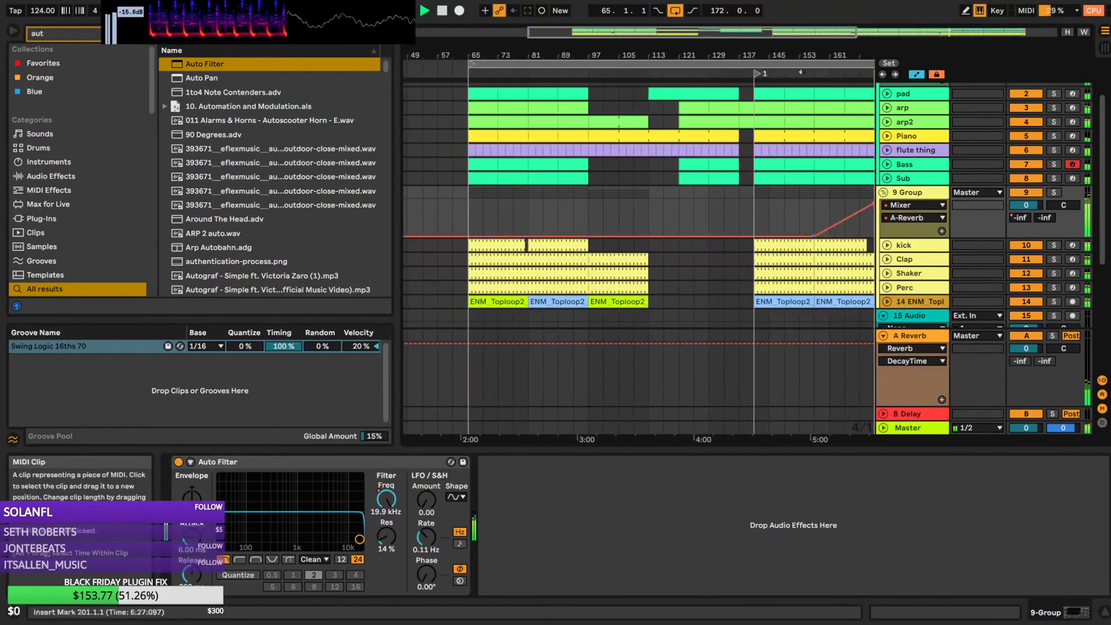
{"action": "left_click_drag", "start_coordinate": [803, 32], "coordinate": [857, 18]}
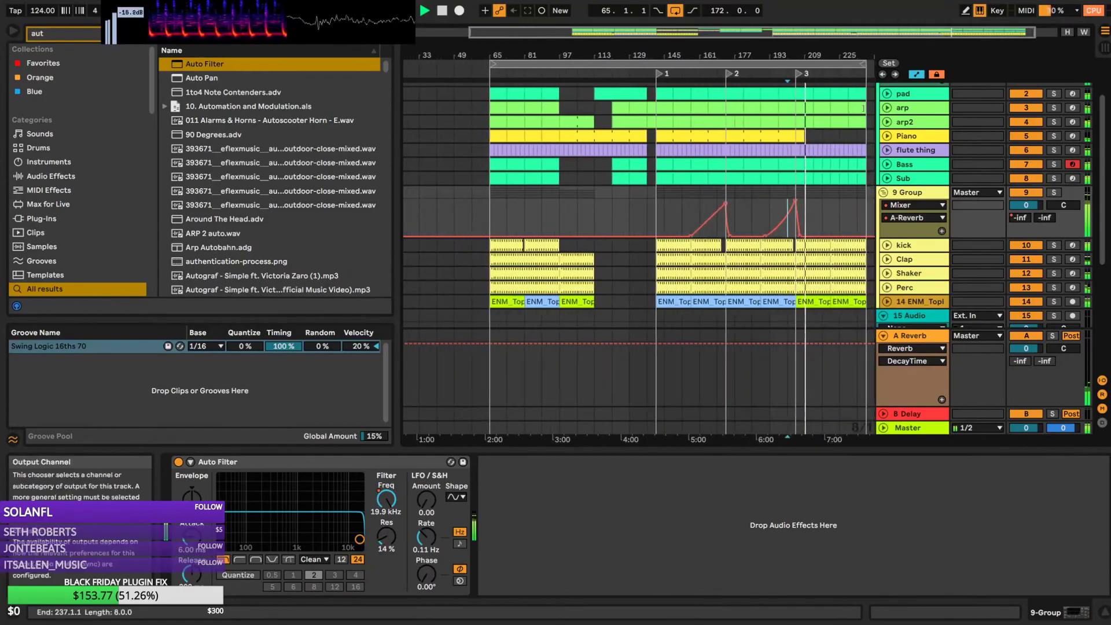
{"action": "left_click", "coordinate": [887, 122]}
{"action": "left_click", "coordinate": [695, 142]}
{"action": "key", "text": "space"}
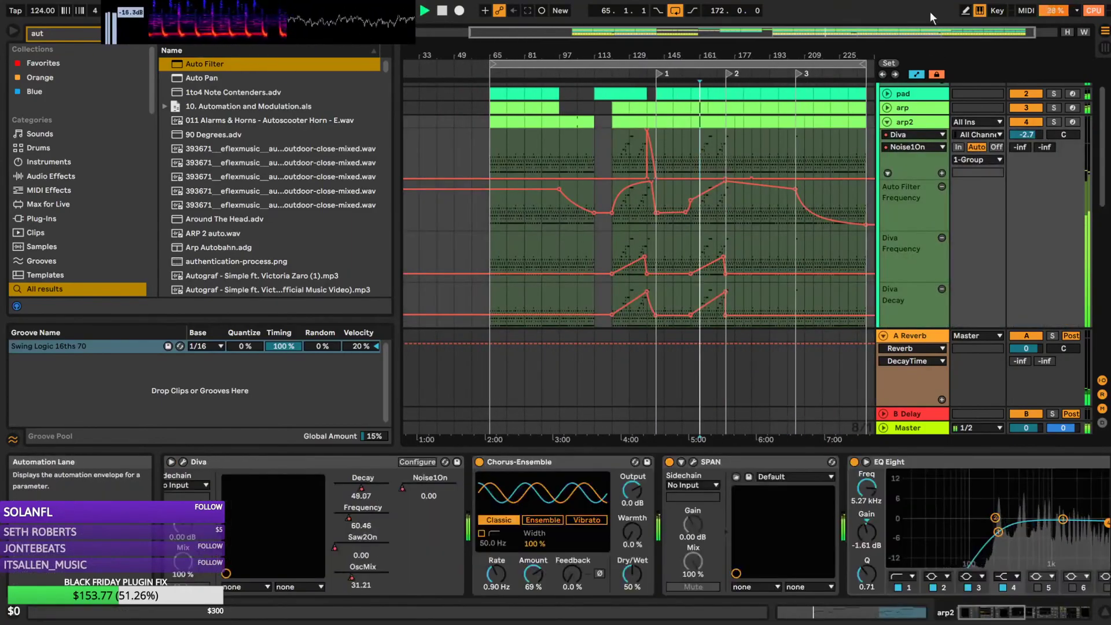
{"action": "left_click_drag", "start_coordinate": [827, 32], "coordinate": [830, 85]}
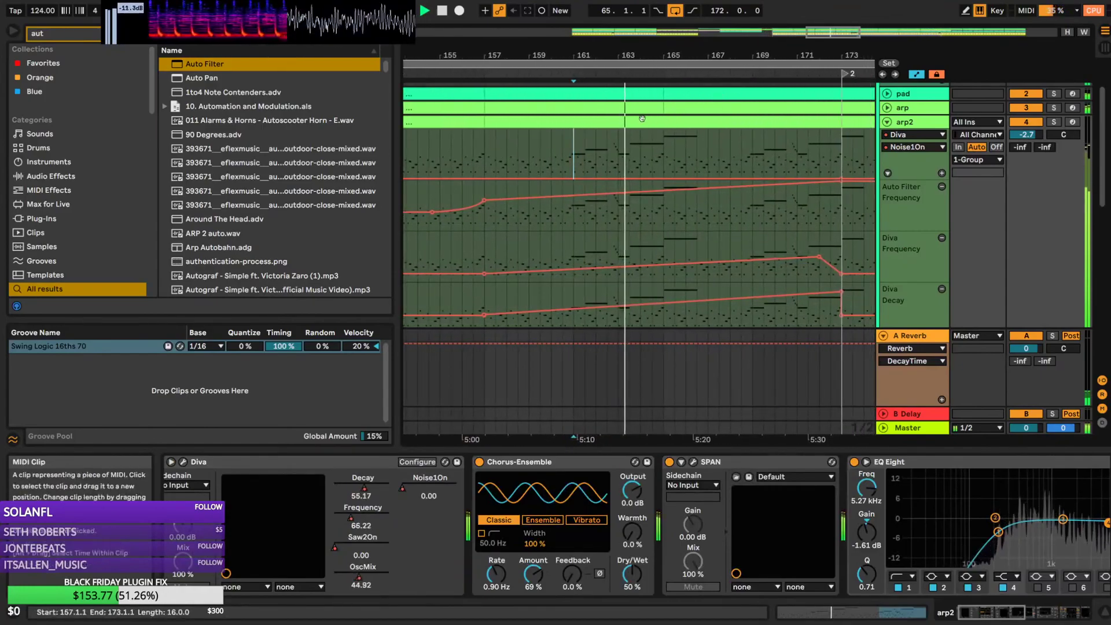
{"action": "key", "text": "space"}
{"action": "double_click", "coordinate": [659, 130]}
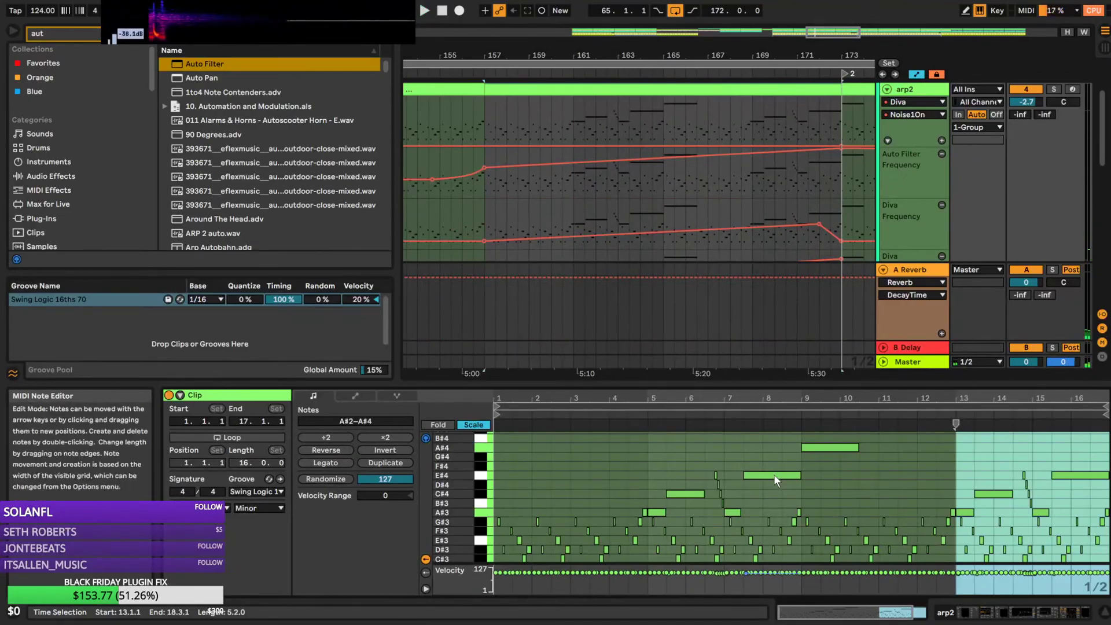
Raise the melody note at 7.1.1 to B#3 and delete the long E#4 note following it at 7.3
{"action": "left_click", "coordinate": [731, 509]}
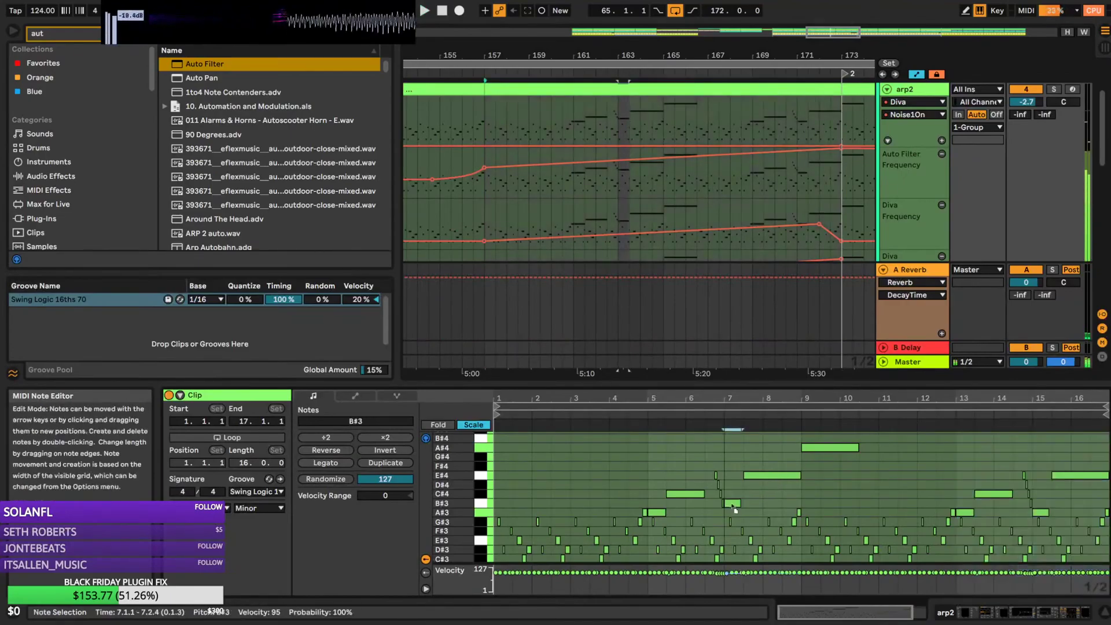
{"action": "key", "text": "space"}
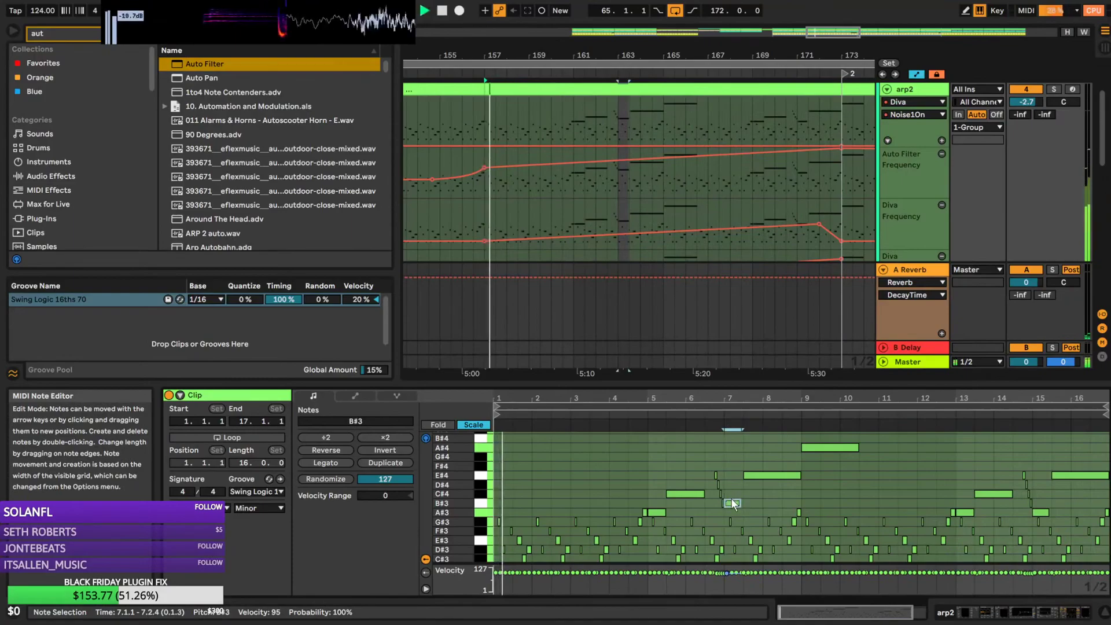
{"action": "left_click", "coordinate": [573, 116]}
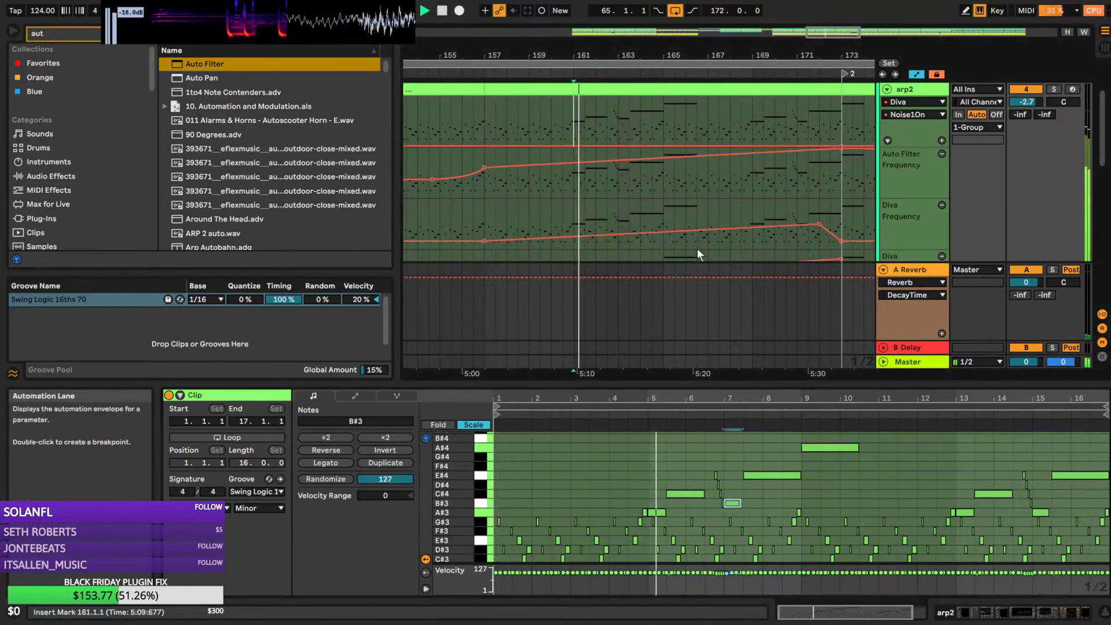
{"action": "left_click", "coordinate": [746, 478]}
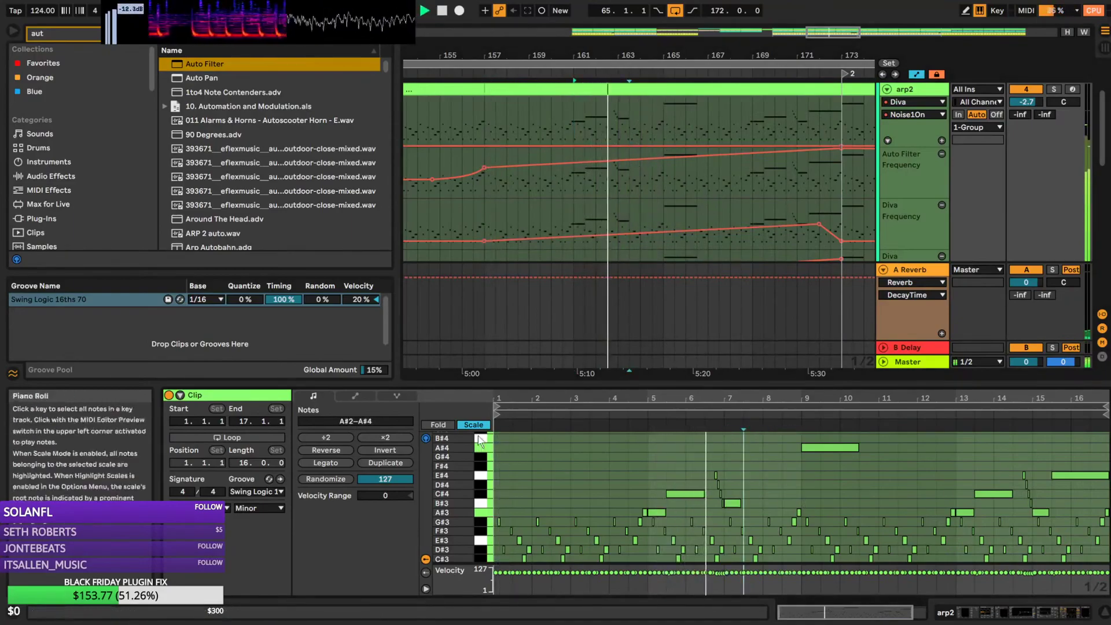
{"action": "key", "text": "space"}
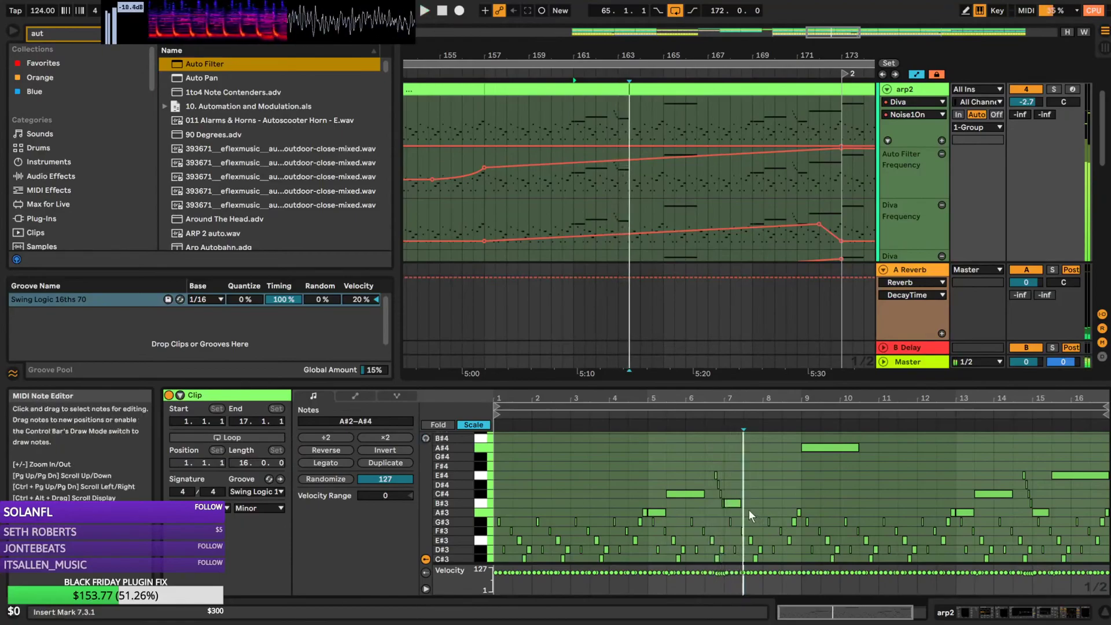
Lower the melody note at 7.1.1 to G#3 and lengthen it to end at 7.4.4
{"action": "key", "text": "space"}
{"action": "left_click_drag", "start_coordinate": [750, 398], "coordinate": [773, 488]}
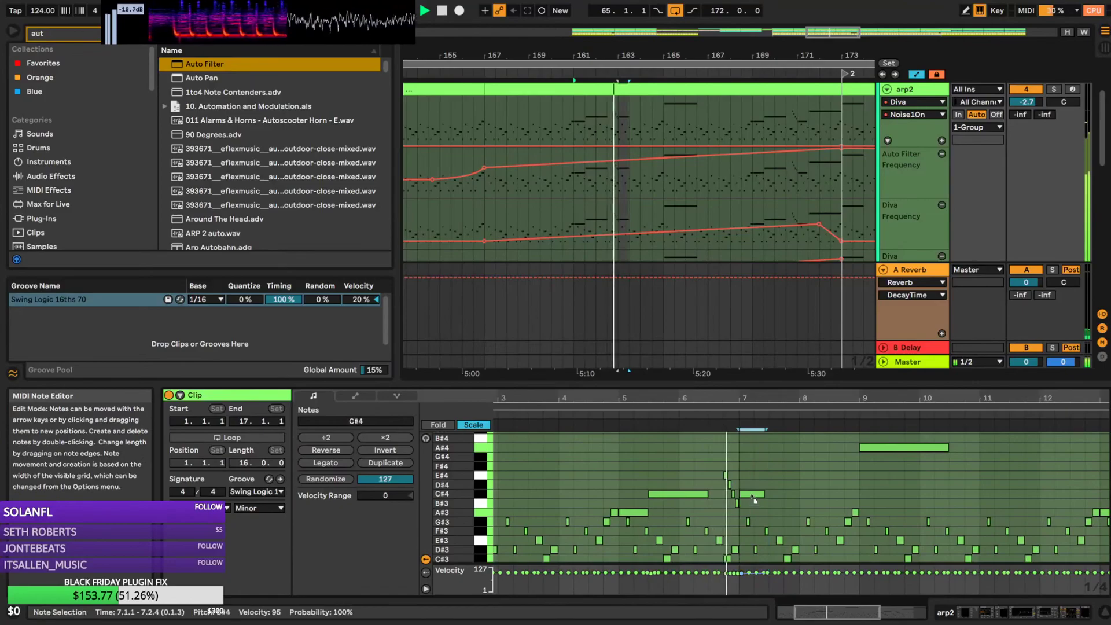
{"action": "left_click_drag", "start_coordinate": [754, 505], "coordinate": [752, 497]}
{"action": "key", "text": "space"}
{"action": "key", "text": "space"}
{"action": "key", "text": "Down"}
{"action": "key", "text": "Down"}
{"action": "left_click_drag", "start_coordinate": [764, 514], "coordinate": [786, 530]}
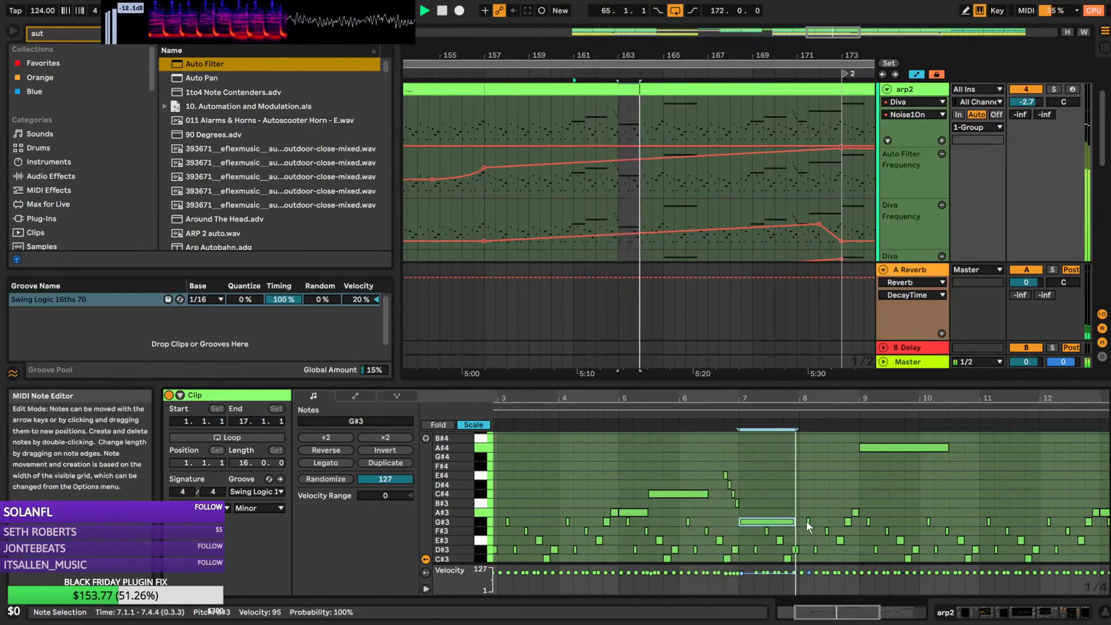
Copy the descending run and the long G#3 note from 6.4.1 and place the copy at 8.4.1
{"action": "left_click_drag", "start_coordinate": [725, 463], "coordinate": [778, 526]}
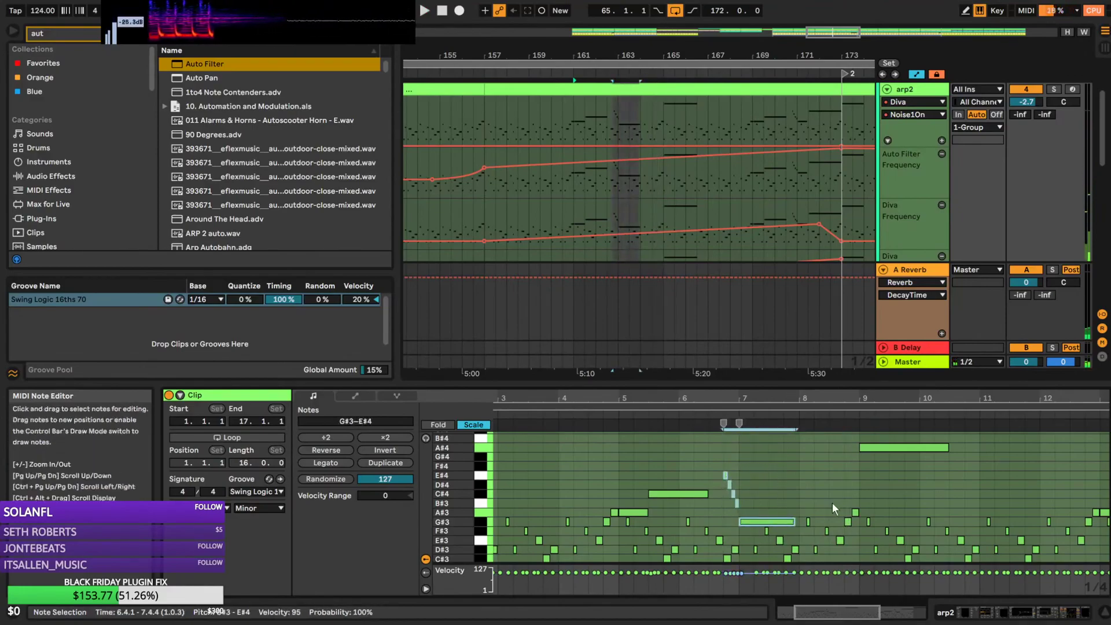
{"action": "left_click", "coordinate": [828, 470]}
{"action": "key", "text": "ctrl+v"}
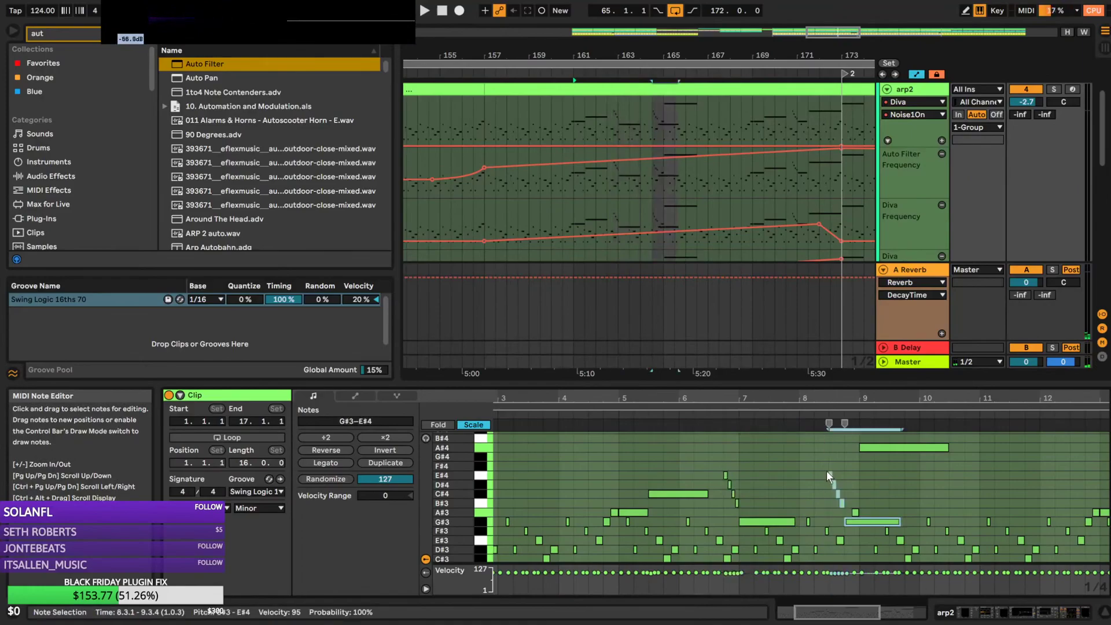
{"action": "key", "text": "Right"}
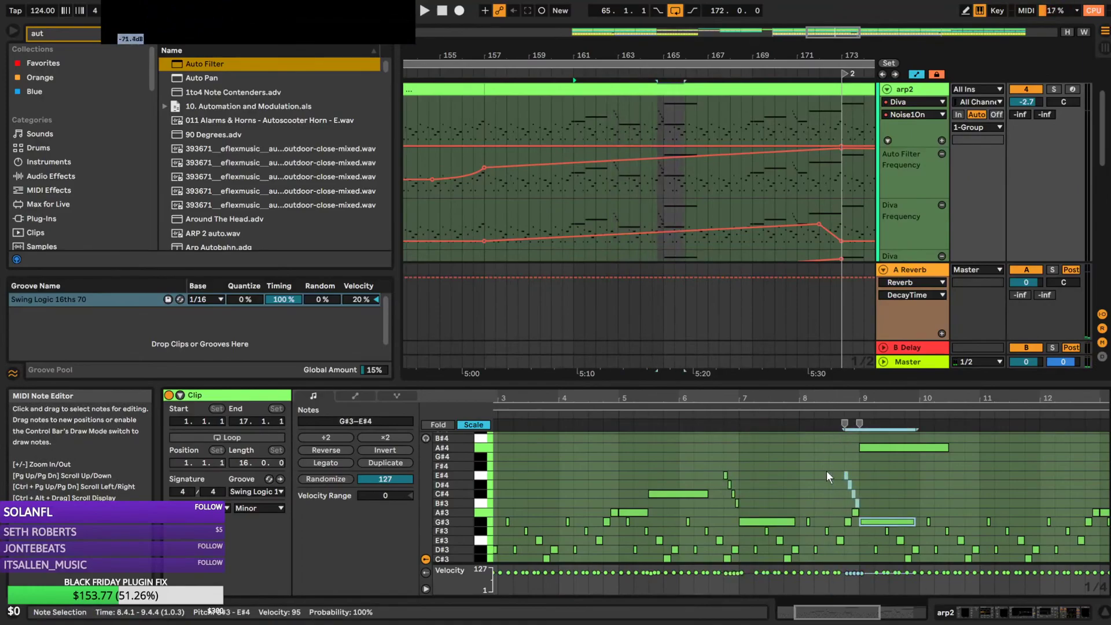
Raise the copied long note to A#3, keep its descending run at E#4 to B#3, and delete the long A#4 note at bar 9
{"action": "key", "text": "Up"}
{"action": "key", "text": "space"}
{"action": "left_click_drag", "start_coordinate": [841, 455], "coordinate": [859, 491]}
{"action": "key", "text": "Down"}
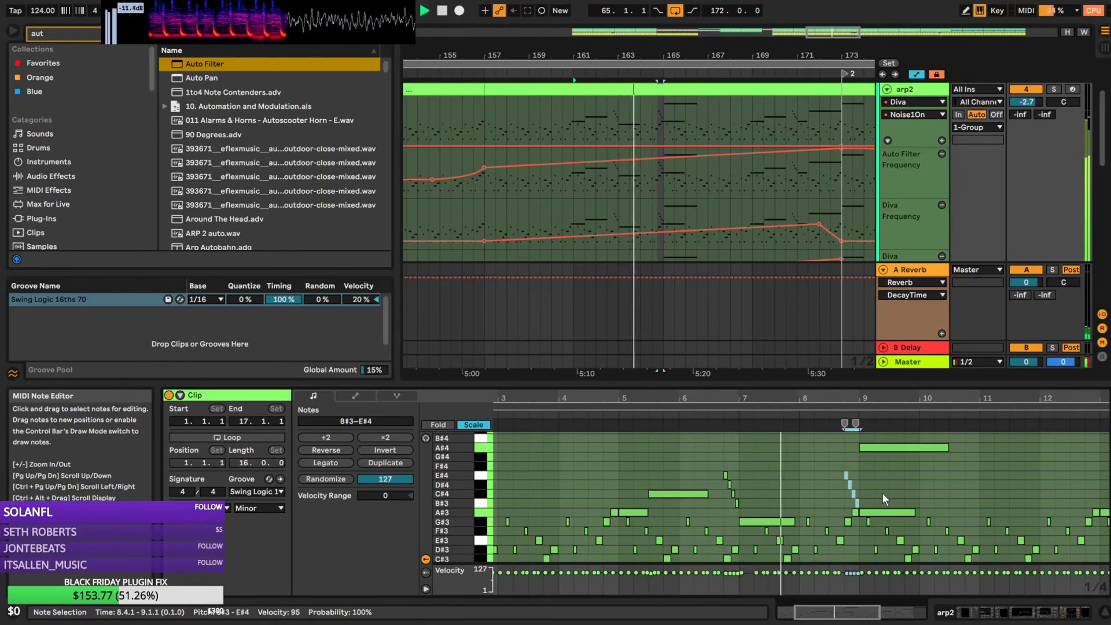
{"action": "double_click", "coordinate": [887, 446]}
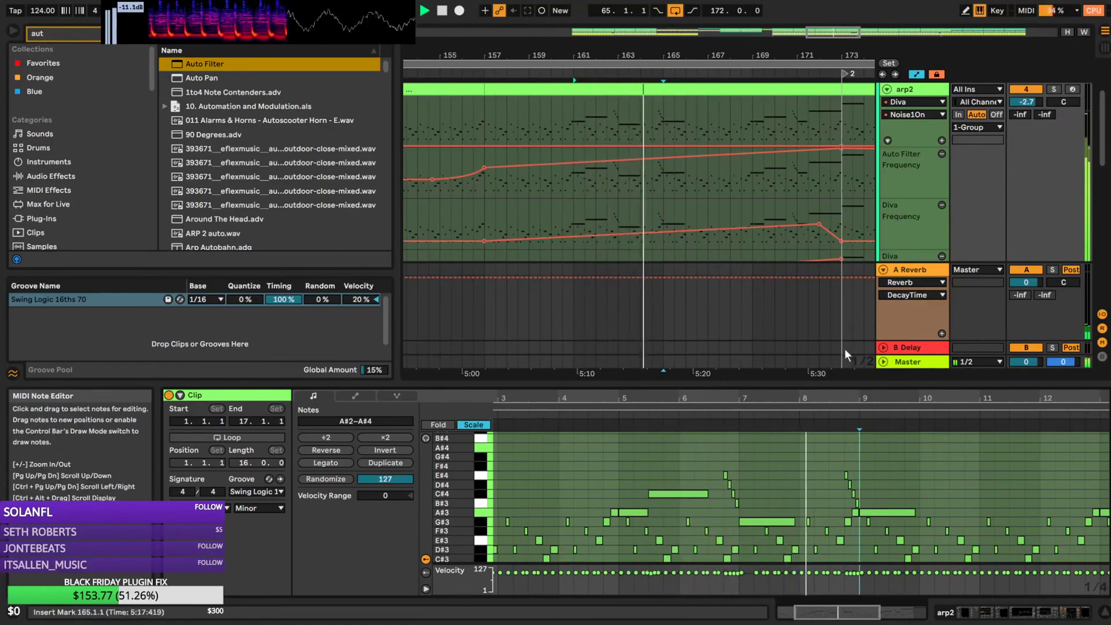
Copy the melody notes and descending runs from 5.1.1 to 9.4.4 and paste them at 13.1.1
{"action": "left_click", "coordinate": [646, 90]}
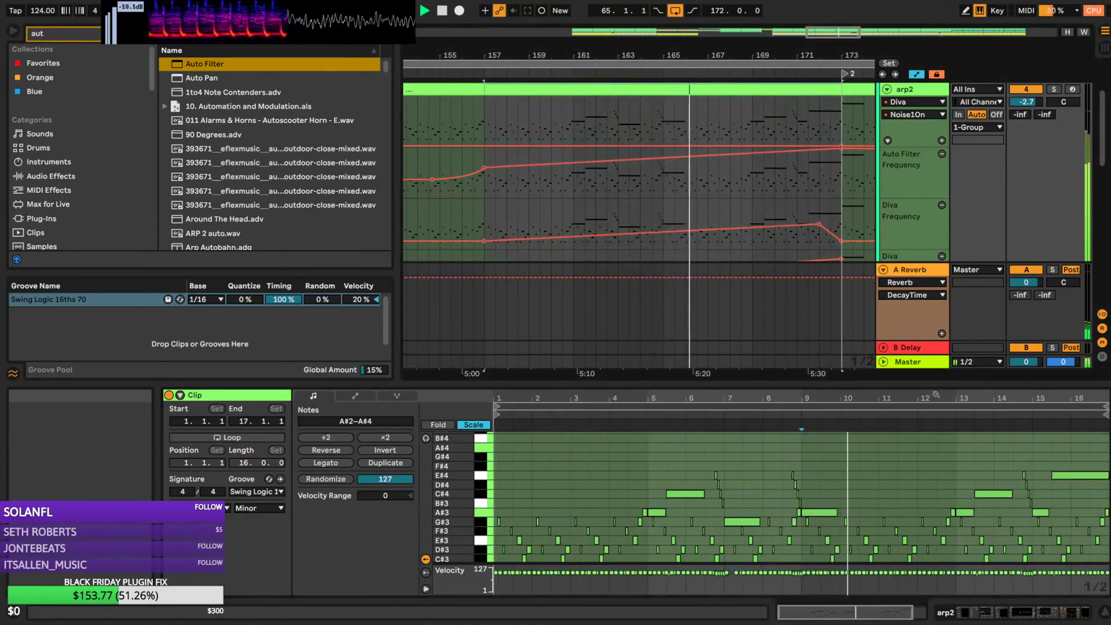
{"action": "key", "text": "space"}
{"action": "left_click", "coordinate": [662, 508]}
{"action": "left_click_drag", "start_coordinate": [664, 510], "coordinate": [688, 497]}
{"action": "left_click_drag", "start_coordinate": [716, 457], "coordinate": [746, 520]}
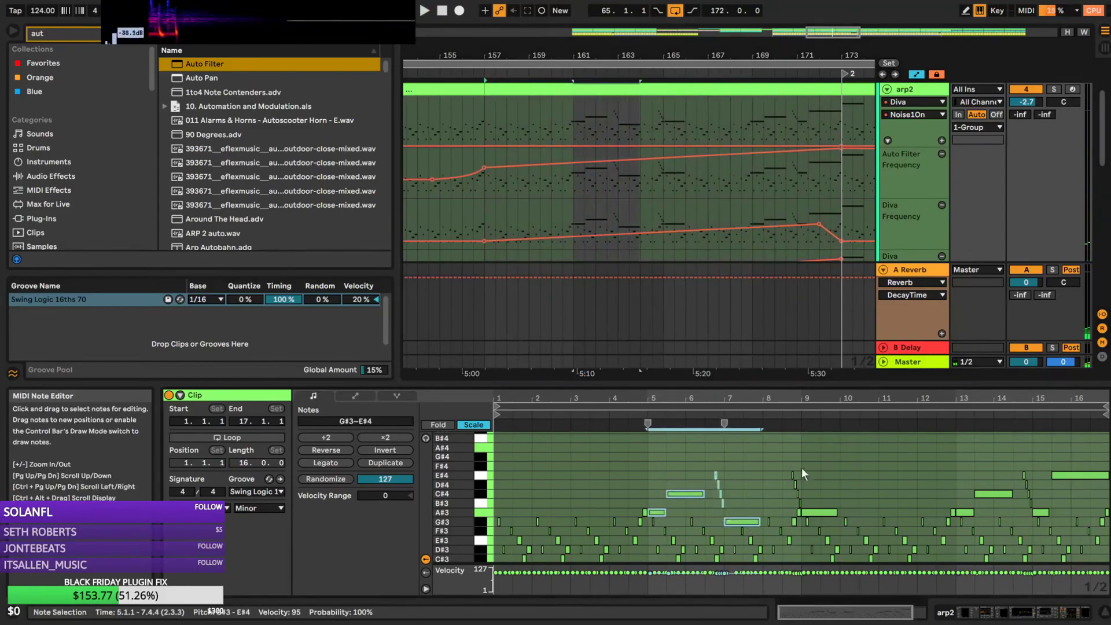
{"action": "left_click_drag", "start_coordinate": [796, 462], "coordinate": [822, 499]}
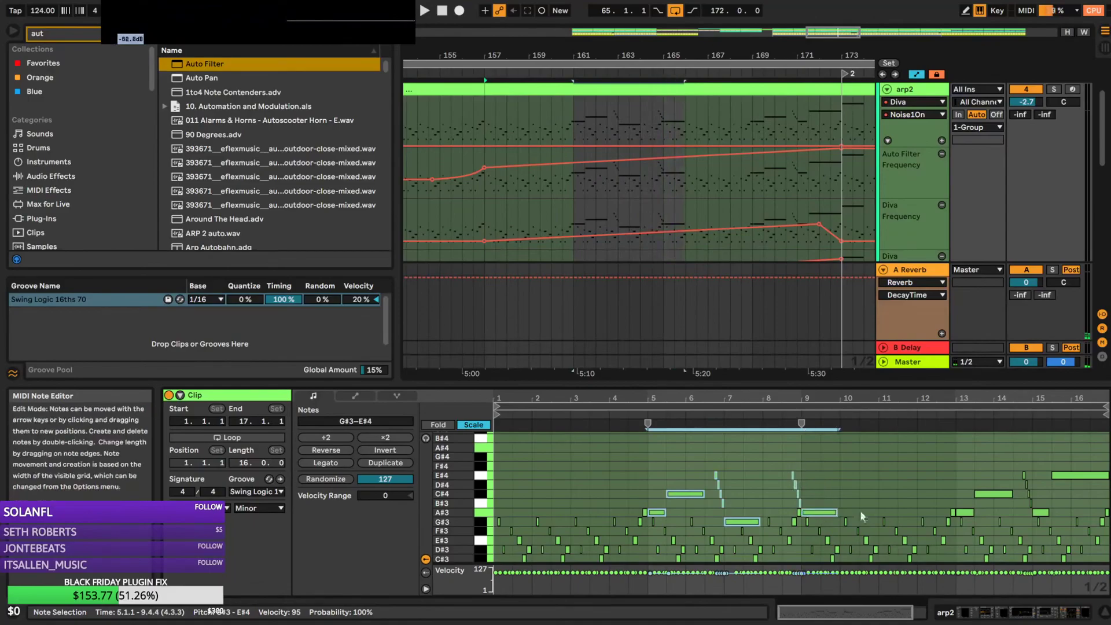
{"action": "left_click", "coordinate": [962, 464]}
{"action": "key", "text": "ctrl+v"}
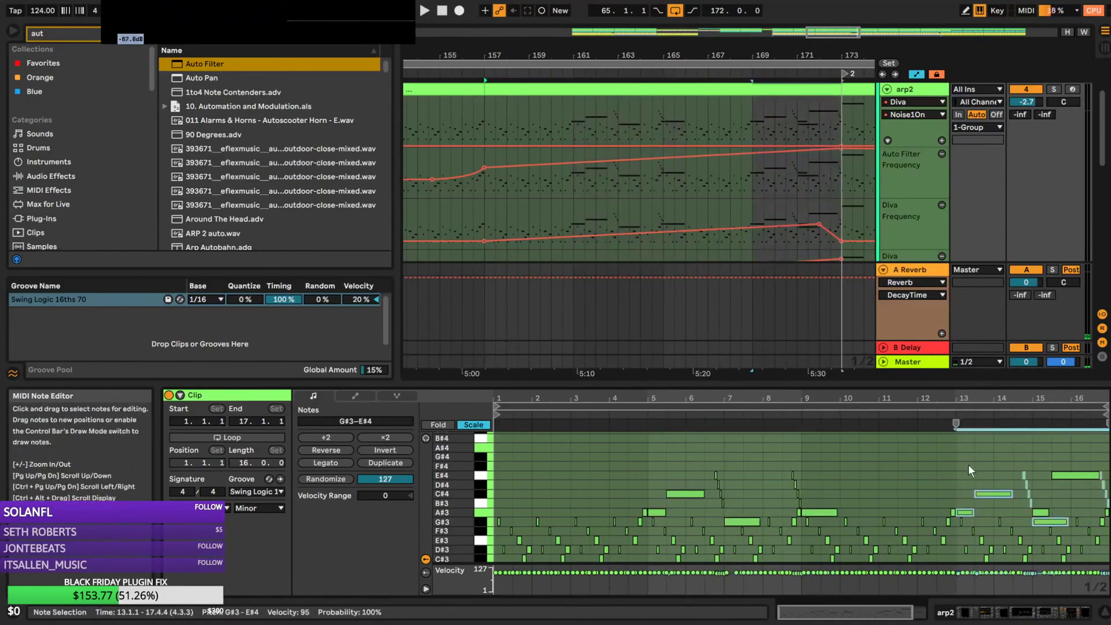
Delete the long A#3 note at bar 15 and the long E#4 note starting at 15.3
{"action": "left_click", "coordinate": [1047, 499]}
{"action": "double_click", "coordinate": [1046, 513]}
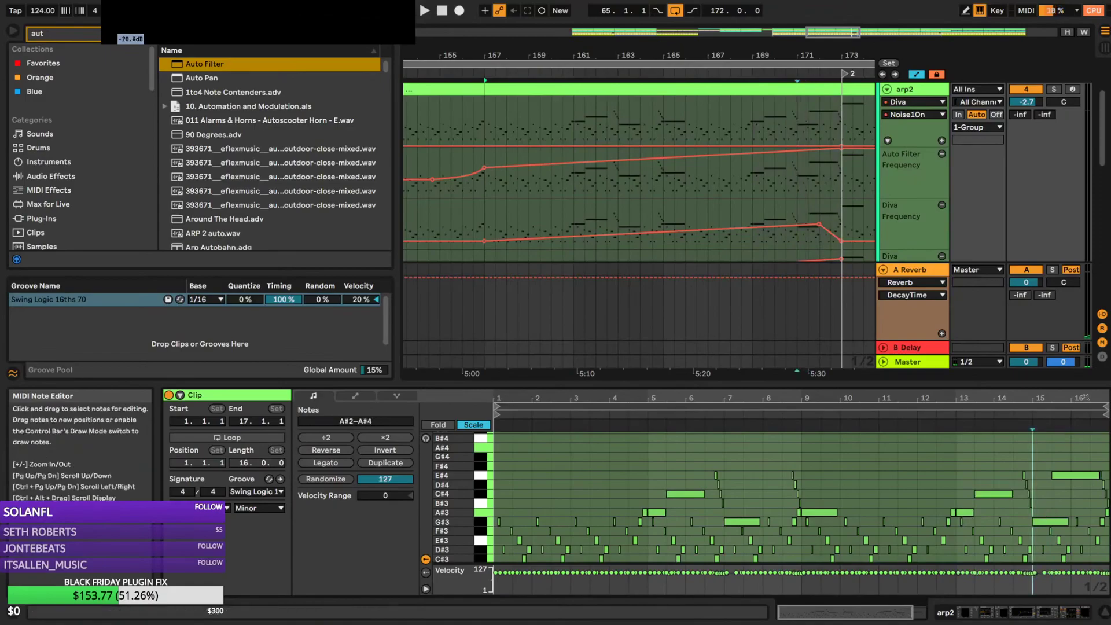
{"action": "left_click_drag", "start_coordinate": [1080, 402], "coordinate": [1029, 421]}
{"action": "double_click", "coordinate": [1017, 477]}
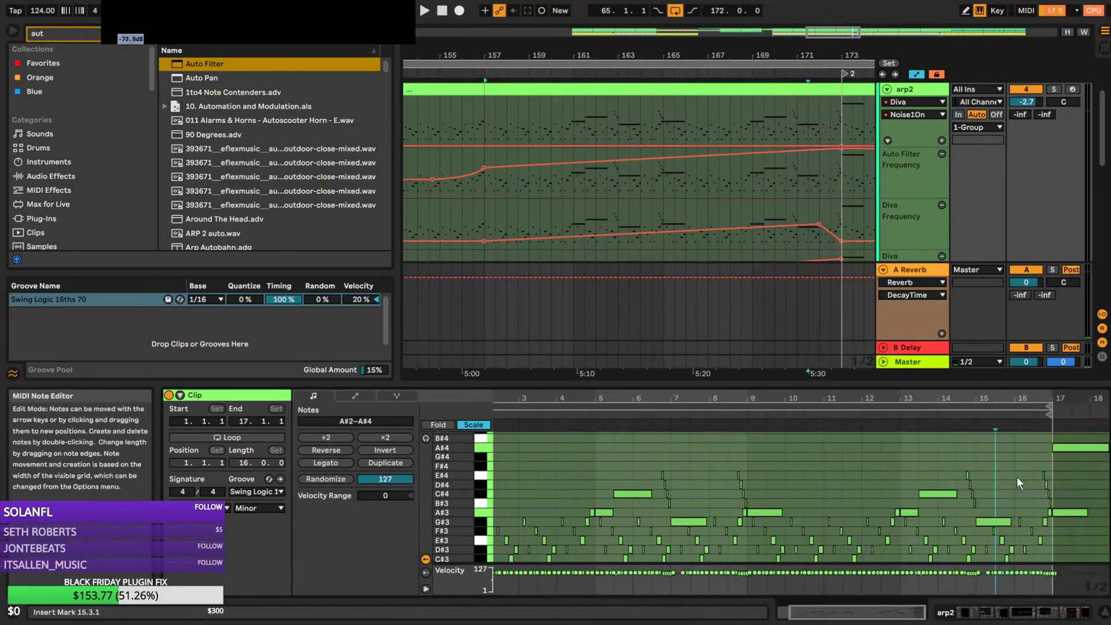
Raise the short descending run just before bar 17 to D#4–G#4 and reverse it so it ascends
{"action": "left_click_drag", "start_coordinate": [1036, 465], "coordinate": [1055, 501]}
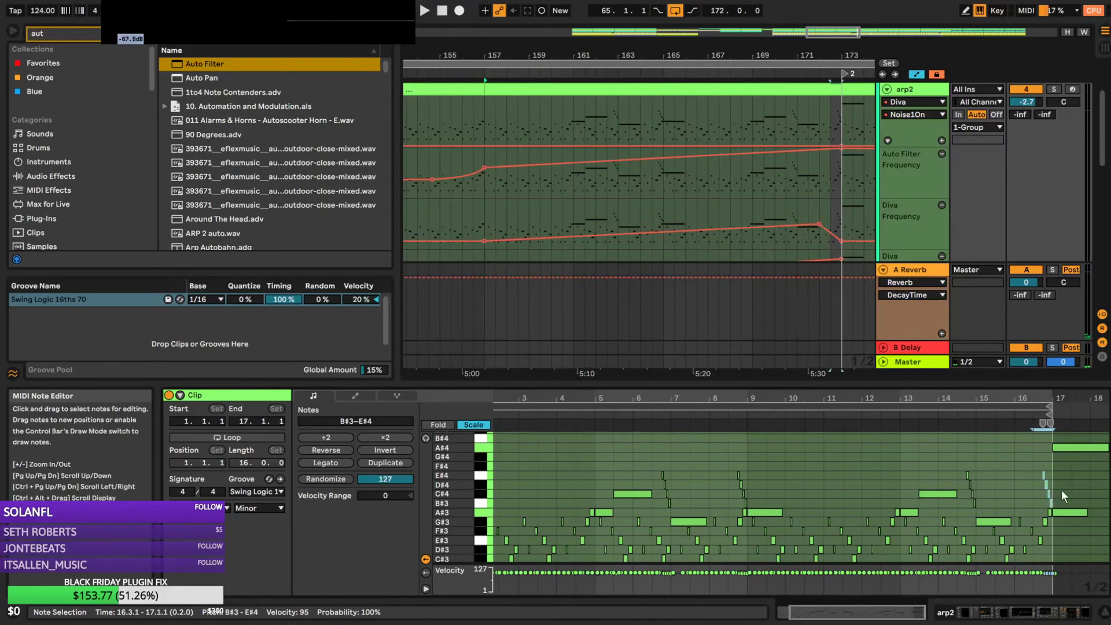
{"action": "mouse_move", "coordinate": [1054, 484]}
{"action": "left_mouse_down"}
{"action": "mouse_move", "coordinate": [1044, 499]}
{"action": "mouse_move", "coordinate": [1048, 488]}
{"action": "mouse_move", "coordinate": [1055, 499]}
{"action": "left_mouse_up"}
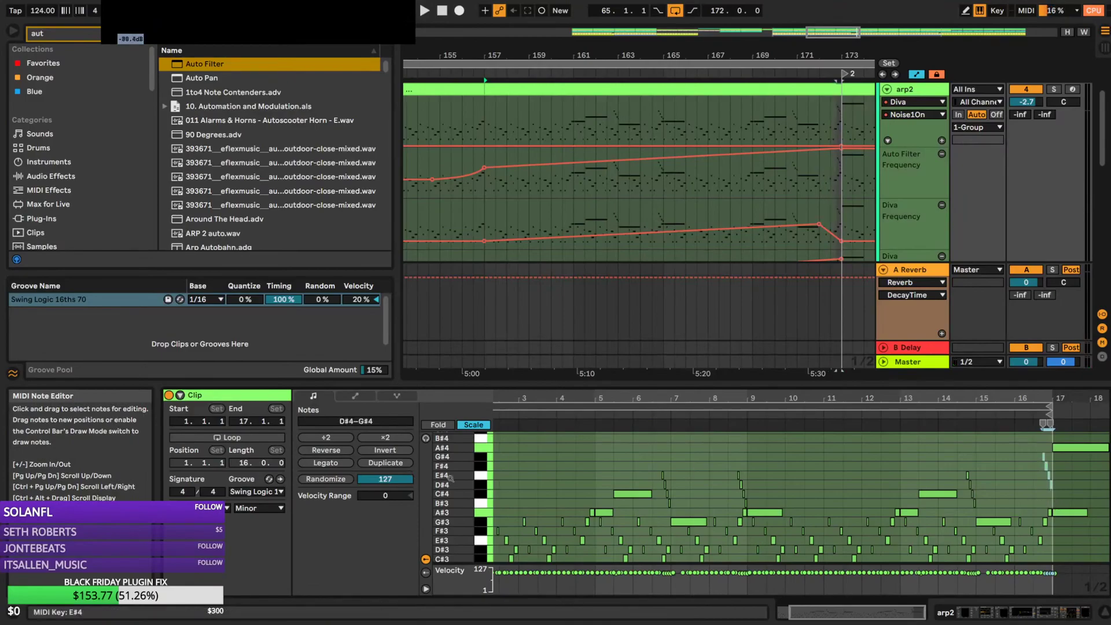
{"action": "left_click", "coordinate": [340, 452]}
Play arp2 from bar 169 and bend the fall of the Diva Frequency automation before bar 173 into a curve
{"action": "key", "text": "space"}
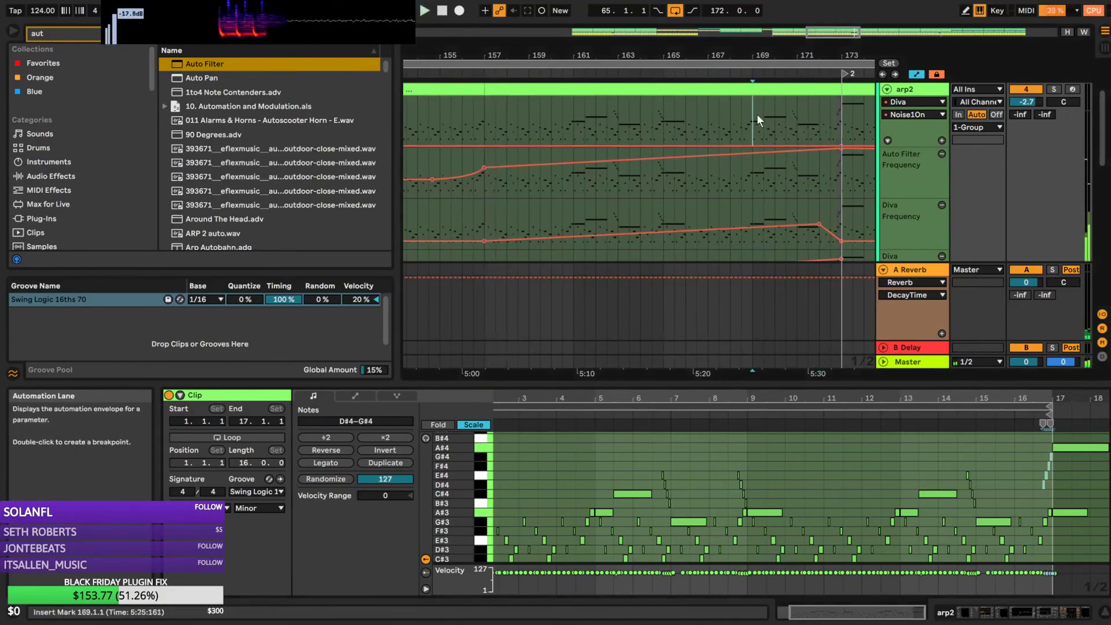
{"action": "left_click", "coordinate": [753, 113]}
{"action": "left_click_drag", "start_coordinate": [834, 33], "coordinate": [850, 41]}
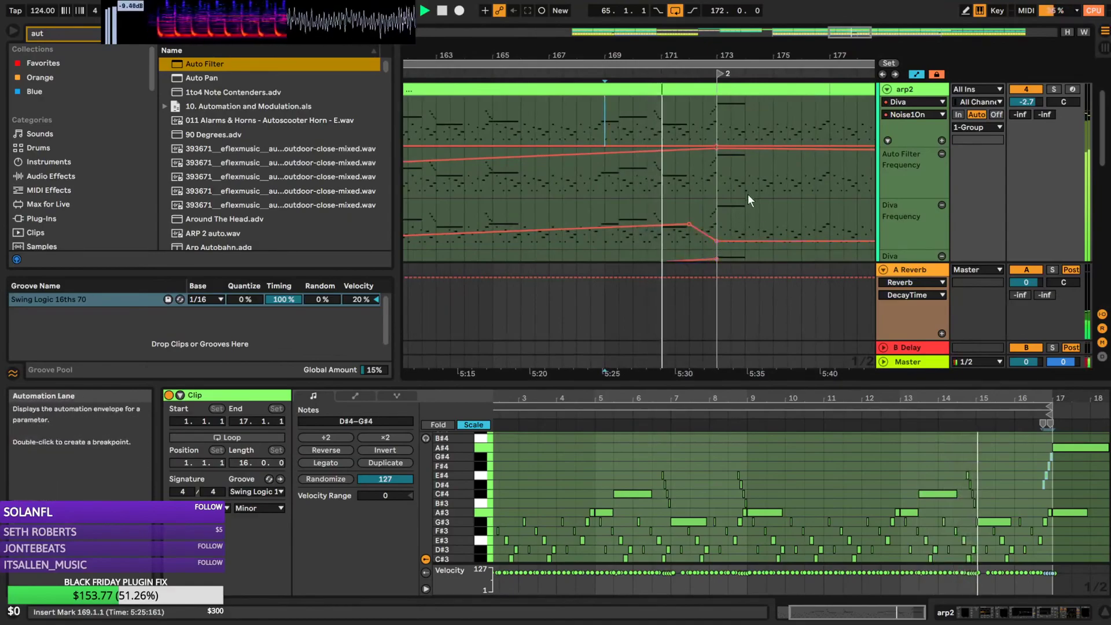
{"action": "left_click_drag", "start_coordinate": [705, 234], "coordinate": [705, 220]}
{"action": "left_click", "coordinate": [723, 280]}
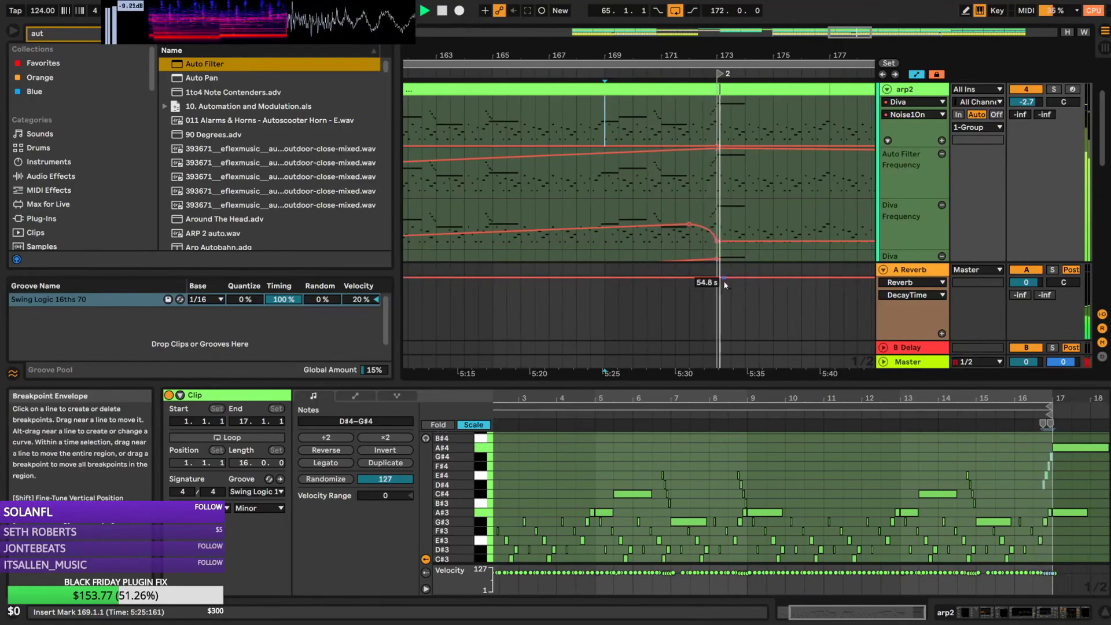
{"action": "left_click", "coordinate": [723, 282]}
Copy the revised arp2 clip at bars 157 to 173 over the arp2 section starting at bar 121
{"action": "left_click_drag", "start_coordinate": [822, 57], "coordinate": [1049, 23]}
{"action": "left_click_drag", "start_coordinate": [543, 56], "coordinate": [529, 29]}
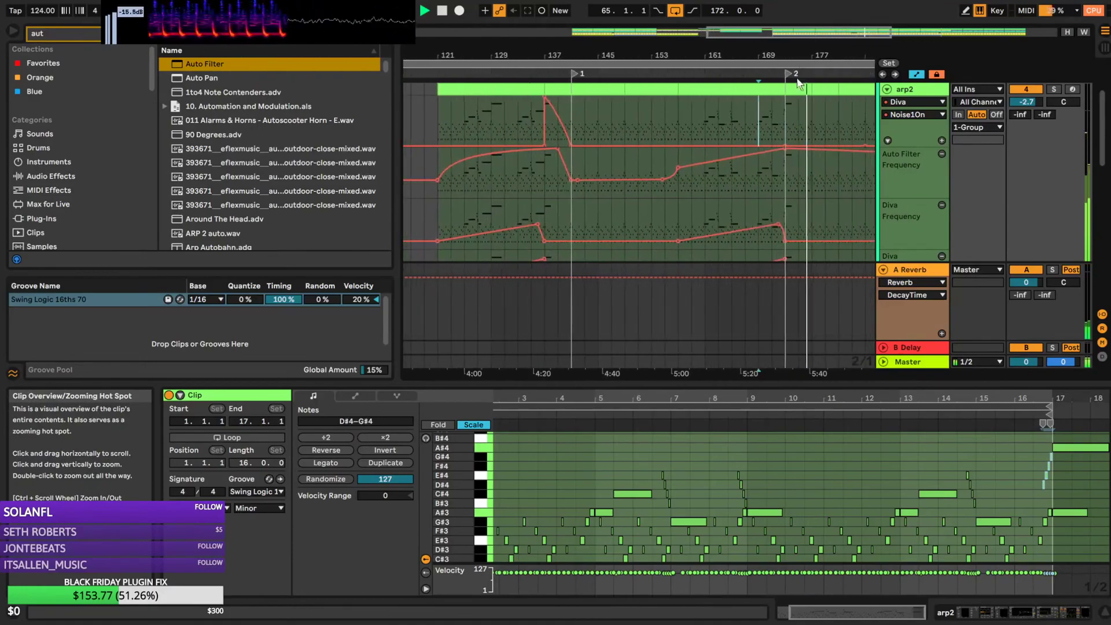
{"action": "key", "text": "space"}
{"action": "left_click", "coordinate": [721, 90]}
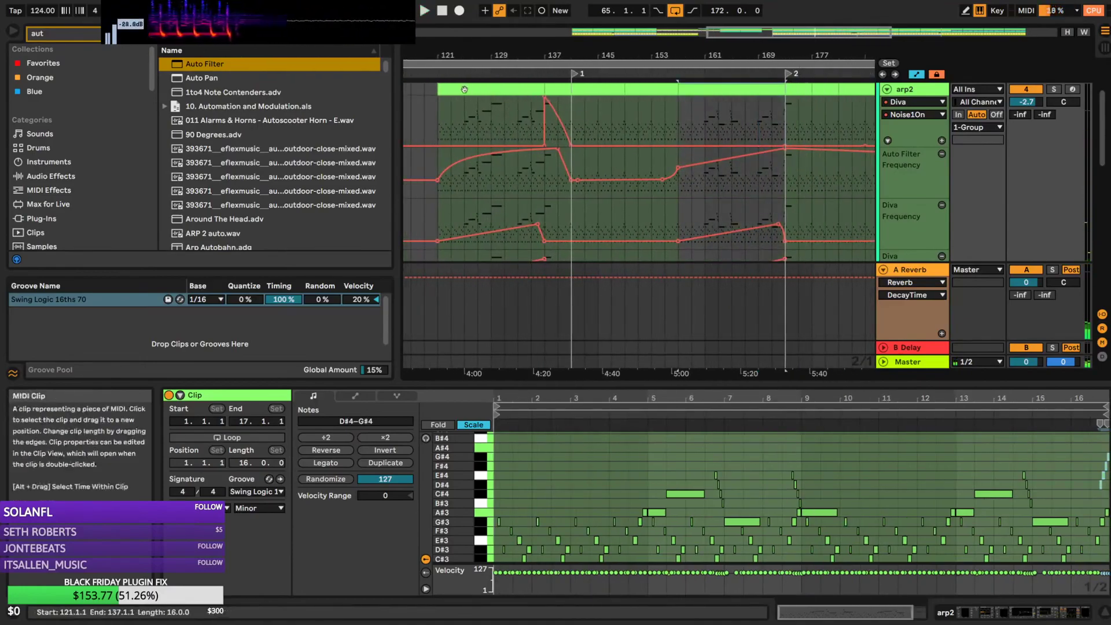
{"action": "left_click", "coordinate": [461, 212]}
Play the pasted arp2 section from bar 121 past bar 137 and show the track's devices
{"action": "key", "text": "space"}
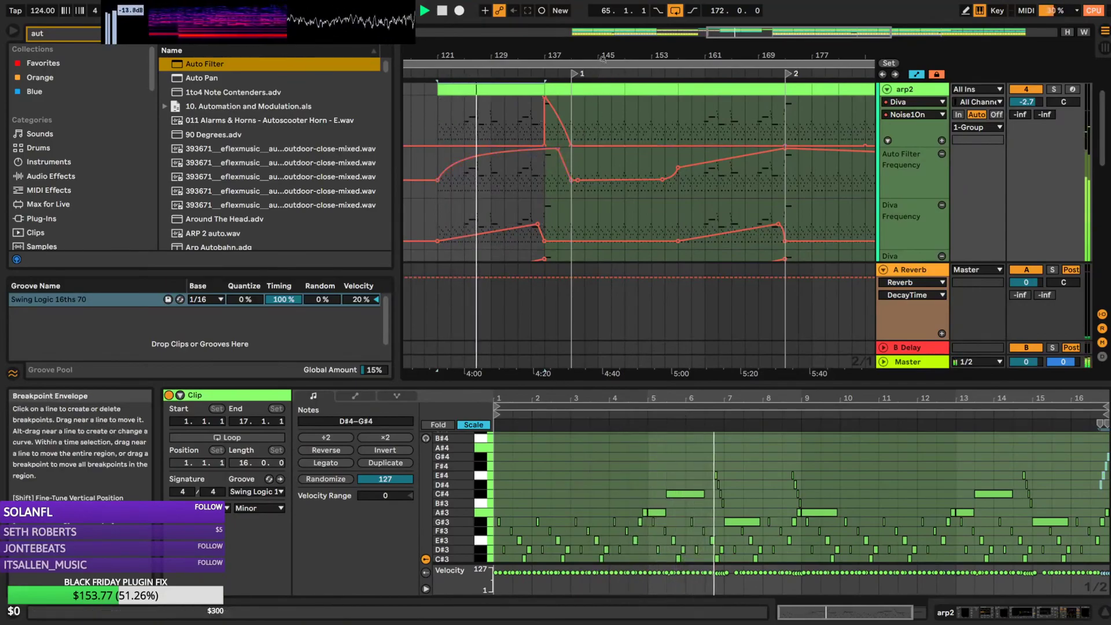
{"action": "key", "text": "plus"}
{"action": "key", "text": "plus"}
{"action": "key", "text": "plus"}
{"action": "key", "text": "plus"}
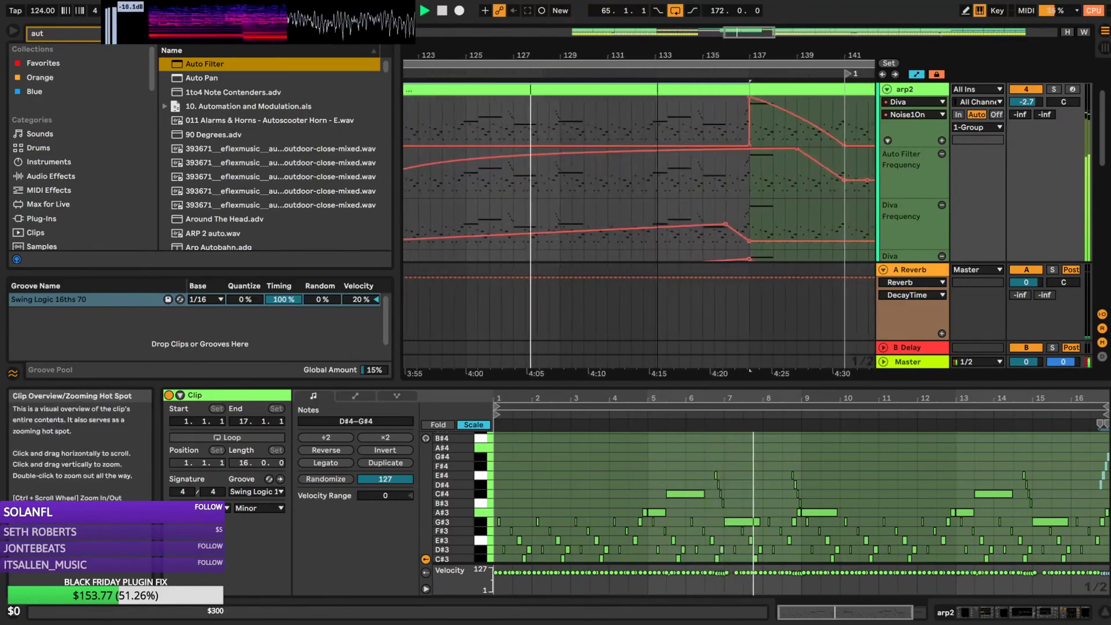
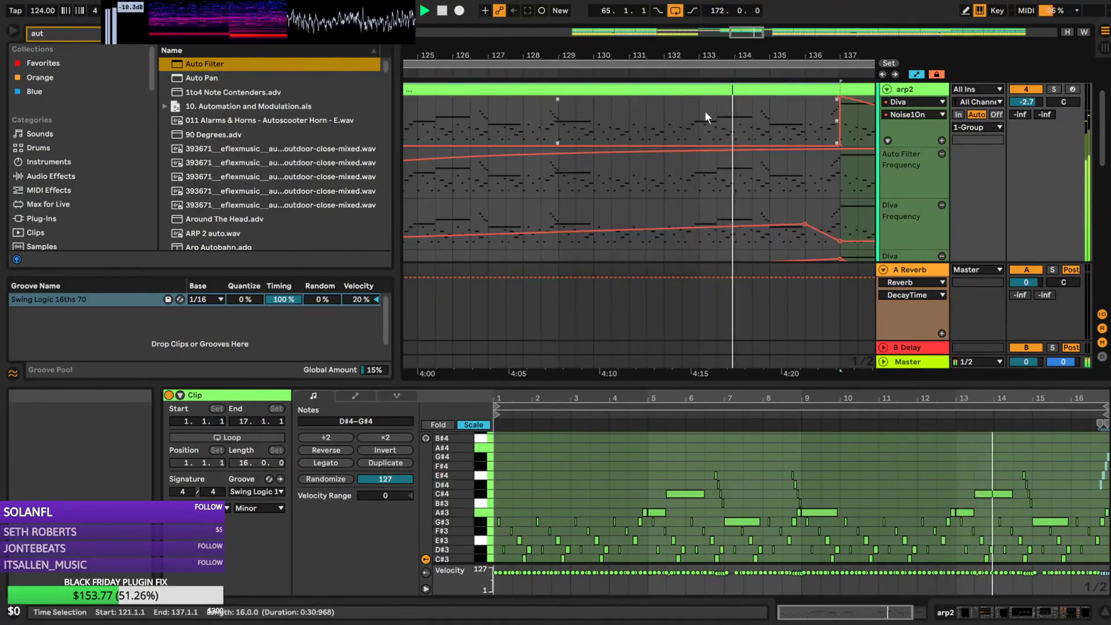
{"action": "left_click_drag", "start_coordinate": [602, 56], "coordinate": [585, 20]}
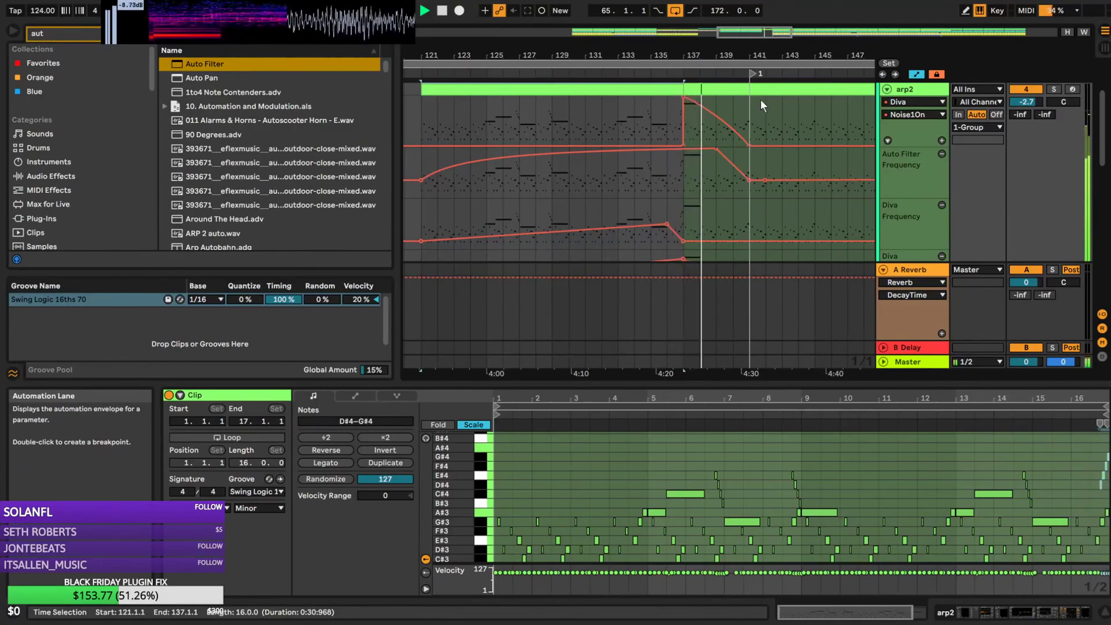
{"action": "double_click", "coordinate": [906, 90]}
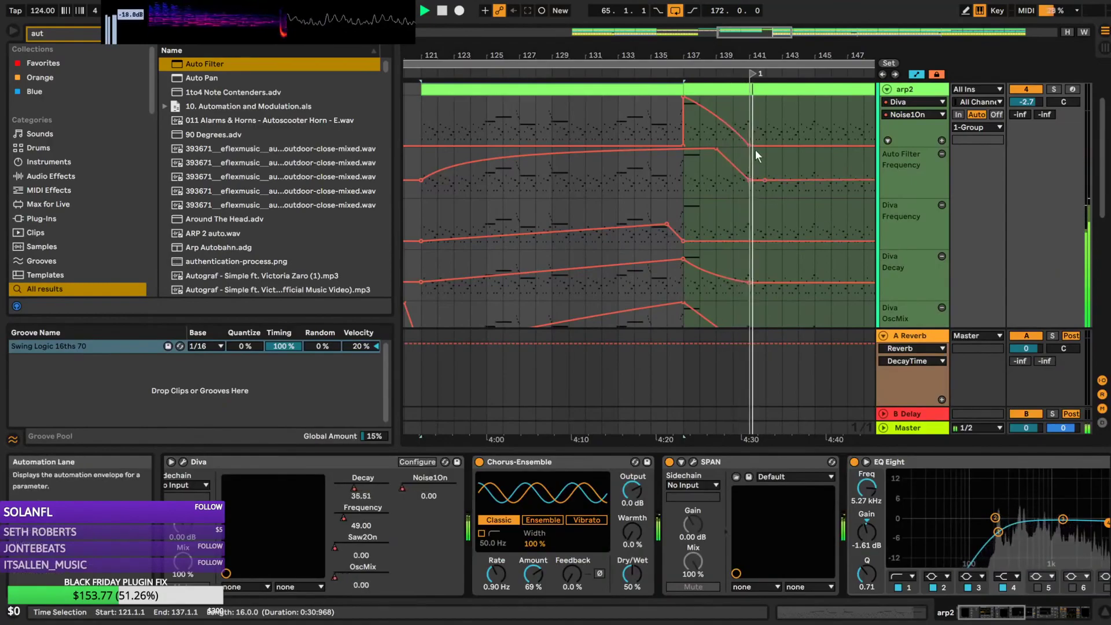
Examine the automation and the bass, drum and audio tracks around the transition at bar 141
{"action": "left_click_drag", "start_coordinate": [694, 55], "coordinate": [695, 20]}
{"action": "scroll", "coordinate": [784, 135], "scroll_direction": "down", "scroll_amount": 3}
{"action": "scroll", "coordinate": [780, 133], "scroll_direction": "down", "scroll_amount": 3}
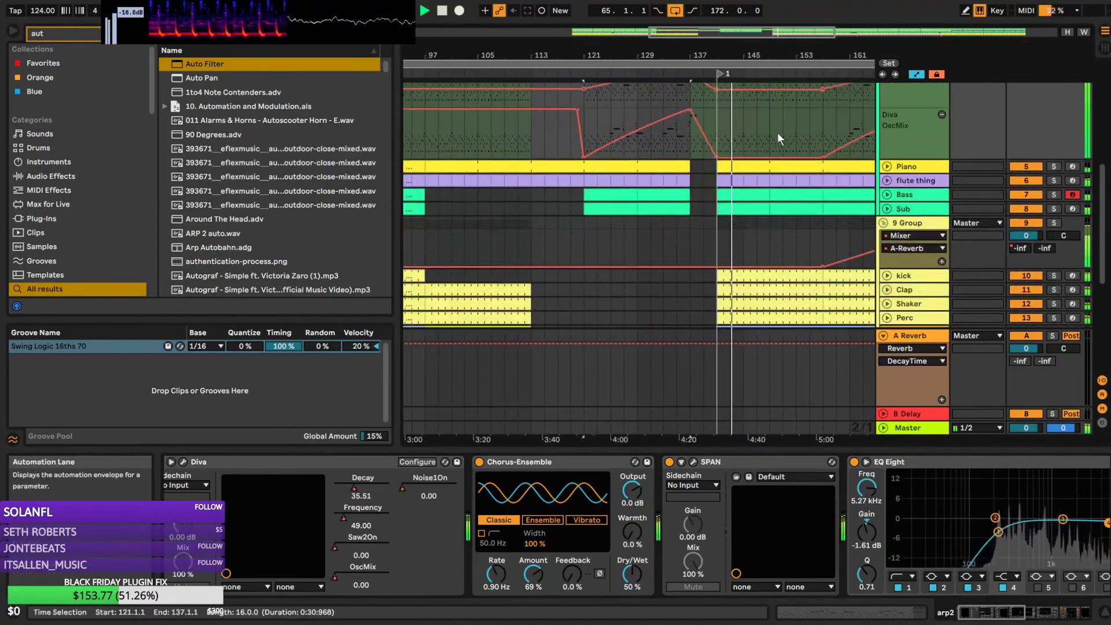
{"action": "scroll", "coordinate": [666, 179], "scroll_direction": "down", "scroll_amount": 2}
{"action": "key", "text": "space"}
{"action": "scroll", "coordinate": [654, 165], "scroll_direction": "up", "scroll_amount": 3}
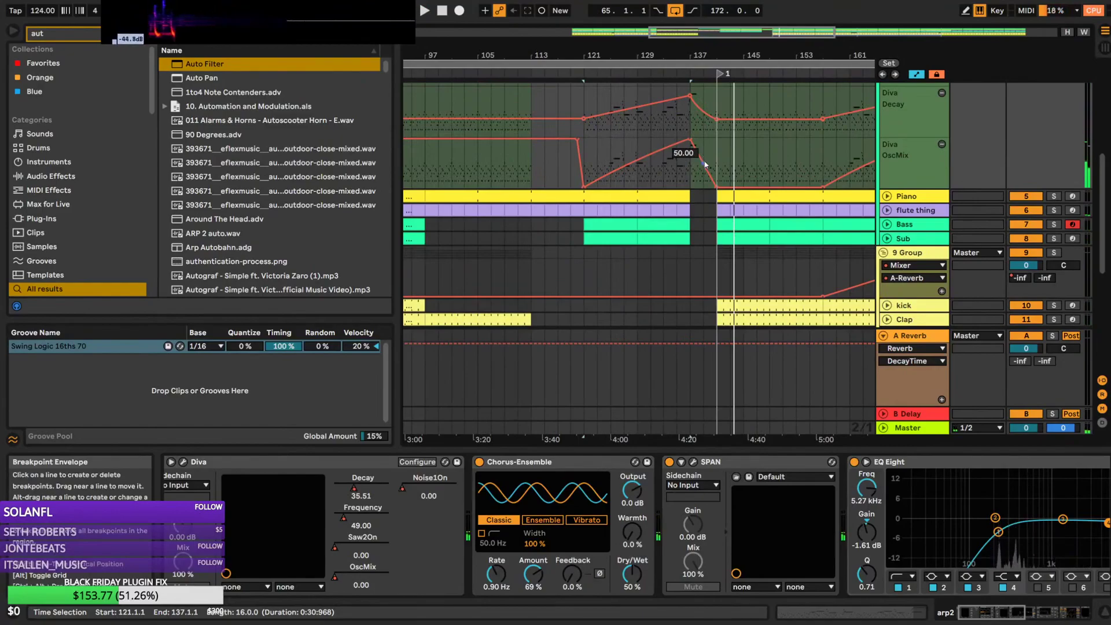
{"action": "scroll", "coordinate": [706, 165], "scroll_direction": "down", "scroll_amount": 2}
{"action": "scroll", "coordinate": [708, 164], "scroll_direction": "down", "scroll_amount": 1}
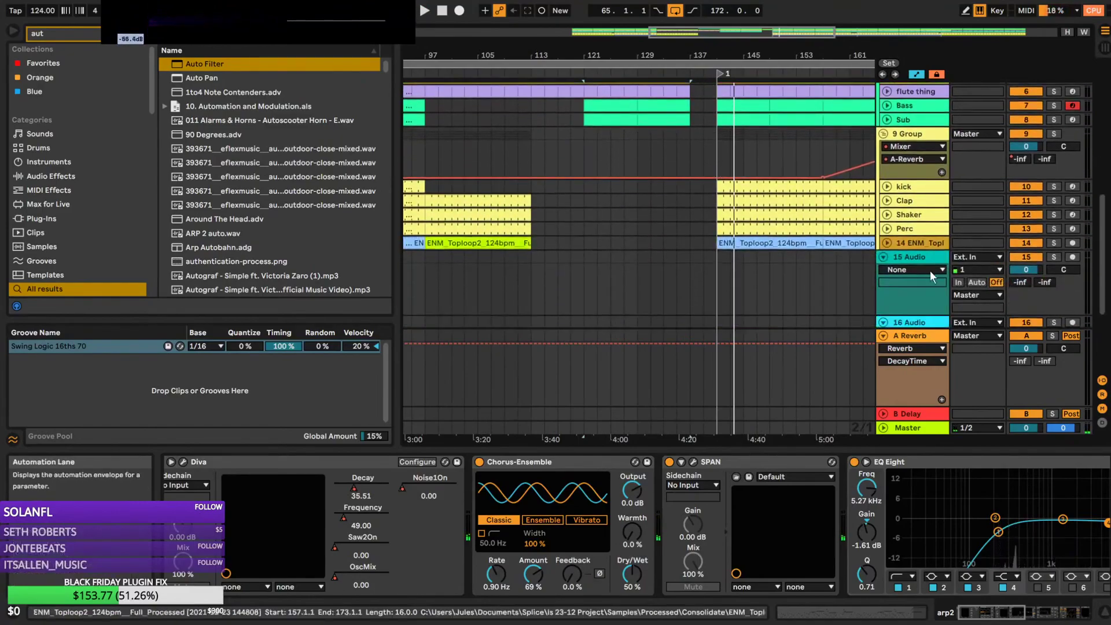
Automate arp2's A-Reverb send to rise from bar 135 to a peak near bar 139 and fall in a curve by bar 141
{"action": "left_click", "coordinate": [912, 339]}
{"action": "scroll", "coordinate": [760, 272], "scroll_direction": "up", "scroll_amount": 1}
{"action": "scroll", "coordinate": [759, 272], "scroll_direction": "up", "scroll_amount": 5}
{"action": "left_click", "coordinate": [915, 153]}
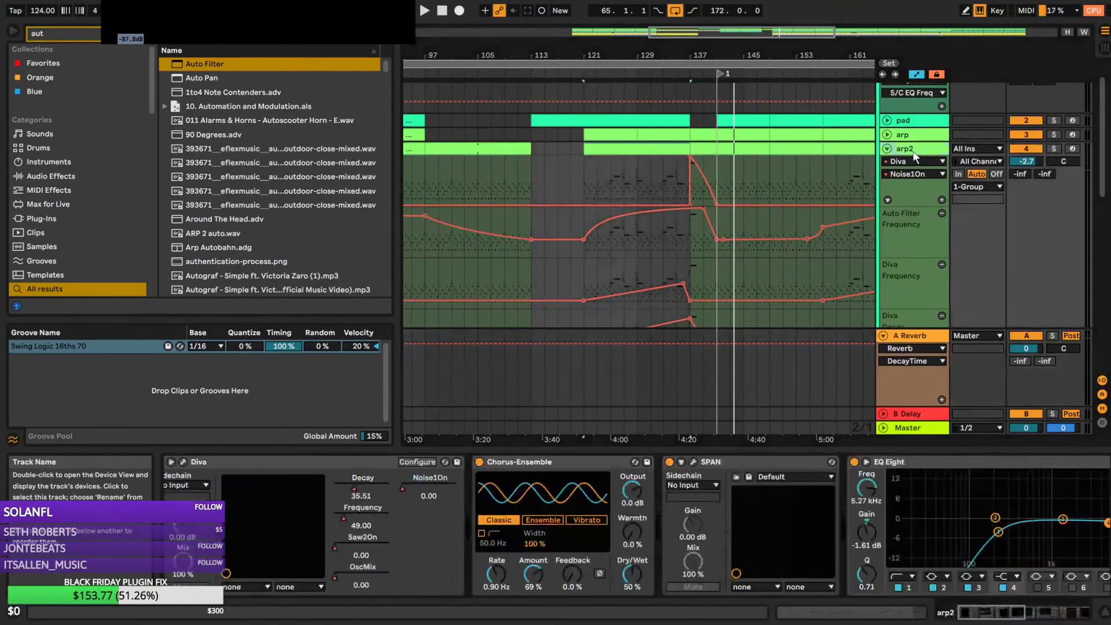
{"action": "left_click", "coordinate": [1019, 175]}
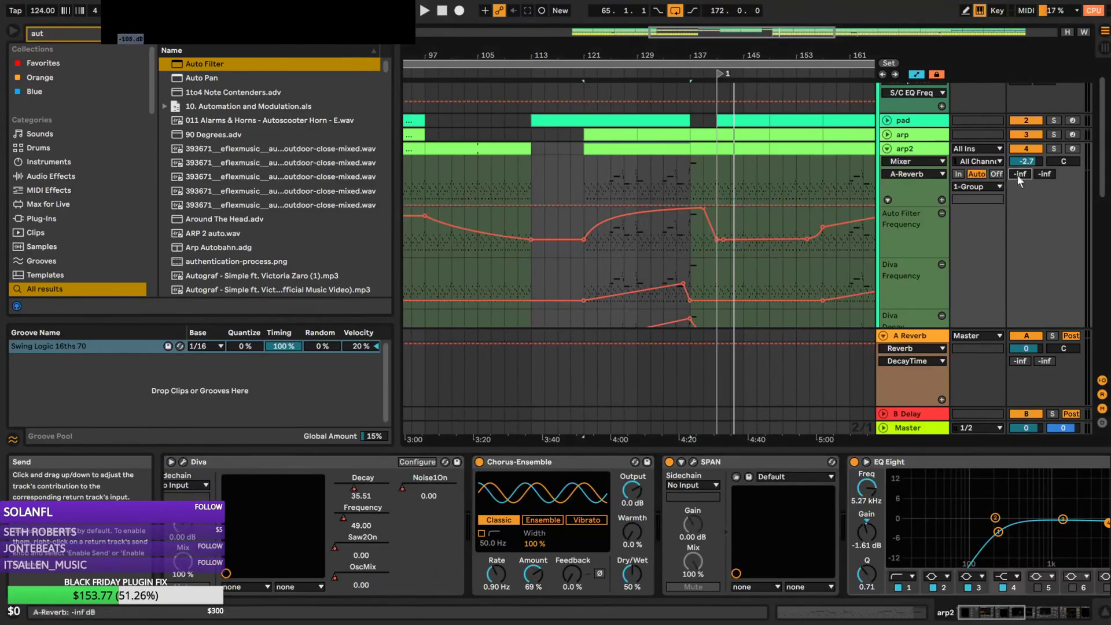
{"action": "left_click", "coordinate": [693, 206]}
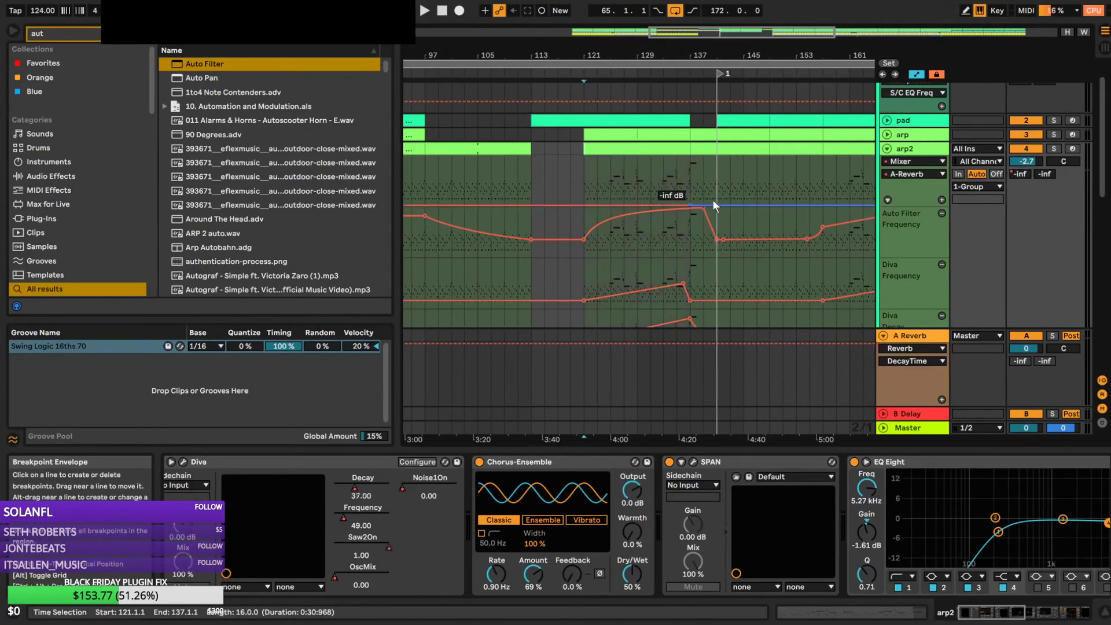
{"action": "left_click_drag", "start_coordinate": [690, 206], "coordinate": [697, 158]}
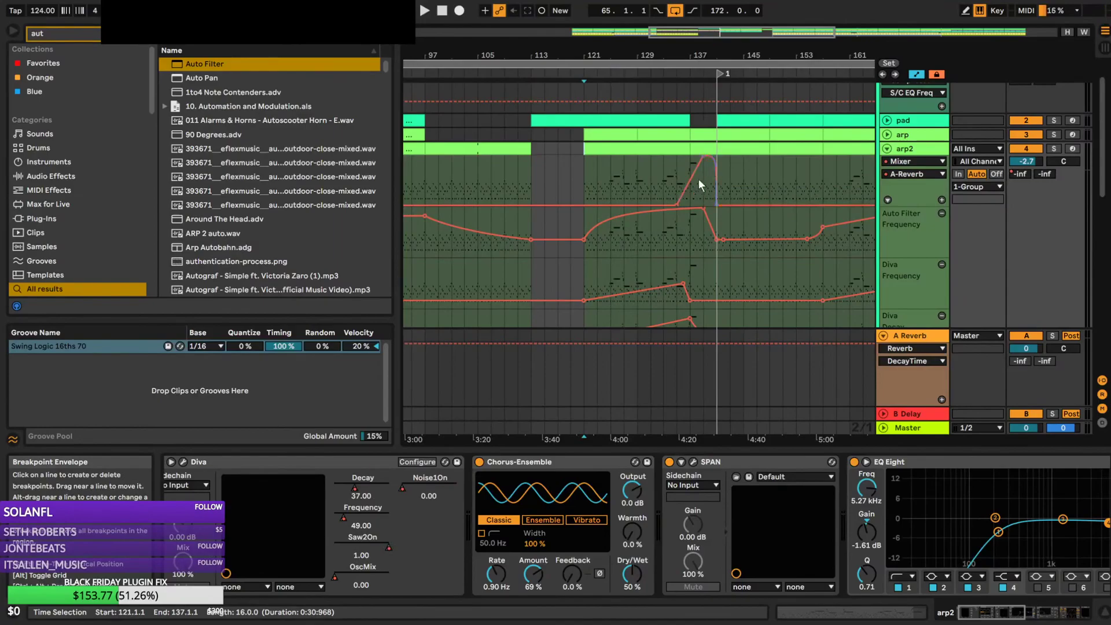
Play from bar 135 through bar 141 to audition the arp2 reverb send build
{"action": "left_click", "coordinate": [652, 166]}
{"action": "key", "text": "space"}
{"action": "left_click_drag", "start_coordinate": [844, 56], "coordinate": [844, 81]}
{"action": "left_click", "coordinate": [572, 172]}
{"action": "key", "text": "space"}
{"action": "key", "text": "space"}
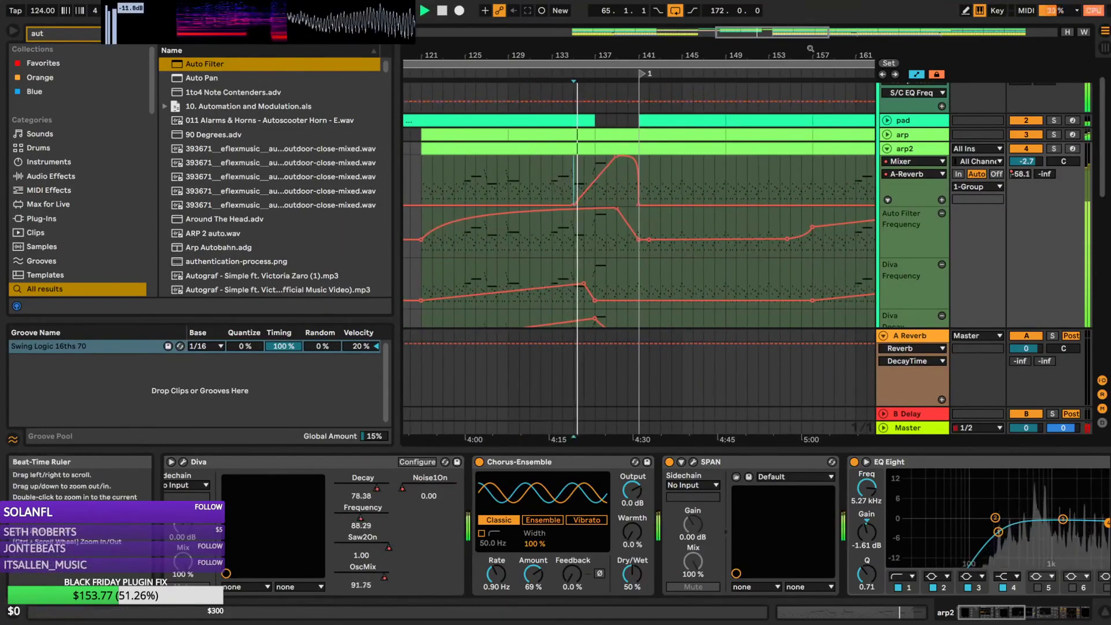
{"action": "left_click_drag", "start_coordinate": [763, 32], "coordinate": [763, 62]}
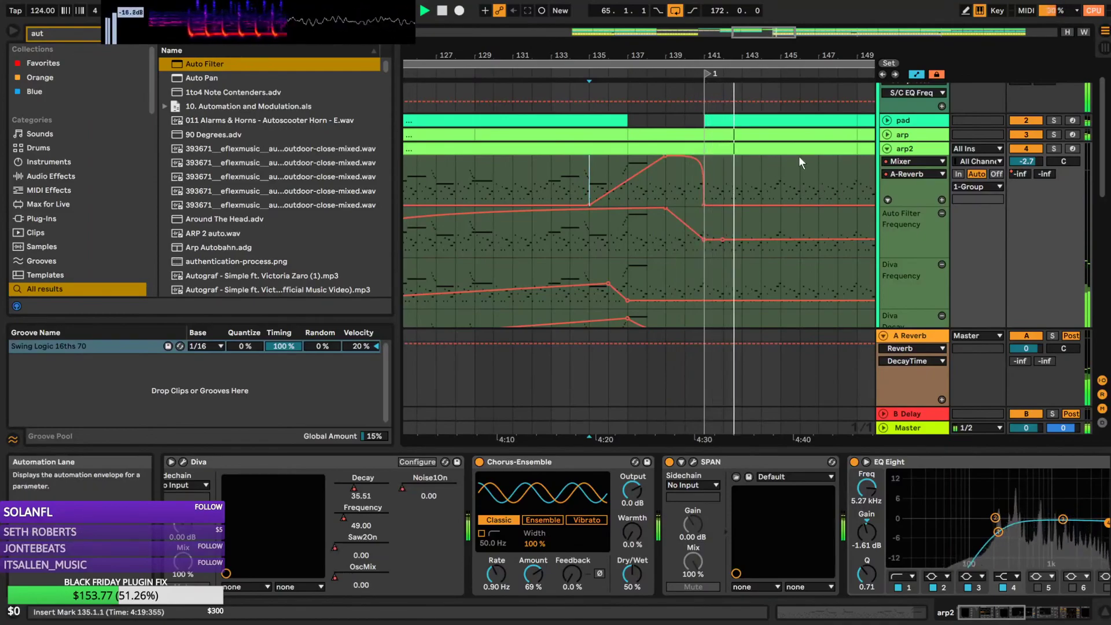
Fold the A Reverb return track and make the fall of arp2's reverb send curve before bar 141 more gradual
{"action": "scroll", "coordinate": [799, 162], "scroll_direction": "down", "scroll_amount": 5}
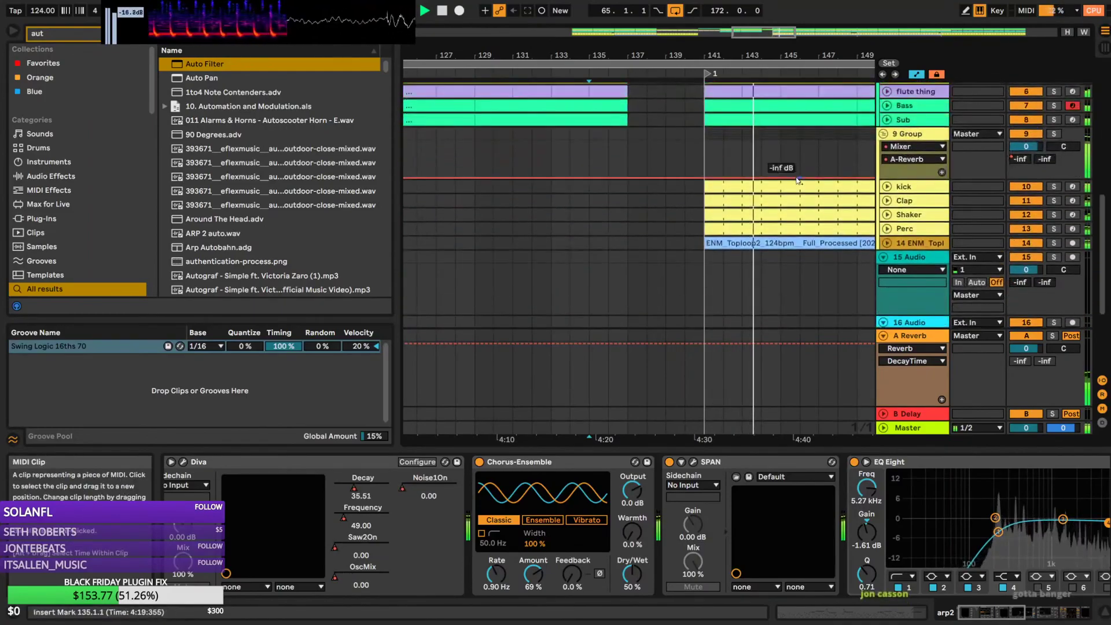
{"action": "scroll", "coordinate": [798, 181], "scroll_direction": "up", "scroll_amount": 1}
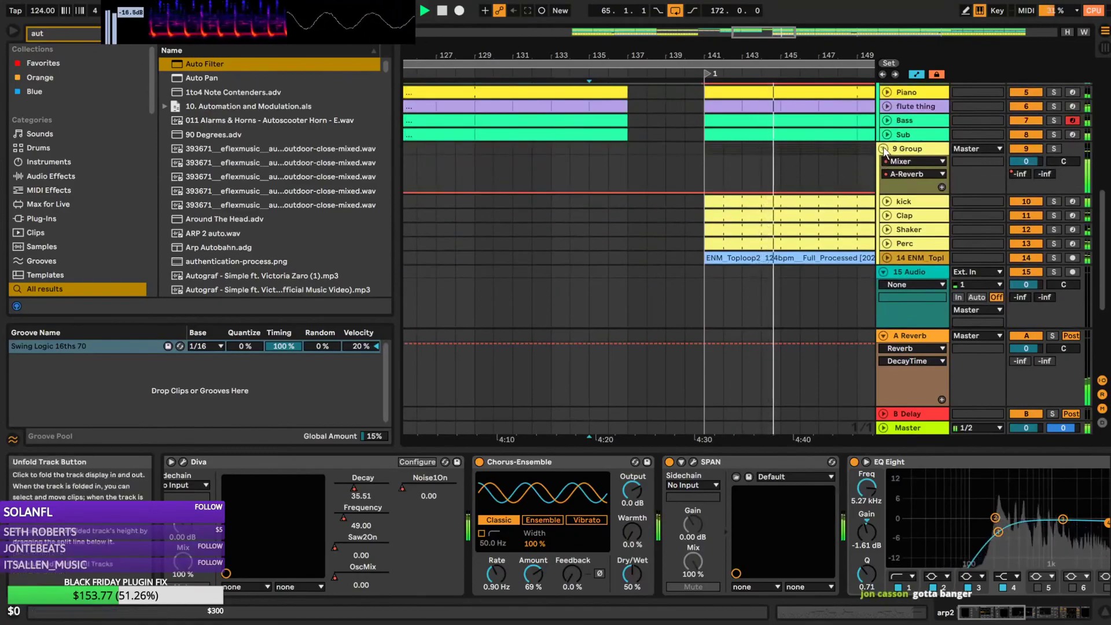
{"action": "left_click", "coordinate": [631, 209]}
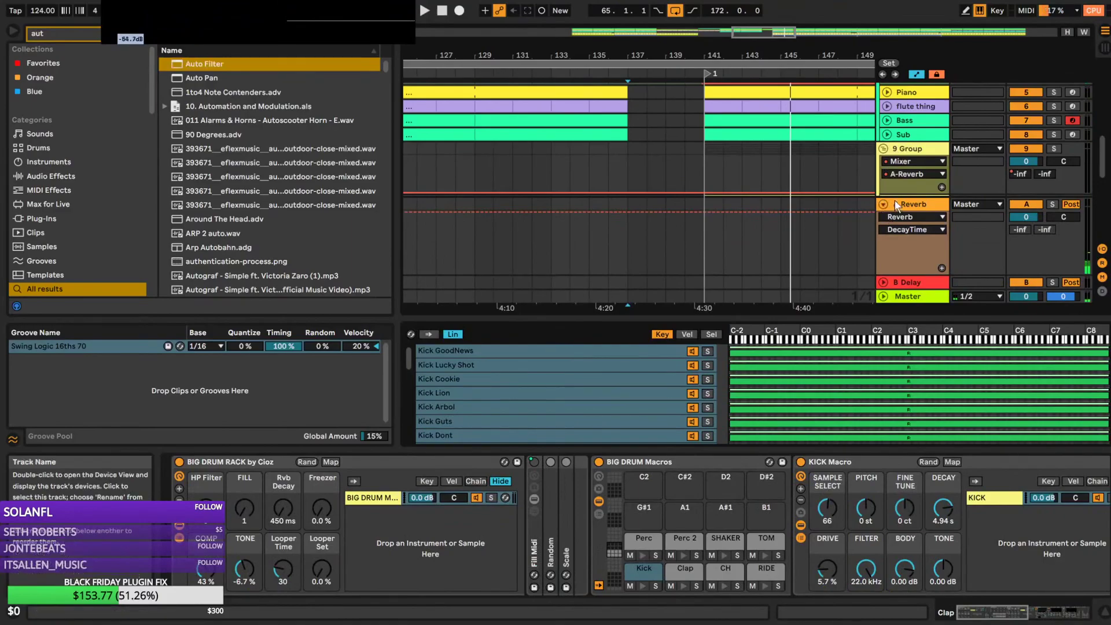
{"action": "left_click", "coordinate": [883, 205]}
{"action": "scroll", "coordinate": [792, 179], "scroll_direction": "up", "scroll_amount": 5}
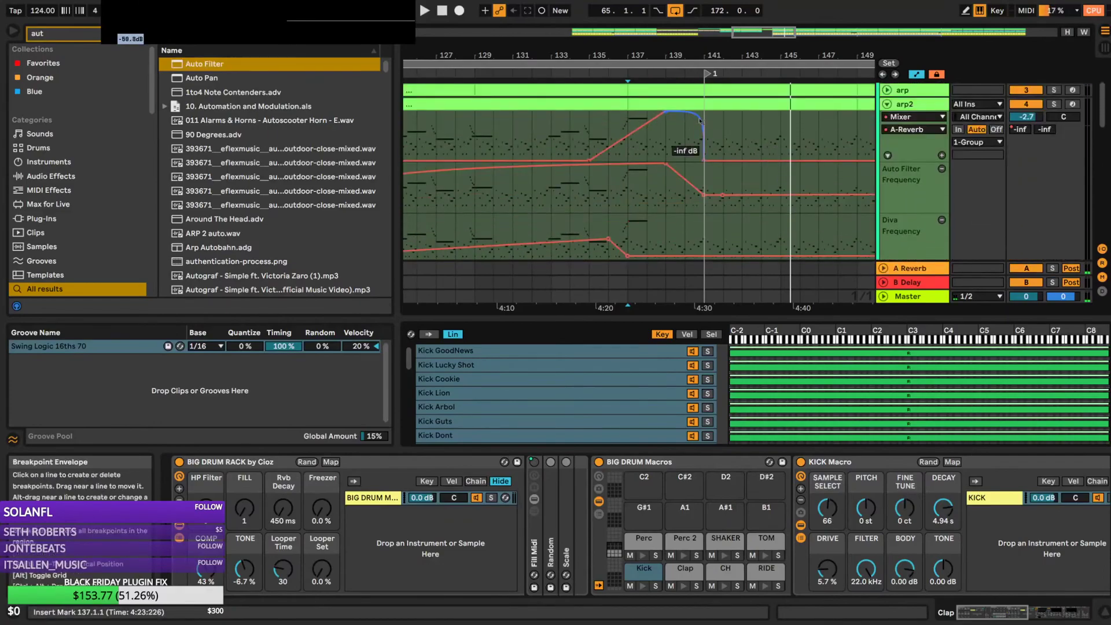
{"action": "left_click", "coordinate": [700, 118]}
Move the meter window off the search field, search for redux and add Redux to the end of arp2's device chain
{"action": "left_click", "coordinate": [905, 107]}
{"action": "mouse_move", "coordinate": [396, 32]}
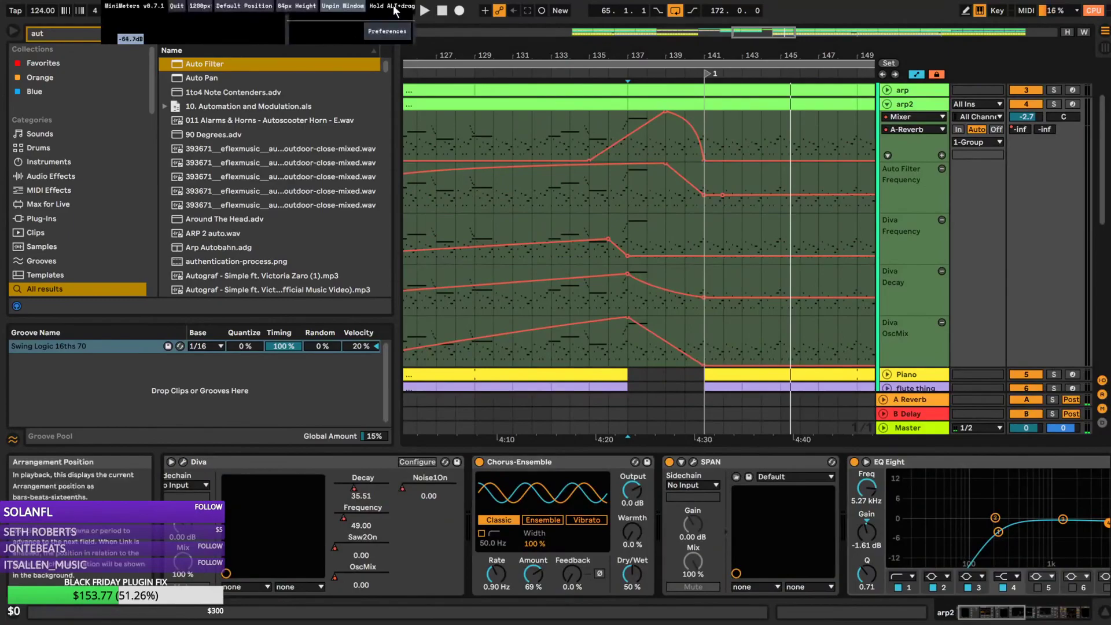
{"action": "left_click_drag", "start_coordinate": [394, 11], "coordinate": [582, 11]}
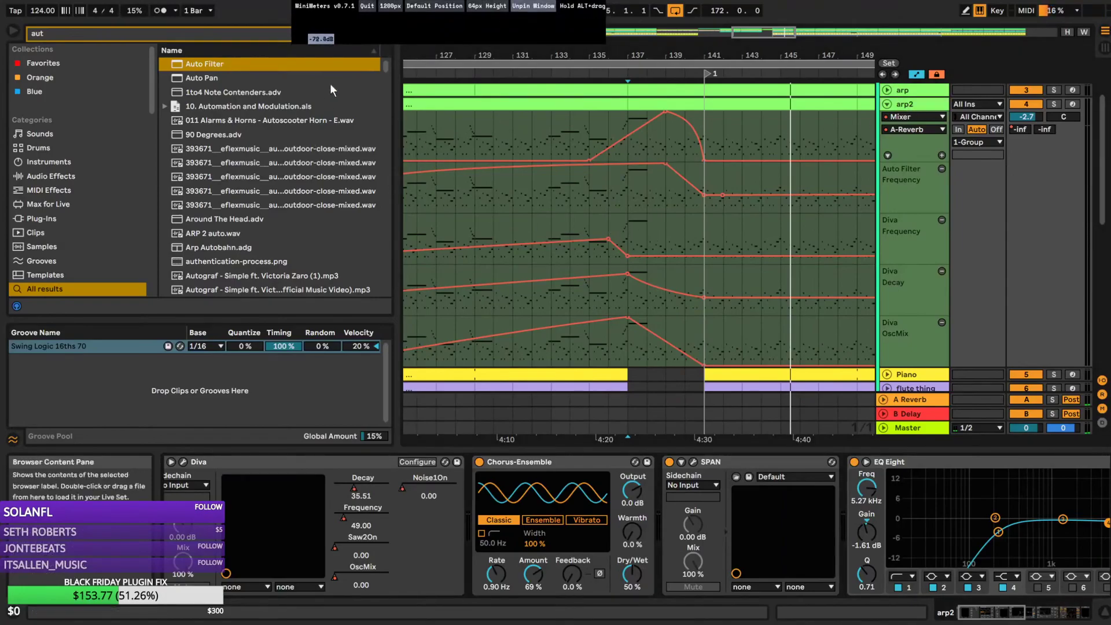
{"action": "left_click_drag", "start_coordinate": [60, 33], "coordinate": [1, 23]}
{"action": "type", "text": "redux"}
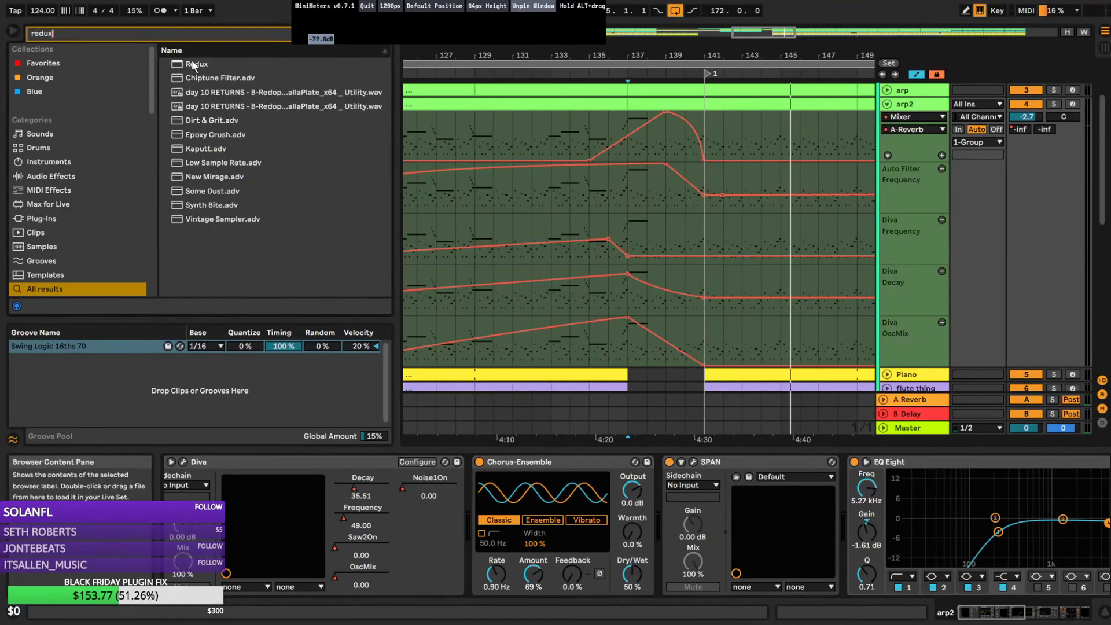
{"action": "double_click", "coordinate": [193, 64]}
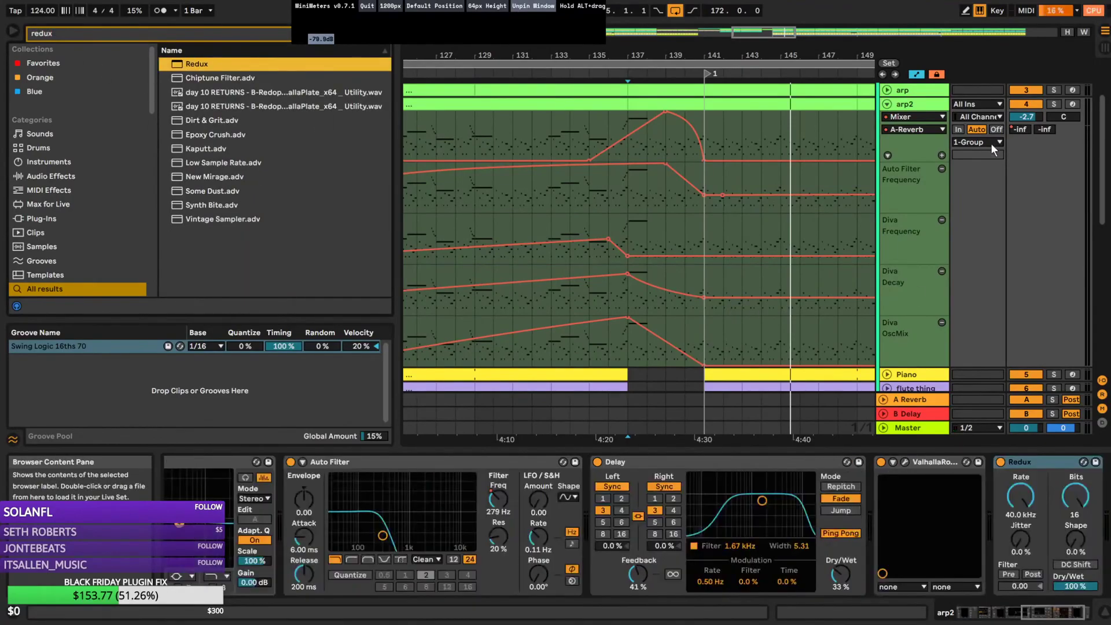
Set Redux's Bits to 2 and automate arp2's Bit Depth to drop from 16 near bar 139 to 2 at bar 141
{"action": "left_click_drag", "start_coordinate": [1088, 539], "coordinate": [1087, 536]}
{"action": "key", "text": "space"}
{"action": "left_click_drag", "start_coordinate": [1075, 496], "coordinate": [1075, 563]}
{"action": "left_click", "coordinate": [707, 159]}
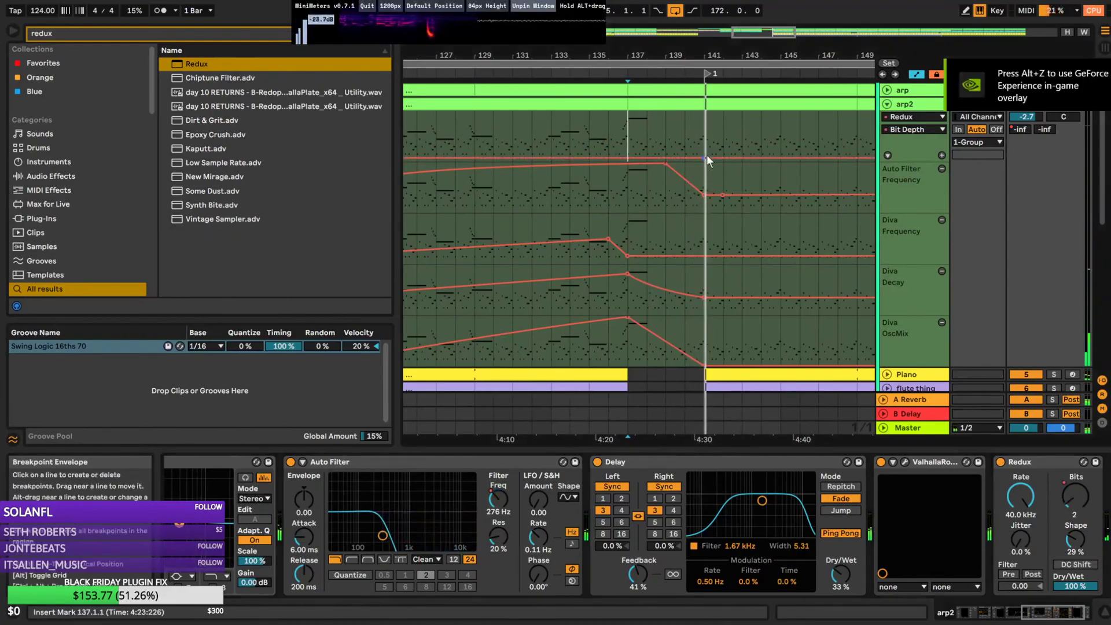
{"action": "left_click_drag", "start_coordinate": [695, 158], "coordinate": [668, 143]}
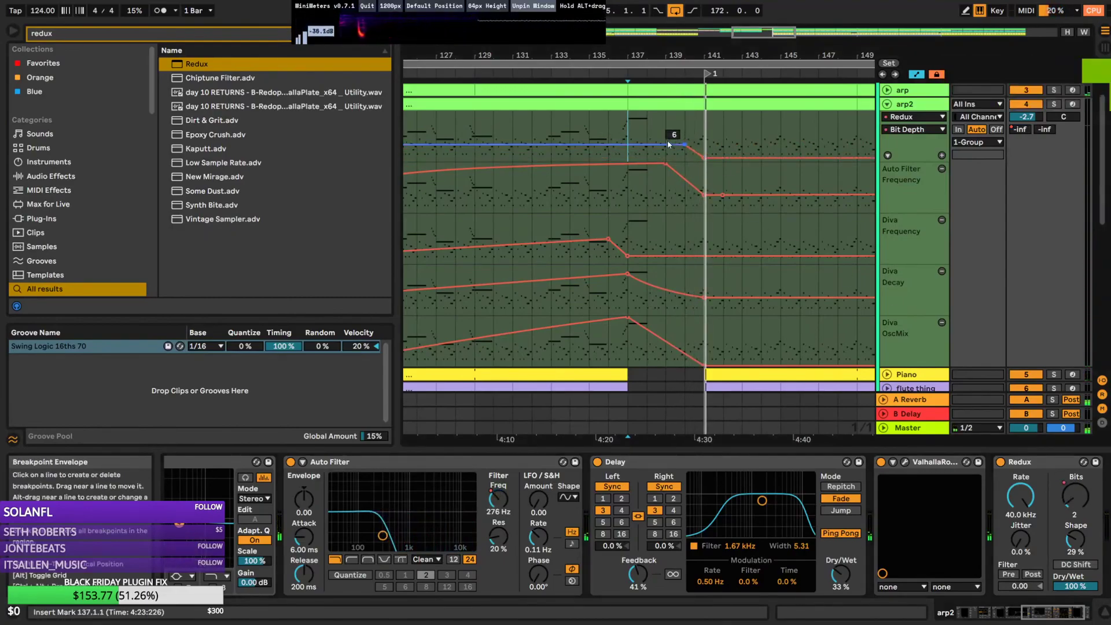
{"action": "key", "text": "space"}
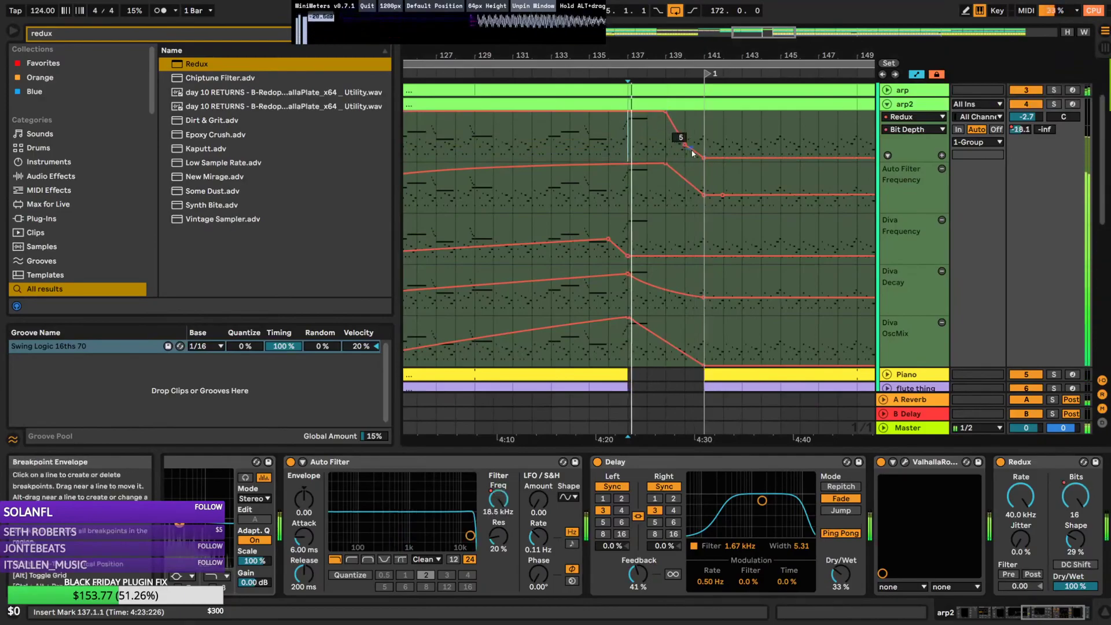
Raise Redux's Shape to 42 % and automate Sample Rate to curve from 40 kHz near bar 139 to 1.31 kHz at bar 141, resetting to 40 kHz there
{"action": "left_click_drag", "start_coordinate": [1075, 539], "coordinate": [1077, 534]}
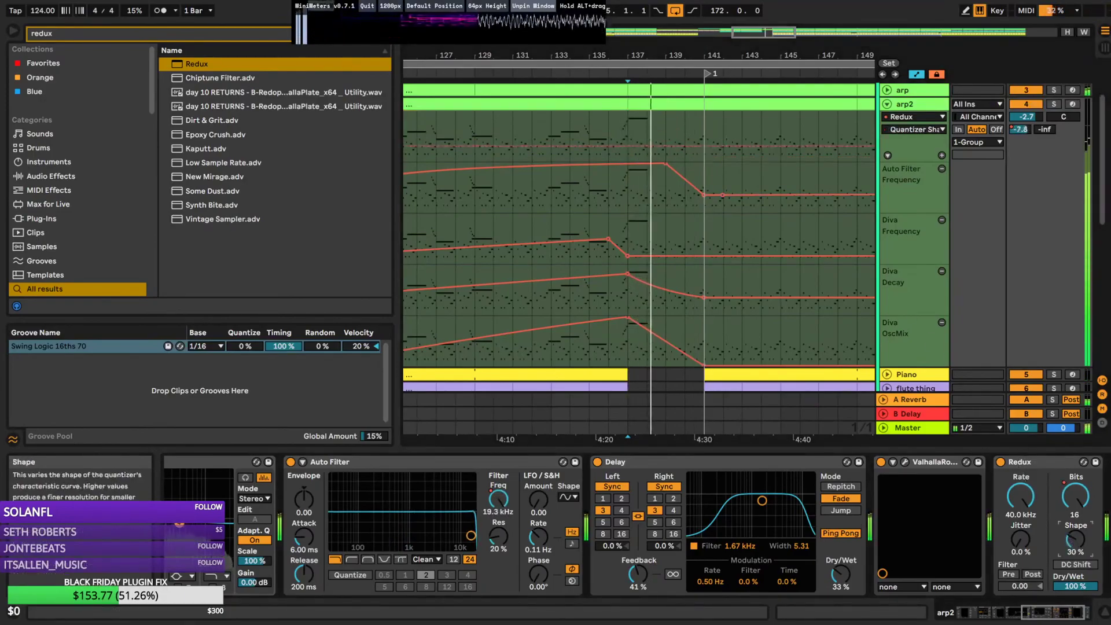
{"action": "left_click_drag", "start_coordinate": [1021, 497], "coordinate": [1021, 550]}
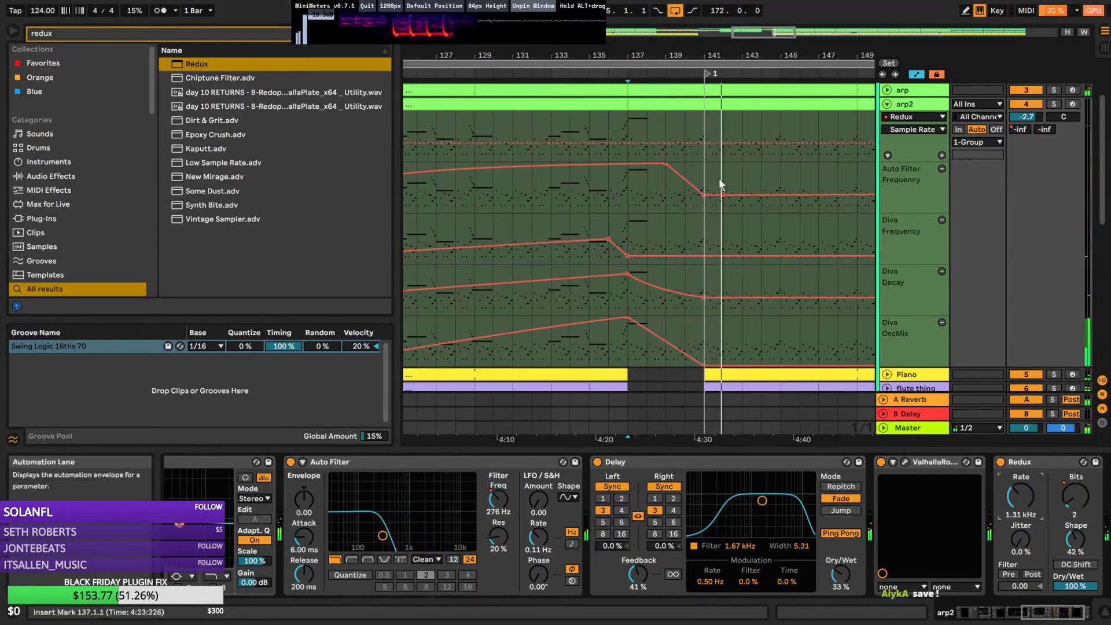
{"action": "left_click_drag", "start_coordinate": [692, 143], "coordinate": [666, 111]}
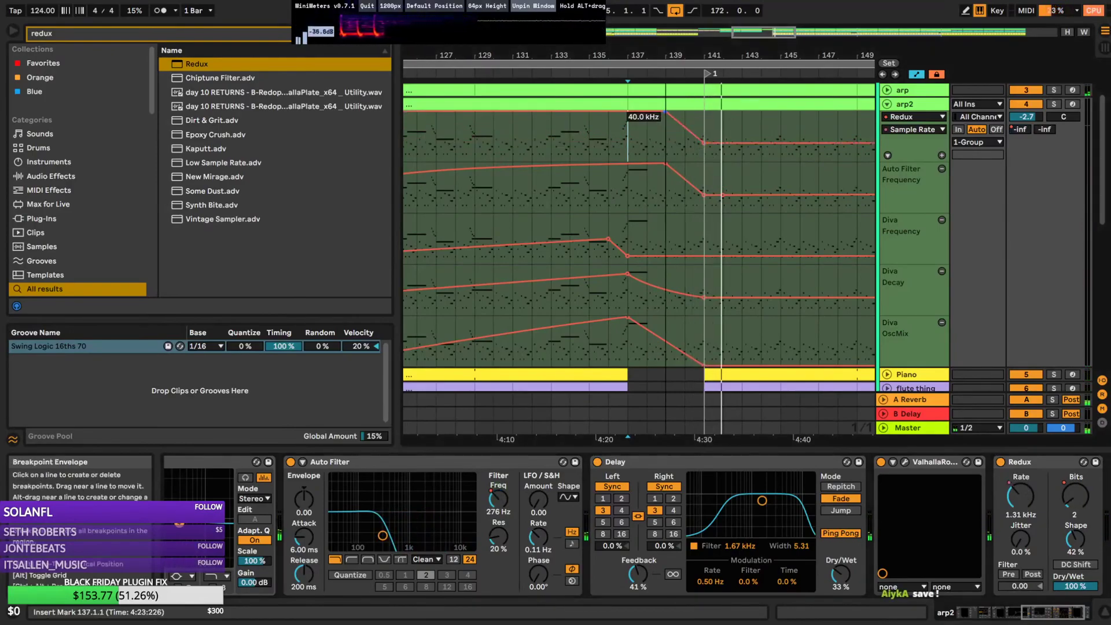
{"action": "key", "text": "space"}
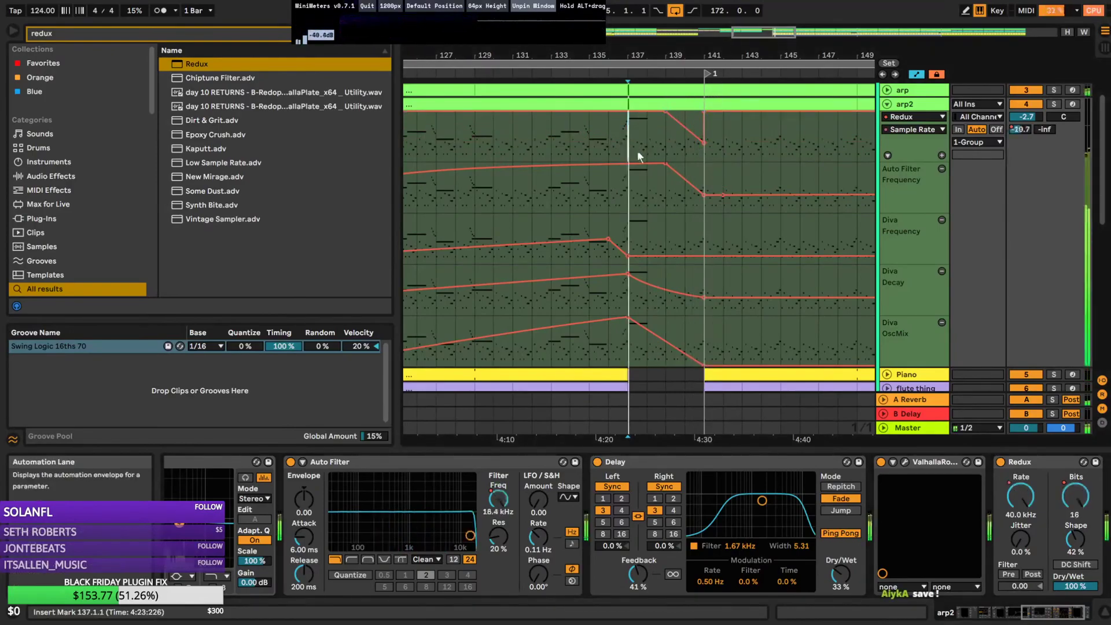
{"action": "left_click_drag", "start_coordinate": [684, 124], "coordinate": [684, 114]}
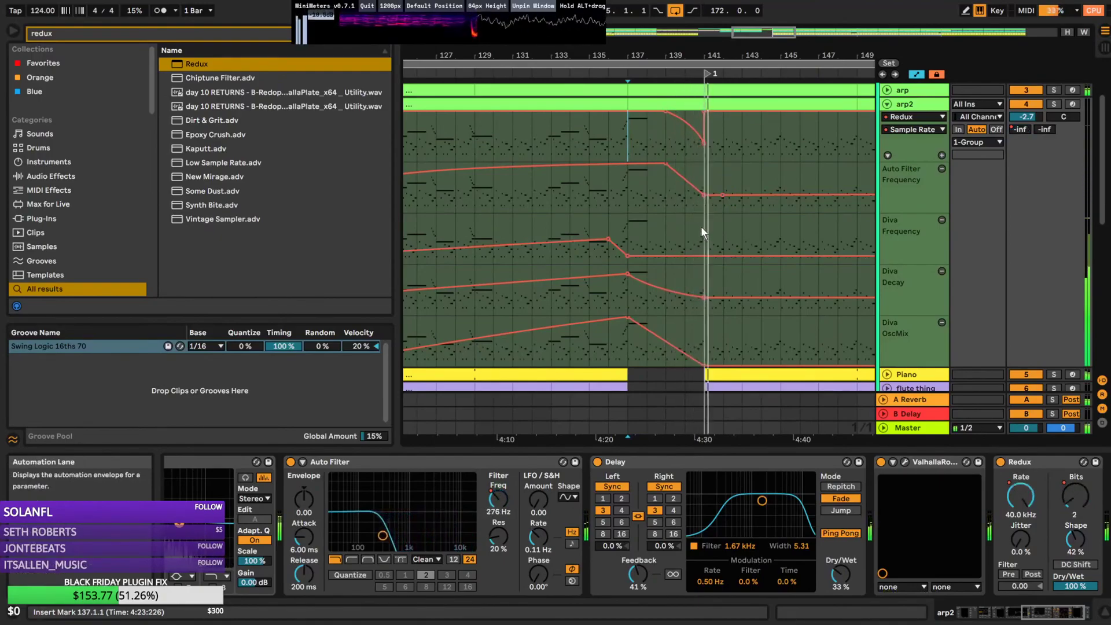
{"action": "left_click_drag", "start_coordinate": [743, 30], "coordinate": [754, 50]}
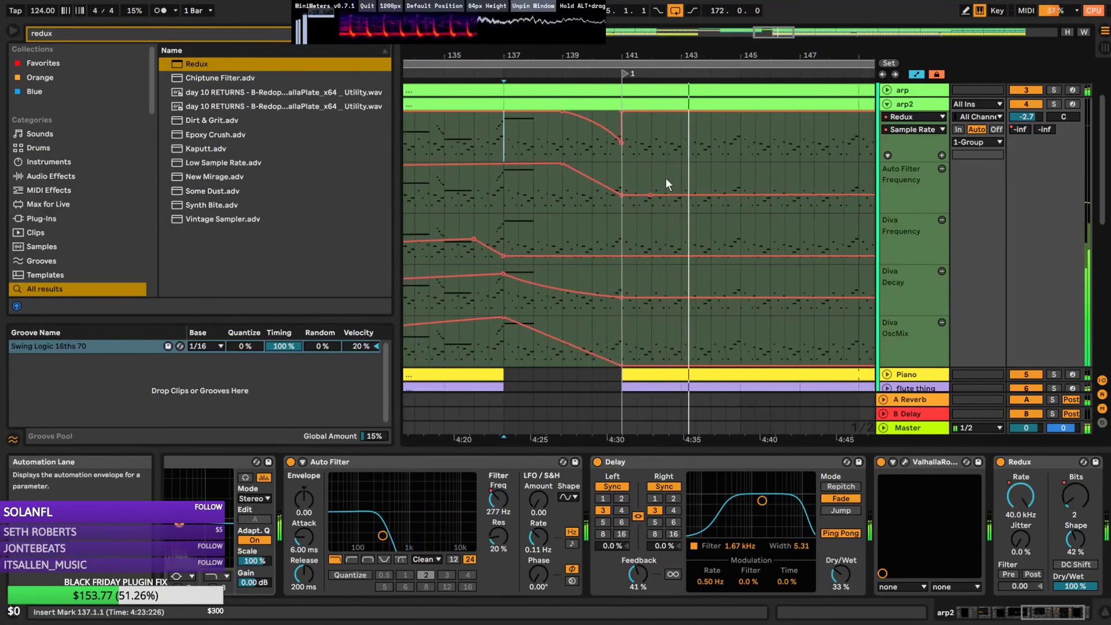
Make Redux's Bit Depth automation jump back to 16 at bar 141 and play from bar 138
{"action": "left_click", "coordinate": [1074, 500]}
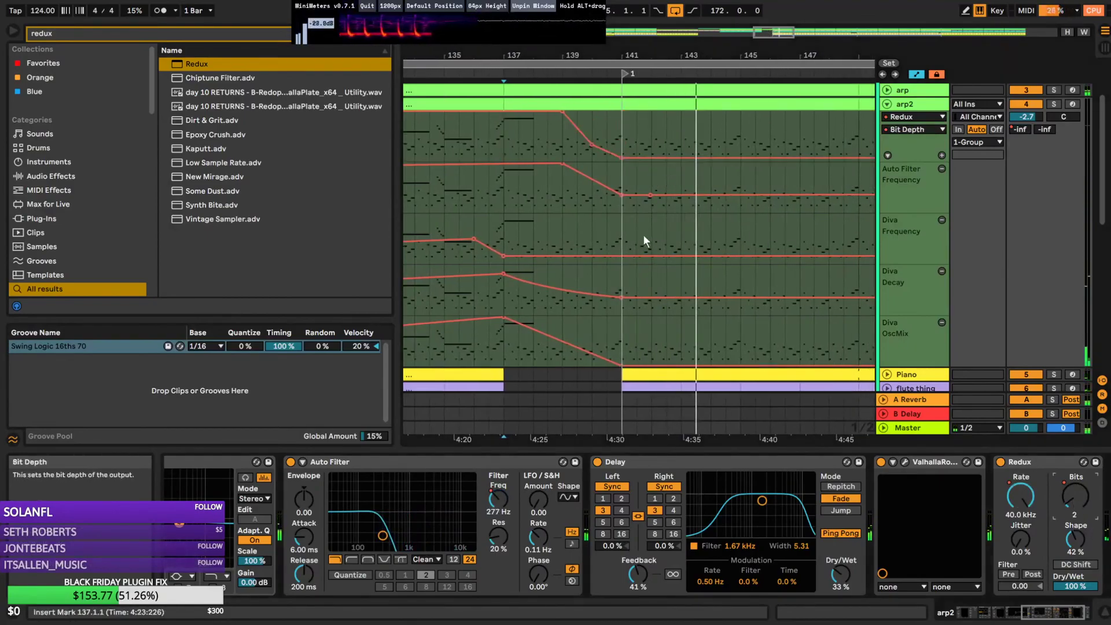
{"action": "mouse_move", "coordinate": [631, 159]}
{"action": "left_mouse_down"}
{"action": "mouse_move", "coordinate": [635, 113]}
{"action": "mouse_move", "coordinate": [622, 112]}
{"action": "left_mouse_up"}
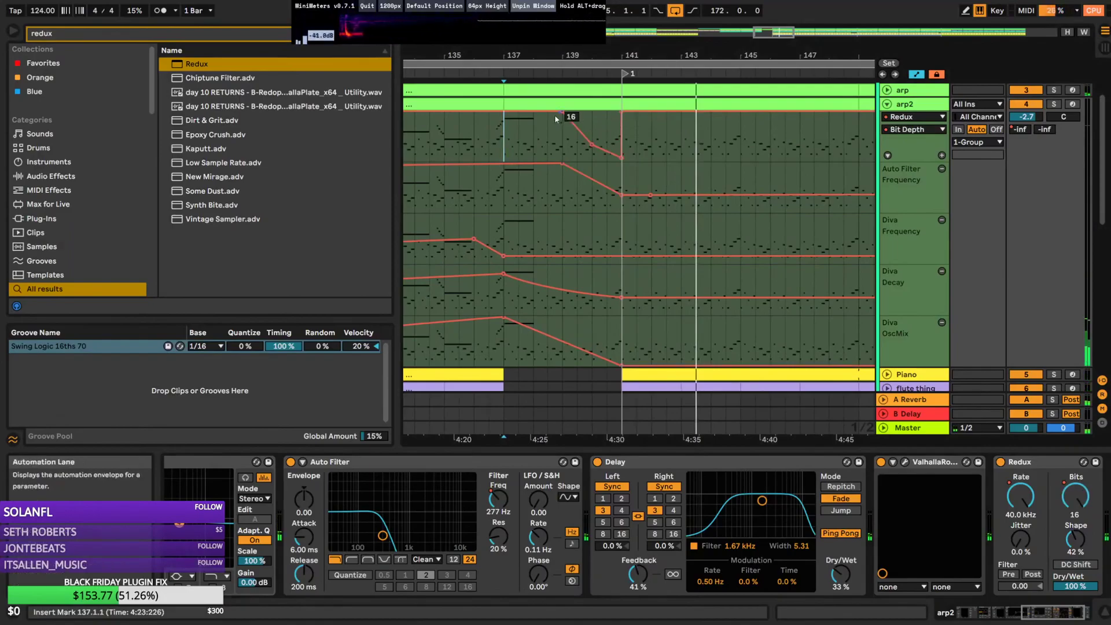
{"action": "left_click", "coordinate": [538, 138]}
{"action": "key", "text": "space"}
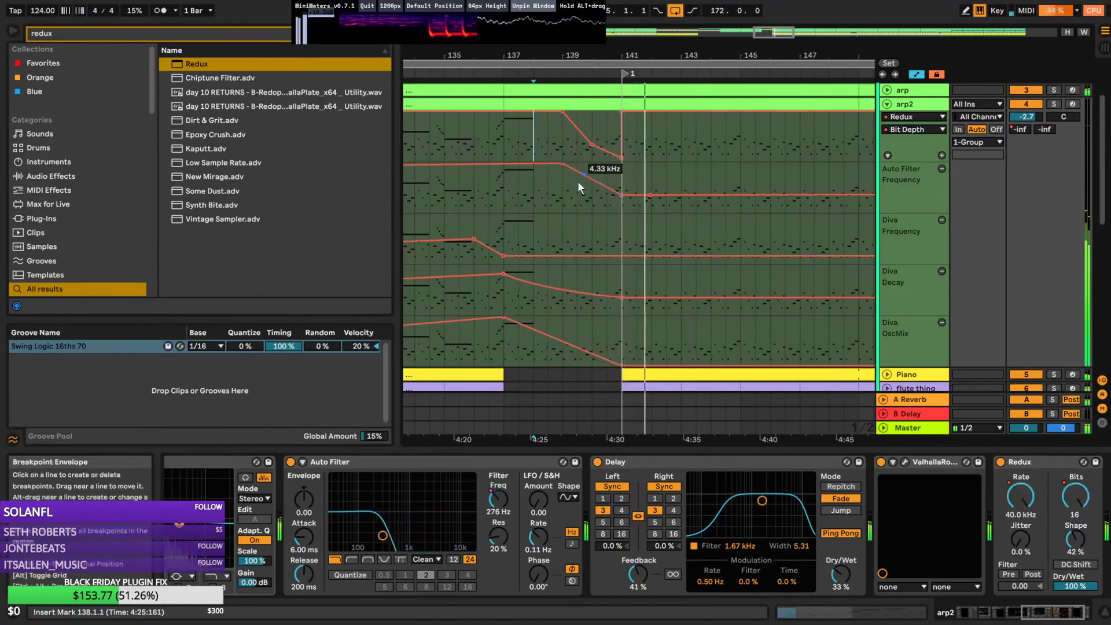
Steepen arp2's Bit Depth drop just after bar 139 and delay the start of the Auto Filter Frequency fall to bar 140
{"action": "key", "text": "space"}
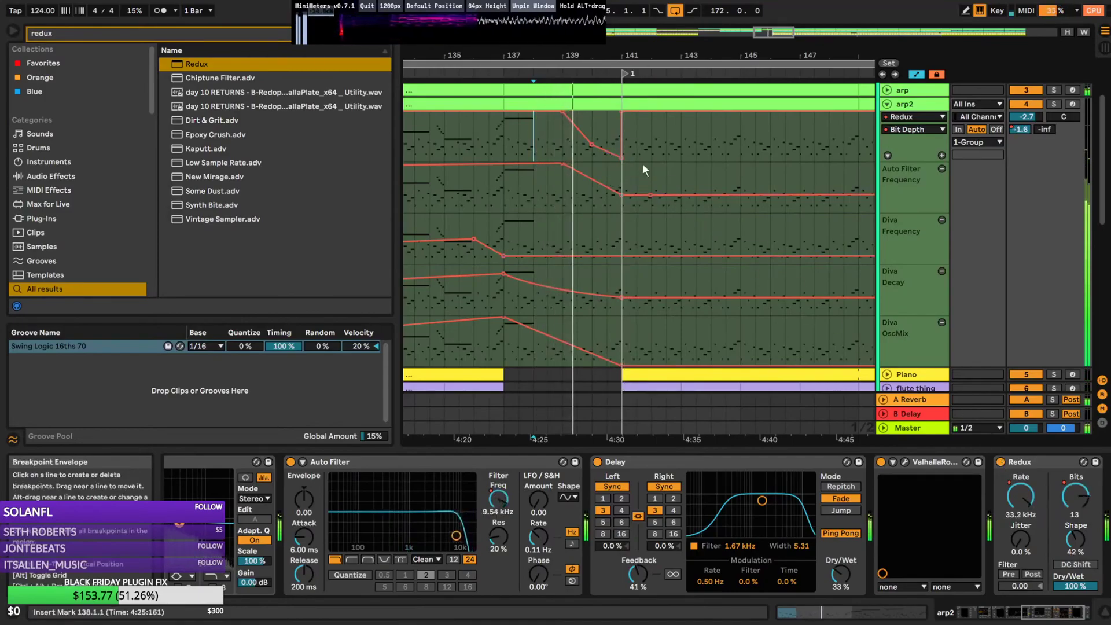
{"action": "left_click_drag", "start_coordinate": [592, 145], "coordinate": [563, 144]}
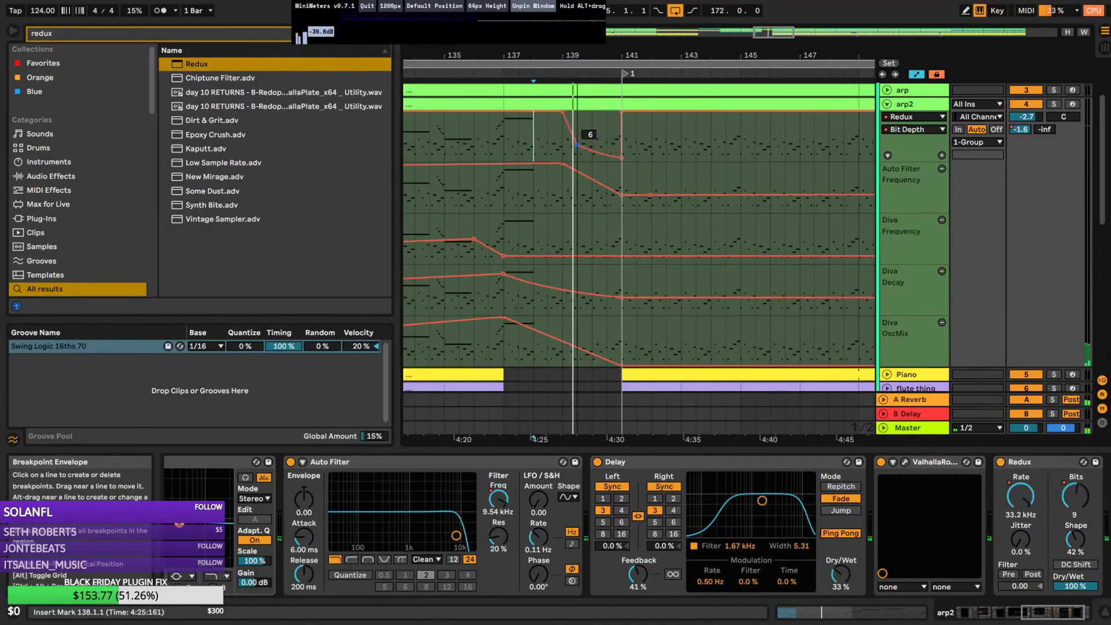
{"action": "key", "text": "space"}
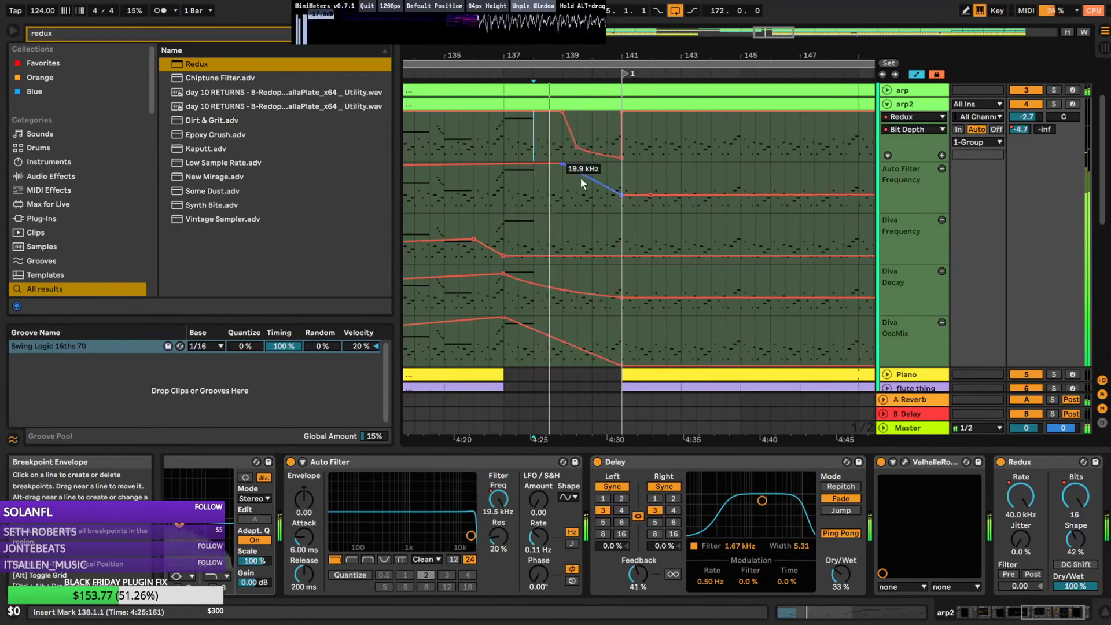
{"action": "left_click_drag", "start_coordinate": [586, 173], "coordinate": [591, 164]}
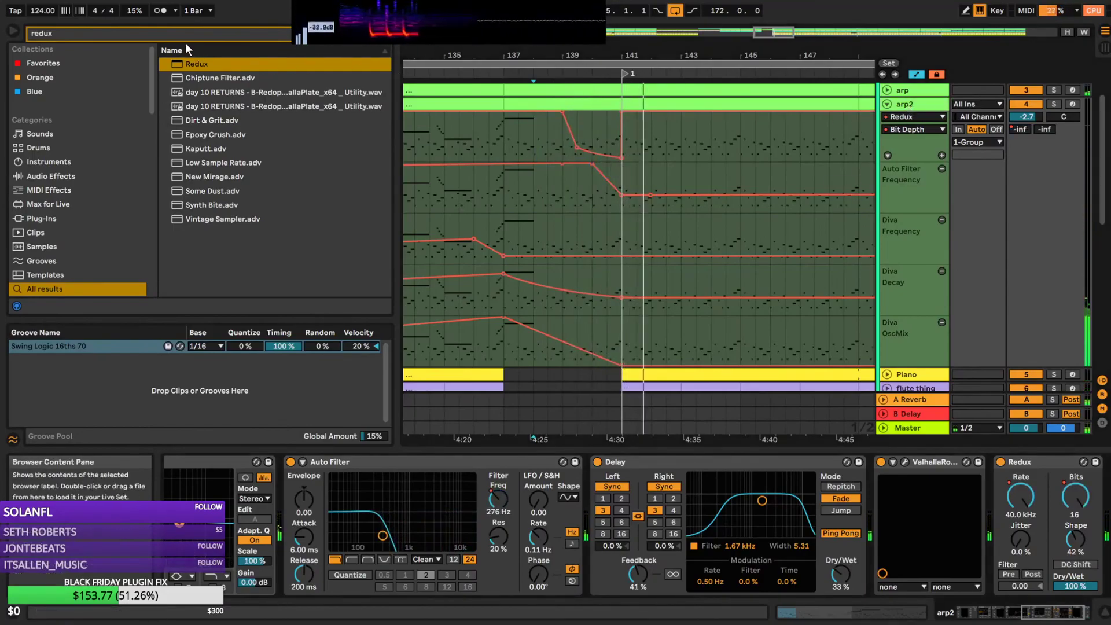
Insert a new audio track below arp2 and solo the arp2 track
{"action": "left_click_drag", "start_coordinate": [164, 29], "coordinate": [1, 21]}
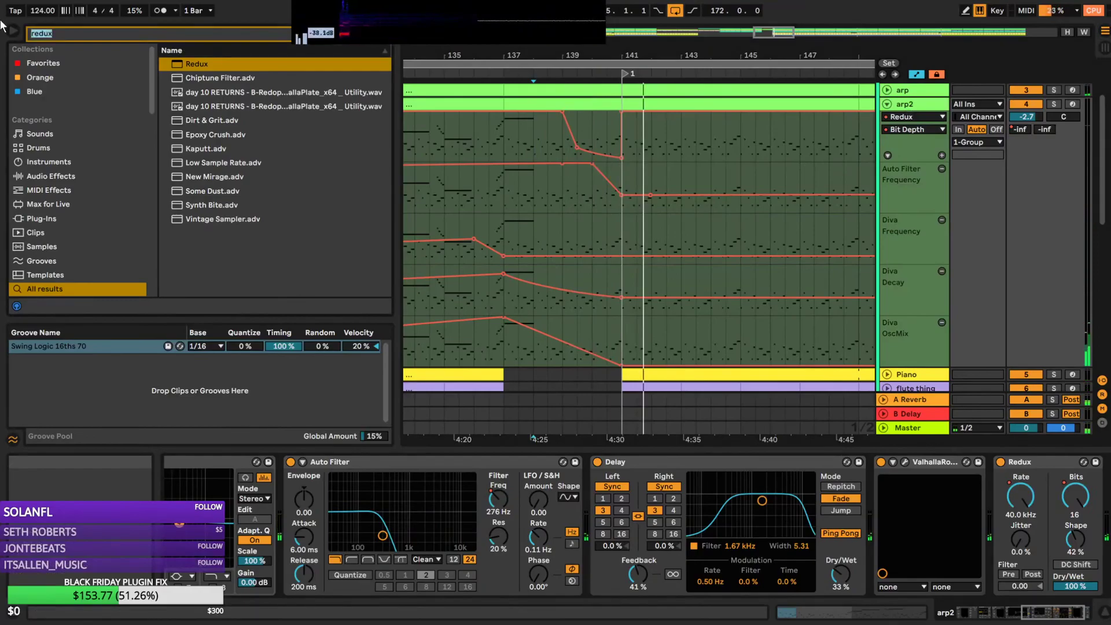
{"action": "left_click", "coordinate": [920, 105]}
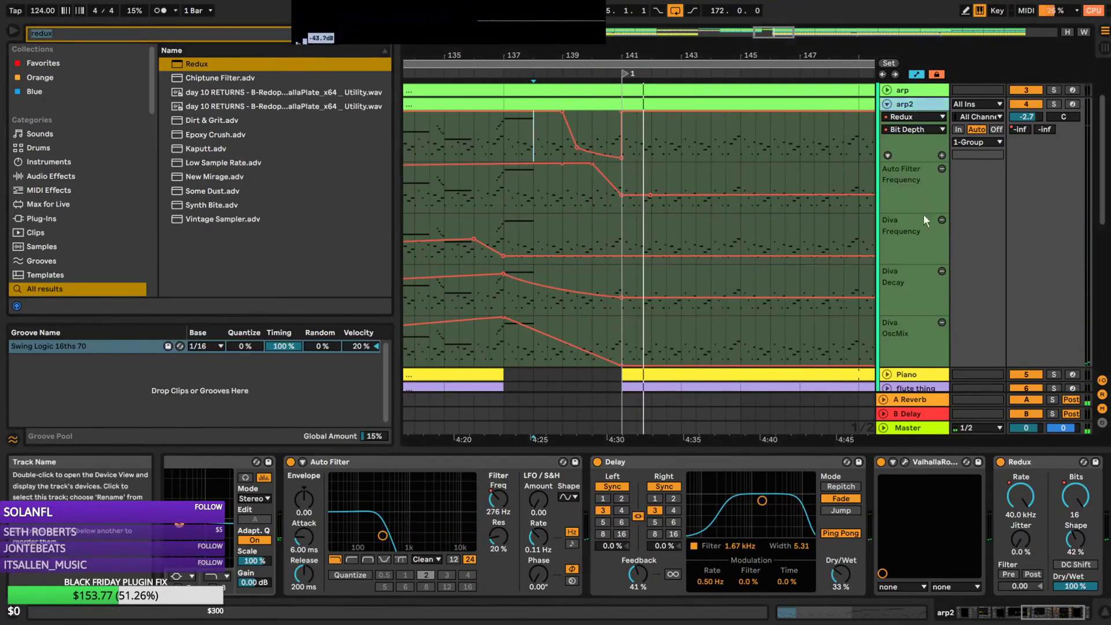
{"action": "key", "text": "ctrl+t"}
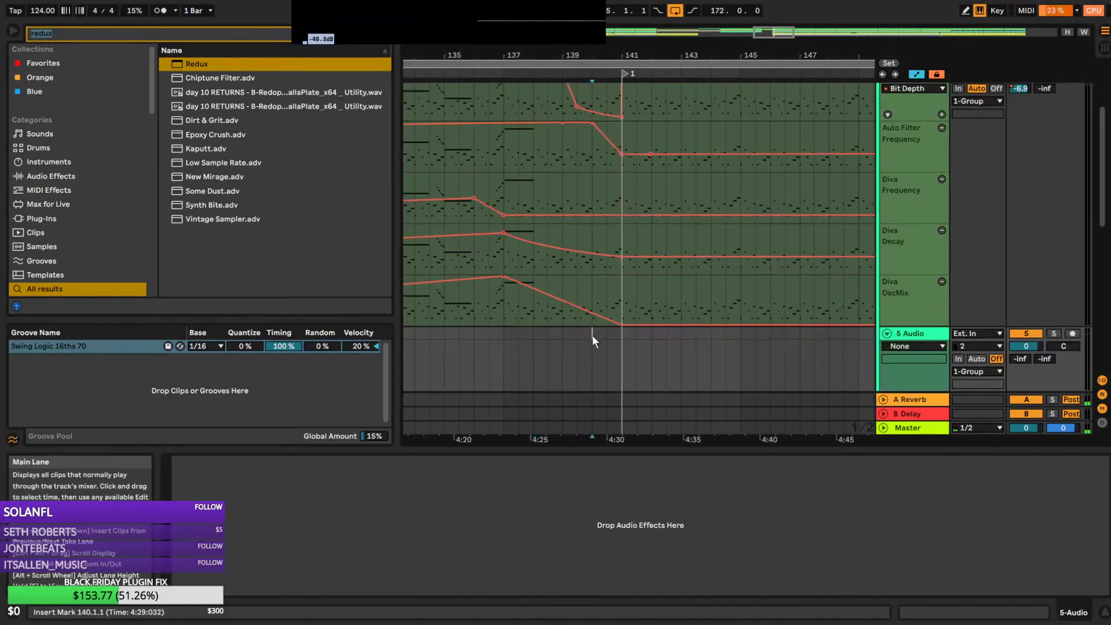
{"action": "scroll", "coordinate": [1047, 191], "scroll_direction": "up", "scroll_amount": 5}
{"action": "left_click", "coordinate": [1054, 138]}
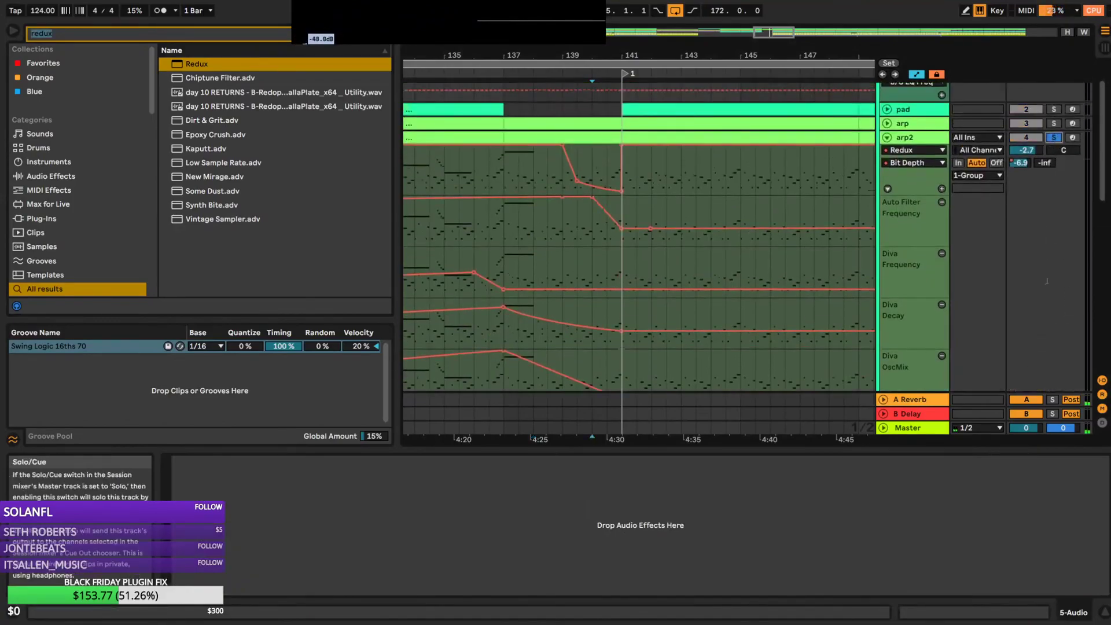
Arm the new audio track with Resampling as its input and move the meter window clear of the transport controls
{"action": "scroll", "coordinate": [1047, 272], "scroll_direction": "down", "scroll_amount": 6}
{"action": "left_click", "coordinate": [1072, 319]}
{"action": "left_click", "coordinate": [974, 319]}
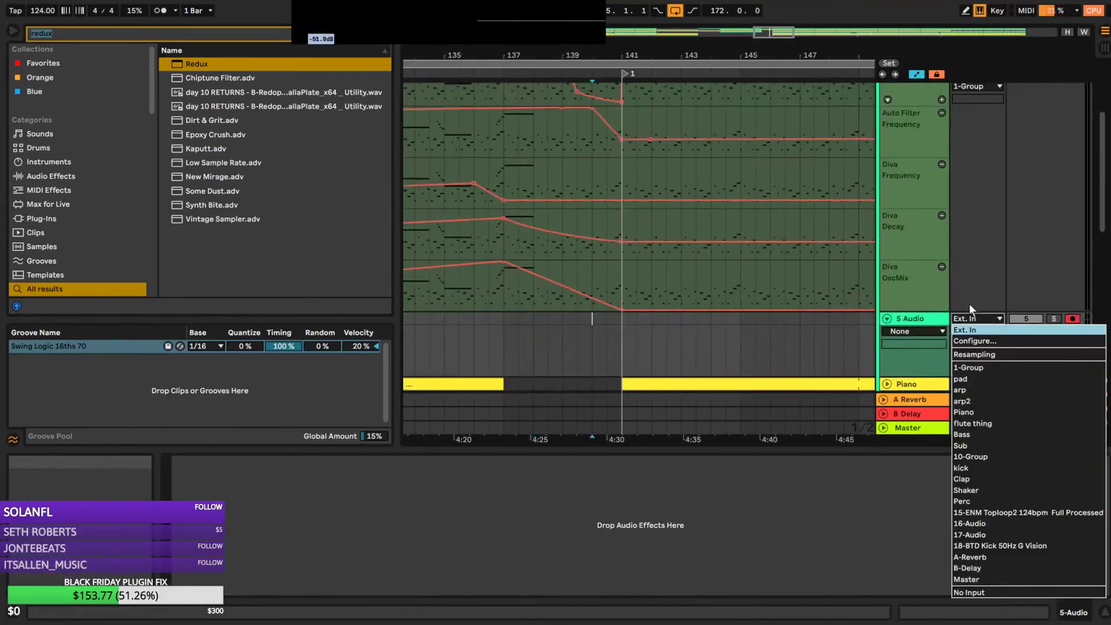
{"action": "left_click", "coordinate": [972, 353]}
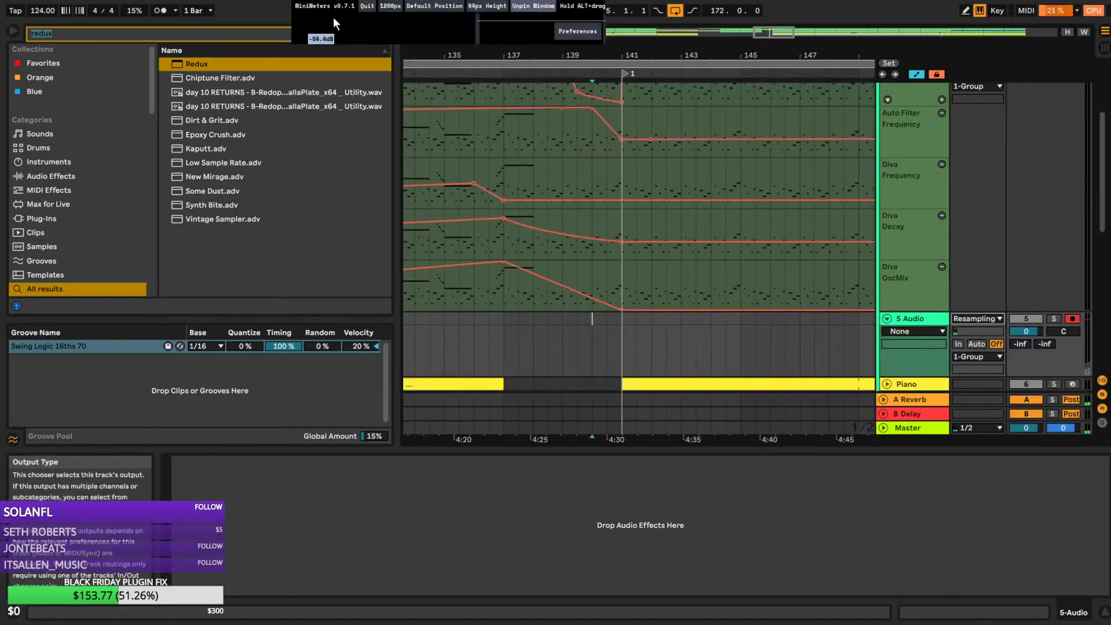
{"action": "left_click_drag", "start_coordinate": [584, 16], "coordinate": [1008, 11]}
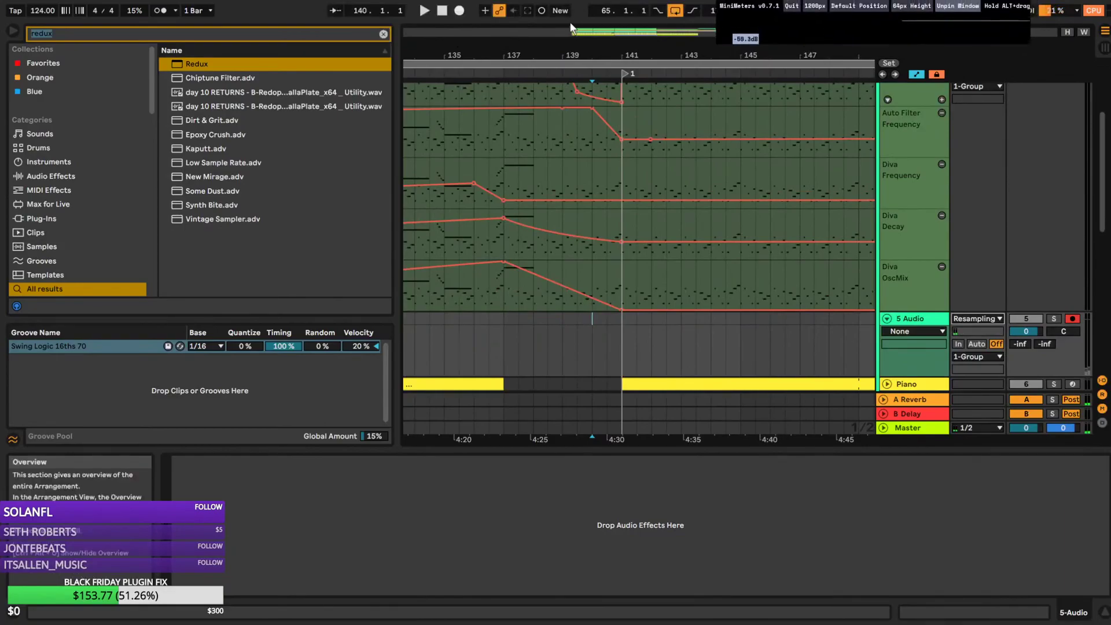
{"action": "left_click_drag", "start_coordinate": [1008, 10], "coordinate": [296, 603]}
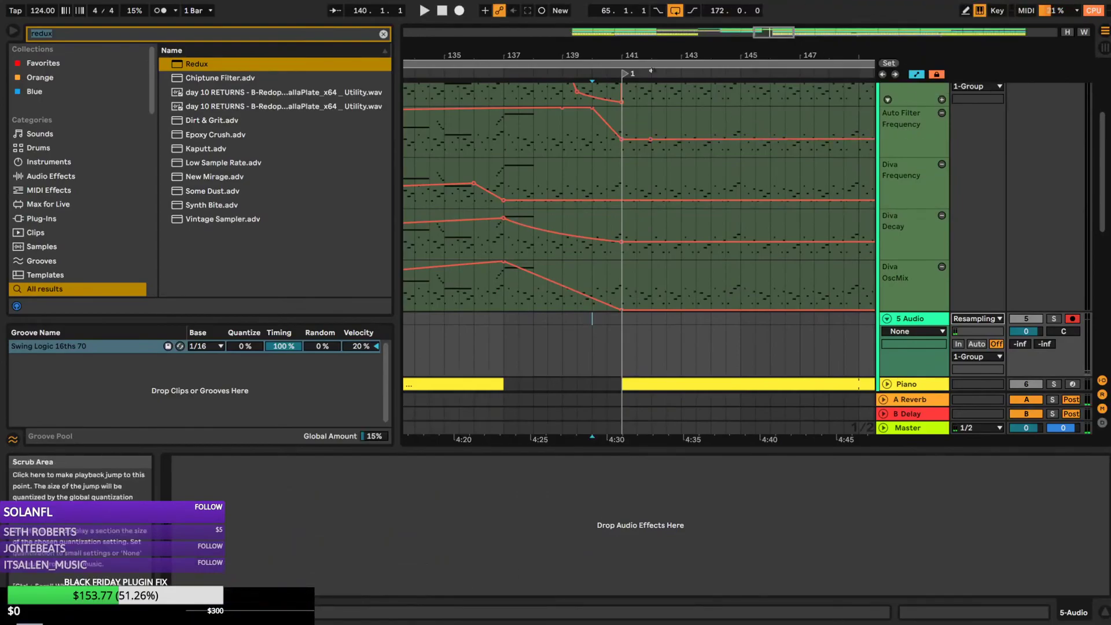
Record the arp2 output onto the new audio track from bar 139 to bar 141 and trim the clip to start at bar 140
{"action": "left_click", "coordinate": [651, 70]}
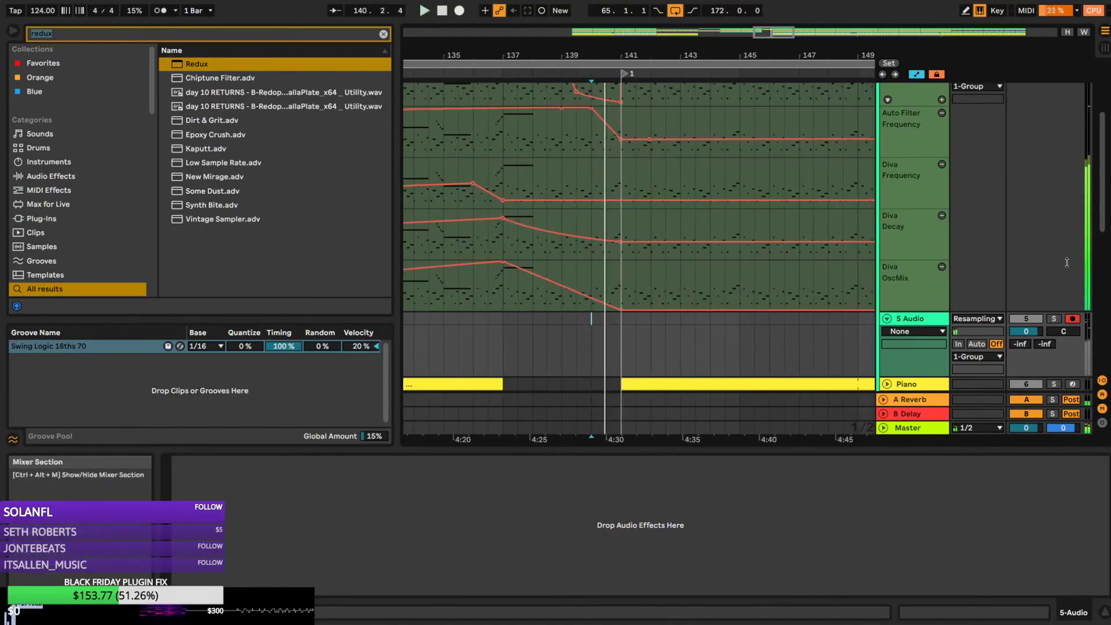
{"action": "key", "text": "space"}
{"action": "left_click", "coordinate": [562, 326]}
{"action": "left_click", "coordinate": [460, 12]}
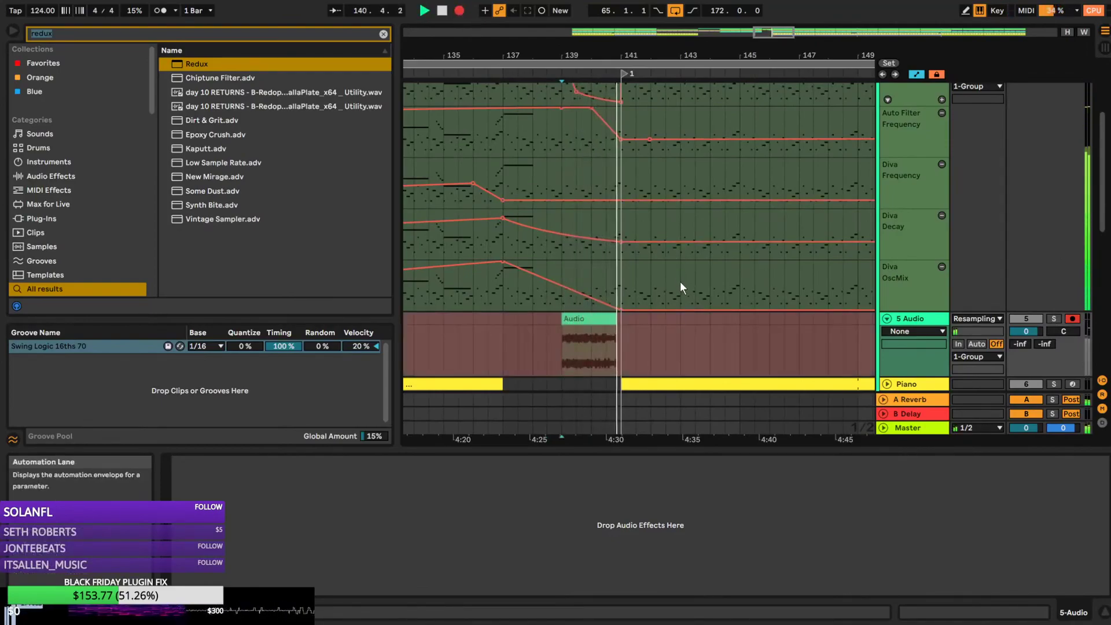
{"action": "key", "text": "space"}
{"action": "left_click_drag", "start_coordinate": [572, 319], "coordinate": [596, 319]}
Solo the recorded audio track, search for delay and add the Delay device to it
{"action": "left_click", "coordinate": [1054, 319]}
{"action": "key", "text": "shift+Tab"}
{"action": "left_click_drag", "start_coordinate": [740, 36], "coordinate": [601, 269]}
{"action": "left_click", "coordinate": [928, 265]}
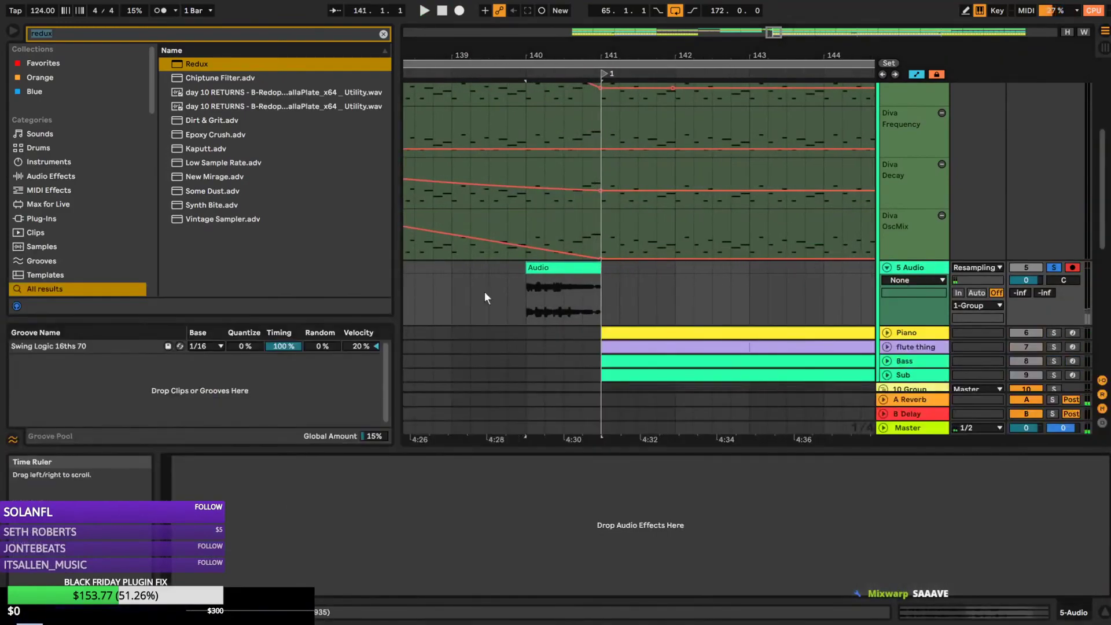
{"action": "key", "text": "BackSpace"}
{"action": "type", "text": "eq"}
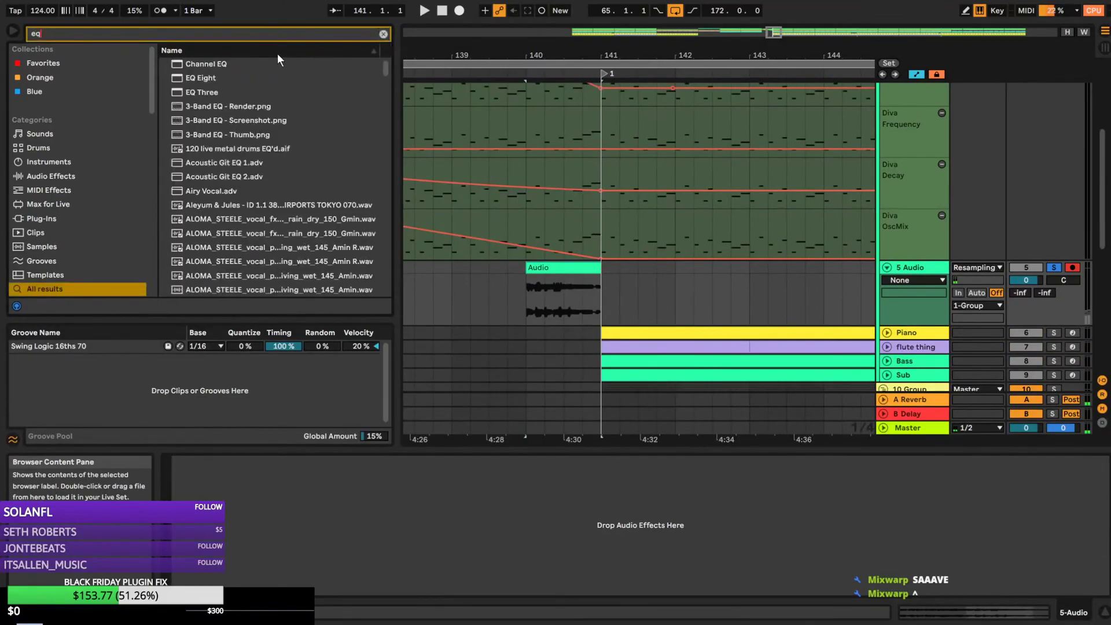
{"action": "left_click", "coordinate": [384, 34]}
{"action": "type", "text": "delay"}
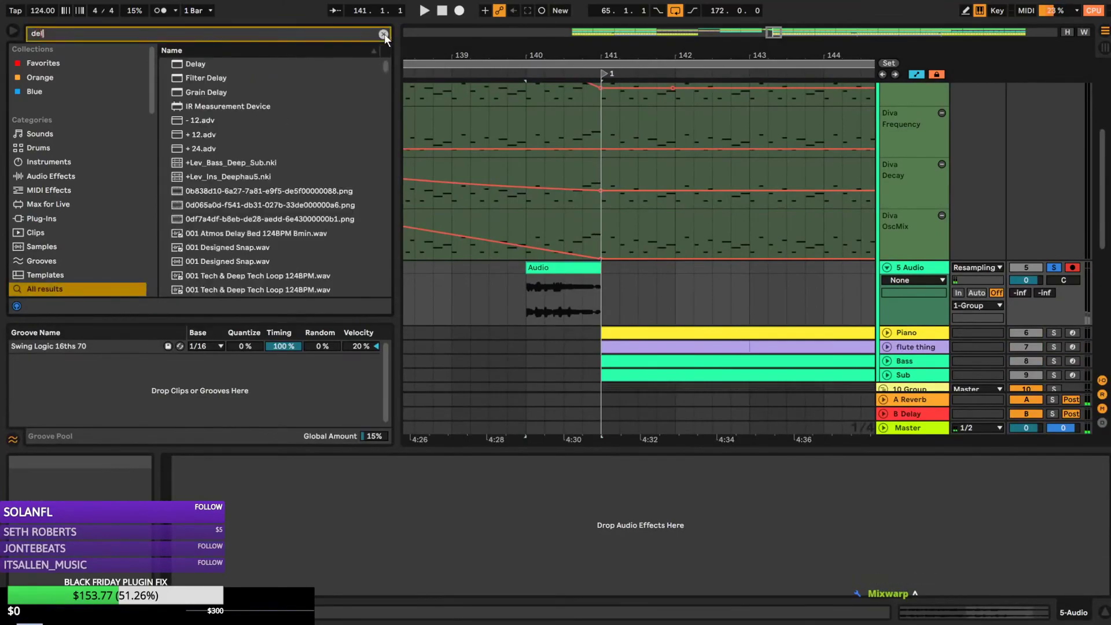
{"action": "double_click", "coordinate": [212, 64]}
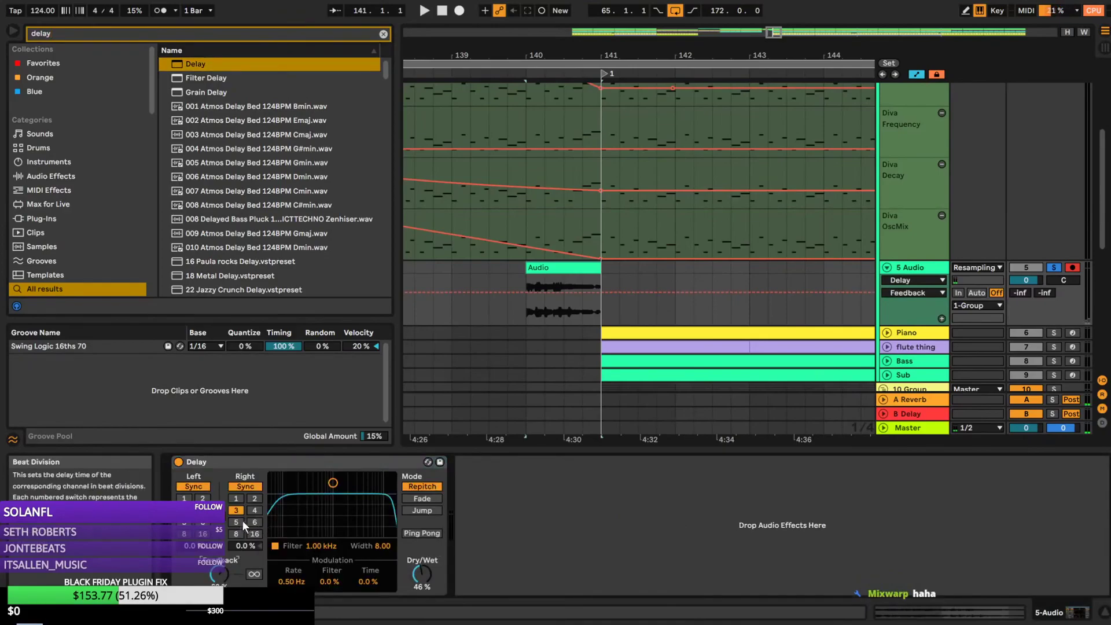
Set the Delay's beat division to 5 with Ping Pong on and give the bar 140 audio clip a long fade-in
{"action": "left_click", "coordinate": [421, 533]}
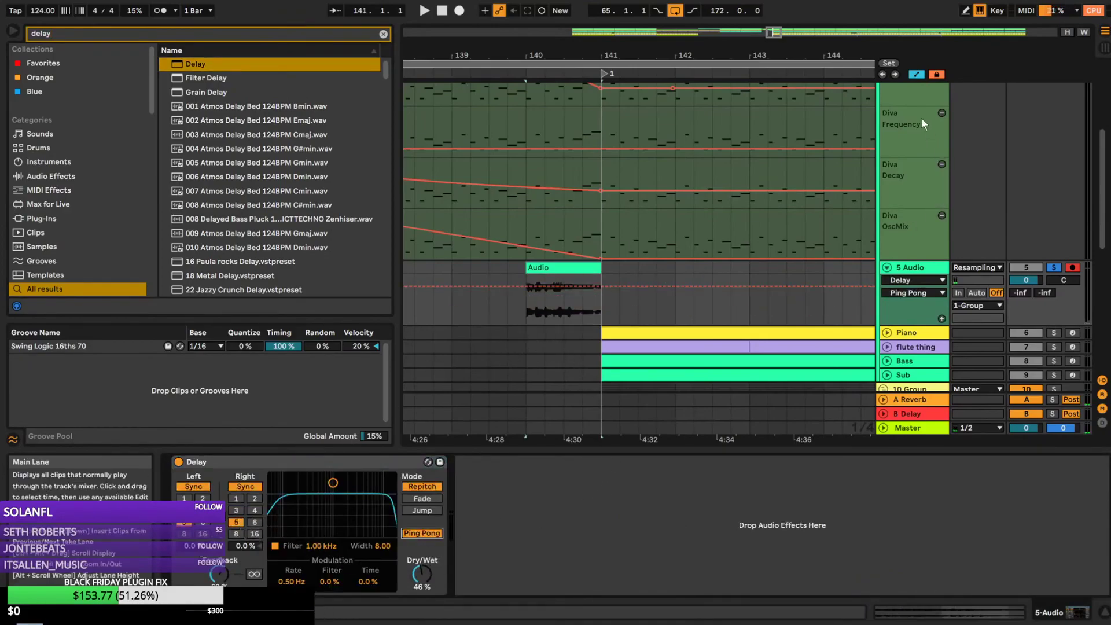
{"action": "left_click", "coordinate": [917, 74]}
{"action": "left_click_drag", "start_coordinate": [529, 257], "coordinate": [590, 261]}
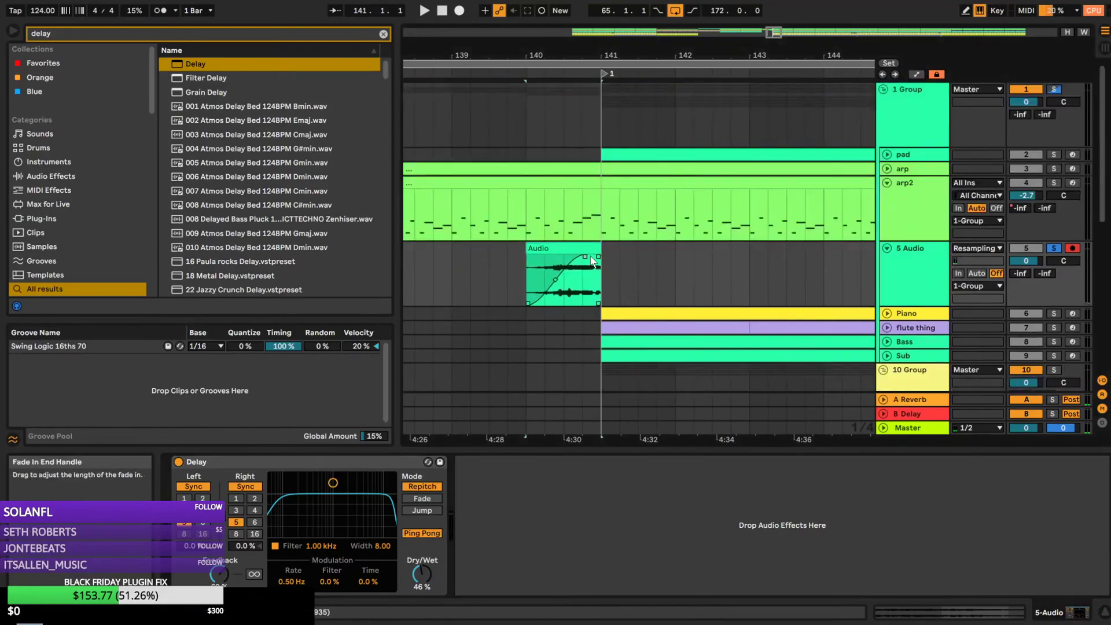
Set the Delay's Dry/Wet to 100 %, turn off the audio track's solo and audition the transition into bar 141
{"action": "left_click", "coordinate": [477, 291]}
{"action": "key", "text": "space"}
{"action": "left_click", "coordinate": [1054, 249]}
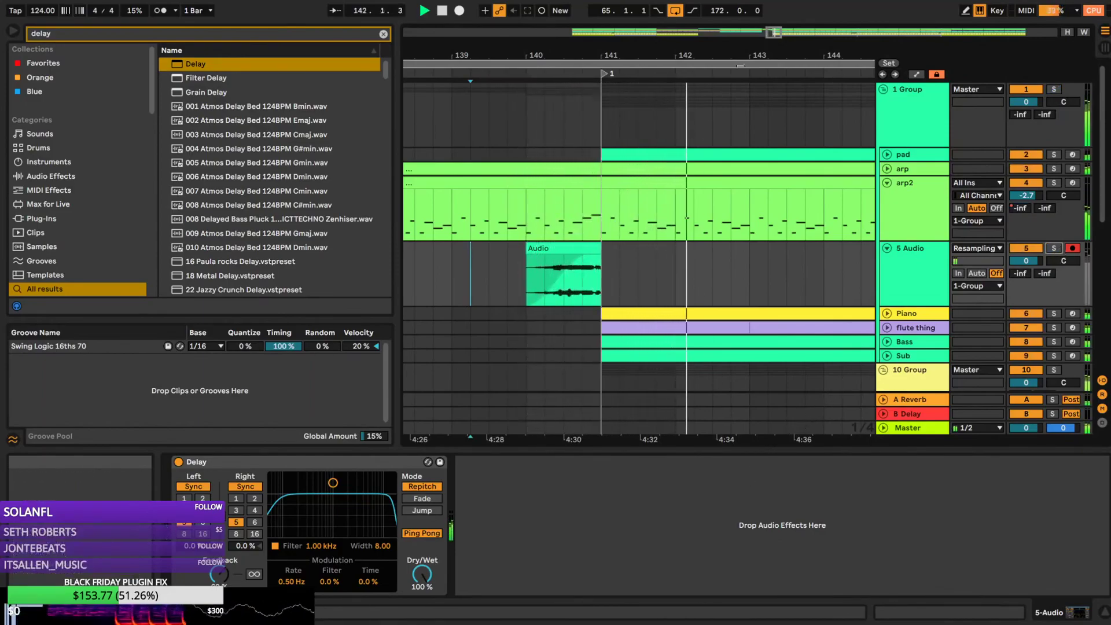
{"action": "left_click_drag", "start_coordinate": [733, 69], "coordinate": [772, 74]}
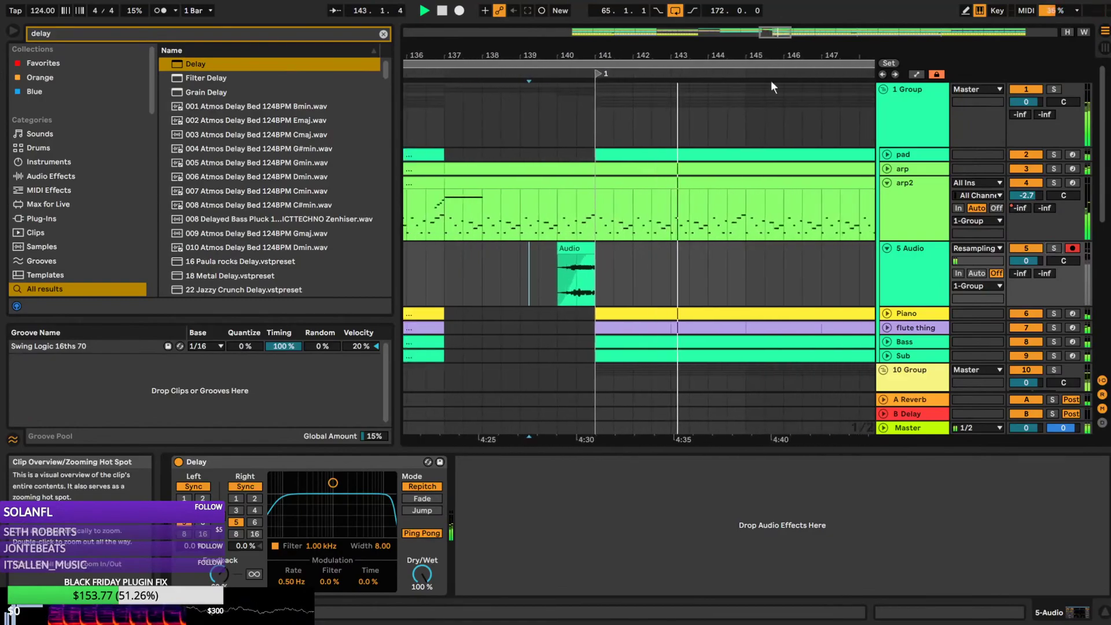
{"action": "left_click", "coordinate": [538, 268]}
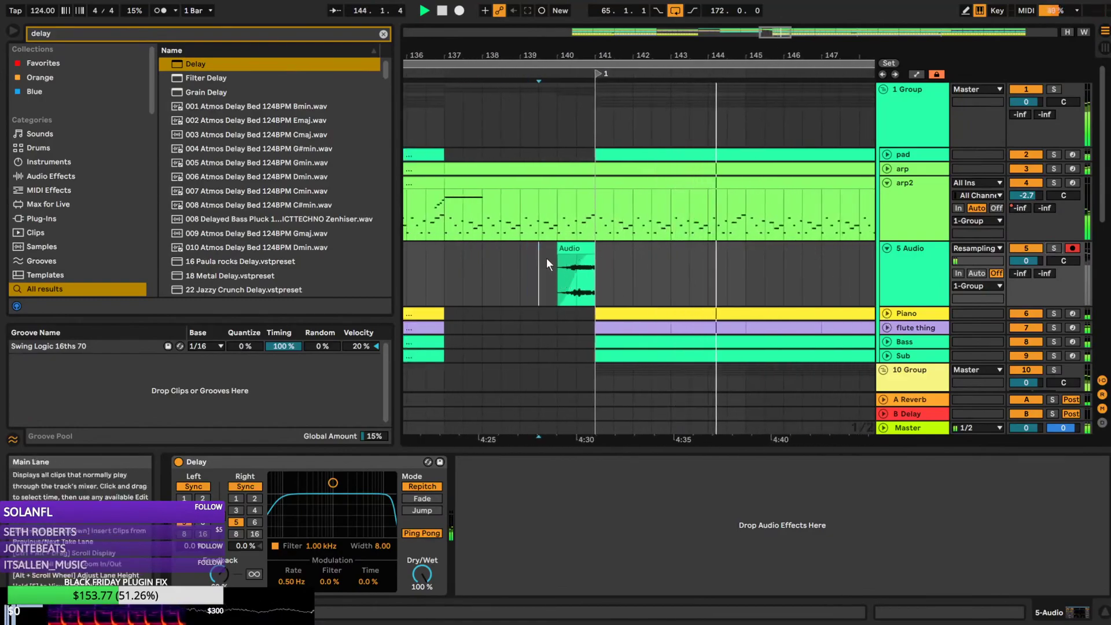
Add Reverb to the recorded audio track with a Decay Time of 17.7 s and Dry/Wet at 77 %
{"action": "left_click", "coordinate": [557, 266]}
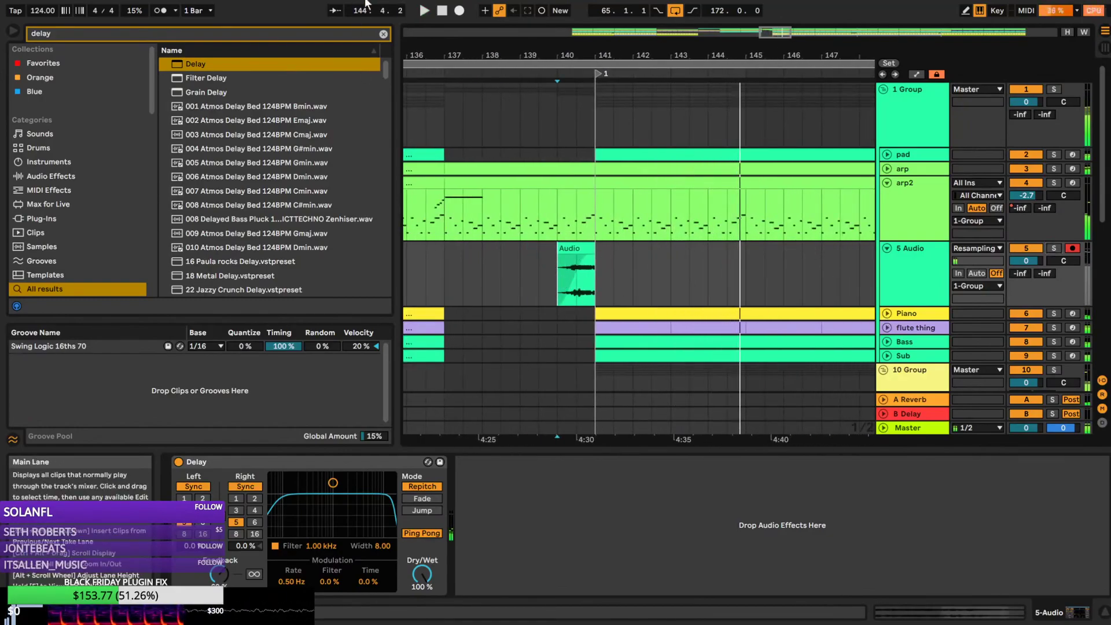
{"action": "left_click", "coordinate": [384, 33]}
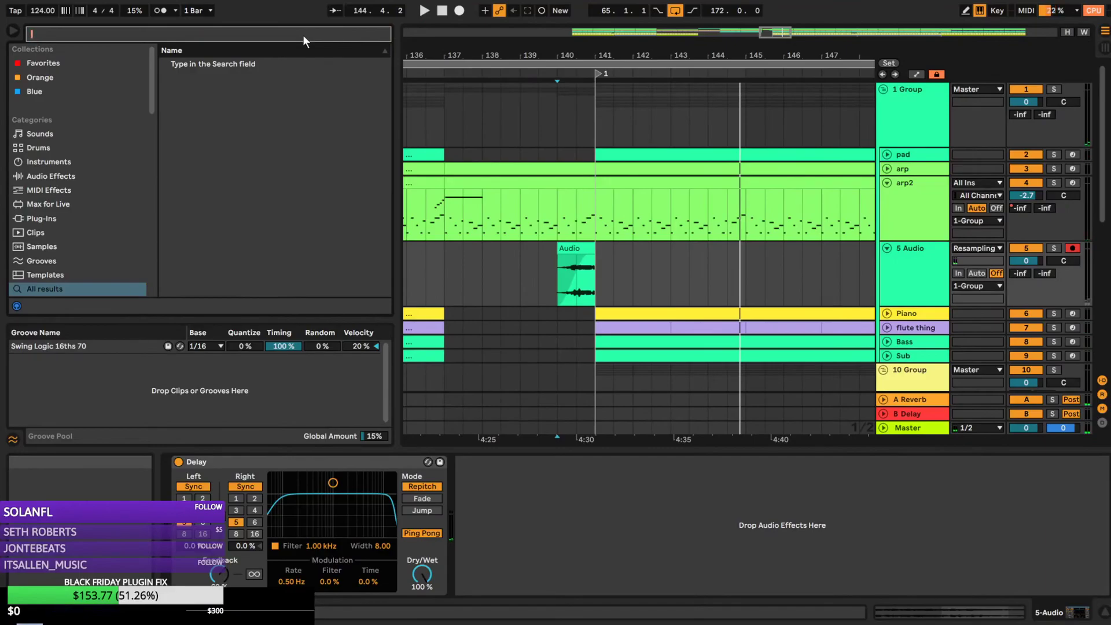
{"action": "type", "text": "reverb"}
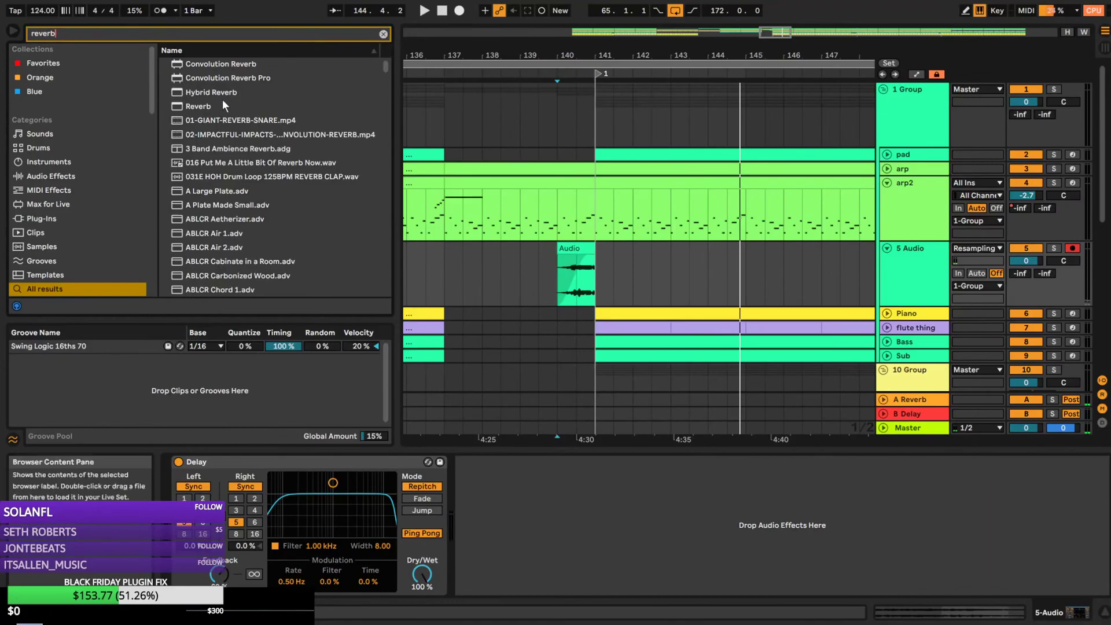
{"action": "left_click", "coordinate": [217, 106]}
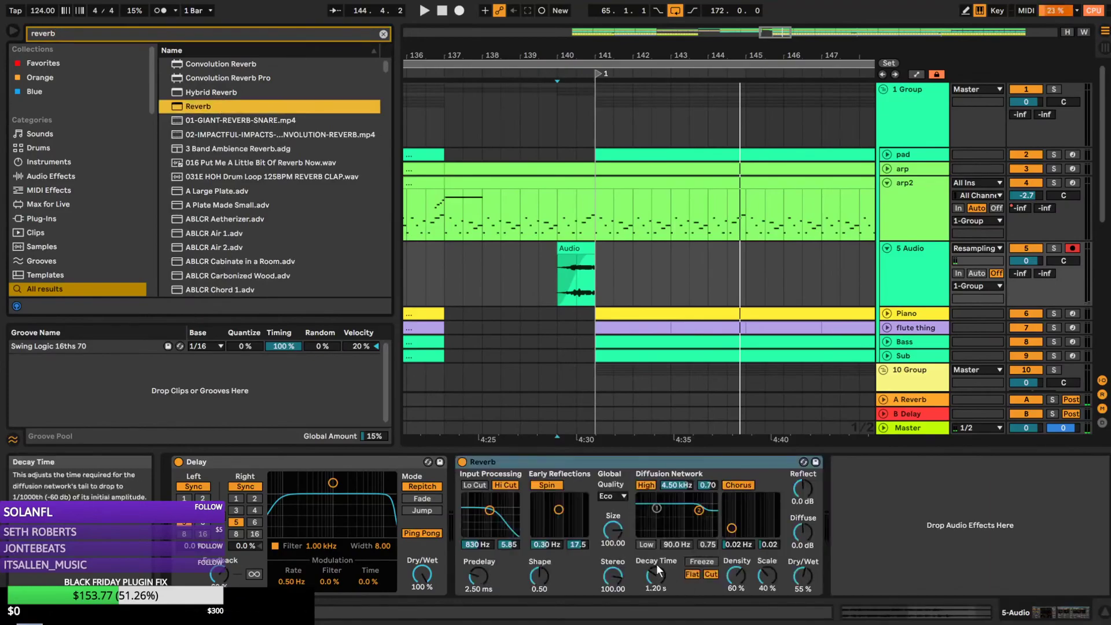
{"action": "left_click_drag", "start_coordinate": [801, 575], "coordinate": [800, 570]}
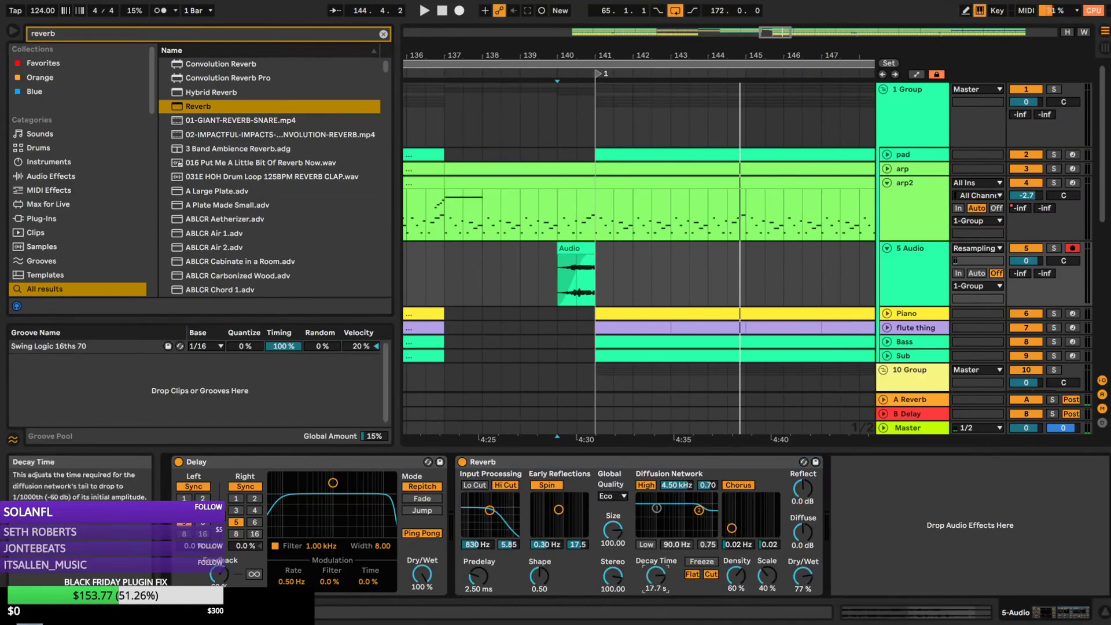
Audition the transition, solo the recorded audio track and add EQ Eight after its Reverb
{"action": "key", "text": "space"}
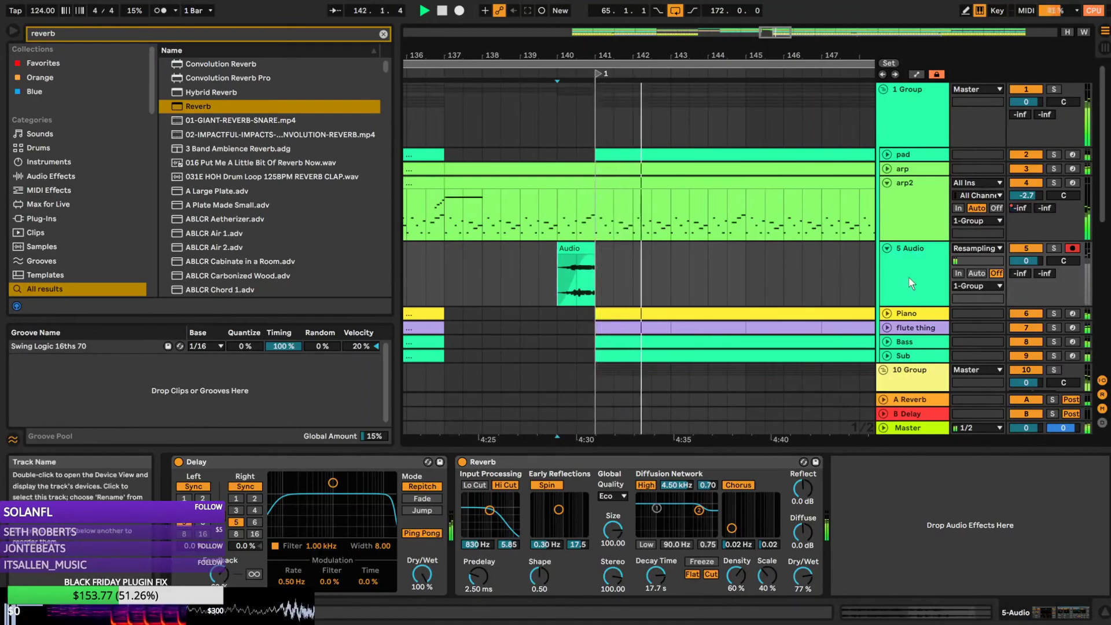
{"action": "key", "text": "s"}
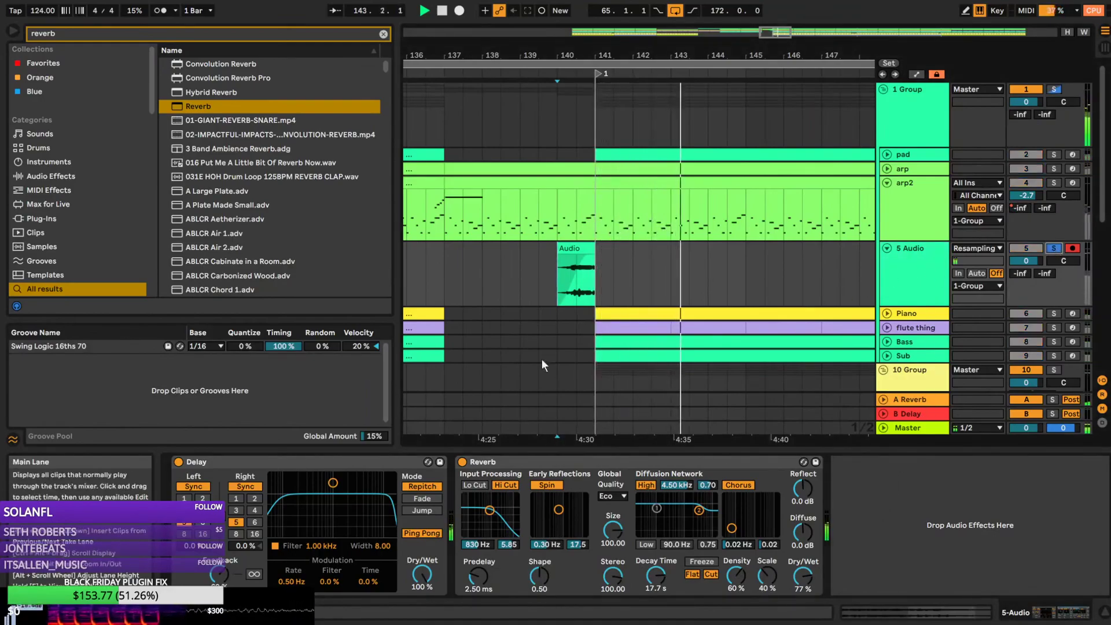
{"action": "left_click", "coordinate": [383, 34]}
{"action": "type", "text": "eq"}
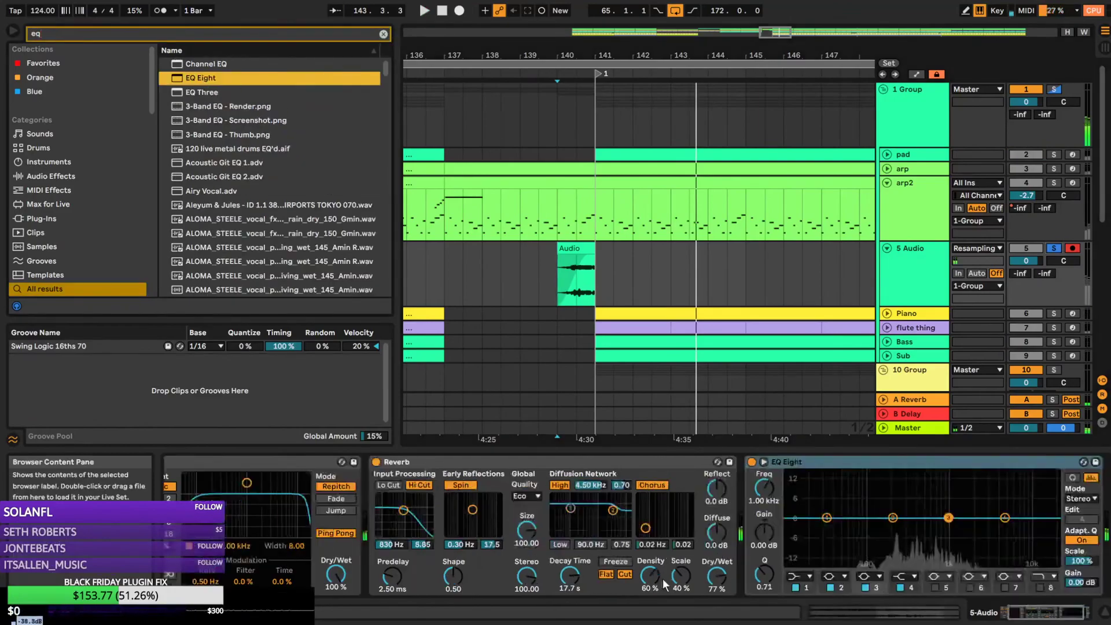
Turn on the Reverb's Lo Cut, set its input filter to 2.77 kHz and 2.27, and lower Dry/Wet to 63 %
{"action": "left_click", "coordinate": [390, 487]}
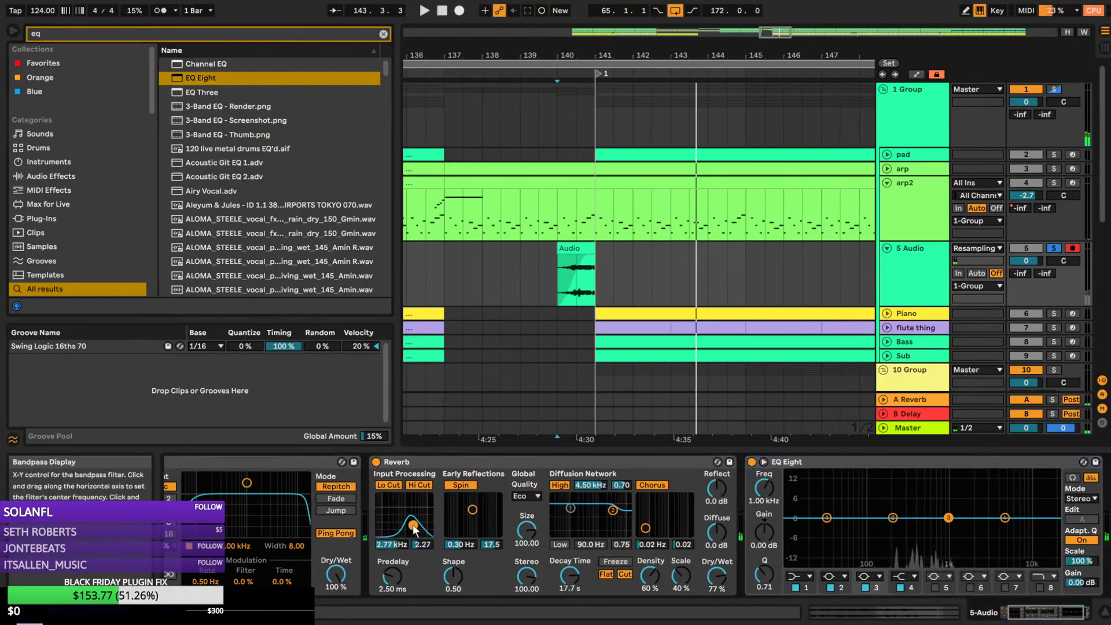
{"action": "key", "text": "space"}
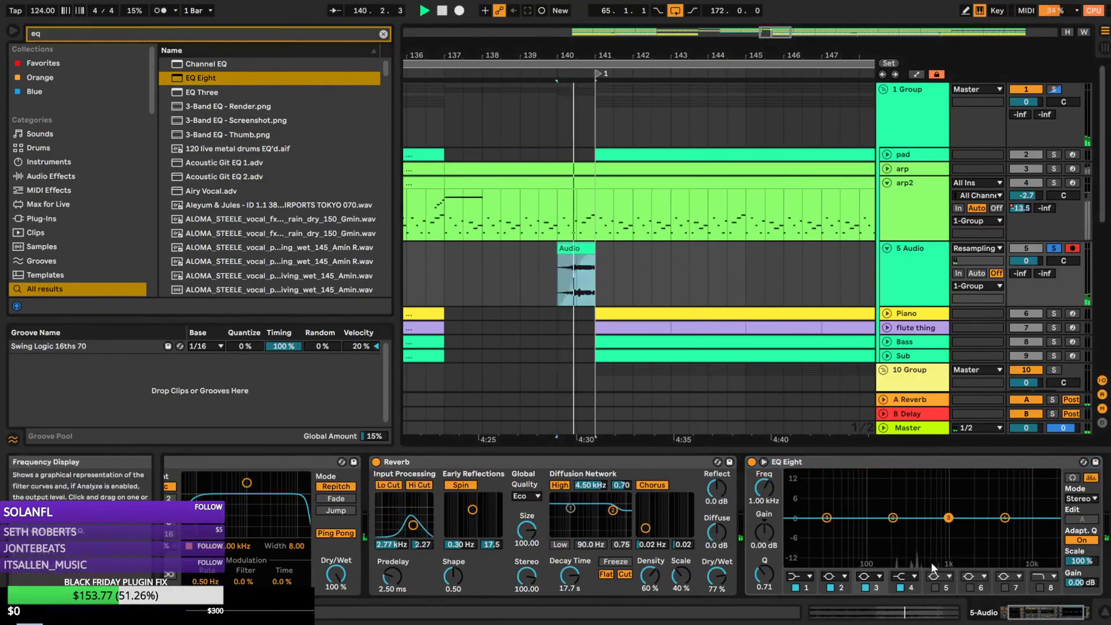
{"action": "left_click_drag", "start_coordinate": [717, 576], "coordinate": [717, 592]}
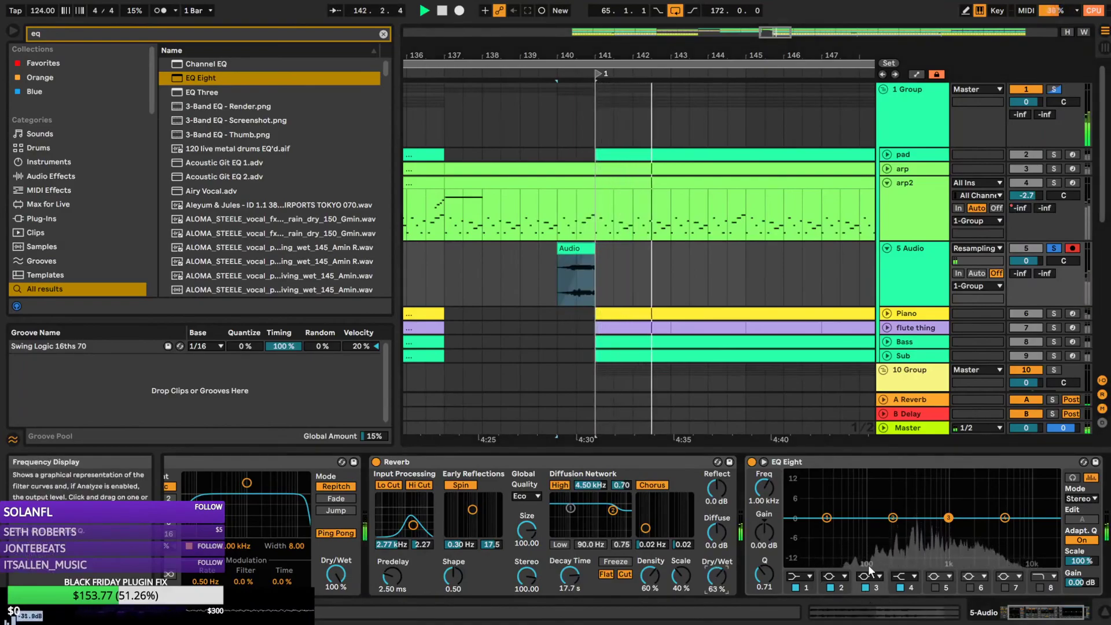
Make band 1 of the EQ Eight a low cut at 235 Hz
{"action": "left_click", "coordinate": [800, 576]}
{"action": "left_click", "coordinate": [801, 498]}
{"action": "left_click_drag", "start_coordinate": [825, 524], "coordinate": [897, 528]}
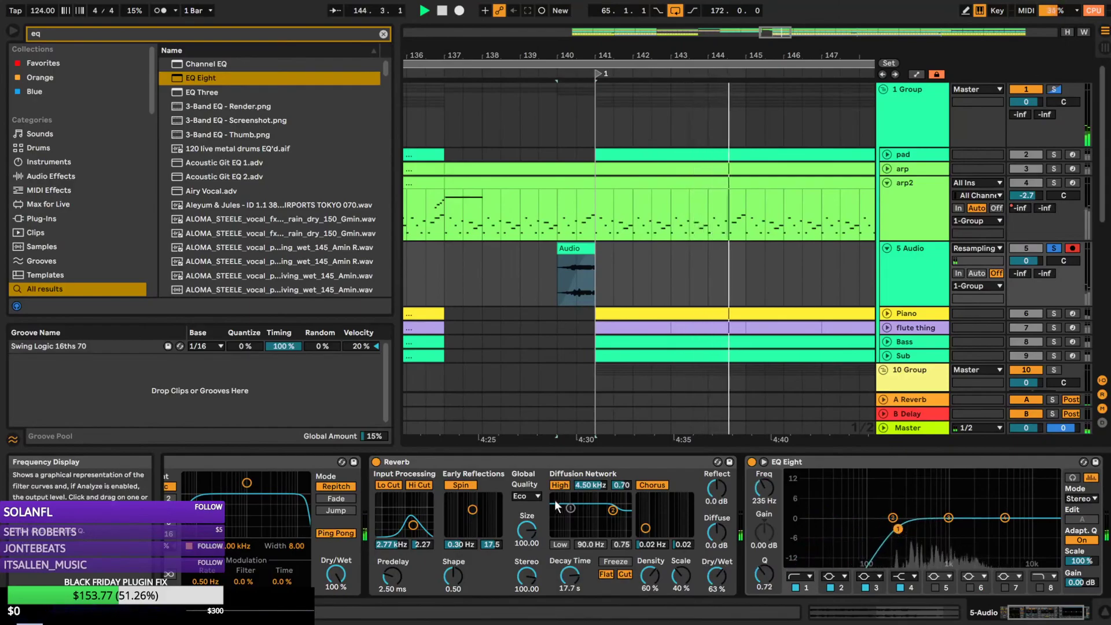
Unsync the Delay, set both channels' delay time to 1.16 s and audition the bar 140 swell
{"action": "left_click", "coordinate": [1025, 617]}
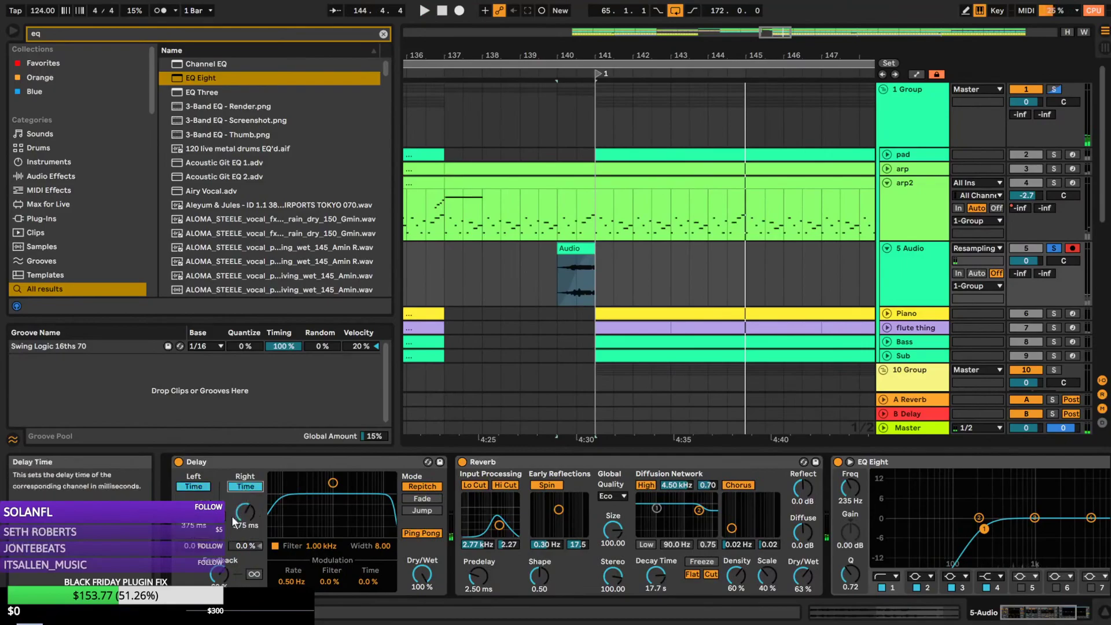
{"action": "left_click_drag", "start_coordinate": [246, 512], "coordinate": [246, 505]}
{"action": "key", "text": "space"}
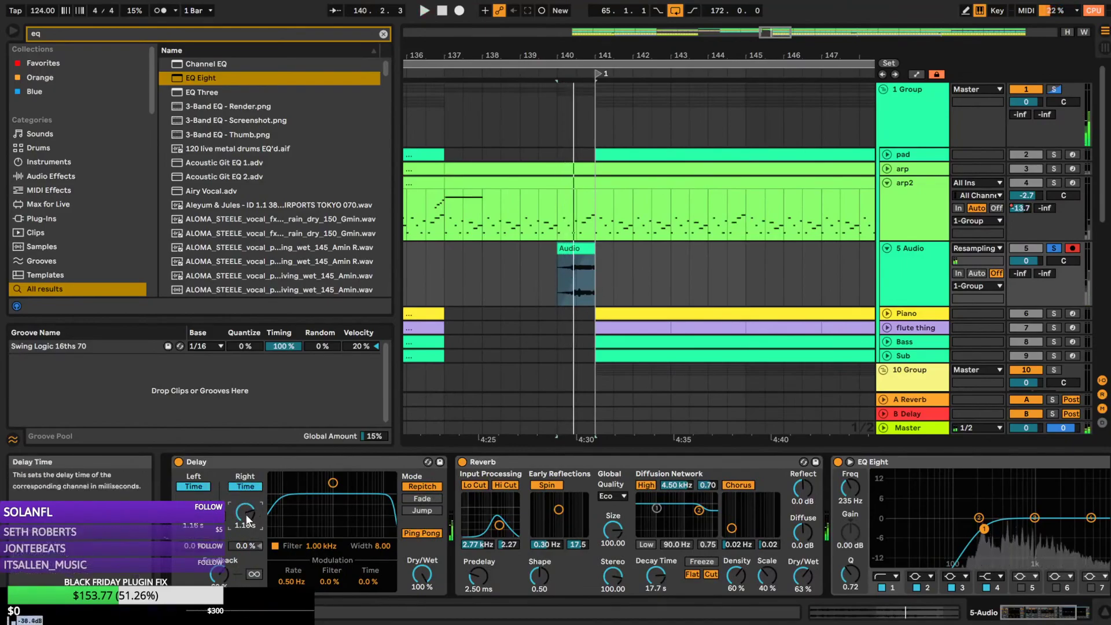
{"action": "key", "text": "space"}
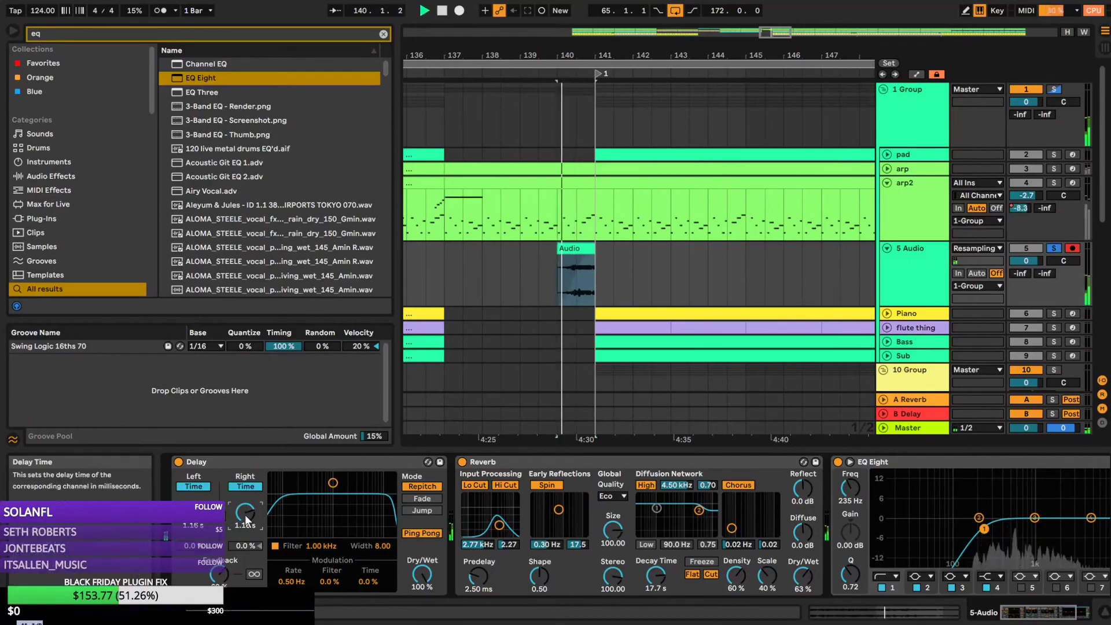
{"action": "left_click_drag", "start_coordinate": [249, 511], "coordinate": [249, 558]}
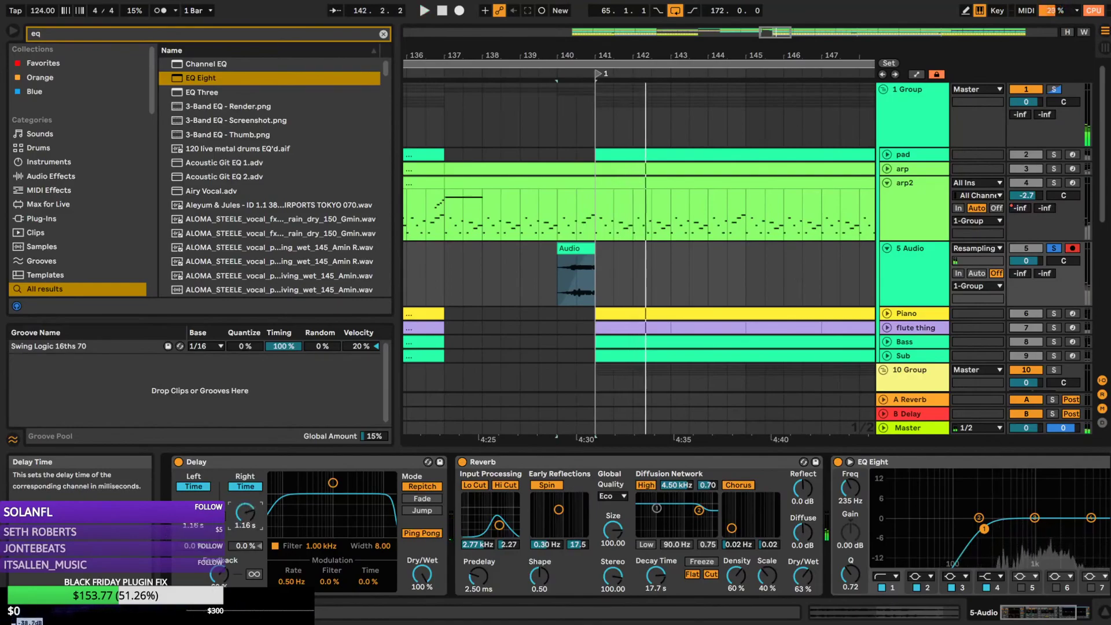
Automate the Delay's L Time to hold 1.16 s until just past bar 142, falling to 4.86 ms in bar 143
{"action": "left_click", "coordinate": [917, 74]}
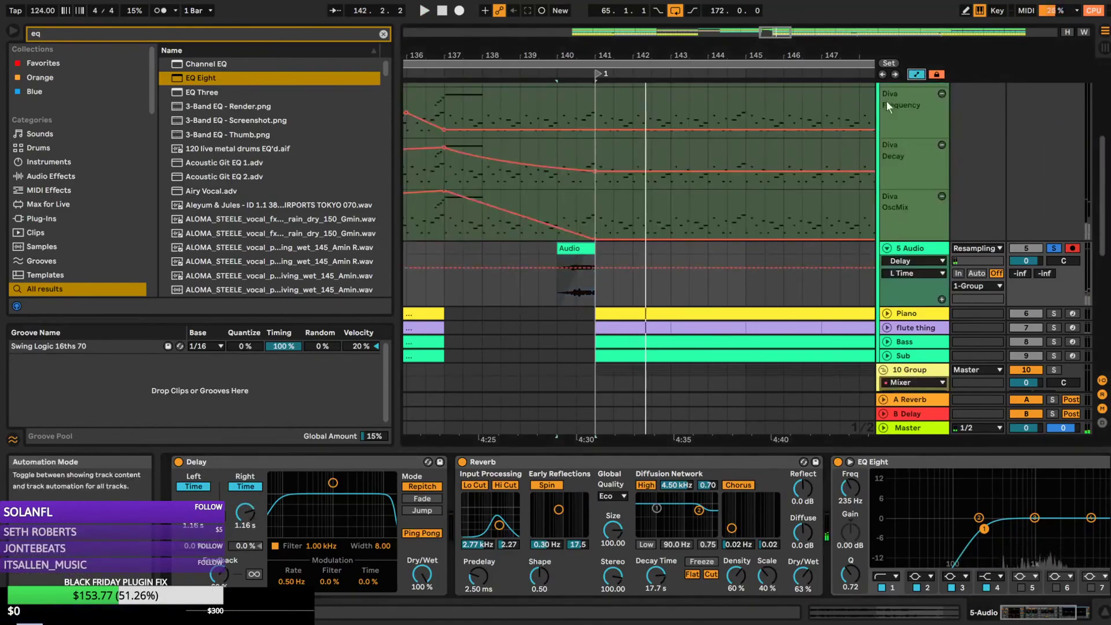
{"action": "left_click", "coordinate": [557, 290]}
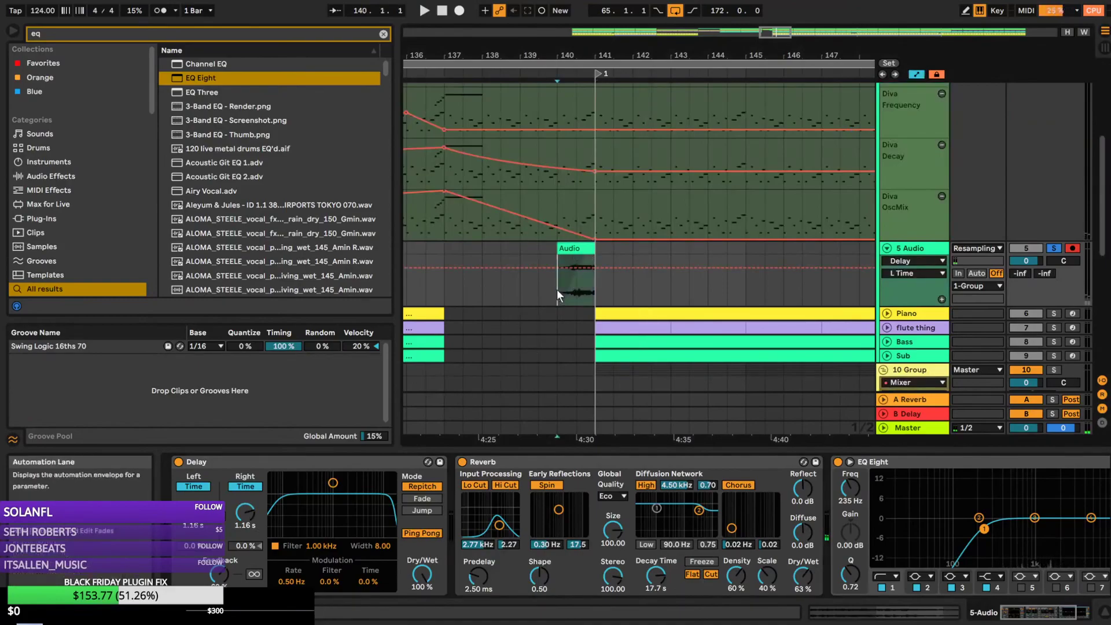
{"action": "left_click", "coordinate": [595, 268]}
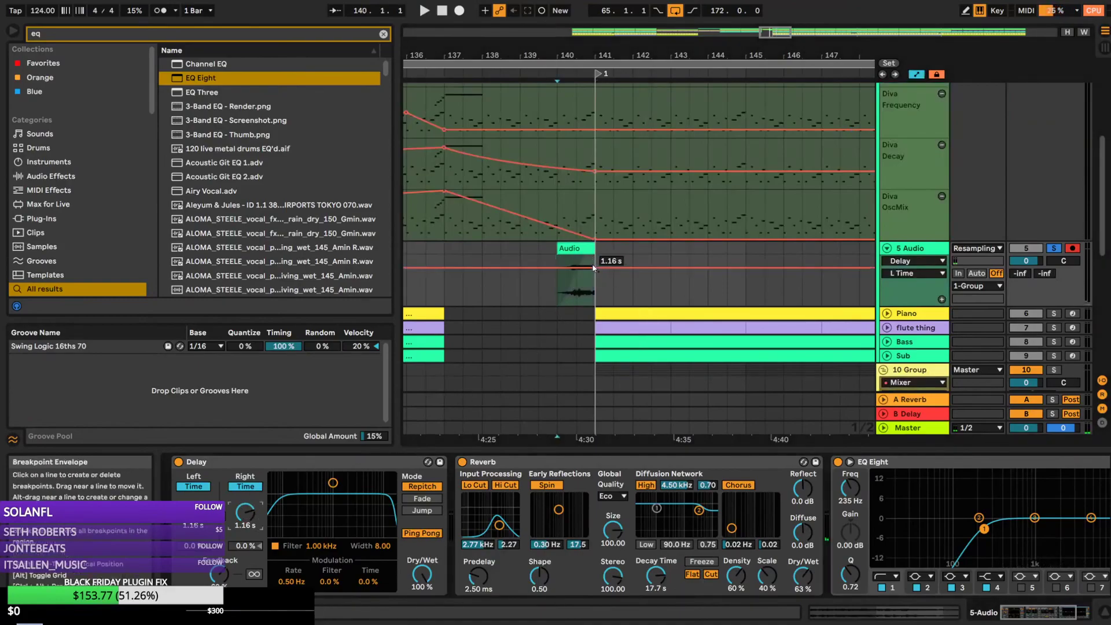
{"action": "left_click", "coordinate": [689, 267]}
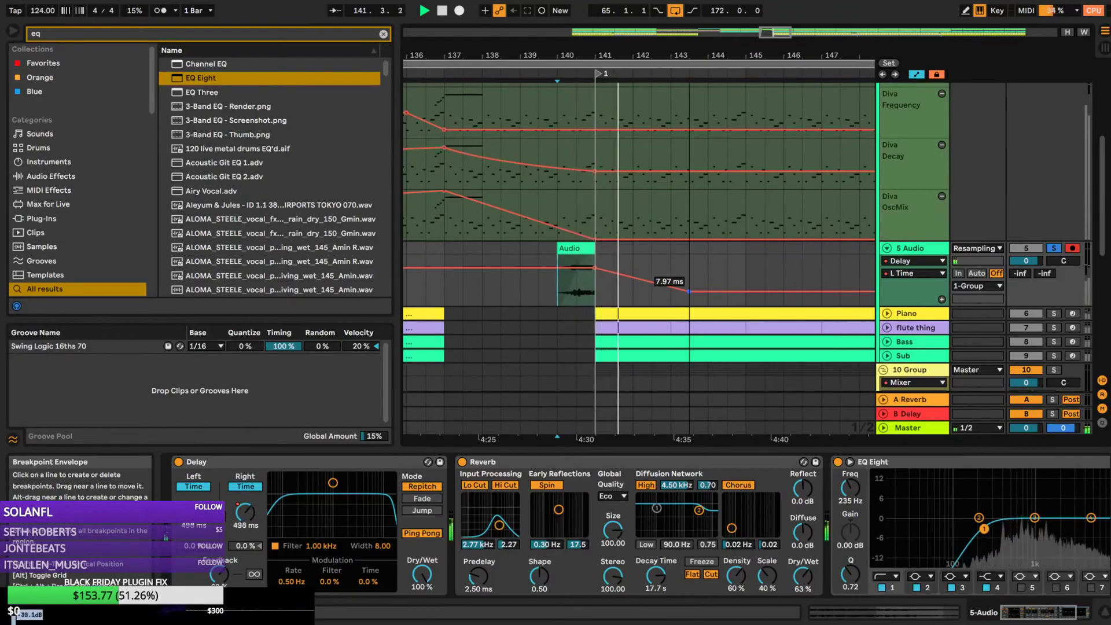
{"action": "left_click", "coordinate": [690, 291]}
{"action": "left_click_drag", "start_coordinate": [670, 268], "coordinate": [690, 298]}
Turn off the audio track's solo and audition the transition in the full mix from bar 138
{"action": "left_click", "coordinate": [507, 292]}
{"action": "key", "text": "space"}
{"action": "left_click", "coordinate": [1054, 249]}
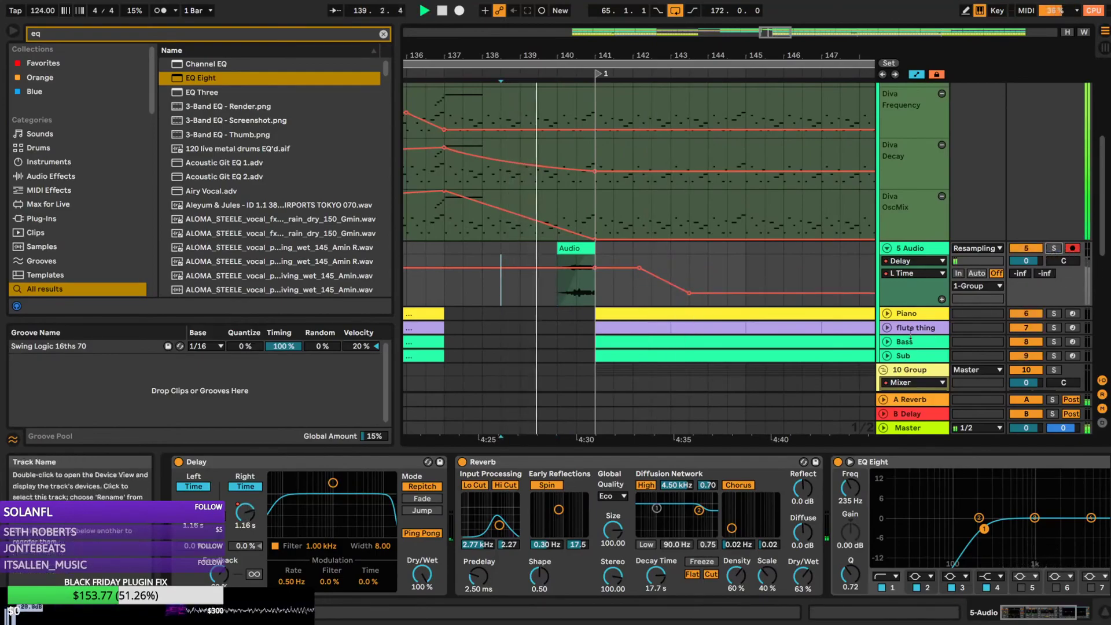
Shift the L Time fall to run from bar 144 to bar 145, ending at 6.23 ms, raise the Delay's Feedback and audition it
{"action": "left_click_drag", "start_coordinate": [687, 56], "coordinate": [614, 80]}
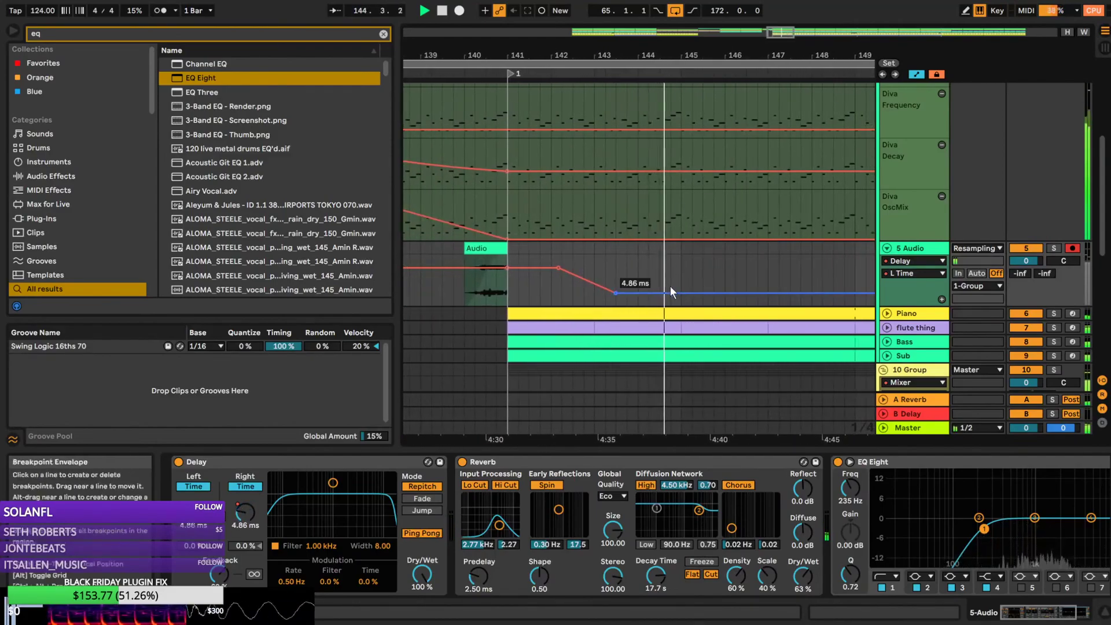
{"action": "left_click_drag", "start_coordinate": [617, 290], "coordinate": [681, 292]}
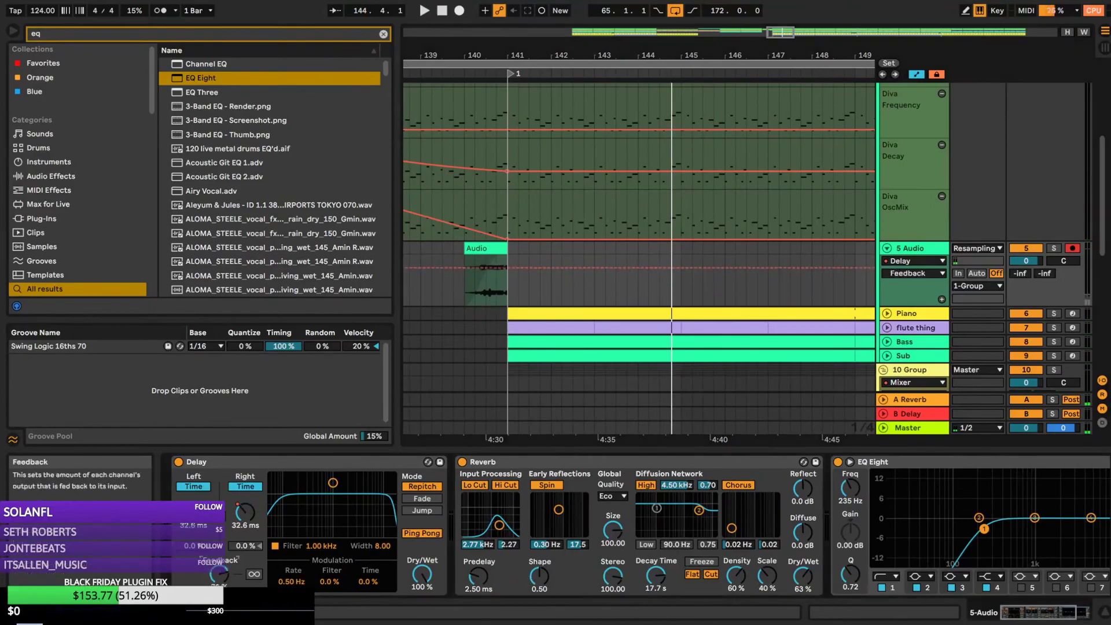
{"action": "key", "text": "space"}
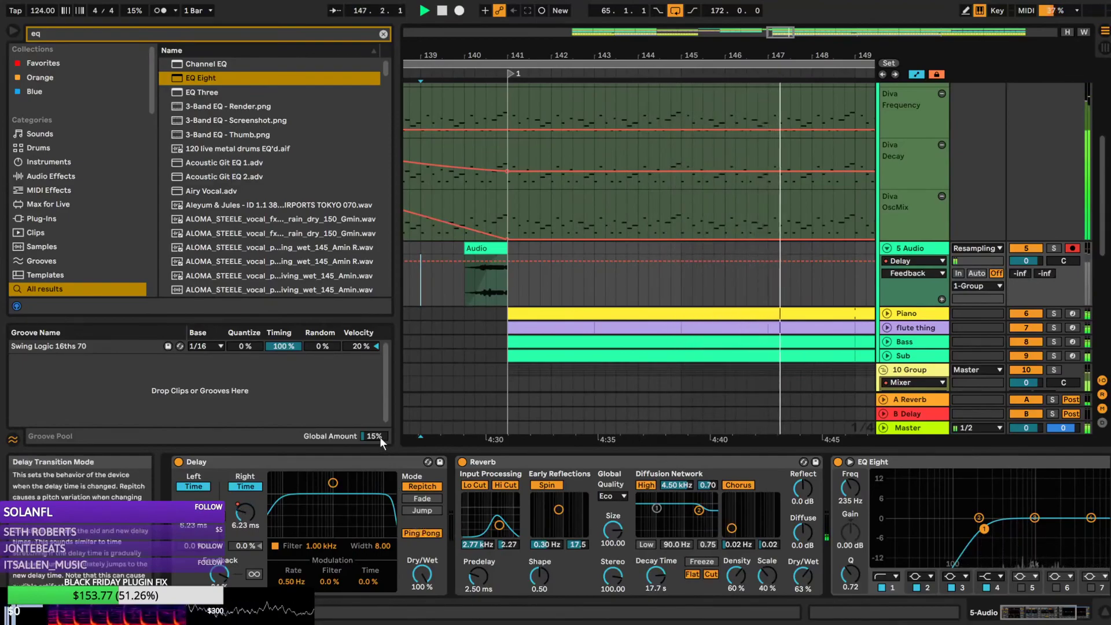
Insert a second Delay between the first Delay and the Reverb, and switch it off
{"action": "left_click", "coordinate": [383, 34]}
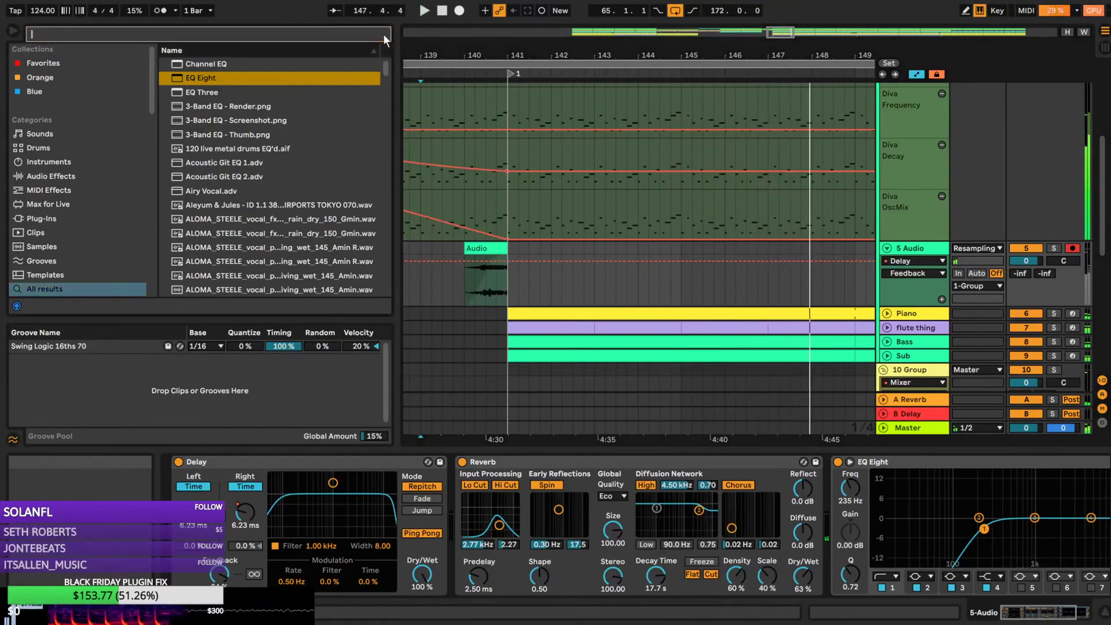
{"action": "type", "text": "delay"}
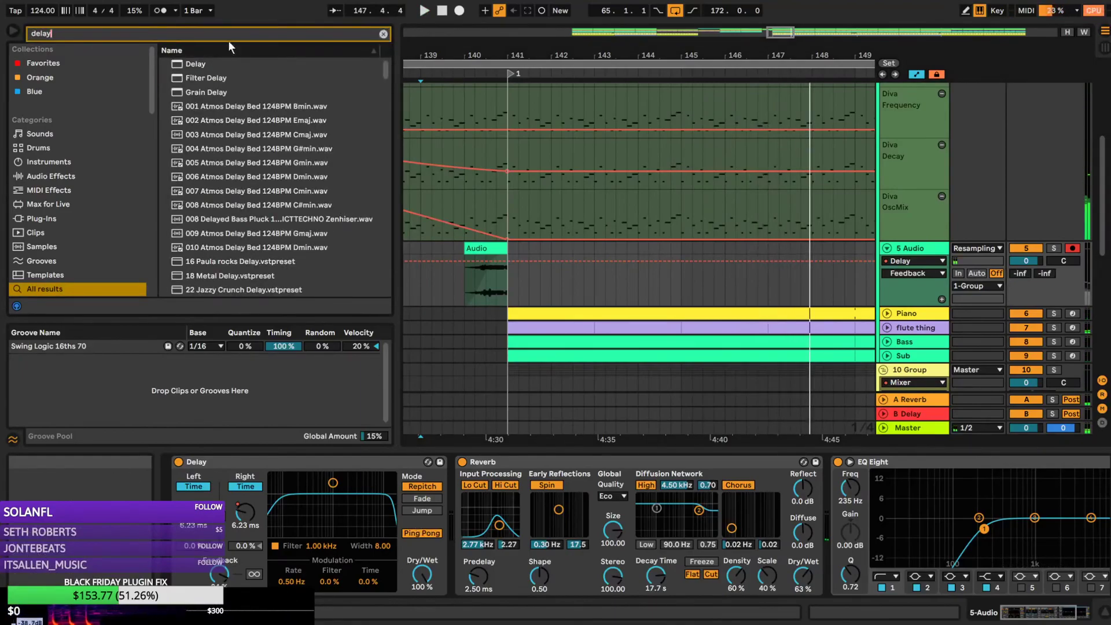
{"action": "left_click_drag", "start_coordinate": [201, 63], "coordinate": [446, 556]}
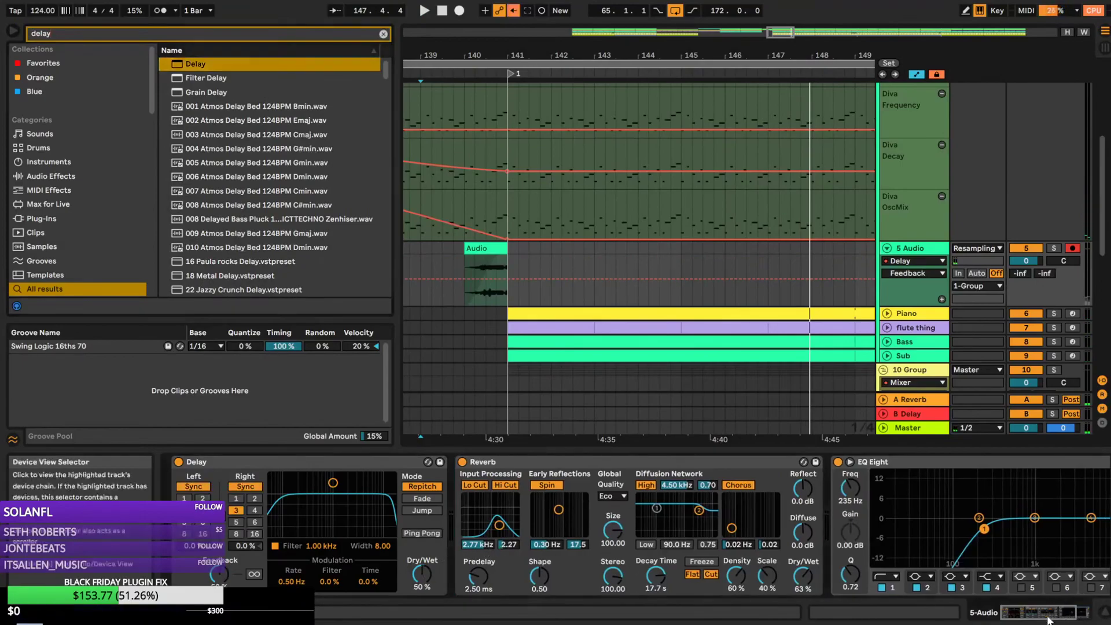
{"action": "key", "text": "ctrl+z"}
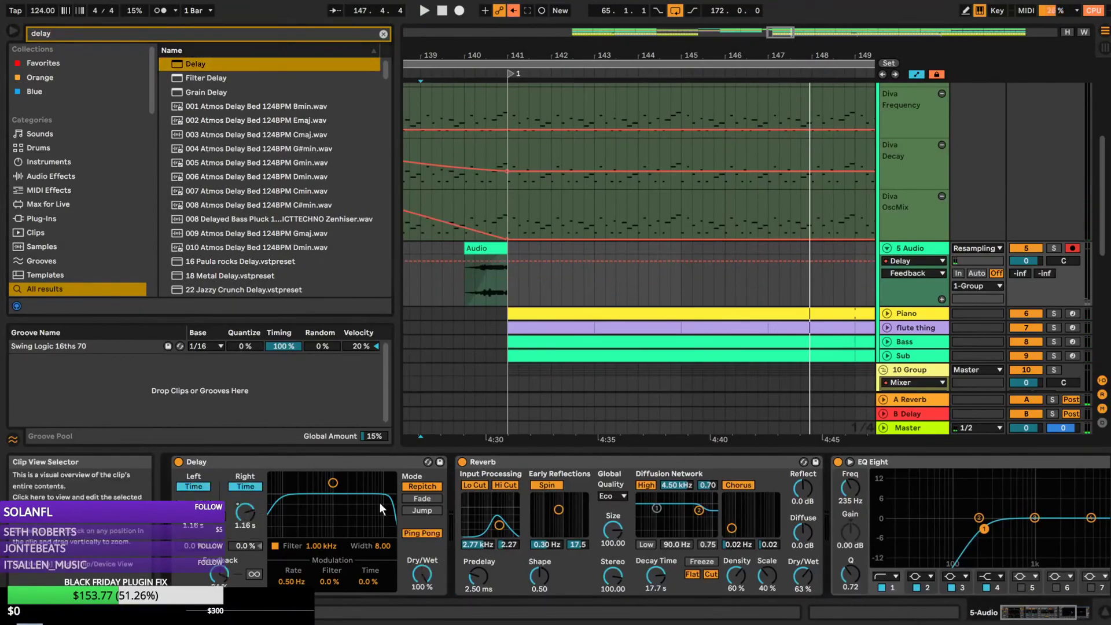
{"action": "left_click_drag", "start_coordinate": [187, 70], "coordinate": [538, 509]}
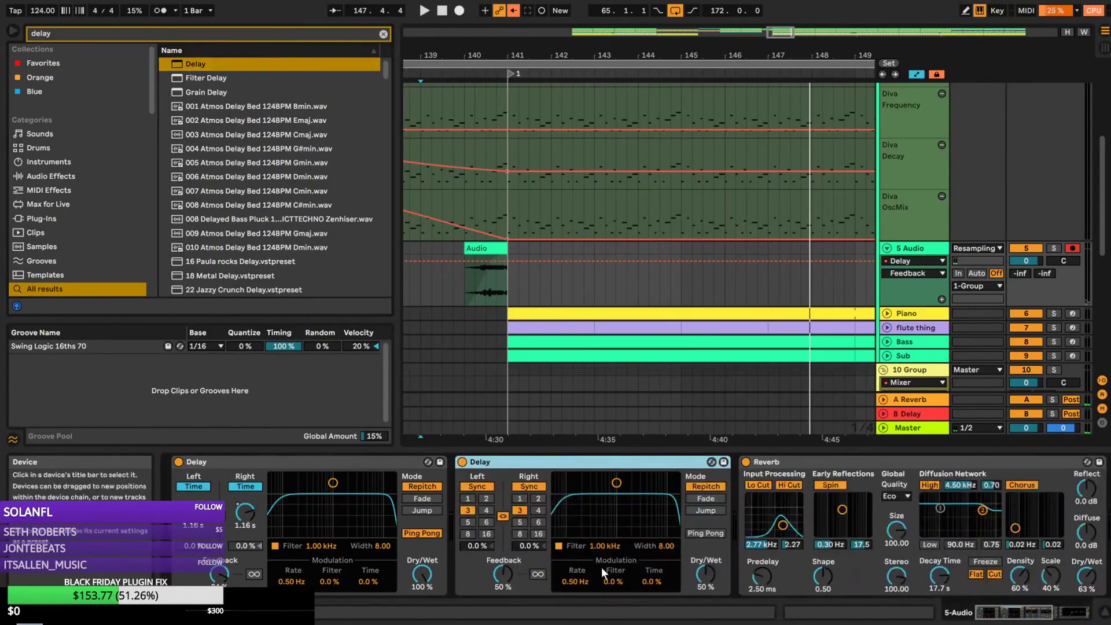
{"action": "left_click", "coordinate": [462, 462]}
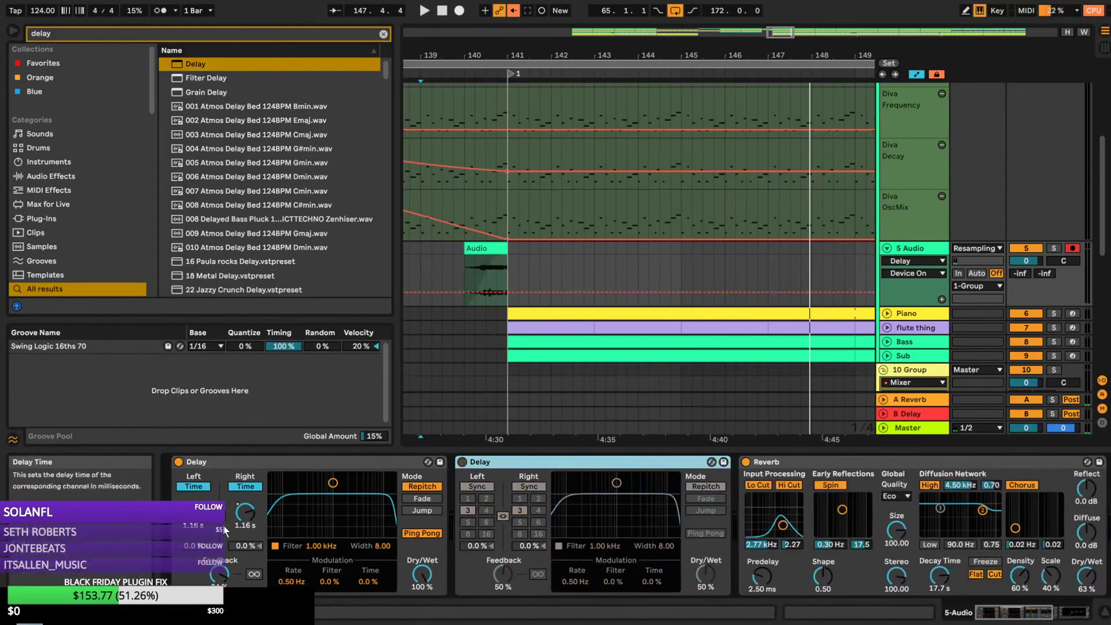
Show the first Delay's L Time automation in its own lane under the audio track
{"action": "right_click", "coordinate": [245, 512]}
{"action": "left_click", "coordinate": [283, 458]}
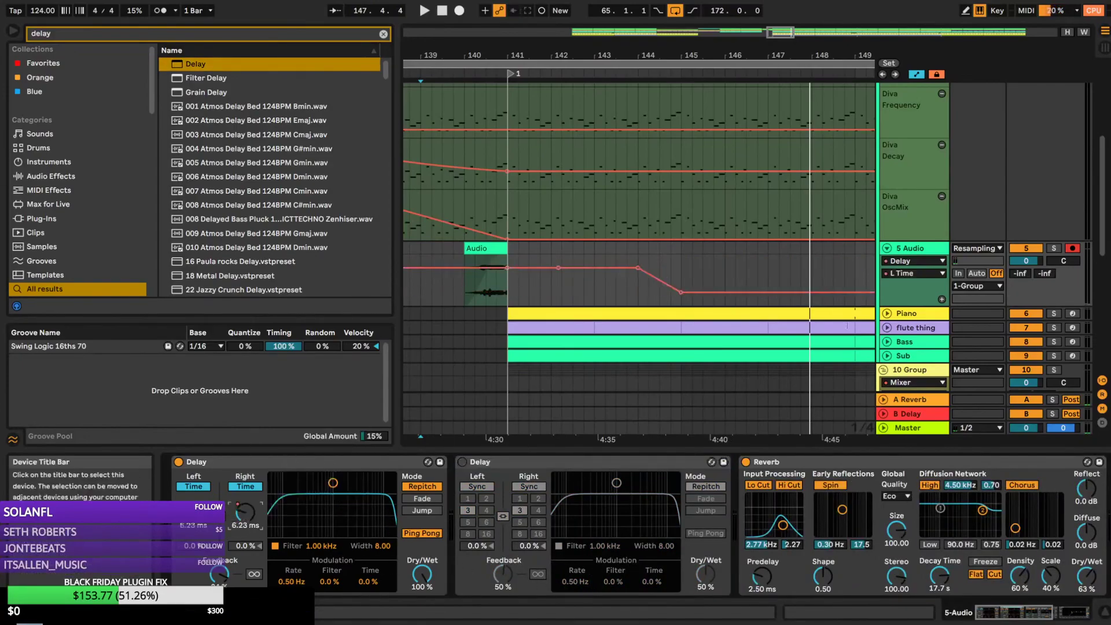
{"action": "left_click", "coordinate": [942, 300]}
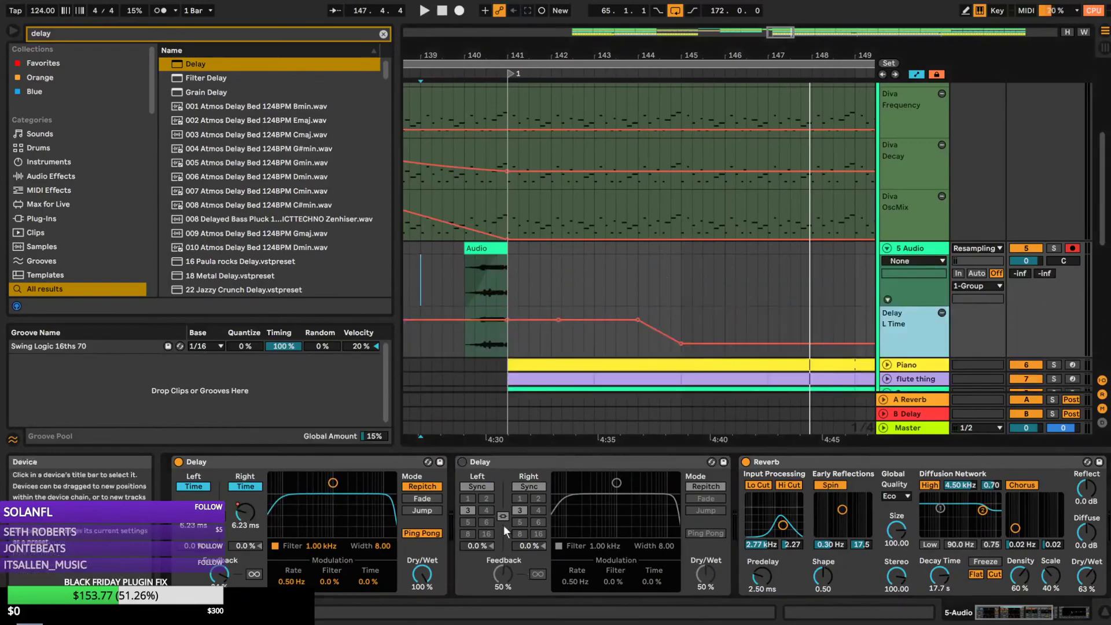
Set the second Delay to beat division 5, Ping Pong on, Dry/Wet 37 % and Feedback 69 %, and audition with it on and off
{"action": "left_click", "coordinate": [462, 461]}
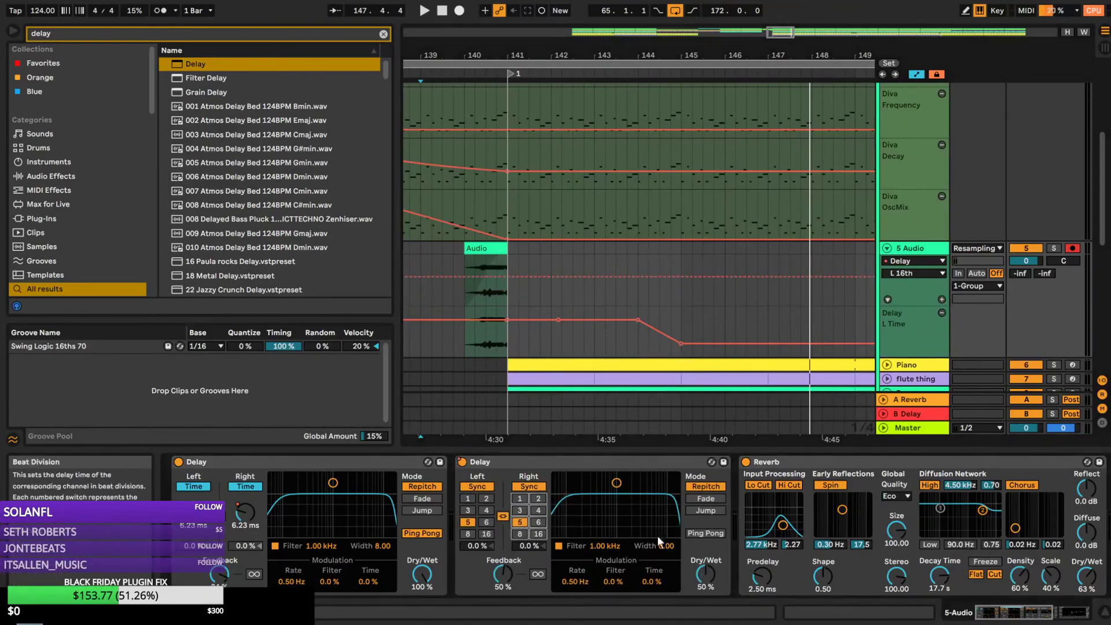
{"action": "left_click", "coordinate": [703, 532]}
{"action": "left_click", "coordinate": [706, 575]}
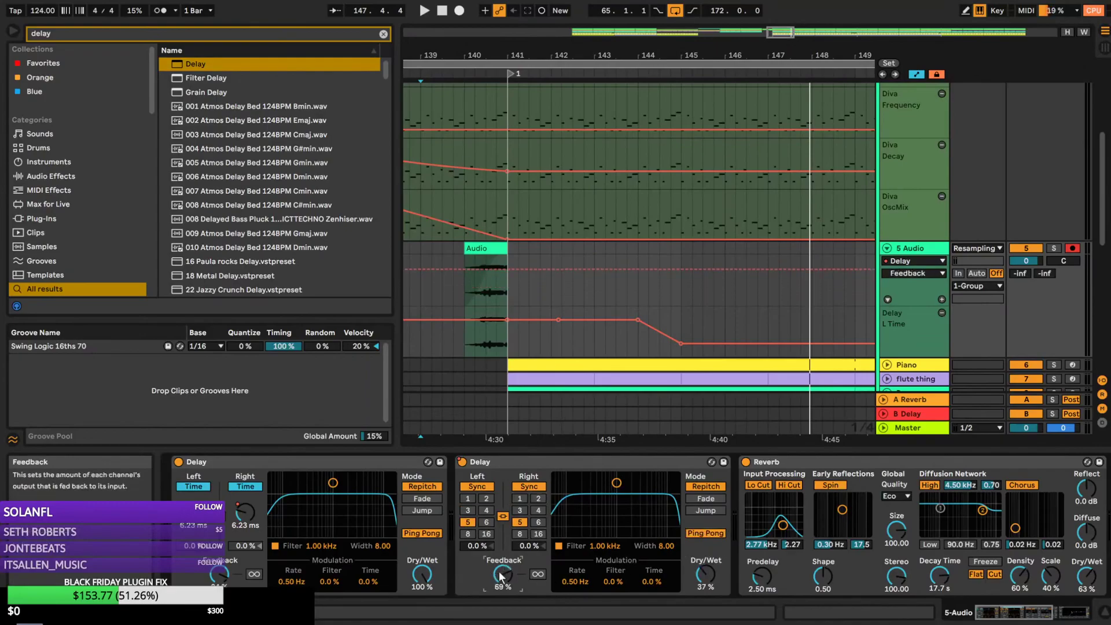
{"action": "left_click", "coordinate": [461, 292]}
{"action": "key", "text": "space"}
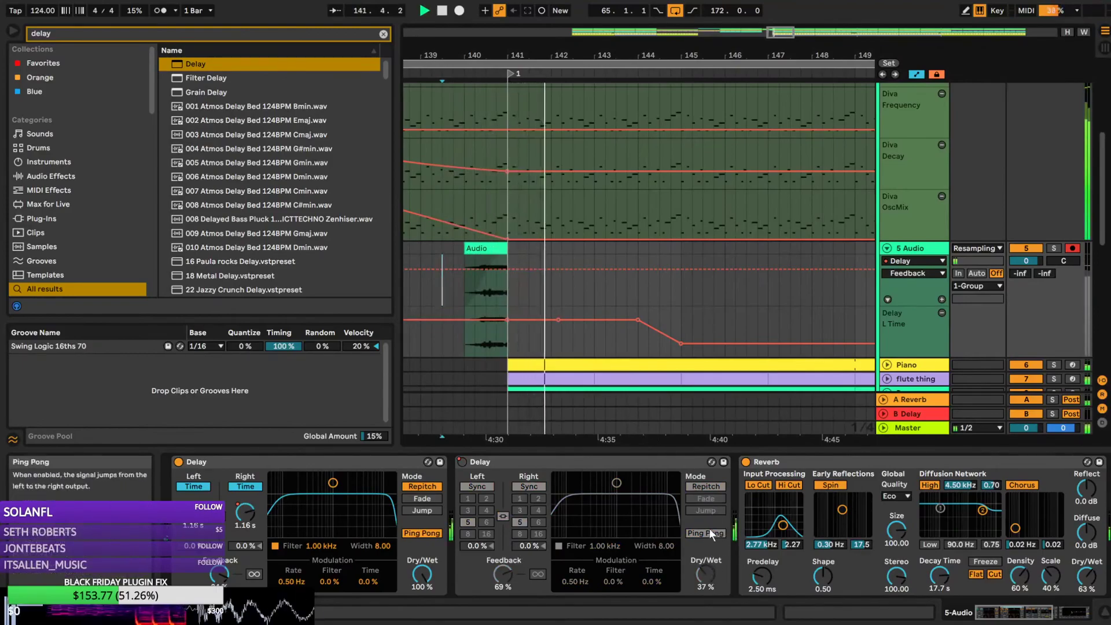
Set the second Delay's Dry/Wet to 45 %, audition the swell past bar 141 and clear the browser search
{"action": "left_click_drag", "start_coordinate": [708, 571], "coordinate": [713, 573]}
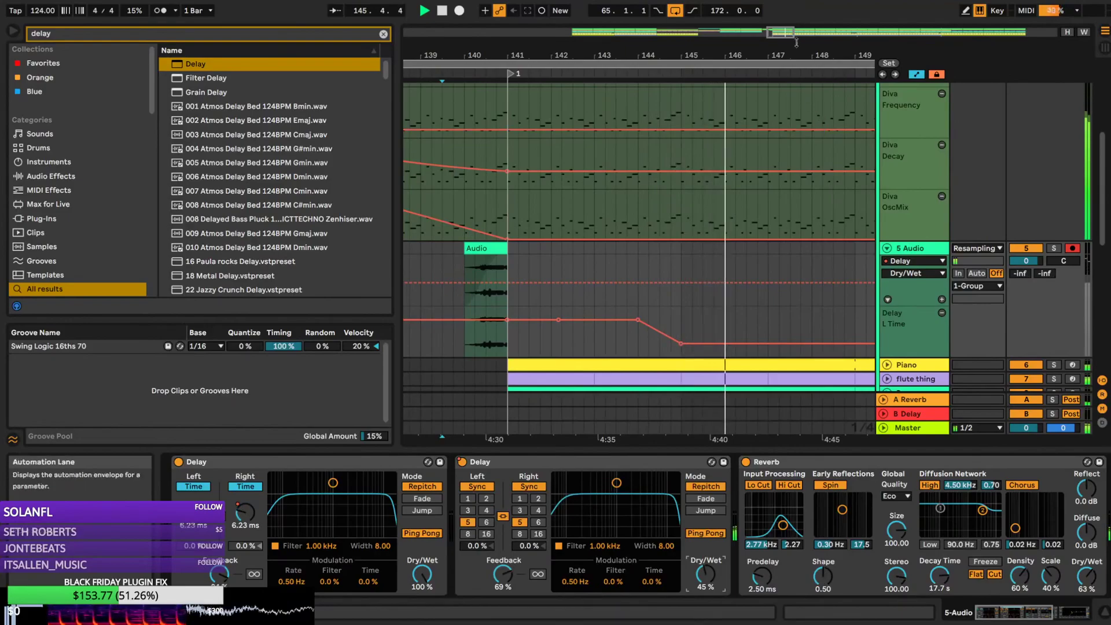
{"action": "mouse_move", "coordinate": [781, 33]}
{"action": "left_mouse_down"}
{"action": "mouse_move", "coordinate": [784, 21]}
{"action": "mouse_move", "coordinate": [788, 33]}
{"action": "left_mouse_up"}
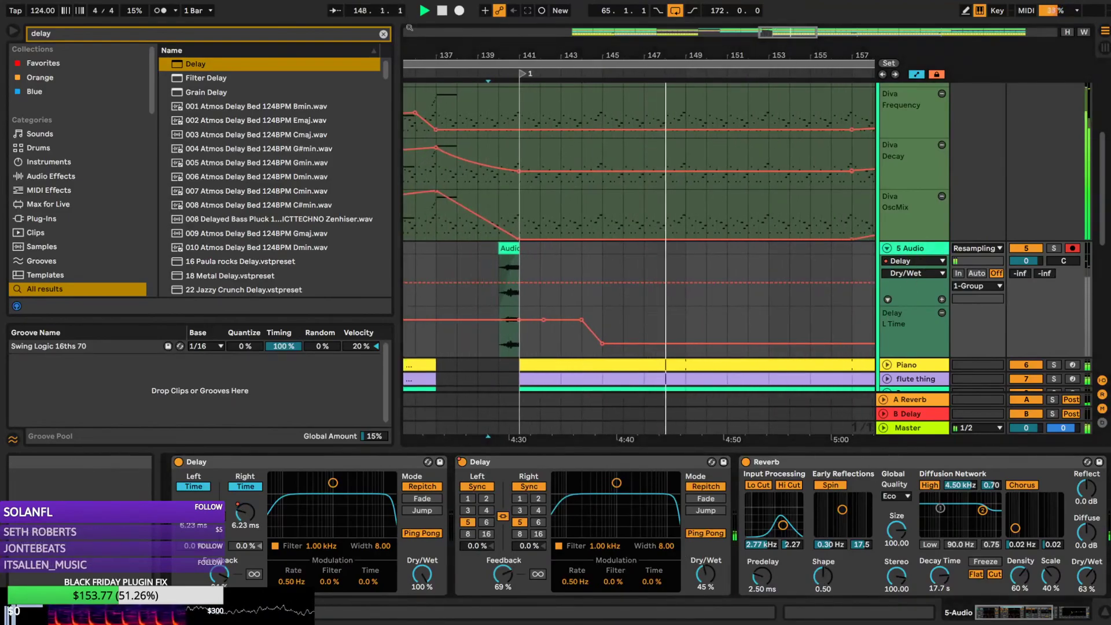
{"action": "left_click", "coordinate": [383, 34]}
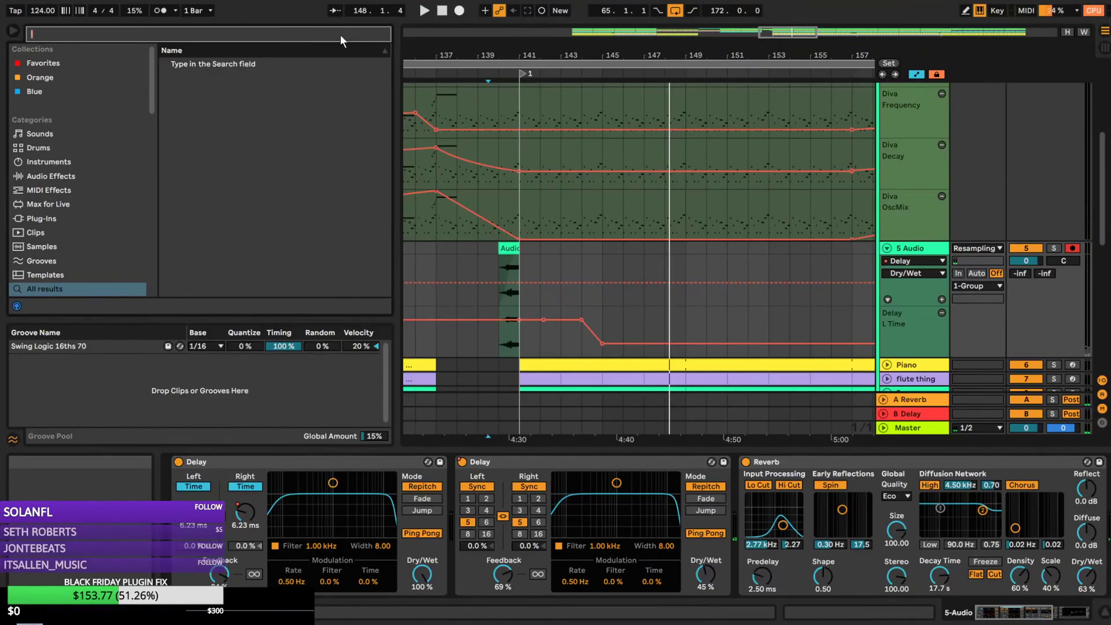
Copy the kick-sidechained Compressor from 1 Group to the end of the 5 Audio track's device chain and start playback
{"action": "scroll", "coordinate": [694, 231], "scroll_direction": "up", "scroll_amount": 6}
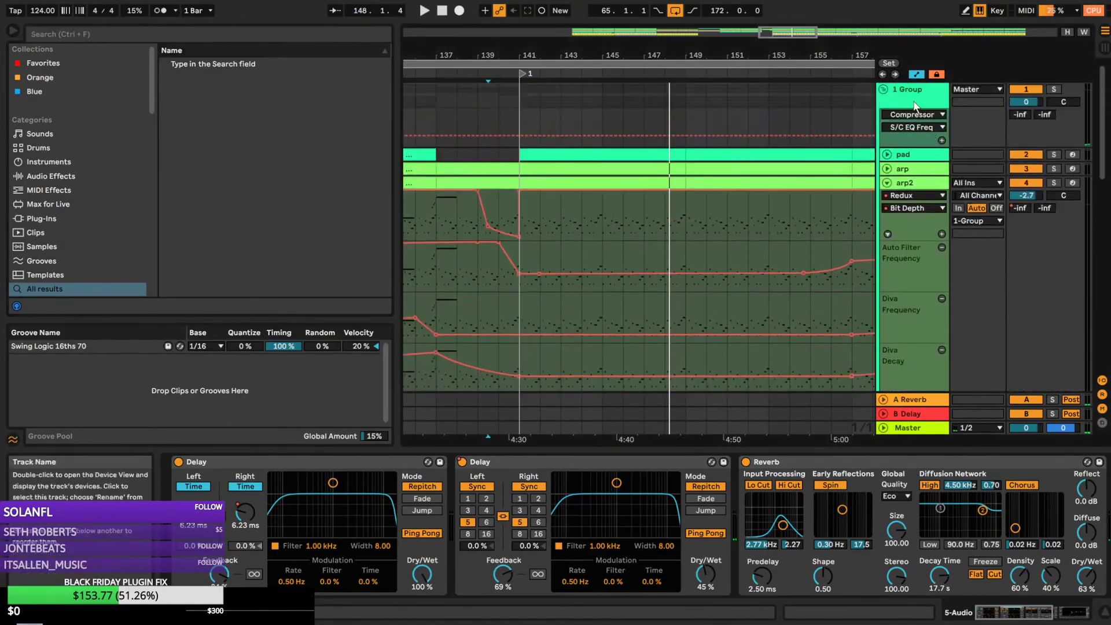
{"action": "left_click", "coordinate": [915, 106]}
{"action": "left_click", "coordinate": [272, 461]}
{"action": "left_click", "coordinate": [440, 462]}
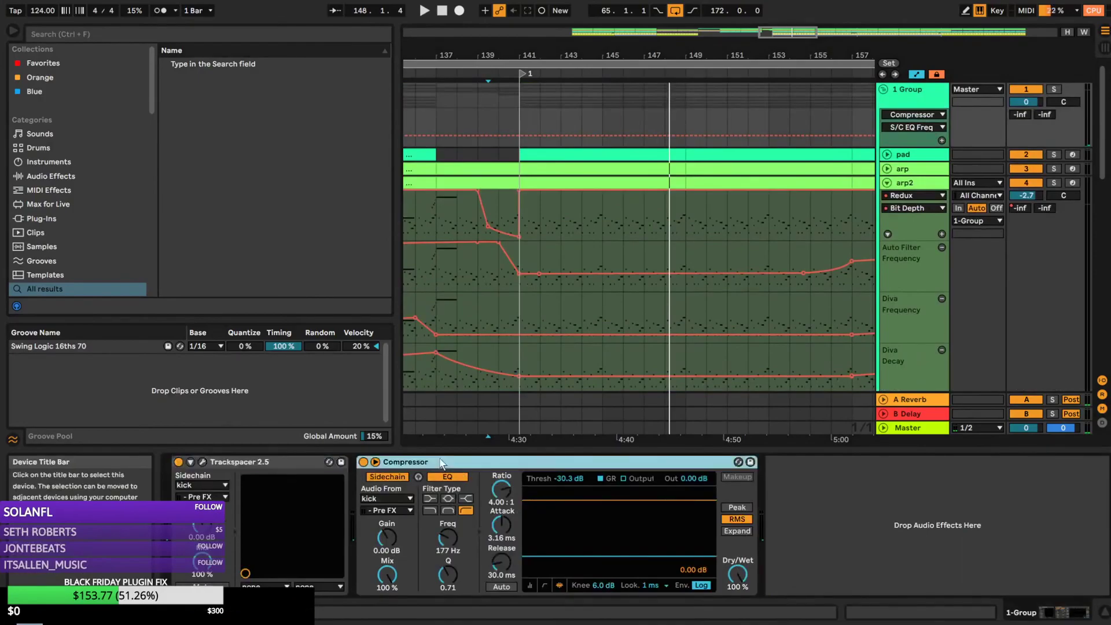
{"action": "scroll", "coordinate": [868, 270], "scroll_direction": "down", "scroll_amount": 5}
{"action": "left_click", "coordinate": [909, 263]}
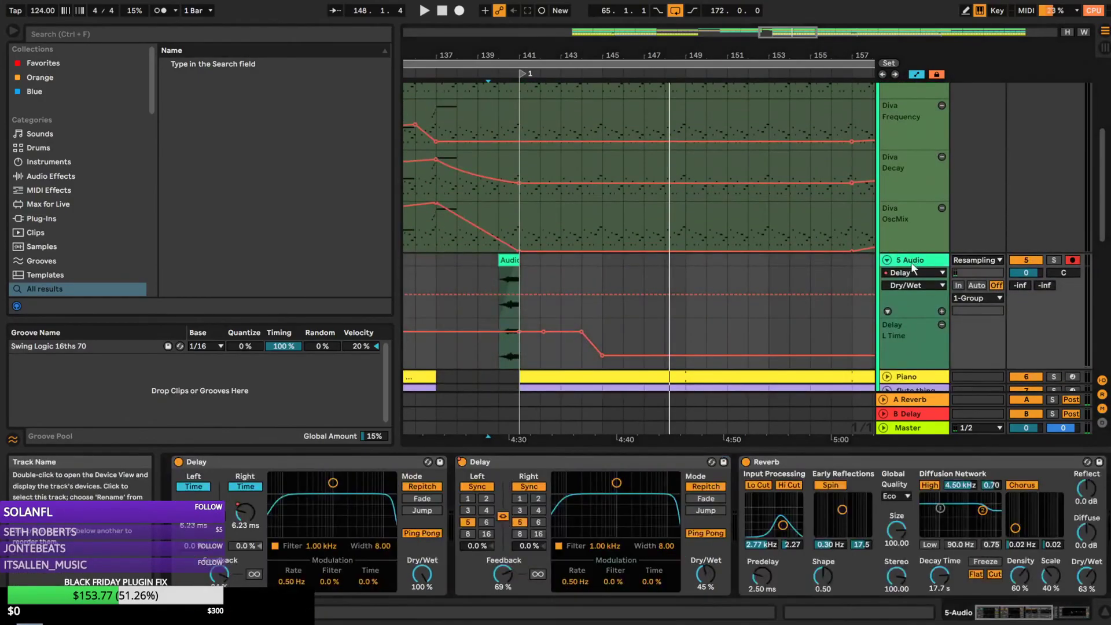
{"action": "left_click_drag", "start_coordinate": [991, 615], "coordinate": [1089, 596]}
{"action": "left_click", "coordinate": [1074, 513]}
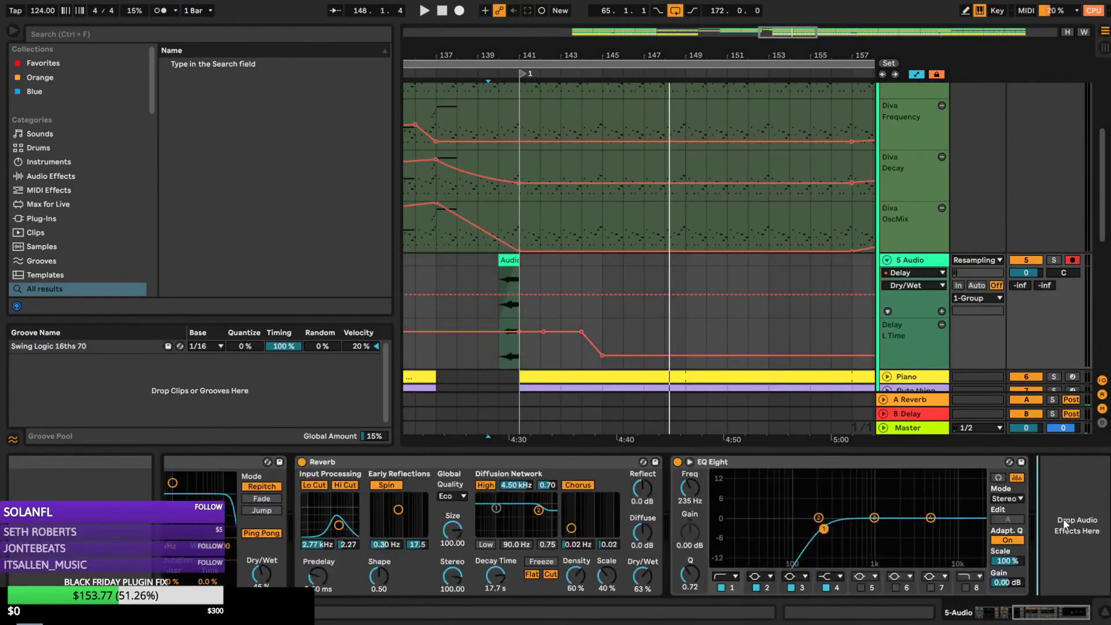
{"action": "key", "text": "ctrl+v"}
{"action": "key", "text": "space"}
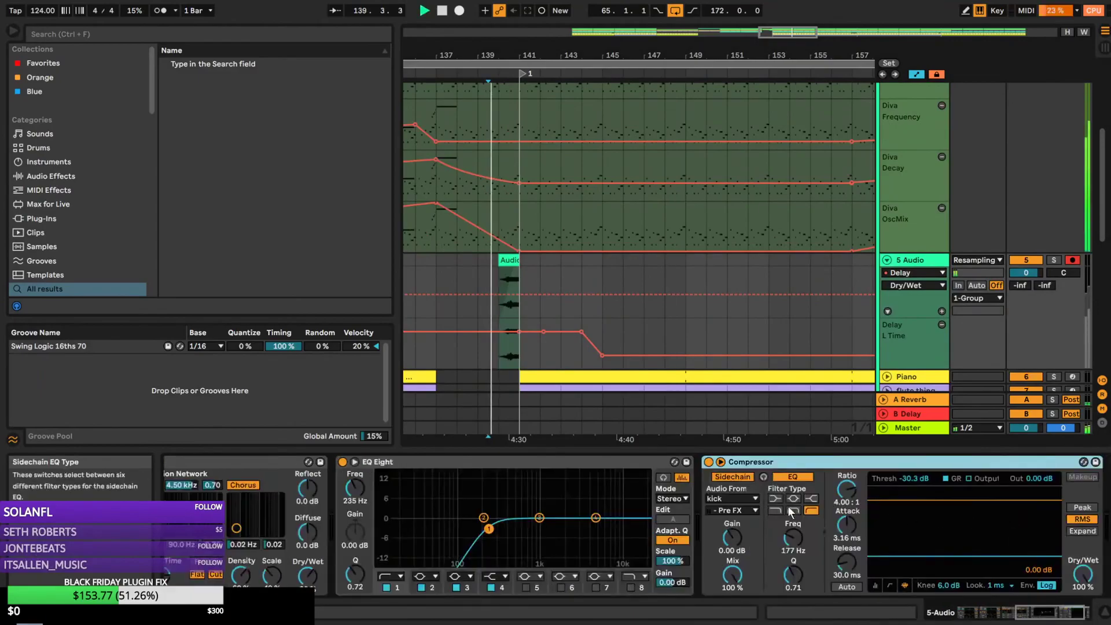
Enable band 8 of the audio track's EQ Eight and set it as a high cut at about 8.08 kHz
{"action": "left_click", "coordinate": [631, 588]}
{"action": "left_click_drag", "start_coordinate": [637, 538], "coordinate": [613, 522]}
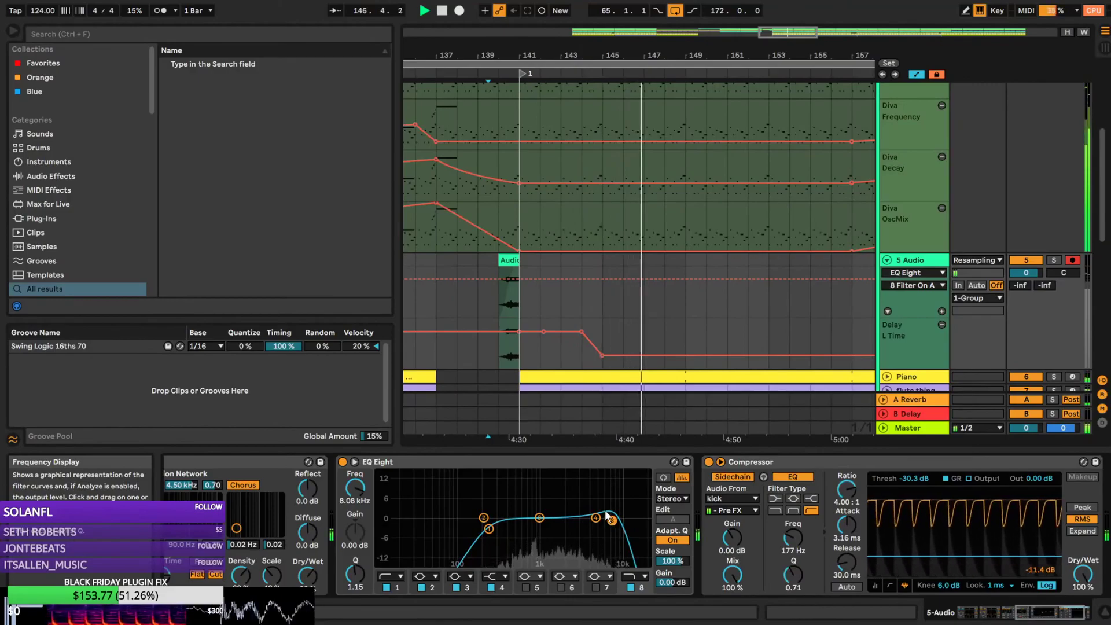
{"action": "key", "text": "space"}
Audition the transition from bar 137 and switch off the 5 Audio track
{"action": "left_click", "coordinate": [443, 270]}
{"action": "key", "text": "space"}
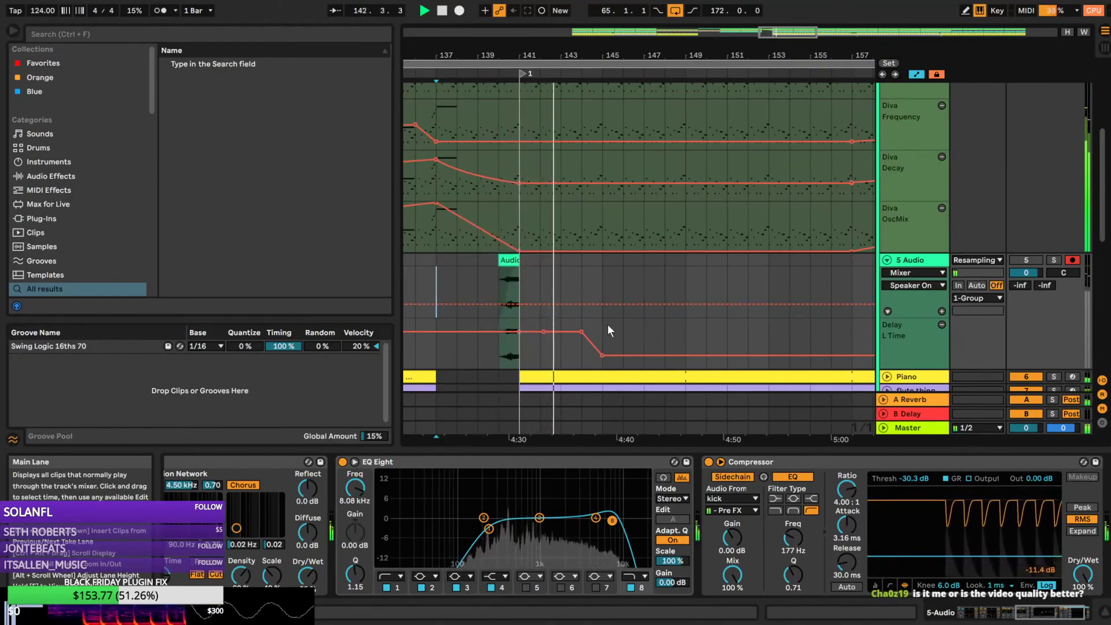
{"action": "left_click", "coordinate": [541, 271]}
{"action": "key", "text": "space"}
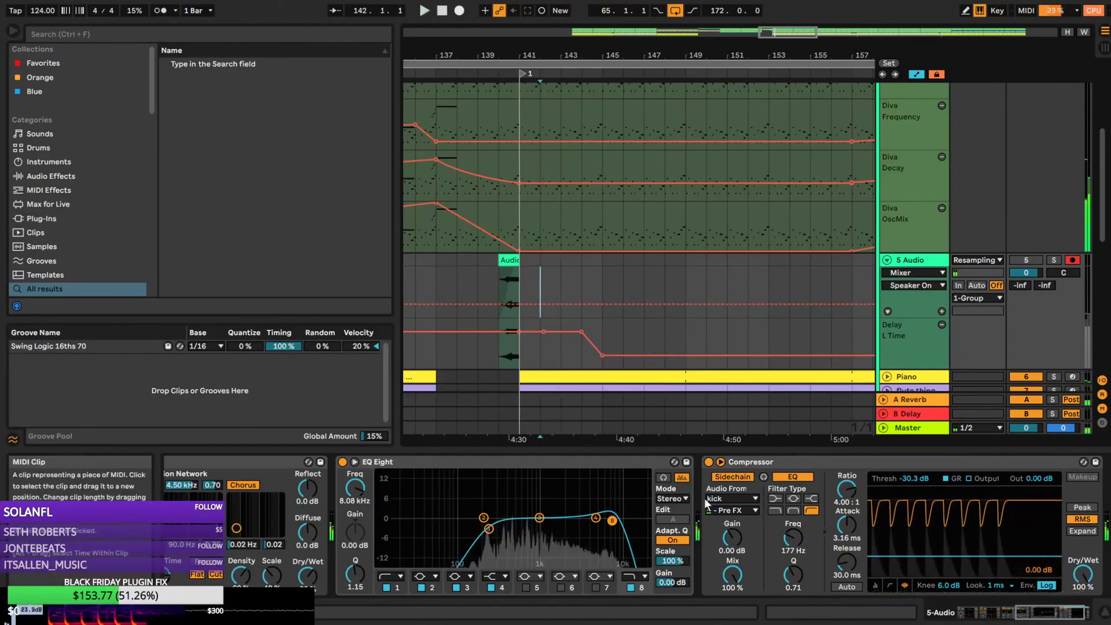
Lower the arp2 Redux Dry/Wet to 22 % while auditioning from bar 139, and fold arp2's automation lanes
{"action": "left_click_drag", "start_coordinate": [774, 32], "coordinate": [754, 16]}
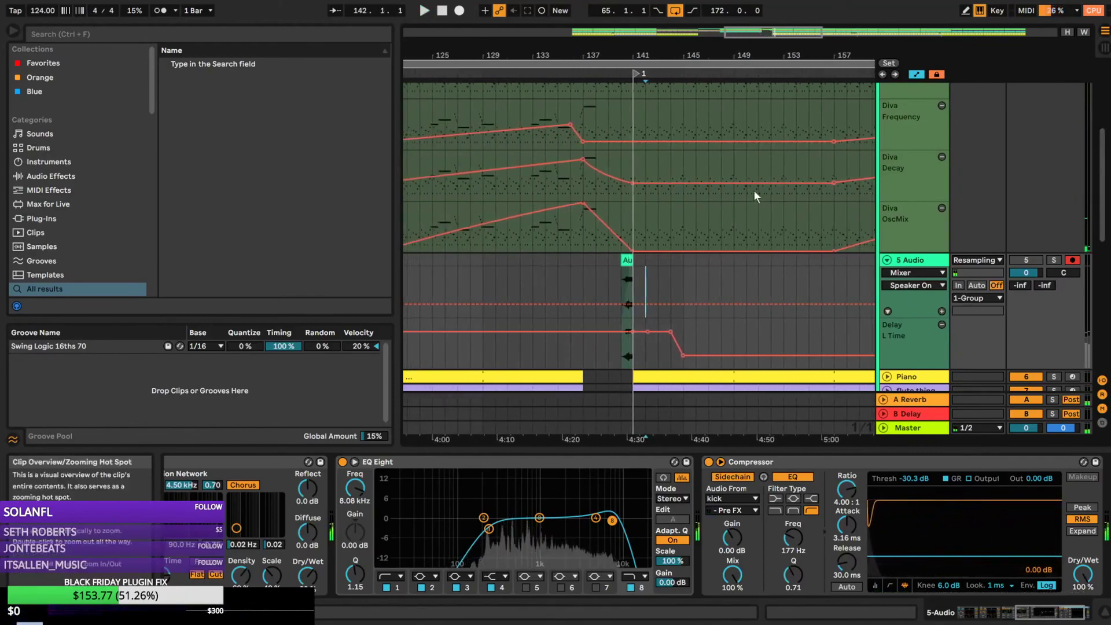
{"action": "left_click", "coordinate": [636, 265]}
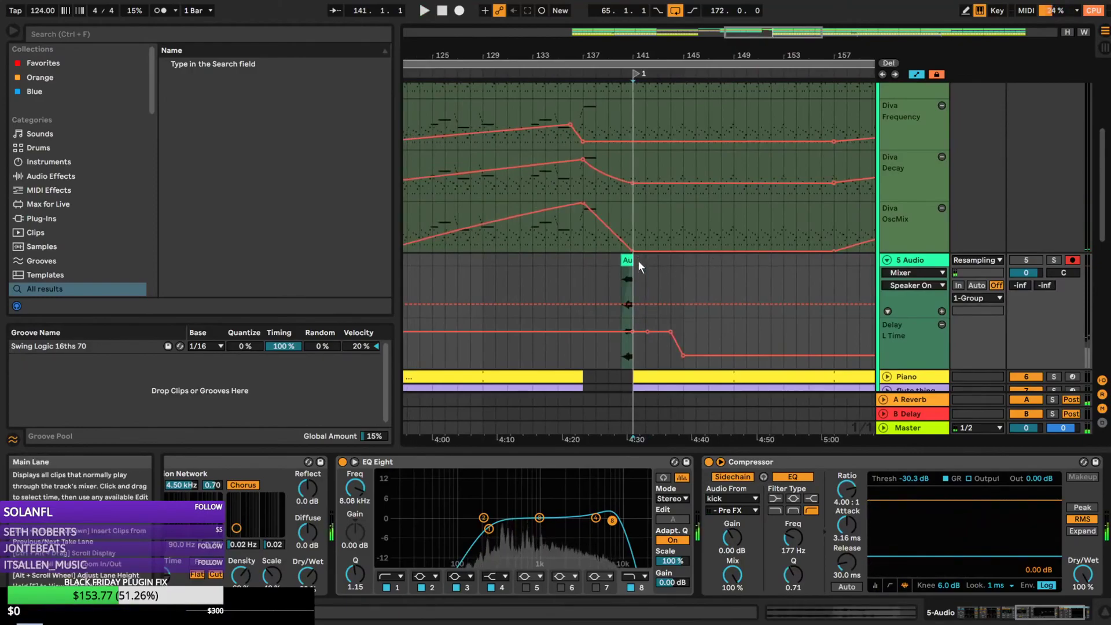
{"action": "scroll", "coordinate": [883, 283], "scroll_direction": "up", "scroll_amount": 5}
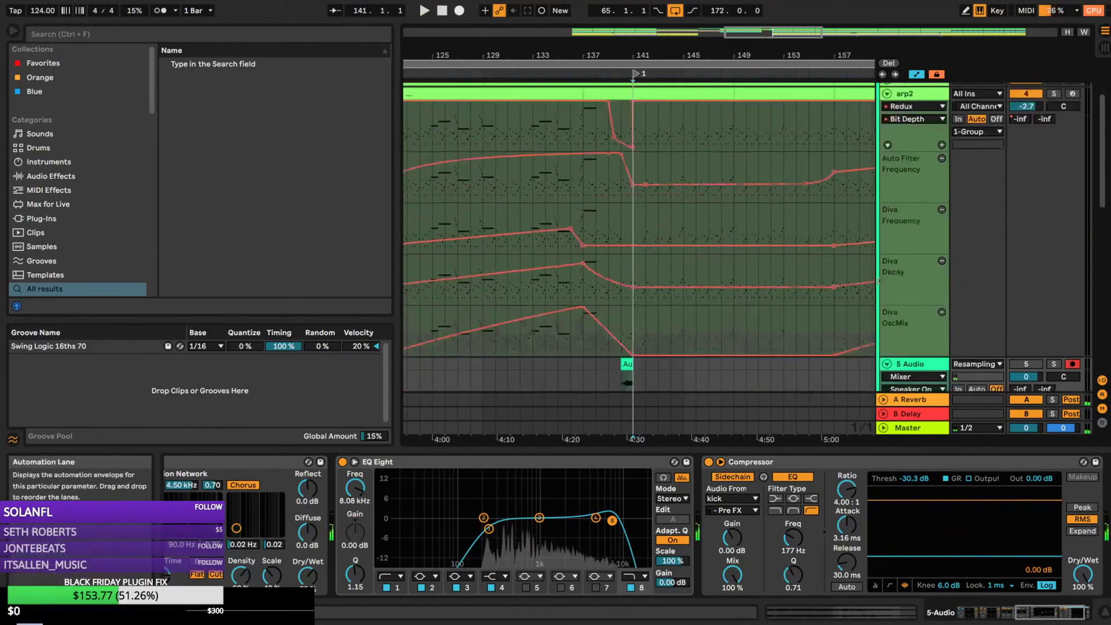
{"action": "left_click", "coordinate": [901, 182]}
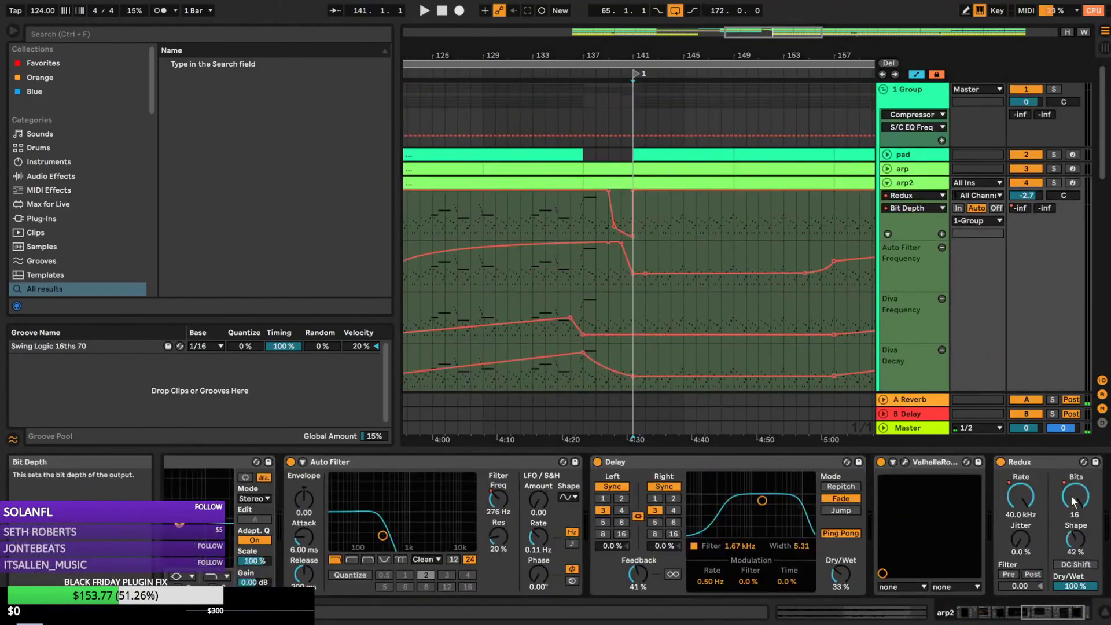
{"action": "left_click_drag", "start_coordinate": [1075, 586], "coordinate": [1076, 596]}
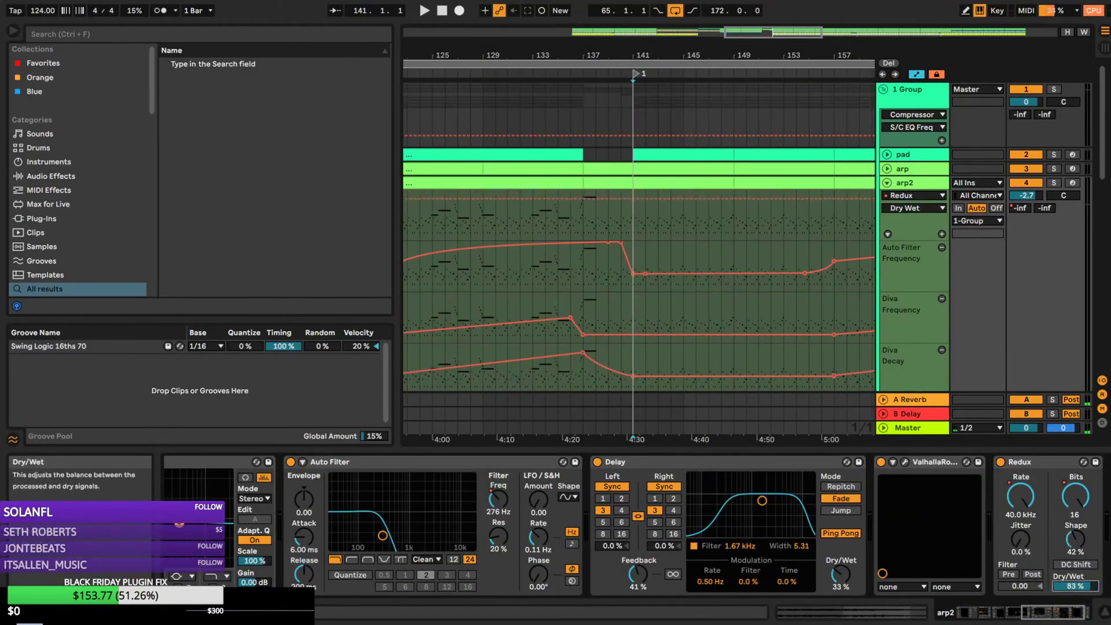
{"action": "left_click", "coordinate": [608, 273]}
{"action": "key", "text": "space"}
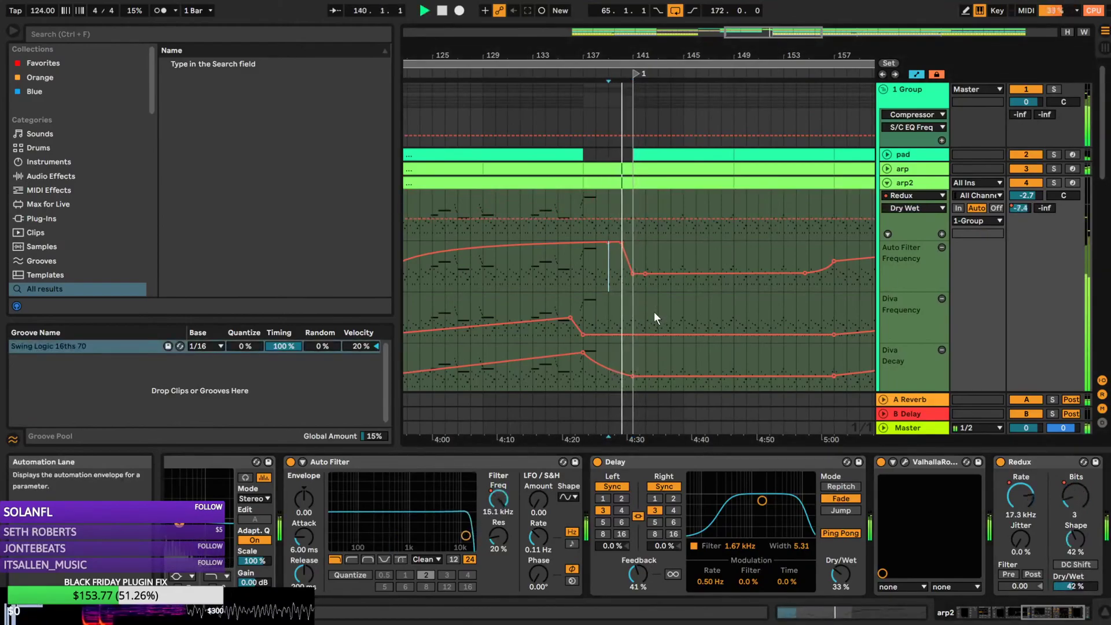
{"action": "left_click_drag", "start_coordinate": [1077, 582], "coordinate": [1077, 587]}
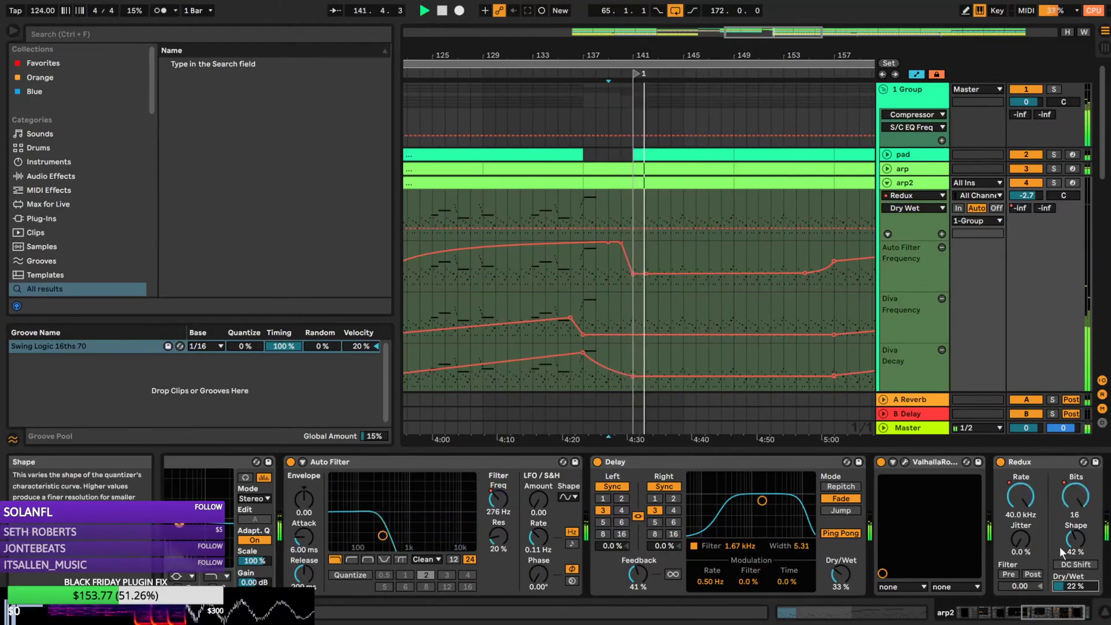
{"action": "left_click", "coordinate": [888, 183]}
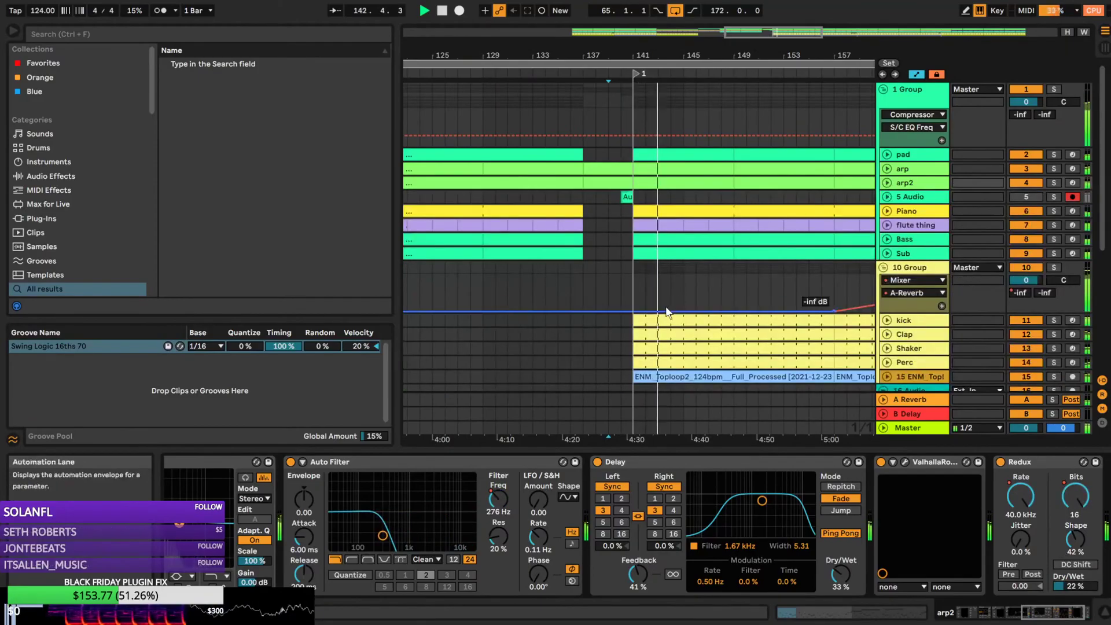
{"action": "left_click", "coordinate": [904, 254]}
{"action": "scroll", "coordinate": [831, 276], "scroll_direction": "down", "scroll_amount": 5}
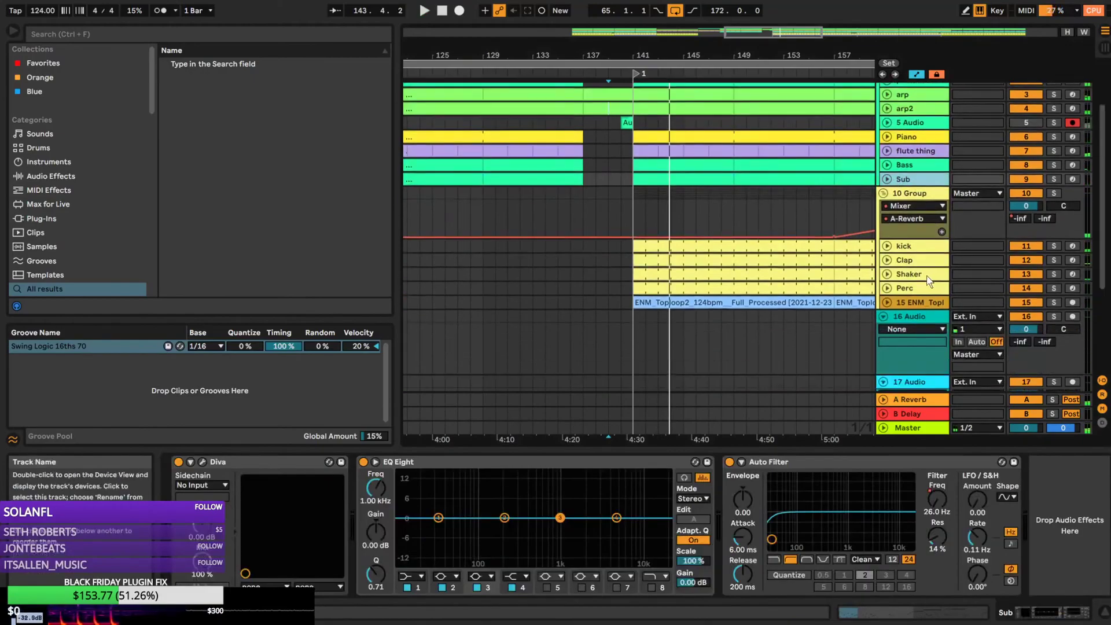
{"action": "mouse_move", "coordinate": [771, 51]}
{"action": "left_mouse_down"}
{"action": "mouse_move", "coordinate": [581, 7]}
{"action": "mouse_move", "coordinate": [652, 19]}
{"action": "mouse_move", "coordinate": [654, 32]}
{"action": "left_mouse_up"}
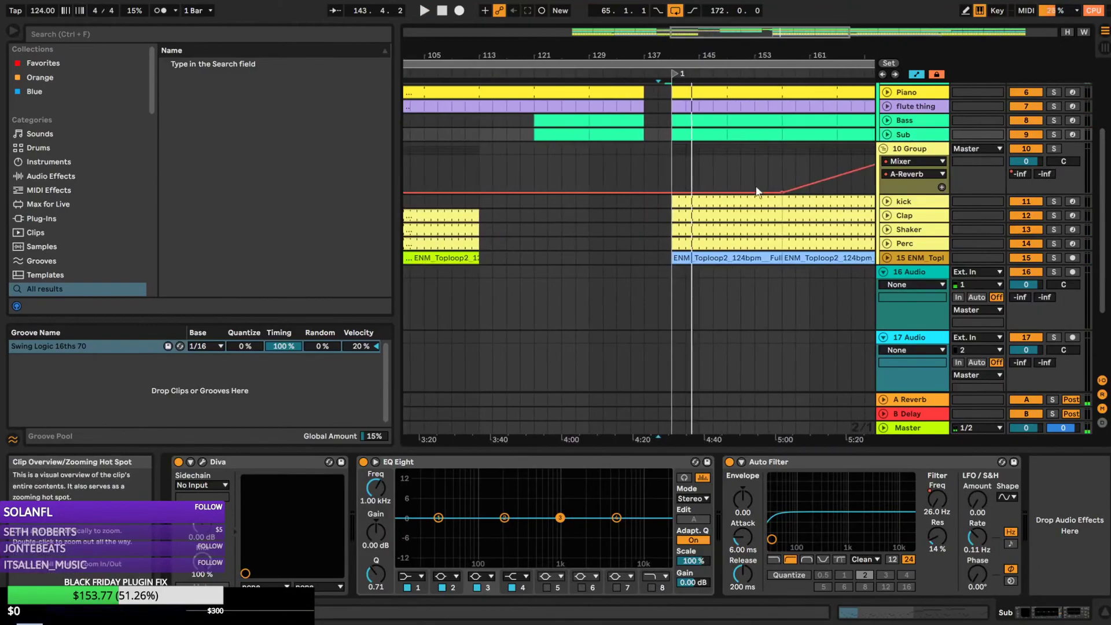
{"action": "left_click", "coordinate": [631, 274]}
{"action": "left_click_drag", "start_coordinate": [629, 276], "coordinate": [607, 272]}
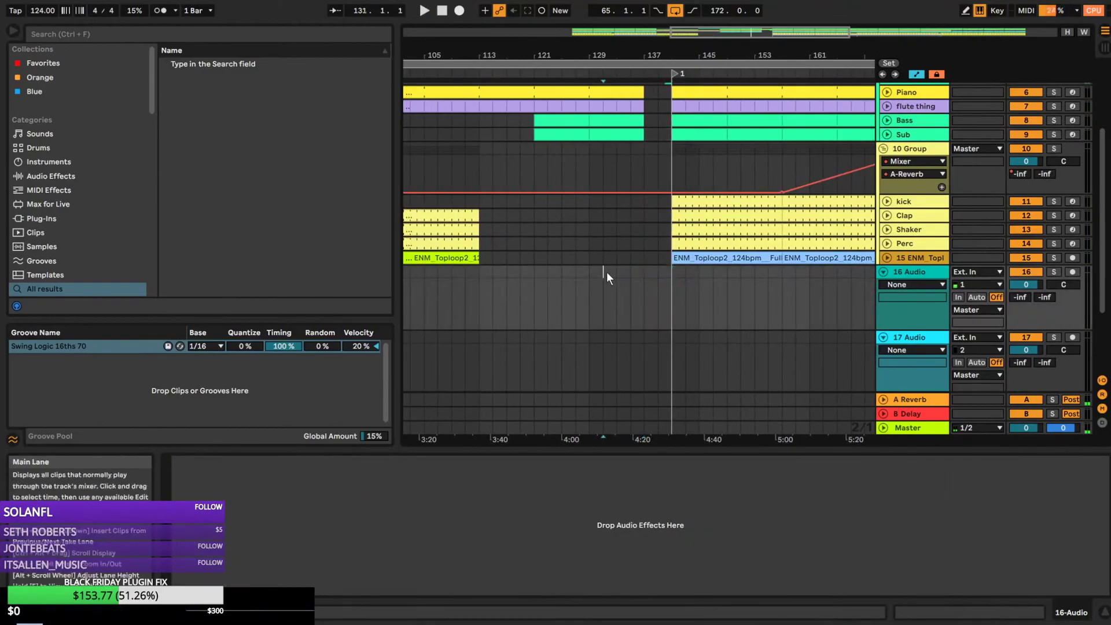
{"action": "scroll", "coordinate": [86, 209], "scroll_direction": "down", "scroll_amount": 8}
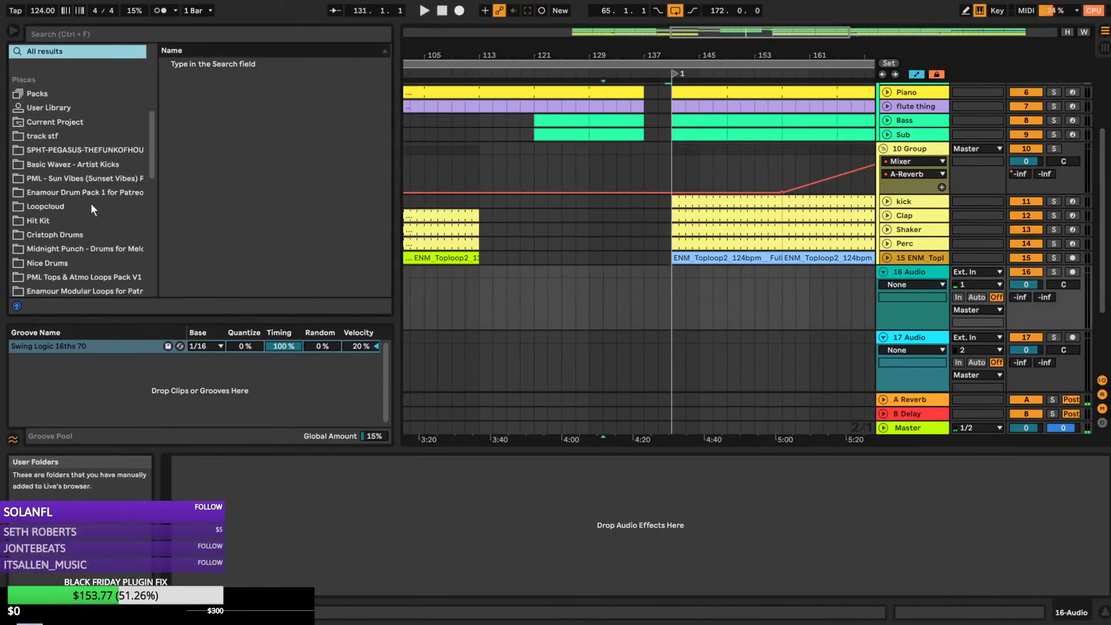
{"action": "scroll", "coordinate": [78, 167], "scroll_direction": "down", "scroll_amount": 3}
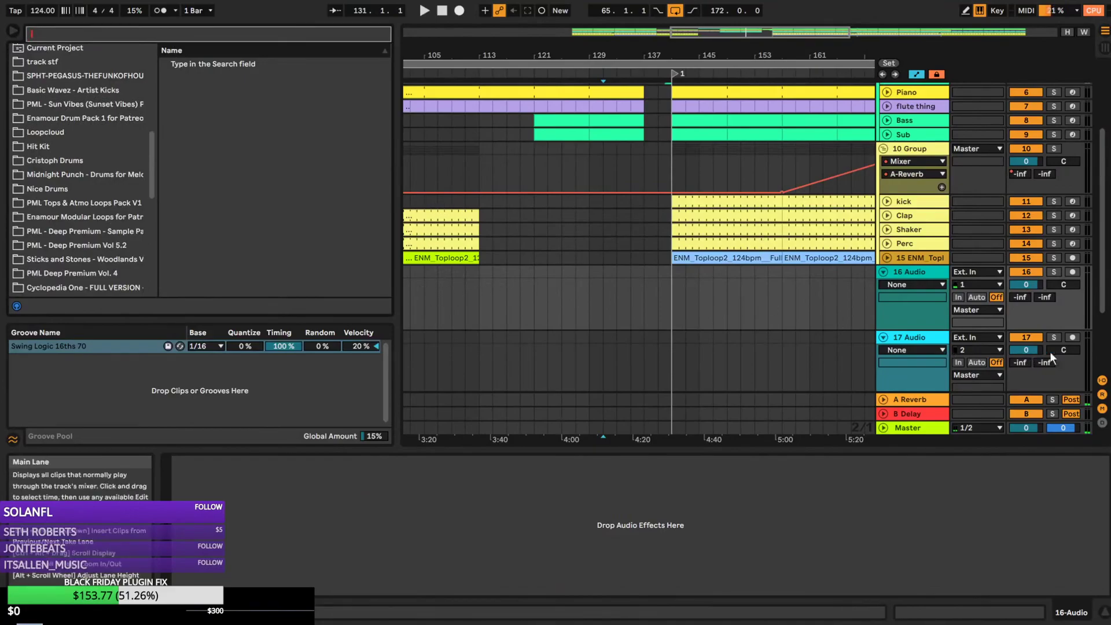
Solo the A Reverb return, set the 16 Audio track's input to Resampling and arm it
{"action": "left_click", "coordinate": [1052, 400]}
{"action": "left_click_drag", "start_coordinate": [686, 32], "coordinate": [797, 35]}
{"action": "left_click", "coordinate": [576, 186]}
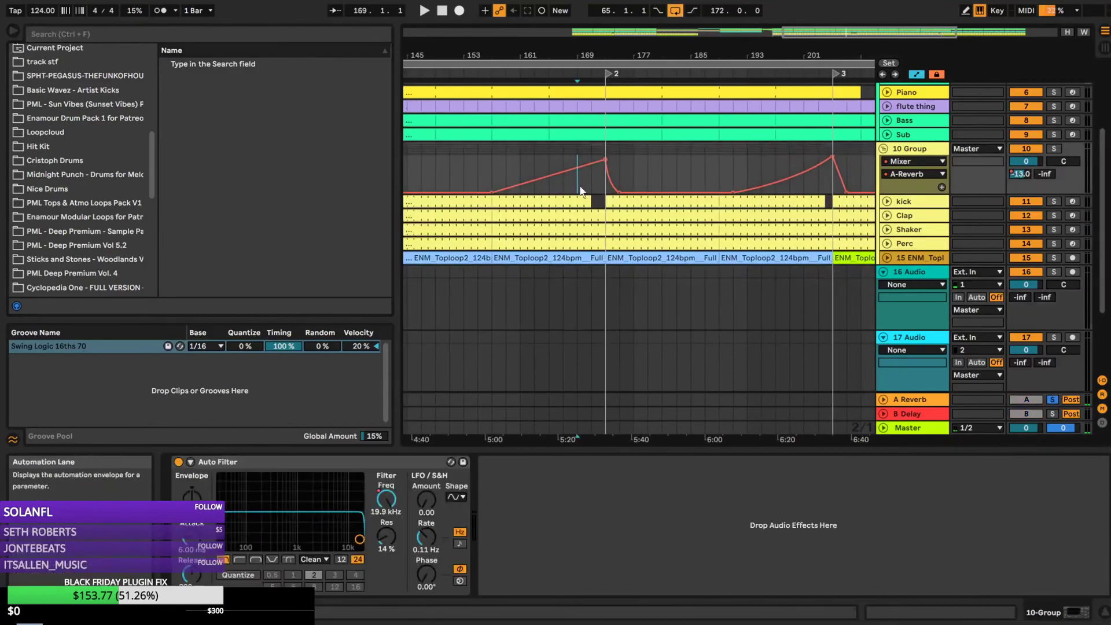
{"action": "left_click", "coordinate": [980, 272]}
{"action": "left_click", "coordinate": [993, 307]}
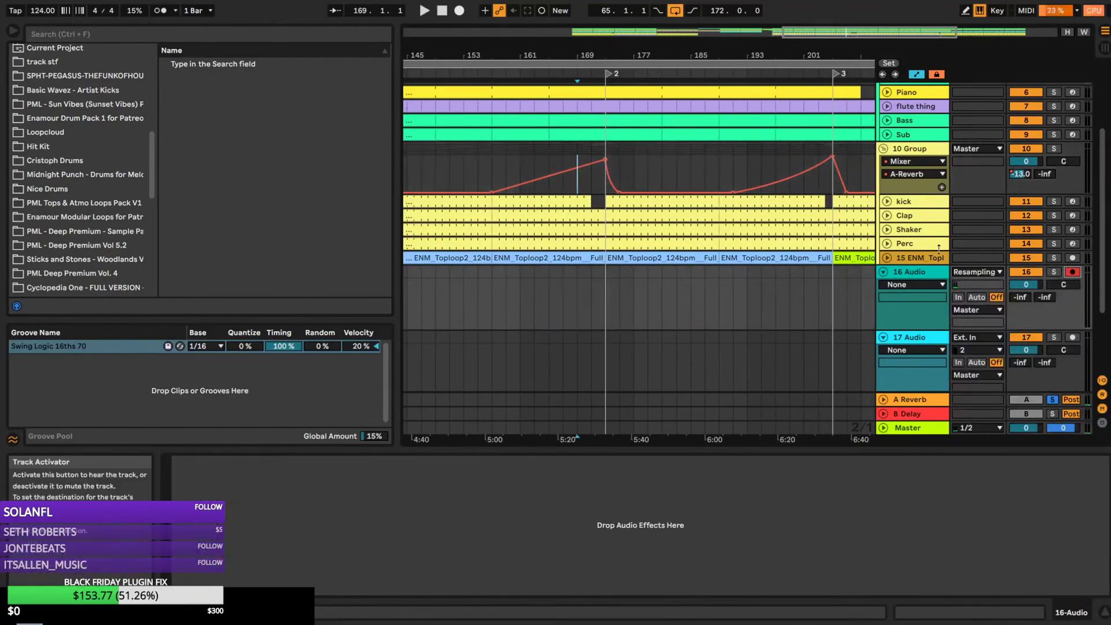
Record the soloed reverb onto 16 Audio from bar 165, jump to bar 169 and continue until about bar 176
{"action": "left_click", "coordinate": [550, 156]}
{"action": "left_click", "coordinate": [554, 155]}
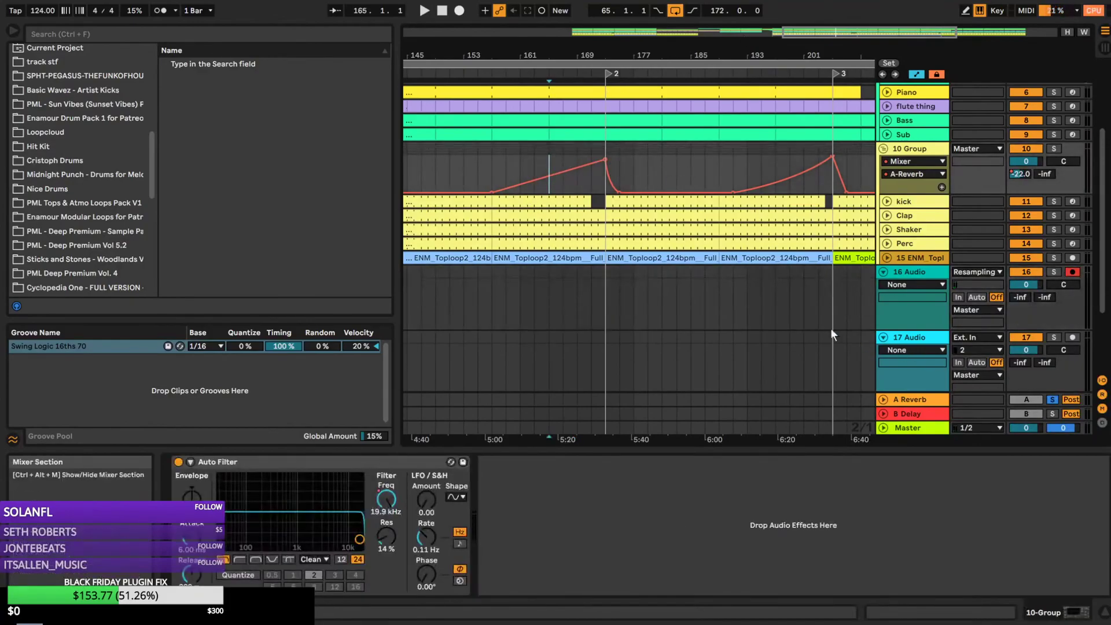
{"action": "left_click", "coordinate": [459, 10]}
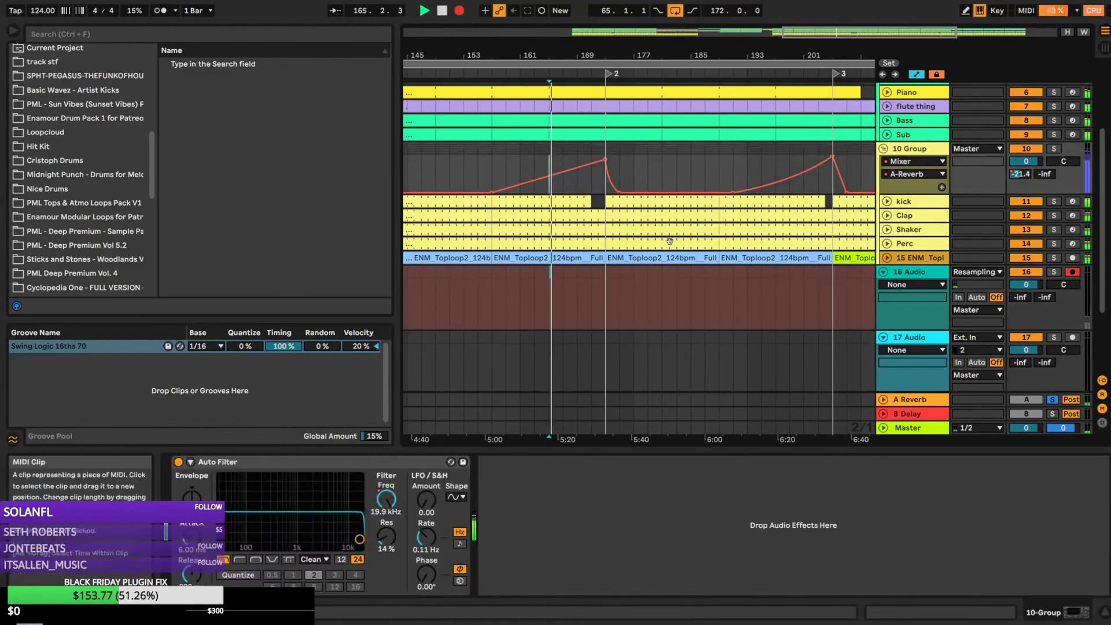
{"action": "left_click", "coordinate": [575, 296]}
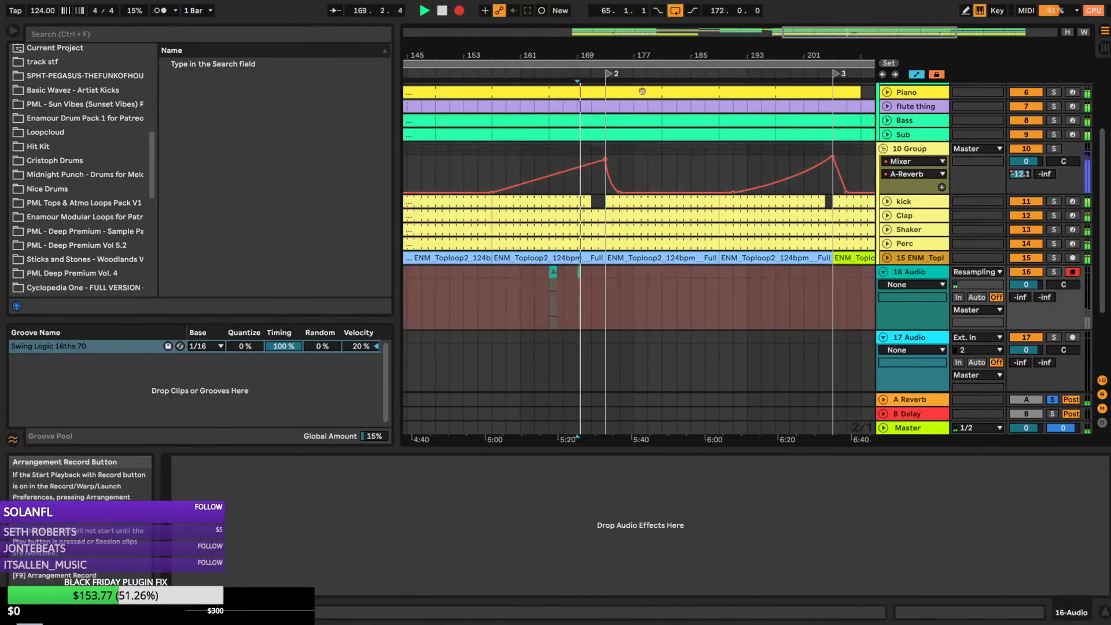
{"action": "left_click_drag", "start_coordinate": [811, 31], "coordinate": [819, 69]}
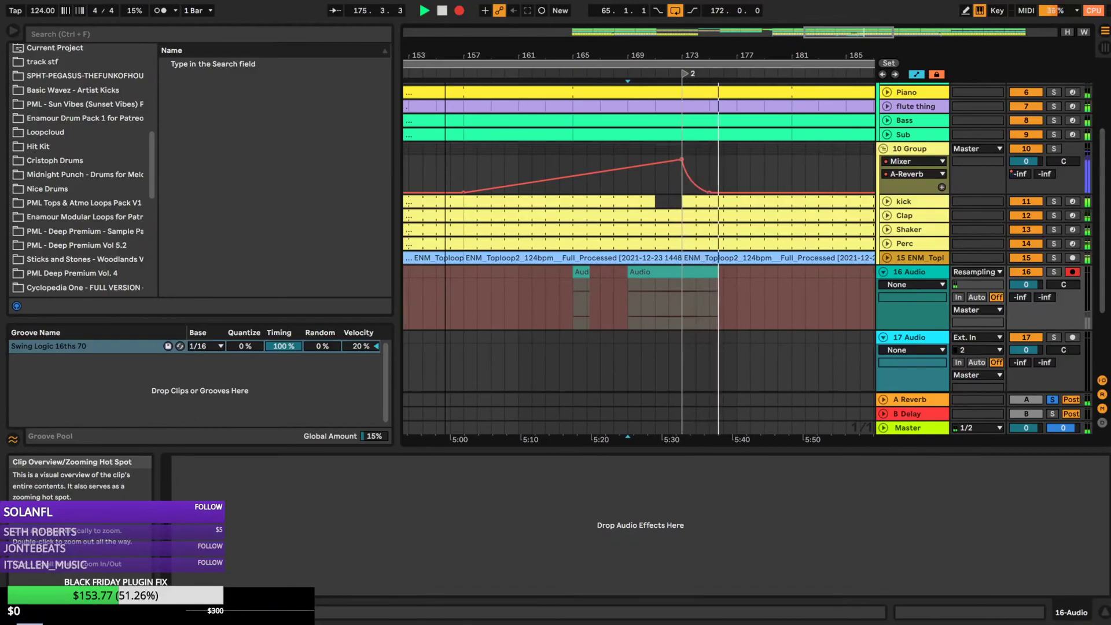
{"action": "key", "text": "space"}
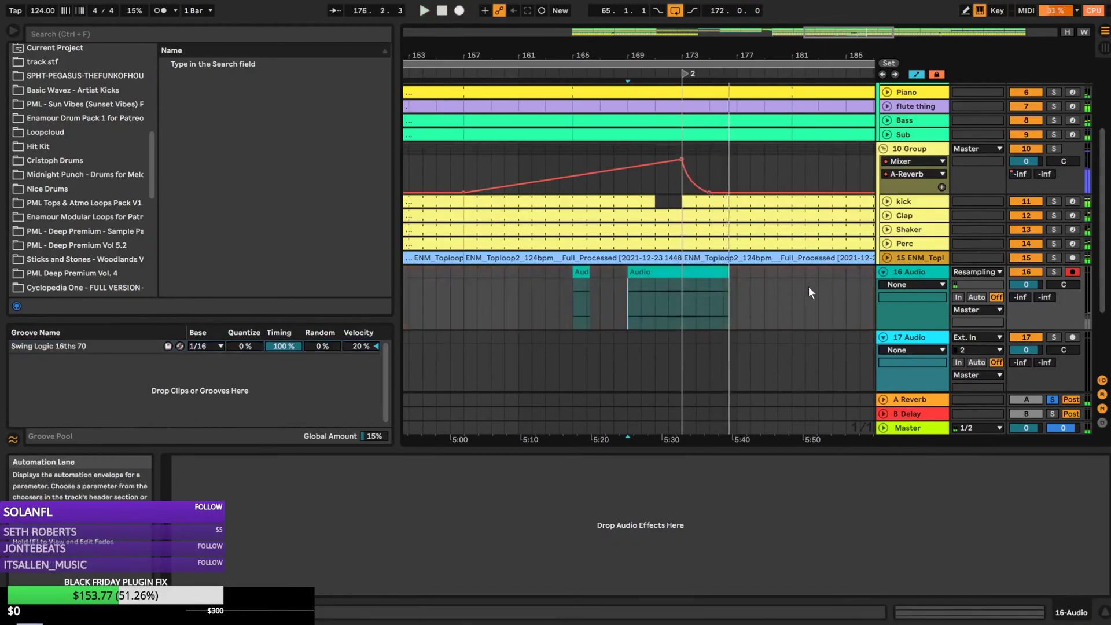
Move the longer resampled reverb clip on 16 Audio so that it starts at bar 137
{"action": "left_click_drag", "start_coordinate": [759, 55], "coordinate": [711, 251]}
{"action": "left_click", "coordinate": [646, 279]}
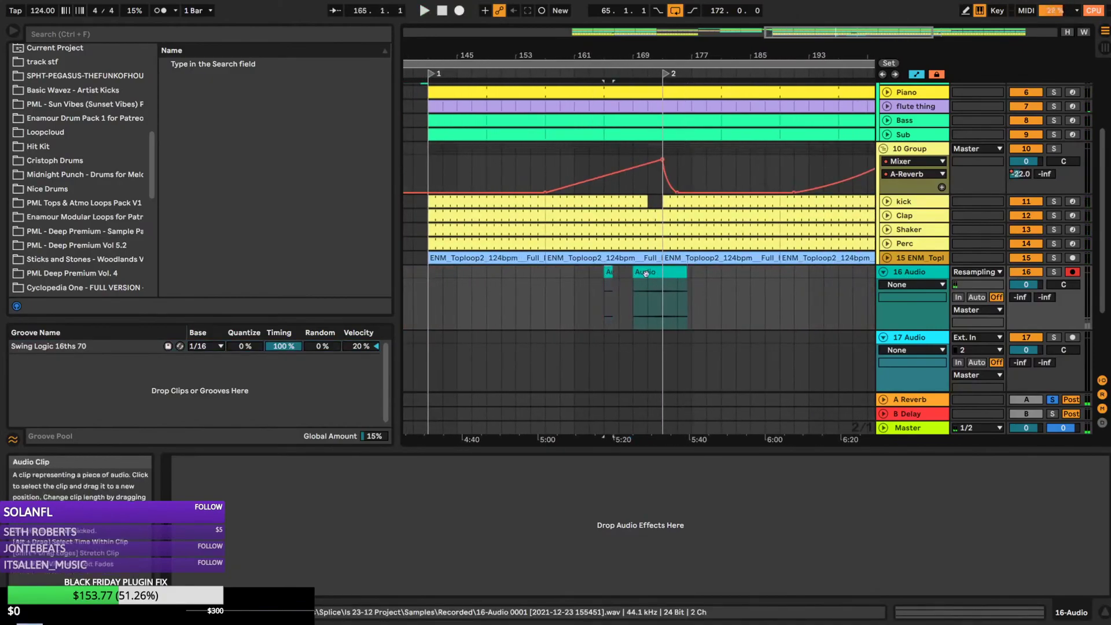
{"action": "left_click_drag", "start_coordinate": [645, 279], "coordinate": [441, 266]}
{"action": "left_click_drag", "start_coordinate": [599, 55], "coordinate": [786, 72]}
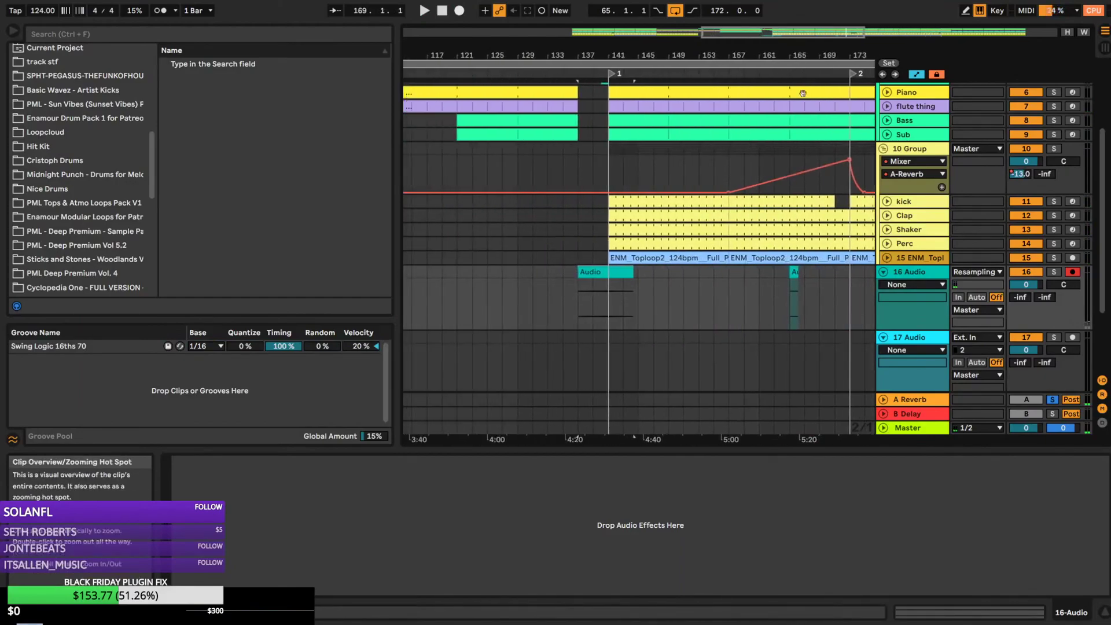
Audition the lead-in to the moved reverb clip, turn off automation view and add a fade-in about two bars long
{"action": "left_click", "coordinate": [498, 297]}
{"action": "key", "text": "space"}
{"action": "double_click", "coordinate": [602, 273]}
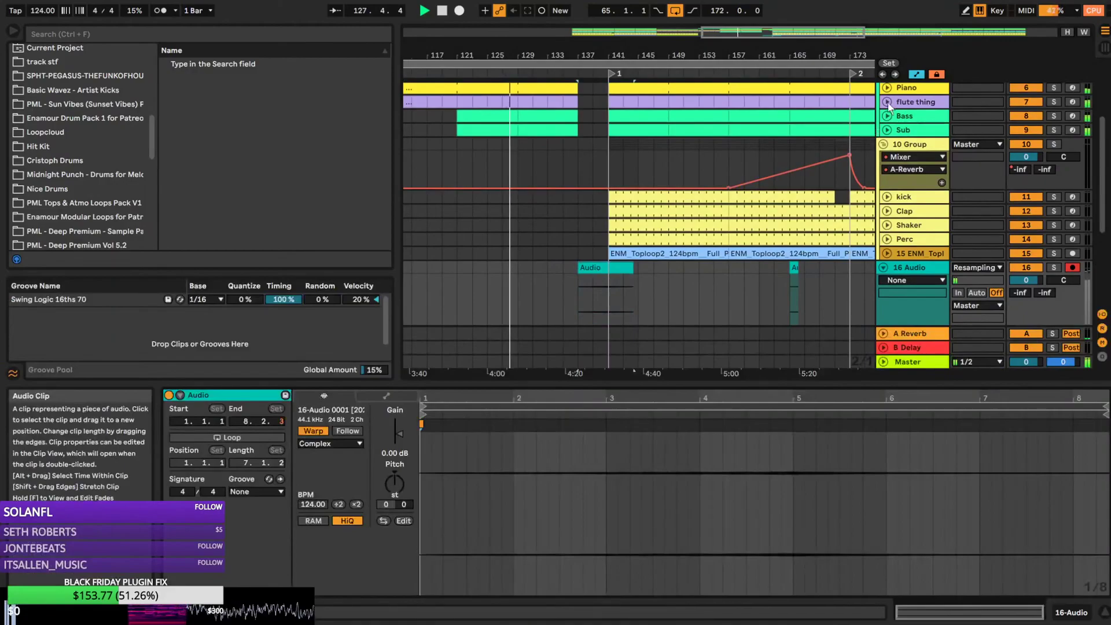
{"action": "left_click", "coordinate": [918, 75]}
{"action": "left_click", "coordinate": [580, 276]}
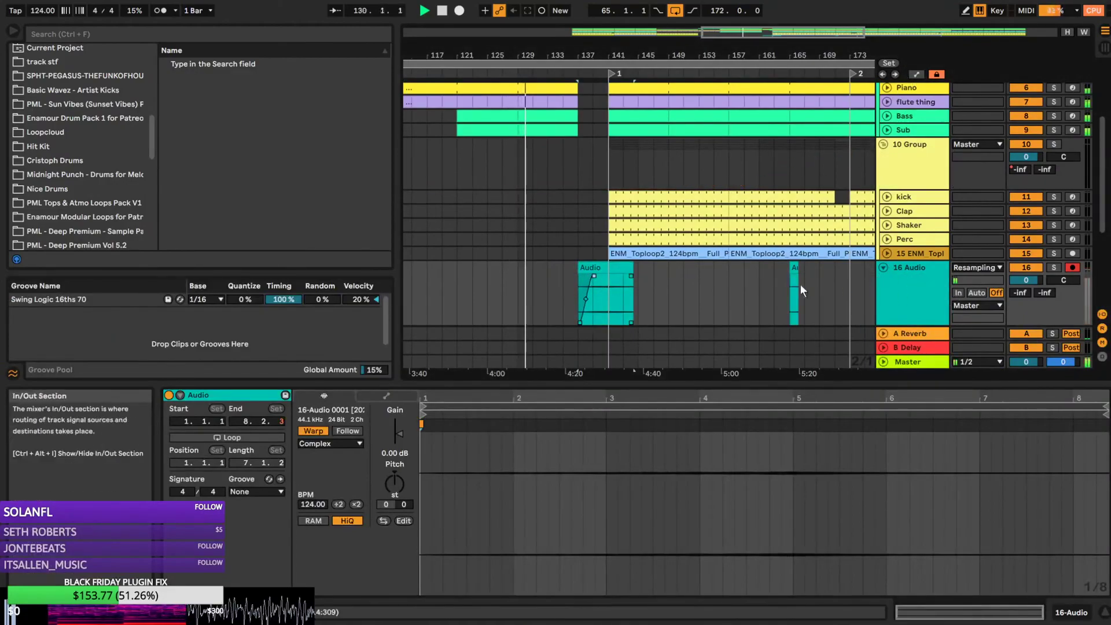
Delete the short leftover reverb clip near bar 165 on 16 Audio
{"action": "left_click", "coordinate": [793, 269]}
{"action": "key", "text": "Delete"}
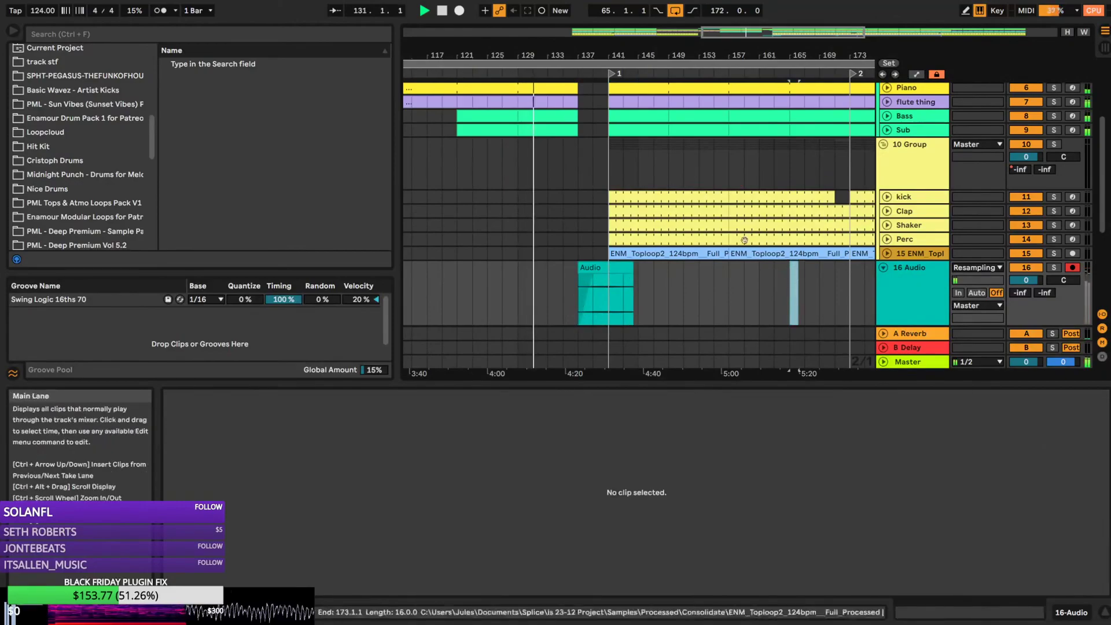
Audition the transition into bar 141 and raise the resampled reverb clip's gain to 9.75 dB
{"action": "left_click_drag", "start_coordinate": [790, 33], "coordinate": [778, 81]}
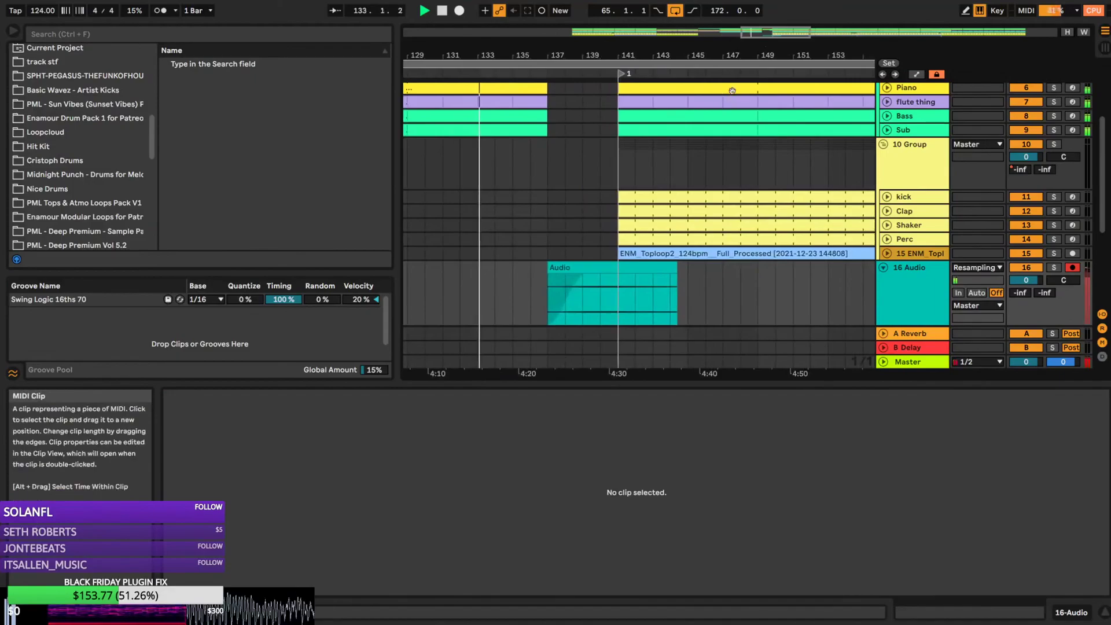
{"action": "left_click_drag", "start_coordinate": [759, 33], "coordinate": [751, 26]}
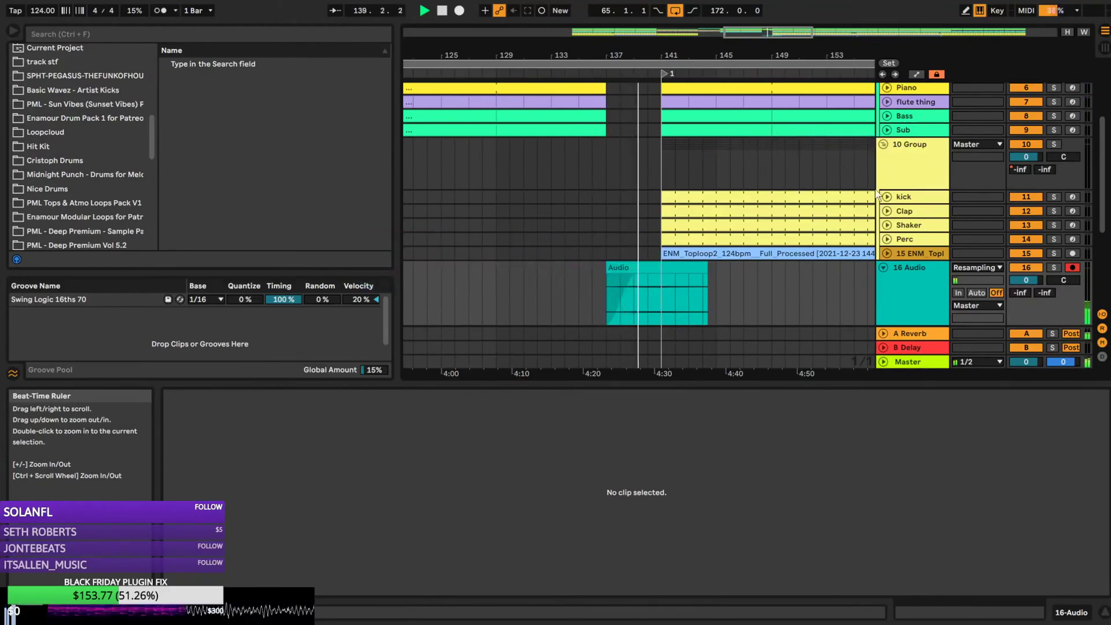
{"action": "left_click", "coordinate": [657, 293]}
{"action": "left_click_drag", "start_coordinate": [397, 440], "coordinate": [397, 414]}
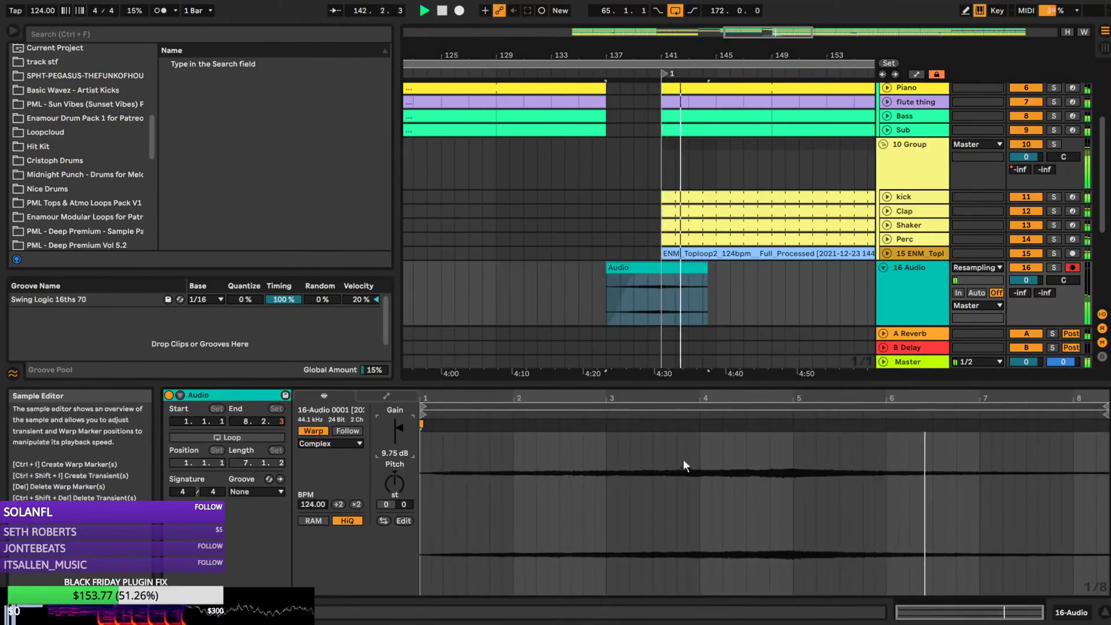
{"action": "left_click", "coordinate": [689, 268]}
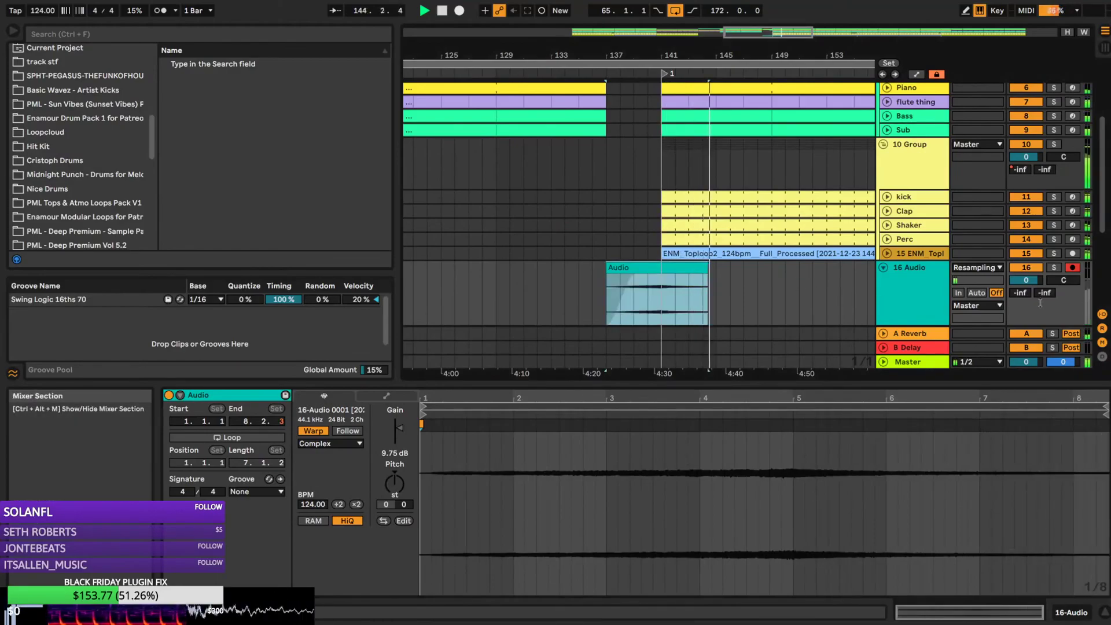
Set the playback start to bar 169, solo the A Reverb return and add a new audio track below 16 Audio
{"action": "left_click_drag", "start_coordinate": [770, 33], "coordinate": [811, 23]}
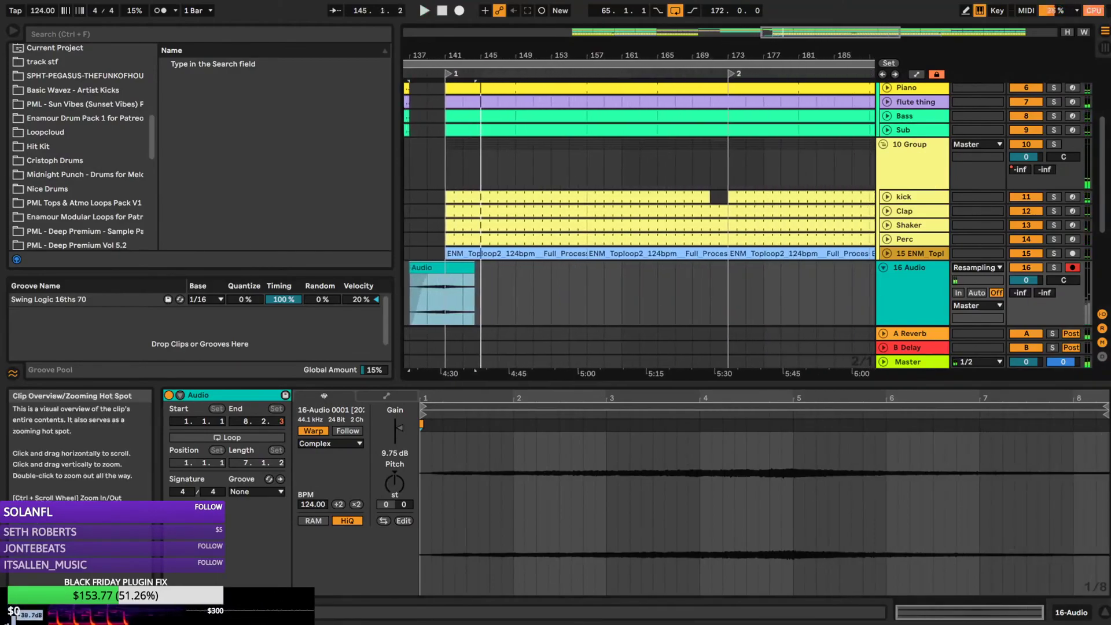
{"action": "left_click", "coordinate": [693, 294]}
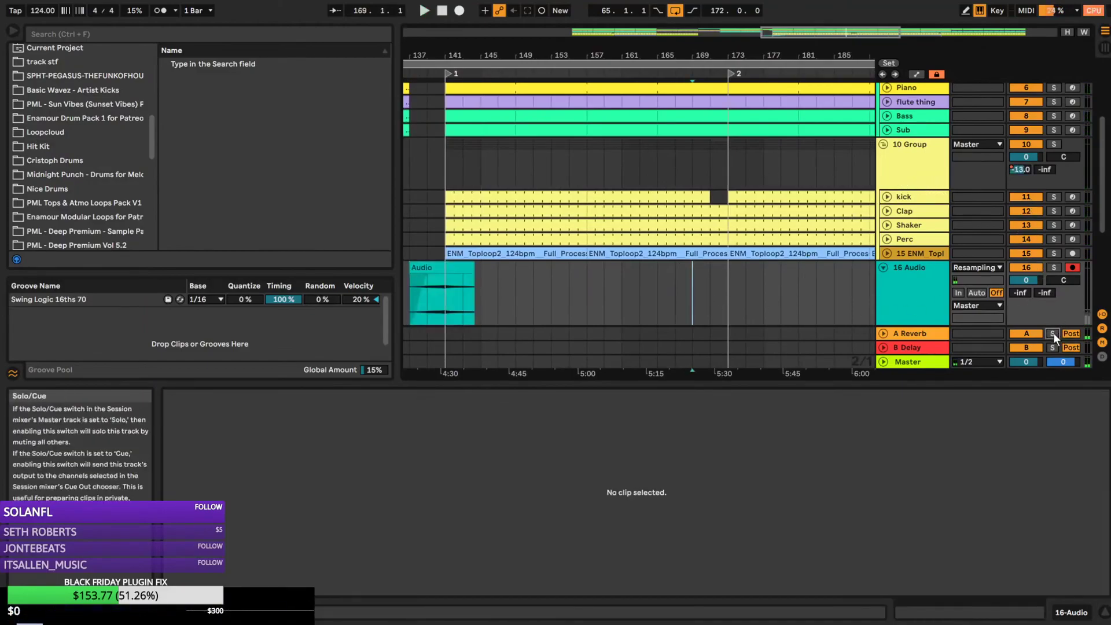
{"action": "key", "text": "ctrl+t"}
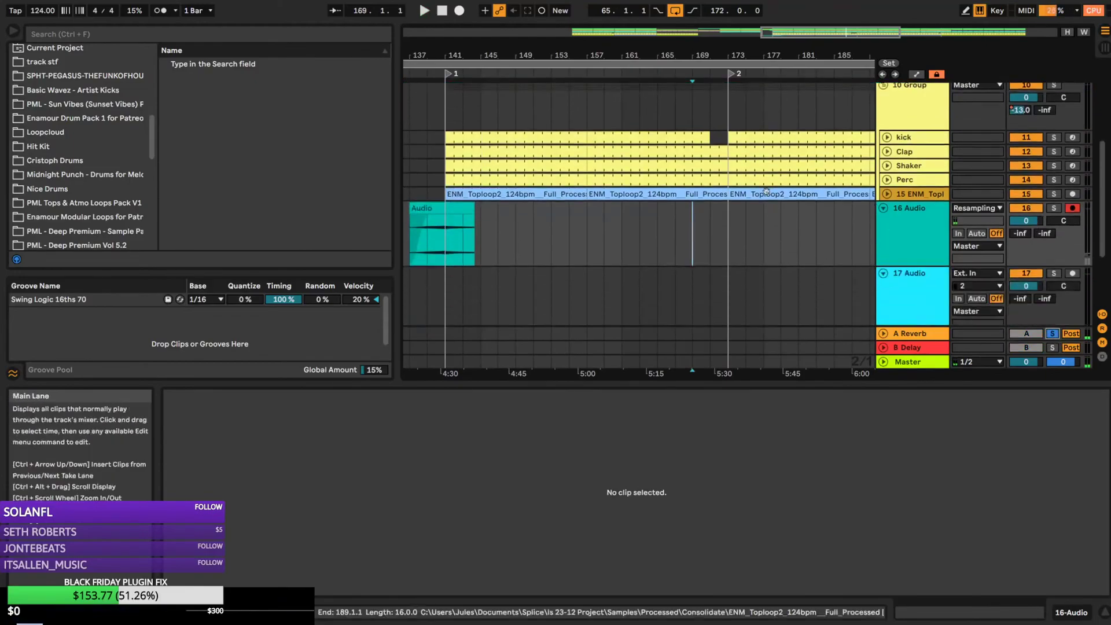
Record the soloed reverb onto 16 Audio from bar 169 to about bar 181 and move the clip to start at bar 137
{"action": "left_click", "coordinate": [455, 13]}
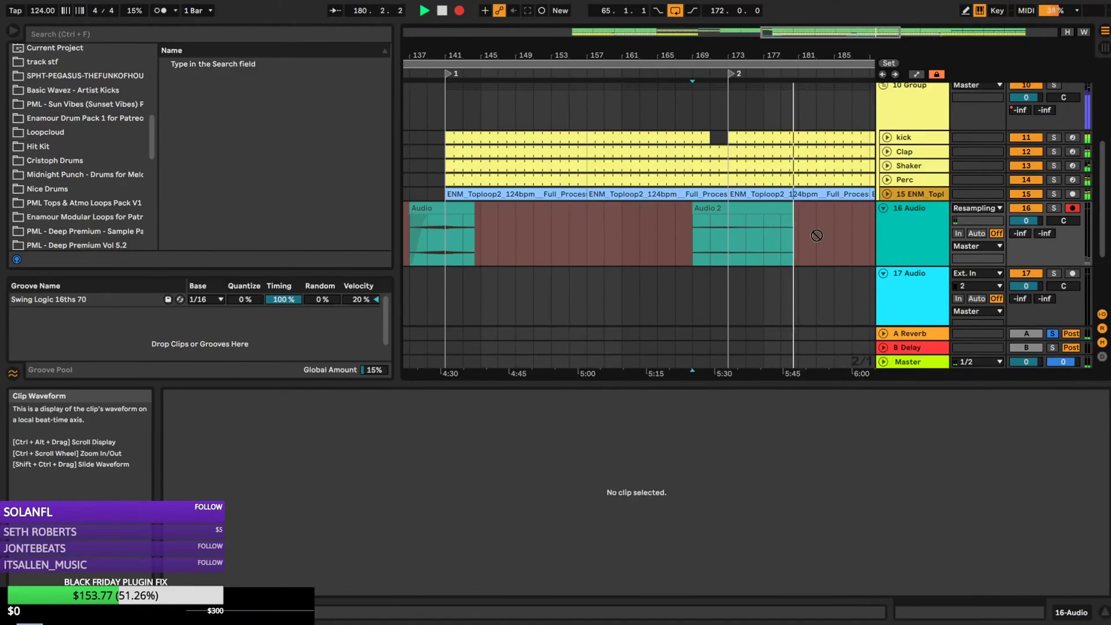
{"action": "key", "text": "space"}
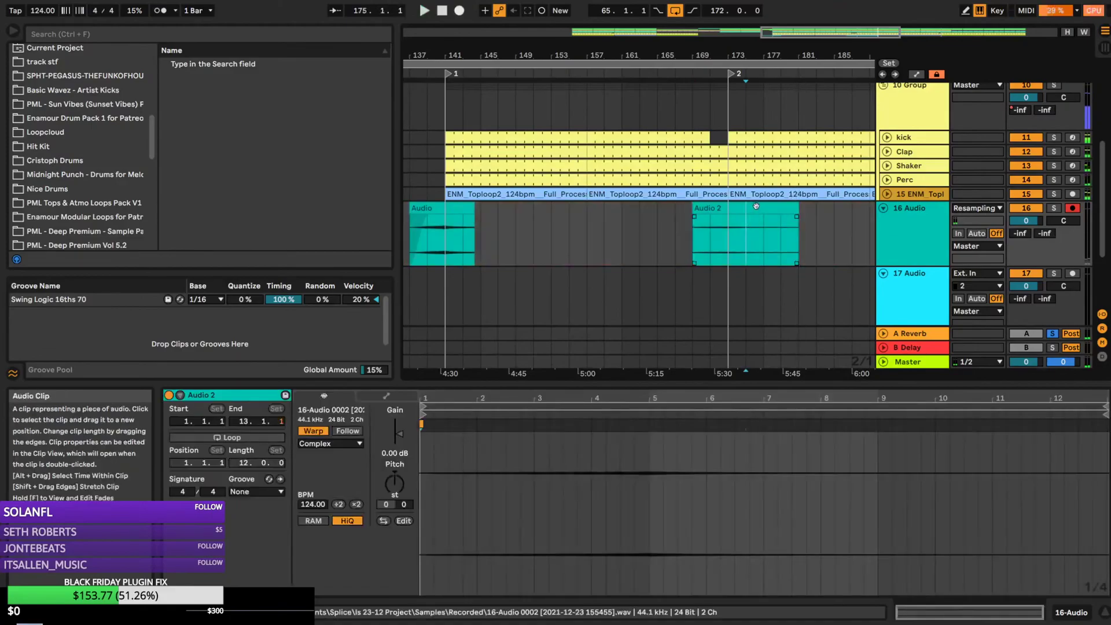
{"action": "left_click_drag", "start_coordinate": [748, 229], "coordinate": [445, 226]}
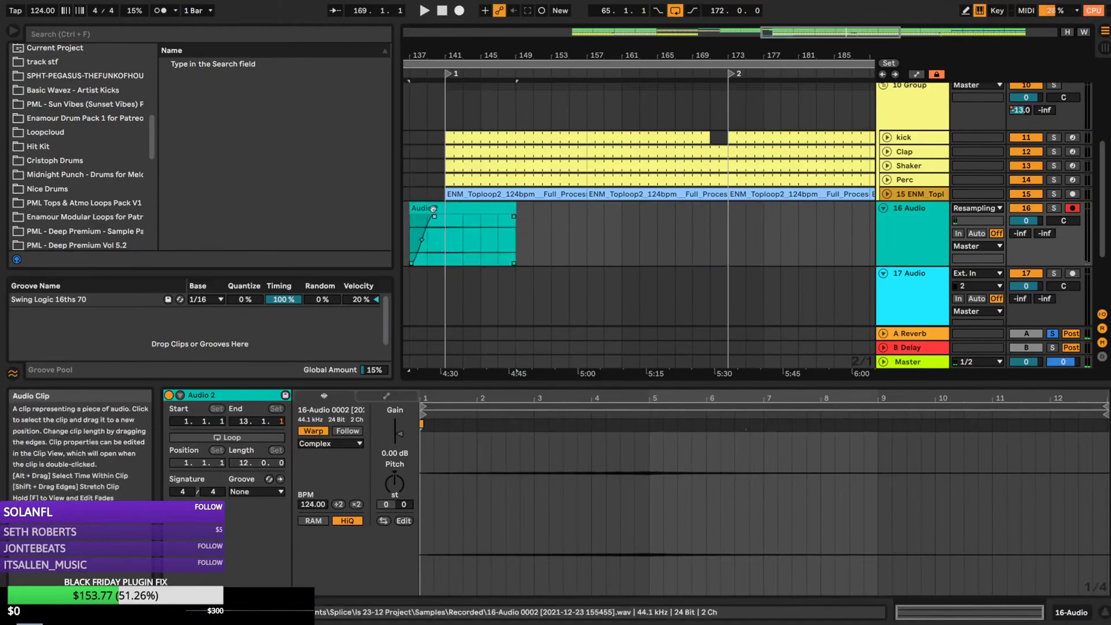
Raise the new reverb clip's gain to 12.2 dB and turn off the A Reverb return's solo during playback
{"action": "left_click", "coordinate": [434, 209]}
{"action": "left_click_drag", "start_coordinate": [396, 434], "coordinate": [396, 419]}
{"action": "key", "text": "space"}
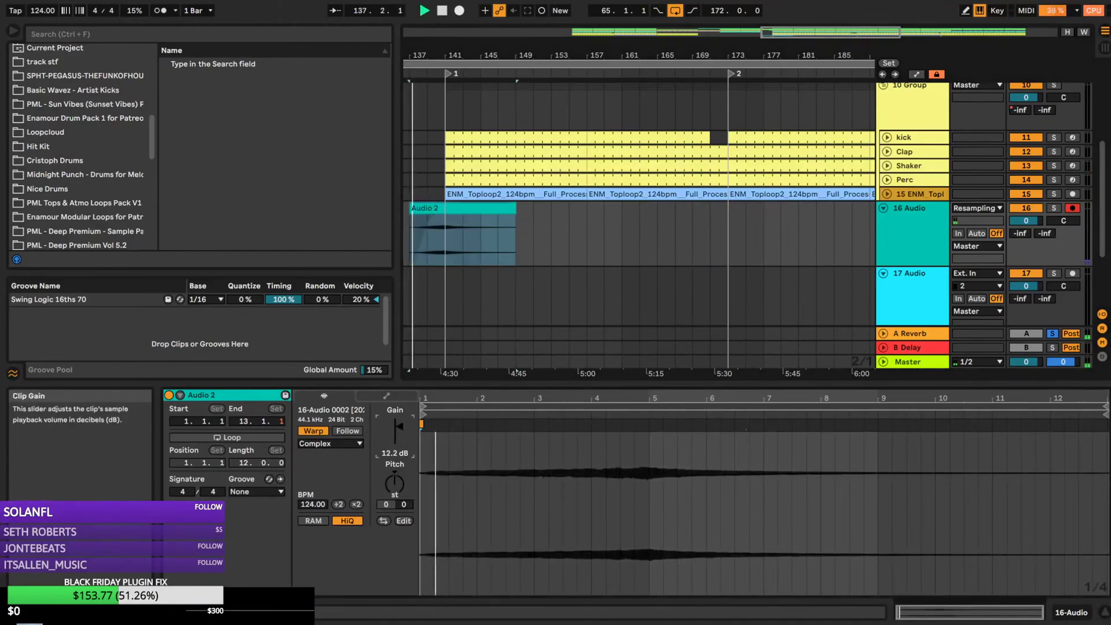
{"action": "left_click", "coordinate": [1054, 334]}
{"action": "left_click", "coordinate": [1054, 334]}
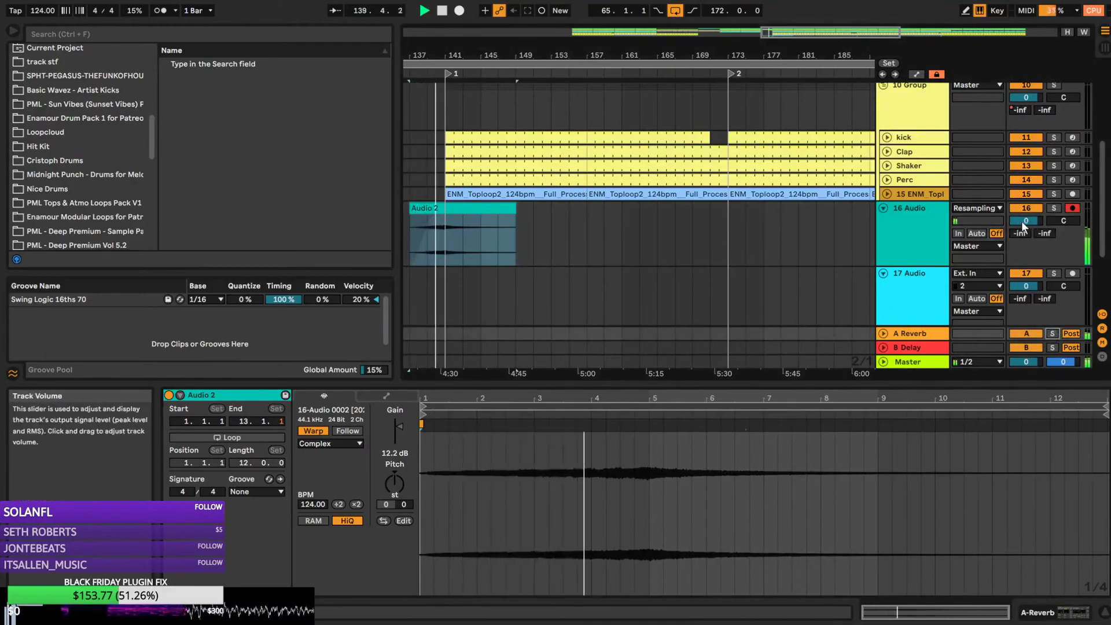
Lengthen the reverb clip's fade-in to end at about bar 141 and bend its curve so that the level rises late
{"action": "left_click_drag", "start_coordinate": [796, 33], "coordinate": [742, 104]}
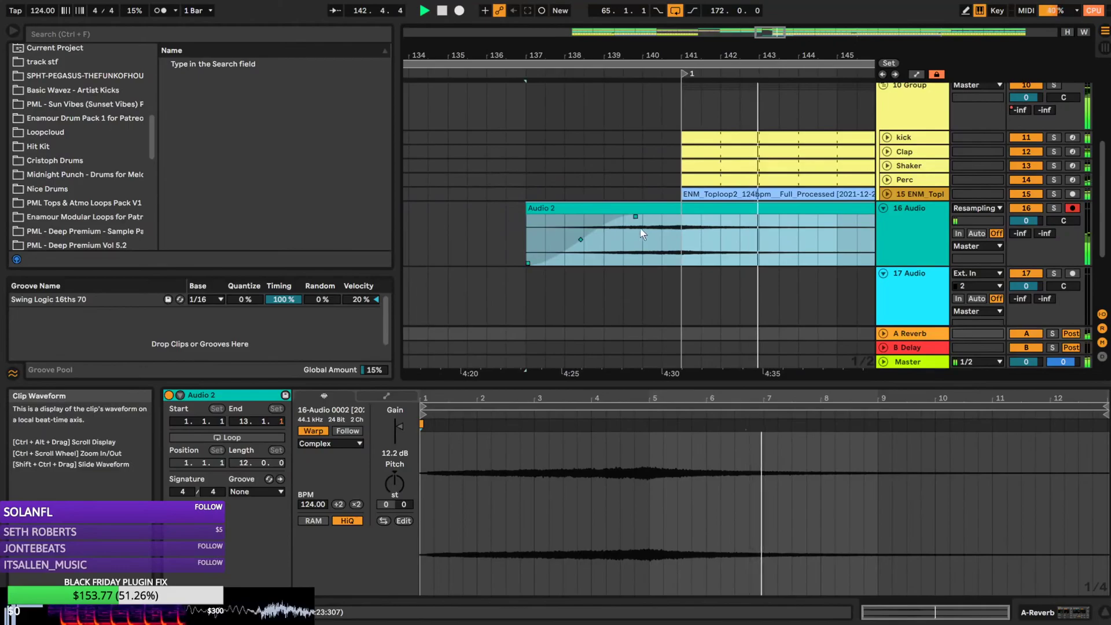
{"action": "left_click_drag", "start_coordinate": [636, 218], "coordinate": [672, 218]}
{"action": "left_click_drag", "start_coordinate": [597, 239], "coordinate": [609, 251]}
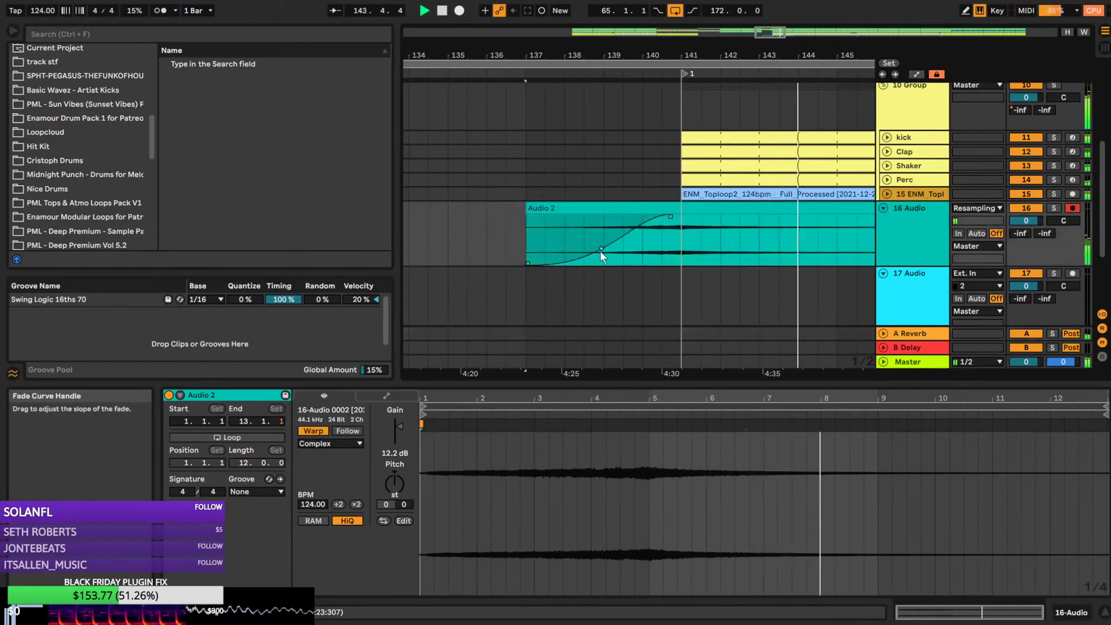
{"action": "left_click_drag", "start_coordinate": [672, 216], "coordinate": [679, 218]}
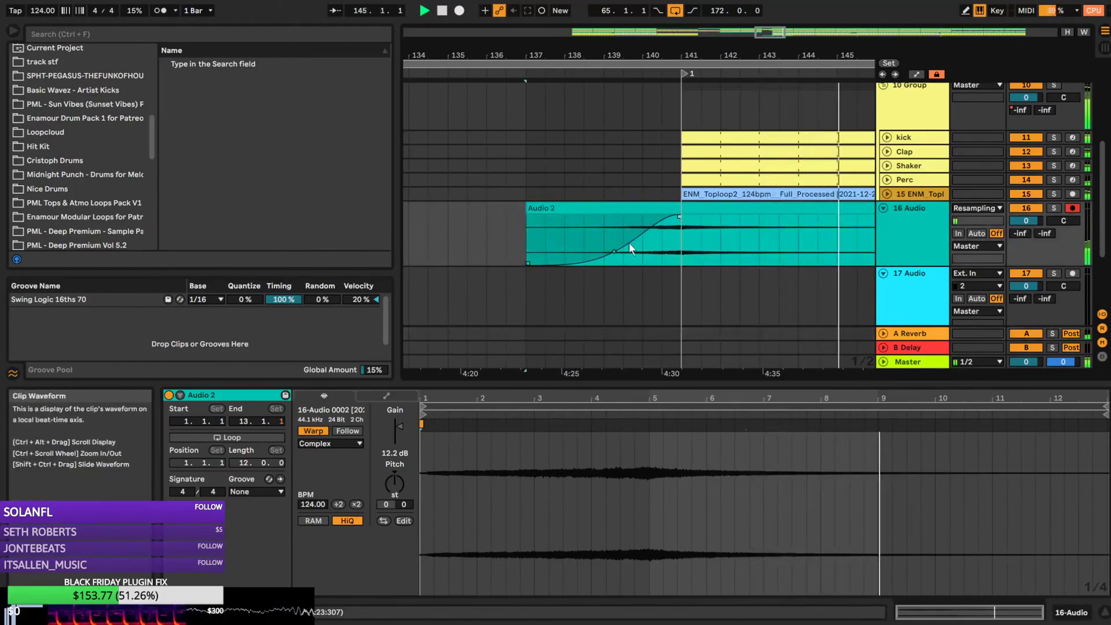
Audition the reverb swell before bar 141 and lower 16 Audio's track volume to -2.1 dB
{"action": "left_click", "coordinate": [508, 231]}
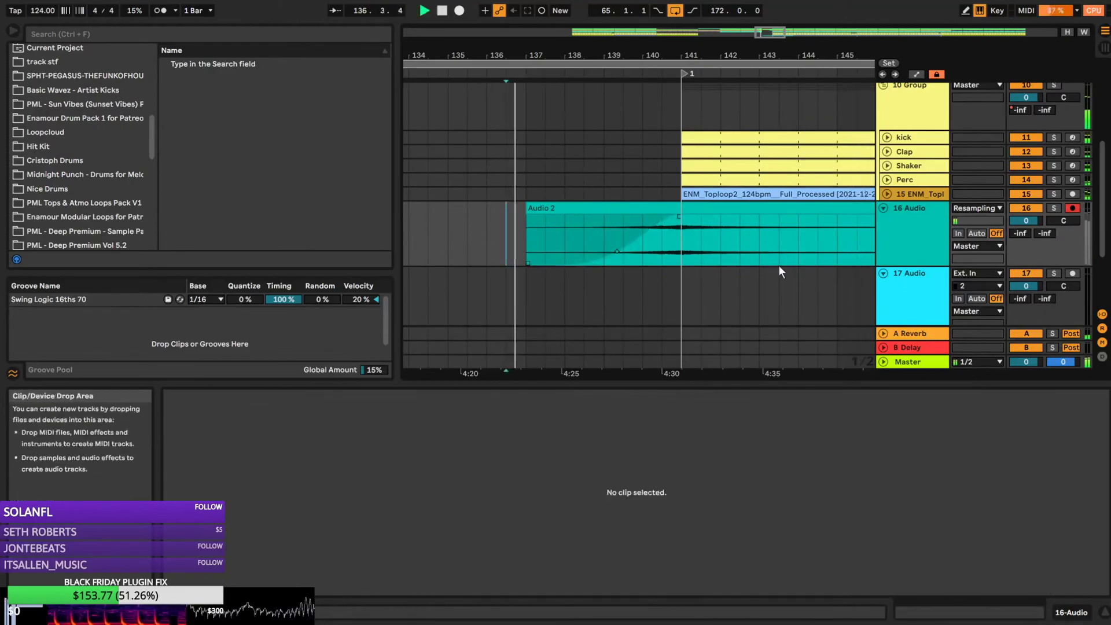
{"action": "scroll", "coordinate": [770, 161], "scroll_direction": "up", "scroll_amount": 2}
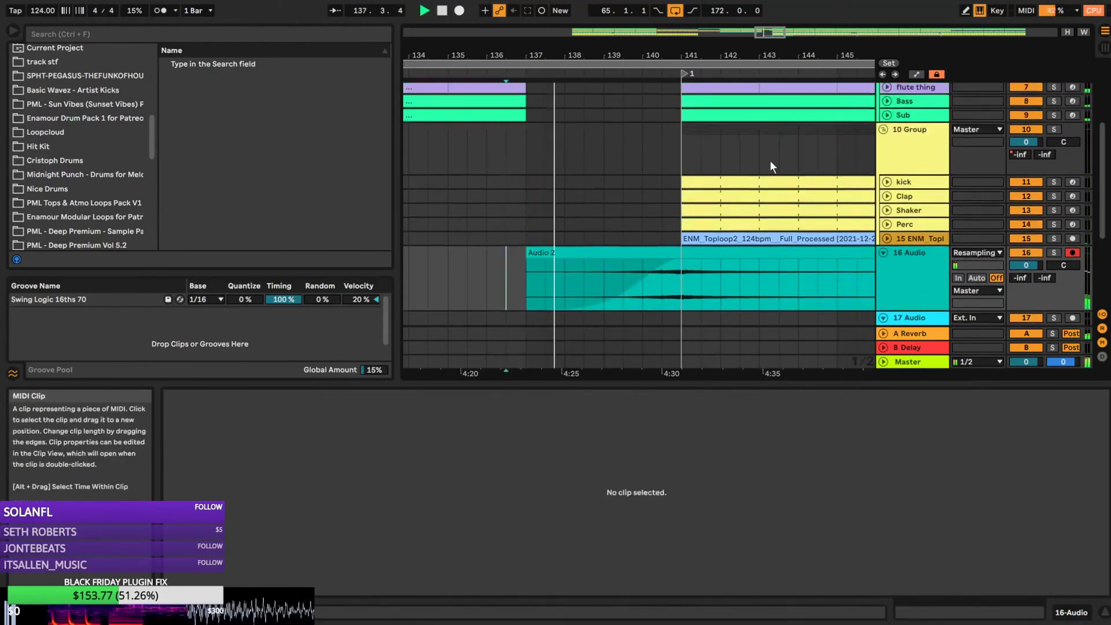
{"action": "left_click_drag", "start_coordinate": [775, 32], "coordinate": [775, 81]}
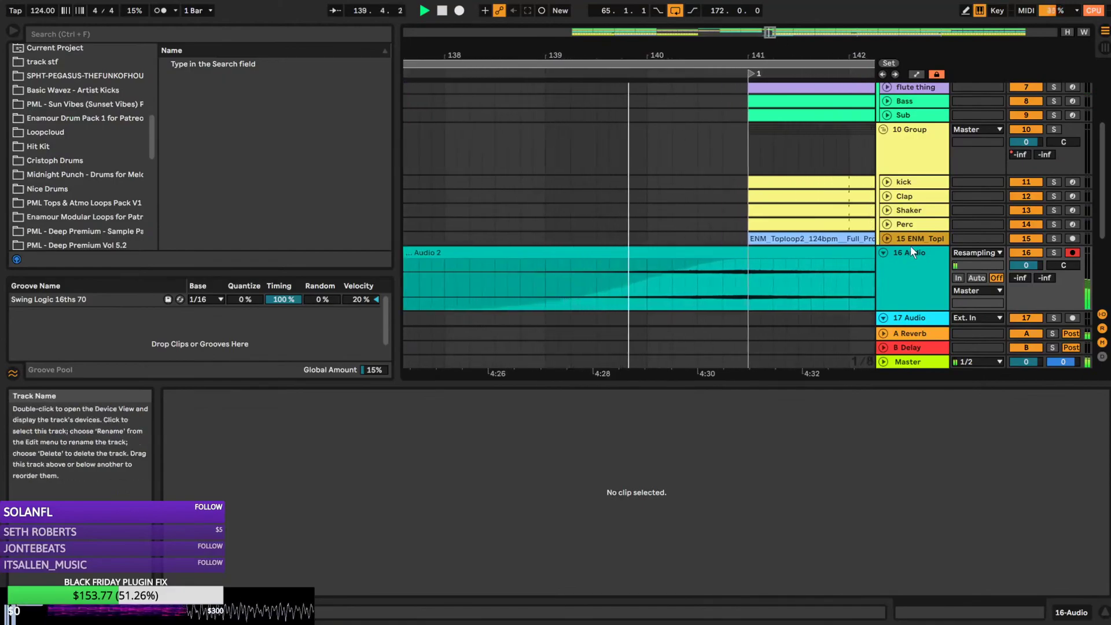
{"action": "scroll", "coordinate": [723, 210], "scroll_direction": "up", "scroll_amount": 6}
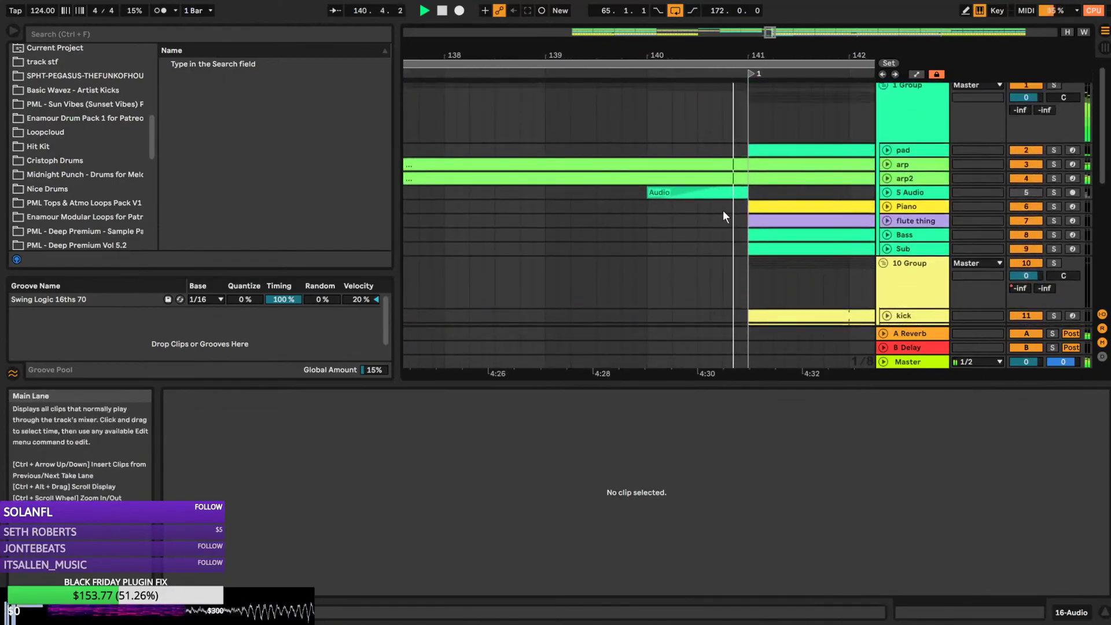
{"action": "scroll", "coordinate": [725, 214], "scroll_direction": "down", "scroll_amount": 6}
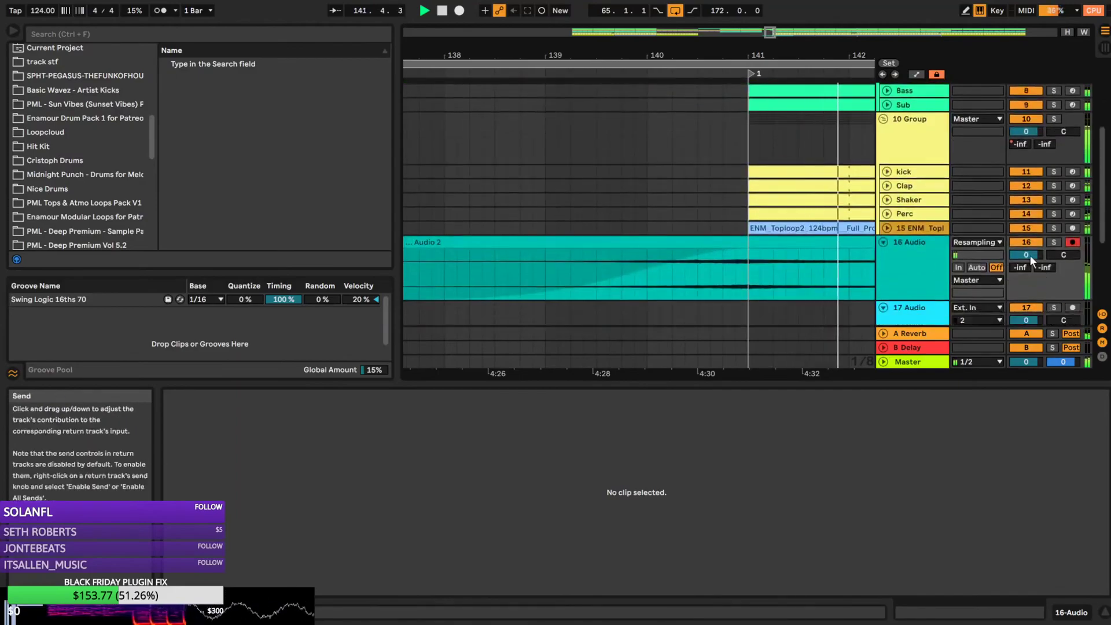
{"action": "left_click", "coordinate": [660, 282]}
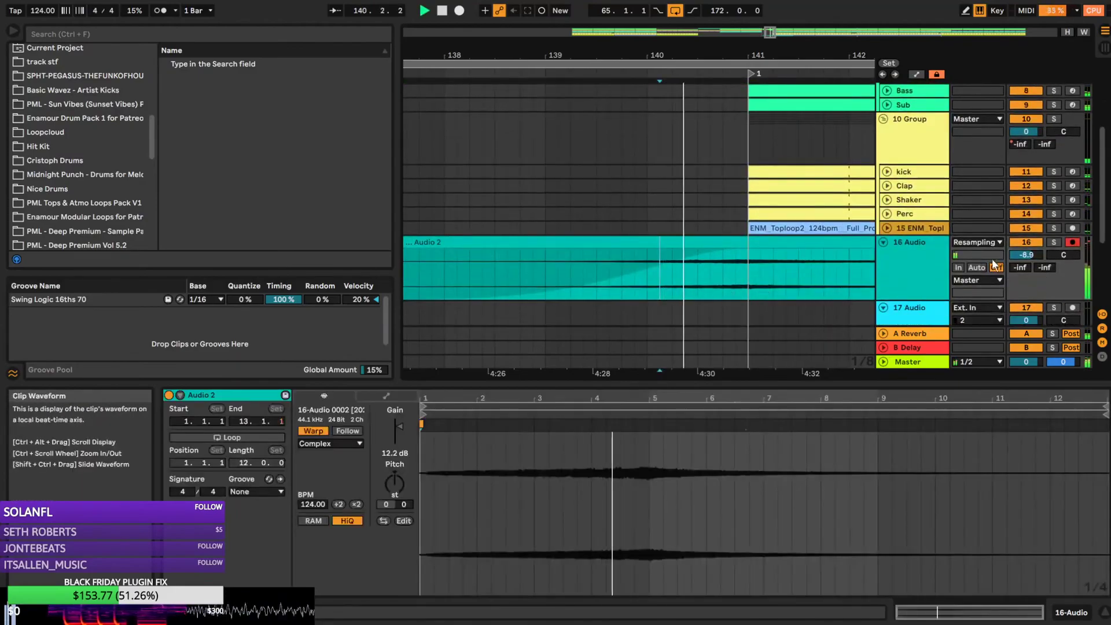
{"action": "left_click_drag", "start_coordinate": [1027, 255], "coordinate": [1027, 241]}
{"action": "key", "text": "space"}
{"action": "key", "text": "space"}
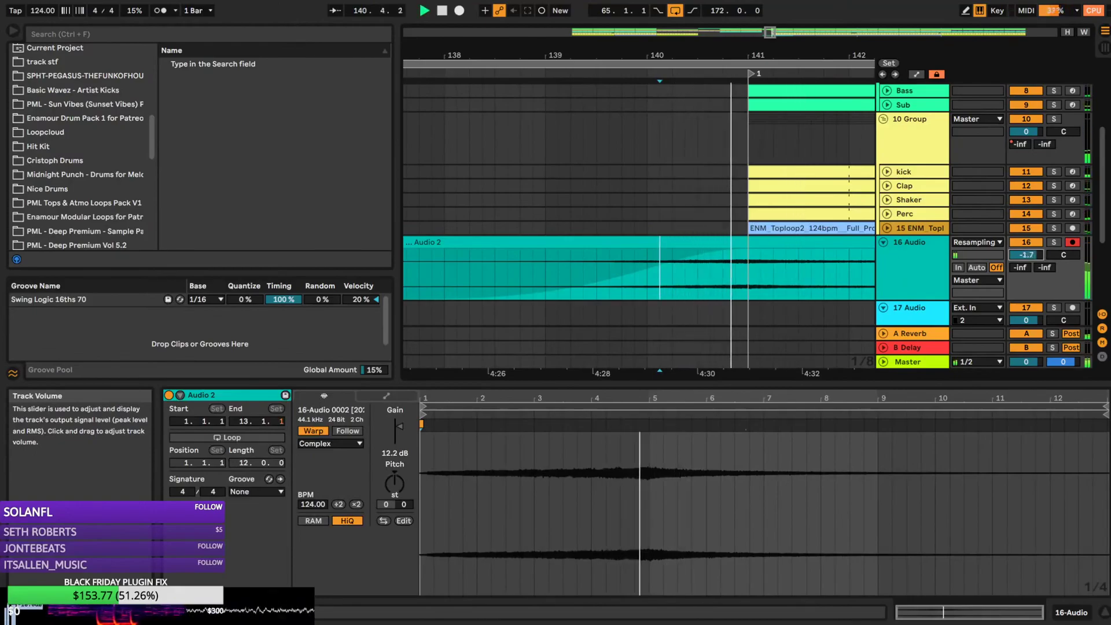
{"action": "left_click", "coordinate": [919, 280]}
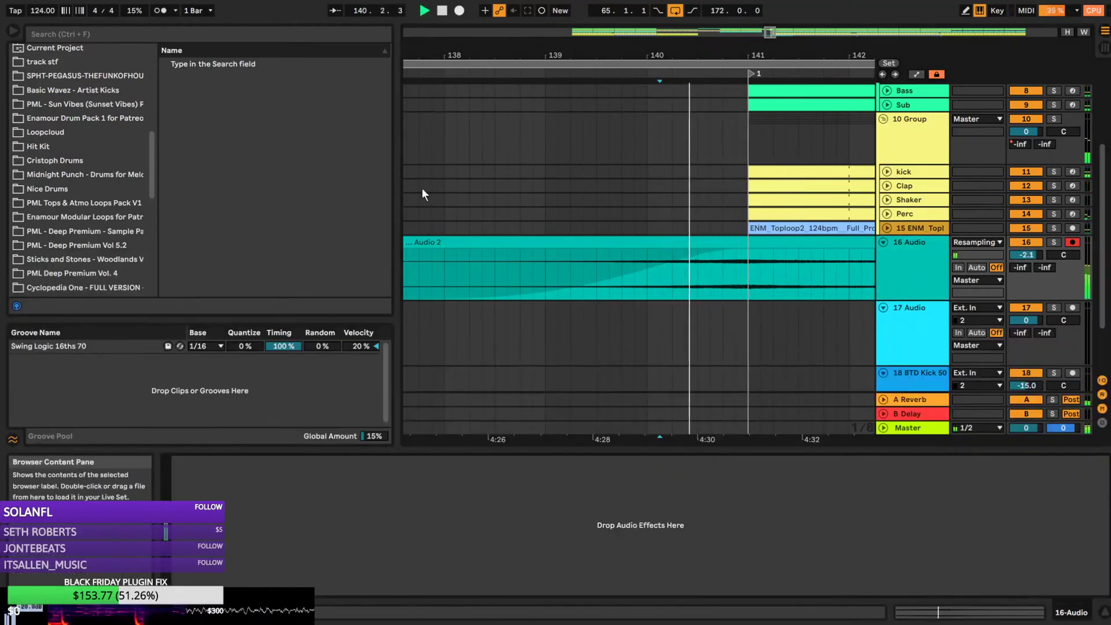
Play the transition from just before bar 137, then unfold arp and arp2 and show their automation lanes
{"action": "scroll", "coordinate": [802, 160], "scroll_direction": "up", "scroll_amount": 3}
{"action": "scroll", "coordinate": [802, 159], "scroll_direction": "up", "scroll_amount": 1}
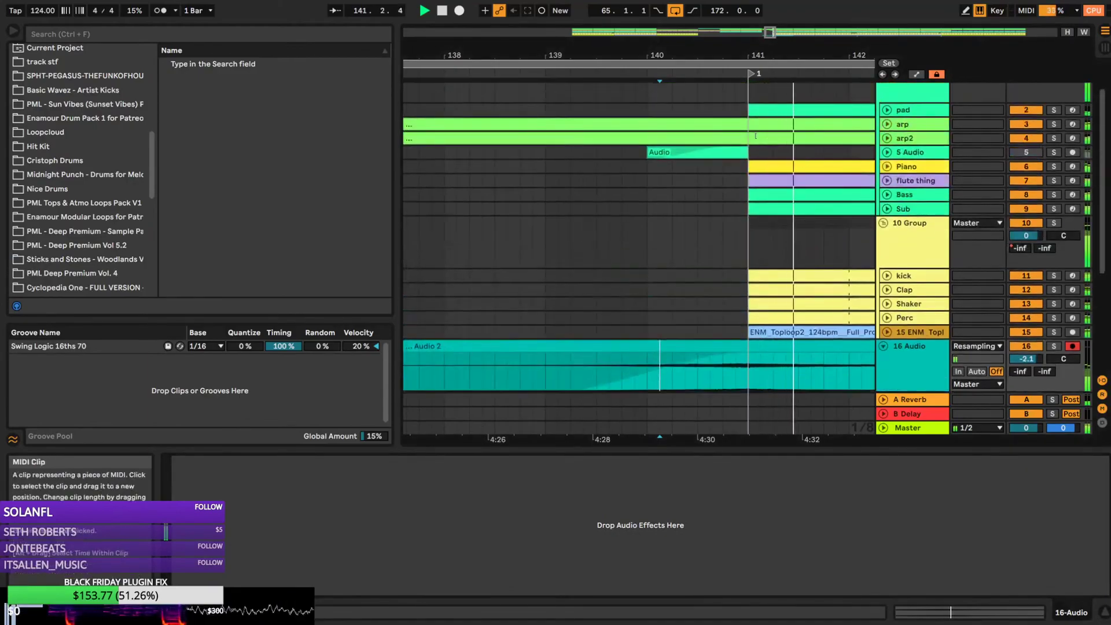
{"action": "left_click_drag", "start_coordinate": [760, 48], "coordinate": [766, 33]}
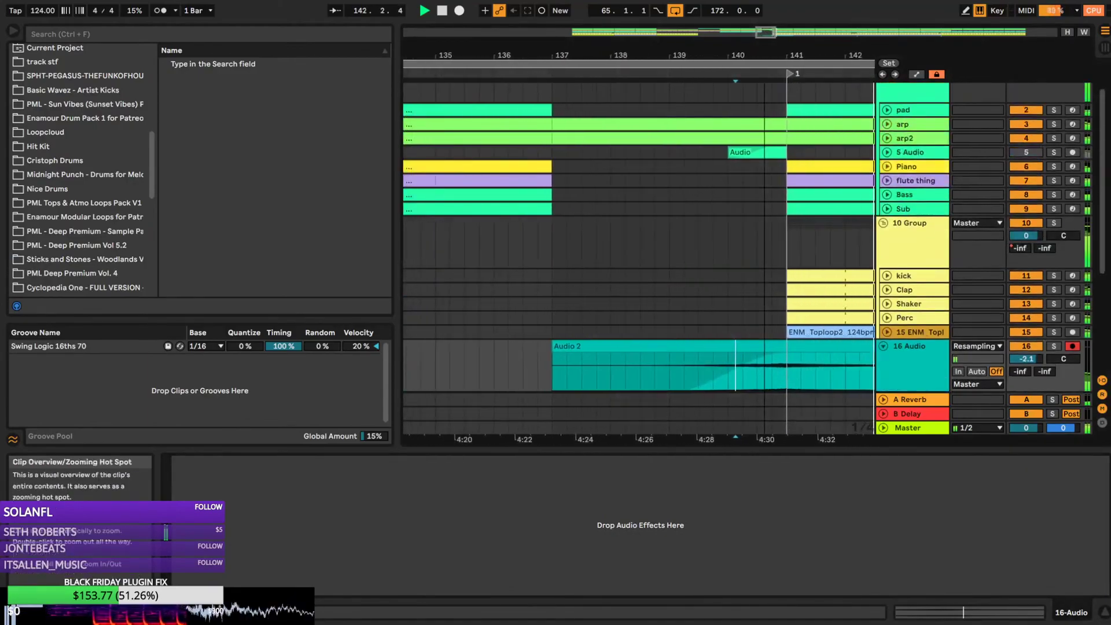
{"action": "left_click", "coordinate": [536, 153]}
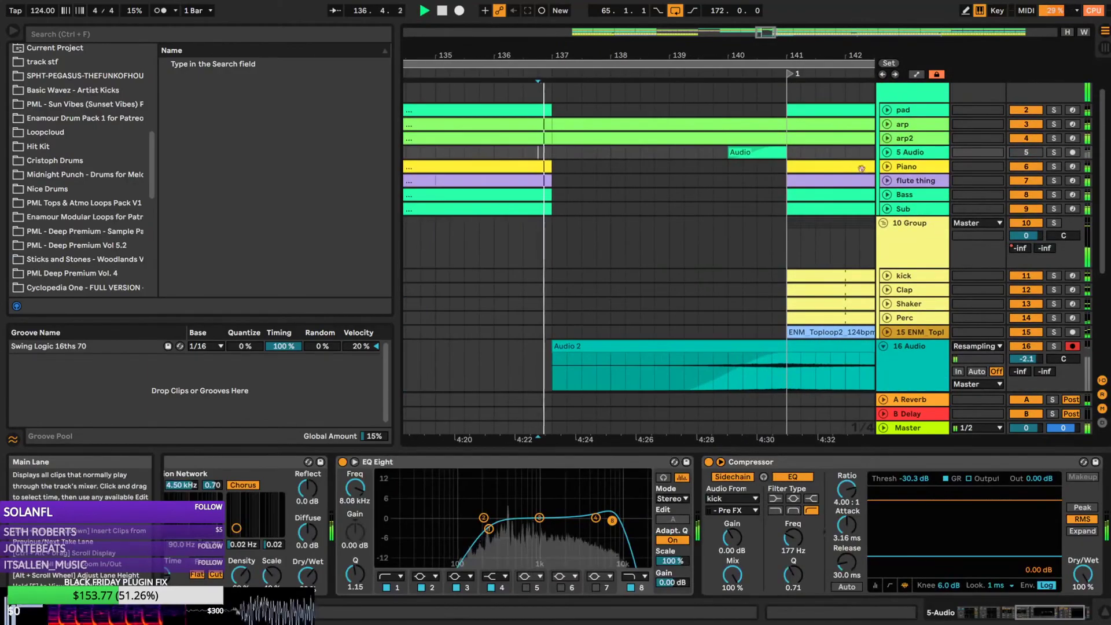
{"action": "left_click", "coordinate": [890, 137]}
{"action": "left_click", "coordinate": [888, 124]}
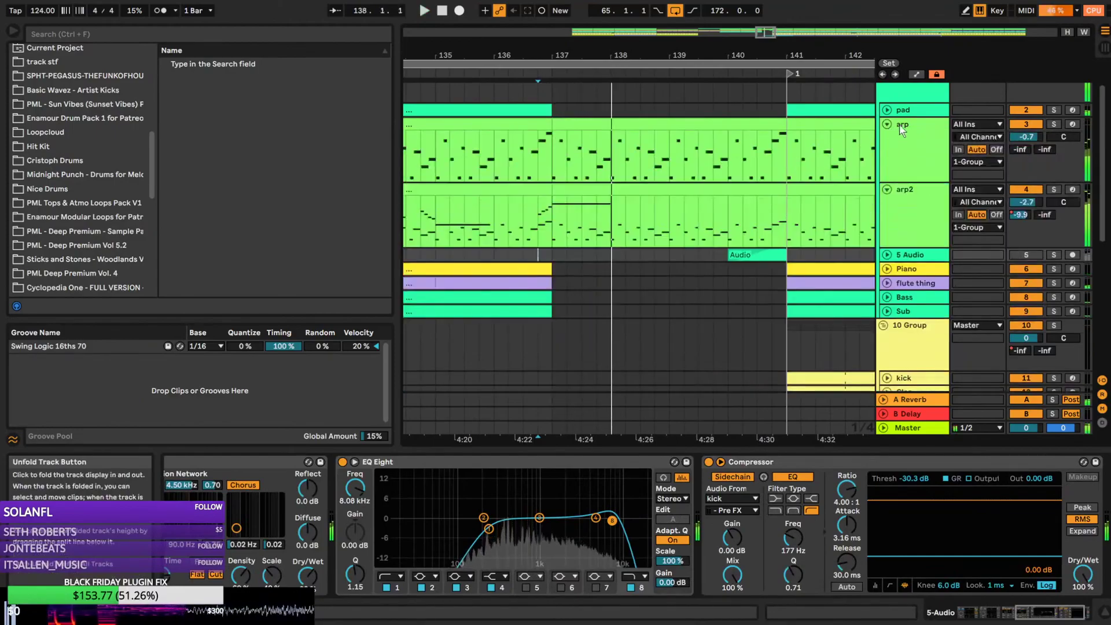
{"action": "left_click", "coordinate": [917, 75]}
{"action": "scroll", "coordinate": [896, 198], "scroll_direction": "up", "scroll_amount": 5}
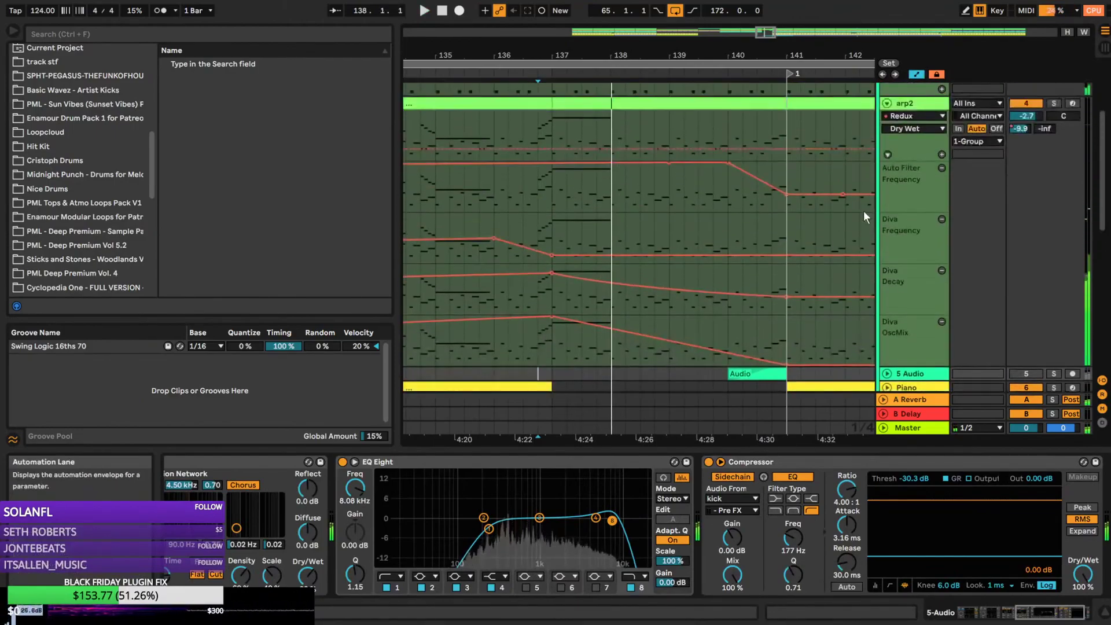
{"action": "scroll", "coordinate": [908, 145], "scroll_direction": "up", "scroll_amount": 1}
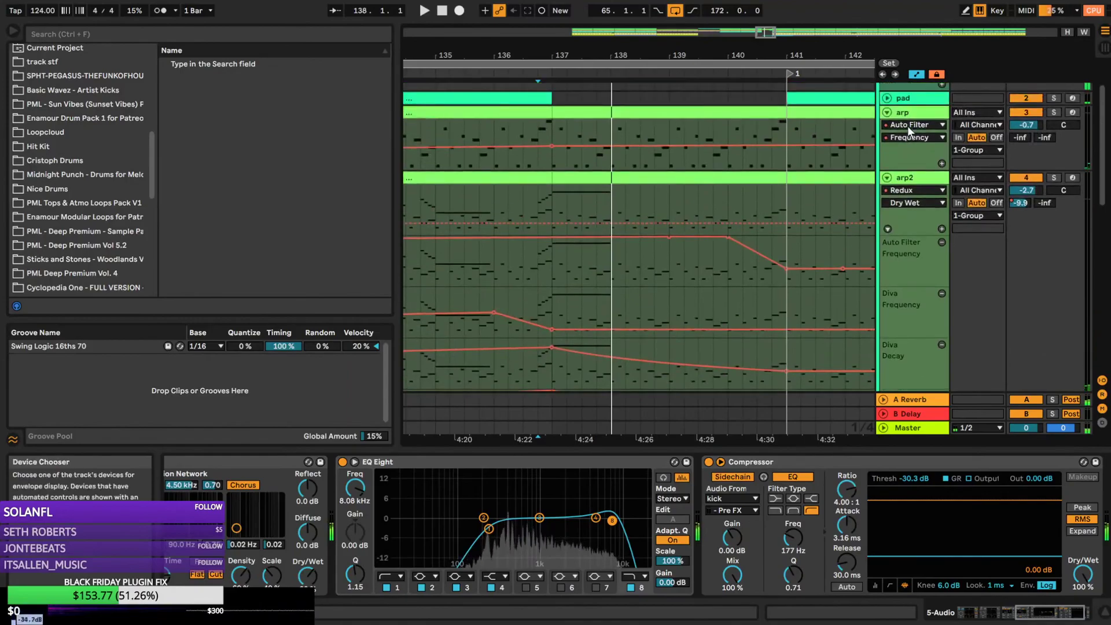
Hold arp2's Diva Noise1On automation at 1.00 from bar 137 until it drops at bar 141, and audition it
{"action": "left_click", "coordinate": [907, 126]}
{"action": "left_click", "coordinate": [907, 127]}
{"action": "left_click", "coordinate": [910, 191]}
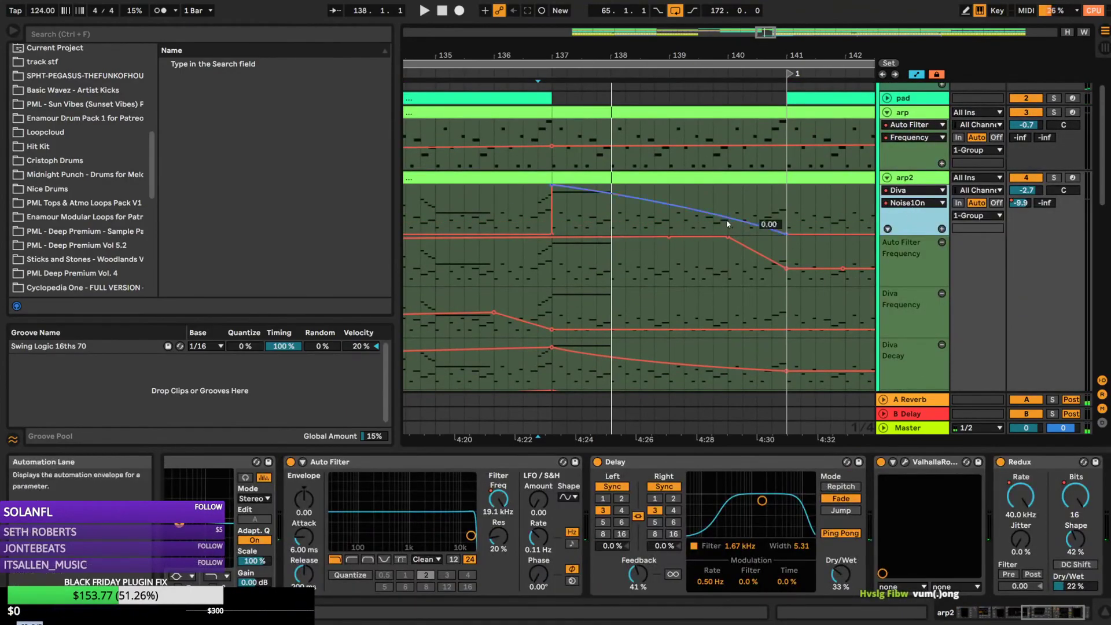
{"action": "scroll", "coordinate": [738, 223], "scroll_direction": "down", "scroll_amount": 5}
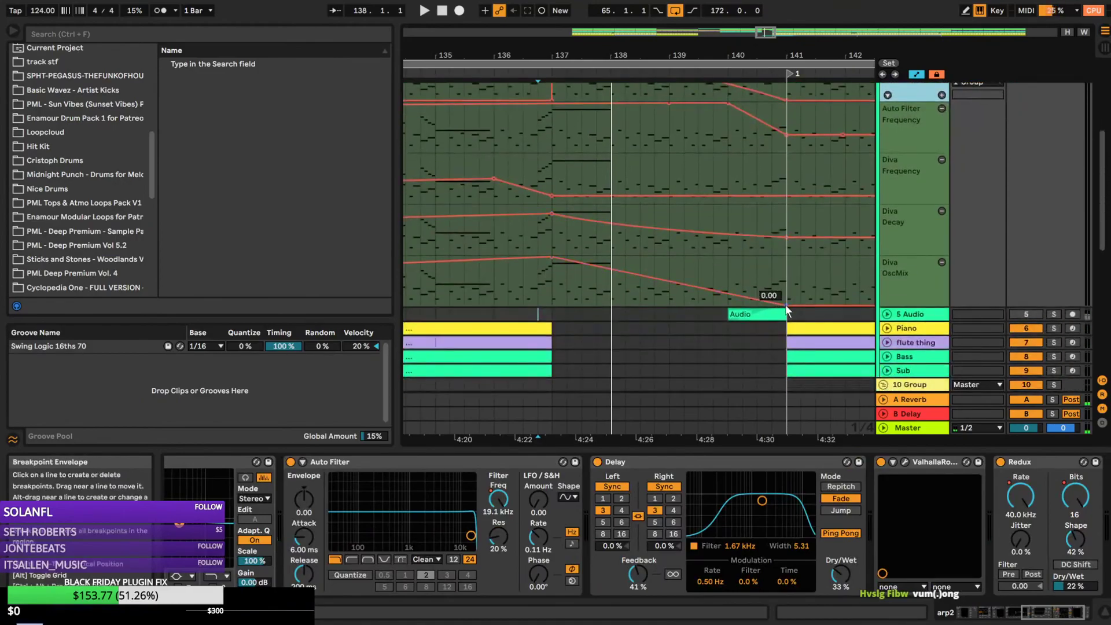
{"action": "scroll", "coordinate": [786, 305], "scroll_direction": "up", "scroll_amount": 2}
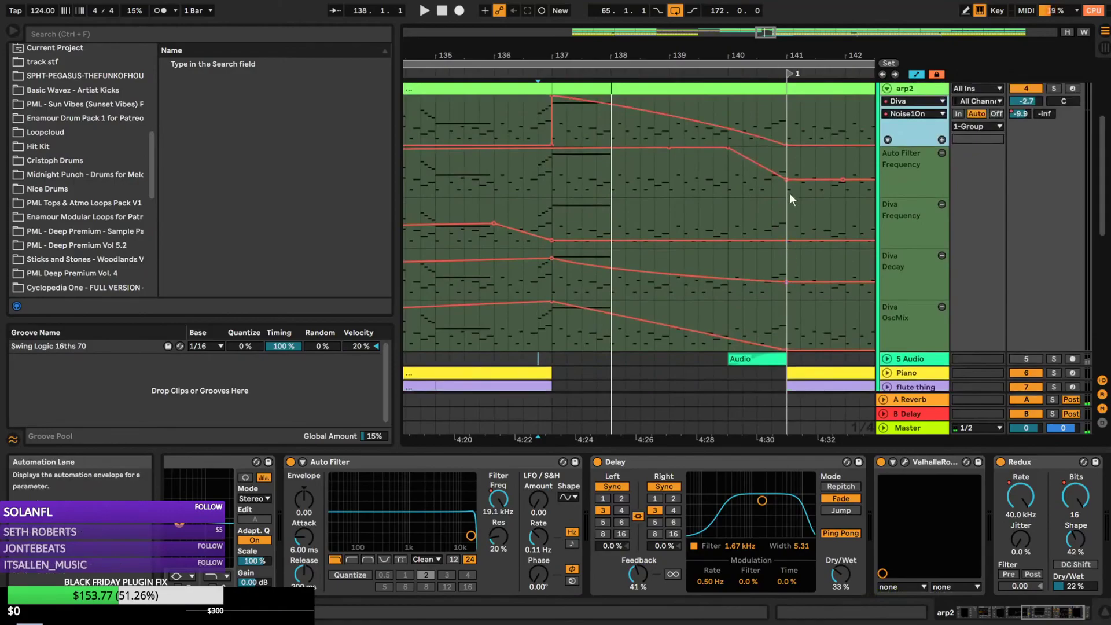
{"action": "left_click_drag", "start_coordinate": [762, 138], "coordinate": [762, 96]}
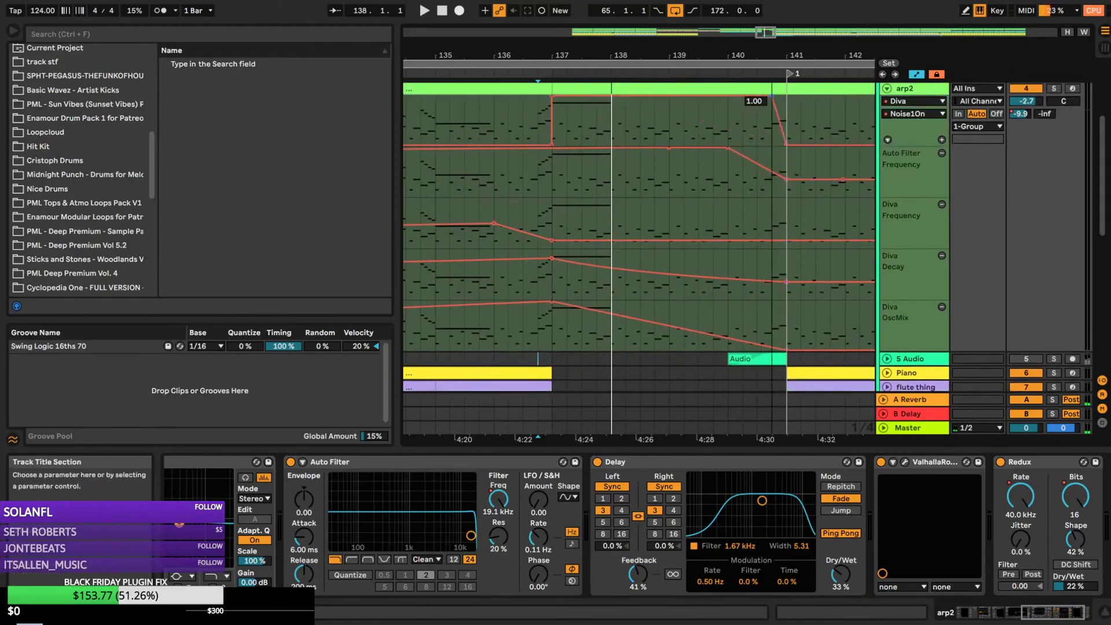
{"action": "key", "text": "space"}
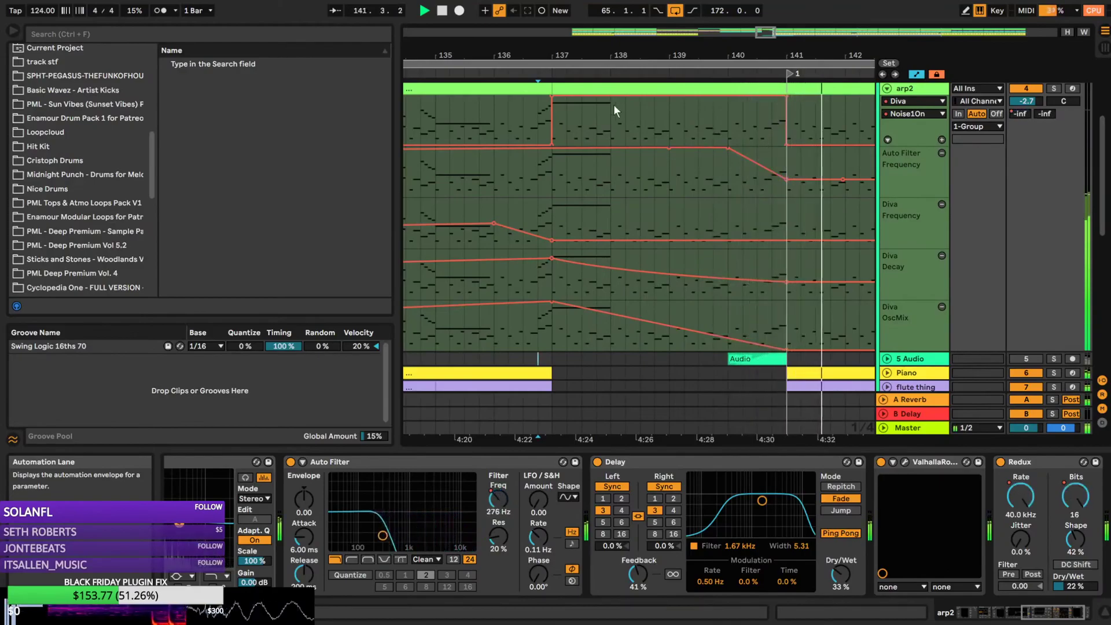
Turn off automation view and move the reverb clip on 16 Audio to start at 139.4.1
{"action": "scroll", "coordinate": [749, 287], "scroll_direction": "down", "scroll_amount": 10}
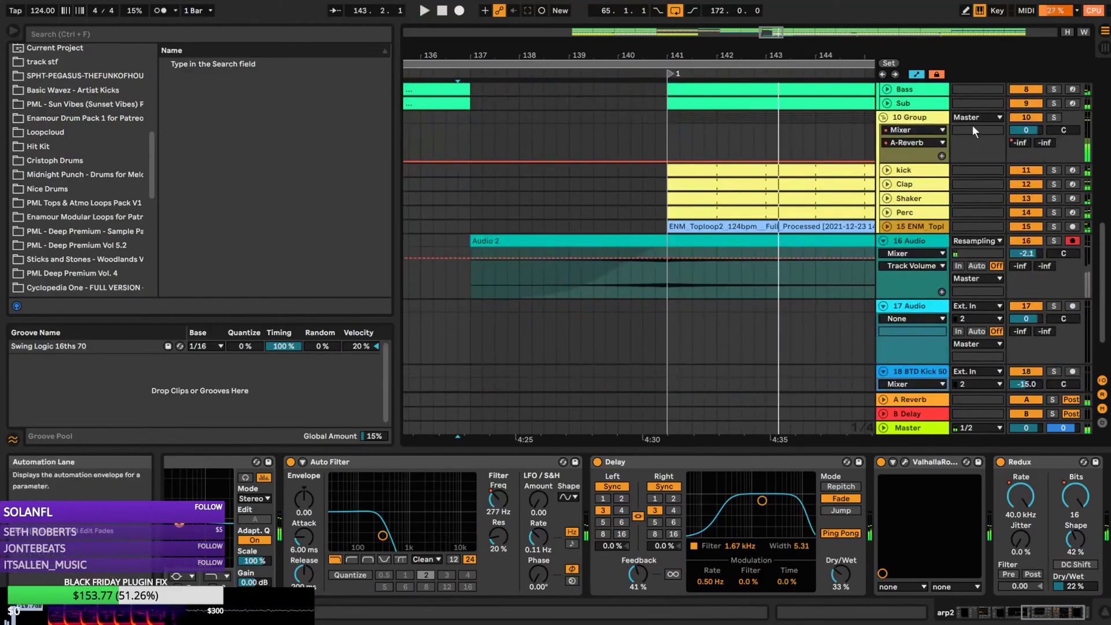
{"action": "left_click", "coordinate": [918, 74]}
{"action": "left_click_drag", "start_coordinate": [506, 242], "coordinate": [643, 254]}
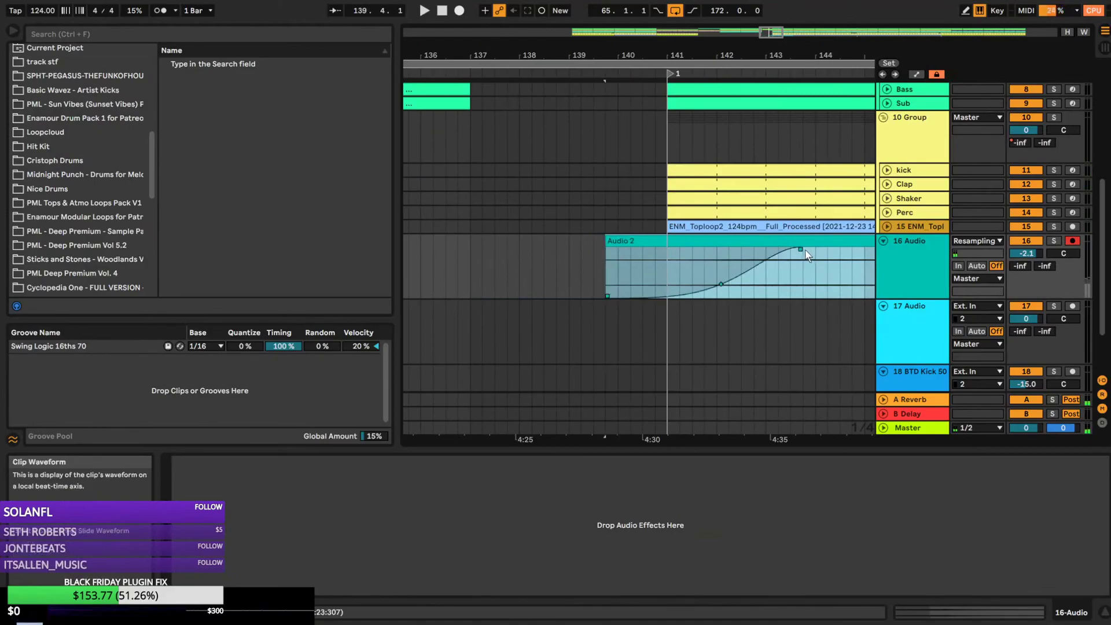
Shorten the moved reverb clip's fade-in to end at about bar 141 and audition from just before the clip
{"action": "left_click_drag", "start_coordinate": [808, 255], "coordinate": [666, 252]}
{"action": "left_click", "coordinate": [594, 255]}
{"action": "key", "text": "space"}
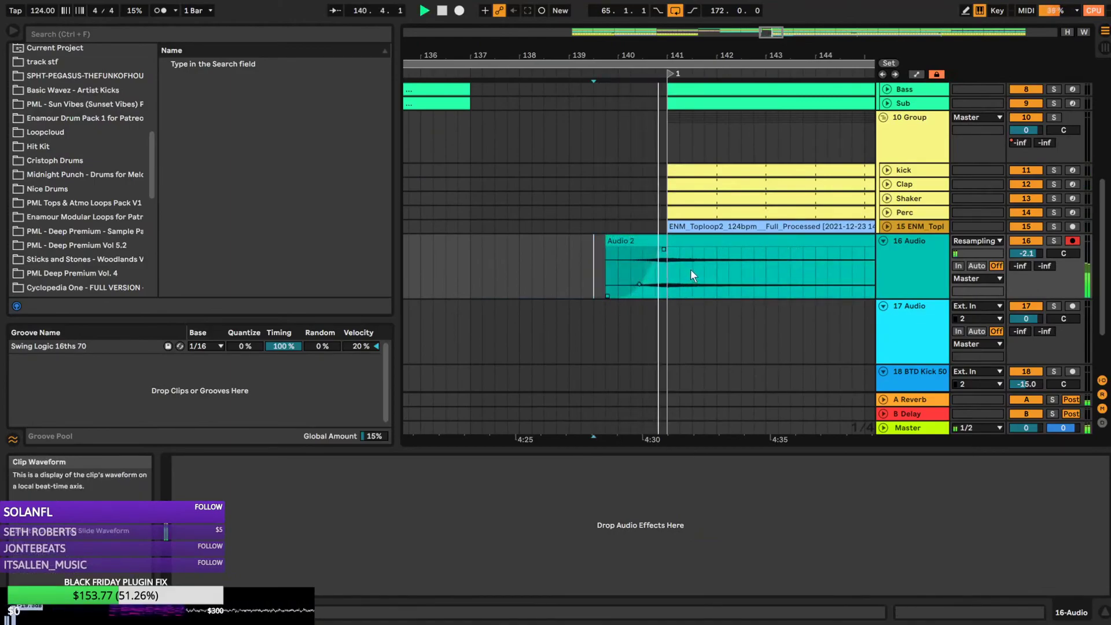
Split the Audio 2 clip on track 16 at bar 141 and delete the part before it
{"action": "left_click_drag", "start_coordinate": [676, 56], "coordinate": [668, 110]}
{"action": "left_click", "coordinate": [640, 280]}
{"action": "key", "text": "space"}
{"action": "key", "text": "ctrl+e"}
{"action": "left_click", "coordinate": [630, 242]}
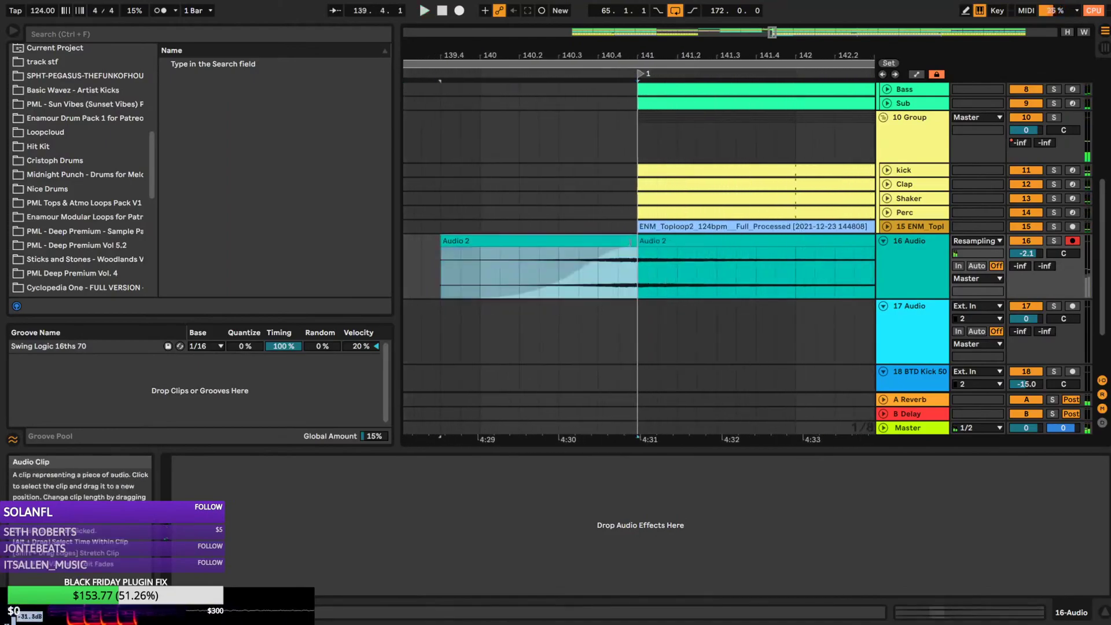
{"action": "key", "text": "Delete"}
Solo track 16 and audition its audio clip from just after bar 141
{"action": "left_click", "coordinate": [639, 286]}
{"action": "left_click", "coordinate": [1054, 241]}
{"action": "key", "text": "space"}
{"action": "left_click", "coordinate": [706, 280]}
{"action": "key", "text": "space"}
{"action": "key", "text": "space"}
{"action": "key", "text": "space"}
{"action": "key", "text": "space"}
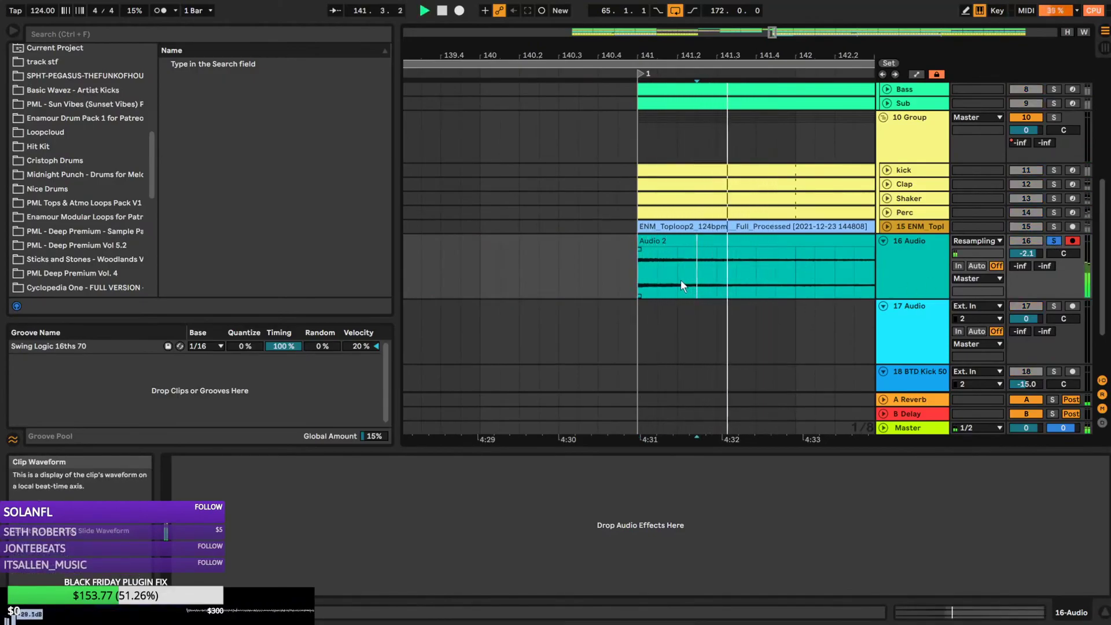
Extend the Audio 2 audio on track 16 back from bar 141 to bar 139, with a fade-in at its start
{"action": "left_click_drag", "start_coordinate": [680, 282], "coordinate": [637, 243]}
{"action": "left_click_drag", "start_coordinate": [481, 249], "coordinate": [414, 255]}
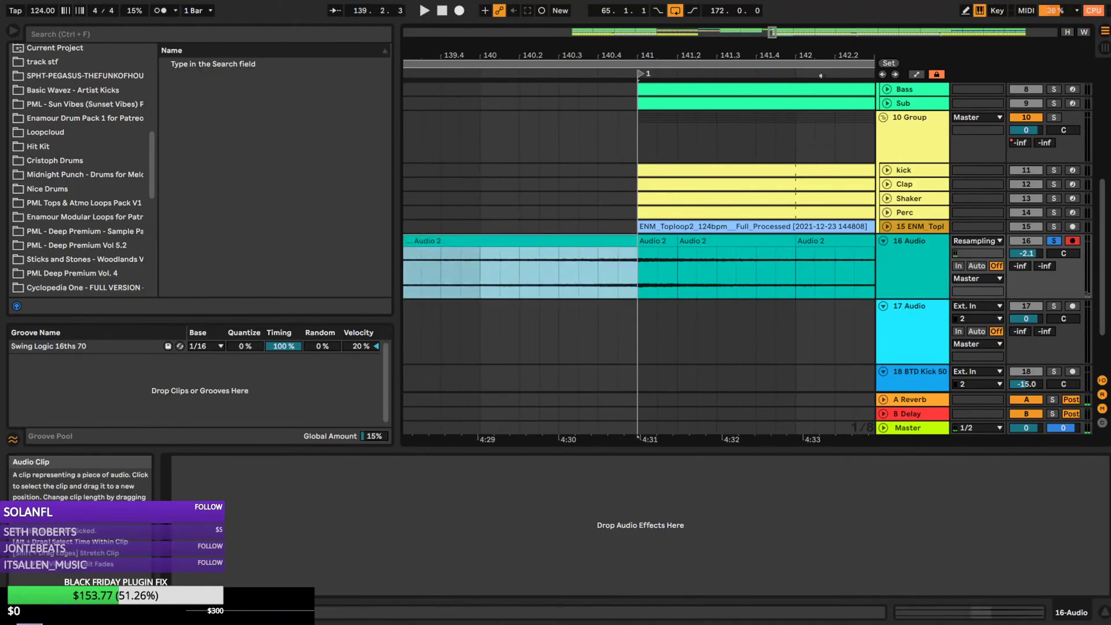
{"action": "left_click_drag", "start_coordinate": [772, 34], "coordinate": [770, 25]}
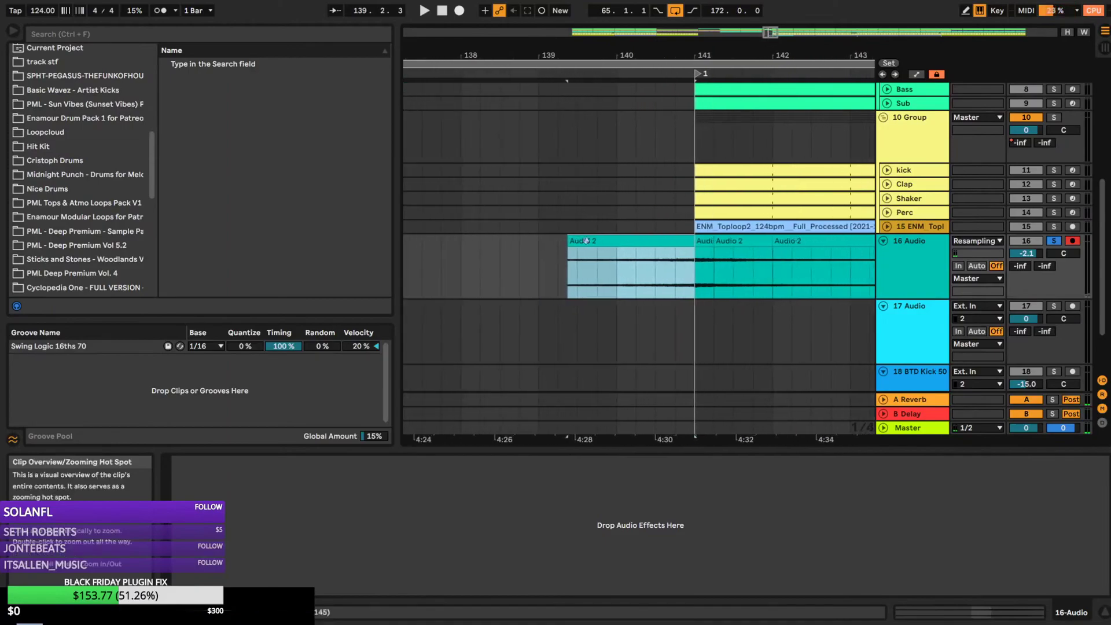
{"action": "left_click_drag", "start_coordinate": [536, 244], "coordinate": [526, 243]}
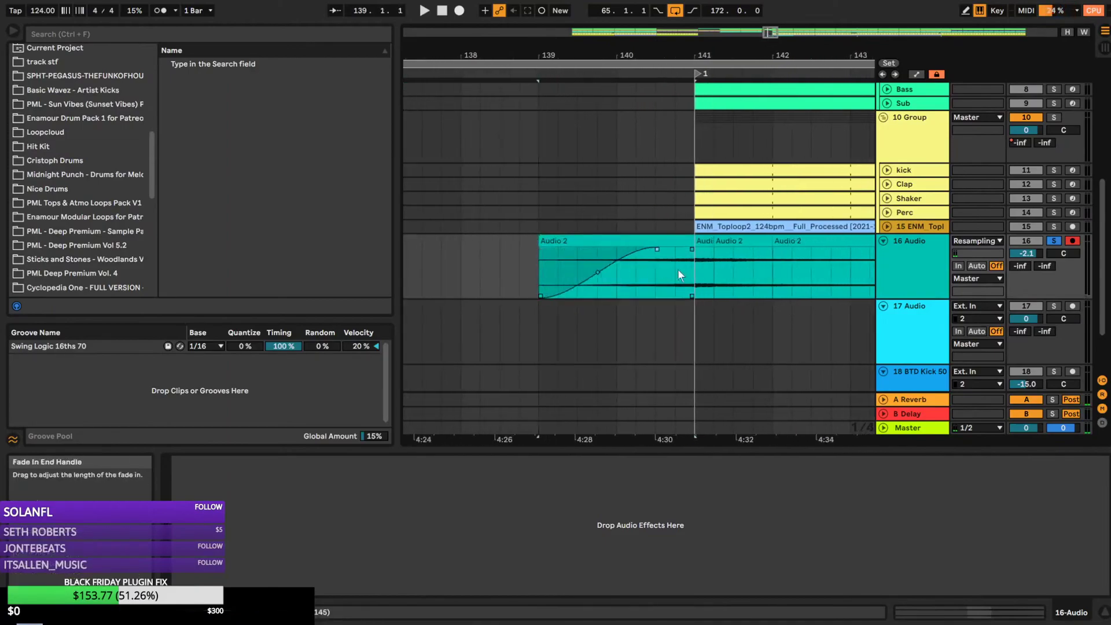
Unsolo track 16 and play the full mix from just before bar 139 through the transition
{"action": "left_click", "coordinate": [513, 250]}
{"action": "left_click", "coordinate": [1054, 241]}
{"action": "key", "text": "space"}
{"action": "scroll", "coordinate": [868, 276], "scroll_direction": "up", "scroll_amount": 3}
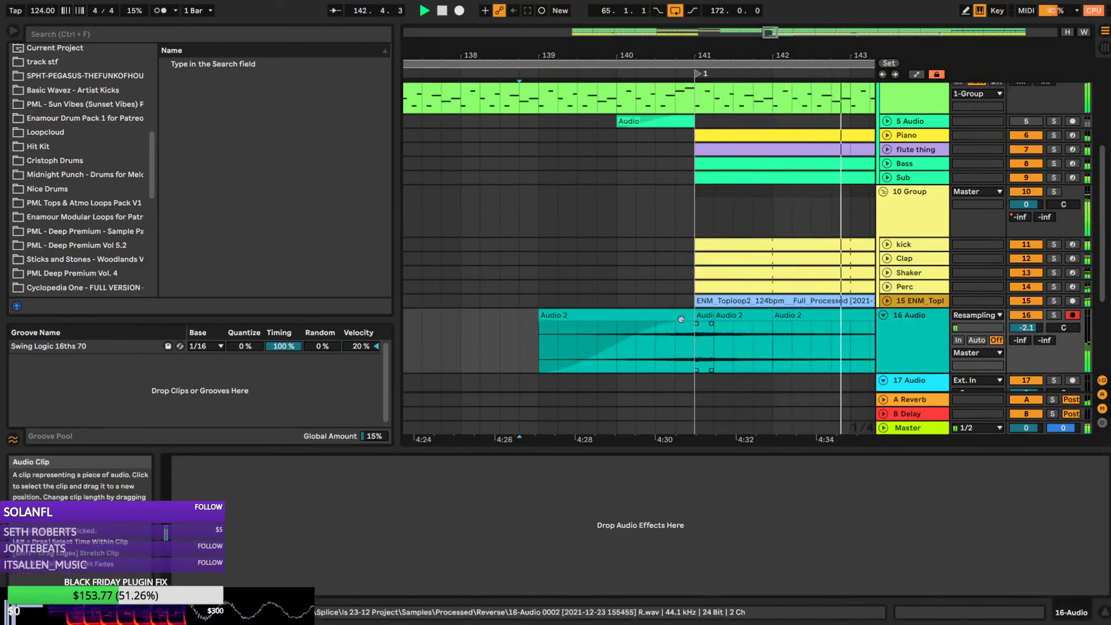
Search the browser for "eq" and add Channel EQ and EQ Eight to track 16
{"action": "left_click", "coordinate": [363, 36]}
{"action": "type", "text": "eq"}
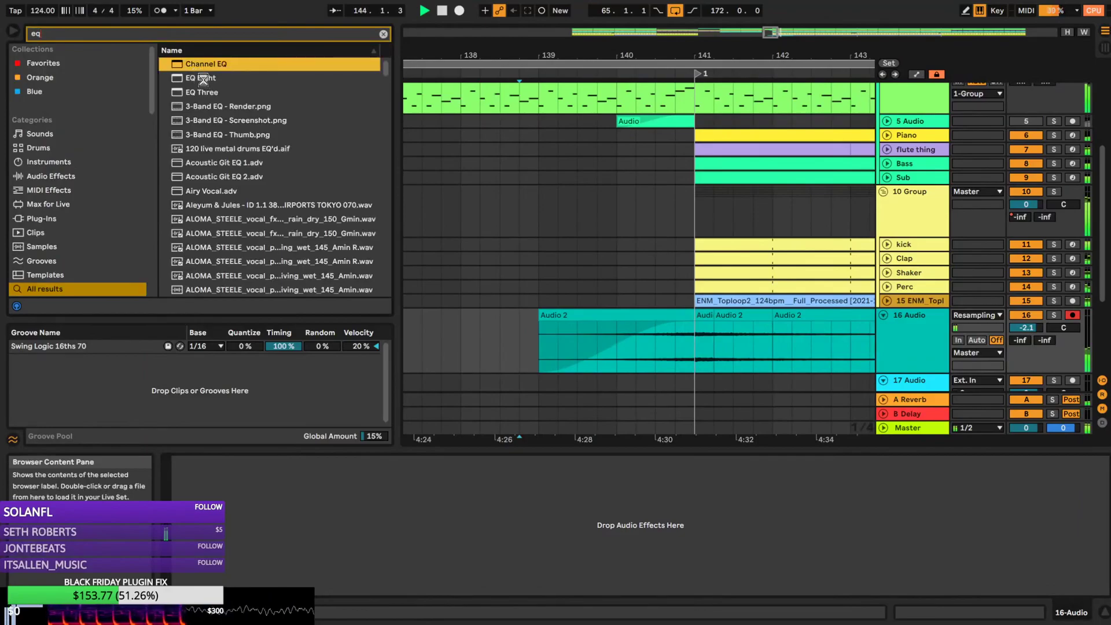
{"action": "key", "text": "Return"}
{"action": "left_click", "coordinate": [203, 78]}
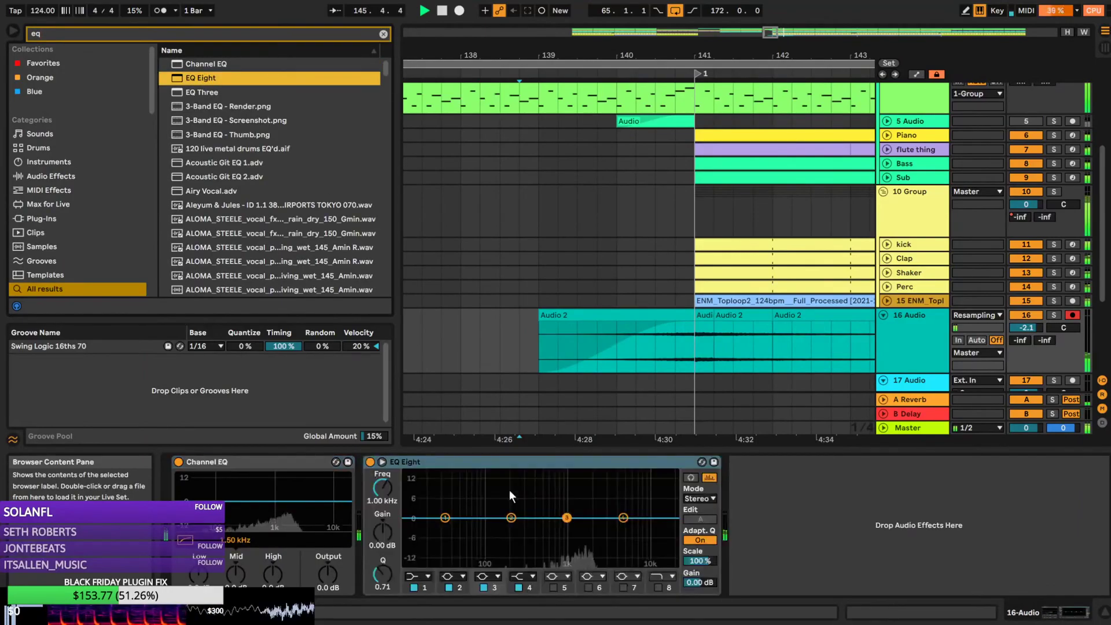
Enable EQ Eight's band 8 low-pass at about 3.30 kHz with a Q of about 1.06, and replay the transition
{"action": "left_click", "coordinate": [660, 587]}
{"action": "left_click_drag", "start_coordinate": [668, 528], "coordinate": [609, 522]}
{"action": "key", "text": "space"}
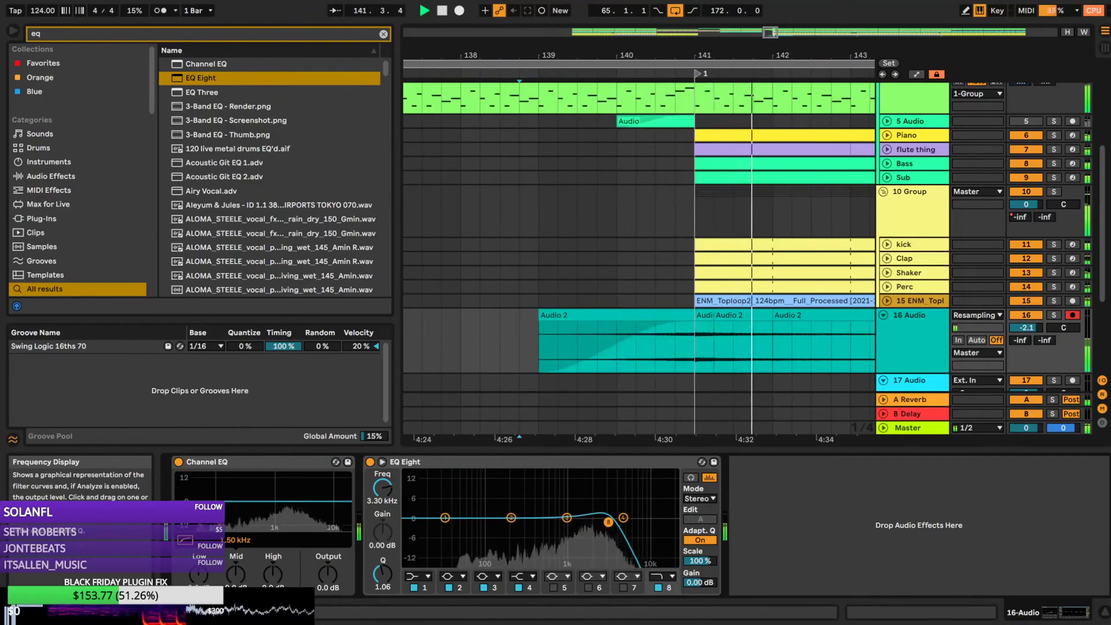
Fold all tracks to show the whole arrangement and play it from around bar 161
{"action": "left_click", "coordinate": [883, 315], "text": "alt"}
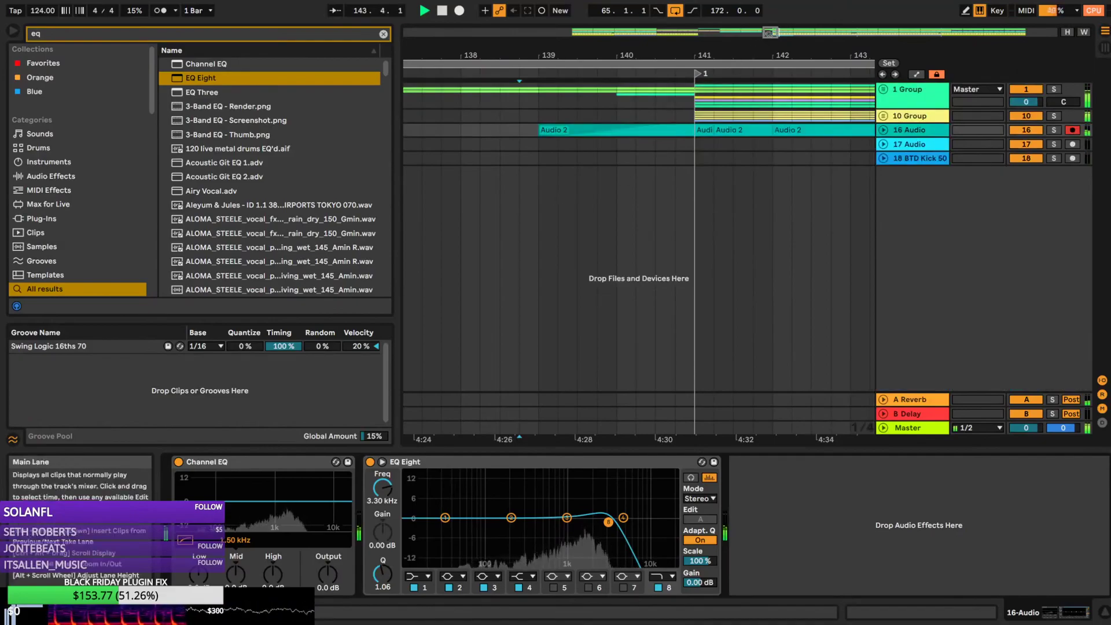
{"action": "scroll", "coordinate": [602, 179], "scroll_direction": "down", "scroll_amount": 4}
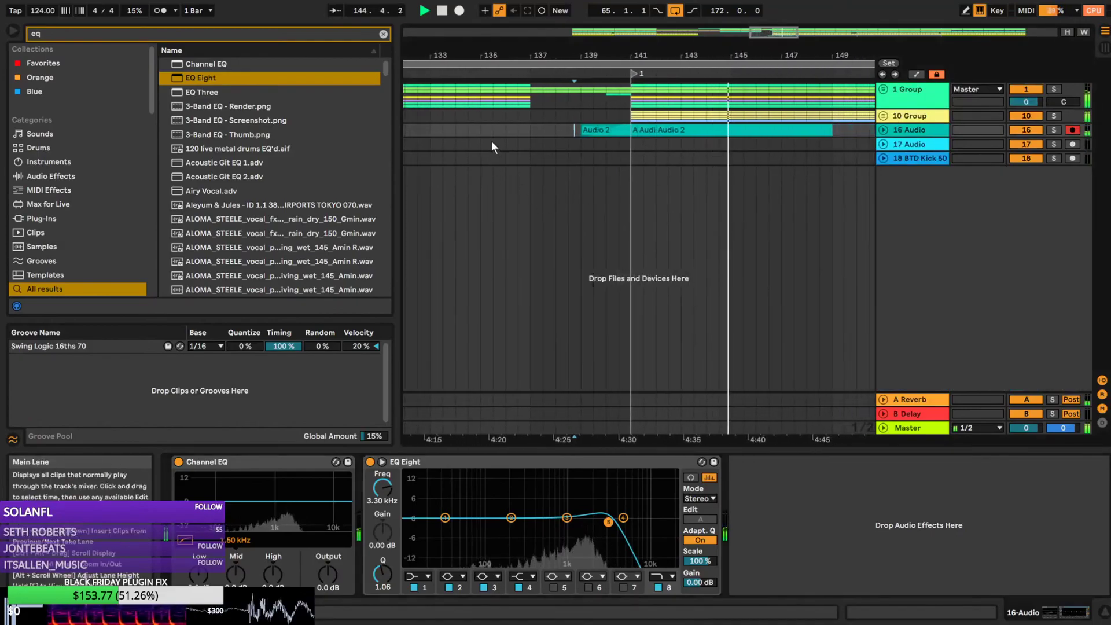
{"action": "left_click_drag", "start_coordinate": [806, 57], "coordinate": [722, 42]}
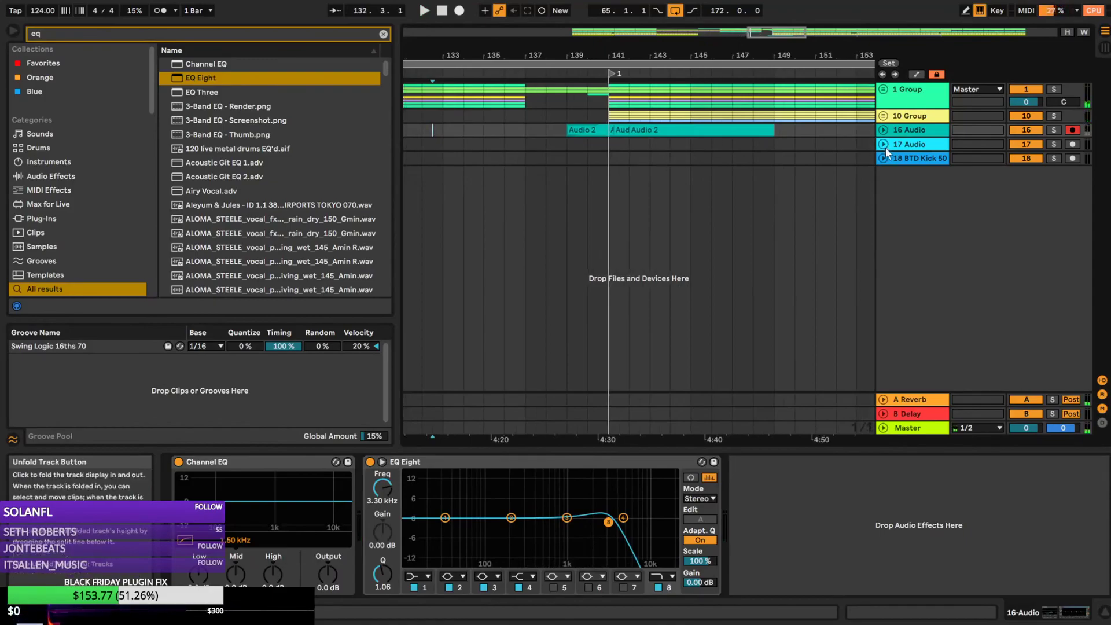
{"action": "left_click_drag", "start_coordinate": [755, 34], "coordinate": [568, 135]}
{"action": "left_click", "coordinate": [531, 117]}
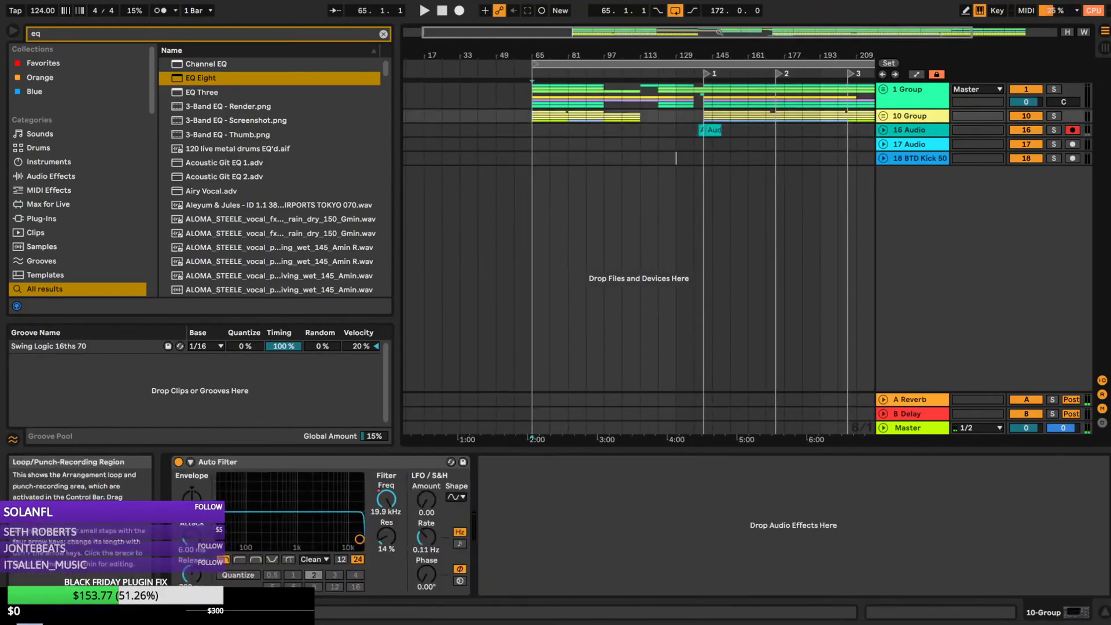
{"action": "left_click_drag", "start_coordinate": [729, 33], "coordinate": [728, 14]}
{"action": "key", "text": "space"}
Search the browser for "maximi" and add the iZotope Maximizer 9 preset to the Master track
{"action": "left_click", "coordinate": [907, 428]}
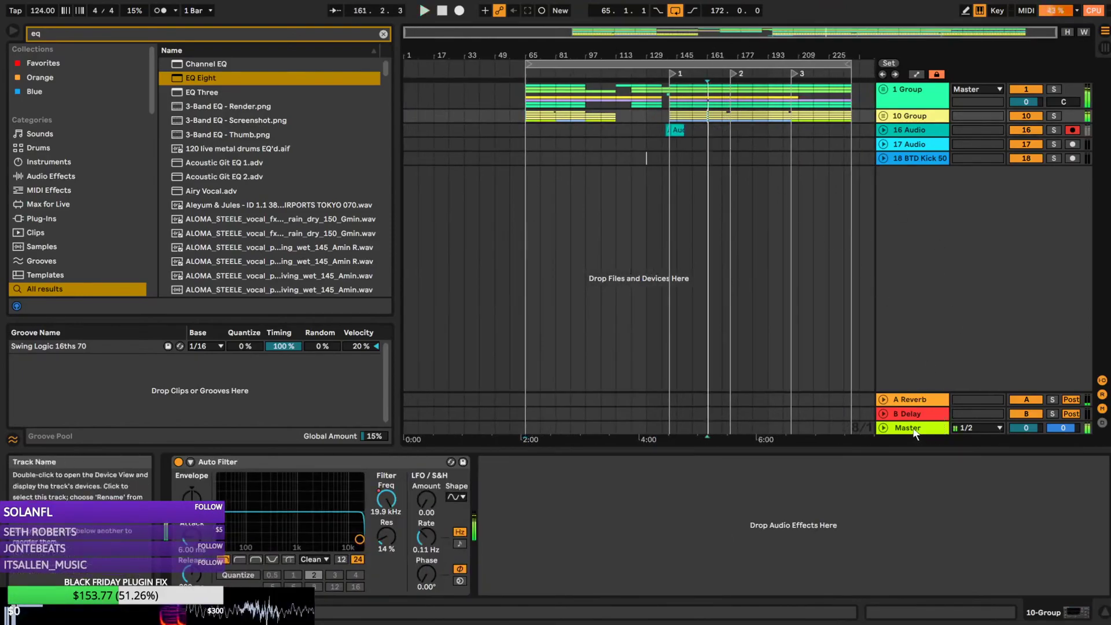
{"action": "left_click", "coordinate": [386, 34]}
{"action": "type", "text": "maximi"}
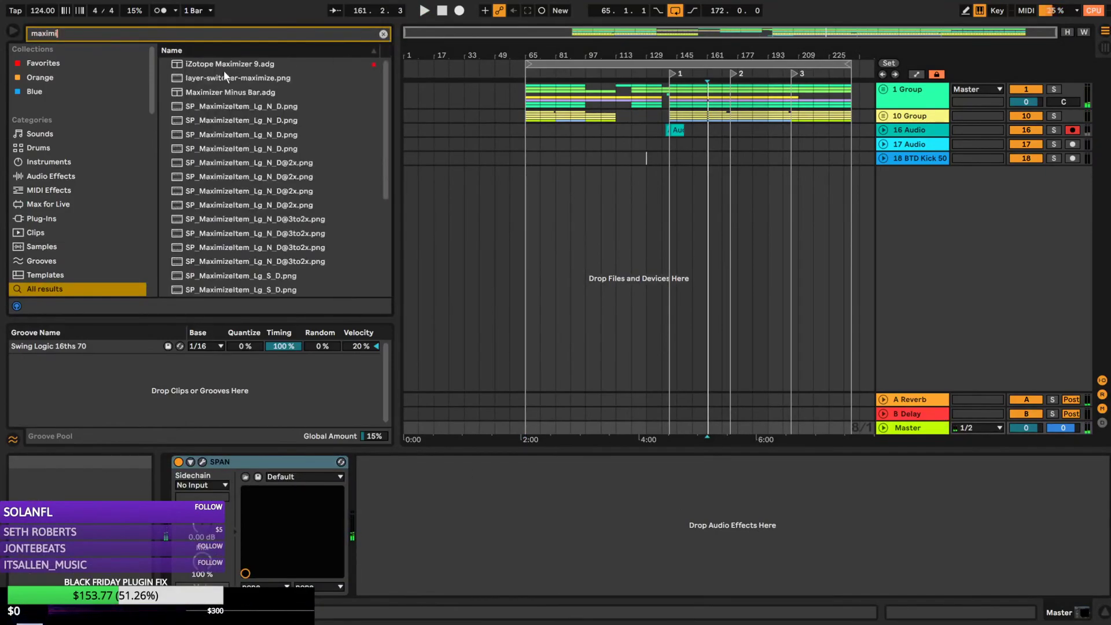
{"action": "key", "text": "Down"}
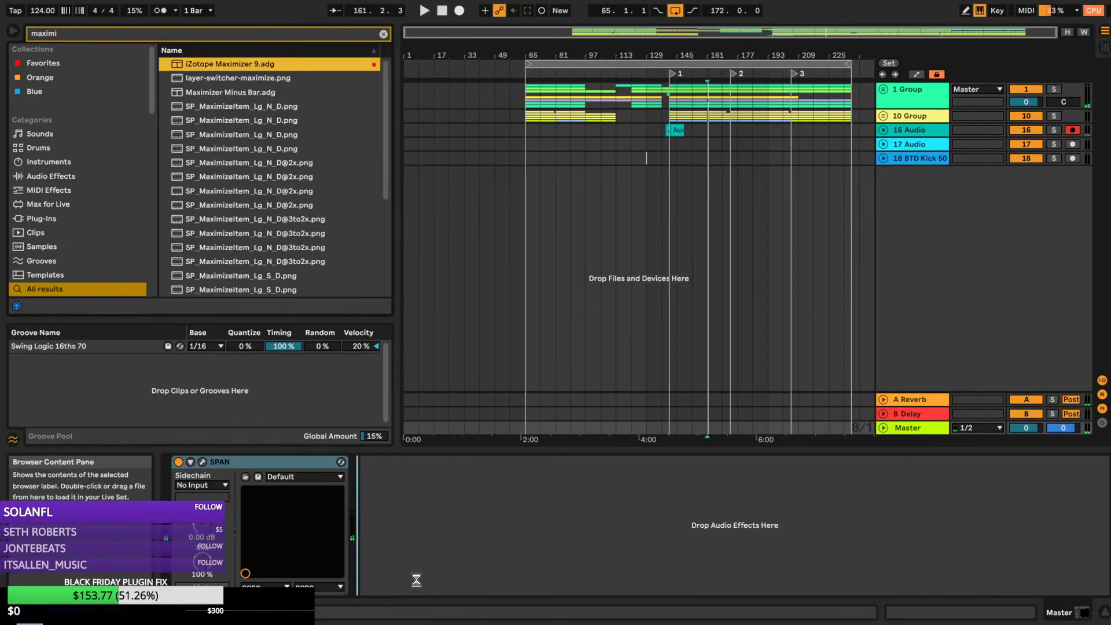
{"action": "key", "text": "Return"}
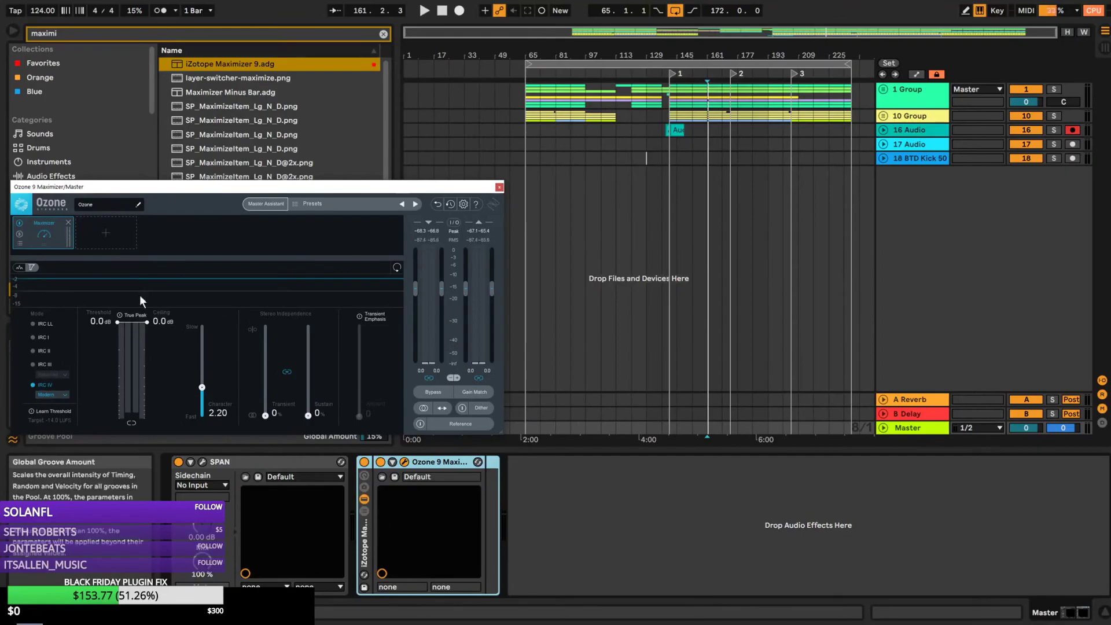
Lower the Maximizer threshold to -5.9 dB and play the song from bar 65 with the plug-in window closed
{"action": "left_click_drag", "start_coordinate": [117, 321], "coordinate": [123, 380]}
{"action": "key", "text": "space"}
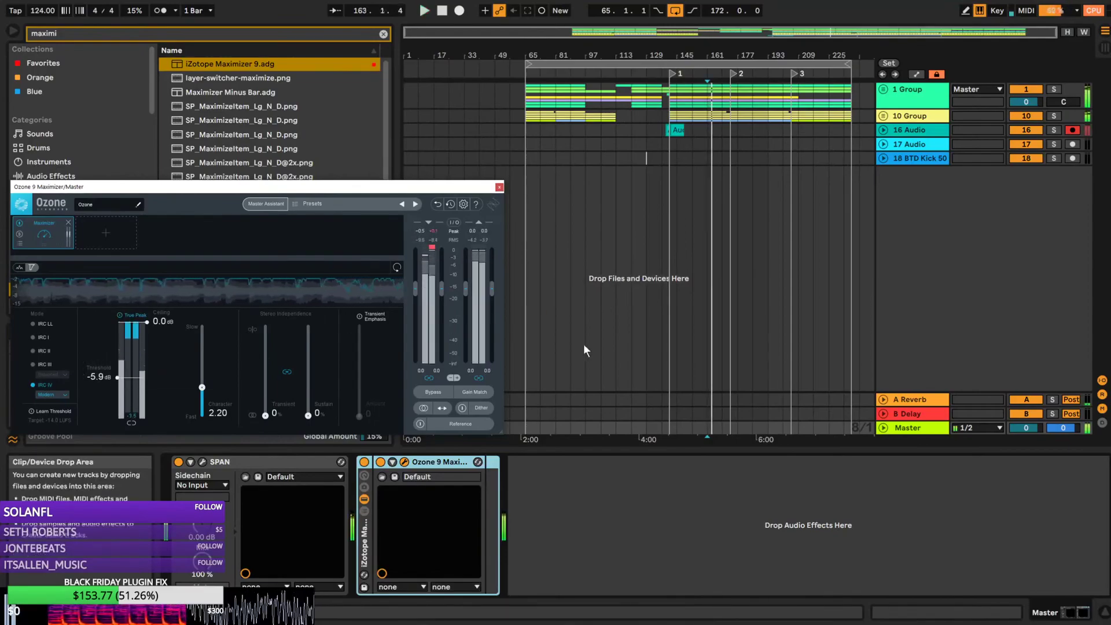
{"action": "left_click", "coordinate": [527, 399]}
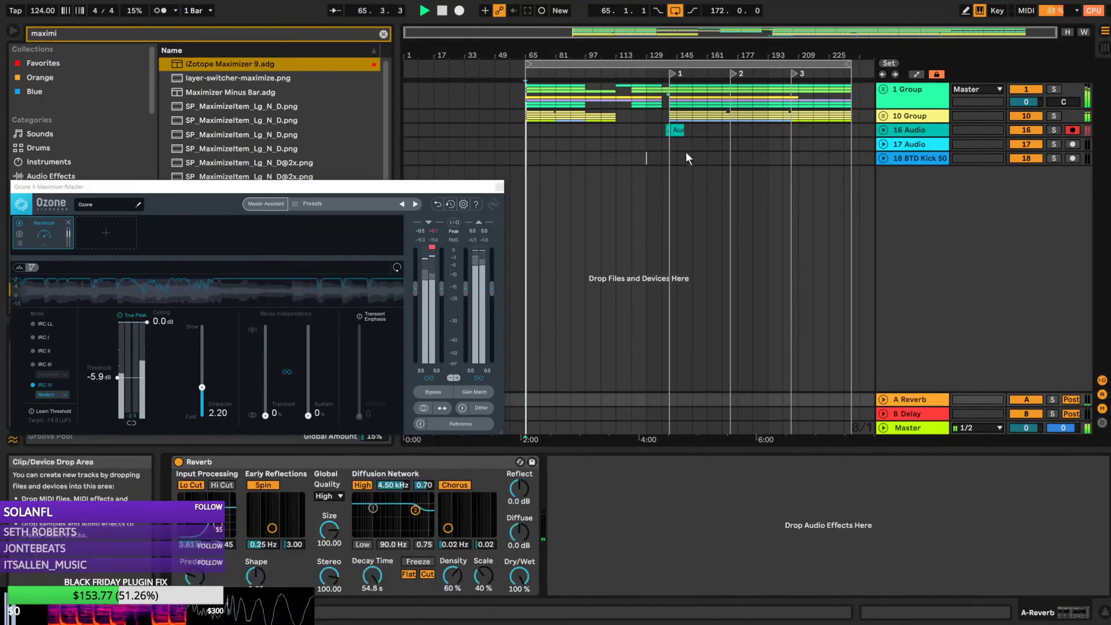
{"action": "left_click", "coordinate": [498, 188]}
{"action": "left_click_drag", "start_coordinate": [758, 56], "coordinate": [733, 62]}
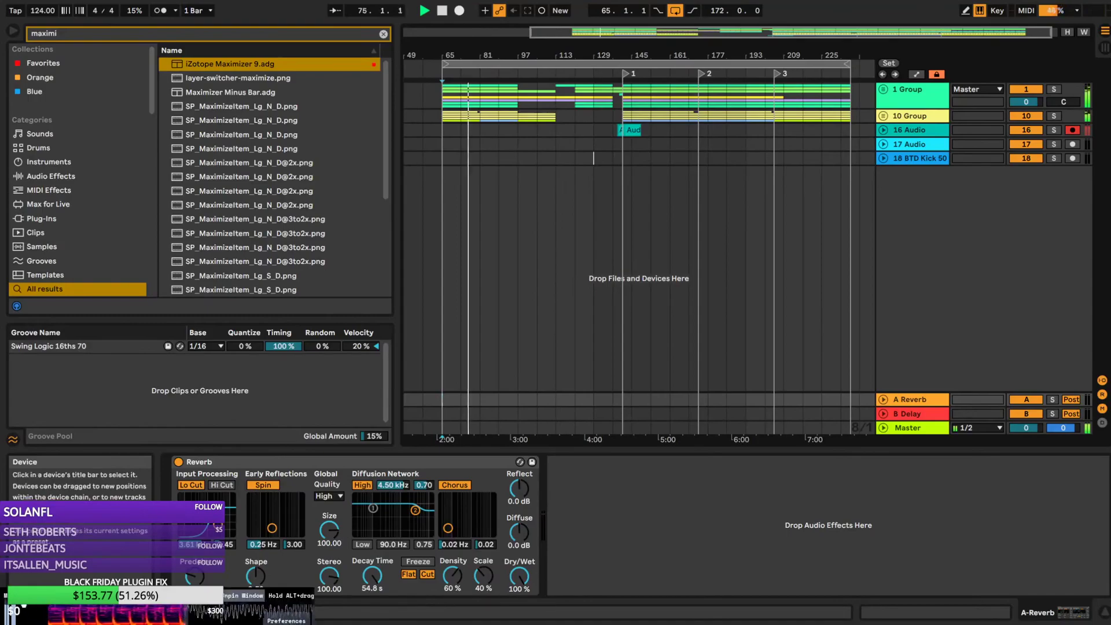
Reposition the floating MiniMeters window over the empty area of the Groove Pool
{"action": "left_click_drag", "start_coordinate": [322, 602], "coordinate": [706, 7]}
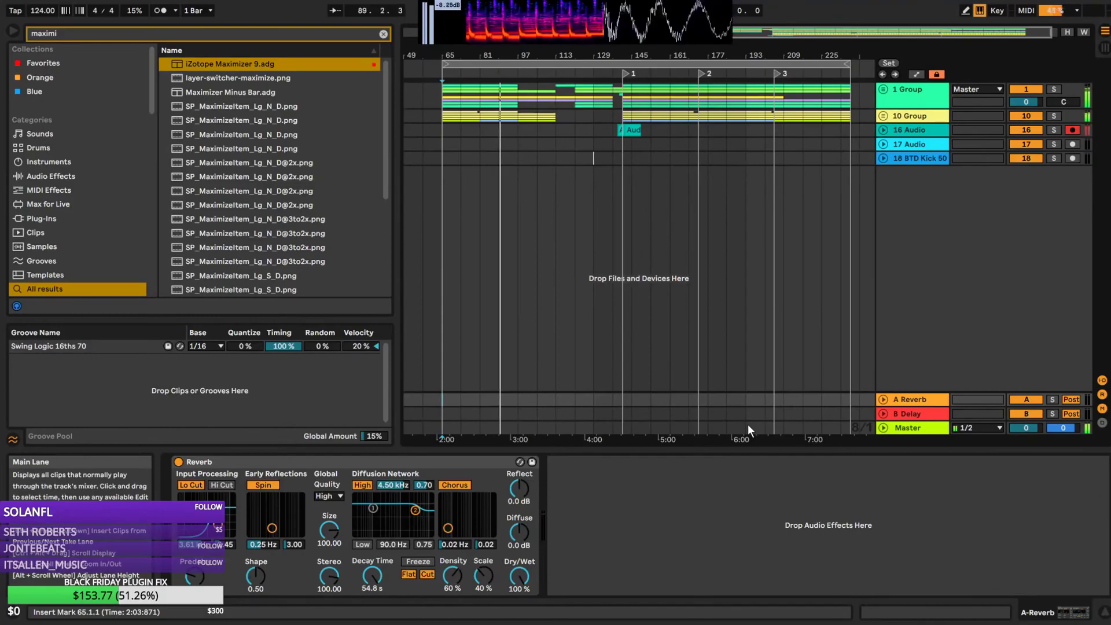
{"action": "mouse_move", "coordinate": [577, 16]}
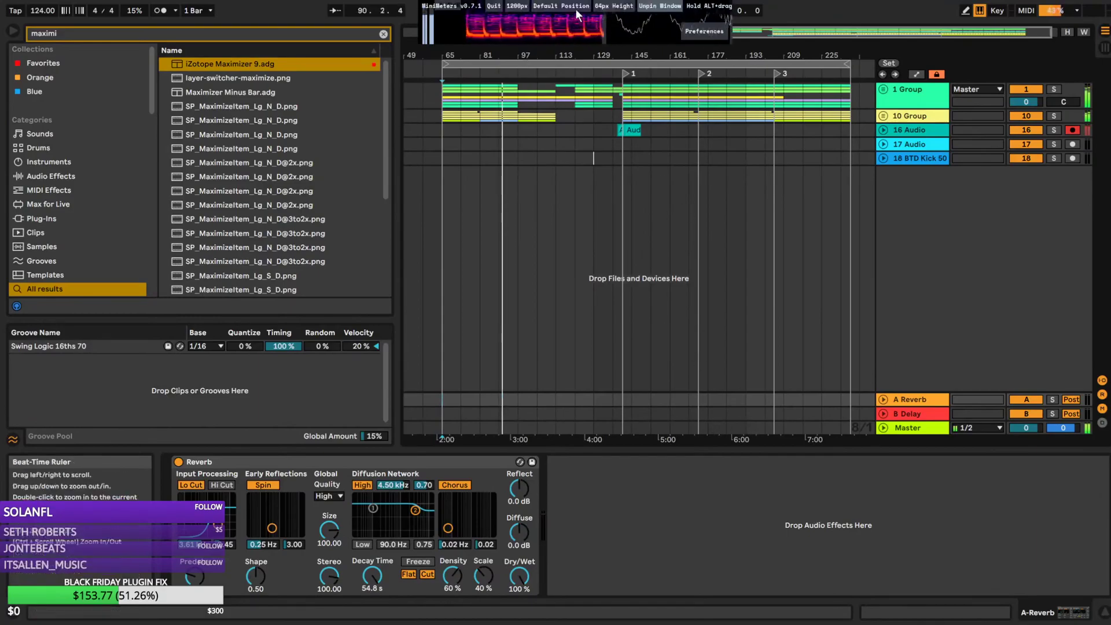
{"action": "left_click_drag", "start_coordinate": [716, 10], "coordinate": [302, 57]}
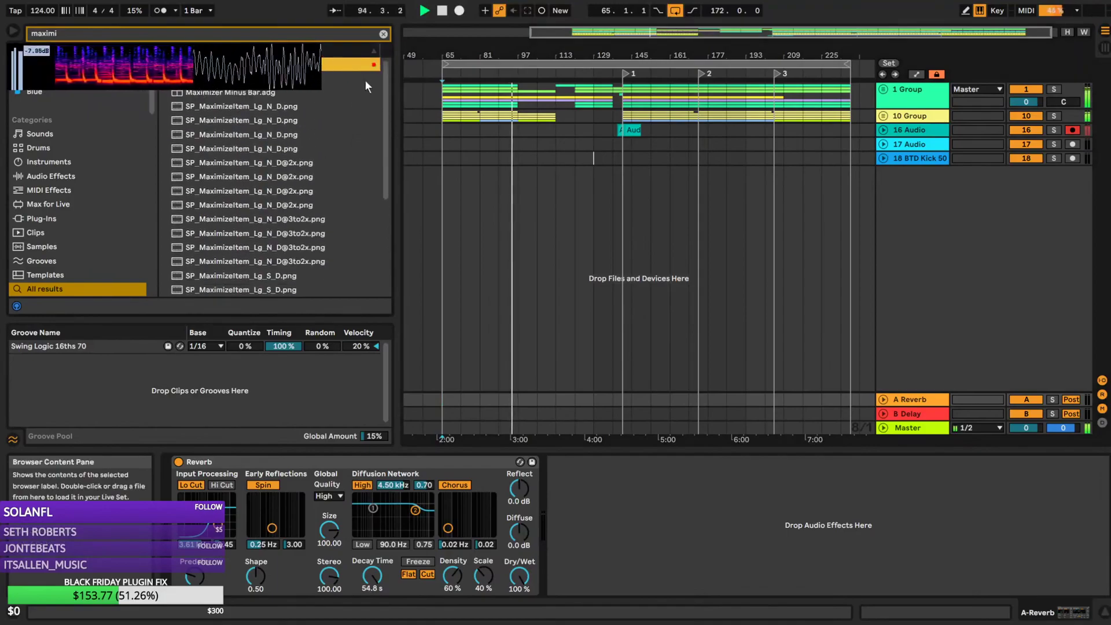
{"action": "mouse_move", "coordinate": [18, 55]}
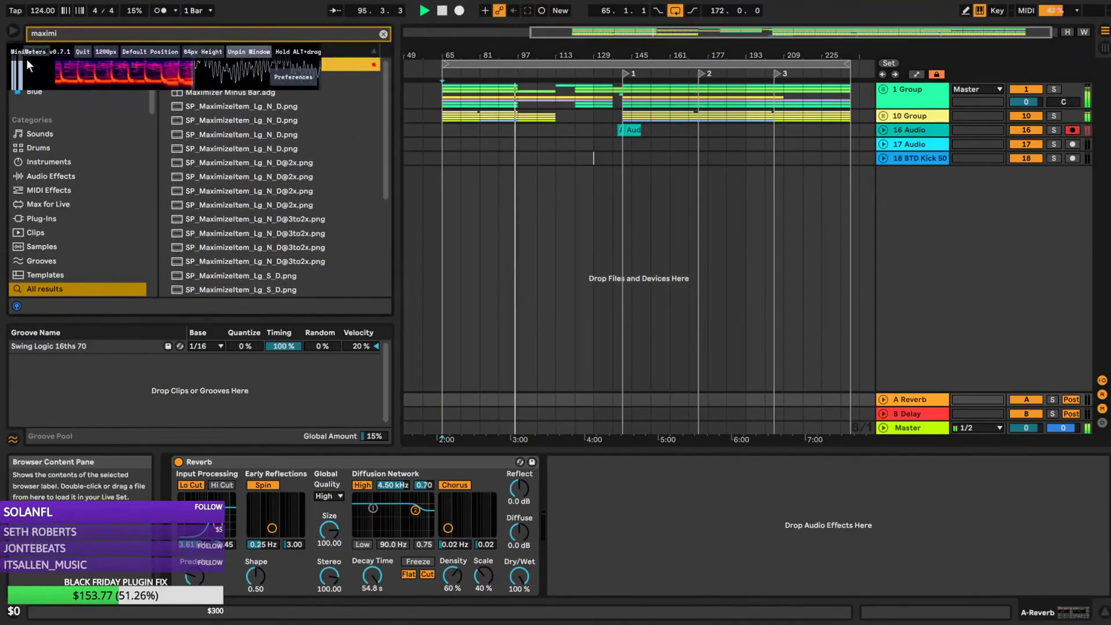
{"action": "left_click_drag", "start_coordinate": [18, 55], "coordinate": [14, 82]}
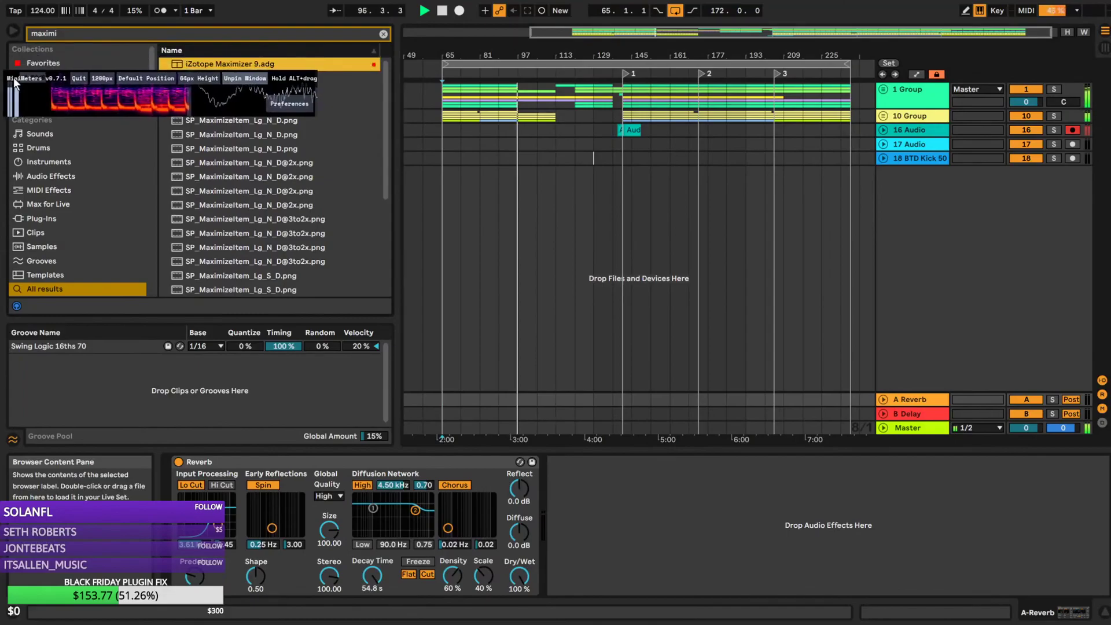
{"action": "scroll", "coordinate": [282, 175], "scroll_direction": "down", "scroll_amount": 3}
{"action": "scroll", "coordinate": [283, 174], "scroll_direction": "up", "scroll_amount": 3}
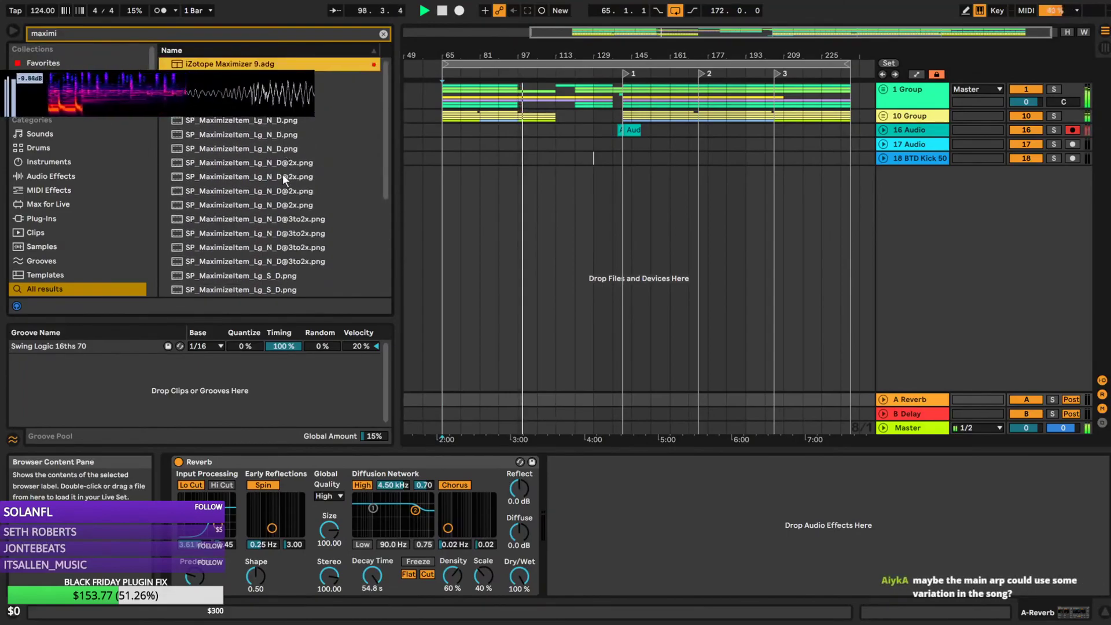
{"action": "left_click_drag", "start_coordinate": [19, 79], "coordinate": [9, 337]}
{"action": "left_click_drag", "start_coordinate": [14, 374], "coordinate": [42, 378]}
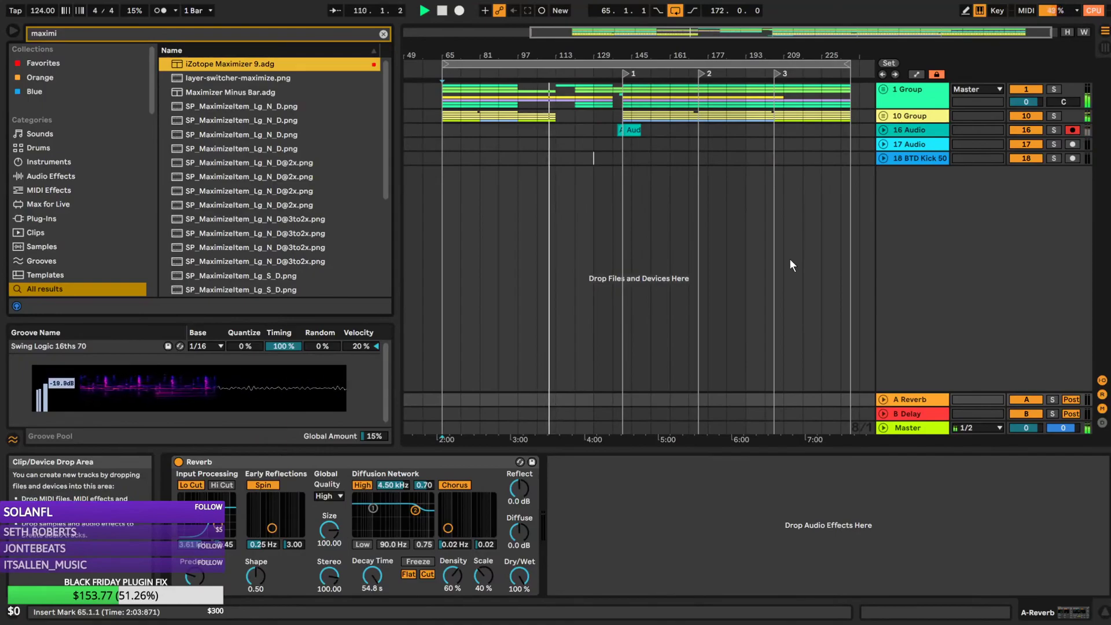
Unfold the 1 Group and its Piano track and examine the arp and piano clips around locators 1 and 2 during playback
{"action": "left_click_drag", "start_coordinate": [763, 33], "coordinate": [761, 82]}
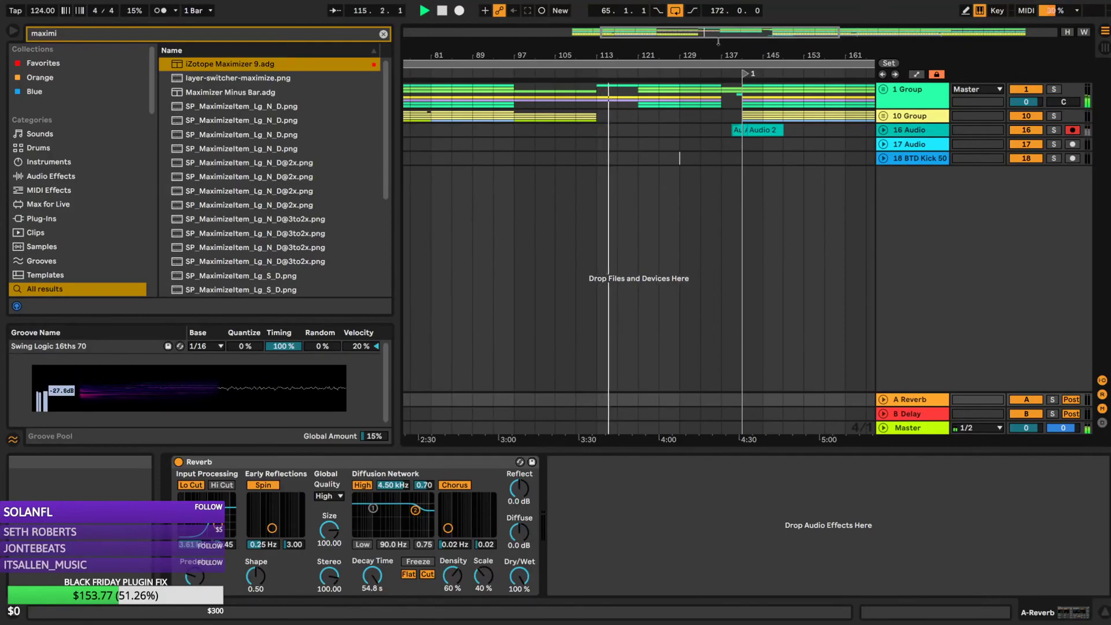
{"action": "left_click", "coordinate": [884, 90]}
{"action": "scroll", "coordinate": [810, 203], "scroll_direction": "down", "scroll_amount": 3}
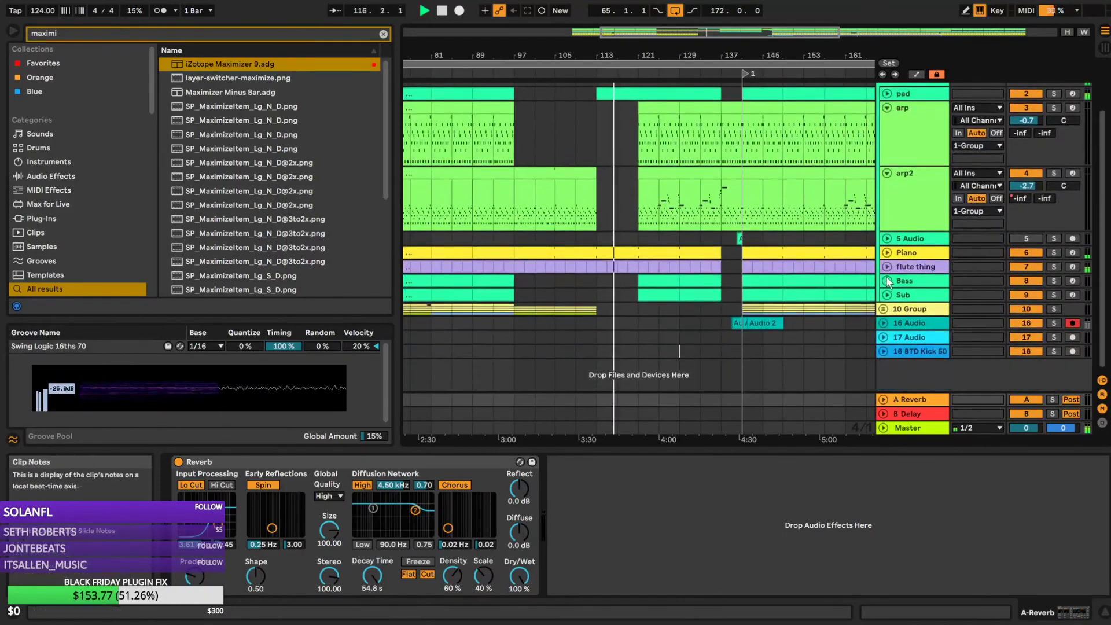
{"action": "left_click", "coordinate": [886, 253]}
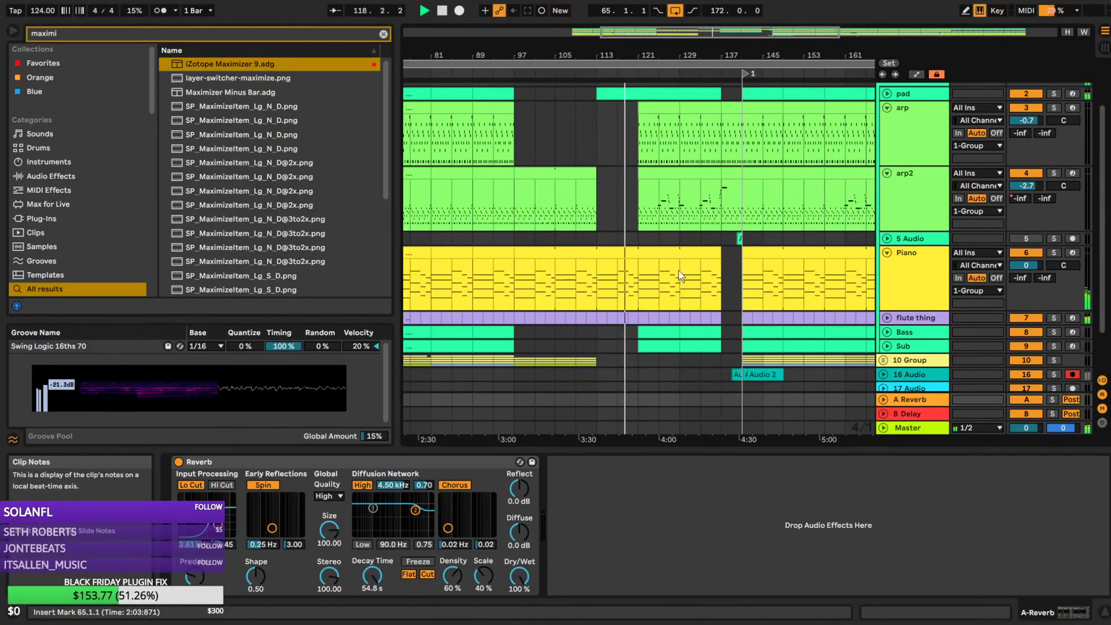
{"action": "scroll", "coordinate": [757, 273], "scroll_direction": "down", "scroll_amount": 2}
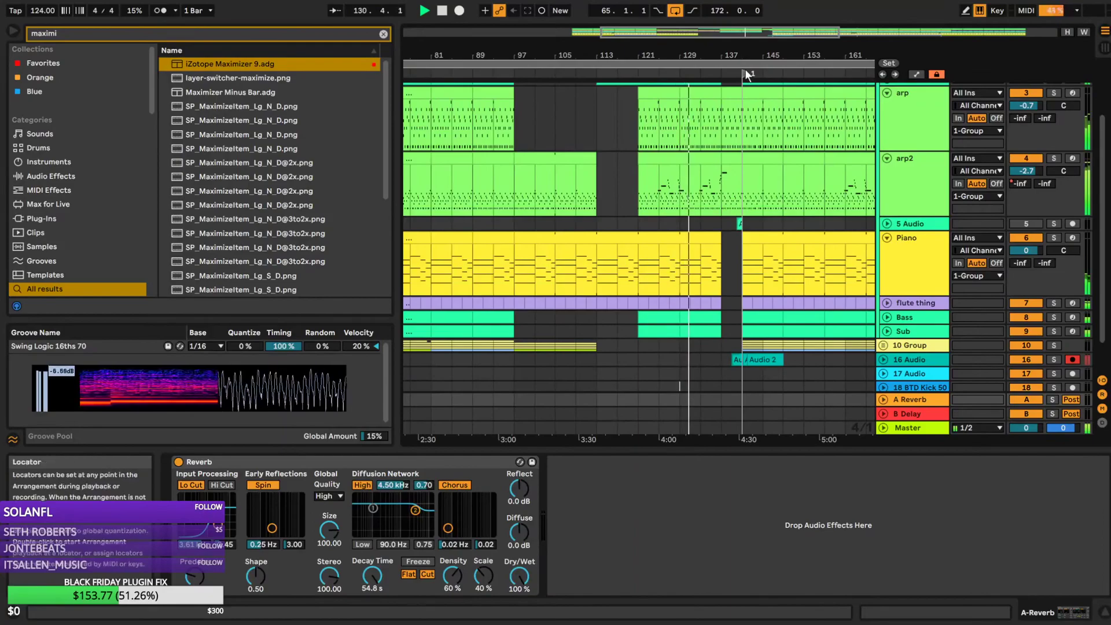
{"action": "left_click_drag", "start_coordinate": [732, 35], "coordinate": [773, 35]}
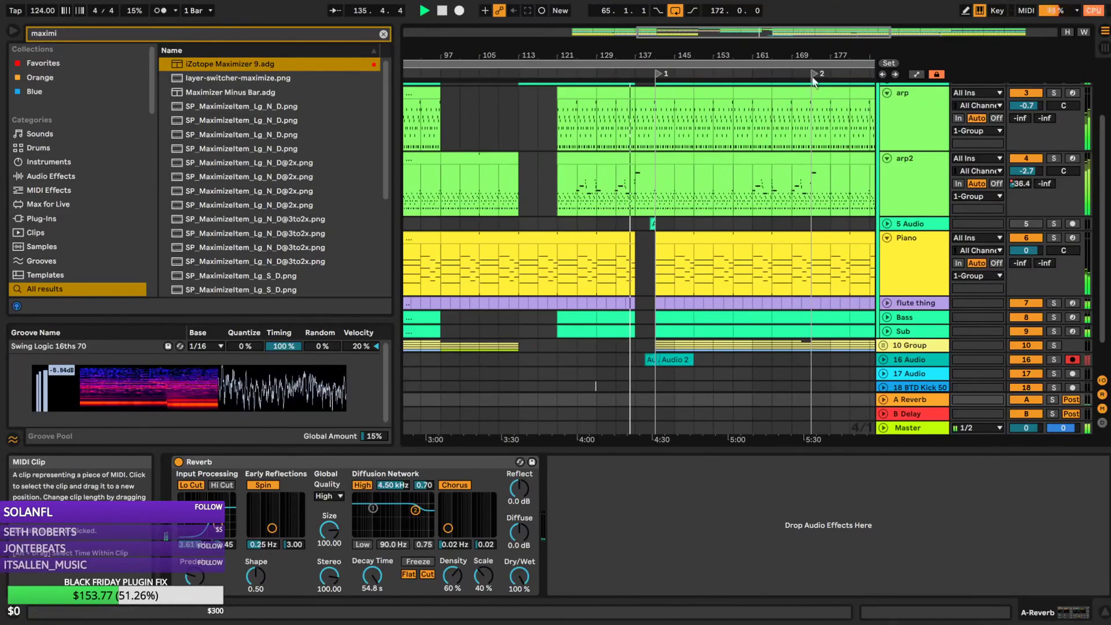
Show the arp2 track's device chain and unfold the 10 Group to examine its drum clips between locators 1 and 2
{"action": "left_click", "coordinate": [902, 182]}
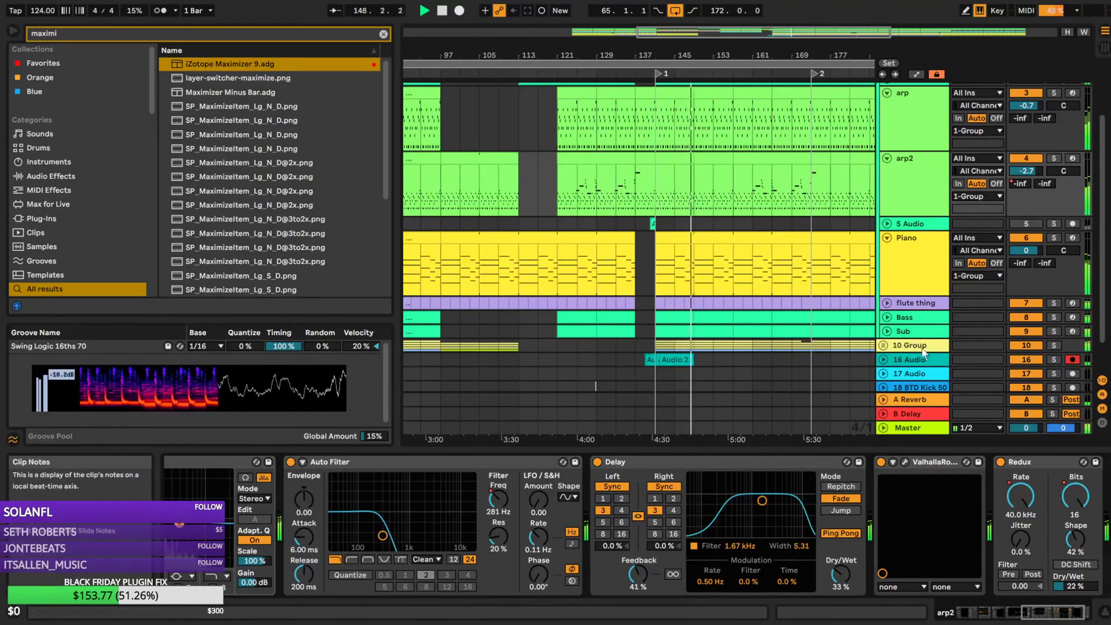
{"action": "scroll", "coordinate": [924, 352], "scroll_direction": "down", "scroll_amount": 1}
{"action": "left_click", "coordinate": [884, 309]}
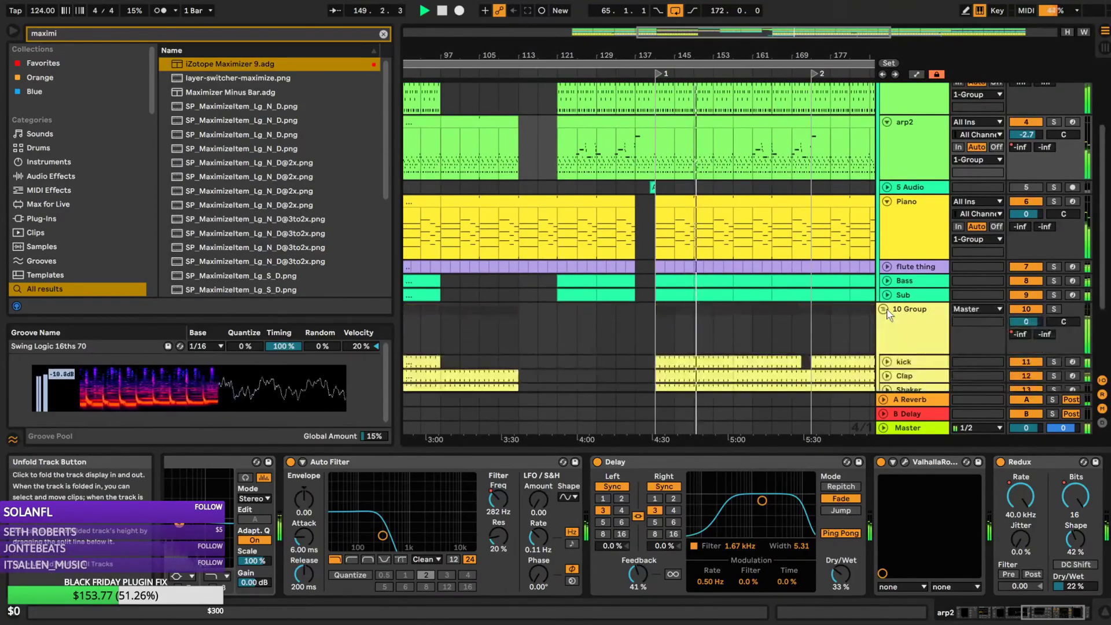
{"action": "scroll", "coordinate": [892, 318], "scroll_direction": "down", "scroll_amount": 2}
{"action": "scroll", "coordinate": [908, 336], "scroll_direction": "down", "scroll_amount": 1}
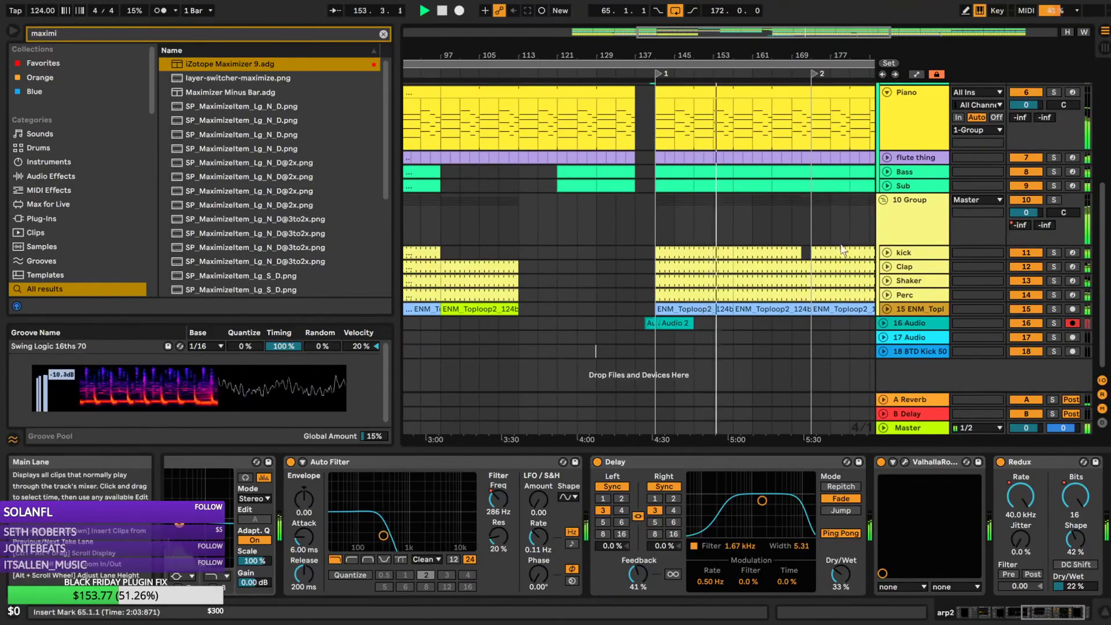
Select the 12-bar section of the arp2 clip from bar 161 to bar 173 containing the higher melodic notes
{"action": "left_click_drag", "start_coordinate": [699, 32], "coordinate": [699, 3]}
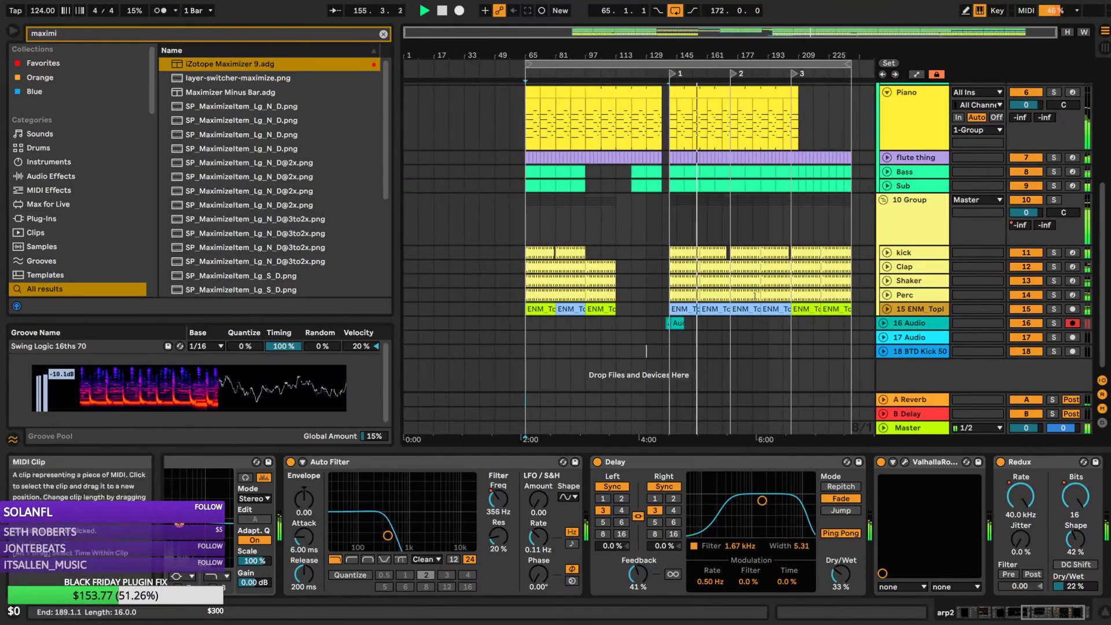
{"action": "scroll", "coordinate": [776, 269], "scroll_direction": "up", "scroll_amount": 3}
{"action": "scroll", "coordinate": [777, 269], "scroll_direction": "up", "scroll_amount": 3}
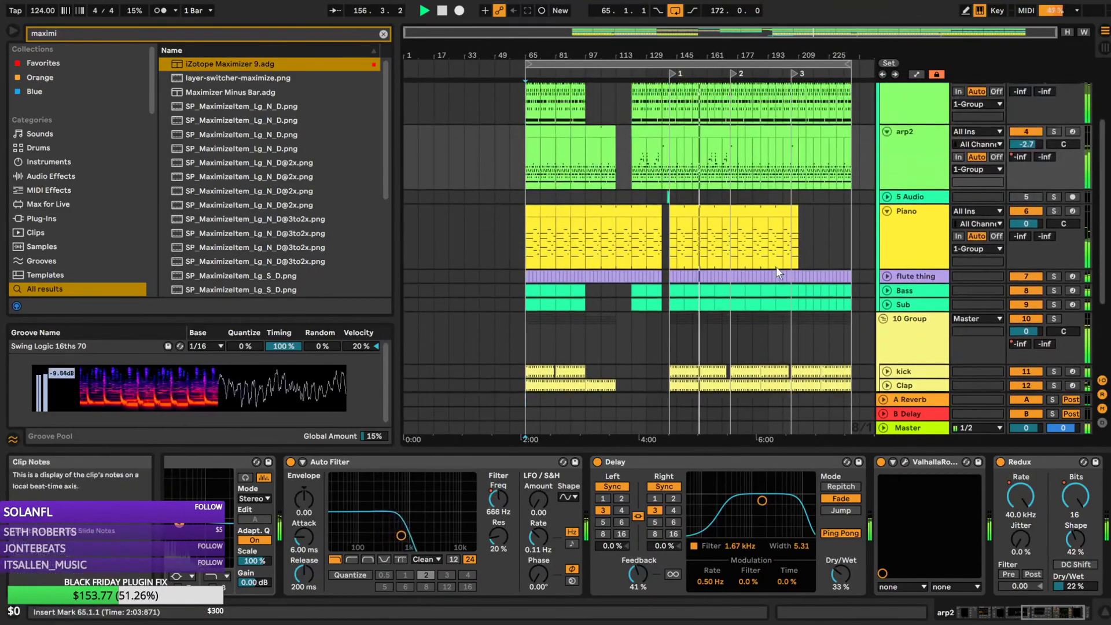
{"action": "left_click_drag", "start_coordinate": [765, 33], "coordinate": [768, 60]}
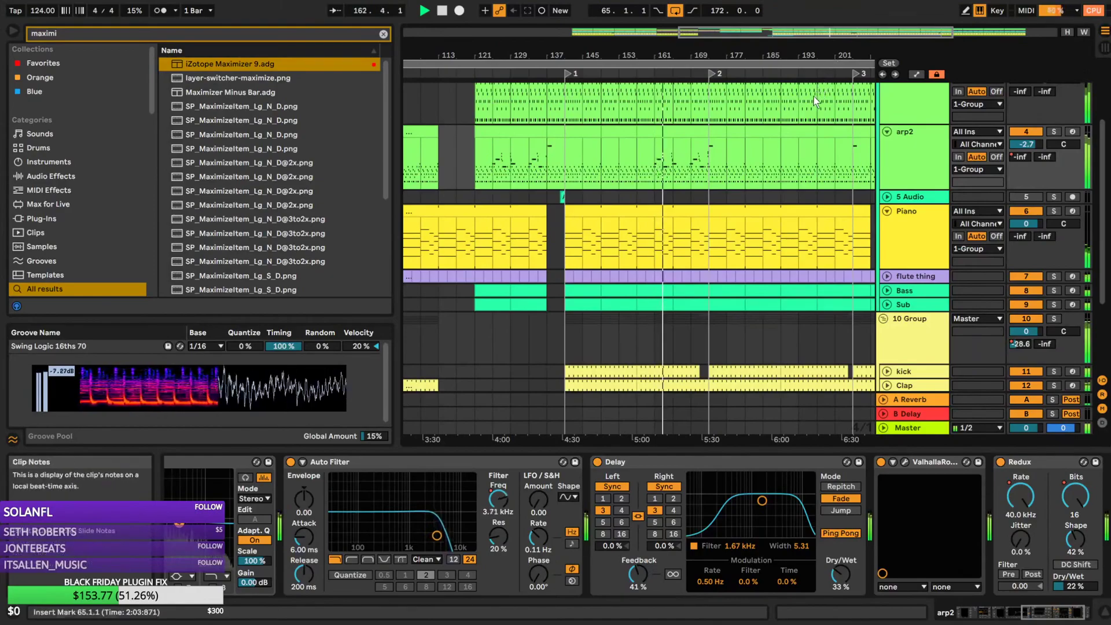
{"action": "left_click_drag", "start_coordinate": [719, 36], "coordinate": [758, 35]}
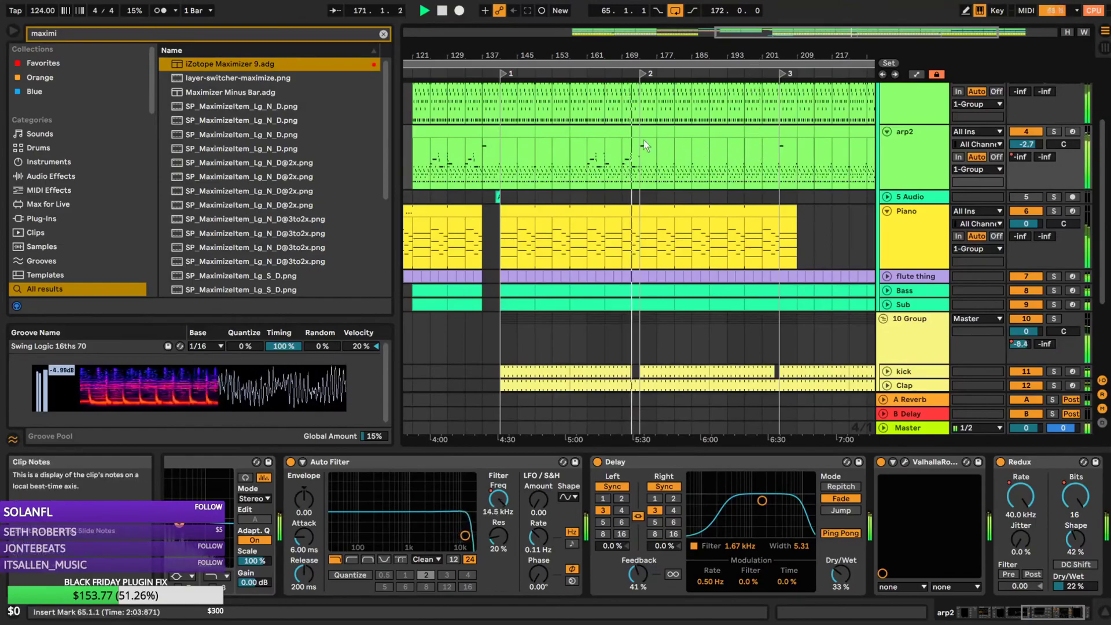
{"action": "left_click", "coordinate": [605, 136]}
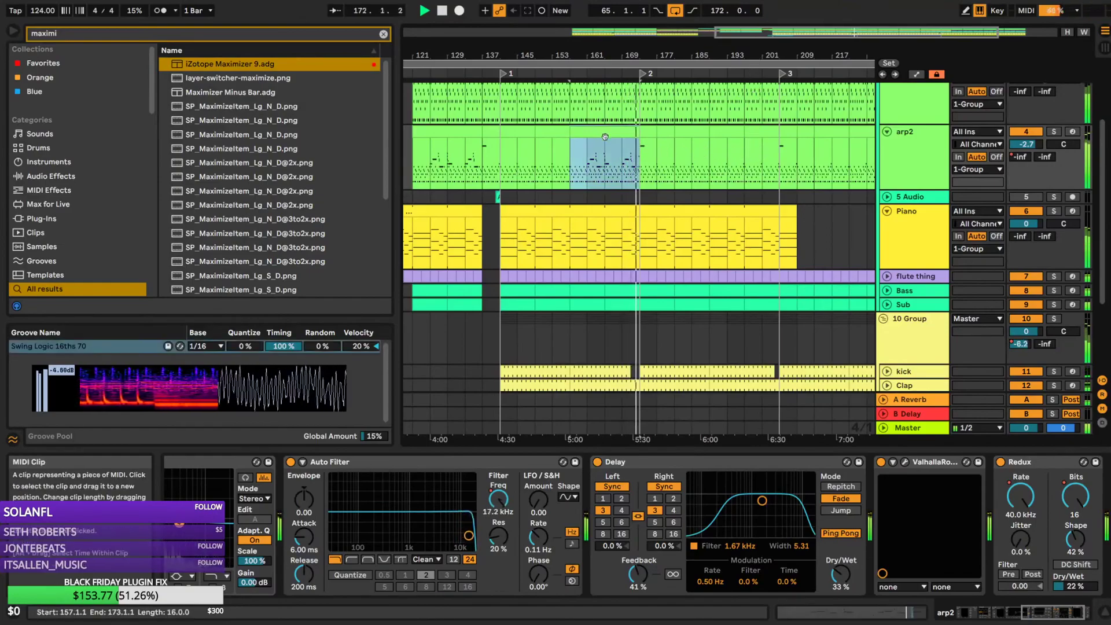
{"action": "left_click_drag", "start_coordinate": [588, 154], "coordinate": [631, 158]}
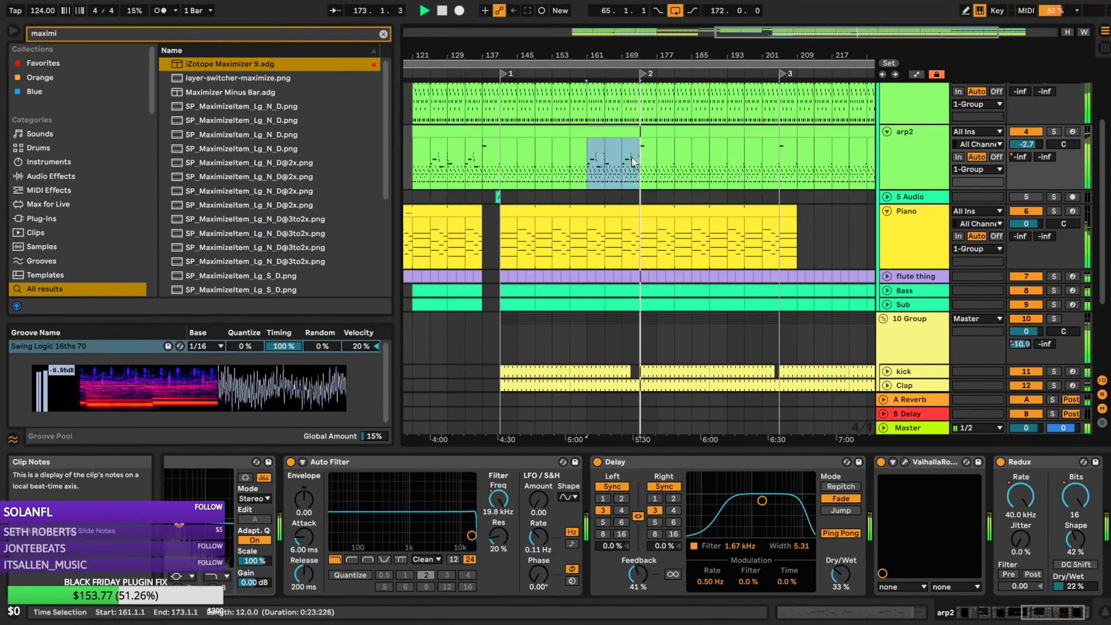
{"action": "left_click", "coordinate": [696, 141]}
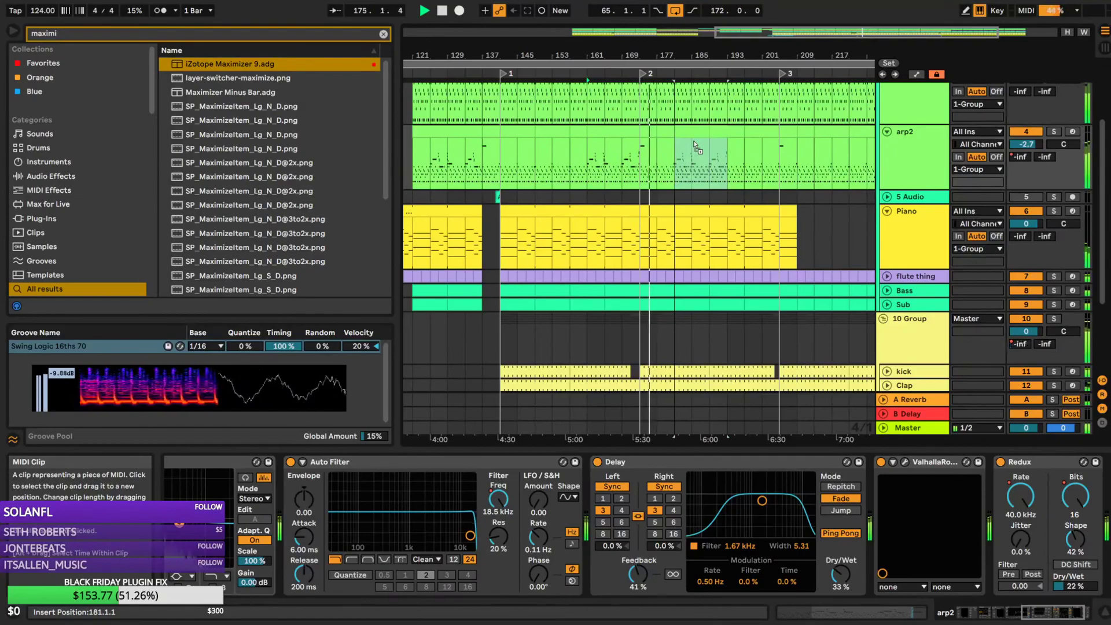
{"action": "left_click", "coordinate": [704, 142]}
{"action": "left_click", "coordinate": [697, 141]}
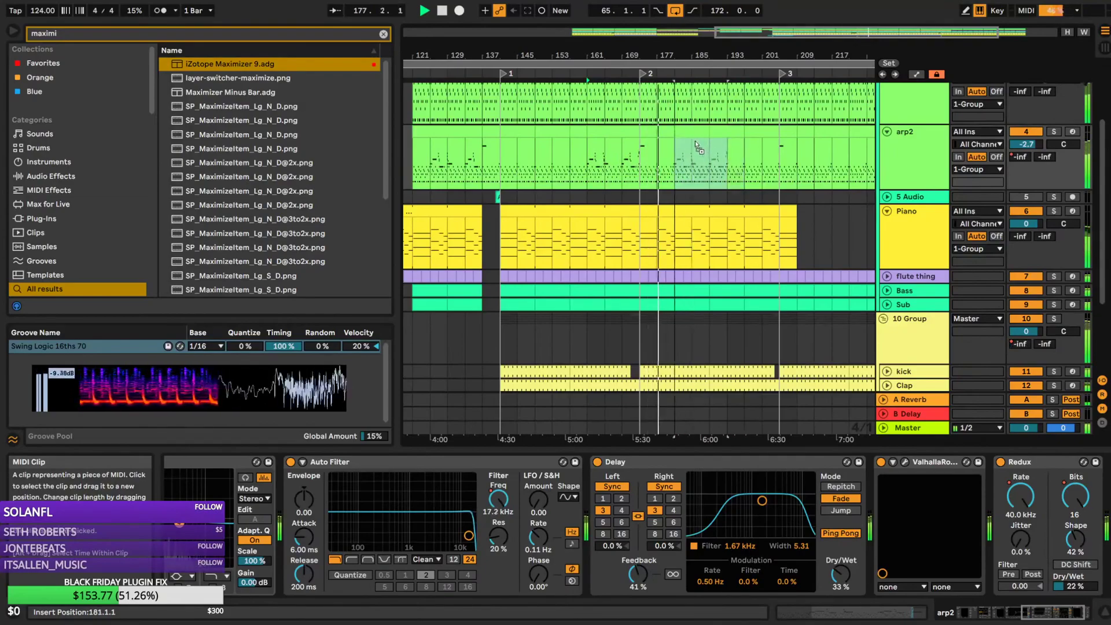
{"action": "left_click", "coordinate": [724, 142]}
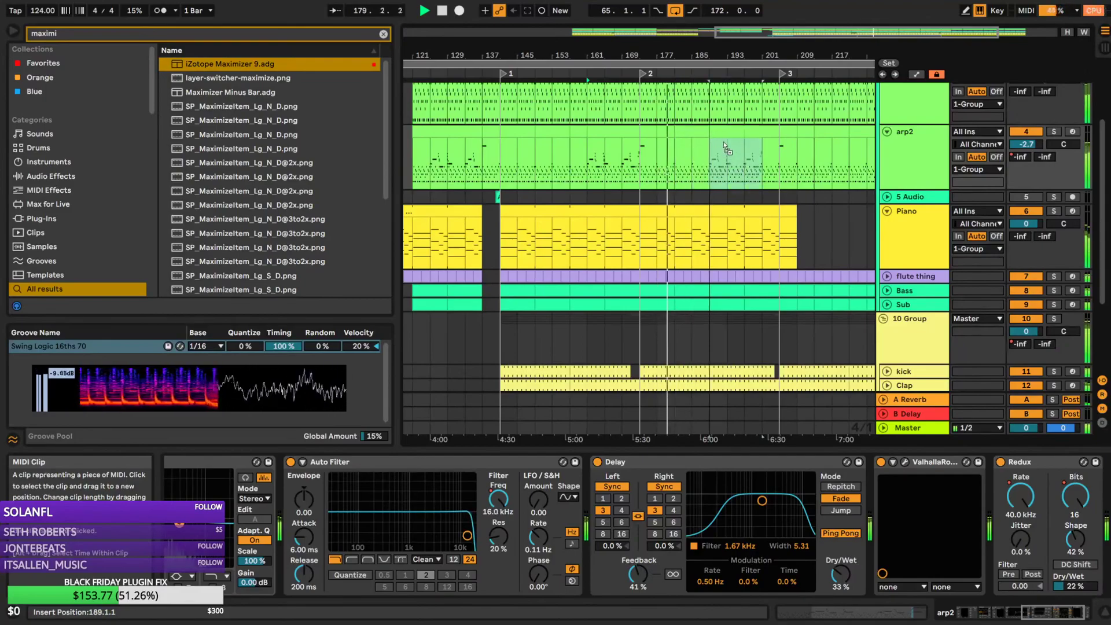
{"action": "left_click", "coordinate": [695, 142]}
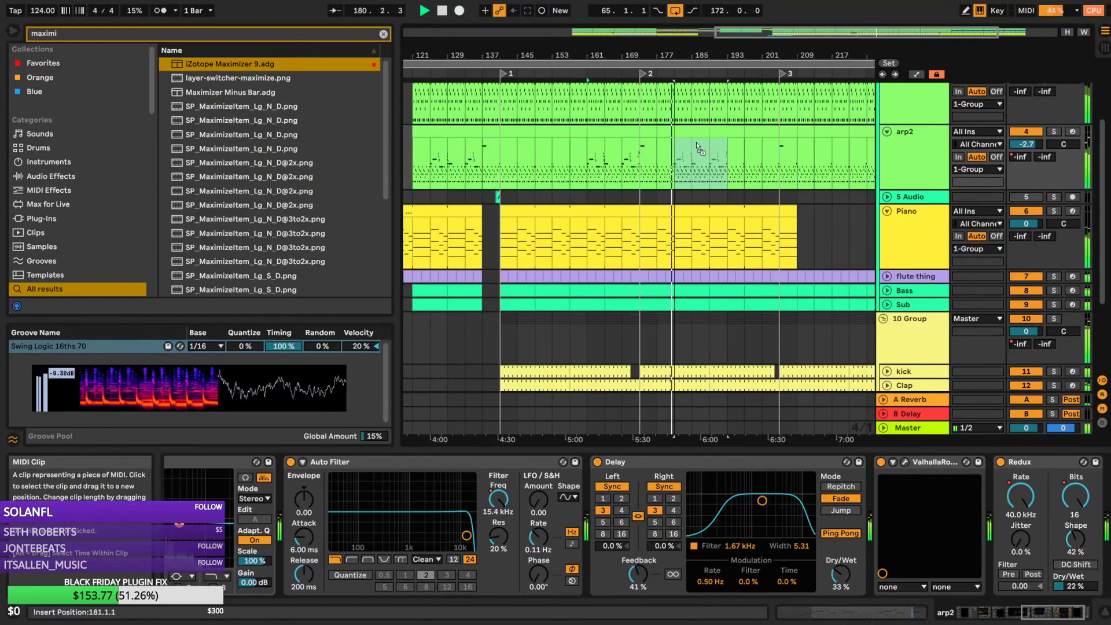
{"action": "left_click", "coordinate": [696, 142]}
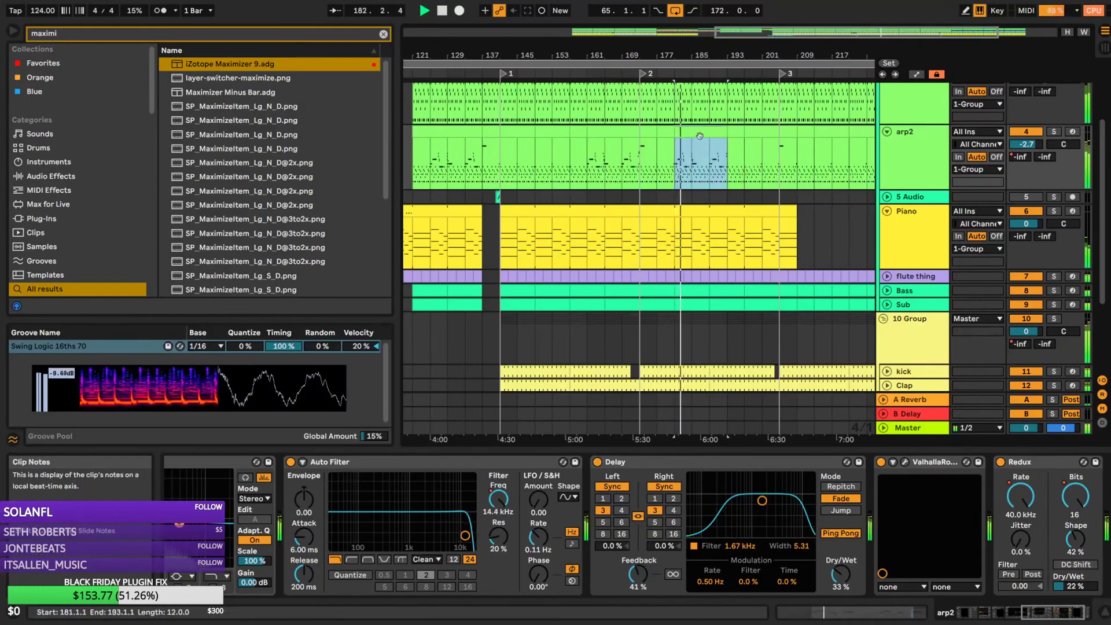
{"action": "left_click_drag", "start_coordinate": [700, 136], "coordinate": [612, 137]}
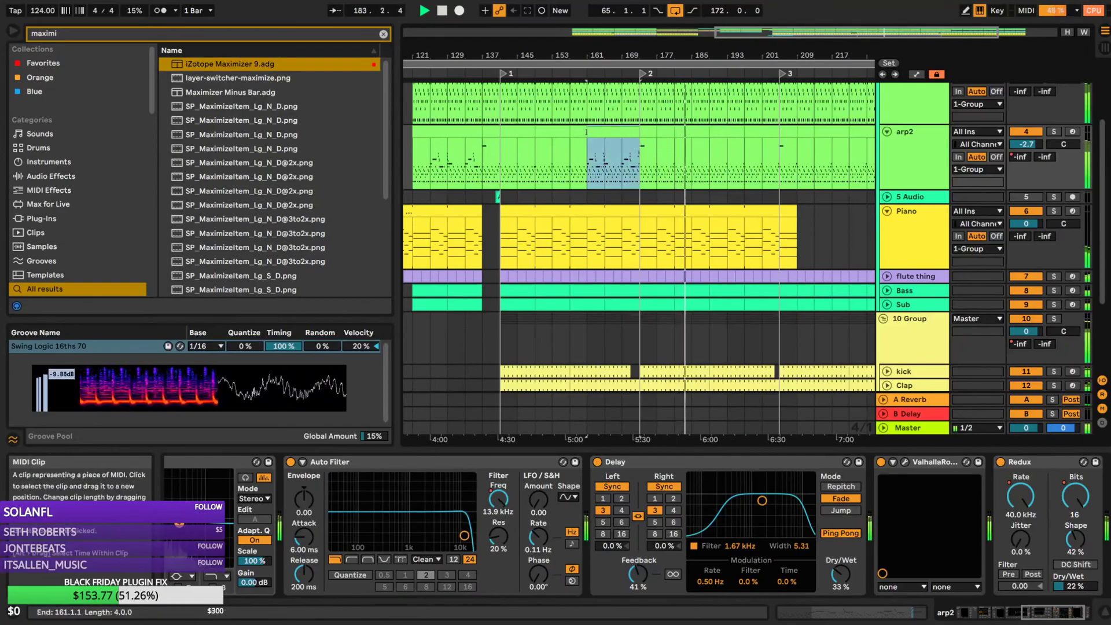
Copy the 12-bar arp2 phrase from bar 161 to bar 185, and a four-bar portion of it to bars 201–205
{"action": "left_click_drag", "start_coordinate": [596, 145], "coordinate": [712, 141]}
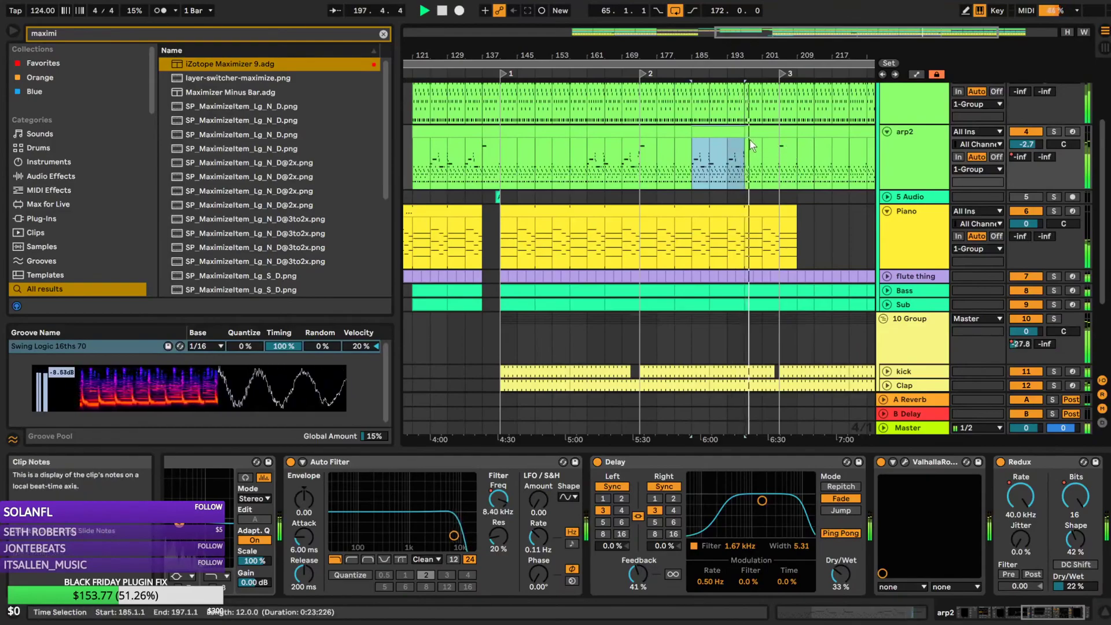
{"action": "left_click_drag", "start_coordinate": [728, 132], "coordinate": [797, 141]}
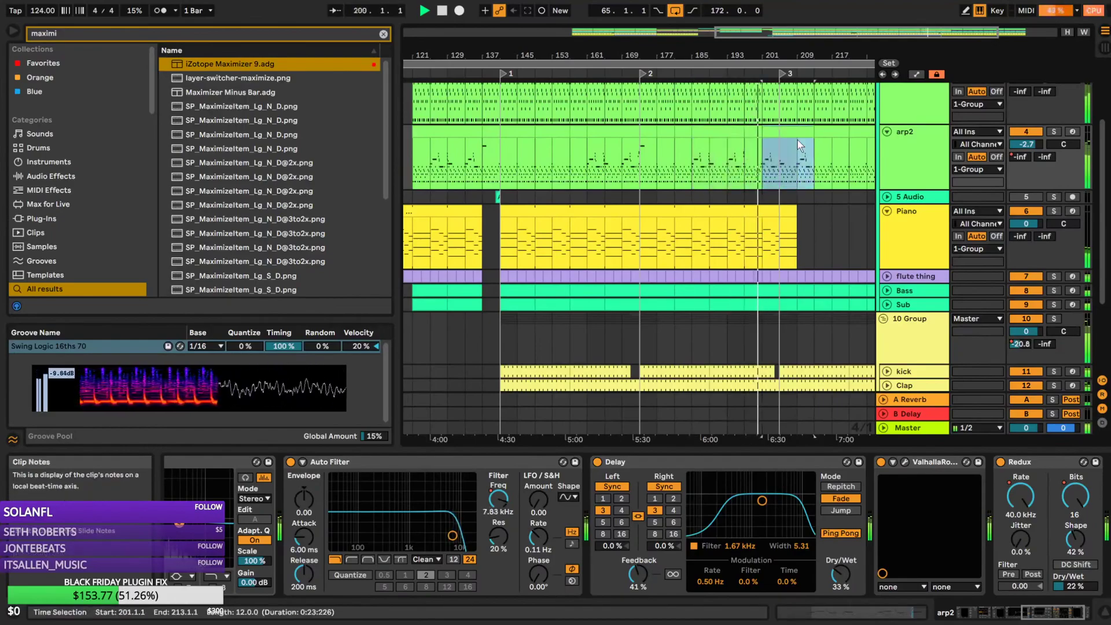
{"action": "key", "text": "ctrl+z"}
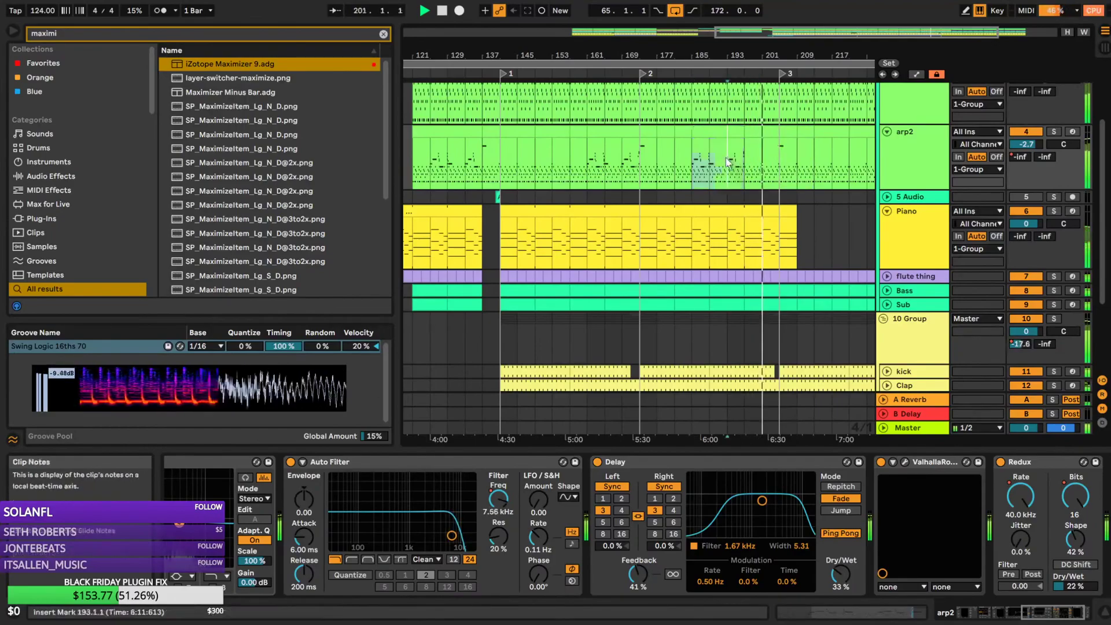
{"action": "left_click", "coordinate": [775, 141]}
{"action": "left_click_drag", "start_coordinate": [776, 142], "coordinate": [795, 189]}
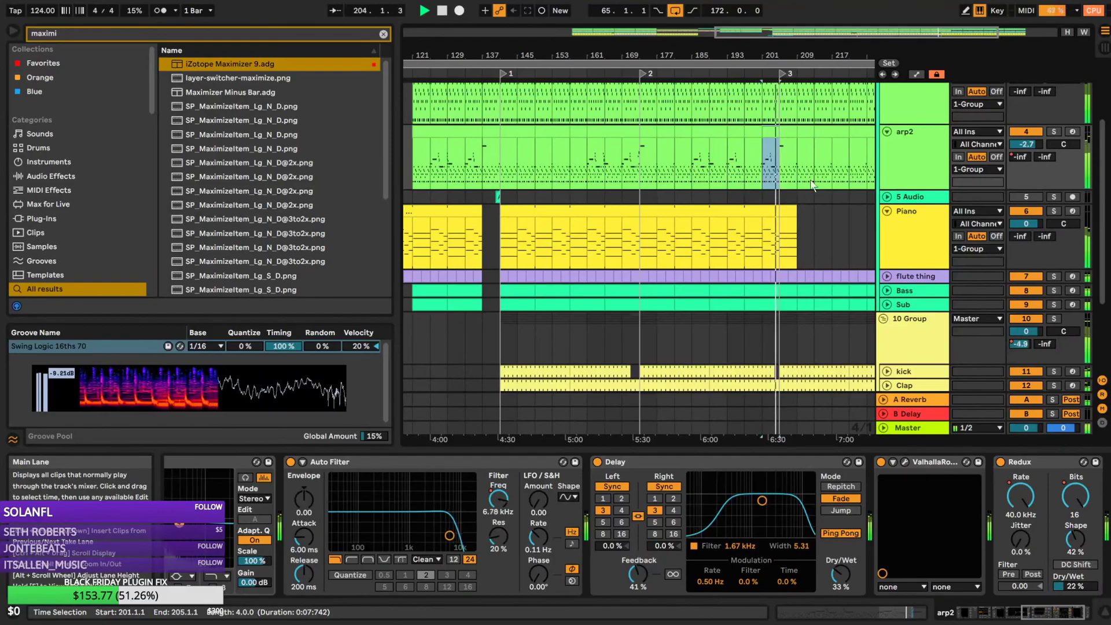
Show the automation lanes of the arp2 track around locators 2 and 3
{"action": "left_click_drag", "start_coordinate": [762, 44], "coordinate": [600, 65]}
{"action": "left_click_drag", "start_coordinate": [765, 56], "coordinate": [810, 57]}
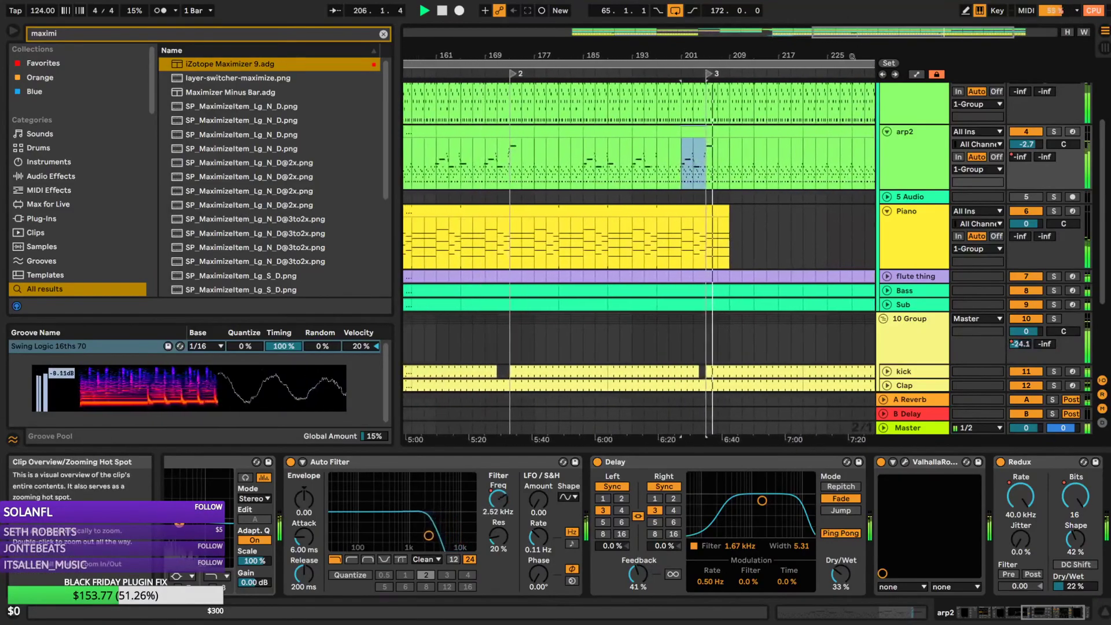
{"action": "left_click", "coordinate": [895, 162]}
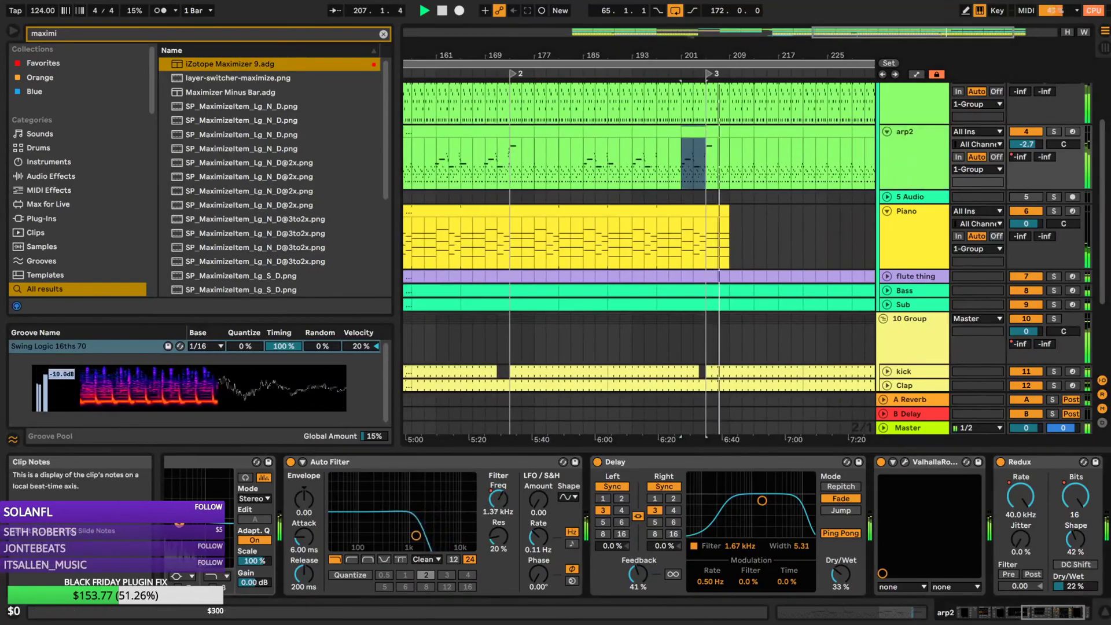
{"action": "mouse_move", "coordinate": [833, 32]}
{"action": "left_mouse_down"}
{"action": "mouse_move", "coordinate": [801, 38]}
{"action": "mouse_move", "coordinate": [824, 32]}
{"action": "left_mouse_up"}
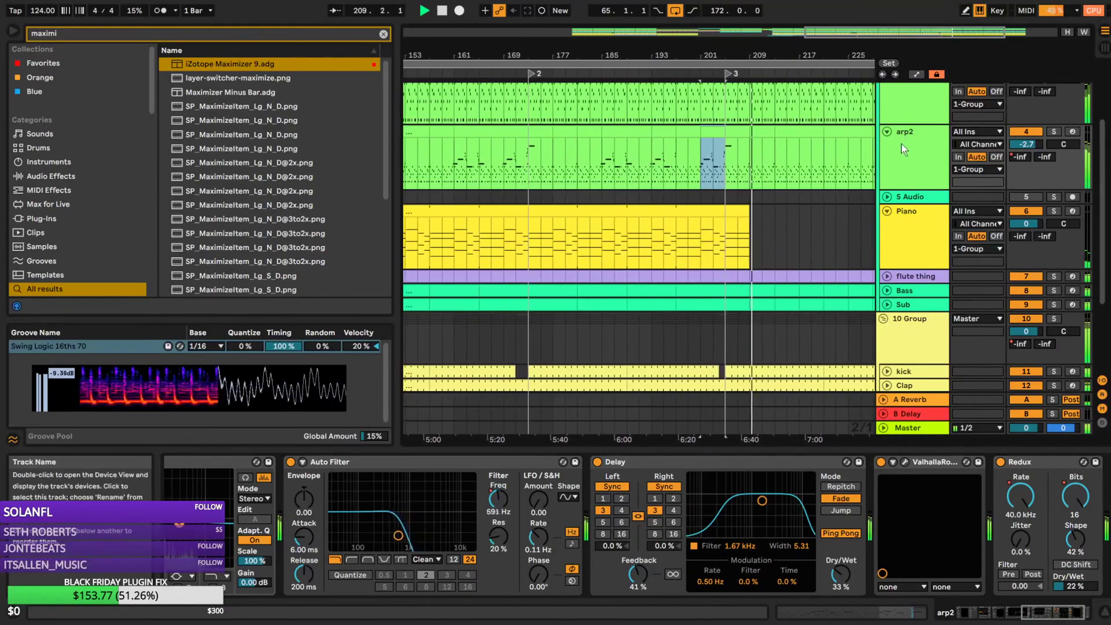
{"action": "left_click", "coordinate": [902, 153]}
{"action": "left_click", "coordinate": [969, 133]}
{"action": "left_click", "coordinate": [934, 134]}
{"action": "left_click", "coordinate": [917, 74]}
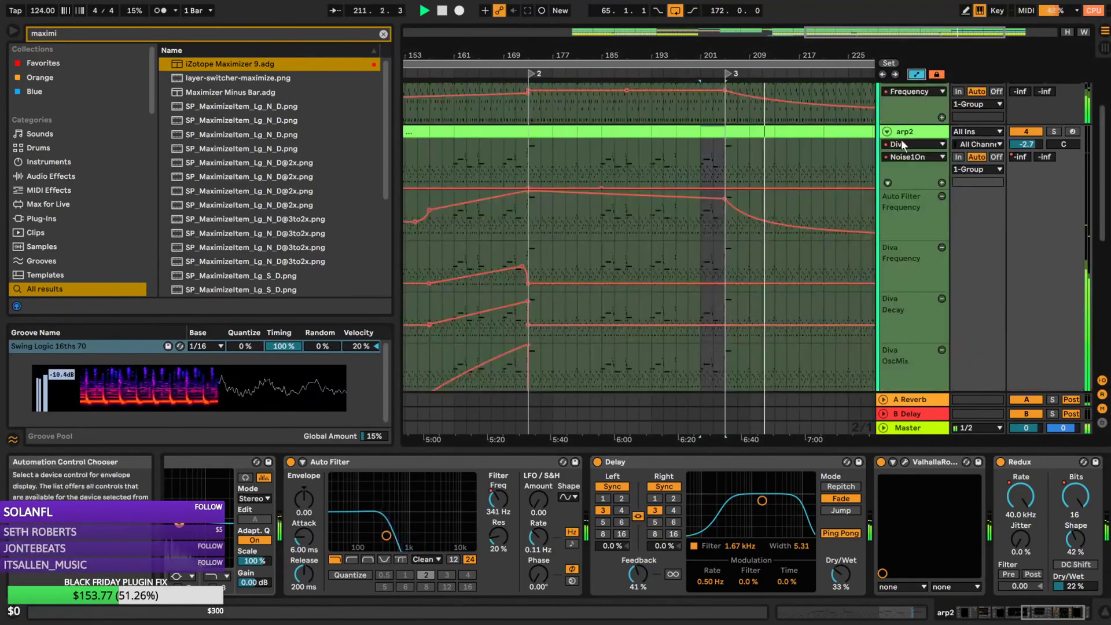
Automate arp2's Diva Decay to rise from 35.51 at bar 185 to about 49 at locator 3, playing from bar 185
{"action": "scroll", "coordinate": [712, 239], "scroll_direction": "down", "scroll_amount": 3}
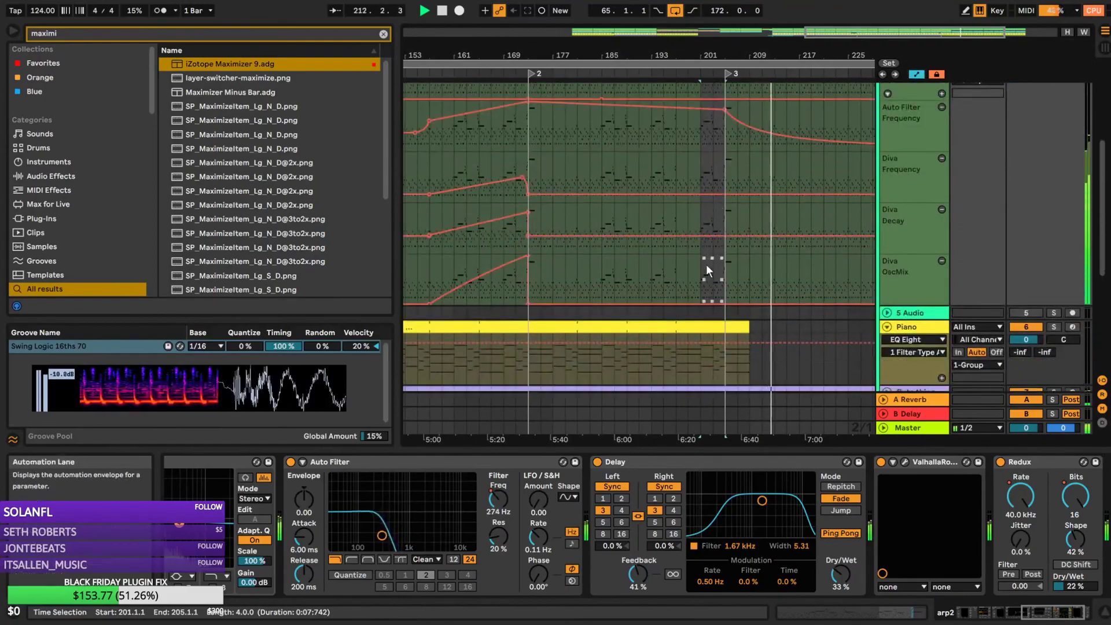
{"action": "scroll", "coordinate": [707, 265], "scroll_direction": "up", "scroll_amount": 1}
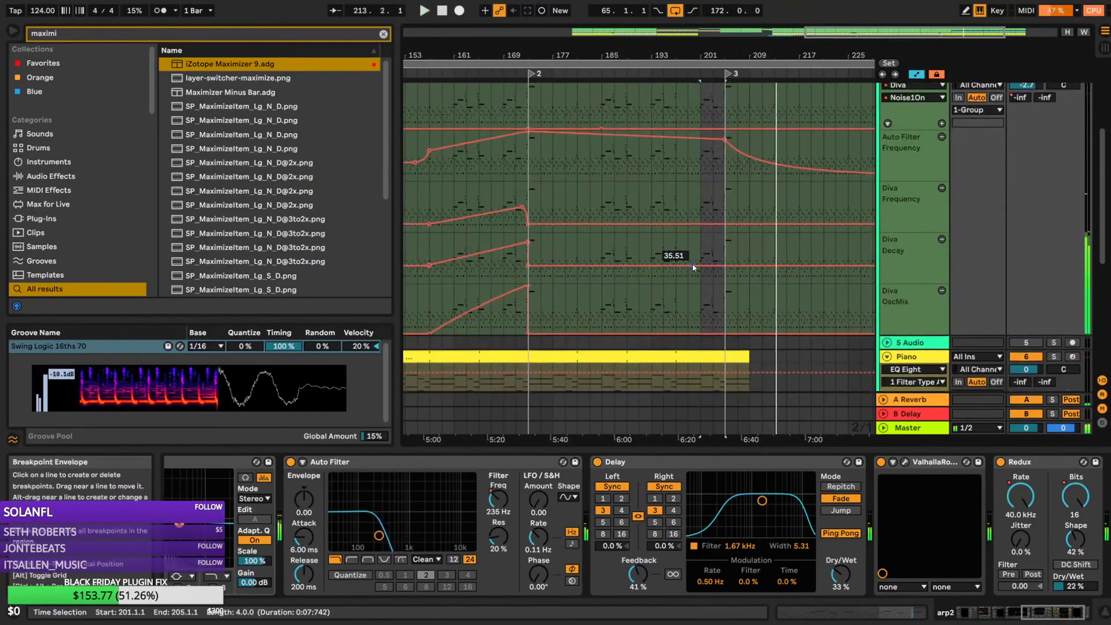
{"action": "left_click", "coordinate": [602, 266]}
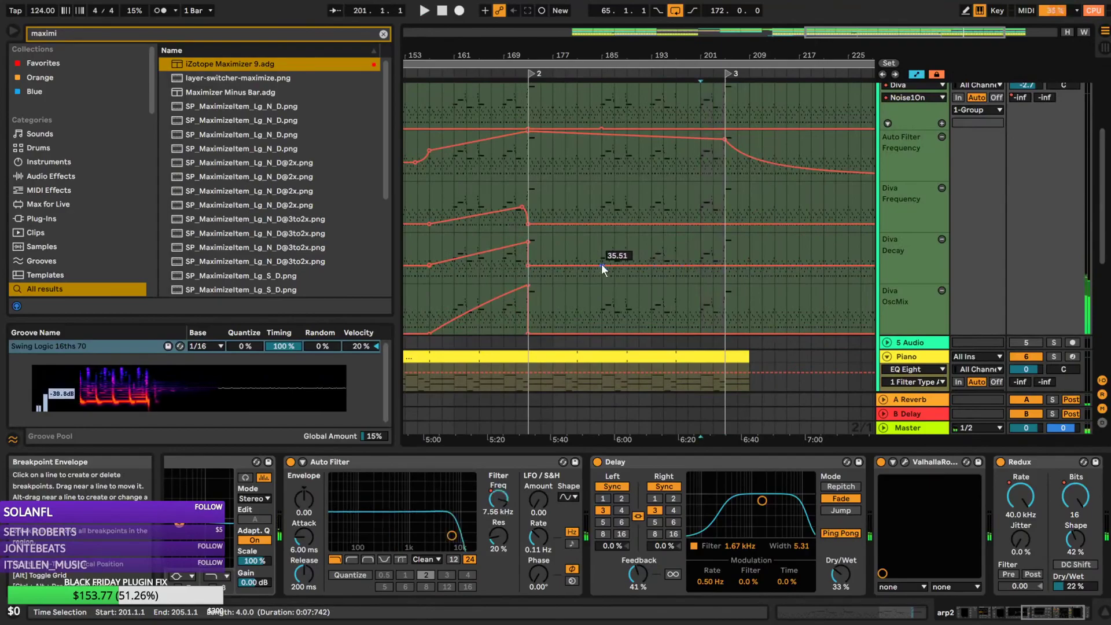
{"action": "key", "text": "space"}
{"action": "left_click", "coordinate": [600, 249]}
{"action": "key", "text": "space"}
{"action": "key", "text": "space"}
{"action": "left_click_drag", "start_coordinate": [725, 266], "coordinate": [726, 261]}
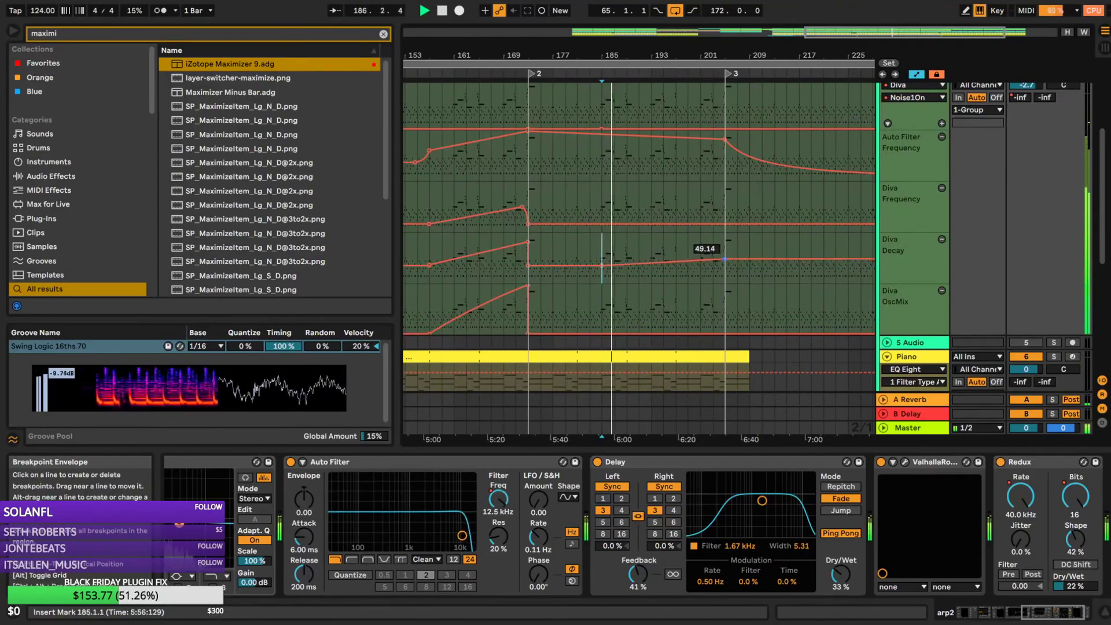
Open arp2's Diva instrument, move its window clear of the lanes, and adjust Glide to about 12 to bring up its automation
{"action": "scroll", "coordinate": [912, 157], "scroll_direction": "up", "scroll_amount": 1}
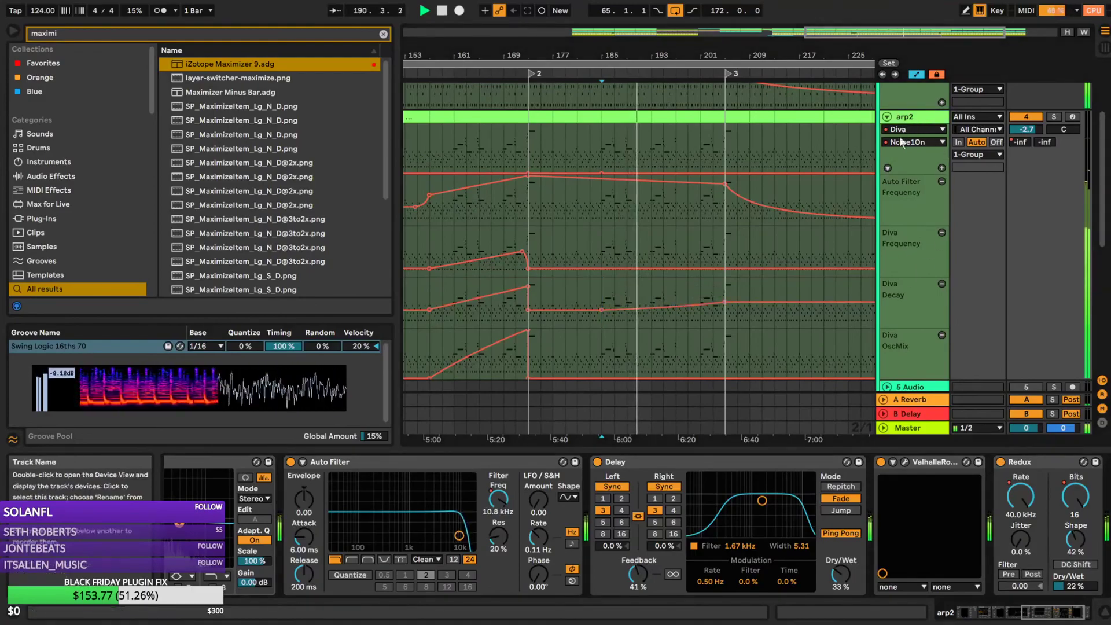
{"action": "left_click_drag", "start_coordinate": [1053, 612], "coordinate": [876, 617]}
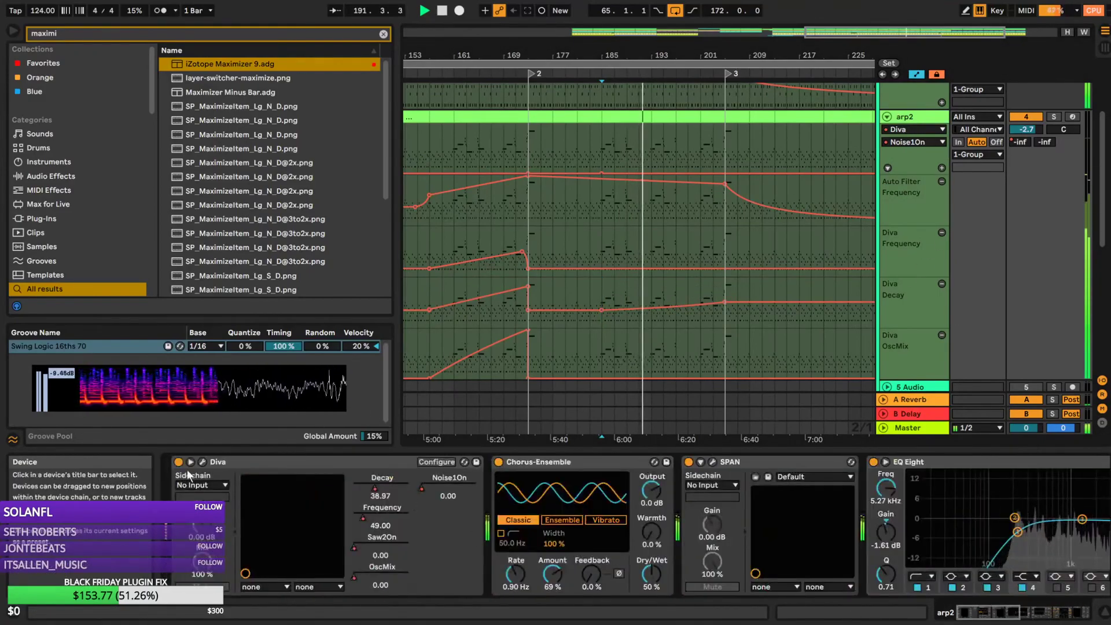
{"action": "left_click", "coordinate": [204, 463]}
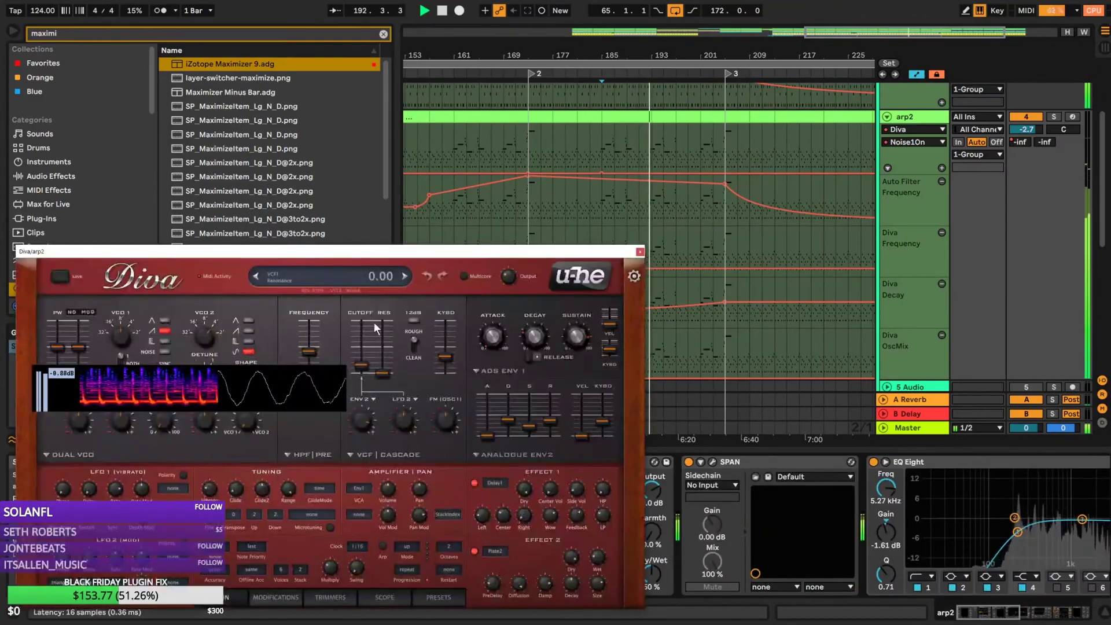
{"action": "left_click_drag", "start_coordinate": [385, 256], "coordinate": [398, 206]}
{"action": "left_click", "coordinate": [246, 446]}
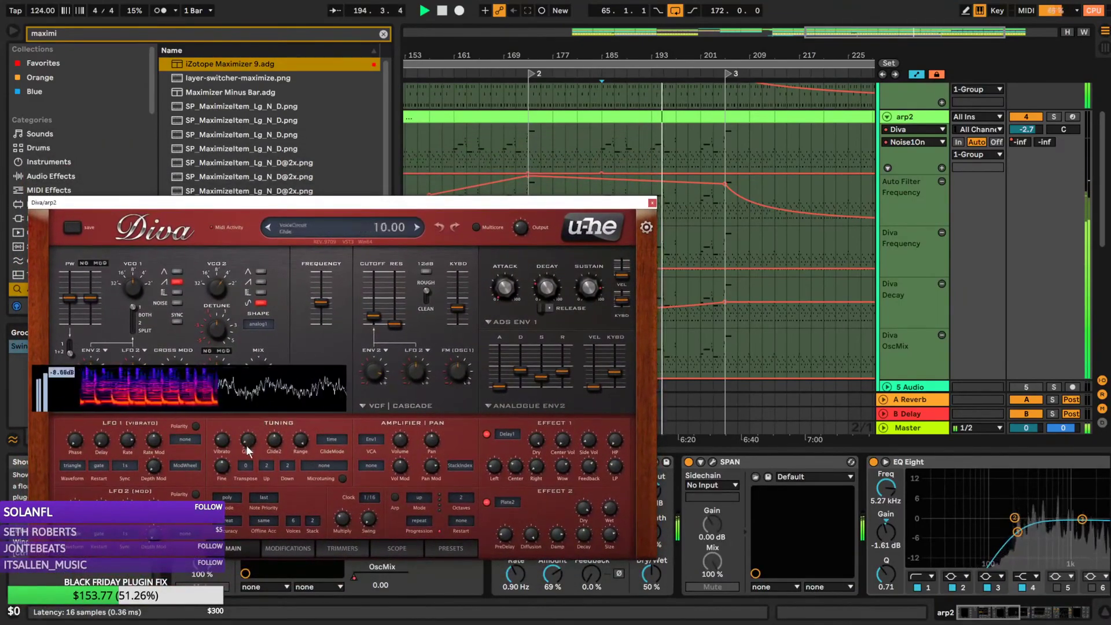
{"action": "mouse_move", "coordinate": [246, 446]}
{"action": "left_mouse_down"}
{"action": "mouse_move", "coordinate": [249, 431]}
{"action": "mouse_move", "coordinate": [248, 448]}
{"action": "left_mouse_up"}
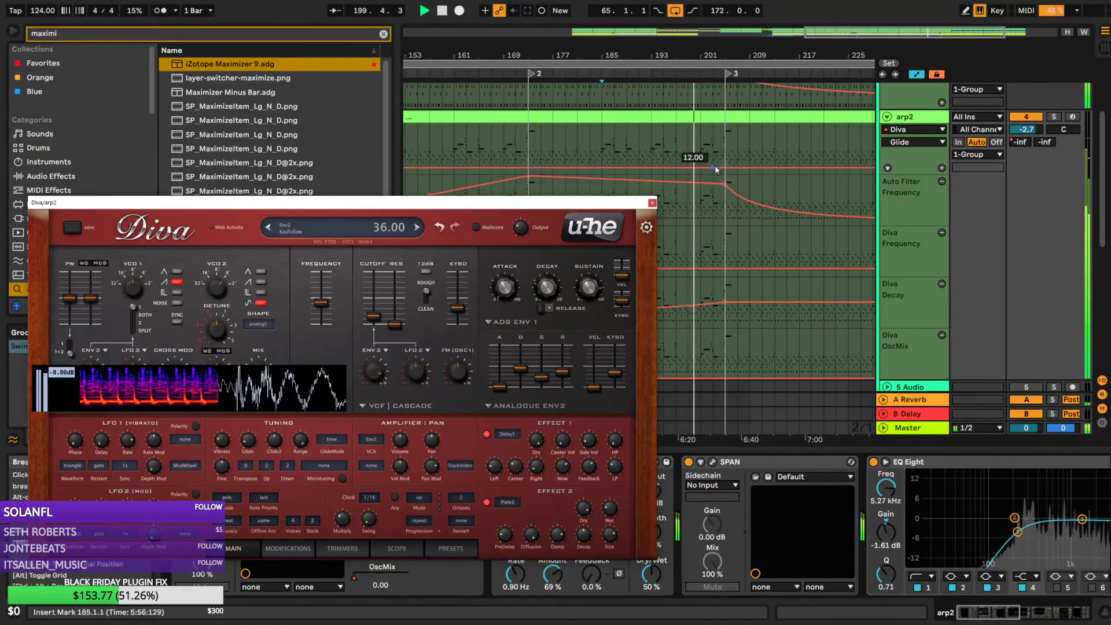
Add a Diva Glide automation rise on arp2 from 12.00 near bar 204.3 to about 23.94 at locator 3, auditioning it
{"action": "left_click_drag", "start_coordinate": [867, 30], "coordinate": [933, 92]}
{"action": "left_click", "coordinate": [786, 168]}
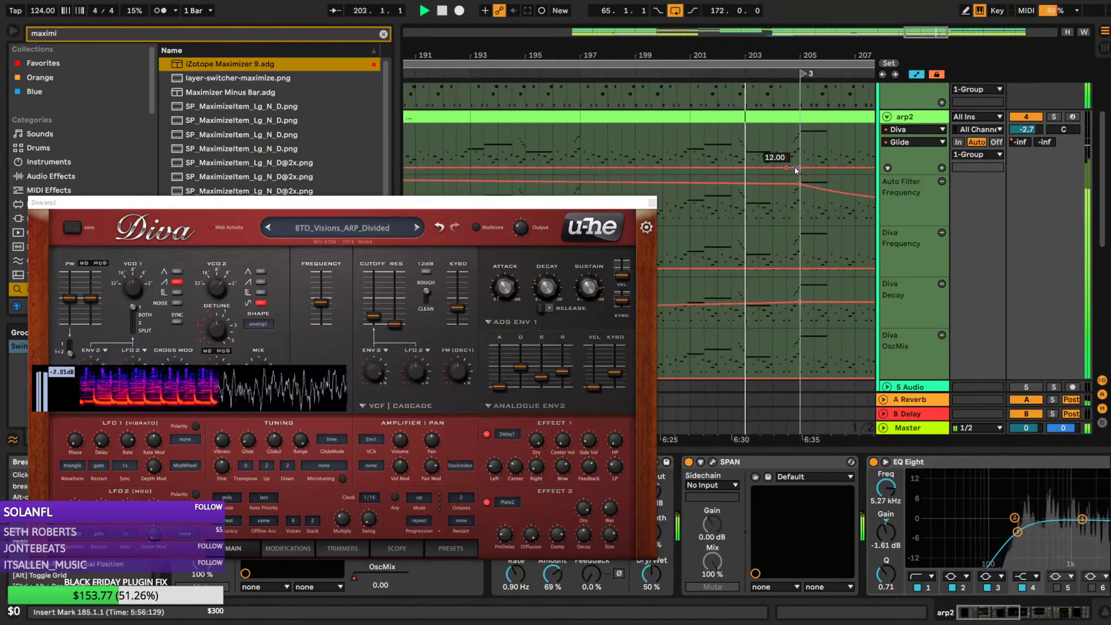
{"action": "mouse_move", "coordinate": [799, 168]}
{"action": "left_mouse_down"}
{"action": "mouse_move", "coordinate": [800, 144]}
{"action": "mouse_move", "coordinate": [800, 156]}
{"action": "left_mouse_up"}
{"action": "key", "text": "space"}
{"action": "left_click", "coordinate": [788, 148]}
{"action": "key", "text": "space"}
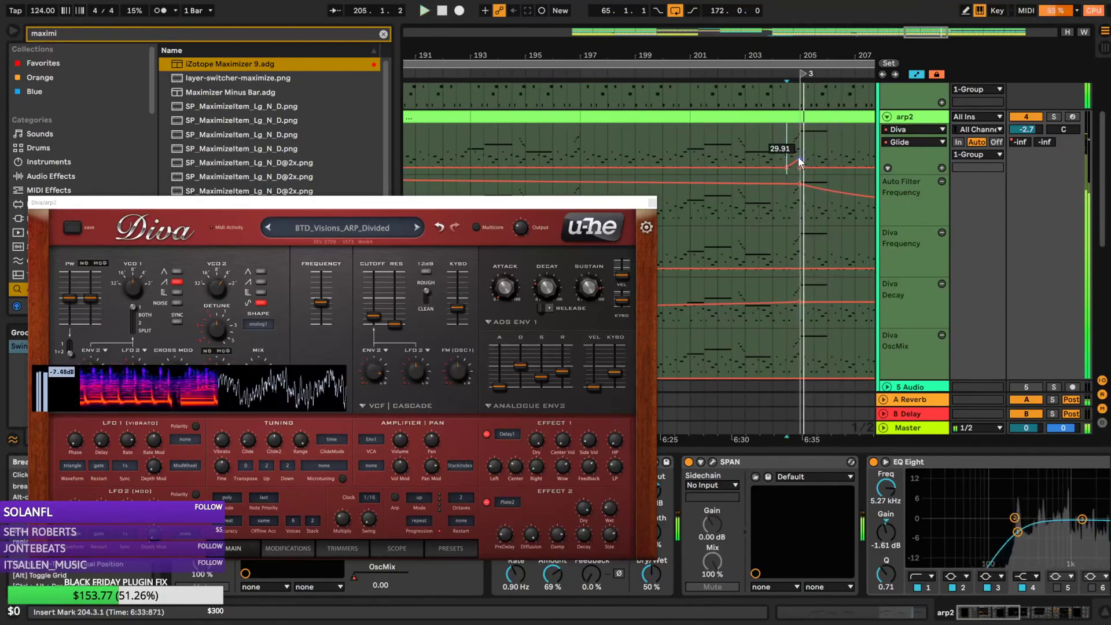
{"action": "left_click_drag", "start_coordinate": [800, 162], "coordinate": [800, 162]}
{"action": "key", "text": "space"}
{"action": "key", "text": "space"}
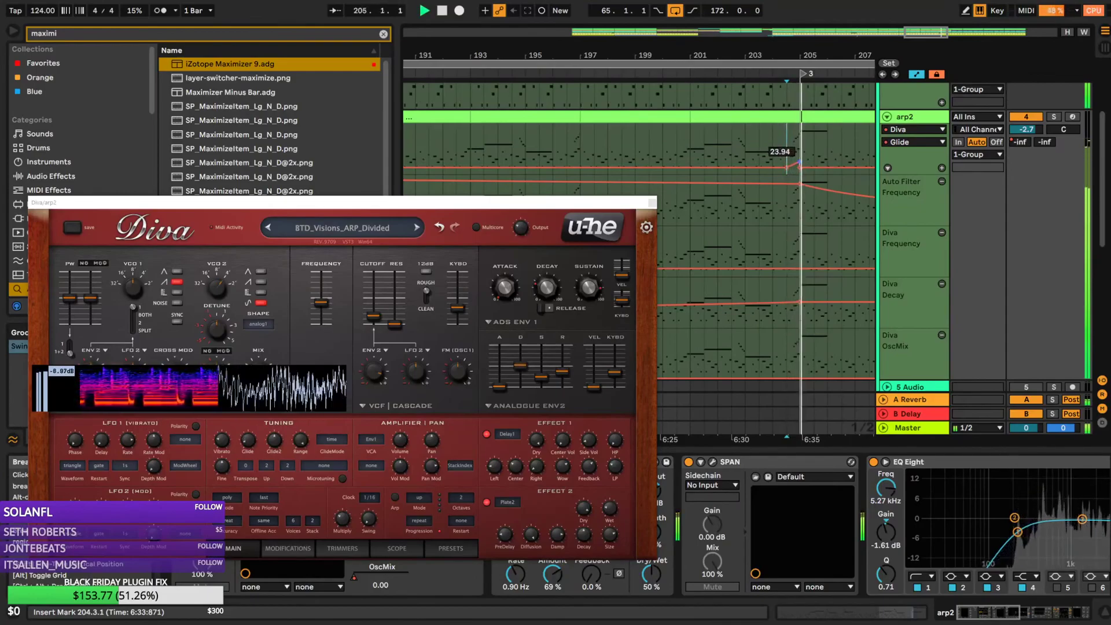
Ramp arp2's Diva OscMix automation up from bar 201 to about 63.64 at locator 3 and play from bar 200.3
{"action": "left_click", "coordinate": [680, 139]}
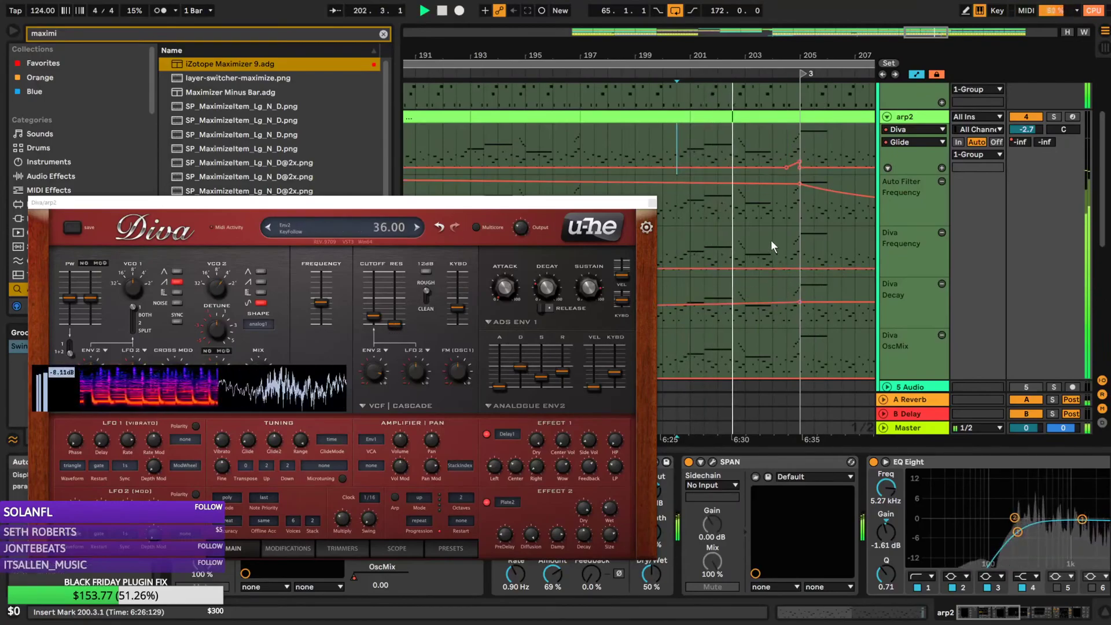
{"action": "scroll", "coordinate": [771, 243], "scroll_direction": "down", "scroll_amount": 2}
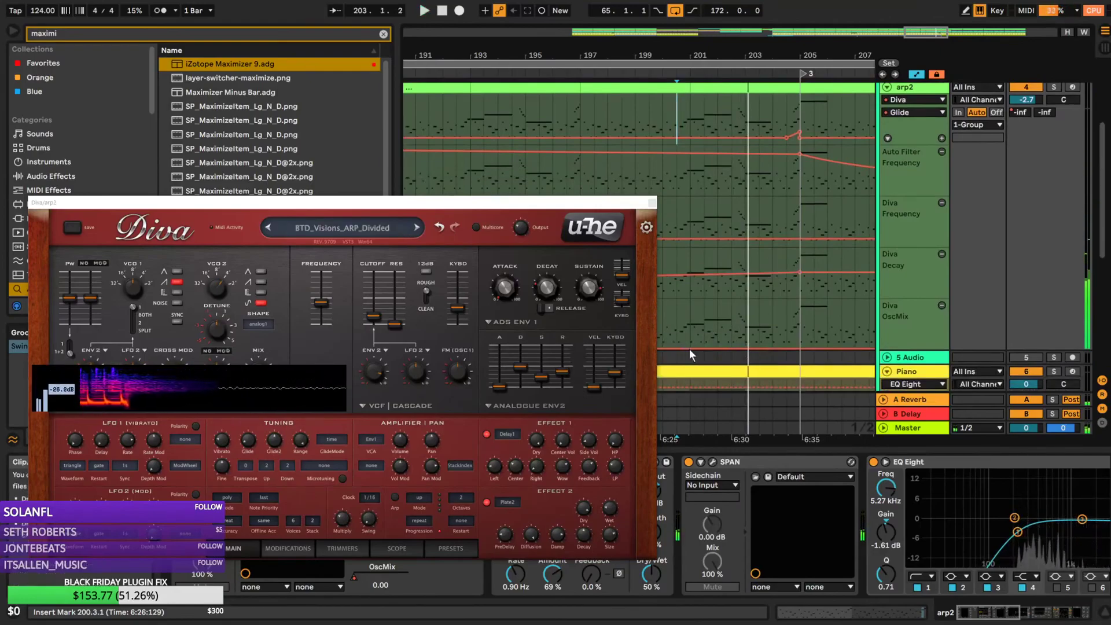
{"action": "left_click_drag", "start_coordinate": [791, 348], "coordinate": [791, 335]}
{"action": "key", "text": "space"}
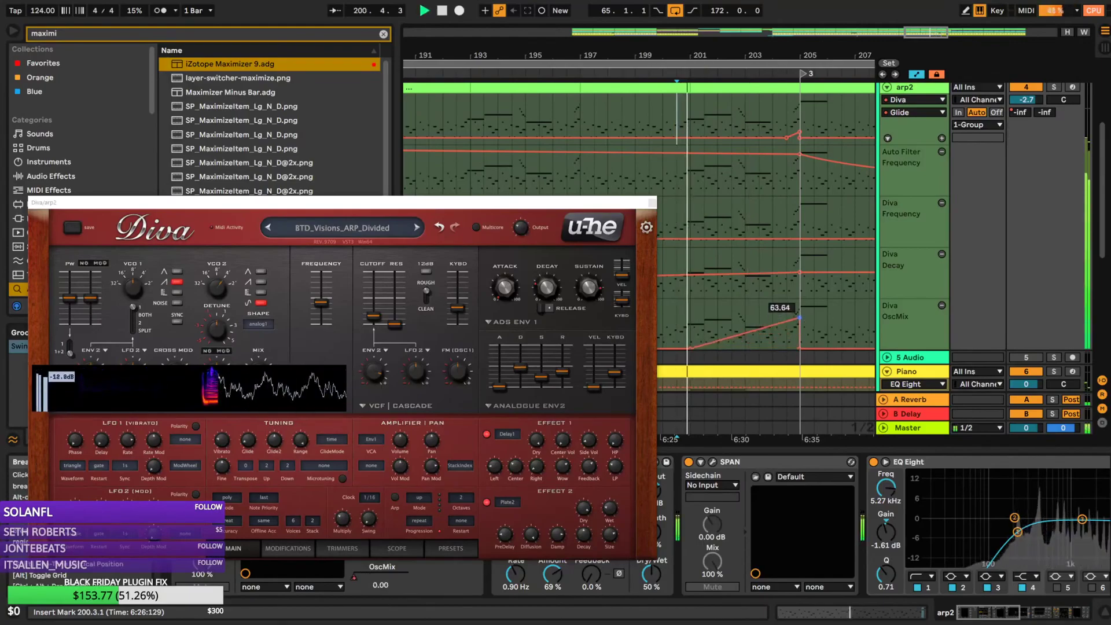
Hold arp2's Diva OscMix automation at 50.00 from locator 3 onward and close the Diva window
{"action": "left_click", "coordinate": [801, 349]}
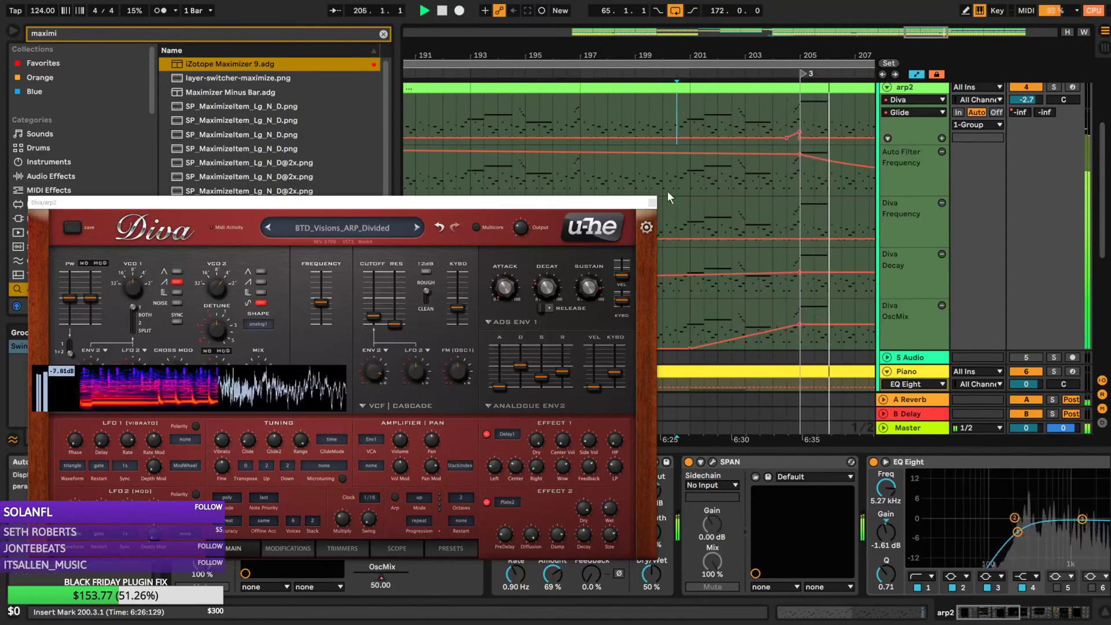
{"action": "left_click", "coordinate": [653, 203]}
Shape a curved OscMix swell on arp2 from bar 185 to bar 193, falling back by bar 201, and lower its peak
{"action": "left_click_drag", "start_coordinate": [916, 34], "coordinate": [872, 12]}
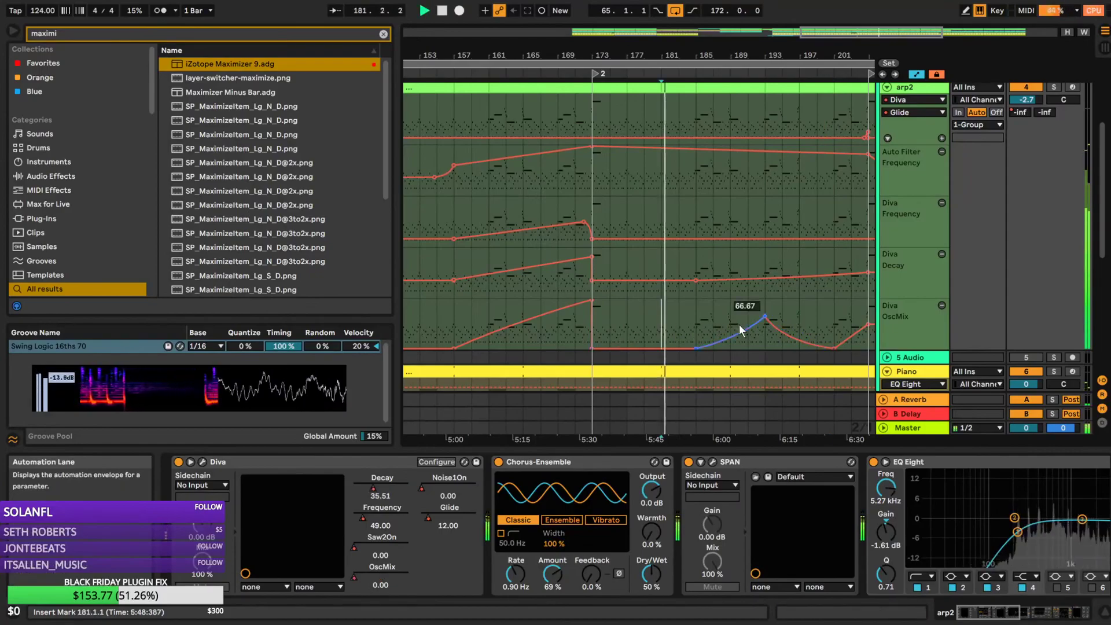
{"action": "left_click_drag", "start_coordinate": [875, 32], "coordinate": [835, 33]}
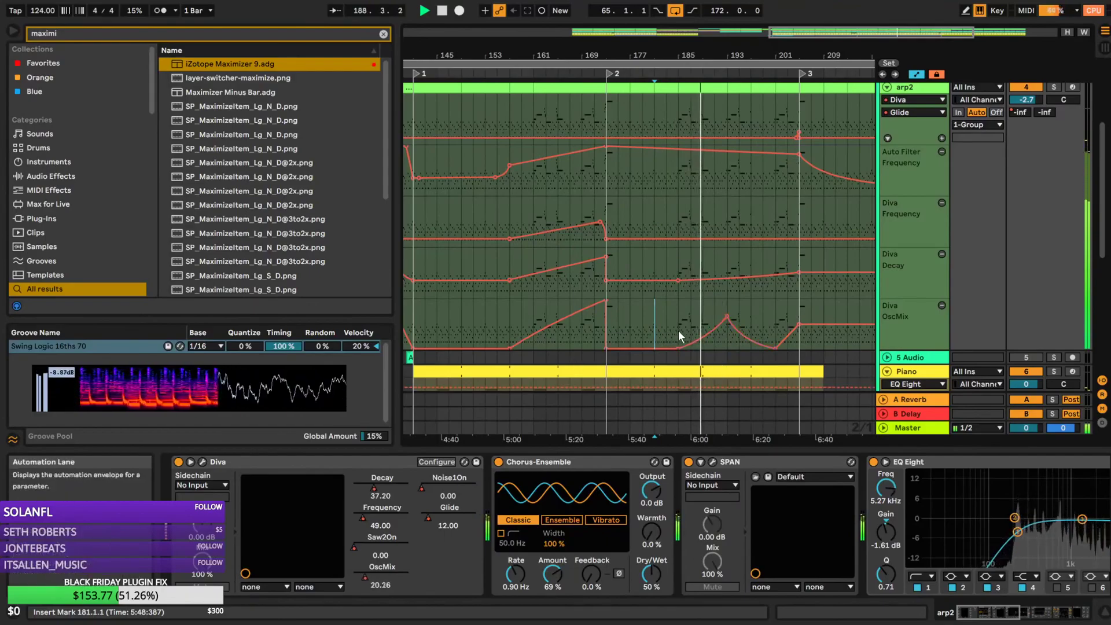
{"action": "left_click_drag", "start_coordinate": [679, 281], "coordinate": [679, 280]}
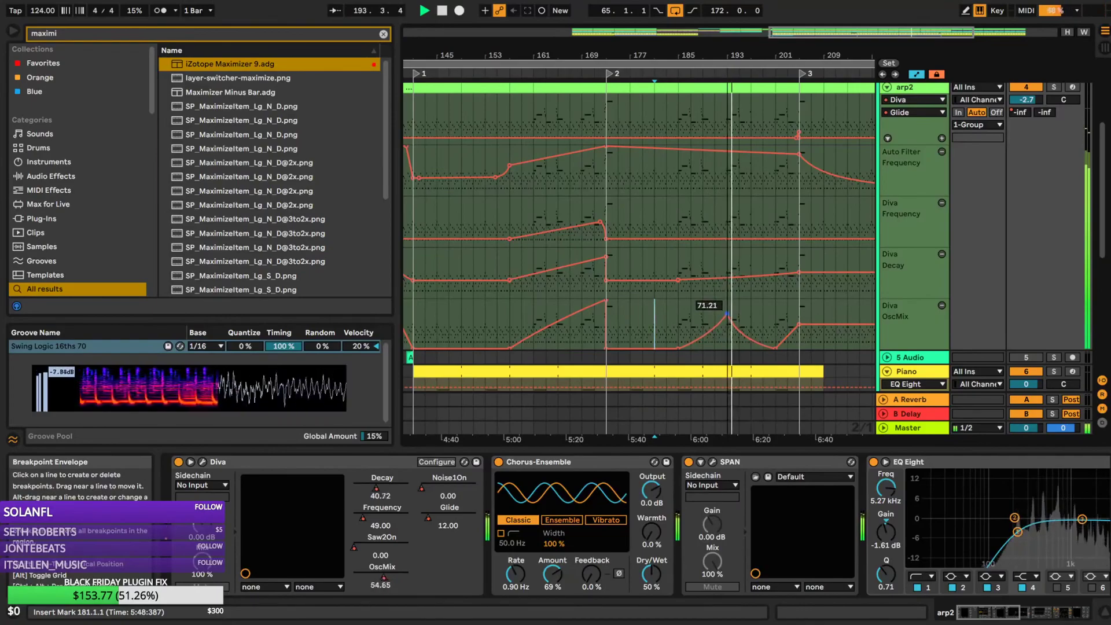
{"action": "left_click_drag", "start_coordinate": [727, 319], "coordinate": [728, 328]}
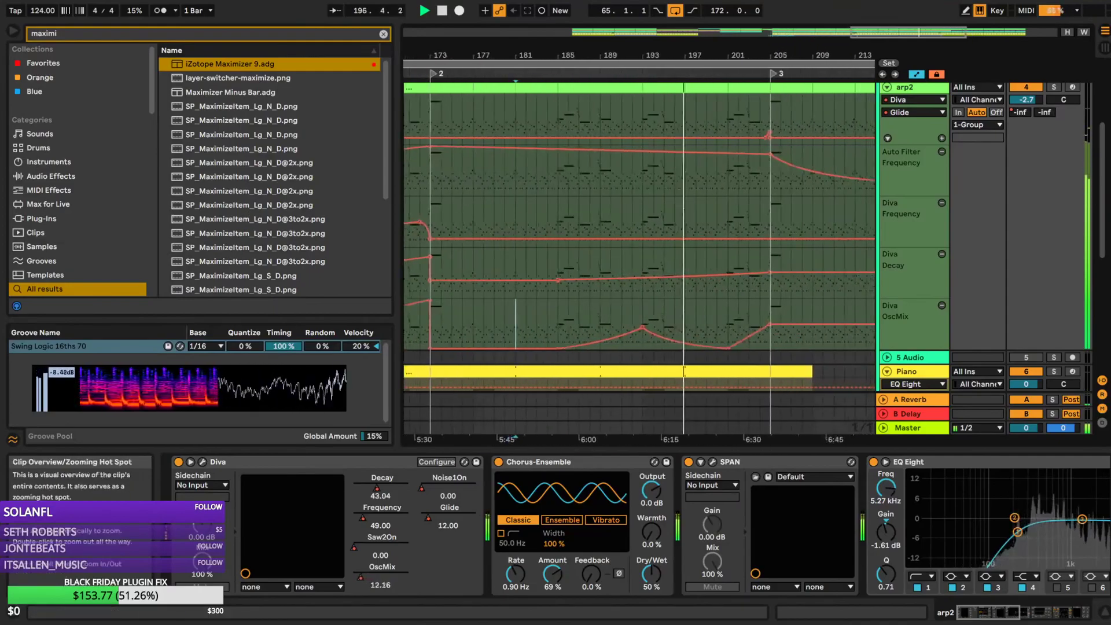
{"action": "left_click_drag", "start_coordinate": [886, 33], "coordinate": [846, 29]}
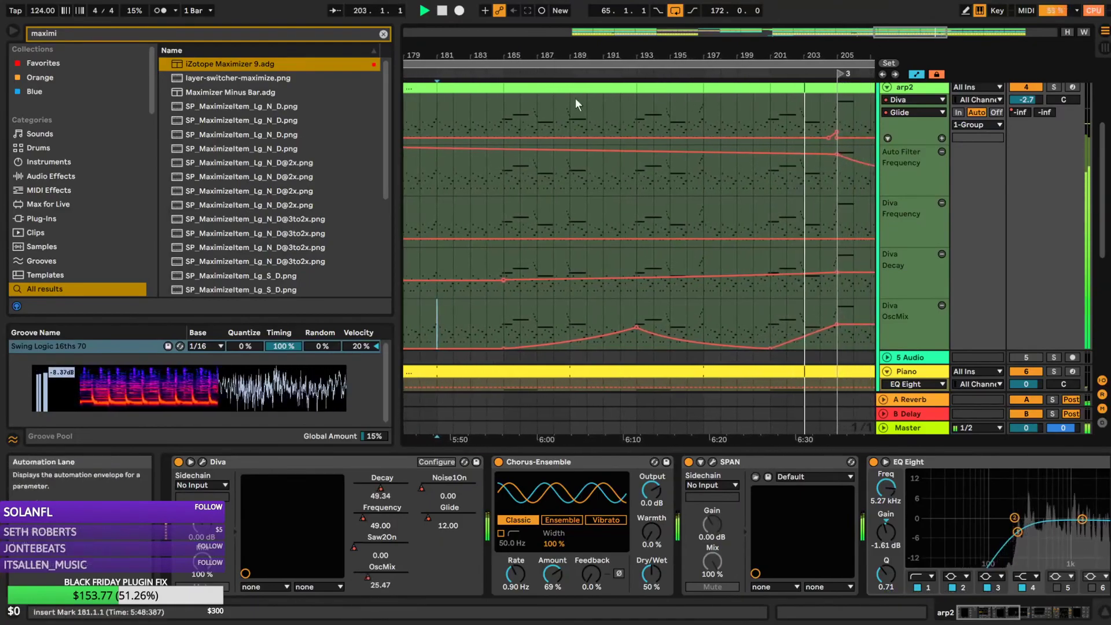
Compare arp2's phrases at bars 185–193 and 193–201, and replay the passage from about bar 196
{"action": "left_click", "coordinate": [567, 90]}
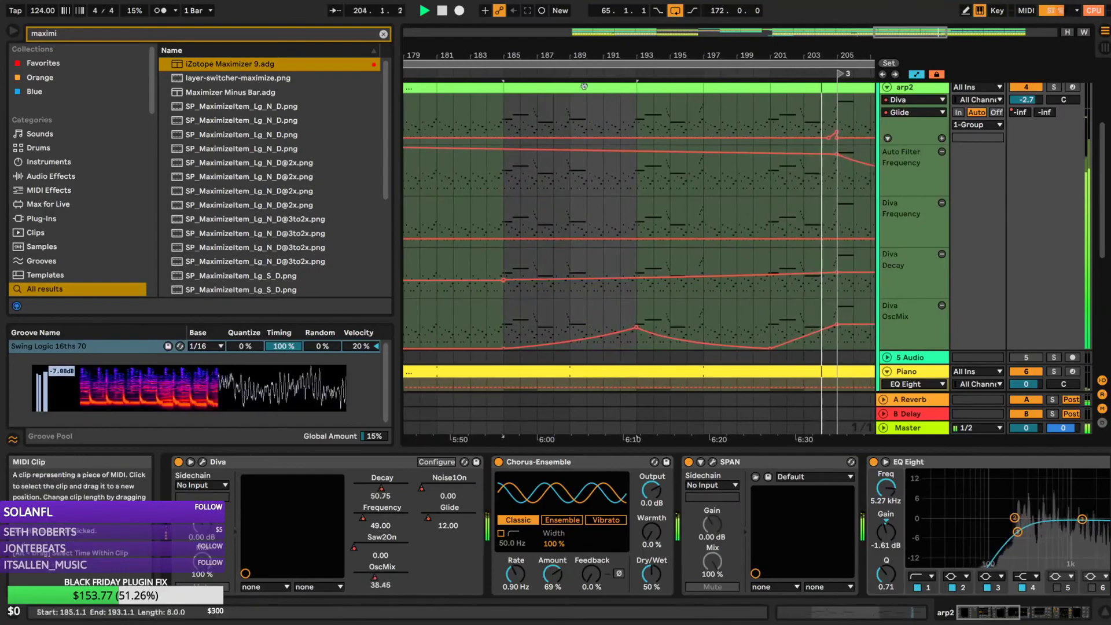
{"action": "left_click_drag", "start_coordinate": [582, 90], "coordinate": [723, 144]}
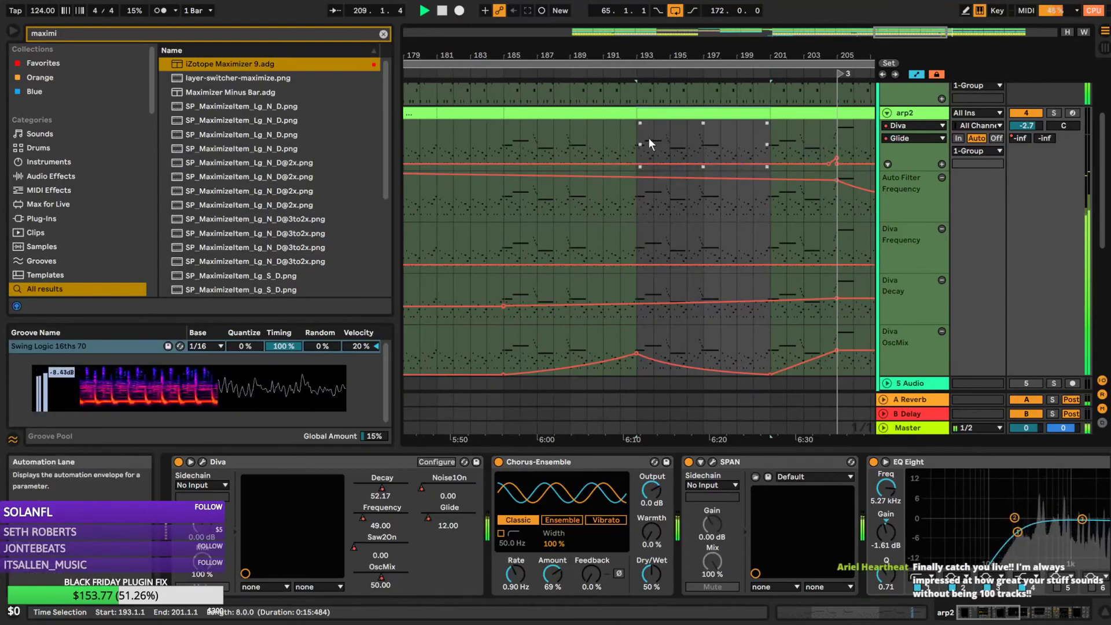
{"action": "left_click_drag", "start_coordinate": [856, 51], "coordinate": [735, 44]}
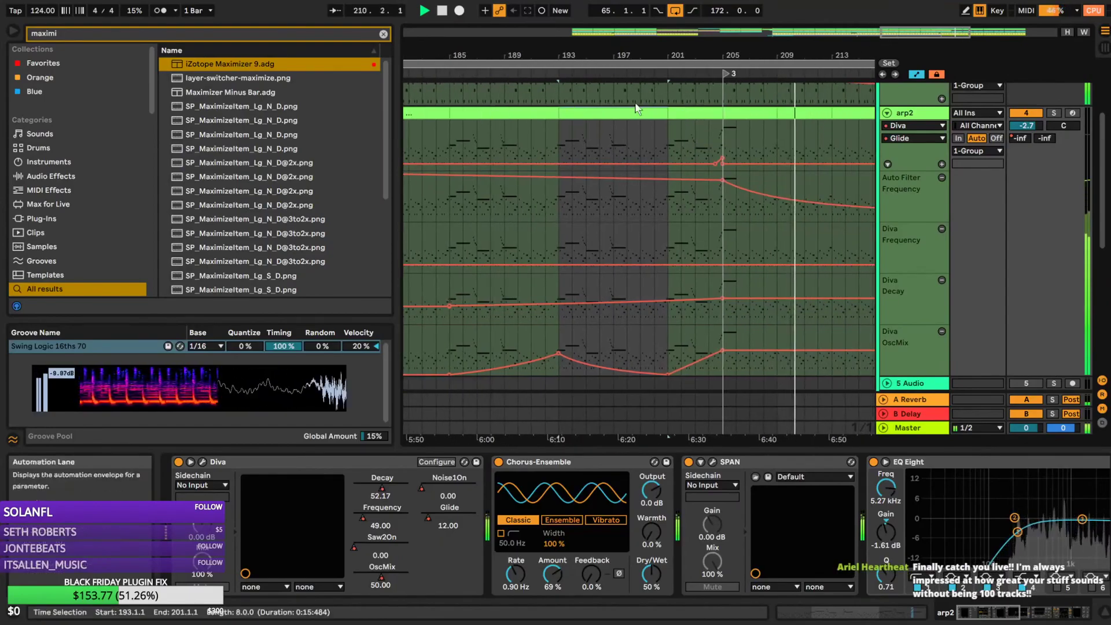
{"action": "left_click", "coordinate": [601, 135]}
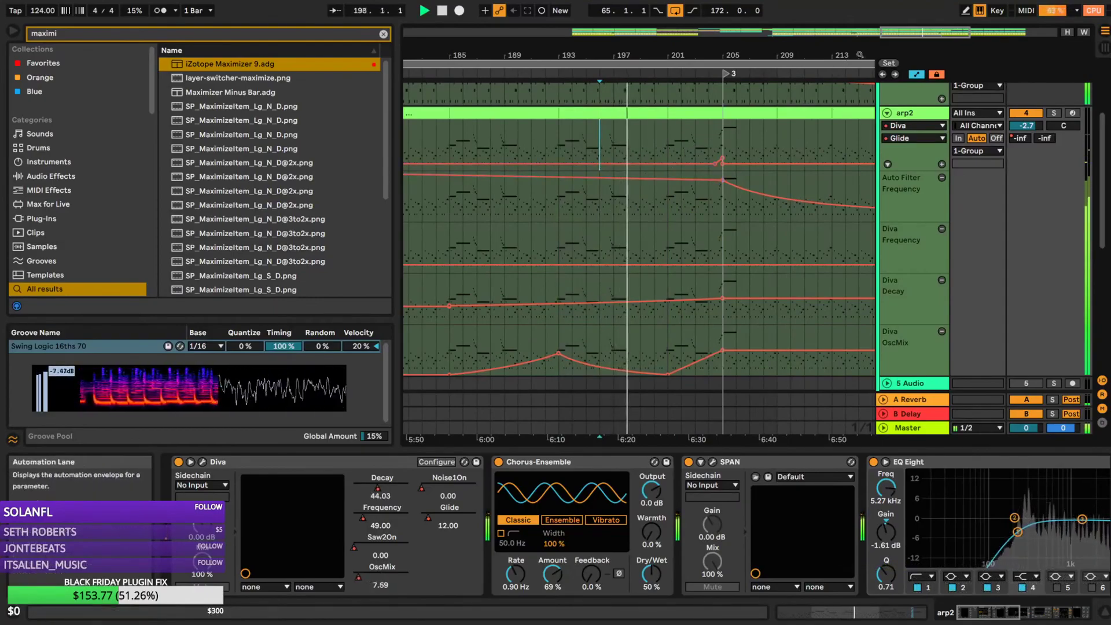
Select arp2's bars 185 to 193 and bring its Diva Decay automation back down to 40.27 at locator 3
{"action": "left_click_drag", "start_coordinate": [647, 55], "coordinate": [728, 46]}
{"action": "left_click", "coordinate": [657, 123]}
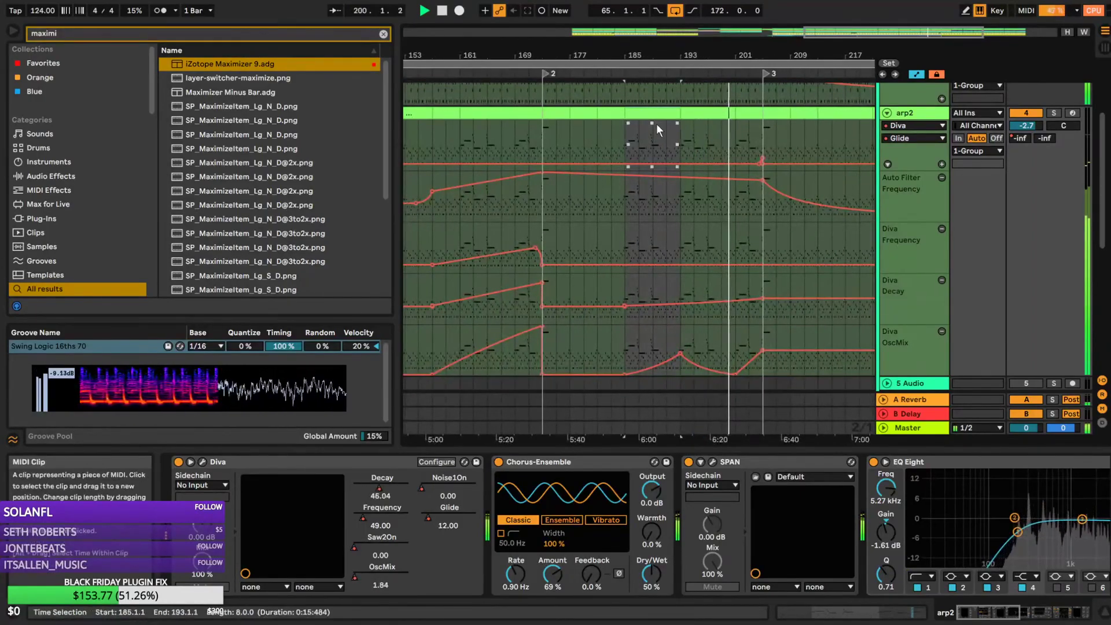
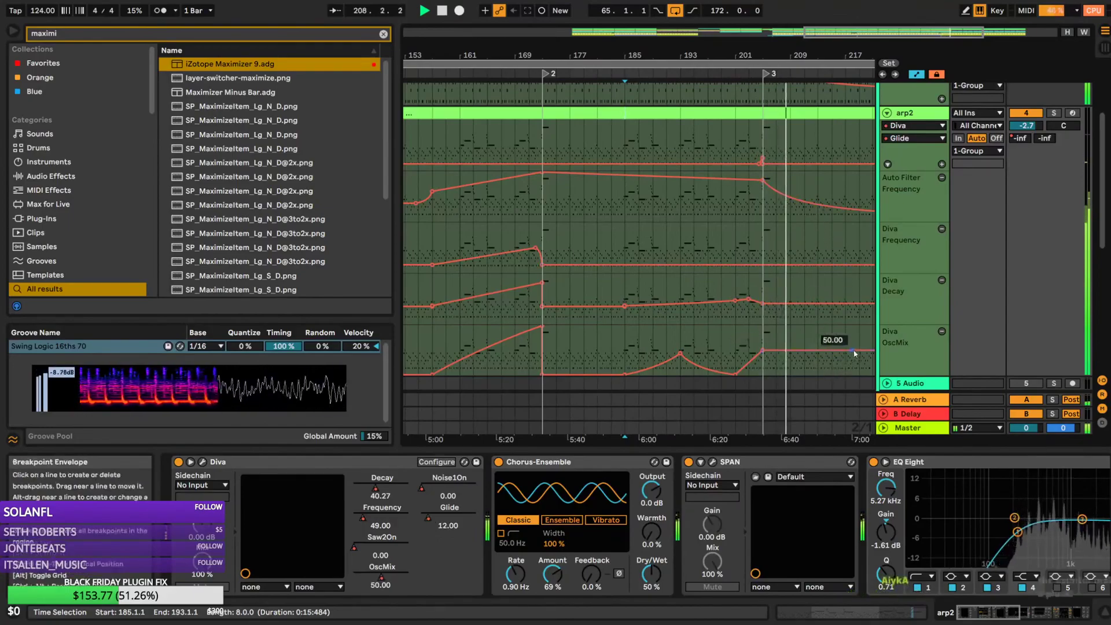
Add an OscMix bump on arp2 past locator 3, rising to about 57.58 near bar 213 and falling to zero near bar 225
{"action": "left_click_drag", "start_coordinate": [831, 351], "coordinate": [859, 335]}
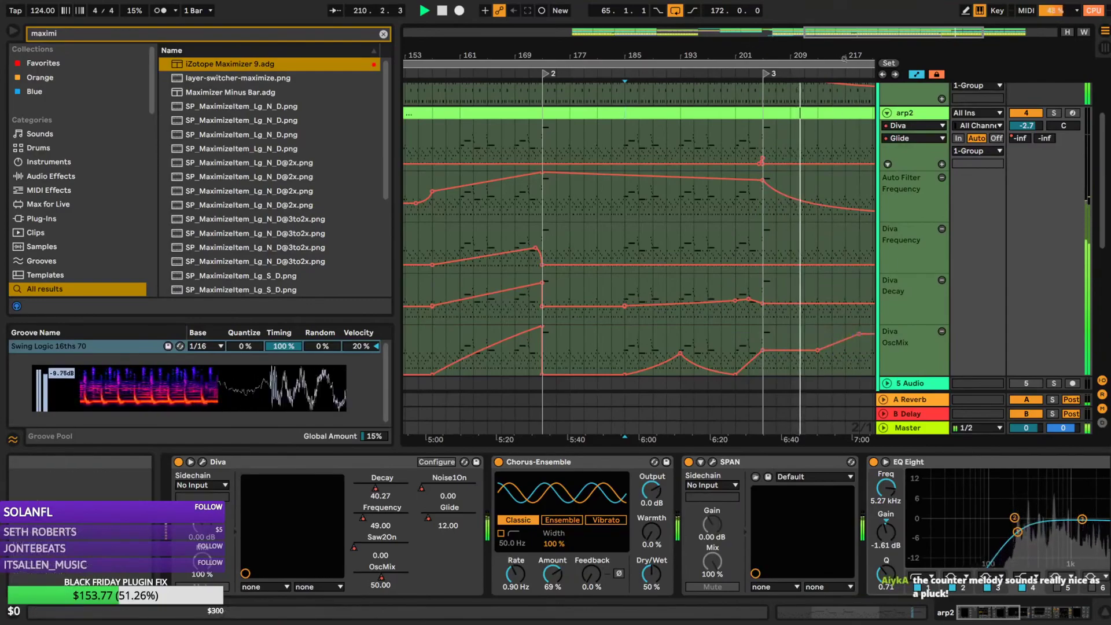
{"action": "left_click_drag", "start_coordinate": [926, 33], "coordinate": [975, 32]}
{"action": "left_click_drag", "start_coordinate": [726, 334], "coordinate": [686, 332]}
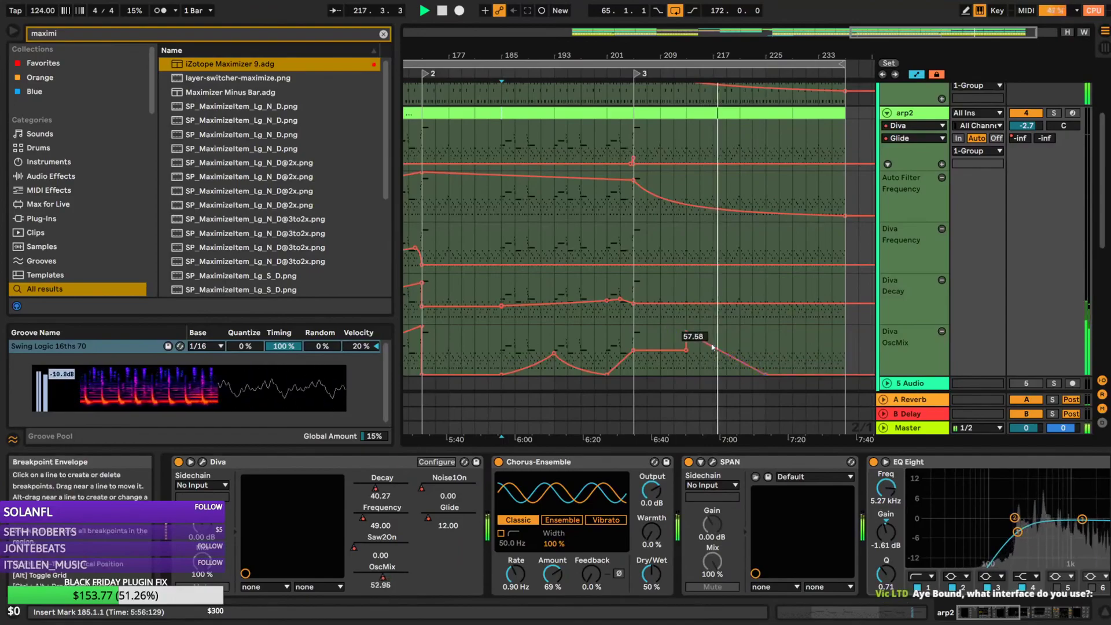
Fold the arp2 and arp tracks and bring the full arrangement into view
{"action": "left_click", "coordinate": [888, 113]}
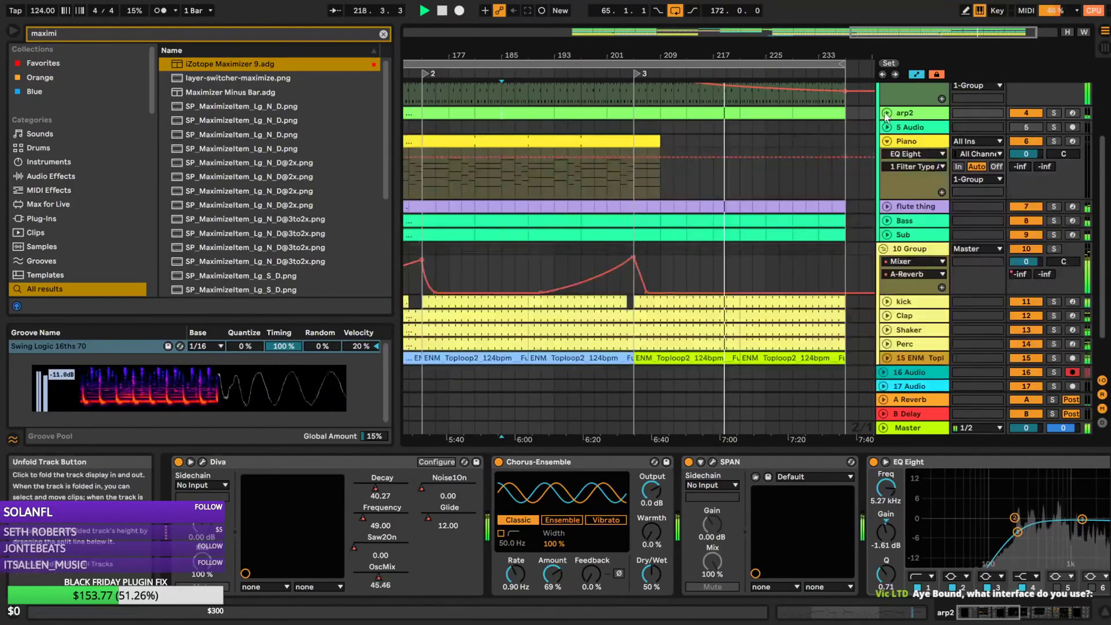
{"action": "left_click_drag", "start_coordinate": [863, 32], "coordinate": [768, 32]}
{"action": "scroll", "coordinate": [637, 168], "scroll_direction": "left", "scroll_amount": 2}
{"action": "scroll", "coordinate": [637, 168], "scroll_direction": "up", "scroll_amount": 5}
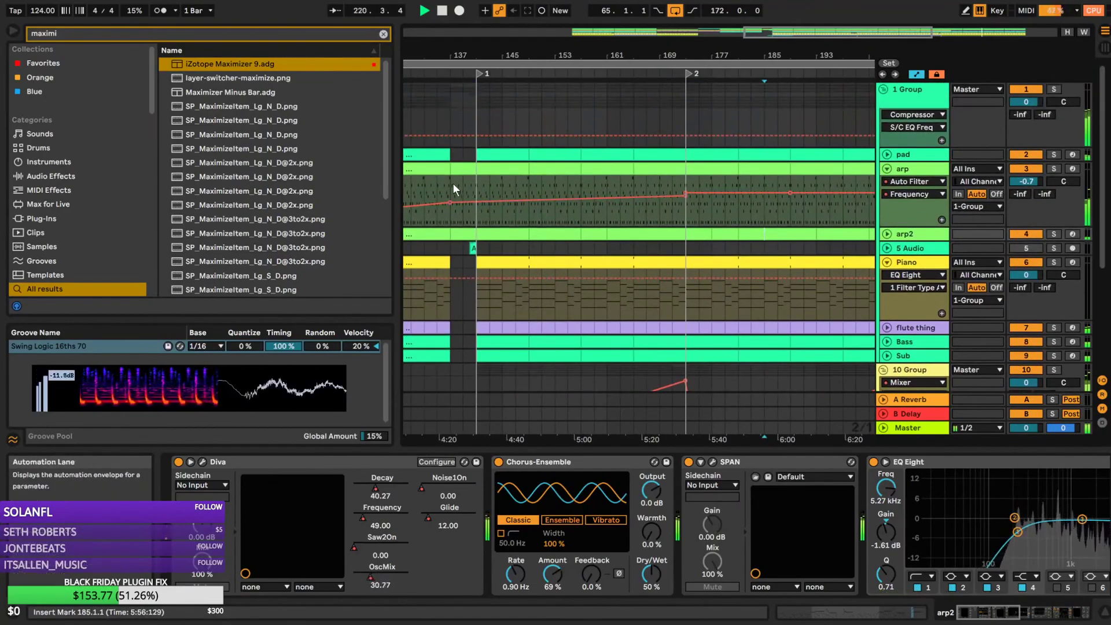
{"action": "left_click", "coordinate": [451, 183]}
{"action": "mouse_move", "coordinate": [839, 32]}
{"action": "left_mouse_down"}
{"action": "mouse_move", "coordinate": [745, 23]}
{"action": "mouse_move", "coordinate": [732, 11]}
{"action": "left_mouse_up"}
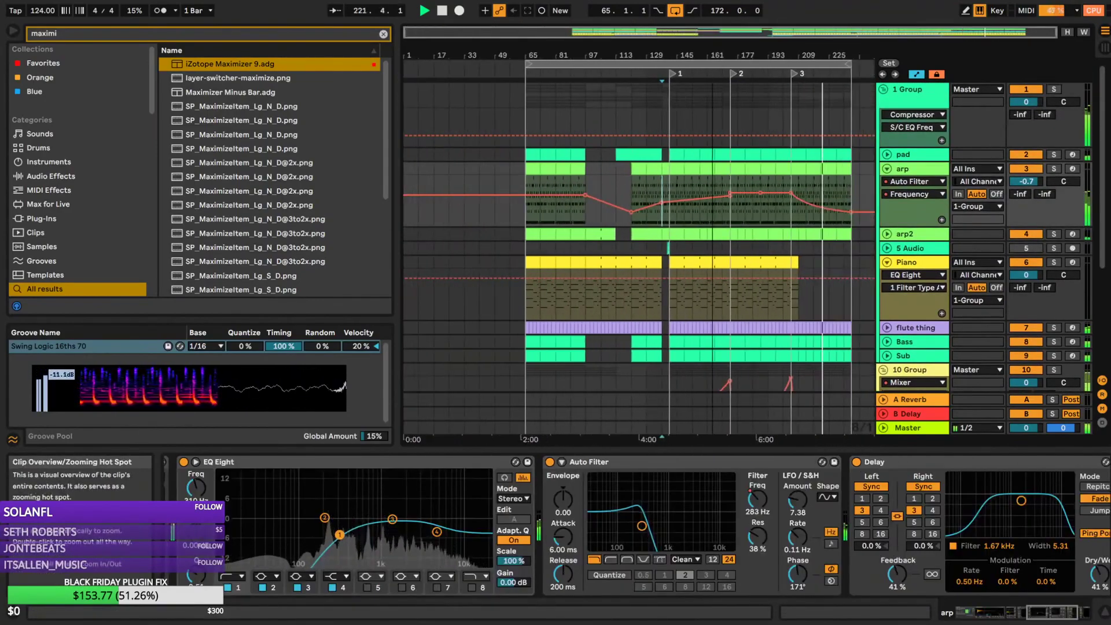
{"action": "left_click", "coordinate": [886, 170]}
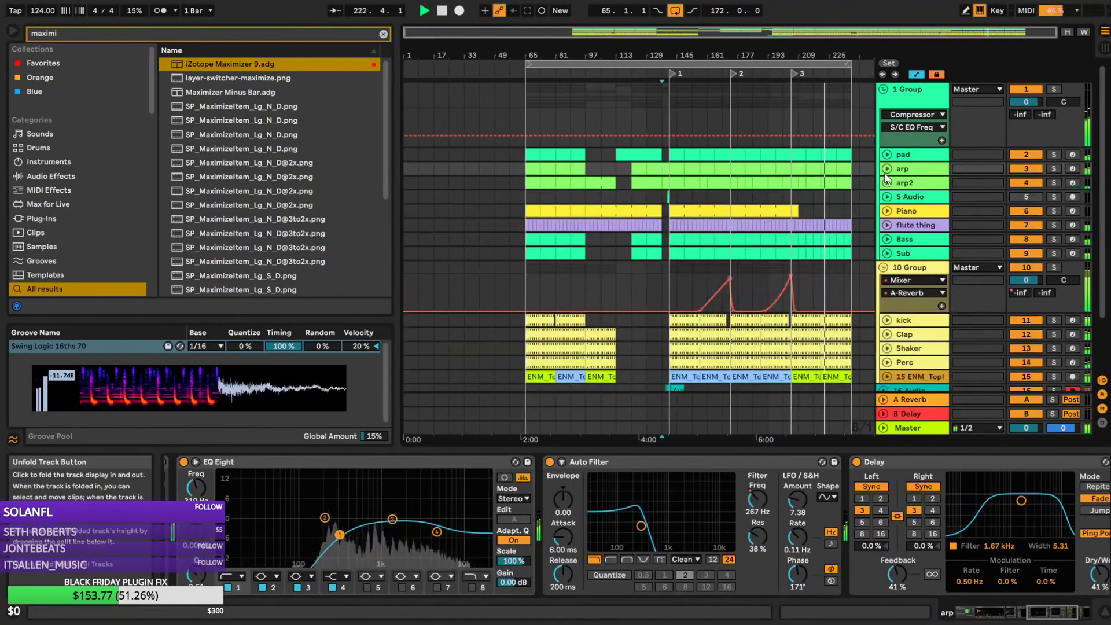
Show the flute thing track's Auto Filter Frequency automation and audition it from bars 97 and about 168
{"action": "left_click", "coordinate": [888, 225]}
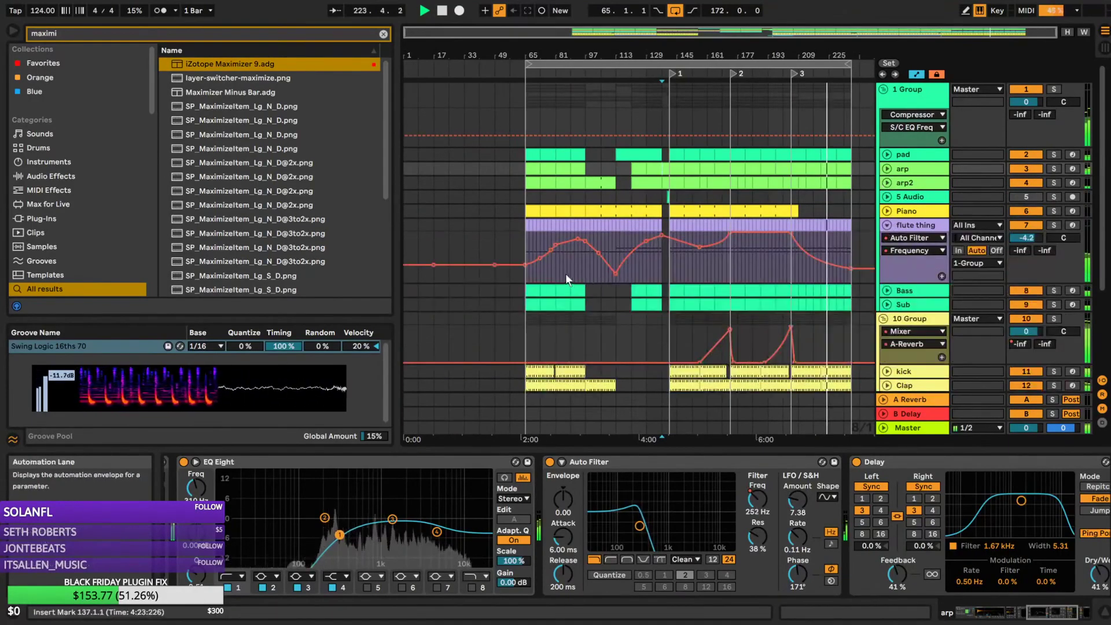
{"action": "left_click", "coordinate": [584, 278]}
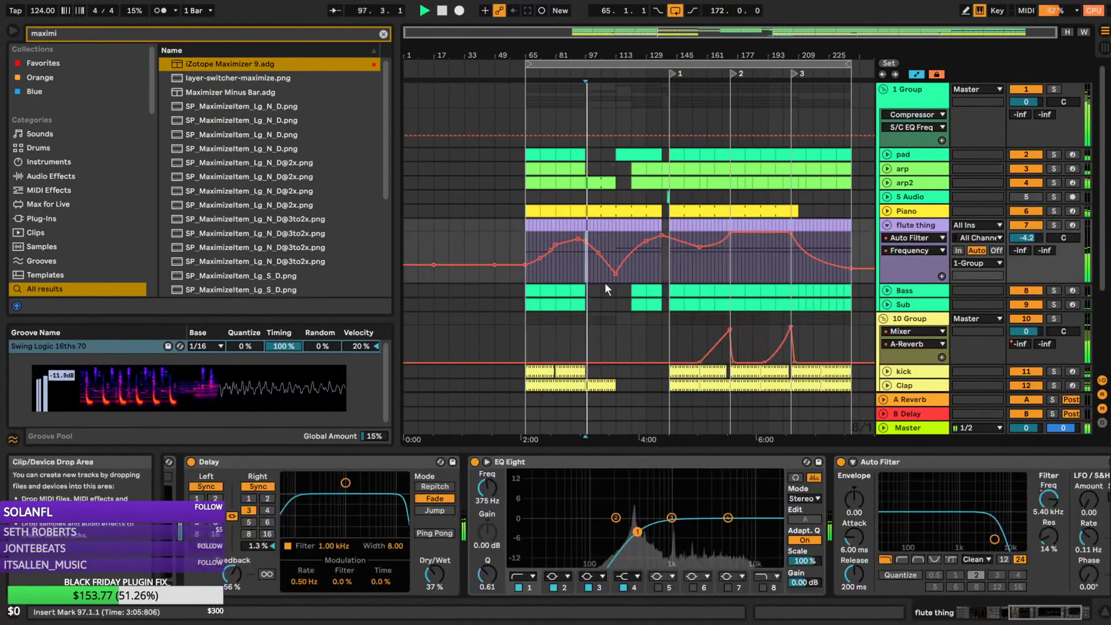
{"action": "left_click", "coordinate": [725, 271]}
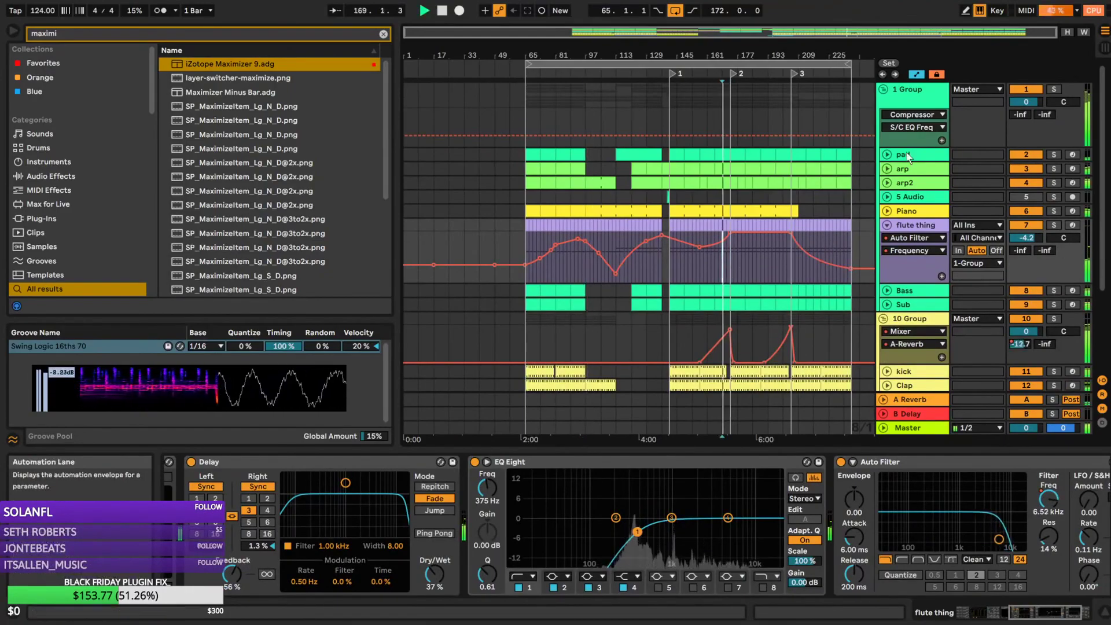
Collapse all tracks and groups, and unfold 1 Group to list its instrument tracks across the whole arrangement
{"action": "left_click_drag", "start_coordinate": [868, 33], "coordinate": [868, 78]}
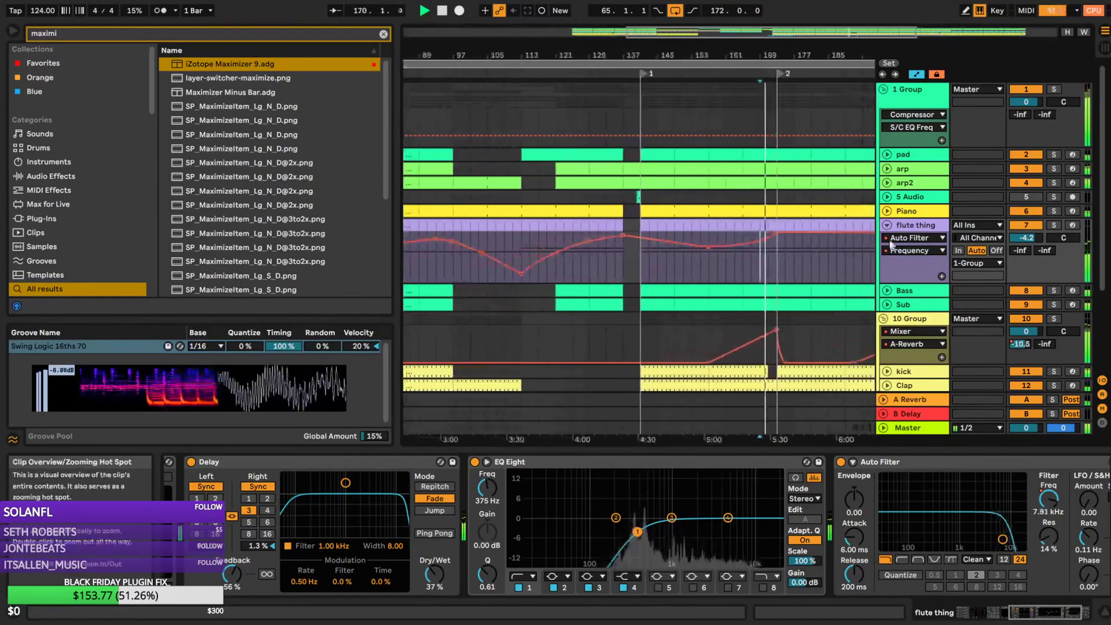
{"action": "left_click", "coordinate": [885, 321], "text": "alt"}
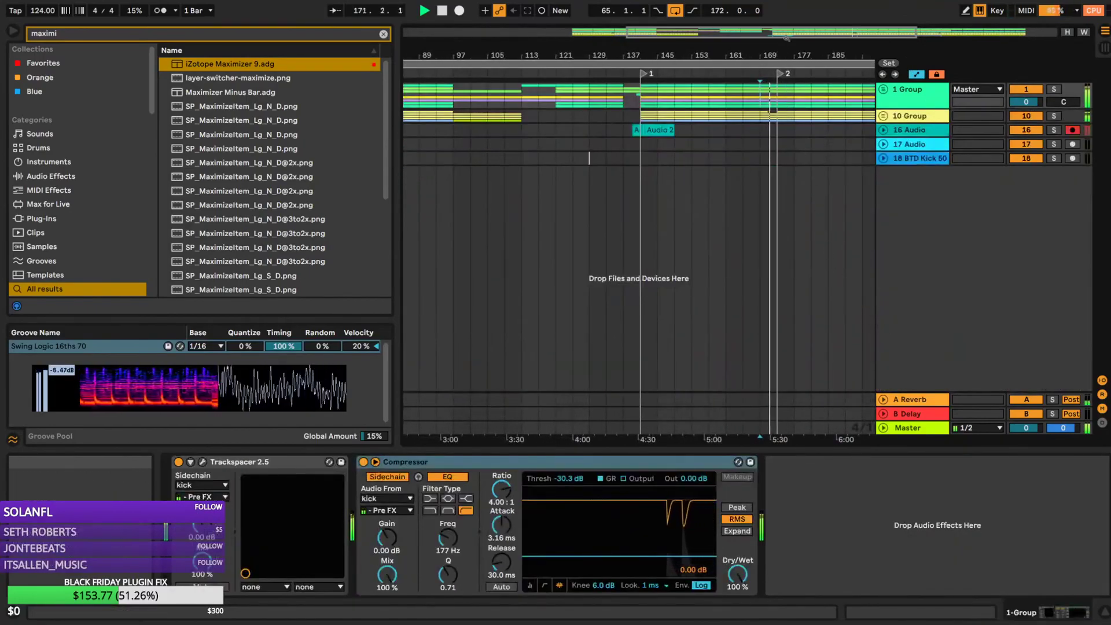
{"action": "left_click_drag", "start_coordinate": [810, 33], "coordinate": [811, 4]}
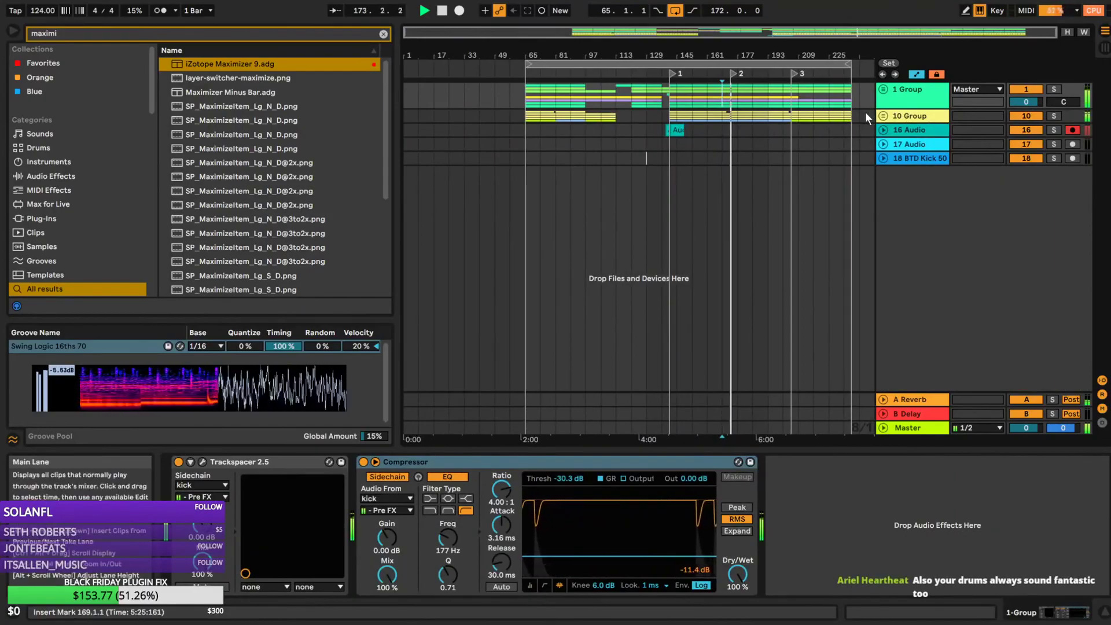
{"action": "left_click", "coordinate": [884, 89]}
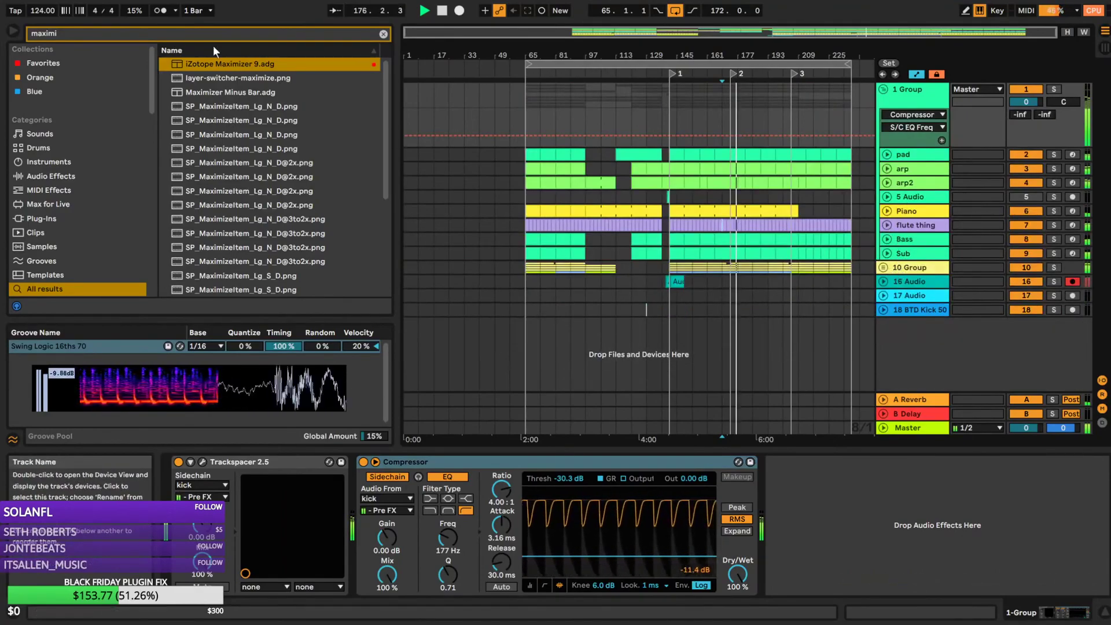
Stop playback, search the browser for "clap fill" and preview 001 Clap Fill-In.wav
{"action": "left_click", "coordinate": [379, 34]}
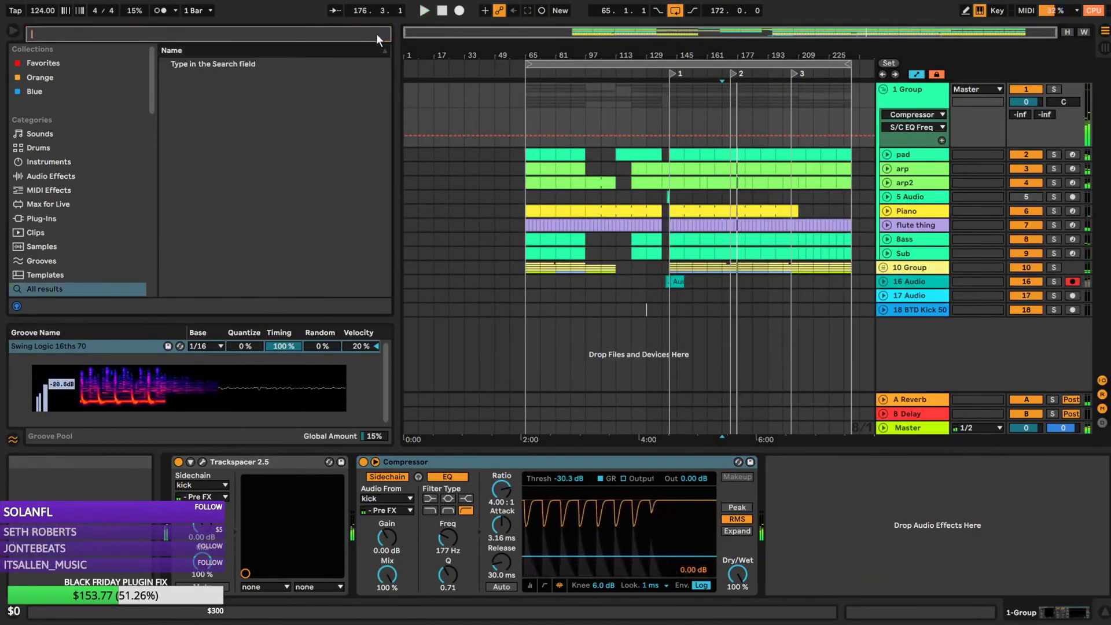
{"action": "type", "text": "clap fill"}
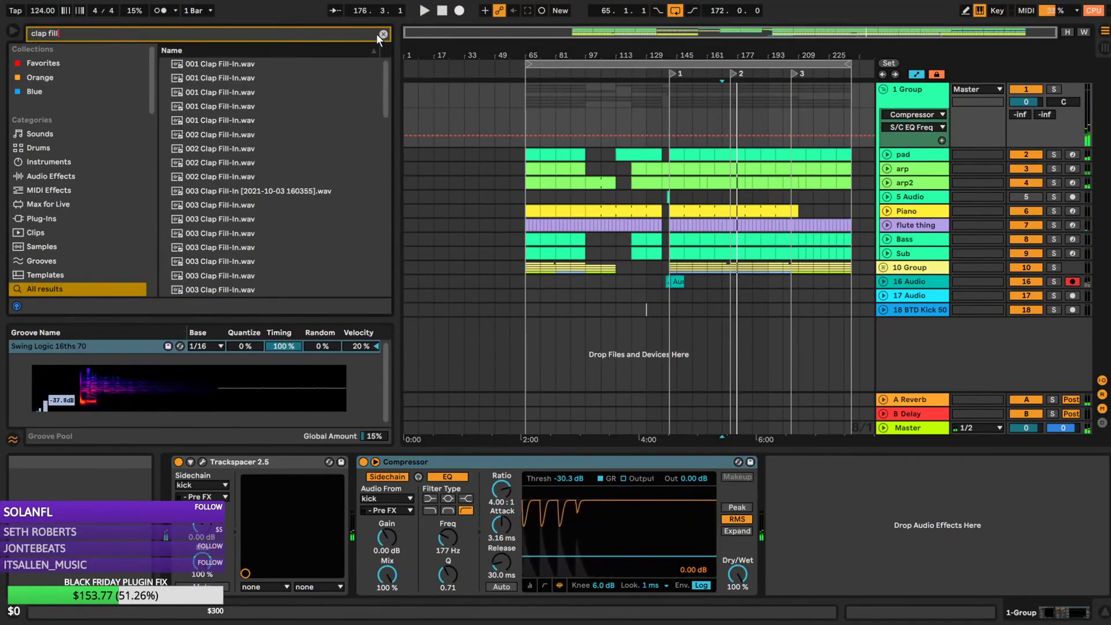
{"action": "left_click", "coordinate": [245, 119]}
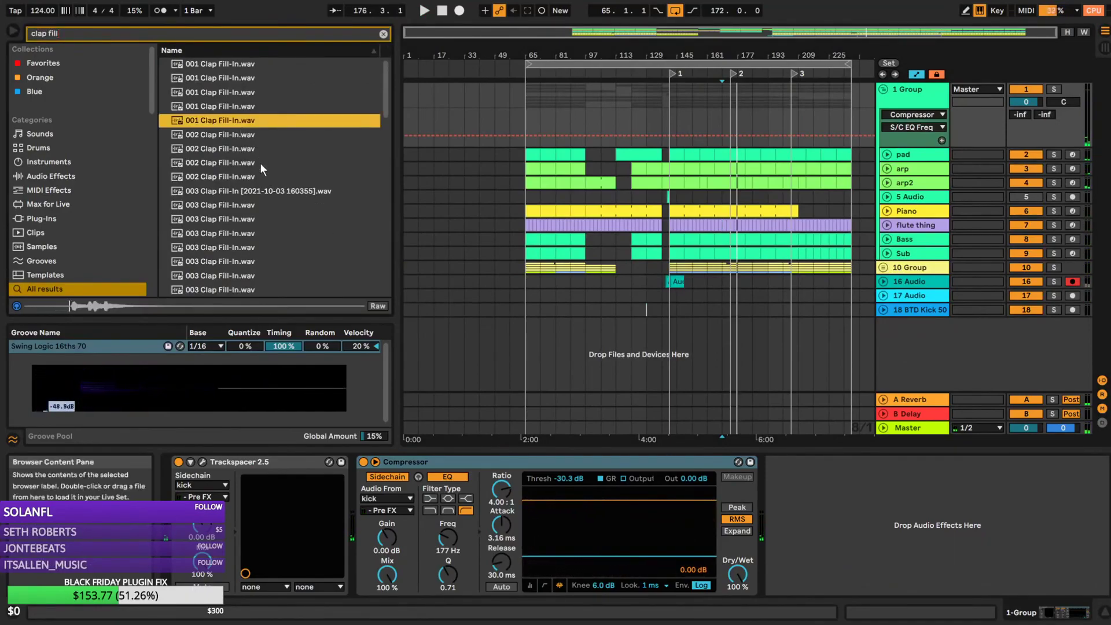
{"action": "scroll", "coordinate": [260, 174], "scroll_direction": "down", "scroll_amount": 5}
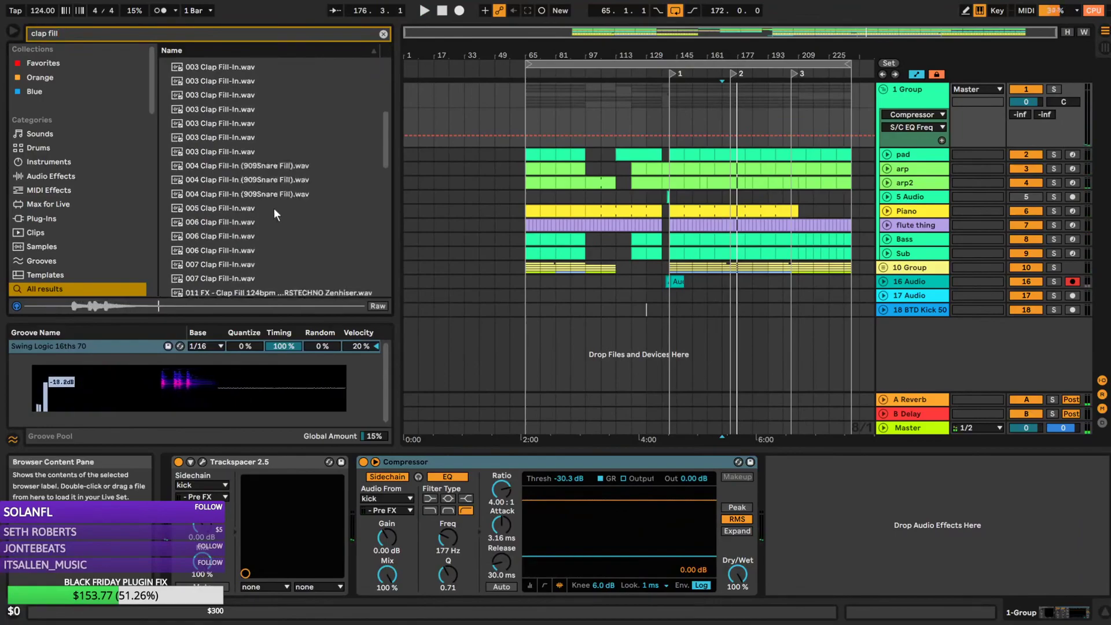
Preview further clap fills: a 011 FX - Clap Fill 124bpm, ECFX_Clap_Fill_125_01 R.wav and ES_MT2_Kit02_Clap_Fill_Amin_128bpm.wav
{"action": "scroll", "coordinate": [280, 213], "scroll_direction": "down", "scroll_amount": 2}
{"action": "scroll", "coordinate": [279, 209], "scroll_direction": "down", "scroll_amount": 3}
{"action": "left_click", "coordinate": [277, 203]}
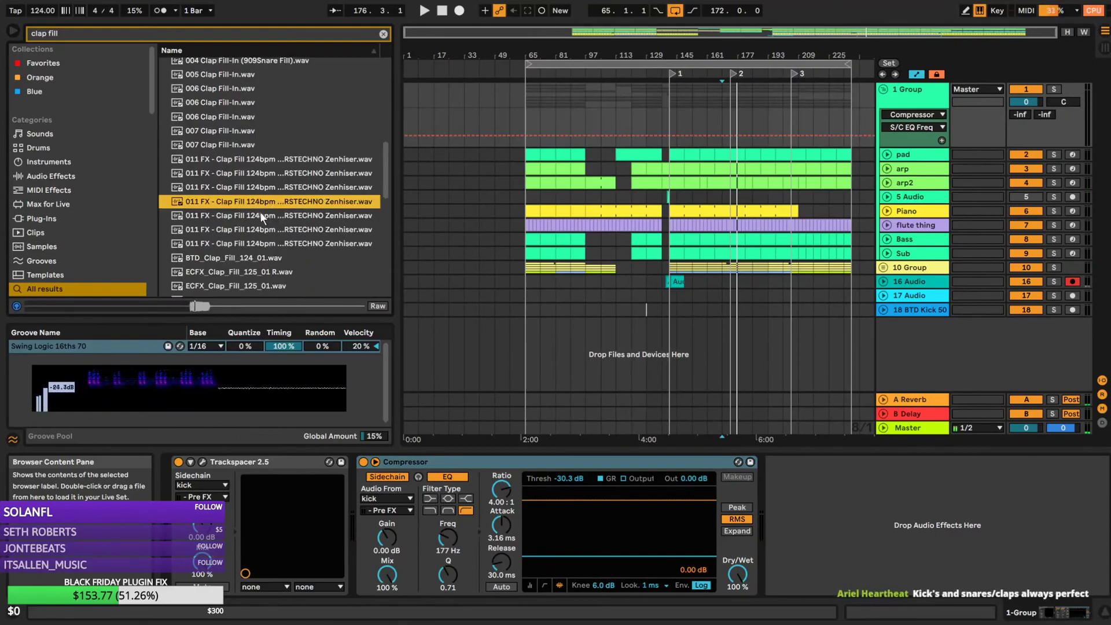
{"action": "scroll", "coordinate": [279, 214], "scroll_direction": "down", "scroll_amount": 2}
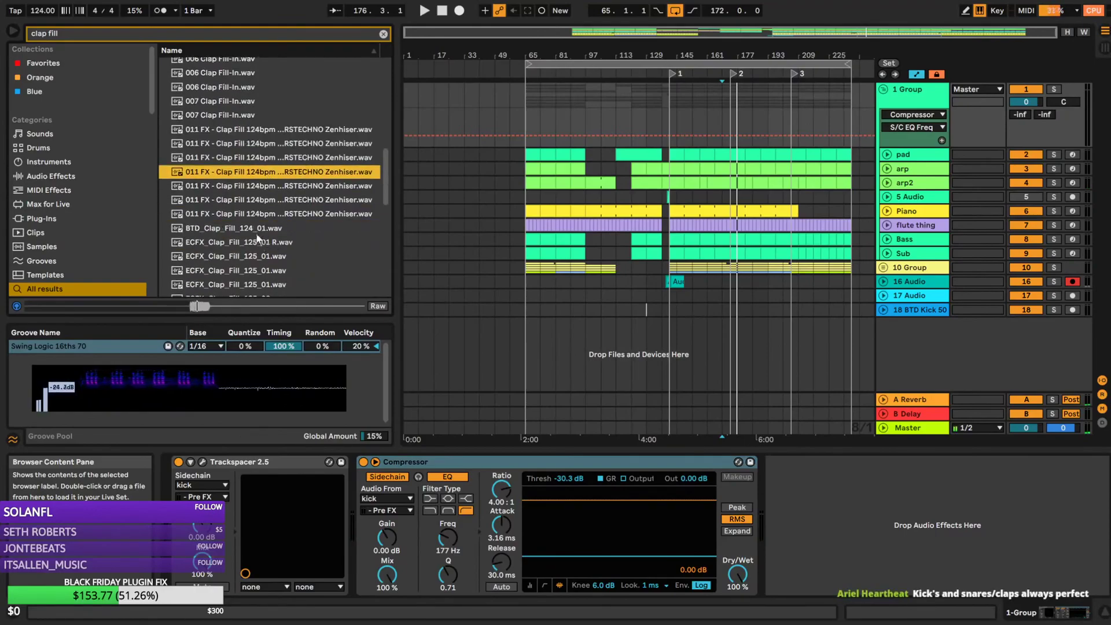
{"action": "left_click", "coordinate": [253, 242]}
{"action": "scroll", "coordinate": [276, 255], "scroll_direction": "down", "scroll_amount": 5}
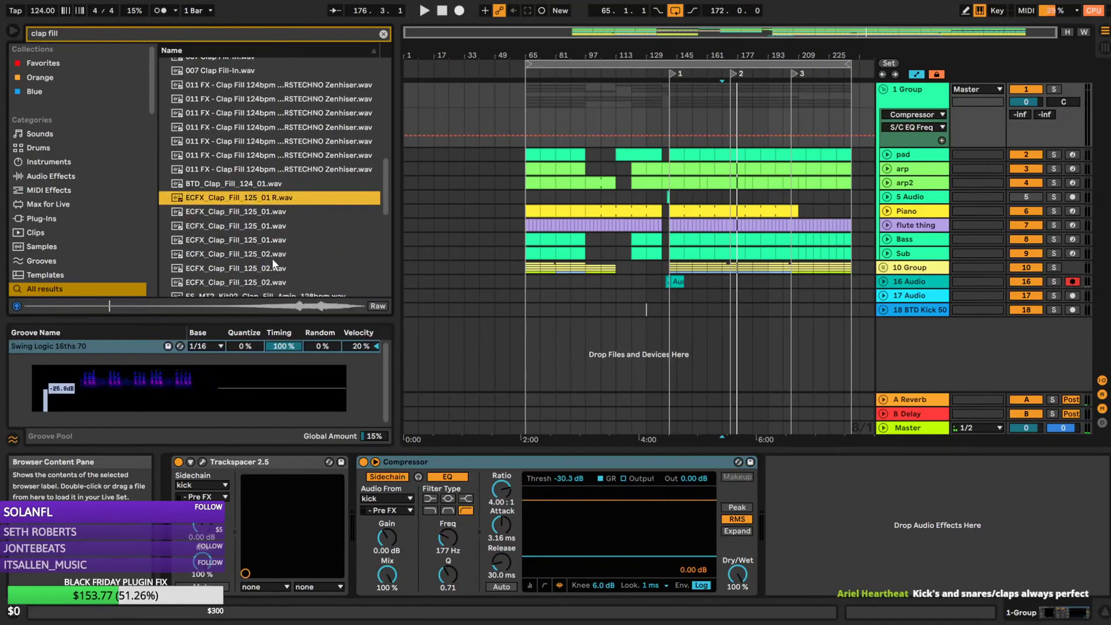
{"action": "scroll", "coordinate": [266, 264], "scroll_direction": "down", "scroll_amount": 3}
{"action": "left_click", "coordinate": [260, 231]}
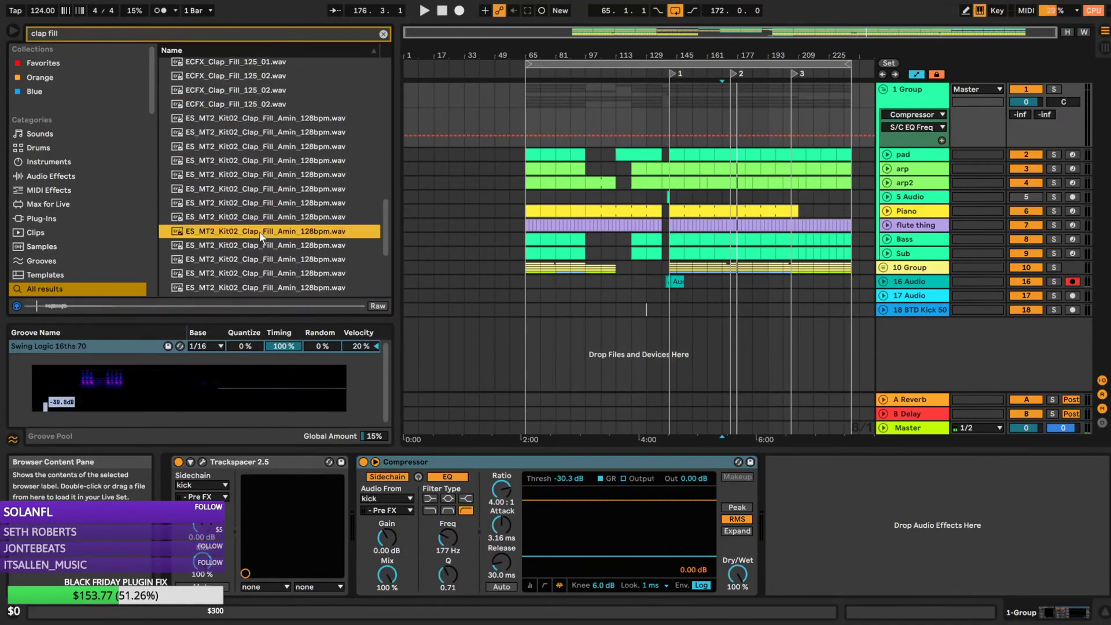
Unfold 10 Group and insert a new audio track below Perc
{"action": "mouse_move", "coordinate": [753, 56]}
{"action": "left_mouse_down"}
{"action": "mouse_move", "coordinate": [677, 96]}
{"action": "mouse_move", "coordinate": [683, 139]}
{"action": "mouse_move", "coordinate": [802, 123]}
{"action": "left_mouse_up"}
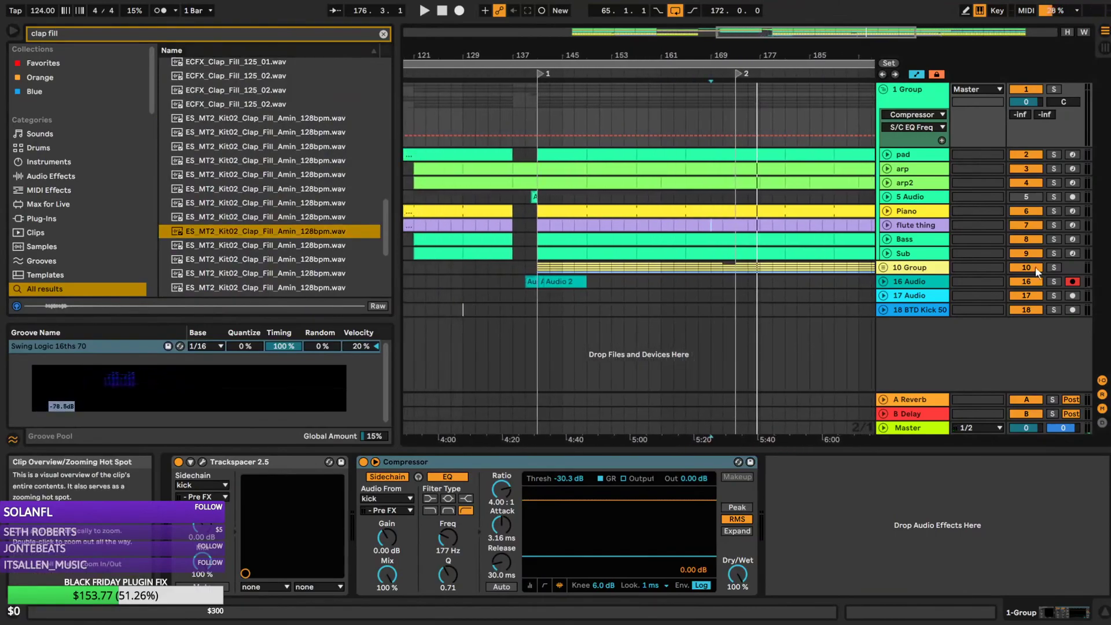
{"action": "left_click", "coordinate": [884, 267]}
{"action": "scroll", "coordinate": [891, 288], "scroll_direction": "down", "scroll_amount": 2}
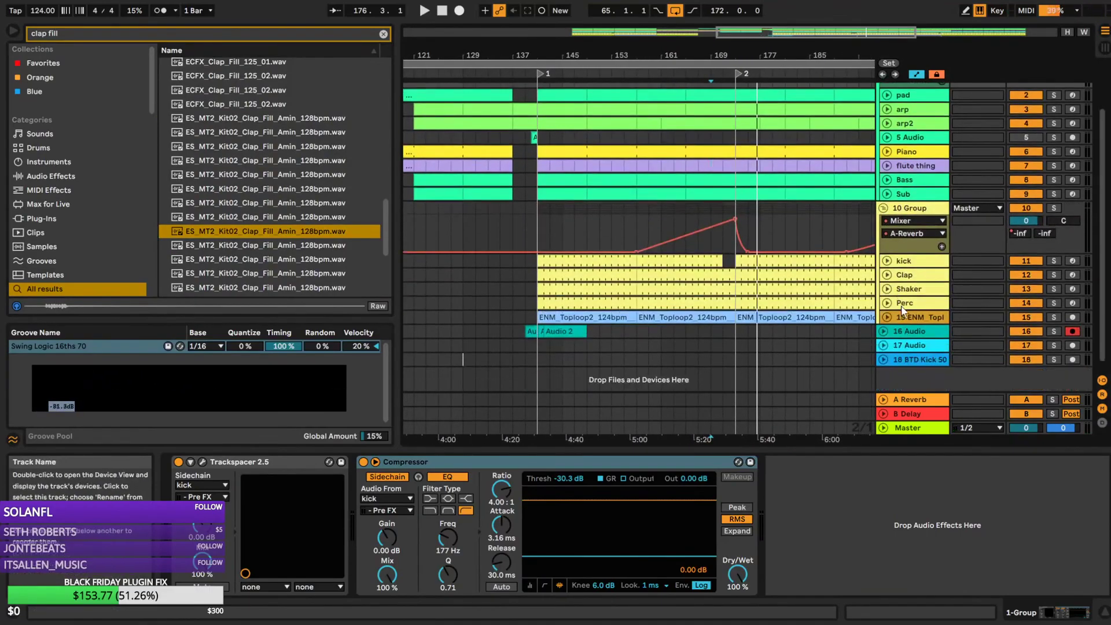
{"action": "left_click", "coordinate": [904, 305]}
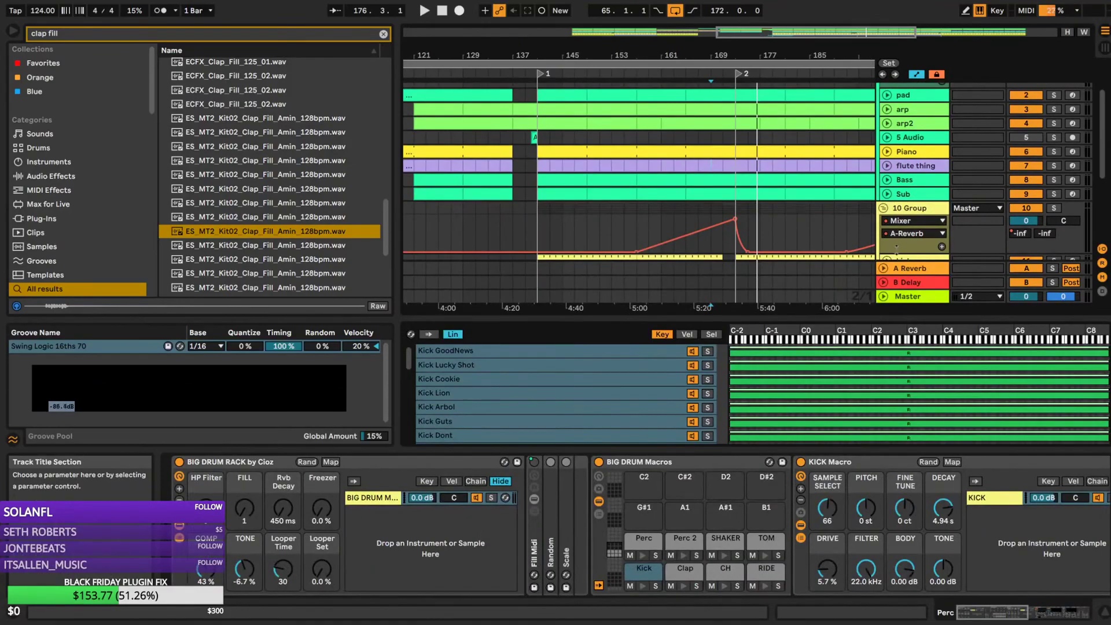
{"action": "key", "text": "ctrl+t"}
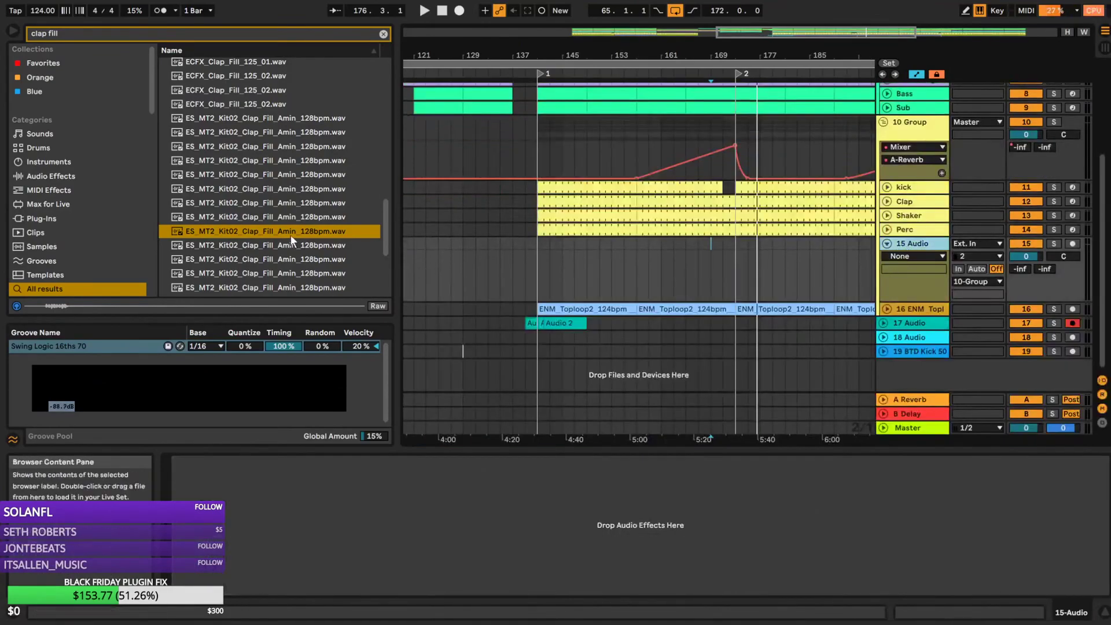
Place ES_MT2_Kit02_Clap_Fill_Amin_128bpm.wav on the new audio track, starting at bar 144
{"action": "left_click_drag", "start_coordinate": [290, 235], "coordinate": [637, 258]}
{"action": "left_click_drag", "start_coordinate": [572, 281], "coordinate": [587, 264]}
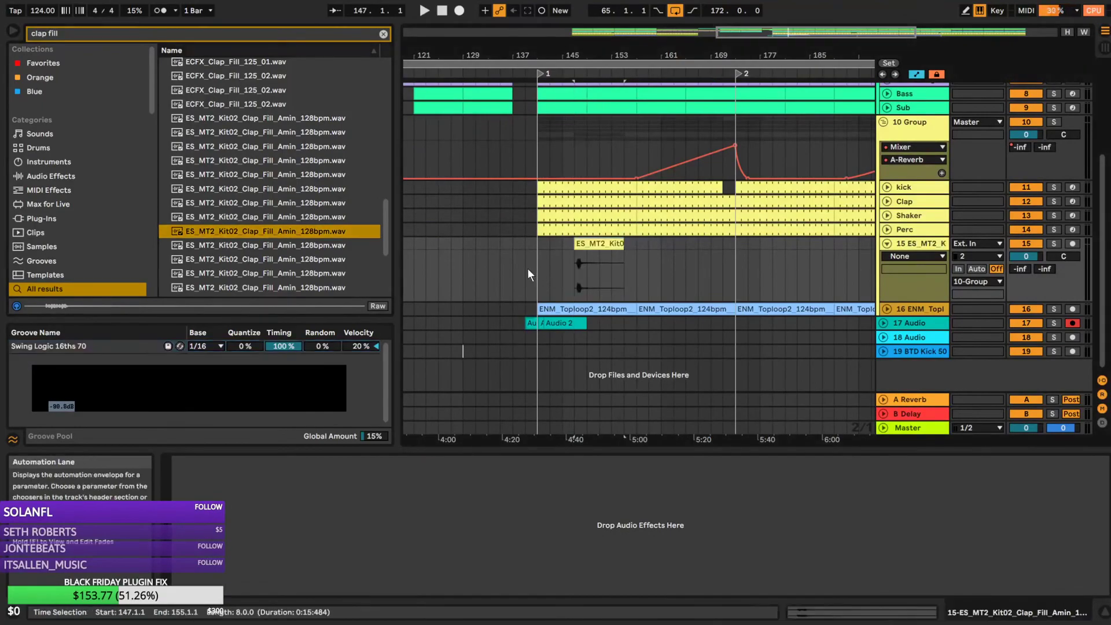
{"action": "key", "text": "space"}
{"action": "left_click_drag", "start_coordinate": [776, 33], "coordinate": [776, 110]}
{"action": "left_click_drag", "start_coordinate": [751, 256], "coordinate": [675, 248]}
Set the clap fill track's volume to -7.3 dB while auditioning it from bar 144
{"action": "left_click_drag", "start_coordinate": [1028, 261], "coordinate": [1027, 297]}
{"action": "left_click", "coordinate": [661, 260]}
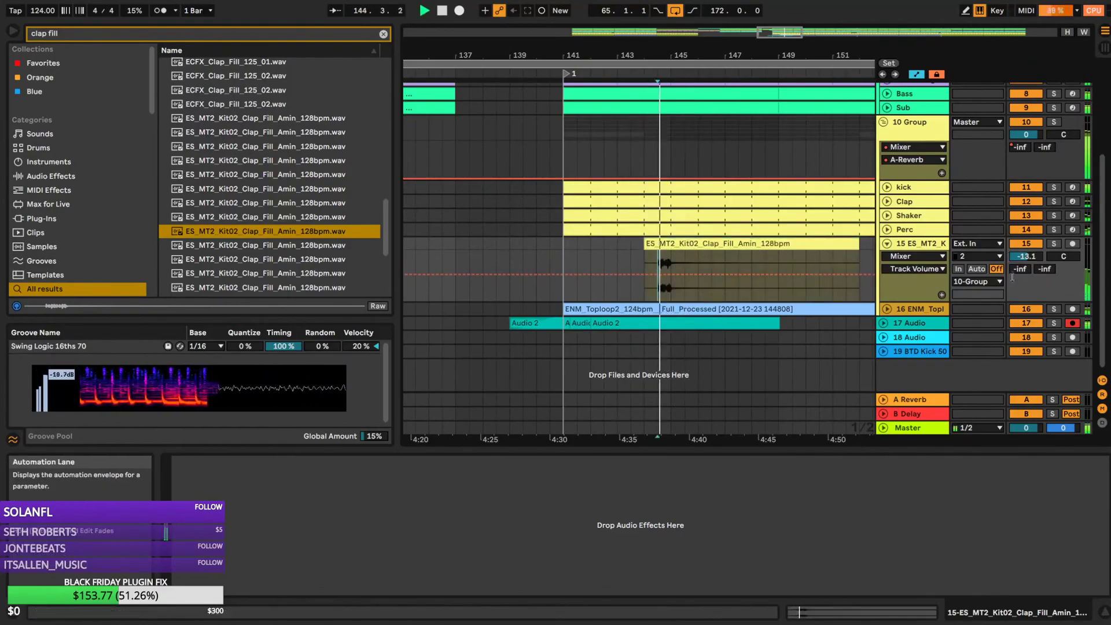
{"action": "left_click_drag", "start_coordinate": [1025, 253], "coordinate": [1025, 237]}
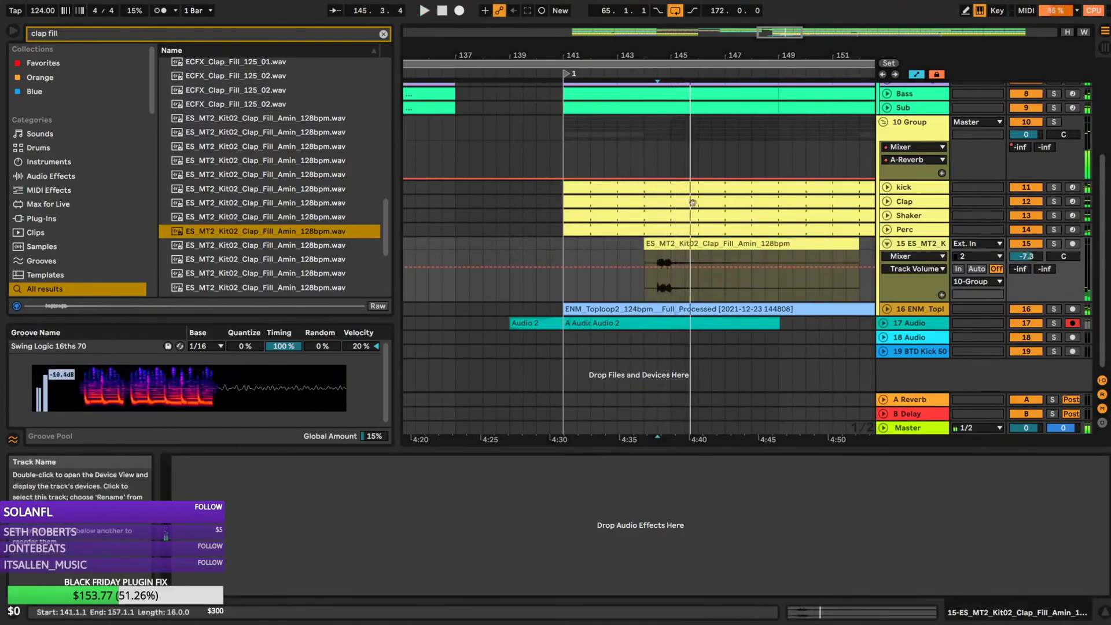
Add Reverb to the clap fill track with an 11.8 s decay time and 43% dry/wet, and audition it
{"action": "left_click", "coordinate": [381, 34]}
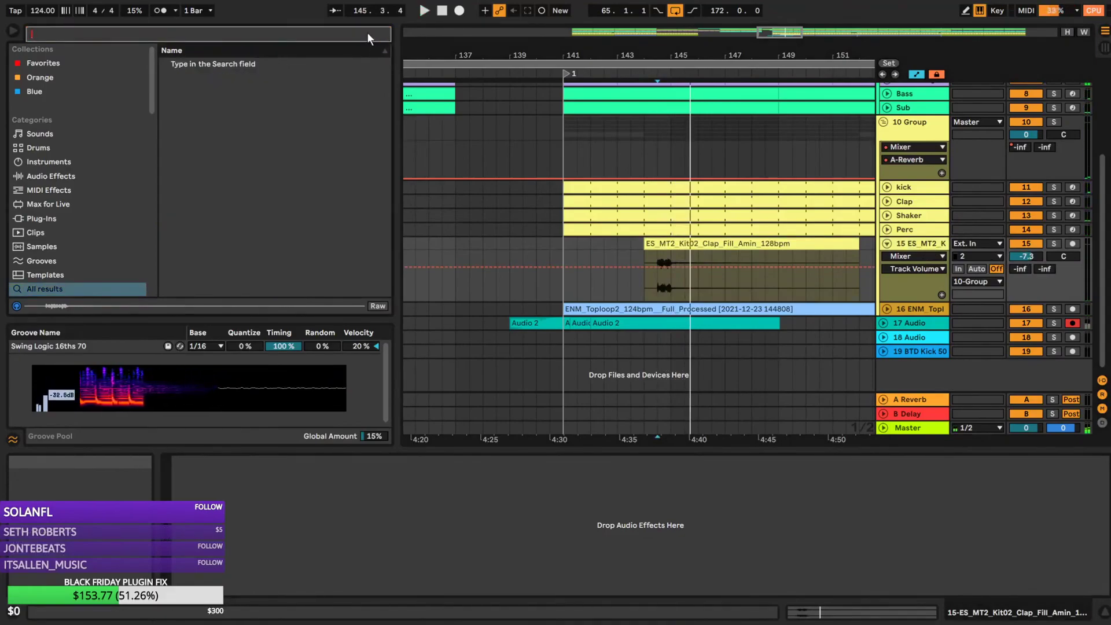
{"action": "type", "text": "reverb"}
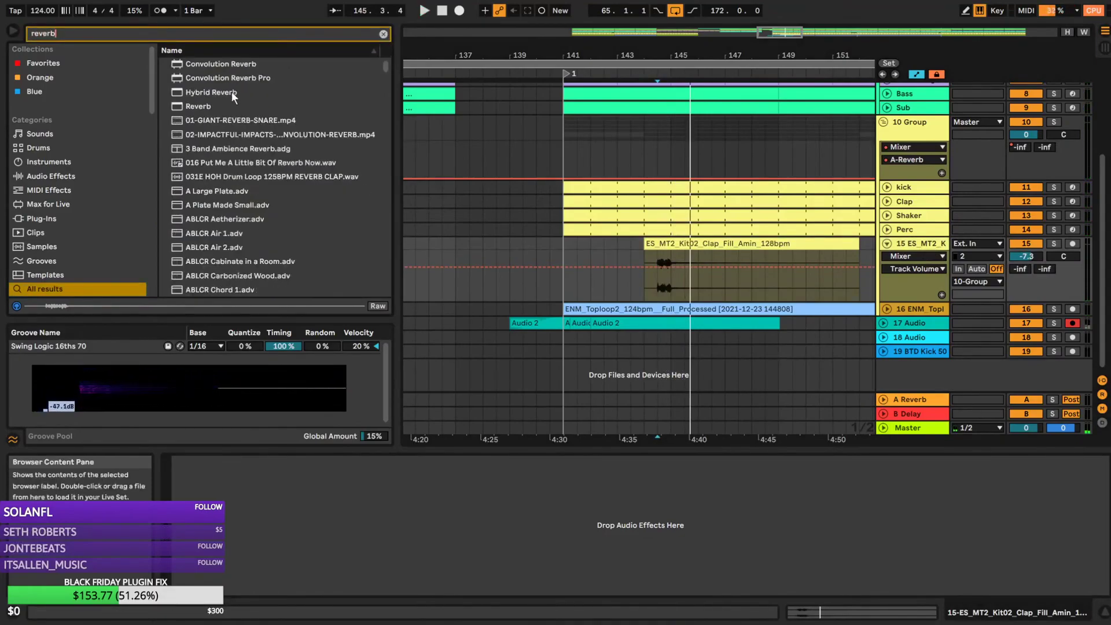
{"action": "double_click", "coordinate": [205, 106]}
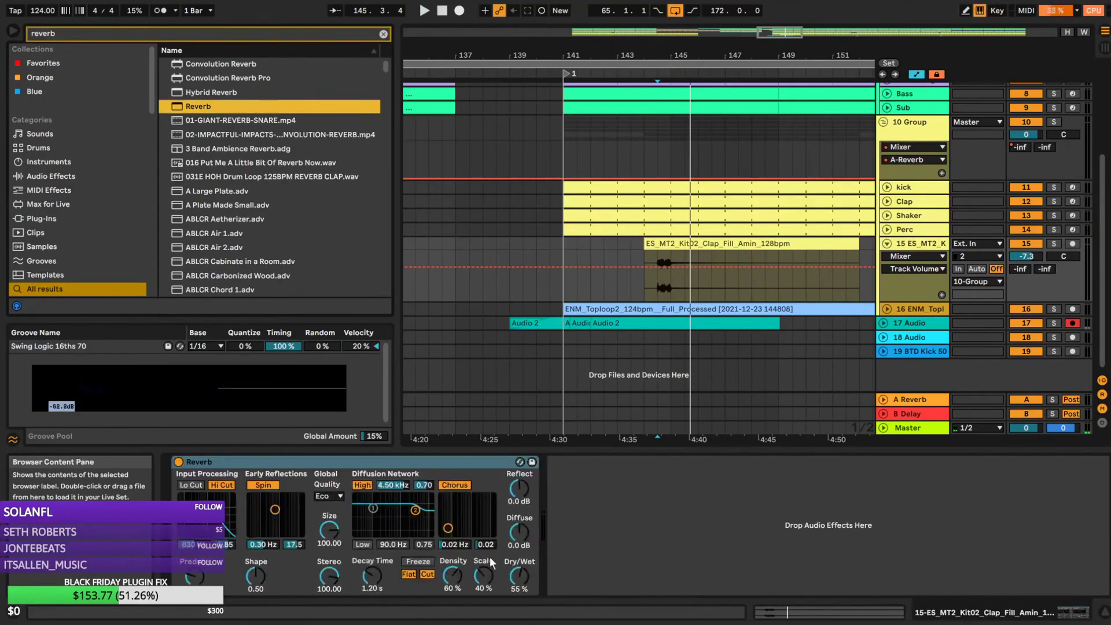
{"action": "left_click_drag", "start_coordinate": [371, 577], "coordinate": [371, 549]}
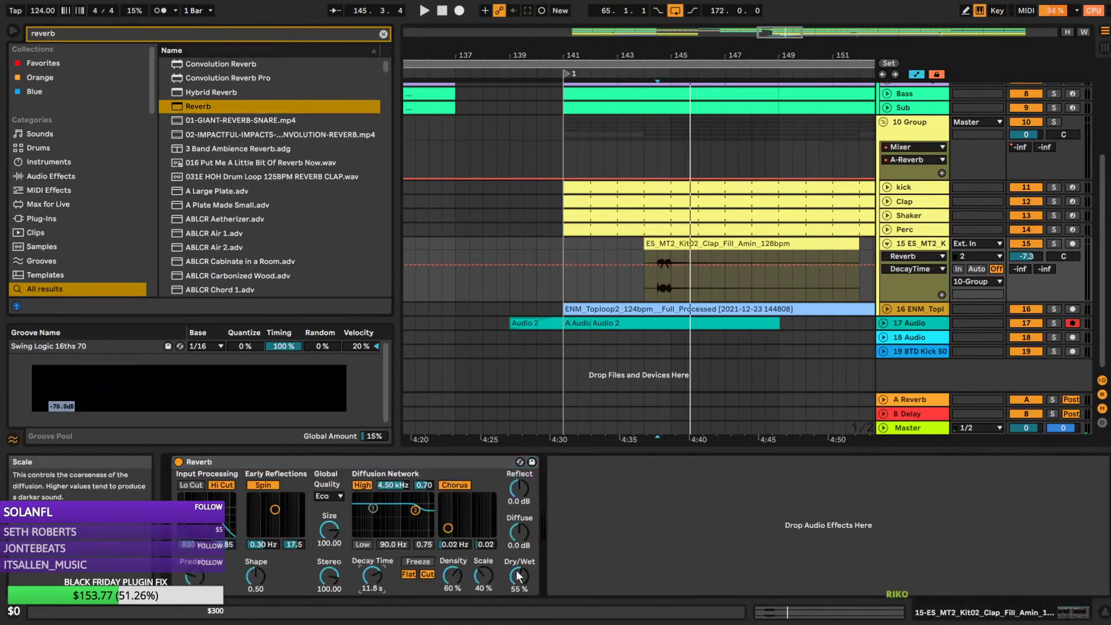
{"action": "left_click_drag", "start_coordinate": [513, 576], "coordinate": [514, 585]}
{"action": "key", "text": "space"}
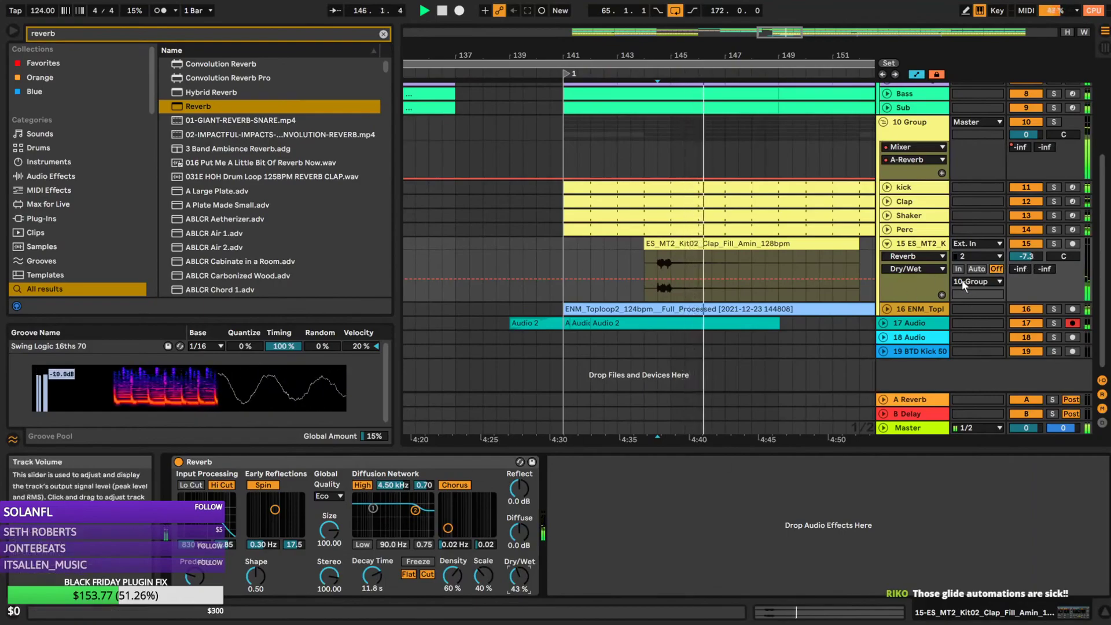
{"action": "key", "text": "space"}
Search the browser for "808 clap", insert a MIDI track below the clap fill track and preview Clap 808.aif
{"action": "left_click_drag", "start_coordinate": [782, 33], "coordinate": [781, 89]}
{"action": "left_click", "coordinate": [384, 34]}
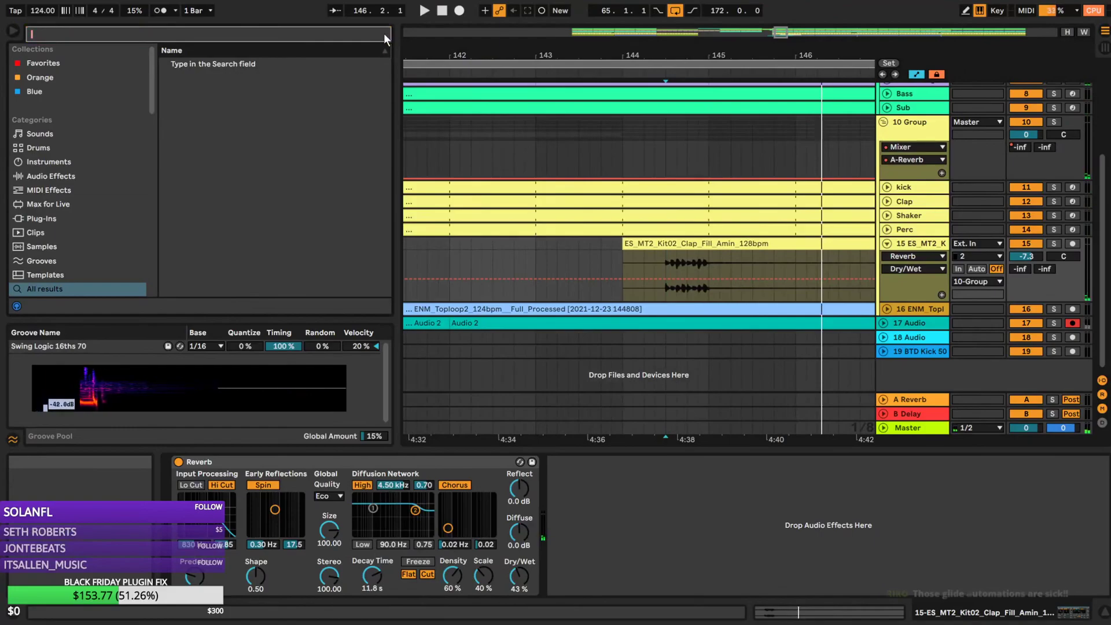
{"action": "type", "text": "808 clap"}
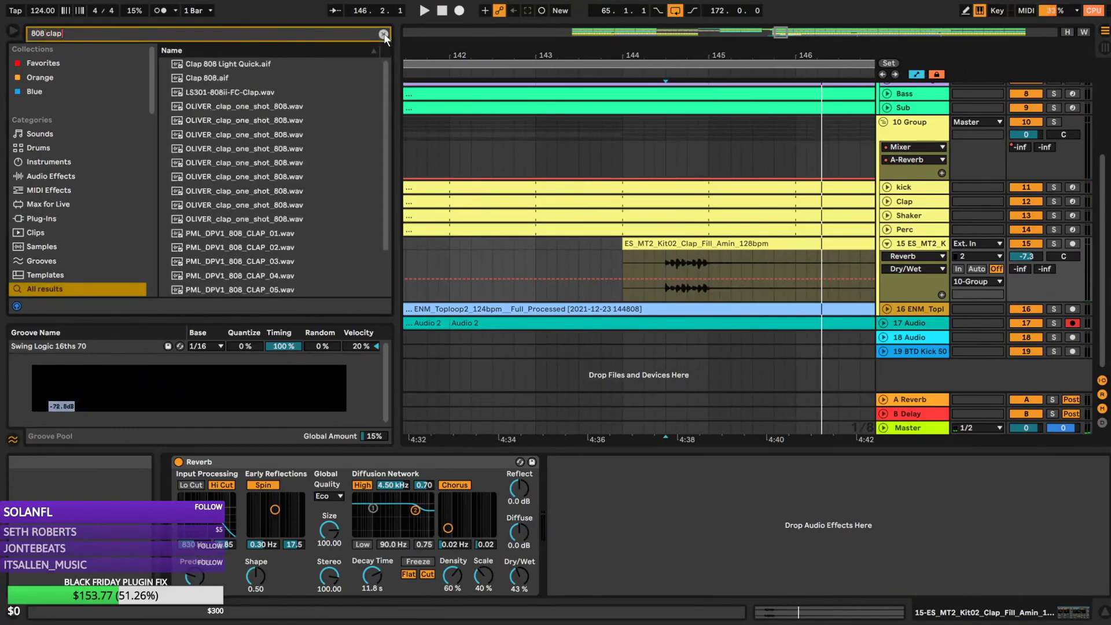
{"action": "left_click", "coordinate": [923, 248]}
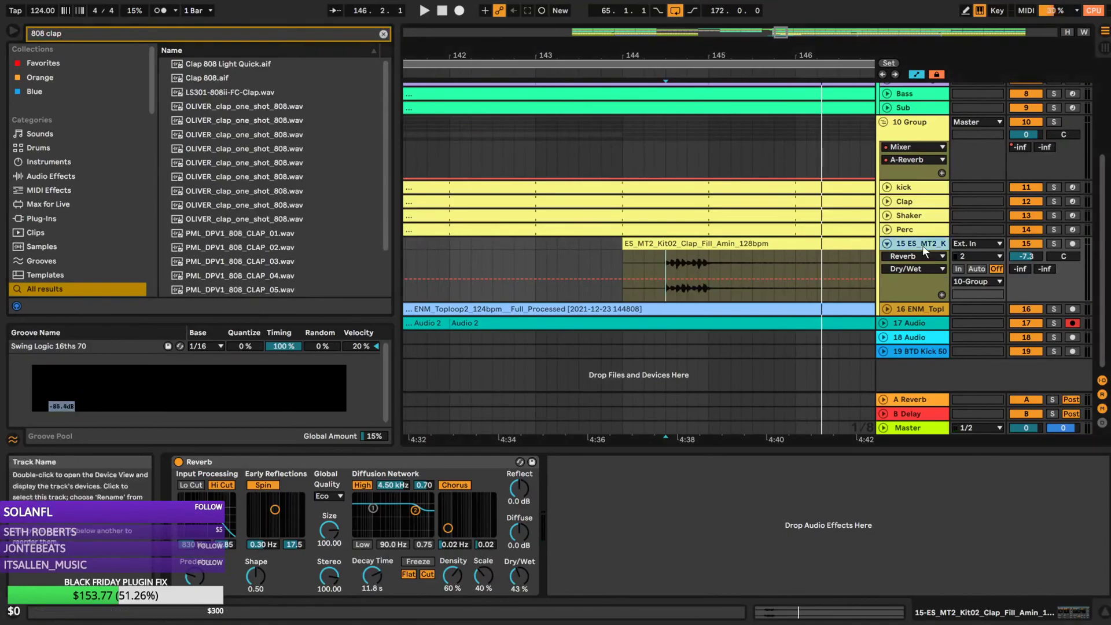
{"action": "key", "text": "ctrl+shift+t"}
{"action": "left_click", "coordinate": [214, 77]}
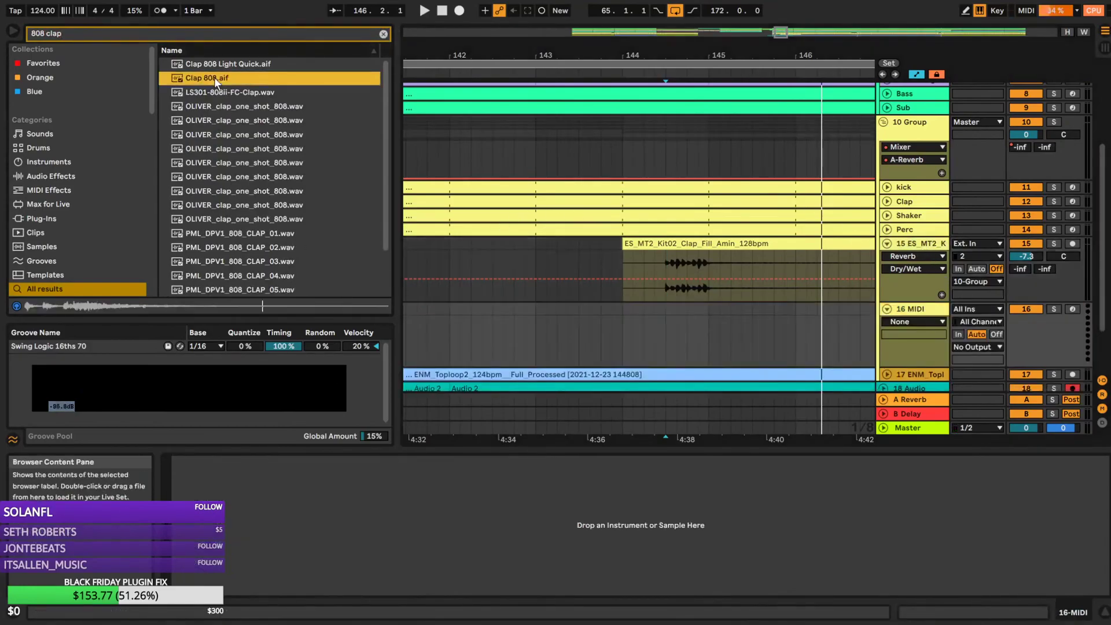
Search the browser for "909 clap" and preview 004 Clap Fill-In (909Snare Fill).wav
{"action": "left_click", "coordinate": [383, 35]}
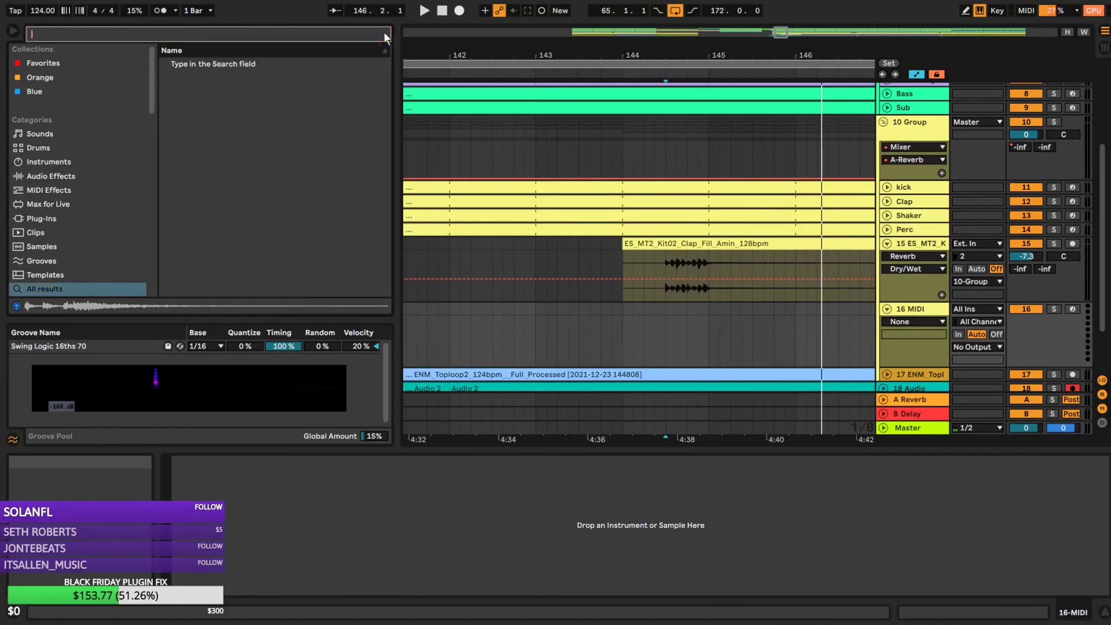
{"action": "type", "text": "909 clap"}
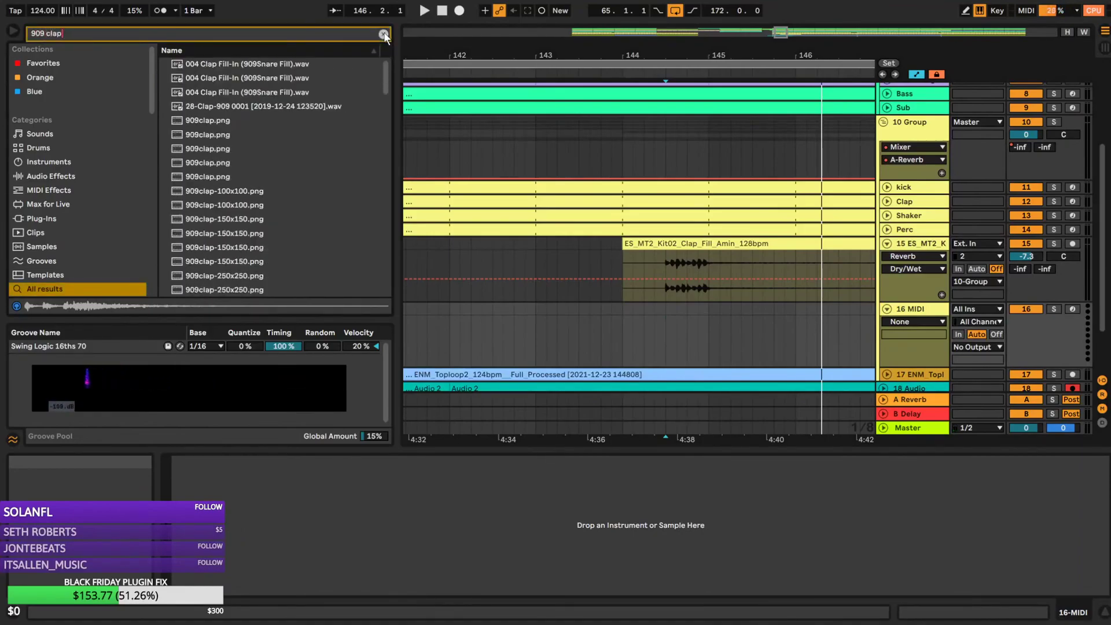
{"action": "left_click", "coordinate": [230, 79]}
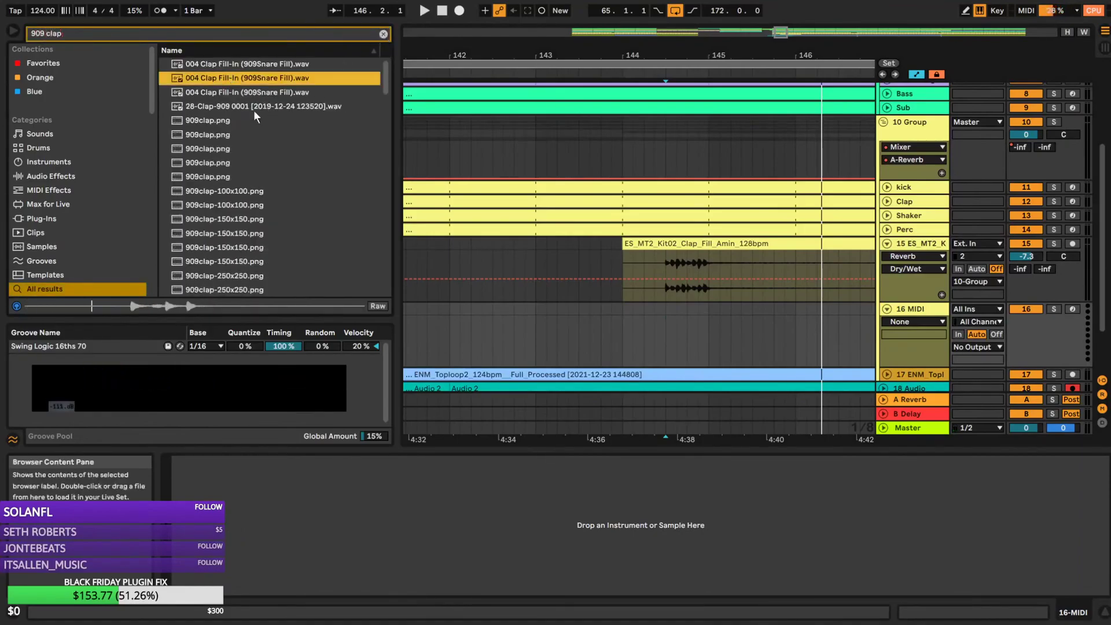
{"action": "scroll", "coordinate": [275, 173], "scroll_direction": "down", "scroll_amount": 4}
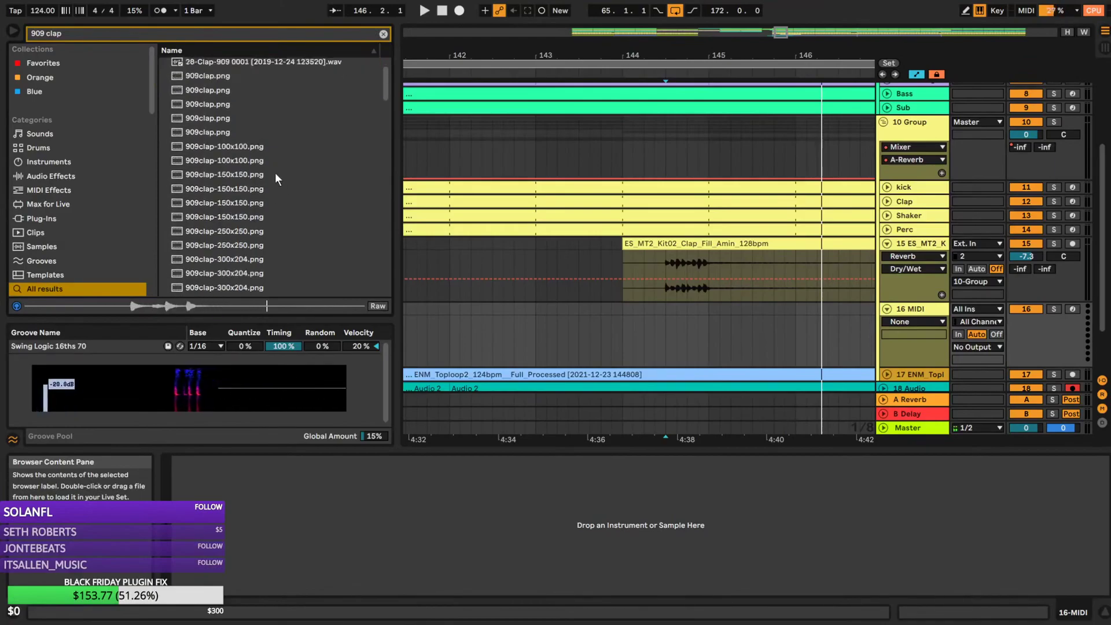
{"action": "scroll", "coordinate": [228, 203], "scroll_direction": "down", "scroll_amount": 5}
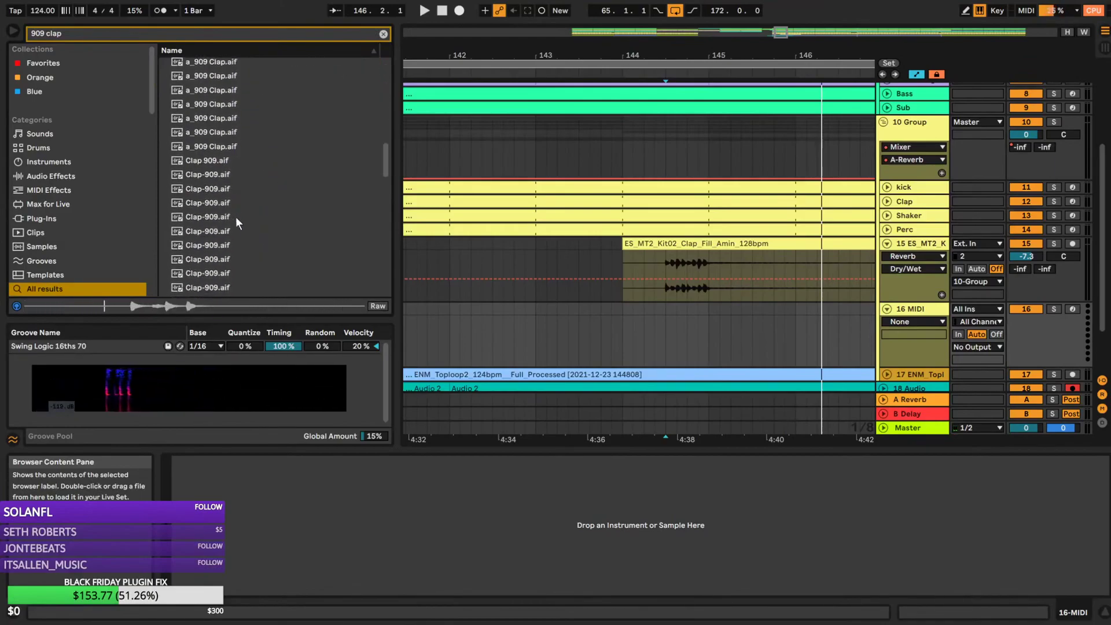
Load the Clap-909.aif sample onto the new MIDI track
{"action": "left_click", "coordinate": [222, 231]}
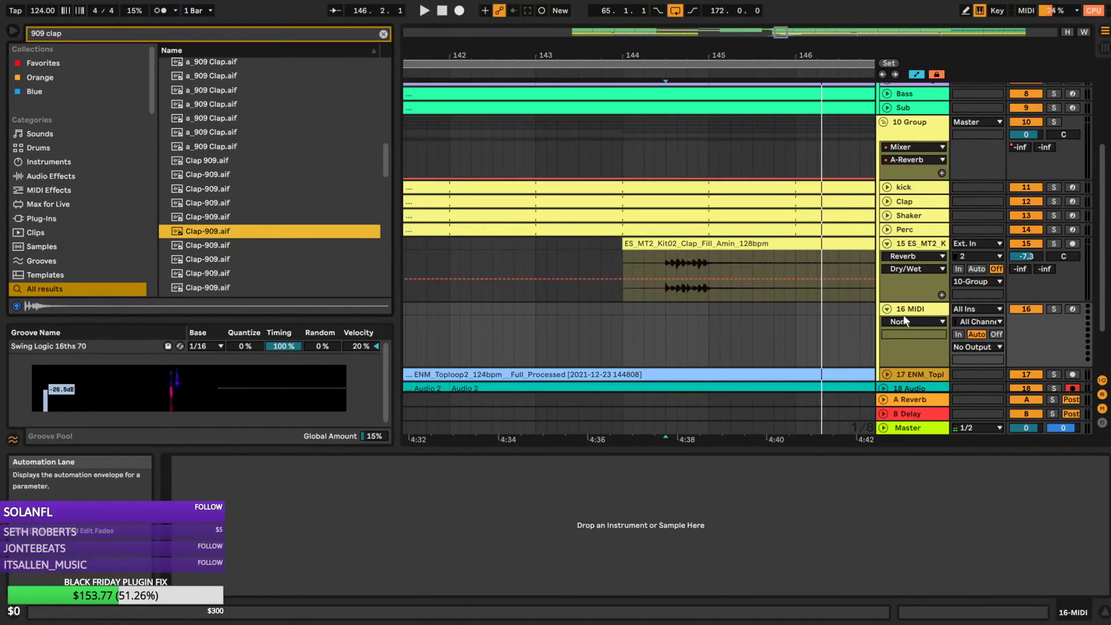
{"action": "left_click", "coordinate": [911, 311]}
{"action": "left_click", "coordinate": [223, 237]}
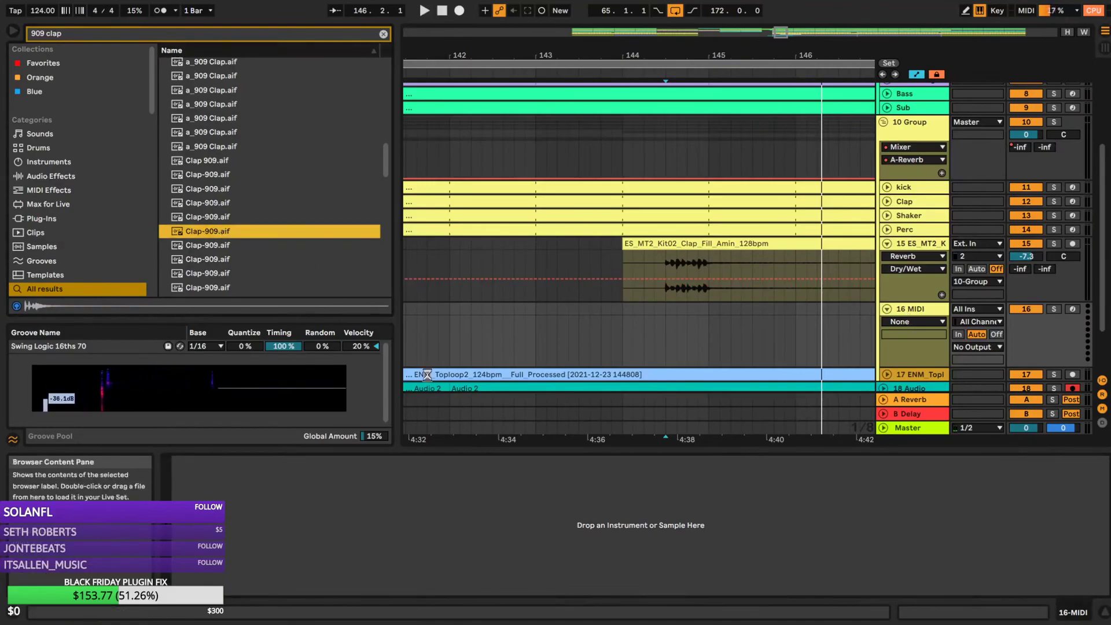
Create a MIDI clip from 144.3.1 to 145.1.1 on the Clap-909 track and turn off its scale
{"action": "left_click_drag", "start_coordinate": [665, 315], "coordinate": [707, 311]}
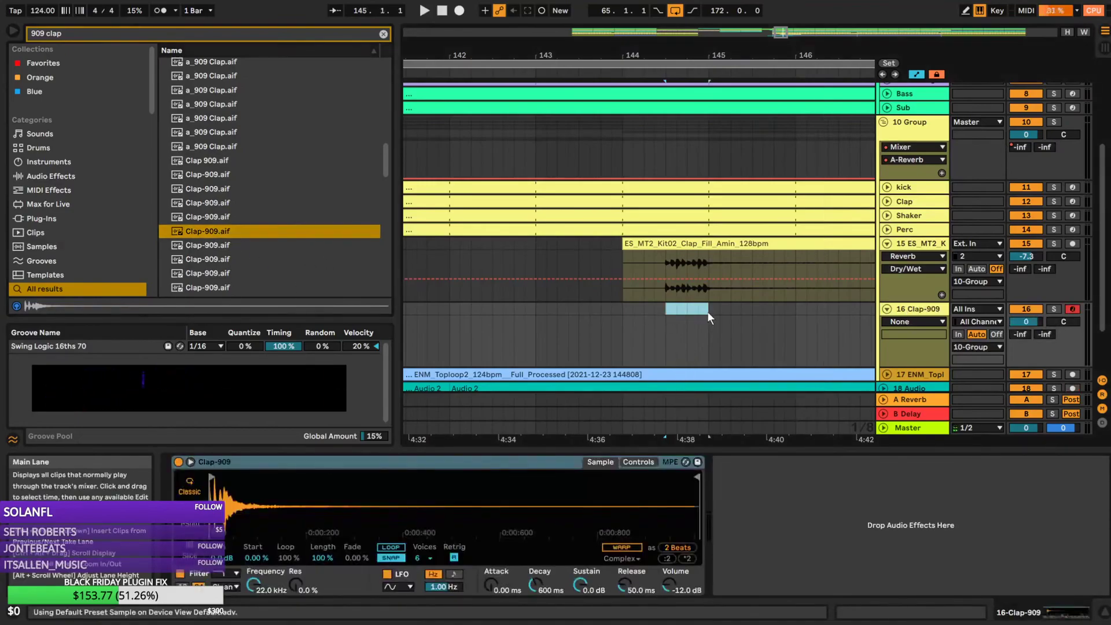
{"action": "key", "text": "ctrl+shift+m"}
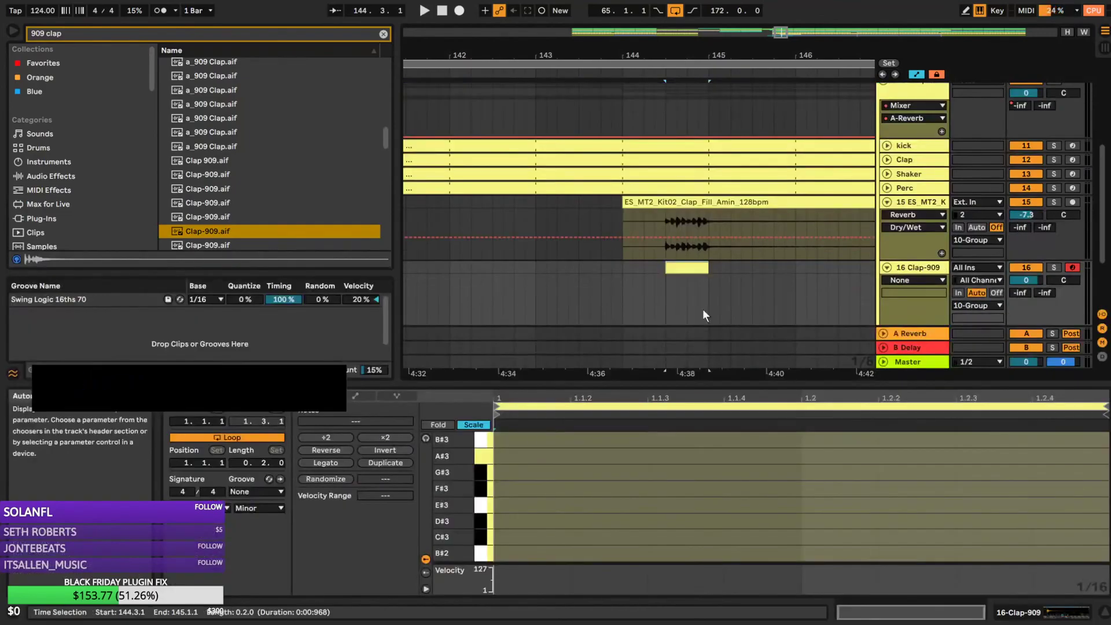
{"action": "left_click", "coordinate": [439, 424]}
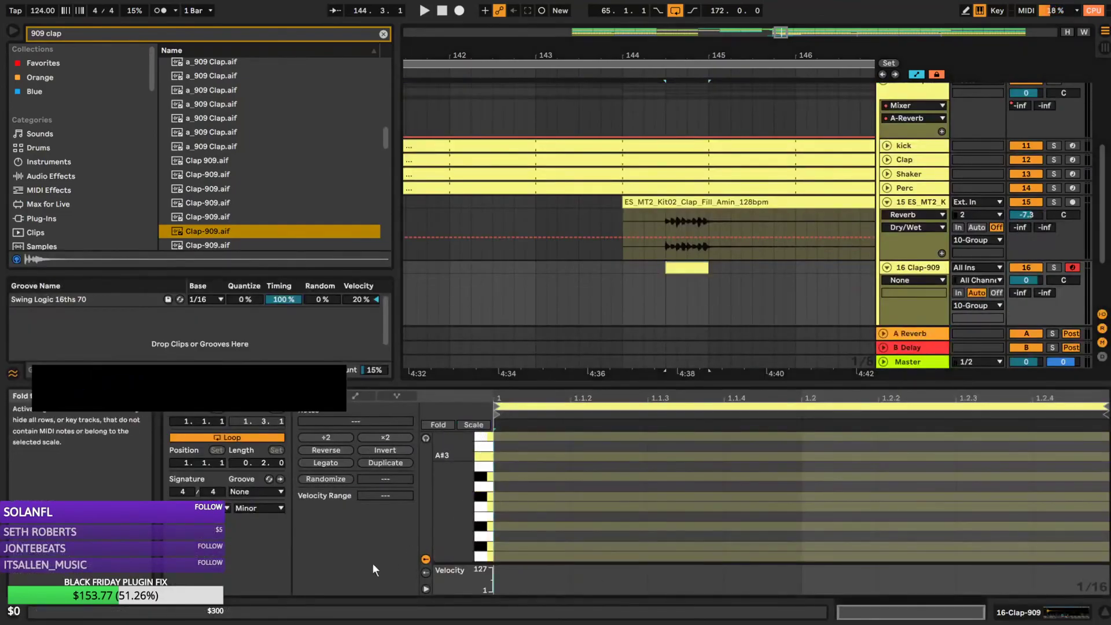
{"action": "left_click", "coordinate": [183, 509]}
{"action": "scroll", "coordinate": [630, 522], "scroll_direction": "down", "scroll_amount": 1}
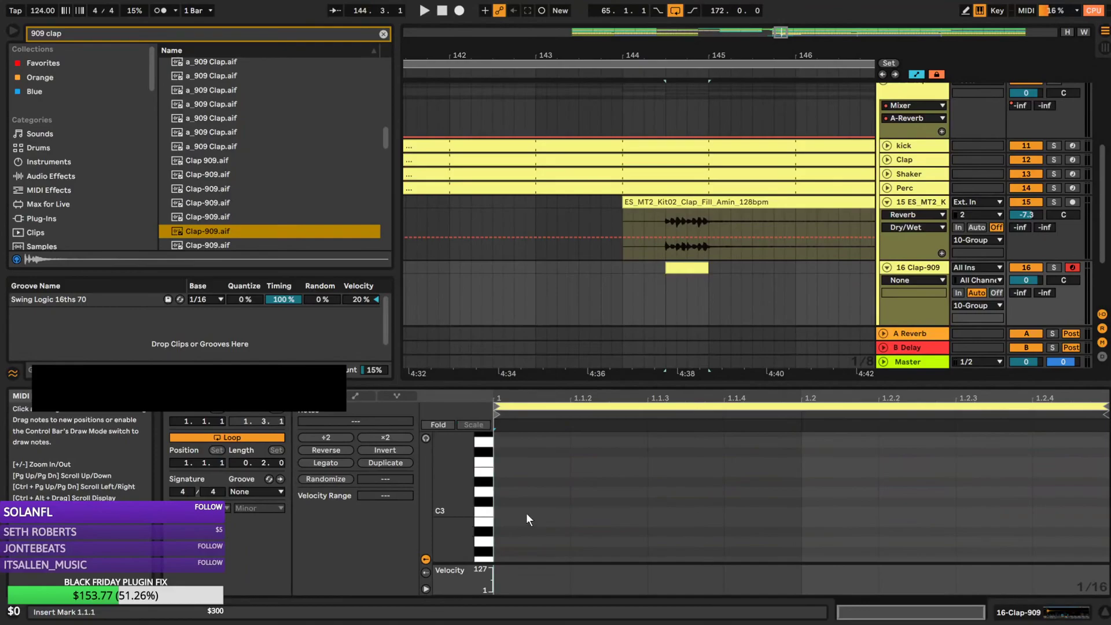
Fill the Clap-909 clip with eight consecutive sixteenth notes on C3
{"action": "double_click", "coordinate": [526, 513]}
{"action": "double_click", "coordinate": [591, 515]}
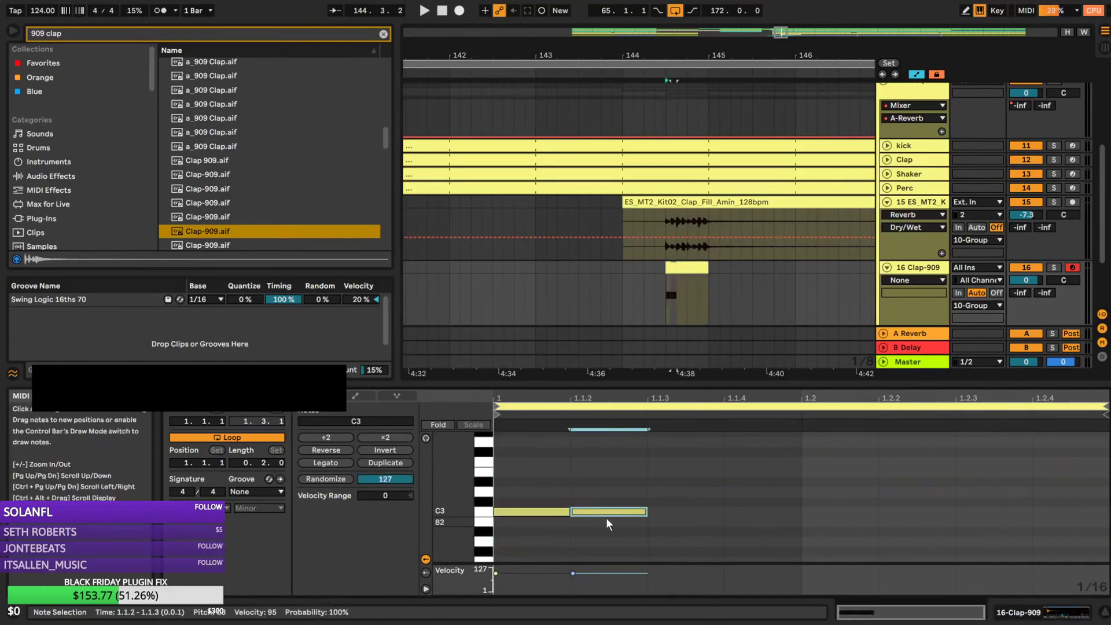
{"action": "key", "text": "ctrl+d"}
{"action": "key", "text": "ctrl+d"}
{"action": "key", "text": "ctrl+d"}
{"action": "key", "text": "ctrl+d"}
{"action": "key", "text": "ctrl+d"}
{"action": "key", "text": "ctrl+d"}
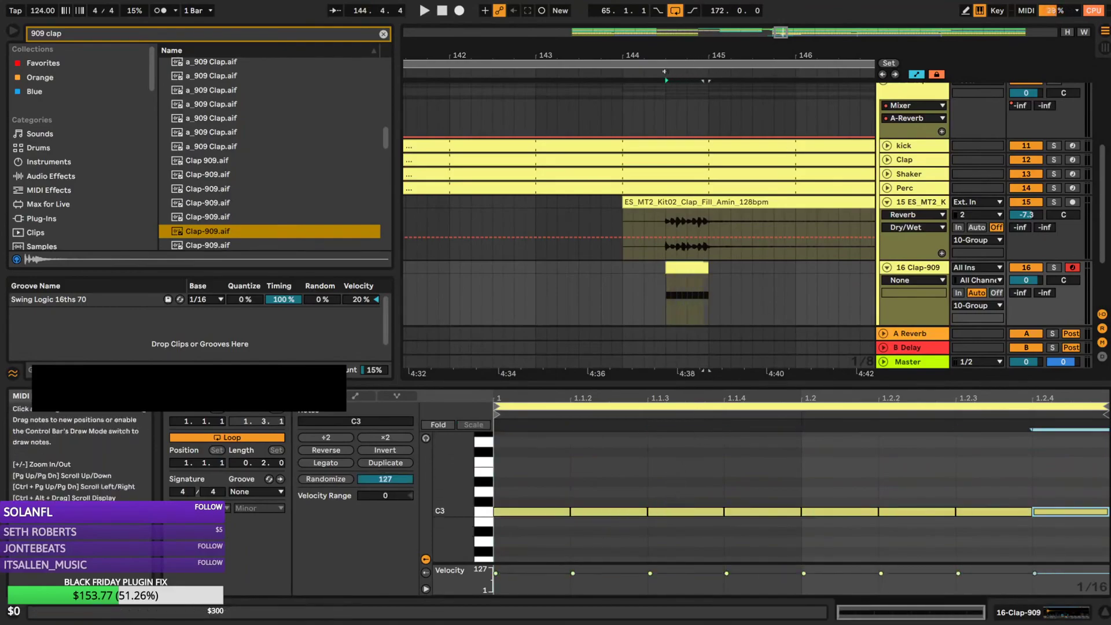
Set the Clap-909 track's volume to -10.8 dB and play the fill
{"action": "left_click_drag", "start_coordinate": [784, 33], "coordinate": [784, 63]}
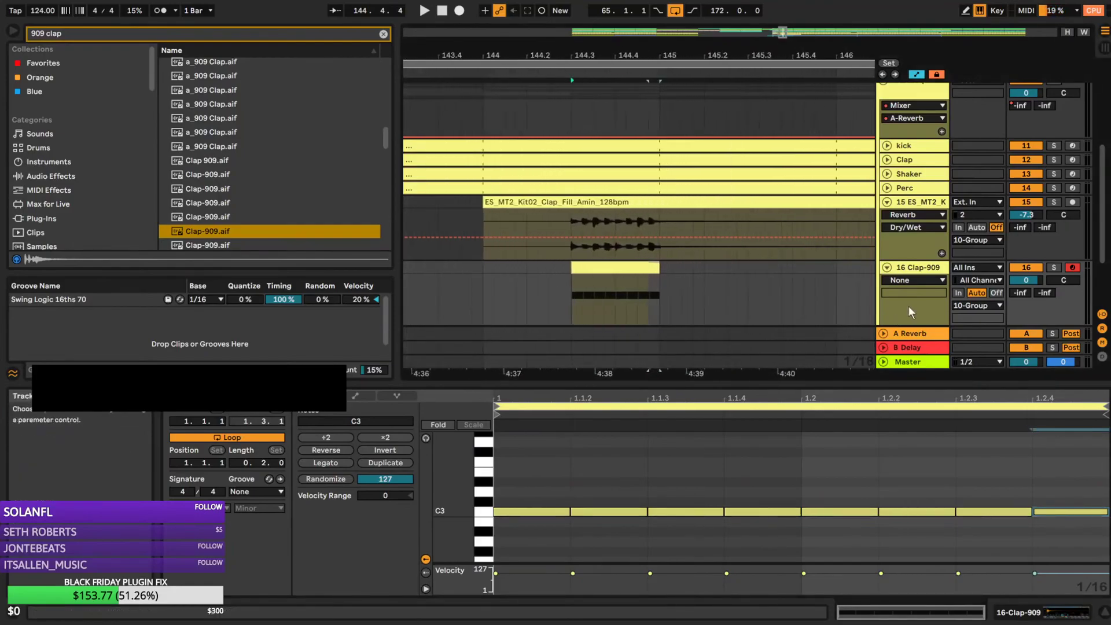
{"action": "mouse_move", "coordinate": [1026, 281]}
{"action": "left_mouse_down"}
{"action": "mouse_move", "coordinate": [1027, 299]}
{"action": "mouse_move", "coordinate": [1037, 279]}
{"action": "left_mouse_up"}
{"action": "key", "text": "space"}
{"action": "key", "text": "space"}
{"action": "key", "text": "space"}
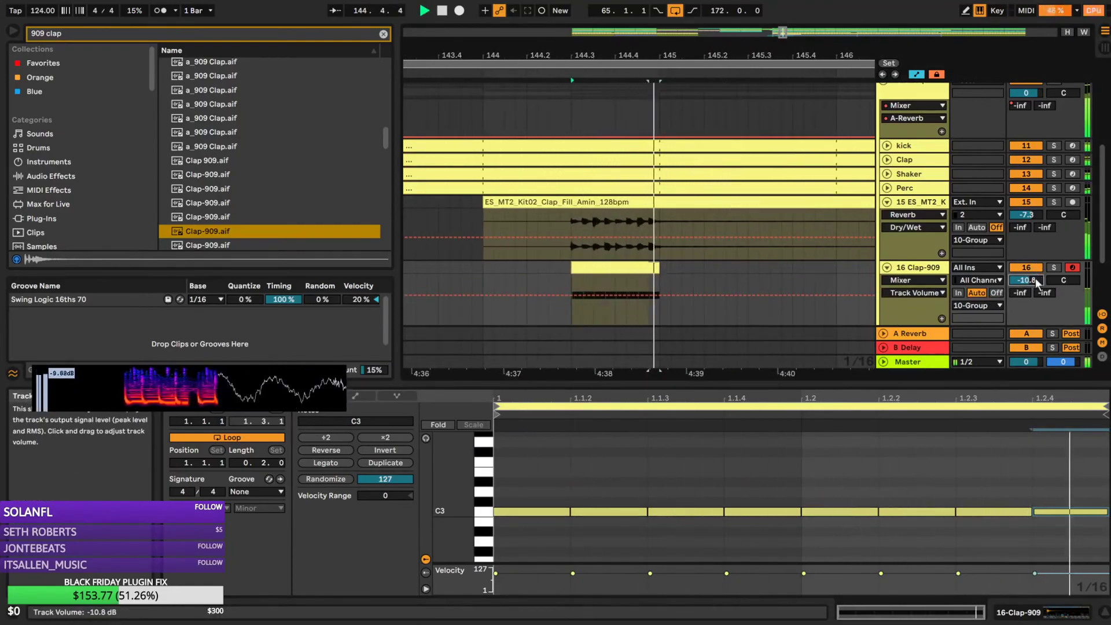
Solo the Clap-909 track and the audio clap fill track in turn to compare them, and clear the solos
{"action": "key", "text": "space"}
{"action": "left_click", "coordinate": [1054, 267]}
{"action": "key", "text": "space"}
{"action": "key", "text": "space"}
{"action": "left_click", "coordinate": [1052, 268]}
{"action": "key", "text": "space"}
{"action": "left_click", "coordinate": [1054, 203]}
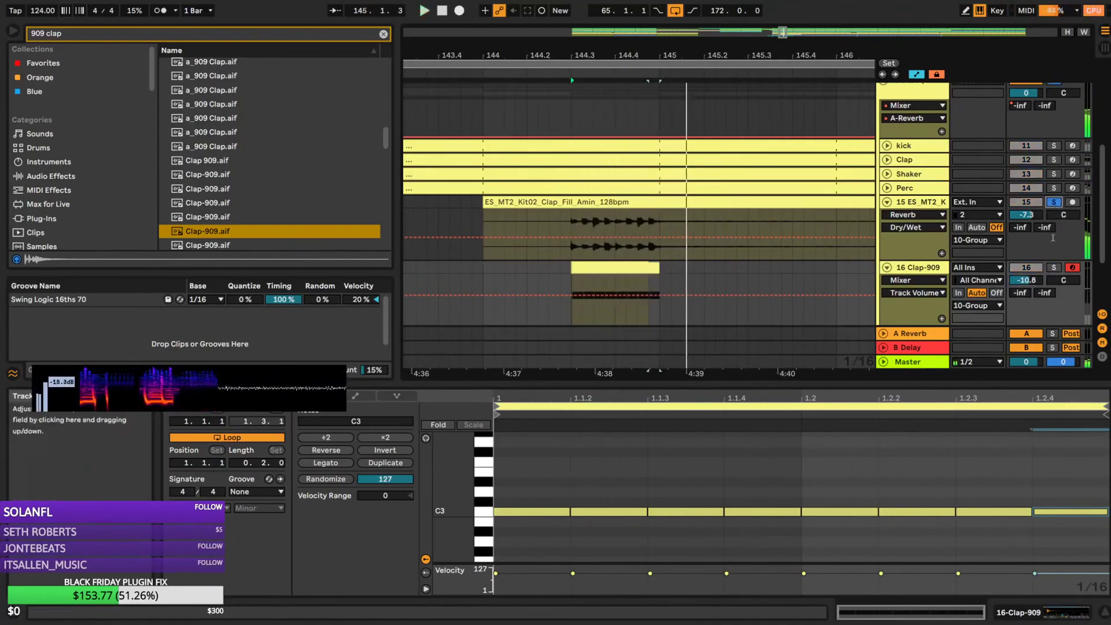
{"action": "left_click", "coordinate": [1054, 202]}
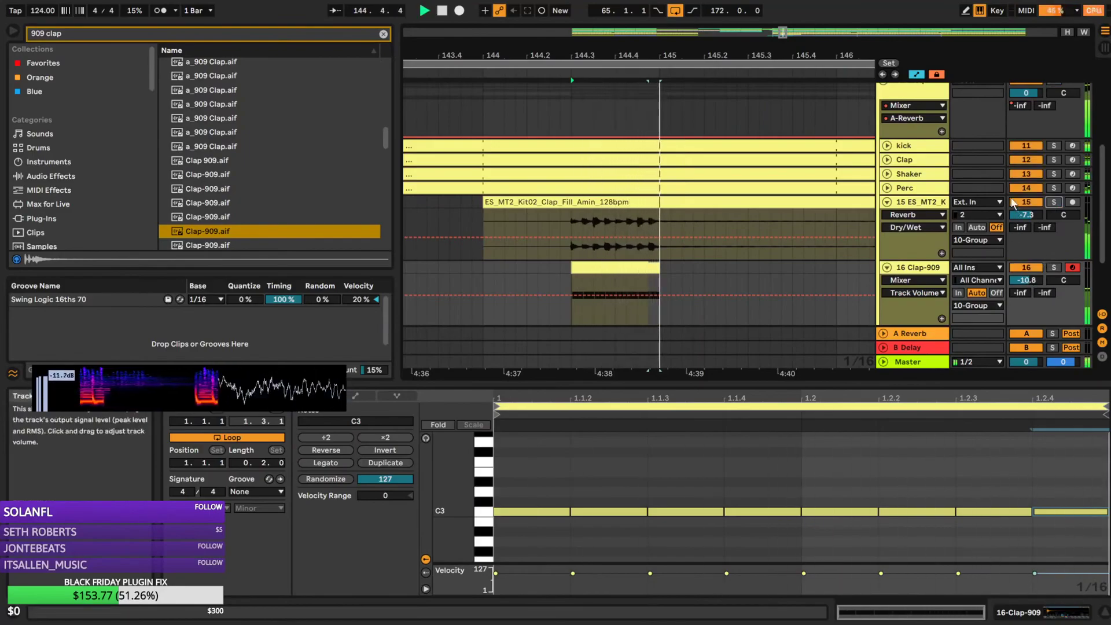
Lower the clap fill track's Reverb dry/wet to 33% and enable its input Lo Cut
{"action": "double_click", "coordinate": [918, 207]}
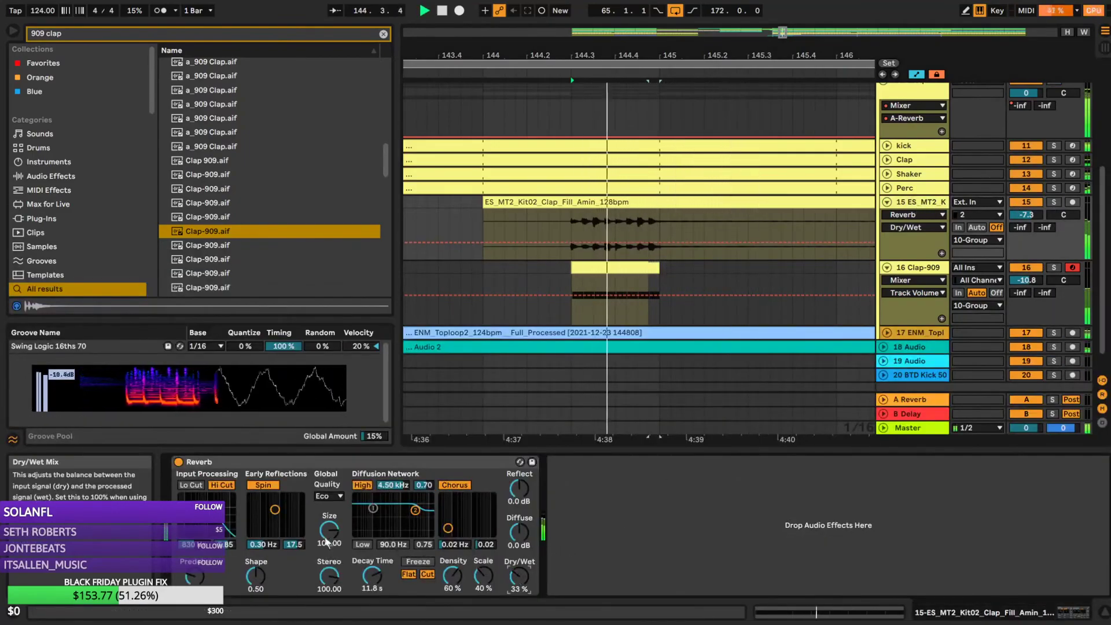
{"action": "left_click", "coordinate": [191, 486]}
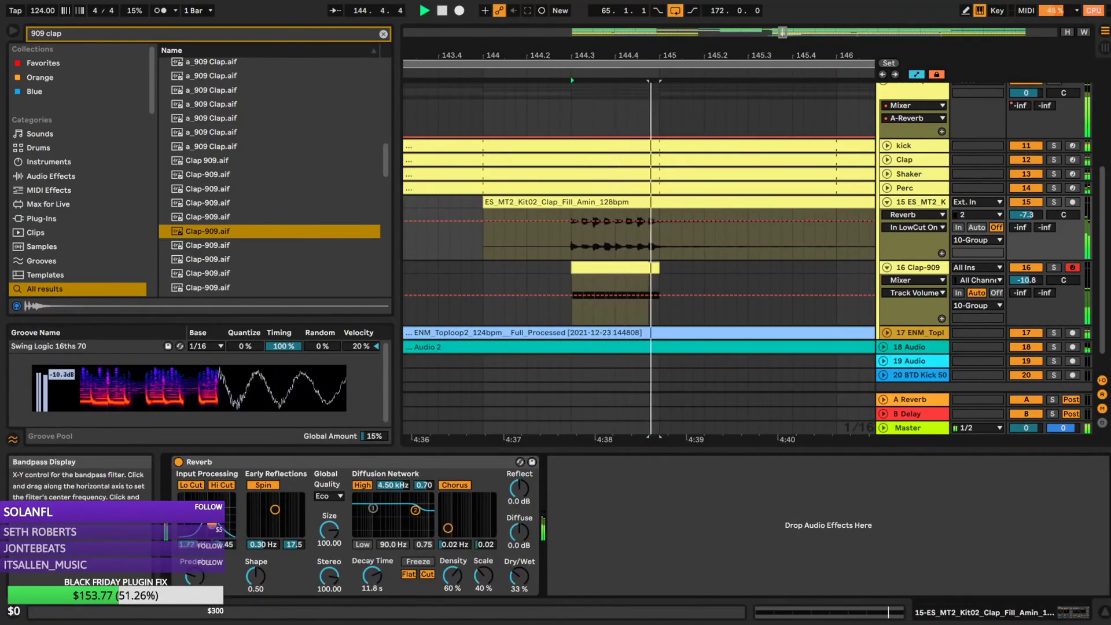
Solo the Clap-909 track, vary the velocities of the C3 notes in its fill clip, and play it
{"action": "left_click", "coordinate": [472, 267]}
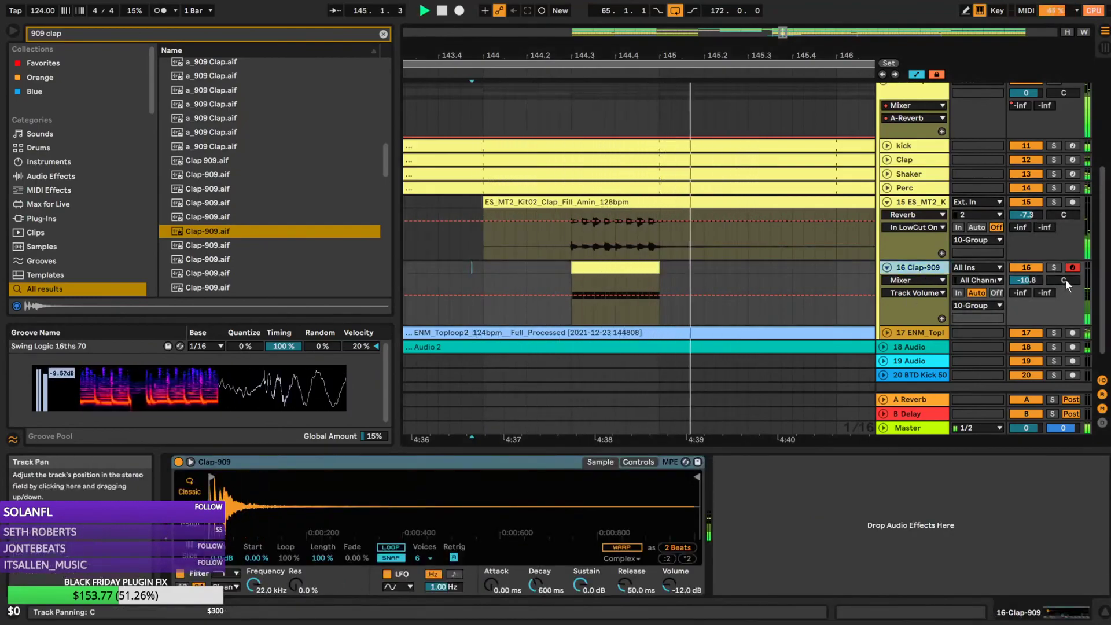
{"action": "left_click", "coordinate": [1054, 268]}
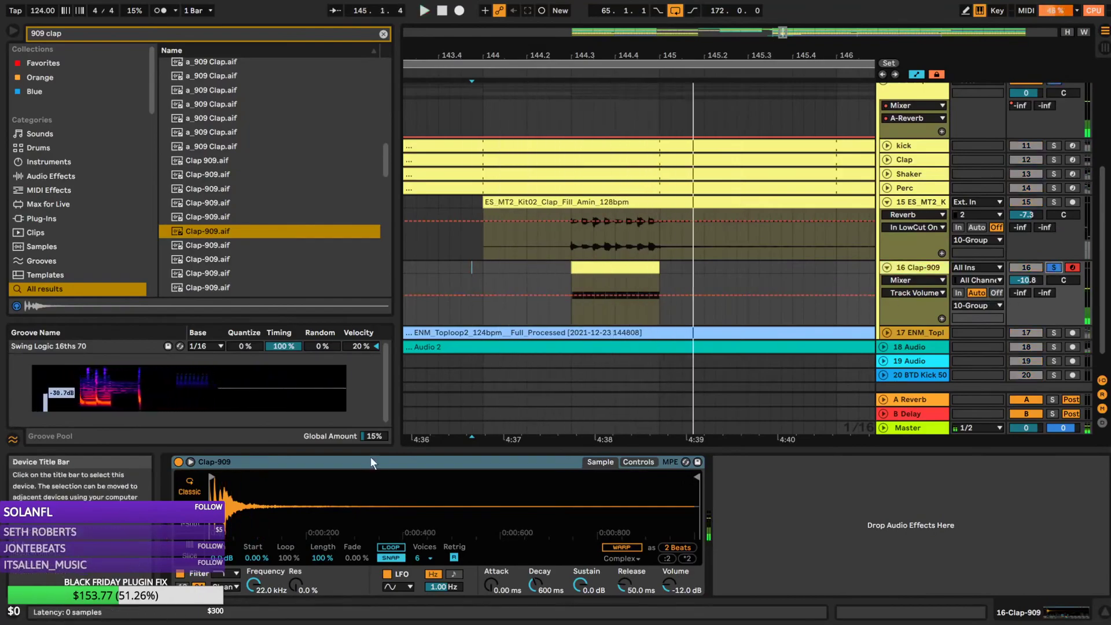
{"action": "double_click", "coordinate": [598, 268]}
{"action": "key", "text": "space"}
{"action": "left_click", "coordinate": [544, 513]}
{"action": "left_click_drag", "start_coordinate": [604, 512], "coordinate": [605, 521]}
{"action": "left_click_drag", "start_coordinate": [757, 512], "coordinate": [756, 516]}
{"action": "left_click", "coordinate": [840, 513]}
{"action": "left_click_drag", "start_coordinate": [913, 512], "coordinate": [979, 509]}
{"action": "left_click_drag", "start_coordinate": [1050, 514], "coordinate": [1050, 507]}
{"action": "key", "text": "space"}
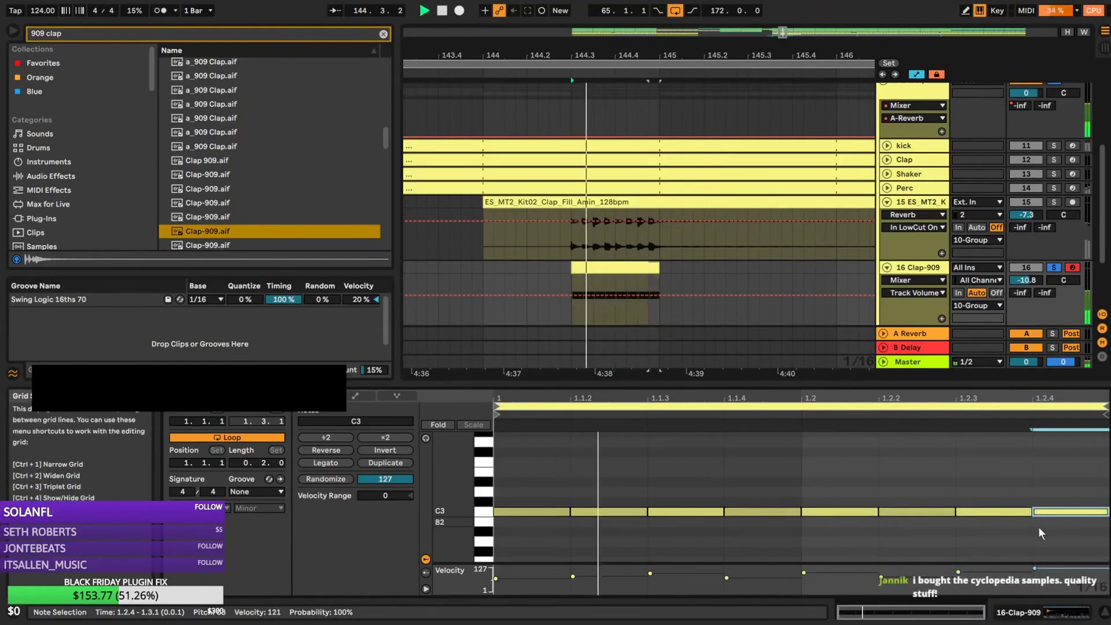
{"action": "key", "text": "space"}
Set the Clap-909 sampler's random panning to 32% and lengthen its amplitude envelope release to 26.7 s
{"action": "left_click", "coordinate": [937, 275]}
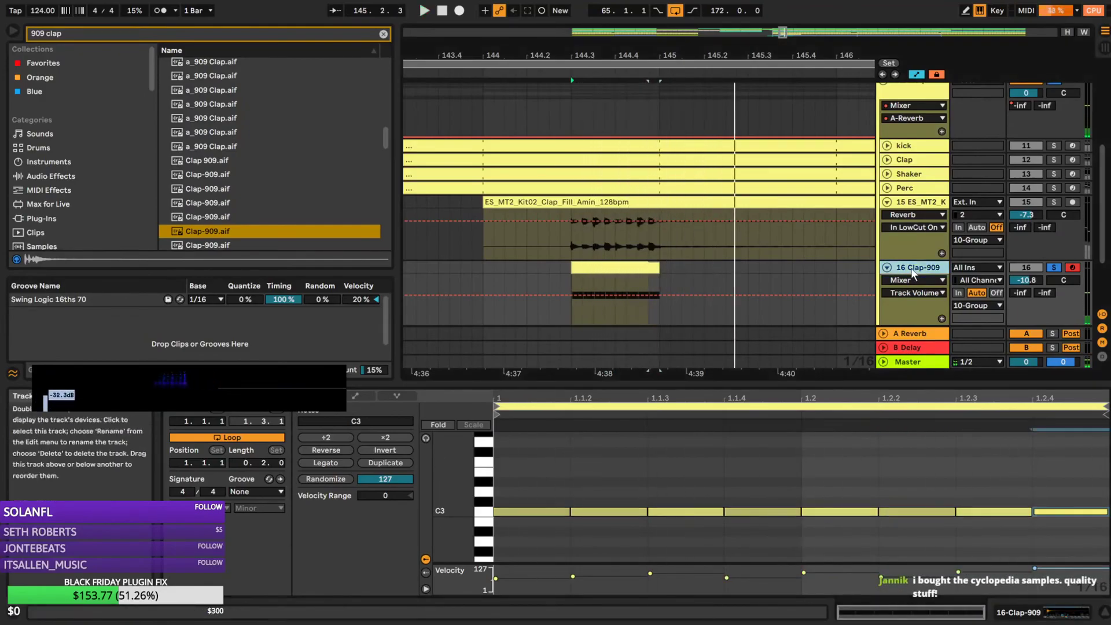
{"action": "key", "text": "space"}
{"action": "left_click_drag", "start_coordinate": [580, 548], "coordinate": [579, 540]}
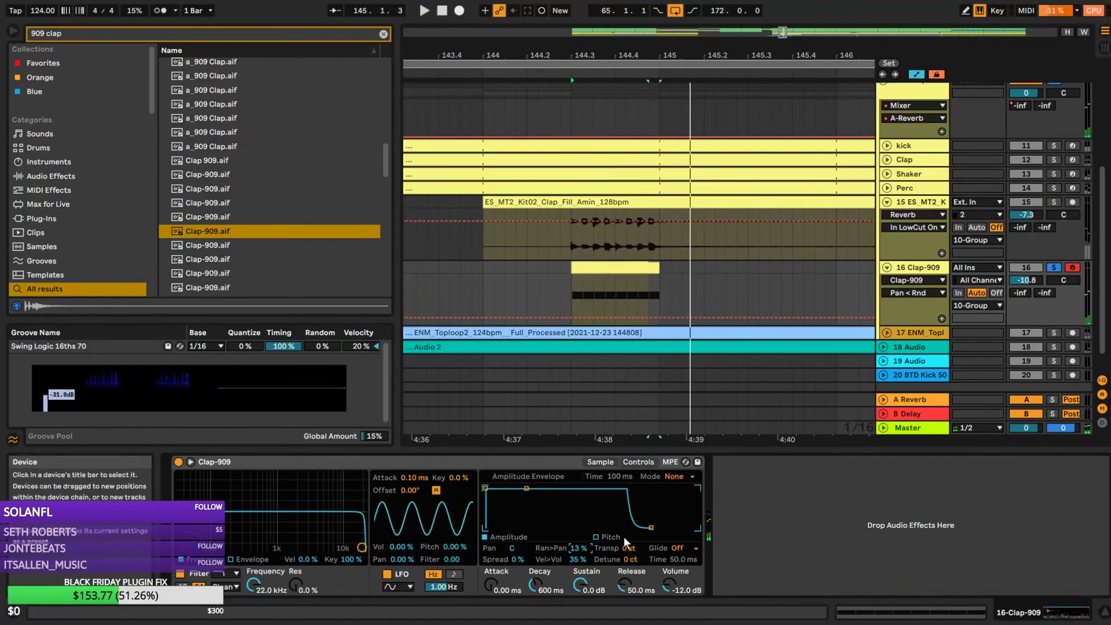
{"action": "left_click_drag", "start_coordinate": [652, 528], "coordinate": [692, 528]}
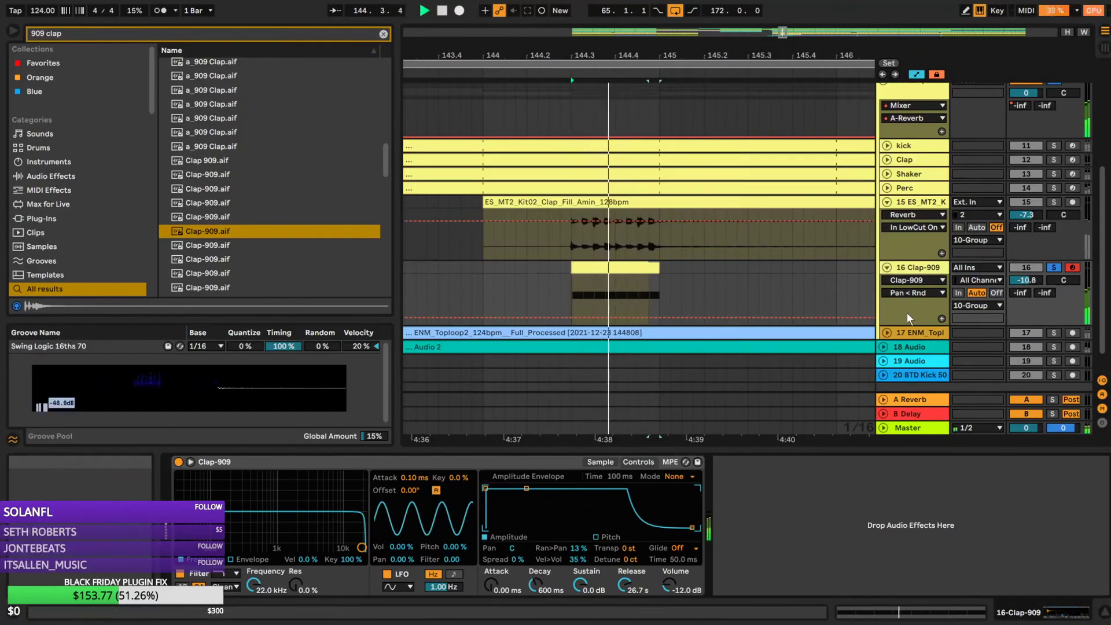
{"action": "left_click_drag", "start_coordinate": [579, 549], "coordinate": [579, 538]}
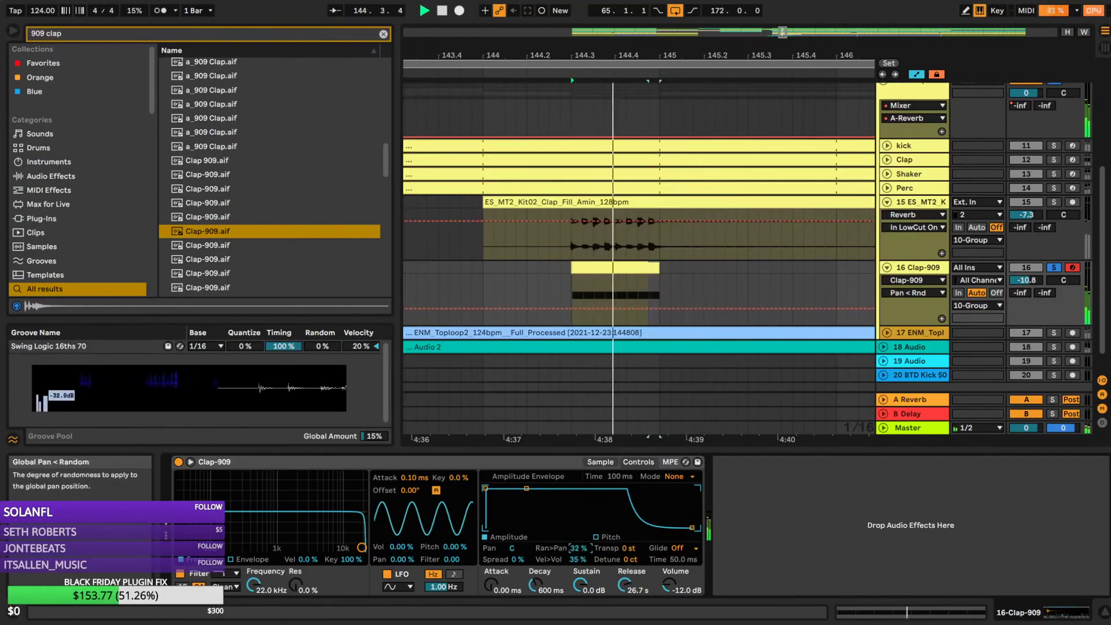
Clear the solo on Clap-909 and play the full arrangement from just before bar 141
{"action": "left_click", "coordinate": [1056, 268]}
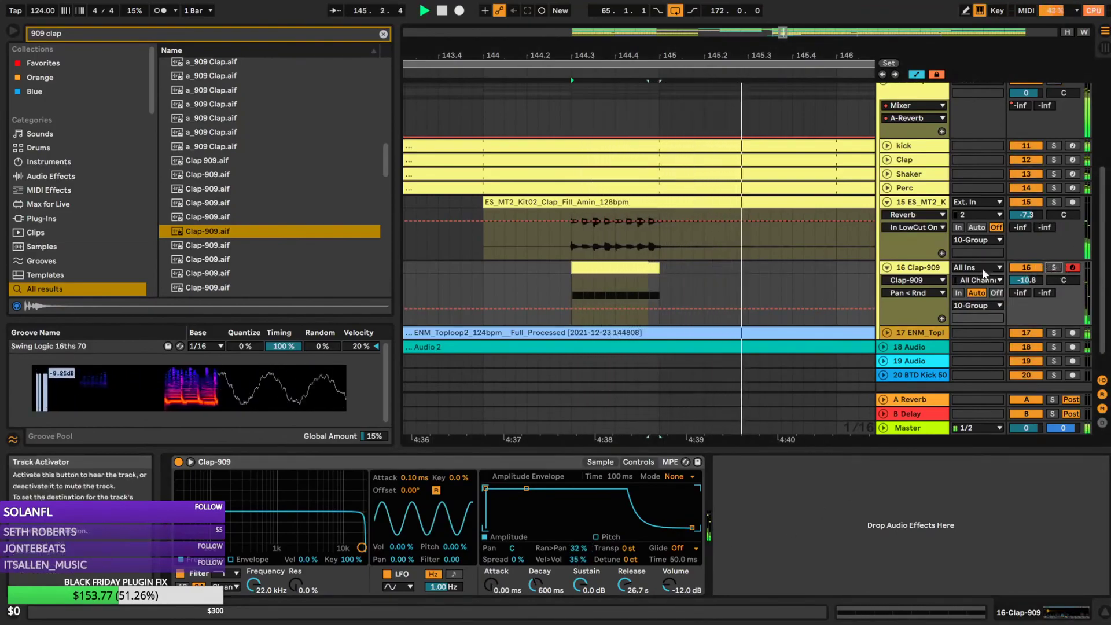
{"action": "left_click_drag", "start_coordinate": [784, 33], "coordinate": [782, 10]}
{"action": "left_click", "coordinate": [555, 263]}
{"action": "key", "text": "space"}
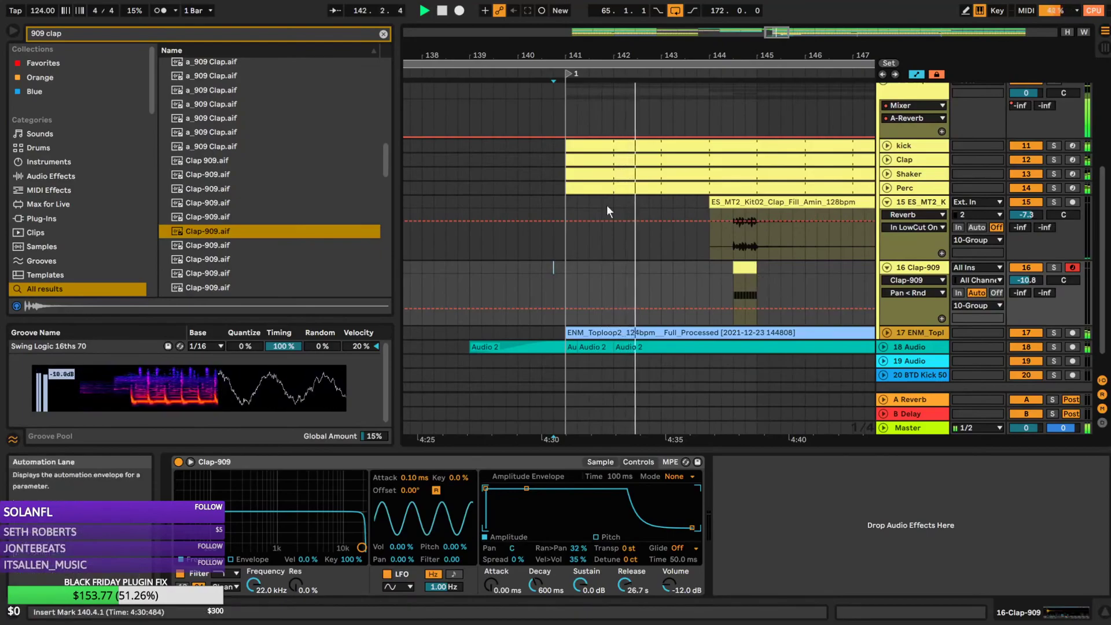
Search the browser for "orchestral" and preview KSHMR_Orchestral_Drum_High_02 R.wav and Orchestral Snare Fill.wav
{"action": "left_click", "coordinate": [383, 34]}
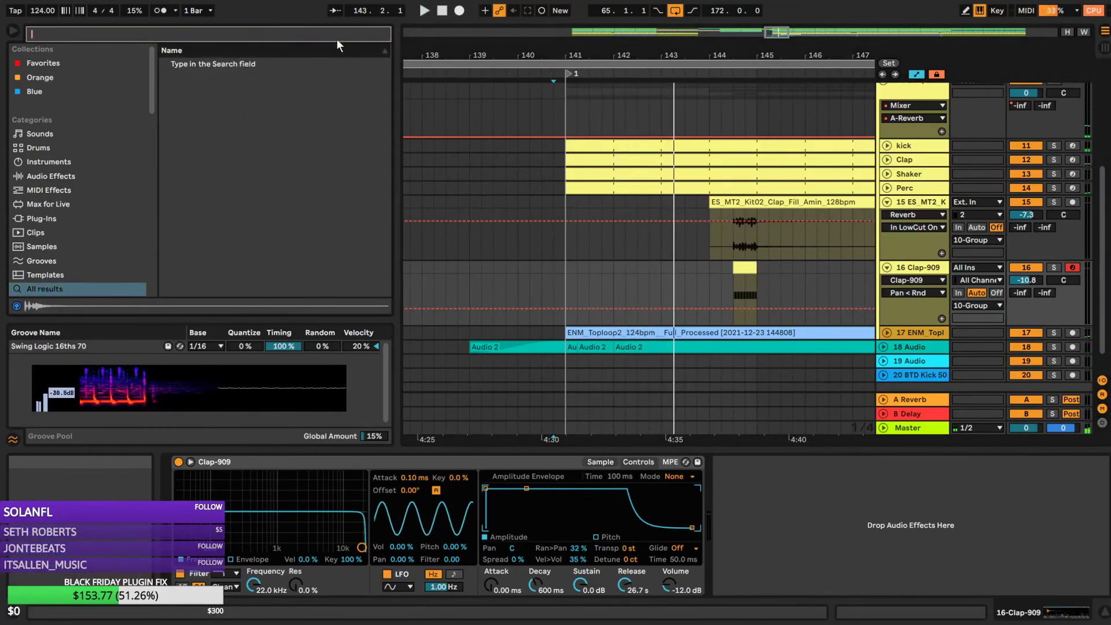
{"action": "type", "text": "orchestra"}
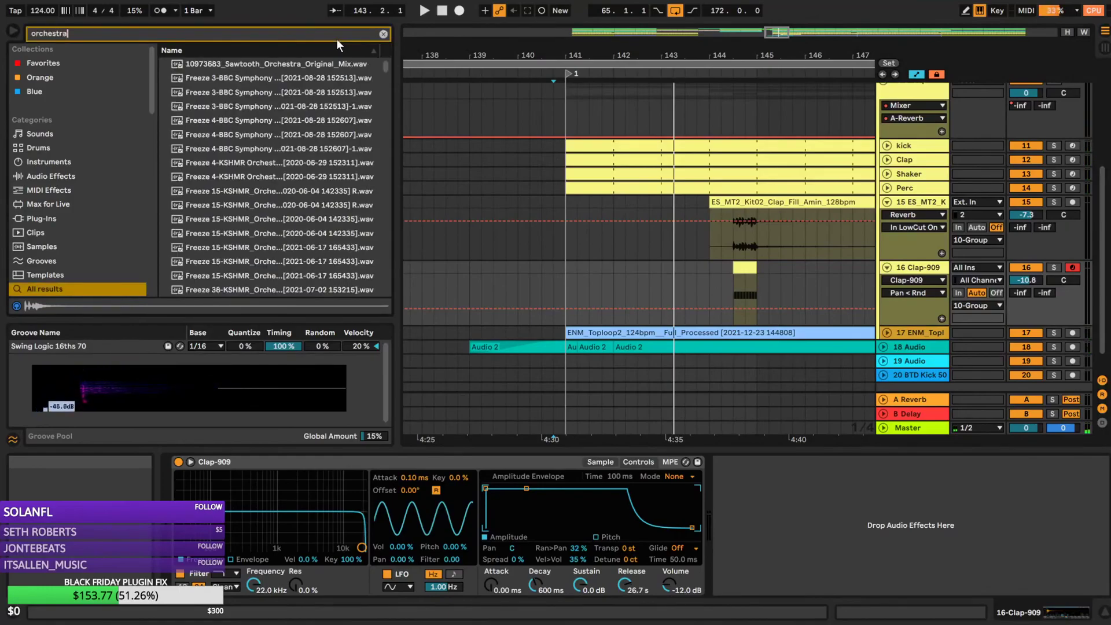
{"action": "type", "text": "l"}
{"action": "left_click", "coordinate": [272, 177]}
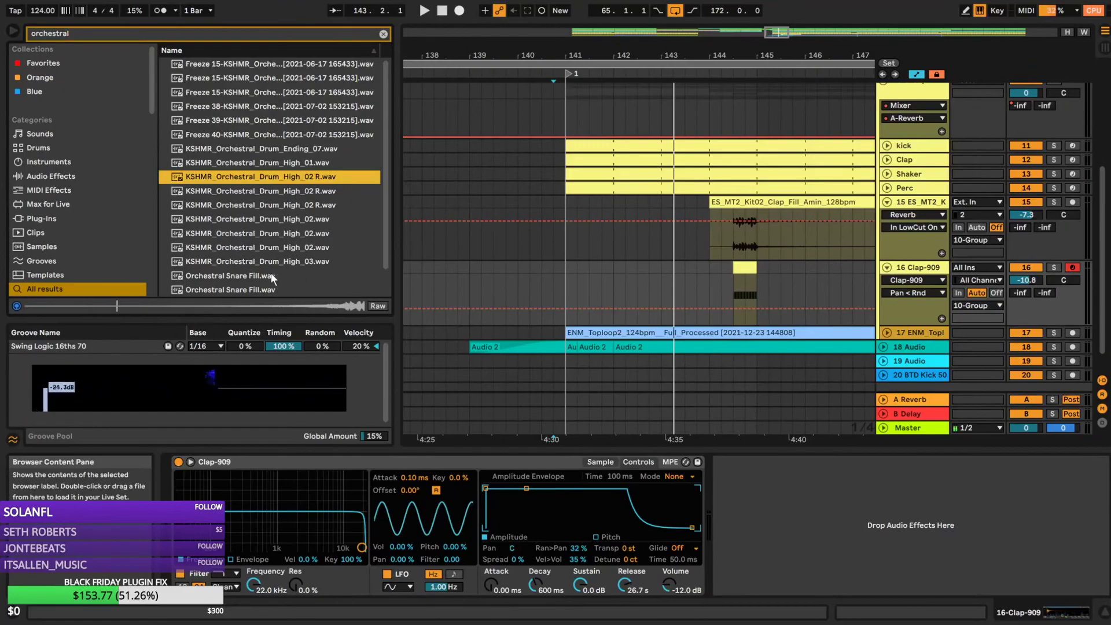
{"action": "left_click", "coordinate": [242, 278]}
{"action": "scroll", "coordinate": [289, 272], "scroll_direction": "down", "scroll_amount": 2}
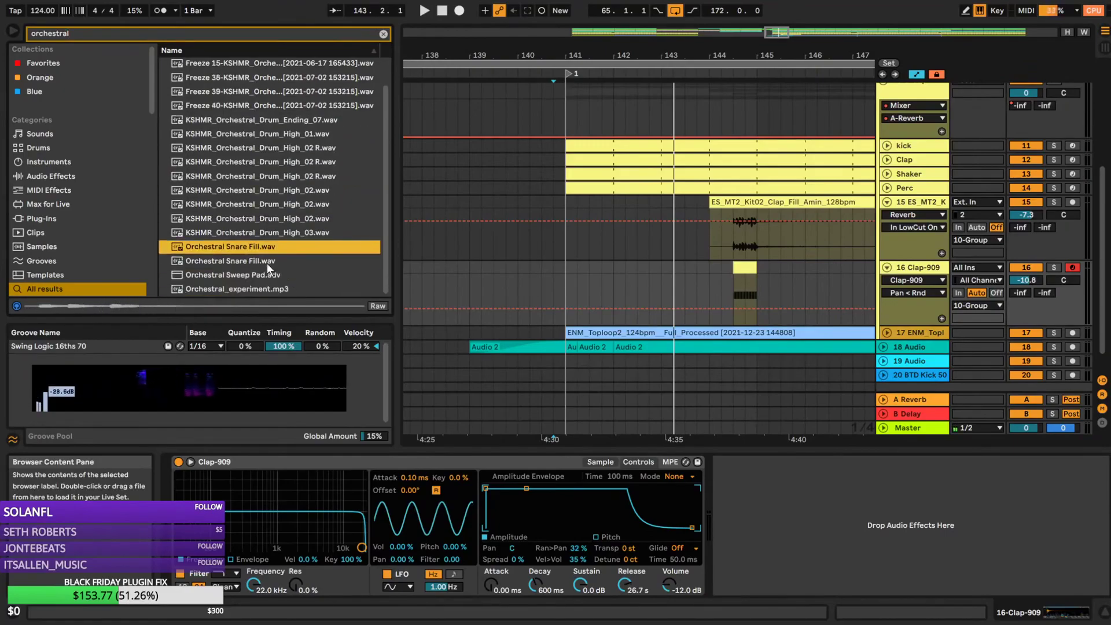
{"action": "scroll", "coordinate": [311, 172], "scroll_direction": "up", "scroll_amount": 2}
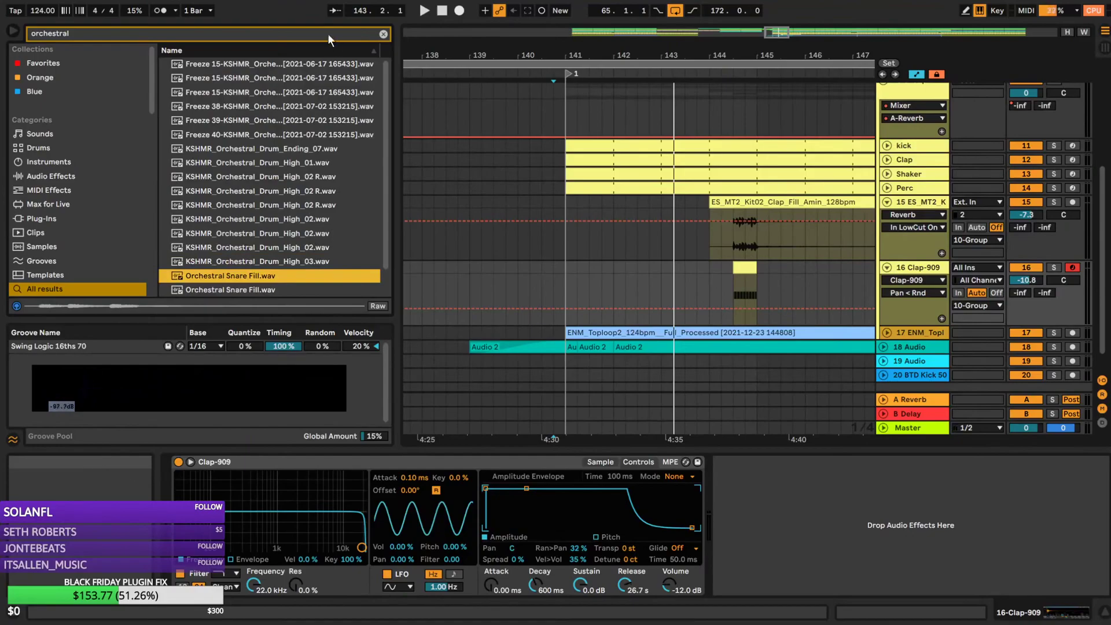
Search the browser for "orch" and preview a Freeze 3-BBC Symphony sample and the Sawtooth Orchestra original mix
{"action": "left_click", "coordinate": [383, 35]}
{"action": "type", "text": "o"}
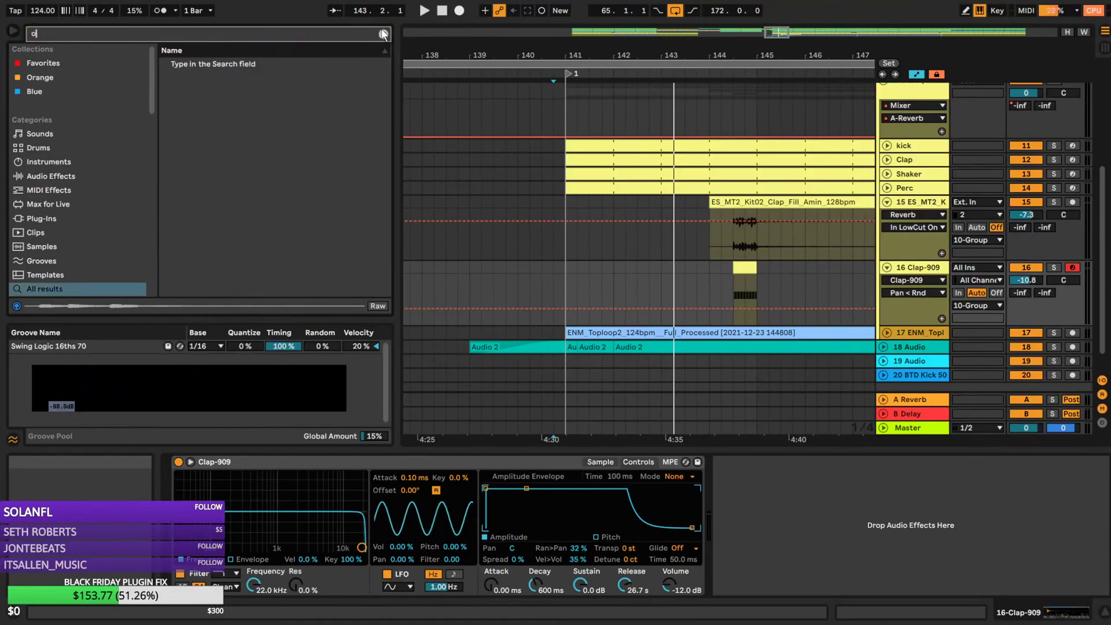
{"action": "type", "text": "chest"}
{"action": "key", "text": "BackSpace"}
{"action": "key", "text": "BackSpace"}
{"action": "key", "text": "BackSpace"}
{"action": "key", "text": "BackSpace"}
{"action": "key", "text": "BackSpace"}
{"action": "key", "text": "BackSpace"}
{"action": "type", "text": "orch"}
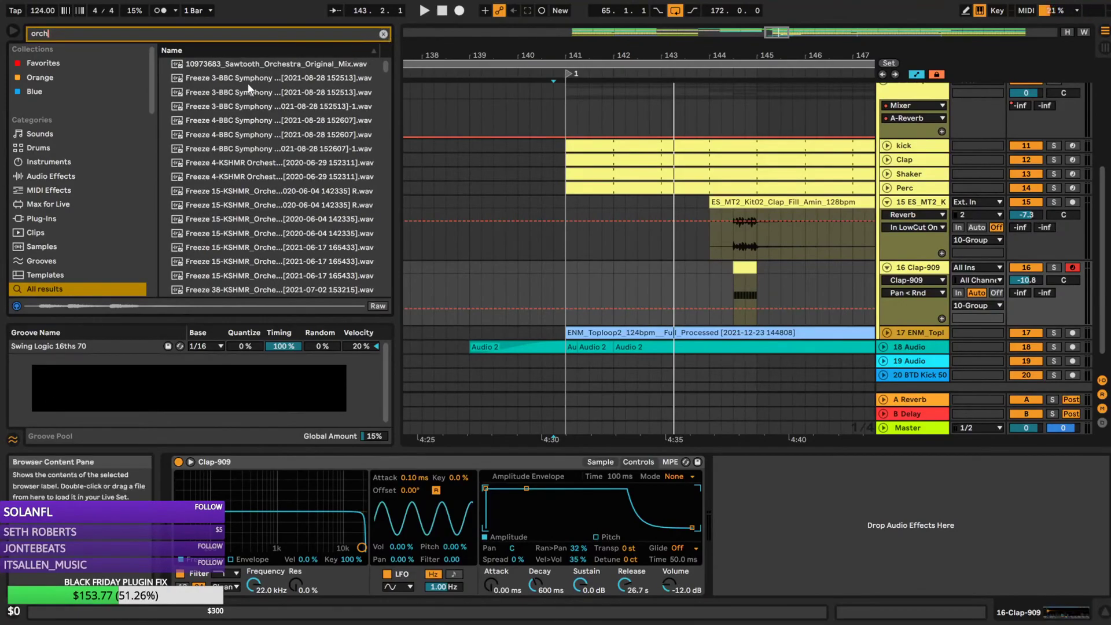
{"action": "left_click", "coordinate": [248, 84]}
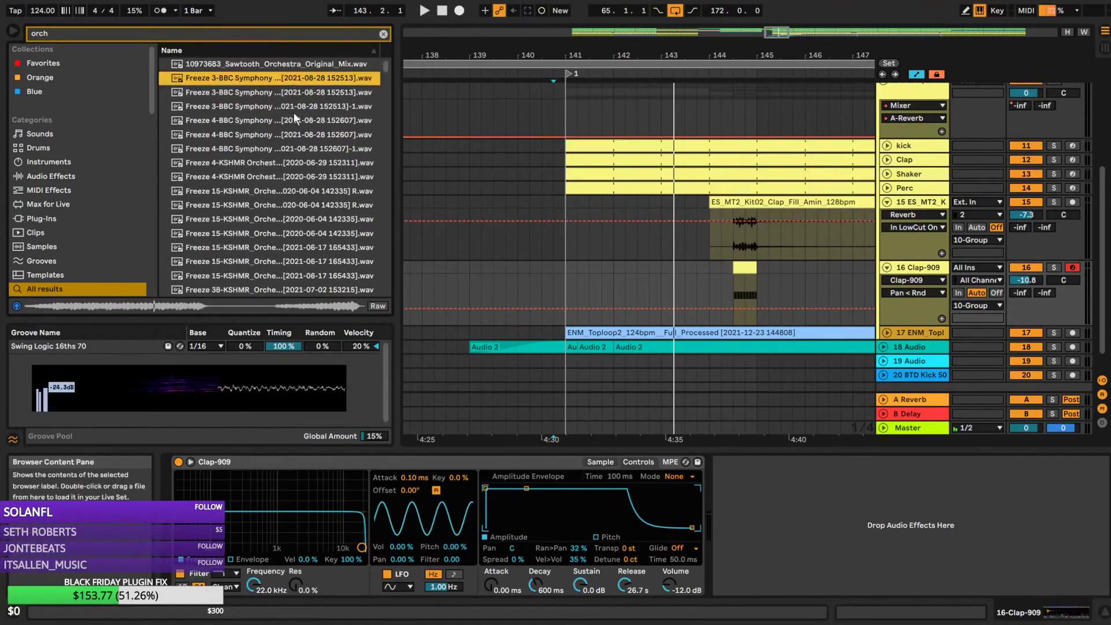
{"action": "left_click", "coordinate": [301, 65]}
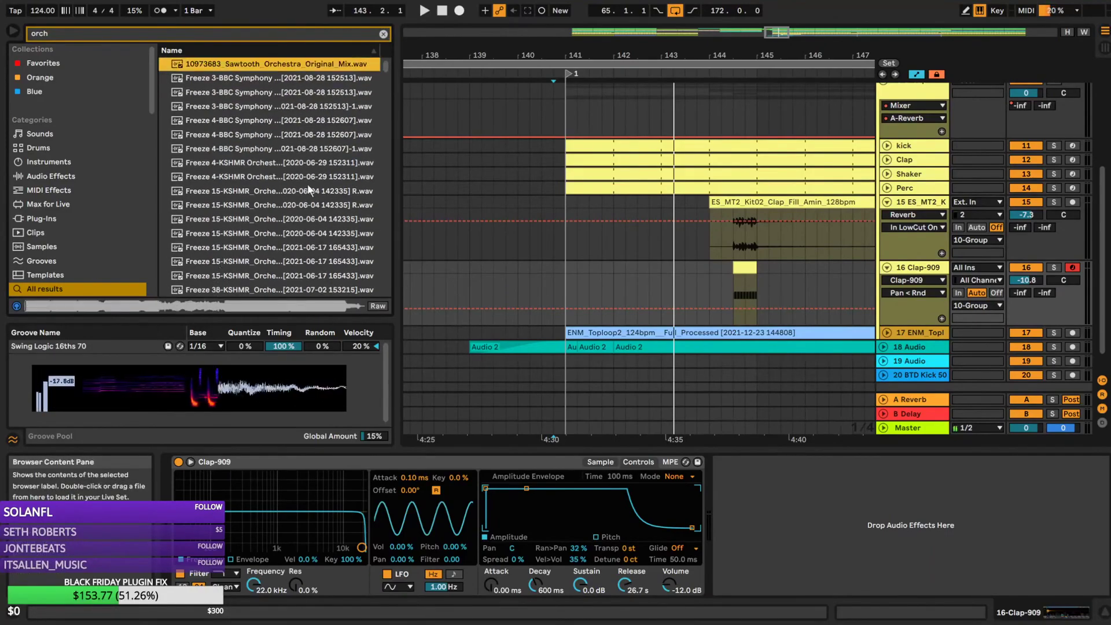
Preview the HK CY Orchestra, KSHMR Orchestra Clank and KSHMR Orchestra Crash samples from the search results
{"action": "scroll", "coordinate": [310, 191], "scroll_direction": "down", "scroll_amount": 10}
{"action": "left_click", "coordinate": [241, 149]}
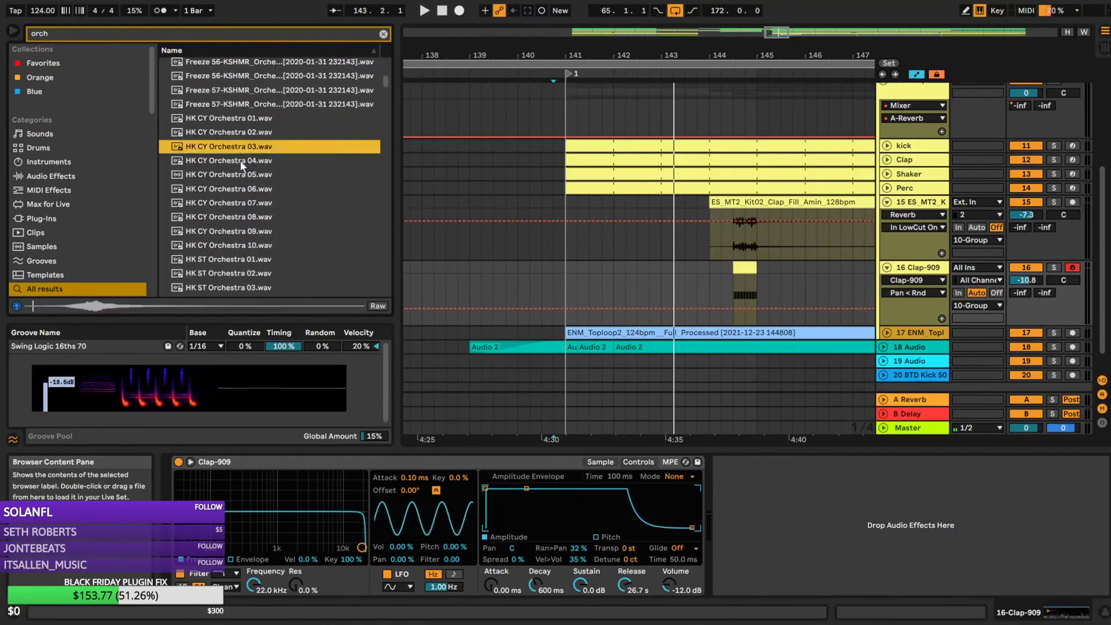
{"action": "scroll", "coordinate": [238, 242], "scroll_direction": "down", "scroll_amount": 5}
{"action": "left_click", "coordinate": [221, 208]}
{"action": "scroll", "coordinate": [237, 238], "scroll_direction": "down", "scroll_amount": 1}
{"action": "left_click", "coordinate": [231, 247]}
{"action": "scroll", "coordinate": [255, 251], "scroll_direction": "down", "scroll_amount": 1}
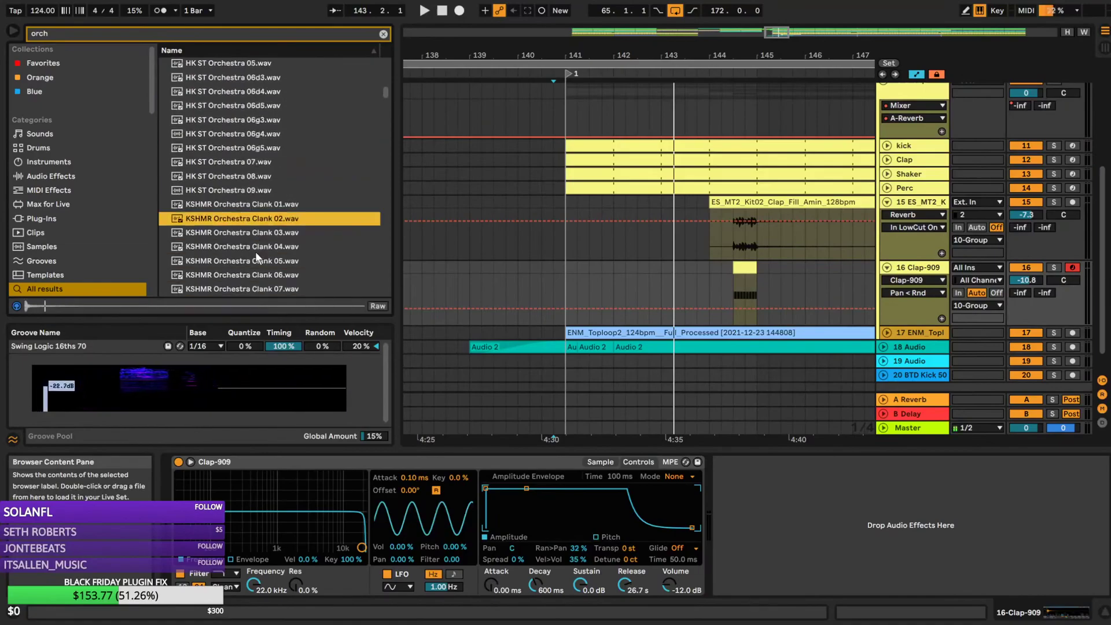
{"action": "scroll", "coordinate": [231, 261], "scroll_direction": "down", "scroll_amount": 2}
{"action": "left_click", "coordinate": [242, 256]}
{"action": "scroll", "coordinate": [246, 258], "scroll_direction": "down", "scroll_amount": 3}
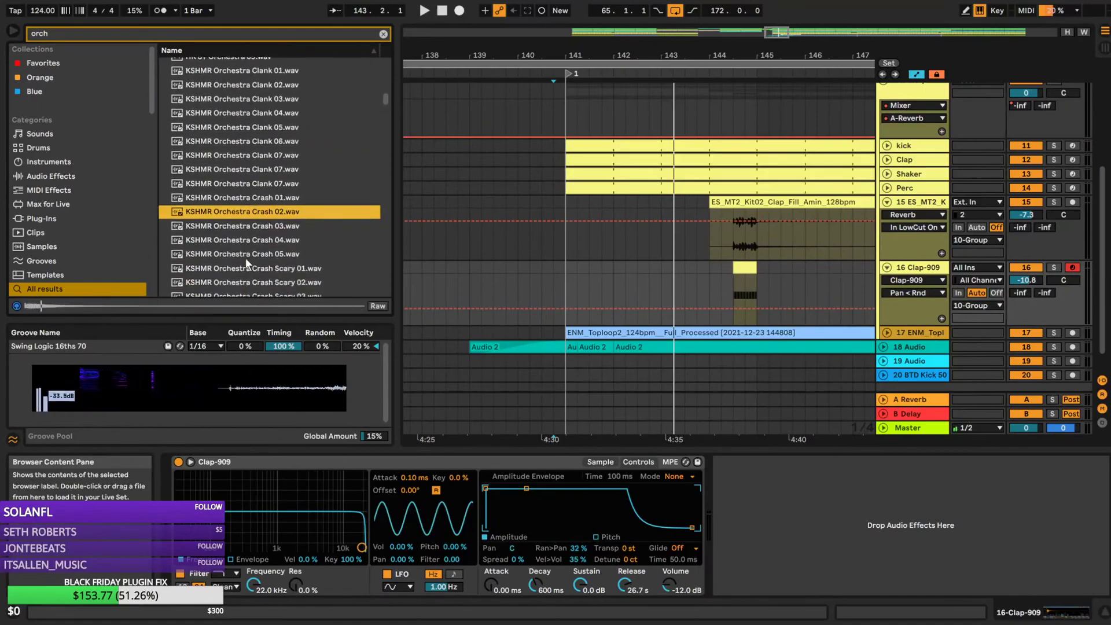
{"action": "left_click", "coordinate": [250, 255]}
{"action": "scroll", "coordinate": [256, 262], "scroll_direction": "down", "scroll_amount": 1}
{"action": "left_click", "coordinate": [258, 265]}
Preview the KSHMR Orchestra Hit 01 and Hit 02 samples
{"action": "scroll", "coordinate": [281, 260], "scroll_direction": "down", "scroll_amount": 3}
{"action": "scroll", "coordinate": [260, 272], "scroll_direction": "down", "scroll_amount": 3}
{"action": "left_click", "coordinate": [266, 265]}
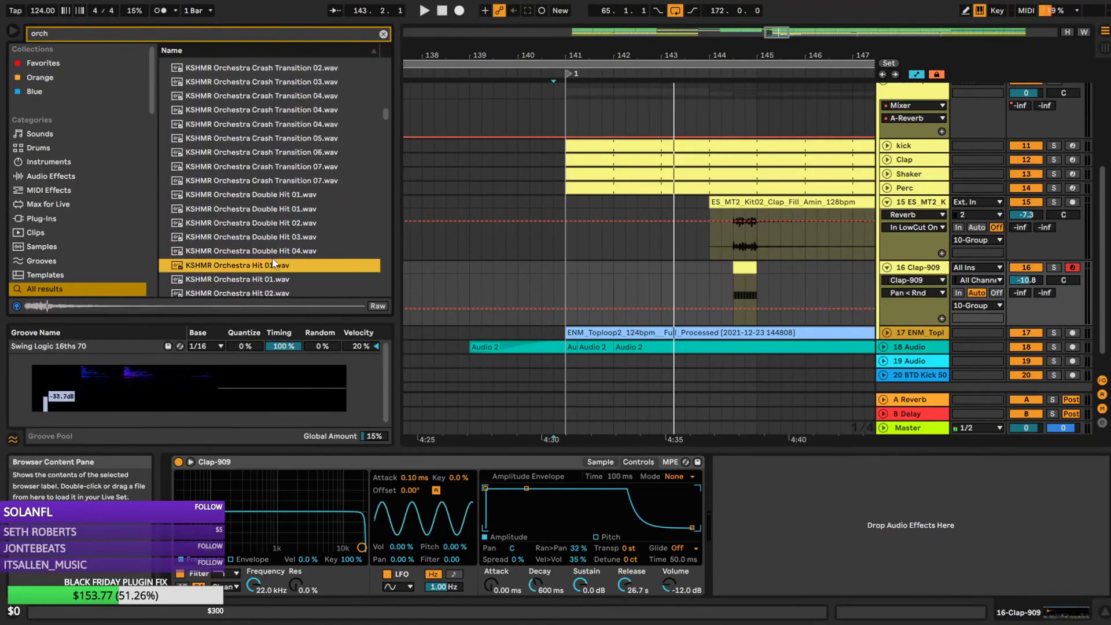
{"action": "scroll", "coordinate": [255, 238], "scroll_direction": "down", "scroll_amount": 2}
{"action": "left_click", "coordinate": [248, 219]}
{"action": "left_click", "coordinate": [248, 236]}
{"action": "left_click", "coordinate": [257, 220]}
Place KSHMR Orchestra Hit 02.wav on a new audio track below Clap-909 at bar 142 and play it
{"action": "left_click", "coordinate": [919, 282]}
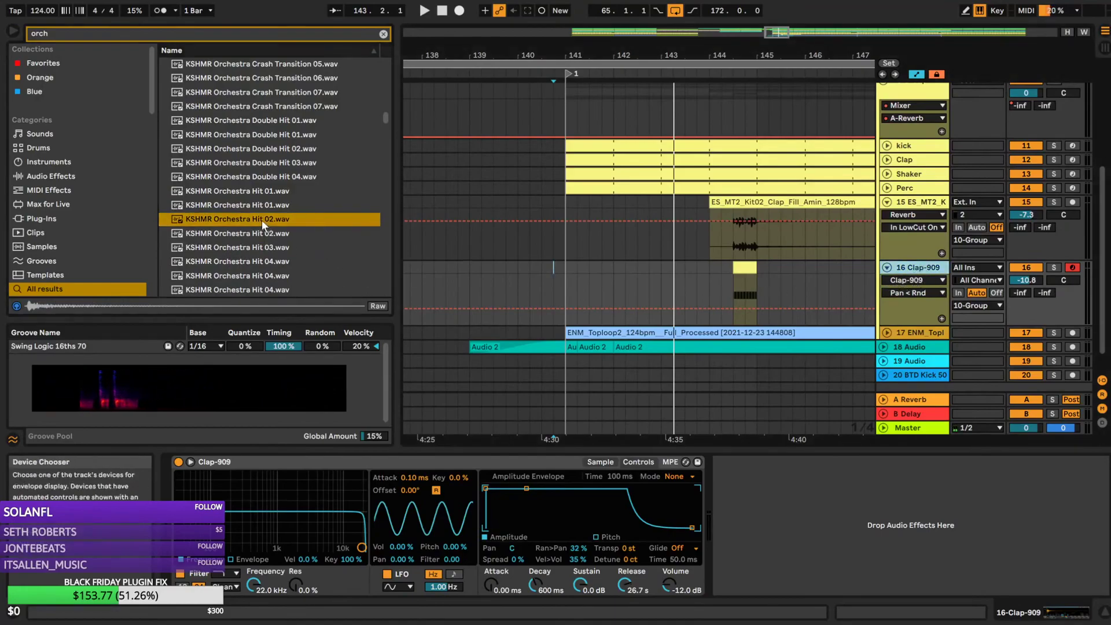
{"action": "left_click_drag", "start_coordinate": [256, 219], "coordinate": [615, 359]}
{"action": "left_click", "coordinate": [543, 349]}
{"action": "key", "text": "space"}
Set the orchestra hit track's volume to -5.8 dB, shift its clip to start at 141.4.3, and play it
{"action": "left_click_drag", "start_coordinate": [629, 56], "coordinate": [646, 87]}
{"action": "left_click_drag", "start_coordinate": [1027, 345], "coordinate": [1026, 349]}
{"action": "mouse_move", "coordinate": [637, 334]}
{"action": "left_mouse_down"}
{"action": "mouse_move", "coordinate": [602, 336]}
{"action": "mouse_move", "coordinate": [619, 336]}
{"action": "left_mouse_up"}
{"action": "left_click", "coordinate": [468, 333]}
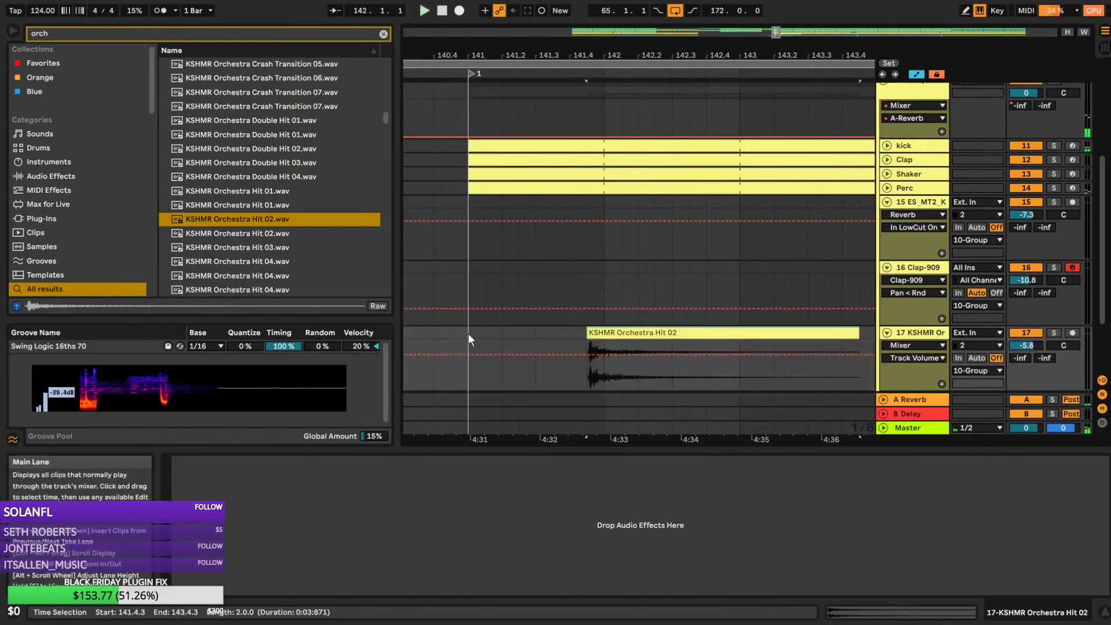
{"action": "left_click_drag", "start_coordinate": [777, 32], "coordinate": [775, 50]}
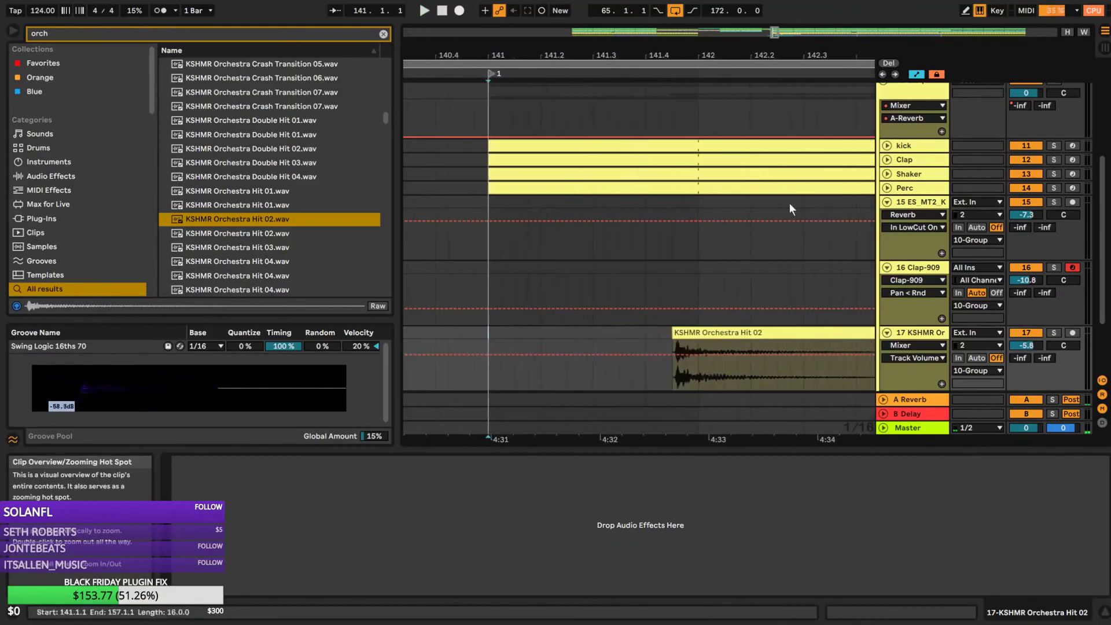
{"action": "left_click", "coordinate": [703, 336]}
{"action": "left_click", "coordinate": [645, 335]}
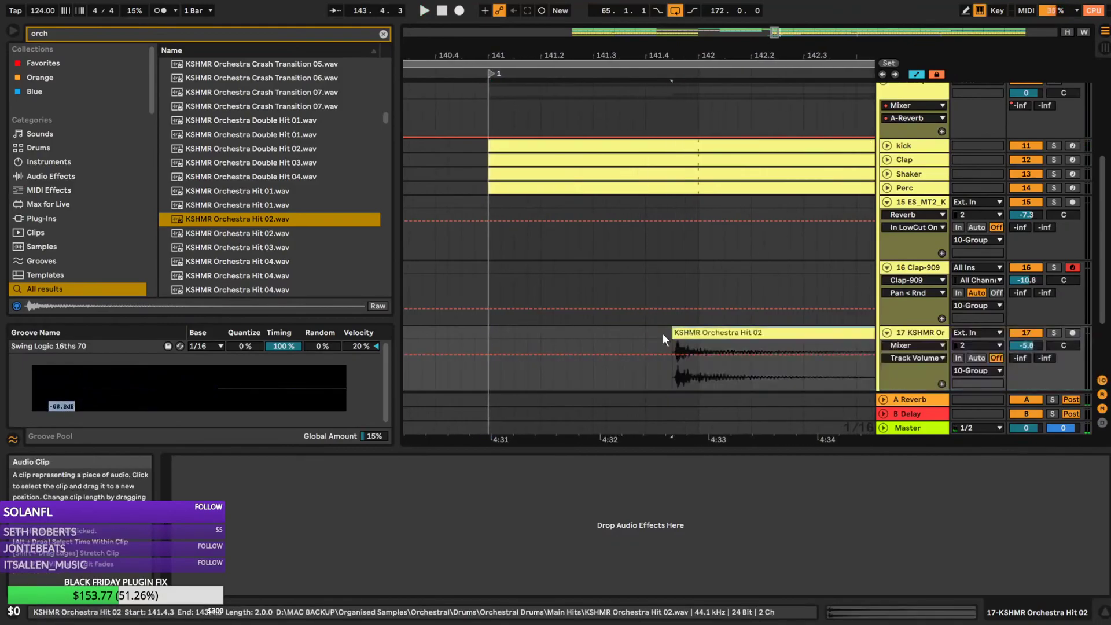
{"action": "key", "text": "space"}
{"action": "key", "text": "space"}
Turn off Loop and Warp for the orchestra hit clip and move its start marker to 0:0.32, just before the attack
{"action": "double_click", "coordinate": [715, 334]}
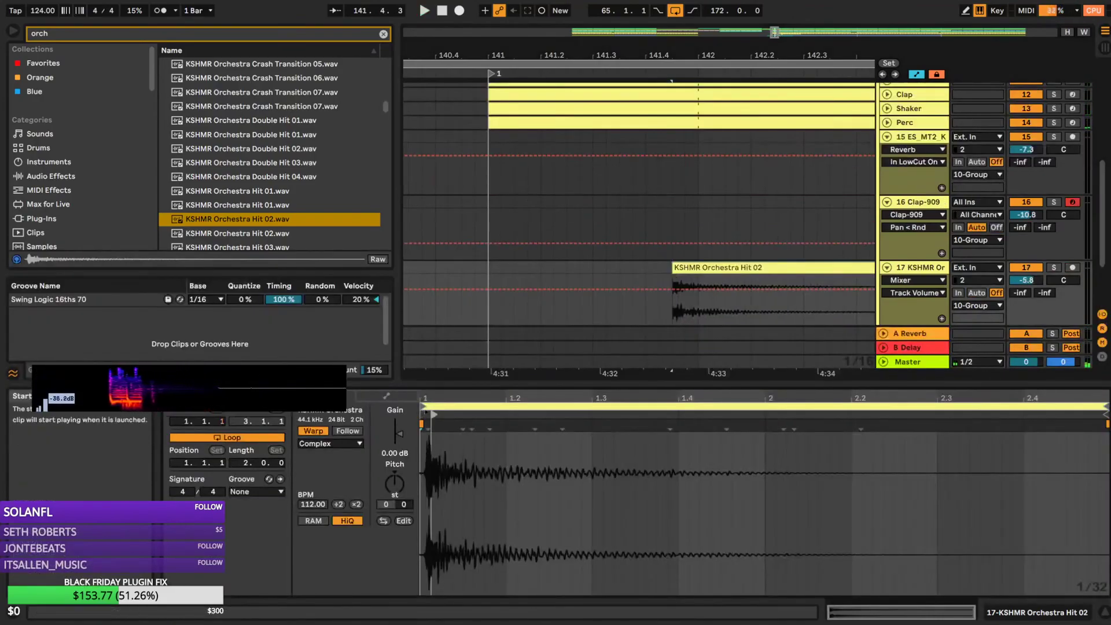
{"action": "key", "text": "space"}
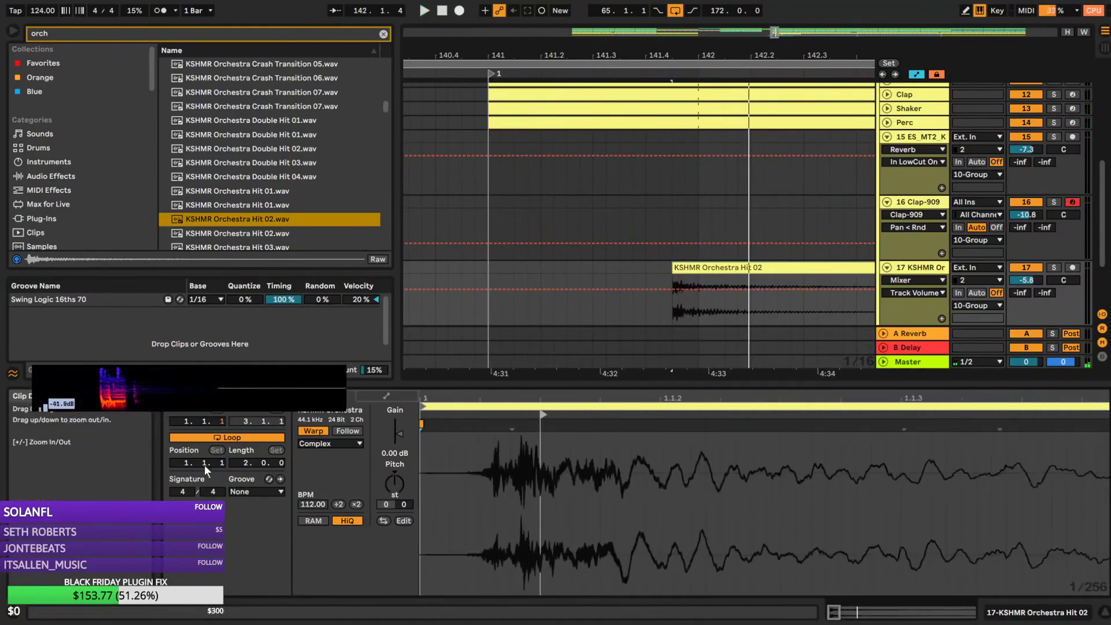
{"action": "left_click", "coordinate": [233, 438]}
{"action": "left_click", "coordinate": [314, 432]}
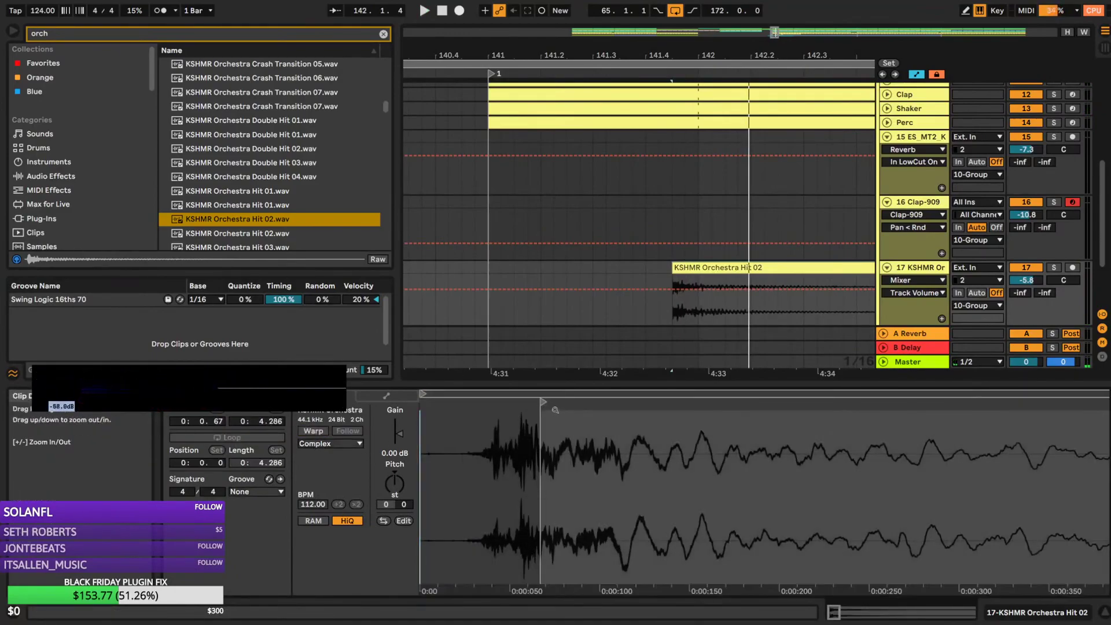
{"action": "mouse_move", "coordinate": [543, 402]}
{"action": "left_mouse_down"}
{"action": "mouse_move", "coordinate": [463, 401]}
{"action": "mouse_move", "coordinate": [480, 402]}
{"action": "left_mouse_up"}
{"action": "key", "text": "space"}
Lower the orchestra hit track's volume to -11.8 dB while playing from bar 141
{"action": "left_click", "coordinate": [500, 267]}
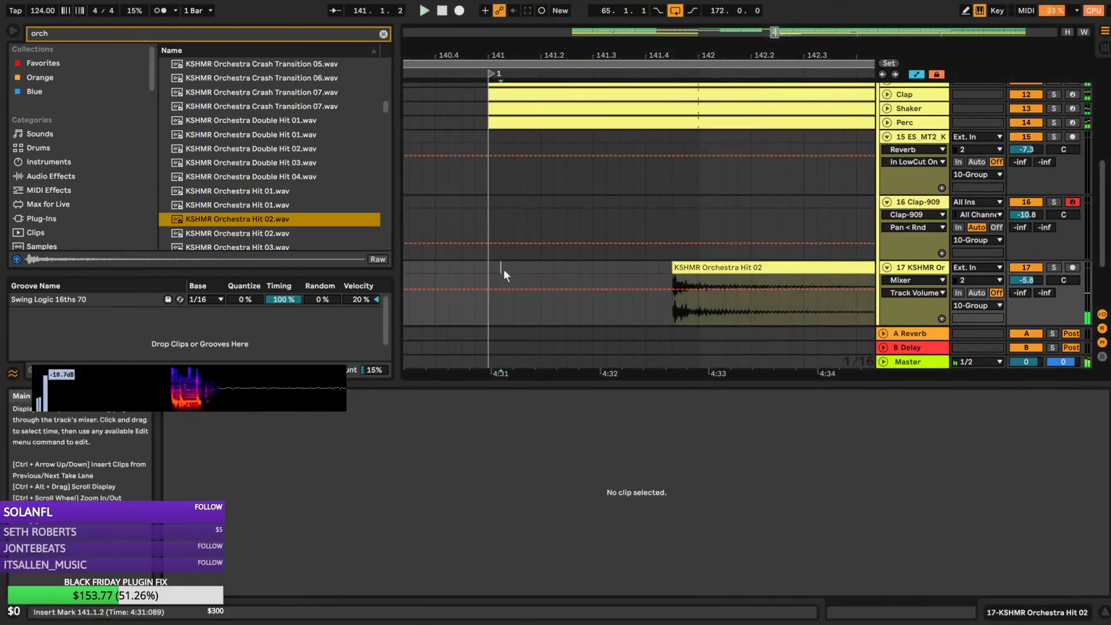
{"action": "mouse_move", "coordinate": [1026, 280]}
{"action": "left_mouse_down"}
{"action": "mouse_move", "coordinate": [1026, 325]}
{"action": "mouse_move", "coordinate": [1027, 292]}
{"action": "mouse_move", "coordinate": [1026, 305]}
{"action": "left_mouse_up"}
{"action": "key", "text": "space"}
{"action": "key", "text": "space"}
Shift the orchestra hit clip to start at bar 142 and play it with the drums
{"action": "left_click_drag", "start_coordinate": [699, 265], "coordinate": [672, 267]}
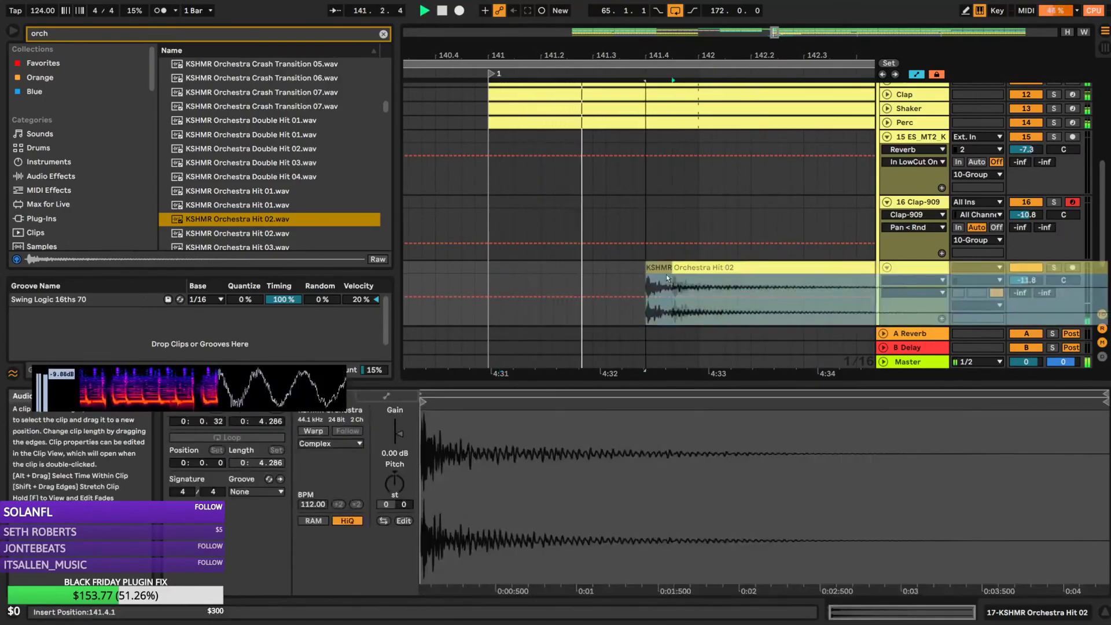
{"action": "key", "text": "space"}
{"action": "key", "text": "space"}
{"action": "key", "text": "space"}
{"action": "left_click_drag", "start_coordinate": [775, 268], "coordinate": [829, 267]}
{"action": "key", "text": "space"}
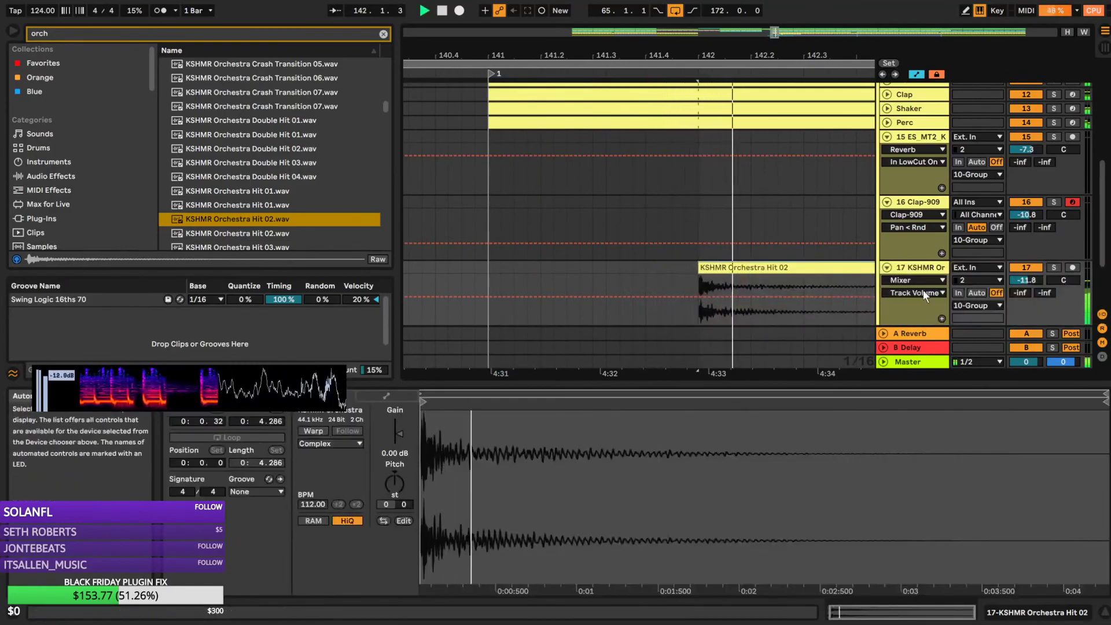
Move the orchestra hit clip to bar 145, right after the clap fills, and play the transition
{"action": "left_click_drag", "start_coordinate": [778, 32], "coordinate": [785, 32]}
{"action": "left_click_drag", "start_coordinate": [562, 267], "coordinate": [846, 279]}
{"action": "left_click", "coordinate": [756, 283]}
{"action": "key", "text": "space"}
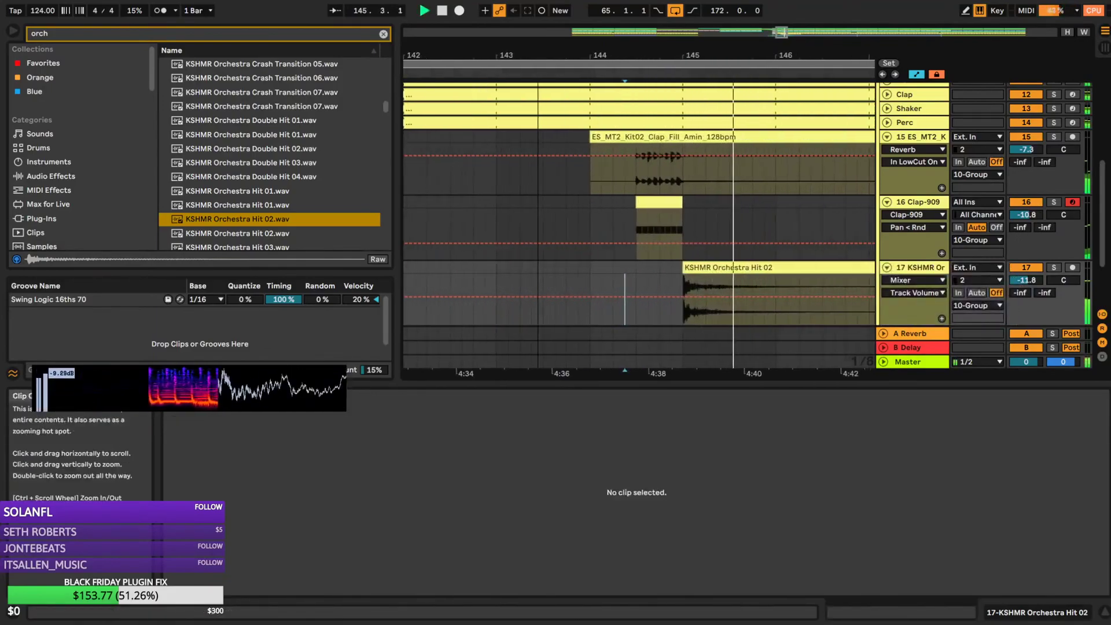
Preview alternative KSHMR Orchestra Hit samples, including Hit 04
{"action": "left_click", "coordinate": [240, 238]}
{"action": "left_click", "coordinate": [254, 222]}
{"action": "left_click", "coordinate": [268, 194]}
{"action": "scroll", "coordinate": [262, 216], "scroll_direction": "down", "scroll_amount": 3}
{"action": "left_click", "coordinate": [263, 217]}
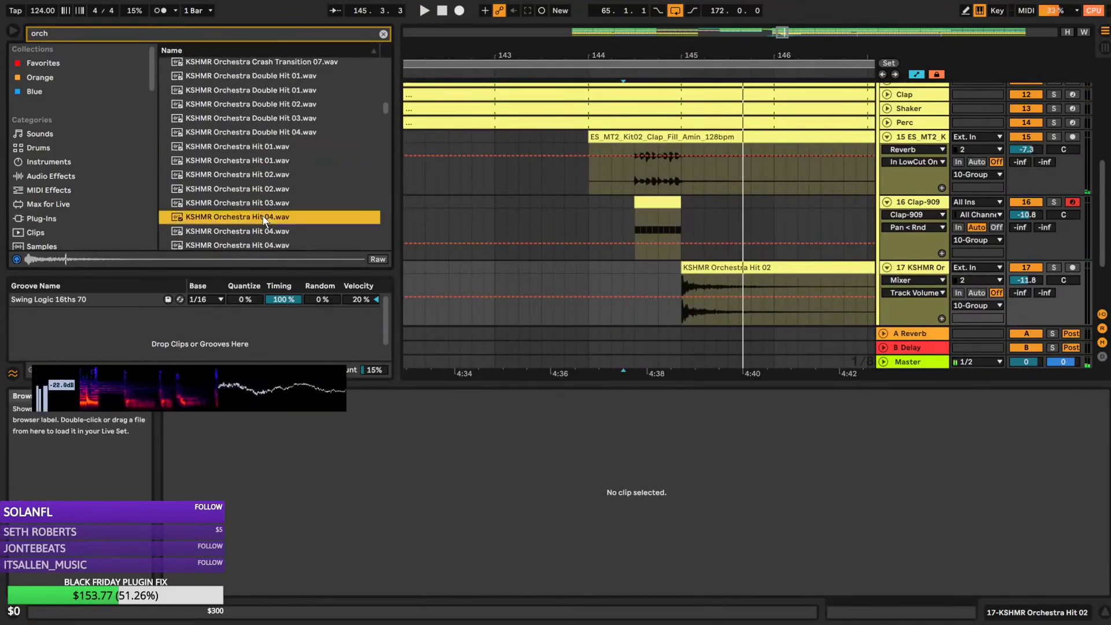
Place KSHMR Orchestra Hit 04.wav over the Hit 02 clip at bar 145 and play the transition
{"action": "scroll", "coordinate": [262, 209], "scroll_direction": "down", "scroll_amount": 2}
{"action": "left_click_drag", "start_coordinate": [424, 201], "coordinate": [685, 290]}
{"action": "left_click", "coordinate": [658, 270]}
{"action": "key", "text": "space"}
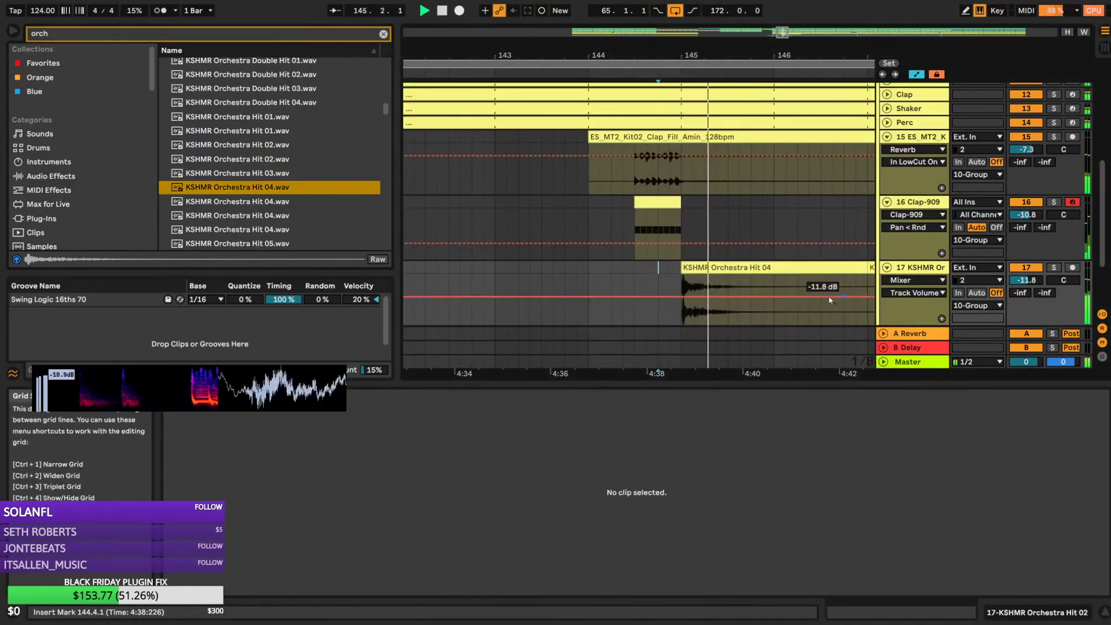
Stop playback and preview the KSHMR Orchestra Hit samples from Hit 06 through Hit 15
{"action": "key", "text": "space"}
{"action": "left_click", "coordinate": [253, 216]}
{"action": "scroll", "coordinate": [252, 203], "scroll_direction": "down", "scroll_amount": 3}
{"action": "left_click", "coordinate": [247, 183]}
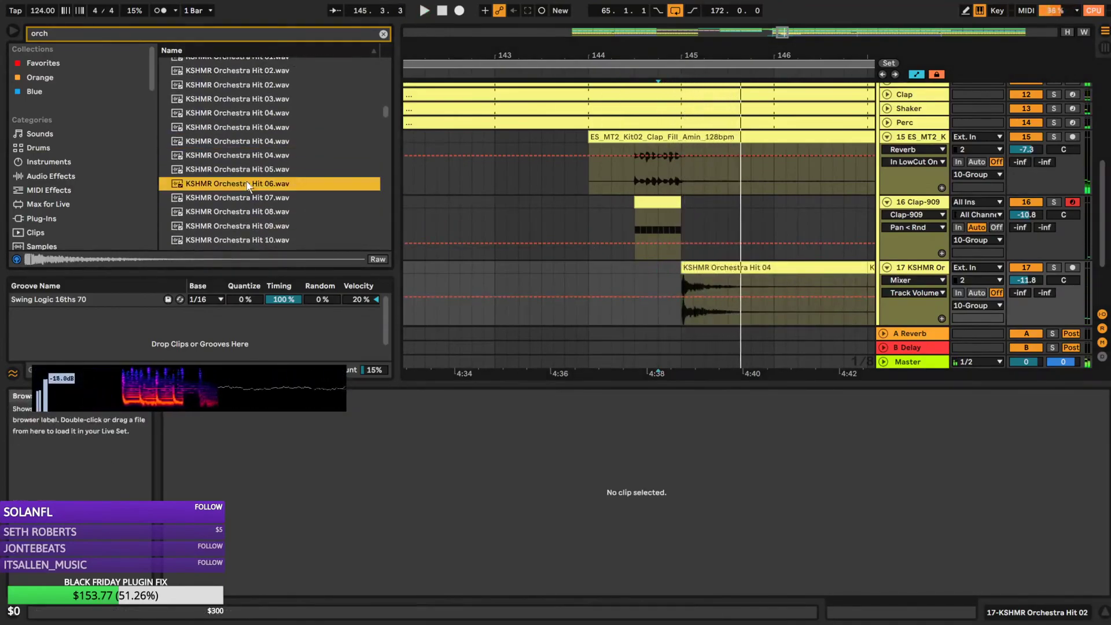
{"action": "left_click", "coordinate": [252, 202]}
{"action": "left_click", "coordinate": [251, 207]}
{"action": "left_click", "coordinate": [262, 226]}
{"action": "scroll", "coordinate": [262, 226], "scroll_direction": "down", "scroll_amount": 3}
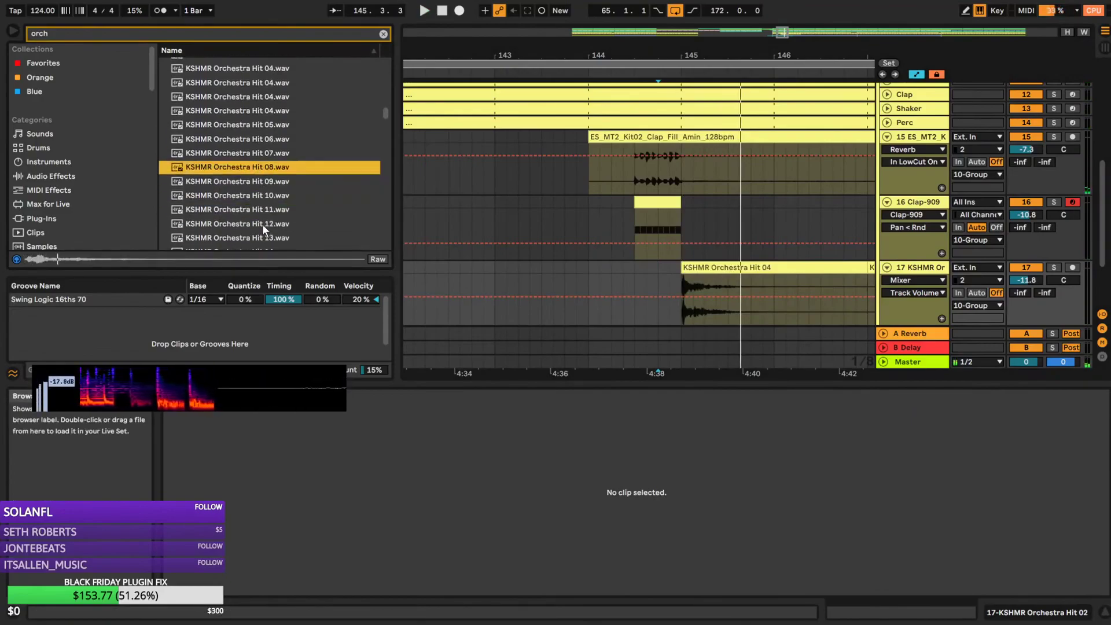
{"action": "left_click", "coordinate": [254, 197]}
{"action": "left_click", "coordinate": [248, 212]}
{"action": "left_click", "coordinate": [247, 227]}
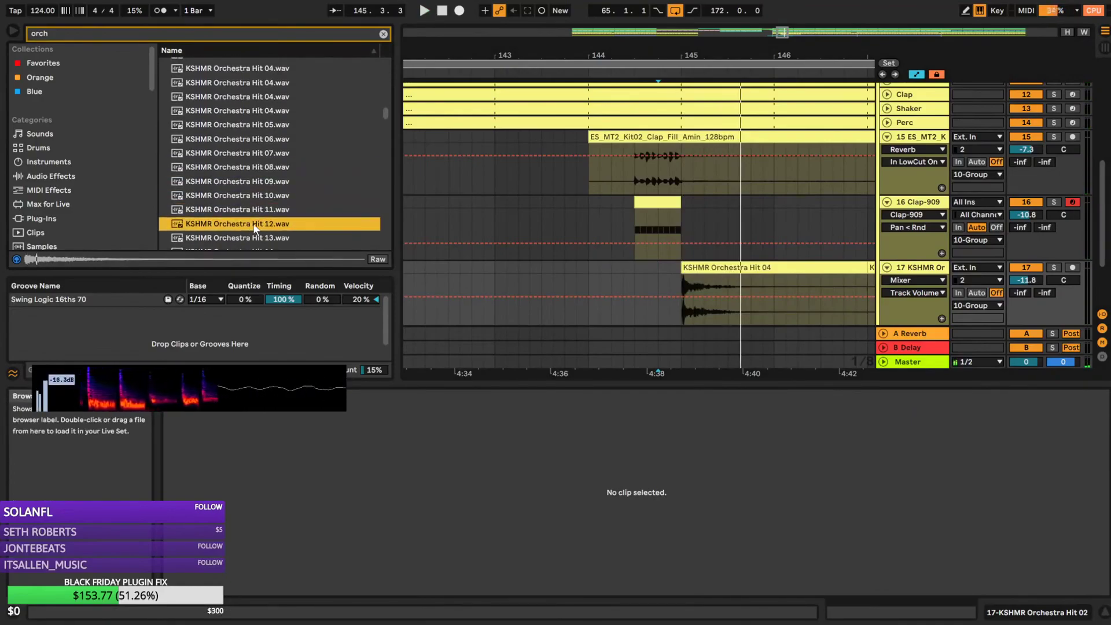
{"action": "scroll", "coordinate": [248, 226], "scroll_direction": "down", "scroll_amount": 3}
{"action": "left_click", "coordinate": [253, 208]}
{"action": "left_click", "coordinate": [256, 222]}
{"action": "left_click", "coordinate": [263, 209]}
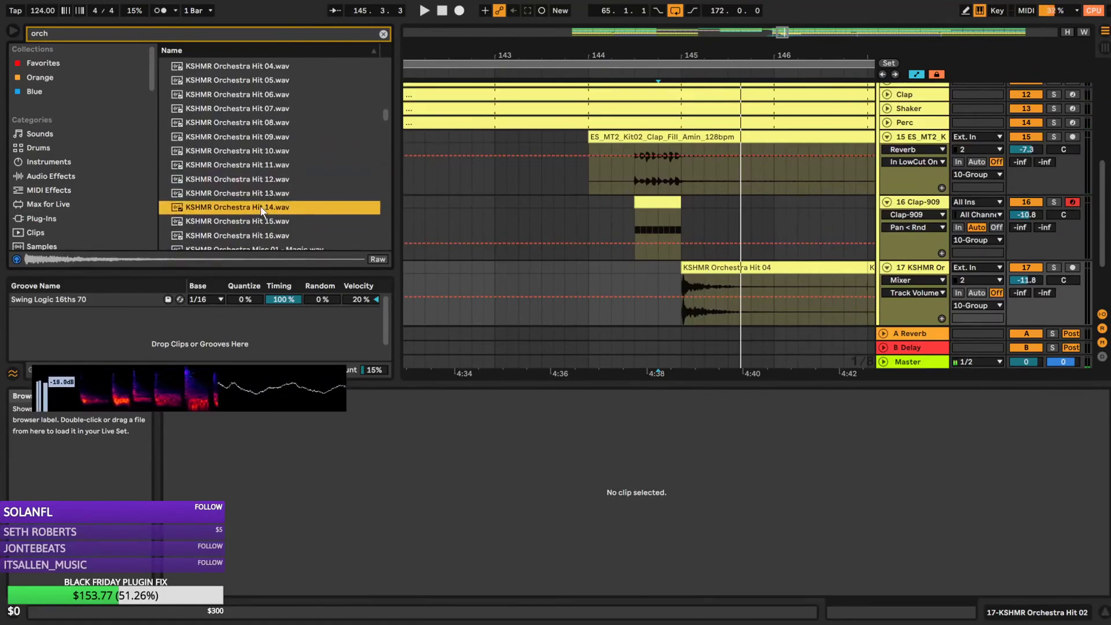
Replace the Hit 04 clip at bar 145 with KSHMR Orchestra Hit 14.wav, play the transition and lower the track volume to -15.3 dB
{"action": "left_click_drag", "start_coordinate": [237, 211], "coordinate": [686, 307]}
{"action": "left_click_drag", "start_coordinate": [786, 31], "coordinate": [781, 19]}
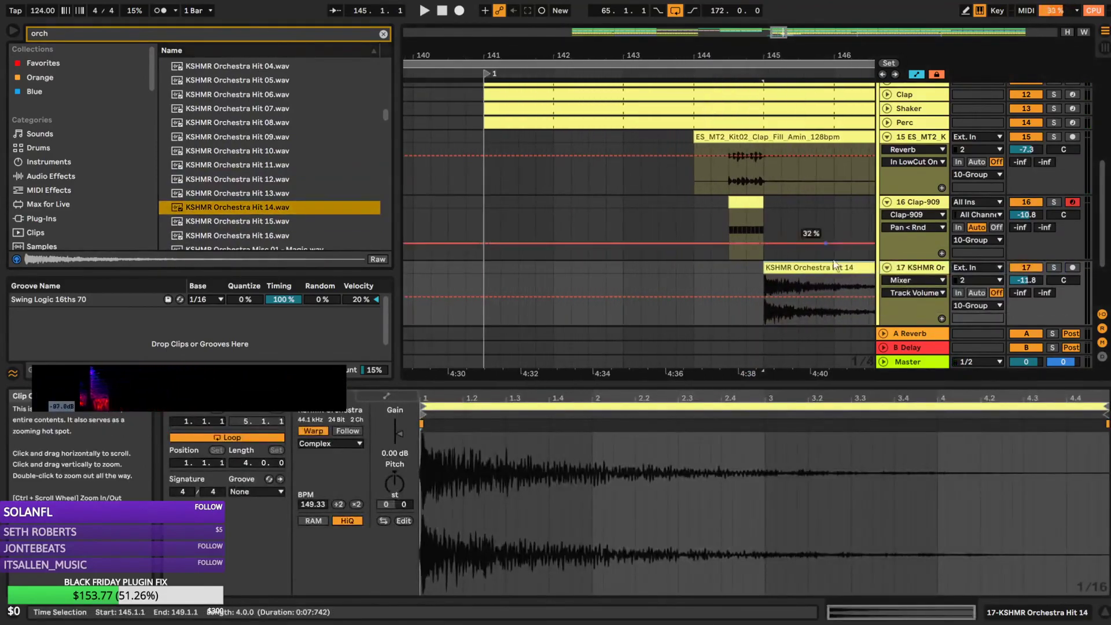
{"action": "left_click", "coordinate": [676, 268]}
{"action": "key", "text": "space"}
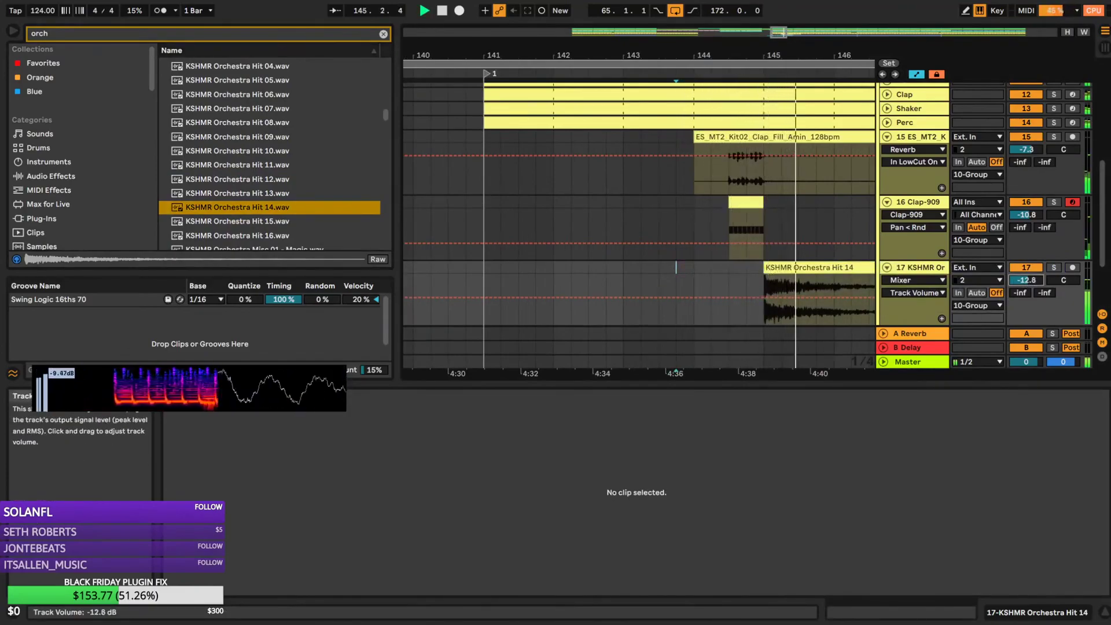
Solo the orchestra hit track and add an EQ Eight to its empty device chain
{"action": "left_click", "coordinate": [1054, 267]}
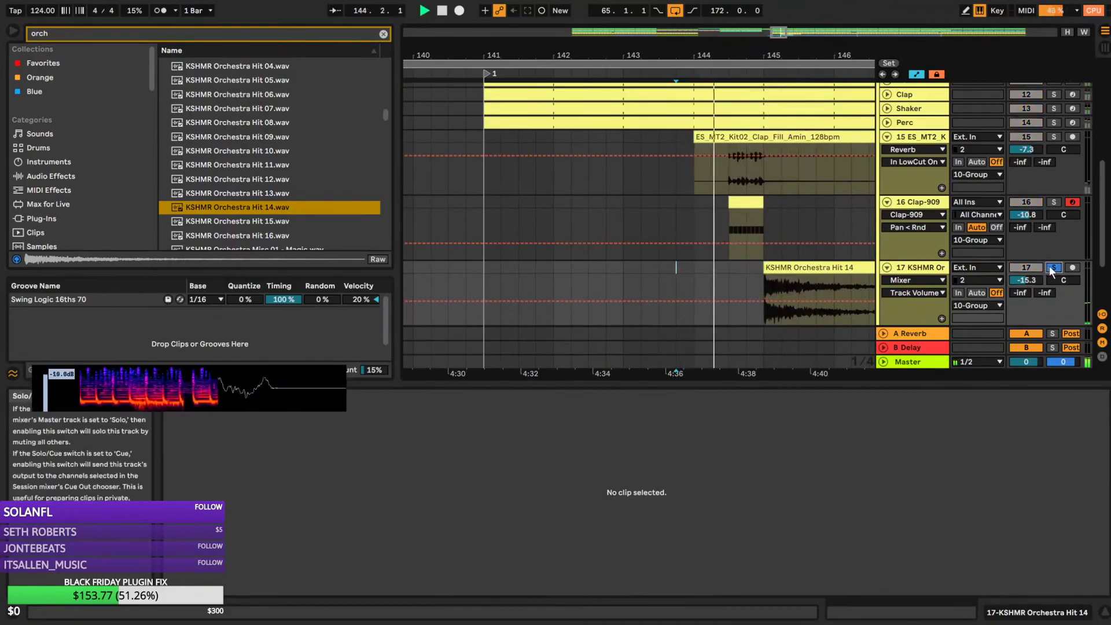
{"action": "double_click", "coordinate": [920, 268]}
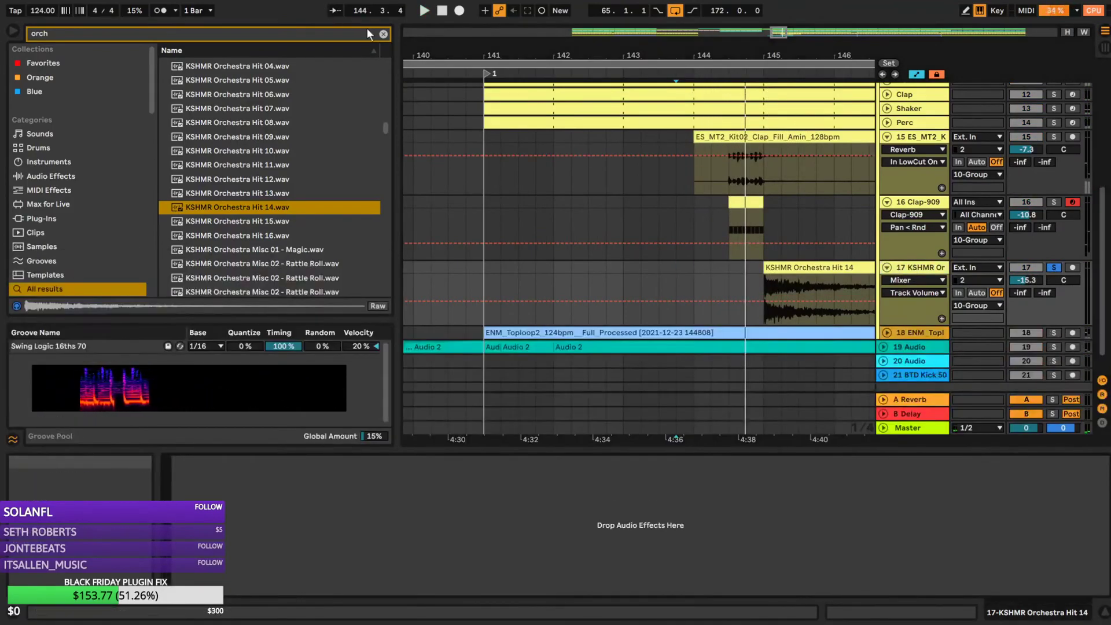
{"action": "left_click", "coordinate": [384, 34]}
{"action": "type", "text": "eq"}
{"action": "scroll", "coordinate": [374, 154], "scroll_direction": "up", "scroll_amount": 10}
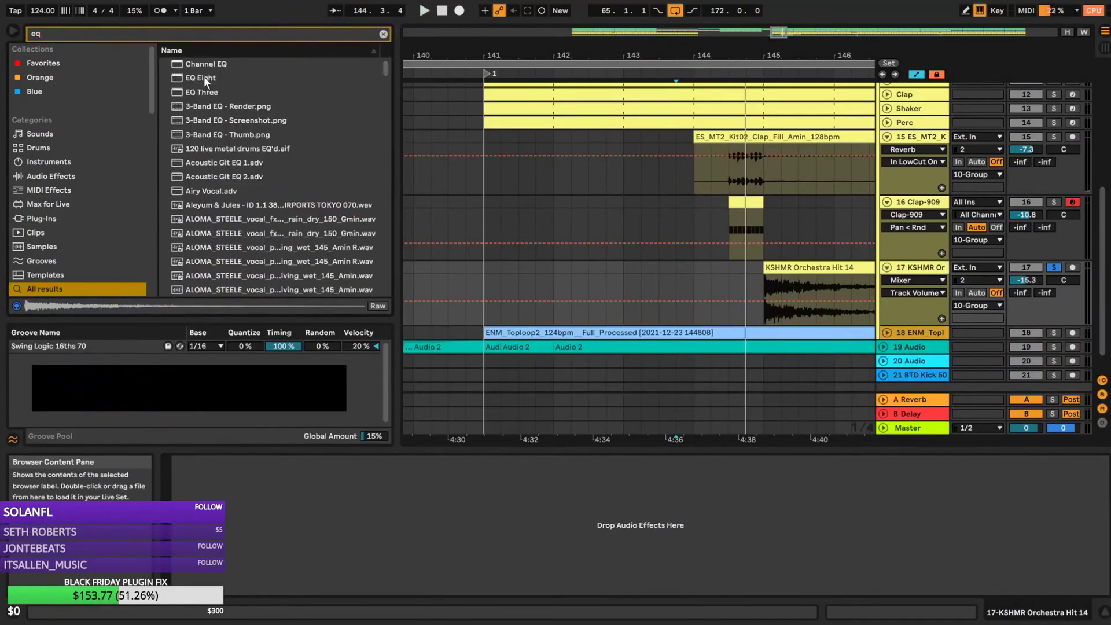
{"action": "left_click", "coordinate": [204, 78]}
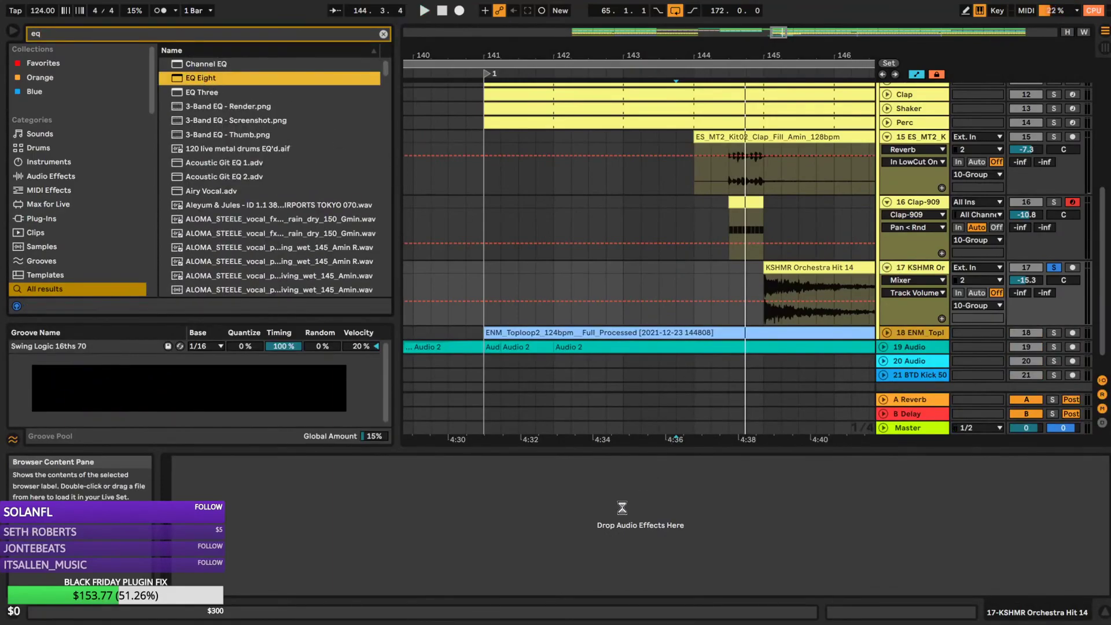
Set EQ Eight's first band to a low cut at about 260 Hz and play the soloed hit
{"action": "left_click", "coordinate": [237, 575]}
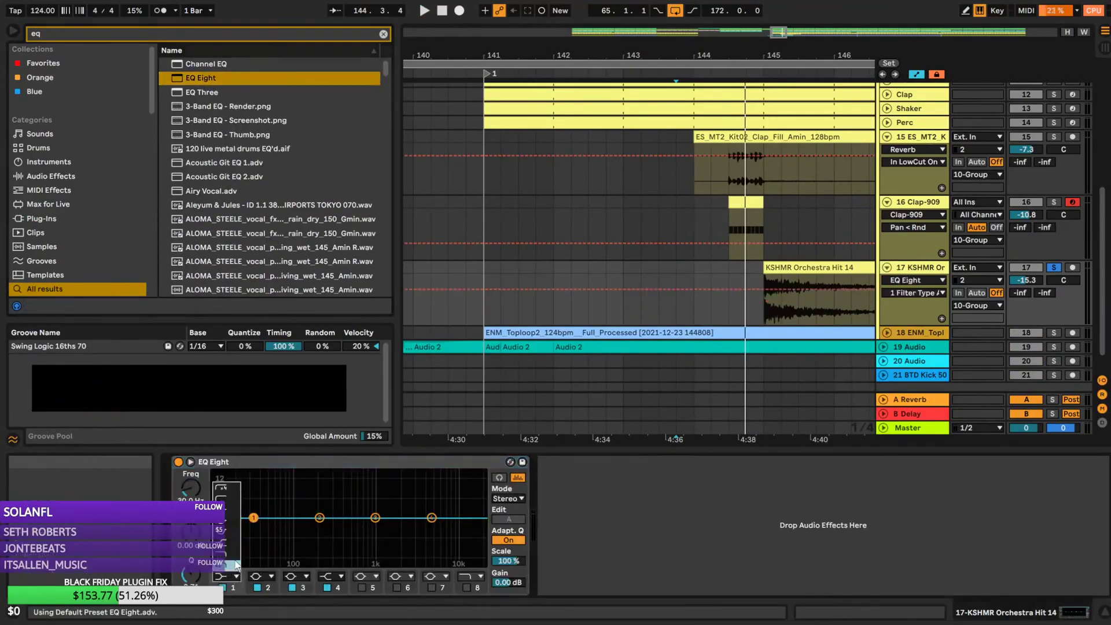
{"action": "left_click", "coordinate": [235, 502]}
{"action": "left_click_drag", "start_coordinate": [254, 519], "coordinate": [361, 537]}
{"action": "key", "text": "space"}
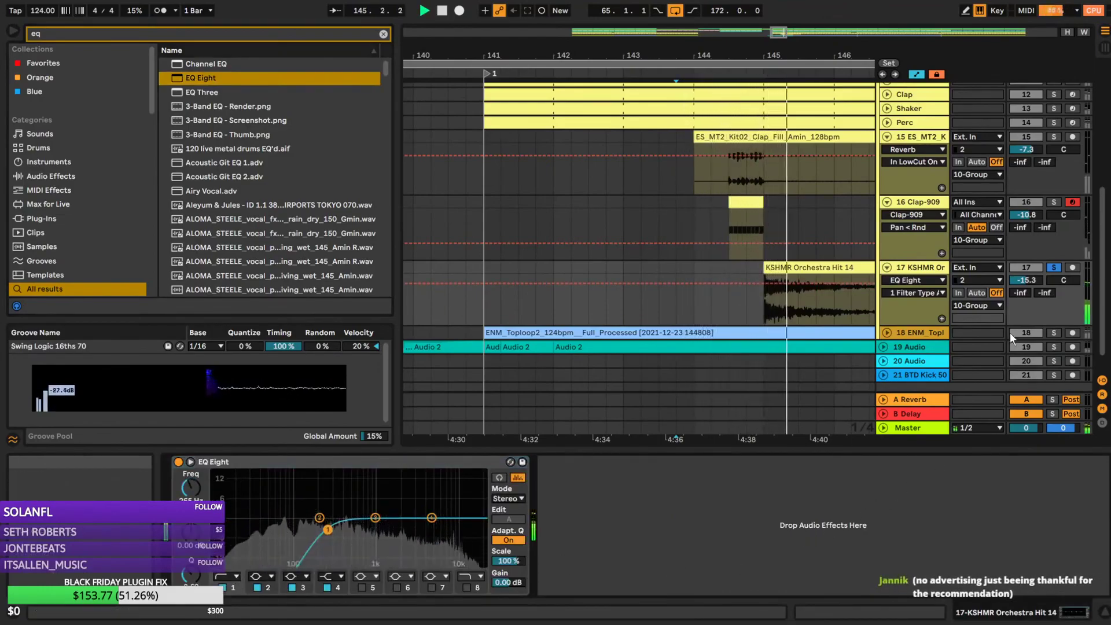
Unsolo the orchestra hit track and set its volume to -15.8 dB while playing it with the mix
{"action": "left_click", "coordinate": [1054, 268]}
{"action": "key", "text": "space"}
{"action": "left_click_drag", "start_coordinate": [1025, 281], "coordinate": [1024, 283]}
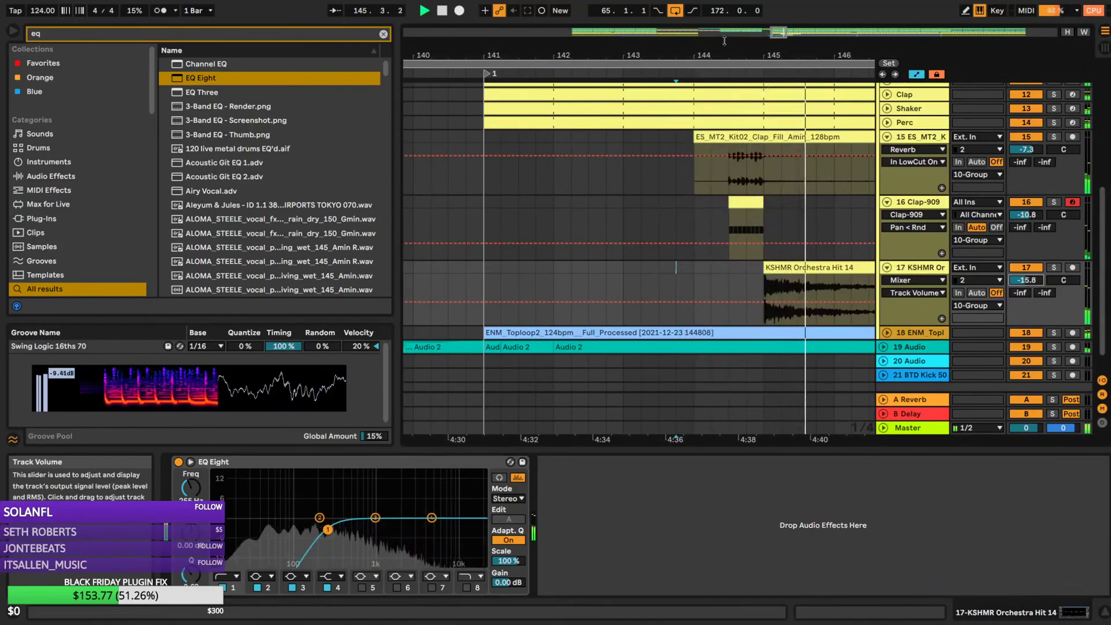
{"action": "key", "text": "space"}
Shift the Orchestra Hit 14 clip one beat later to 145.2 and play the transition
{"action": "left_click_drag", "start_coordinate": [778, 51], "coordinate": [674, 162]}
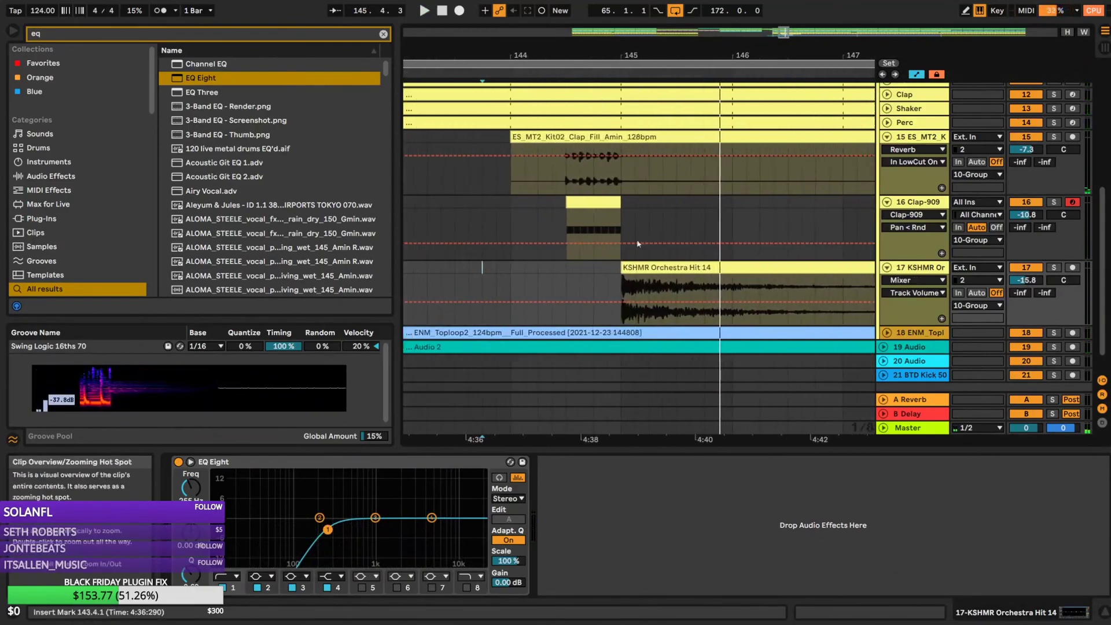
{"action": "left_click_drag", "start_coordinate": [628, 267], "coordinate": [681, 266]}
{"action": "left_click", "coordinate": [612, 267]}
{"action": "key", "text": "space"}
{"action": "left_click", "coordinate": [592, 269]}
{"action": "key", "text": "space"}
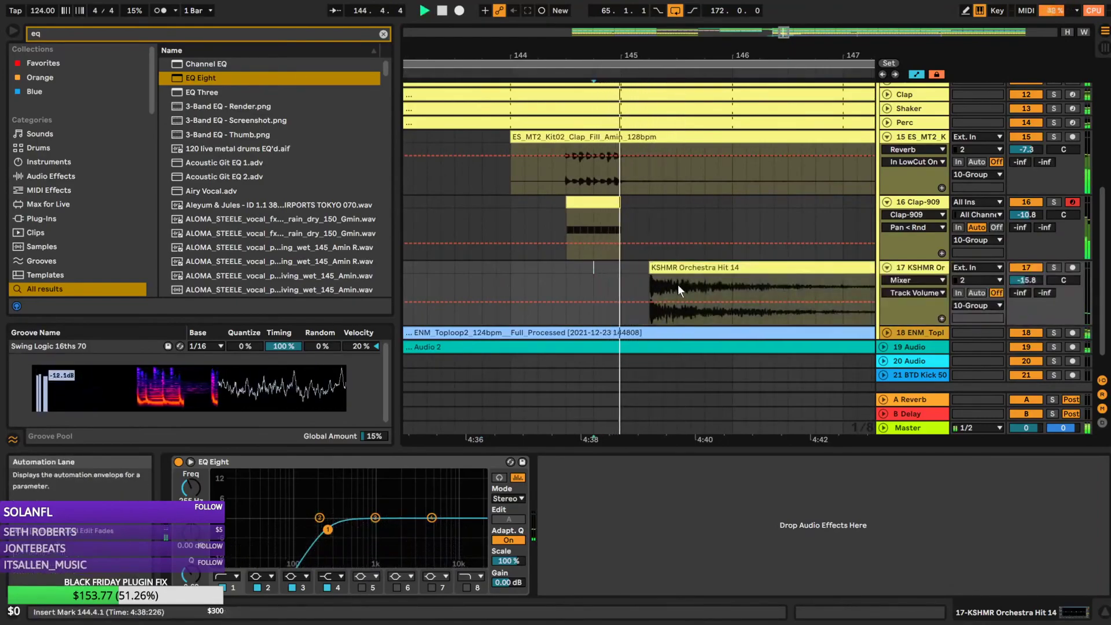
{"action": "key", "text": "space"}
Play the lead-in from before the clap fills and move the Orchestra Hit 14 clip back to 141.3
{"action": "left_click_drag", "start_coordinate": [604, 54], "coordinate": [653, 28]}
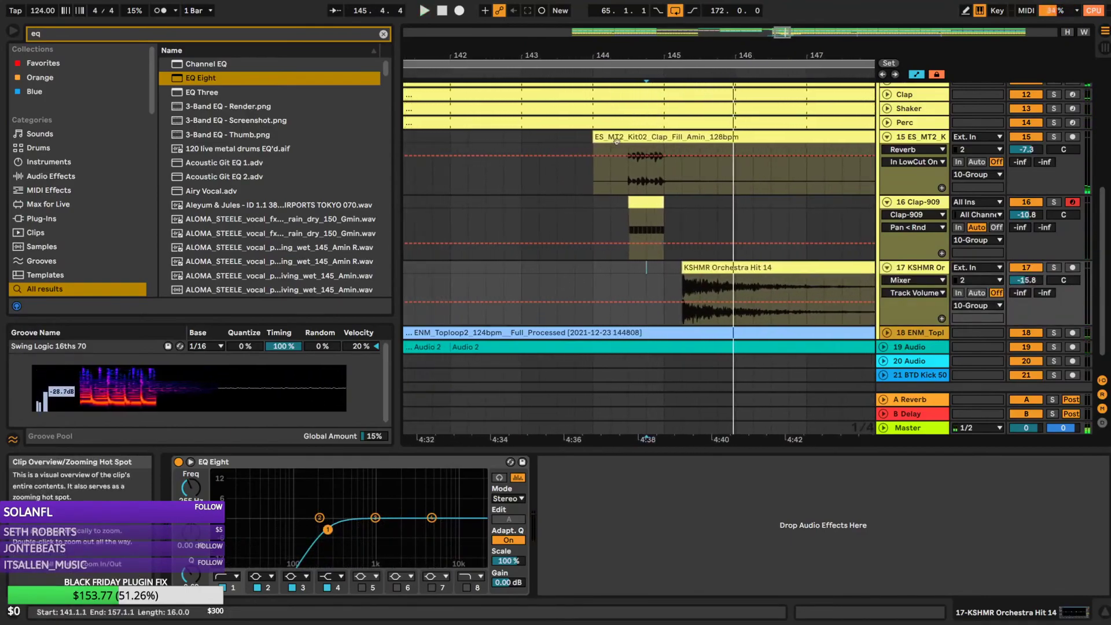
{"action": "left_click_drag", "start_coordinate": [752, 54], "coordinate": [772, 36]}
{"action": "left_click", "coordinate": [527, 267]}
{"action": "key", "text": "space"}
{"action": "left_click_drag", "start_coordinate": [774, 280], "coordinate": [596, 281]}
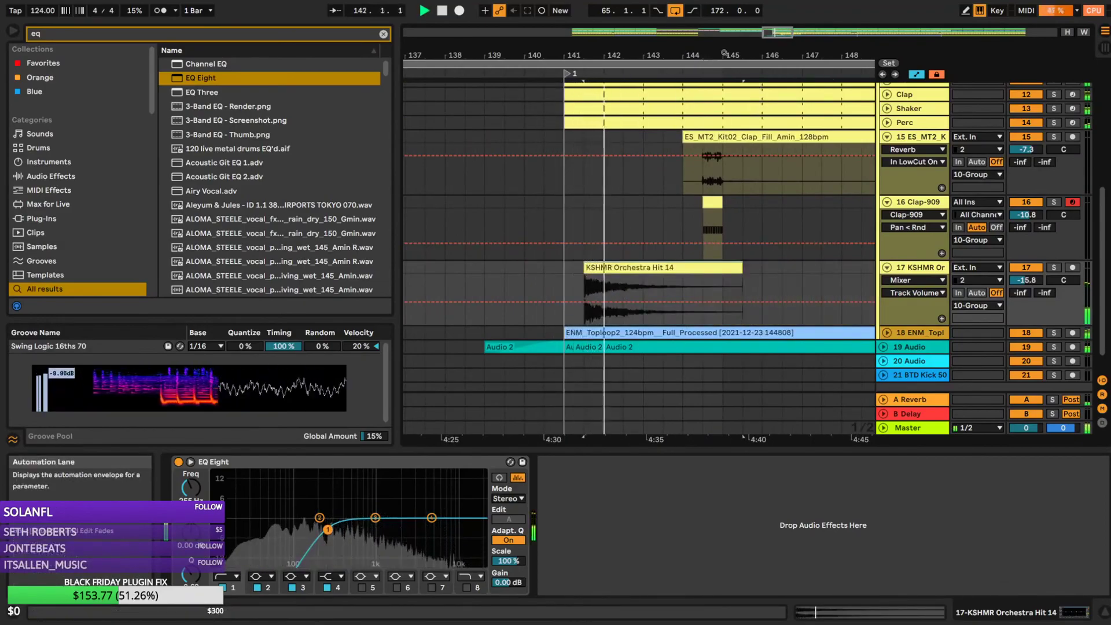
{"action": "key", "text": "space"}
Move the Orchestra Hit 14 clip to half a beat after bar 141 and play from about bar 140
{"action": "left_click_drag", "start_coordinate": [592, 55], "coordinate": [774, 78]}
{"action": "mouse_move", "coordinate": [766, 272]}
{"action": "left_mouse_down"}
{"action": "mouse_move", "coordinate": [703, 273]}
{"action": "mouse_move", "coordinate": [737, 278]}
{"action": "left_mouse_up"}
{"action": "left_click", "coordinate": [560, 265]}
{"action": "key", "text": "space"}
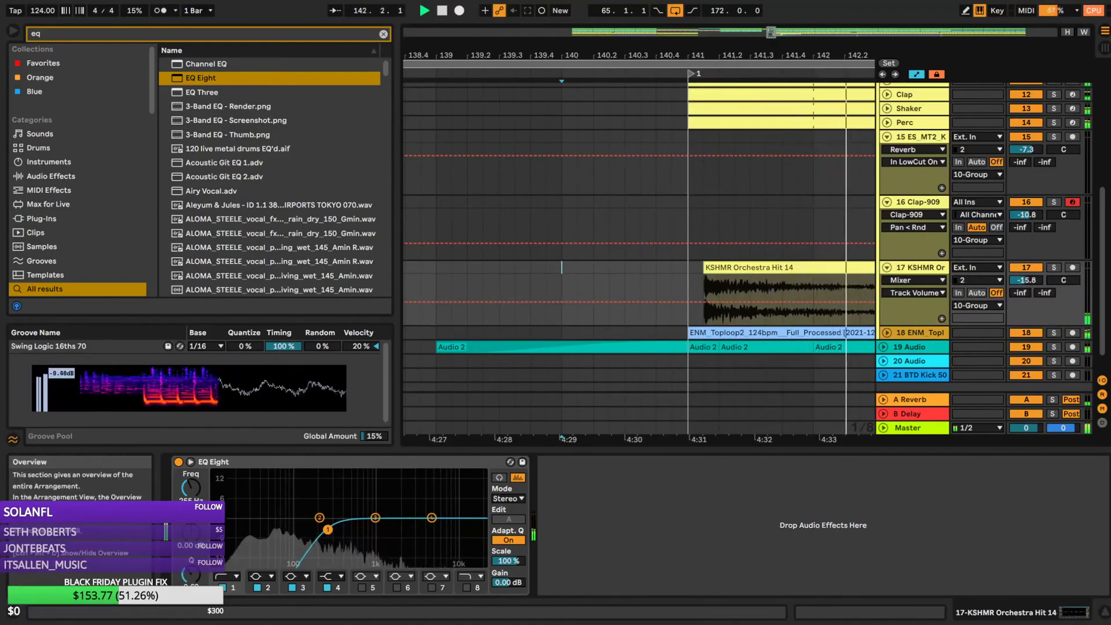
Try the Orchestra Hit 14 clip in the last beat of bar 142 with playback, and settle its start at bar 143
{"action": "key", "text": "space"}
{"action": "left_click_drag", "start_coordinate": [603, 268], "coordinate": [825, 272]}
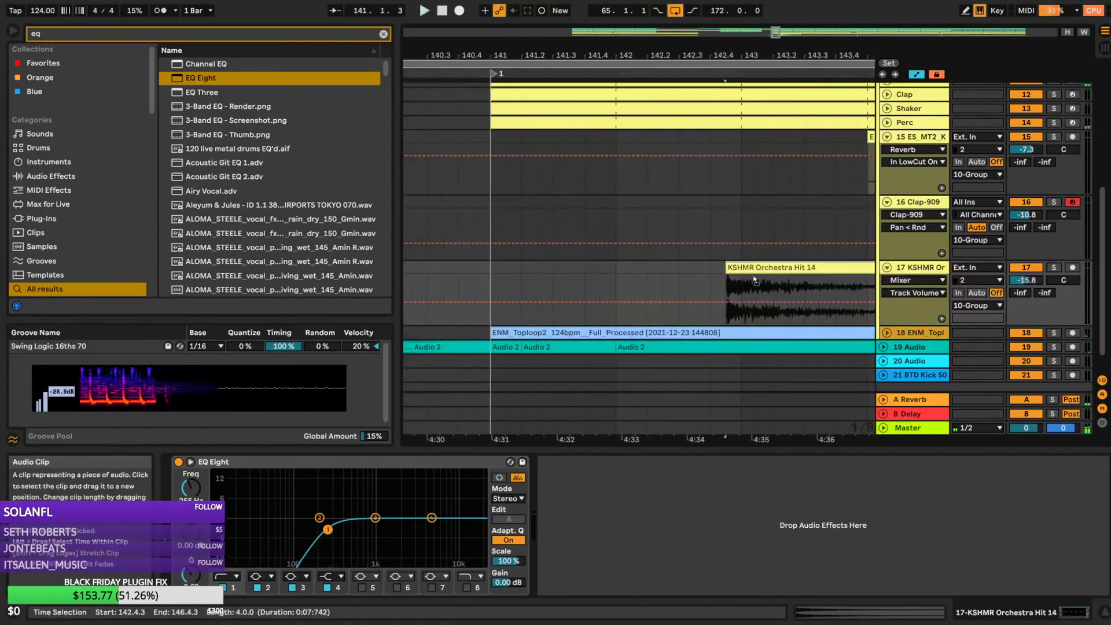
{"action": "left_click_drag", "start_coordinate": [734, 282], "coordinate": [719, 282]}
{"action": "left_click", "coordinate": [442, 268]}
{"action": "key", "text": "space"}
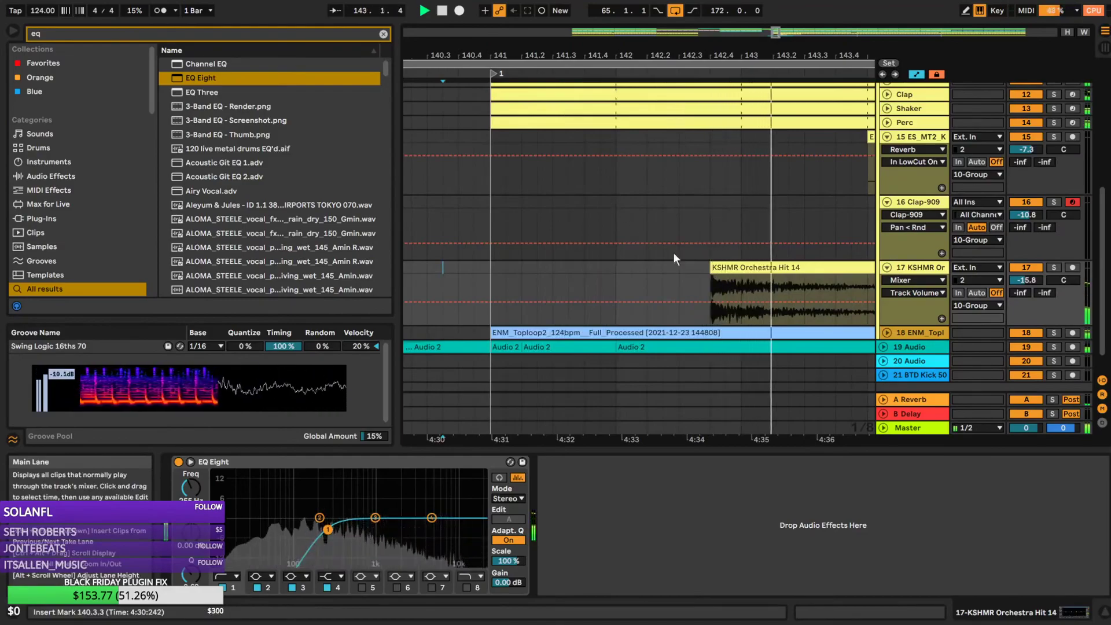
{"action": "key", "text": "space"}
{"action": "left_click_drag", "start_coordinate": [731, 272], "coordinate": [762, 274]}
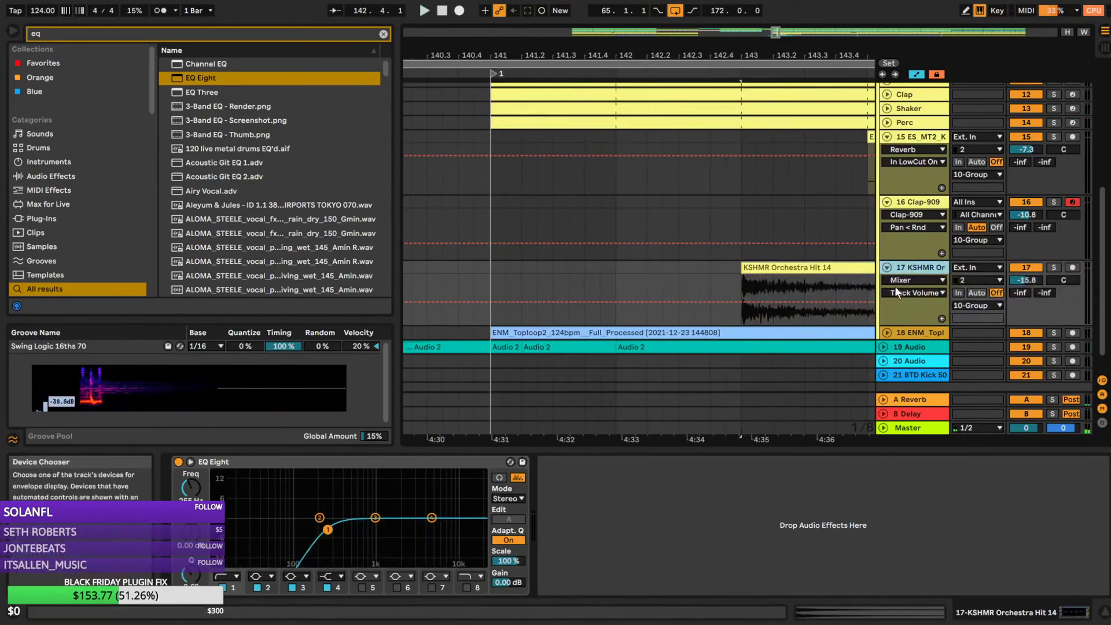
Insert a new audio track below the orchestra hit track and search the browser for "orc hit"
{"action": "key", "text": "ctrl+t"}
{"action": "left_click", "coordinate": [917, 336]}
{"action": "left_click", "coordinate": [383, 33]}
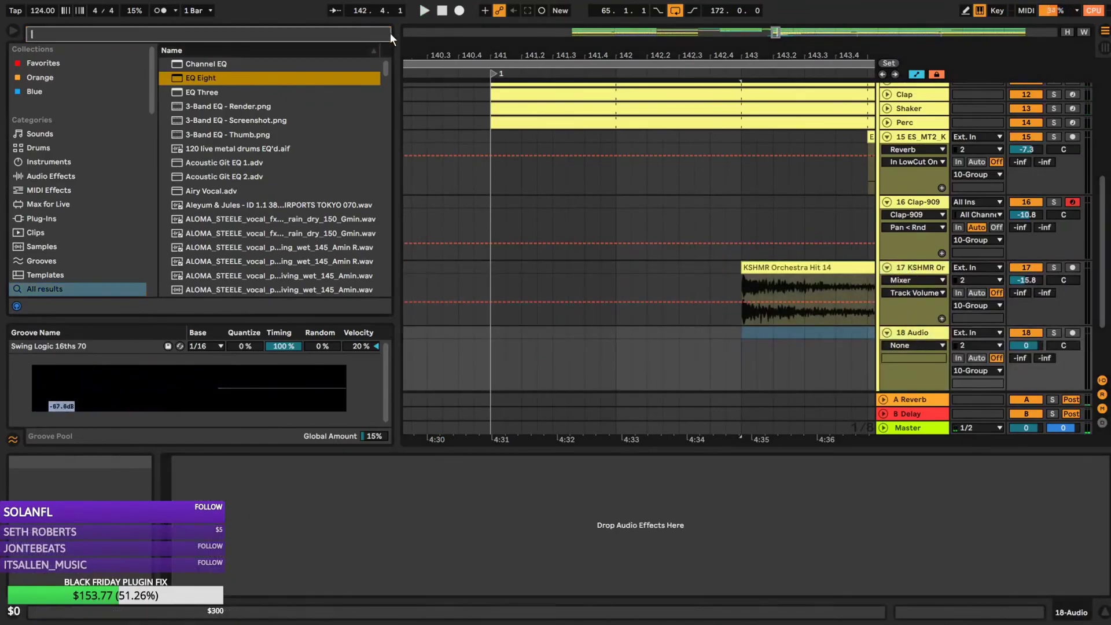
{"action": "type", "text": "orc hit"}
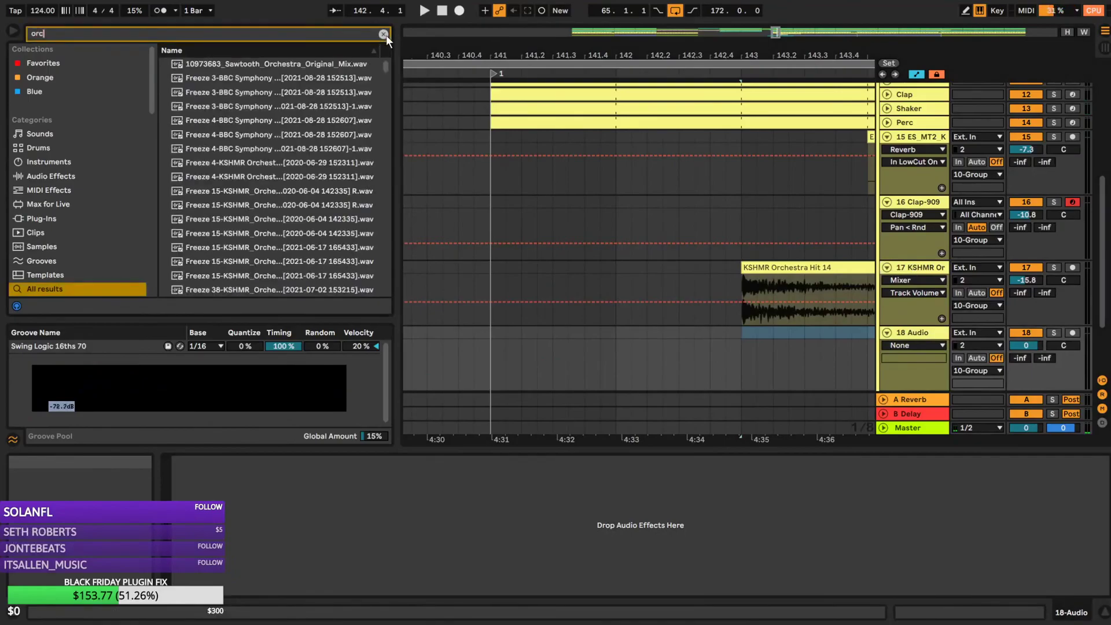
Preview the orchestra hit samples again, including KSHMR Orchestra Hit 13 to 16 and the KSHMR_Orchestra_Hit_02.aif files
{"action": "scroll", "coordinate": [229, 263], "scroll_direction": "down", "scroll_amount": 2}
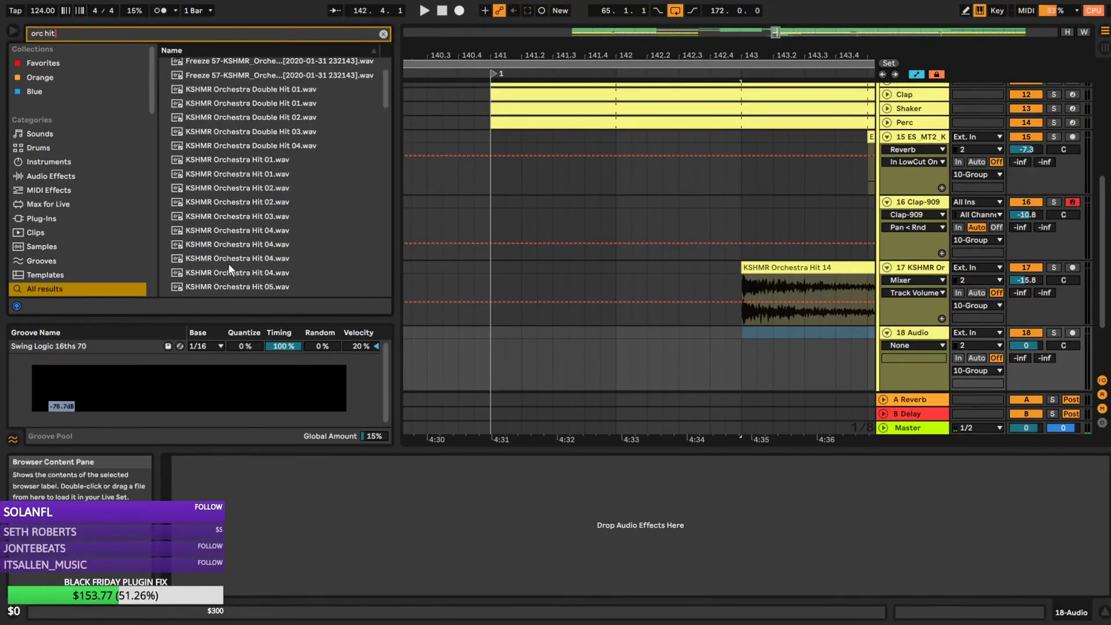
{"action": "left_click", "coordinate": [234, 221]}
{"action": "left_click", "coordinate": [244, 275]}
{"action": "scroll", "coordinate": [255, 283], "scroll_direction": "down", "scroll_amount": 4}
{"action": "left_click", "coordinate": [254, 269]}
{"action": "scroll", "coordinate": [252, 255], "scroll_direction": "down", "scroll_amount": 2}
{"action": "left_click", "coordinate": [250, 250]}
{"action": "left_click", "coordinate": [254, 275]}
{"action": "left_click", "coordinate": [270, 264]}
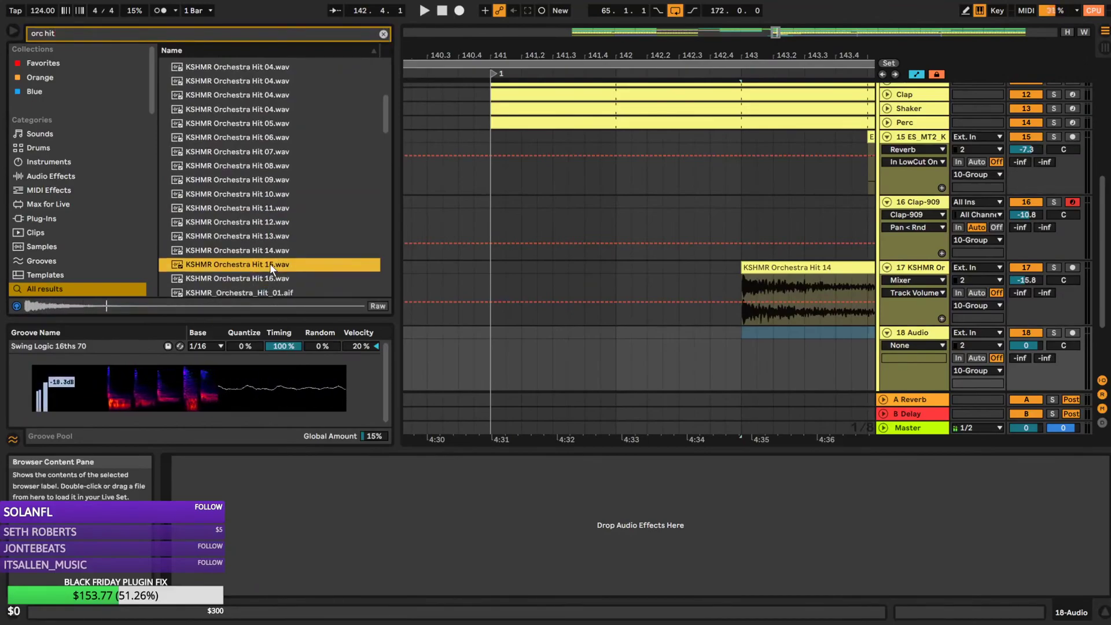
{"action": "left_click", "coordinate": [270, 252]}
{"action": "left_click", "coordinate": [271, 242]}
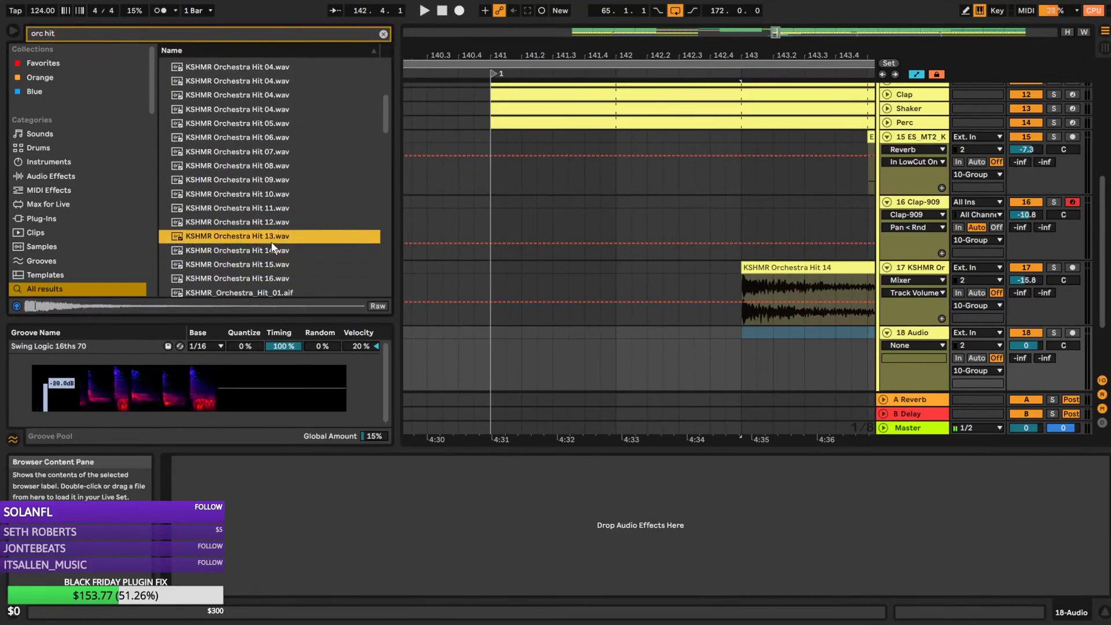
{"action": "left_click", "coordinate": [269, 265]}
{"action": "left_click", "coordinate": [268, 277]}
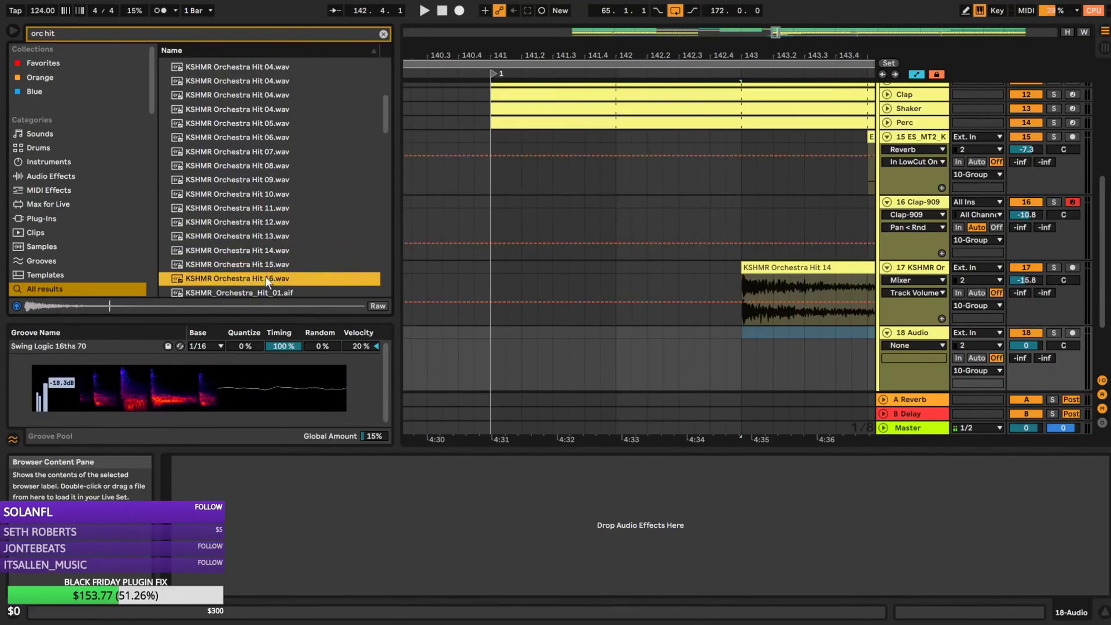
{"action": "scroll", "coordinate": [272, 273], "scroll_direction": "down", "scroll_amount": 4}
{"action": "left_click", "coordinate": [266, 250]}
{"action": "scroll", "coordinate": [268, 240], "scroll_direction": "down", "scroll_amount": 5}
{"action": "left_click", "coordinate": [269, 244]}
{"action": "scroll", "coordinate": [269, 247], "scroll_direction": "down", "scroll_amount": 4}
{"action": "scroll", "coordinate": [272, 224], "scroll_direction": "up", "scroll_amount": 6}
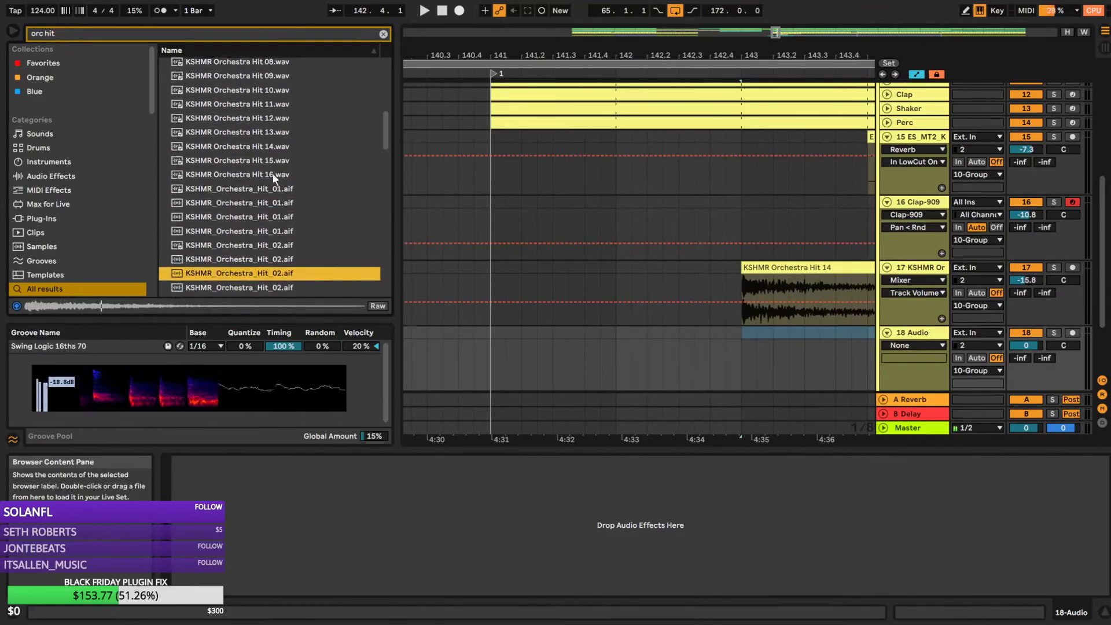
{"action": "left_click", "coordinate": [269, 146]}
{"action": "left_click", "coordinate": [271, 159]}
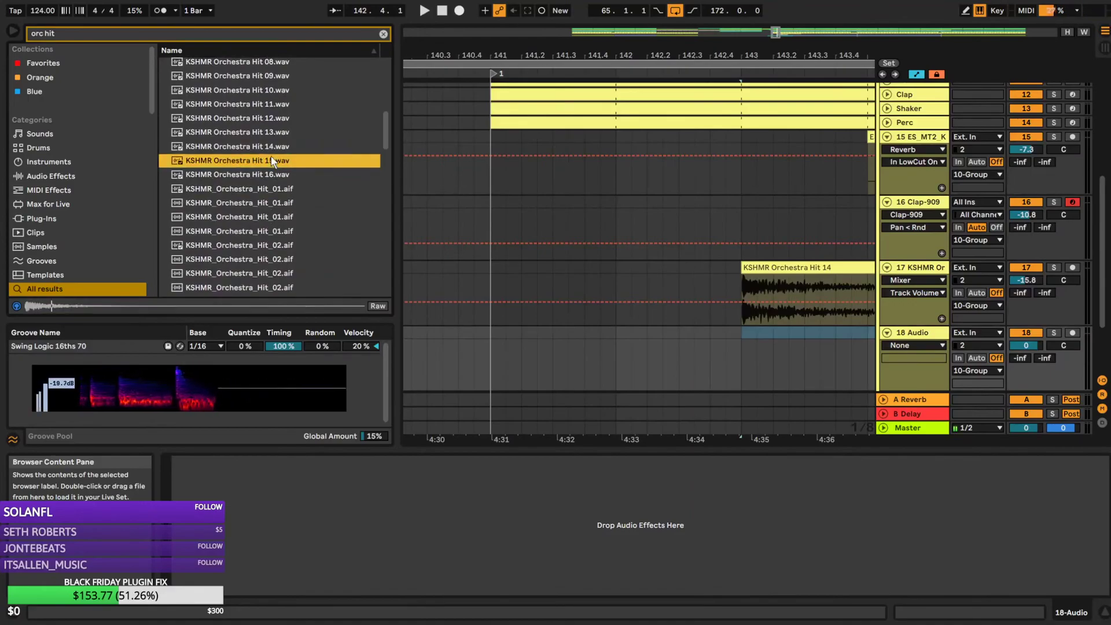
Place KSHMR Orchestra Hit 15.wav on track 18 at 142.3.3, play it and set the track volume to -8.7 dB
{"action": "left_click_drag", "start_coordinate": [276, 169], "coordinate": [629, 353]}
{"action": "left_click_drag", "start_coordinate": [711, 365], "coordinate": [723, 345]}
{"action": "left_click", "coordinate": [724, 347]}
{"action": "left_click", "coordinate": [678, 353]}
{"action": "key", "text": "space"}
{"action": "left_click_drag", "start_coordinate": [1027, 346], "coordinate": [1027, 370]}
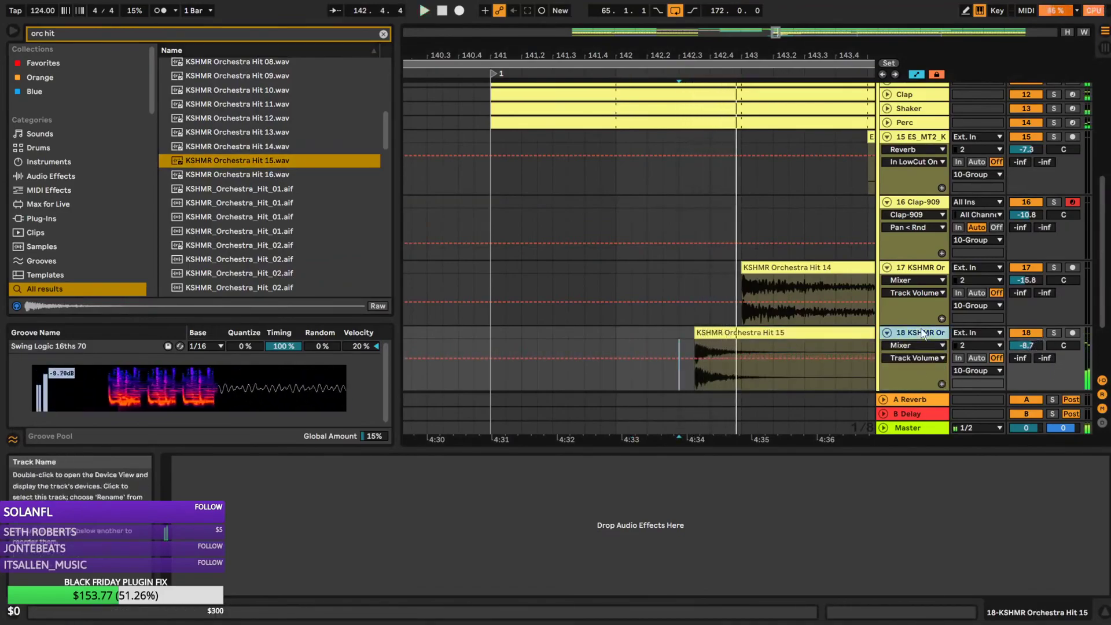
Add another audio track with KSHMR Orchestra Hit 16.wav at 142.4.3, play it and set the track volume to -11.4 dB
{"action": "scroll", "coordinate": [849, 313], "scroll_direction": "down", "scroll_amount": 2}
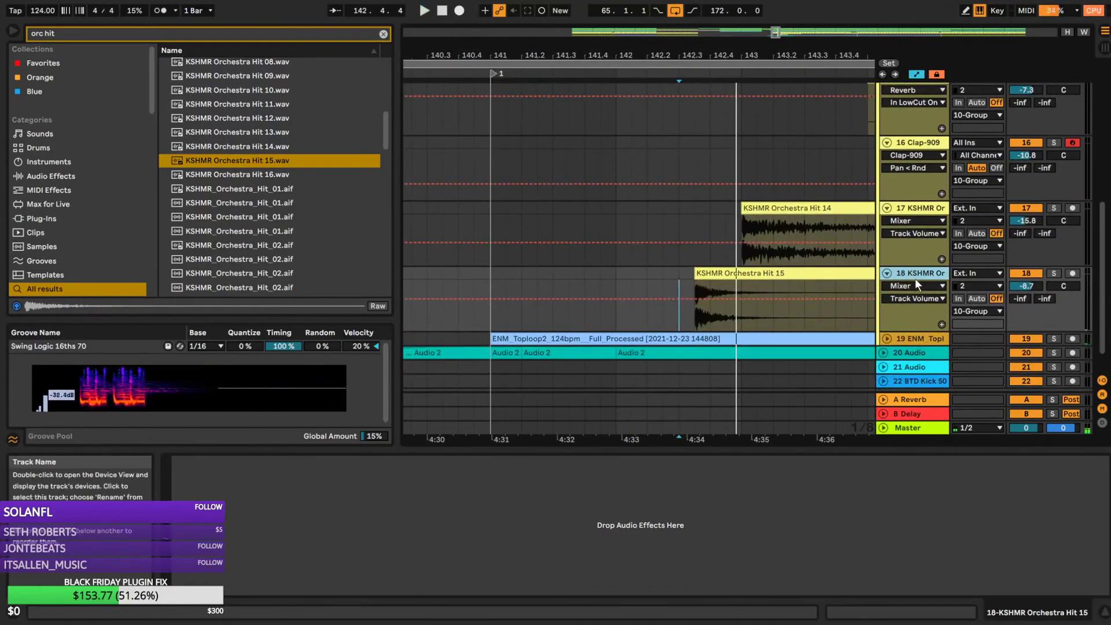
{"action": "key", "text": "ctrl+t"}
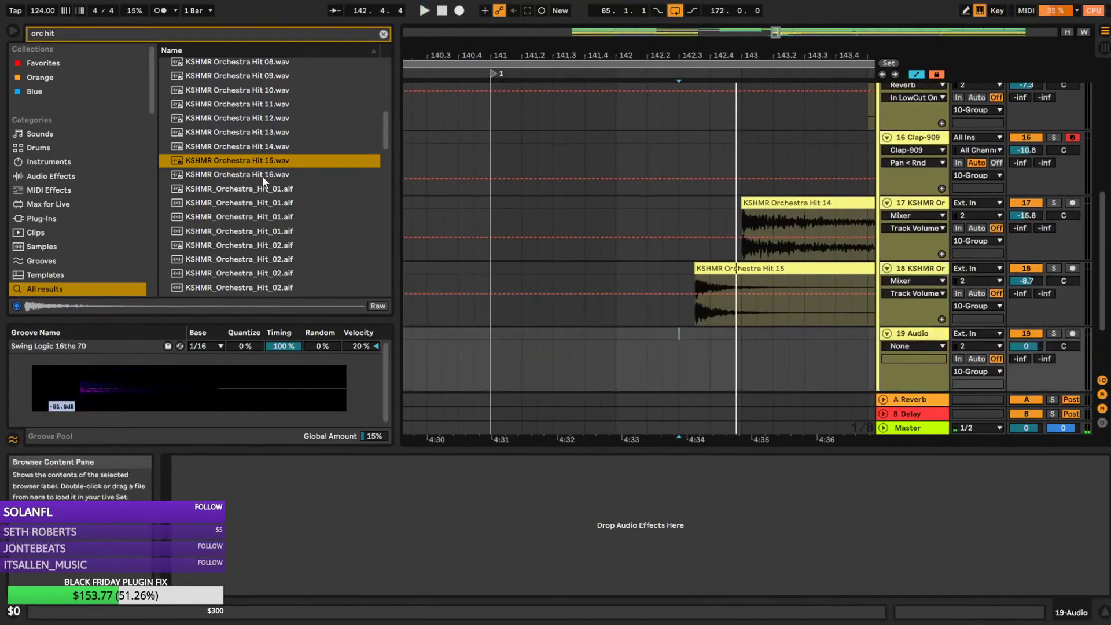
{"action": "left_click", "coordinate": [255, 174]}
{"action": "left_click_drag", "start_coordinate": [610, 261], "coordinate": [727, 362]}
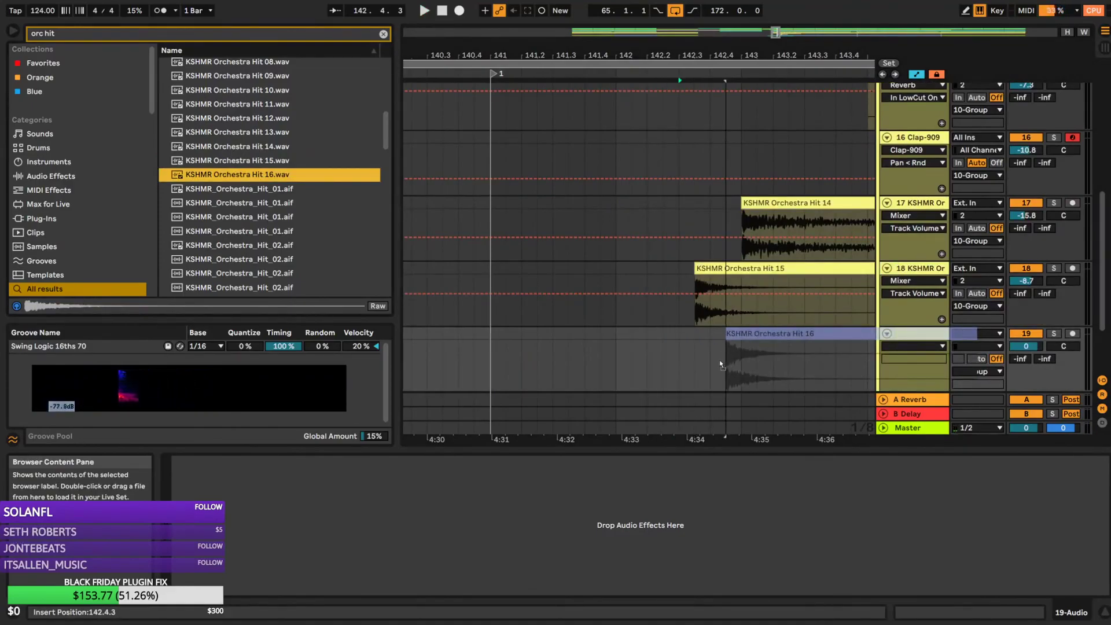
{"action": "left_click", "coordinate": [649, 350]}
{"action": "key", "text": "space"}
{"action": "left_click_drag", "start_coordinate": [1026, 346], "coordinate": [1026, 351]}
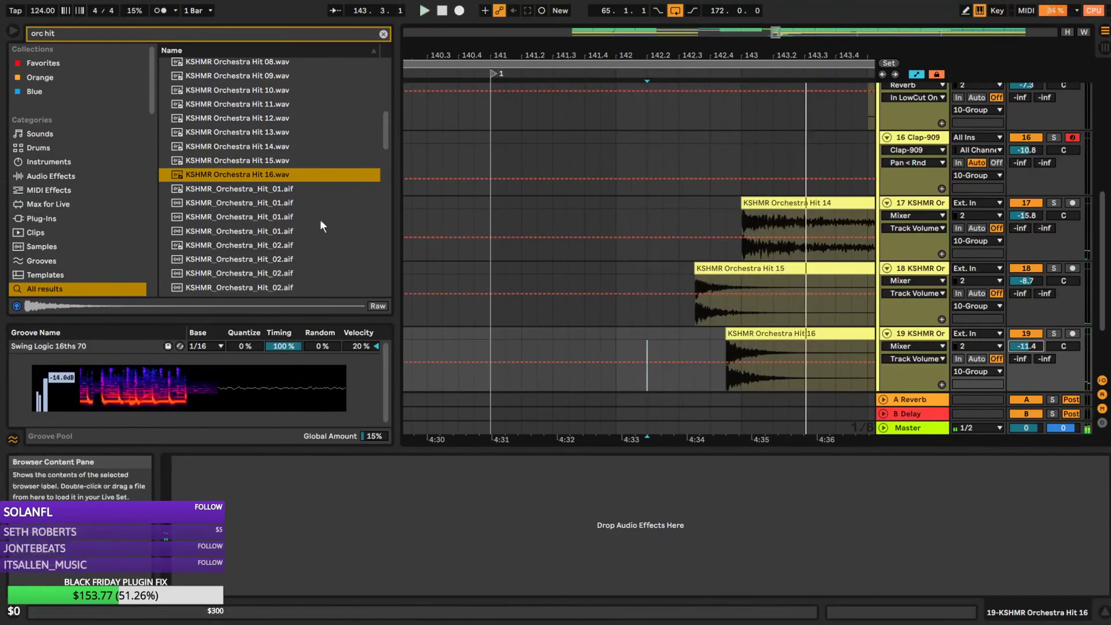
Preview KSHMR Orchestra Hit 11, 10 and 09, replace the clip at 142.4.3 on track 19 with KSHMR Orchestra Hit 09.wav and play it
{"action": "left_click", "coordinate": [273, 104]}
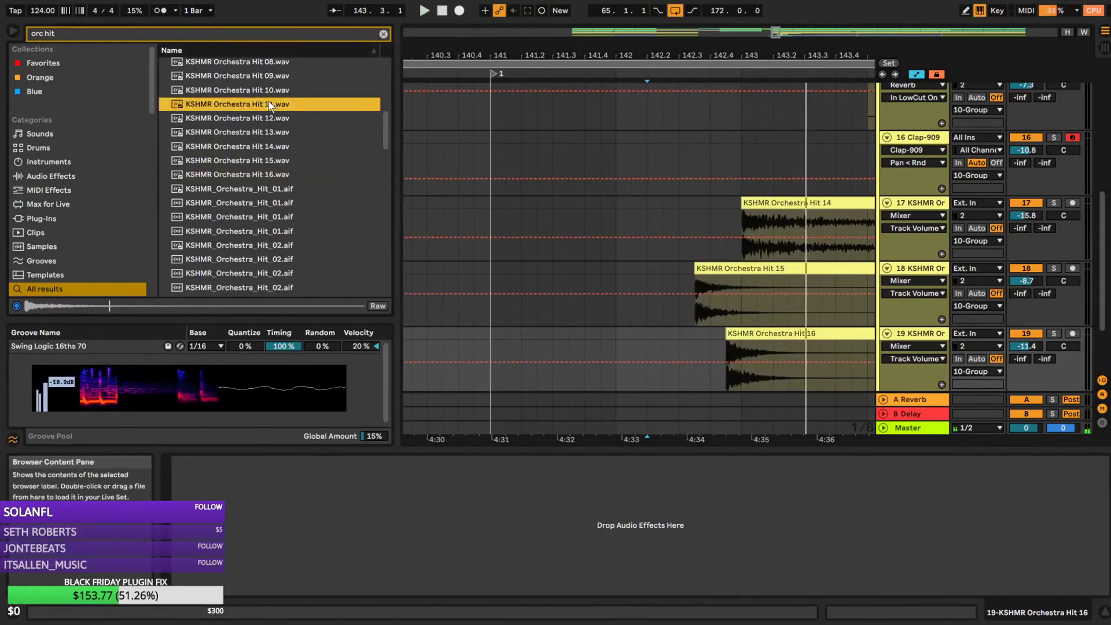
{"action": "left_click", "coordinate": [269, 92]}
{"action": "left_click", "coordinate": [263, 78]}
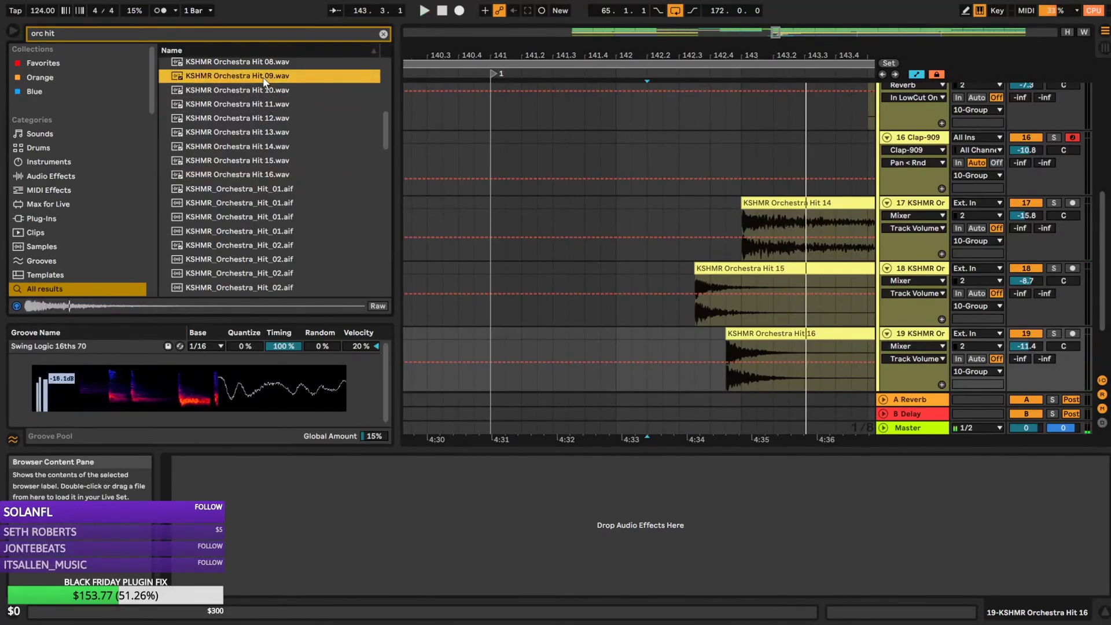
{"action": "left_click_drag", "start_coordinate": [263, 77], "coordinate": [728, 373]}
{"action": "left_click", "coordinate": [666, 344]}
{"action": "key", "text": "space"}
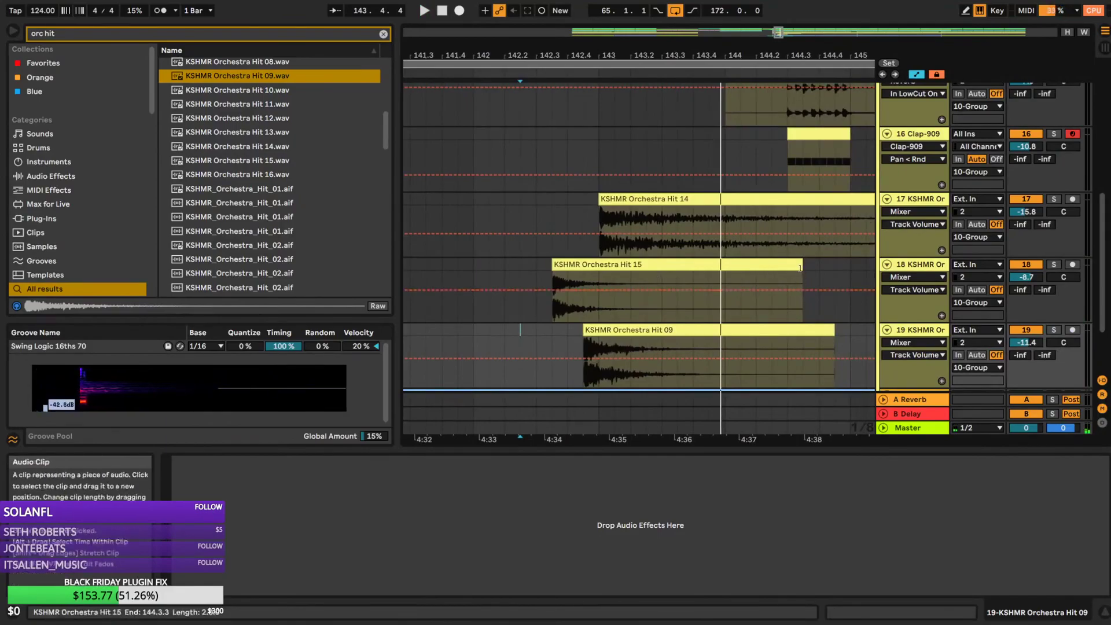
Trim the Orchestra Hit 15 clip to end at 142.4.3 and the Orchestra Hit 09 clip to end at 143.1.1, playing back the result
{"action": "left_click_drag", "start_coordinate": [802, 278], "coordinate": [600, 267]}
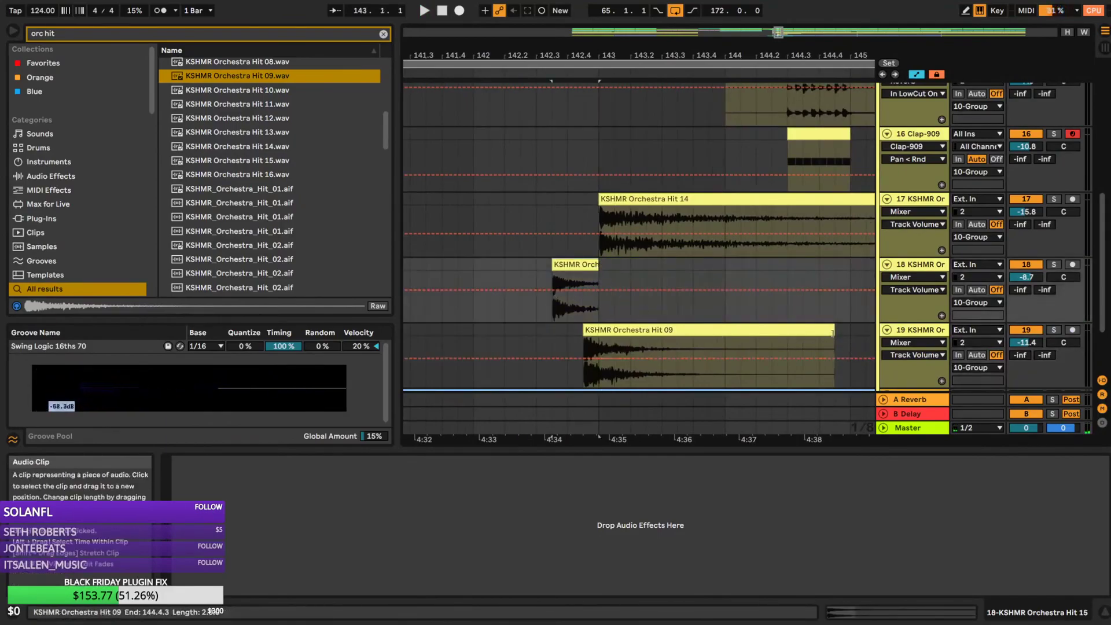
{"action": "left_click_drag", "start_coordinate": [834, 354], "coordinate": [606, 326]}
{"action": "left_click", "coordinate": [476, 310]}
{"action": "key", "text": "space"}
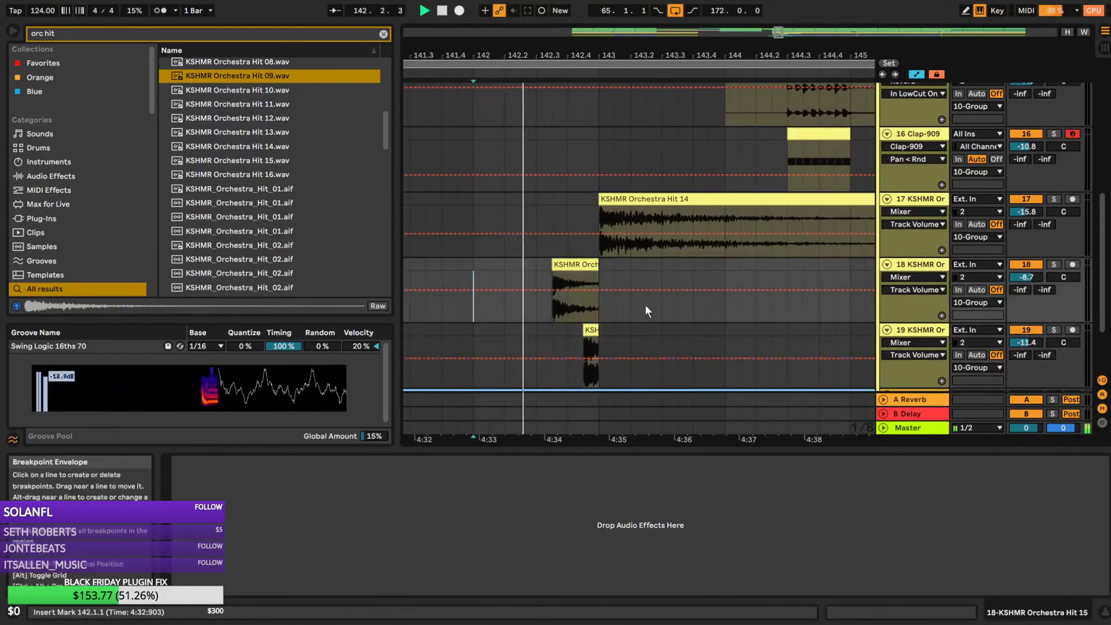
{"action": "left_click_drag", "start_coordinate": [598, 265], "coordinate": [583, 266]}
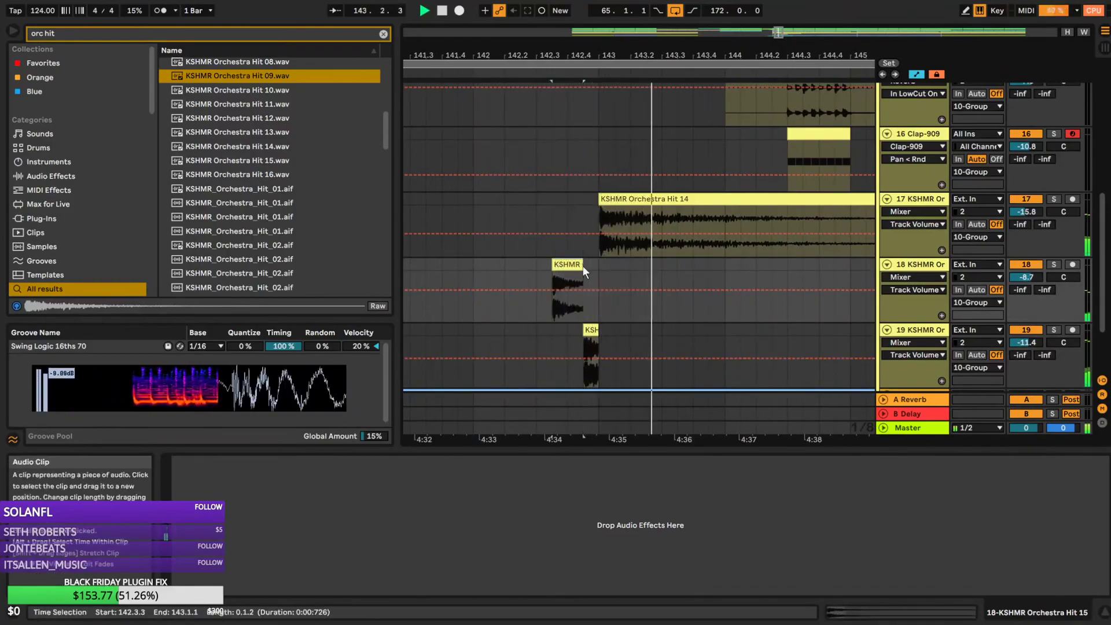
{"action": "key", "text": "space"}
{"action": "key", "text": "space"}
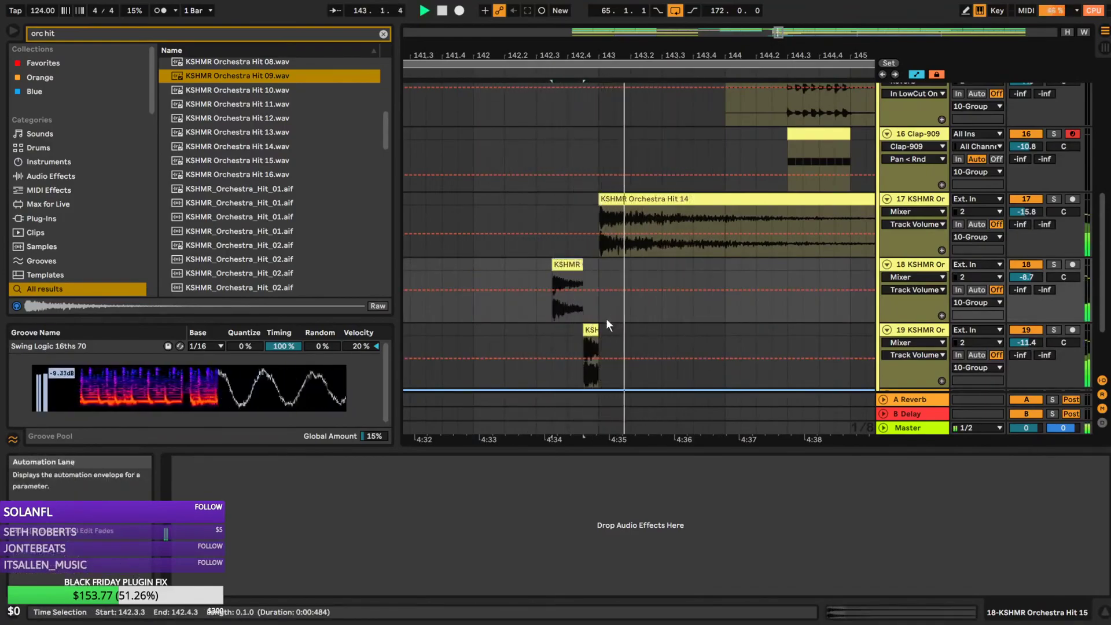
{"action": "key", "text": "space"}
{"action": "key", "text": "space"}
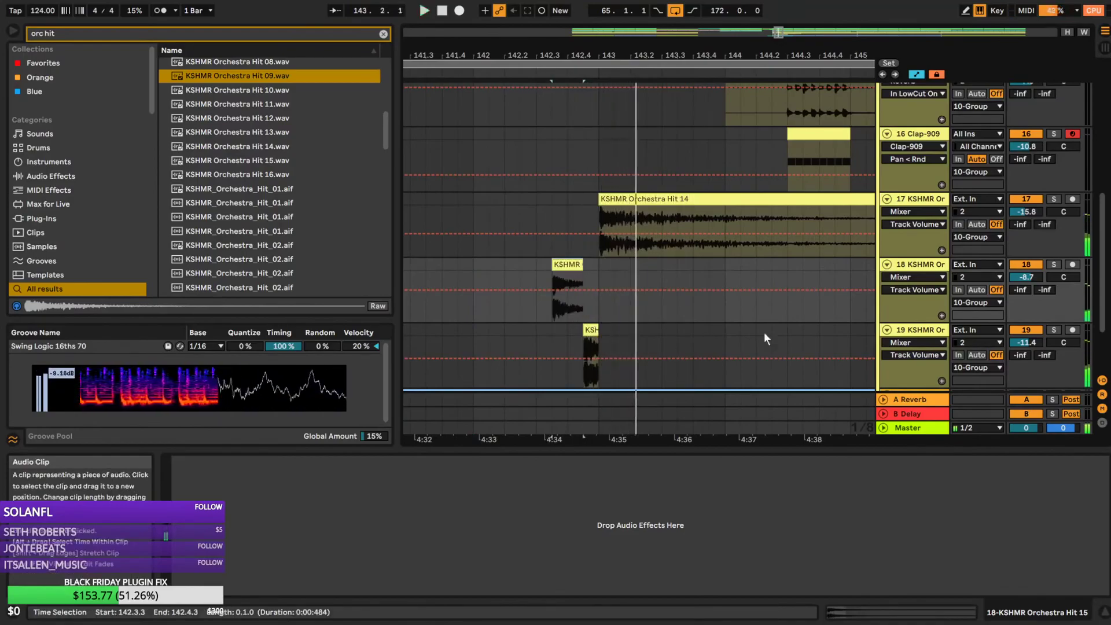
Copy the EQ Eight from track 17 onto track 18 and play the orchestra hits from bar 142
{"action": "left_click", "coordinate": [916, 195]}
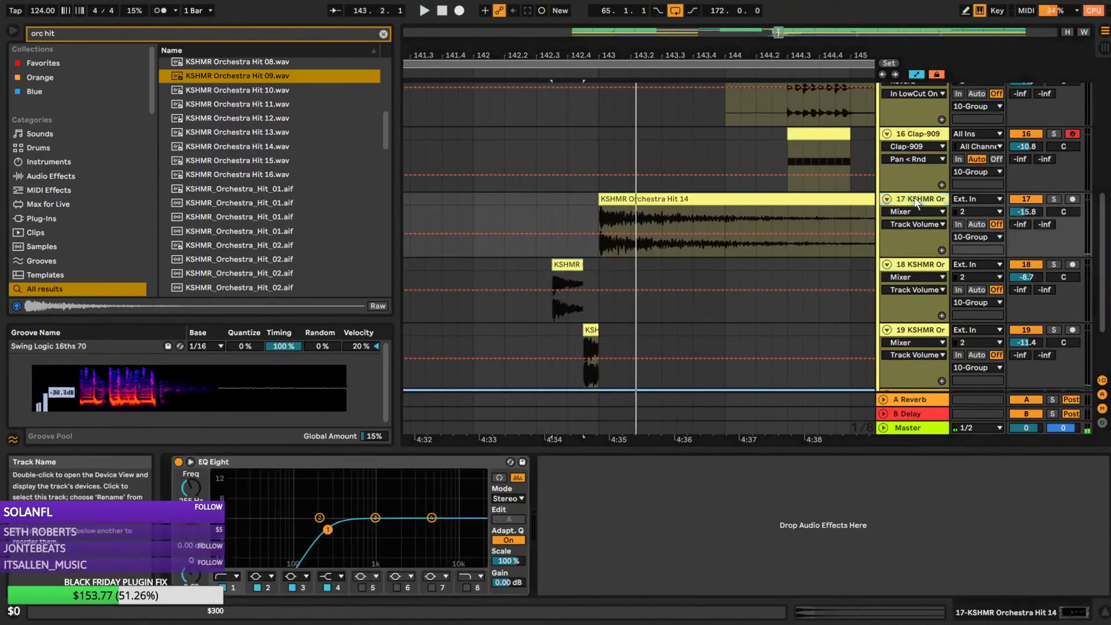
{"action": "left_click", "coordinate": [921, 269]}
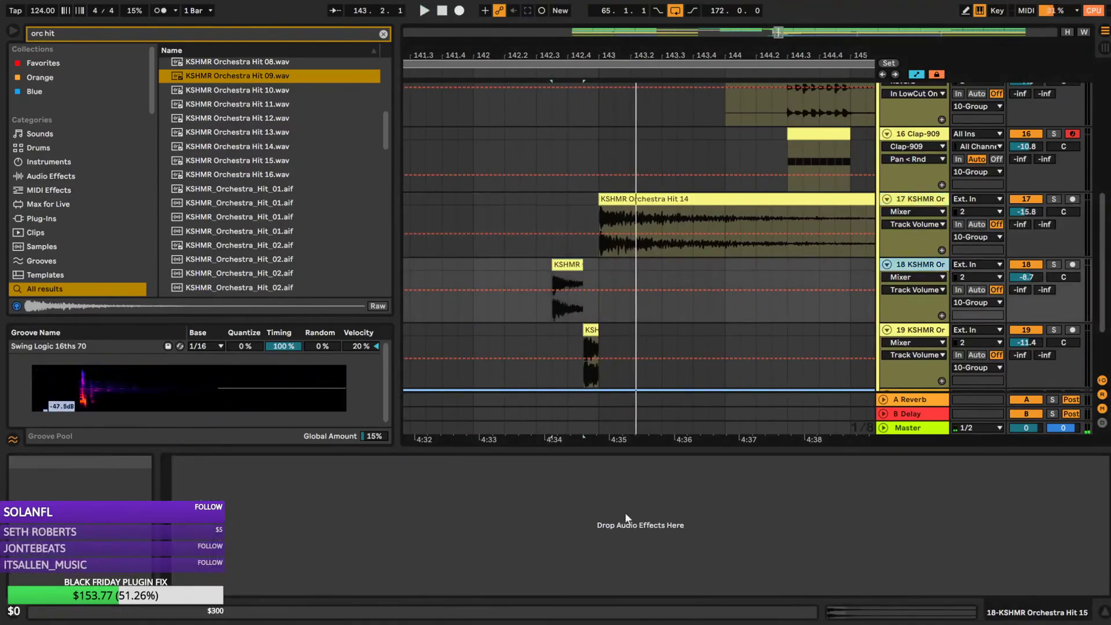
{"action": "key", "text": "Down"}
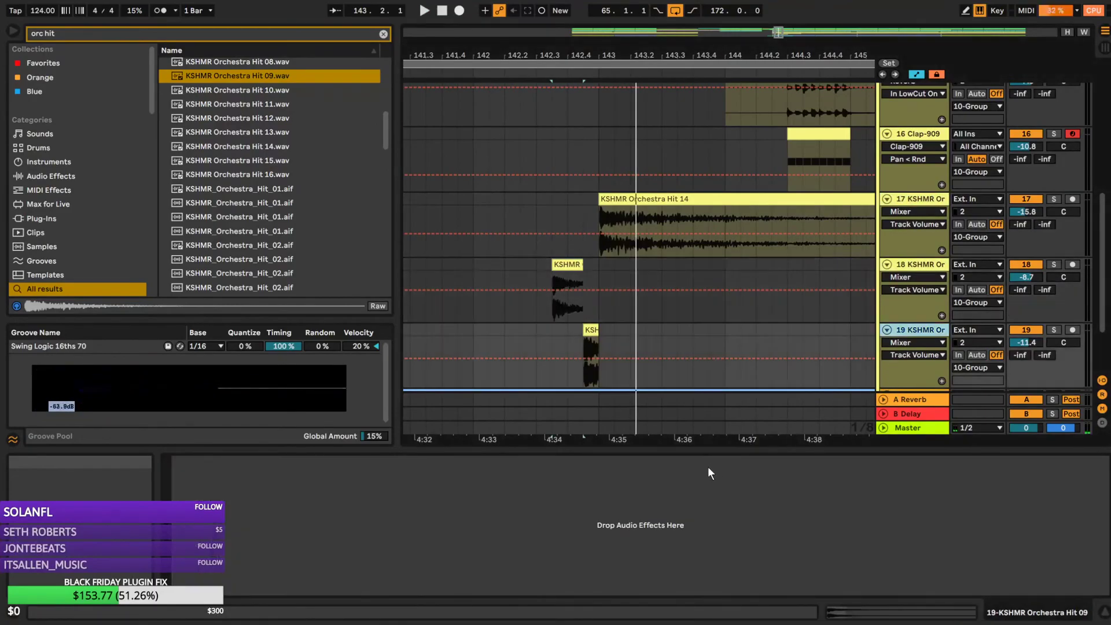
{"action": "left_click", "coordinate": [521, 278]}
{"action": "key", "text": "space"}
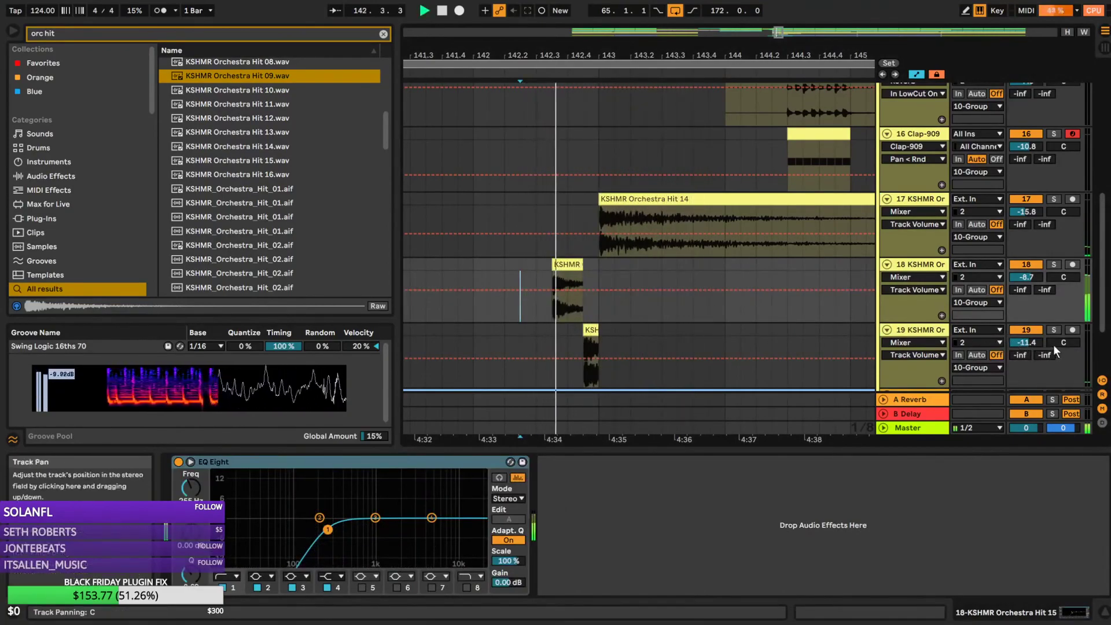
Solo track 17 briefly and enable band 8 of its EQ Eight as a high cut at about 3.8 kHz, checking it in playback
{"action": "left_click", "coordinate": [1054, 199]}
{"action": "left_click", "coordinate": [607, 217]}
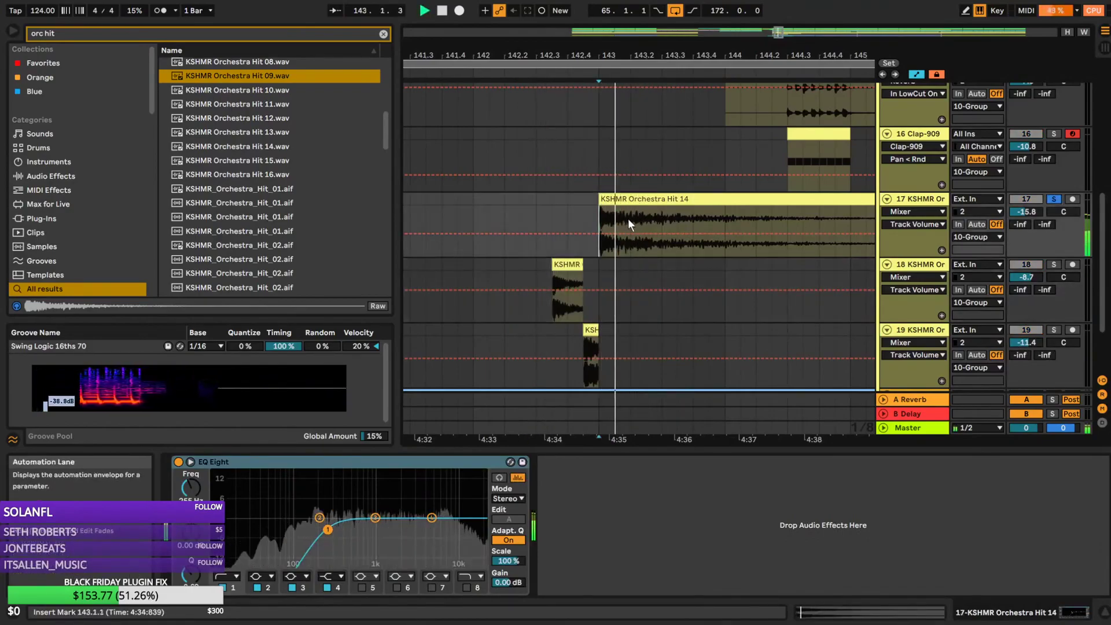
{"action": "left_click", "coordinate": [466, 587]}
{"action": "left_click_drag", "start_coordinate": [431, 519], "coordinate": [422, 524]}
{"action": "left_click", "coordinate": [1053, 199]}
{"action": "left_click", "coordinate": [520, 198]}
{"action": "key", "text": "space"}
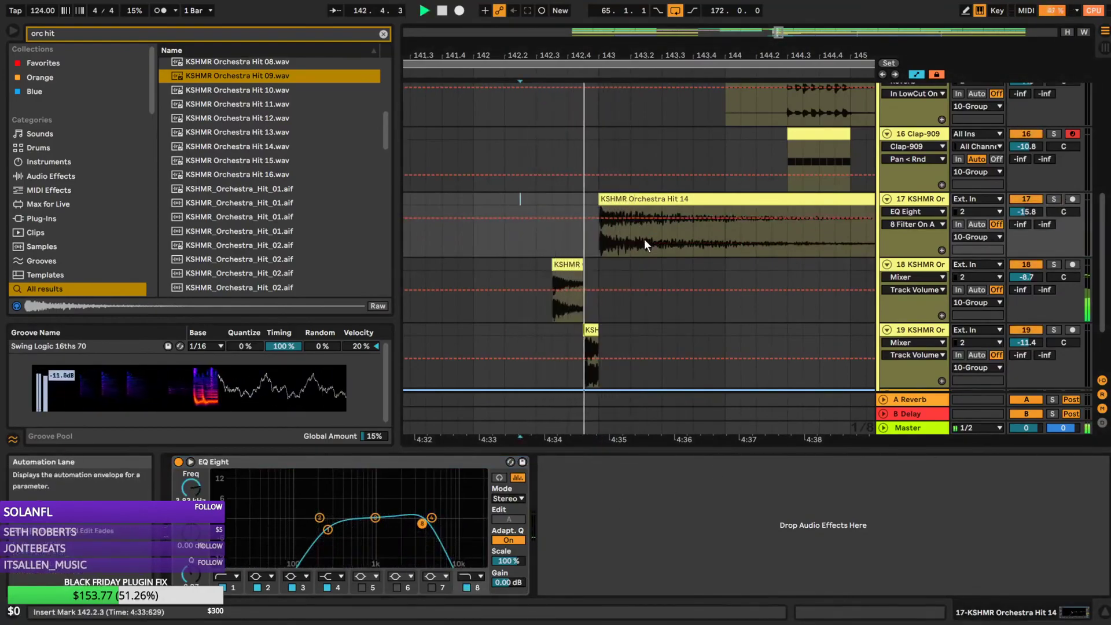
Raise the band 8 cutoff on track 17 to about 5.4 kHz, replay the hits, and open the cutoff fully to 22.0 kHz
{"action": "key", "text": "space"}
{"action": "key", "text": "space"}
{"action": "mouse_move", "coordinate": [423, 524]}
{"action": "left_mouse_down"}
{"action": "mouse_move", "coordinate": [441, 523]}
{"action": "mouse_move", "coordinate": [356, 511]}
{"action": "mouse_move", "coordinate": [434, 524]}
{"action": "left_mouse_up"}
{"action": "key", "text": "space"}
{"action": "key", "text": "space"}
{"action": "key", "text": "space"}
{"action": "key", "text": "space"}
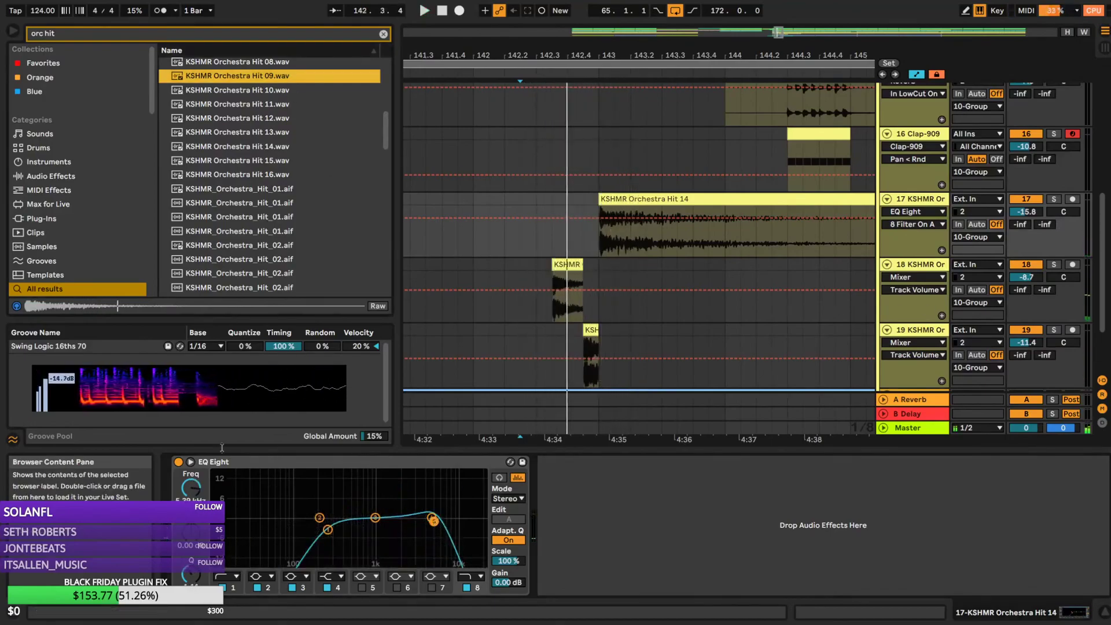
{"action": "left_click_drag", "start_coordinate": [433, 521], "coordinate": [436, 522]}
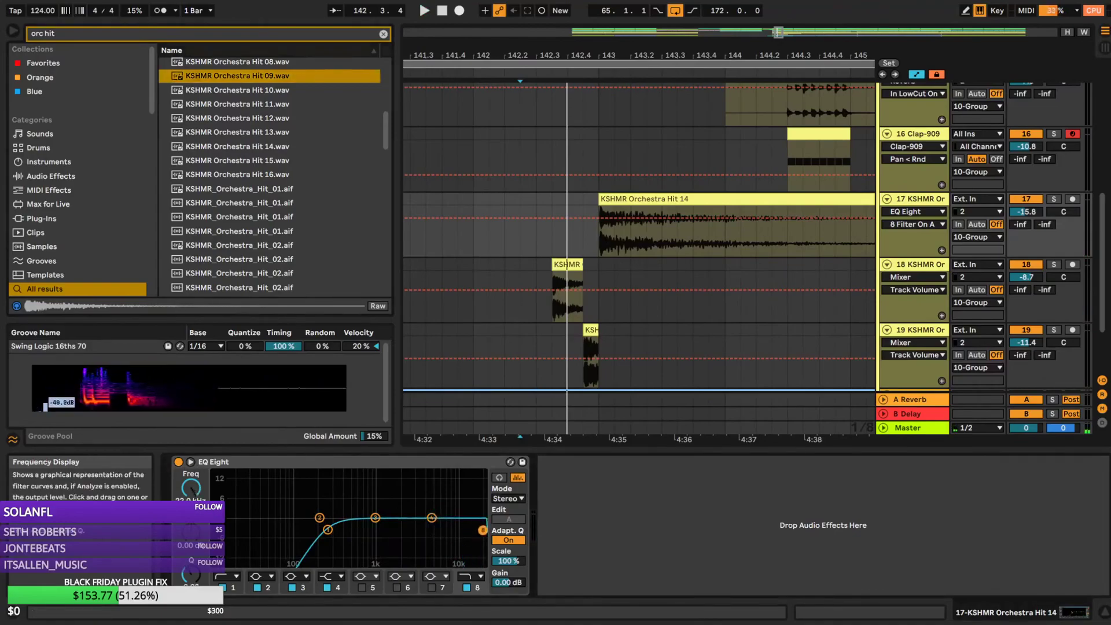
Preview KSHMR Orchestra Hit 09 to 12 and place KSHMR Orchestra Hit 12.wav over the Orchestra Hit 14 clip on track 17 at 143.1.1
{"action": "left_click", "coordinate": [256, 74]}
{"action": "left_click", "coordinate": [257, 91]}
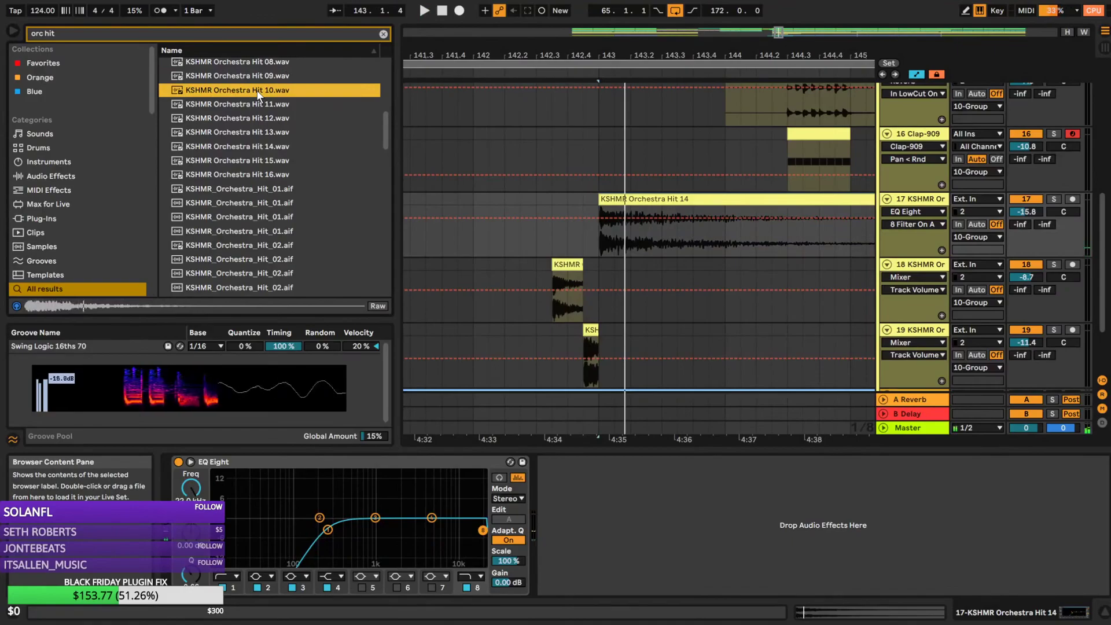
{"action": "left_click", "coordinate": [259, 105]}
{"action": "left_click", "coordinate": [256, 119]}
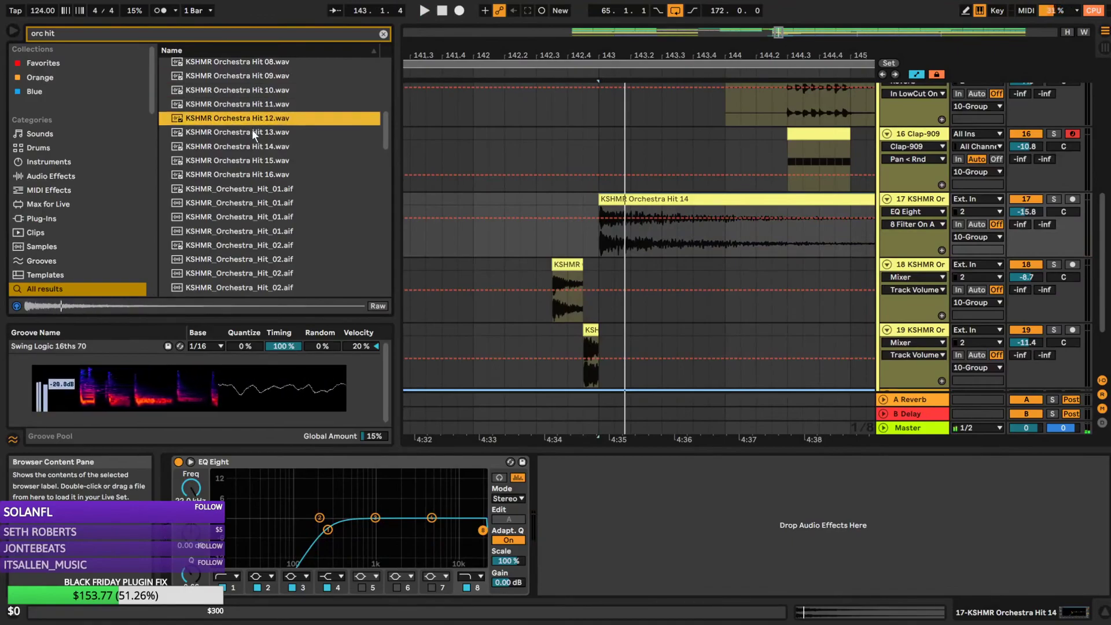
{"action": "left_click_drag", "start_coordinate": [258, 119], "coordinate": [599, 238]}
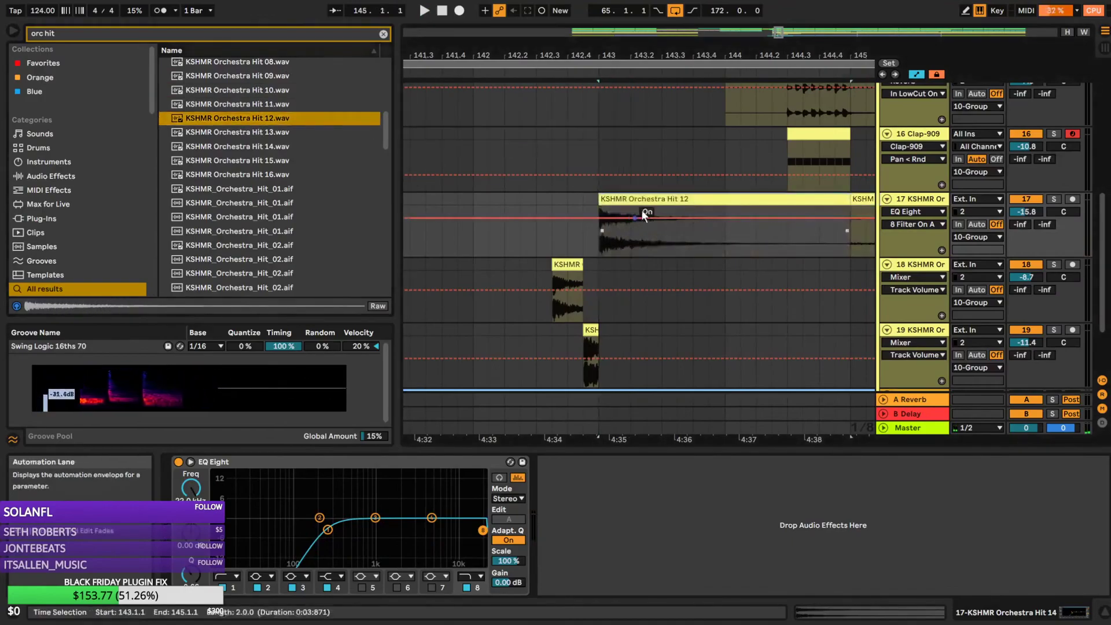
Play the hits from 142.2.1 and set the volume of track 17 to -6.6 dB
{"action": "left_click", "coordinate": [505, 199]}
{"action": "key", "text": "space"}
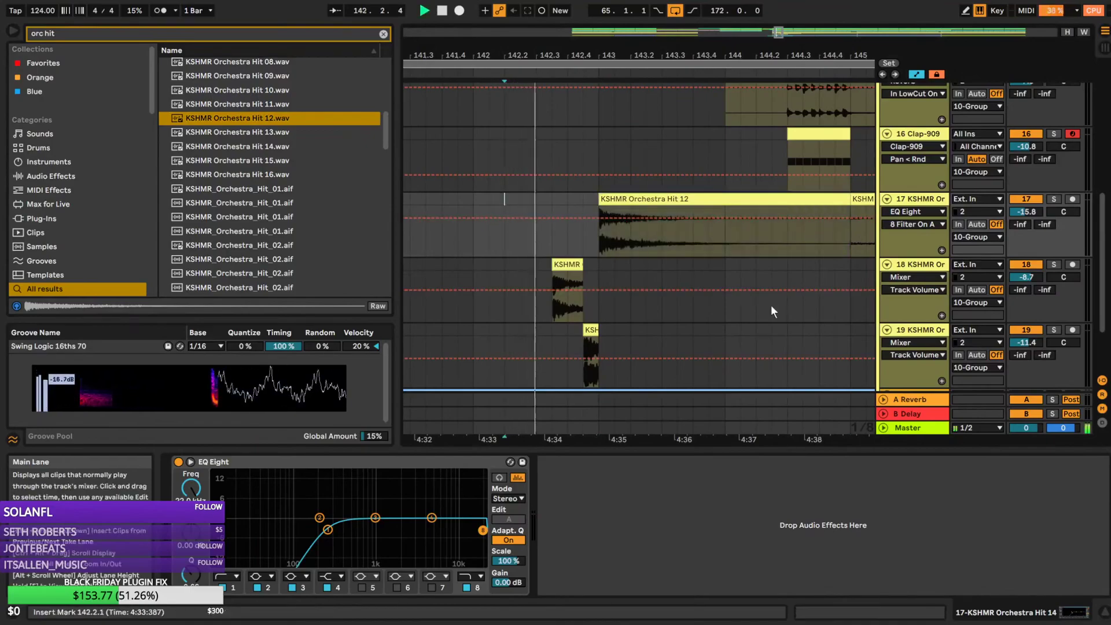
{"action": "left_click_drag", "start_coordinate": [1026, 212], "coordinate": [1026, 192]}
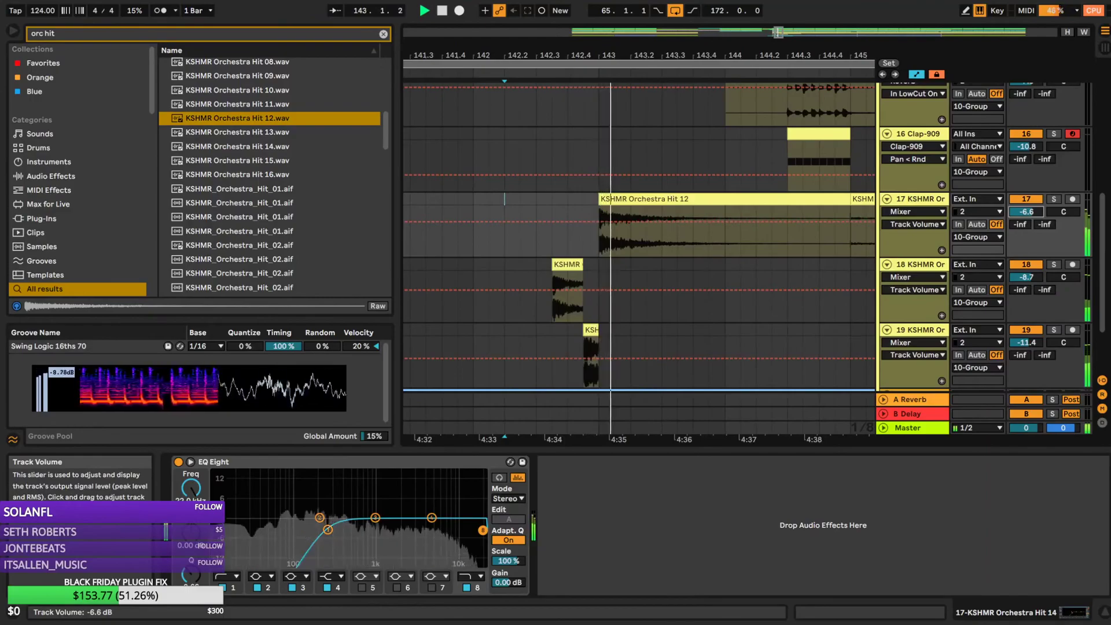
{"action": "key", "text": "space"}
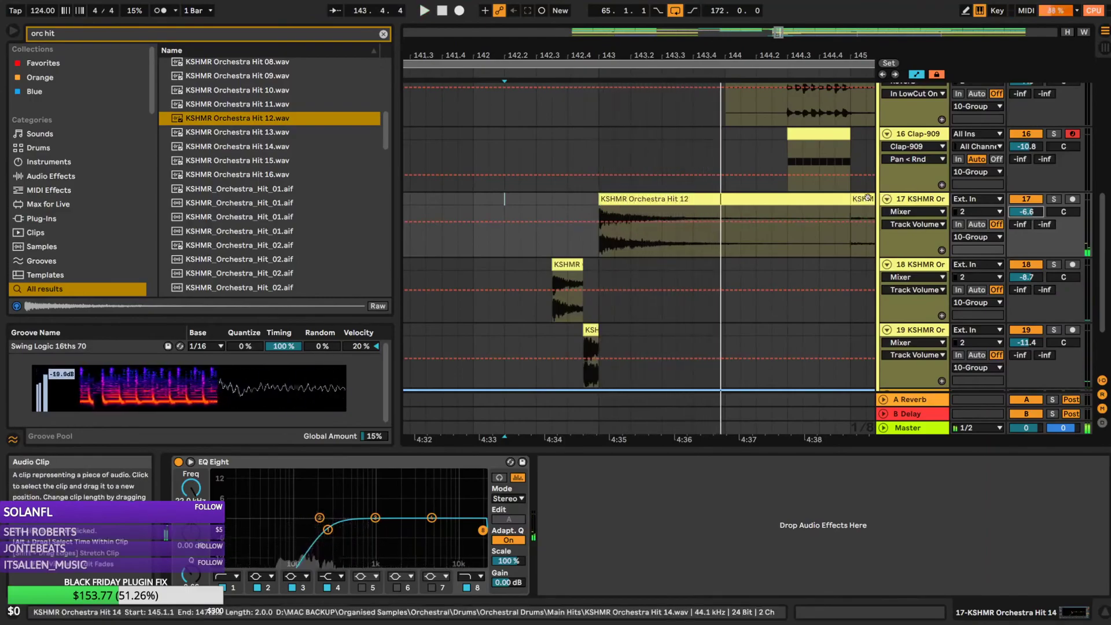
Delete the leftover Orchestra Hit 14 clip at 145.1.1 on track 17 and play the arrangement from before bar 141
{"action": "left_click", "coordinate": [859, 200]}
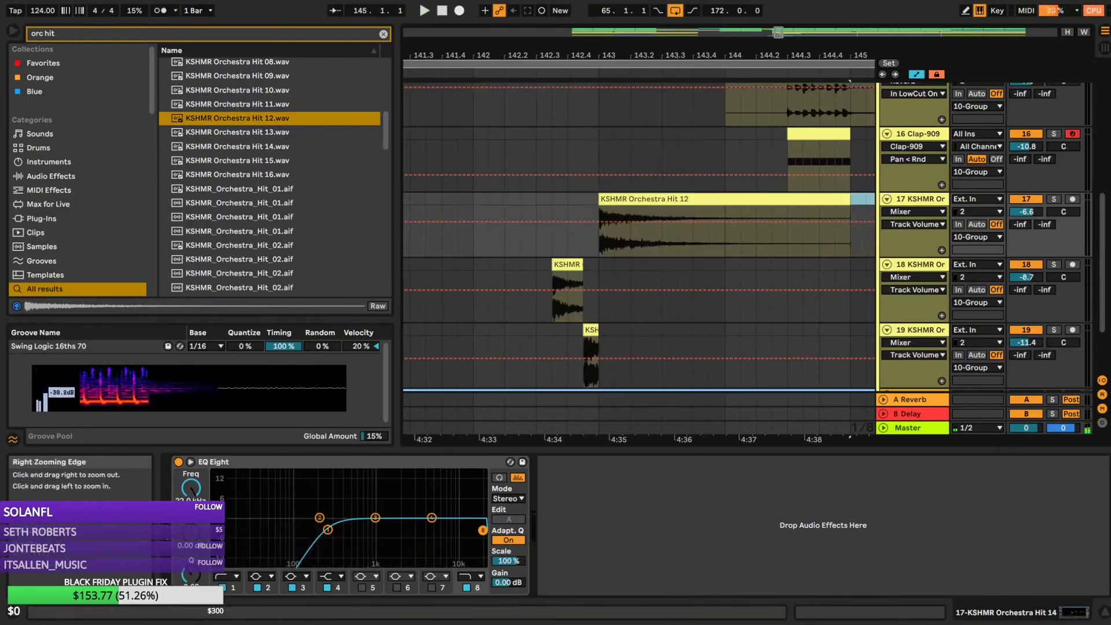
{"action": "left_click_drag", "start_coordinate": [779, 33], "coordinate": [762, 56]}
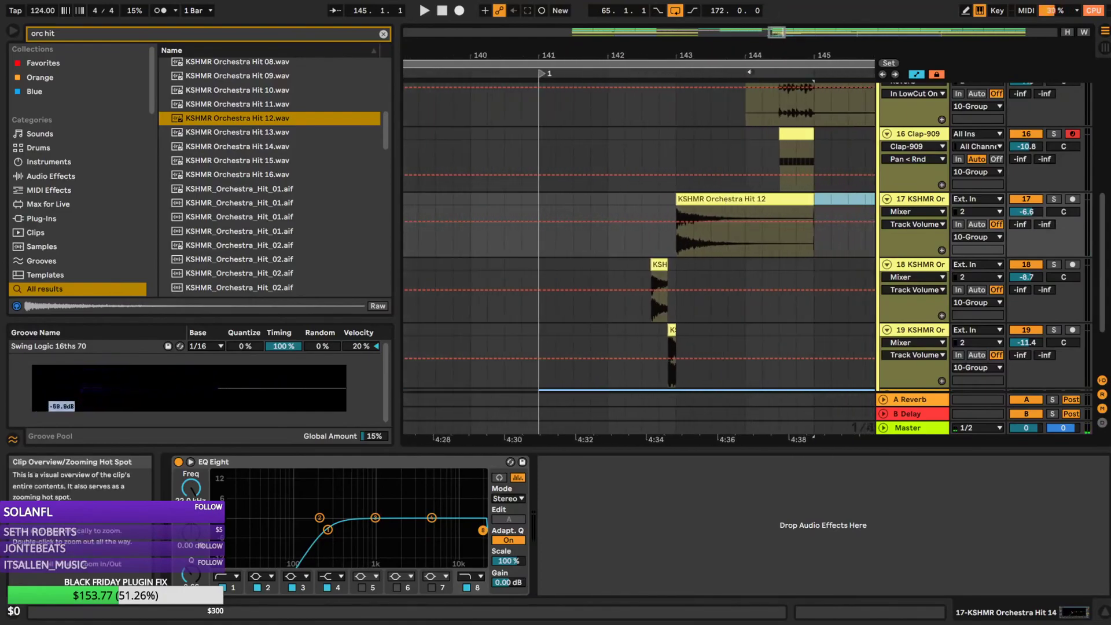
{"action": "left_click", "coordinate": [492, 197]}
{"action": "key", "text": "space"}
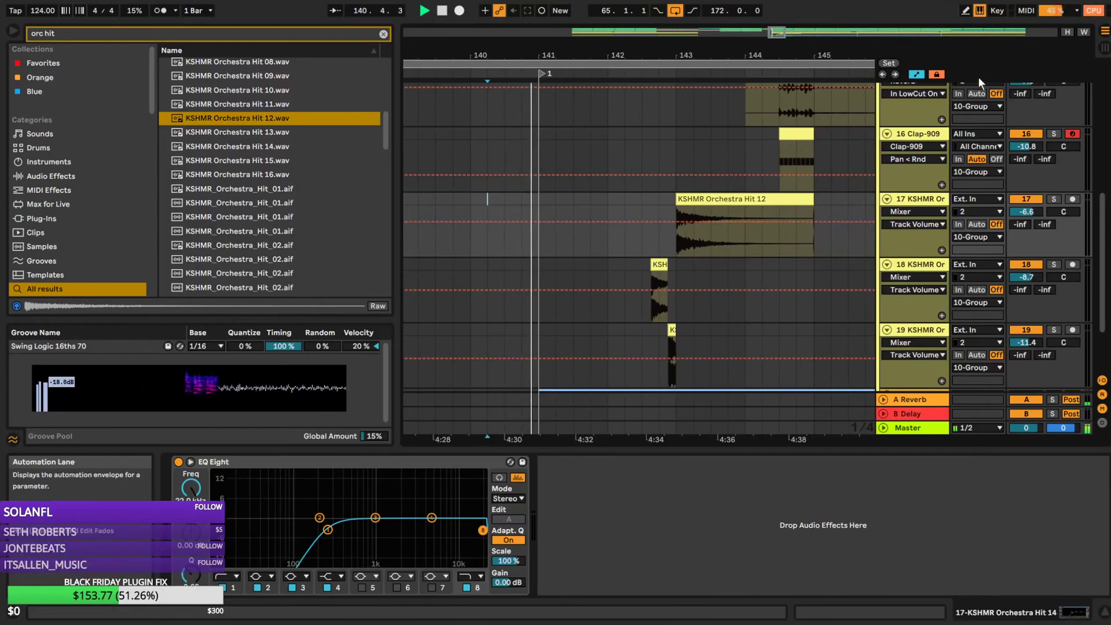
Hide the automation lanes, turn off Warp for the Orchestra Hit 12 clip and trim its end to about 144.2.4
{"action": "left_click", "coordinate": [917, 74]}
{"action": "double_click", "coordinate": [778, 198]}
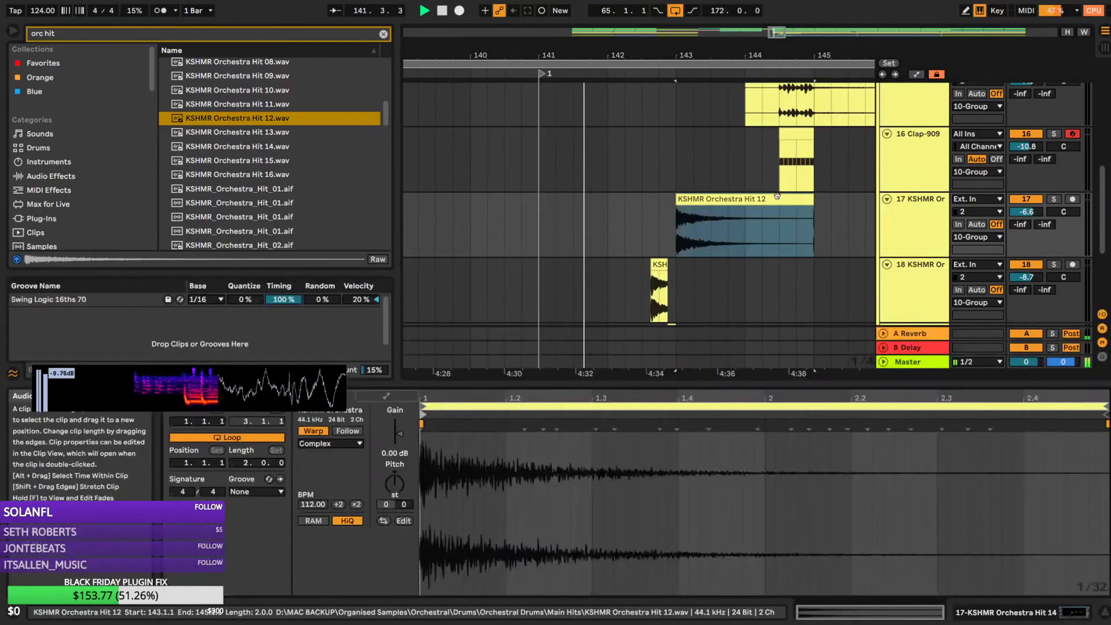
{"action": "left_click", "coordinate": [314, 431]}
{"action": "left_click_drag", "start_coordinate": [822, 201], "coordinate": [777, 218]}
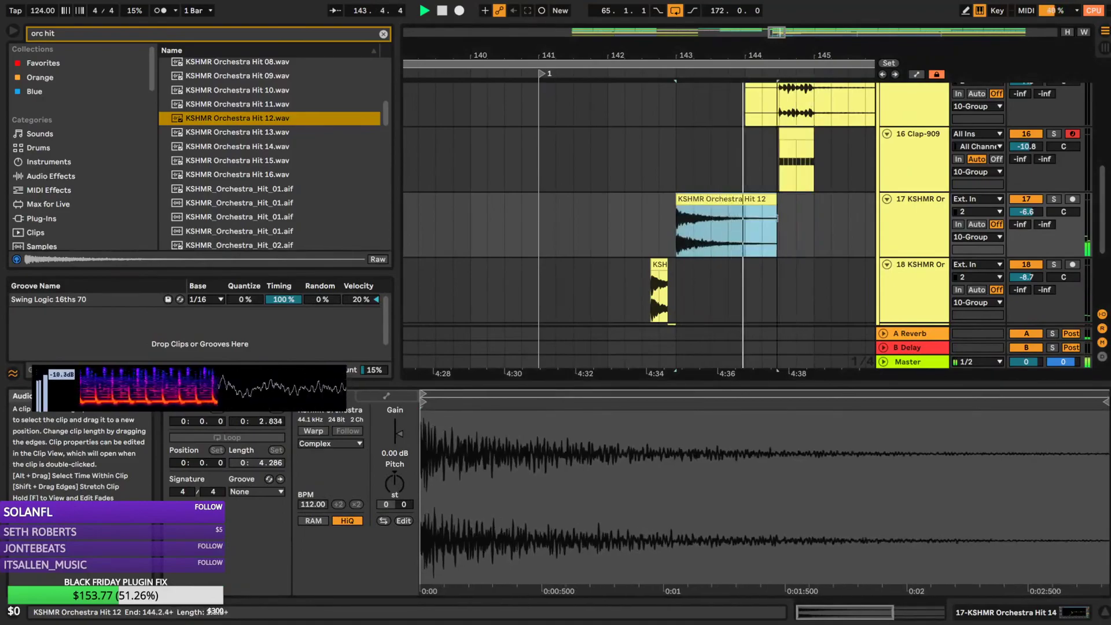
Listen to the section following the orchestra hits, replaying it around bars 146 and 147
{"action": "left_click_drag", "start_coordinate": [781, 34], "coordinate": [784, 24]}
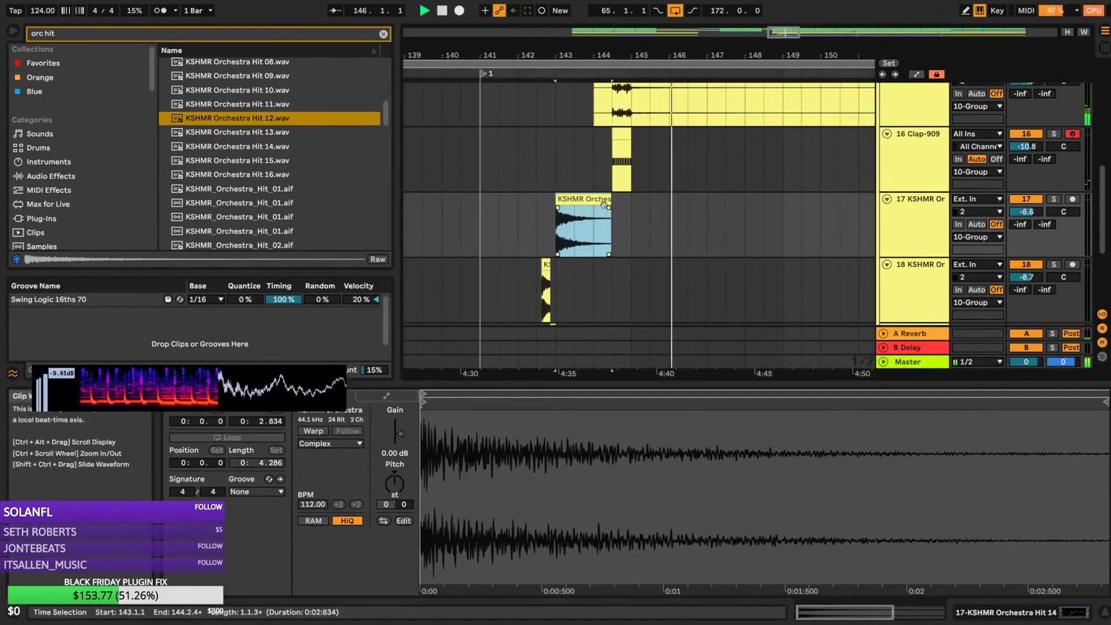
{"action": "key", "text": "space"}
{"action": "left_click_drag", "start_coordinate": [782, 33], "coordinate": [787, 68]}
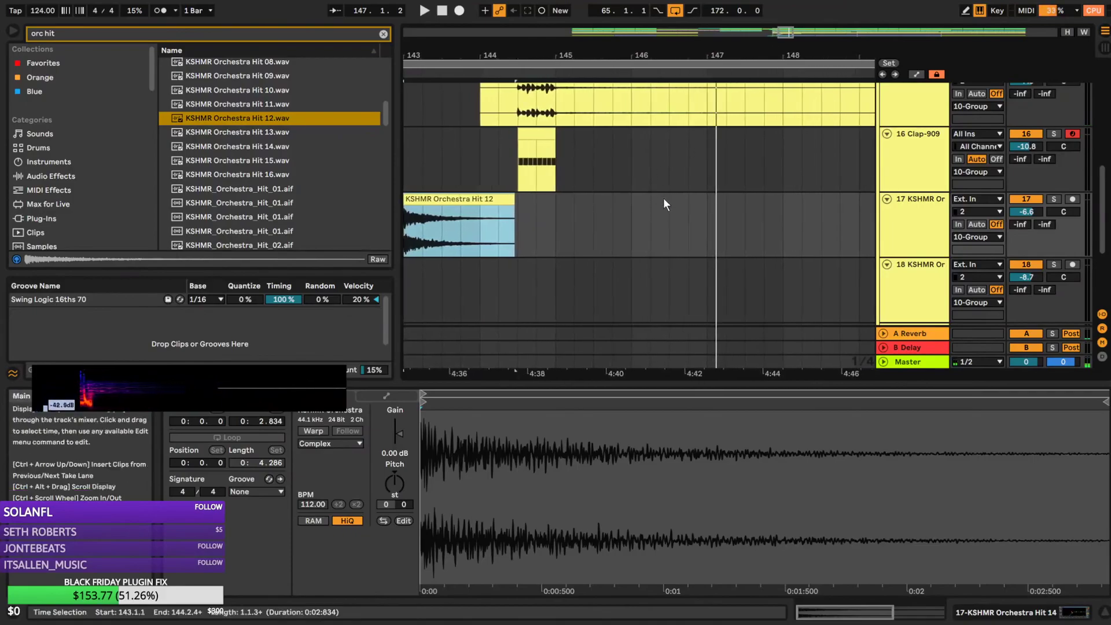
{"action": "left_click", "coordinate": [666, 203]}
{"action": "key", "text": "space"}
{"action": "key", "text": "space"}
{"action": "left_click", "coordinate": [685, 219]}
{"action": "key", "text": "space"}
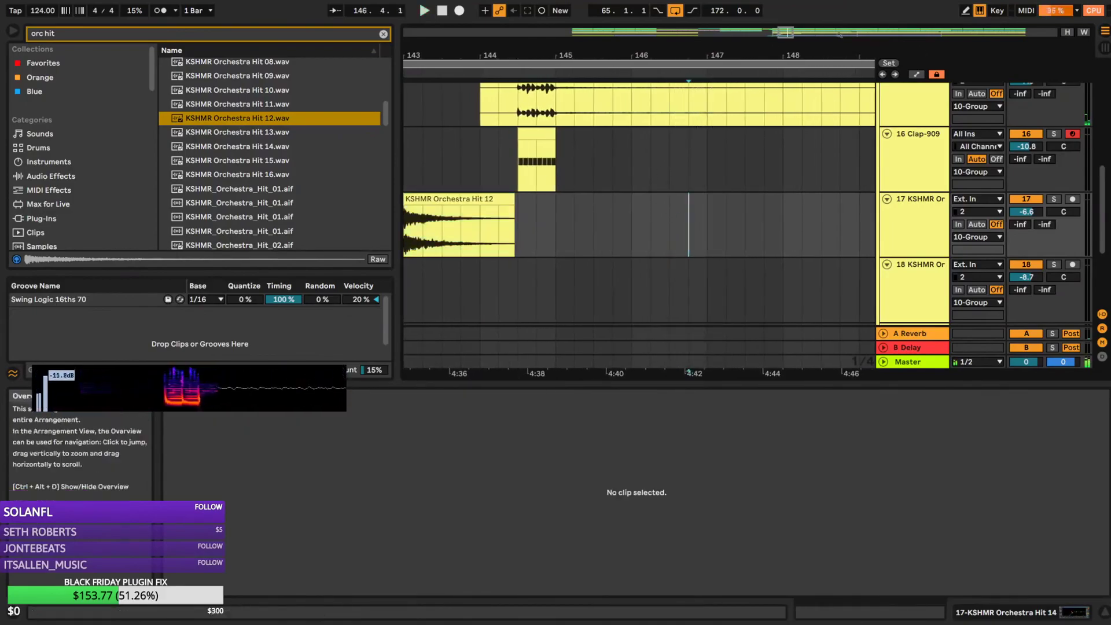
Copy the Orchestra Hit 15 clip on track 18 to 147.4.1, play the passage and move the copy to 146.4.1
{"action": "left_click_drag", "start_coordinate": [785, 33], "coordinate": [783, 27]}
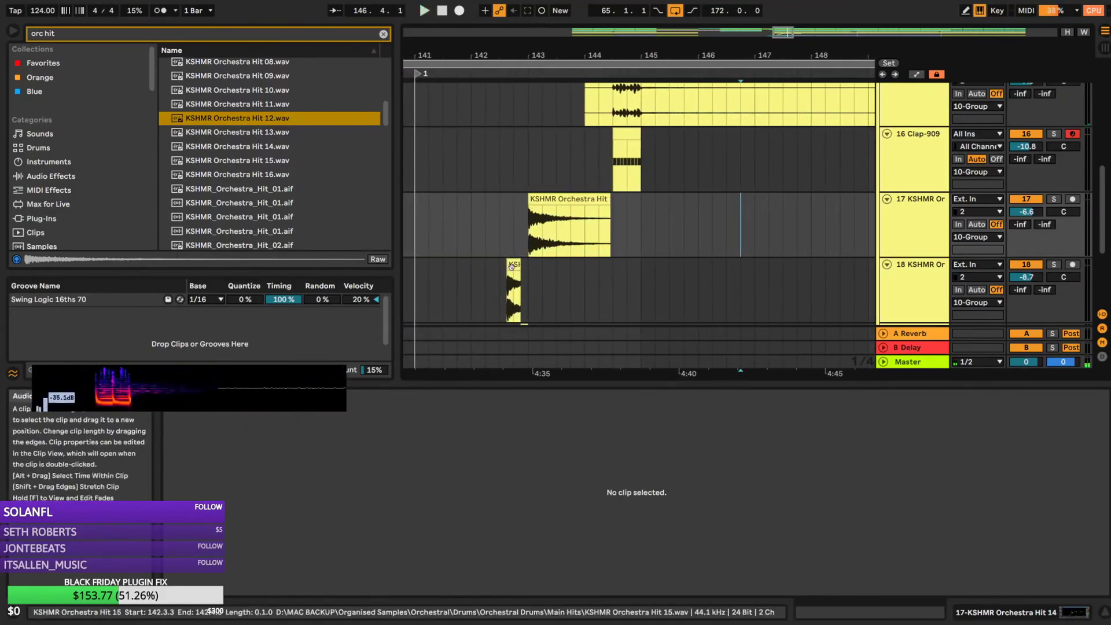
{"action": "left_click", "coordinate": [513, 265]}
{"action": "left_click_drag", "start_coordinate": [515, 265], "coordinate": [804, 301]}
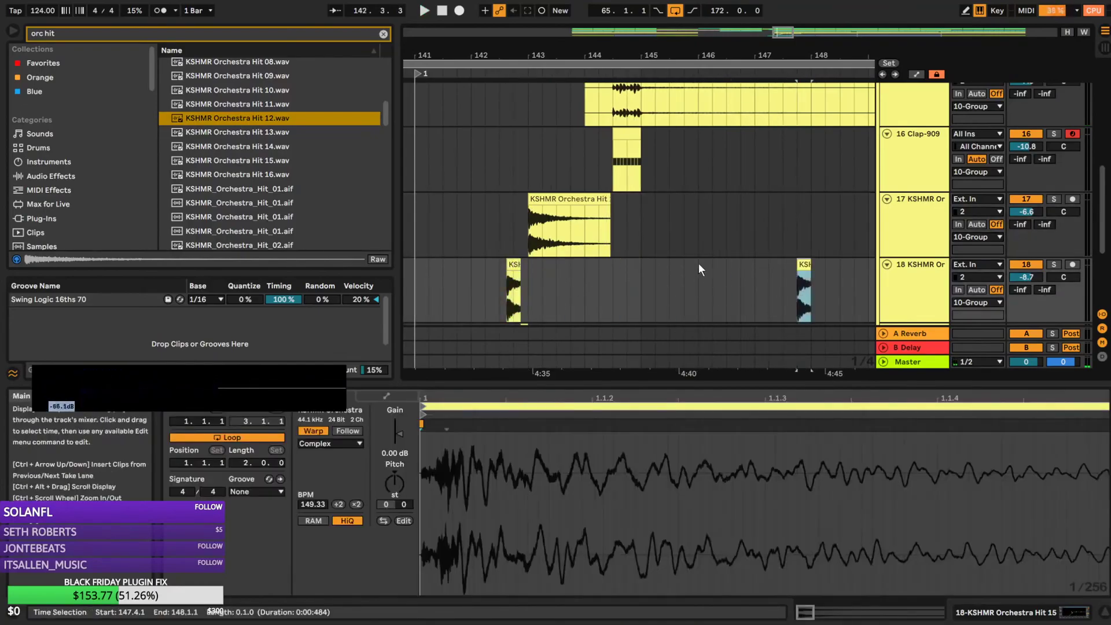
{"action": "left_click", "coordinate": [607, 272]}
{"action": "key", "text": "space"}
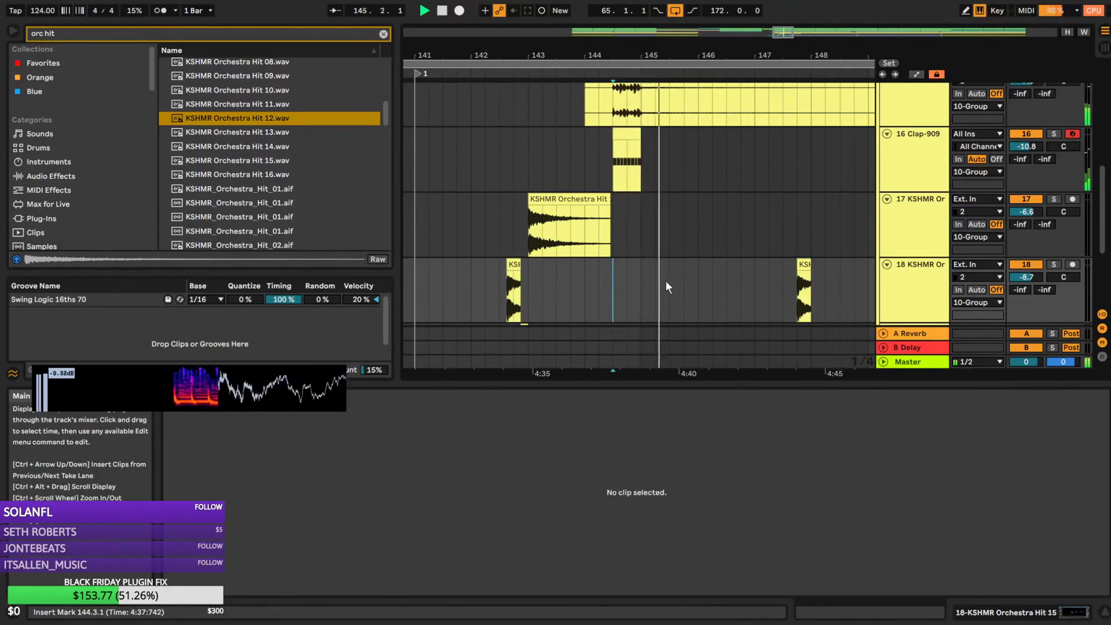
{"action": "left_click", "coordinate": [804, 274]}
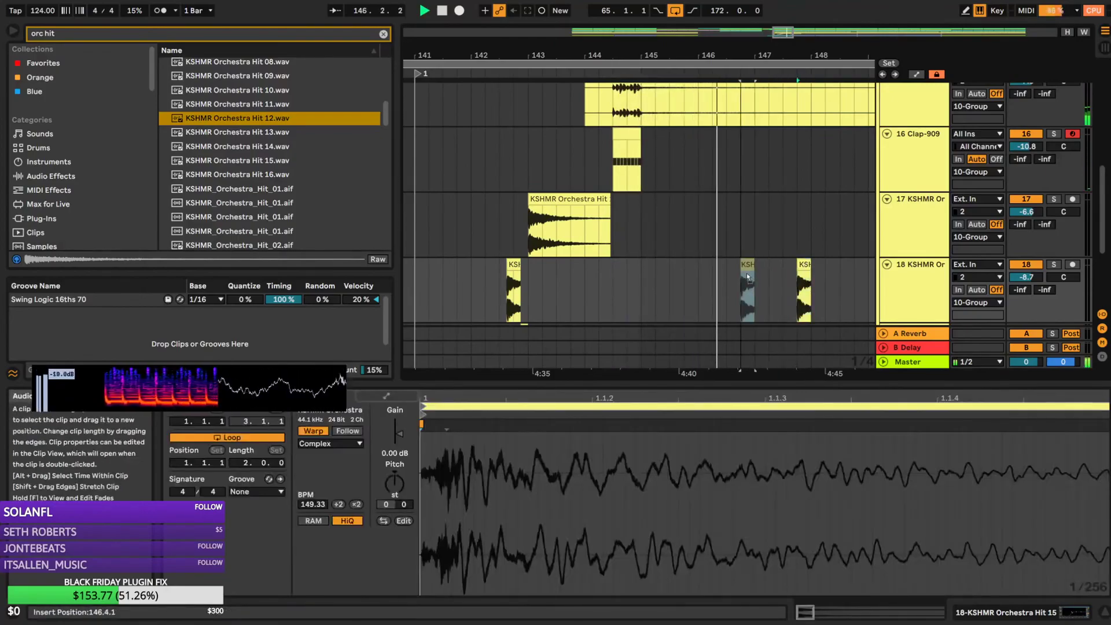
{"action": "left_click_drag", "start_coordinate": [806, 278], "coordinate": [758, 281]}
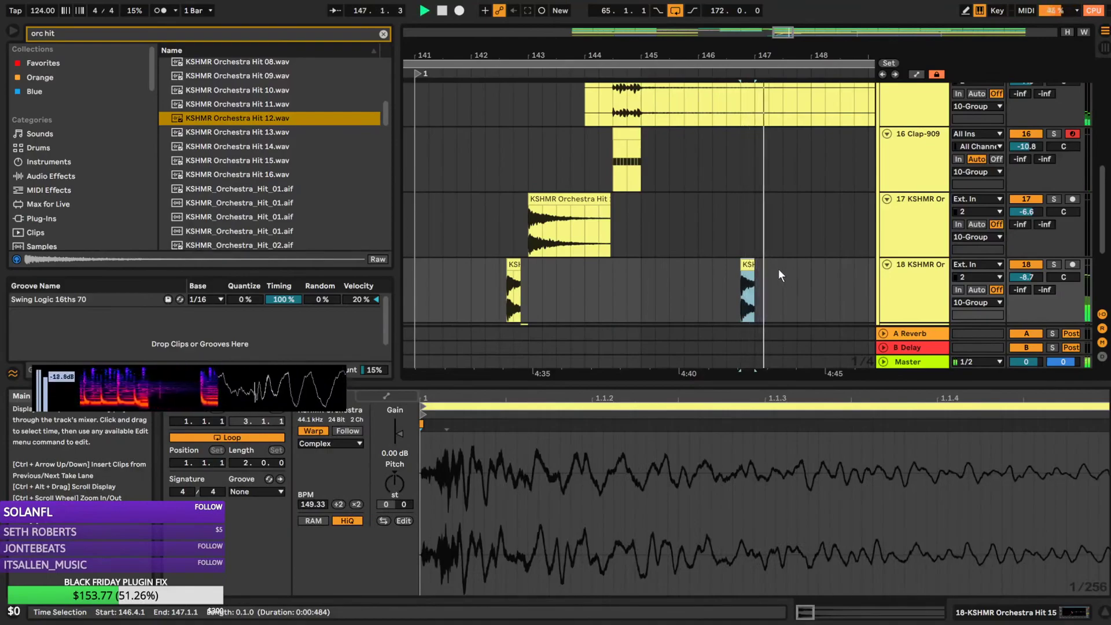
Play the passage from 145.1.1 and move the Orchestra Hit 15 copy on track 18 to 148.4.1
{"action": "left_click", "coordinate": [642, 234]}
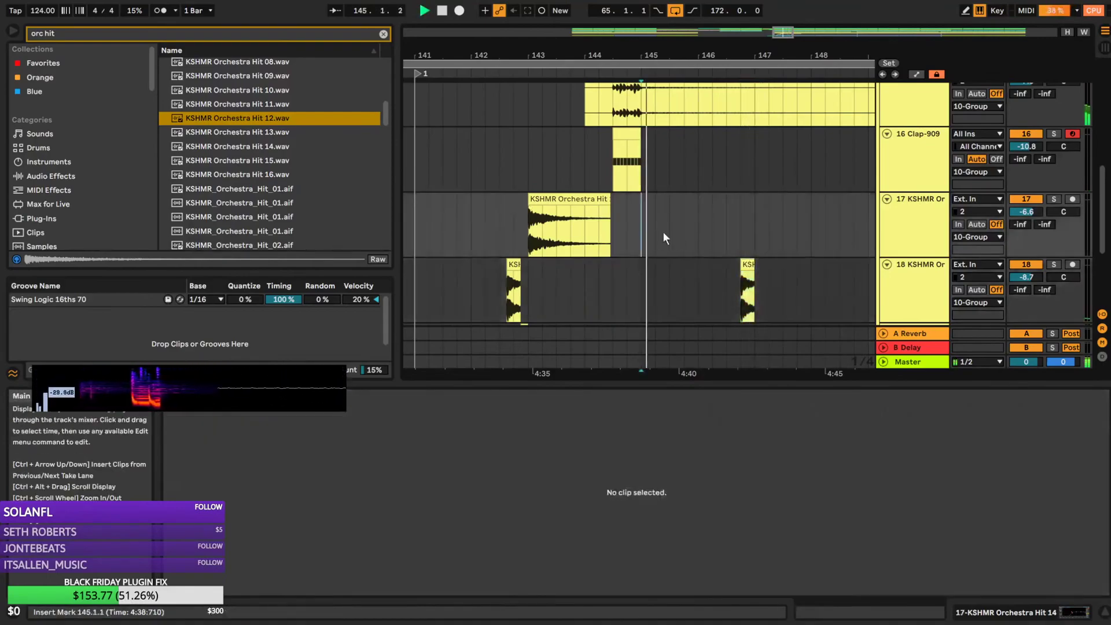
{"action": "left_click_drag", "start_coordinate": [751, 268], "coordinate": [864, 272]}
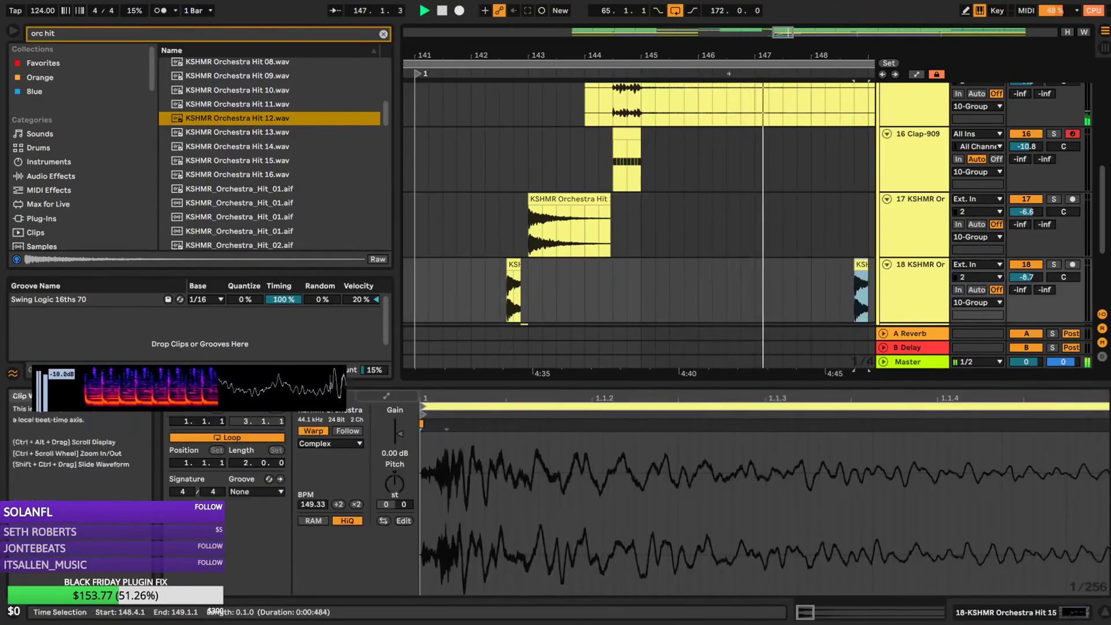
{"action": "left_click_drag", "start_coordinate": [784, 35], "coordinate": [792, 45]}
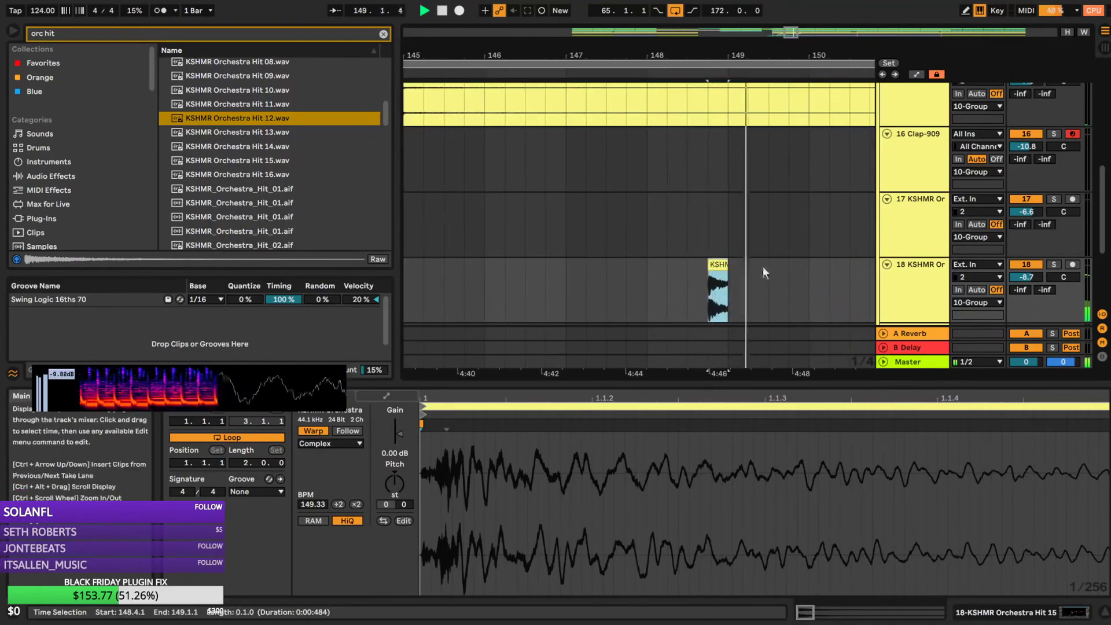
{"action": "left_click_drag", "start_coordinate": [791, 33], "coordinate": [785, 17]}
{"action": "scroll", "coordinate": [579, 217], "scroll_direction": "down", "scroll_amount": 2}
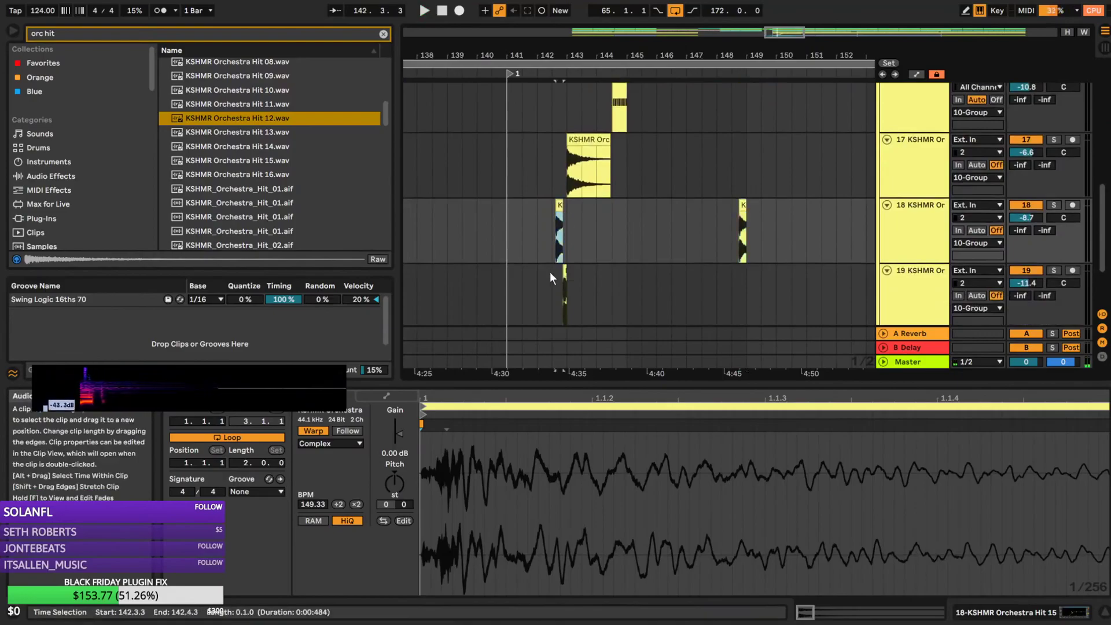
Copy the Orchestra Hit 09 clip on track 19 to 149.1.1
{"action": "left_click", "coordinate": [565, 271]}
{"action": "left_click_drag", "start_coordinate": [565, 270], "coordinate": [753, 271]}
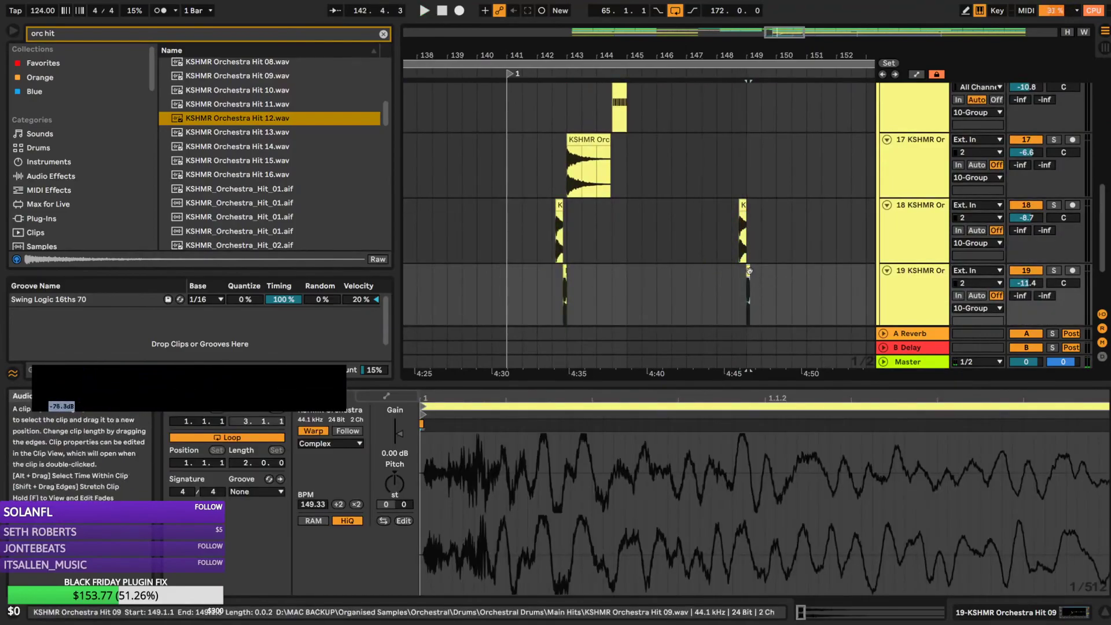
{"action": "left_click", "coordinate": [751, 271]}
Copy the Orchestra Hit 12 clip on track 17 to 149.1.1
{"action": "left_click_drag", "start_coordinate": [800, 29], "coordinate": [799, 44]}
{"action": "left_click_drag", "start_coordinate": [677, 55], "coordinate": [657, 62]}
{"action": "left_click", "coordinate": [512, 142]}
{"action": "left_click_drag", "start_coordinate": [512, 142], "coordinate": [779, 144]}
Delete the Orchestra Hit 09 copy at 149.1.1 on track 19
{"action": "left_click", "coordinate": [756, 272]}
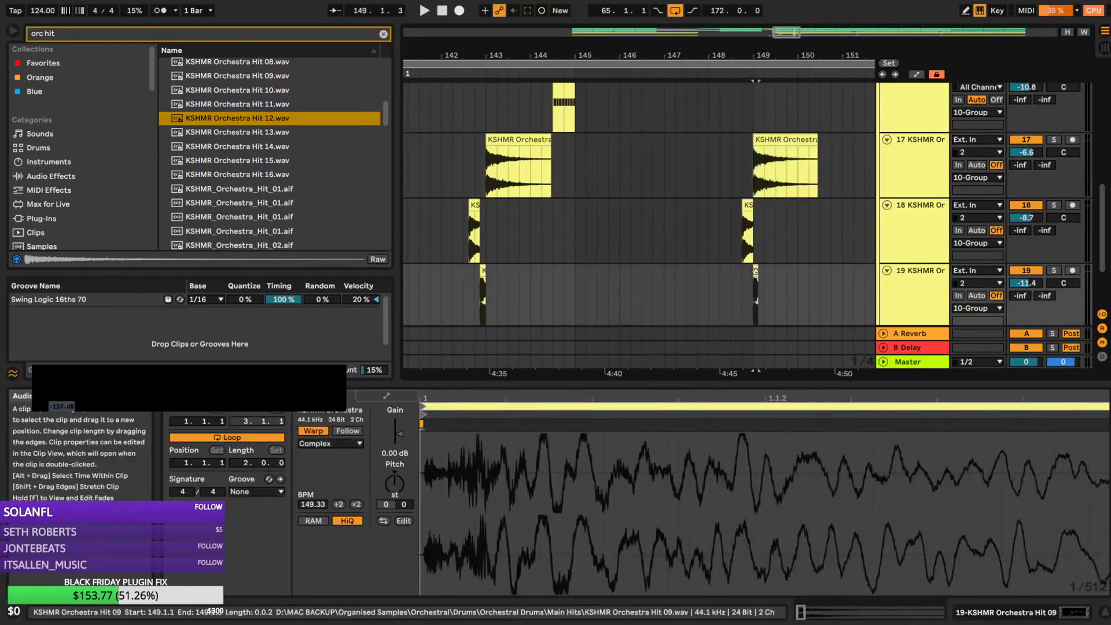
{"action": "key", "text": "Delete"}
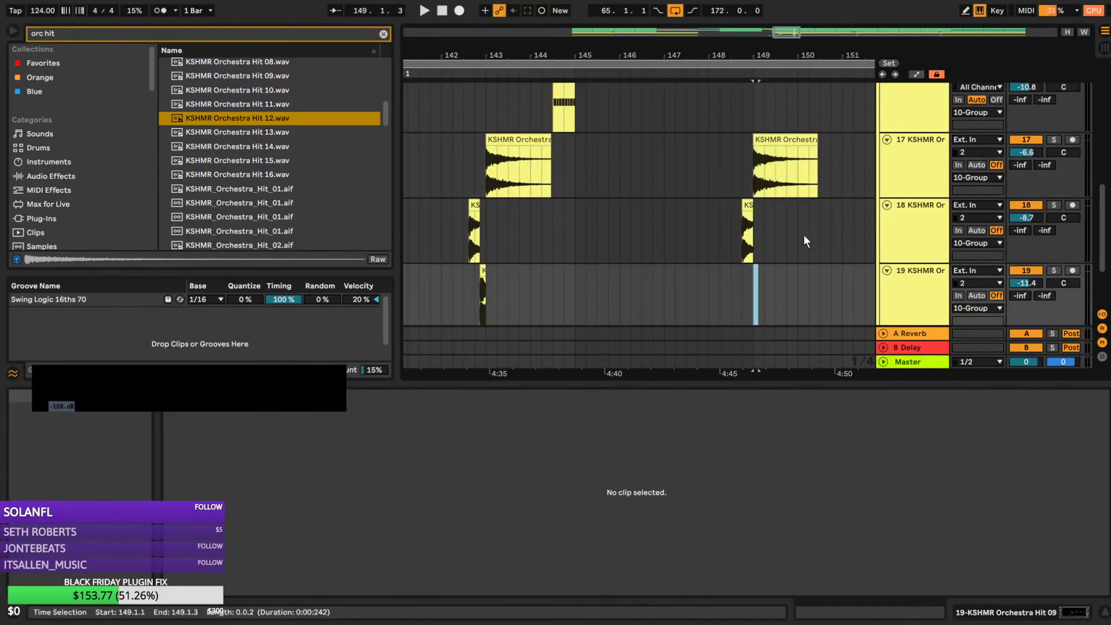
Play the arrangement from 141.3.1 through the copied orchestra hits around bar 149
{"action": "left_click", "coordinate": [420, 161]}
{"action": "key", "text": "space"}
{"action": "left_click_drag", "start_coordinate": [787, 29], "coordinate": [777, 55]}
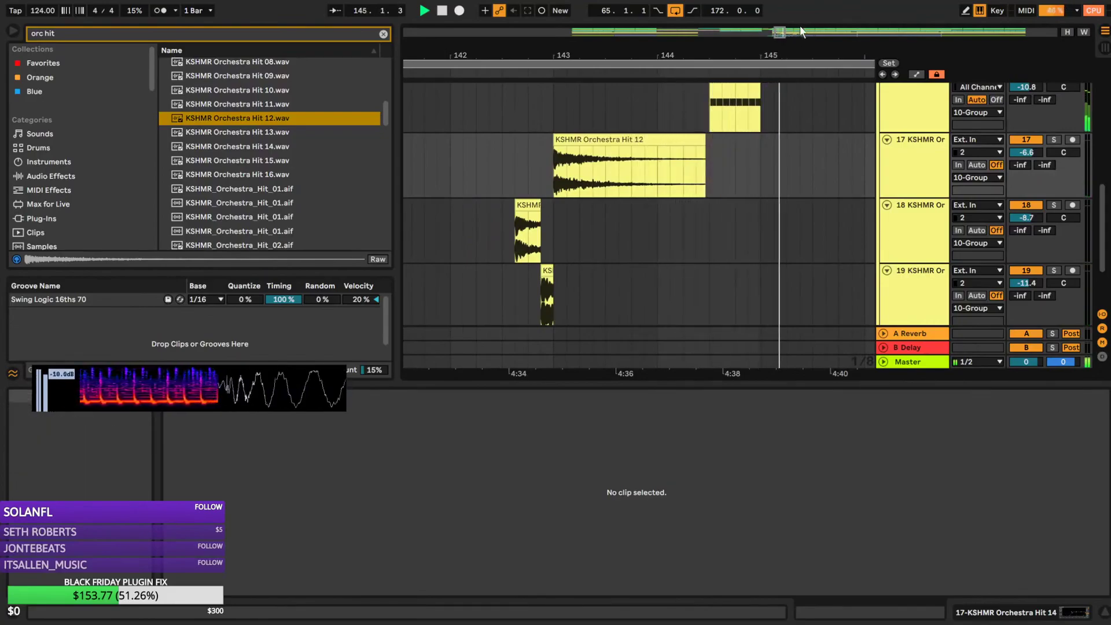
{"action": "left_click_drag", "start_coordinate": [802, 29], "coordinate": [782, 85]}
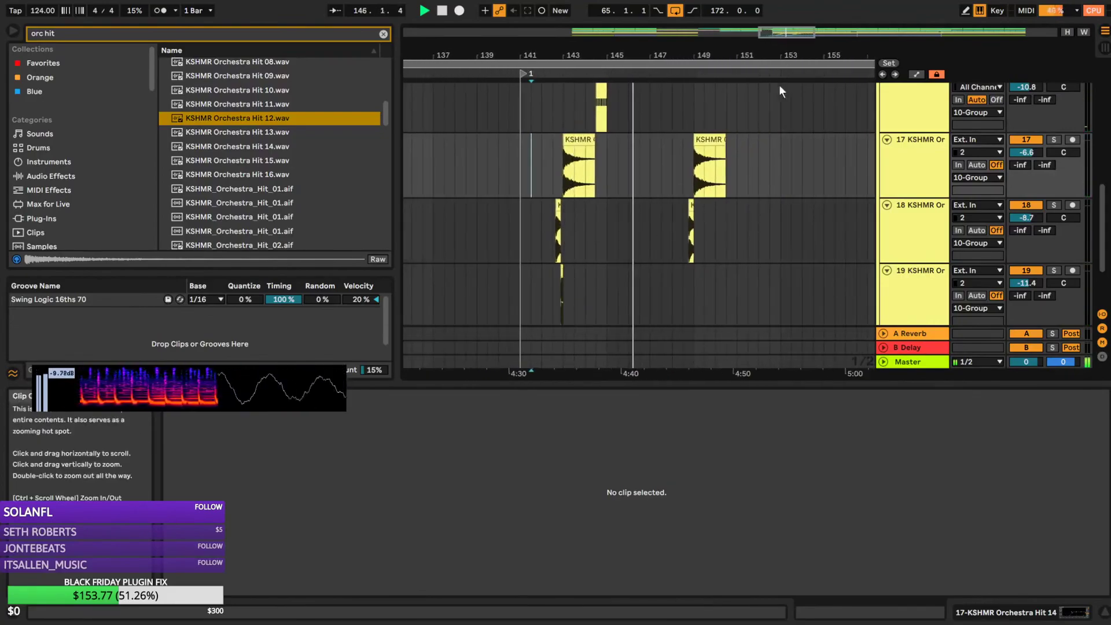
{"action": "left_click_drag", "start_coordinate": [565, 54], "coordinate": [415, 80]}
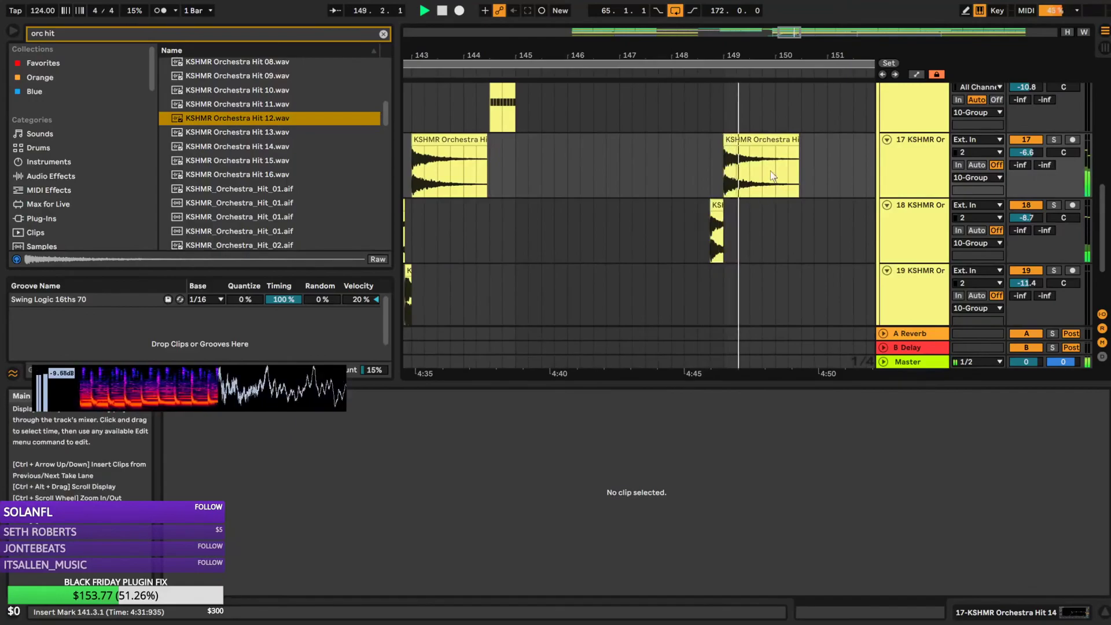
{"action": "left_click_drag", "start_coordinate": [770, 55], "coordinate": [744, 61]}
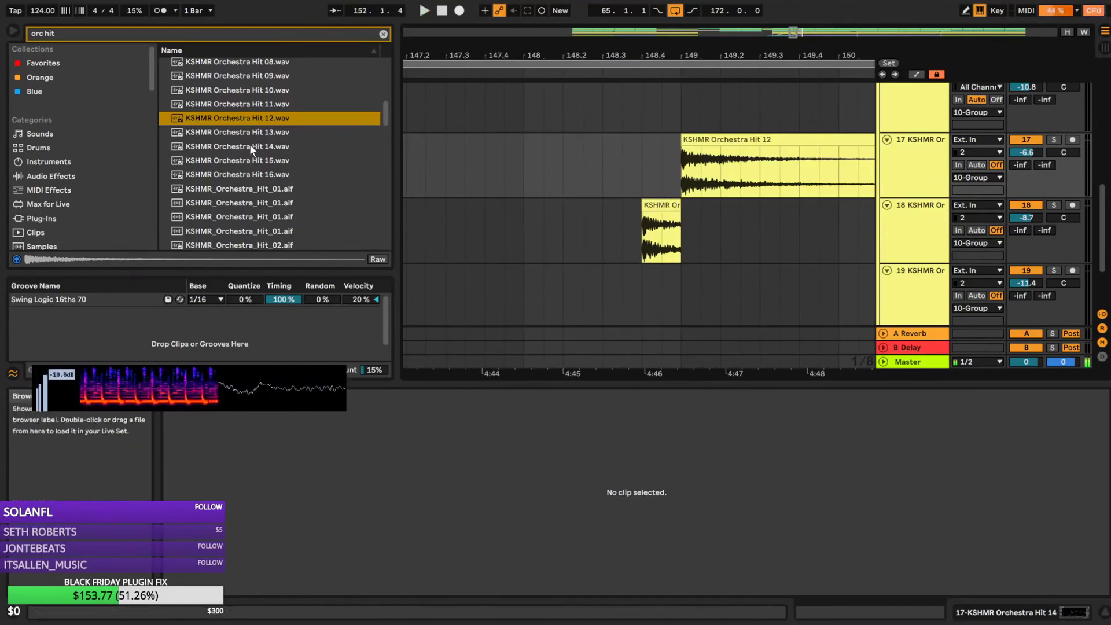
Search the sample library for "wah" and audition an OohWah adlib loop among the results
{"action": "left_click", "coordinate": [383, 35]}
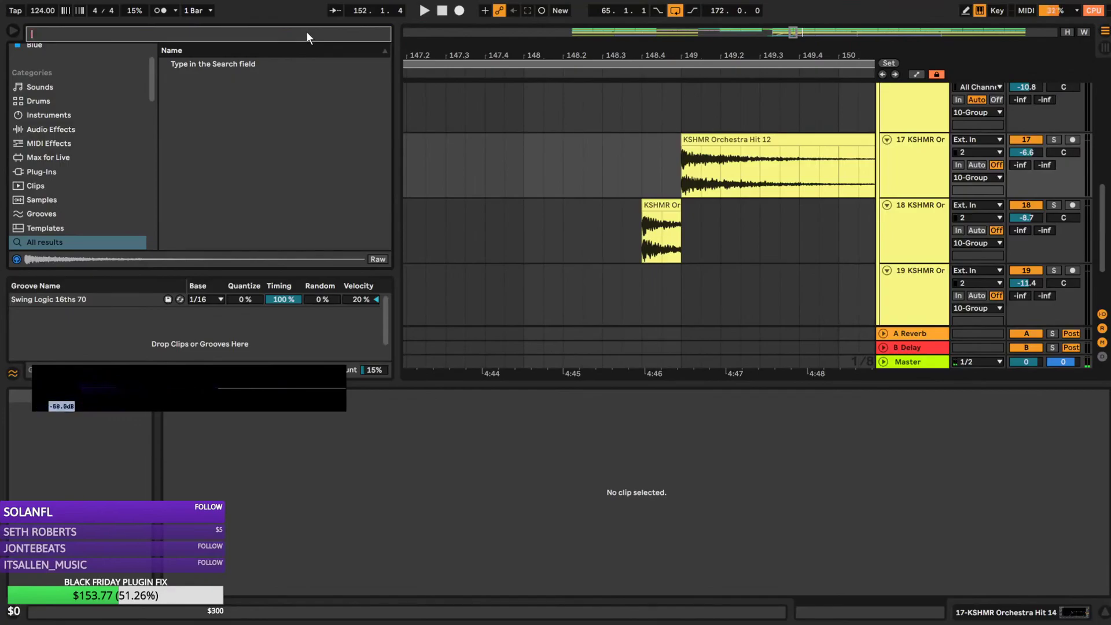
{"action": "type", "text": "wah"}
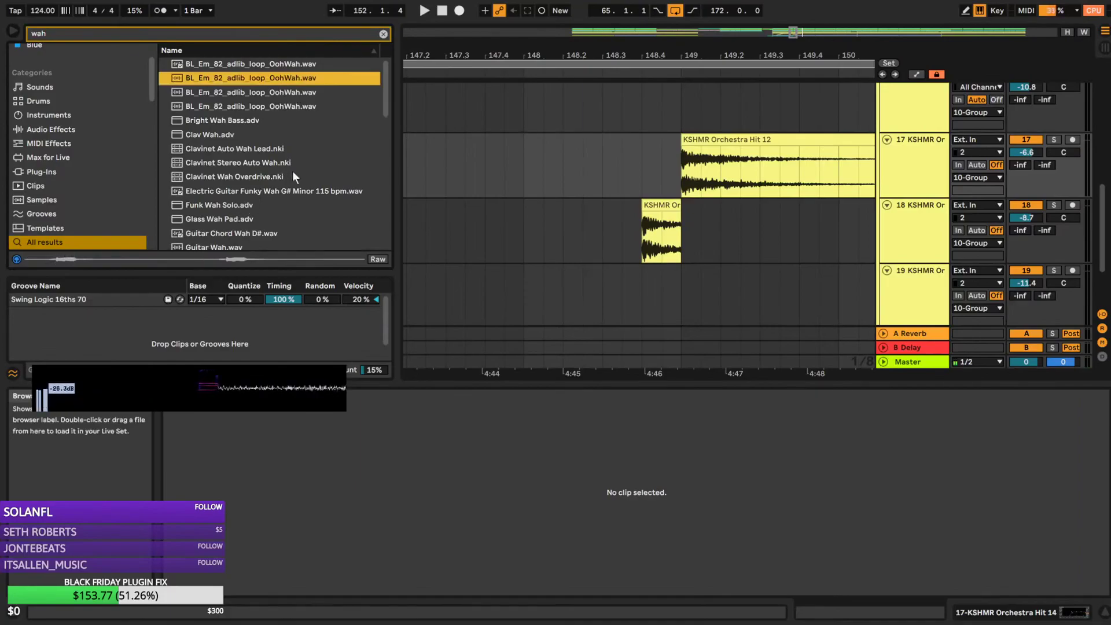
{"action": "scroll", "coordinate": [273, 161], "scroll_direction": "down", "scroll_amount": 2}
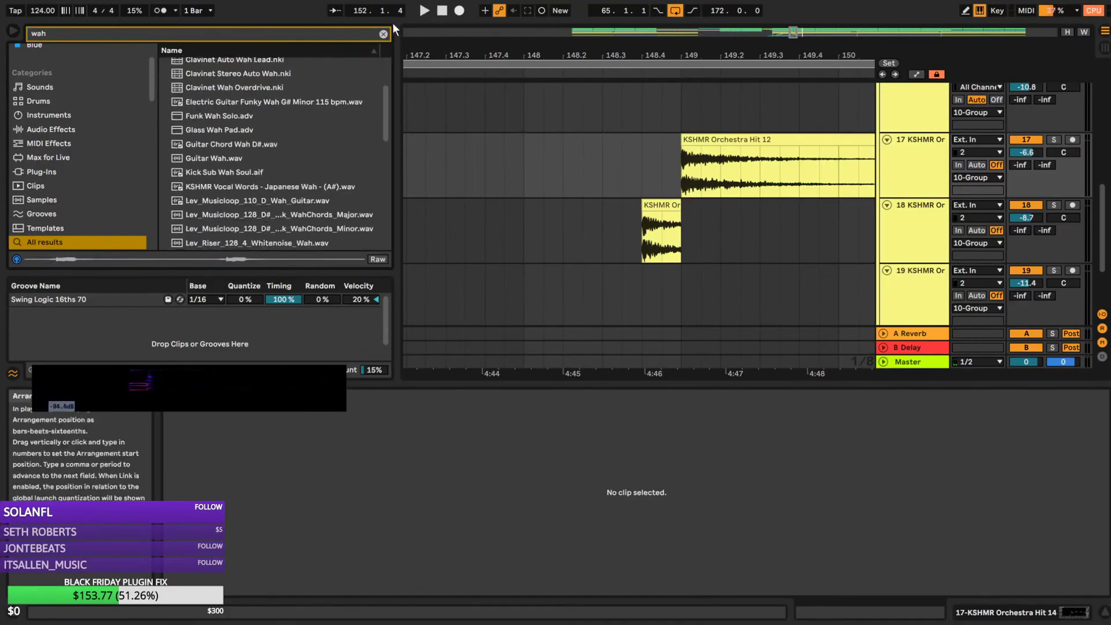
Search the sample library for "chant" and audition the ALOMA_STEELE hey chant samples
{"action": "left_click", "coordinate": [380, 32]}
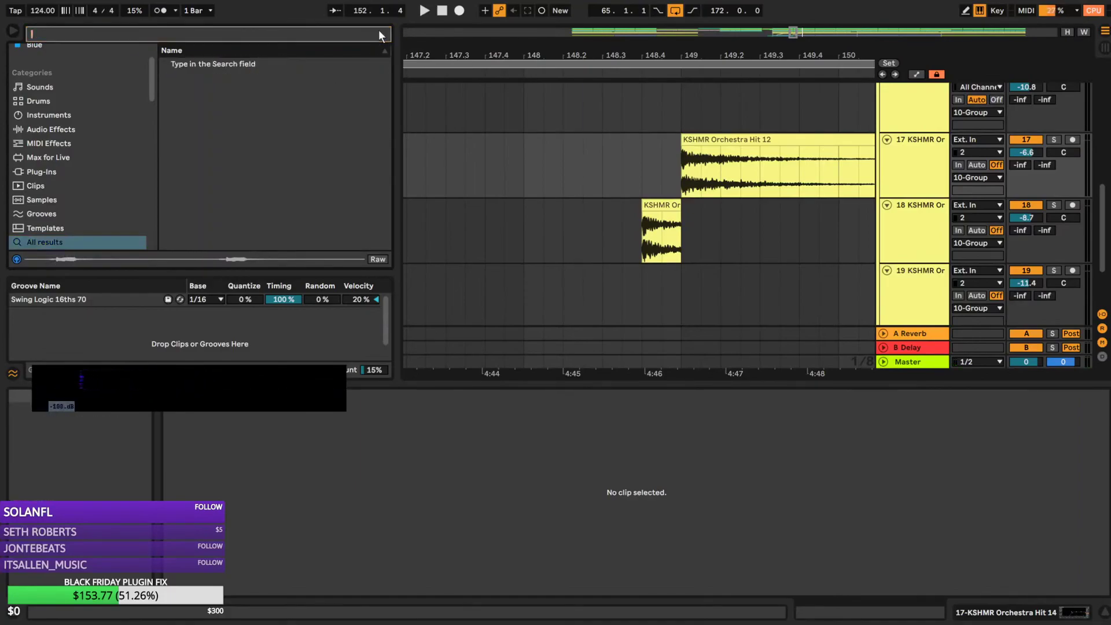
{"action": "type", "text": "chant"}
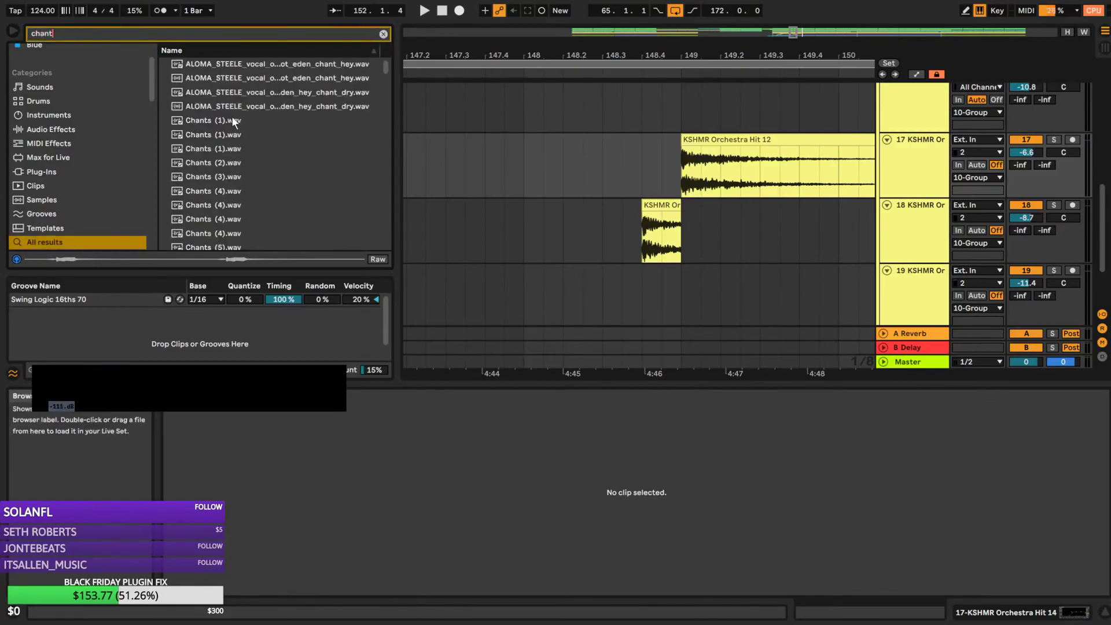
{"action": "left_click", "coordinate": [239, 120]}
{"action": "left_click", "coordinate": [247, 109]}
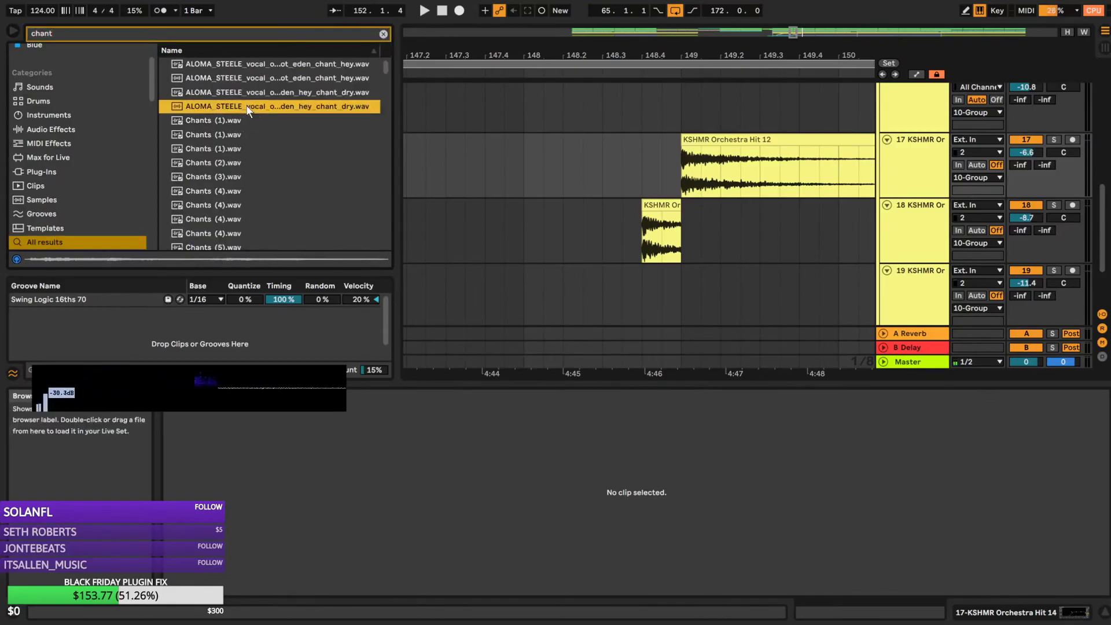
{"action": "left_click", "coordinate": [260, 79]}
Audition several Cymatics Chant samples, including the Bark, Hey and Uh variations
{"action": "scroll", "coordinate": [258, 174], "scroll_direction": "down", "scroll_amount": 5}
{"action": "left_click", "coordinate": [242, 168]}
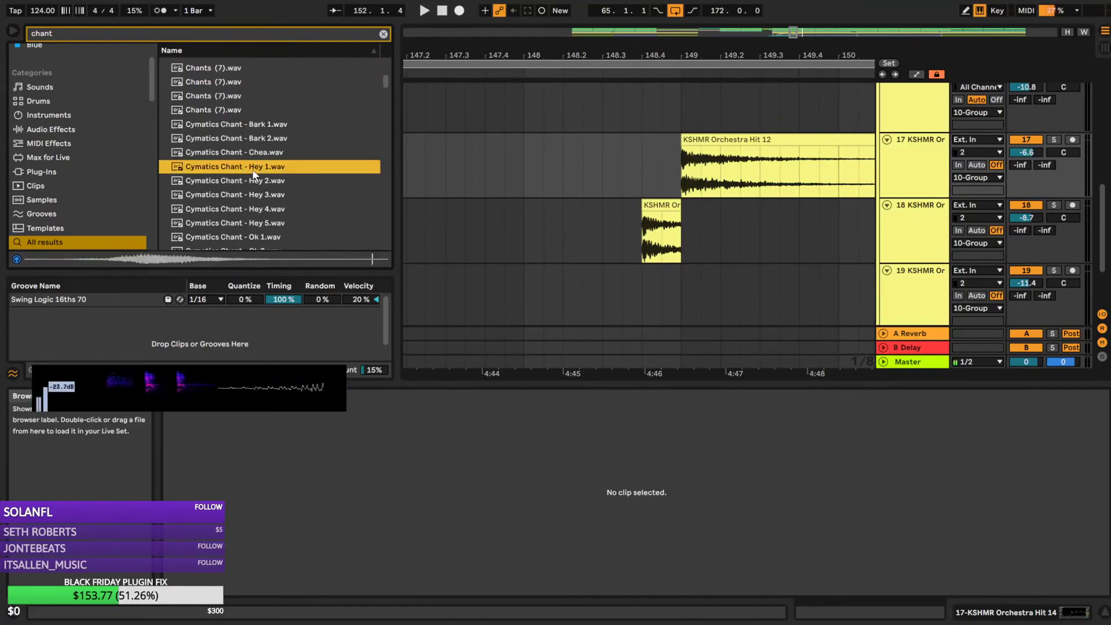
{"action": "left_click", "coordinate": [252, 140]}
{"action": "scroll", "coordinate": [252, 197], "scroll_direction": "down", "scroll_amount": 5}
{"action": "left_click", "coordinate": [251, 195]}
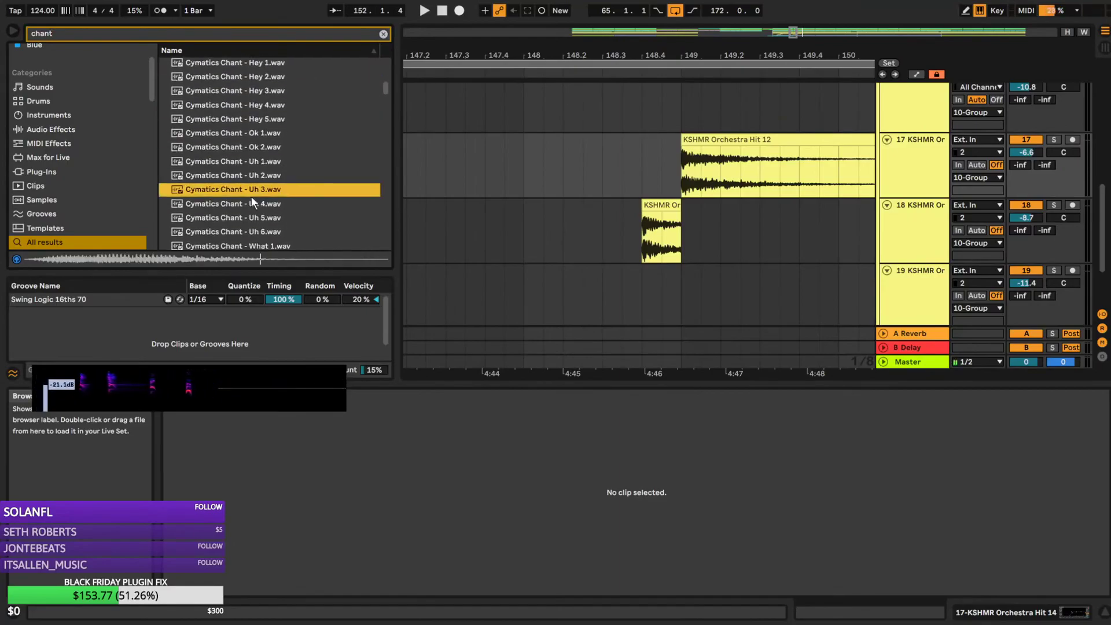
{"action": "scroll", "coordinate": [261, 162], "scroll_direction": "up", "scroll_amount": 4}
{"action": "left_click", "coordinate": [265, 109]}
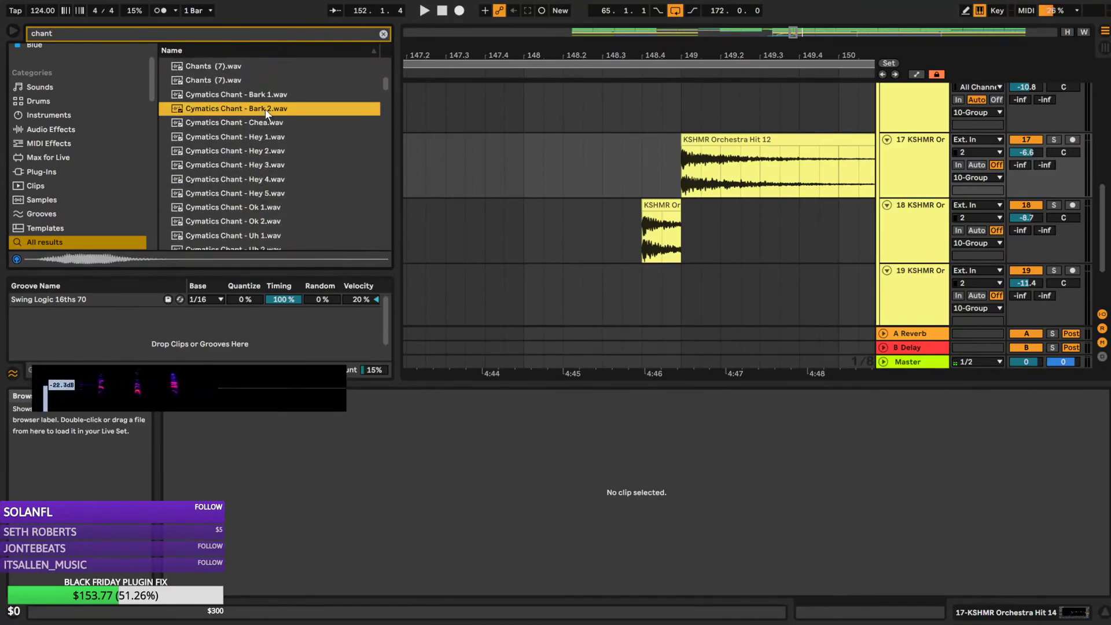
{"action": "left_click", "coordinate": [253, 178]}
{"action": "scroll", "coordinate": [261, 225], "scroll_direction": "down", "scroll_amount": 3}
{"action": "left_click", "coordinate": [256, 220]}
{"action": "scroll", "coordinate": [257, 216], "scroll_direction": "down", "scroll_amount": 8}
Audition the HVM_Chant samples and the Kit_4 Chants_124_BPM_Amin loops
{"action": "left_click_drag", "start_coordinate": [386, 94], "coordinate": [374, 170]}
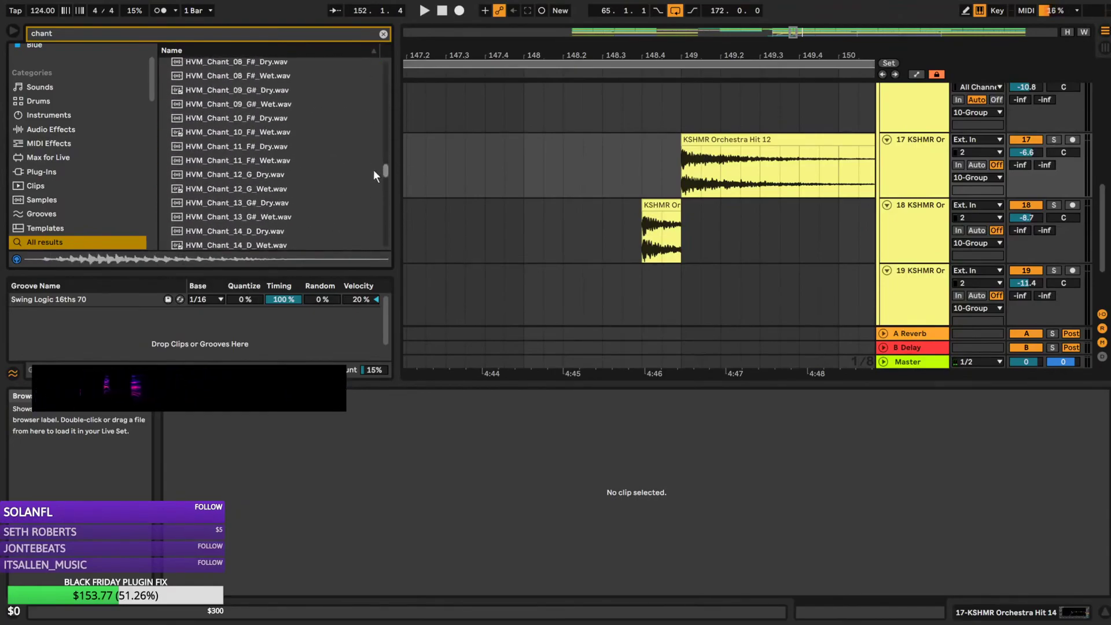
{"action": "left_click", "coordinate": [273, 148]}
{"action": "scroll", "coordinate": [286, 162], "scroll_direction": "up", "scroll_amount": 6}
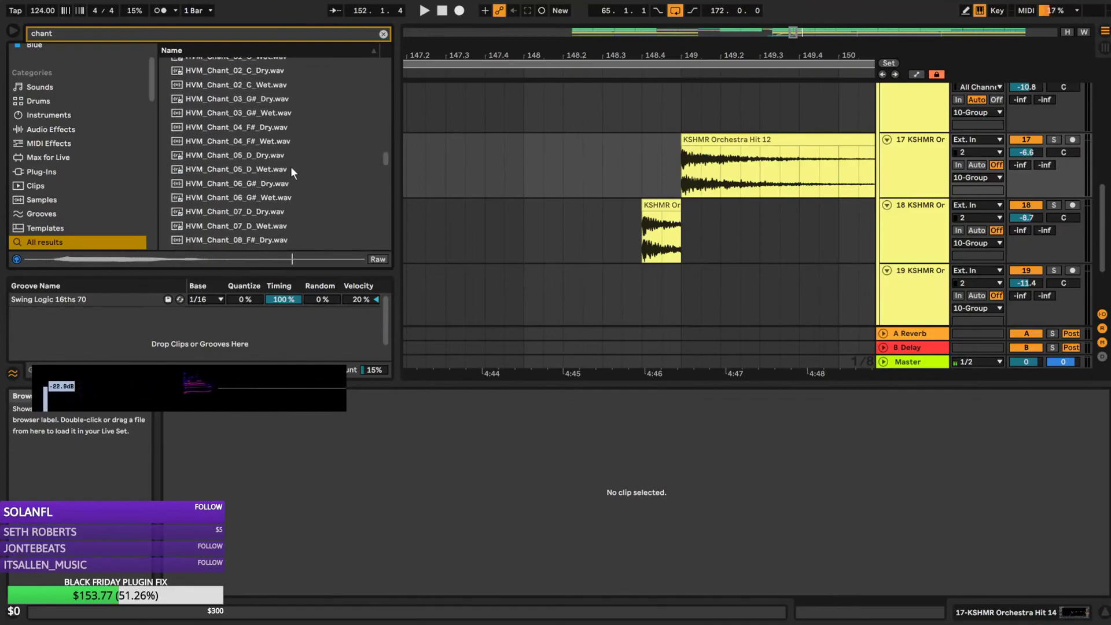
{"action": "left_click", "coordinate": [263, 89]}
{"action": "left_click", "coordinate": [272, 77]}
{"action": "scroll", "coordinate": [322, 166], "scroll_direction": "down", "scroll_amount": 10}
{"action": "scroll", "coordinate": [375, 185], "scroll_direction": "down", "scroll_amount": 5}
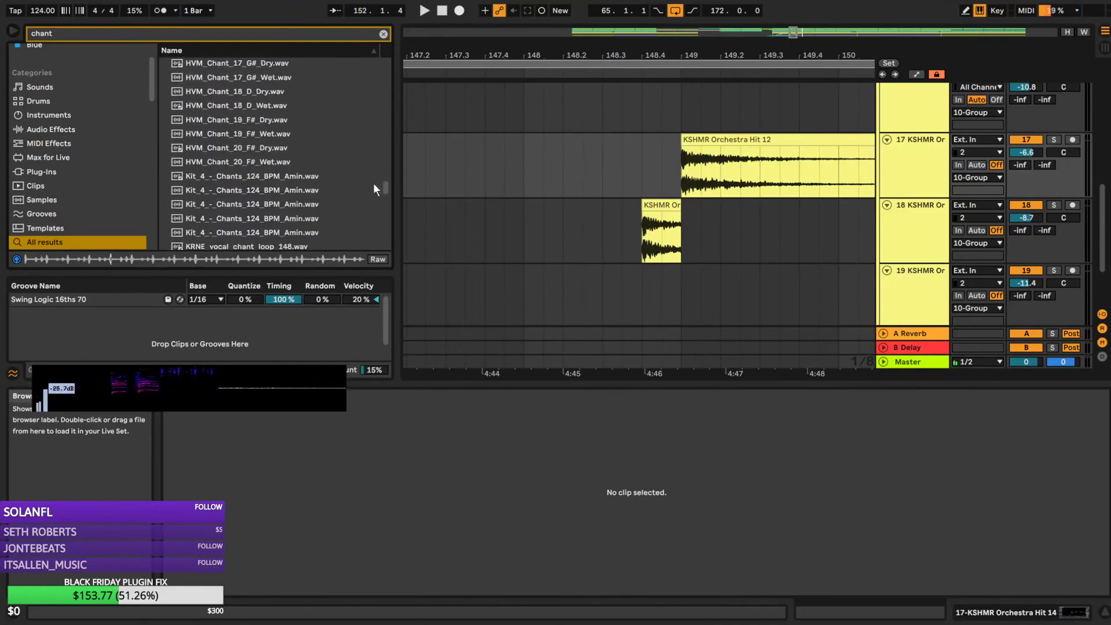
{"action": "left_click", "coordinate": [250, 146]}
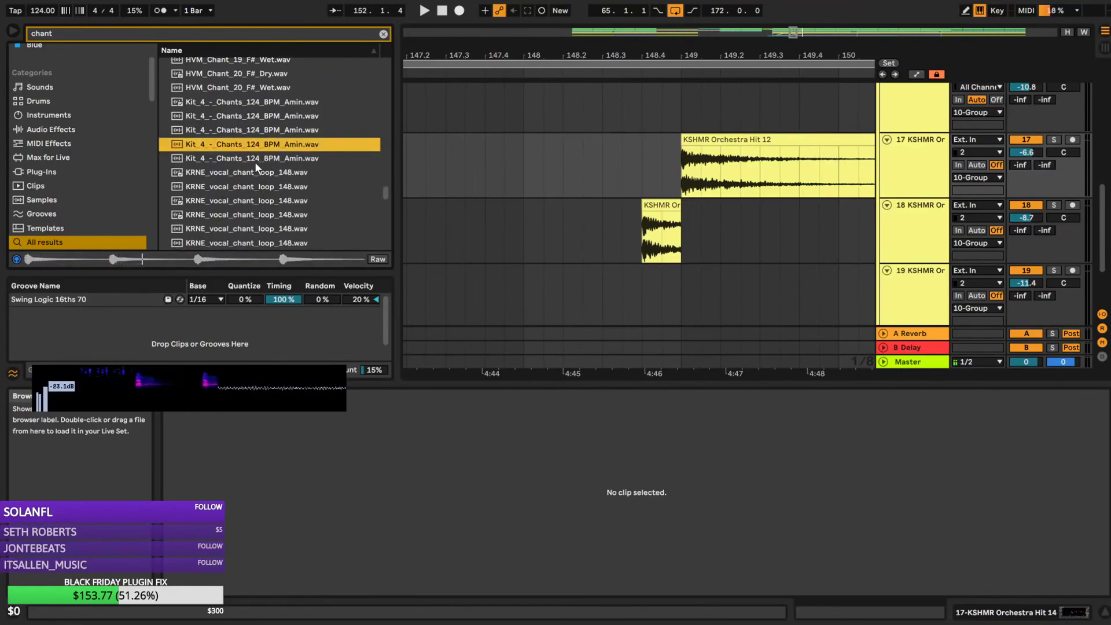
Insert an audio track below track 17 and audition the KRNE_vocal_chant_loop_148 samples
{"action": "left_click", "coordinate": [912, 168]}
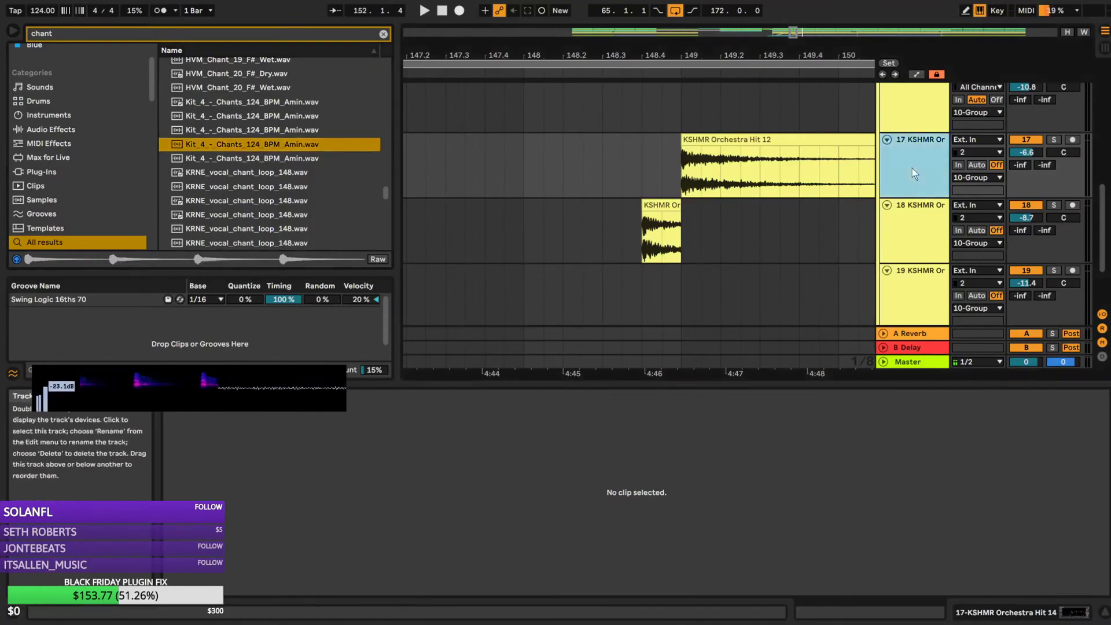
{"action": "key", "text": "ctrl+t"}
{"action": "left_click", "coordinate": [249, 174]}
{"action": "left_click", "coordinate": [248, 187]}
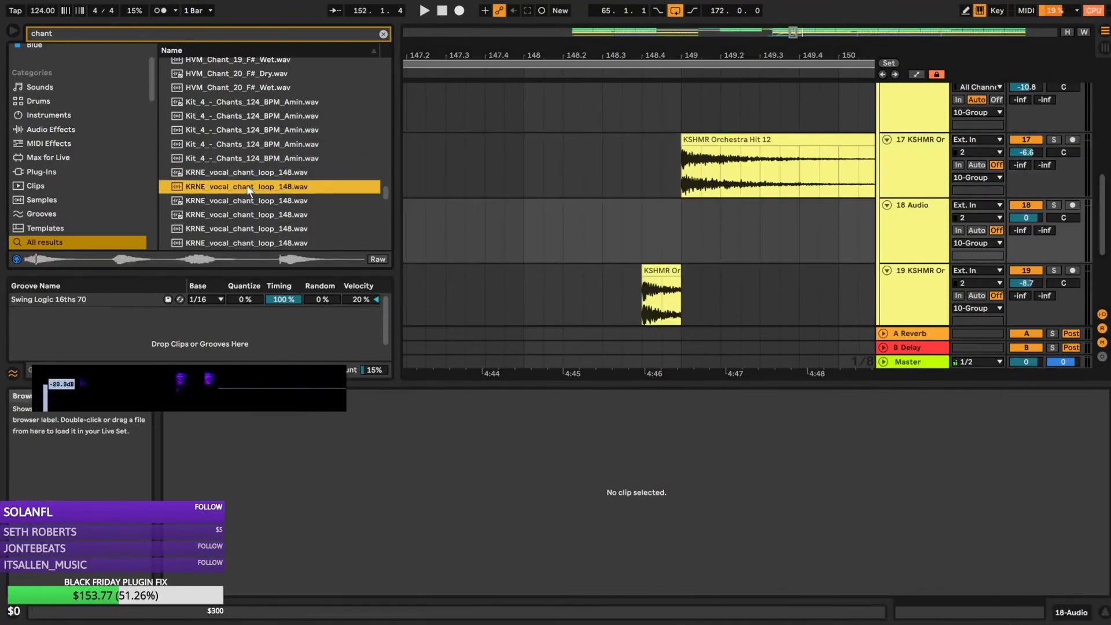
{"action": "scroll", "coordinate": [267, 214], "scroll_direction": "down", "scroll_amount": 3}
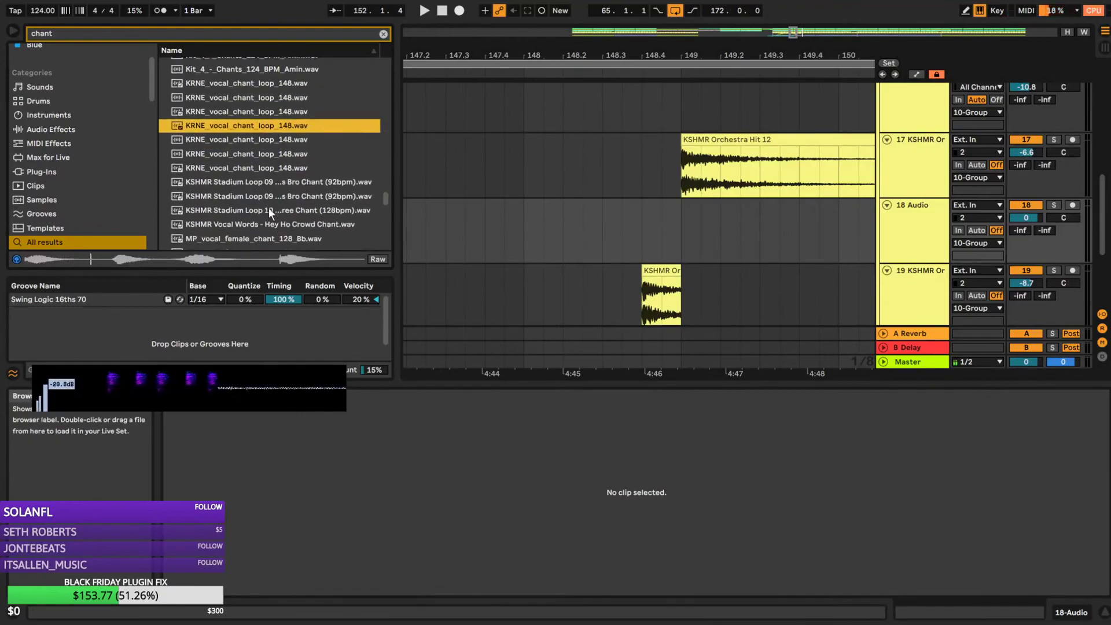
Place the KSHMR Stadium Loop 09 Bro Chant (92bpm) sample on track 18, trimmed to one beat starting at 149.1.1
{"action": "left_click", "coordinate": [268, 198]}
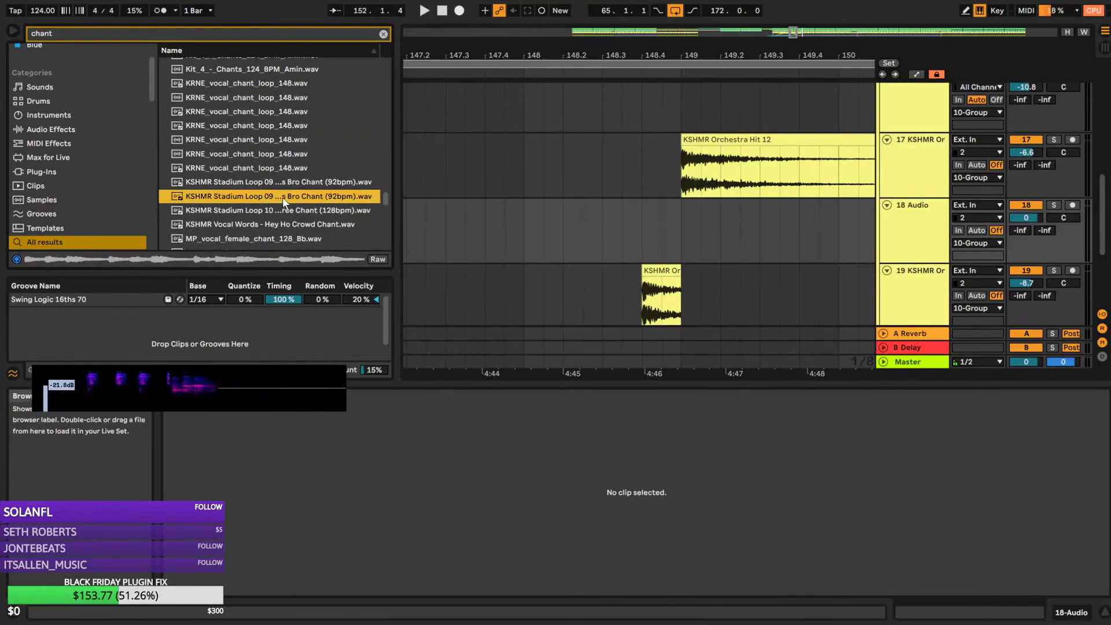
{"action": "mouse_move", "coordinate": [280, 201]}
{"action": "left_mouse_down"}
{"action": "mouse_move", "coordinate": [689, 240]}
{"action": "mouse_move", "coordinate": [435, 250]}
{"action": "mouse_move", "coordinate": [434, 236]}
{"action": "mouse_move", "coordinate": [722, 230]}
{"action": "left_mouse_up"}
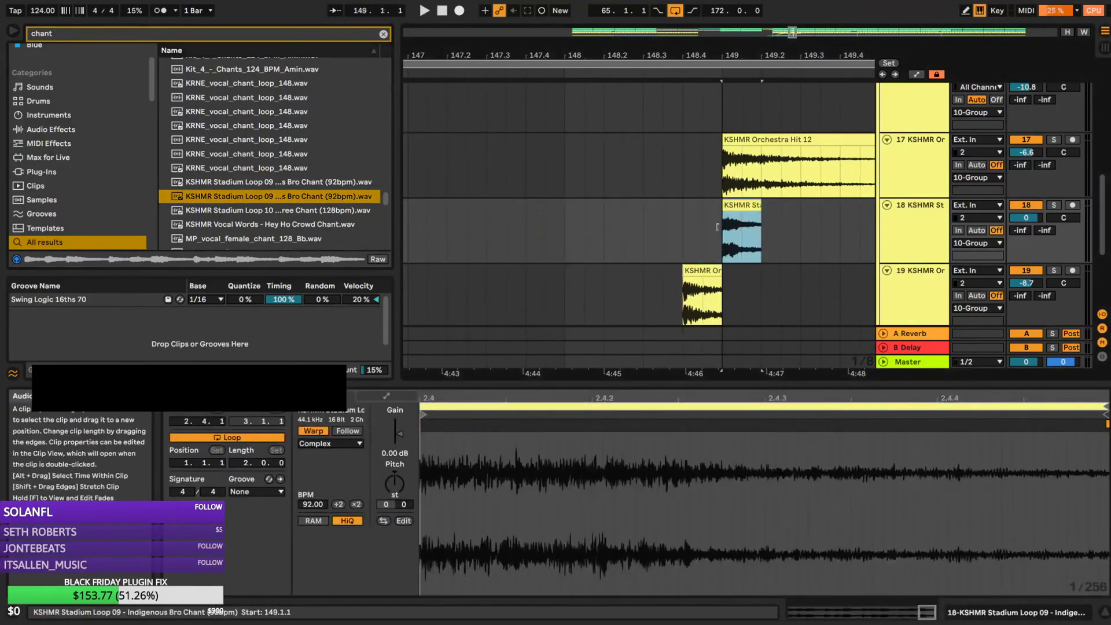
{"action": "left_click", "coordinate": [608, 227]}
Search for "blackhole" and load the Blackhole reverb plug-in on the chant track 18
{"action": "double_click", "coordinate": [915, 235]}
{"action": "left_click", "coordinate": [383, 34]}
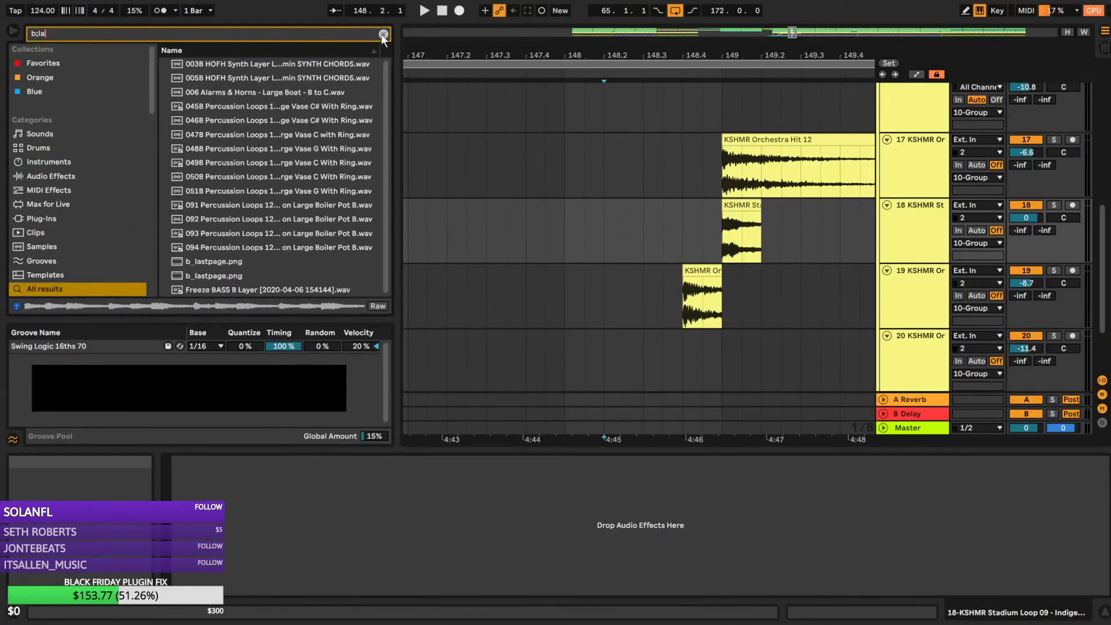
{"action": "type", "text": "b"}
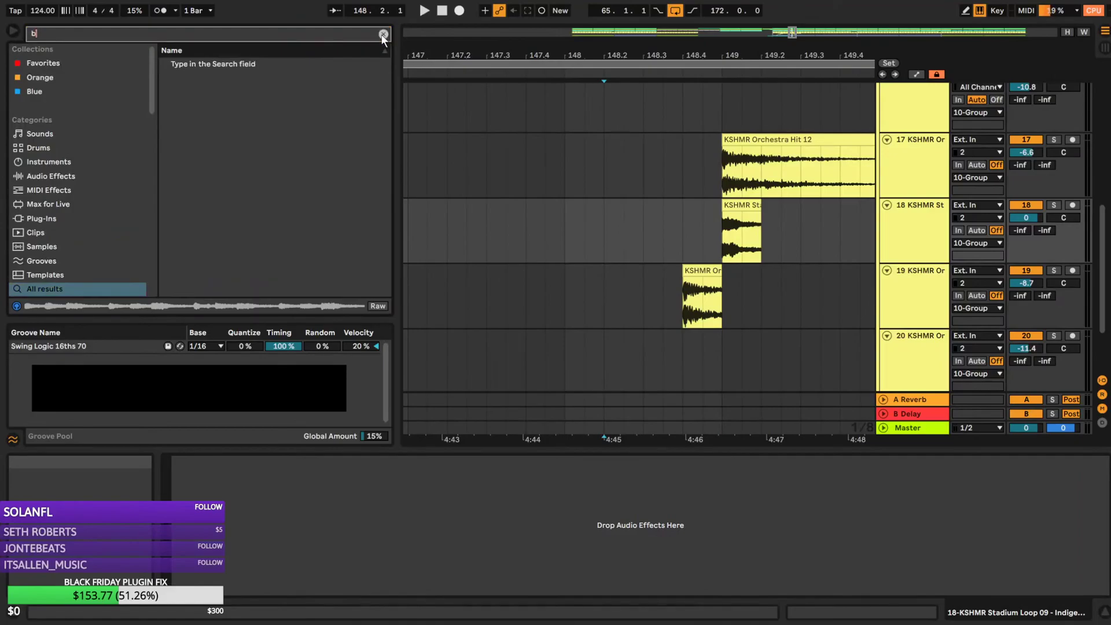
{"action": "type", "text": "lackhole"}
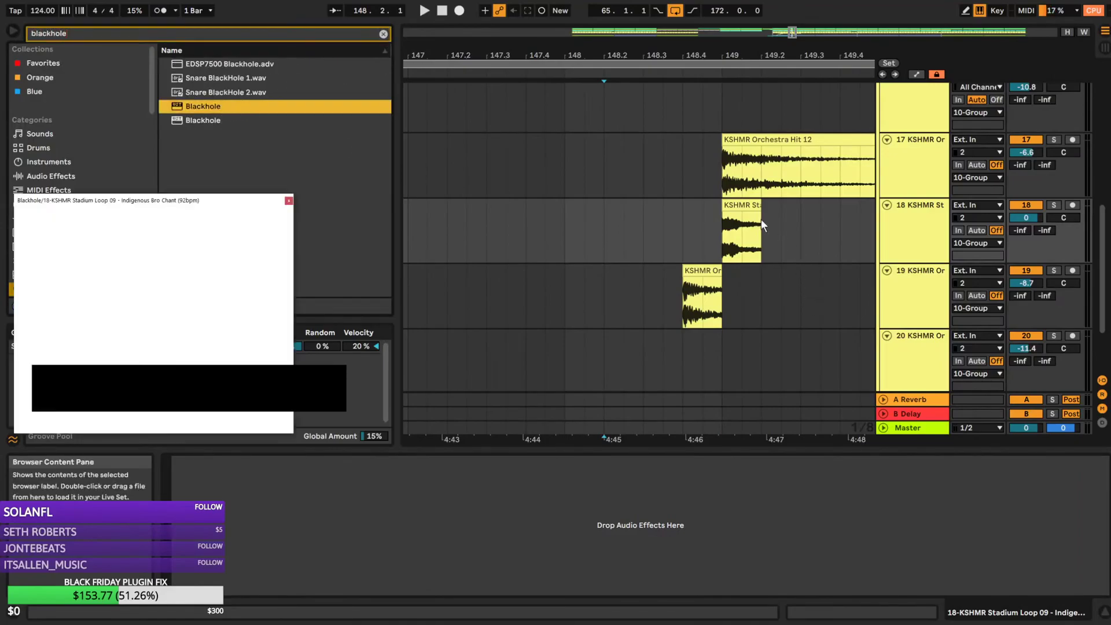
{"action": "type", "text": "a"}
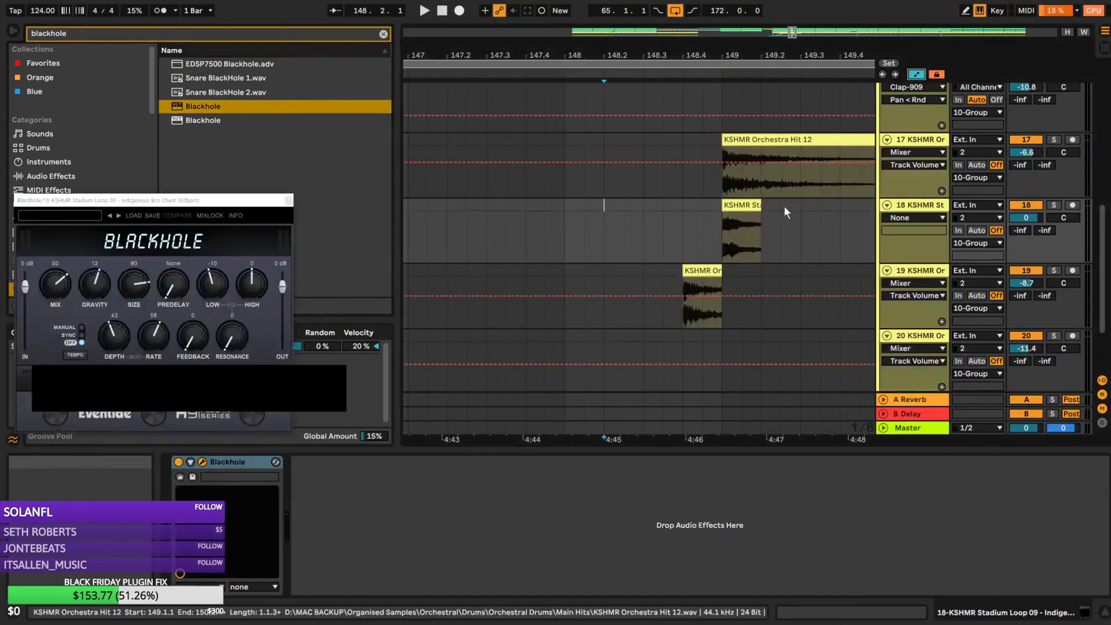
{"action": "left_click", "coordinate": [755, 221]}
{"action": "left_click_drag", "start_coordinate": [771, 209], "coordinate": [760, 222]}
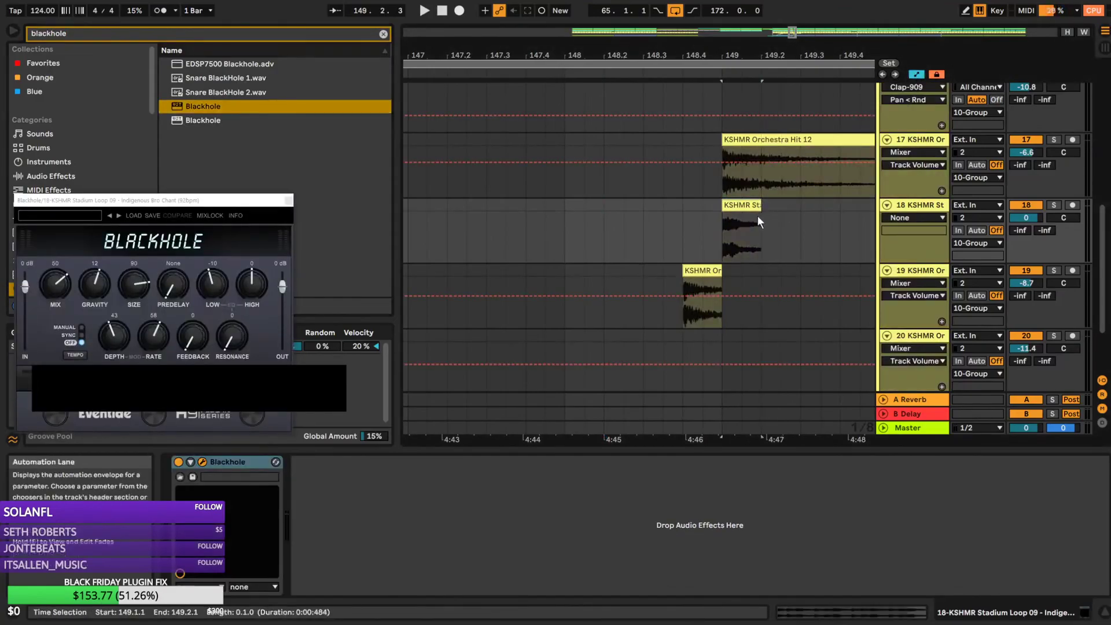
{"action": "left_click", "coordinate": [918, 76]}
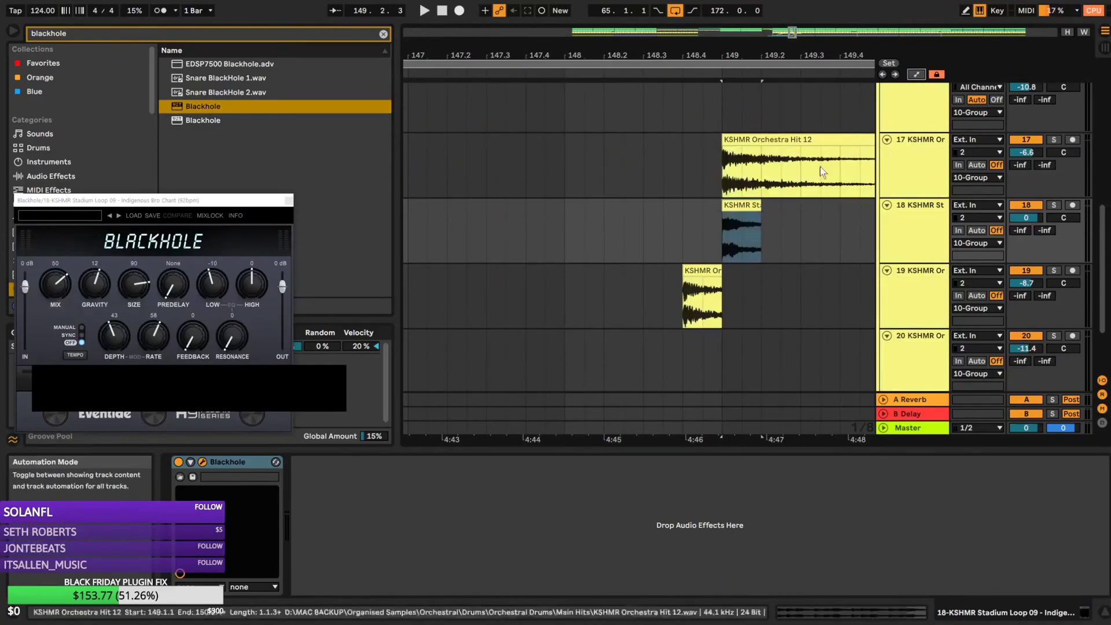
Lower the chant track 18 volume to -11.2 dB during playback and close the Blackhole plug-in window
{"action": "left_click", "coordinate": [509, 232]}
{"action": "key", "text": "space"}
{"action": "left_click_drag", "start_coordinate": [1027, 218], "coordinate": [1026, 250]}
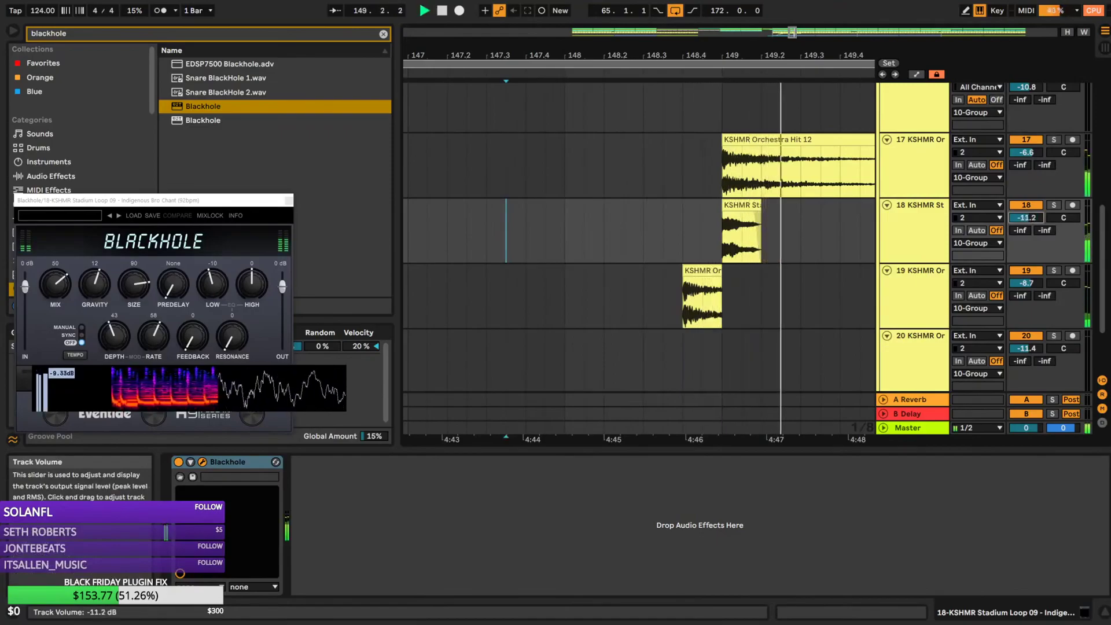
{"action": "left_click_drag", "start_coordinate": [600, 55], "coordinate": [600, 40]}
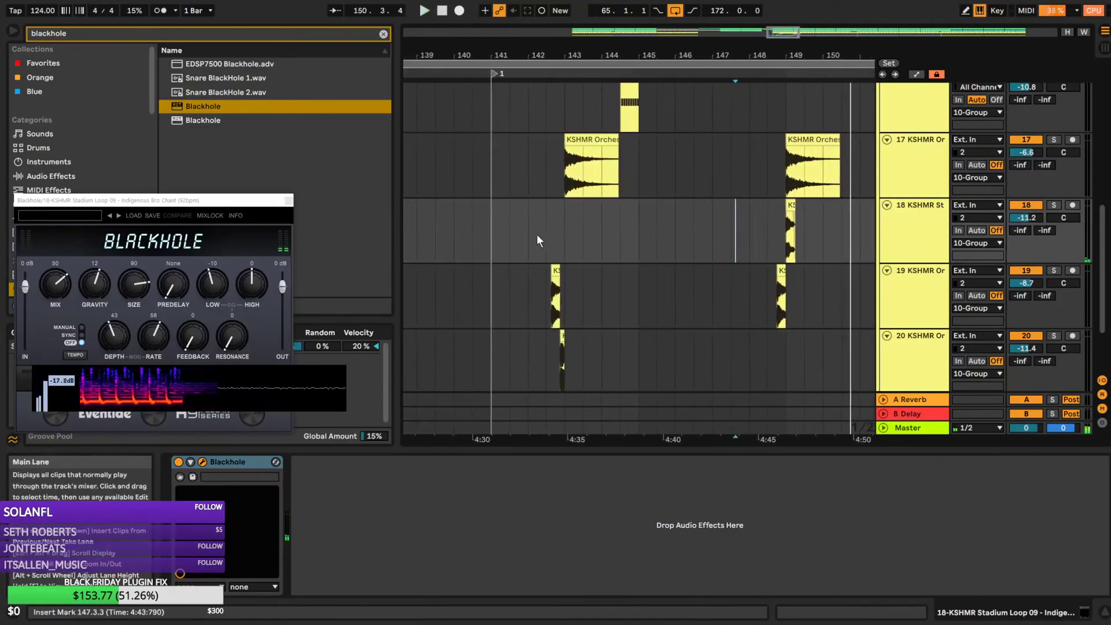
{"action": "left_click", "coordinate": [288, 201]}
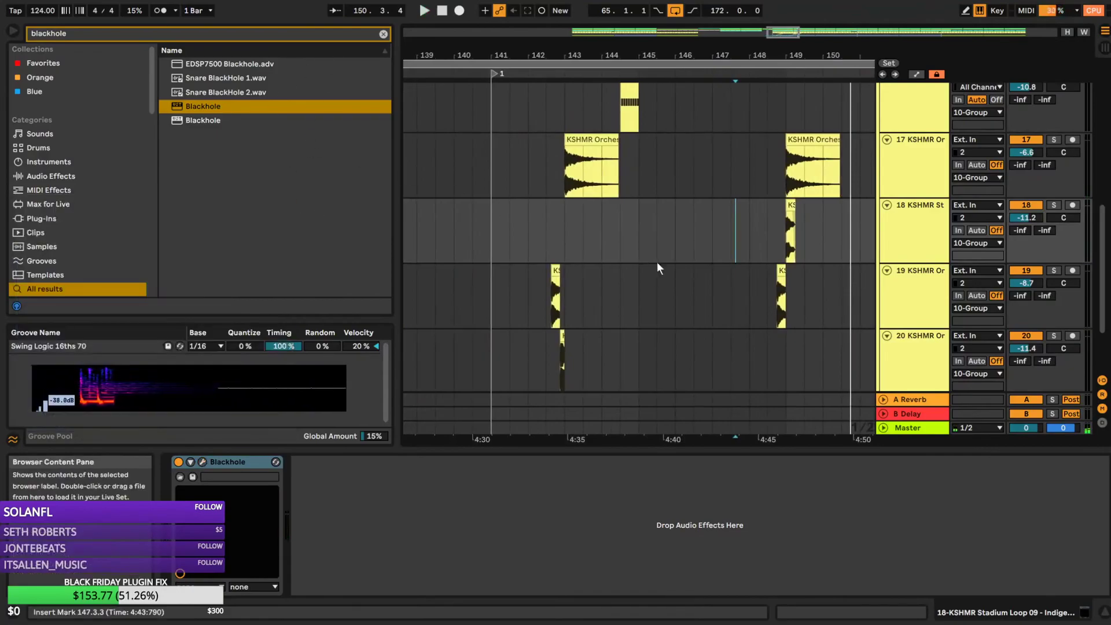
Play back the section from bar 141, insert an audio track below track 19, and clear the browser search
{"action": "left_click", "coordinate": [489, 231]}
{"action": "key", "text": "space"}
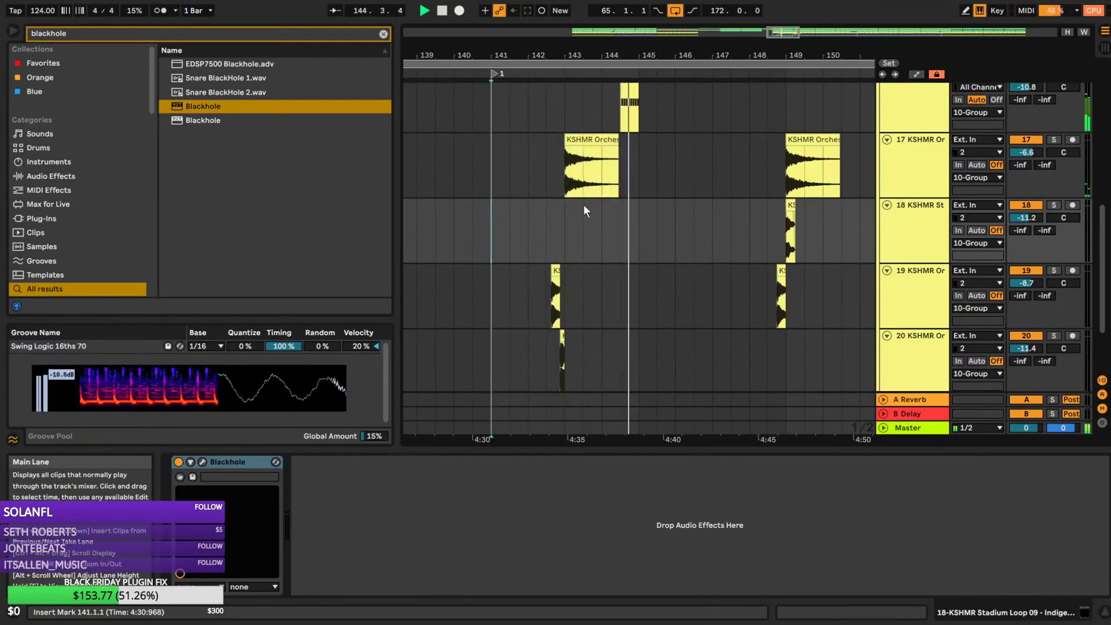
{"action": "left_click_drag", "start_coordinate": [797, 32], "coordinate": [801, 69]}
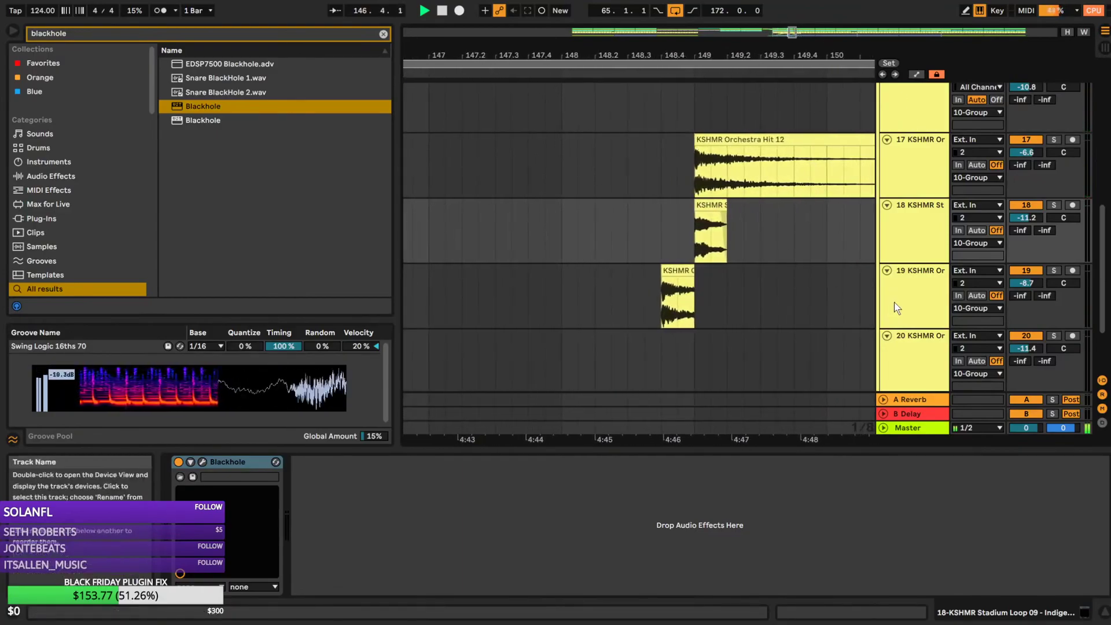
{"action": "left_click", "coordinate": [913, 305]}
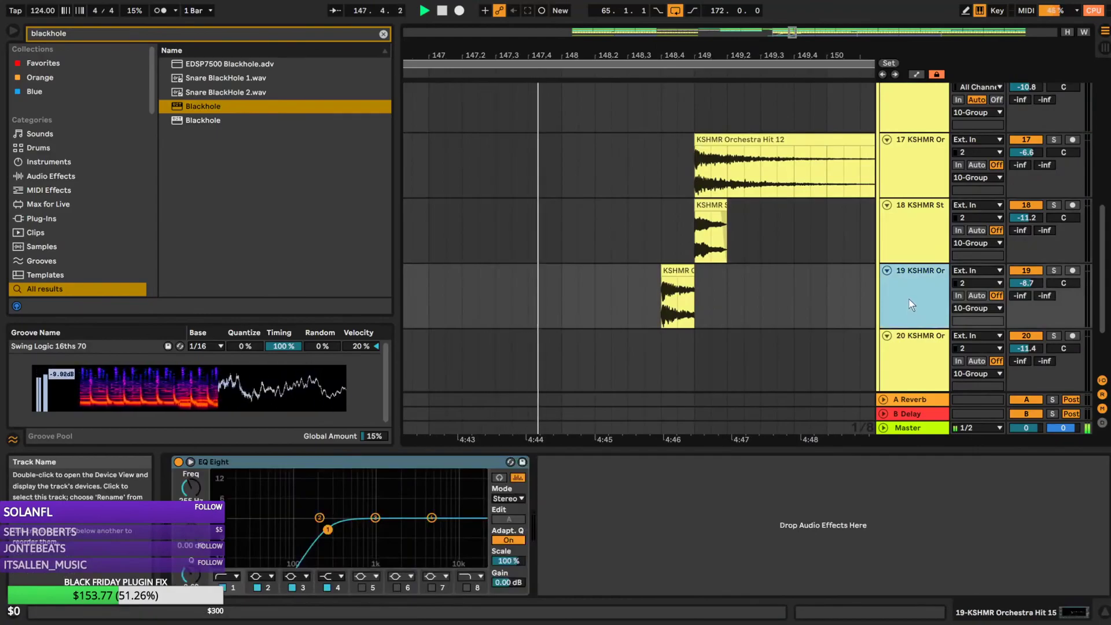
{"action": "key", "text": "ctrl+t"}
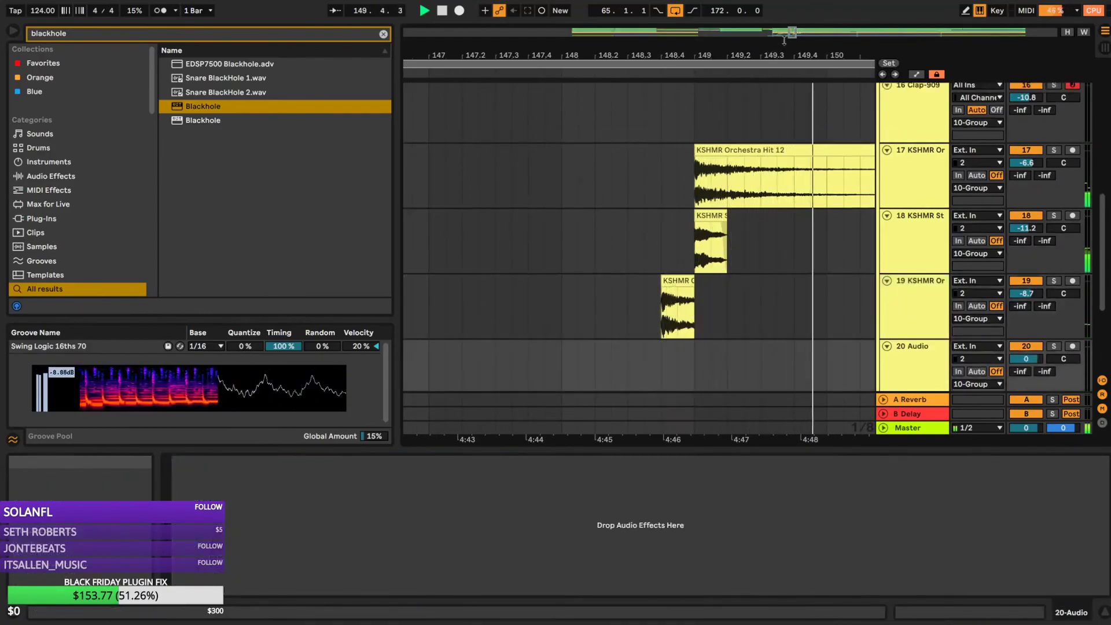
{"action": "left_click_drag", "start_coordinate": [792, 33], "coordinate": [793, 18]}
{"action": "left_click", "coordinate": [589, 363]}
{"action": "key", "text": "space"}
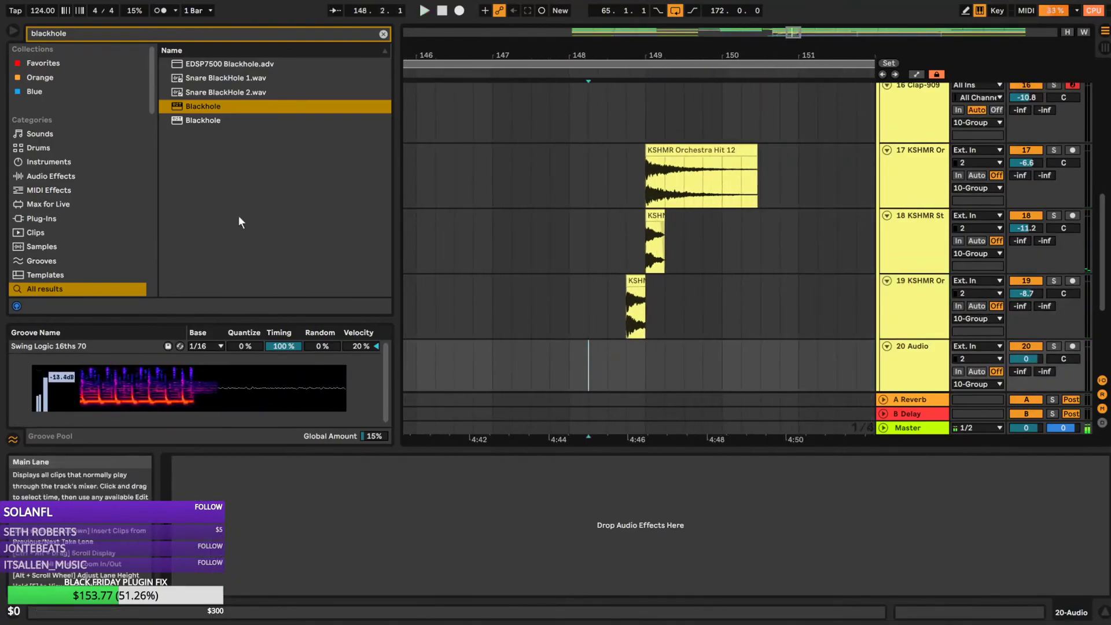
{"action": "left_click", "coordinate": [383, 34]}
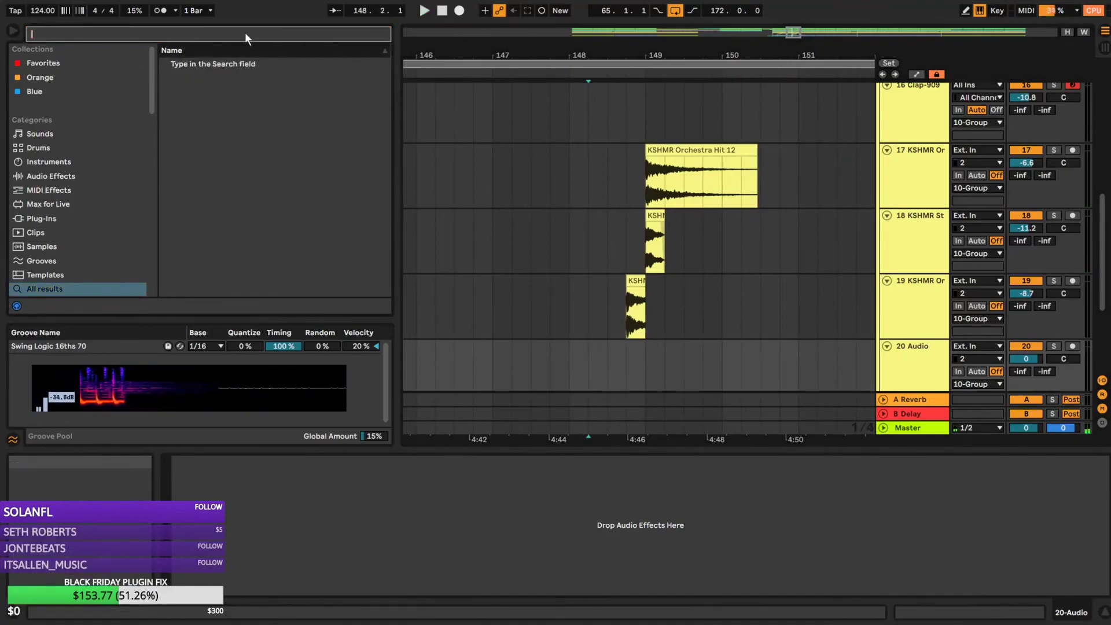
Place a reversed copy of the KSHMR Orchestra Hit 15 clip with a fade-in on track 19, ending at 148.4, and audition it
{"action": "left_click_drag", "start_coordinate": [793, 33], "coordinate": [792, 57]}
{"action": "left_click_drag", "start_coordinate": [698, 314], "coordinate": [517, 290]}
{"action": "key", "text": "ctrl+e"}
{"action": "key", "text": "r"}
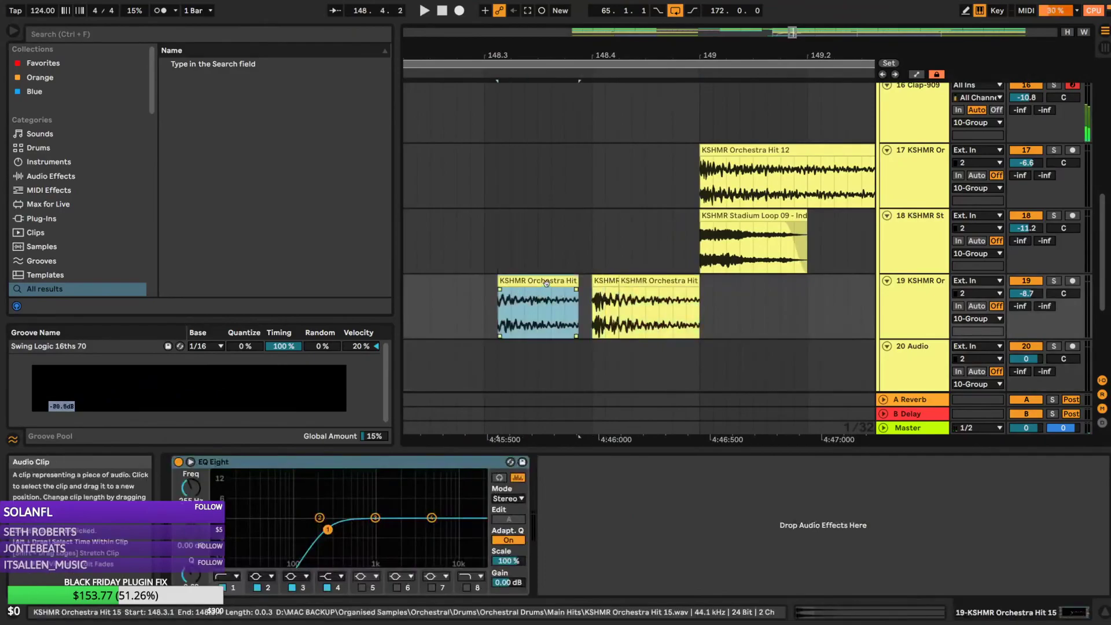
{"action": "left_click_drag", "start_coordinate": [556, 285], "coordinate": [700, 284]}
{"action": "left_click", "coordinate": [443, 293]}
{"action": "left_click", "coordinate": [487, 301]}
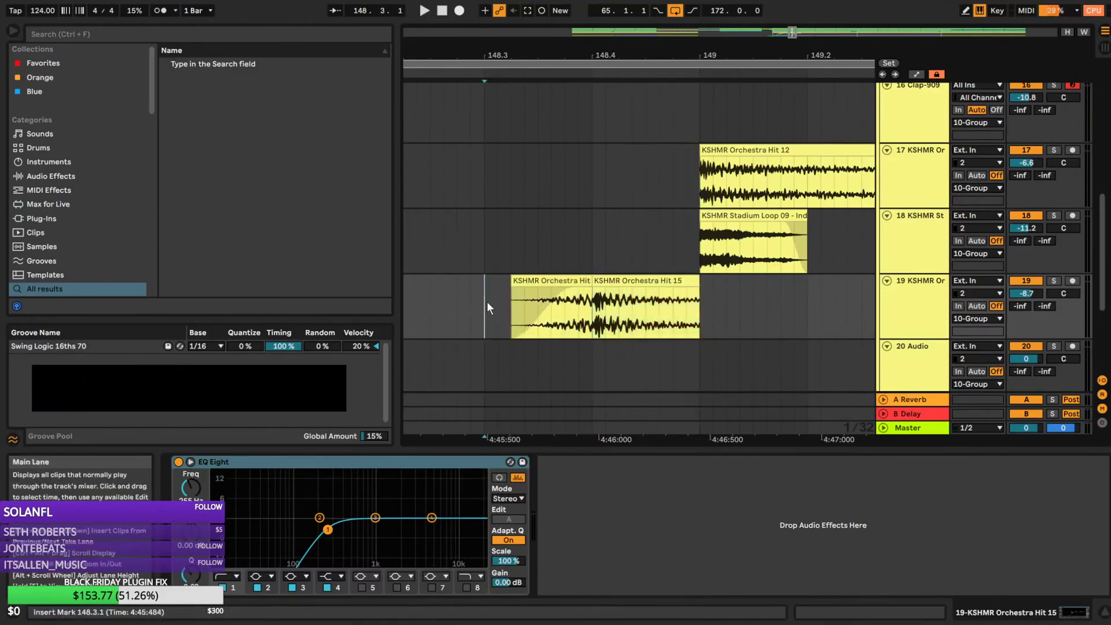
{"action": "key", "text": "space"}
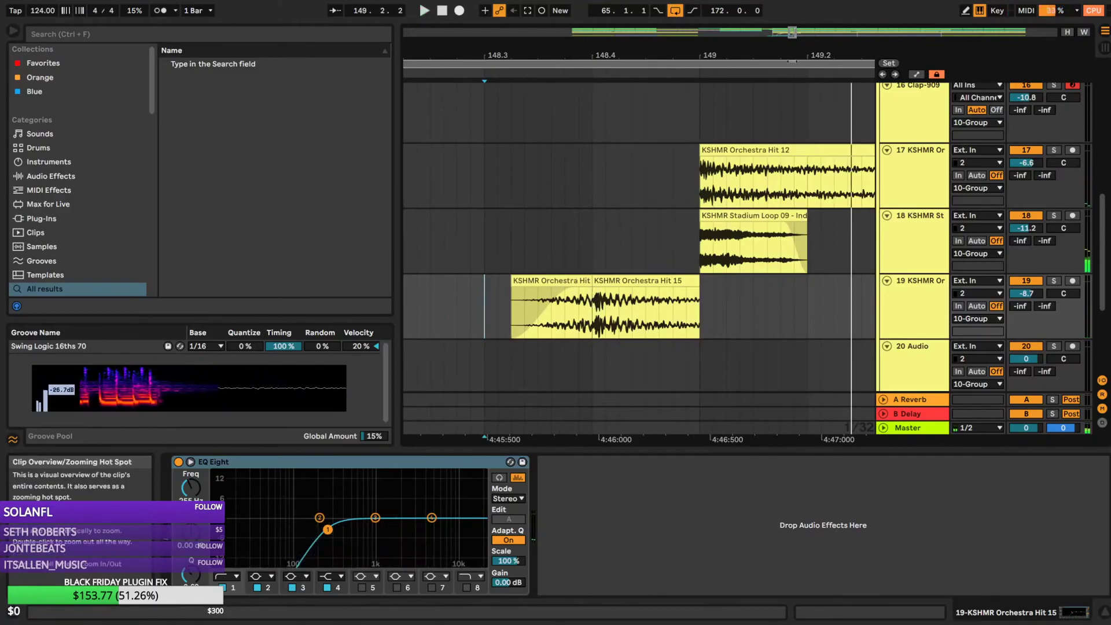
Search for "tremolo" and load the Tremolo.adv preset after the EQ Eight on track 19
{"action": "left_click", "coordinate": [280, 36]}
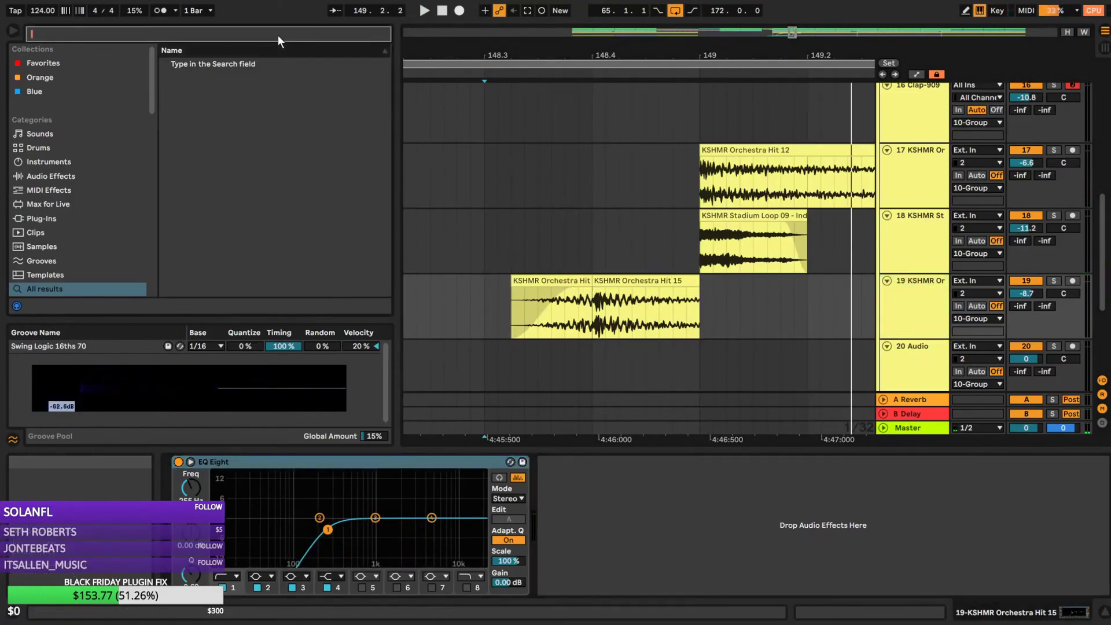
{"action": "type", "text": "tremolo"}
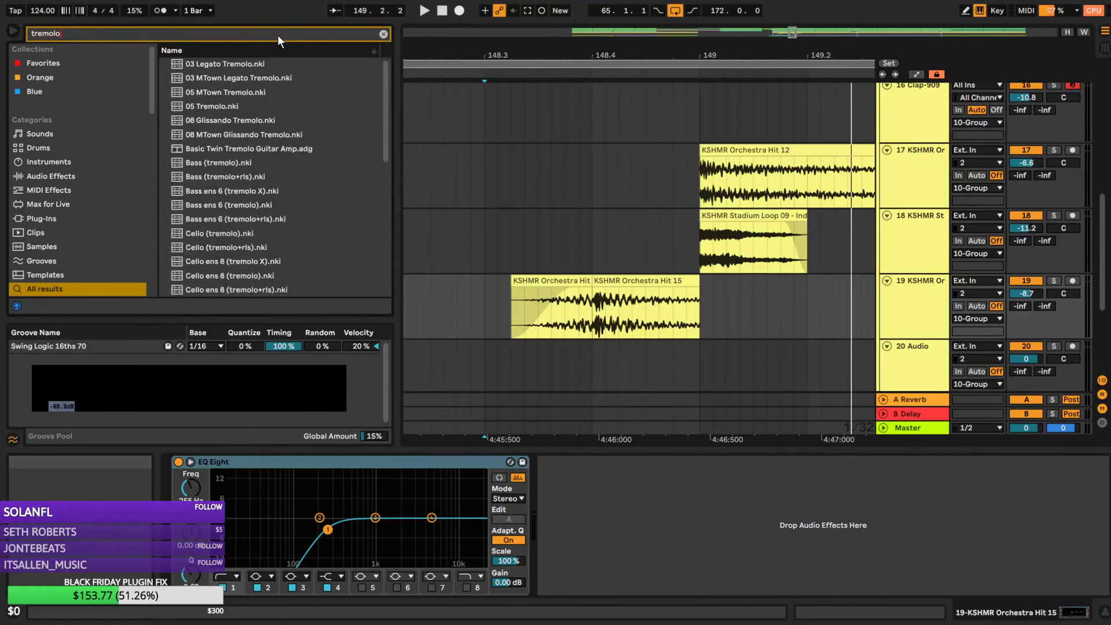
{"action": "left_click_drag", "start_coordinate": [379, 126], "coordinate": [391, 305]}
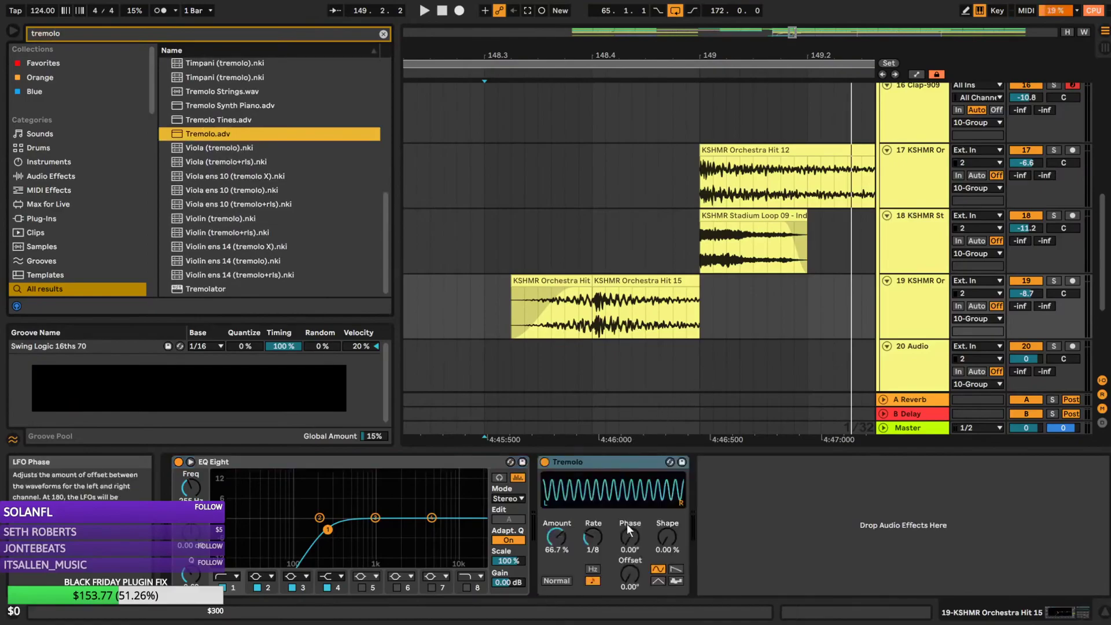
Configure the Tremolo with a sine waveform, 100% amount, 1/16 rate, 100% shape and 329° offset
{"action": "left_click", "coordinate": [676, 569]}
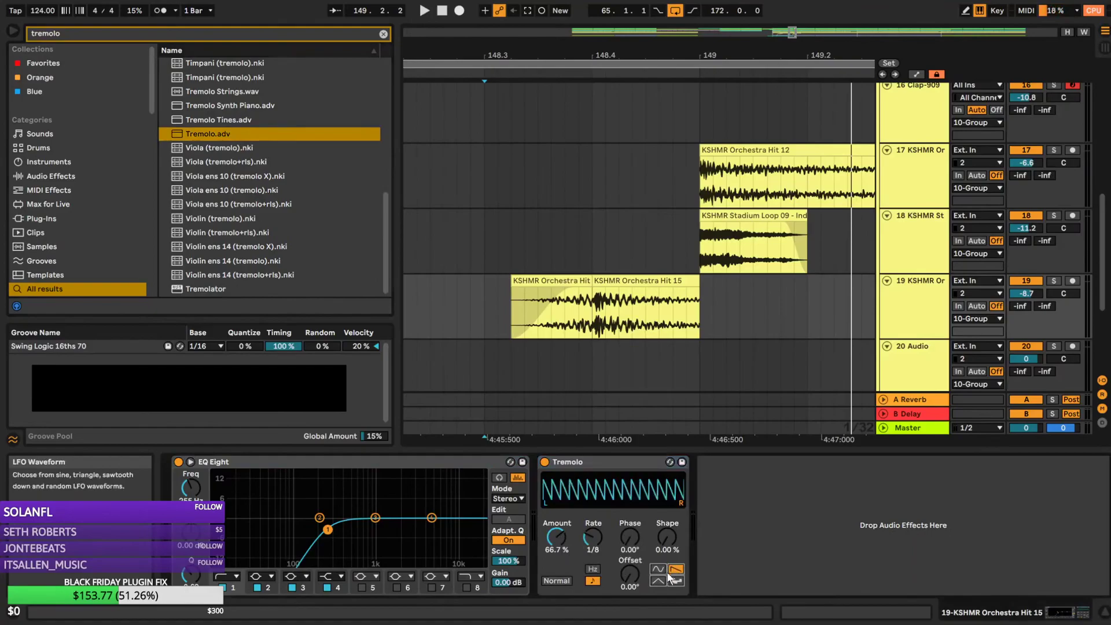
{"action": "left_click", "coordinate": [659, 569]}
{"action": "left_click_drag", "start_coordinate": [664, 541], "coordinate": [663, 504]}
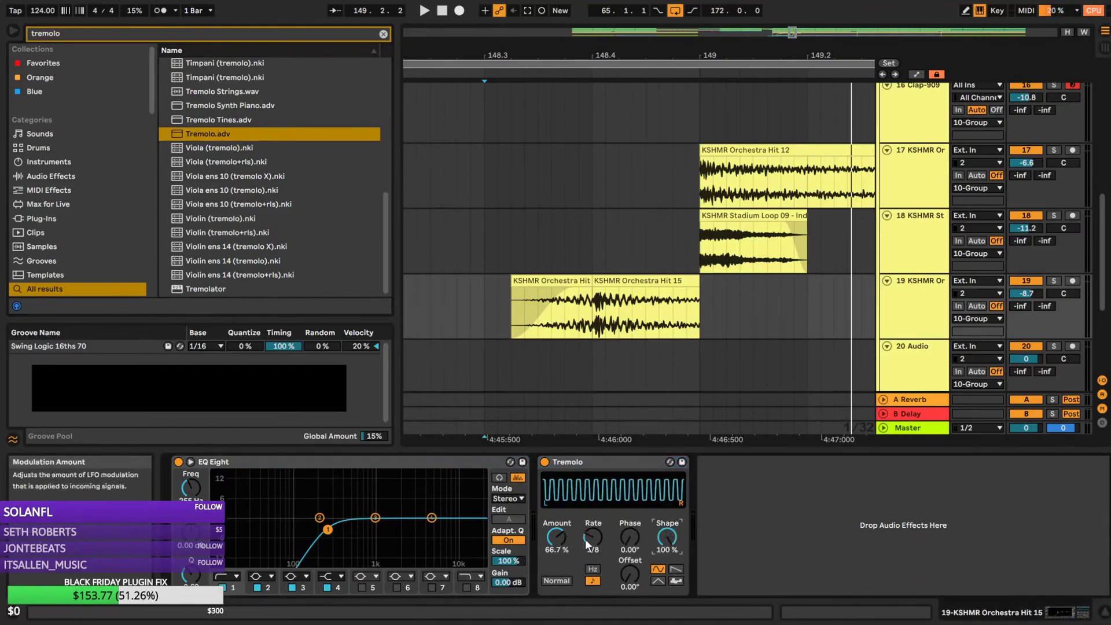
{"action": "double_click", "coordinate": [554, 540]}
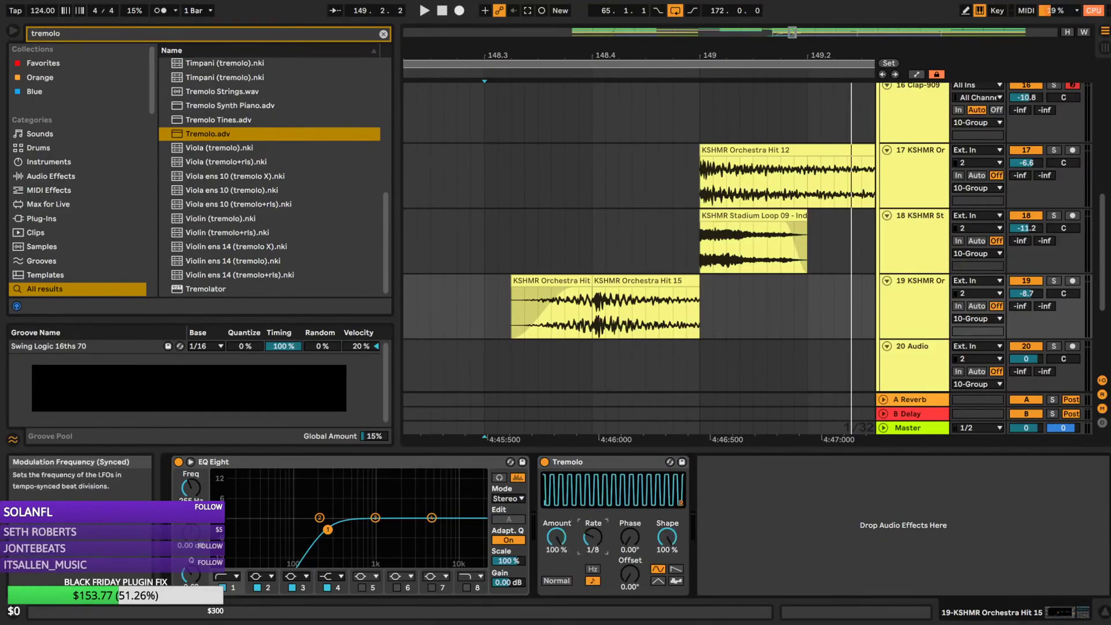
{"action": "left_click_drag", "start_coordinate": [592, 538], "coordinate": [593, 545]}
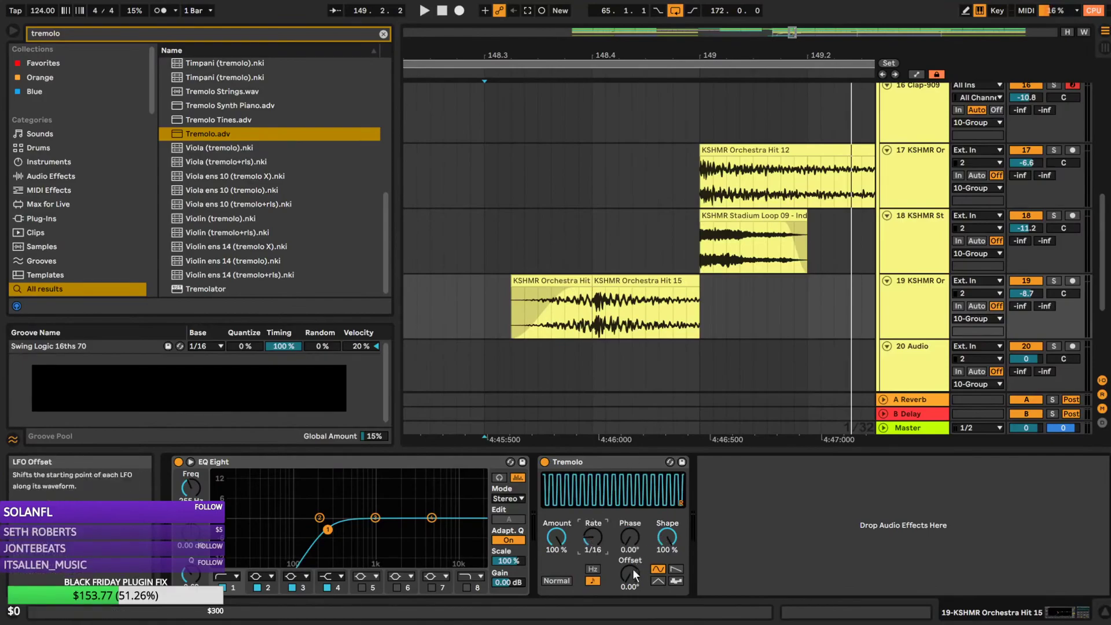
{"action": "left_click_drag", "start_coordinate": [629, 574], "coordinate": [630, 492]}
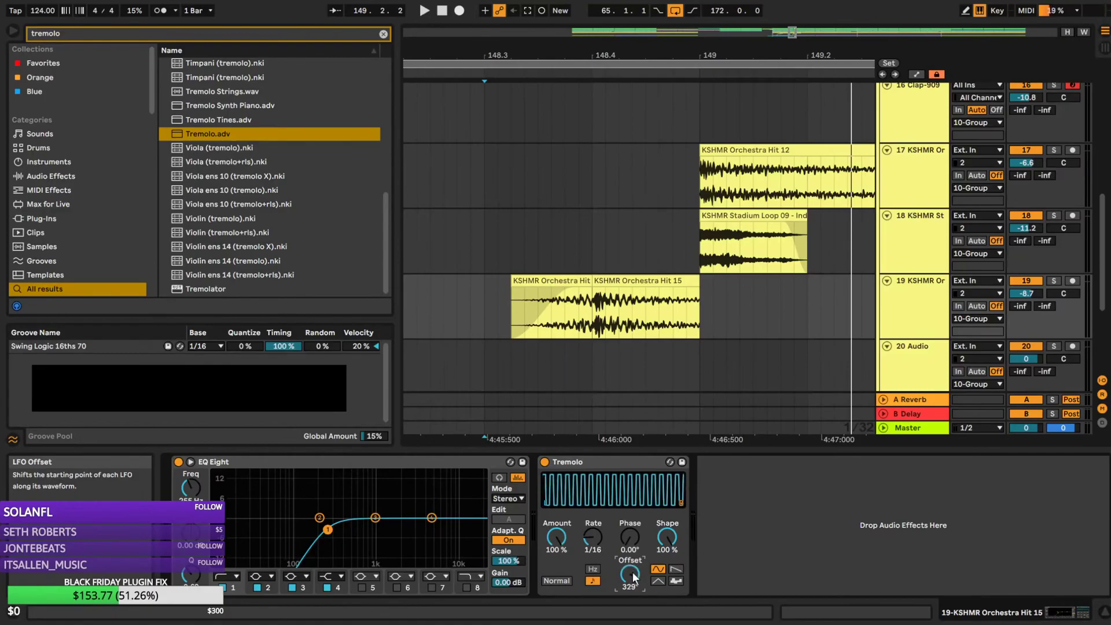
Solo track 19 and automate the Tremolo's Device On parameter to switch off at 148.4, auditioning the result
{"action": "key", "text": "space"}
{"action": "left_click", "coordinate": [1054, 281]}
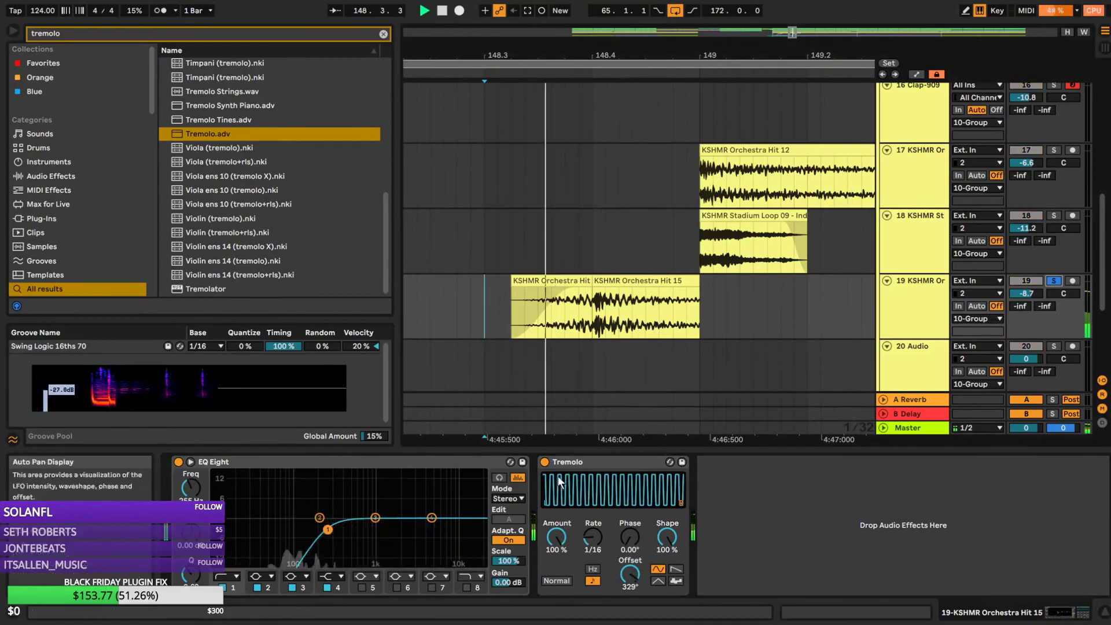
{"action": "left_click", "coordinate": [545, 462]}
{"action": "key", "text": "space"}
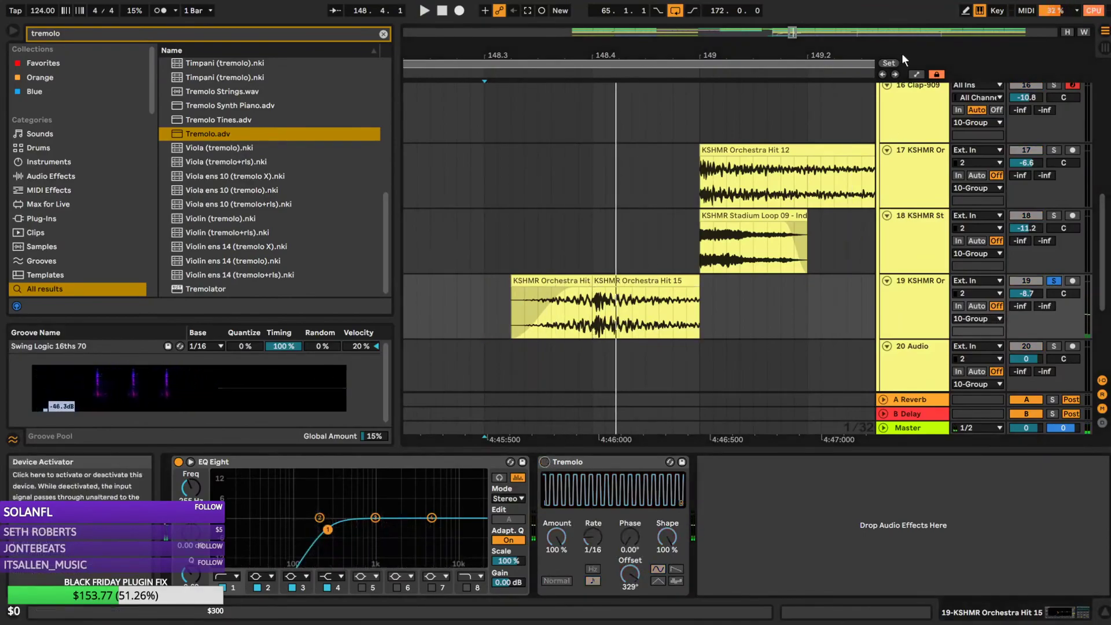
{"action": "left_click", "coordinate": [916, 75]}
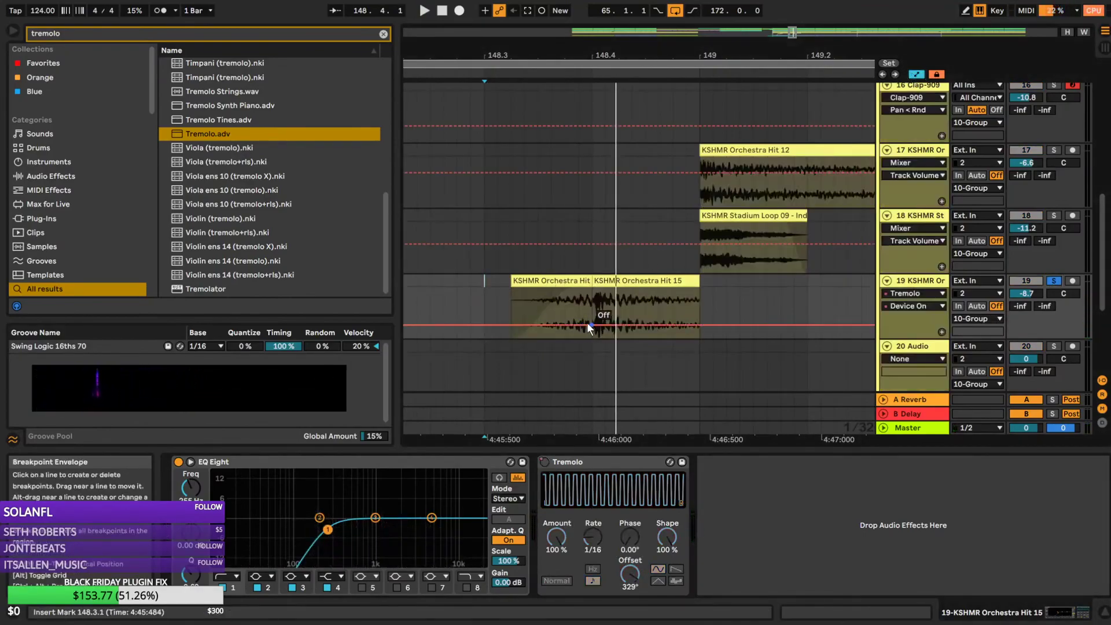
{"action": "left_click", "coordinate": [485, 324]}
{"action": "key", "text": "space"}
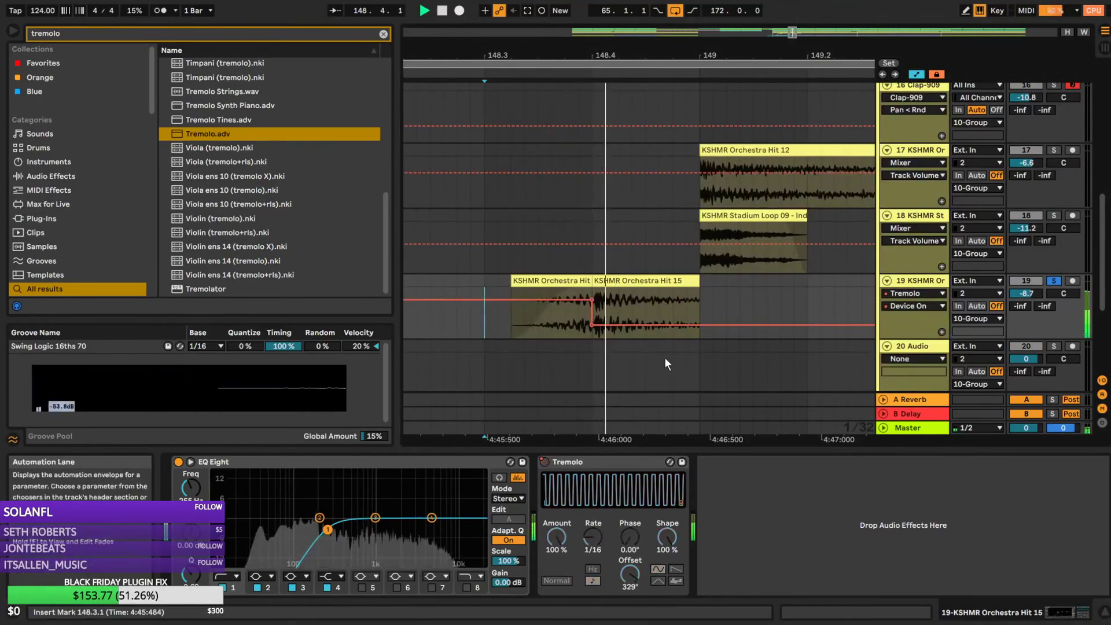
{"action": "key", "text": "space"}
{"action": "key", "text": "space"}
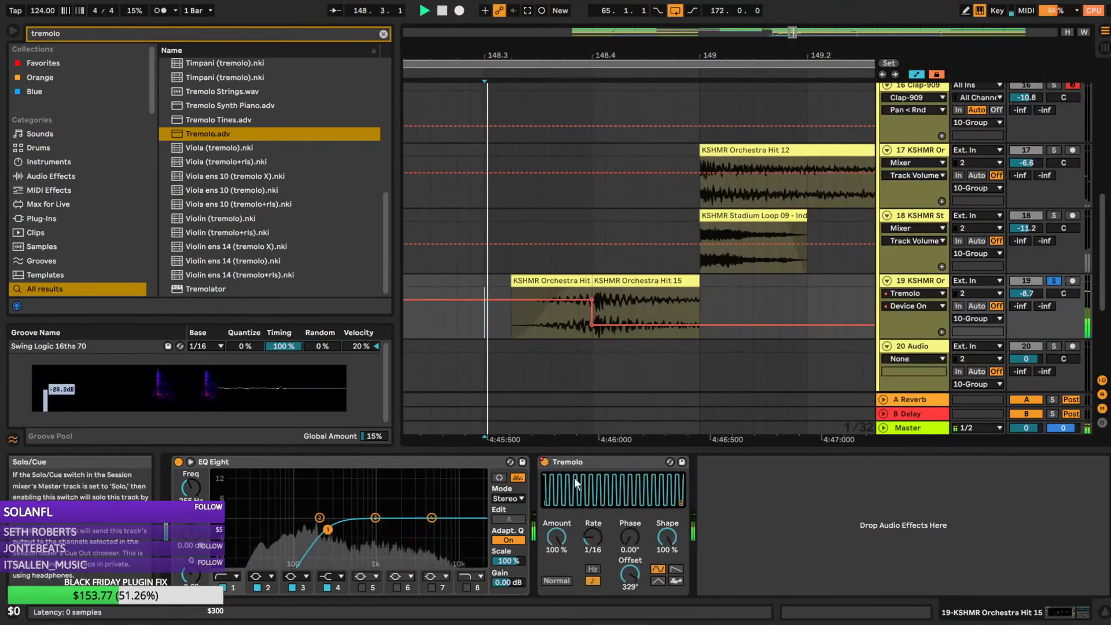
Set the Tremolo's offset to 300° while repeatedly auditioning the reversed hit, and unsolo track 19
{"action": "mouse_move", "coordinate": [667, 537]}
{"action": "left_mouse_down"}
{"action": "mouse_move", "coordinate": [667, 547]}
{"action": "mouse_move", "coordinate": [619, 522]}
{"action": "mouse_move", "coordinate": [630, 588]}
{"action": "mouse_move", "coordinate": [630, 571]}
{"action": "left_mouse_up"}
{"action": "key", "text": "space"}
{"action": "key", "text": "space"}
{"action": "key", "text": "space"}
{"action": "key", "text": "space"}
{"action": "key", "text": "space"}
{"action": "key", "text": "space"}
{"action": "key", "text": "space"}
{"action": "key", "text": "space"}
{"action": "key", "text": "space"}
{"action": "key", "text": "space"}
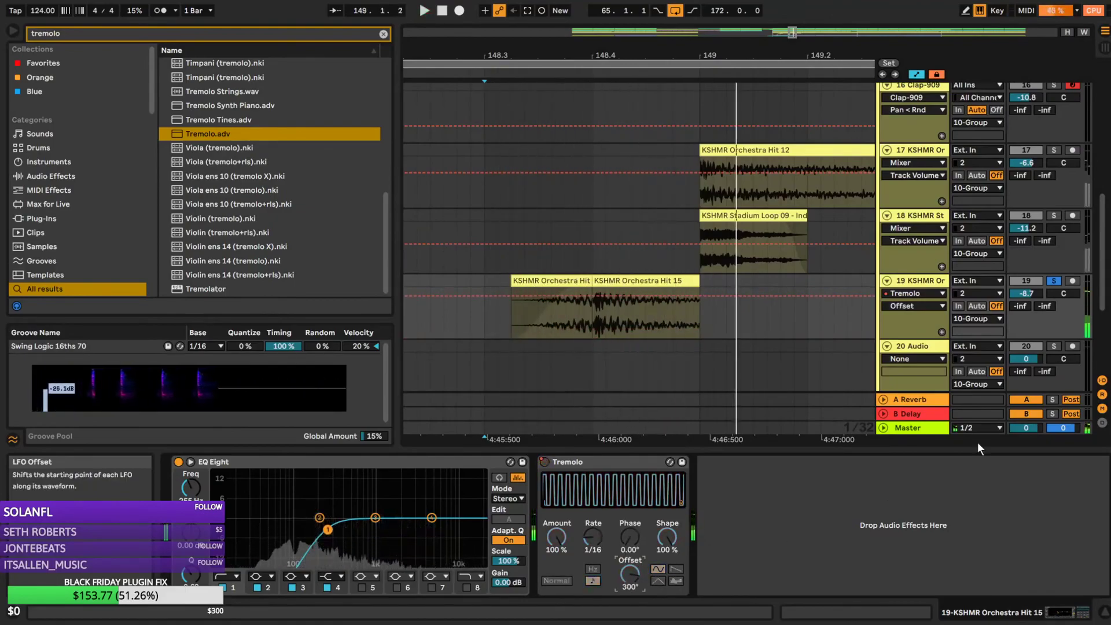
{"action": "left_click", "coordinate": [1054, 282]}
{"action": "key", "text": "space"}
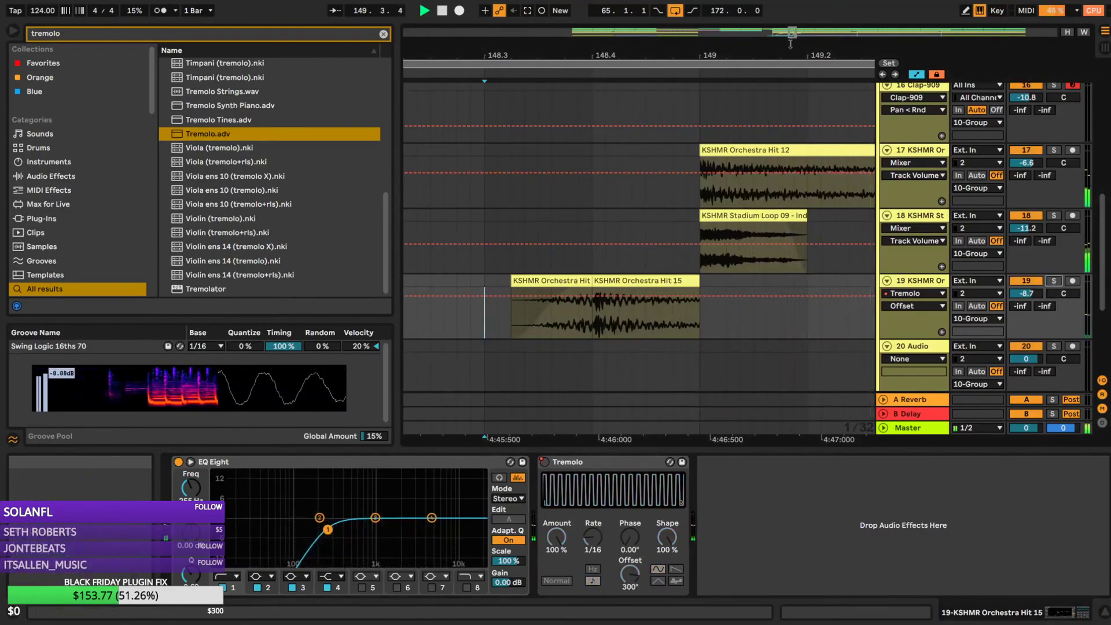
Play back the arrangement from bar 129 and review the drum tracks leading into bar 141
{"action": "left_click_drag", "start_coordinate": [792, 34], "coordinate": [789, 17]}
{"action": "left_click", "coordinate": [496, 211]}
{"action": "key", "text": "space"}
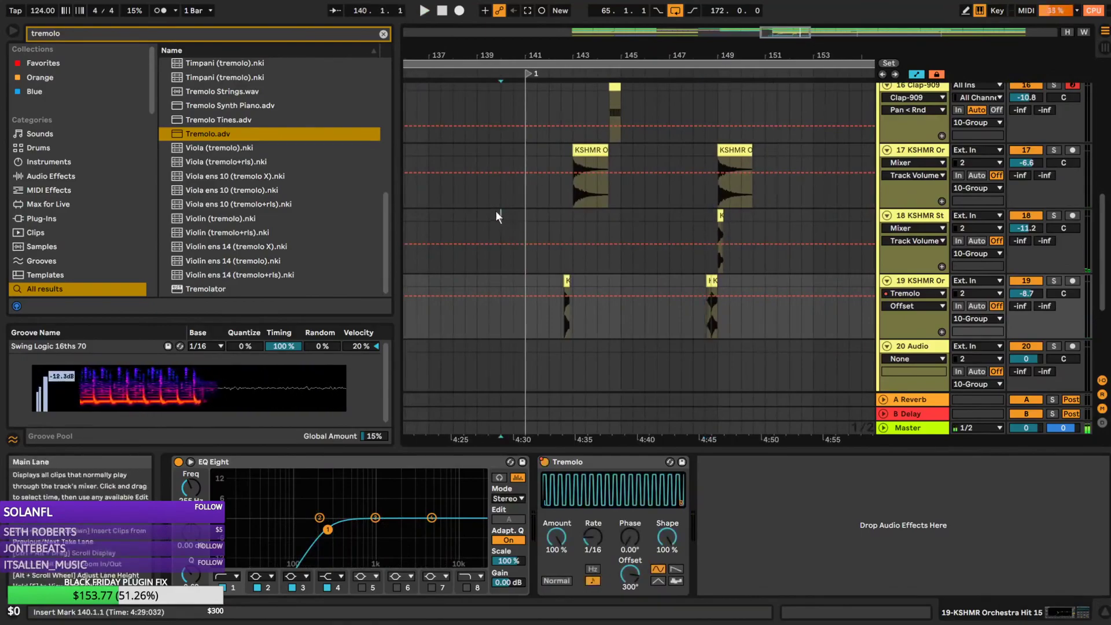
{"action": "left_click", "coordinate": [460, 217]}
{"action": "left_click_drag", "start_coordinate": [784, 33], "coordinate": [767, 18]}
{"action": "left_click", "coordinate": [505, 216]}
{"action": "key", "text": "space"}
{"action": "scroll", "coordinate": [740, 250], "scroll_direction": "up", "scroll_amount": 2}
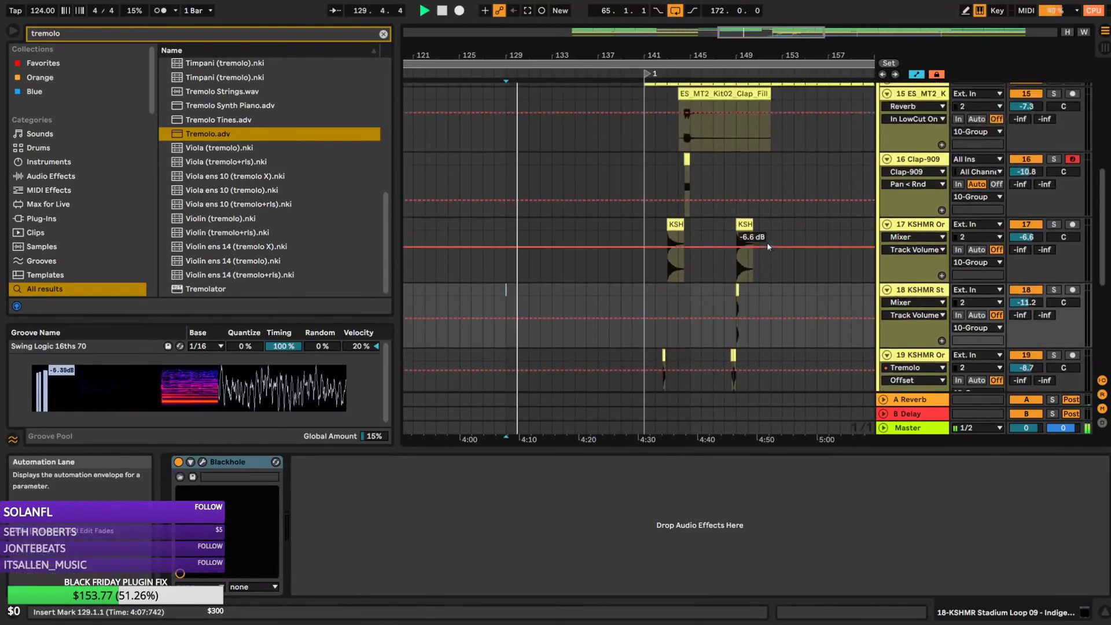
{"action": "scroll", "coordinate": [763, 328], "scroll_direction": "down", "scroll_amount": 1}
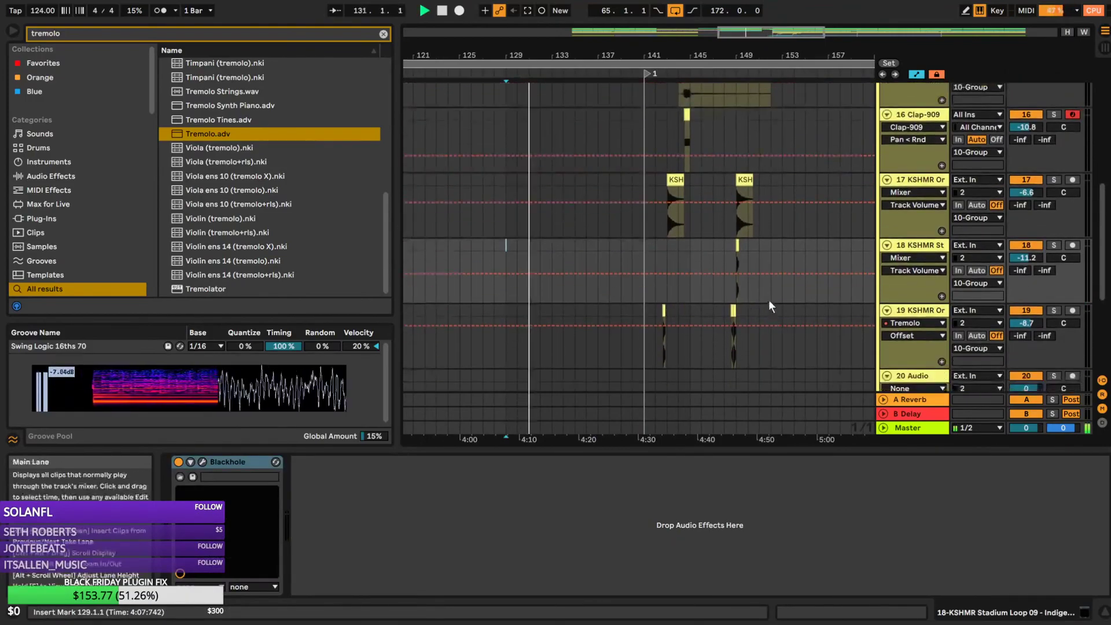
{"action": "scroll", "coordinate": [770, 307], "scroll_direction": "down", "scroll_amount": 3}
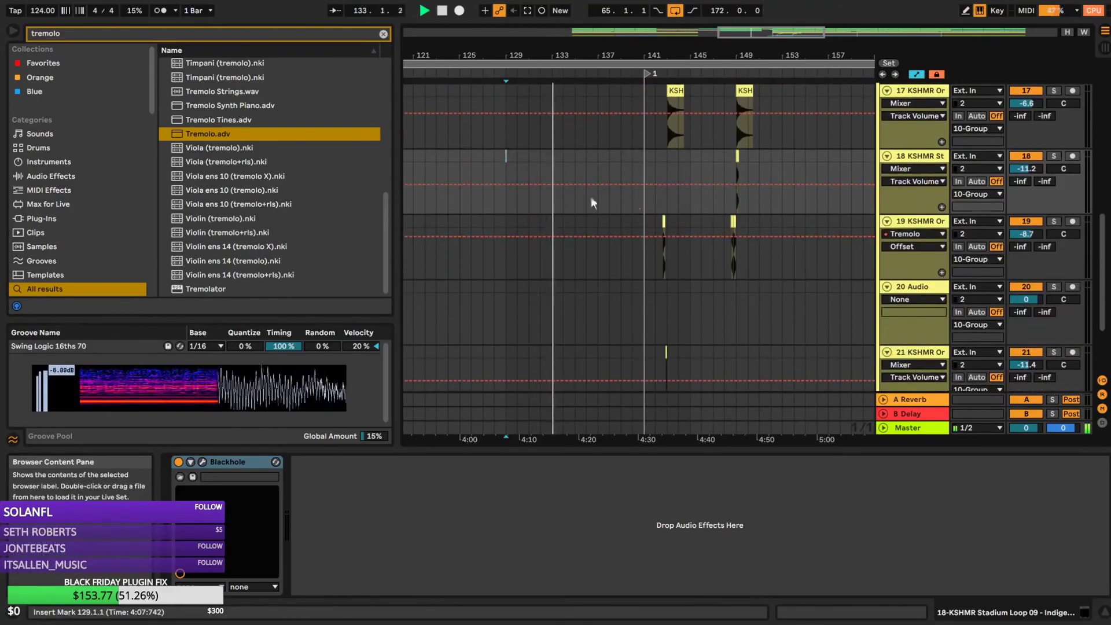
Unfold track 23 Audio and set its volume to -2.3 dB during playback
{"action": "left_click_drag", "start_coordinate": [741, 32], "coordinate": [747, 23]}
{"action": "scroll", "coordinate": [738, 197], "scroll_direction": "down", "scroll_amount": 3}
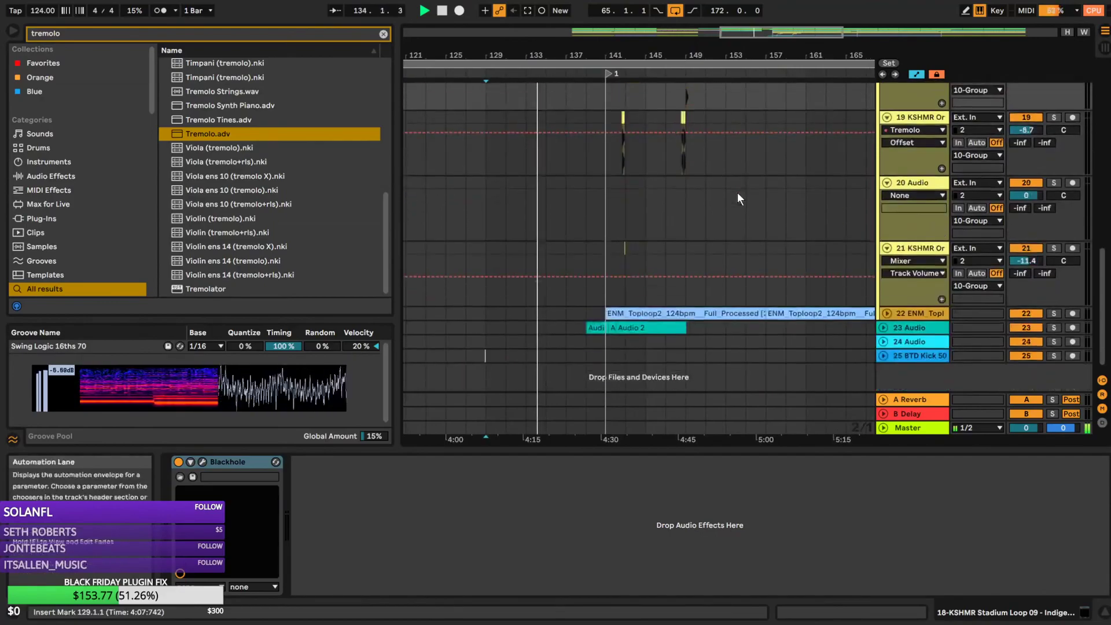
{"action": "left_click", "coordinate": [884, 323]}
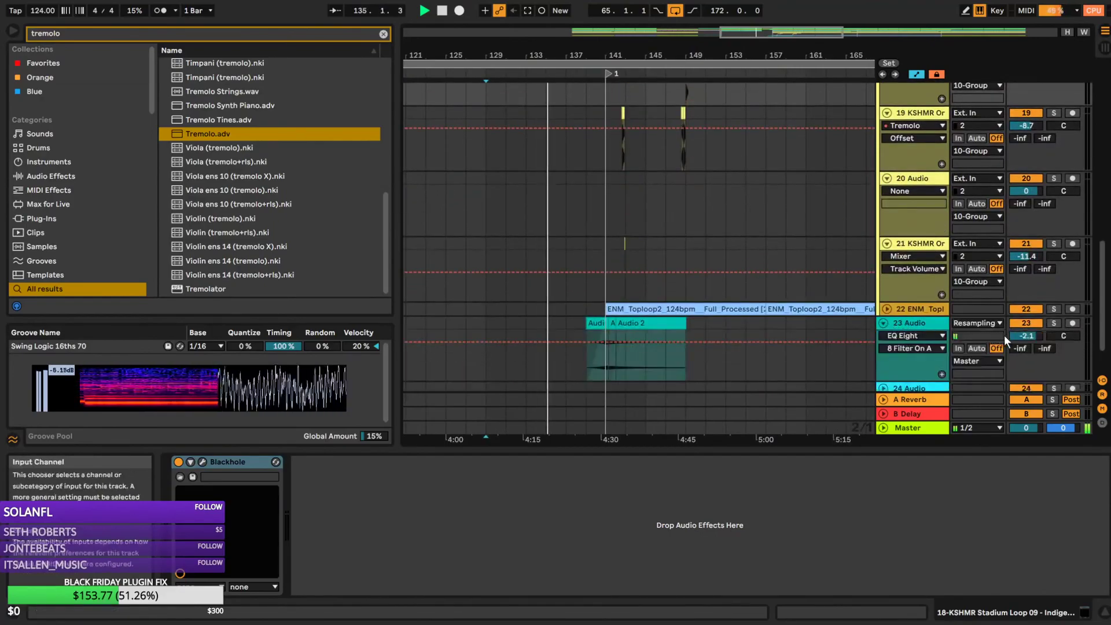
{"action": "left_click_drag", "start_coordinate": [1026, 336], "coordinate": [1026, 336]}
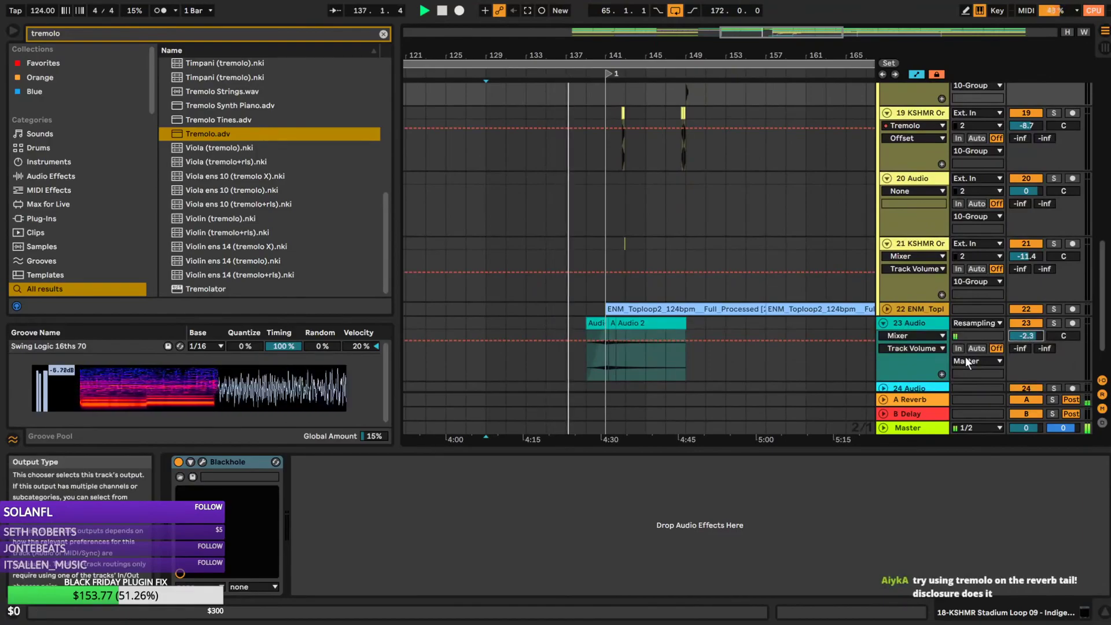
{"action": "mouse_move", "coordinate": [748, 36]}
{"action": "left_mouse_down"}
{"action": "mouse_move", "coordinate": [778, 39]}
{"action": "mouse_move", "coordinate": [768, 36]}
{"action": "left_mouse_up"}
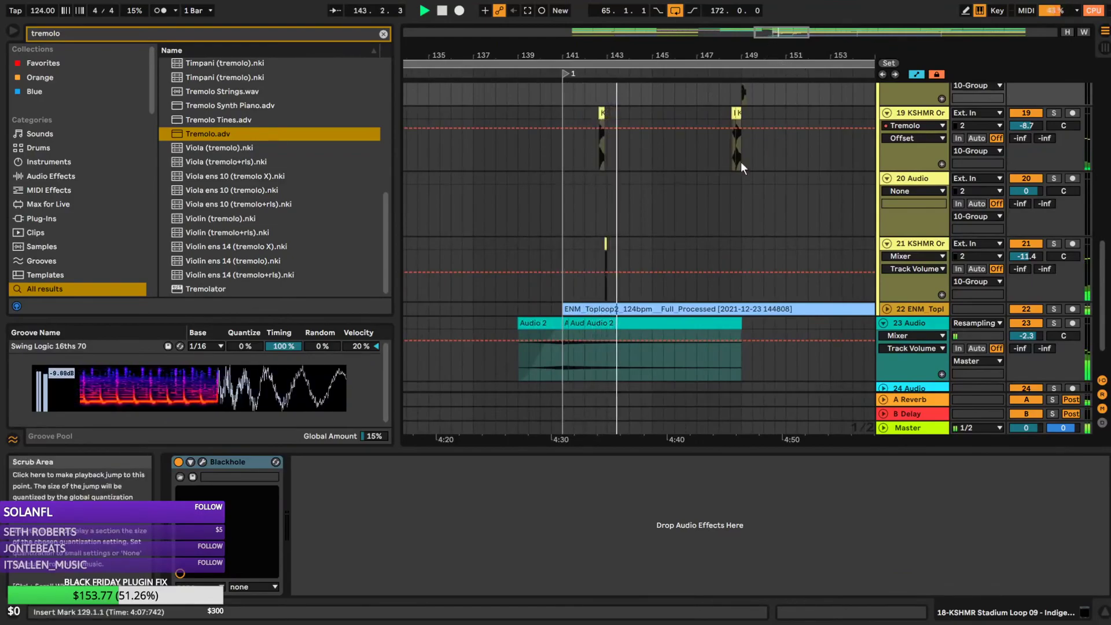
Set track 18's volume to -8.7 dB during playback and fold the drum group's audio tracks
{"action": "left_click_drag", "start_coordinate": [776, 33], "coordinate": [793, 33]}
{"action": "scroll", "coordinate": [660, 138], "scroll_direction": "up", "scroll_amount": 3}
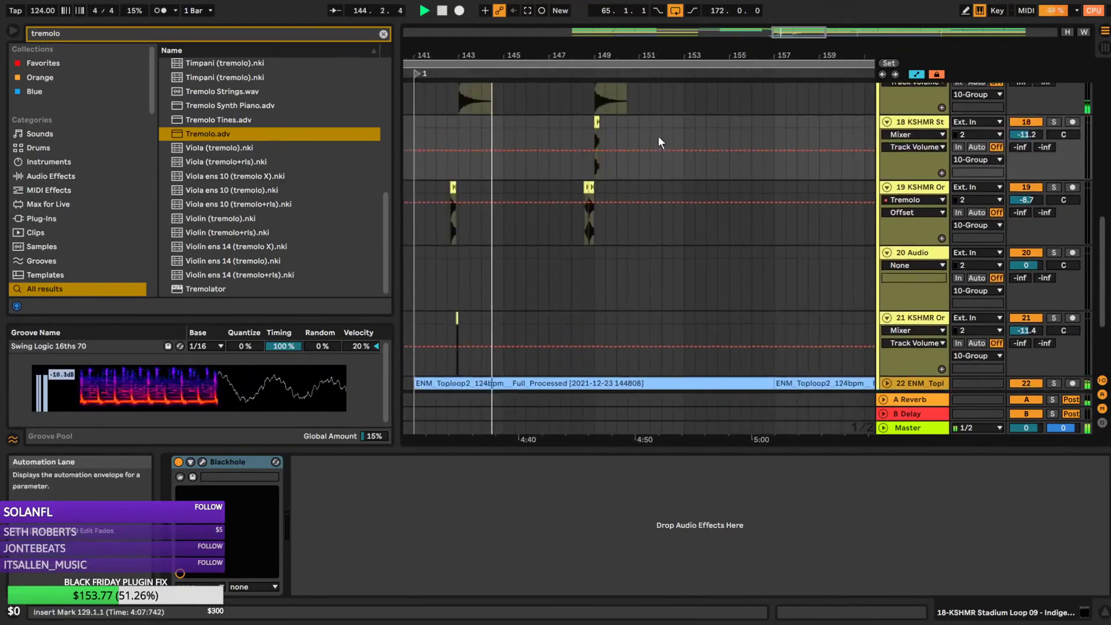
{"action": "scroll", "coordinate": [660, 135], "scroll_direction": "up", "scroll_amount": 1}
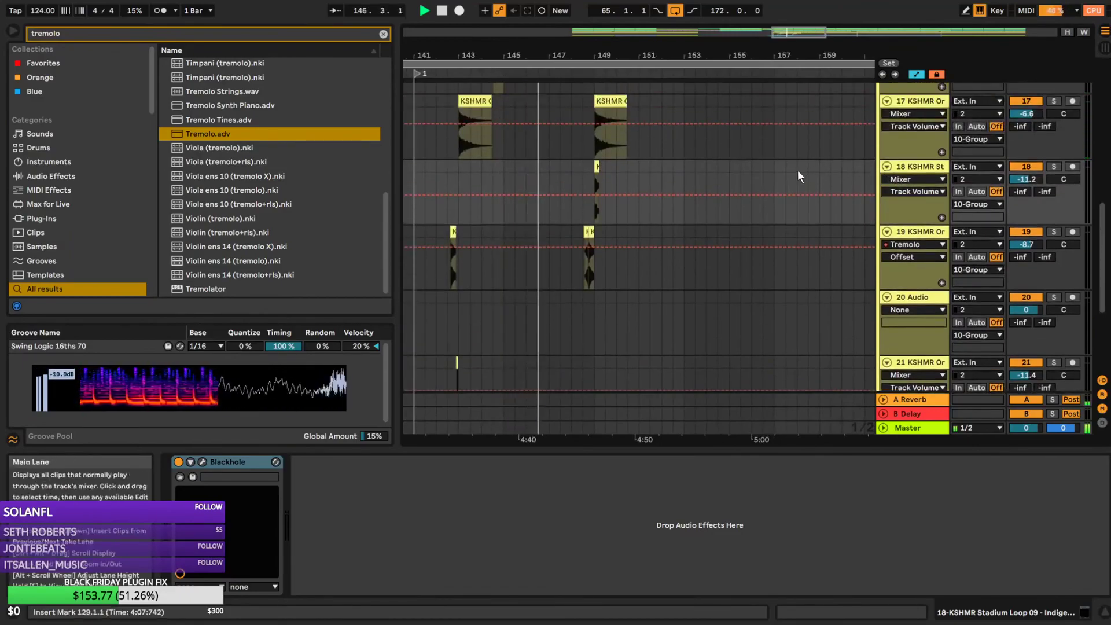
{"action": "scroll", "coordinate": [794, 178], "scroll_direction": "up", "scroll_amount": 1}
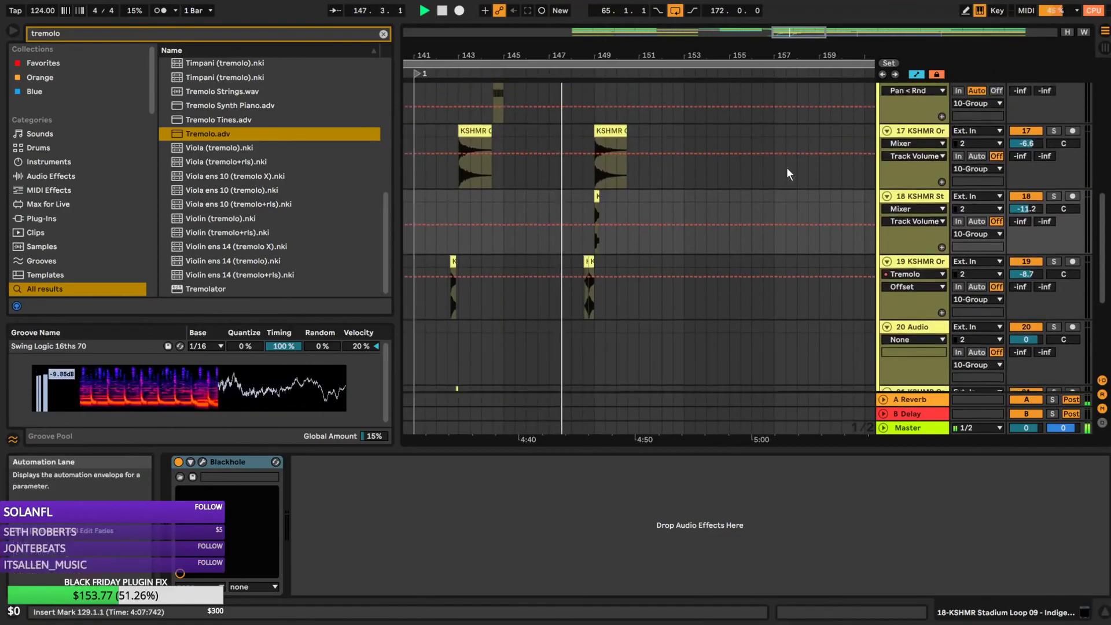
{"action": "left_click_drag", "start_coordinate": [1027, 209], "coordinate": [1026, 197]}
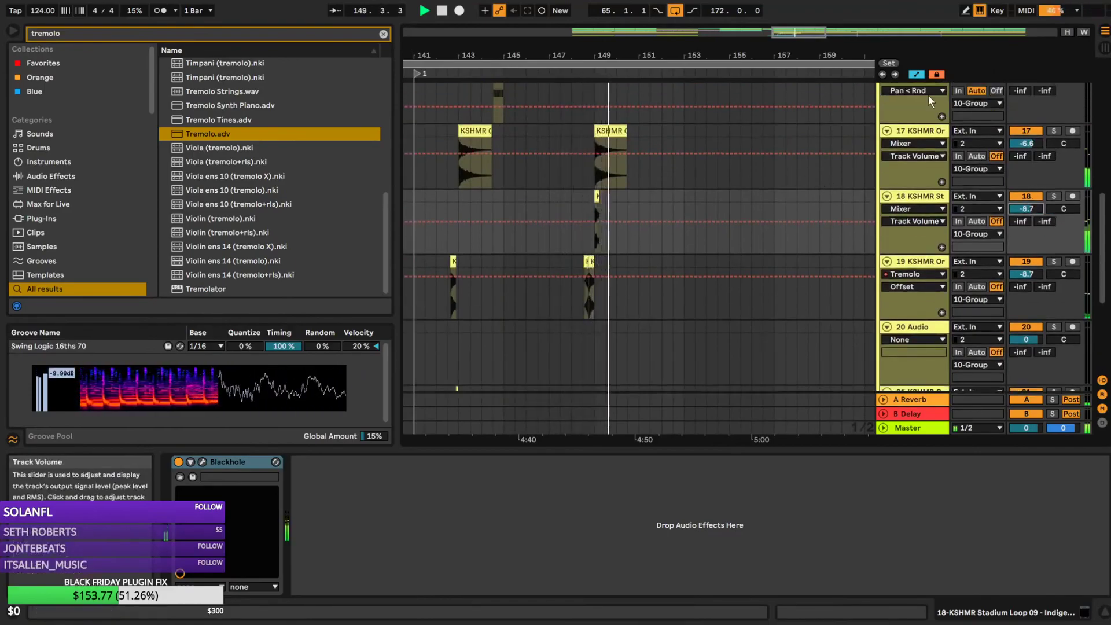
{"action": "left_click_drag", "start_coordinate": [787, 33], "coordinate": [782, 12]}
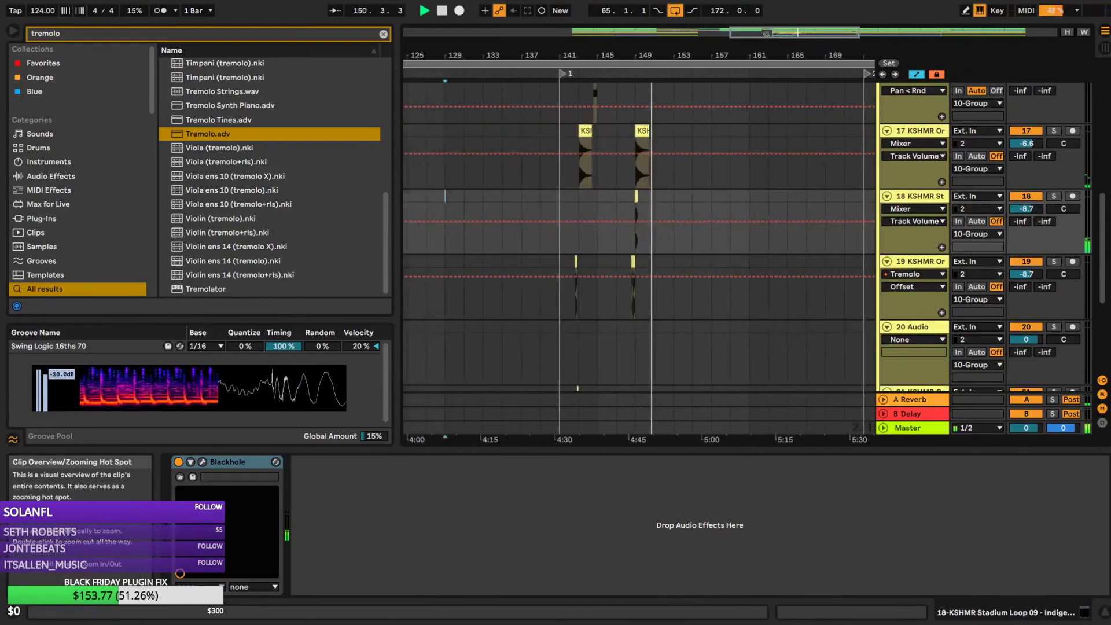
{"action": "left_click", "coordinate": [887, 131], "text": "alt"}
Try to duplicate bars 141 to 161 of tracks 16 to 21 directly after bar 161
{"action": "left_click_drag", "start_coordinate": [564, 117], "coordinate": [683, 184]}
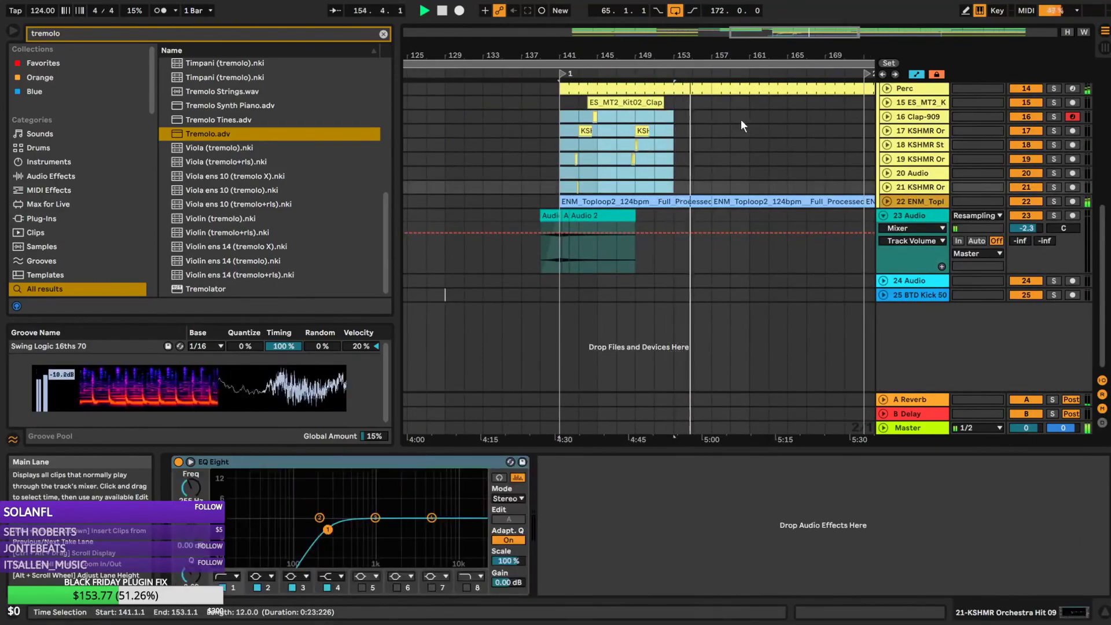
{"action": "left_click_drag", "start_coordinate": [748, 117], "coordinate": [558, 191]}
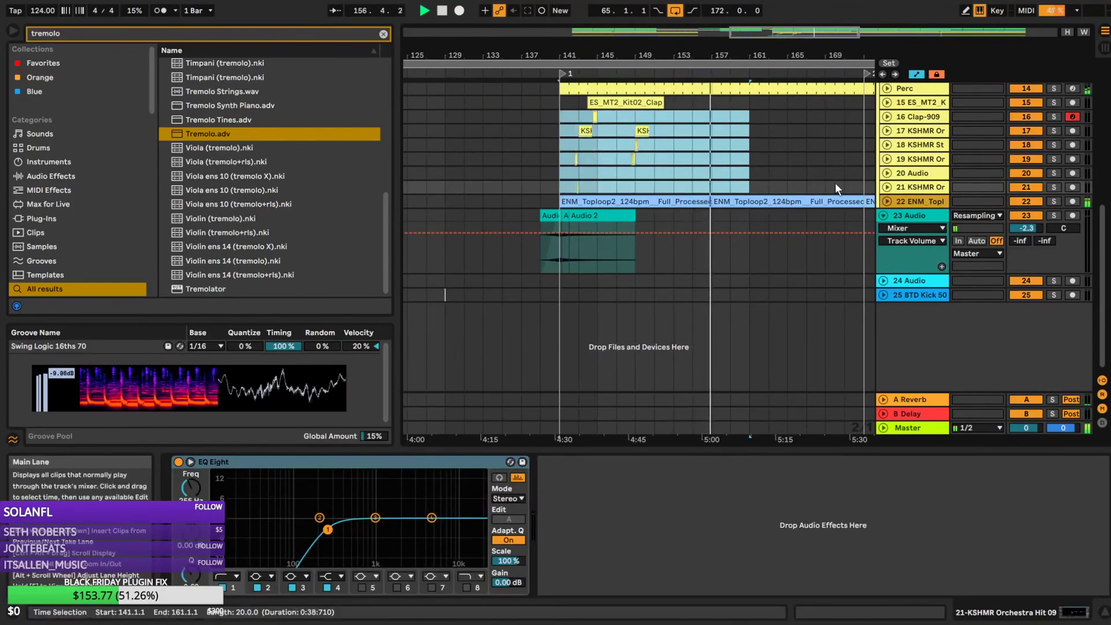
{"action": "key", "text": "ctrl+d"}
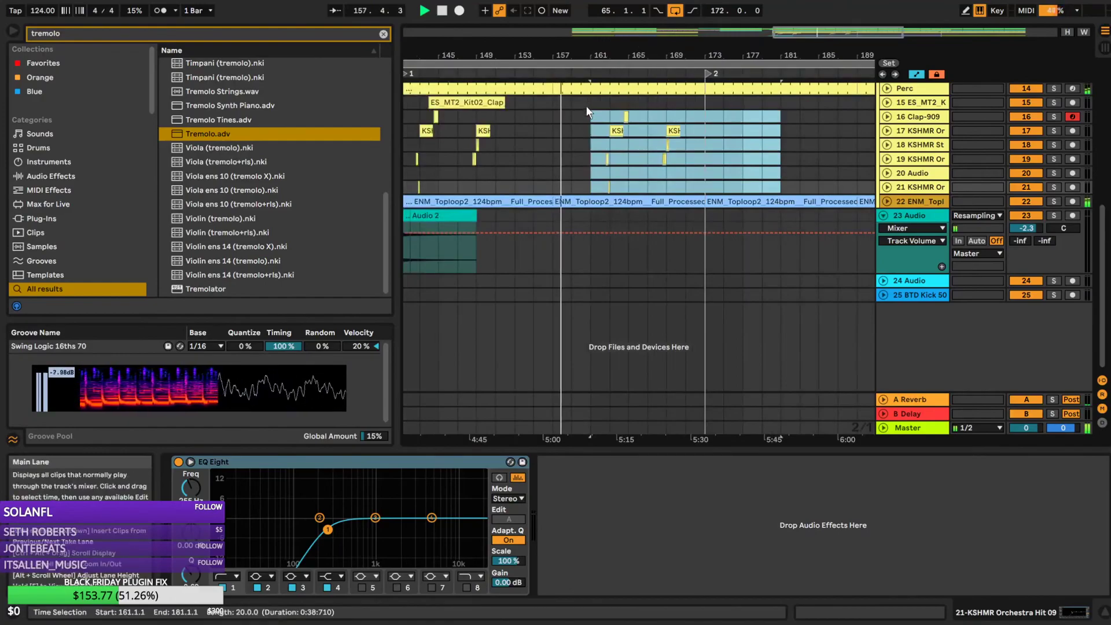
{"action": "key", "text": "ctrl+z"}
{"action": "left_click", "coordinate": [554, 116]}
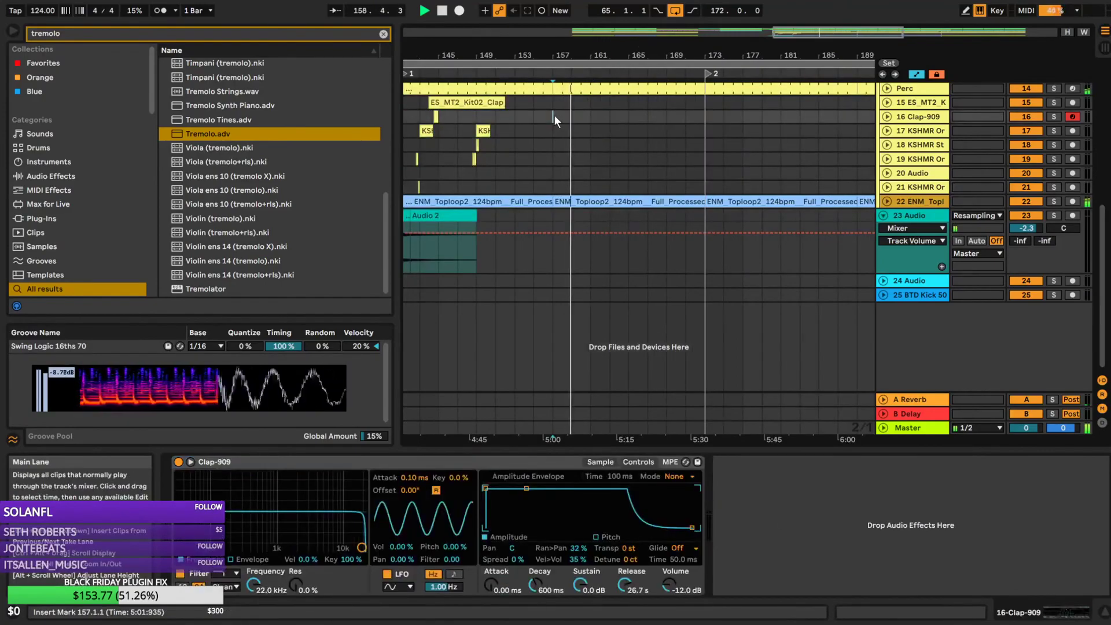
Duplicate bars 141 to 173 of tracks 16 to 21 so the copied hits begin at section 2, bar 173
{"action": "left_click_drag", "start_coordinate": [818, 33], "coordinate": [818, 15]}
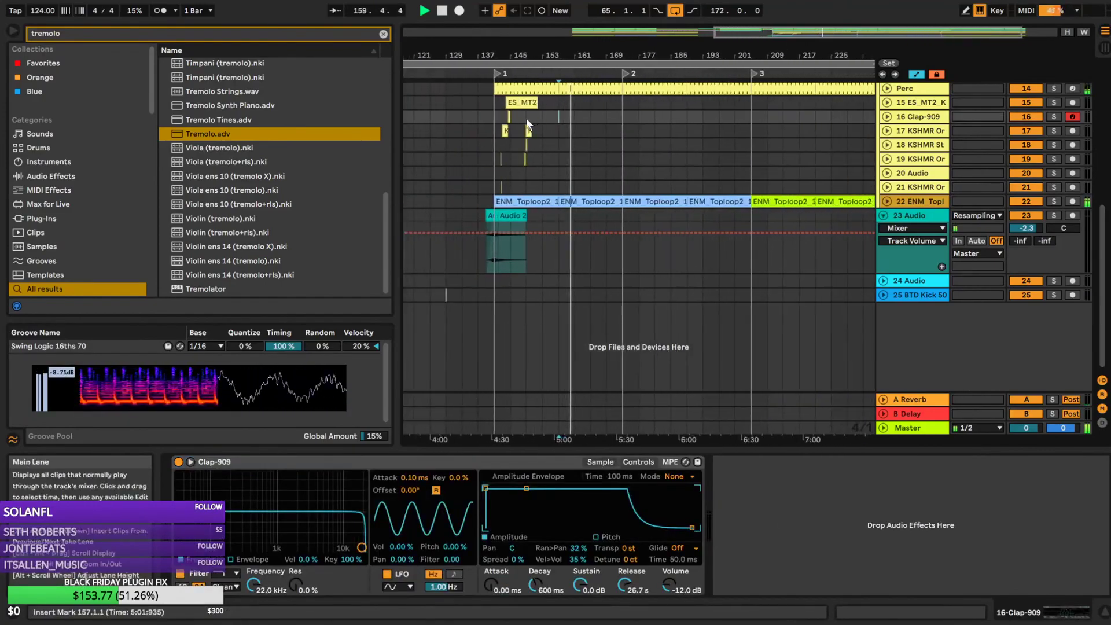
{"action": "left_click_drag", "start_coordinate": [496, 115], "coordinate": [620, 179]}
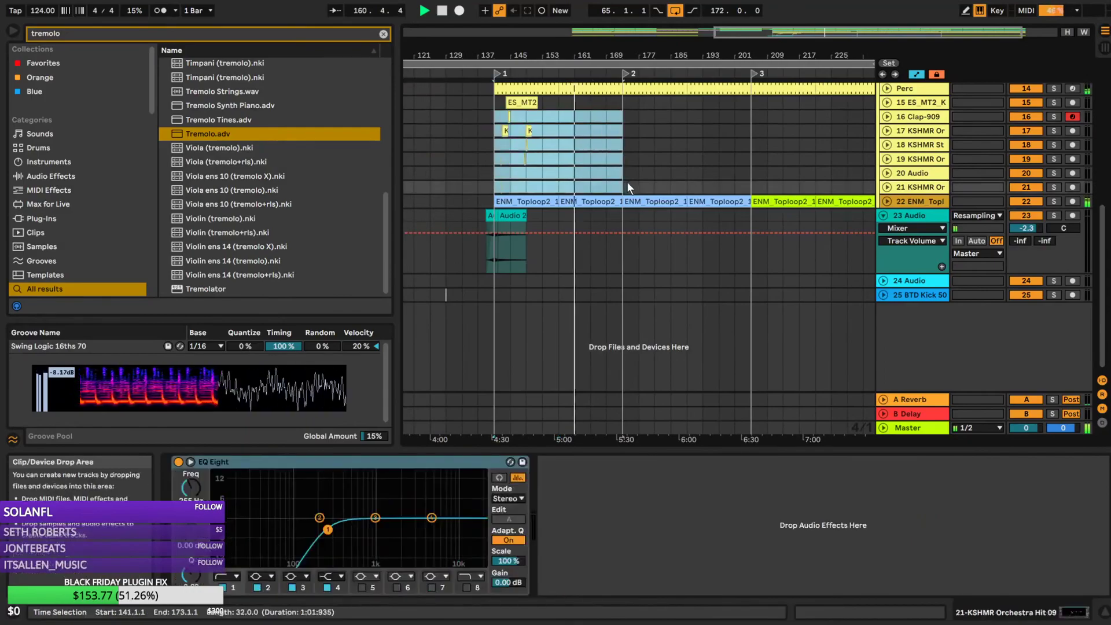
{"action": "key", "text": "ctrl+d"}
{"action": "left_click", "coordinate": [606, 173]}
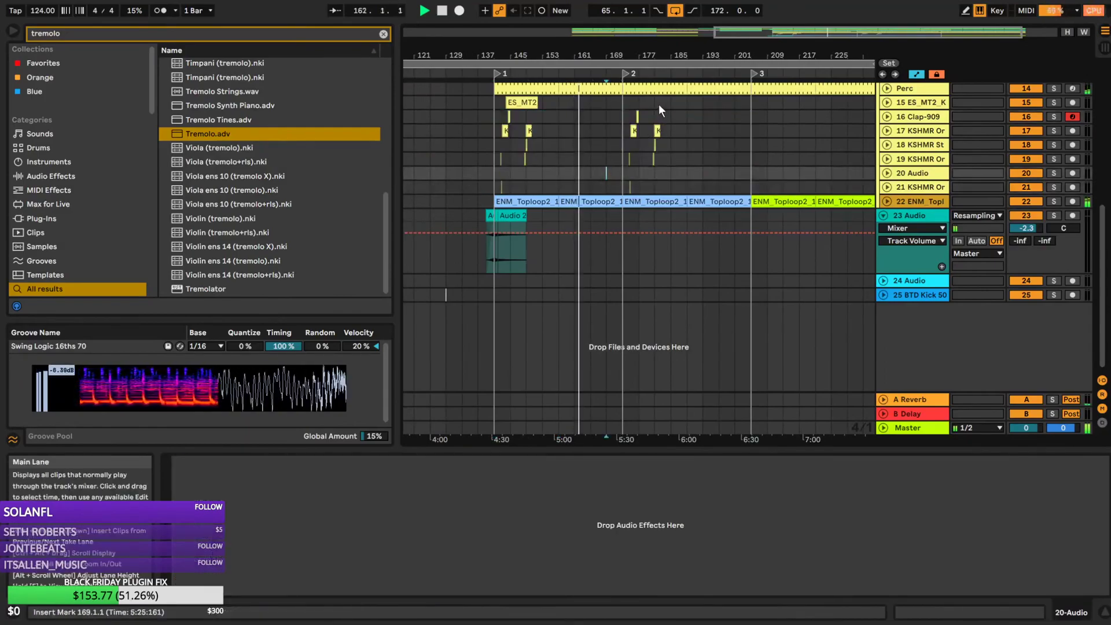
{"action": "left_click", "coordinate": [715, 127]}
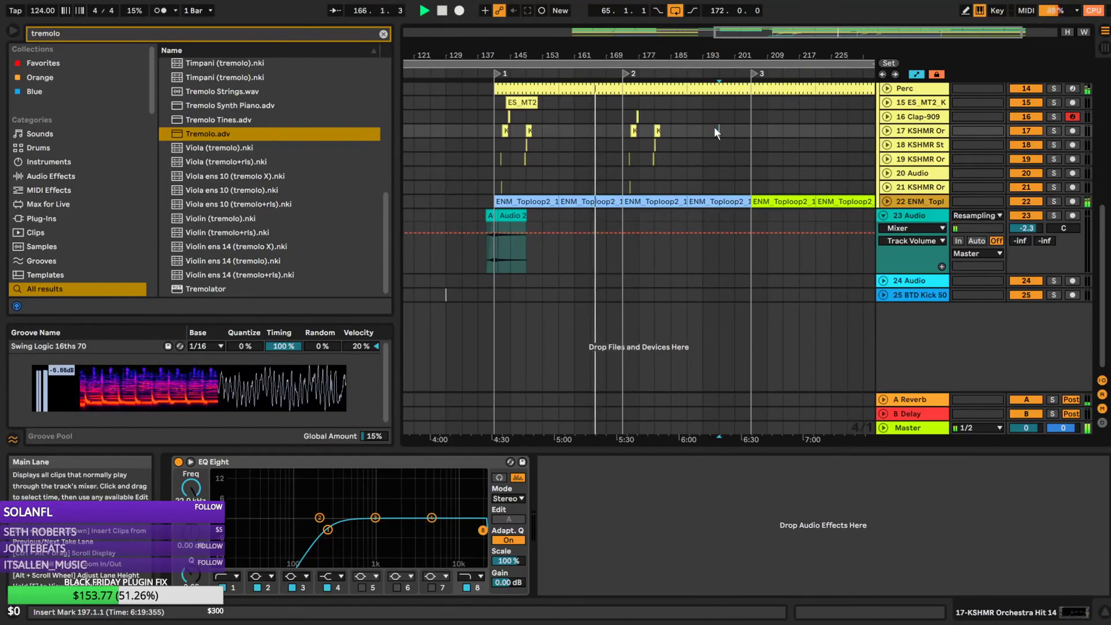
Play back from bar 171 into section 2 and review the drum group's reverb automation around bar 173
{"action": "scroll", "coordinate": [600, 209], "scroll_direction": "up", "scroll_amount": 3}
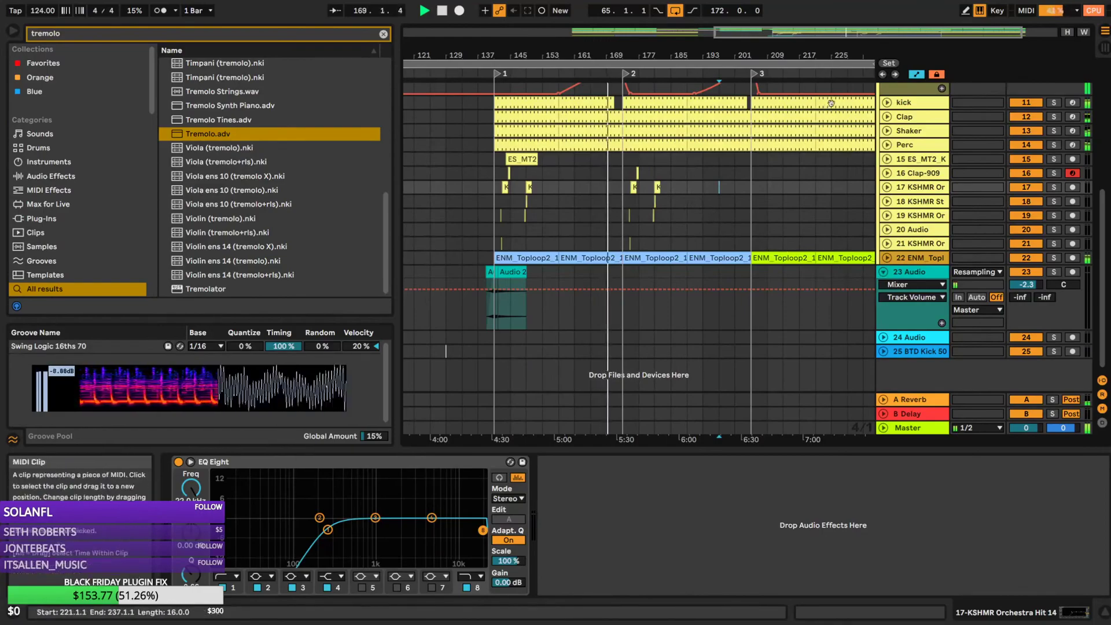
{"action": "left_click_drag", "start_coordinate": [869, 33], "coordinate": [879, 56]}
{"action": "left_click_drag", "start_coordinate": [802, 55], "coordinate": [806, 62]}
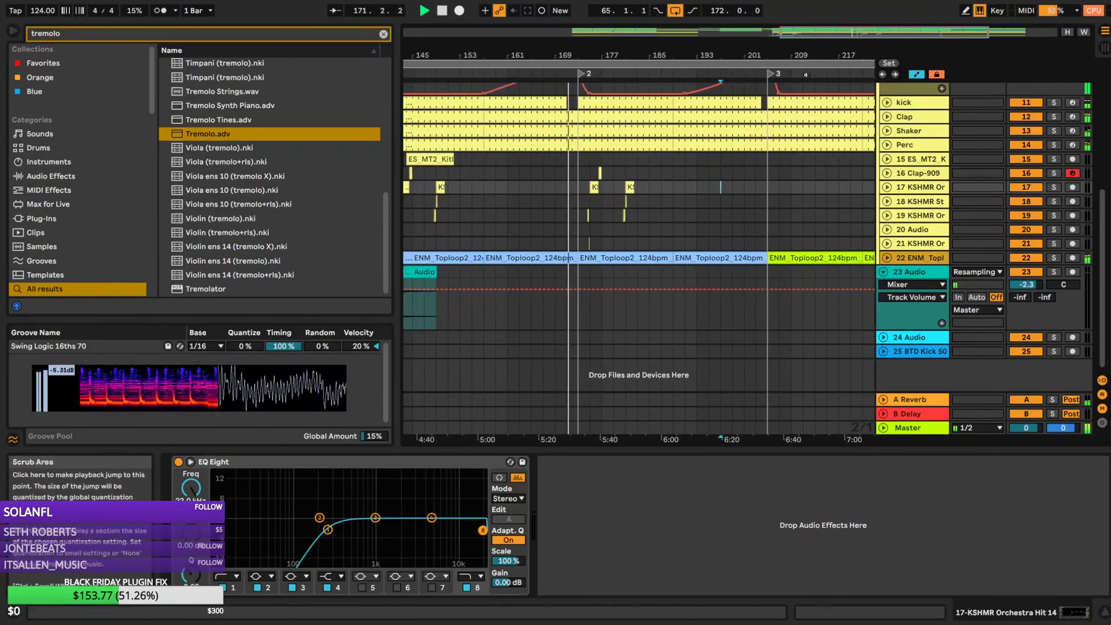
{"action": "scroll", "coordinate": [670, 153], "scroll_direction": "up", "scroll_amount": 5}
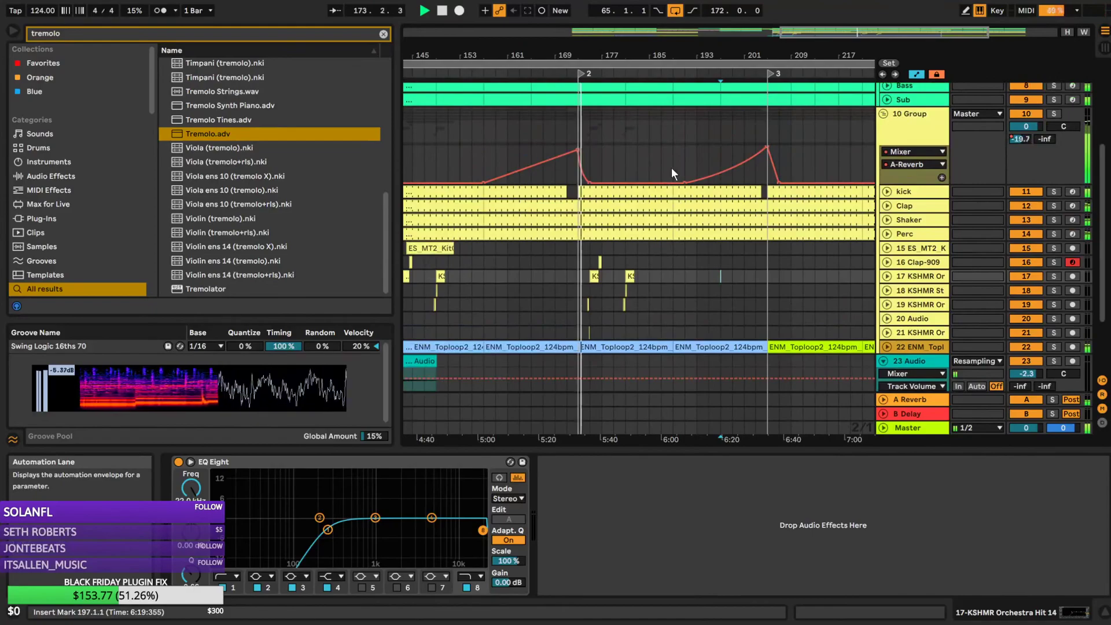
{"action": "scroll", "coordinate": [593, 179], "scroll_direction": "down", "scroll_amount": 1}
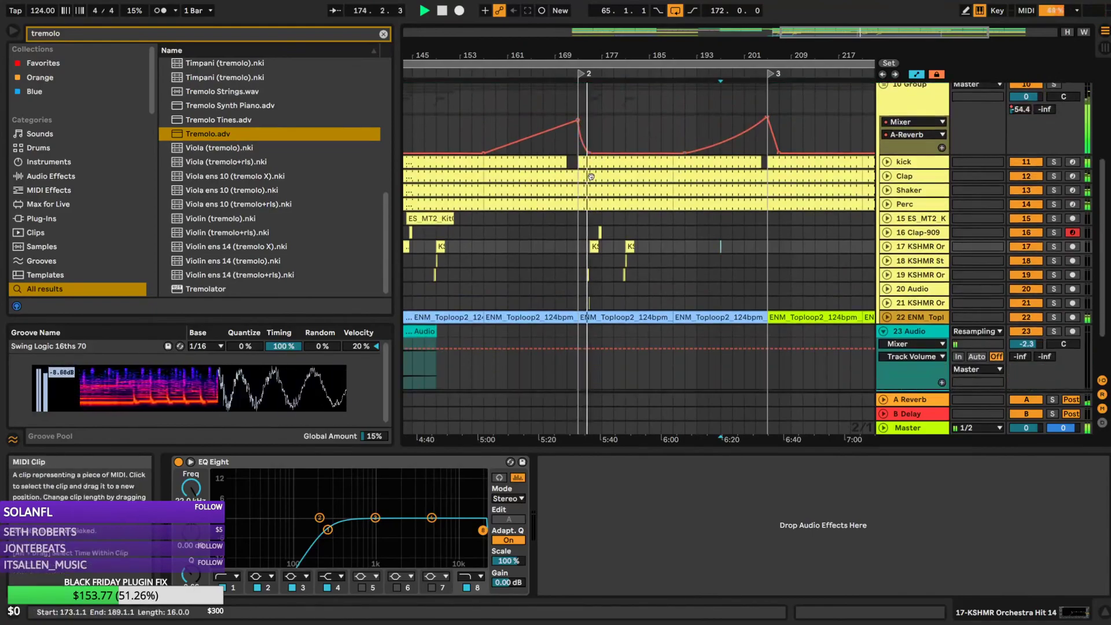
{"action": "left_click", "coordinate": [564, 141]}
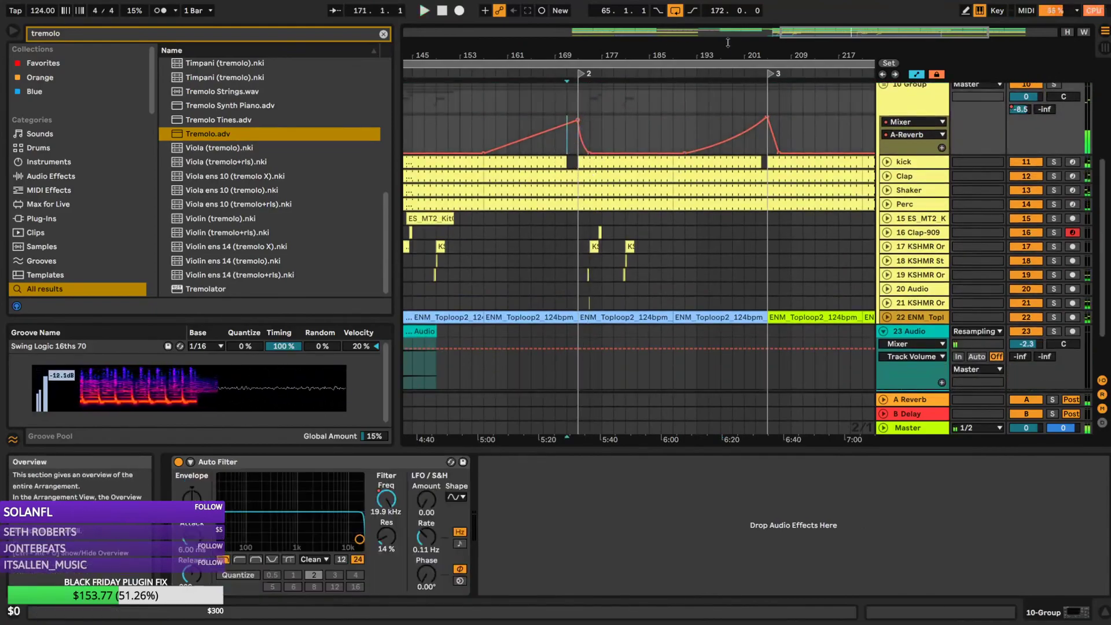
{"action": "left_click_drag", "start_coordinate": [822, 31], "coordinate": [837, 68]}
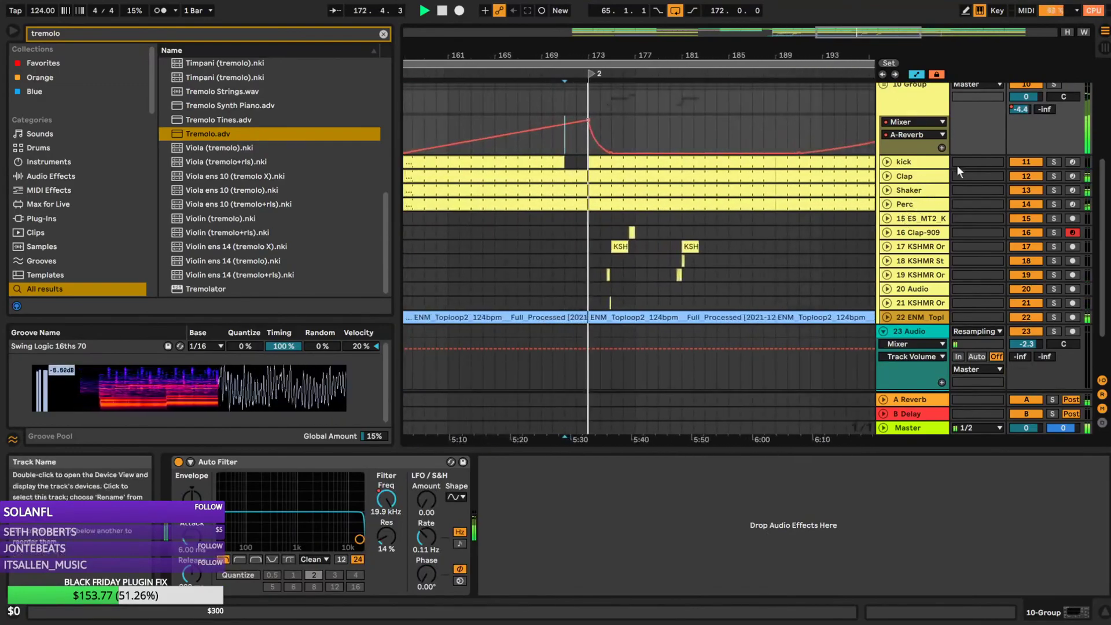
{"action": "key", "text": "space"}
Solo the arp2 track during playback, show its device chain and unfold its automation lanes
{"action": "scroll", "coordinate": [996, 142], "scroll_direction": "up", "scroll_amount": 5}
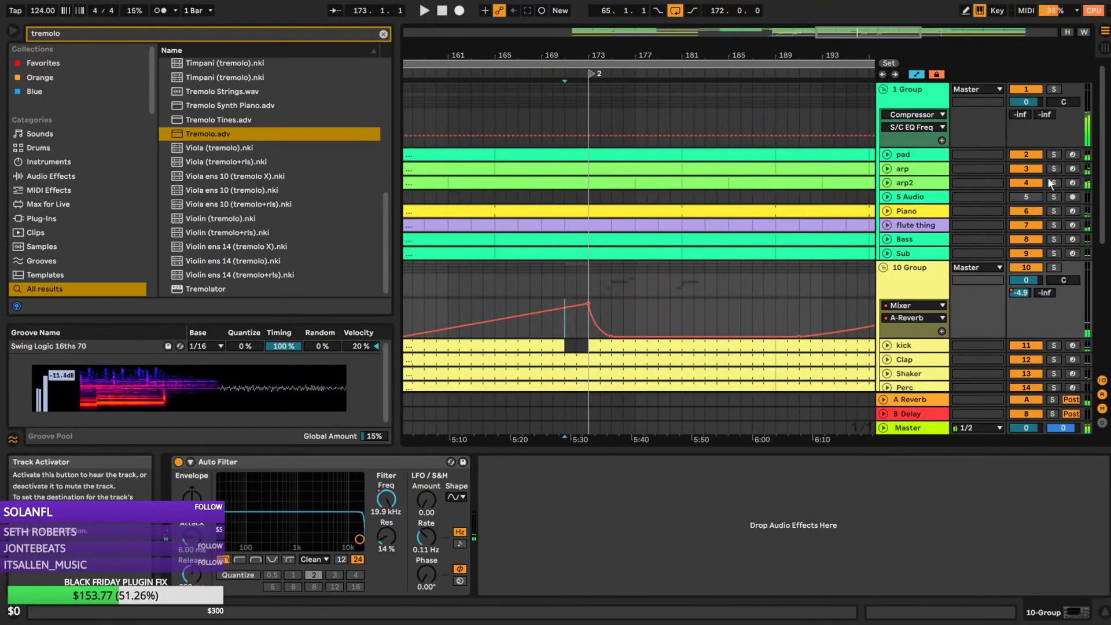
{"action": "key", "text": "space"}
{"action": "left_click", "coordinate": [1055, 183]}
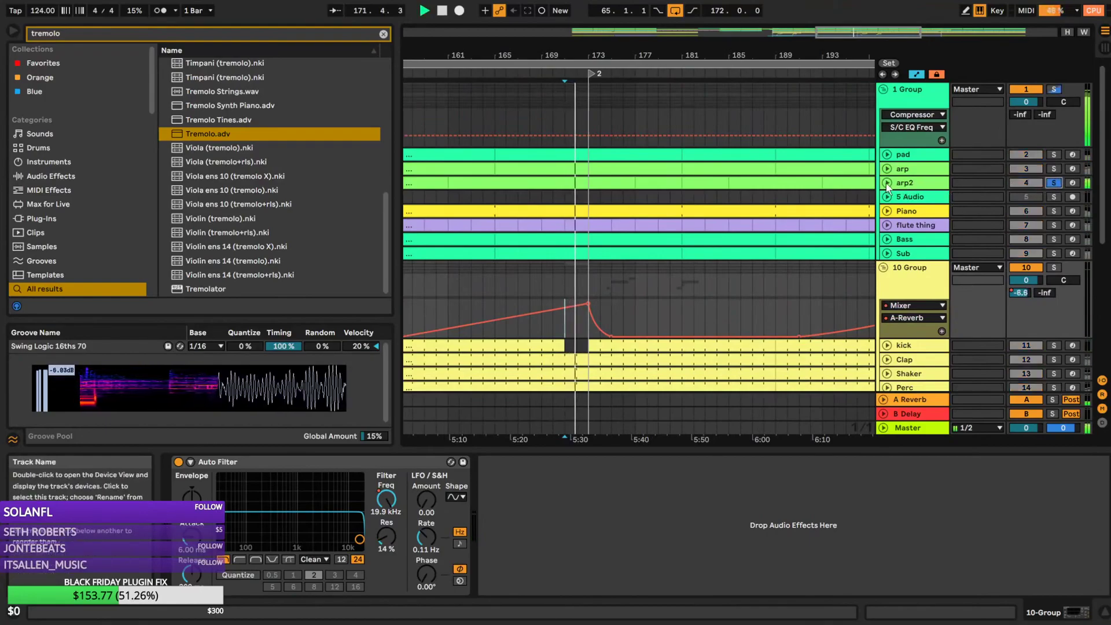
{"action": "left_click", "coordinate": [908, 183]}
{"action": "left_click_drag", "start_coordinate": [987, 614], "coordinate": [1074, 611]}
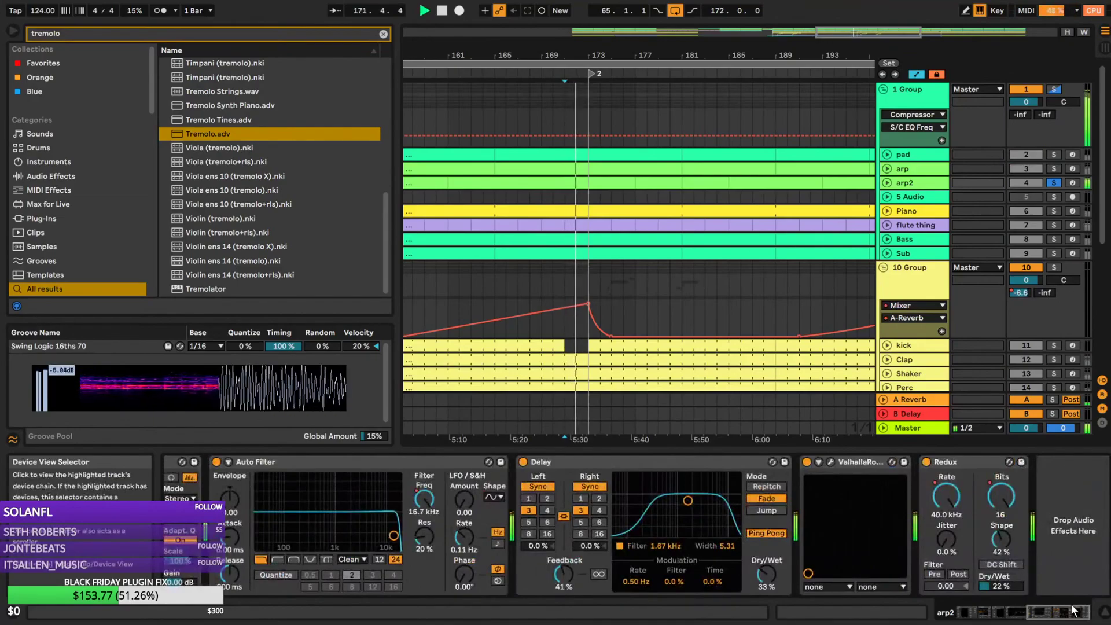
{"action": "left_click", "coordinate": [888, 183]}
{"action": "scroll", "coordinate": [608, 232], "scroll_direction": "down", "scroll_amount": 4}
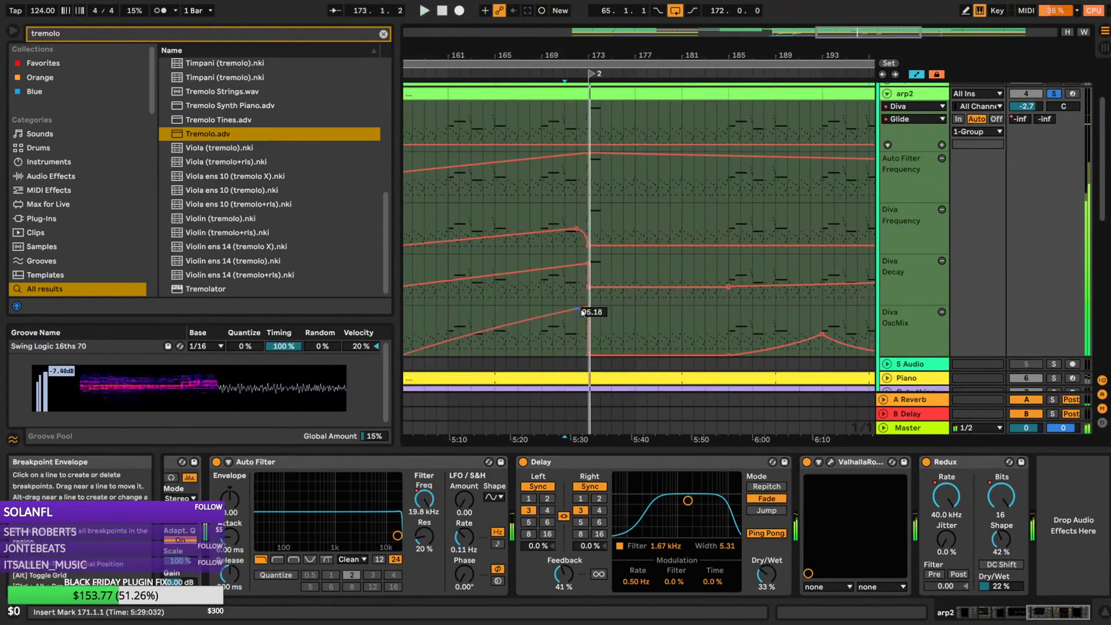
Lower the peak of arp2's Diva OscMix automation at bar 173 to about 66.67, first auditioning it at bar 171
{"action": "left_click_drag", "start_coordinate": [707, 51], "coordinate": [842, 75]}
{"action": "left_click_drag", "start_coordinate": [767, 308], "coordinate": [735, 307]}
{"action": "key", "text": "space"}
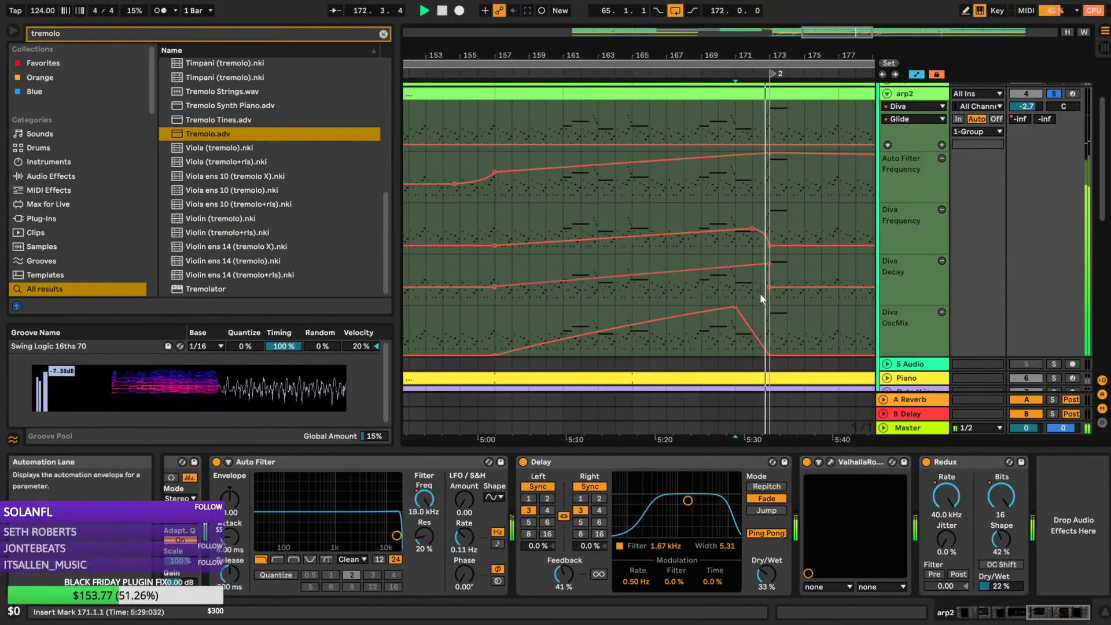
{"action": "left_click_drag", "start_coordinate": [741, 311], "coordinate": [769, 322]}
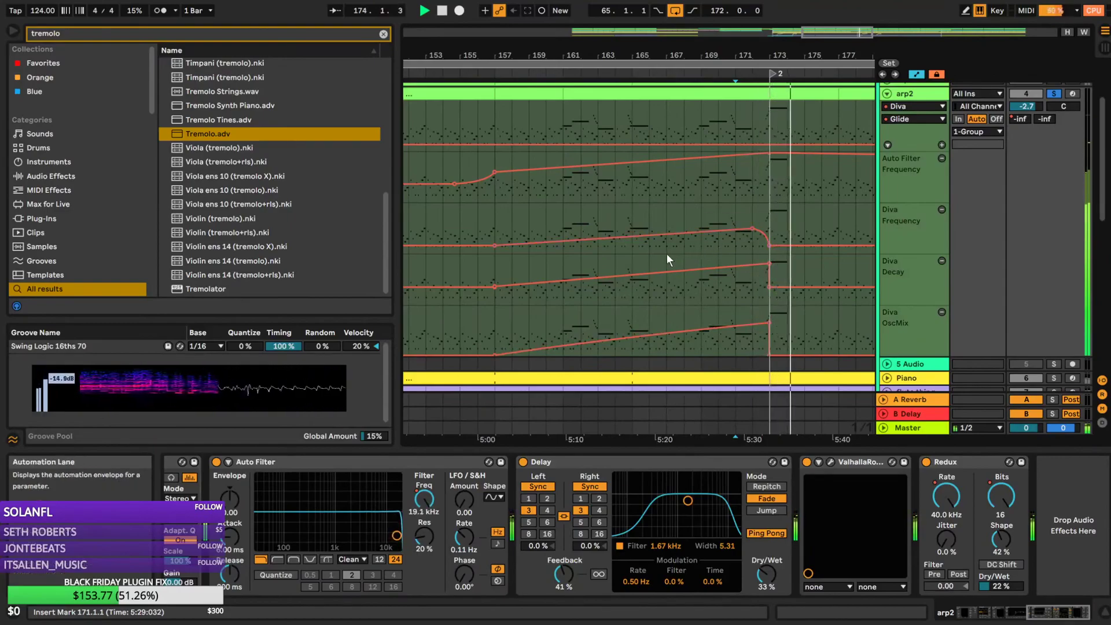
Play back from bar 165 with arp2 unsoloed, examining the drum tracks and arp2 automation leading into bar 173
{"action": "left_click", "coordinate": [645, 252]}
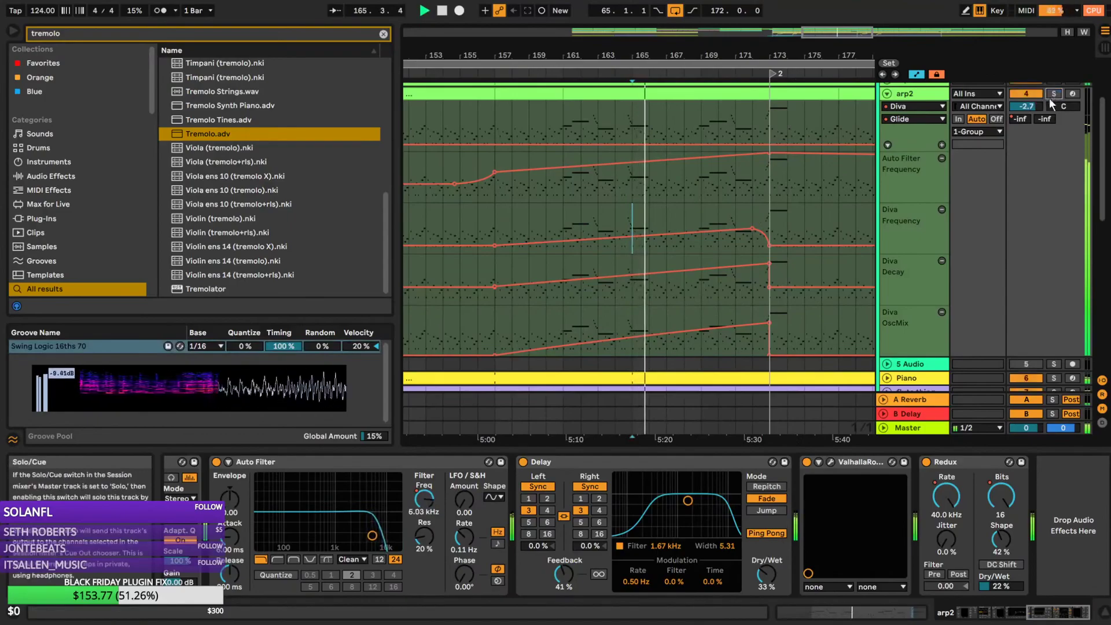
{"action": "scroll", "coordinate": [805, 164], "scroll_direction": "down", "scroll_amount": 8}
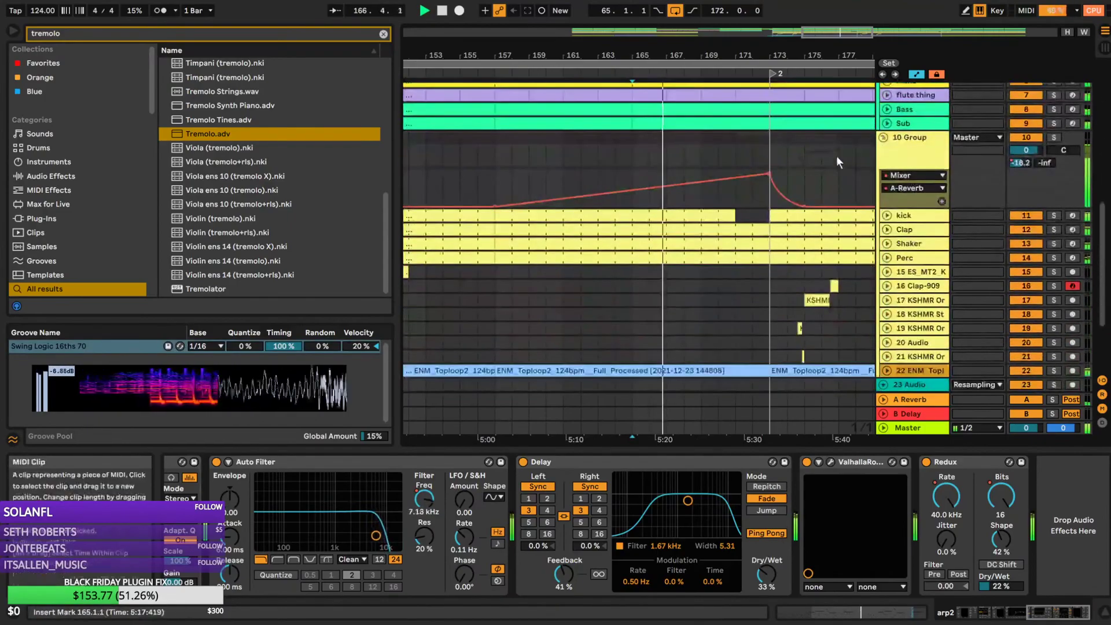
{"action": "scroll", "coordinate": [837, 159], "scroll_direction": "down", "scroll_amount": 2}
{"action": "left_click_drag", "start_coordinate": [827, 34], "coordinate": [844, 34]}
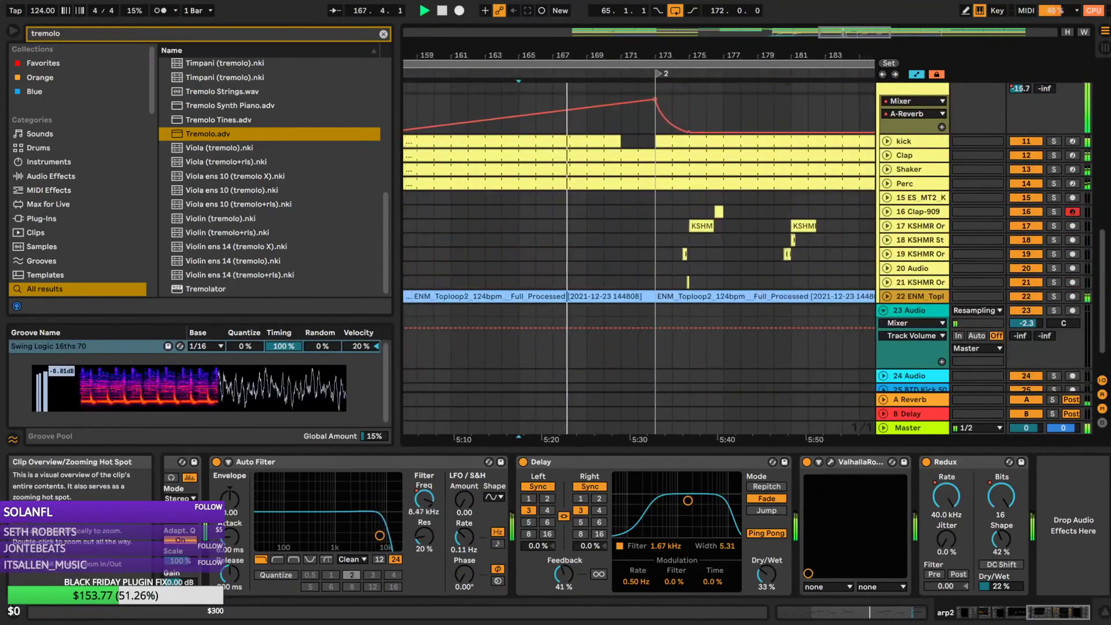
{"action": "scroll", "coordinate": [753, 141], "scroll_direction": "up", "scroll_amount": 5}
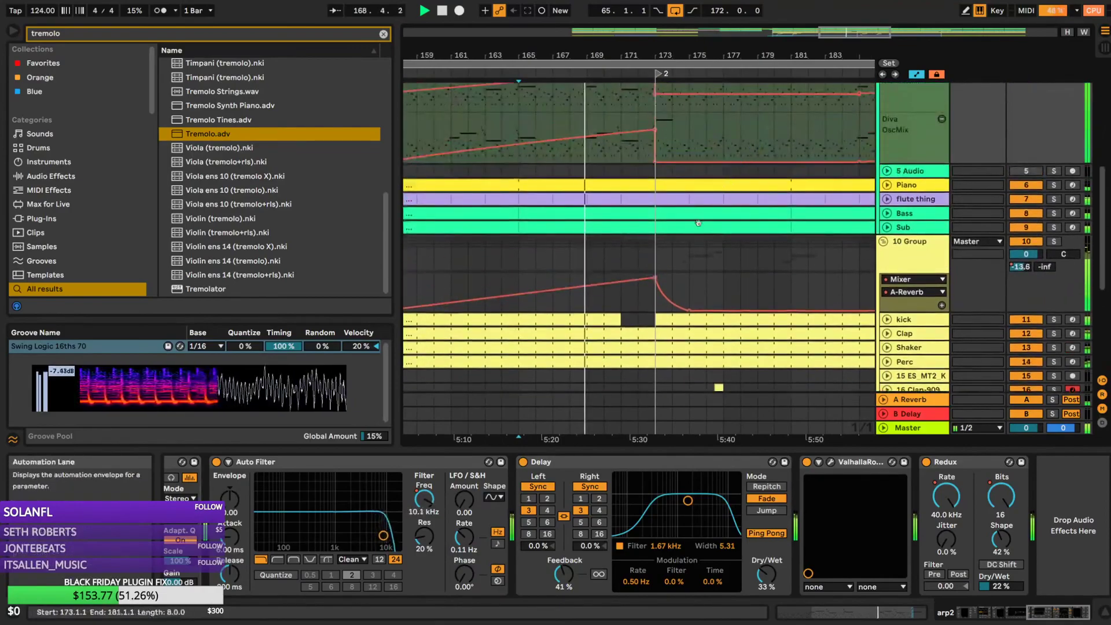
{"action": "scroll", "coordinate": [695, 225], "scroll_direction": "up", "scroll_amount": 3}
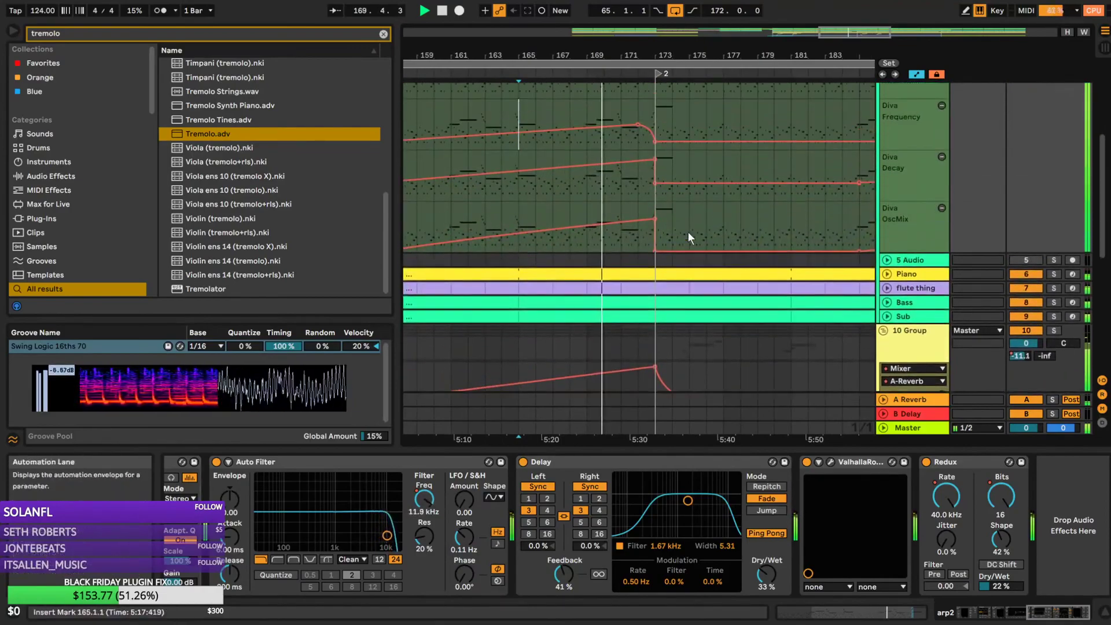
{"action": "scroll", "coordinate": [687, 220], "scroll_direction": "up", "scroll_amount": 1}
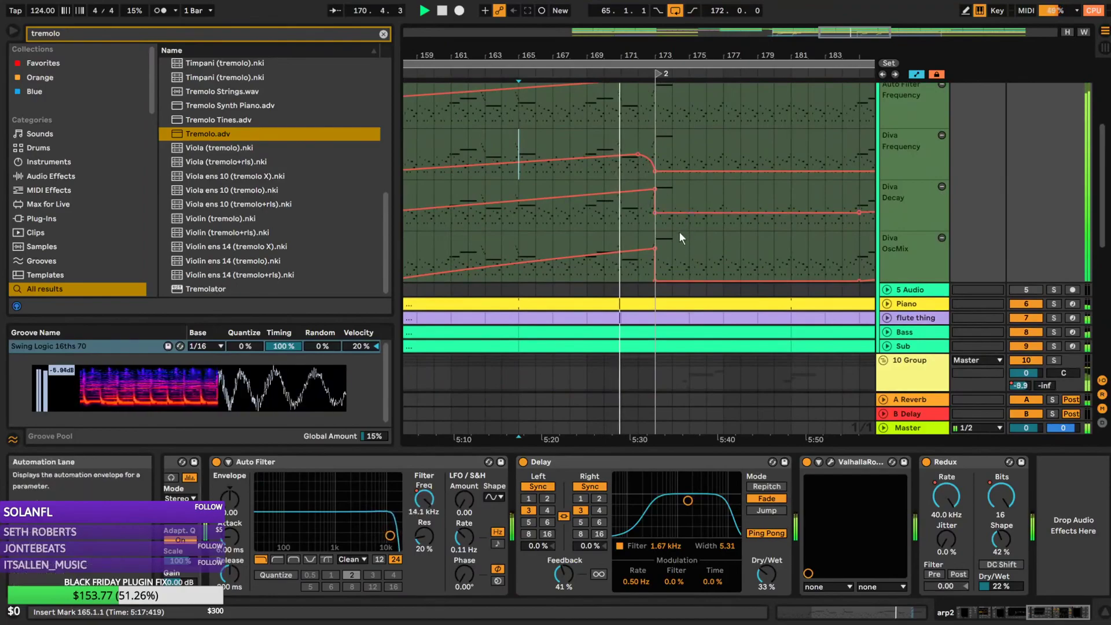
{"action": "scroll", "coordinate": [677, 234], "scroll_direction": "up", "scroll_amount": 2}
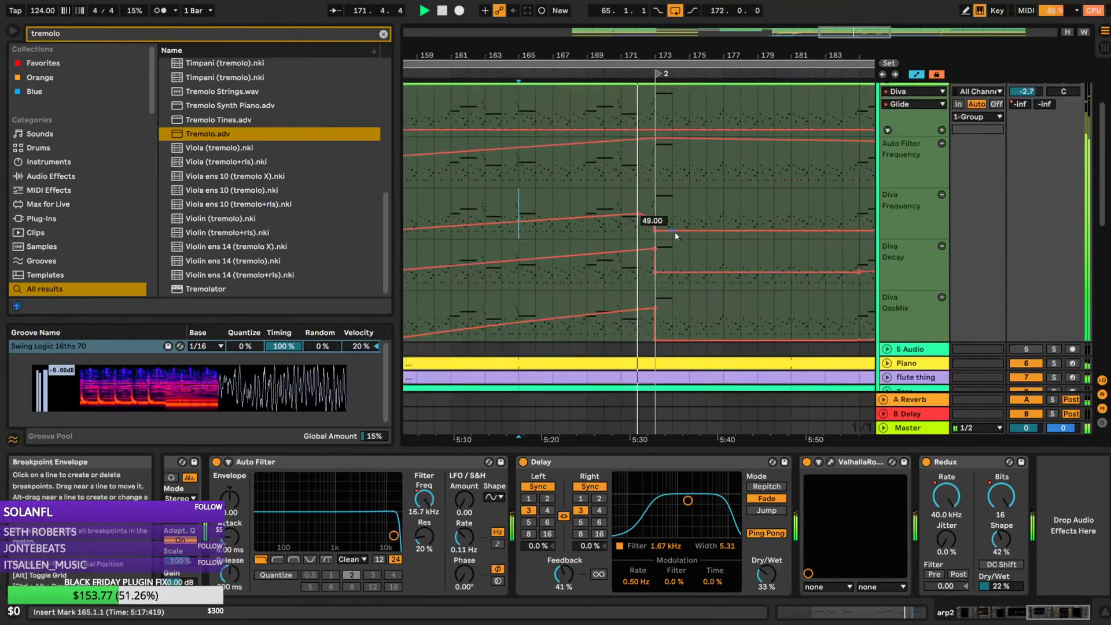
{"action": "scroll", "coordinate": [923, 133], "scroll_direction": "up", "scroll_amount": 2}
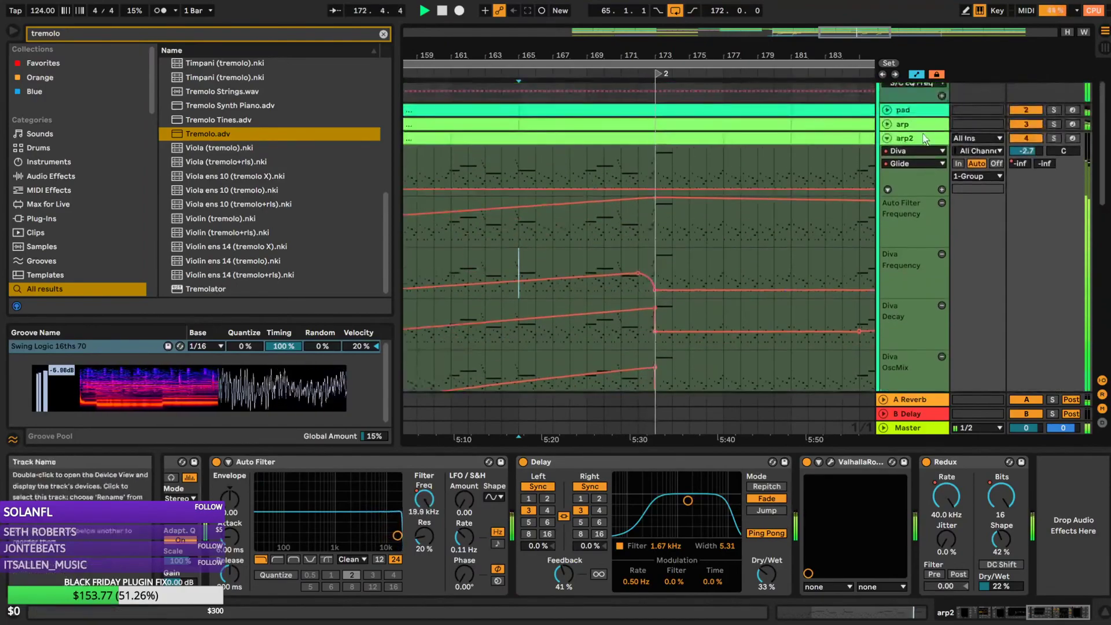
Show Diva's OscMix parameter in arp2's main automation lane
{"action": "left_click", "coordinate": [906, 151]}
{"action": "left_click", "coordinate": [908, 173]}
{"action": "left_click", "coordinate": [908, 164]}
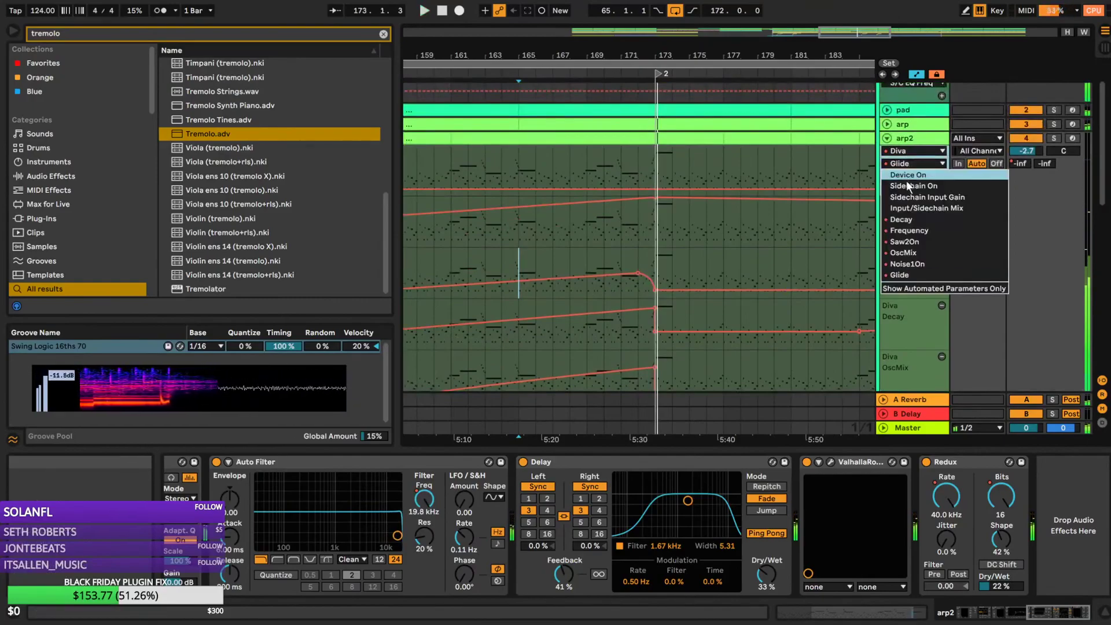
{"action": "left_click", "coordinate": [923, 253]}
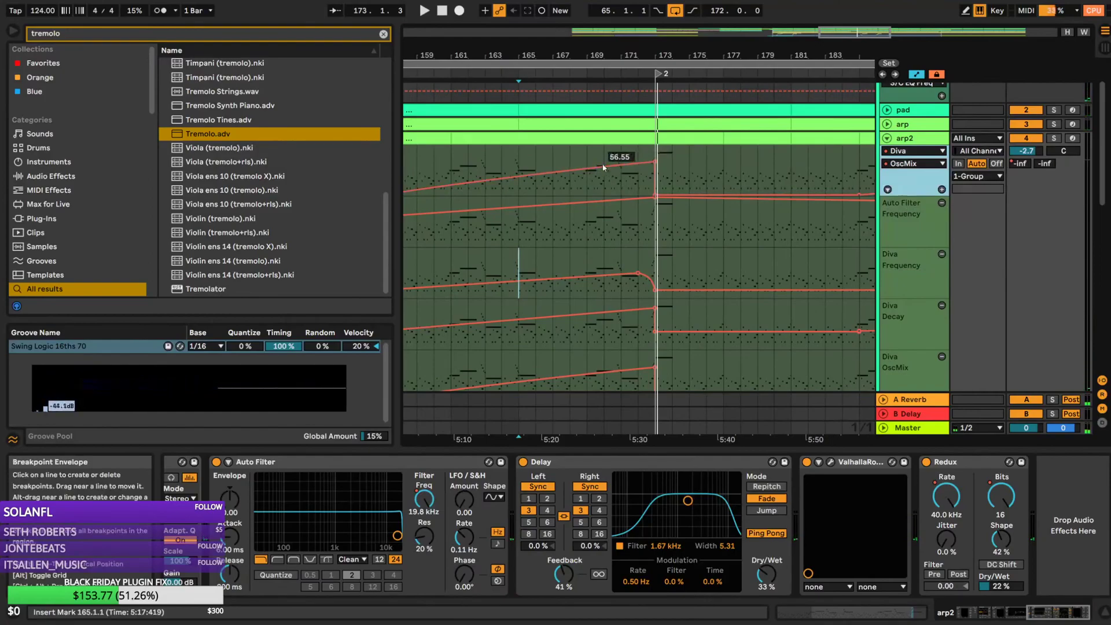
Level arp2's OscMix automation at about 50.25 from just before bar 168 and curve its fall between bars 172 and 173, auditioning the change
{"action": "left_click", "coordinate": [565, 174]}
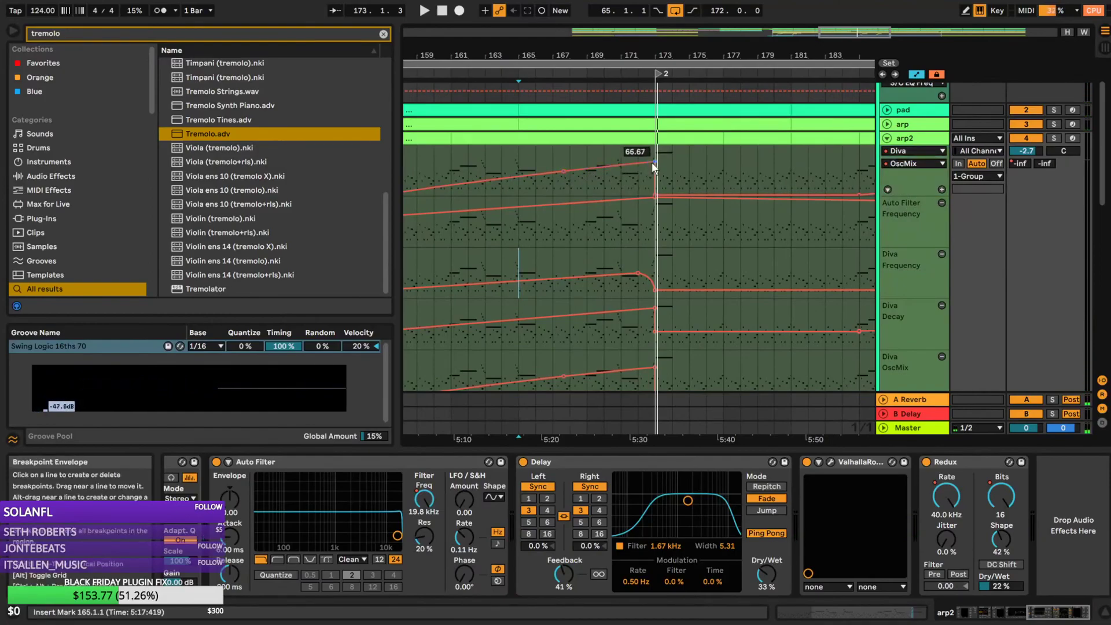
{"action": "left_click_drag", "start_coordinate": [656, 166], "coordinate": [655, 170]}
{"action": "key", "text": "space"}
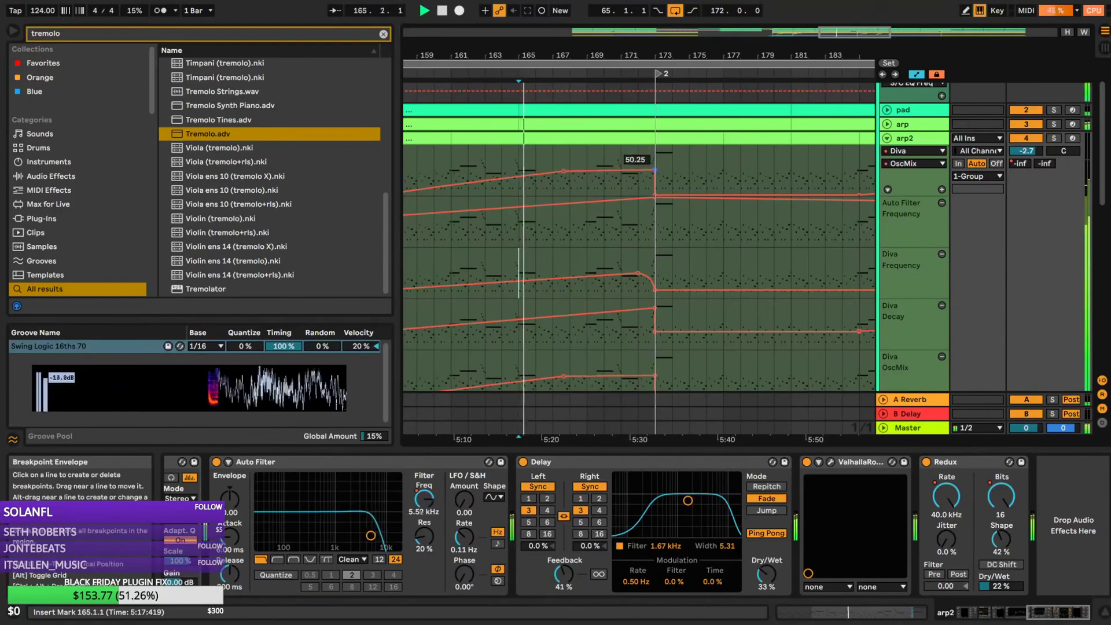
{"action": "left_click", "coordinate": [619, 186]}
{"action": "key", "text": "space"}
{"action": "key", "text": "space"}
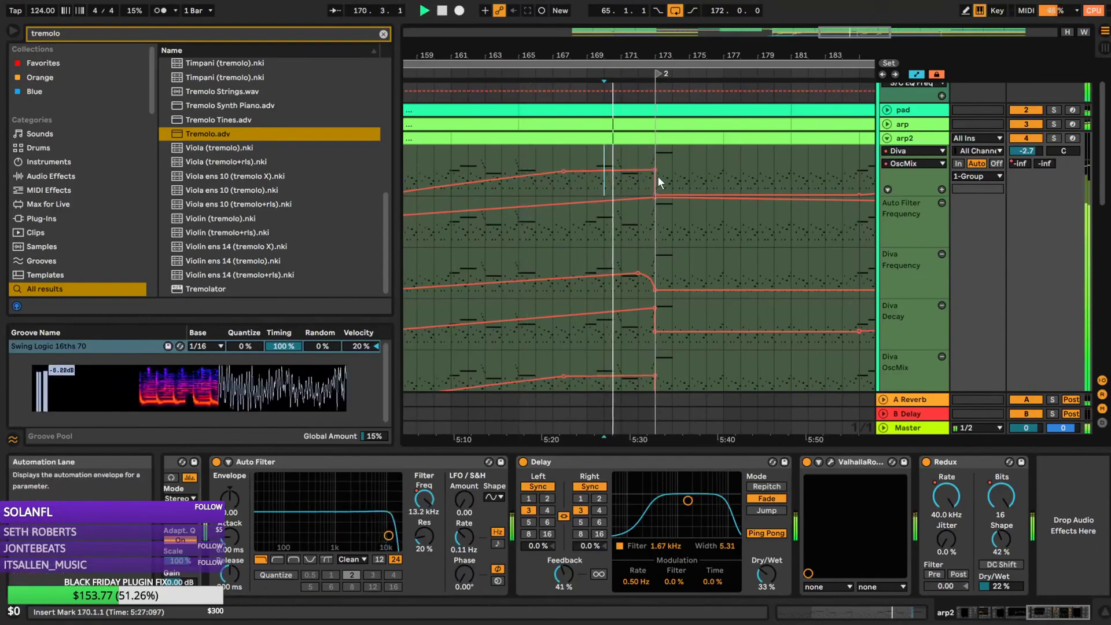
{"action": "mouse_move", "coordinate": [655, 170]}
{"action": "left_mouse_down"}
{"action": "mouse_move", "coordinate": [639, 171]}
{"action": "mouse_move", "coordinate": [651, 175]}
{"action": "left_mouse_up"}
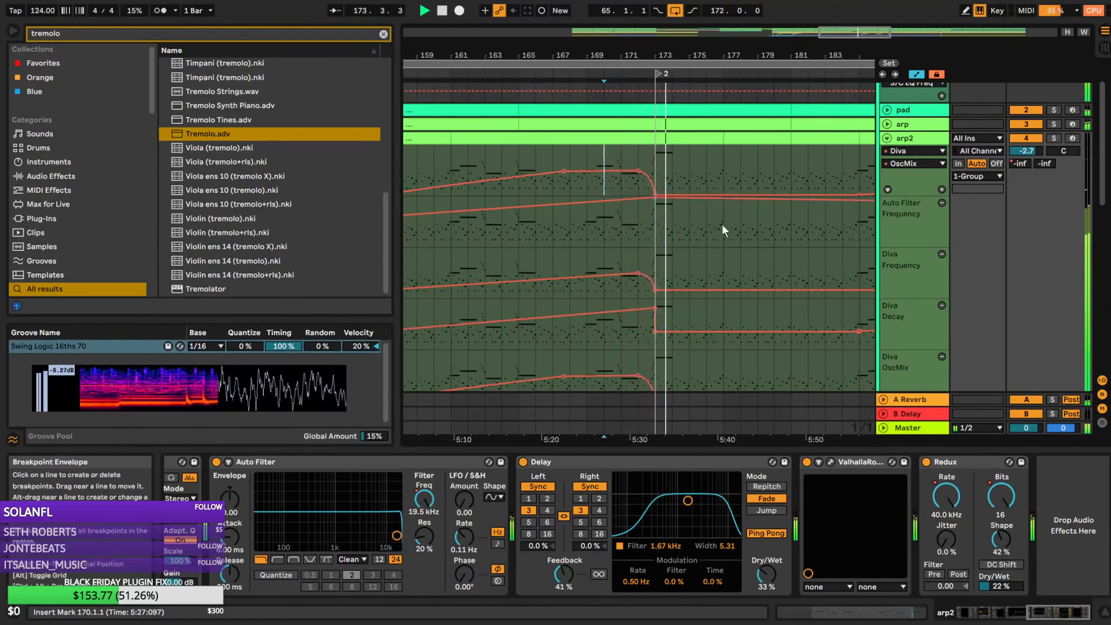
Copy the percussion and orchestra hits on tracks 16 to 21 from bars 141–205 and paste them at bar 65
{"action": "scroll", "coordinate": [724, 223], "scroll_direction": "down", "scroll_amount": 5}
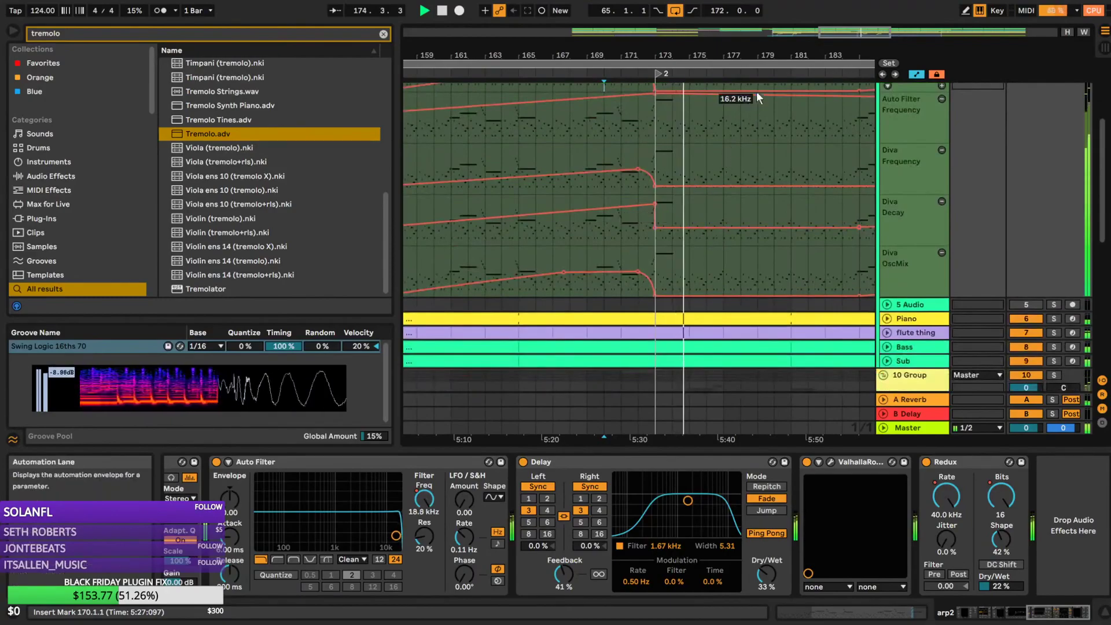
{"action": "left_click_drag", "start_coordinate": [854, 33], "coordinate": [830, 28]}
{"action": "scroll", "coordinate": [868, 199], "scroll_direction": "down", "scroll_amount": 4}
{"action": "scroll", "coordinate": [868, 199], "scroll_direction": "down", "scroll_amount": 2}
{"action": "scroll", "coordinate": [776, 234], "scroll_direction": "down", "scroll_amount": 6}
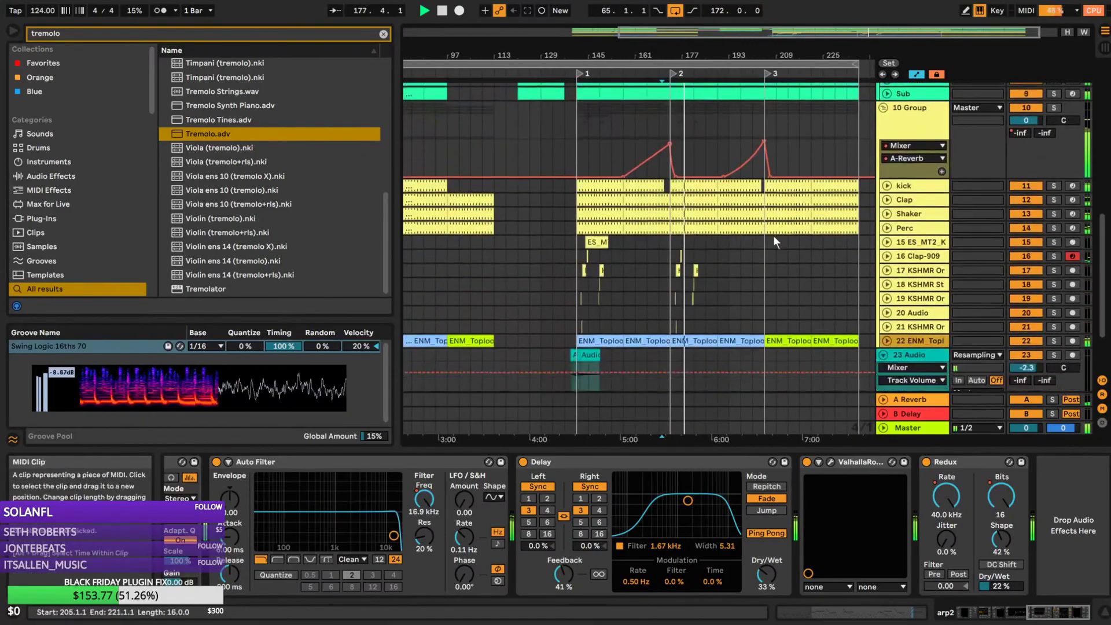
{"action": "left_click_drag", "start_coordinate": [580, 261], "coordinate": [763, 326]}
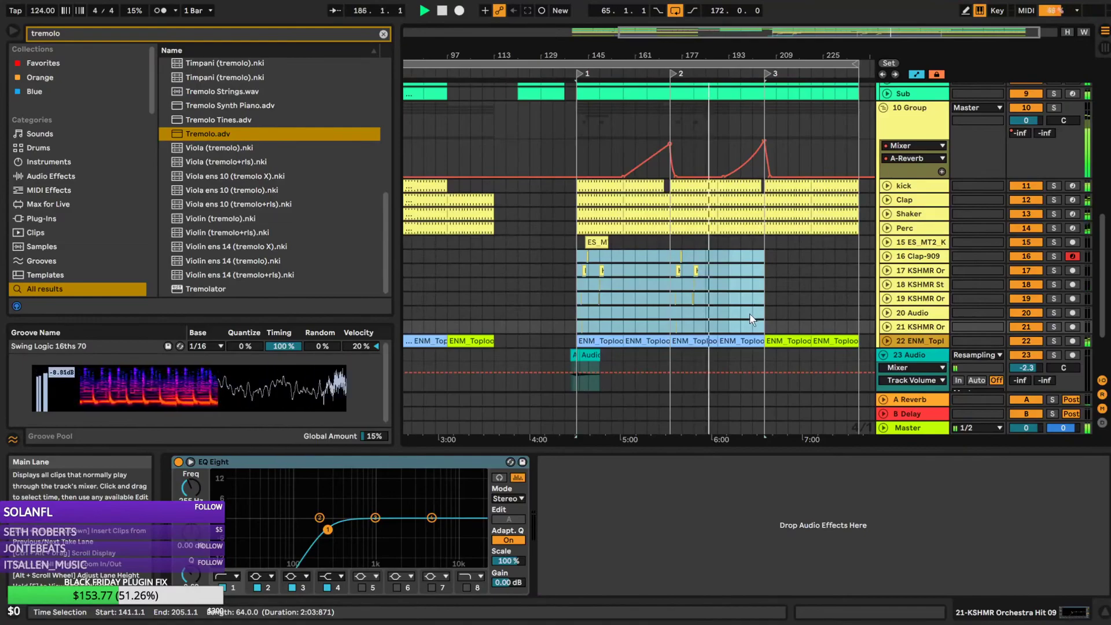
{"action": "scroll", "coordinate": [749, 271], "scroll_direction": "up", "scroll_amount": 5}
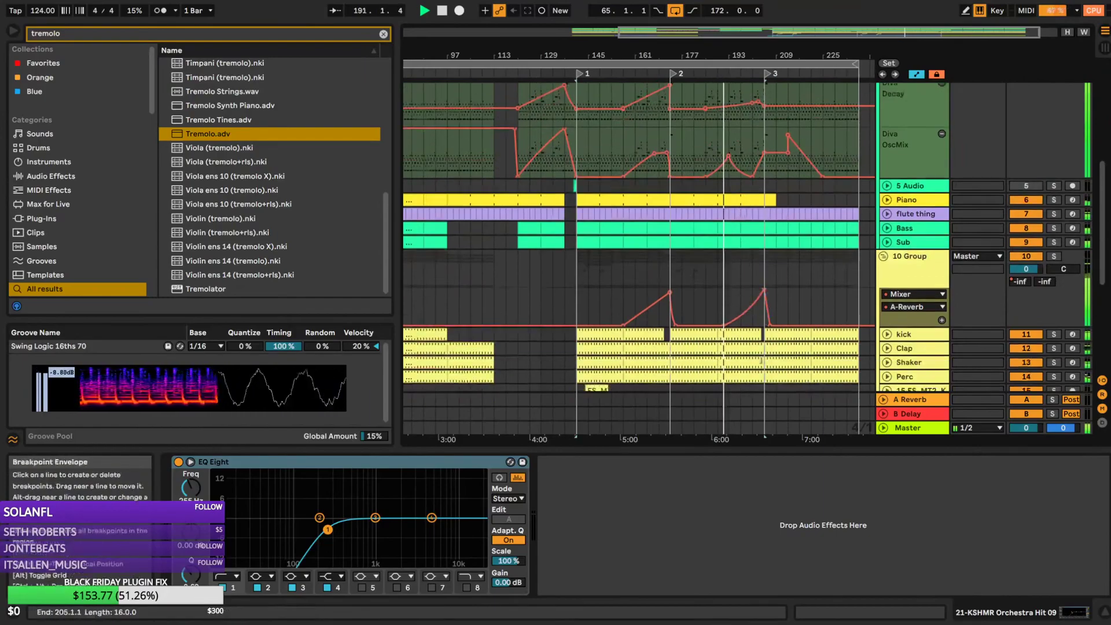
{"action": "scroll", "coordinate": [752, 307], "scroll_direction": "down", "scroll_amount": 2}
{"action": "scroll", "coordinate": [736, 328], "scroll_direction": "down", "scroll_amount": 6}
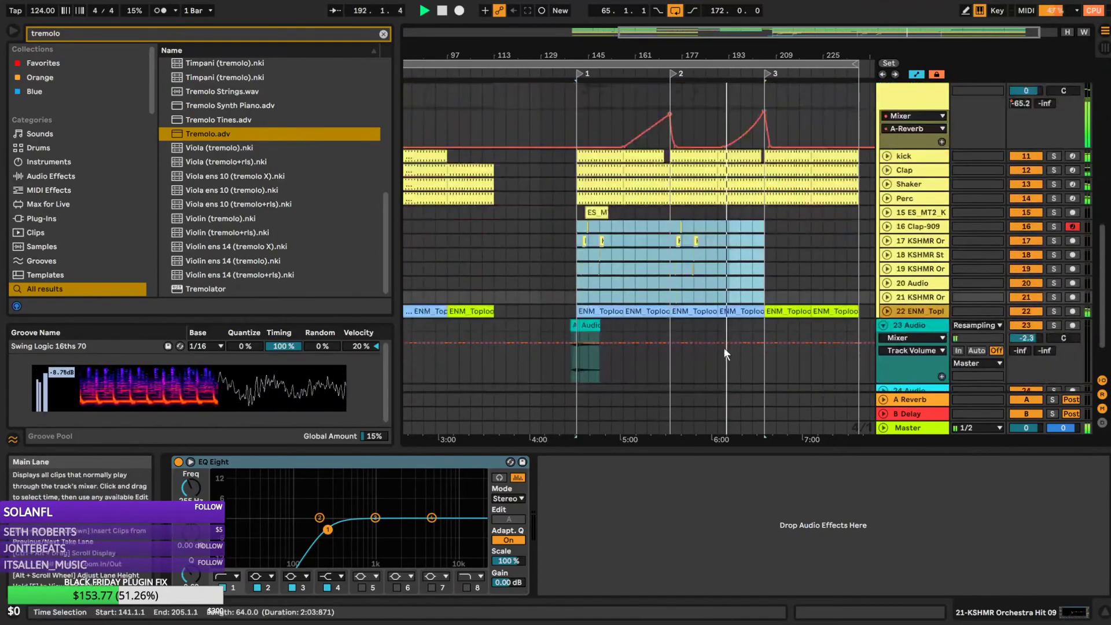
{"action": "left_click_drag", "start_coordinate": [575, 224], "coordinate": [627, 299]}
{"action": "left_click_drag", "start_coordinate": [672, 227], "coordinate": [717, 309]}
{"action": "left_click_drag", "start_coordinate": [760, 231], "coordinate": [579, 298]}
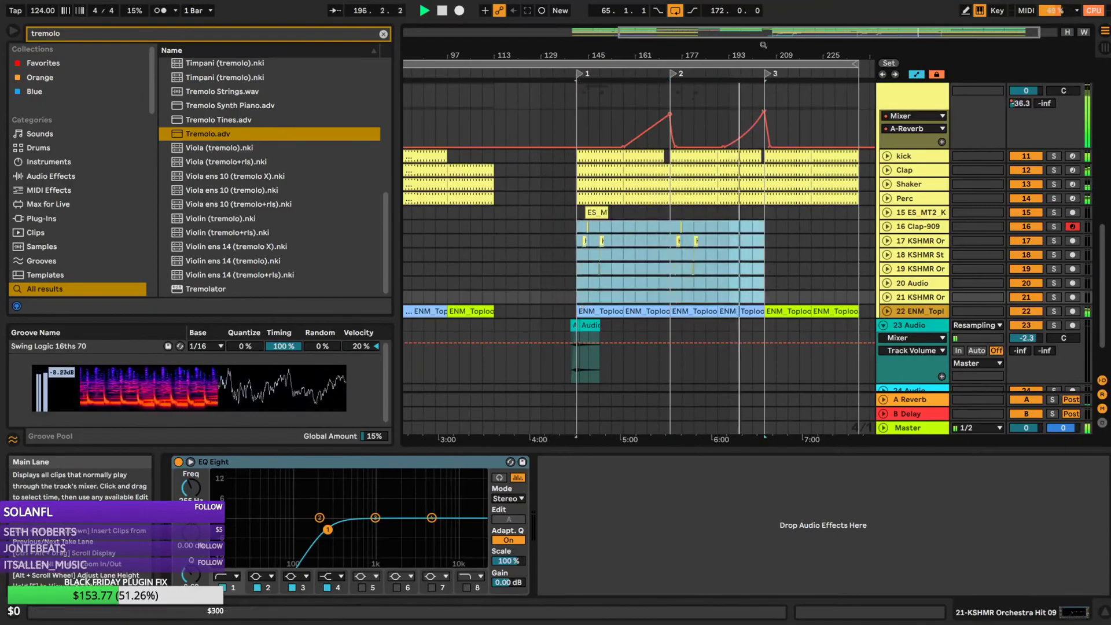
{"action": "left_click_drag", "start_coordinate": [756, 33], "coordinate": [753, 7]}
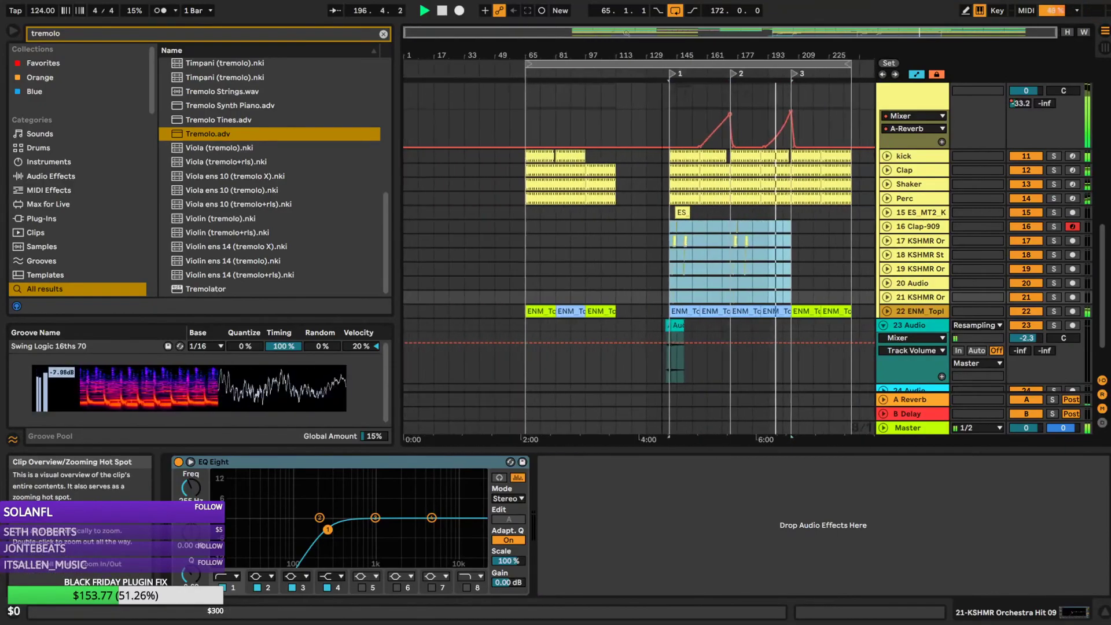
{"action": "left_click", "coordinate": [527, 227]}
{"action": "key", "text": "ctrl+v"}
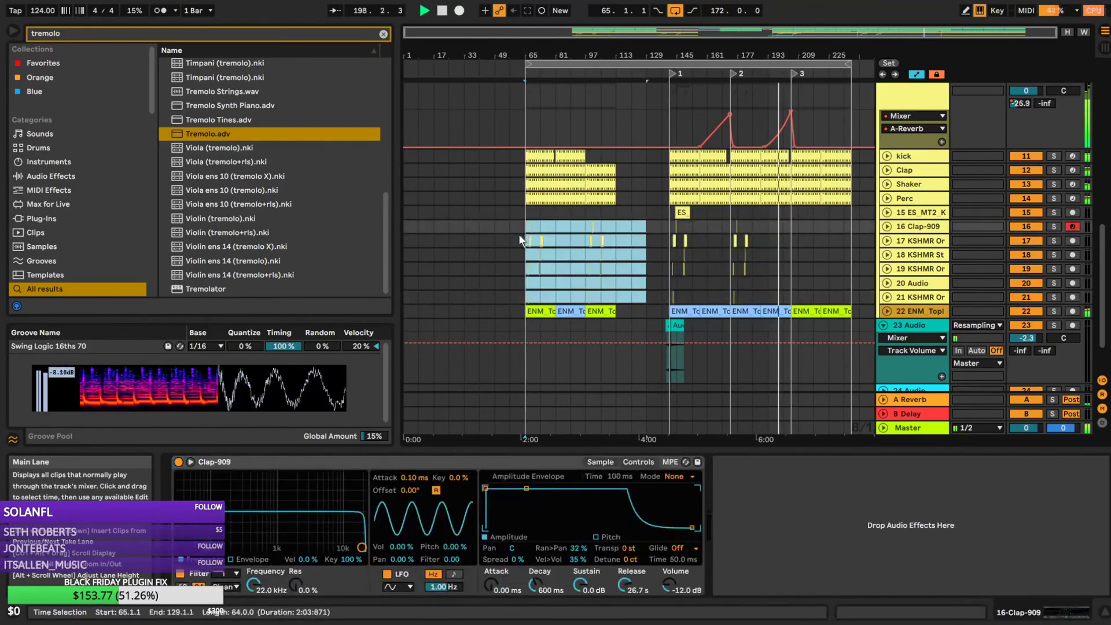
Play the arrangement from bar 65 and check the hits in the 10 Group up to bar 113
{"action": "left_click", "coordinate": [522, 231]}
{"action": "left_click_drag", "start_coordinate": [643, 33], "coordinate": [586, 37]}
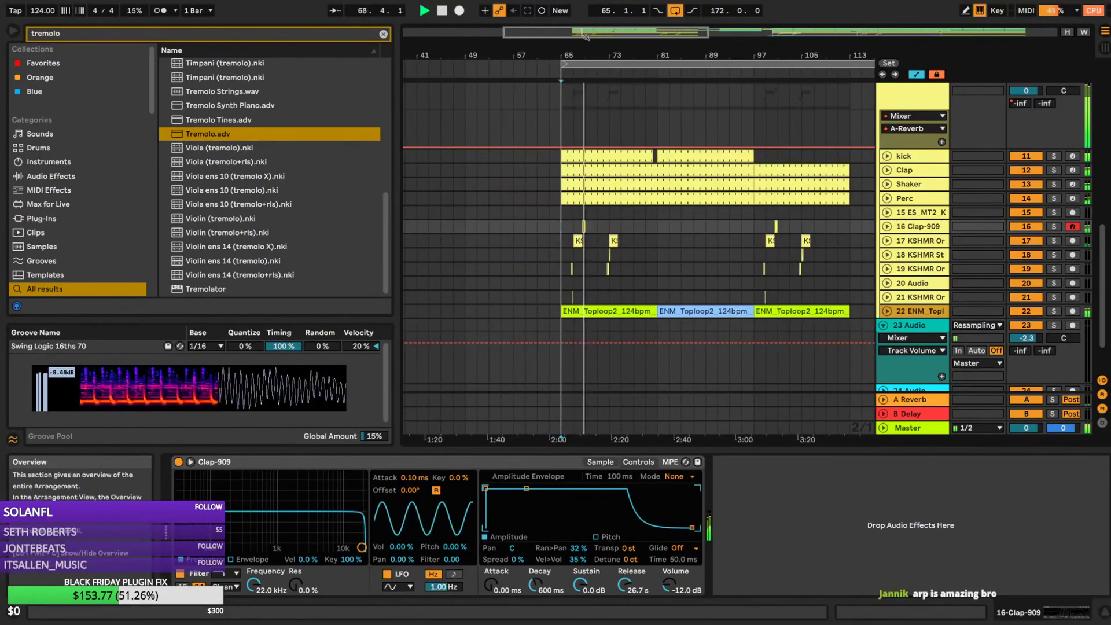
{"action": "mouse_move", "coordinate": [675, 53]}
{"action": "left_mouse_down"}
{"action": "mouse_move", "coordinate": [536, 52]}
{"action": "mouse_move", "coordinate": [681, 45]}
{"action": "left_mouse_up"}
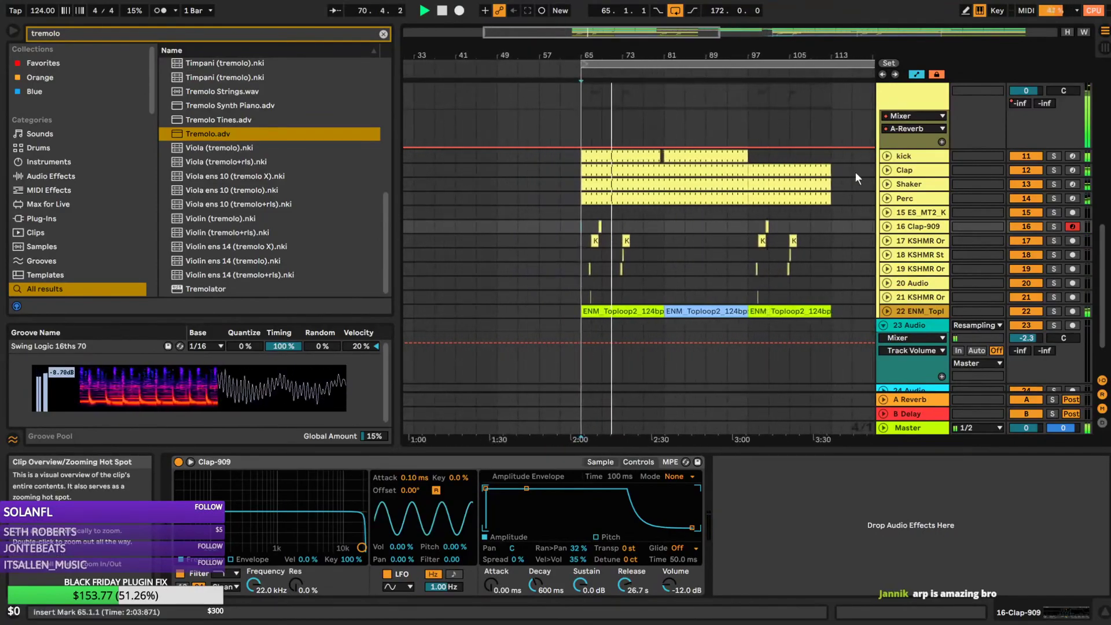
{"action": "scroll", "coordinate": [906, 191], "scroll_direction": "up", "scroll_amount": 4}
{"action": "left_click", "coordinate": [884, 198], "text": "alt"}
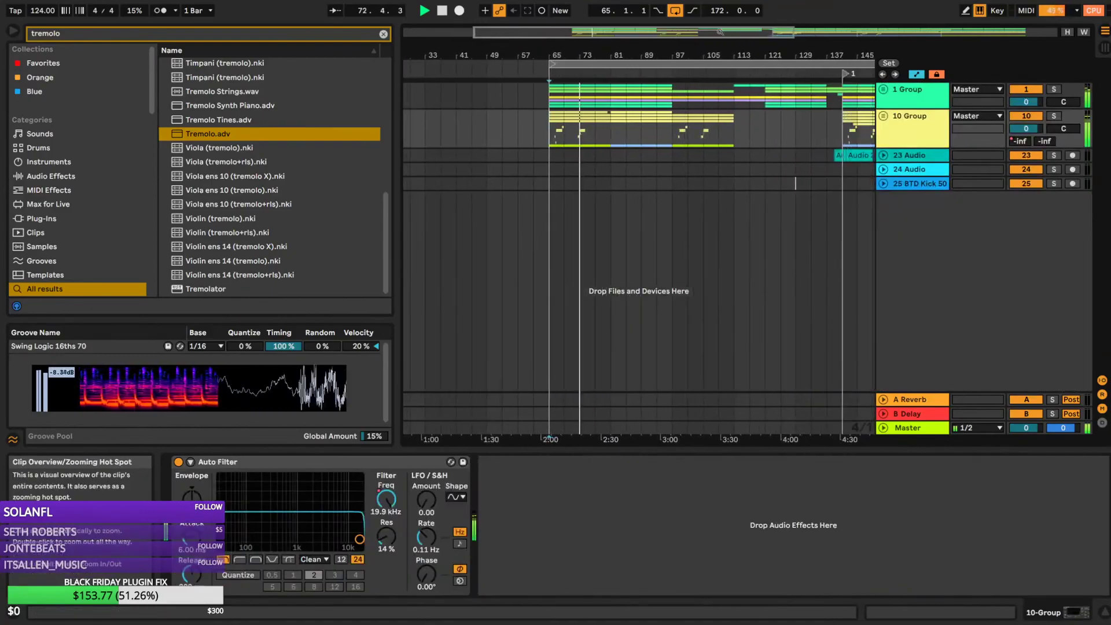
{"action": "left_click_drag", "start_coordinate": [674, 131], "coordinate": [731, 139]}
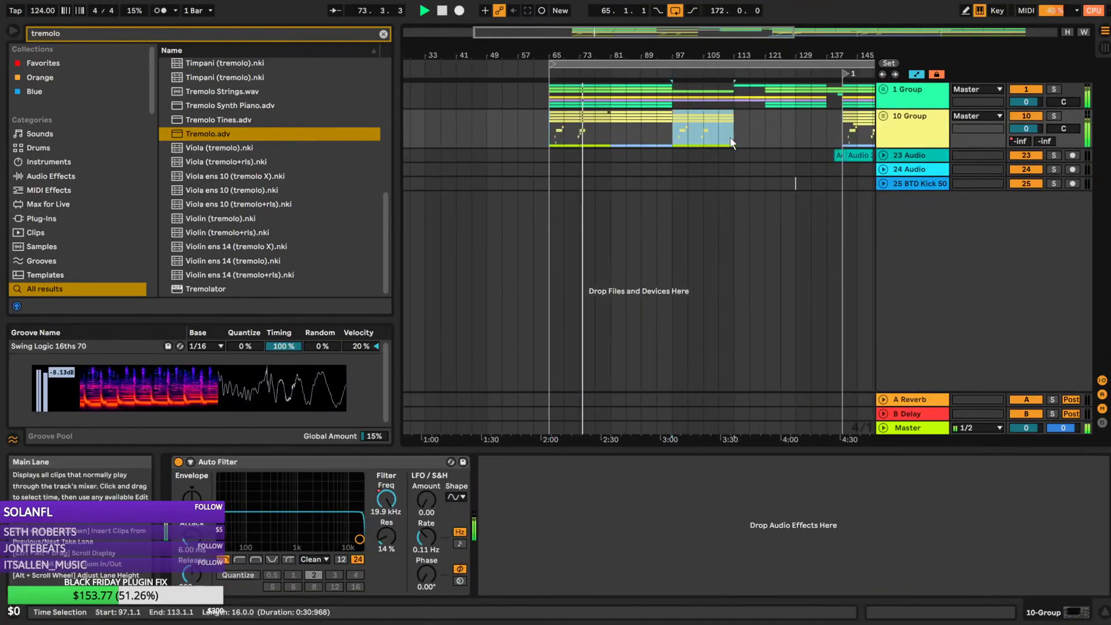
{"action": "left_click", "coordinate": [884, 115]}
{"action": "scroll", "coordinate": [884, 114], "scroll_direction": "down", "scroll_amount": 1}
{"action": "left_click_drag", "start_coordinate": [675, 55], "coordinate": [863, 280]}
{"action": "key", "text": "space"}
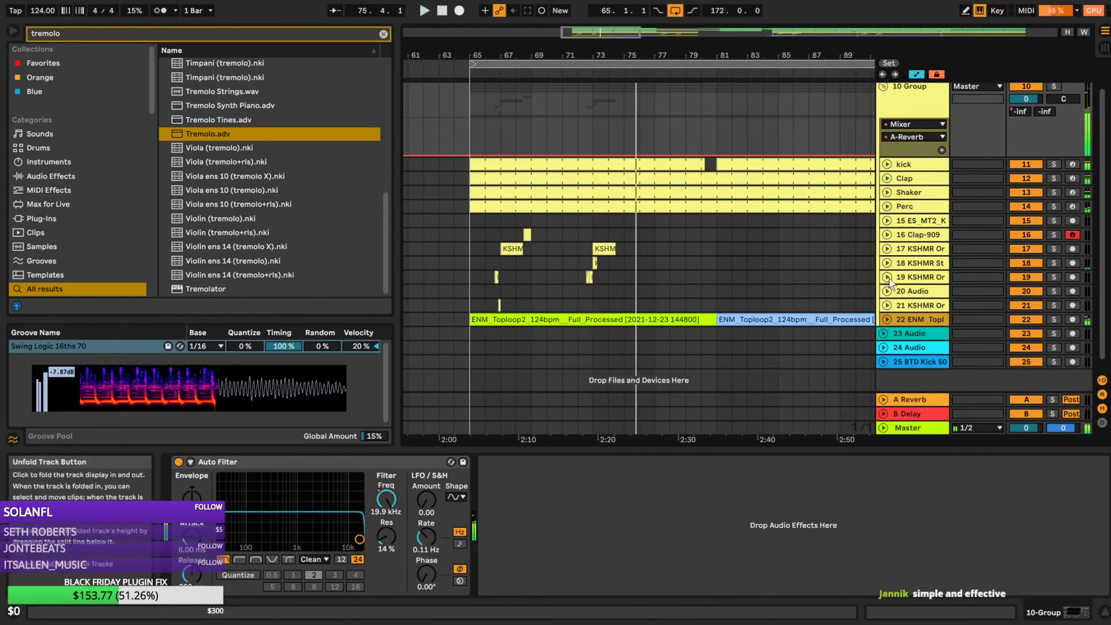
Show the Tremolo's Device On automation for track 19, switch it off until about bar 78, and audition from bar 72
{"action": "left_click", "coordinate": [887, 277]}
{"action": "left_click", "coordinate": [902, 301]}
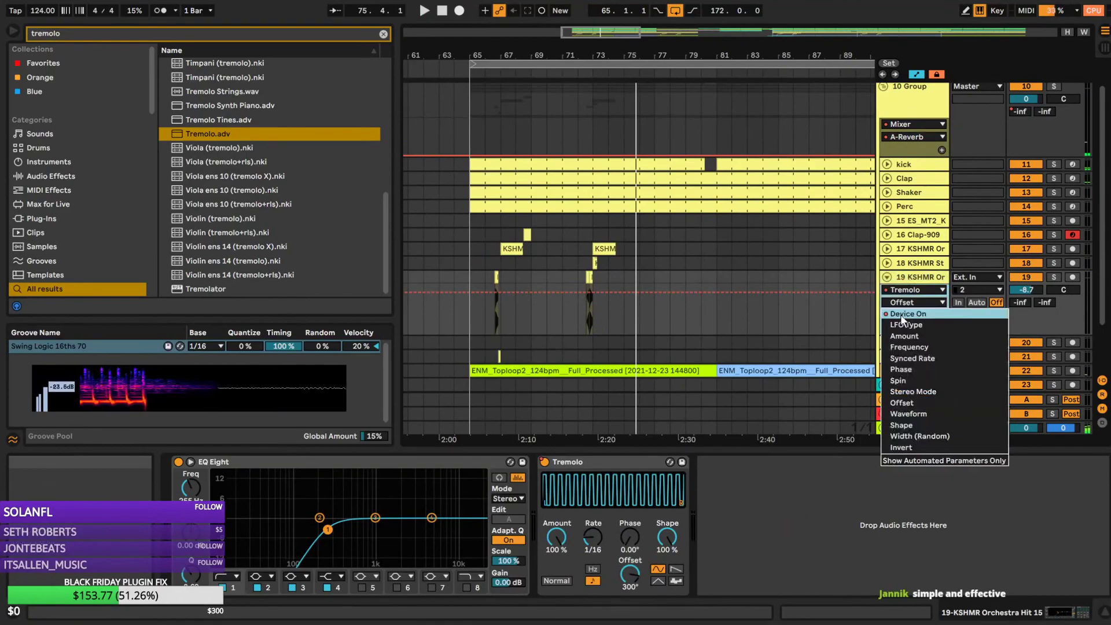
{"action": "left_click", "coordinate": [901, 314]}
{"action": "left_click_drag", "start_coordinate": [654, 303], "coordinate": [655, 323]}
{"action": "left_click", "coordinate": [574, 275]}
{"action": "key", "text": "space"}
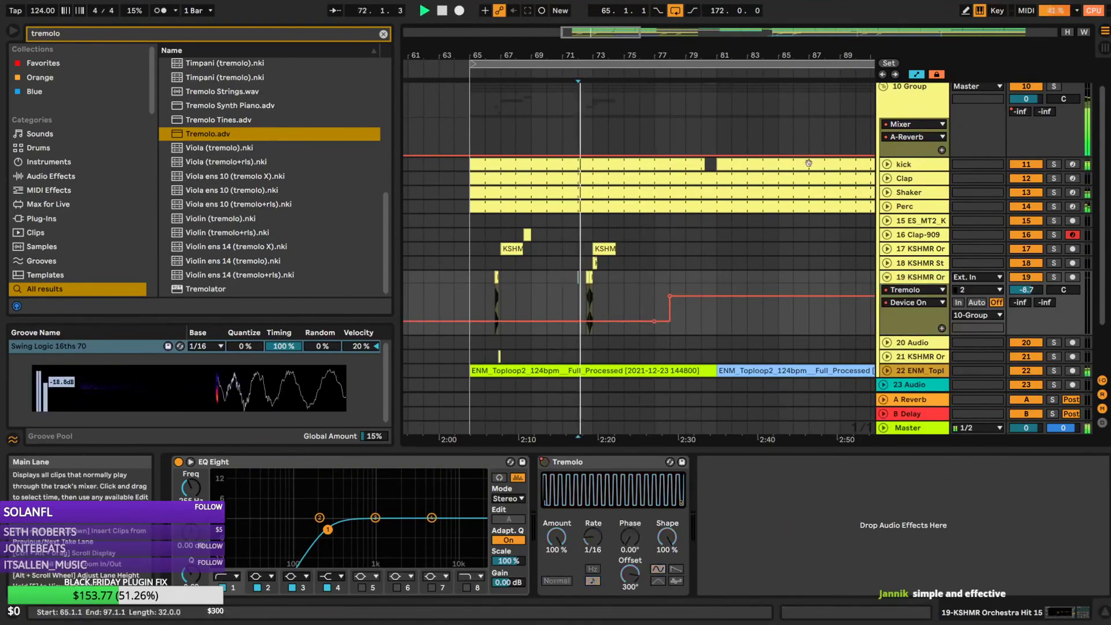
Extend the switched-off section of the Tremolo automation on track 19 to bar 113
{"action": "left_click_drag", "start_coordinate": [830, 32], "coordinate": [894, 17]}
{"action": "left_click_drag", "start_coordinate": [753, 19], "coordinate": [641, 29]}
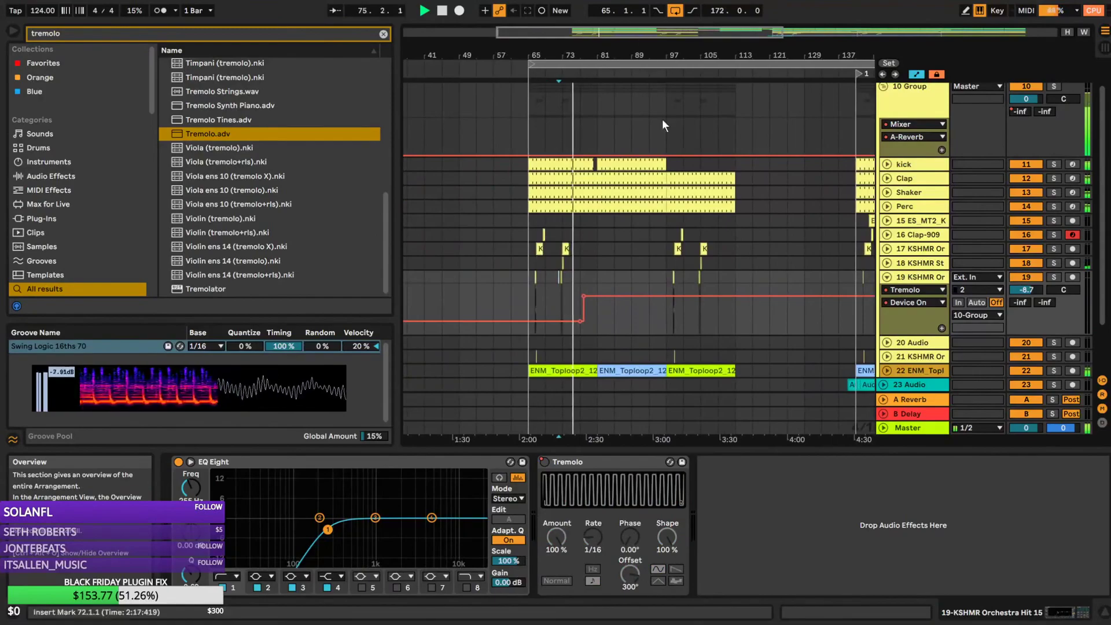
{"action": "left_click_drag", "start_coordinate": [584, 296], "coordinate": [598, 321]}
Copy the hits on tracks 16 to 21 from bars 97–113 to bar 81, and delete the originals
{"action": "left_click_drag", "start_coordinate": [667, 235], "coordinate": [734, 359]}
{"action": "key", "text": "ctrl+c"}
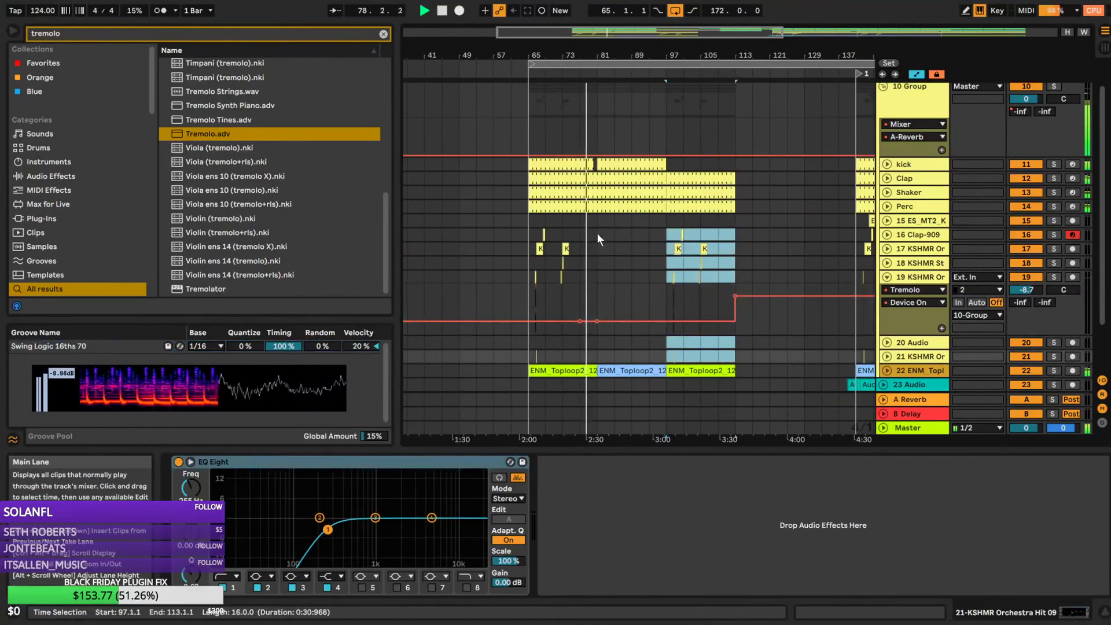
{"action": "left_click", "coordinate": [597, 234]}
{"action": "key", "text": "ctrl+v"}
{"action": "left_click", "coordinate": [673, 244]}
{"action": "left_click_drag", "start_coordinate": [674, 243], "coordinate": [739, 350]}
{"action": "key", "text": "Delete"}
{"action": "left_click_drag", "start_coordinate": [720, 32], "coordinate": [725, 98]}
{"action": "left_click", "coordinate": [888, 280]}
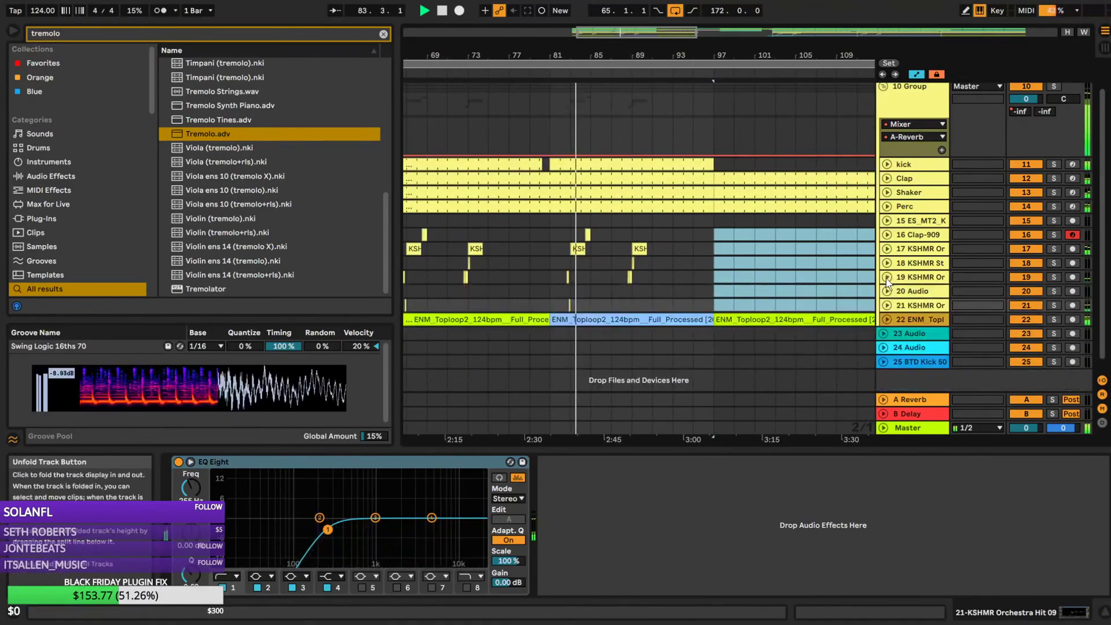
Copy the ES_MT2 clap fill section on track 15 from bars 141–153 to bars 81 and 65
{"action": "left_click_drag", "start_coordinate": [634, 37], "coordinate": [662, 31]}
{"action": "left_click", "coordinate": [806, 221]}
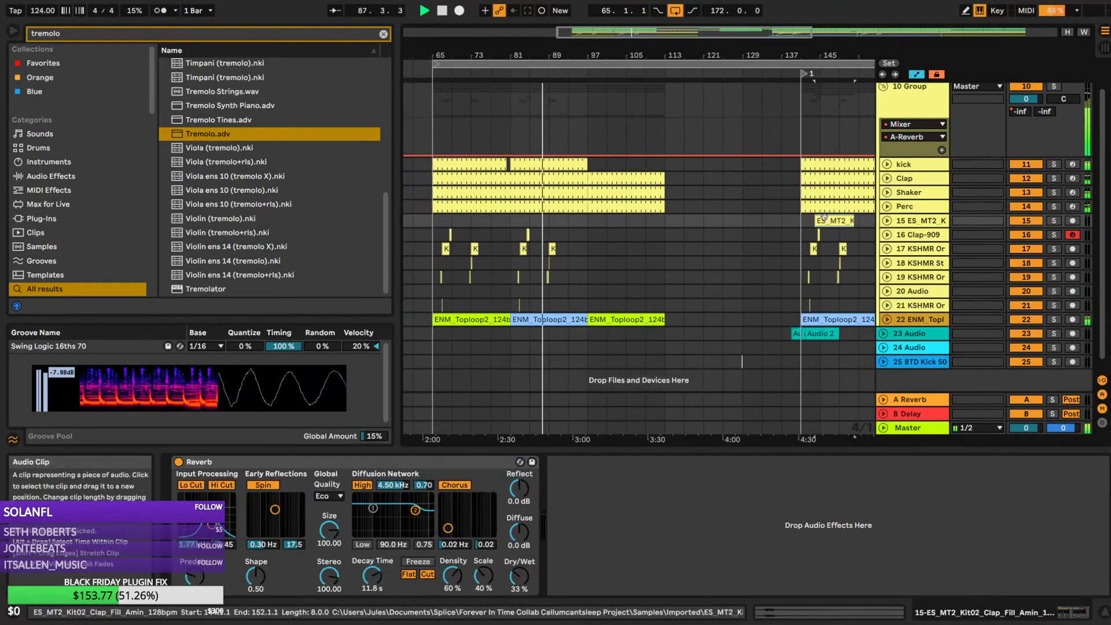
{"action": "left_click_drag", "start_coordinate": [805, 220], "coordinate": [860, 224]}
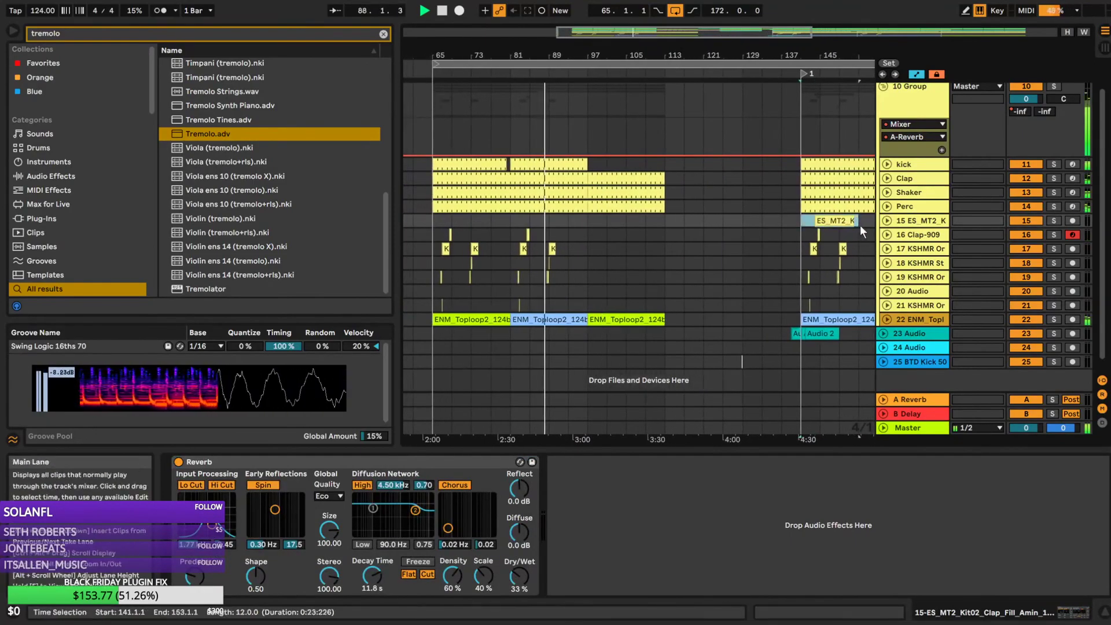
{"action": "left_click", "coordinate": [515, 221]}
{"action": "key", "text": "ctrl+v"}
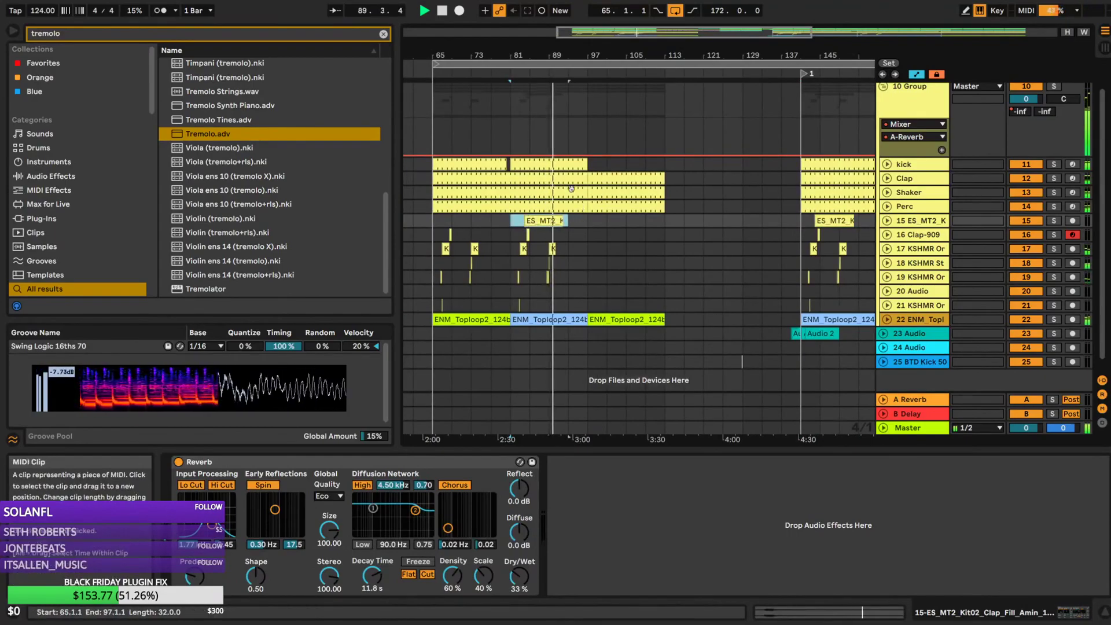
{"action": "left_click_drag", "start_coordinate": [665, 32], "coordinate": [608, 69]}
{"action": "left_click", "coordinate": [721, 221]}
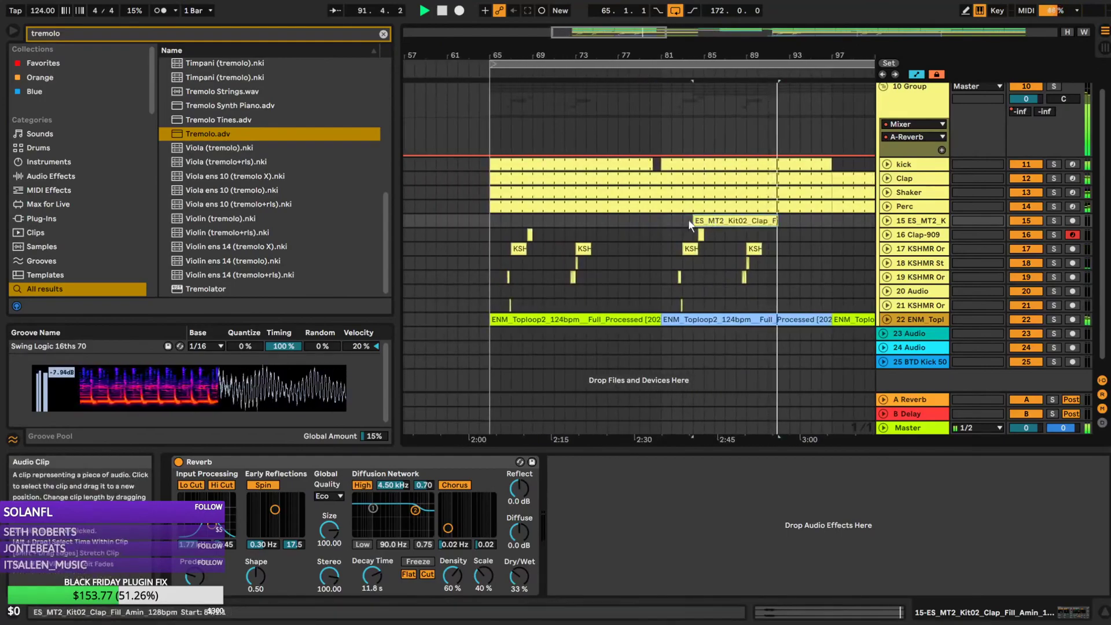
{"action": "left_click_drag", "start_coordinate": [665, 221], "coordinate": [567, 221]}
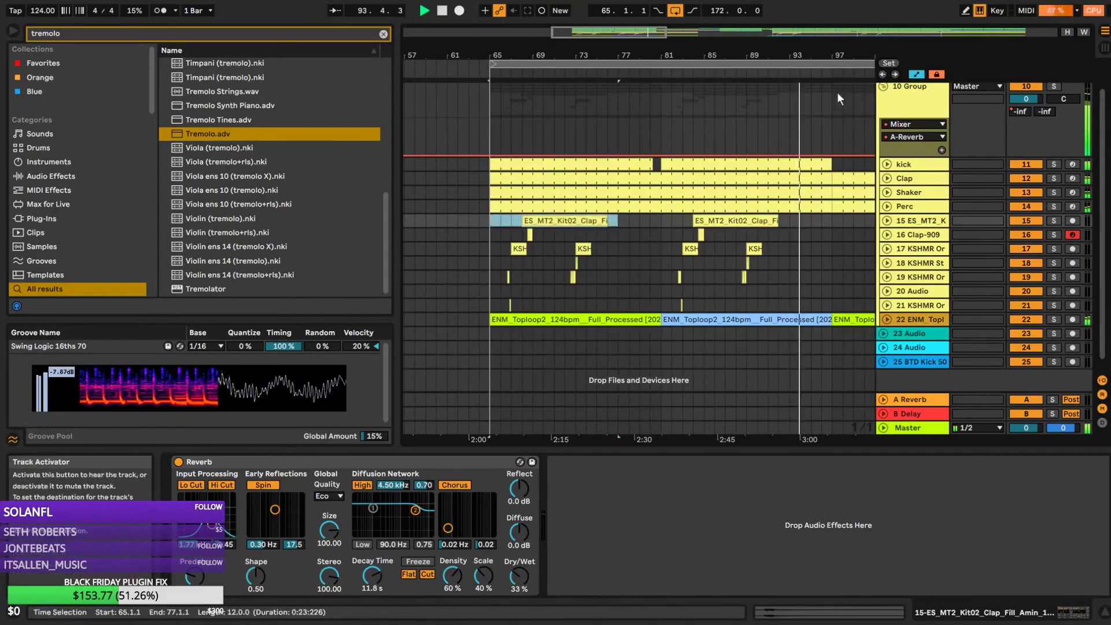
Duplicate the bars 141–157 block of tracks 15 to 21 three times so the fills and hits repeat up to bar 205
{"action": "left_click_drag", "start_coordinate": [643, 32], "coordinate": [764, 2]}
{"action": "left_click_drag", "start_coordinate": [609, 222], "coordinate": [652, 304]}
{"action": "left_click_drag", "start_coordinate": [628, 33], "coordinate": [687, 300]}
{"action": "key", "text": "ctrl+d"}
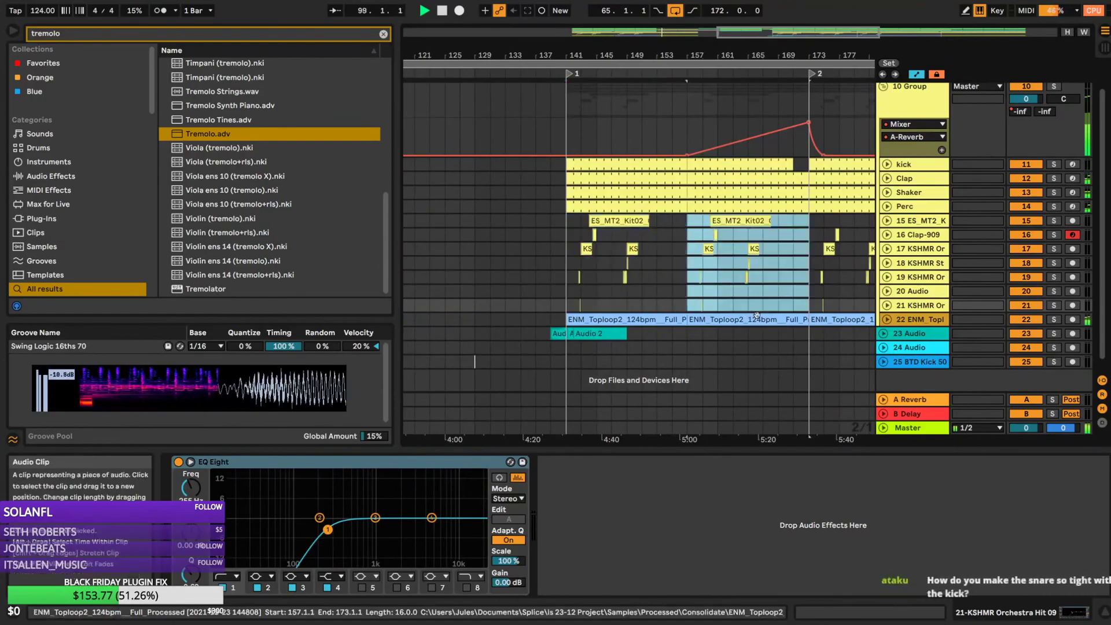
{"action": "key", "text": "ctrl+d"}
{"action": "key", "text": "ctrl+d"}
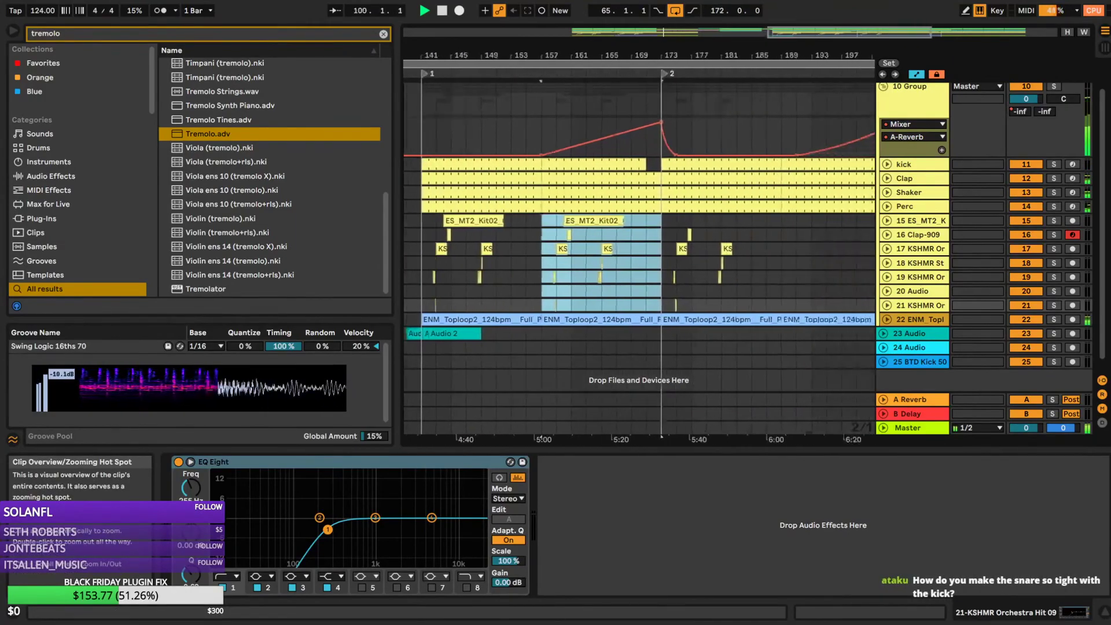
{"action": "left_click_drag", "start_coordinate": [828, 32], "coordinate": [671, 21]}
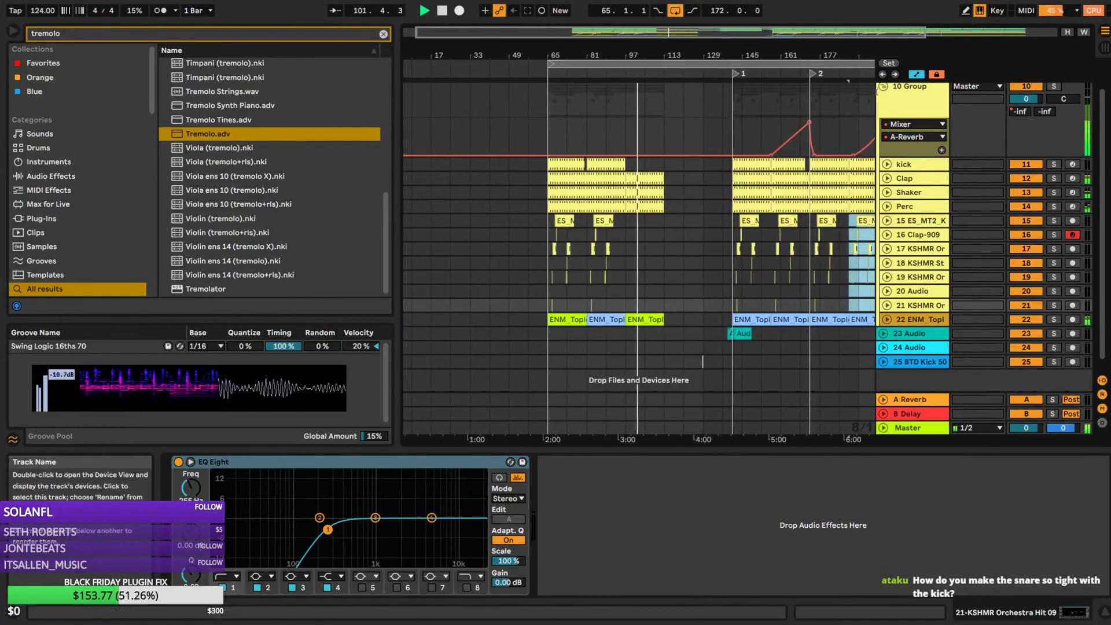
{"action": "left_click", "coordinate": [884, 88]}
{"action": "left_click_drag", "start_coordinate": [747, 31], "coordinate": [754, 22]}
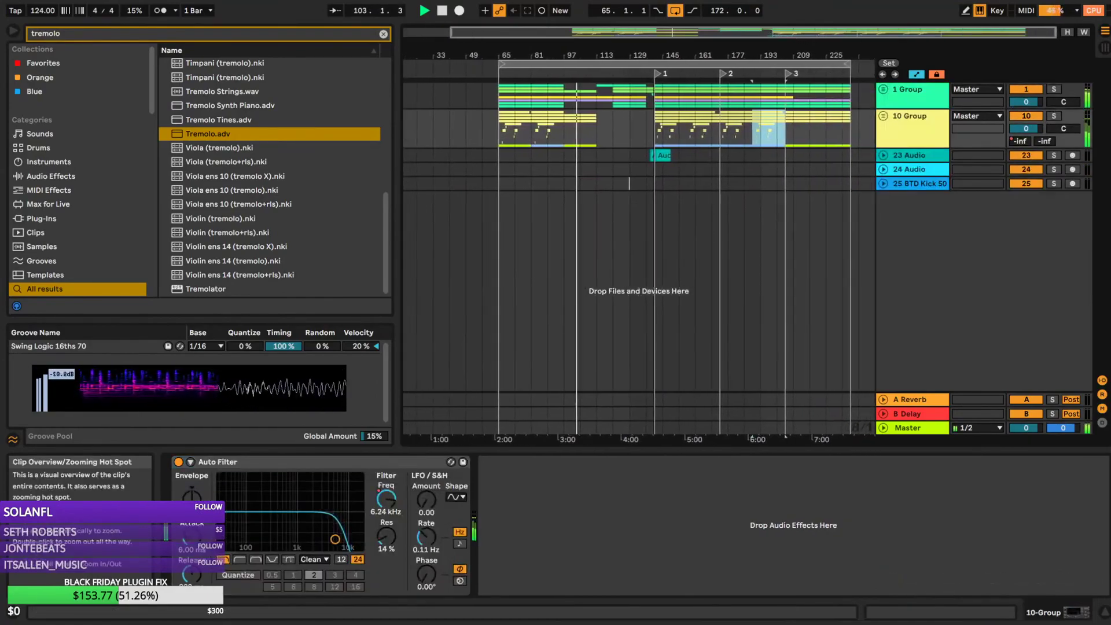
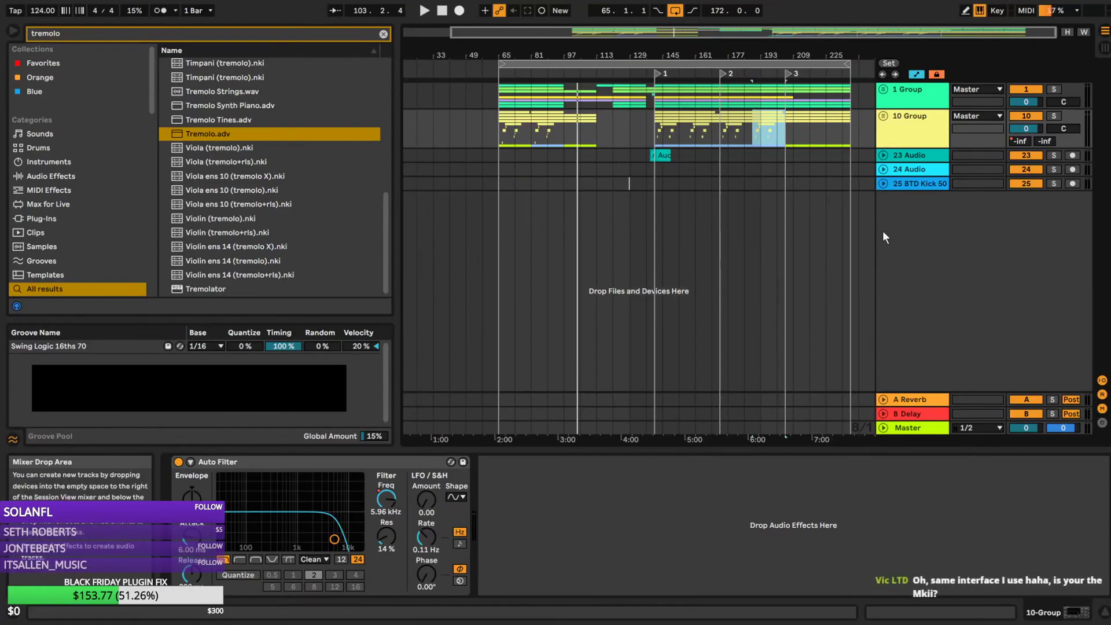
Solo the kick and Clap tracks in the 10 Group and play them together from bar 189
{"action": "left_click", "coordinate": [884, 115]}
{"action": "left_click", "coordinate": [909, 194]}
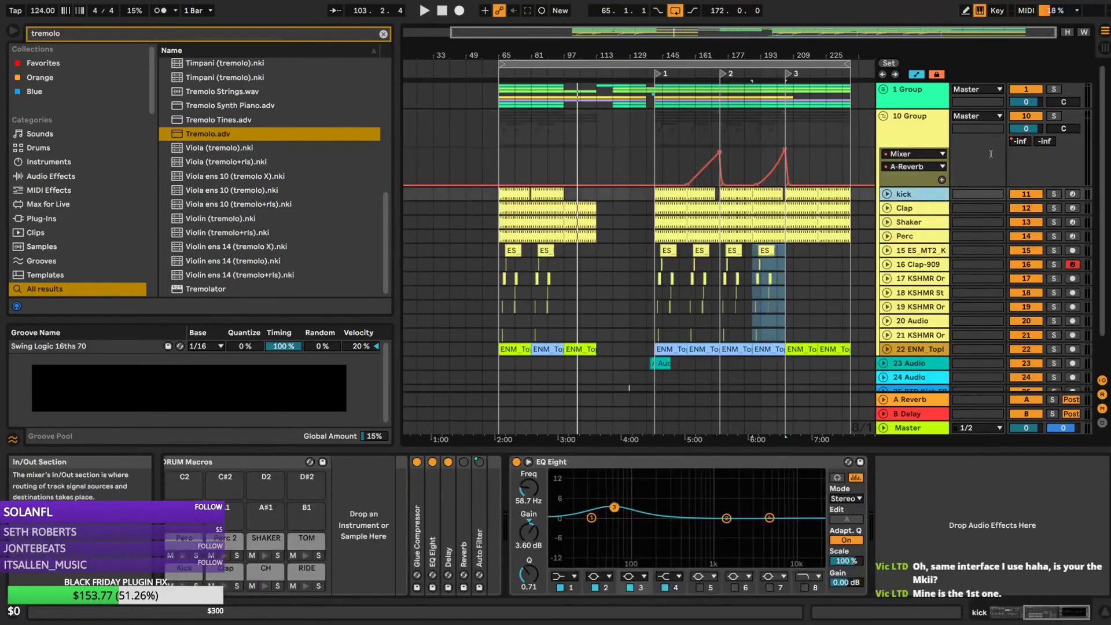
{"action": "left_click", "coordinate": [1054, 194]}
{"action": "key", "text": "space"}
{"action": "left_click", "coordinate": [1049, 206]}
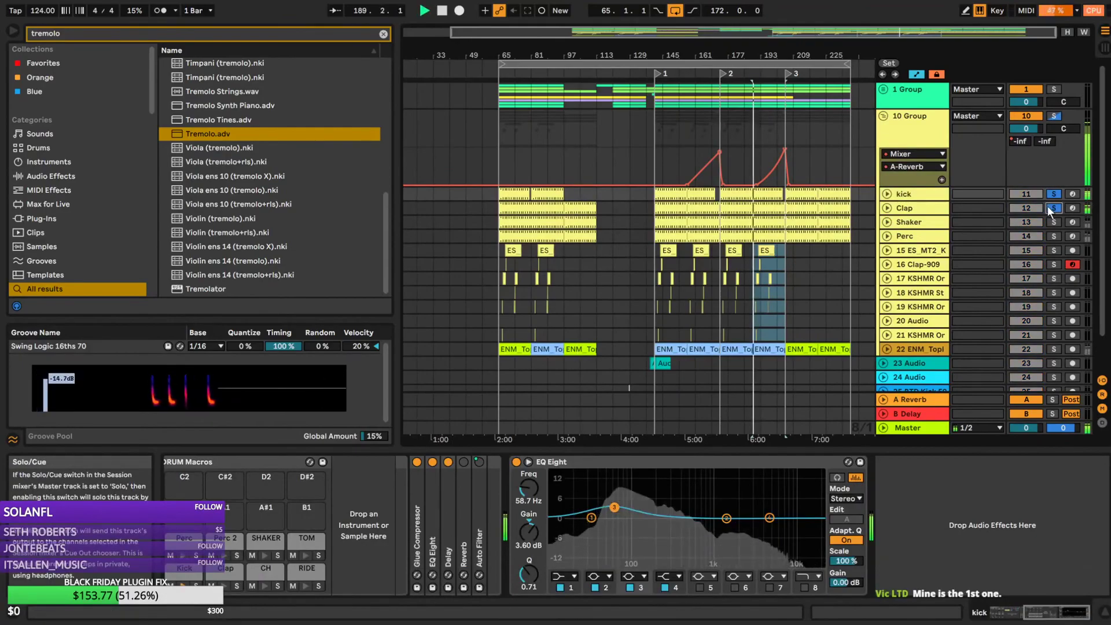
{"action": "left_click", "coordinate": [916, 128]}
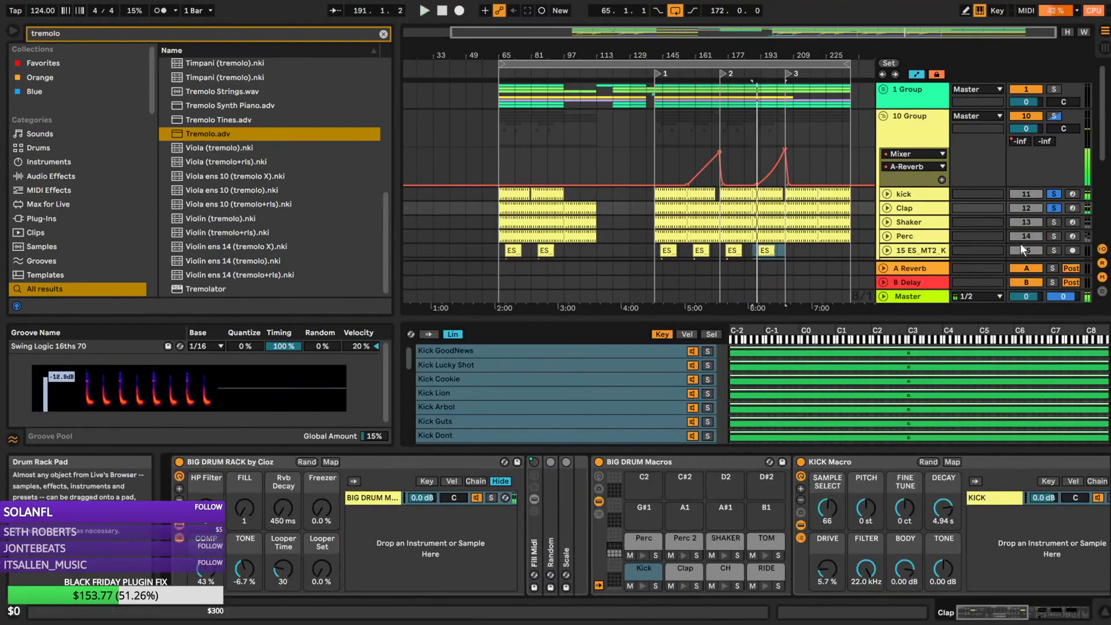
Solo only the Clap track and audition it repeatedly from bar 189
{"action": "left_click", "coordinate": [1052, 208]}
{"action": "left_click", "coordinate": [1052, 209]}
{"action": "key", "text": "space"}
{"action": "key", "text": "space"}
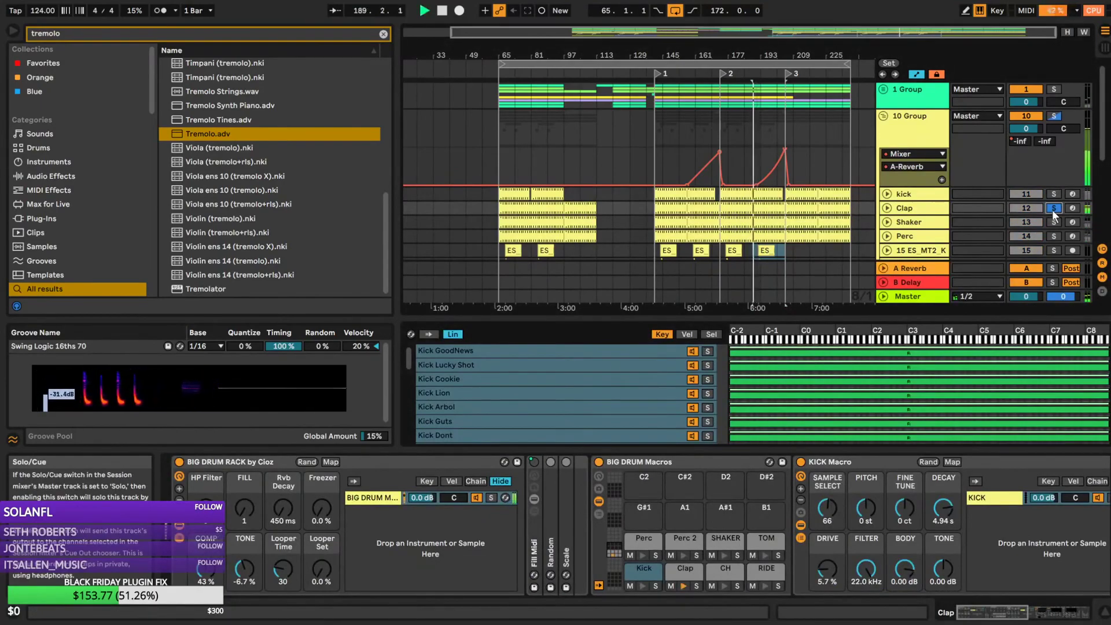
{"action": "key", "text": "space"}
{"action": "scroll", "coordinate": [1052, 209], "scroll_direction": "down", "scroll_amount": 2}
{"action": "key", "text": "space"}
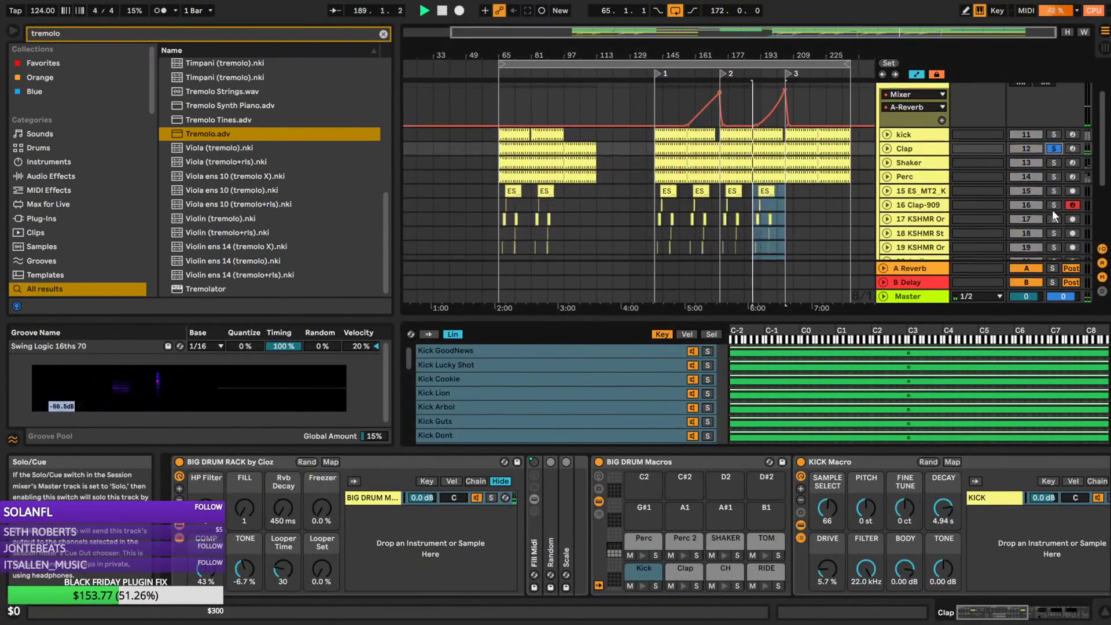
{"action": "key", "text": "space"}
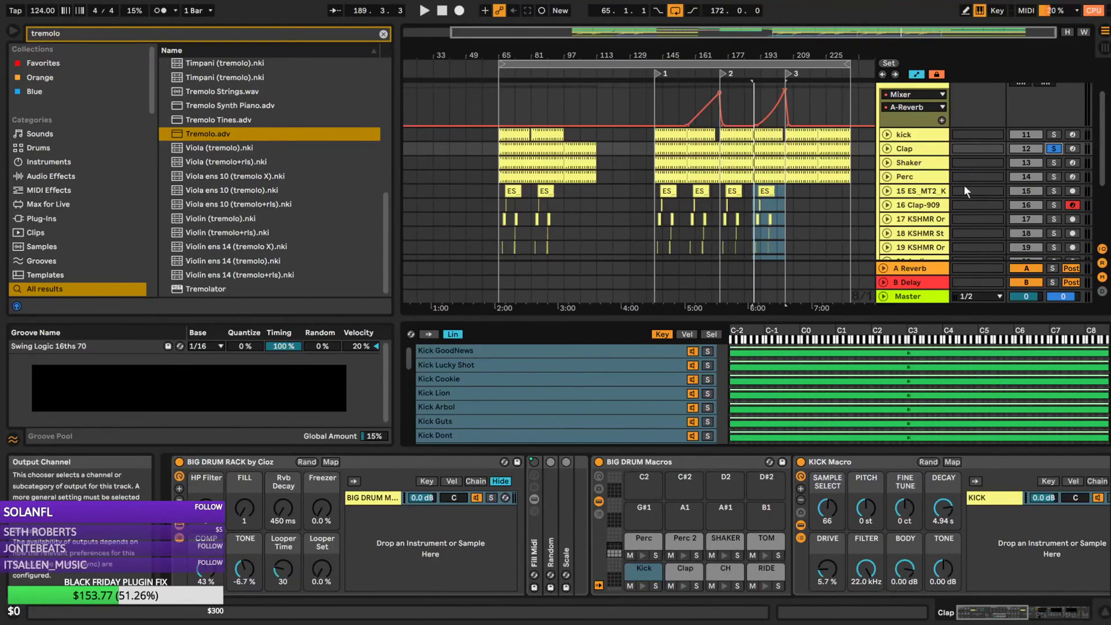
{"action": "scroll", "coordinate": [1039, 184], "scroll_direction": "down", "scroll_amount": 3}
{"action": "scroll", "coordinate": [1038, 184], "scroll_direction": "down", "scroll_amount": 1}
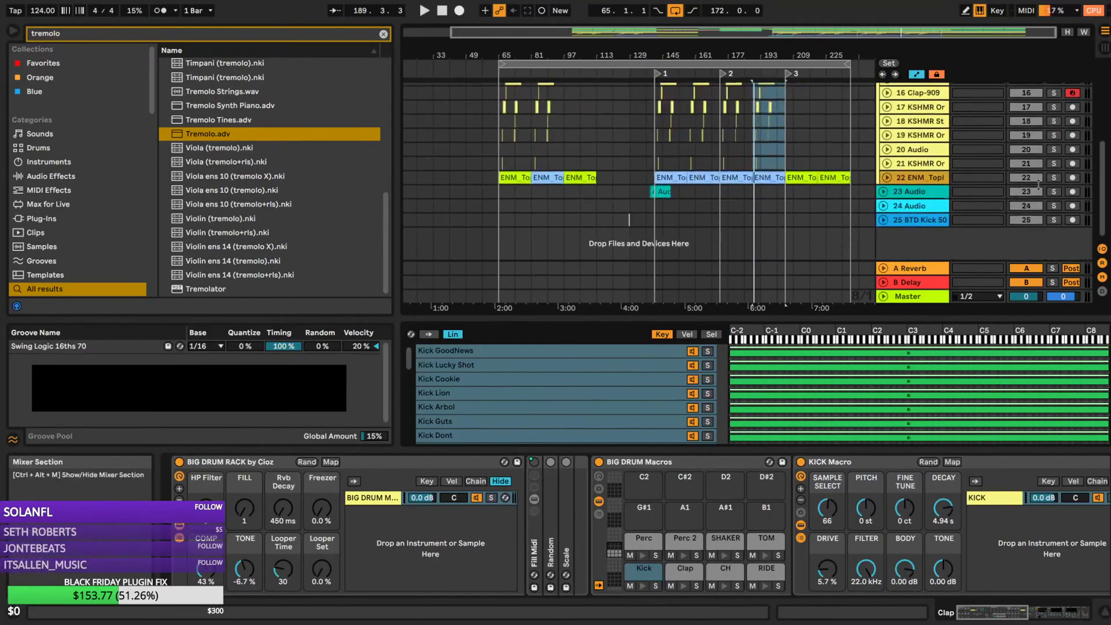
Solo the ENM_Toploop track 22, unfold it, and audition its hits repeatedly around bar 189 while examining the waveform
{"action": "left_click", "coordinate": [1051, 179]}
{"action": "key", "text": "space"}
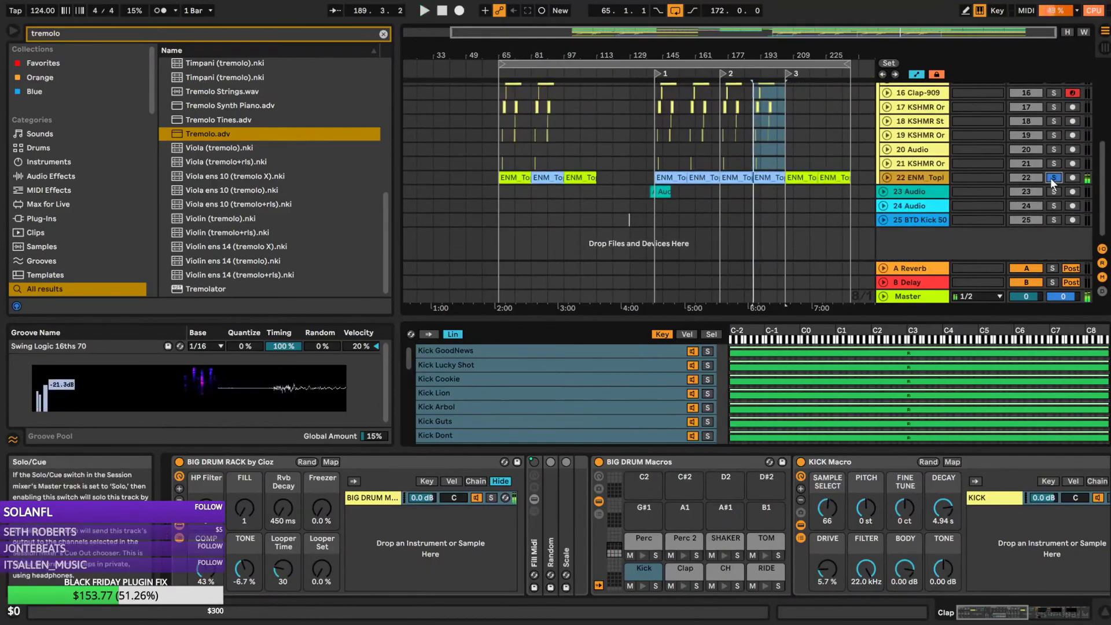
{"action": "scroll", "coordinate": [1053, 176], "scroll_direction": "up", "scroll_amount": 3}
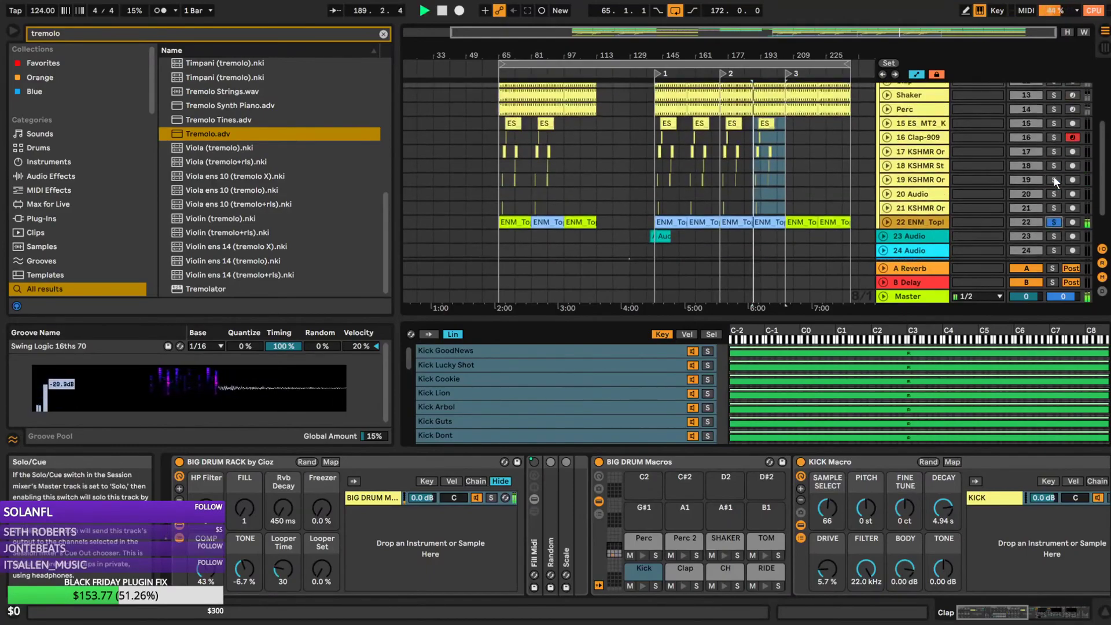
{"action": "left_click", "coordinate": [887, 223]}
{"action": "left_click_drag", "start_coordinate": [823, 33], "coordinate": [899, 220]}
{"action": "key", "text": "space"}
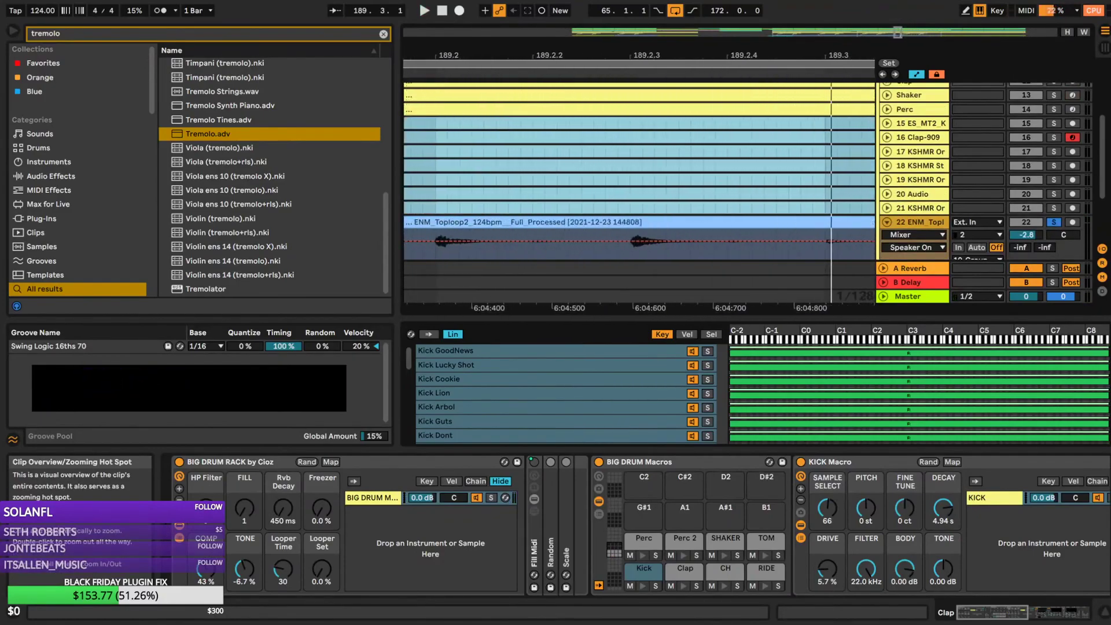
{"action": "left_click_drag", "start_coordinate": [900, 32], "coordinate": [898, 29]}
{"action": "key", "text": "space"}
{"action": "key", "text": "space"}
{"action": "key", "text": "space"}
{"action": "key", "text": "space"}
{"action": "key", "text": "space"}
Turn off the solo on track 22 and play all tracks together from bar 189 and from bar 65
{"action": "left_click", "coordinate": [1054, 222]}
{"action": "key", "text": "space"}
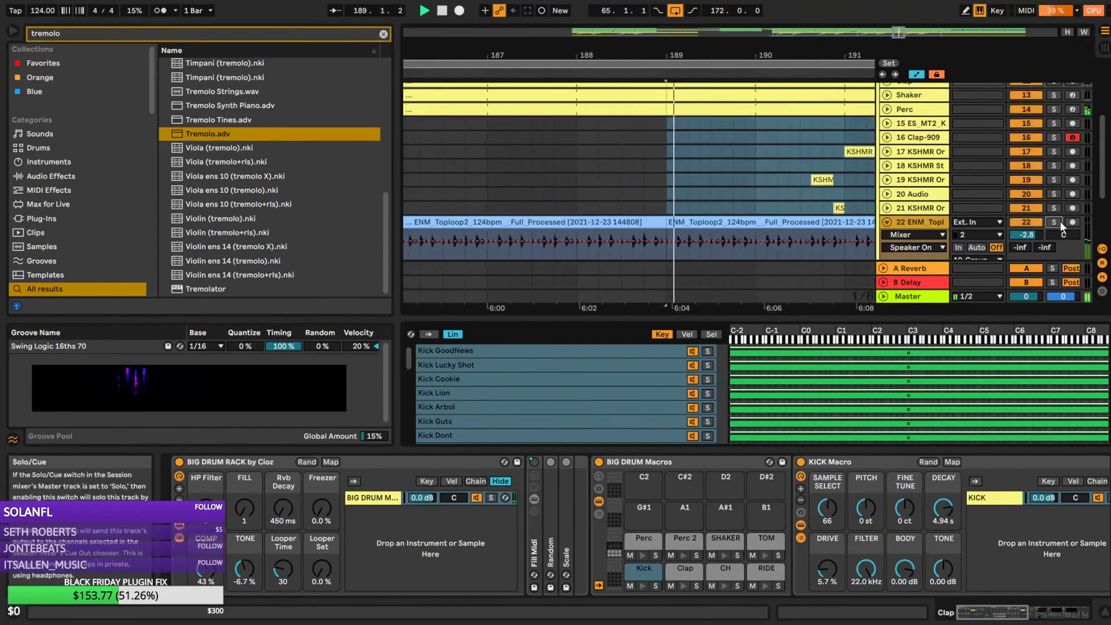
{"action": "left_click_drag", "start_coordinate": [899, 32], "coordinate": [697, 20]}
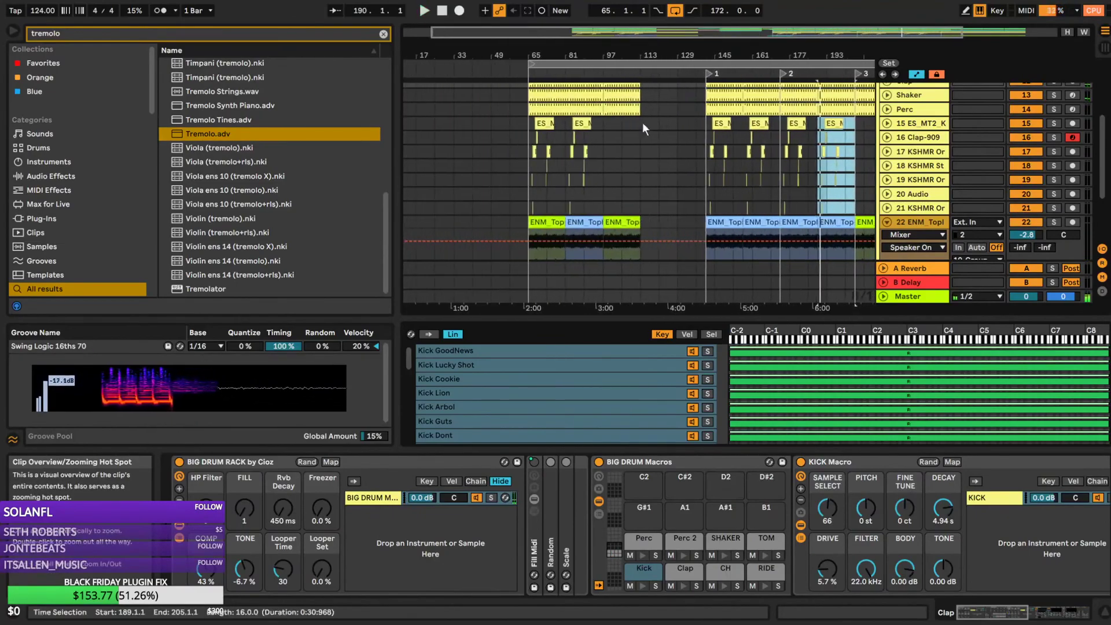
{"action": "left_click", "coordinate": [528, 159]}
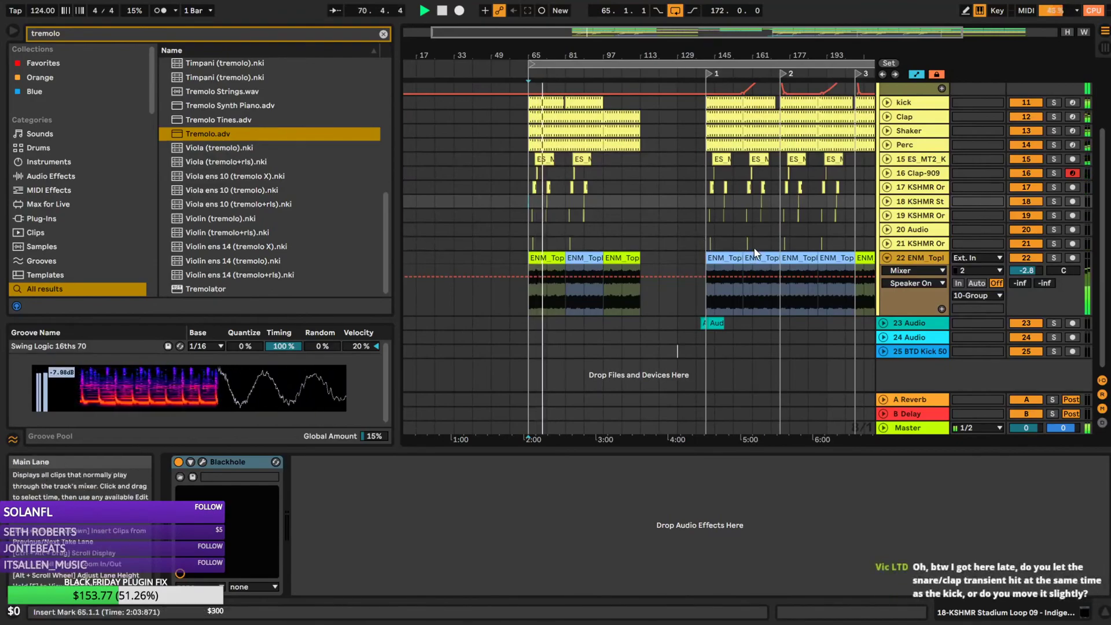
Fold the 10 Group, copy its bars 65–97 to bar 33, and play the arrangement from there
{"action": "scroll", "coordinate": [875, 154], "scroll_direction": "up", "scroll_amount": 3}
{"action": "left_click", "coordinate": [883, 117]}
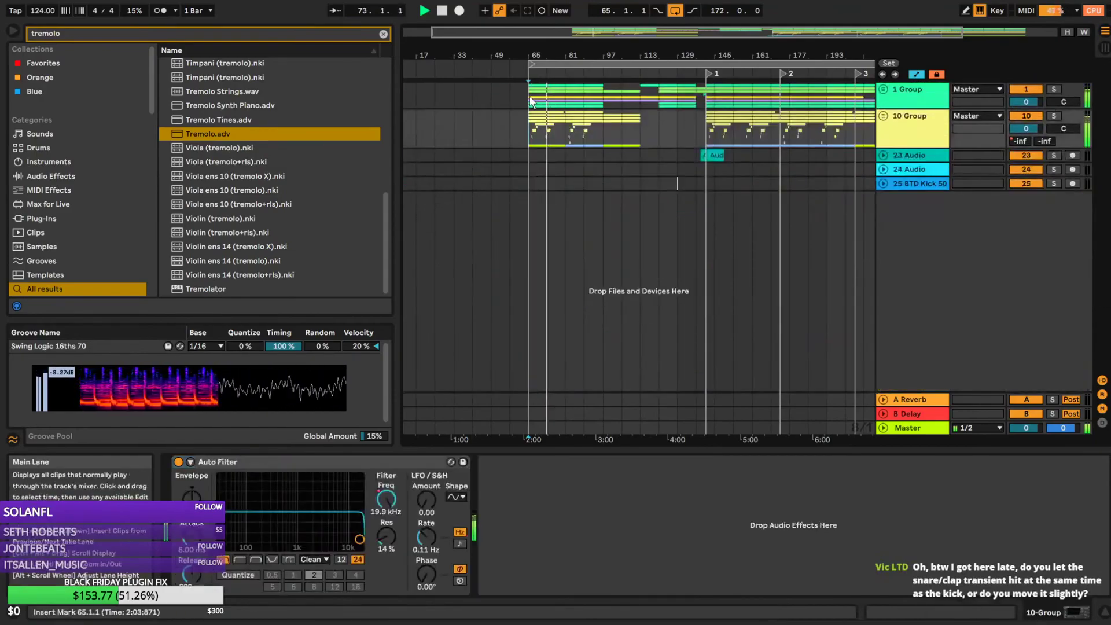
{"action": "left_click_drag", "start_coordinate": [547, 124], "coordinate": [600, 139]}
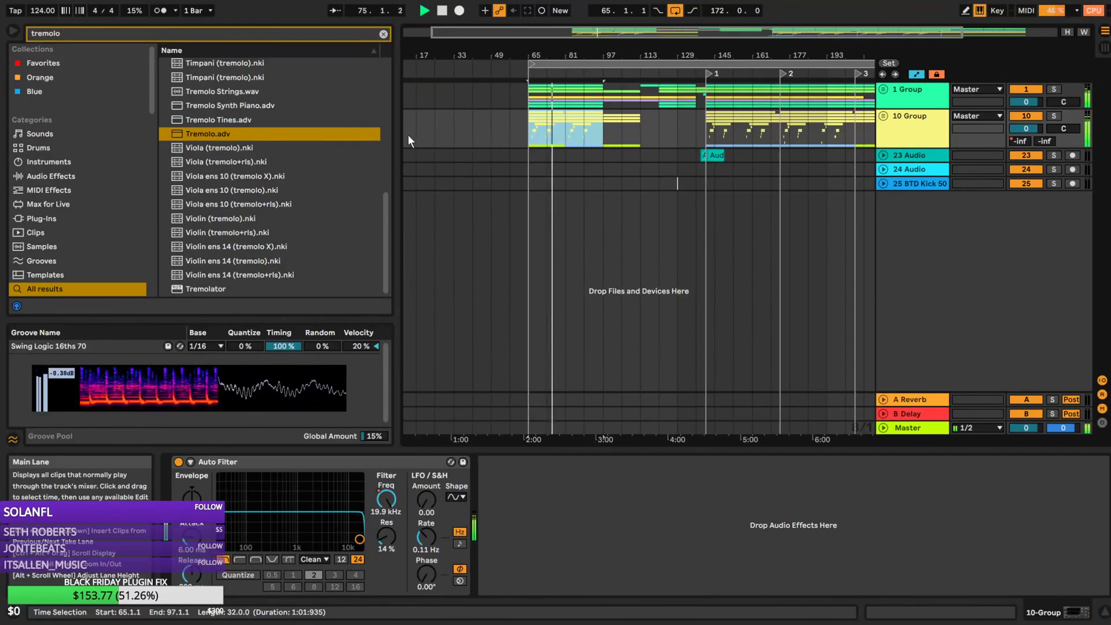
{"action": "left_click_drag", "start_coordinate": [568, 33], "coordinate": [568, 22]}
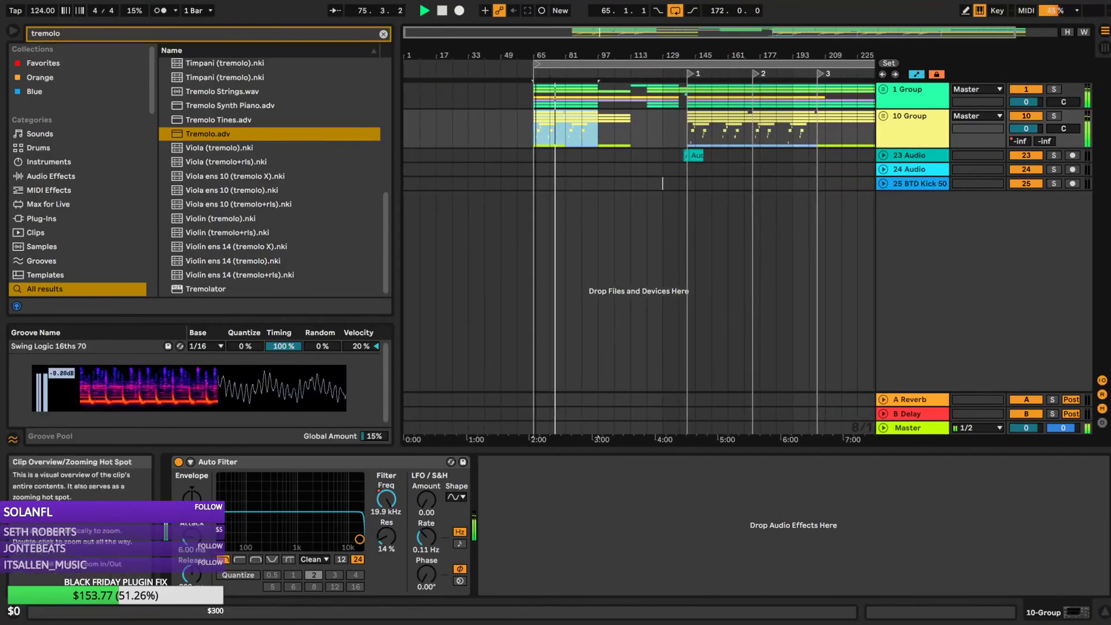
{"action": "left_click", "coordinate": [465, 125]}
{"action": "key", "text": "ctrl+v"}
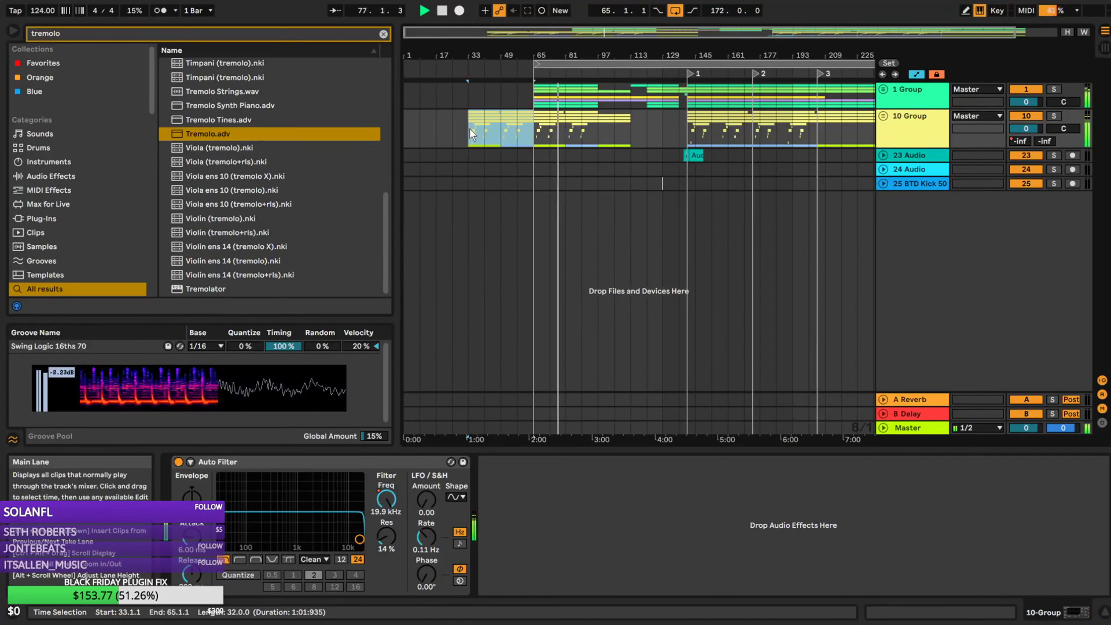
{"action": "left_click", "coordinate": [470, 129]}
{"action": "mouse_move", "coordinate": [473, 33]}
{"action": "left_mouse_down"}
{"action": "mouse_move", "coordinate": [473, 57]}
{"action": "mouse_move", "coordinate": [461, 59]}
{"action": "left_mouse_up"}
{"action": "key", "text": "space"}
{"action": "key", "text": "space"}
Unfold the 10 Group, delete the fills and hits on tracks 15 to 21 in bars 33–49, and play the result
{"action": "left_click", "coordinate": [883, 116]}
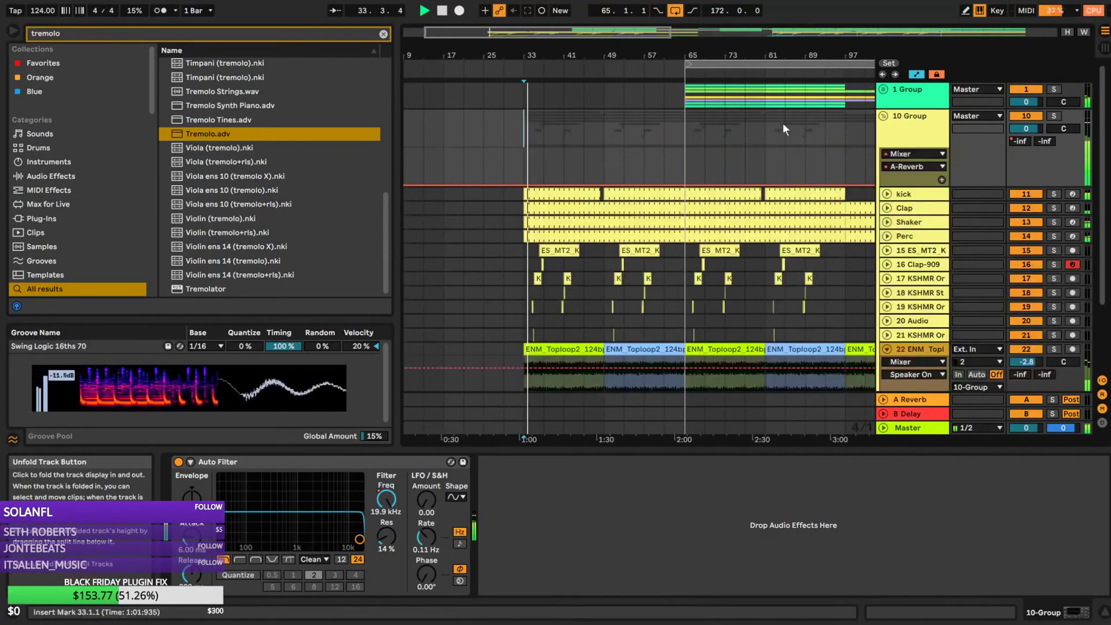
{"action": "left_click", "coordinate": [561, 260]}
{"action": "key", "text": "space"}
{"action": "left_click_drag", "start_coordinate": [526, 158], "coordinate": [599, 242]}
{"action": "key", "text": "Delete"}
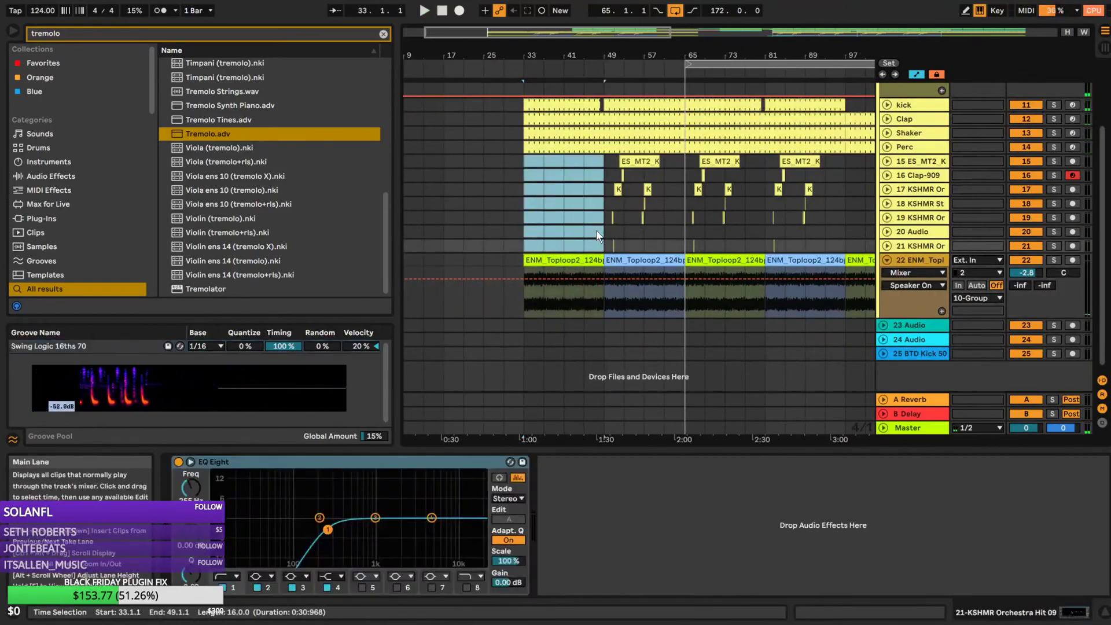
{"action": "left_click", "coordinate": [526, 174]}
{"action": "key", "text": "space"}
{"action": "left_click_drag", "start_coordinate": [693, 52], "coordinate": [694, 30]}
{"action": "key", "text": "space"}
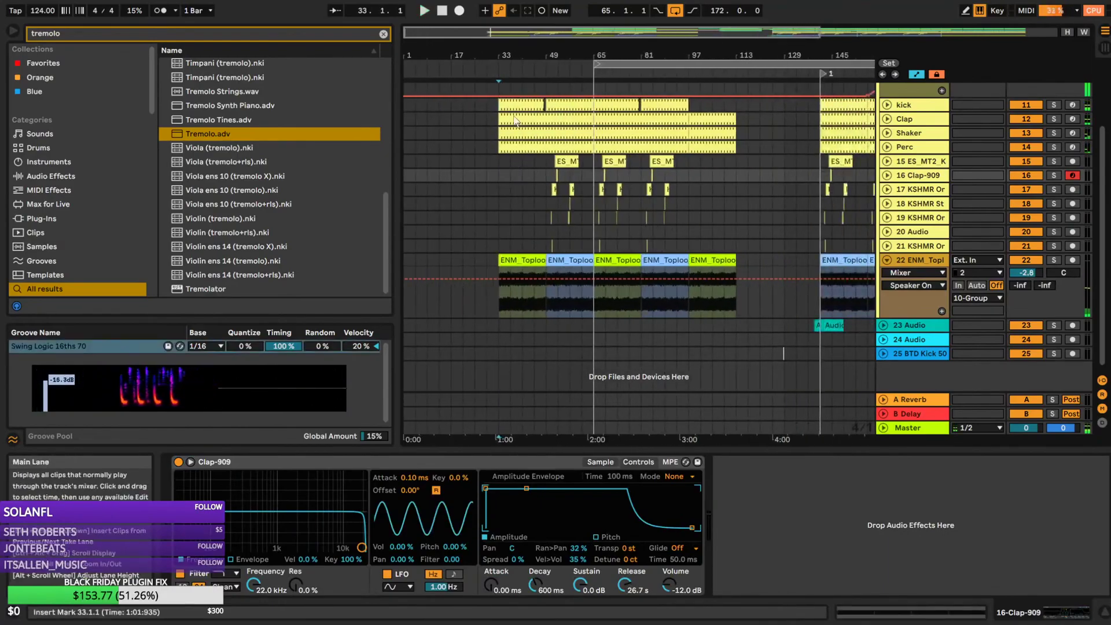
Copy bars 33–49 of the drum tracks, from kick through the ENM_Toploop track, to bar 1 and duplicate them to bar 17
{"action": "left_click_drag", "start_coordinate": [499, 159], "coordinate": [532, 290]}
{"action": "left_click", "coordinate": [545, 308]}
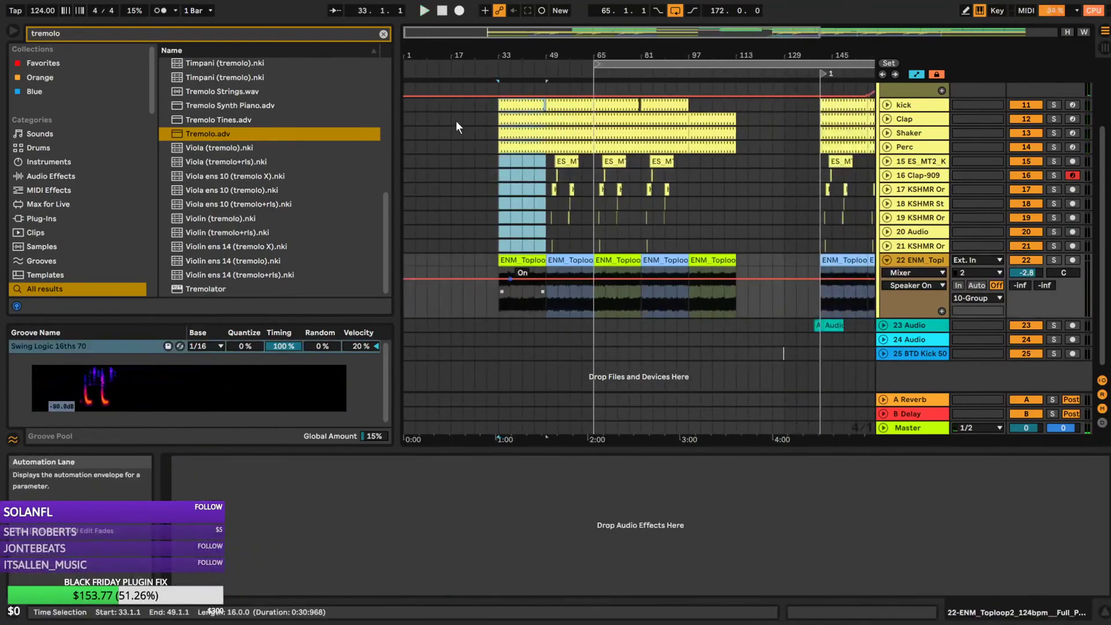
{"action": "left_click", "coordinate": [405, 107]}
{"action": "key", "text": "ctrl+v"}
{"action": "key", "text": "ctrl+d"}
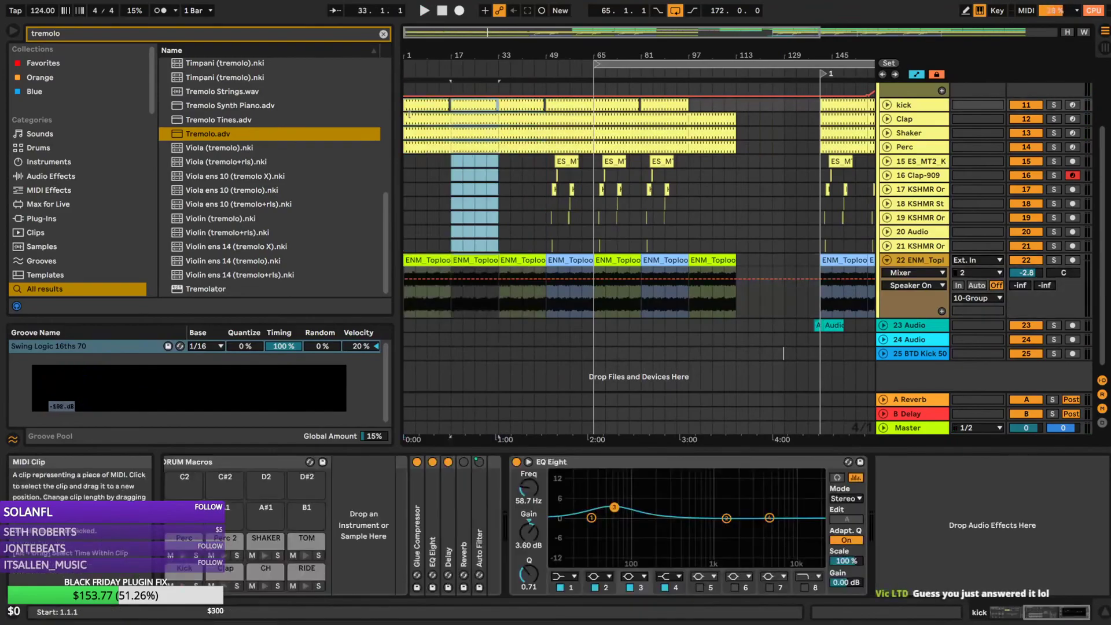
Extend the first kick clip to bar 17 to close the gap and play from the start
{"action": "left_click", "coordinate": [443, 107]}
{"action": "left_click", "coordinate": [451, 109]}
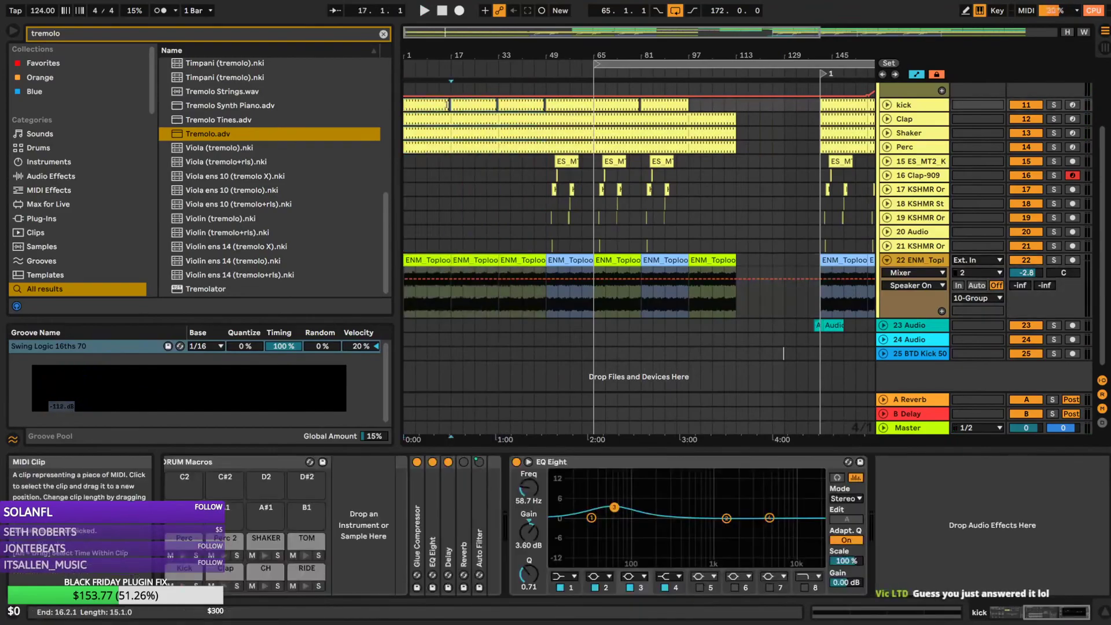
{"action": "key", "text": "space"}
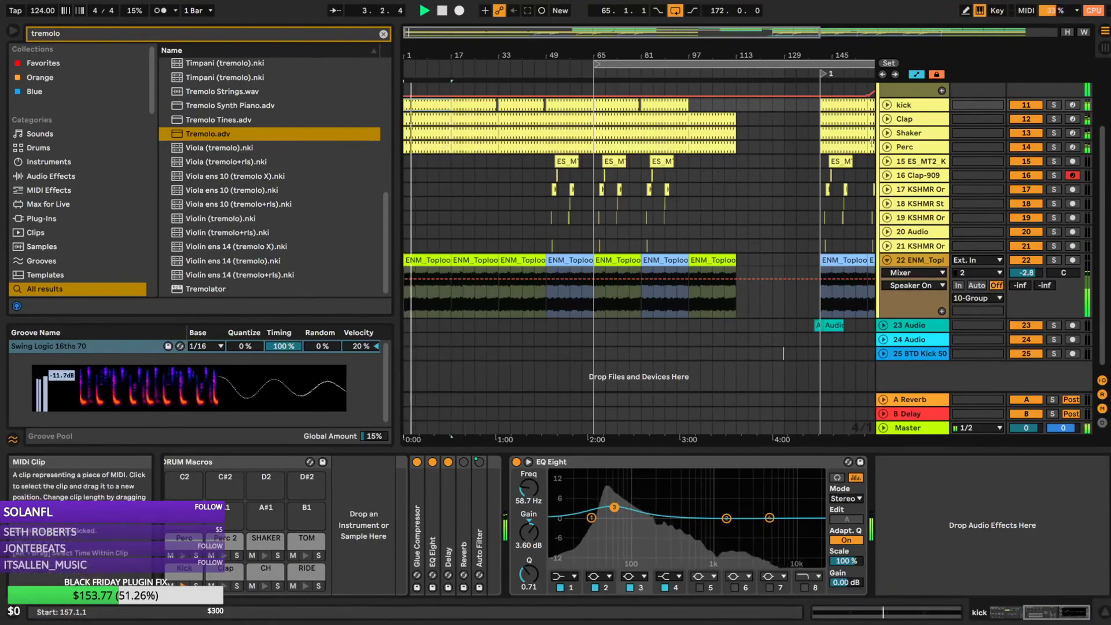
Try deactivating the Perc and ENM_Toploop clips in bars 1–17, and reactivate the Perc clip
{"action": "double_click", "coordinate": [412, 149]}
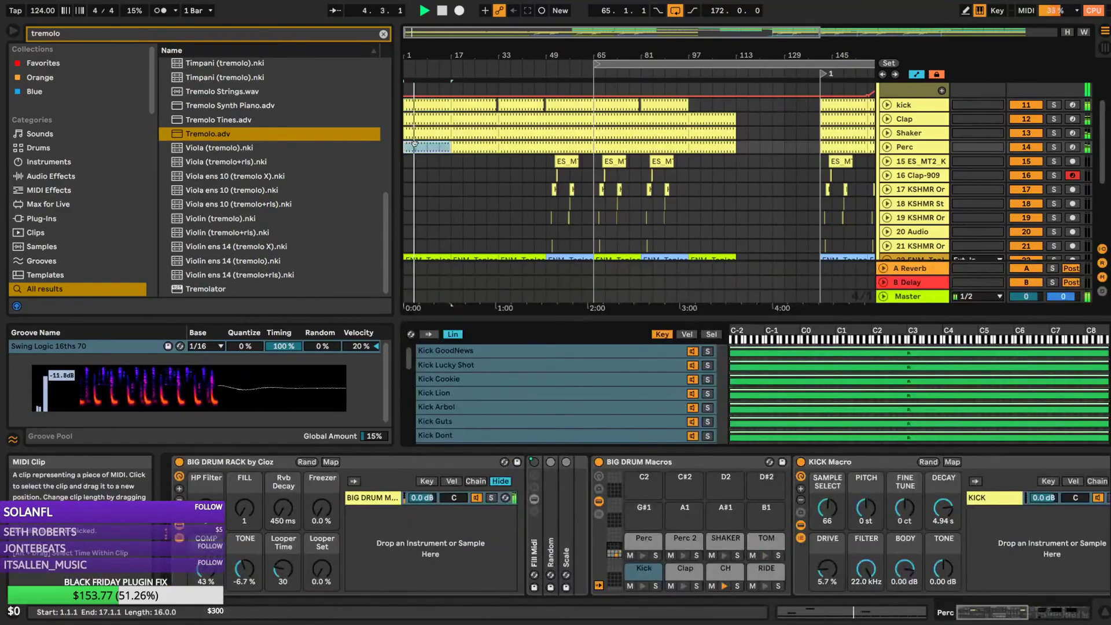
{"action": "key", "text": "0"}
{"action": "scroll", "coordinate": [445, 152], "scroll_direction": "down", "scroll_amount": 3}
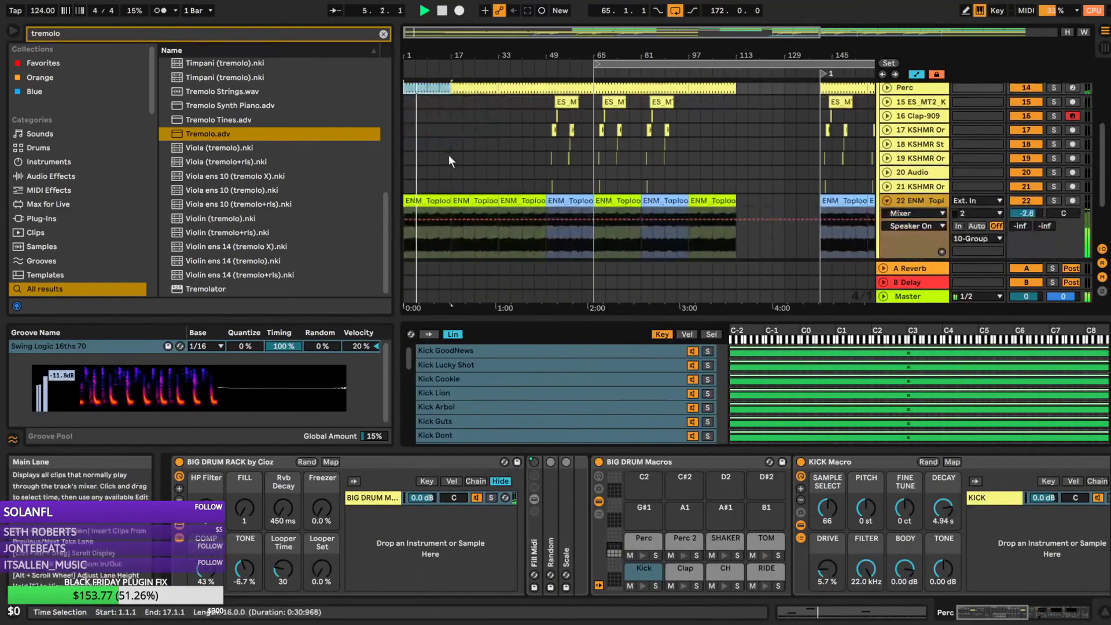
{"action": "left_click", "coordinate": [431, 203]}
{"action": "key", "text": "0"}
{"action": "scroll", "coordinate": [430, 201], "scroll_direction": "up", "scroll_amount": 2}
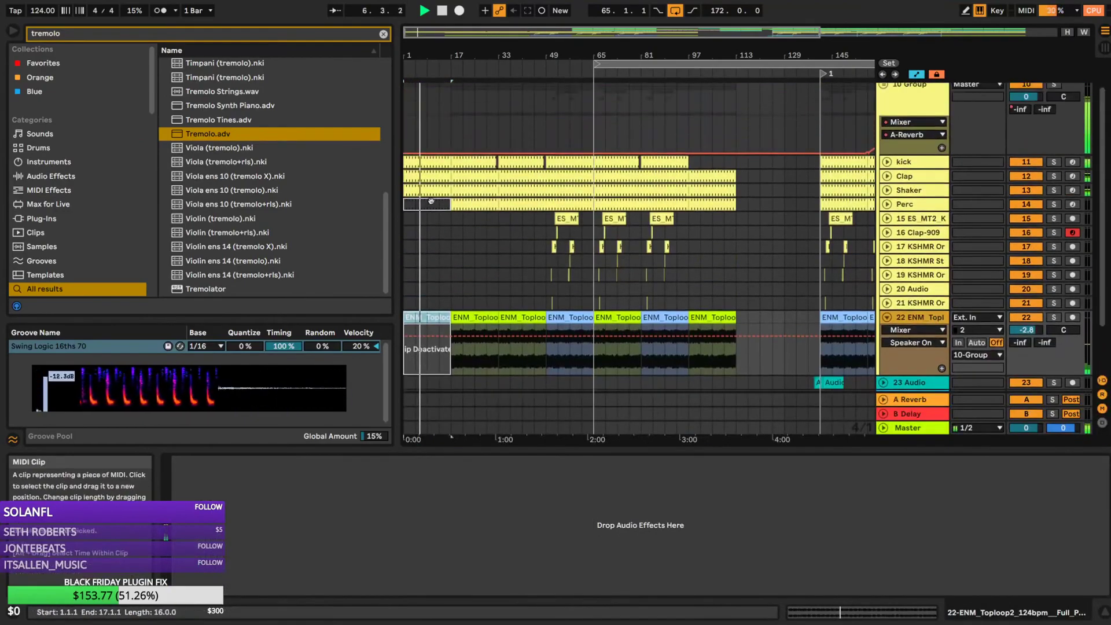
{"action": "left_click", "coordinate": [429, 204]}
{"action": "double_click", "coordinate": [429, 203]}
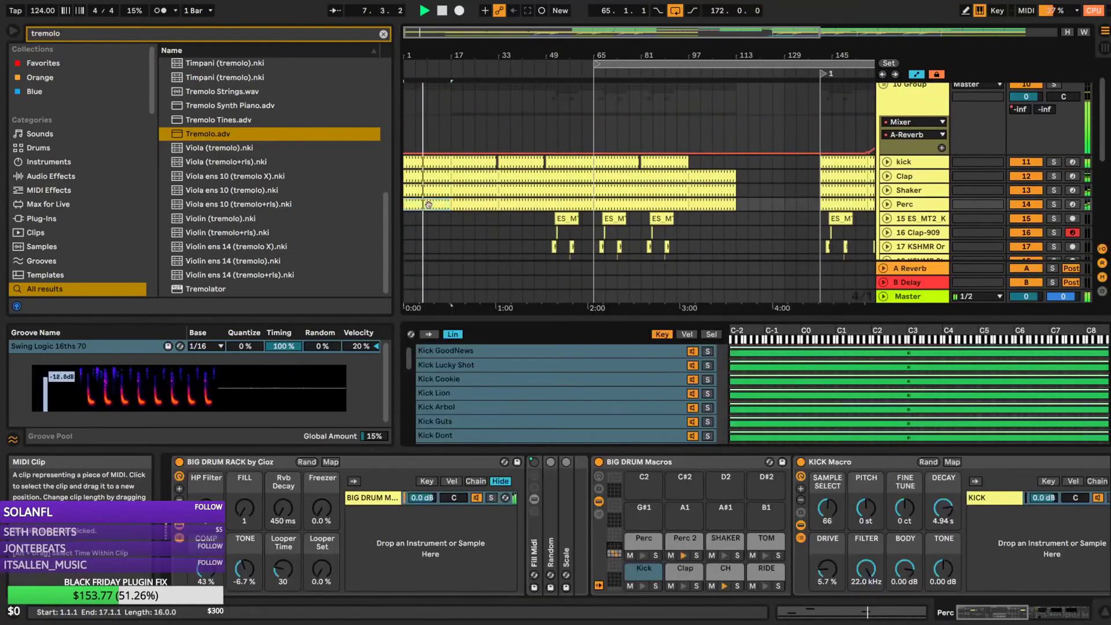
Open the first Perc clip and deactivate its TOM, Perc and Perc 2 notes, auditioning the remaining pattern
{"action": "double_click", "coordinate": [421, 205]}
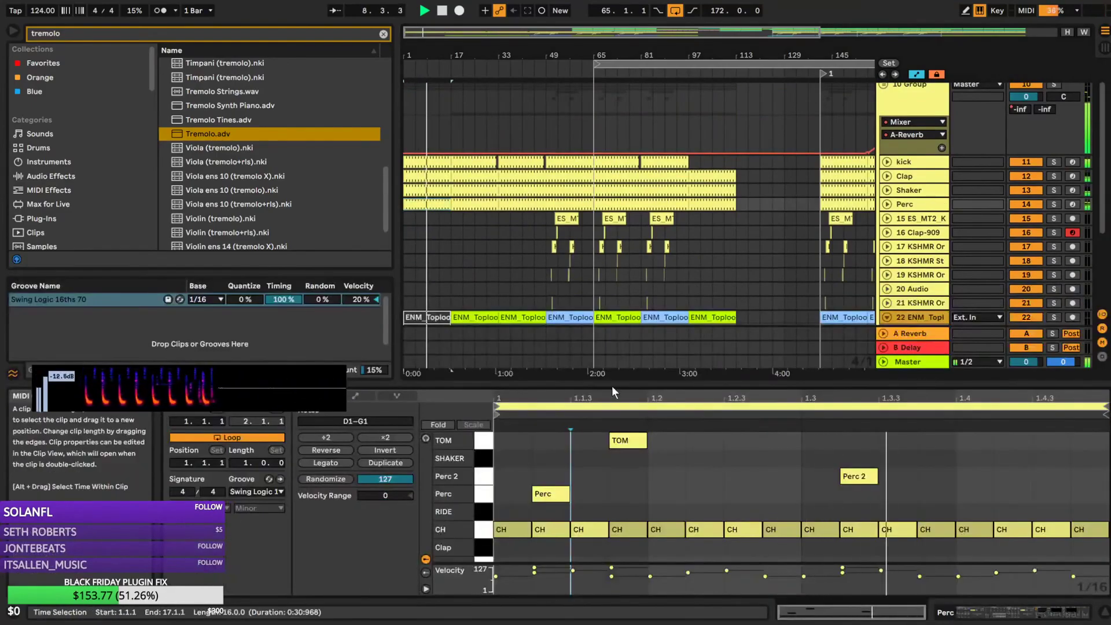
{"action": "left_click_drag", "start_coordinate": [503, 440], "coordinate": [722, 462]}
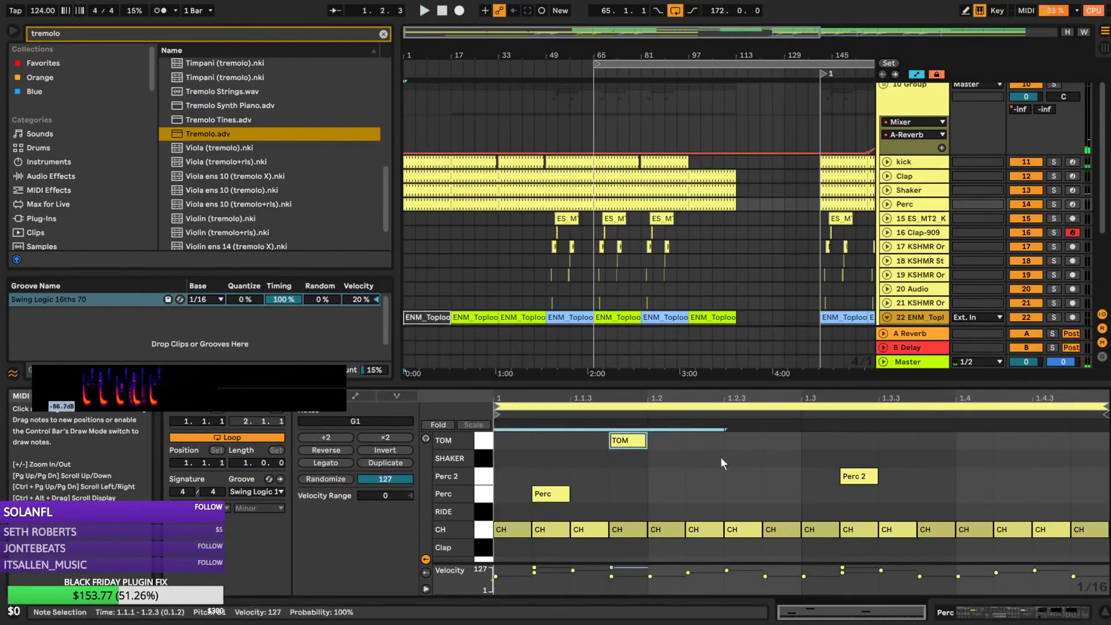
{"action": "key", "text": "0"}
{"action": "key", "text": "space"}
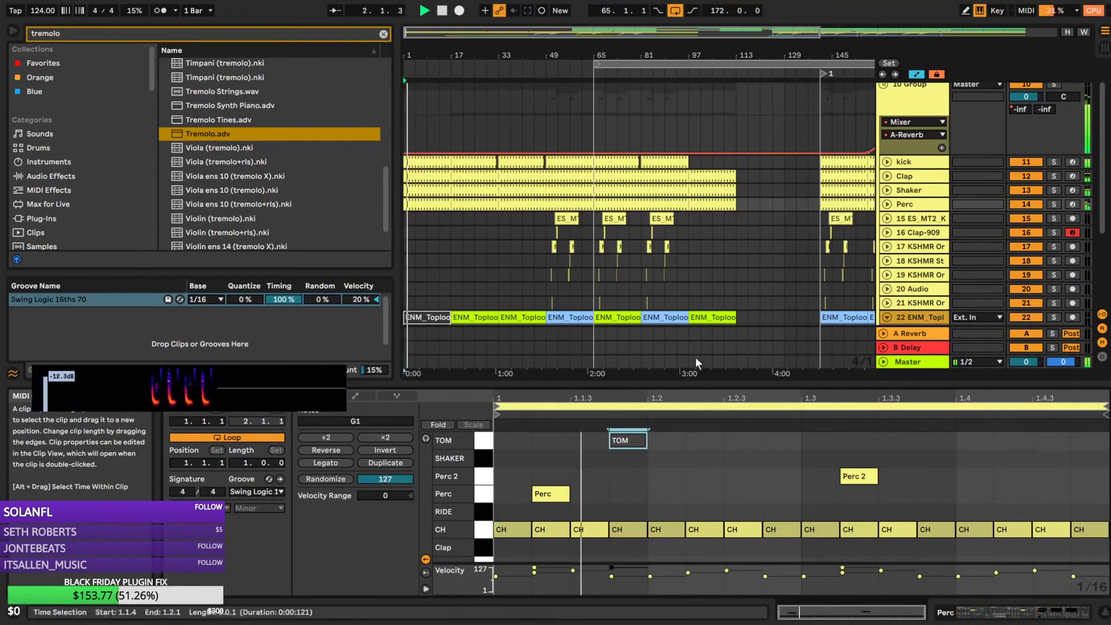
{"action": "left_click", "coordinate": [559, 493]}
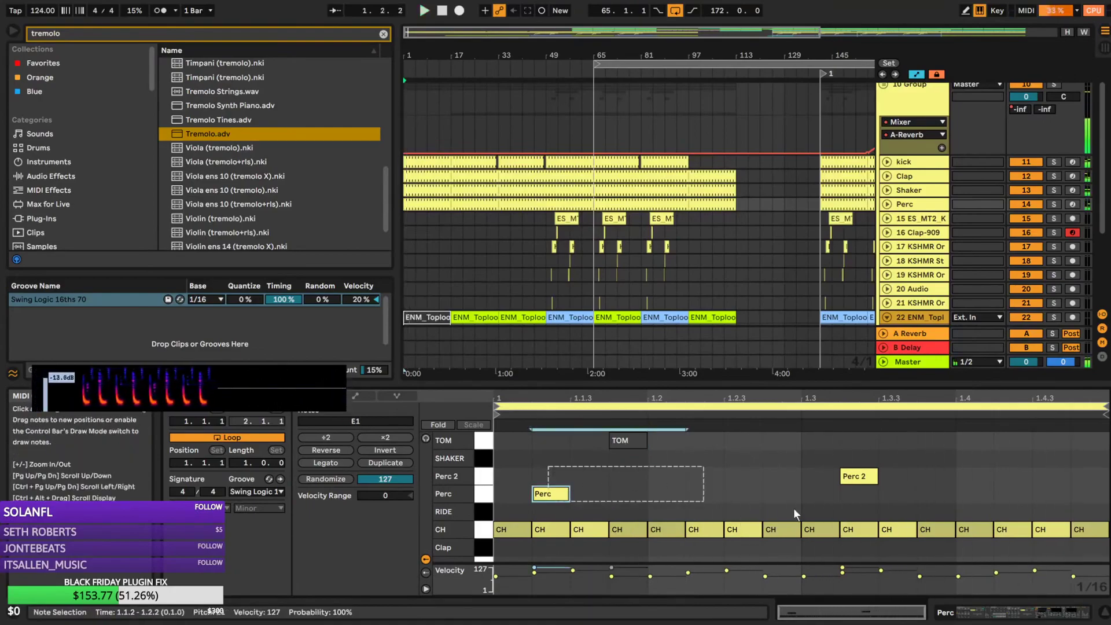
{"action": "left_click_drag", "start_coordinate": [773, 508], "coordinate": [860, 503]}
{"action": "key", "text": "0"}
{"action": "key", "text": "space"}
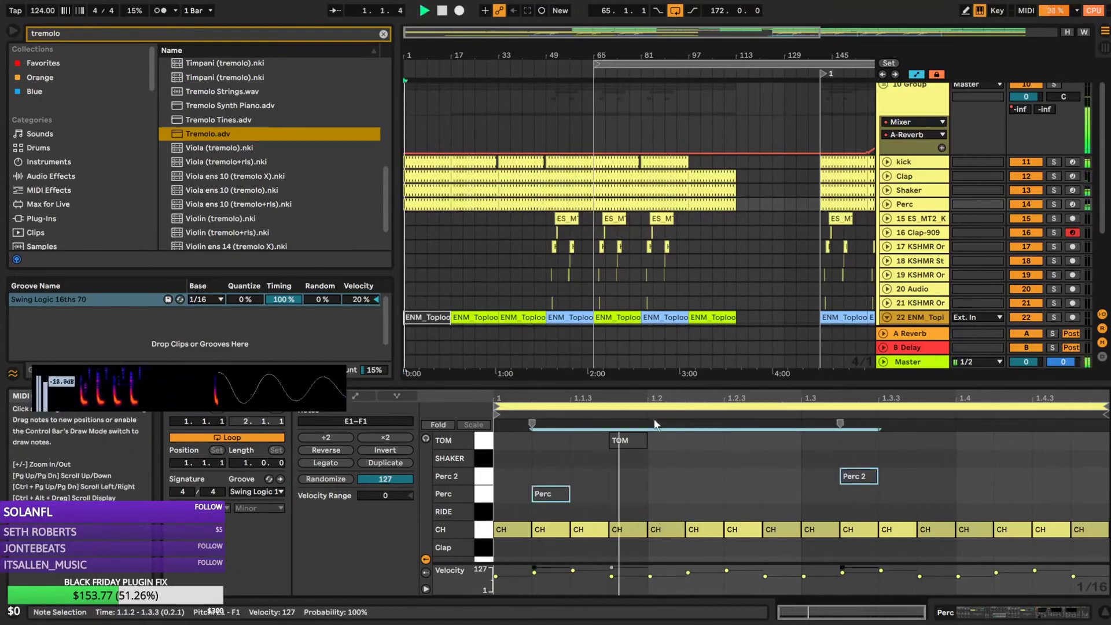
Reactivate the ENM_Toploop clip in bars 1–17 on track 22
{"action": "scroll", "coordinate": [782, 231], "scroll_direction": "down", "scroll_amount": 2}
{"action": "key", "text": "space"}
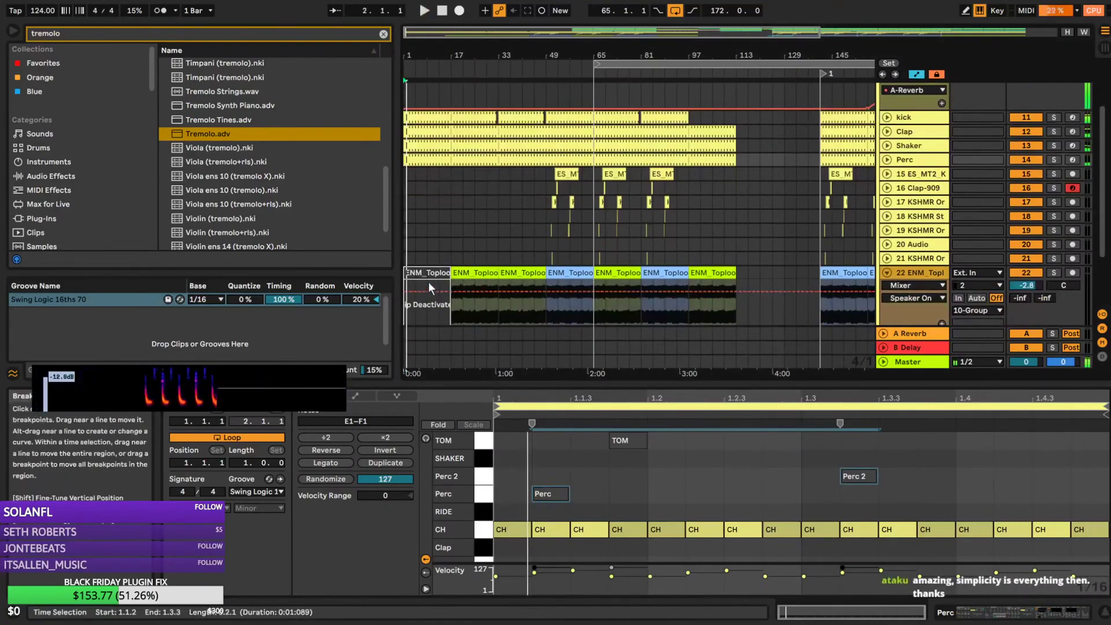
{"action": "left_click", "coordinate": [426, 275]}
{"action": "key", "text": "0"}
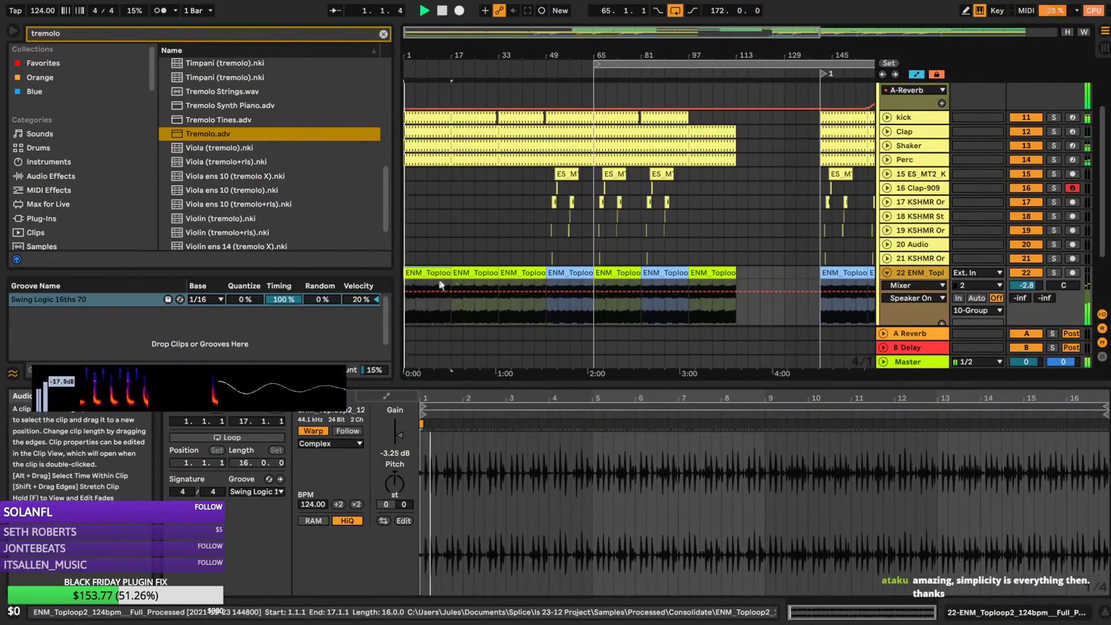
Repeat the bars 5–9 section of the ENM_Toploop clip on track 22 across bars 1–33
{"action": "left_click_drag", "start_coordinate": [471, 33], "coordinate": [475, 48]}
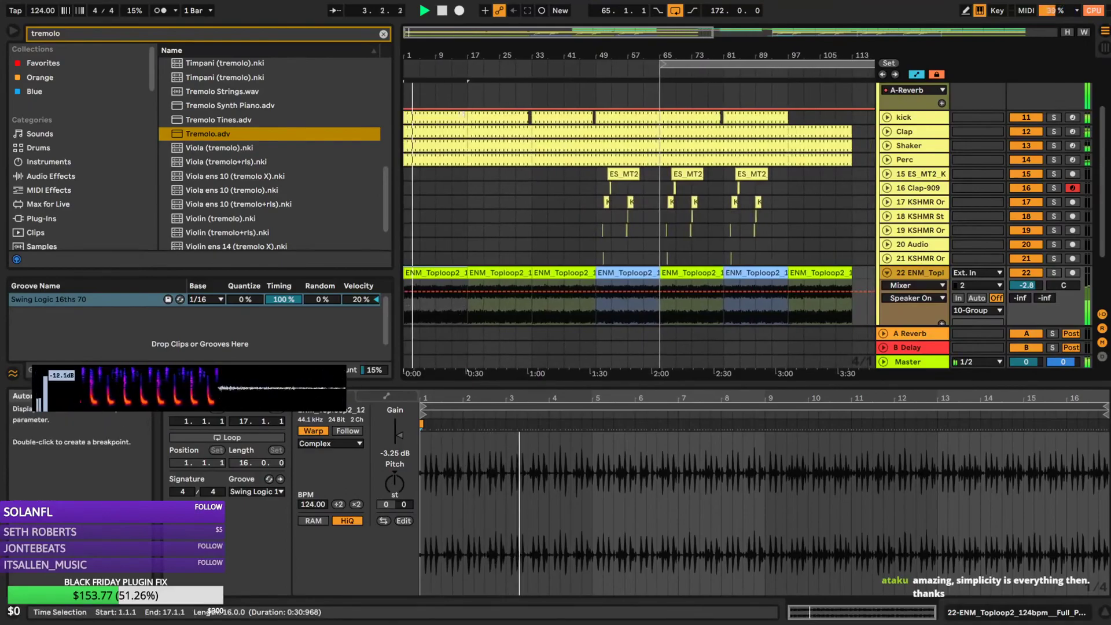
{"action": "scroll", "coordinate": [471, 100], "scroll_direction": "down", "scroll_amount": 1}
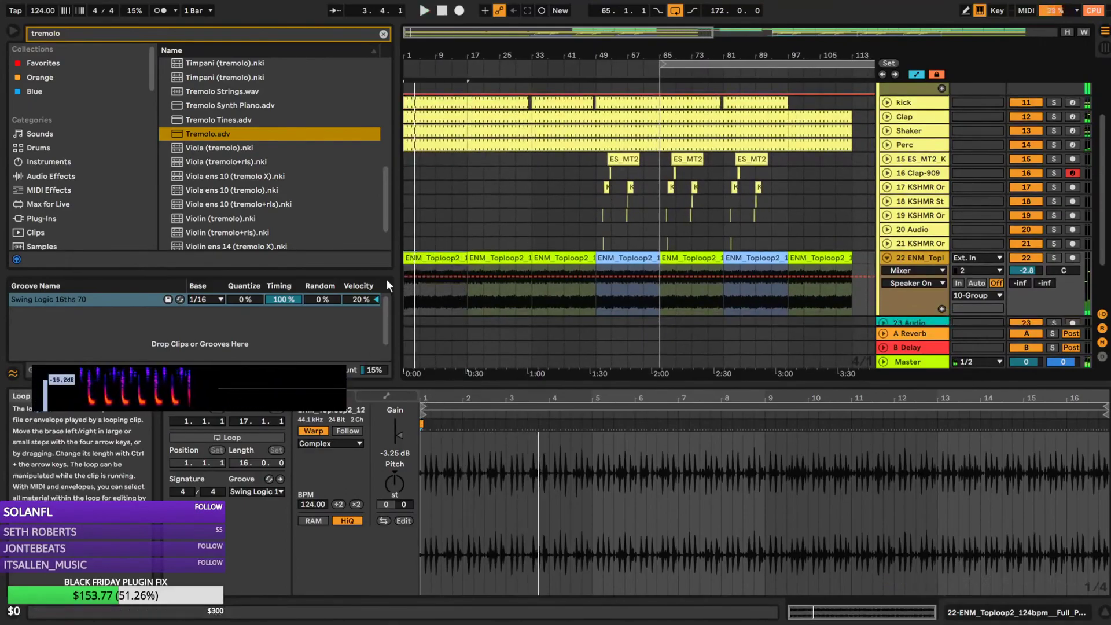
{"action": "left_click_drag", "start_coordinate": [420, 297], "coordinate": [436, 293]}
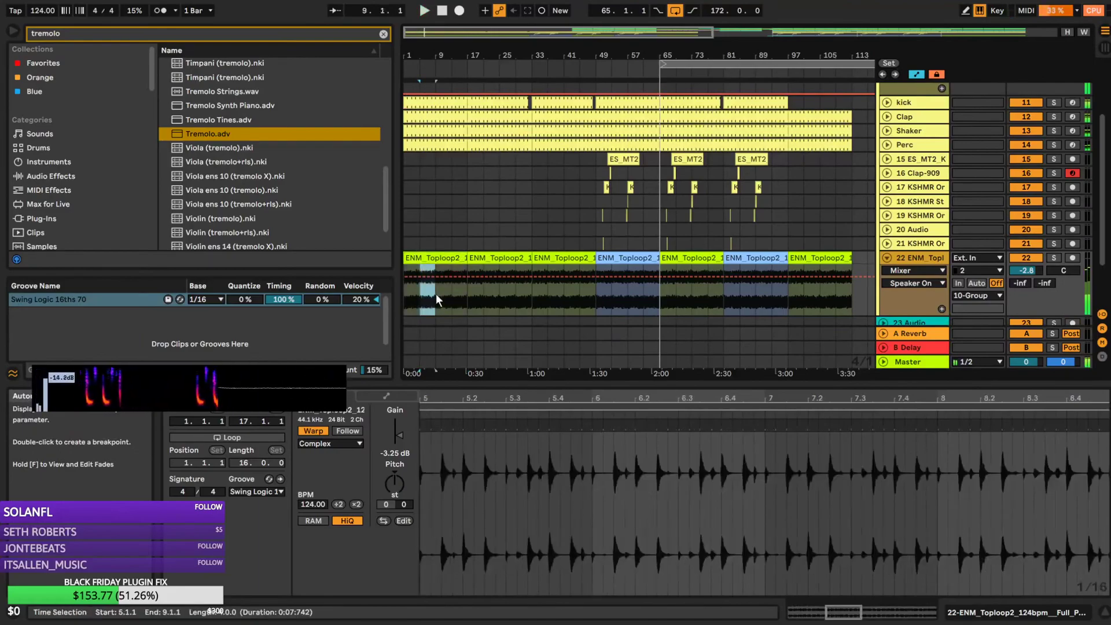
{"action": "key", "text": "ctrl+d"}
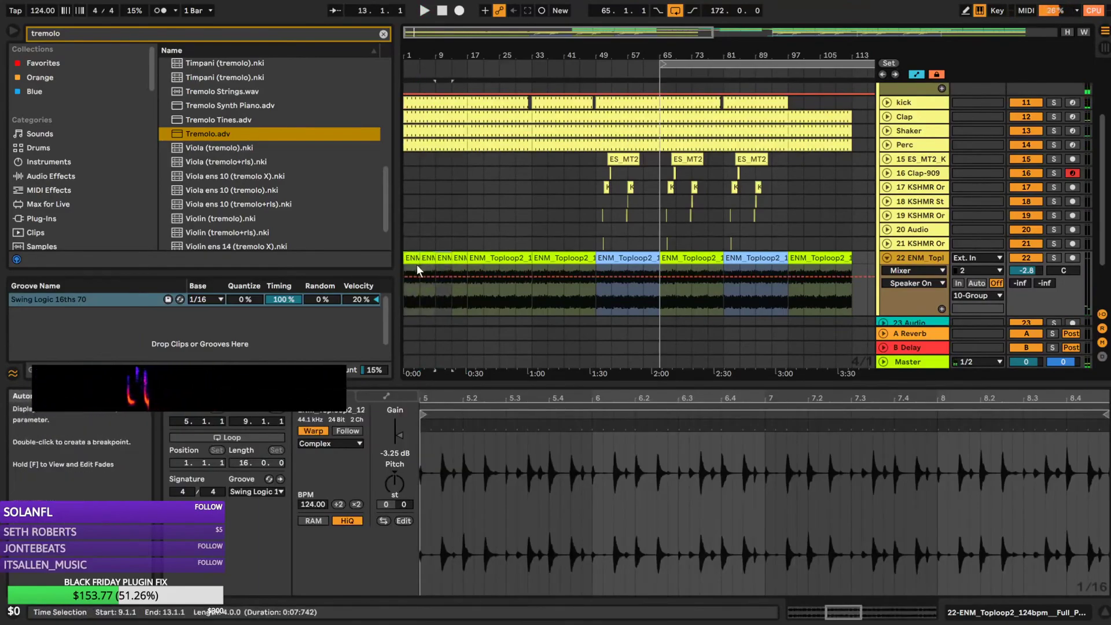
{"action": "key", "text": "ctrl+d"}
{"action": "key", "text": "ctrl+d"}
Audition the ENM_Toploop clip in bars 1–5 and set its warp mode to Beats
{"action": "left_click", "coordinate": [414, 259]}
{"action": "key", "text": "space"}
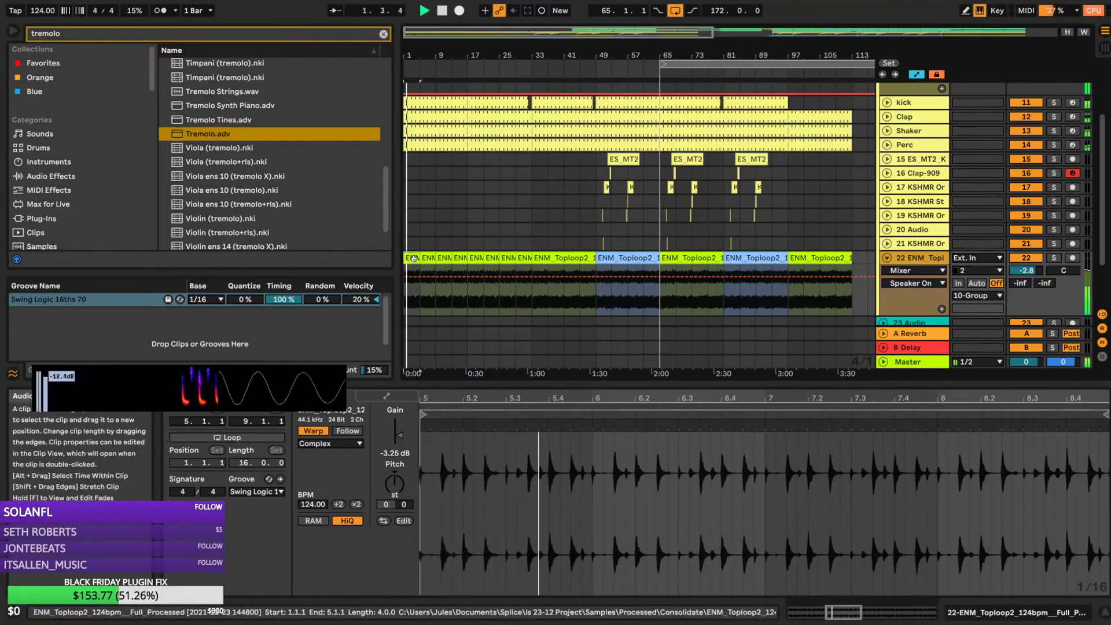
{"action": "key", "text": "space"}
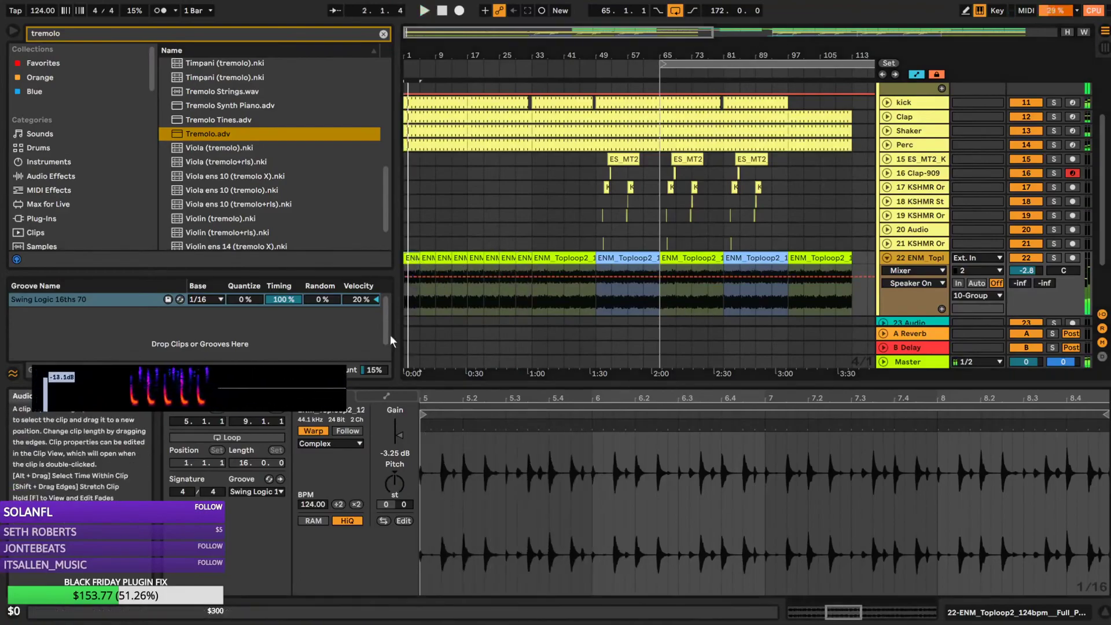
{"action": "left_click", "coordinate": [330, 444]}
{"action": "left_click", "coordinate": [310, 455]}
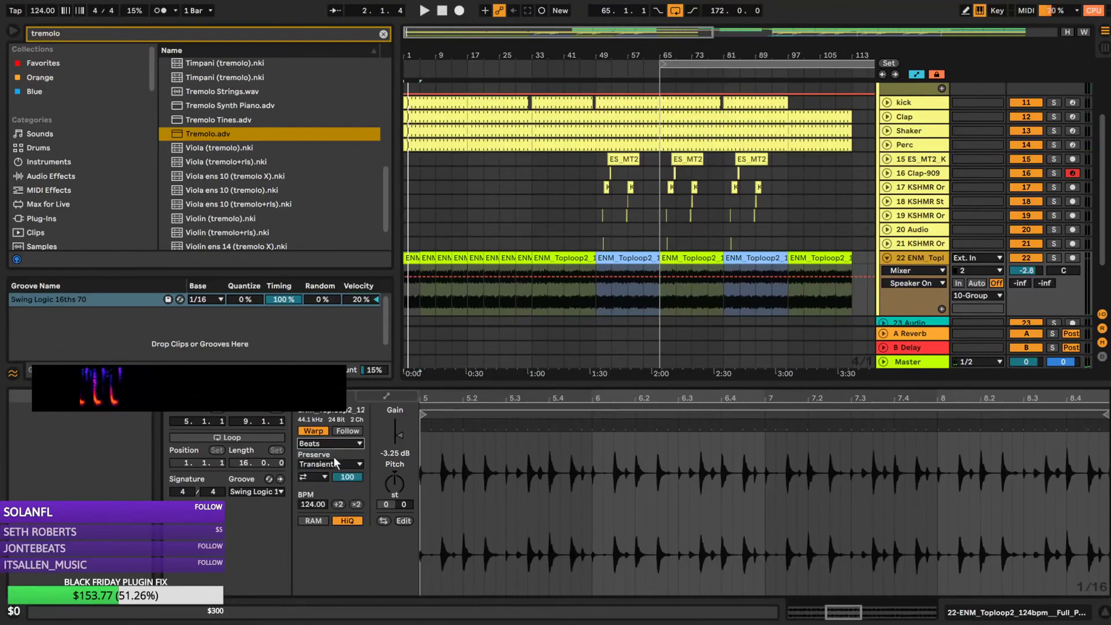
Turn off transient looping for the ENM_Toploop clip, set its transient envelope to 57, and audition the loop on its own
{"action": "left_click", "coordinate": [313, 477]}
{"action": "key", "text": "space"}
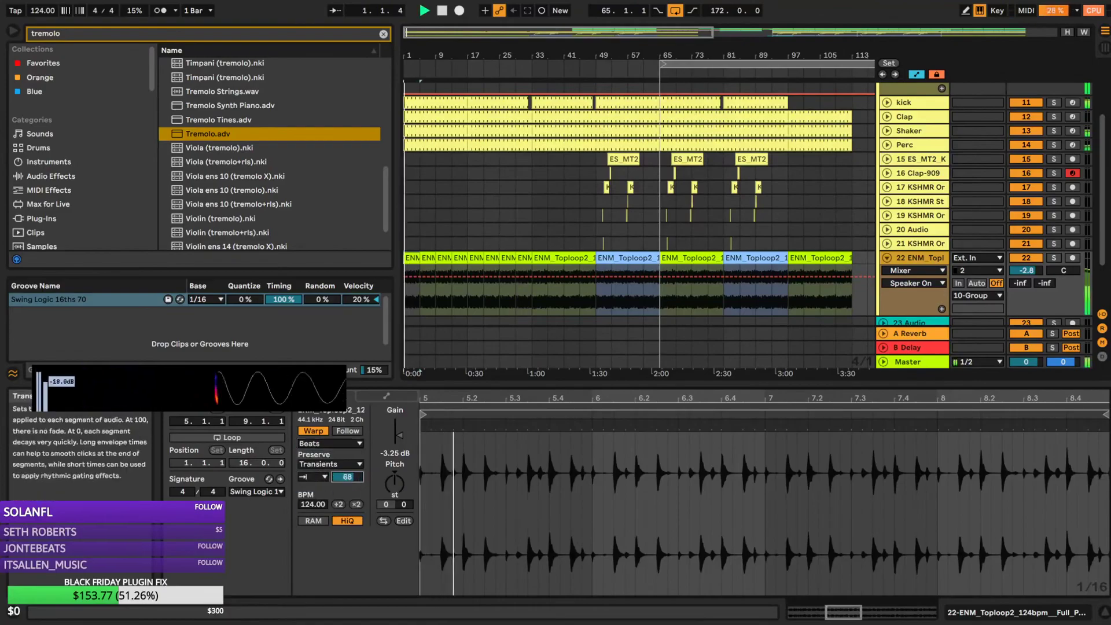
{"action": "left_click_drag", "start_coordinate": [347, 478], "coordinate": [347, 503]}
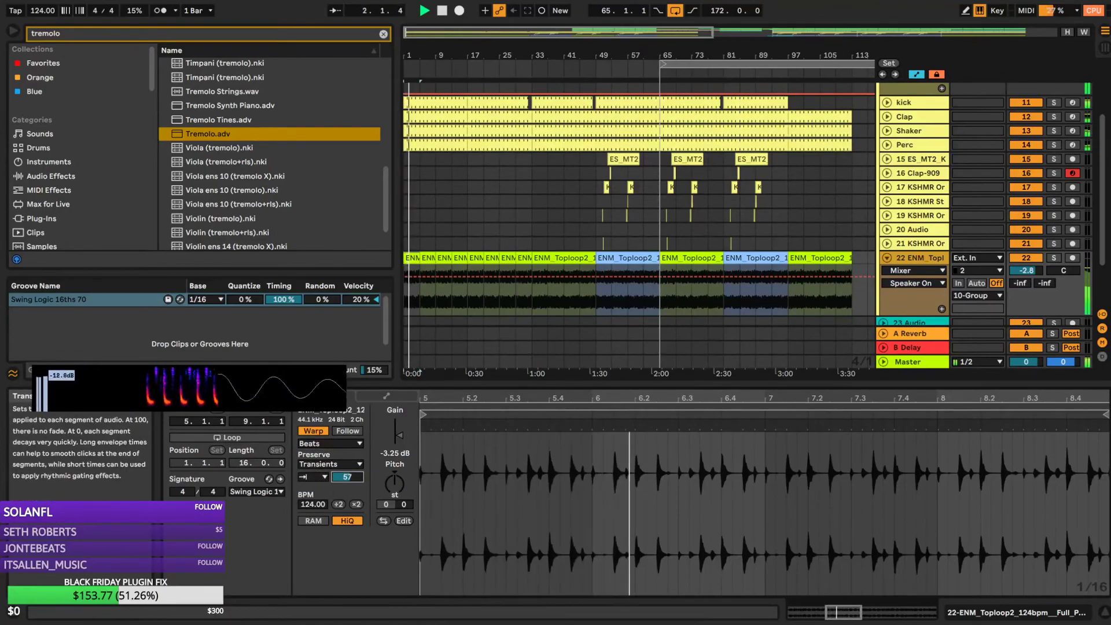
{"action": "key", "text": "space"}
{"action": "key", "text": "space"}
{"action": "left_click", "coordinate": [1051, 258]}
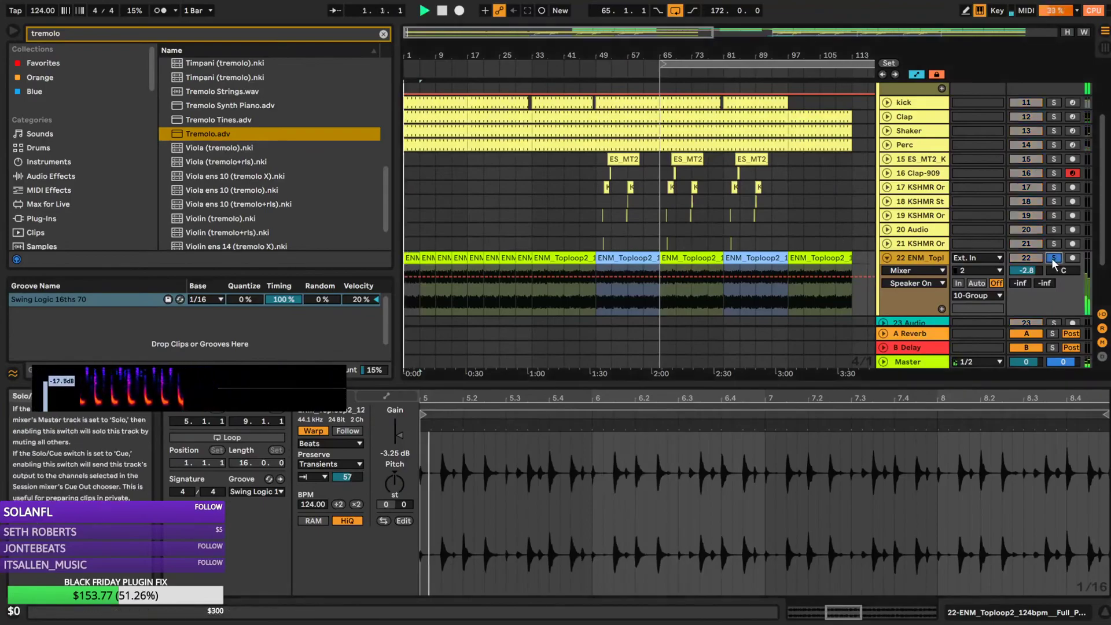
{"action": "left_click", "coordinate": [1050, 259]}
Audition the Clap track in solo and open the Clap pad's macros in its drum rack
{"action": "left_click", "coordinate": [1054, 117]}
{"action": "key", "text": "space"}
{"action": "key", "text": "space"}
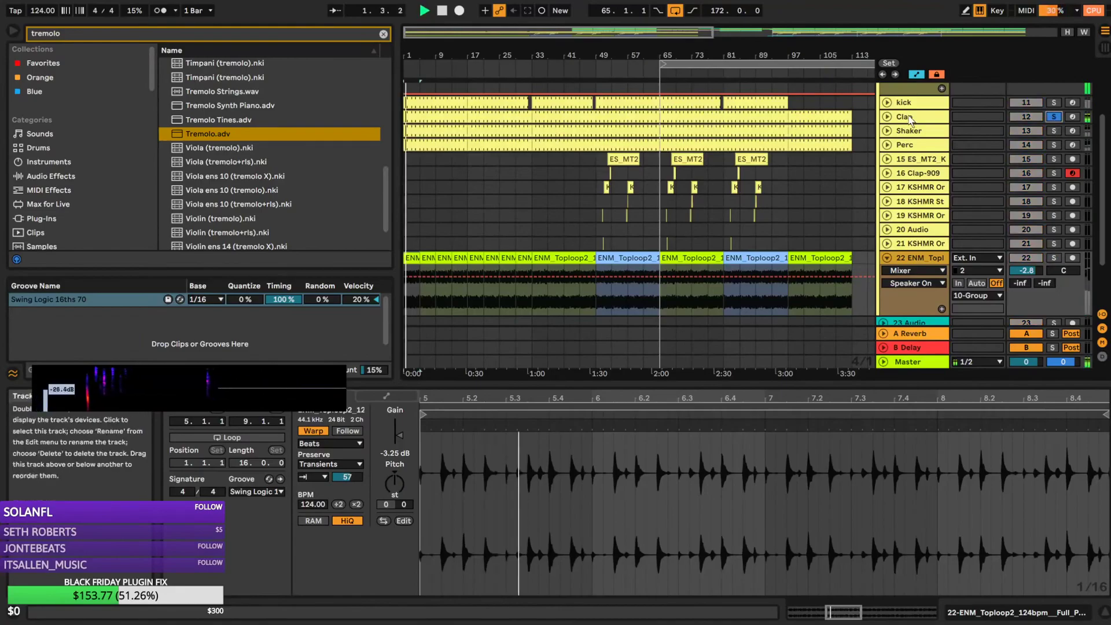
{"action": "double_click", "coordinate": [906, 117]}
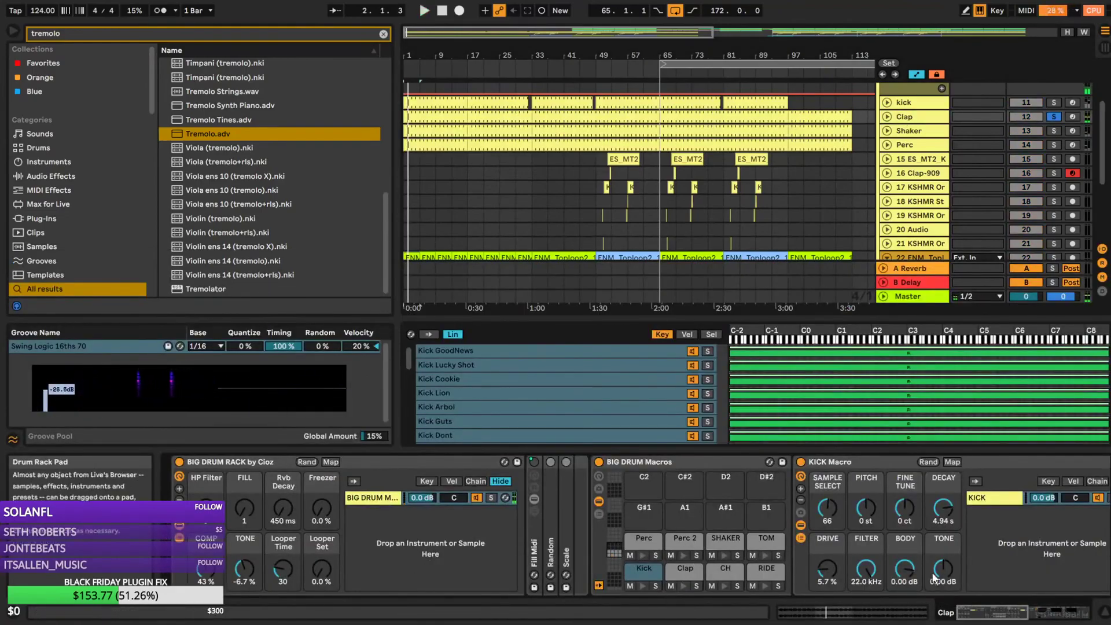
{"action": "left_click", "coordinate": [698, 570]}
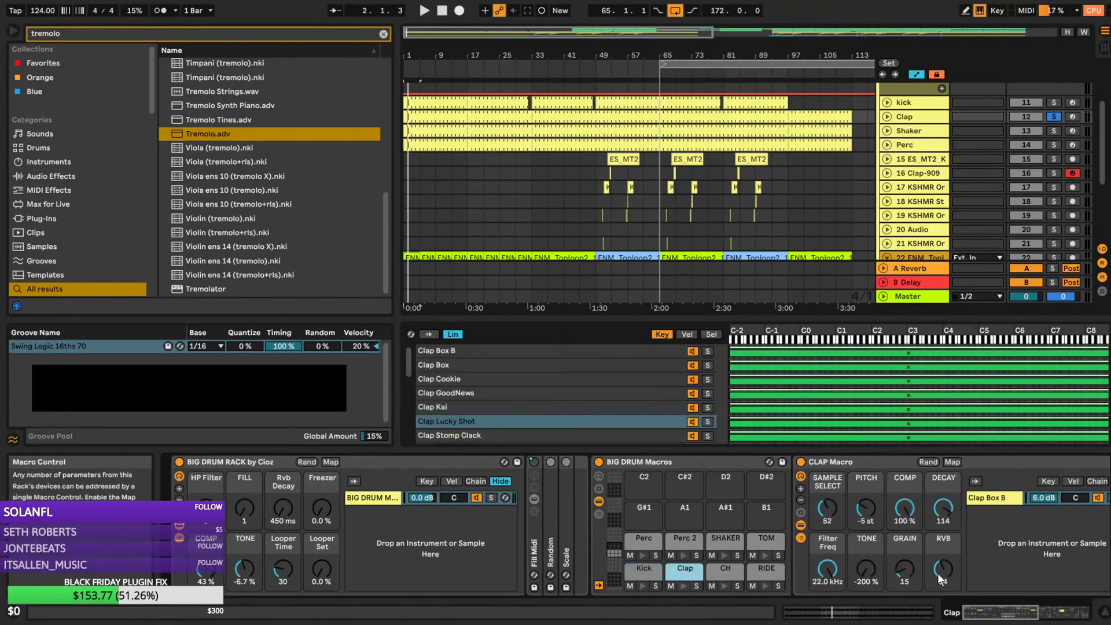
Automate the Clap track's RVB macro at 22 until bar 33, curving up to 54 by bar 65
{"action": "left_click", "coordinate": [887, 117]}
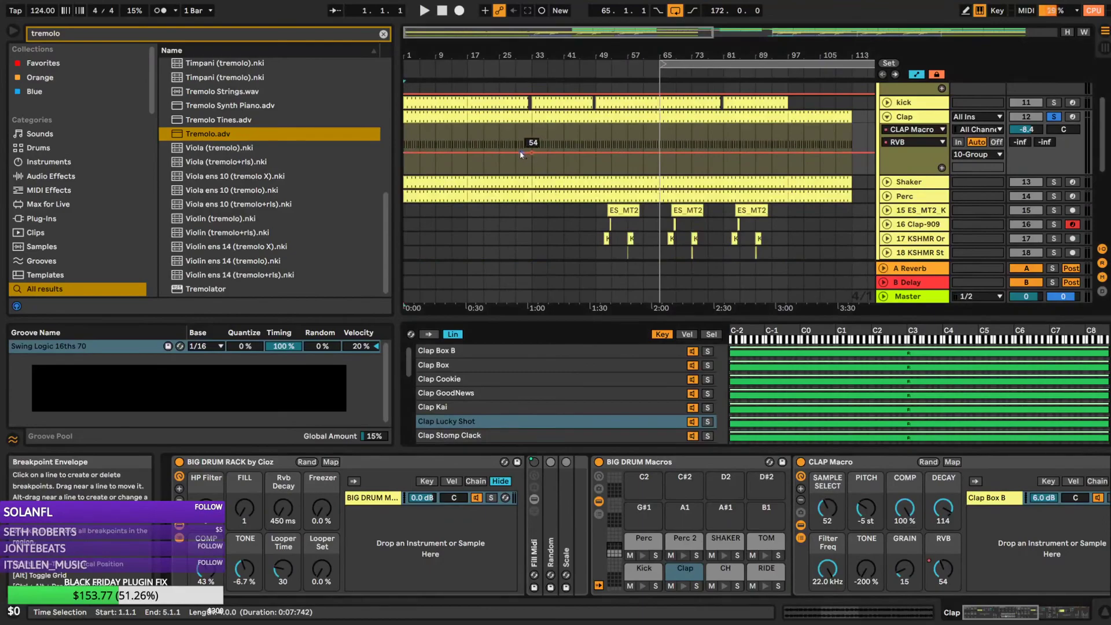
{"action": "left_click_drag", "start_coordinate": [520, 151], "coordinate": [520, 168]}
{"action": "key", "text": "space"}
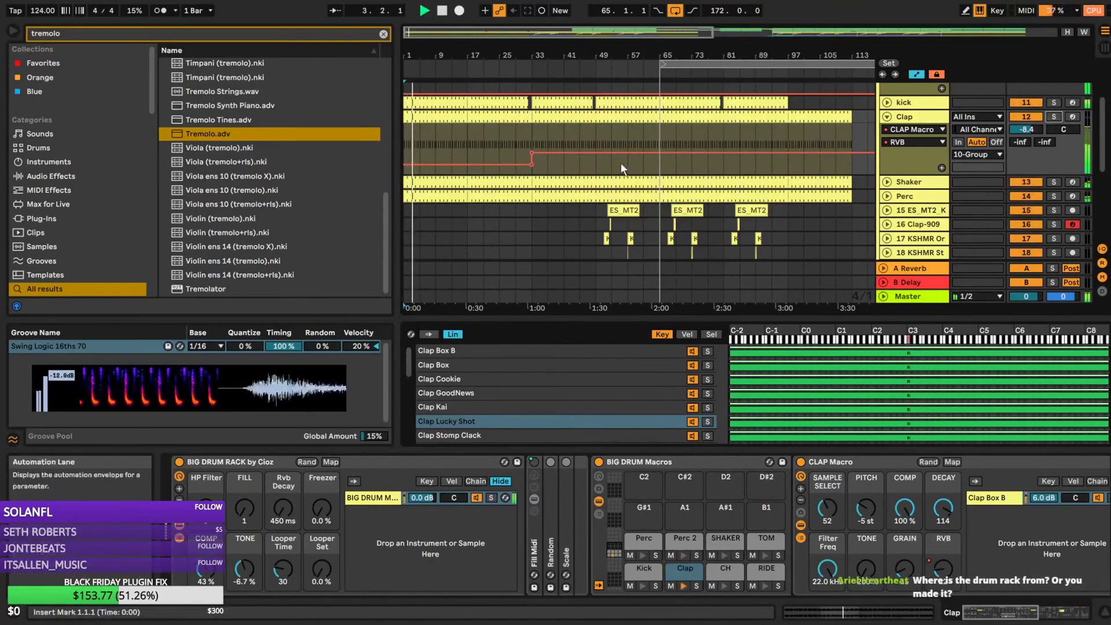
{"action": "left_click", "coordinate": [531, 152]}
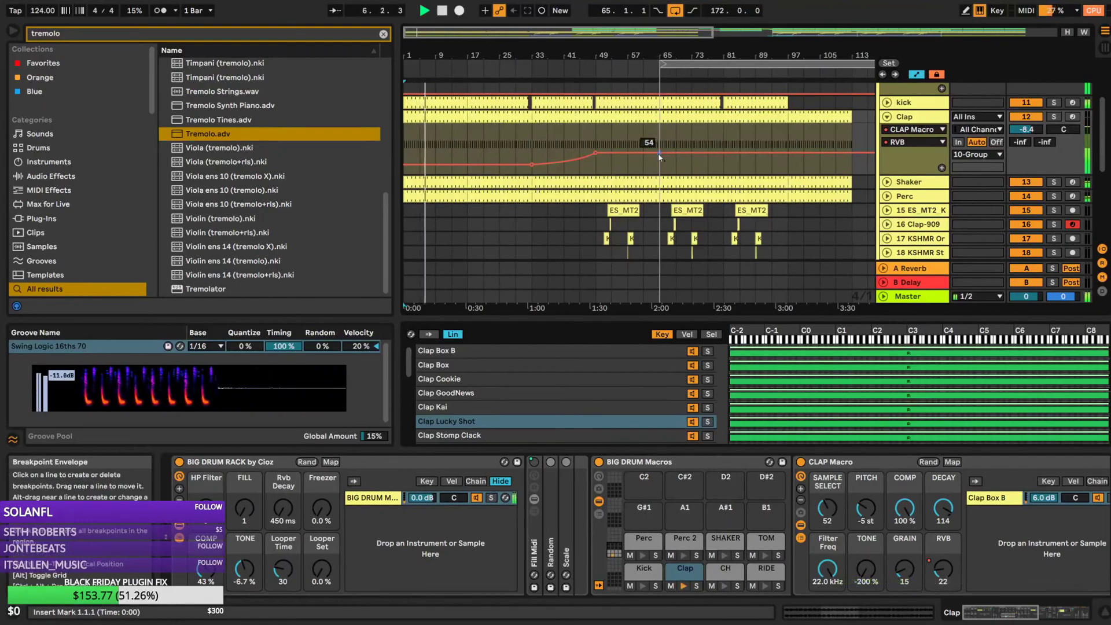
{"action": "left_click_drag", "start_coordinate": [594, 152], "coordinate": [660, 152]}
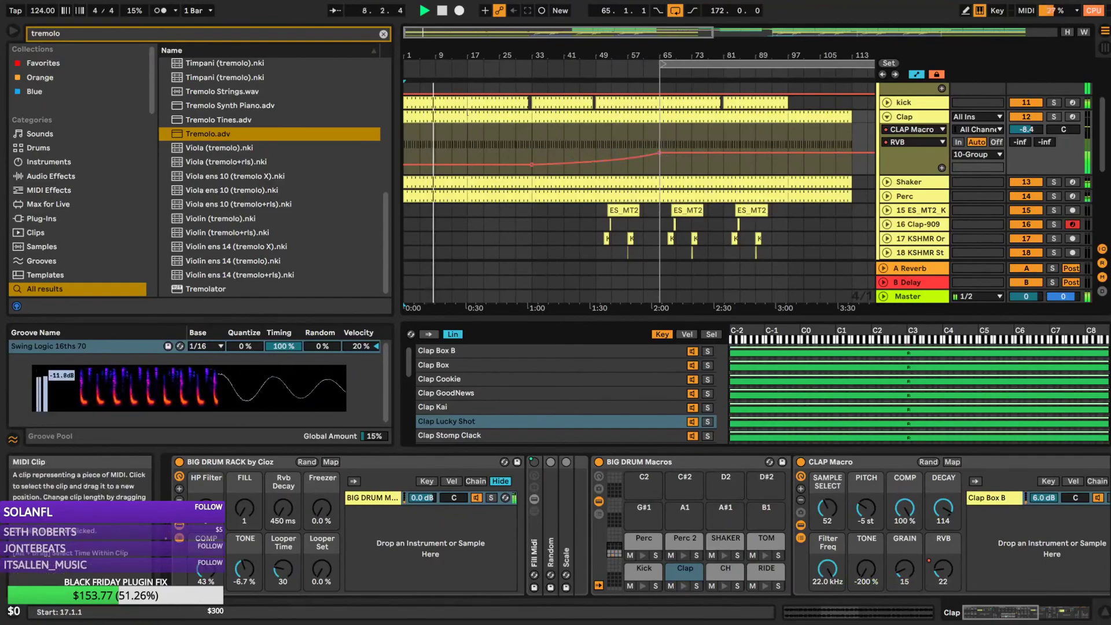
Audition the intro from bar 1 and check the ENM_Toploop clips on track 22
{"action": "scroll", "coordinate": [451, 202], "scroll_direction": "down", "scroll_amount": 5}
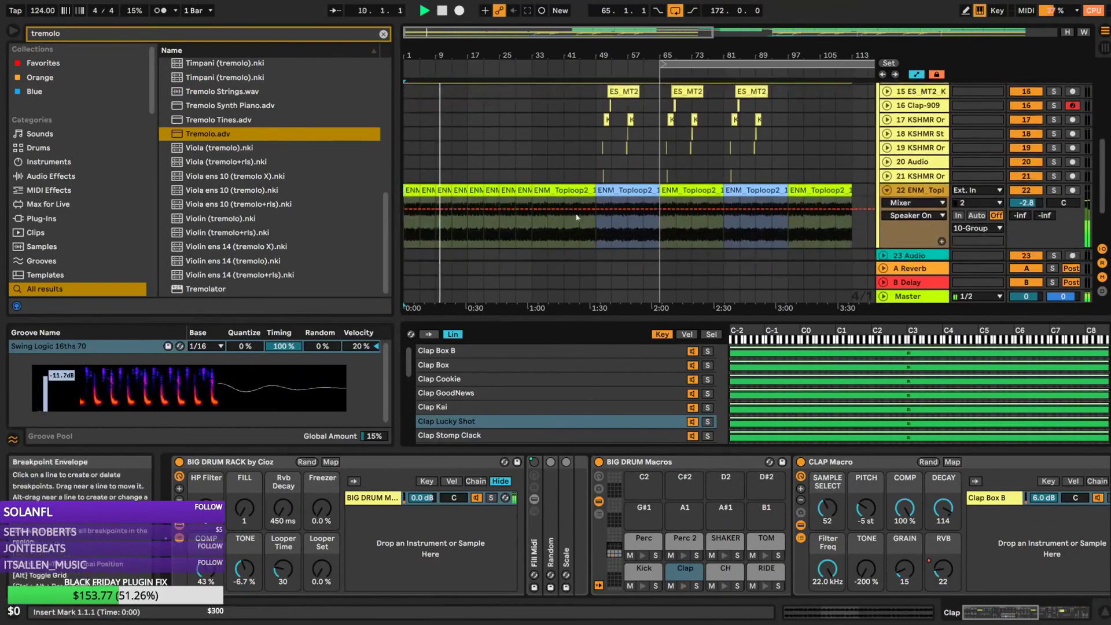
{"action": "left_click", "coordinate": [415, 195]}
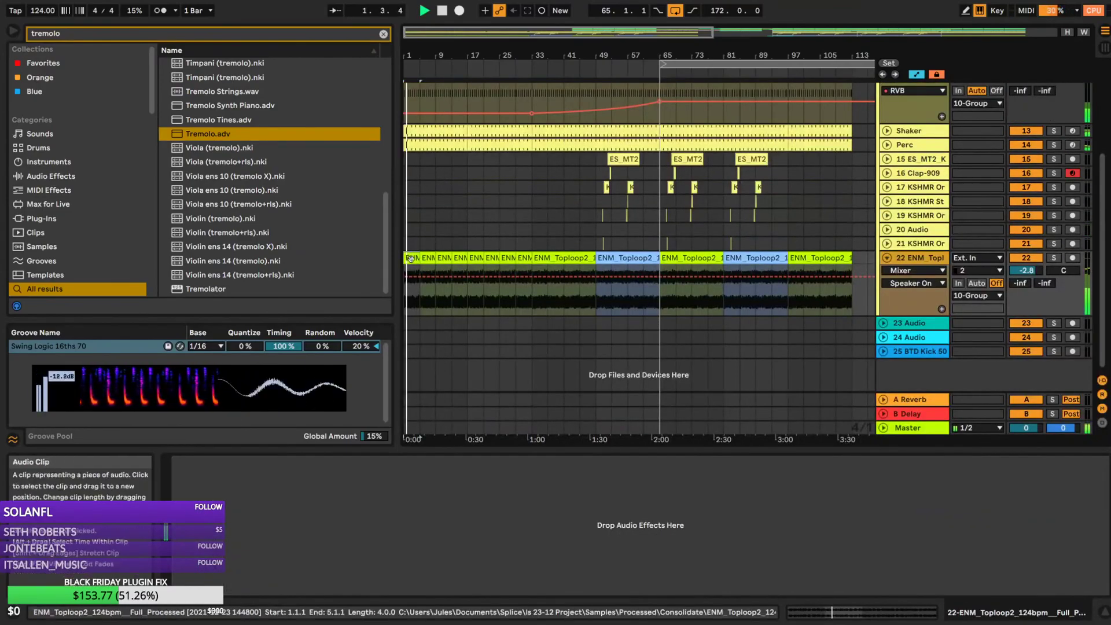
{"action": "left_click", "coordinate": [468, 270]}
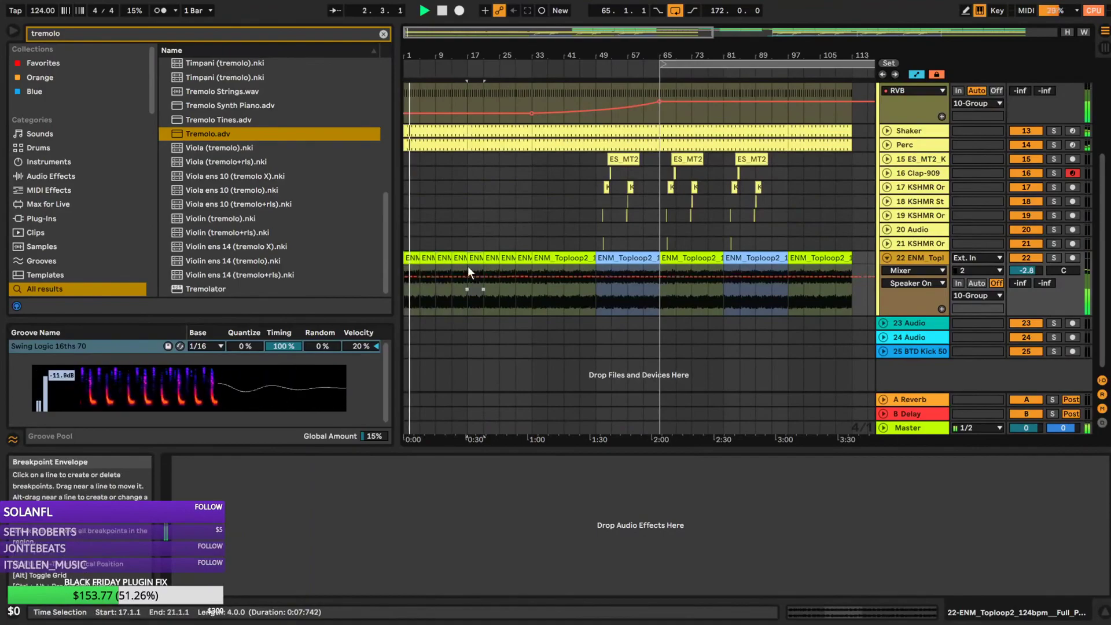
{"action": "left_click", "coordinate": [531, 259]}
Clear bars 1–17 across the tracks of the 10 Group drum group and audition the groove from bar 17
{"action": "scroll", "coordinate": [532, 259], "scroll_direction": "up", "scroll_amount": 5}
{"action": "scroll", "coordinate": [866, 191], "scroll_direction": "up", "scroll_amount": 2}
{"action": "mouse_move", "coordinate": [648, 55]}
{"action": "left_mouse_down"}
{"action": "mouse_move", "coordinate": [648, 29]}
{"action": "mouse_move", "coordinate": [649, 43]}
{"action": "left_mouse_up"}
{"action": "left_click_drag", "start_coordinate": [410, 145], "coordinate": [446, 146]}
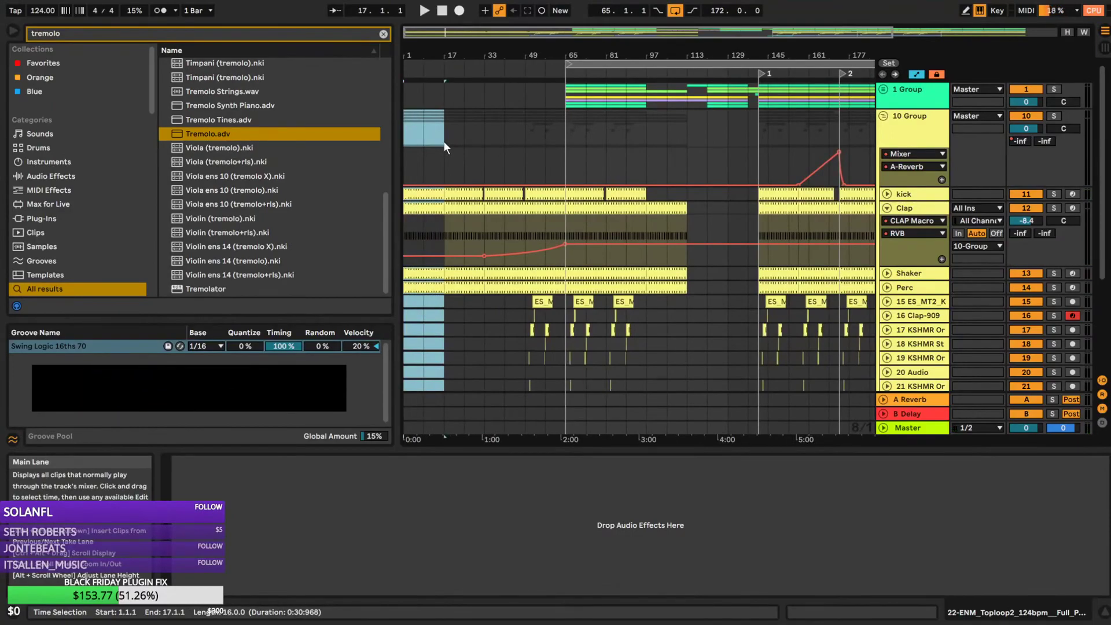
{"action": "scroll", "coordinate": [442, 141], "scroll_direction": "down", "scroll_amount": 3}
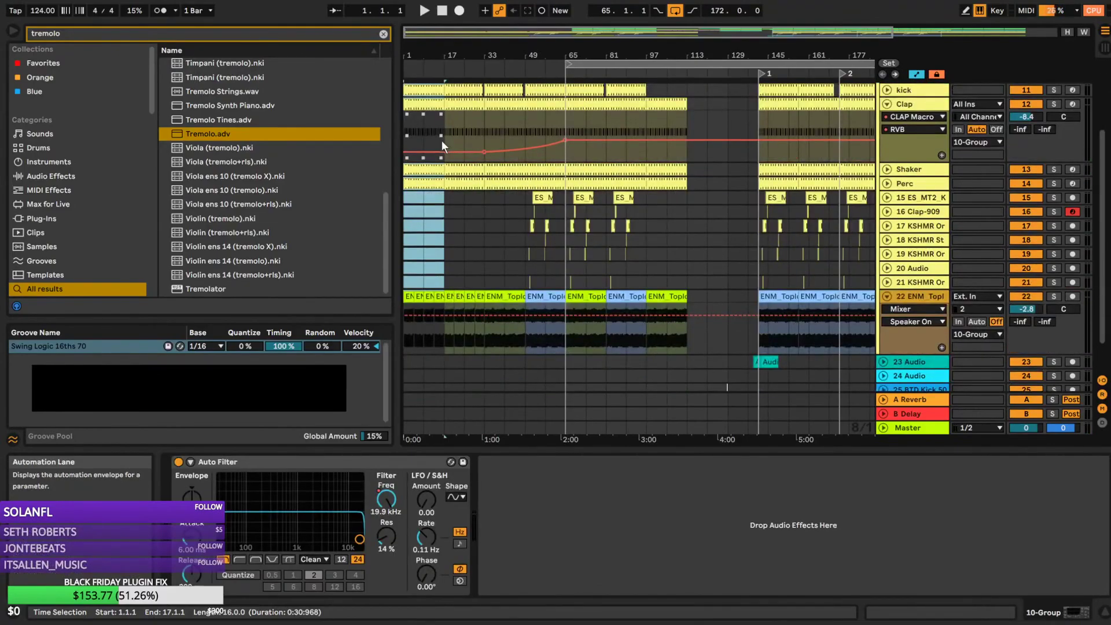
{"action": "scroll", "coordinate": [447, 140], "scroll_direction": "up", "scroll_amount": 2}
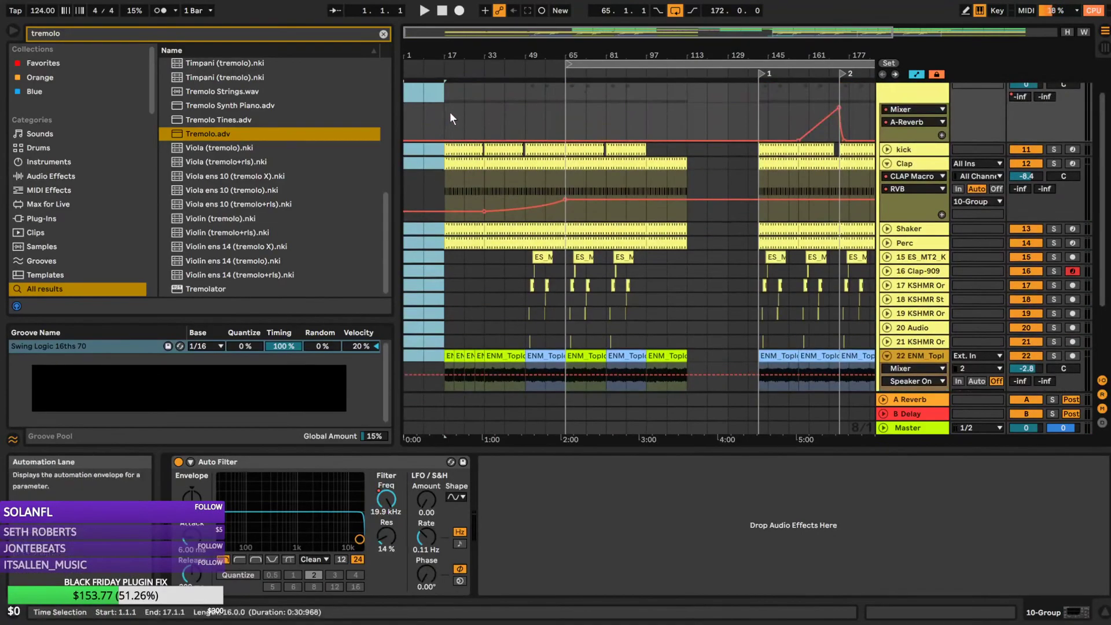
{"action": "left_click", "coordinate": [449, 92]}
{"action": "key", "text": "space"}
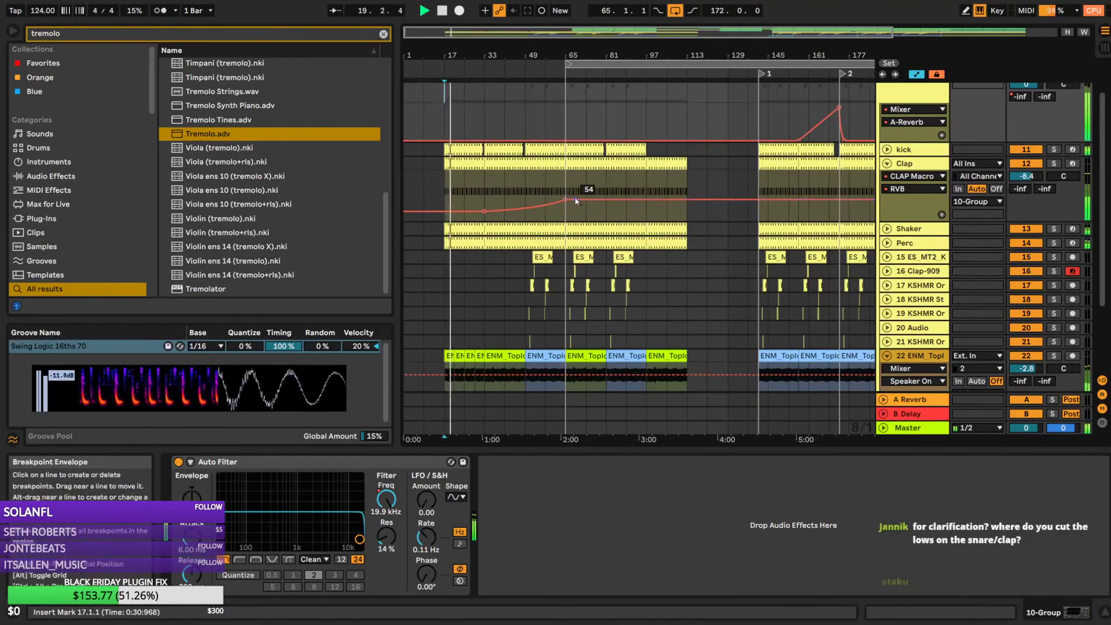
{"action": "key", "text": "space"}
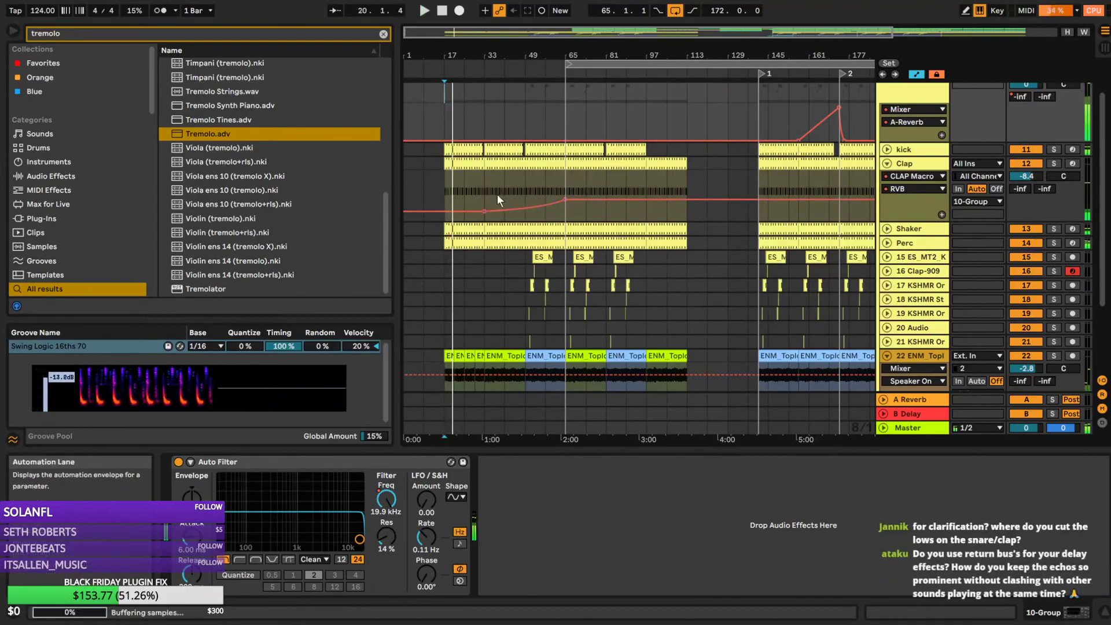
Undo the clearing of drum bars 1–17 and select the intro clips on the Clap, Perc, kick and top loop tracks
{"action": "key", "text": "ctrl+z"}
{"action": "left_click", "coordinate": [422, 179]}
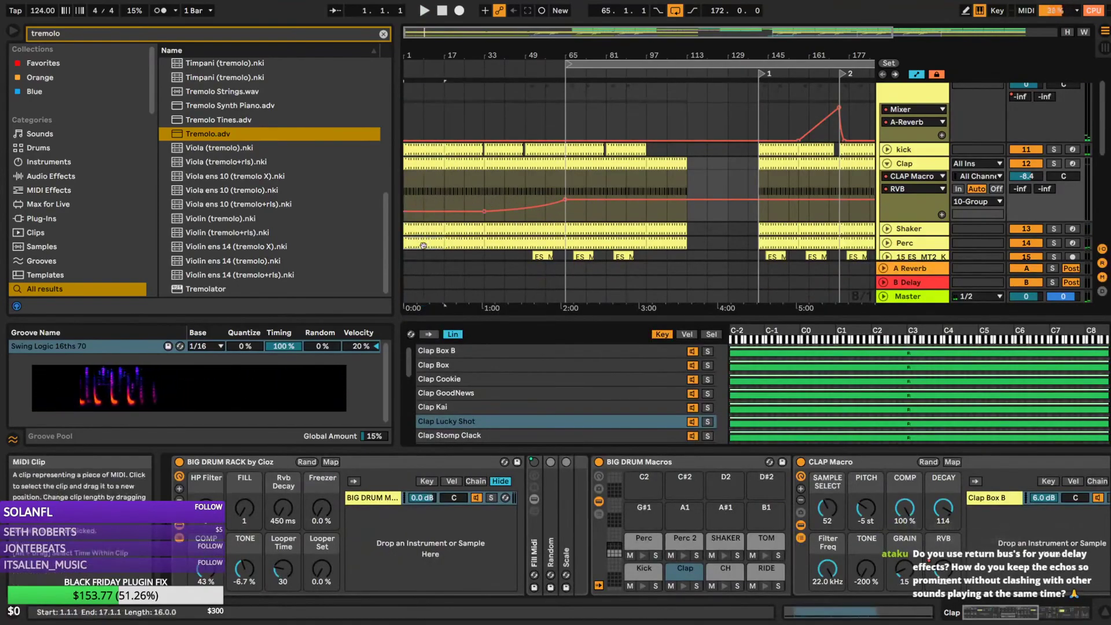
{"action": "left_click_drag", "start_coordinate": [445, 244], "coordinate": [480, 247]}
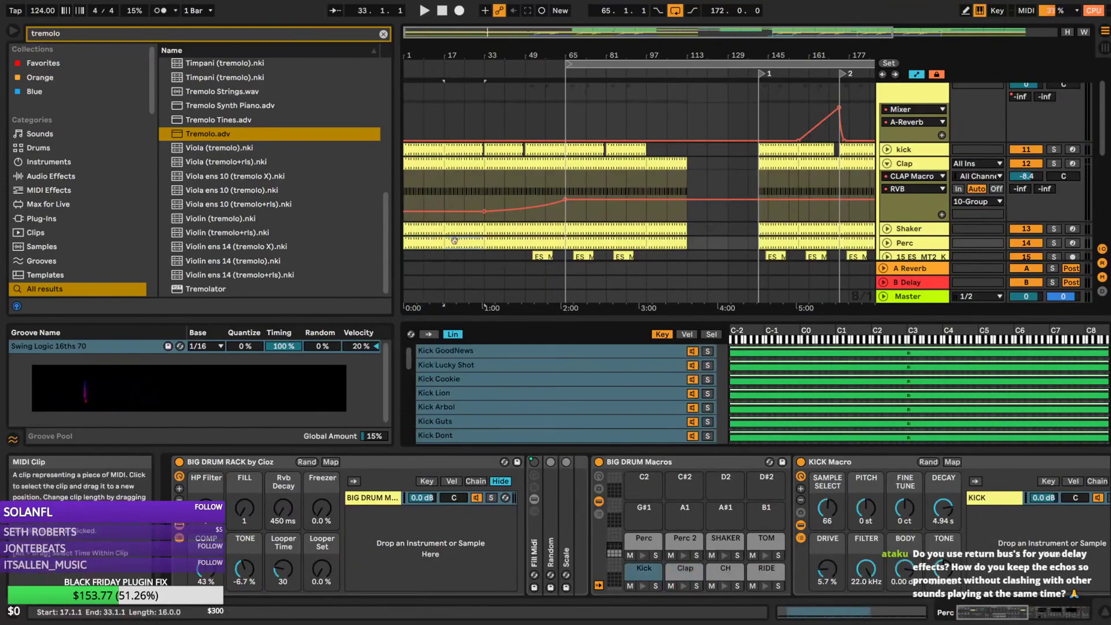
{"action": "left_click", "coordinate": [423, 159]}
{"action": "scroll", "coordinate": [428, 213], "scroll_direction": "down", "scroll_amount": 3}
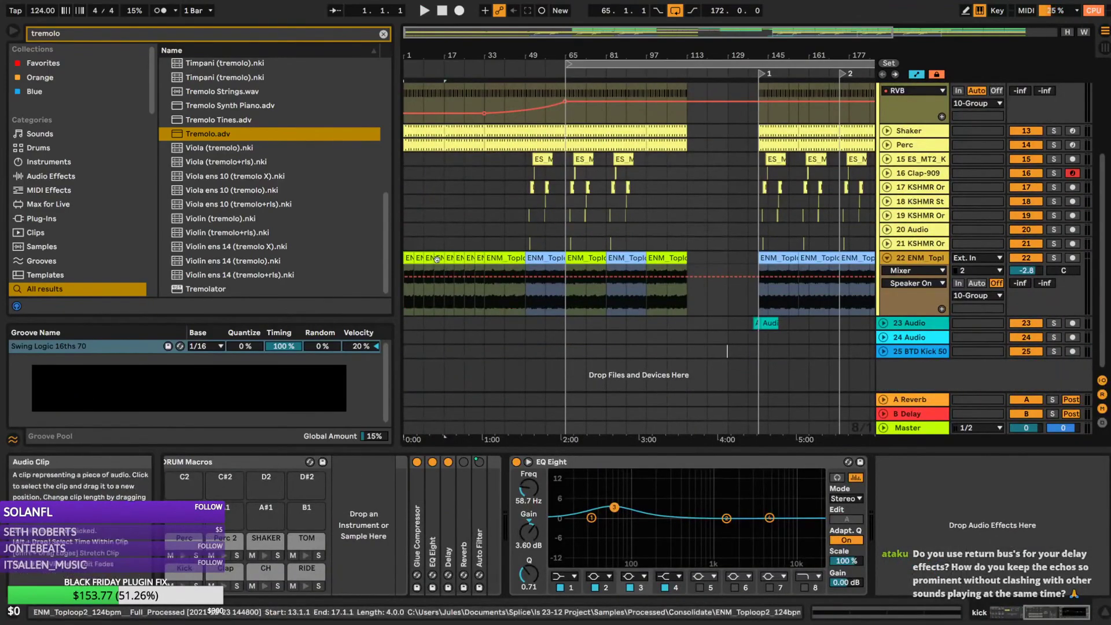
{"action": "left_click", "coordinate": [438, 259], "text": "shift"}
Clear bars 1–17 of the drum group again and audition the shortened intro from bar 17
{"action": "scroll", "coordinate": [440, 243], "scroll_direction": "up", "scroll_amount": 4}
{"action": "left_click", "coordinate": [444, 123]}
{"action": "key", "text": "space"}
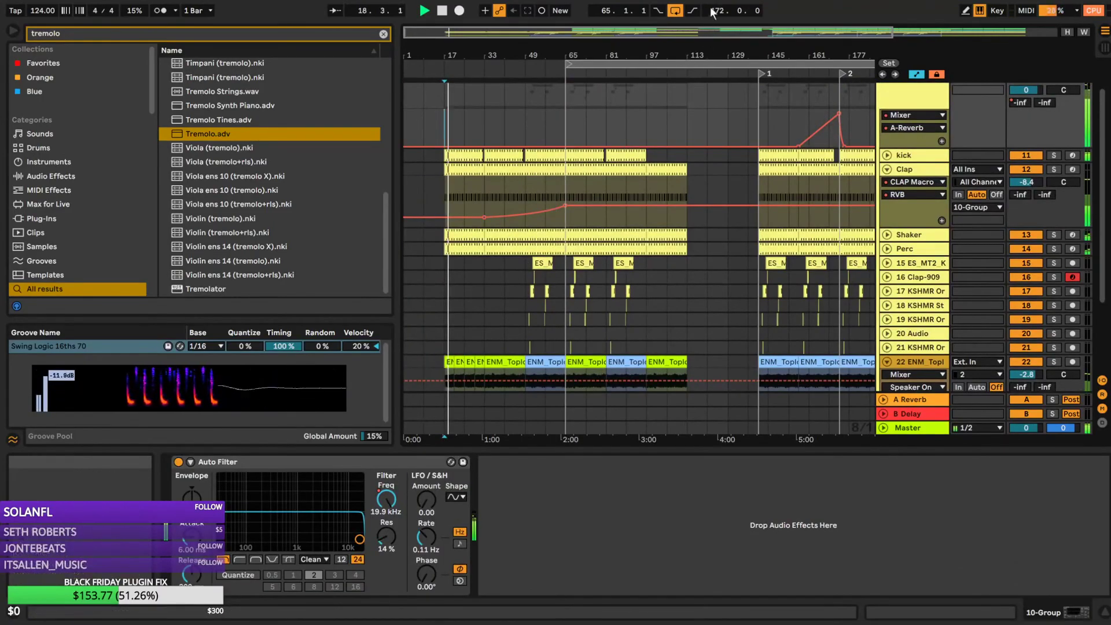
{"action": "mouse_move", "coordinate": [689, 33]}
{"action": "left_mouse_down"}
{"action": "mouse_move", "coordinate": [703, 50]}
{"action": "mouse_move", "coordinate": [688, 44]}
{"action": "mouse_move", "coordinate": [693, 53]}
{"action": "left_mouse_up"}
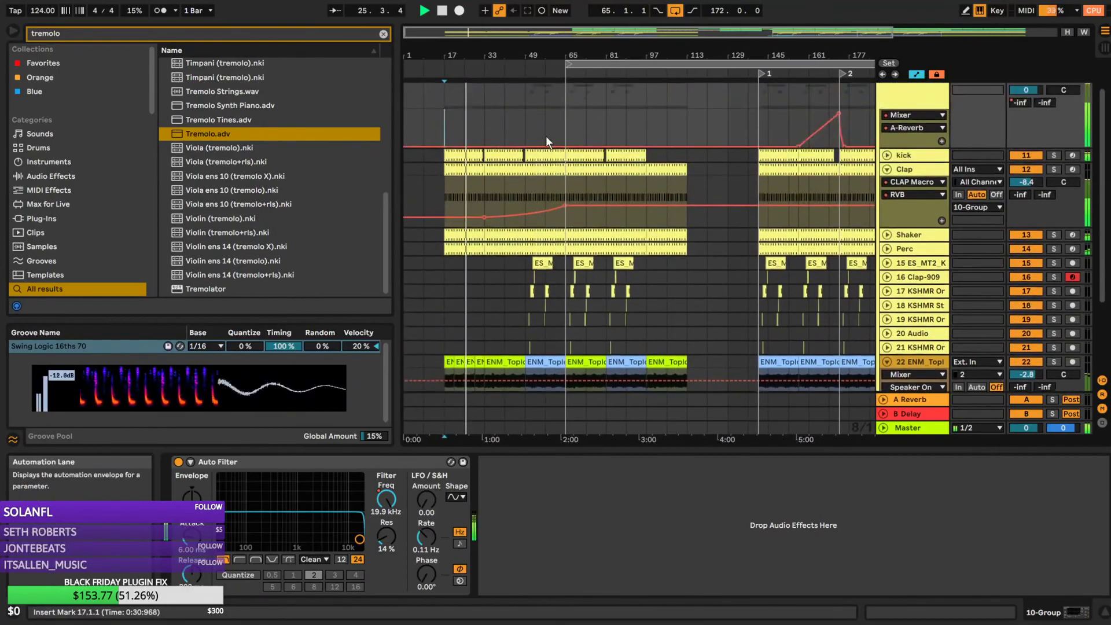
{"action": "left_click_drag", "start_coordinate": [535, 54], "coordinate": [619, 80]}
{"action": "key", "text": "space"}
Unfold the kick track's automation and open the Kick pad's macros in its drum rack
{"action": "left_click", "coordinate": [888, 155]}
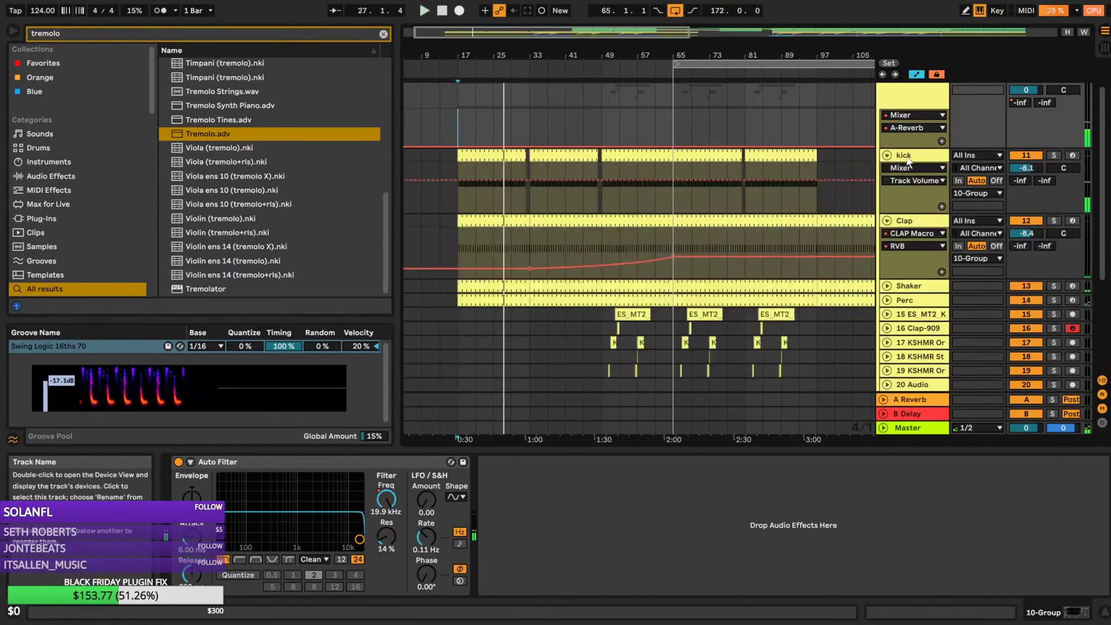
{"action": "left_click", "coordinate": [905, 155]}
{"action": "left_click_drag", "start_coordinate": [1040, 616], "coordinate": [895, 615]}
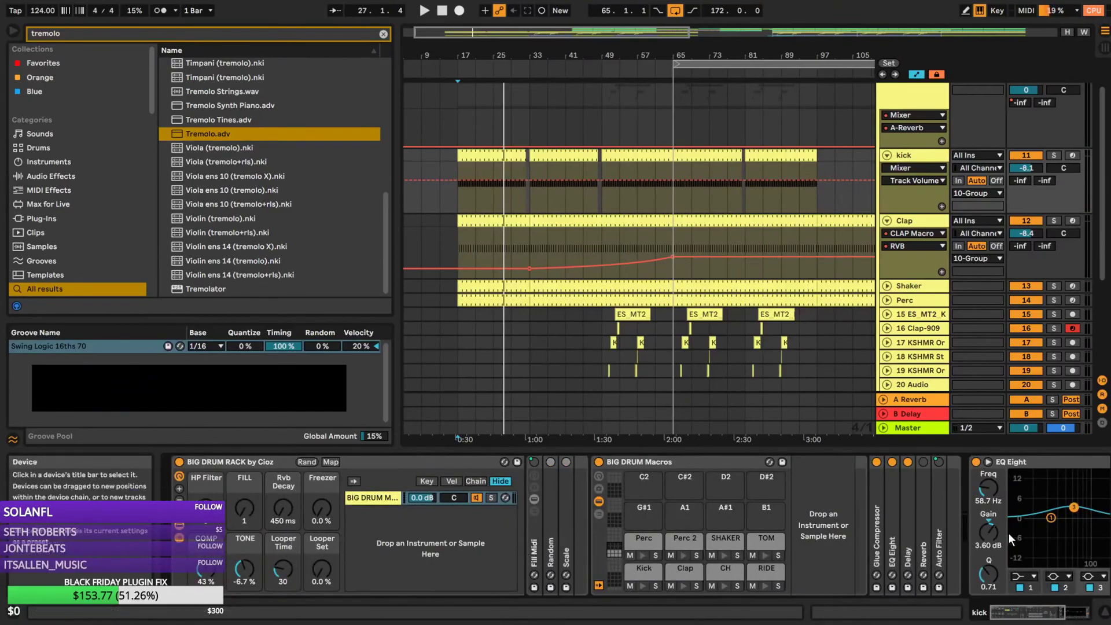
{"action": "left_click", "coordinate": [909, 155]}
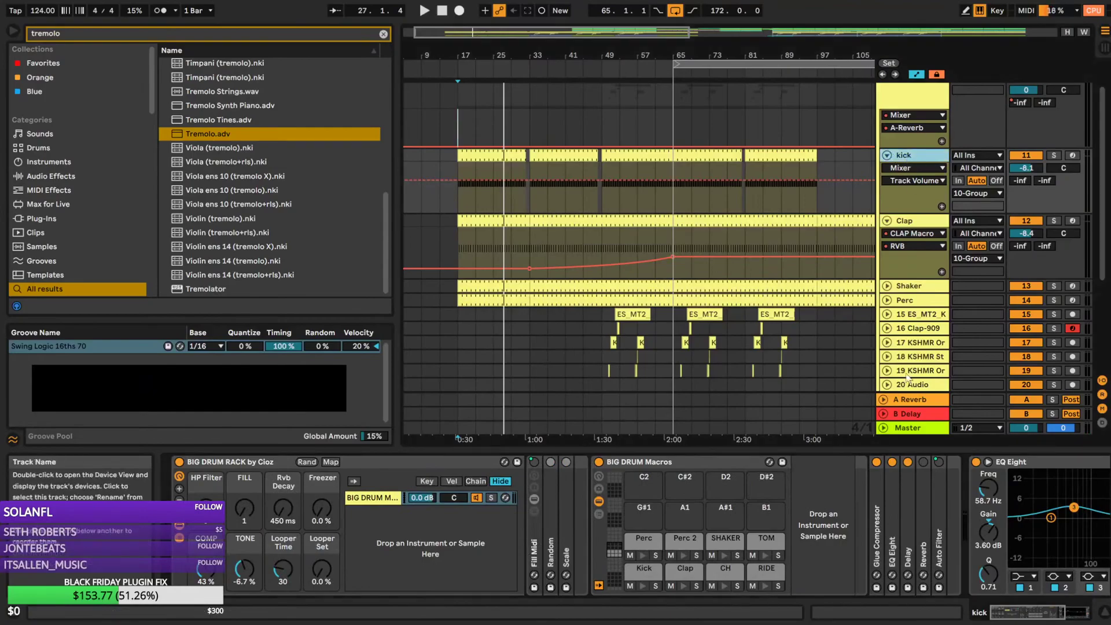
{"action": "left_click", "coordinate": [641, 571]}
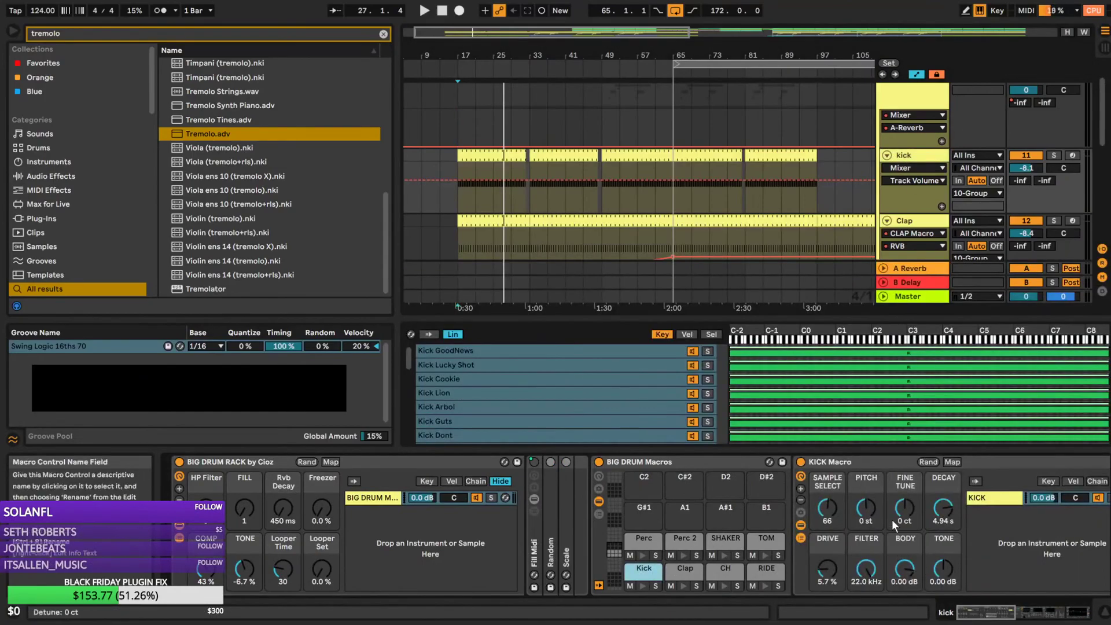
Automate the kick's DECAY macro down to 968 ms until bar 33 and audition it from bar 17
{"action": "left_click", "coordinate": [942, 510]}
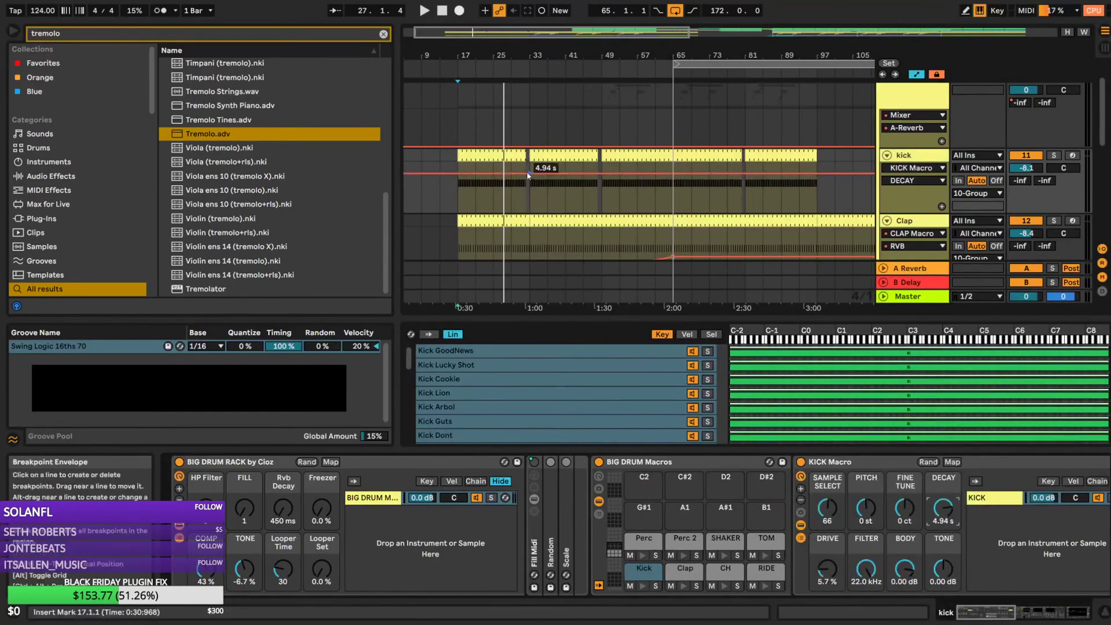
{"action": "left_click_drag", "start_coordinate": [519, 176], "coordinate": [529, 212]}
{"action": "key", "text": "space"}
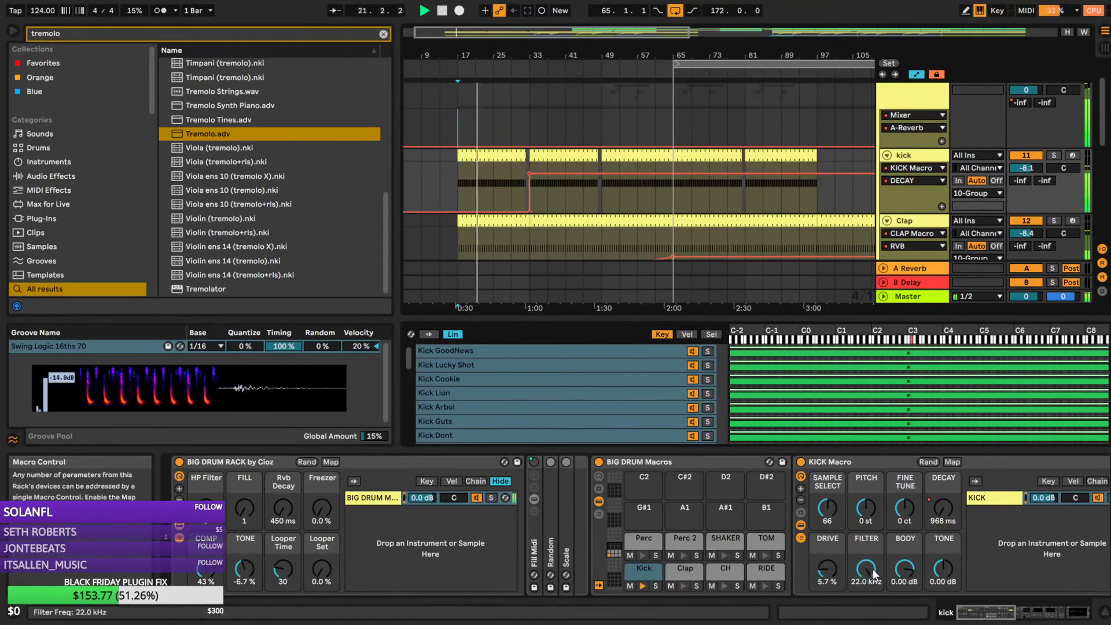
Raise the kick's BODY macro to 1.17 dB and reset its TONE macro to 0.00 dB
{"action": "left_click_drag", "start_coordinate": [871, 568], "coordinate": [905, 576]}
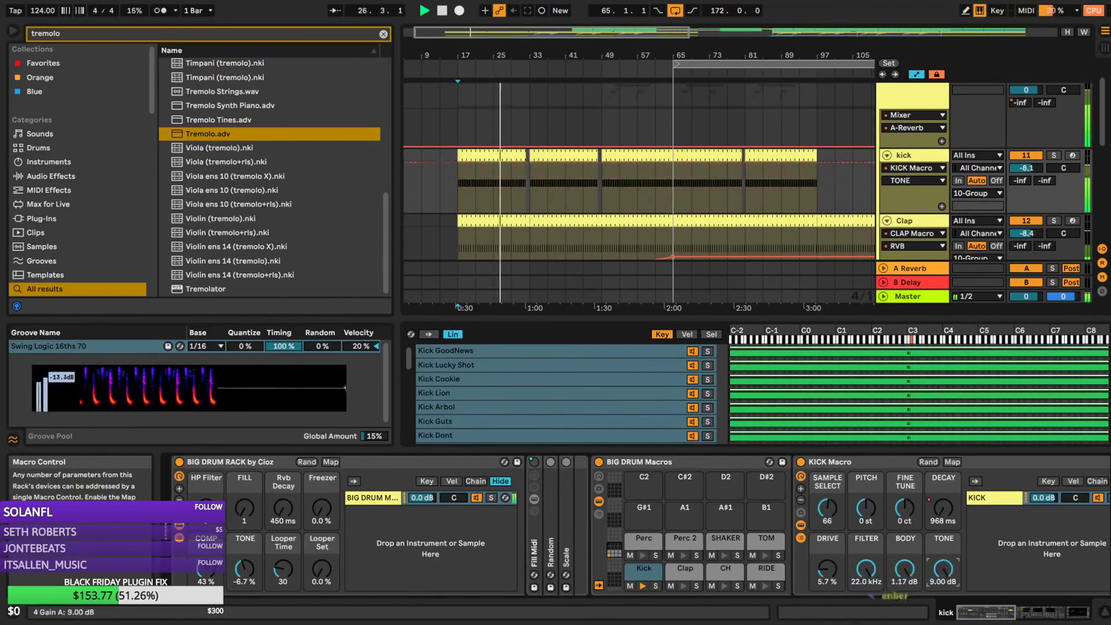
{"action": "double_click", "coordinate": [943, 572]}
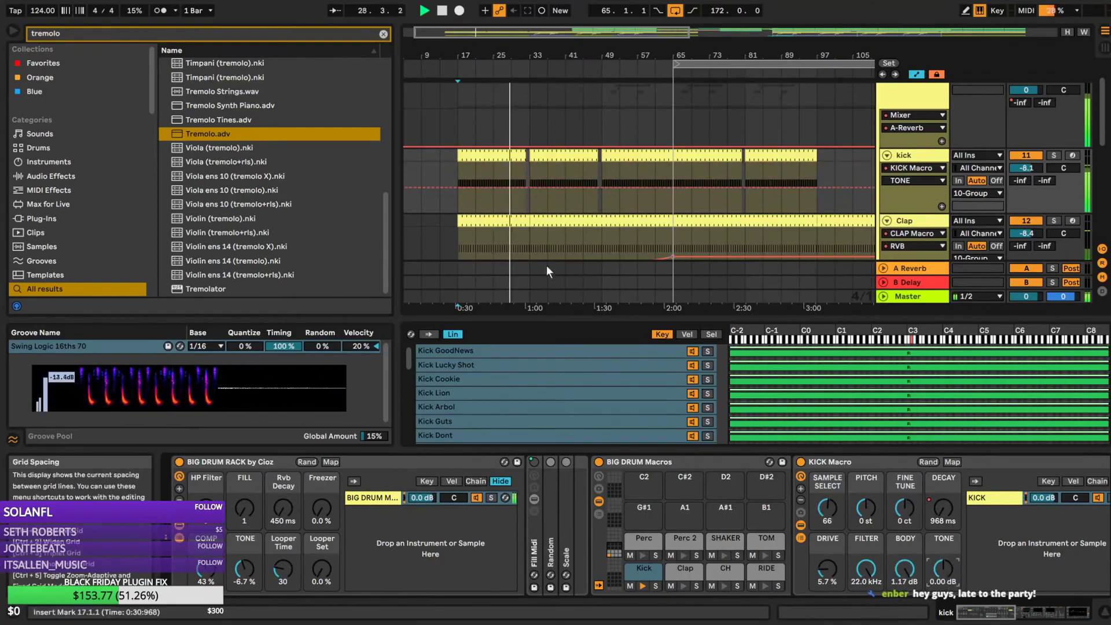
{"action": "left_click_drag", "start_coordinate": [659, 36], "coordinate": [570, 58]}
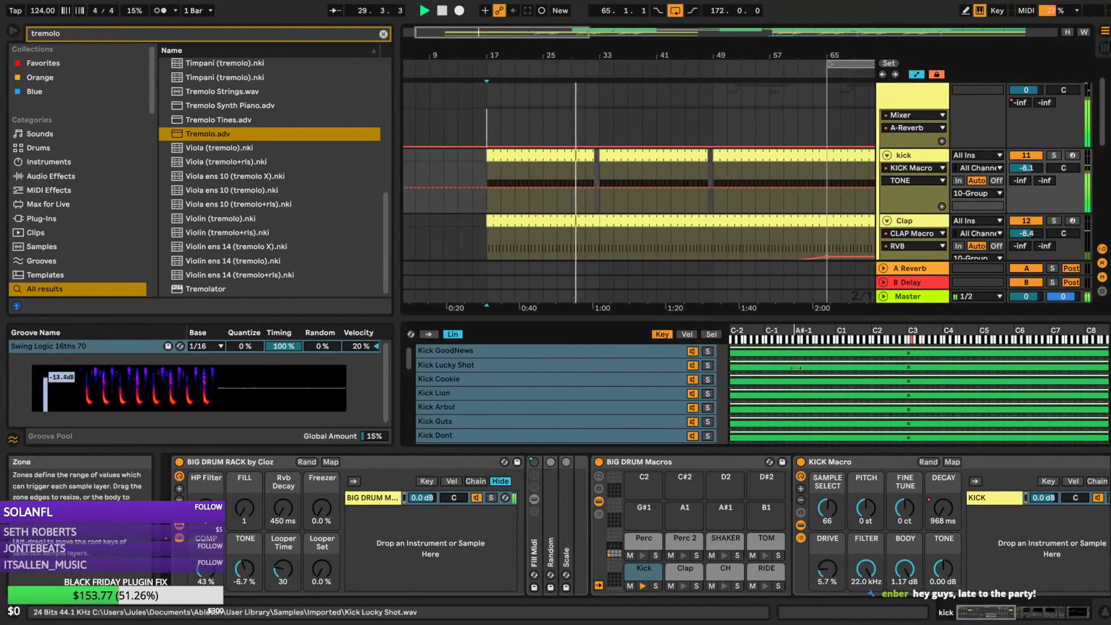
{"action": "scroll", "coordinate": [929, 176], "scroll_direction": "down", "scroll_amount": 8}
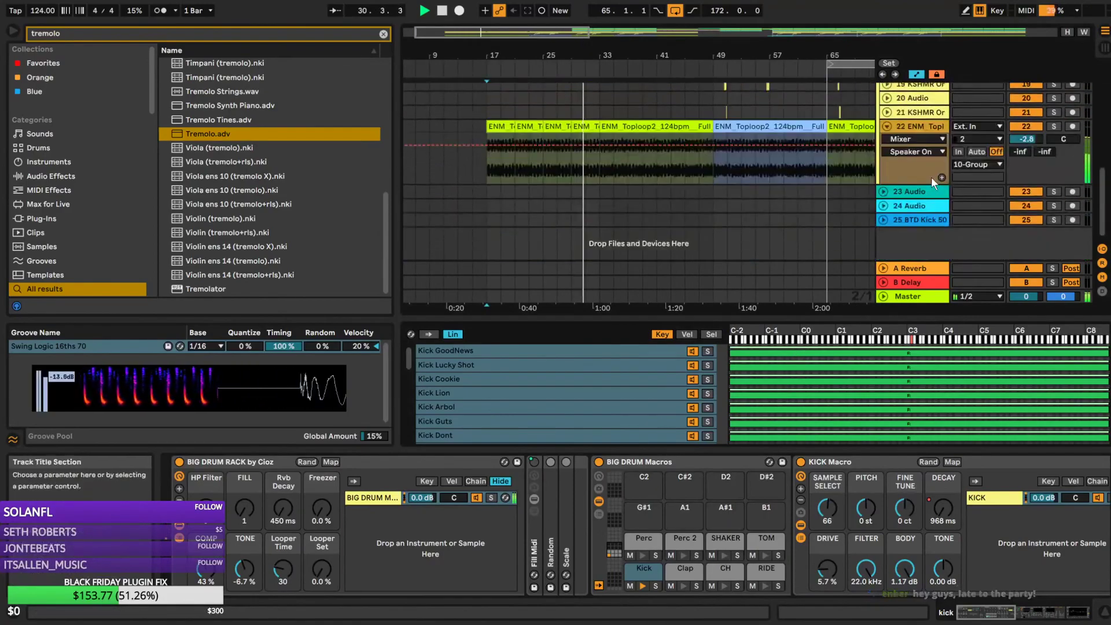
{"action": "scroll", "coordinate": [922, 198], "scroll_direction": "up", "scroll_amount": 1}
{"action": "left_click_drag", "start_coordinate": [780, 34], "coordinate": [770, 10]}
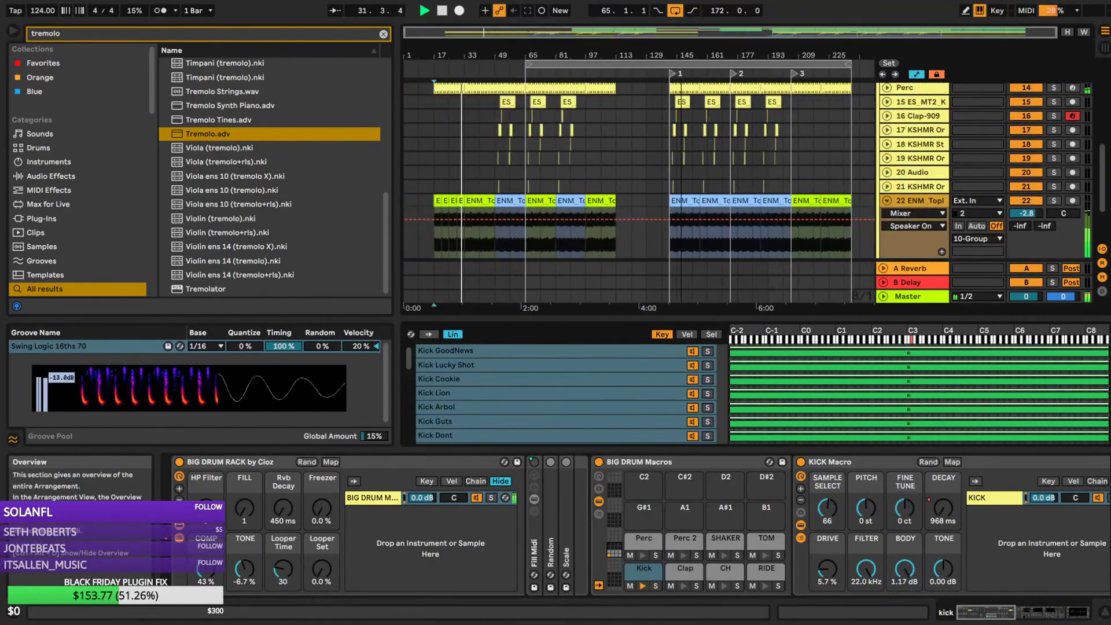
{"action": "scroll", "coordinate": [612, 148], "scroll_direction": "up", "scroll_amount": 10}
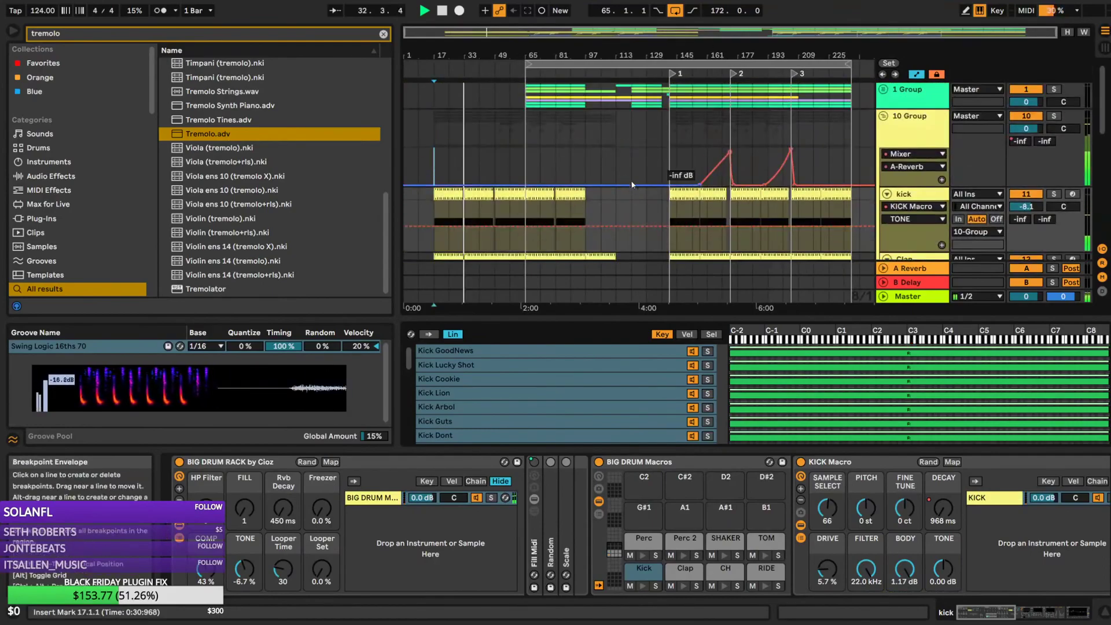
Select bars 49–65 on the drum group and delete that time from the whole arrangement
{"action": "left_click_drag", "start_coordinate": [488, 37], "coordinate": [669, 169]}
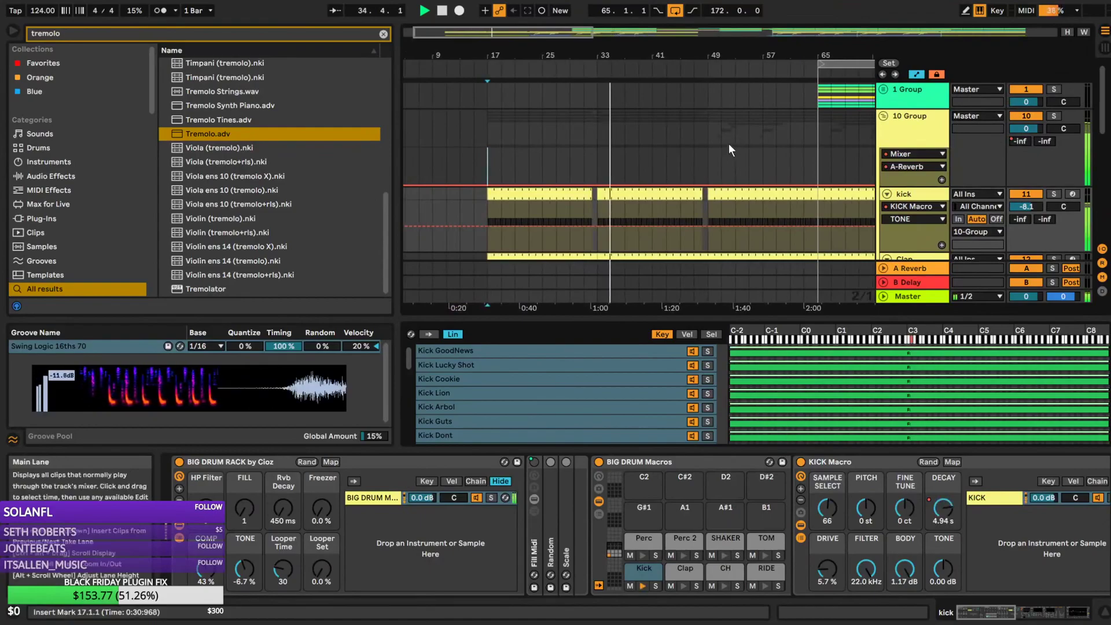
{"action": "left_click_drag", "start_coordinate": [709, 137], "coordinate": [811, 144]}
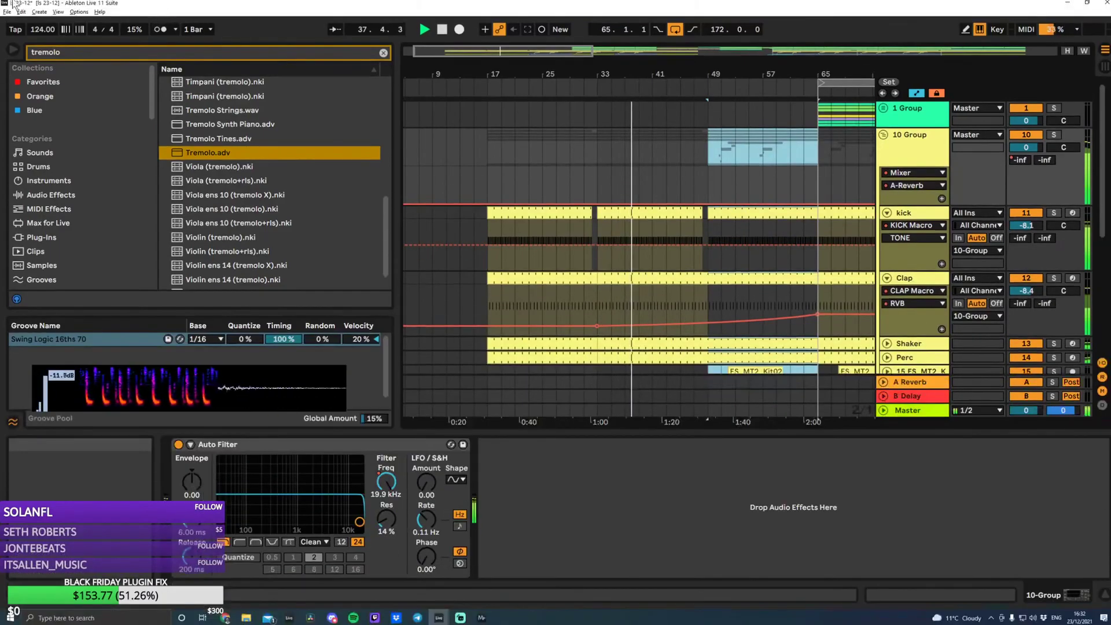
{"action": "key", "text": "F11"}
{"action": "left_click", "coordinate": [39, 12]}
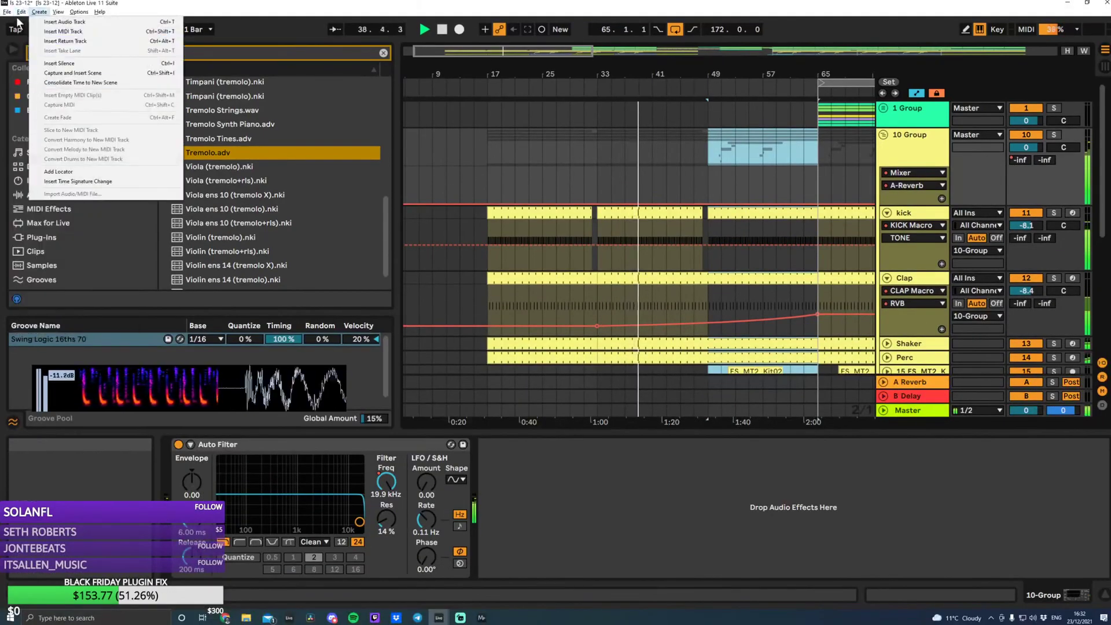
{"action": "mouse_move", "coordinate": [21, 11]}
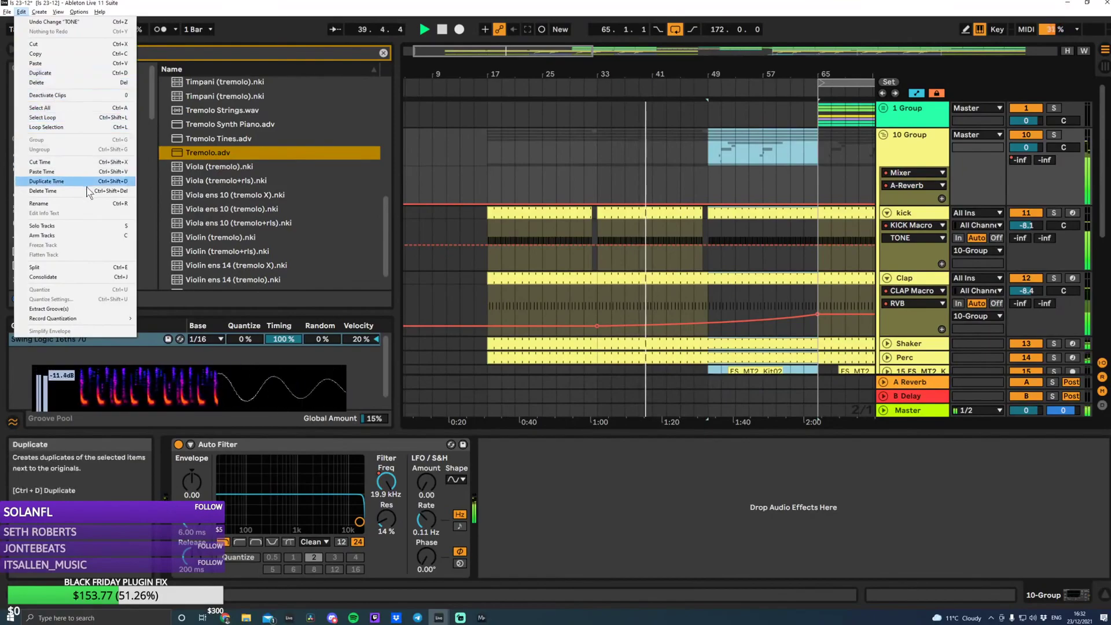
{"action": "left_click", "coordinate": [43, 191]}
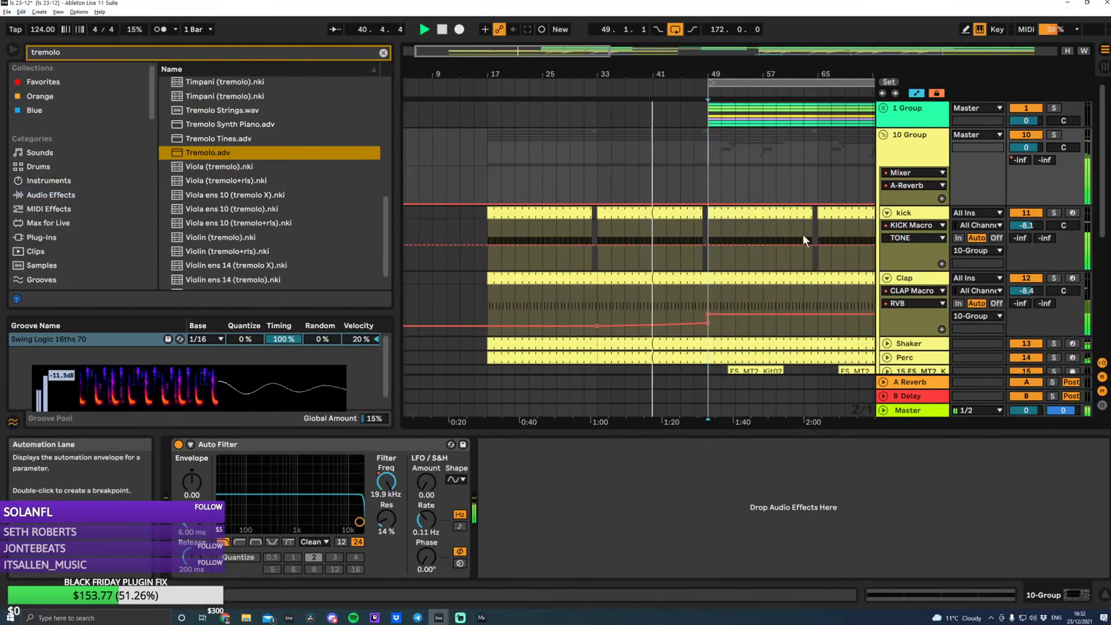
Remove the leftover clap RVB breakpoint so the ramp rises straight to 54 at bar 49, and audition the transition
{"action": "double_click", "coordinate": [705, 325]}
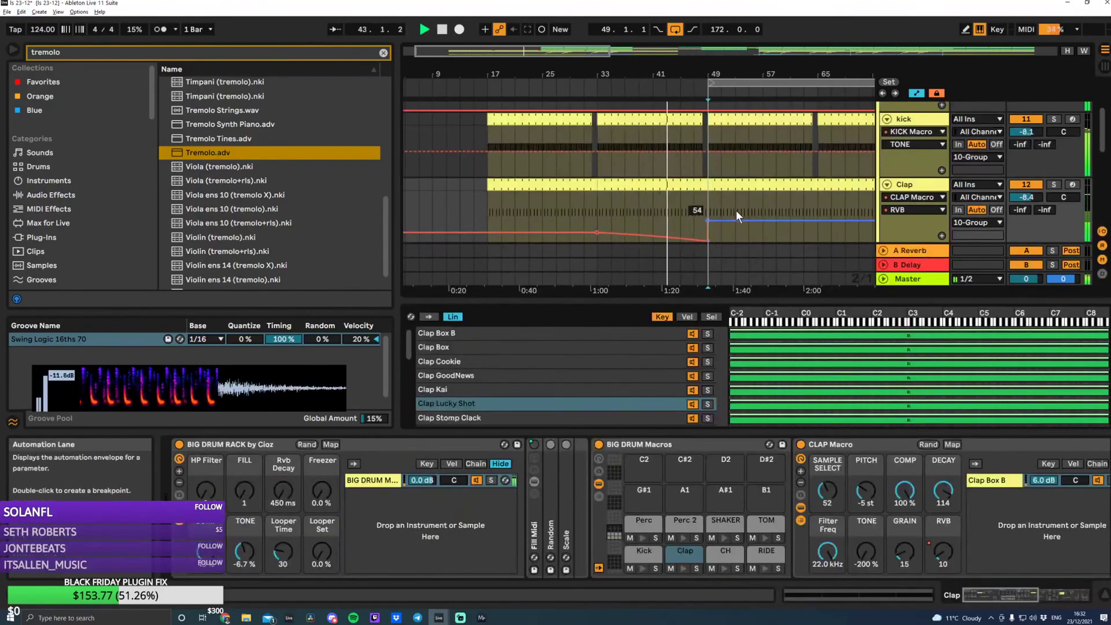
{"action": "scroll", "coordinate": [735, 210], "scroll_direction": "down", "scroll_amount": 1}
{"action": "left_click", "coordinate": [708, 213]}
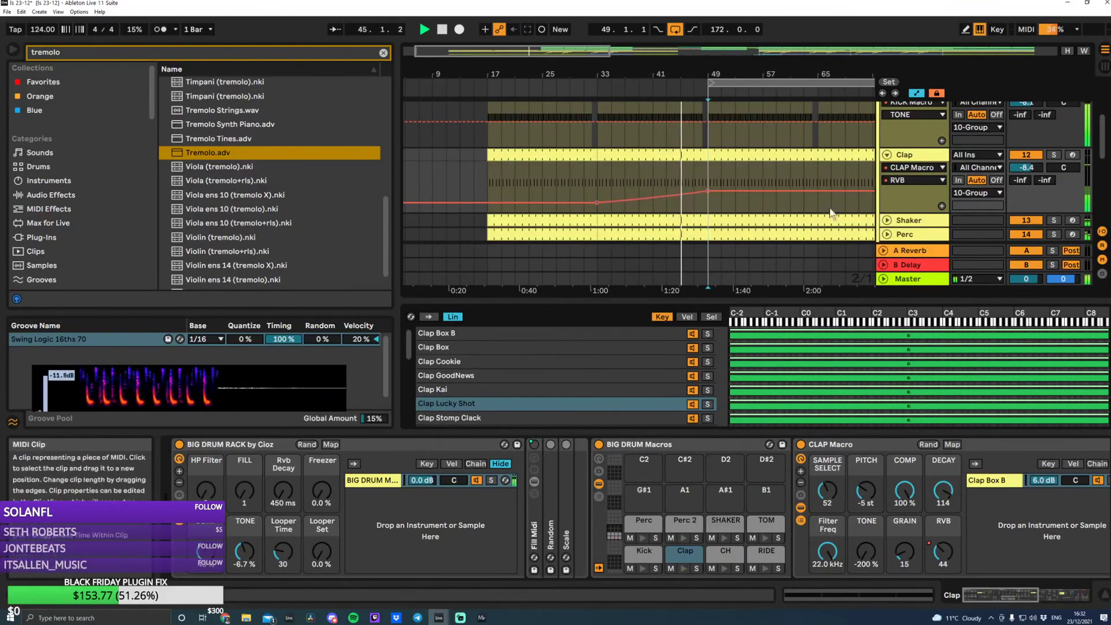
{"action": "scroll", "coordinate": [695, 197], "scroll_direction": "up", "scroll_amount": 1}
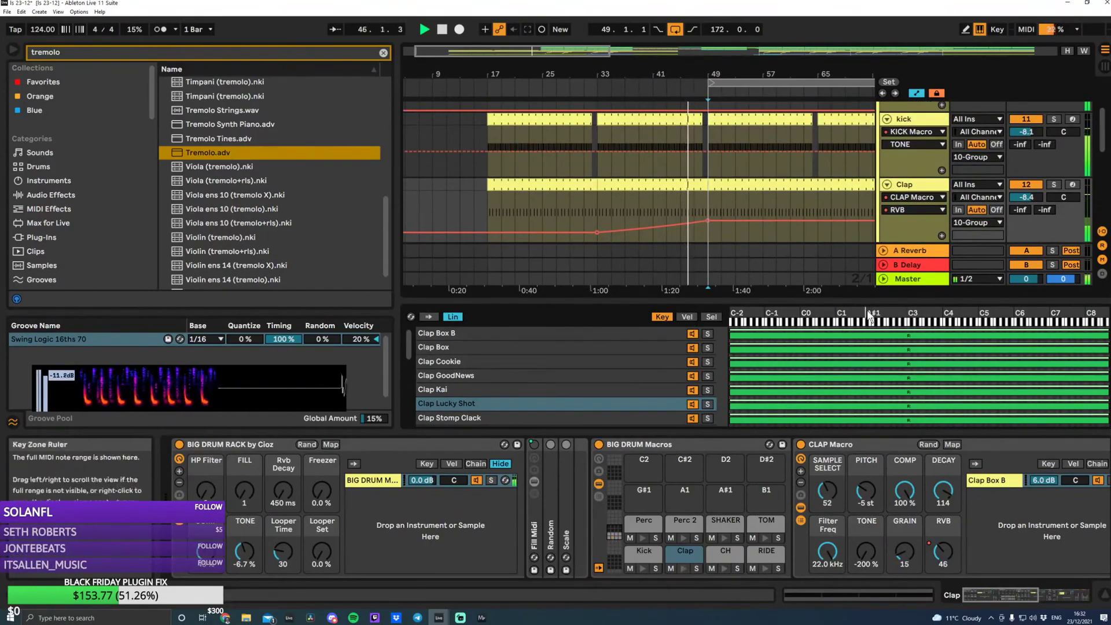
{"action": "left_click_drag", "start_coordinate": [648, 50], "coordinate": [705, 152]}
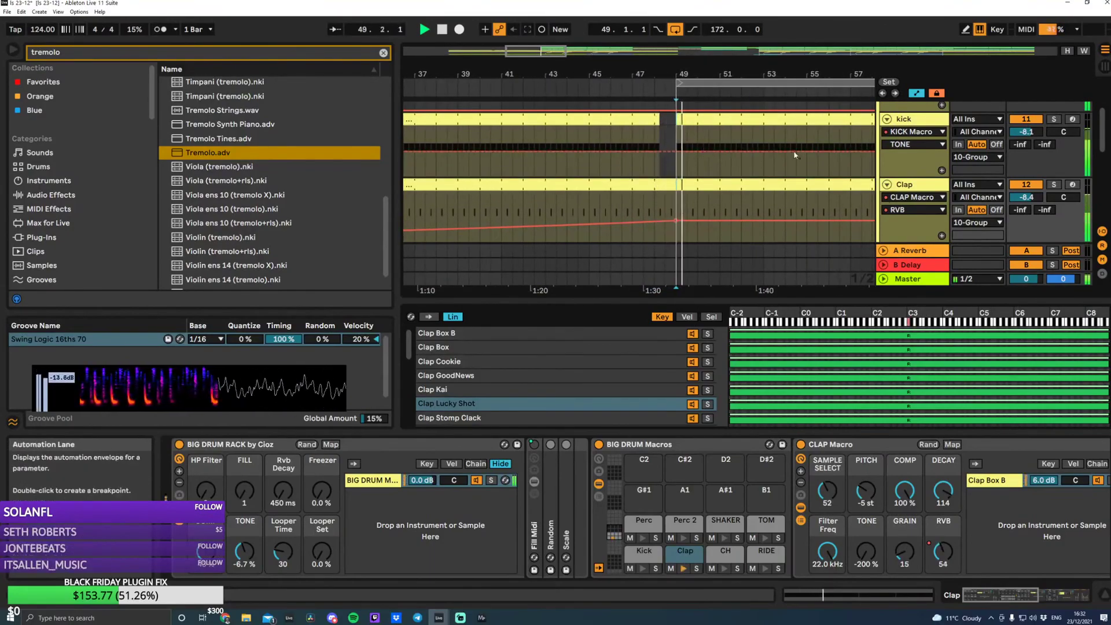
{"action": "scroll", "coordinate": [895, 176], "scroll_direction": "up", "scroll_amount": 1}
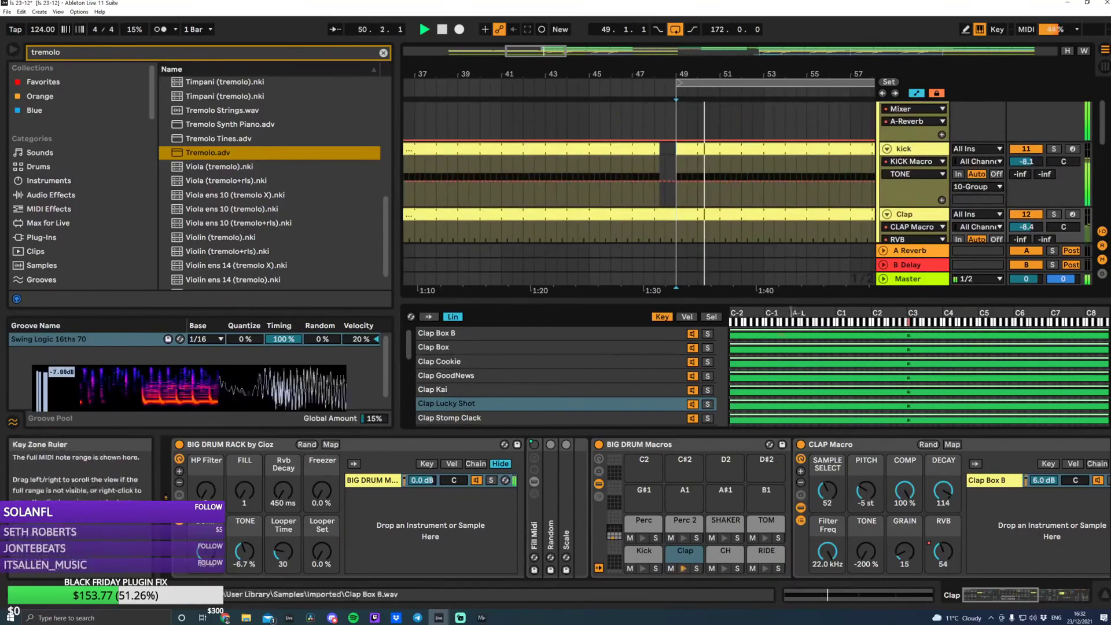
{"action": "key", "text": "space"}
Unfold group 1, copy the pad's bars 49–81 back to bars 17–49, and play from bar 17
{"action": "scroll", "coordinate": [884, 215], "scroll_direction": "down", "scroll_amount": 10}
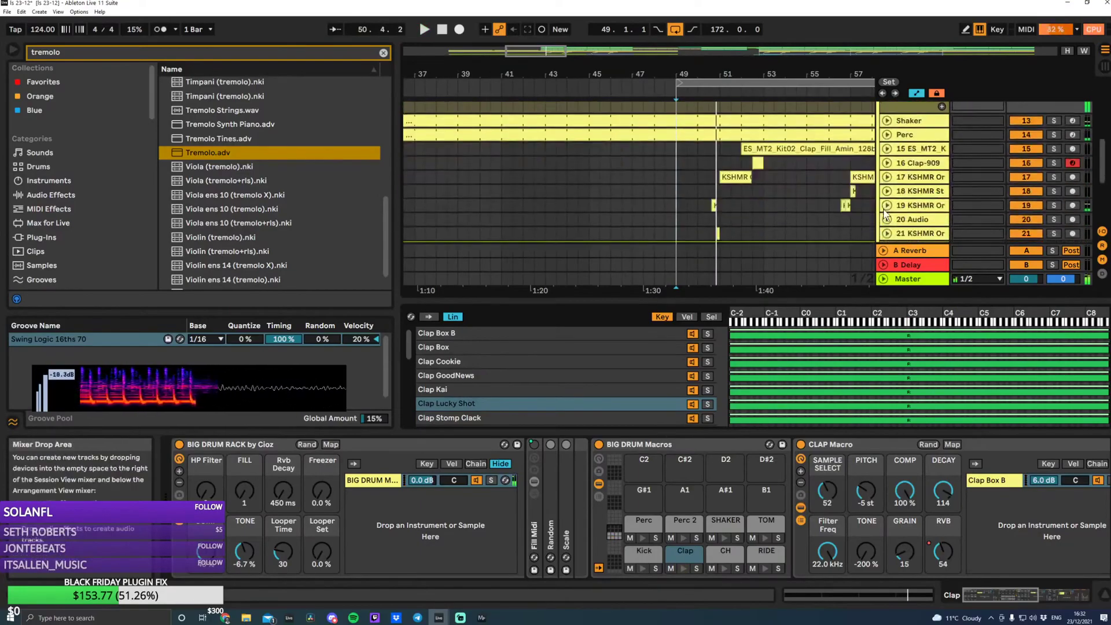
{"action": "left_click_drag", "start_coordinate": [542, 49], "coordinate": [556, 2]}
{"action": "scroll", "coordinate": [625, 194], "scroll_direction": "up", "scroll_amount": 8}
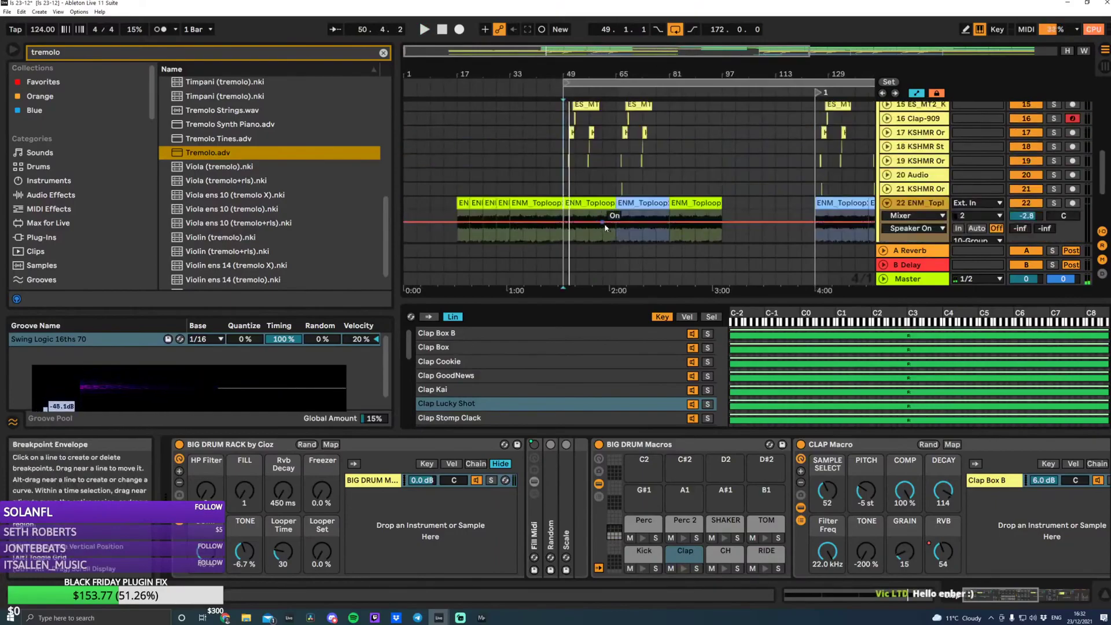
{"action": "scroll", "coordinate": [579, 155], "scroll_direction": "up", "scroll_amount": 5}
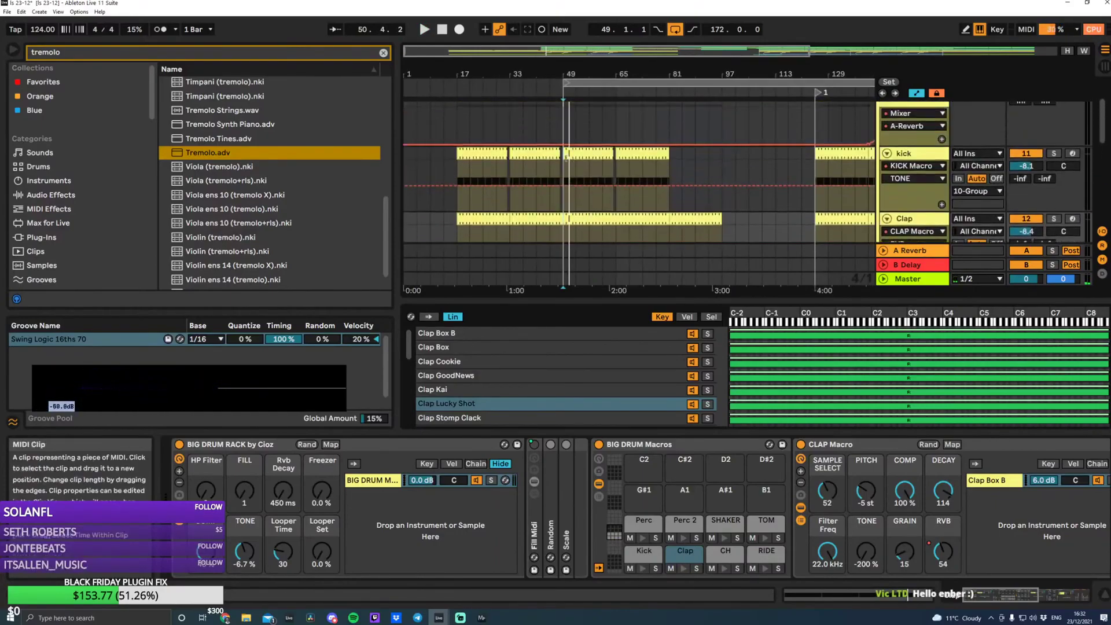
{"action": "left_click", "coordinate": [884, 109]}
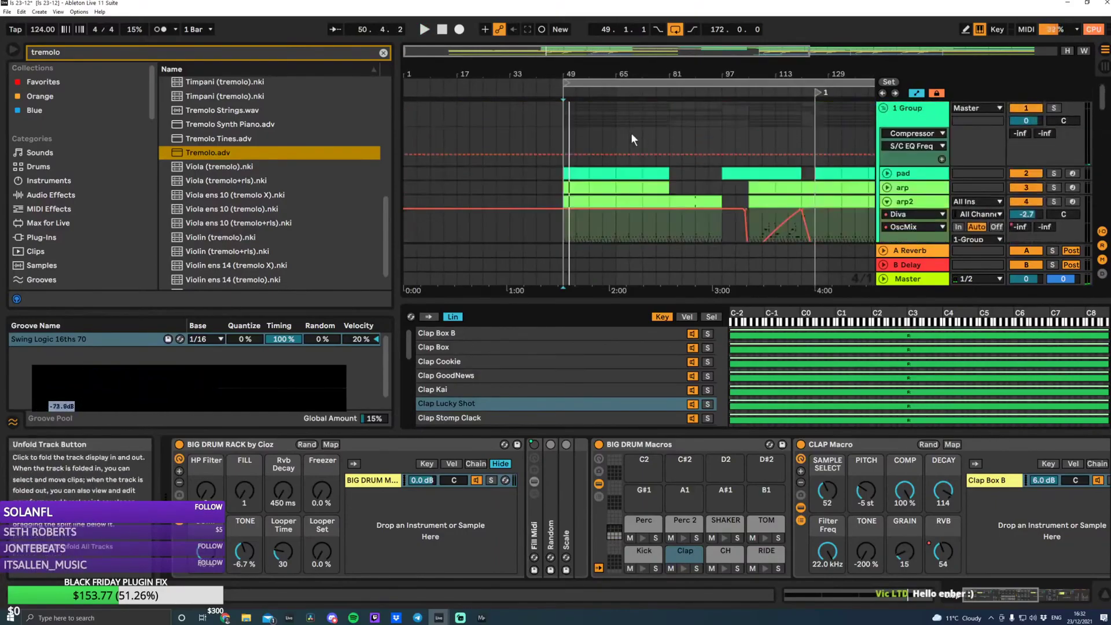
{"action": "scroll", "coordinate": [573, 184], "scroll_direction": "down", "scroll_amount": 2}
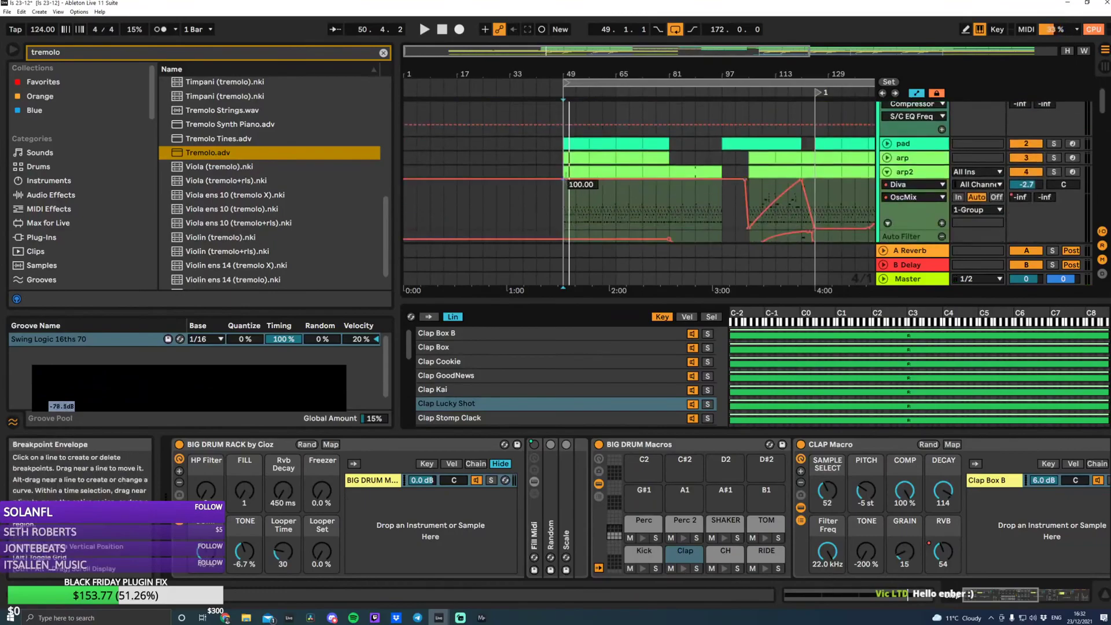
{"action": "left_click", "coordinate": [571, 141]}
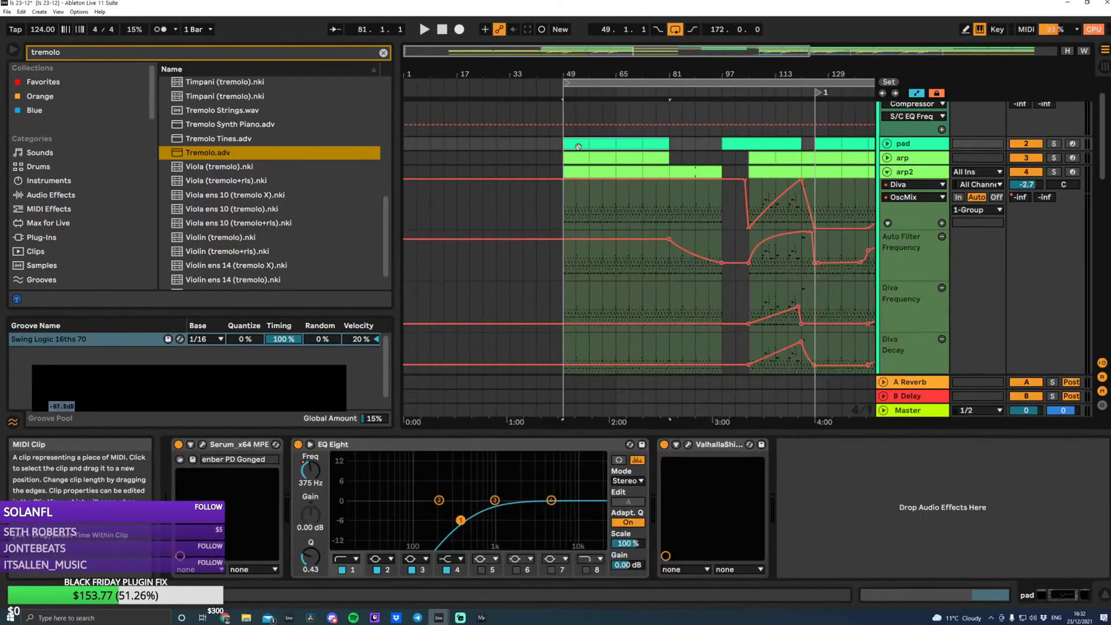
{"action": "left_click_drag", "start_coordinate": [513, 147], "coordinate": [476, 152]}
{"action": "key", "text": "space"}
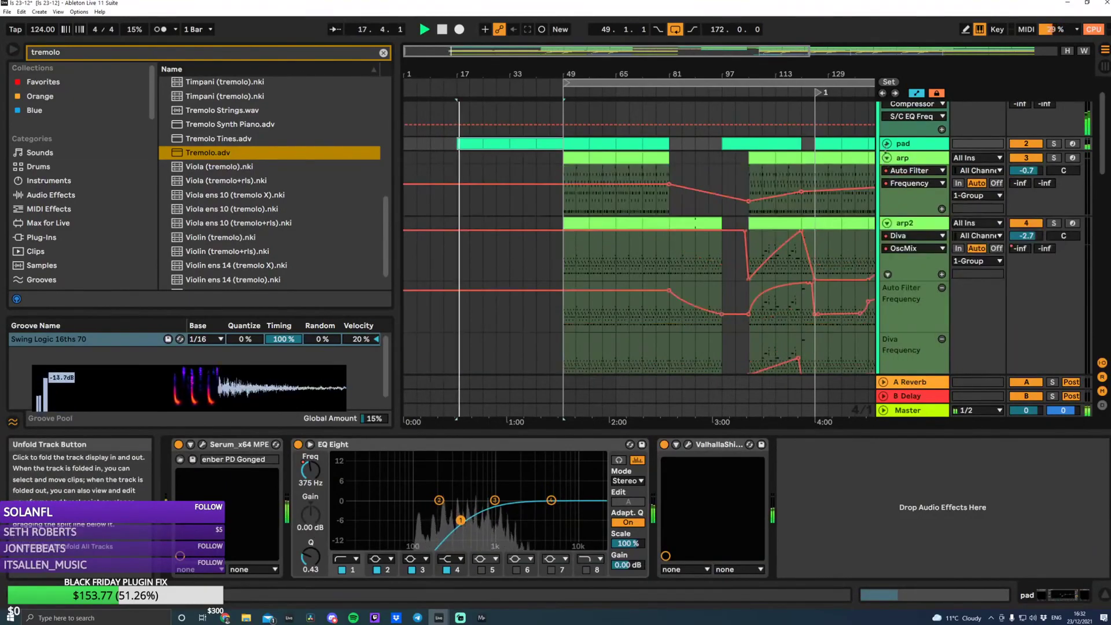
Automate the pad's EQ Eight 1 Frequency to sweep down from a raised point at bar 17 to its existing level at bar 49
{"action": "left_click", "coordinate": [885, 143]}
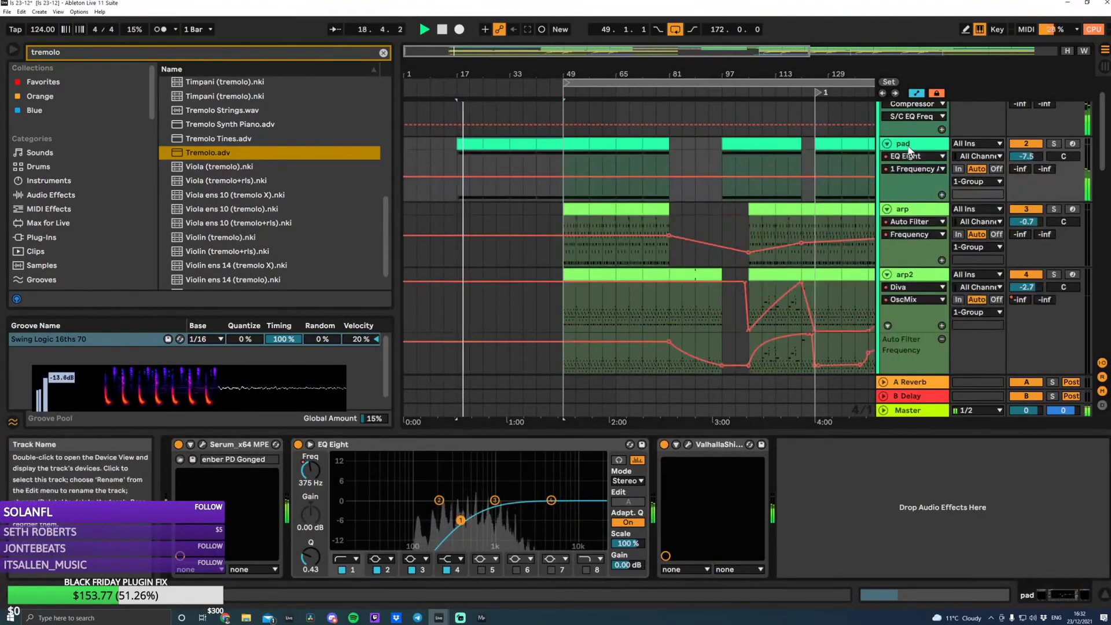
{"action": "left_click_drag", "start_coordinate": [462, 175], "coordinate": [559, 175]}
{"action": "left_click", "coordinate": [561, 177]}
{"action": "left_click_drag", "start_coordinate": [459, 183], "coordinate": [457, 168]}
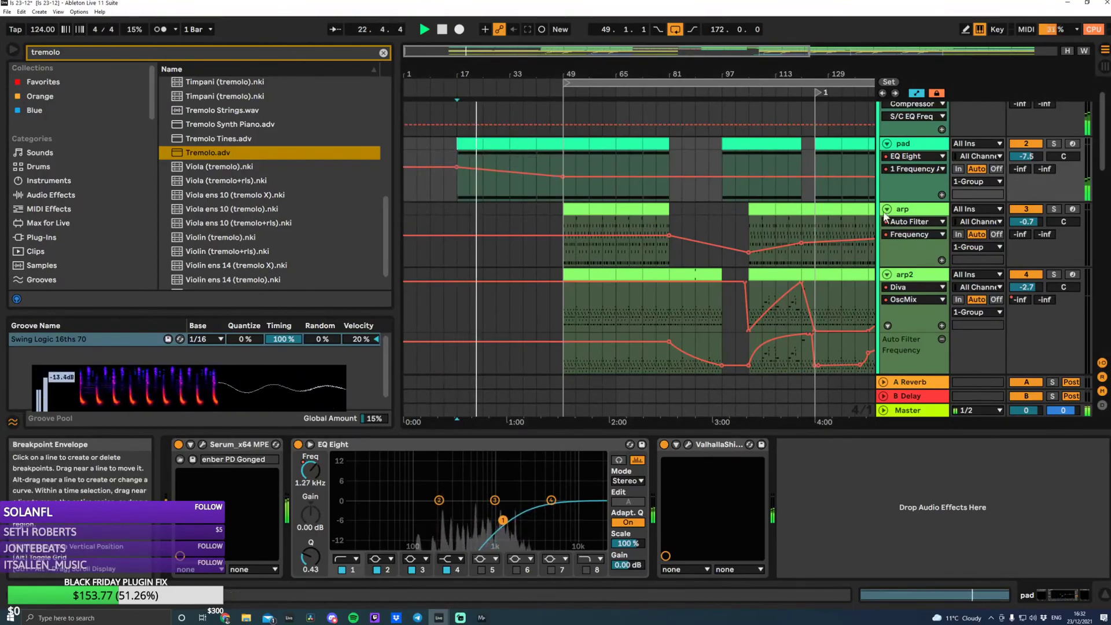
Copy the arp clip to bars 17–49 and automate its Auto Filter Frequency to rise to 1.52 kHz at bar 49
{"action": "left_click", "coordinate": [903, 210]}
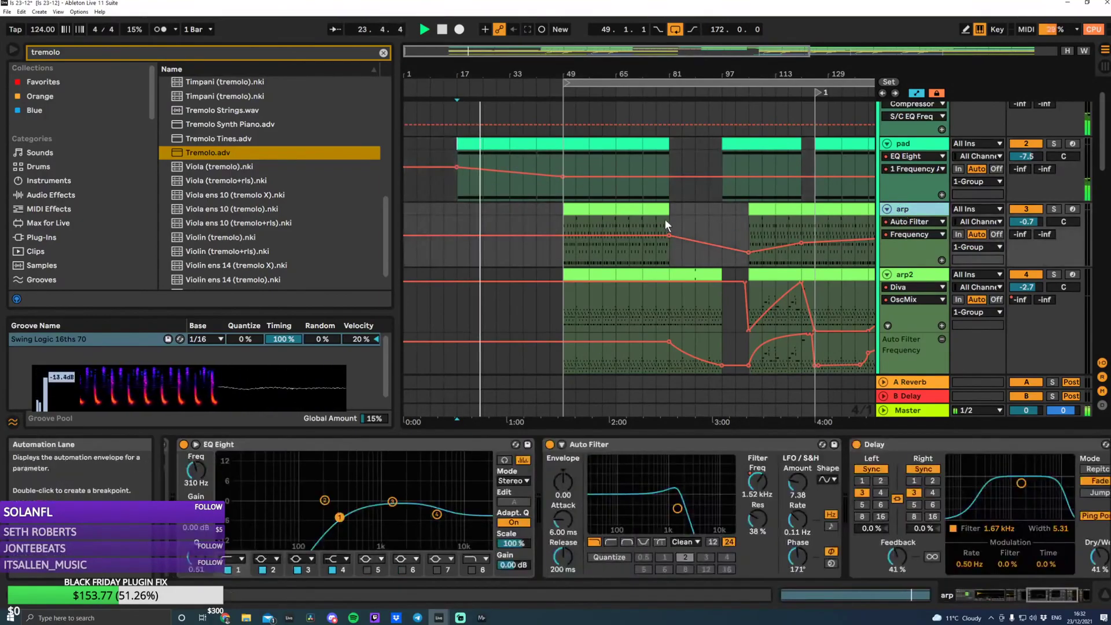
{"action": "left_click", "coordinate": [649, 213]}
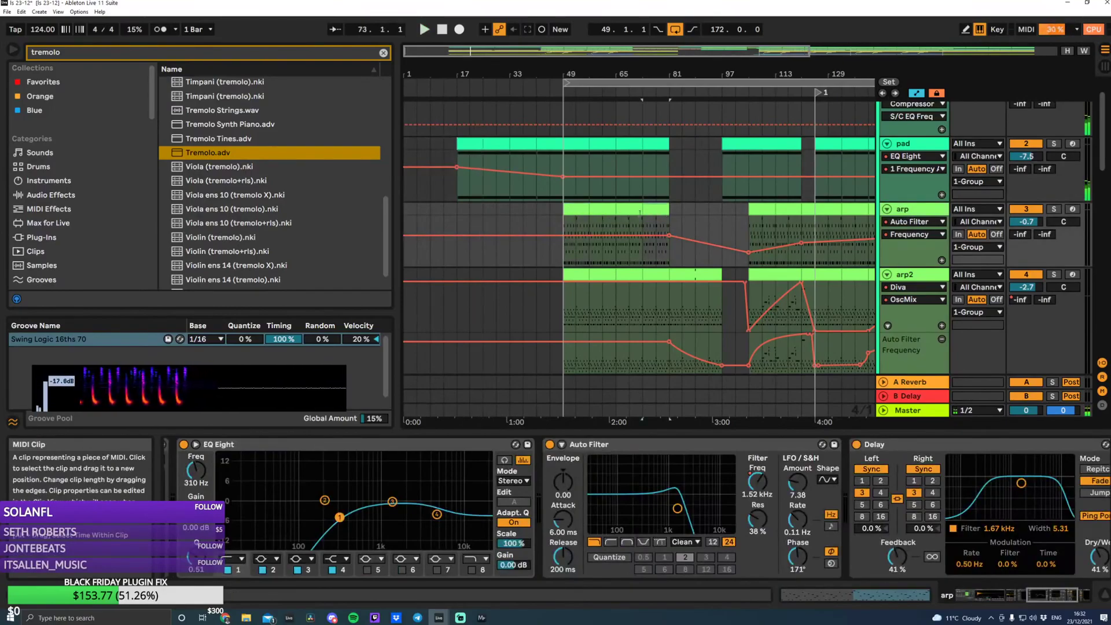
{"action": "left_click_drag", "start_coordinate": [584, 209], "coordinate": [457, 248]}
{"action": "left_click", "coordinate": [564, 235]}
{"action": "key", "text": "space"}
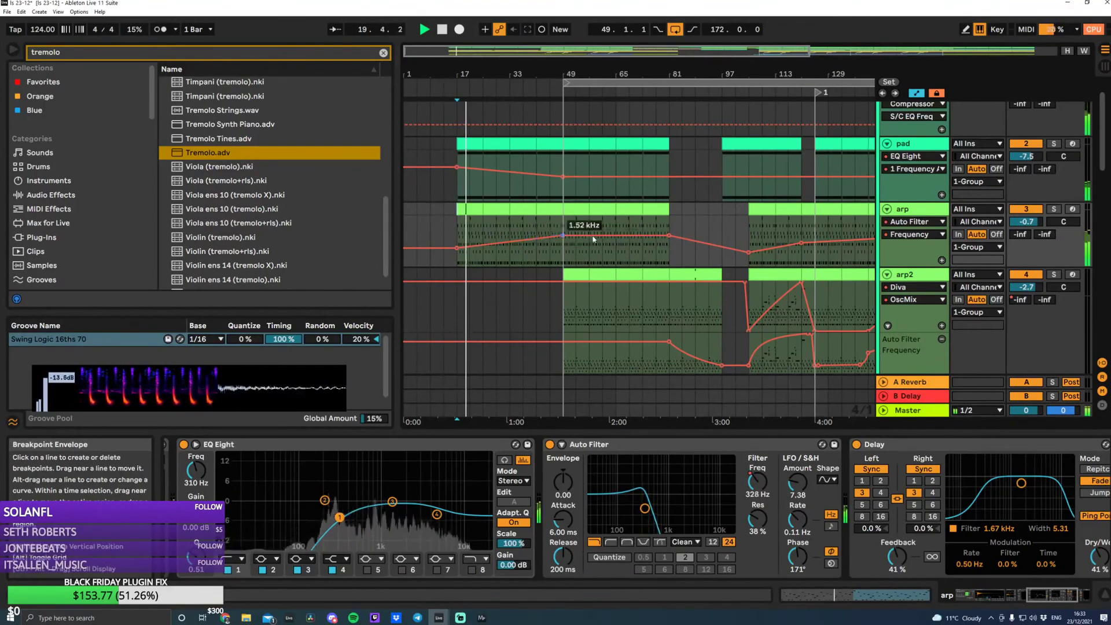
Copy 32 bars of the arp2 clip back to bars 17–49
{"action": "scroll", "coordinate": [651, 251], "scroll_direction": "down", "scroll_amount": 2}
{"action": "scroll", "coordinate": [596, 234], "scroll_direction": "down", "scroll_amount": 2}
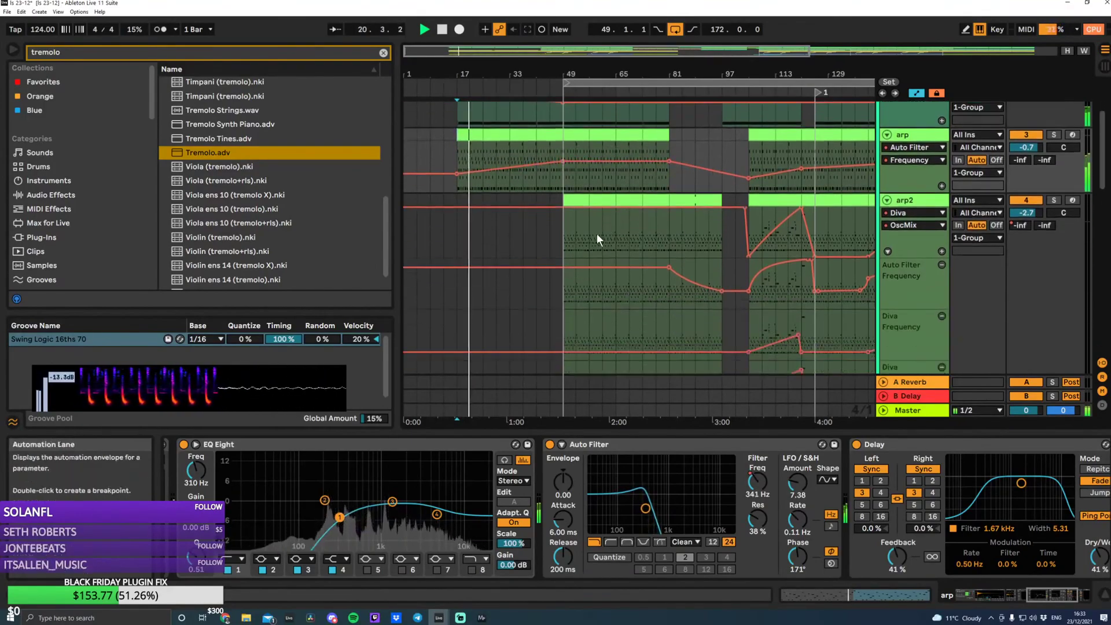
{"action": "left_click", "coordinate": [572, 201]}
{"action": "left_click_drag", "start_coordinate": [538, 202], "coordinate": [468, 202]}
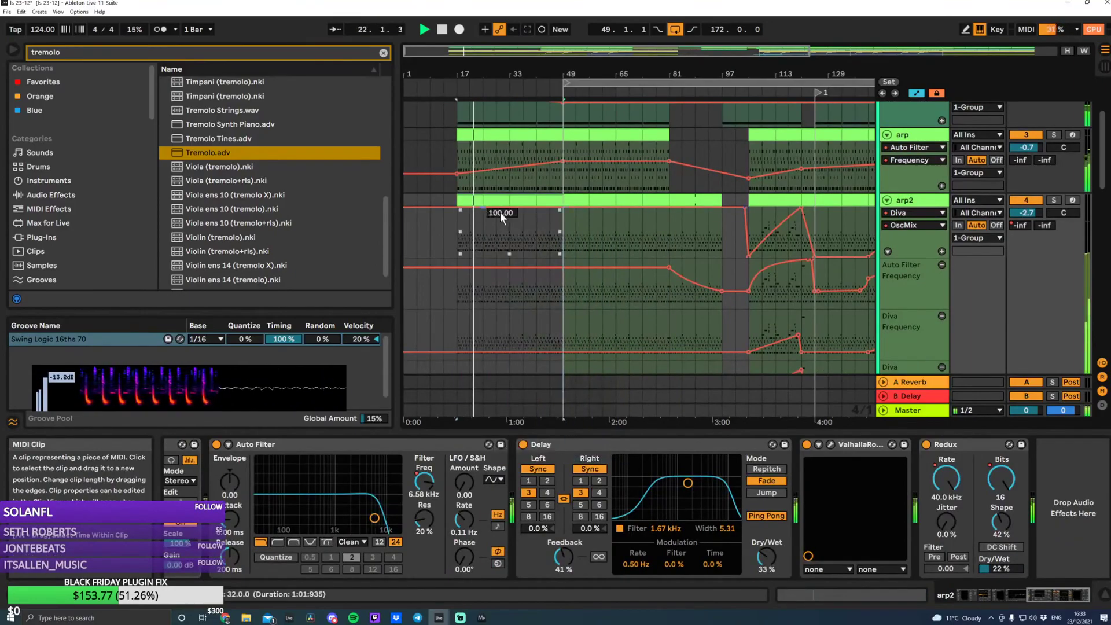
{"action": "left_click", "coordinate": [563, 207]}
{"action": "left_click_drag", "start_coordinate": [457, 232], "coordinate": [457, 237]}
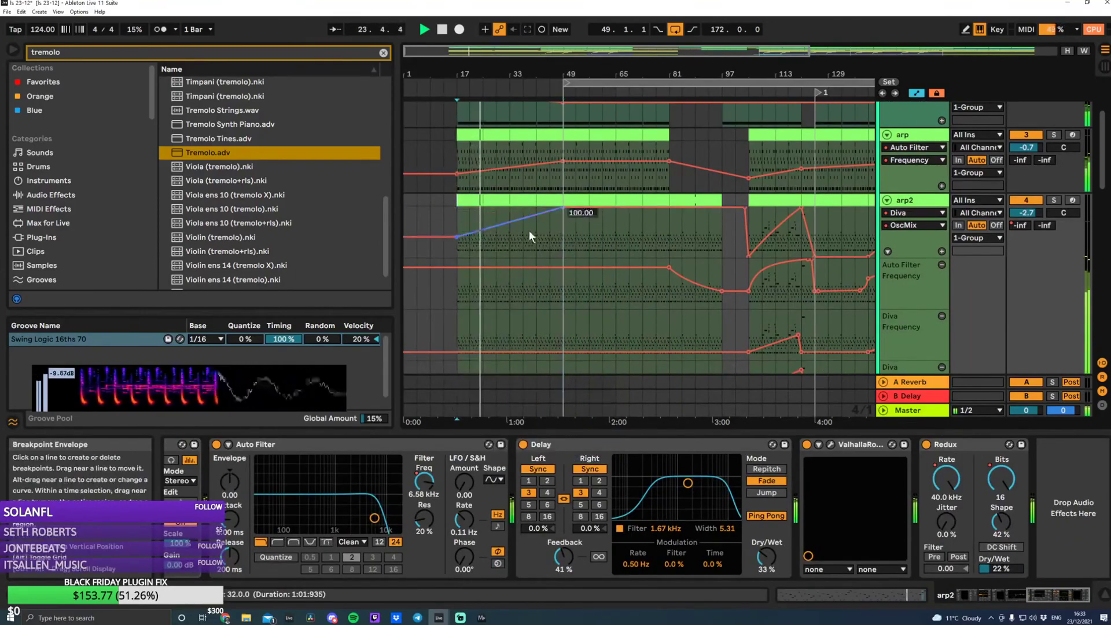
{"action": "left_click", "coordinate": [457, 236]}
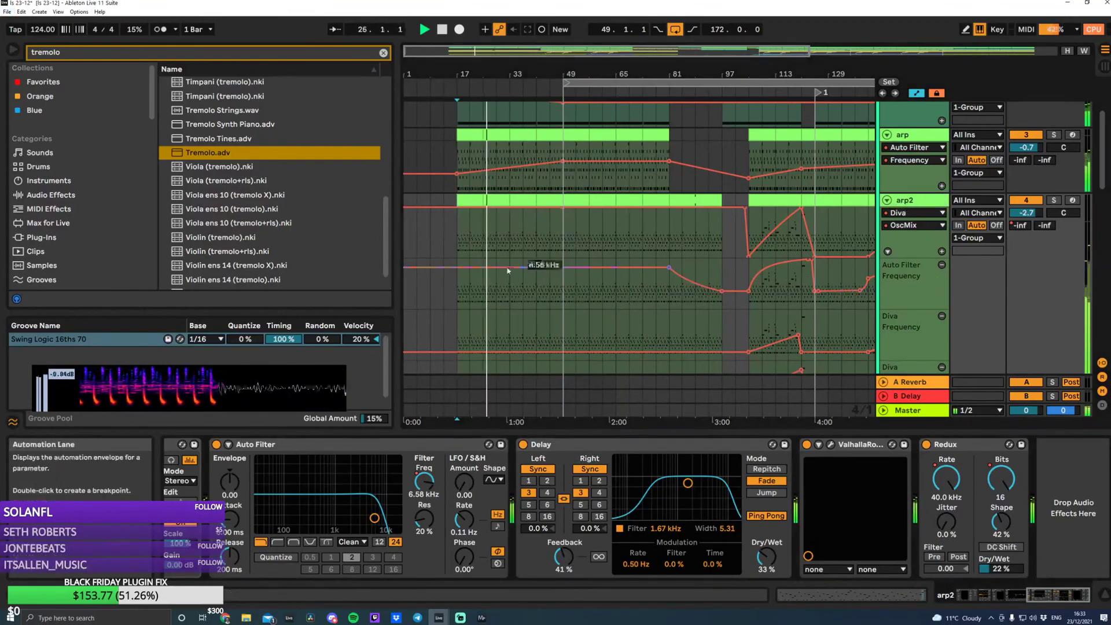
Automate arp2's Auto Filter Frequency with a curved rise from a lowered point at bar 17 up to bar 49
{"action": "left_click_drag", "start_coordinate": [457, 268], "coordinate": [457, 291]}
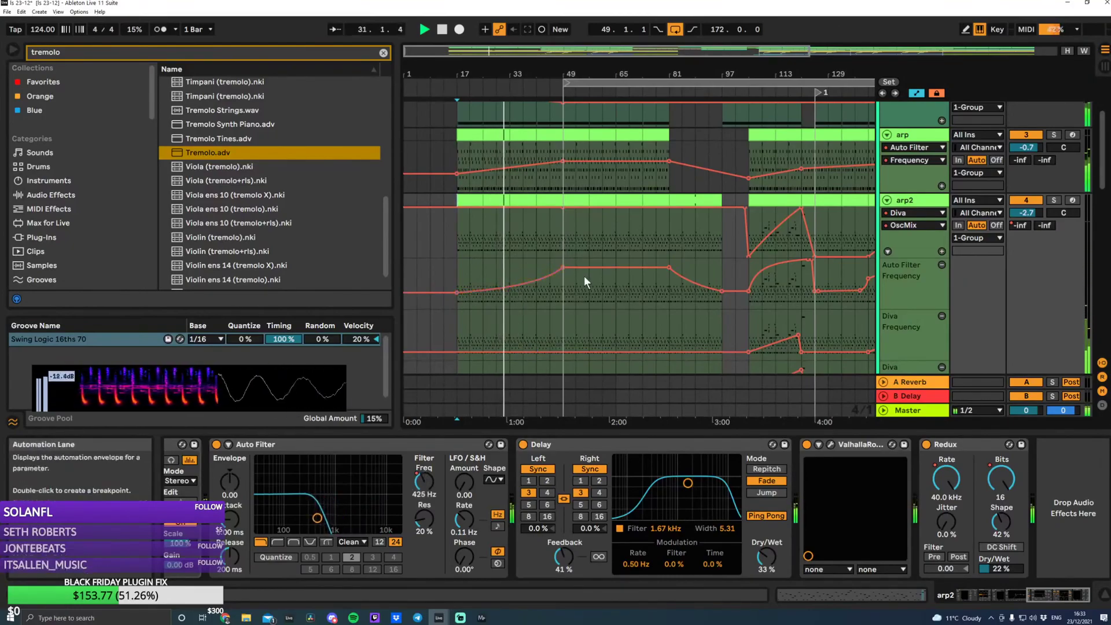
{"action": "left_click", "coordinate": [612, 268]}
{"action": "left_click", "coordinate": [564, 266]}
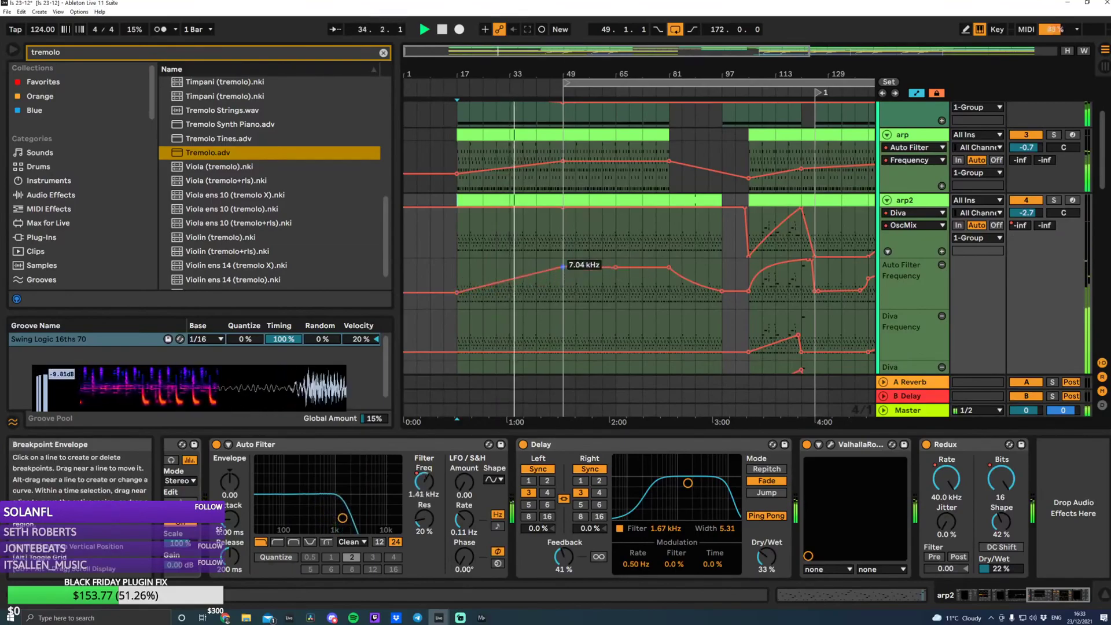
{"action": "left_click_drag", "start_coordinate": [529, 277], "coordinate": [550, 279]}
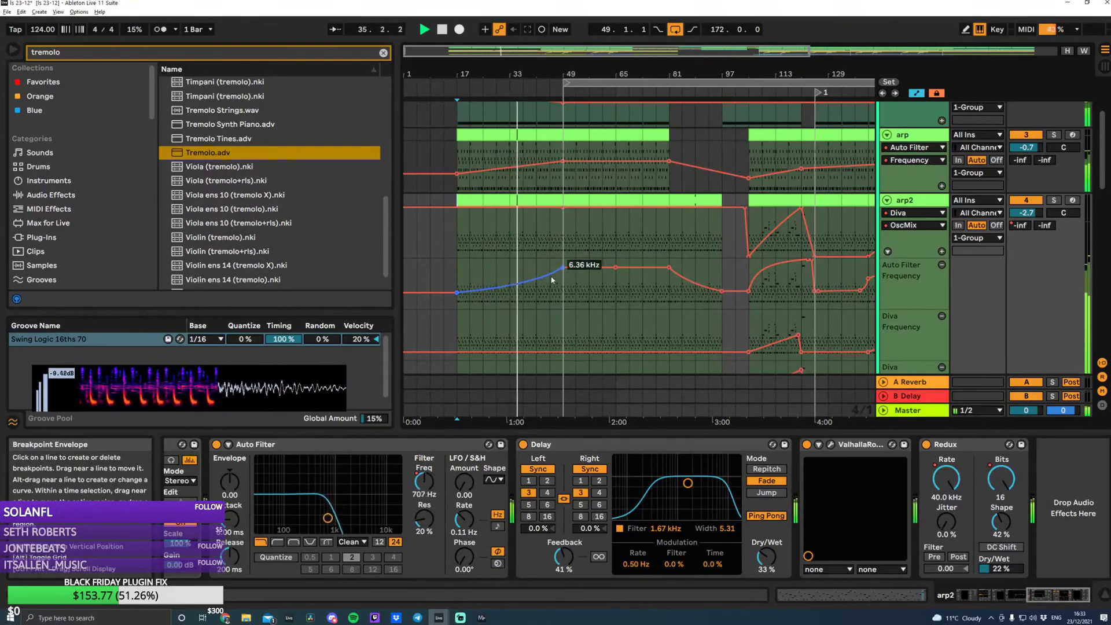
Unfold the Piano track, copy its first 16 bars to bars 33–49, and audition from bar 29
{"action": "scroll", "coordinate": [798, 265], "scroll_direction": "down", "scroll_amount": 6}
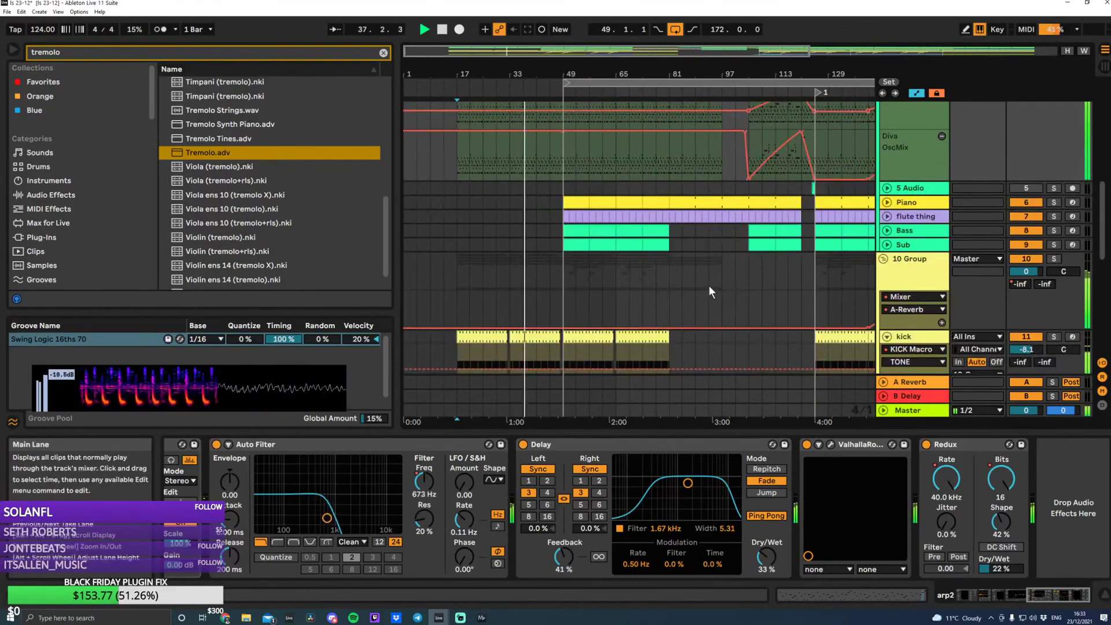
{"action": "left_click", "coordinate": [887, 202]}
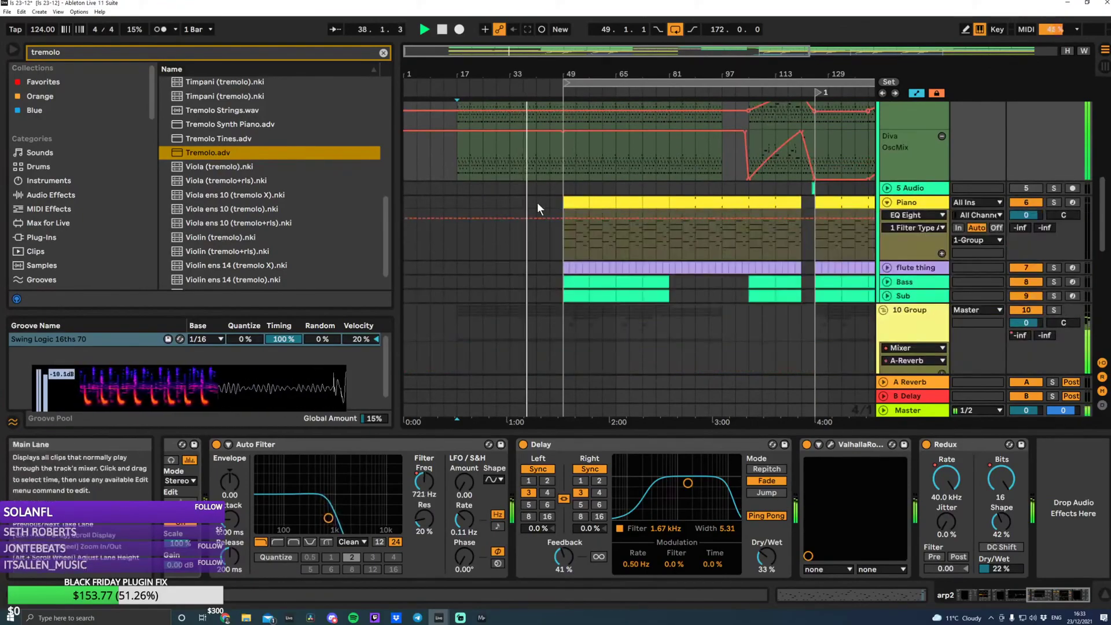
{"action": "left_click", "coordinate": [573, 202]}
{"action": "left_click_drag", "start_coordinate": [579, 204], "coordinate": [526, 204]}
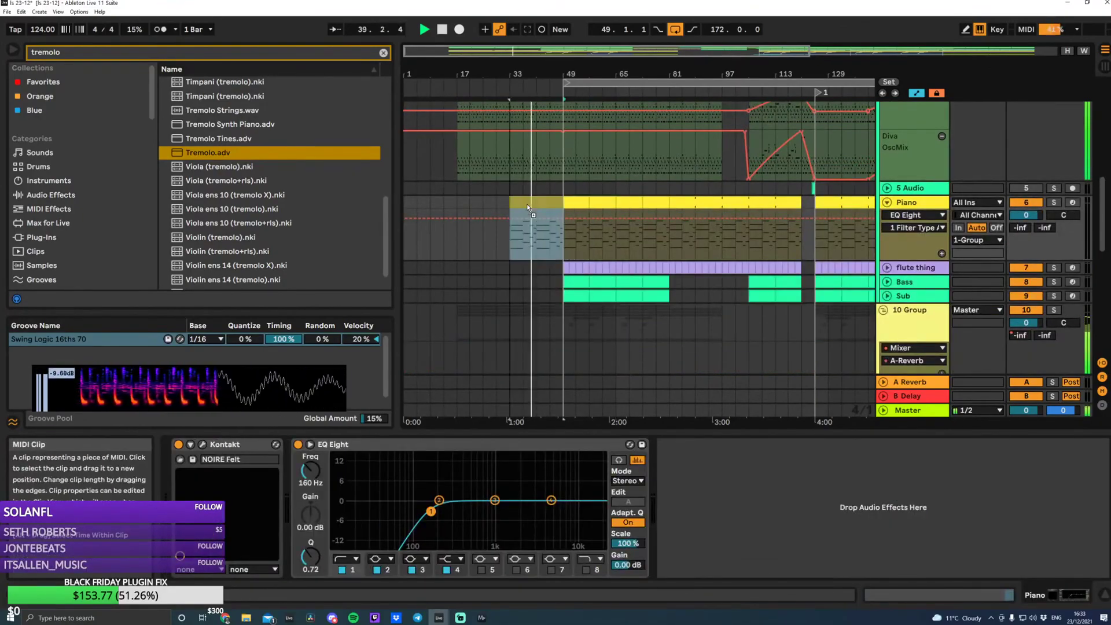
{"action": "left_click", "coordinate": [497, 238]}
{"action": "key", "text": "space"}
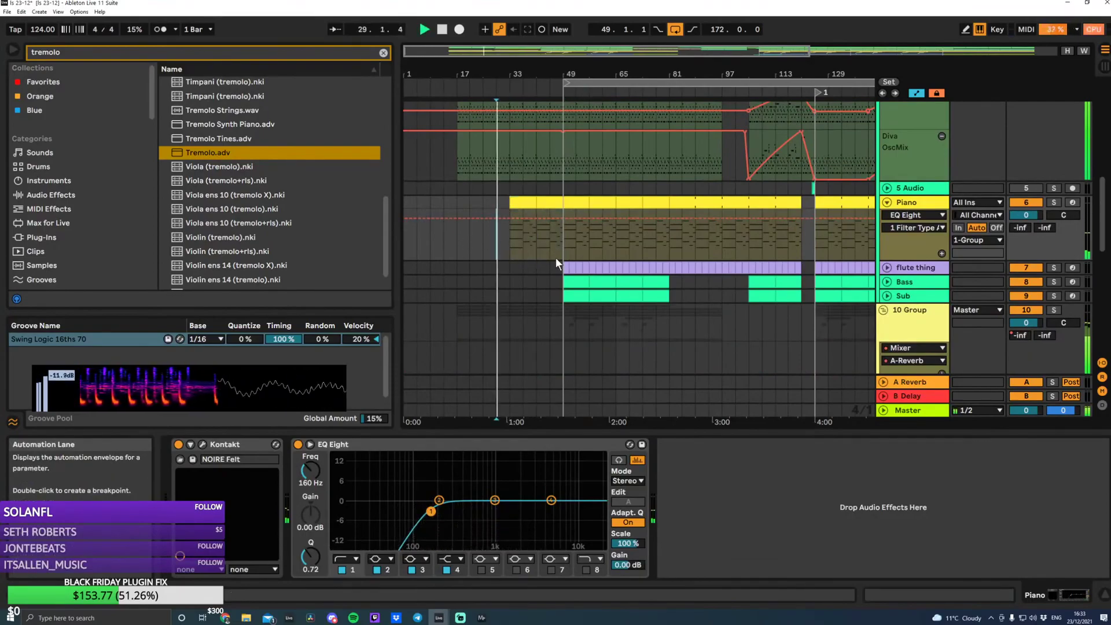
Unfold the Sub track and shorten the Piano clip starting at bar 33 so that it ends at bar 37
{"action": "scroll", "coordinate": [592, 228], "scroll_direction": "down", "scroll_amount": 3}
{"action": "scroll", "coordinate": [538, 165], "scroll_direction": "up", "scroll_amount": 1}
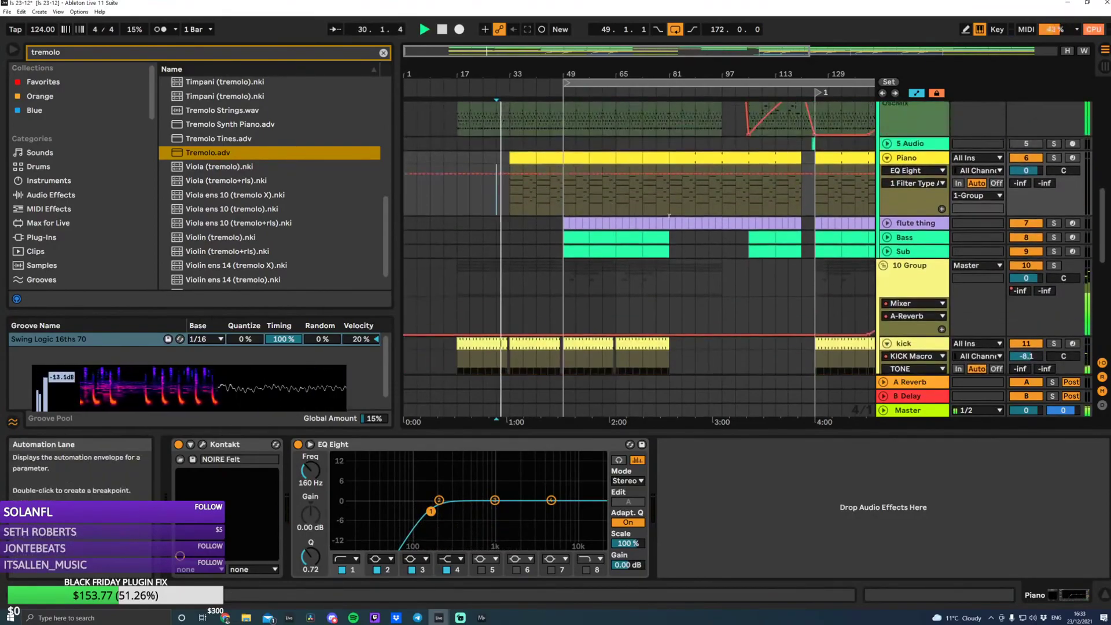
{"action": "left_click", "coordinate": [887, 252]}
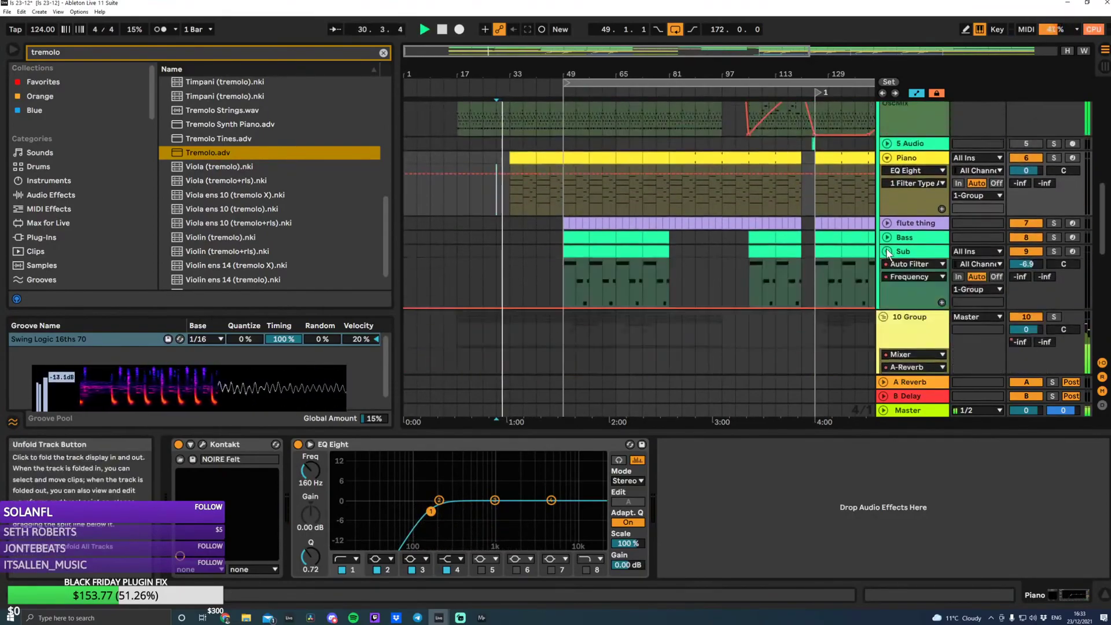
{"action": "left_click", "coordinate": [576, 238]}
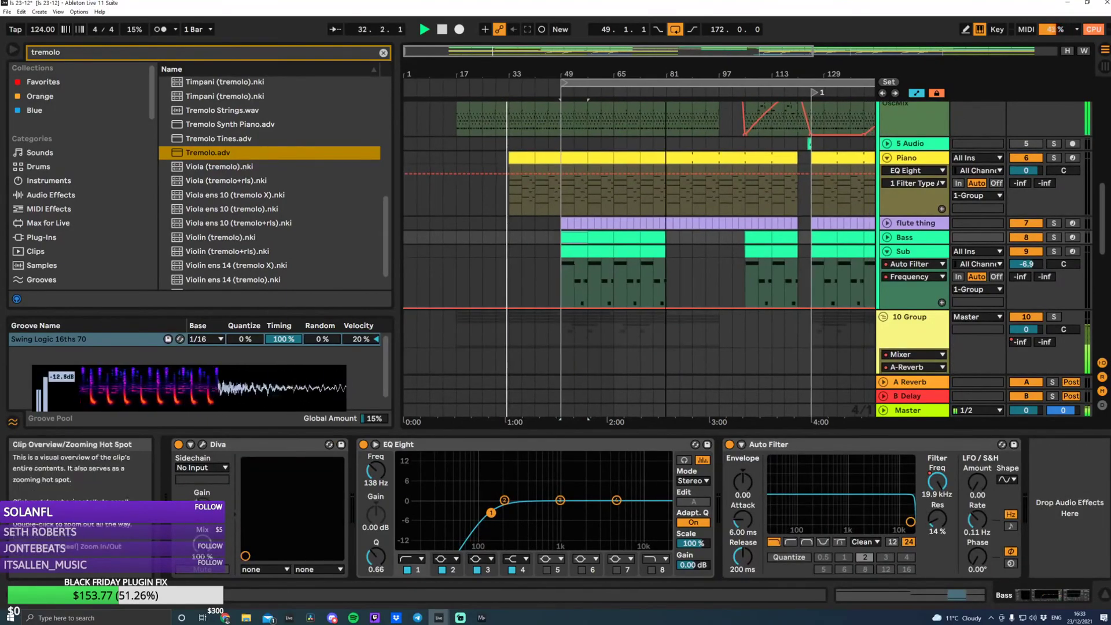
{"action": "double_click", "coordinate": [624, 50]}
{"action": "left_click", "coordinate": [793, 157]}
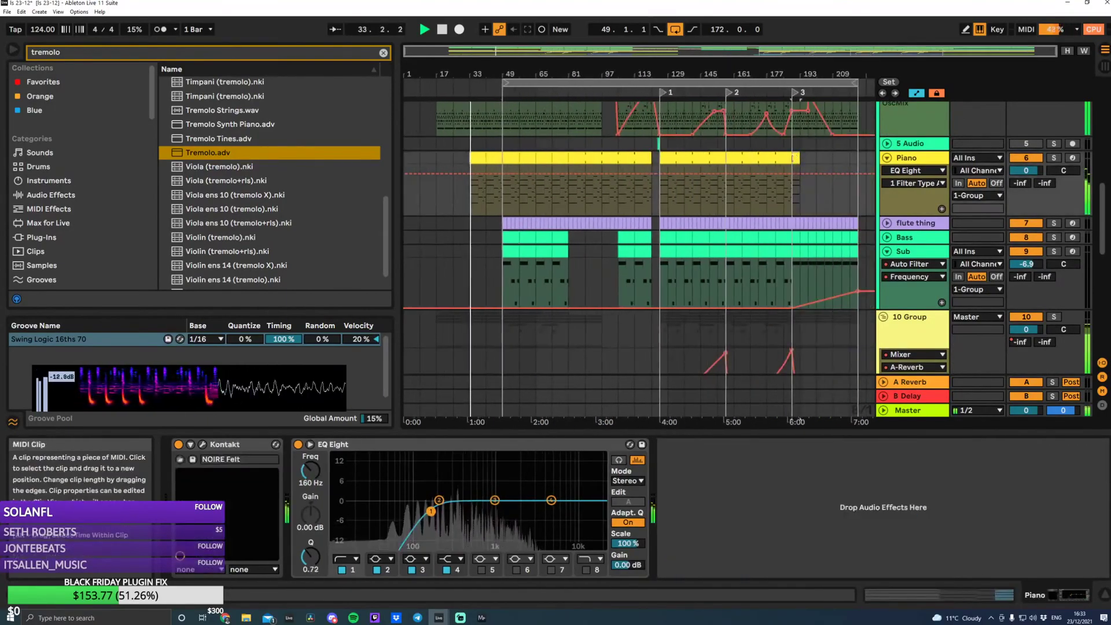
{"action": "left_click", "coordinate": [480, 158]}
{"action": "left_click_drag", "start_coordinate": [514, 51], "coordinate": [514, 97]}
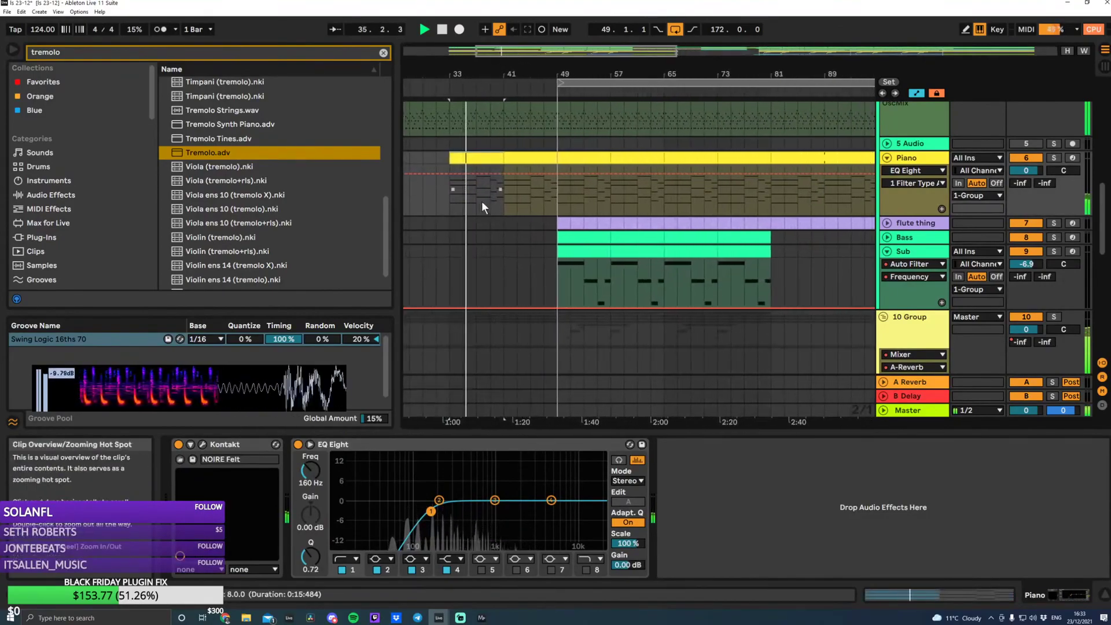
{"action": "left_click_drag", "start_coordinate": [502, 162], "coordinate": [469, 164]}
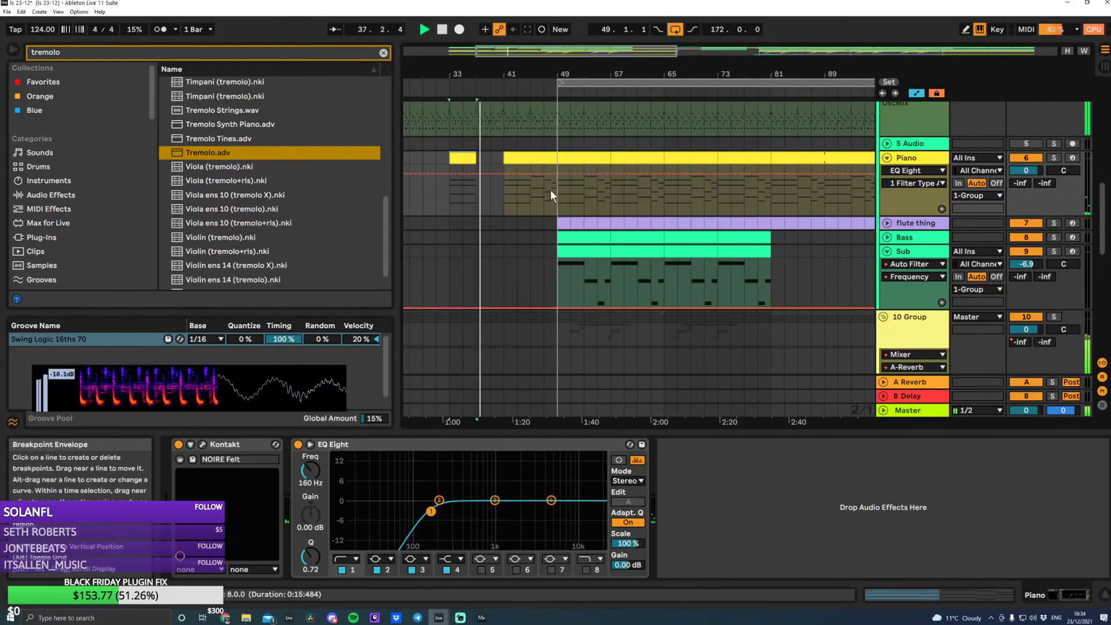
Unfold the flute thing track and copy the first 8 bars of its part from bar 49 to bar 17
{"action": "scroll", "coordinate": [551, 190], "scroll_direction": "down", "scroll_amount": 2}
{"action": "scroll", "coordinate": [517, 193], "scroll_direction": "up", "scroll_amount": 2}
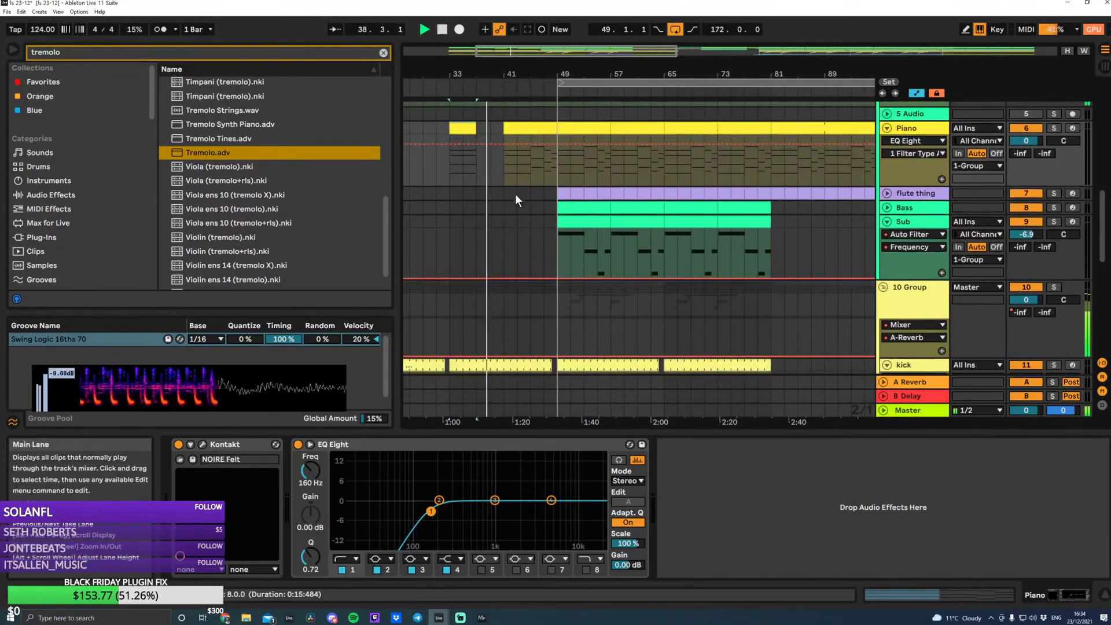
{"action": "scroll", "coordinate": [529, 196], "scroll_direction": "down", "scroll_amount": 1}
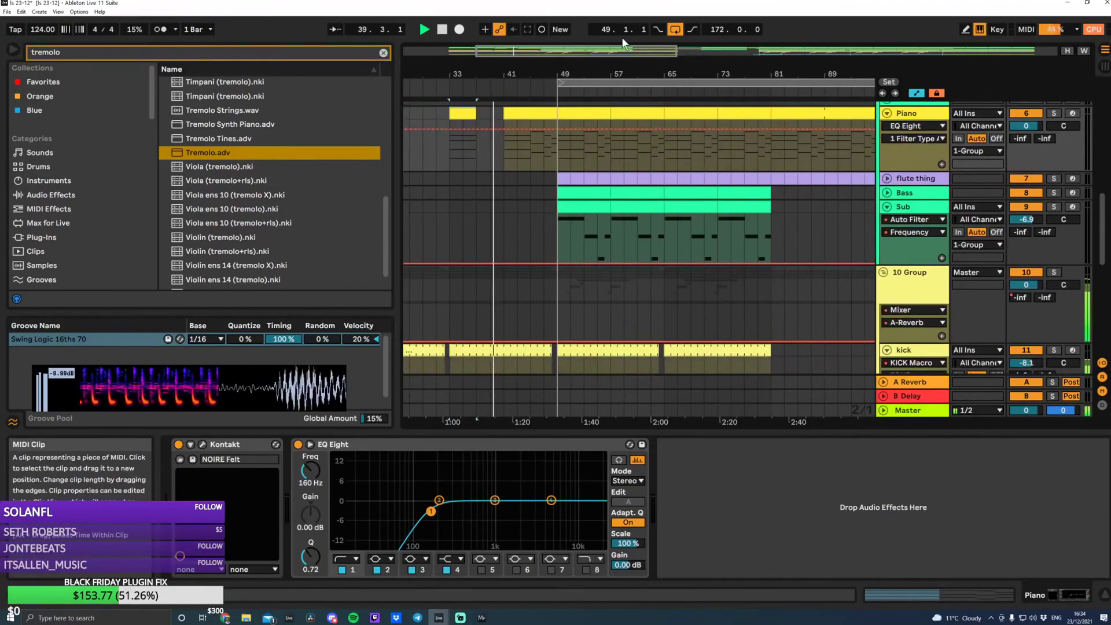
{"action": "left_click_drag", "start_coordinate": [625, 51], "coordinate": [583, 55]}
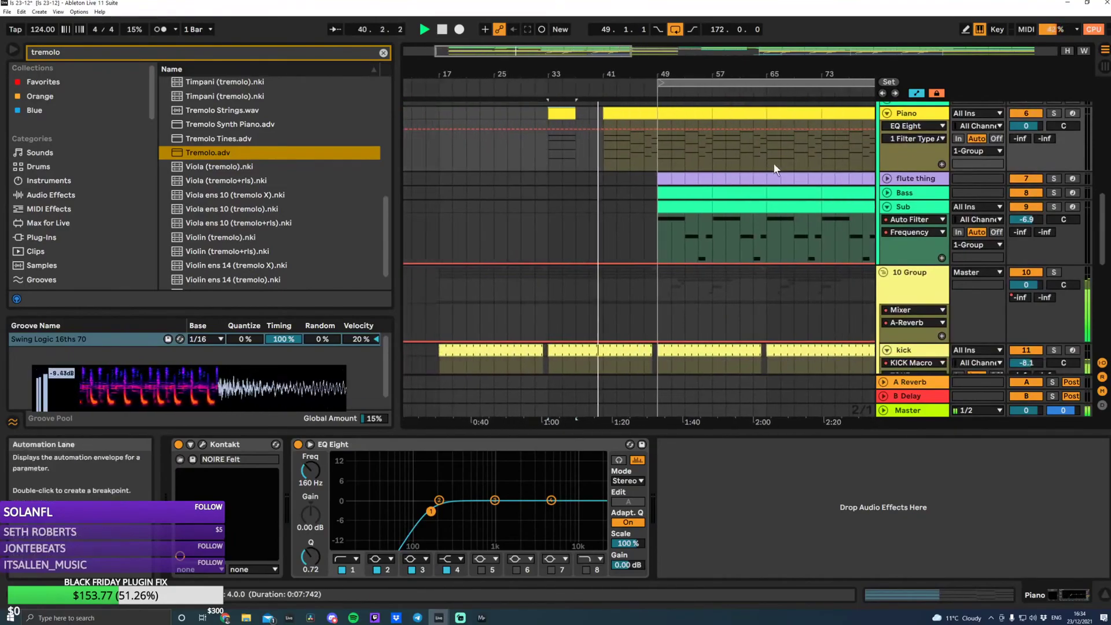
{"action": "left_click", "coordinate": [887, 179]}
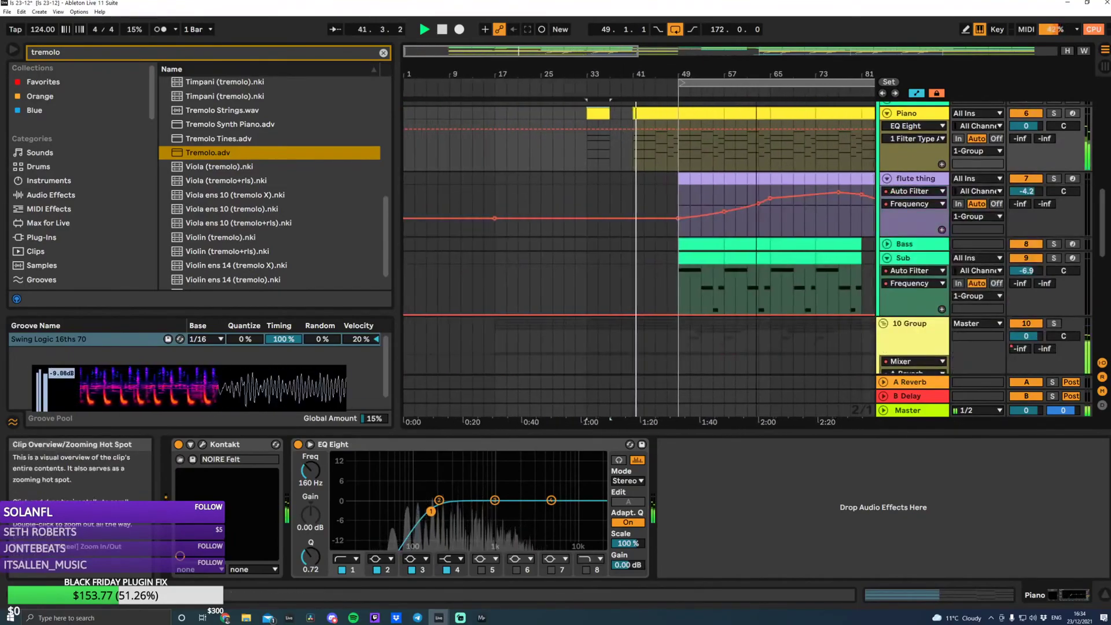
{"action": "key", "text": "space"}
{"action": "left_click", "coordinate": [698, 180]}
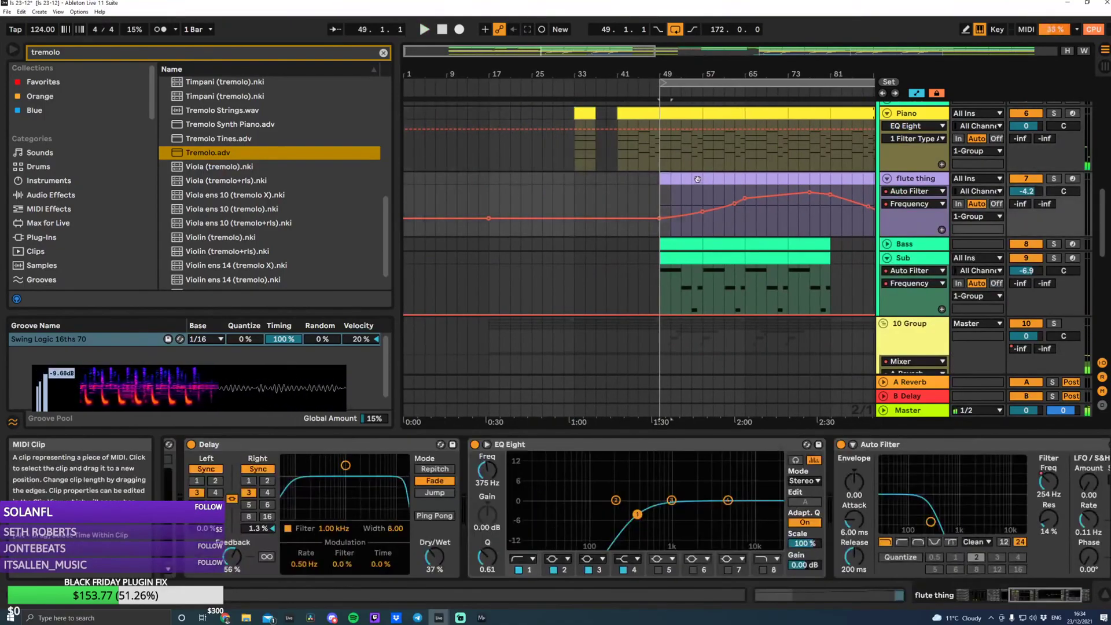
{"action": "left_click_drag", "start_coordinate": [565, 186], "coordinate": [491, 186]}
{"action": "key", "text": "ctrl+shift+m"}
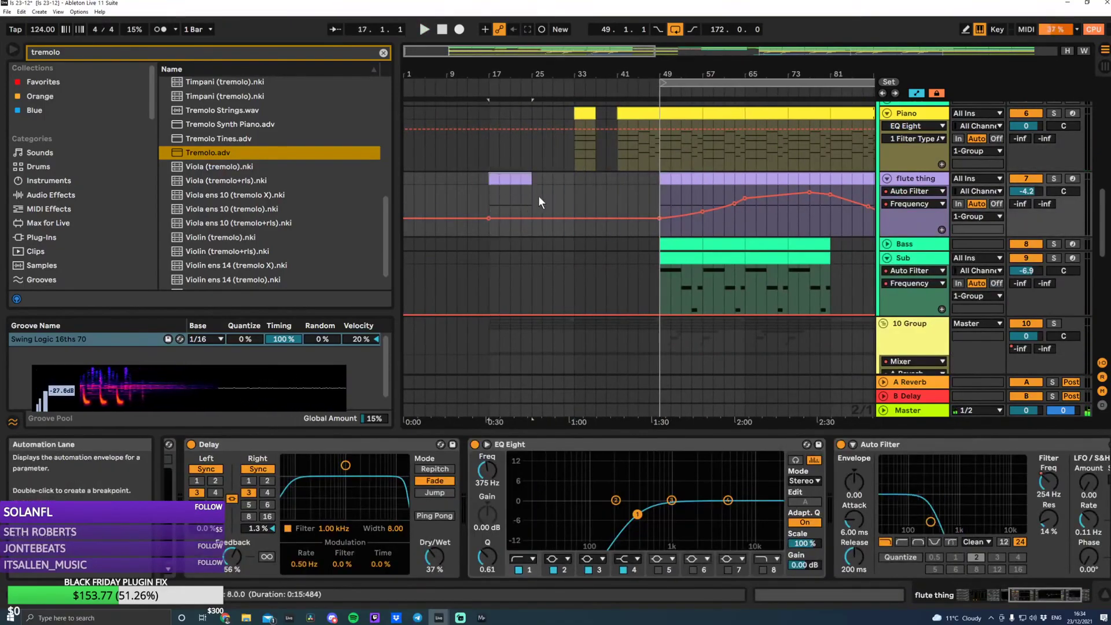
Repeat the copied flute clip up to bar 49 and lower its Auto Filter Frequency at bar 17 for a gradual rise
{"action": "key", "text": "ctrl+d"}
{"action": "key", "text": "ctrl+d"}
{"action": "left_click_drag", "start_coordinate": [491, 224], "coordinate": [506, 224]}
{"action": "key", "text": "space"}
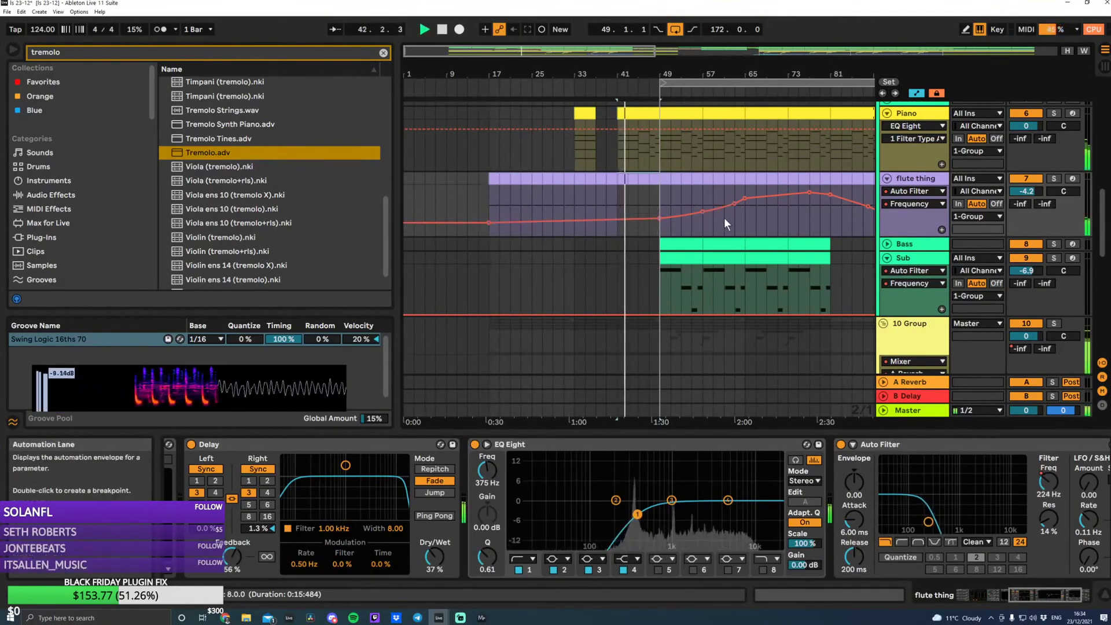
Copy the first 8 bars of the Sub part to bar 33, repeat them up to bar 49, and audition the result
{"action": "scroll", "coordinate": [752, 220], "scroll_direction": "down", "scroll_amount": 3}
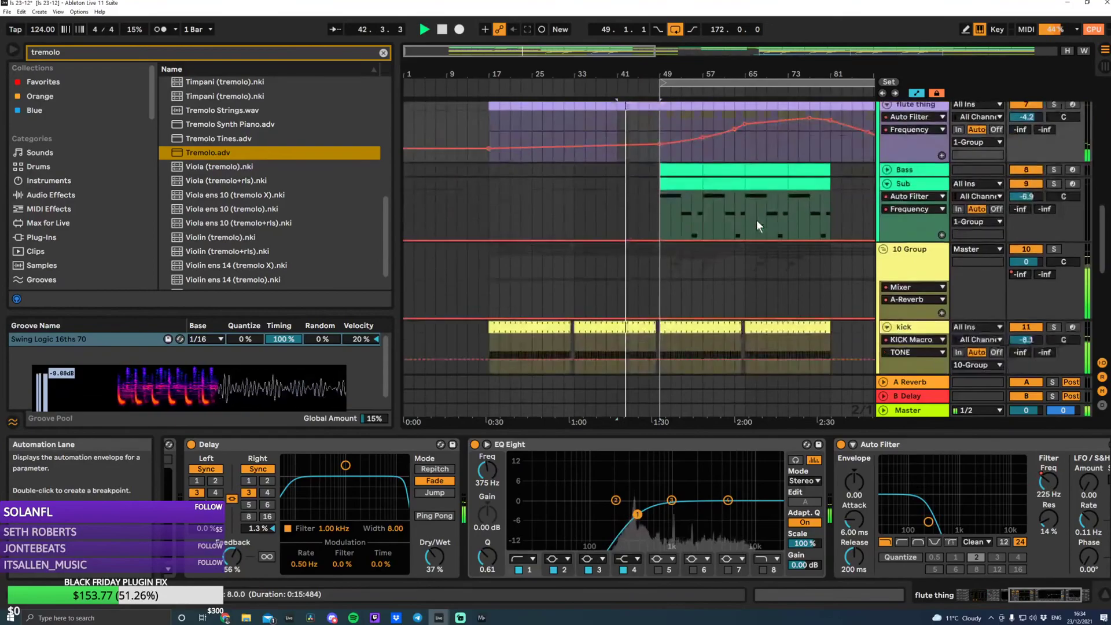
{"action": "left_click", "coordinate": [669, 195]}
{"action": "key", "text": "space"}
{"action": "left_click_drag", "start_coordinate": [678, 184], "coordinate": [598, 190]}
{"action": "scroll", "coordinate": [602, 194], "scroll_direction": "up", "scroll_amount": 2}
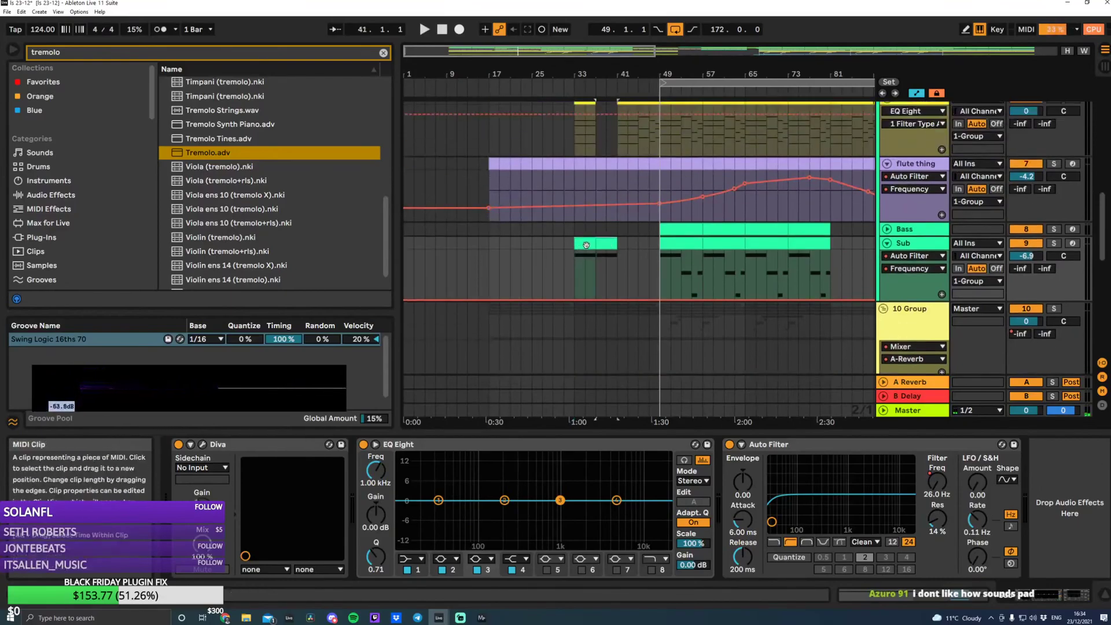
{"action": "key", "text": "ctrl+d"}
{"action": "left_click", "coordinate": [564, 251]}
{"action": "key", "text": "space"}
{"action": "left_click_drag", "start_coordinate": [555, 51], "coordinate": [532, 78]}
{"action": "mouse_move", "coordinate": [451, 51]}
{"action": "left_mouse_down"}
{"action": "mouse_move", "coordinate": [486, 59]}
{"action": "mouse_move", "coordinate": [469, 56]}
{"action": "left_mouse_up"}
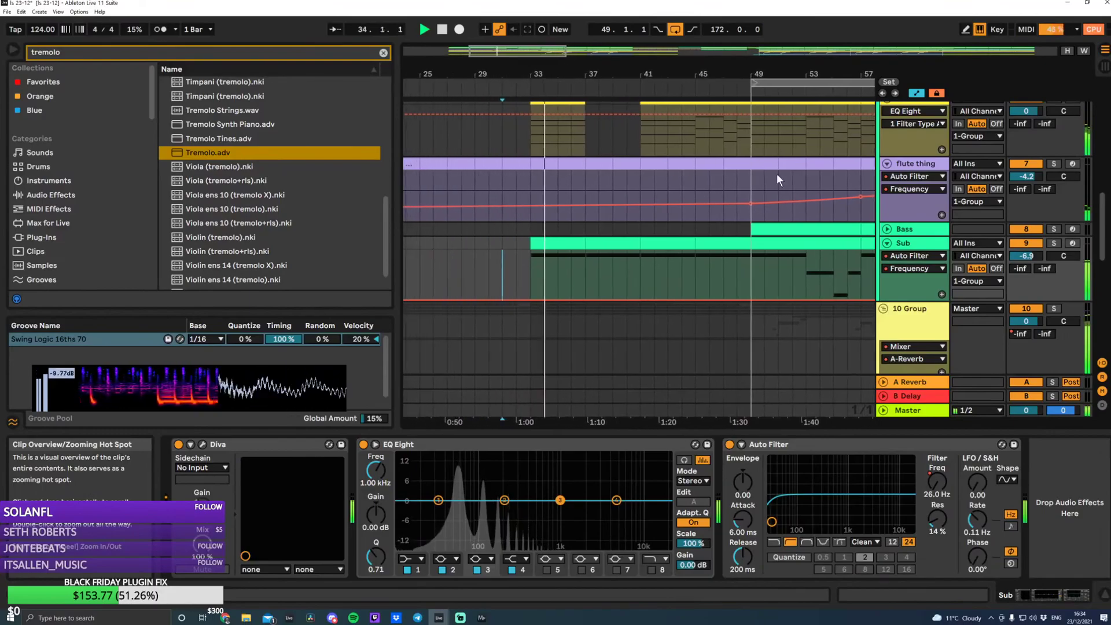
Automate the Sub's Auto Filter Frequency to ramp up to 254 Hz just before bar 49
{"action": "double_click", "coordinate": [606, 246]}
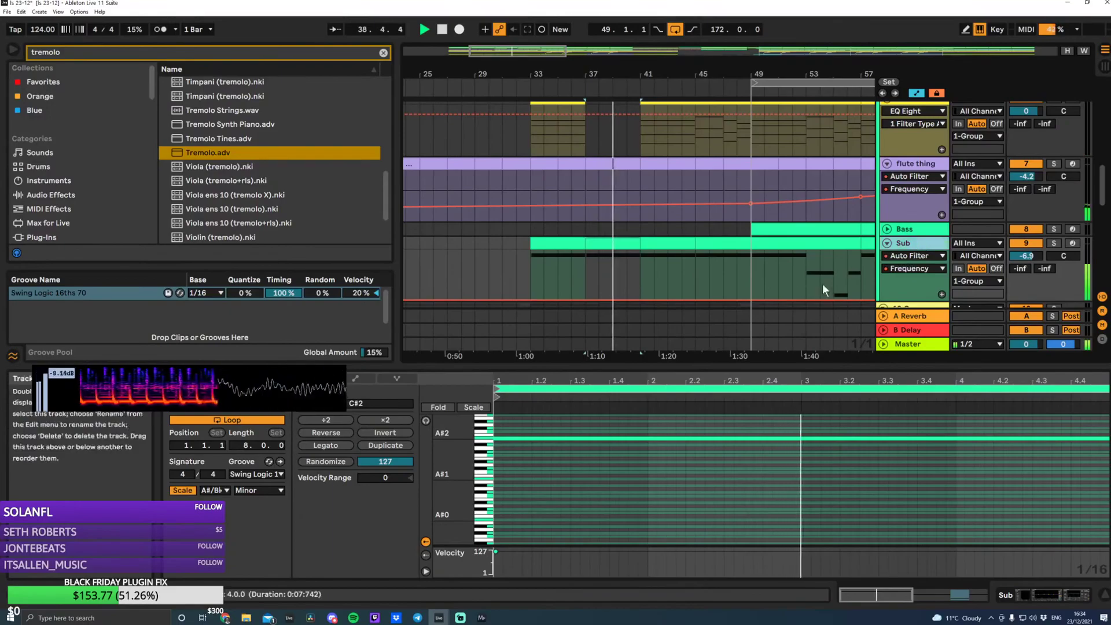
{"action": "left_click_drag", "start_coordinate": [749, 301], "coordinate": [751, 282]}
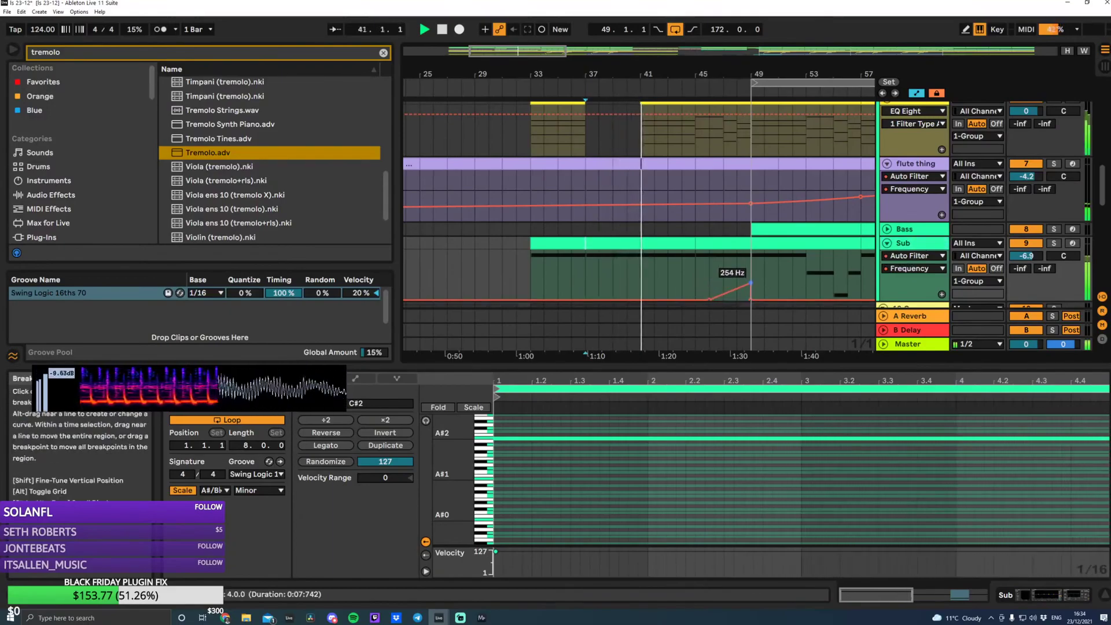
{"action": "scroll", "coordinate": [753, 168], "scroll_direction": "up", "scroll_amount": 5}
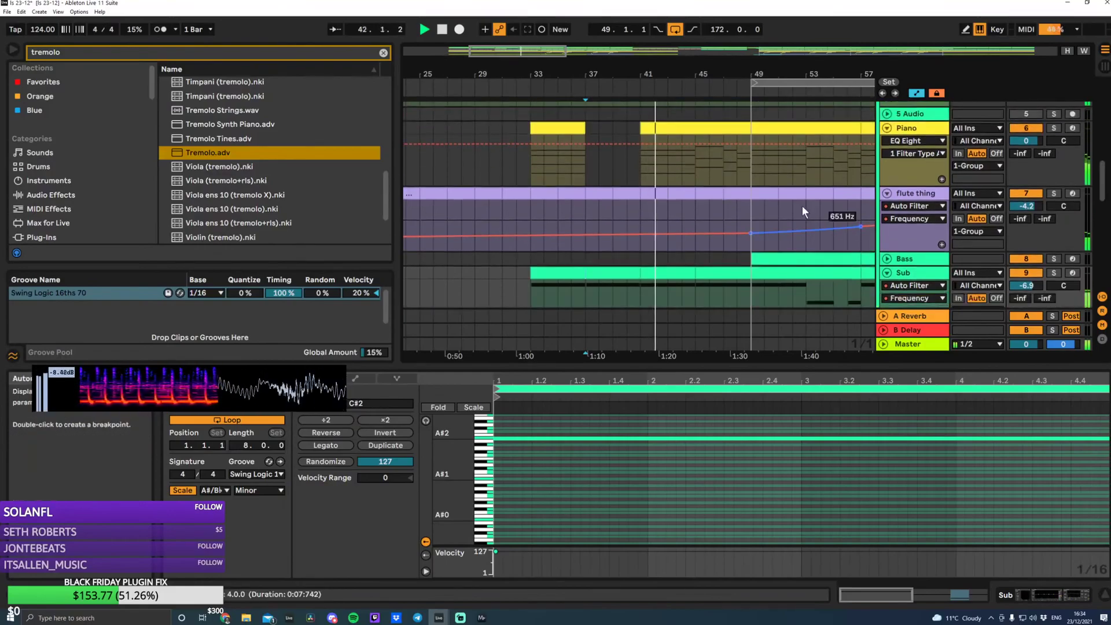
Examine the clips and automation of the melodic and drum tracks around bar 49 during playback
{"action": "left_click_drag", "start_coordinate": [717, 74], "coordinate": [614, 38]}
{"action": "scroll", "coordinate": [659, 173], "scroll_direction": "up", "scroll_amount": 8}
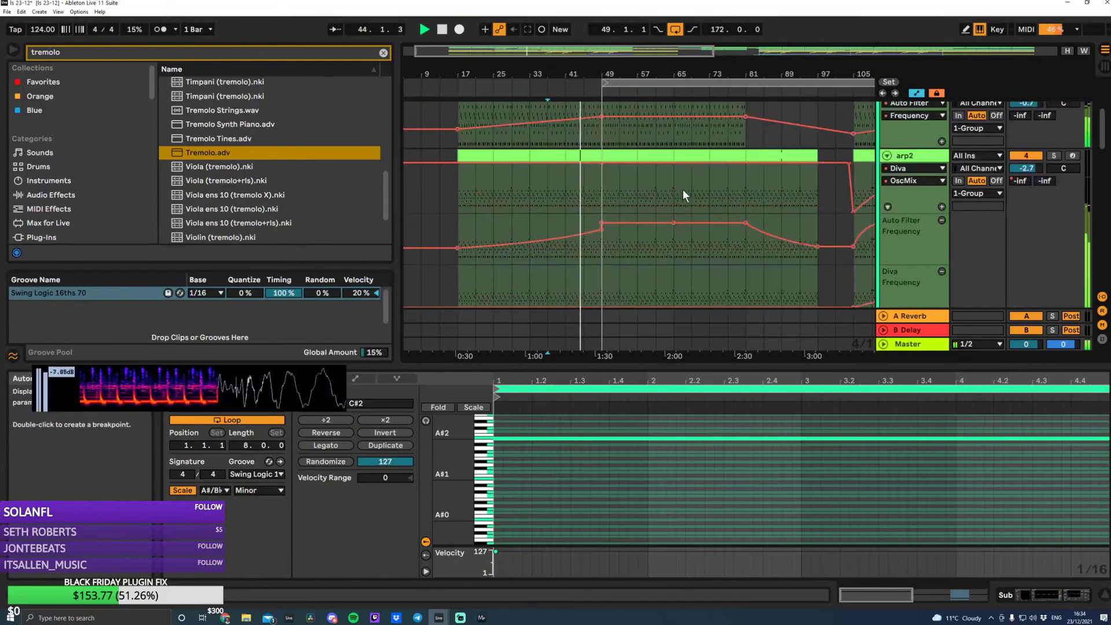
{"action": "scroll", "coordinate": [675, 206], "scroll_direction": "down", "scroll_amount": 3}
{"action": "scroll", "coordinate": [642, 207], "scroll_direction": "down", "scroll_amount": 6}
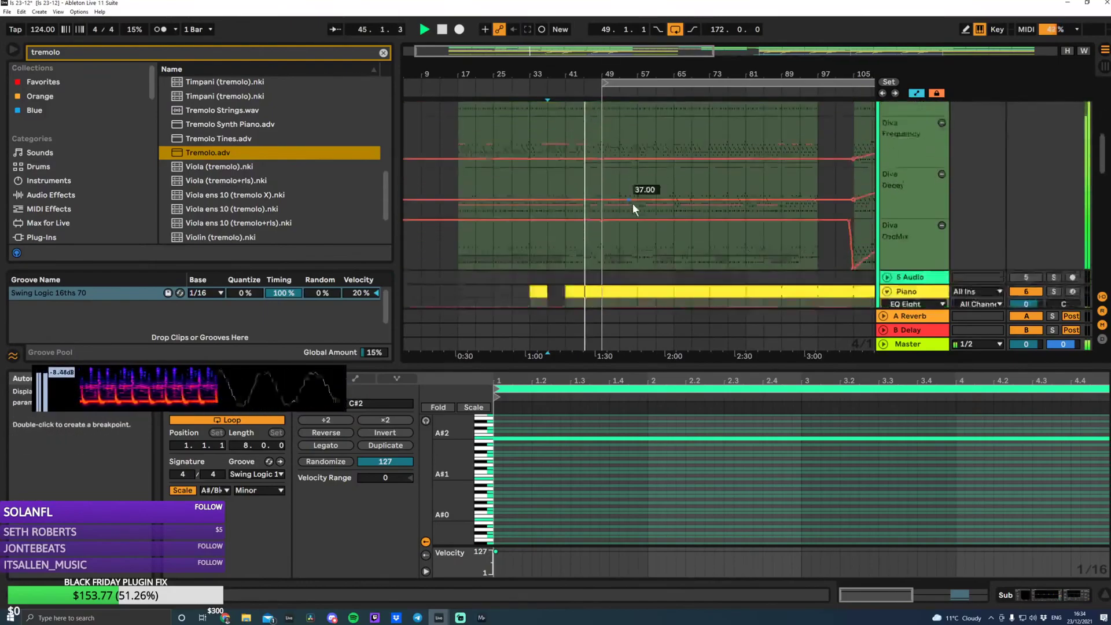
{"action": "scroll", "coordinate": [634, 205], "scroll_direction": "down", "scroll_amount": 6}
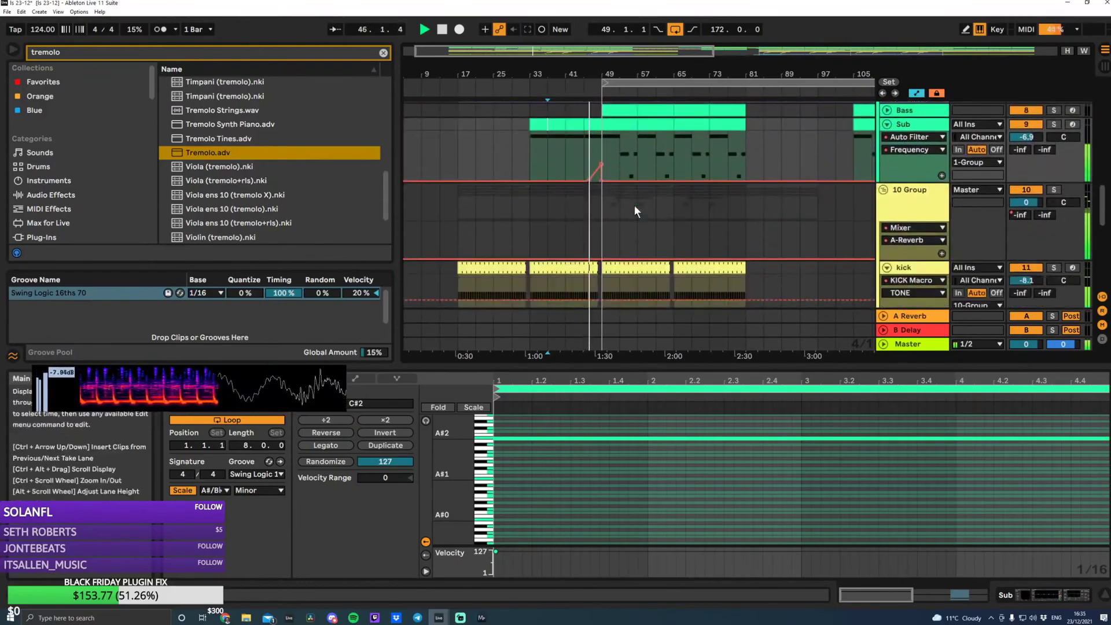
{"action": "scroll", "coordinate": [635, 208], "scroll_direction": "down", "scroll_amount": 6}
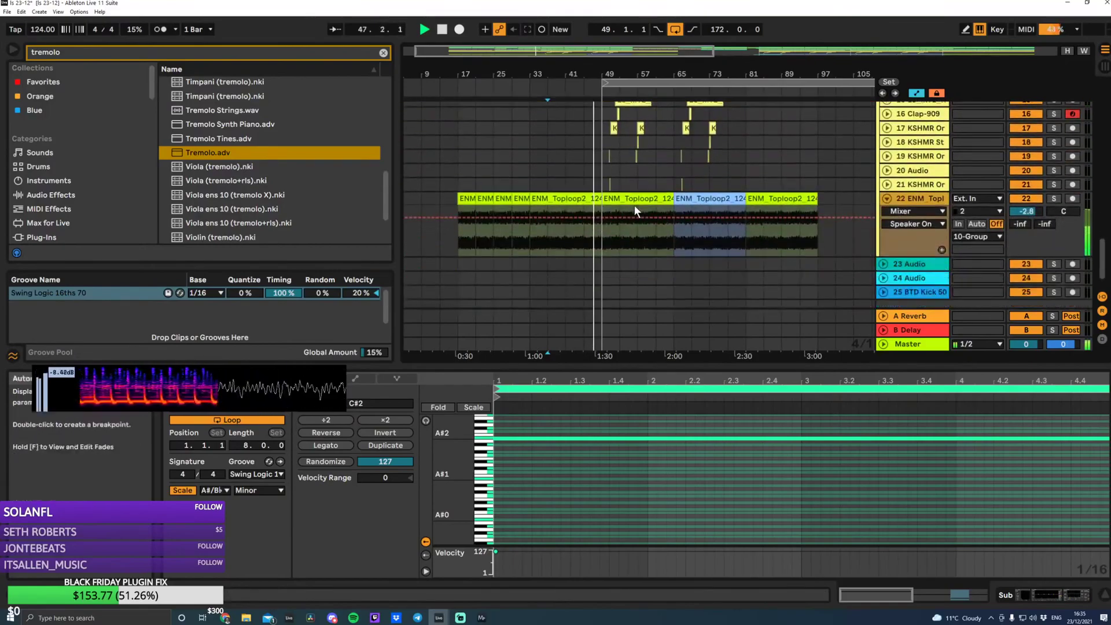
{"action": "scroll", "coordinate": [635, 209], "scroll_direction": "up", "scroll_amount": 10}
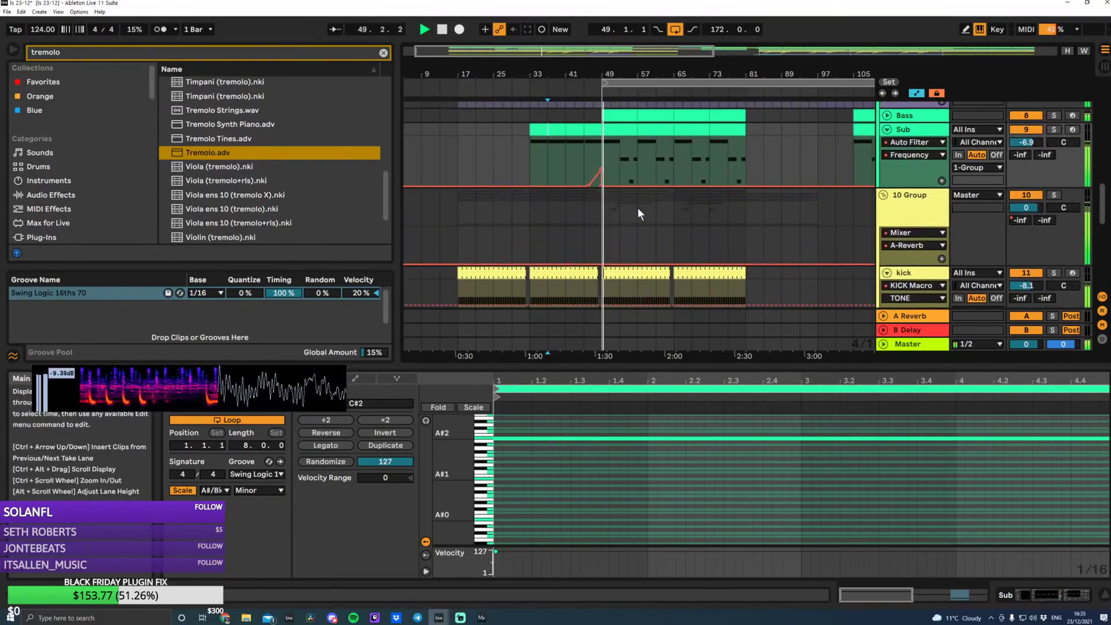
{"action": "left_click_drag", "start_coordinate": [822, 369], "coordinate": [816, 435]}
{"action": "scroll", "coordinate": [796, 279], "scroll_direction": "up", "scroll_amount": 3}
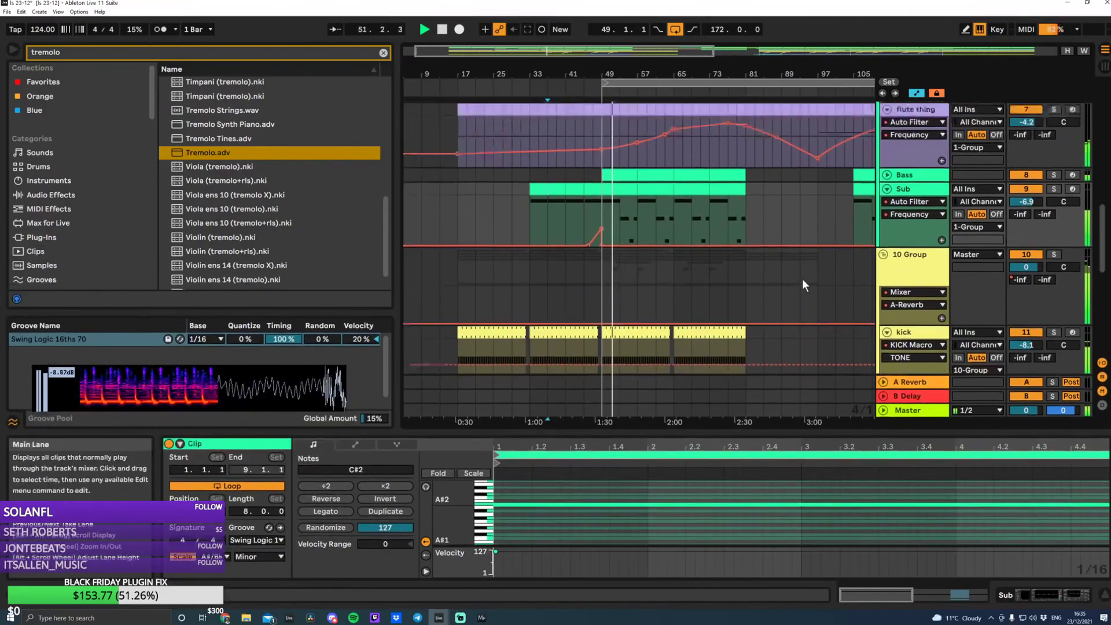
Fold all tracks, then unfold the A Reverb return and the 10 Group to show its A-Reverb send automation
{"action": "left_click", "coordinate": [884, 271], "text": "alt"}
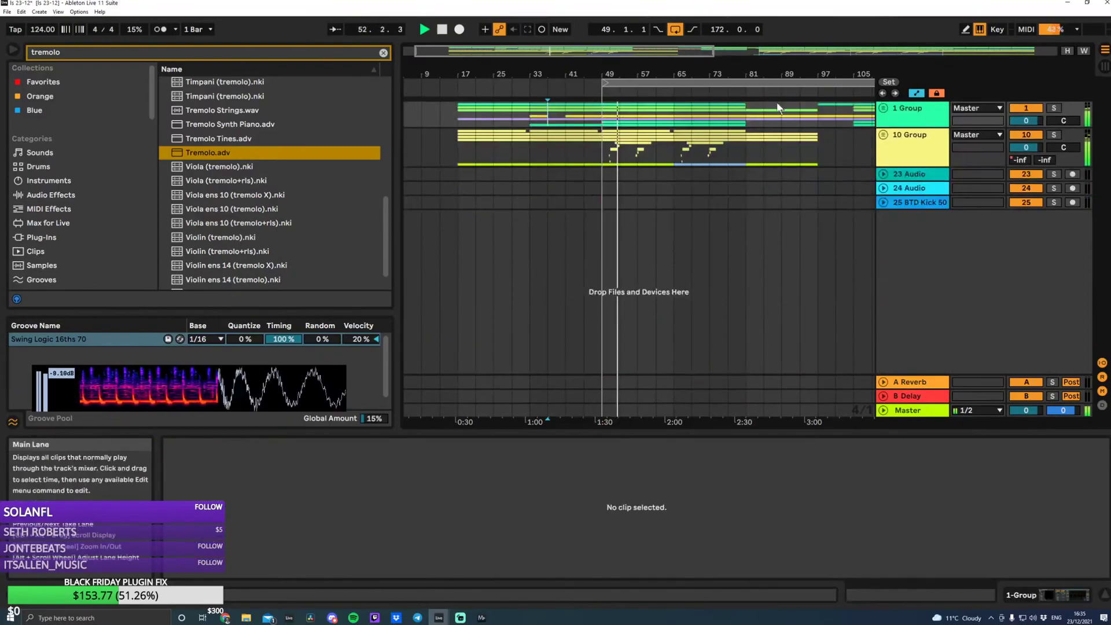
{"action": "left_click_drag", "start_coordinate": [560, 51], "coordinate": [526, 57]}
{"action": "left_click", "coordinate": [883, 382]}
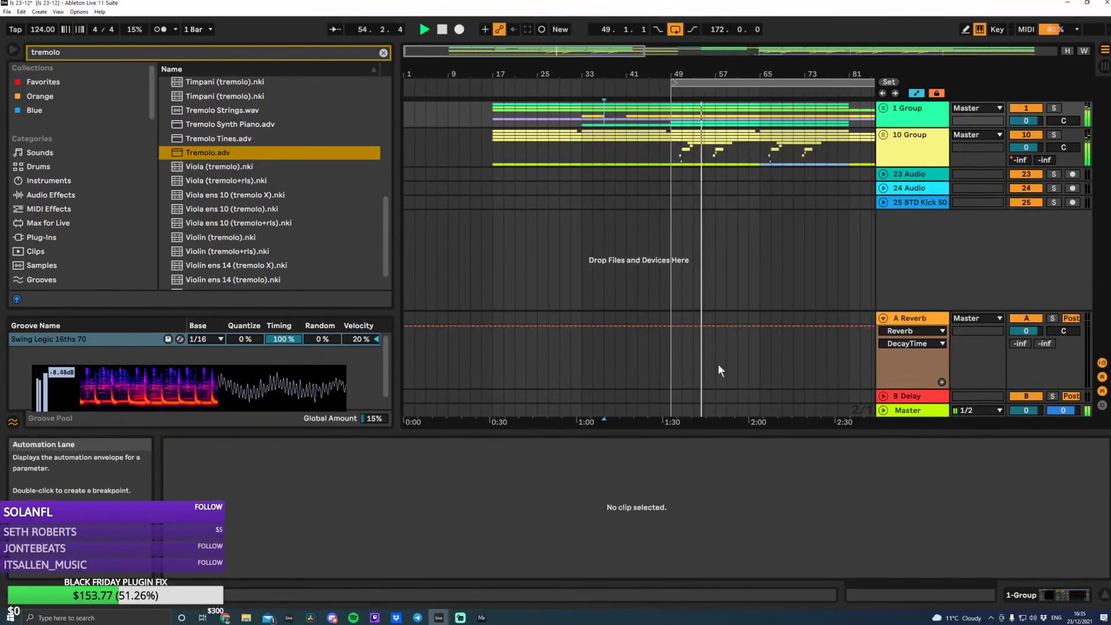
{"action": "left_click", "coordinate": [1022, 161]}
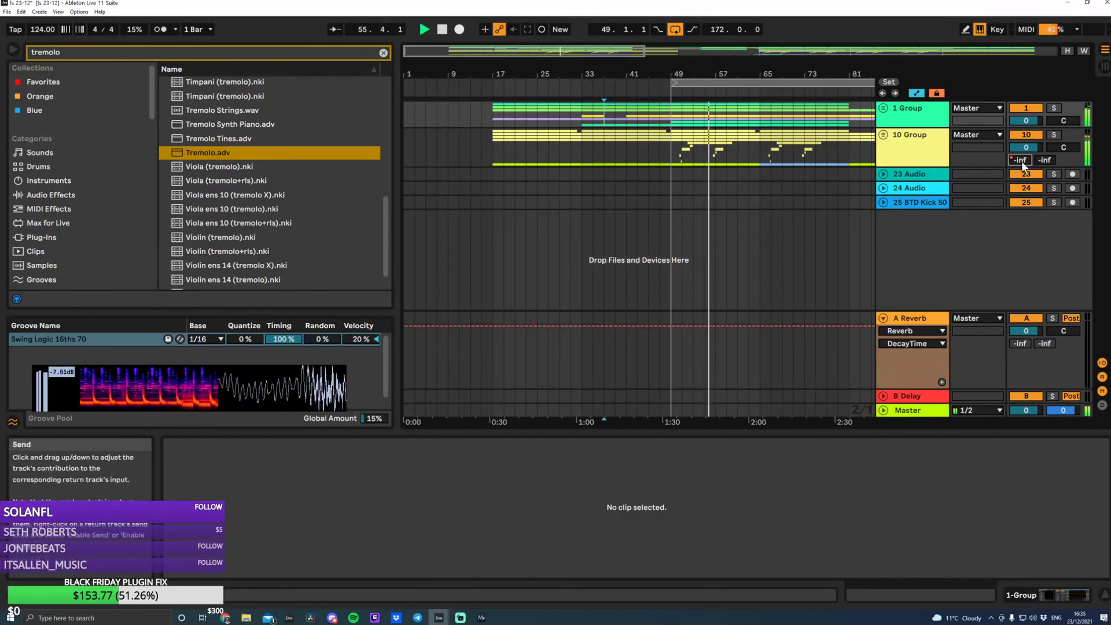
{"action": "left_click", "coordinate": [883, 135]}
{"action": "mouse_move", "coordinate": [627, 50]}
{"action": "left_mouse_down"}
{"action": "mouse_move", "coordinate": [655, 28]}
{"action": "mouse_move", "coordinate": [619, 36]}
{"action": "left_mouse_up"}
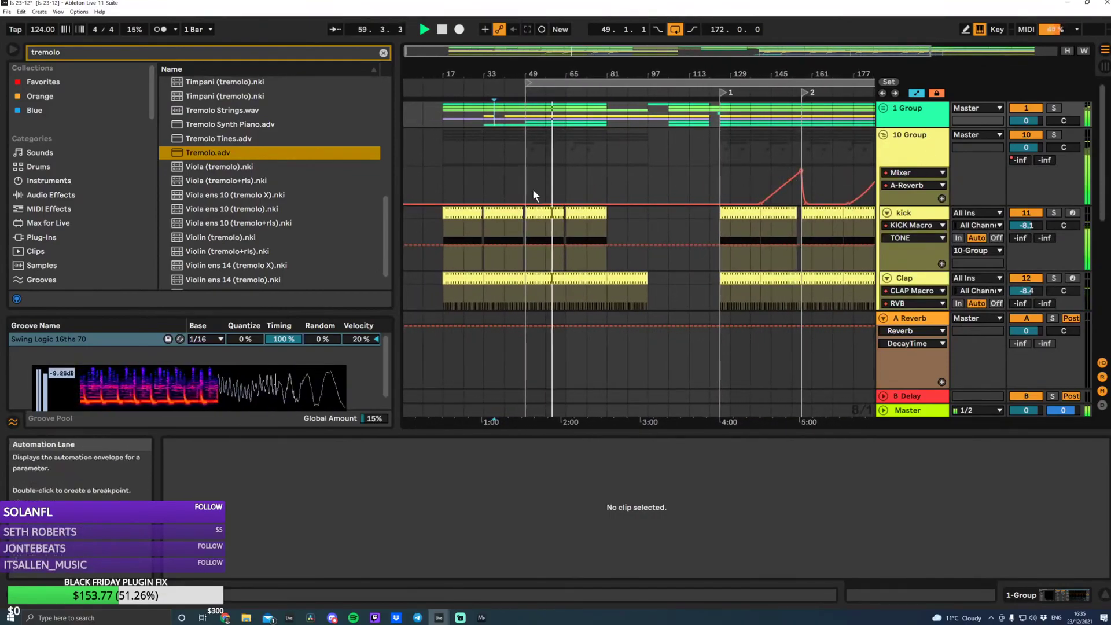
Automate 10 Group's A-Reverb send with a curved rise from bar 41 to a peak at bar 49 and back to -inf dB by bar 51
{"action": "left_click", "coordinate": [505, 204]}
{"action": "left_click_drag", "start_coordinate": [533, 51], "coordinate": [533, 97]}
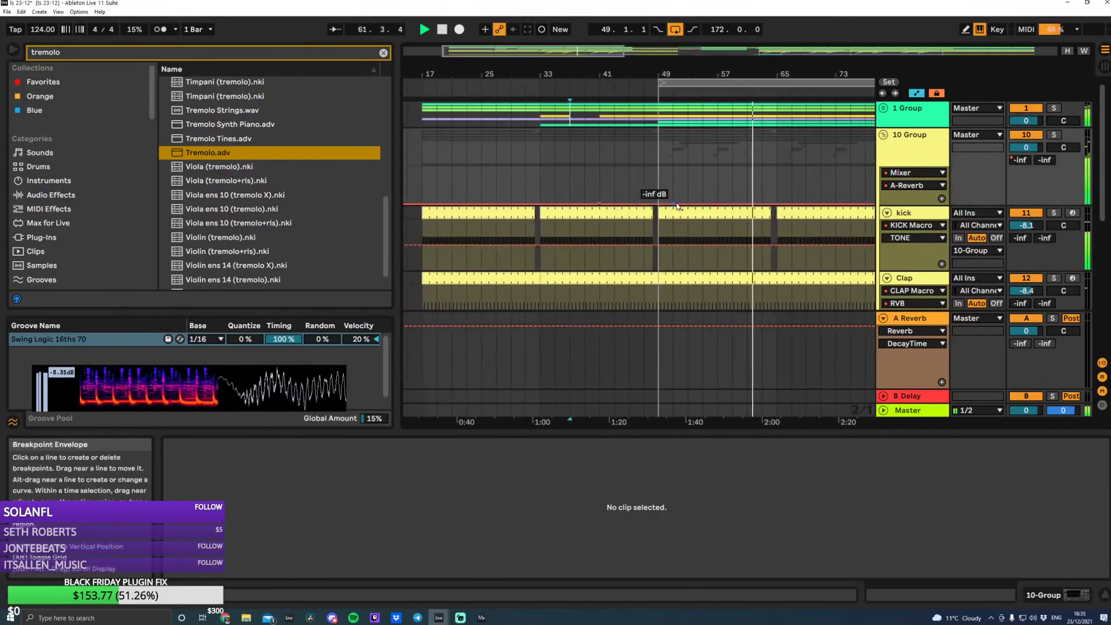
{"action": "left_click_drag", "start_coordinate": [663, 204], "coordinate": [659, 173]}
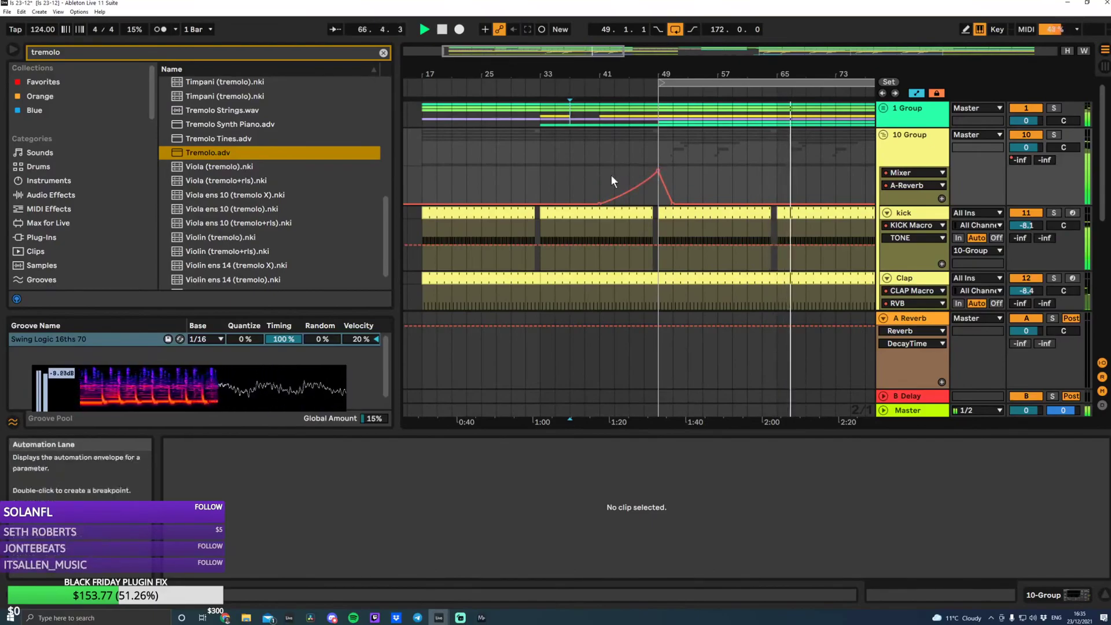
{"action": "mouse_move", "coordinate": [593, 50]}
{"action": "left_mouse_down"}
{"action": "mouse_move", "coordinate": [574, 51]}
{"action": "mouse_move", "coordinate": [596, 53]}
{"action": "left_mouse_up"}
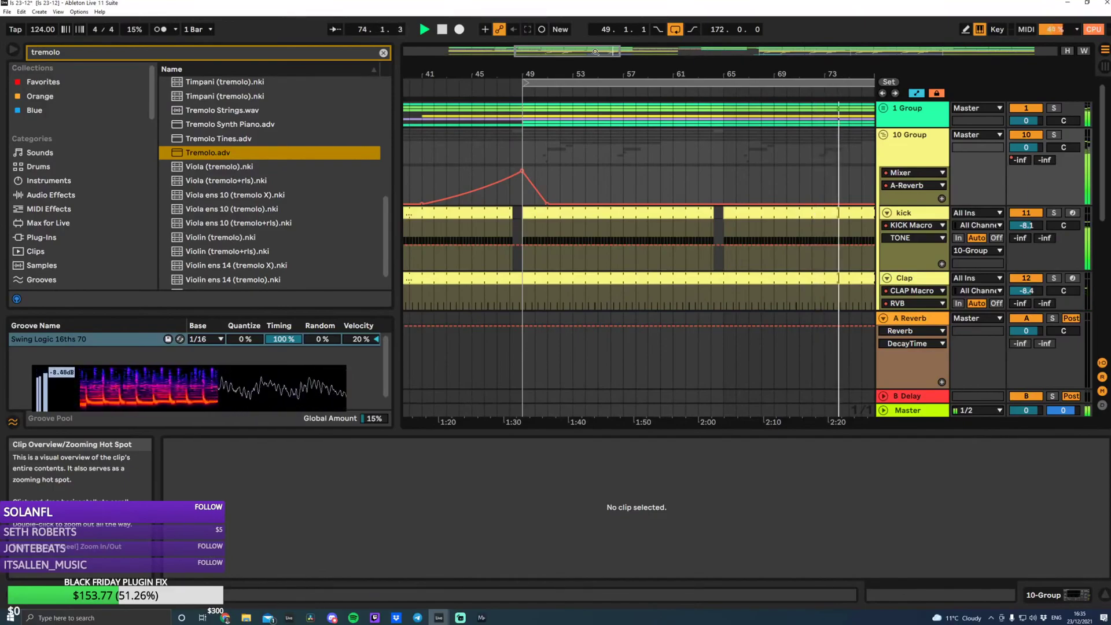
Curve the A-Reverb send's fall after bar 49 into a steeper drop and audition the transition from bar 43
{"action": "mouse_move", "coordinate": [578, 50]}
{"action": "left_mouse_down"}
{"action": "mouse_move", "coordinate": [577, 35]}
{"action": "mouse_move", "coordinate": [540, 26]}
{"action": "mouse_move", "coordinate": [582, 57]}
{"action": "mouse_move", "coordinate": [568, 68]}
{"action": "left_mouse_up"}
{"action": "left_click", "coordinate": [616, 162]}
{"action": "key", "text": "space"}
{"action": "key", "text": "space"}
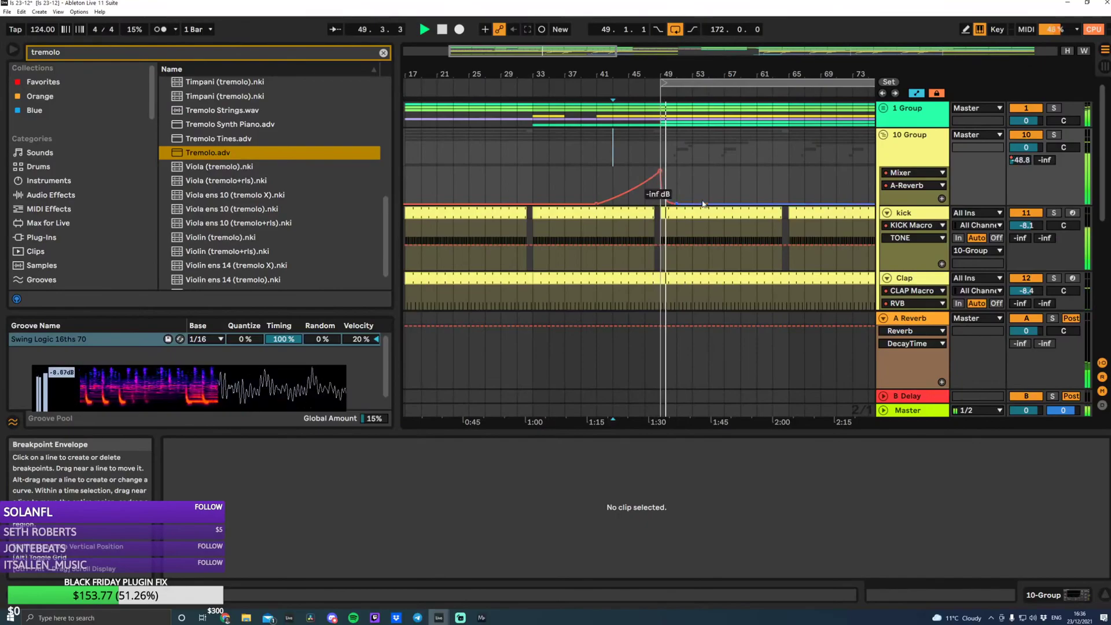
{"action": "left_click_drag", "start_coordinate": [760, 74], "coordinate": [730, 77]}
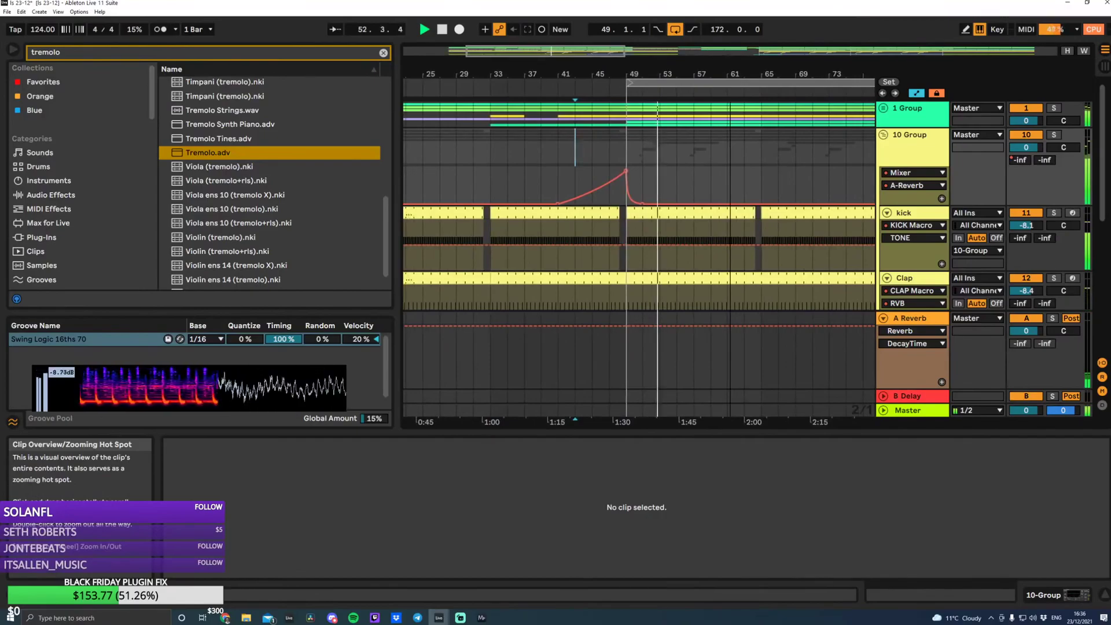
{"action": "left_click_drag", "start_coordinate": [731, 77], "coordinate": [816, 76]}
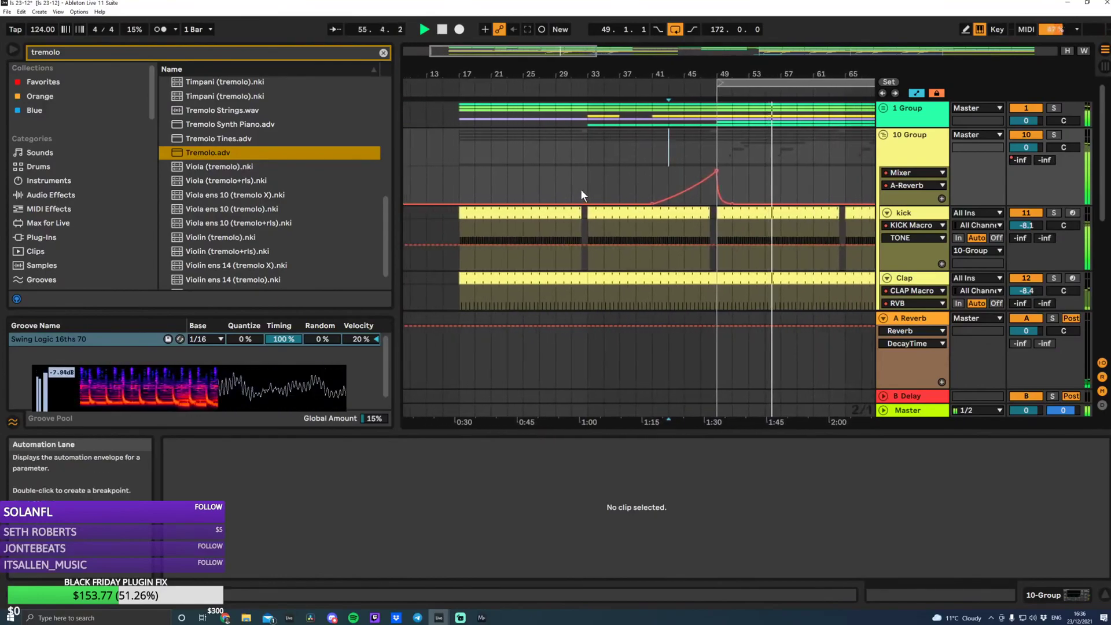
Solo the 22 ENM Toploop track, audition it from bar 17 and clear the browser's search term
{"action": "left_click", "coordinate": [461, 166]}
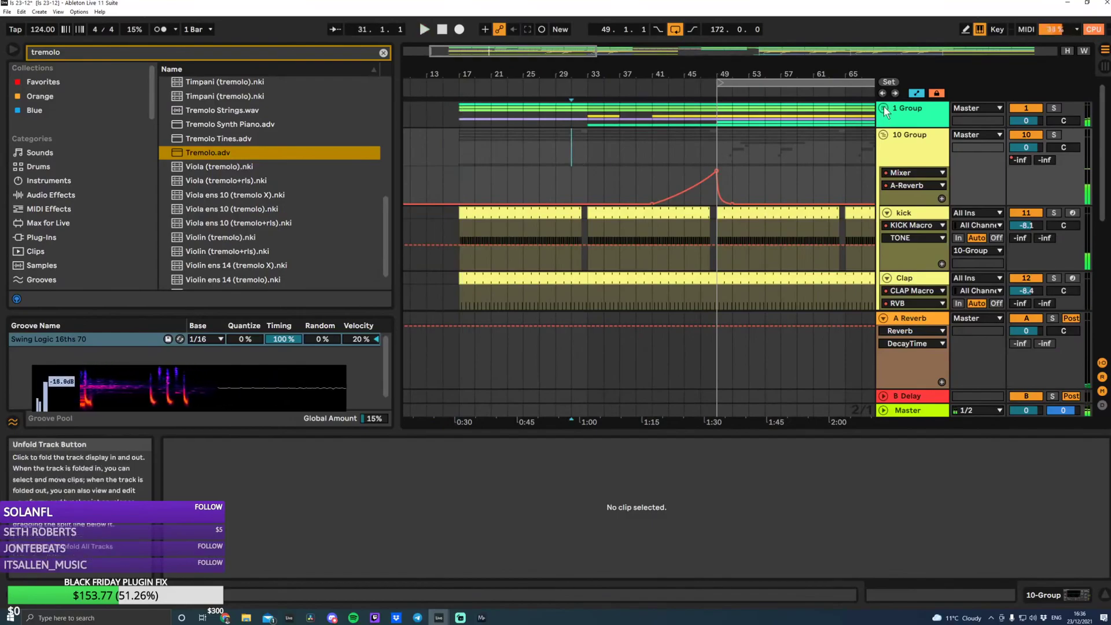
{"action": "scroll", "coordinate": [884, 106], "scroll_direction": "down", "scroll_amount": 10}
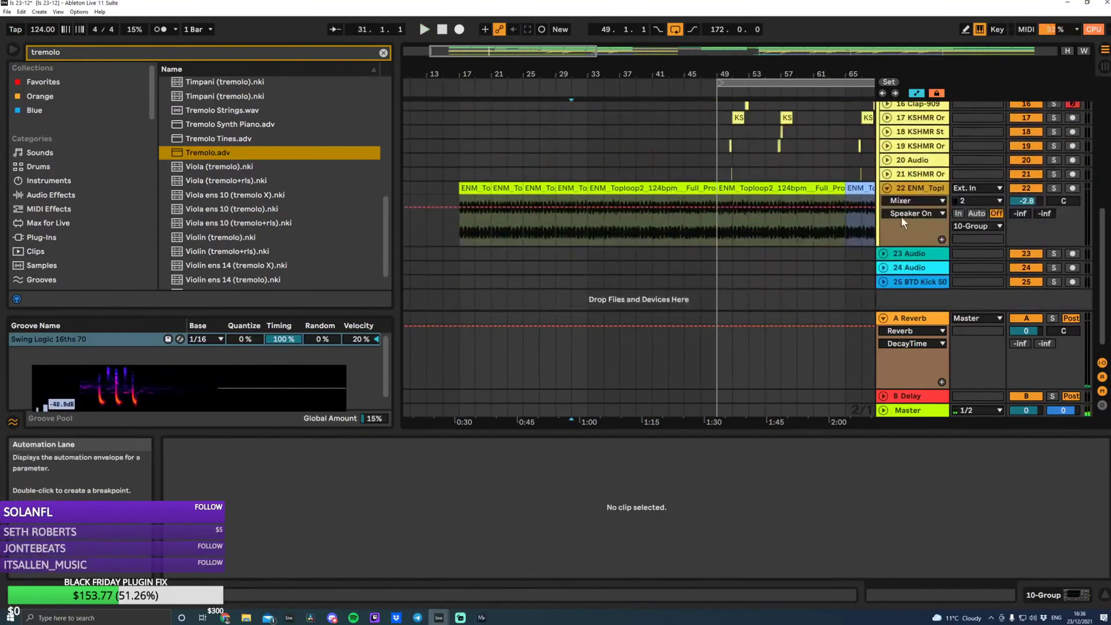
{"action": "left_click", "coordinate": [1053, 188]}
{"action": "key", "text": "space"}
{"action": "left_click", "coordinate": [464, 226]}
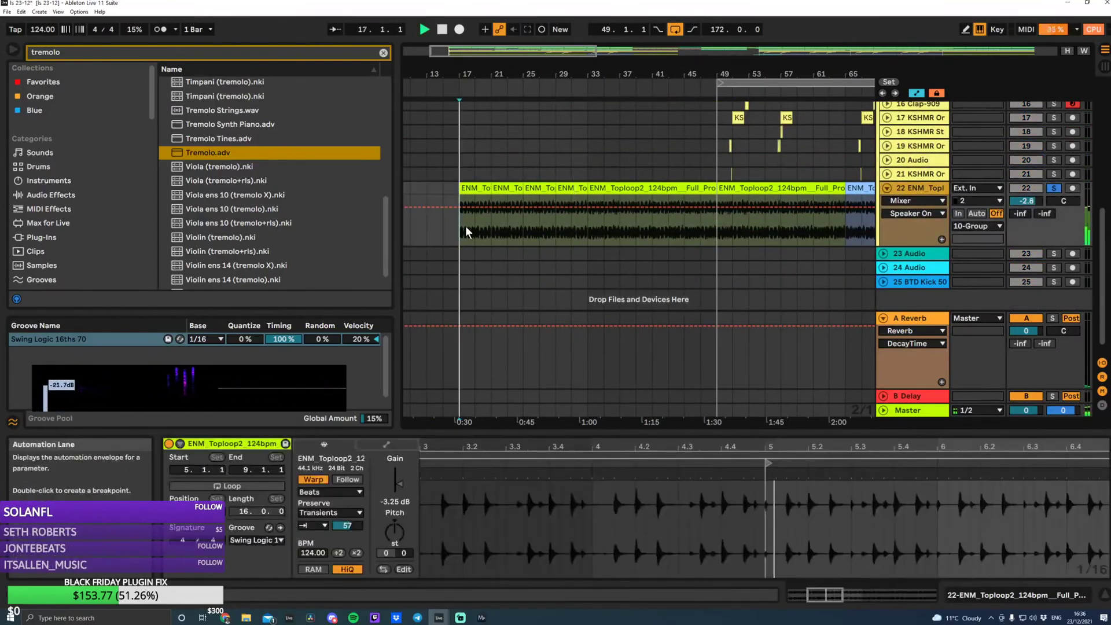
{"action": "left_click", "coordinate": [913, 193]}
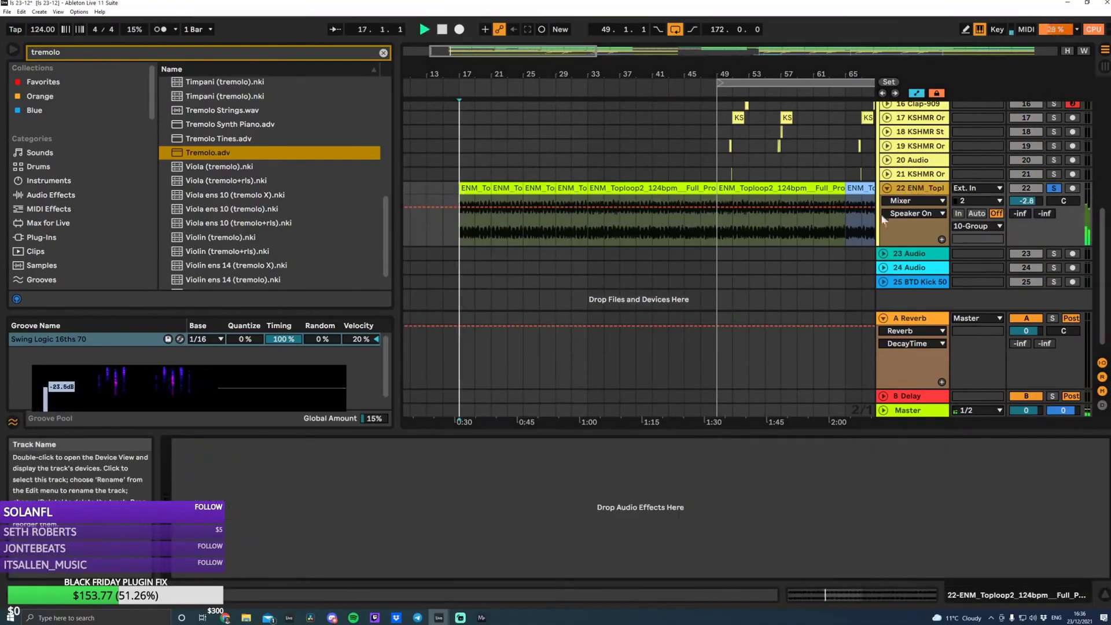
{"action": "left_click", "coordinate": [384, 52]}
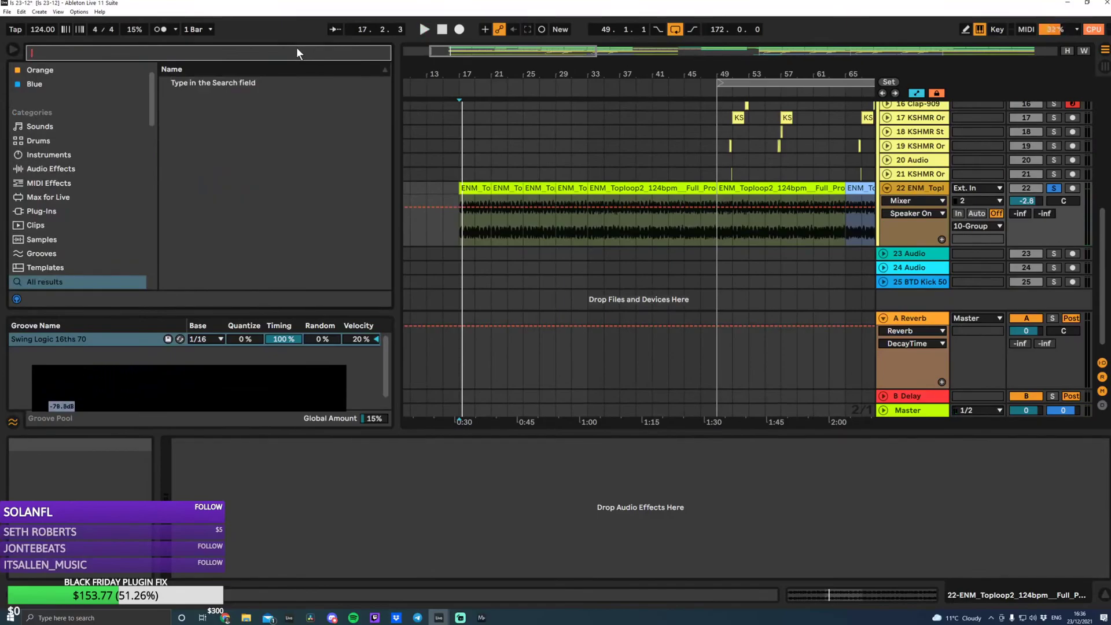
Fold the drum tracks and automate 10 Group's A-Reverb send rising from bar 63 to a peak at bar 65, dropping straight back to -inf dB
{"action": "scroll", "coordinate": [922, 215], "scroll_direction": "up", "scroll_amount": 4}
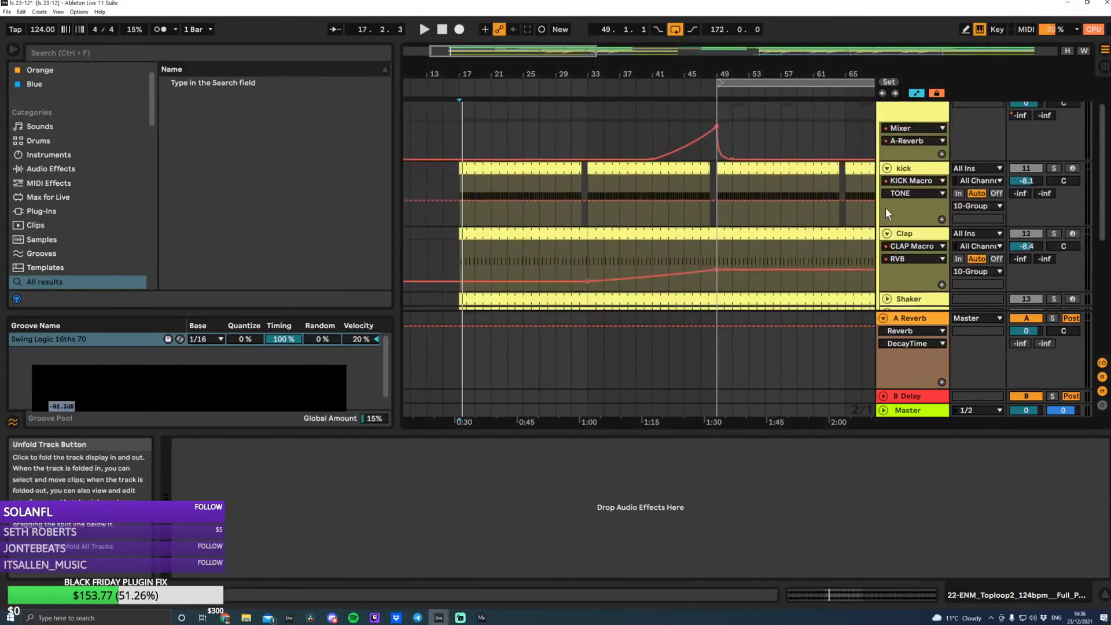
{"action": "left_click", "coordinate": [888, 234], "text": "alt"}
{"action": "mouse_move", "coordinate": [558, 52]}
{"action": "left_mouse_down"}
{"action": "mouse_move", "coordinate": [679, 48]}
{"action": "mouse_move", "coordinate": [631, 45]}
{"action": "left_mouse_up"}
{"action": "left_click", "coordinate": [627, 185]}
{"action": "key", "text": "space"}
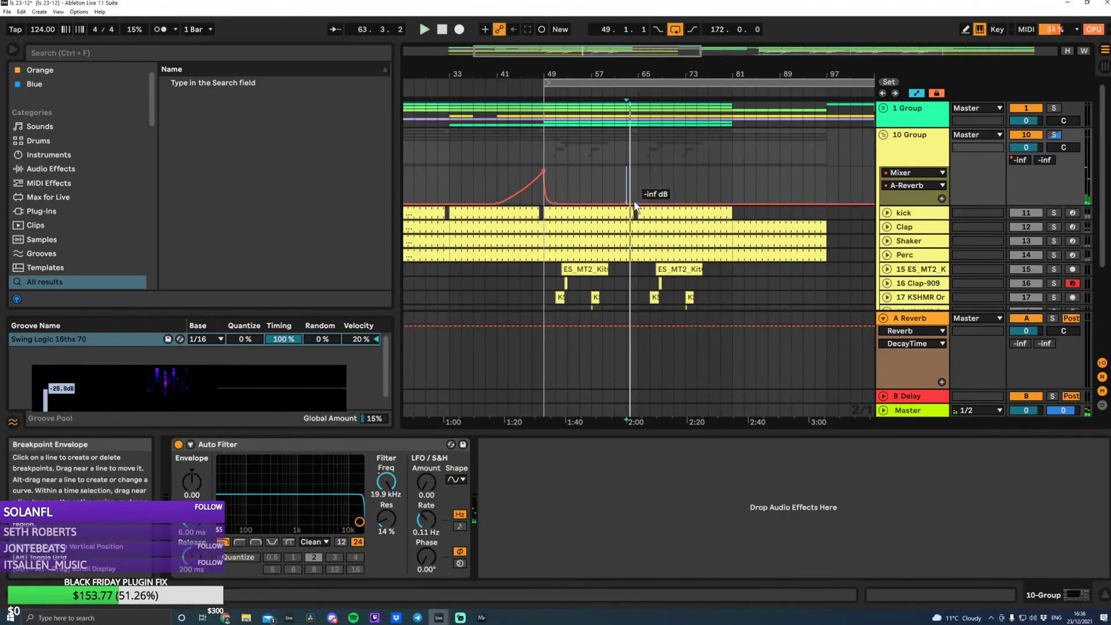
{"action": "key", "text": "space"}
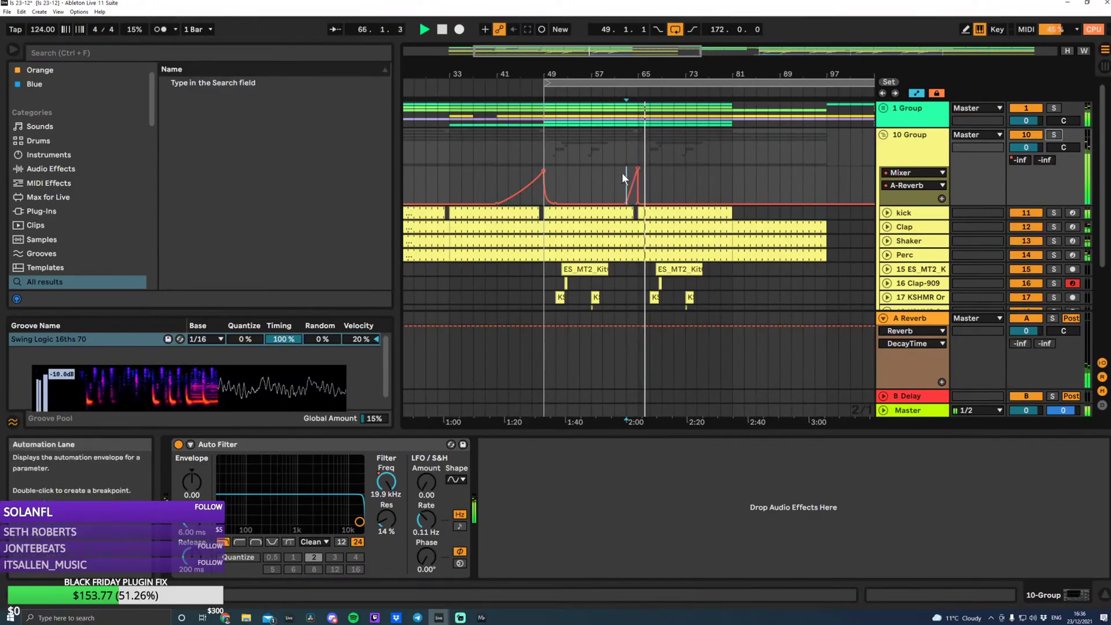
{"action": "key", "text": "space"}
{"action": "left_click_drag", "start_coordinate": [608, 51], "coordinate": [593, 96]}
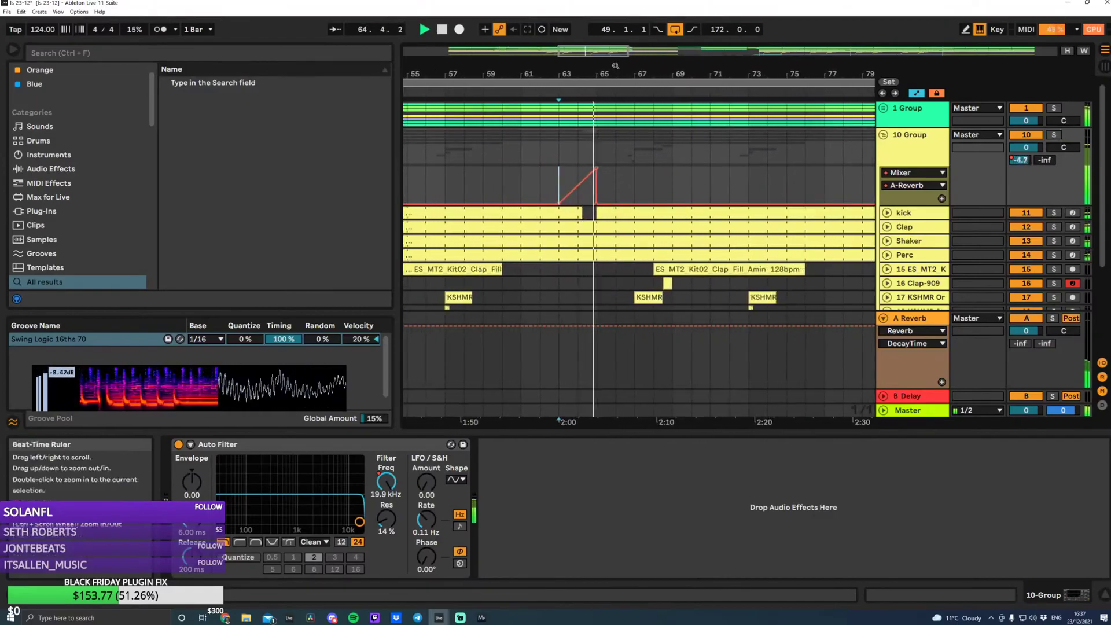
{"action": "left_click_drag", "start_coordinate": [593, 52], "coordinate": [643, 11]}
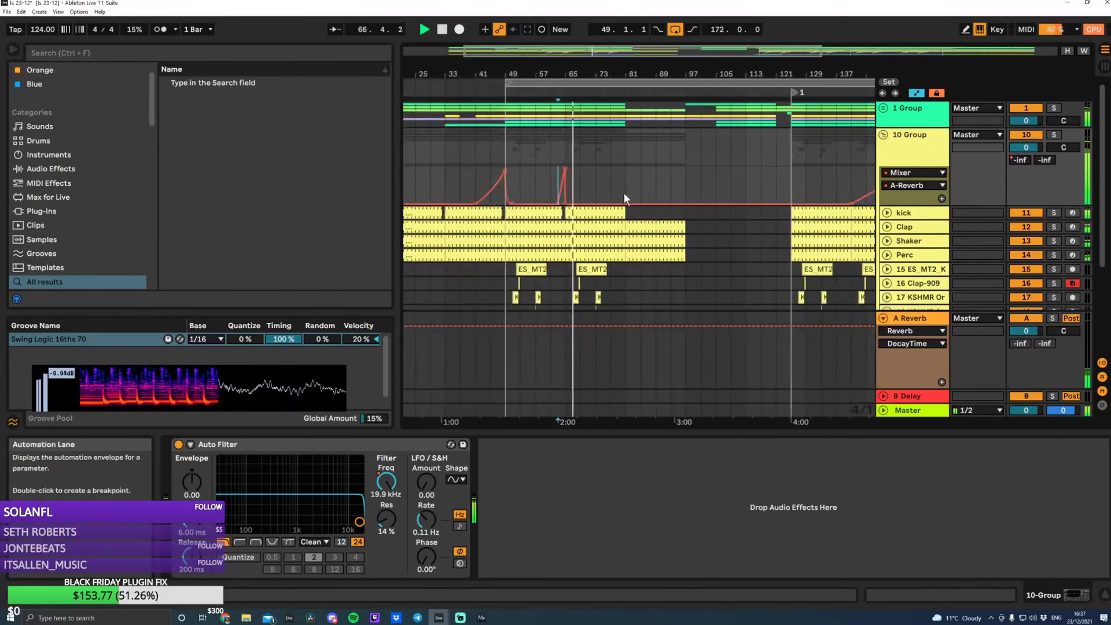
Review 10 Group's A-Reverb automation across the full arrangement and fold 10 Group
{"action": "key", "text": "space"}
{"action": "left_click", "coordinate": [713, 174]}
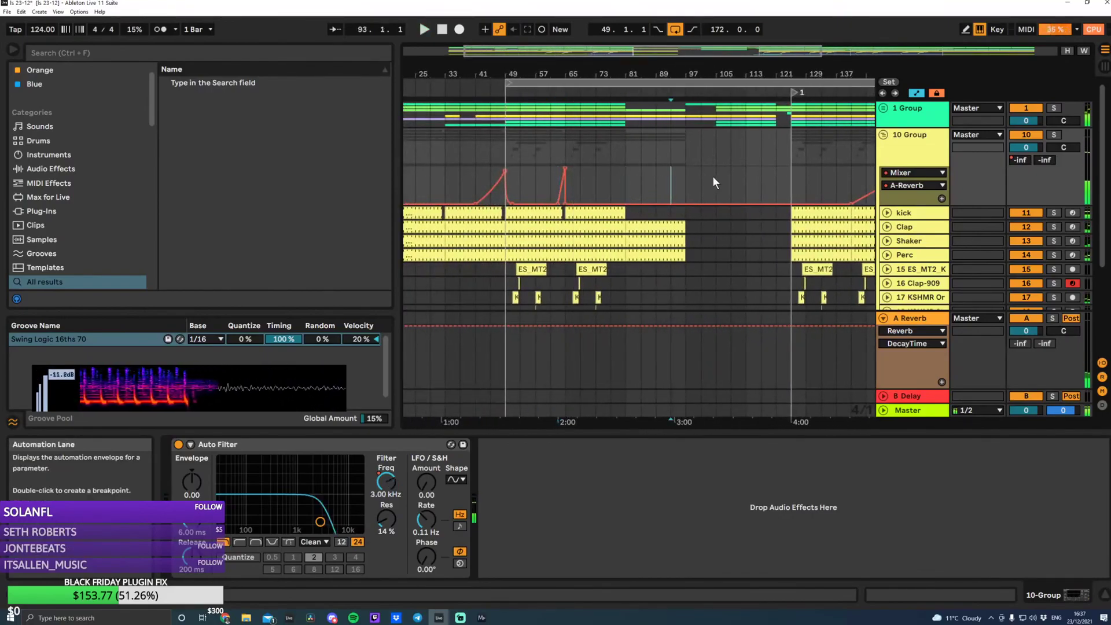
{"action": "left_click_drag", "start_coordinate": [752, 51], "coordinate": [748, 20]}
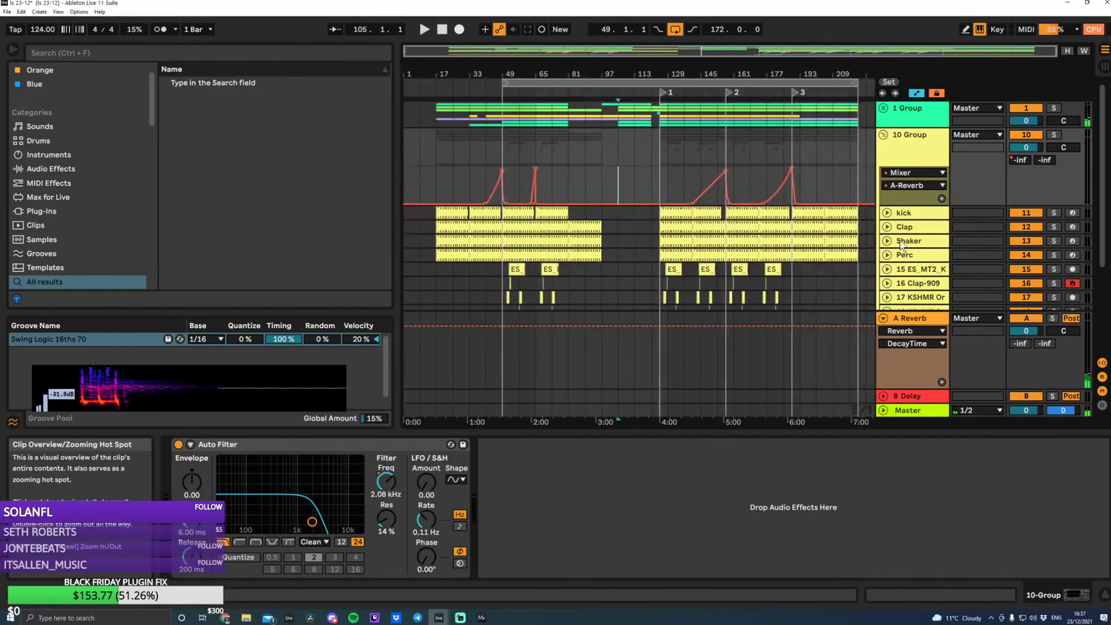
{"action": "scroll", "coordinate": [763, 218], "scroll_direction": "down", "scroll_amount": 3}
{"action": "scroll", "coordinate": [592, 197], "scroll_direction": "up", "scroll_amount": 3}
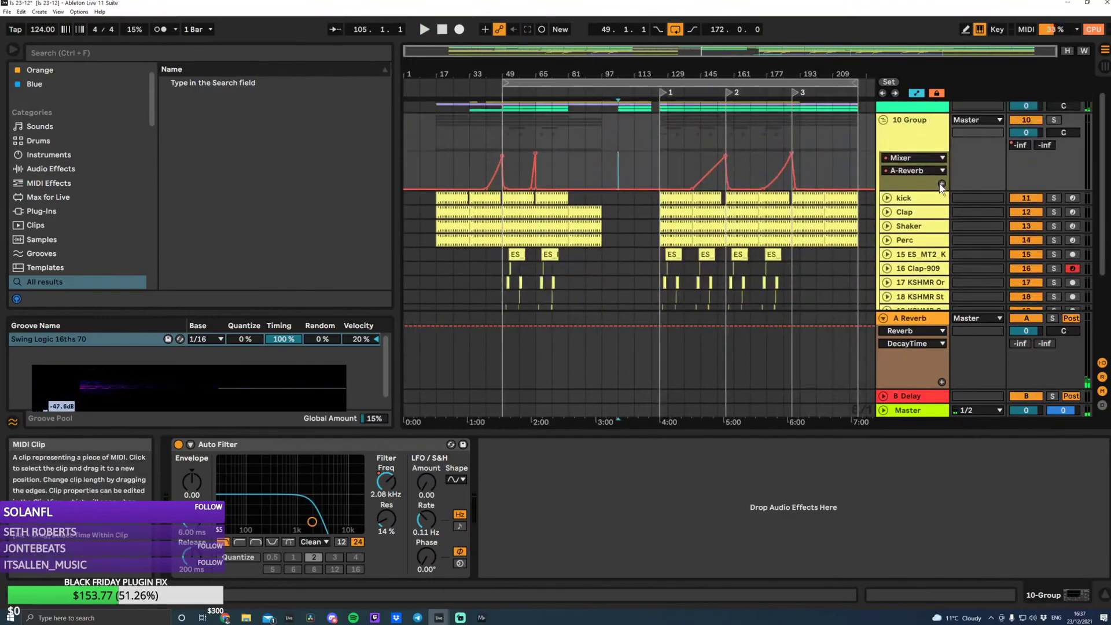
{"action": "left_click", "coordinate": [884, 120]}
Audition the arrangement from bars 17 and 145 and around the drum break starting at bar 97
{"action": "left_click", "coordinate": [435, 116]}
{"action": "key", "text": "space"}
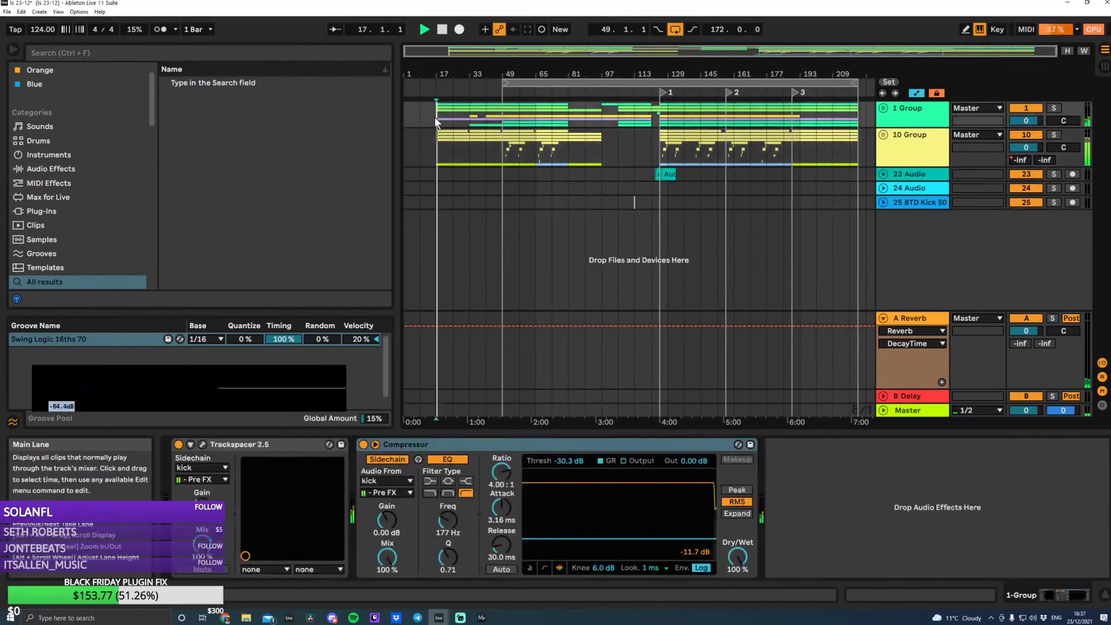
{"action": "key", "text": "space"}
{"action": "left_click", "coordinate": [709, 149]}
{"action": "key", "text": "space"}
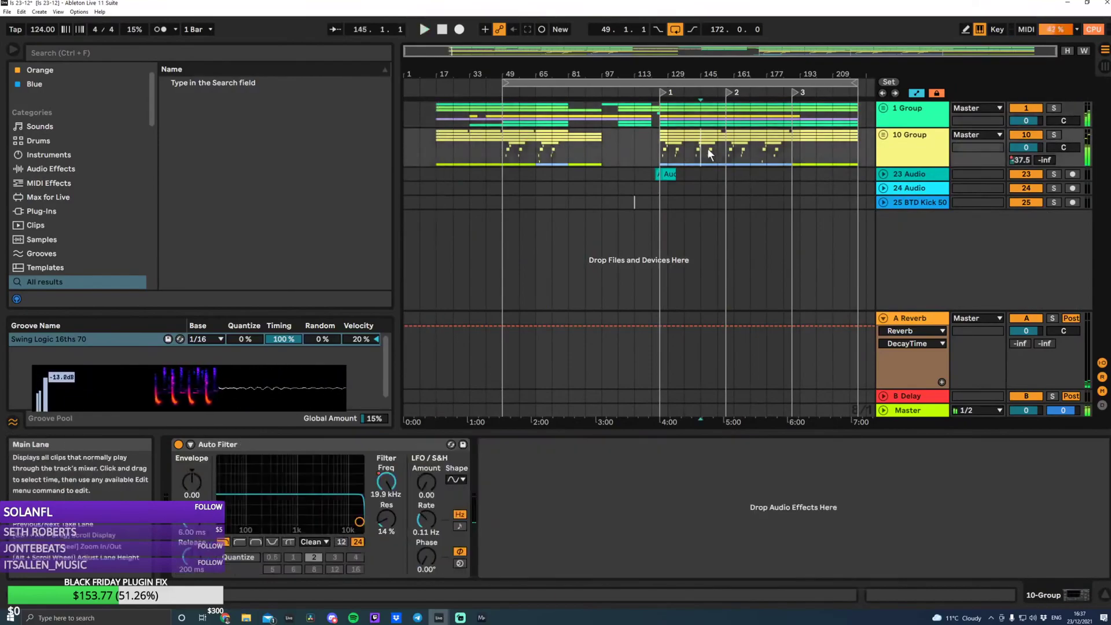
{"action": "left_click", "coordinate": [619, 153]}
{"action": "left_click", "coordinate": [604, 152]}
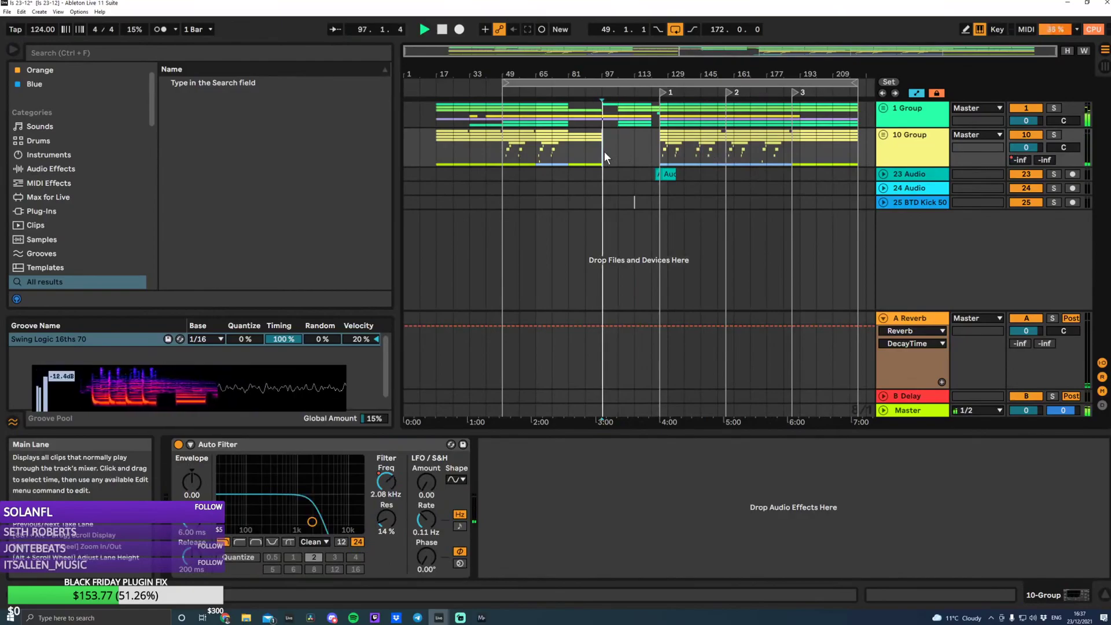
{"action": "left_click", "coordinate": [587, 162]}
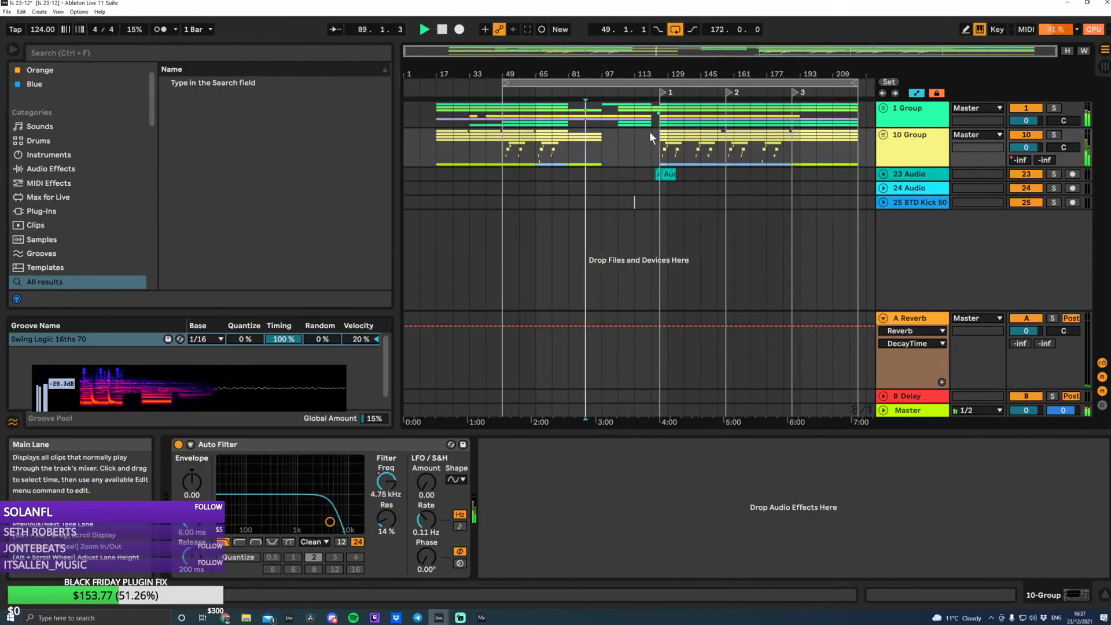
Copy the 12-bar range with the Audio 2 clips before marker 1 on 23 Audio and paste it at bar 93
{"action": "left_click", "coordinate": [675, 174]}
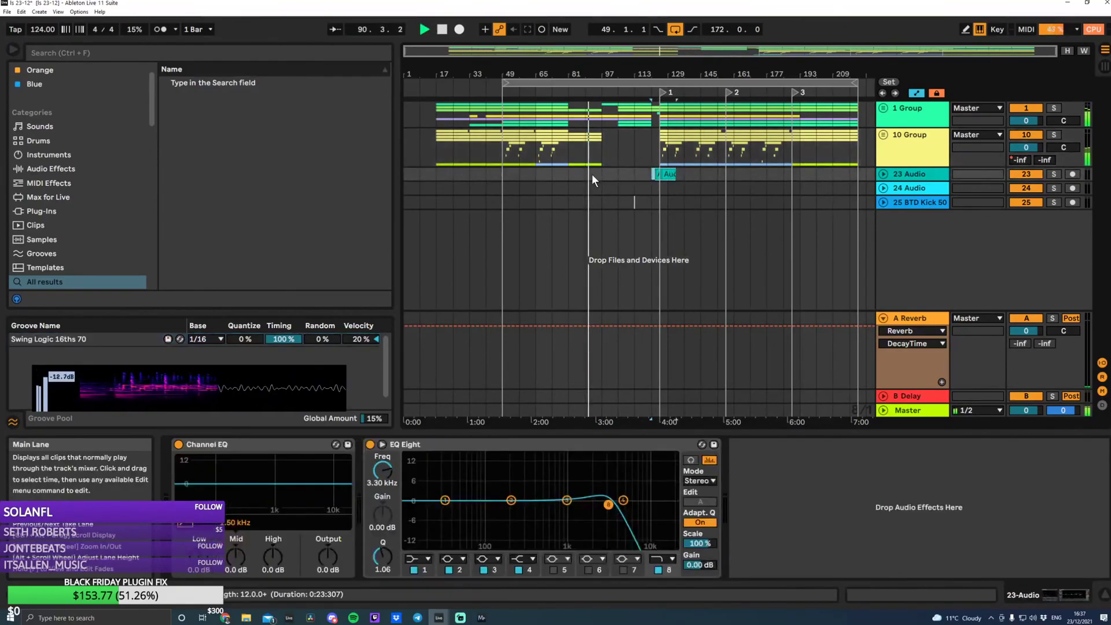
{"action": "left_click_drag", "start_coordinate": [694, 48], "coordinate": [694, 87]}
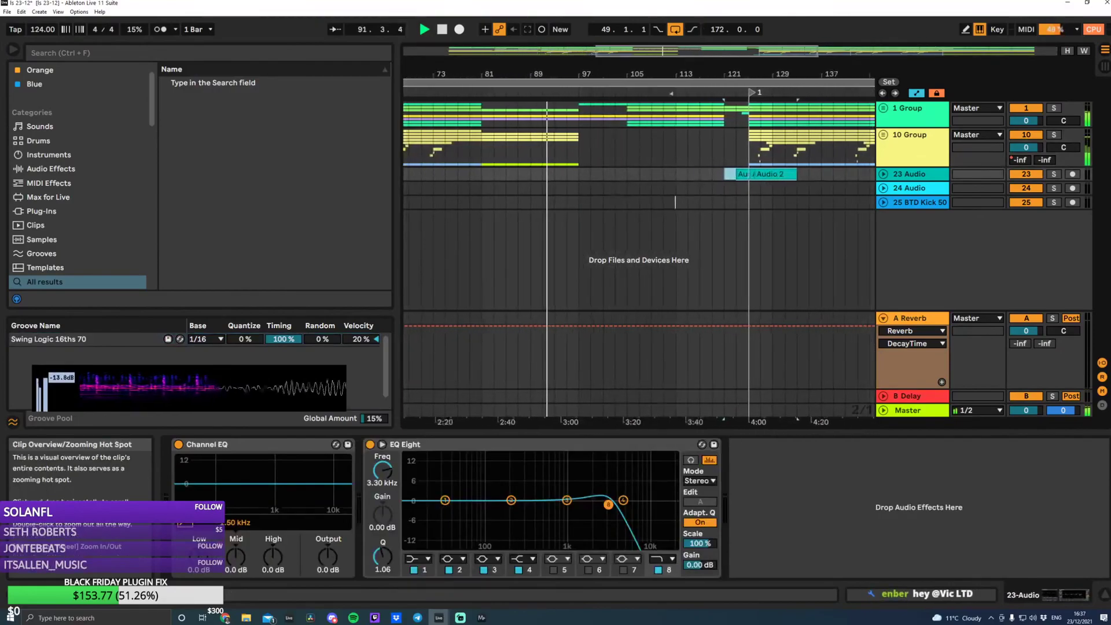
{"action": "key", "text": "ctrl+v"}
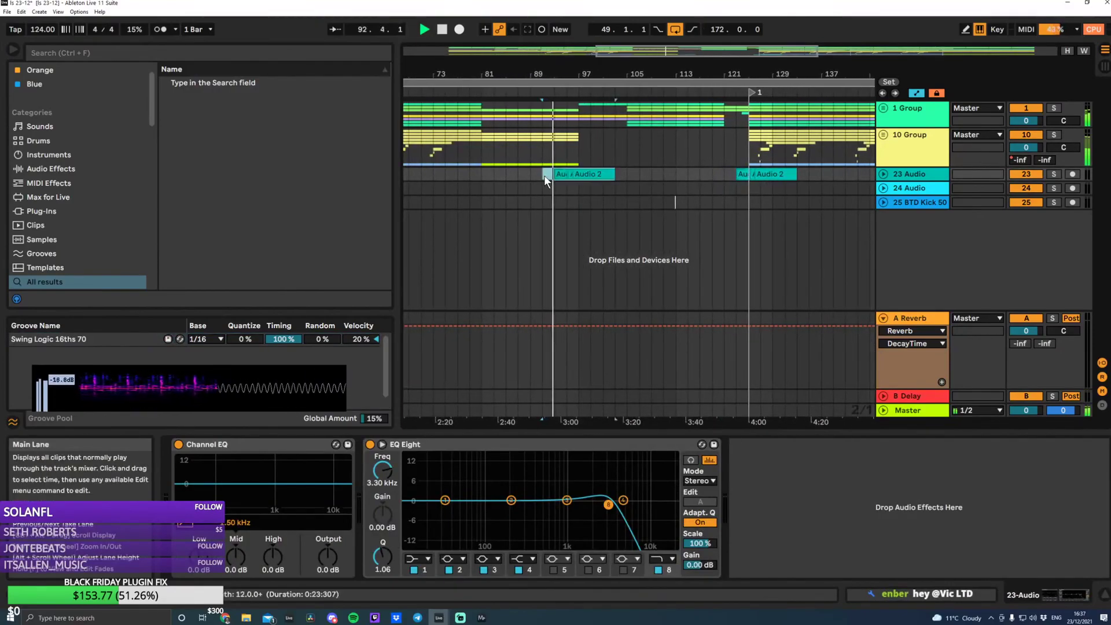
{"action": "key", "text": "ctrl+z"}
{"action": "left_click", "coordinate": [557, 172]}
{"action": "key", "text": "ctrl+v"}
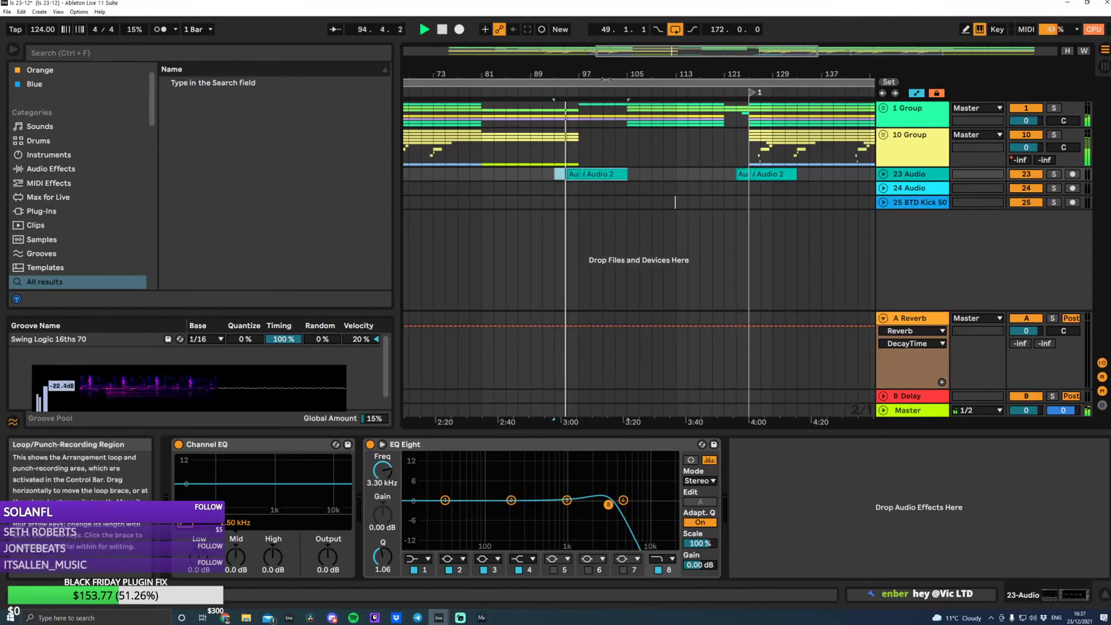
Unfold 23 Audio and check the pasted Audio 2 clips between bars 95 and 105 during playback
{"action": "left_click", "coordinate": [883, 174]}
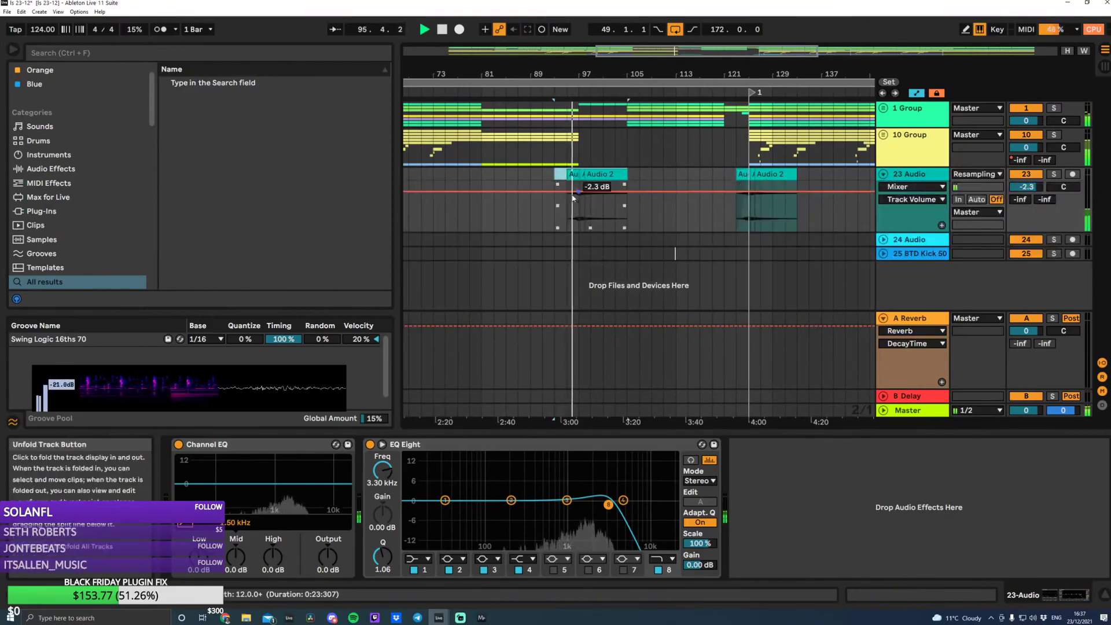
{"action": "left_click_drag", "start_coordinate": [621, 51], "coordinate": [619, 79]}
{"action": "left_click_drag", "start_coordinate": [684, 53], "coordinate": [684, 86]}
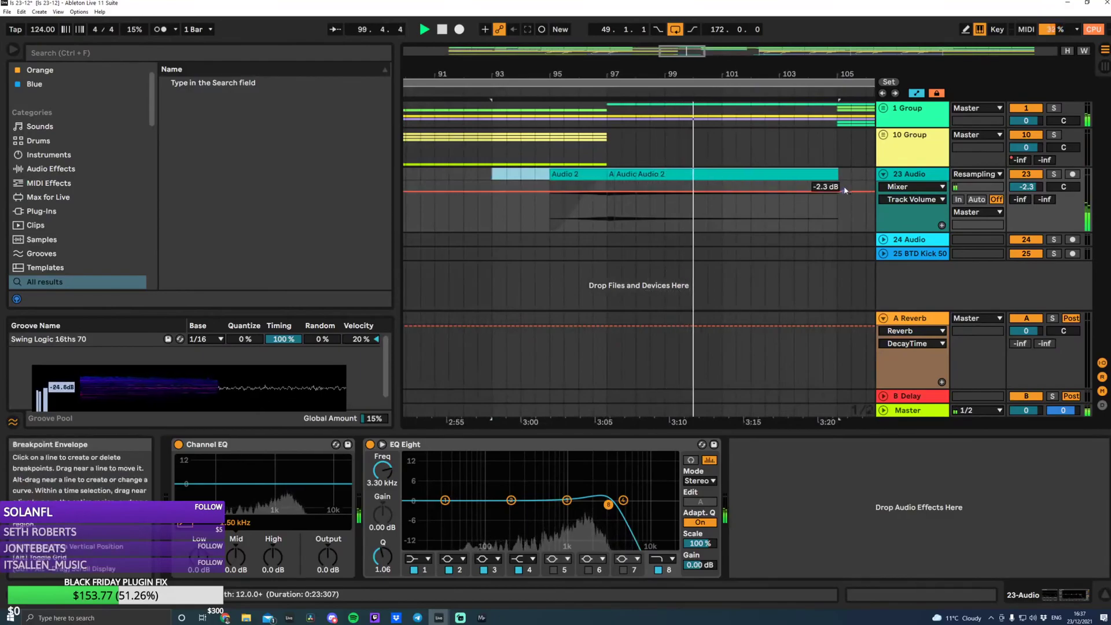
{"action": "left_click_drag", "start_coordinate": [837, 174], "coordinate": [836, 175]}
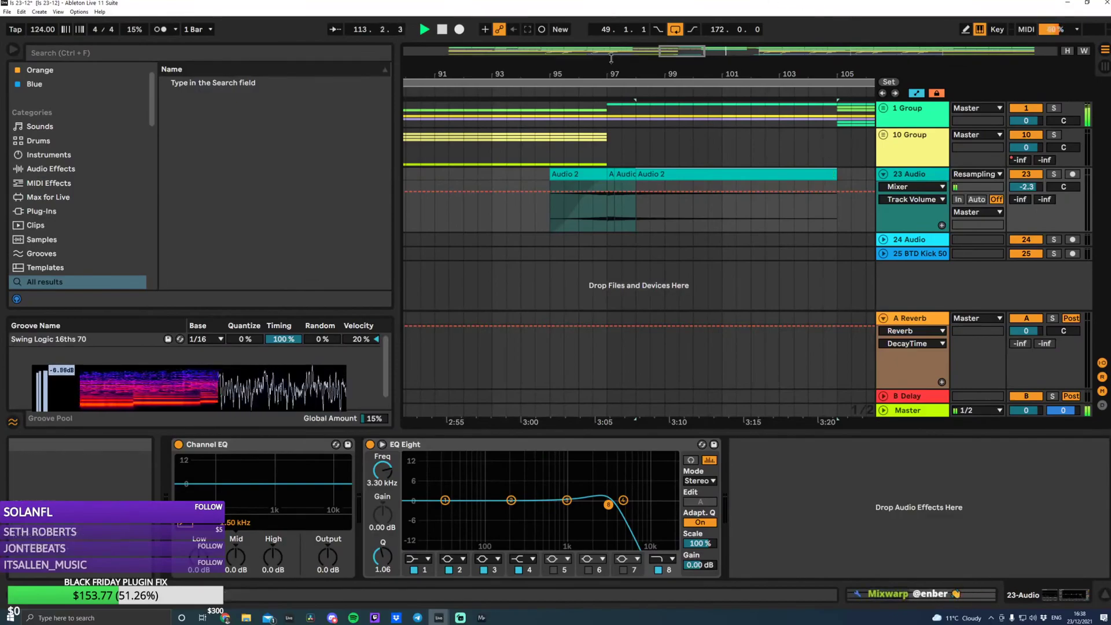
Lower 23 Audio's track volume to -4.2 dB while the build into marker 1 plays
{"action": "left_click_drag", "start_coordinate": [663, 56], "coordinate": [722, 49]}
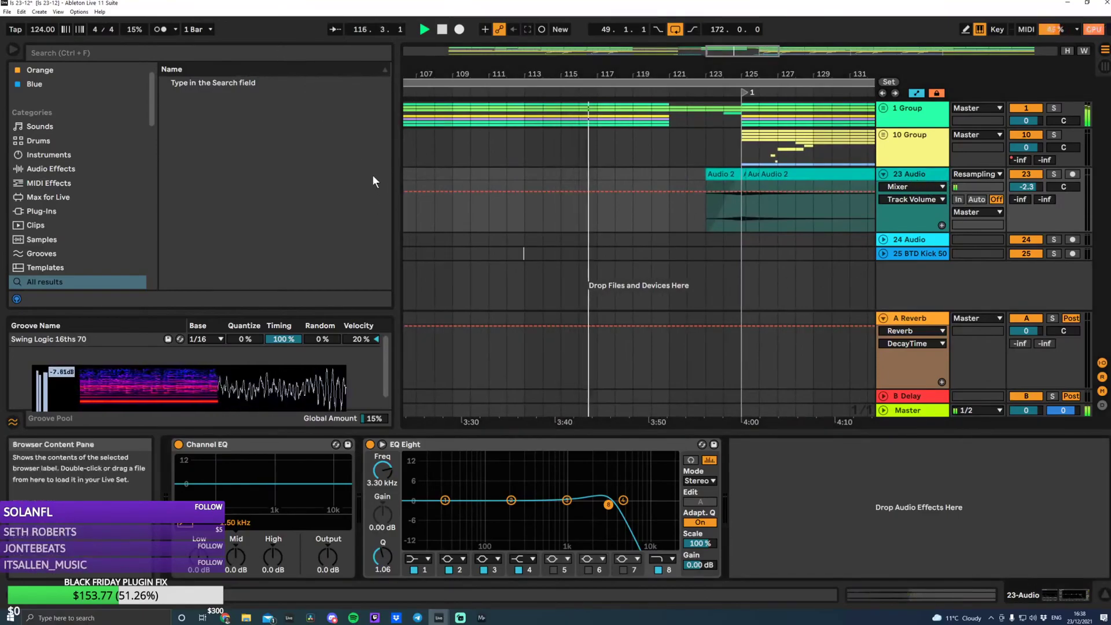
{"action": "left_click", "coordinate": [215, 54]}
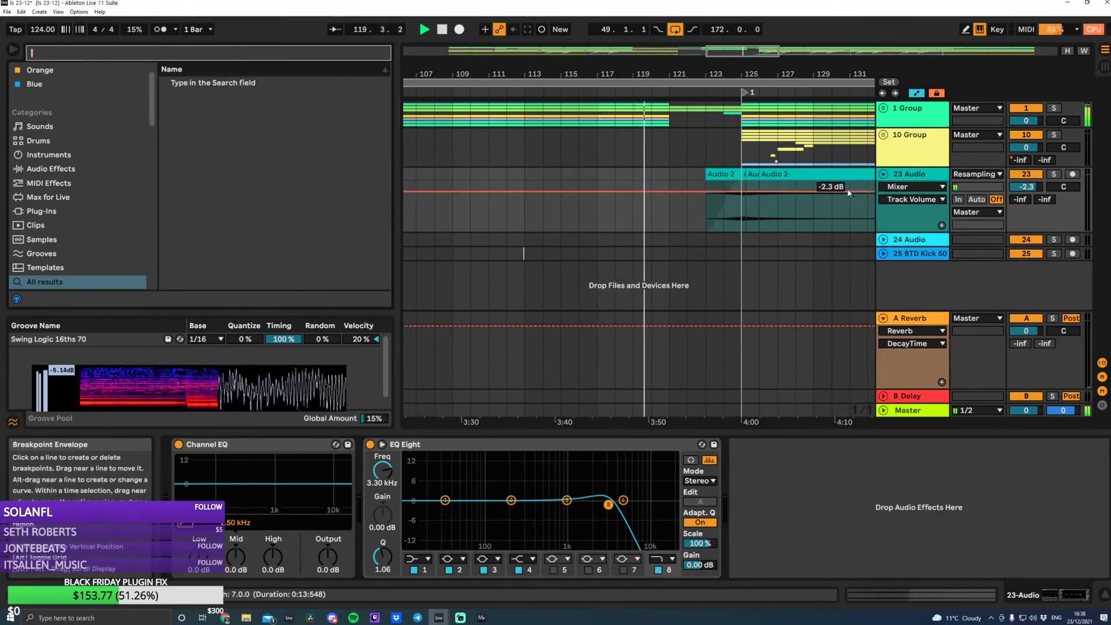
{"action": "left_click_drag", "start_coordinate": [729, 51], "coordinate": [734, 52]}
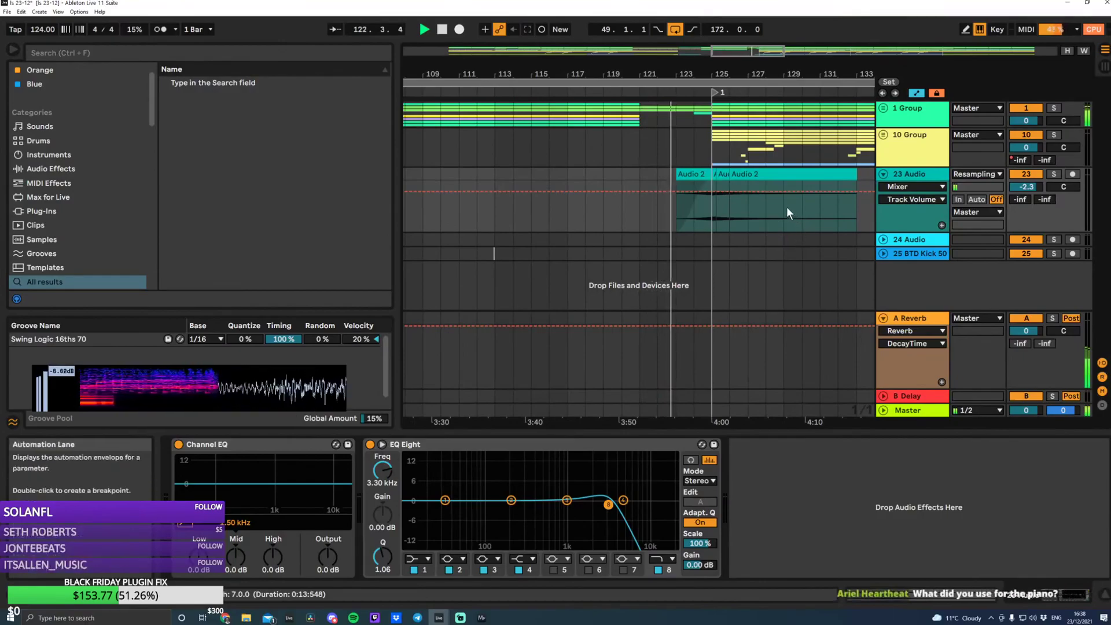
{"action": "left_click_drag", "start_coordinate": [1029, 189], "coordinate": [1029, 195]}
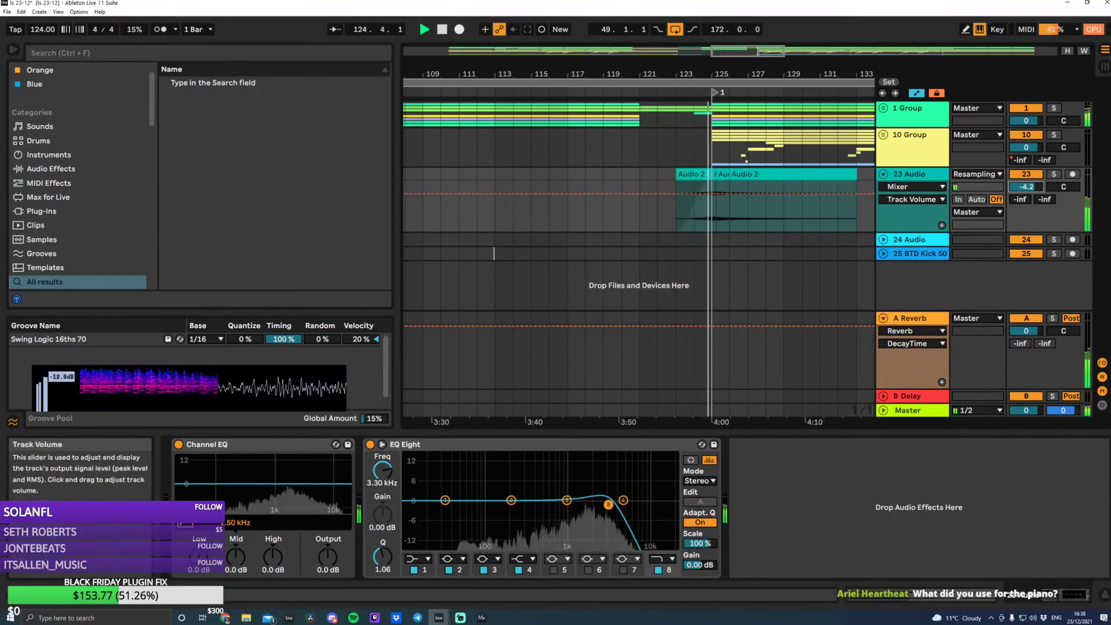
Audition the drop from marker 1 at bar 125 and examine the surrounding sections of the arrangement
{"action": "left_click_drag", "start_coordinate": [757, 51], "coordinate": [772, 16]}
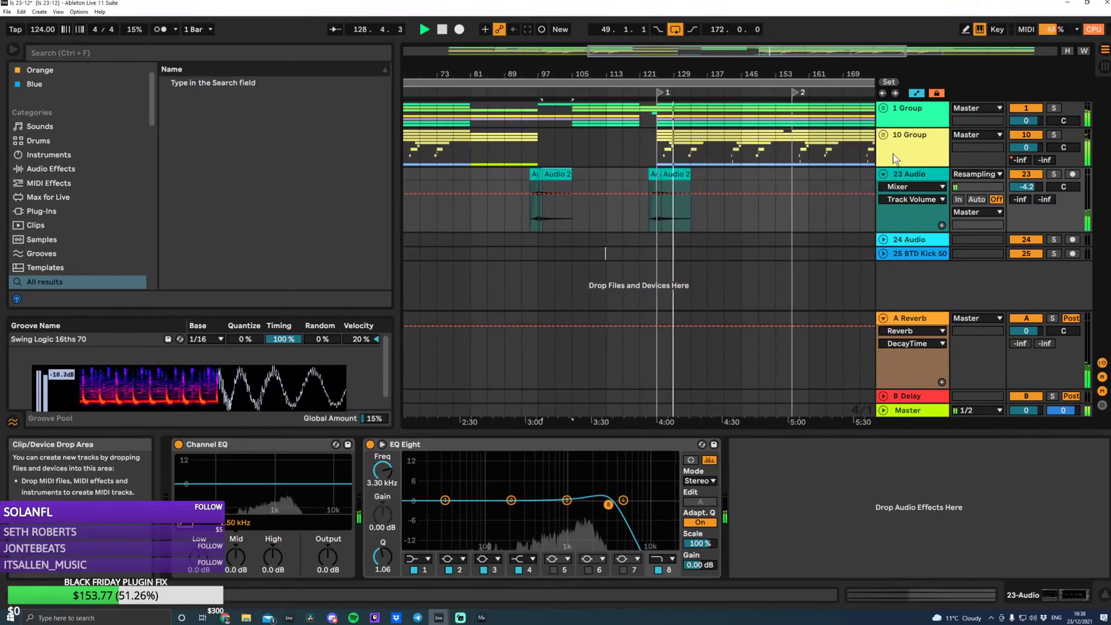
{"action": "left_click_drag", "start_coordinate": [700, 54], "coordinate": [742, 53]}
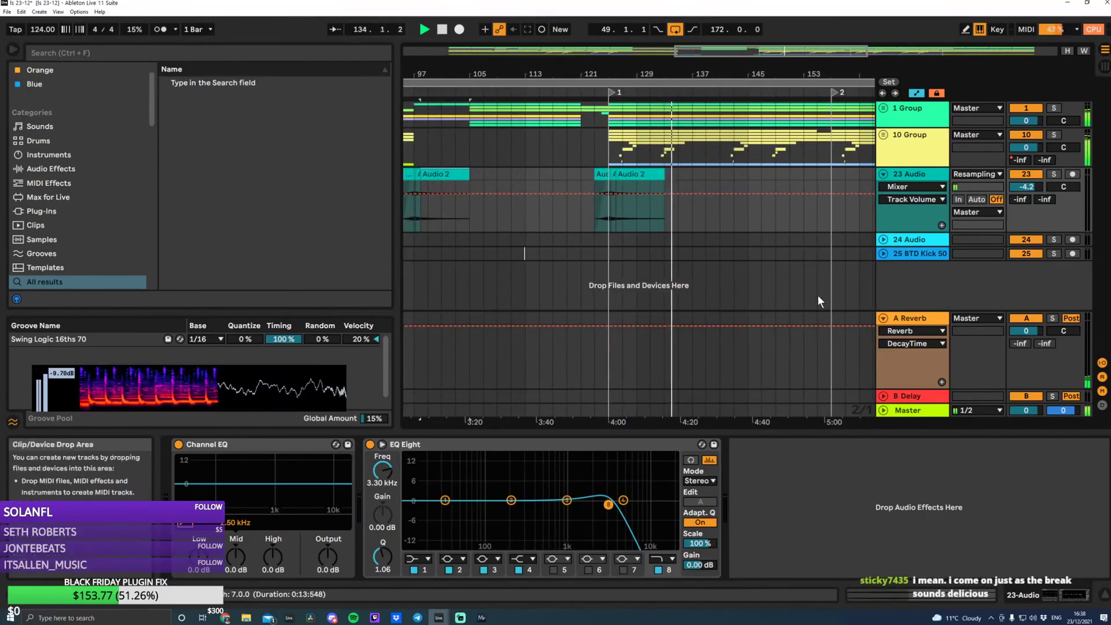
{"action": "left_click", "coordinate": [664, 148]}
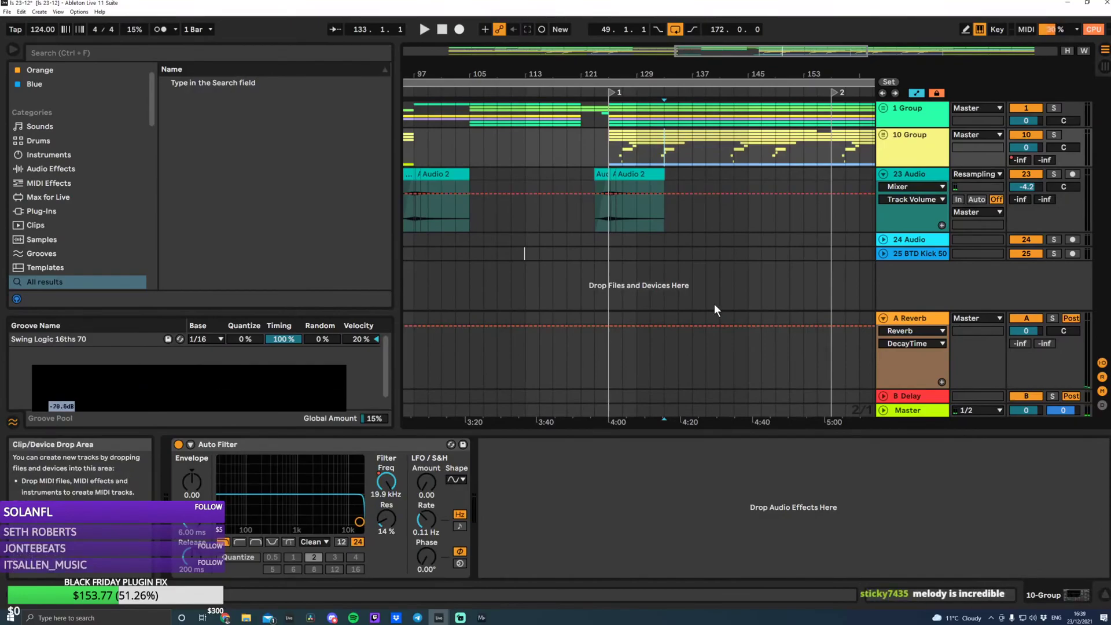
{"action": "mouse_move", "coordinate": [752, 51]}
{"action": "left_mouse_down"}
{"action": "mouse_move", "coordinate": [752, 34]}
{"action": "mouse_move", "coordinate": [721, 30]}
{"action": "left_mouse_up"}
{"action": "left_click", "coordinate": [769, 144]}
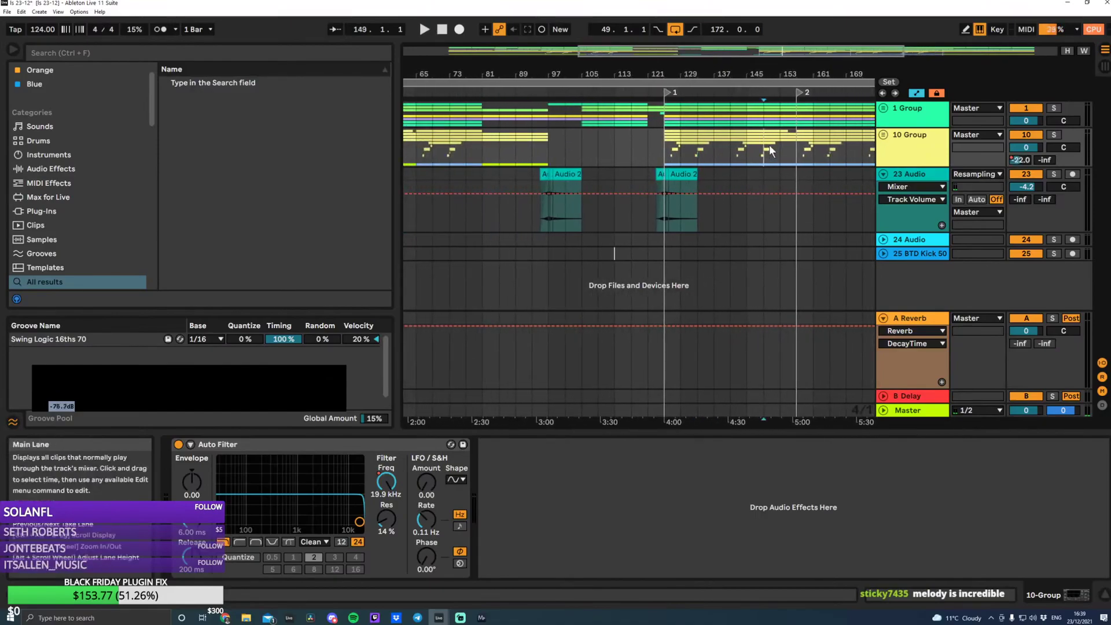
{"action": "left_click_drag", "start_coordinate": [747, 51], "coordinate": [582, 56]}
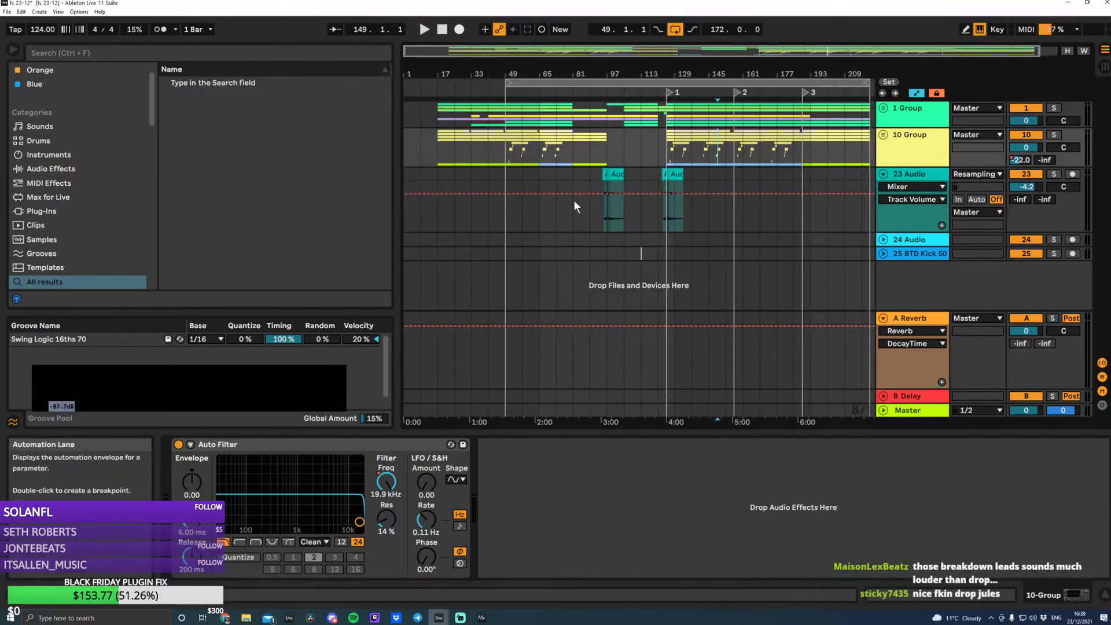
Fold 23 Audio and select 10 Group with the whole arrangement in view
{"action": "left_click", "coordinate": [886, 175]}
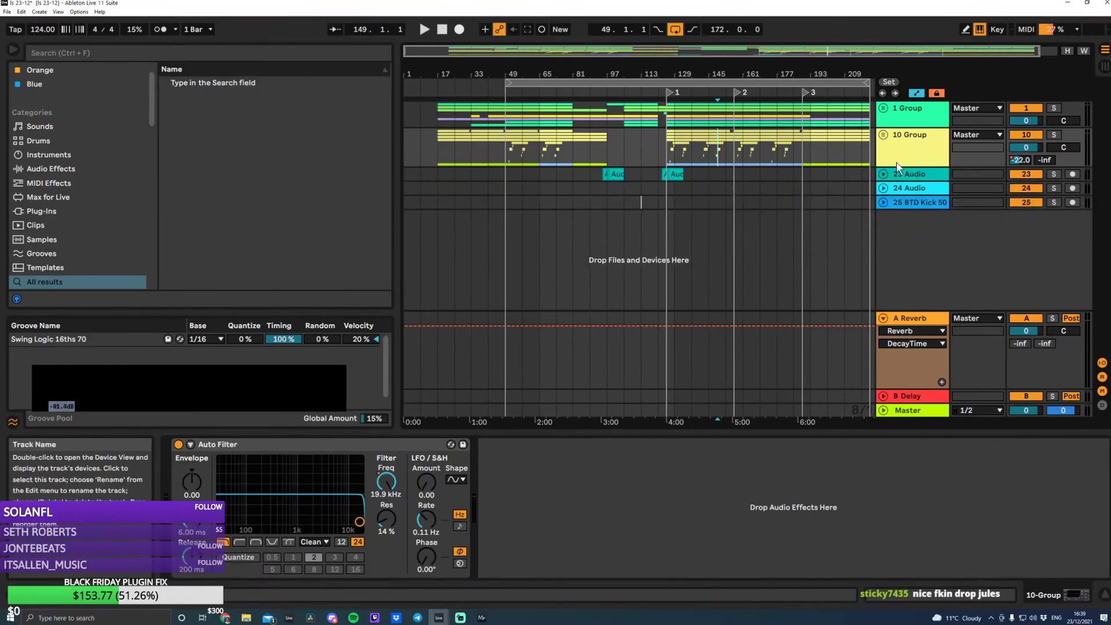
{"action": "left_click", "coordinate": [908, 160]}
{"action": "left_click_drag", "start_coordinate": [686, 54], "coordinate": [686, 49]}
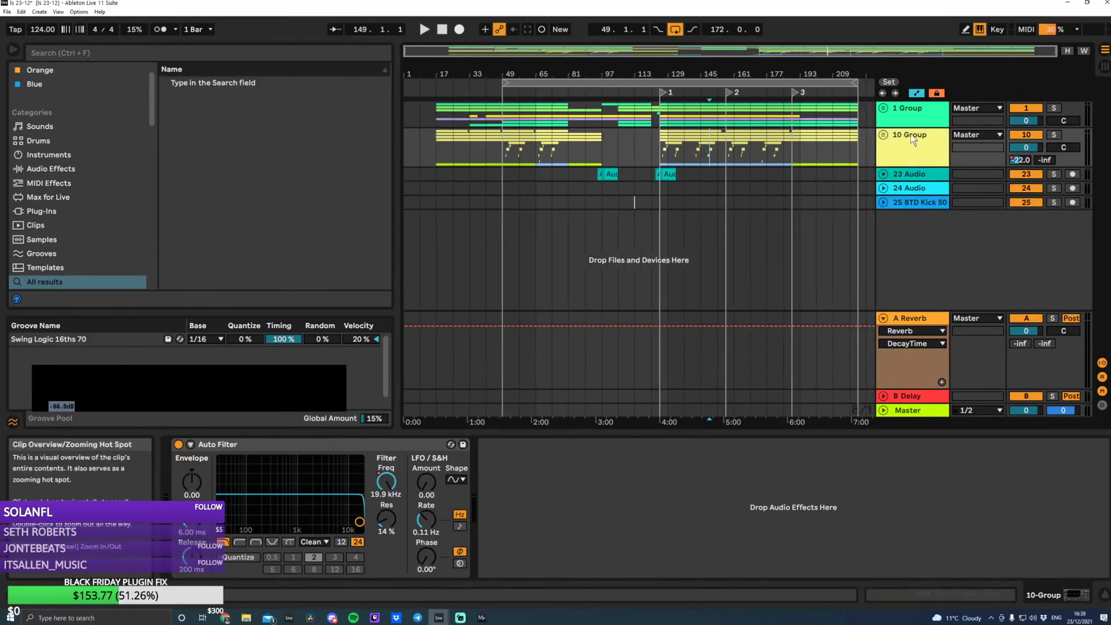
Check the contents of 1 Group and 10 Group, focusing on 10 Group's empty stretch between bars 109 and 121
{"action": "left_click", "coordinate": [883, 110]}
{"action": "left_click", "coordinate": [883, 110]}
{"action": "left_click", "coordinate": [884, 136]}
{"action": "left_click", "coordinate": [884, 136]}
{"action": "left_click", "coordinate": [666, 158]}
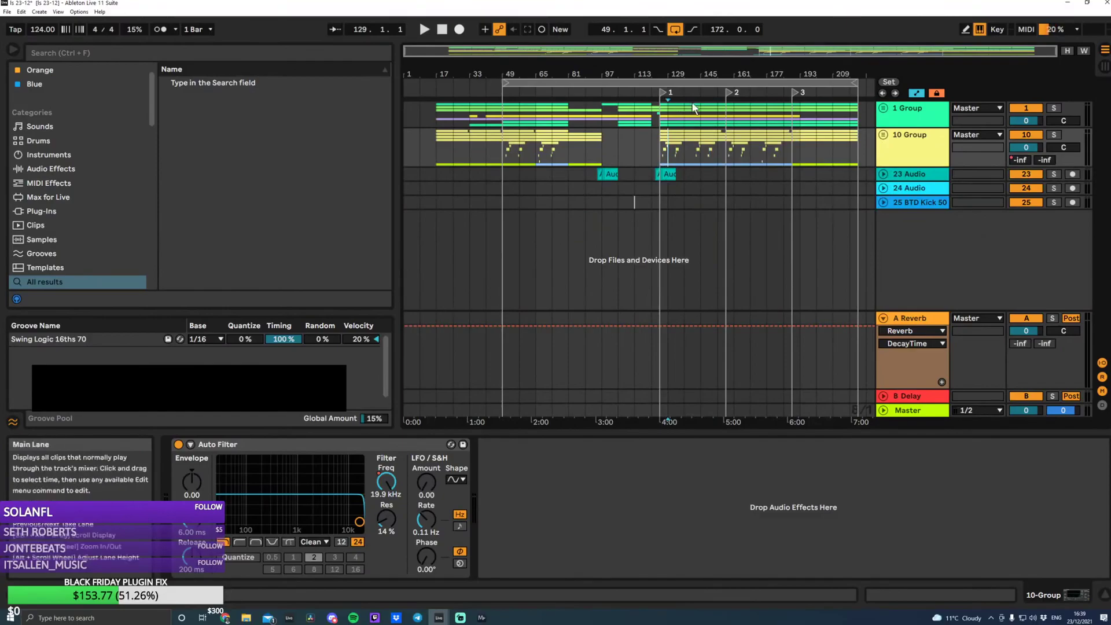
{"action": "left_click", "coordinate": [501, 152]}
{"action": "left_click_drag", "start_coordinate": [634, 50], "coordinate": [677, 154]}
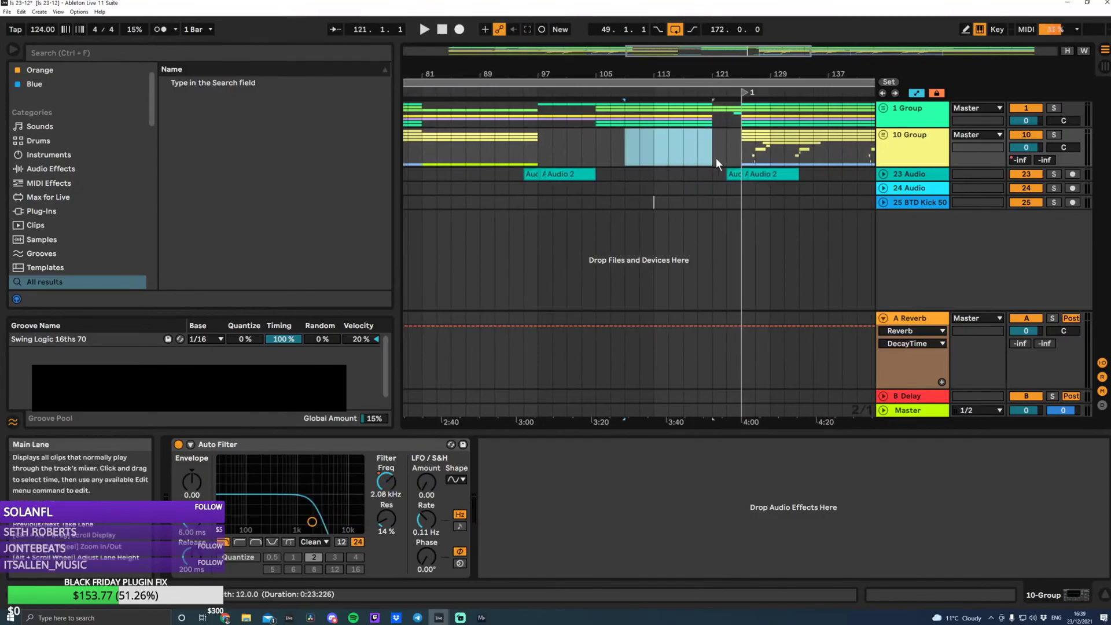
{"action": "left_click", "coordinate": [883, 107]}
{"action": "left_click", "coordinate": [883, 107]}
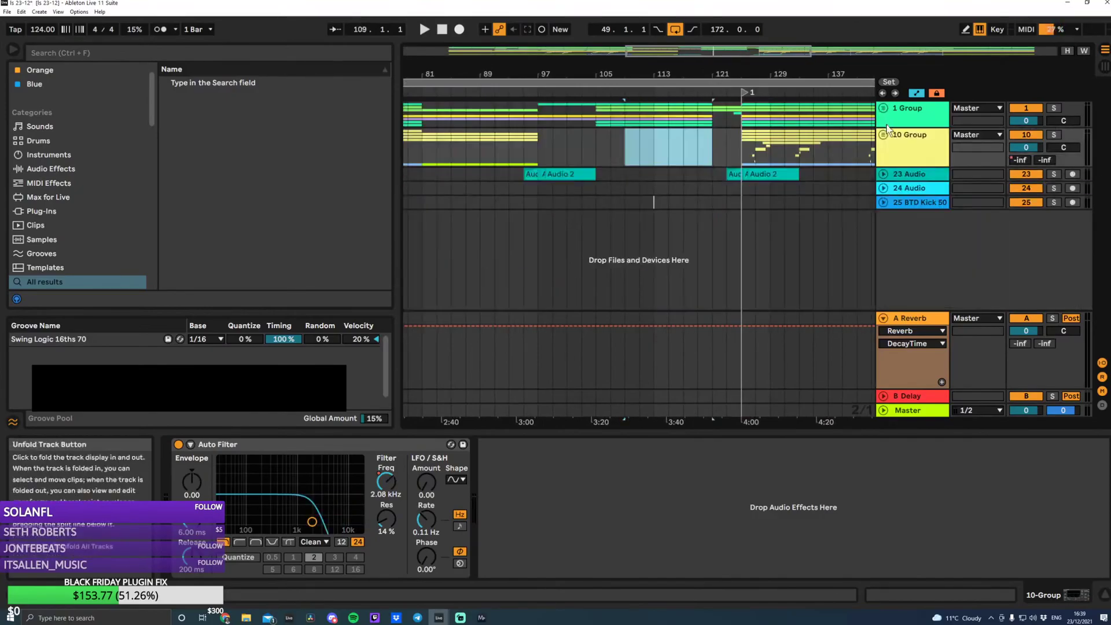
{"action": "left_click", "coordinate": [891, 142]}
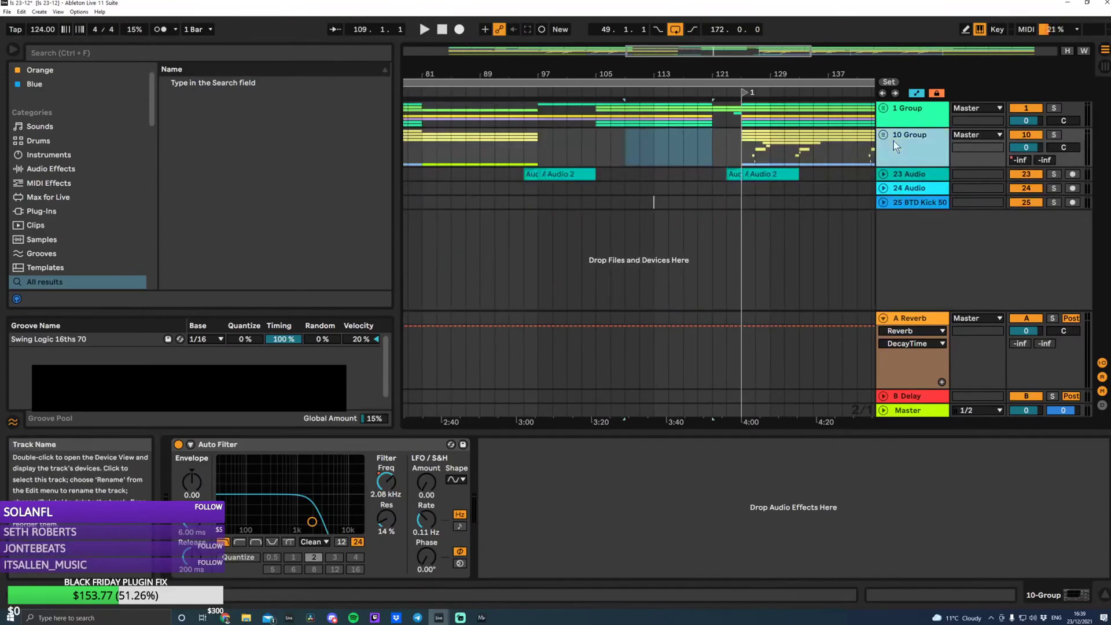
{"action": "left_click_drag", "start_coordinate": [767, 53], "coordinate": [775, 72]}
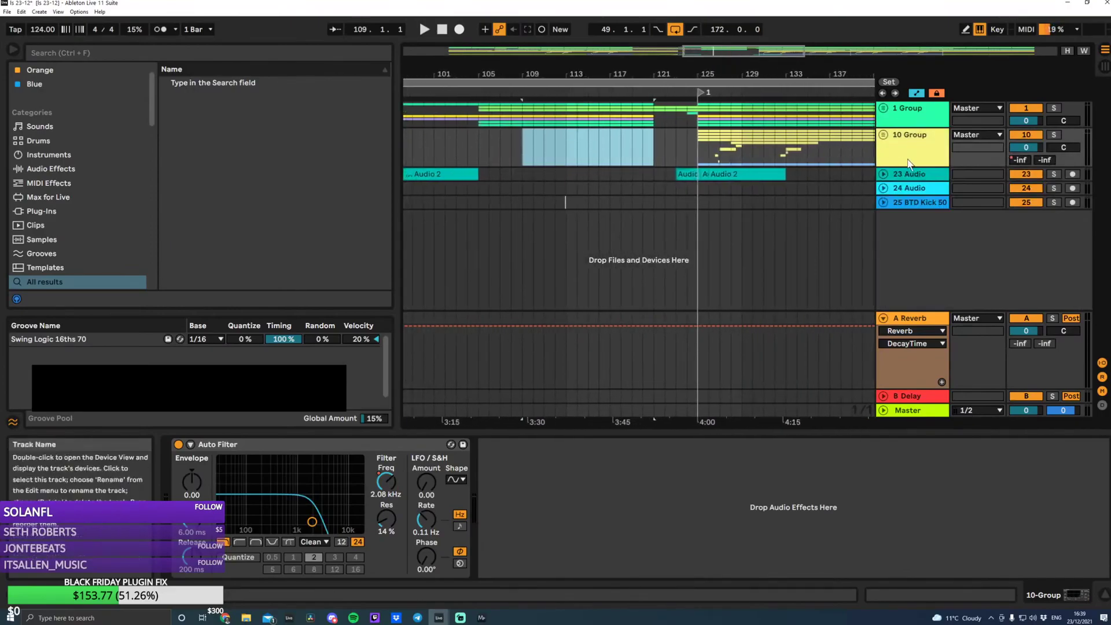
{"action": "left_click", "coordinate": [907, 158]}
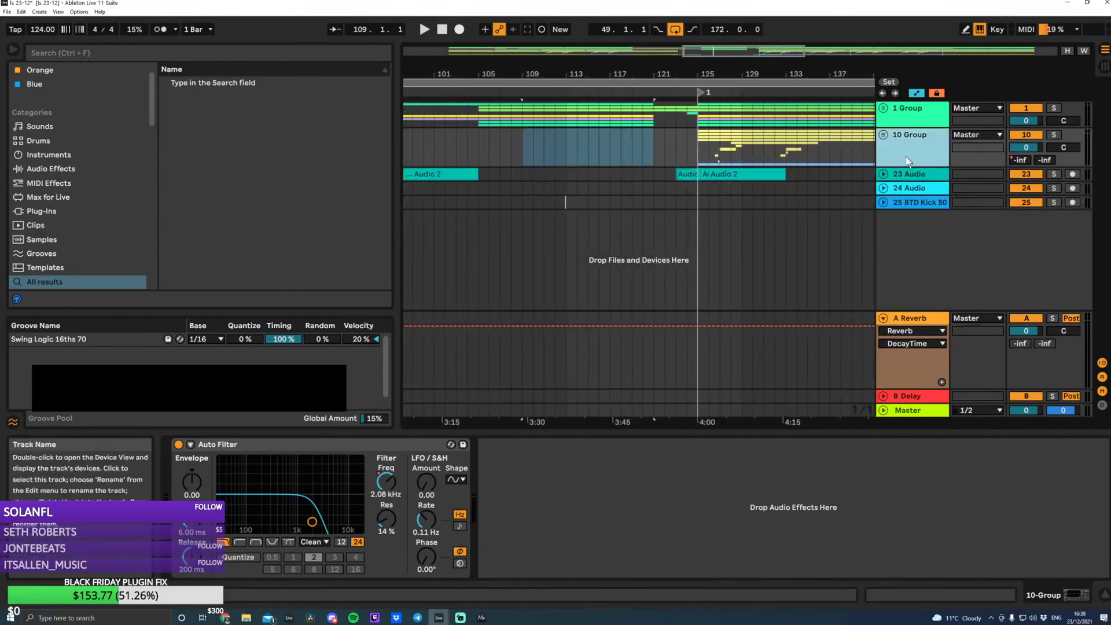
Search the browser for "operator" and load Operator on a new MIDI track below the ENM Toploop track inside 10 Group
{"action": "left_click", "coordinate": [235, 55]}
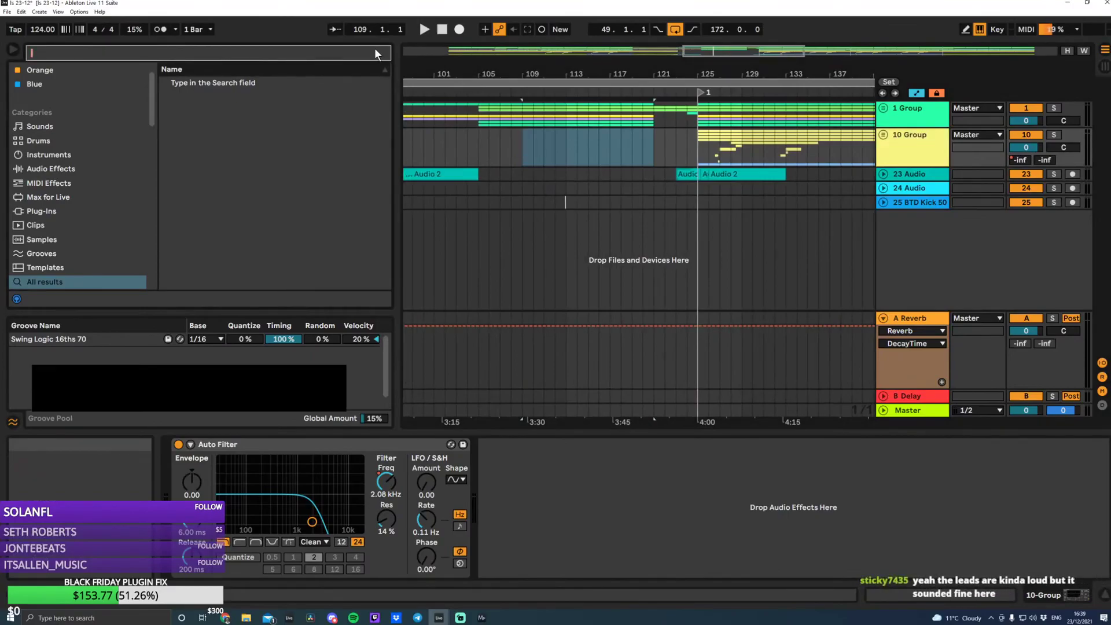
{"action": "type", "text": "operator"}
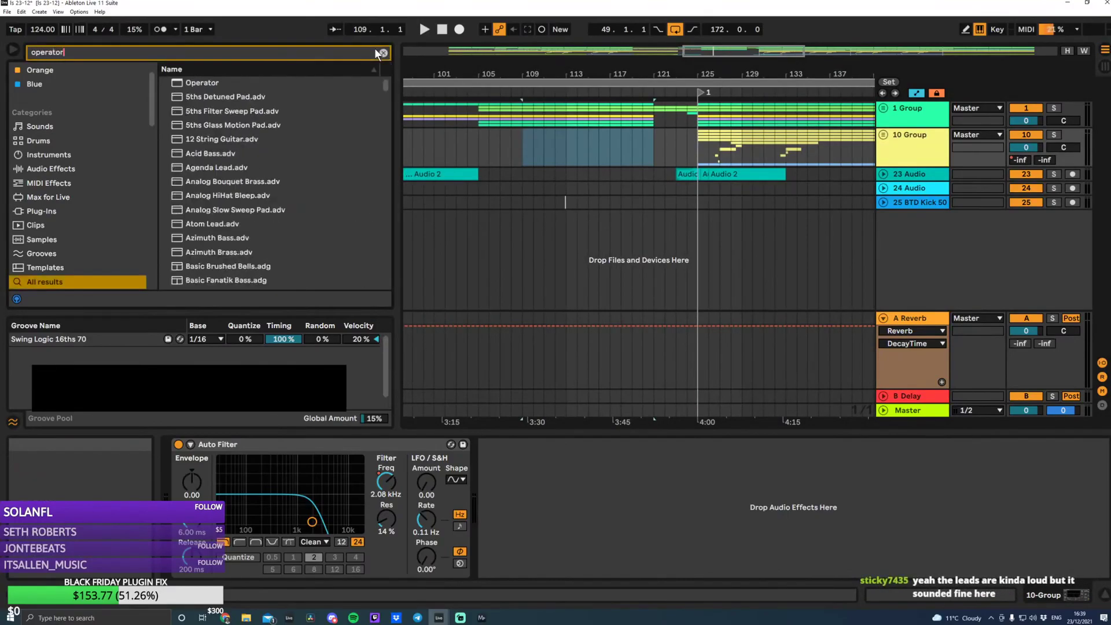
{"action": "left_click", "coordinate": [200, 85]}
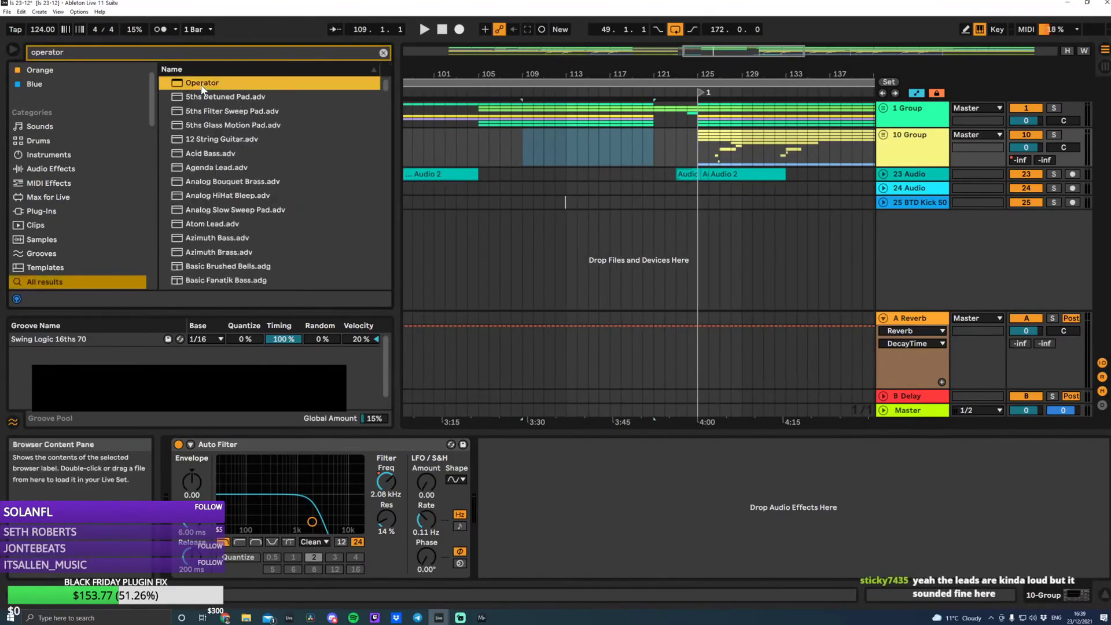
{"action": "left_click", "coordinate": [883, 135]}
{"action": "scroll", "coordinate": [906, 246], "scroll_direction": "down", "scroll_amount": 1}
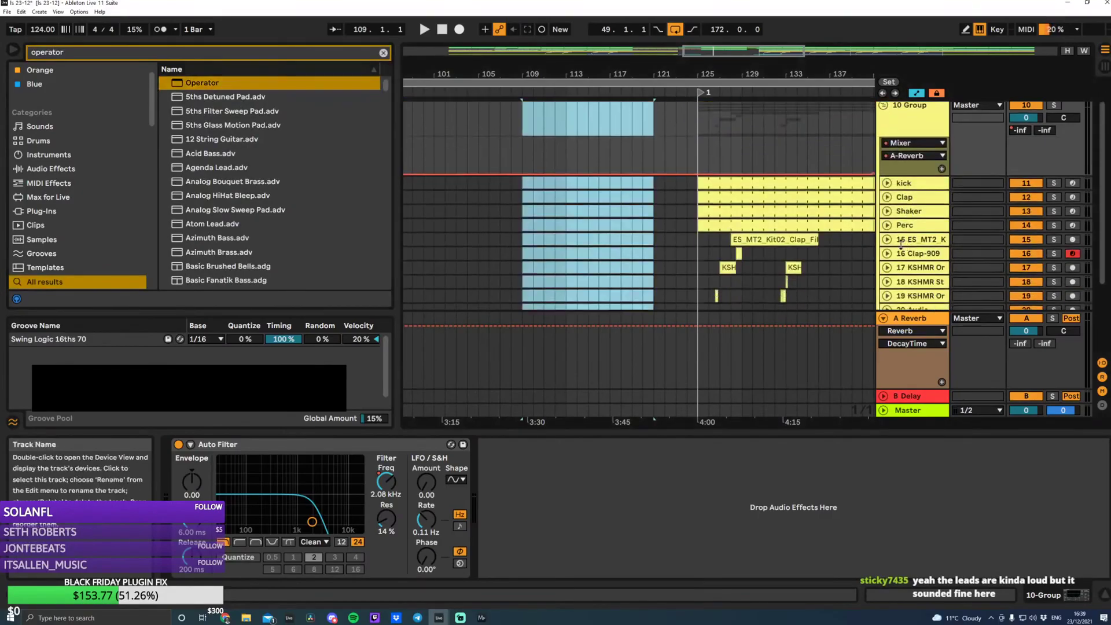
{"action": "scroll", "coordinate": [896, 171], "scroll_direction": "up", "scroll_amount": 1}
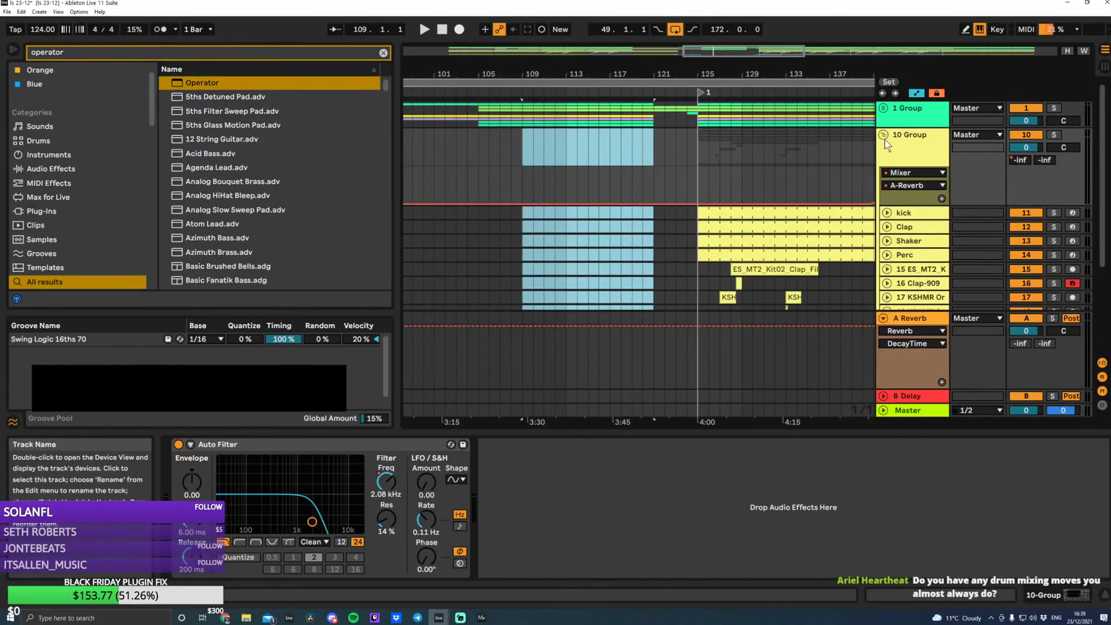
{"action": "scroll", "coordinate": [906, 219], "scroll_direction": "down", "scroll_amount": 5}
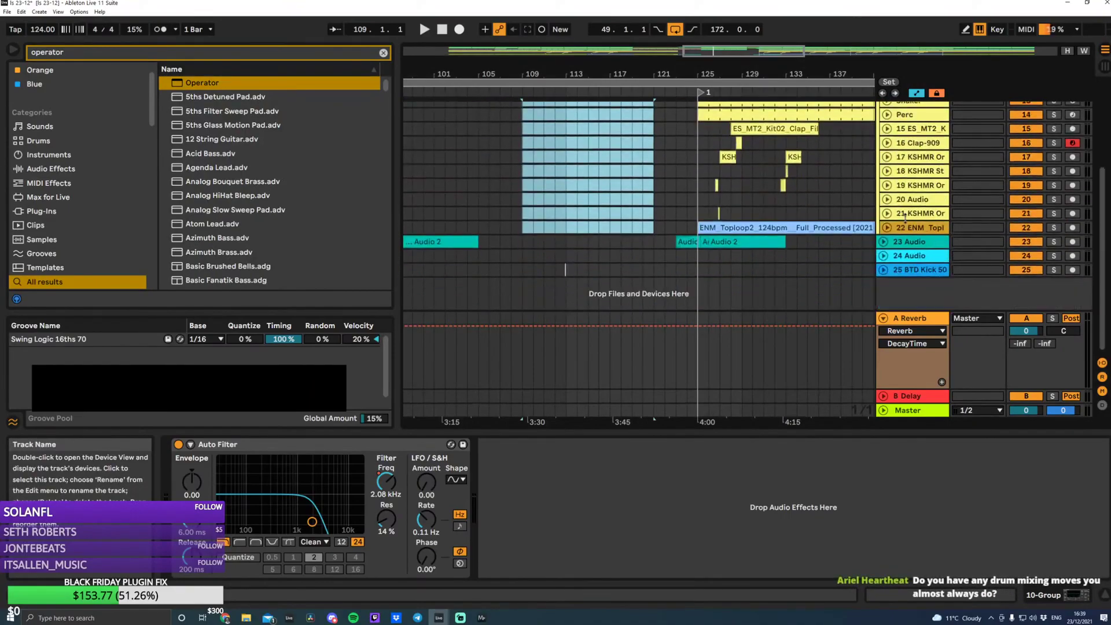
{"action": "left_click", "coordinate": [906, 229]}
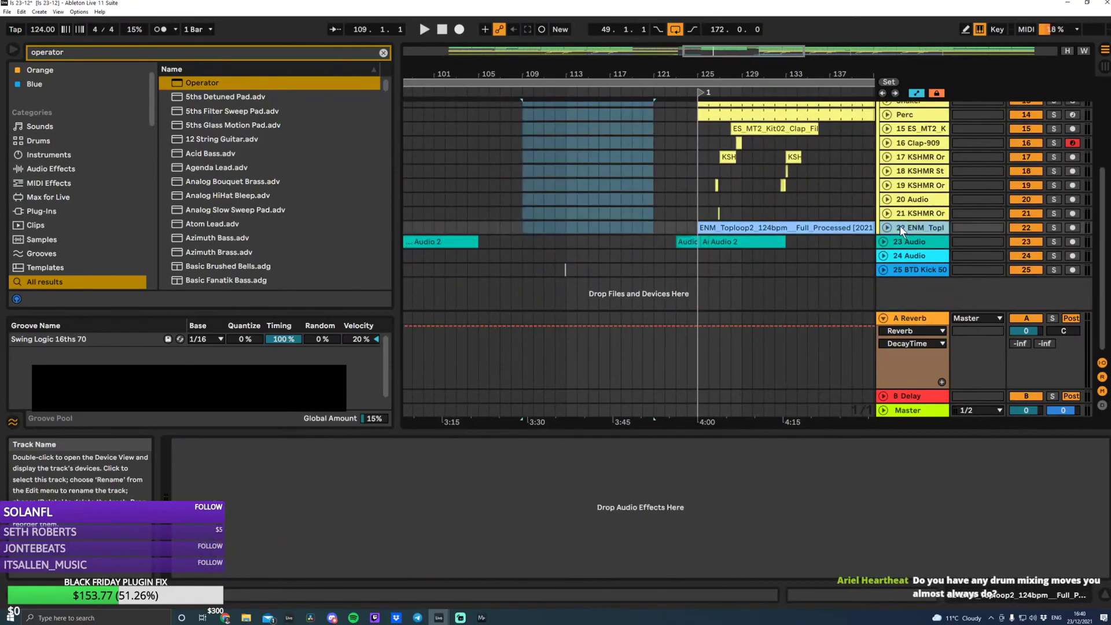
{"action": "double_click", "coordinate": [212, 82]}
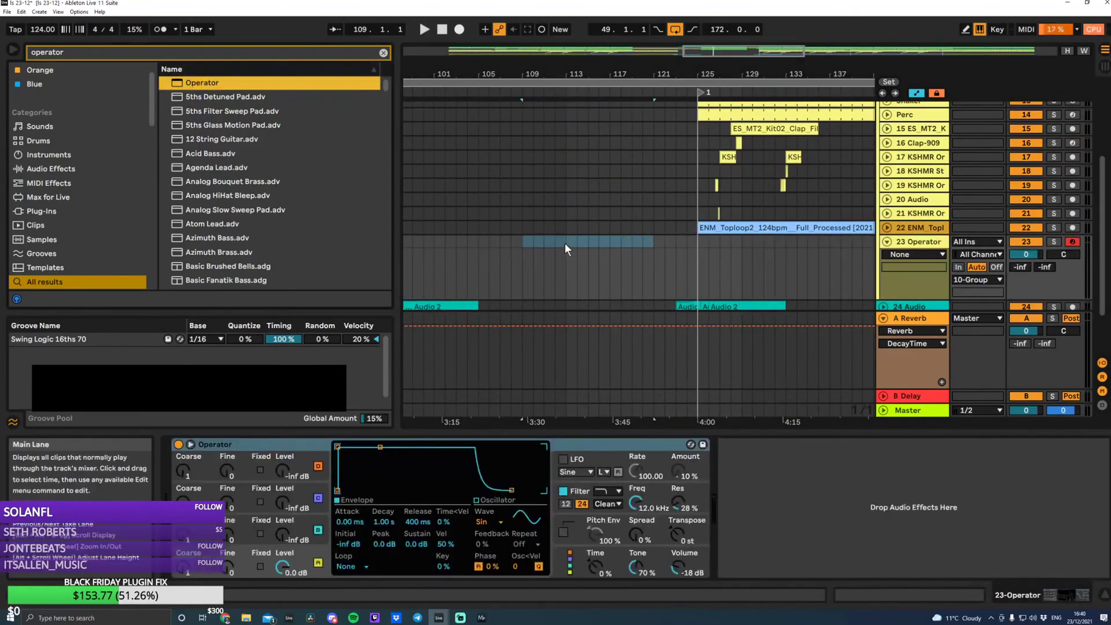
Set Operator's oscillator A to Noise White, raise the filter frequency to 18.5 kHz and switch the filter off
{"action": "left_click", "coordinate": [493, 522]}
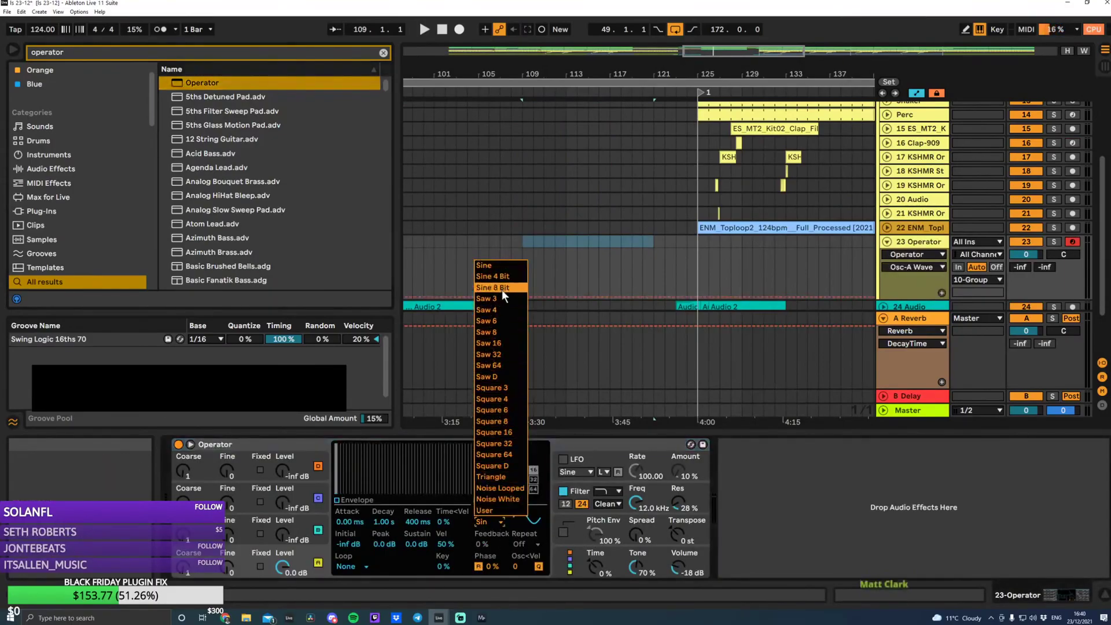
{"action": "left_click", "coordinate": [512, 499]}
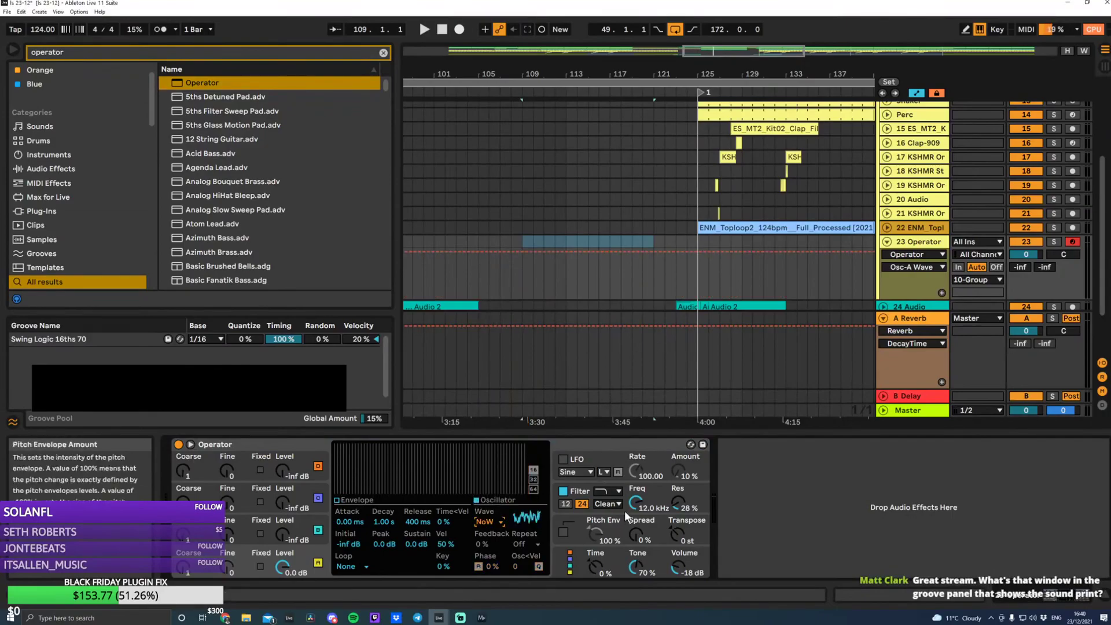
{"action": "left_click_drag", "start_coordinate": [636, 504], "coordinate": [637, 497]}
{"action": "left_click", "coordinate": [563, 491]}
Create an eight-bar MIDI clip from bar 113 to 121 on the Operator track and disable its Scale setting
{"action": "left_click", "coordinate": [568, 242]}
{"action": "left_click", "coordinate": [567, 242]}
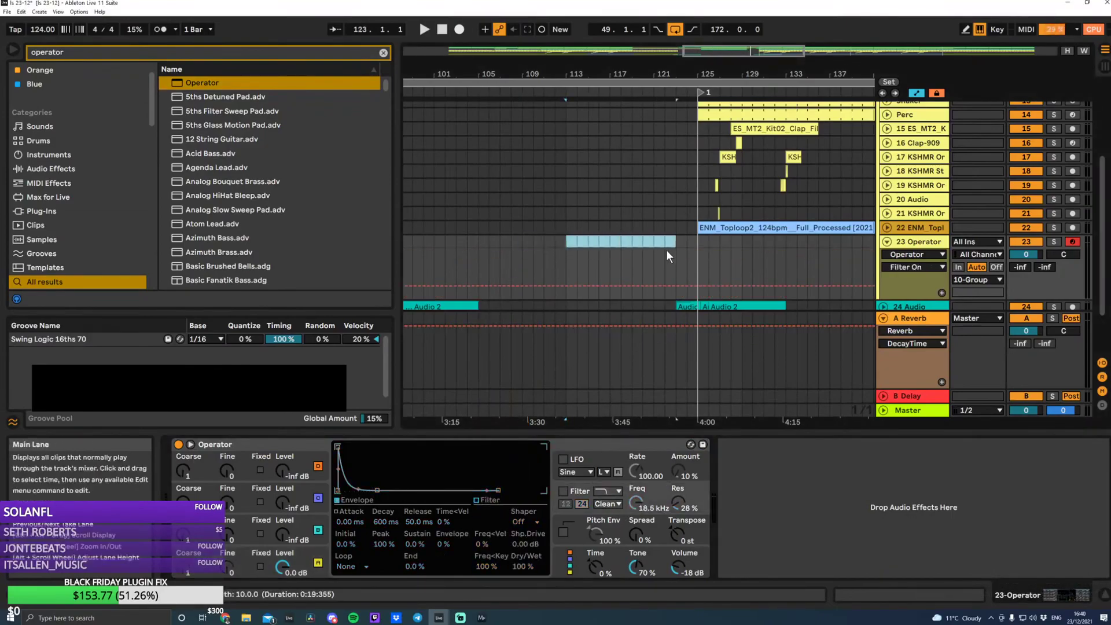
{"action": "left_click_drag", "start_coordinate": [653, 251], "coordinate": [651, 253]}
{"action": "double_click", "coordinate": [651, 255]}
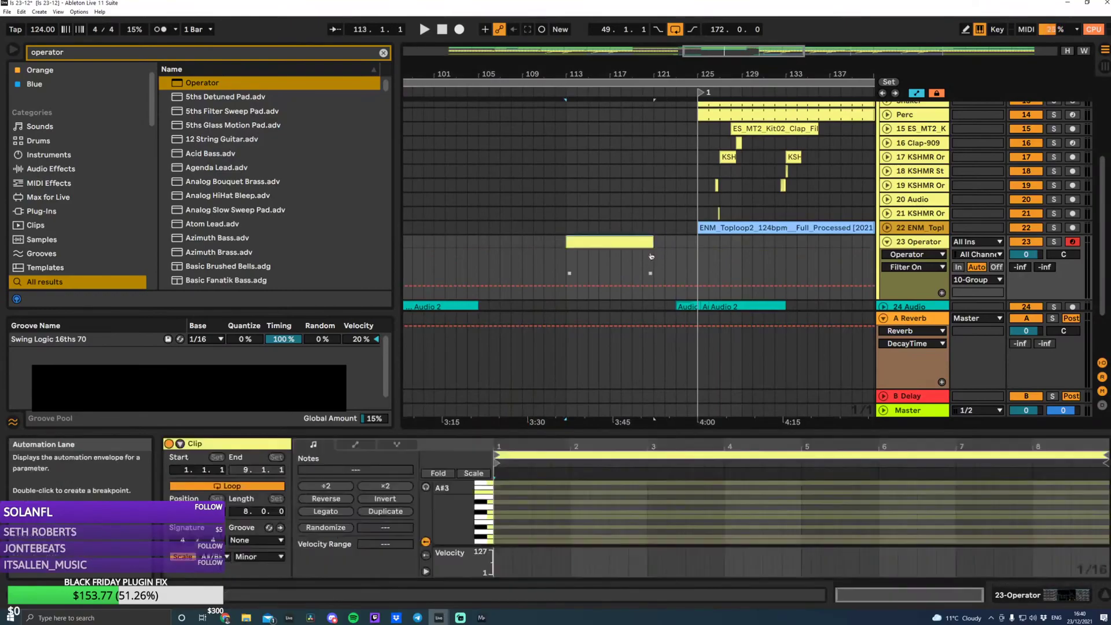
{"action": "right_click", "coordinate": [505, 513]}
{"action": "left_click", "coordinate": [502, 528]}
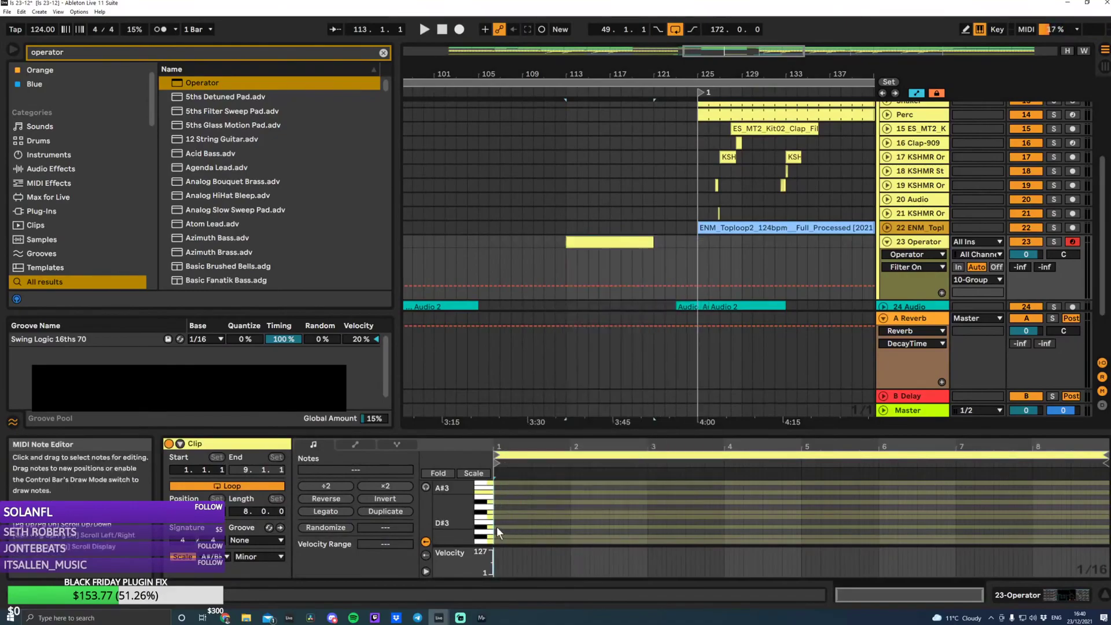
{"action": "scroll", "coordinate": [498, 527], "scroll_direction": "down", "scroll_amount": 1}
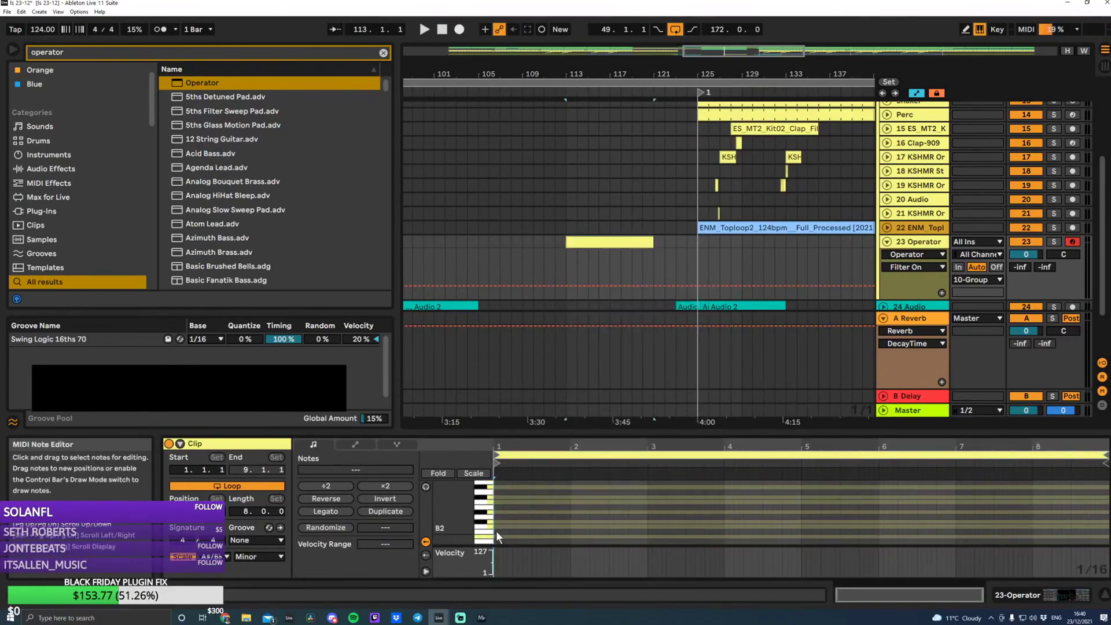
{"action": "left_click", "coordinate": [182, 557]}
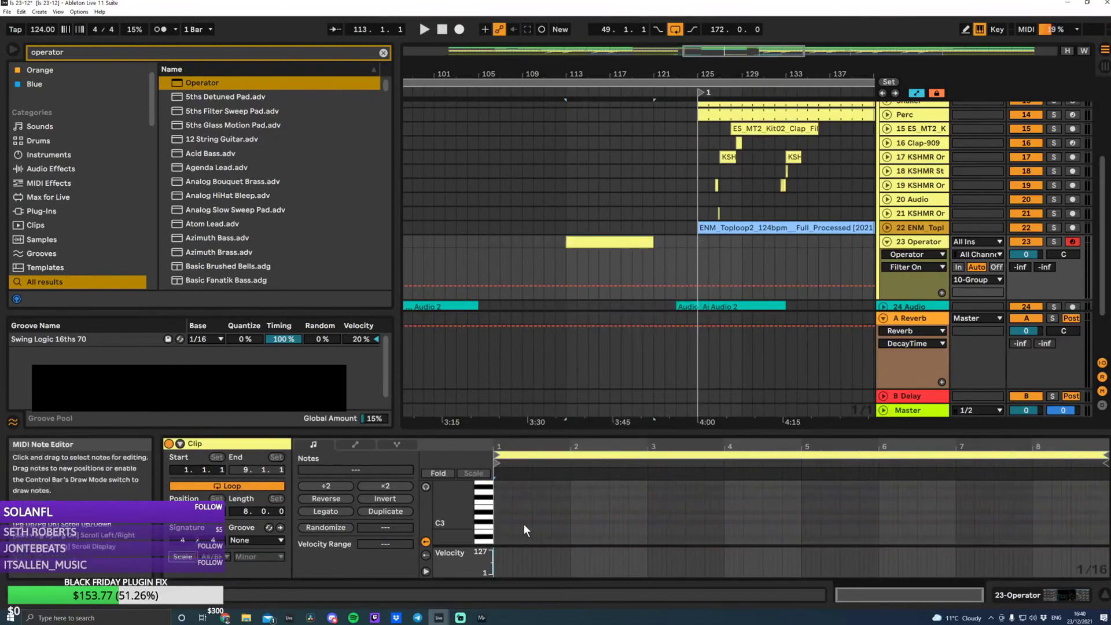
Add a sixteenth C3 note at the clip's start and duplicate it repeatedly to fill the first bar
{"action": "double_click", "coordinate": [495, 526]}
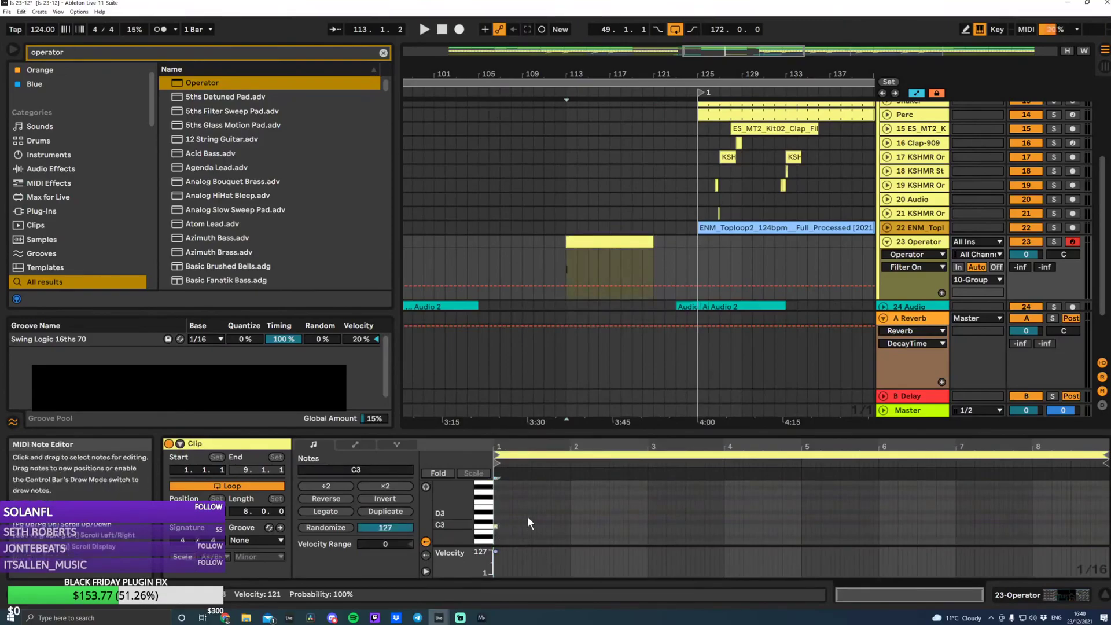
{"action": "key", "text": "ctrl+d"}
{"action": "key", "text": "ctrl+d"}
{"action": "key", "text": "ctrl+d"}
{"action": "key", "text": "ctrl+d"}
{"action": "key", "text": "ctrl+d"}
{"action": "key", "text": "ctrl+d"}
{"action": "key", "text": "ctrl+d"}
{"action": "key", "text": "ctrl+d"}
{"action": "key", "text": "ctrl+d"}
{"action": "key", "text": "ctrl+d"}
{"action": "key", "text": "ctrl+d"}
{"action": "key", "text": "ctrl+d"}
{"action": "key", "text": "ctrl+d"}
{"action": "key", "text": "ctrl+d"}
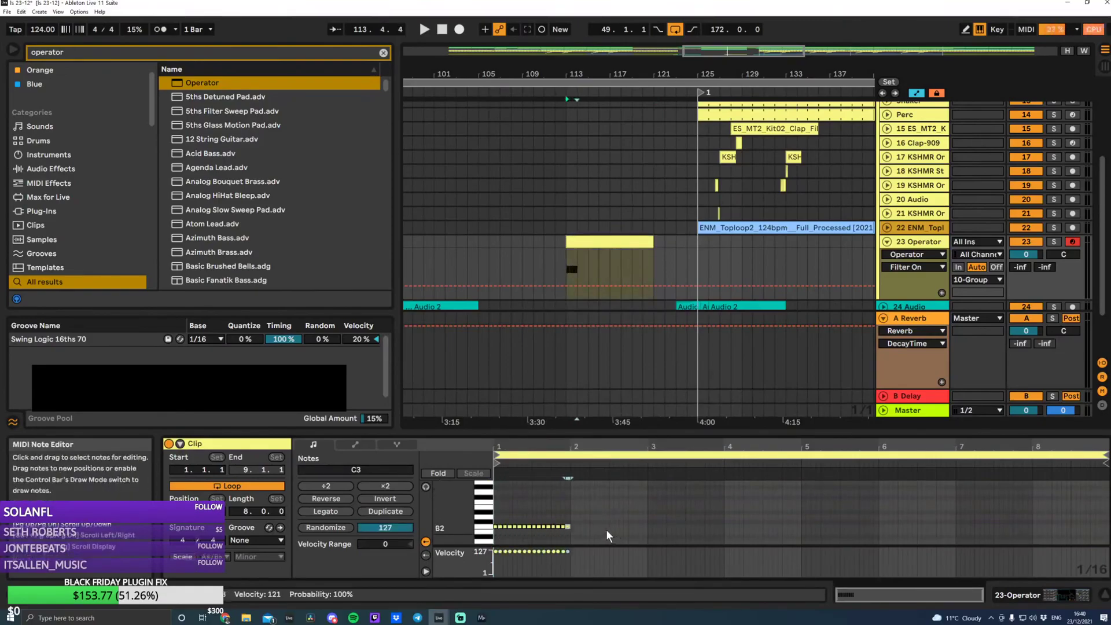
Duplicate the first bar of C3 sixteenth notes until the whole eight-bar clip is filled
{"action": "left_click_drag", "start_coordinate": [497, 519], "coordinate": [568, 547]}
{"action": "key", "text": "ctrl+d"}
{"action": "key", "text": "ctrl+d"}
{"action": "key", "text": "ctrl+d"}
{"action": "key", "text": "ctrl+d"}
{"action": "key", "text": "ctrl+d"}
{"action": "key", "text": "ctrl+d"}
{"action": "key", "text": "ctrl+d"}
{"action": "key", "text": "ctrl+d"}
{"action": "key", "text": "ctrl+d"}
{"action": "key", "text": "ctrl+d"}
{"action": "key", "text": "ctrl+d"}
{"action": "key", "text": "ctrl+d"}
{"action": "key", "text": "ctrl+d"}
{"action": "key", "text": "ctrl+d"}
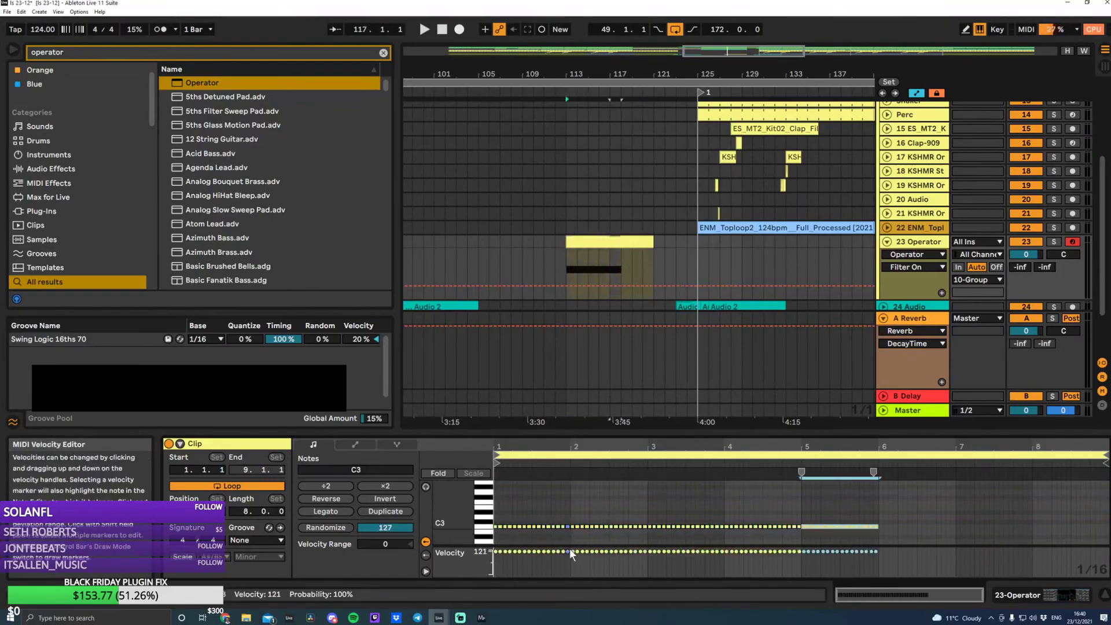
Solo the Operator track, lower its volume to -15.2 dB during playback and open its device
{"action": "left_click", "coordinate": [609, 239]}
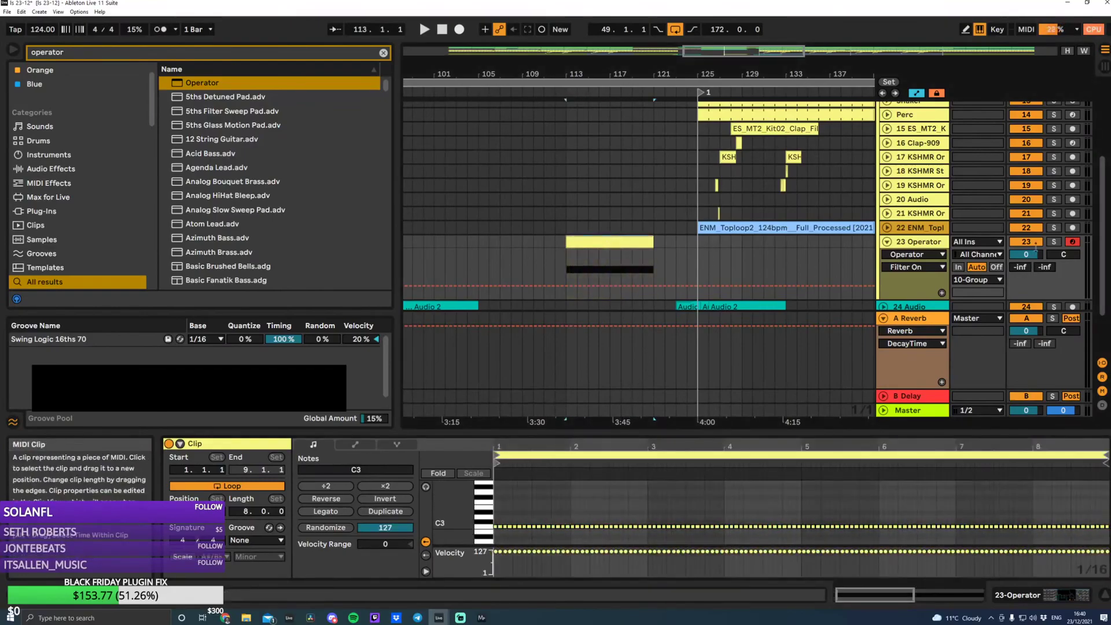
{"action": "left_click", "coordinate": [1054, 242]}
{"action": "left_click_drag", "start_coordinate": [1026, 255], "coordinate": [1027, 273]}
{"action": "key", "text": "space"}
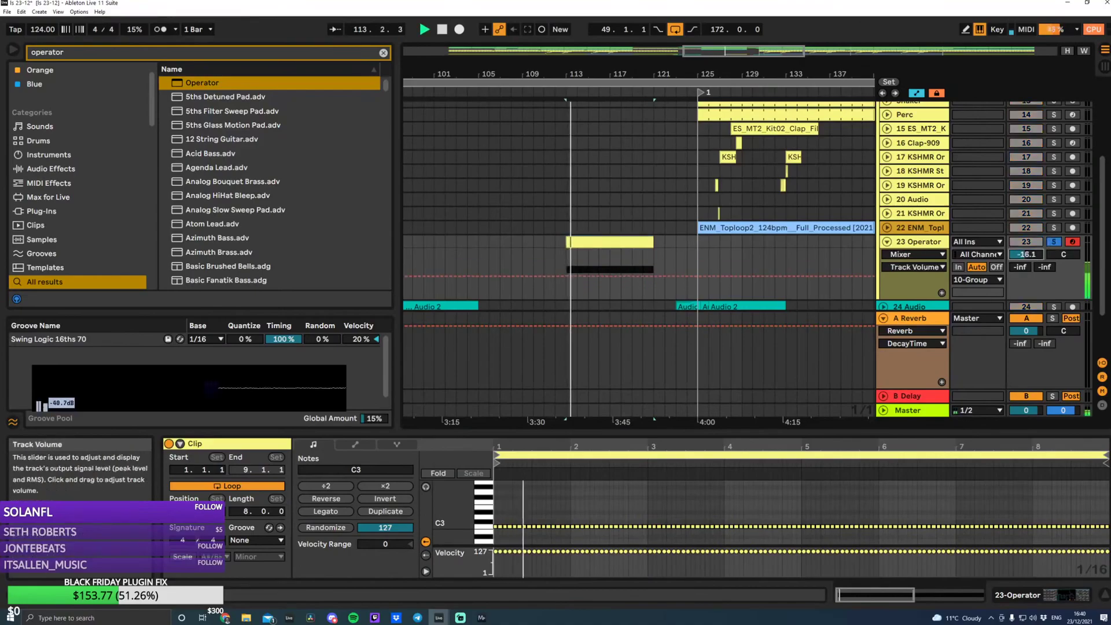
{"action": "left_click", "coordinate": [921, 242]}
{"action": "double_click", "coordinate": [920, 242]}
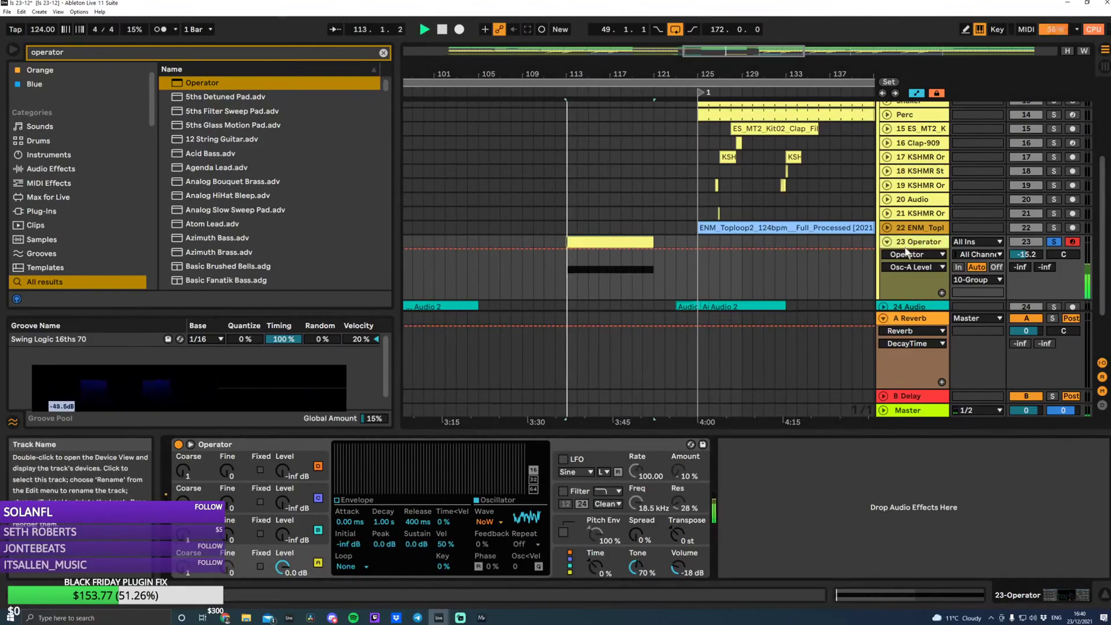
Reshape 10 Group's Auto Filter Frequency automation to rise from 2.08 kHz at bar 105 to 19.9 kHz by about bar 106, and audition it
{"action": "scroll", "coordinate": [776, 202], "scroll_direction": "up", "scroll_amount": 5}
{"action": "left_click", "coordinate": [776, 203]}
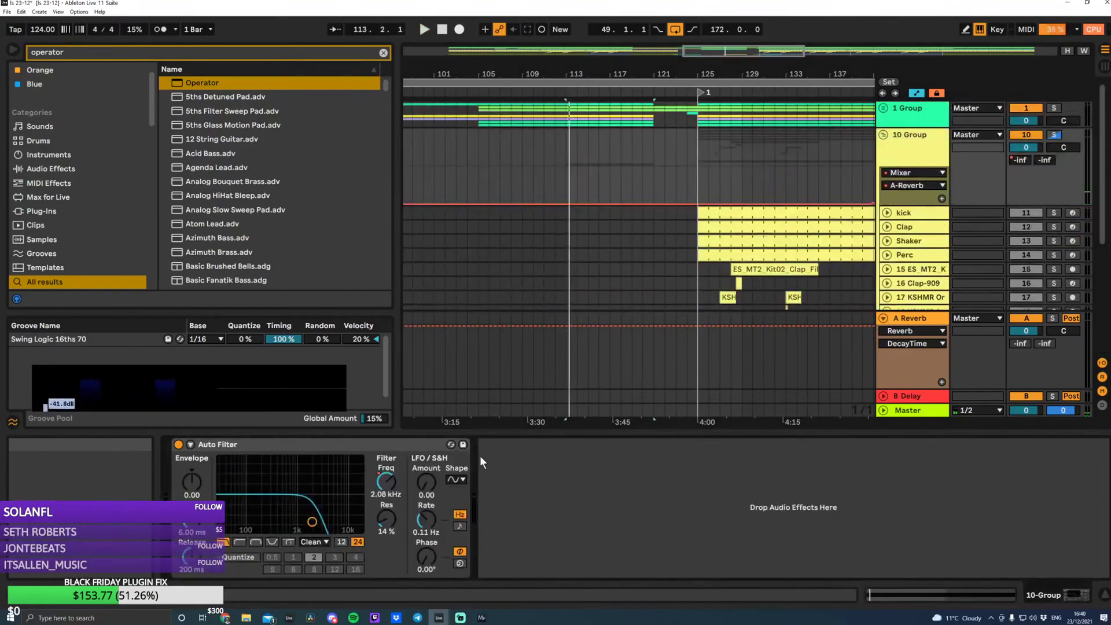
{"action": "left_click", "coordinate": [380, 488]}
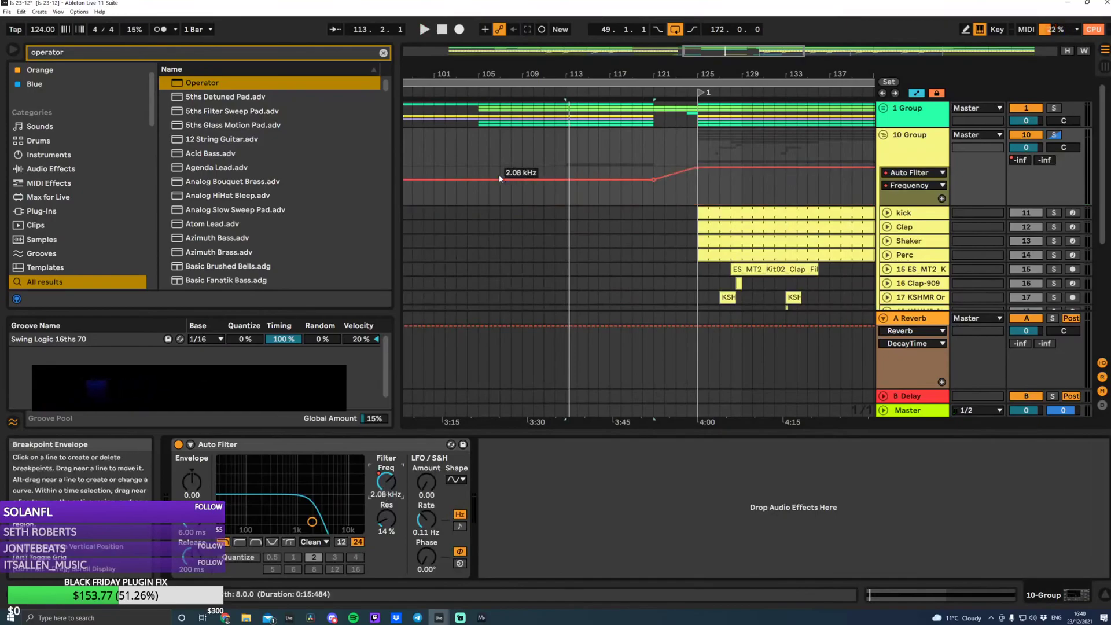
{"action": "left_click", "coordinate": [476, 178]}
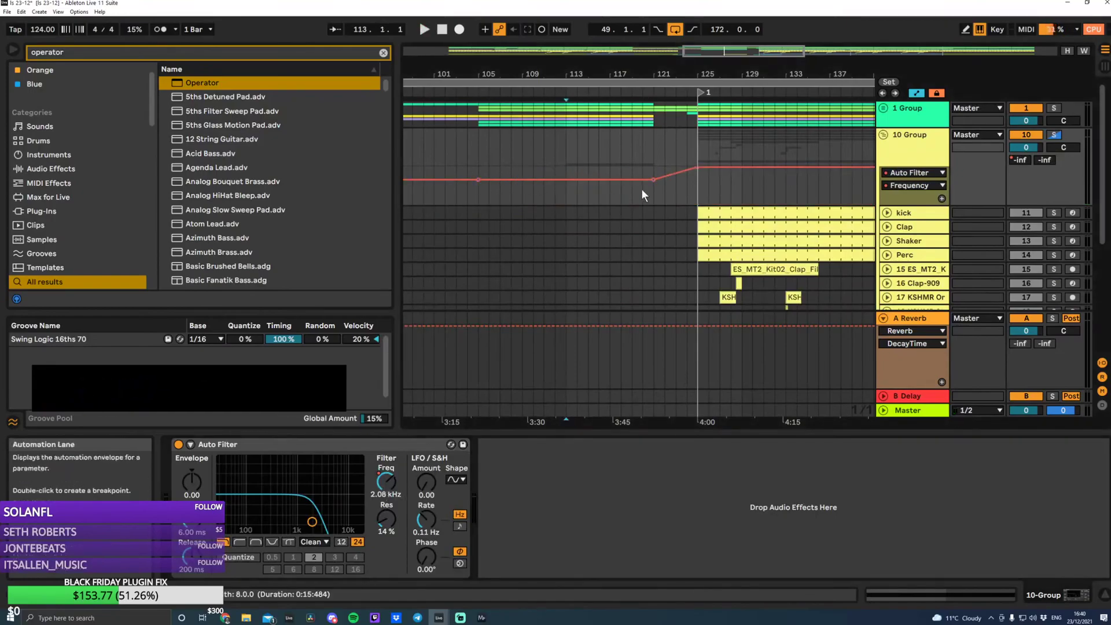
{"action": "left_click_drag", "start_coordinate": [653, 179], "coordinate": [489, 170]}
{"action": "key", "text": "space"}
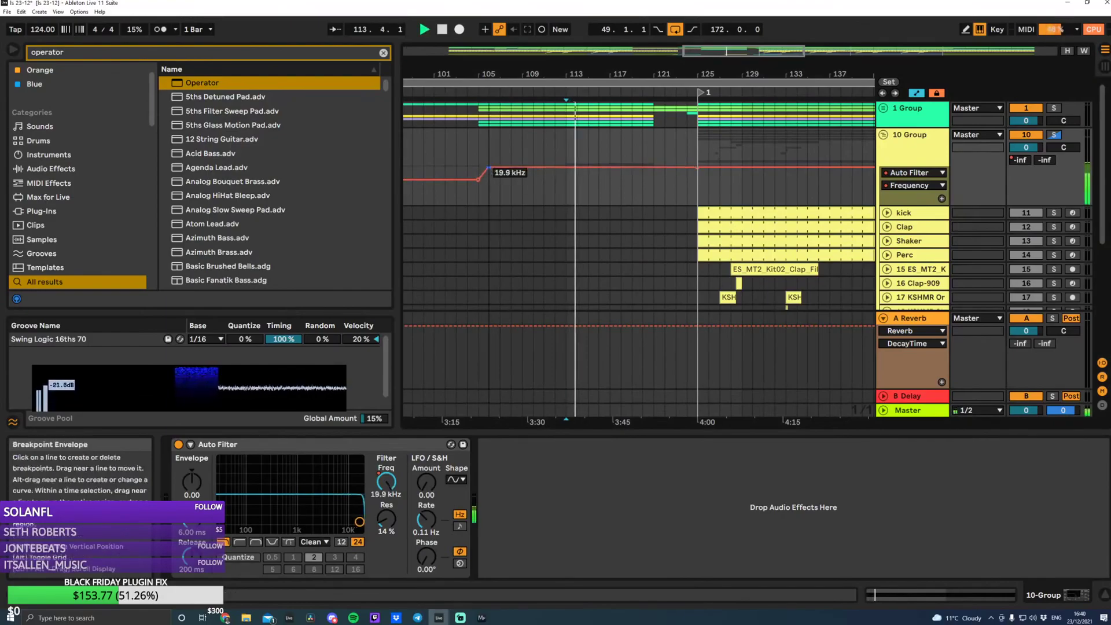
{"action": "key", "text": "space"}
Shape Operator's volume envelope into a short noise hit with sustain at -inf dB and decay at 206 ms, checking it in playback
{"action": "scroll", "coordinate": [742, 267], "scroll_direction": "down", "scroll_amount": 5}
{"action": "scroll", "coordinate": [742, 267], "scroll_direction": "down", "scroll_amount": 1}
{"action": "left_click", "coordinate": [915, 205]}
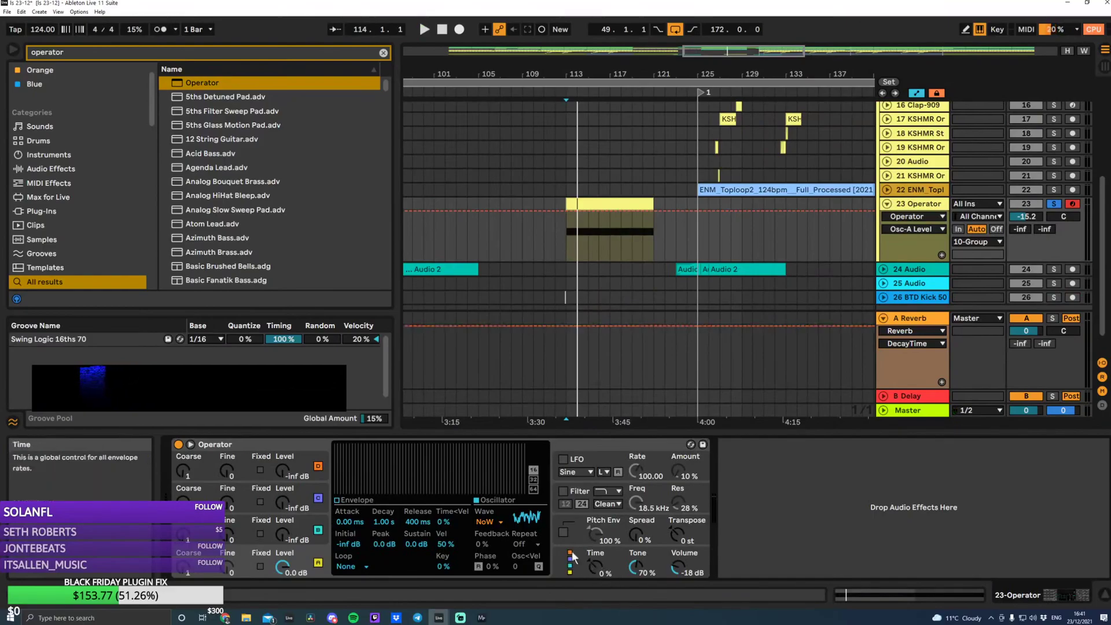
{"action": "left_click", "coordinate": [342, 500]}
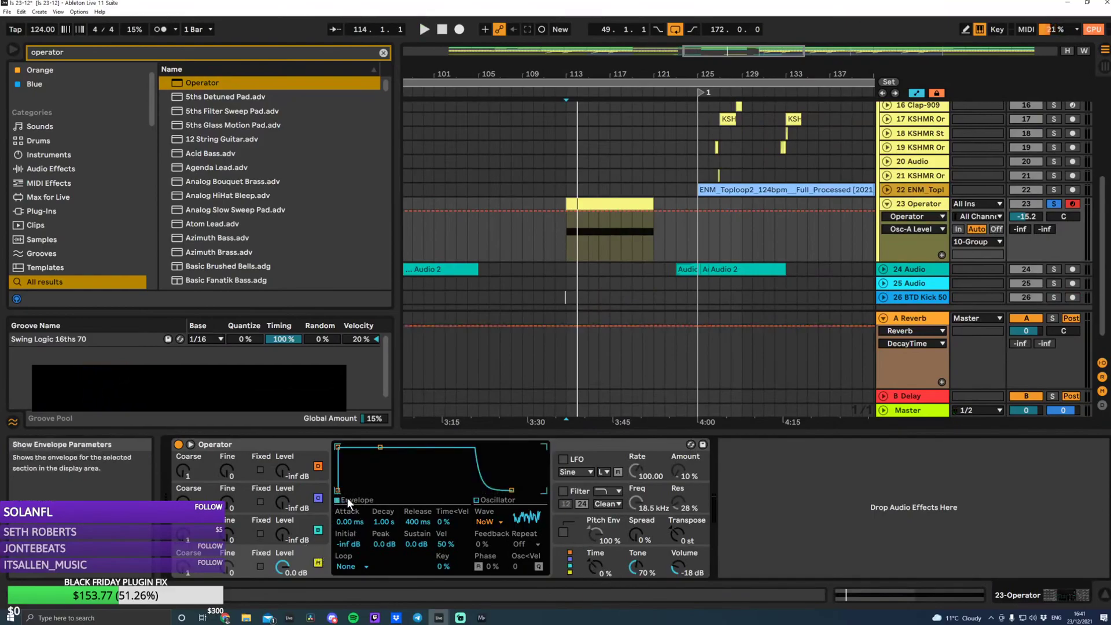
{"action": "left_click_drag", "start_coordinate": [379, 447], "coordinate": [377, 541]}
{"action": "key", "text": "space"}
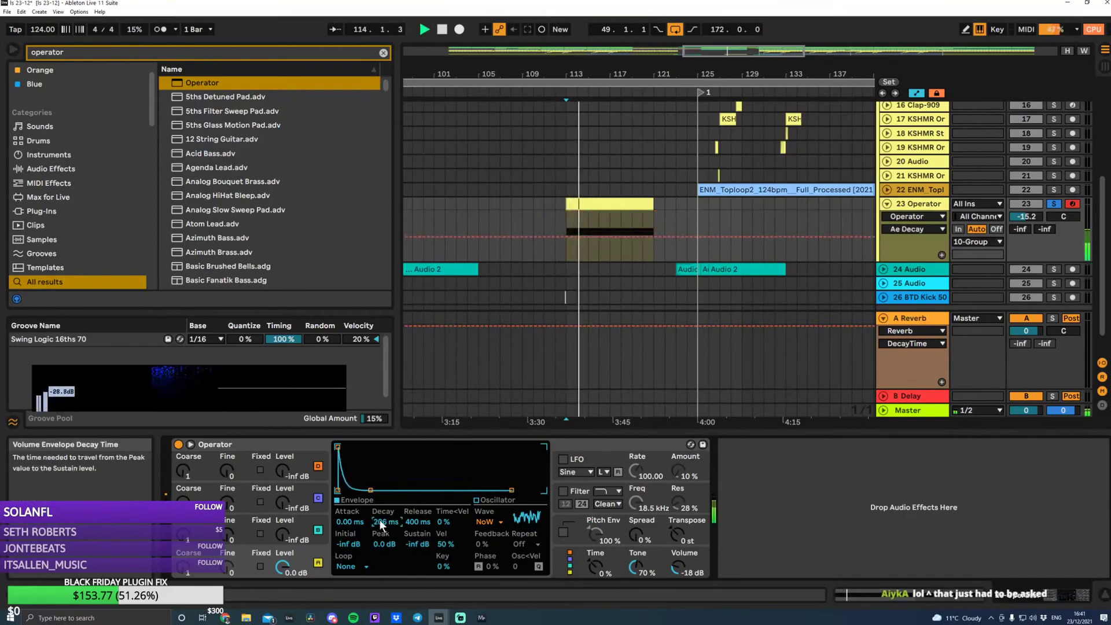
{"action": "left_click_drag", "start_coordinate": [709, 51], "coordinate": [699, 115]}
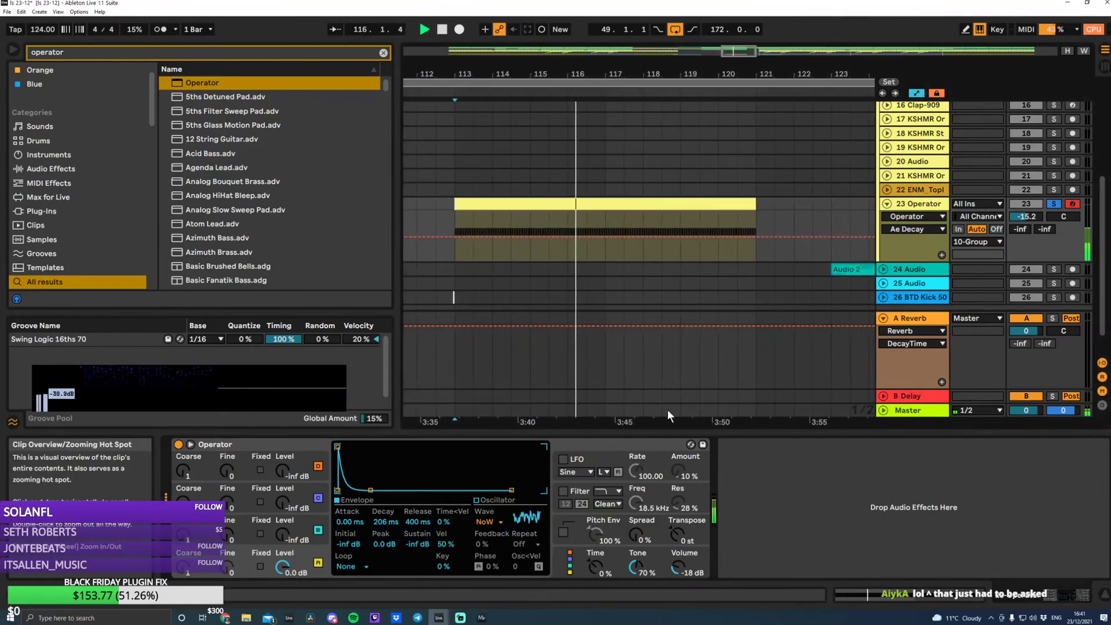
Shorten Operator's envelopes by setting the global Time to -19 %, and audition the noise hits
{"action": "mouse_move", "coordinate": [596, 567]}
{"action": "left_mouse_down"}
{"action": "mouse_move", "coordinate": [596, 551]}
{"action": "mouse_move", "coordinate": [596, 594]}
{"action": "mouse_move", "coordinate": [596, 581]}
{"action": "left_mouse_up"}
{"action": "key", "text": "space"}
{"action": "key", "text": "space"}
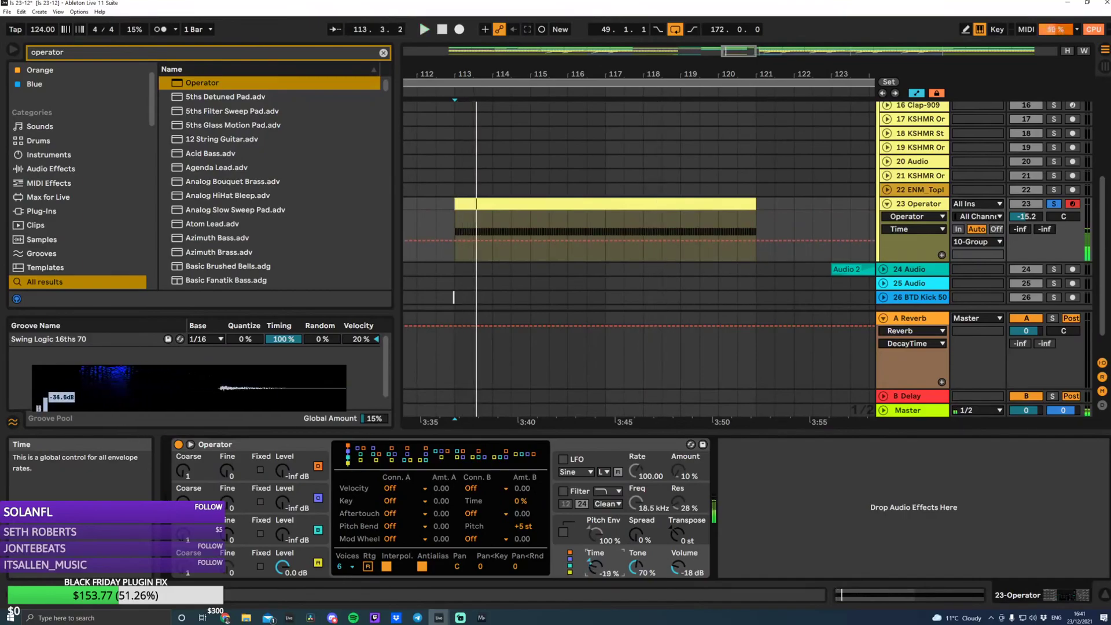
Add EQ Eight after Operator and shape it with a low cut, a boost around 2 kHz and a high cut at 14.1 kHz
{"action": "left_click", "coordinate": [383, 53]}
{"action": "type", "text": "eq"}
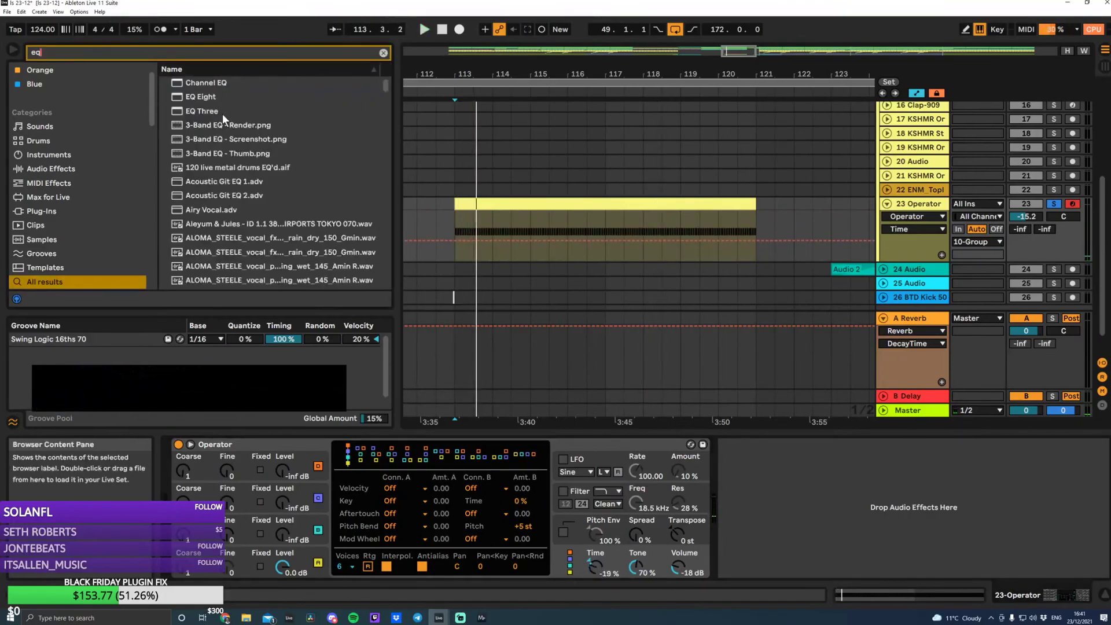
{"action": "left_click", "coordinate": [211, 98]}
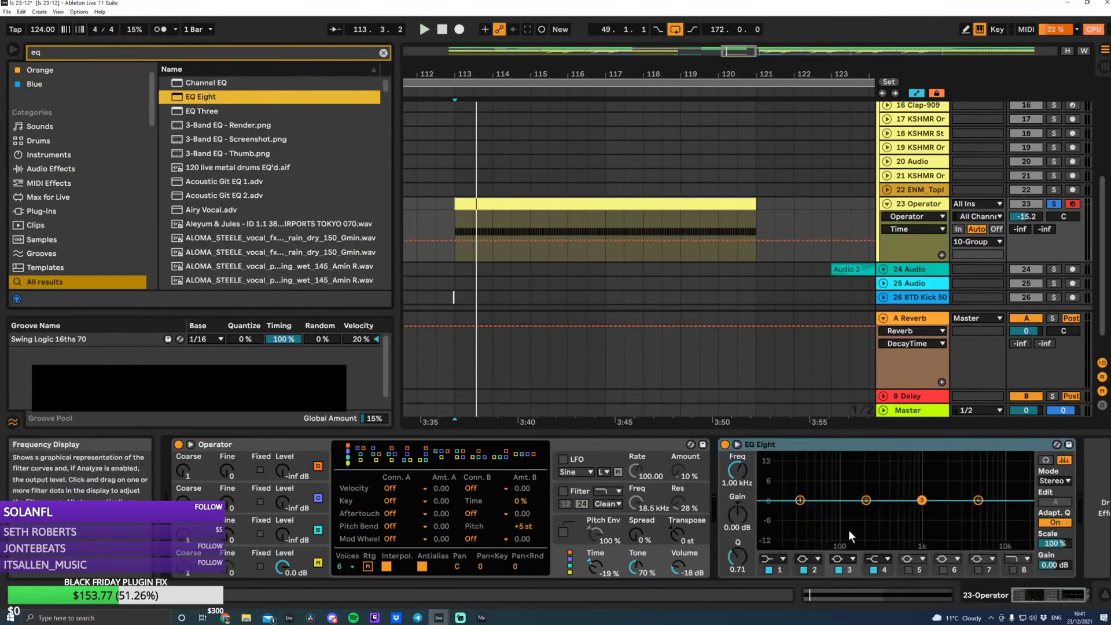
{"action": "left_click", "coordinate": [777, 559]}
{"action": "left_click", "coordinate": [773, 484]}
{"action": "key", "text": "space"}
{"action": "left_click_drag", "start_coordinate": [800, 512], "coordinate": [1016, 515]}
{"action": "left_click", "coordinate": [1013, 570]}
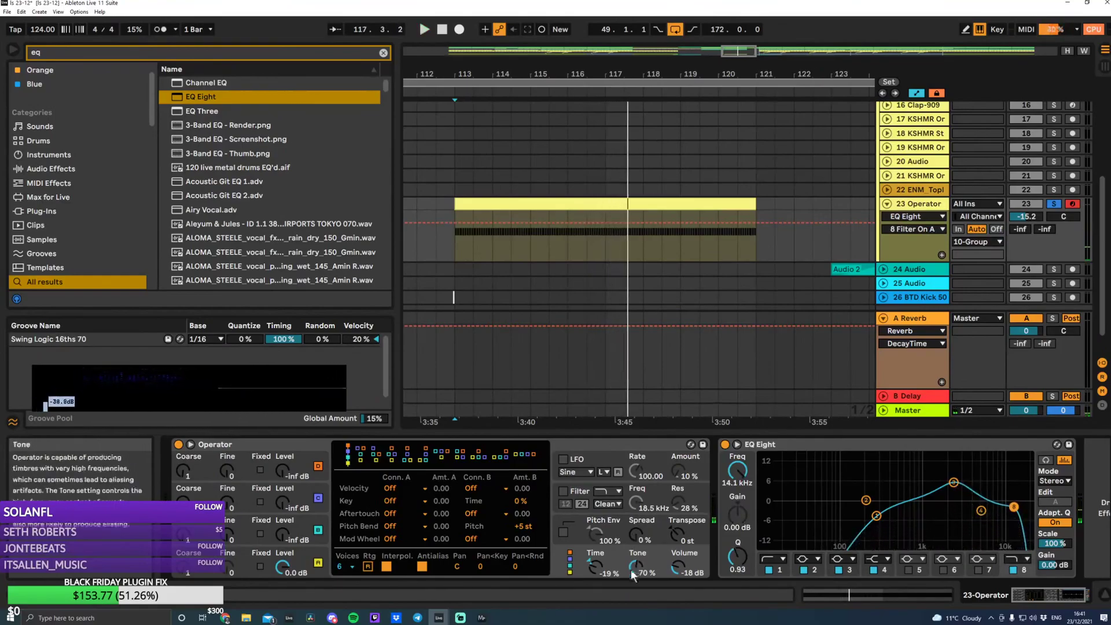
Automate Operator's Time from -17 % at bar 113 up to a peak near bar 120, falling to 12 % at bar 121
{"action": "key", "text": "space"}
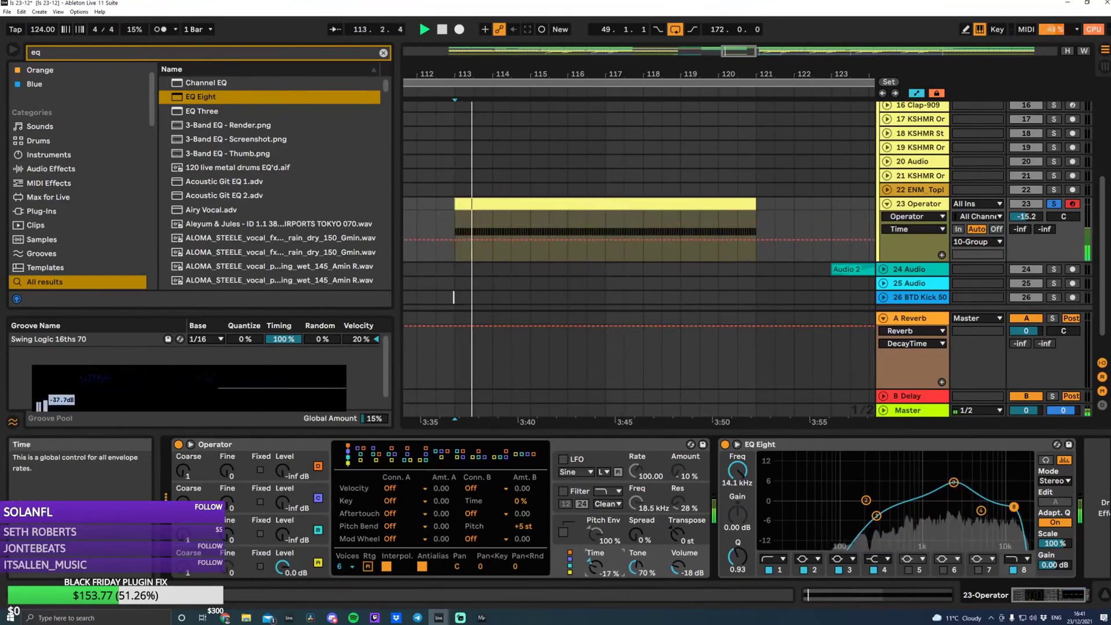
{"action": "left_click", "coordinate": [456, 239]}
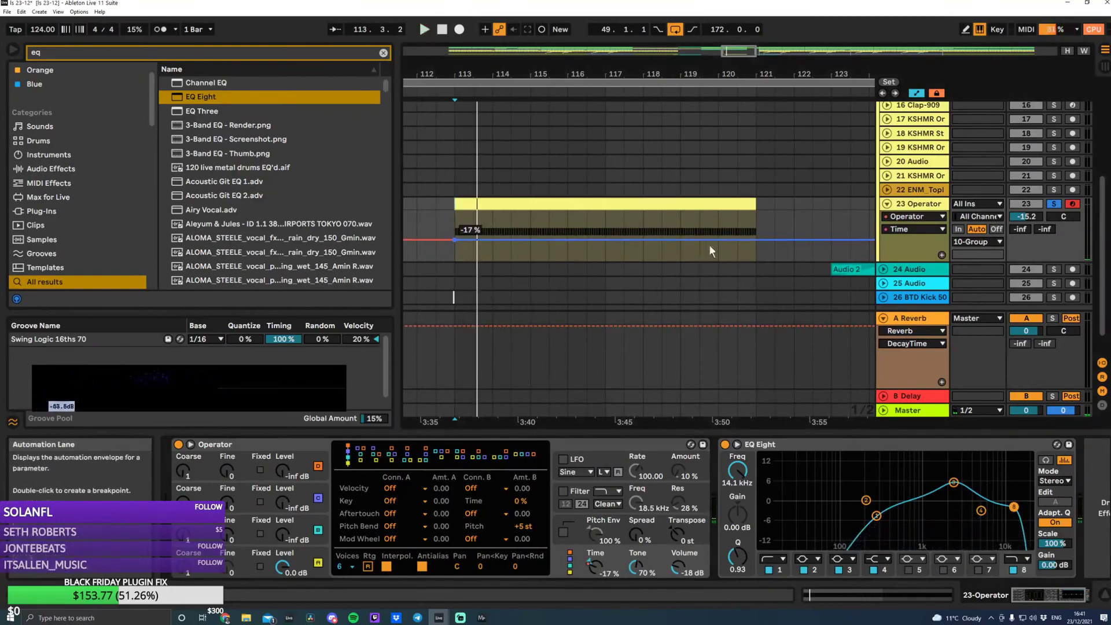
{"action": "mouse_move", "coordinate": [737, 240]}
{"action": "left_mouse_down"}
{"action": "mouse_move", "coordinate": [747, 213]}
{"action": "mouse_move", "coordinate": [718, 211]}
{"action": "mouse_move", "coordinate": [756, 233]}
{"action": "left_mouse_up"}
{"action": "key", "text": "space"}
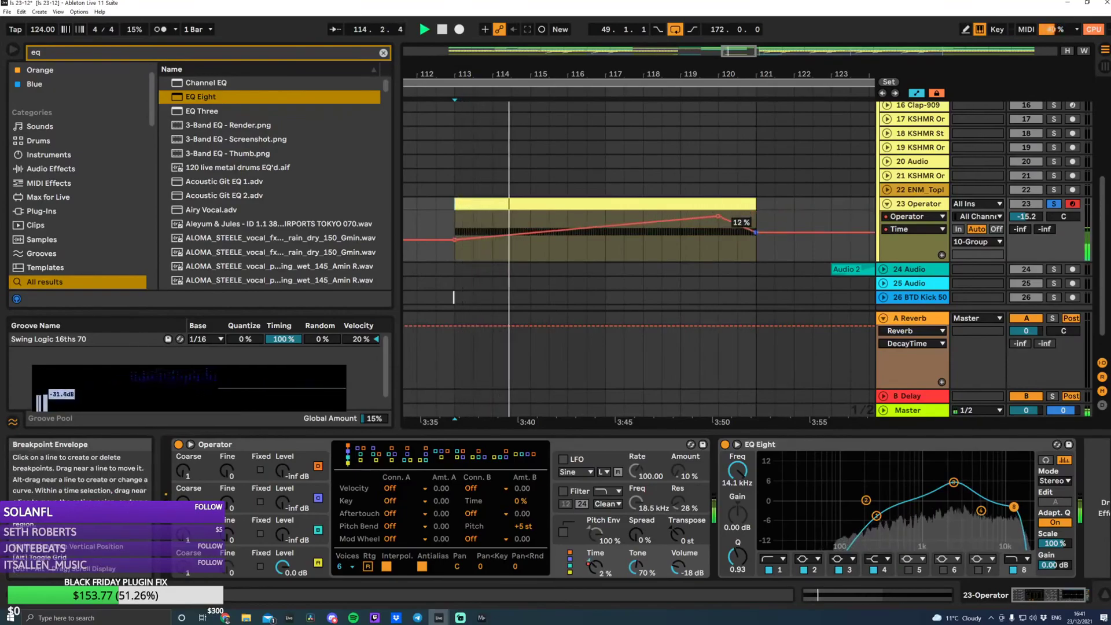
Unsolo the Operator track and, during playback, raise the Time automation's peak near bar 120 and curve its fall to bar 121
{"action": "left_click", "coordinate": [1056, 205]}
{"action": "key", "text": "space"}
{"action": "key", "text": "space"}
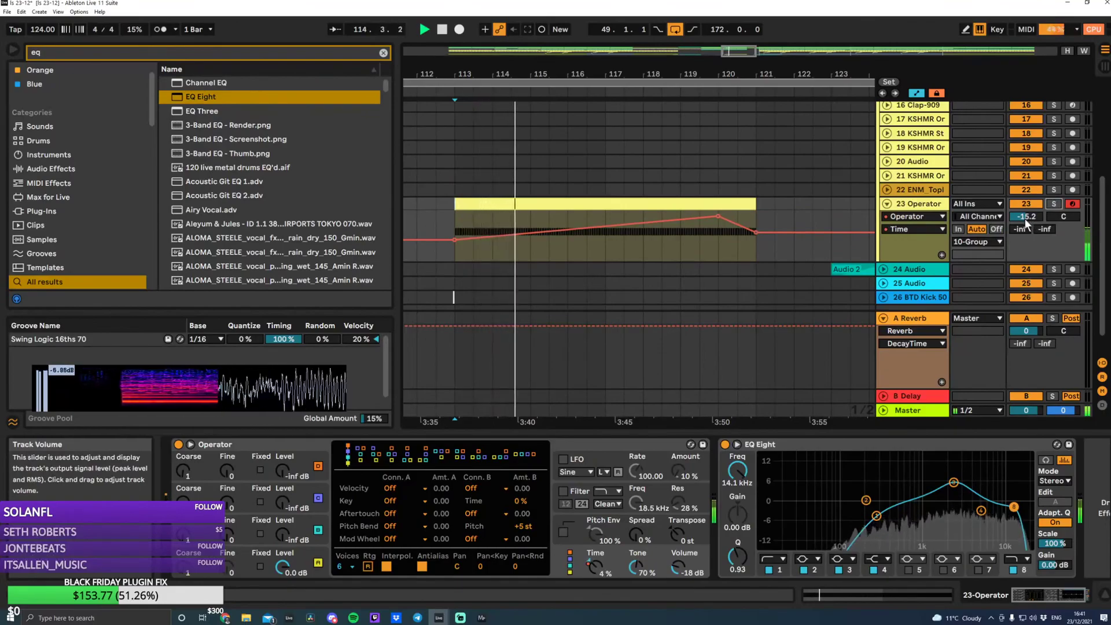
{"action": "left_click_drag", "start_coordinate": [715, 222], "coordinate": [718, 214]}
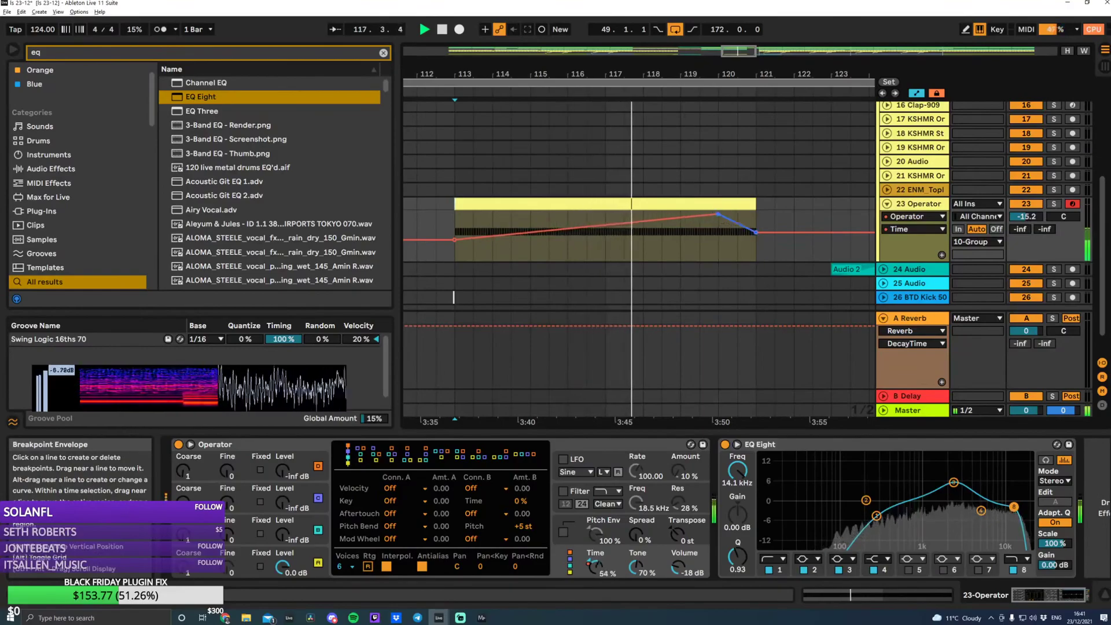
{"action": "mouse_move", "coordinate": [754, 208]}
{"action": "left_mouse_down"}
{"action": "mouse_move", "coordinate": [798, 213]}
{"action": "mouse_move", "coordinate": [756, 212]}
{"action": "left_mouse_up"}
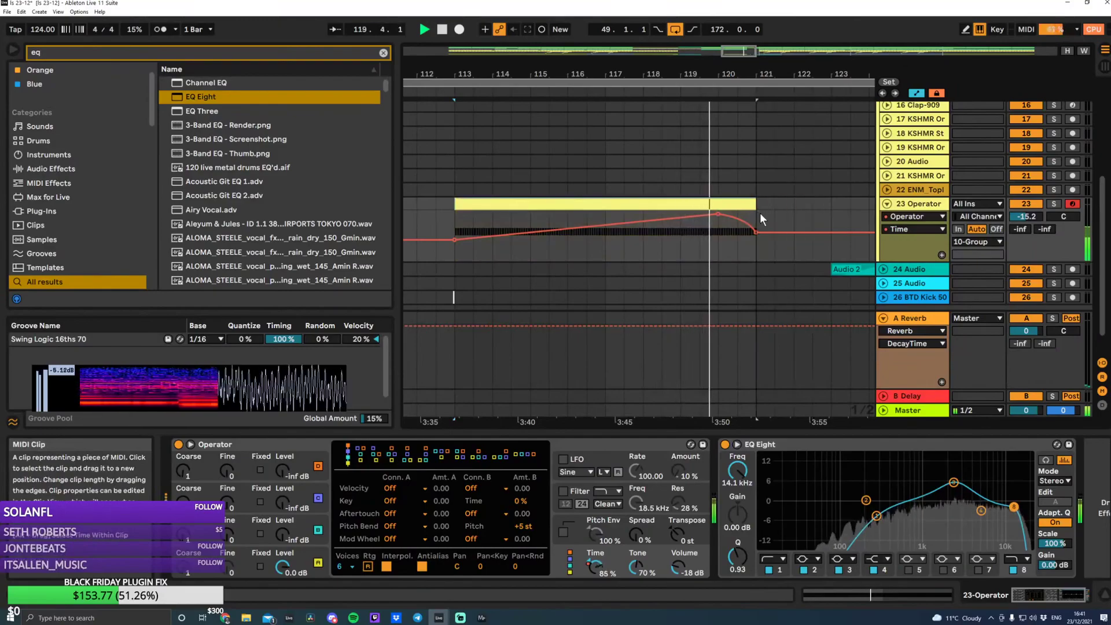
{"action": "left_click_drag", "start_coordinate": [767, 75], "coordinate": [586, 61]}
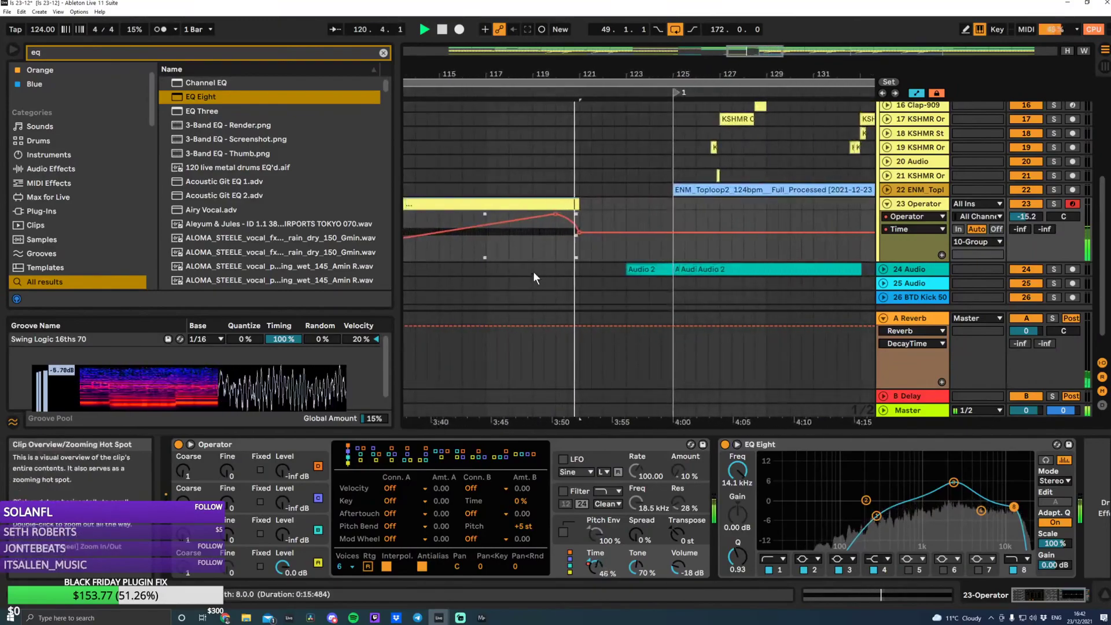
{"action": "key", "text": "space"}
{"action": "left_click_drag", "start_coordinate": [749, 50], "coordinate": [737, 51]}
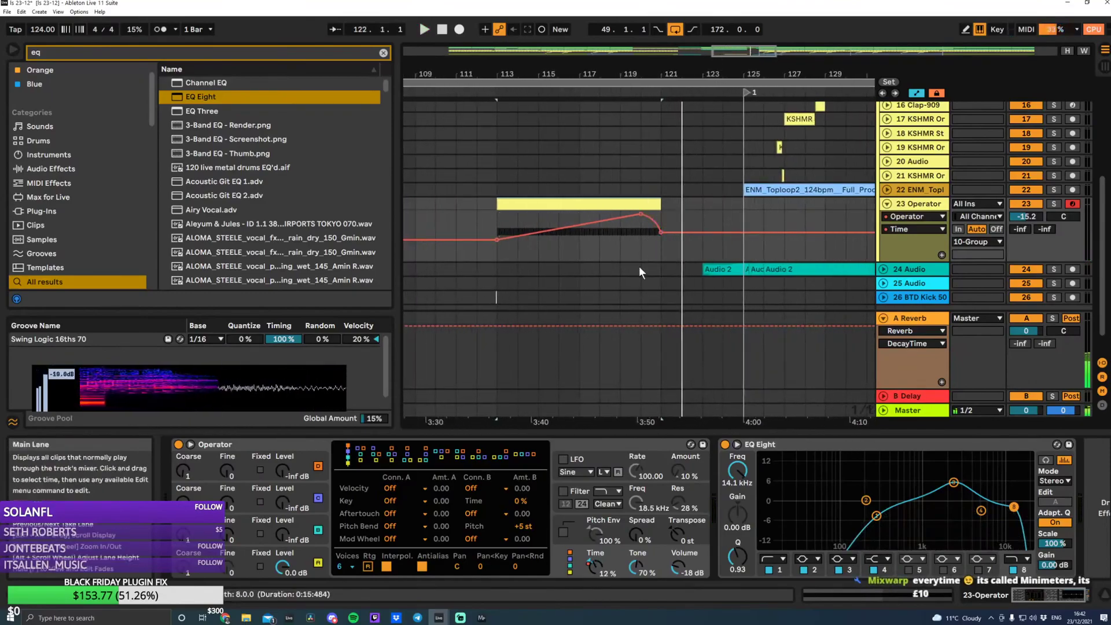
Replay the build from bar 113 and raise the starting point of Operator's Time automation there
{"action": "left_click", "coordinate": [497, 223]}
{"action": "key", "text": "space"}
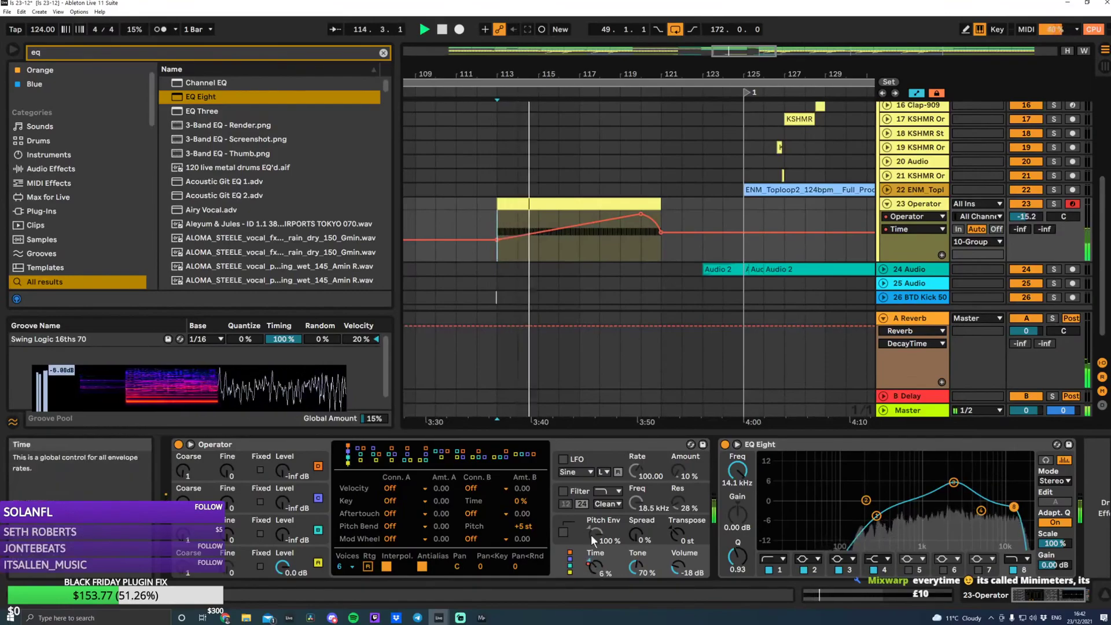
{"action": "key", "text": "space"}
{"action": "key", "text": "space"}
{"action": "left_click_drag", "start_coordinate": [497, 240], "coordinate": [497, 229]}
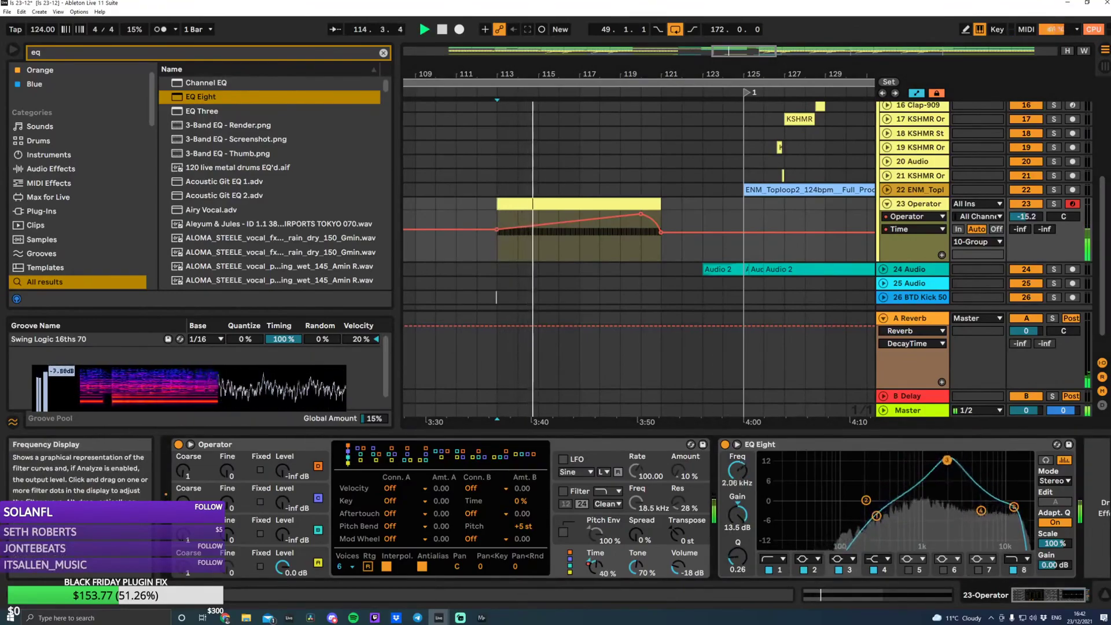
Broaden EQ Eight's boost around 2 kHz with a Q of 0.26 and lower the high cut to 7.58 kHz while listening
{"action": "key", "text": "space"}
{"action": "left_click_drag", "start_coordinate": [1014, 510], "coordinate": [995, 507]}
{"action": "key", "text": "space"}
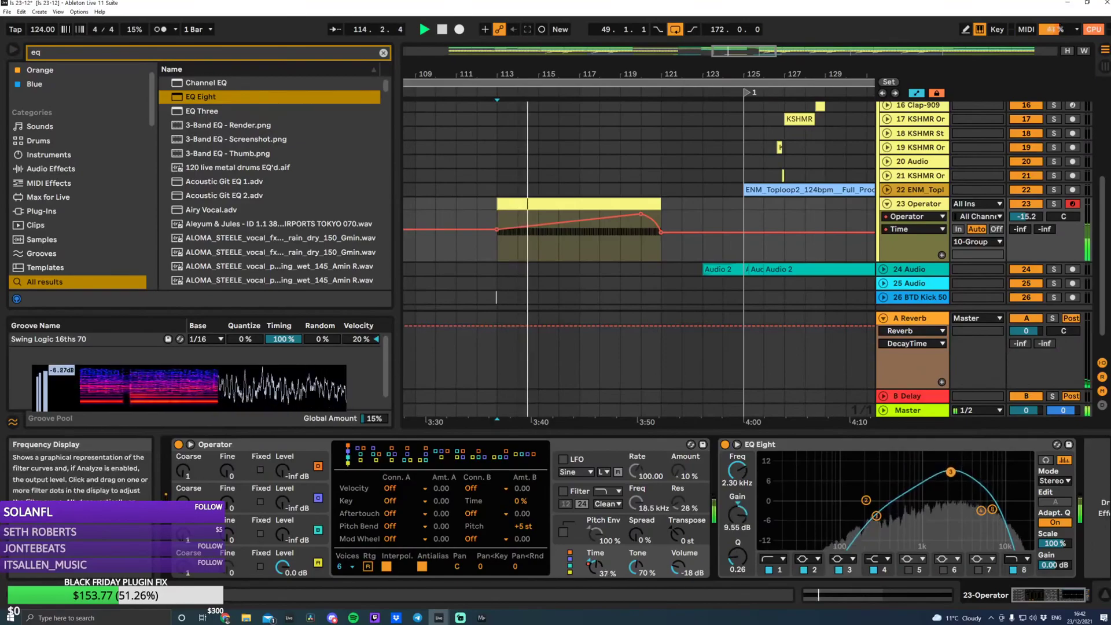
{"action": "left_click", "coordinate": [990, 511]}
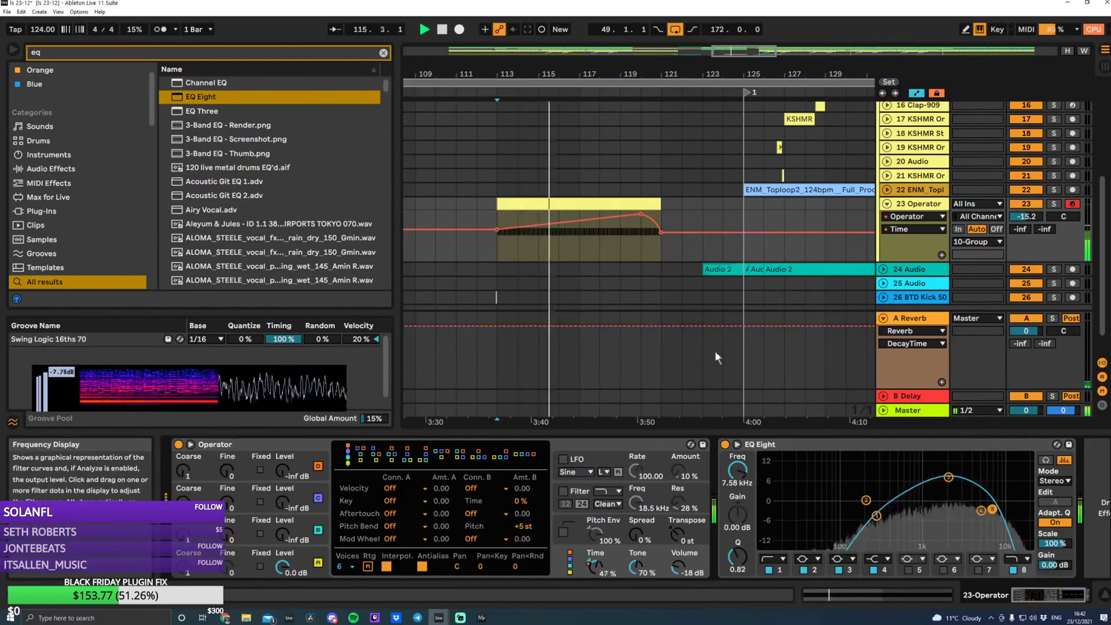
Automate EQ Eight's band 8 frequency to rise across the noise clip from bar 113 to about 10.4 kHz at bar 121
{"action": "left_click", "coordinate": [737, 475]}
{"action": "left_click", "coordinate": [599, 218]}
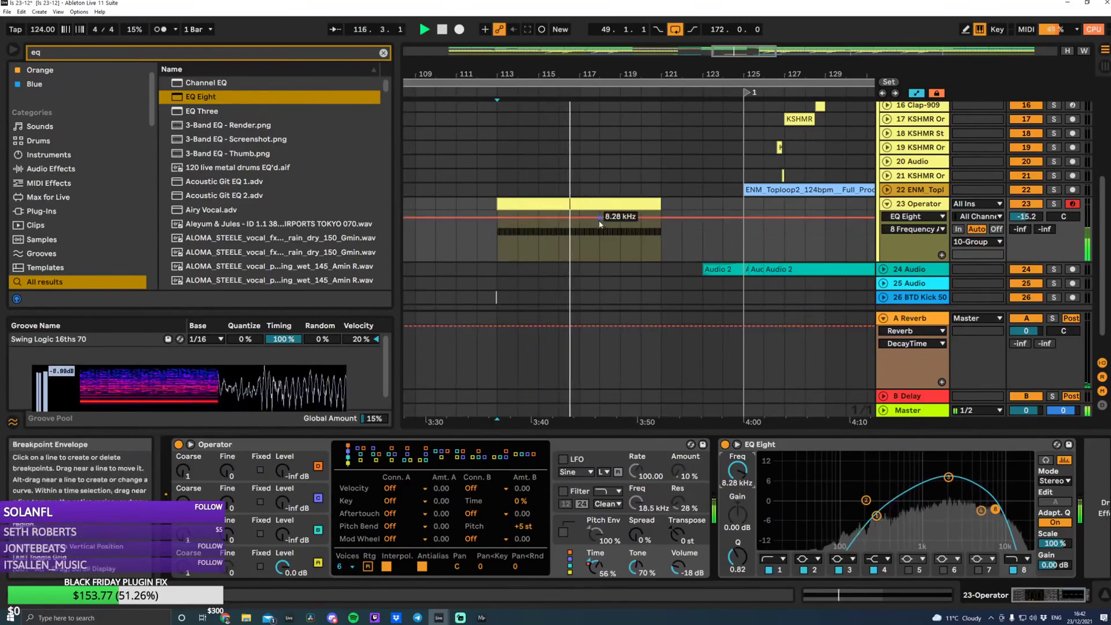
{"action": "left_click", "coordinate": [647, 217]}
{"action": "left_click_drag", "start_coordinate": [647, 217], "coordinate": [661, 215]}
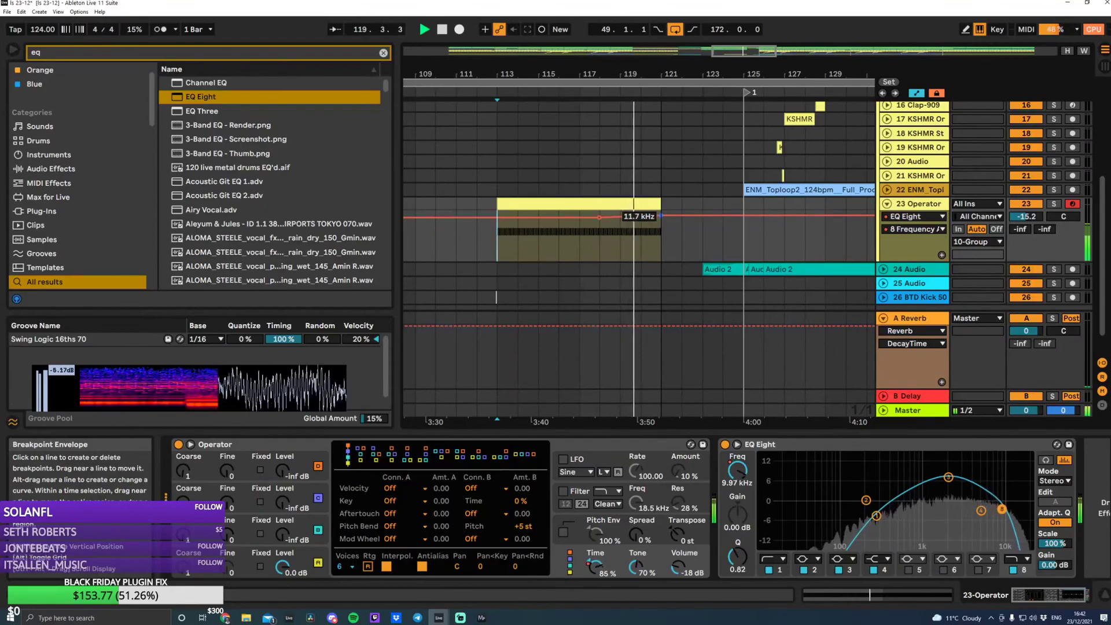
{"action": "left_click_drag", "start_coordinate": [661, 216], "coordinate": [662, 217]}
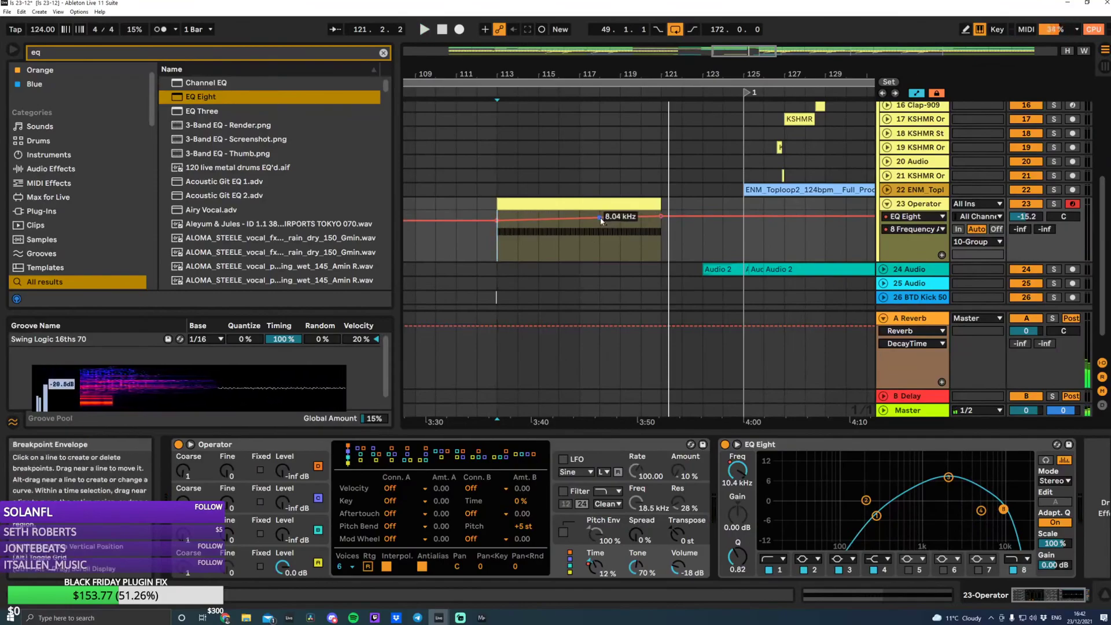
Raise the Operator track's volume to -11.4 dB, check it in the mix and solo the track
{"action": "left_click_drag", "start_coordinate": [1027, 217], "coordinate": [1027, 210]}
{"action": "key", "text": "space"}
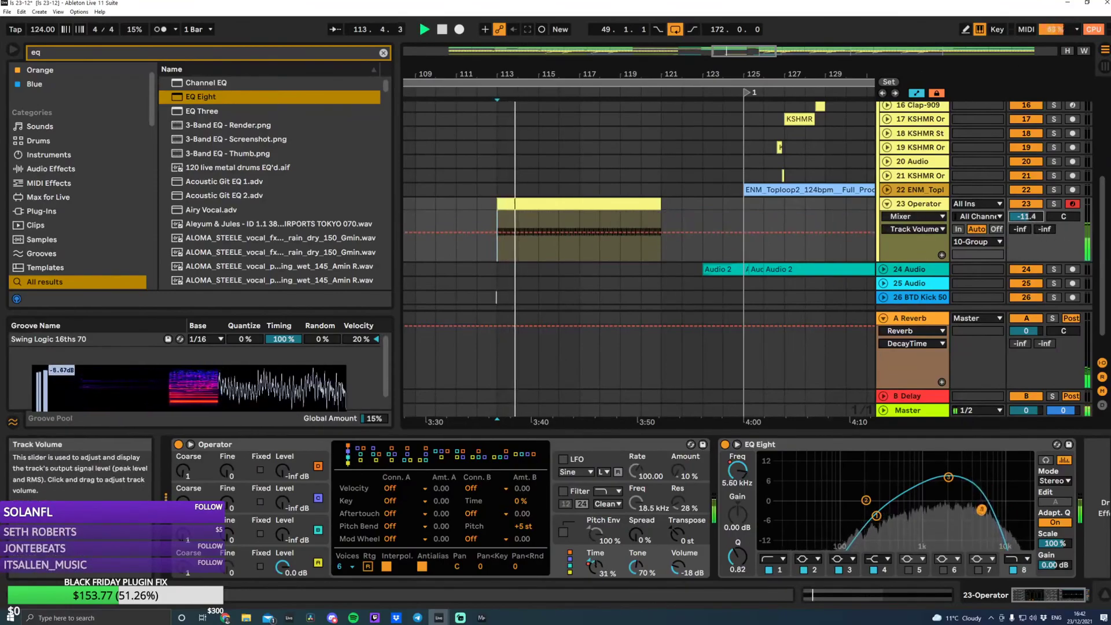
{"action": "left_click", "coordinate": [1053, 205]}
{"action": "key", "text": "space"}
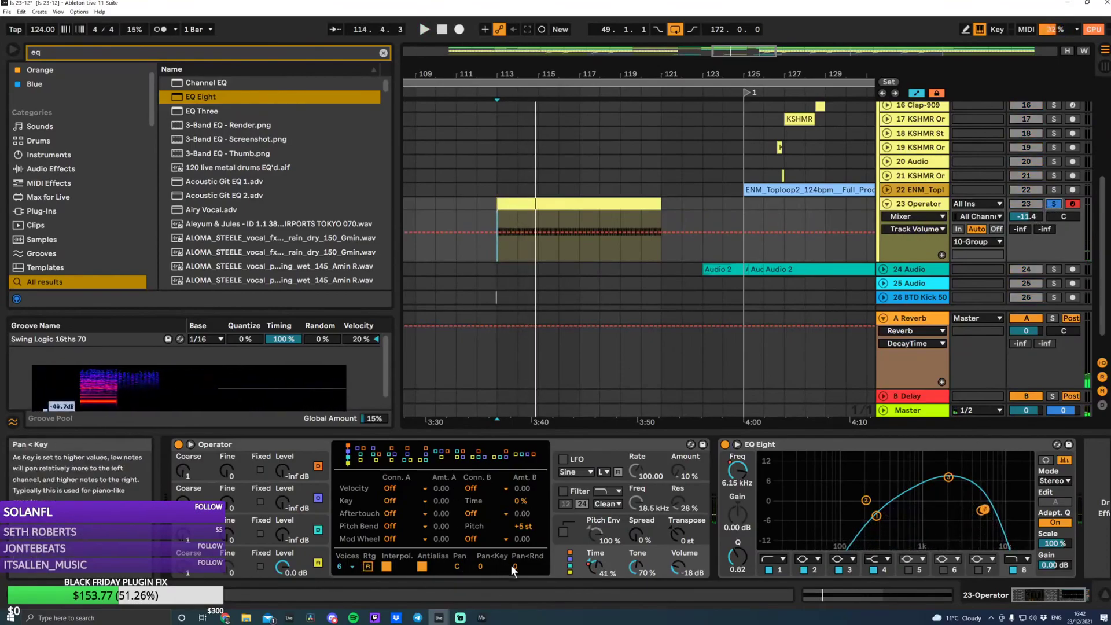
Widen Operator's noise by setting random panning to 12 and Spread to 24 %, auditioning the result
{"action": "left_click_drag", "start_coordinate": [512, 566], "coordinate": [512, 561]}
{"action": "key", "text": "space"}
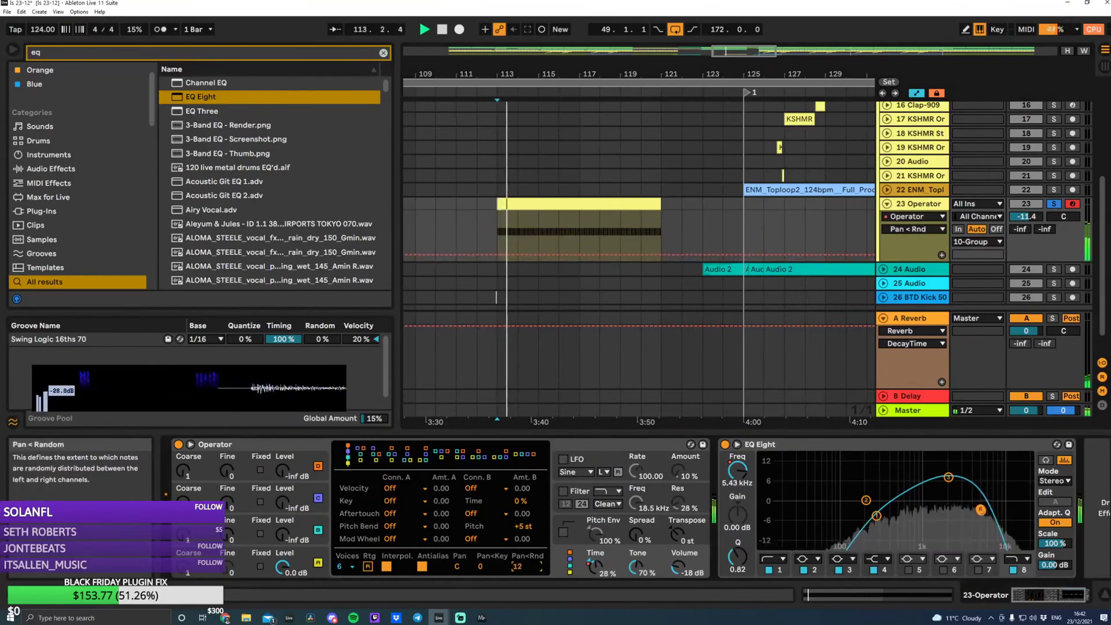
{"action": "left_click_drag", "start_coordinate": [638, 534], "coordinate": [638, 525]}
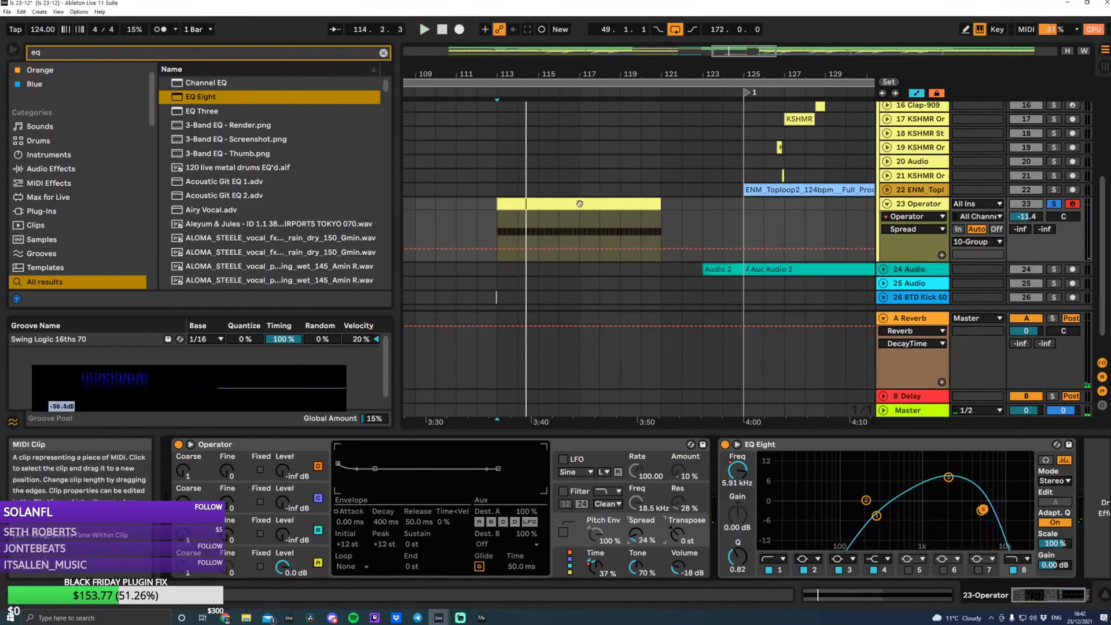
Add ValhallaRoom to the Operator track and set its reverb mix to 19.4 % during playback
{"action": "left_click", "coordinate": [382, 54]}
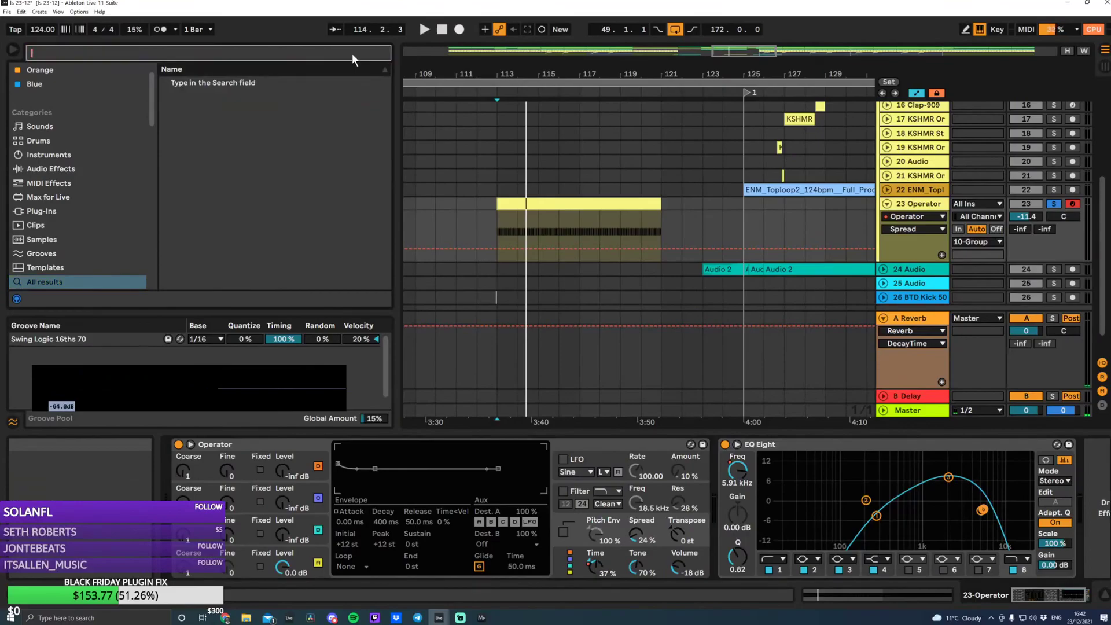
{"action": "type", "text": "valhallar"}
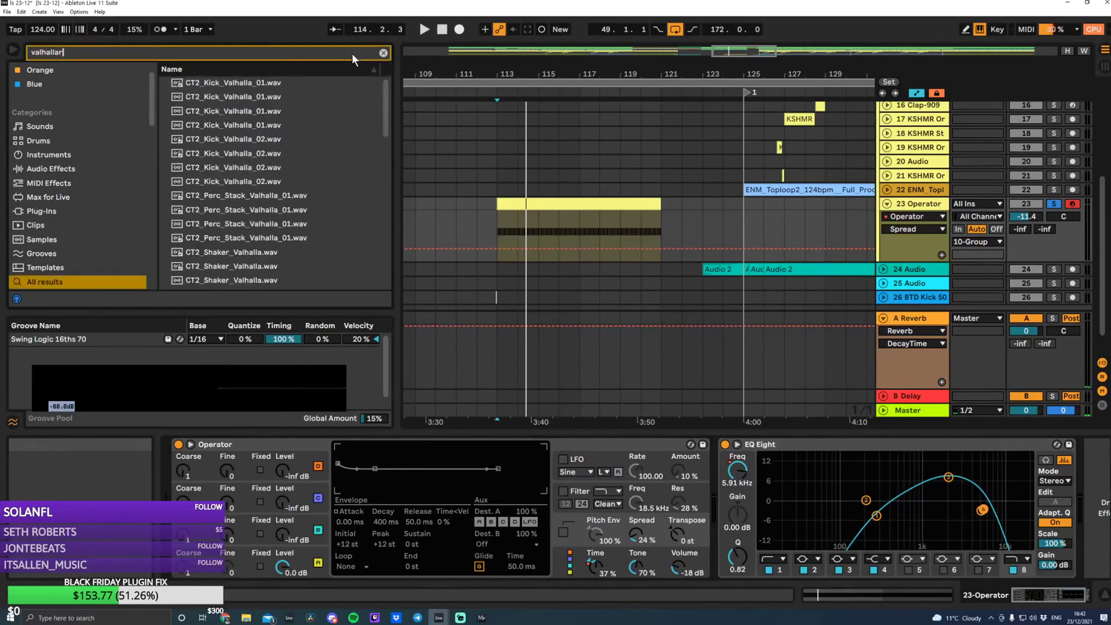
{"action": "type", "text": "oom"}
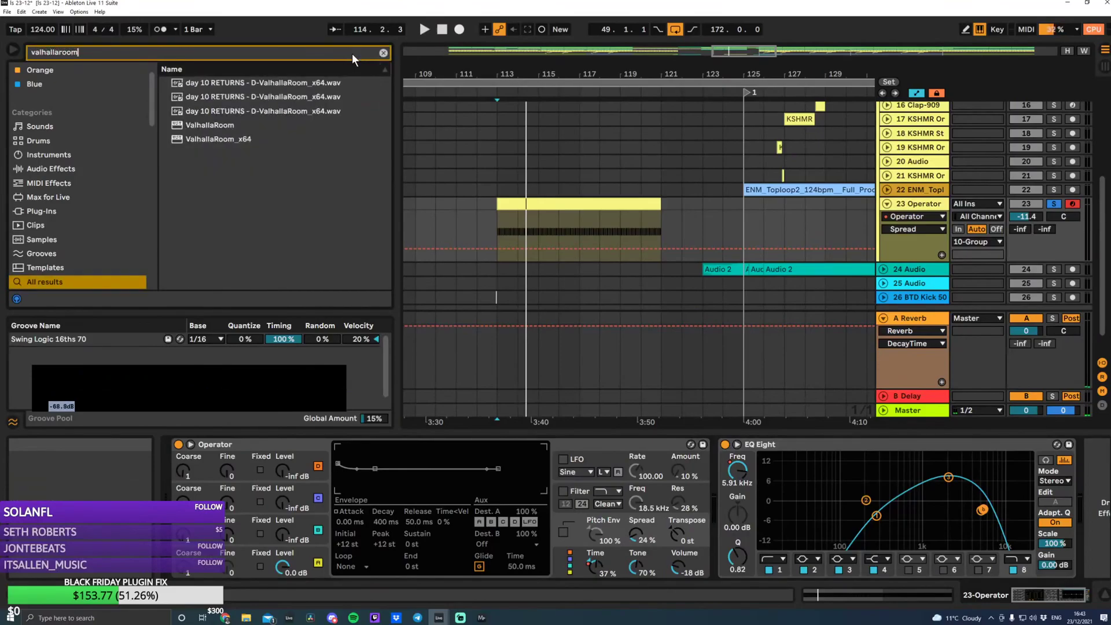
{"action": "double_click", "coordinate": [219, 125]}
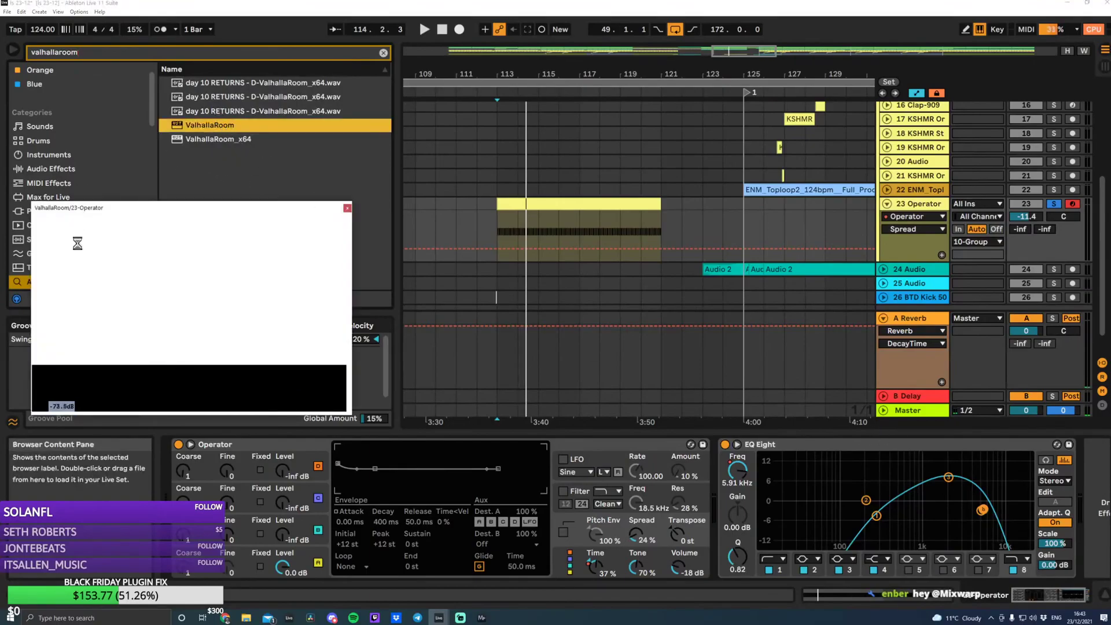
{"action": "left_click_drag", "start_coordinate": [149, 206], "coordinate": [161, 98]}
{"action": "key", "text": "space"}
{"action": "left_click_drag", "start_coordinate": [63, 163], "coordinate": [184, 188]}
{"action": "left_click_drag", "start_coordinate": [62, 230], "coordinate": [62, 236]}
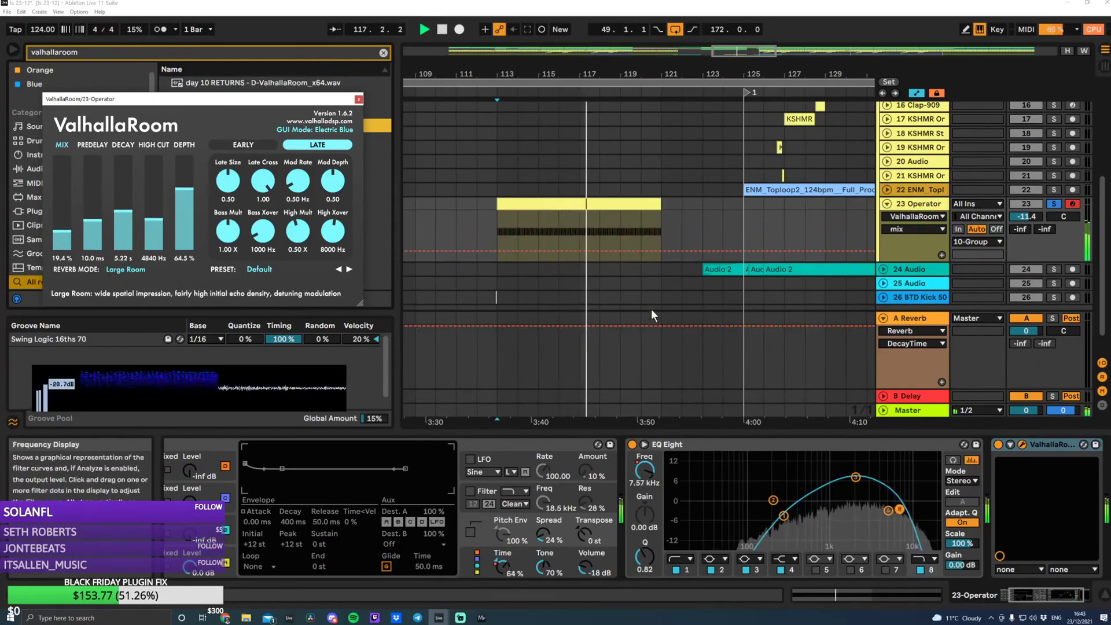
Lower the Operator track's volume to -12.3 dB, unsolo it and listen to the build in the full mix
{"action": "left_click_drag", "start_coordinate": [1027, 216], "coordinate": [1026, 219]}
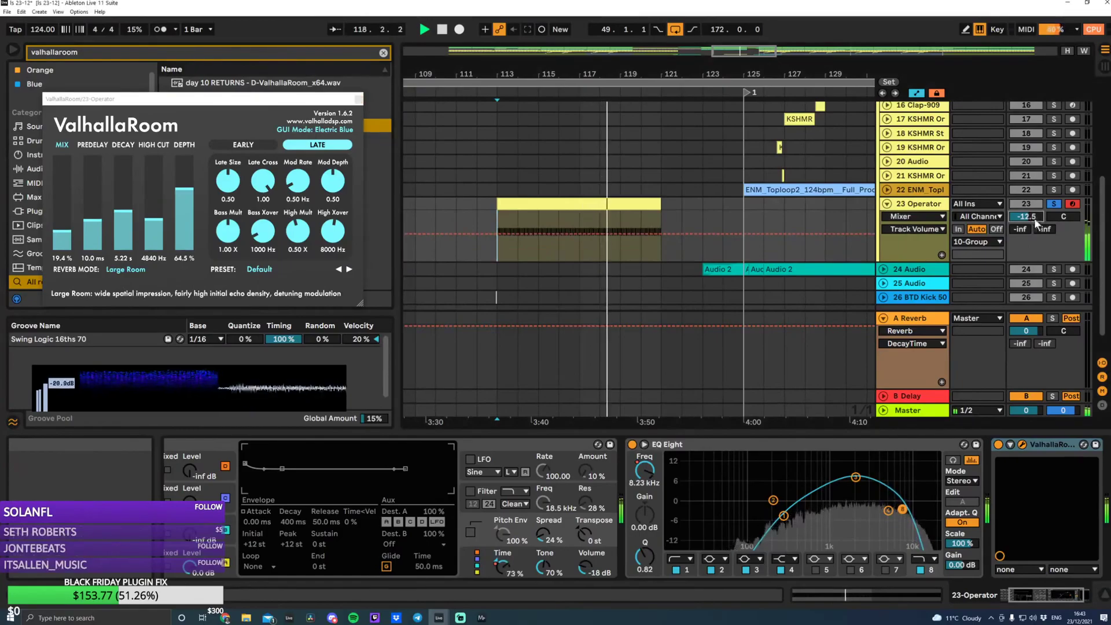
{"action": "left_click", "coordinate": [1055, 204]}
{"action": "key", "text": "space"}
{"action": "key", "text": "space"}
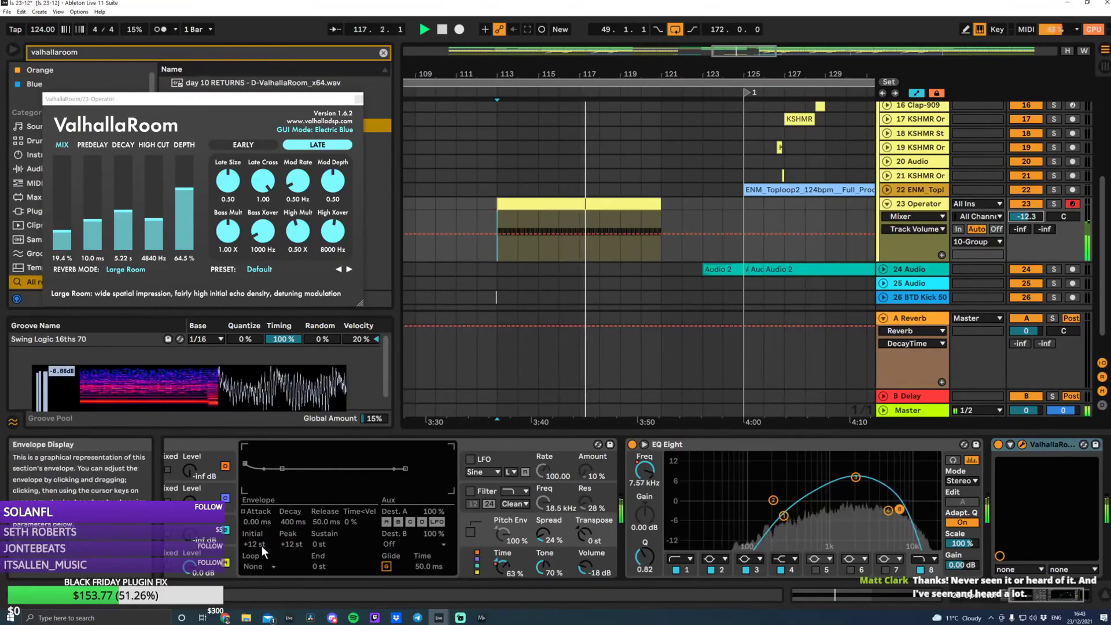
{"action": "left_click", "coordinate": [238, 553]}
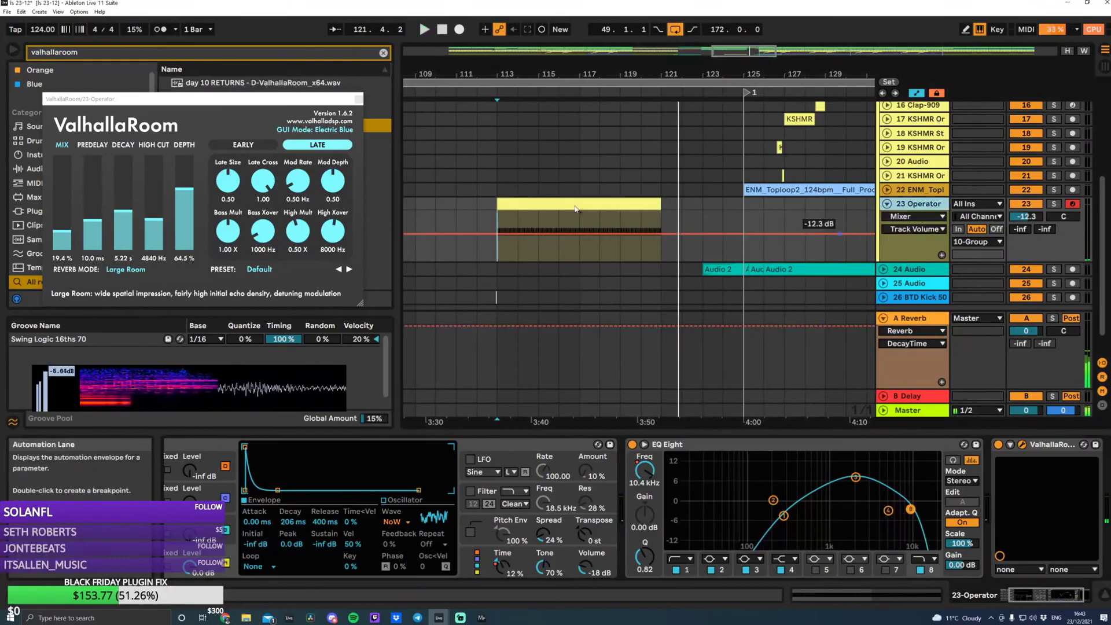
Close the ValhallaRoom window and search the browser for noise sweep samples
{"action": "left_click", "coordinate": [359, 100]}
{"action": "left_click", "coordinate": [383, 53]}
{"action": "type", "text": "nois"}
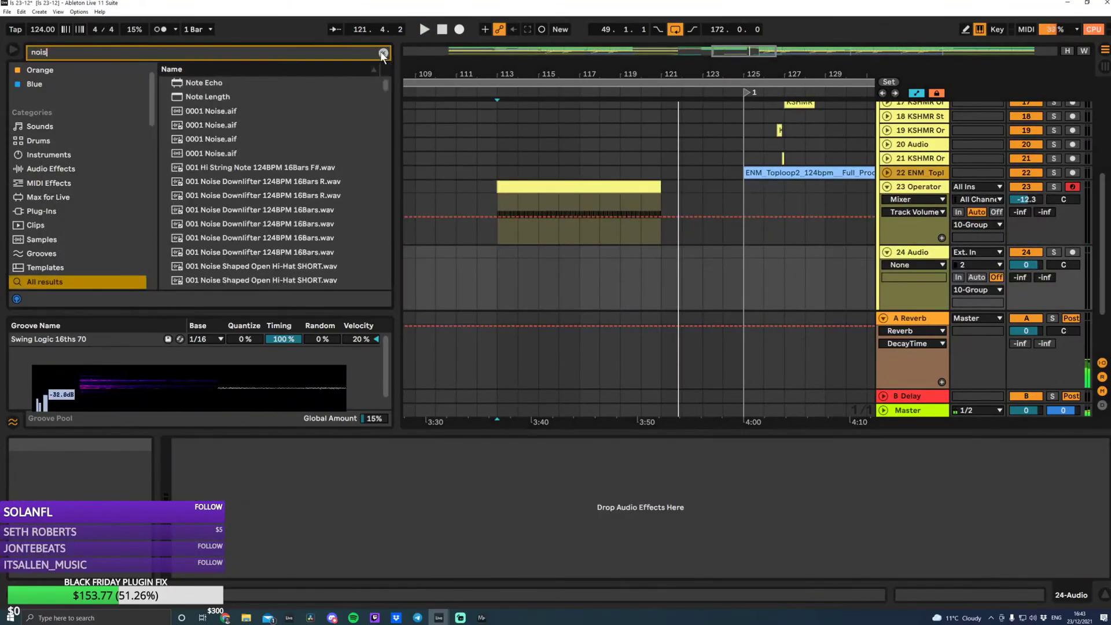
{"action": "type", "text": "e sweeo"}
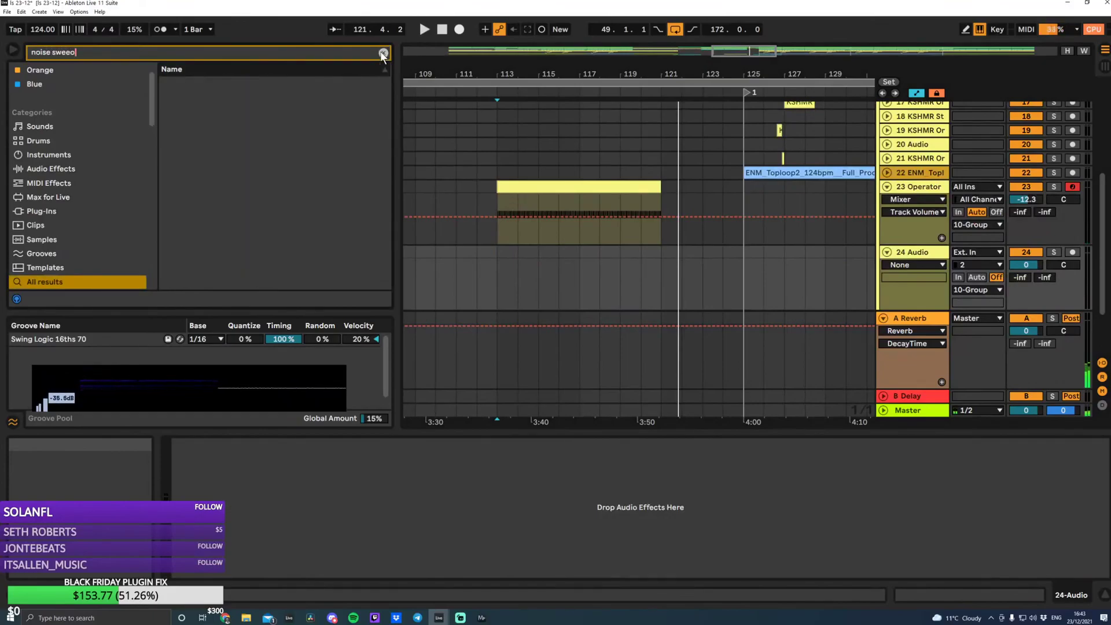
{"action": "key", "text": "BackSpace"}
Audition several ECFX3_Noise_Sweep samples, including the 124_8_Bar versions 01 and 02
{"action": "left_click", "coordinate": [216, 98]}
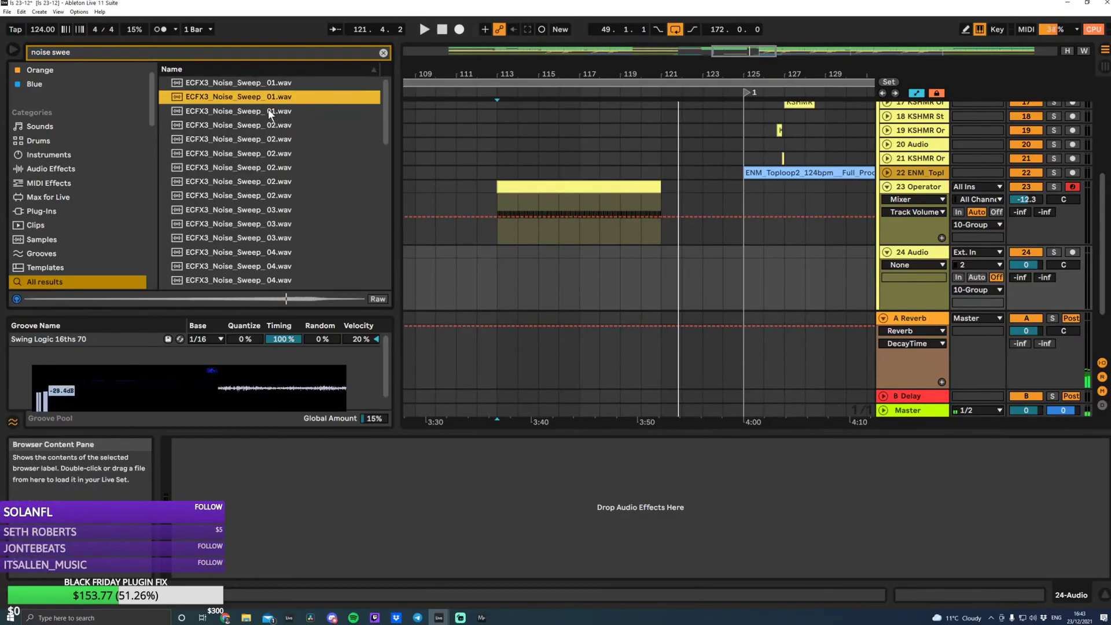
{"action": "left_click", "coordinate": [266, 84]}
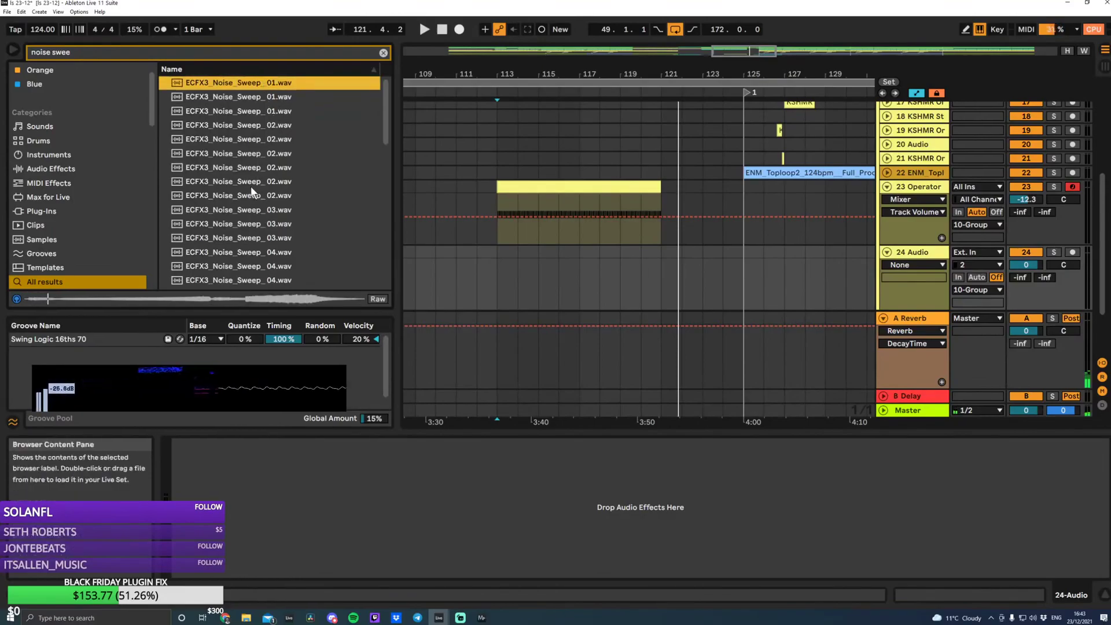
{"action": "left_click", "coordinate": [235, 126]}
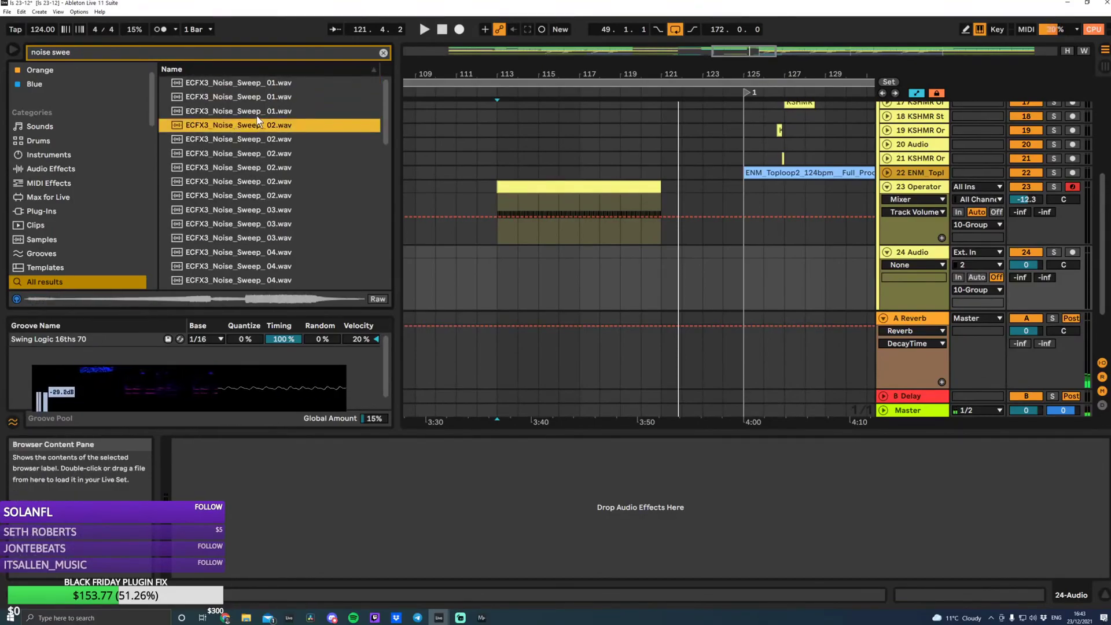
{"action": "scroll", "coordinate": [272, 173], "scroll_direction": "down", "scroll_amount": 3}
{"action": "scroll", "coordinate": [266, 227], "scroll_direction": "down", "scroll_amount": 4}
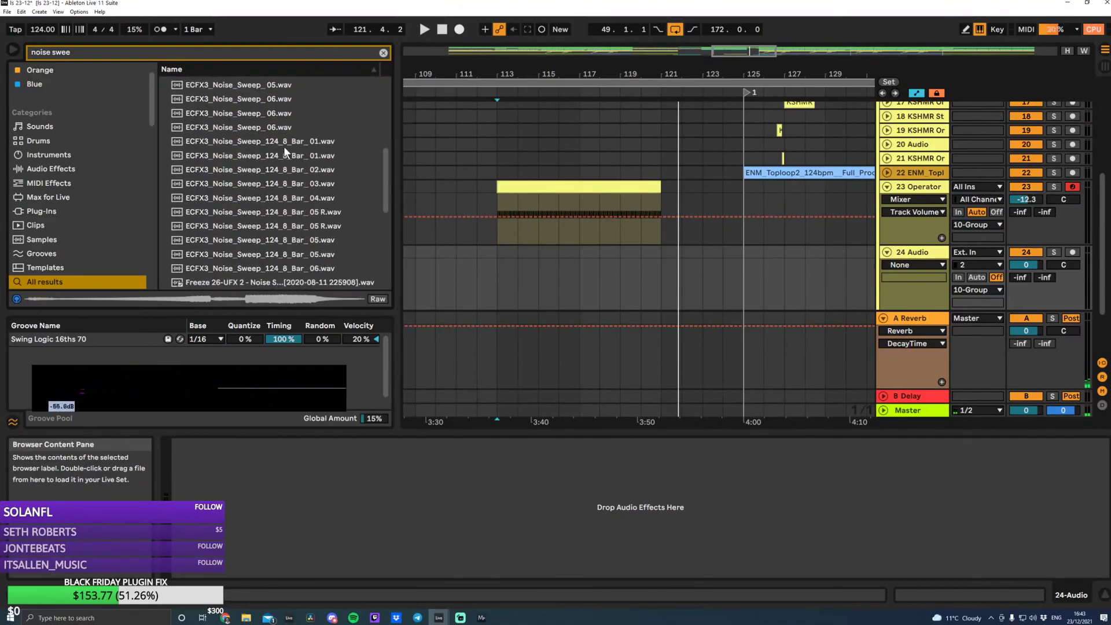
{"action": "left_click", "coordinate": [284, 145]}
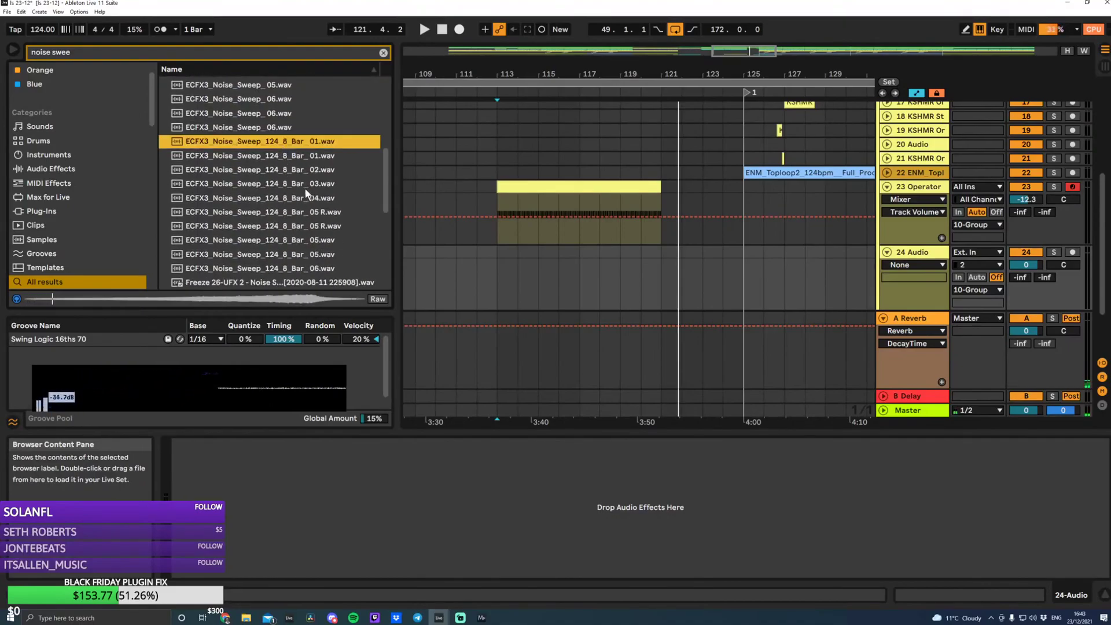
{"action": "left_click", "coordinate": [304, 155]}
{"action": "left_click", "coordinate": [309, 169]}
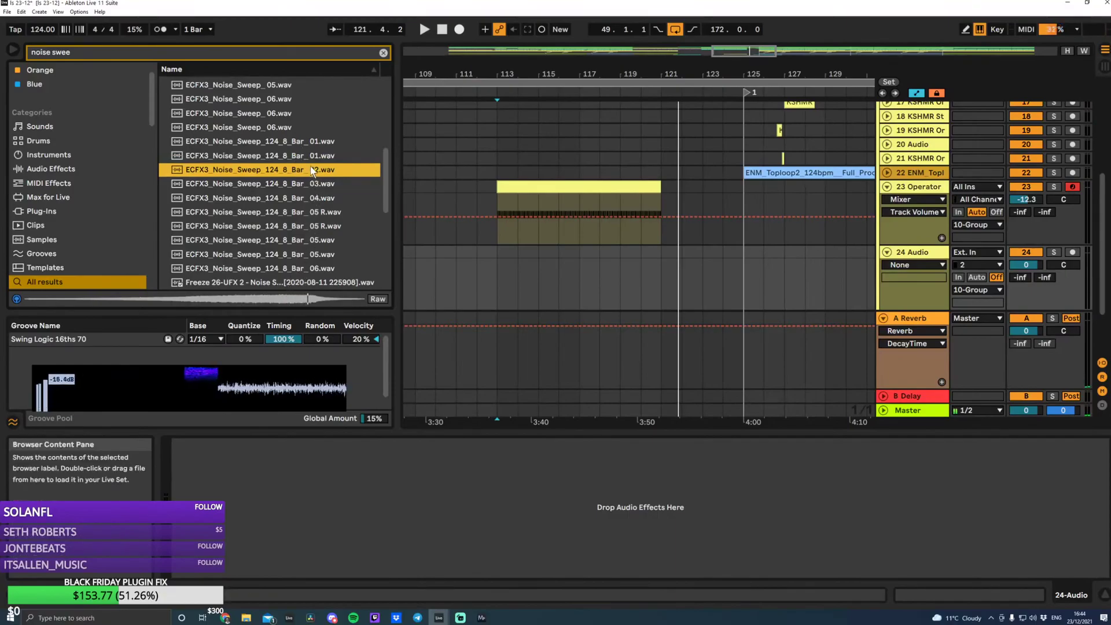
Add ECFX3_Noise_Sweep_124_8_Bar_01.wav to the audio track below Operator at bar 114 and lower that track's volume to -11.7 dB
{"action": "key", "text": "Up"}
{"action": "key", "text": "Up"}
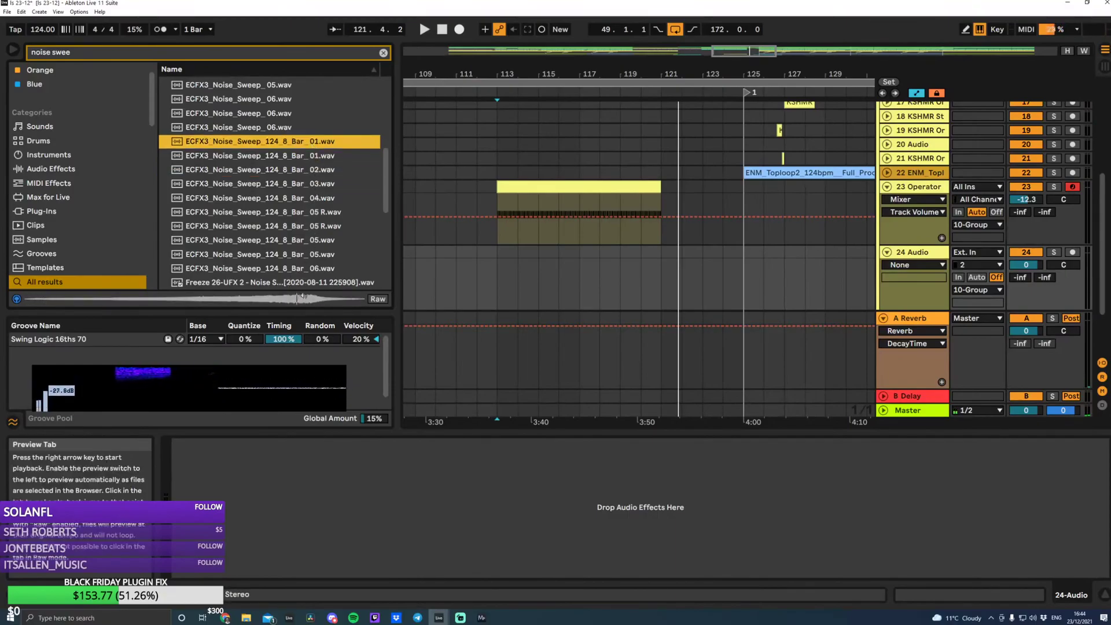
{"action": "left_click_drag", "start_coordinate": [529, 187], "coordinate": [515, 277]}
{"action": "left_click", "coordinate": [496, 266]}
{"action": "key", "text": "space"}
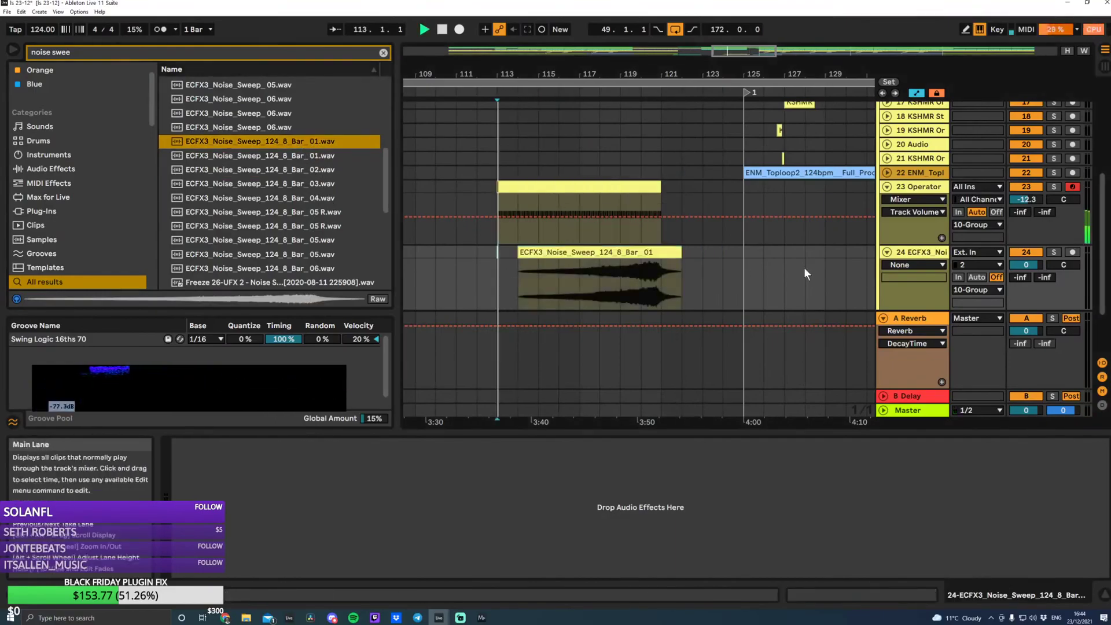
{"action": "left_click_drag", "start_coordinate": [1028, 265], "coordinate": [1028, 289]}
Turn off Warp on the noise sweep clip and move it to start at bar 113 with the Operator pattern
{"action": "double_click", "coordinate": [609, 251]}
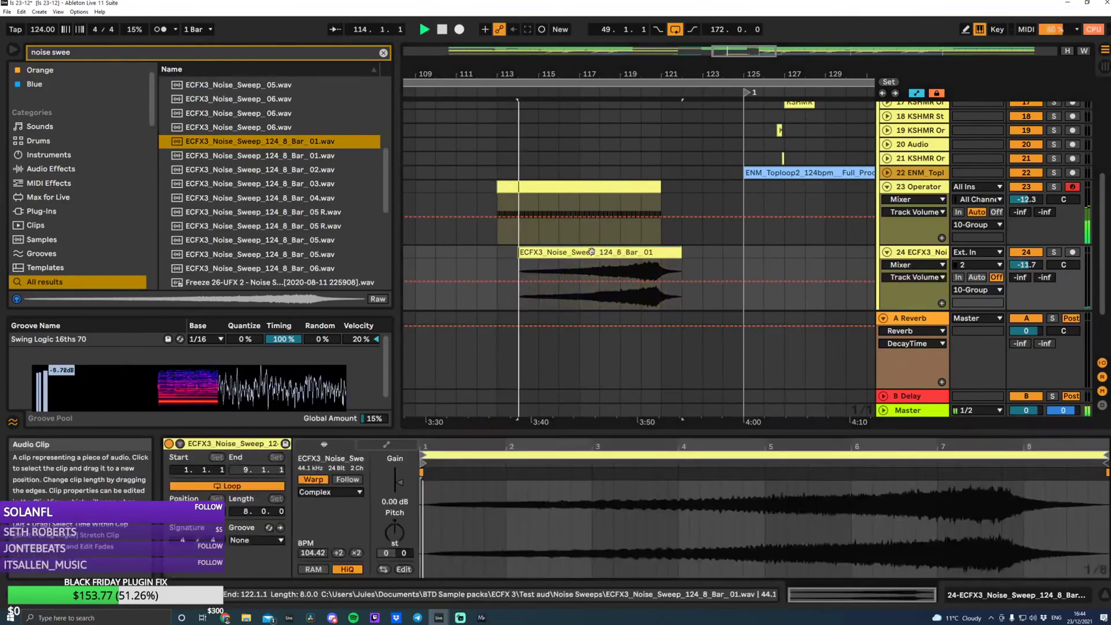
{"action": "left_click", "coordinate": [313, 479]}
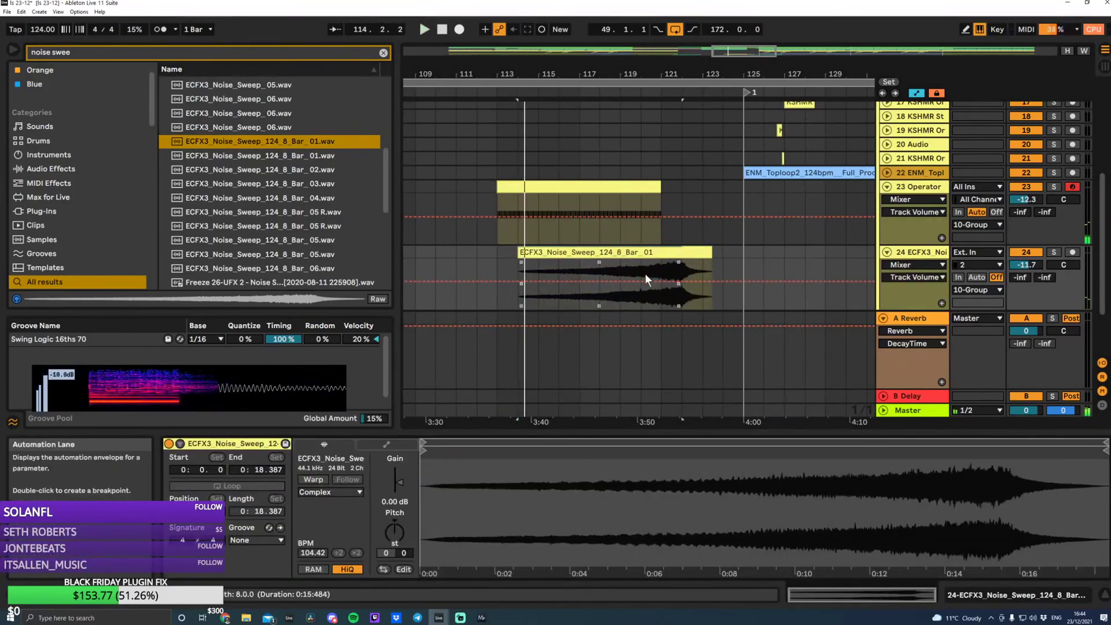
{"action": "left_click_drag", "start_coordinate": [621, 258], "coordinate": [592, 255]}
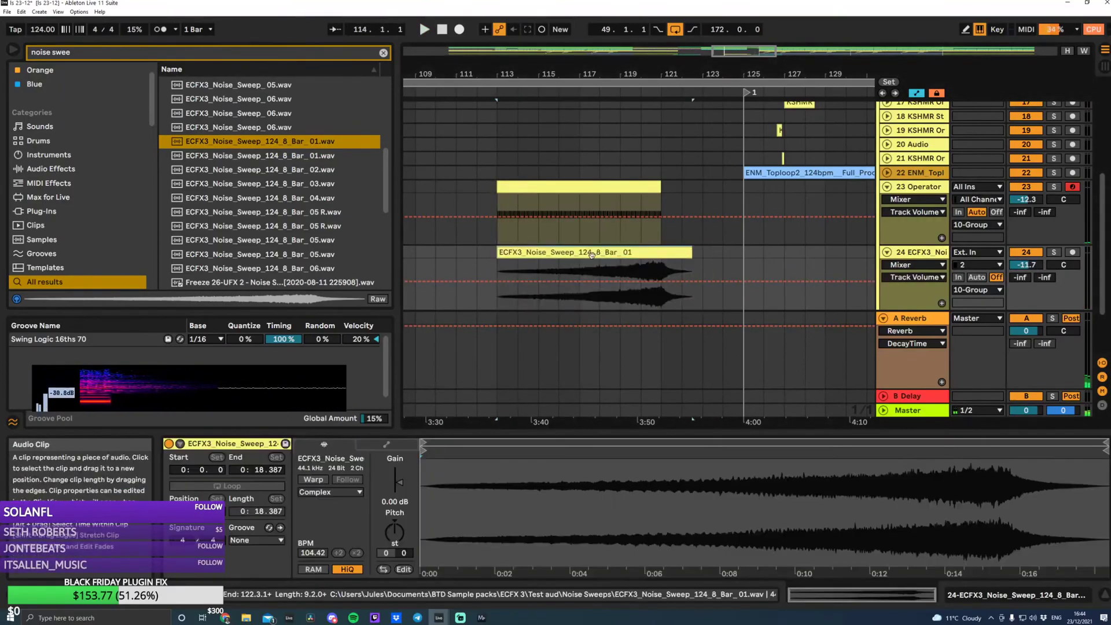
{"action": "key", "text": "space"}
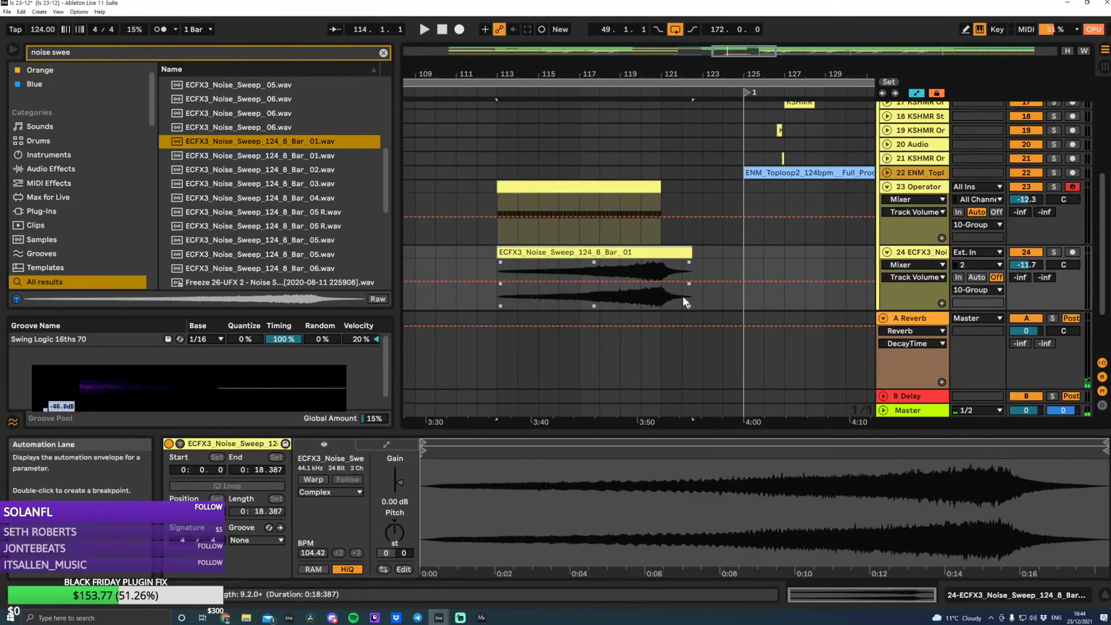
Lower the noise sweep track's volume to -22.6 dB while listening through the build into the bar 125 drop
{"action": "key", "text": "space"}
{"action": "left_click_drag", "start_coordinate": [1023, 264], "coordinate": [1024, 269]}
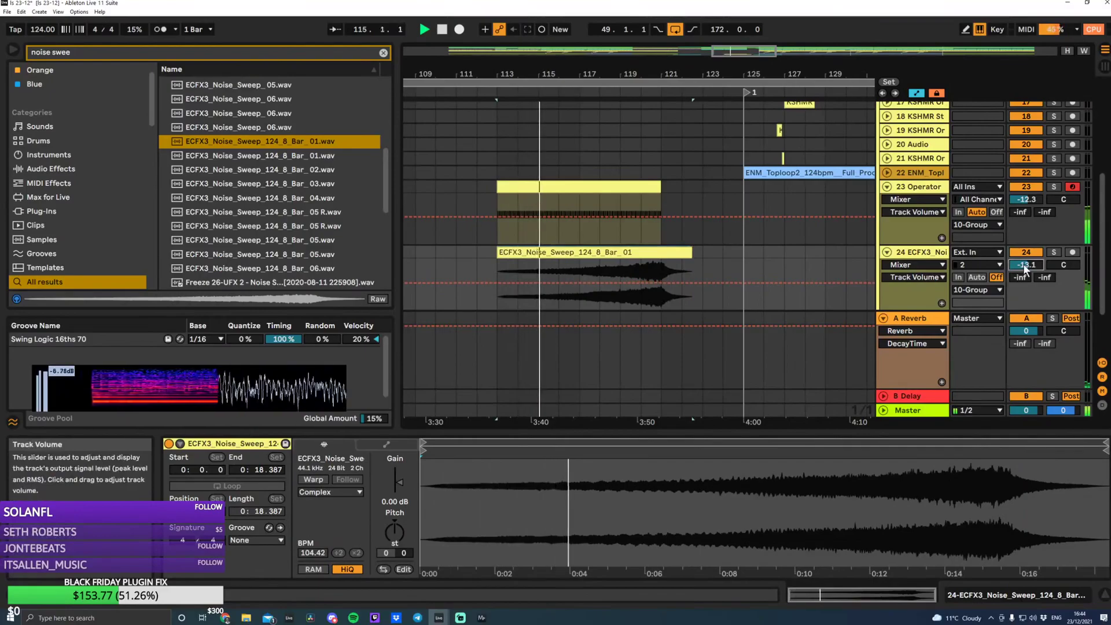
{"action": "left_click", "coordinate": [915, 189]}
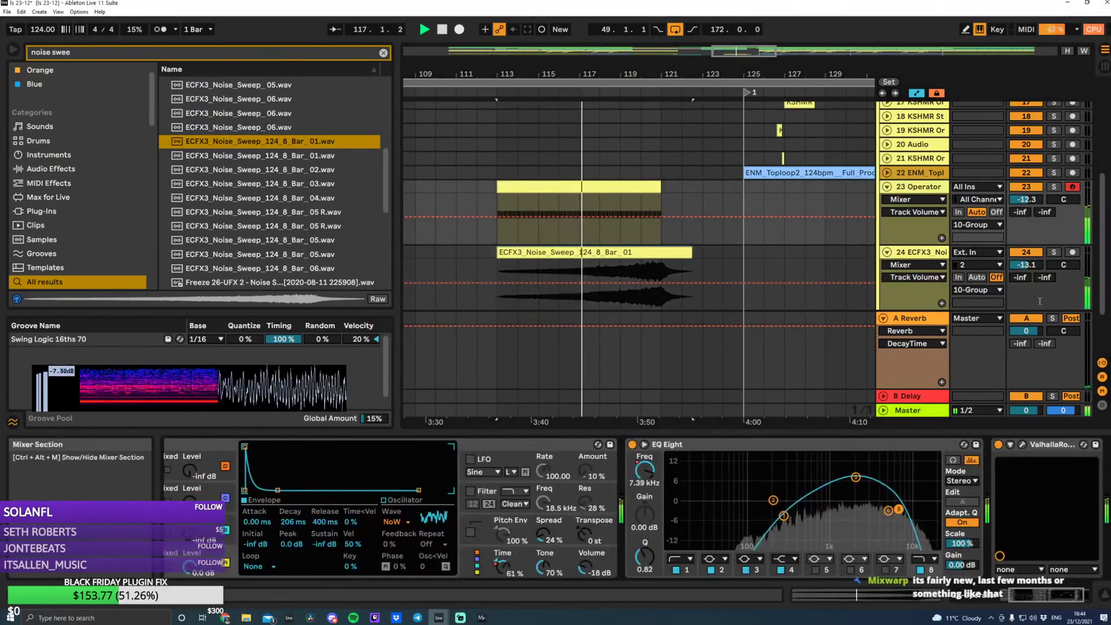
{"action": "left_click_drag", "start_coordinate": [1026, 265], "coordinate": [1027, 283]}
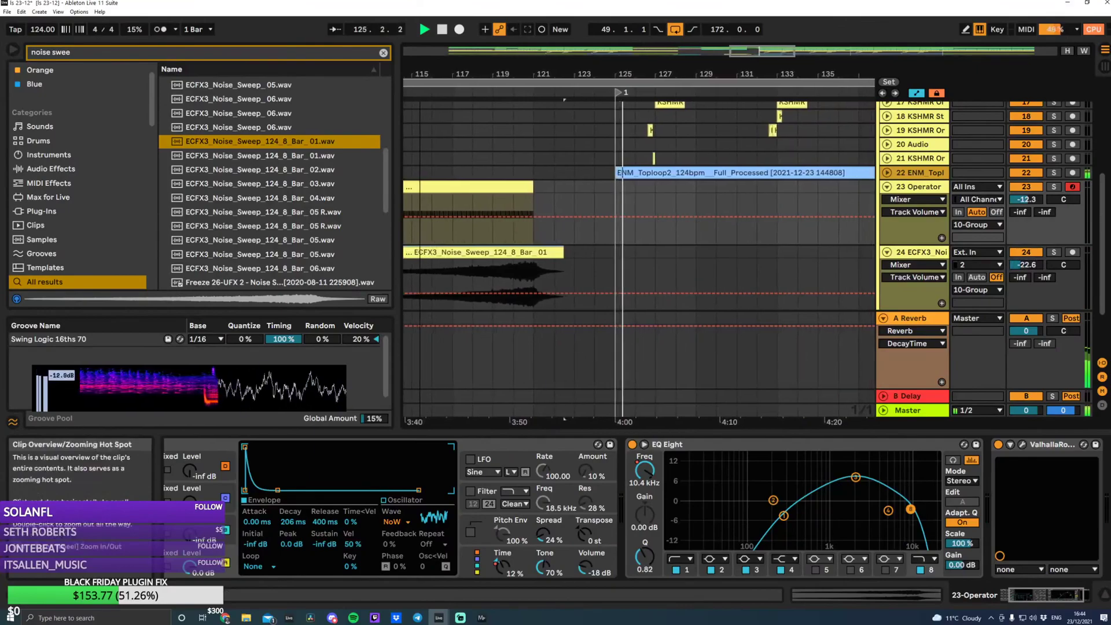
{"action": "scroll", "coordinate": [755, 155], "scroll_direction": "up", "scroll_amount": 2}
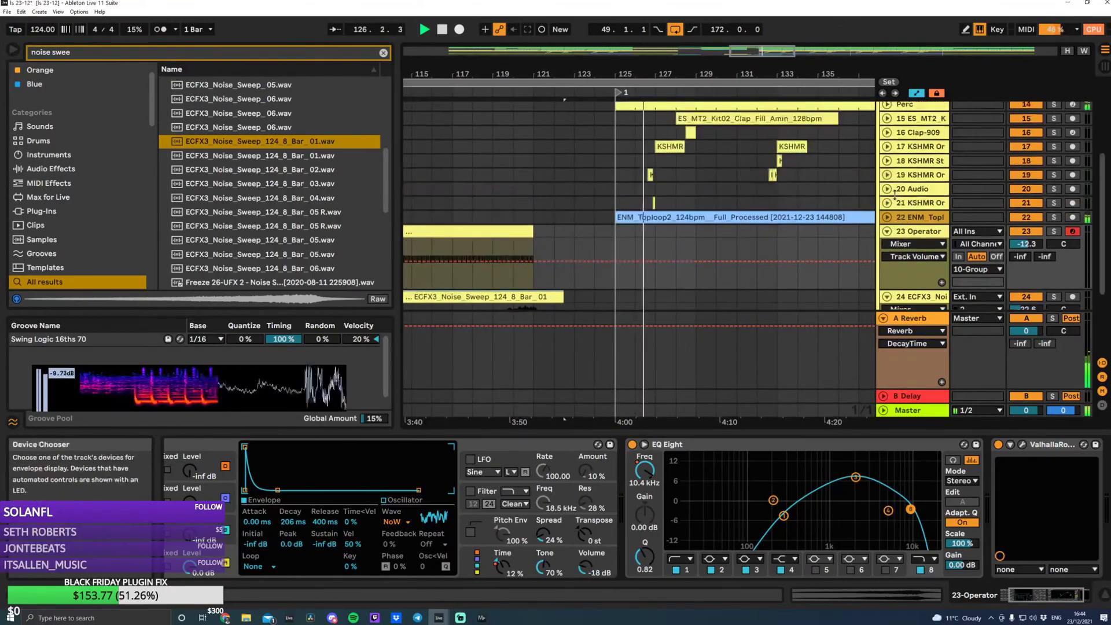
{"action": "scroll", "coordinate": [755, 154], "scroll_direction": "up", "scroll_amount": 1}
{"action": "left_click_drag", "start_coordinate": [767, 51], "coordinate": [778, 70]}
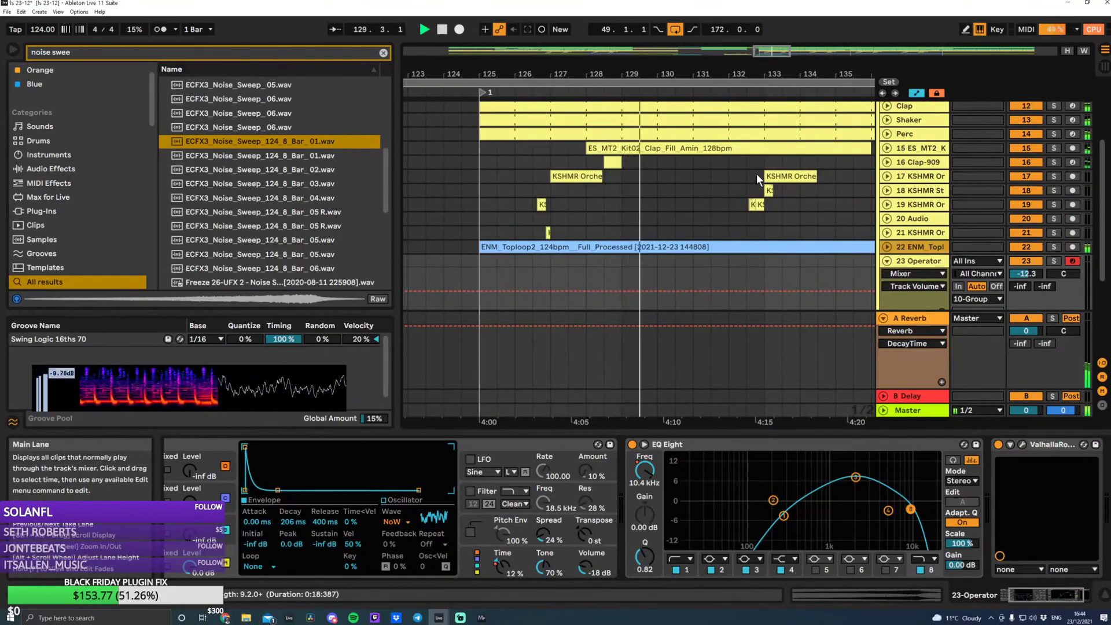
Return to bar 113, solo the Operator track and listen to the start of its noise pattern
{"action": "left_click_drag", "start_coordinate": [768, 51], "coordinate": [745, 36]}
{"action": "scroll", "coordinate": [650, 246], "scroll_direction": "down", "scroll_amount": 3}
{"action": "left_click", "coordinate": [543, 201]}
{"action": "key", "text": "space"}
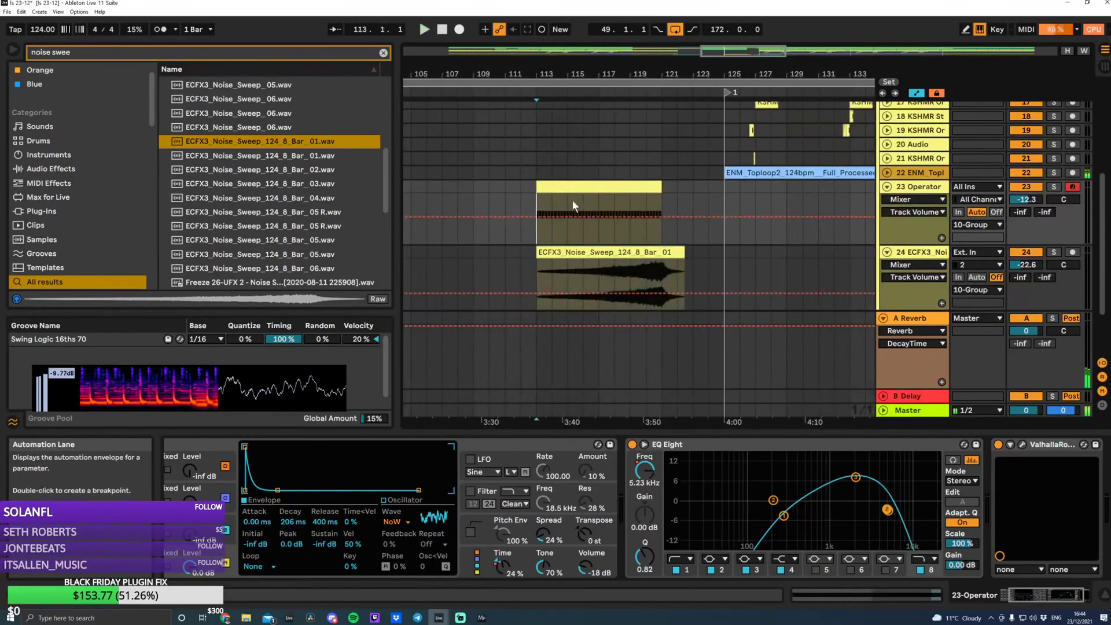
{"action": "left_click", "coordinate": [1054, 187]}
{"action": "key", "text": "space"}
{"action": "left_click", "coordinate": [913, 187]}
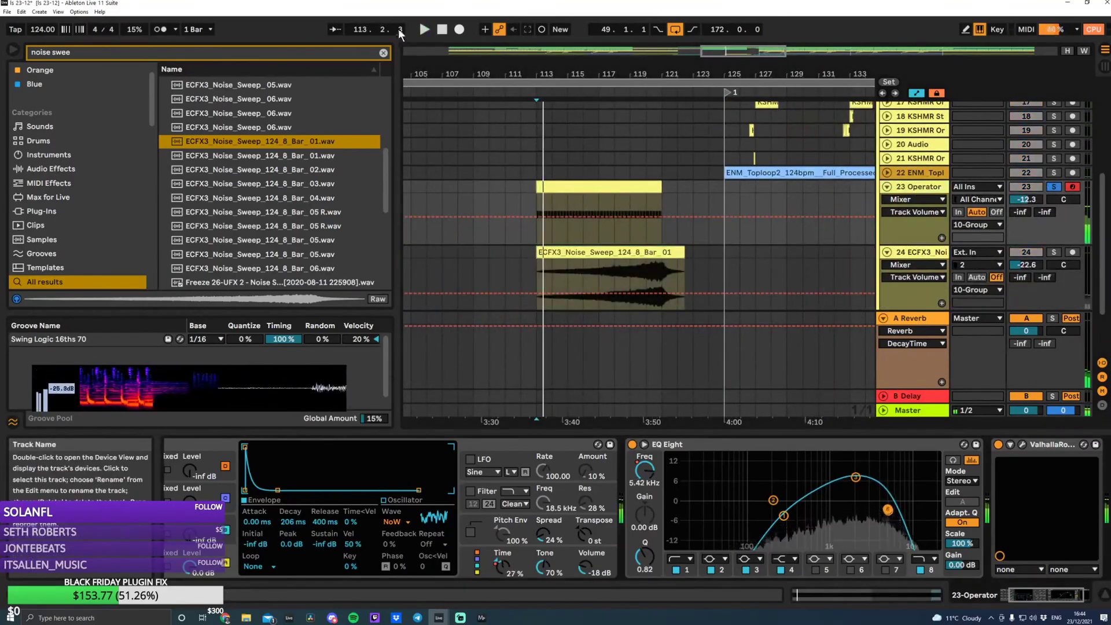
Find the Around The Head preset in the browser and add it after ValhallaRoom on the Operator track
{"action": "left_click", "coordinate": [383, 53]}
{"action": "type", "text": "ar"}
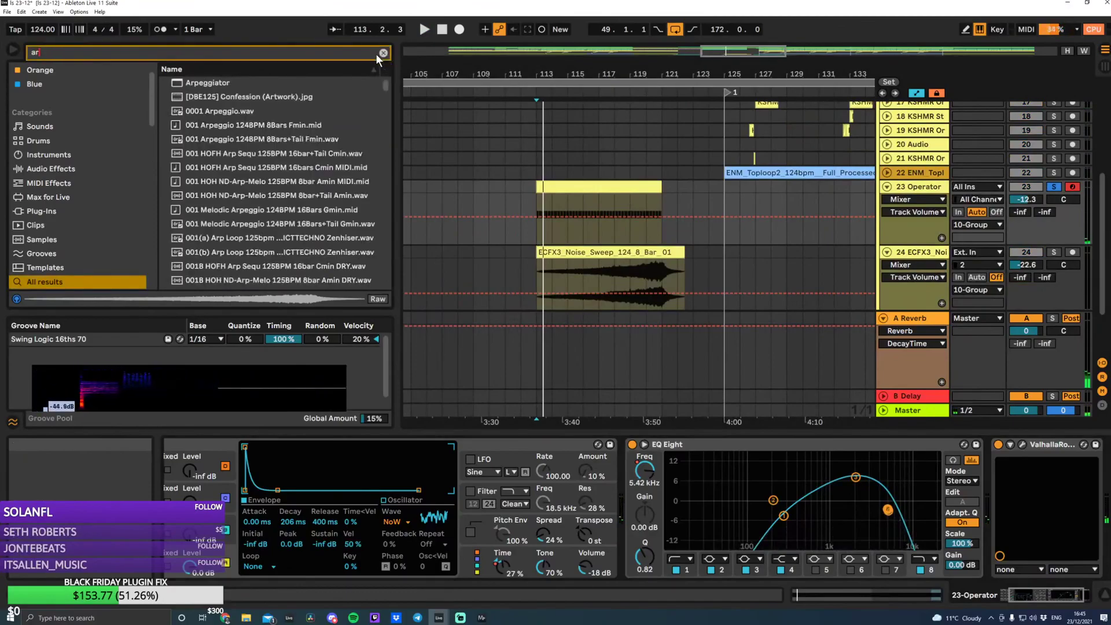
{"action": "key", "text": "BackSpace"}
{"action": "type", "text": "rou"}
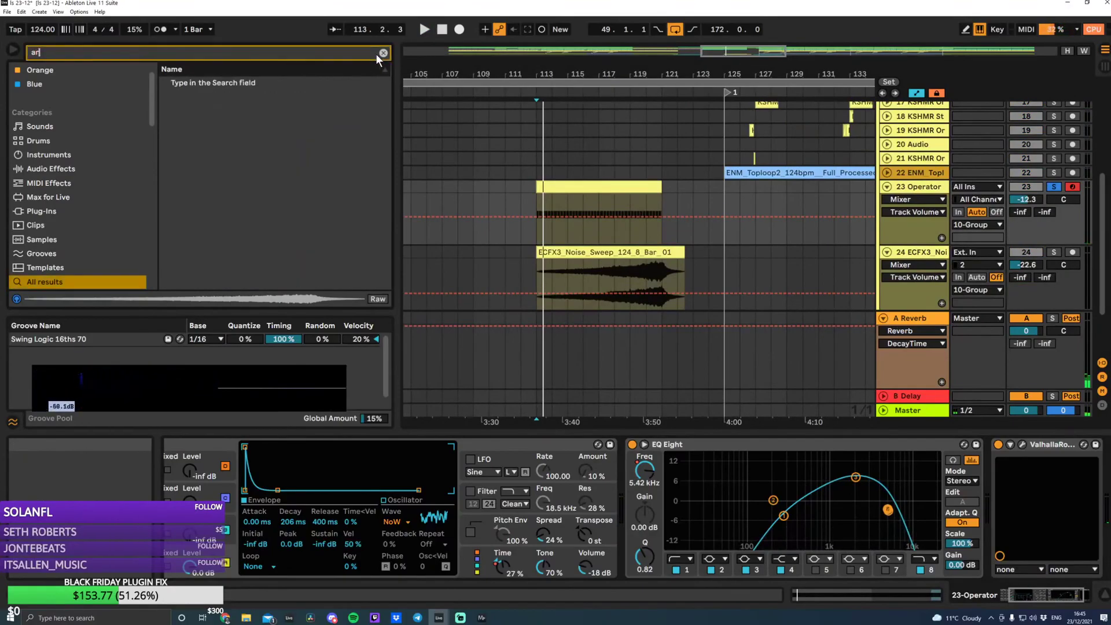
{"action": "type", "text": "nd the head"}
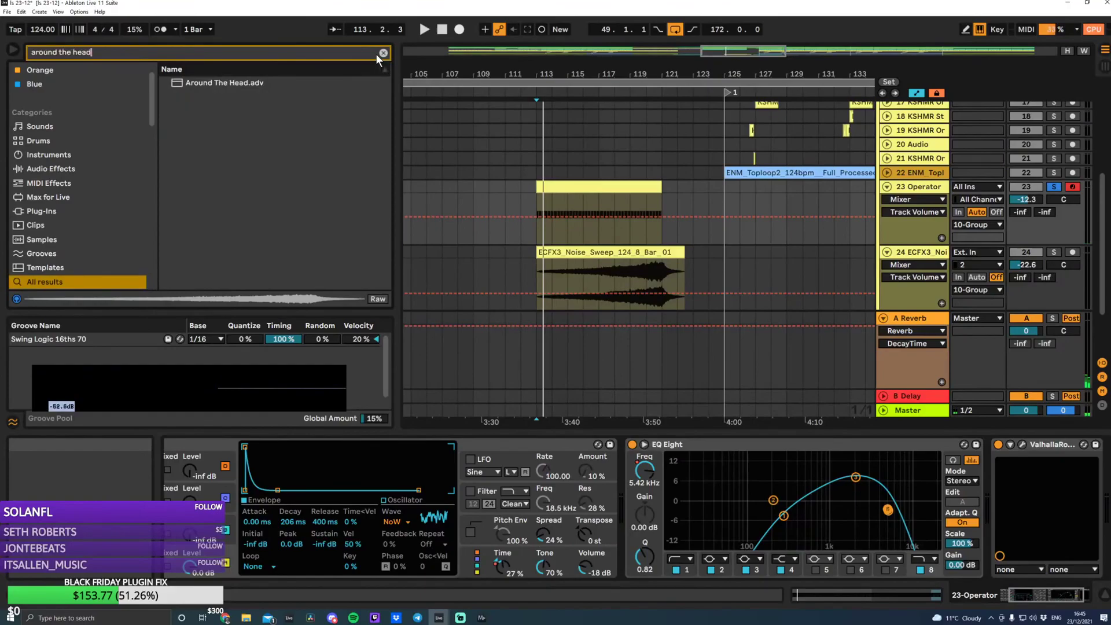
{"action": "left_click", "coordinate": [248, 84]}
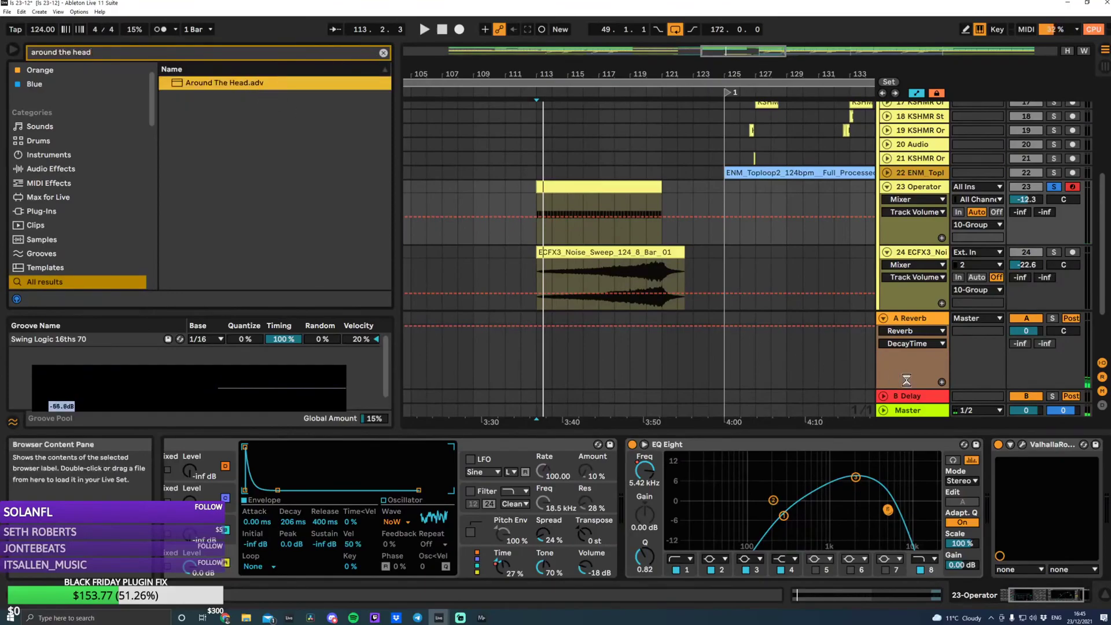
Audition Around The Head with its Amount lowered to 61.1 %, and unsolo the Operator track
{"action": "key", "text": "space"}
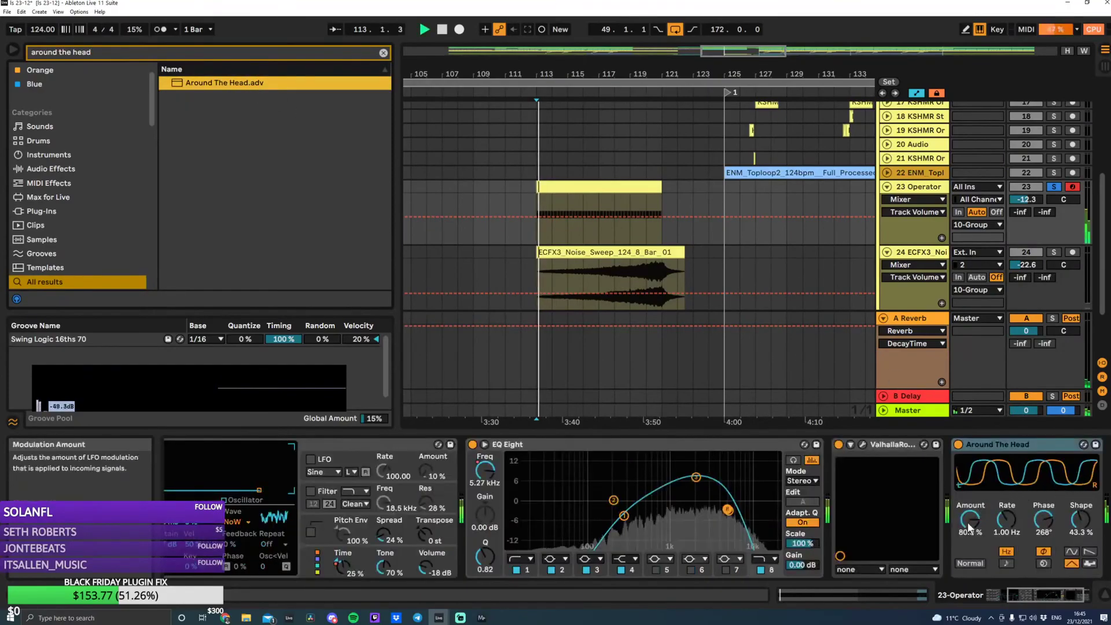
{"action": "left_click_drag", "start_coordinate": [969, 522], "coordinate": [969, 544]}
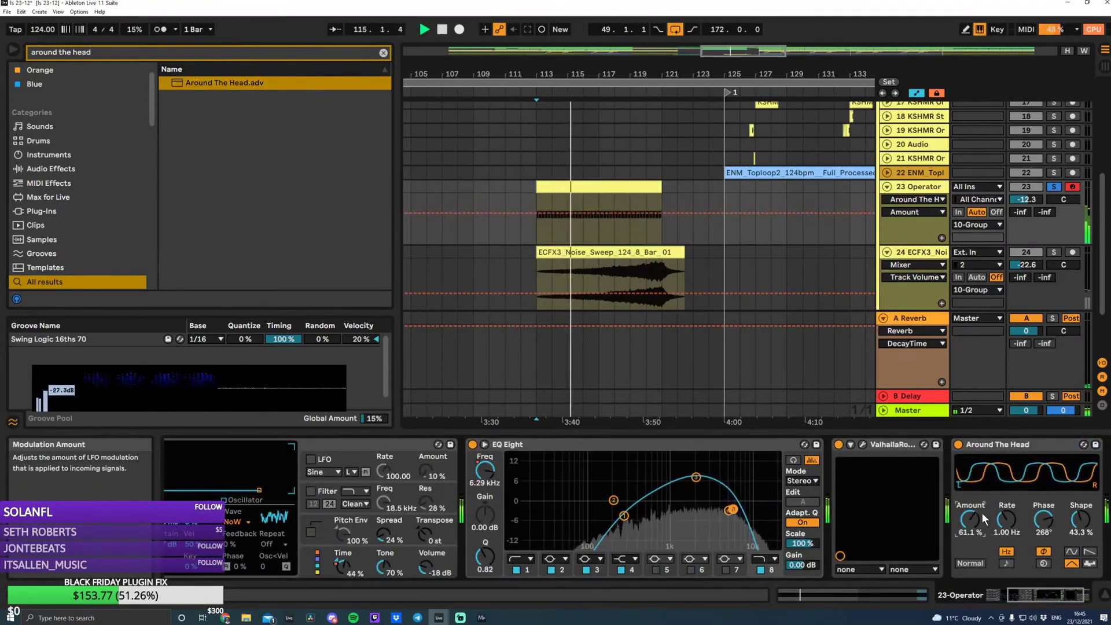
{"action": "left_click", "coordinate": [1055, 186]}
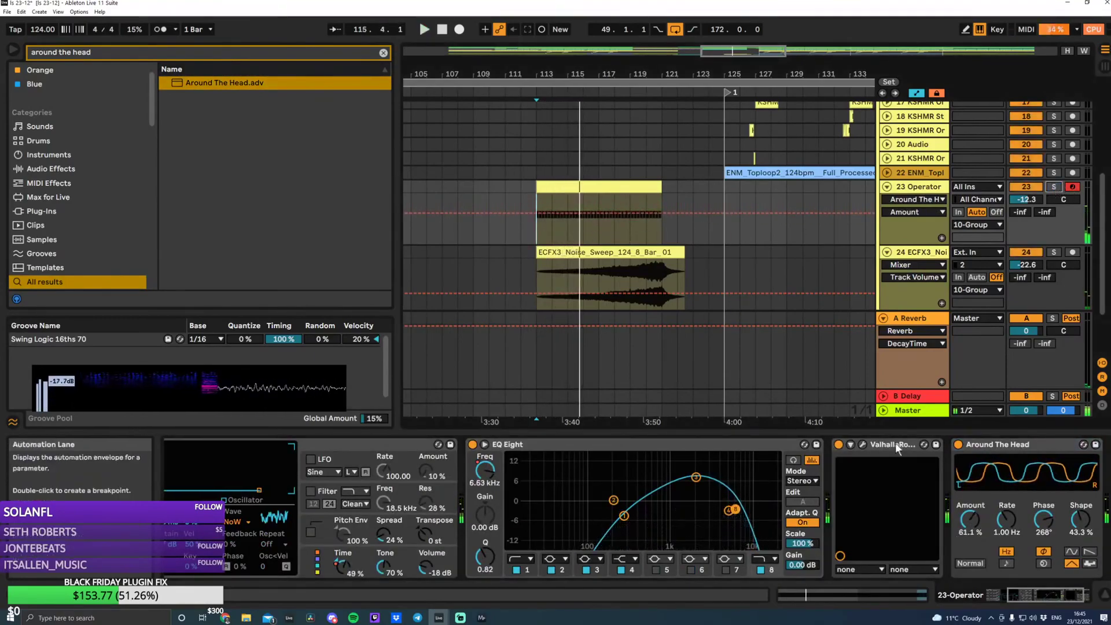
Automate Around The Head's Amount from 0 % at bar 113 to 37.3 % at bar 121, and move EQ Eight's low-cut band to 474 Hz
{"action": "left_click_drag", "start_coordinate": [974, 524], "coordinate": [974, 579]}
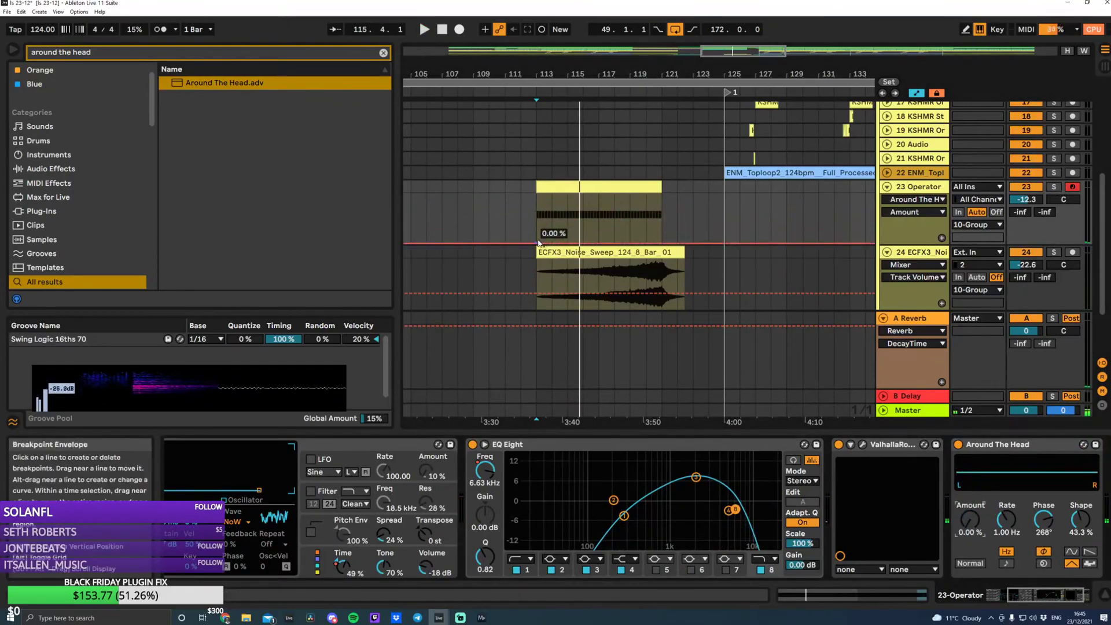
{"action": "left_click_drag", "start_coordinate": [604, 245], "coordinate": [604, 228]}
{"action": "key", "text": "space"}
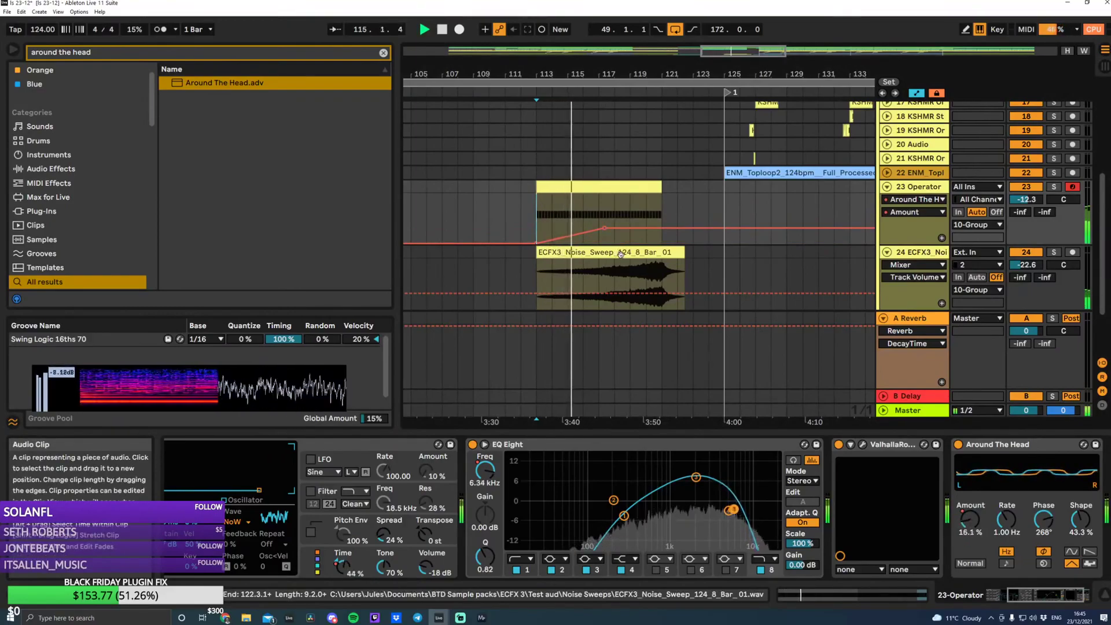
{"action": "left_click", "coordinate": [660, 228]}
{"action": "left_click_drag", "start_coordinate": [624, 516], "coordinate": [645, 521]}
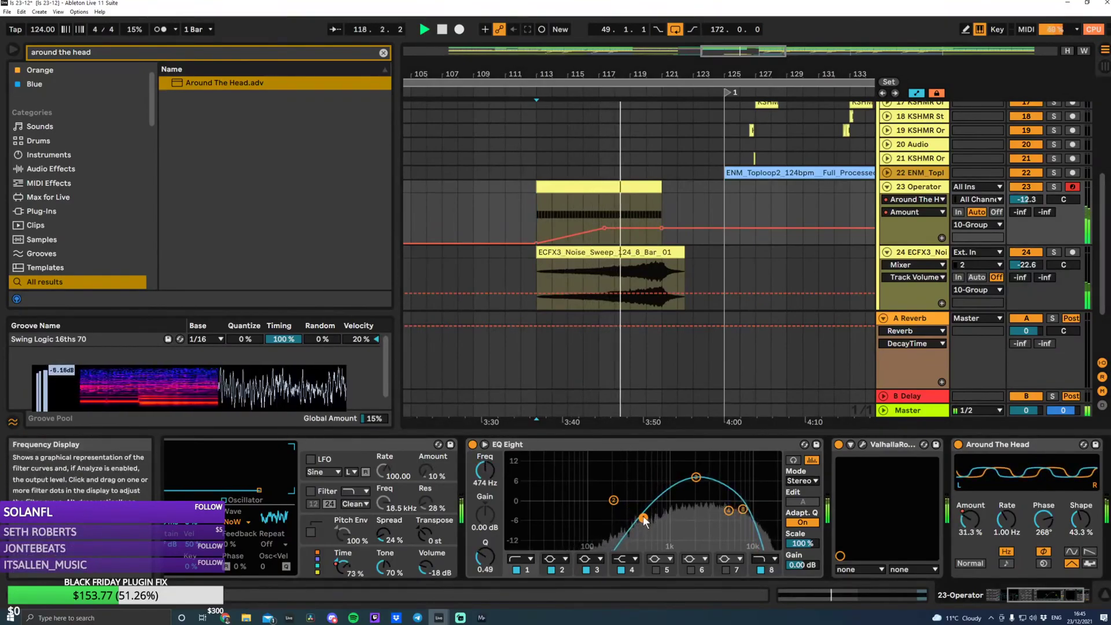
{"action": "mouse_move", "coordinate": [662, 228]}
{"action": "left_mouse_down"}
{"action": "mouse_move", "coordinate": [662, 214]}
{"action": "mouse_move", "coordinate": [661, 225]}
{"action": "left_mouse_up"}
Set Around The Head's Phase to 183° and automate its Rate from 1.00 Hz at bar 113 to 1.56 Hz at bar 121
{"action": "left_click_drag", "start_coordinate": [1044, 519], "coordinate": [1044, 541]}
{"action": "key", "text": "space"}
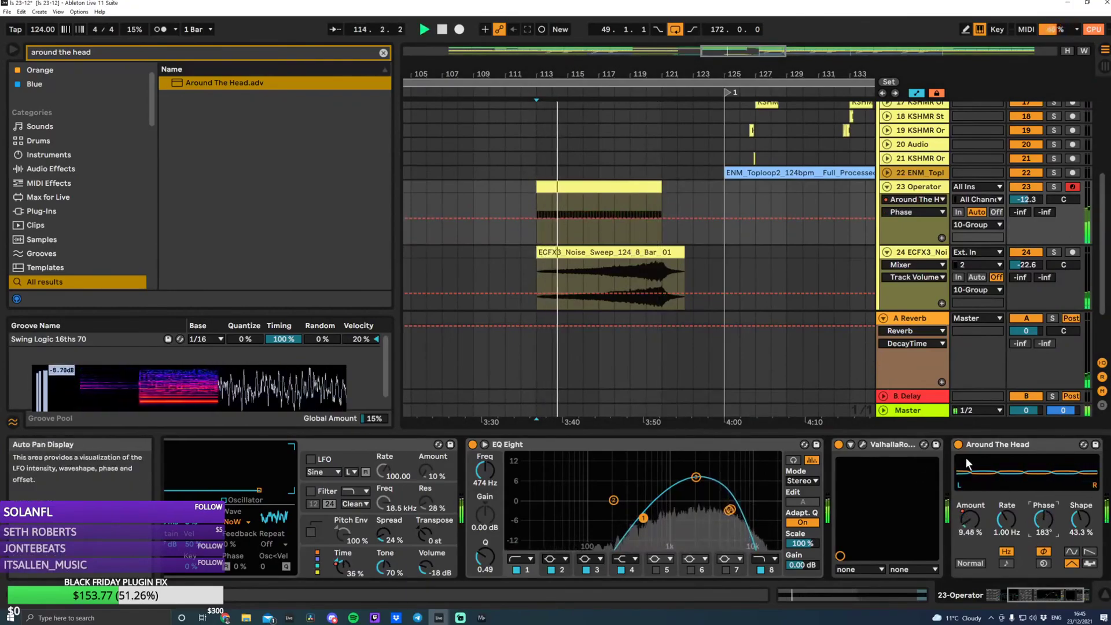
{"action": "left_click", "coordinate": [1008, 523]}
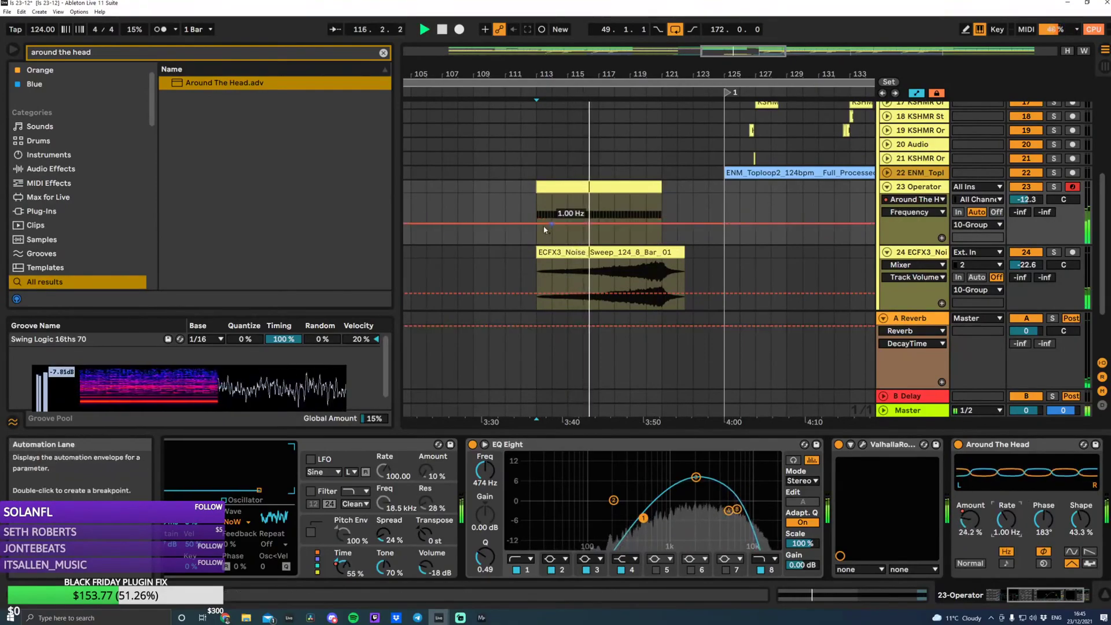
{"action": "left_click_drag", "start_coordinate": [665, 229], "coordinate": [661, 221]}
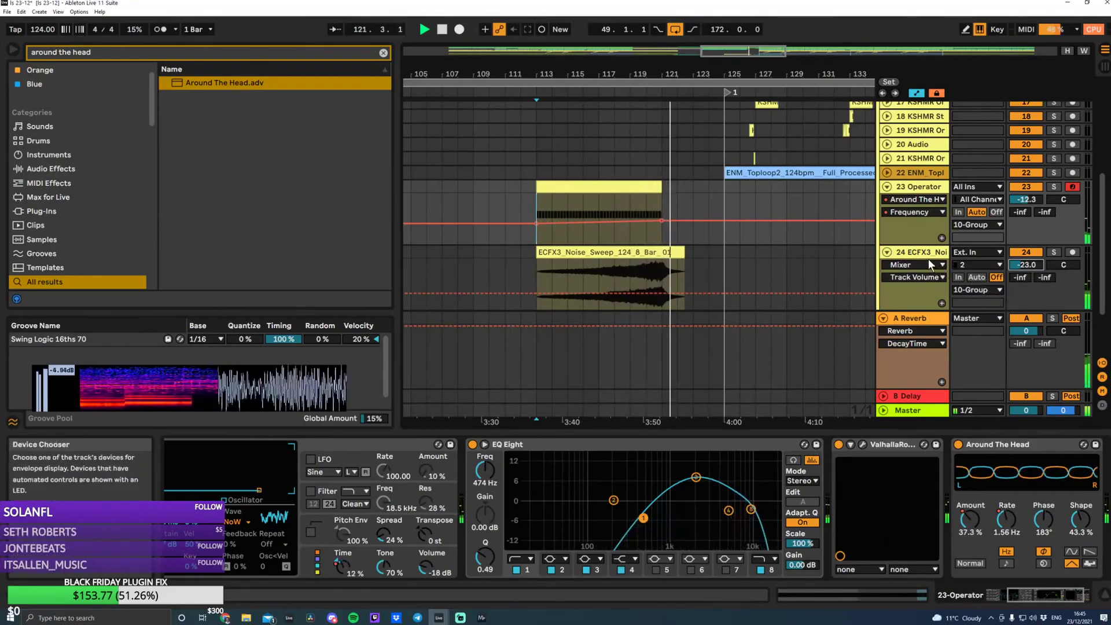
{"action": "scroll", "coordinate": [933, 266], "scroll_direction": "up", "scroll_amount": 1}
{"action": "scroll", "coordinate": [984, 289], "scroll_direction": "down", "scroll_amount": 2}
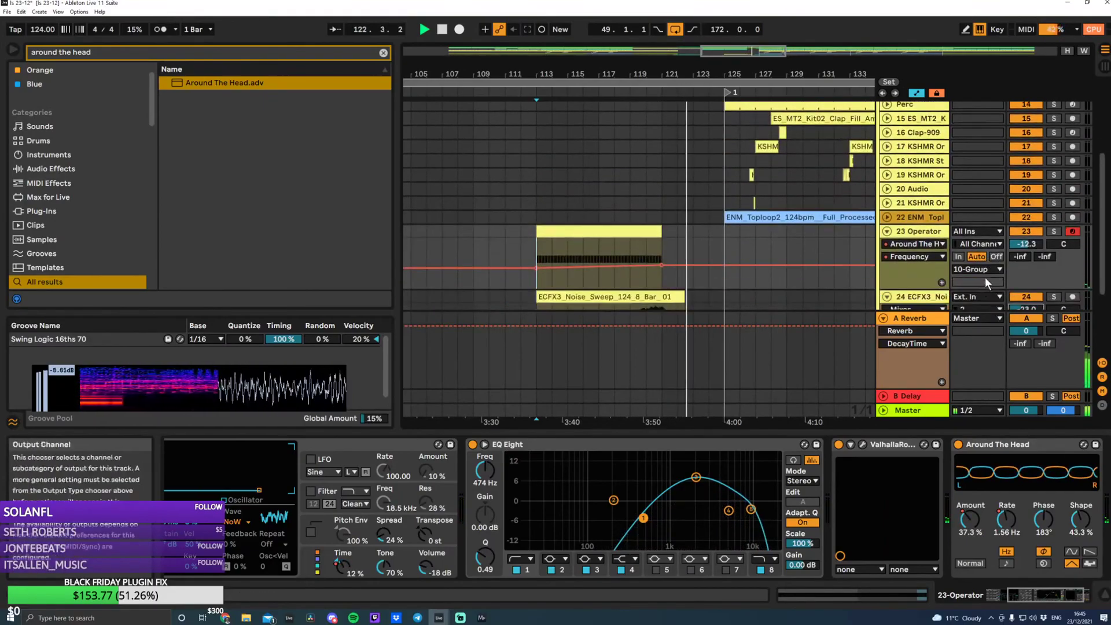
Listen to the transition into the bar 125 drop and the section after it, and stop playback
{"action": "scroll", "coordinate": [812, 216], "scroll_direction": "up", "scroll_amount": 4}
{"action": "scroll", "coordinate": [812, 216], "scroll_direction": "up", "scroll_amount": 5}
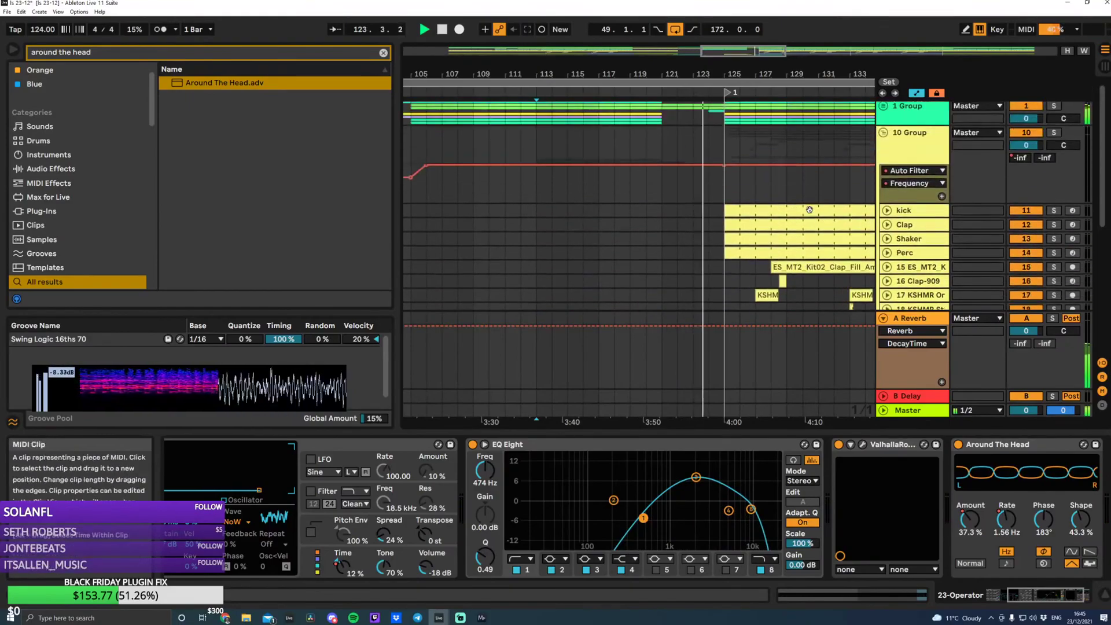
{"action": "left_click_drag", "start_coordinate": [759, 67], "coordinate": [642, 110]}
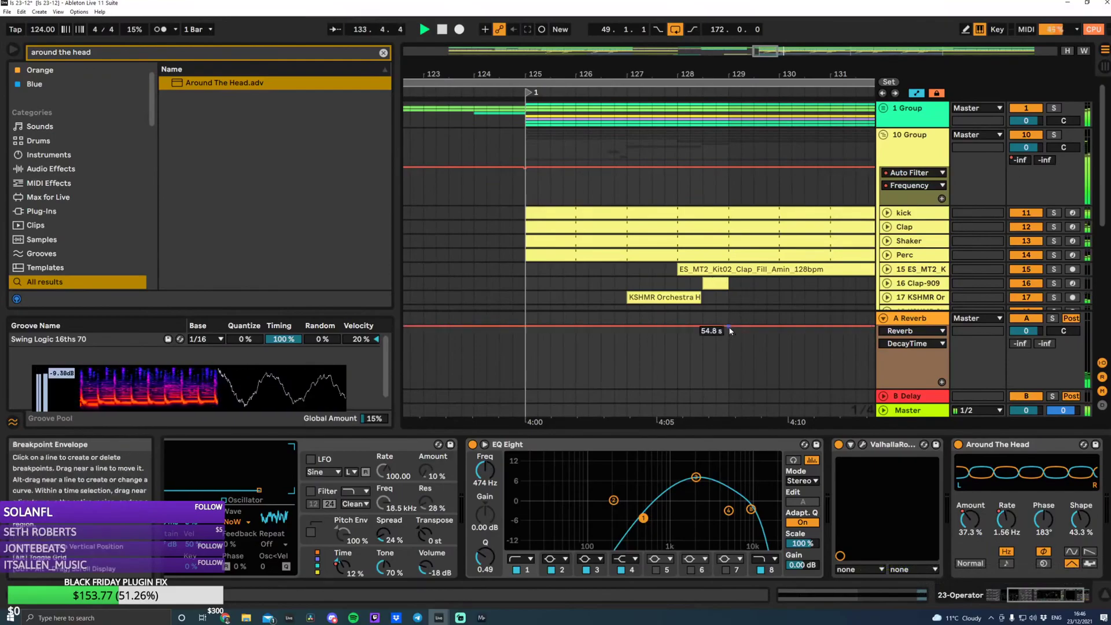
{"action": "left_click_drag", "start_coordinate": [766, 51], "coordinate": [789, 46]}
{"action": "scroll", "coordinate": [796, 165], "scroll_direction": "down", "scroll_amount": 5}
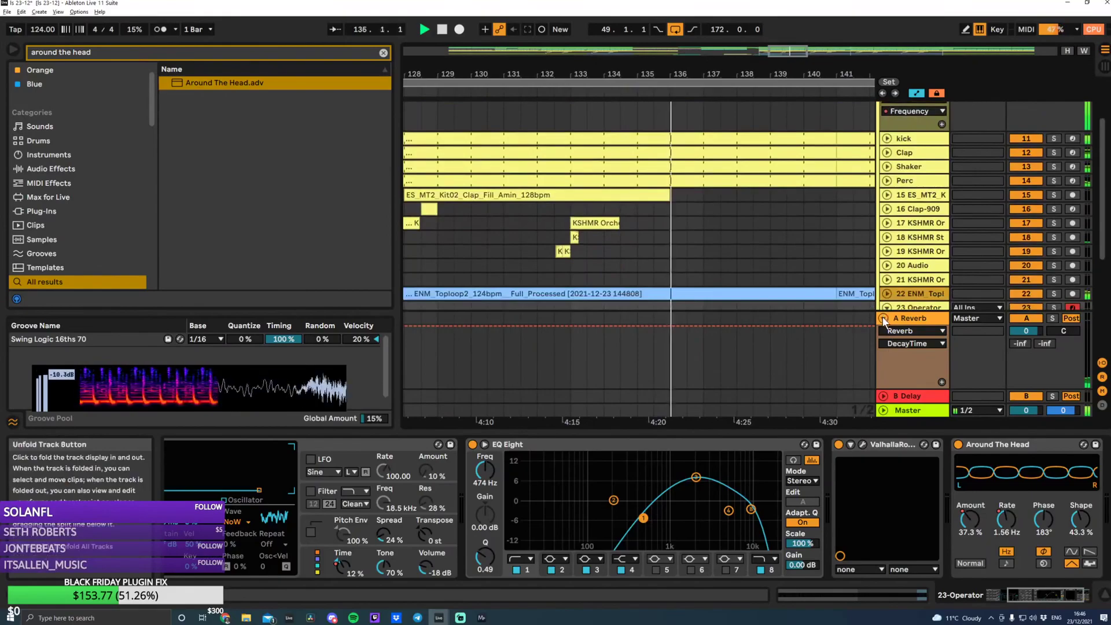
{"action": "left_click_drag", "start_coordinate": [786, 60], "coordinate": [708, 55]}
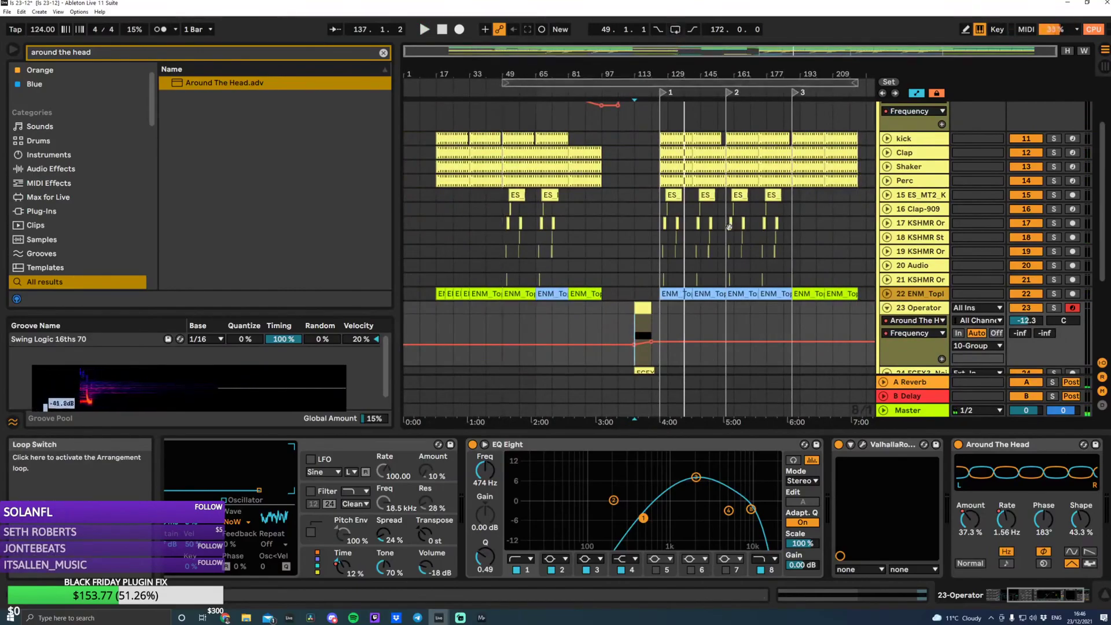
Play the arrangement from the start of the drums at bar 17
{"action": "scroll", "coordinate": [648, 297], "scroll_direction": "down", "scroll_amount": 2}
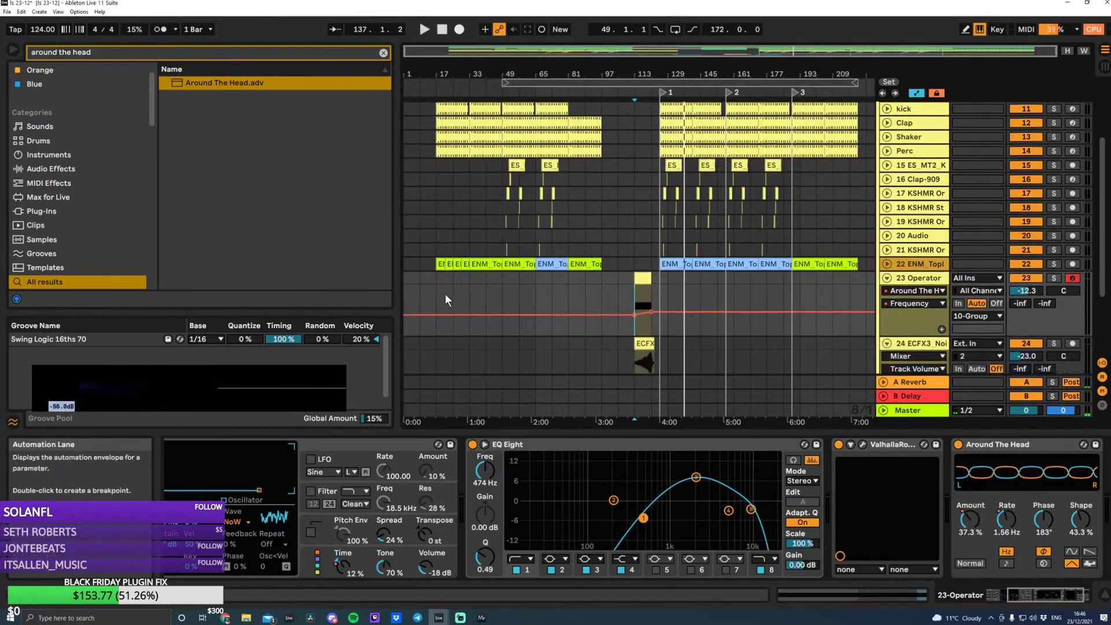
{"action": "left_click", "coordinate": [433, 281]}
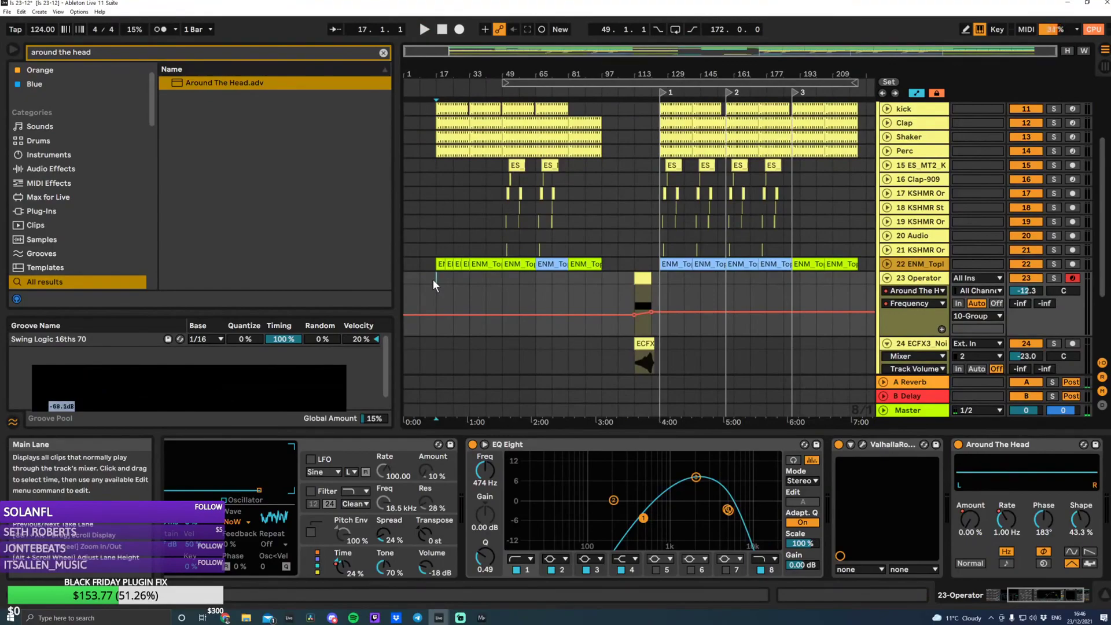
{"action": "key", "text": "space"}
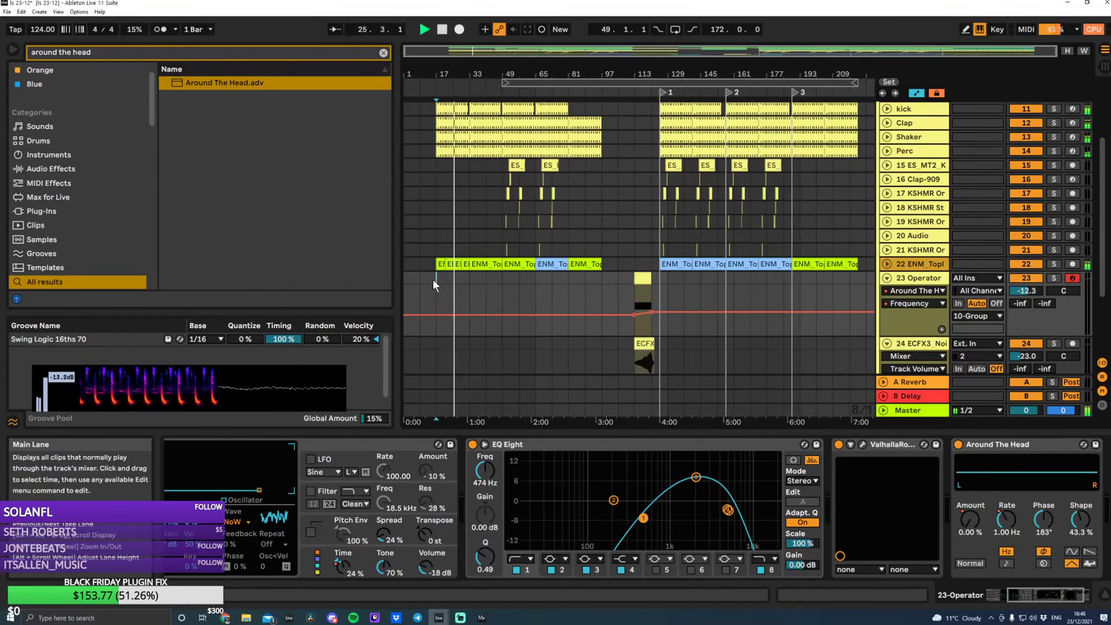
Fold the expanded tracks inside 10 Group and unfold 1 Group to show its tracks and automation
{"action": "left_click", "coordinate": [887, 277], "text": "alt"}
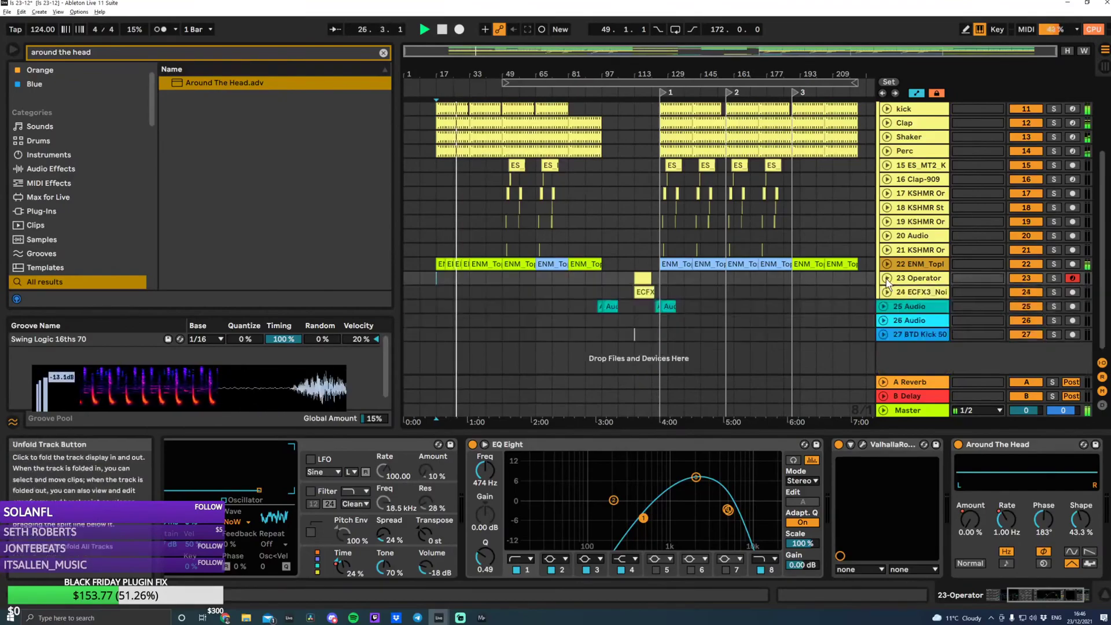
{"action": "scroll", "coordinate": [936, 196], "scroll_direction": "up", "scroll_amount": 4}
{"action": "left_click", "coordinate": [882, 134]}
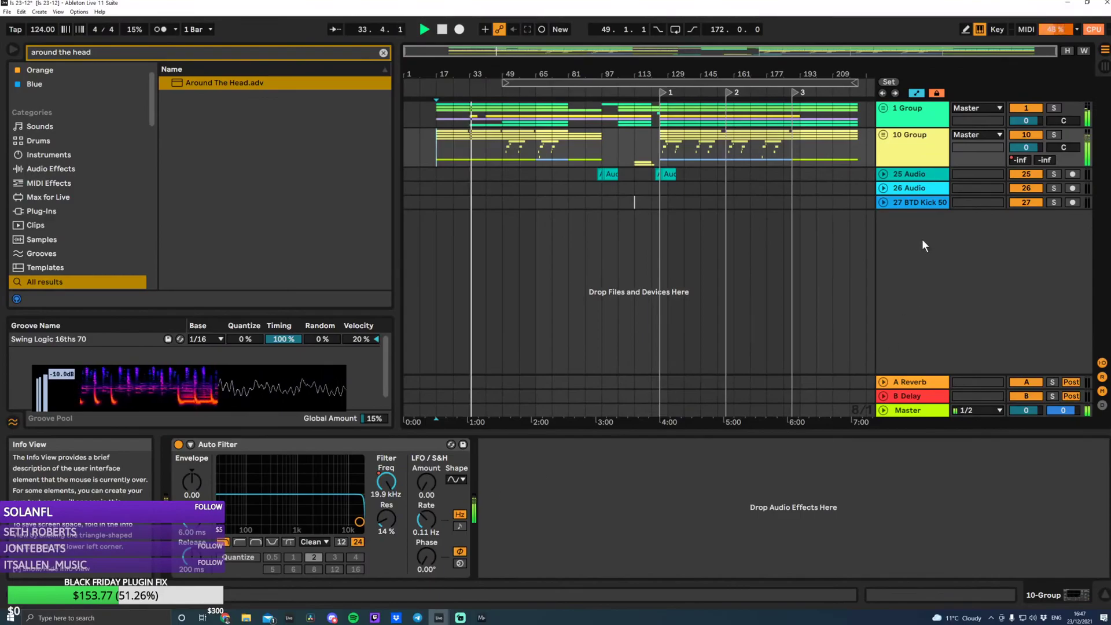
{"action": "left_click", "coordinate": [883, 134]}
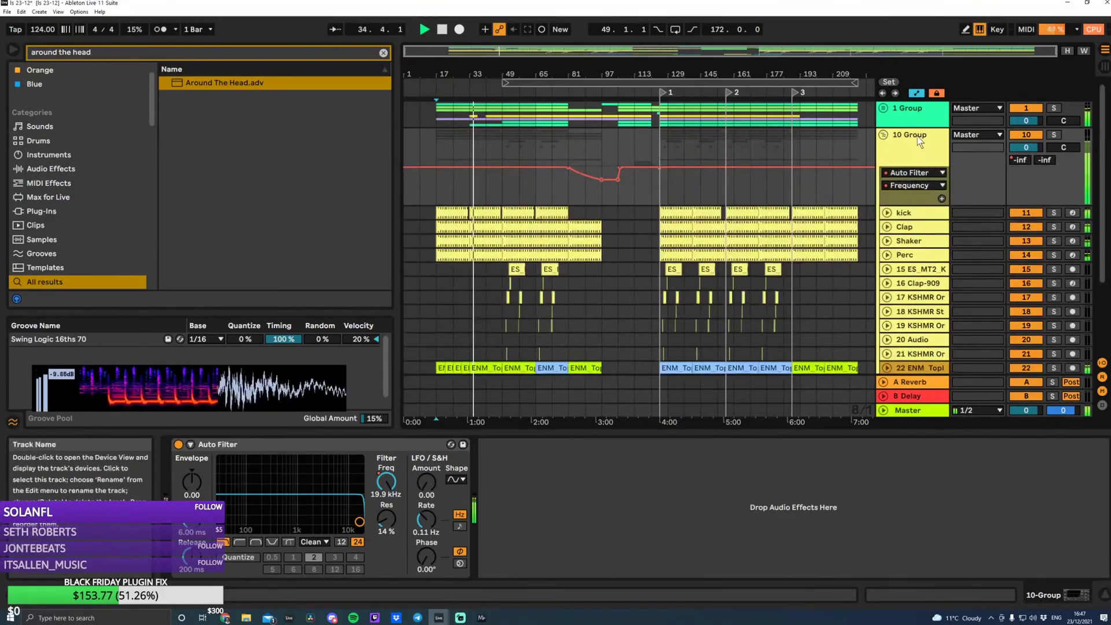
{"action": "left_click", "coordinate": [883, 108]}
{"action": "scroll", "coordinate": [921, 231], "scroll_direction": "down", "scroll_amount": 3}
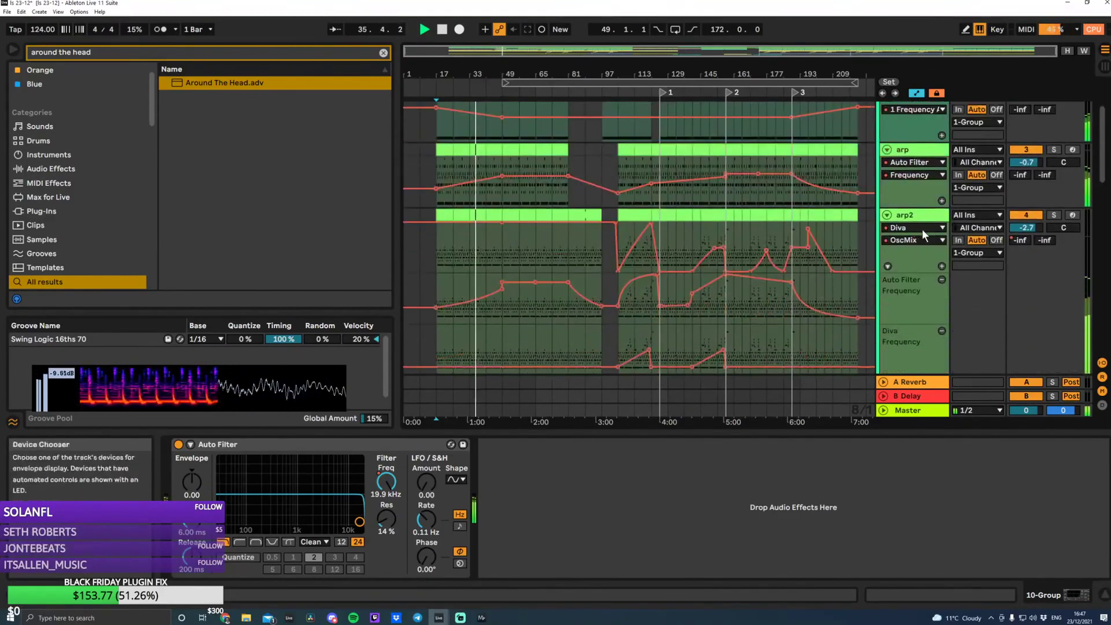
Find Glue Compressor in the browser, add it after Redux on the arp2 track, and lower its Threshold to -9.52 dB
{"action": "left_click", "coordinate": [920, 228]}
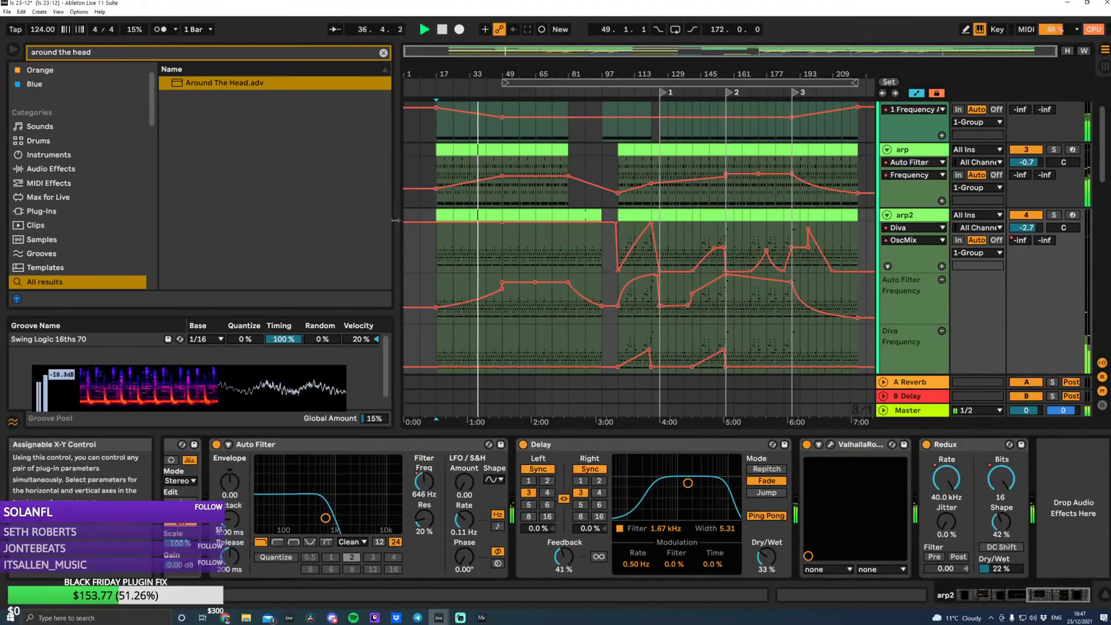
{"action": "left_click", "coordinate": [384, 52]}
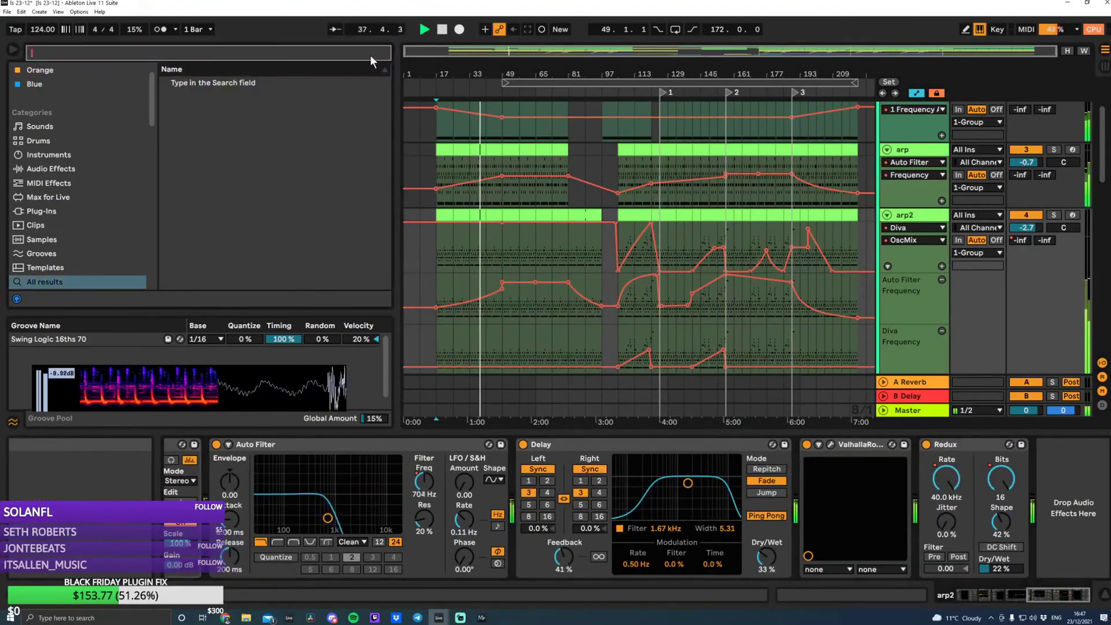
{"action": "type", "text": "glue"}
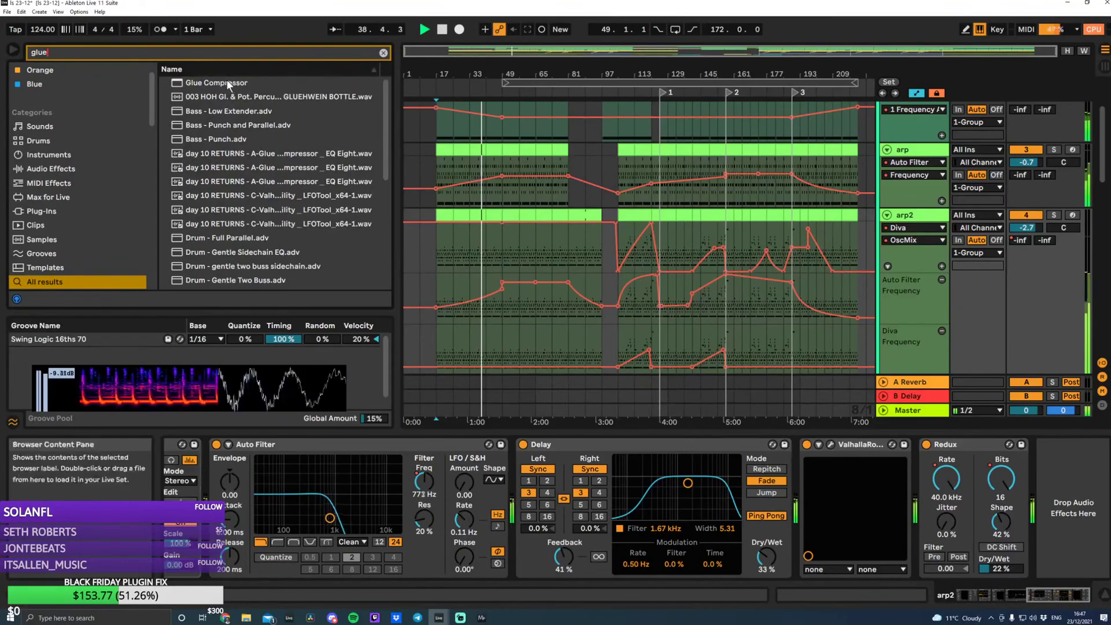
{"action": "double_click", "coordinate": [227, 82]}
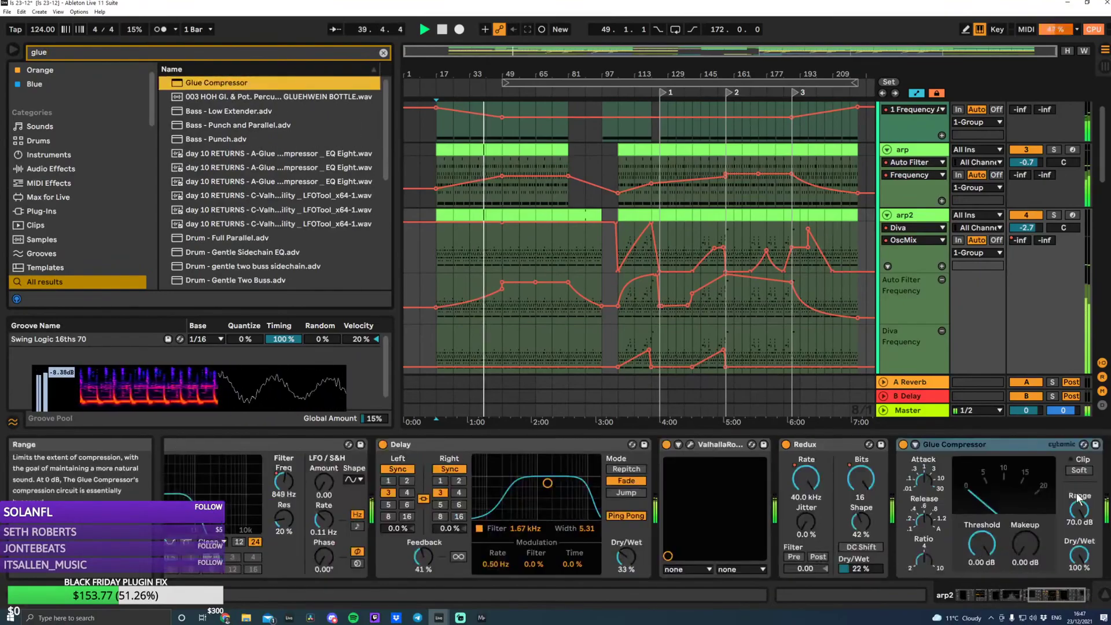
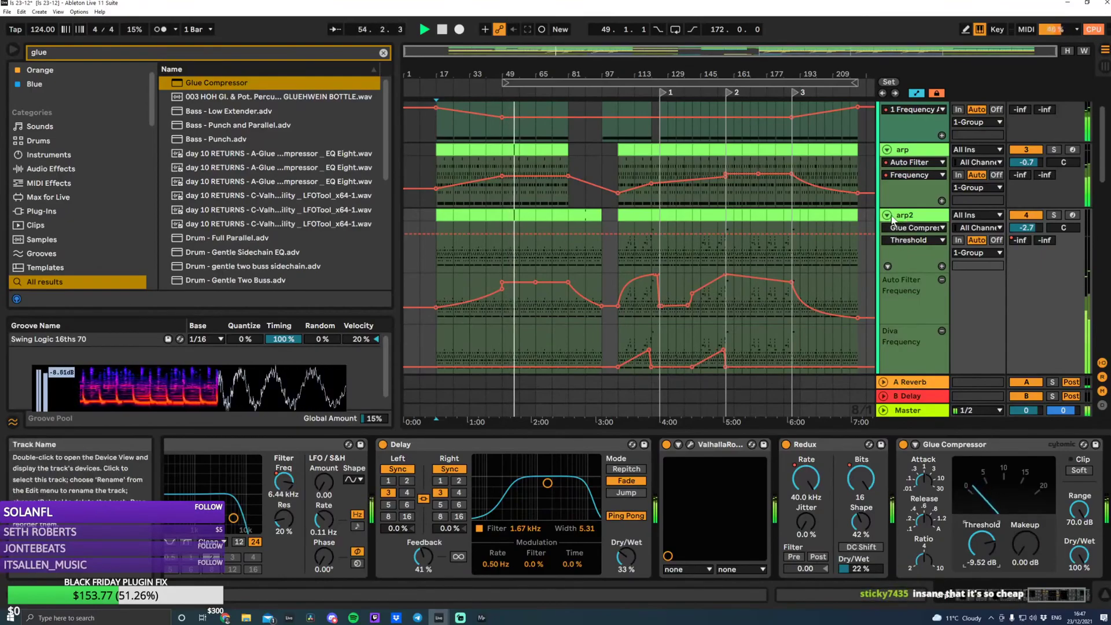
Fold the arp2 track and reduce the heights of the arp and pad tracks
{"action": "scroll", "coordinate": [908, 243], "scroll_direction": "up", "scroll_amount": 3}
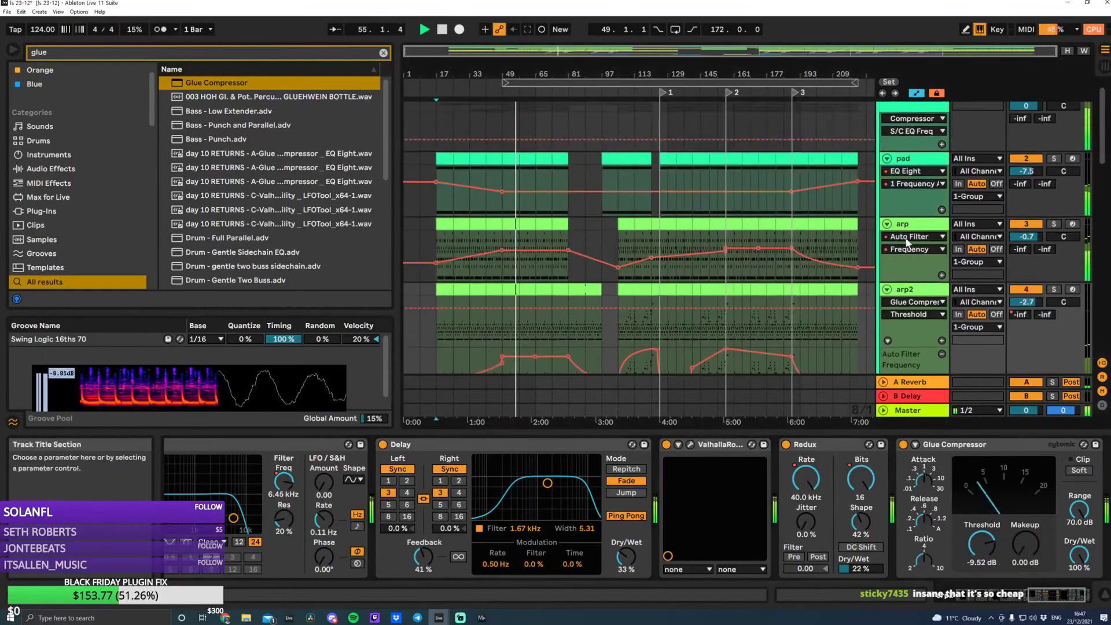
{"action": "left_click", "coordinate": [887, 289]}
{"action": "scroll", "coordinate": [906, 264], "scroll_direction": "down", "scroll_amount": 2}
{"action": "scroll", "coordinate": [905, 266], "scroll_direction": "down", "scroll_amount": 2}
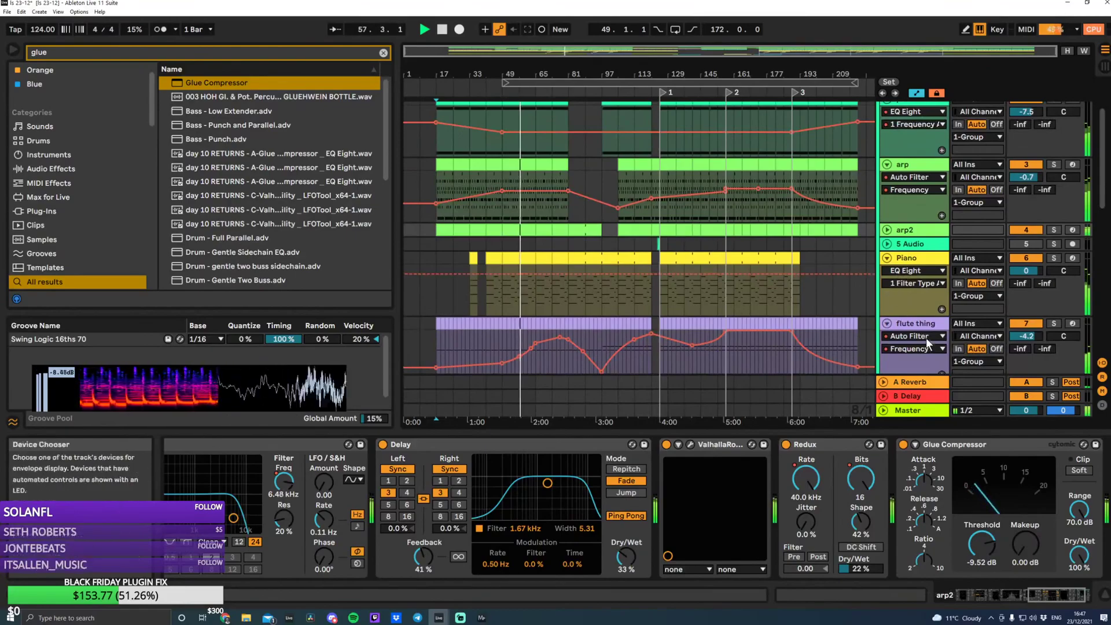
{"action": "left_click", "coordinate": [904, 165]}
{"action": "left_click_drag", "start_coordinate": [911, 222], "coordinate": [911, 198]}
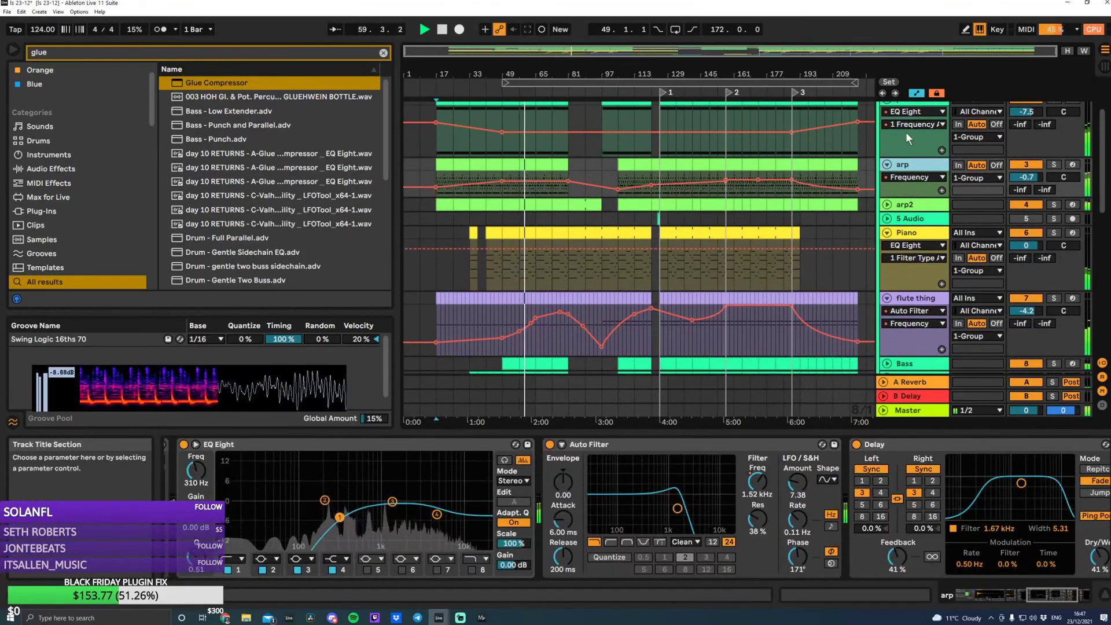
{"action": "left_click", "coordinate": [906, 132]}
{"action": "scroll", "coordinate": [907, 132], "scroll_direction": "down", "scroll_amount": 2}
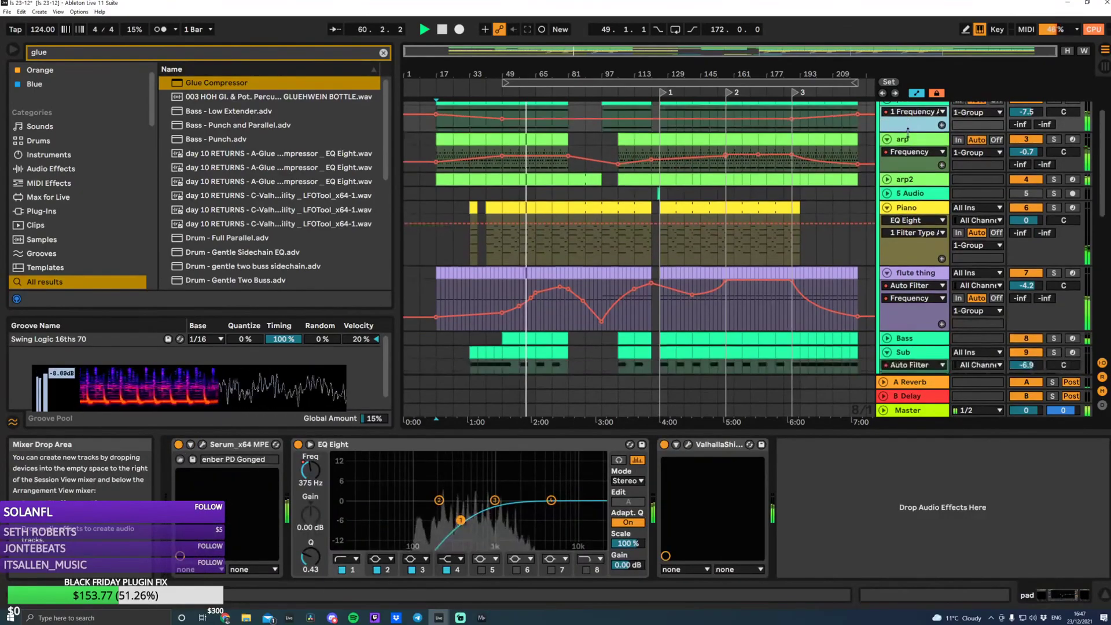
Reduce the heights of the Piano, flute thing and unfolded Bass tracks, and fold the Sub track
{"action": "left_click", "coordinate": [910, 213]}
{"action": "left_click_drag", "start_coordinate": [909, 265], "coordinate": [909, 239]}
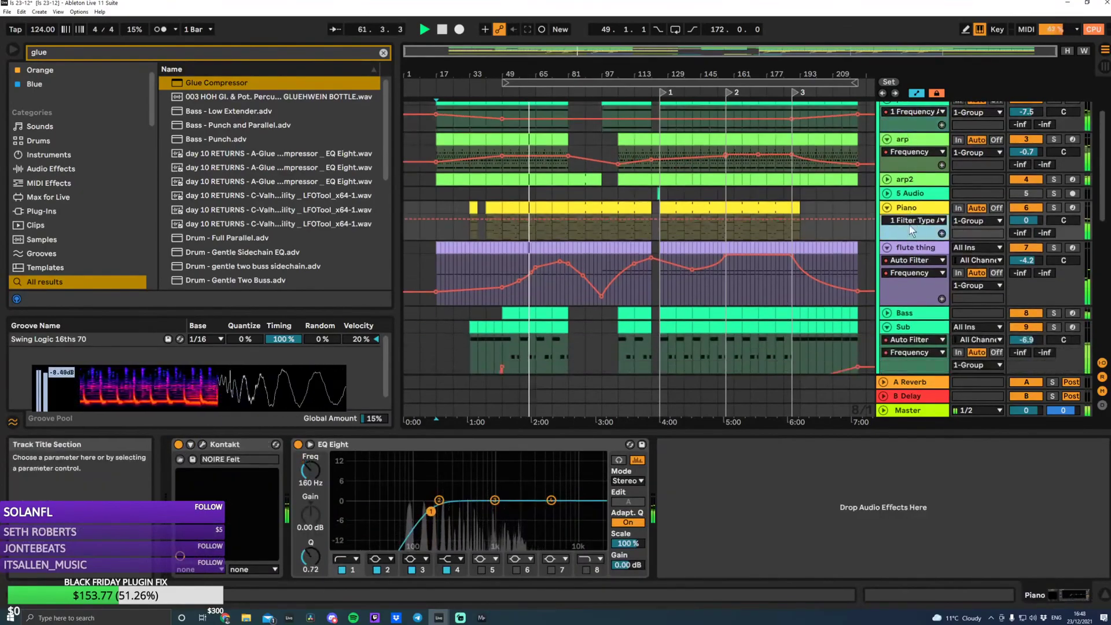
{"action": "left_click", "coordinate": [911, 290]}
{"action": "left_click_drag", "start_coordinate": [911, 307], "coordinate": [913, 282]}
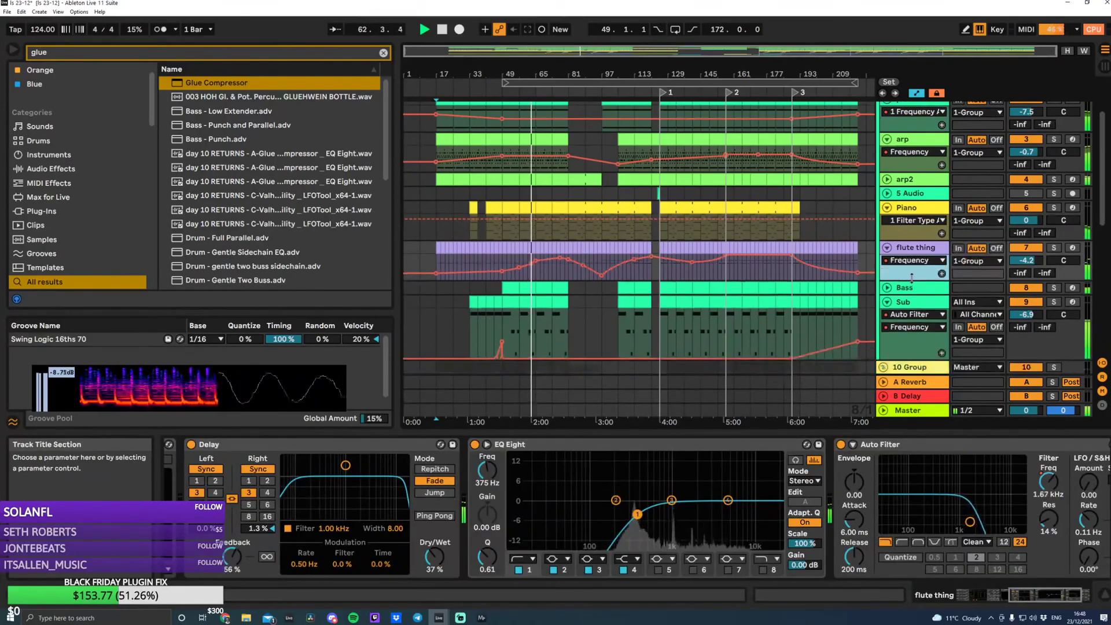
{"action": "scroll", "coordinate": [929, 309], "scroll_direction": "down", "scroll_amount": 3}
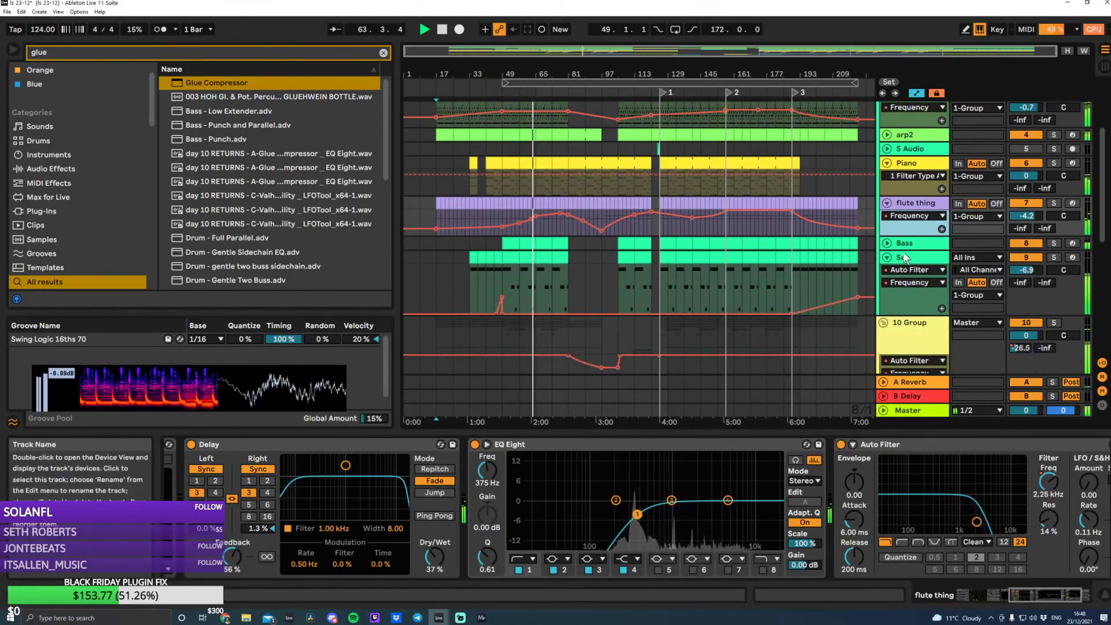
{"action": "left_click", "coordinate": [887, 243]}
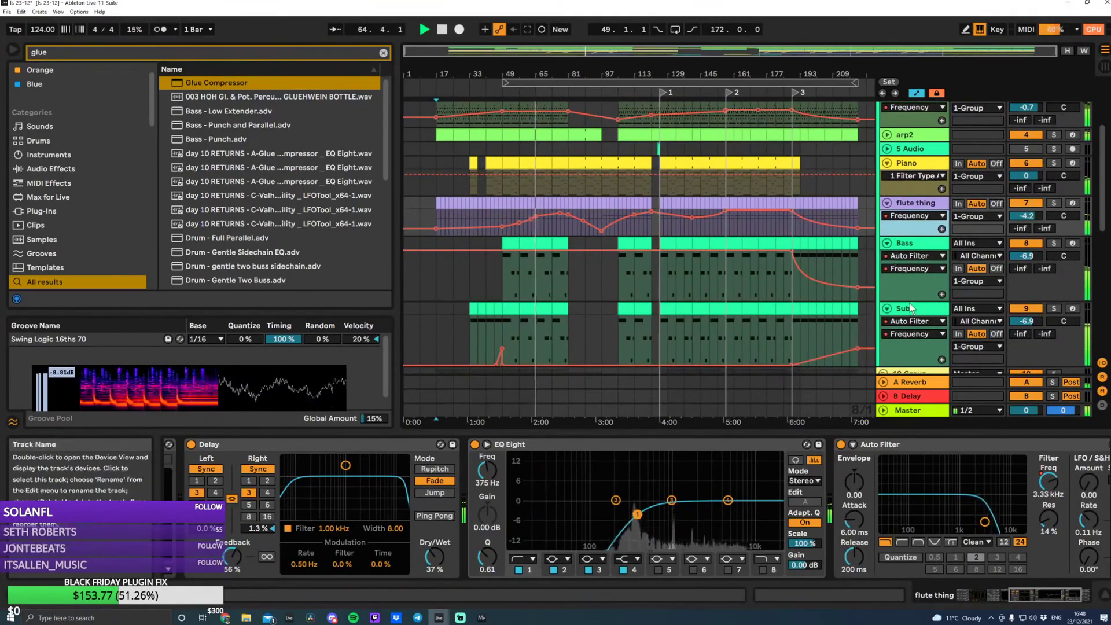
{"action": "left_click_drag", "start_coordinate": [902, 299], "coordinate": [902, 283]}
{"action": "left_click", "coordinate": [891, 284]}
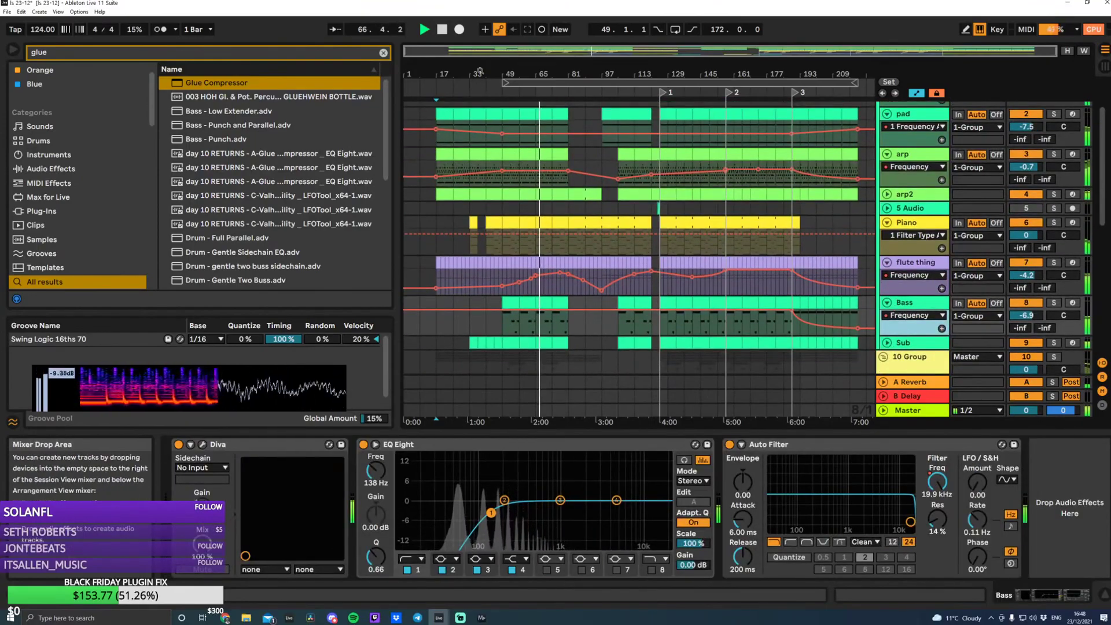
Turn on Follow so the arrangement scrolls with playback
{"action": "left_click_drag", "start_coordinate": [502, 51], "coordinate": [493, 79]}
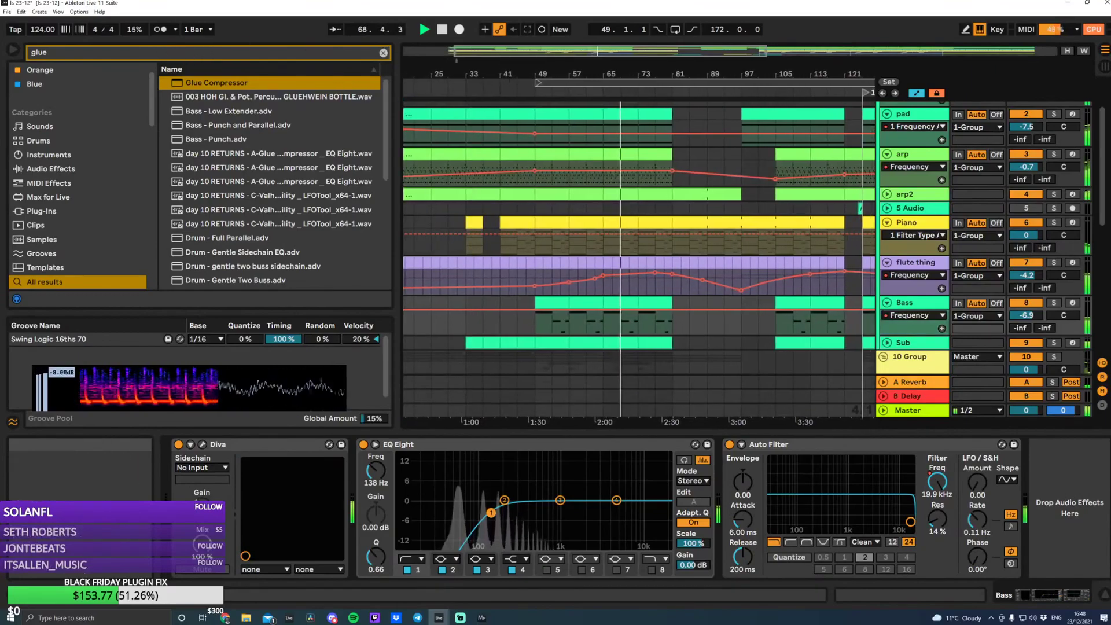
{"action": "left_click", "coordinate": [333, 30]}
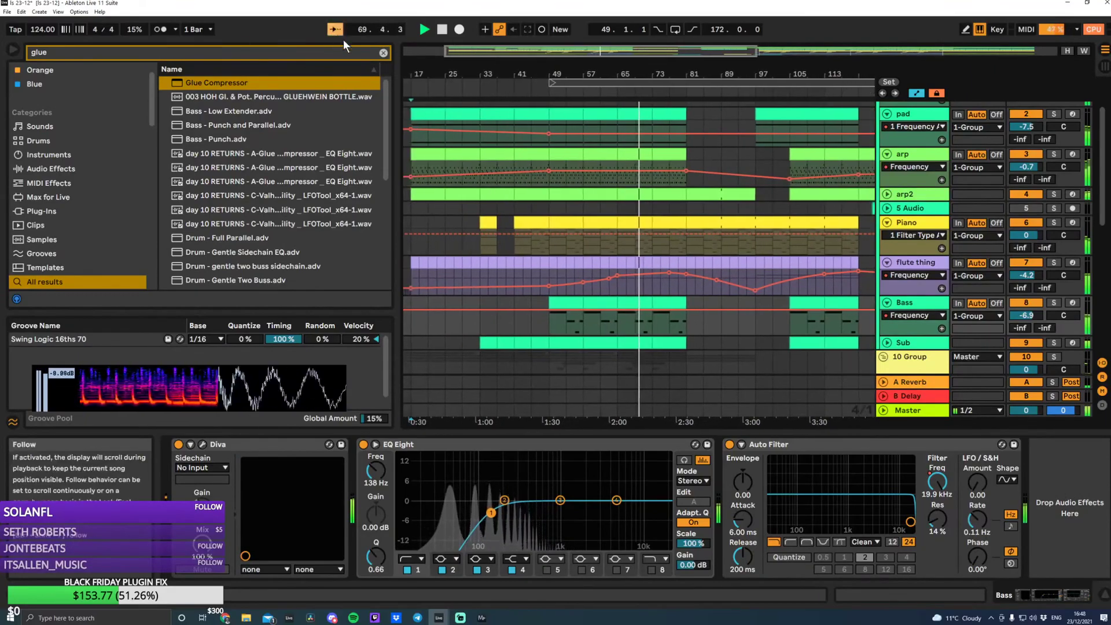
{"action": "scroll", "coordinate": [899, 246], "scroll_direction": "down", "scroll_amount": 1}
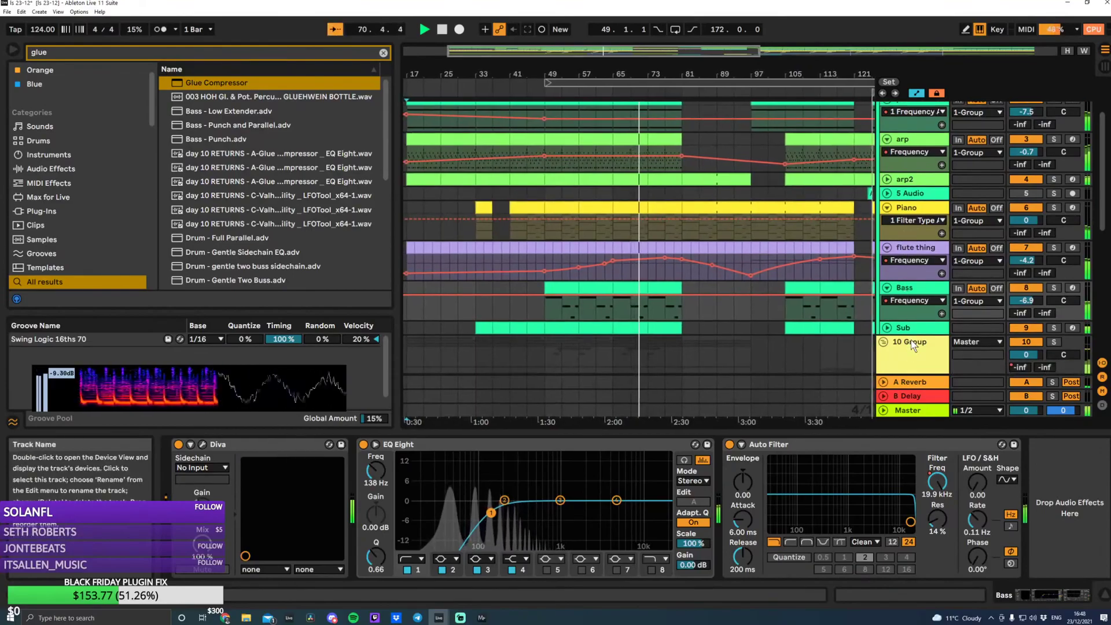
{"action": "scroll", "coordinate": [912, 338], "scroll_direction": "down", "scroll_amount": 2}
{"action": "scroll", "coordinate": [912, 348], "scroll_direction": "up", "scroll_amount": 3}
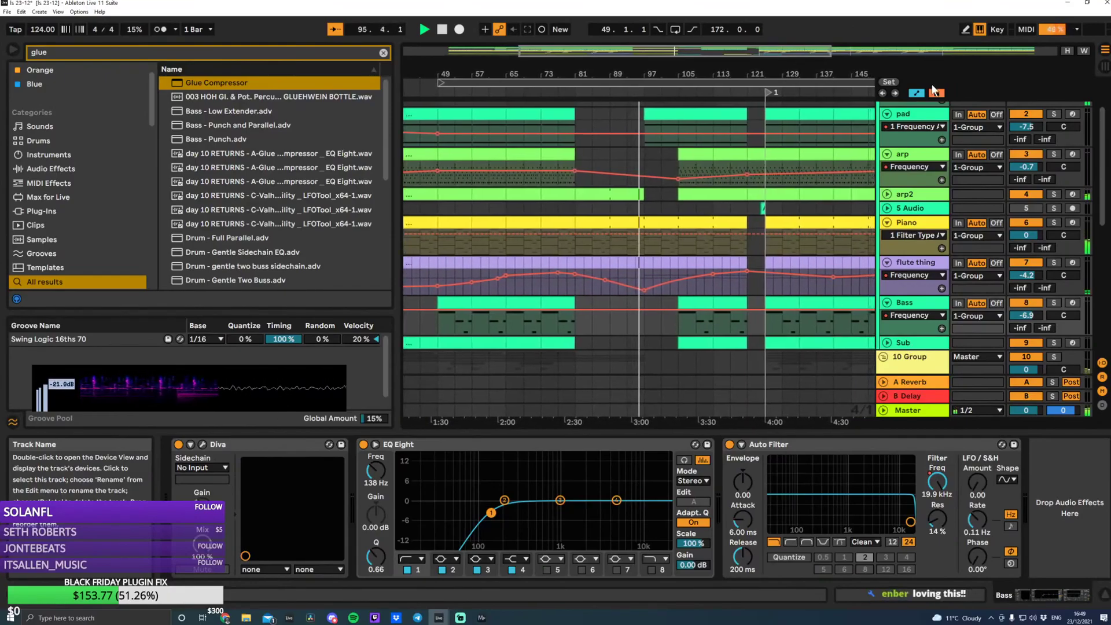
Listen through to the end of the track while reviewing the arp and arp2 device chains, and stop playback
{"action": "left_click", "coordinate": [916, 156]}
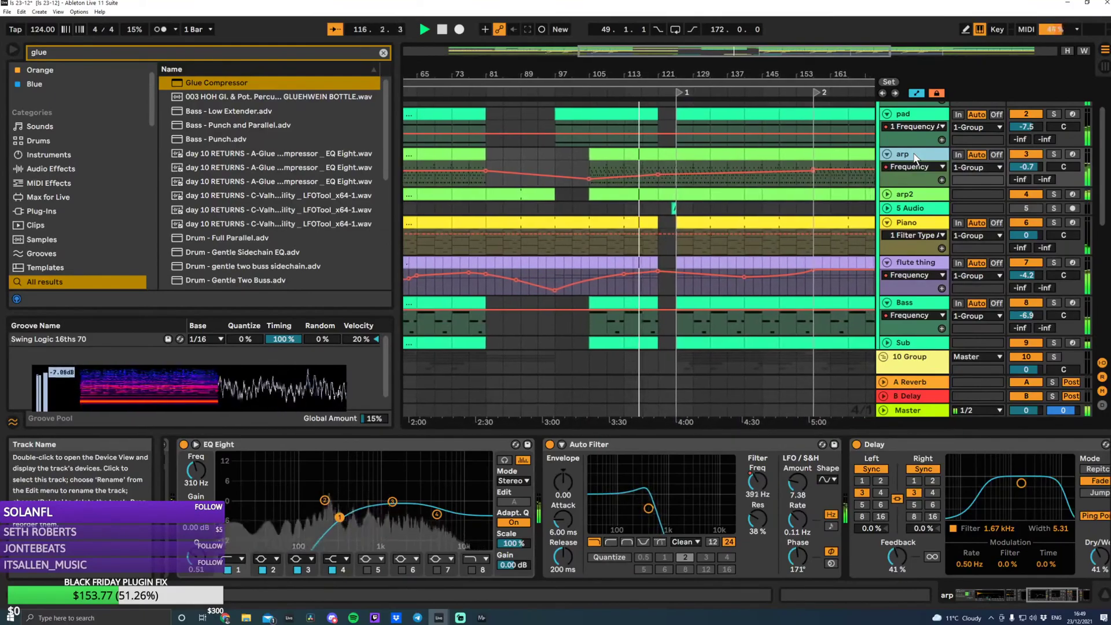
{"action": "left_click_drag", "start_coordinate": [1051, 595], "coordinate": [1087, 592]}
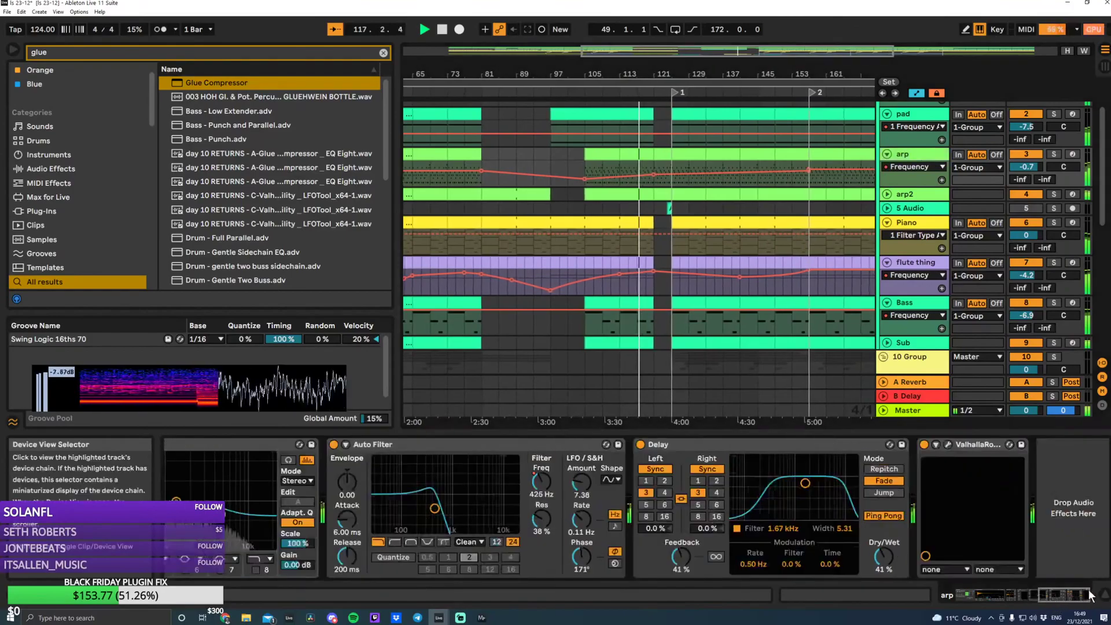
{"action": "left_click", "coordinate": [917, 195]}
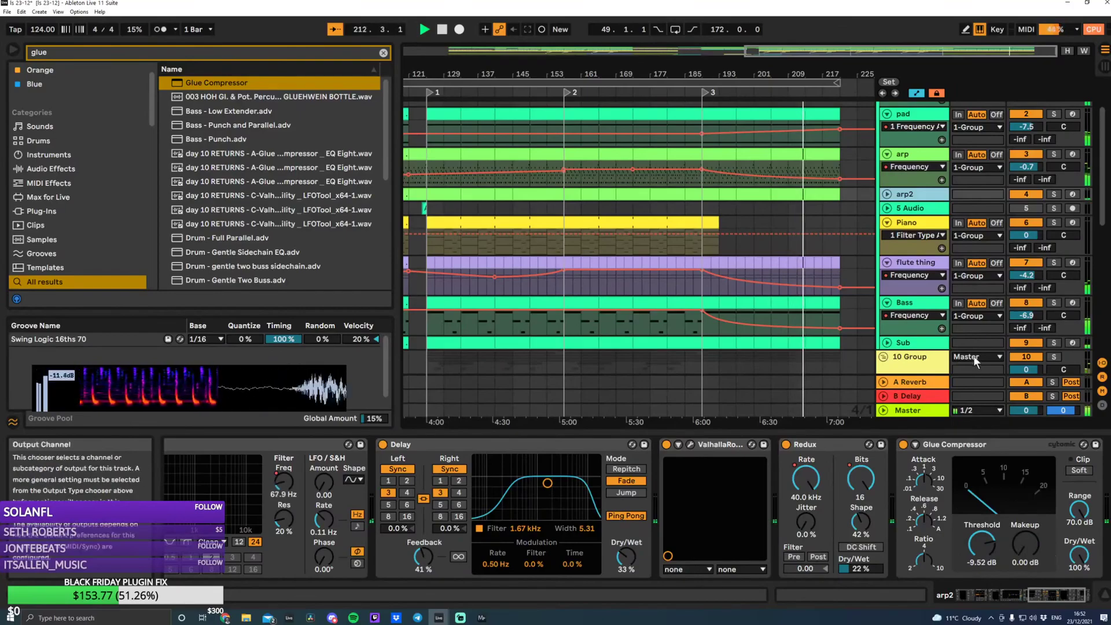
{"action": "mouse_move", "coordinate": [313, 404]}
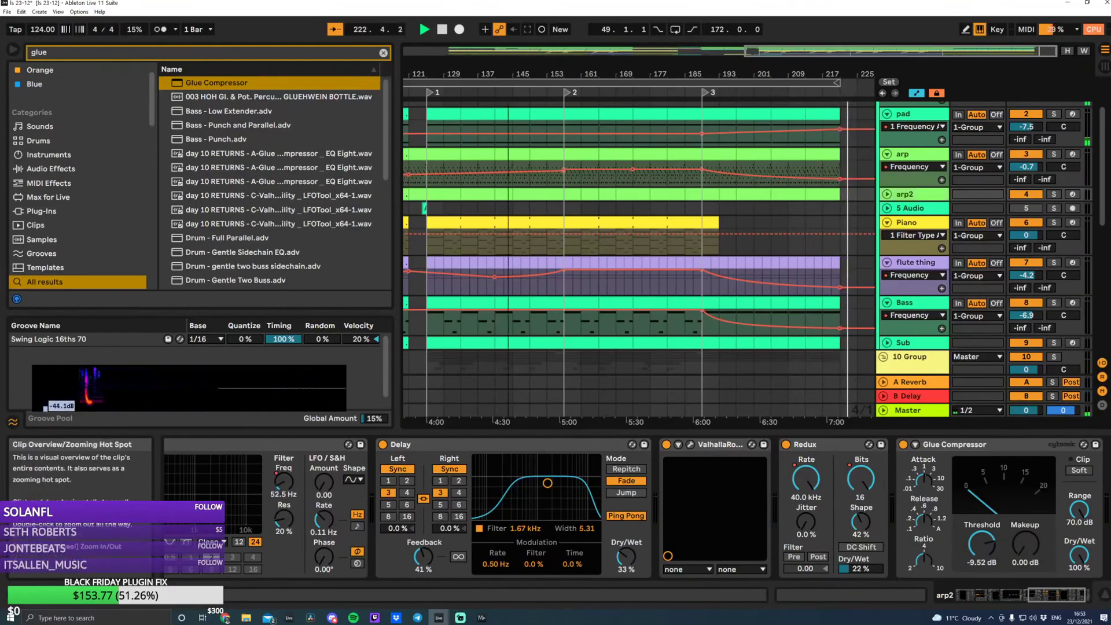
{"action": "left_click_drag", "start_coordinate": [811, 51], "coordinate": [805, 20]}
{"action": "key", "text": "space"}
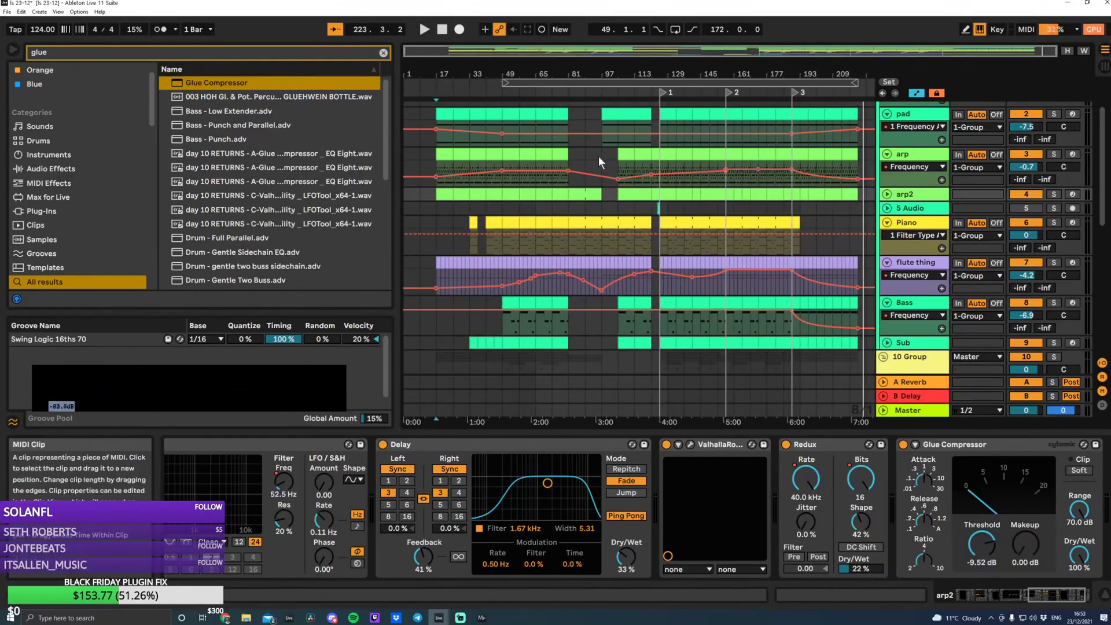
Compare the arp track's filter settings at the clips starting at bars 49 and 141
{"action": "left_click", "coordinate": [505, 155]}
{"action": "left_click_drag", "start_coordinate": [651, 53], "coordinate": [582, 54]}
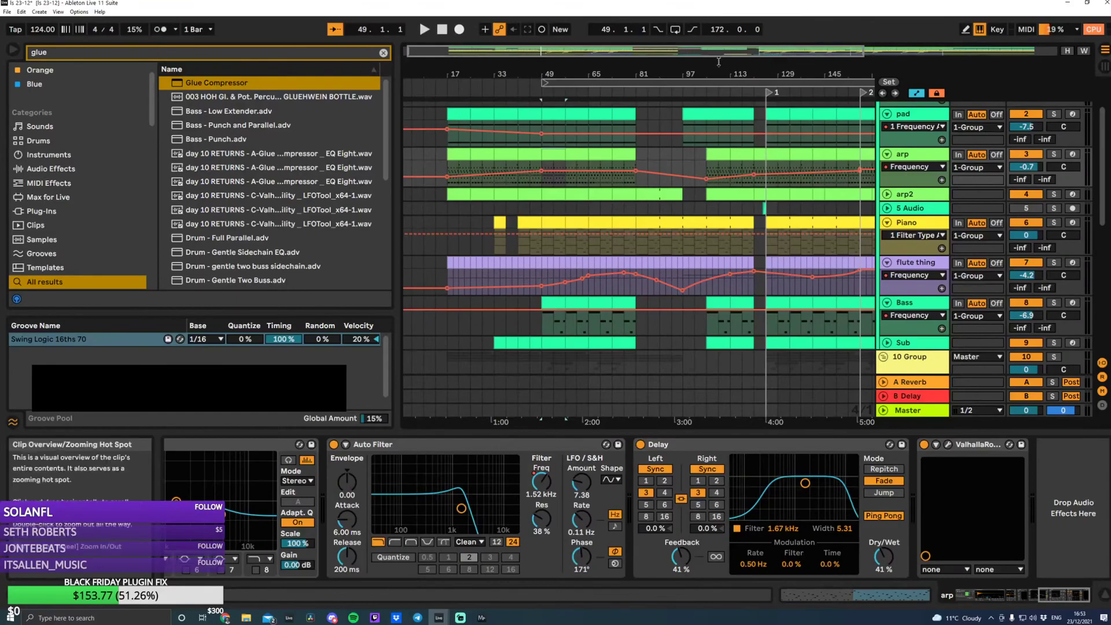
{"action": "left_click_drag", "start_coordinate": [734, 51], "coordinate": [906, 51]}
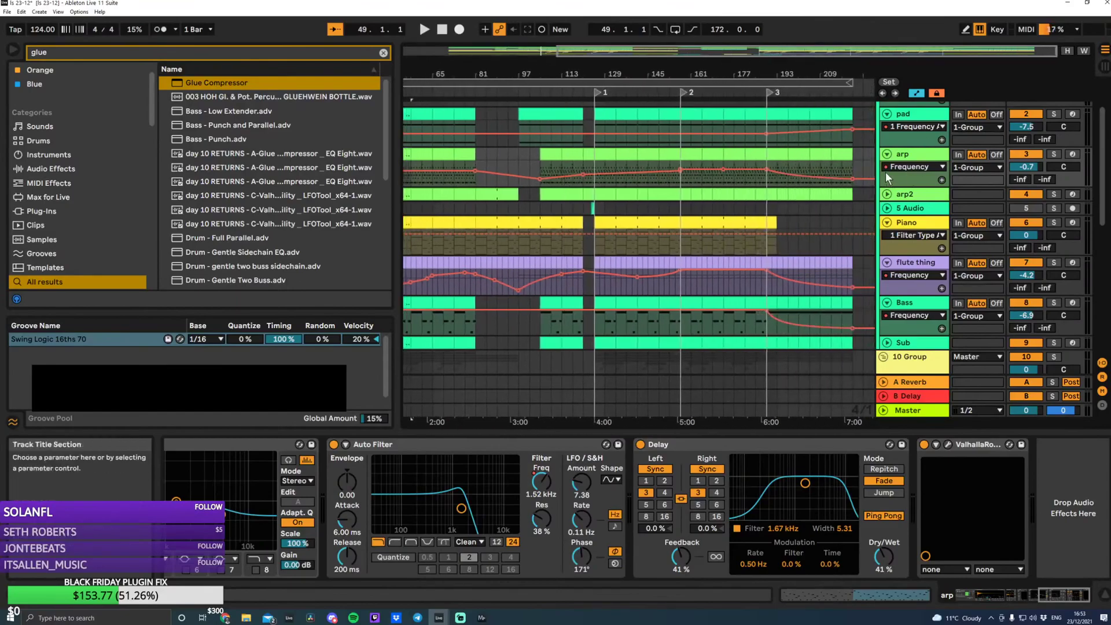
{"action": "left_click", "coordinate": [645, 153]}
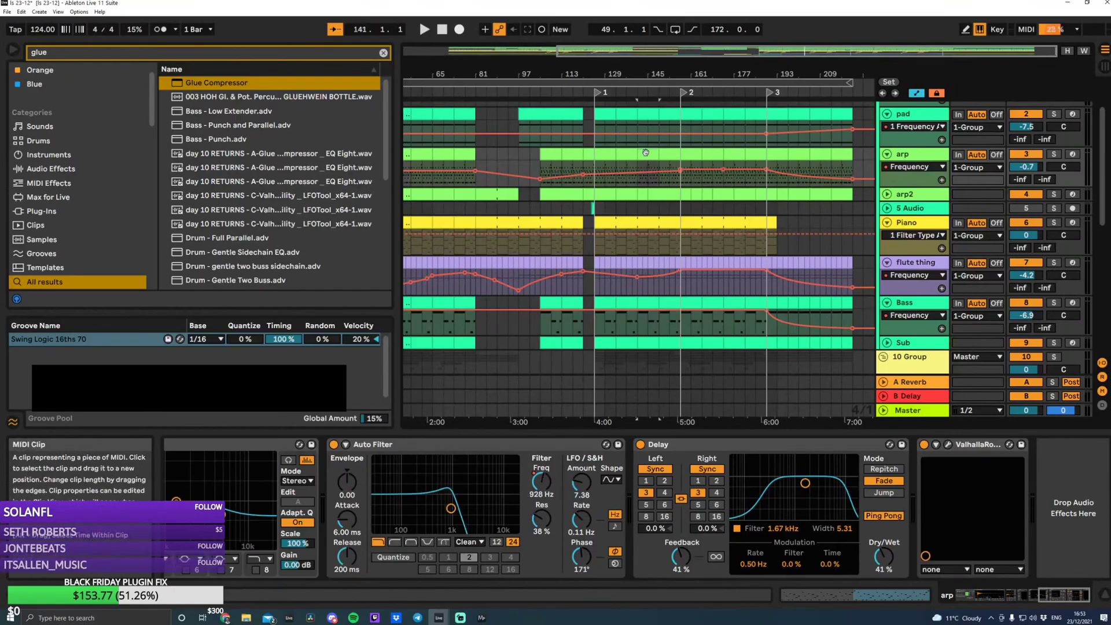
{"action": "left_click_drag", "start_coordinate": [825, 51], "coordinate": [851, 53]}
Fold the arp track and all remaining unfolded tracks, and collapse 1 Group and 10 Group
{"action": "left_click", "coordinate": [885, 155]}
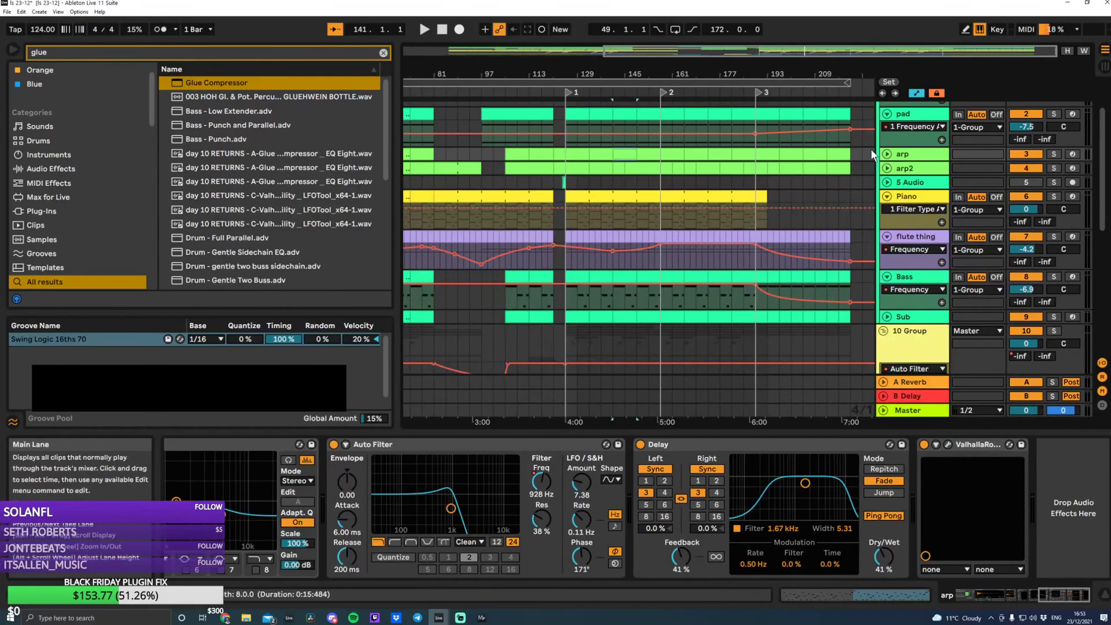
{"action": "left_click", "coordinate": [888, 276], "text": "alt"}
{"action": "scroll", "coordinate": [889, 189], "scroll_direction": "down", "scroll_amount": 2}
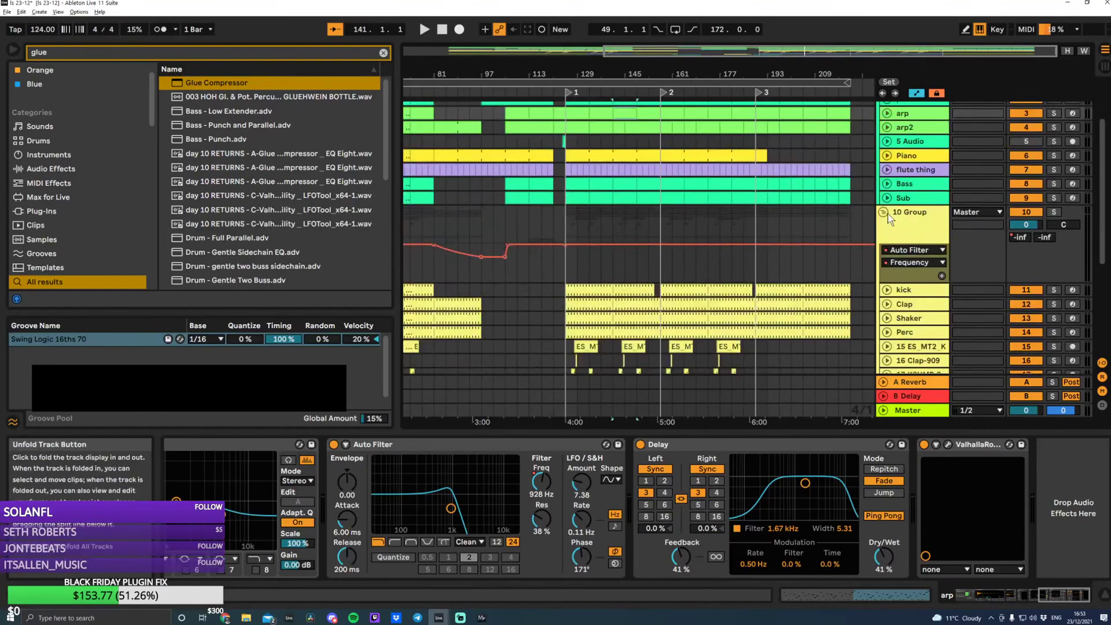
{"action": "left_click", "coordinate": [885, 211], "text": "alt"}
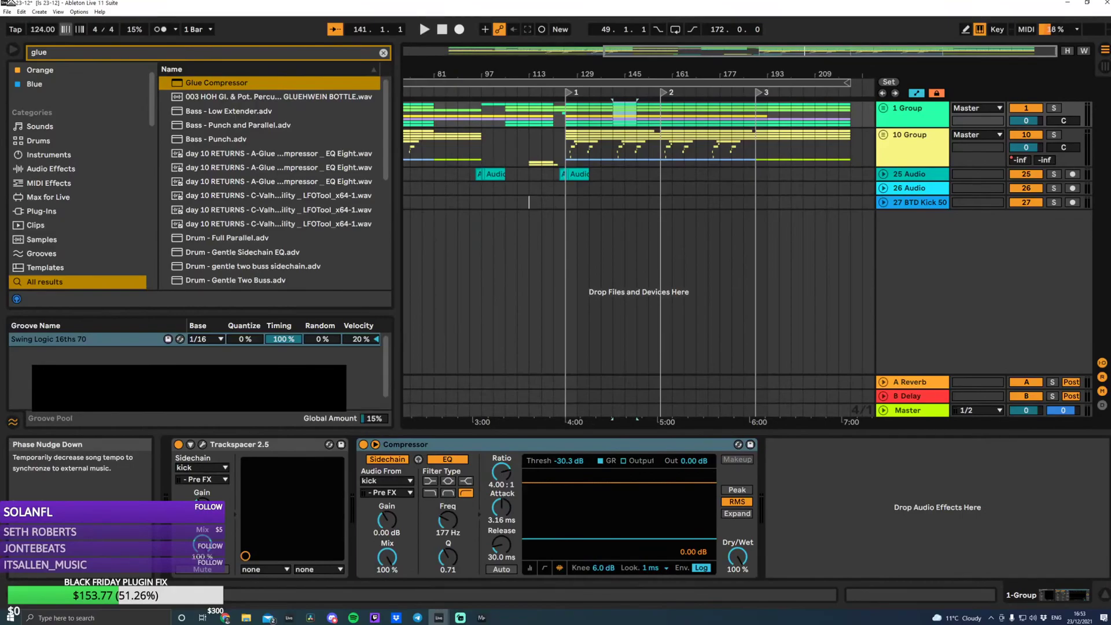
Save the Live set and place the playback start at bar 17 on the 10 Group track
{"action": "key", "text": "ctrl+s"}
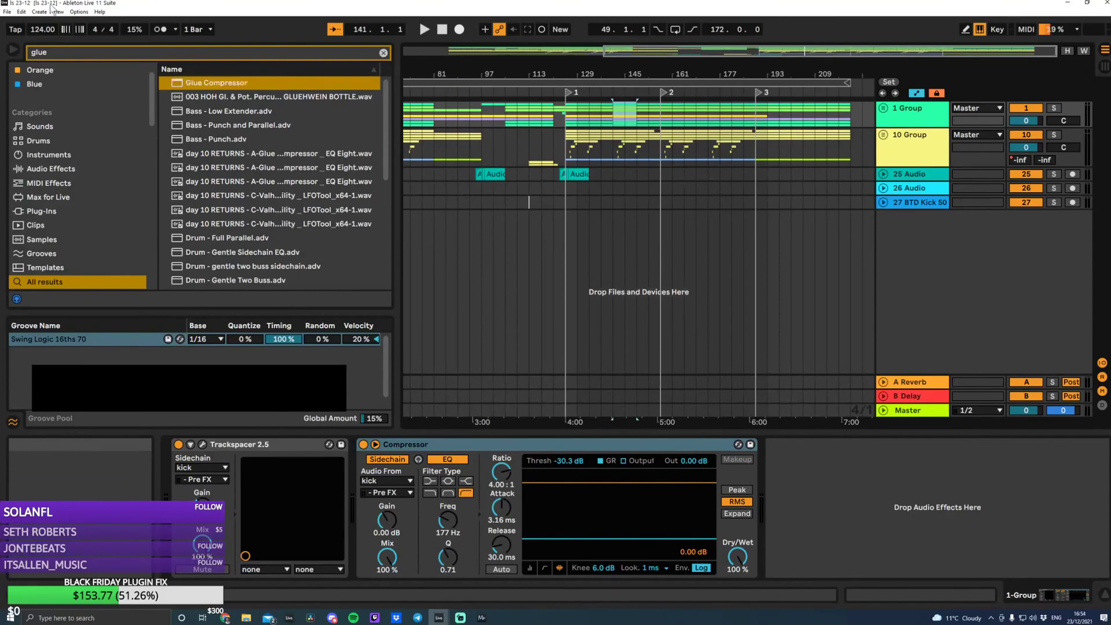
{"action": "double_click", "coordinate": [431, 55]}
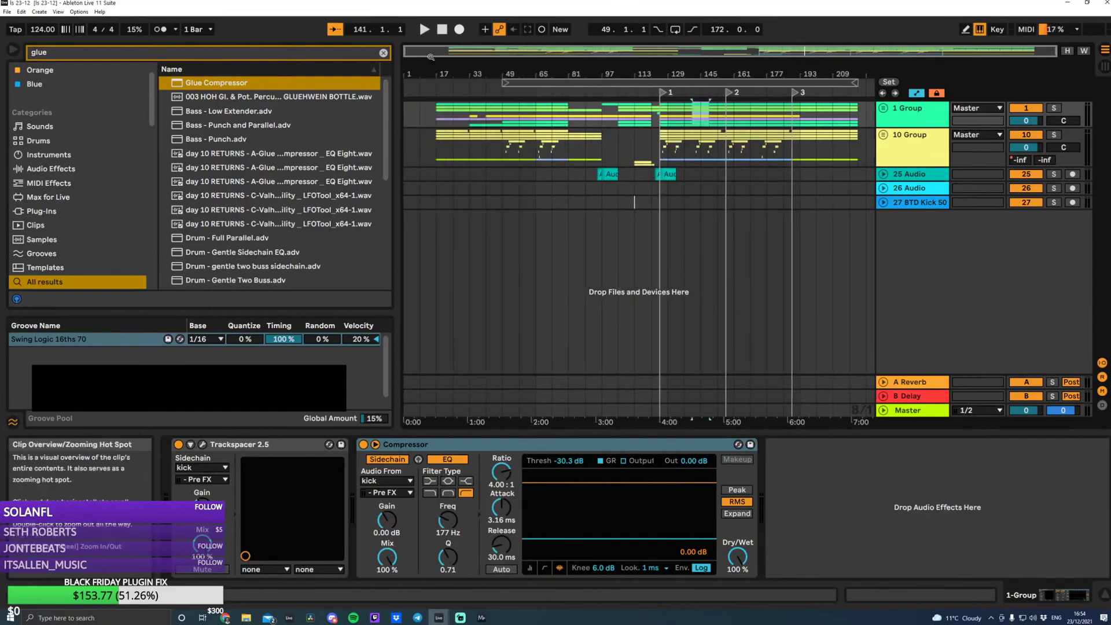
{"action": "left_click", "coordinate": [432, 128]}
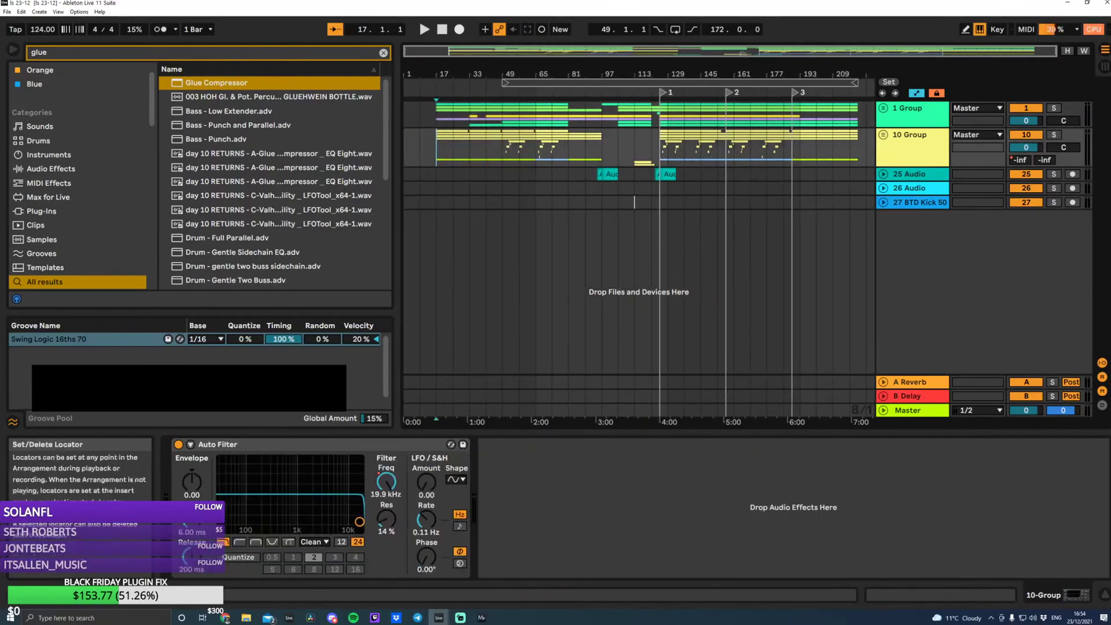